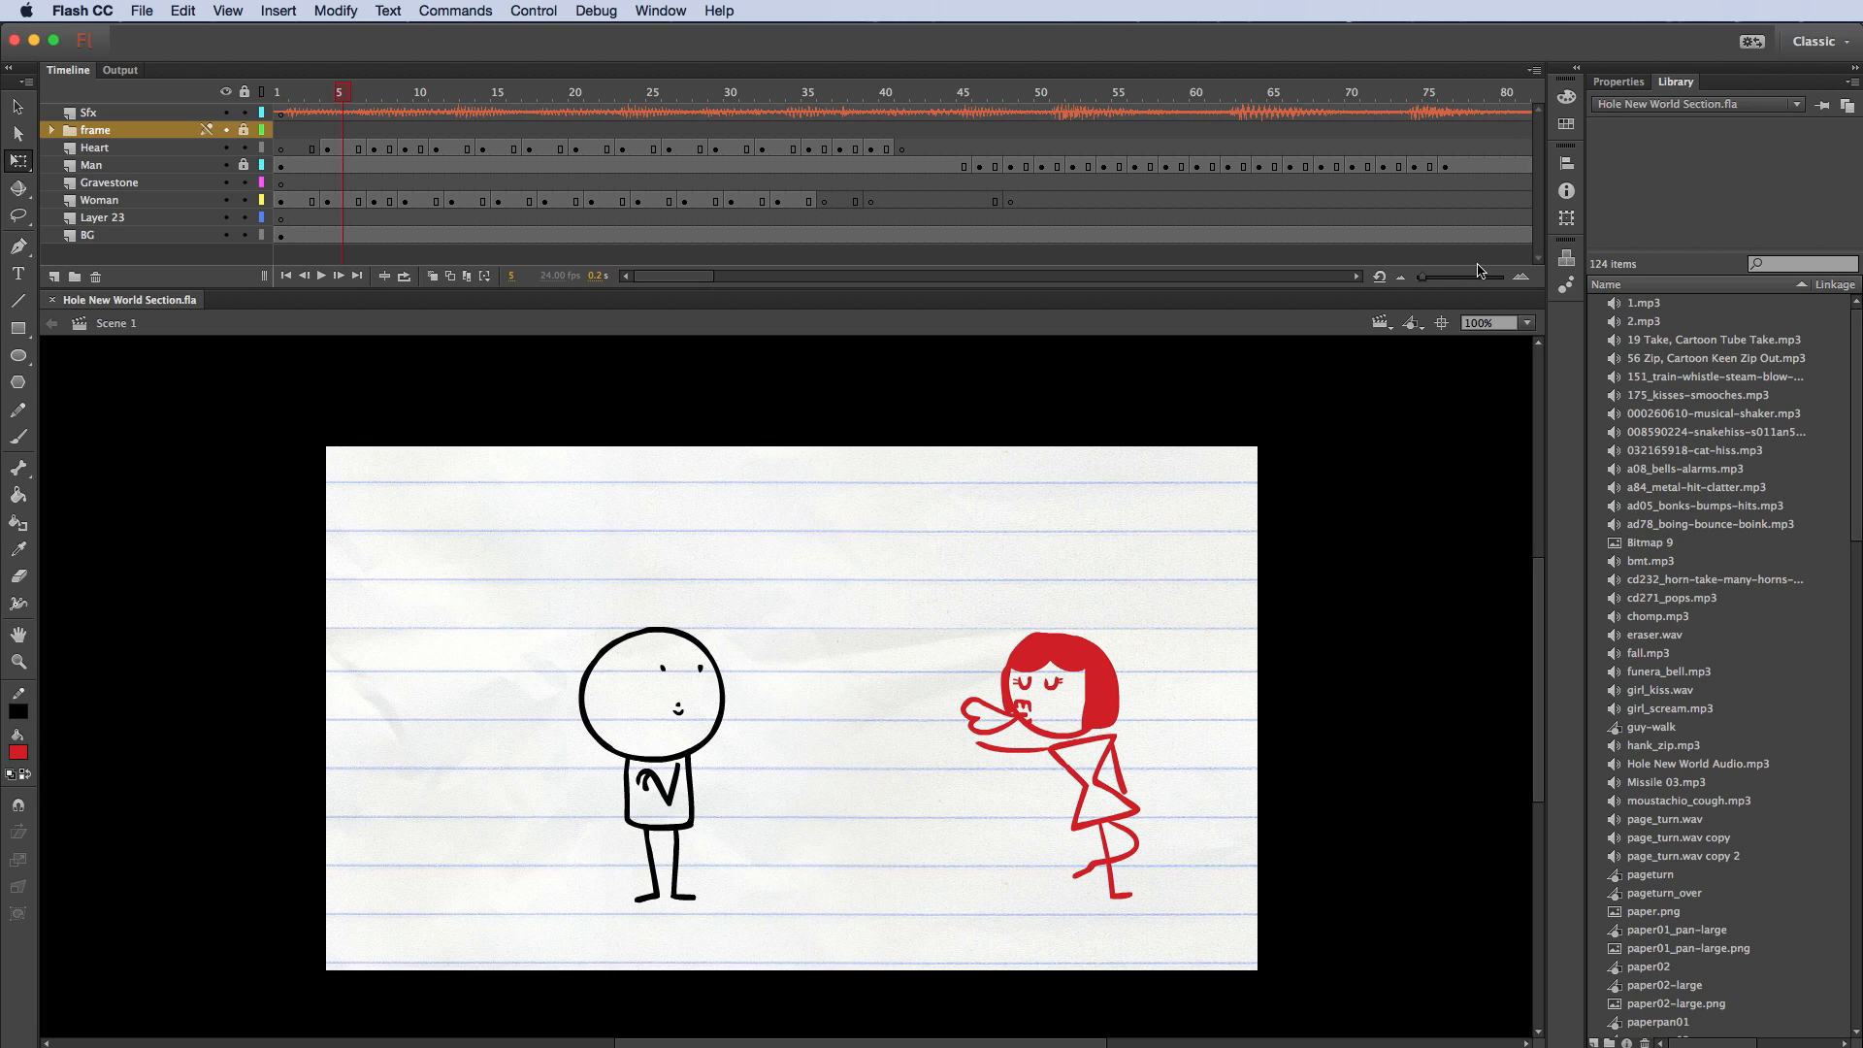
Step: Play the finished example animation from frame 1 to review the scene
click(277, 93)
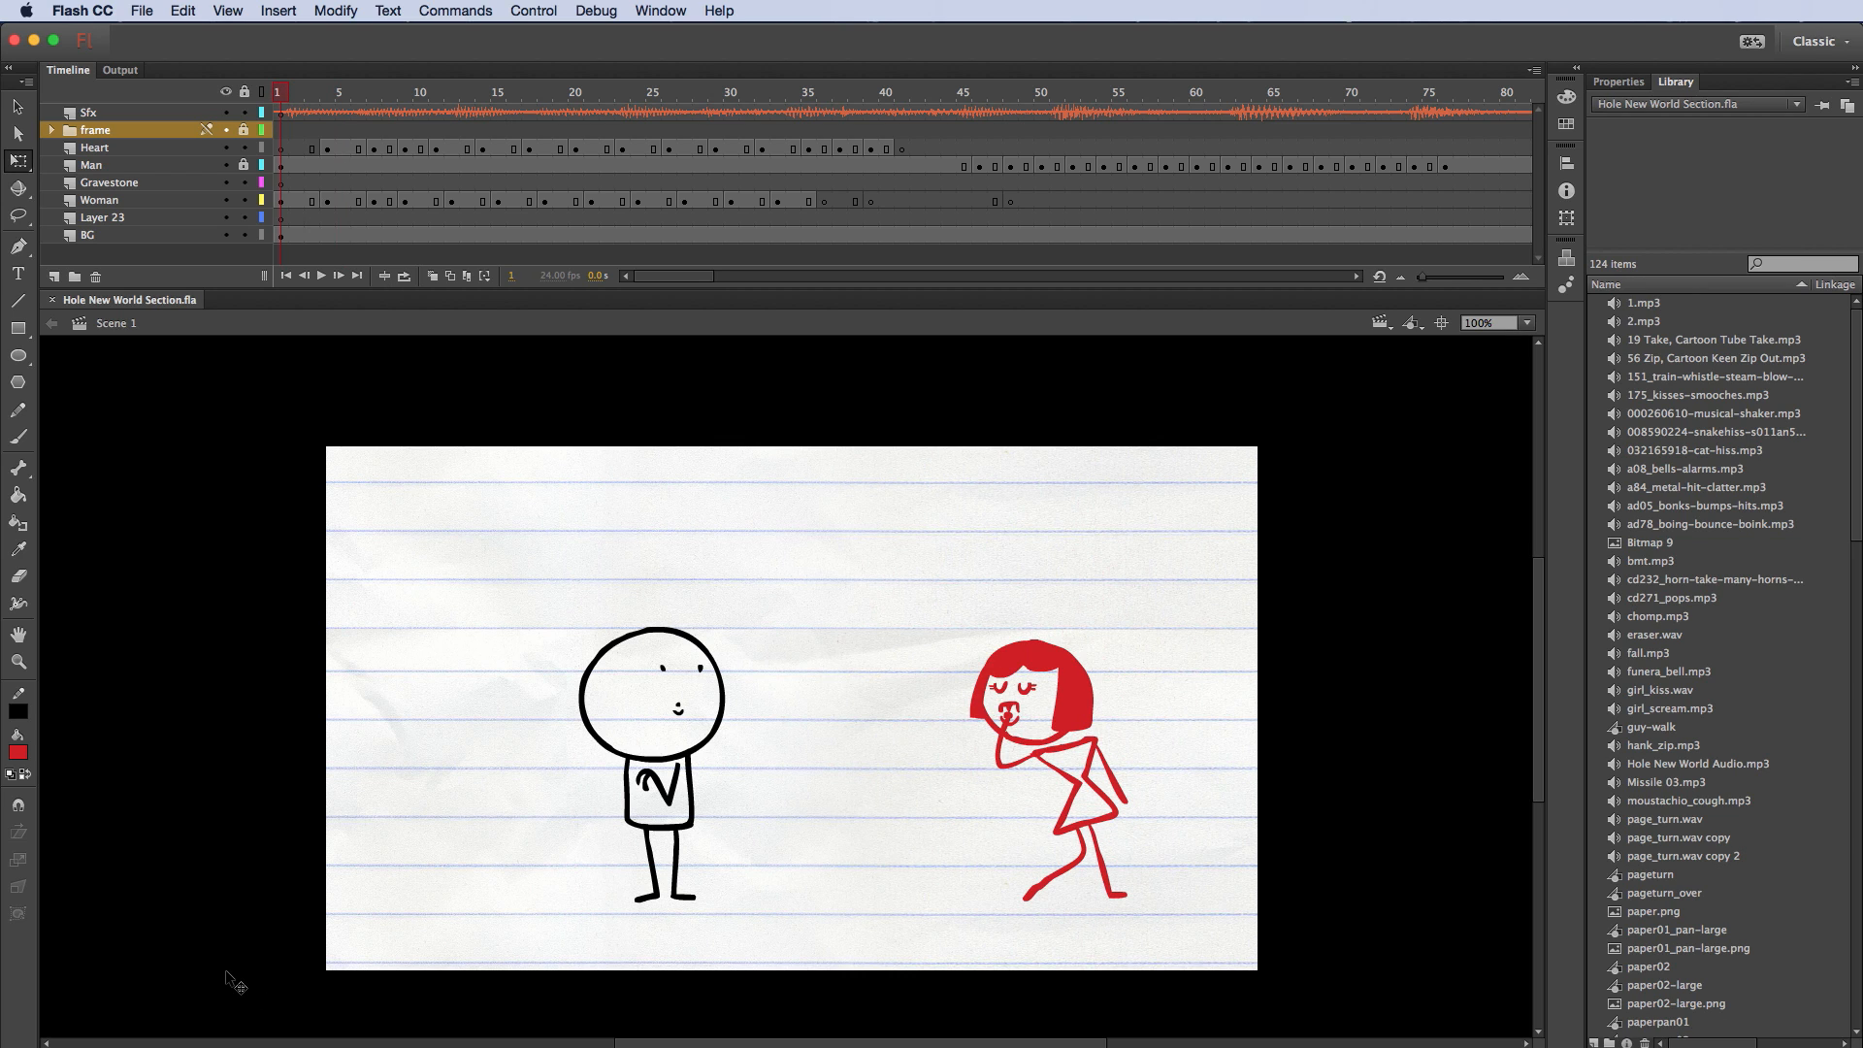
key(Return)
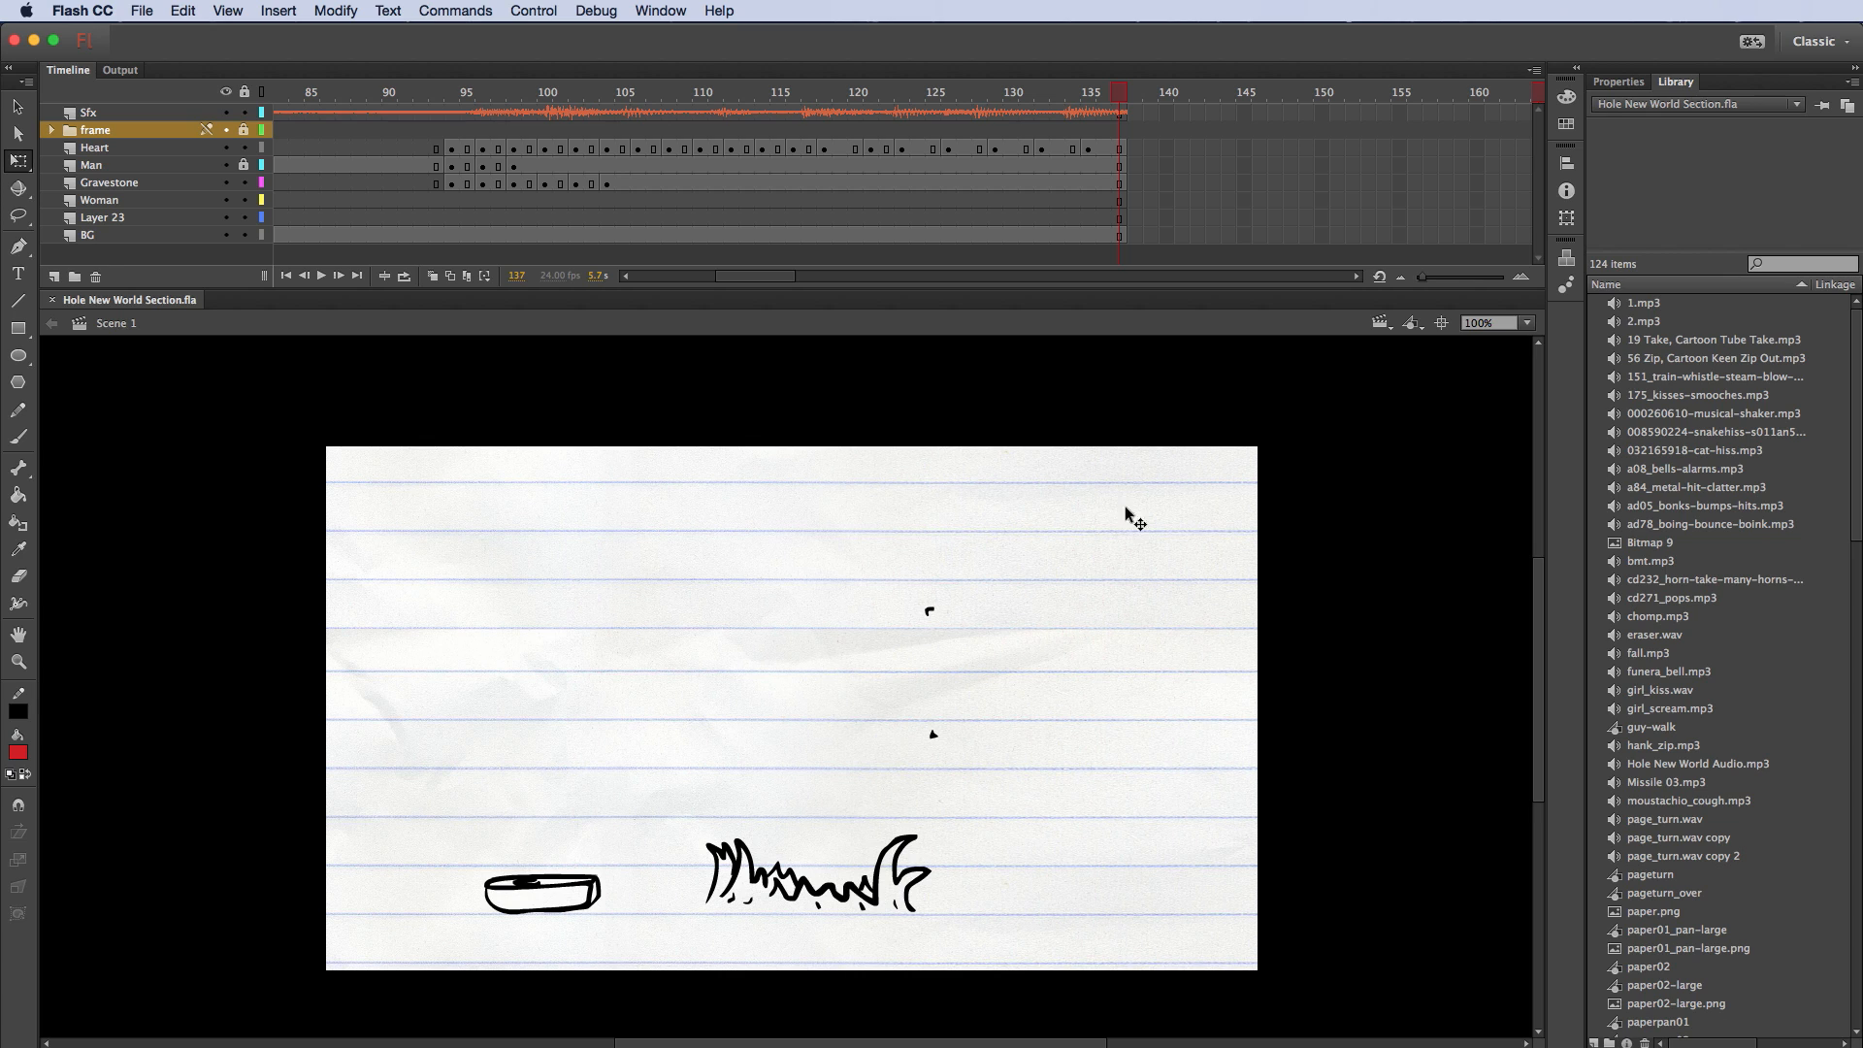
Step: Create a new ActionScript 3.0 document 960 px wide and 540 px high
click(143, 10)
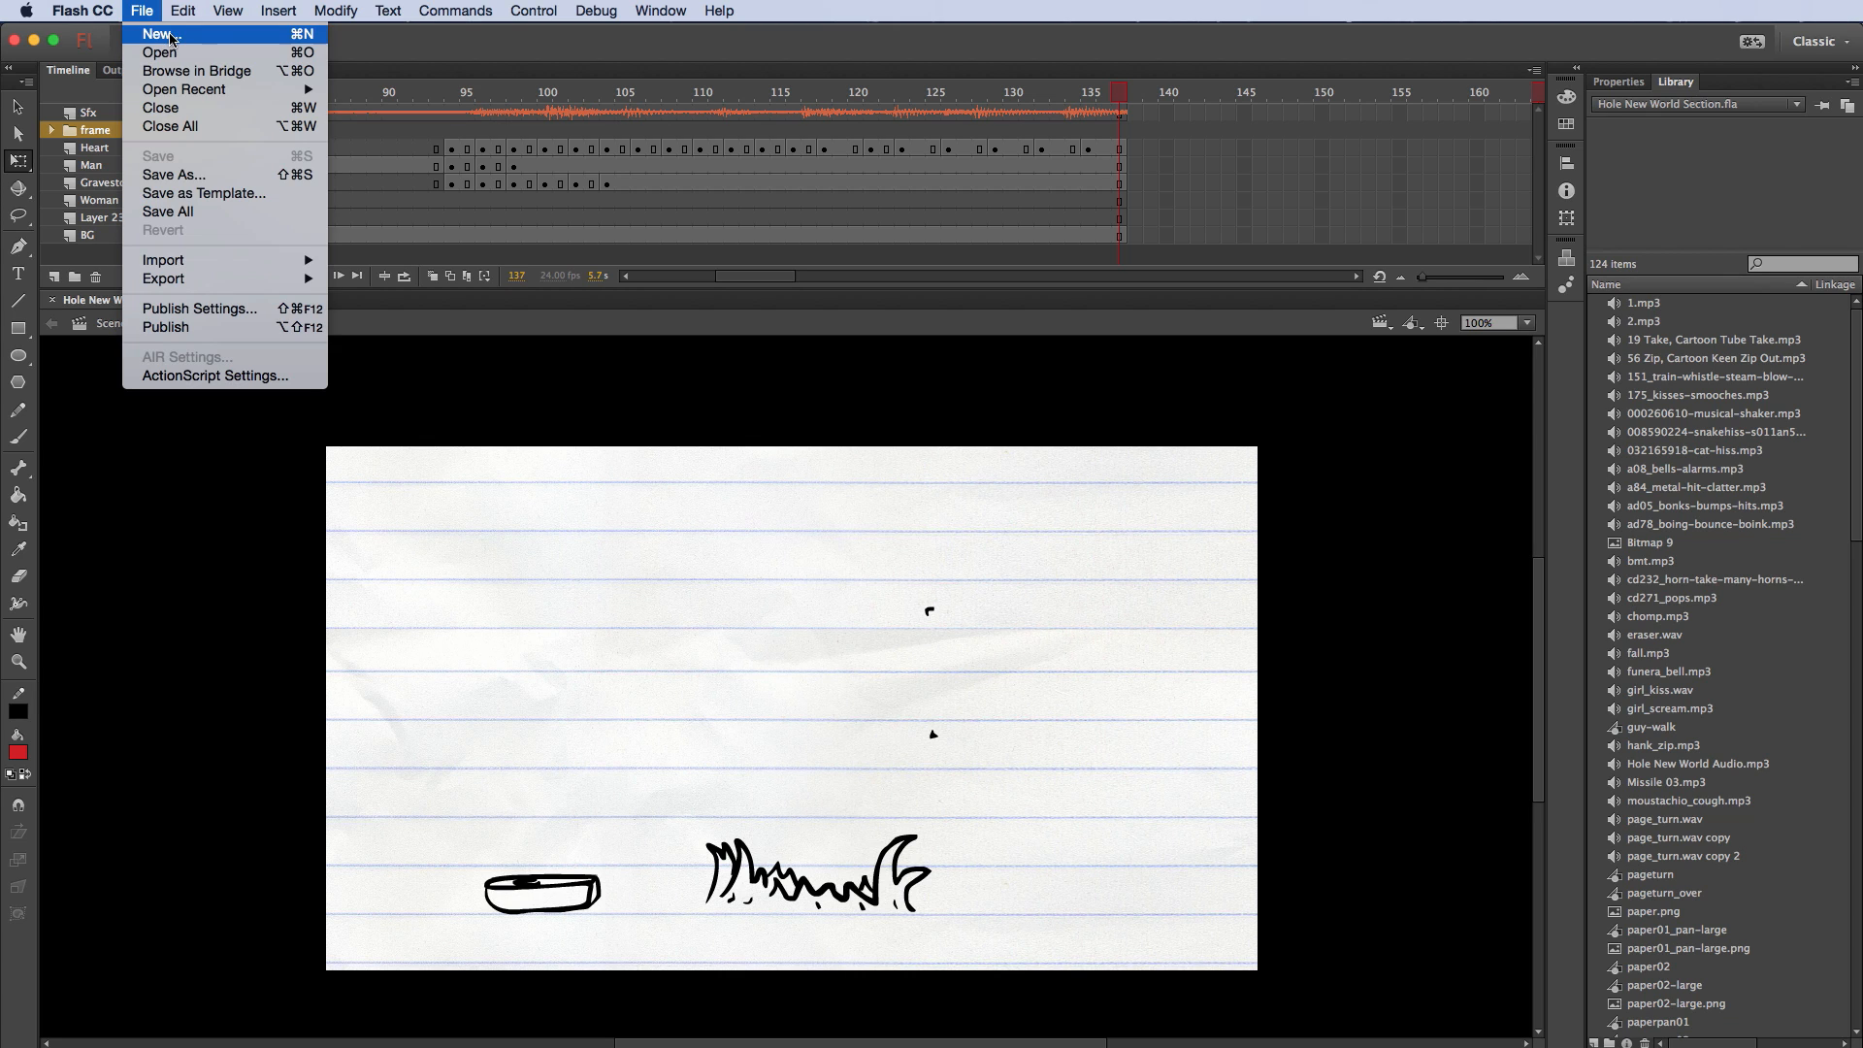
click(221, 36)
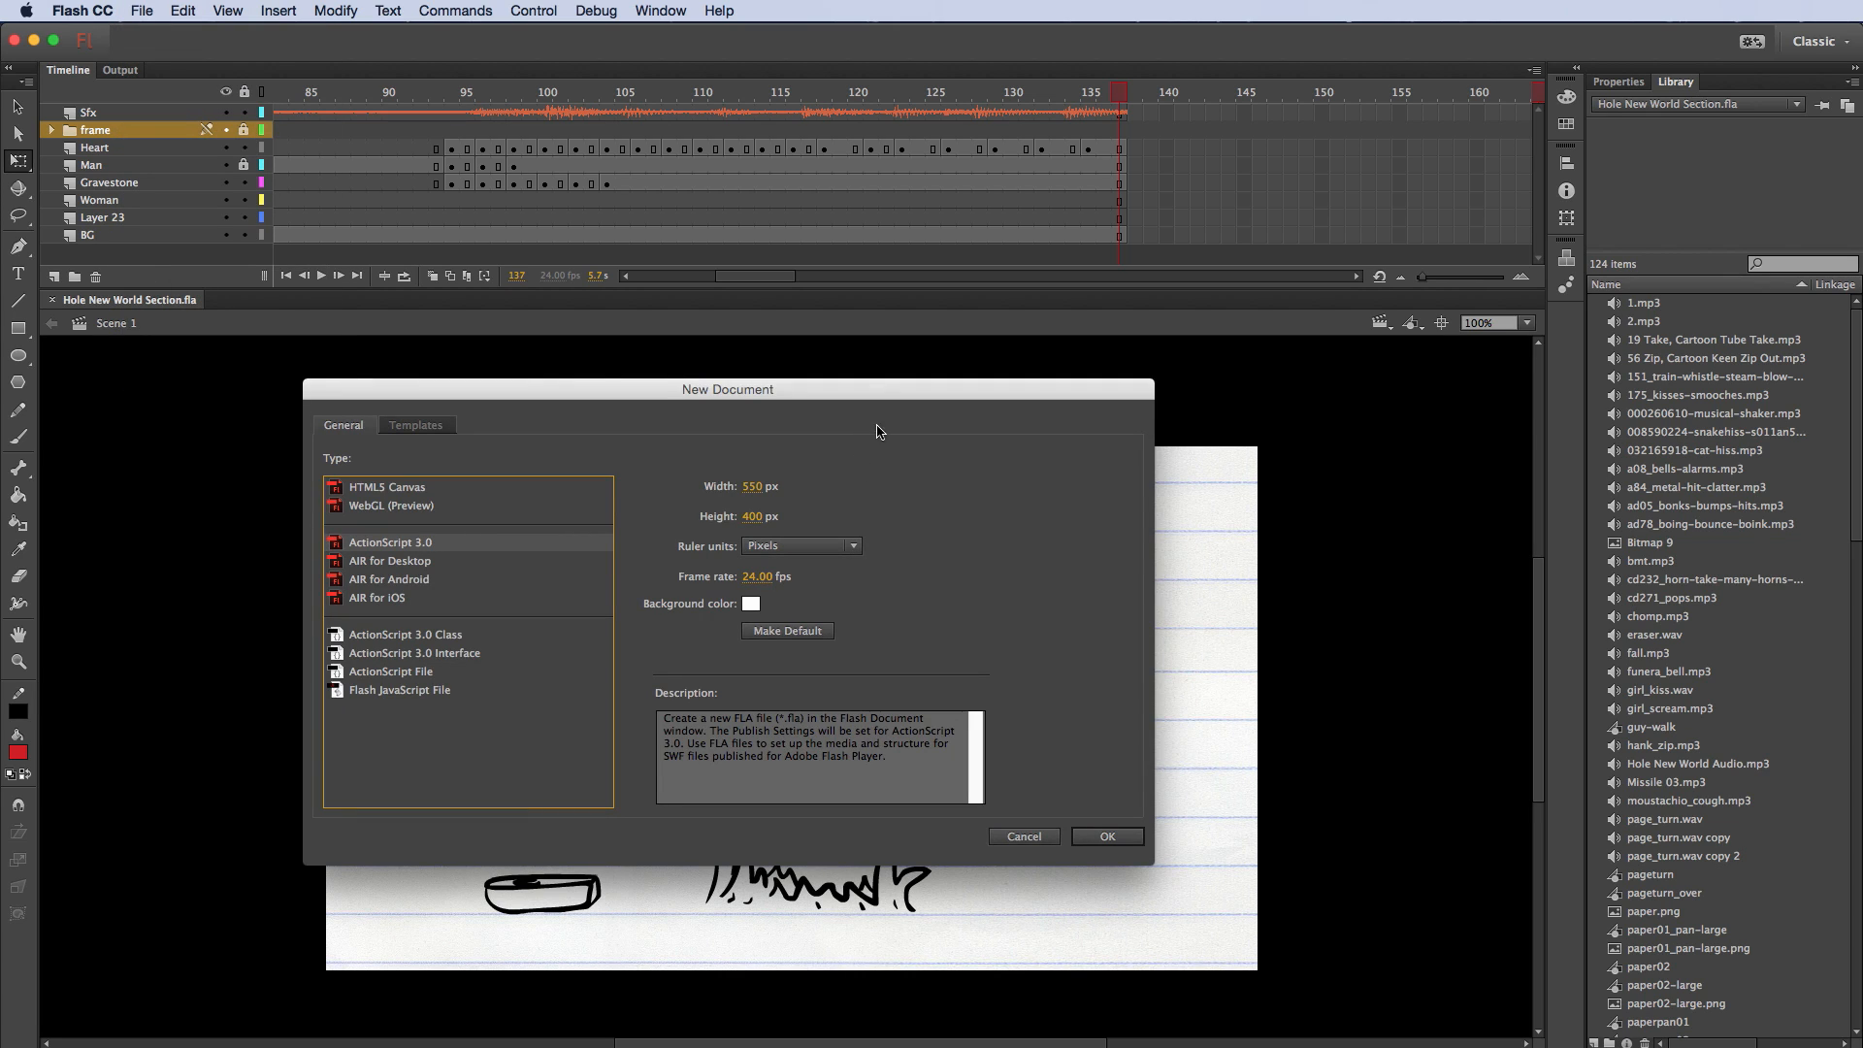
click(744, 488)
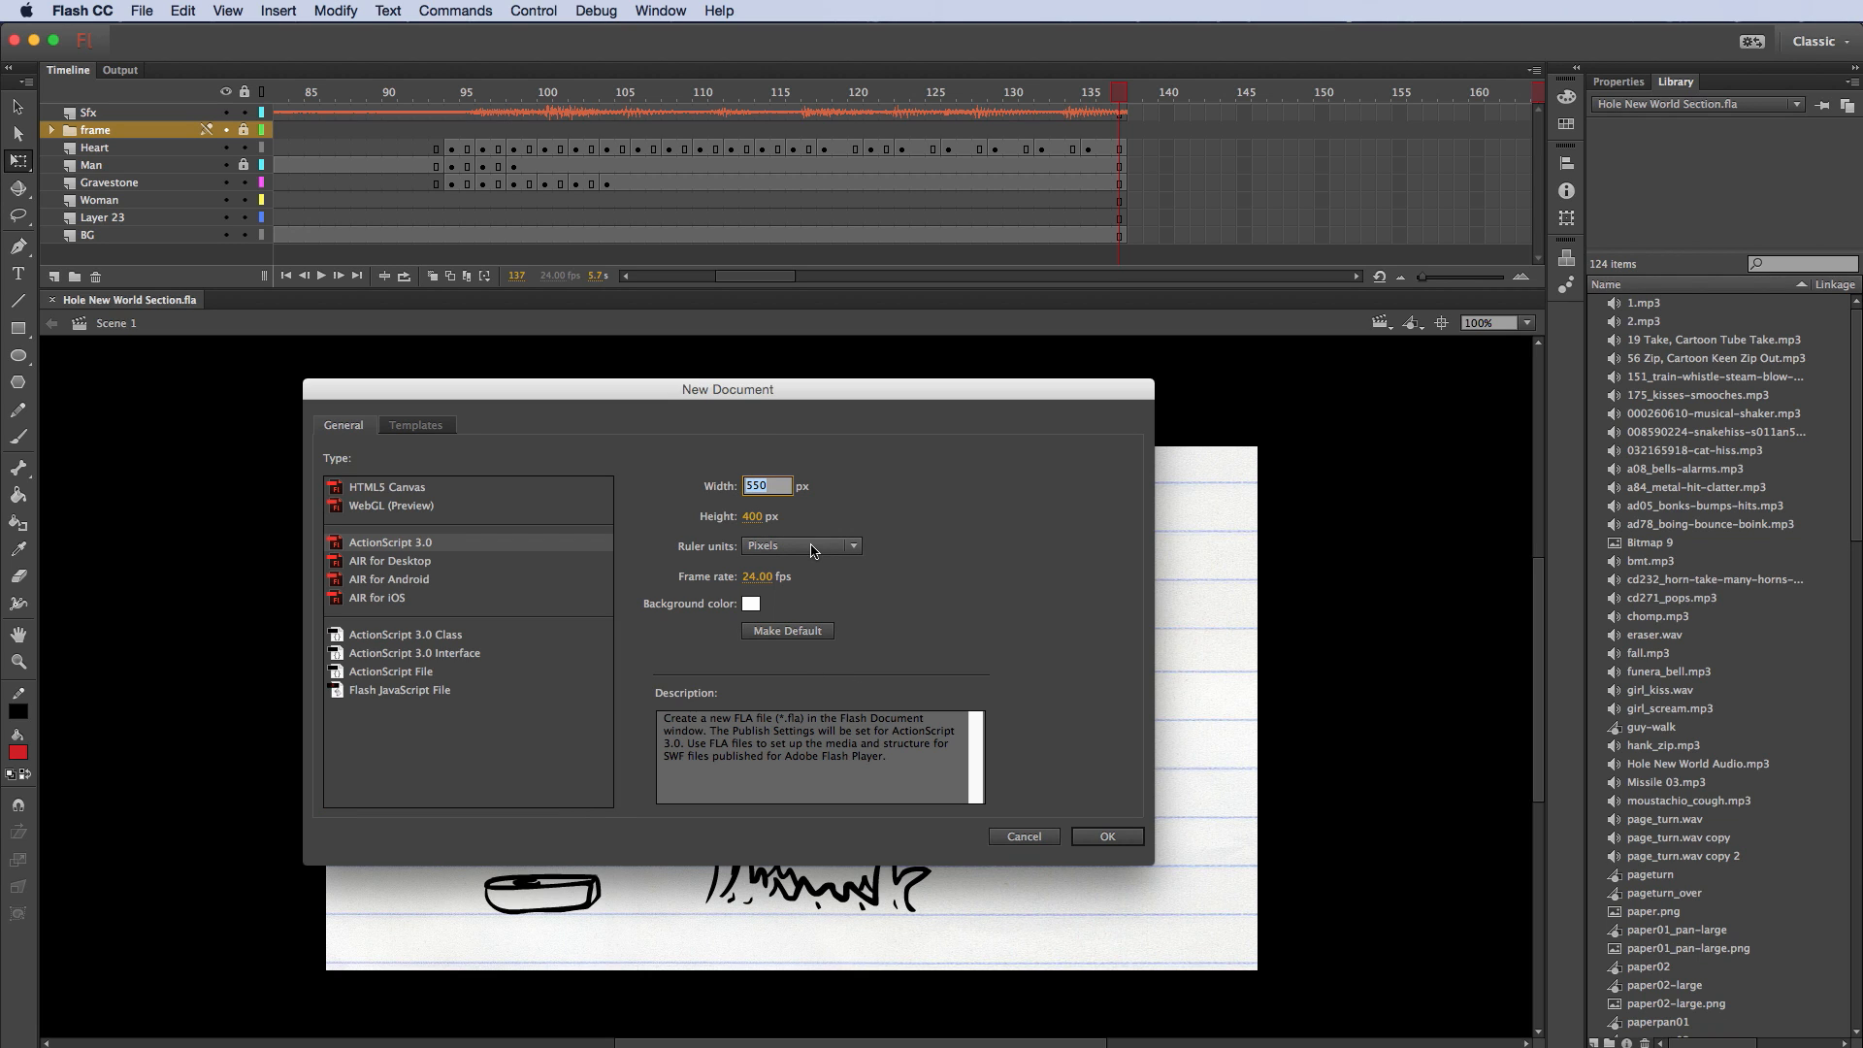
text(60)
drag(753, 516, 753, 519)
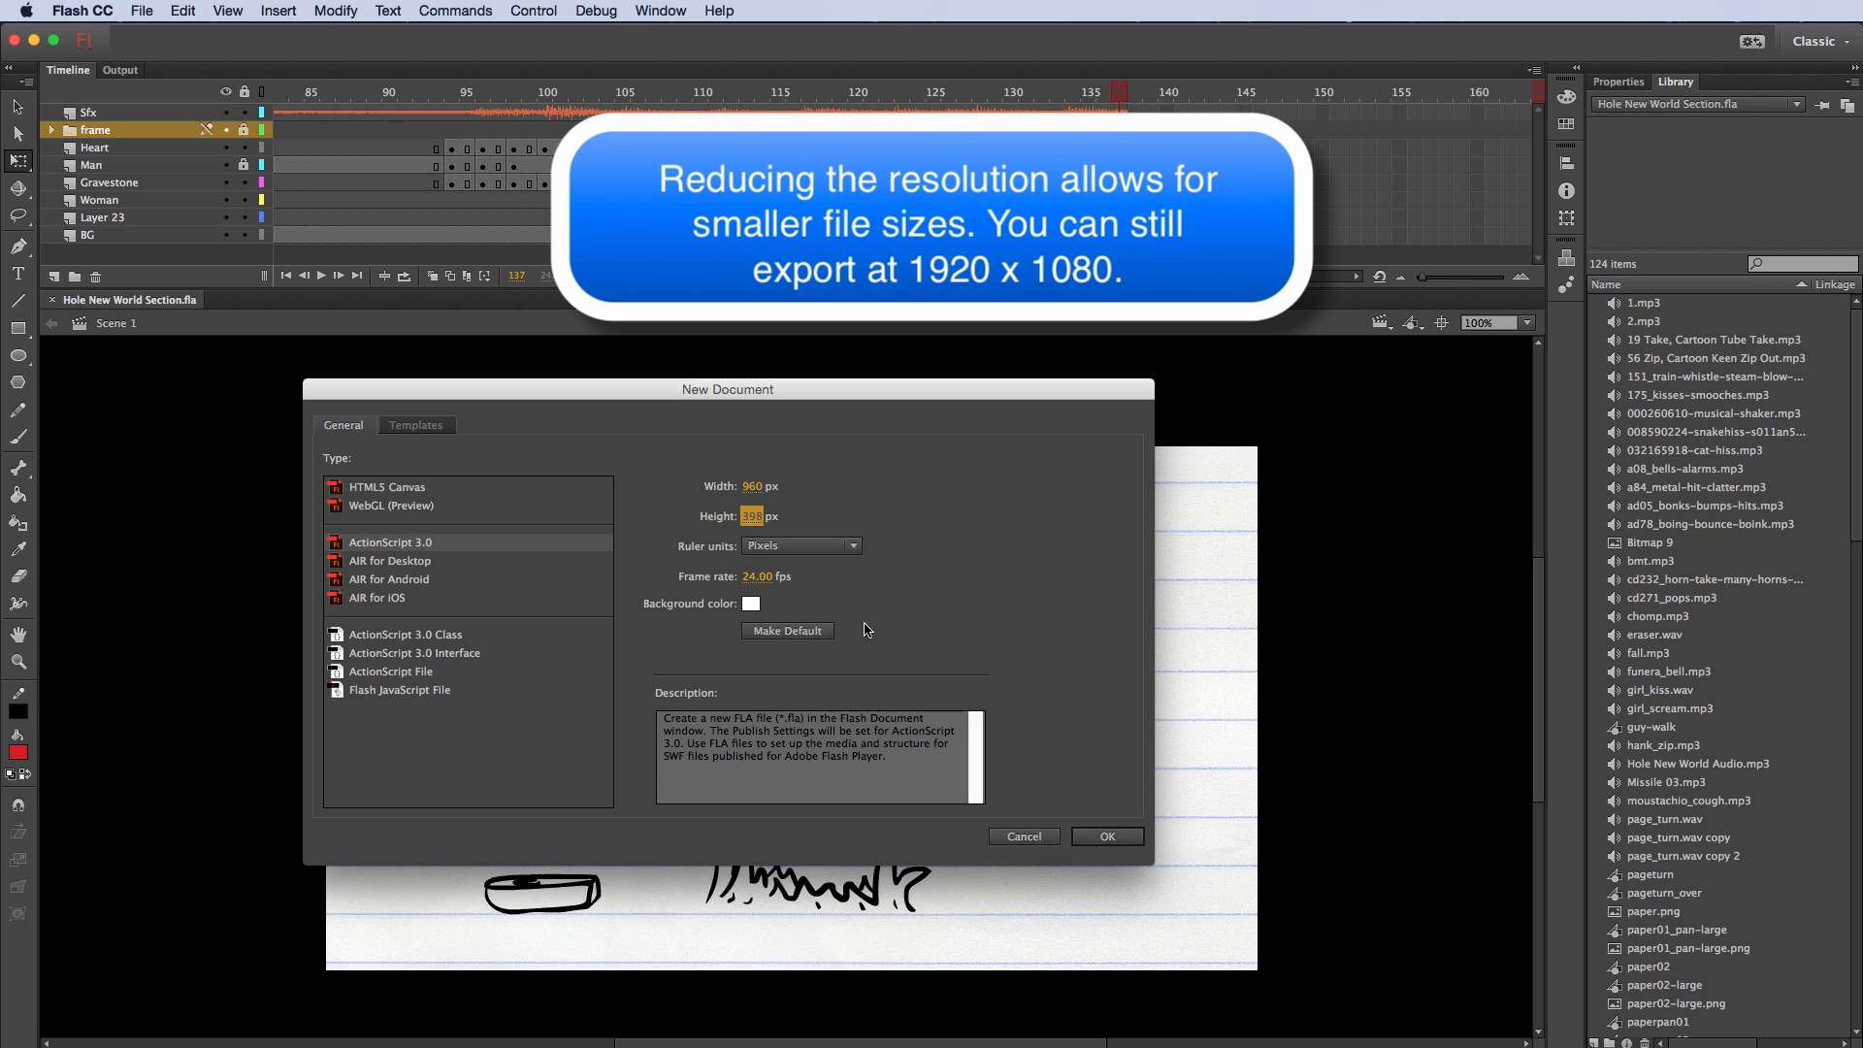
text(540)
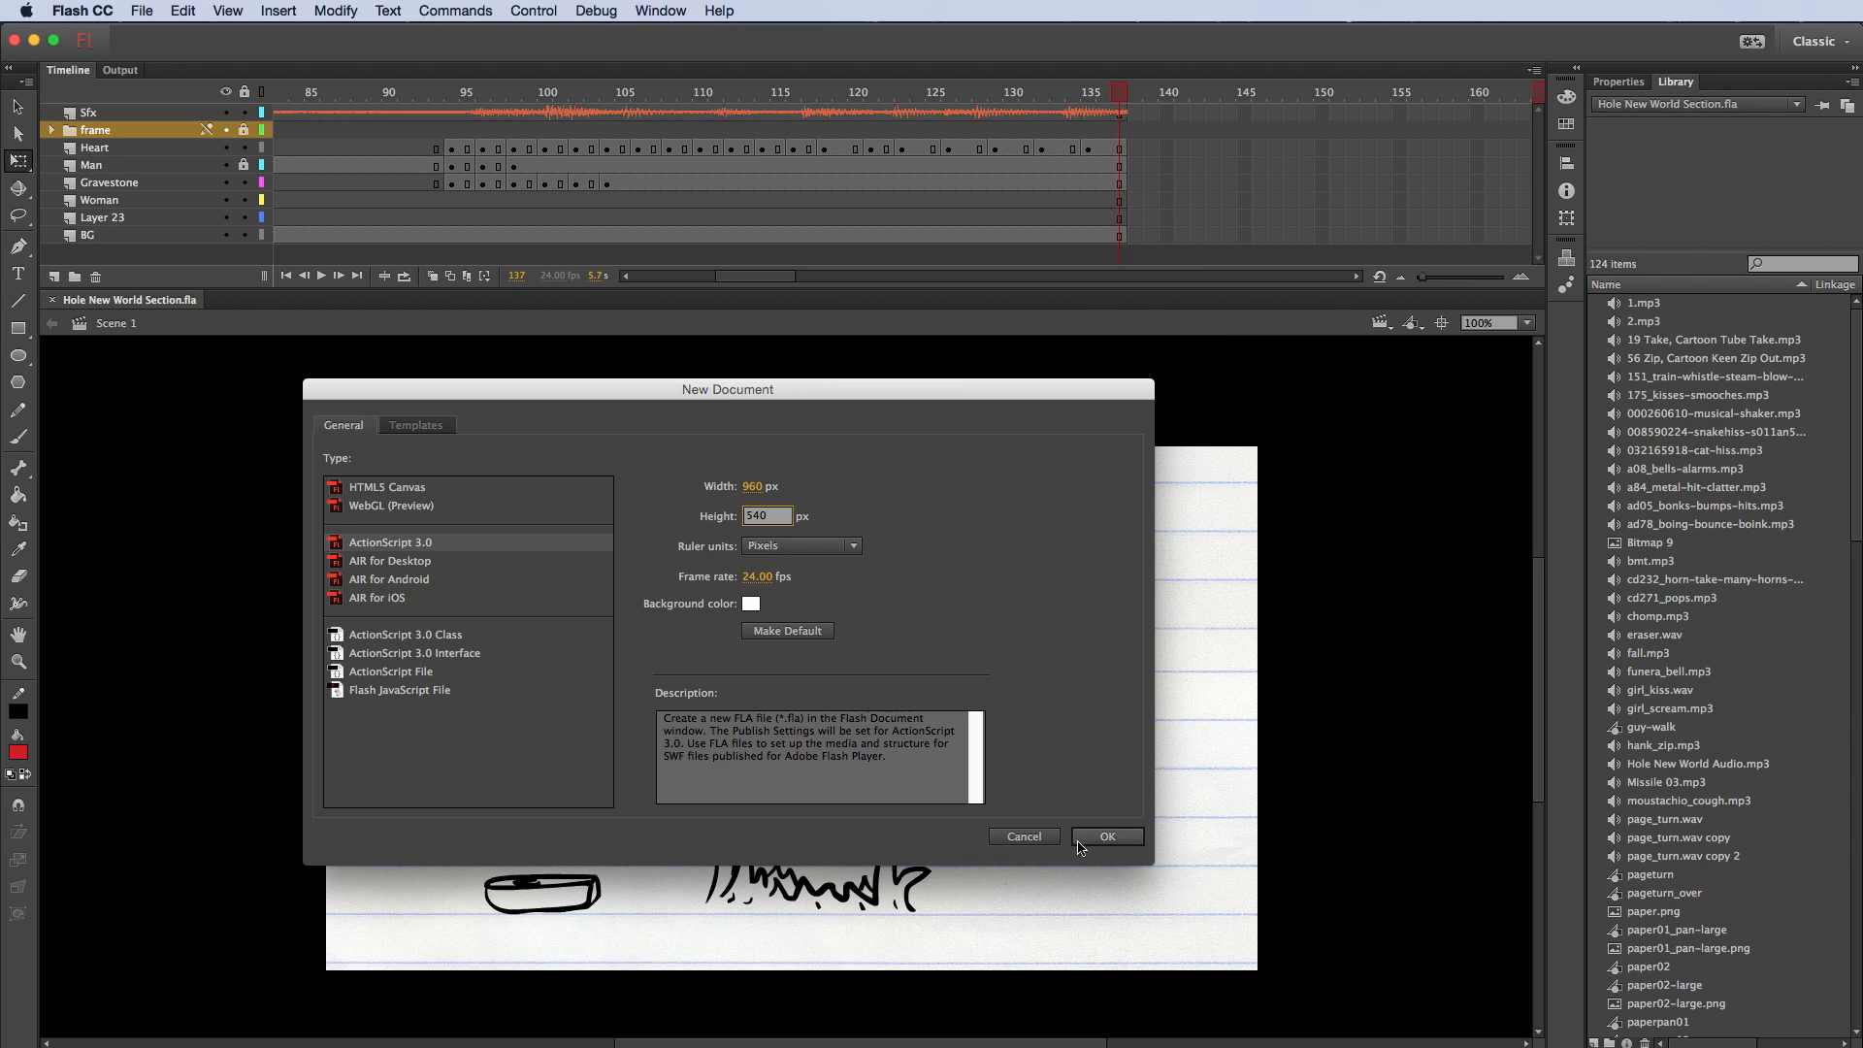
click(1108, 839)
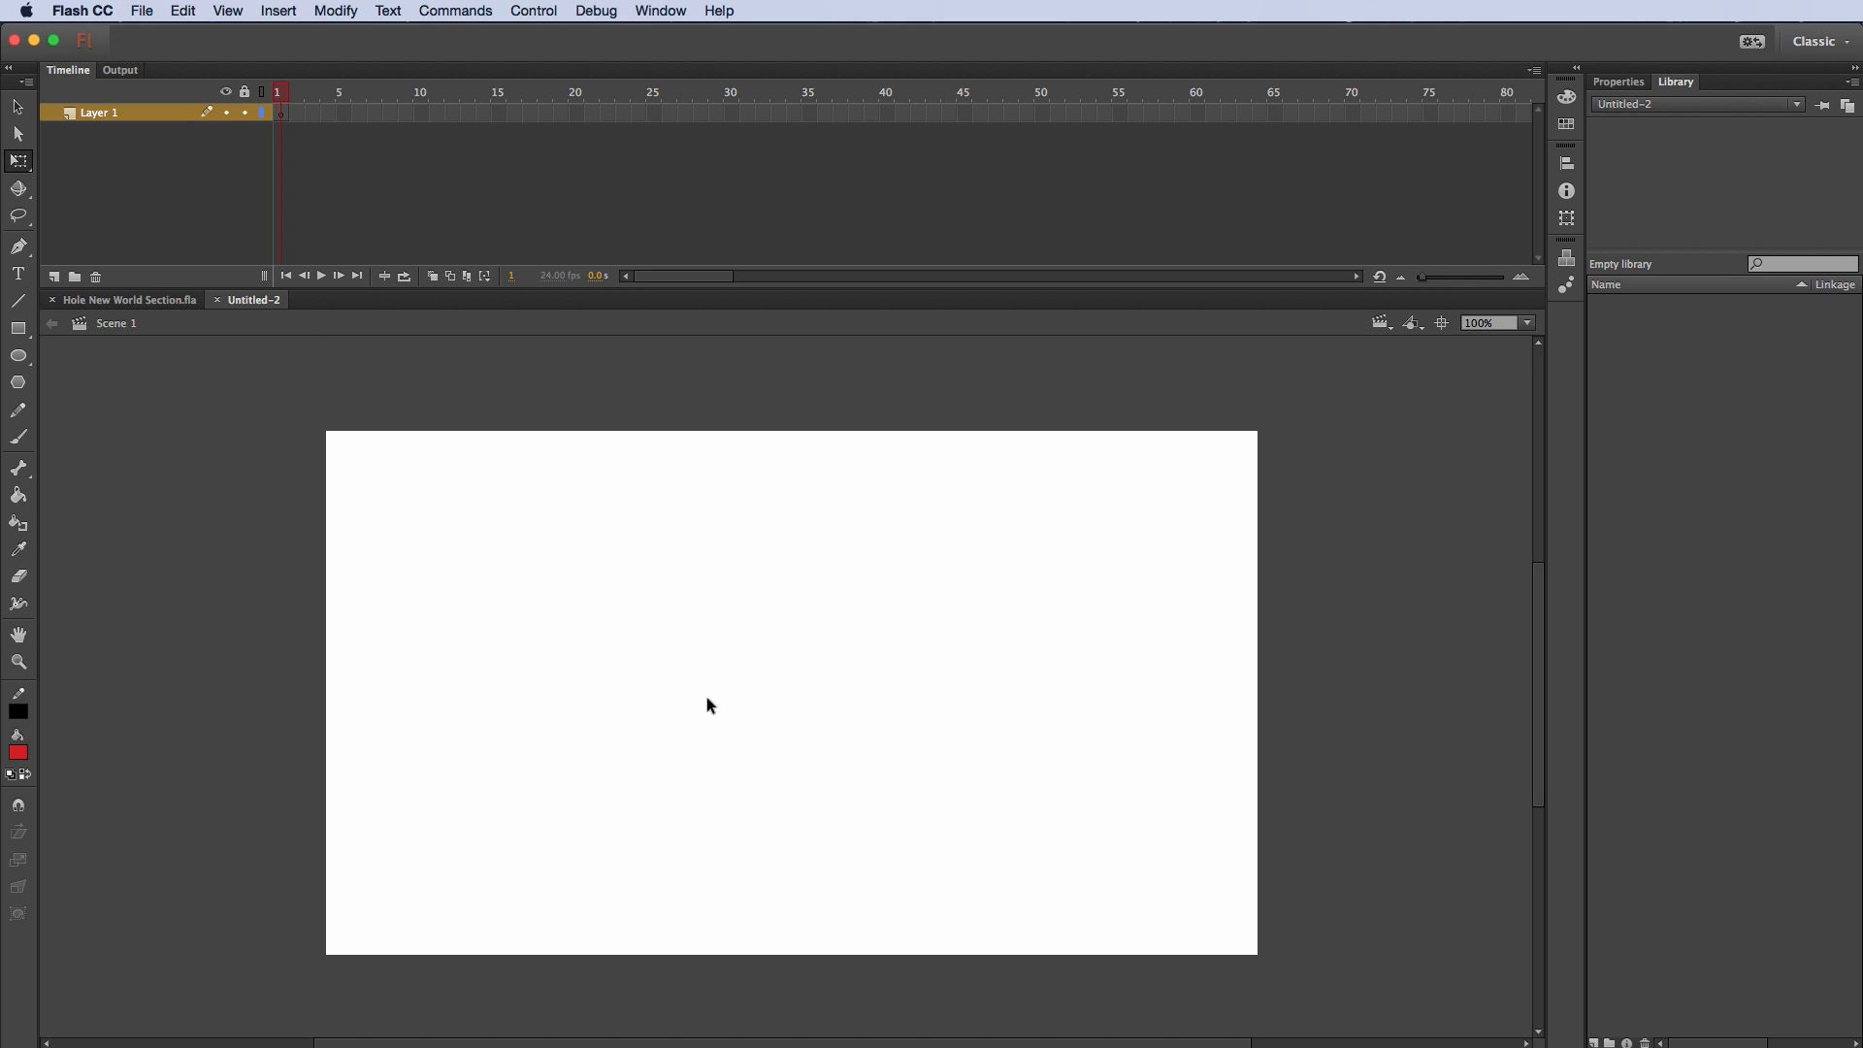
Step: Rename the document's only layer to frame
double_click(100, 118)
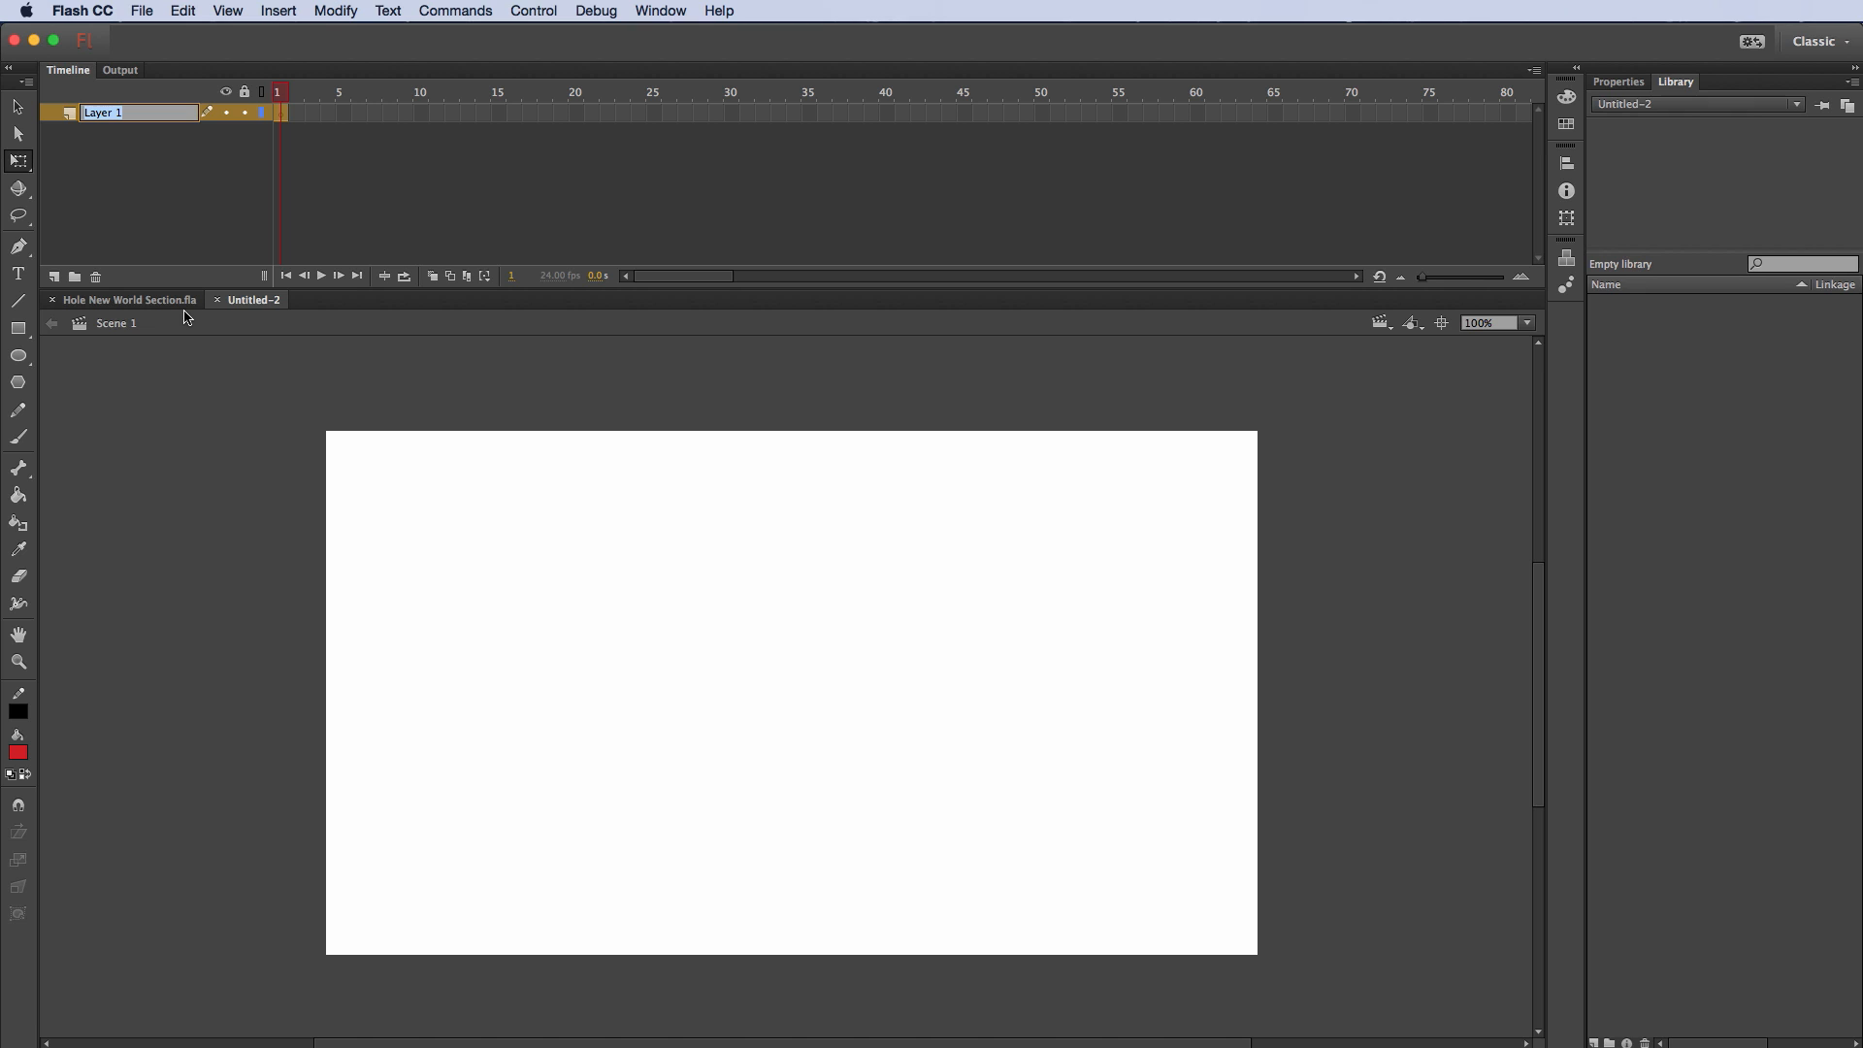
text(frame)
key(Return)
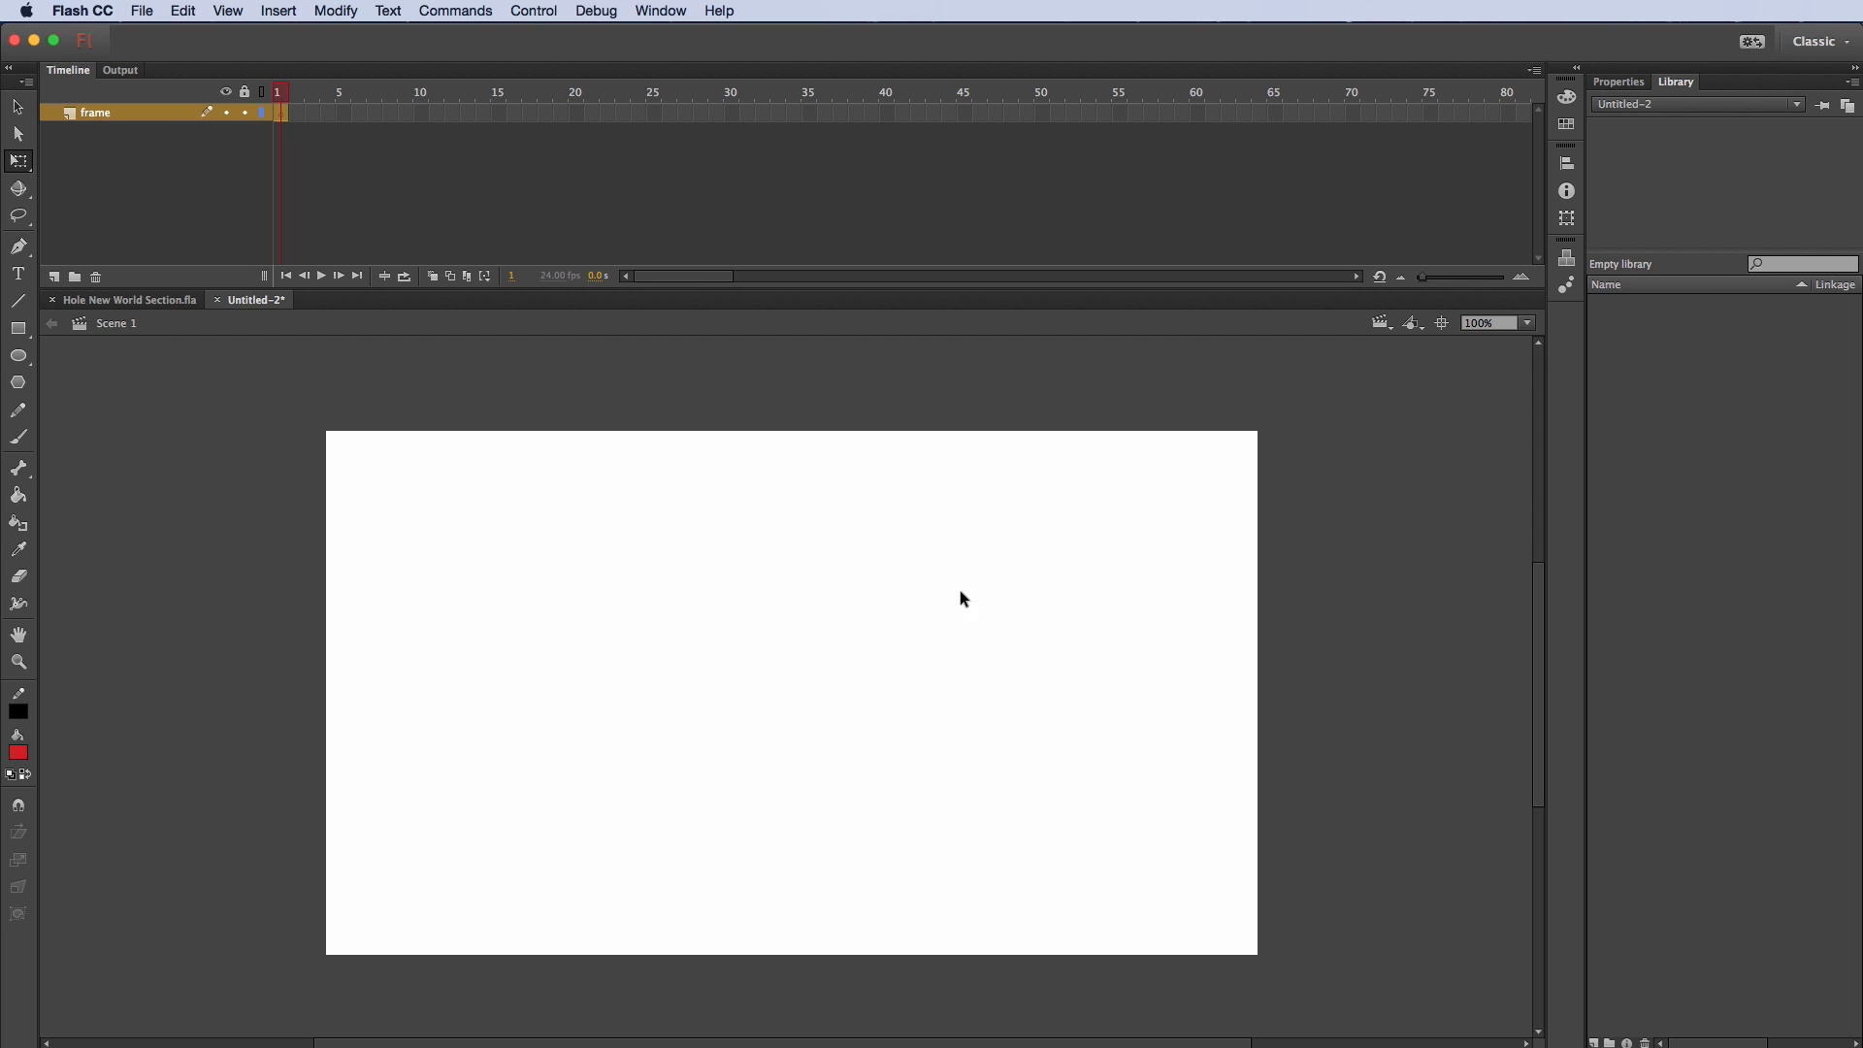
Step: Draw two black-outlined rectangles without fill, one along the stage edges and a larger one surrounding the stage
click(19, 328)
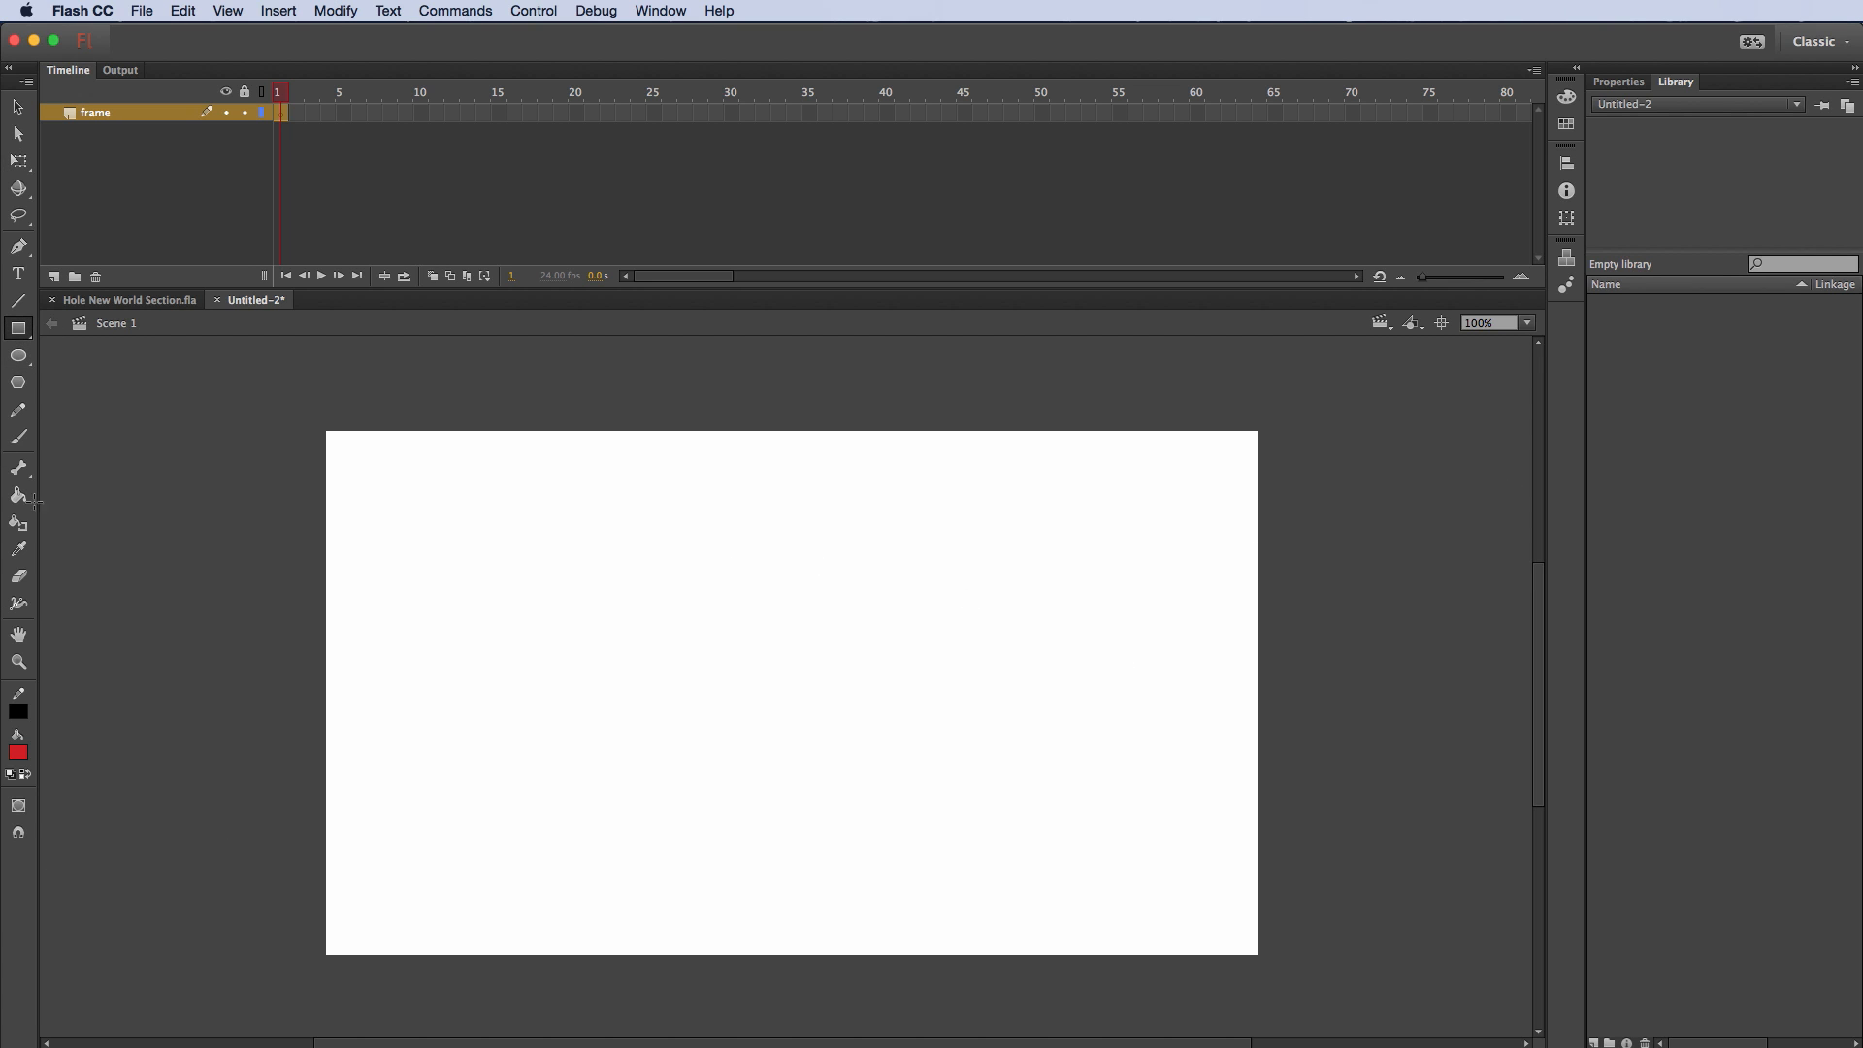
click(17, 752)
click(308, 774)
drag(325, 429, 1257, 956)
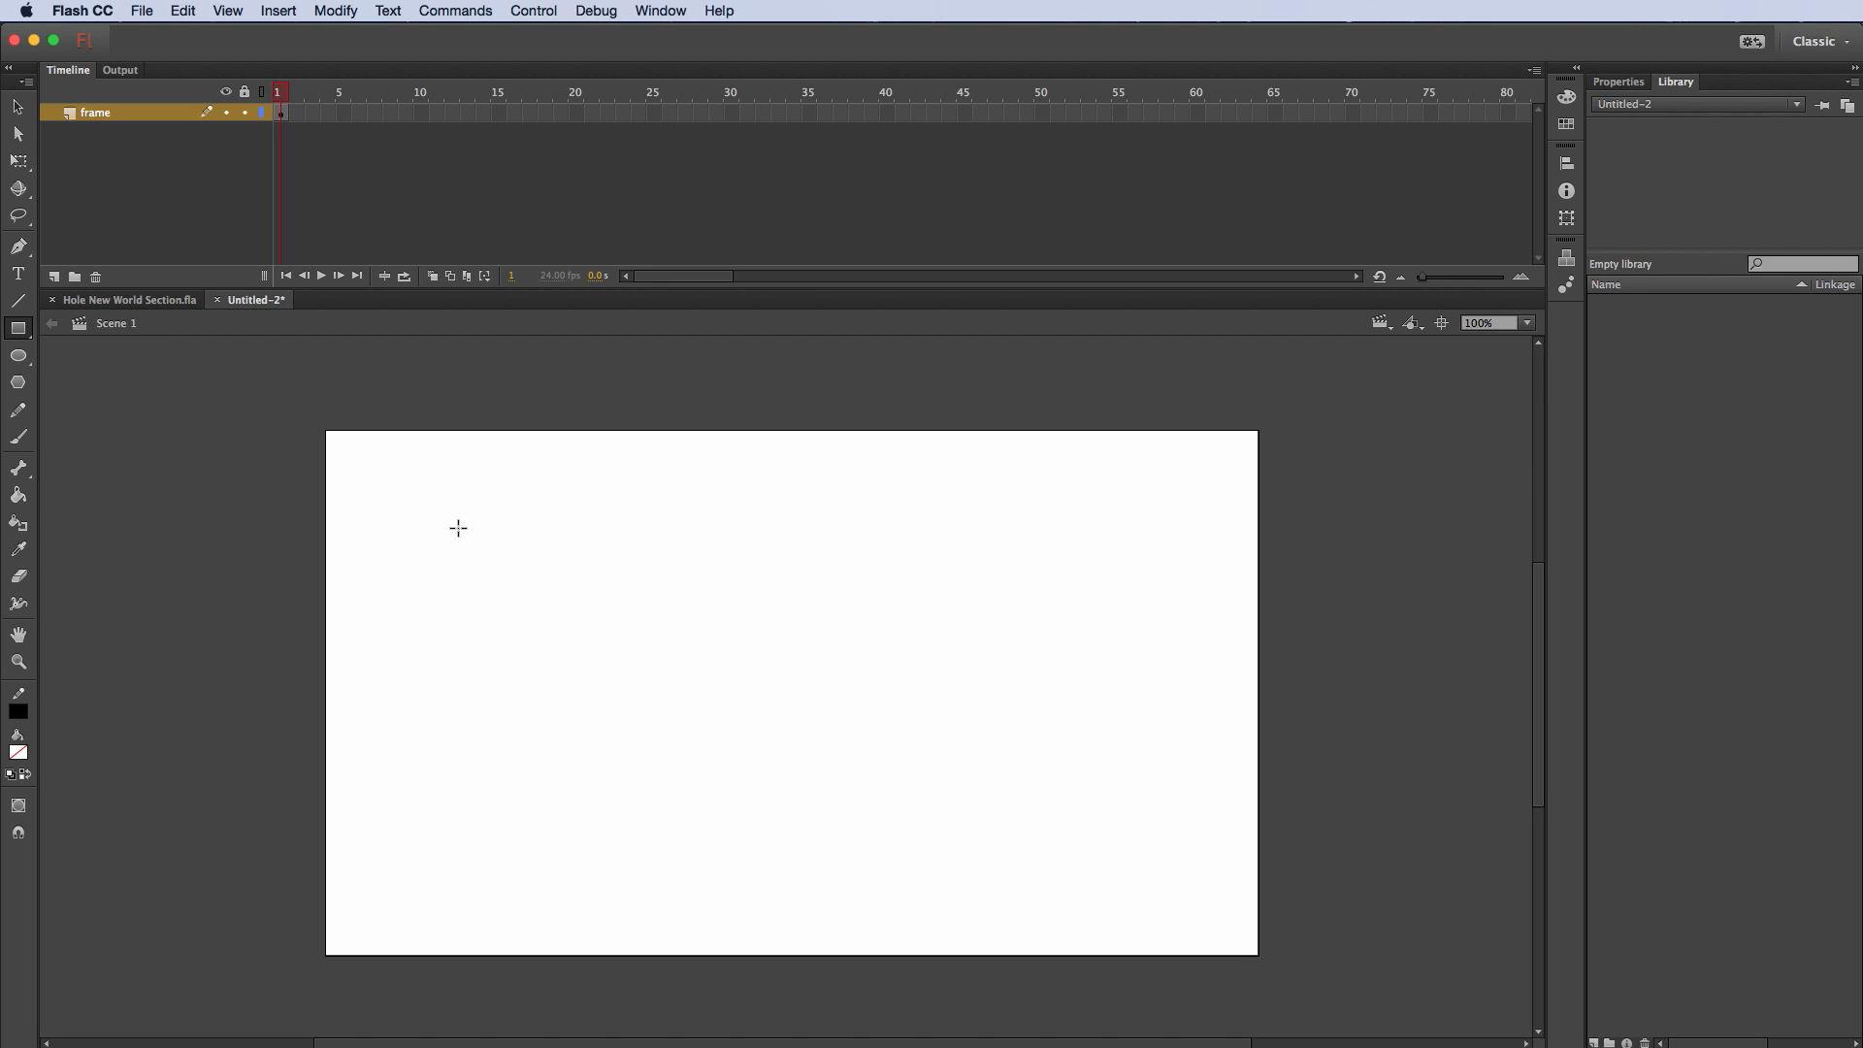
drag(254, 362, 1340, 1016)
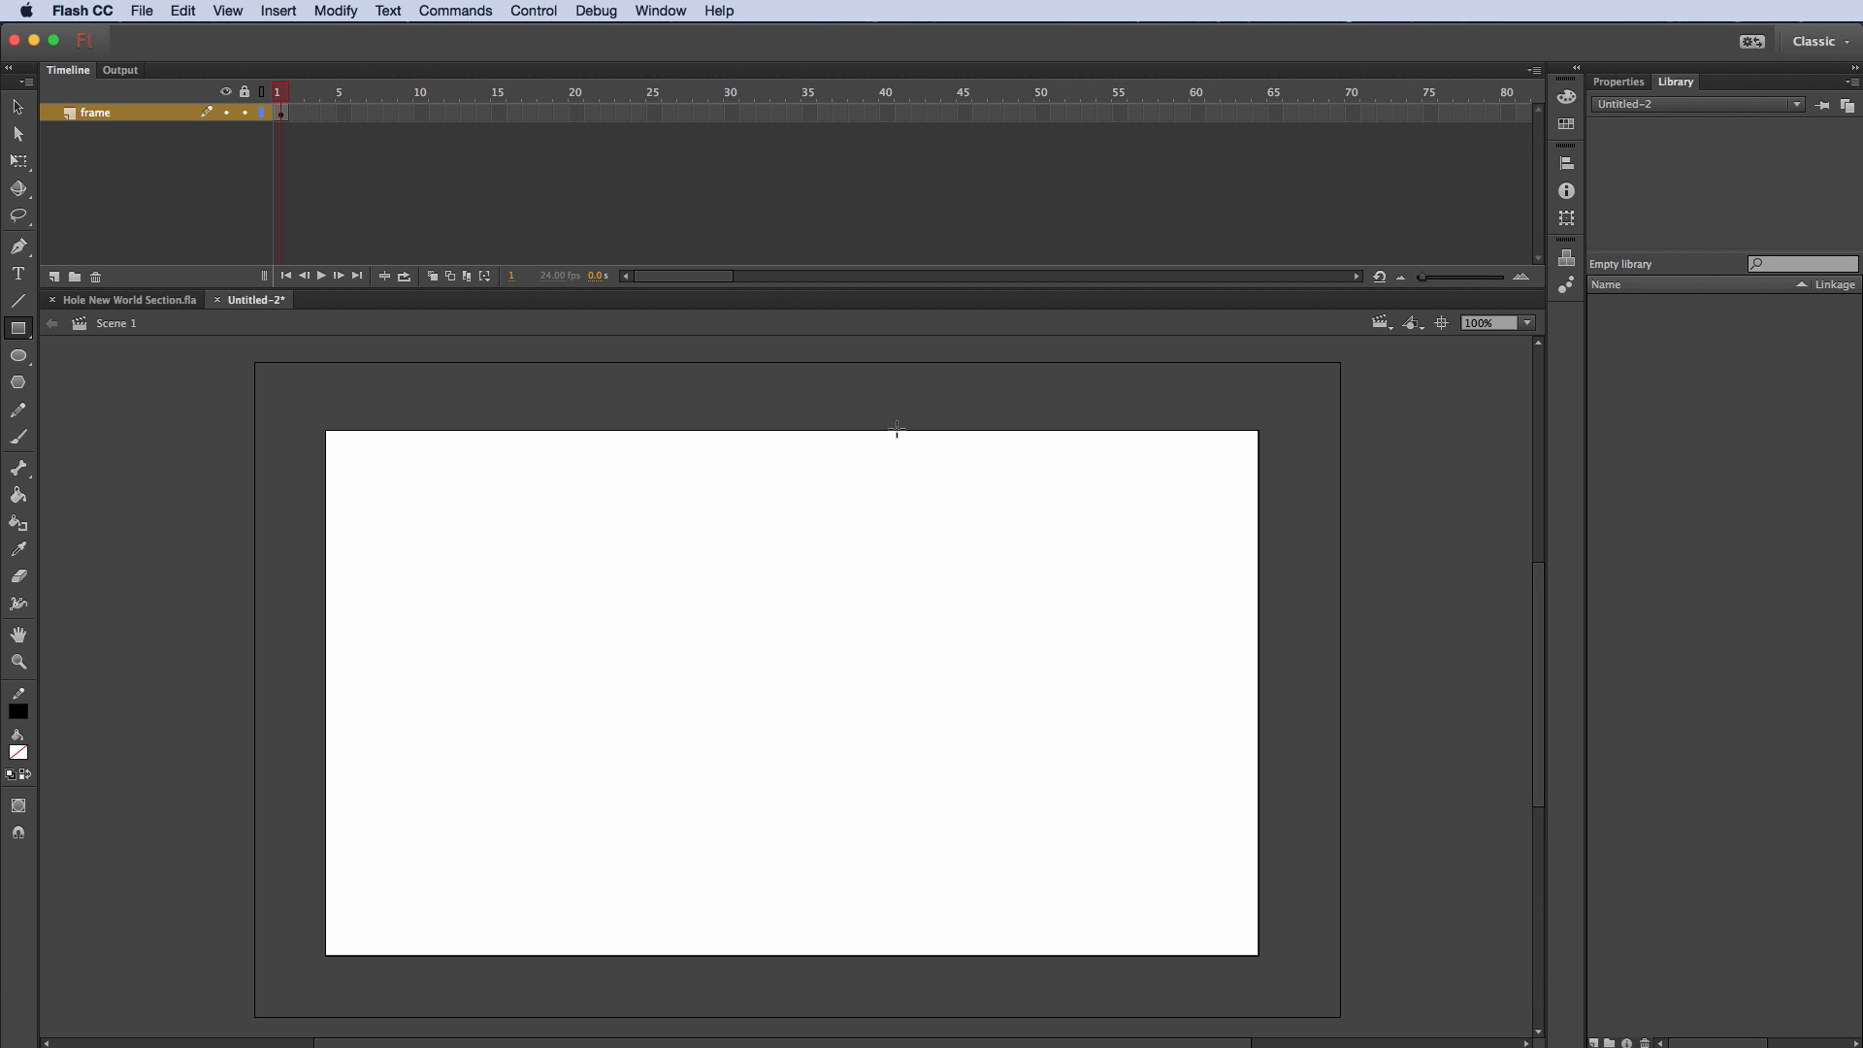
Step: Fill the area between the two rectangles with black using the Paint Bucket
click(17, 495)
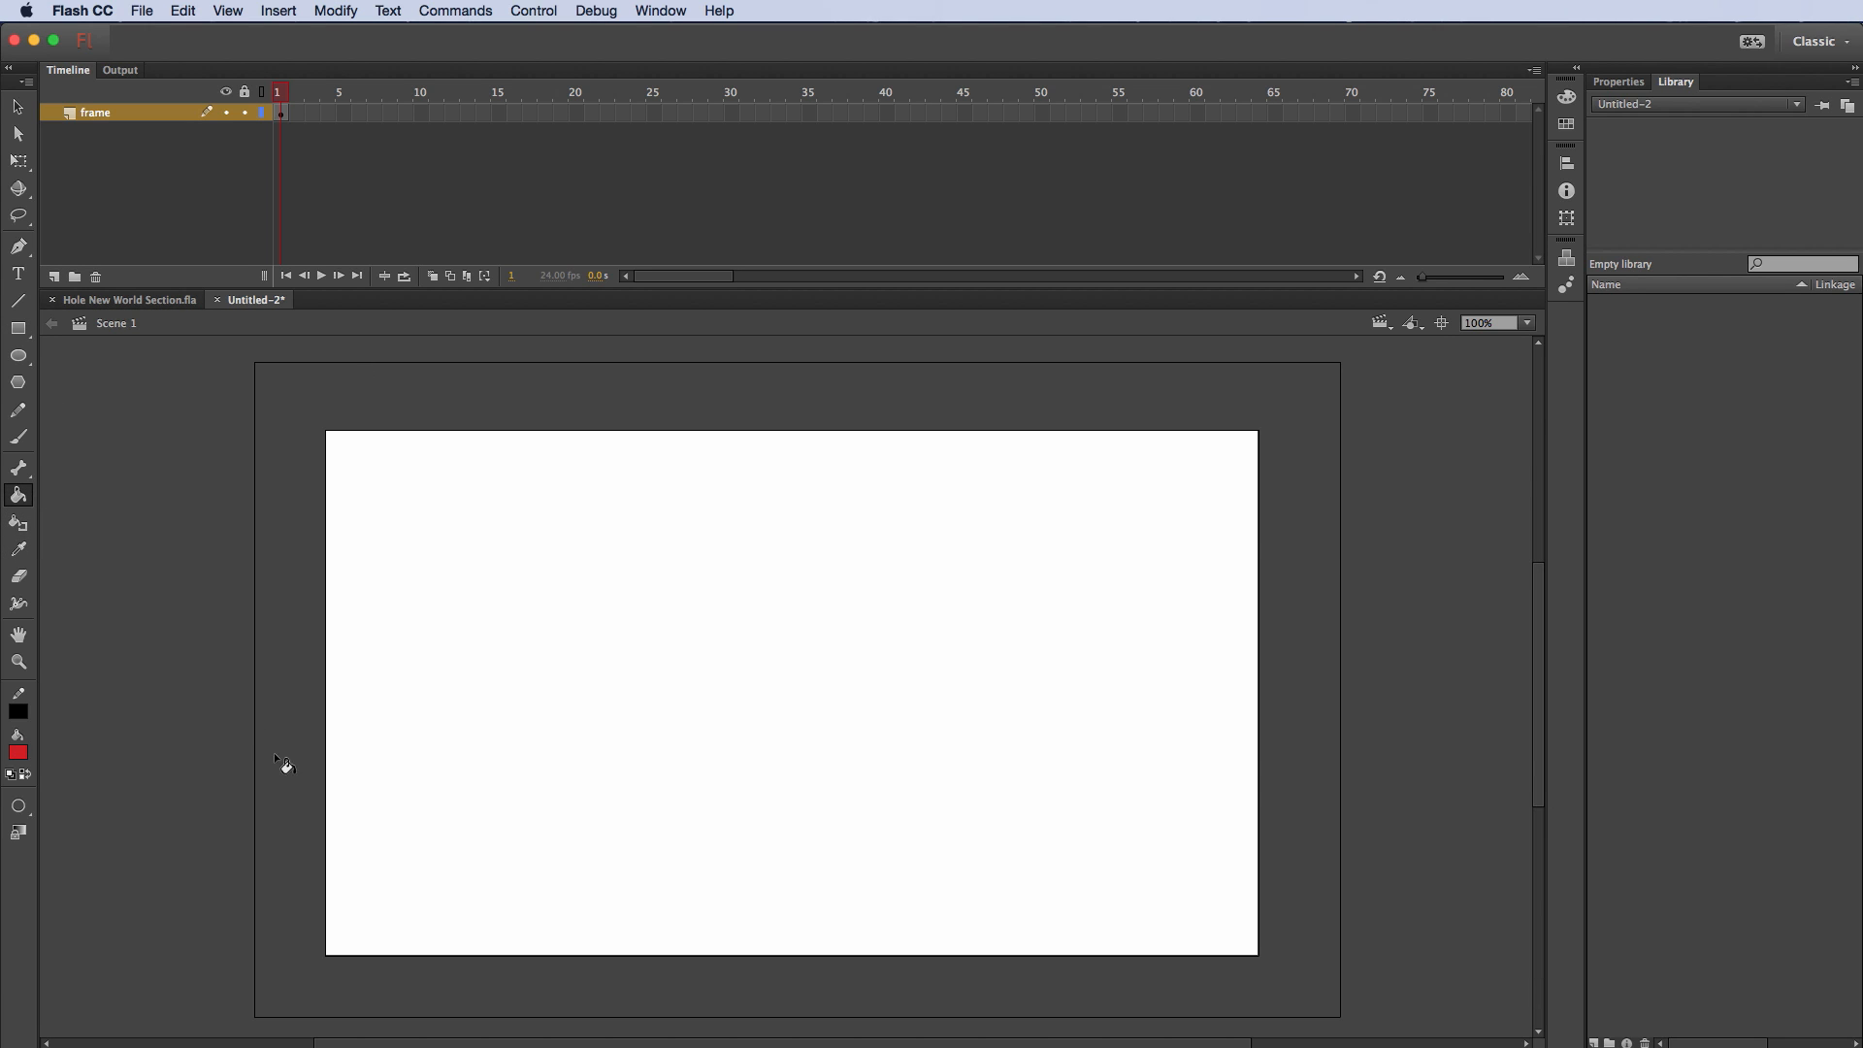
click(23, 758)
click(58, 800)
click(280, 549)
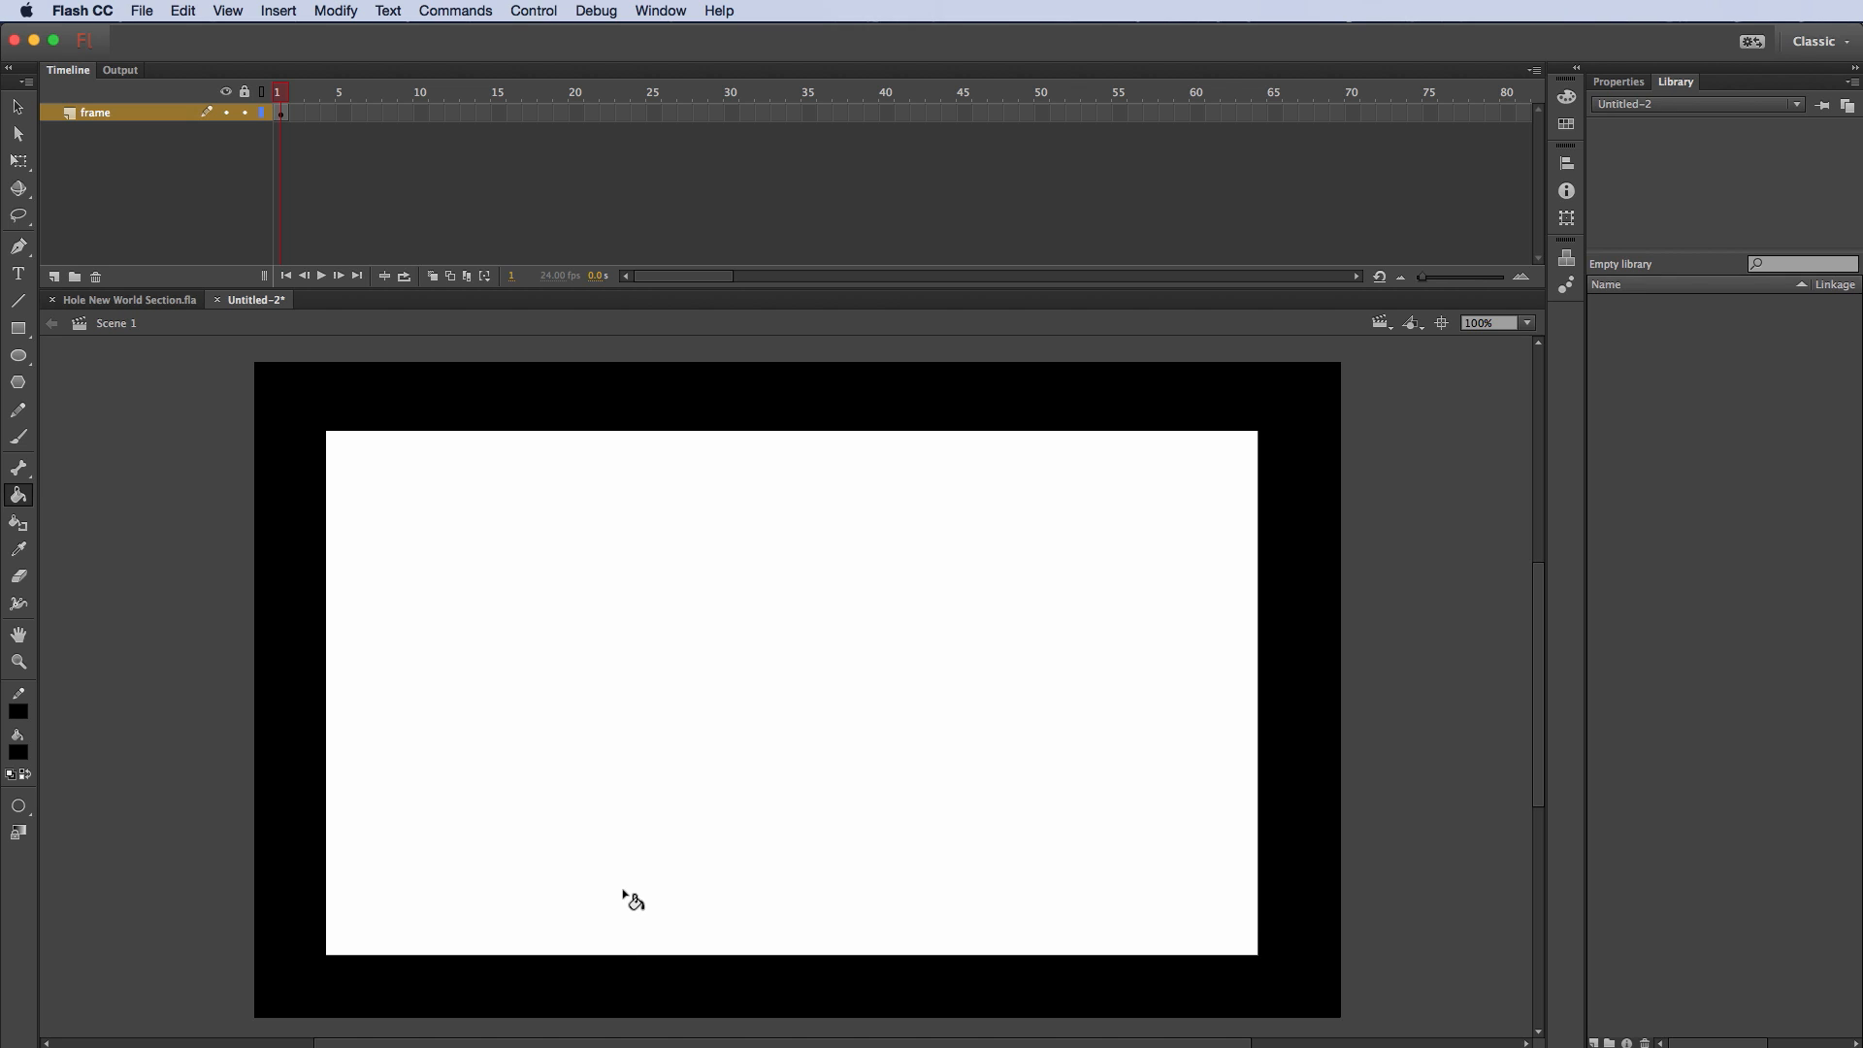
Step: Set the timeline frame size to Normal and insert a keyframe at frame 151 on the frame layer
click(1534, 70)
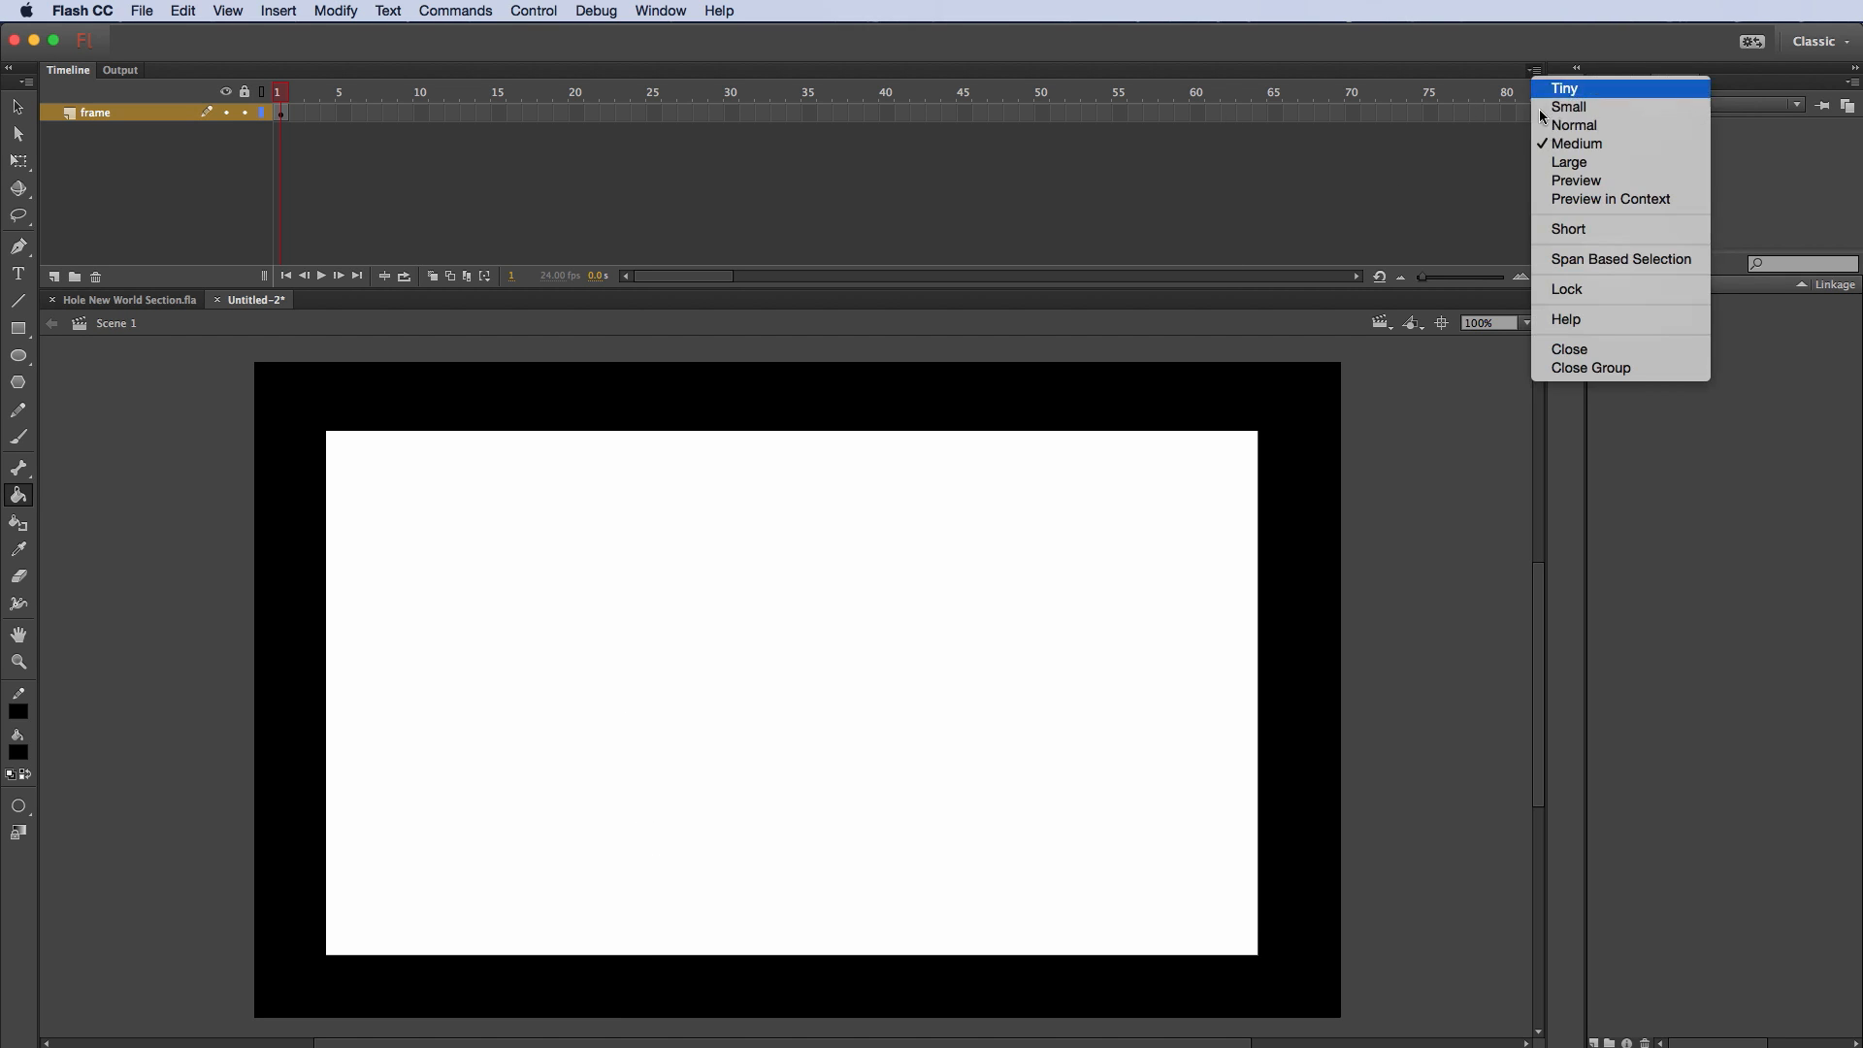
click(1591, 127)
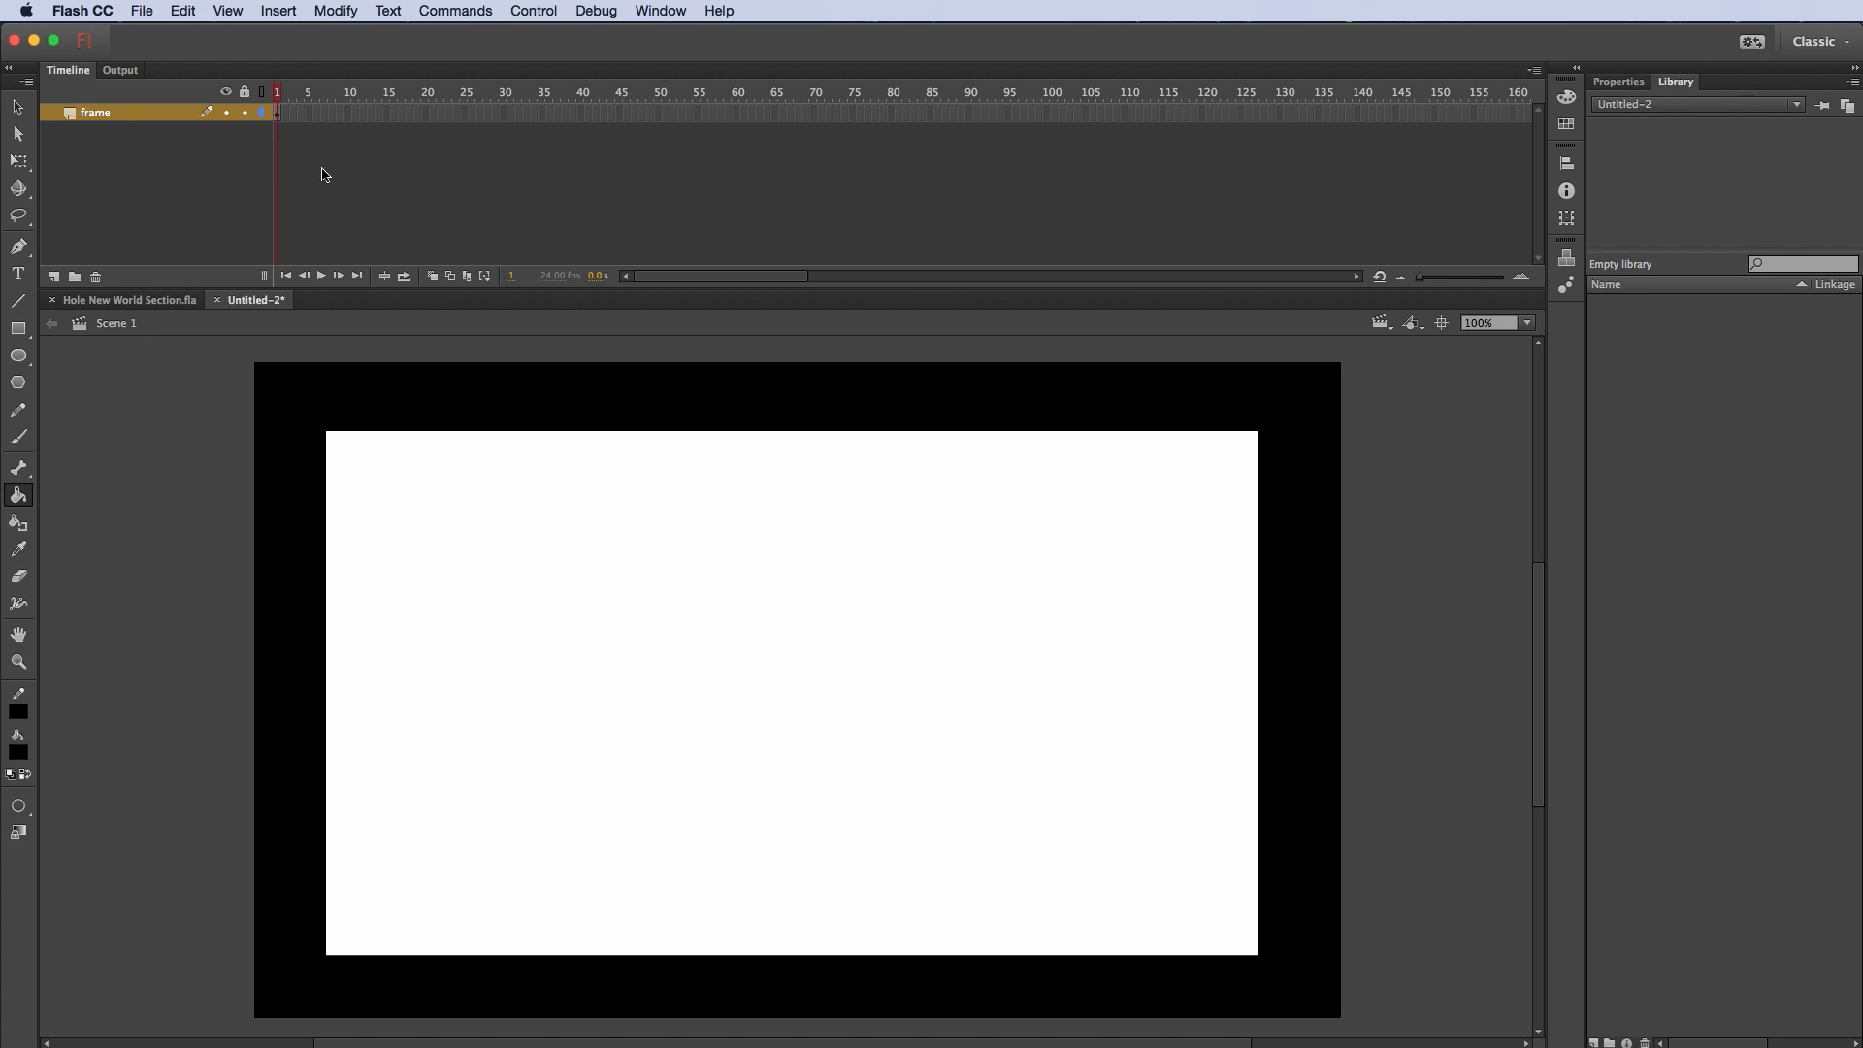
click(1435, 112)
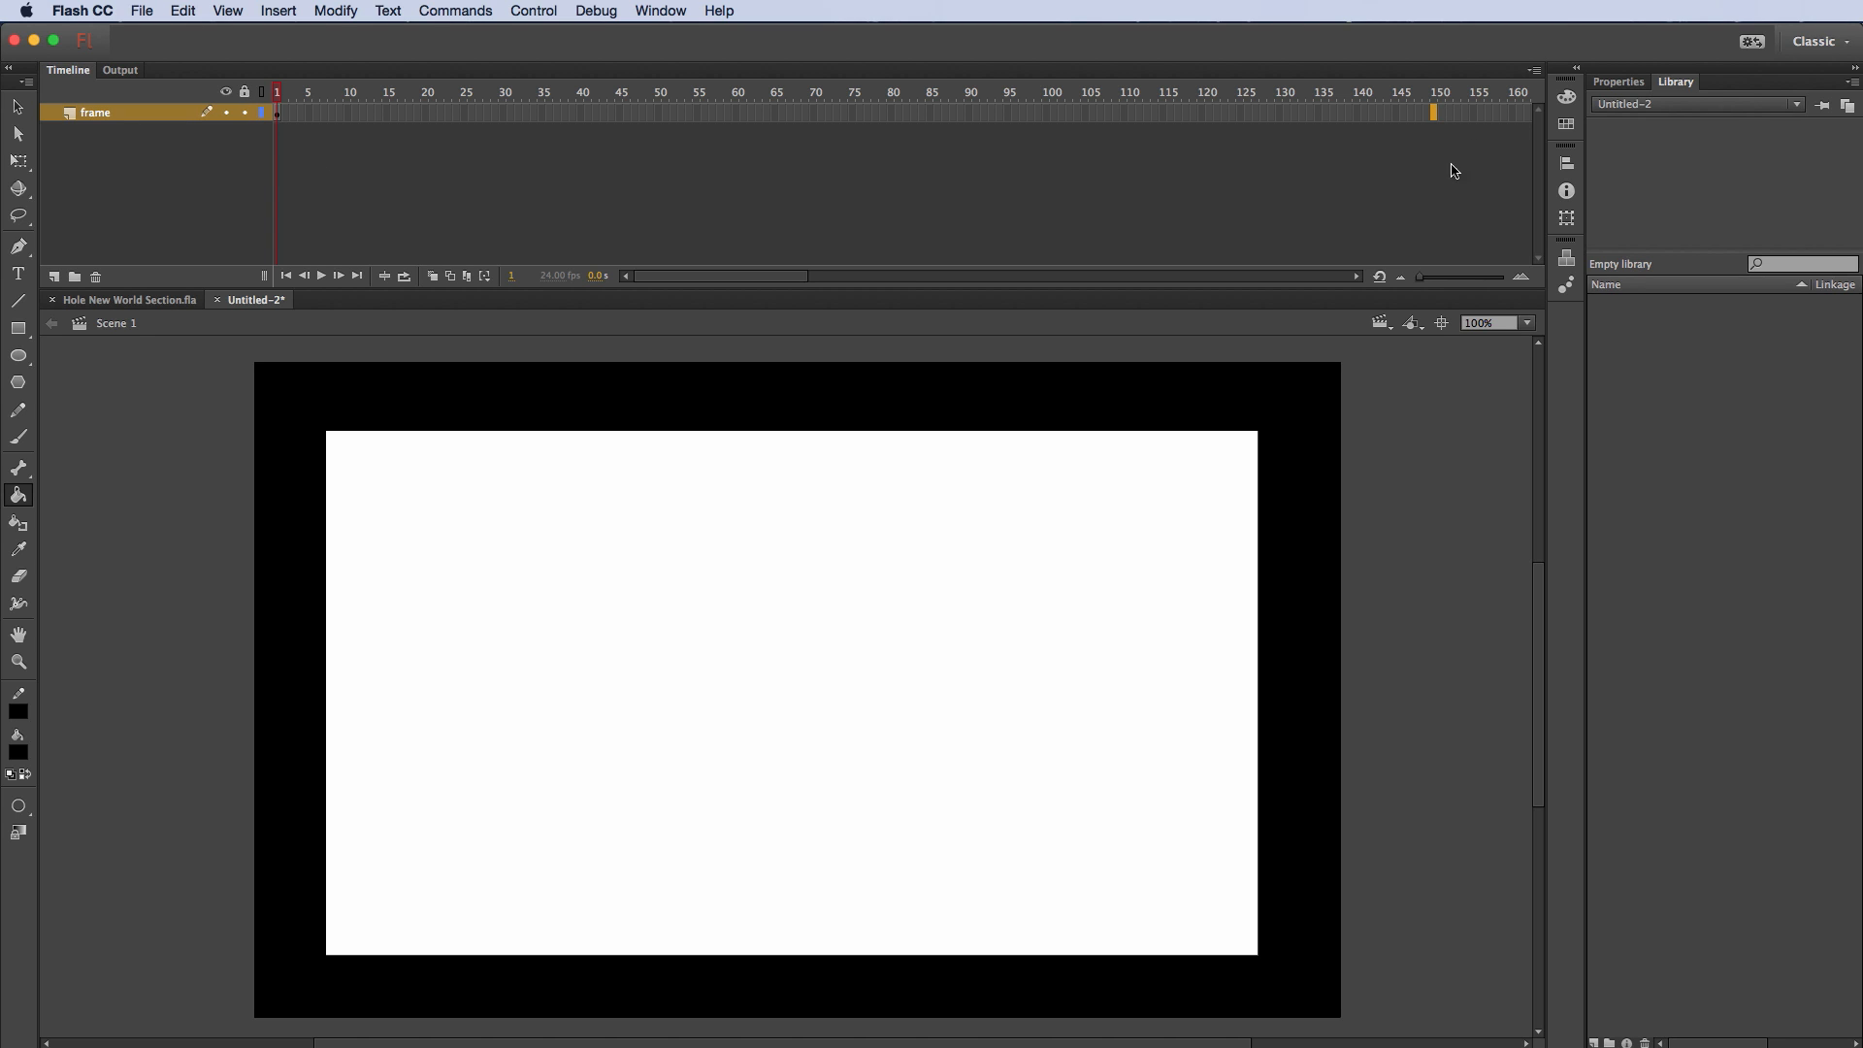
click(1442, 113)
right_click(1445, 110)
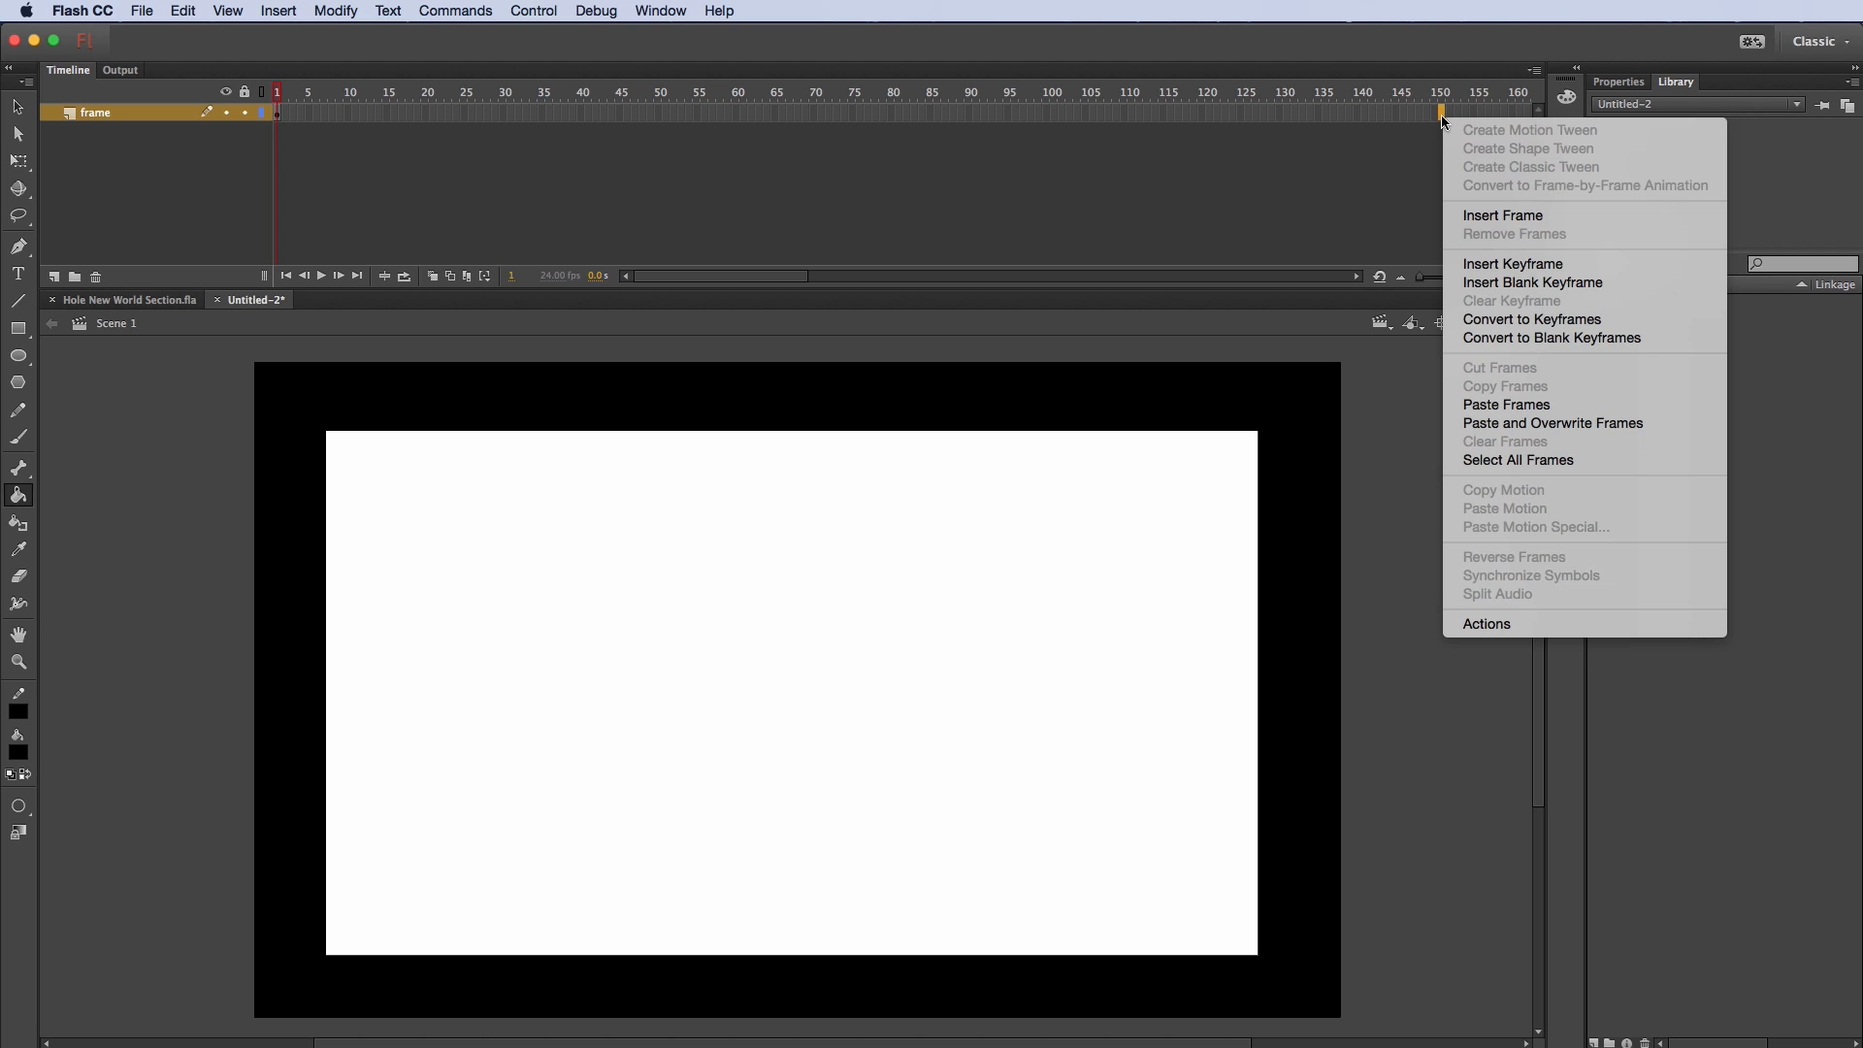
click(1571, 266)
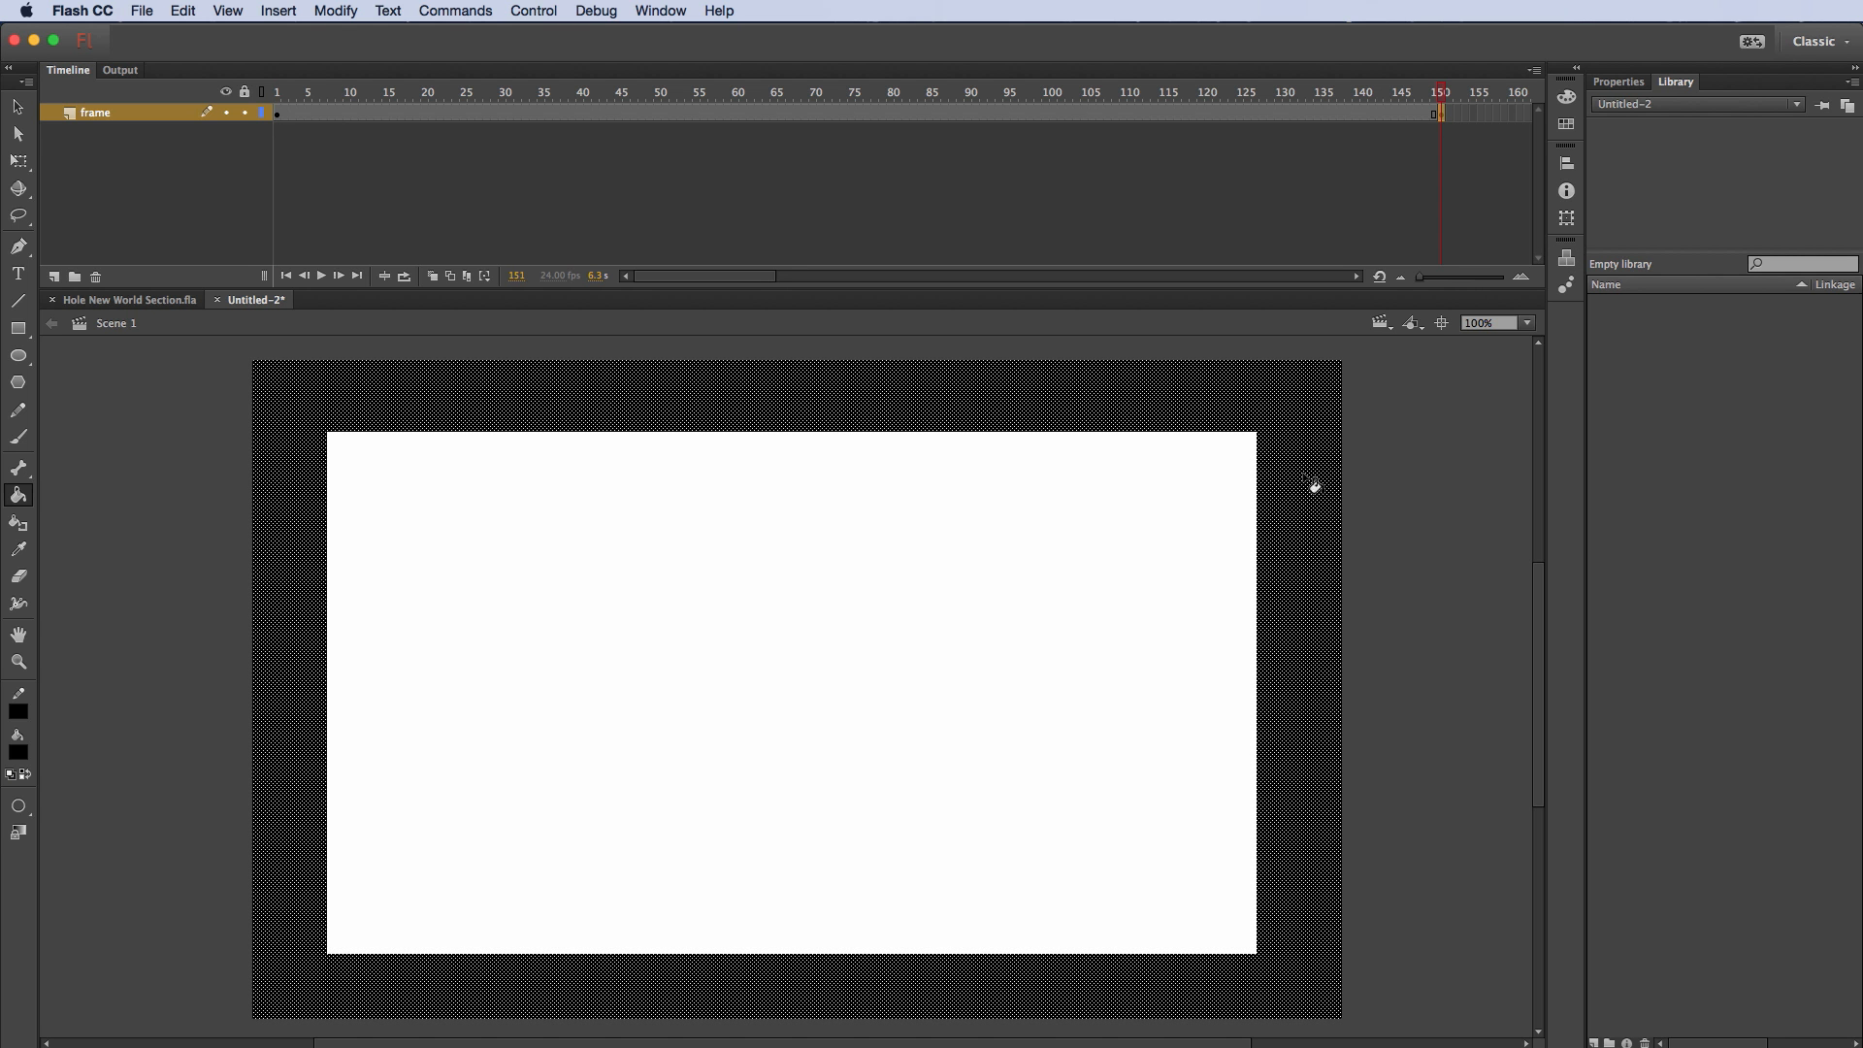
Step: Switch to the Selection tool and return the playhead to frame 1
click(19, 106)
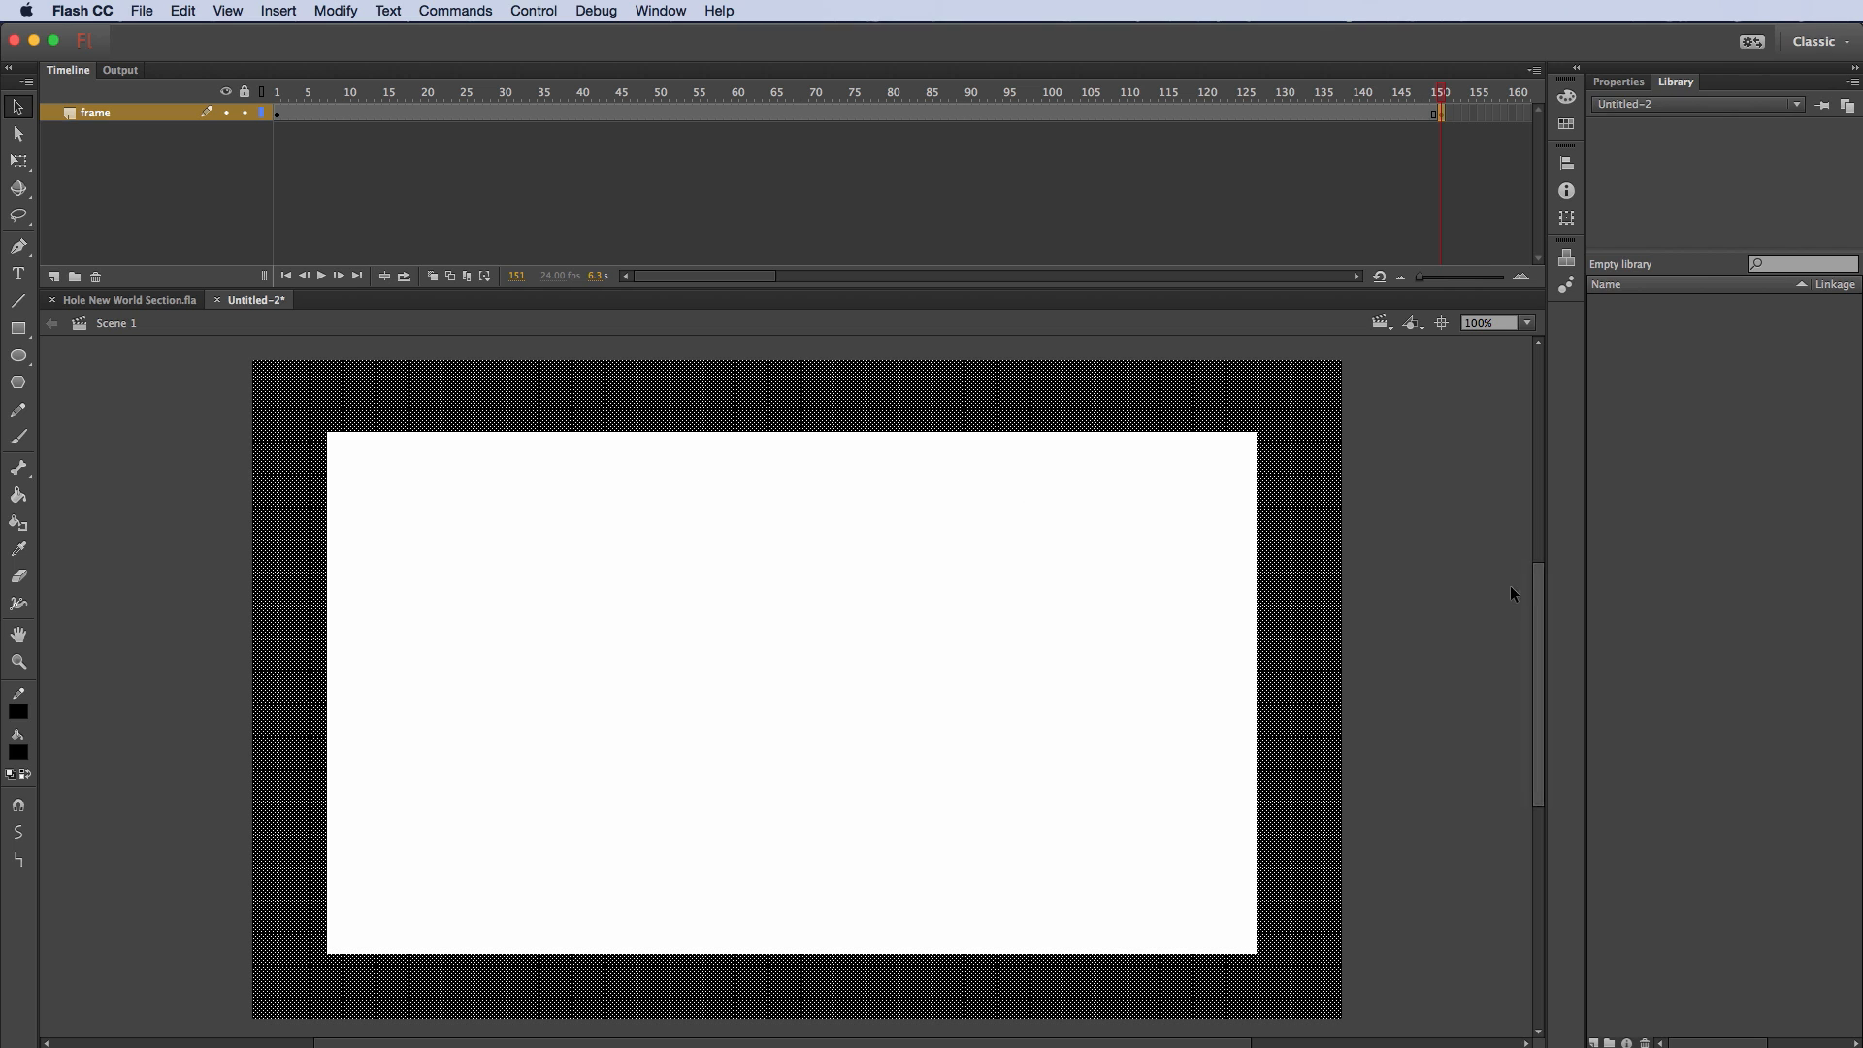
drag(1442, 97, 265, 70)
key(Return)
drag(381, 35, 221, 64)
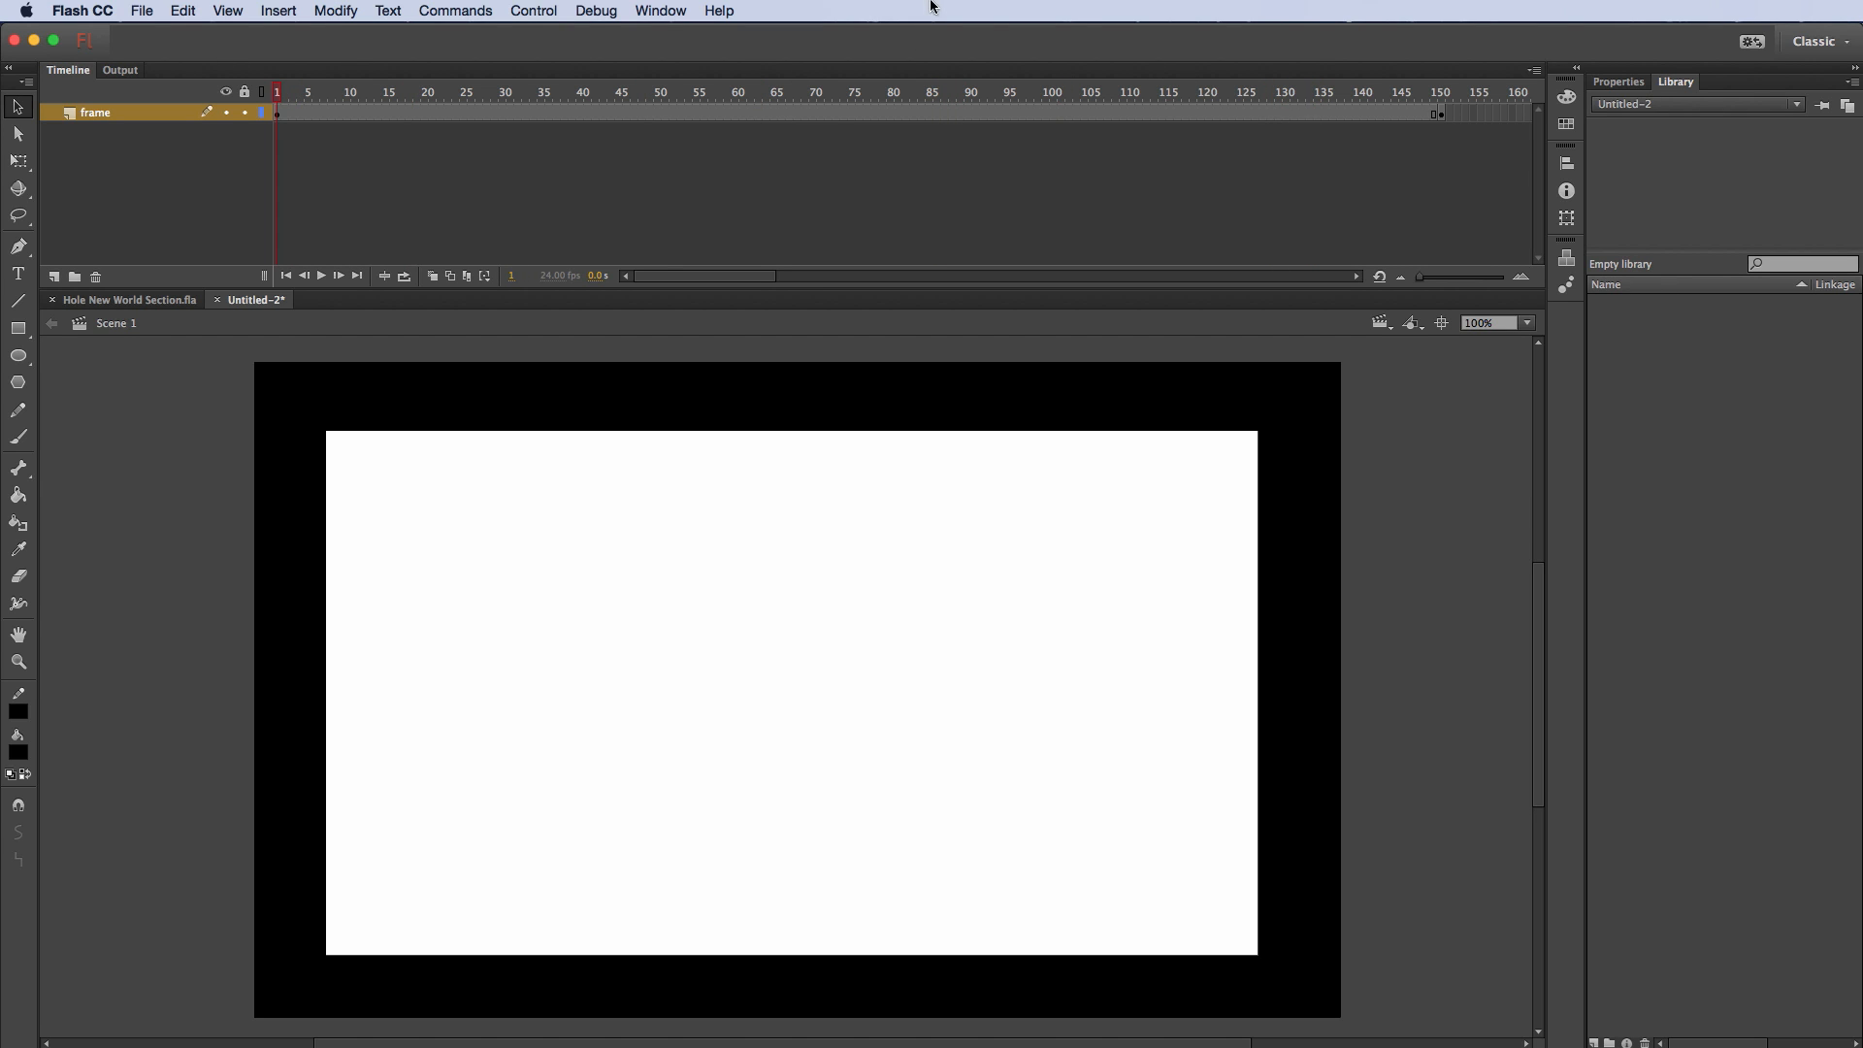
Step: Lock the frame layer and add a new layer named bg beneath it
click(245, 112)
click(54, 276)
drag(131, 118, 143, 154)
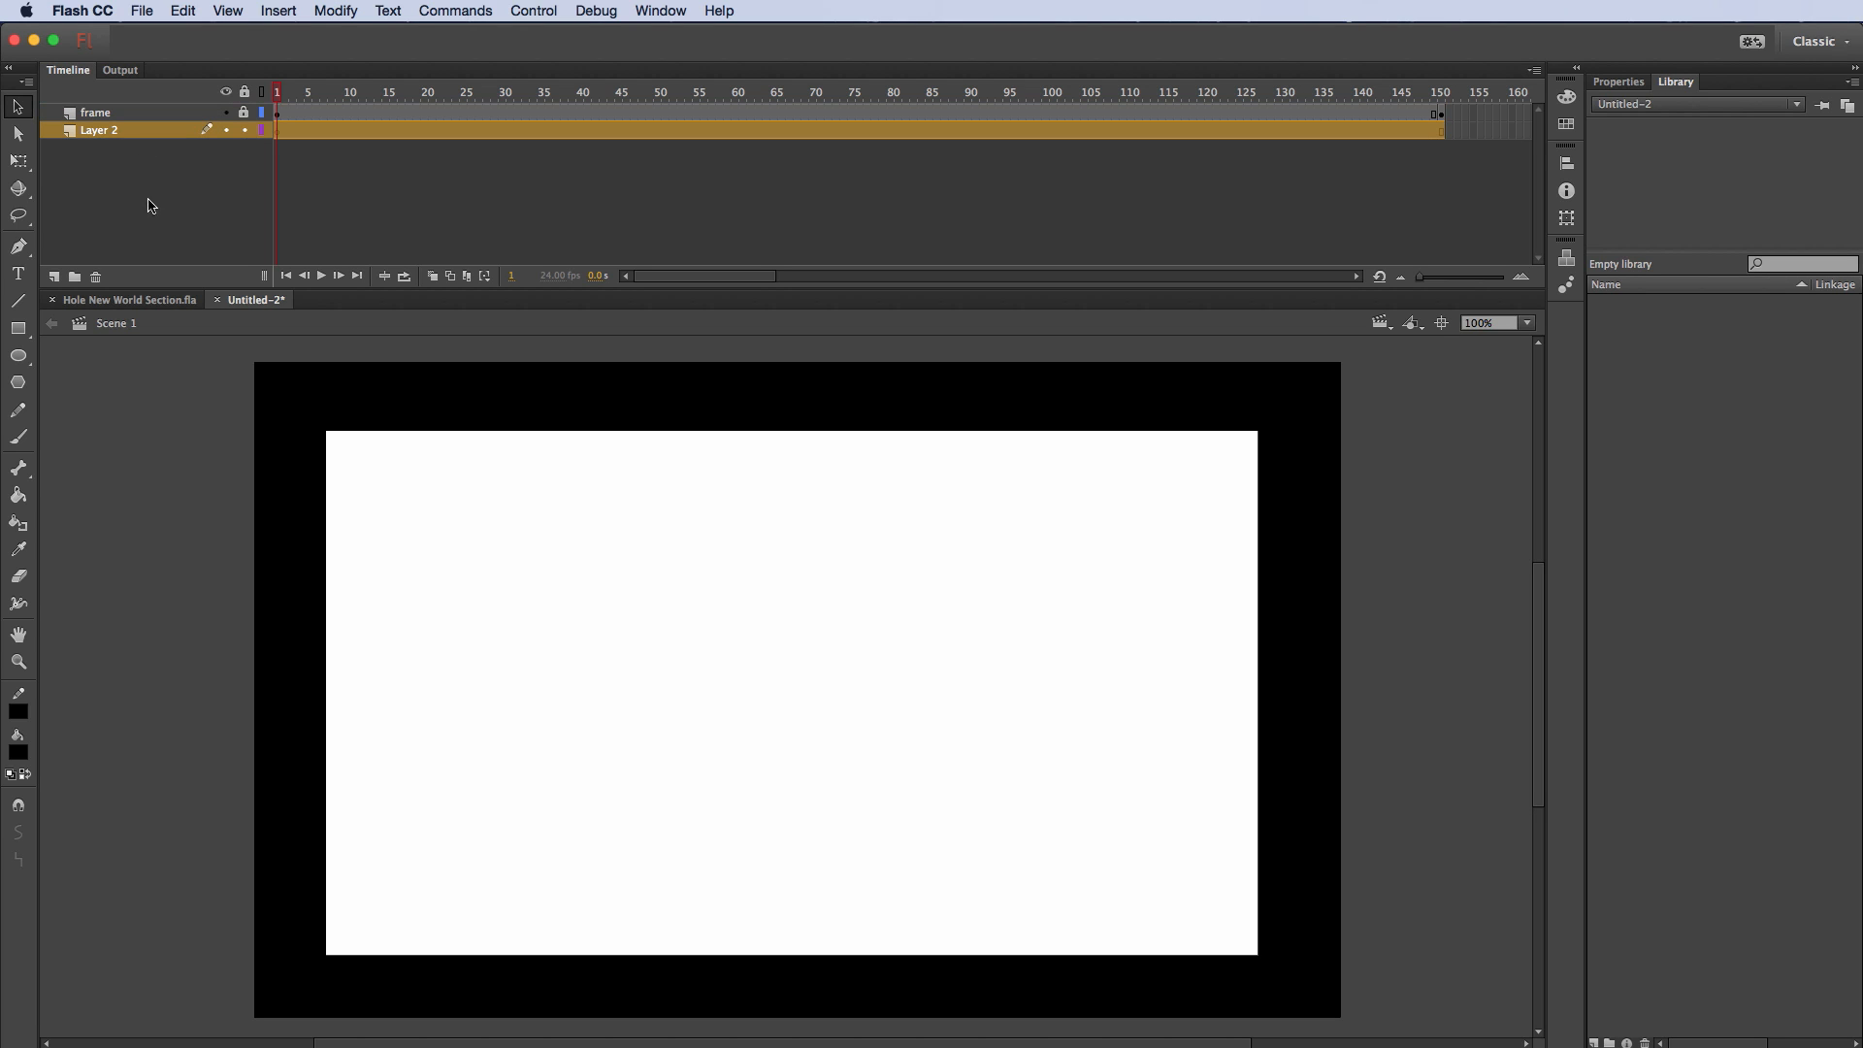
double_click(114, 132)
text(bg)
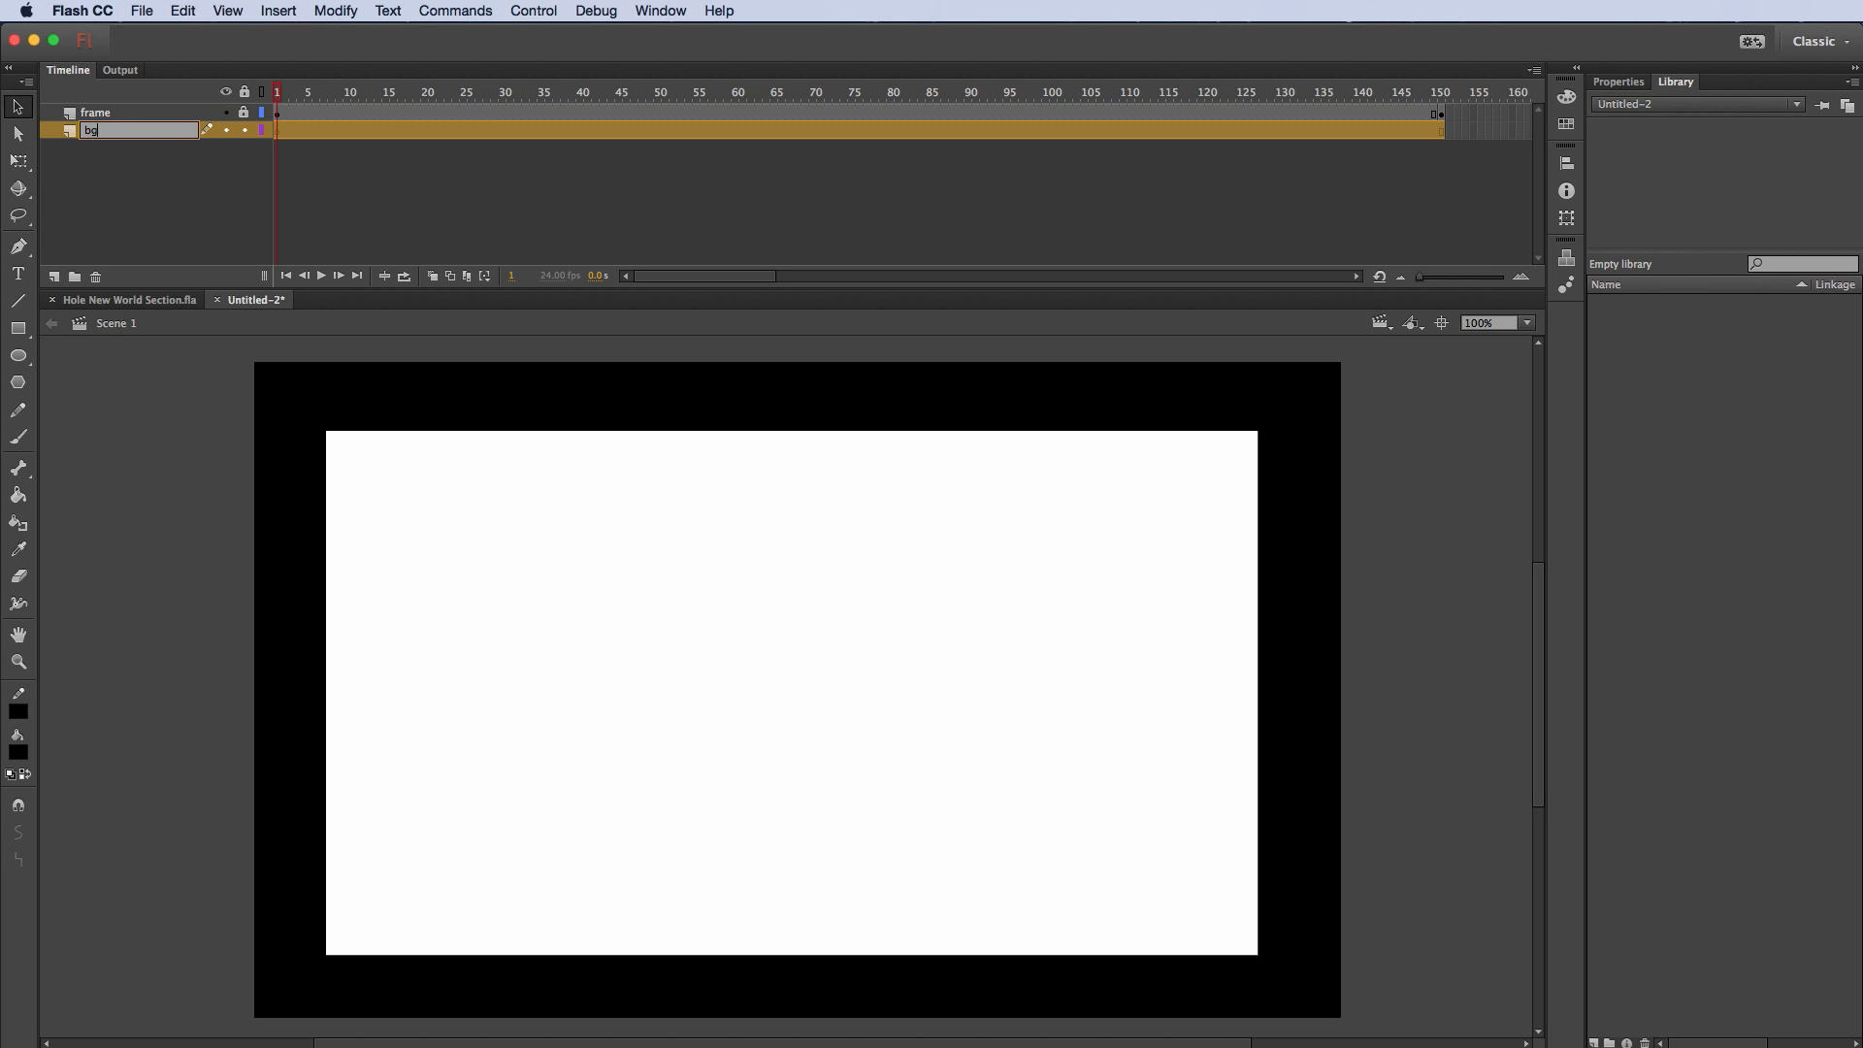
key(Return)
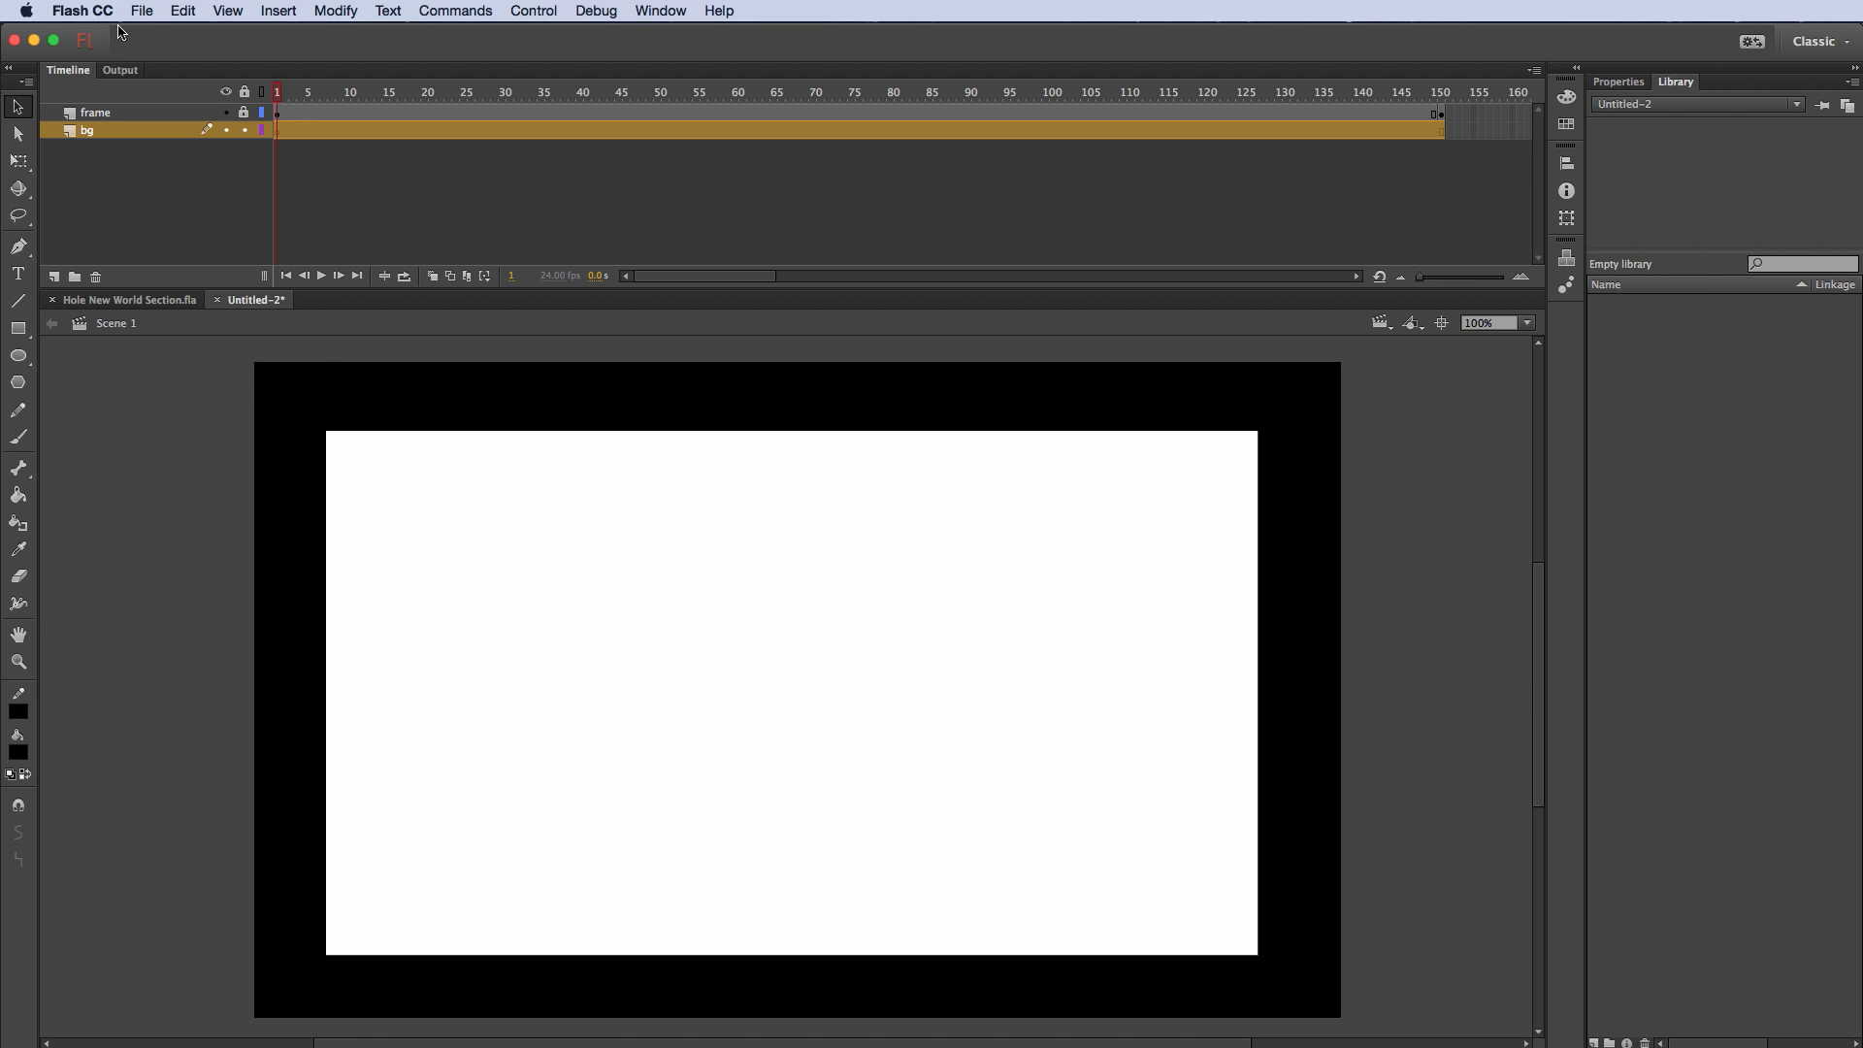
Step: Import the Paper image from the A Hole New World Tutorial Files folder to the stage and reposition it to extend past the black frame all around
click(145, 14)
mouse_move(260, 266)
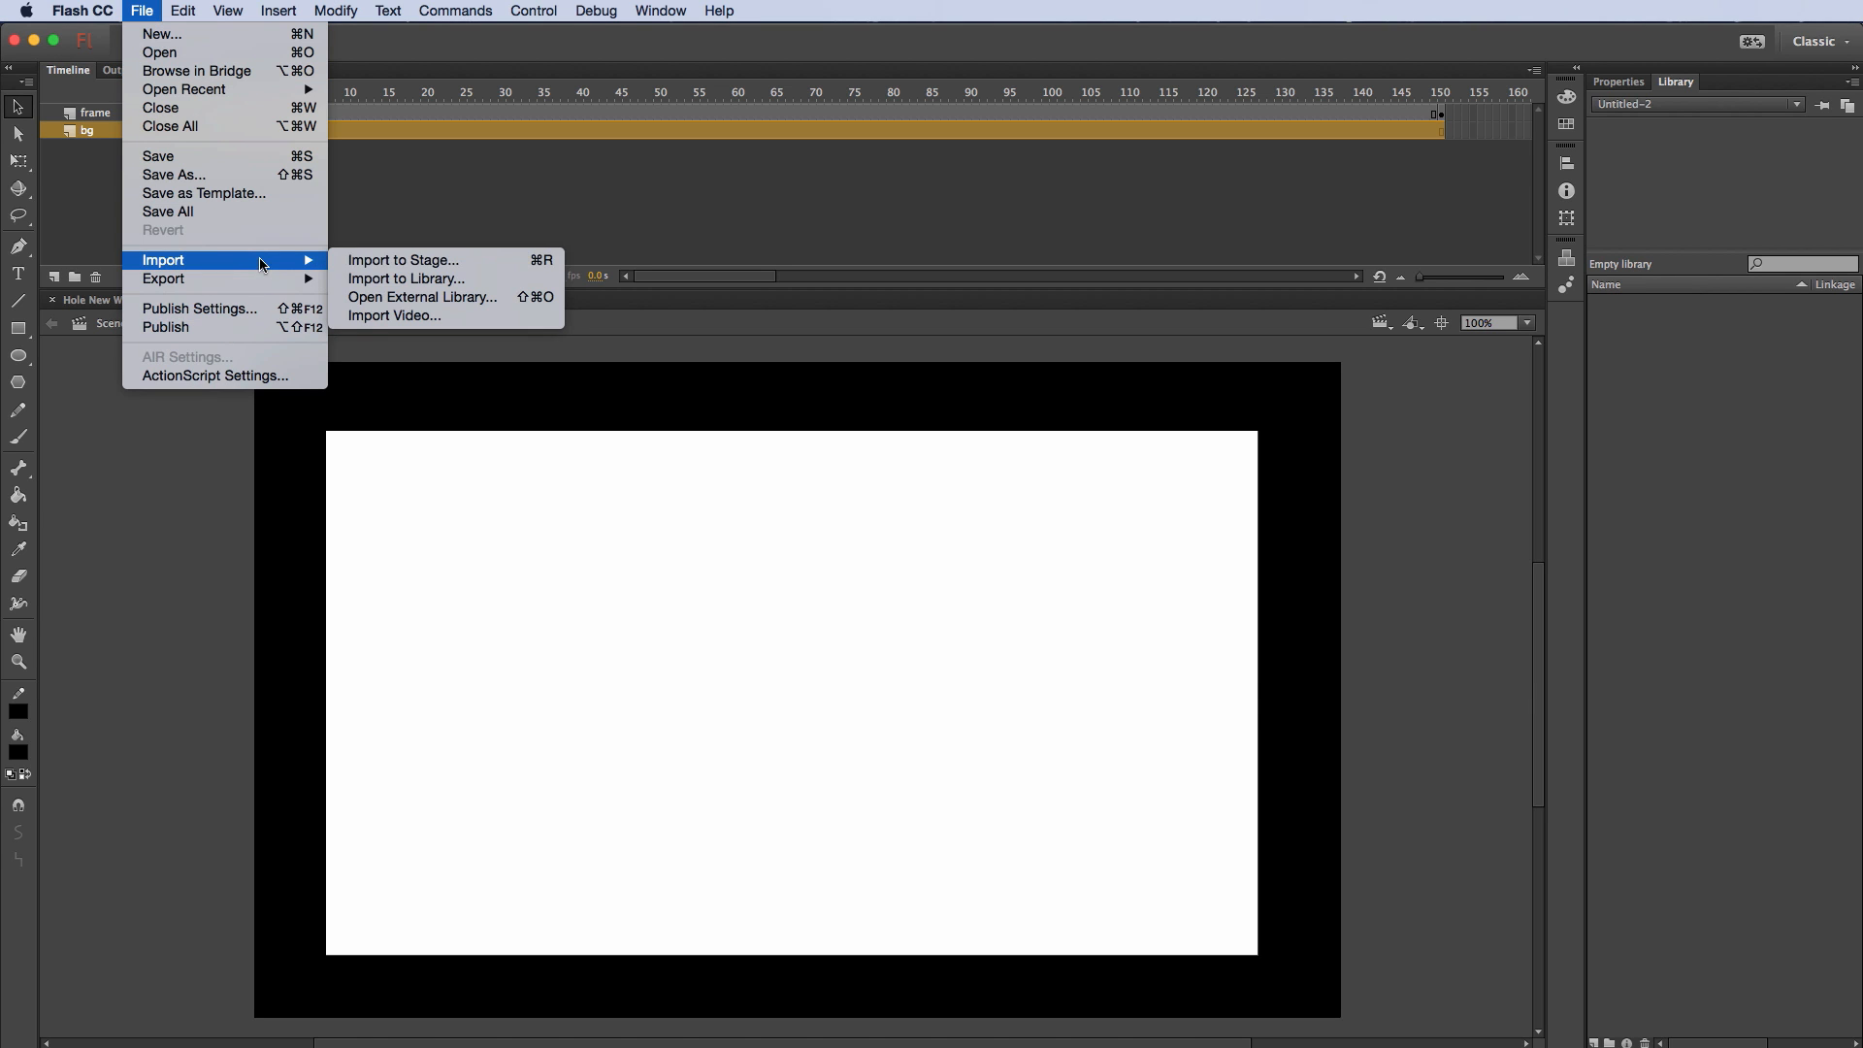
click(447, 263)
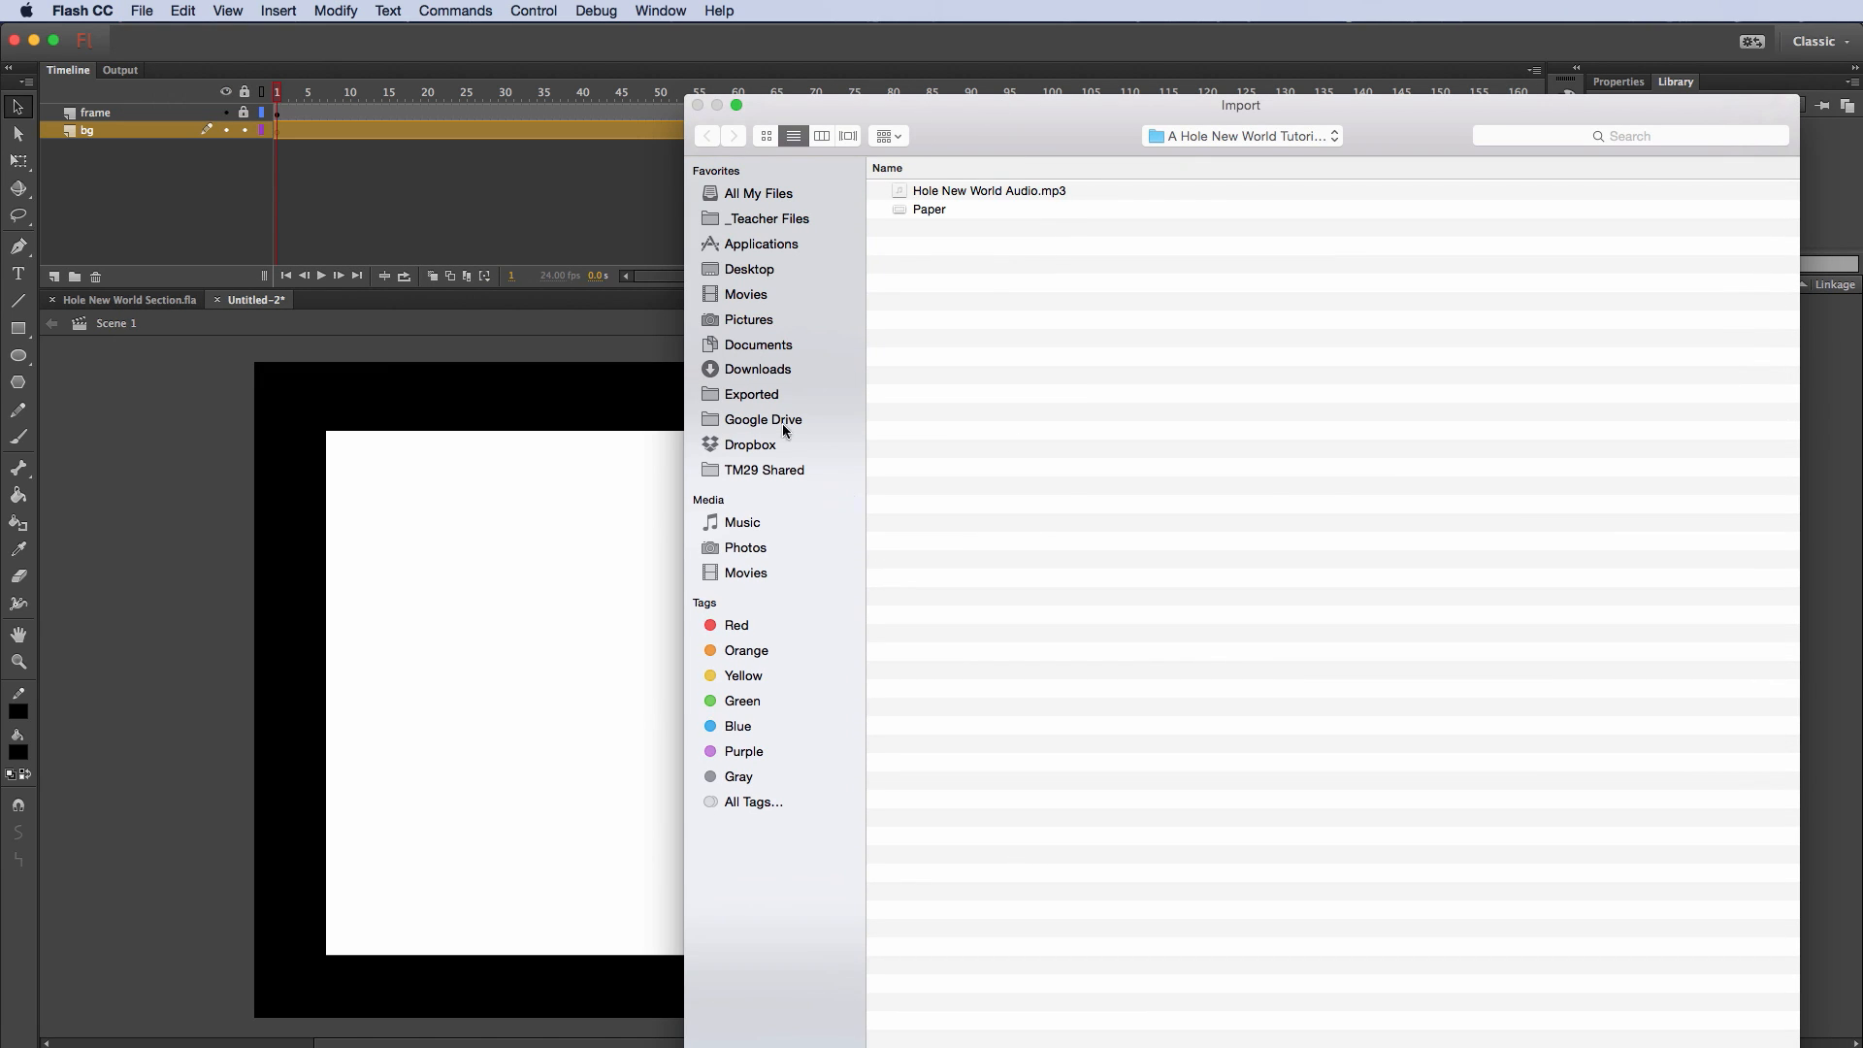
click(776, 349)
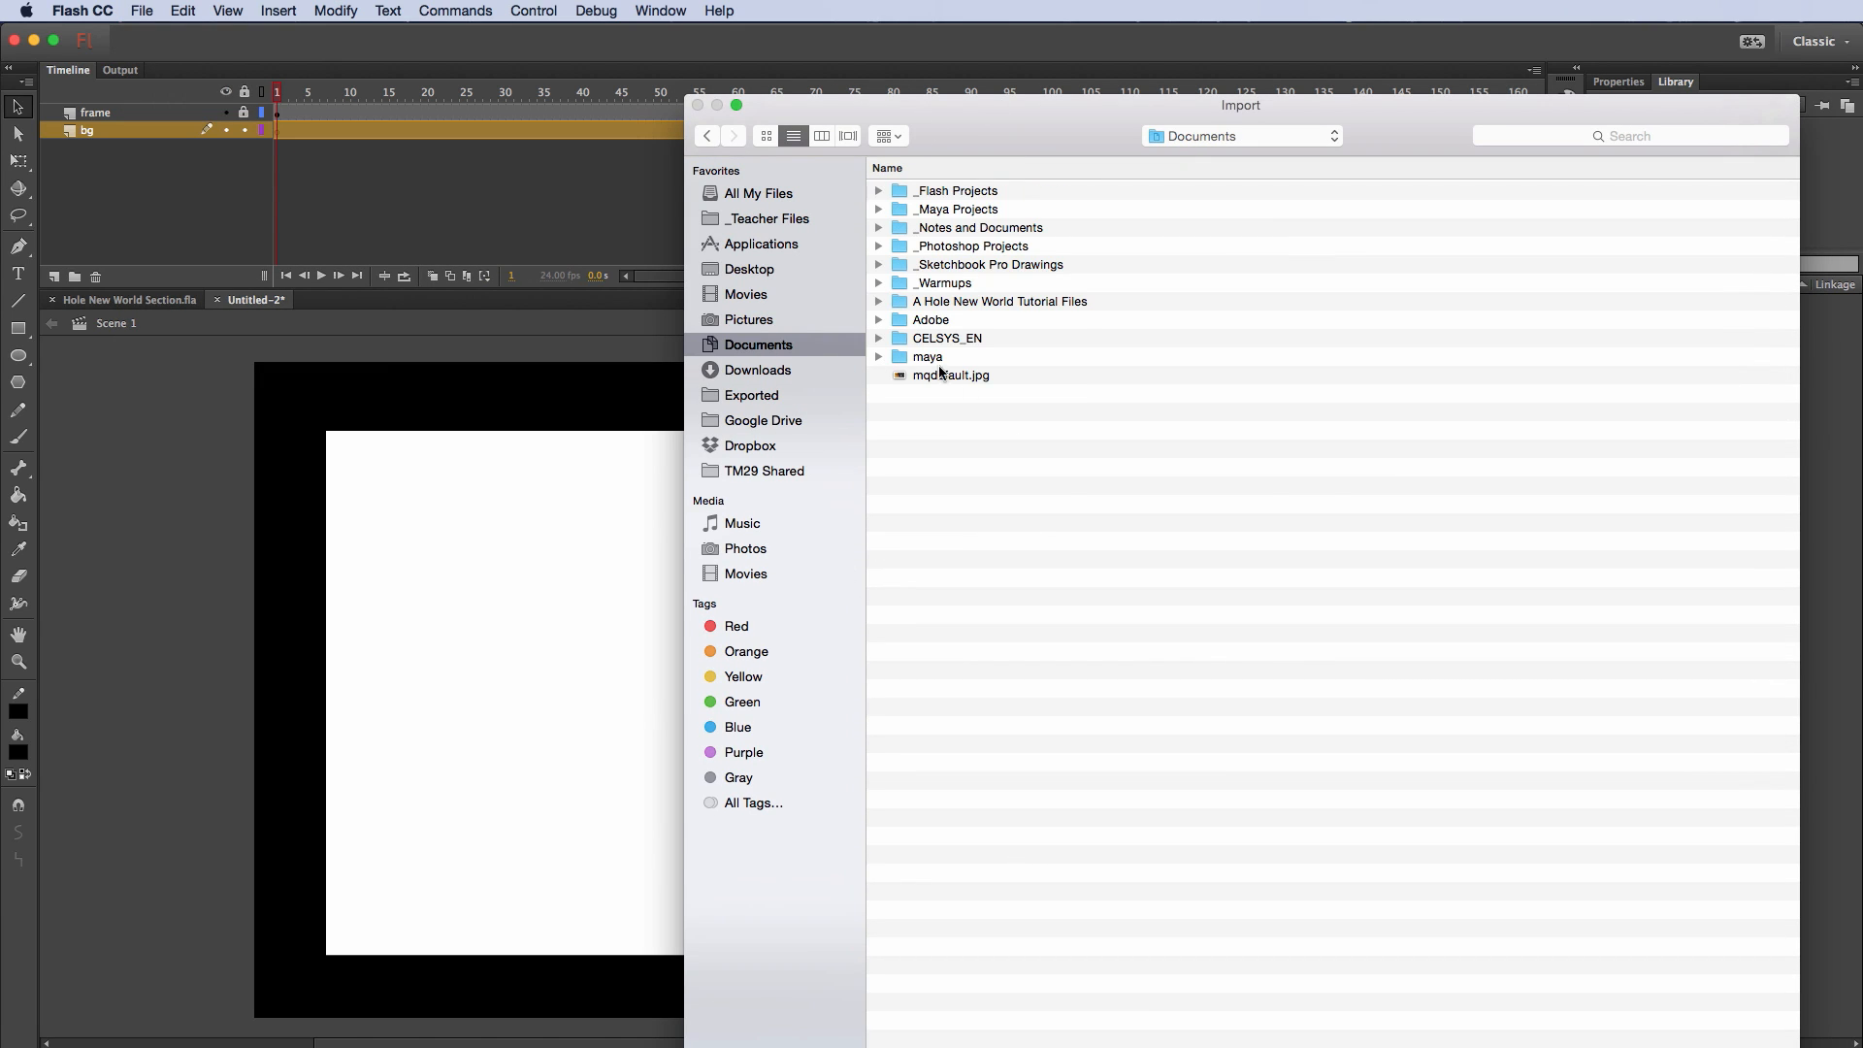
click(975, 302)
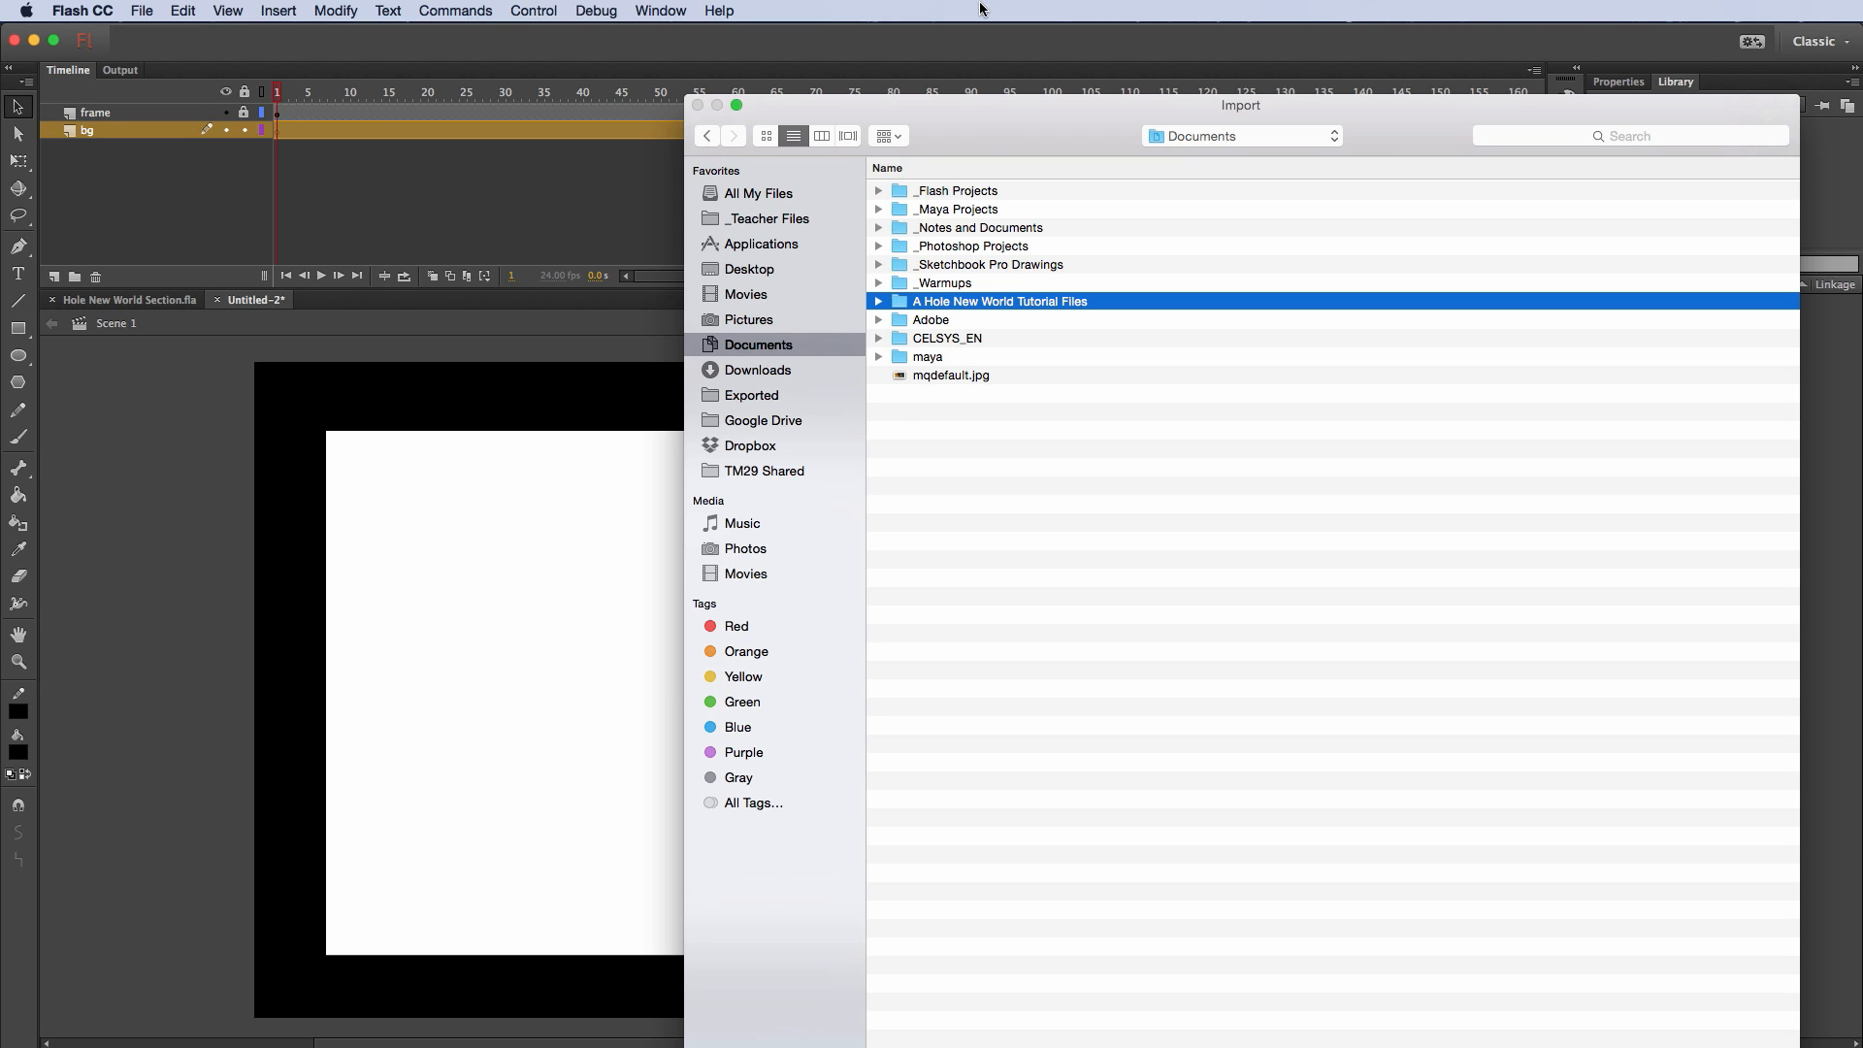
double_click(1036, 302)
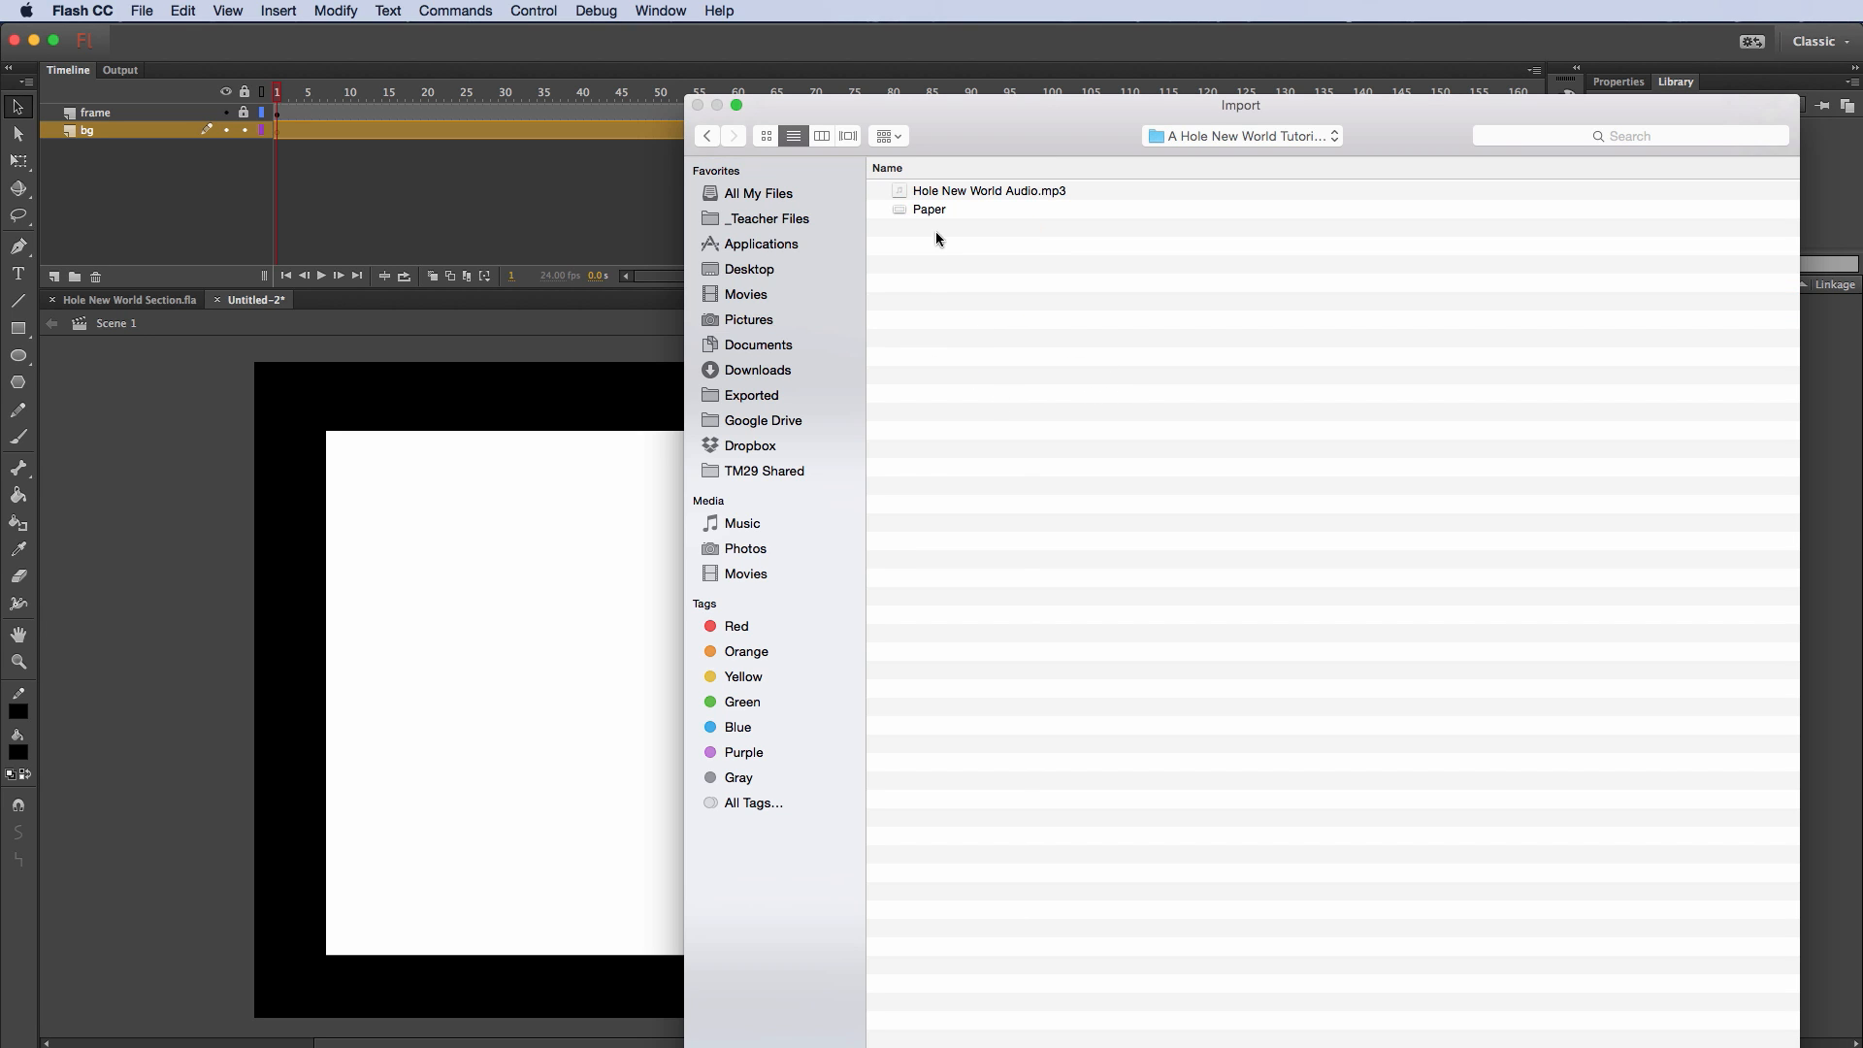
click(934, 210)
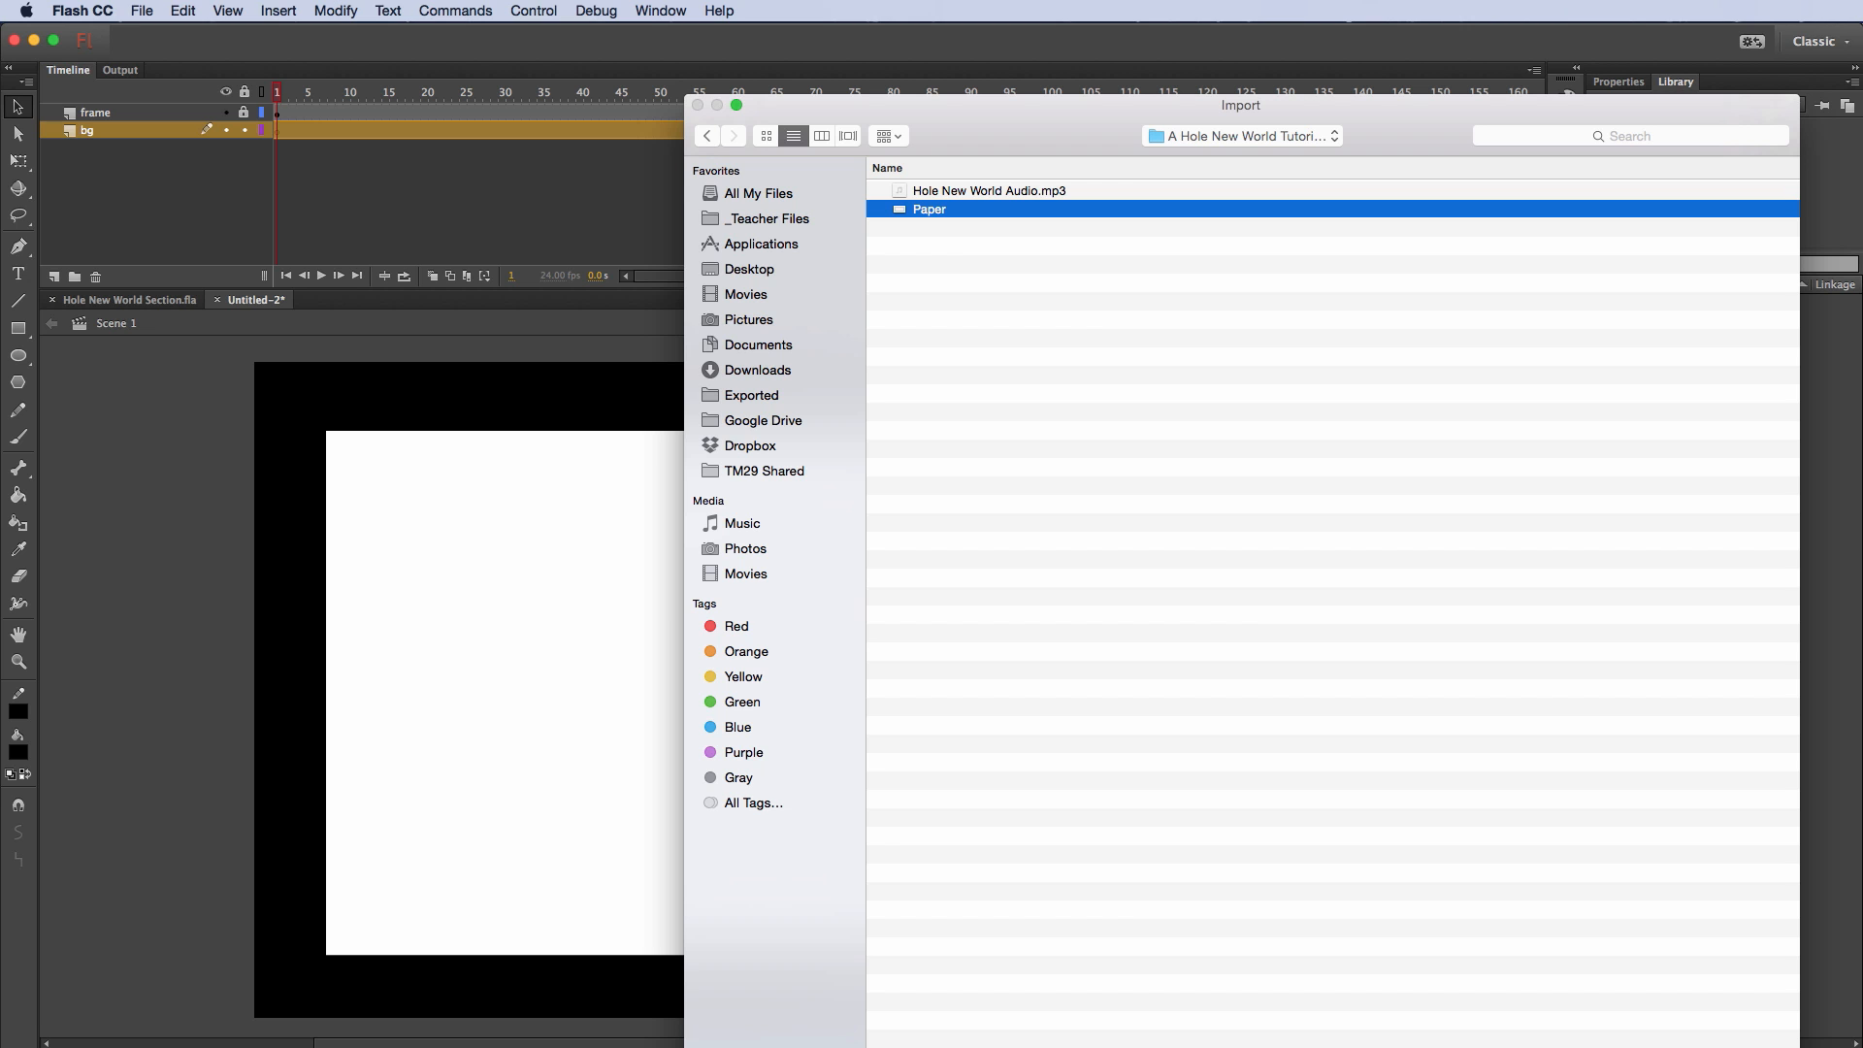
key(Return)
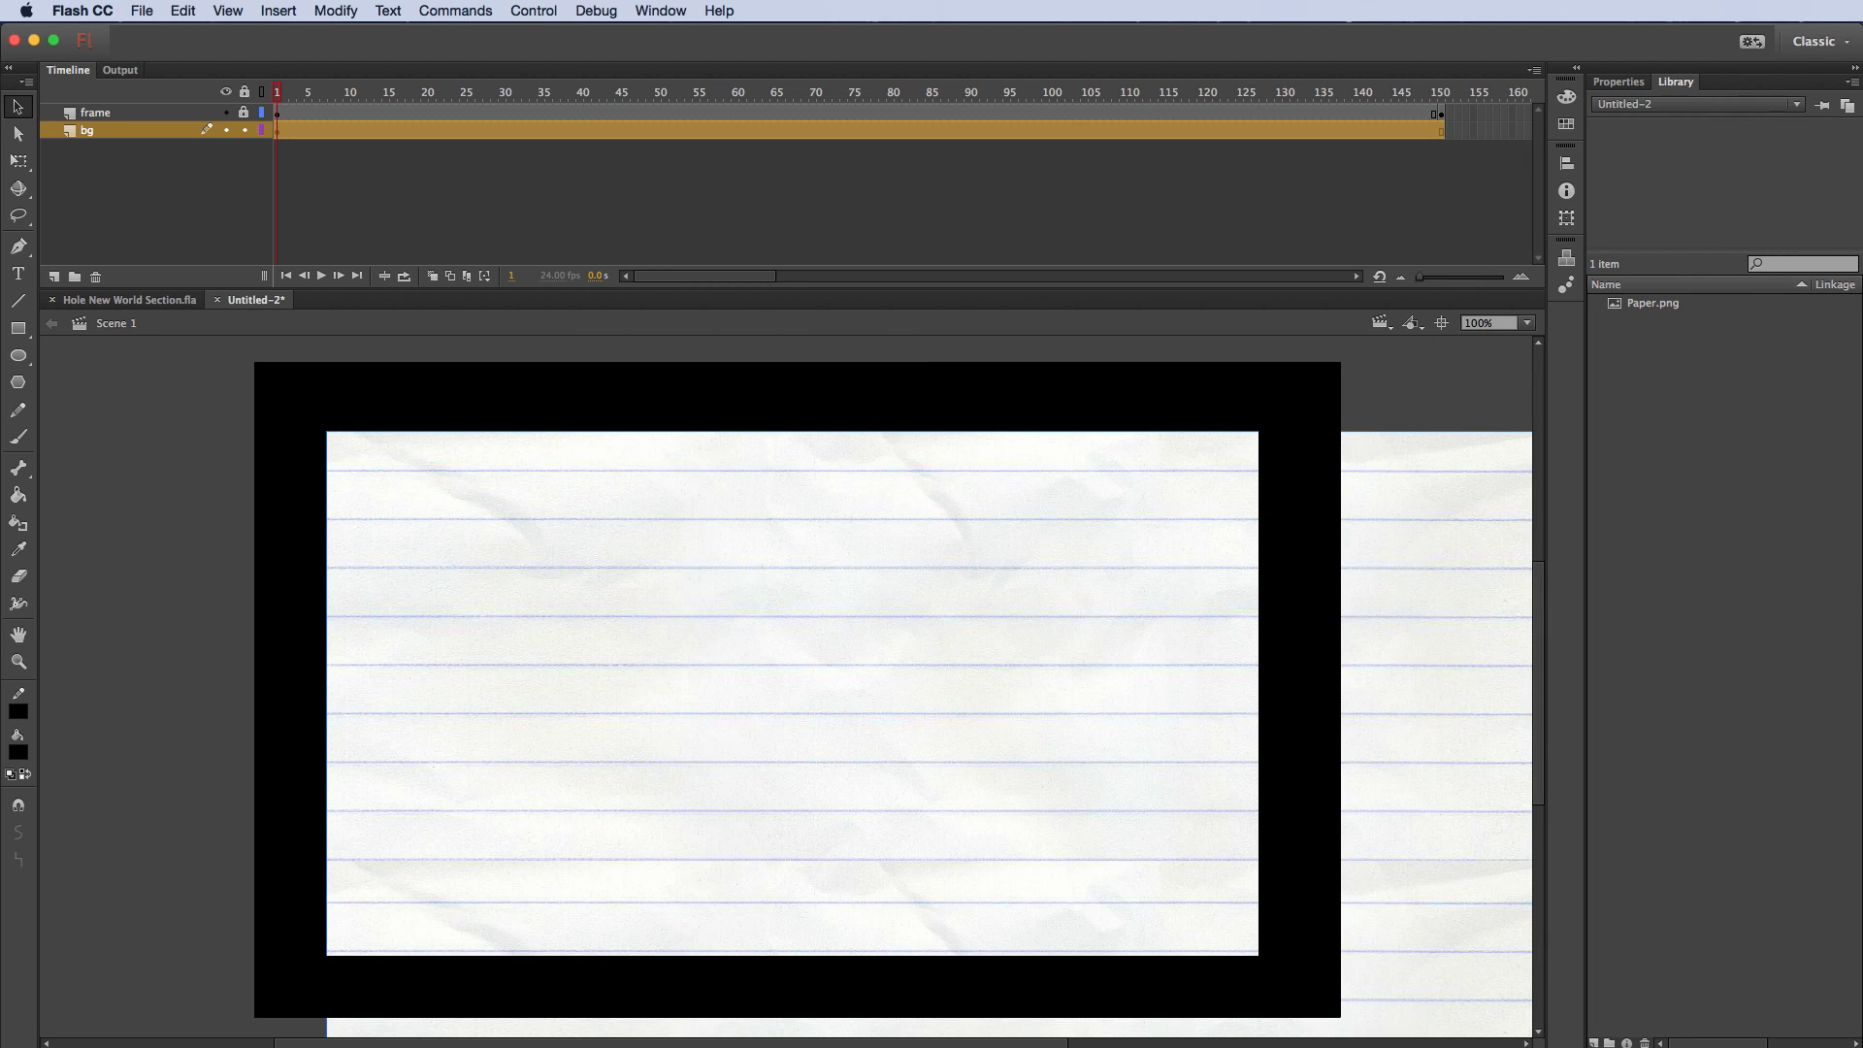
drag(1016, 708, 667, 557)
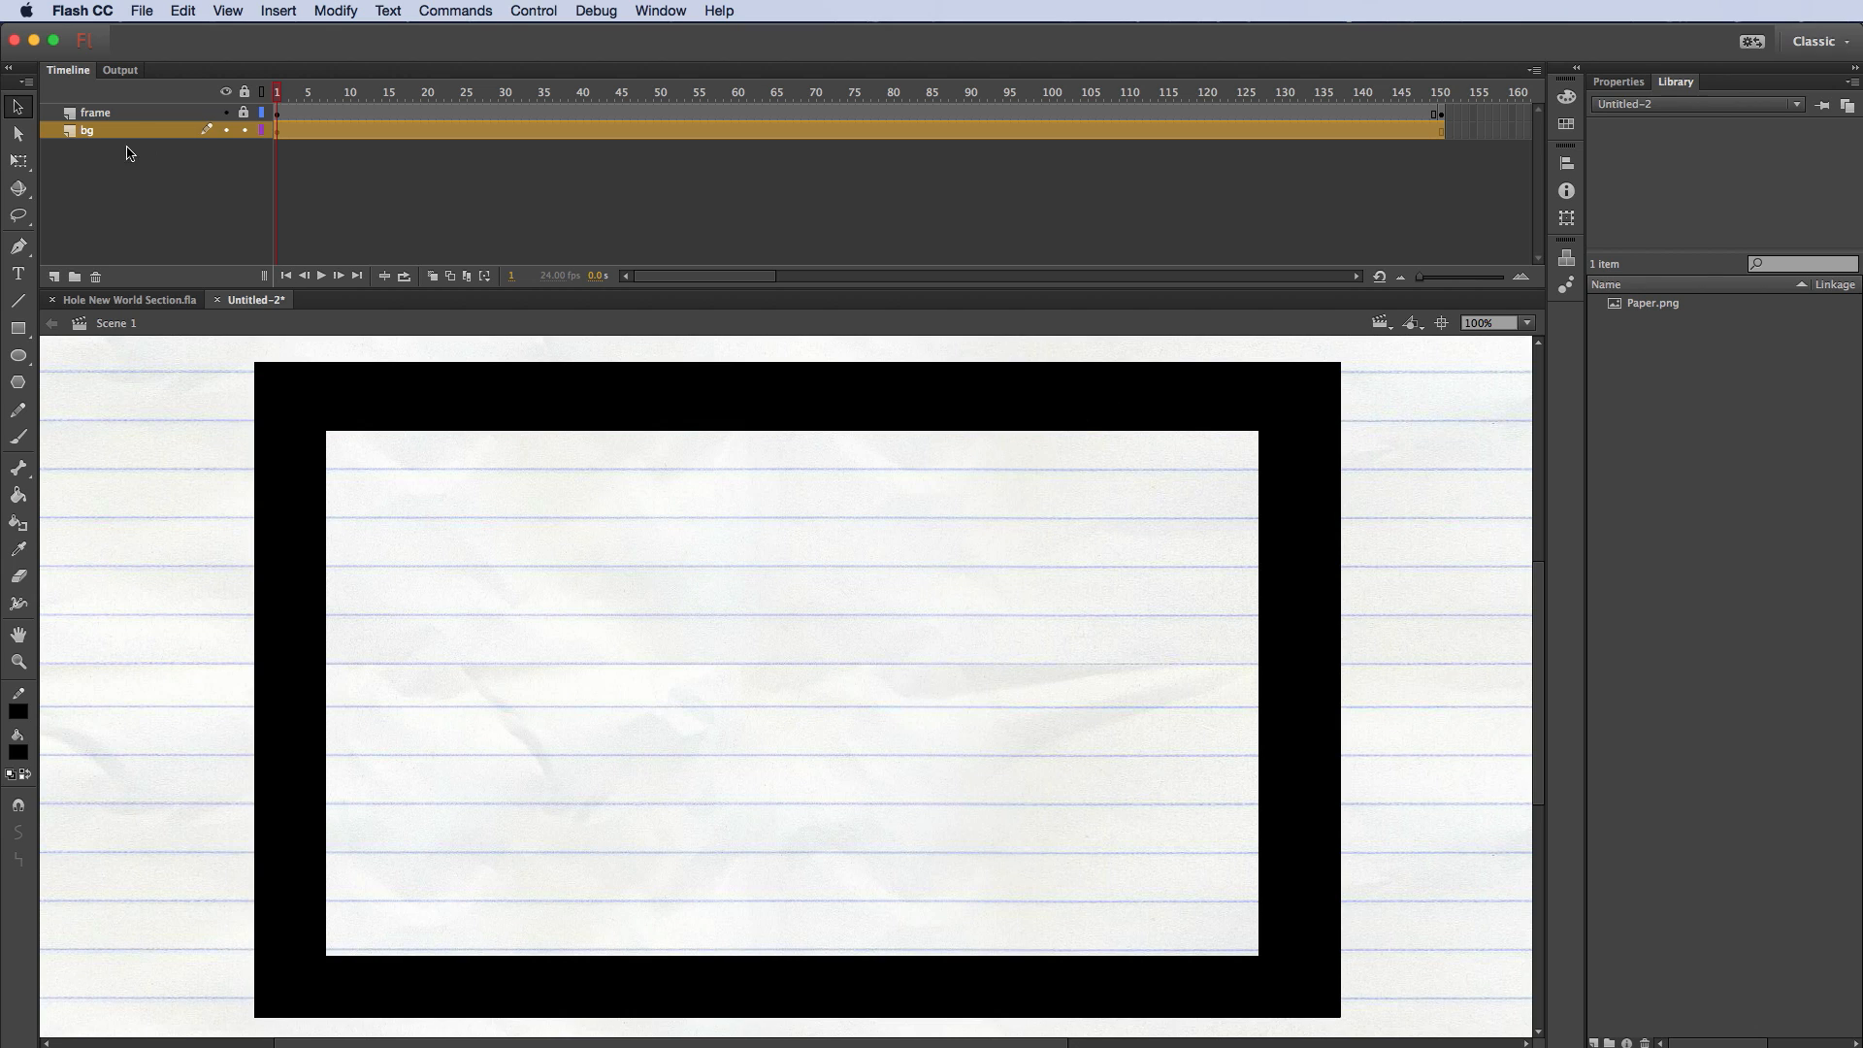
Step: Lock the bg layer and add a new layer named woman directly above it
click(245, 130)
click(55, 277)
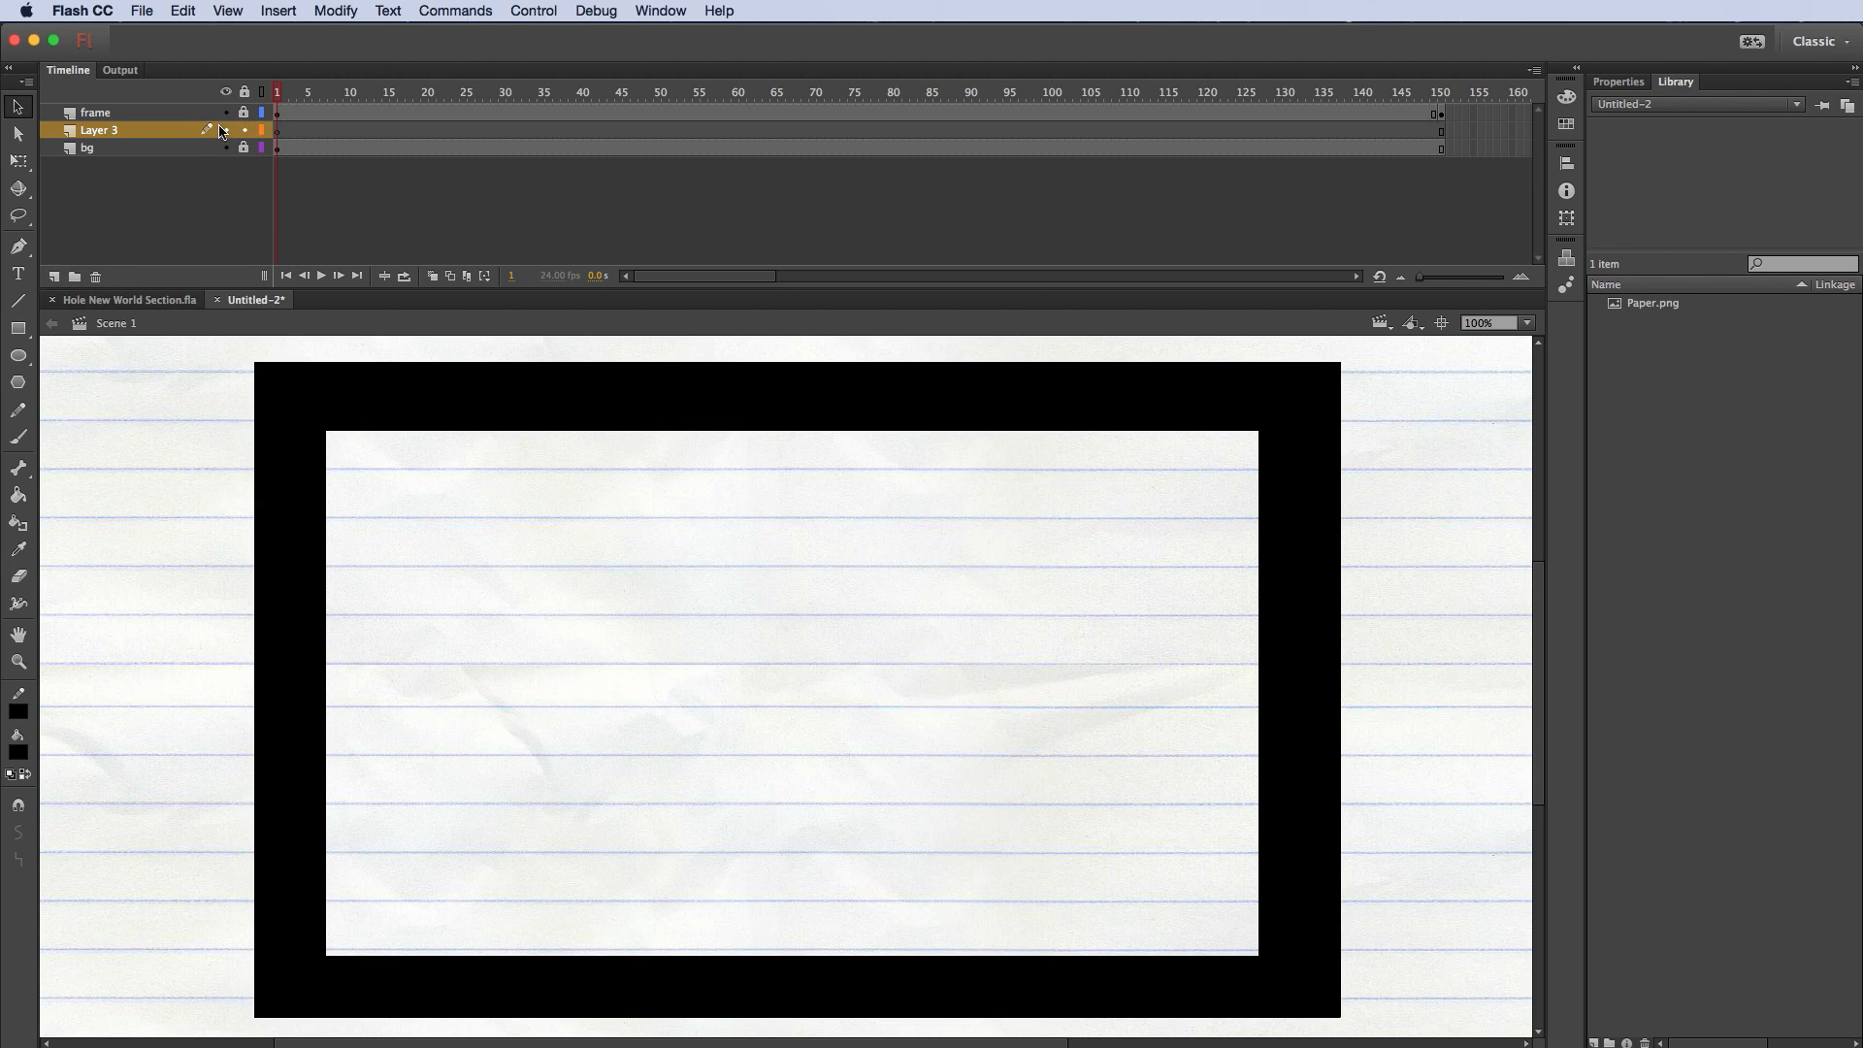
double_click(98, 130)
text(woman)
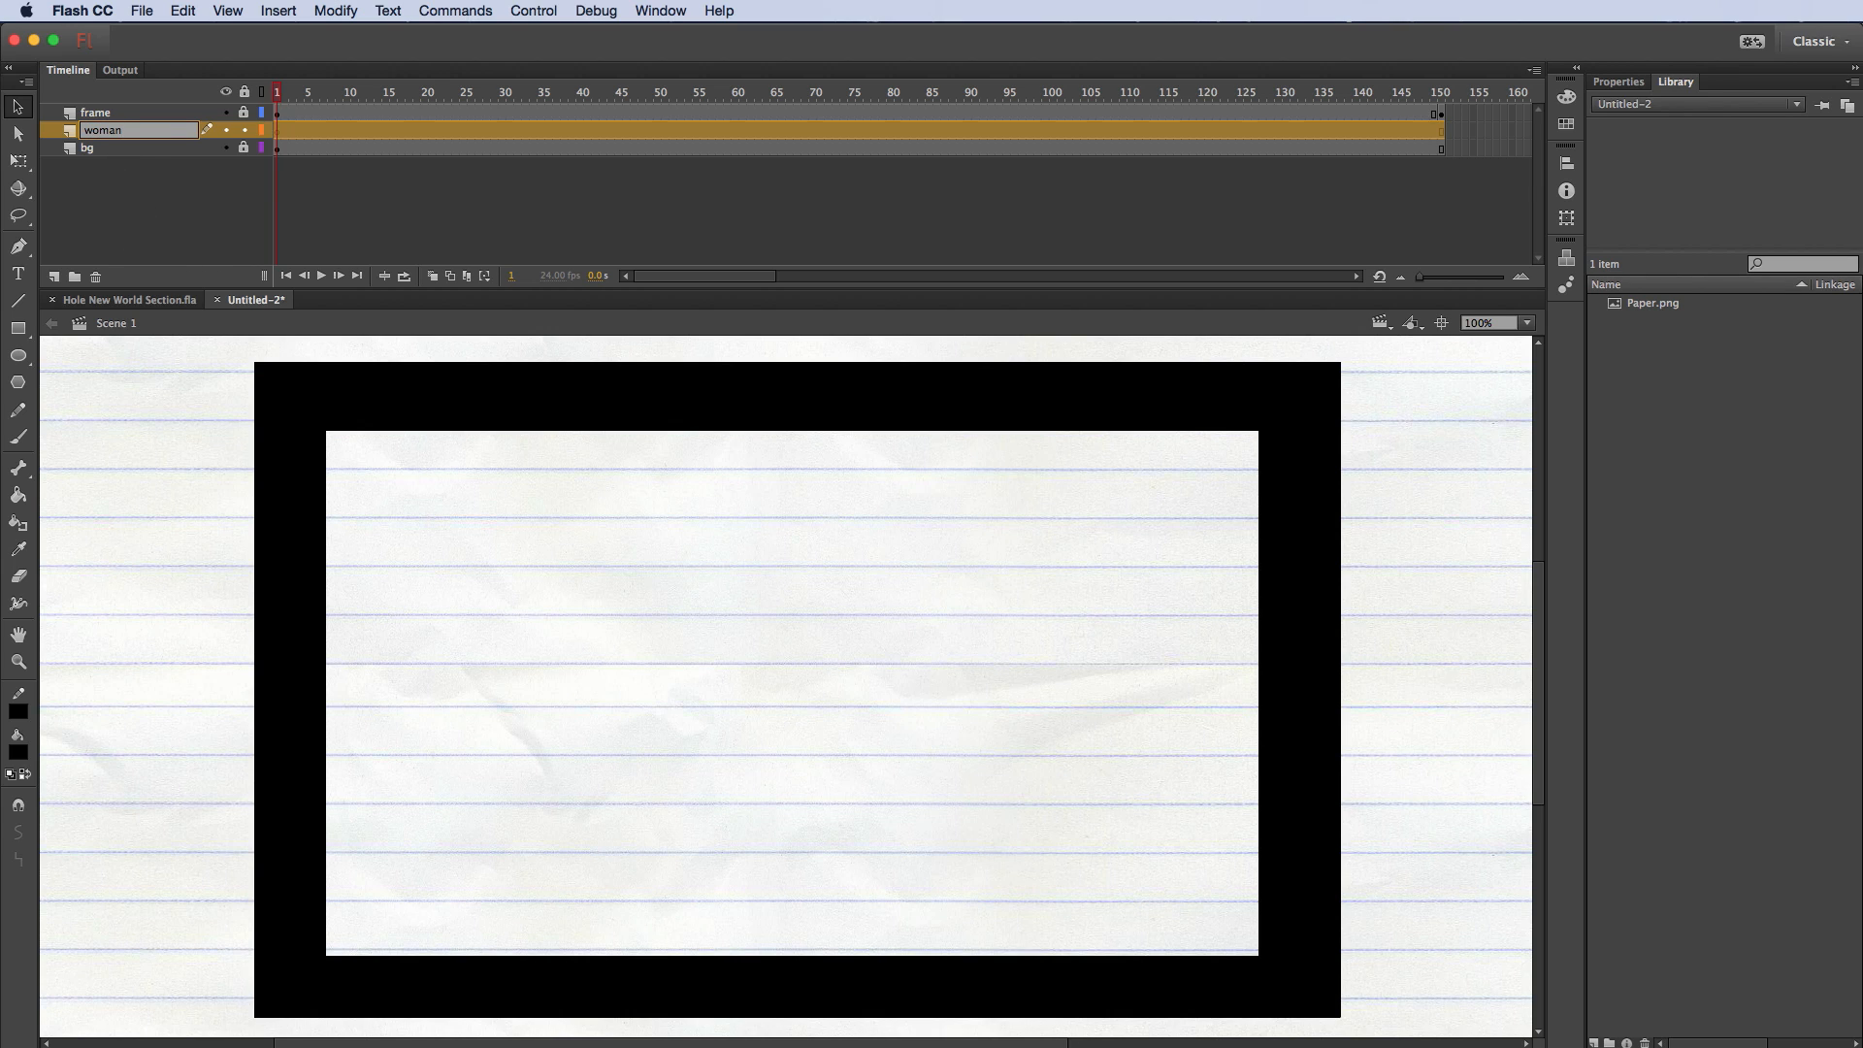
key(Return)
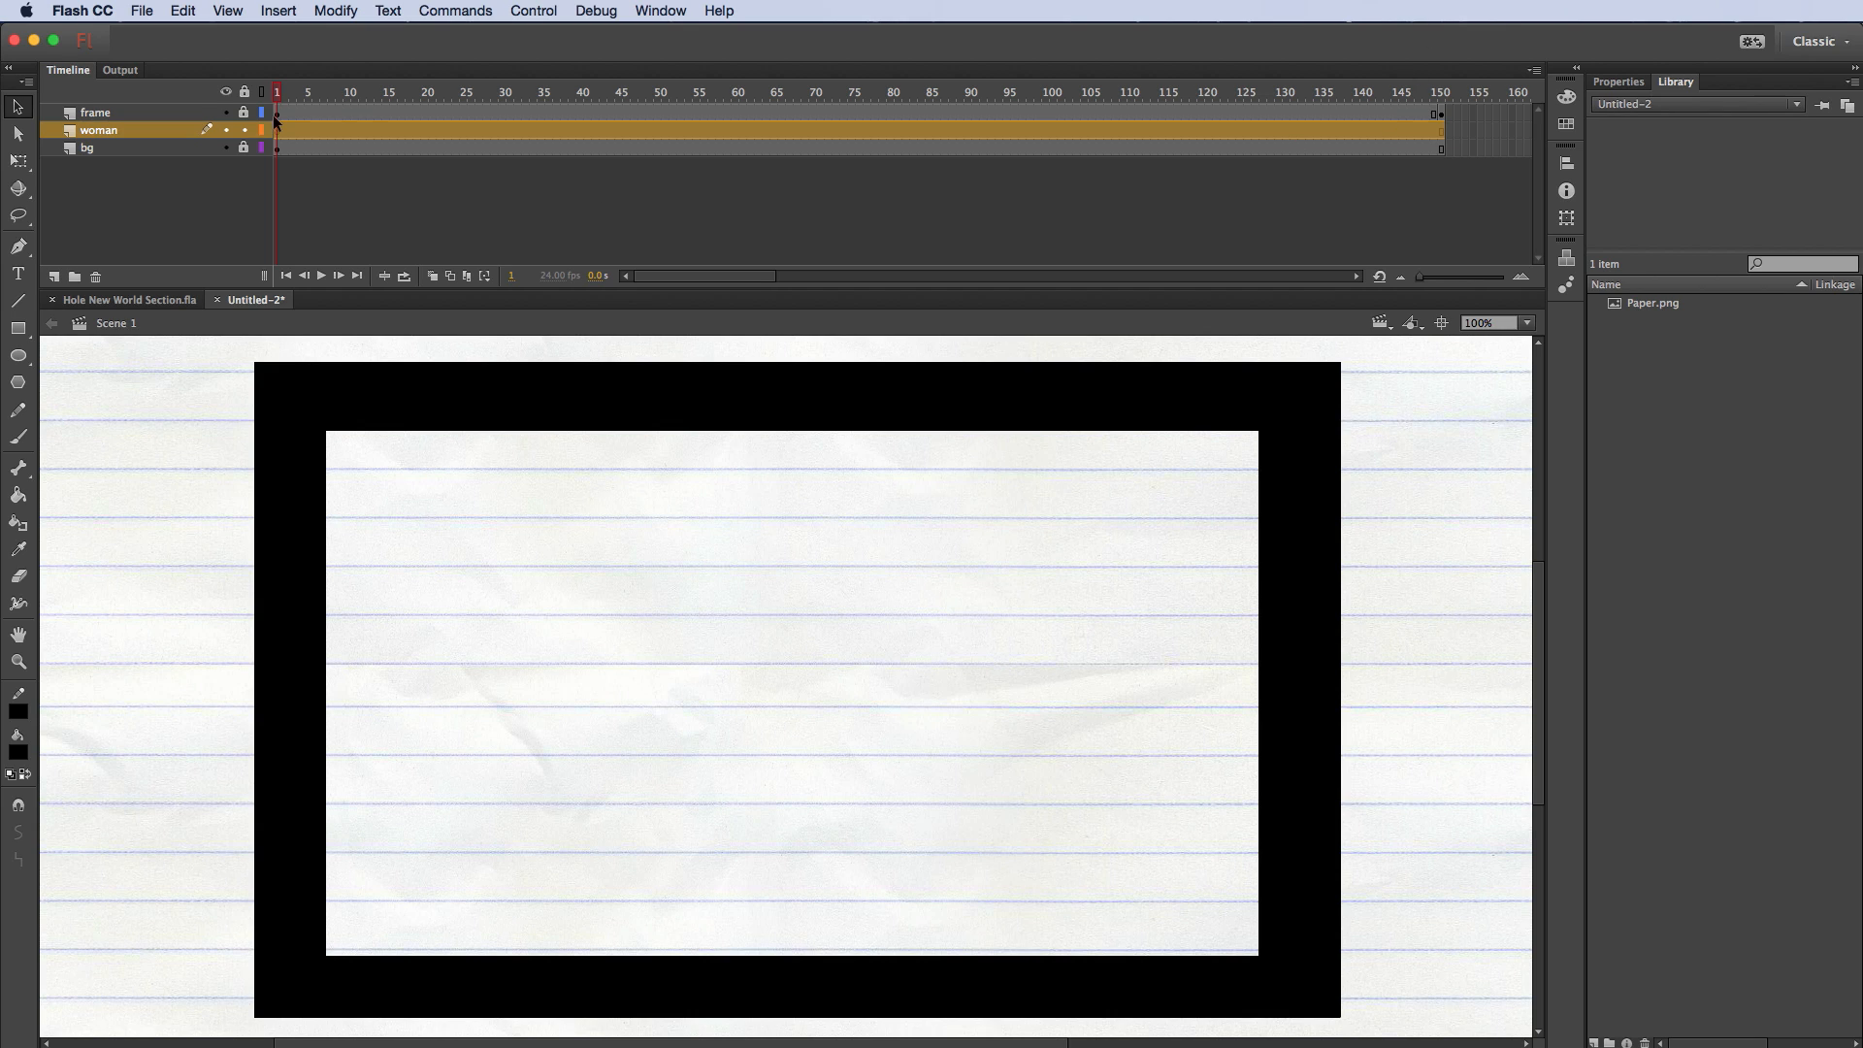
Step: Set the timeline frame size to Medium and prepare the Brush tool with a crimson red fill and the second-smallest brush size
click(1534, 70)
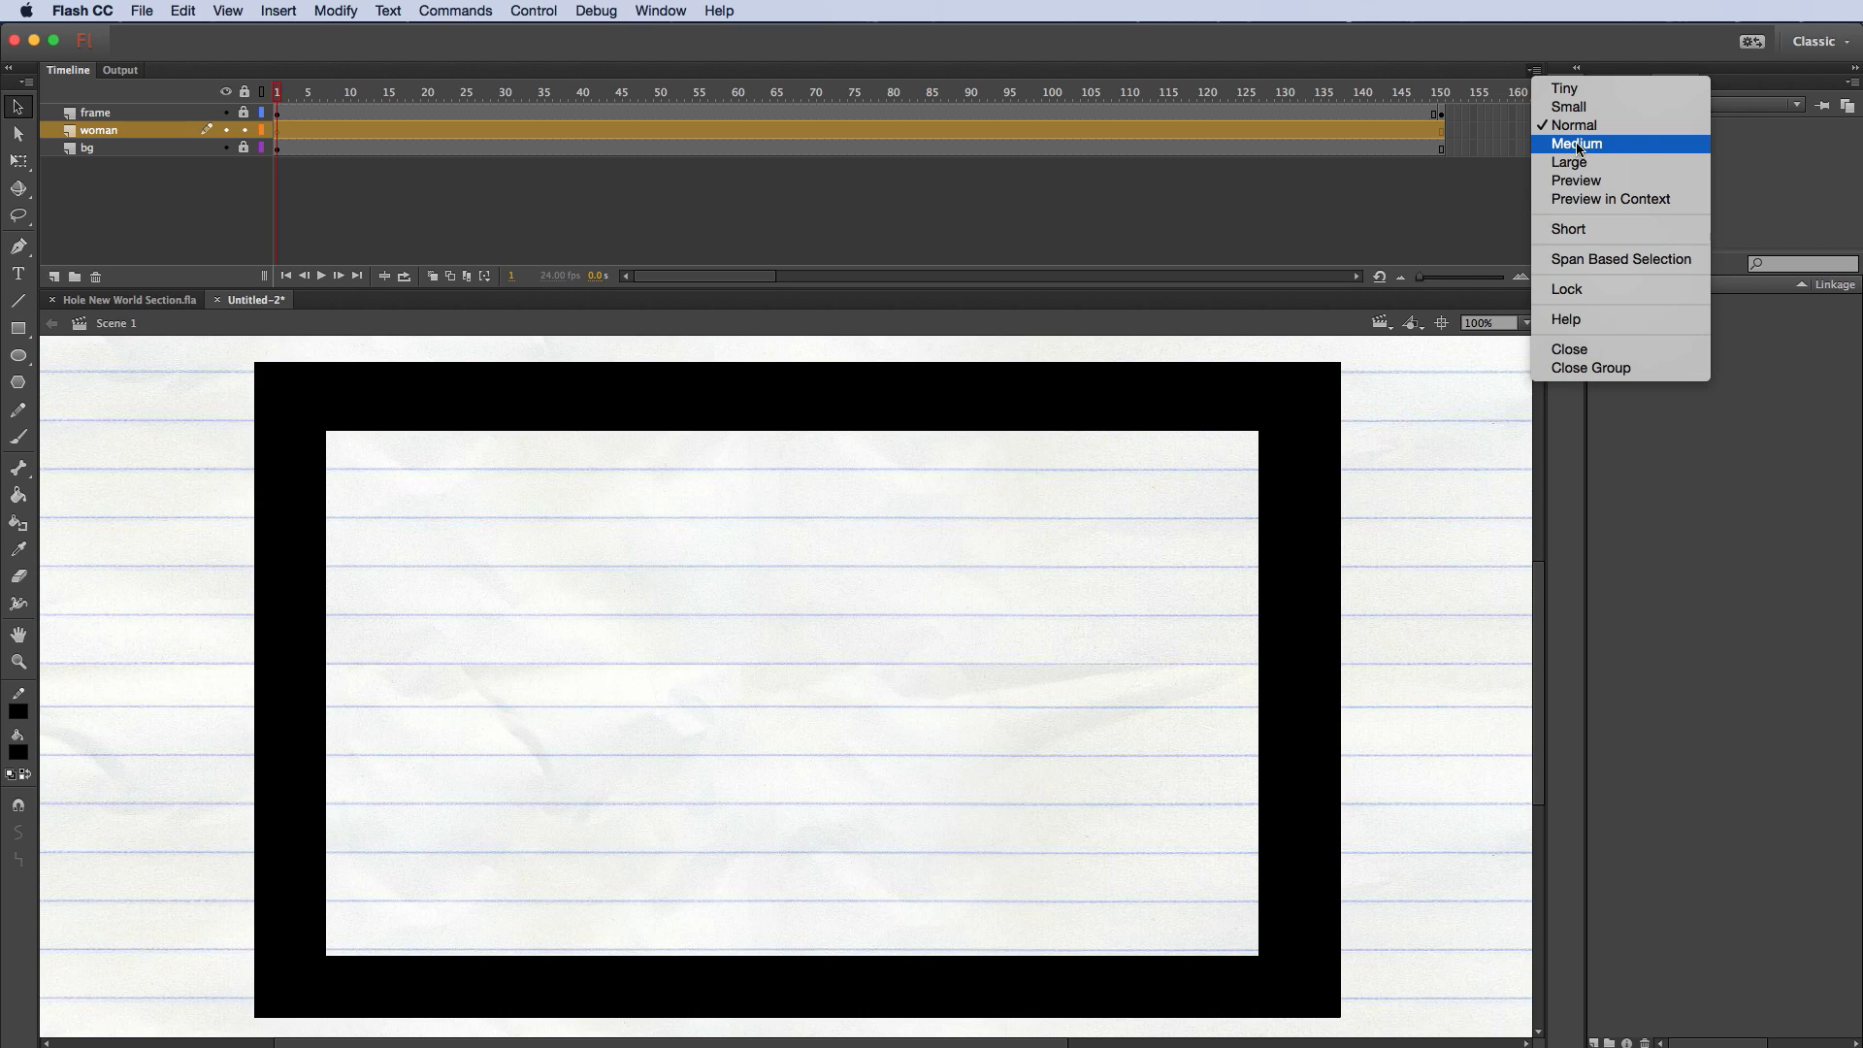
click(1615, 143)
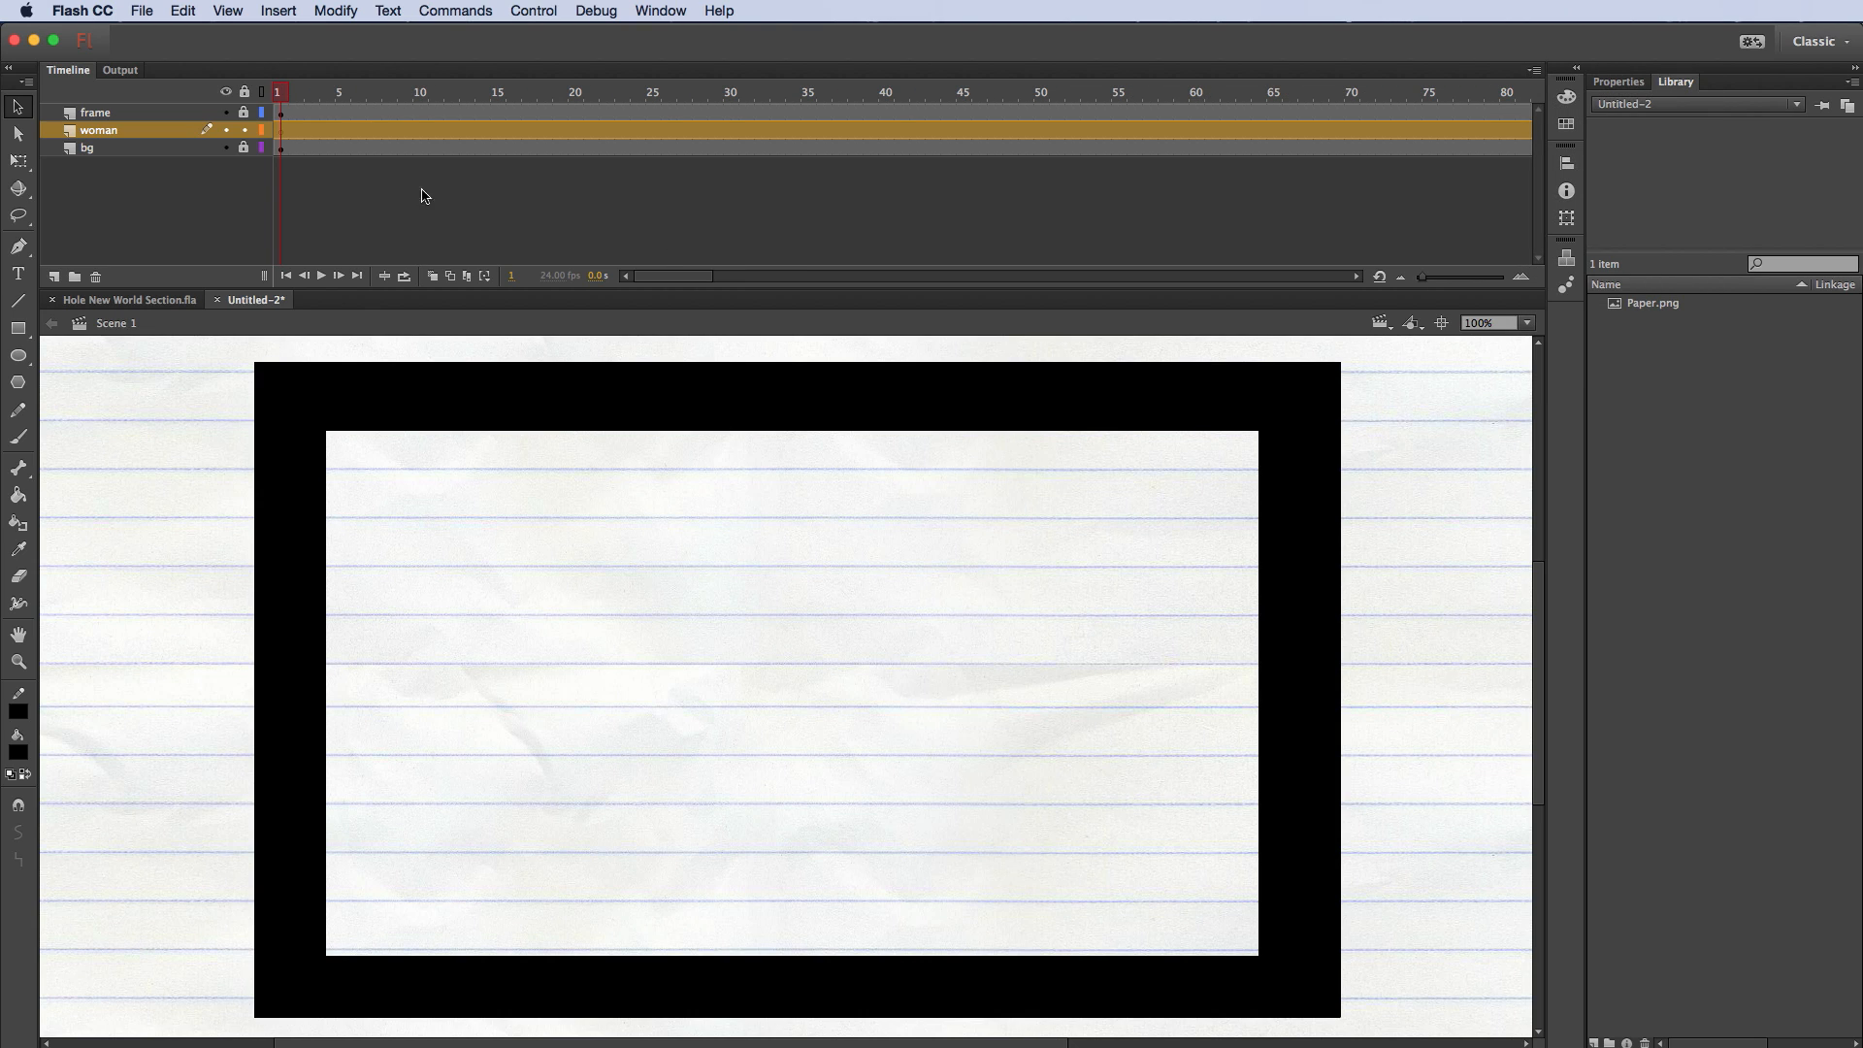
click(18, 437)
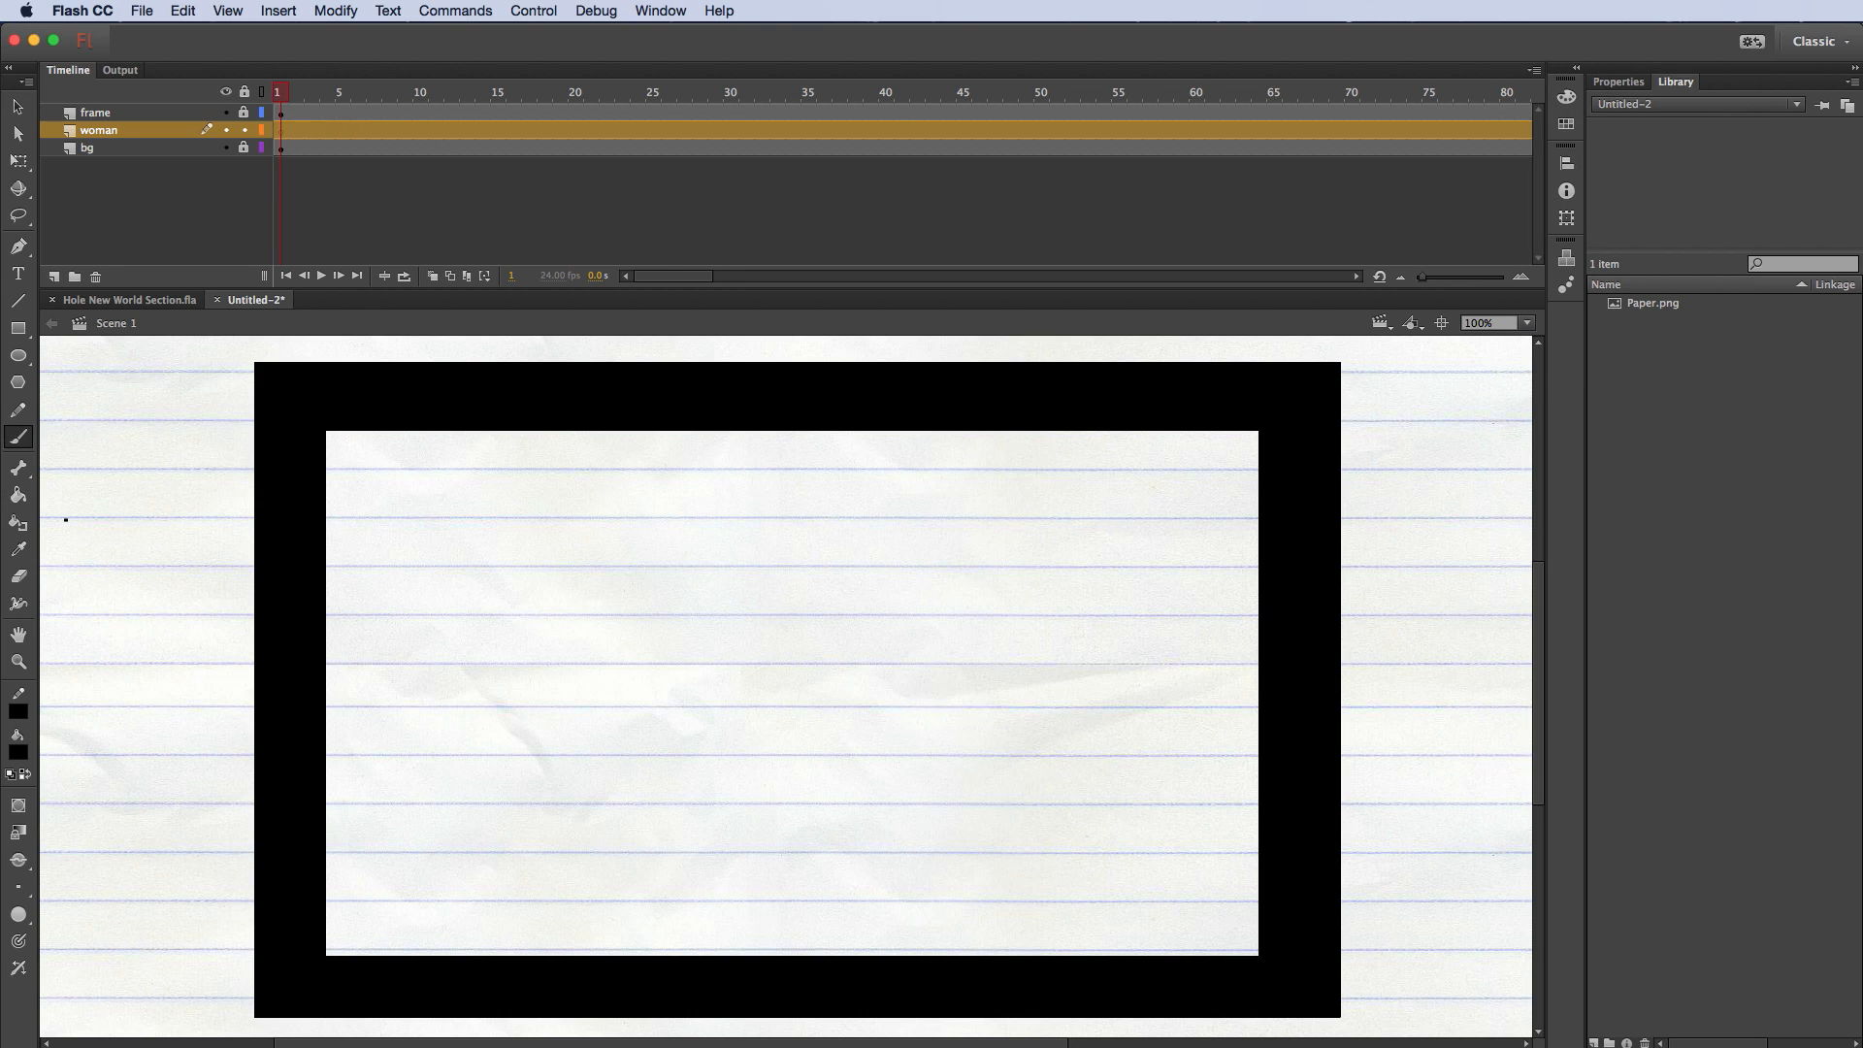
click(24, 750)
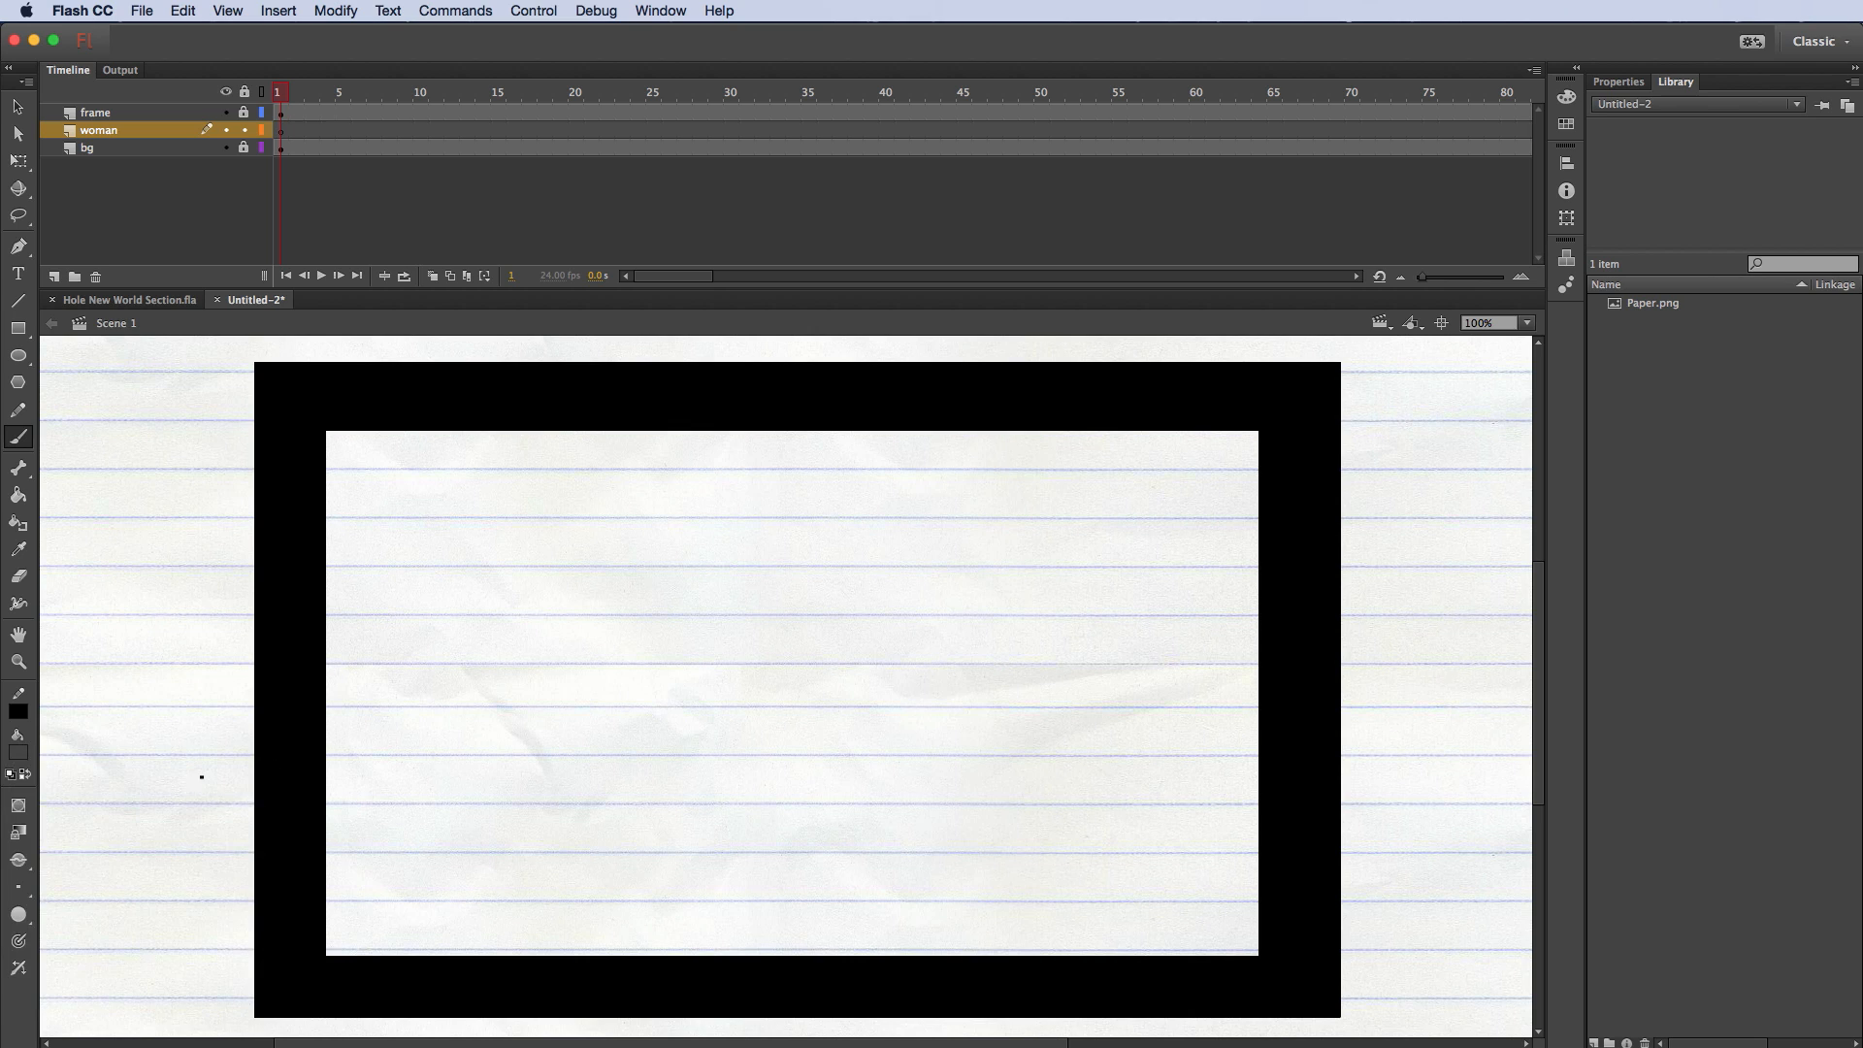
click(23, 752)
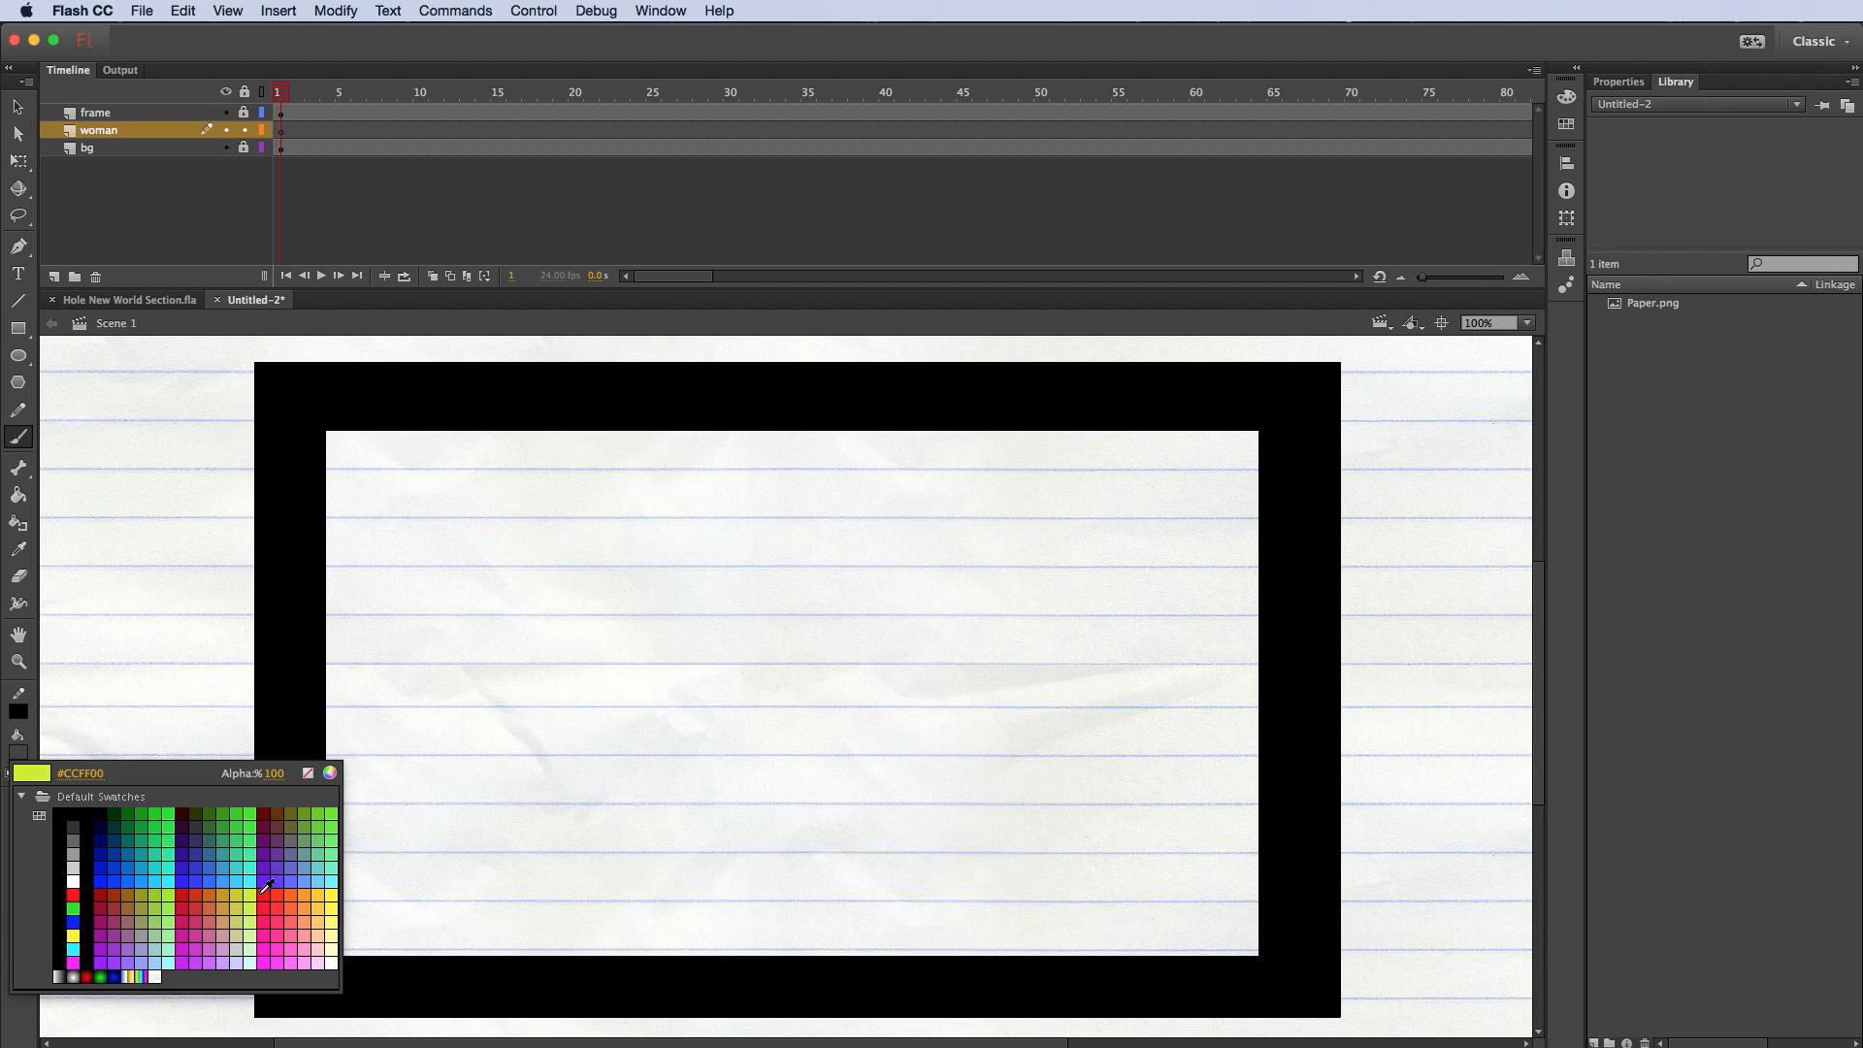
click(182, 909)
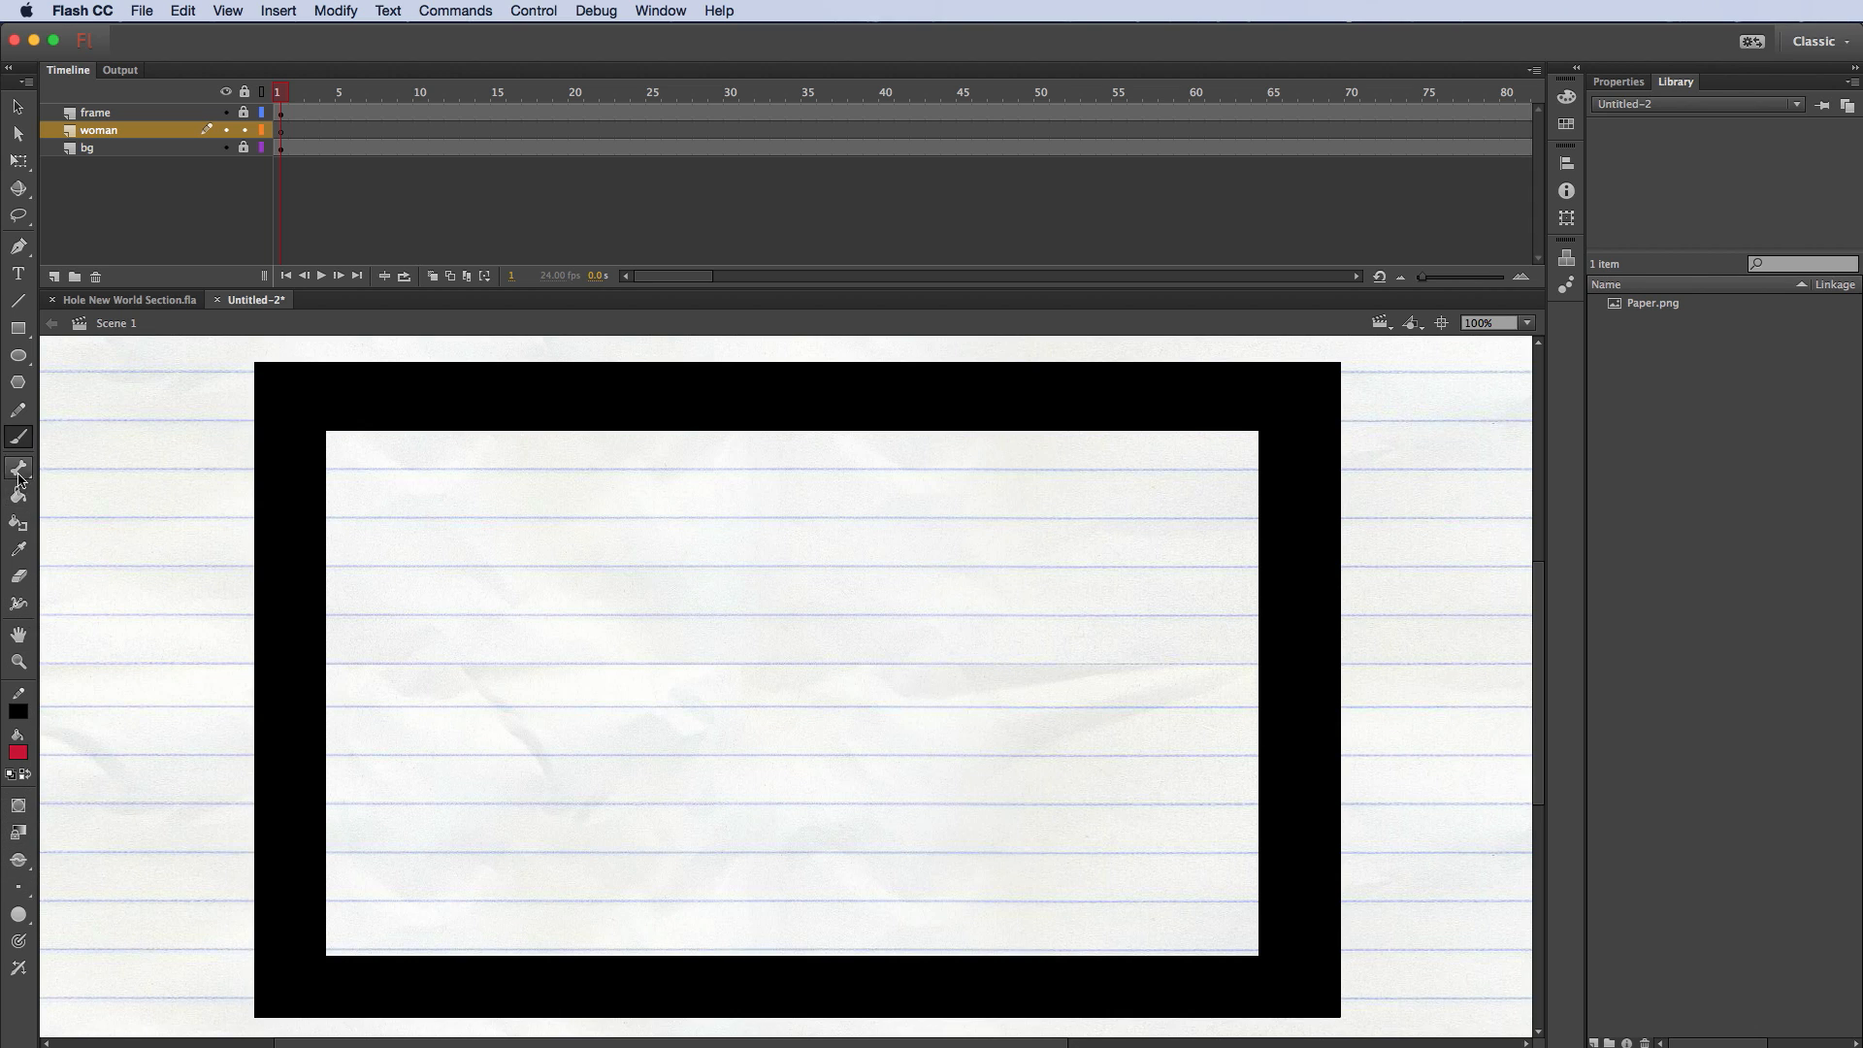
click(23, 890)
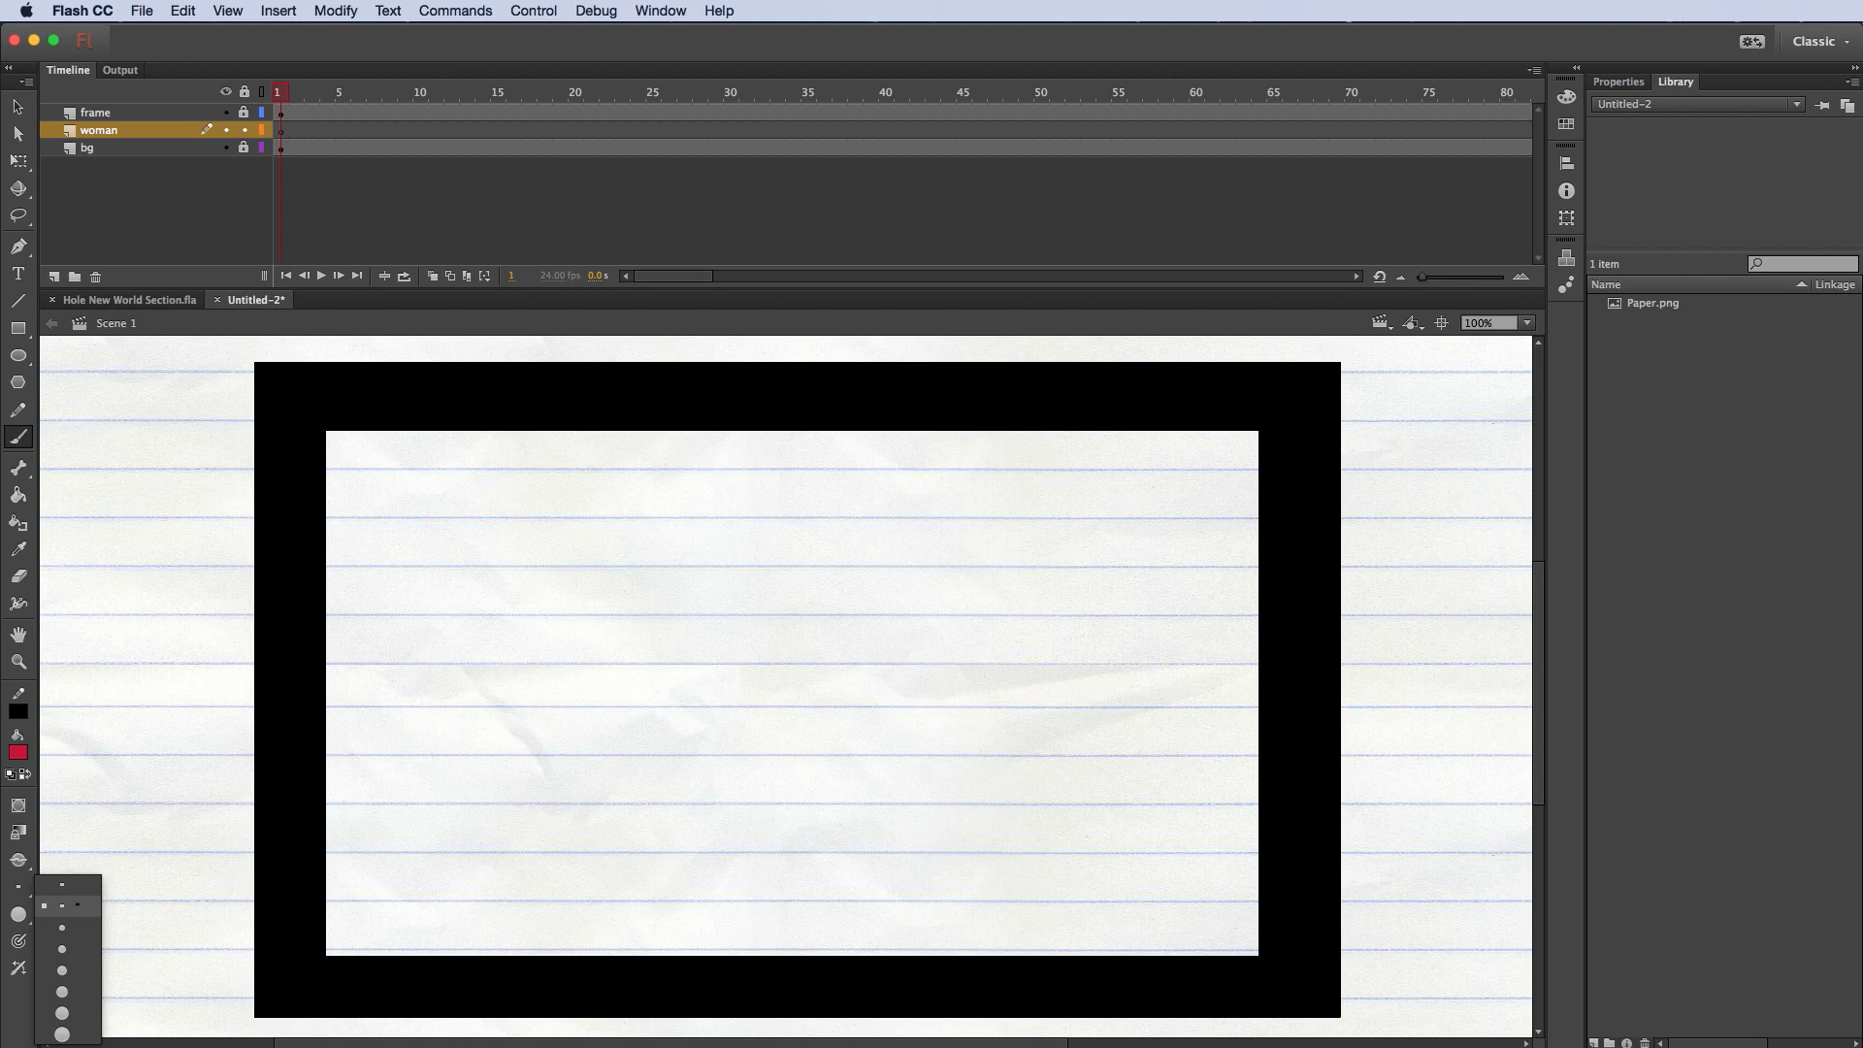
click(77, 905)
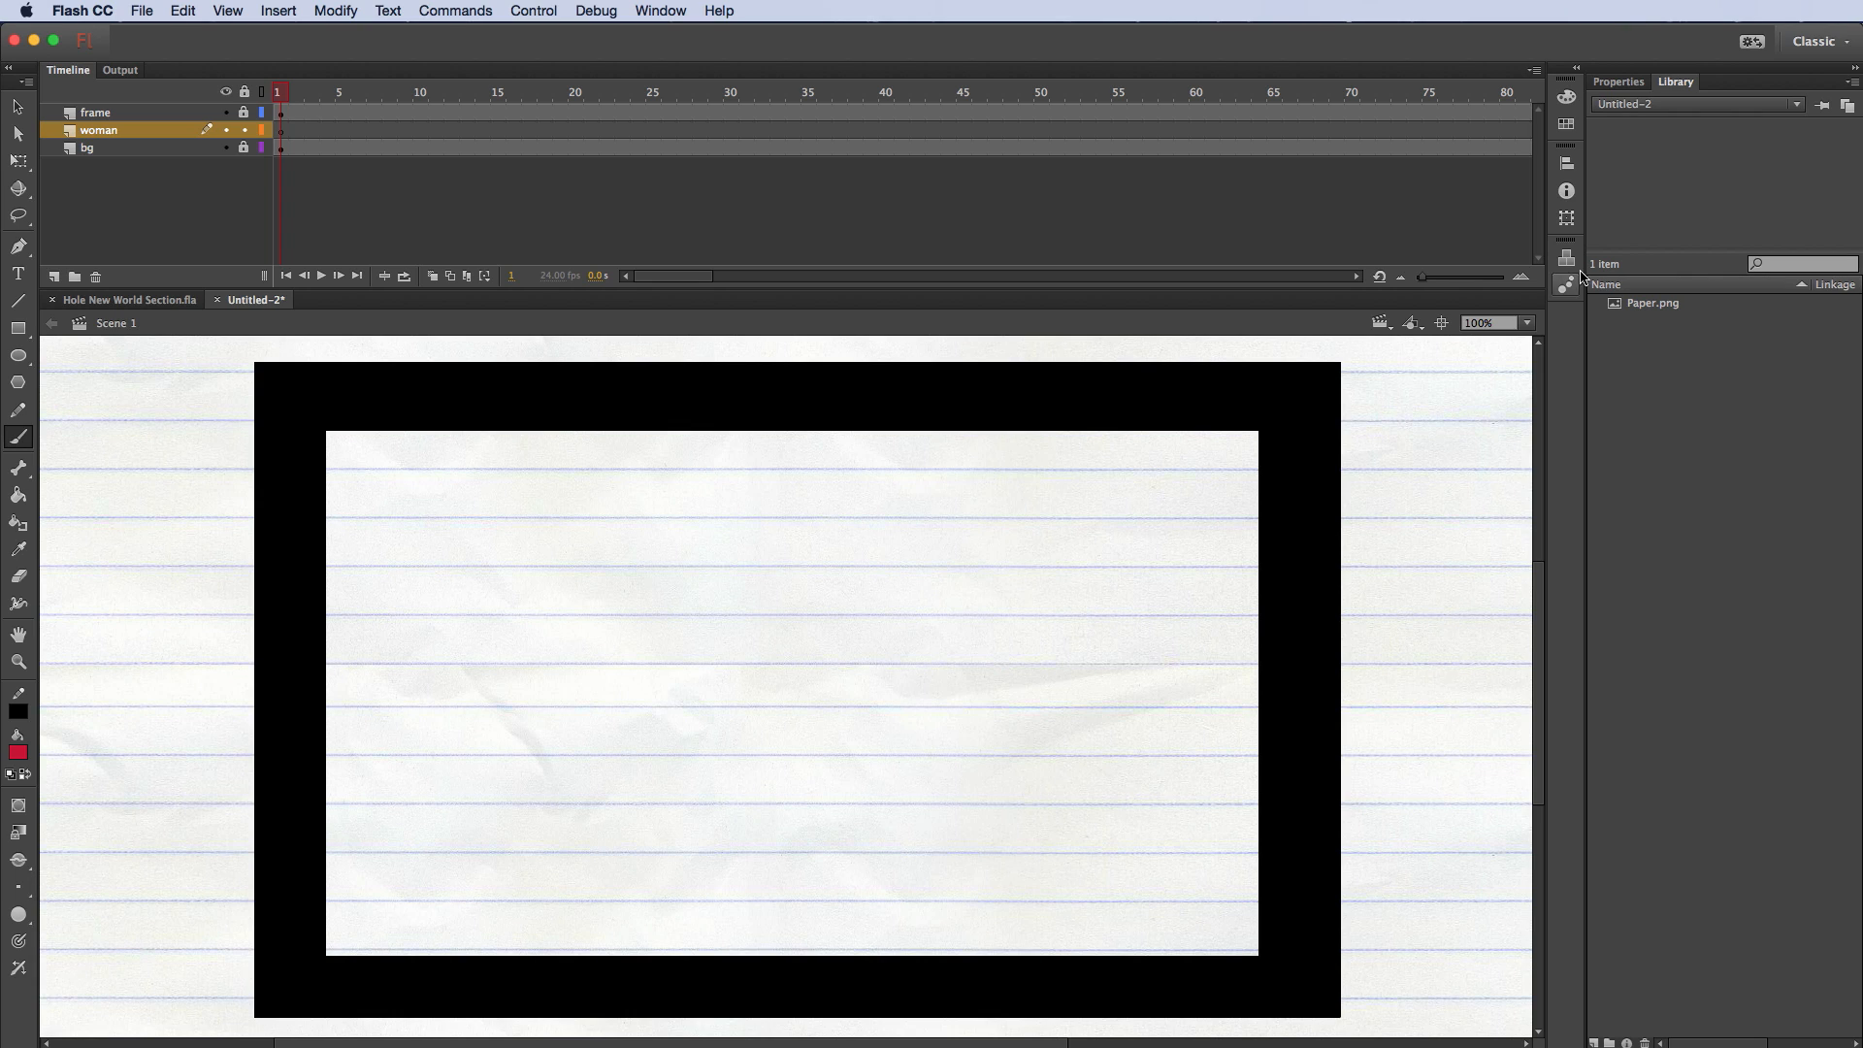
Step: Paint the numbers 1 to 6 in a vertical column on the woman layer, with 1 lowest and 6 highest
click(1502, 322)
text(150)
key(Return)
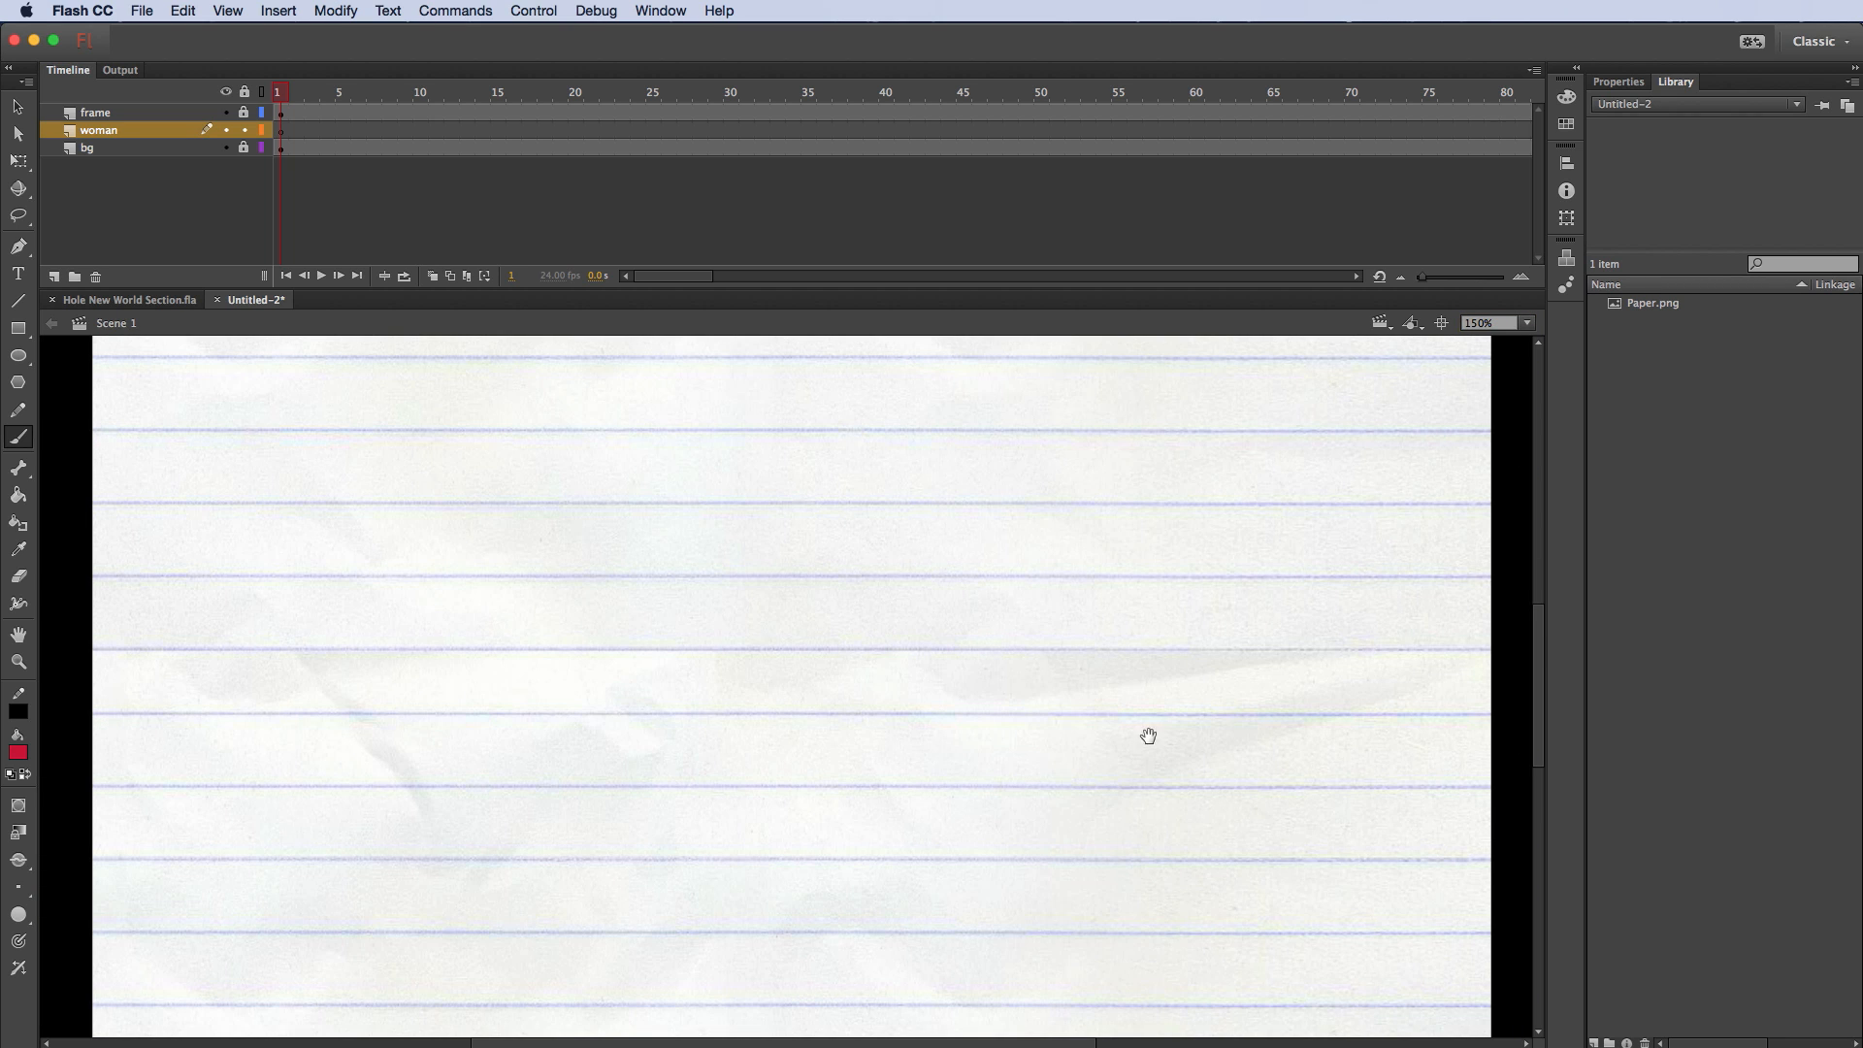
drag(1148, 740, 968, 615)
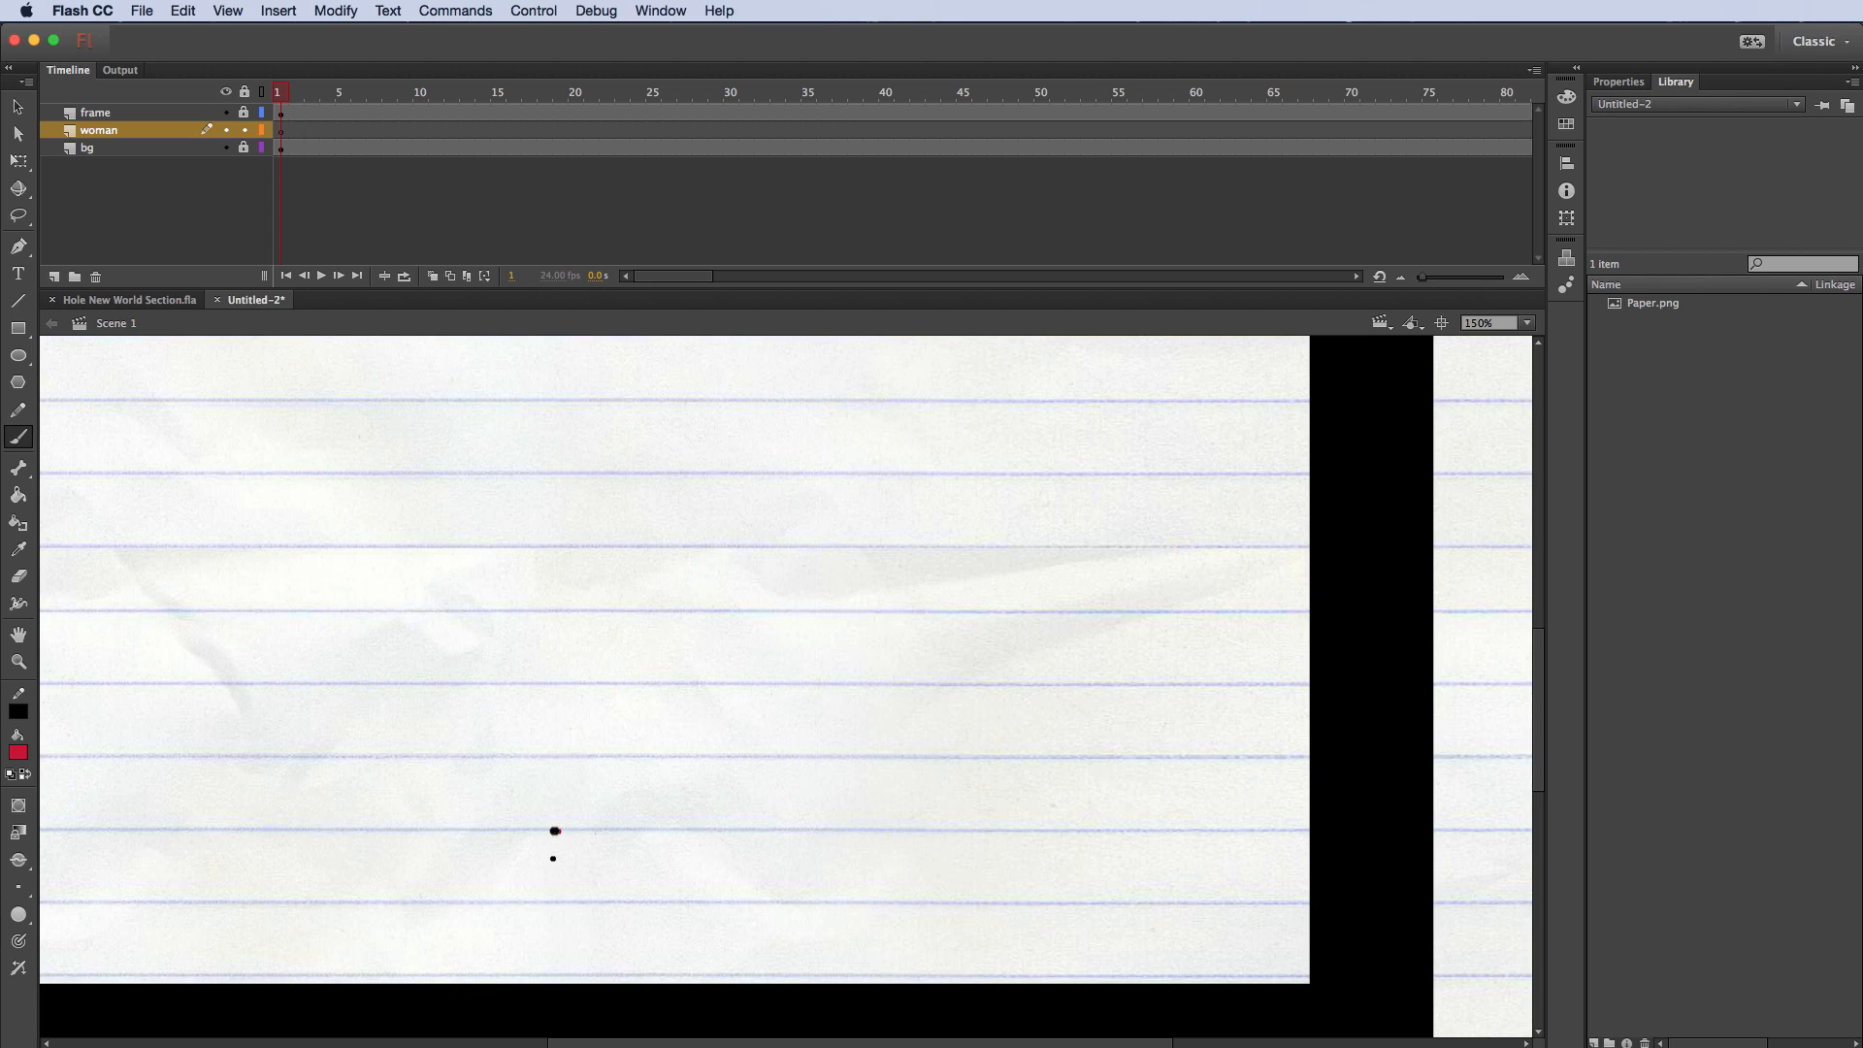
mouse_move(554, 830)
mouse_down()
mouse_move(546, 893)
mouse_move(608, 832)
mouse_move(606, 890)
mouse_up()
key(cmd+z)
drag(728, 843, 725, 891)
drag(706, 782, 749, 817)
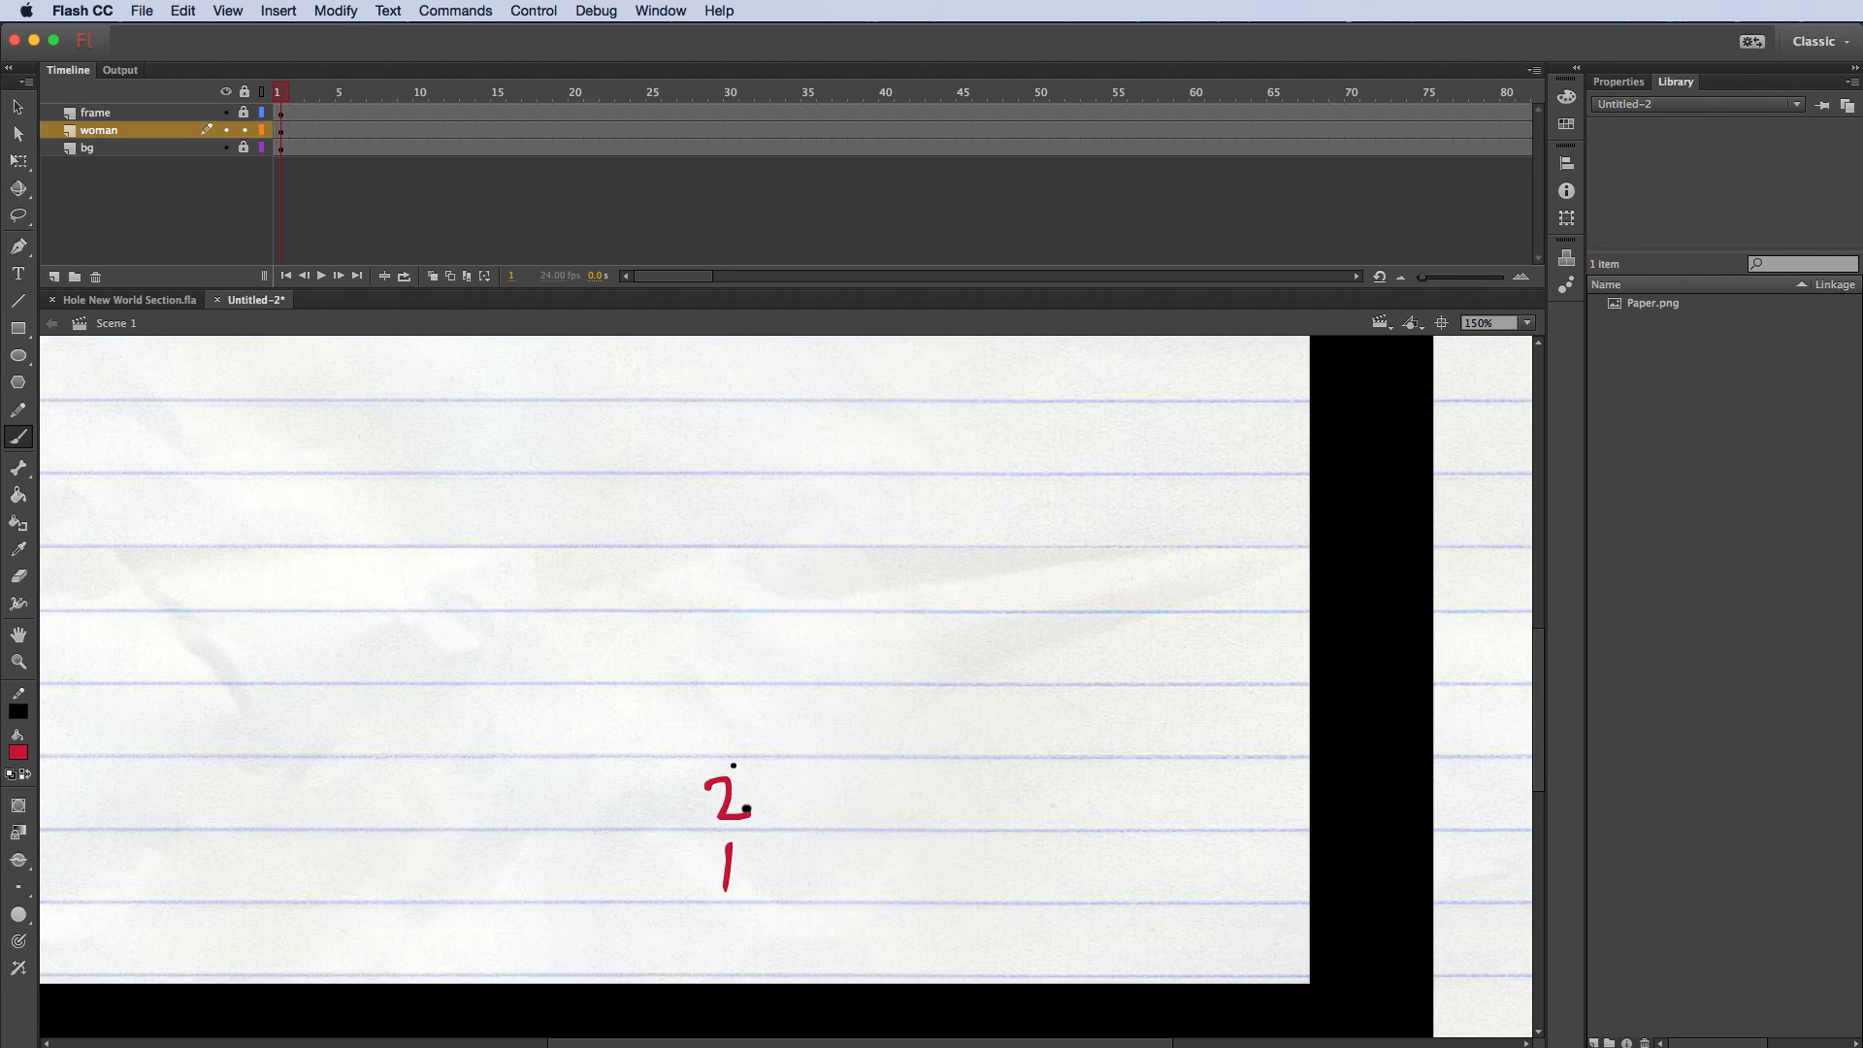
mouse_move(701, 699)
mouse_down()
mouse_move(735, 693)
mouse_move(697, 747)
mouse_up()
mouse_move(718, 618)
mouse_down()
mouse_move(743, 642)
mouse_move(730, 667)
mouse_up()
drag(735, 560, 699, 601)
mouse_move(736, 478)
mouse_down()
mouse_move(715, 533)
mouse_move(711, 512)
mouse_up()
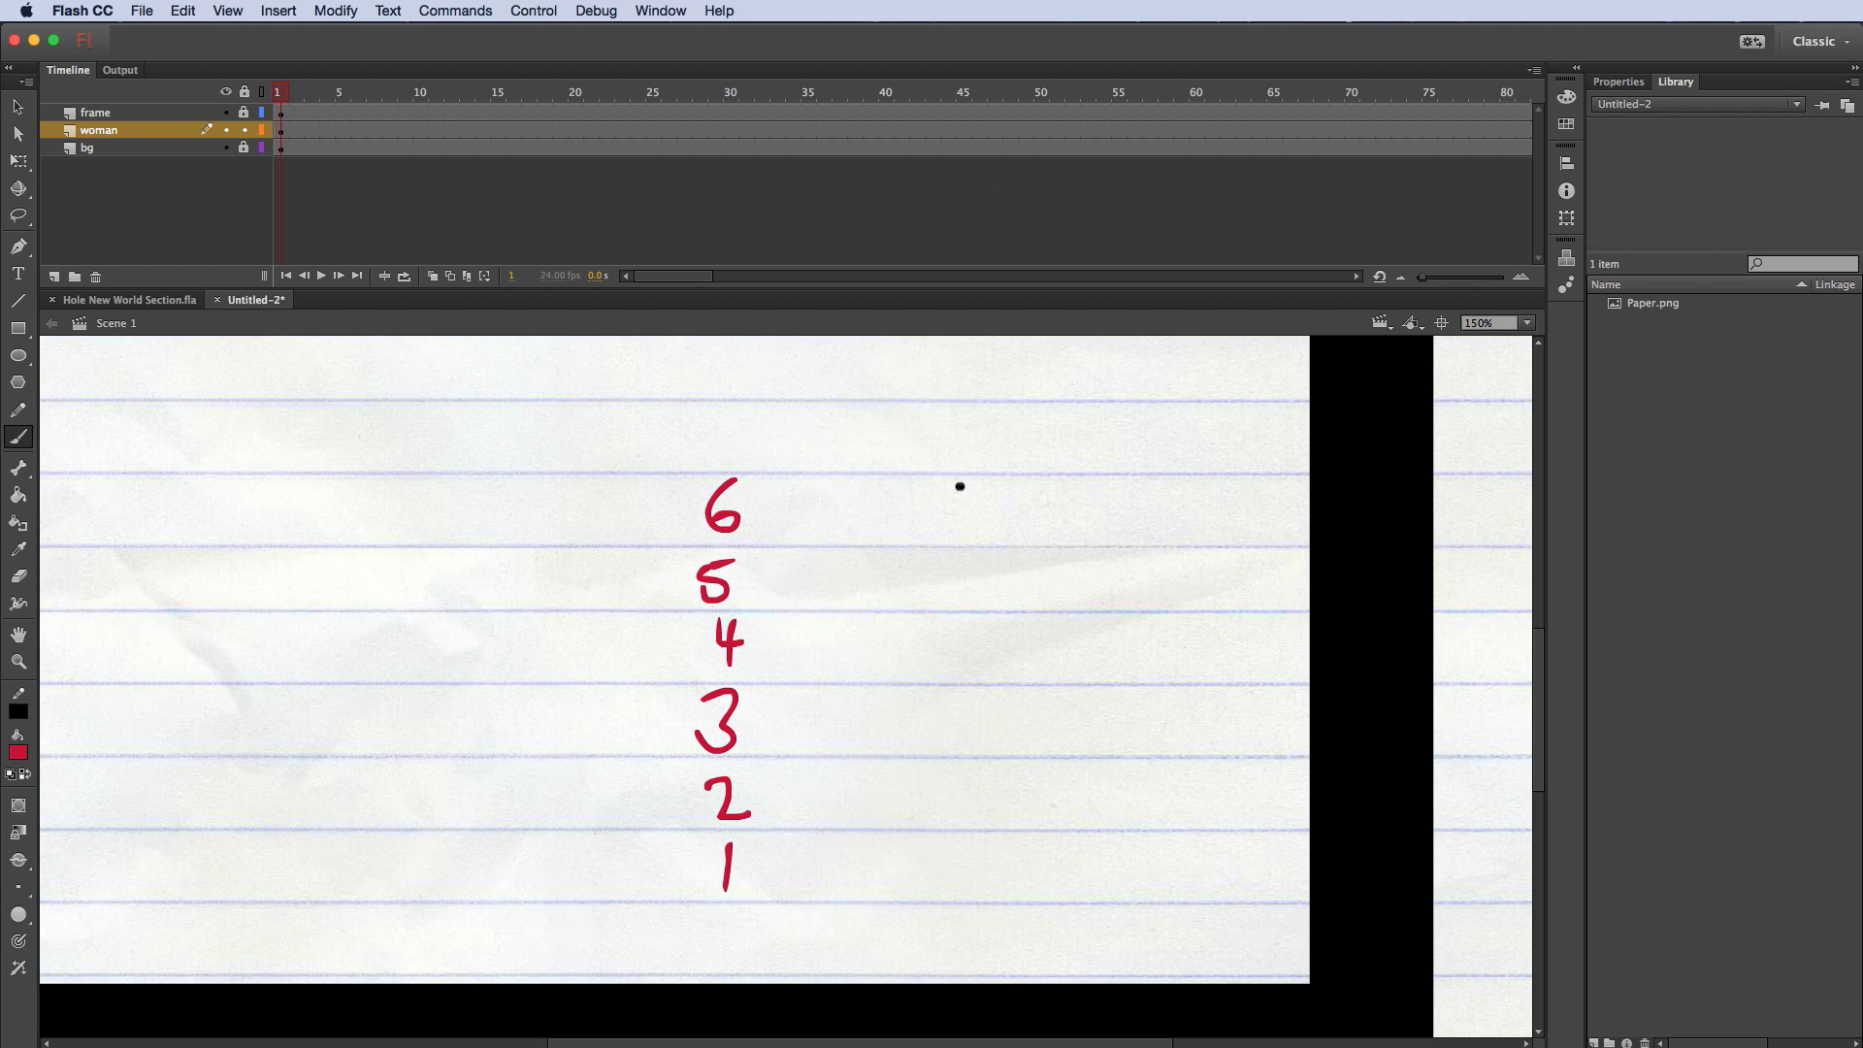
Step: Paint a red circle for the woman's head to the right of the number 6 and scale it down slightly
mouse_move(960, 486)
mouse_down()
mouse_move(893, 529)
mouse_move(890, 582)
mouse_move(974, 607)
mouse_up()
key(super+z)
mouse_move(955, 497)
mouse_down()
mouse_move(879, 584)
mouse_move(910, 641)
mouse_move(1010, 627)
mouse_move(1018, 533)
mouse_move(933, 499)
mouse_up()
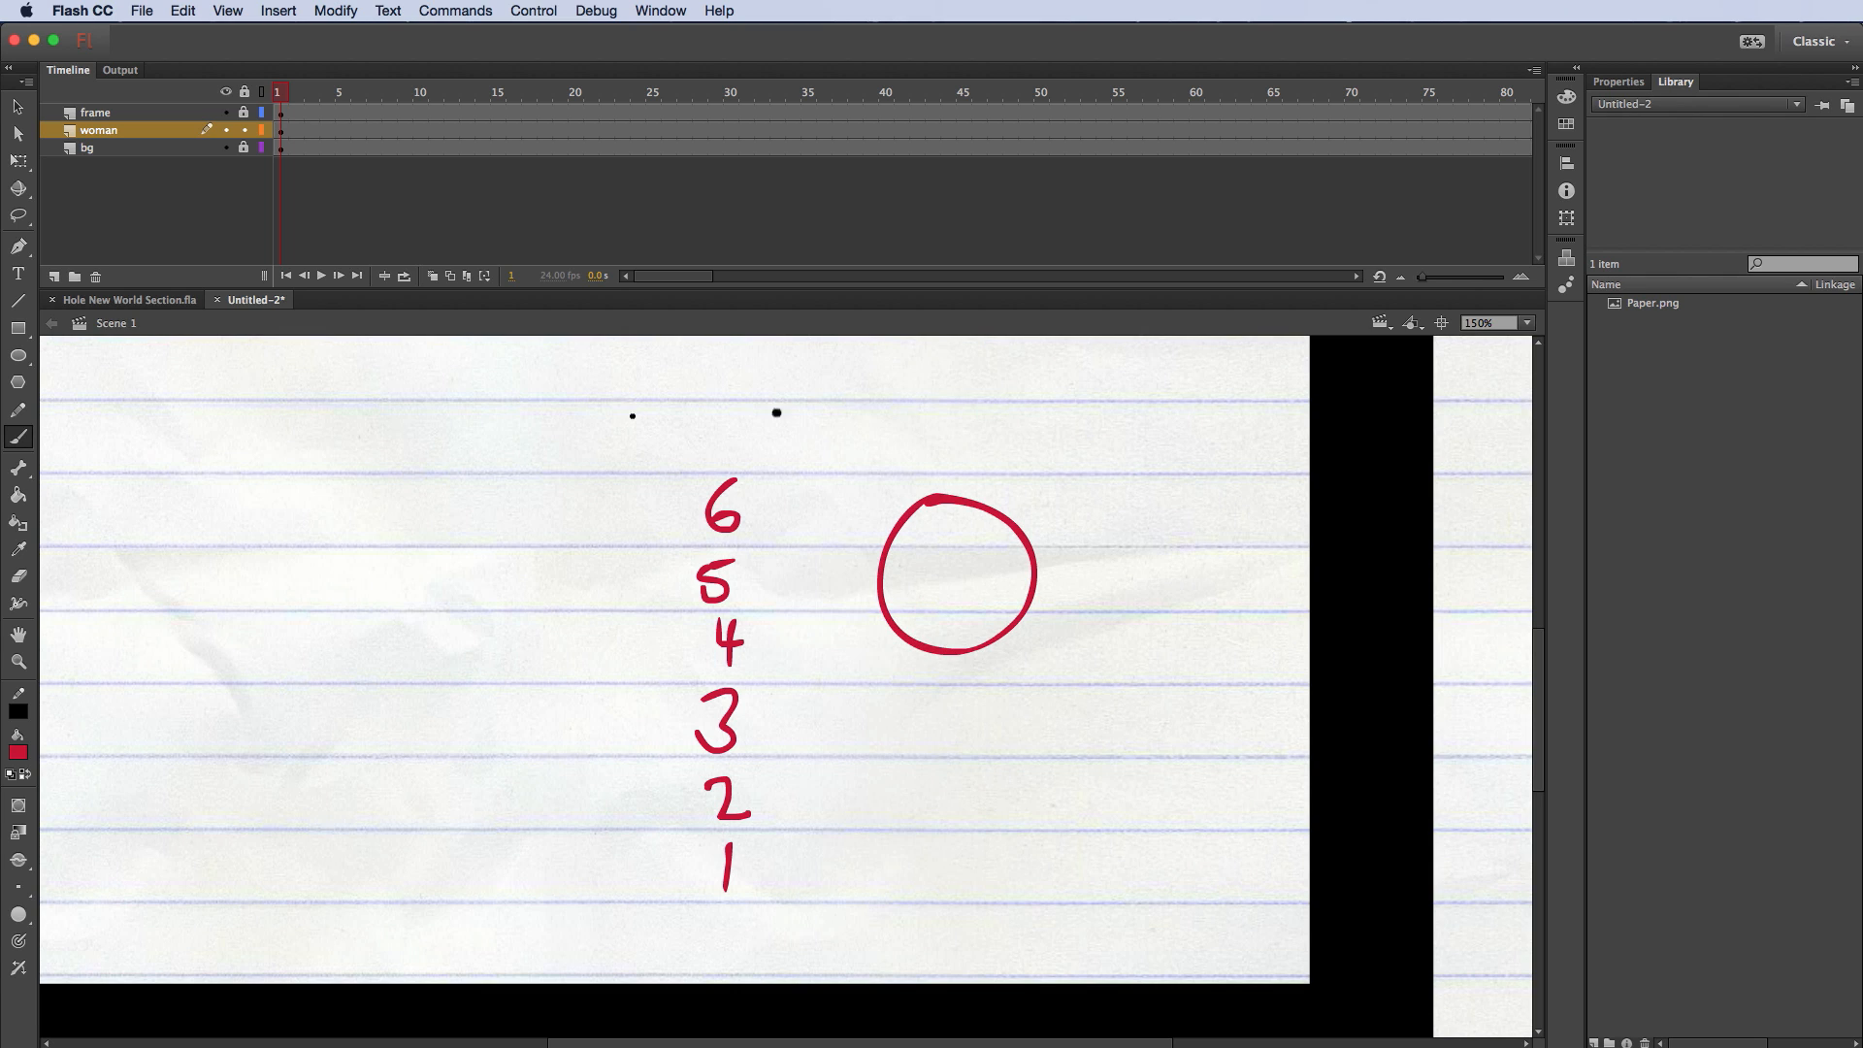
key(q)
drag(821, 440, 1079, 727)
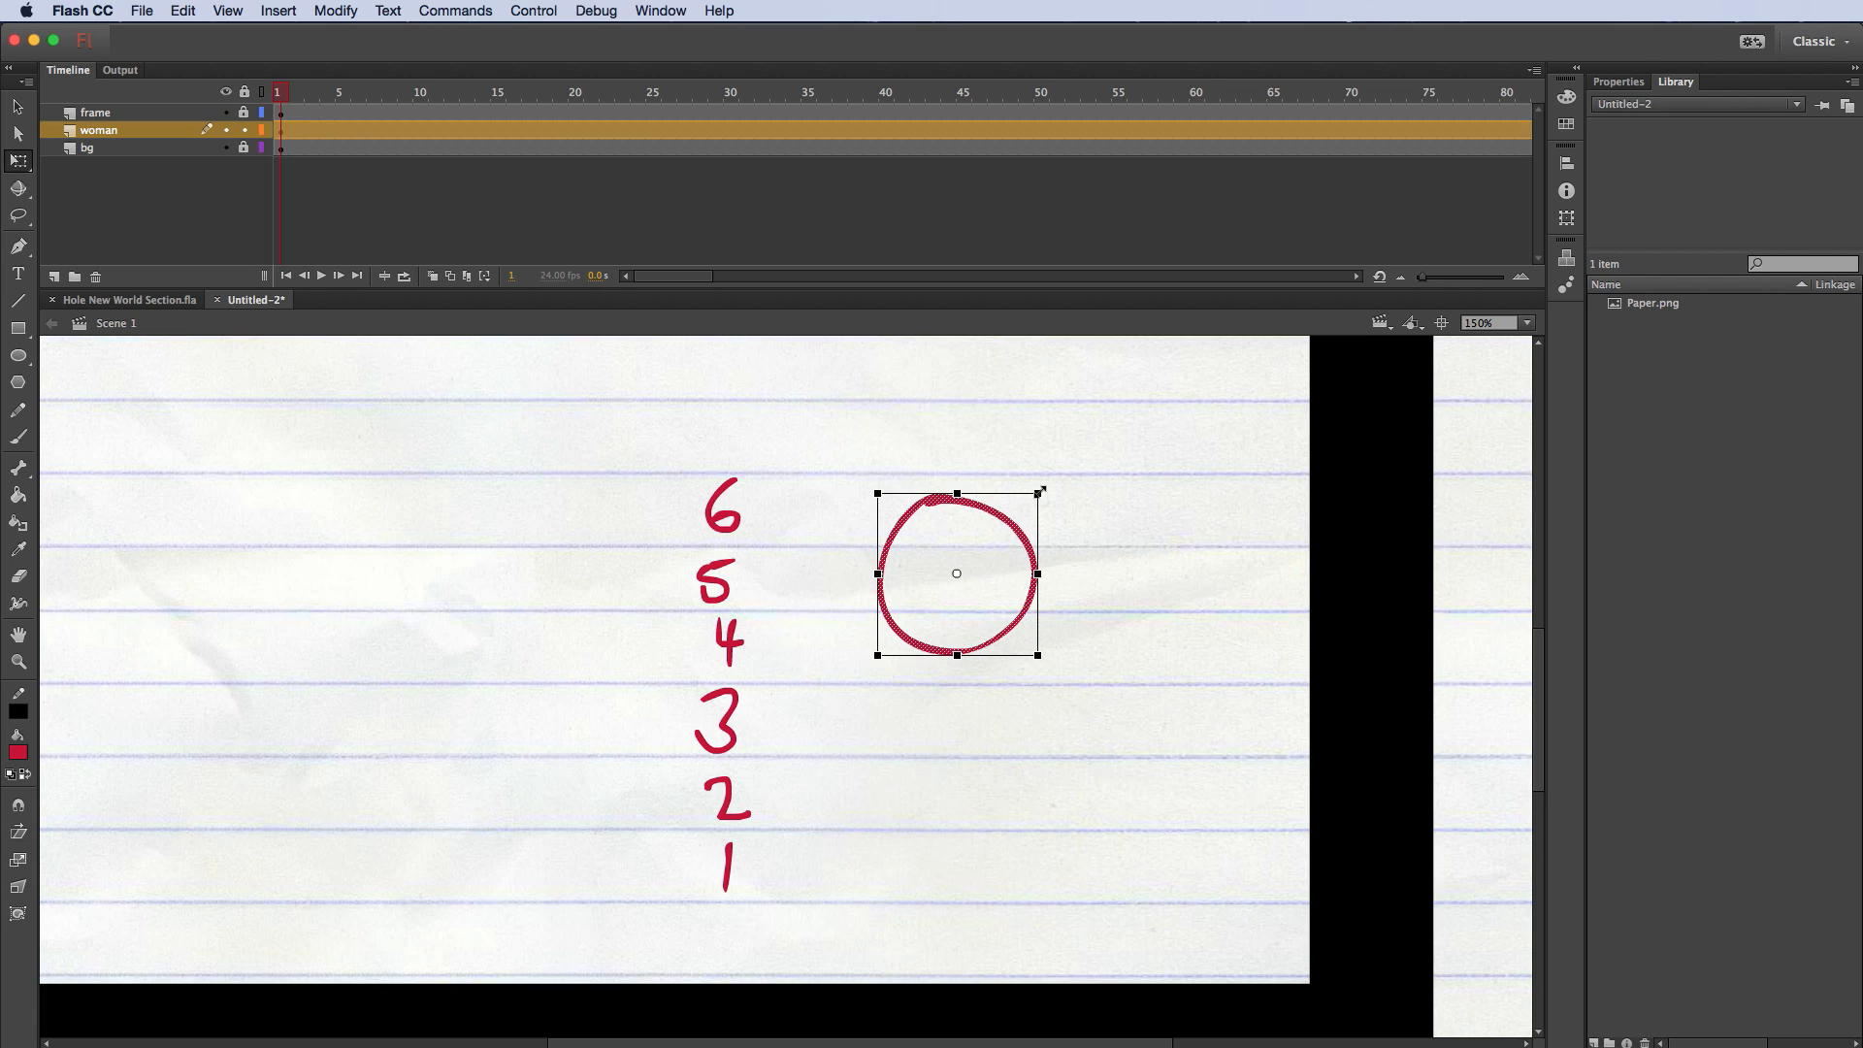
drag(1039, 492, 1034, 497)
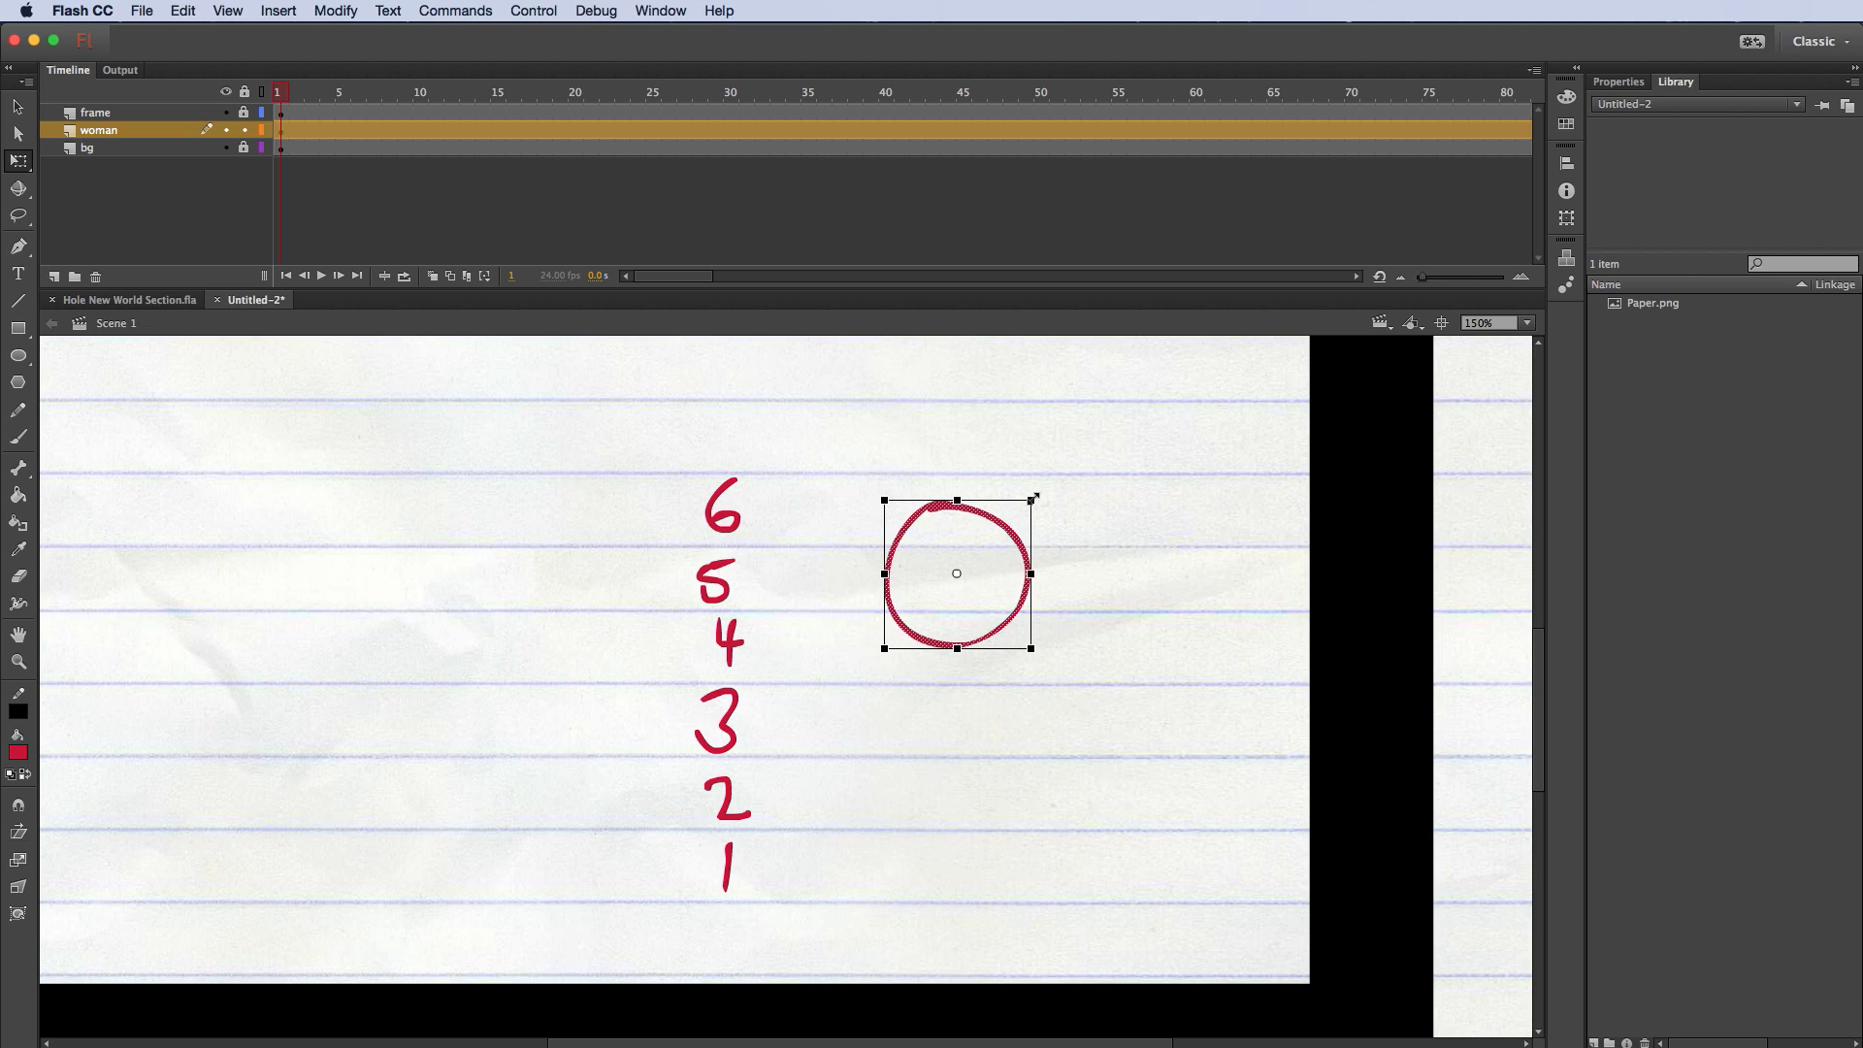
click(1090, 541)
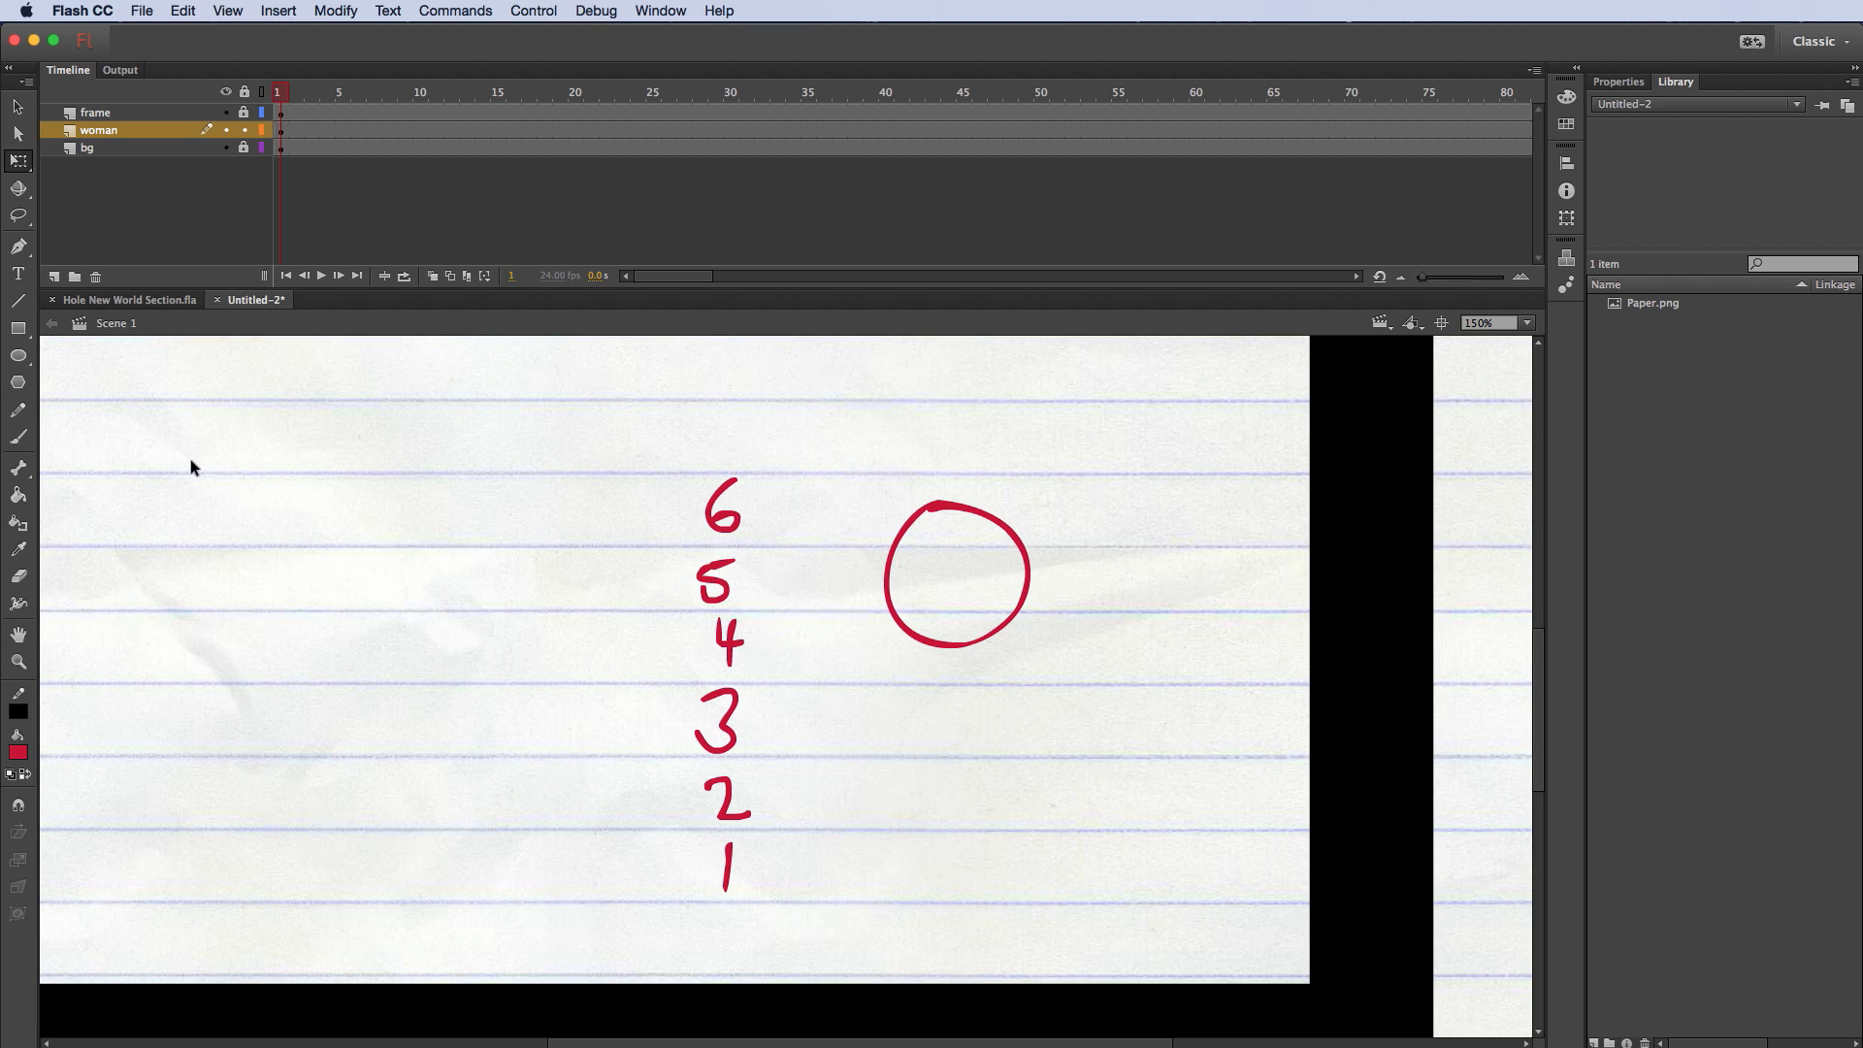
Step: Paint the woman's triangular dress, one straight leg, one bent leg and her rear arm below the head
key(b)
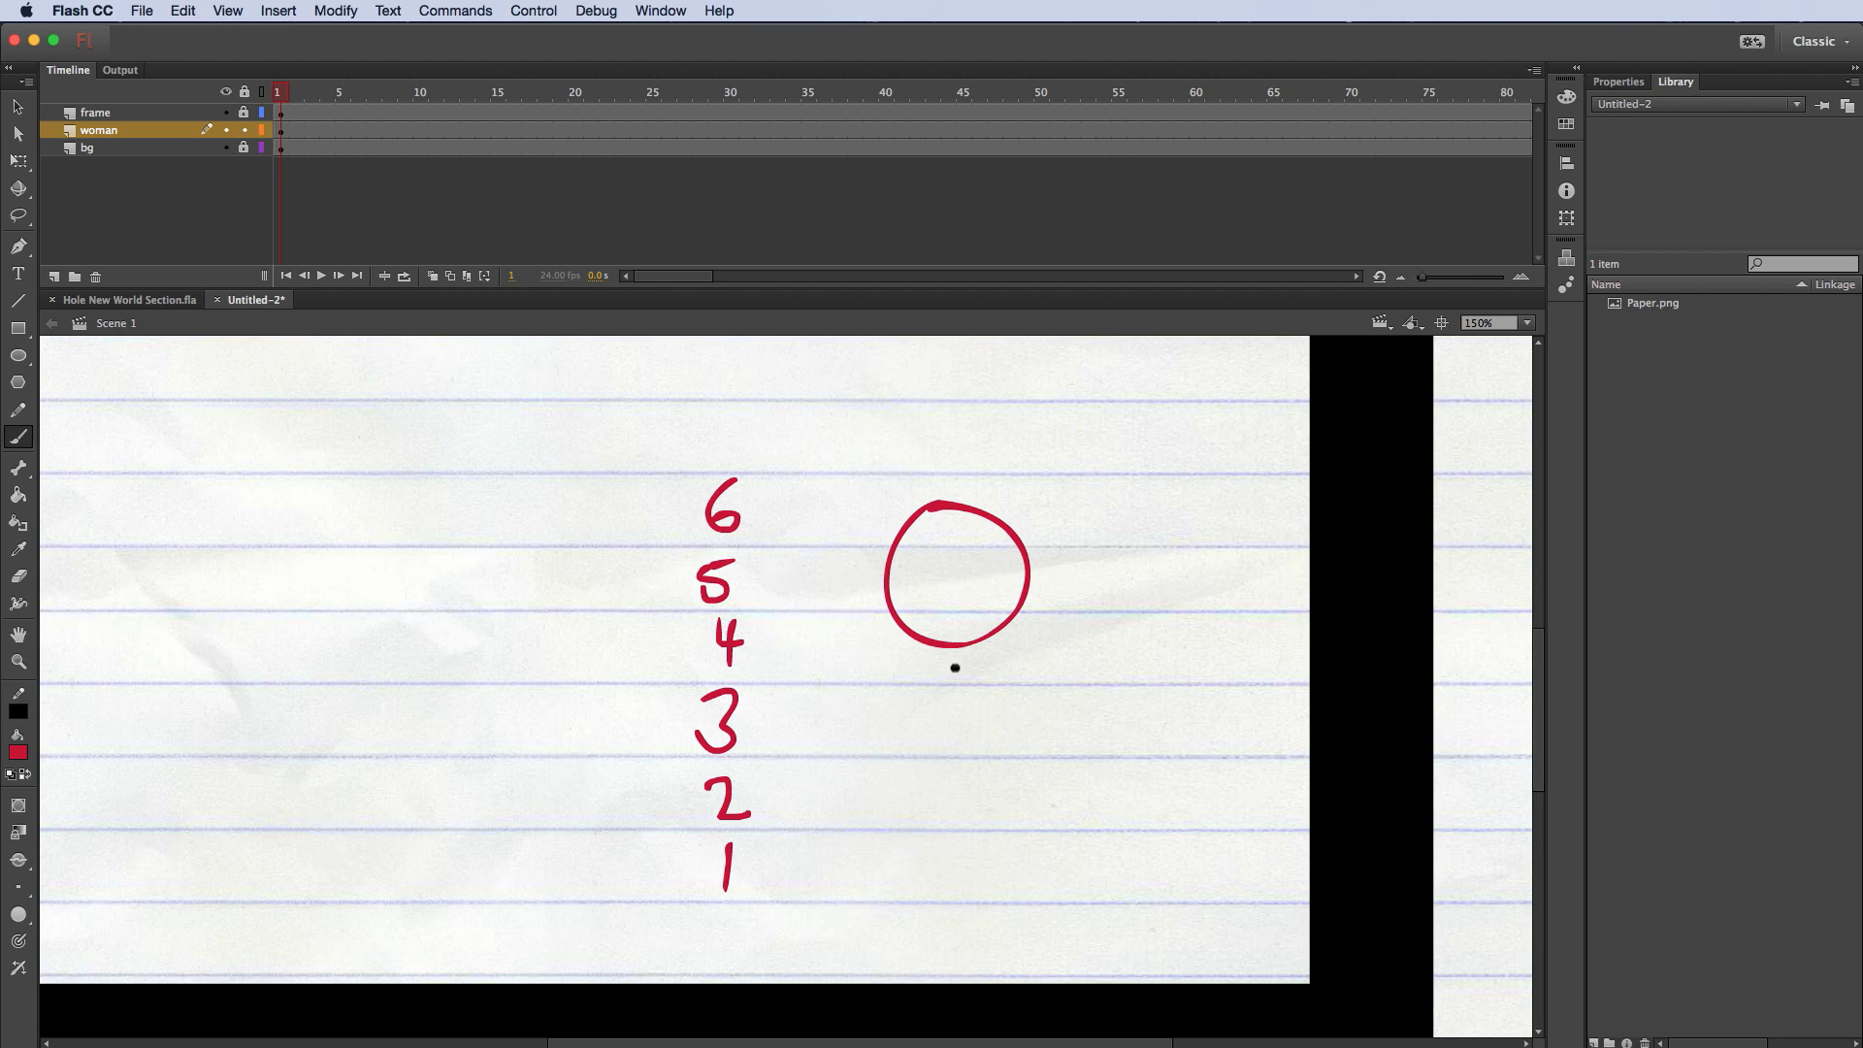
mouse_move(955, 667)
mouse_down()
mouse_move(1031, 643)
mouse_move(1011, 716)
mouse_up()
mouse_move(1037, 640)
mouse_down()
mouse_move(1025, 710)
mouse_move(978, 788)
mouse_move(1070, 757)
mouse_move(1014, 714)
mouse_up()
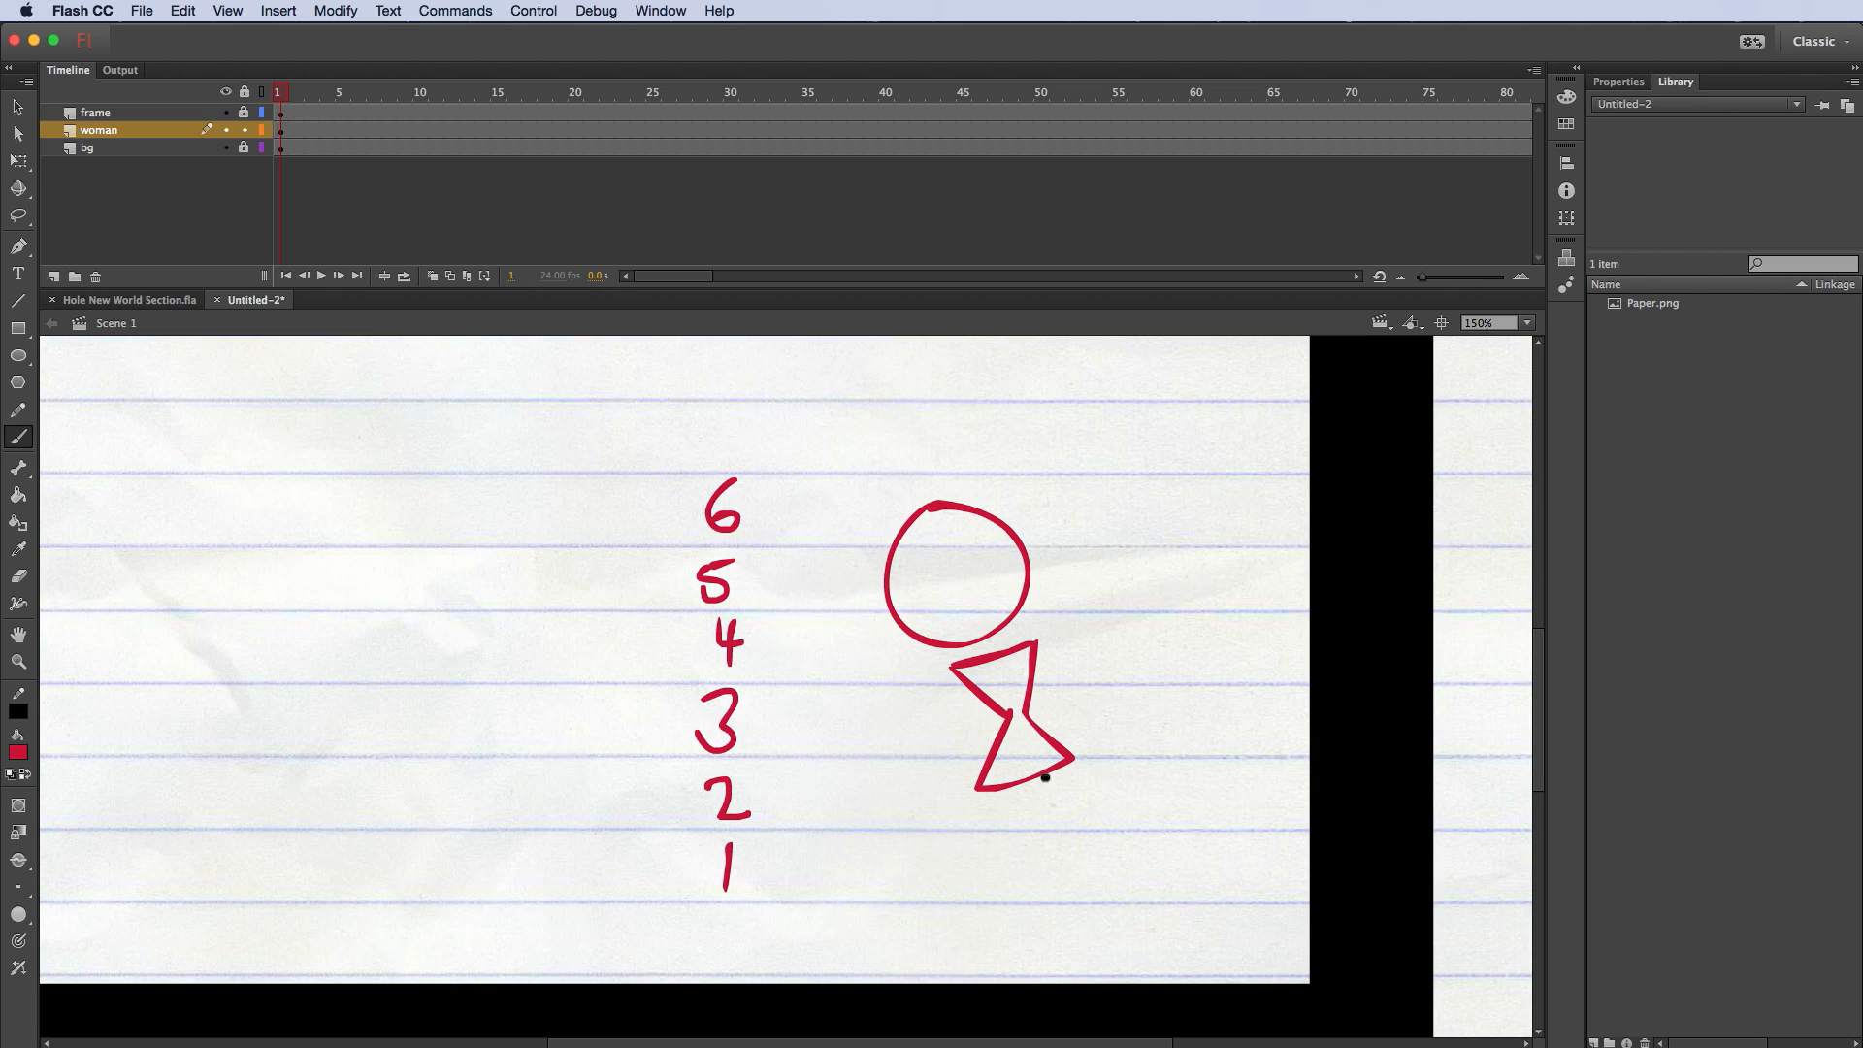
mouse_move(1045, 777)
mouse_down()
mouse_move(1062, 884)
mouse_move(1080, 882)
mouse_up()
mouse_move(1016, 785)
mouse_down()
mouse_move(1032, 852)
mouse_move(1029, 826)
mouse_move(936, 866)
mouse_up()
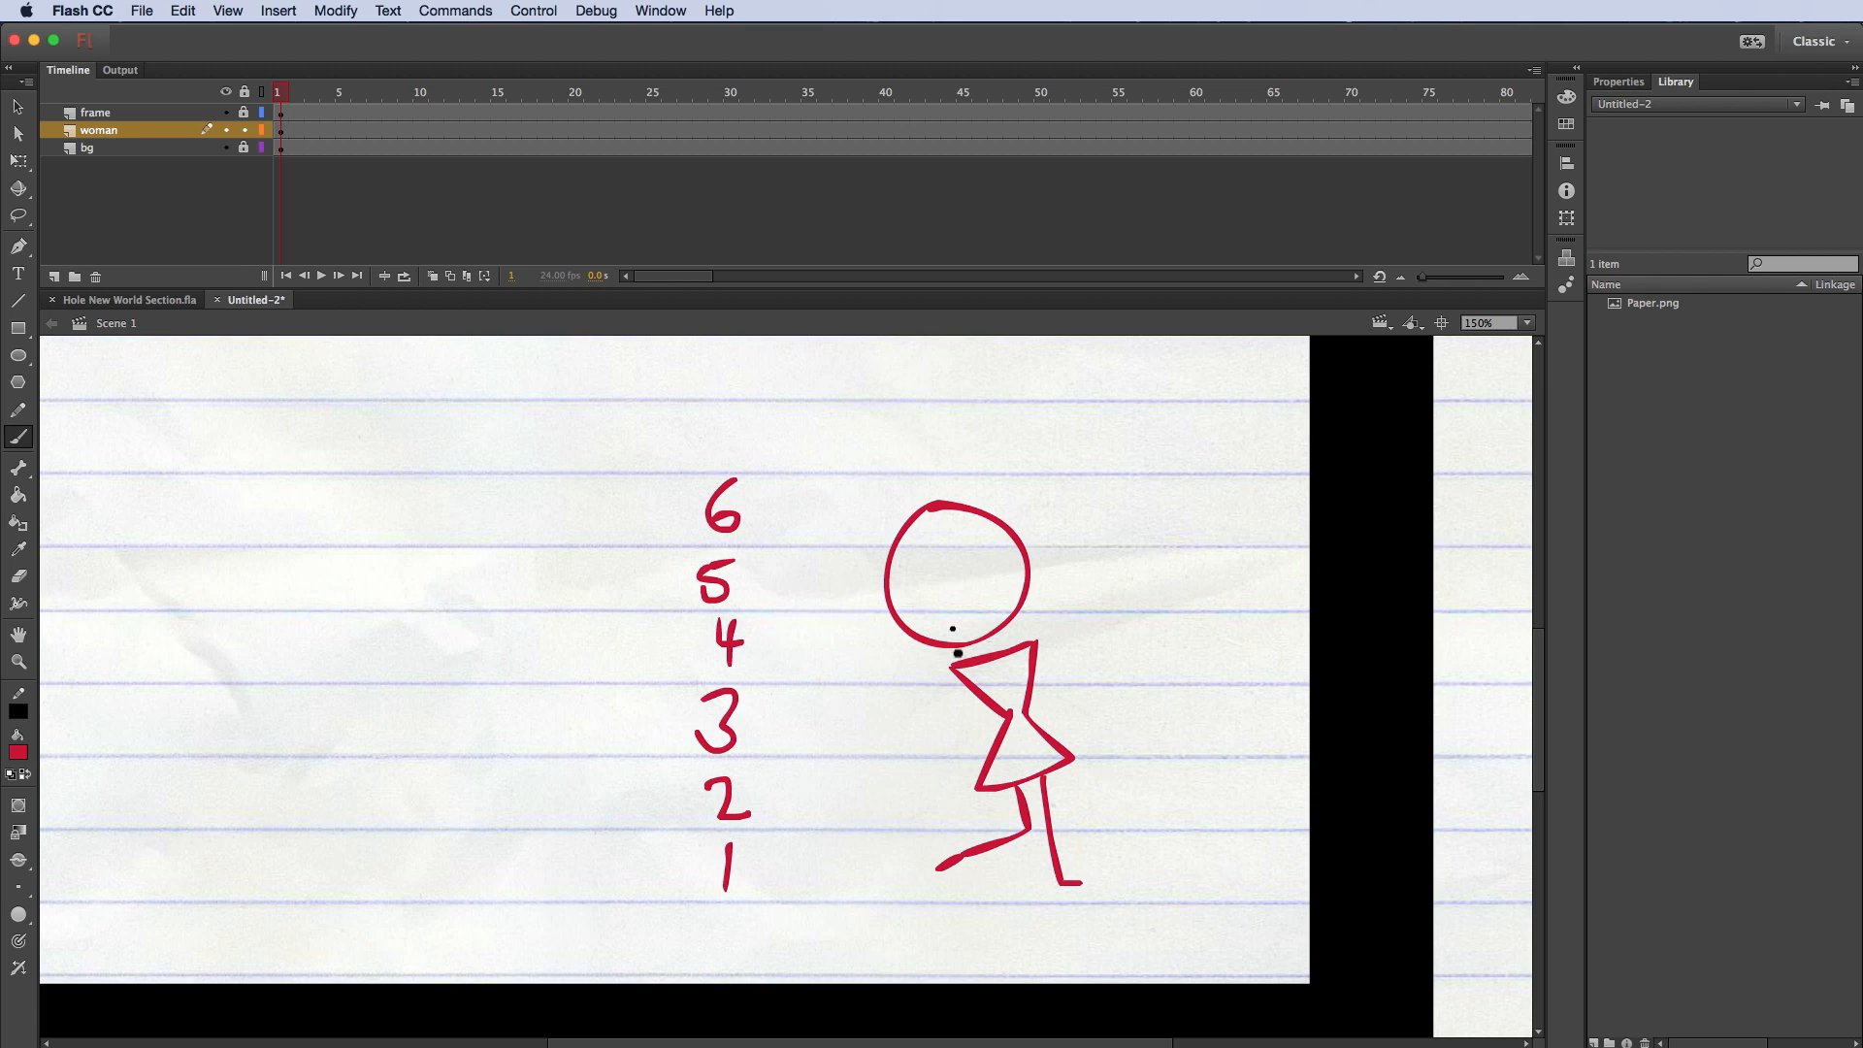
drag(1036, 642, 1077, 735)
Step: Paint the woman's closed eyes and puckered lips, and shrink the lips slightly
mouse_move(902, 573)
mouse_down()
mouse_move(975, 567)
mouse_move(939, 601)
mouse_move(953, 609)
mouse_up()
mouse_move(922, 624)
mouse_down()
mouse_move(949, 622)
mouse_move(912, 606)
mouse_move(975, 594)
mouse_up()
key(l)
key(q)
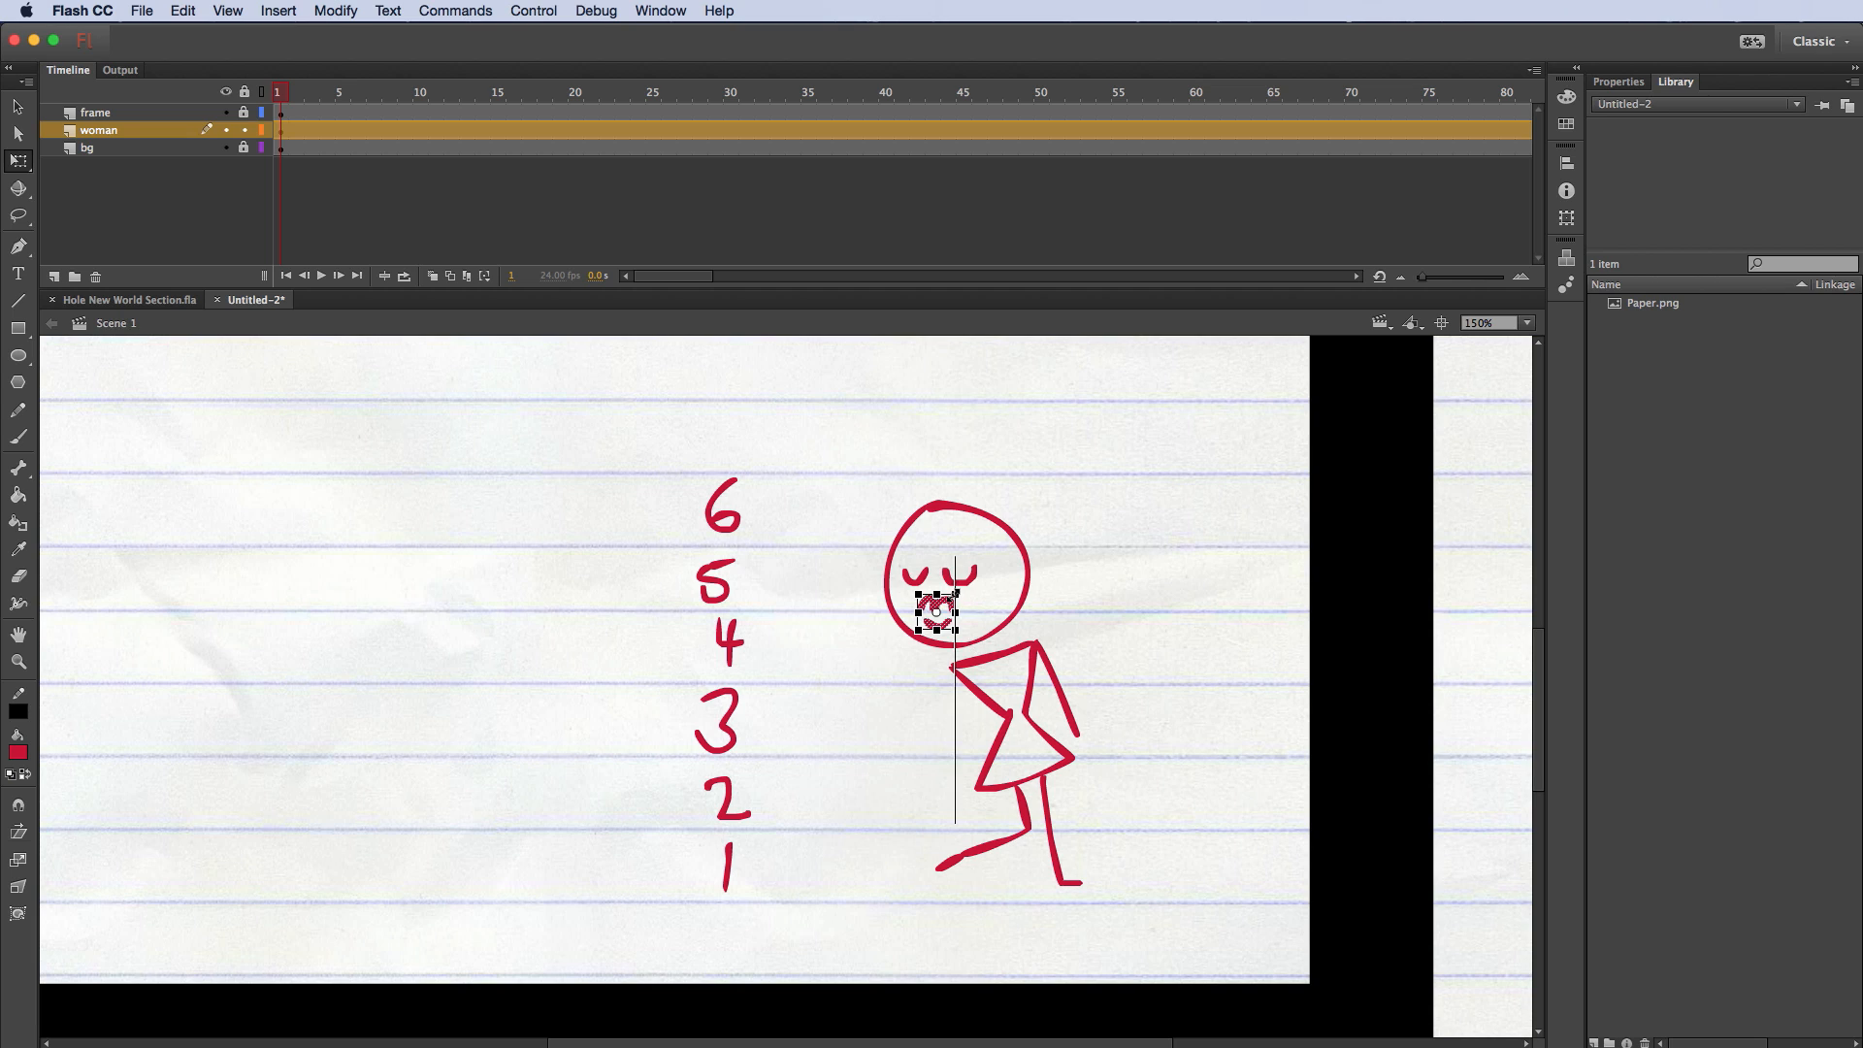
drag(953, 594, 951, 597)
click(1038, 599)
Step: Paint the woman's bent arm reaching to her lips, her eyelashes and the outline of bobbed hair with a fringe
click(20, 438)
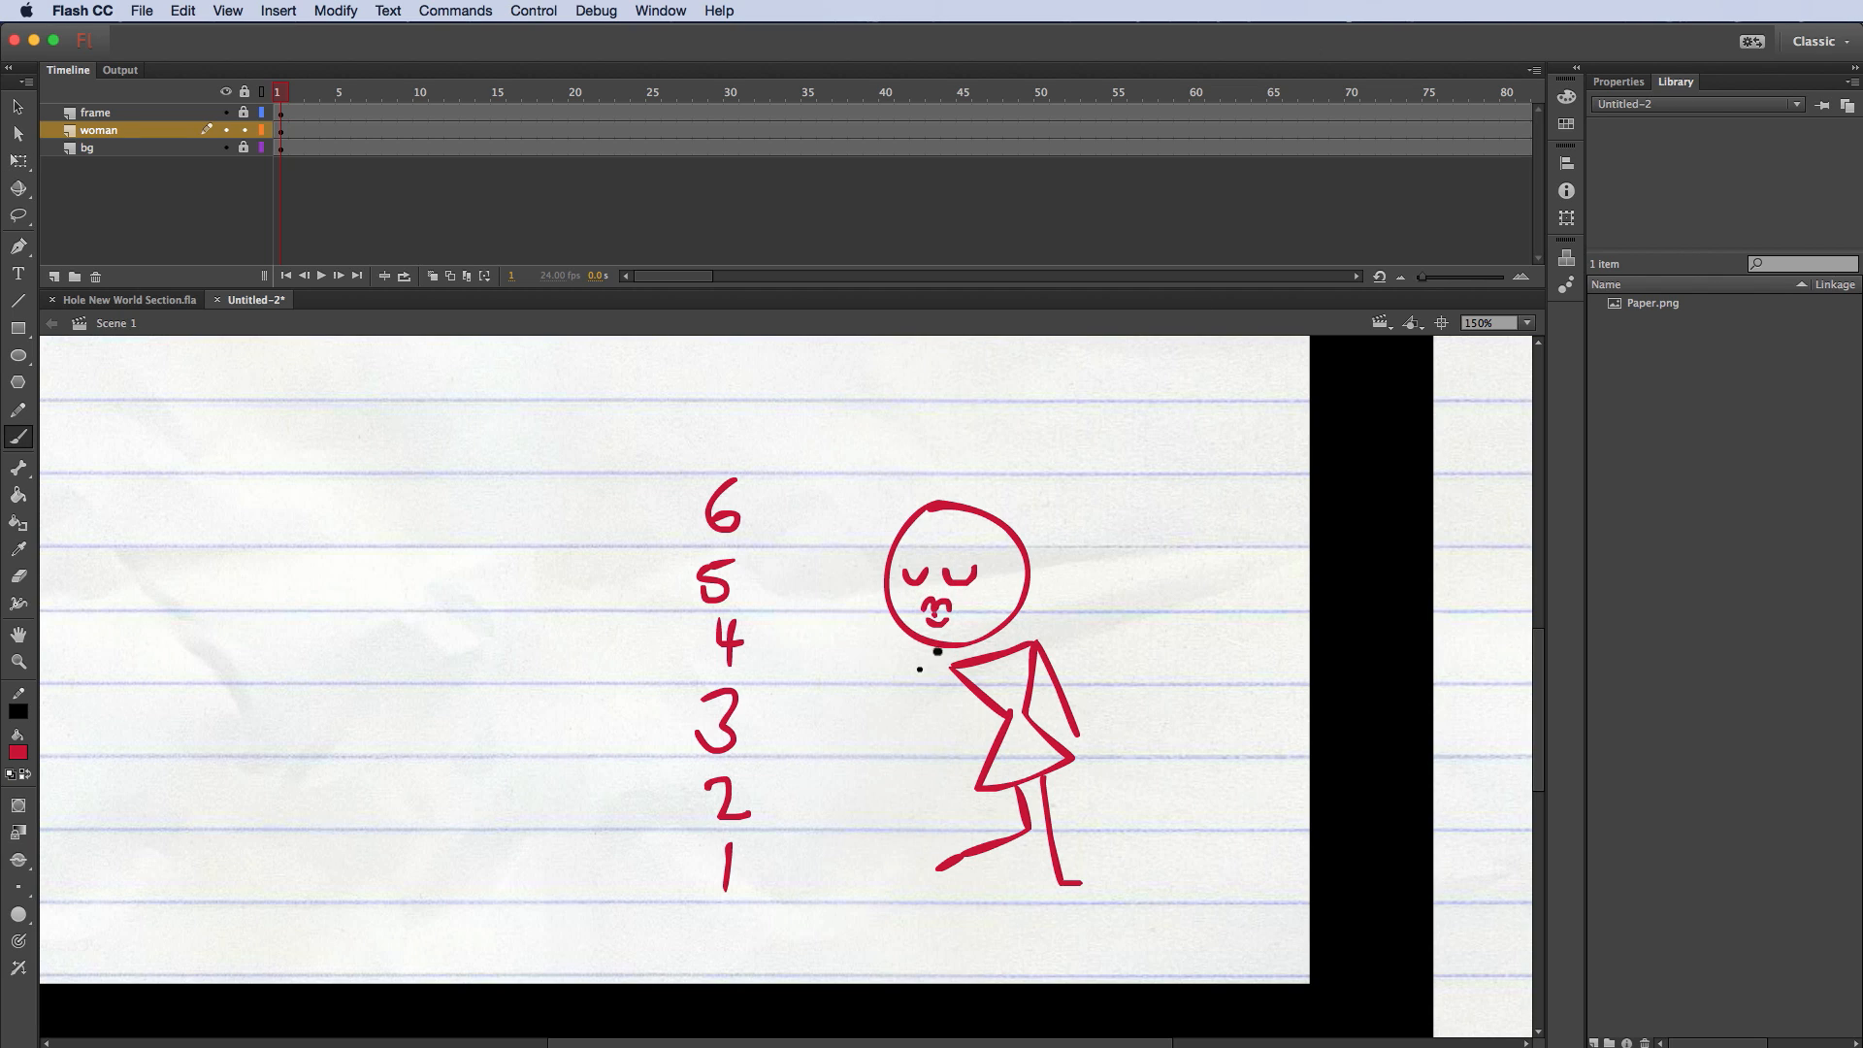
mouse_move(937, 609)
mouse_down()
mouse_move(898, 682)
mouse_move(958, 666)
mouse_up()
mouse_move(898, 555)
mouse_down()
mouse_move(1001, 536)
mouse_move(993, 618)
mouse_move(1034, 615)
mouse_up()
mouse_move(880, 620)
mouse_down()
mouse_move(917, 506)
mouse_move(1033, 582)
mouse_move(1036, 619)
mouse_up()
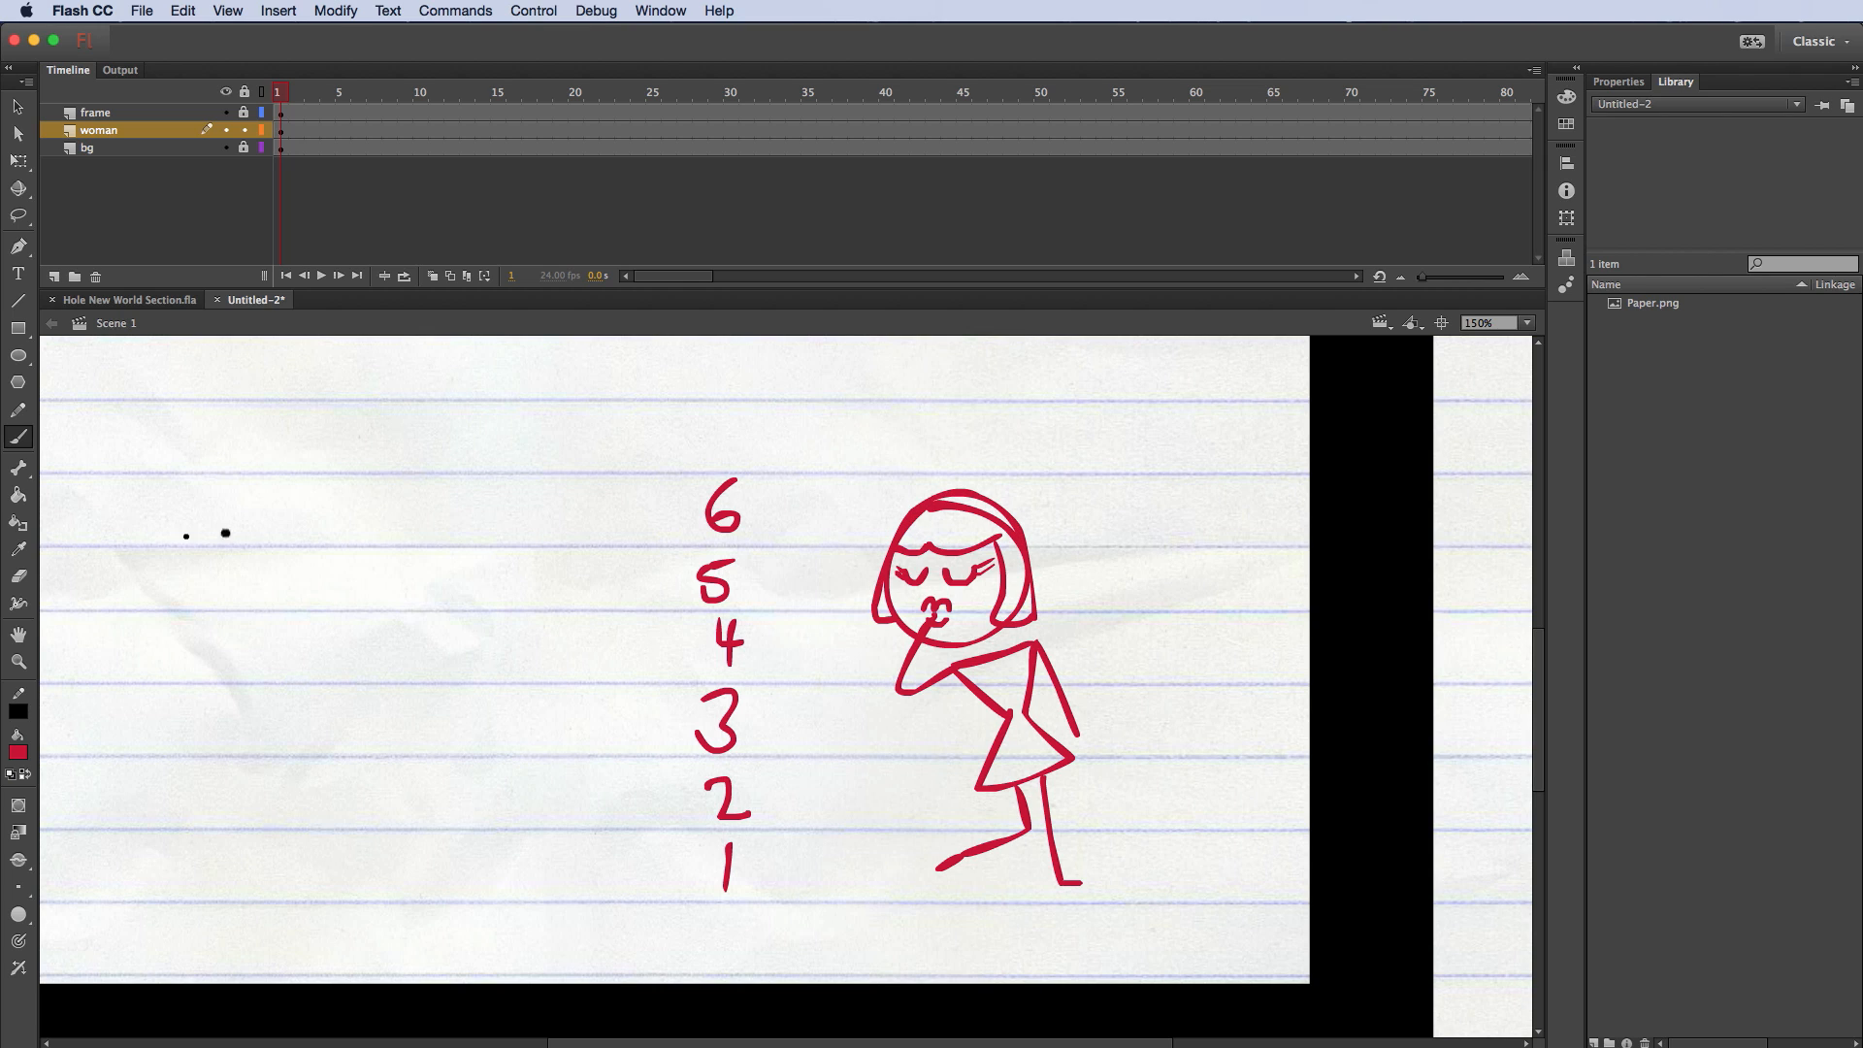
Step: Fill all enclosed areas of the woman's hair with the crimson red using the Paint Bucket tool
click(18, 496)
click(982, 519)
click(951, 535)
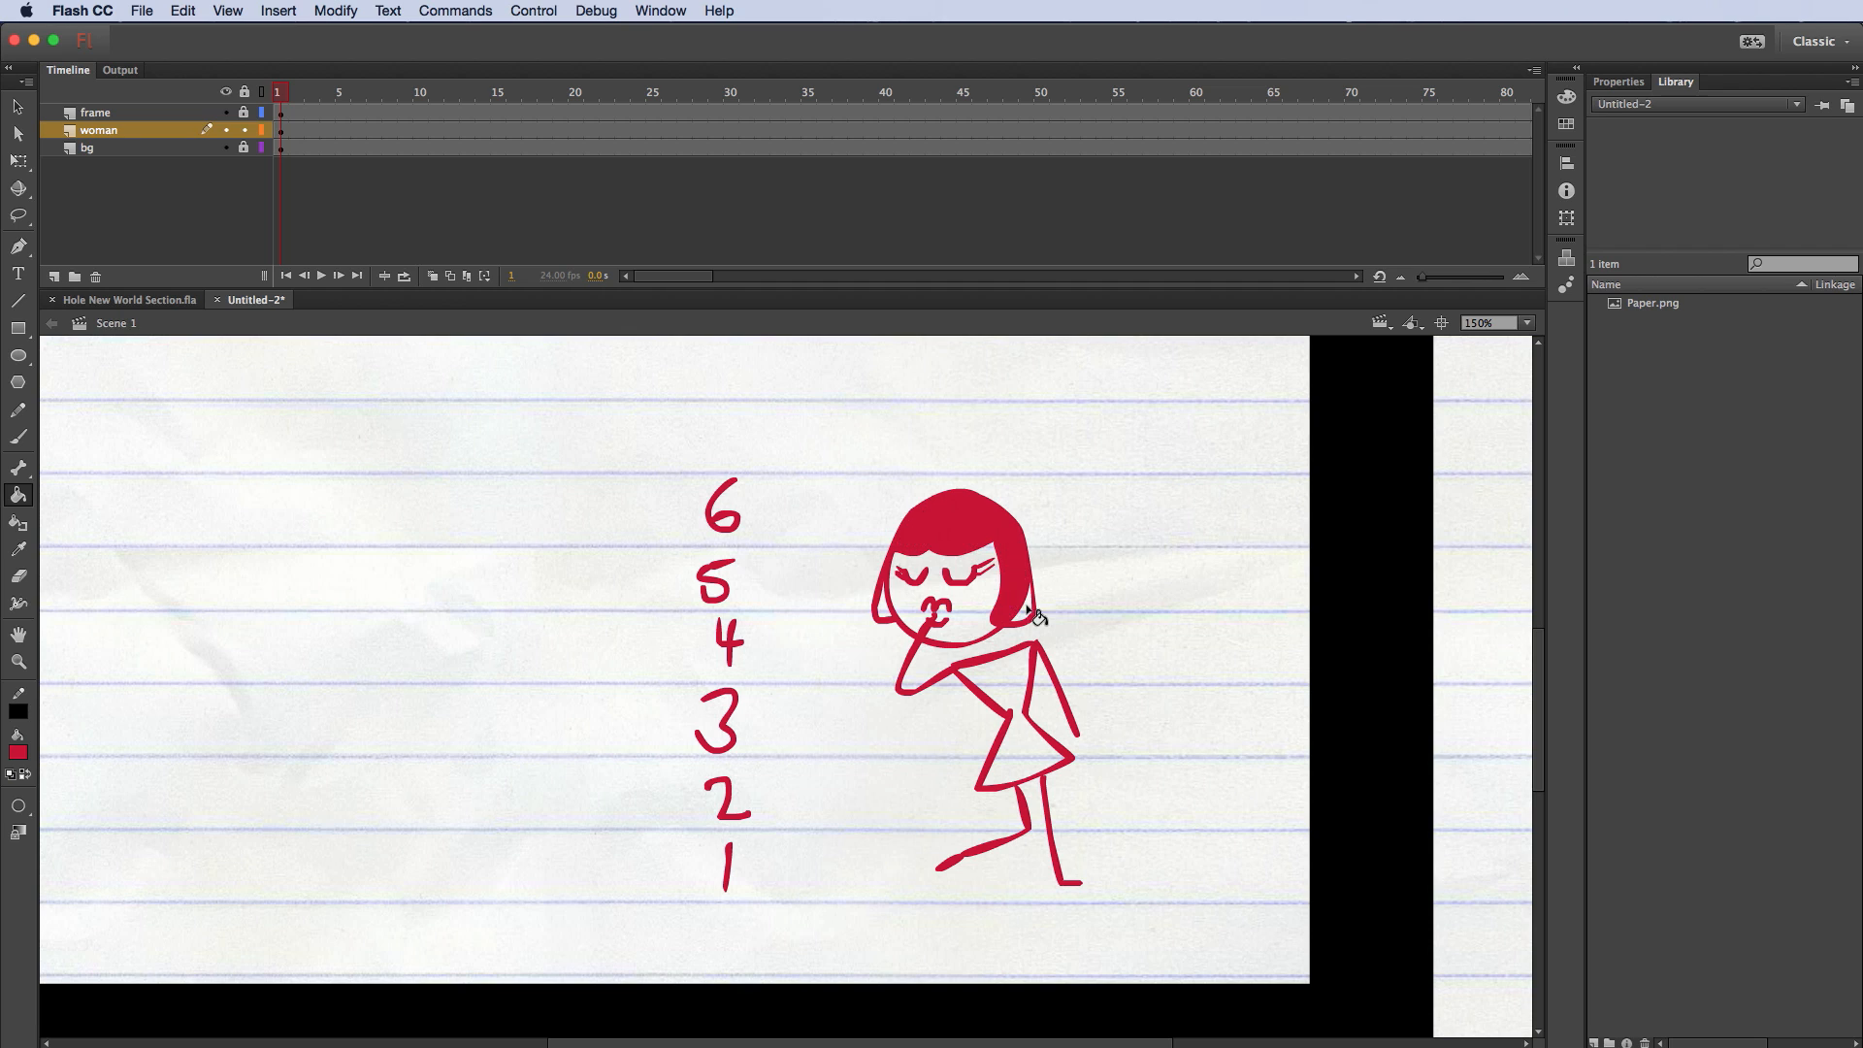
click(888, 597)
Step: Add a new layer named man above the woman layer
click(54, 277)
double_click(185, 121)
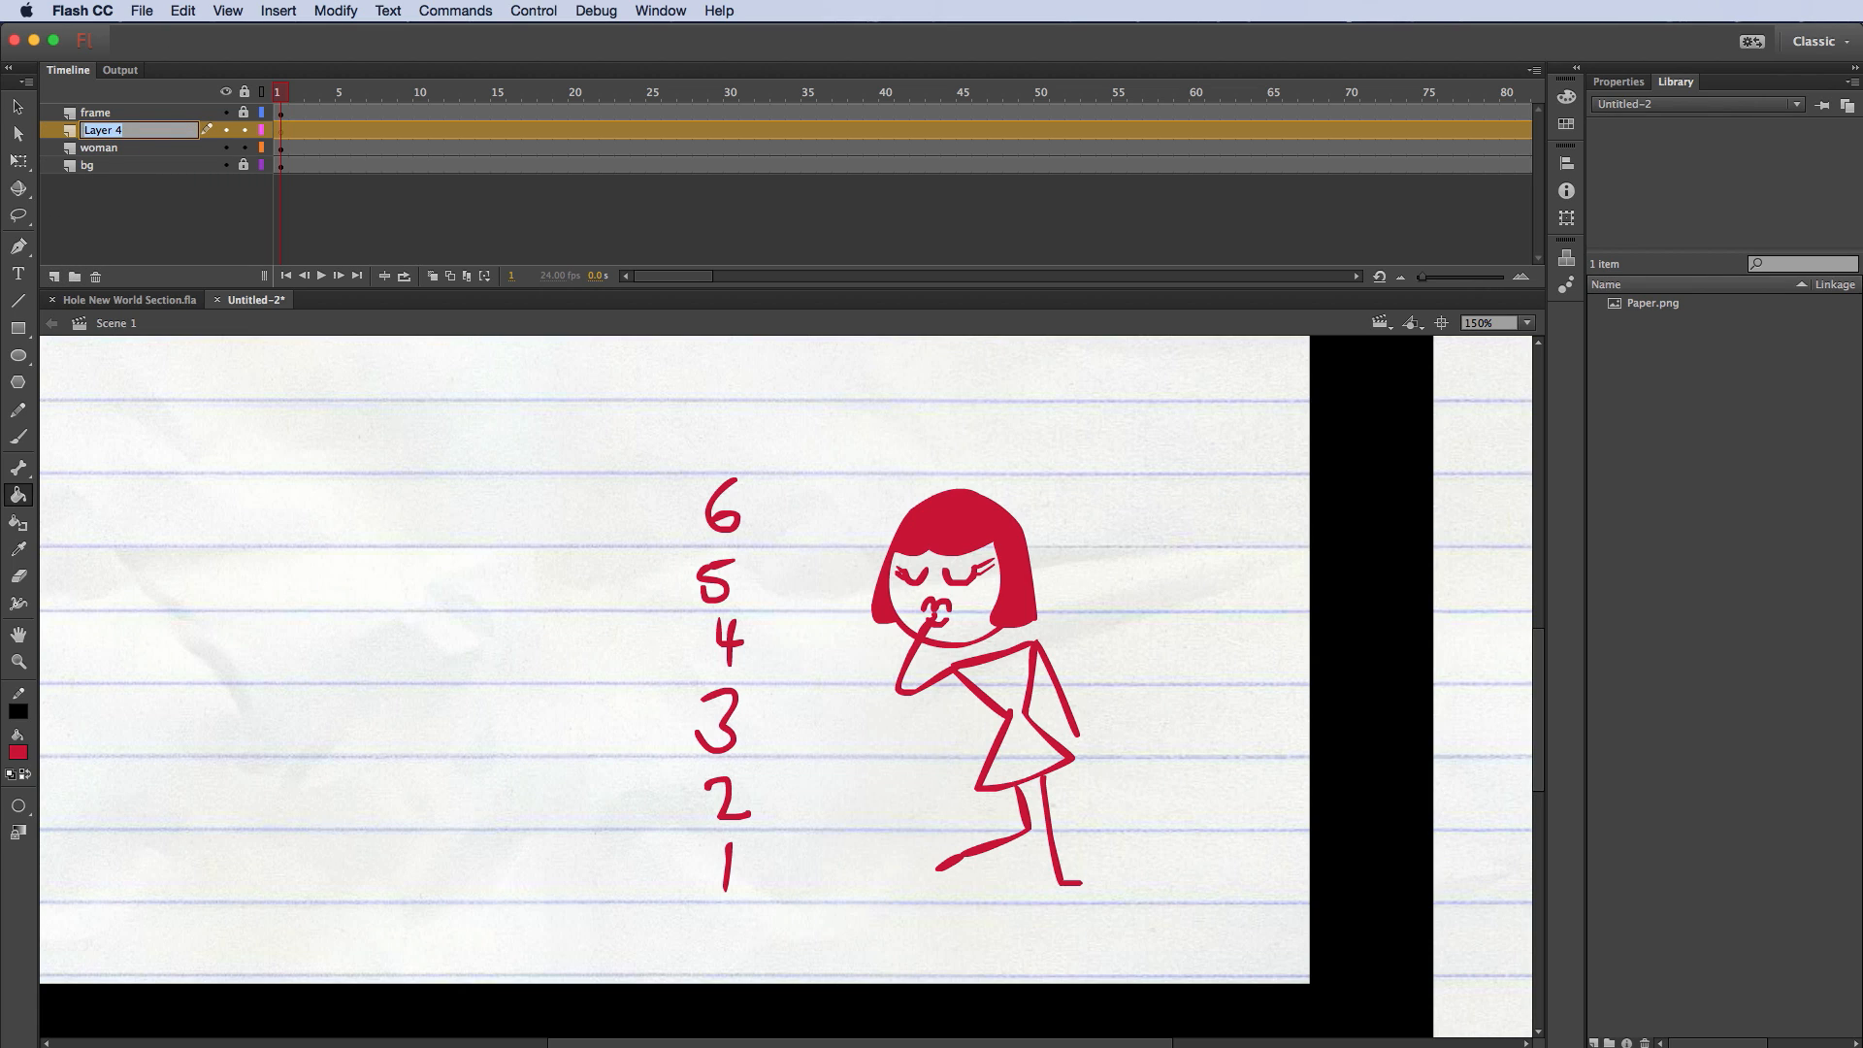
text(man)
key(Return)
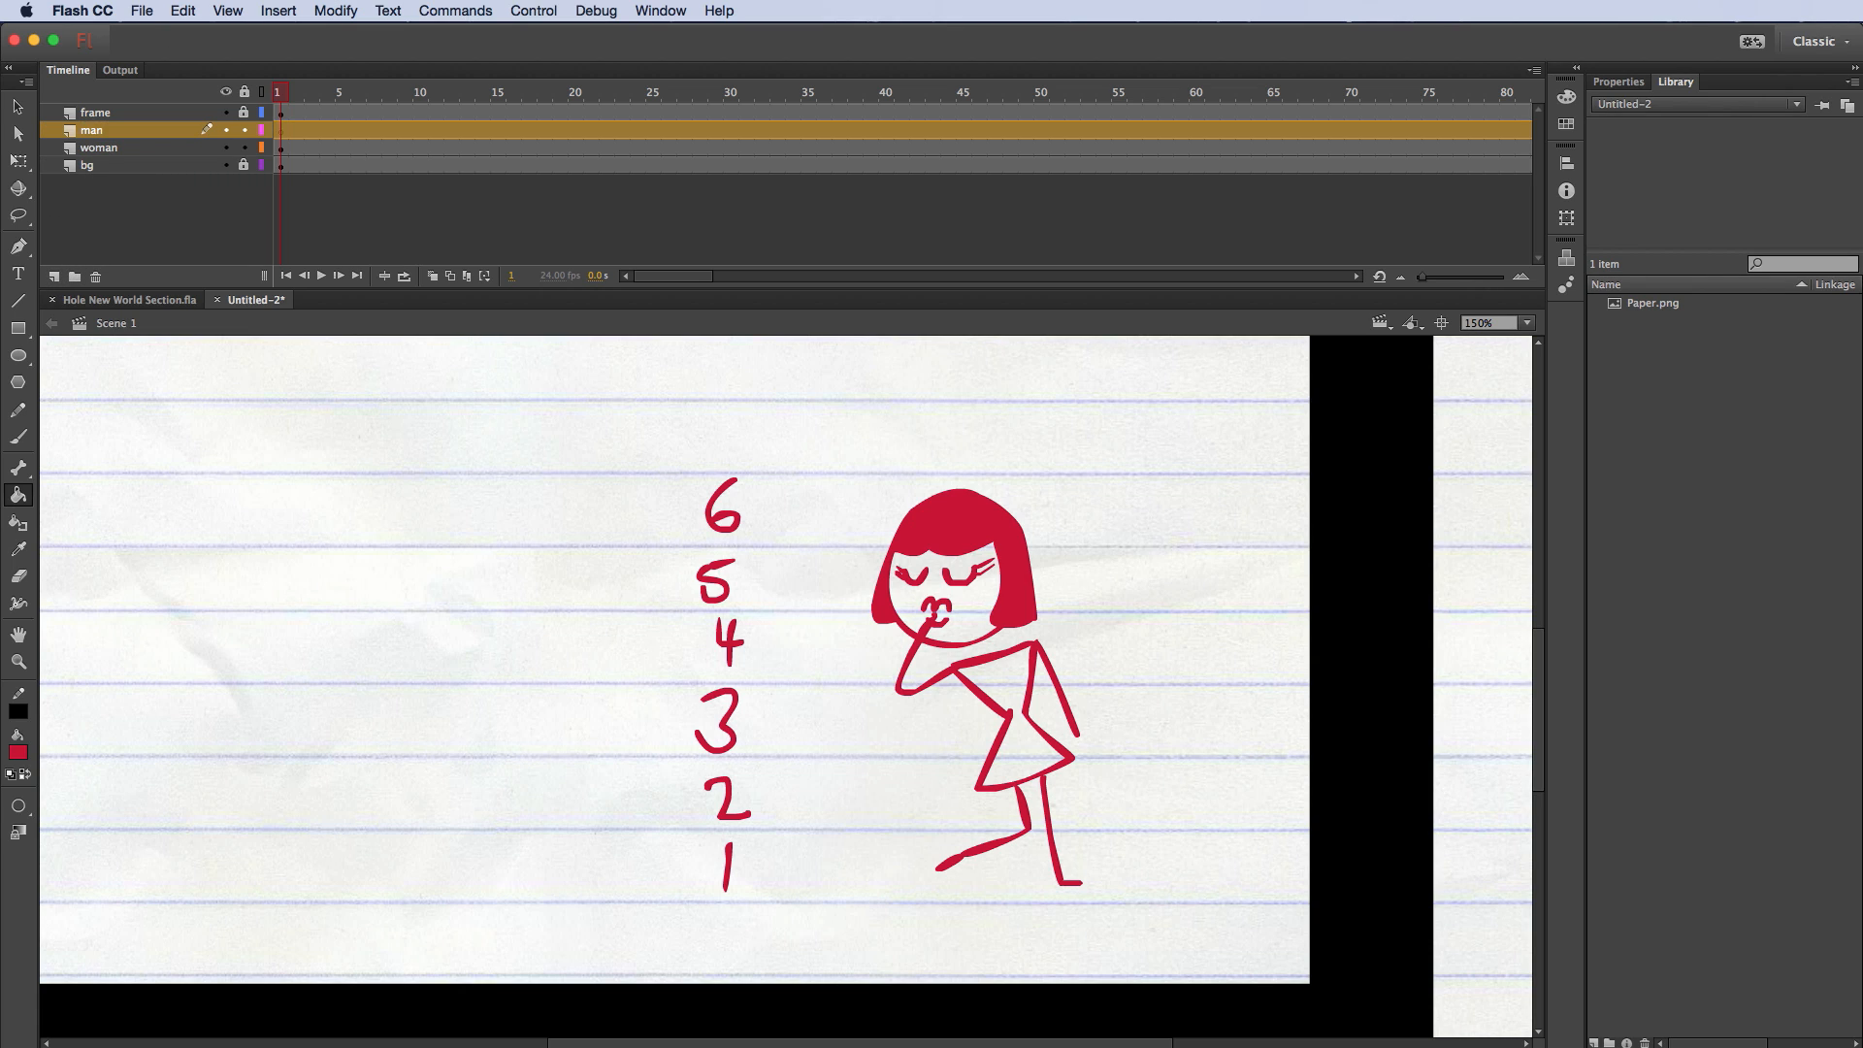
Step: Set the fill color to black and brush a circle for the man's head to the left of the numbers
click(17, 753)
click(60, 816)
key(b)
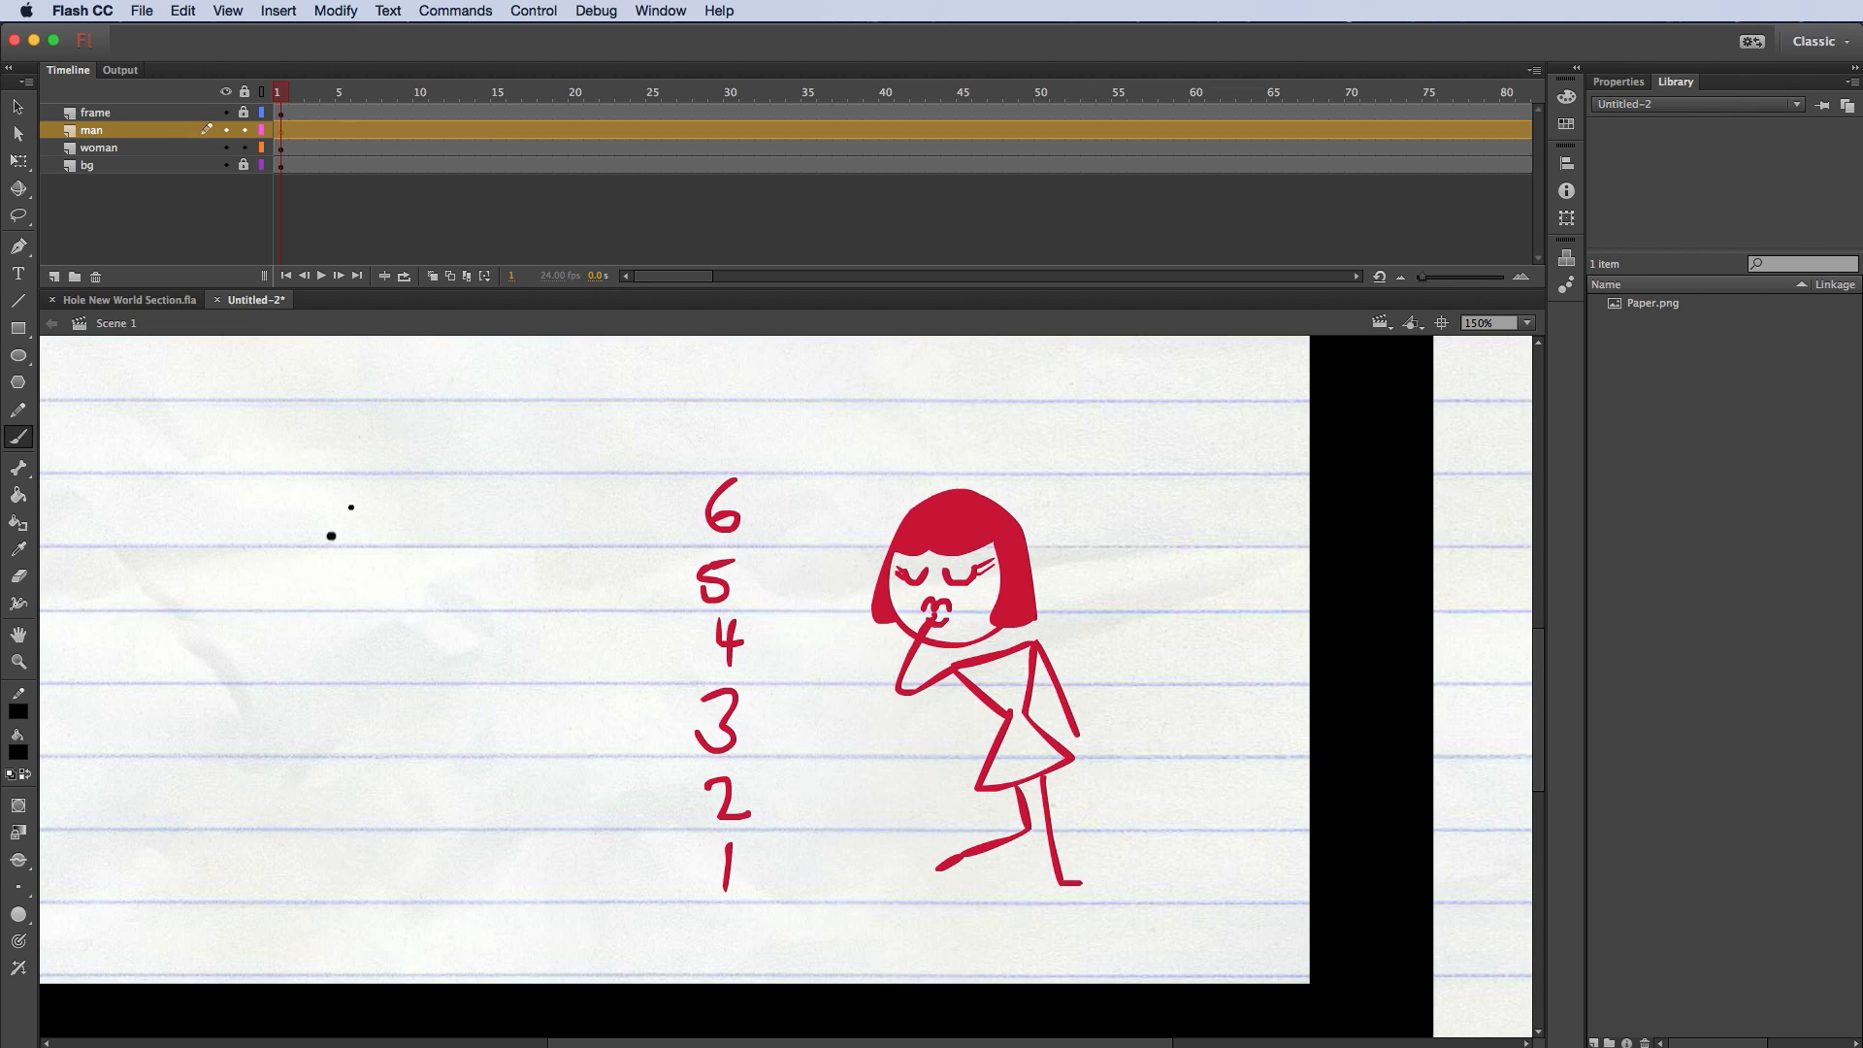
mouse_move(359, 491)
mouse_down()
mouse_move(278, 524)
mouse_move(254, 582)
mouse_move(289, 650)
mouse_move(383, 654)
mouse_move(435, 525)
mouse_up()
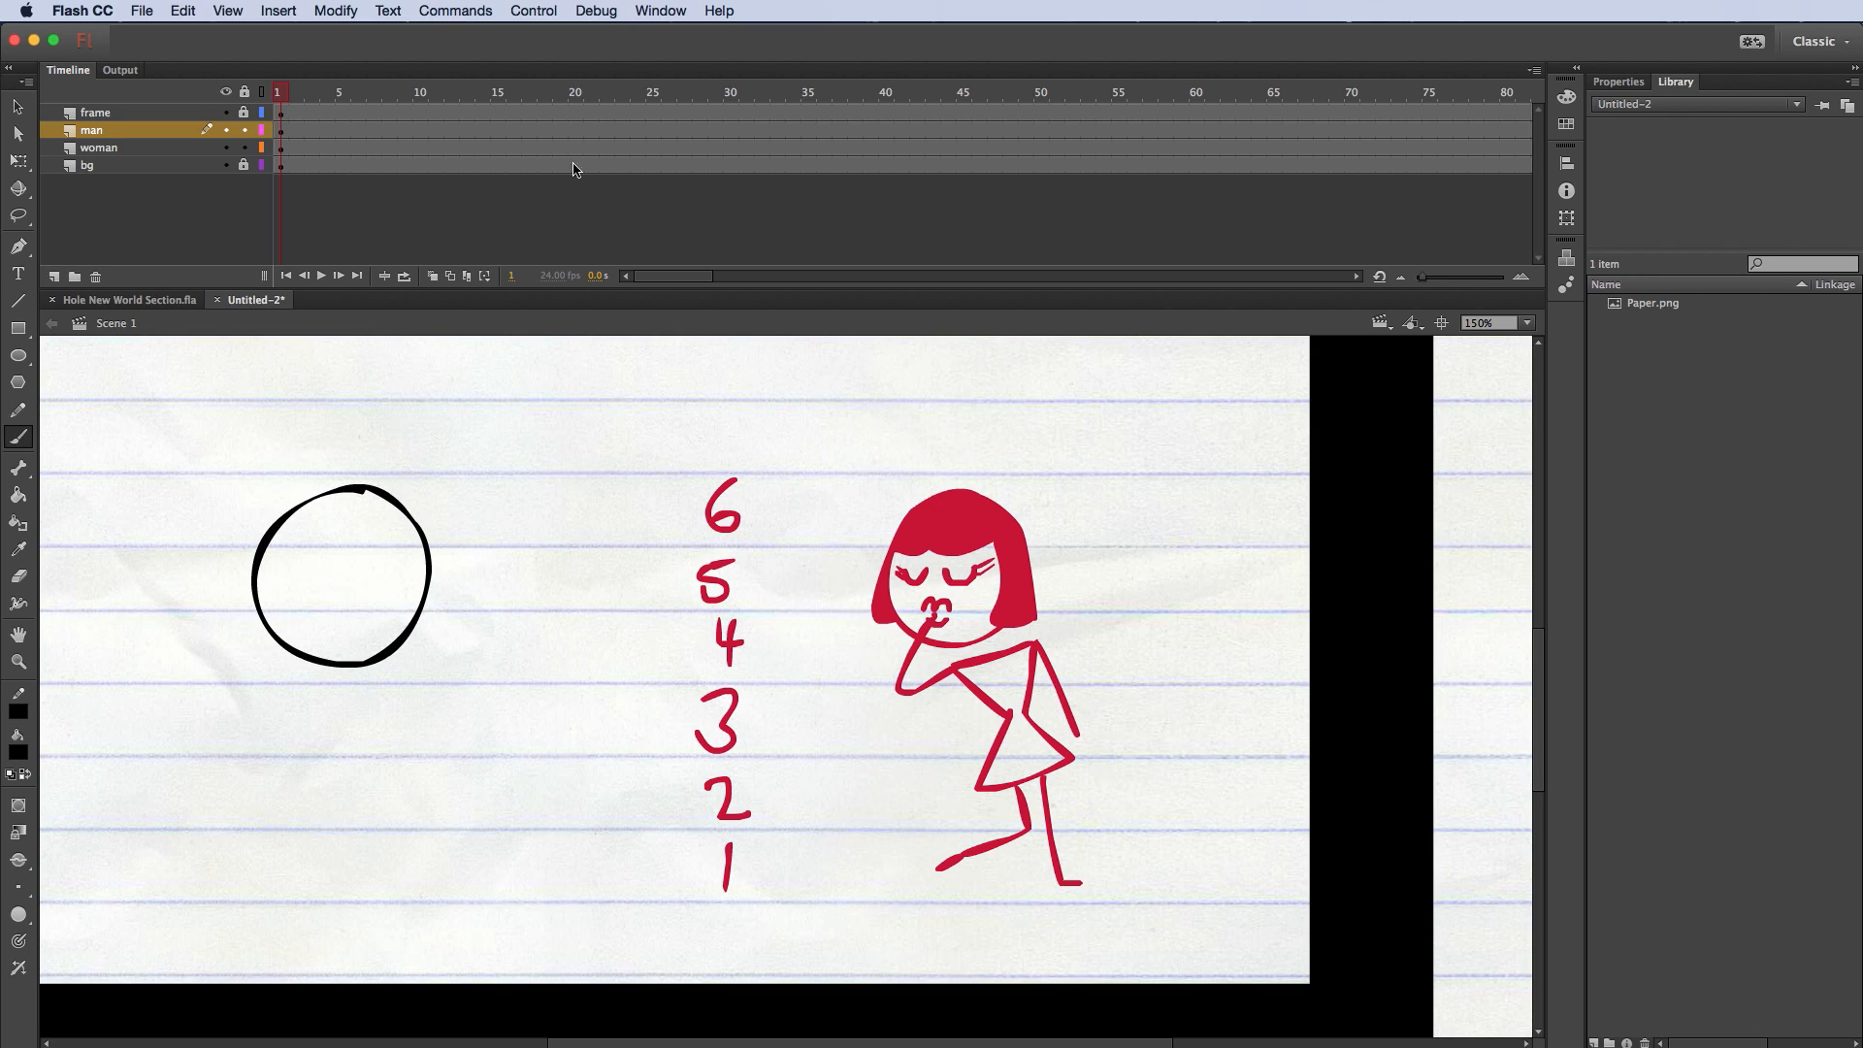
Step: Paint the man's rounded torso, folded arm and two legs with feet below his head
mouse_move(296, 659)
mouse_down()
mouse_move(287, 762)
mouse_move(369, 779)
mouse_move(381, 693)
mouse_move(339, 728)
mouse_move(305, 713)
mouse_up()
click(338, 682)
key(cmd+z)
drag(319, 702, 325, 873)
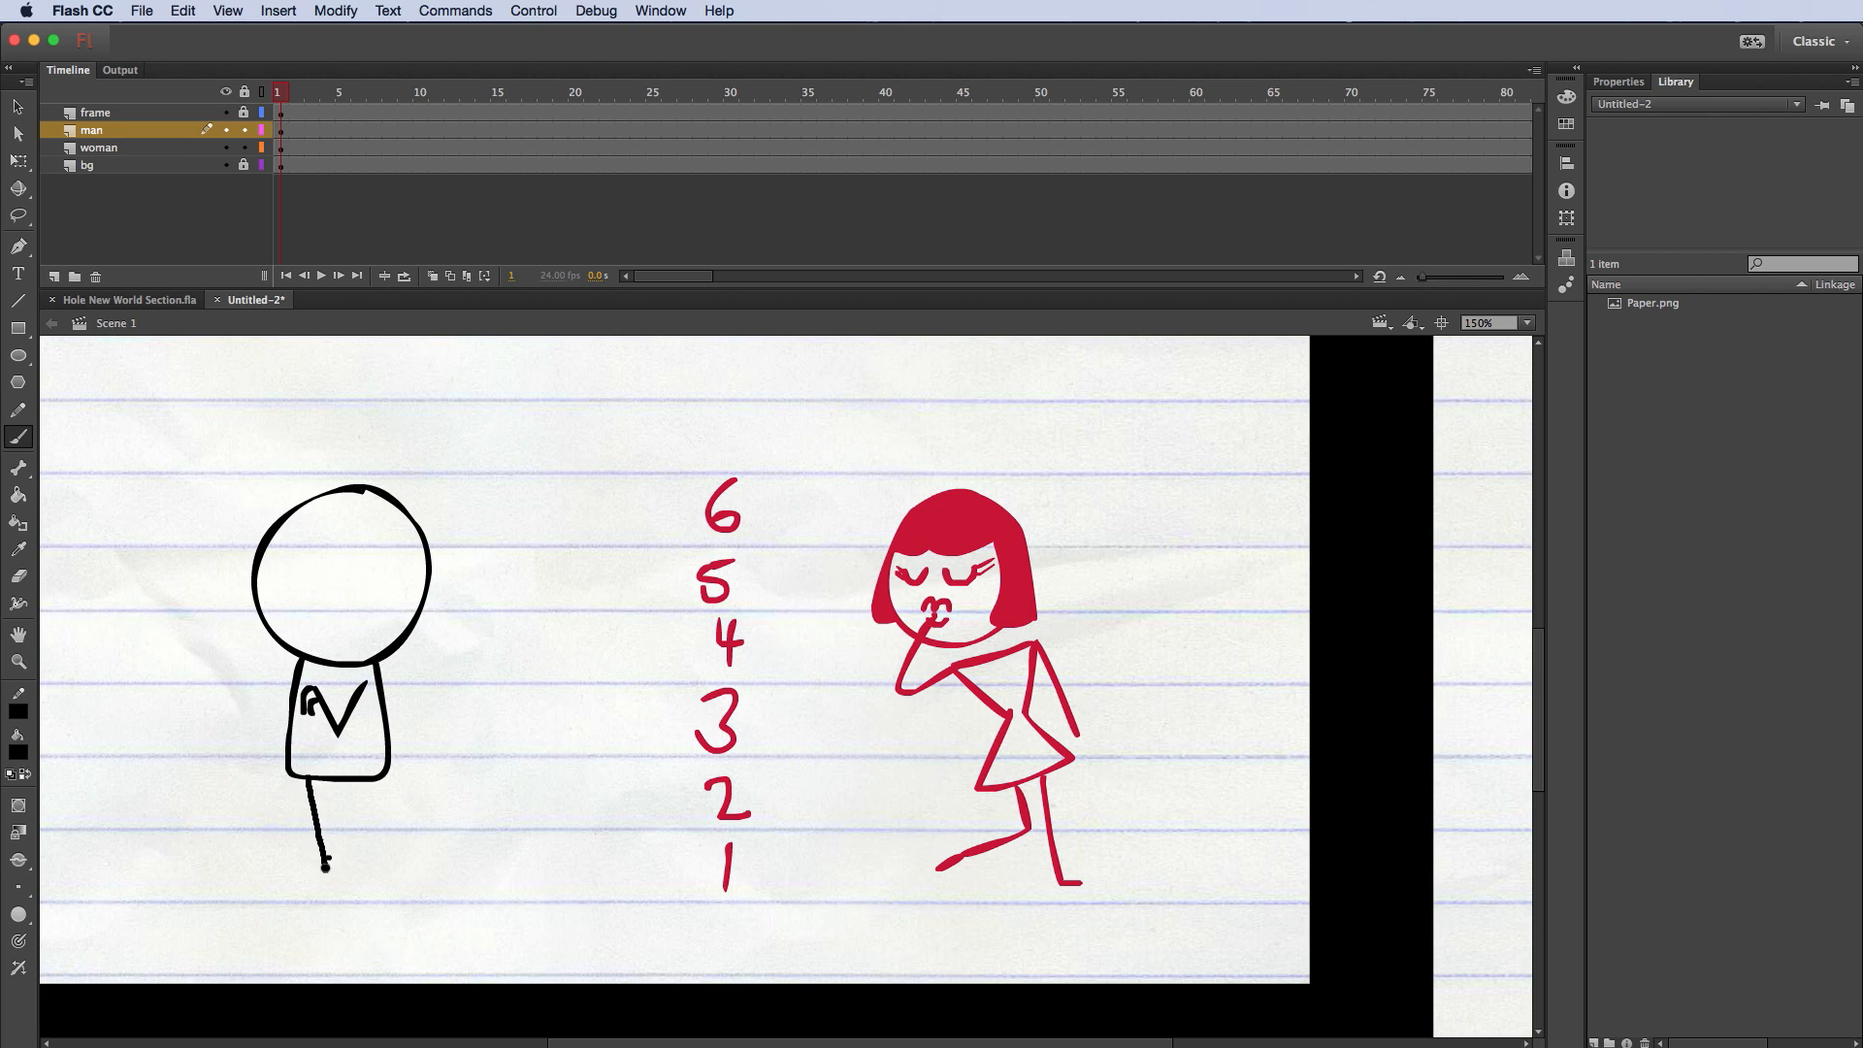
mouse_move(361, 782)
mouse_down()
mouse_move(344, 876)
mouse_move(296, 873)
mouse_move(376, 878)
mouse_up()
key(cmd+z)
Step: Paint the man's dot eyes and small smiling mouth with a smaller brush, and lock the man layer
drag(373, 604, 398, 598)
key(super+z)
key(bracketleft)
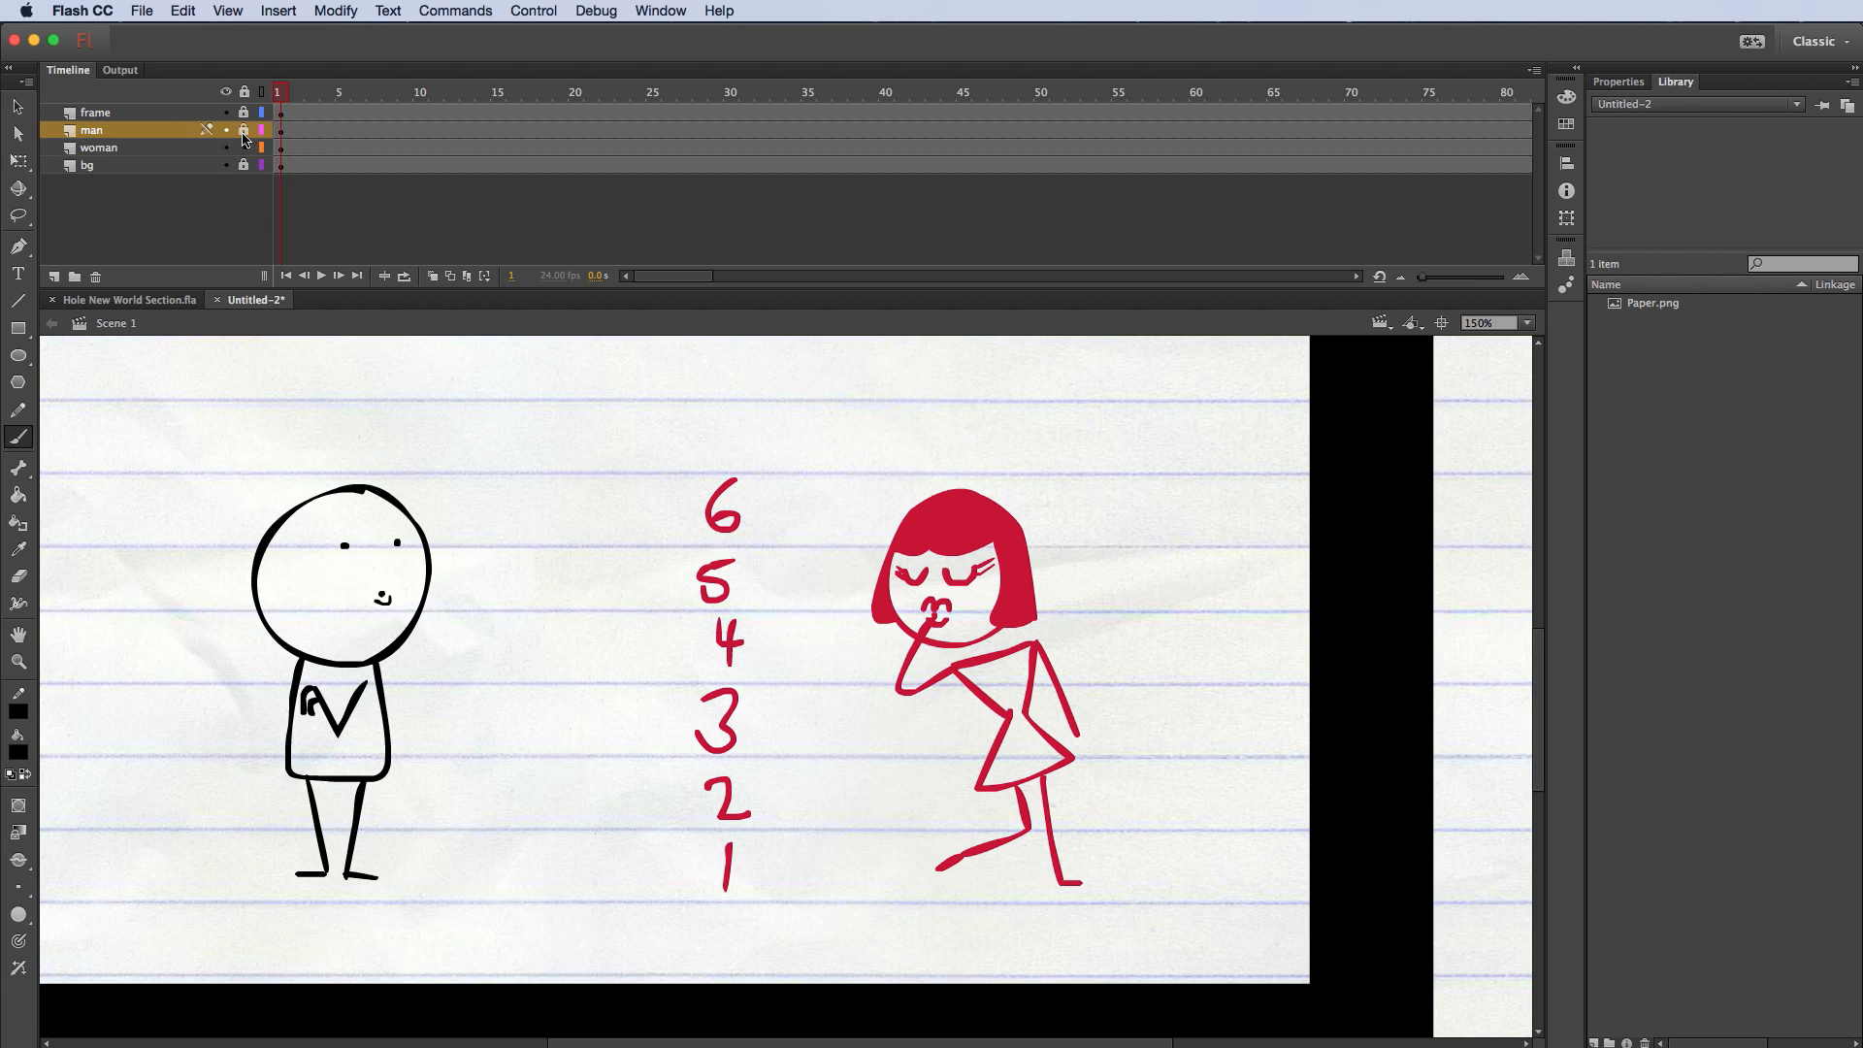
Step: Lasso the numbers 1 to 6 on the woman layer and delete them
click(155, 147)
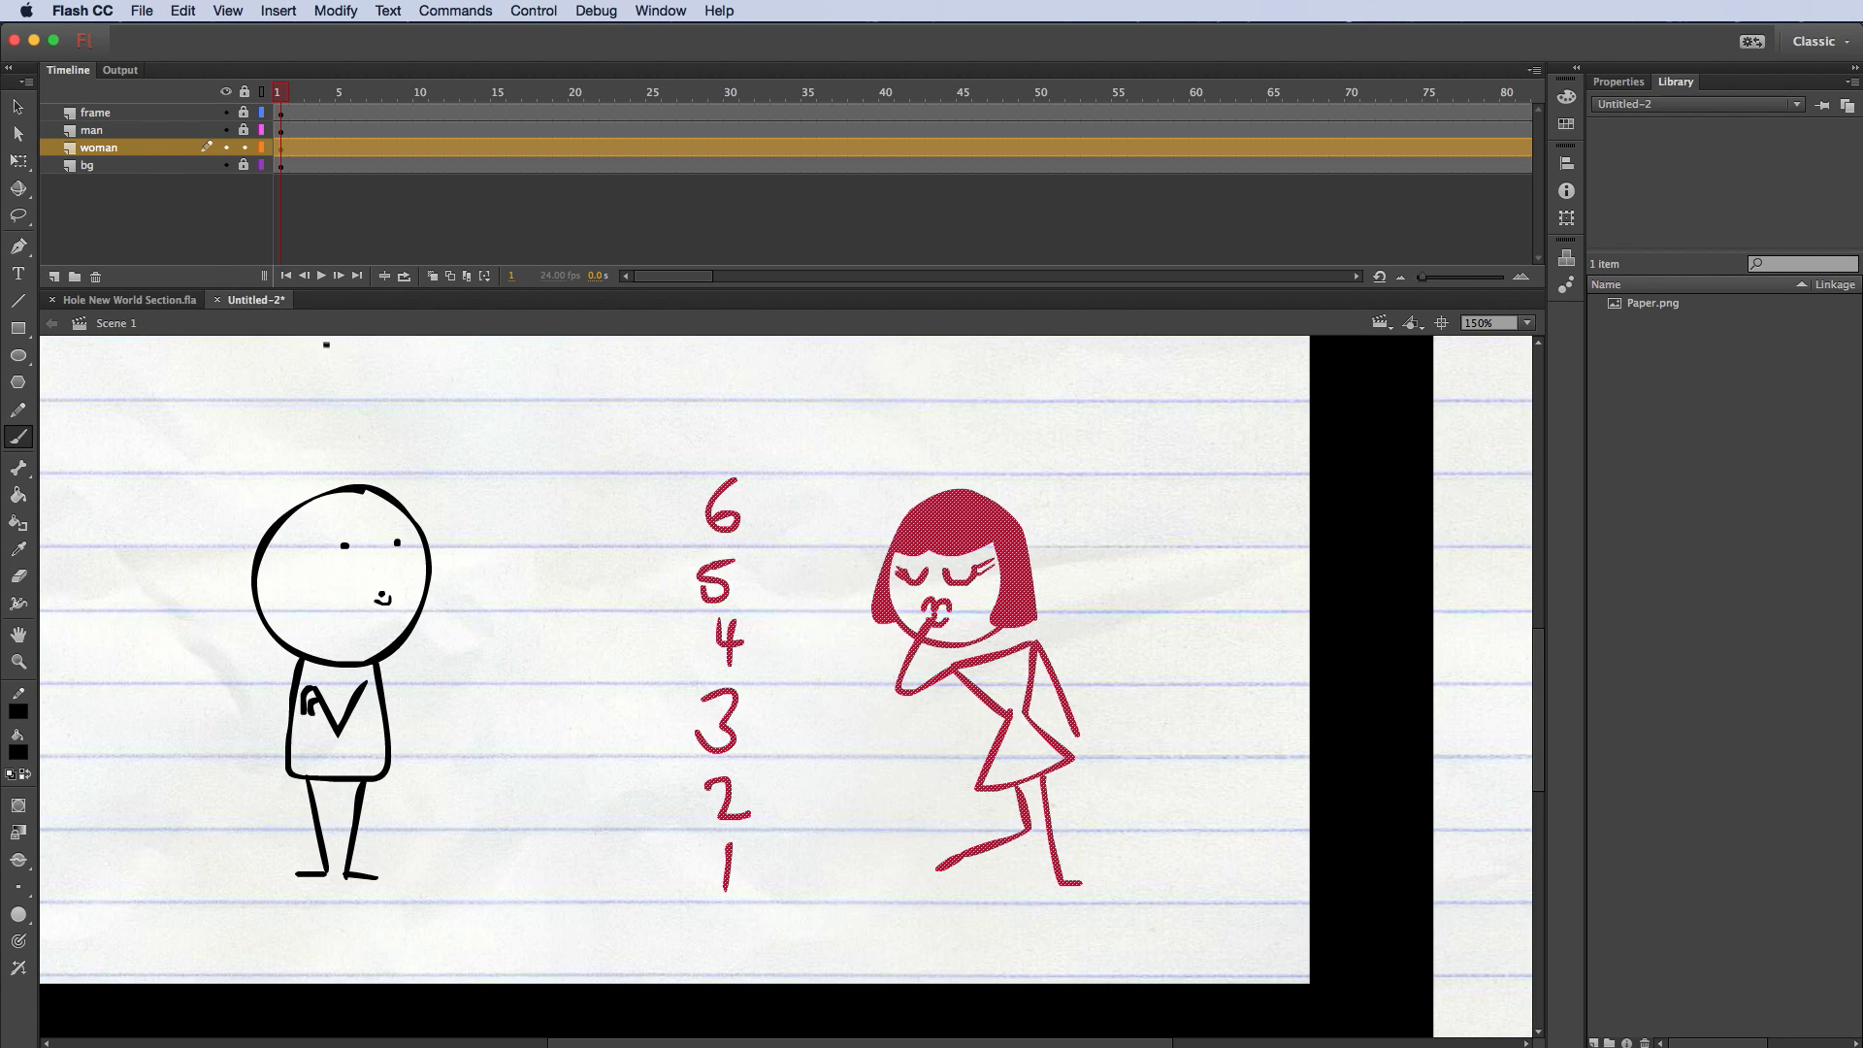
click(19, 216)
mouse_move(750, 398)
mouse_down()
mouse_move(615, 756)
mouse_move(716, 993)
mouse_move(796, 882)
mouse_move(789, 484)
mouse_move(750, 419)
mouse_up()
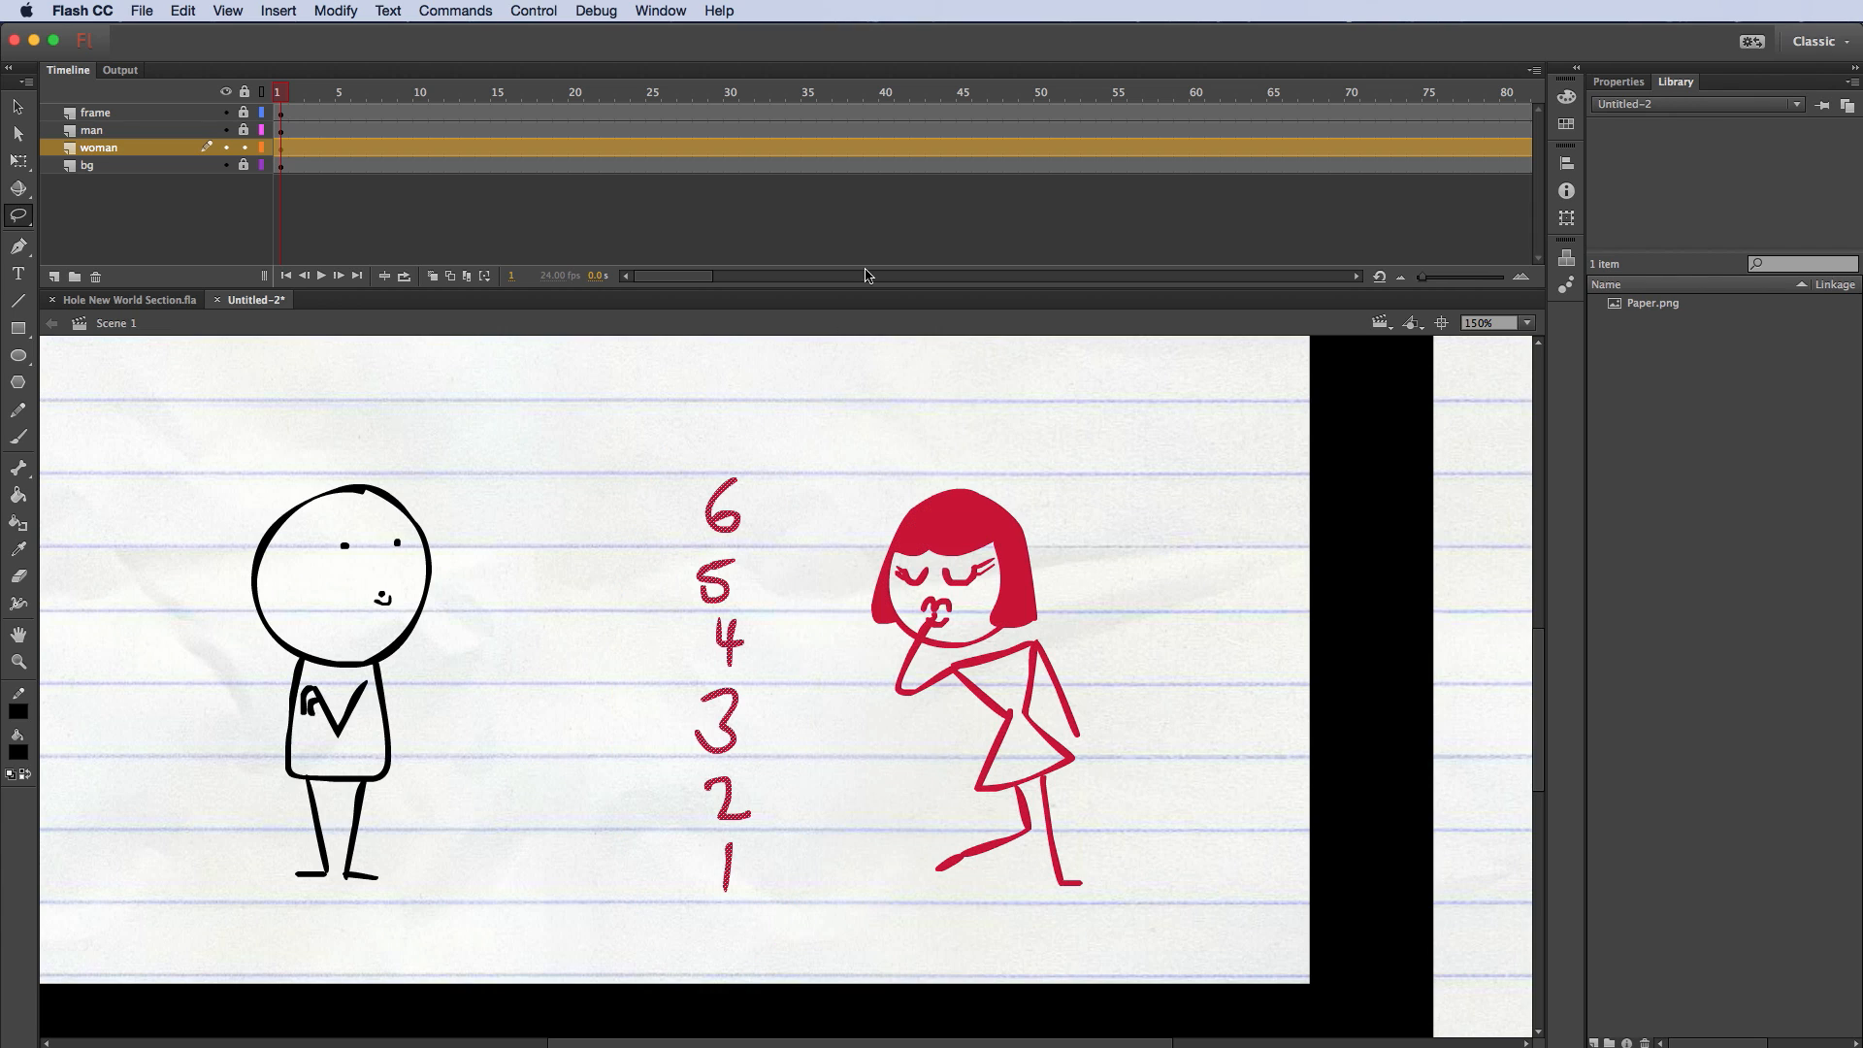
key(Delete)
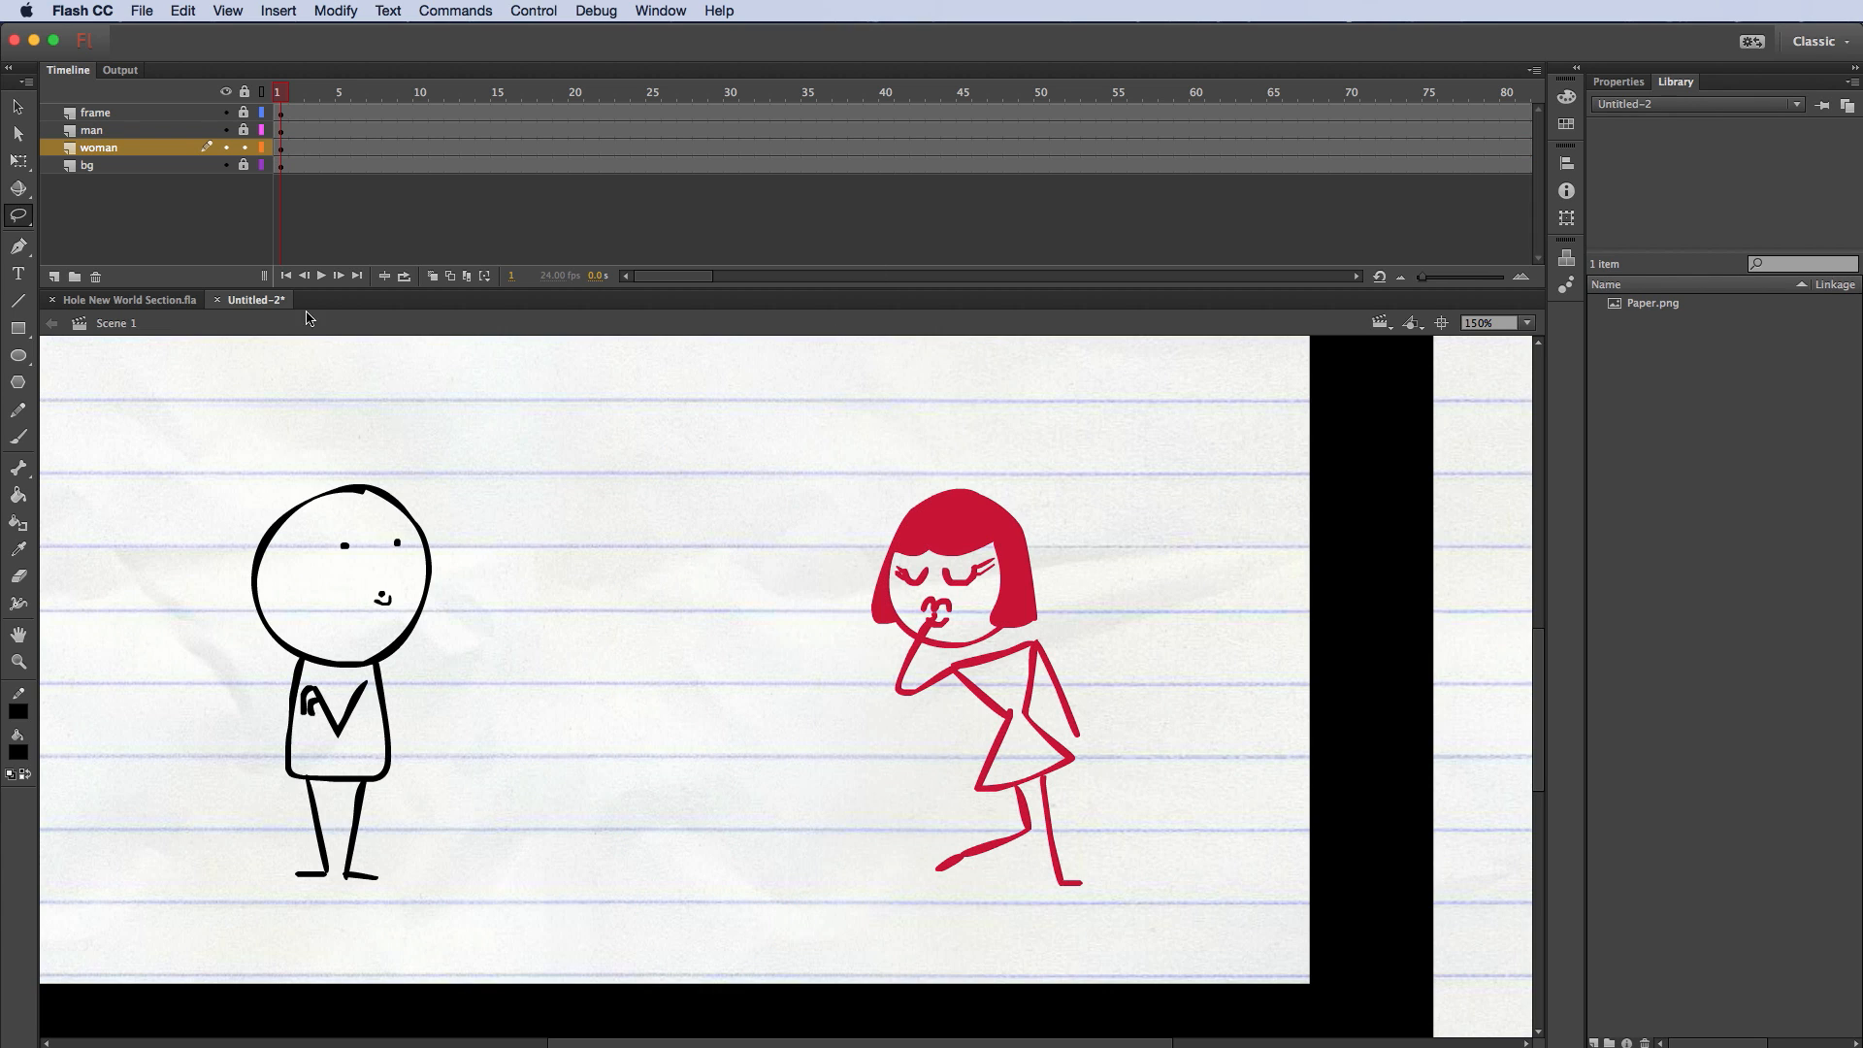
Step: Select the whole woman drawing and move it right until her body is partly hidden behind the black frame, then deselect it
click(18, 106)
mouse_move(778, 422)
mouse_down()
mouse_move(907, 636)
mouse_move(1189, 945)
mouse_up()
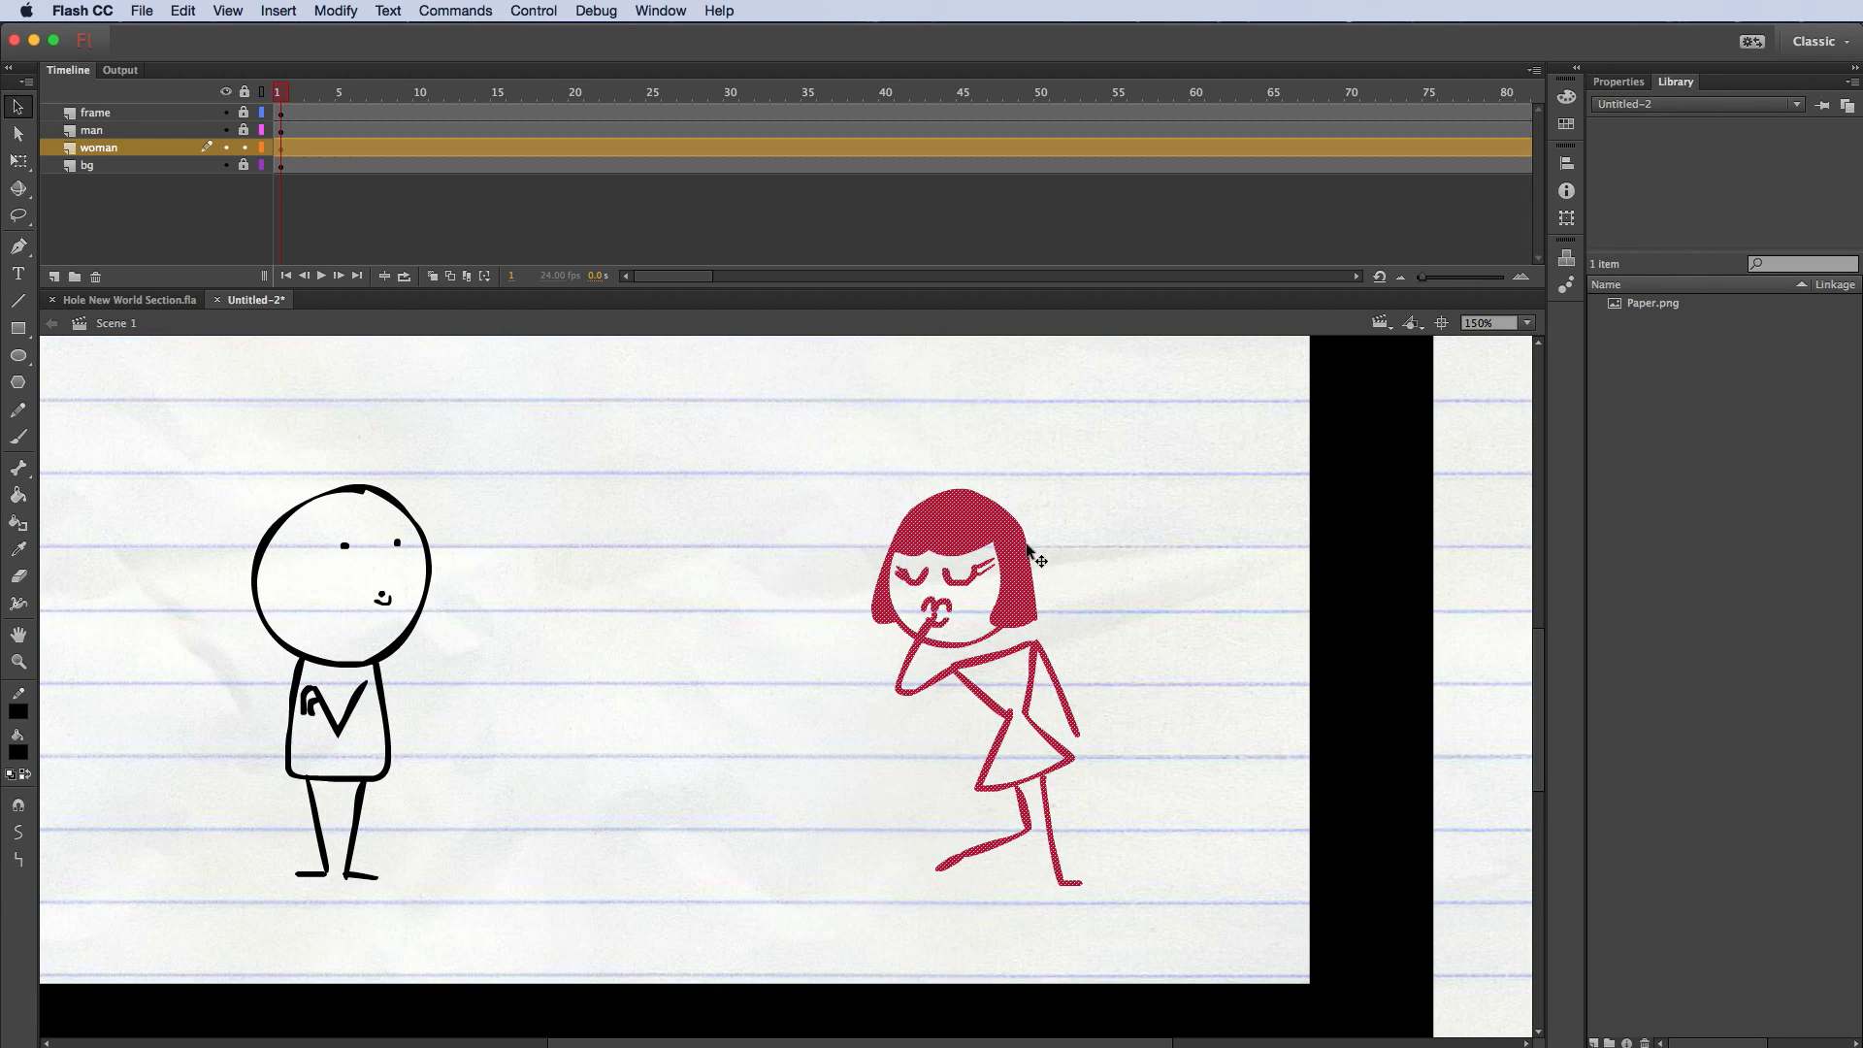
drag(1030, 585, 1250, 539)
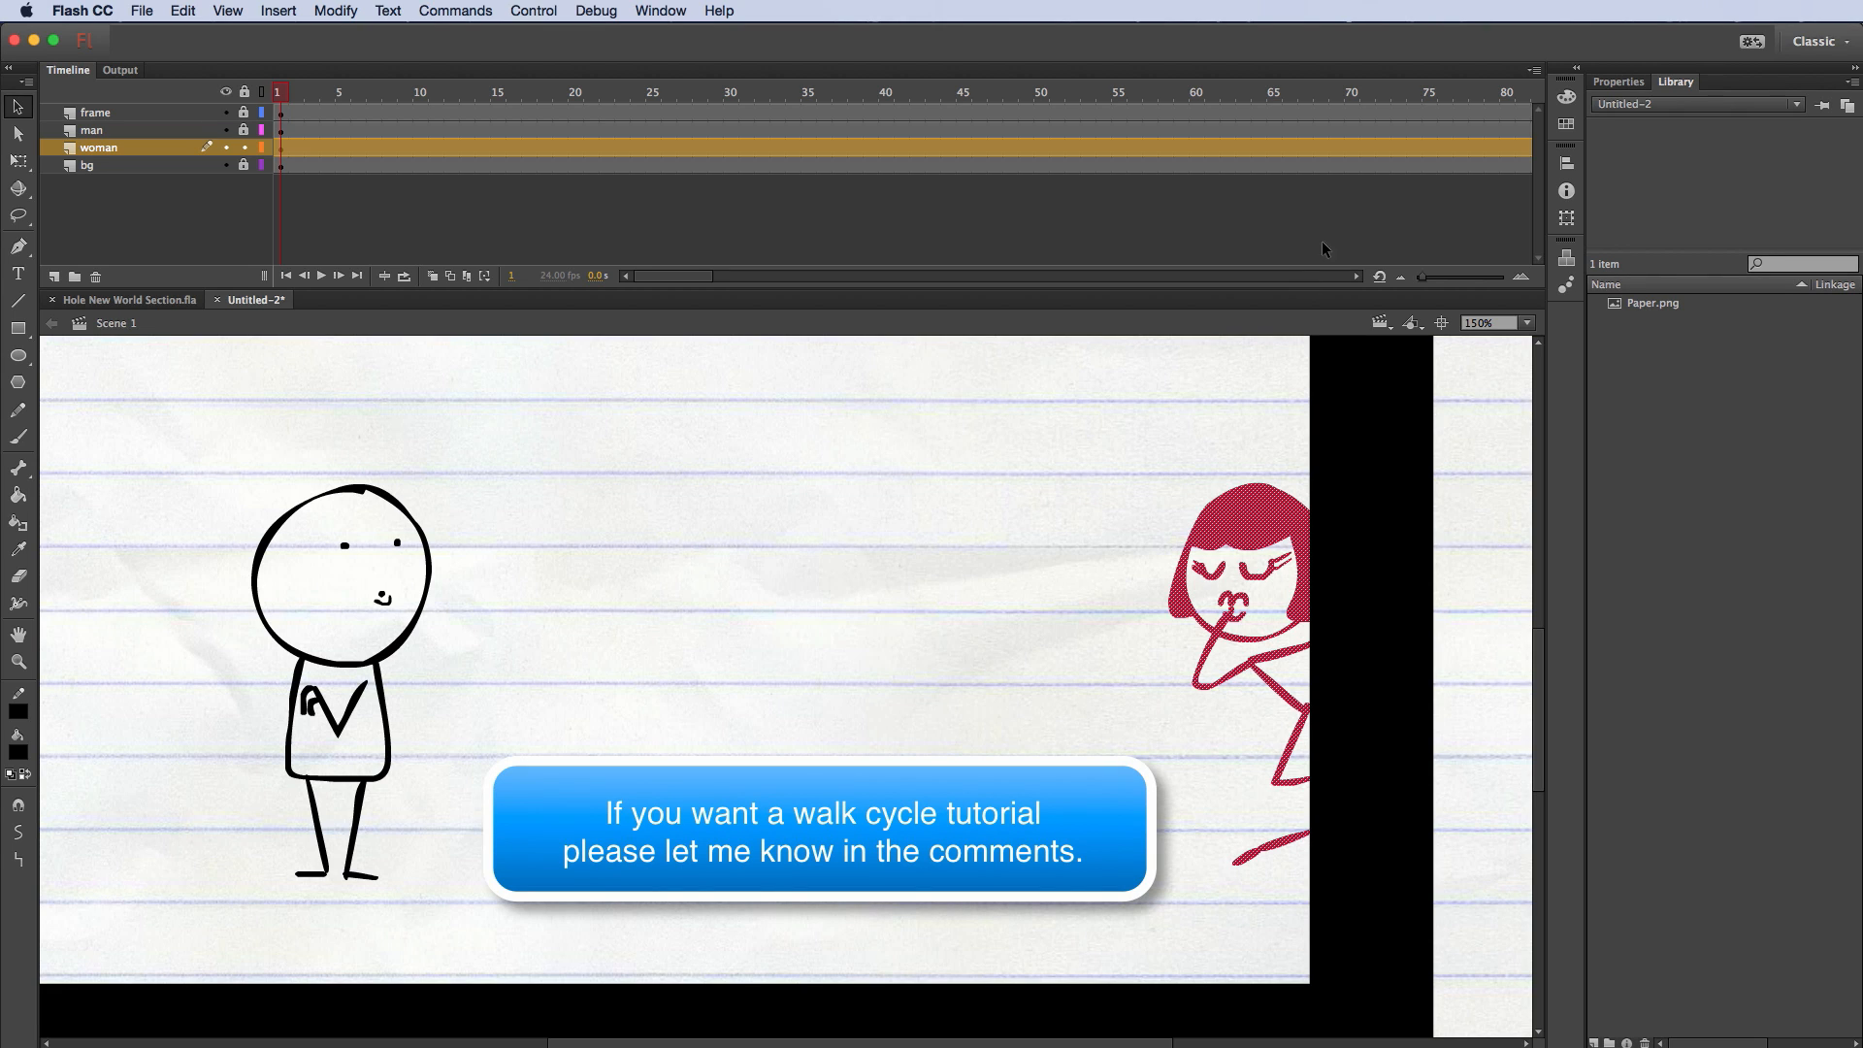
mouse_move(1239, 526)
mouse_down()
mouse_move(1278, 518)
mouse_move(1236, 517)
mouse_up()
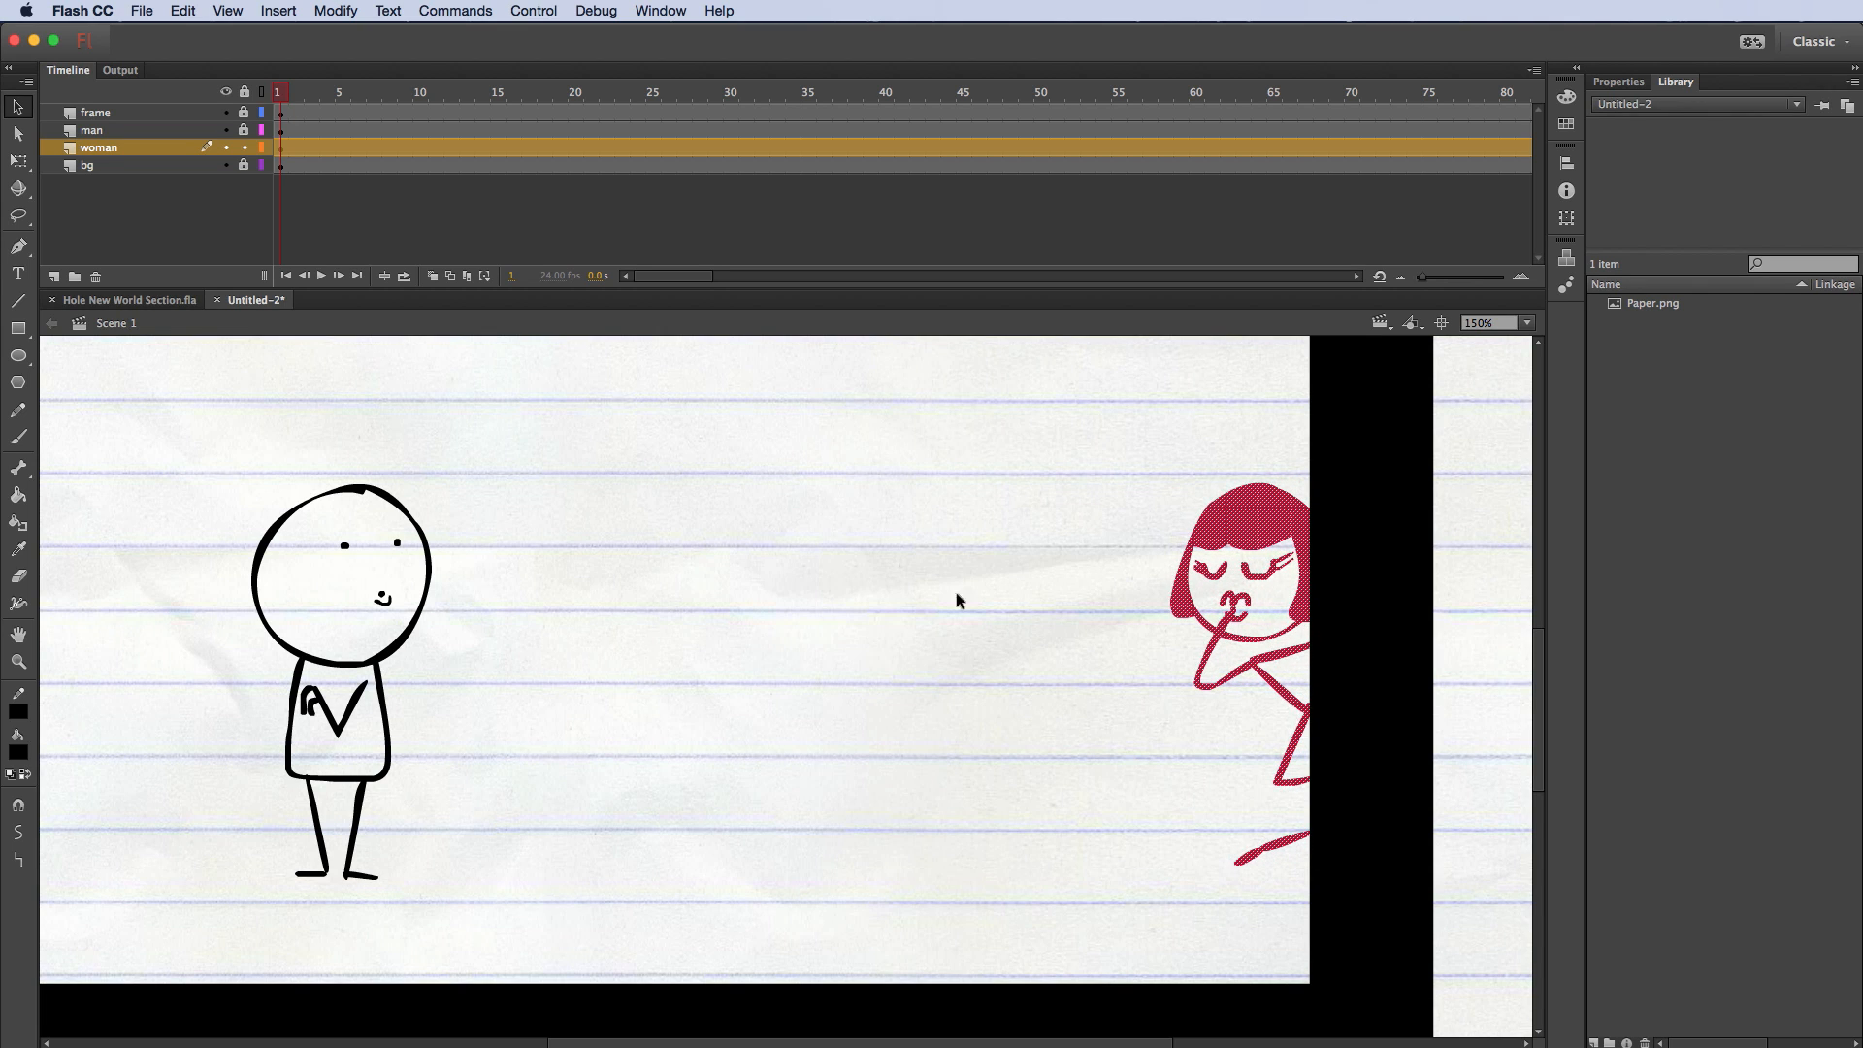
click(1059, 586)
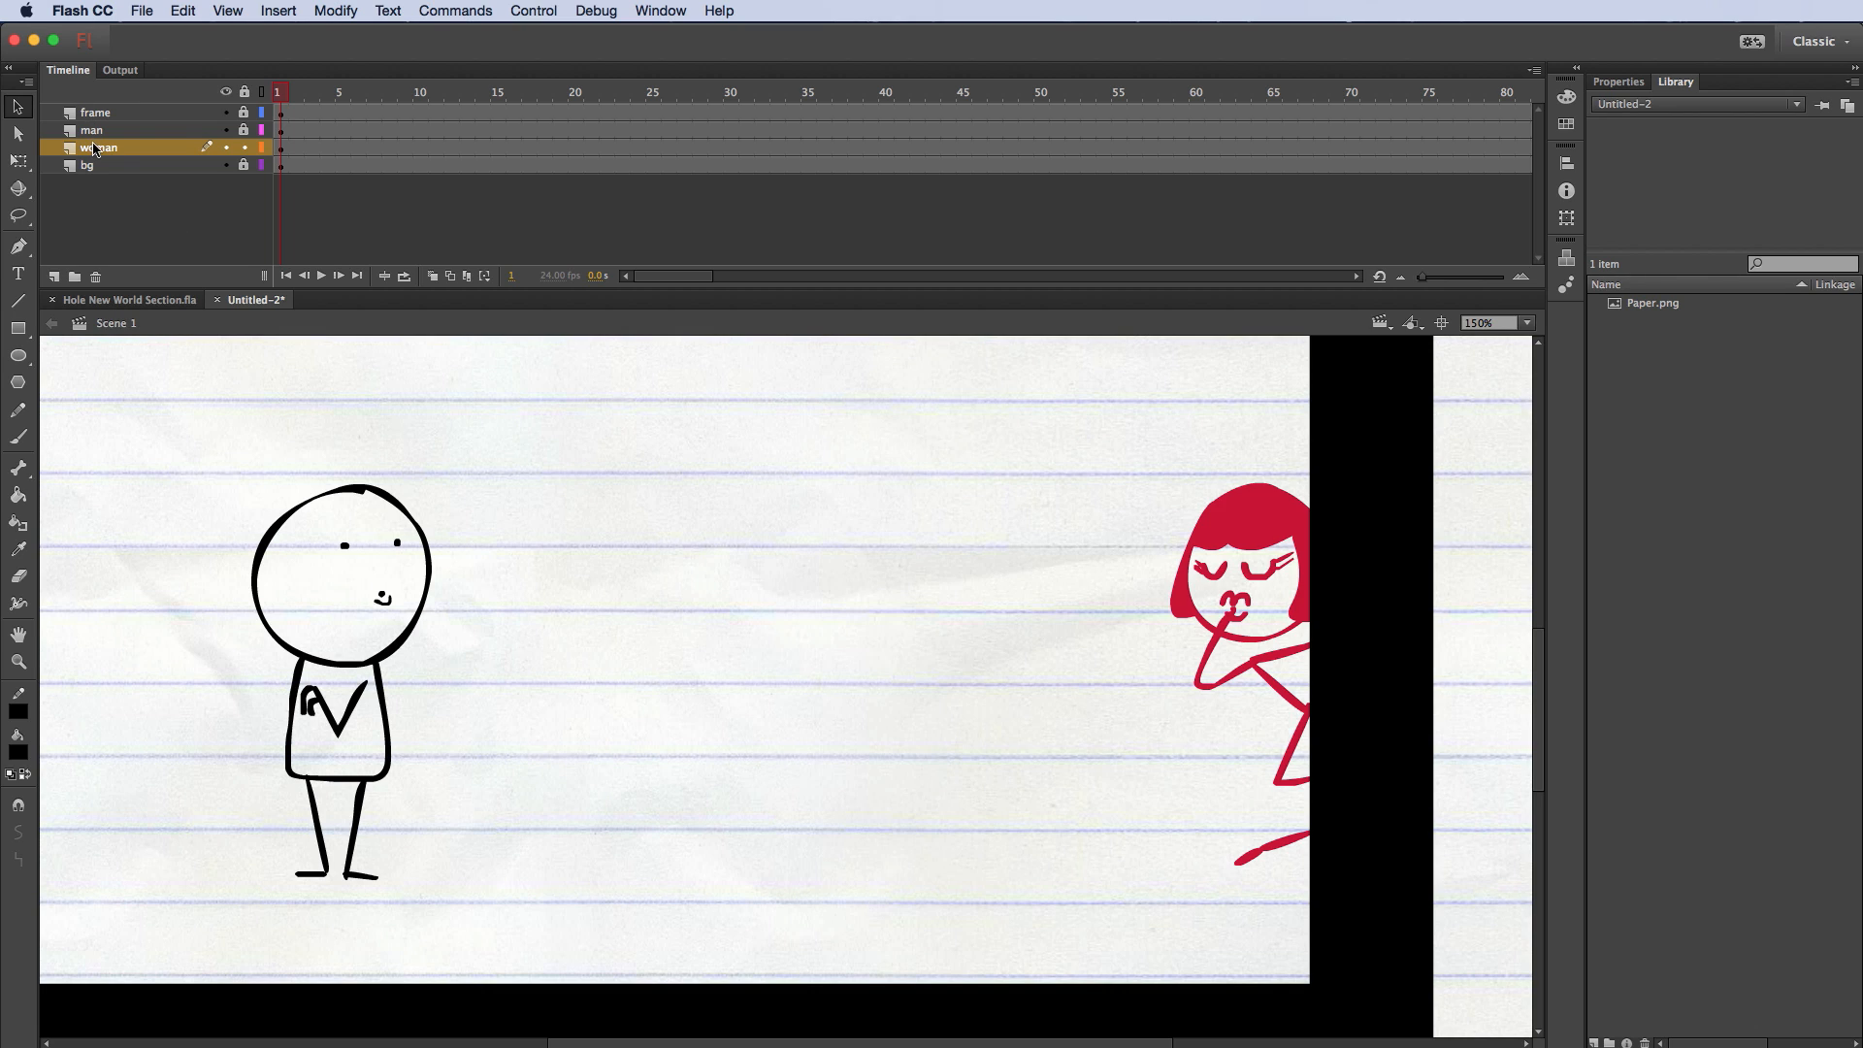
Step: Add a layer above the woman layer and name it heart
click(55, 276)
double_click(102, 147)
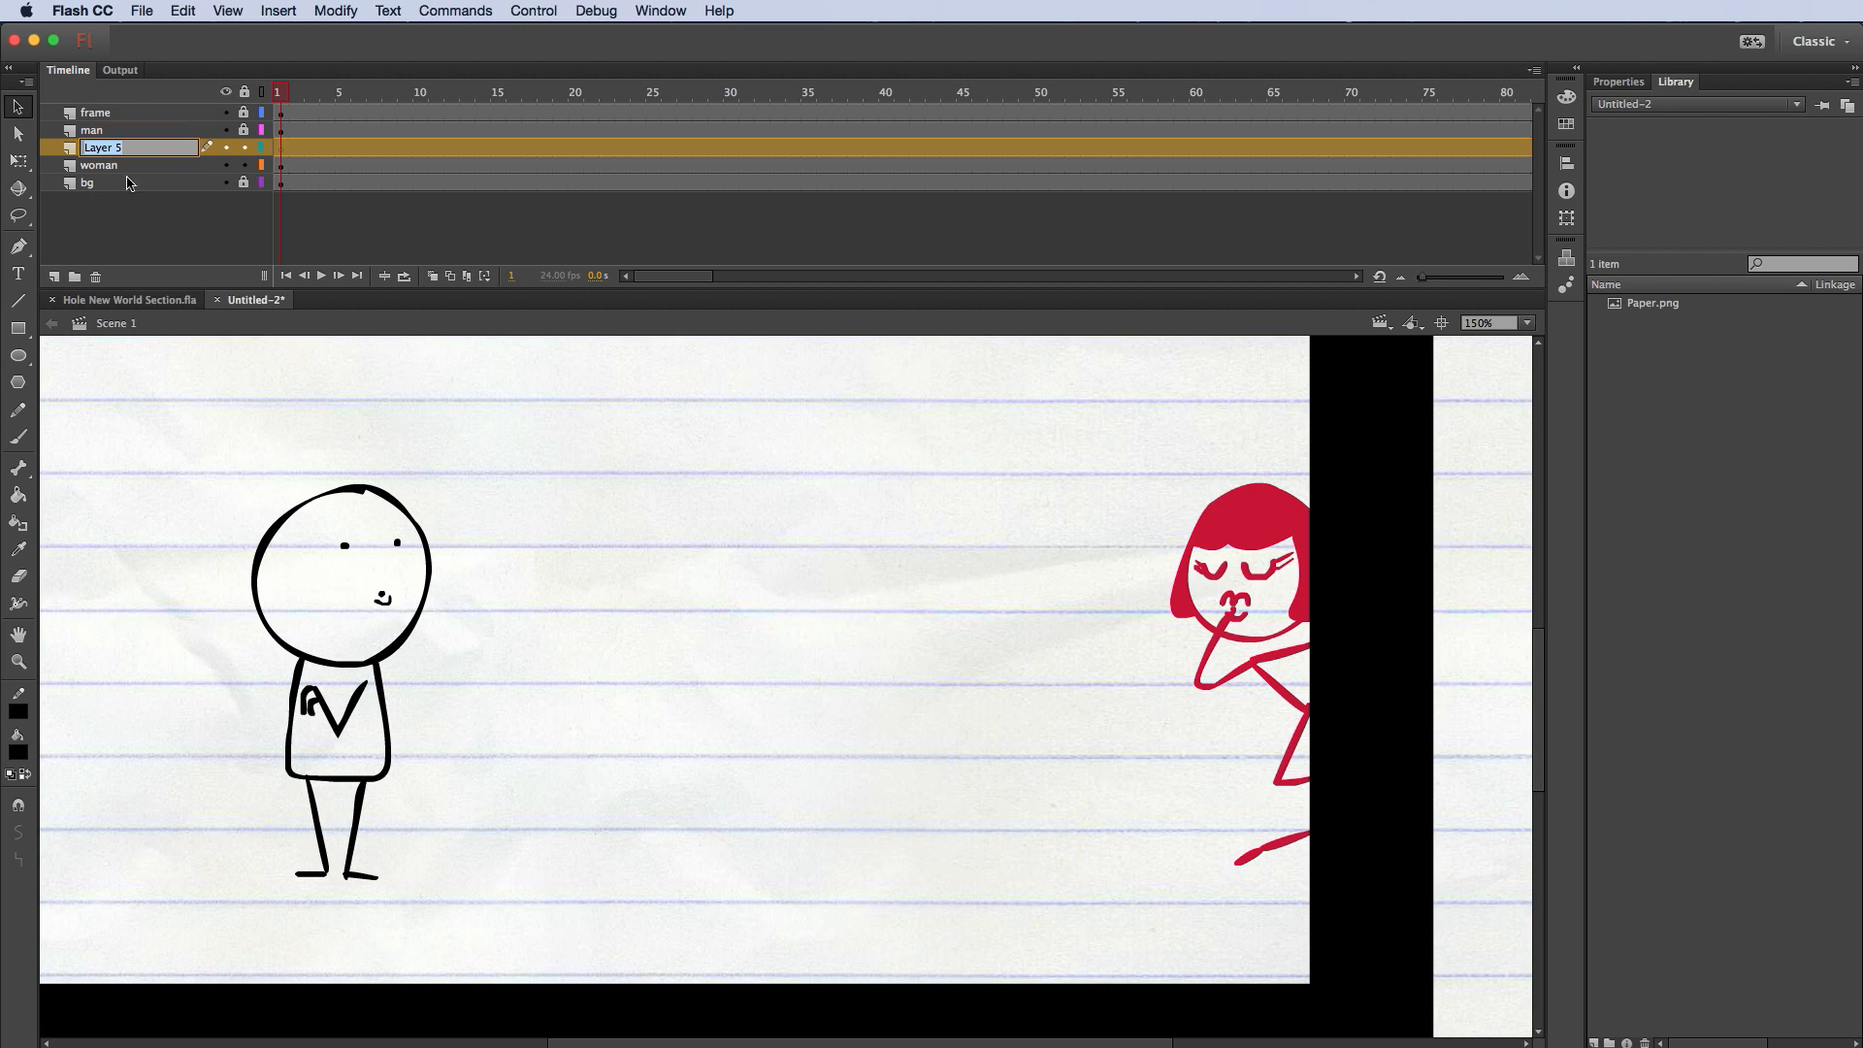
text(heart)
key(Return)
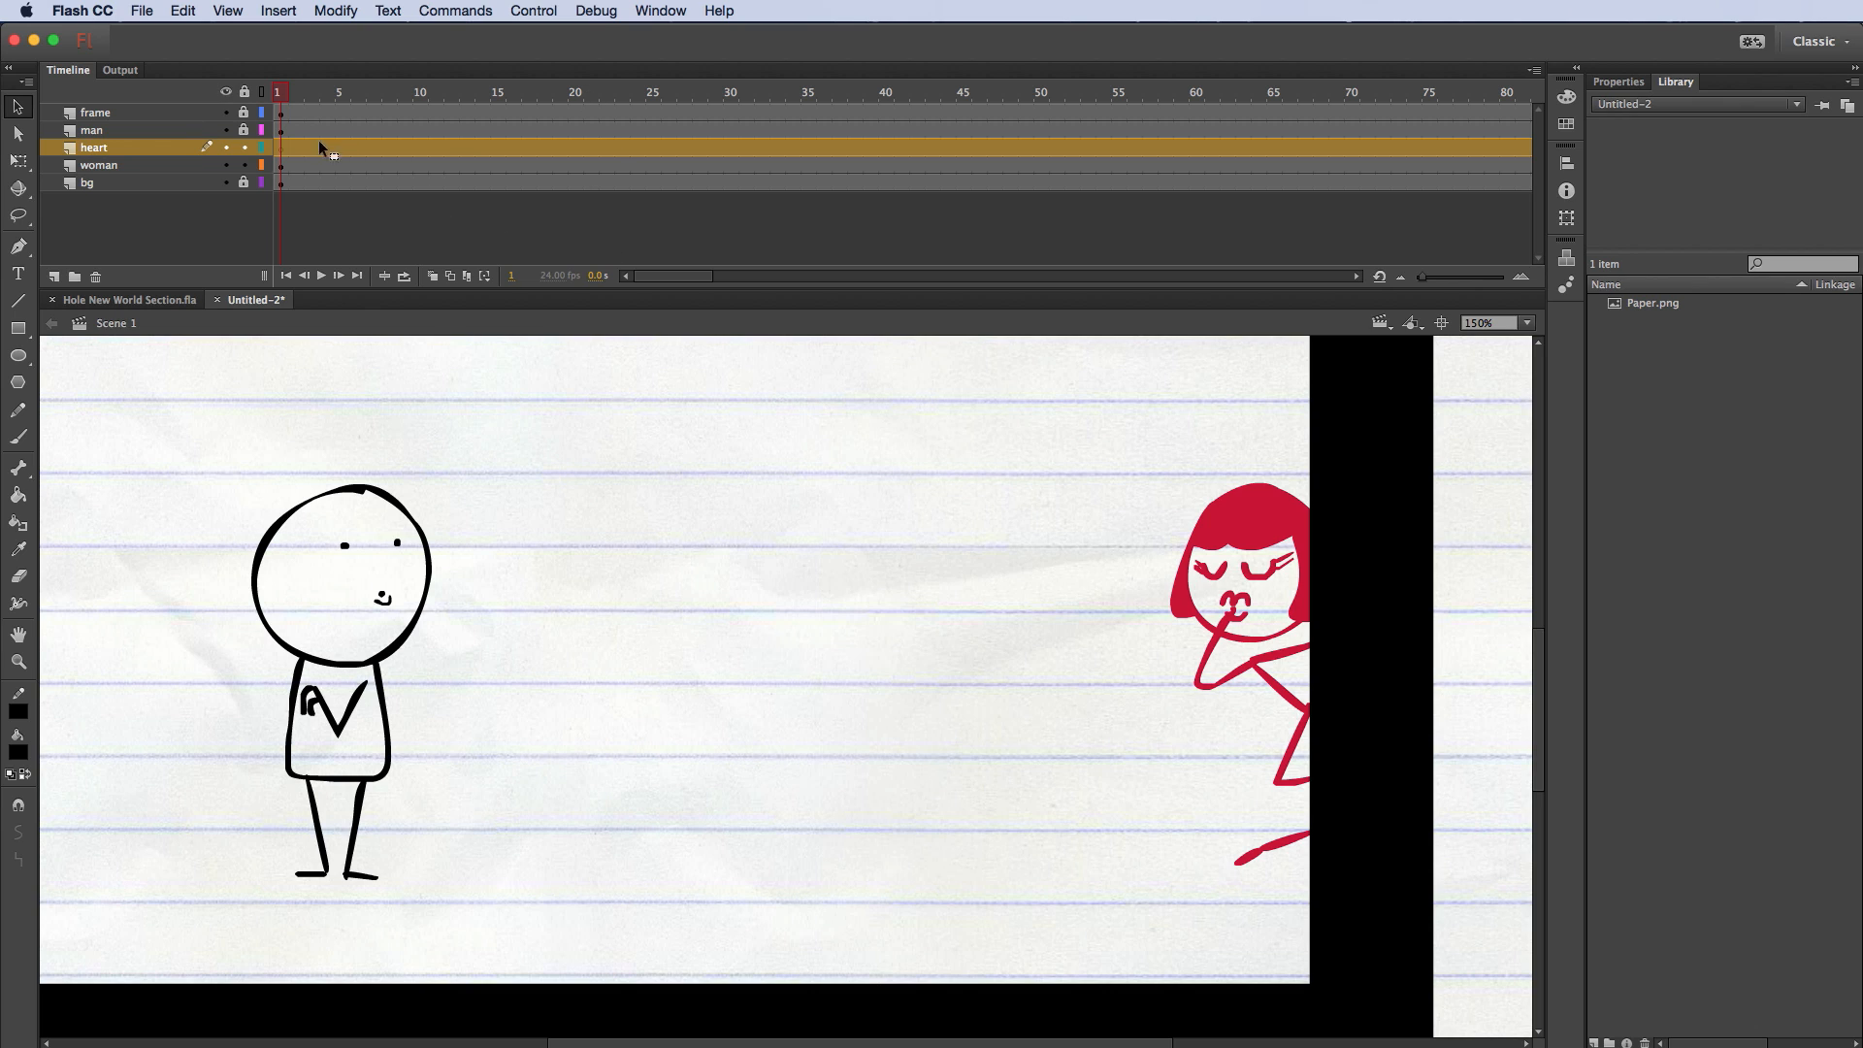
Step: Select frame 4 of the heart layer and sample the red of the woman's hair as the fill color
drag(288, 146, 327, 148)
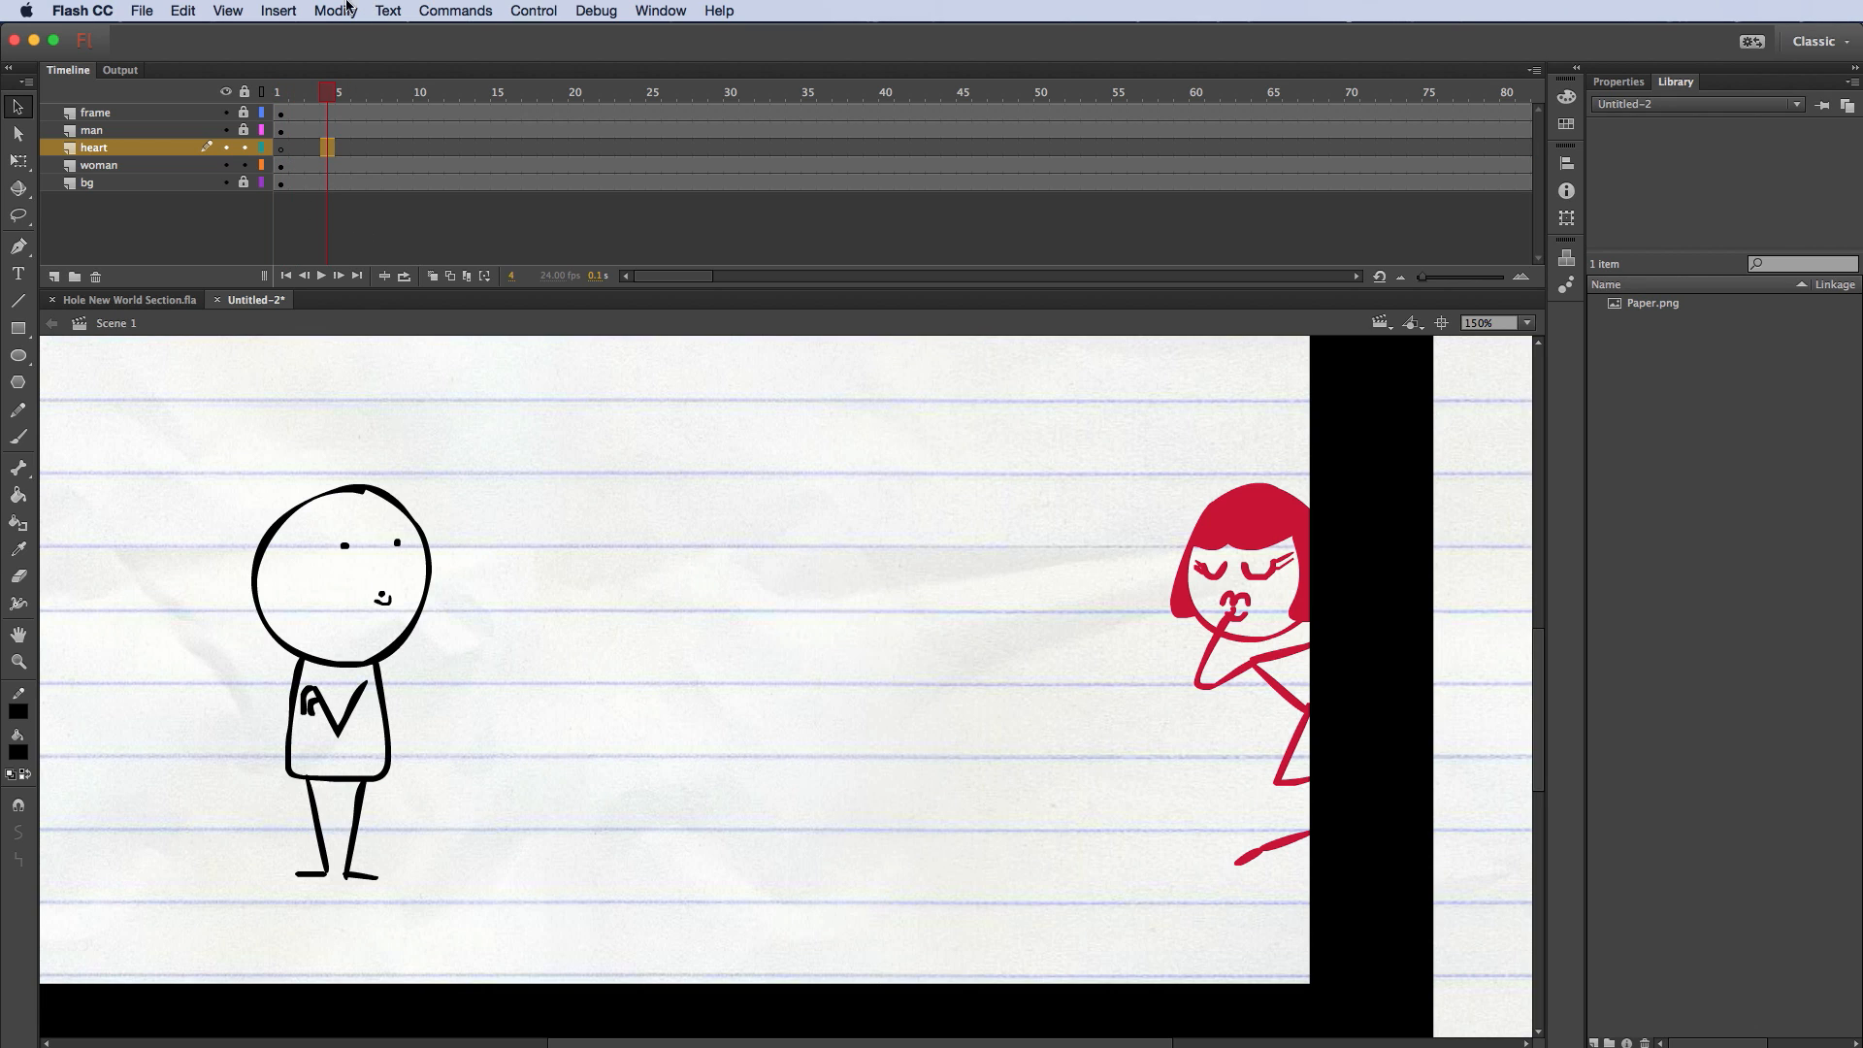
key(b)
click(19, 549)
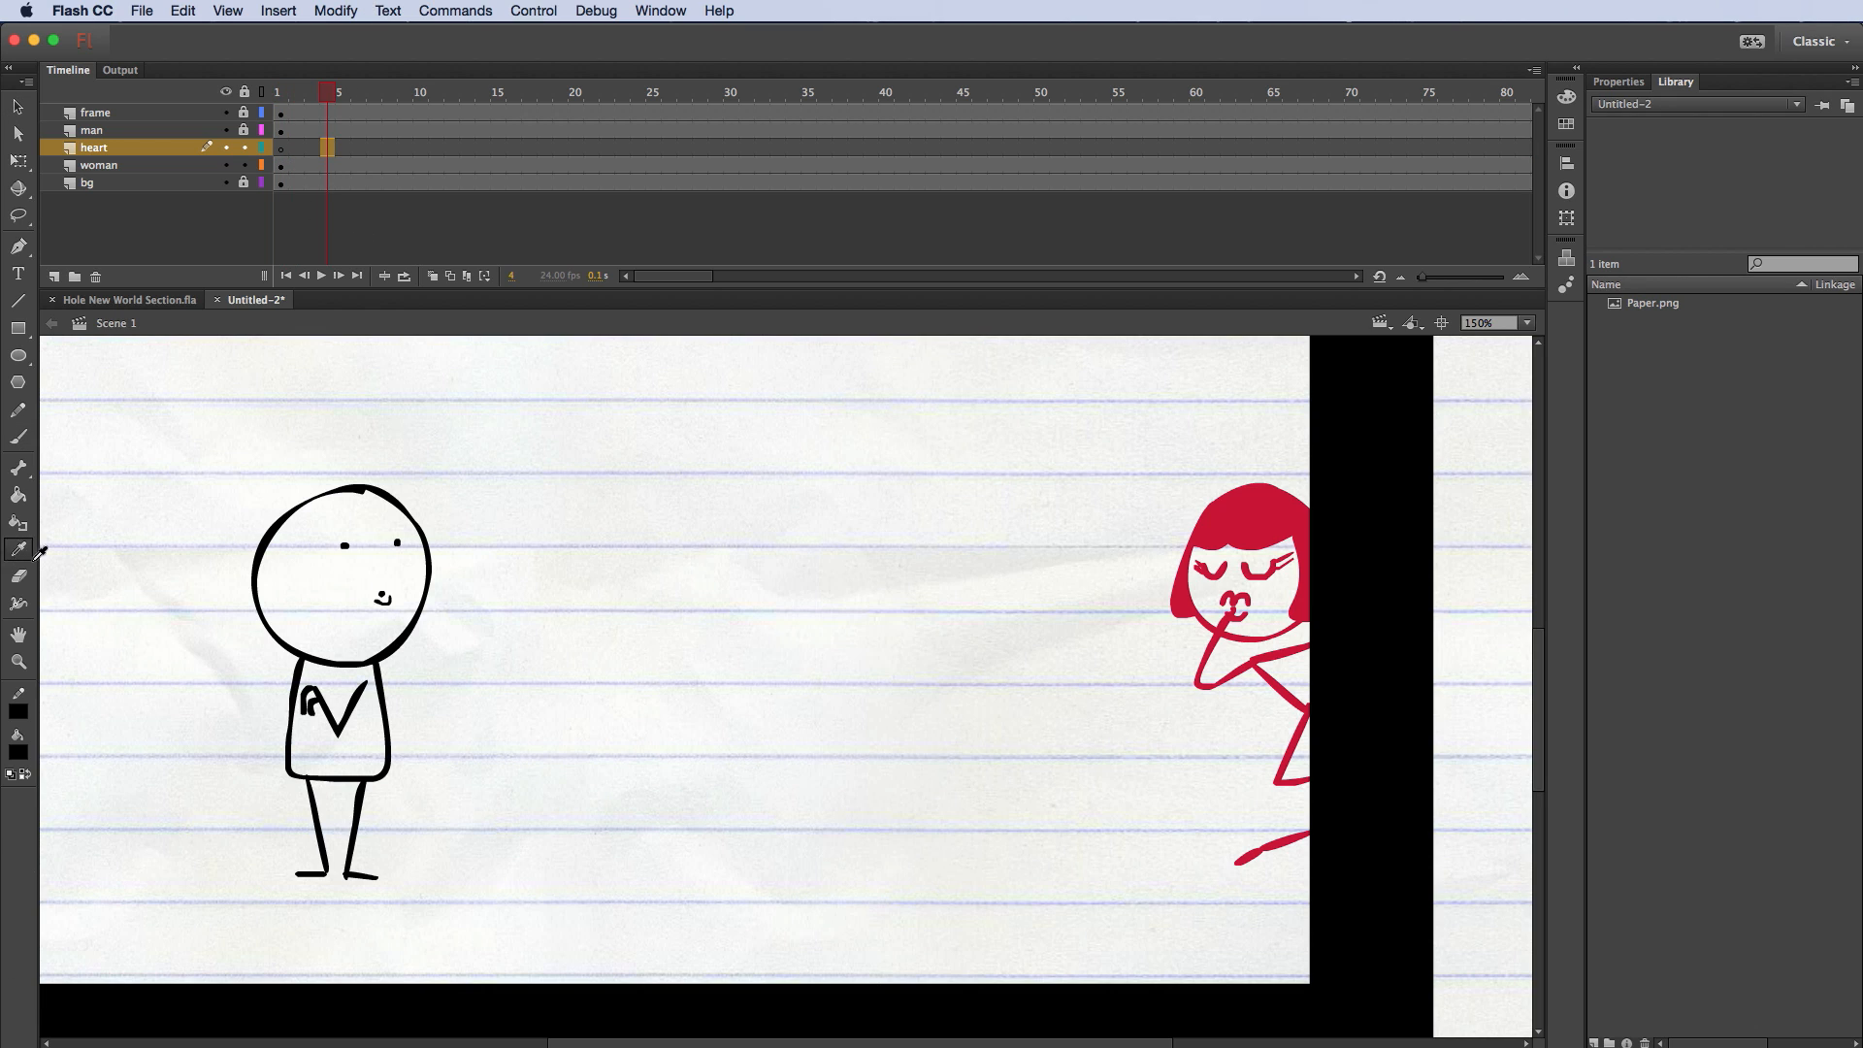
click(1252, 519)
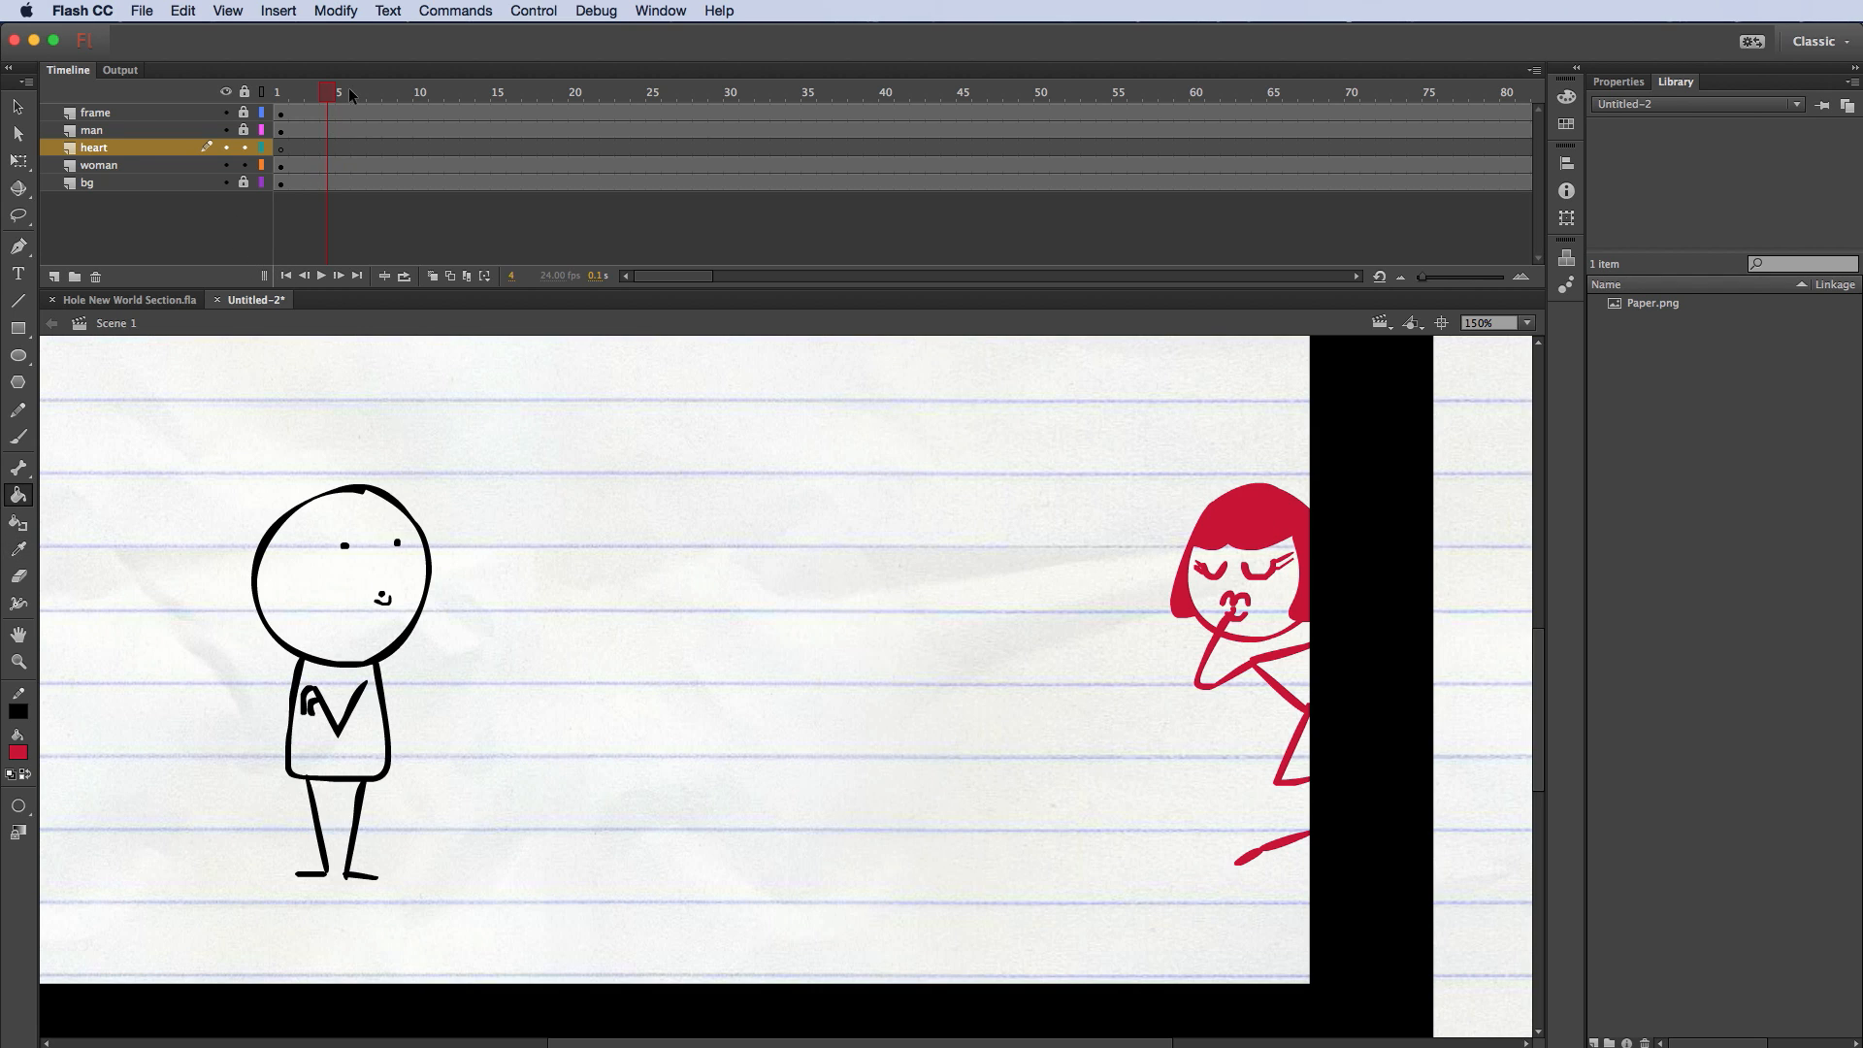
Step: Insert a keyframe at frame 4 of the heart layer and brush a sideways heart outline in front of the woman's face
right_click(324, 148)
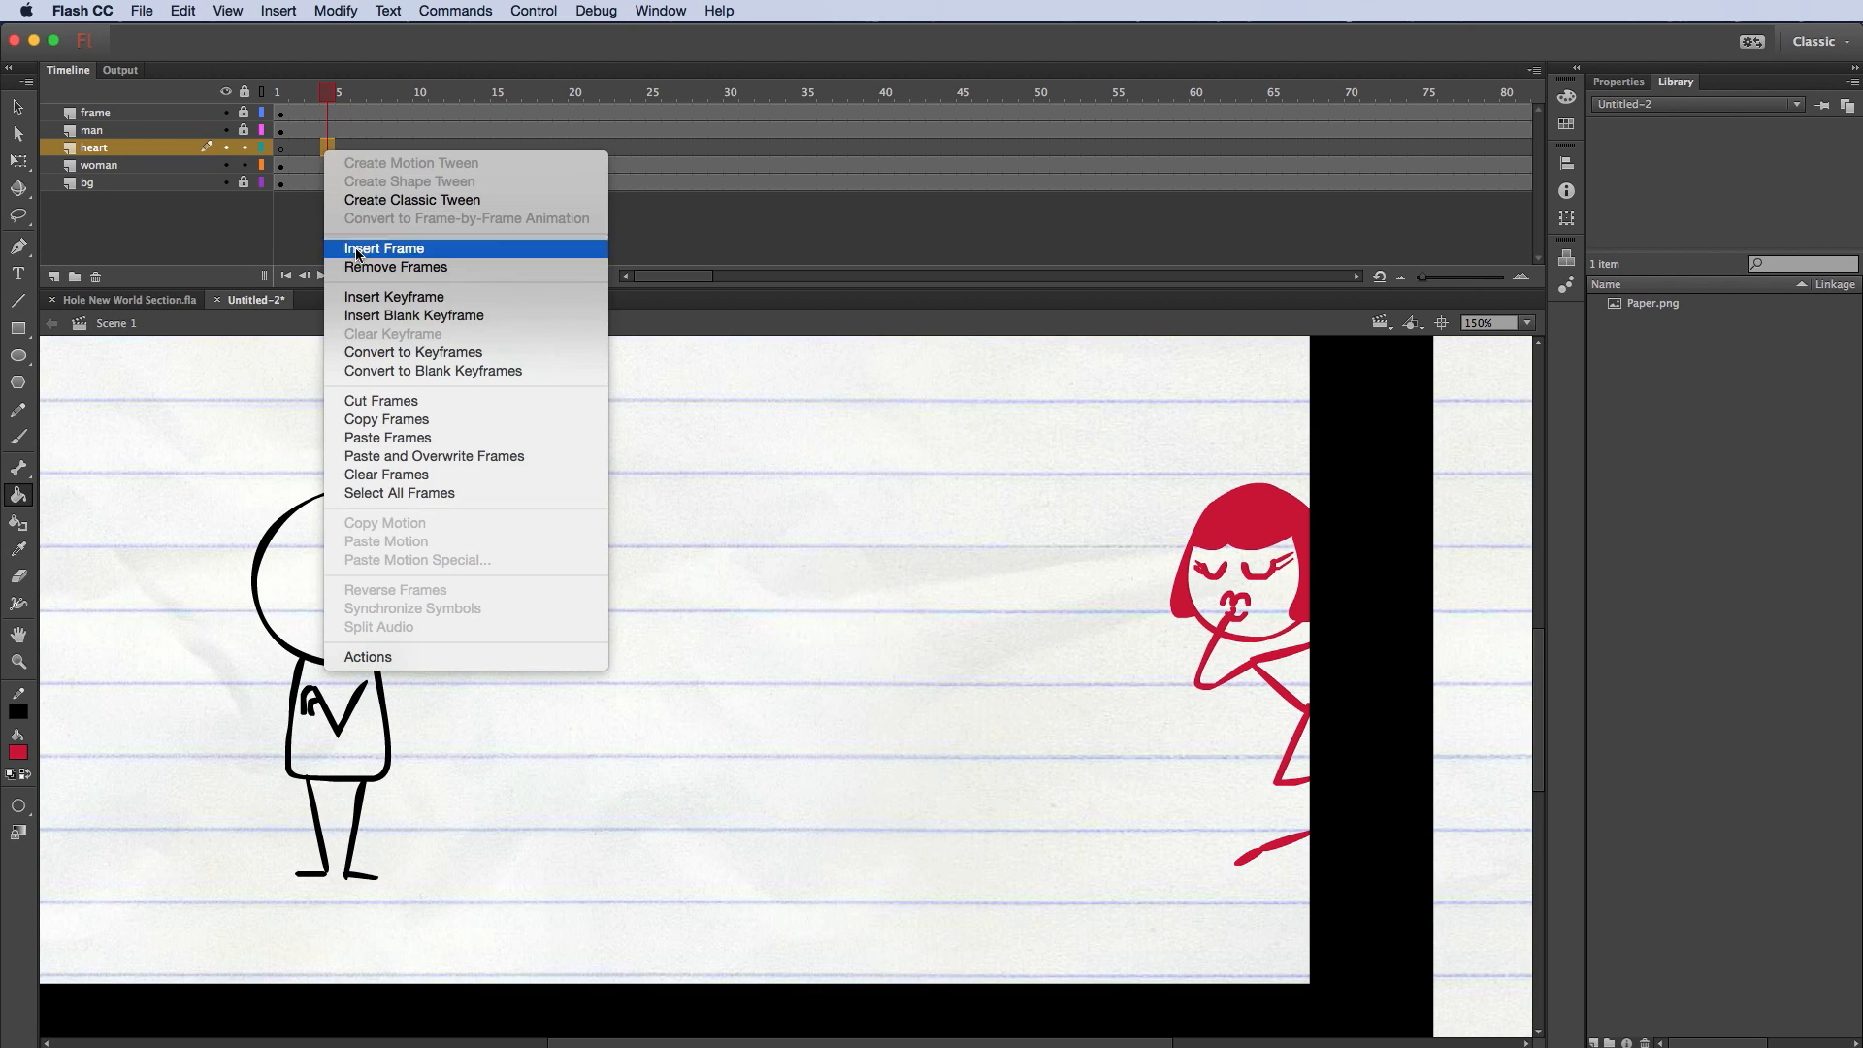
click(384, 299)
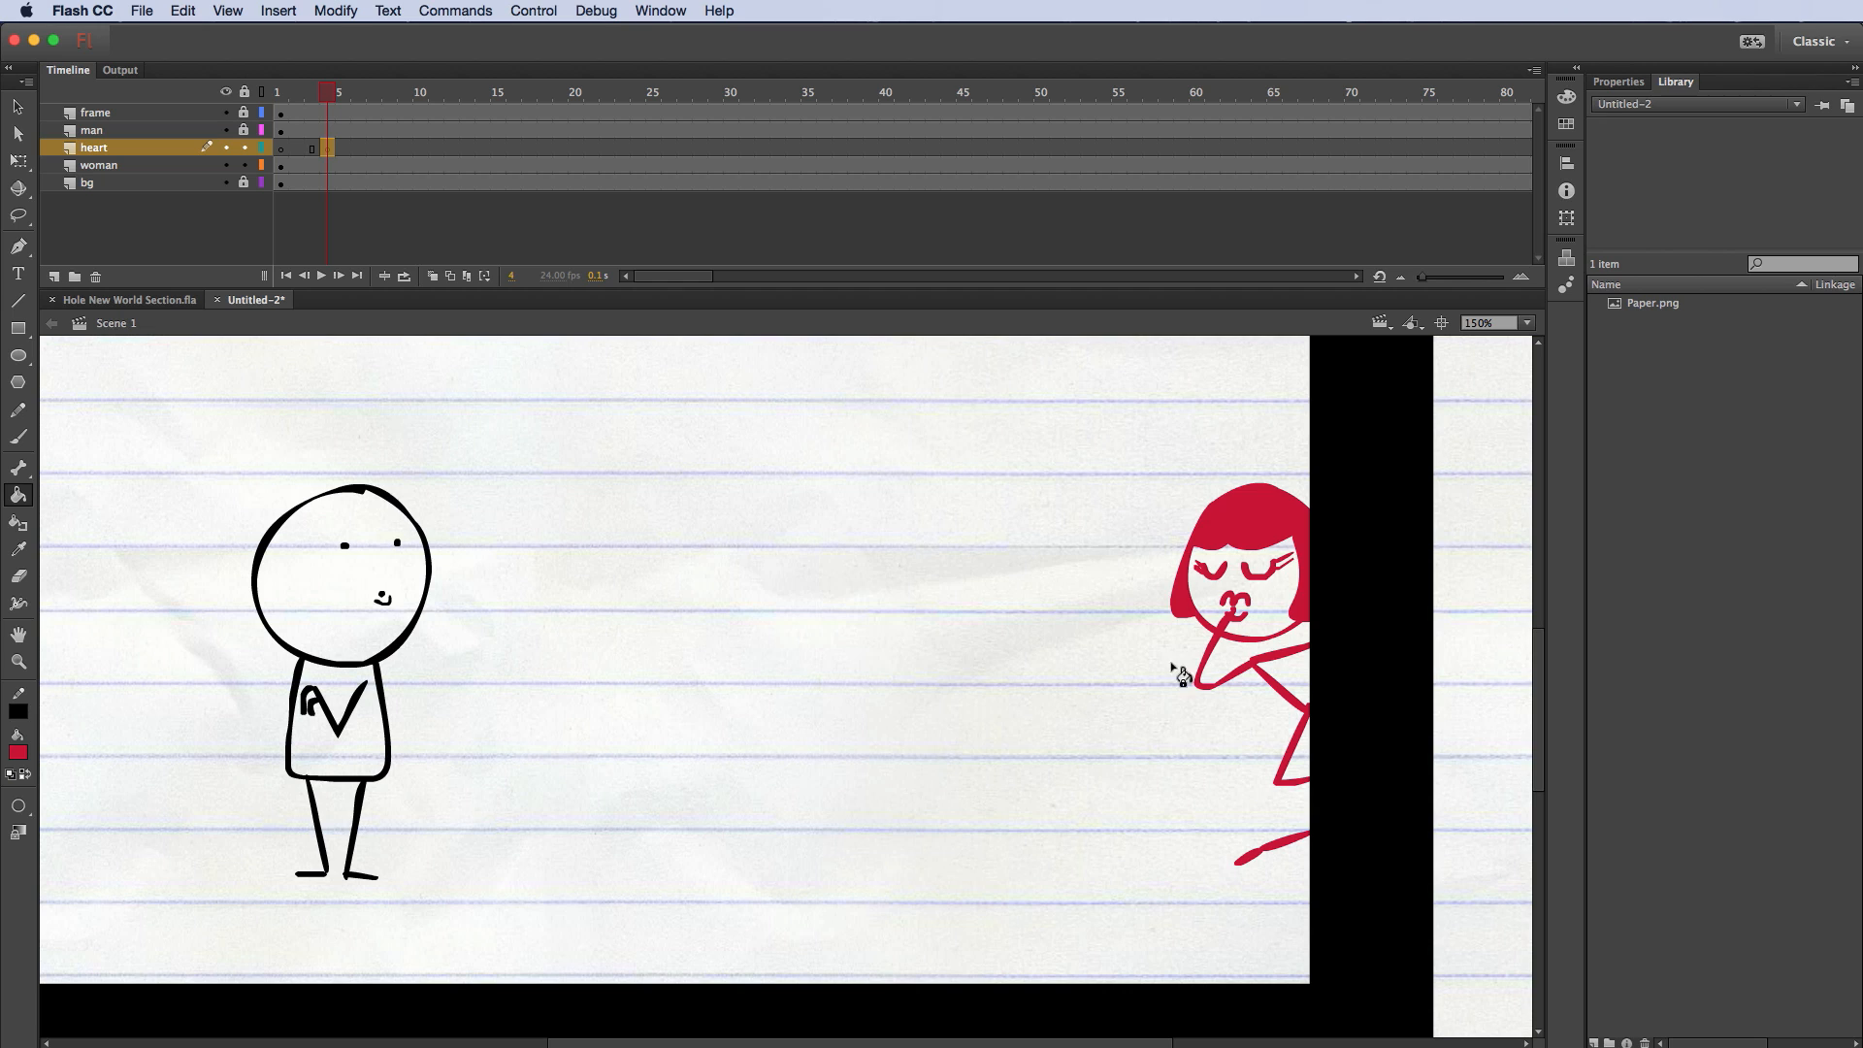
click(18, 438)
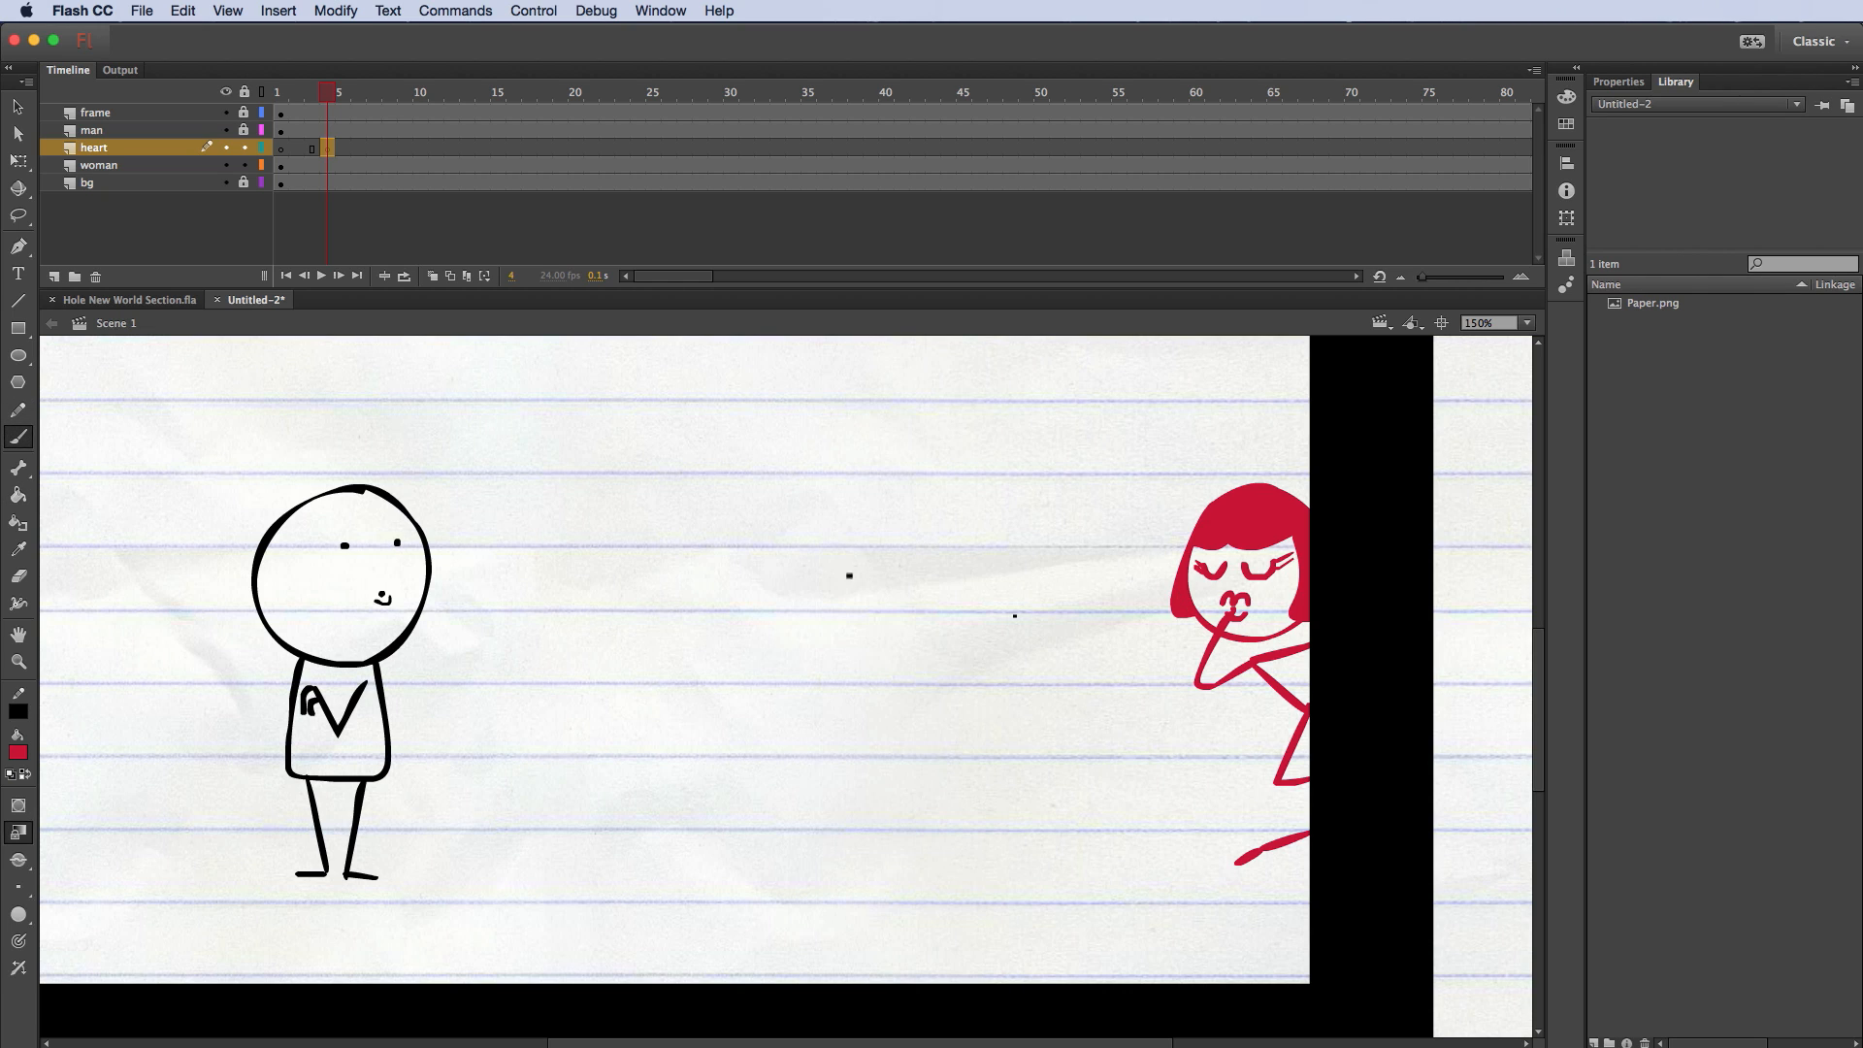
mouse_move(1141, 611)
mouse_down()
mouse_move(1062, 582)
mouse_move(1048, 611)
mouse_move(1080, 629)
mouse_move(1062, 606)
mouse_up()
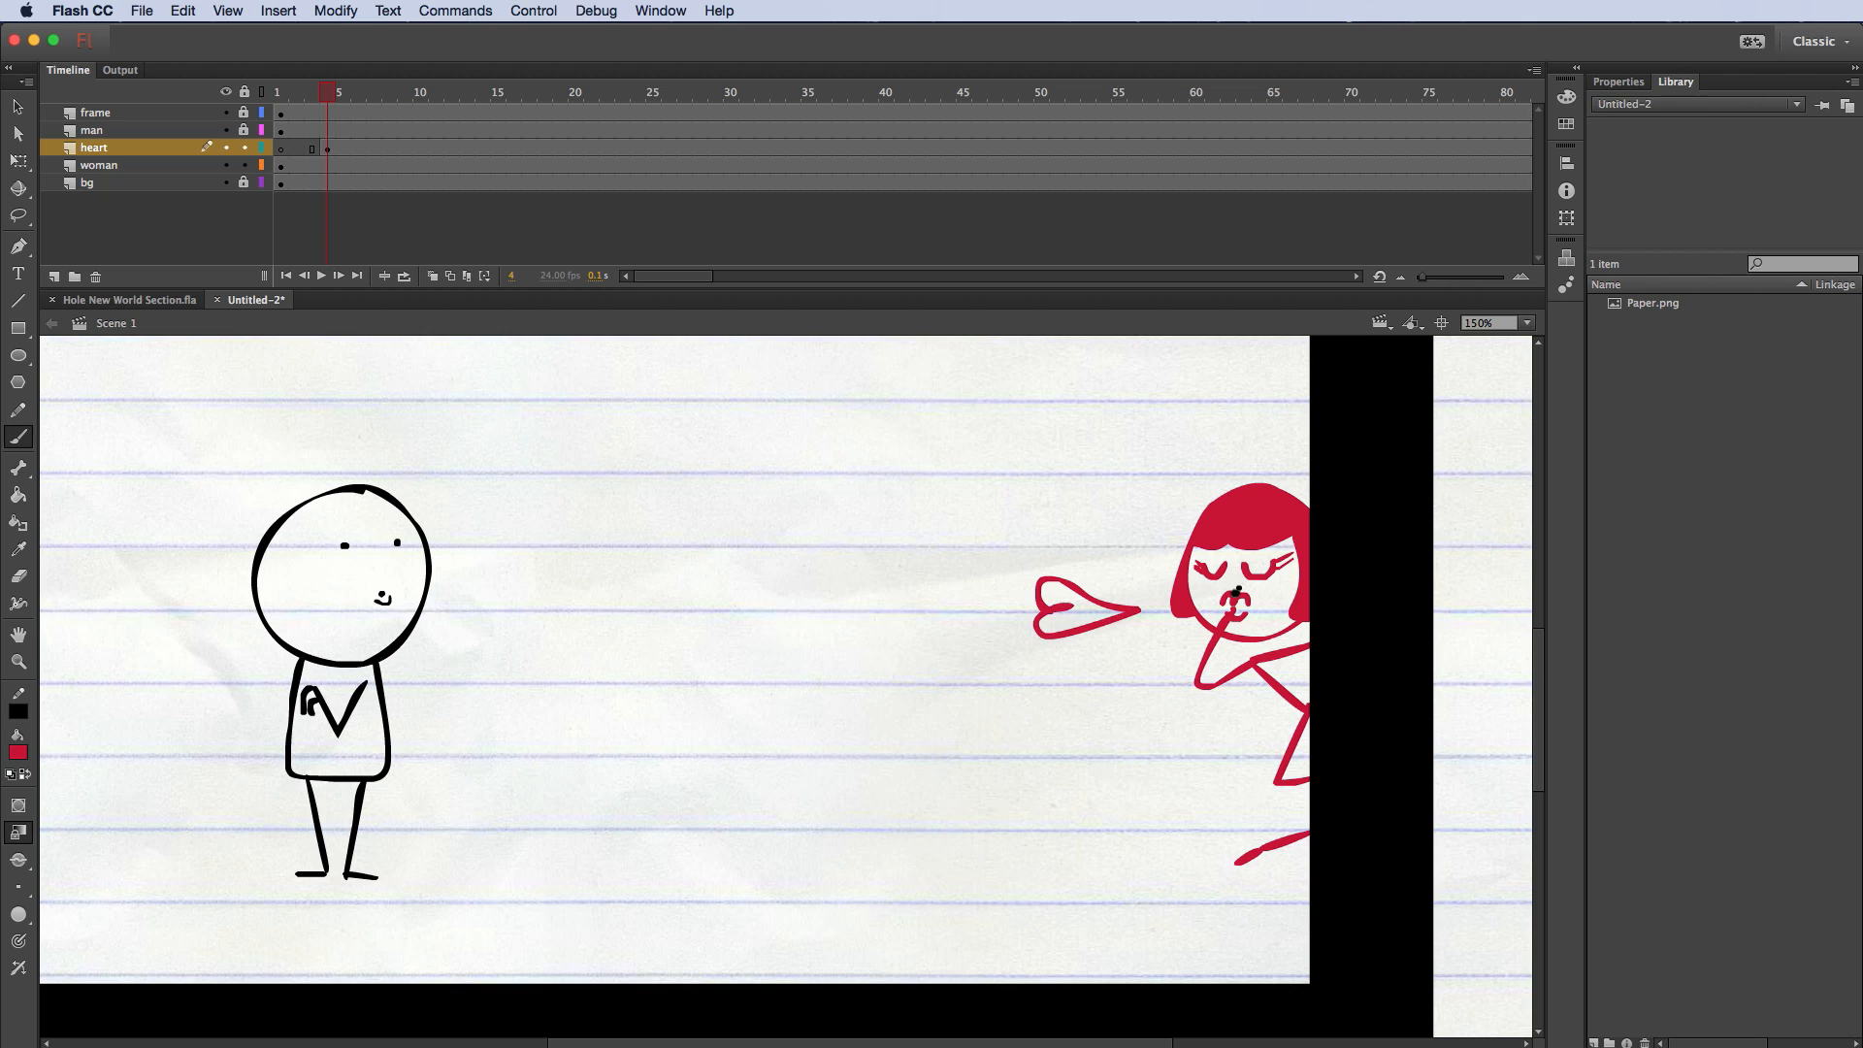
Step: Insert a keyframe at frame 4 of the woman layer and shift the woman slightly further right behind the frame
drag(282, 89, 328, 92)
click(325, 167)
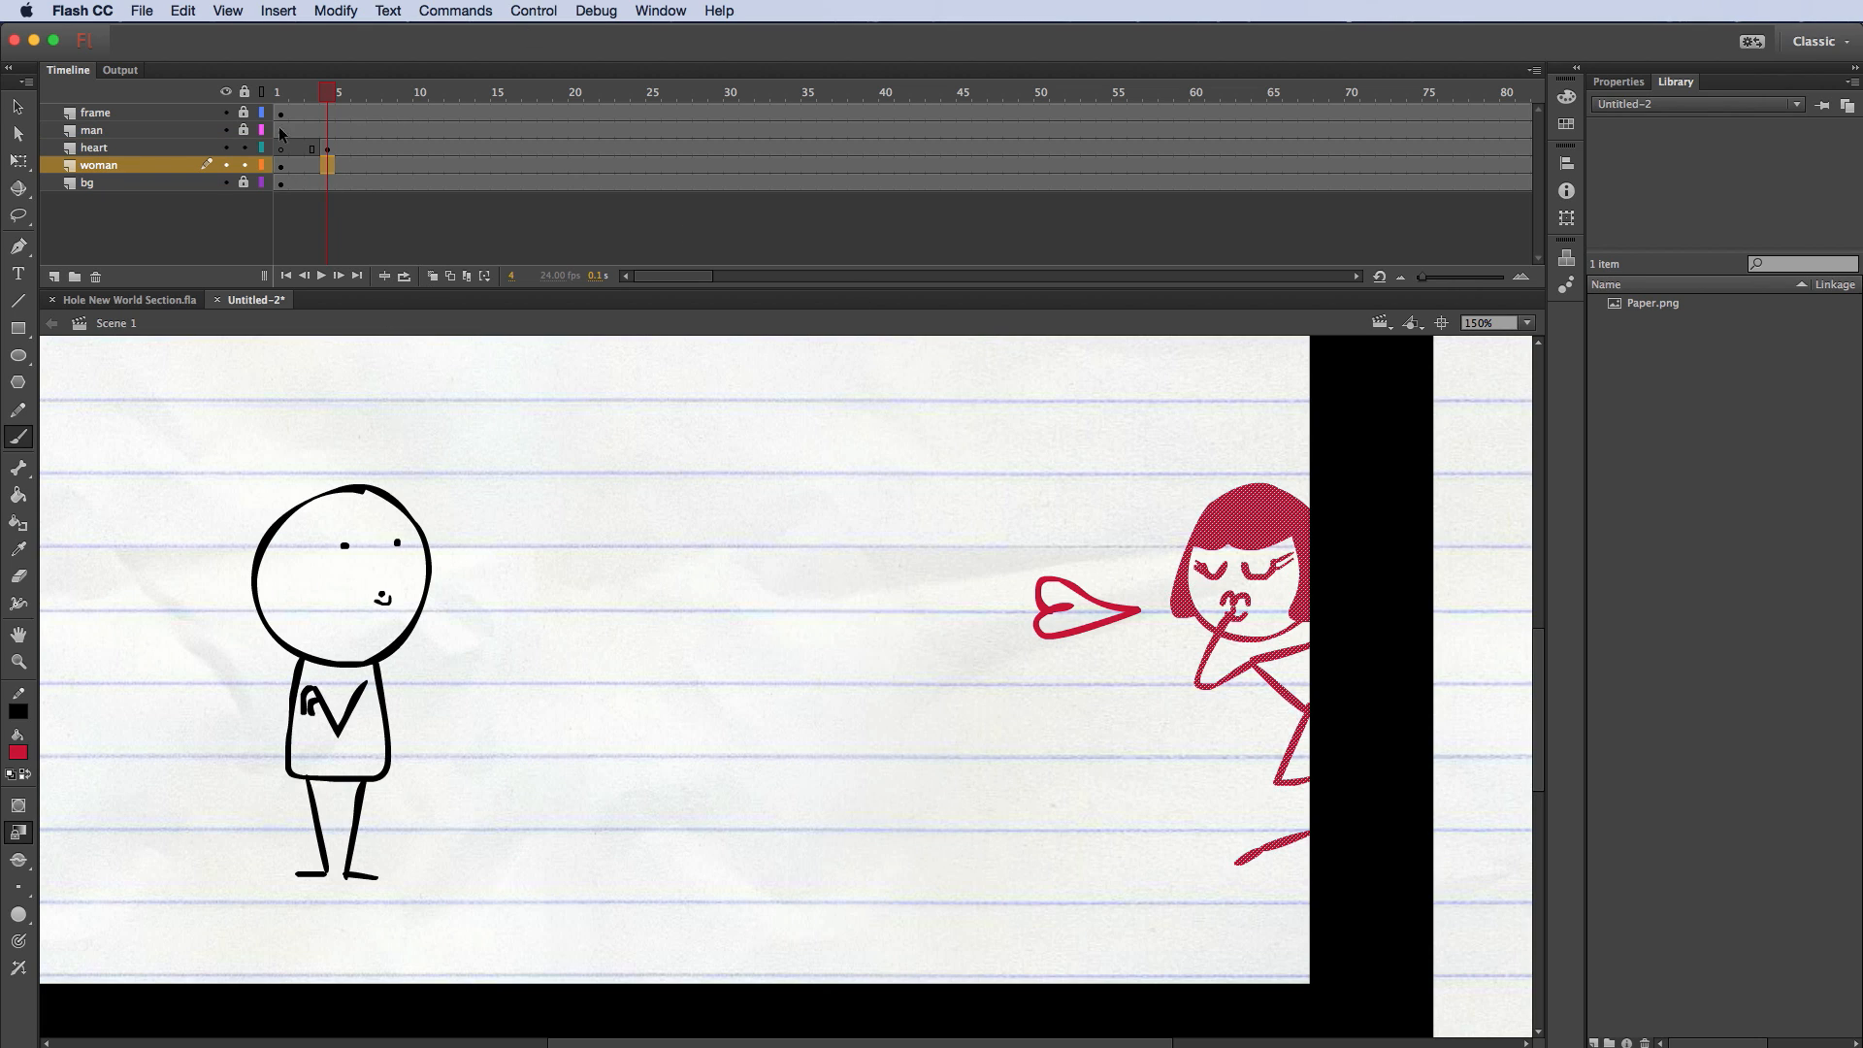
right_click(326, 164)
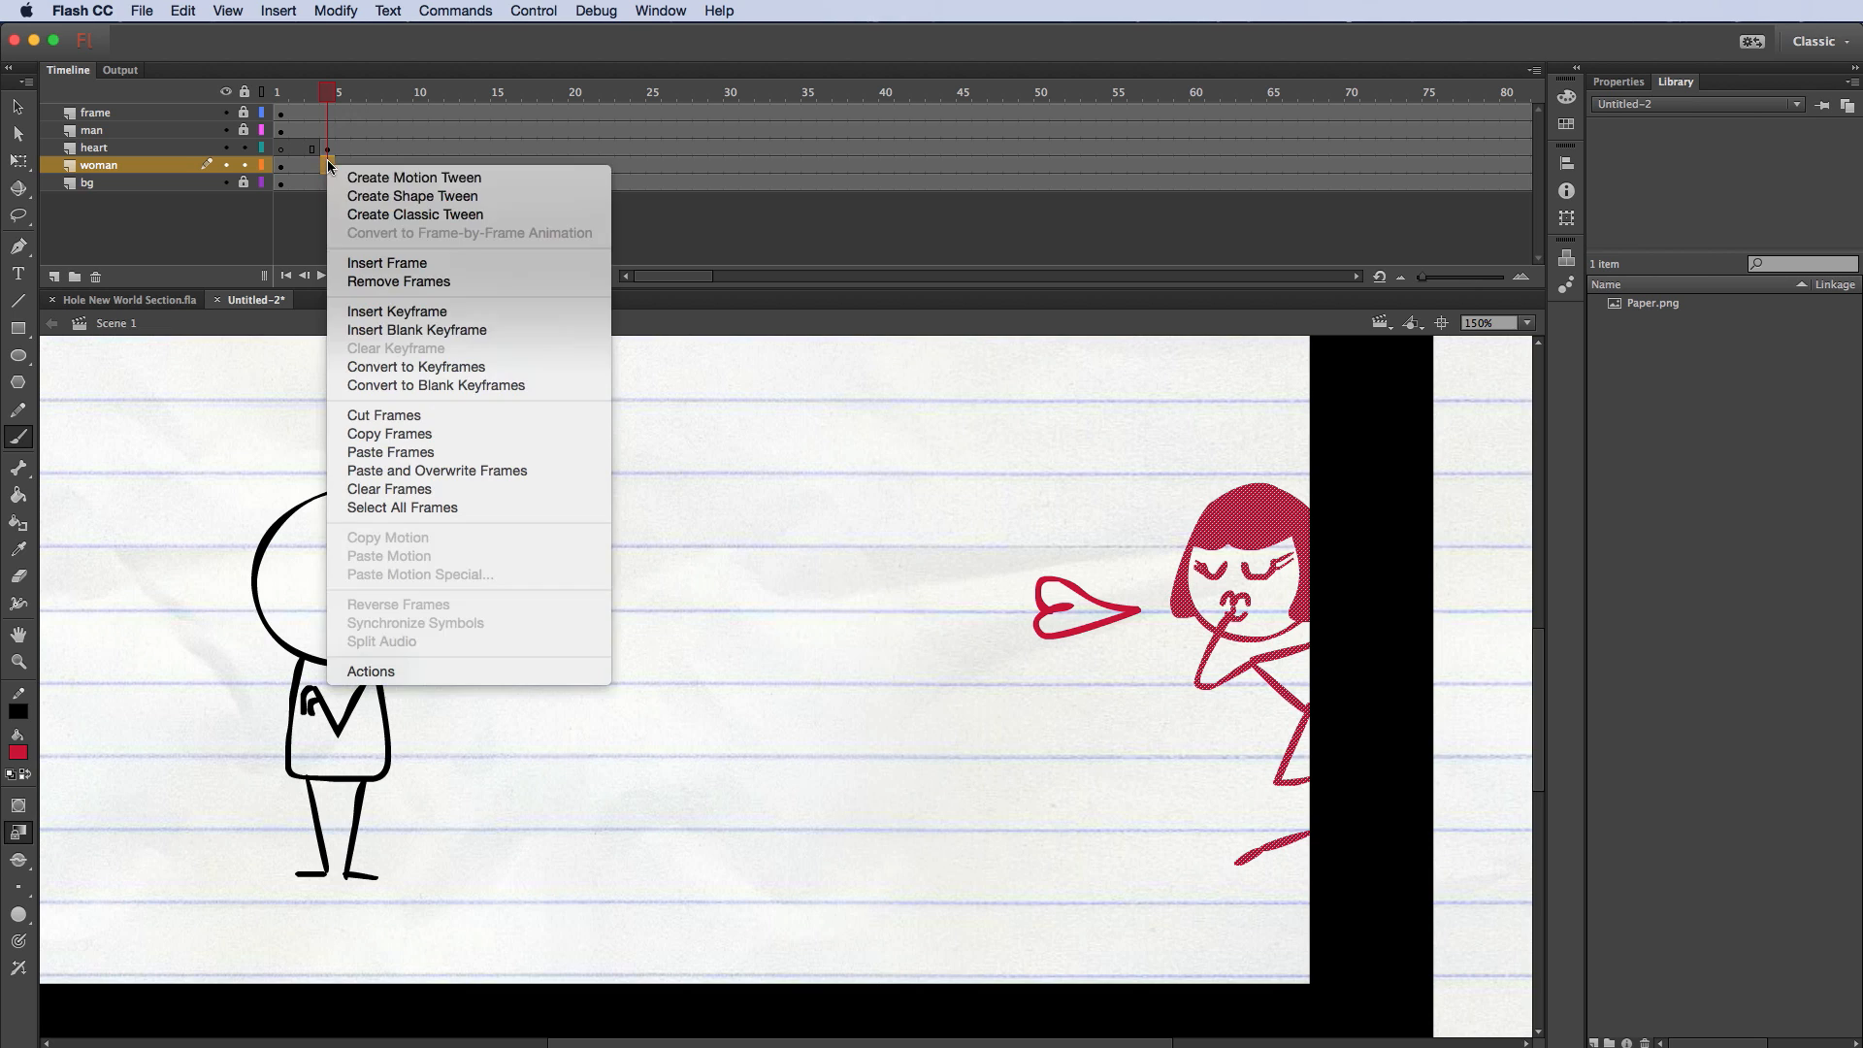
click(401, 313)
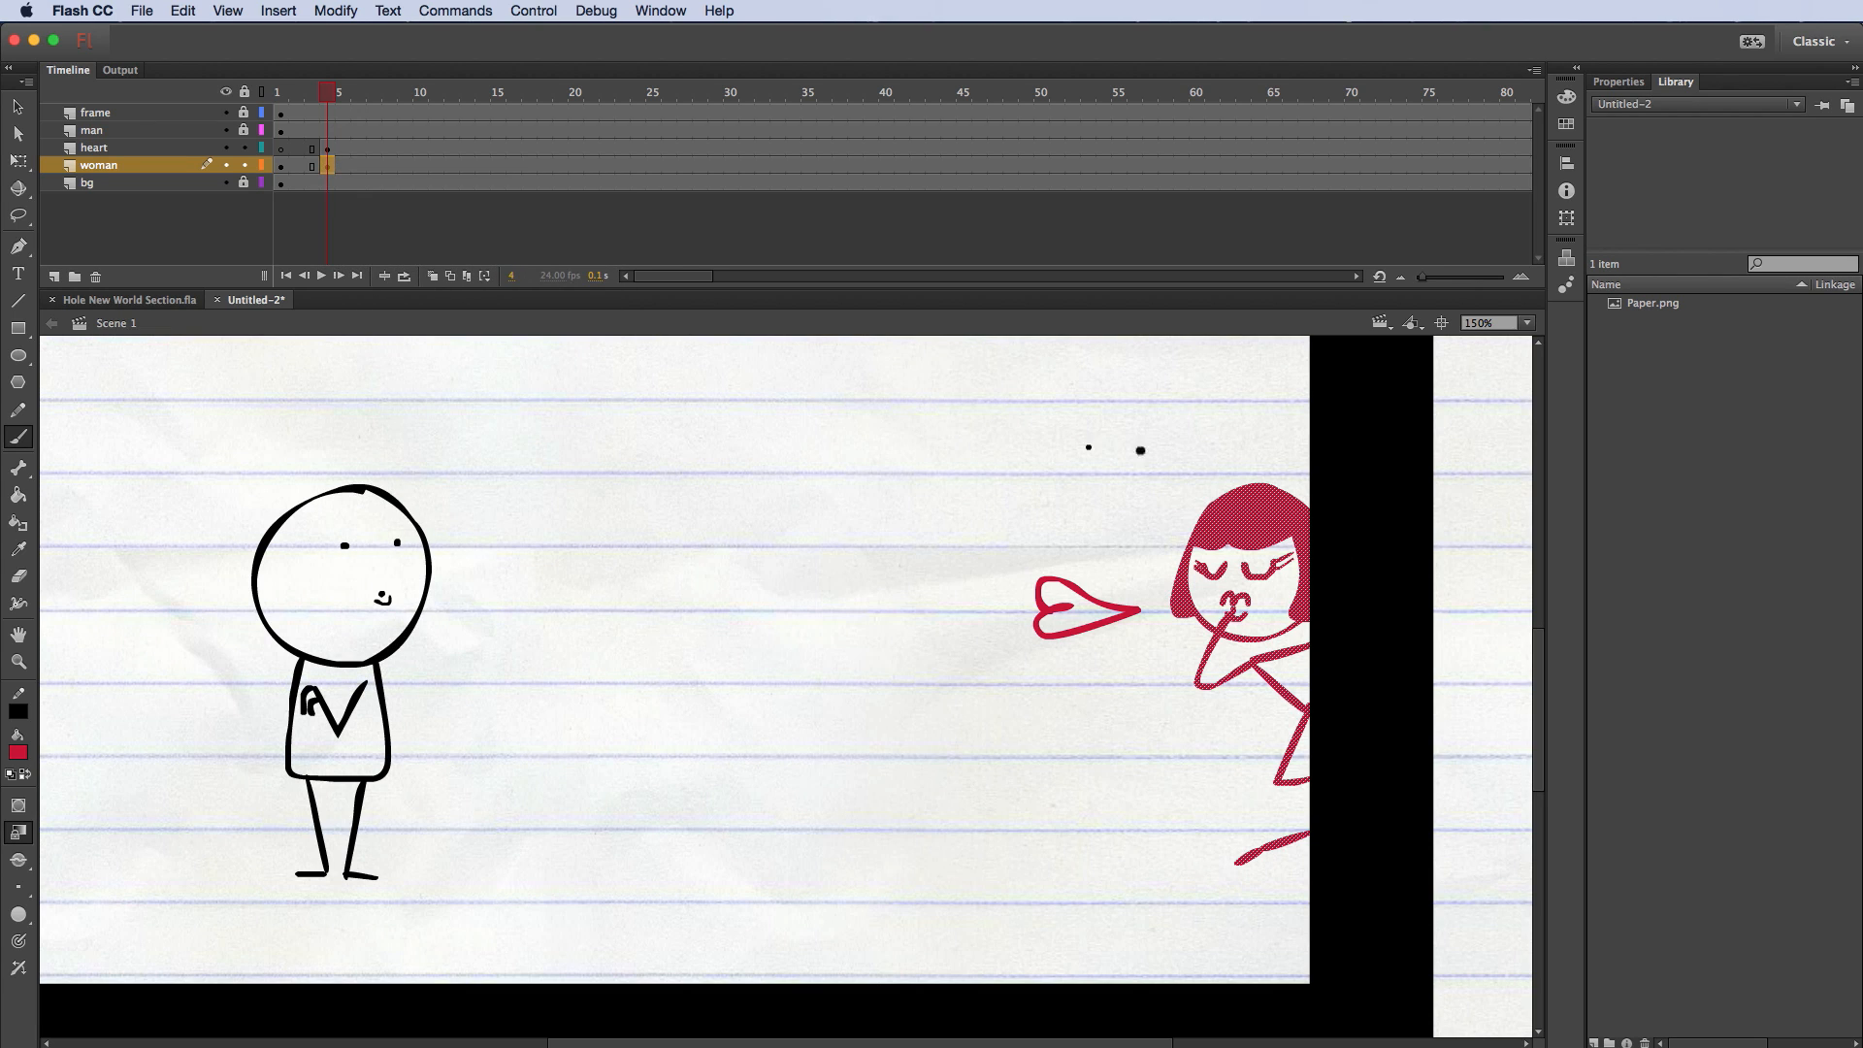
click(18, 106)
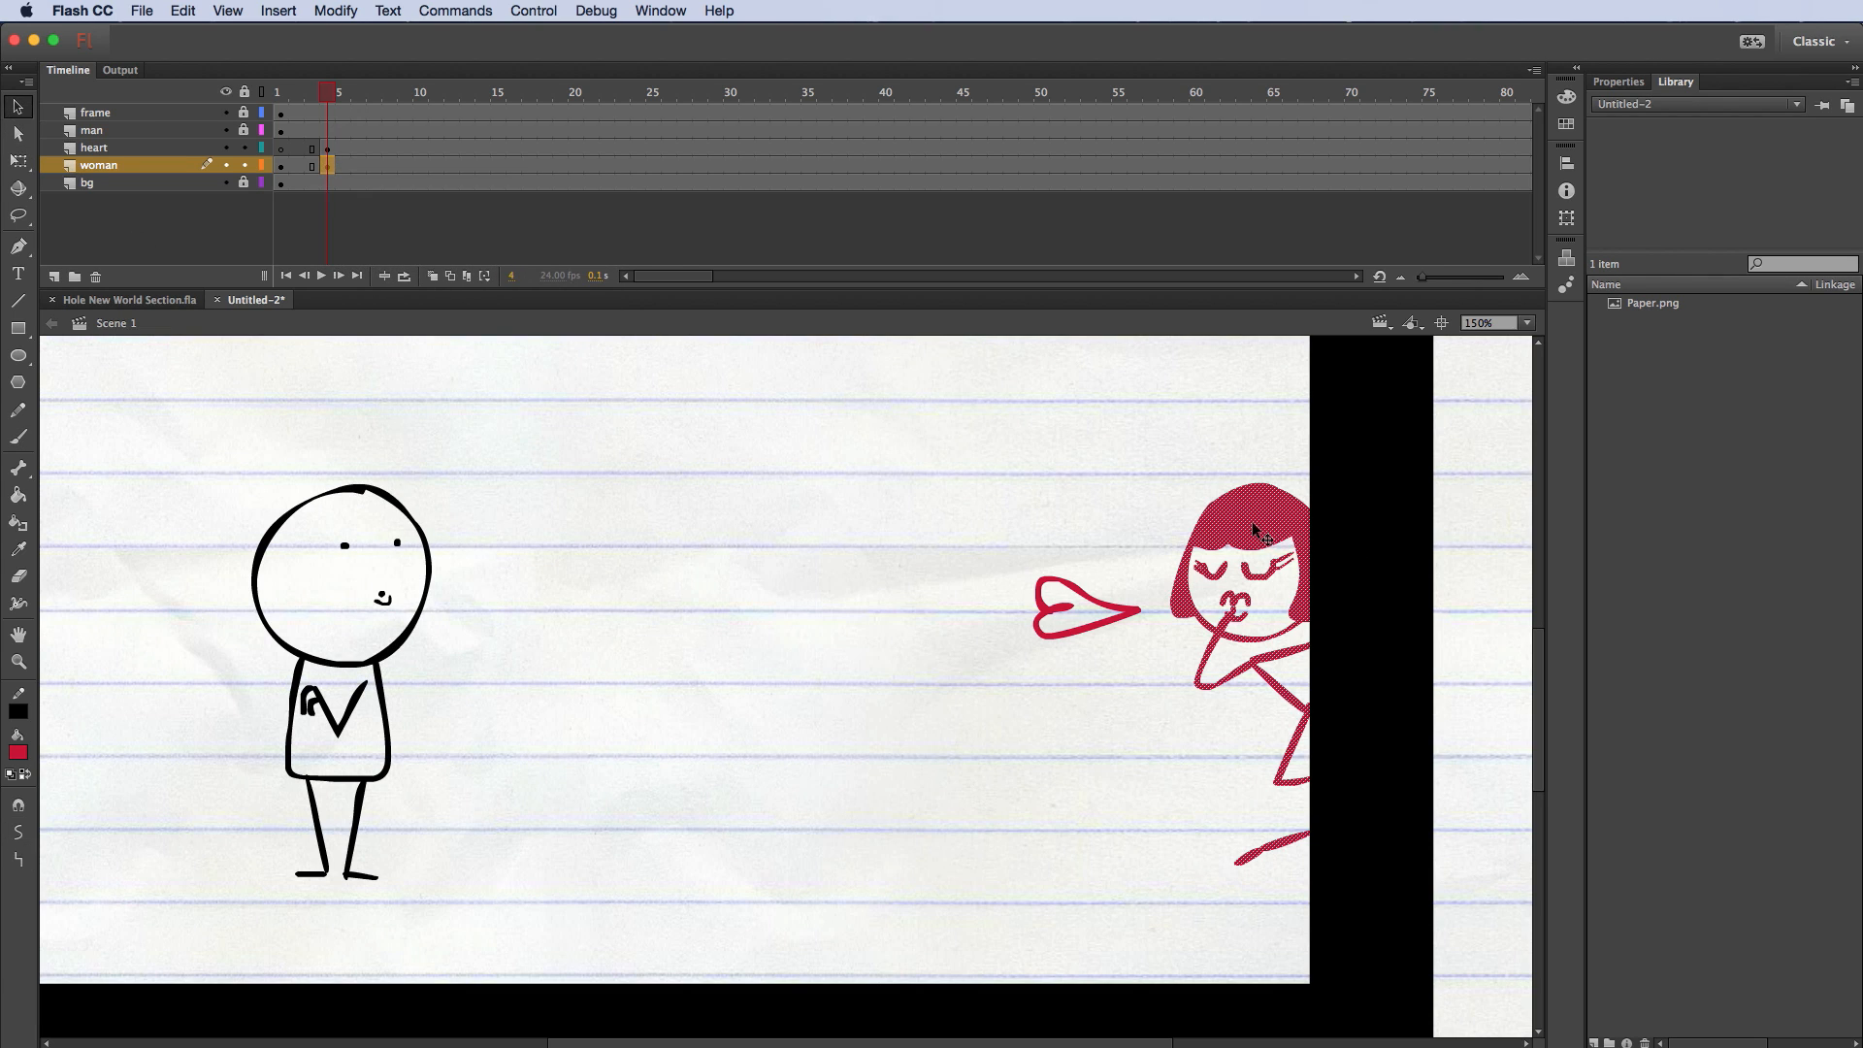
drag(1254, 529, 1292, 529)
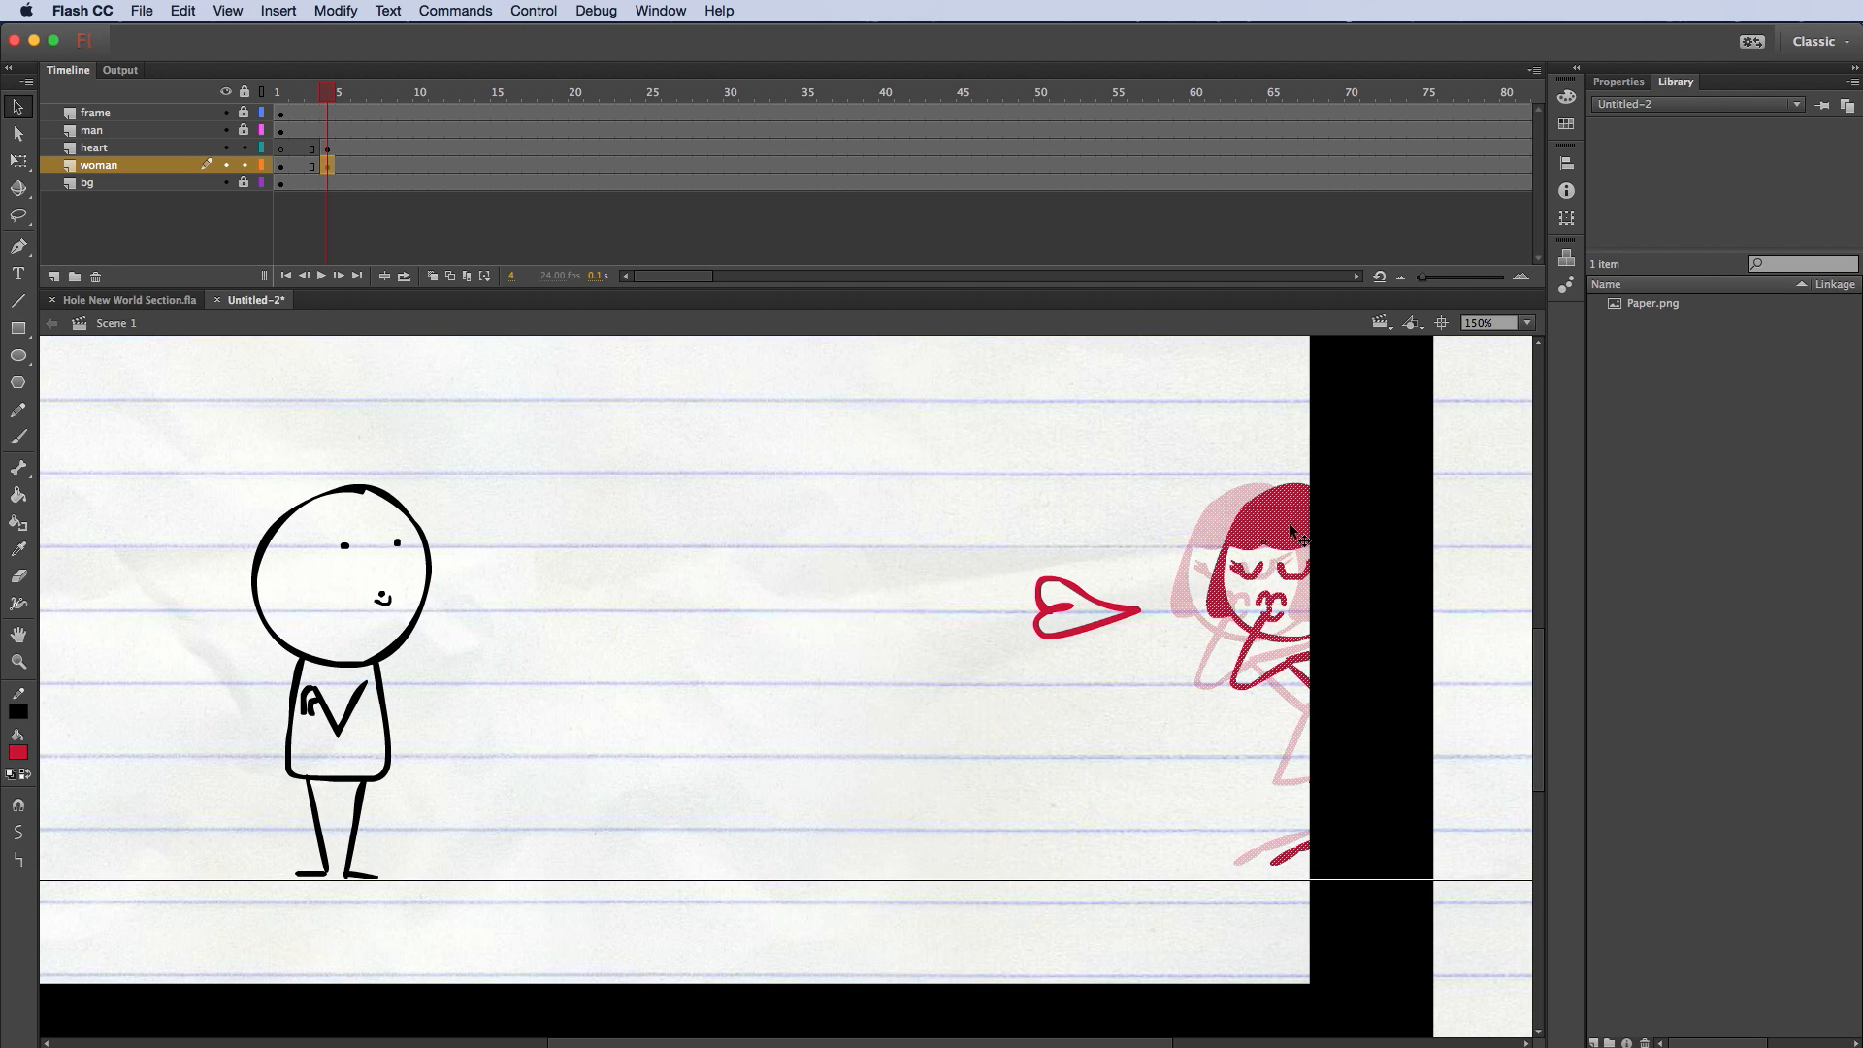
drag(1292, 532, 1296, 534)
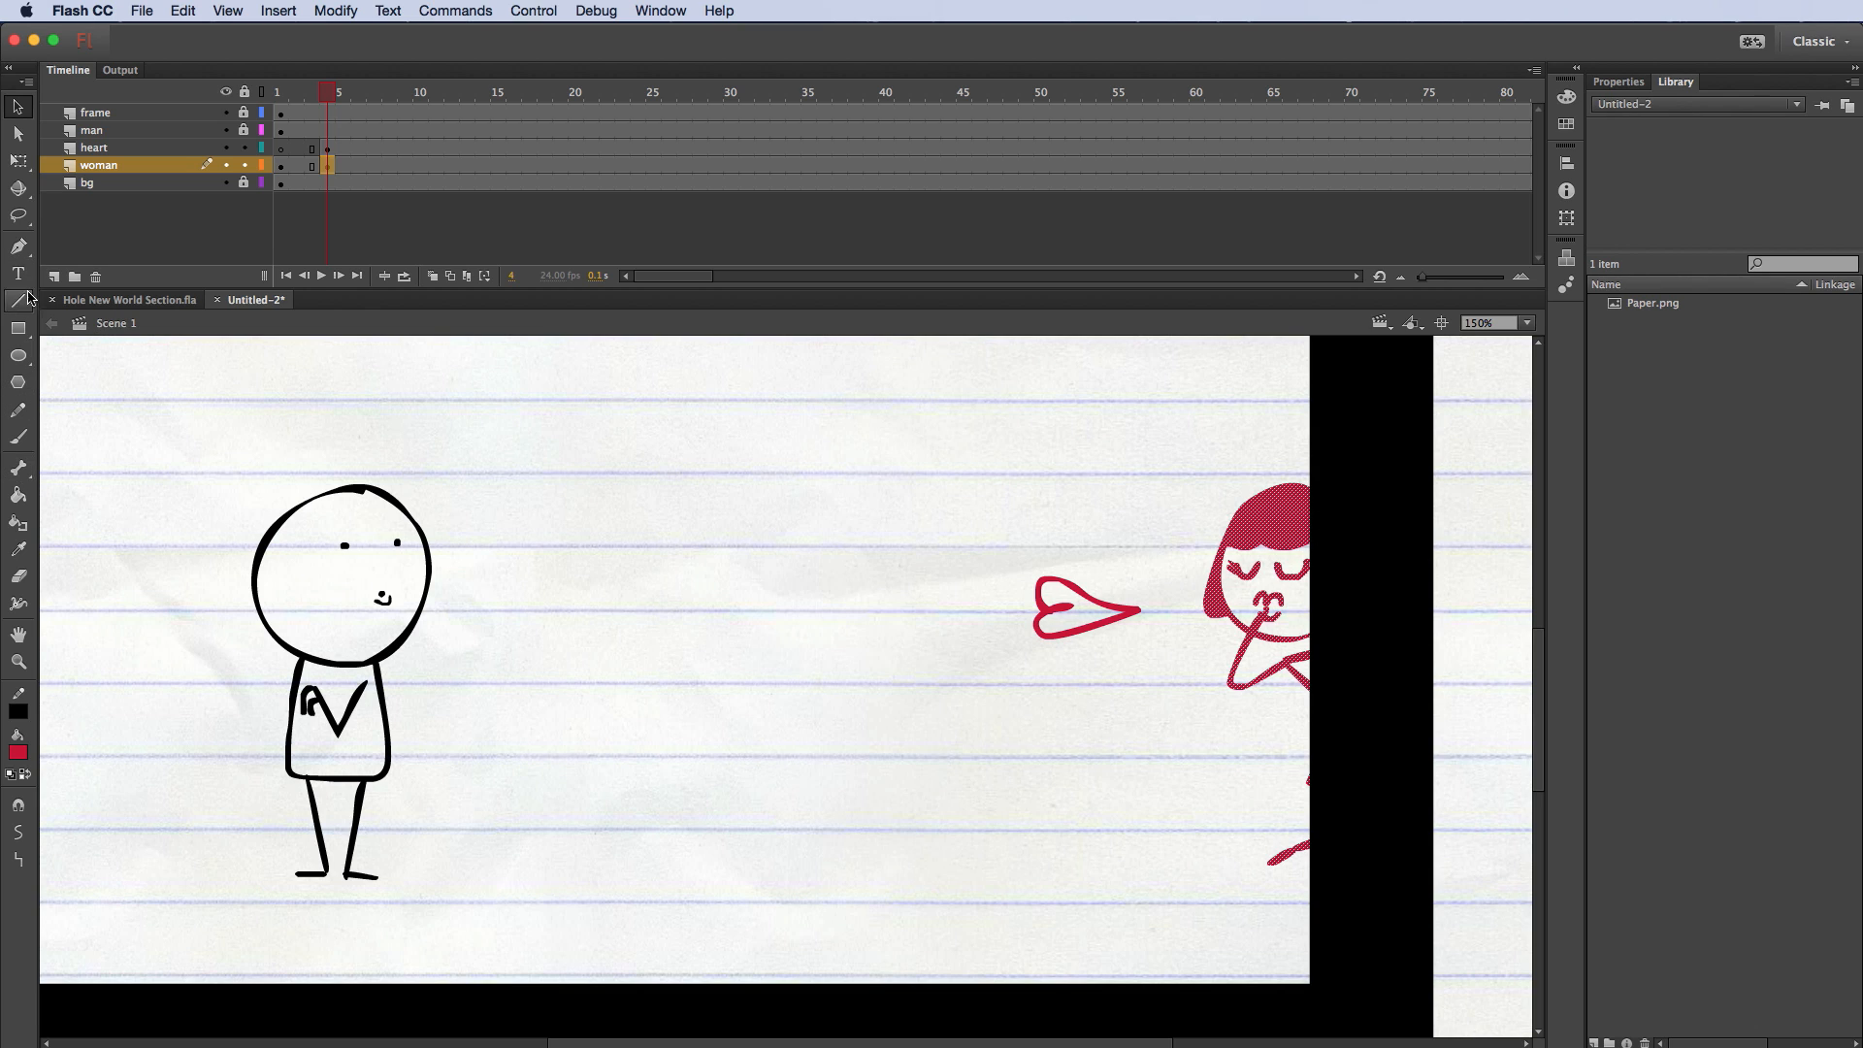
Step: Erase the woman's raised arm on frame 4, including the leftover bits around her chin and mouth
click(19, 576)
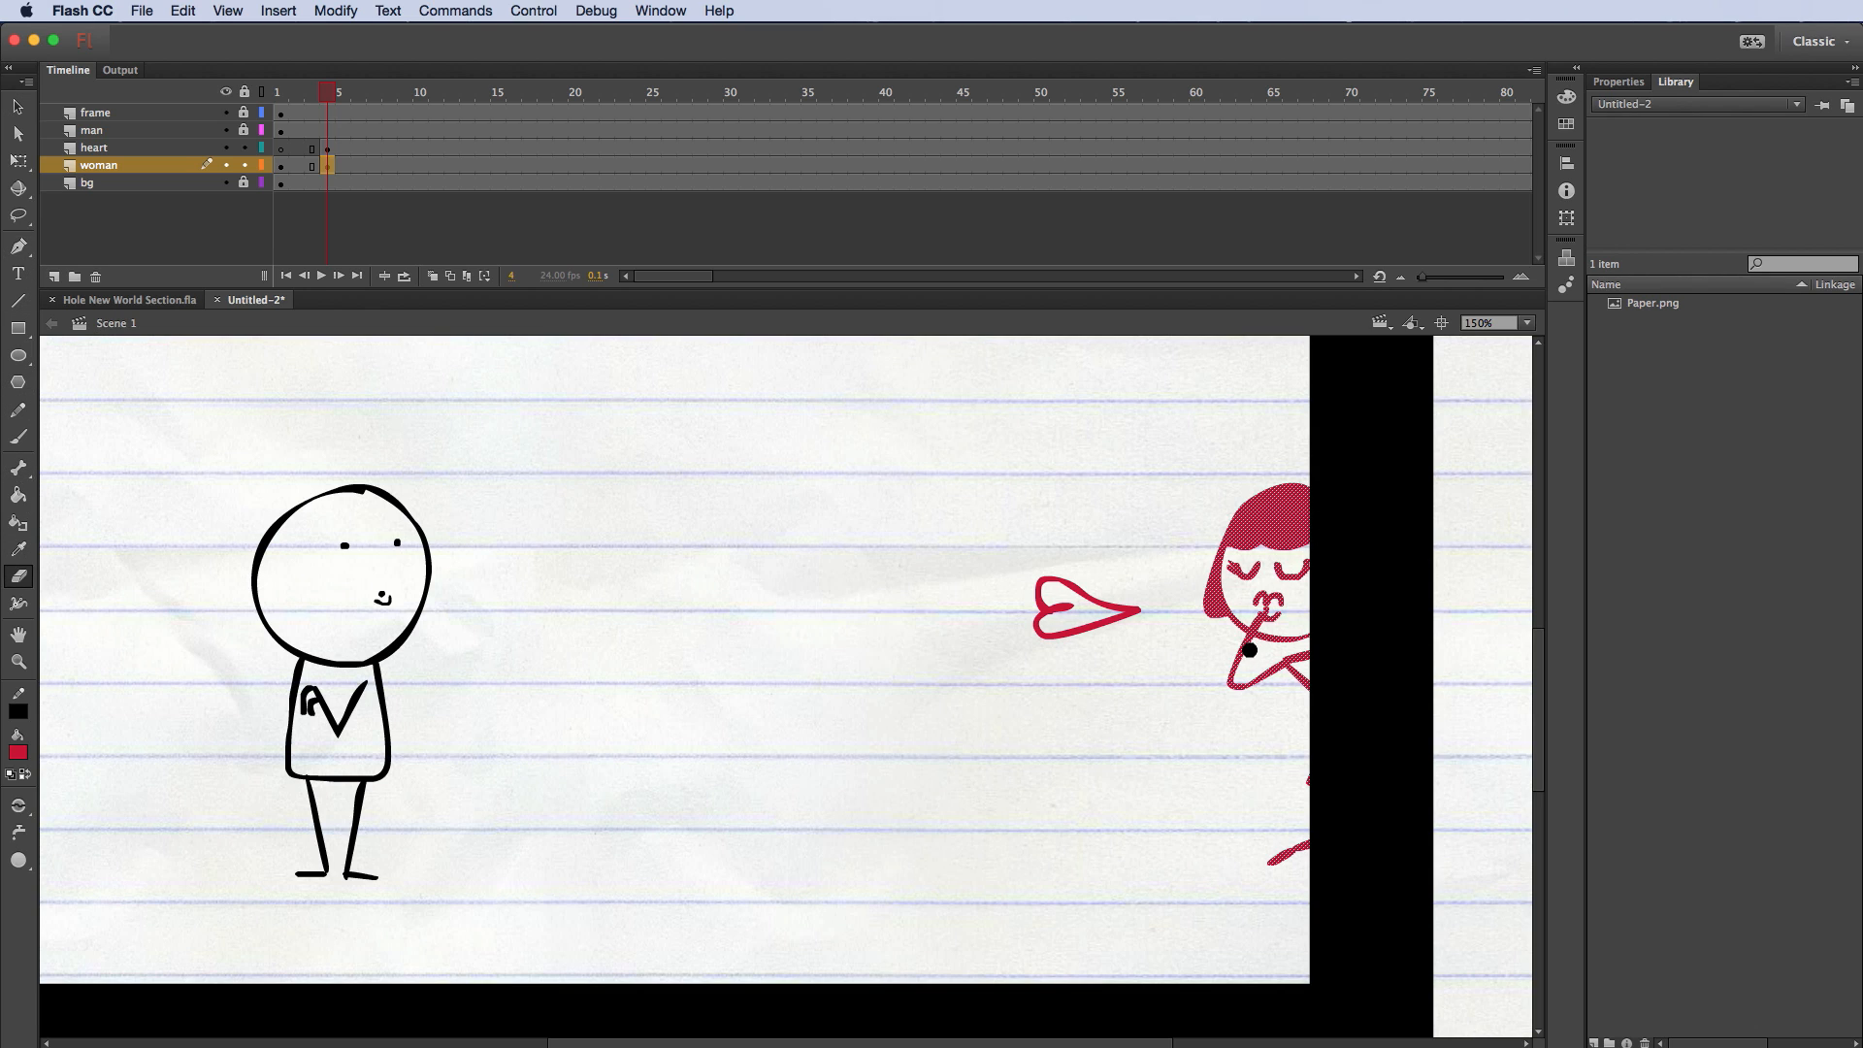
mouse_move(1252, 651)
mouse_down()
mouse_move(1231, 641)
mouse_move(1247, 643)
mouse_move(1225, 685)
mouse_move(1264, 683)
mouse_move(1261, 662)
mouse_move(1263, 710)
mouse_up()
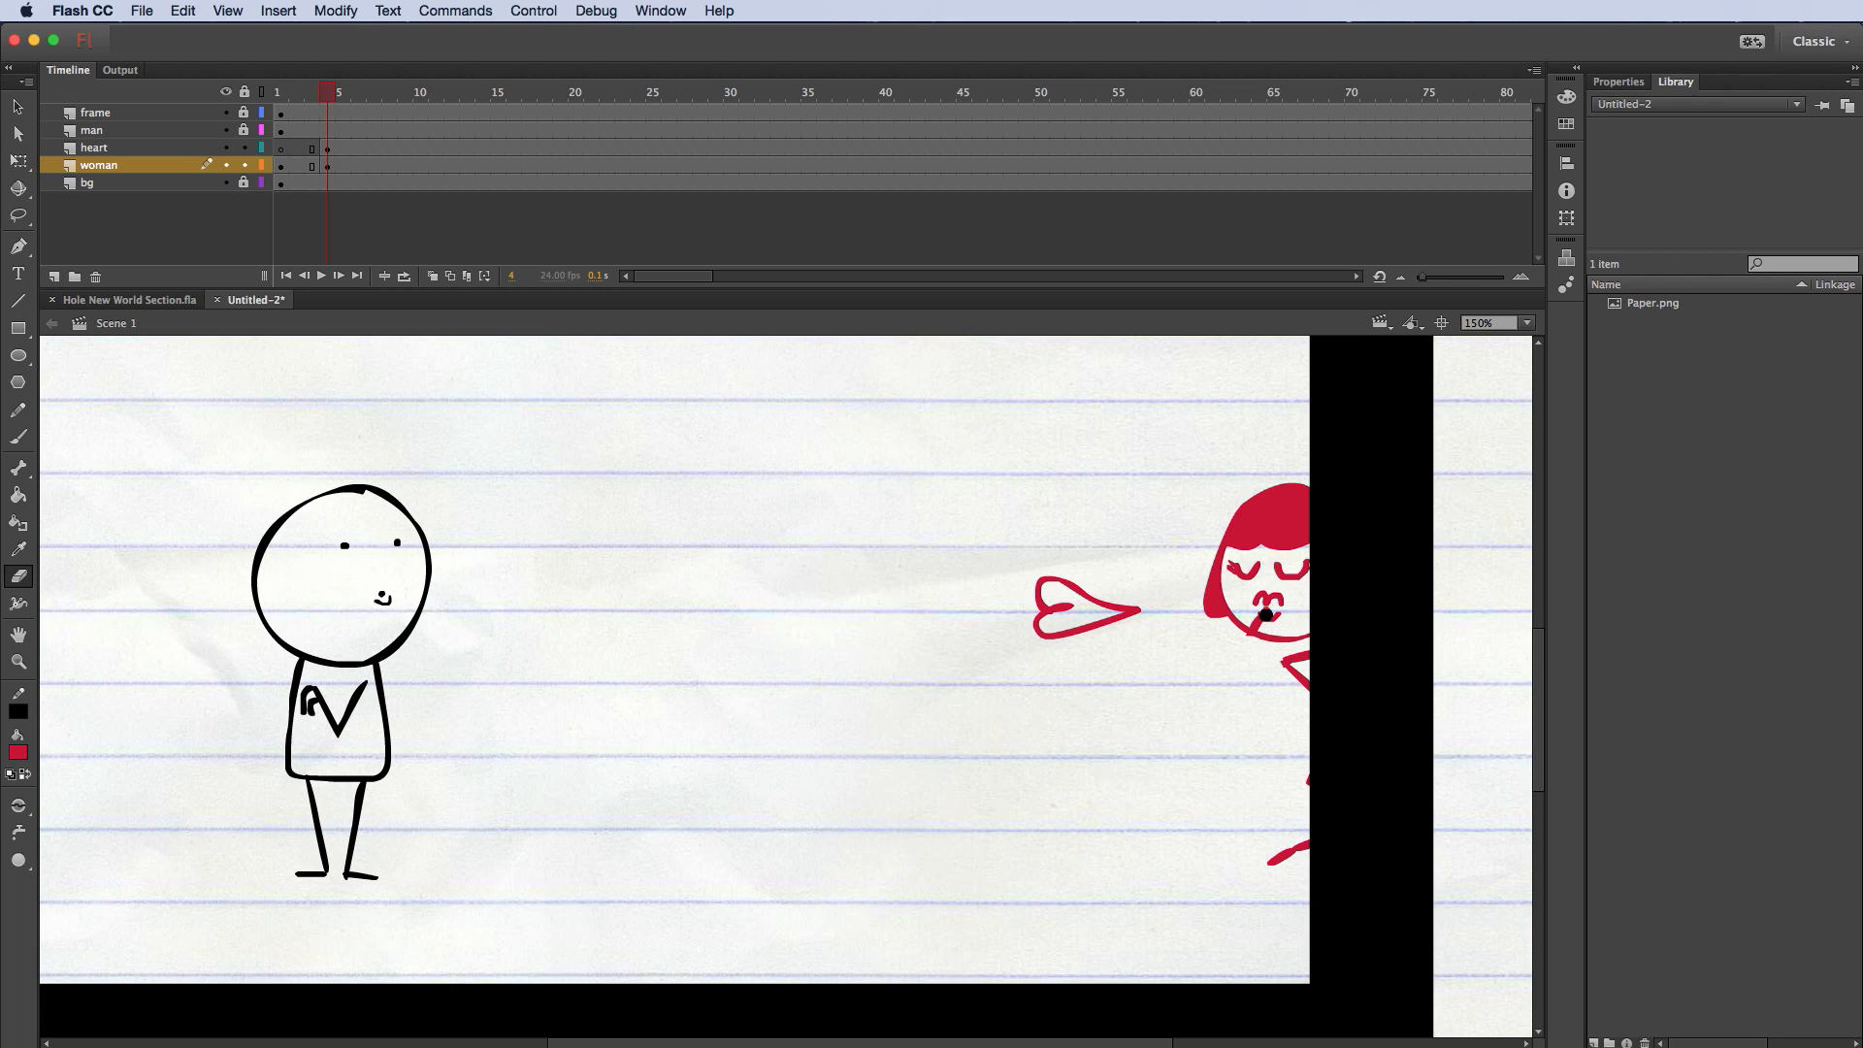
key(super+plus)
drag(1464, 588, 664, 608)
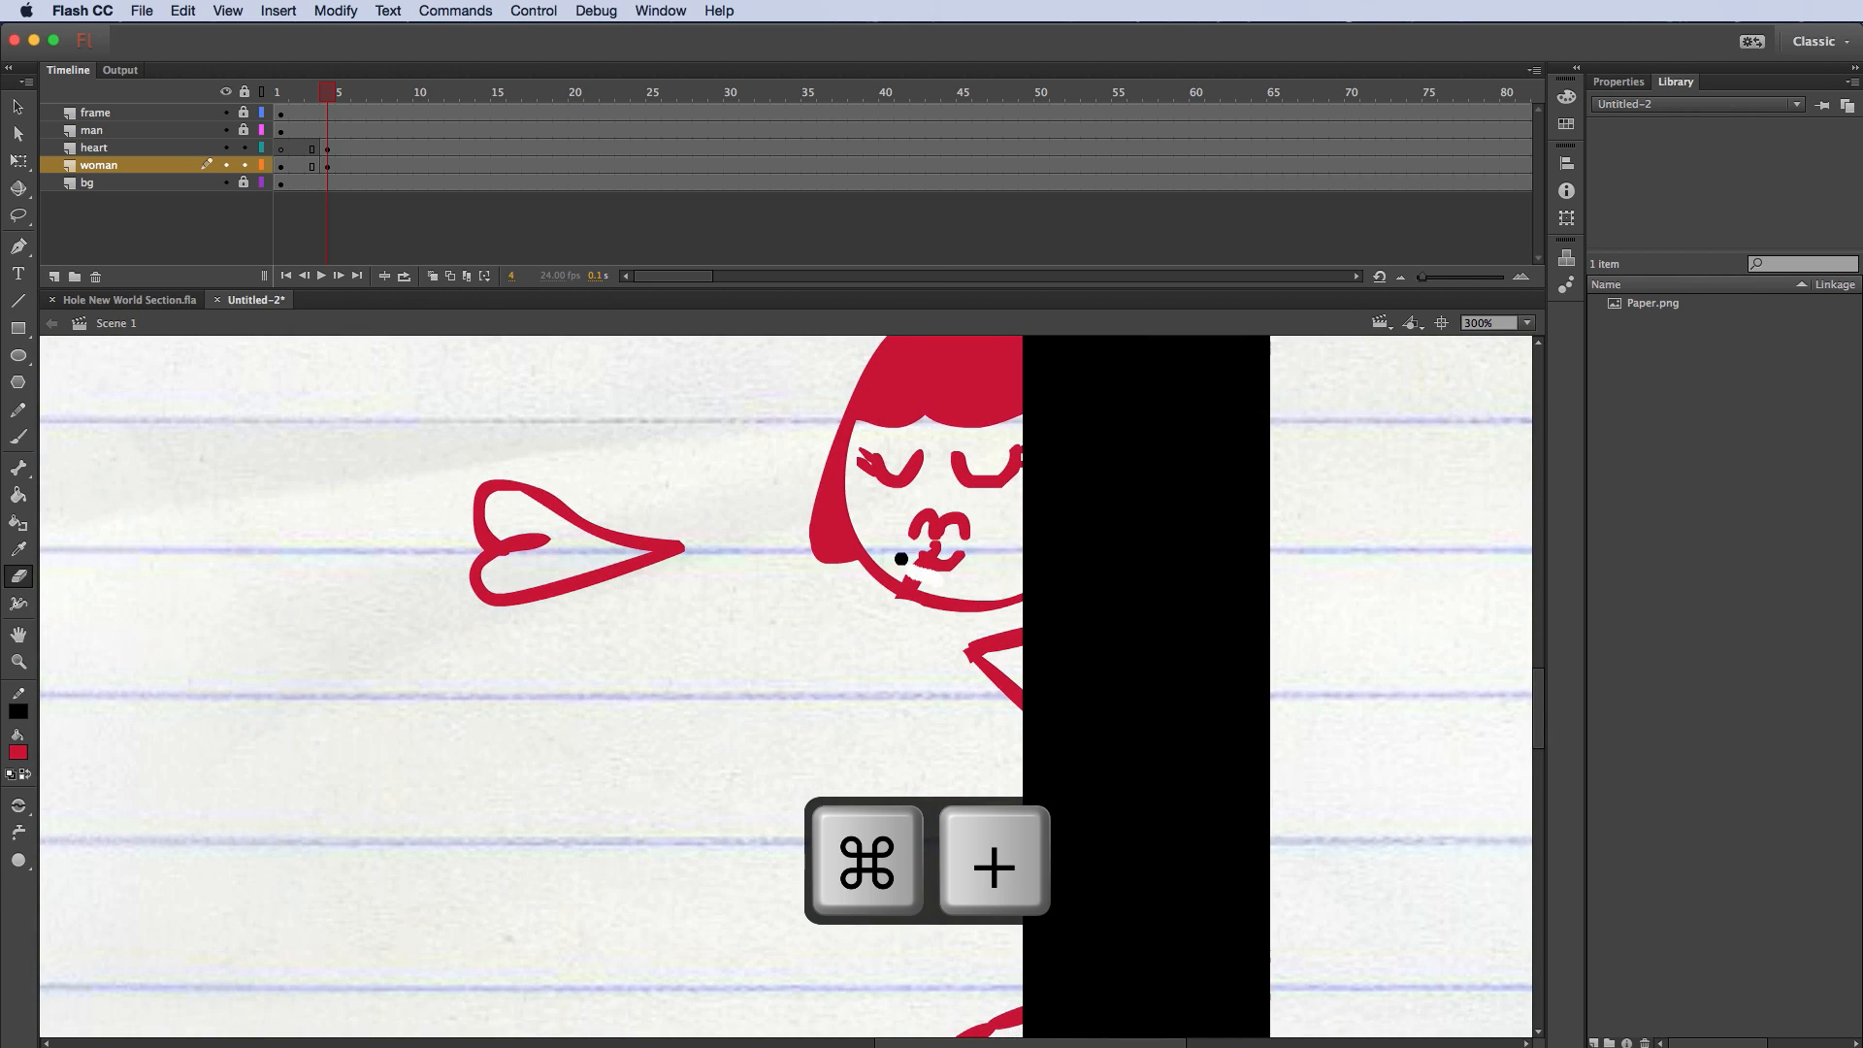
mouse_move(926, 585)
mouse_down()
mouse_move(893, 560)
mouse_move(908, 578)
mouse_move(906, 620)
mouse_up()
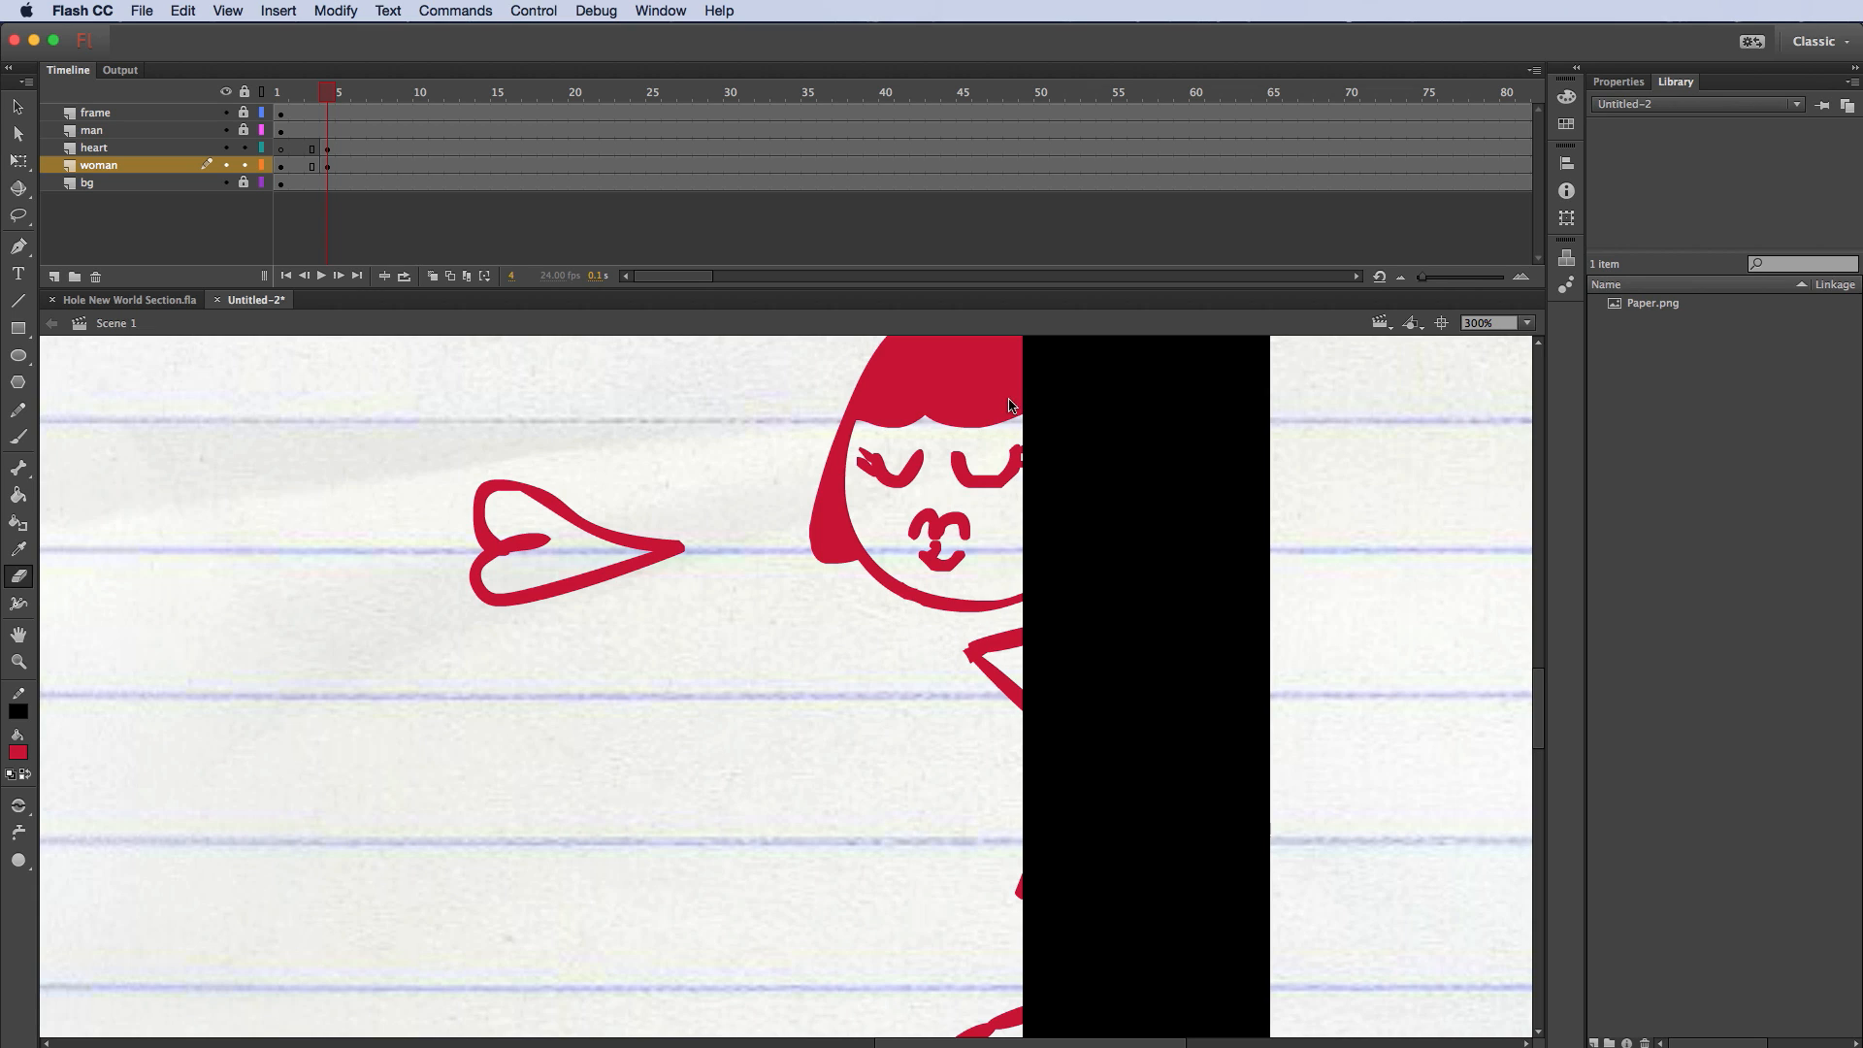
Step: Brush the woman's arm stretched out horizontally from her shoulder toward the man, and lock the woman layer
click(18, 437)
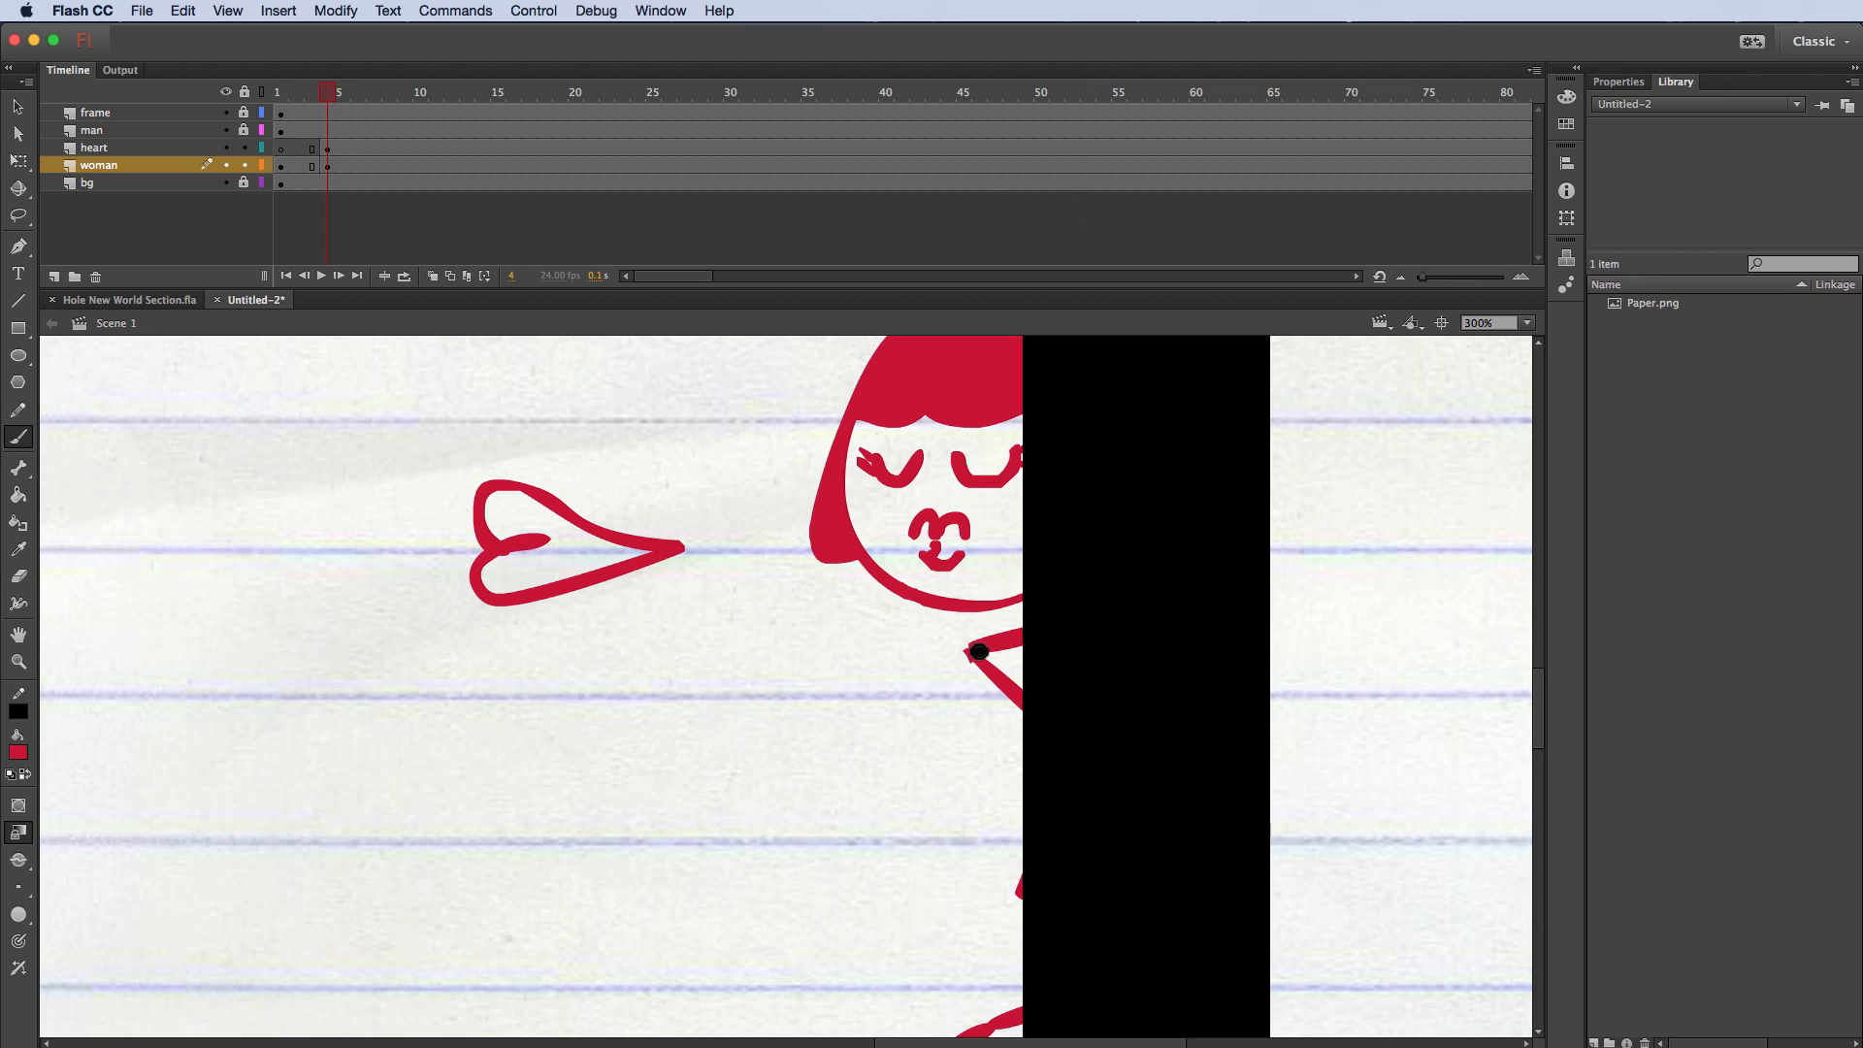
drag(974, 653, 735, 640)
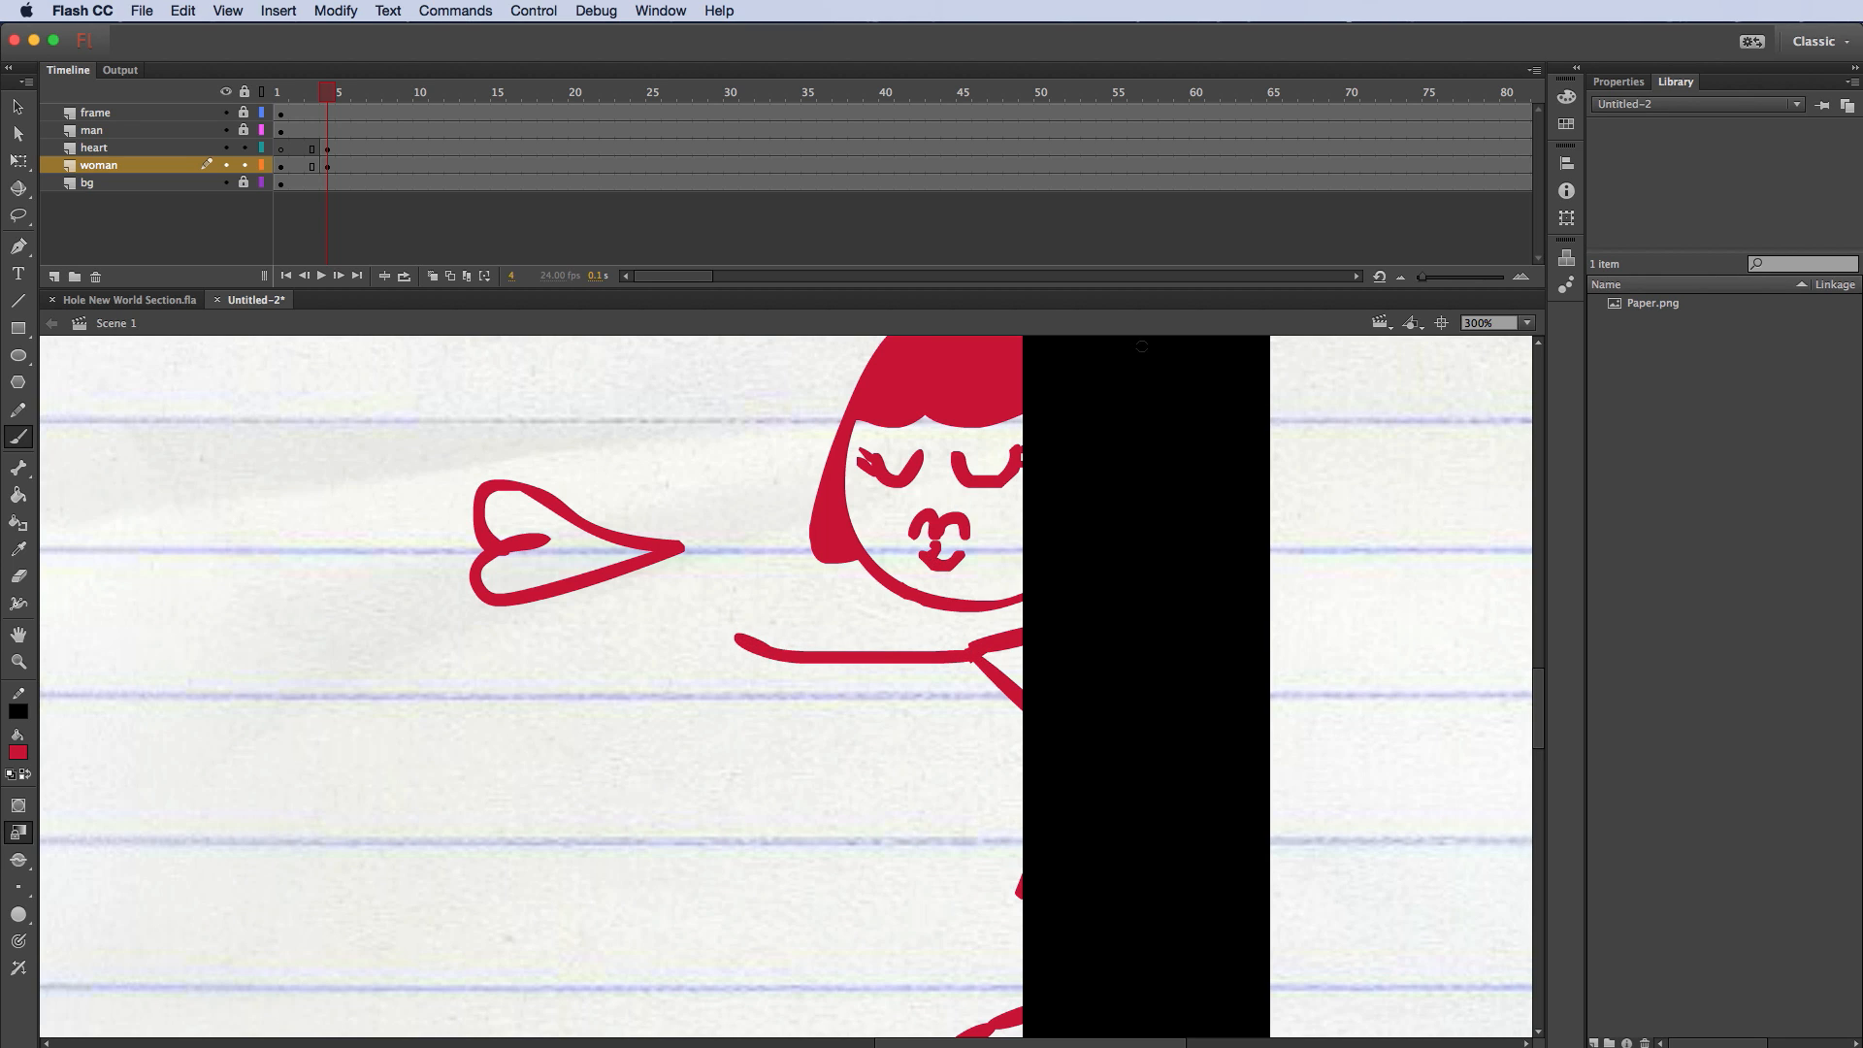
key(space)
drag(823, 767, 974, 766)
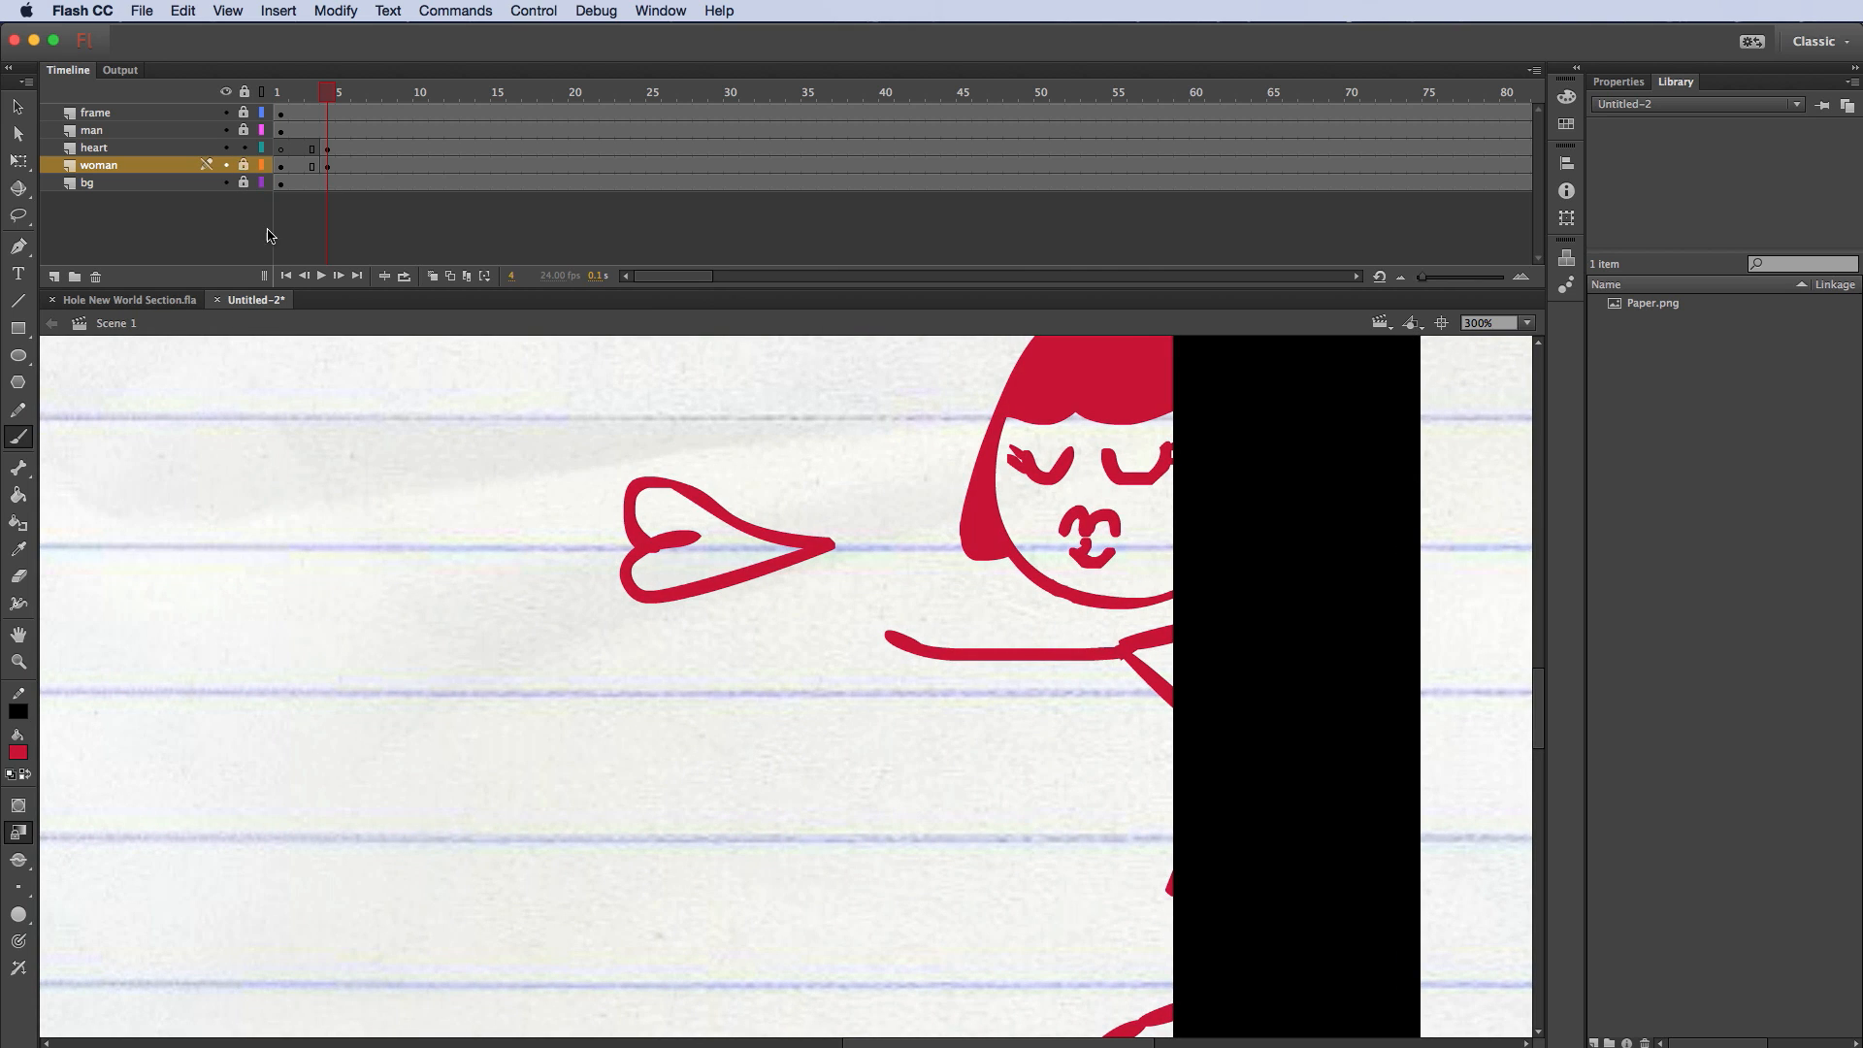
Step: Select the heart on its layer and move it right, closer to the woman's face
click(148, 149)
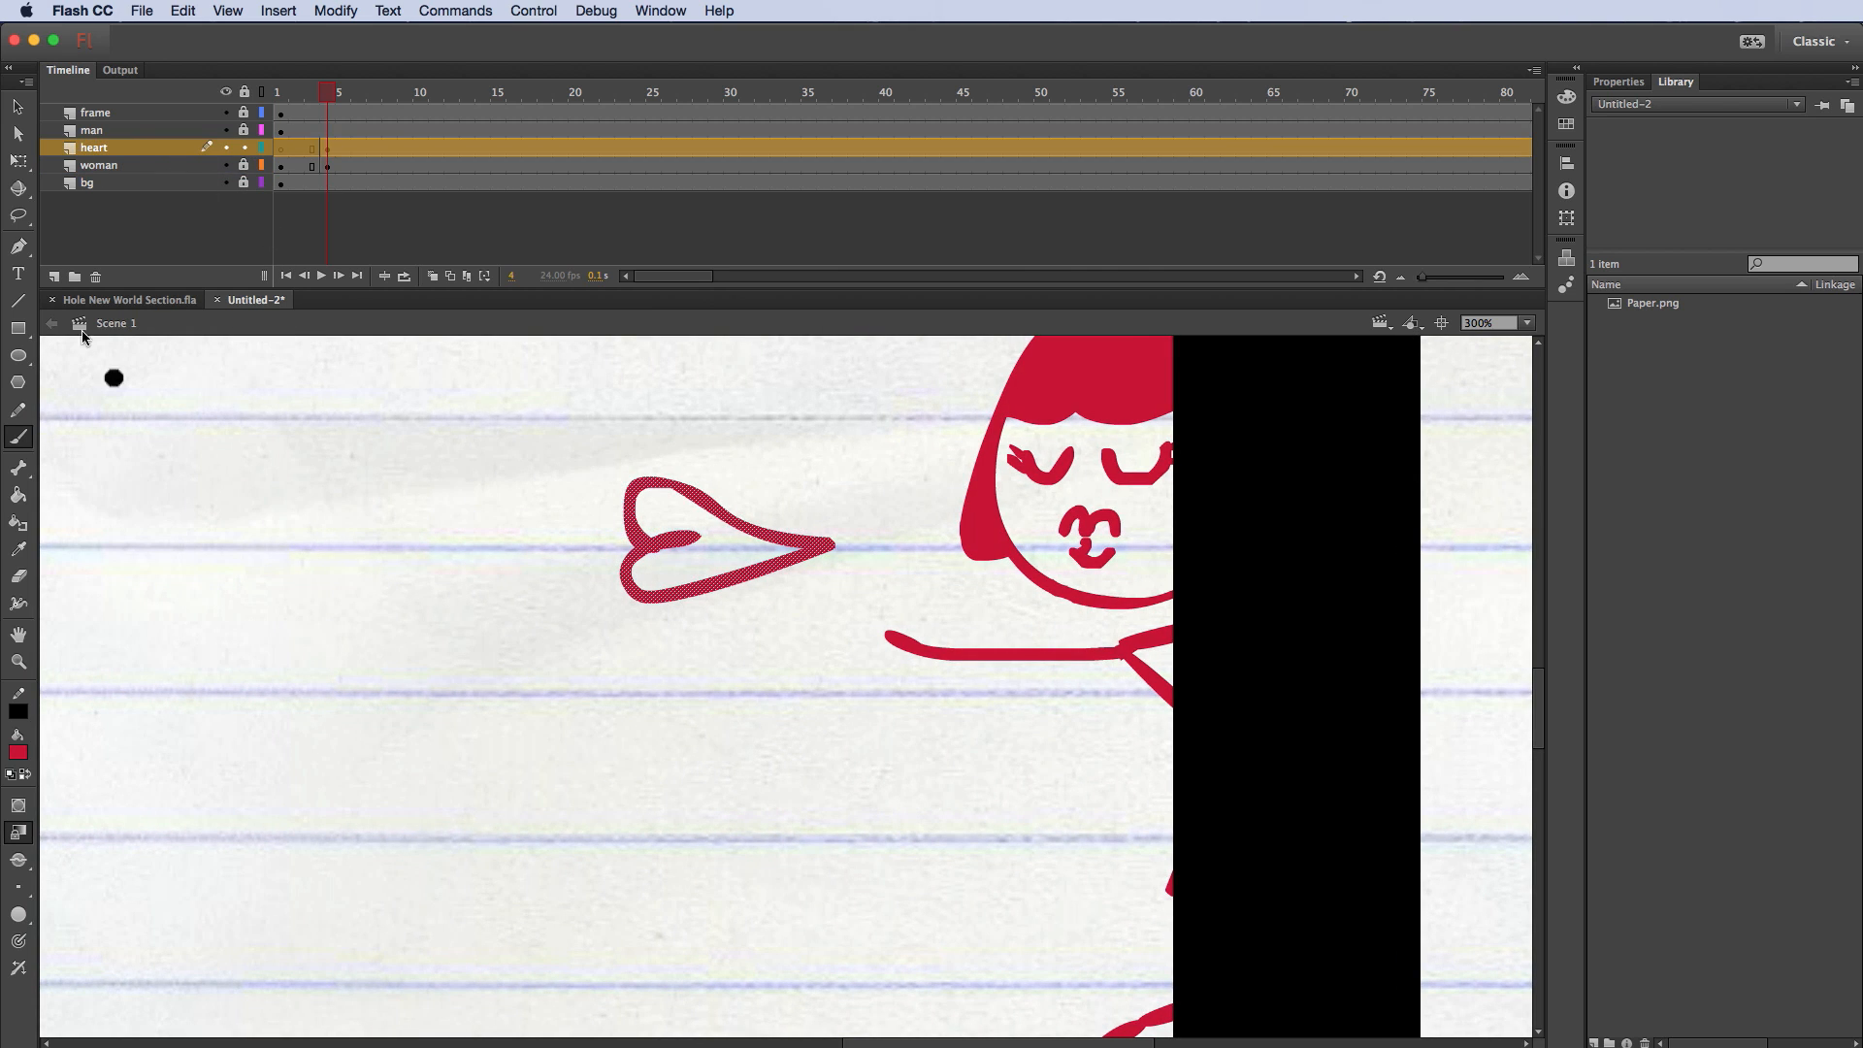
click(18, 161)
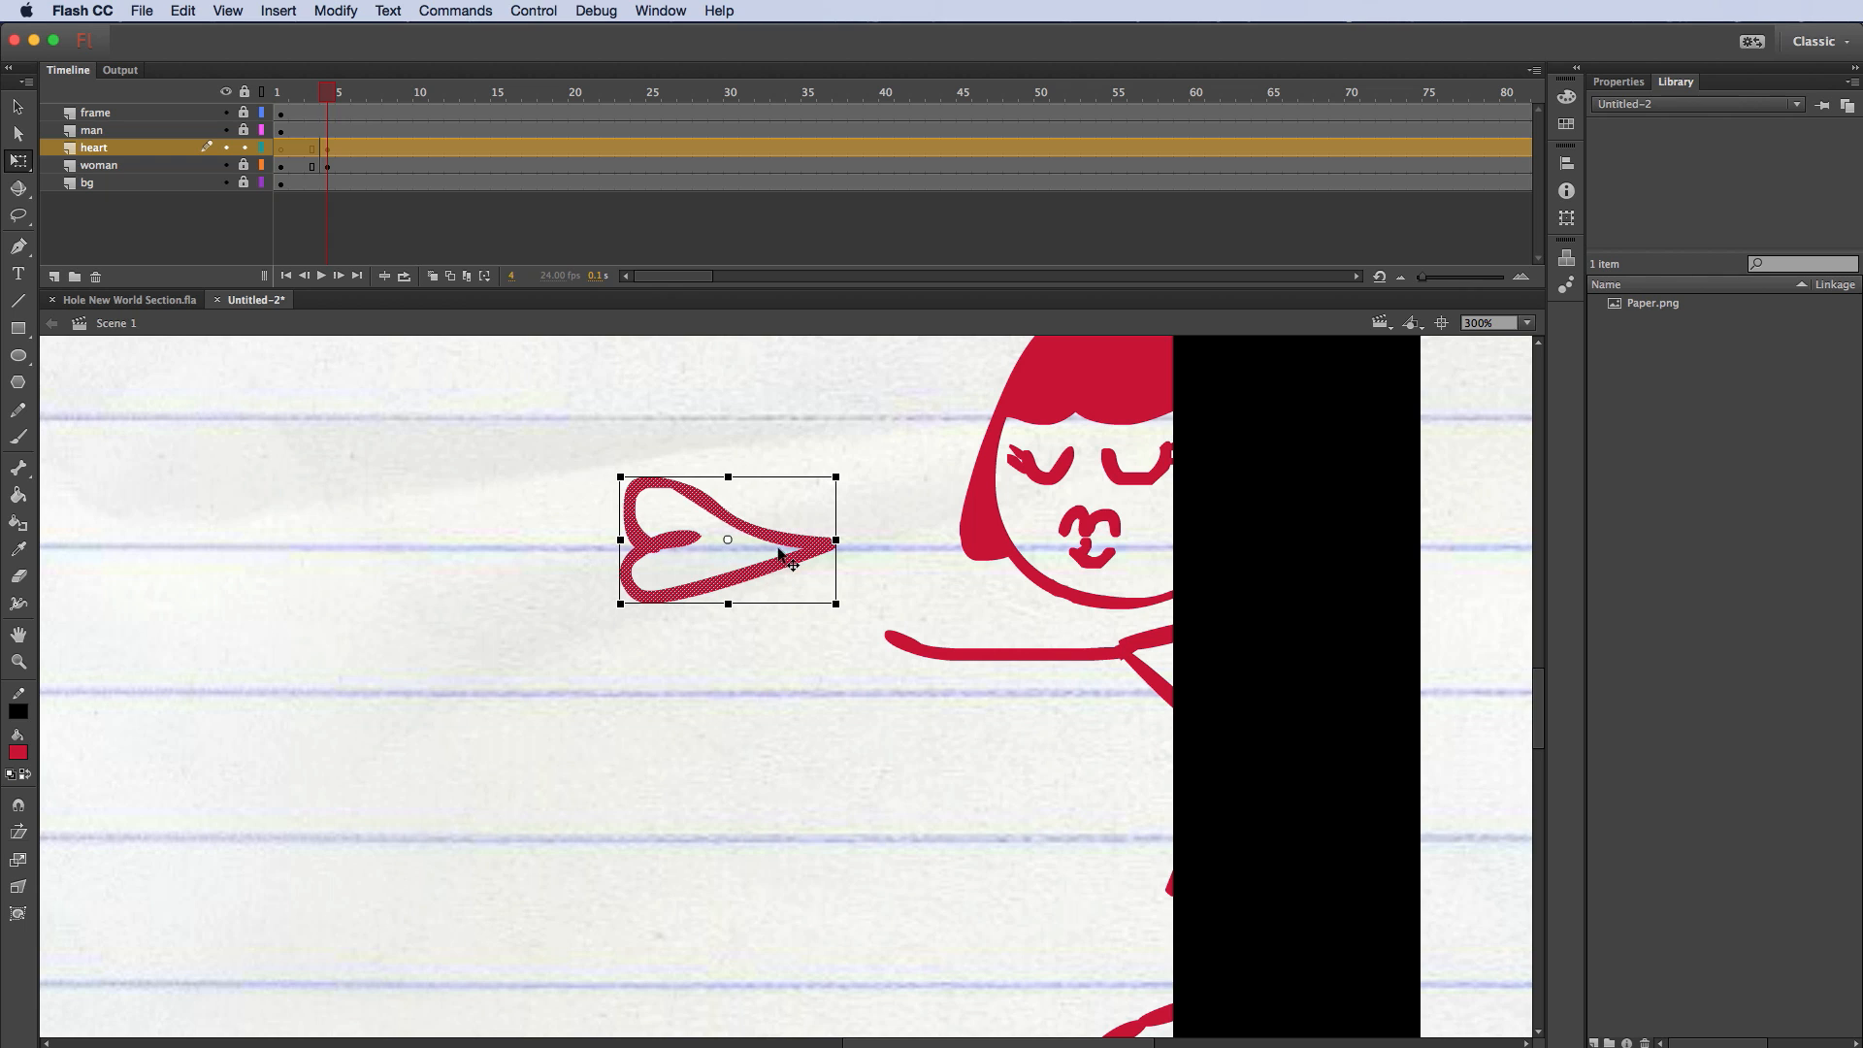
drag(786, 545, 890, 547)
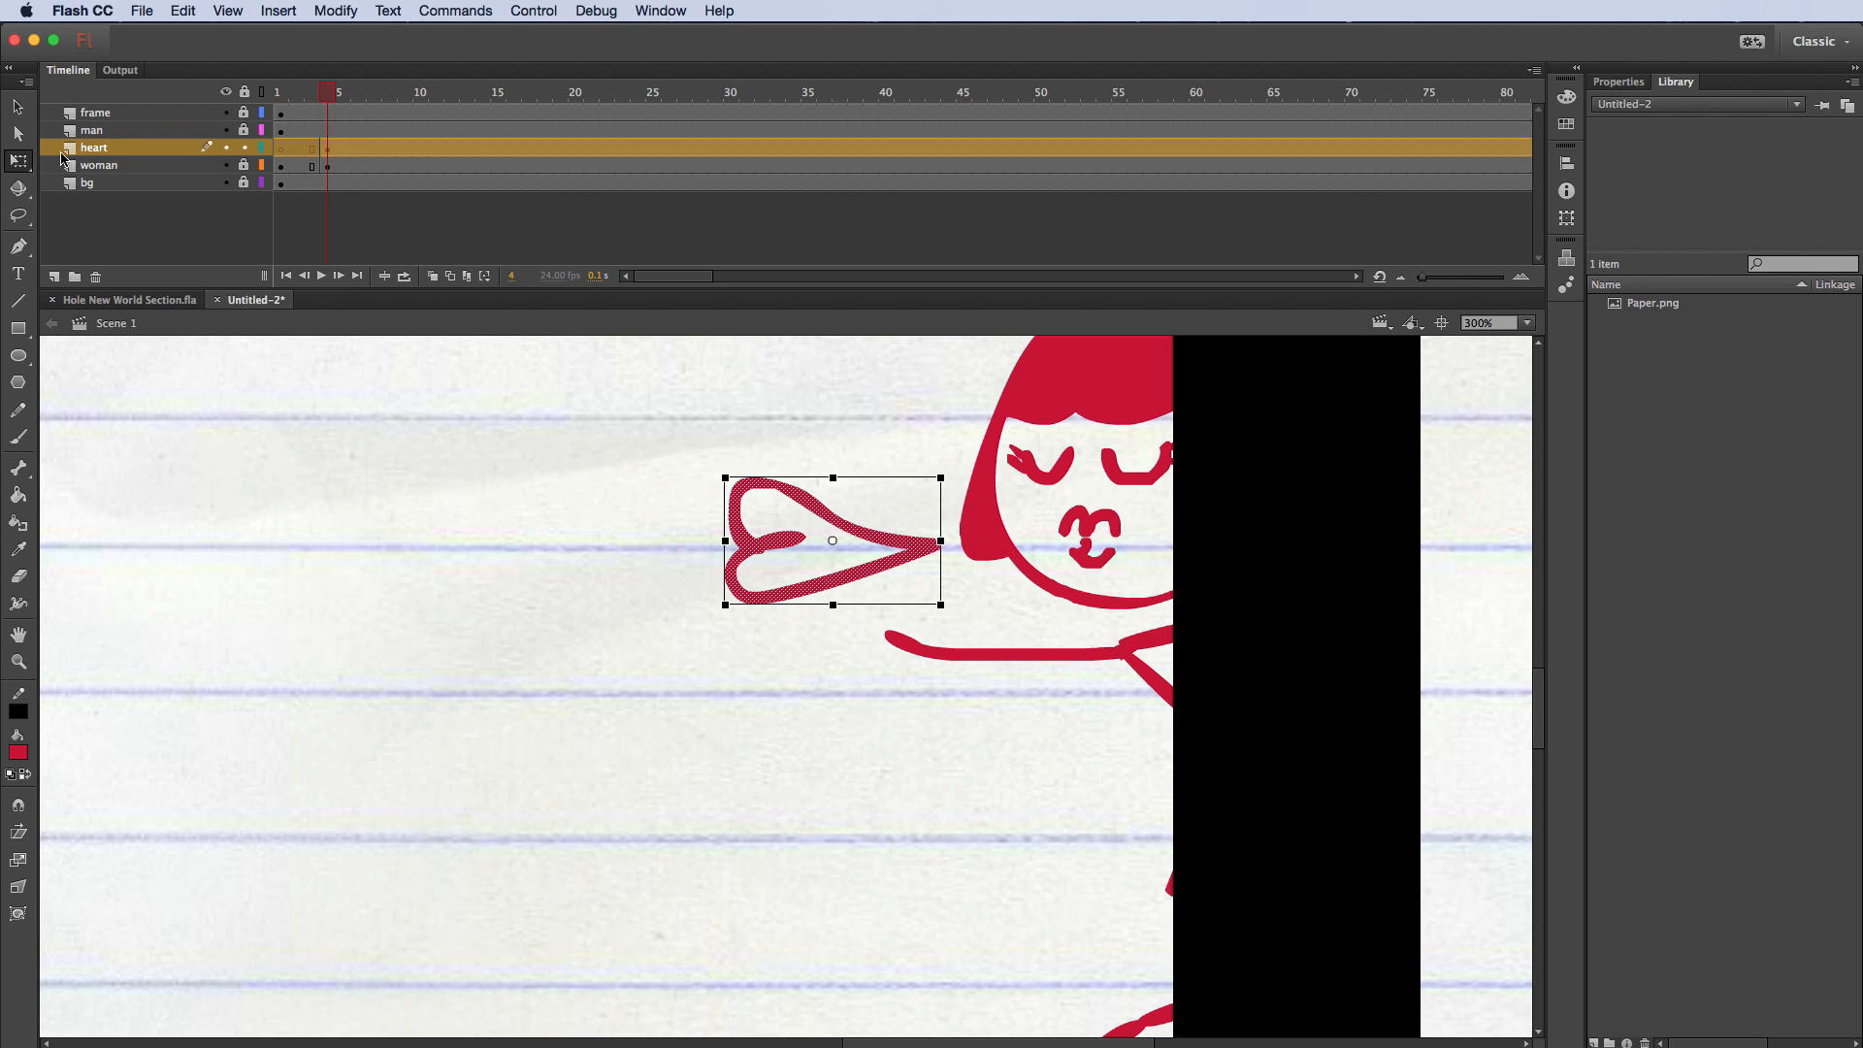
Step: Unlock the woman layer, lasso her mouth and move it to the left side of her face, and relock the layer
click(12, 214)
mouse_move(1094, 488)
mouse_down()
mouse_move(1055, 555)
mouse_move(1118, 574)
mouse_move(1101, 534)
mouse_up()
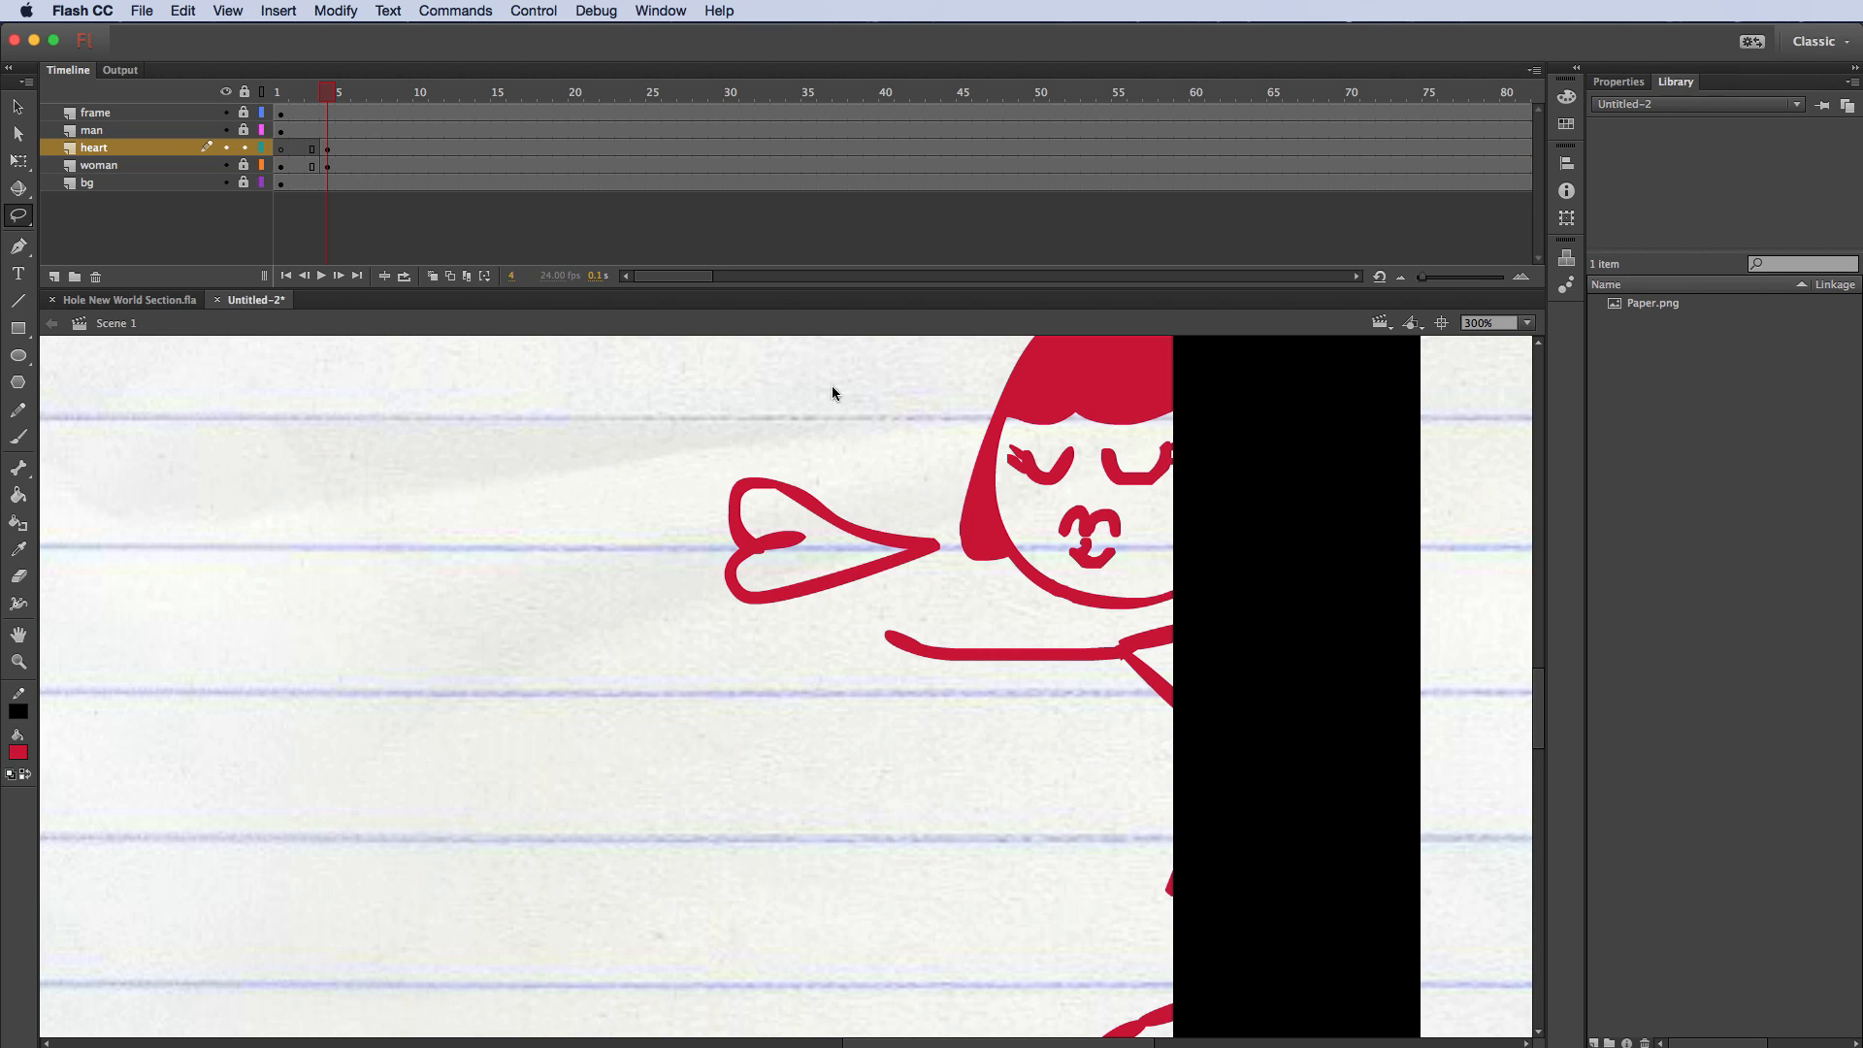
click(244, 165)
mouse_move(1106, 486)
mouse_down()
mouse_move(1059, 492)
mouse_move(1047, 535)
mouse_move(1089, 574)
mouse_move(1137, 548)
mouse_move(1121, 499)
mouse_move(1065, 526)
mouse_up()
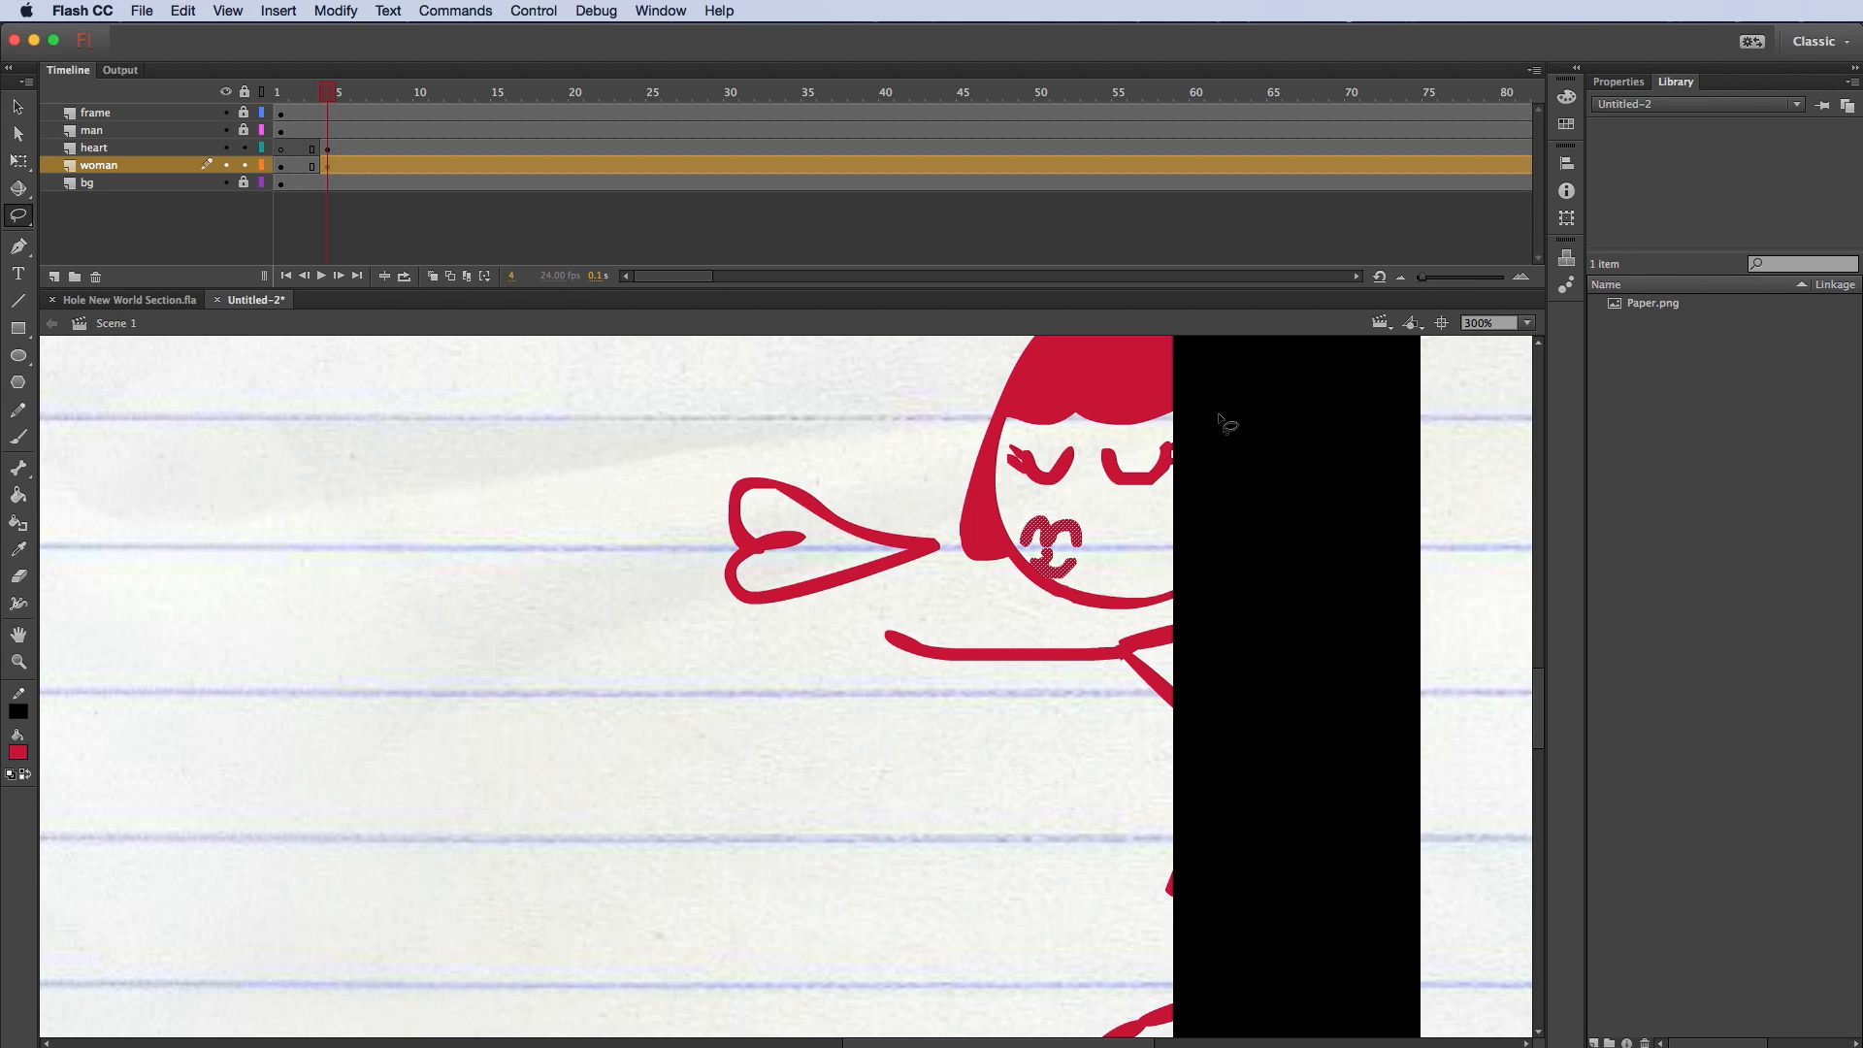
click(244, 166)
Step: Move the heart right and slightly down so its pointed tip meets the woman's lips
click(160, 151)
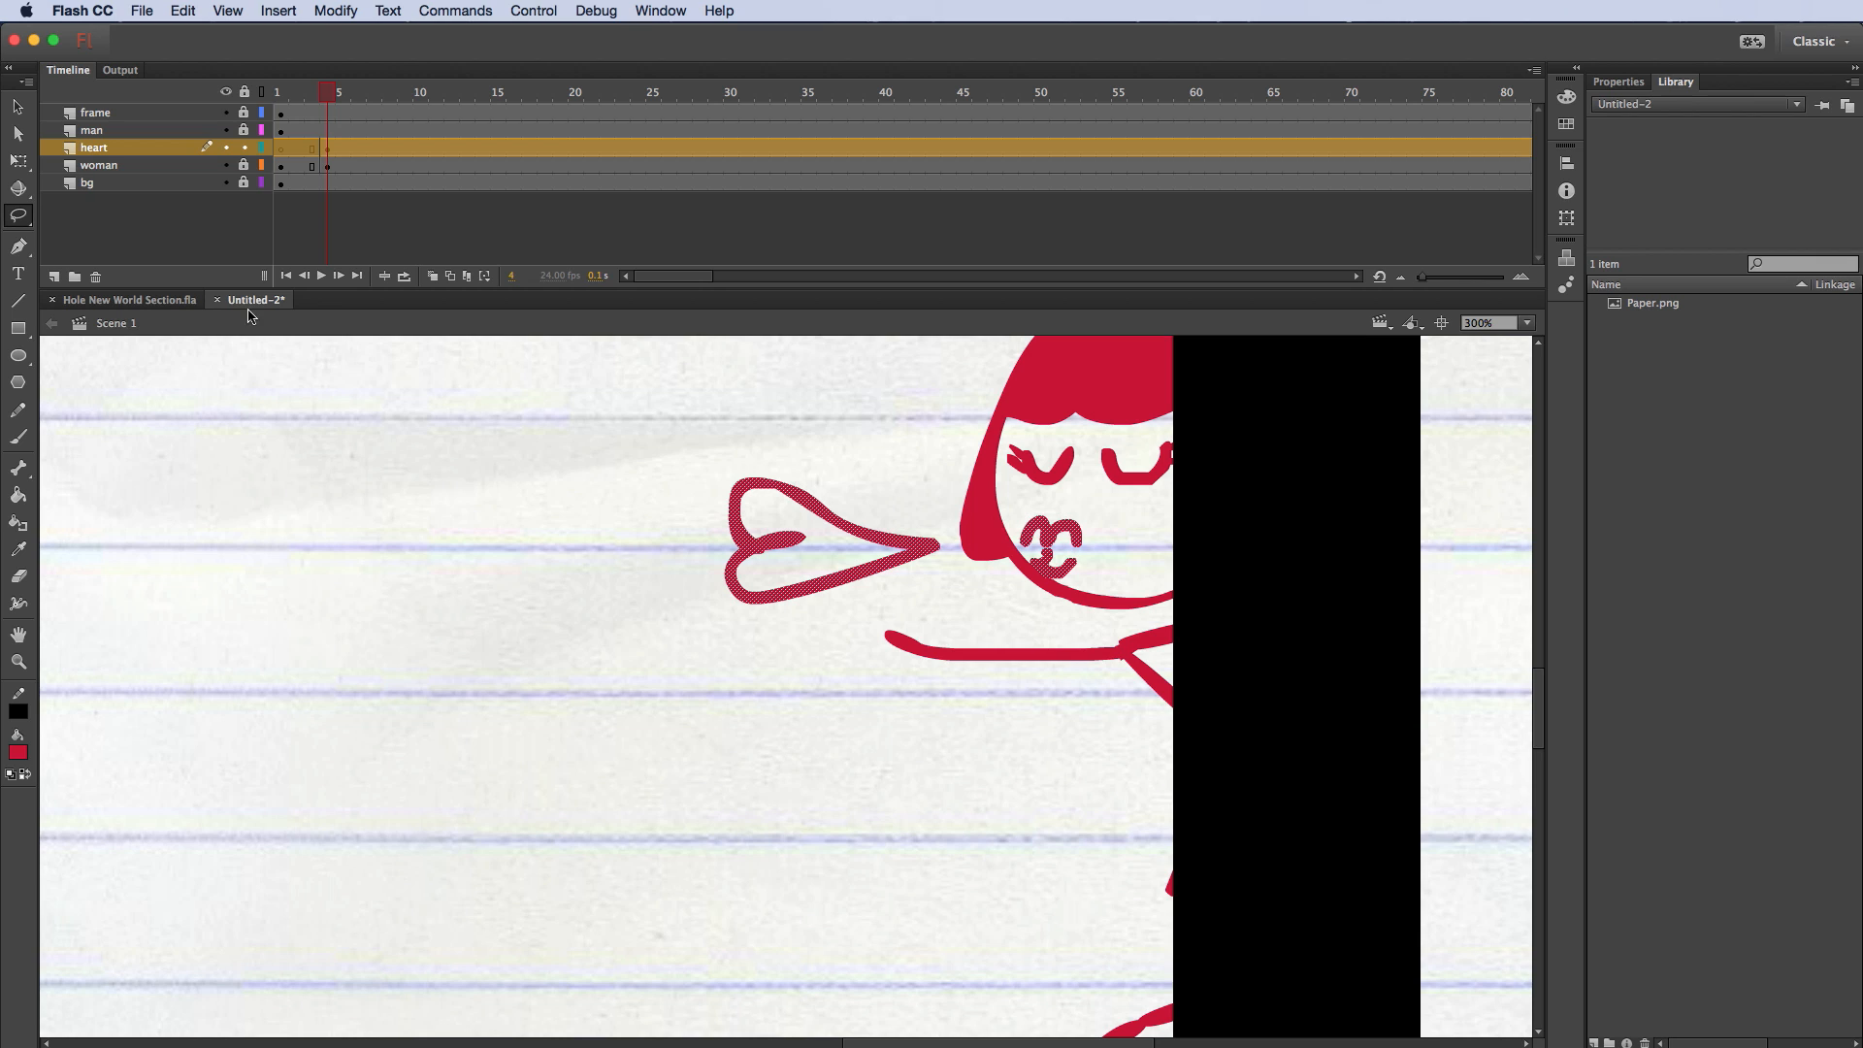
mouse_move(878, 455)
mouse_down()
mouse_move(716, 417)
mouse_move(693, 629)
mouse_move(810, 628)
mouse_move(932, 592)
mouse_move(941, 517)
mouse_up()
drag(821, 513, 920, 522)
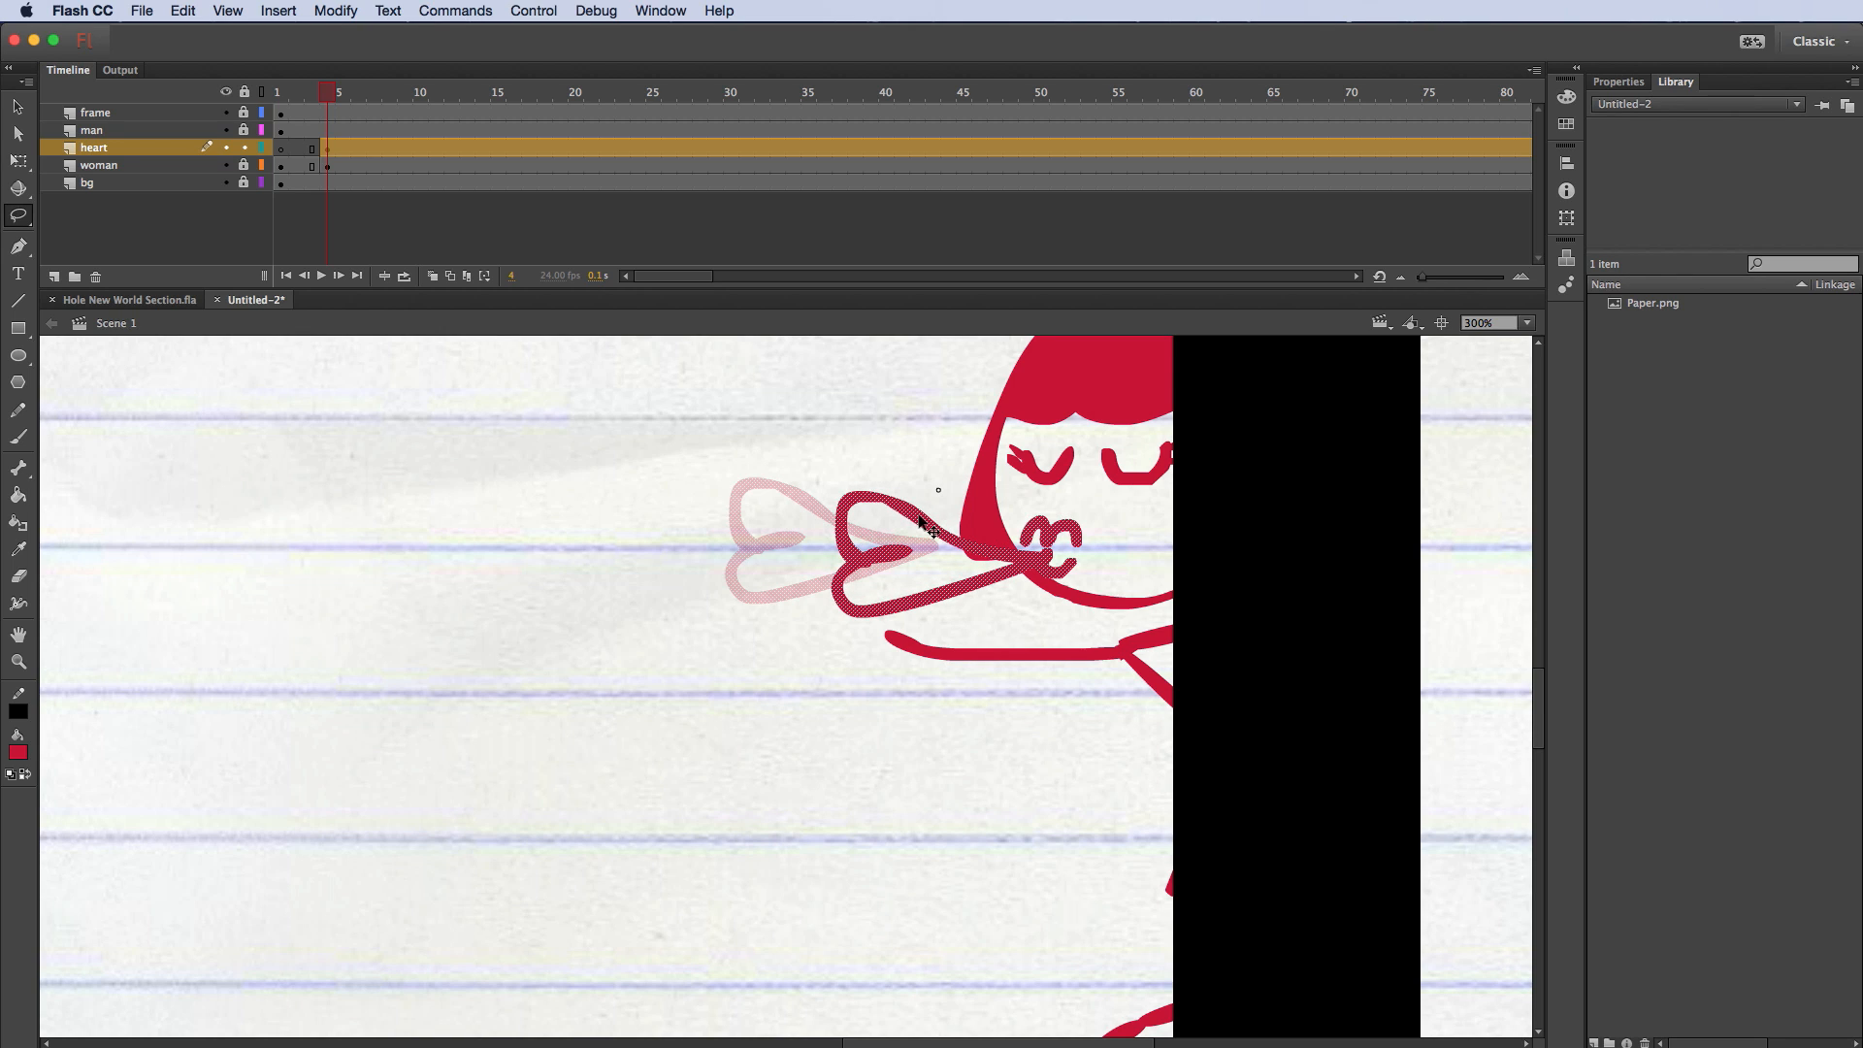
key(Up)
drag(919, 521, 919, 528)
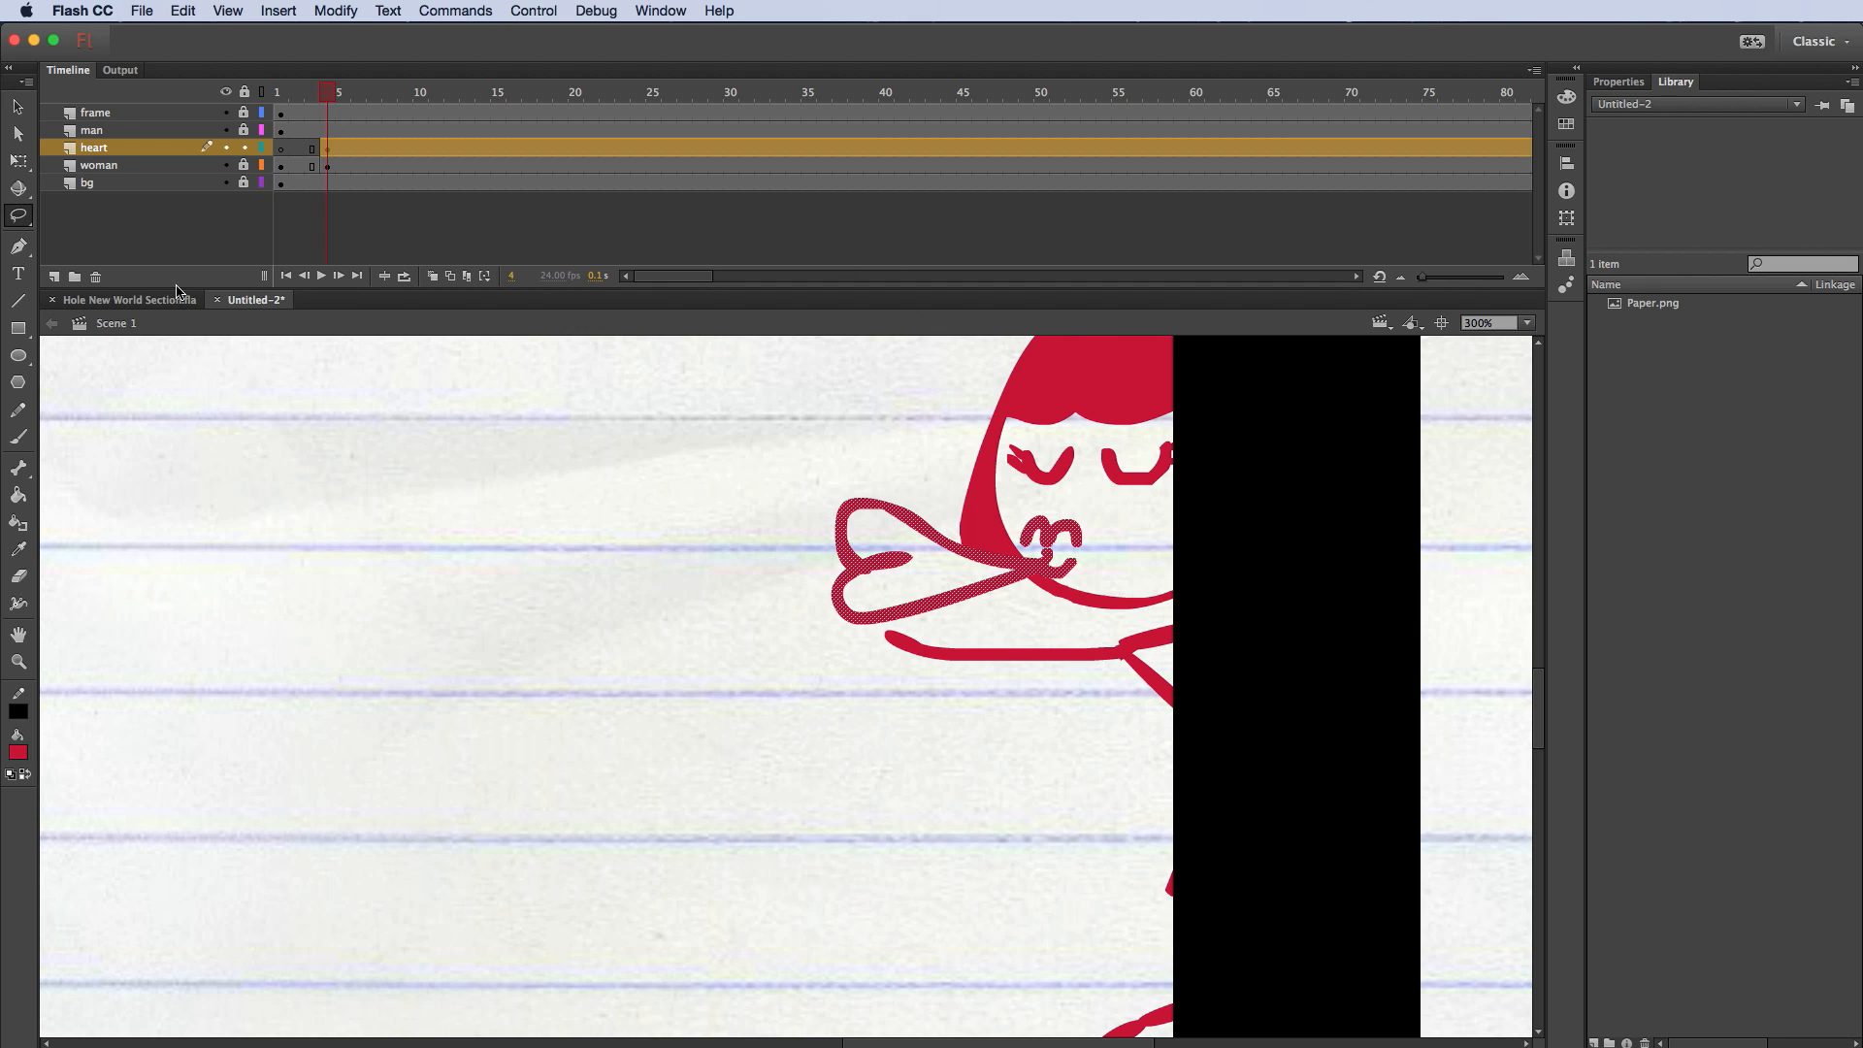
Step: Rotate the heart slightly counterclockwise with Free Transform and deselect it
click(18, 160)
click(1045, 524)
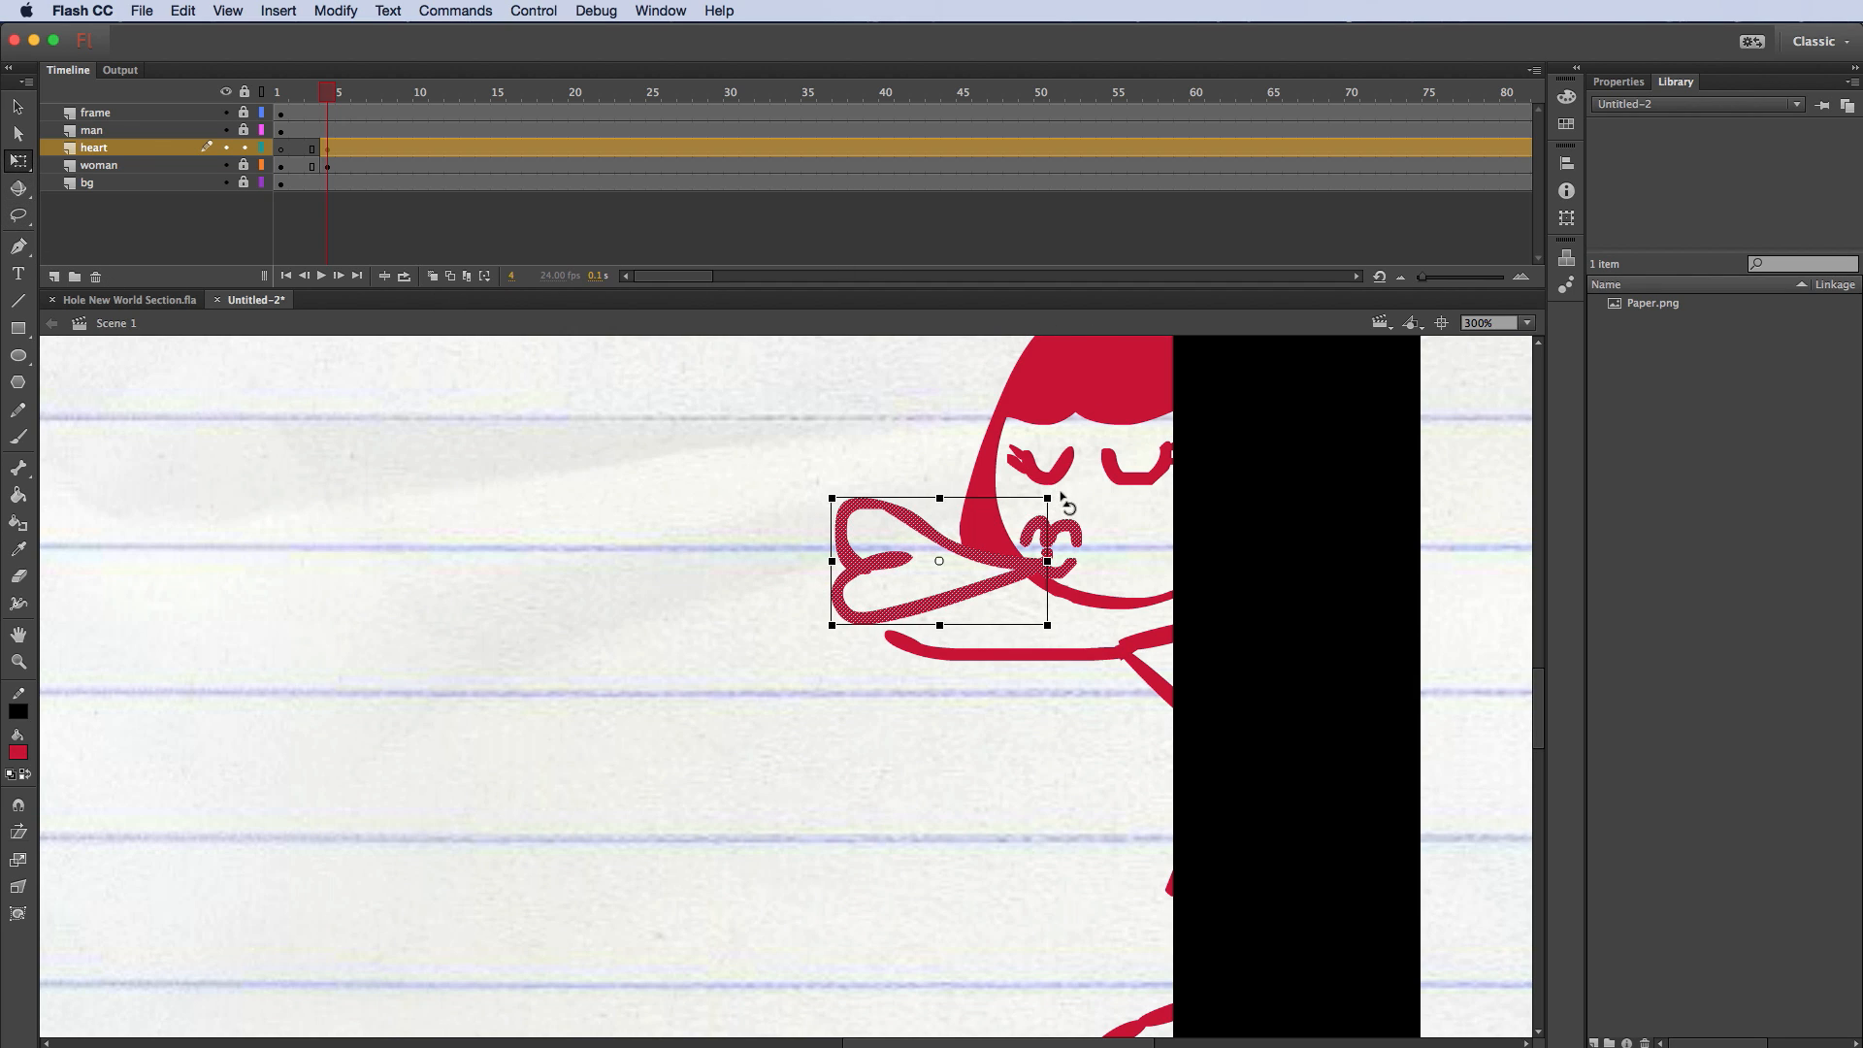
drag(1059, 500, 1057, 492)
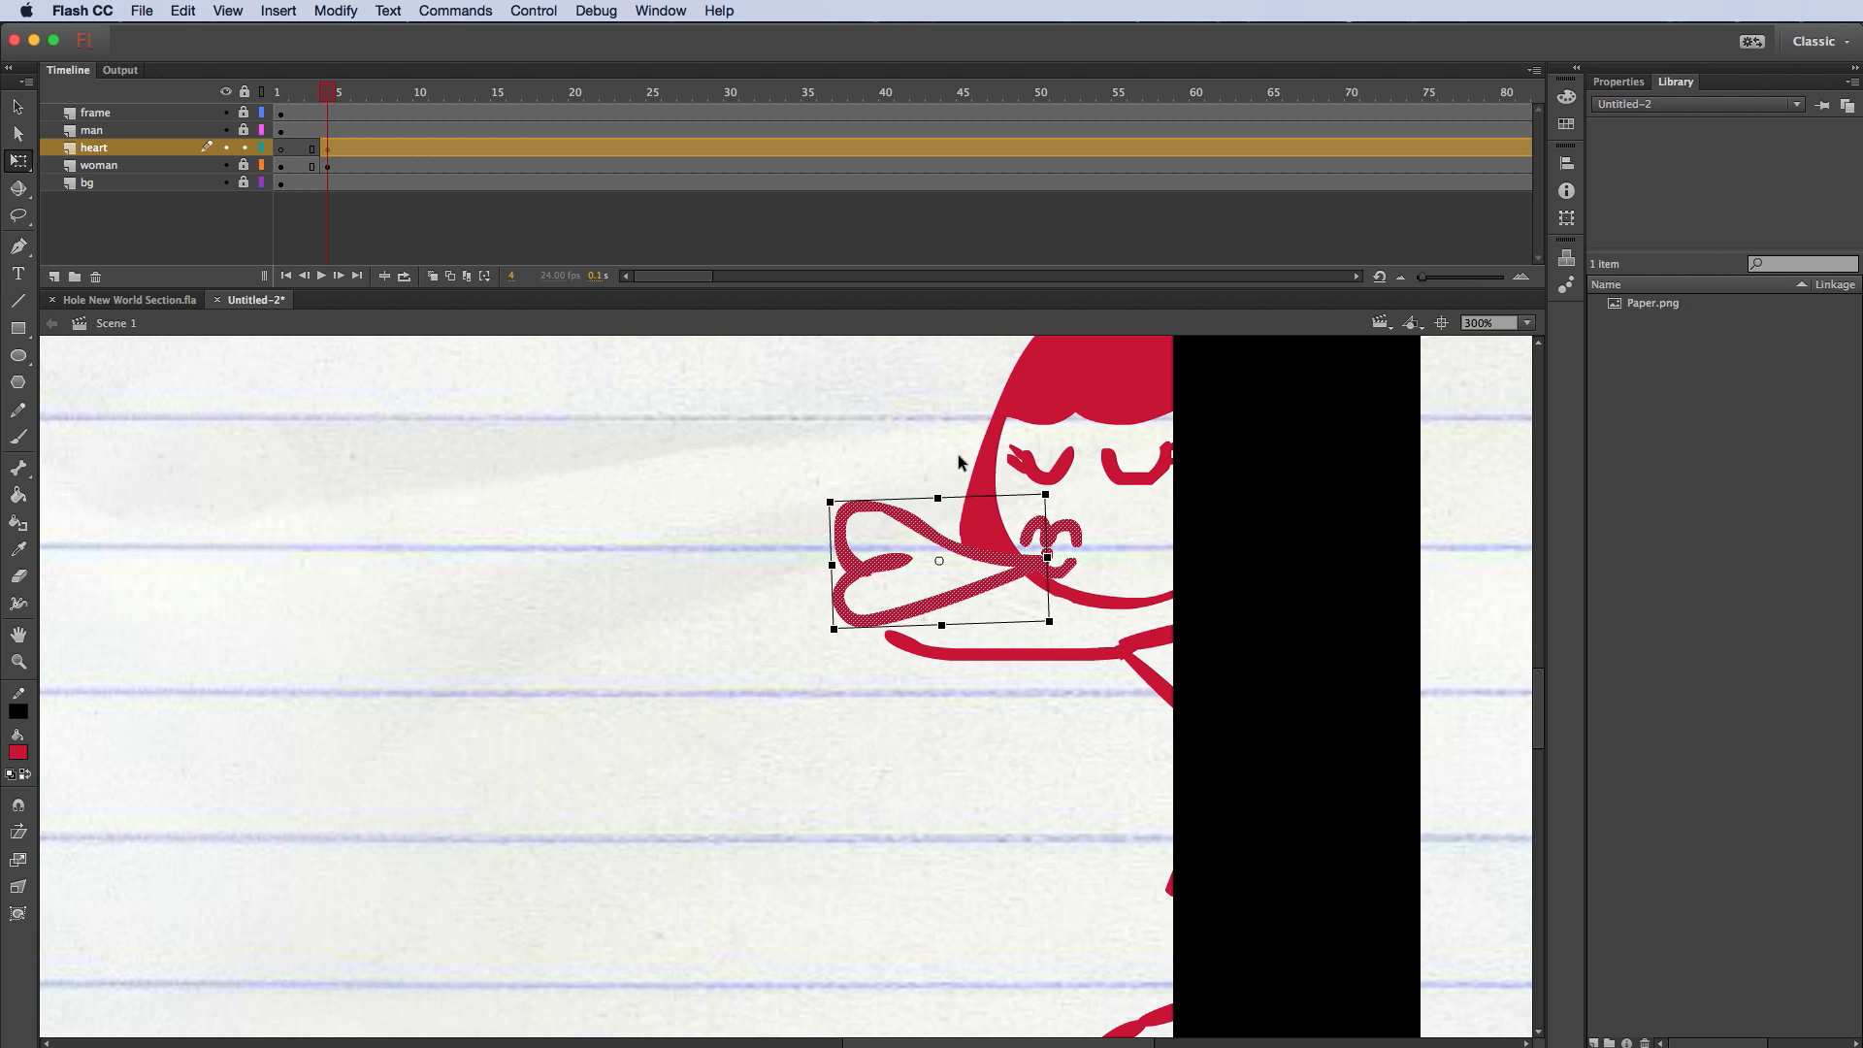
click(935, 419)
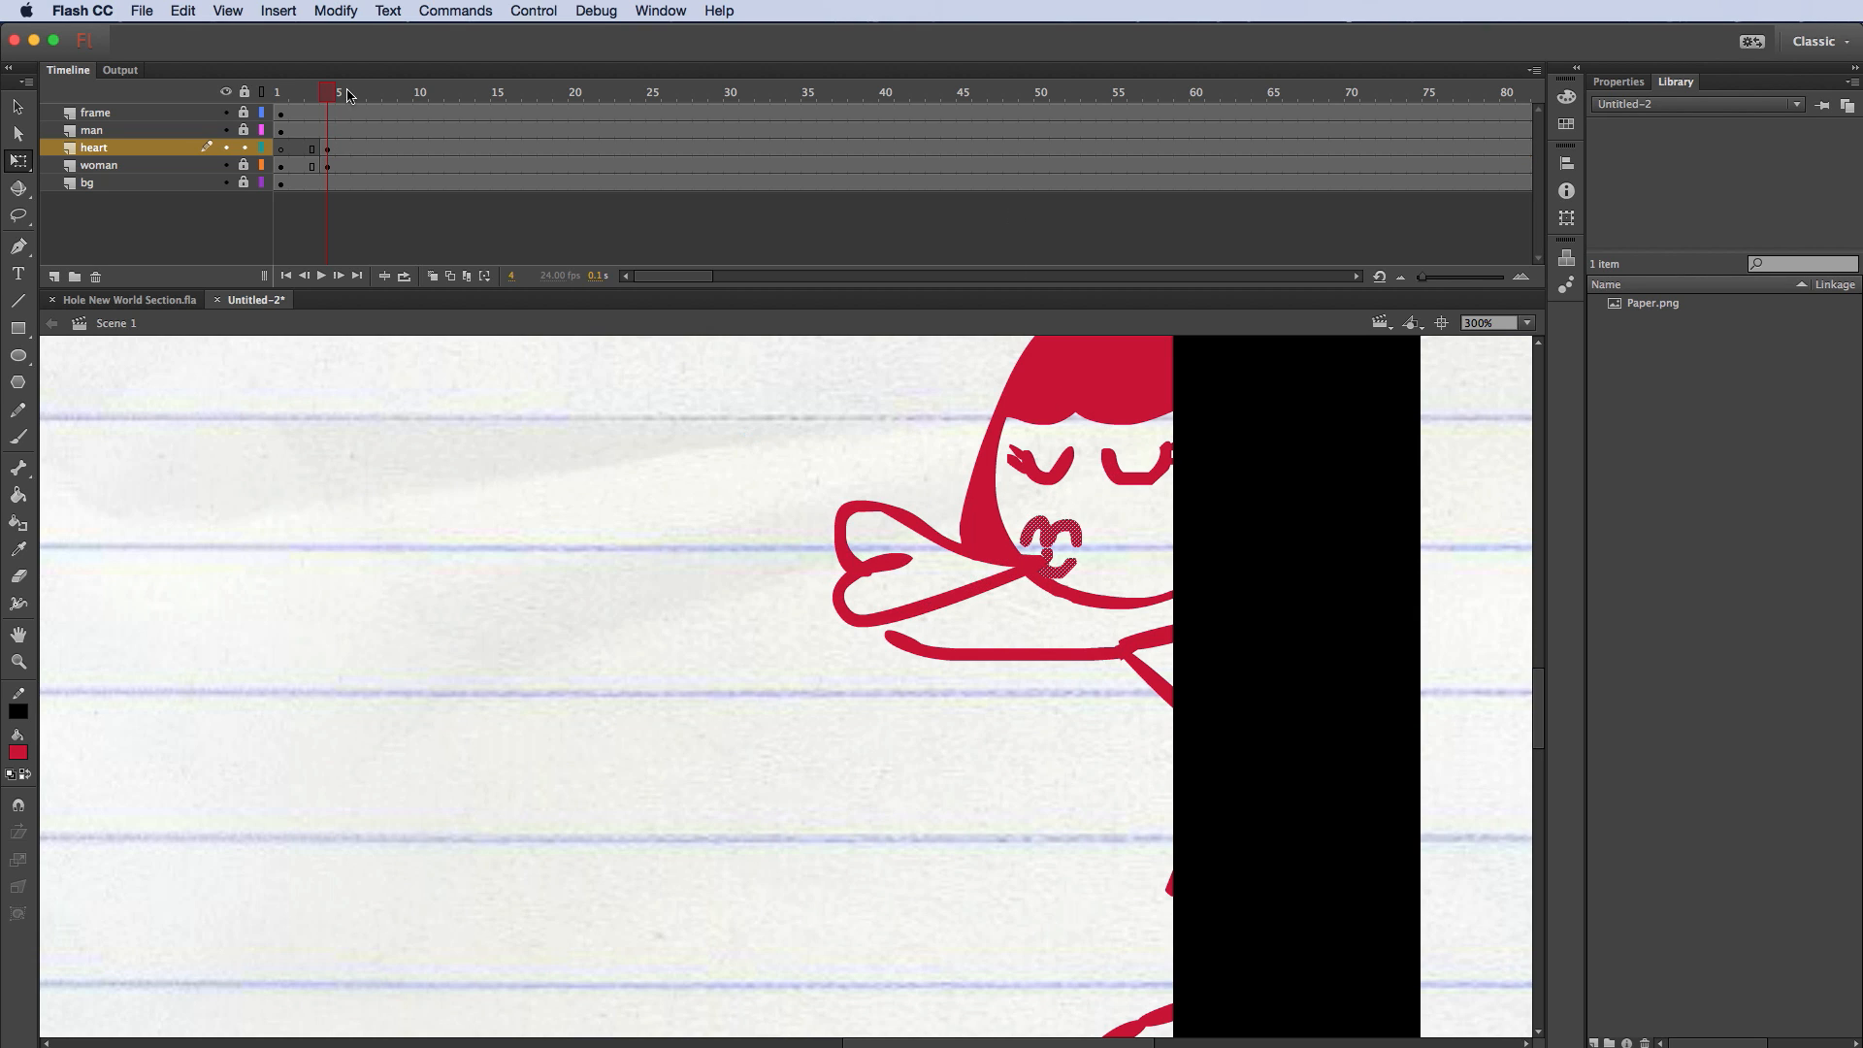
Step: Select the heart at frame 4 and nudge it up slightly against the woman's mouth
drag(331, 94, 342, 161)
click(327, 150)
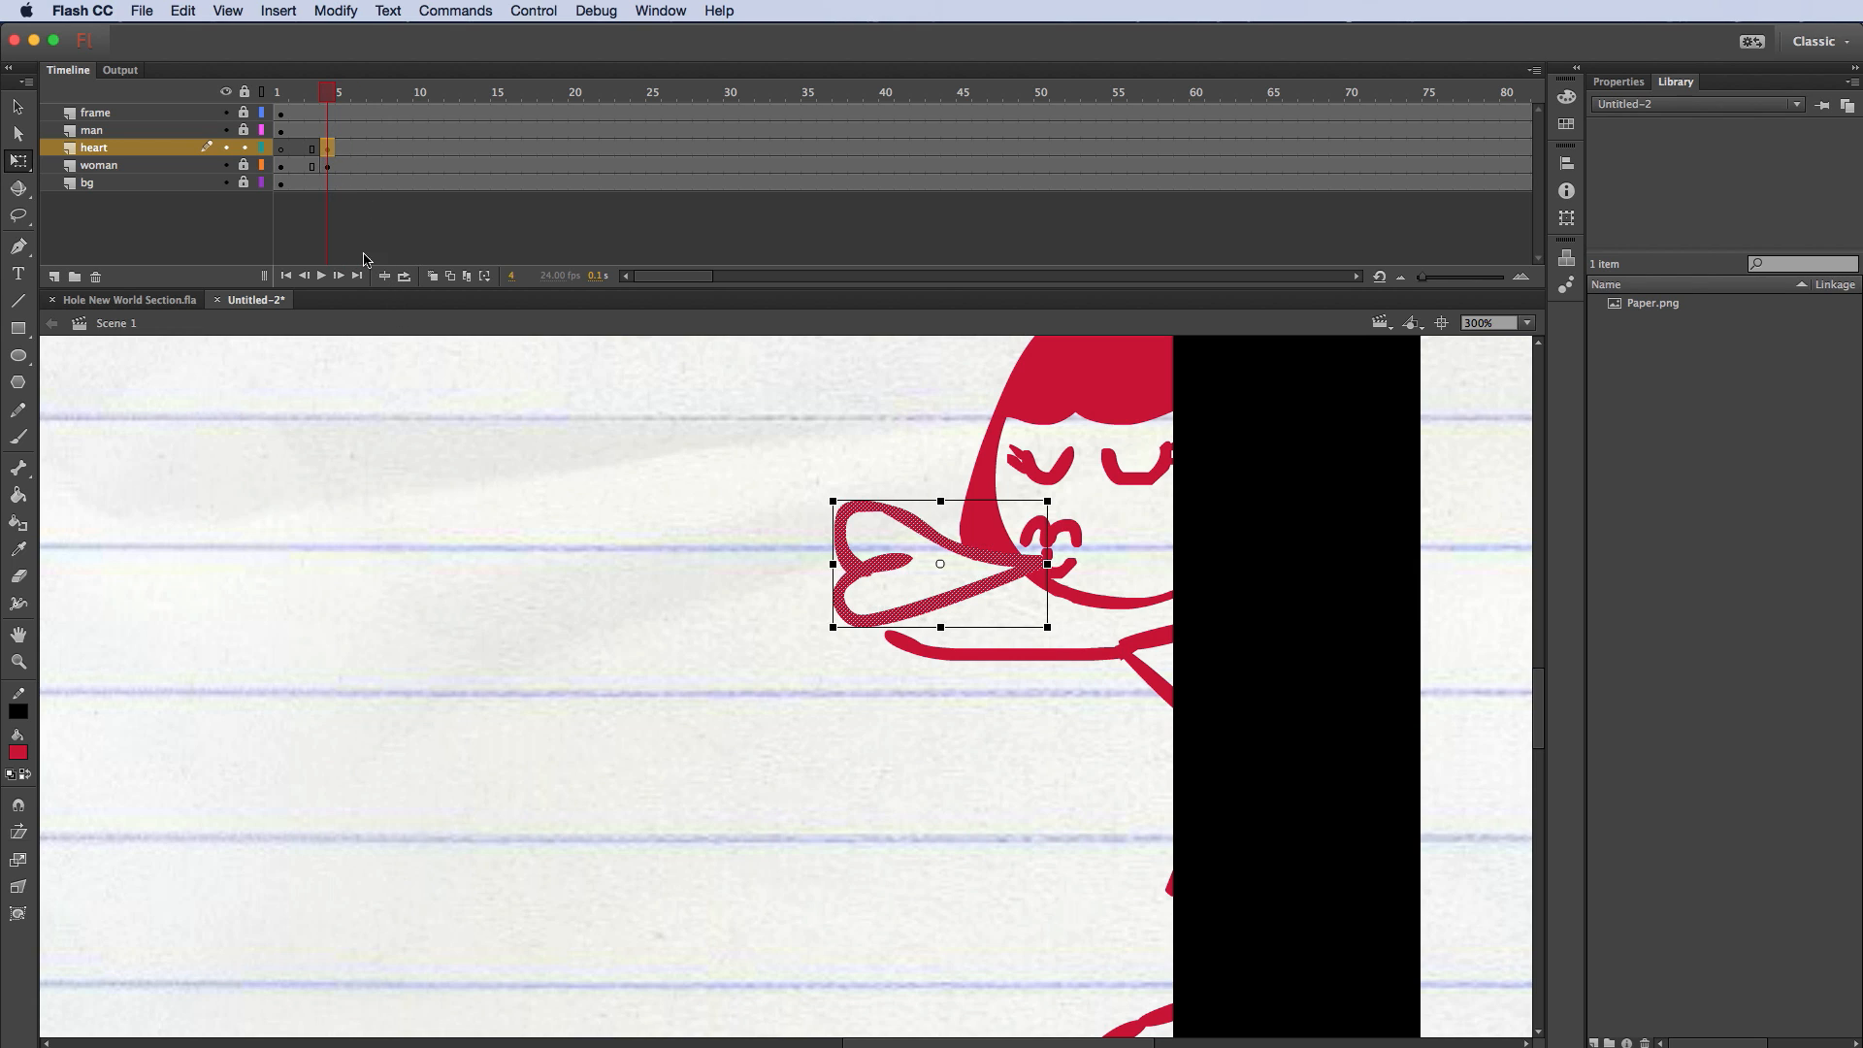
key(Up)
key(Up)
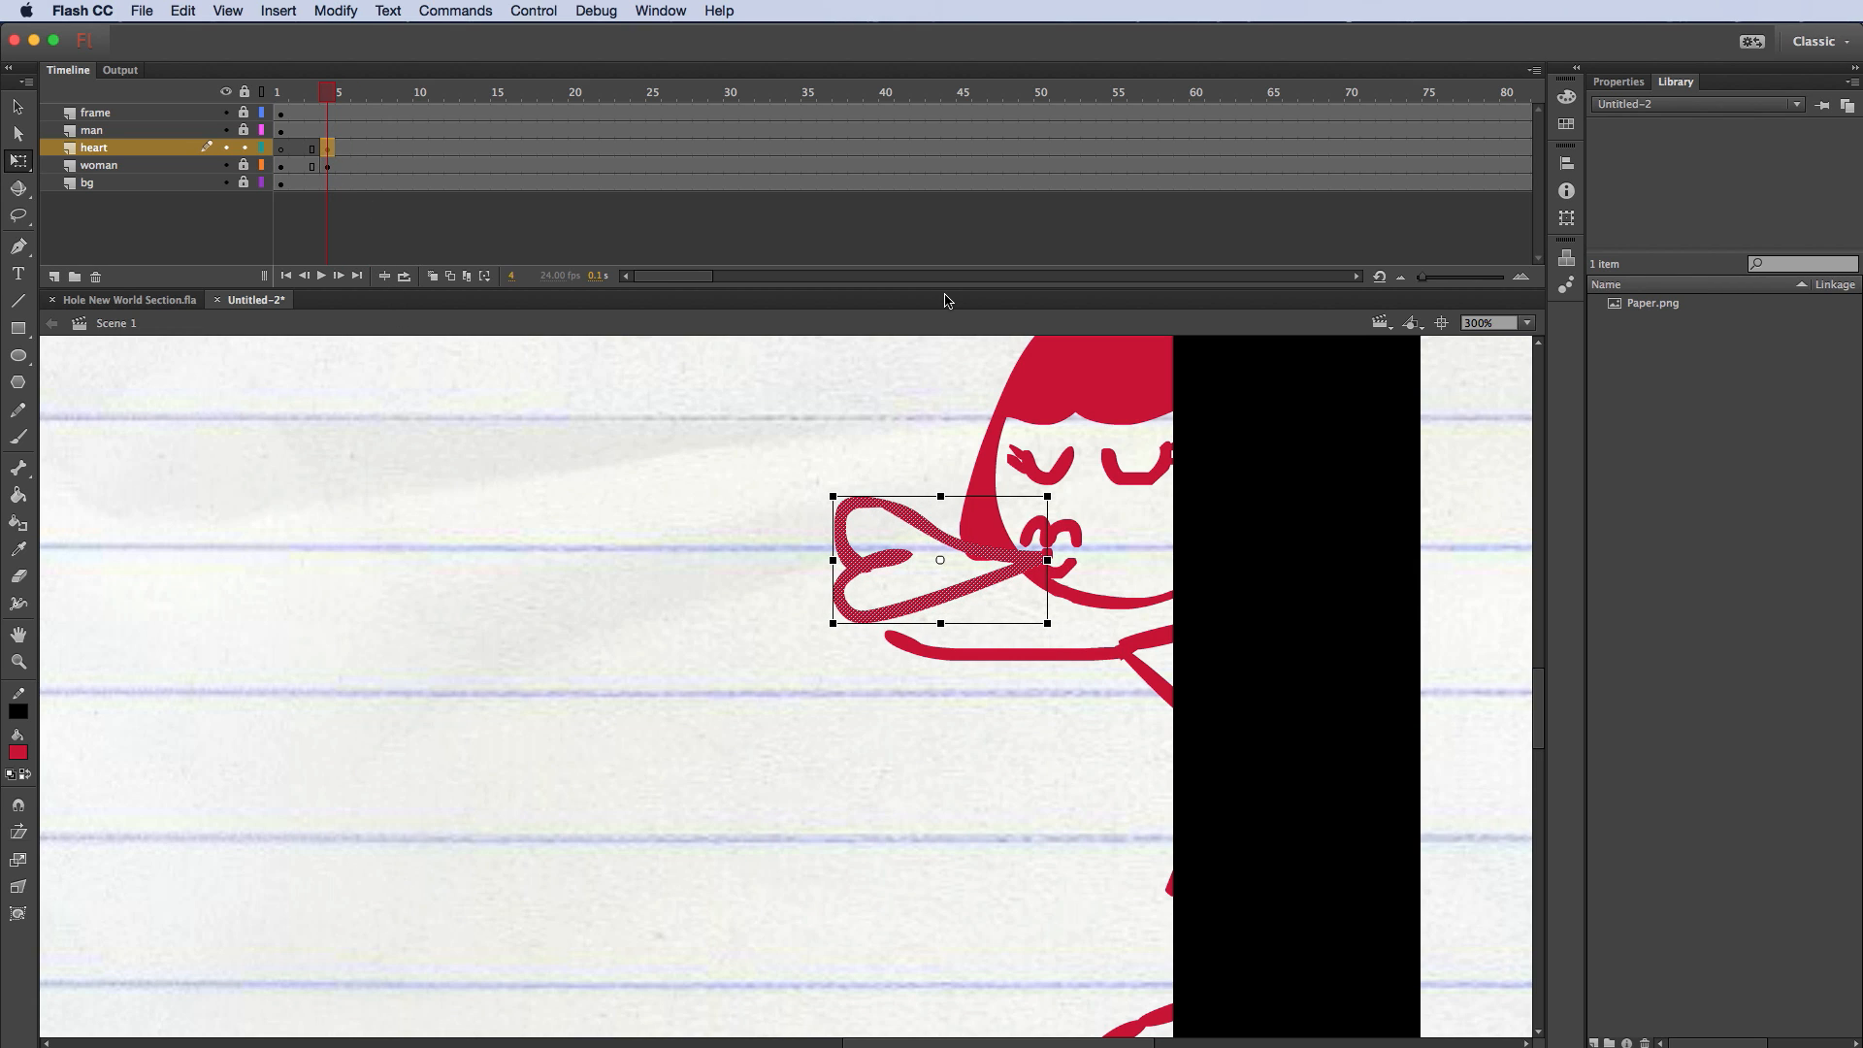
key(Up)
key(Up)
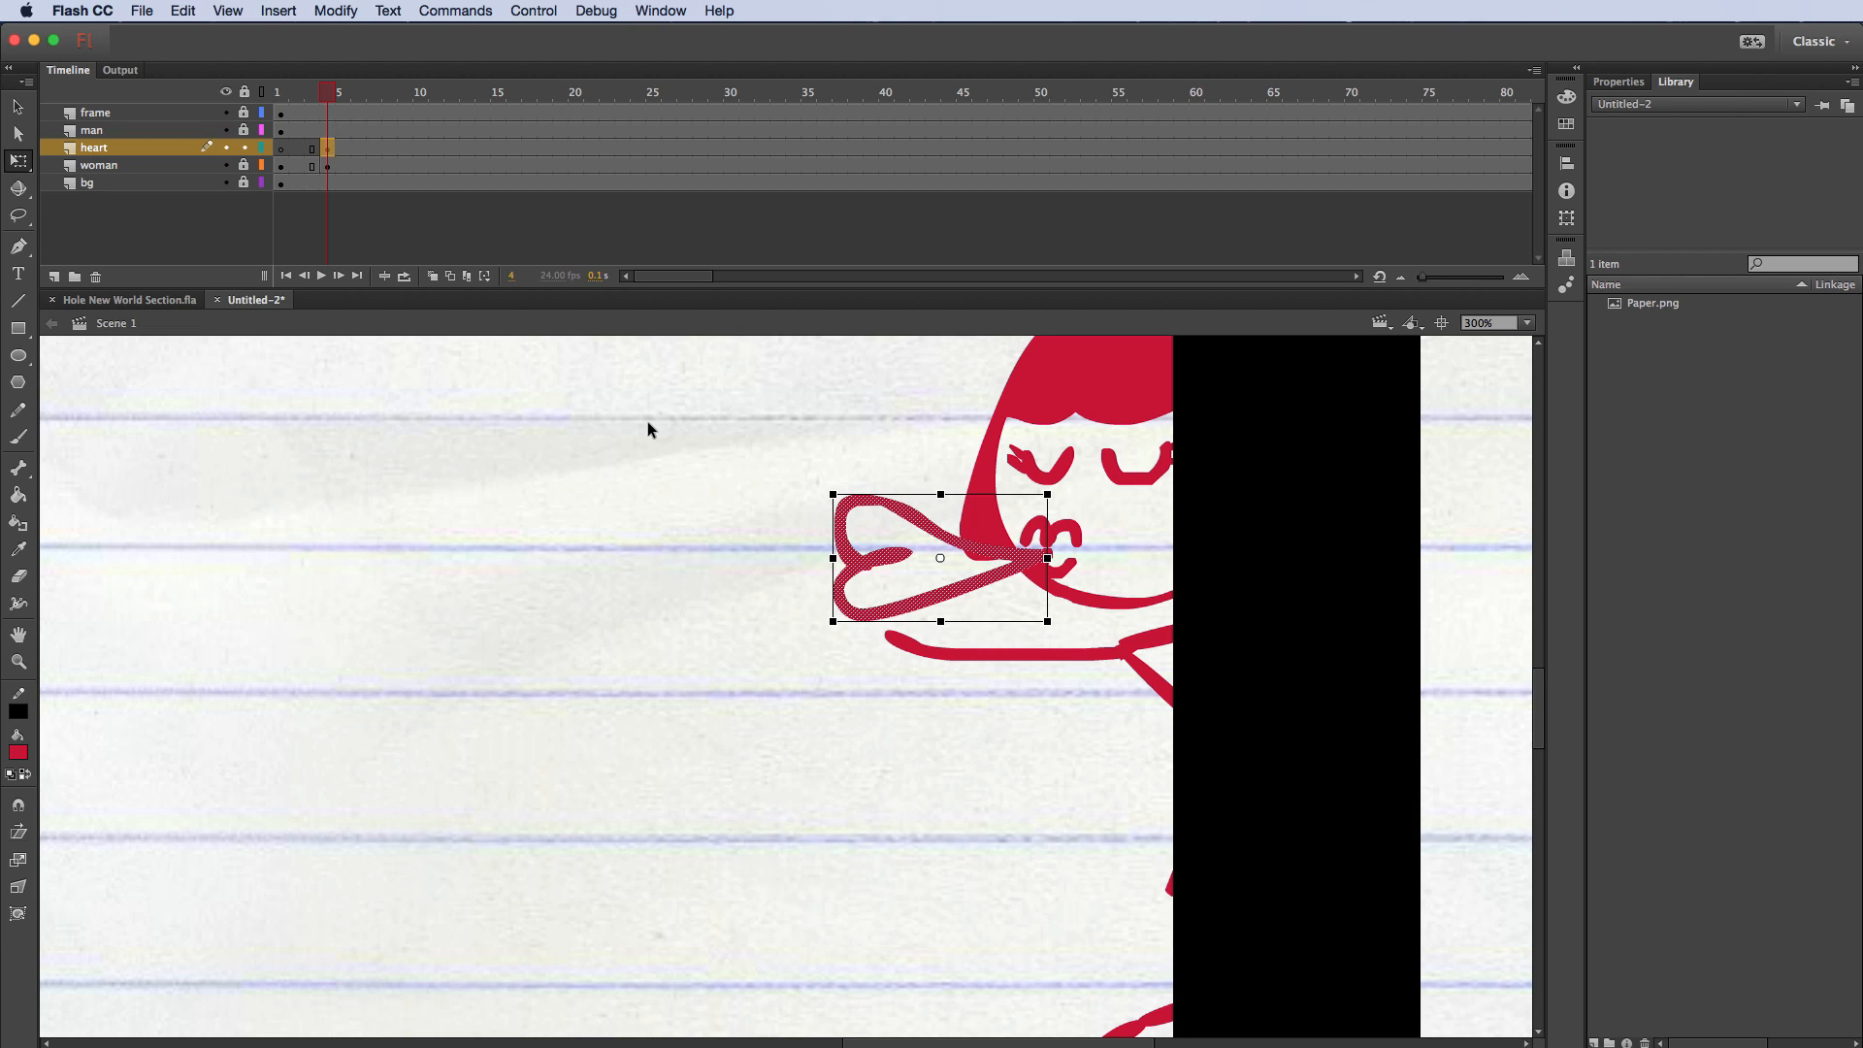
click(693, 580)
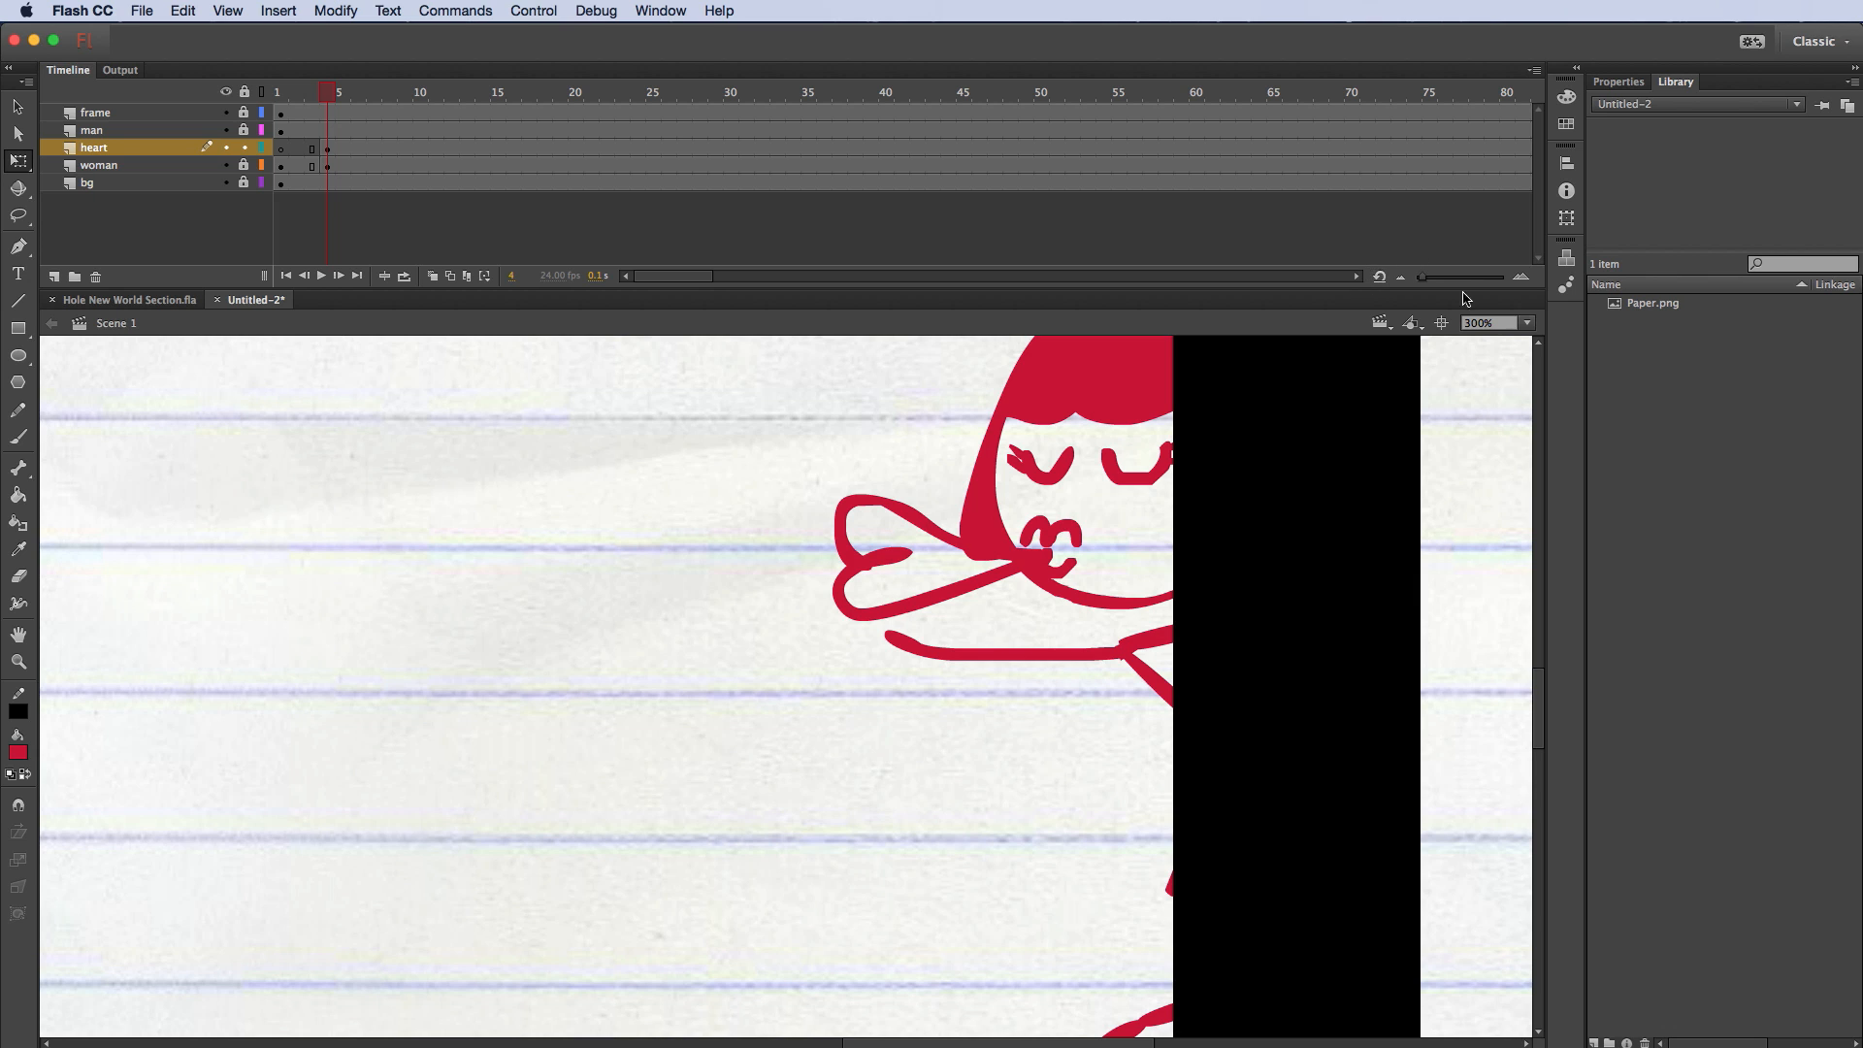
Step: Review both poses at 150% zoom by scrubbing from frame 4 back to frame 1, and bring the whole stage into view
click(1500, 324)
text(150)
key(Return)
scroll(528, 719, left, 5)
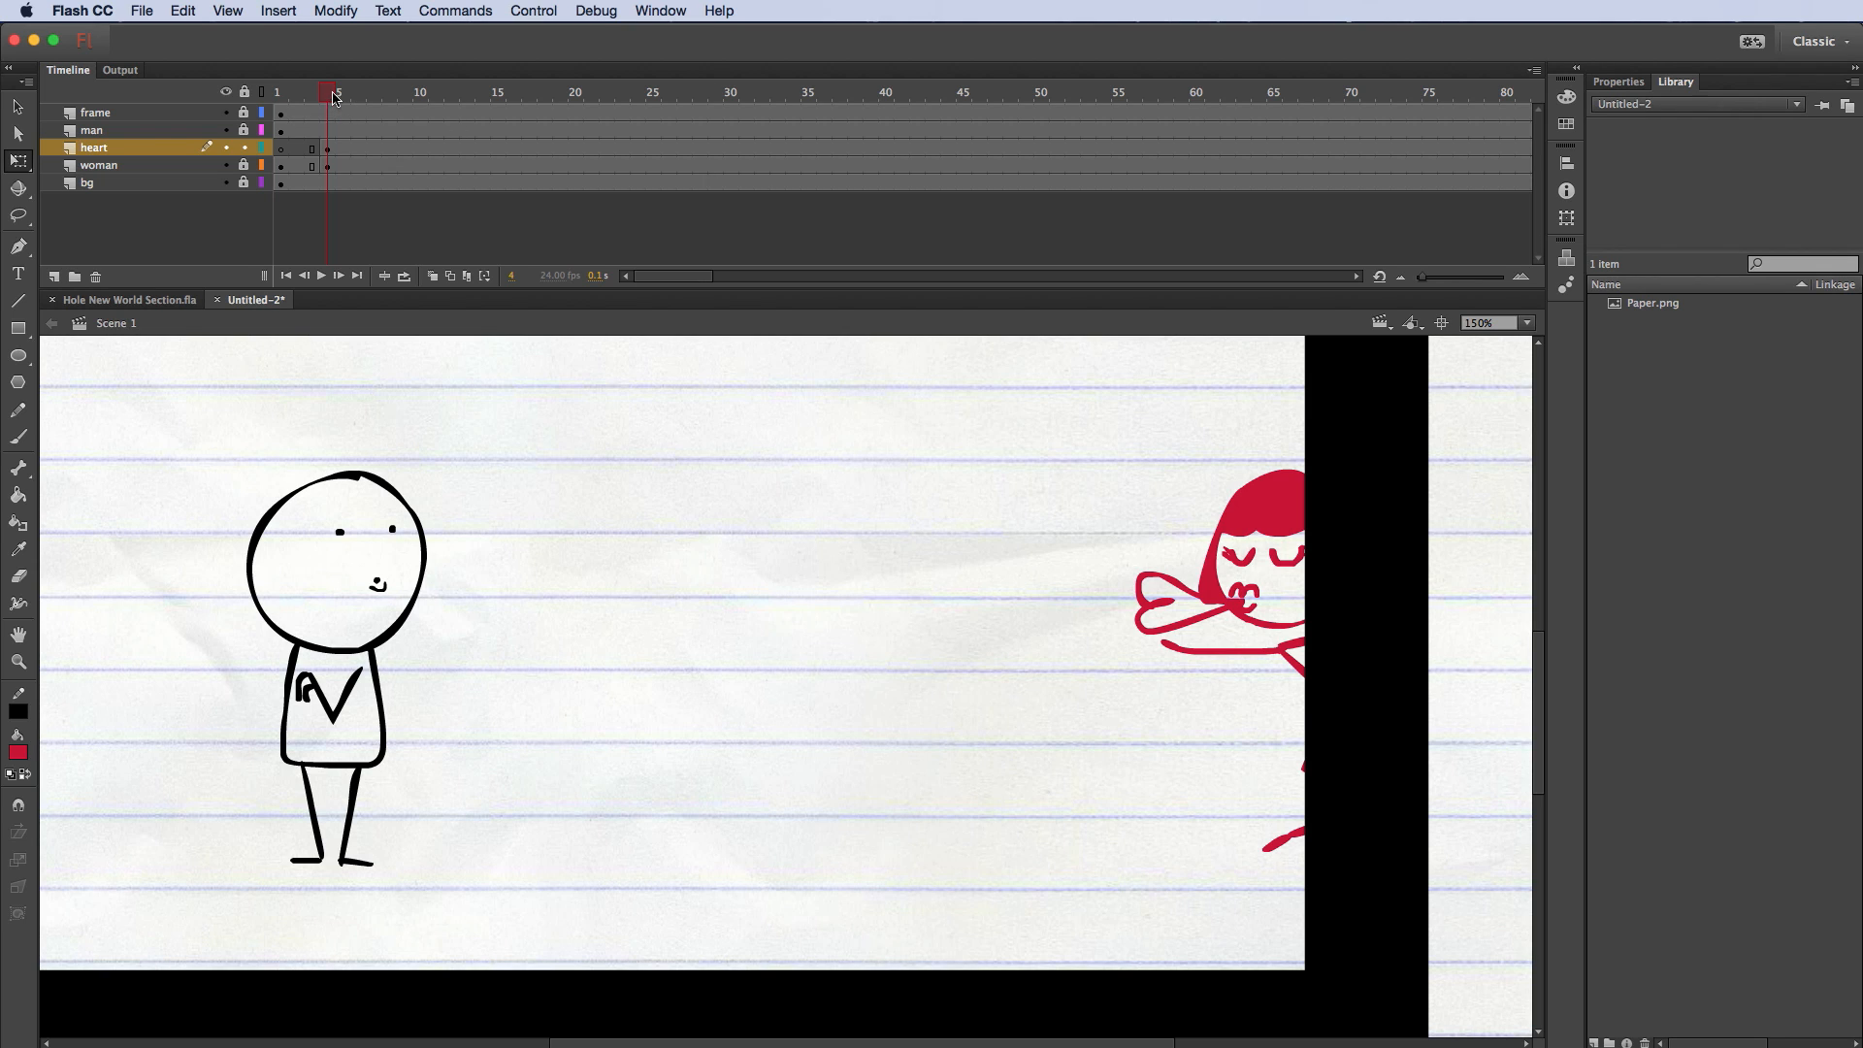
drag(332, 97, 279, 116)
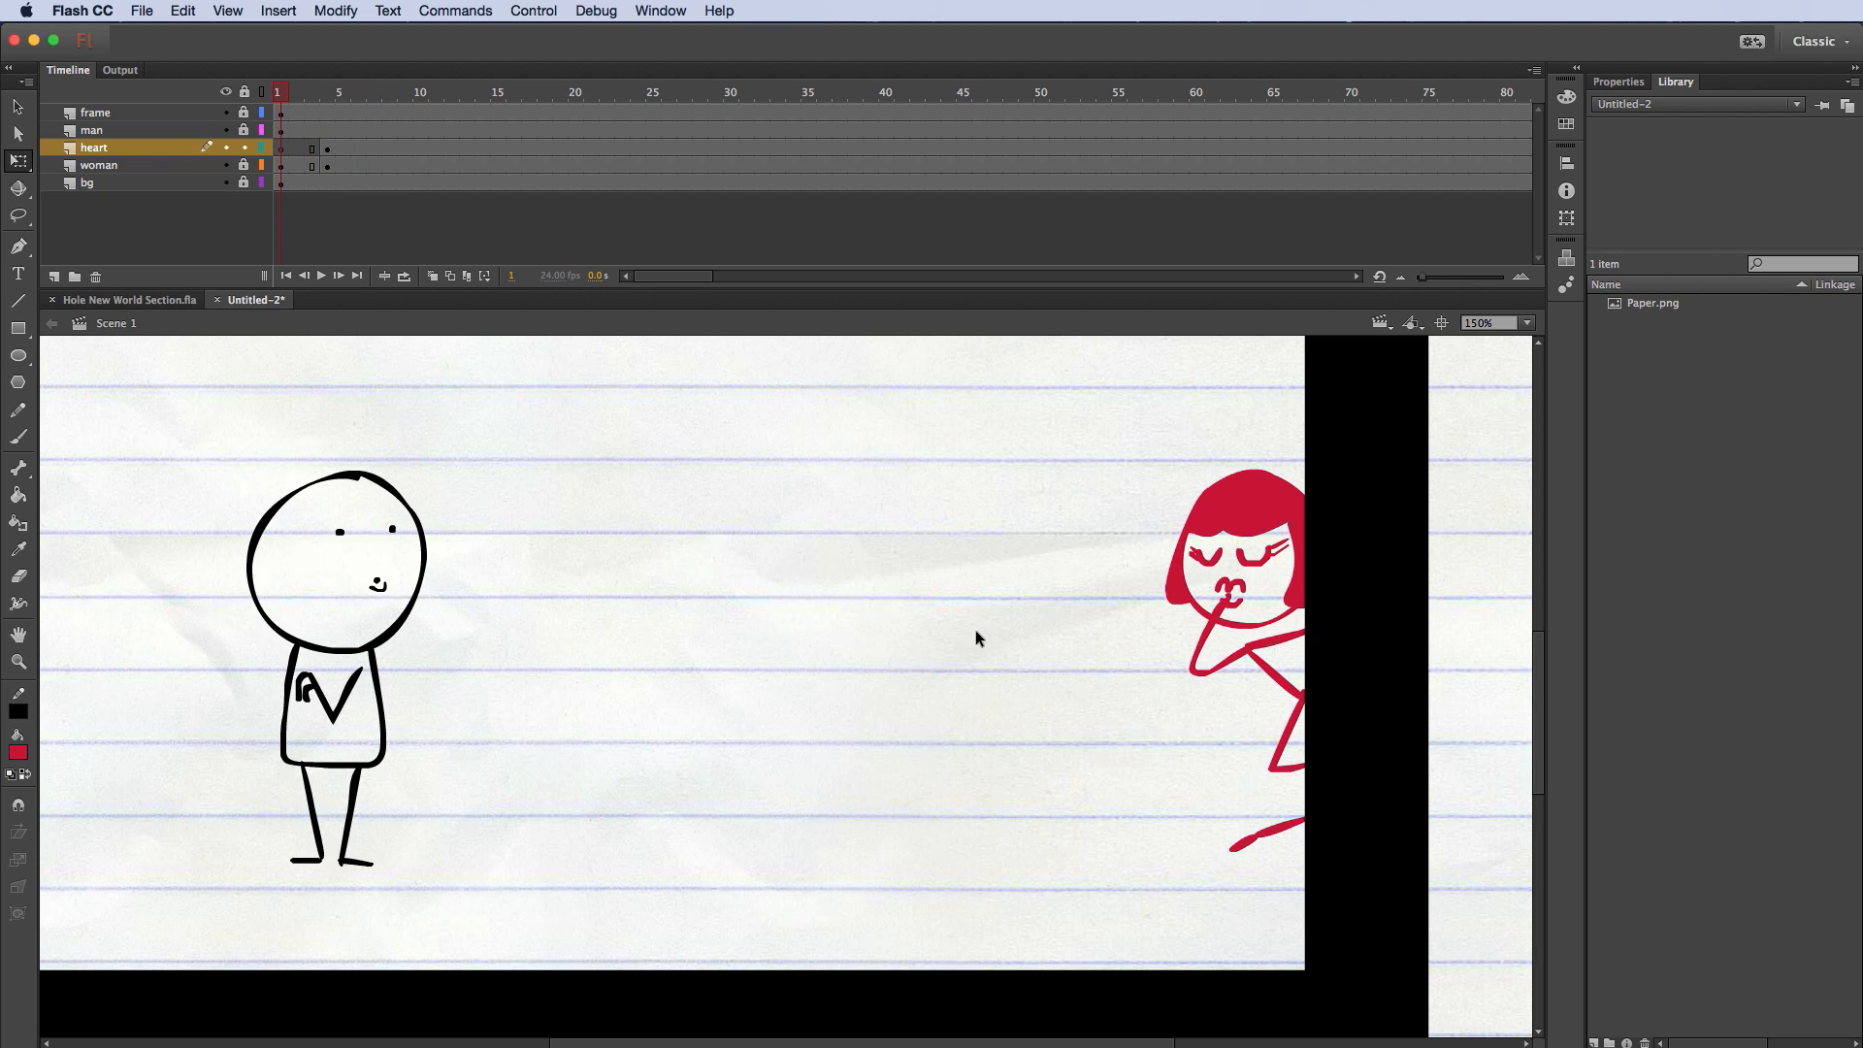
key(super+minus)
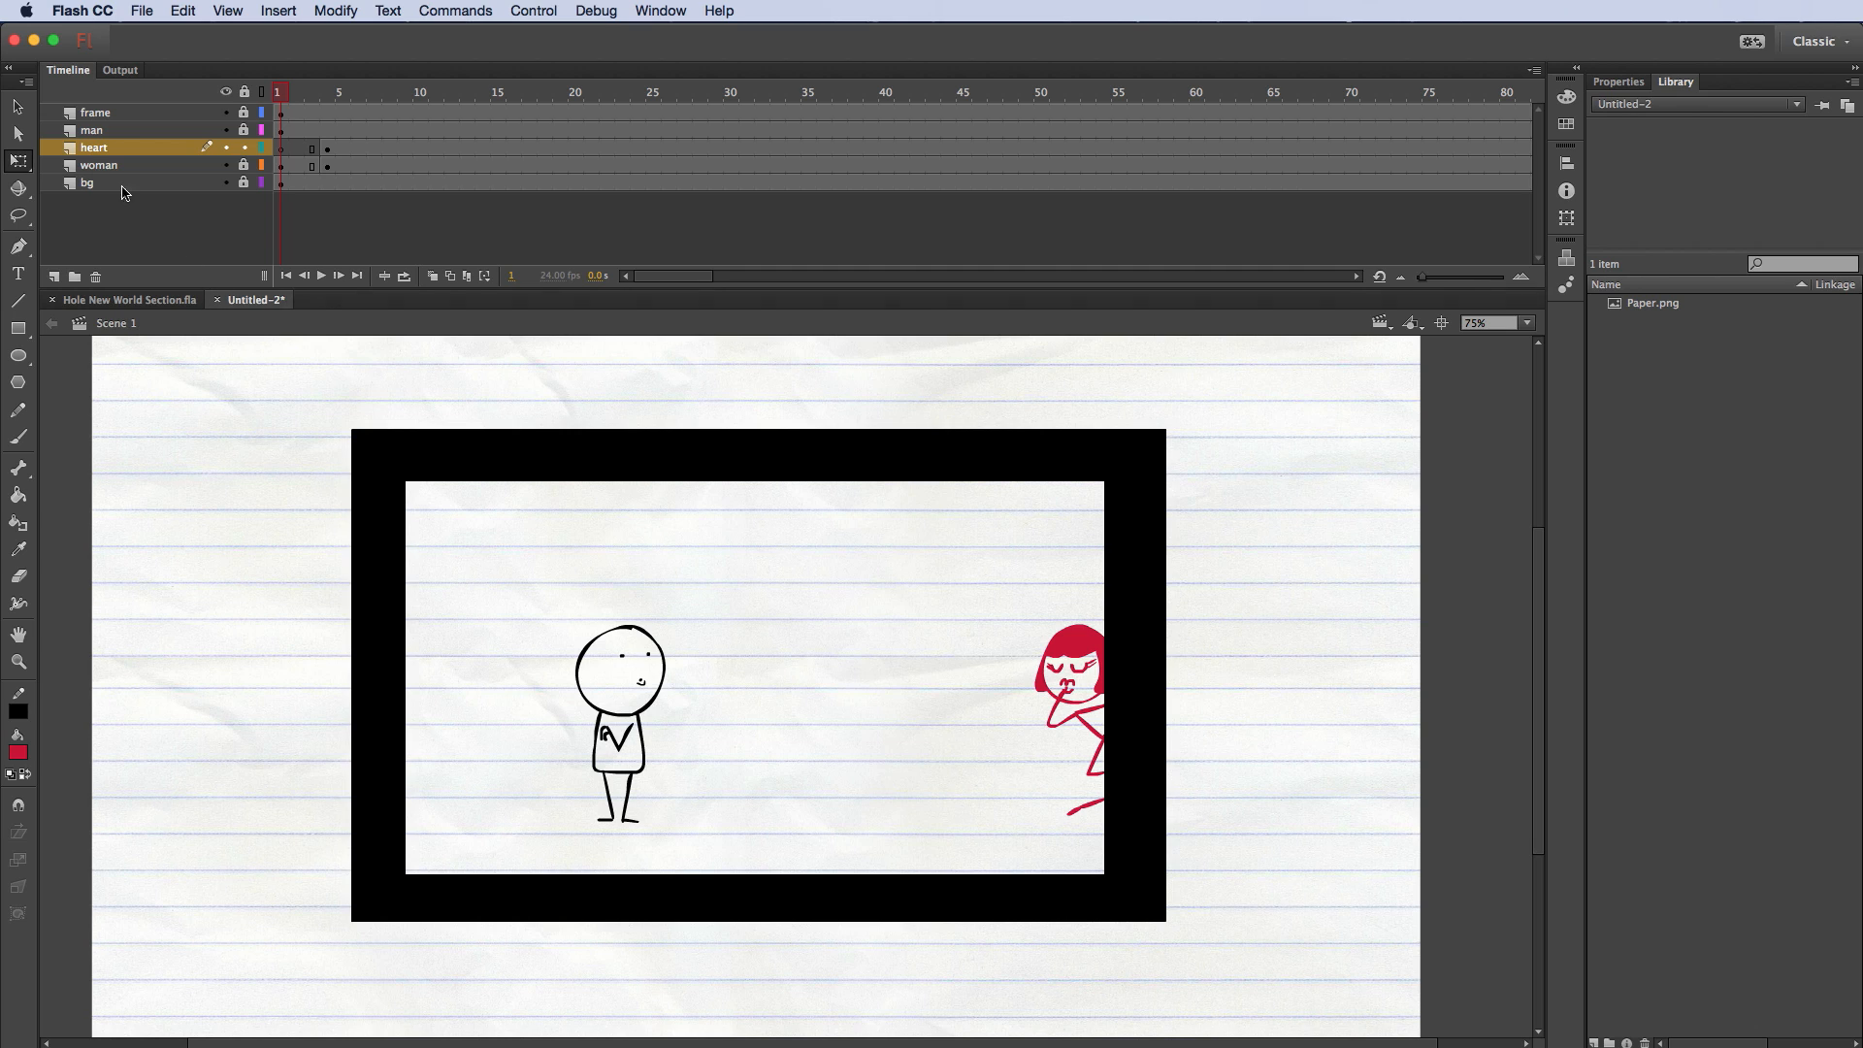
Step: Add a new layer above the frame layer and name it sfx
click(55, 278)
drag(111, 158, 117, 102)
double_click(117, 115)
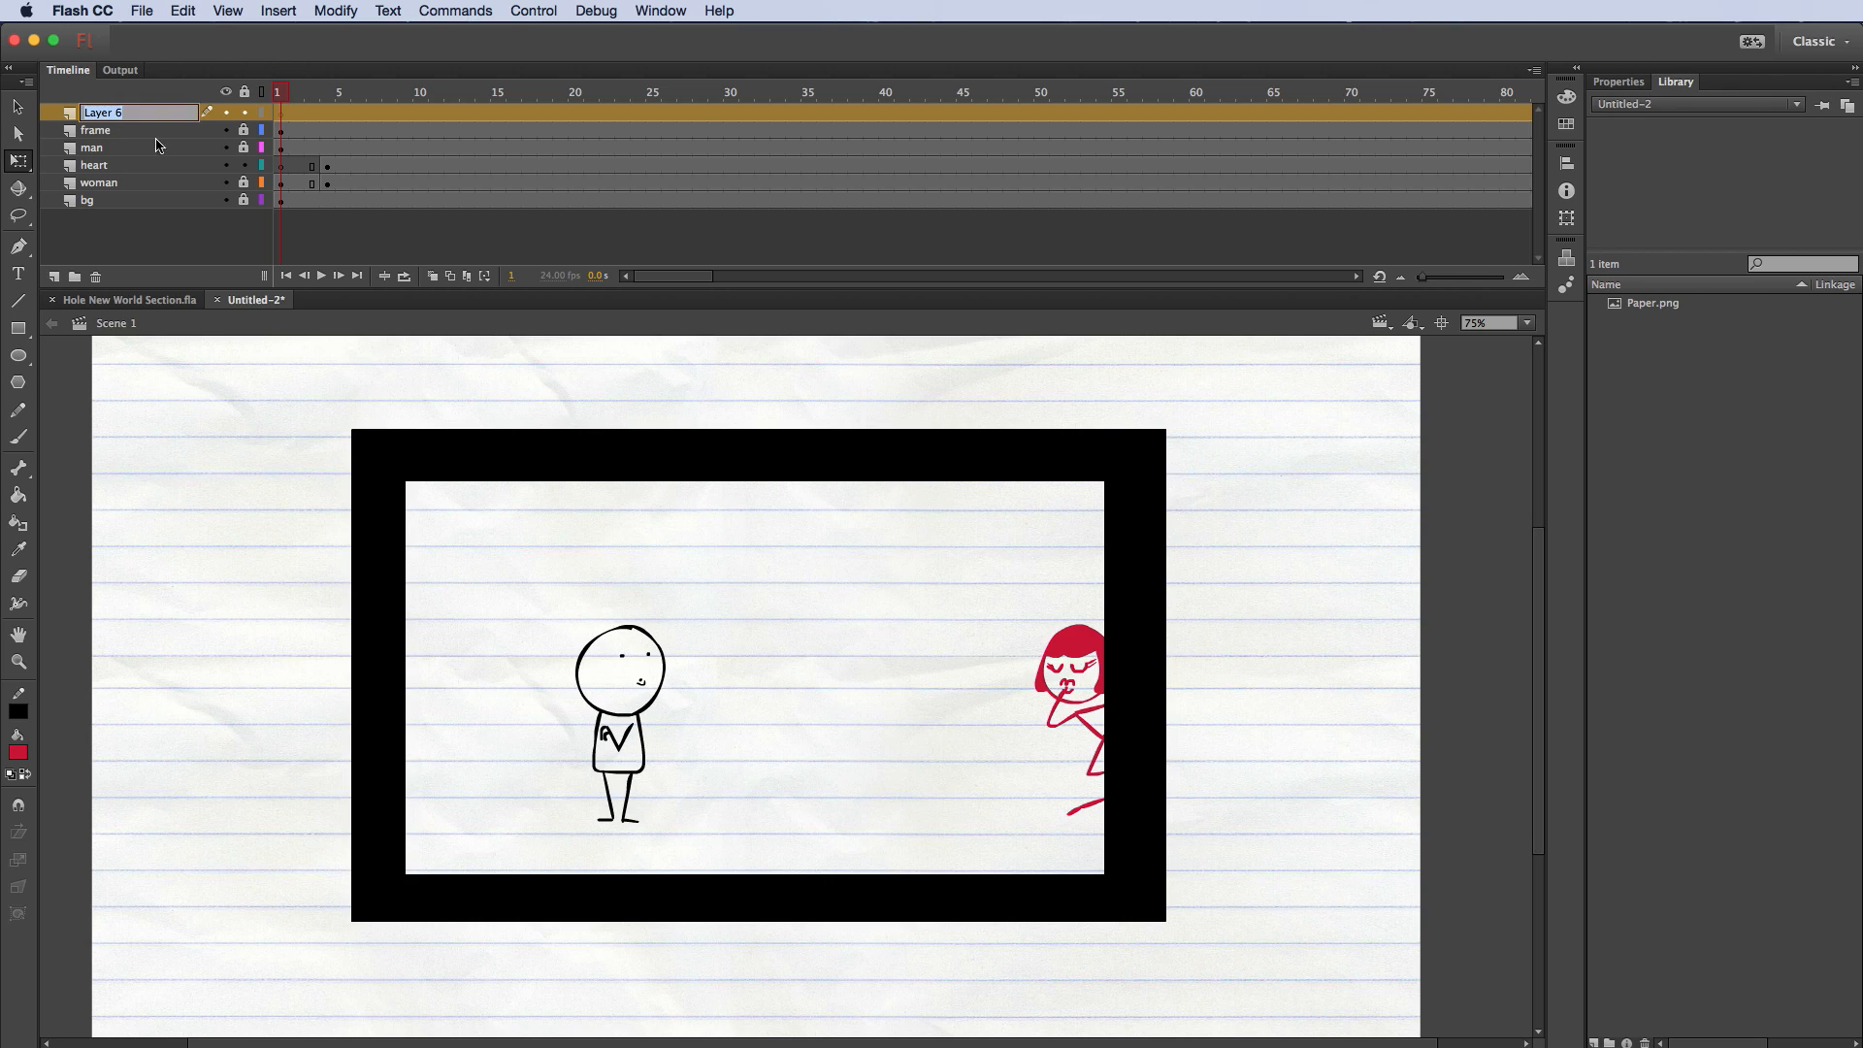
text(sfx)
key(Return)
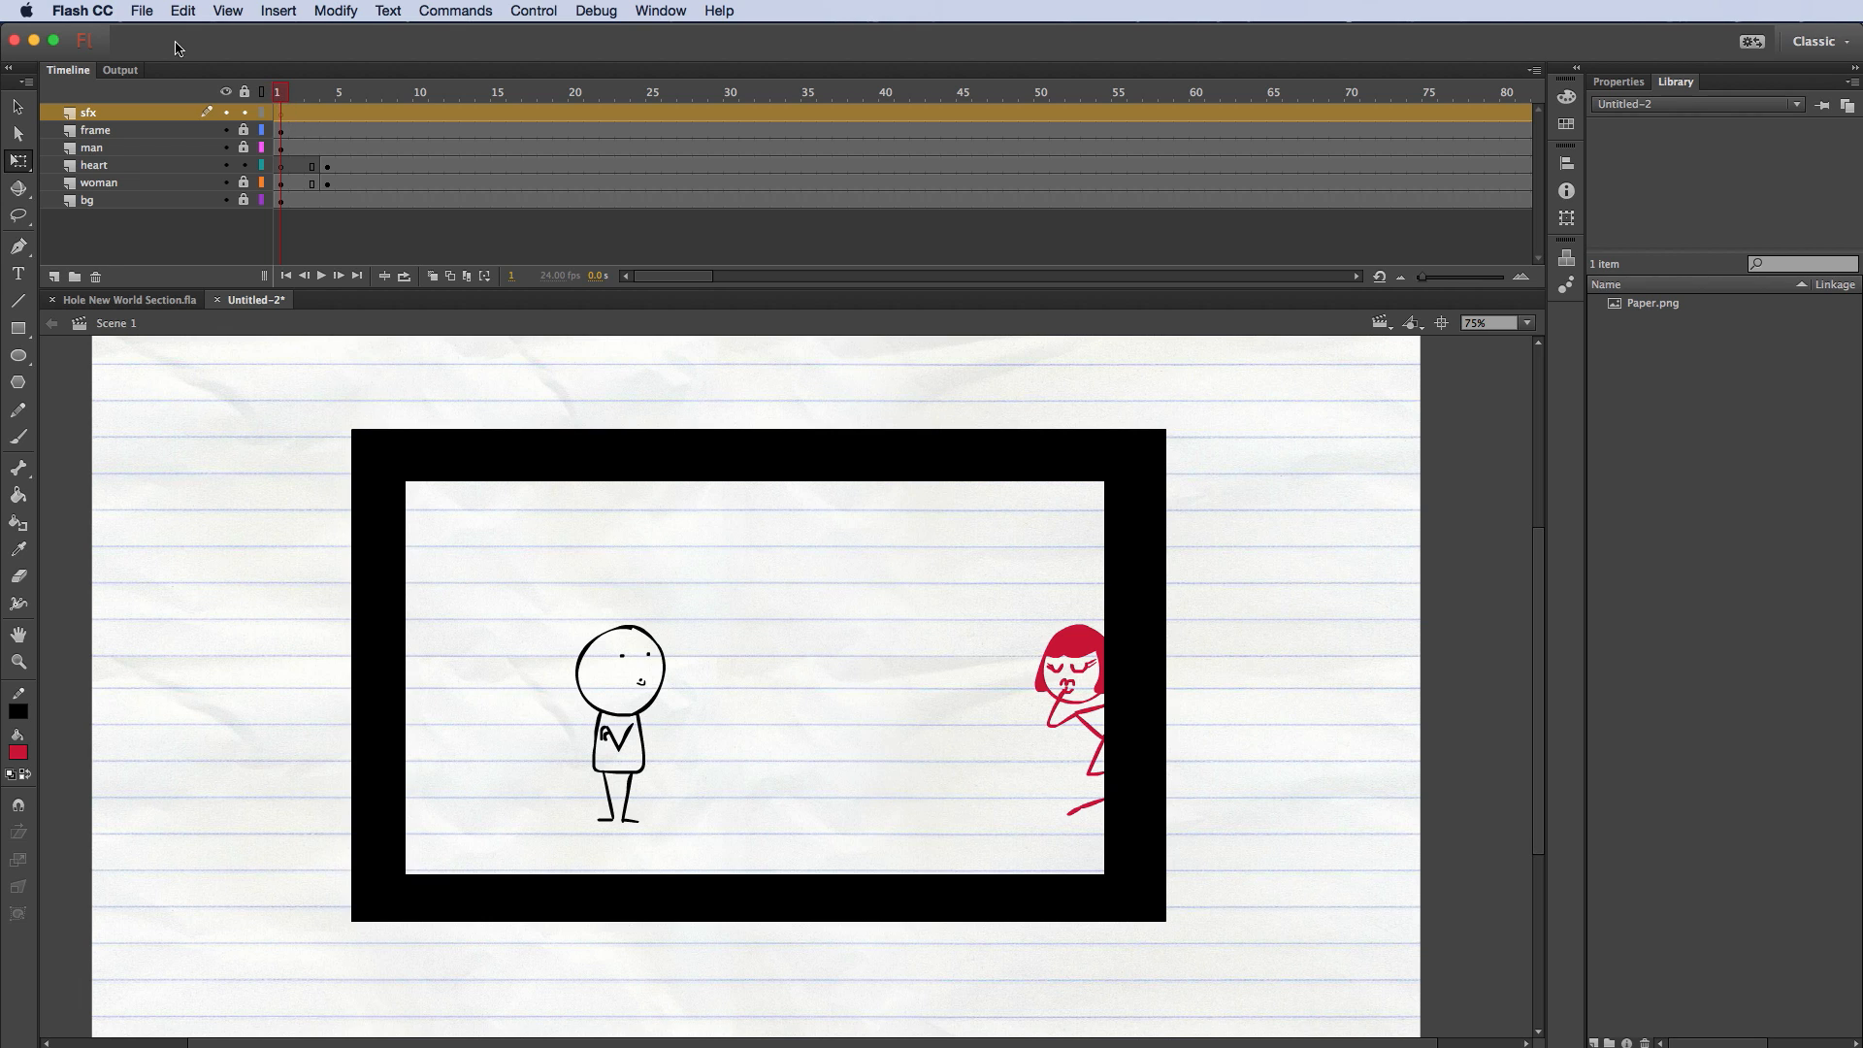
Step: Import the file Hole New World Audio.mp3 to the stage on the sfx layer
click(143, 9)
mouse_move(217, 261)
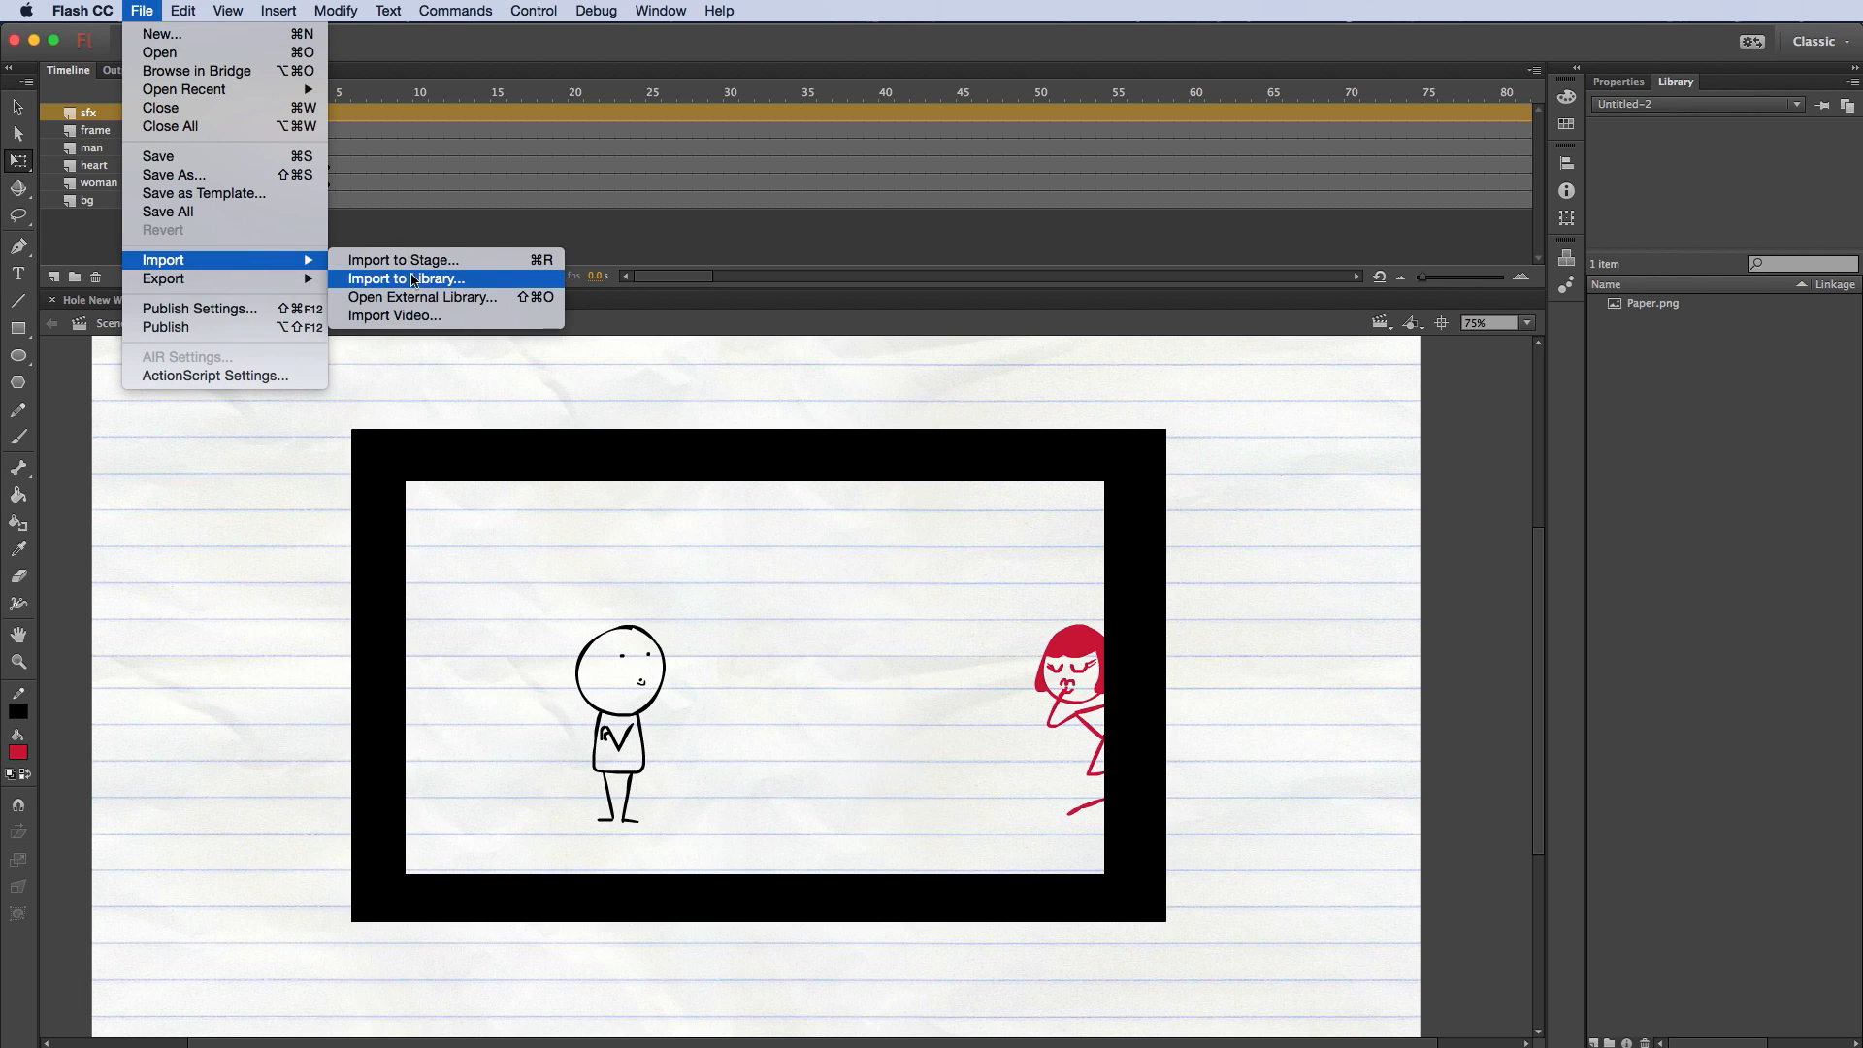
click(460, 262)
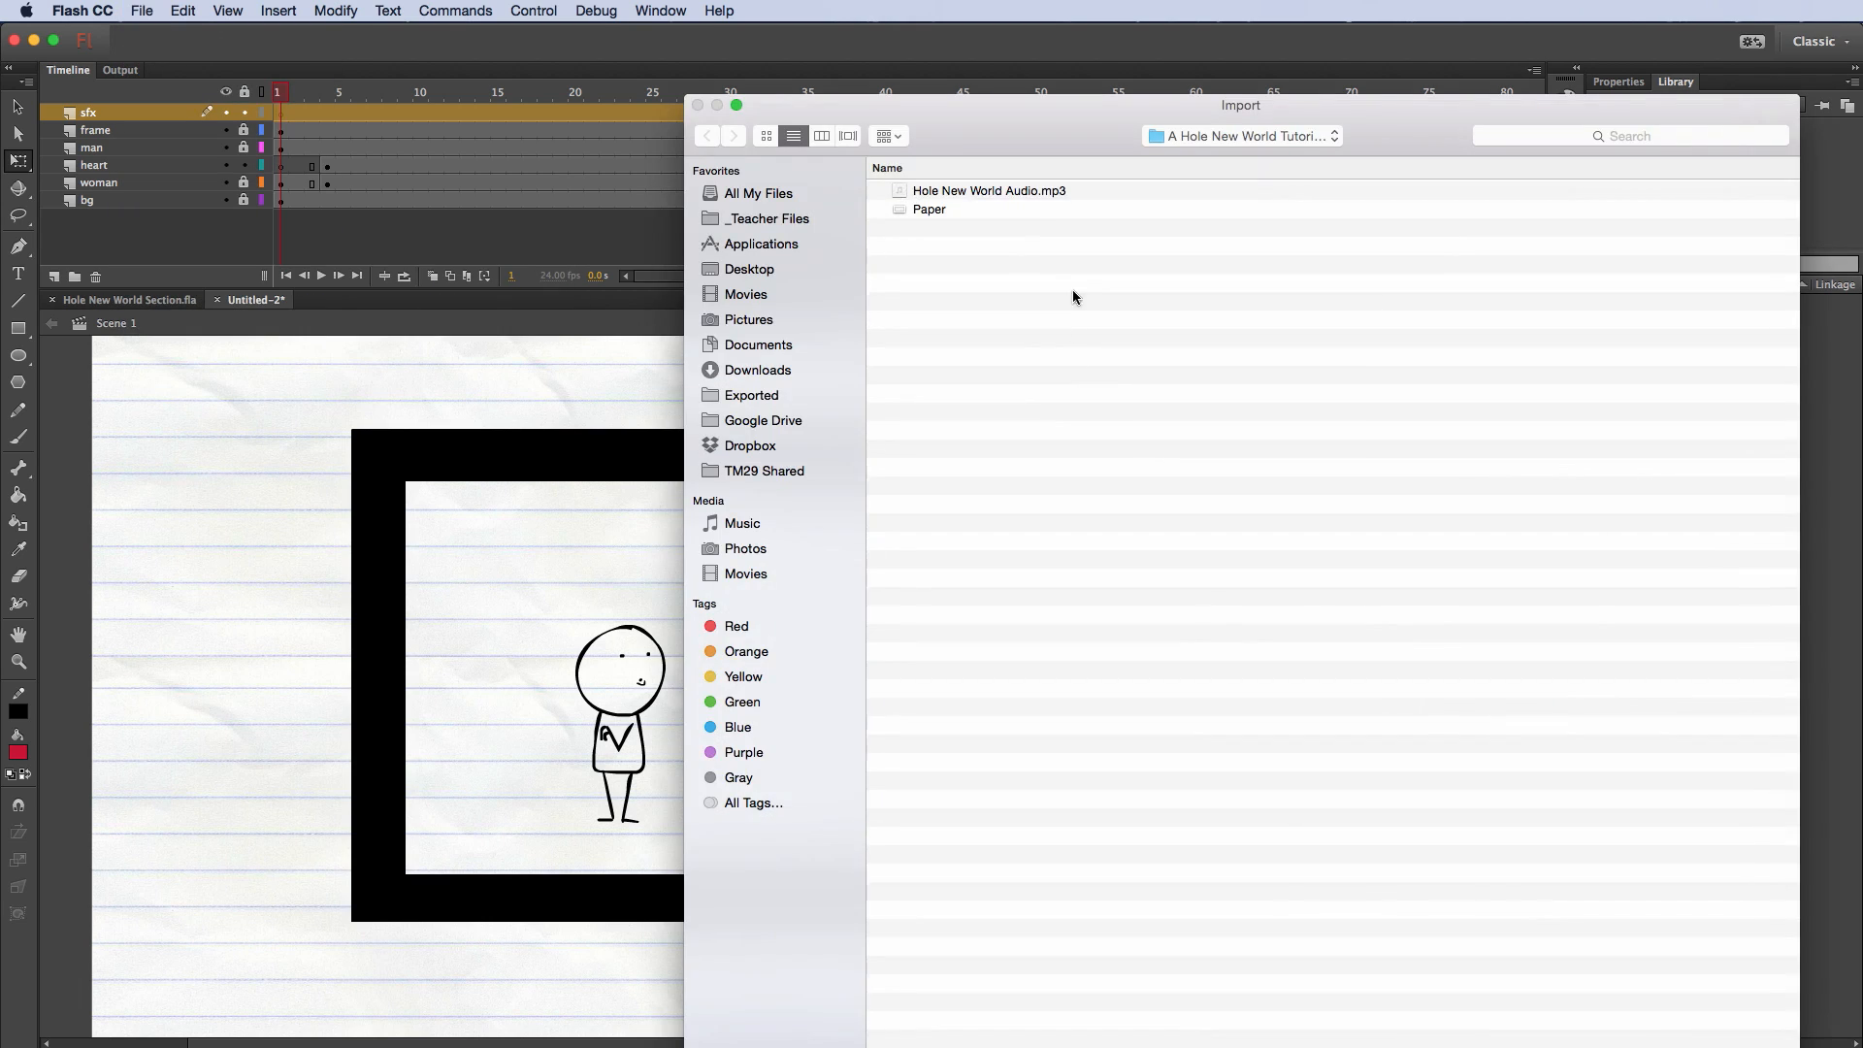
click(970, 190)
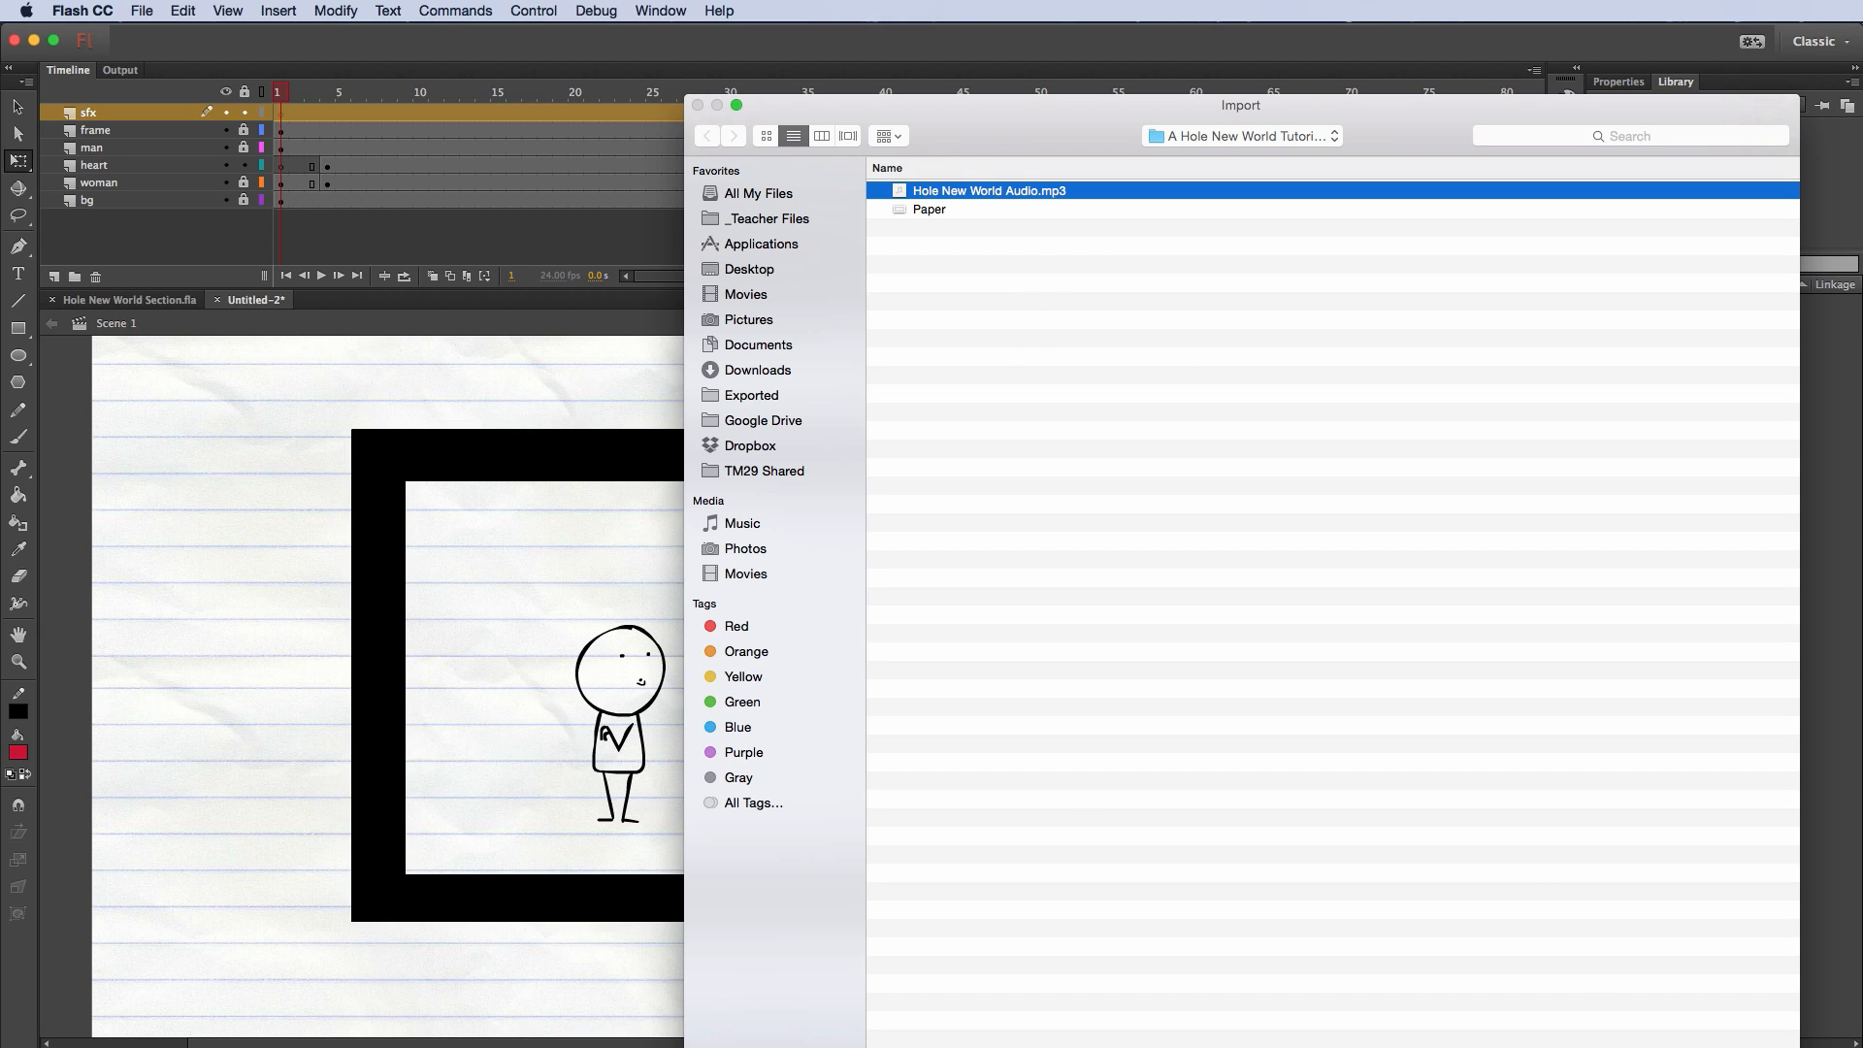
key(Return)
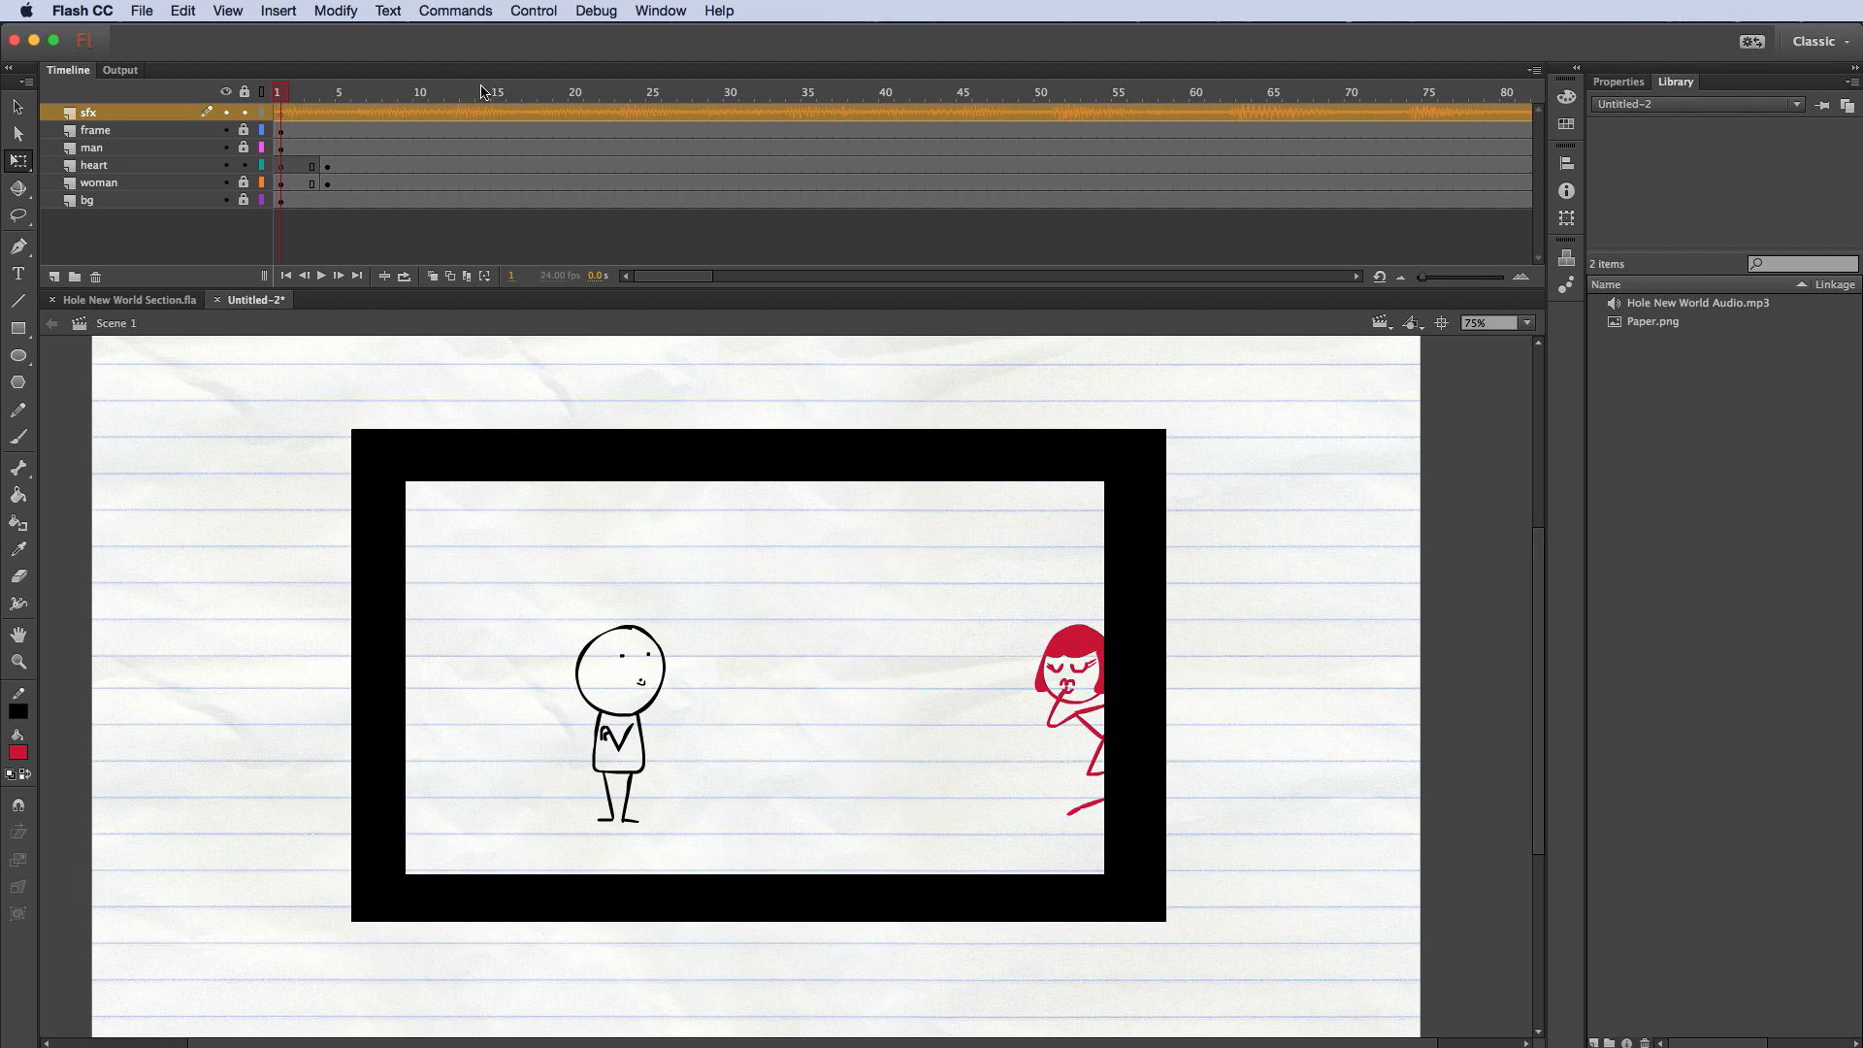
Step: Scrub and play the timeline to check the audio against the animation, and return to frame 1
drag(482, 89, 532, 103)
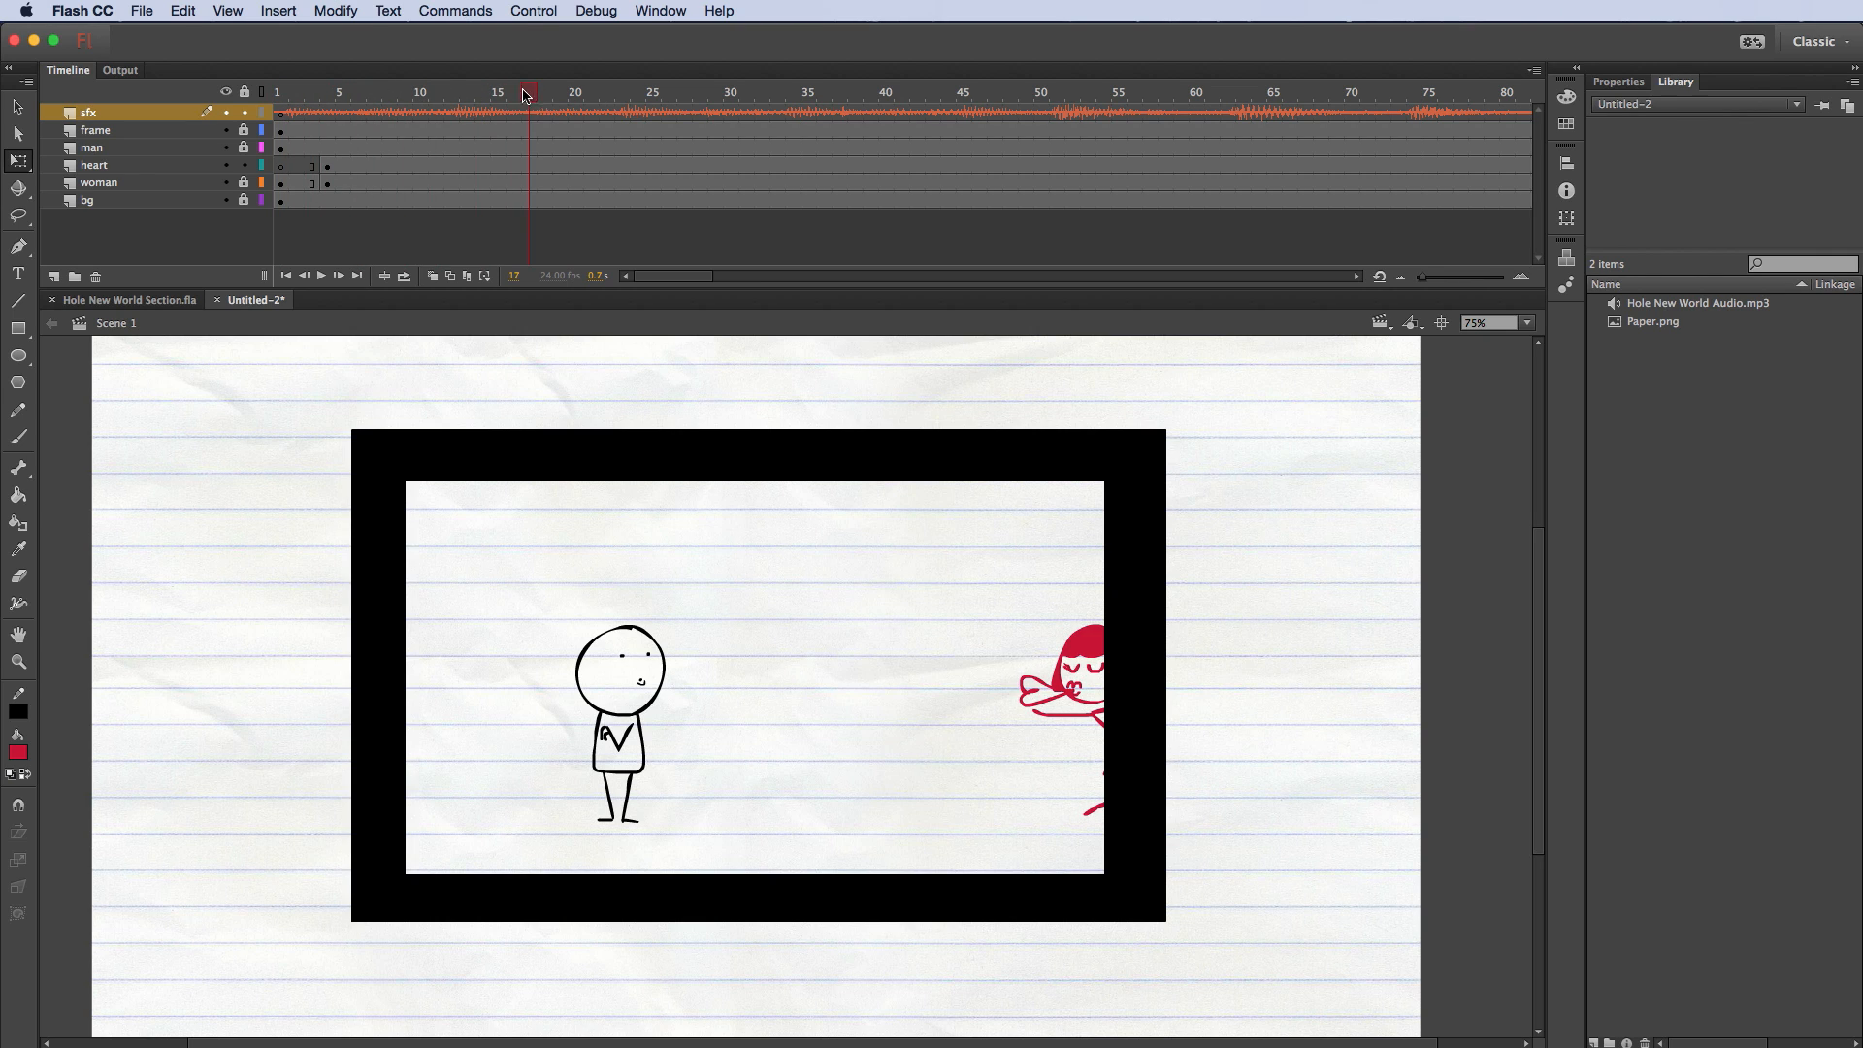
drag(525, 94, 293, 101)
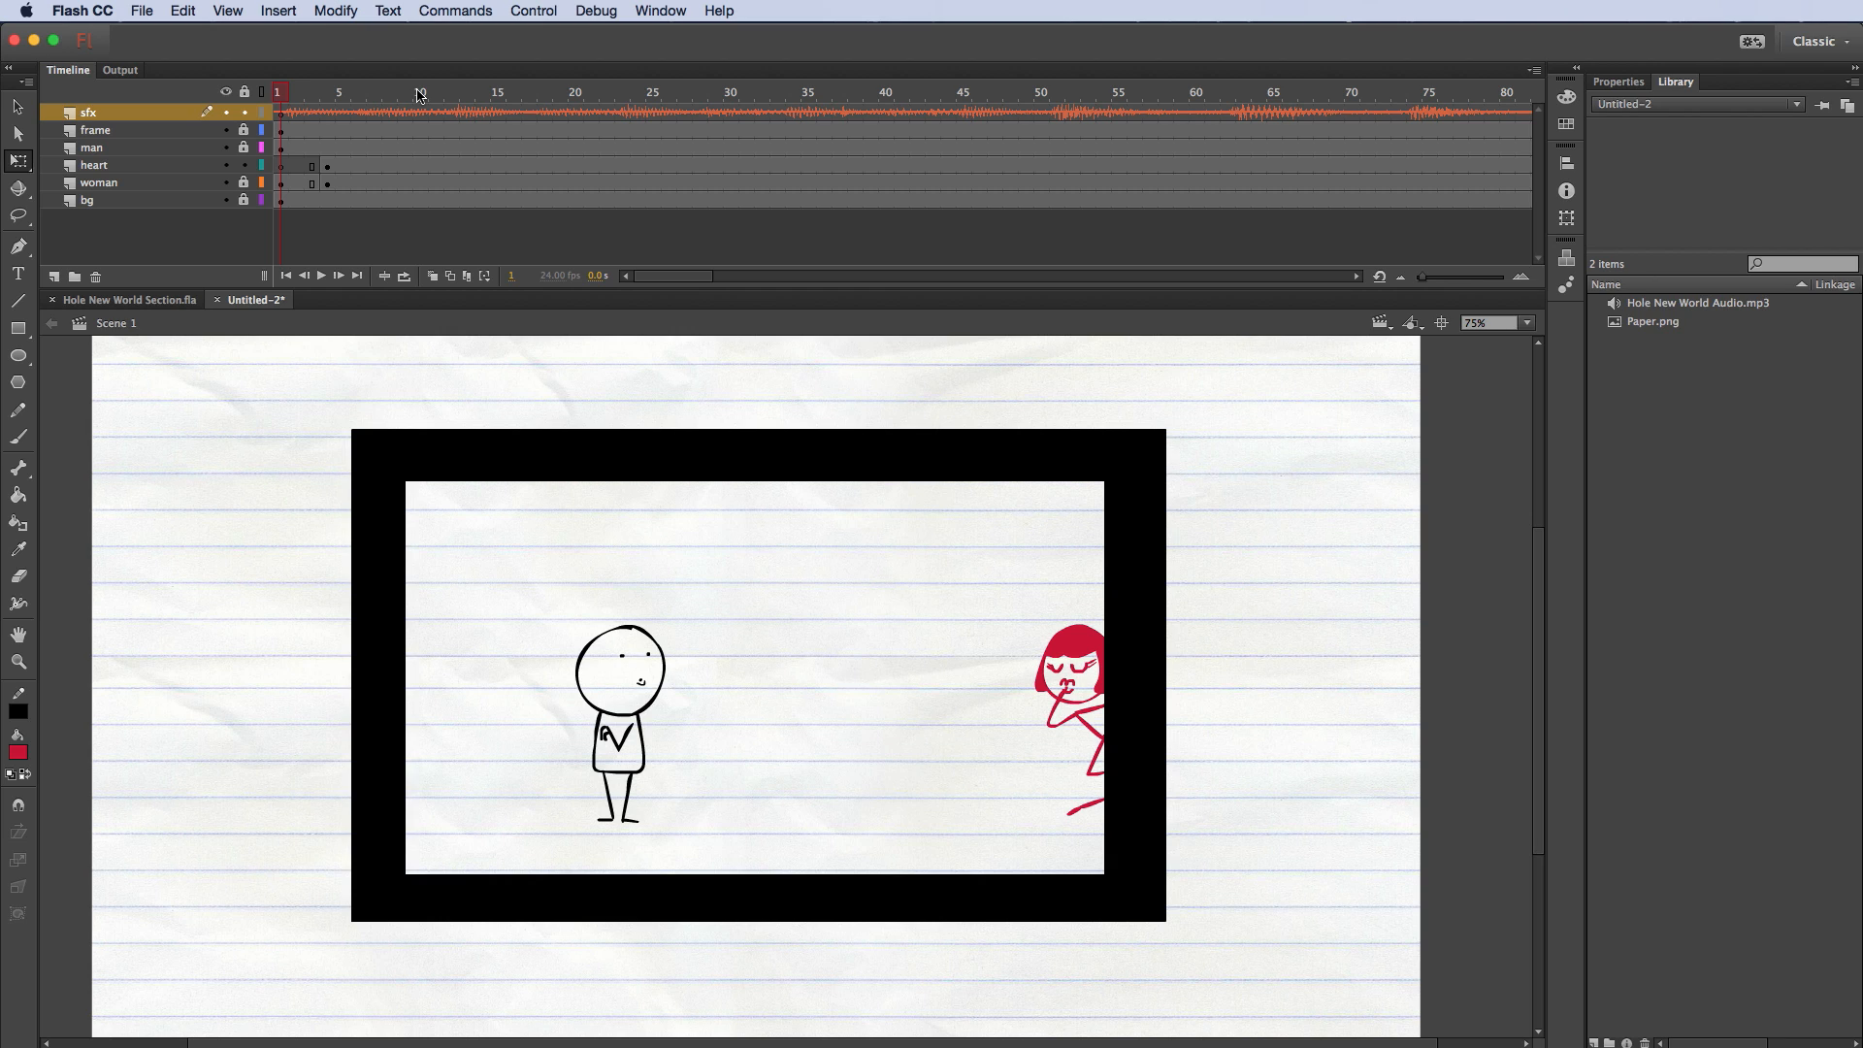
key(Return)
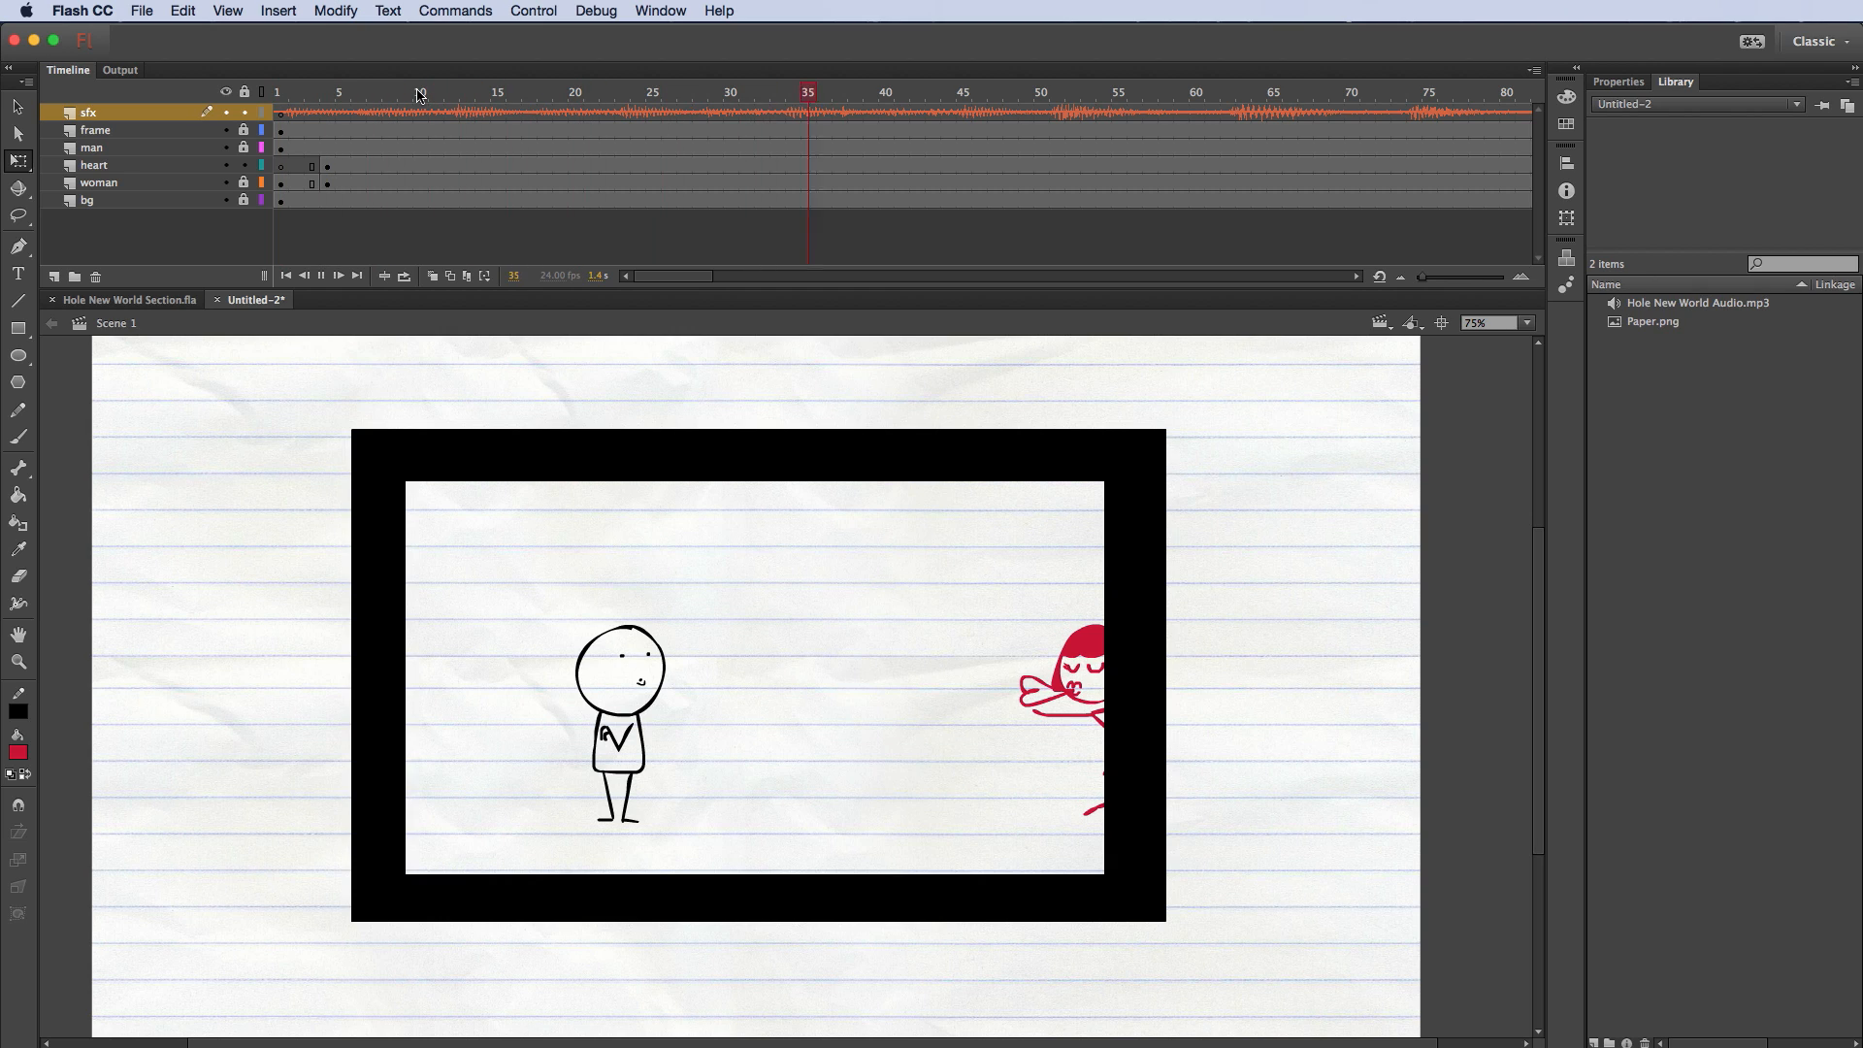
key(Return)
drag(901, 93, 17, 107)
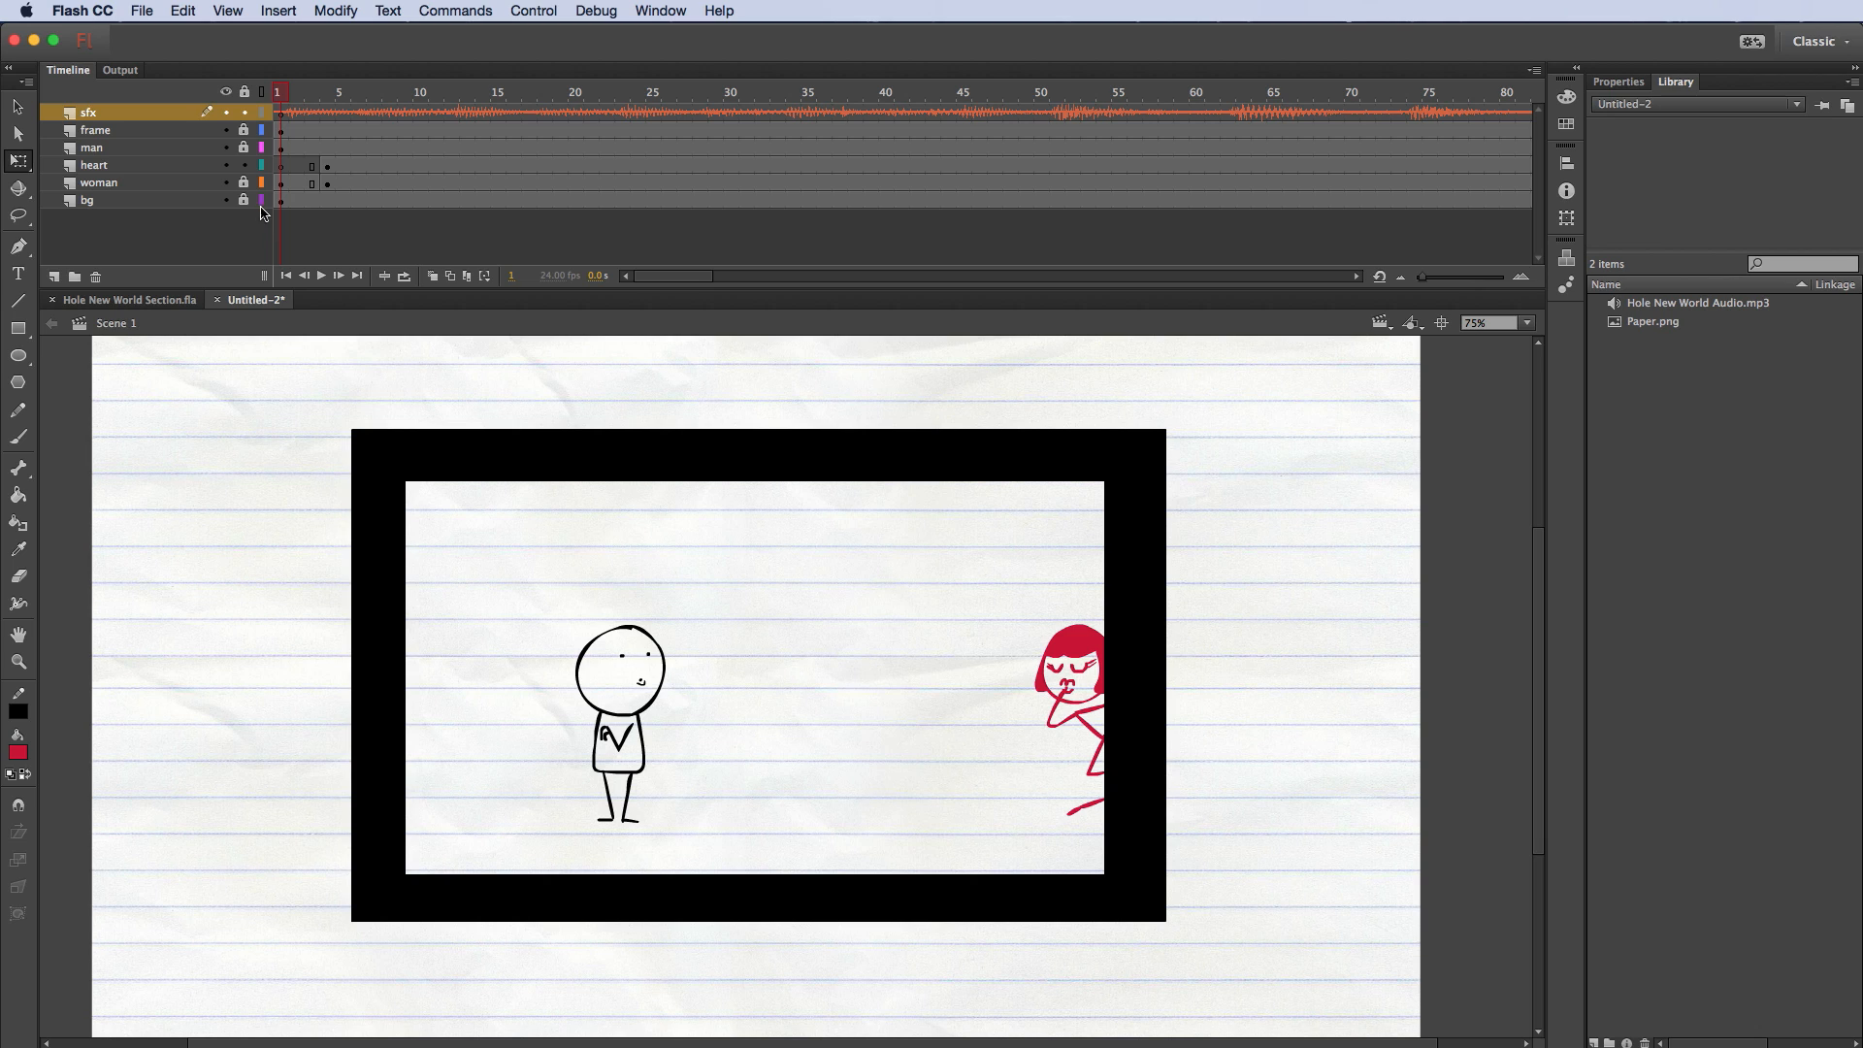
Step: Unlock the woman layer, lock the heart layer, and insert a keyframe at frame 7 of the woman layer
click(244, 182)
click(244, 165)
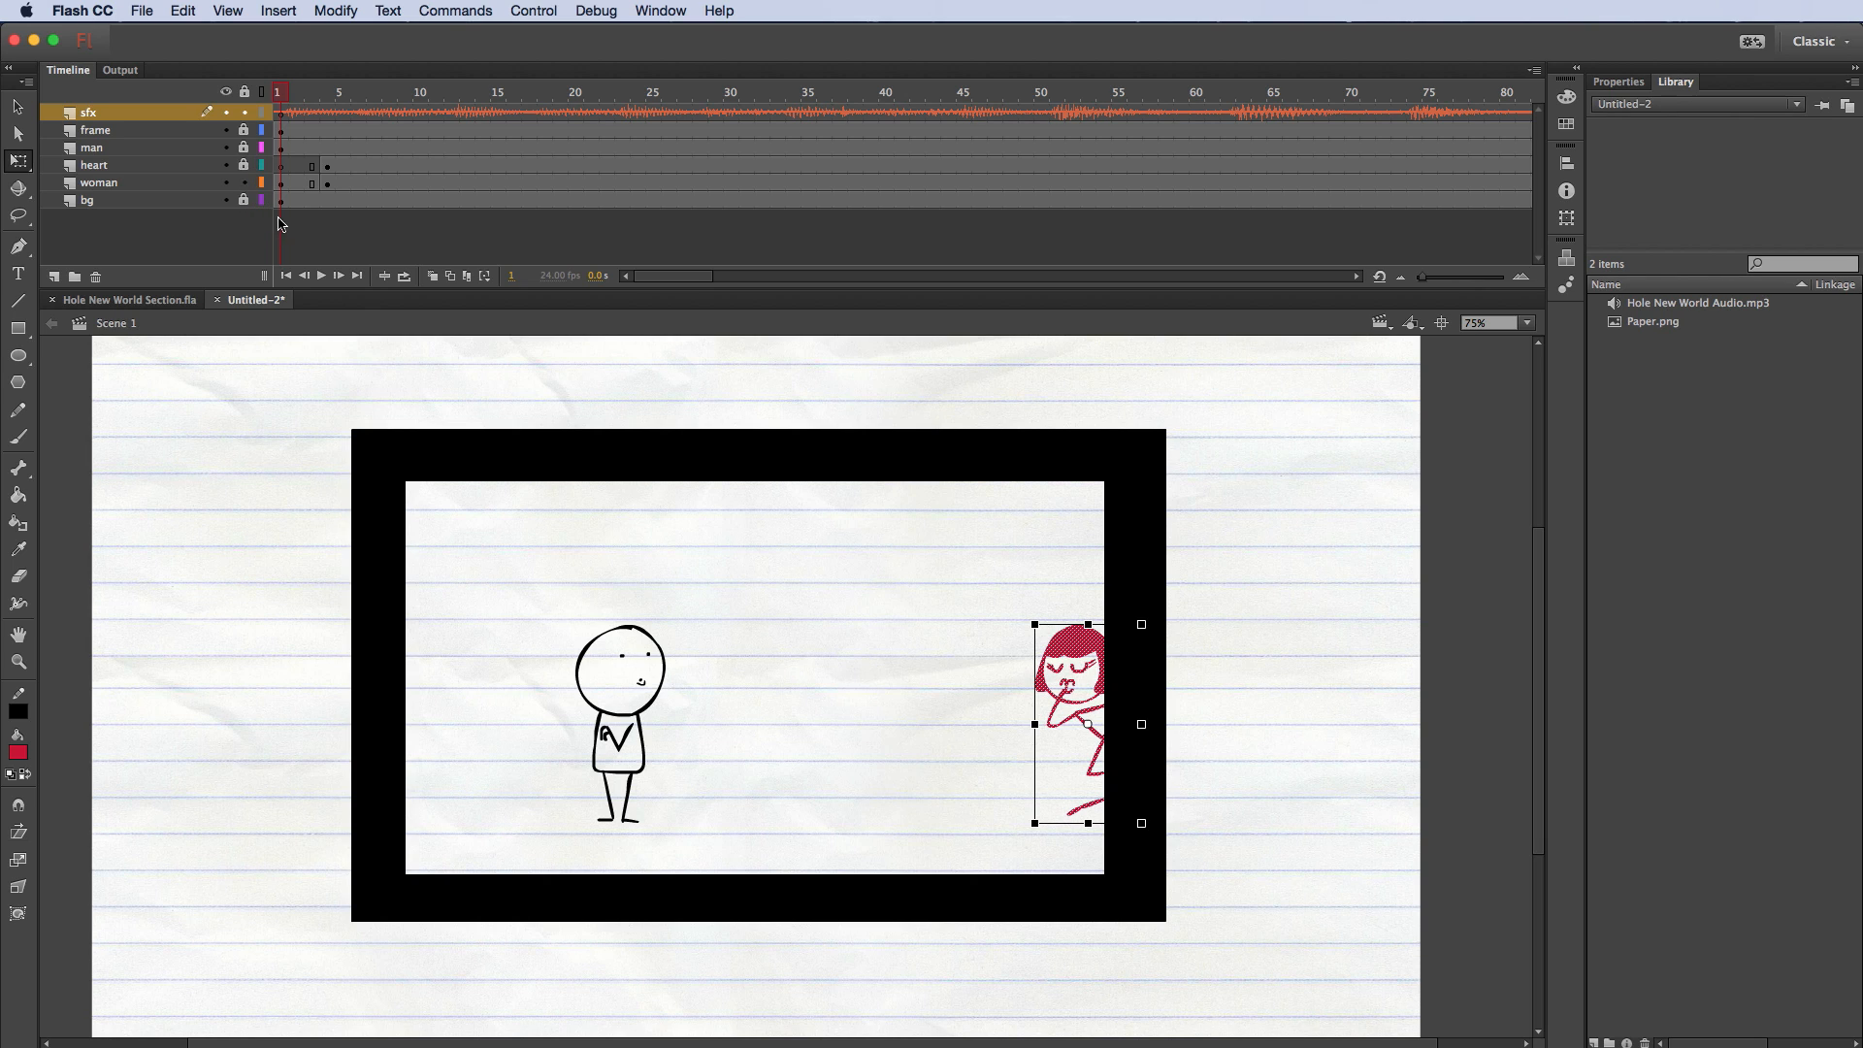
click(113, 185)
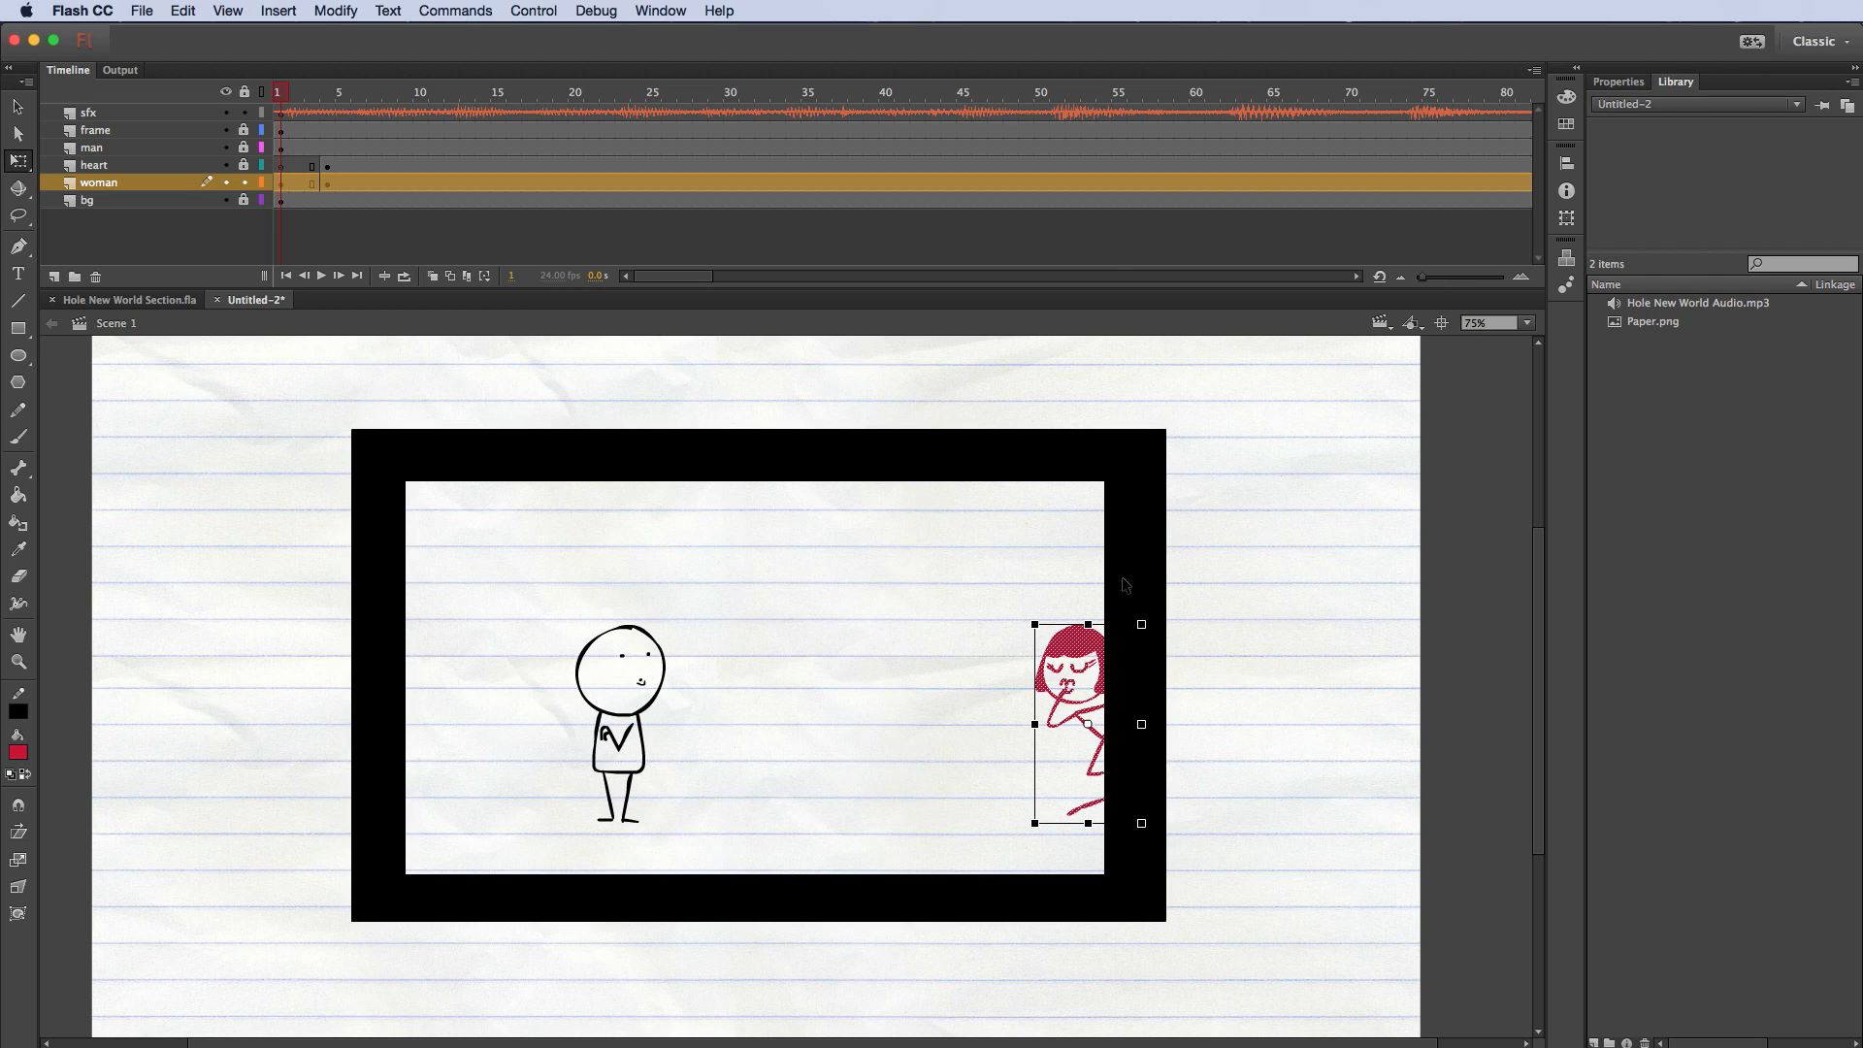
click(1505, 324)
text(150)
key(Return)
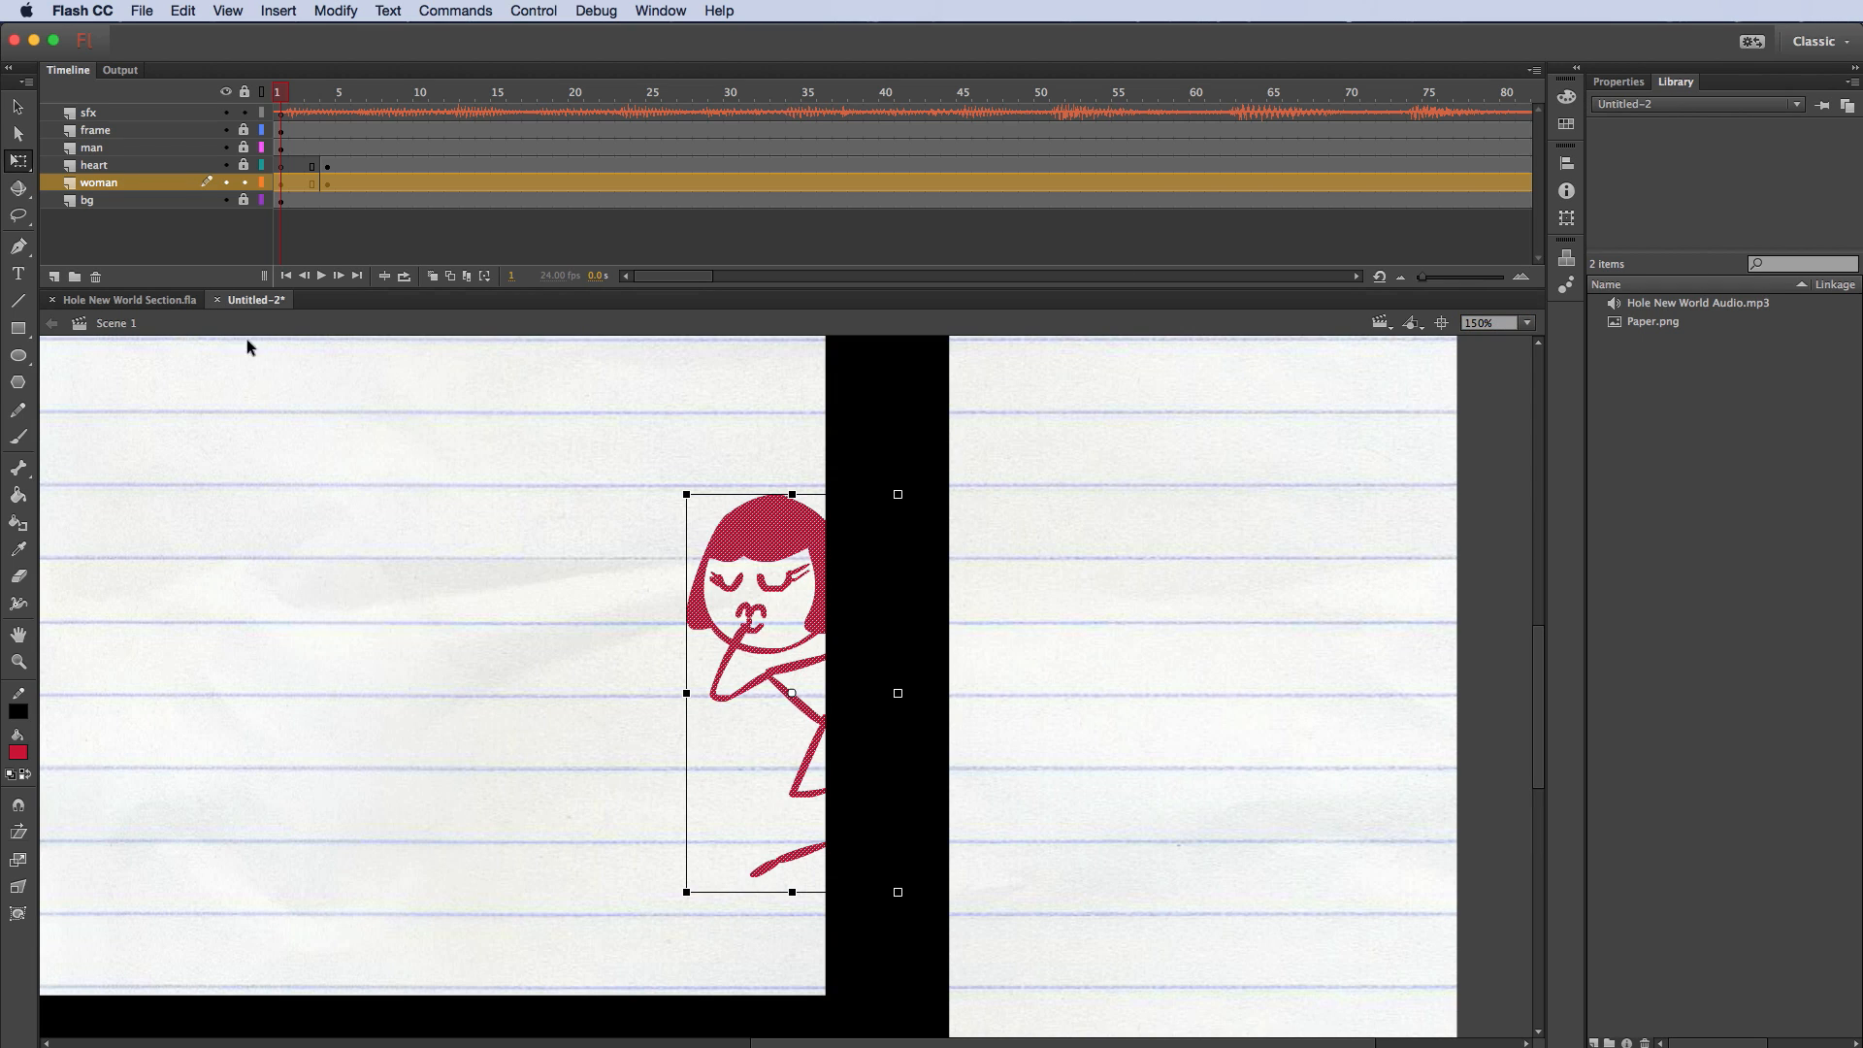
click(373, 184)
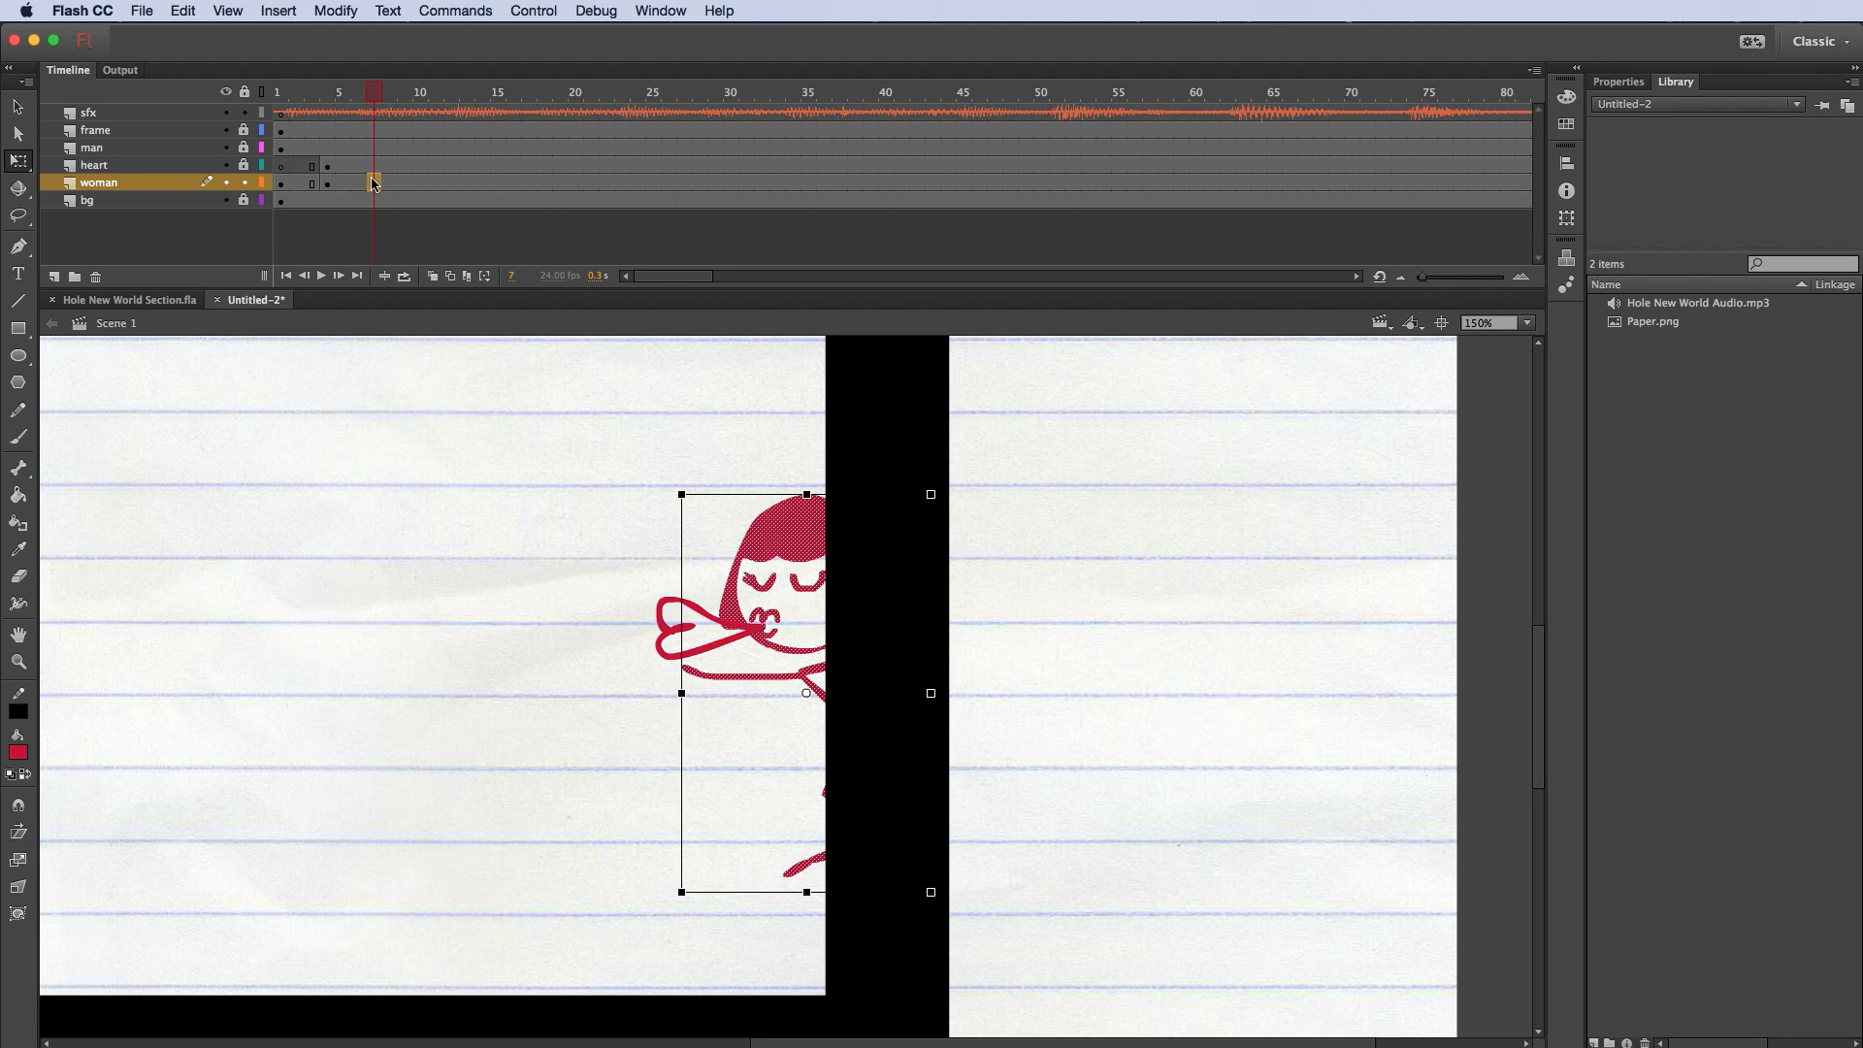
right_click(372, 183)
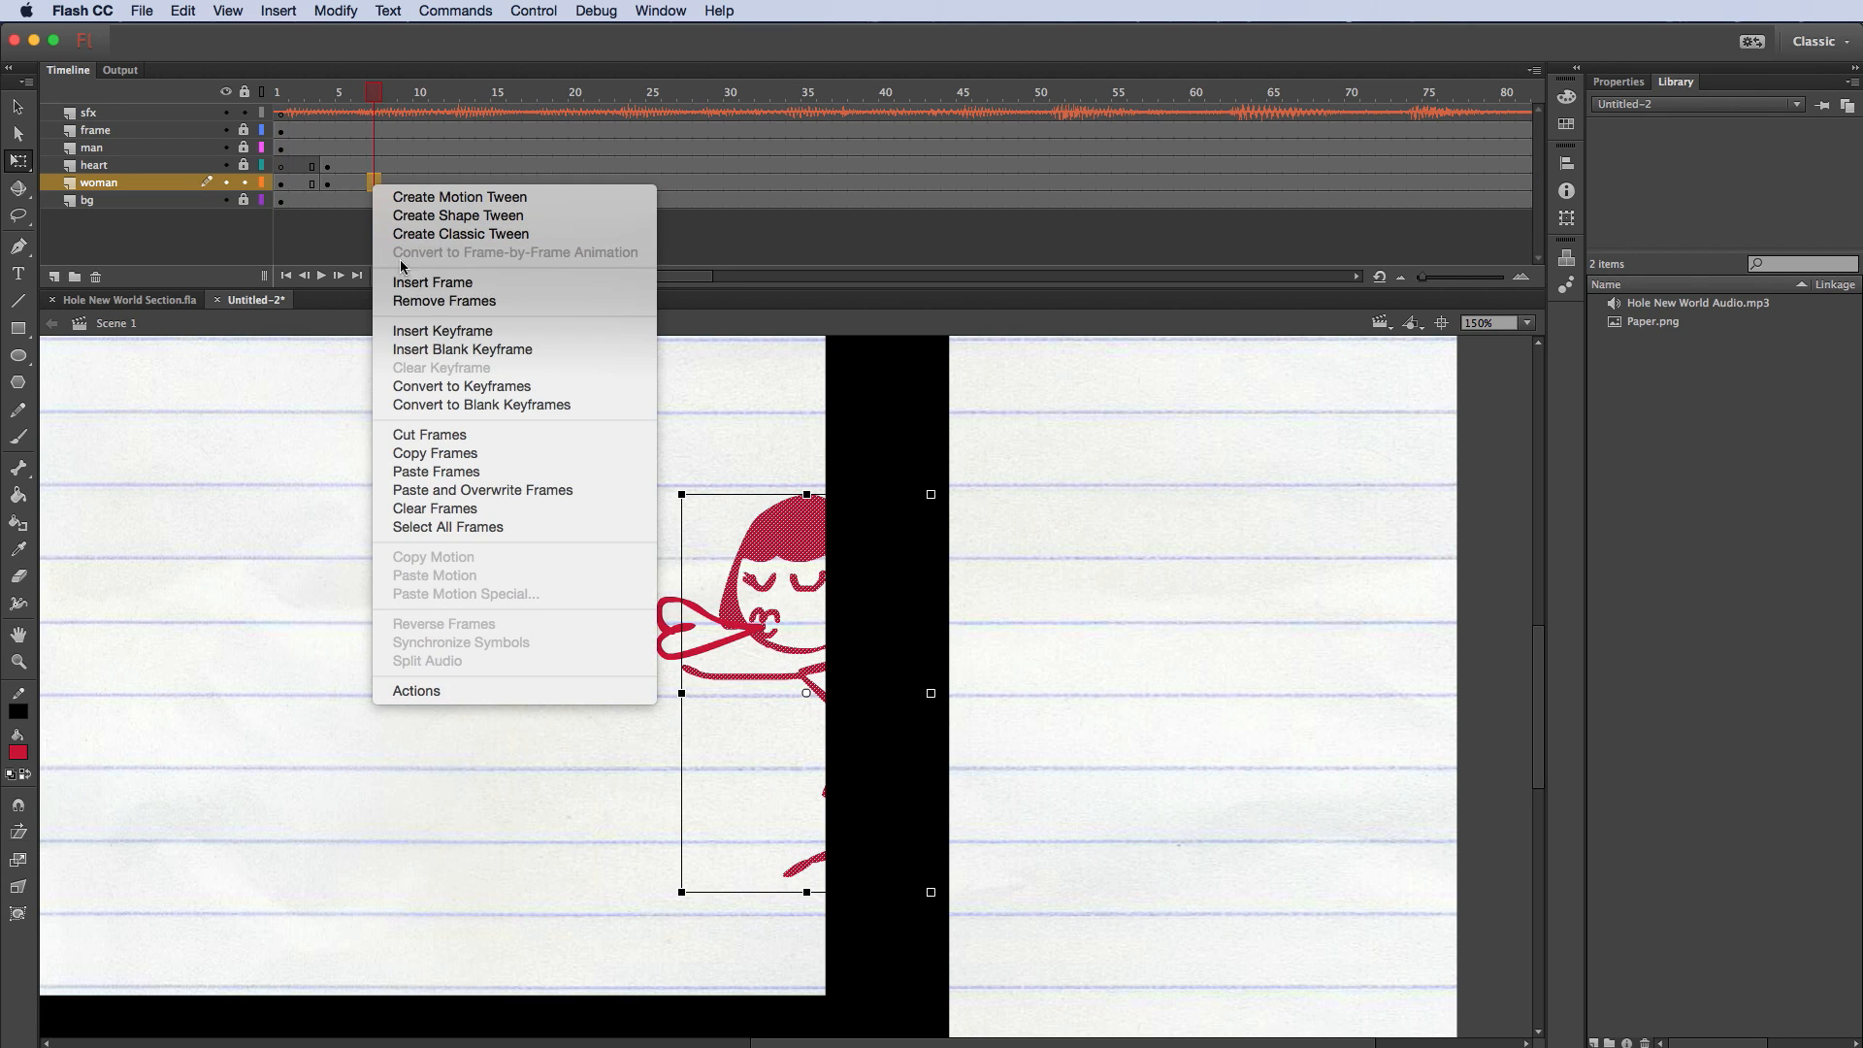
click(502, 331)
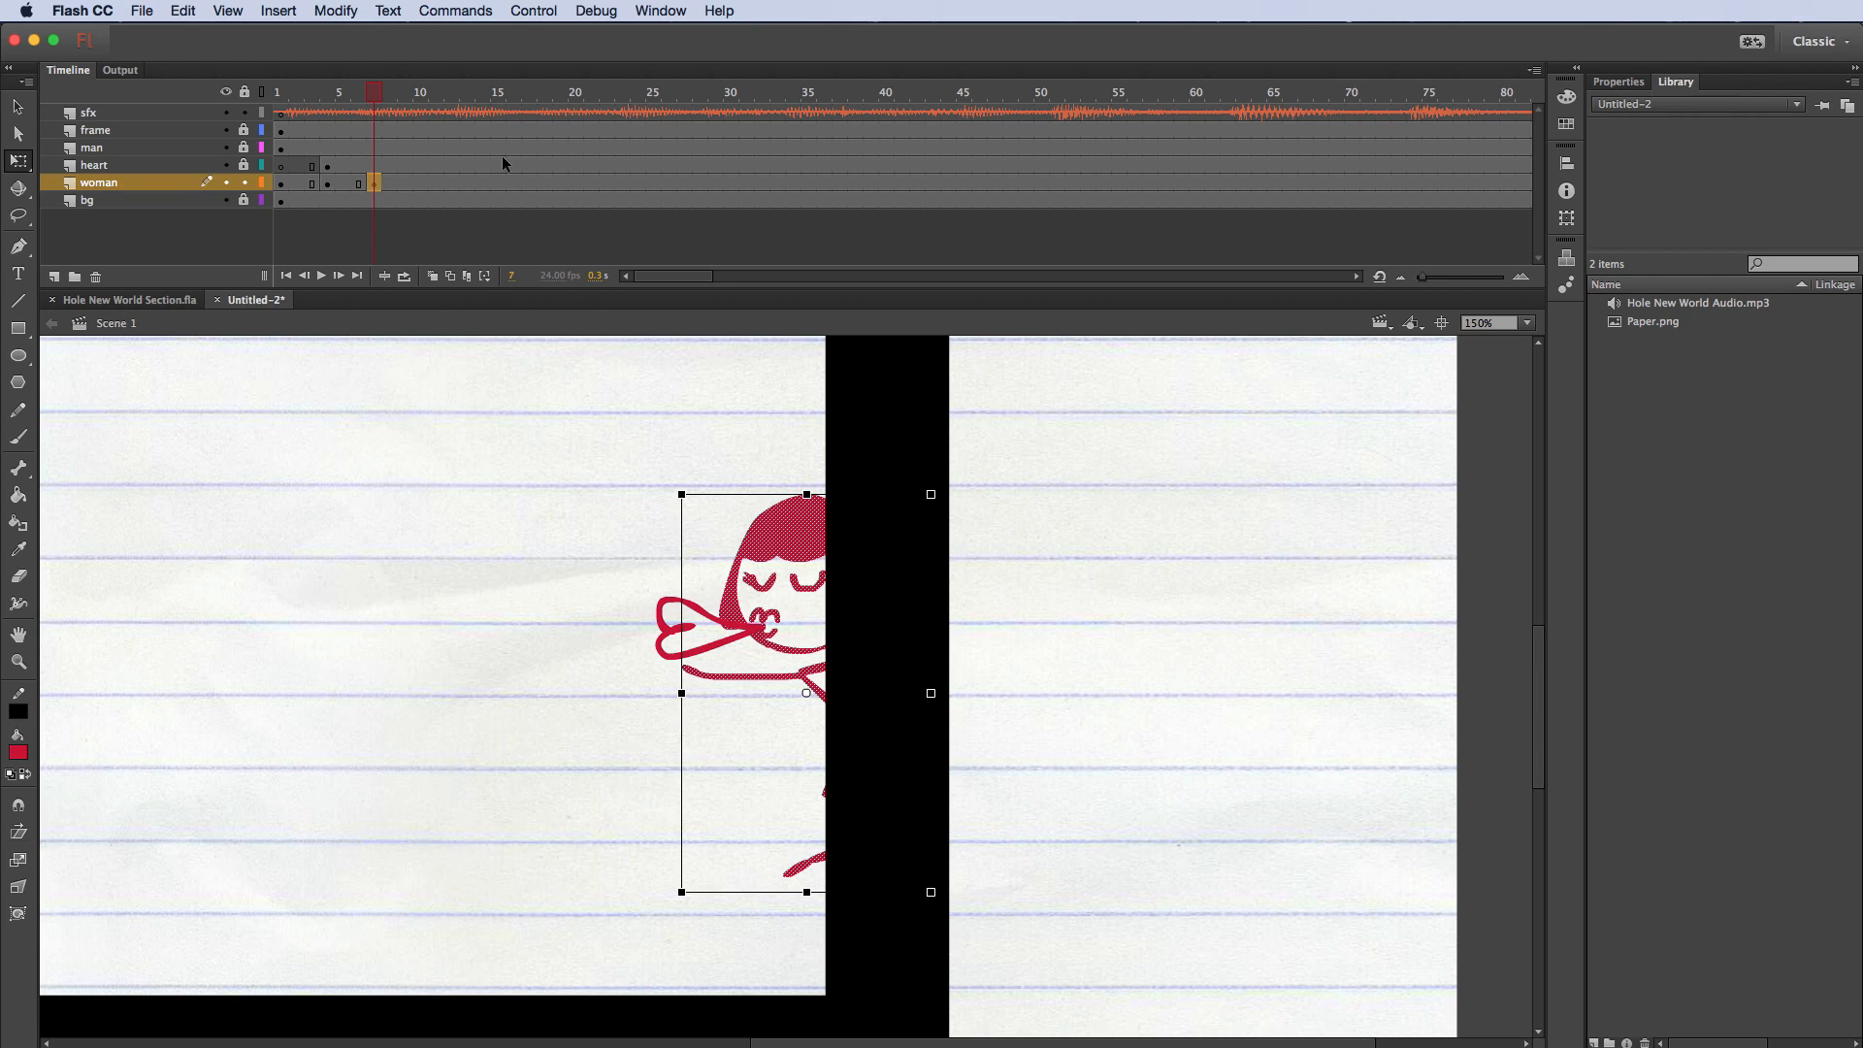
Step: Turn on onion skinning, move the woman right at frame 7 behind the black border, and compare her keyframes at frames 1, 4 and 7
click(433, 276)
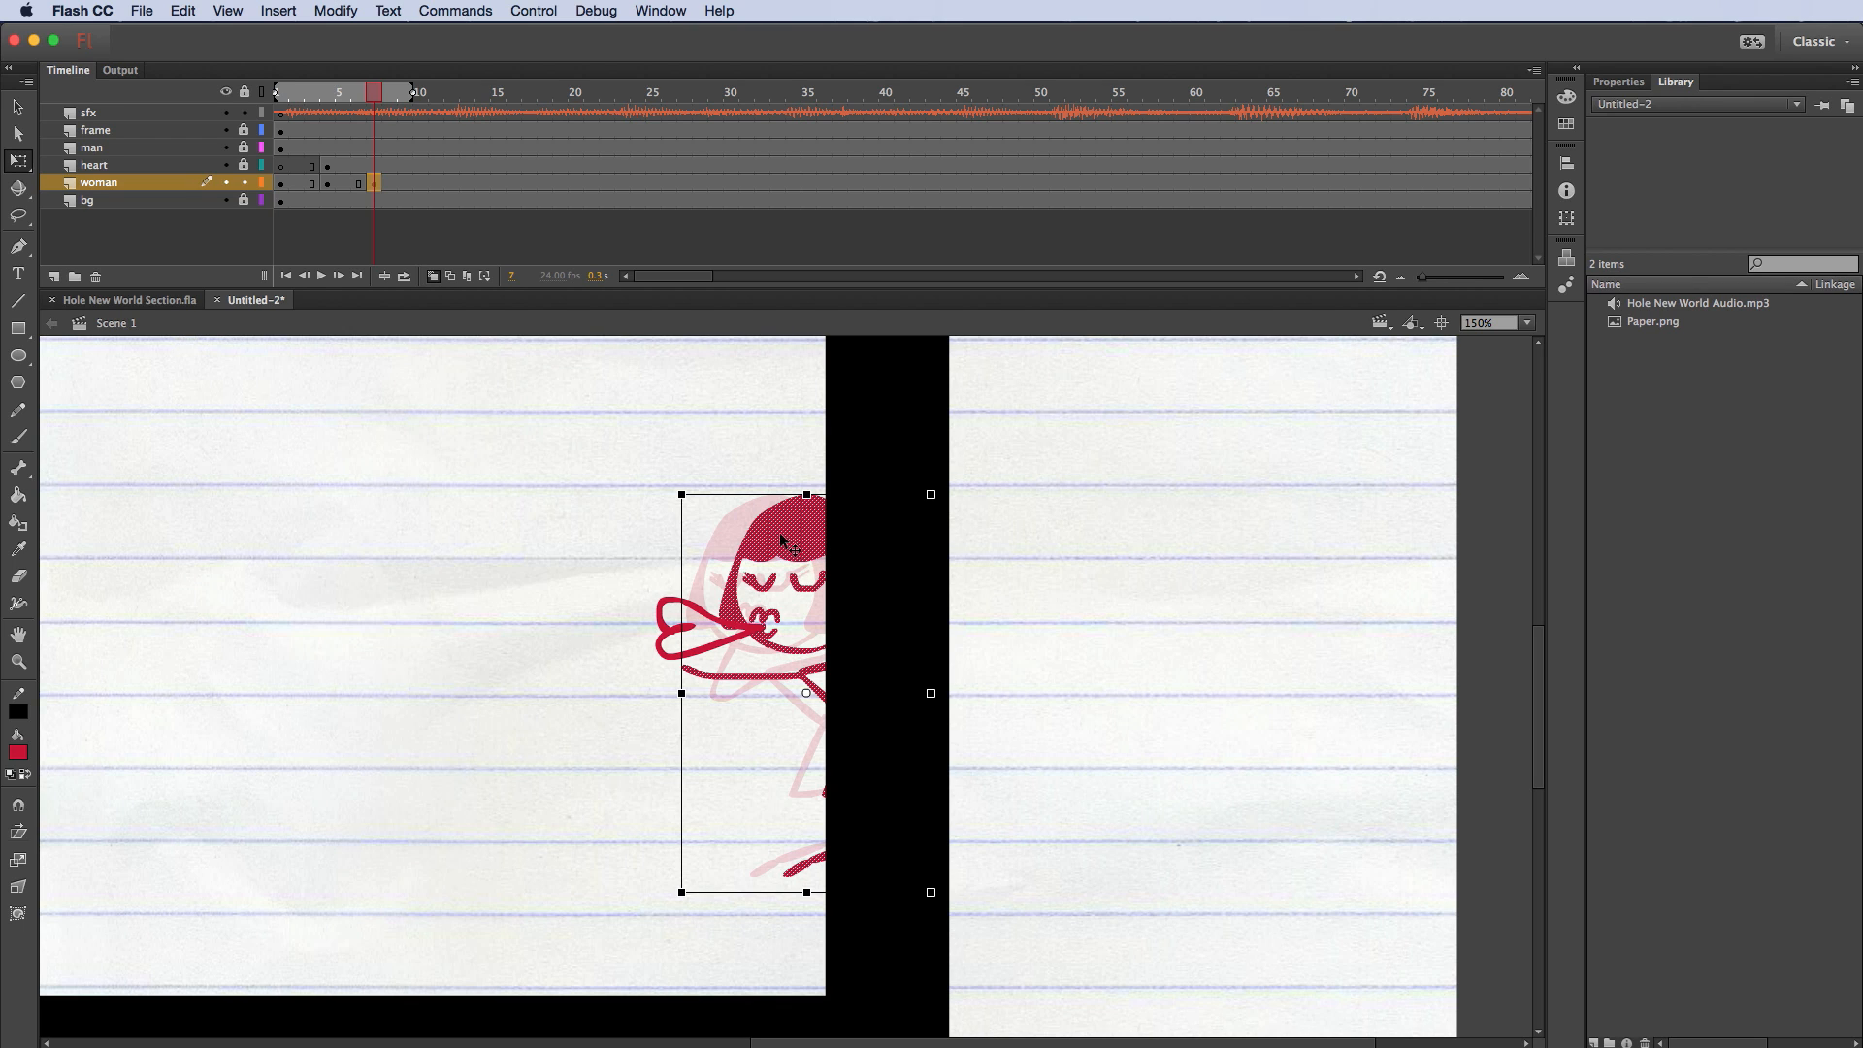
drag(778, 540, 814, 540)
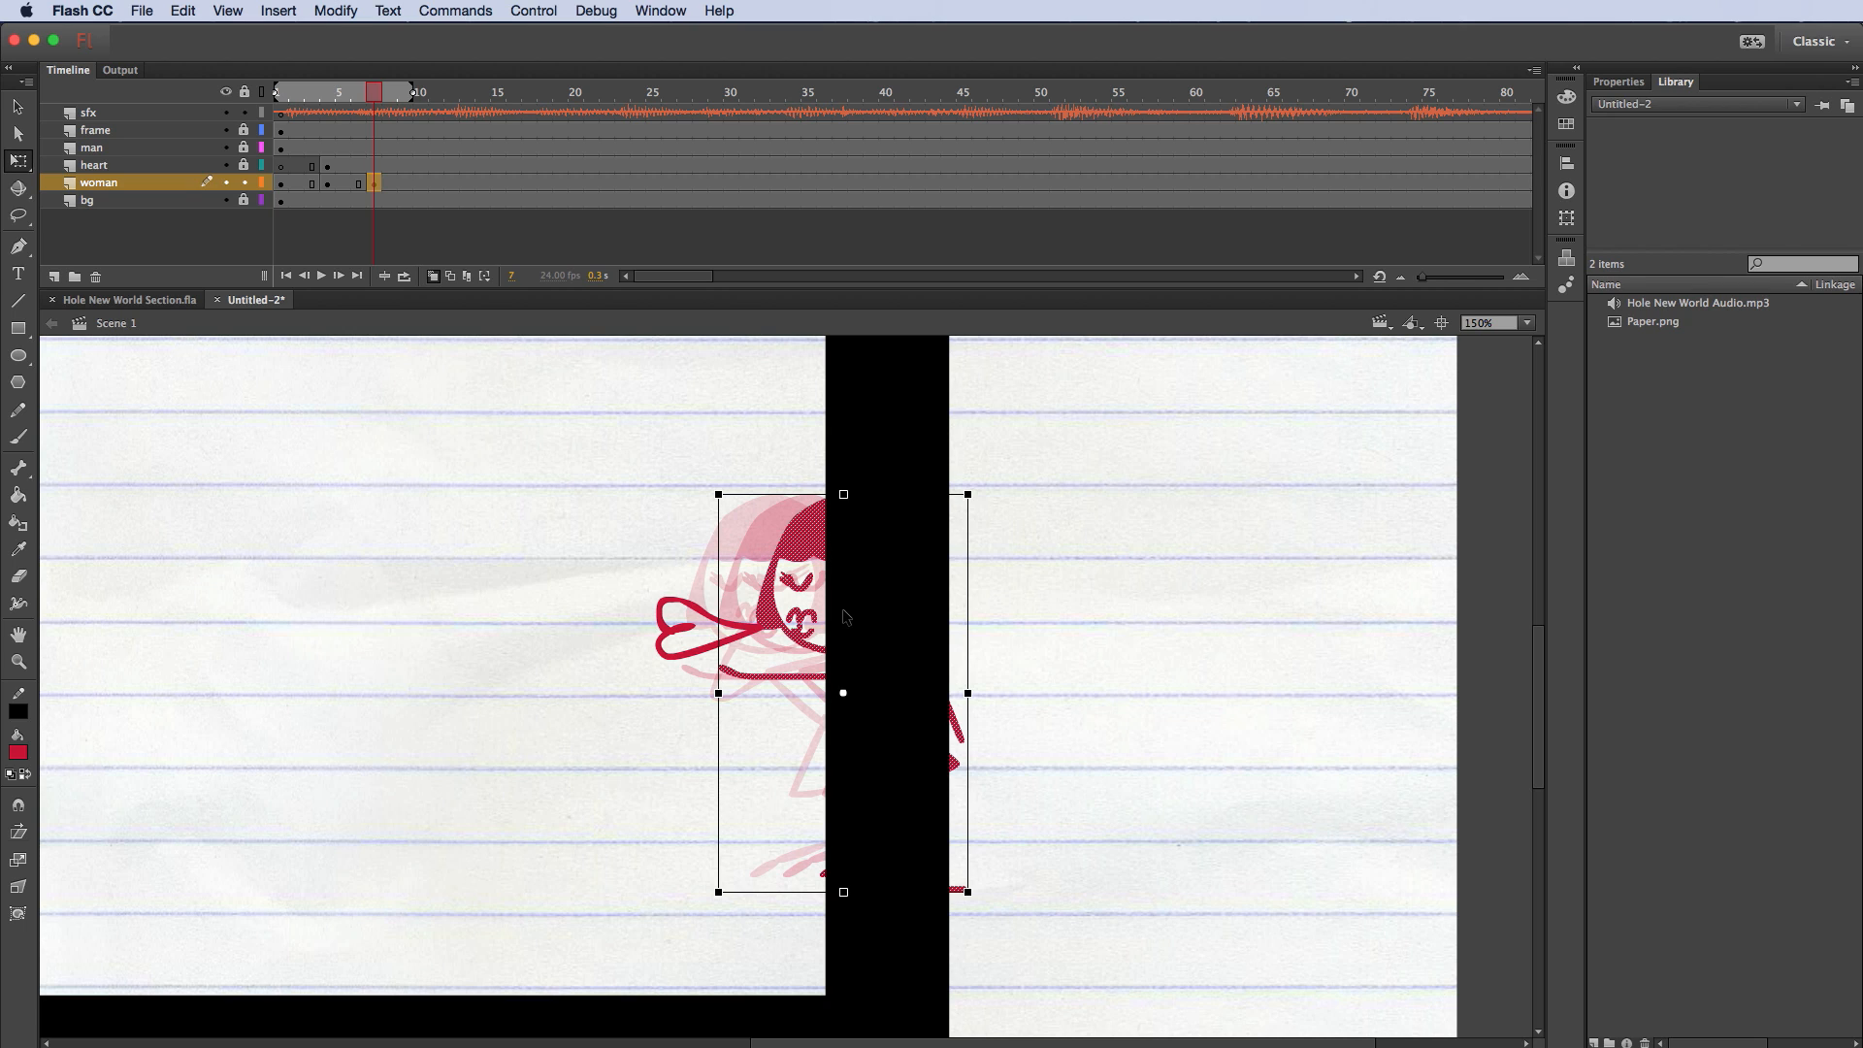
click(280, 185)
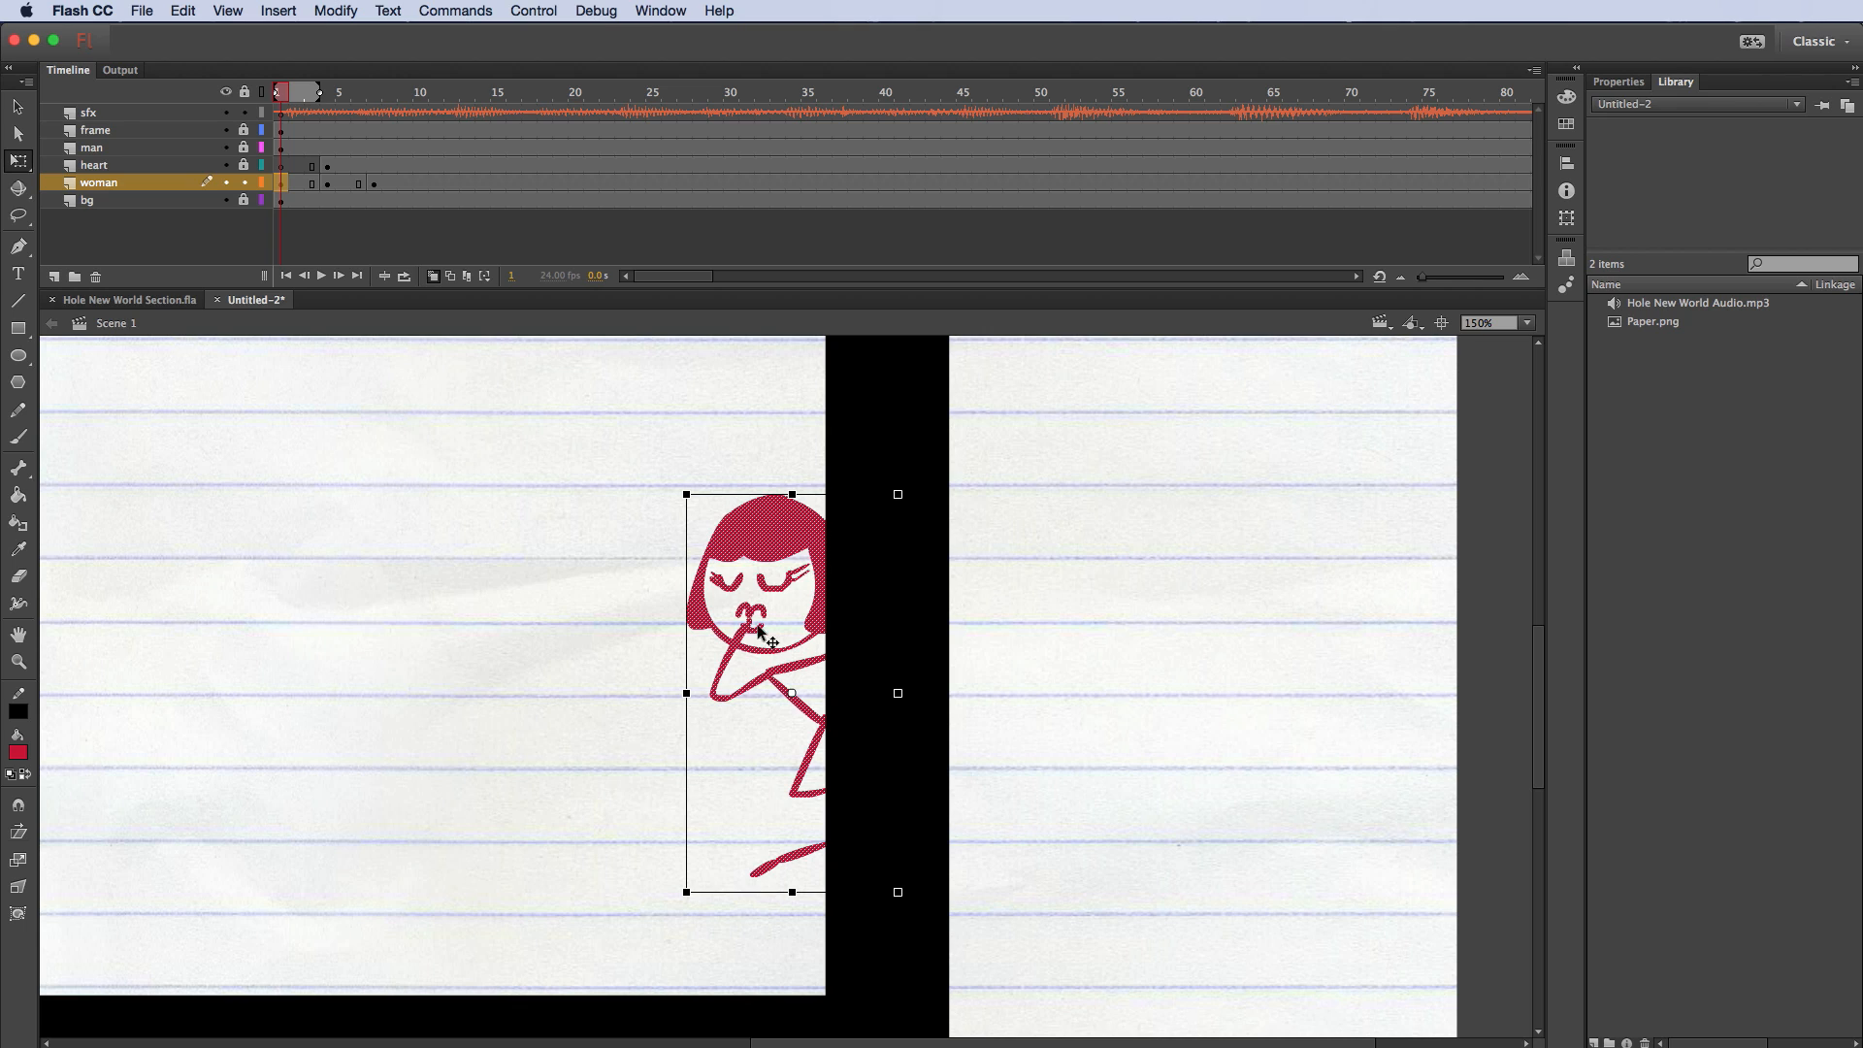
click(329, 186)
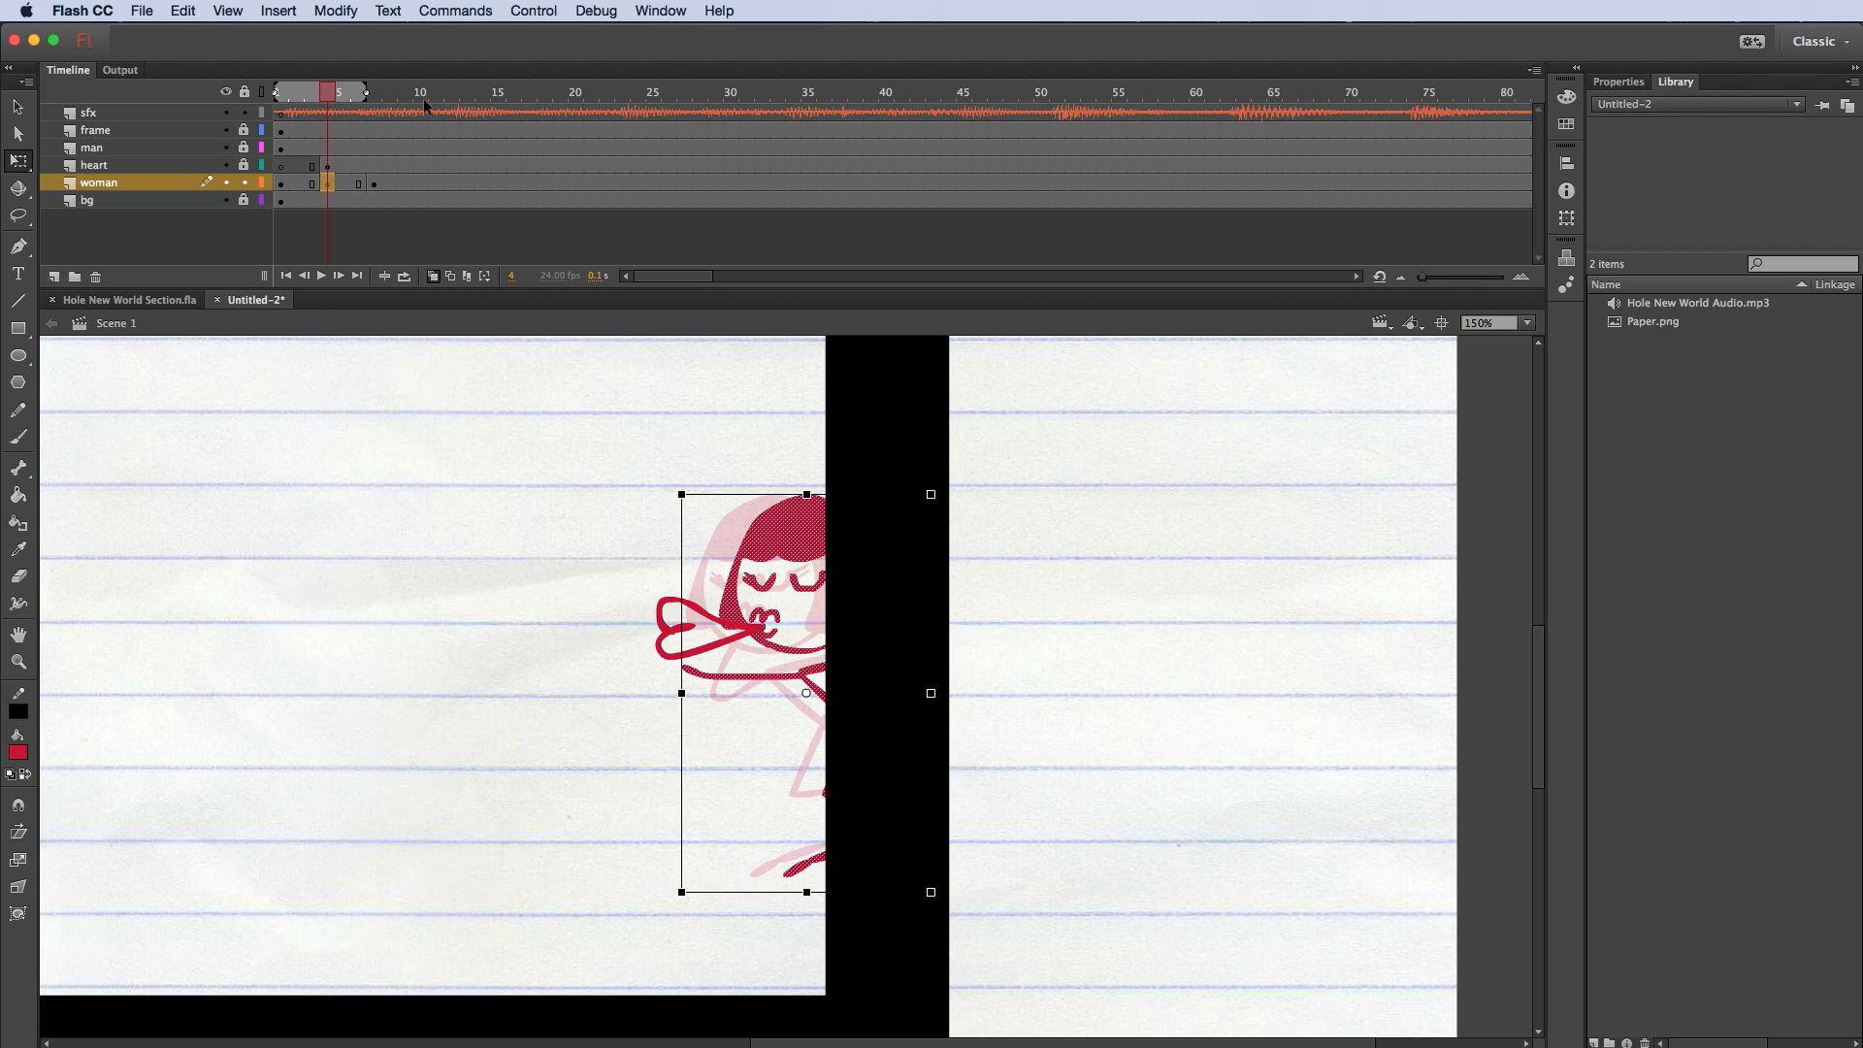
click(373, 183)
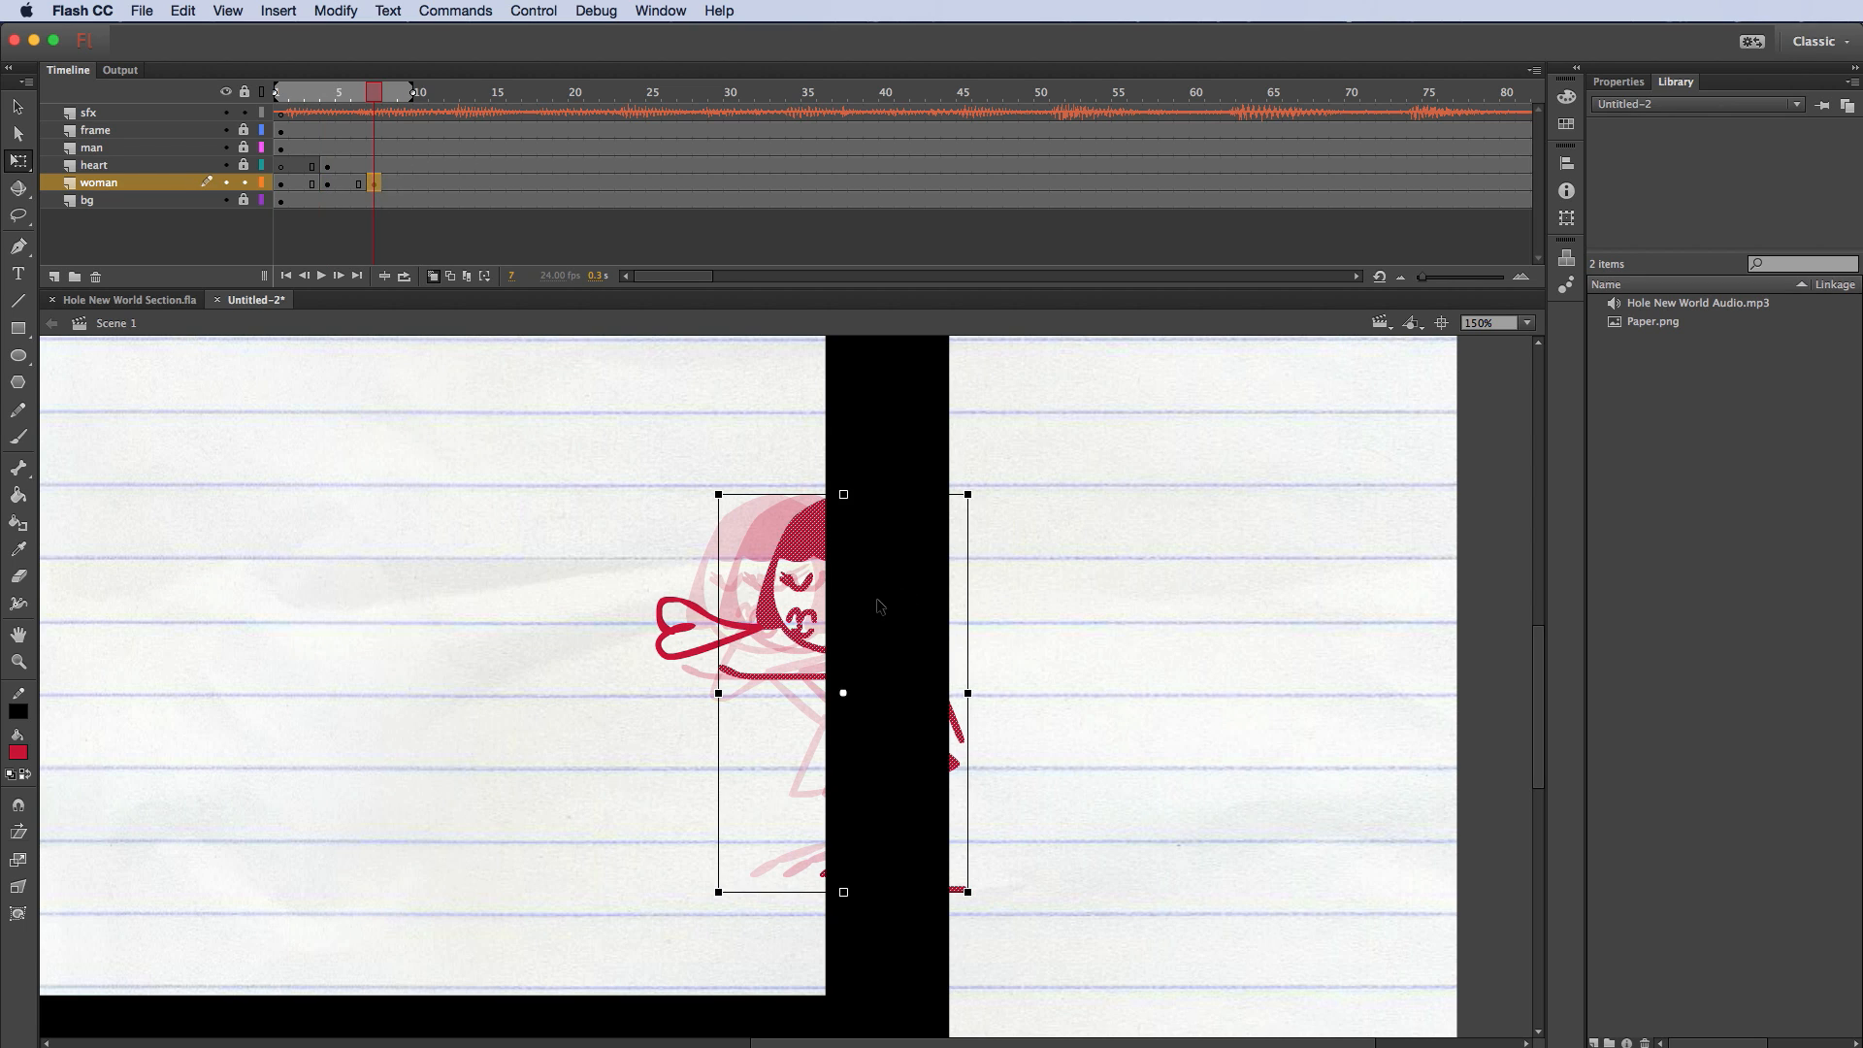
Step: With the woman layer locked, insert a keyframe at frame 7 of the heart layer and make the heart narrower and slightly farther left
click(244, 183)
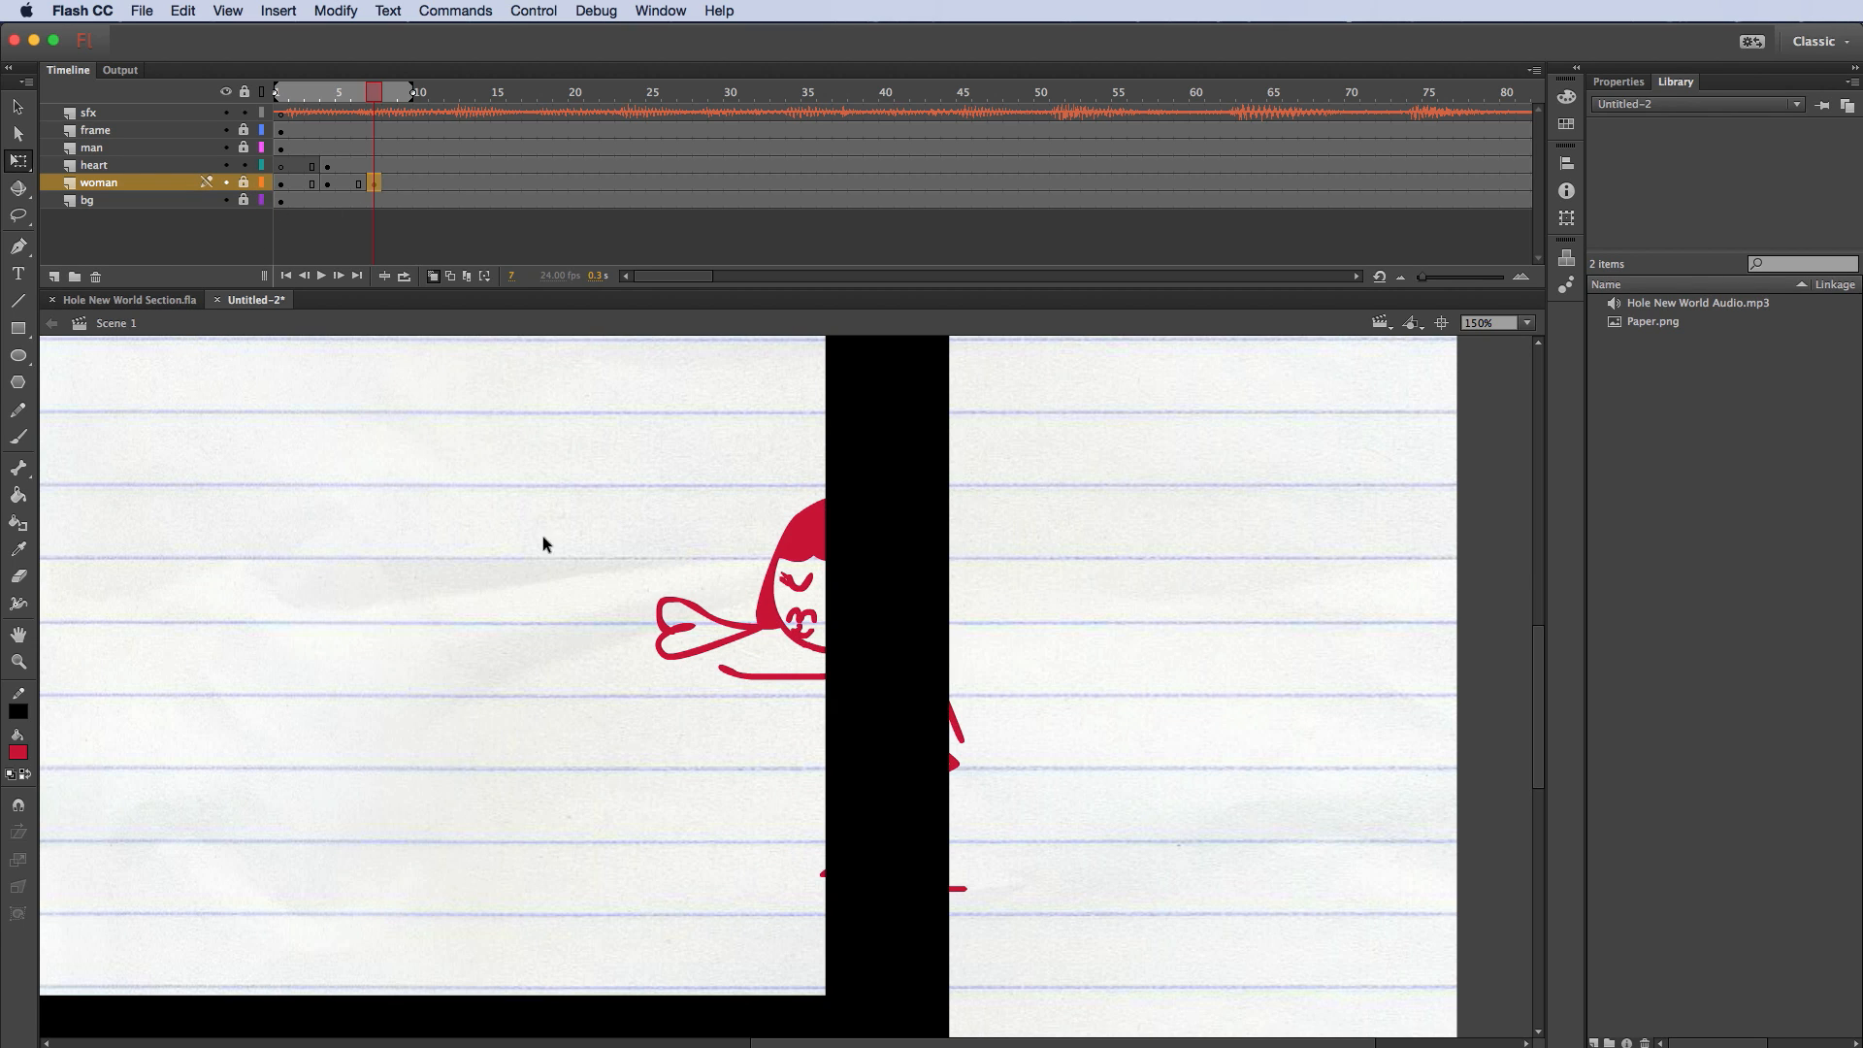
click(374, 166)
right_click(374, 167)
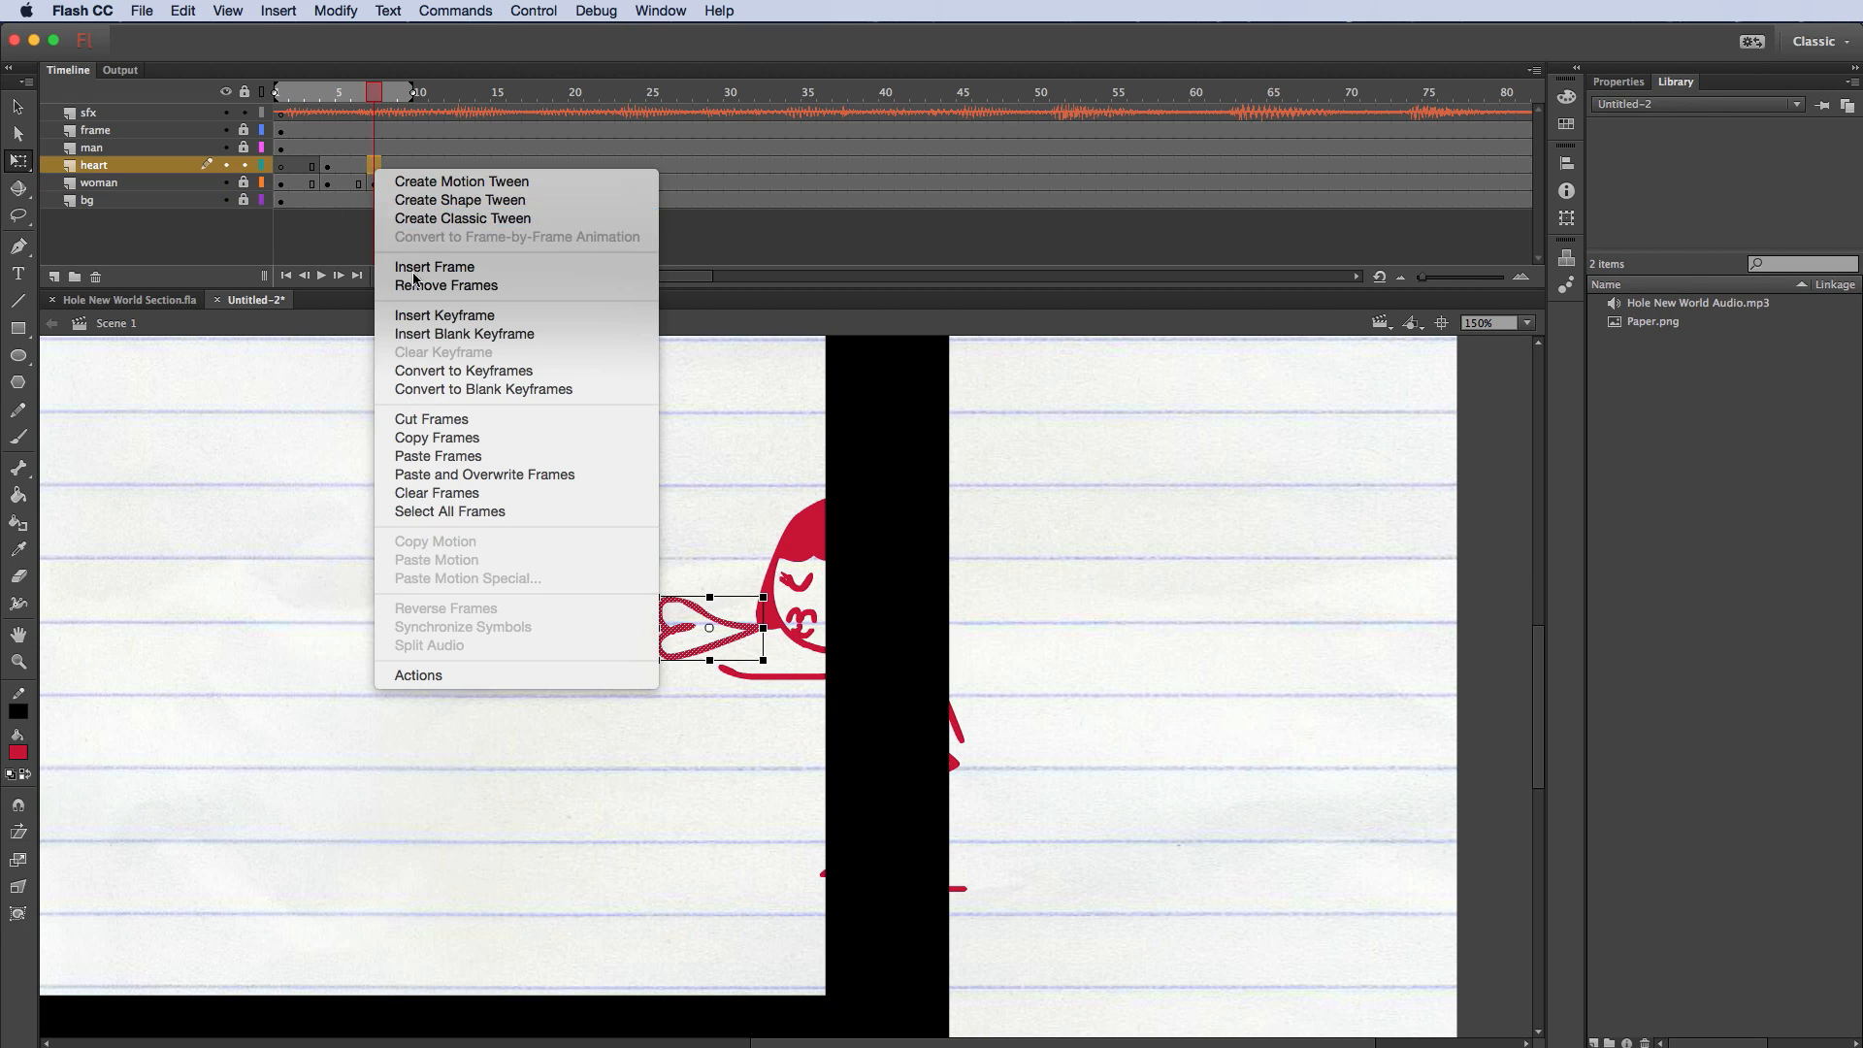
click(429, 316)
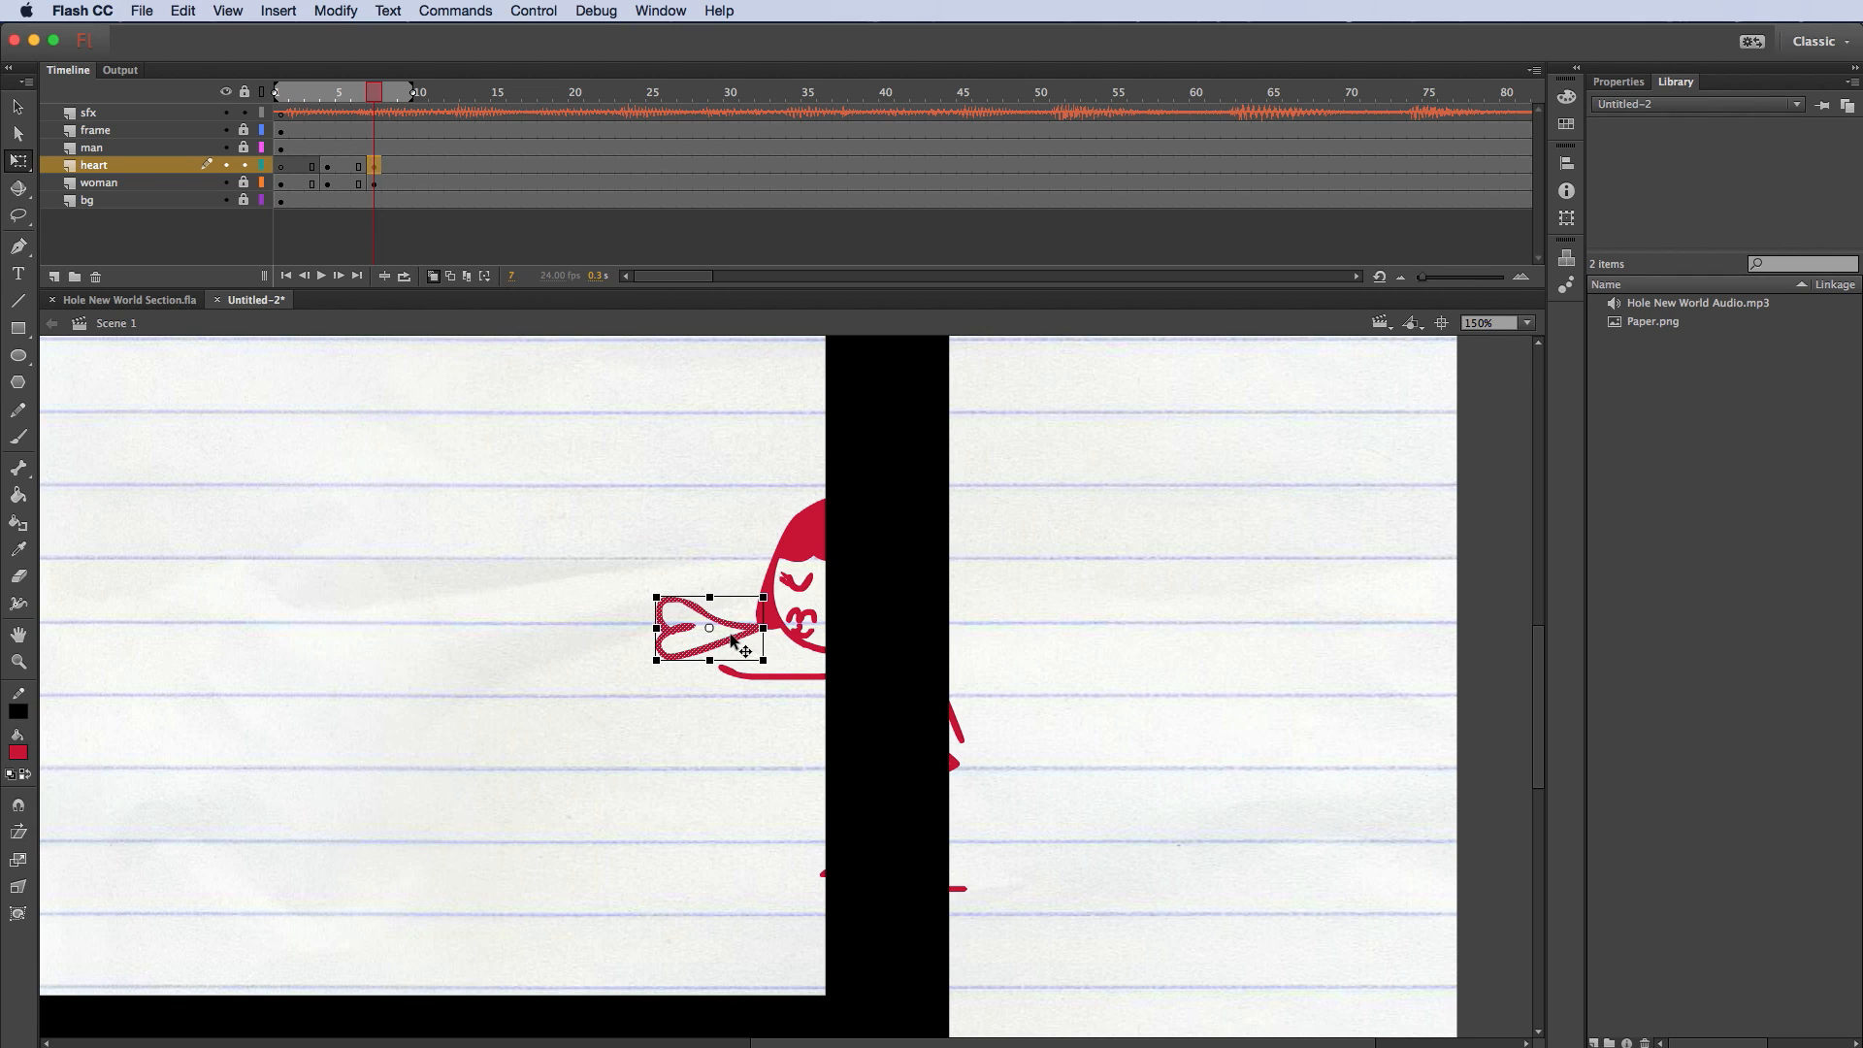
drag(733, 644, 733, 629)
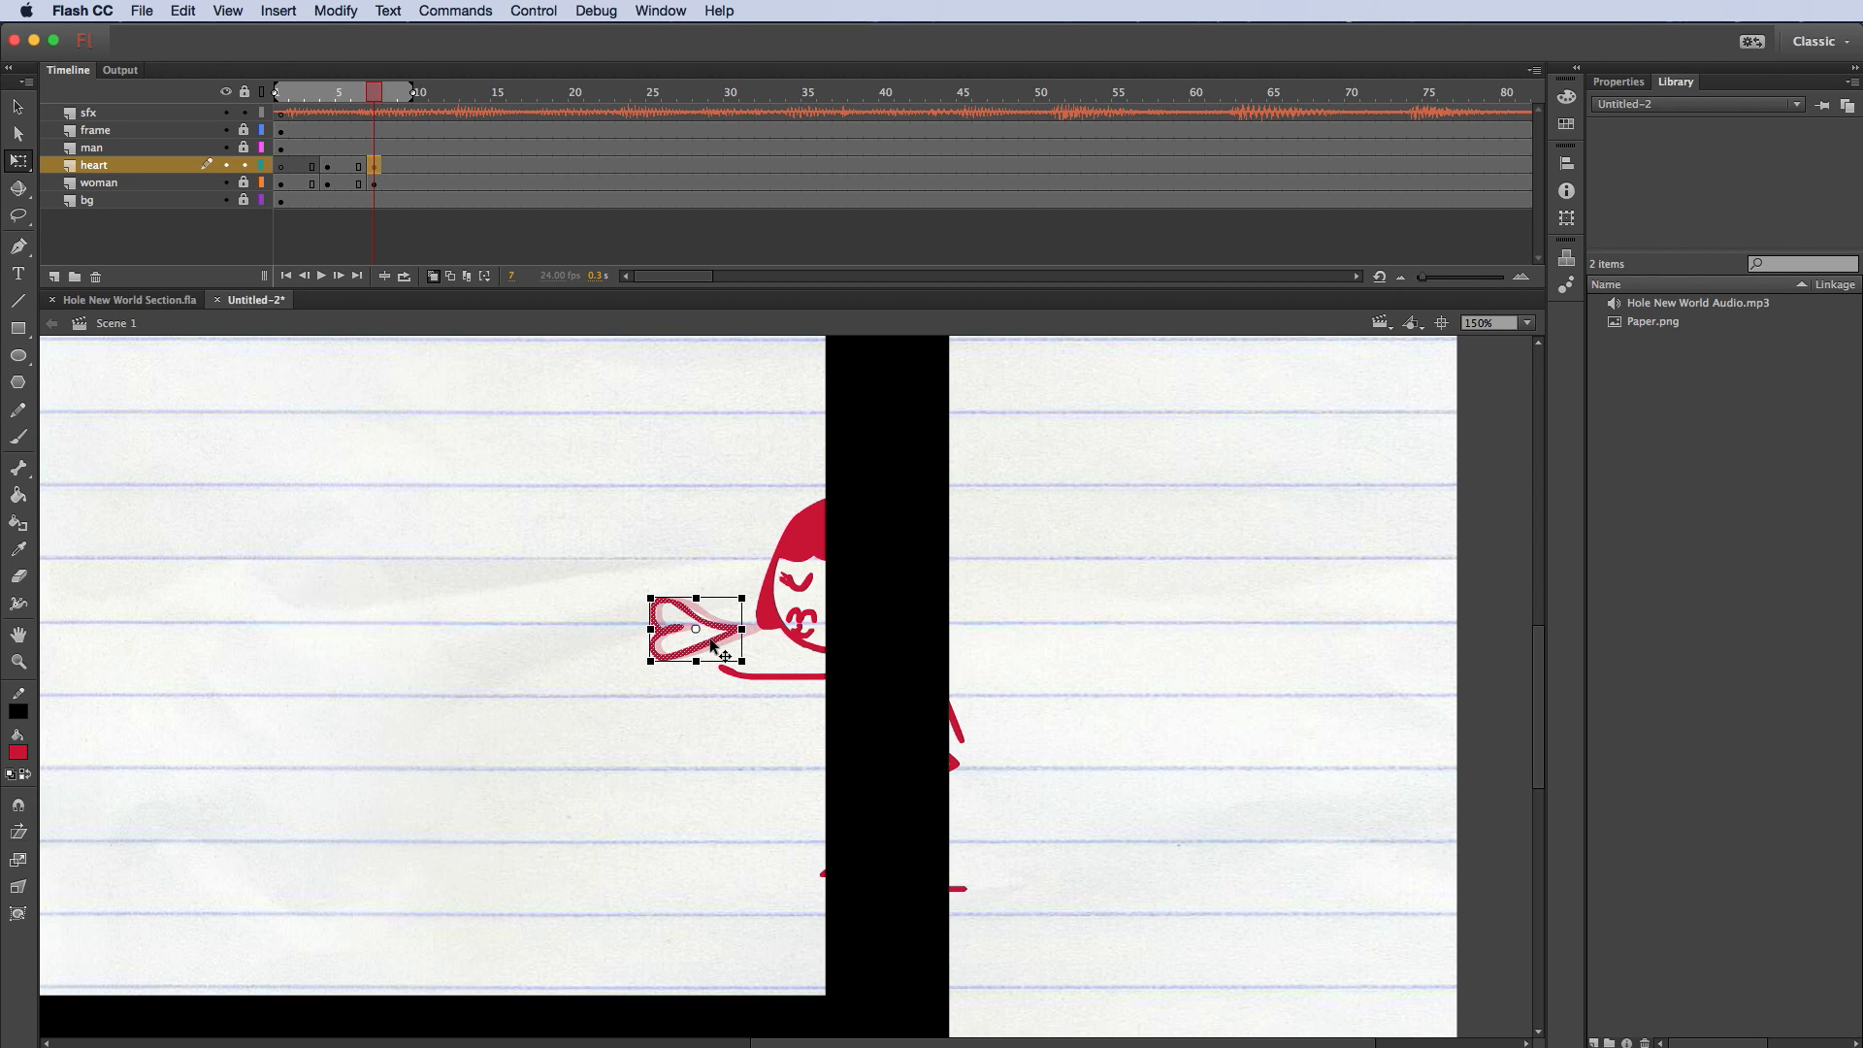
Step: Move the heart at frame 7 slightly down and left, and compare it with the heart keyframe at frame 4
drag(714, 643, 701, 653)
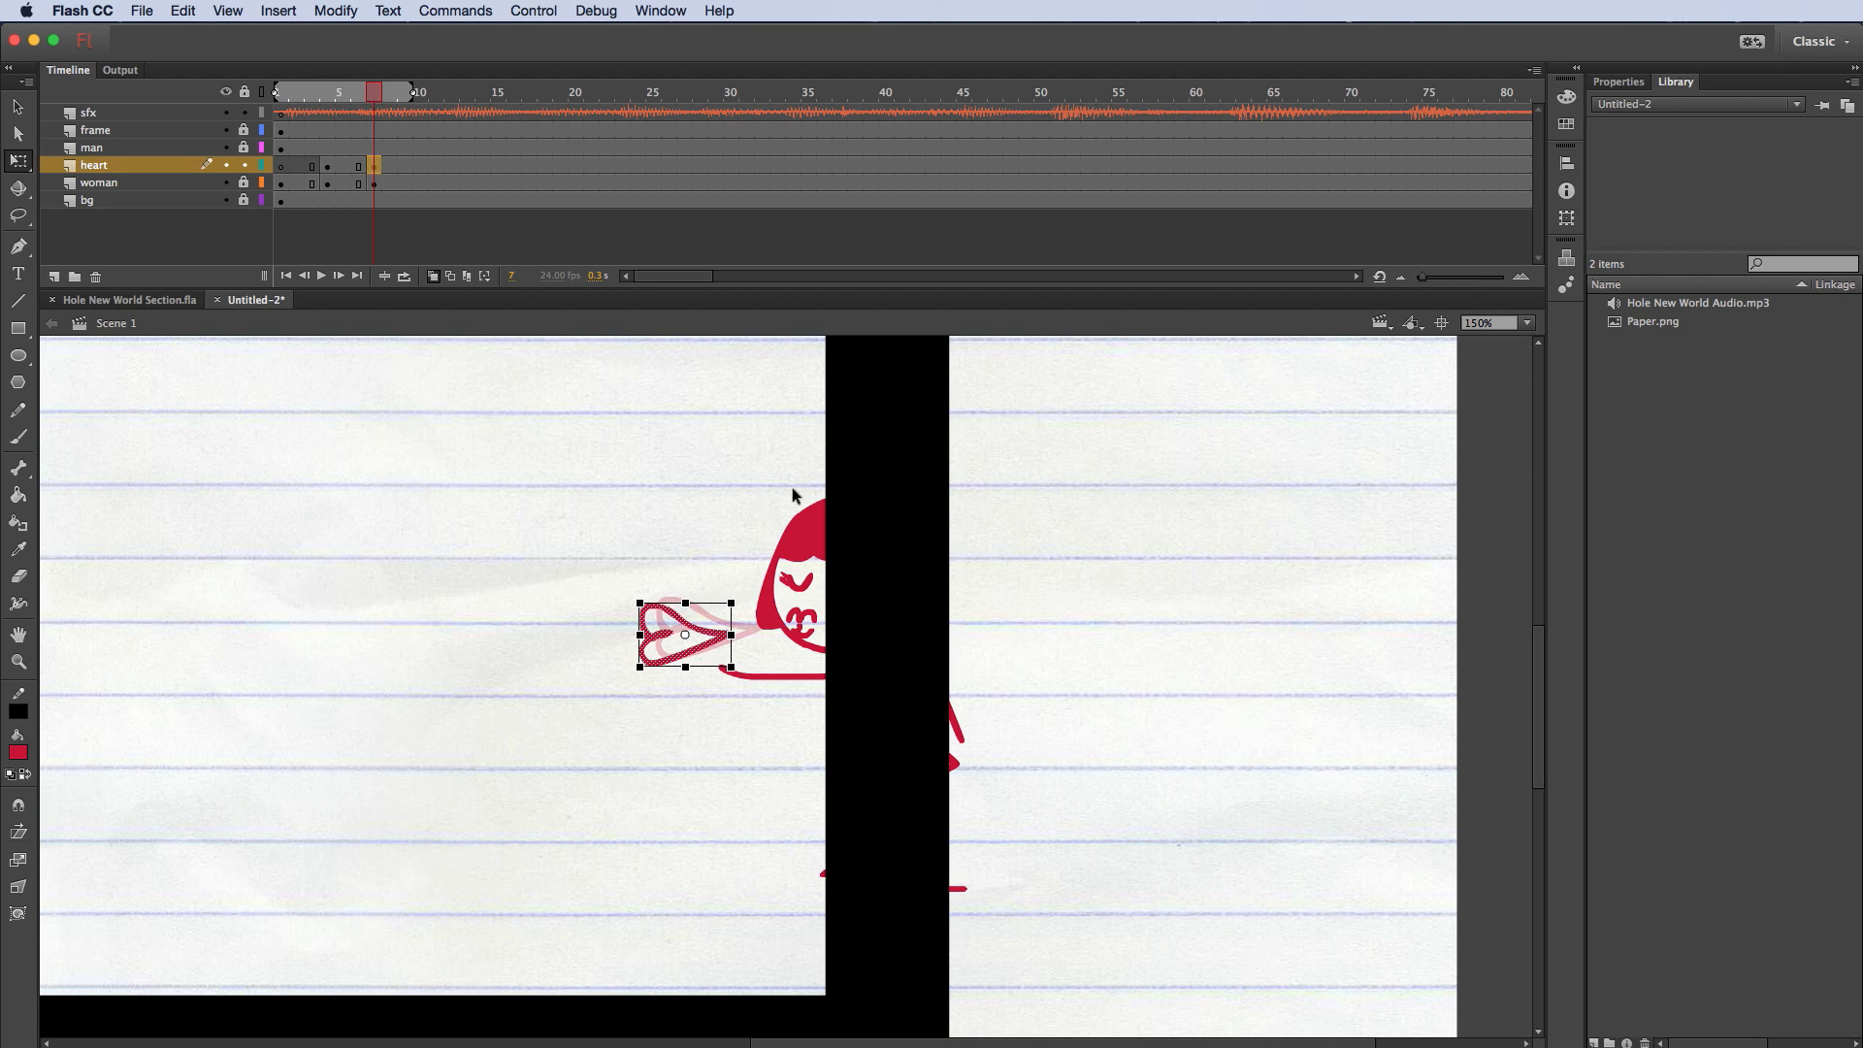
click(283, 98)
click(326, 165)
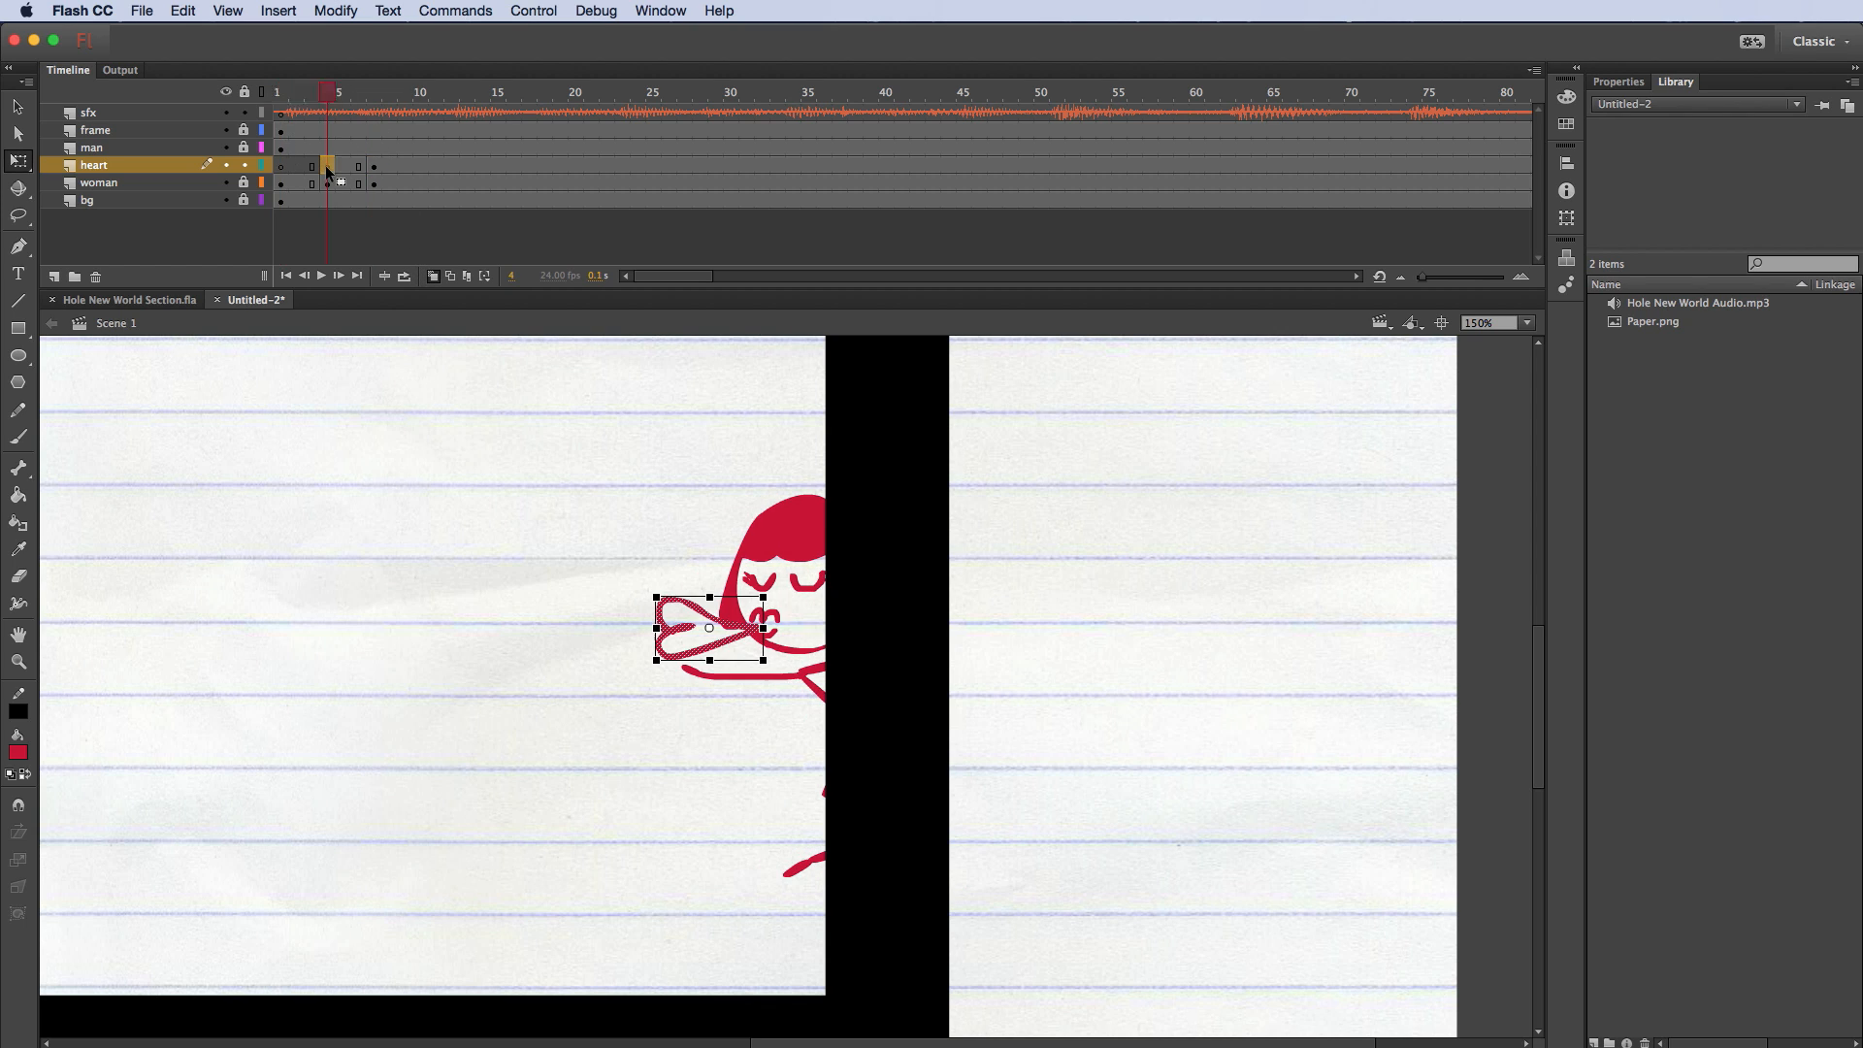
click(371, 166)
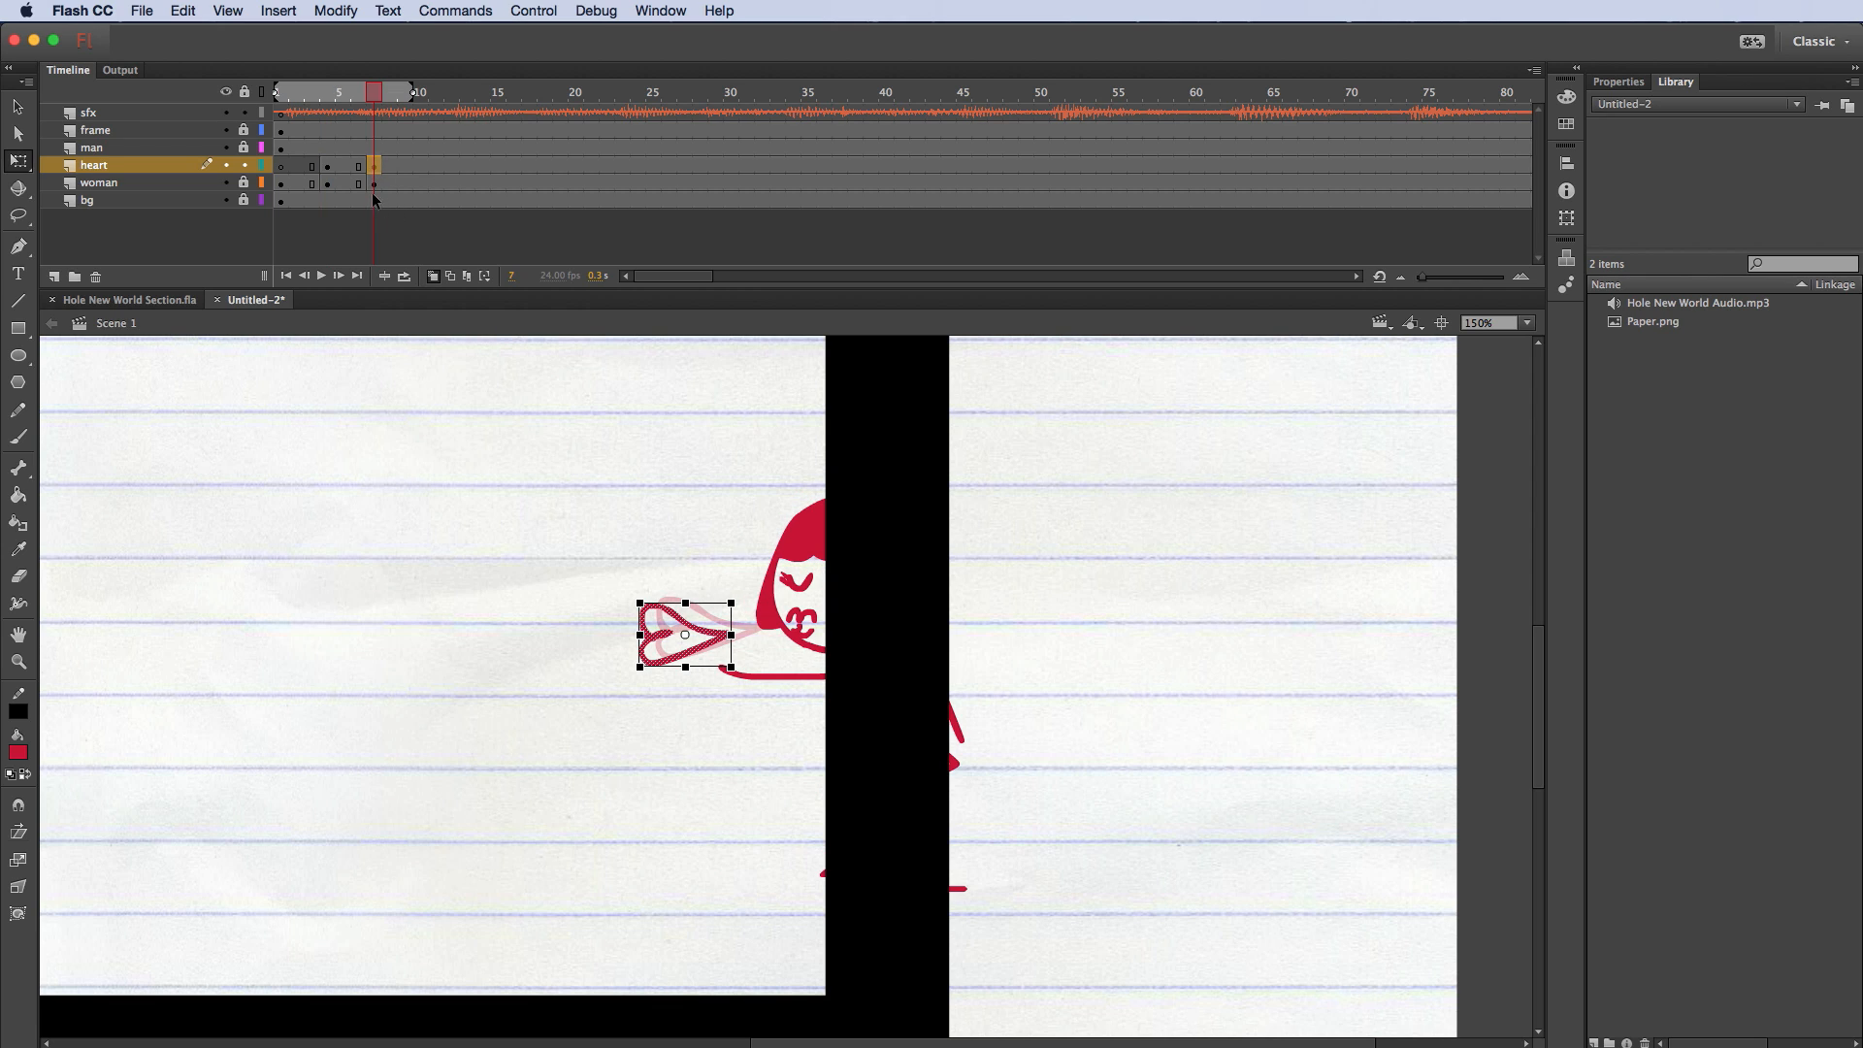
Step: Lock the heart layer, unlock the woman layer, and add a woman keyframe at frame 10 with her shifted farther right behind the black border
click(243, 165)
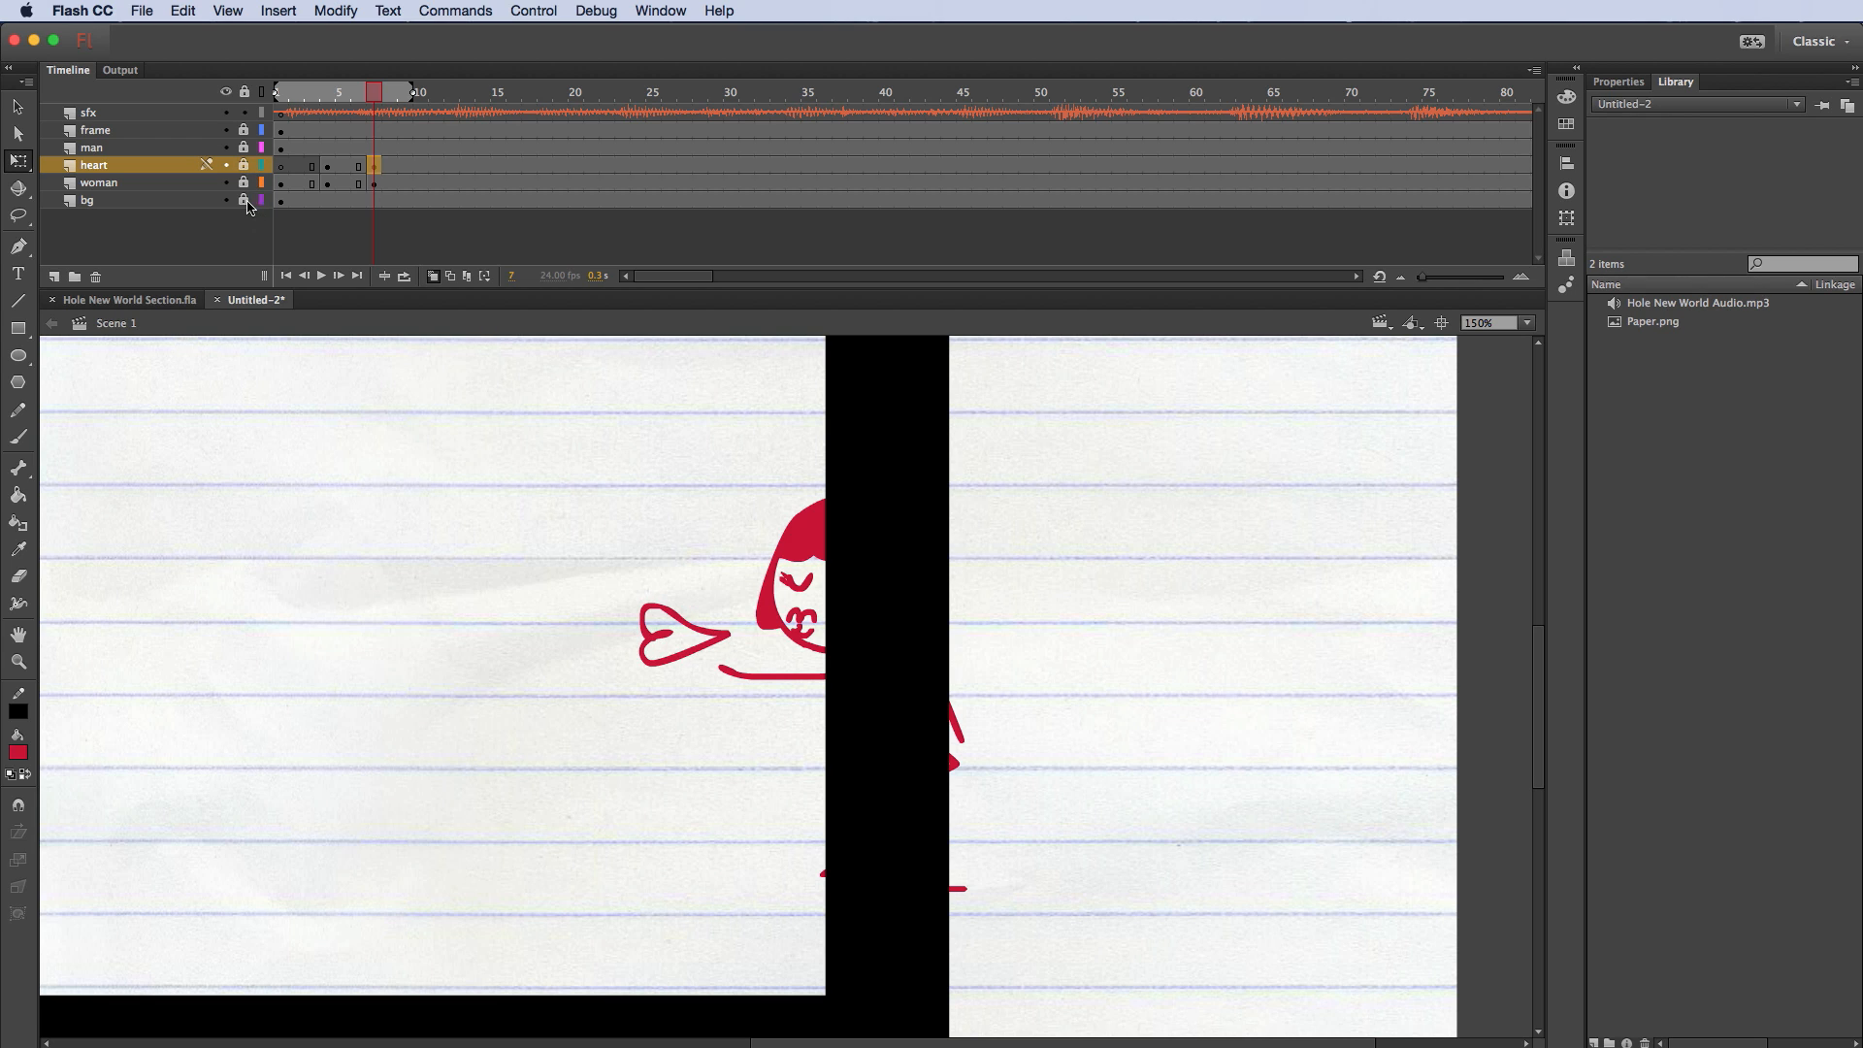
click(243, 183)
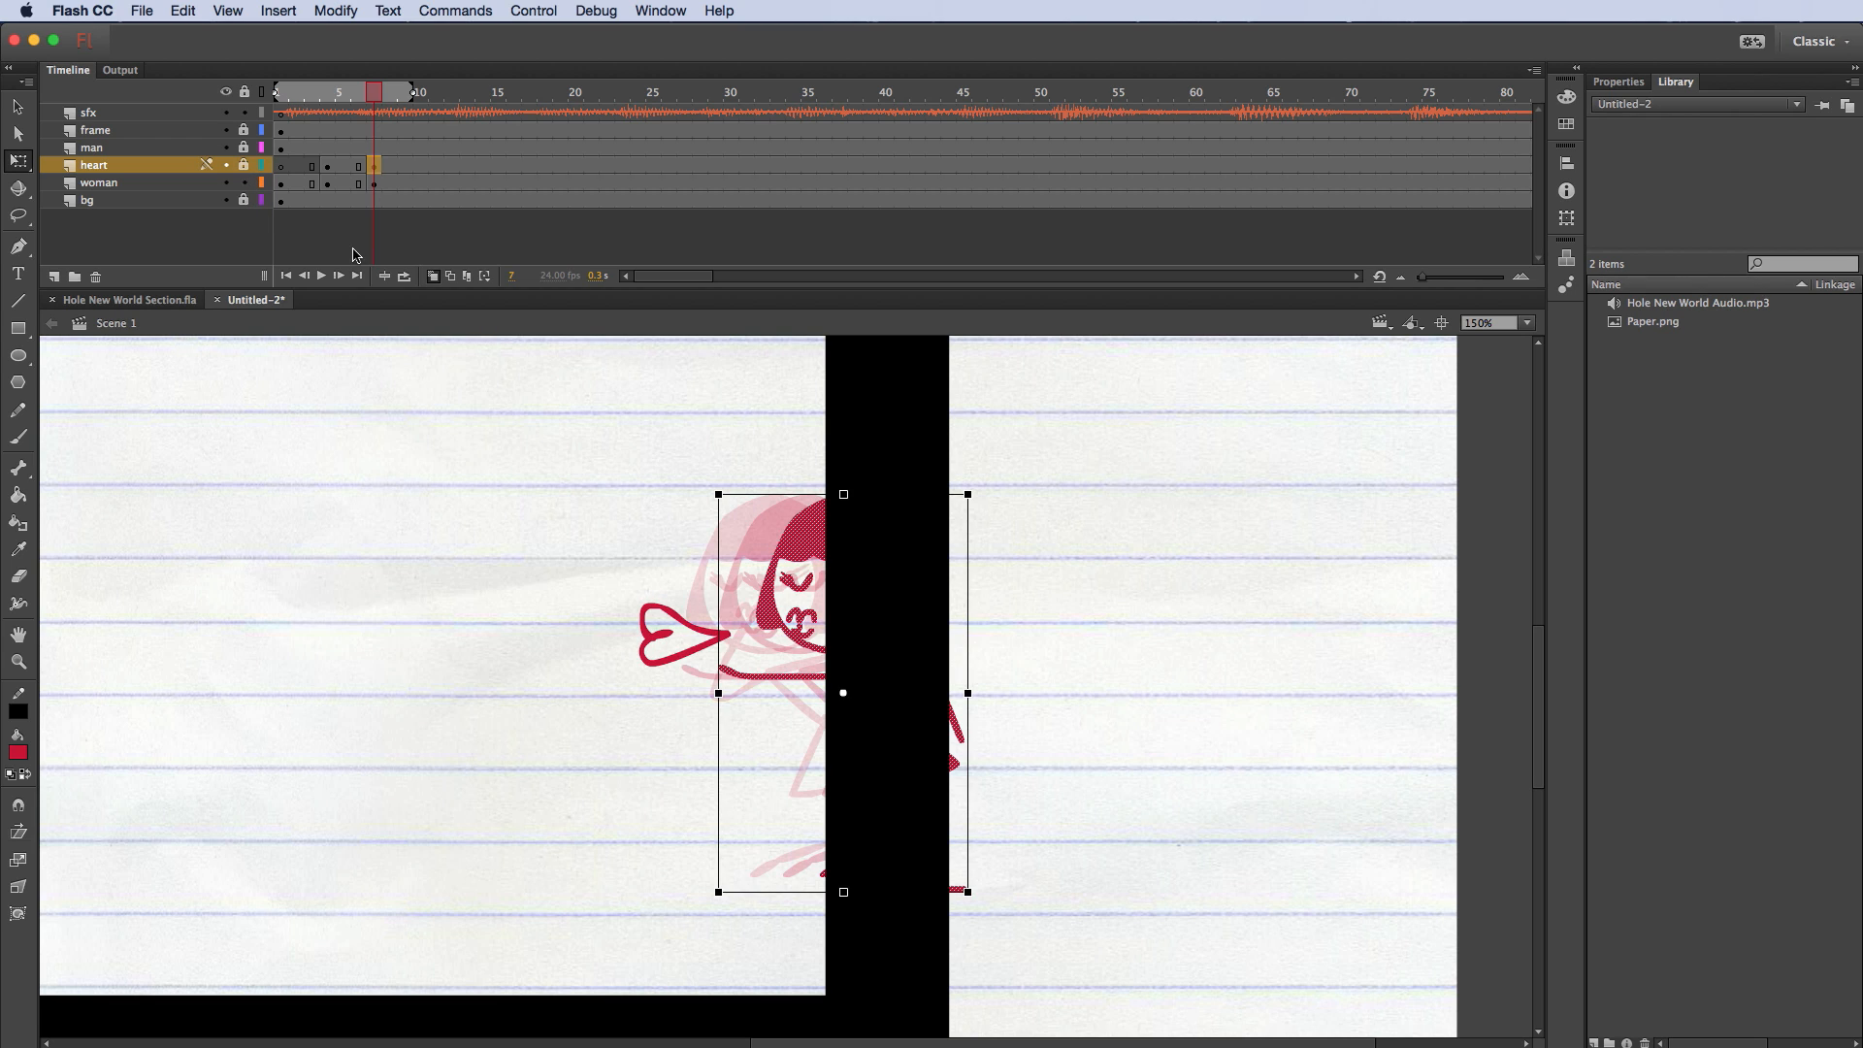
click(421, 182)
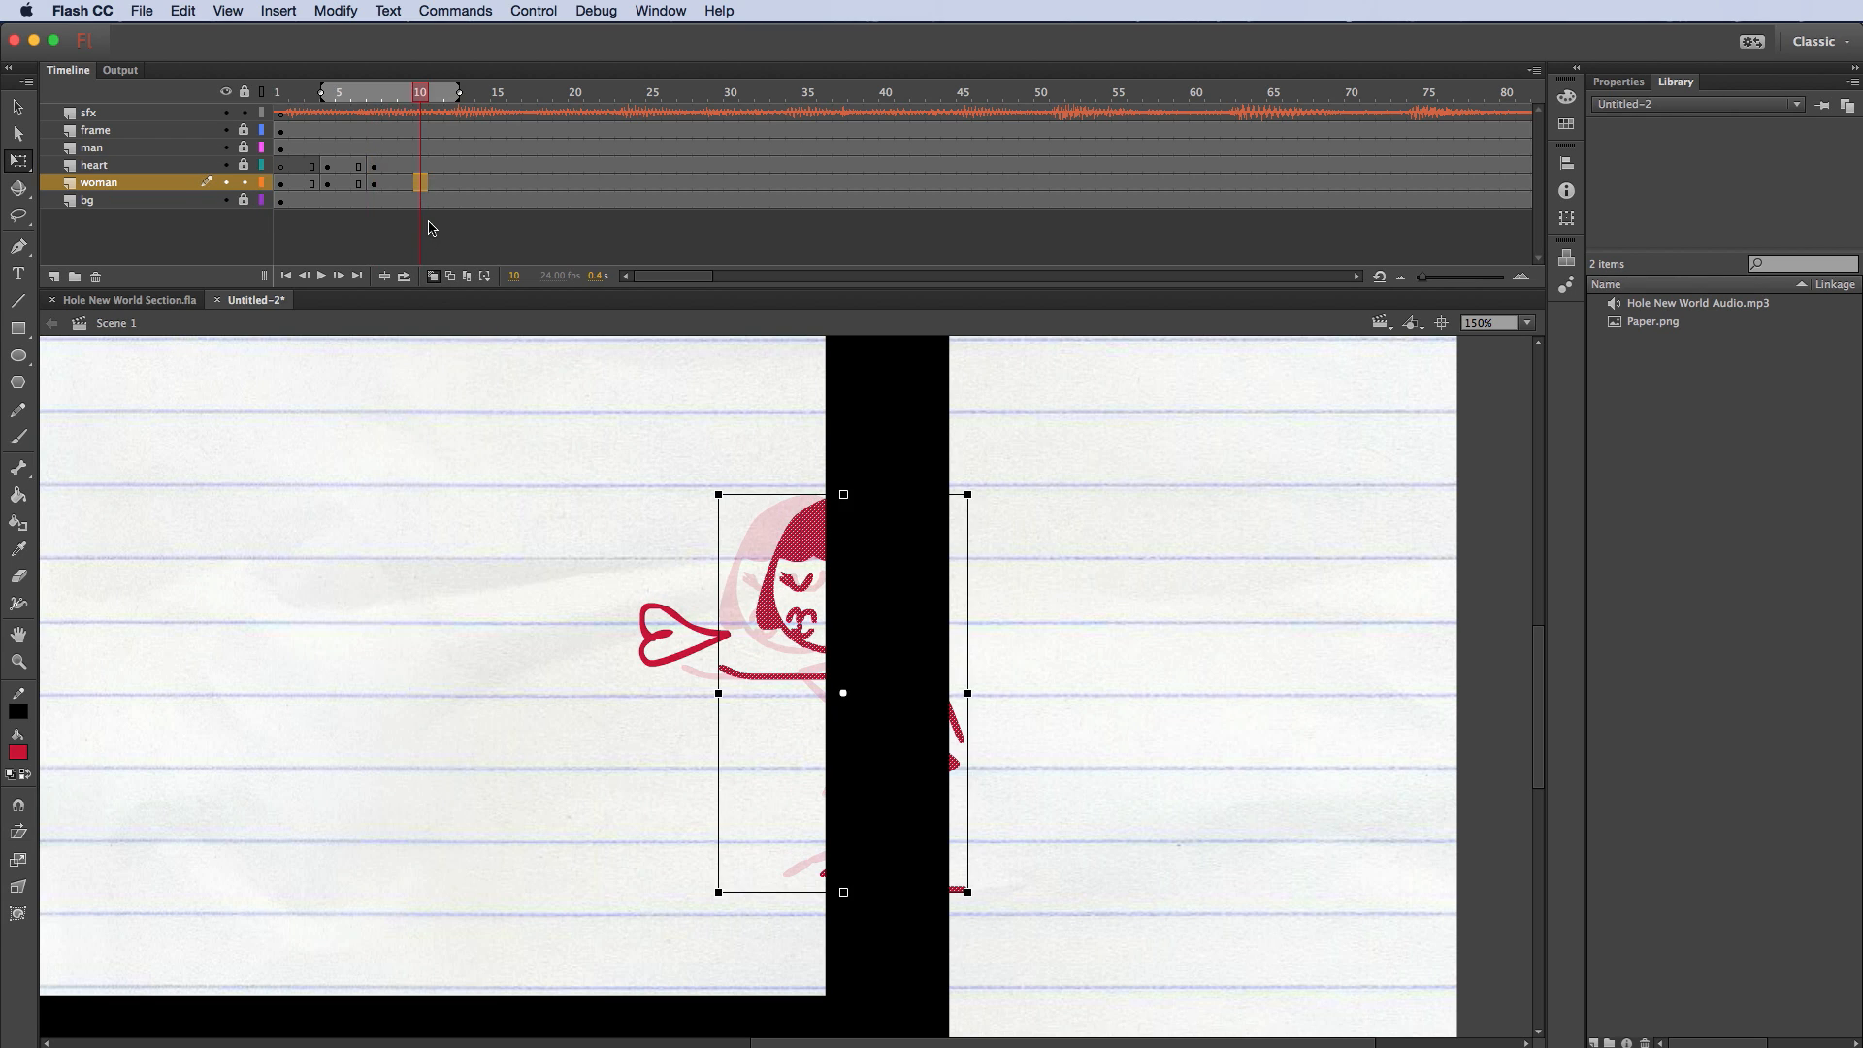
right_click(422, 184)
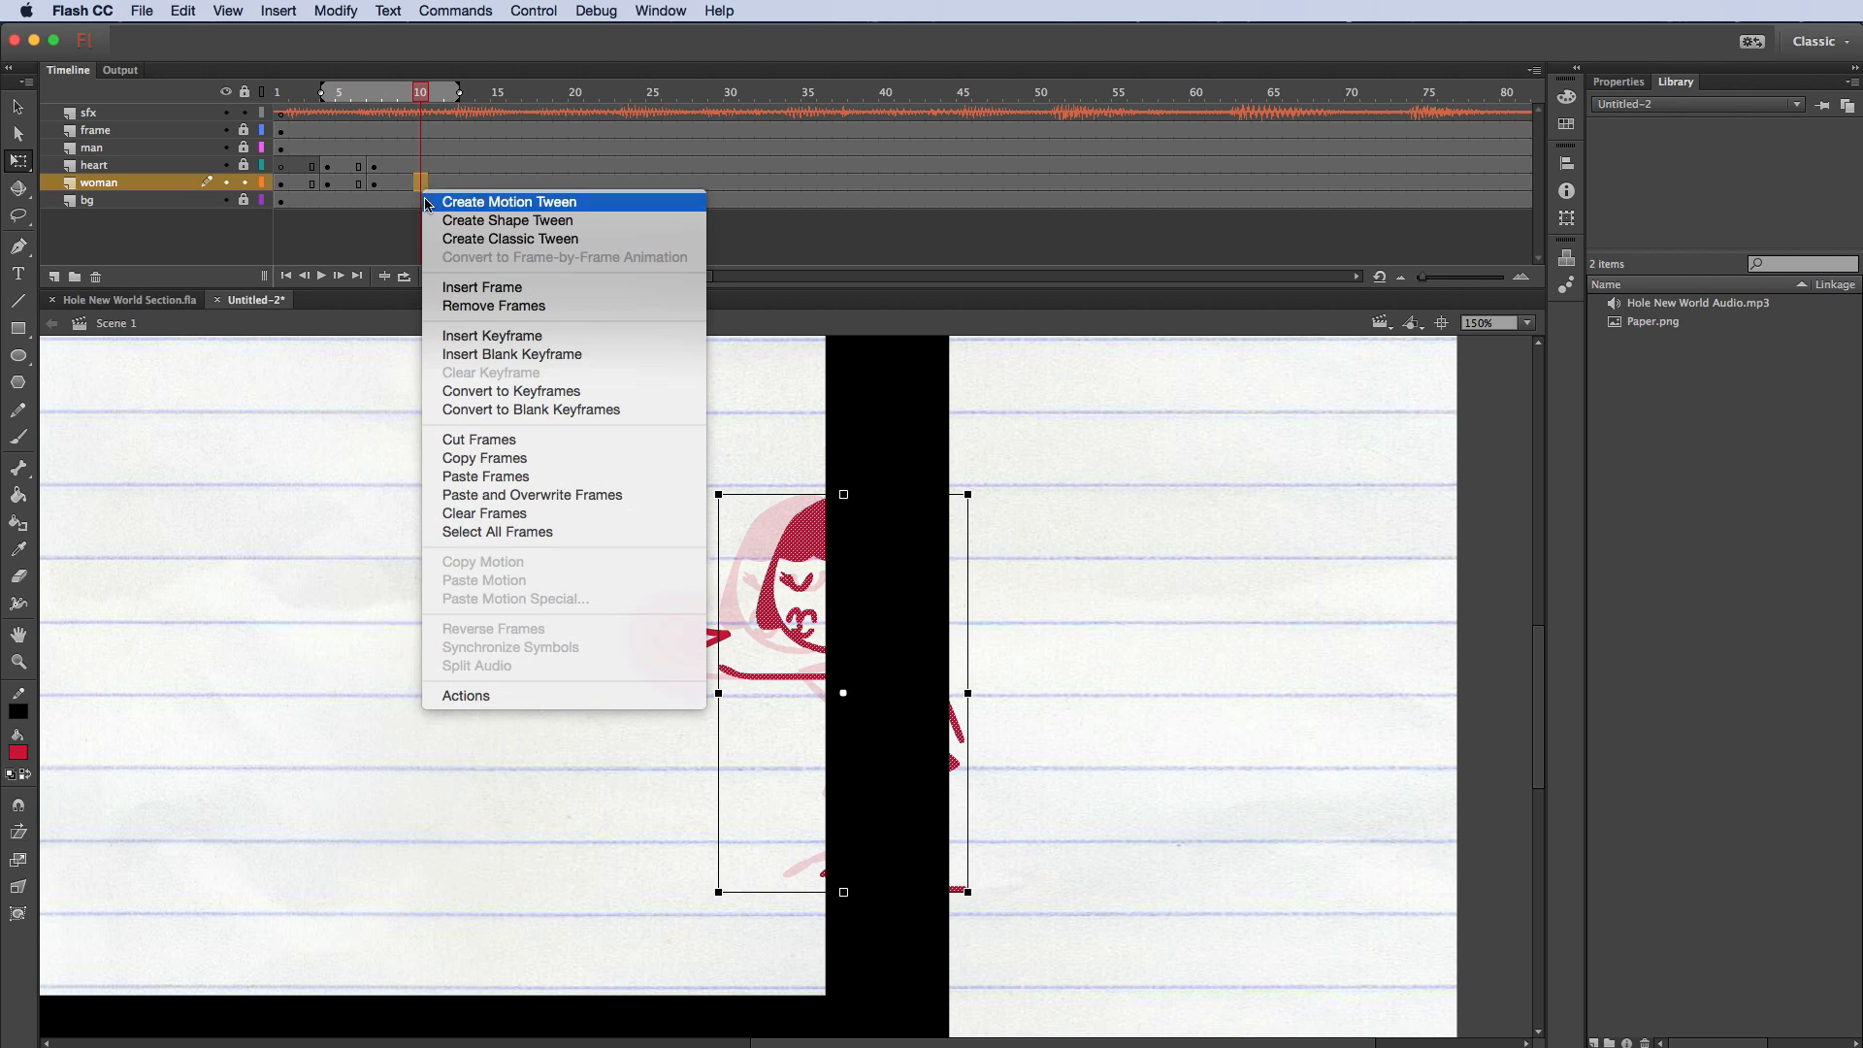
click(467, 341)
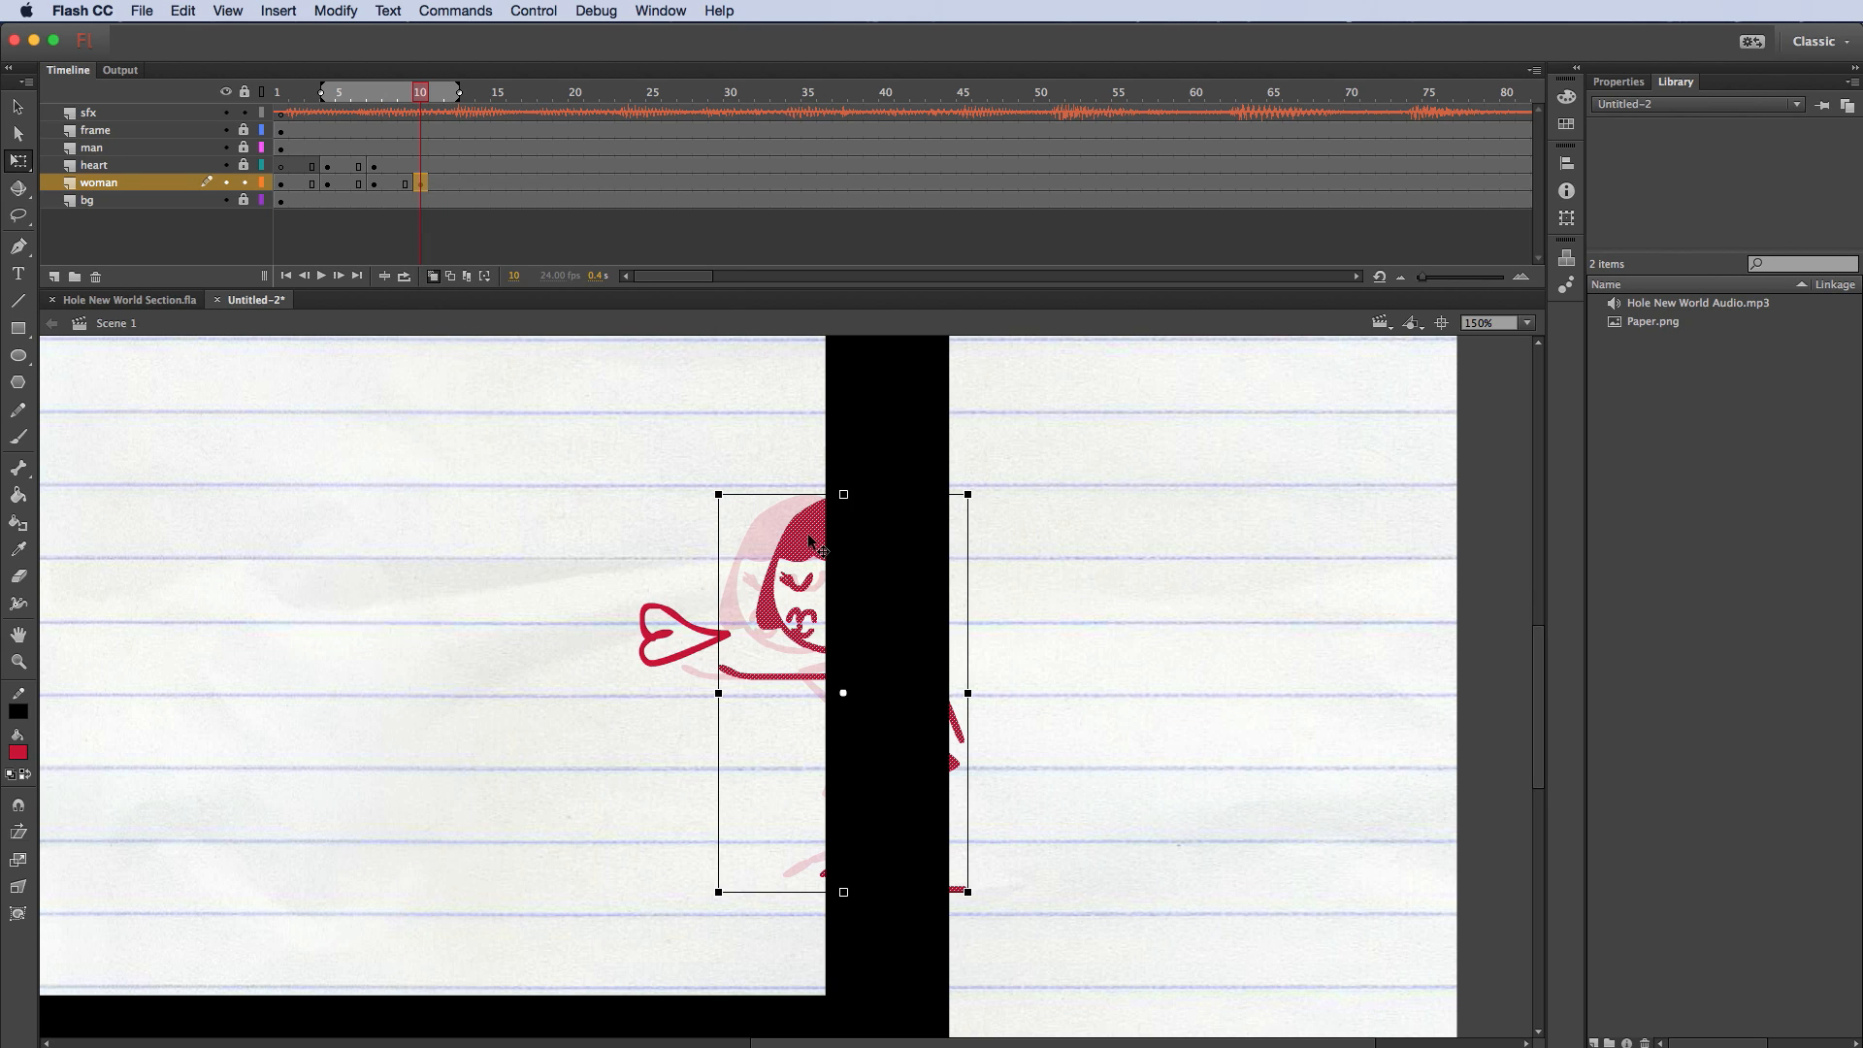
drag(822, 540, 862, 540)
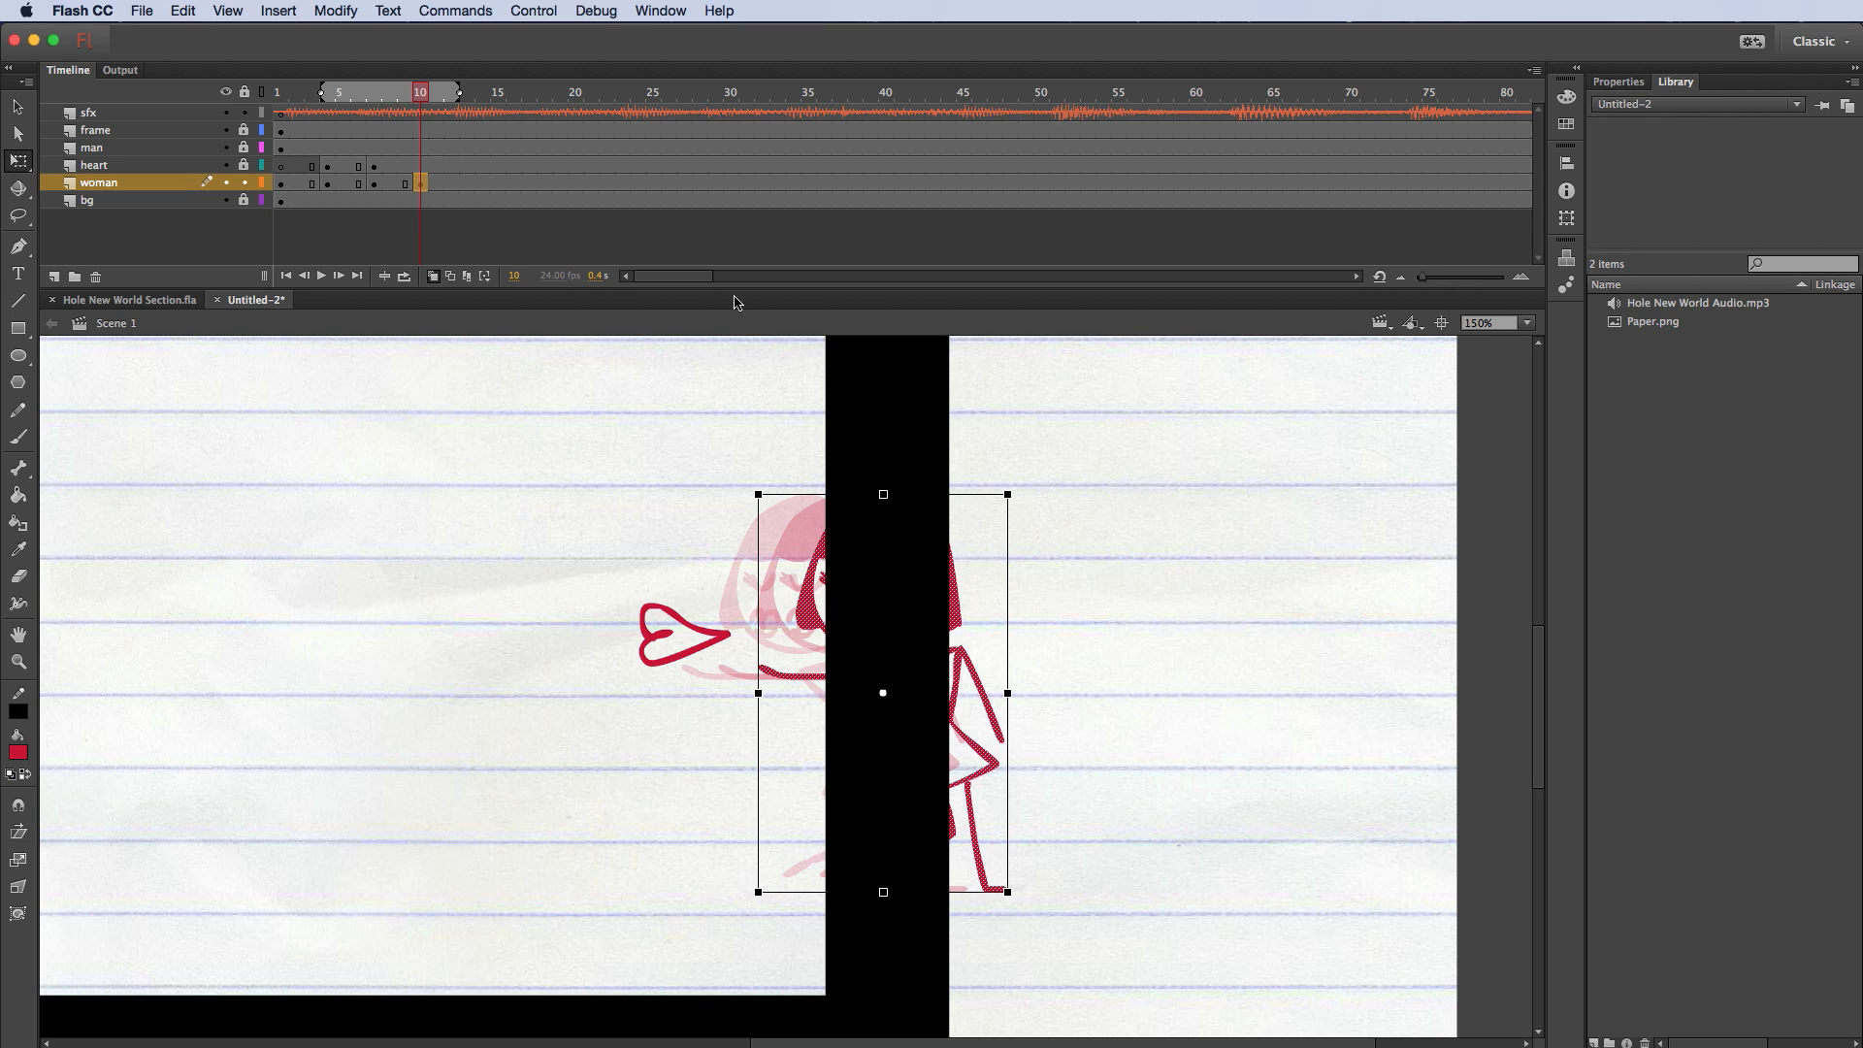
Step: Insert a keyframe at frame 13 of the woman layer and move her farther right so she passes the black border
click(467, 182)
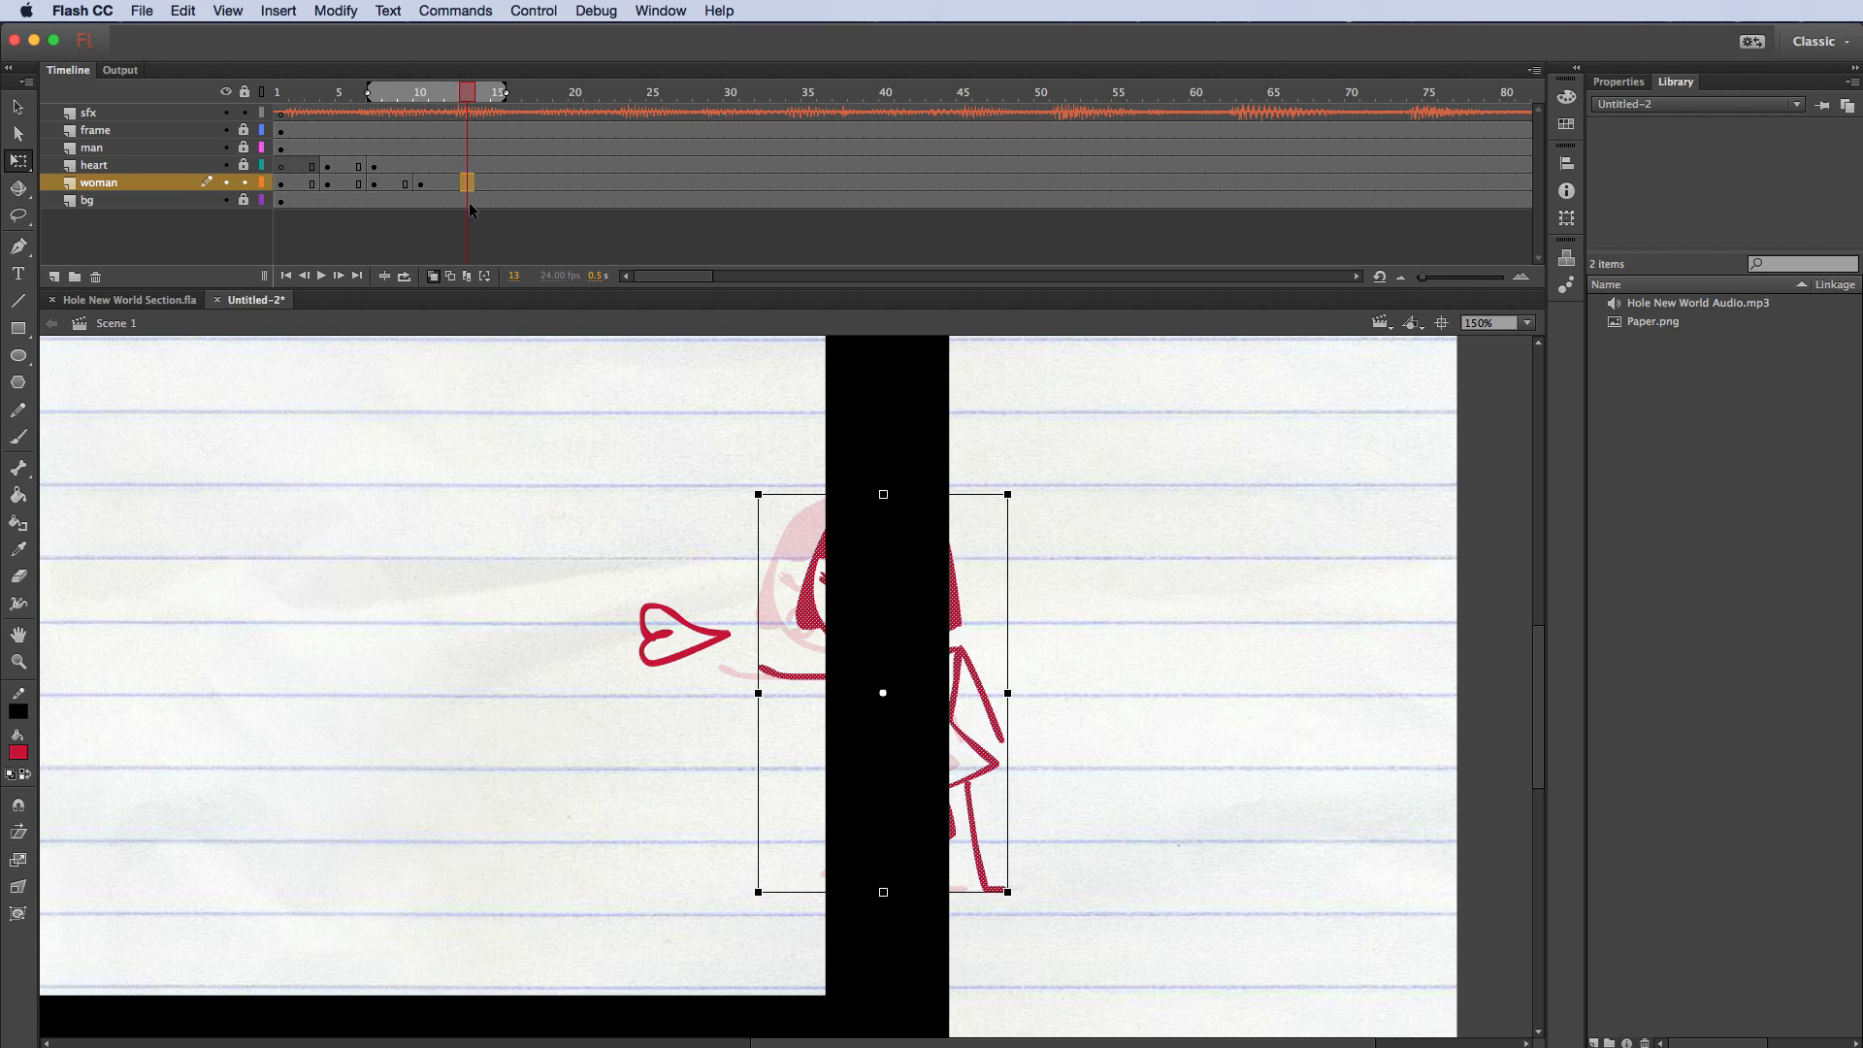
right_click(467, 184)
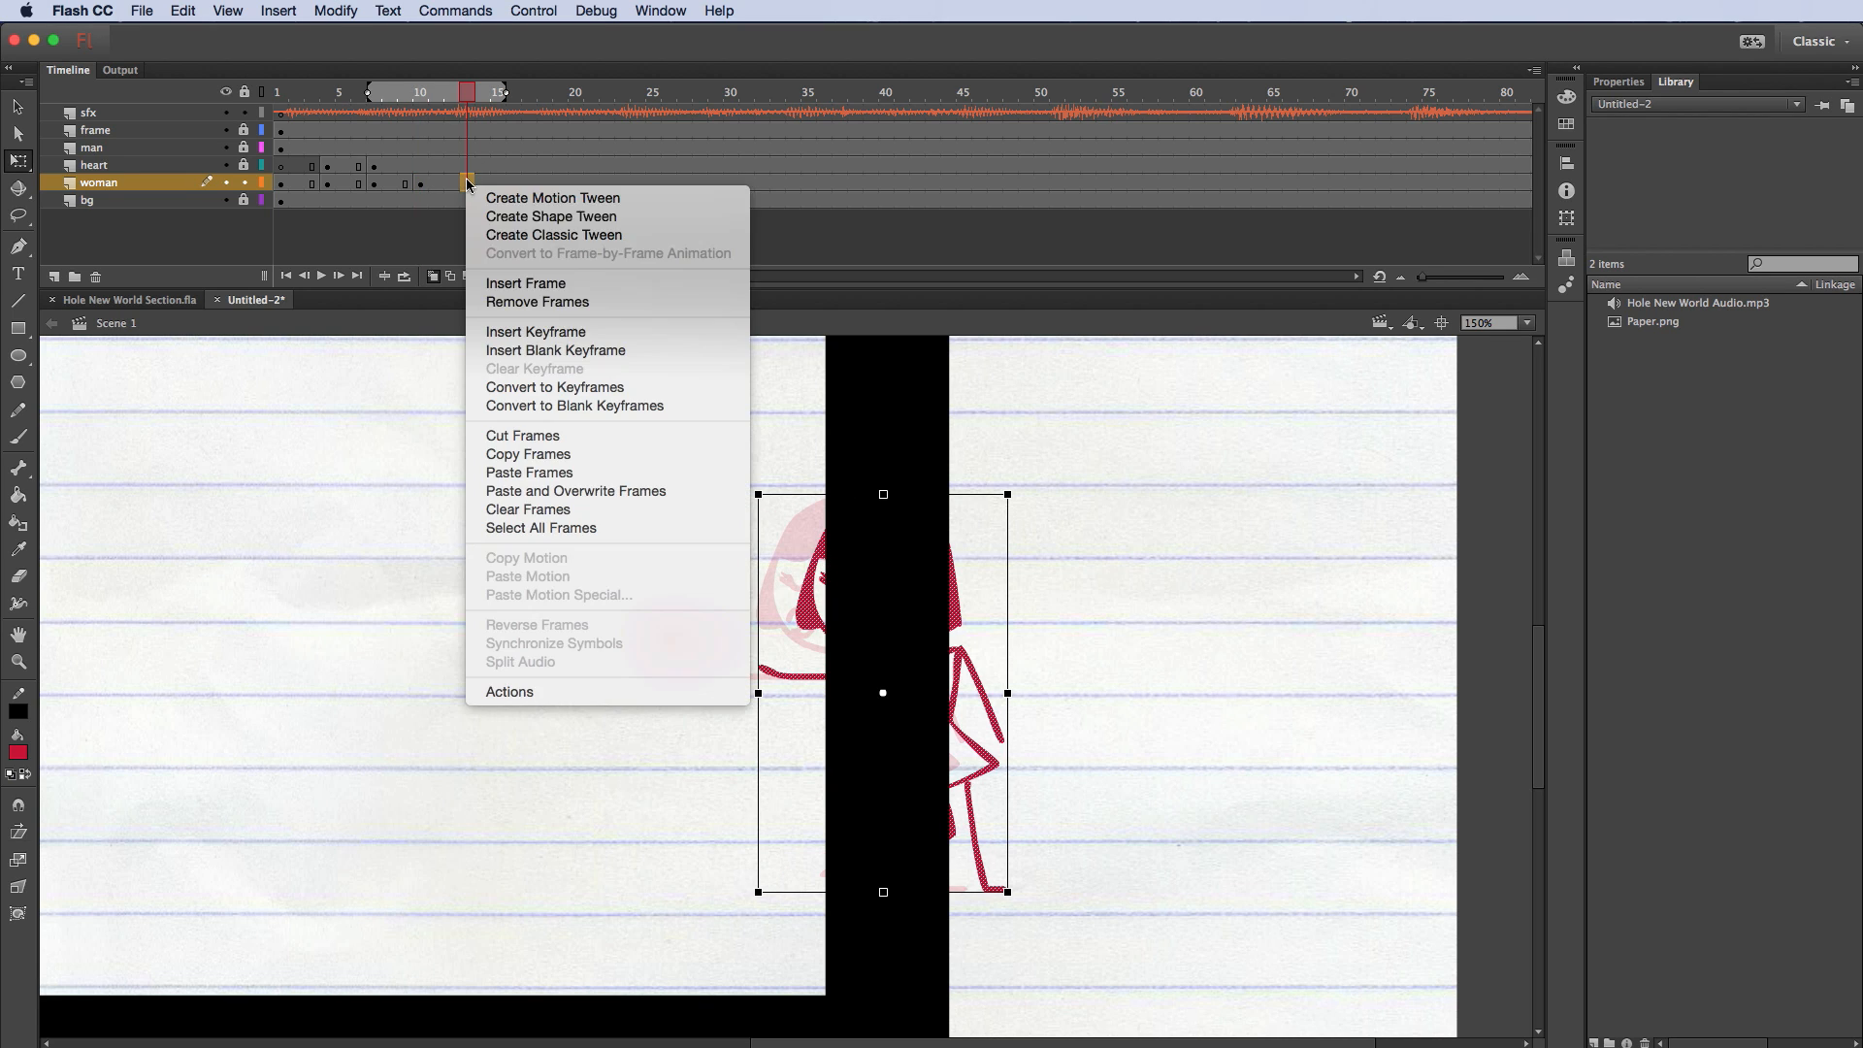
click(502, 333)
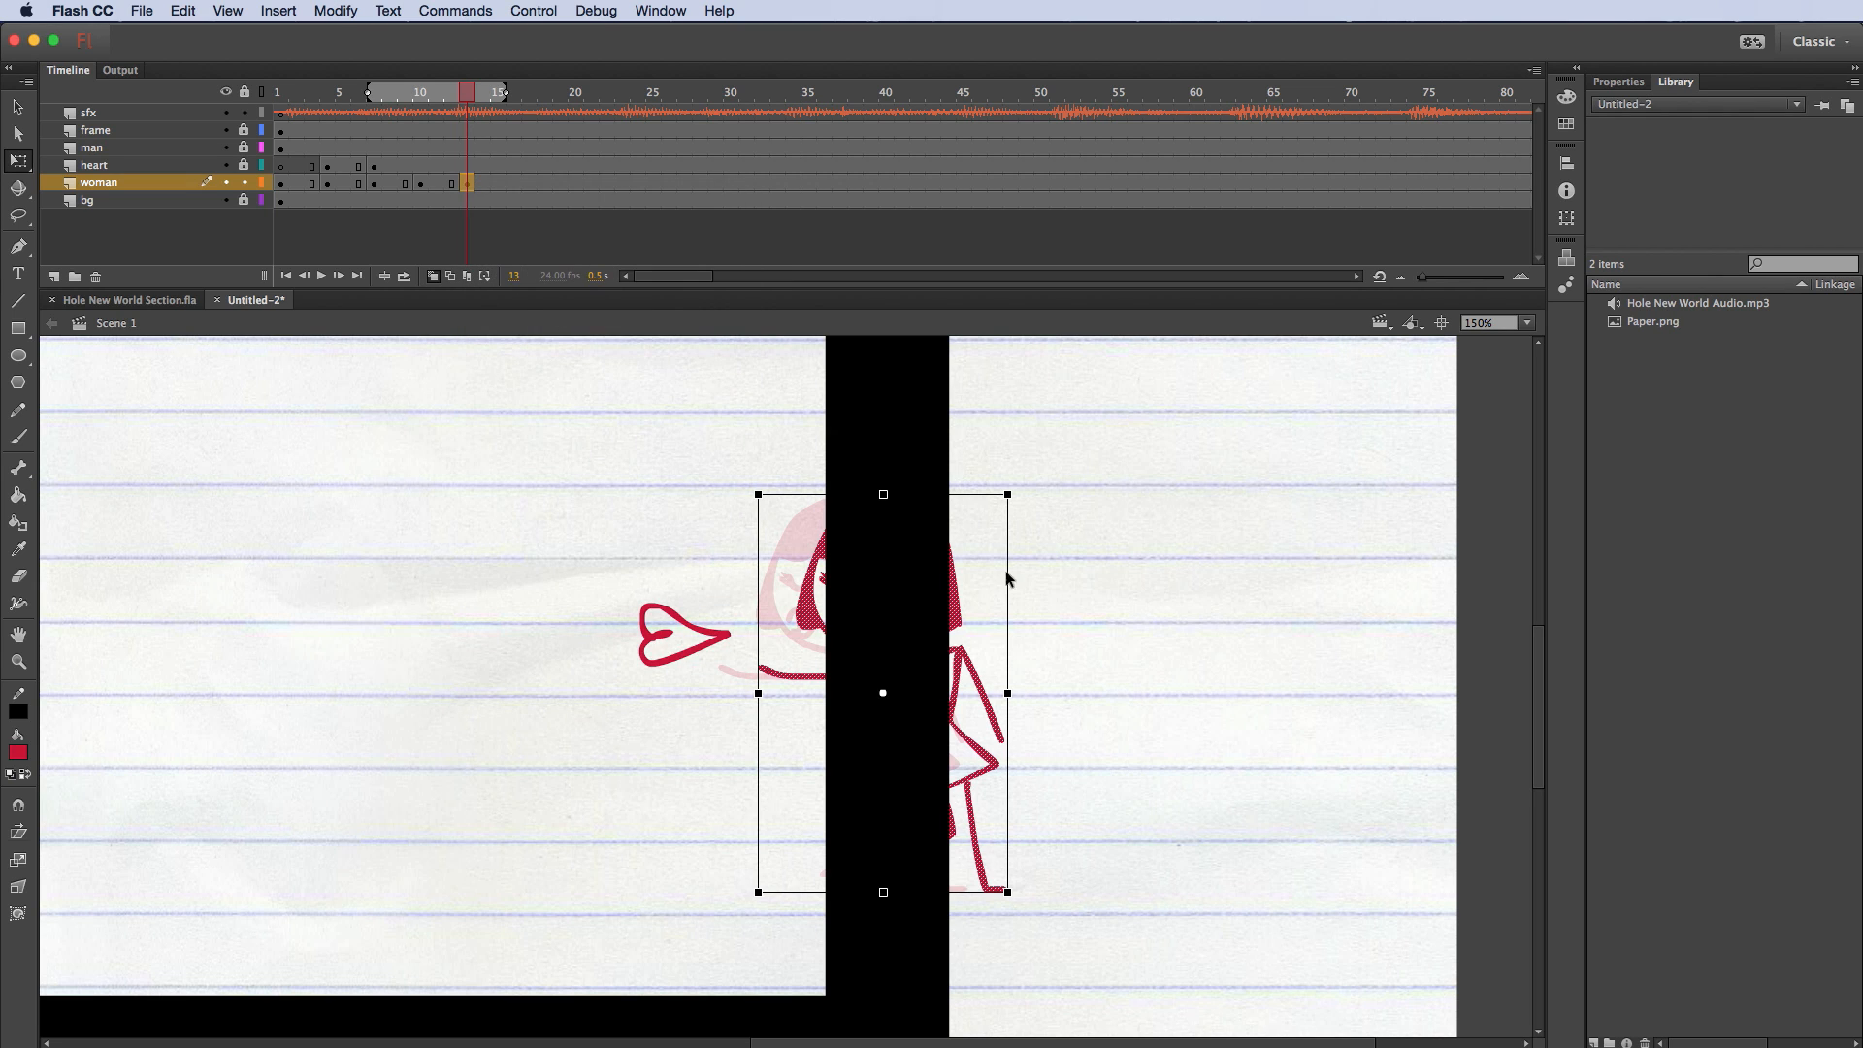
drag(818, 606, 862, 605)
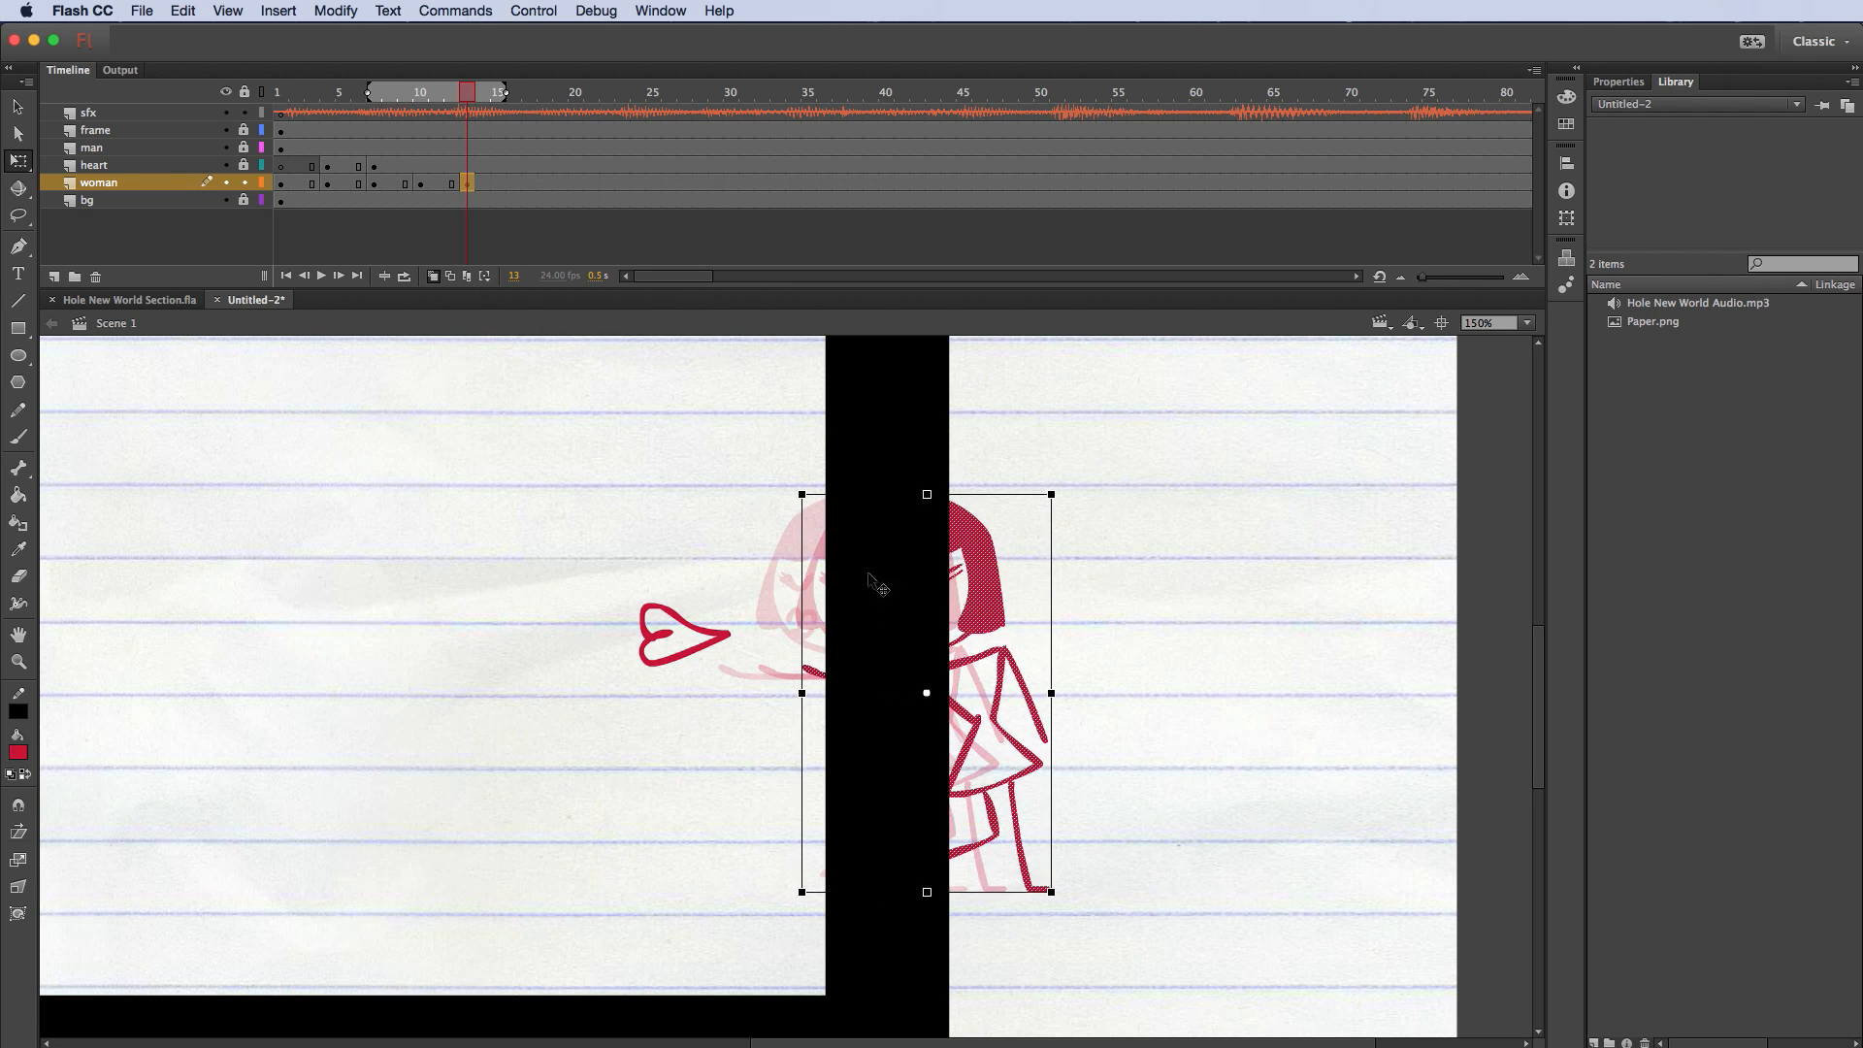
Step: Insert a keyframe at frame 16 of the woman layer, move her farther right off the visible page, and lock the layer
click(515, 189)
right_click(513, 184)
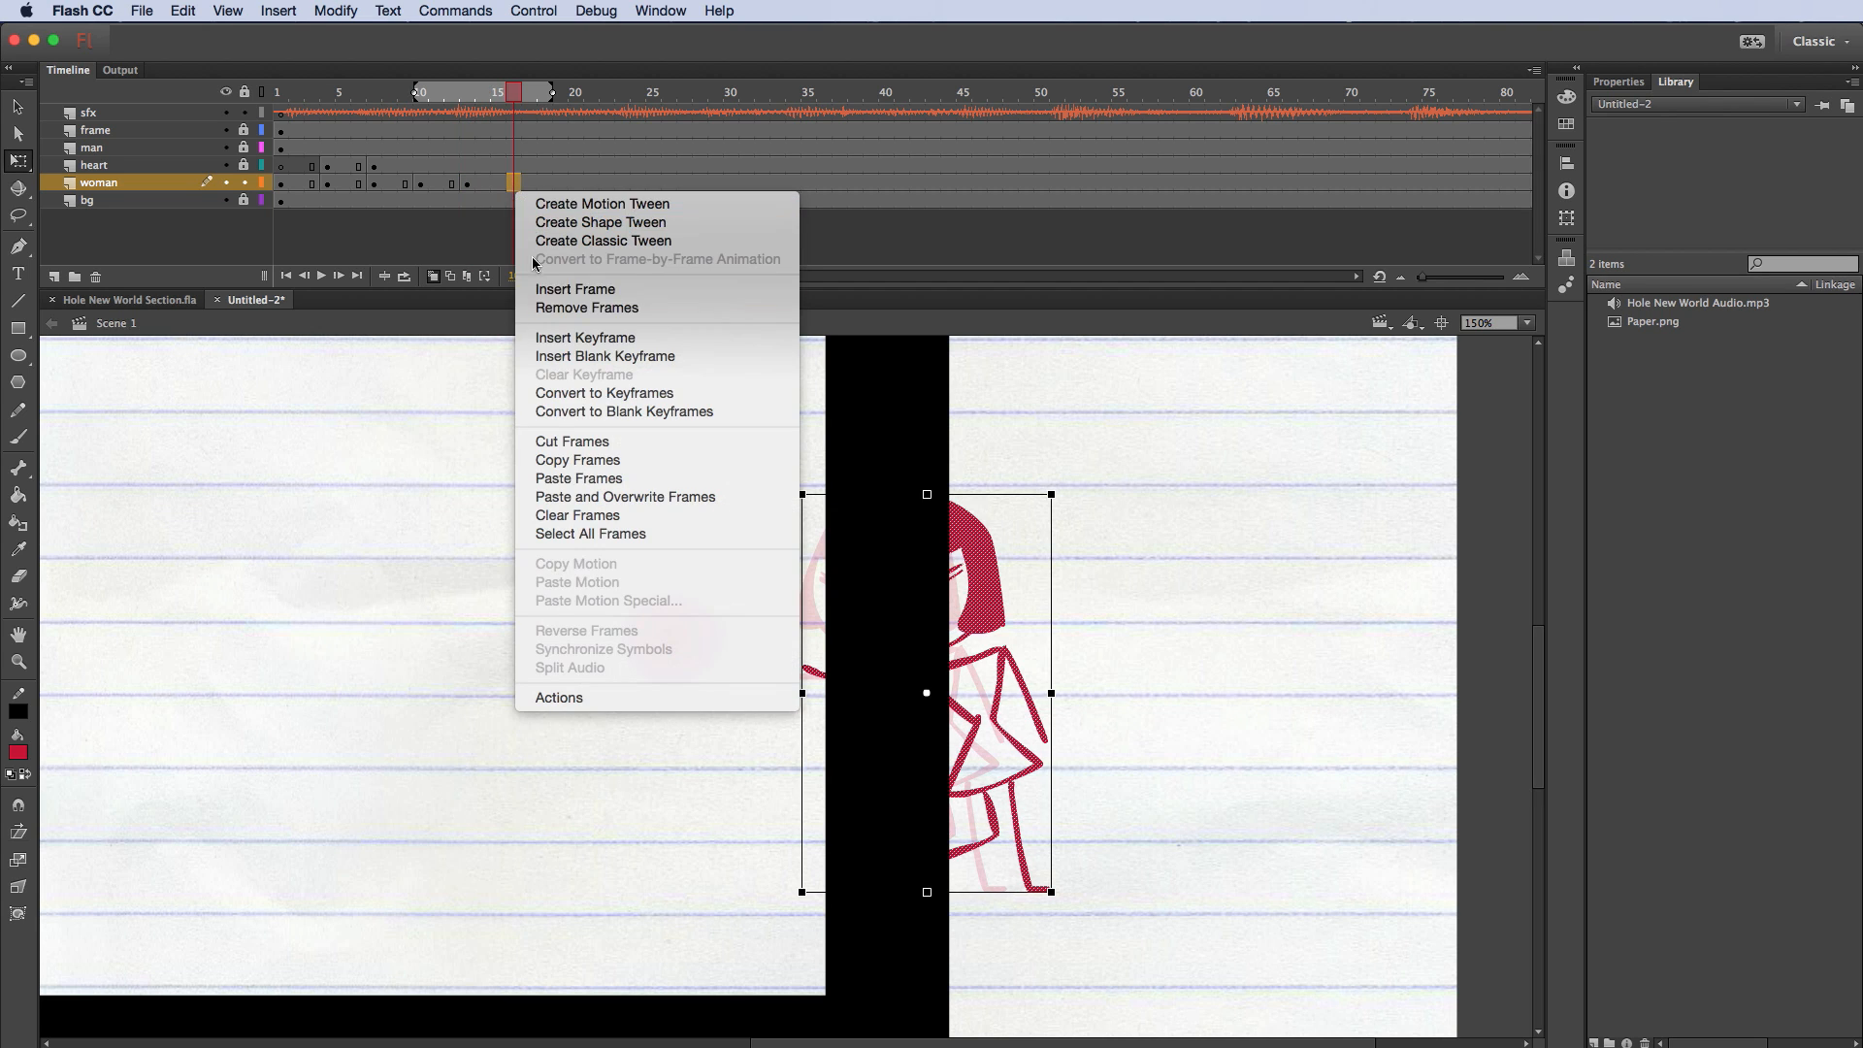
click(577, 339)
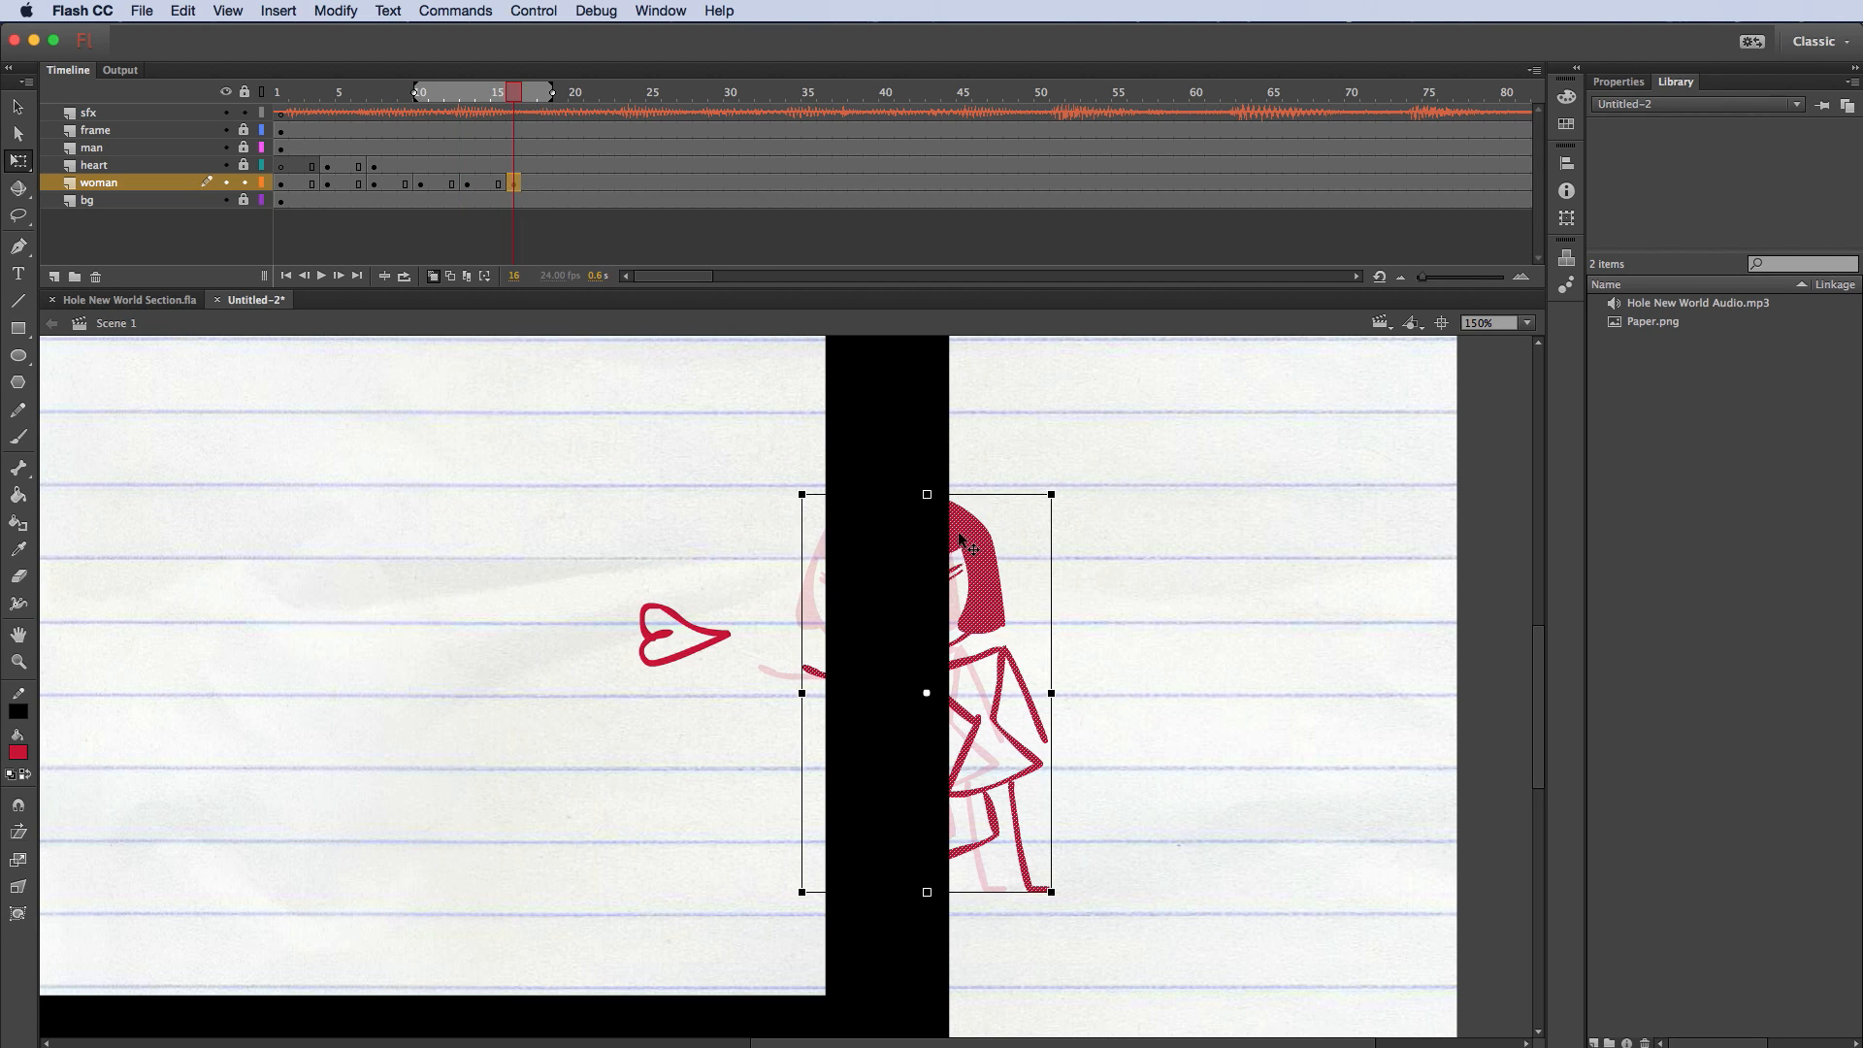
drag(962, 541, 1027, 542)
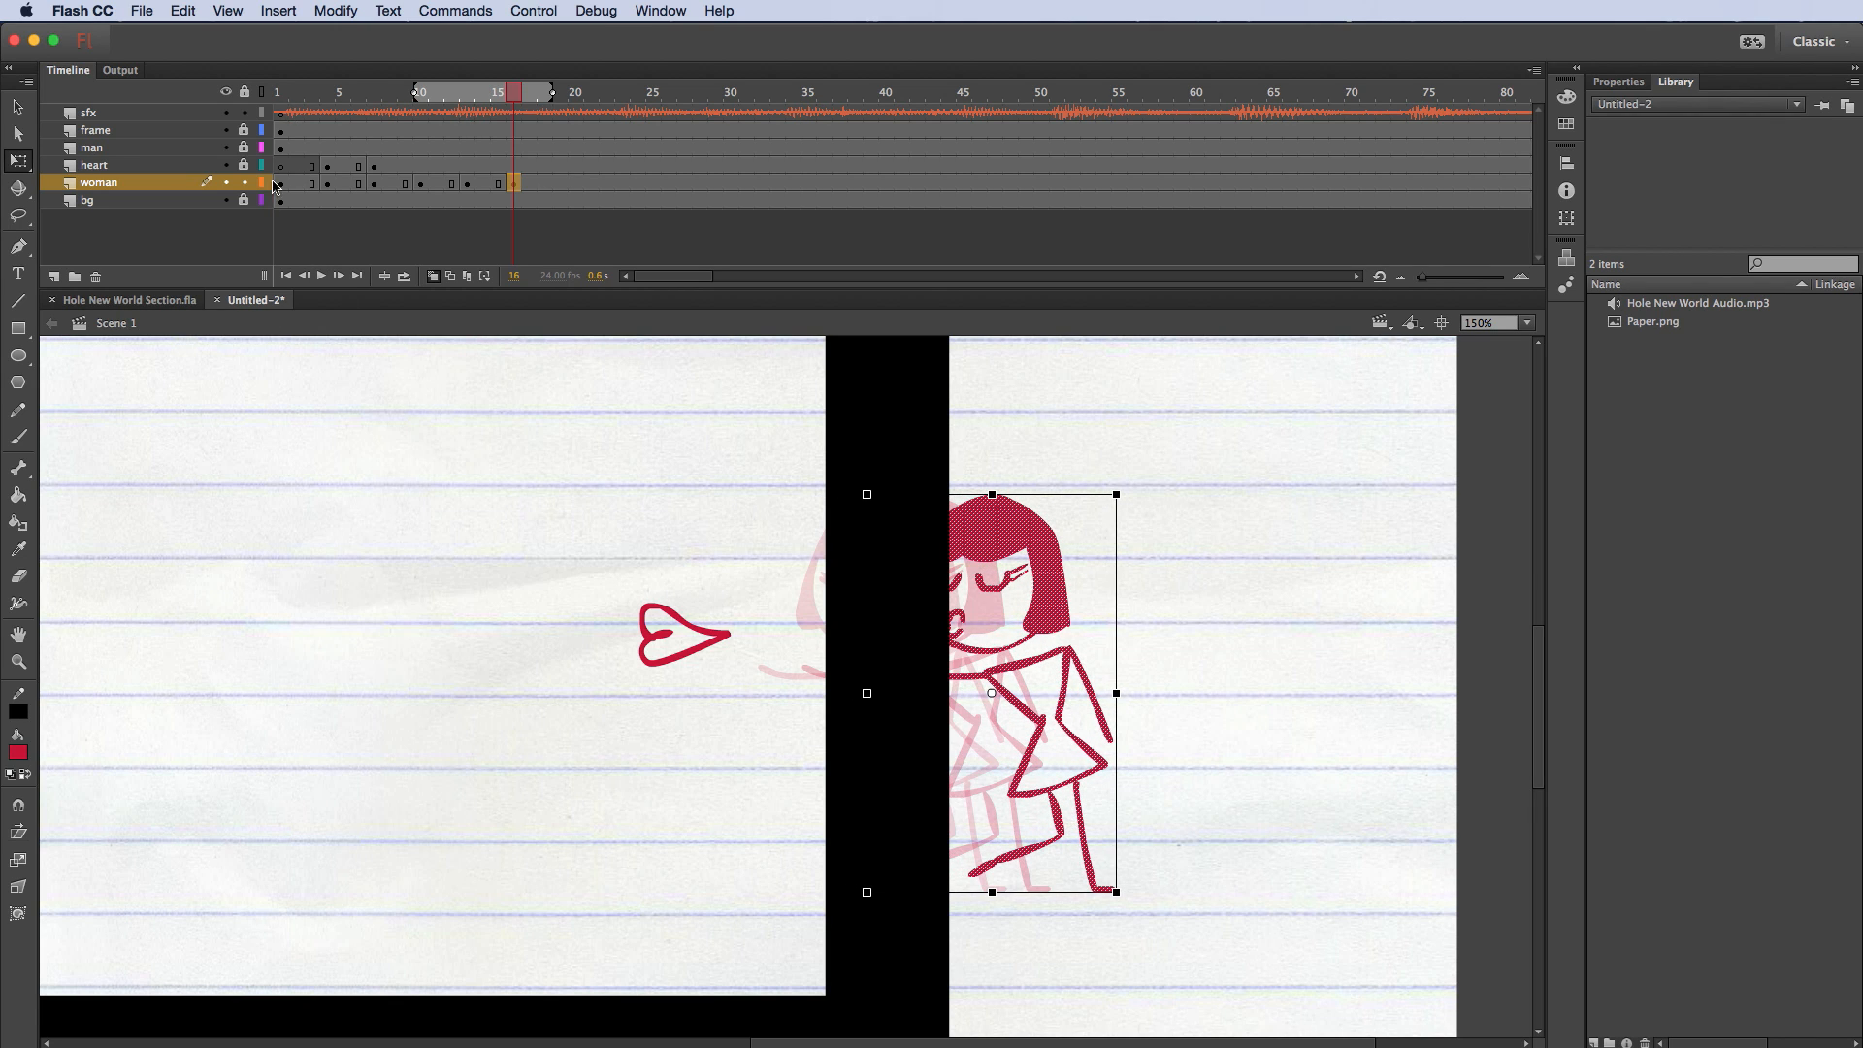
click(242, 182)
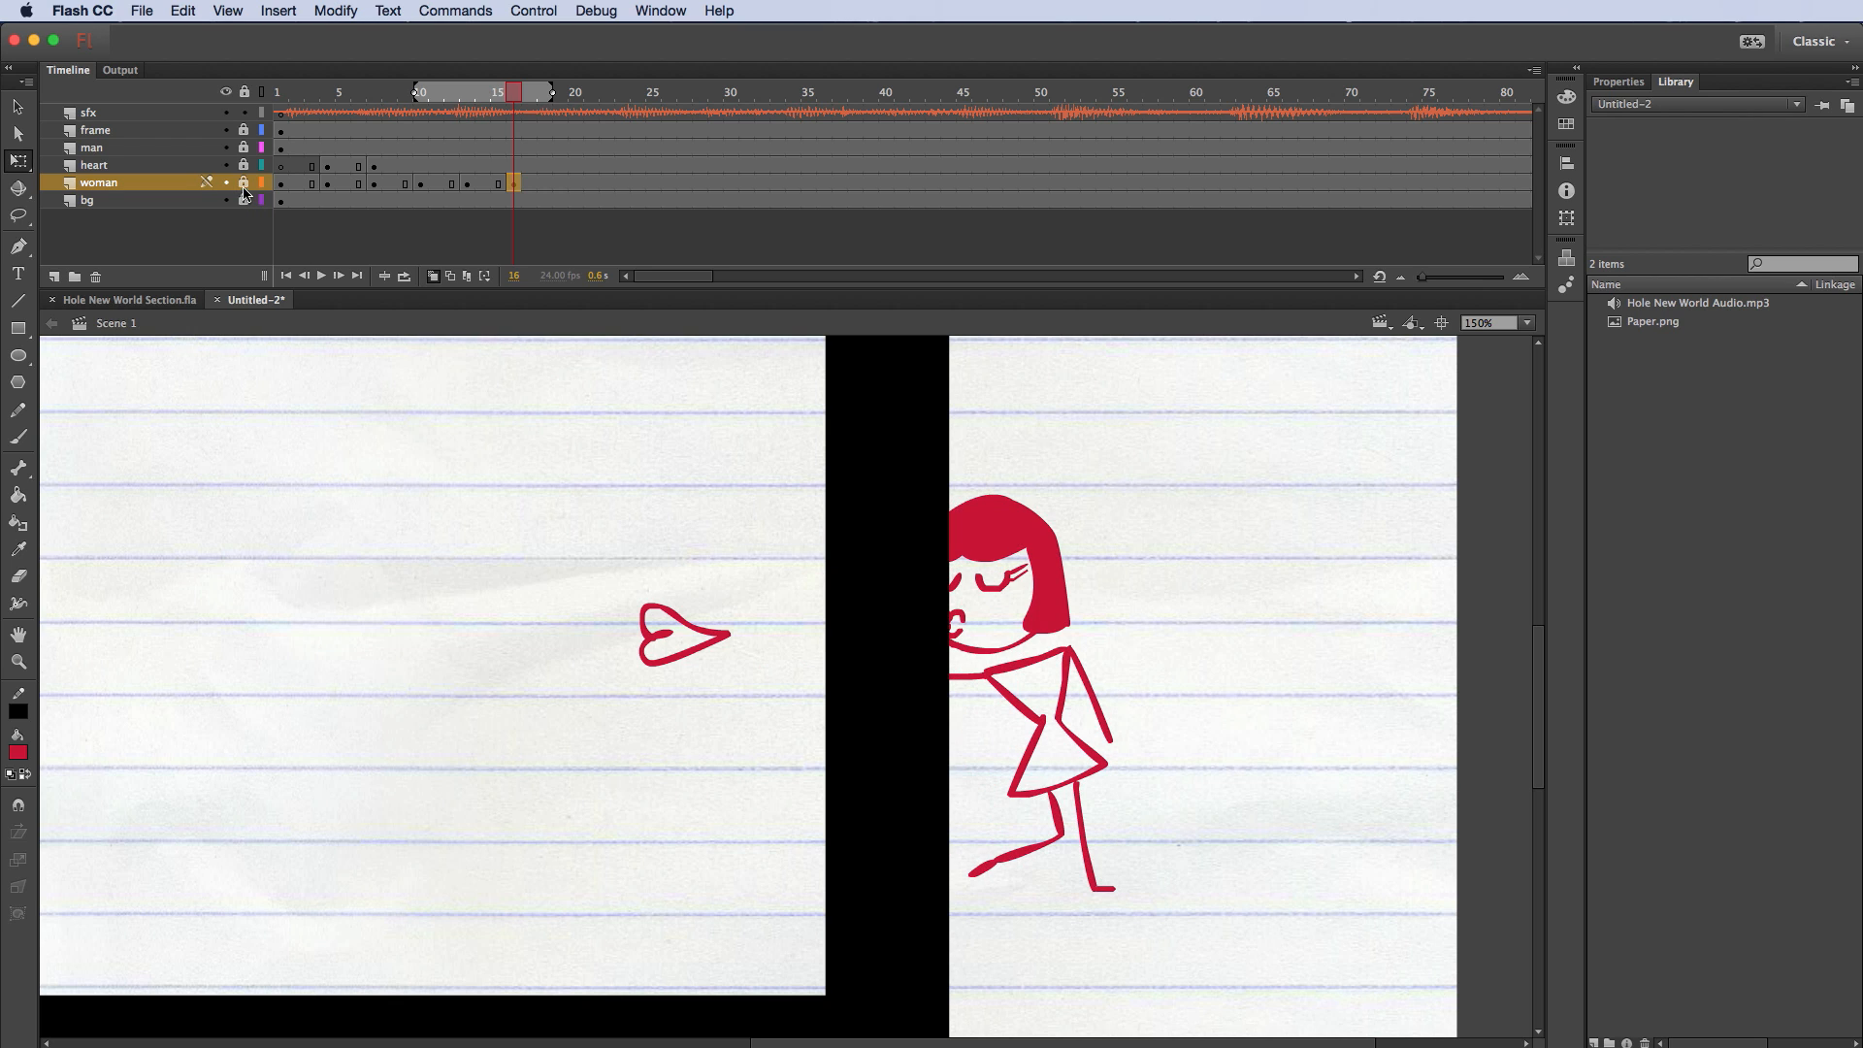
Step: Select the heart at frame 16 and turn off onion skinning
key(ctrl+a)
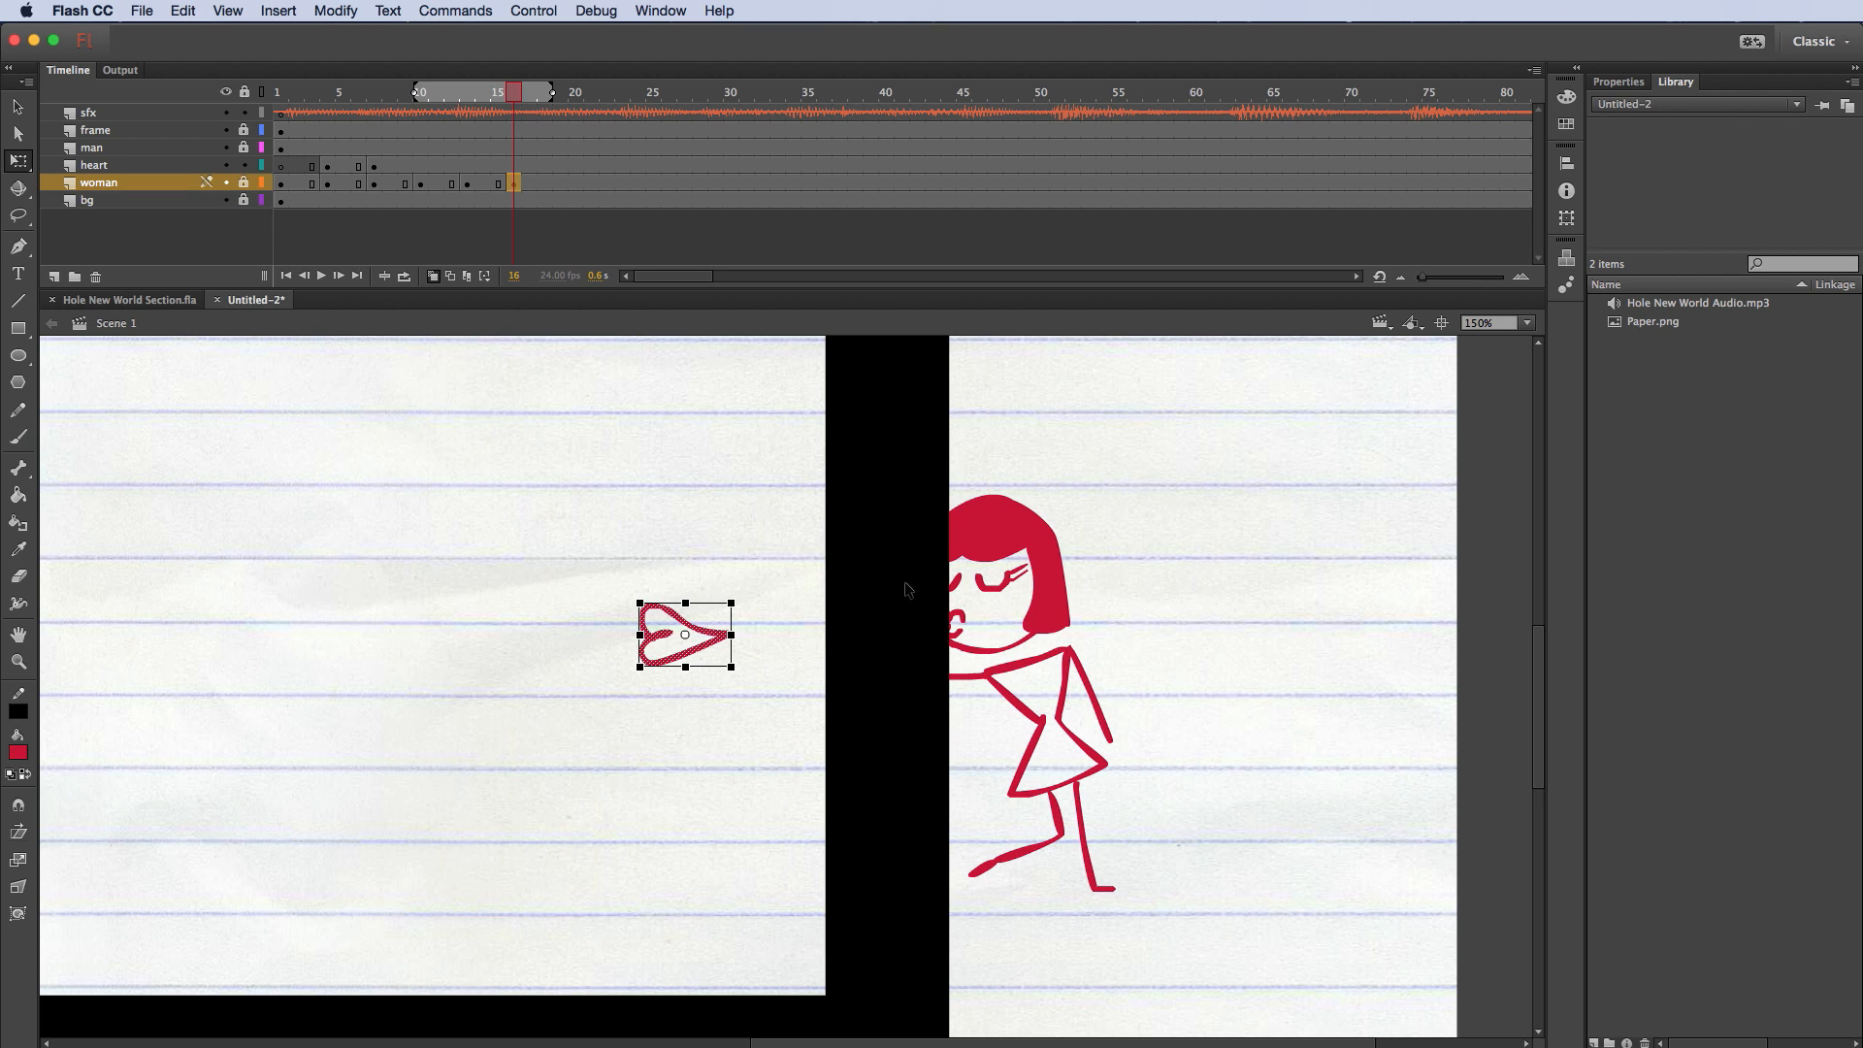
drag(772, 761, 786, 745)
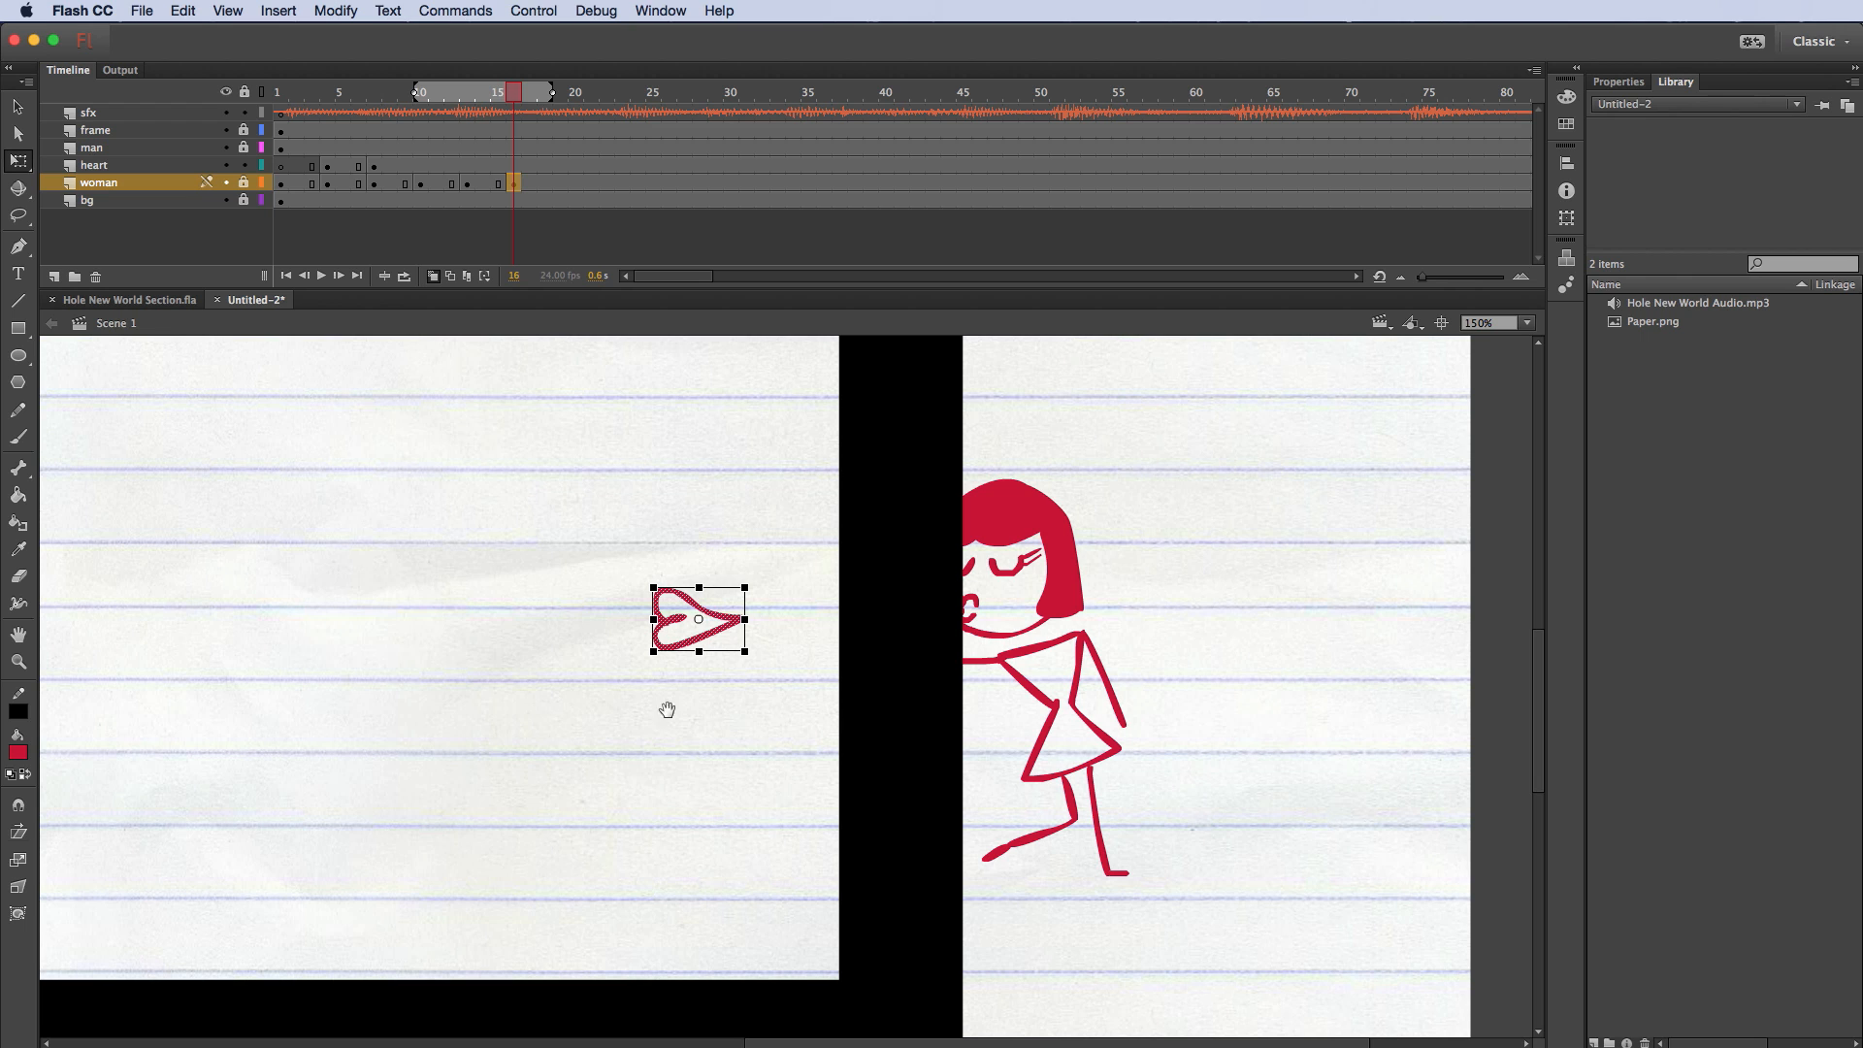
drag(624, 748, 1206, 753)
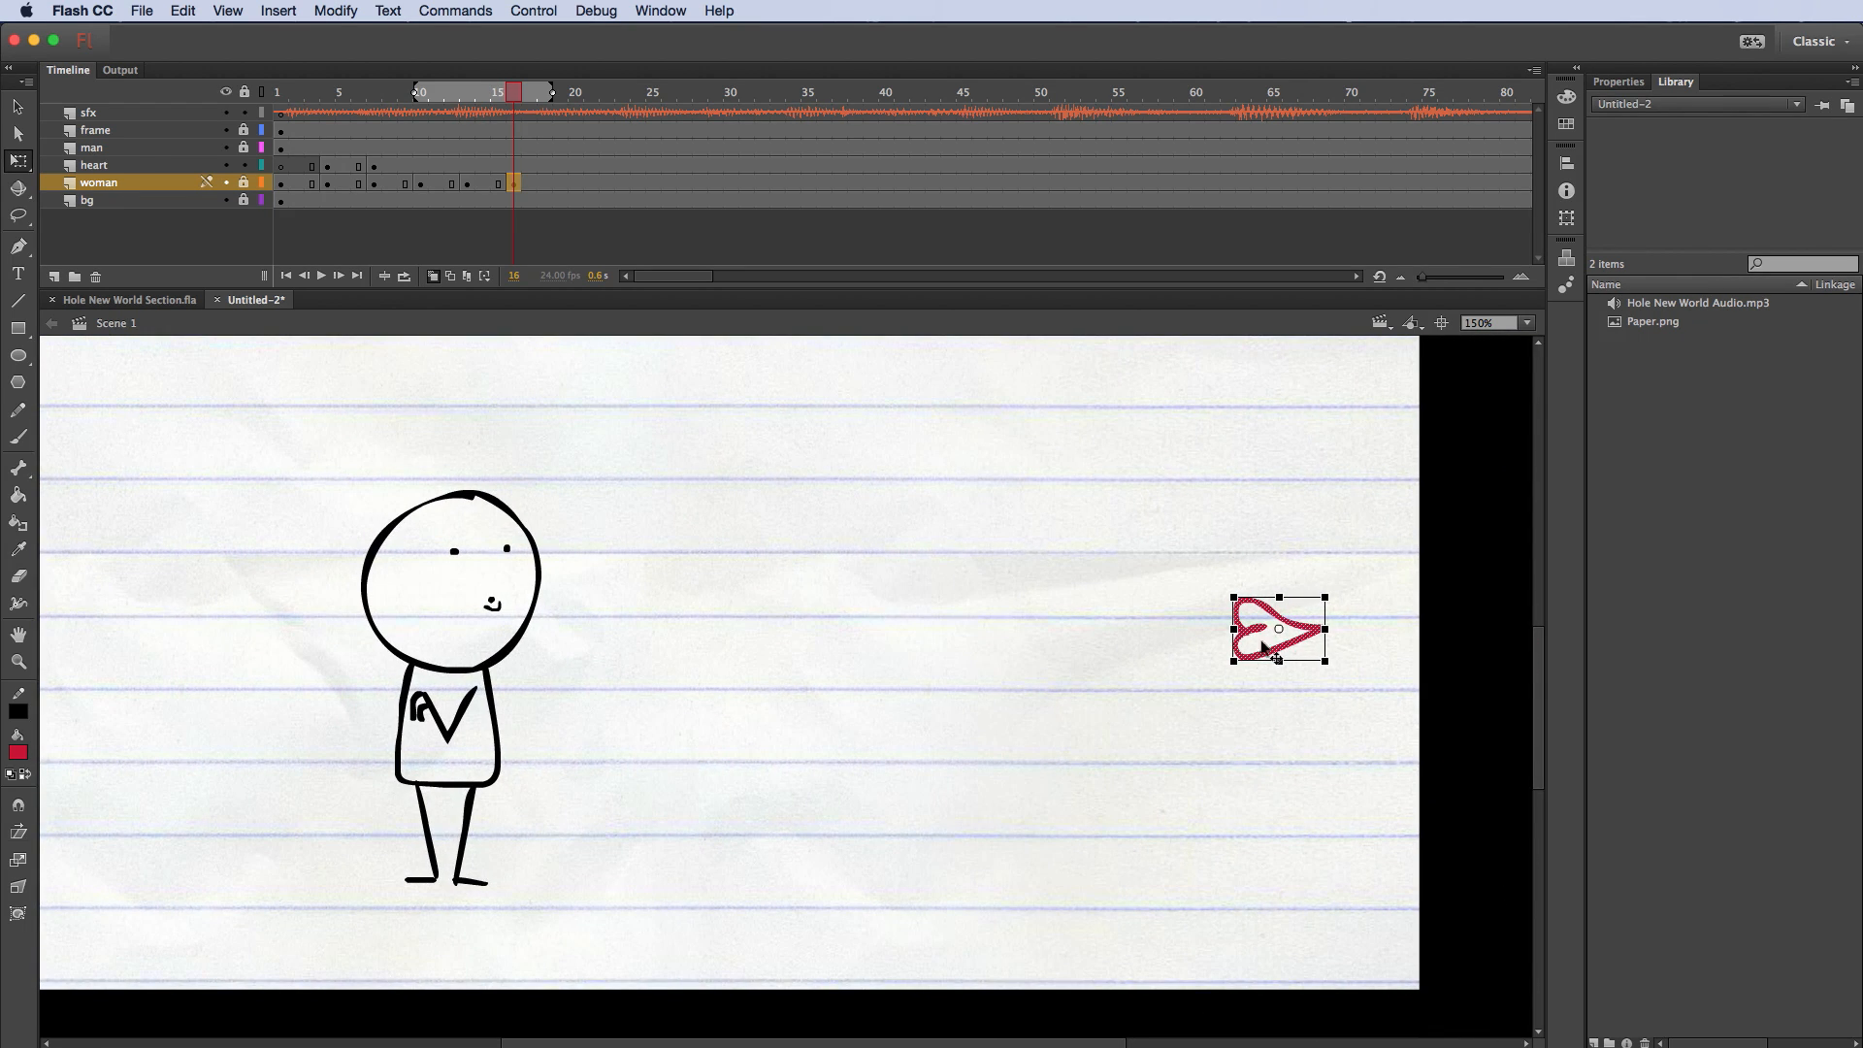
click(433, 275)
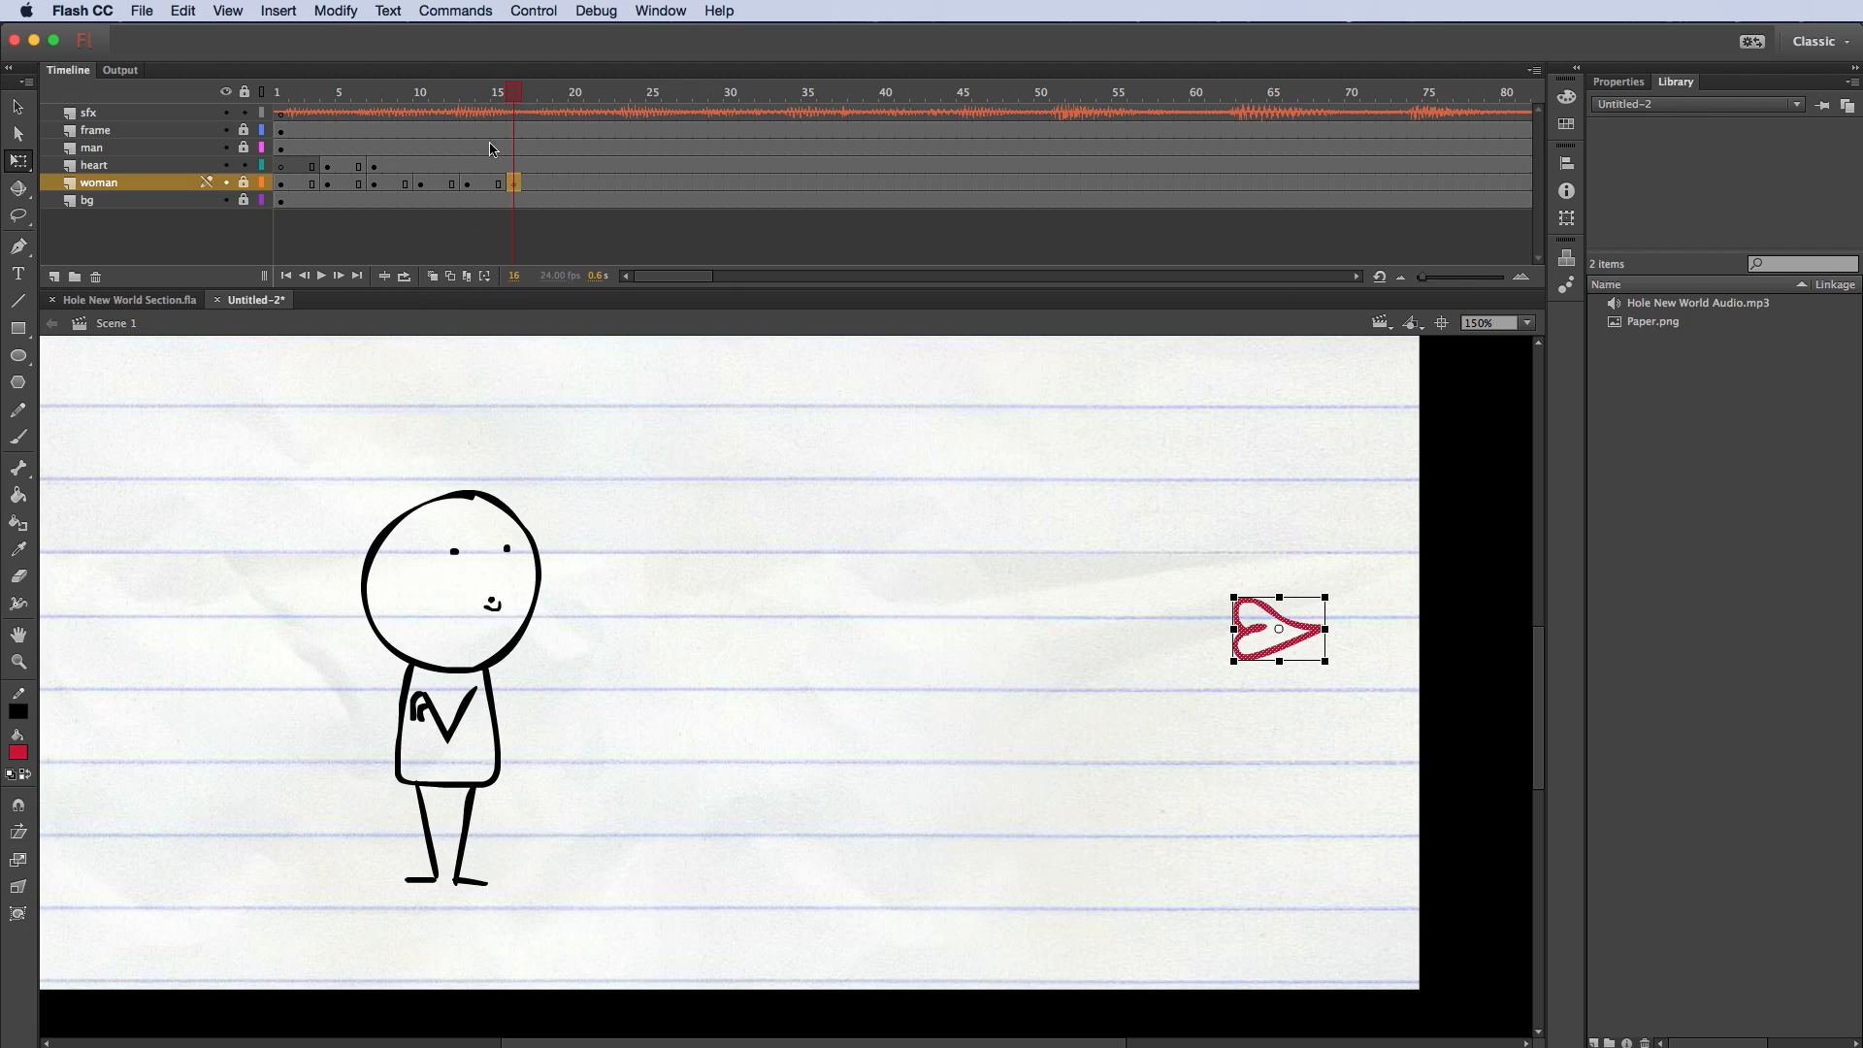
Step: Step through the frames from frame 1 to frame 13 and back to frame 7 to review the woman's and heart's motion
click(280, 94)
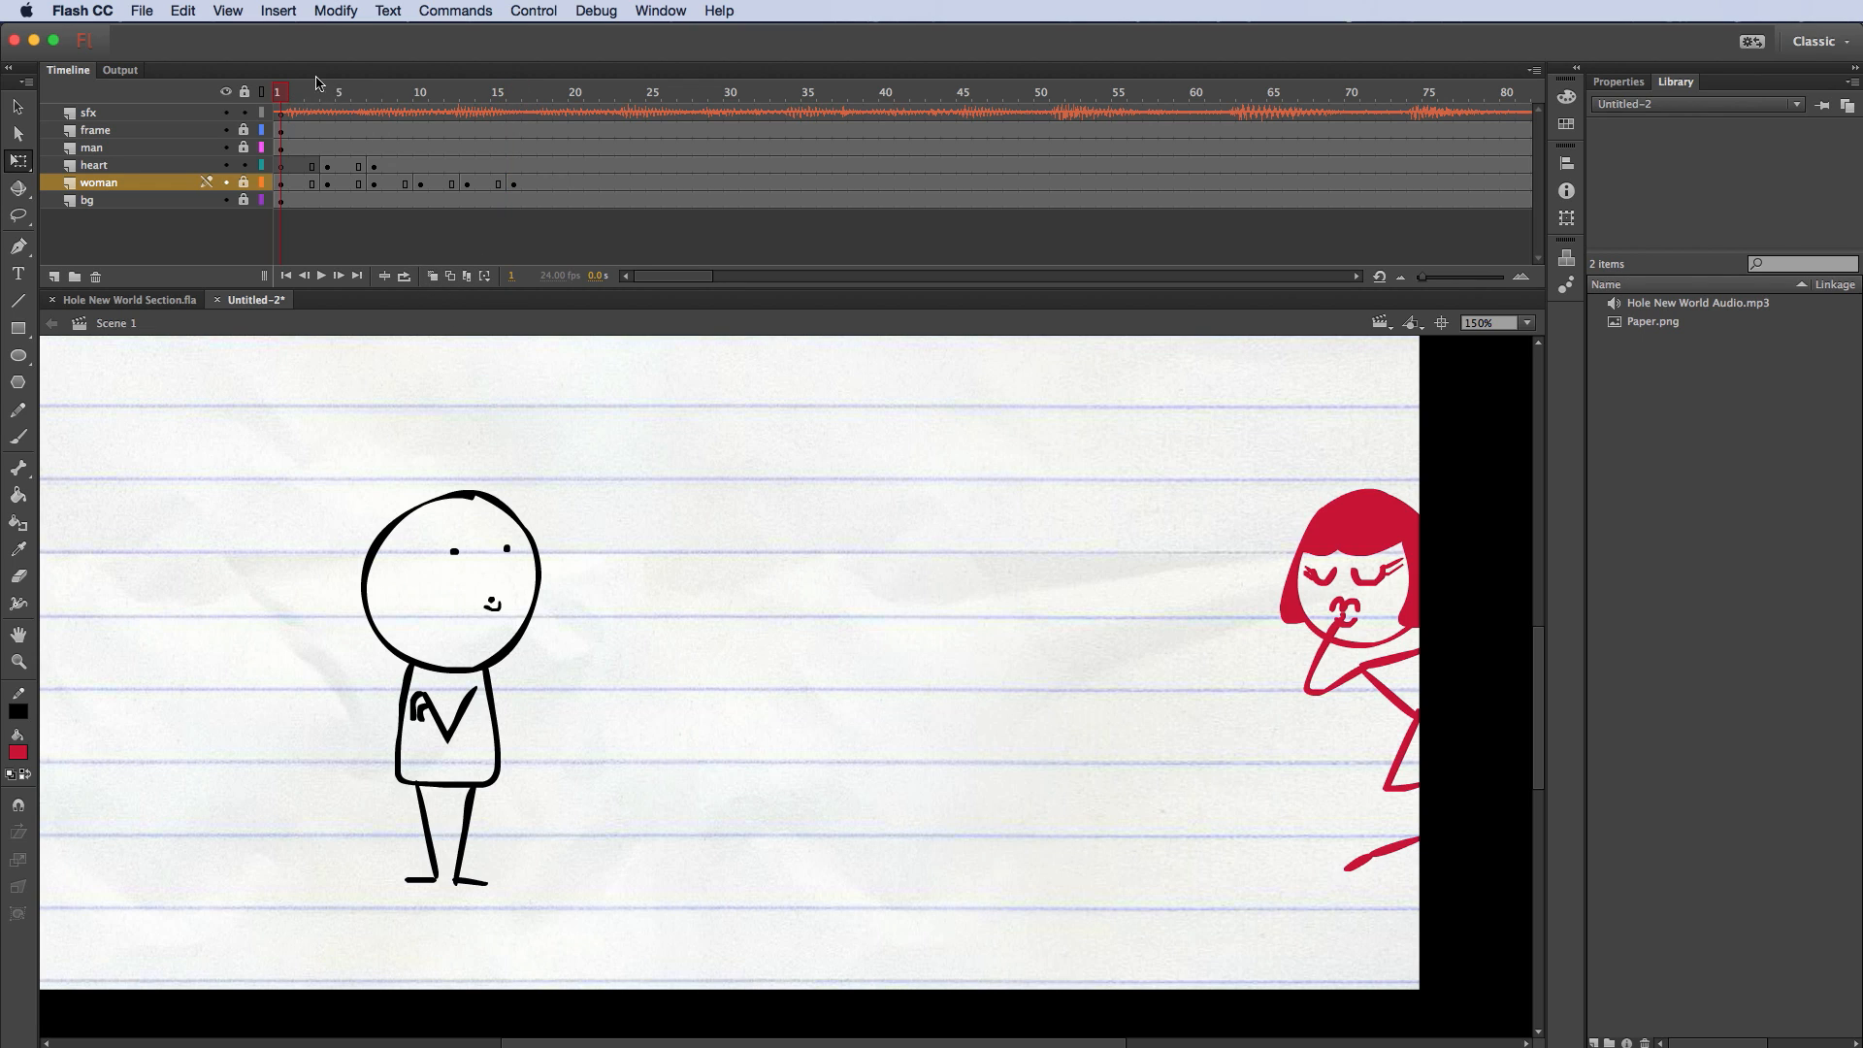
key(period)
key(period)
key(period)
key(period)
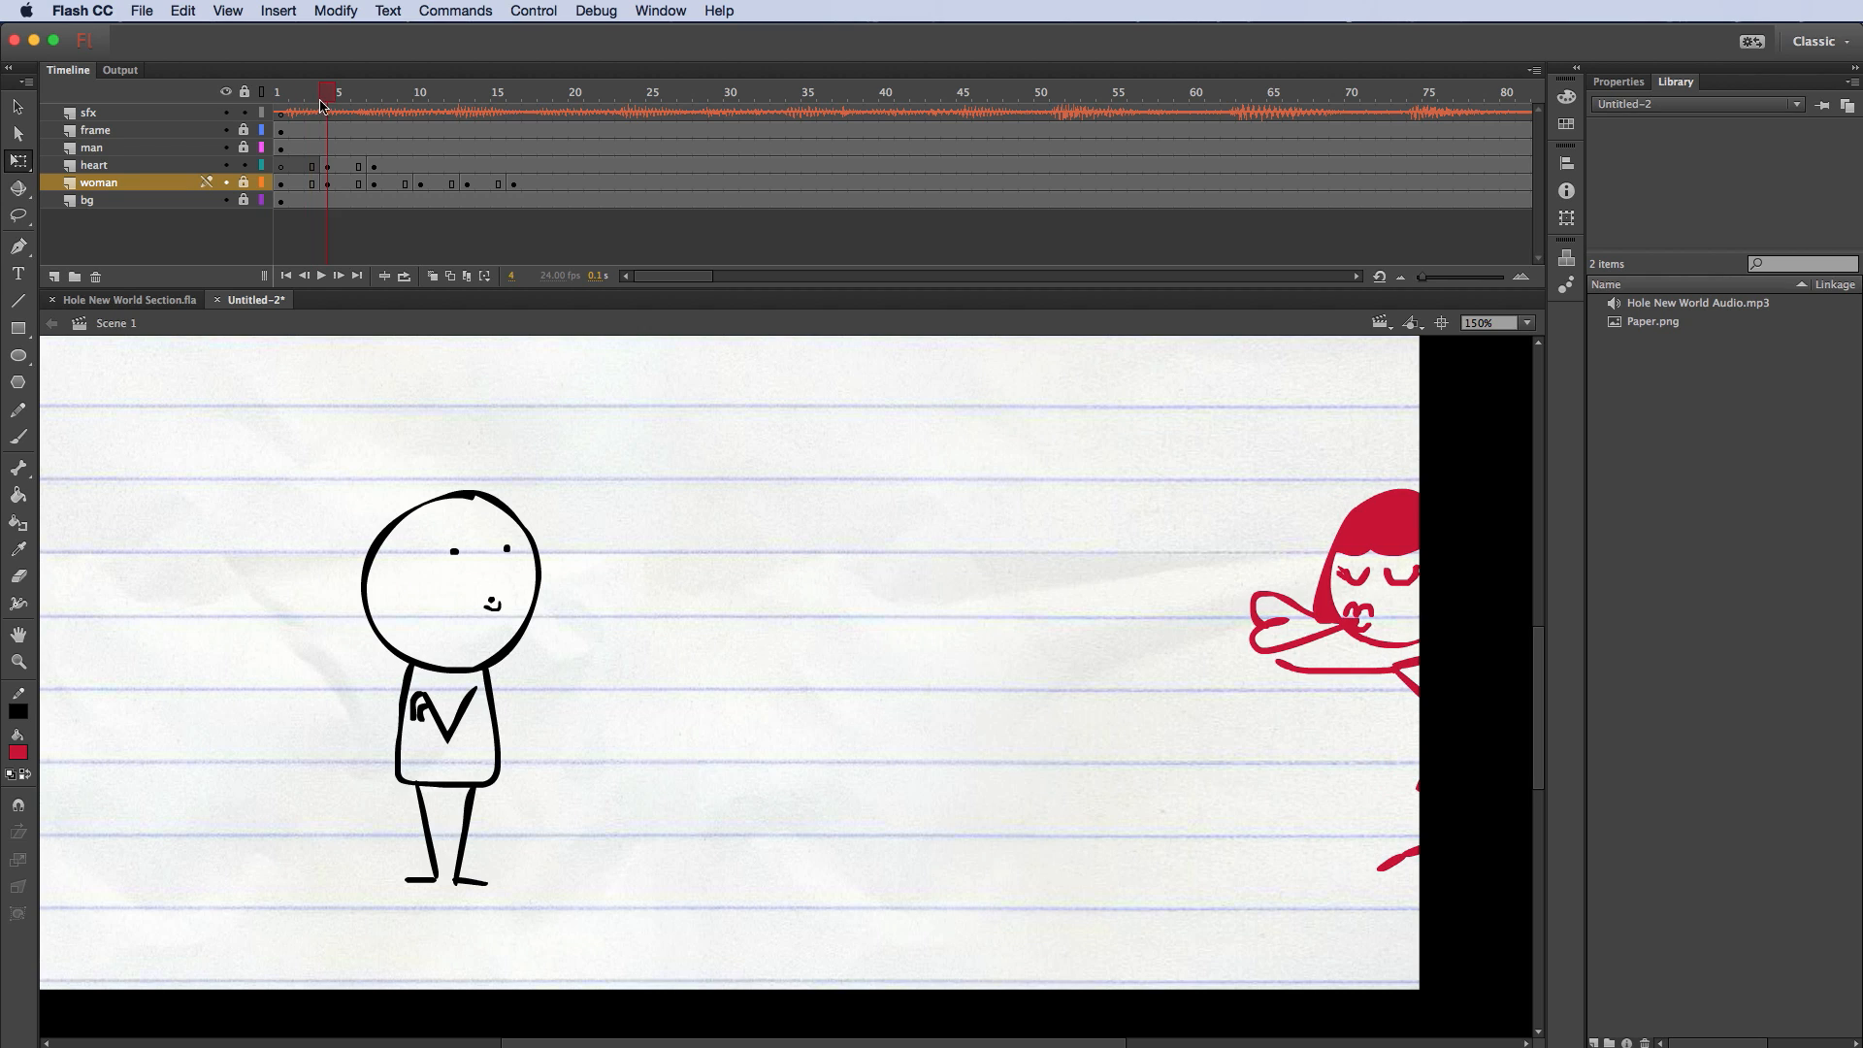
key(shift+comma)
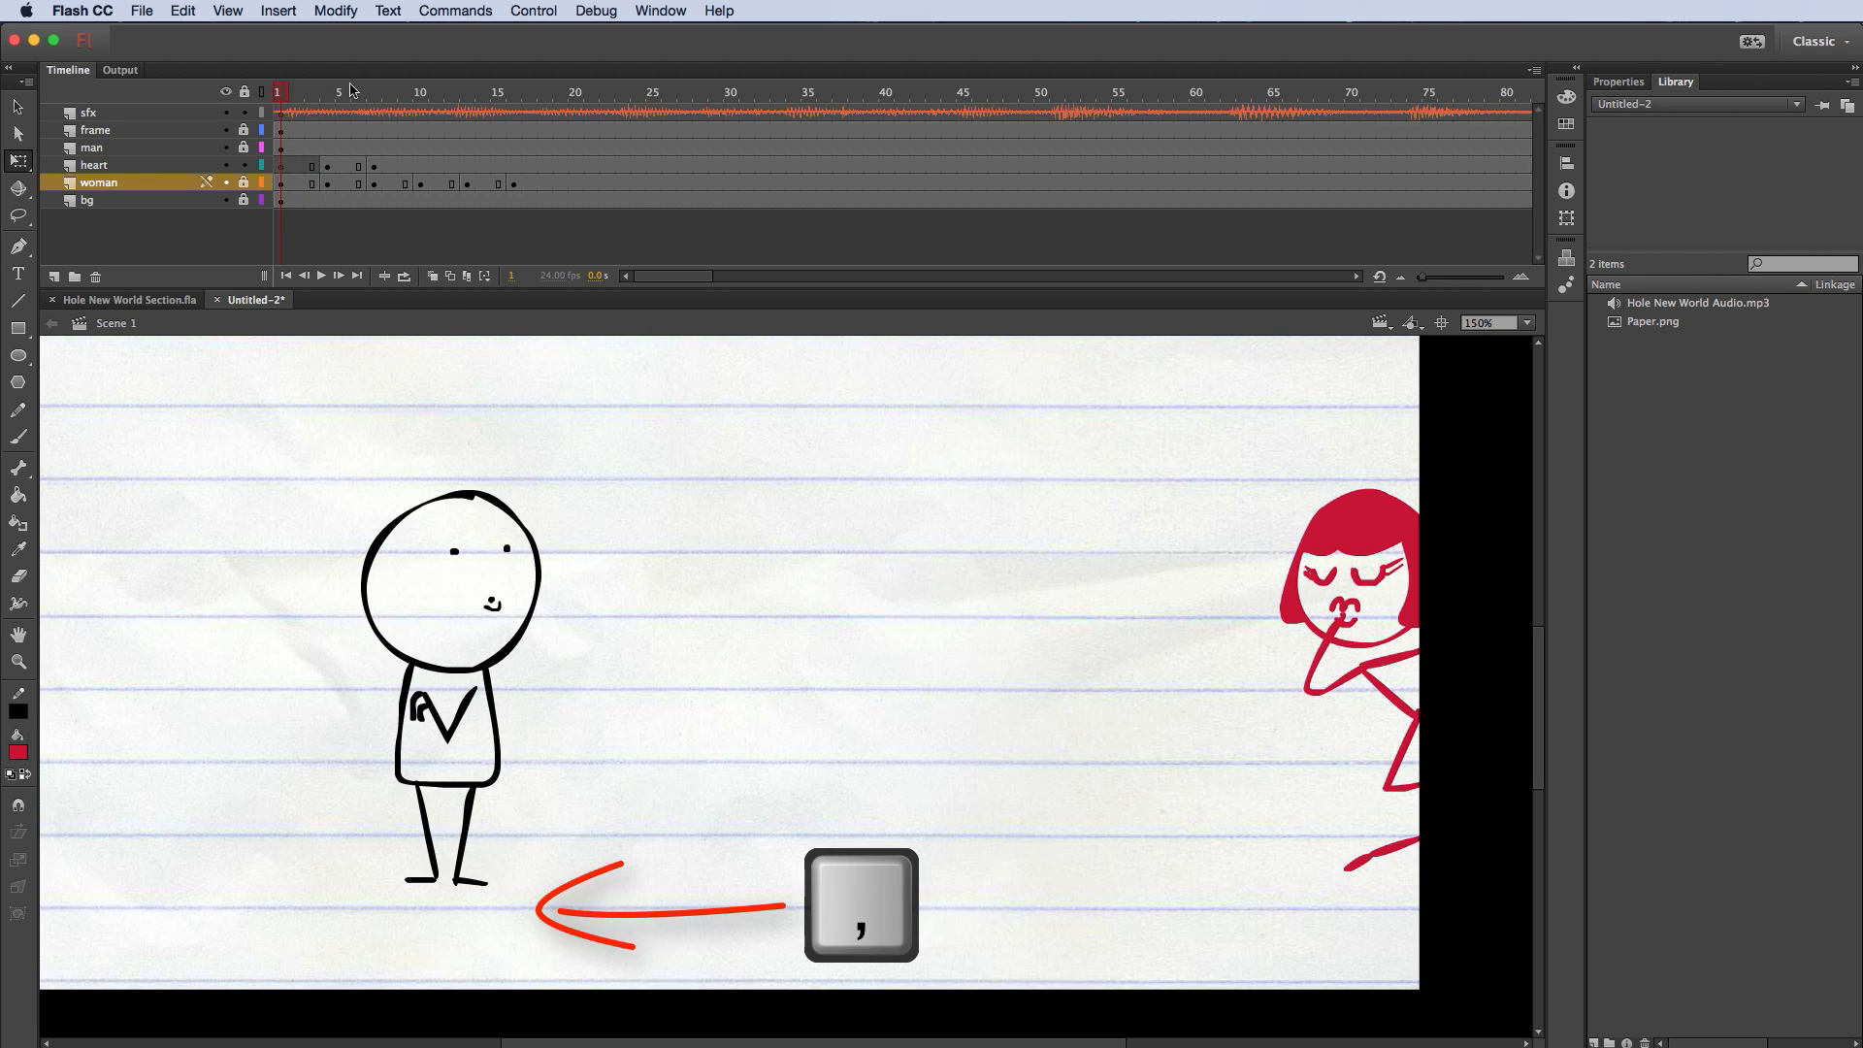
key(period)
key(period)
key(period)
key(period)
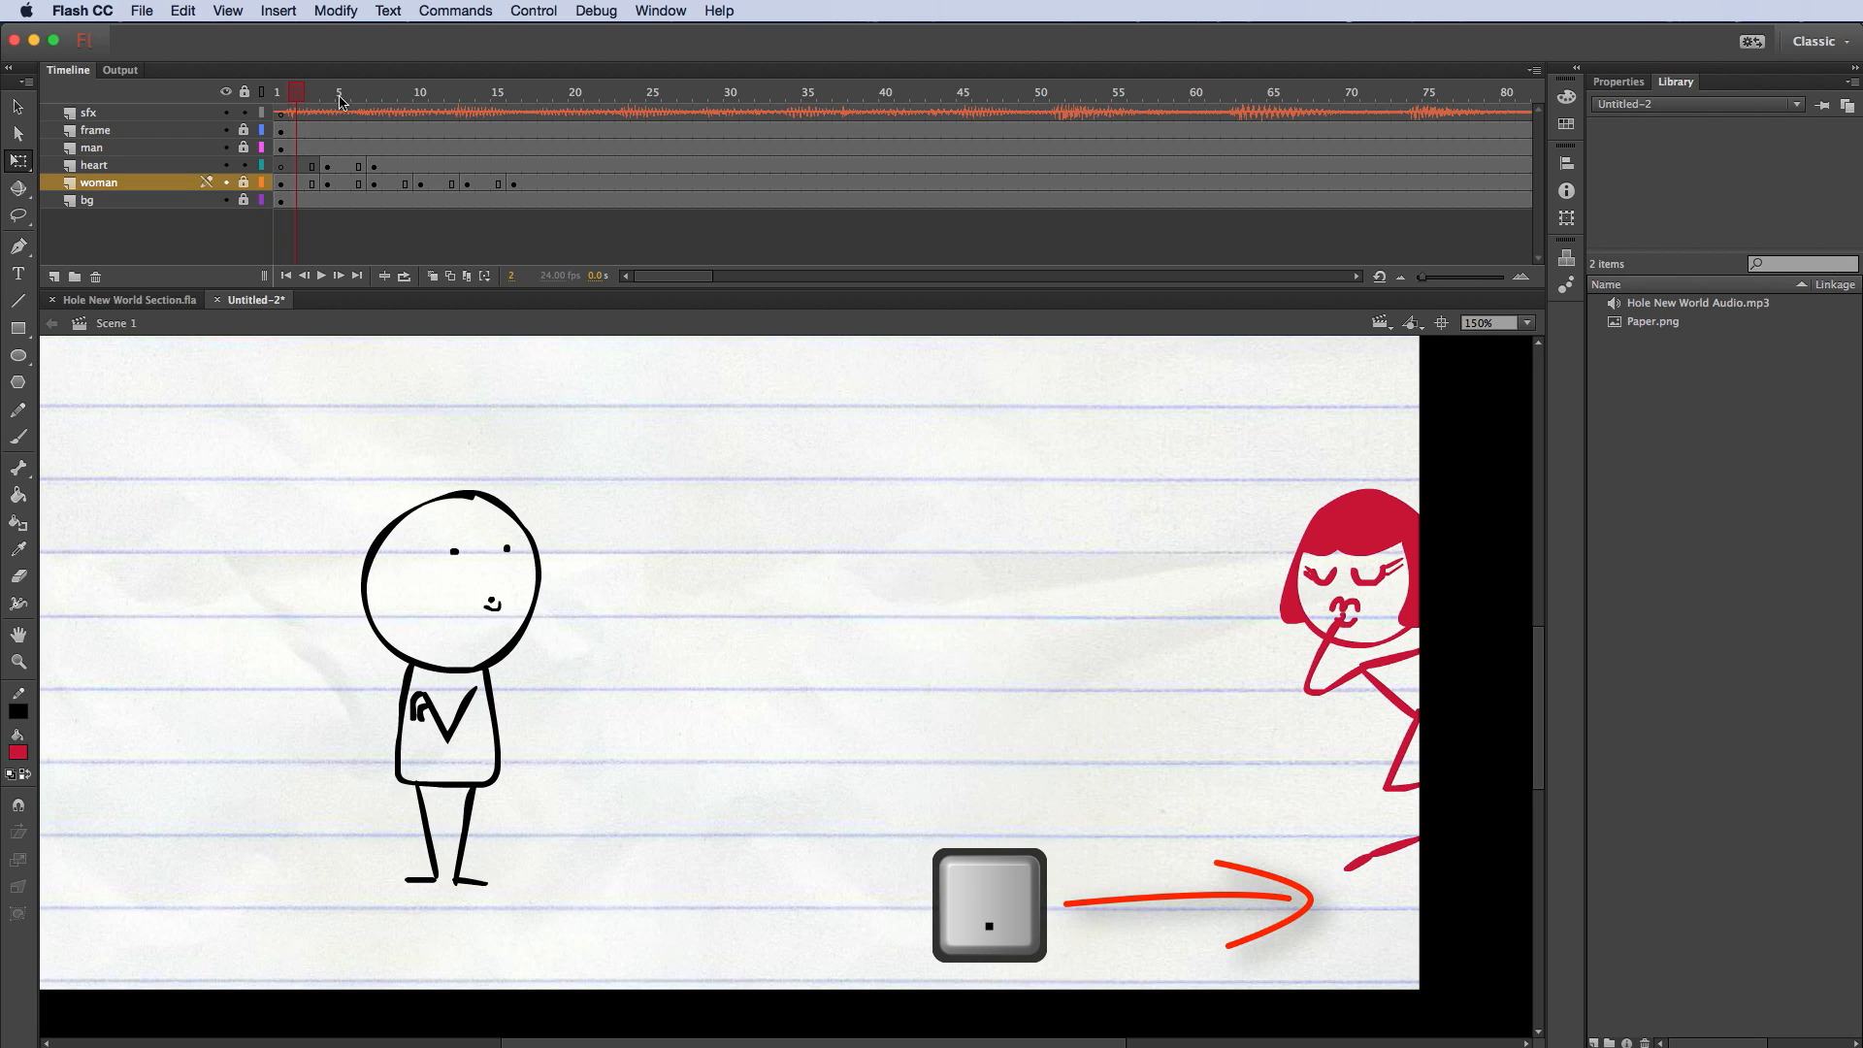
key(period)
key(period)
key(period)
key(period)
key(period)
key(period)
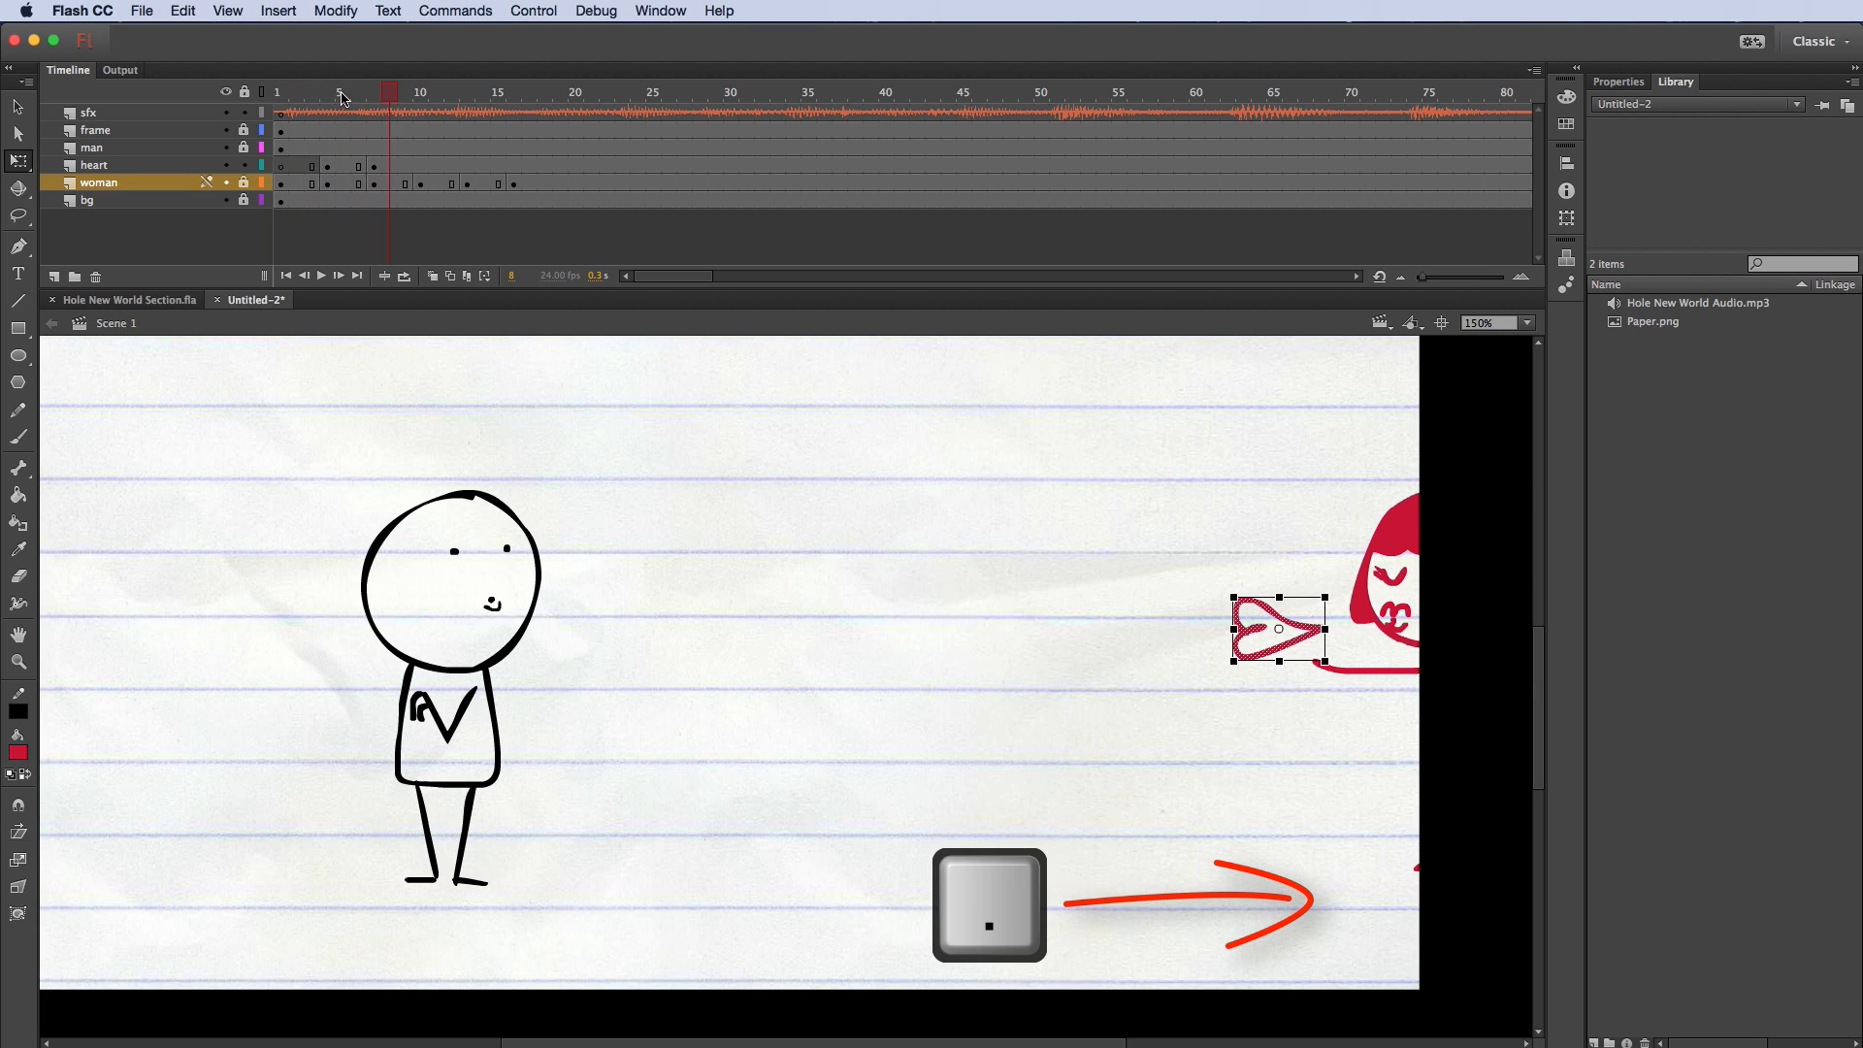
key(period)
key(period)
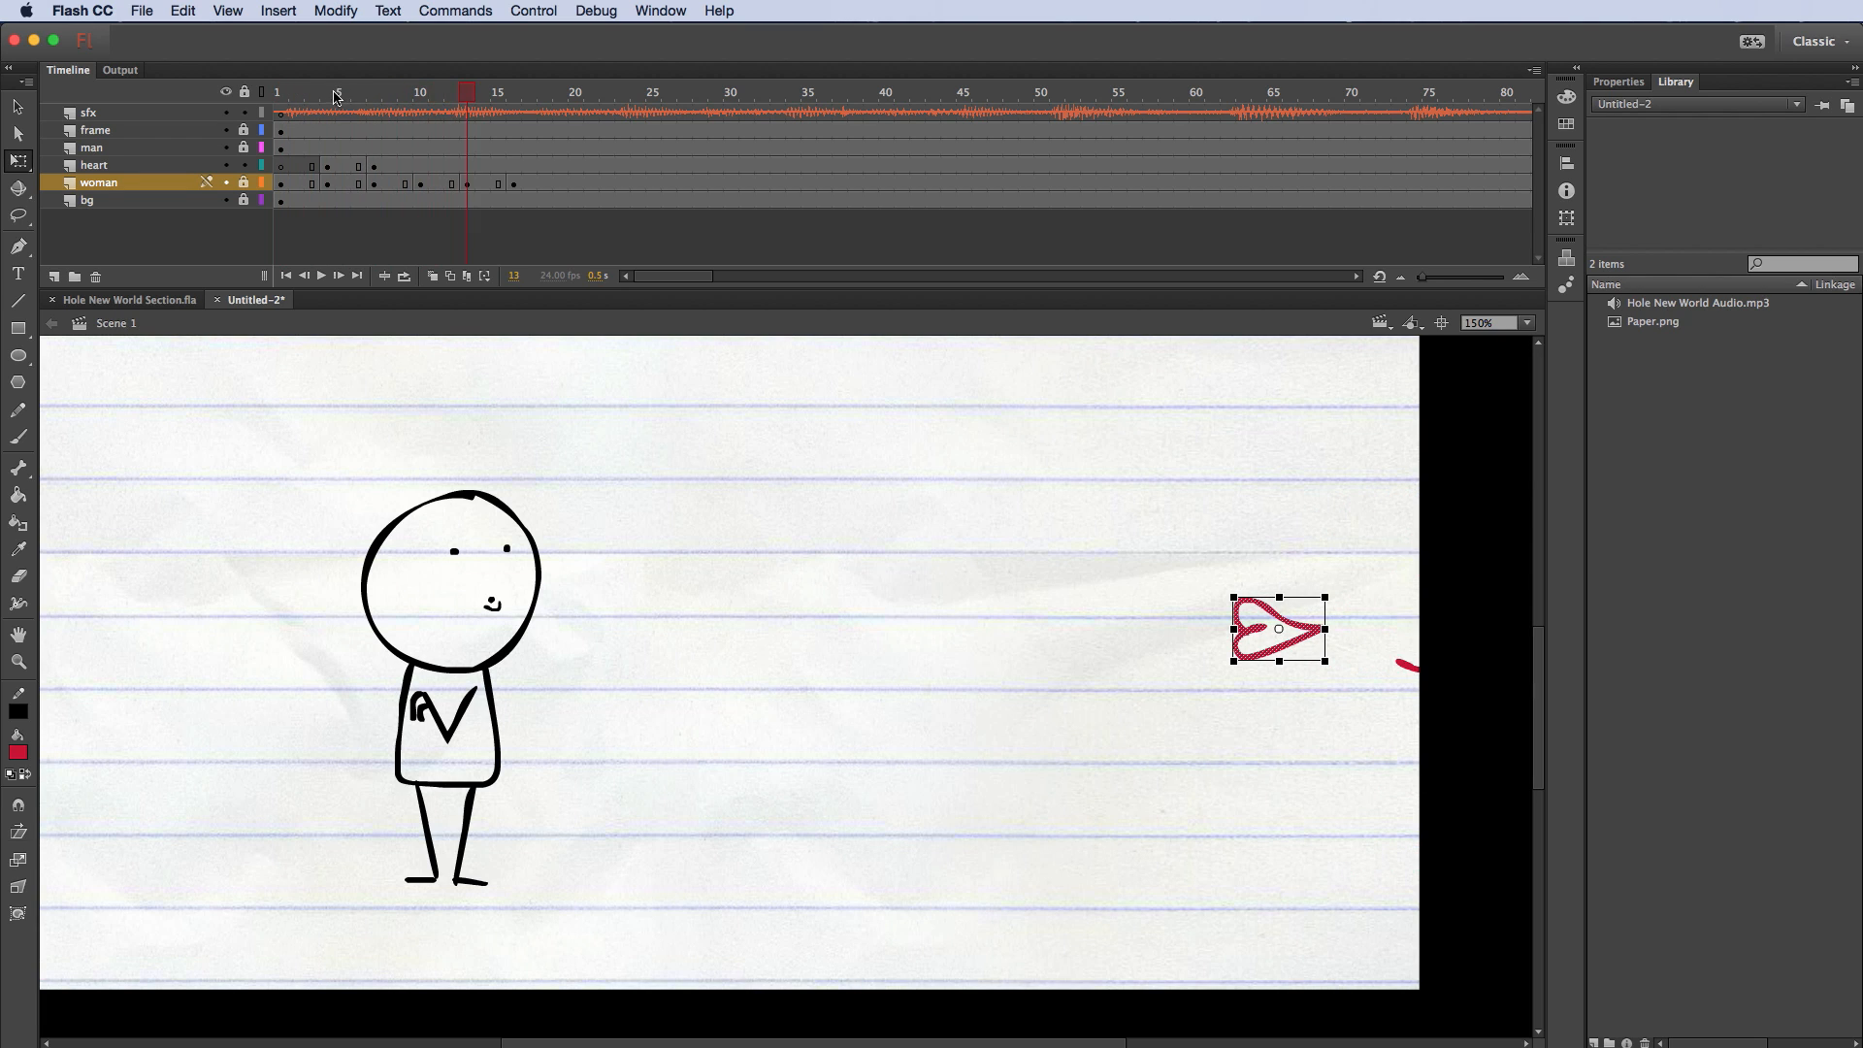
key(comma)
key(comma)
key(comma)
key(comma)
key(comma)
key(comma)
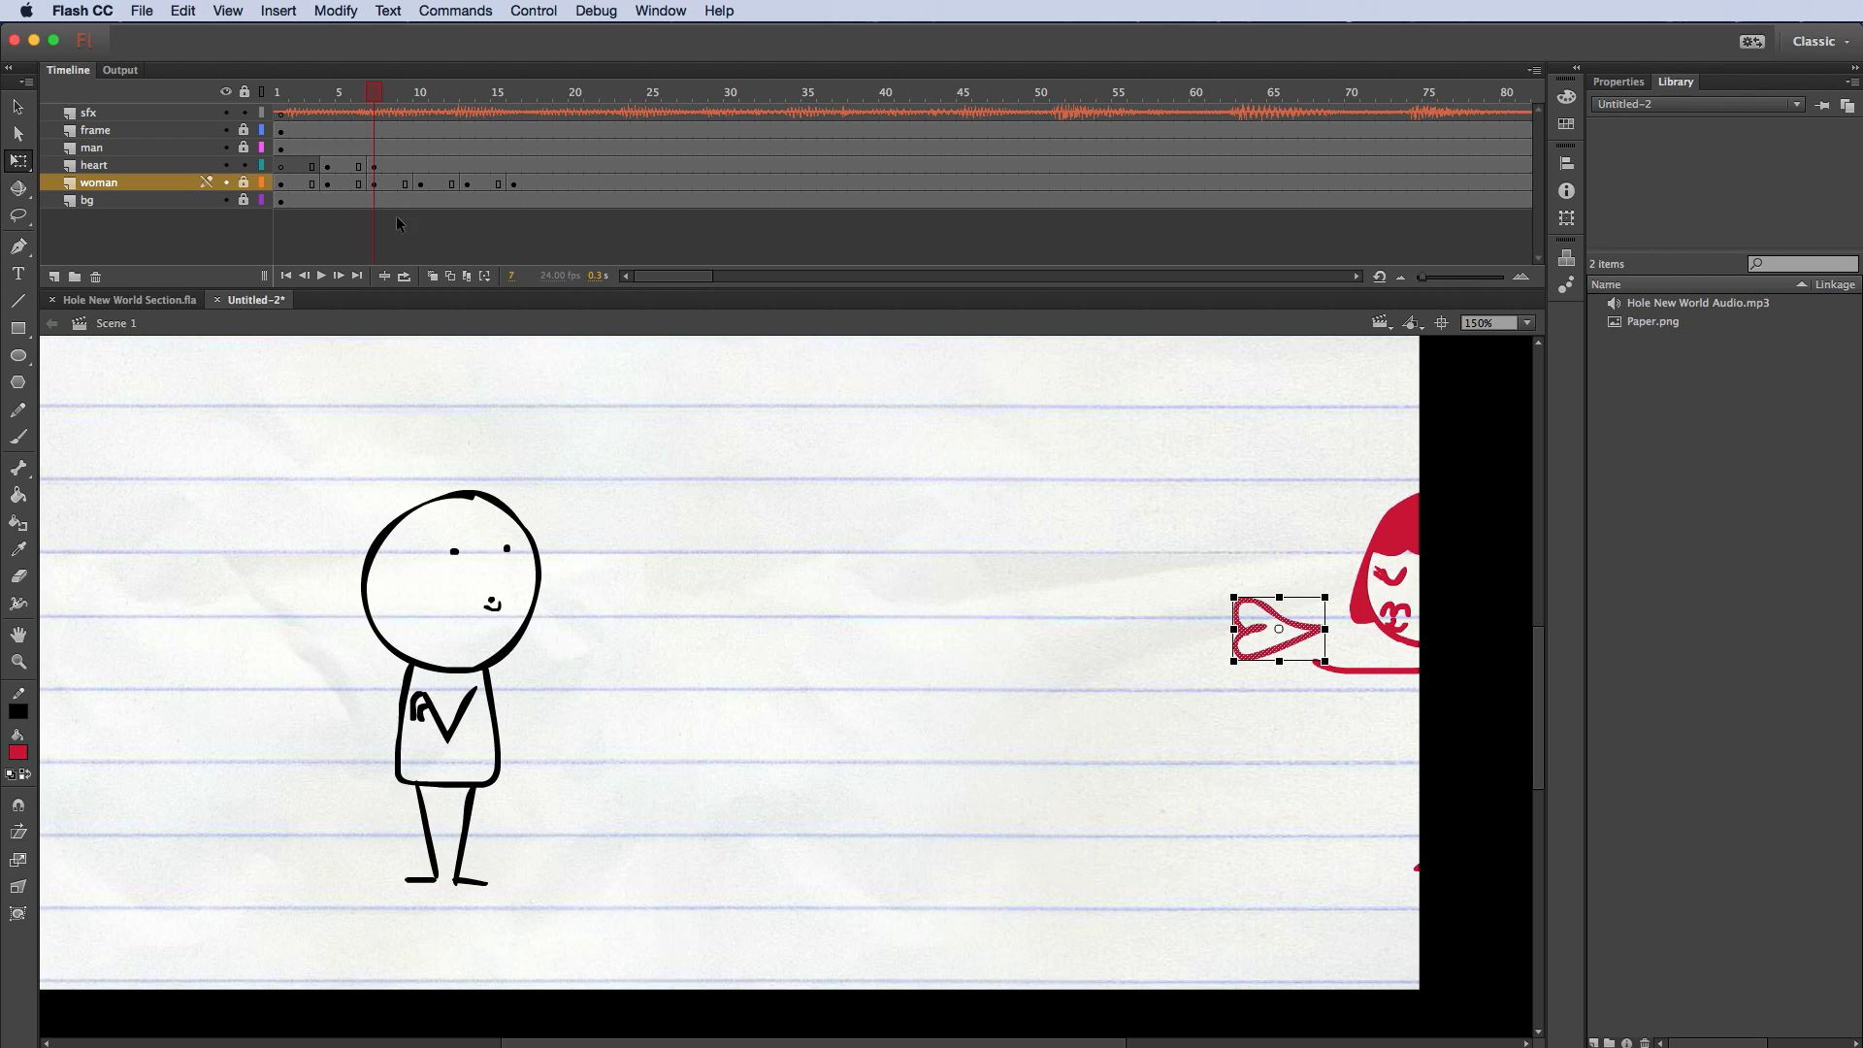
Step: Insert a keyframe at frame 10 of the heart layer, move the heart left and slightly down, and rotate it a little counterclockwise
click(425, 176)
click(421, 165)
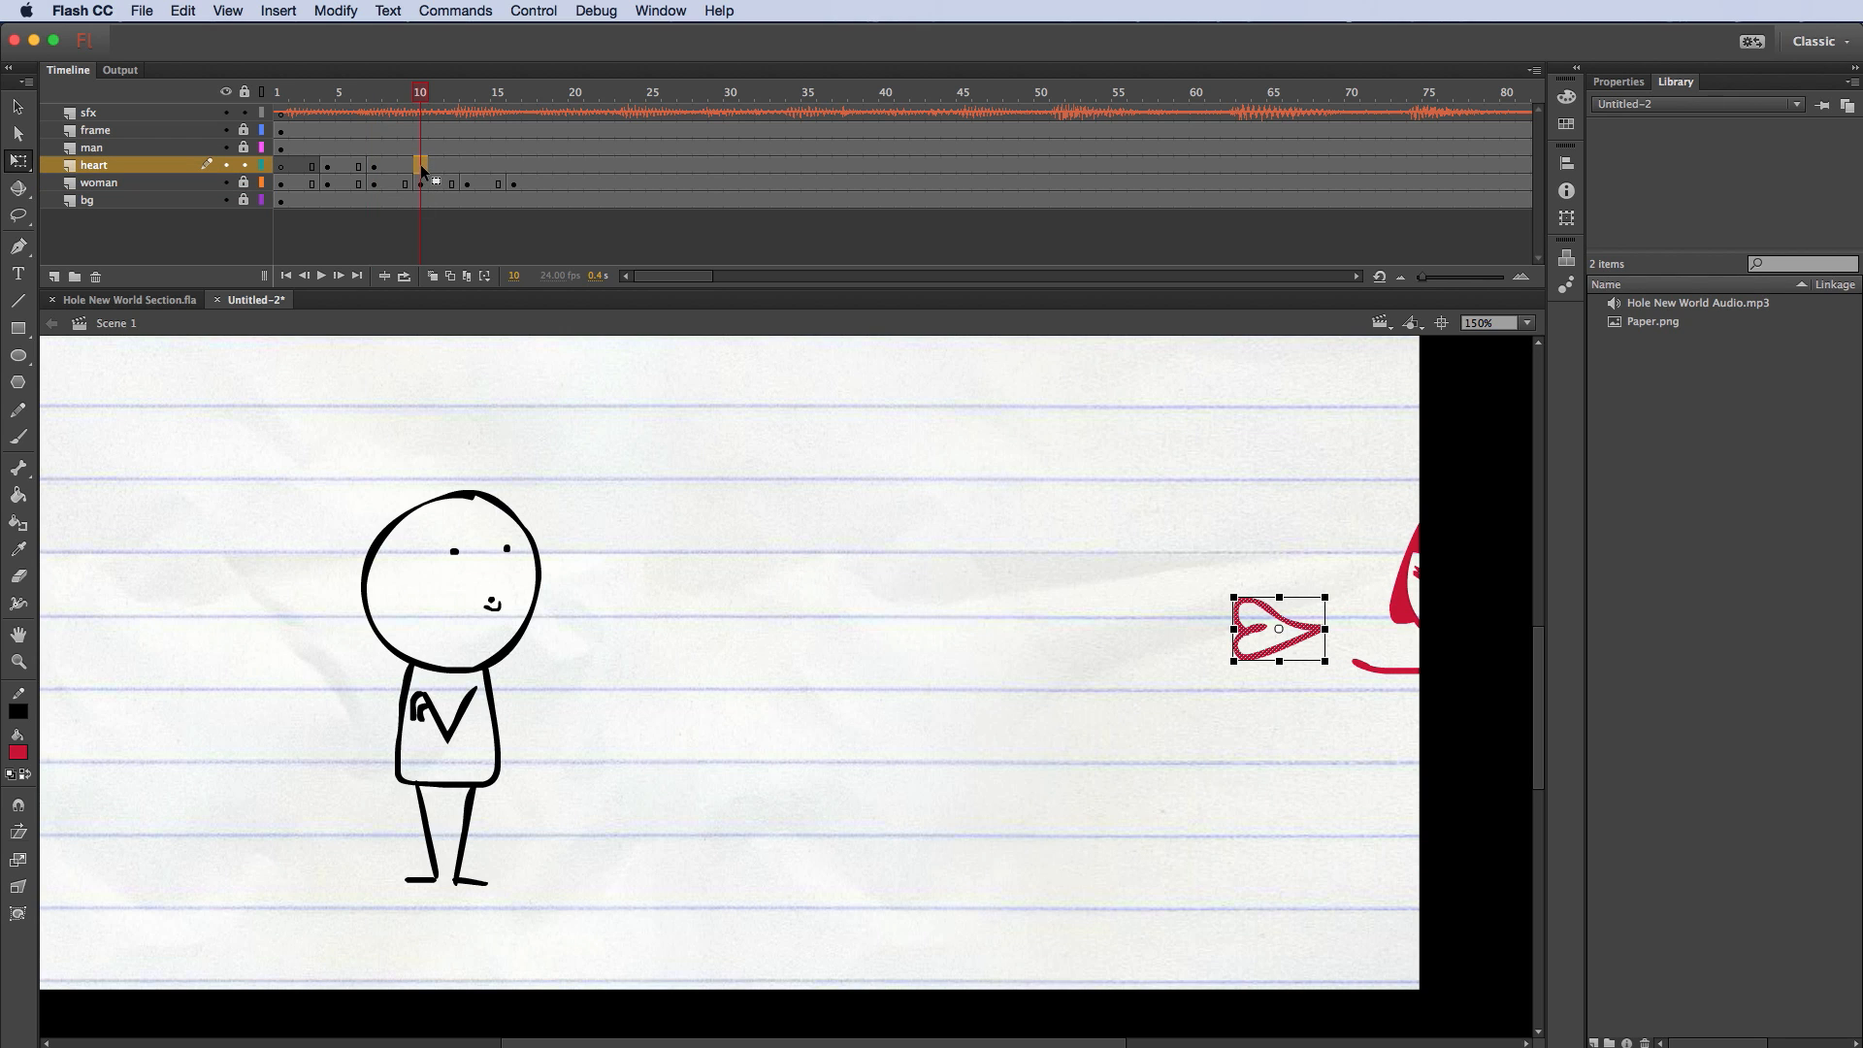
right_click(421, 165)
click(476, 318)
drag(1268, 650, 1304, 679)
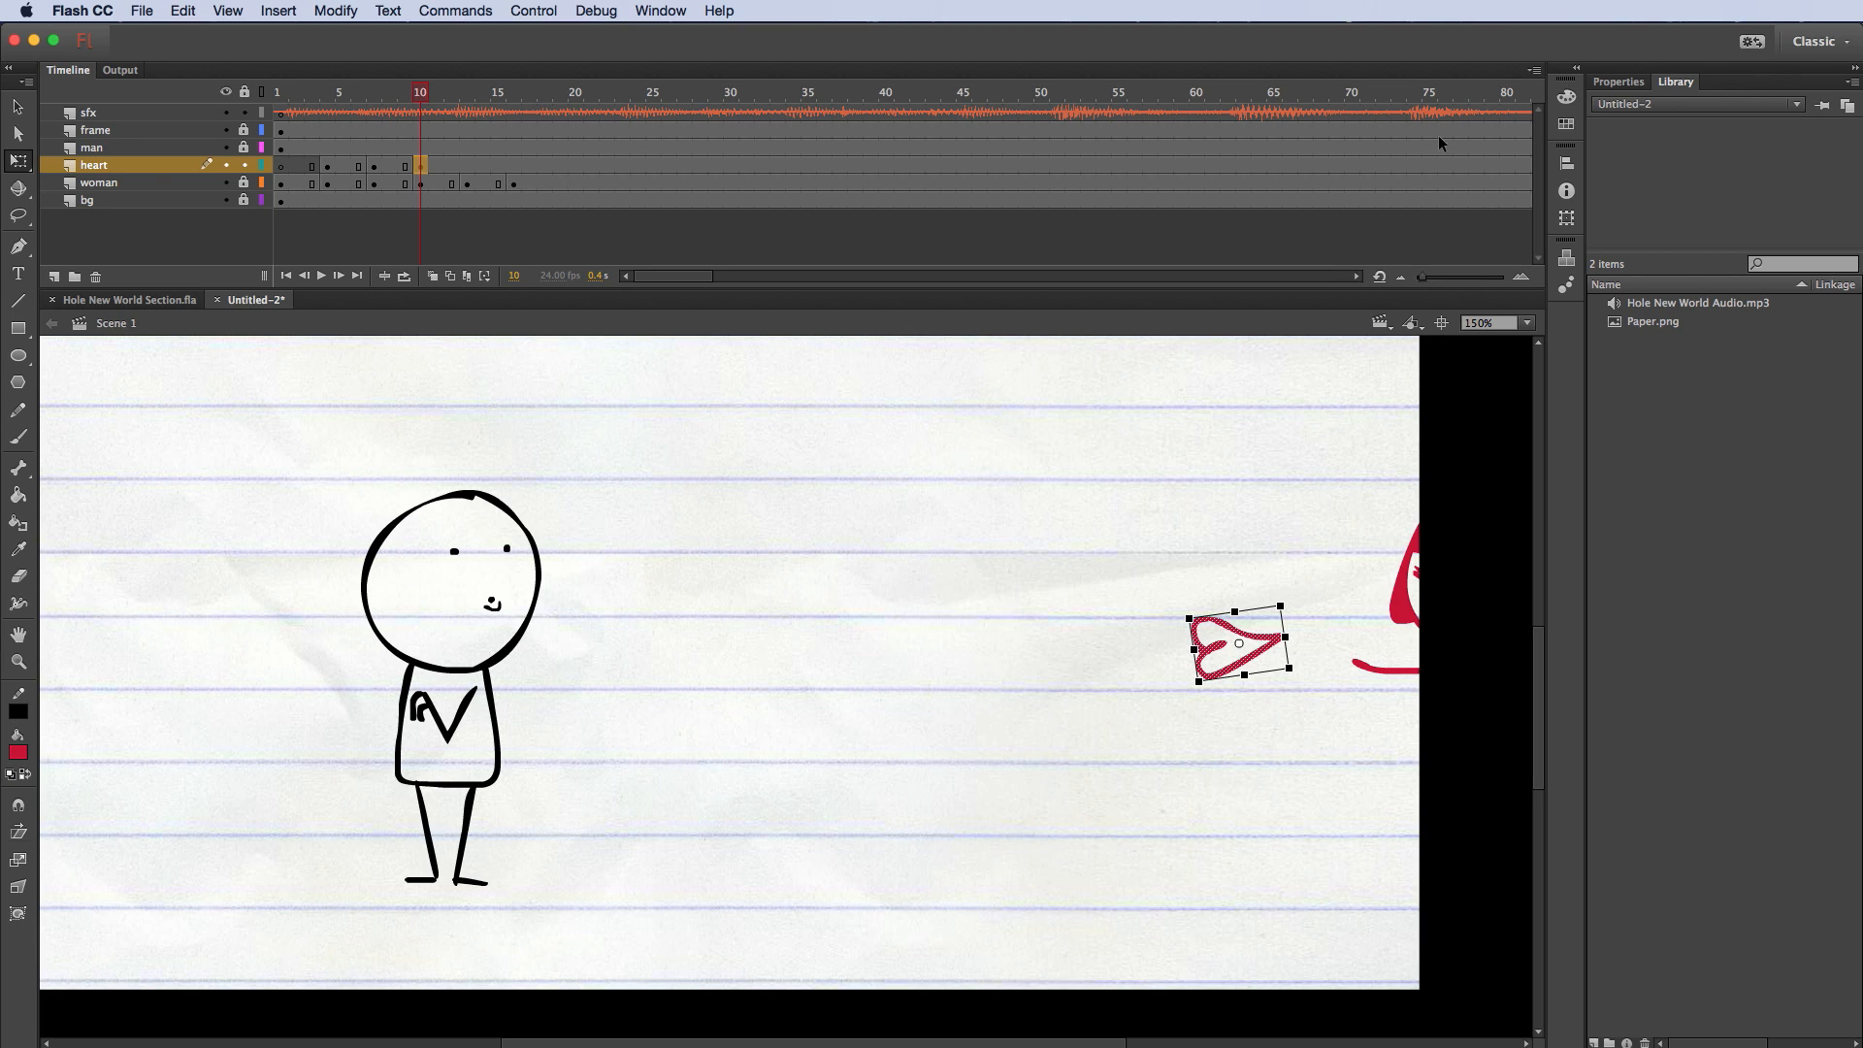
click(19, 436)
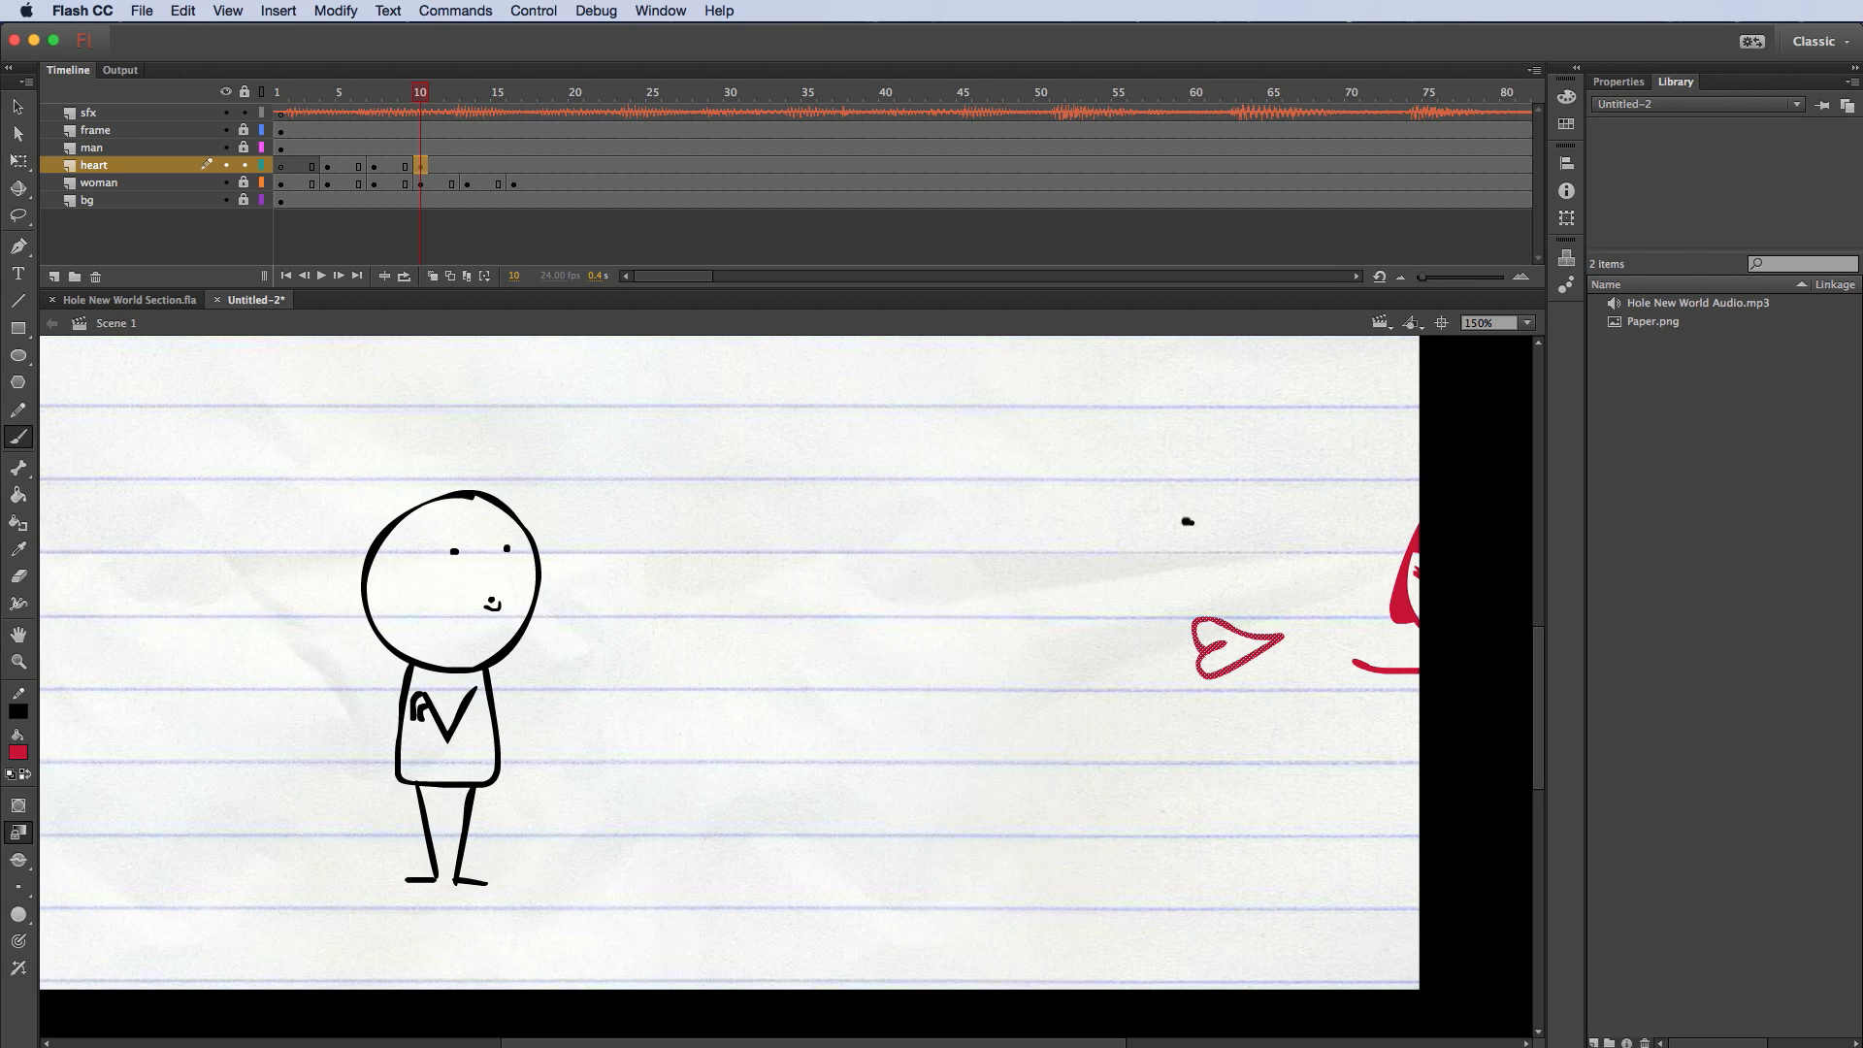
click(980, 517)
mouse_move(907, 542)
mouse_down()
mouse_move(1116, 490)
mouse_move(1151, 560)
mouse_move(876, 607)
mouse_up()
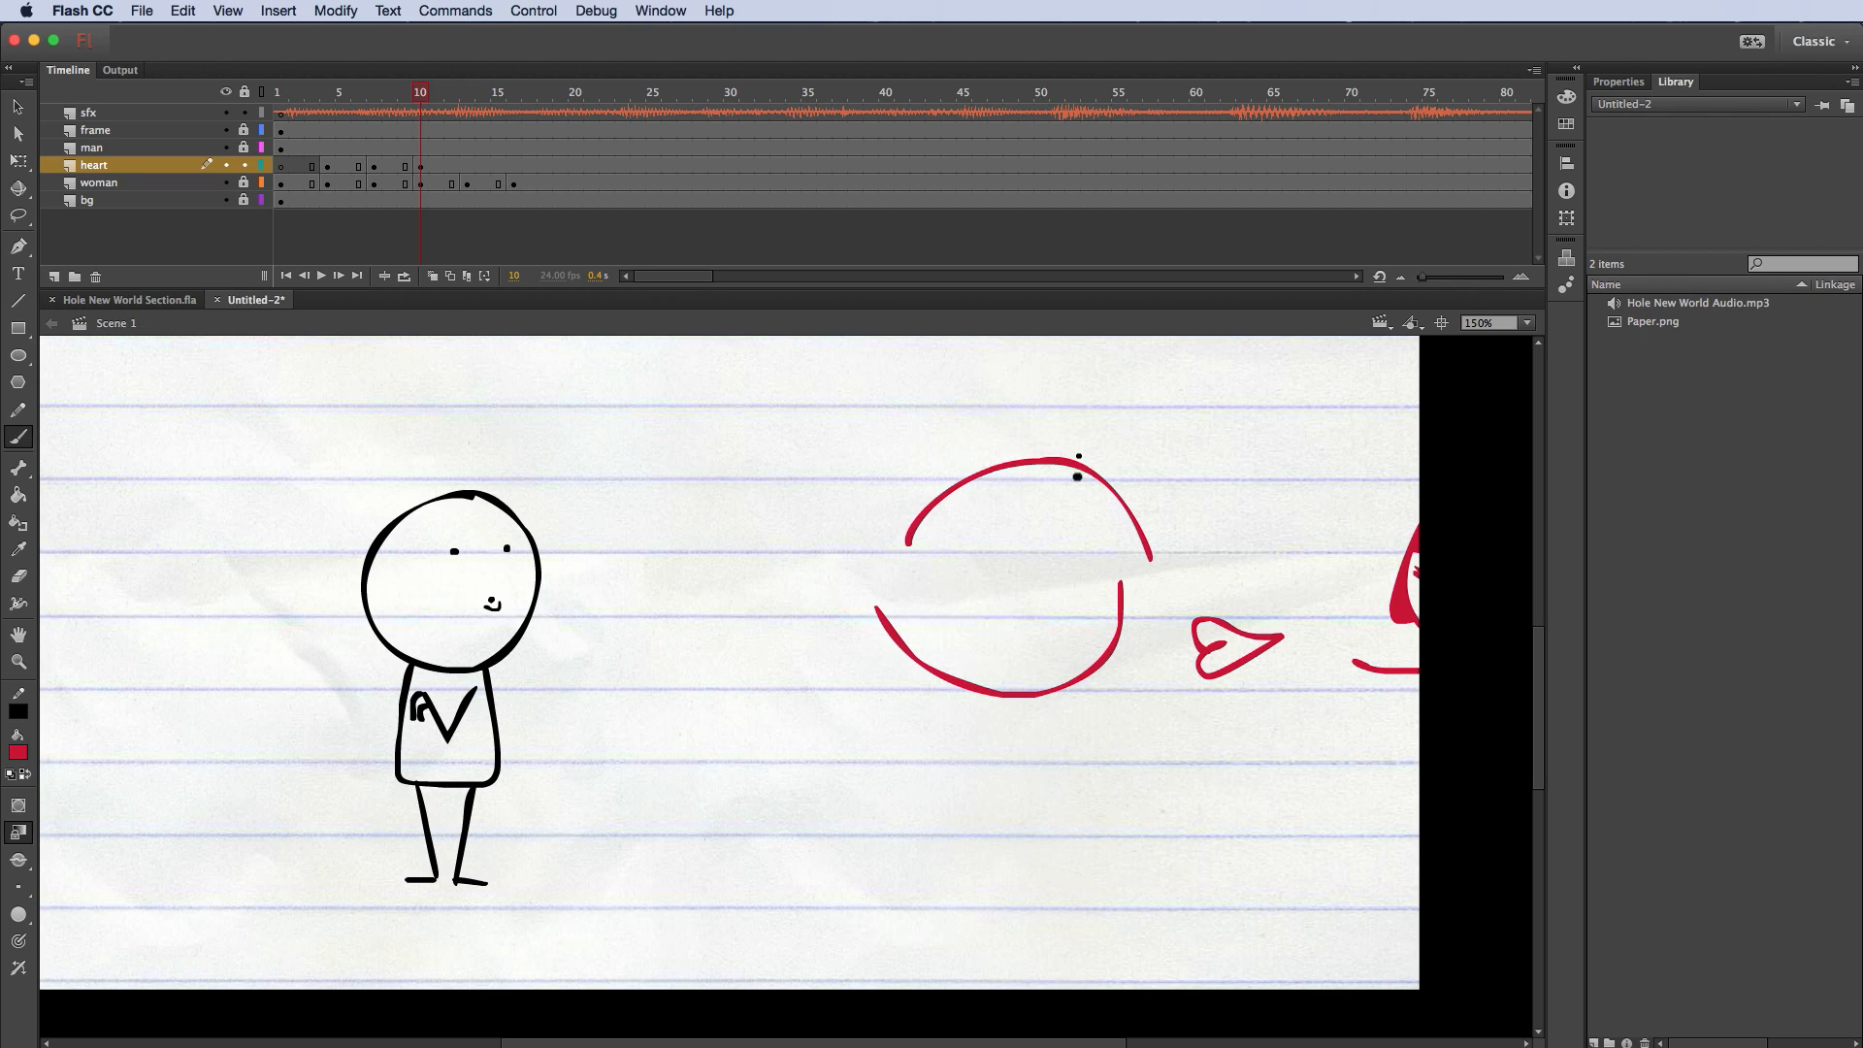
drag(643, 410, 1124, 412)
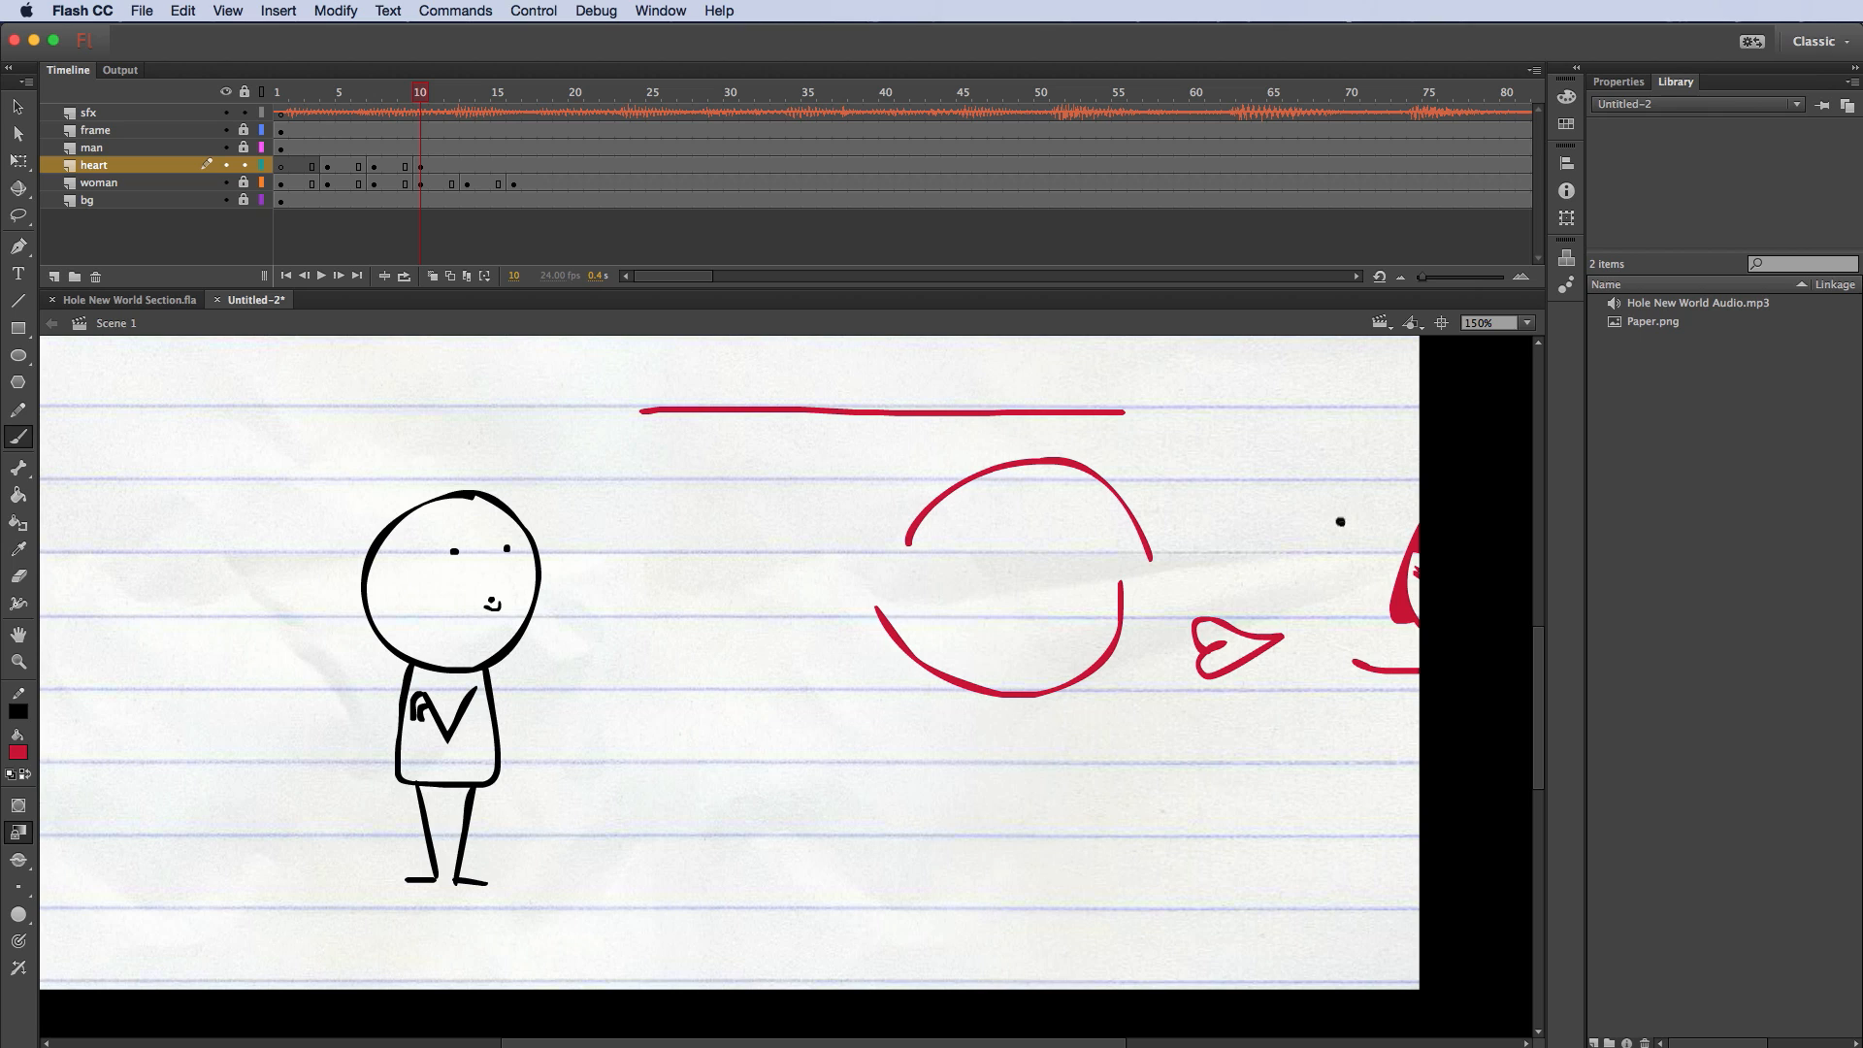
key(super+z)
key(super+z)
key(super+z)
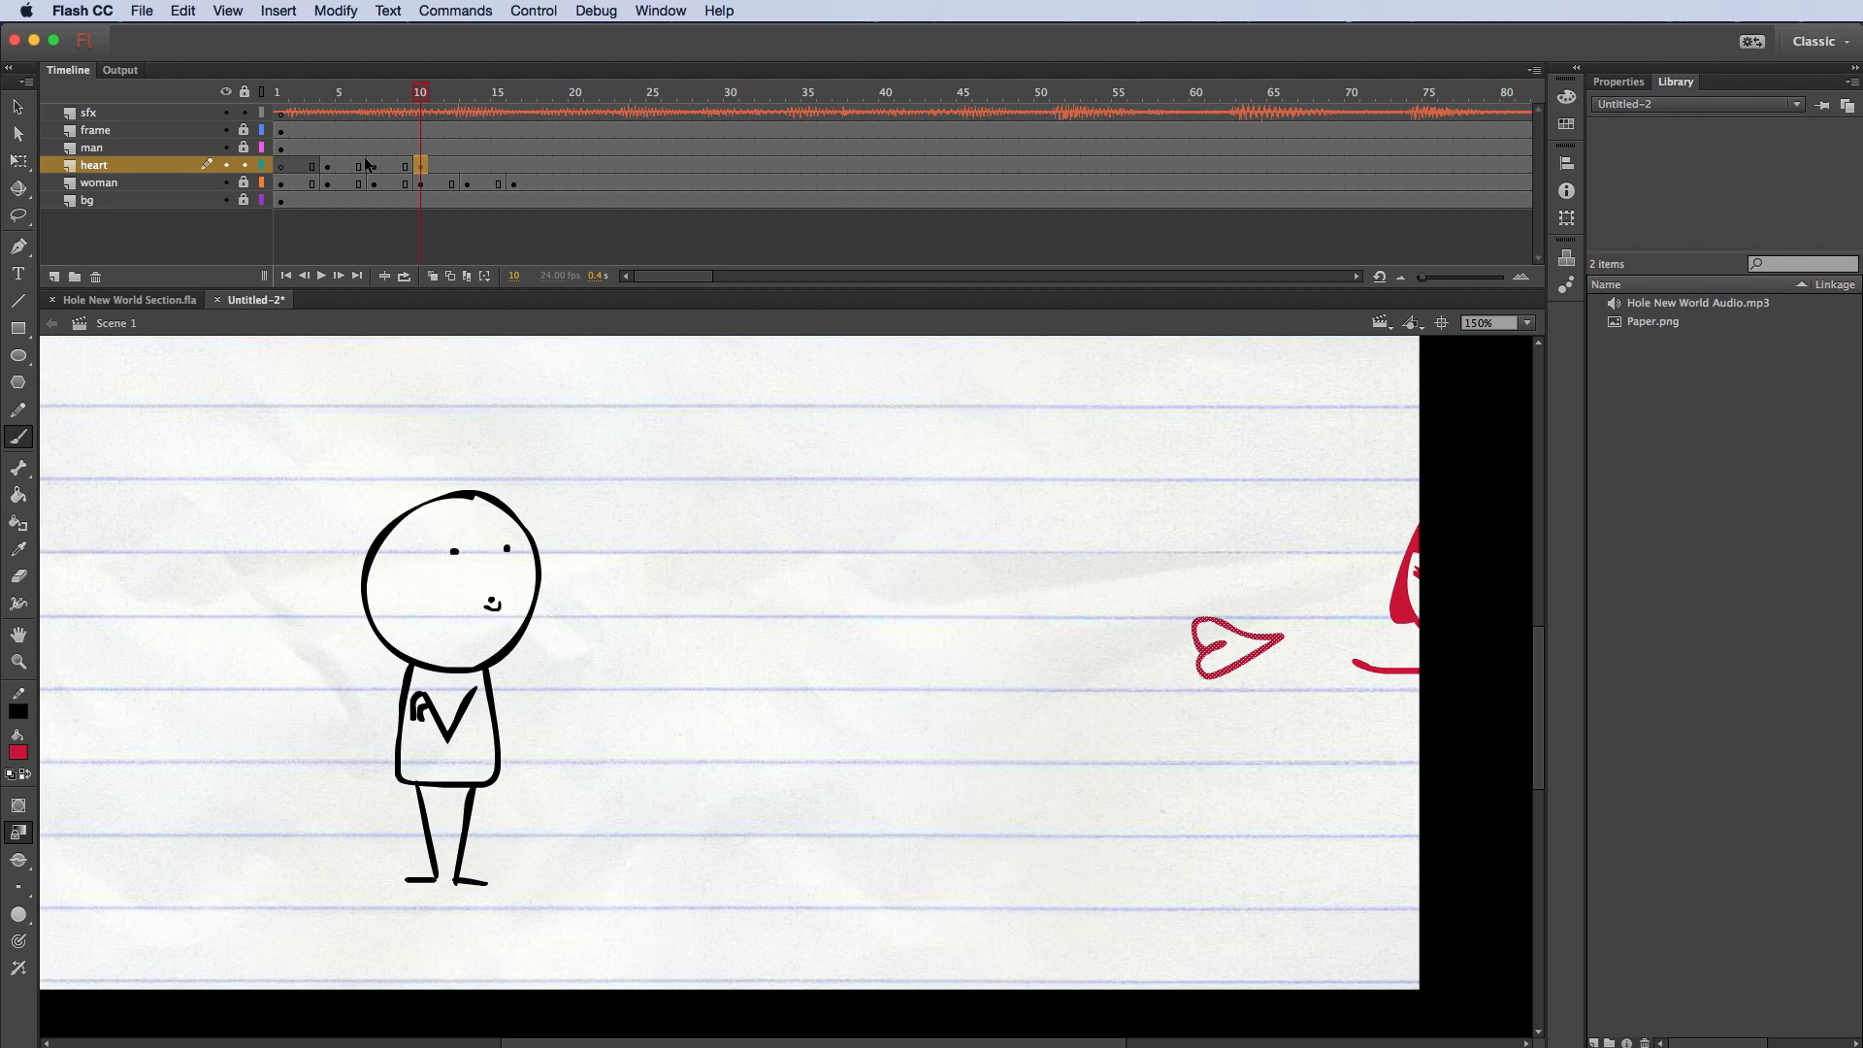
Step: Step back frame by frame from frame 10 to frame 5 to check the earlier heart drawings
key(comma)
key(comma)
key(comma)
key(comma)
key(comma)
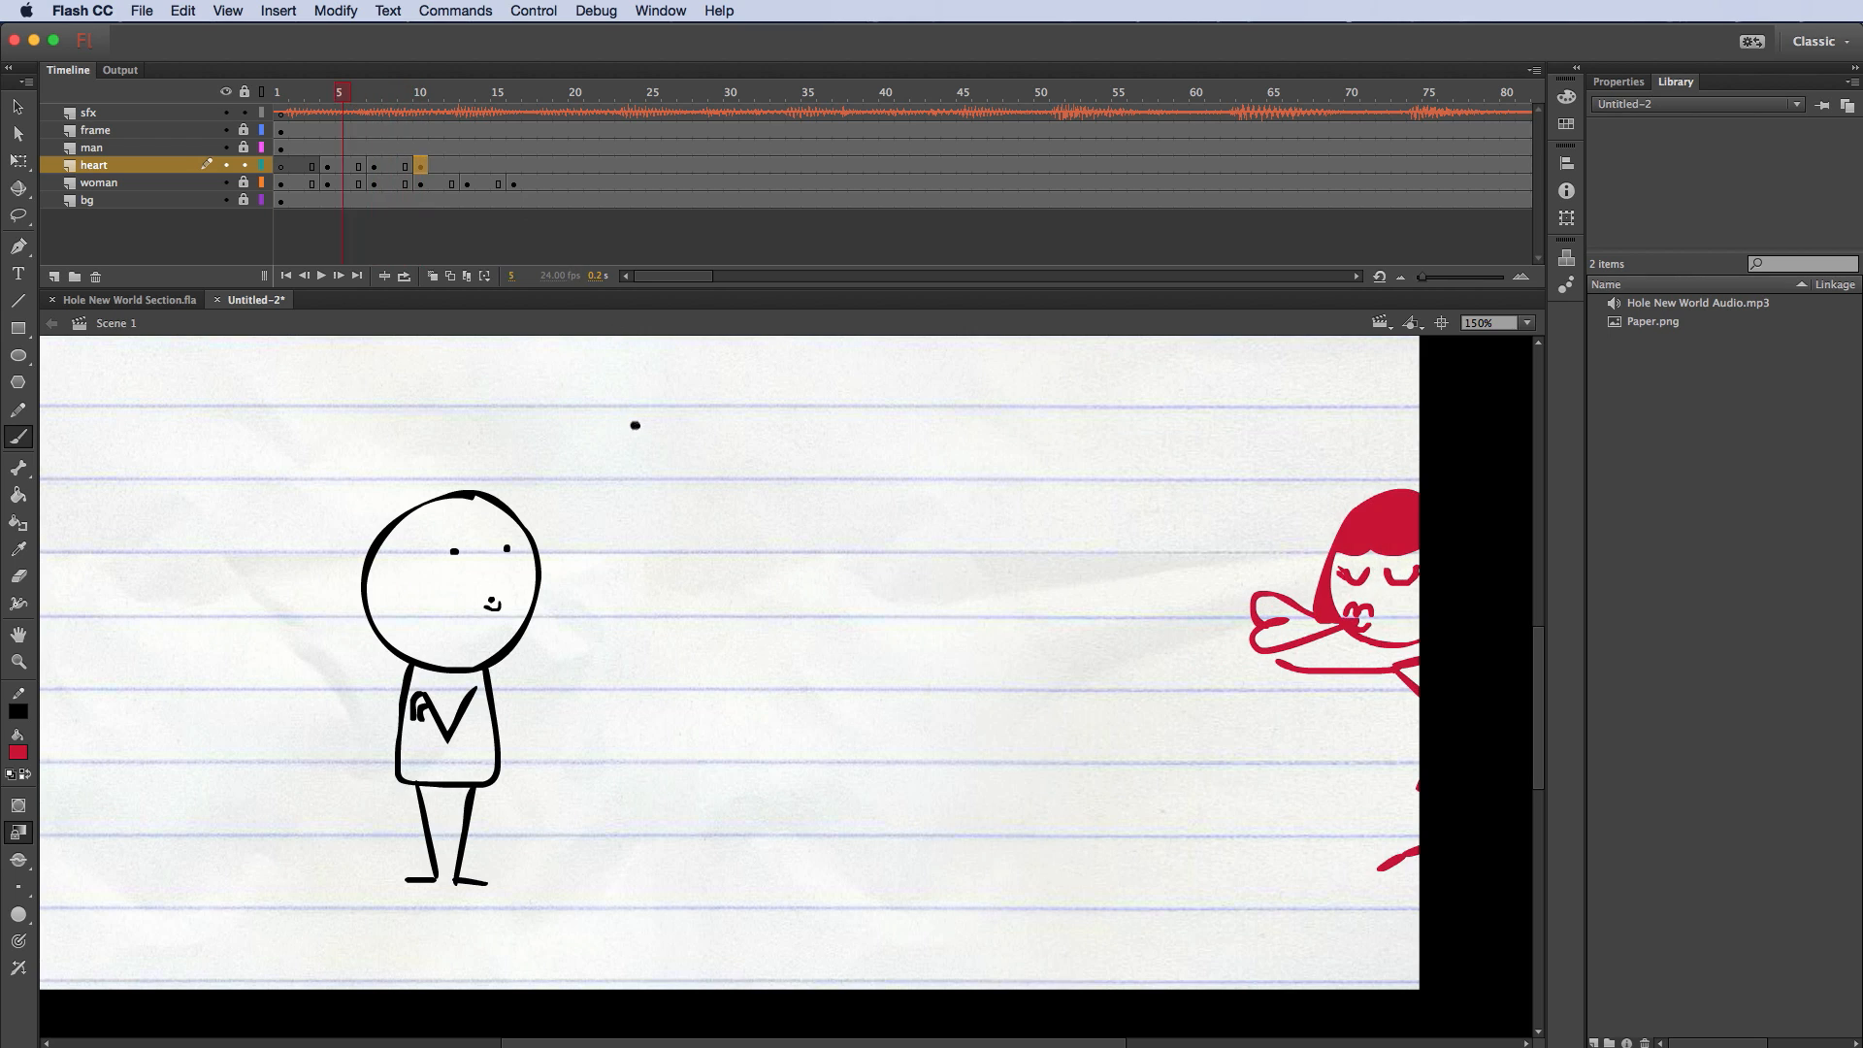
Step: Insert a keyframe at frame 13 of the heart layer and move the heart left and slightly down
key(period)
key(period)
key(period)
key(period)
key(period)
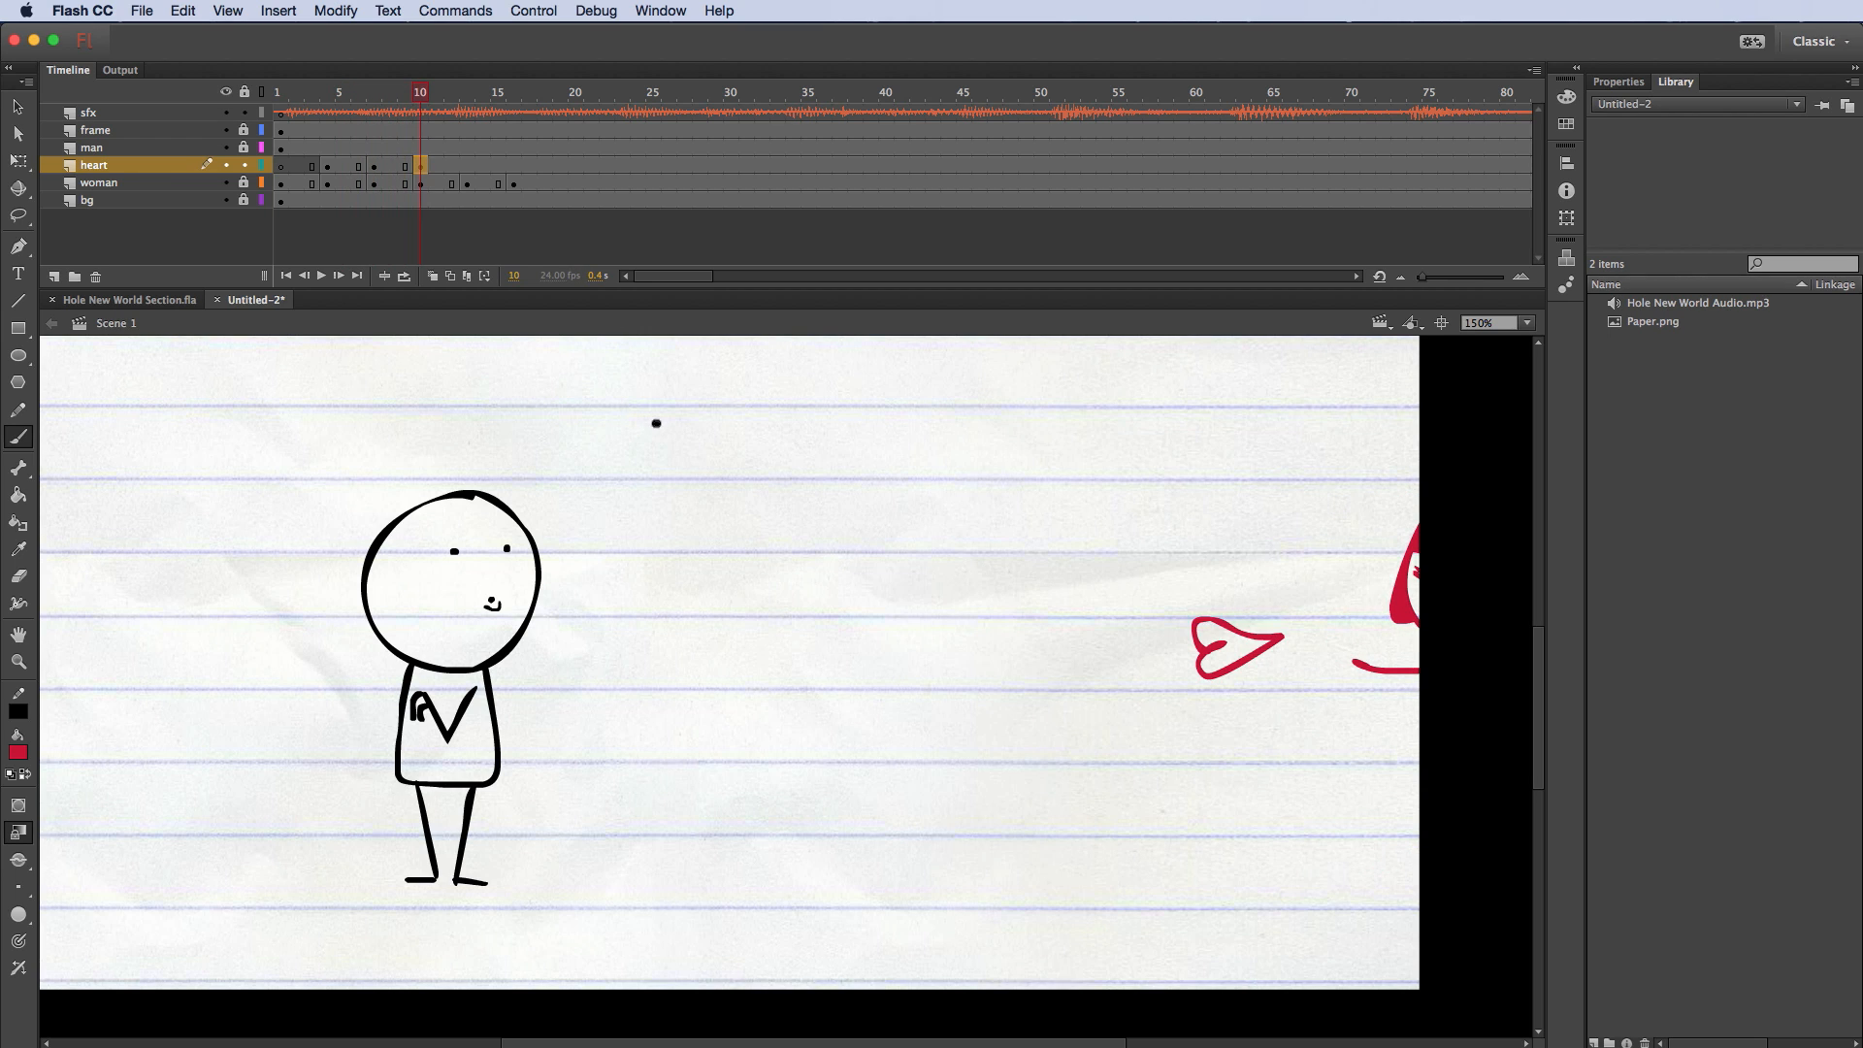
click(466, 165)
right_click(467, 165)
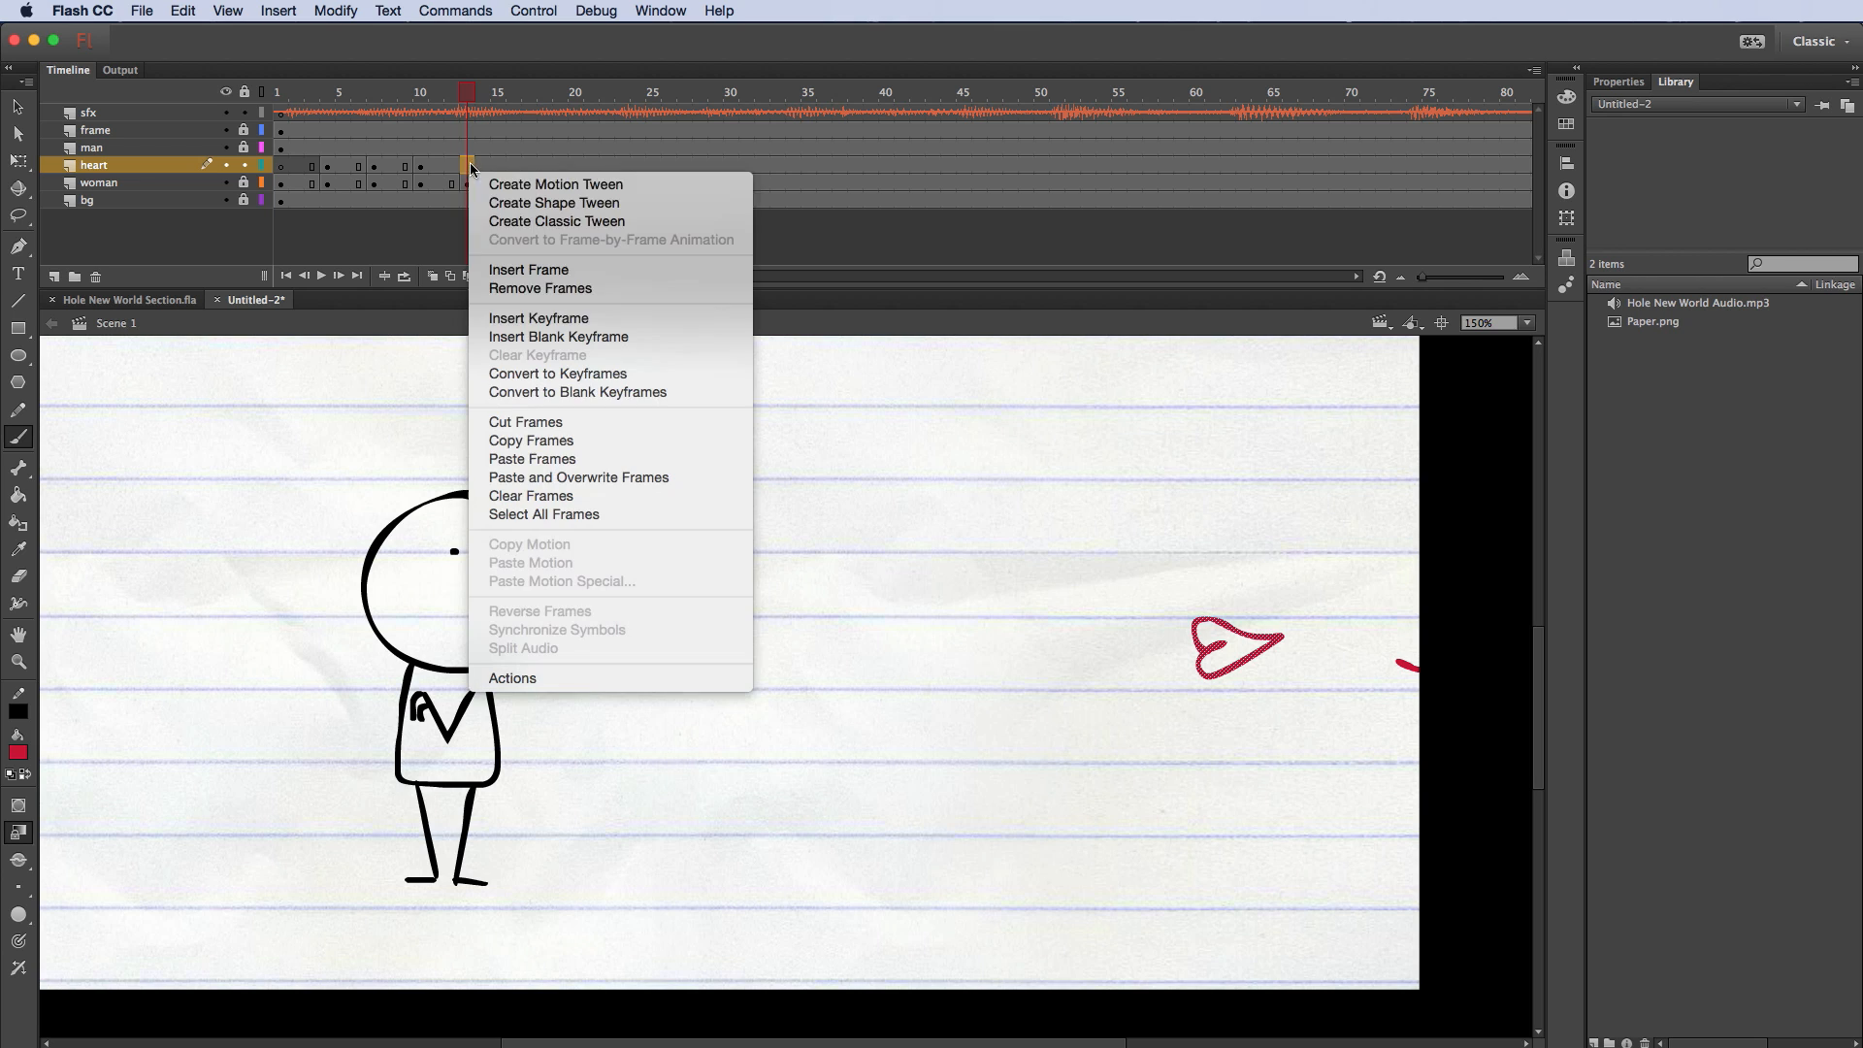
click(521, 320)
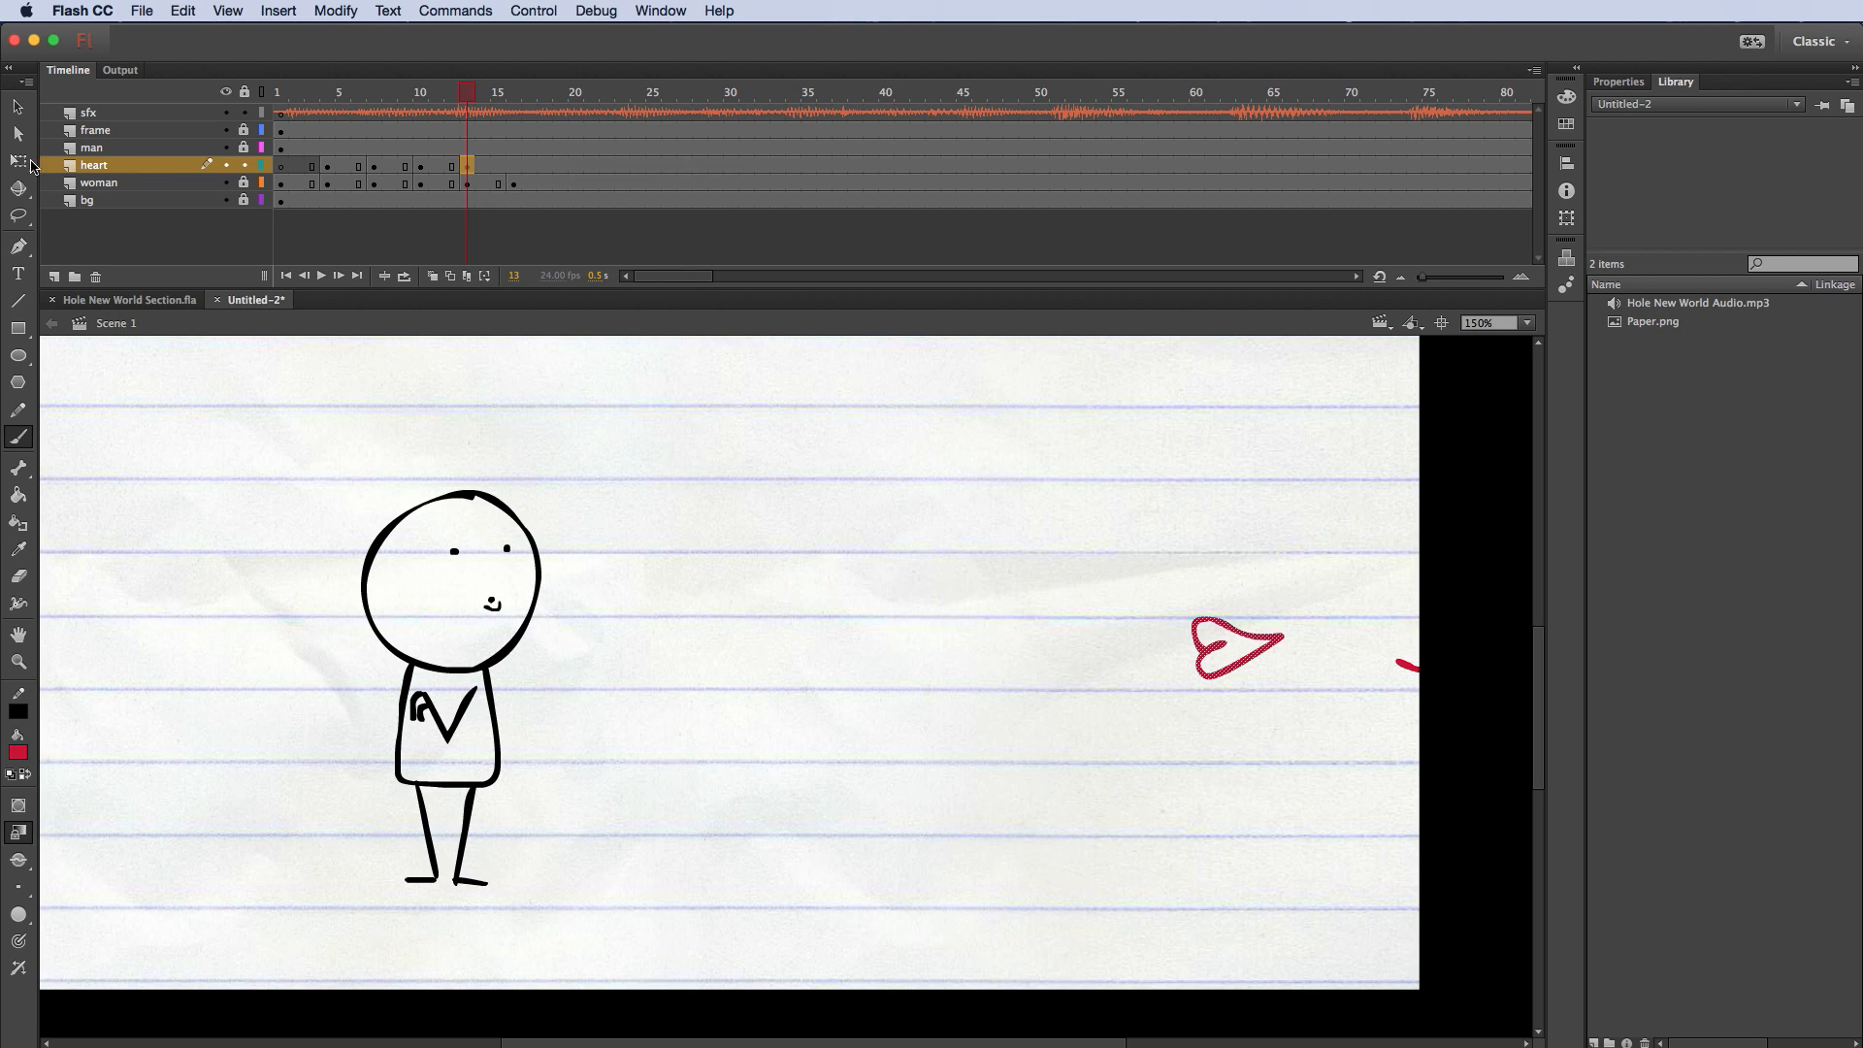
click(20, 161)
drag(1266, 638, 1182, 656)
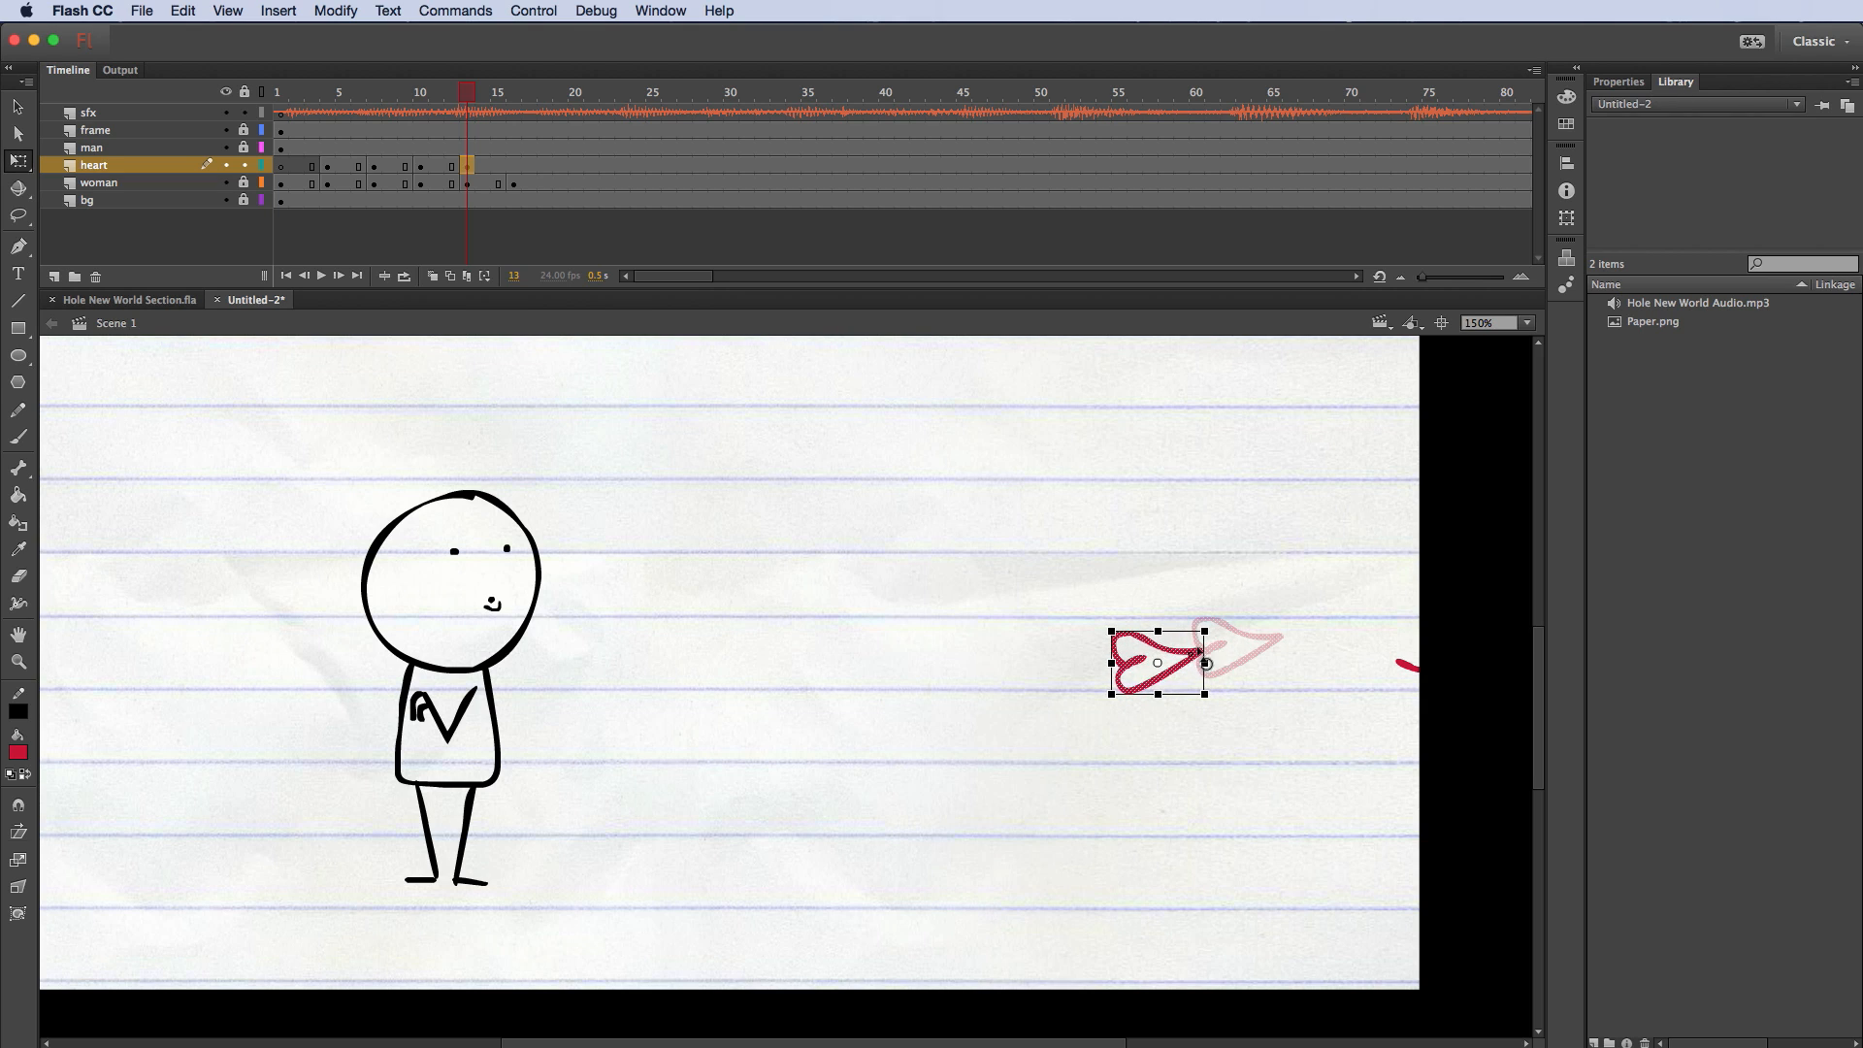
click(1224, 689)
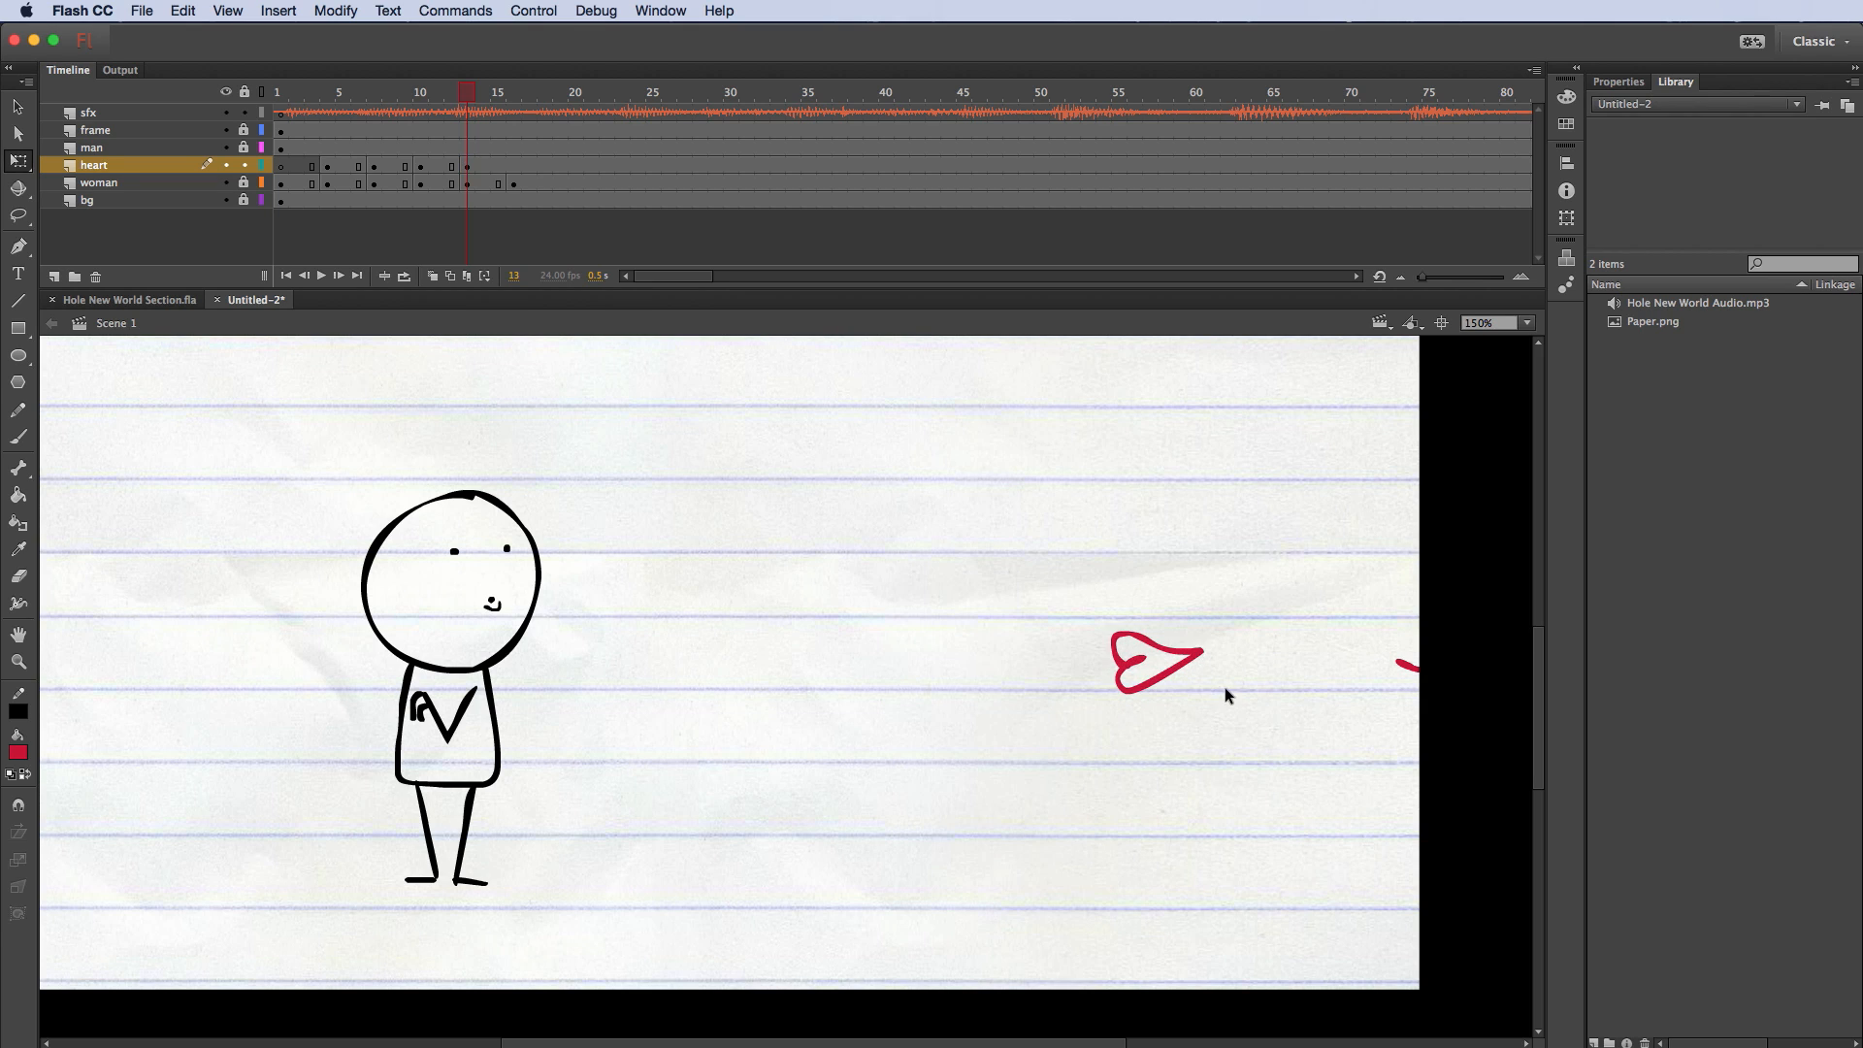
Step: Rotate the frame 13 heart slightly clockwise and nudge it down a little
click(1188, 670)
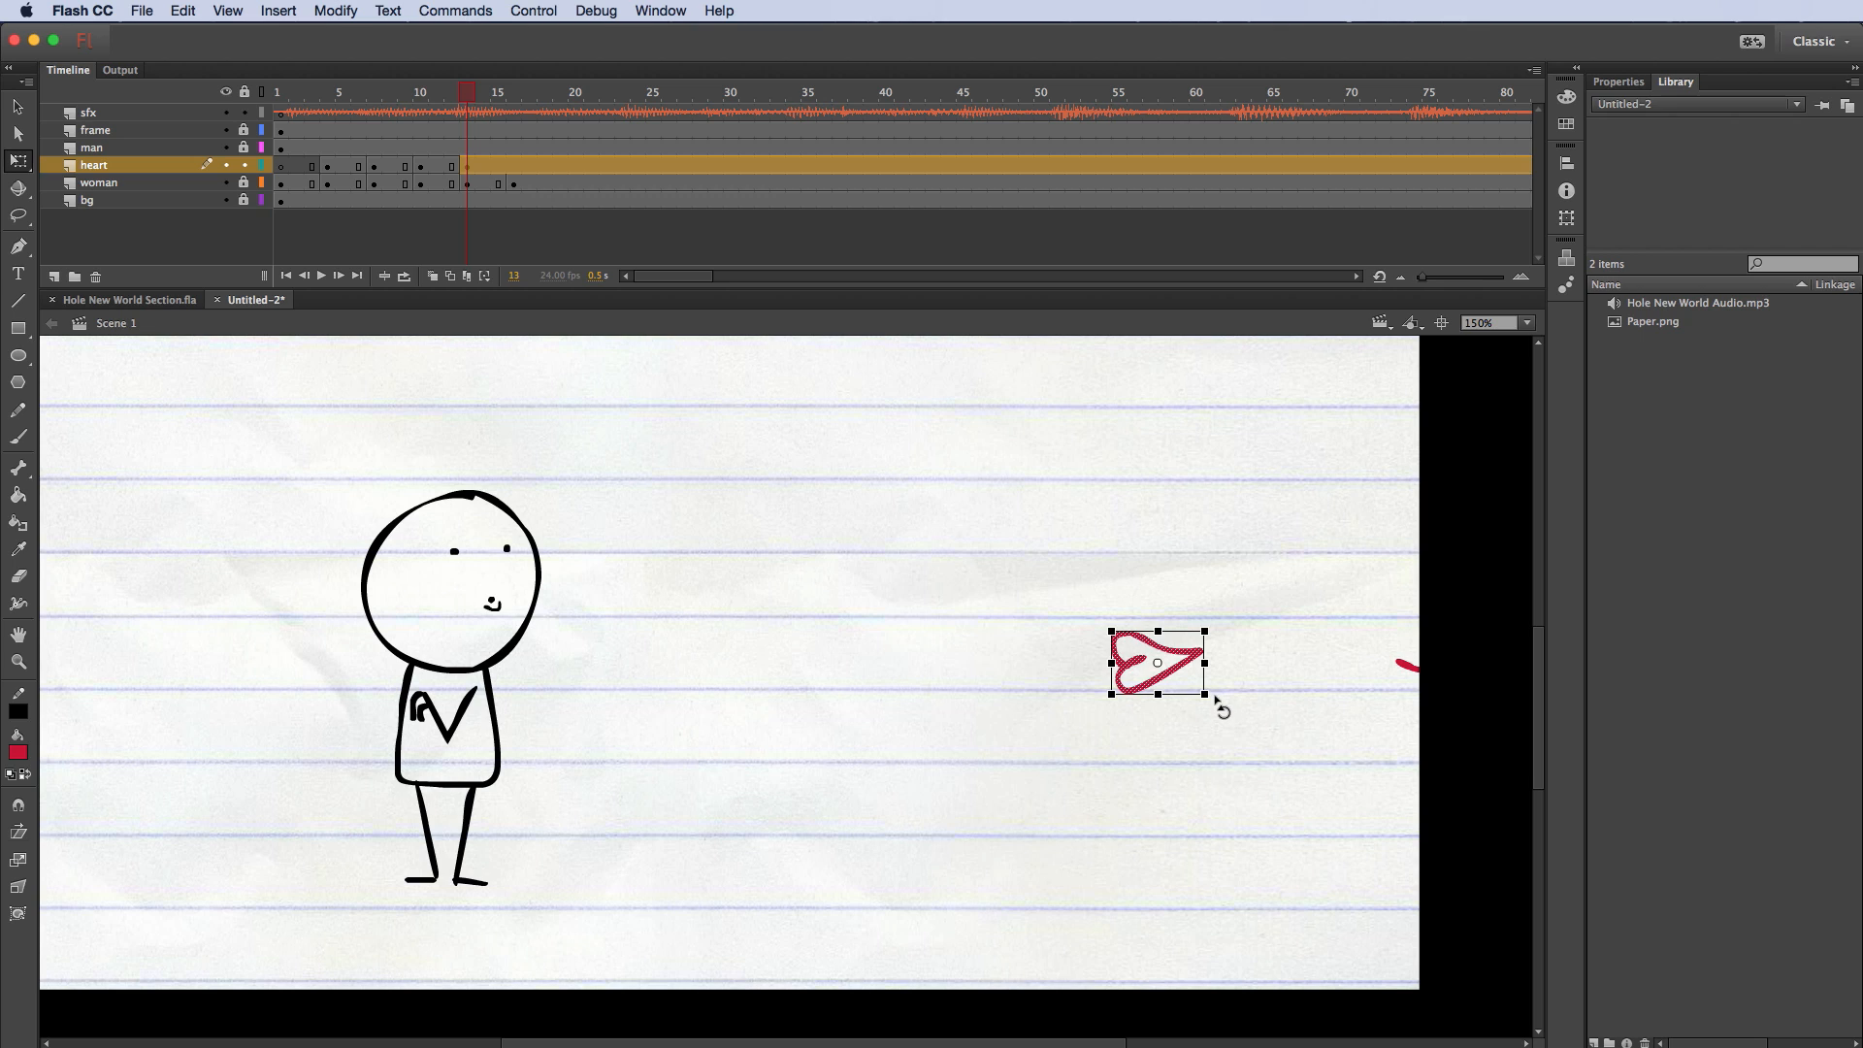
drag(1220, 706, 1213, 704)
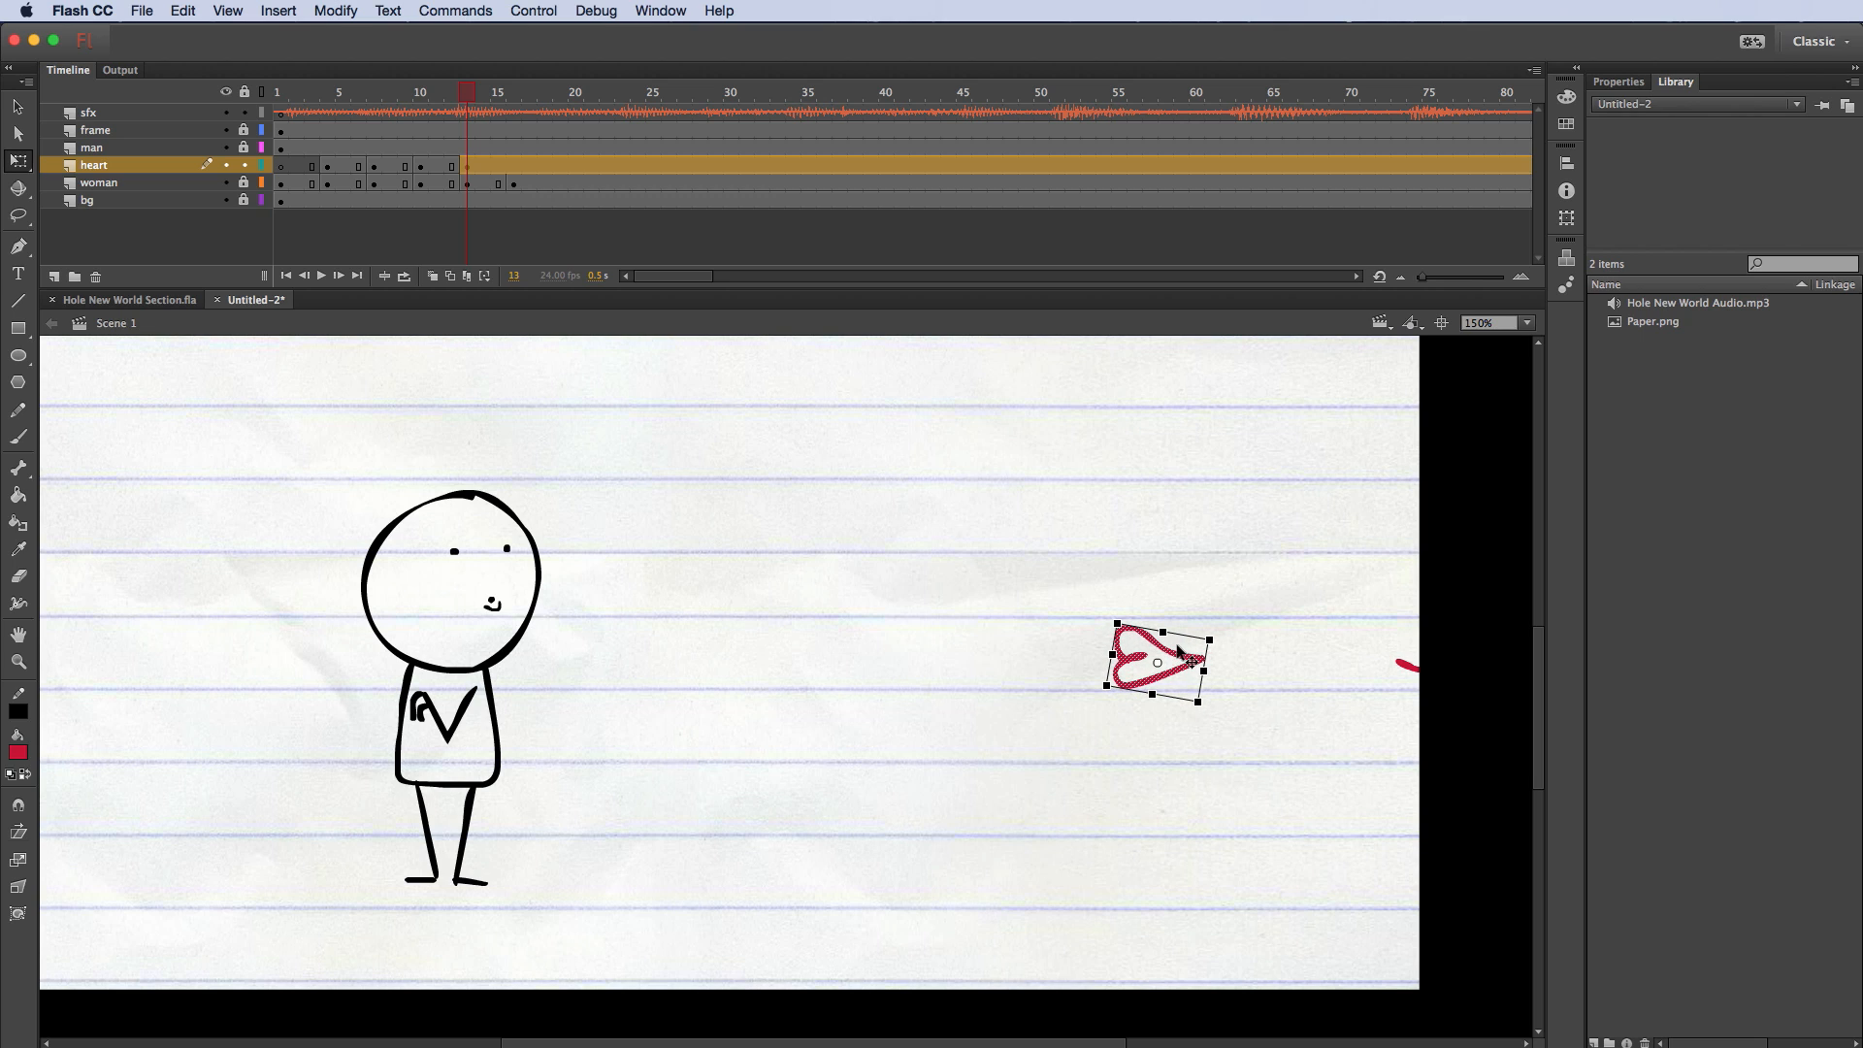
key(Down)
key(Down)
key(Down)
key(Down)
key(Down)
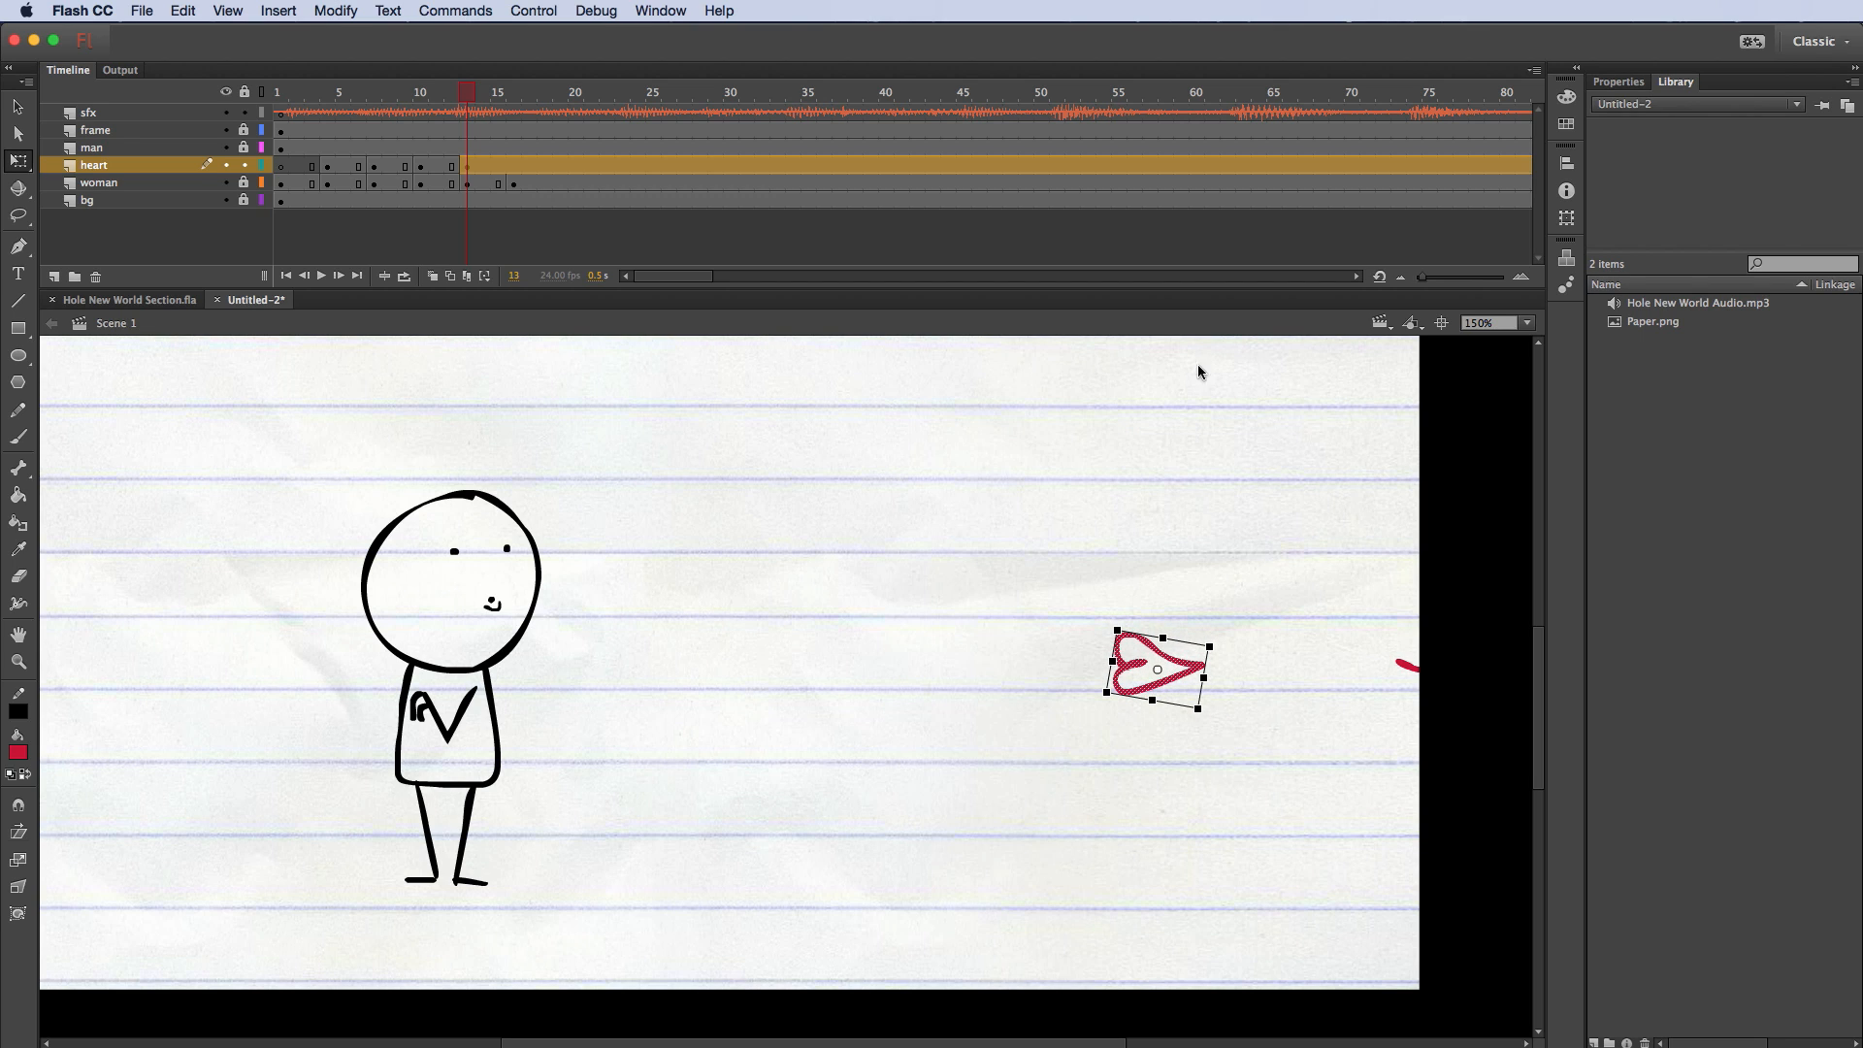
Step: Turn on onion skinning and extend its range back to frame 1 and ahead to about frame 21
click(433, 275)
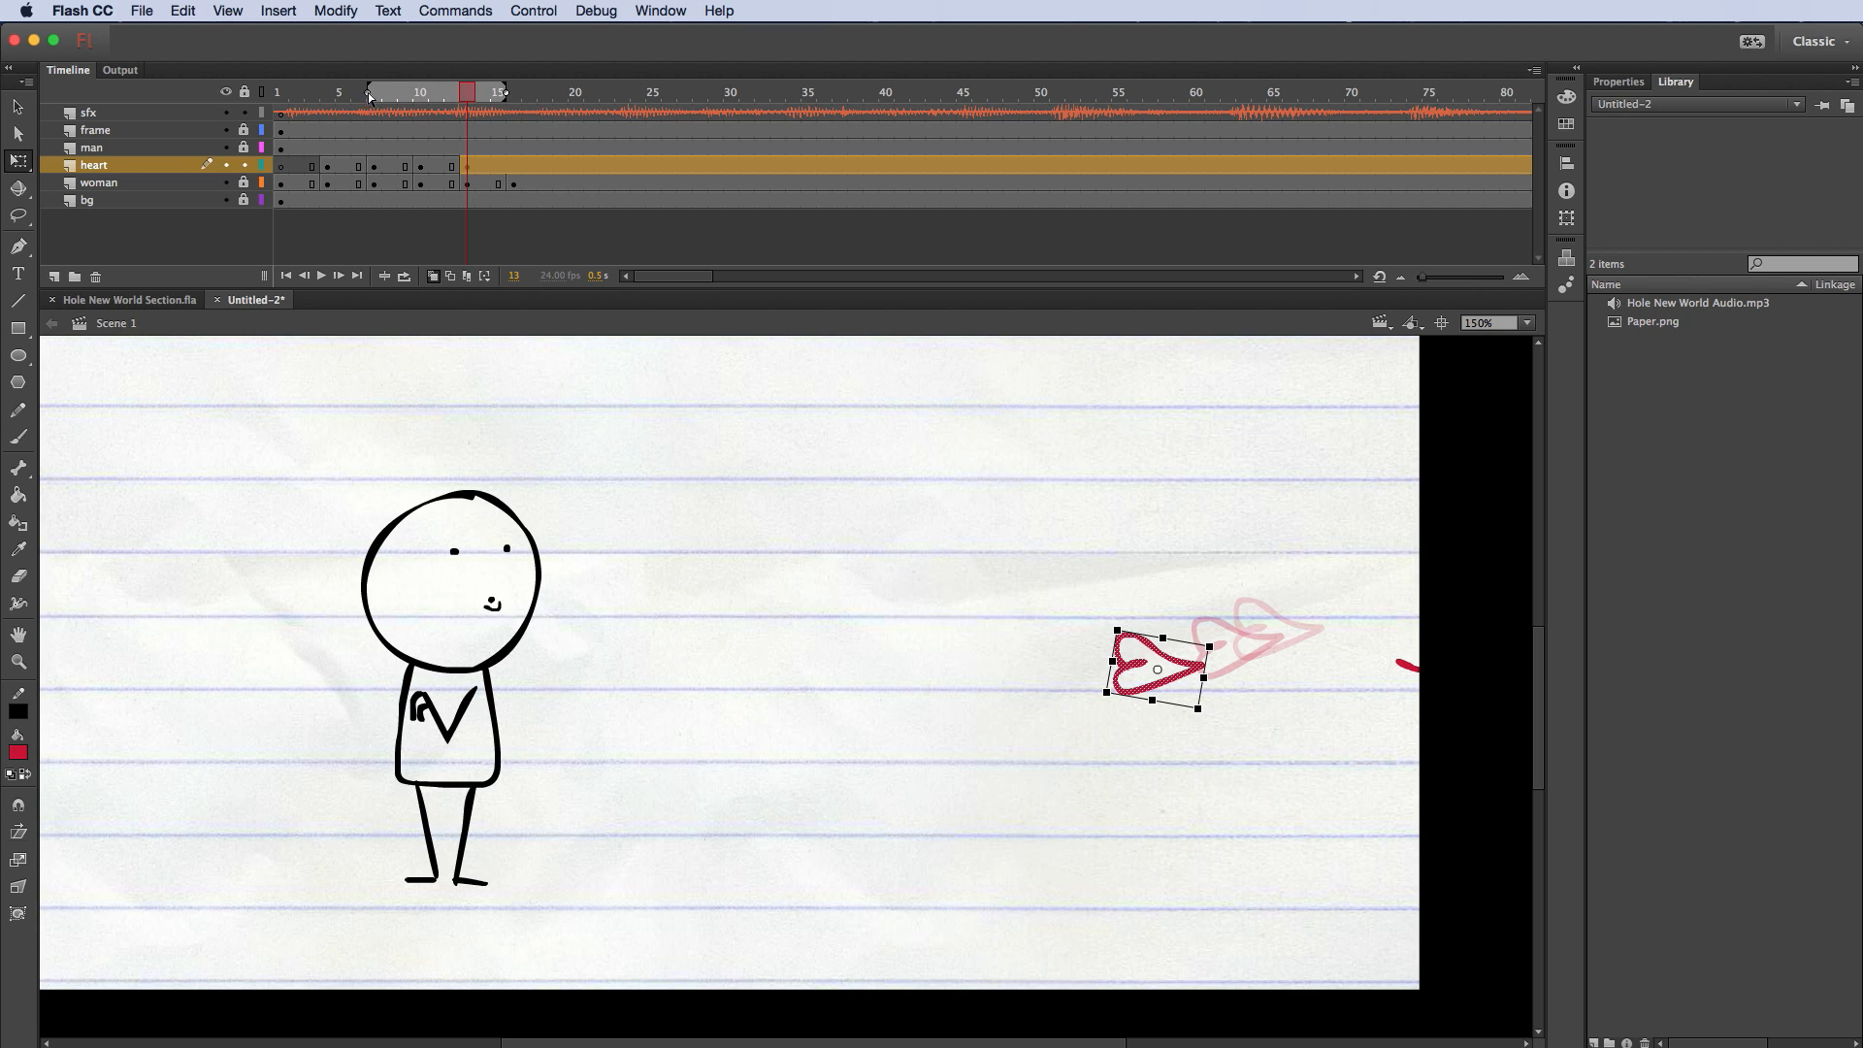
drag(367, 93, 276, 93)
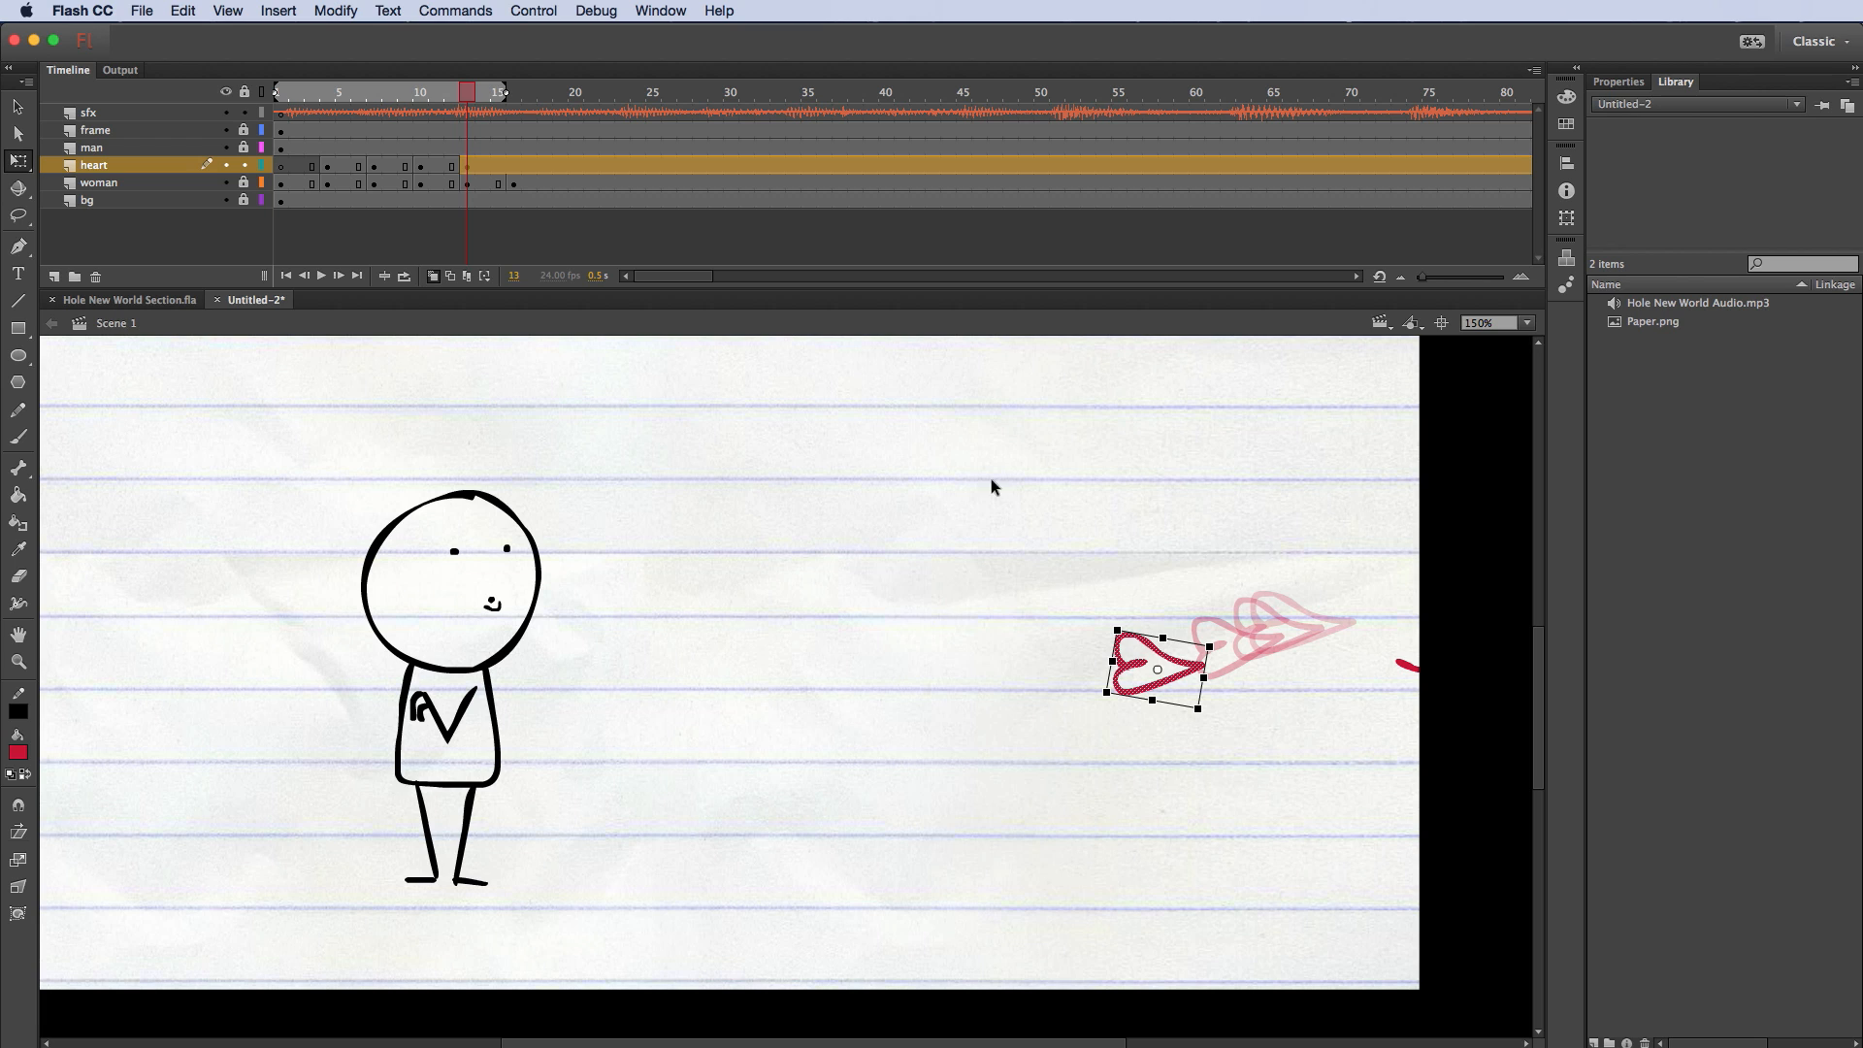
drag(506, 92, 591, 94)
Step: Insert a keyframe at frame 16 of the heart layer, move the heart left, and rotate it slightly clockwise
click(515, 167)
right_click(514, 167)
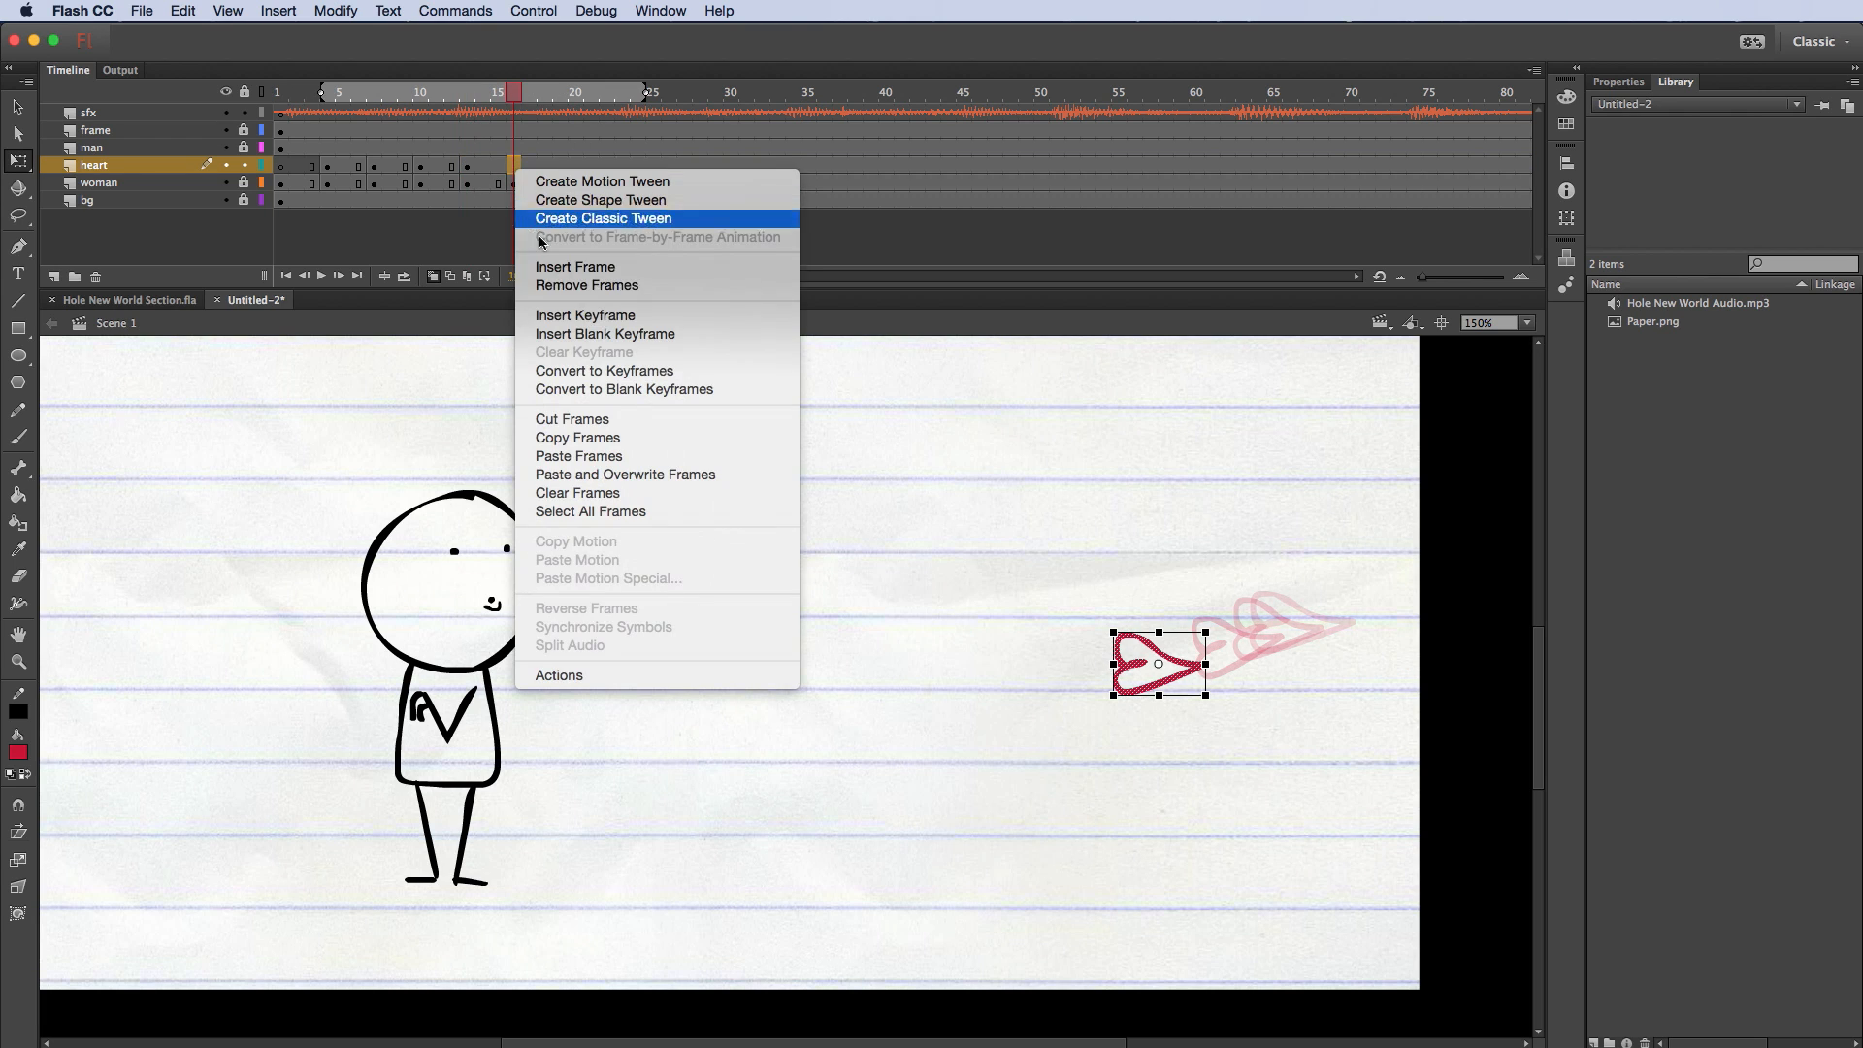
click(656, 318)
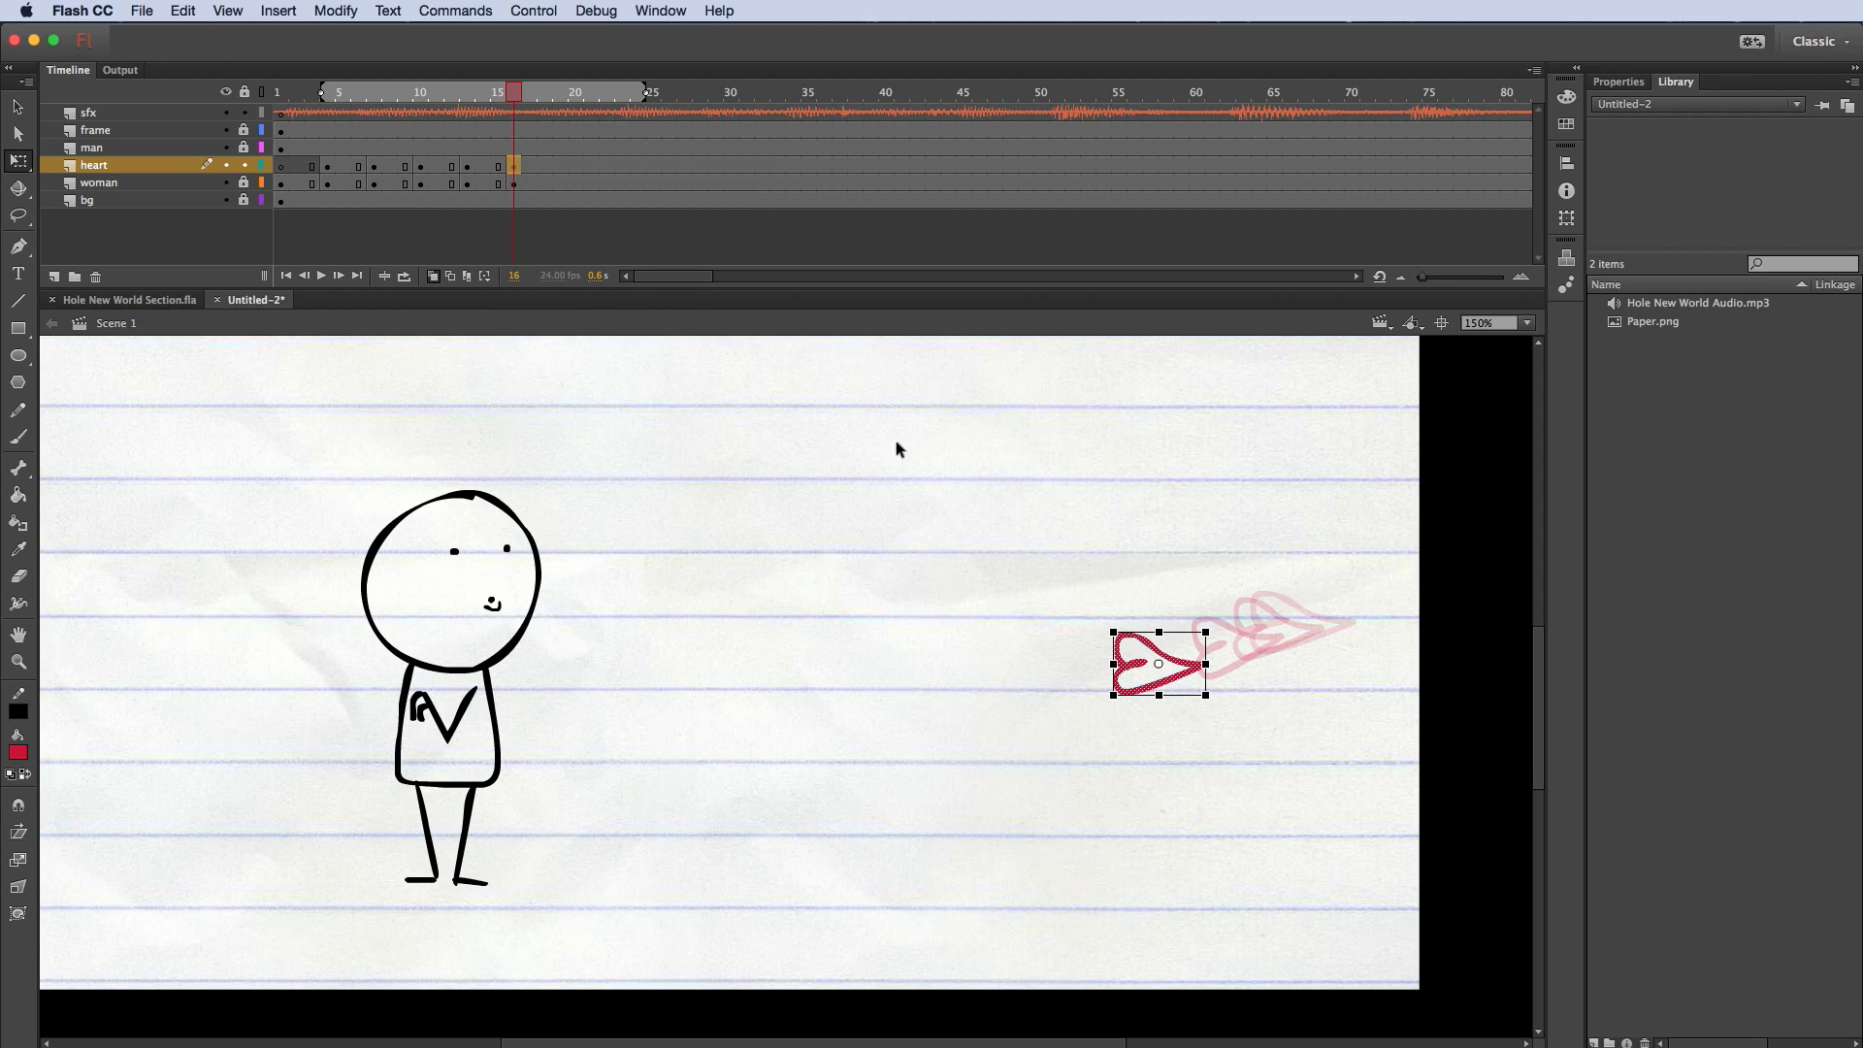
mouse_move(1169, 667)
mouse_down()
mouse_move(1083, 669)
mouse_move(1138, 648)
mouse_up()
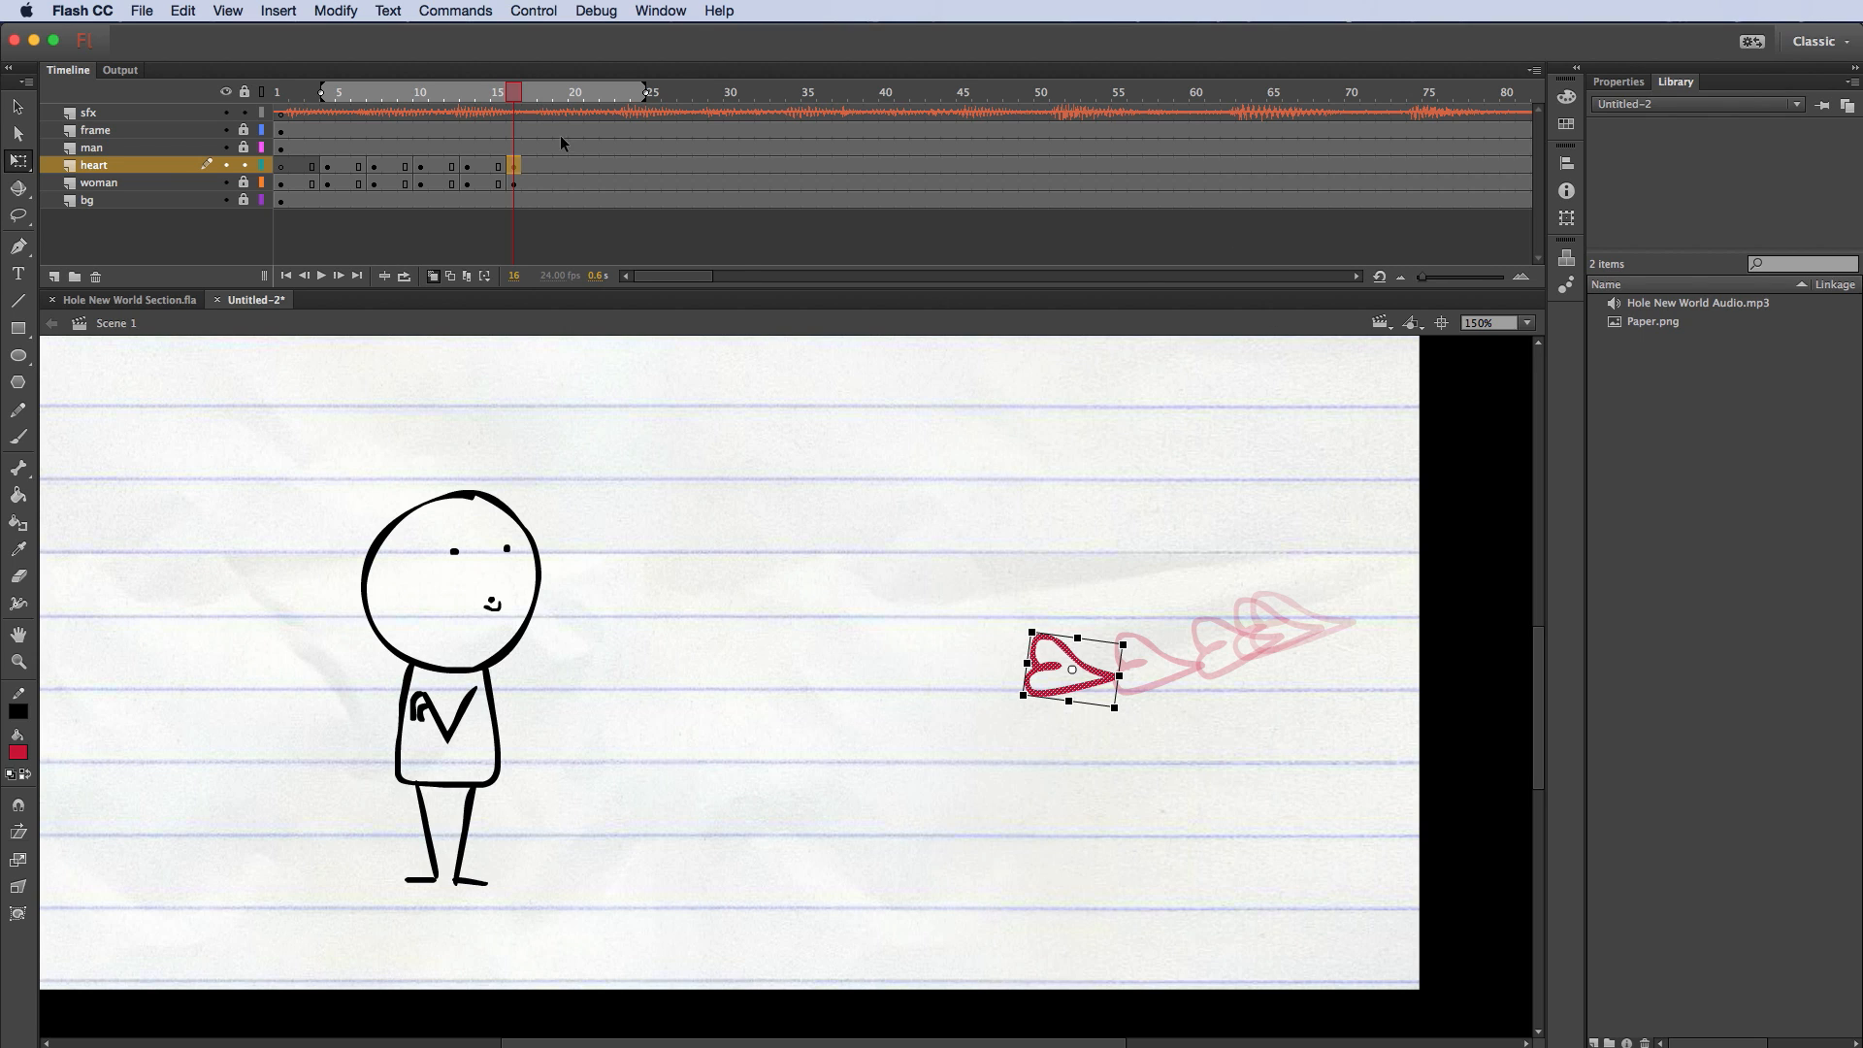
Step: Insert a keyframe at frame 19 of the heart layer, move the heart left and slightly up, and rotate it slightly clockwise
drag(514, 165, 563, 186)
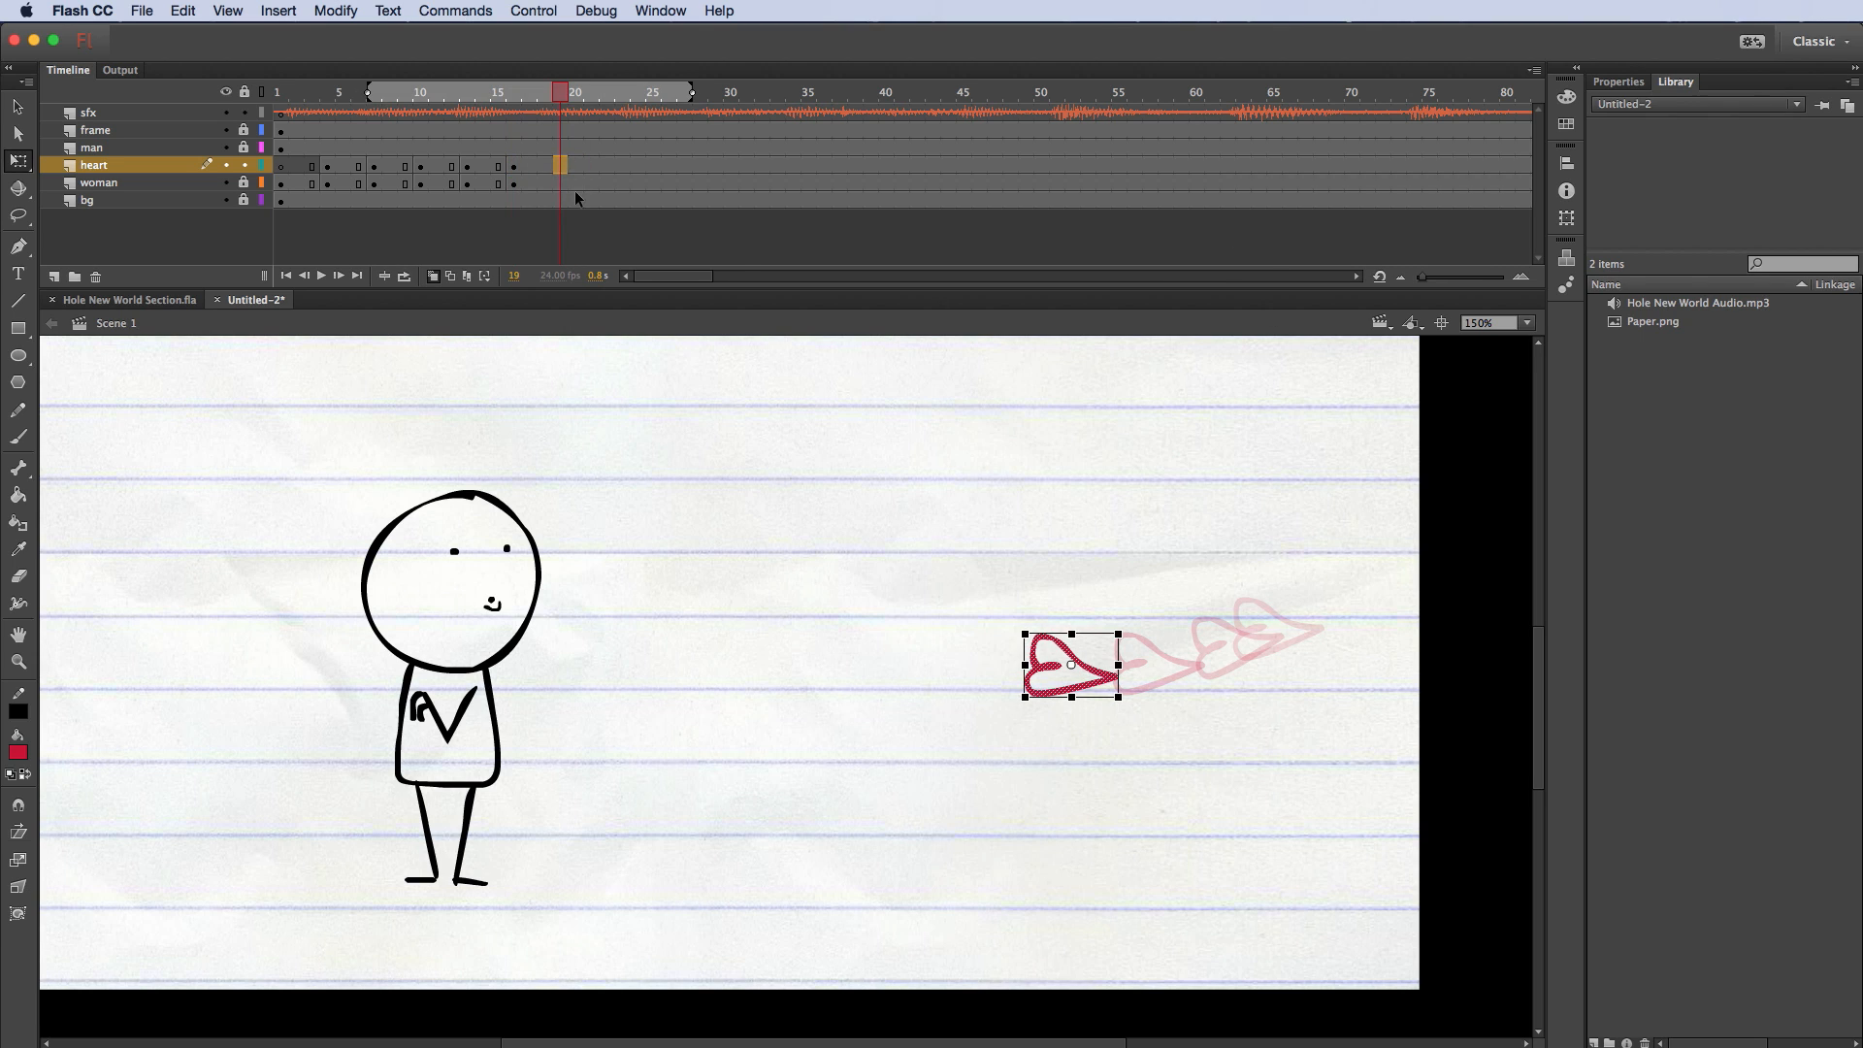
right_click(563, 165)
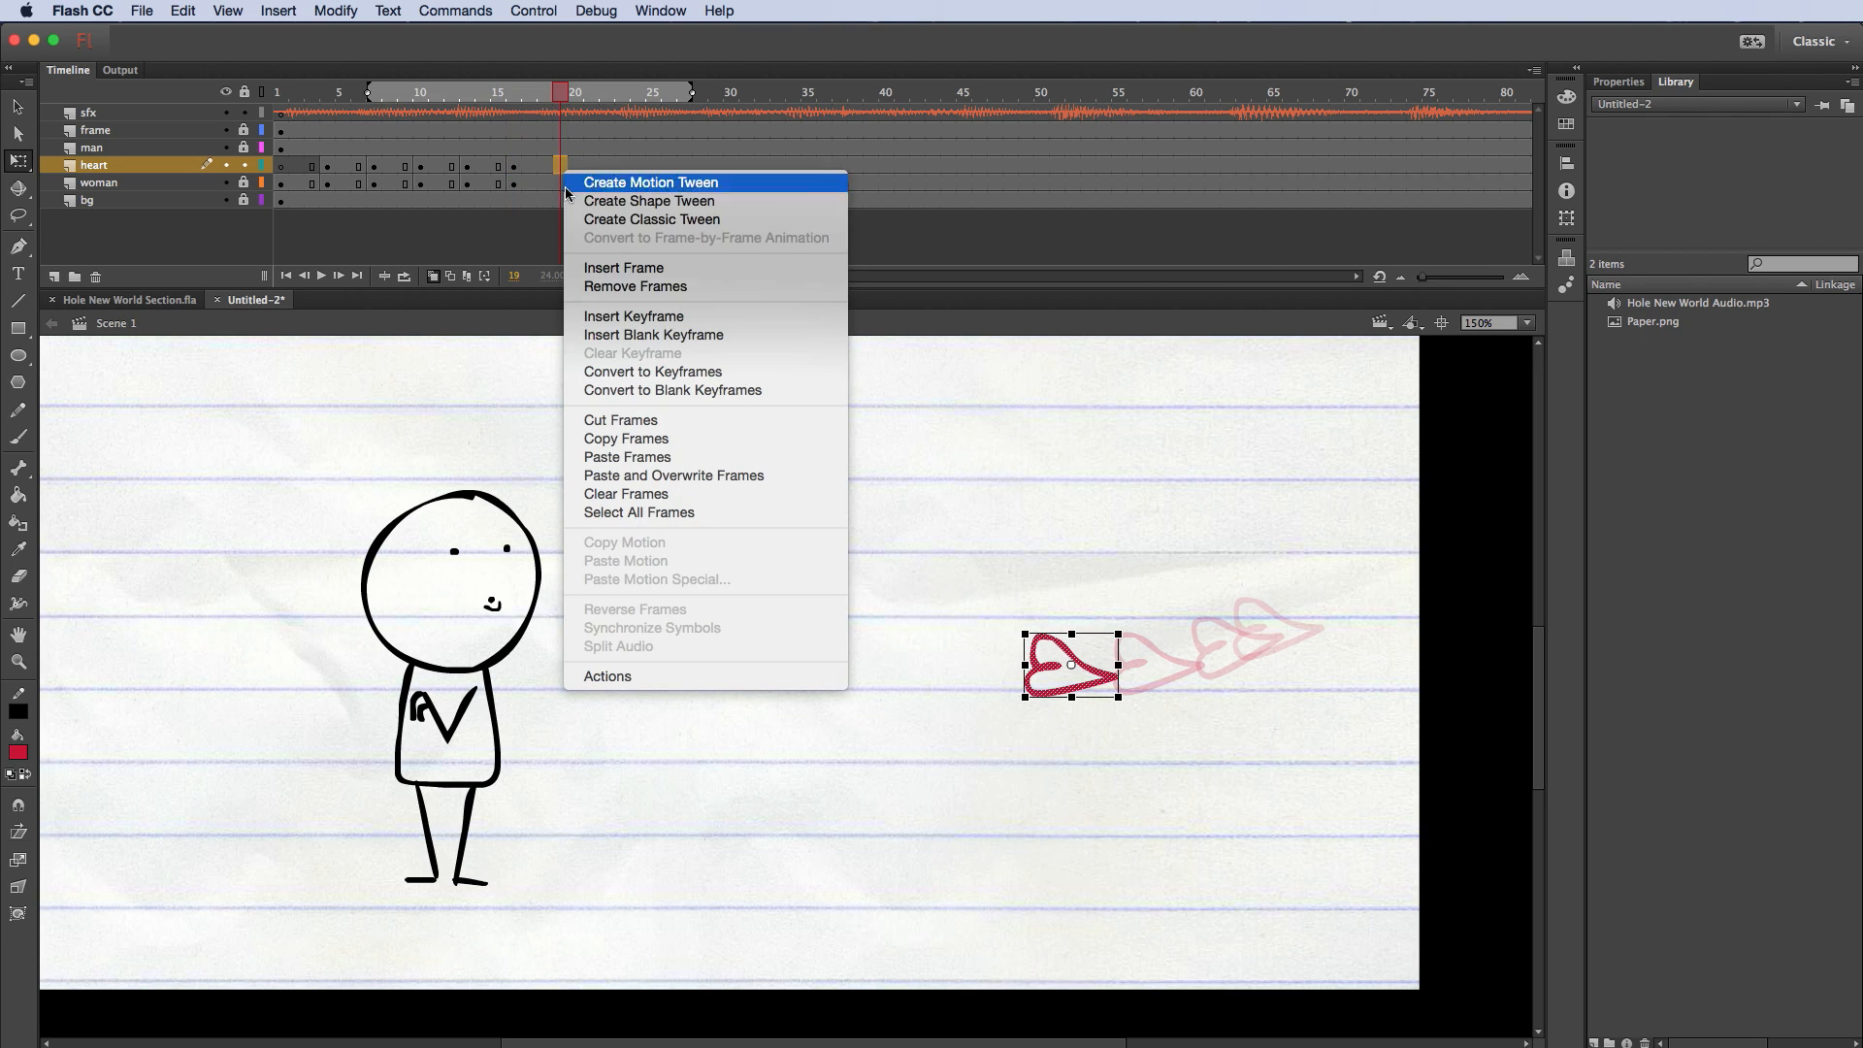
click(704, 326)
drag(1086, 672, 1054, 626)
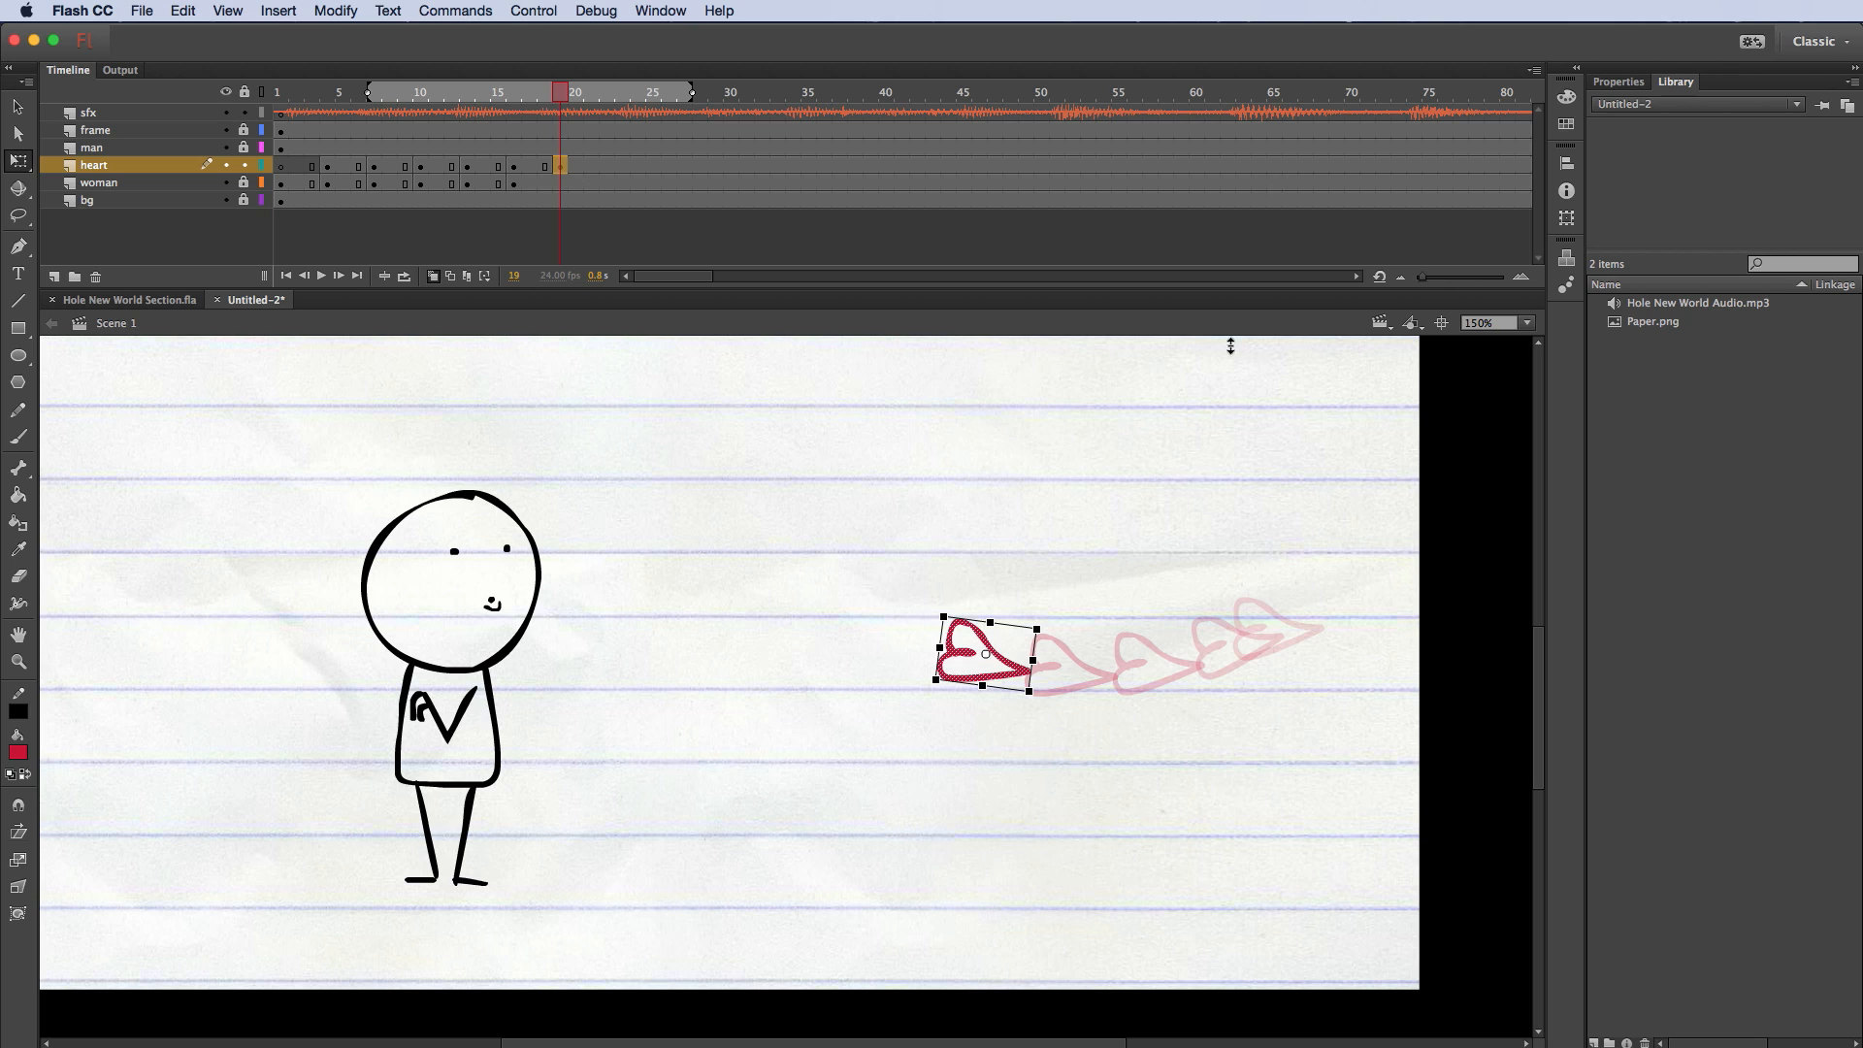
Step: Insert a keyframe at frame 22 of the heart layer, move the heart left and up, and rotate it a little clockwise
click(605, 165)
right_click(608, 167)
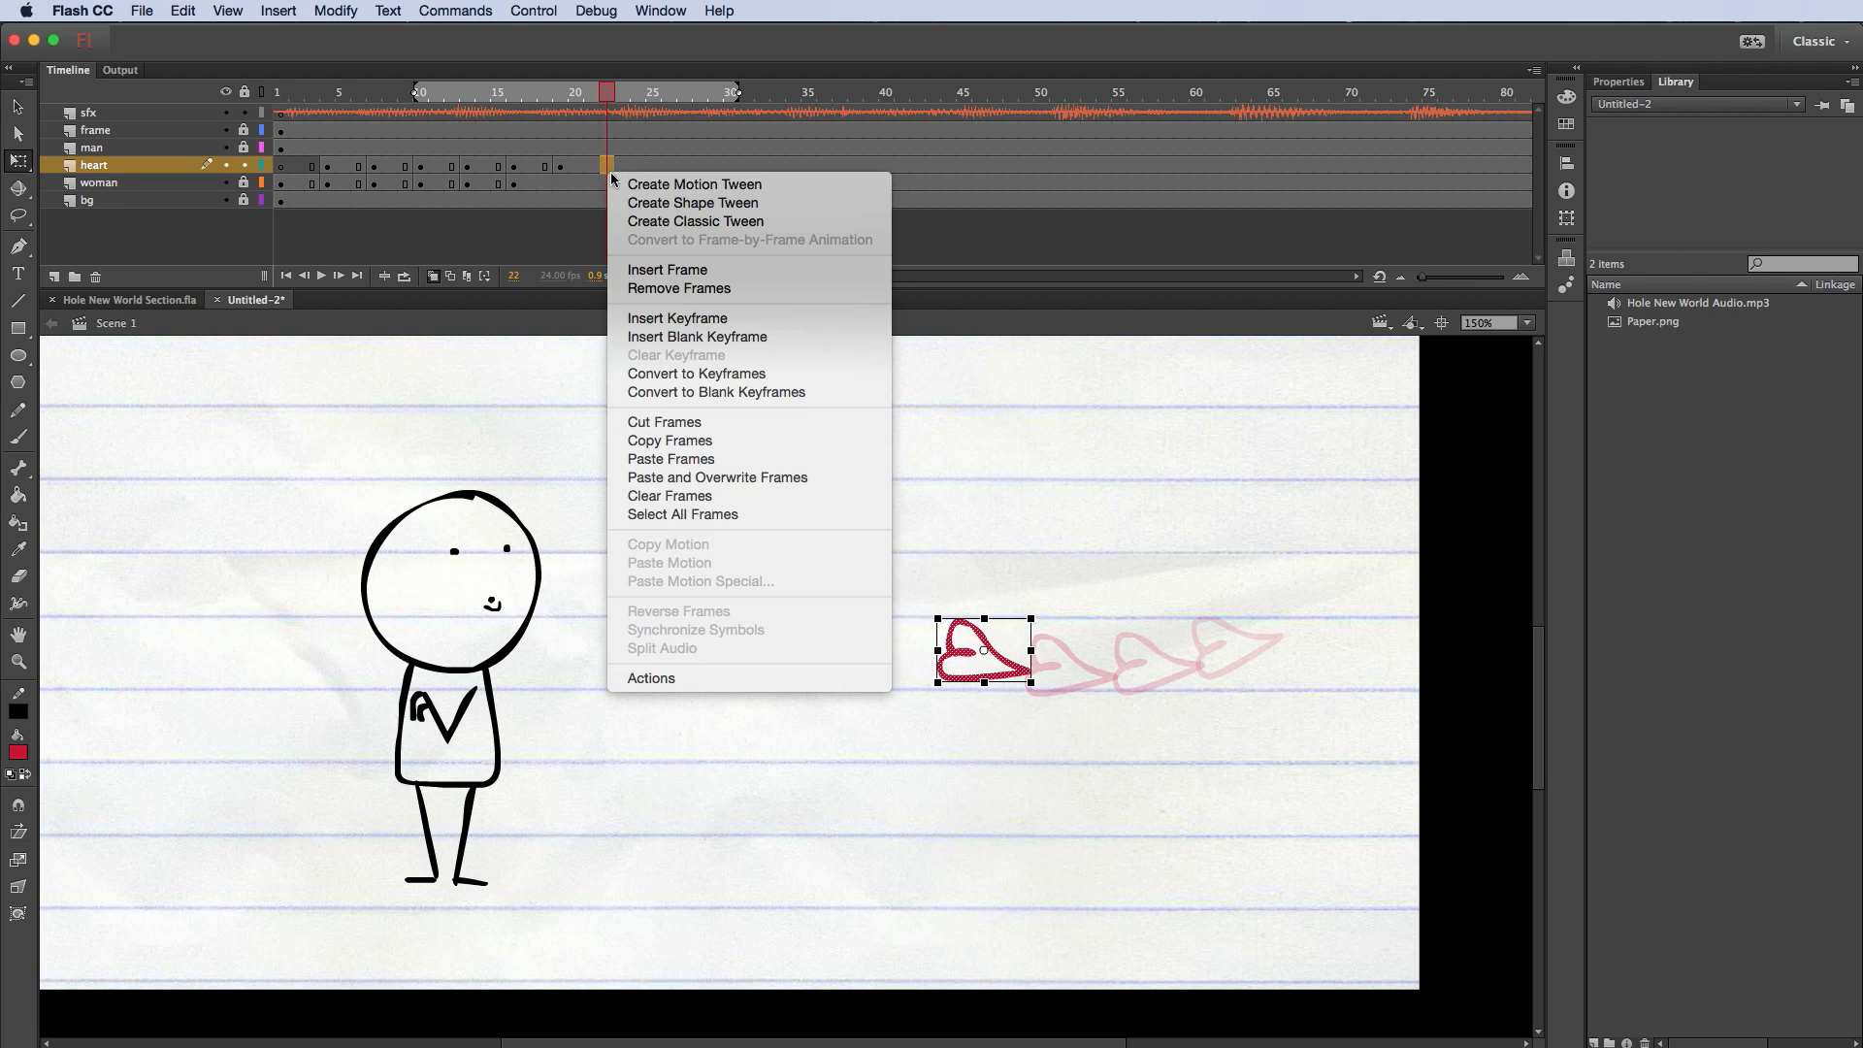
click(756, 328)
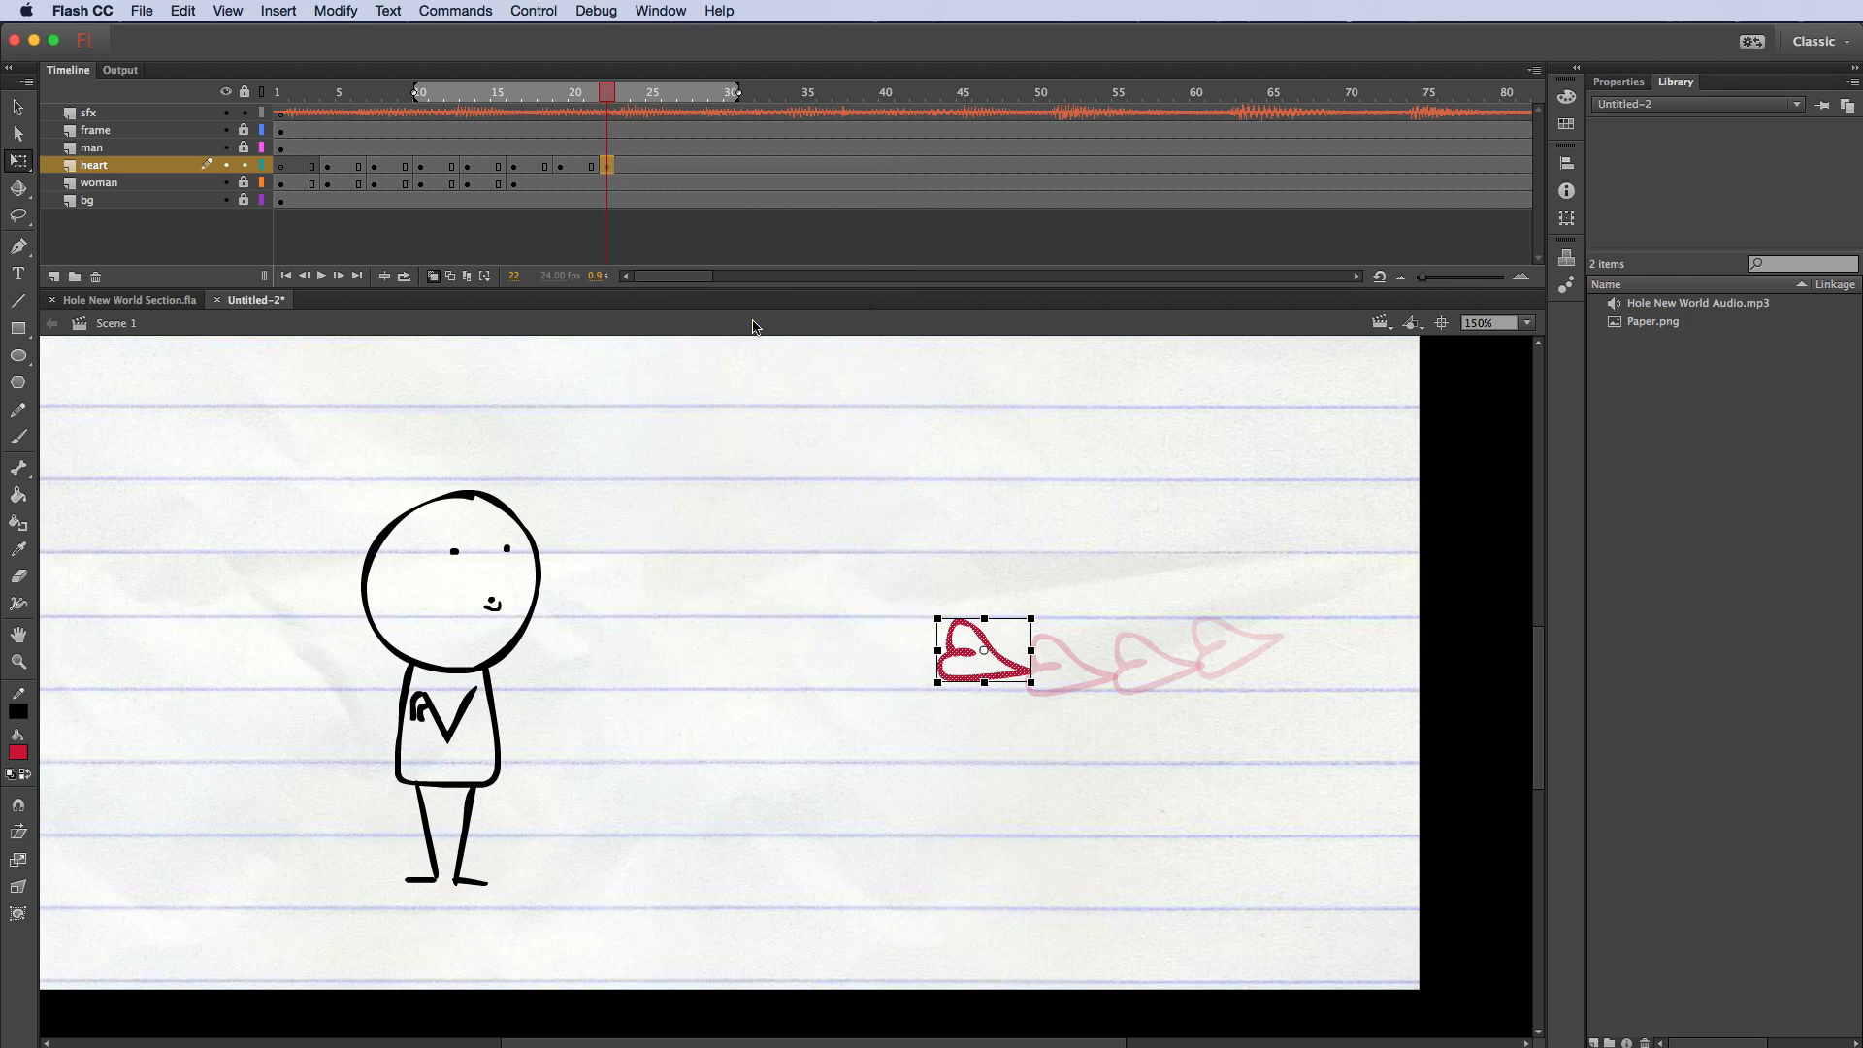
drag(1005, 667, 982, 622)
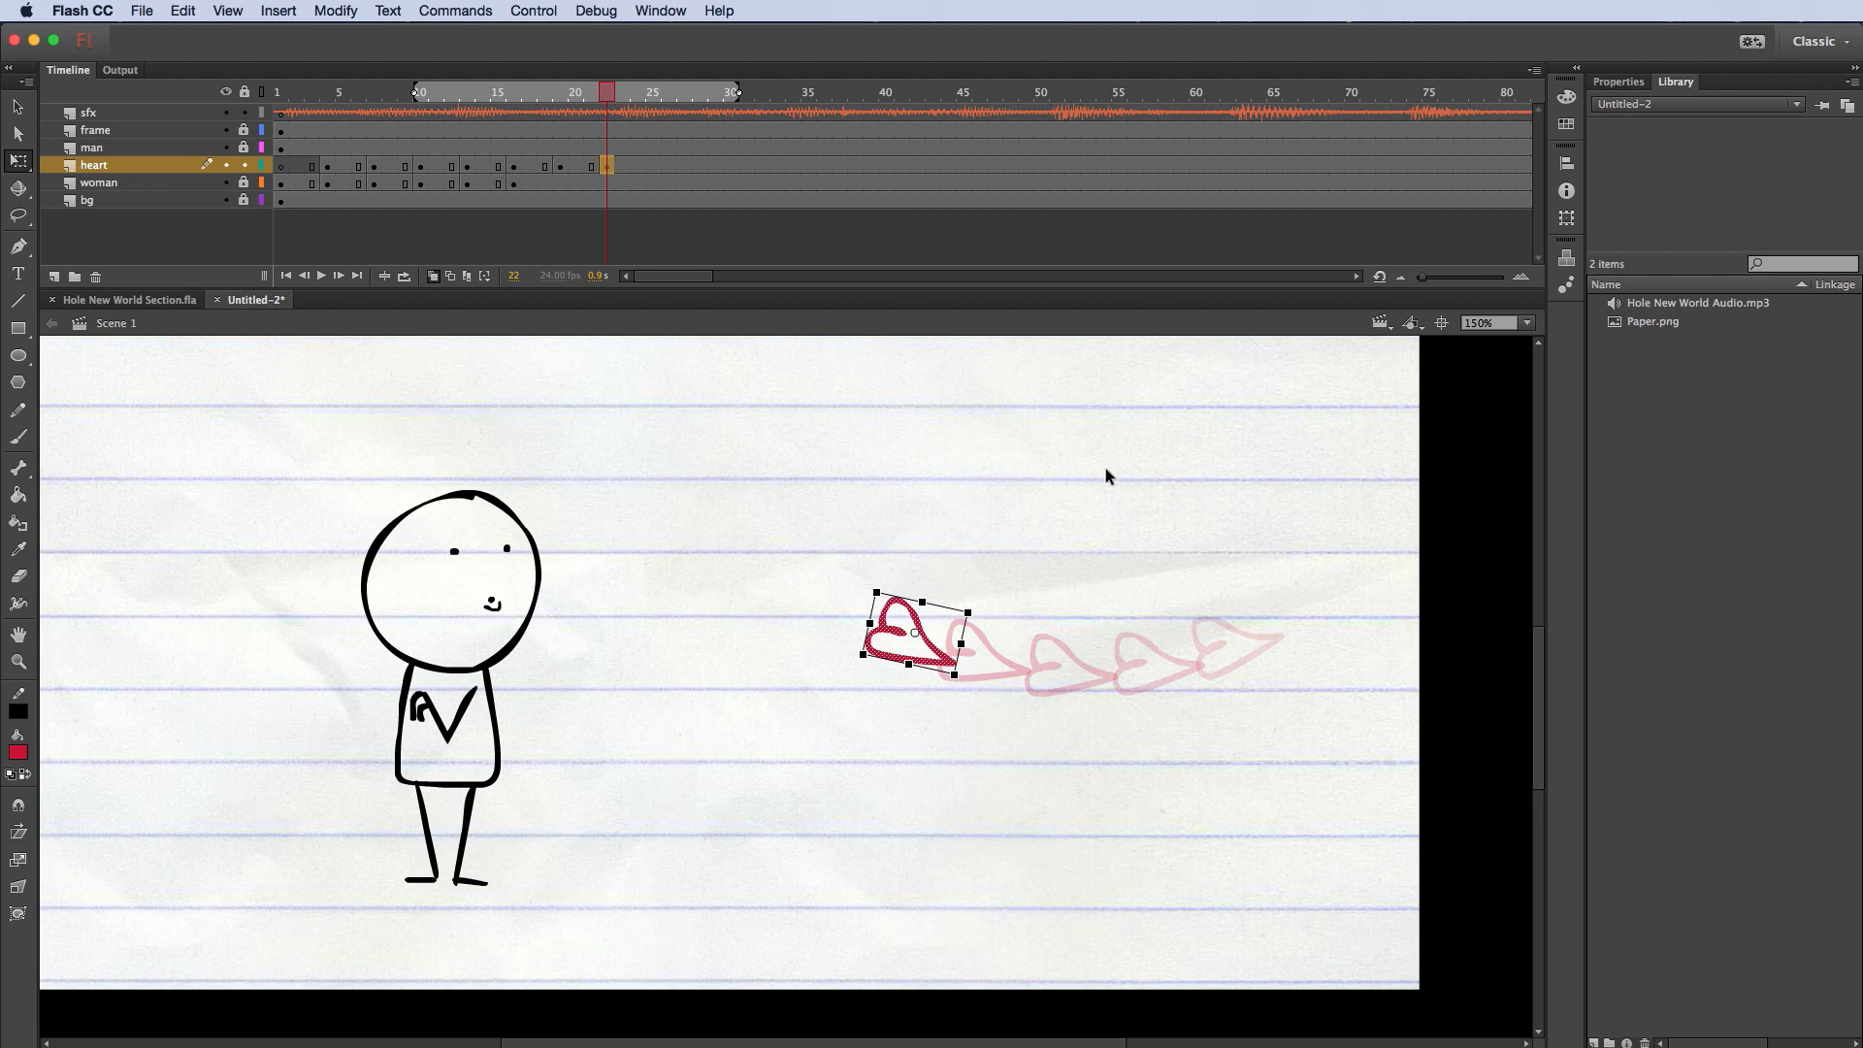
Step: Insert a blank keyframe at frame 25 of the heart layer and brush an upright red heart outline over the previous heart's position
click(647, 166)
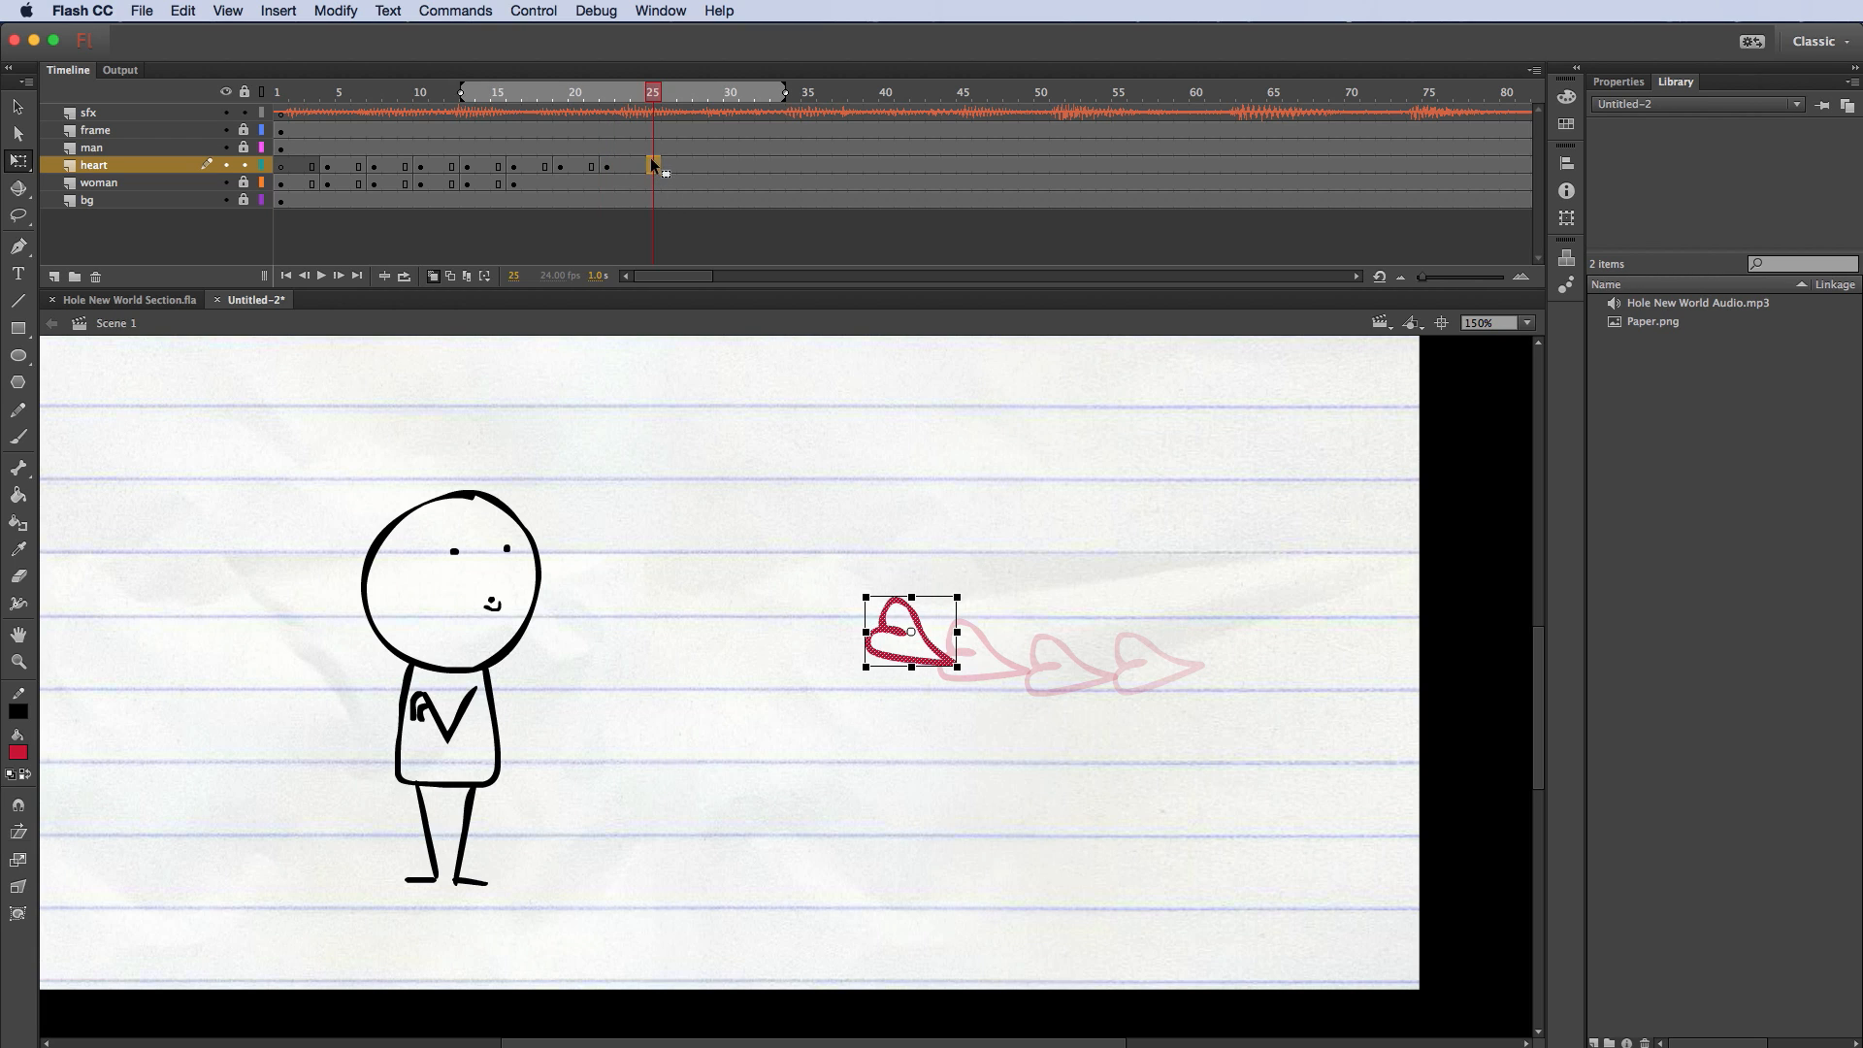
right_click(654, 165)
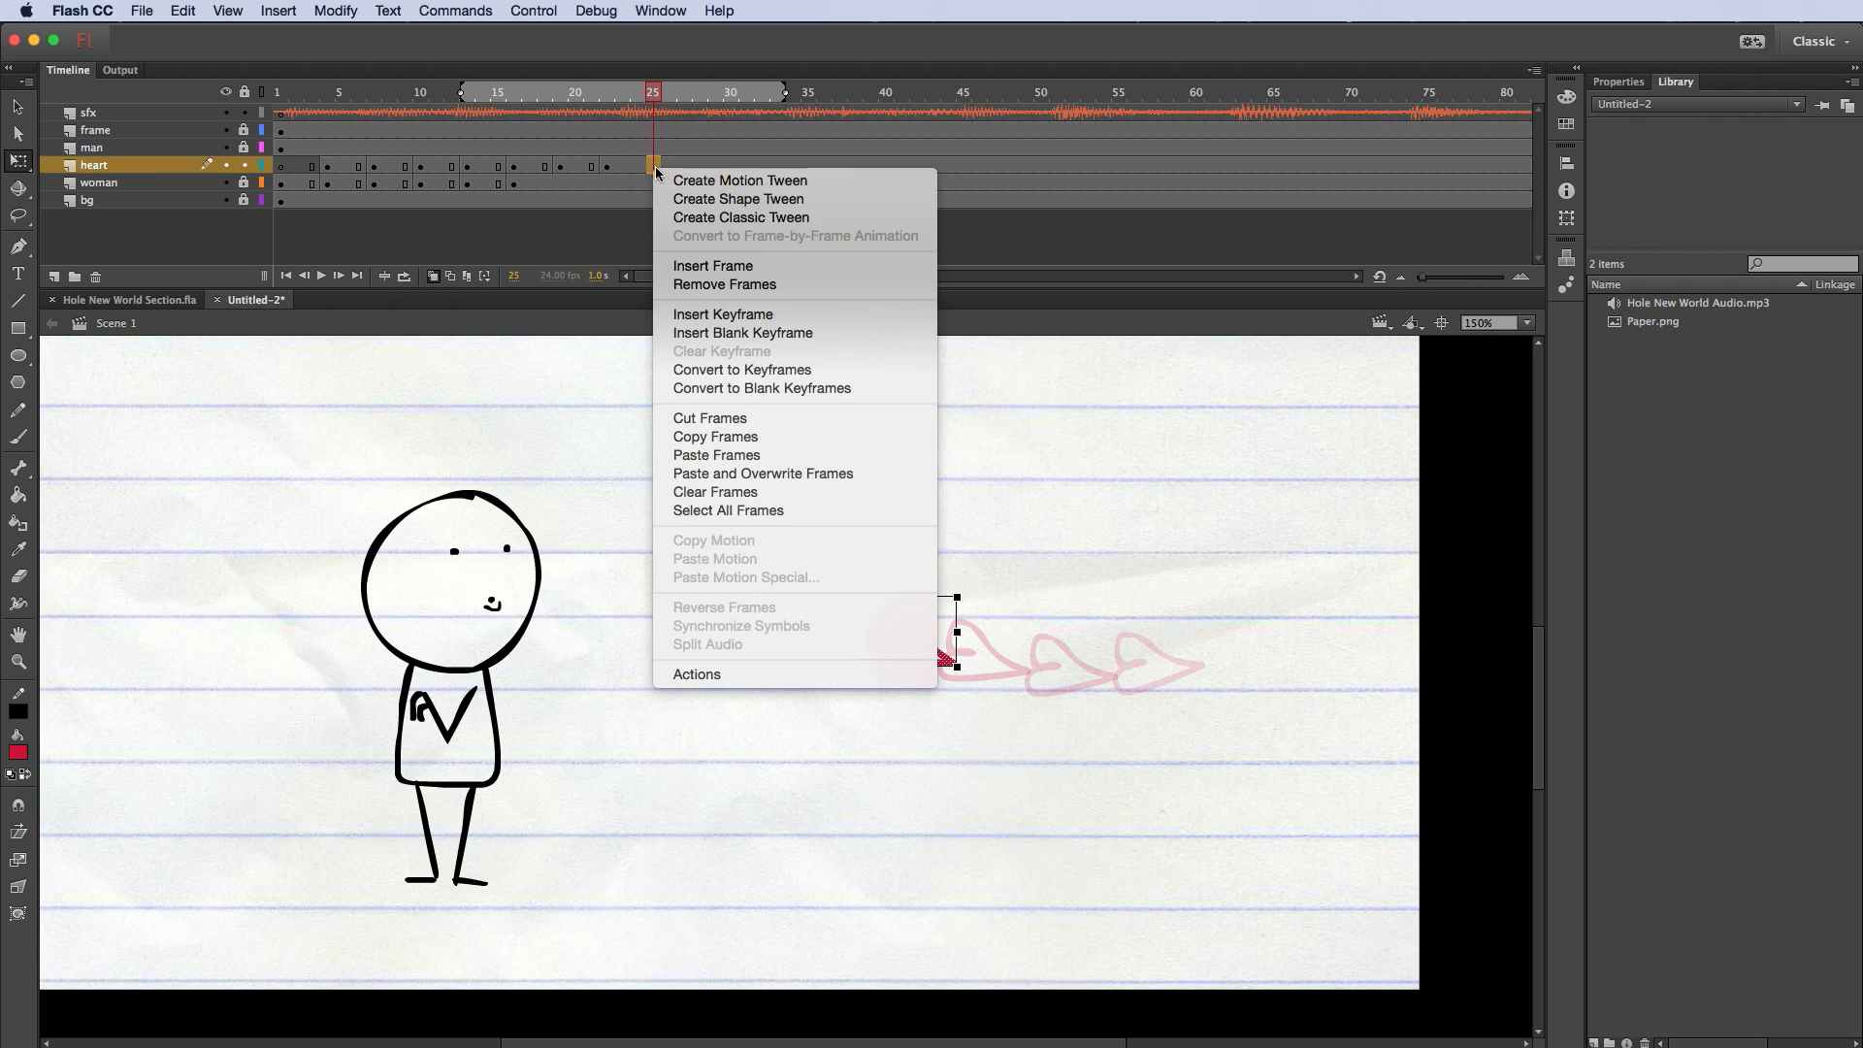
click(857, 335)
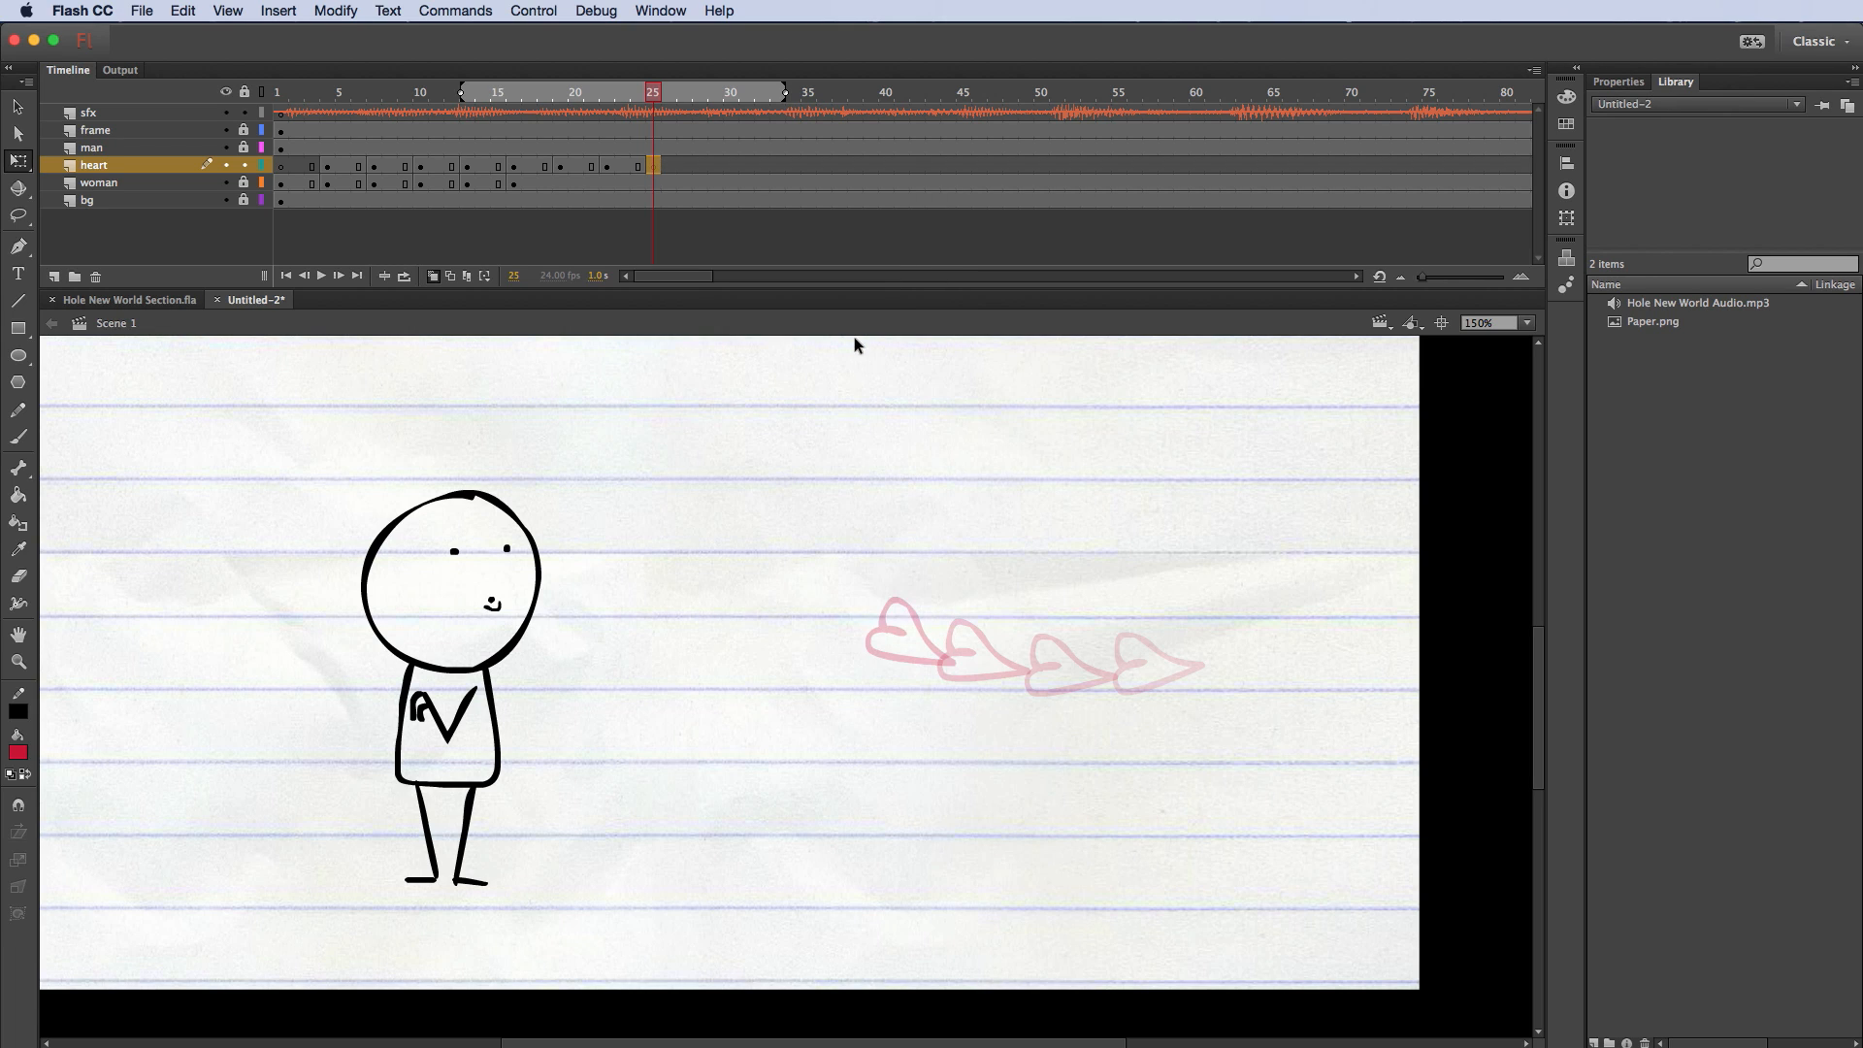
click(19, 437)
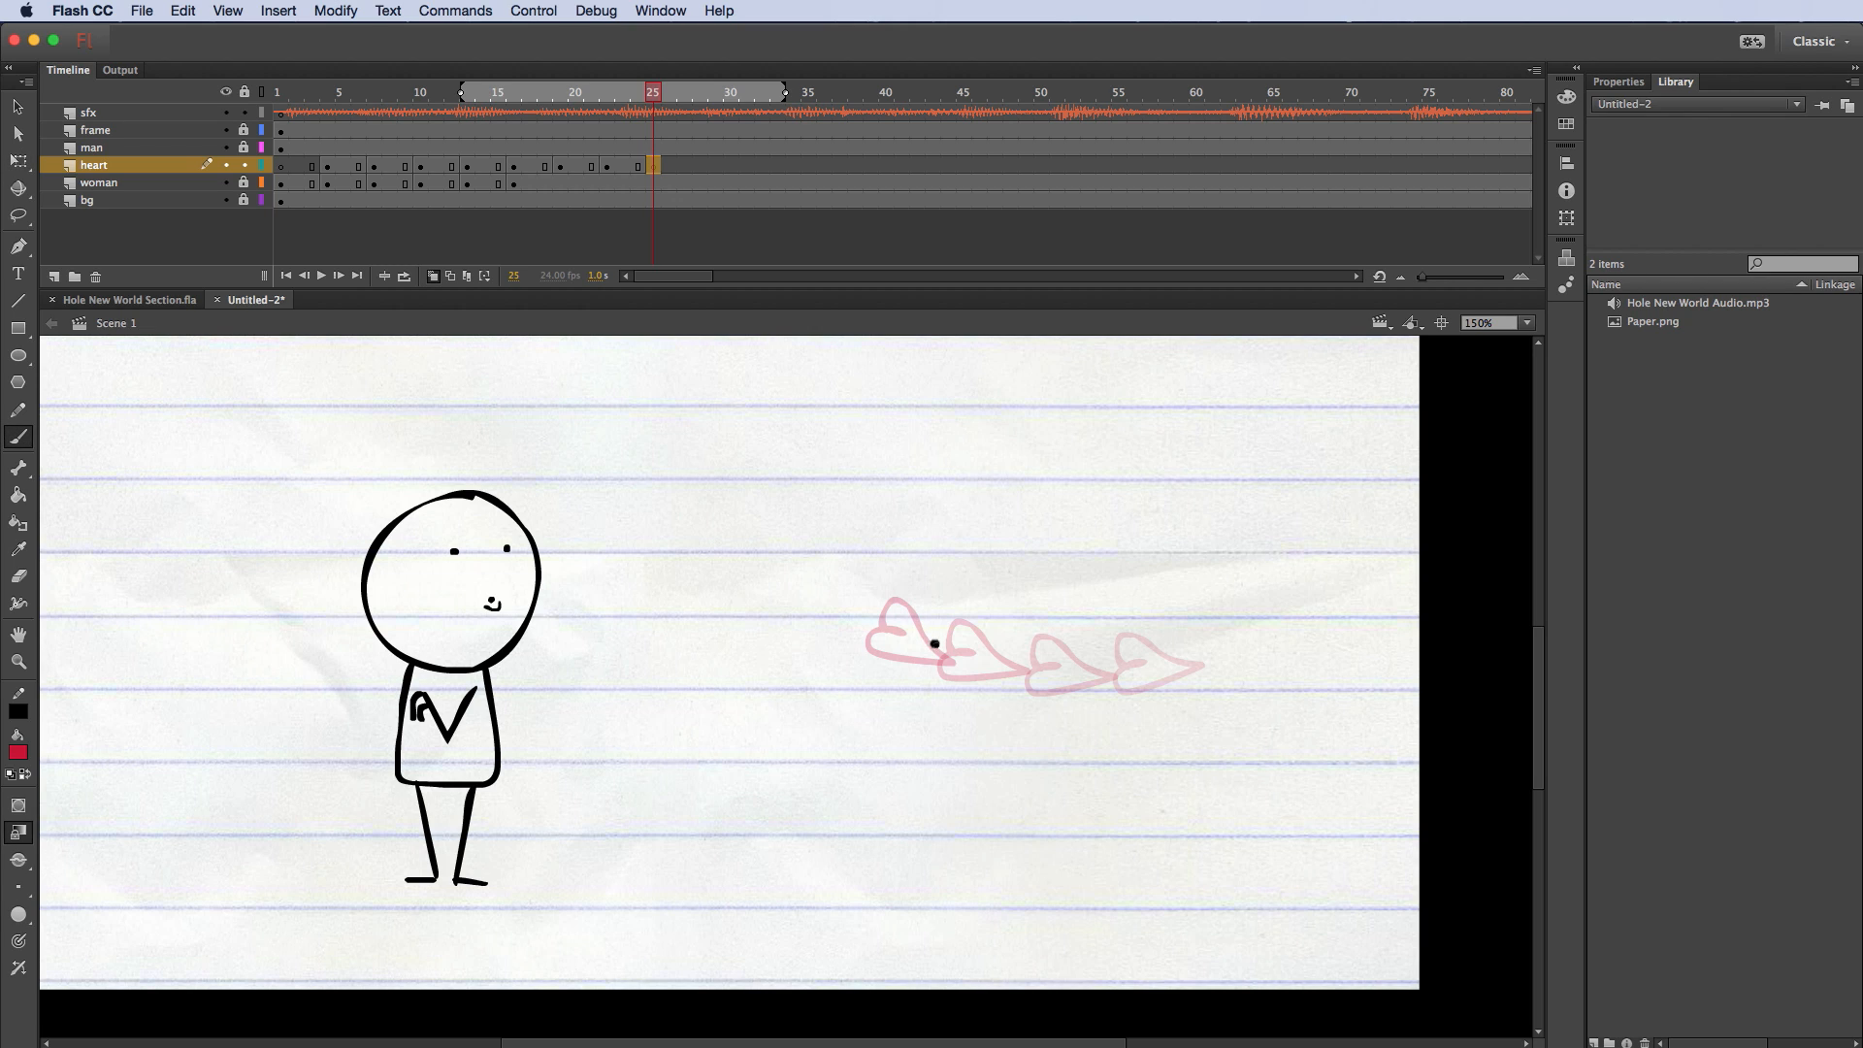
mouse_move(933, 645)
mouse_down()
mouse_move(902, 589)
mouse_move(896, 616)
mouse_move(873, 595)
mouse_move(861, 607)
mouse_move(865, 638)
mouse_move(920, 648)
mouse_move(908, 658)
mouse_move(918, 619)
mouse_move(933, 650)
mouse_move(924, 592)
mouse_move(931, 650)
mouse_up()
key(e)
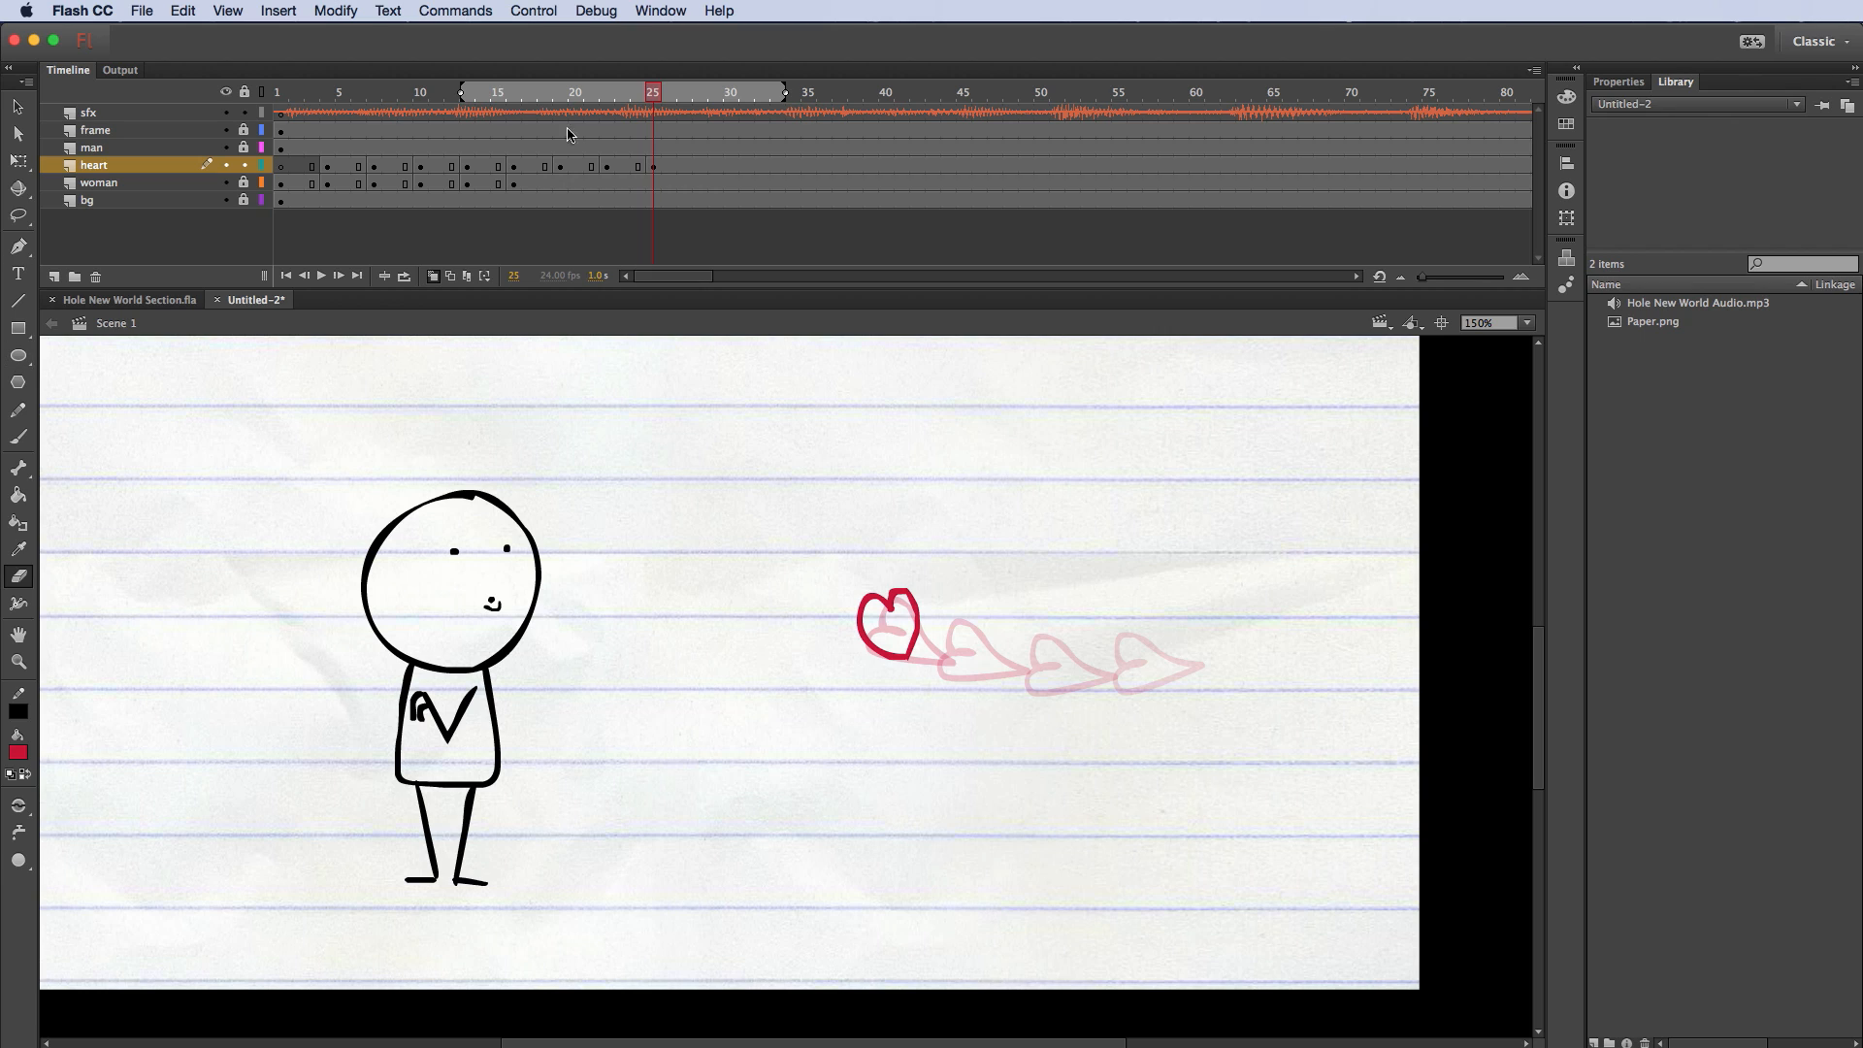
Step: Compare the frame 25 heart with the previous drawing, move it slightly left and up, and enlarge it slightly
key(comma)
key(comma)
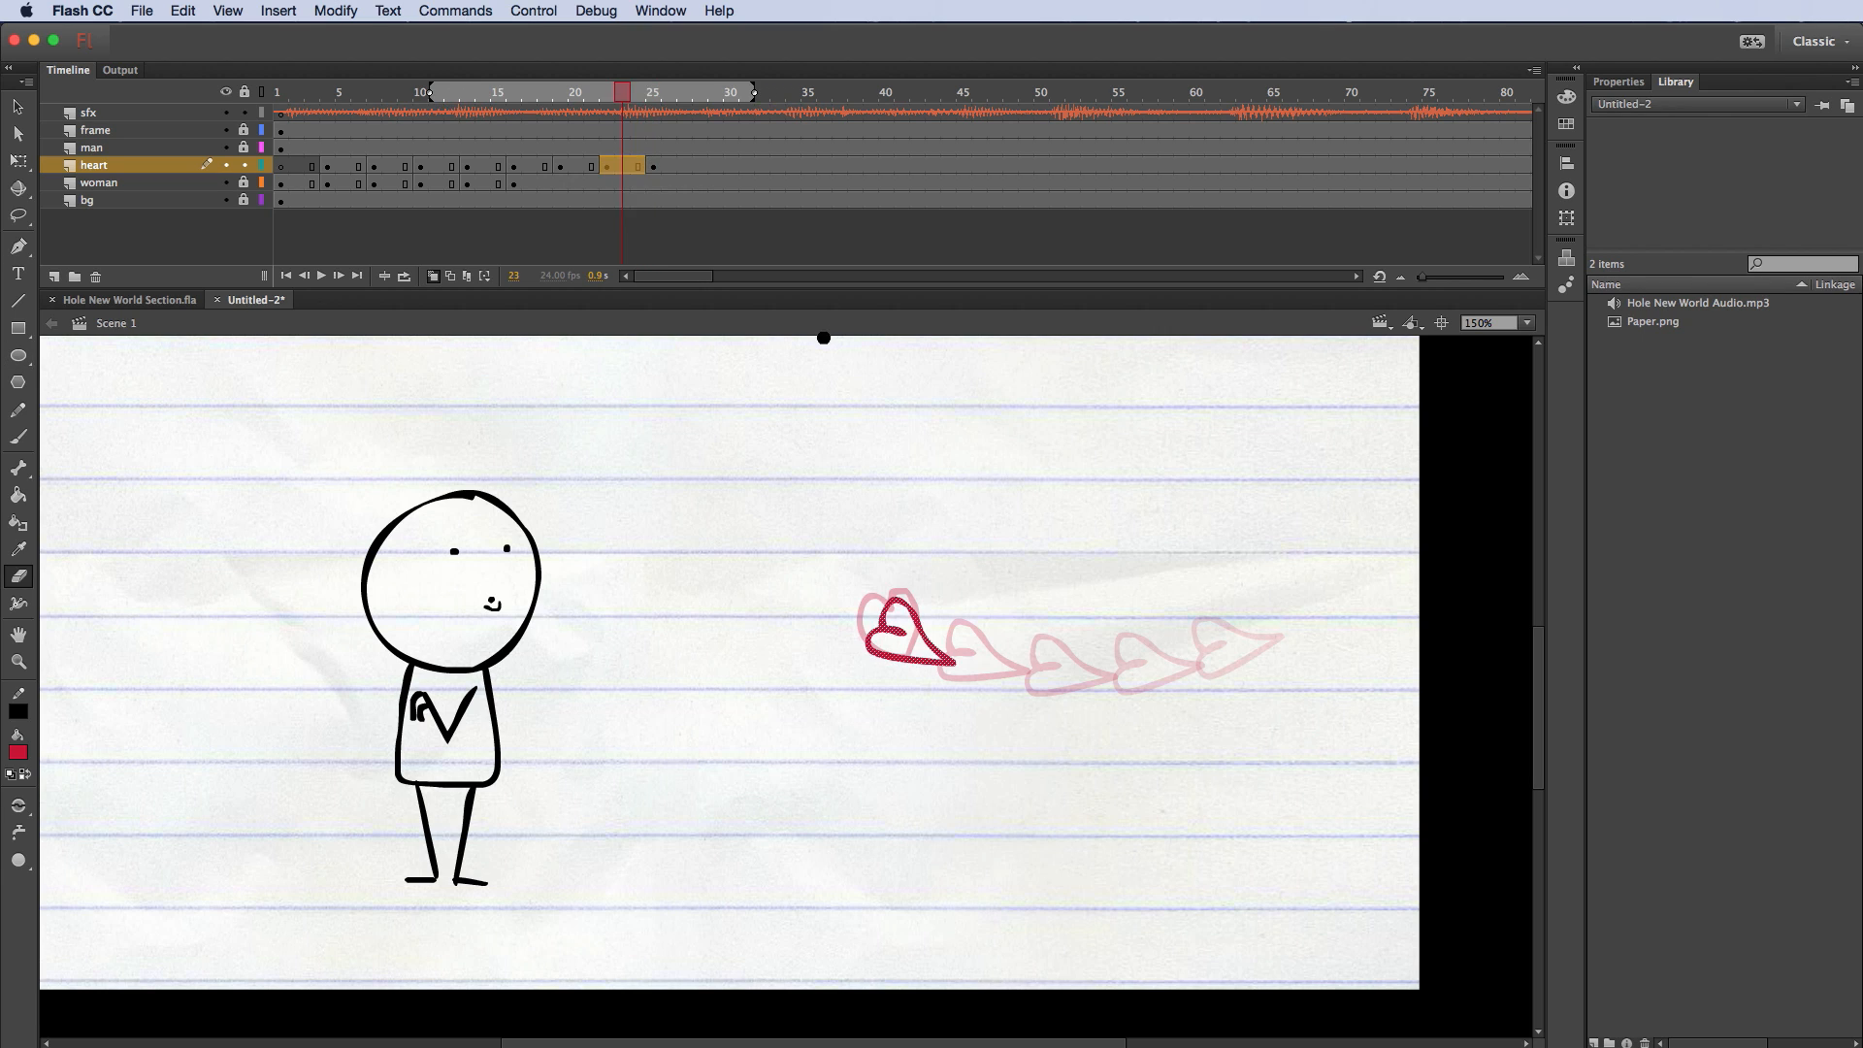
key(period)
key(period)
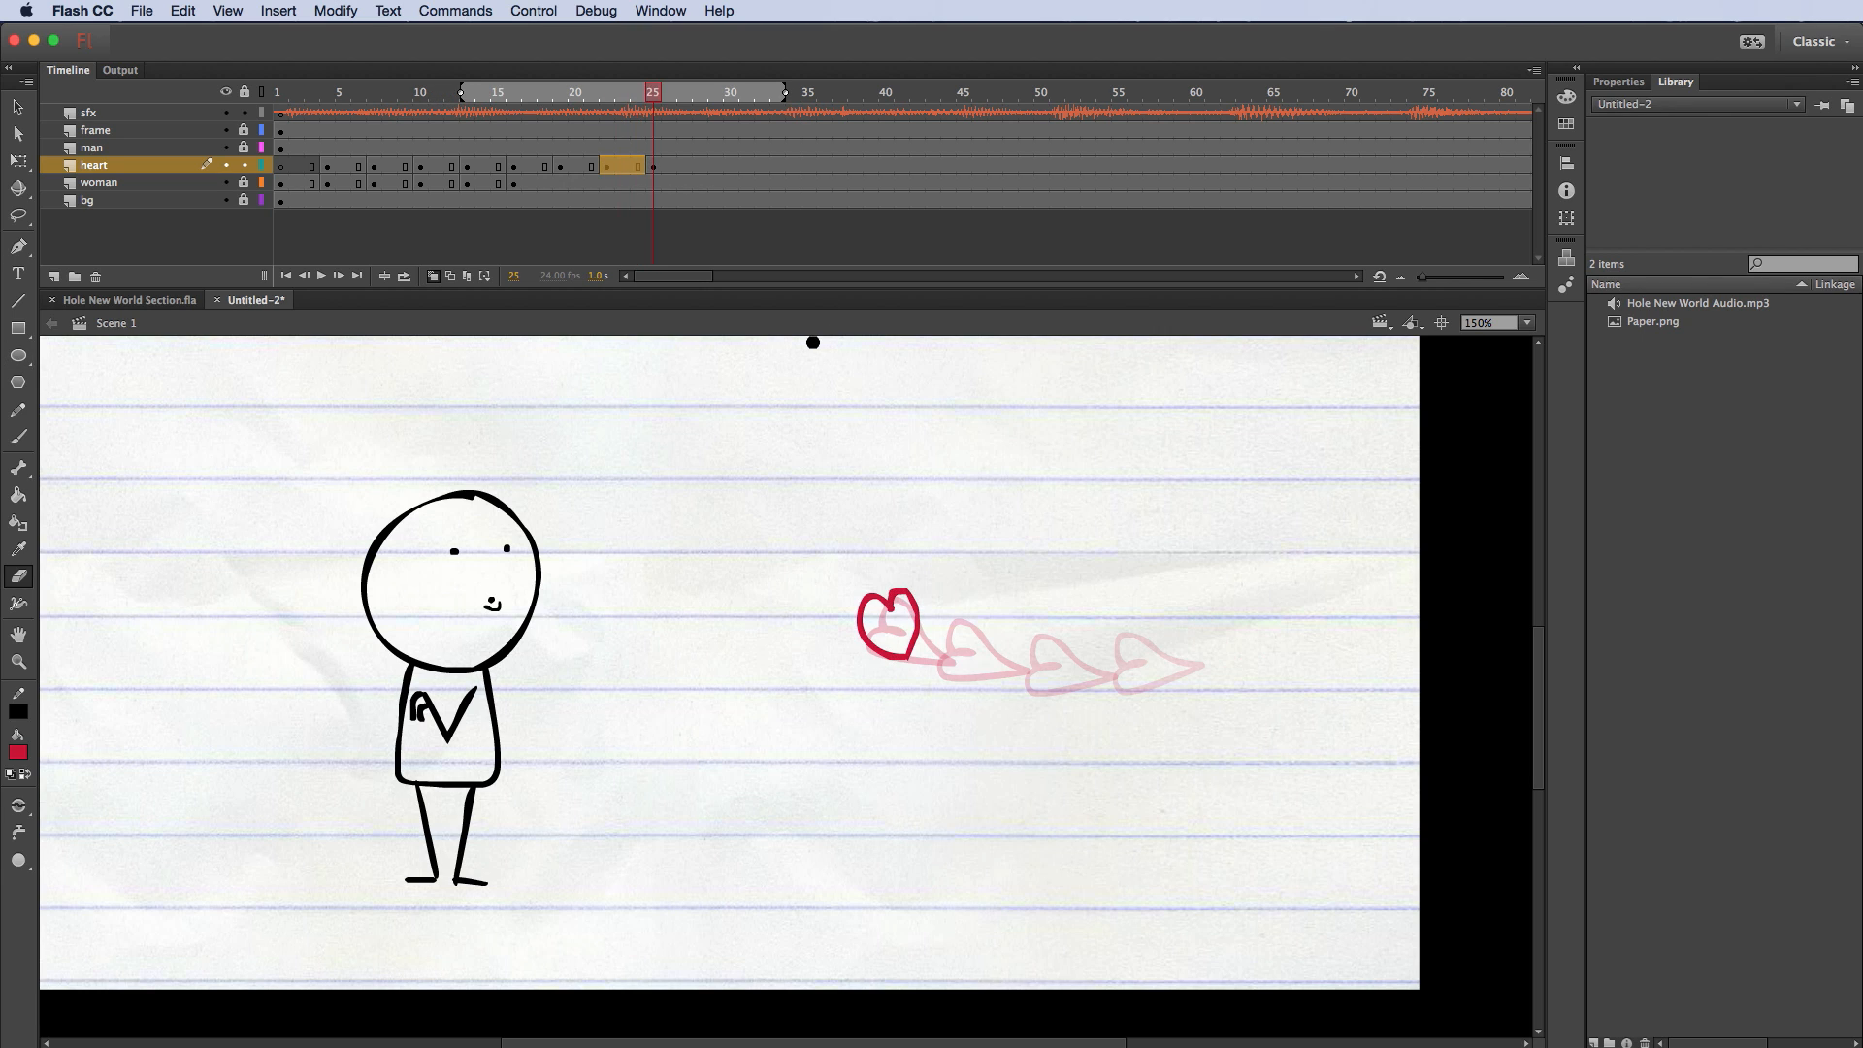
click(19, 160)
mouse_move(814, 539)
mouse_down()
mouse_move(940, 684)
mouse_move(902, 635)
mouse_up()
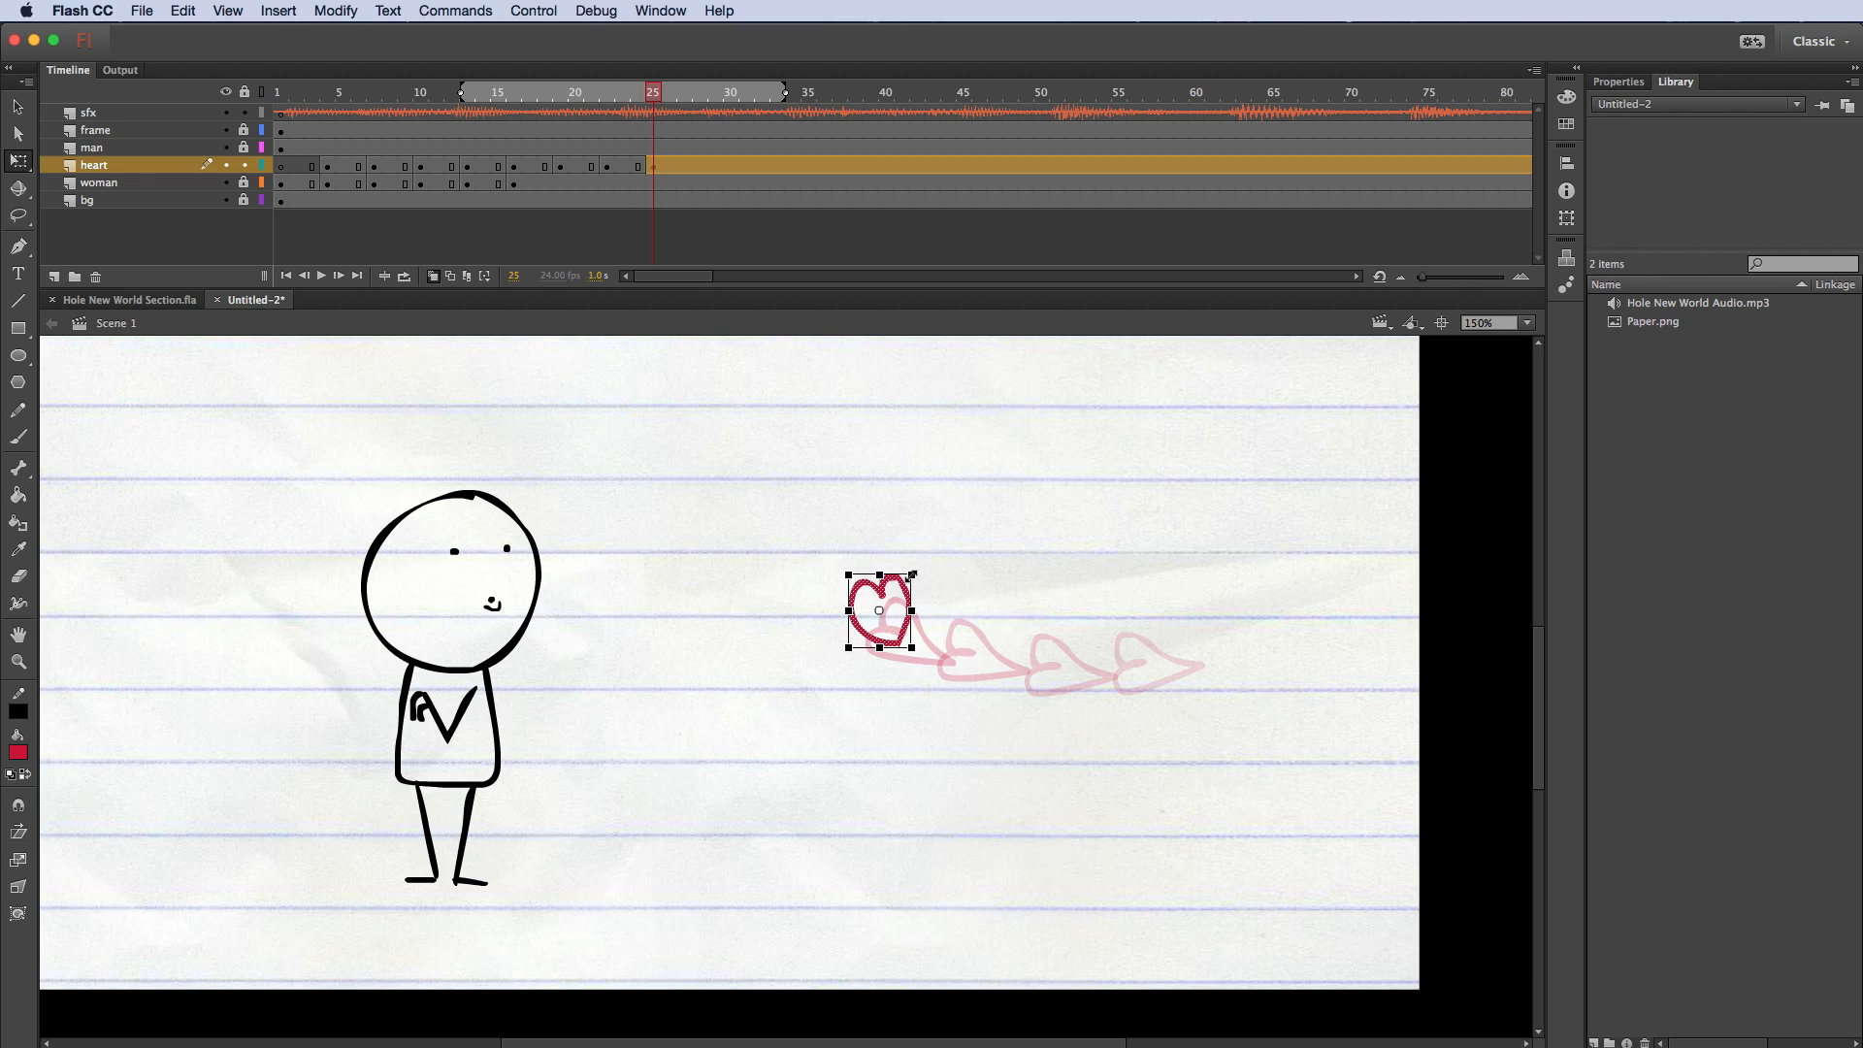
drag(914, 574, 918, 572)
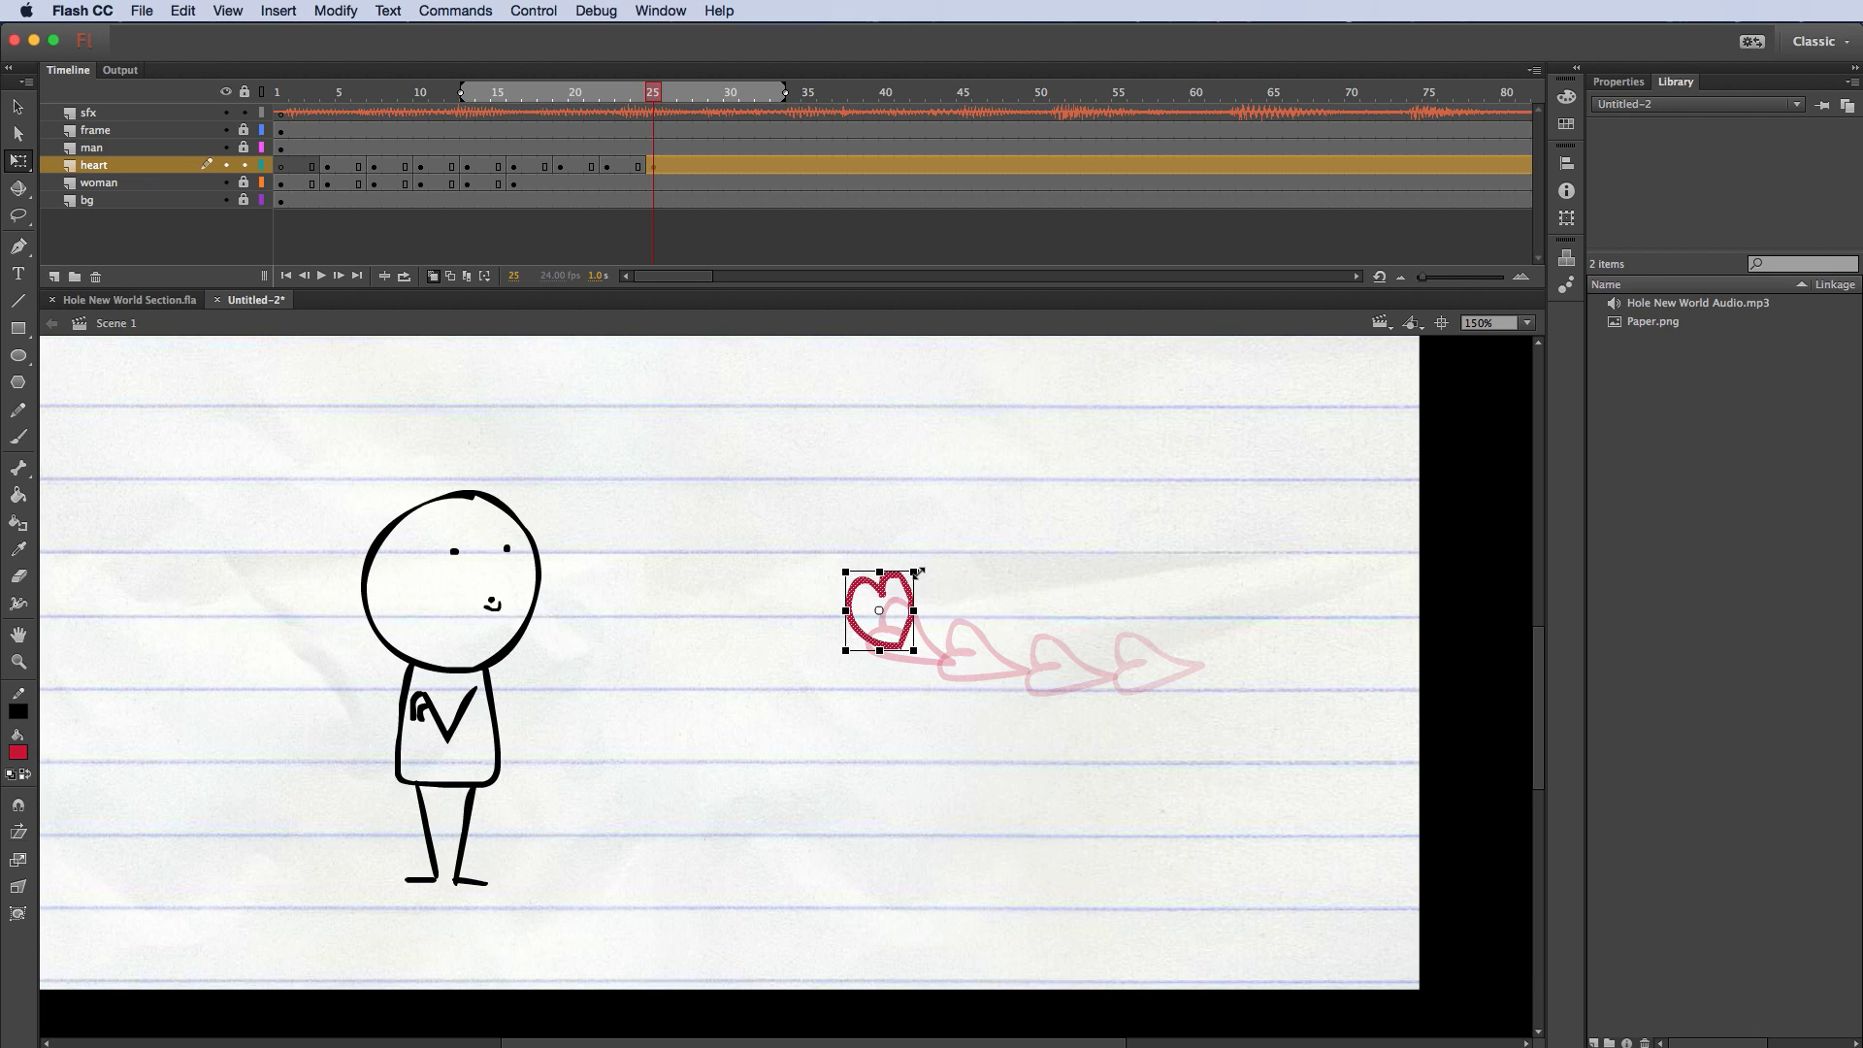
click(970, 561)
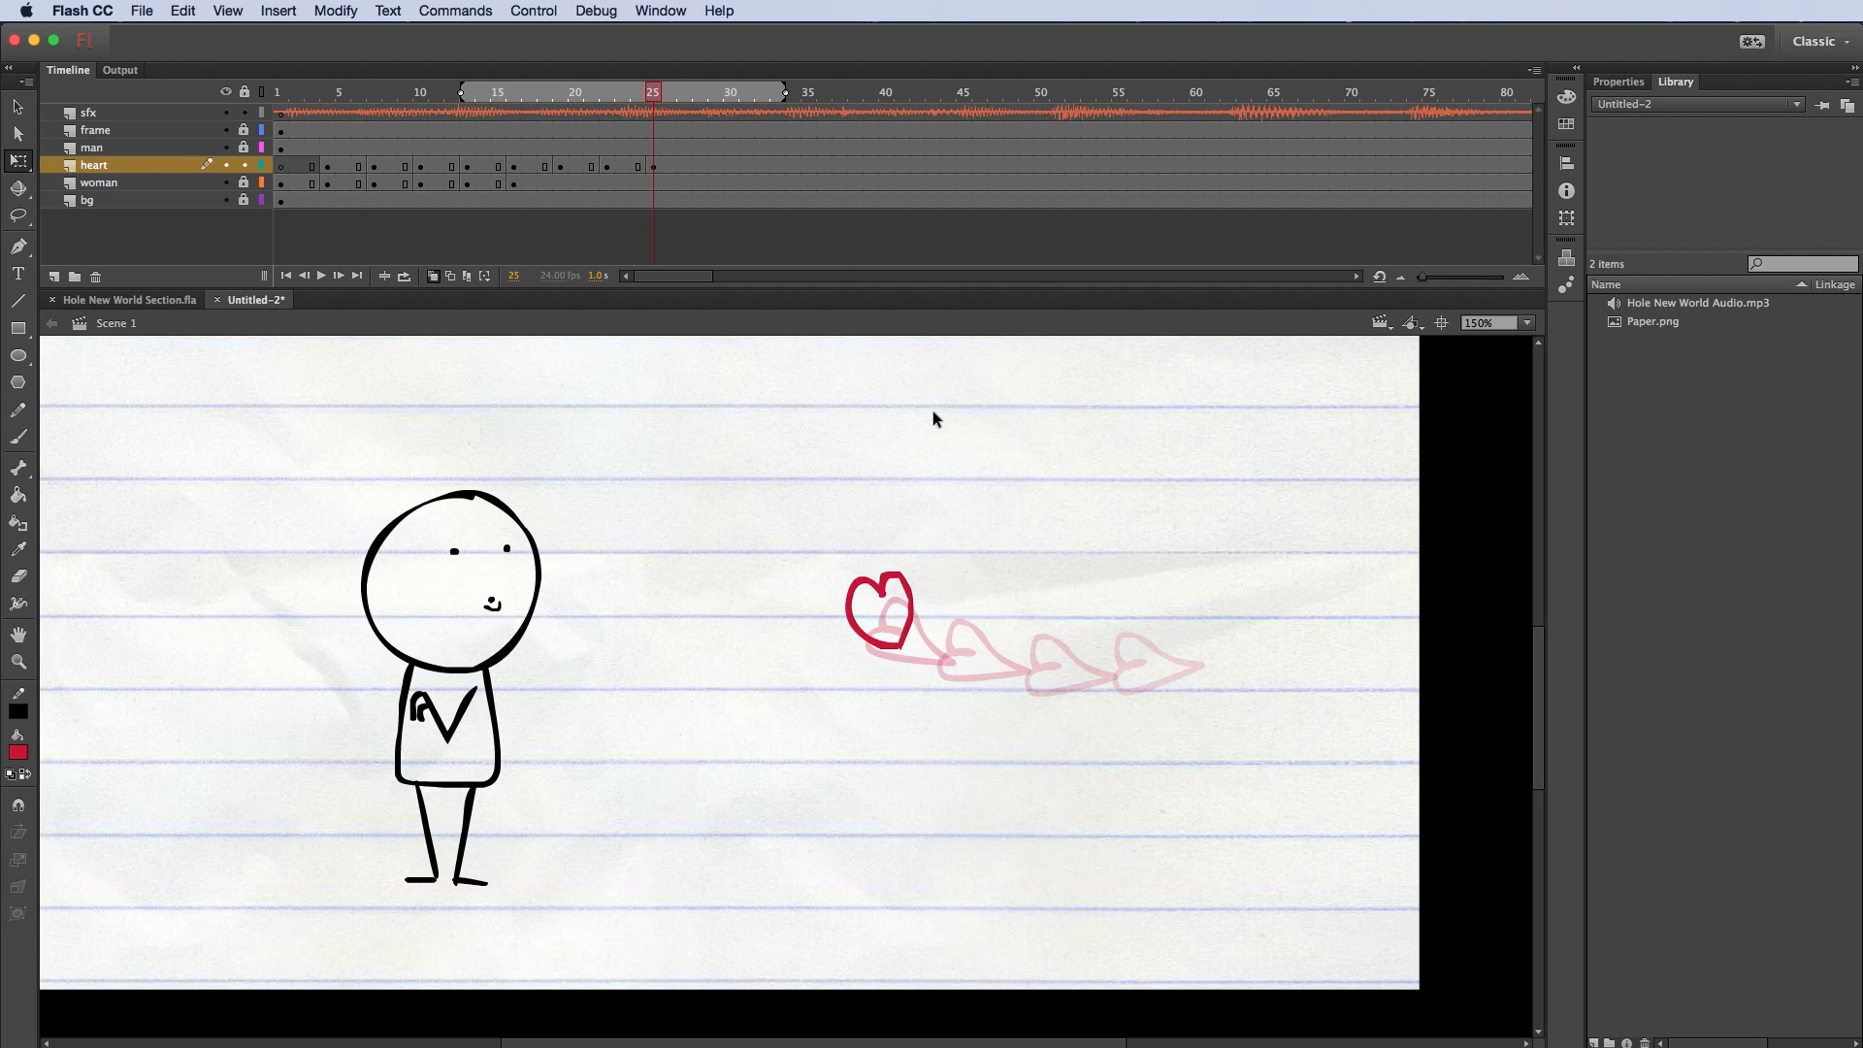
Step: Step back from frame 25 to frame 21 and forward again to review the heart's change of shape
key(comma)
key(comma)
key(comma)
key(comma)
key(period)
key(period)
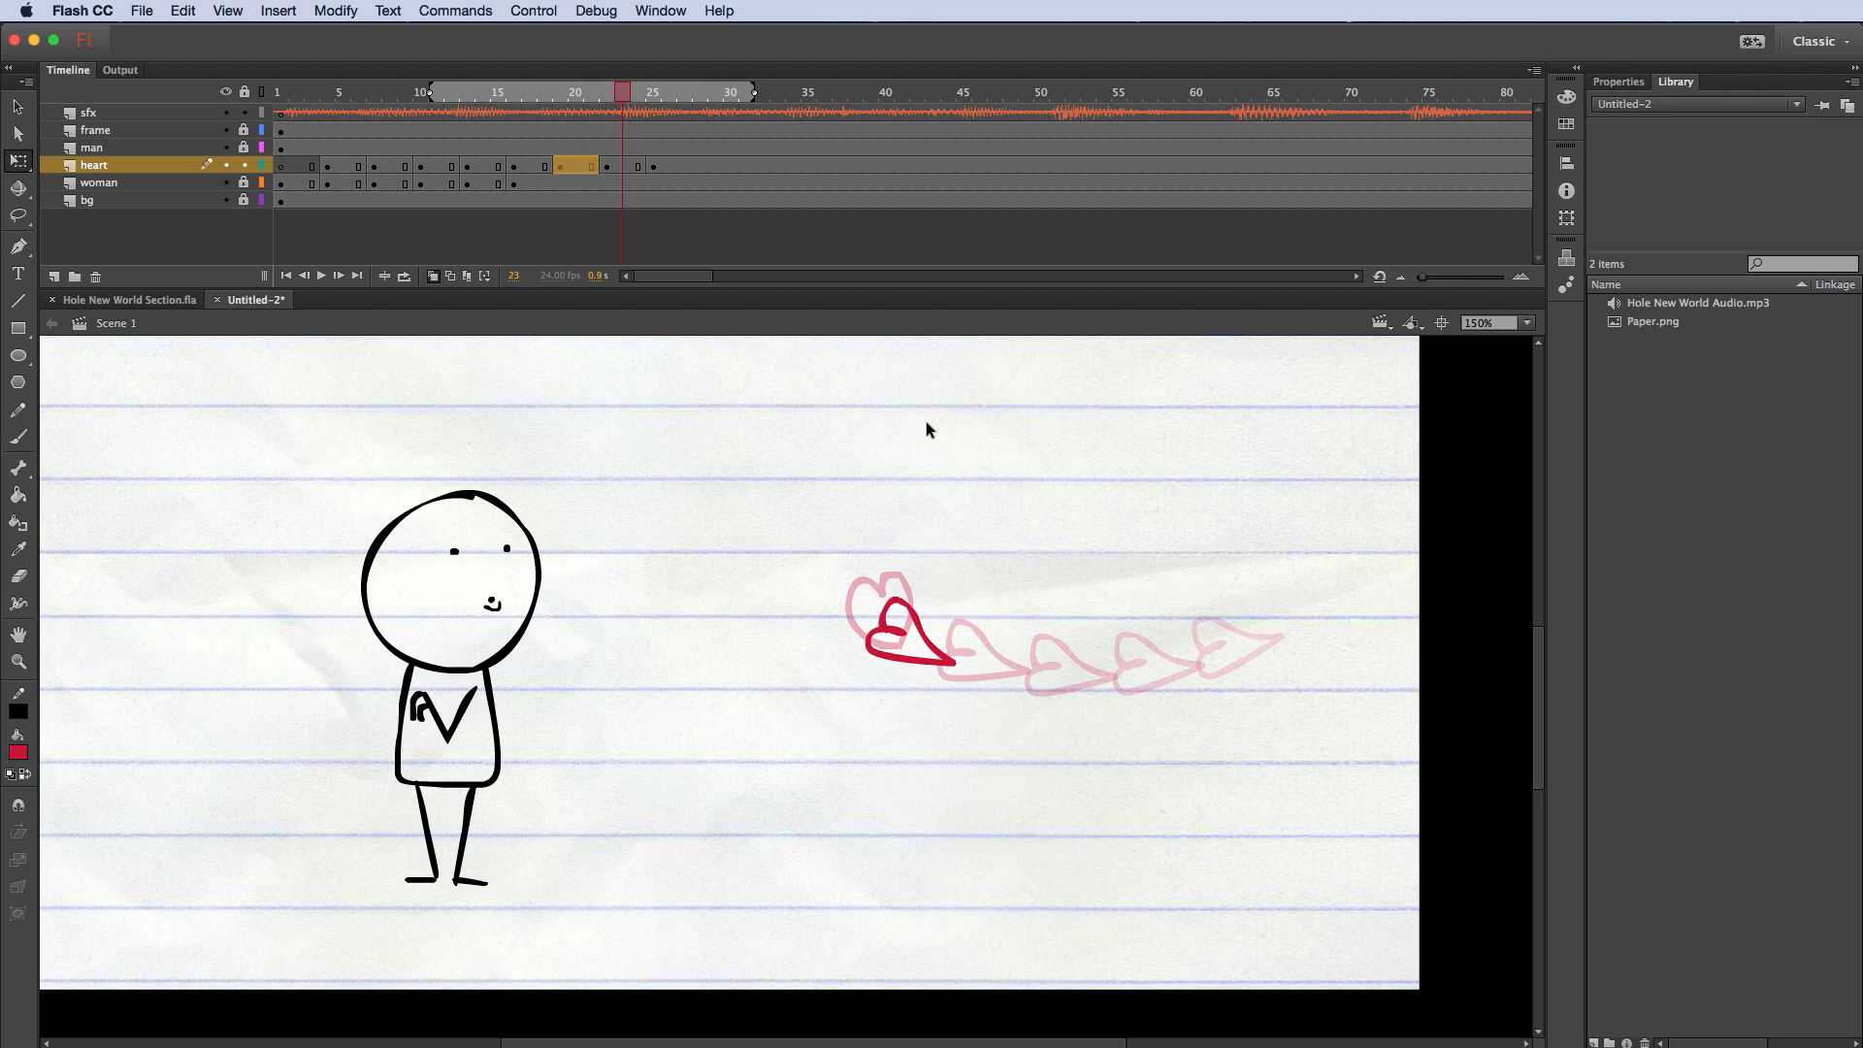
key(period)
key(period)
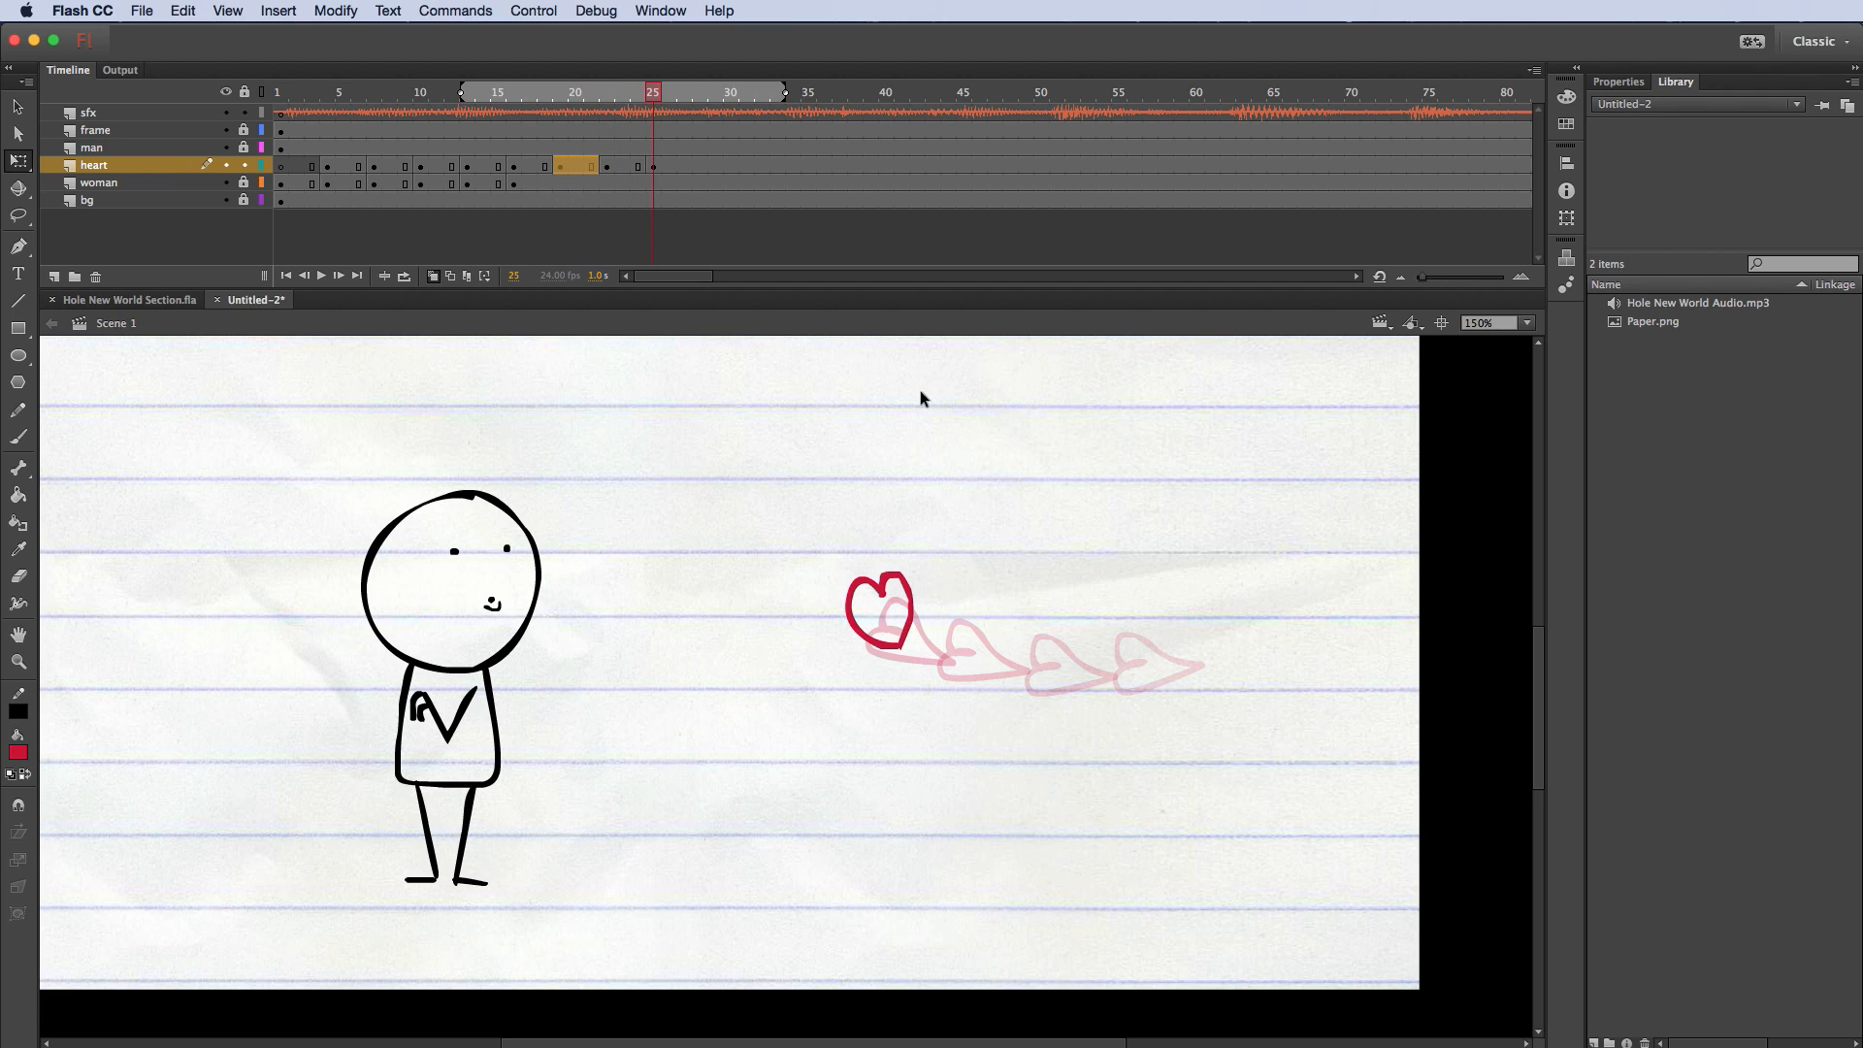
Step: Insert a keyframe at frame 27 of the heart layer, move the heart up and slightly left, and rotate it a little clockwise
click(688, 168)
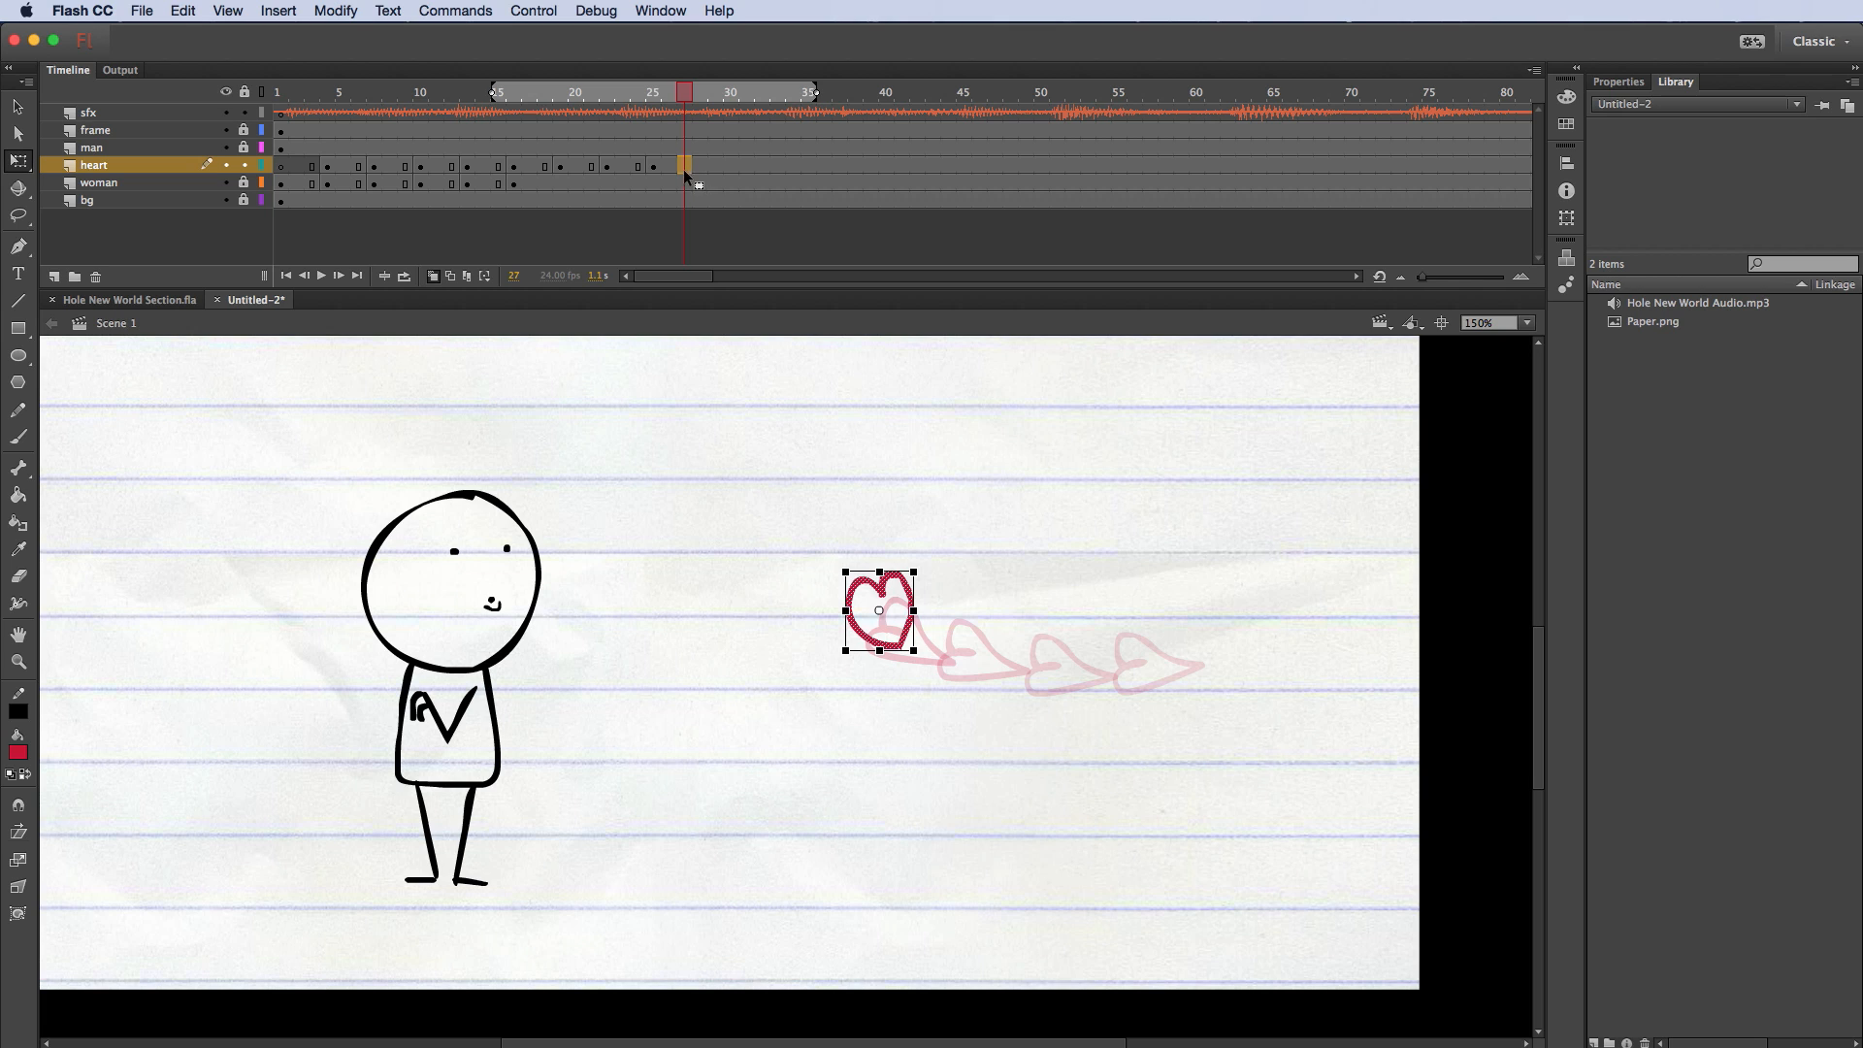
right_click(681, 166)
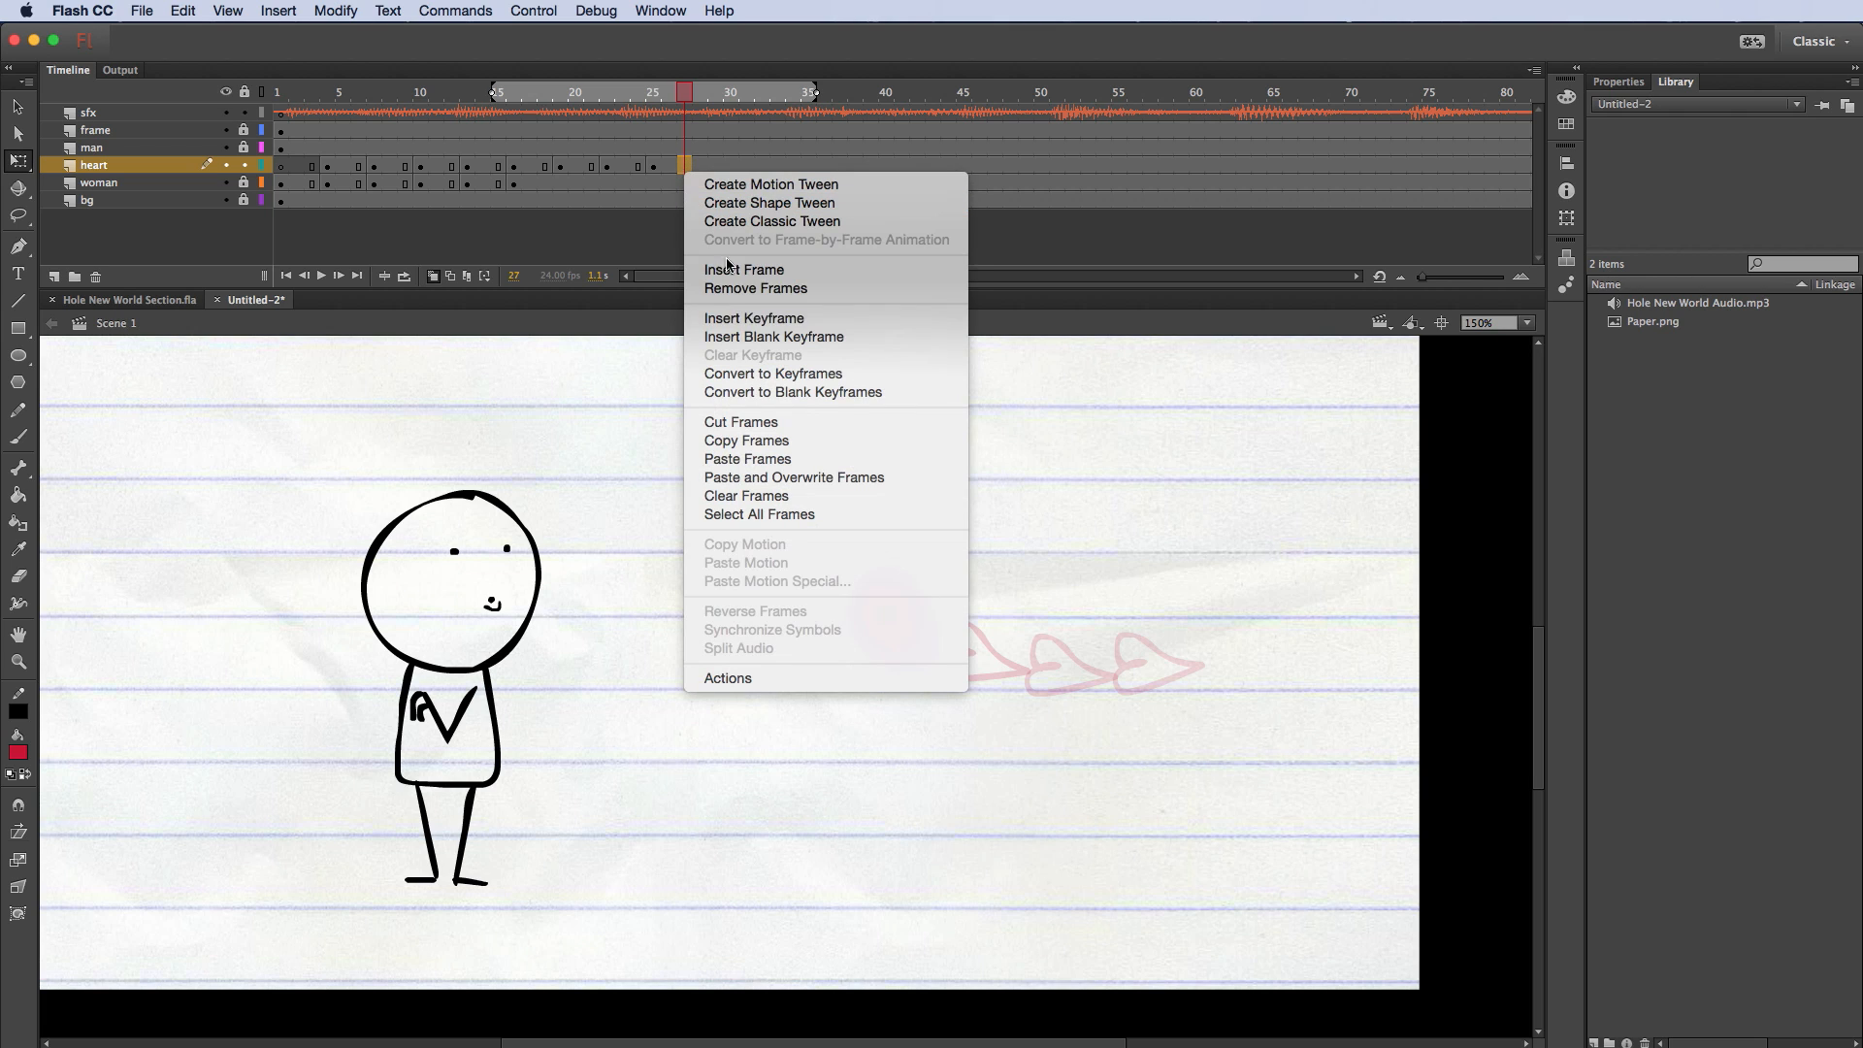
click(754, 320)
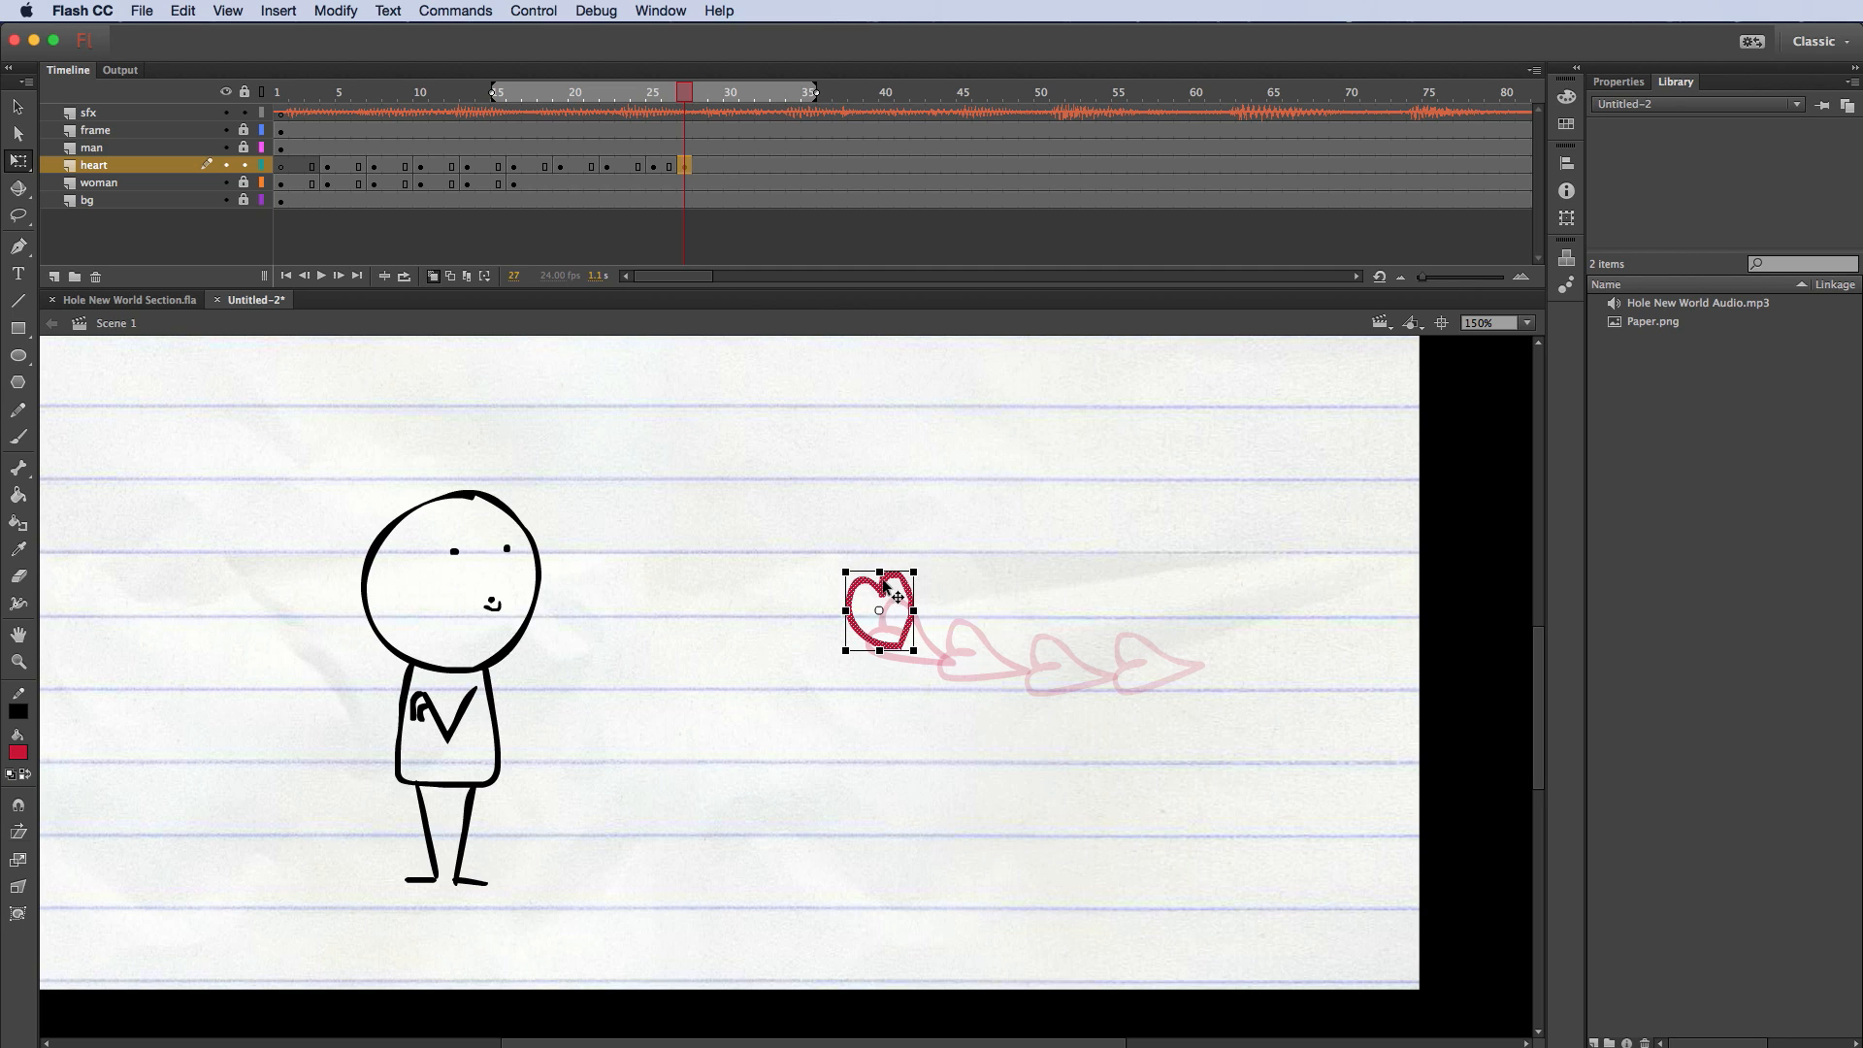
mouse_move(883, 591)
mouse_down()
mouse_move(917, 559)
mouse_move(911, 598)
mouse_up()
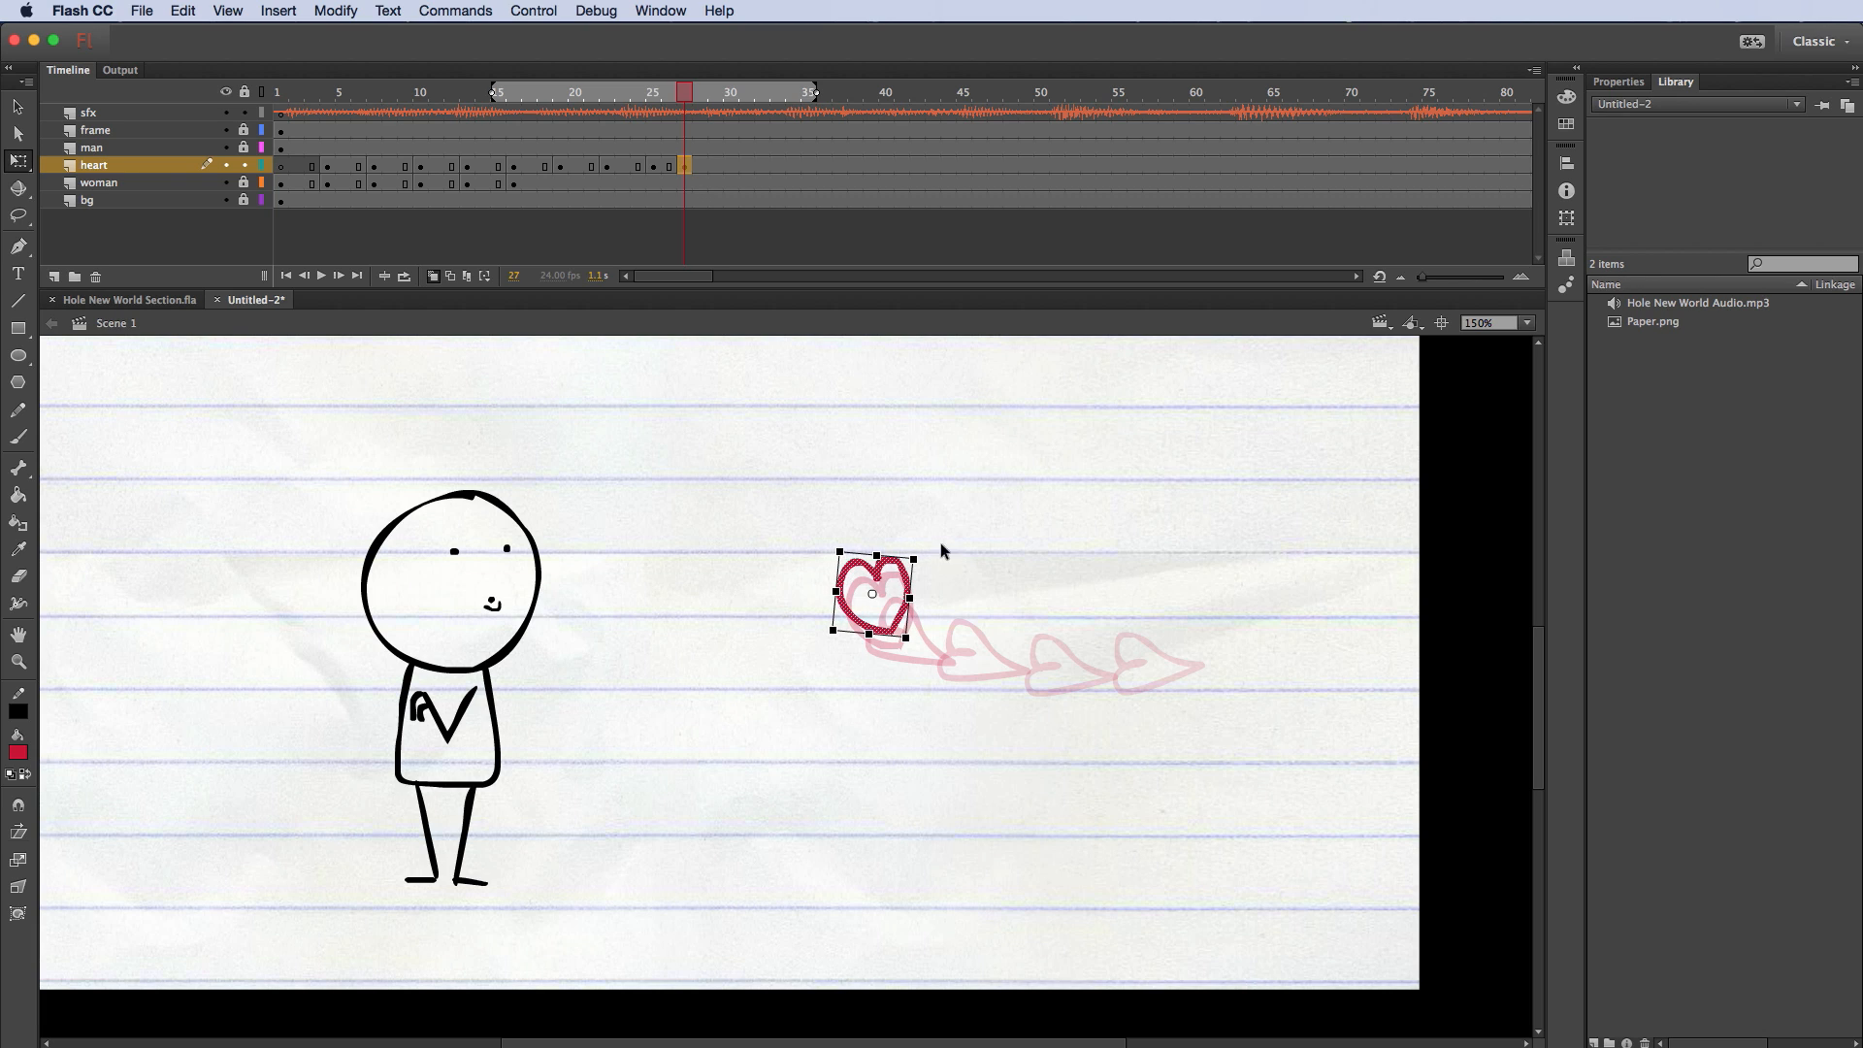
Step: Insert a blank keyframe at frame 29 of the heart layer and brush a slightly larger red heart outline over the previous heart
click(716, 166)
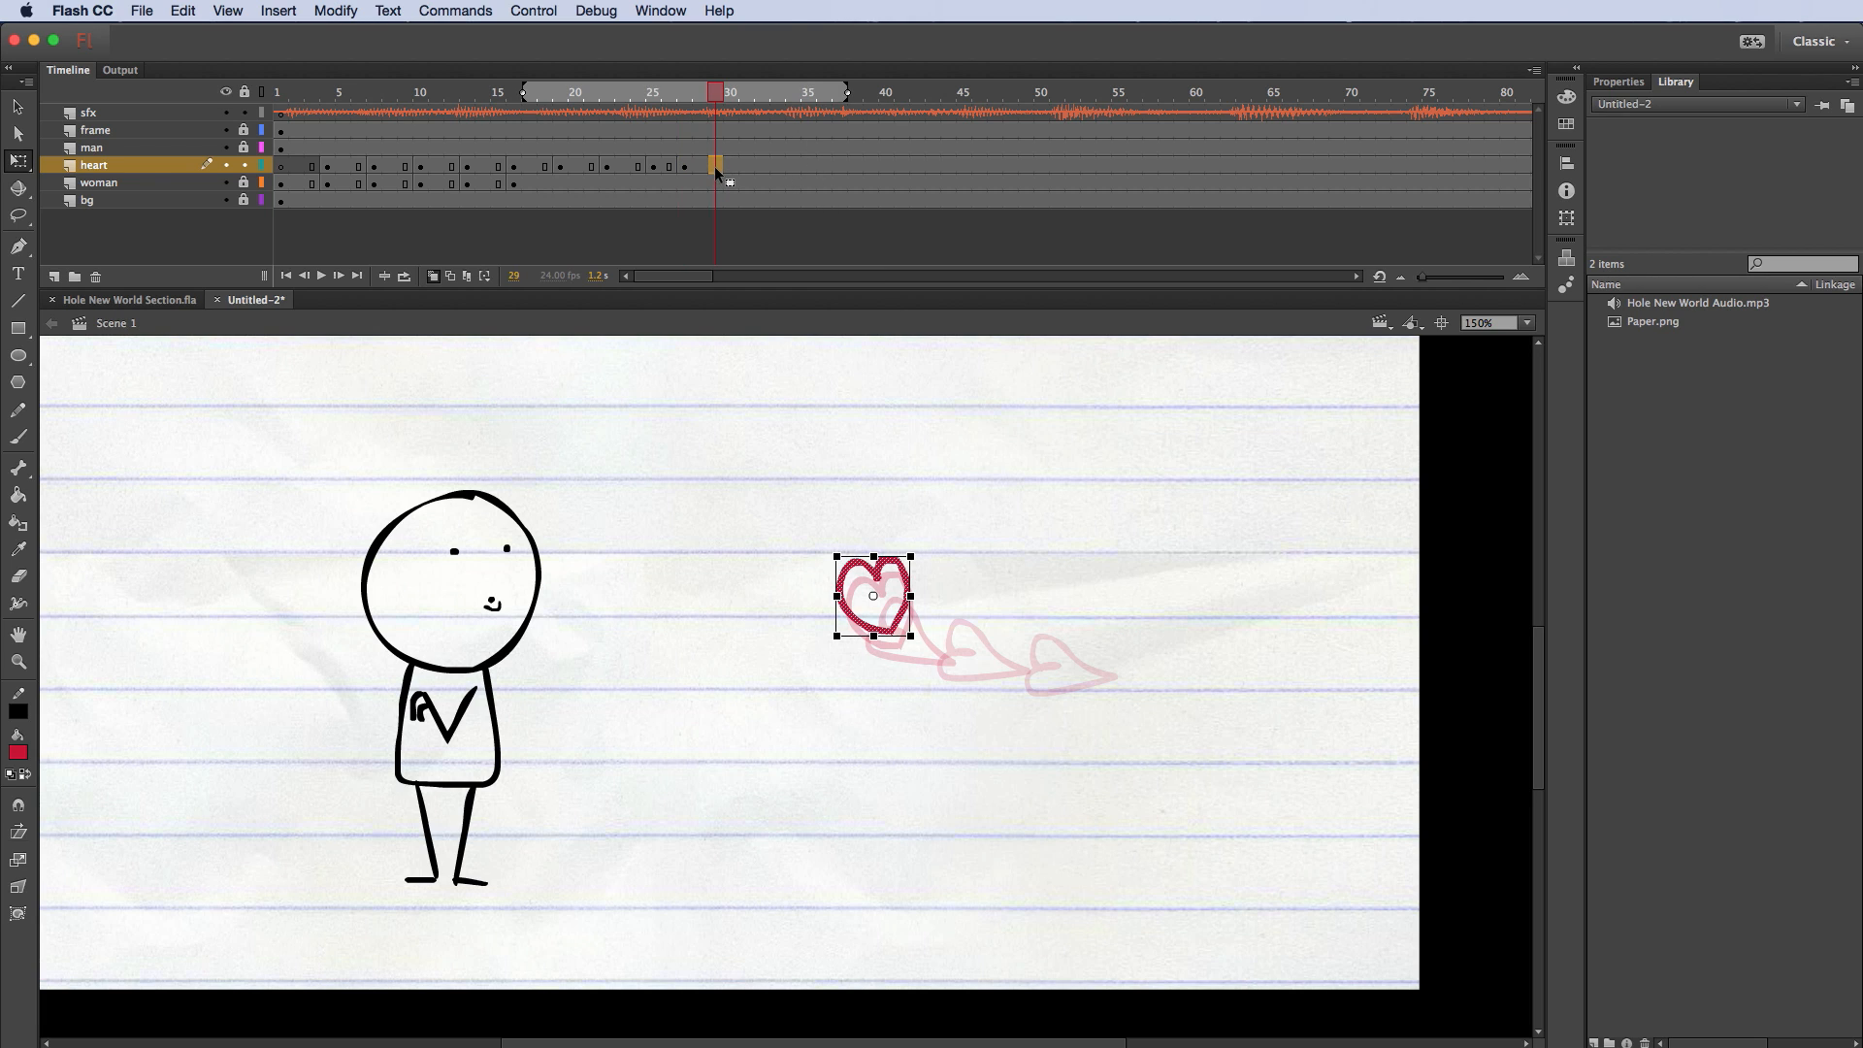
right_click(716, 166)
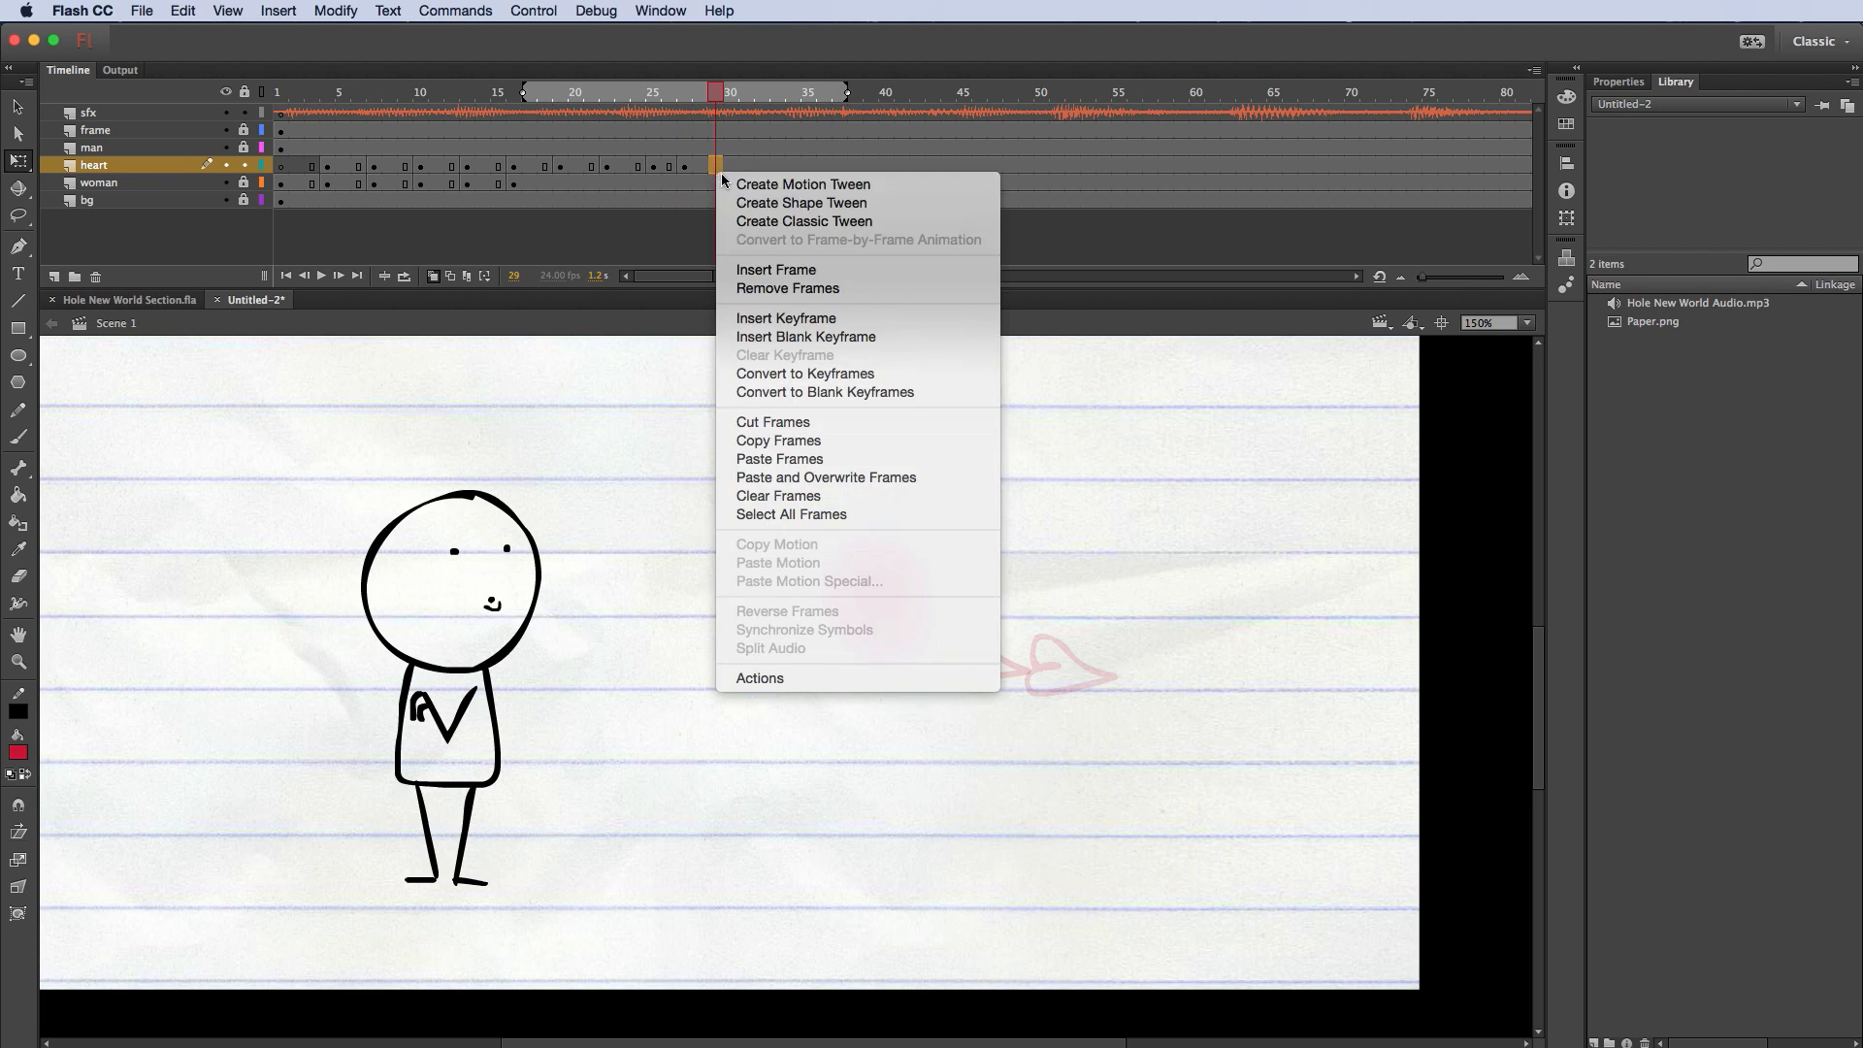
click(780, 340)
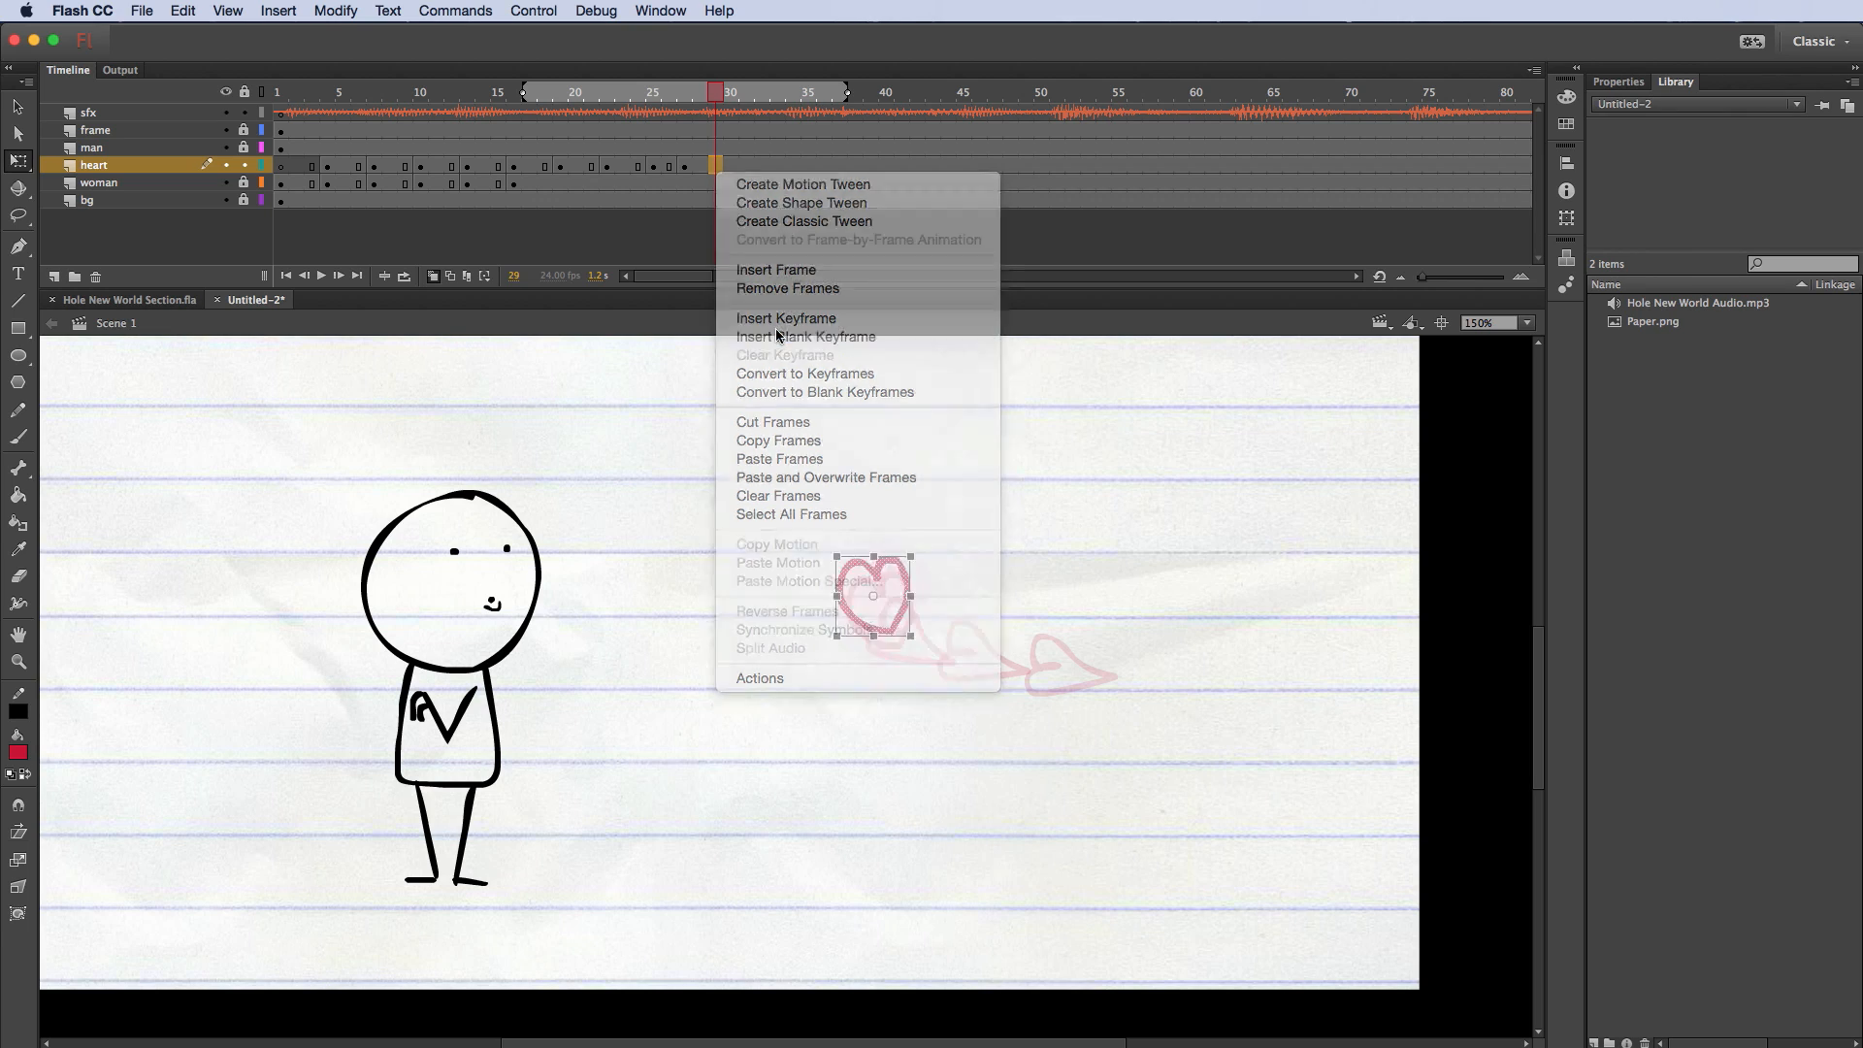
click(29, 437)
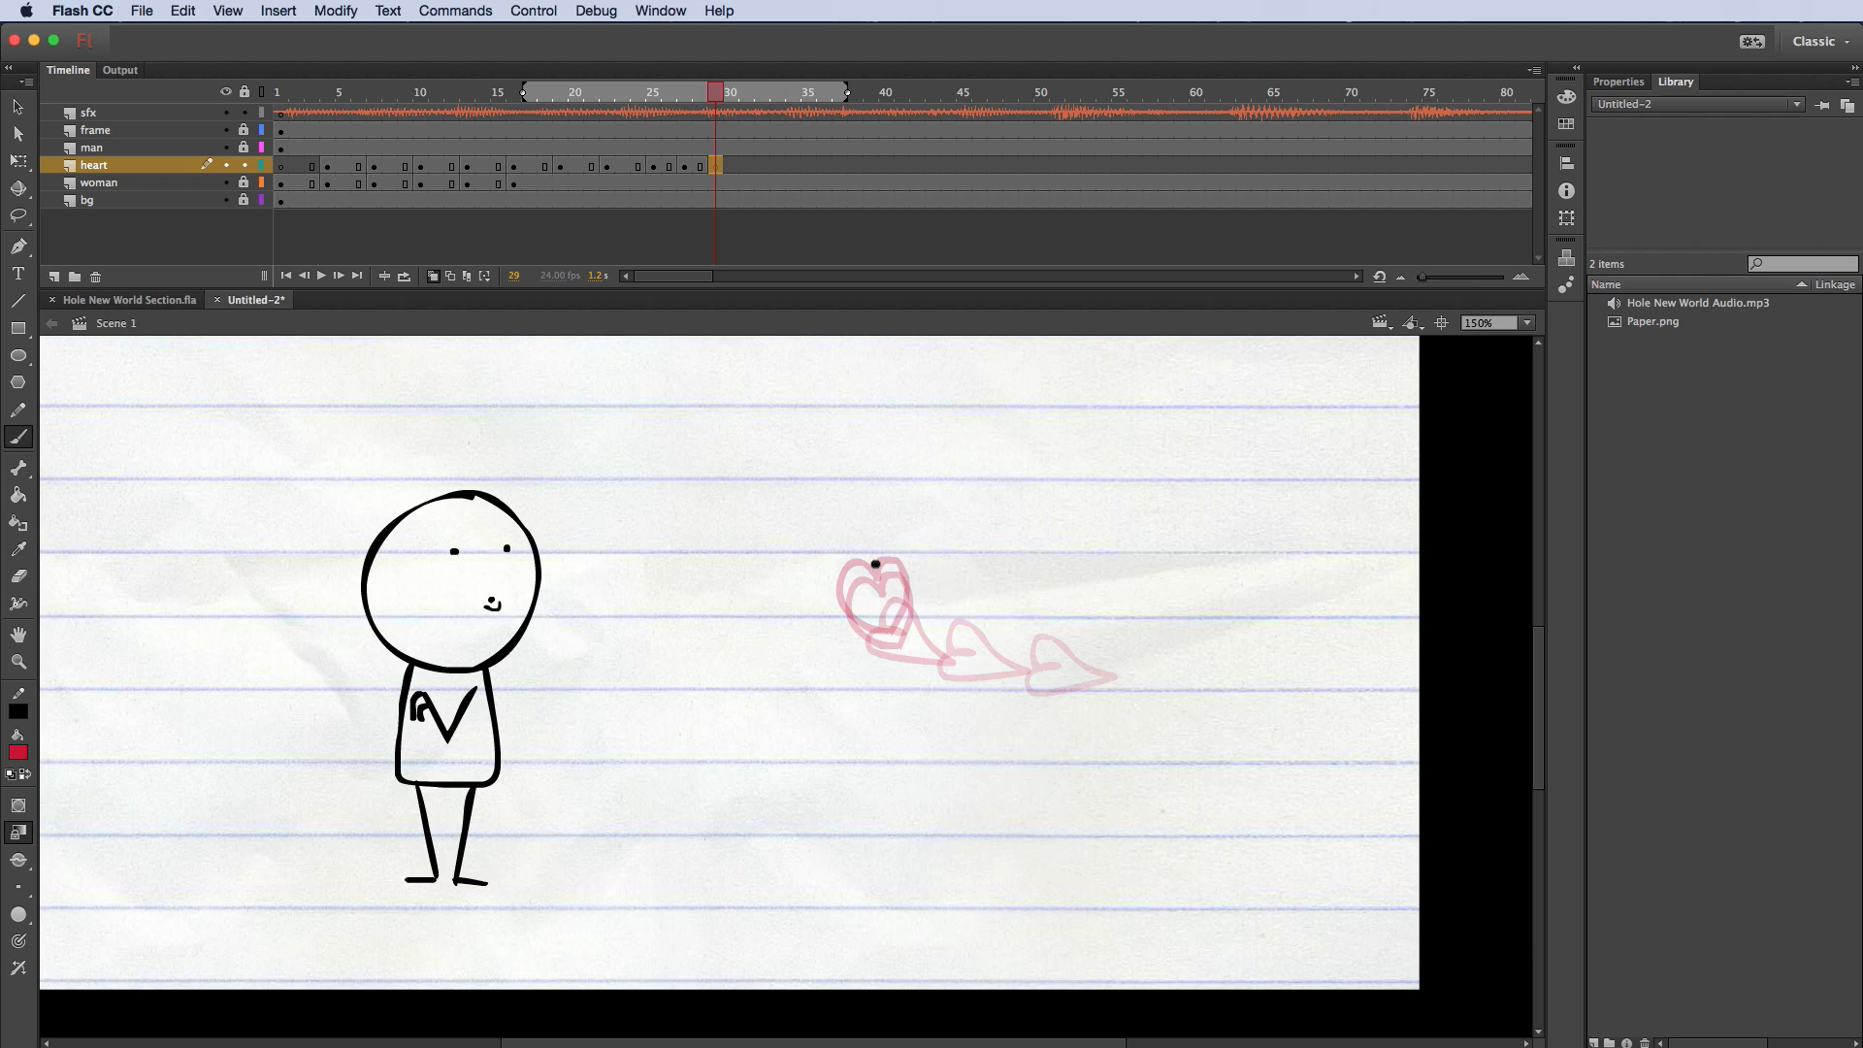
mouse_move(876, 561)
mouse_down()
mouse_move(912, 559)
mouse_move(899, 626)
mouse_up()
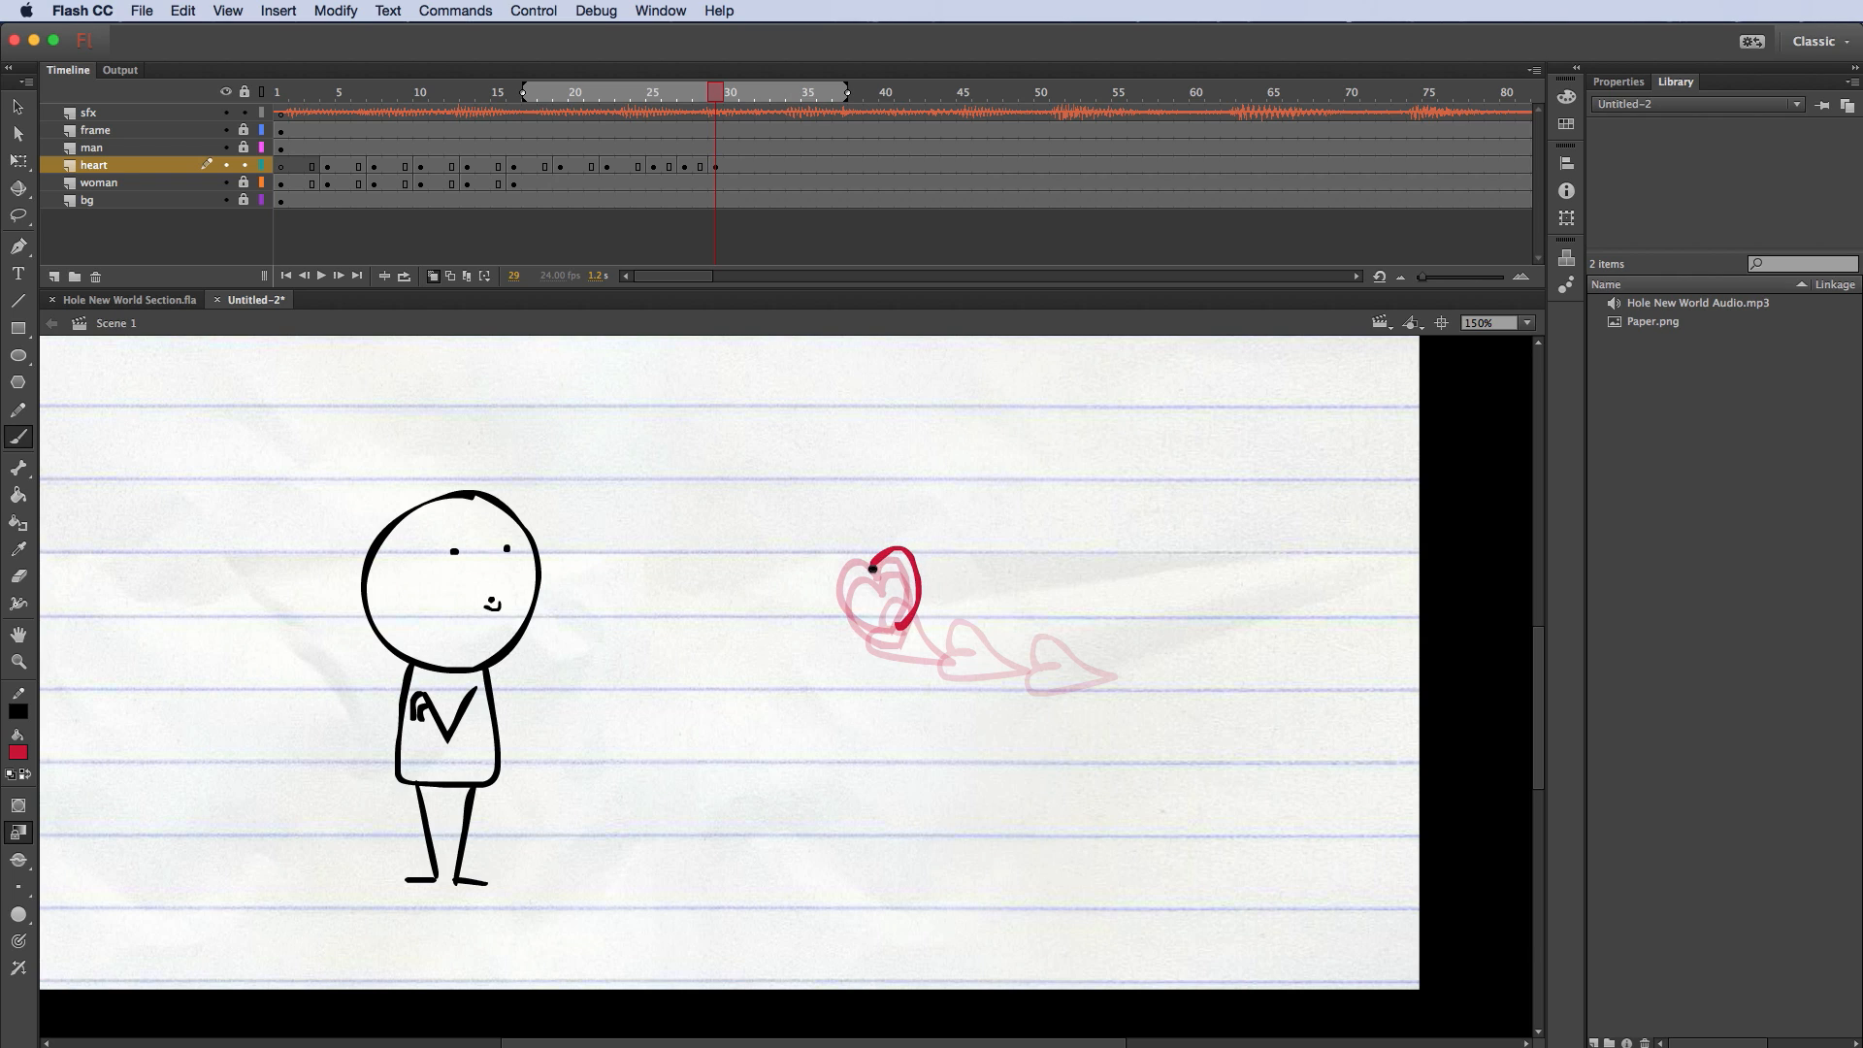
mouse_move(874, 564)
mouse_down()
mouse_move(837, 578)
mouse_move(861, 629)
mouse_move(899, 627)
mouse_up()
Step: Select the new heart outline at frame 29 and move it slightly left to line up with the previous drawing
click(19, 160)
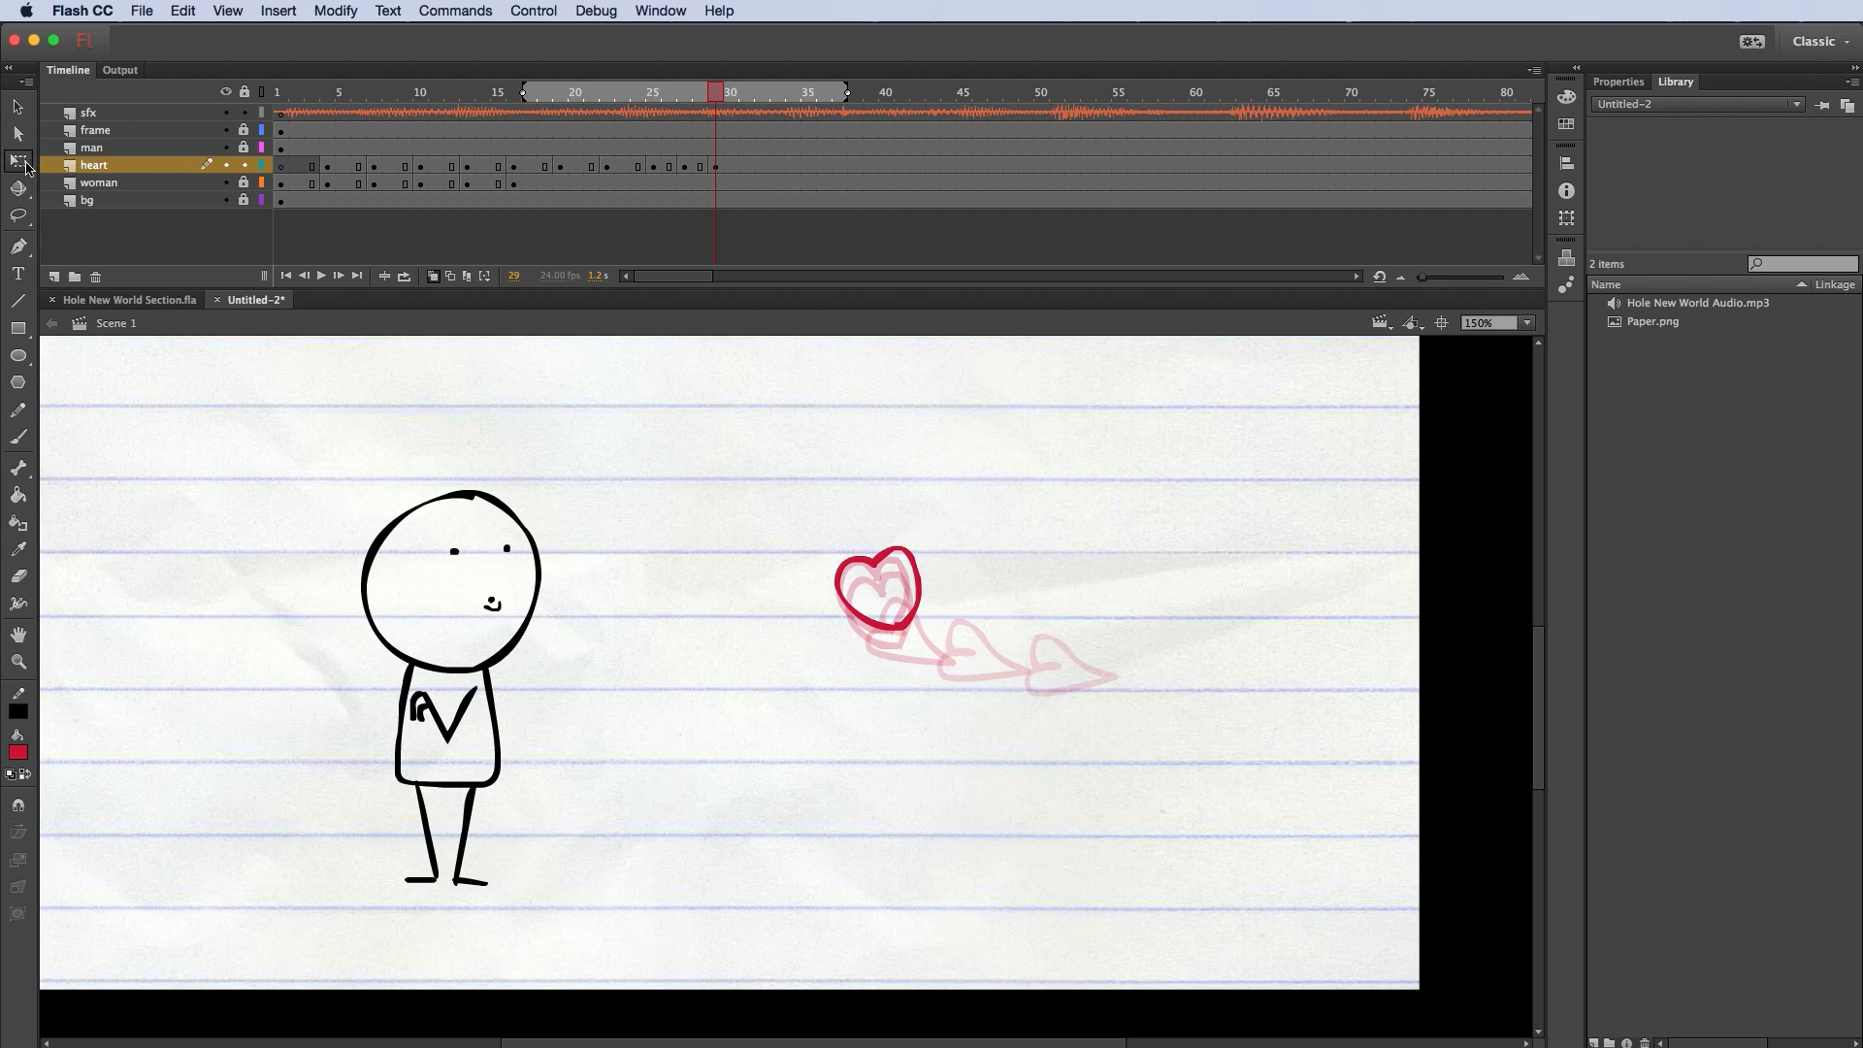
drag(969, 490, 789, 697)
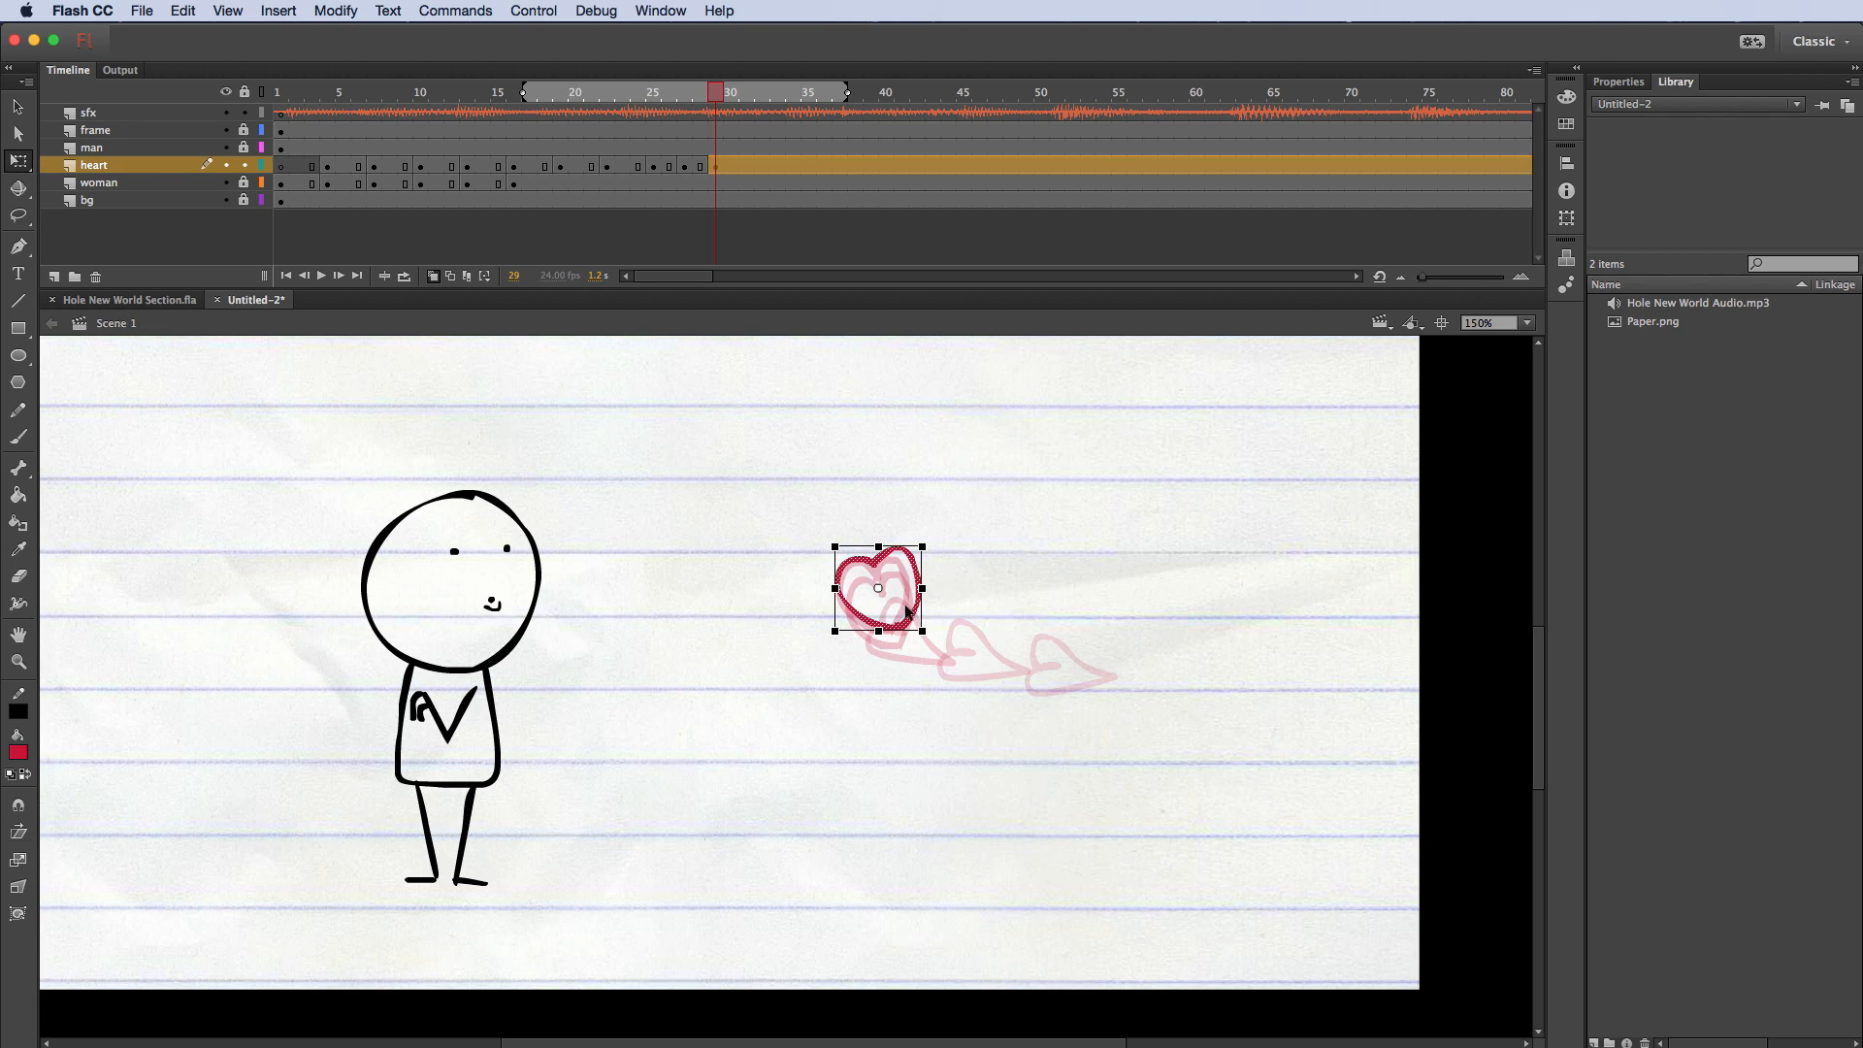
drag(898, 625, 891, 628)
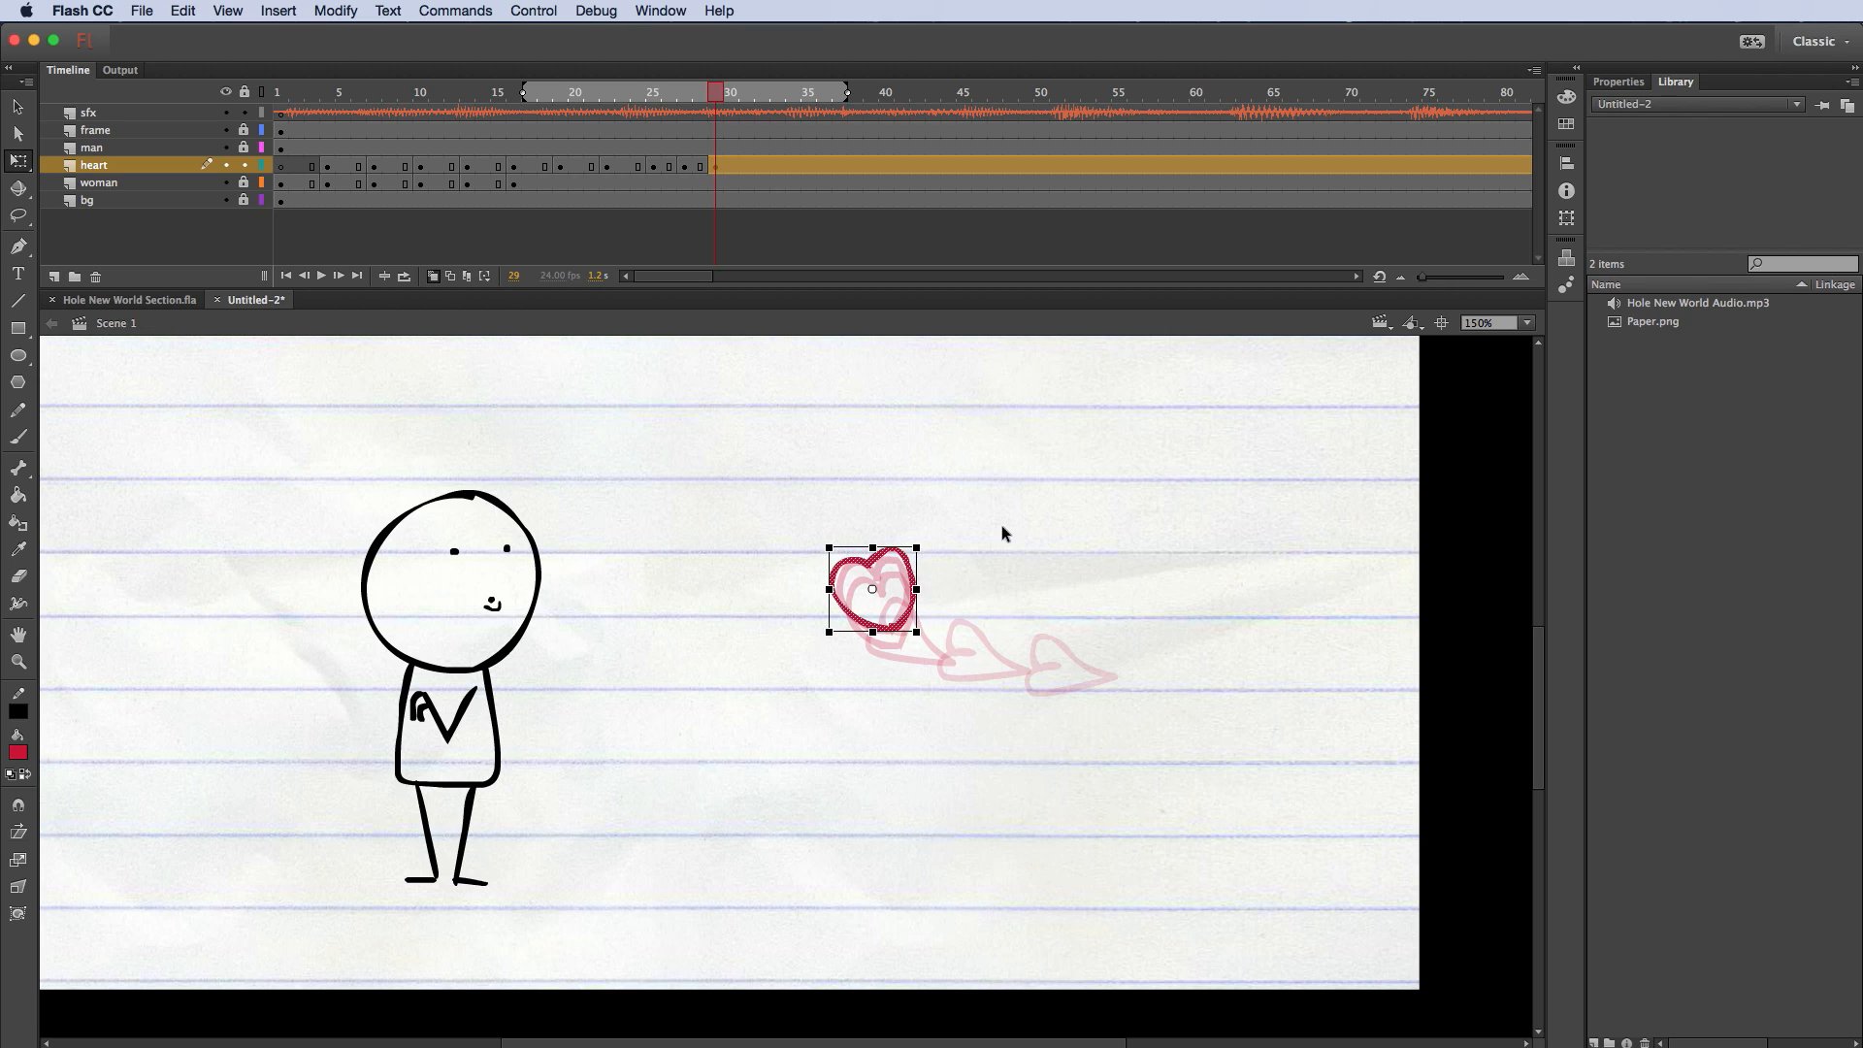
key(Up)
key(Up)
key(Down)
click(982, 558)
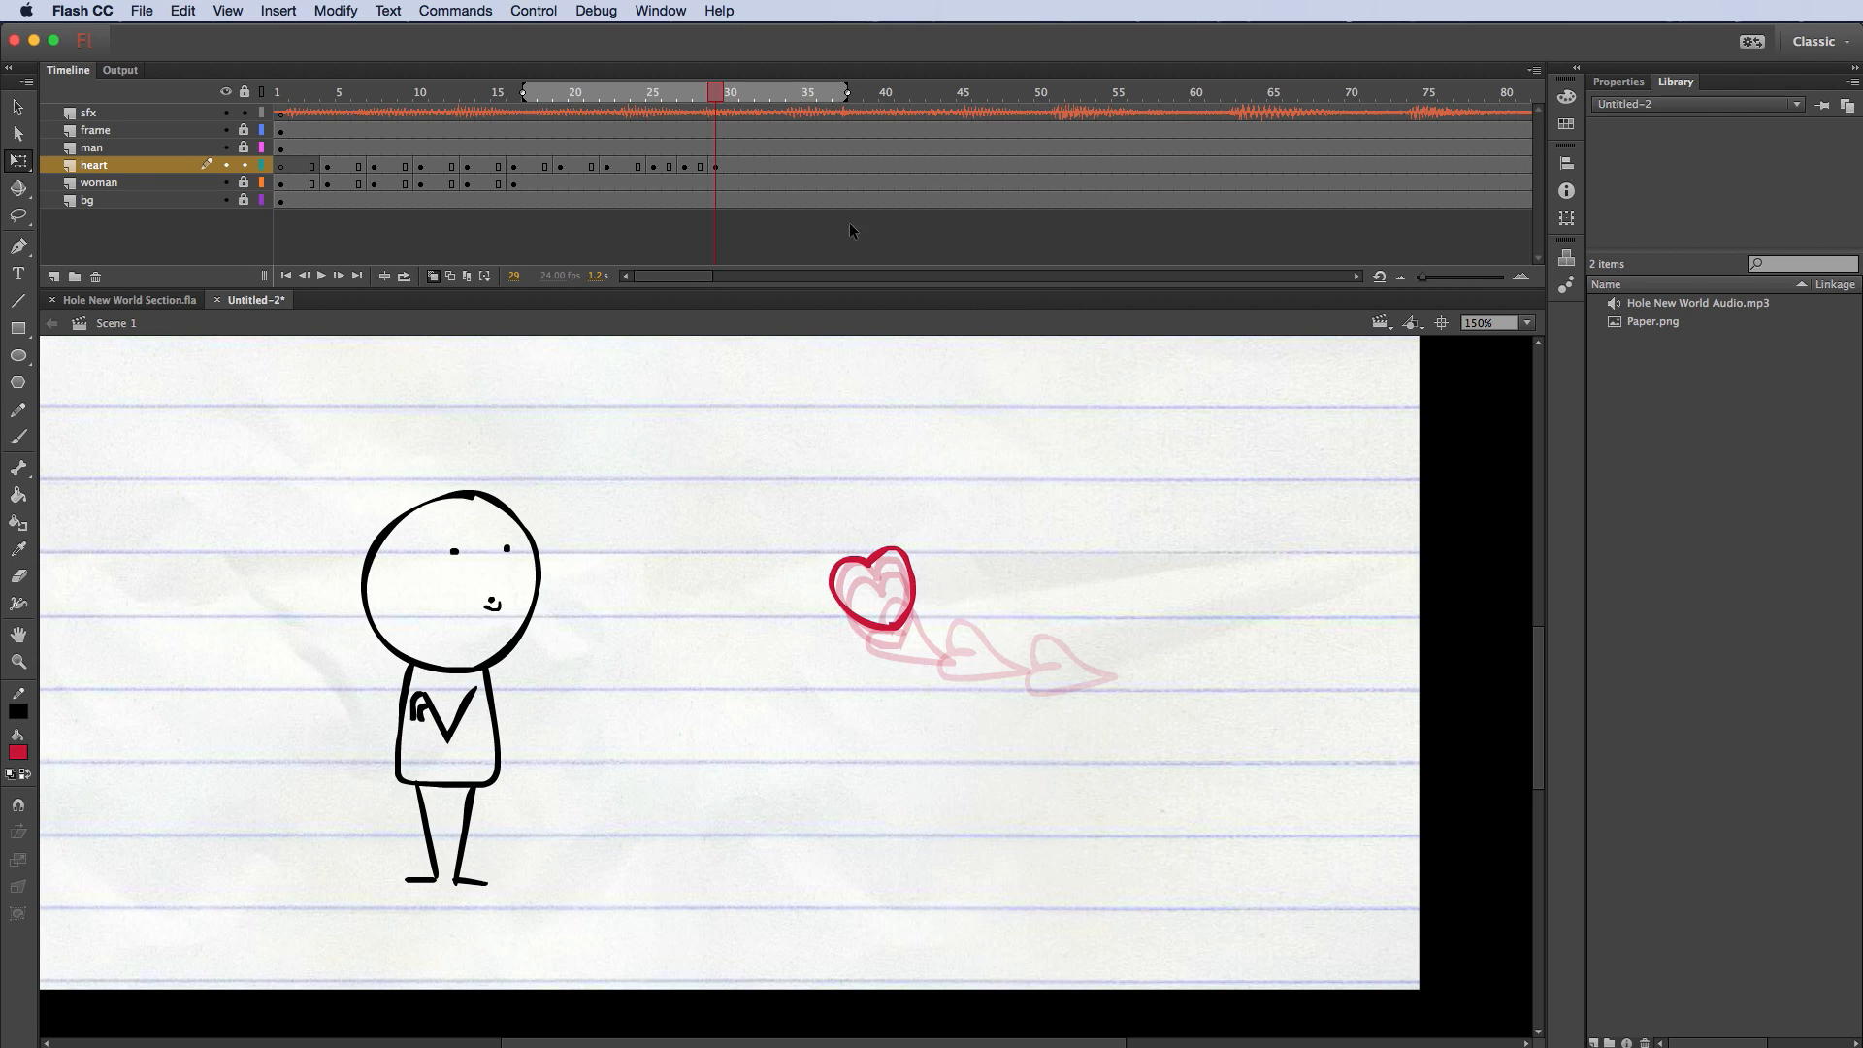
Step: Insert a keyframe at frame 31 of the heart layer and nudge the heart slightly up and left
click(745, 166)
right_click(745, 166)
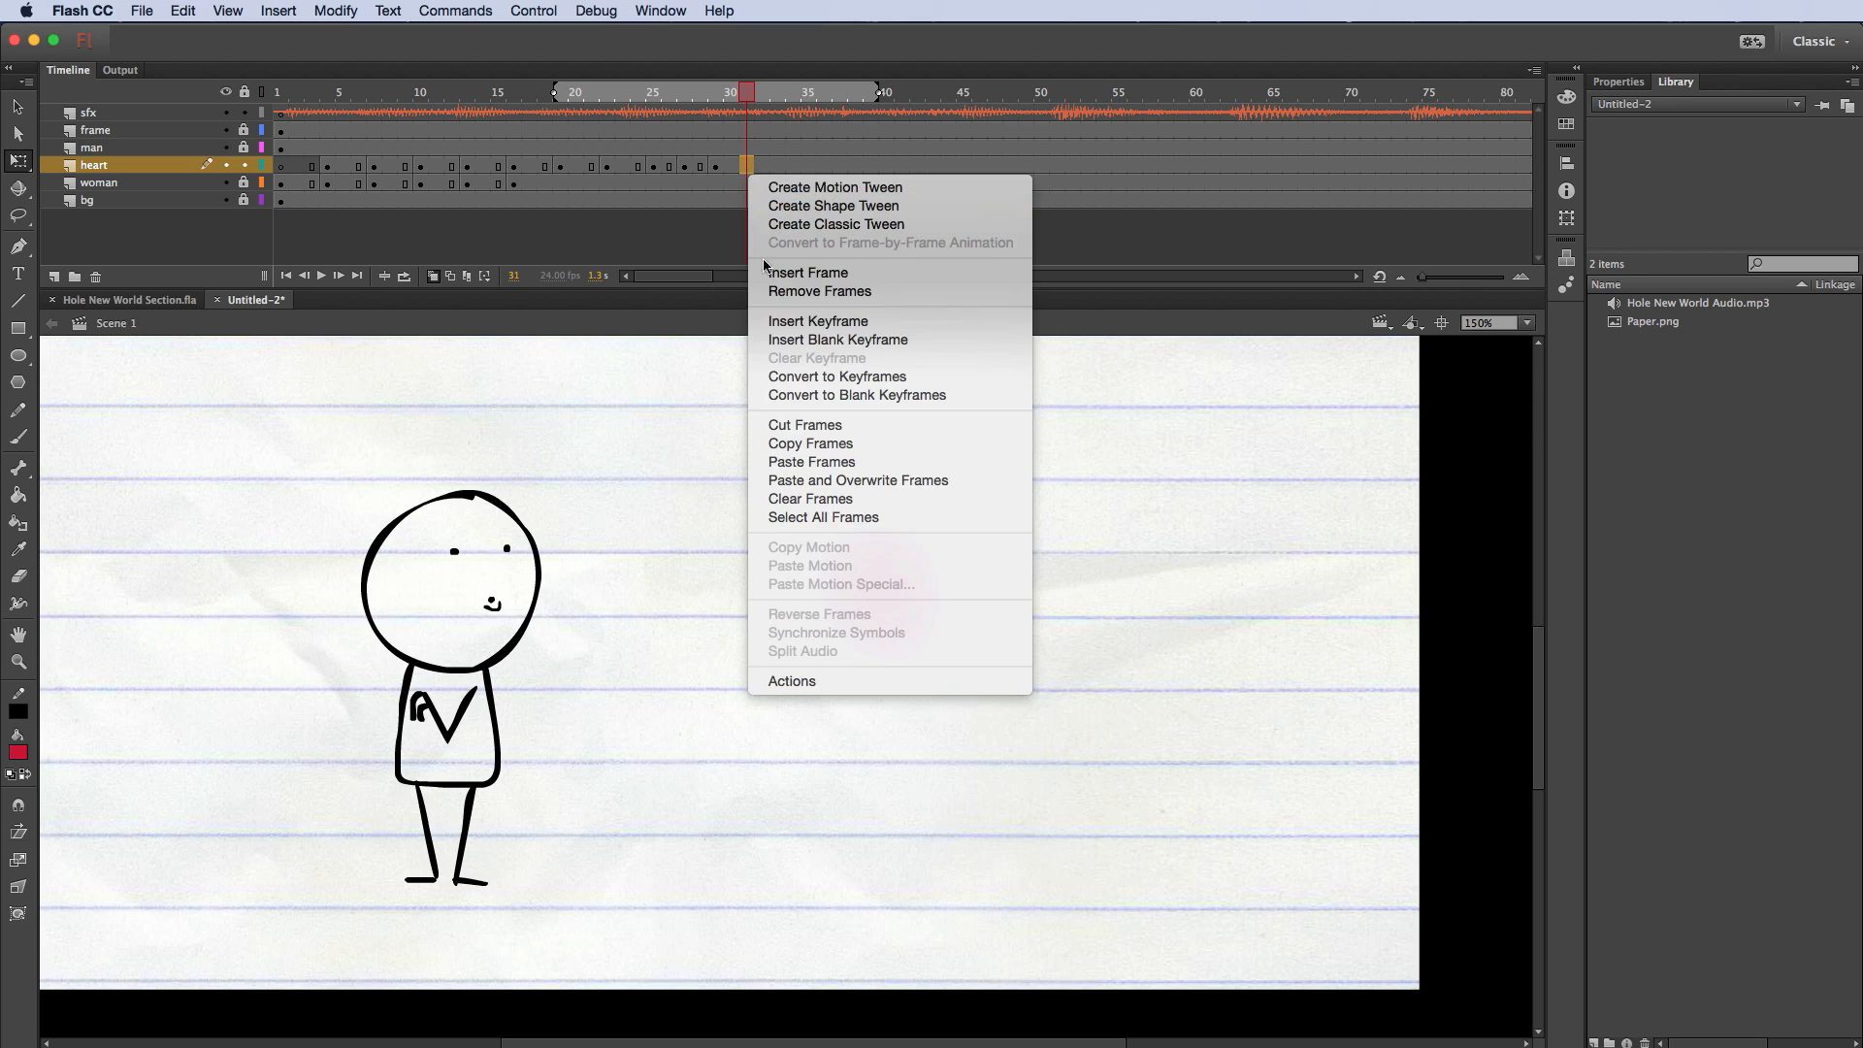
click(805, 321)
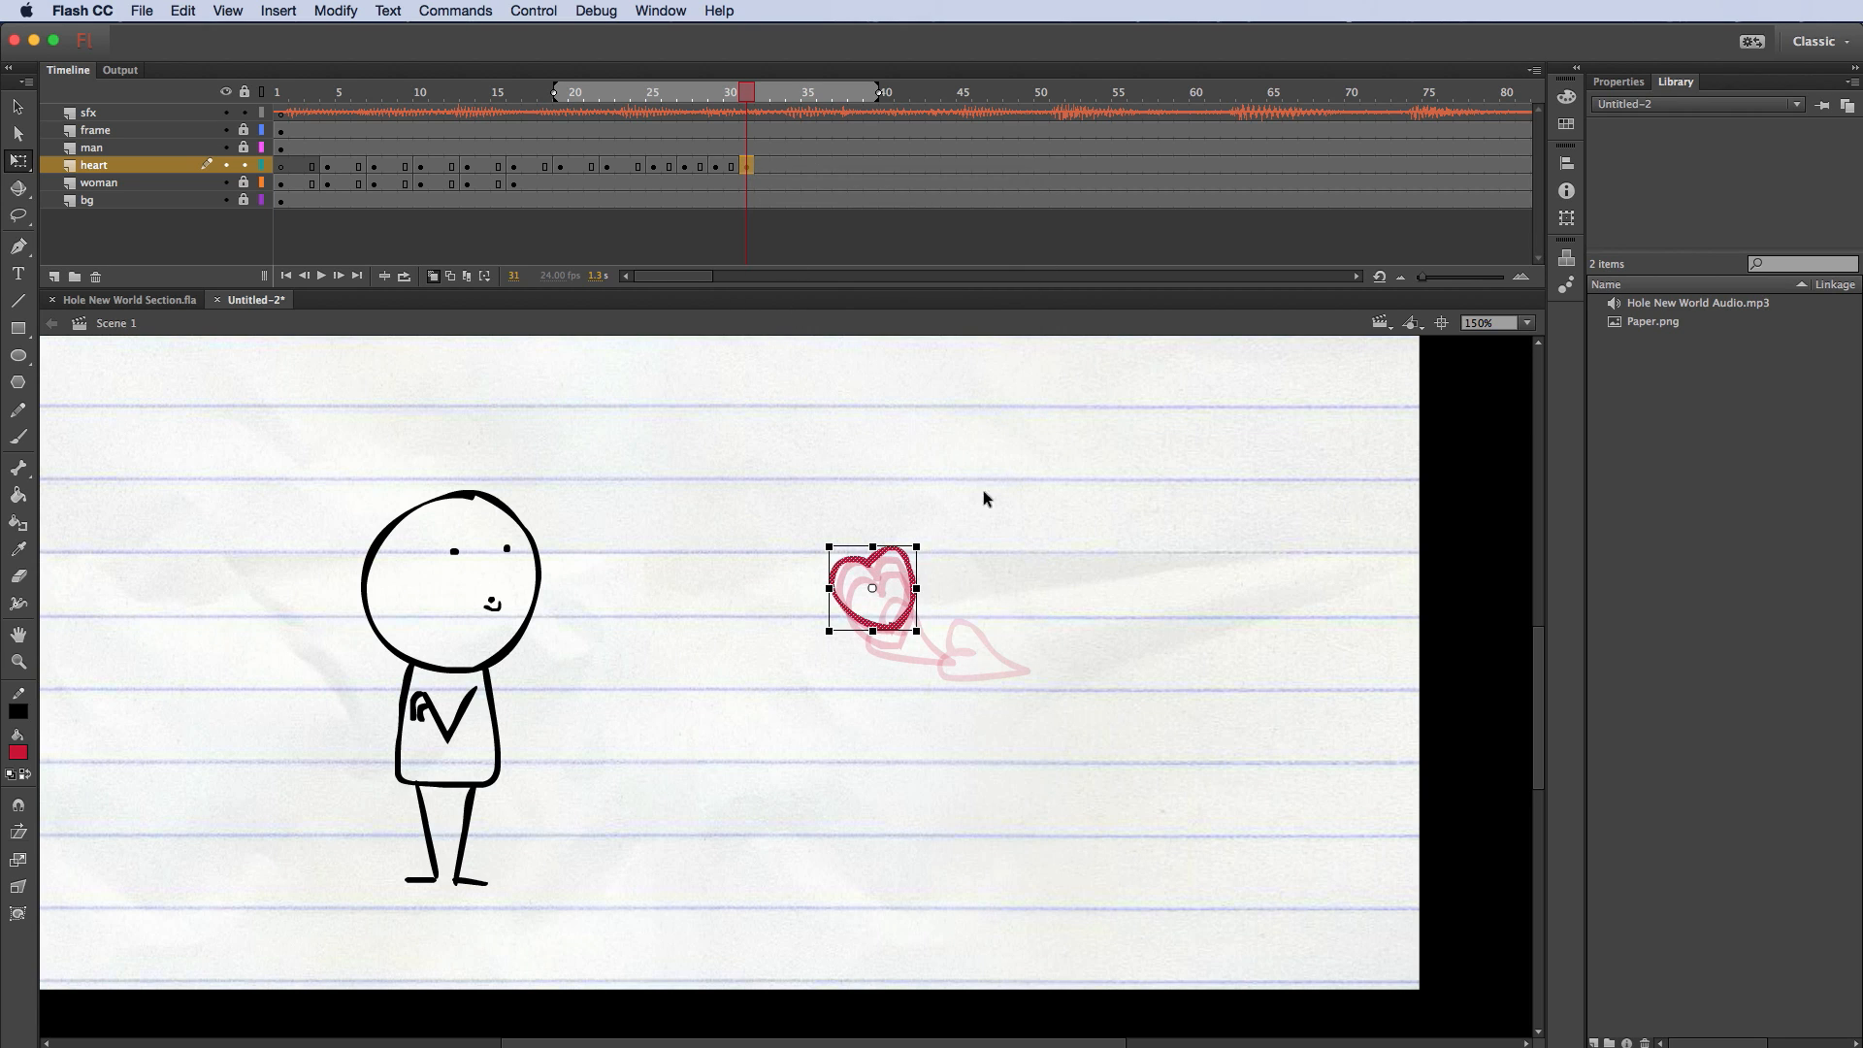
key(Up)
key(Up)
key(Up)
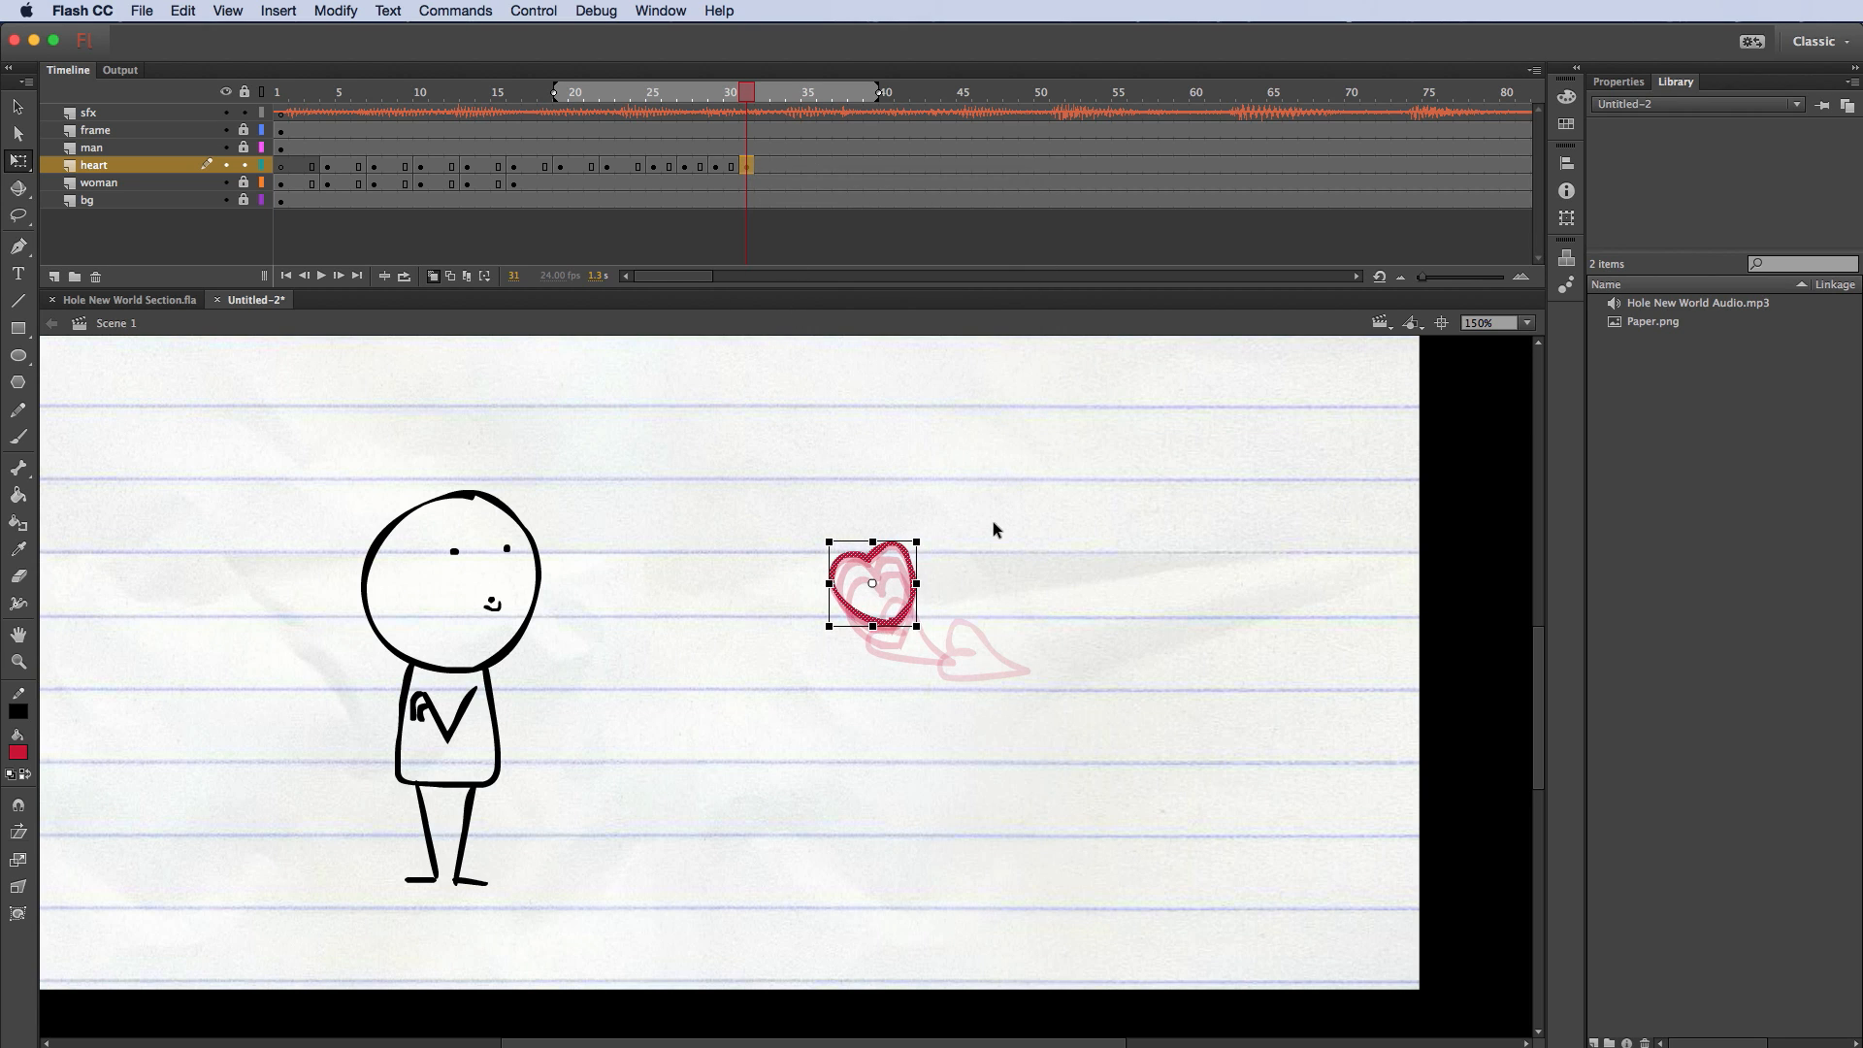
key(Left)
Step: Widen the frame 31 heart slightly and adjust its tilt
drag(916, 583, 919, 584)
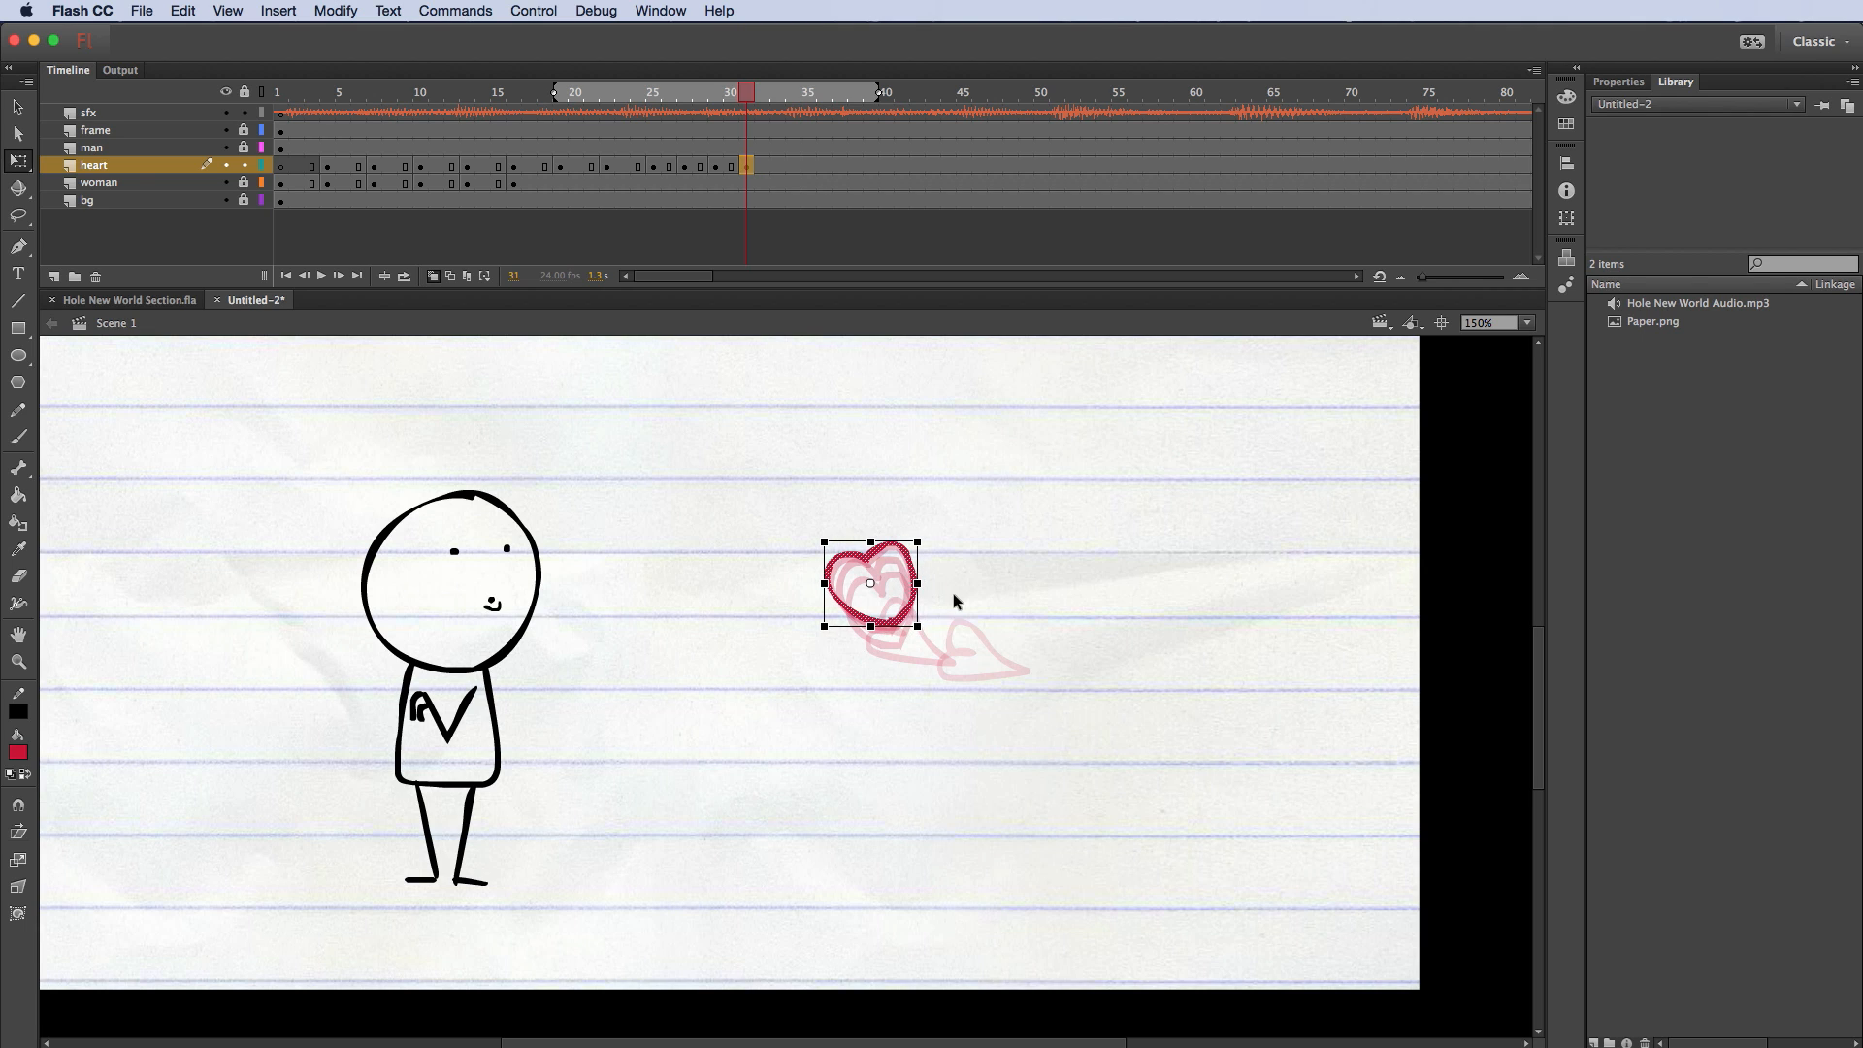
drag(930, 561, 929, 539)
click(969, 534)
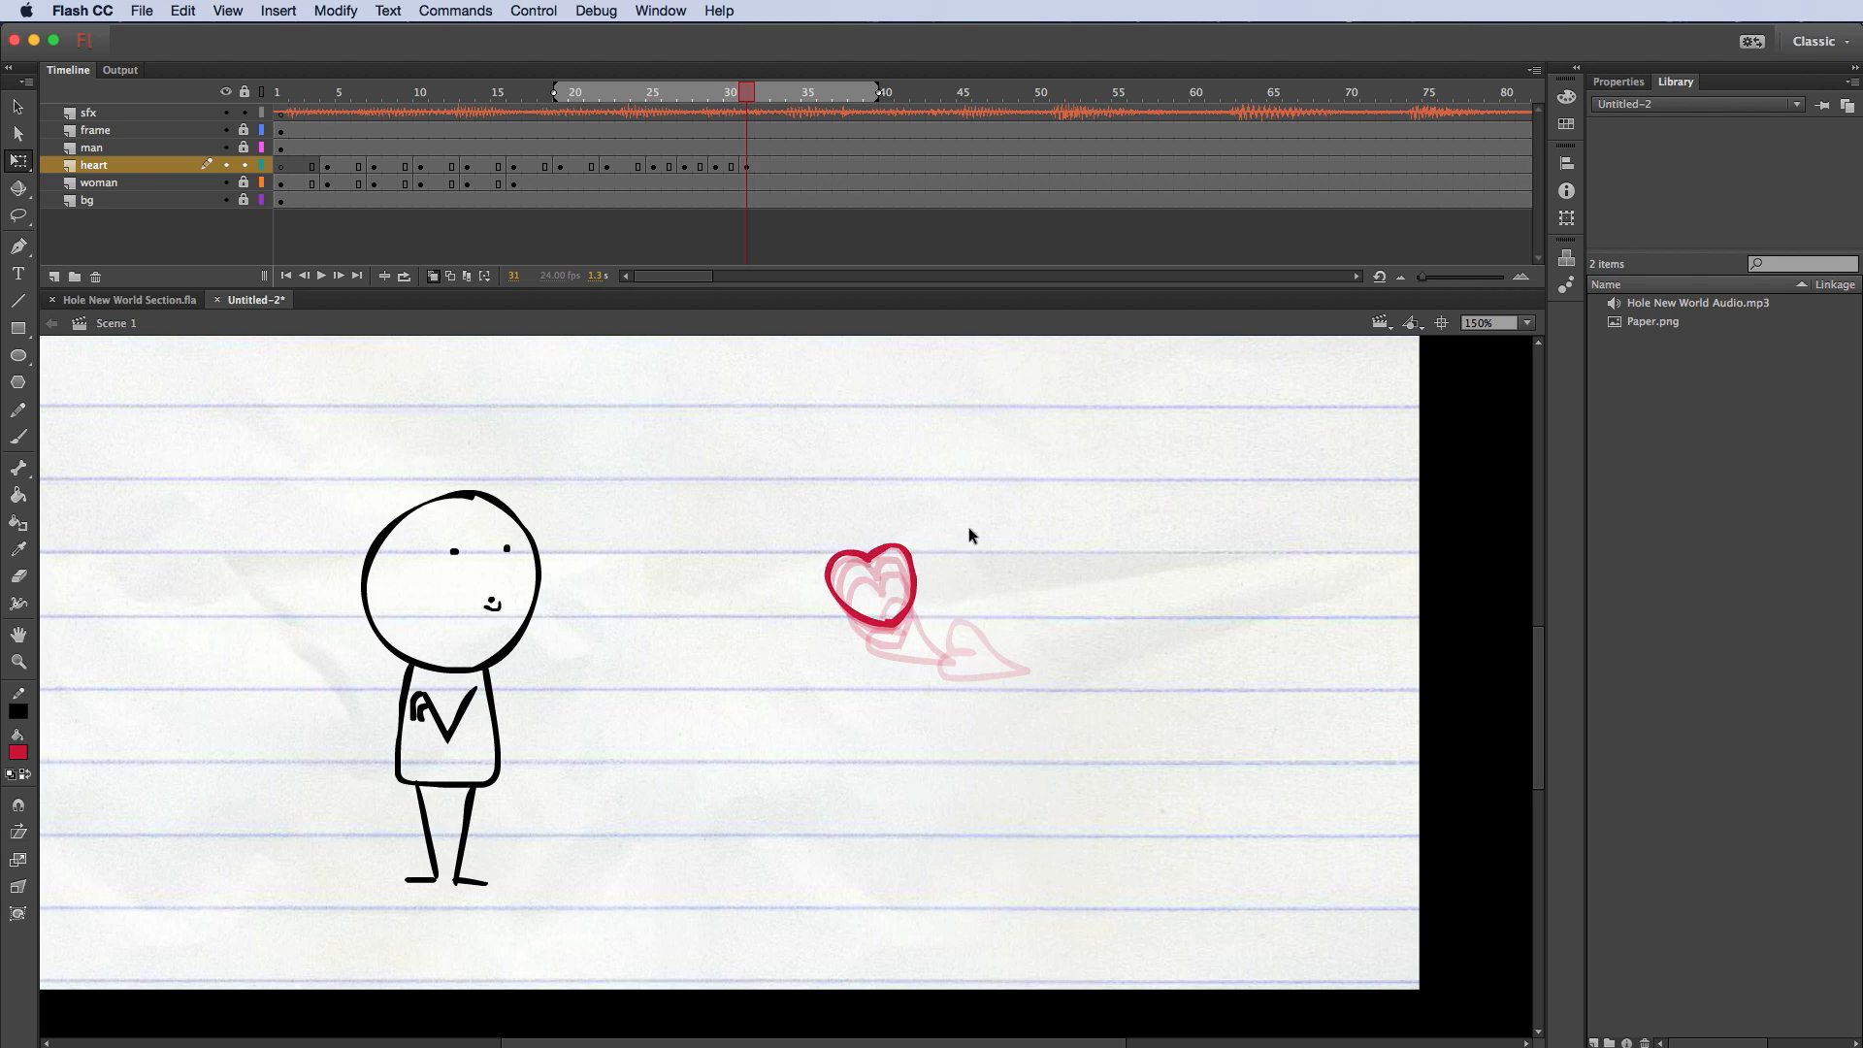
Step: Insert a keyframe at frame 33 of the heart layer and nudge the heart slightly up and left
click(777, 165)
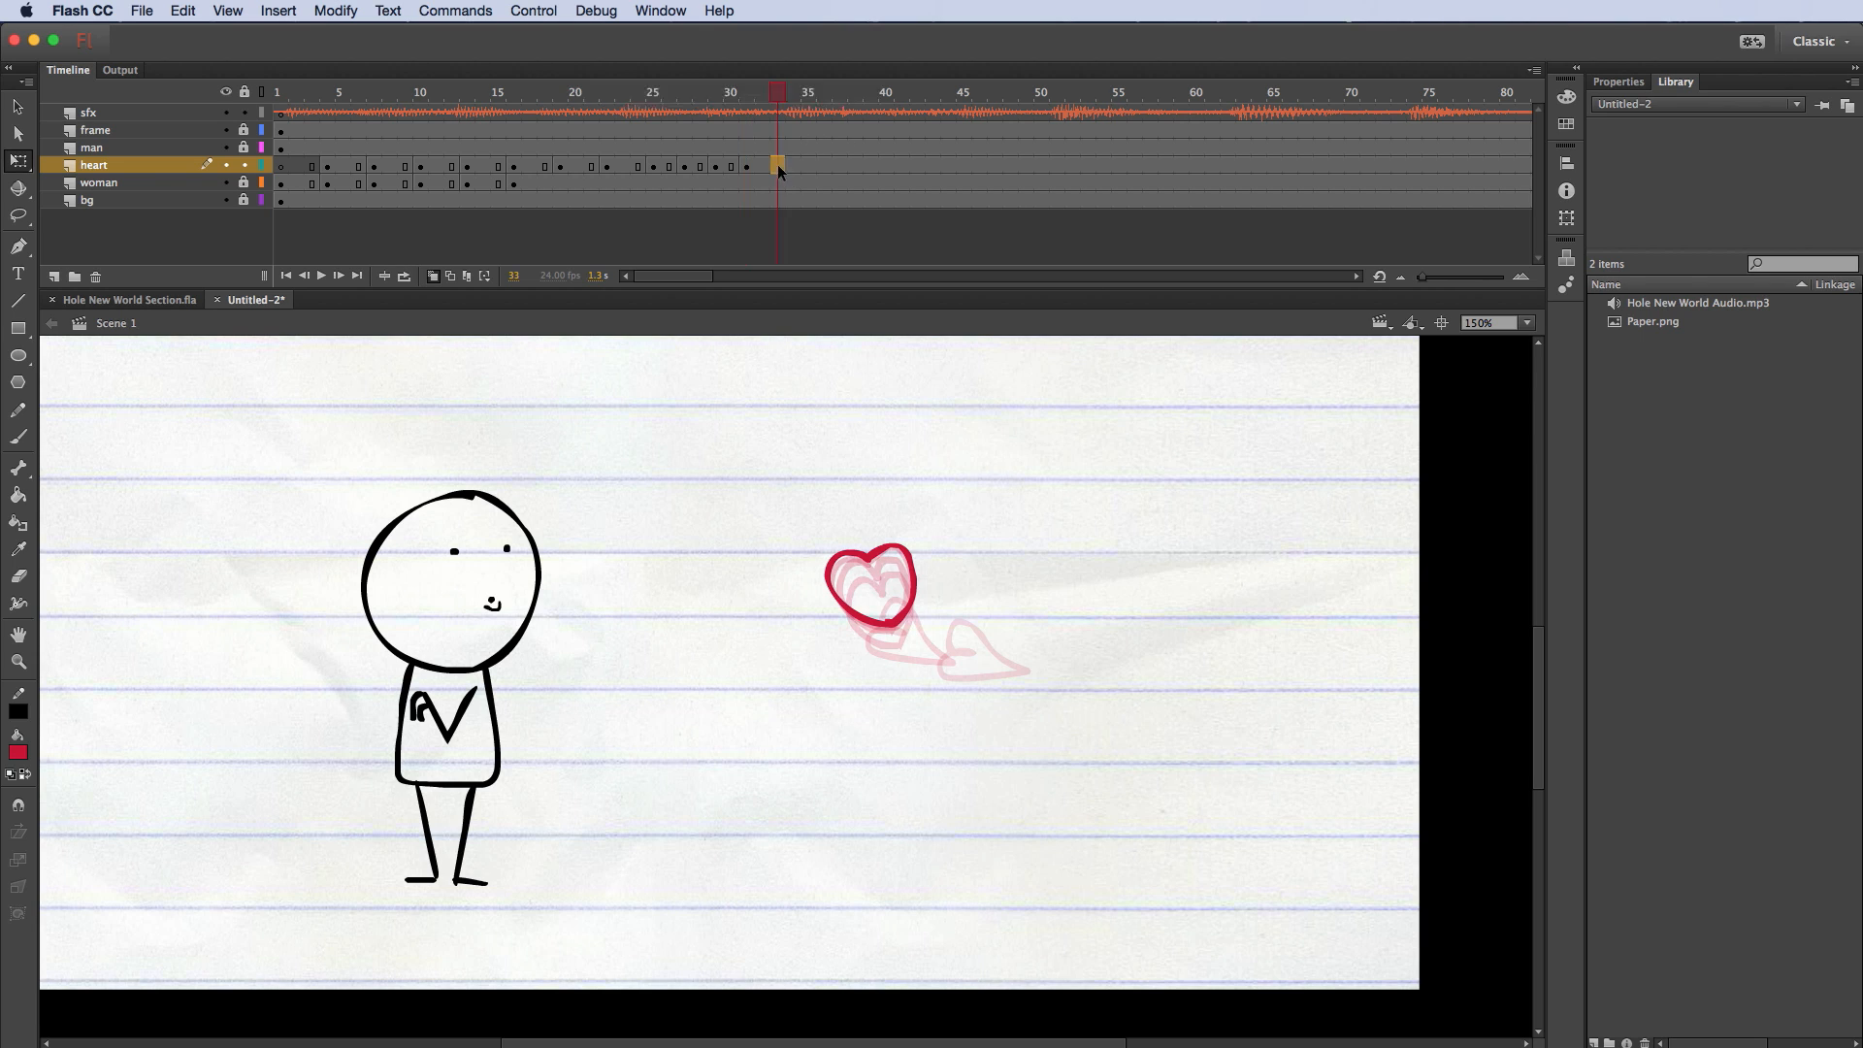
key(F6)
right_click(778, 165)
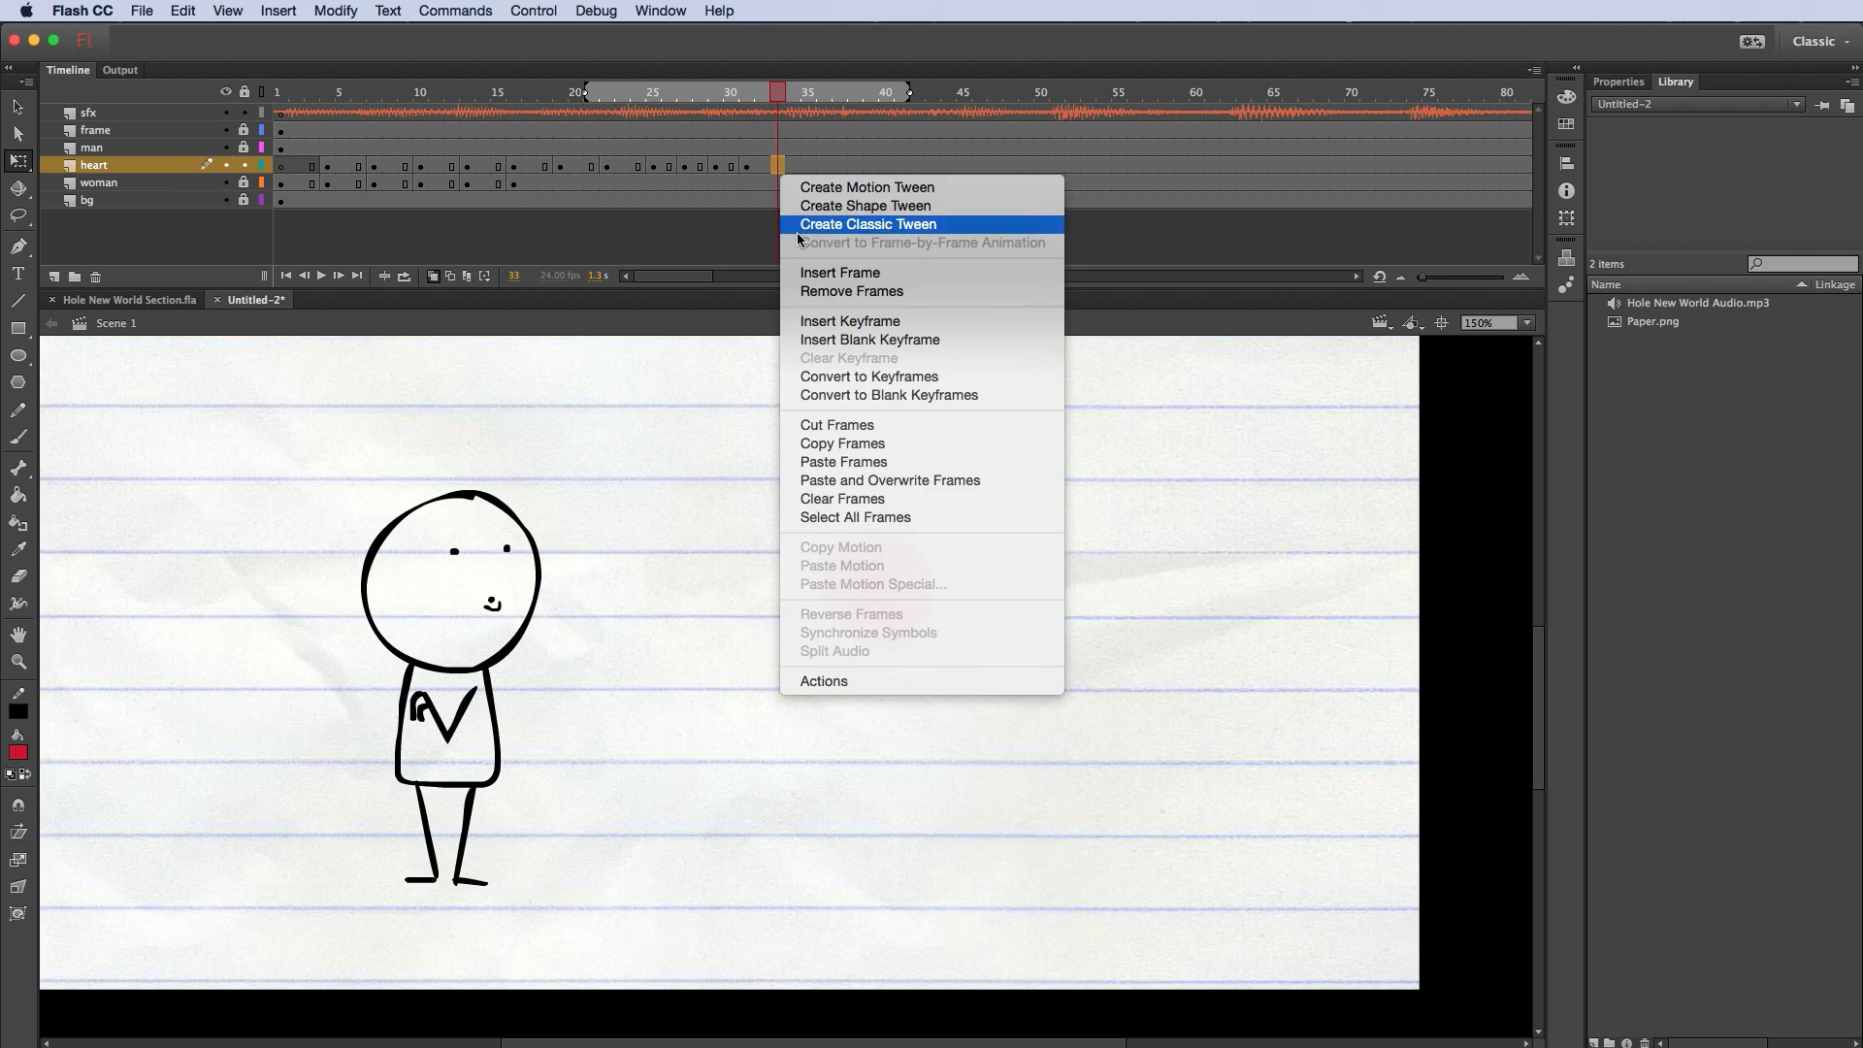
click(855, 322)
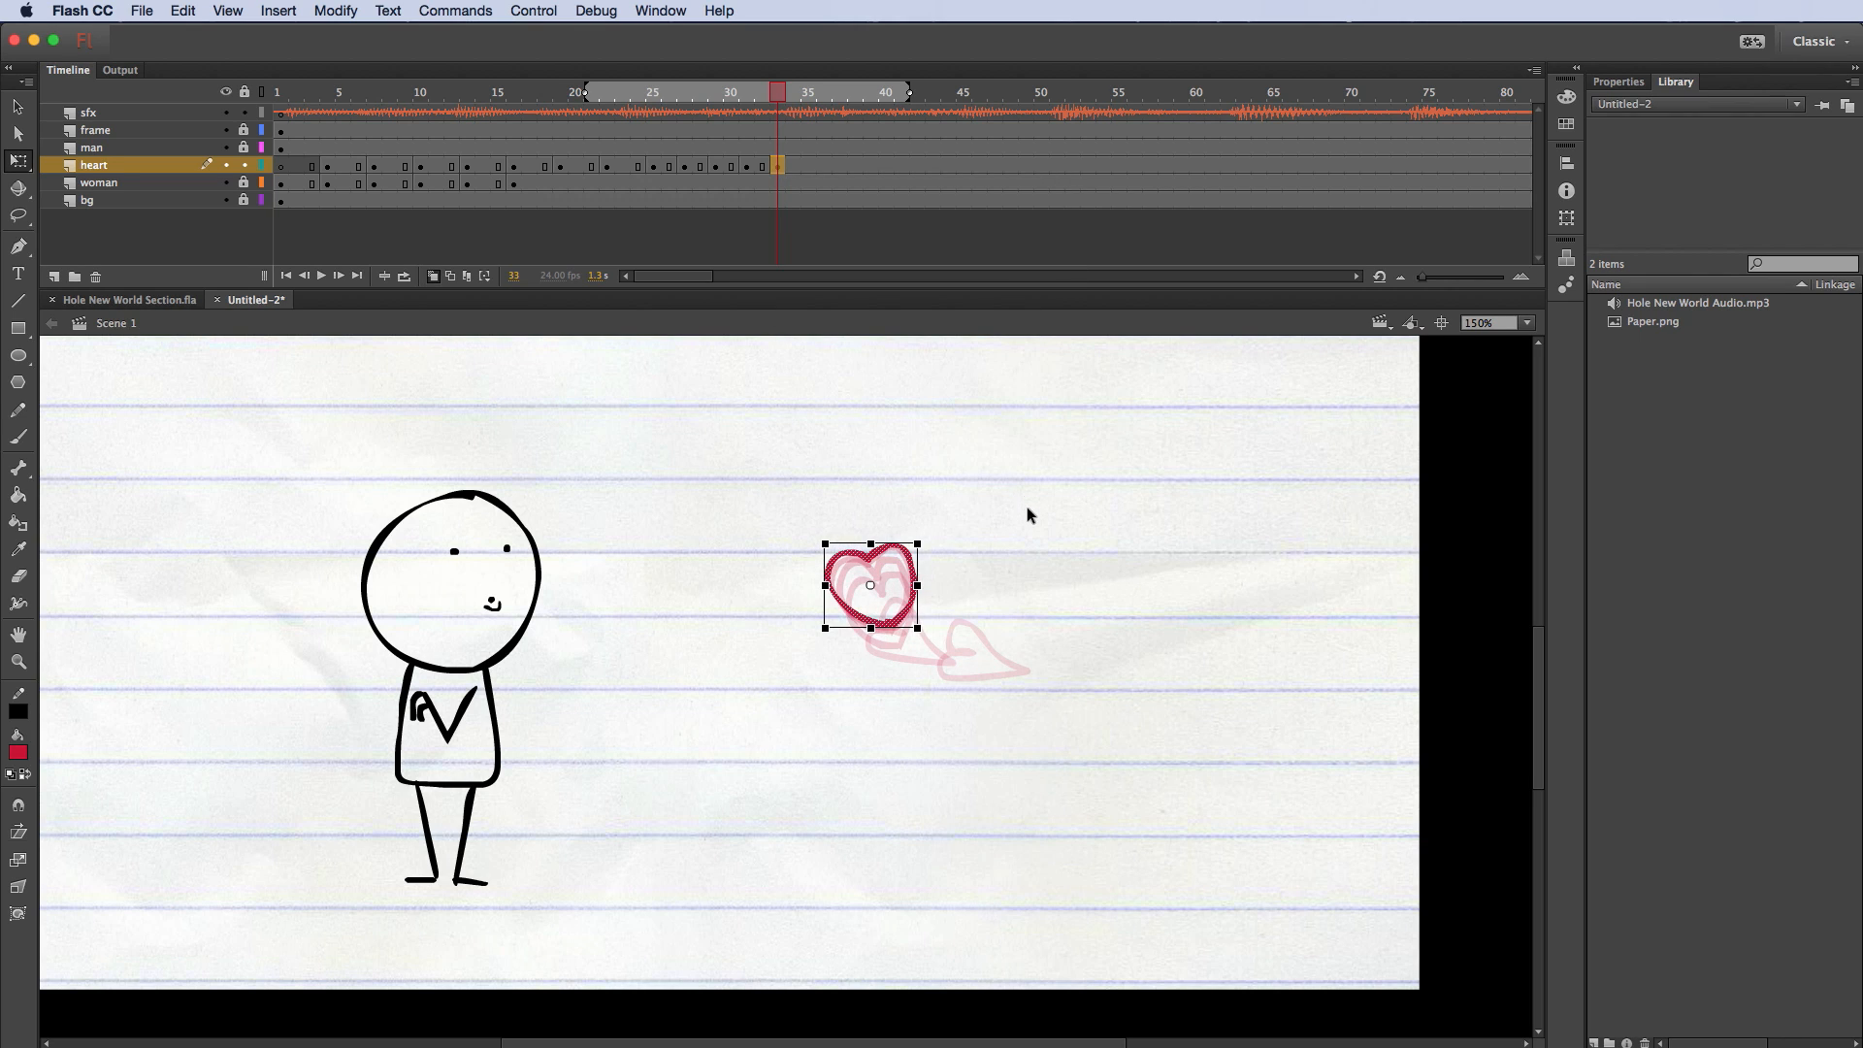
key(Up)
key(Up)
key(Up)
key(Left)
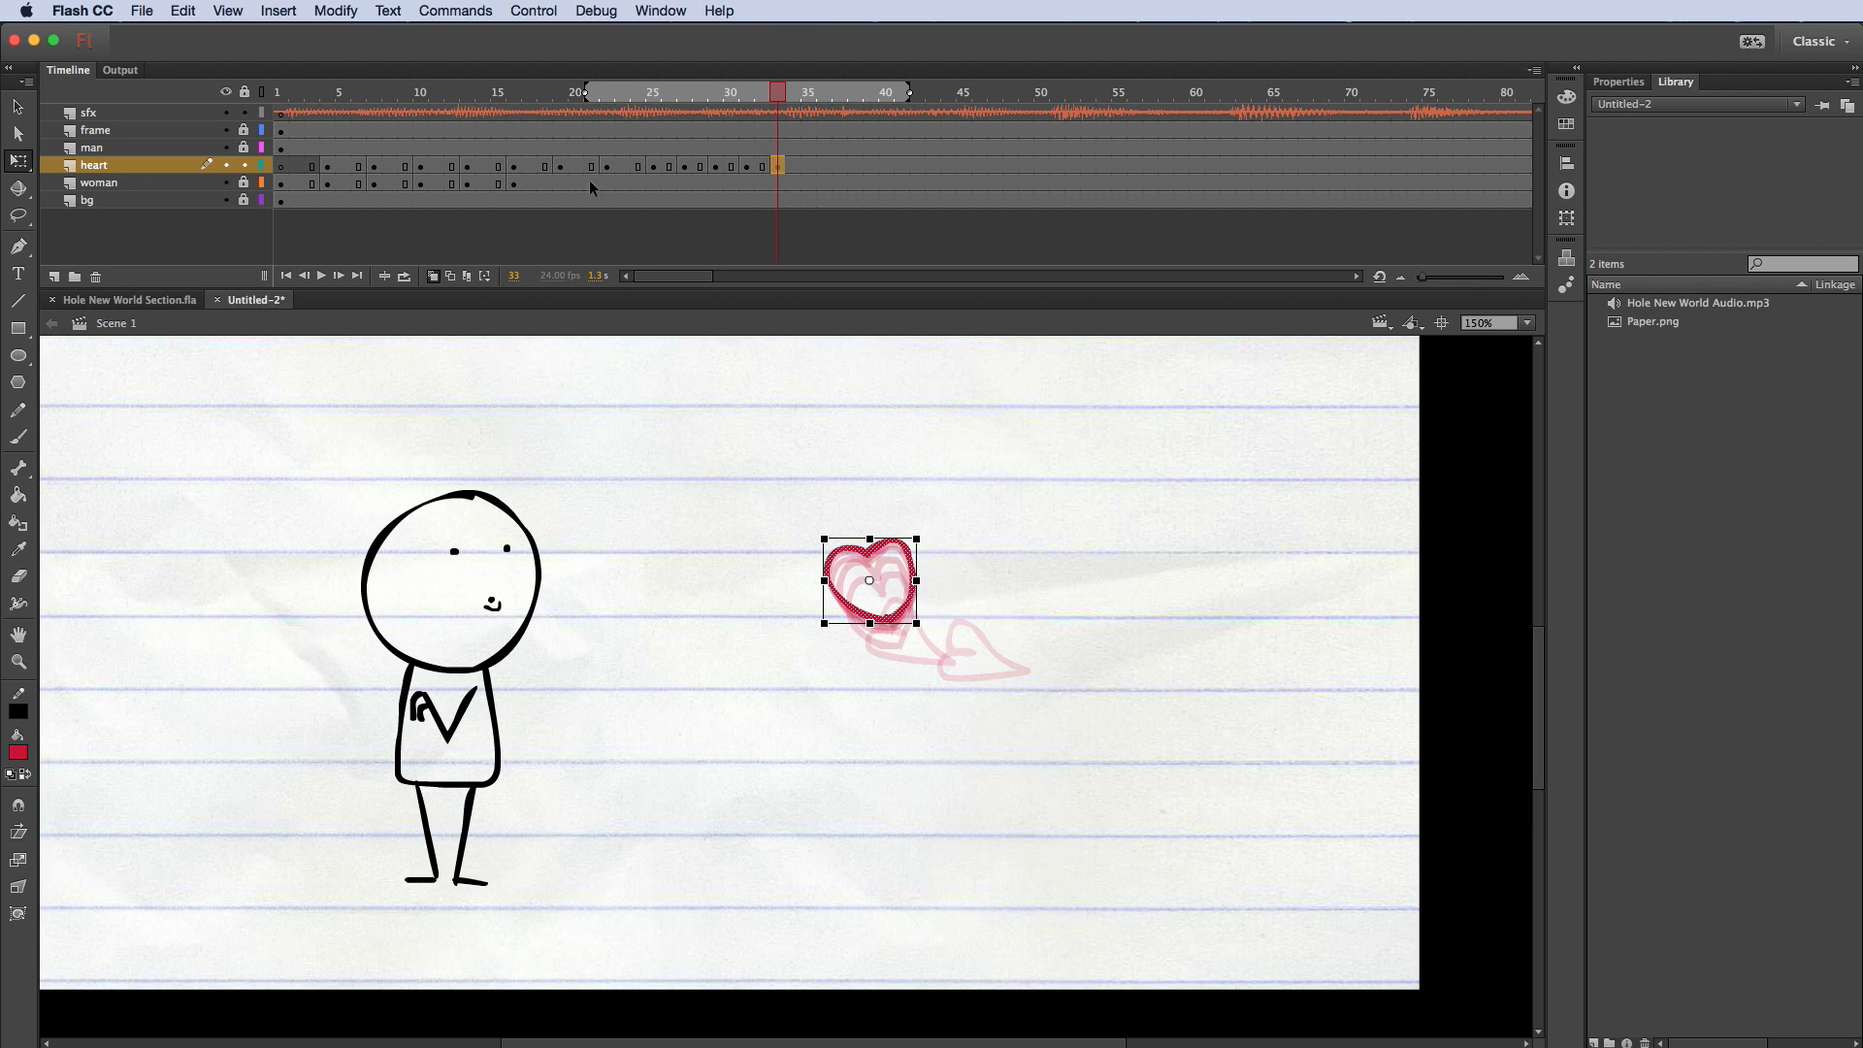
Step: Insert a blank keyframe at frame 35 of the heart layer
click(808, 166)
key(F6)
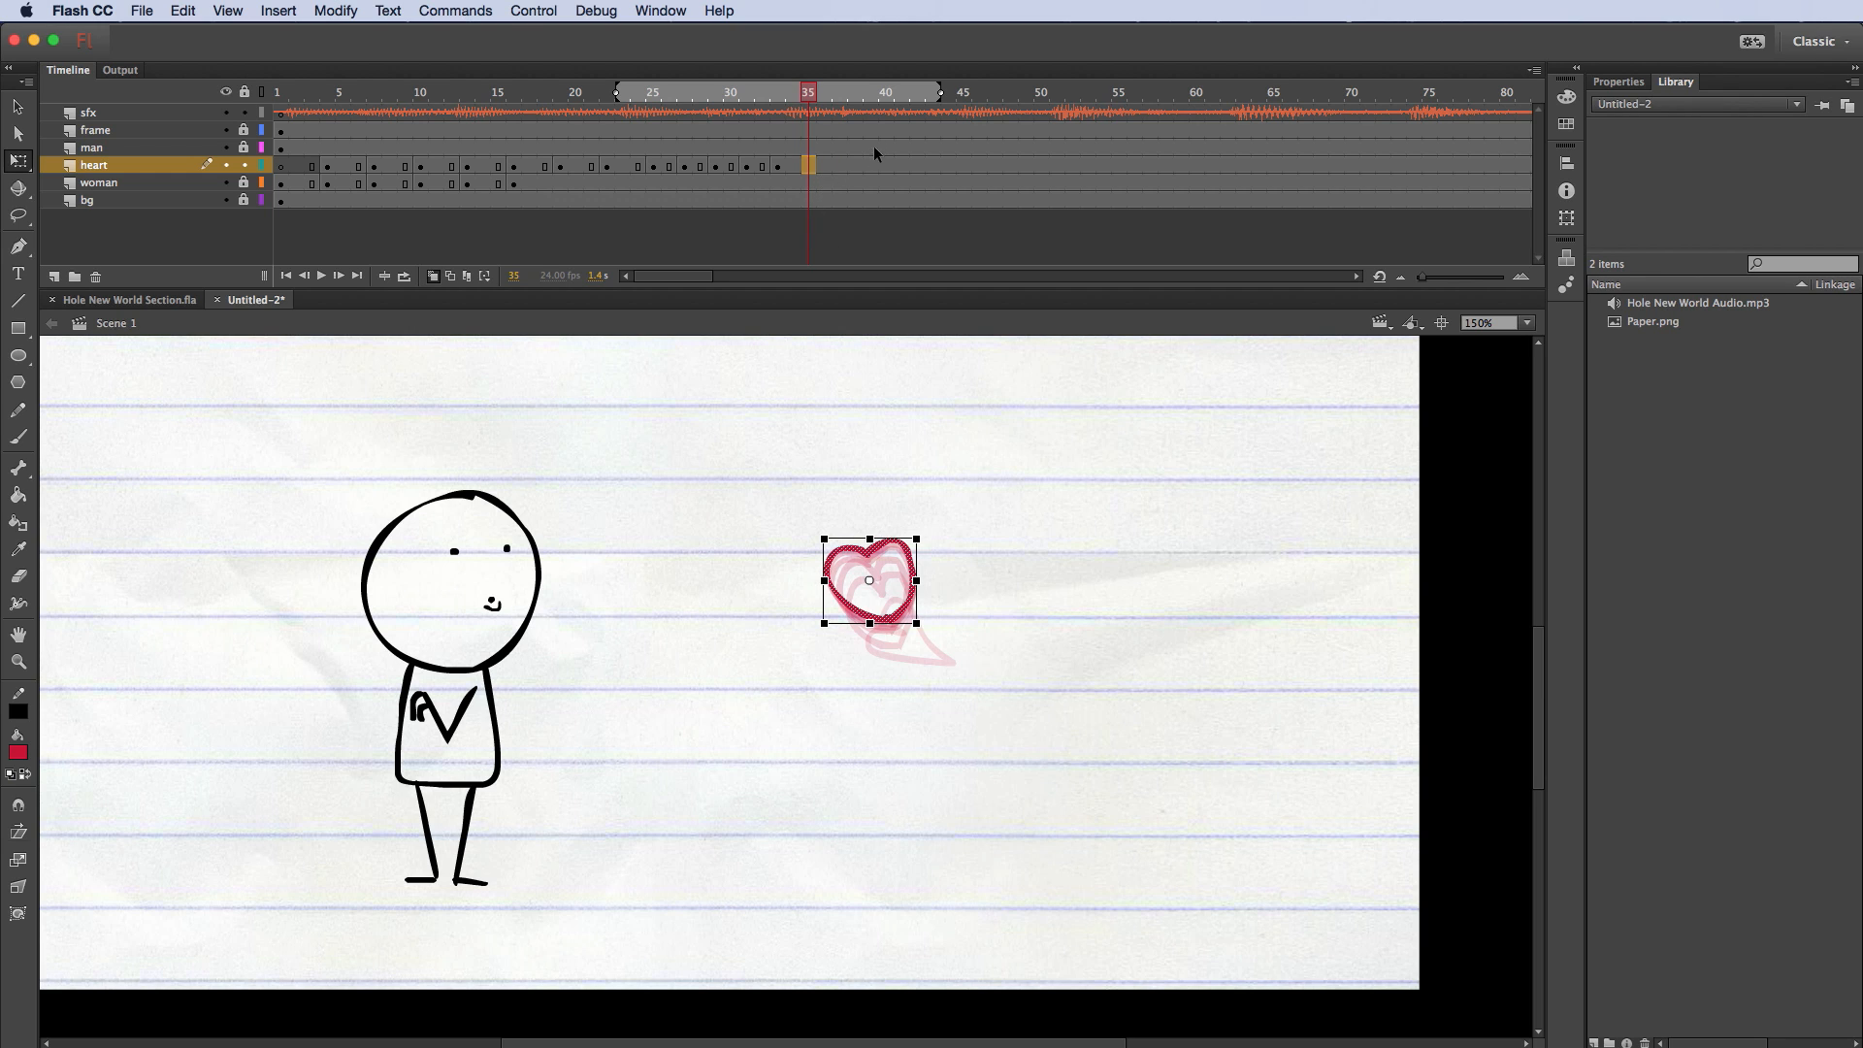
right_click(813, 167)
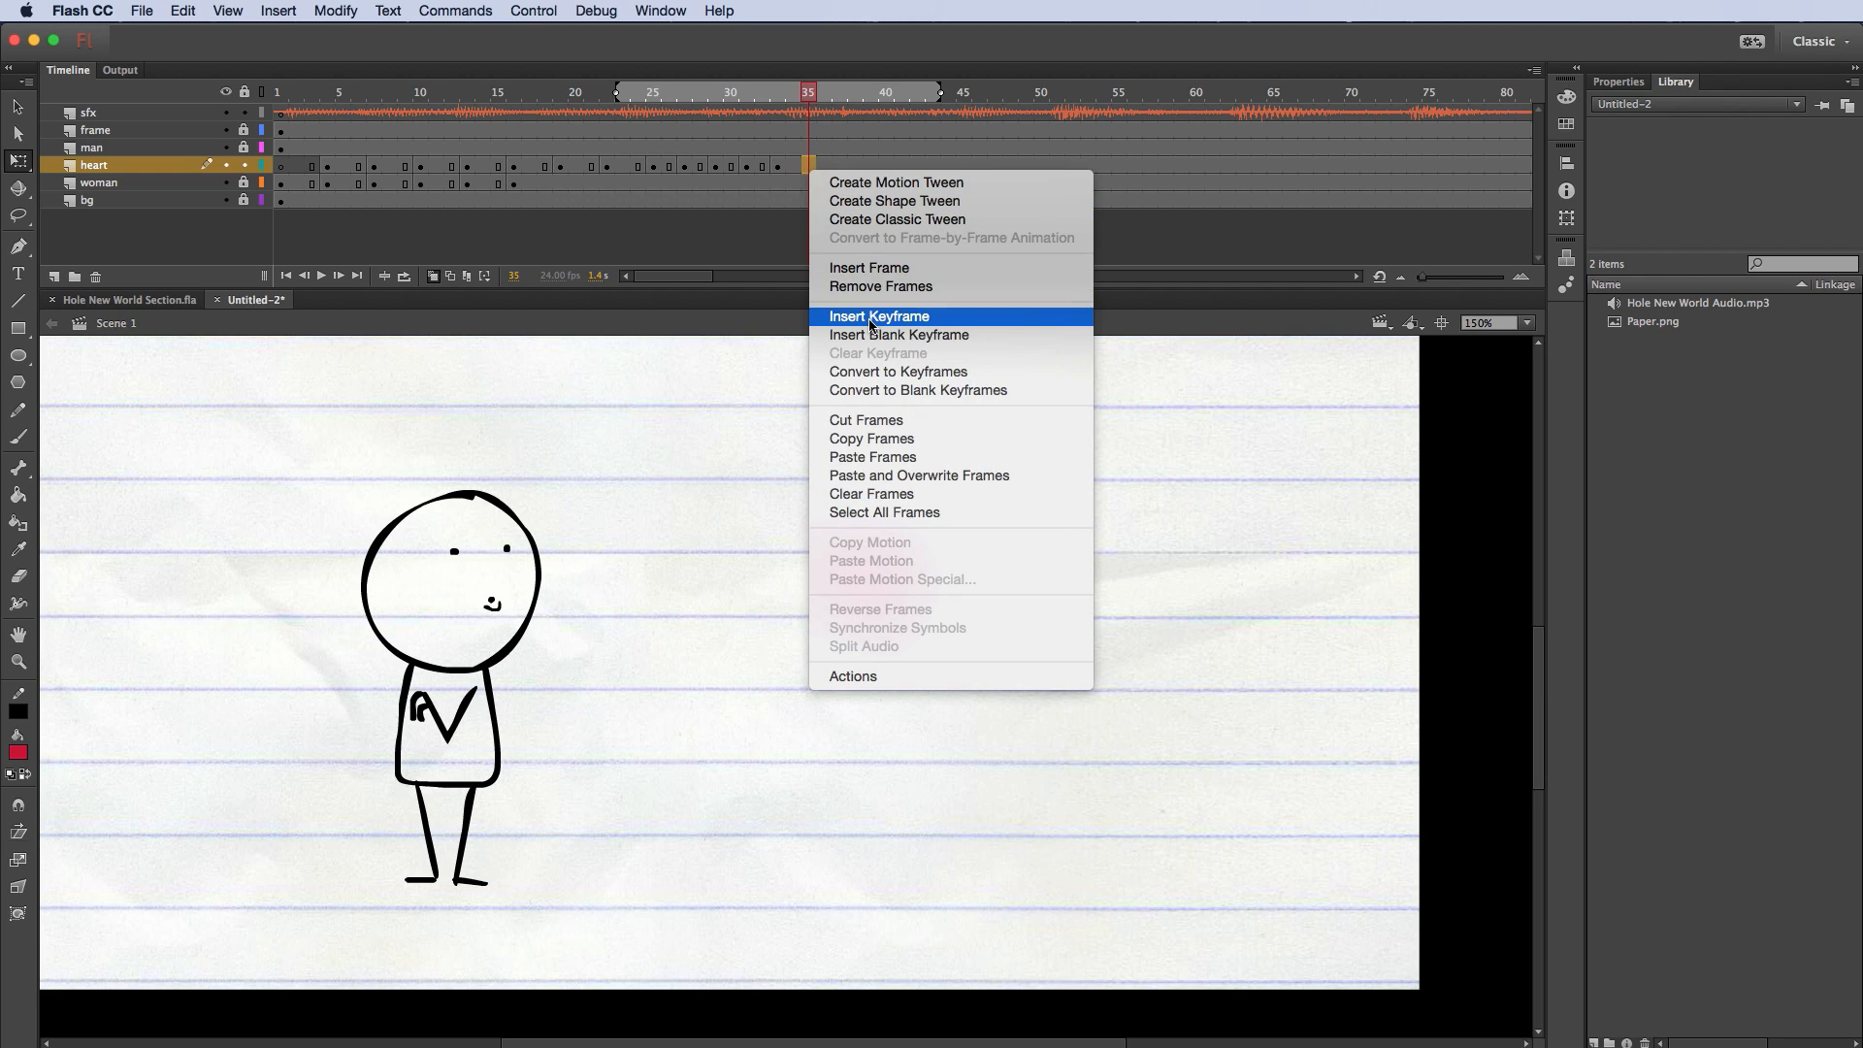
click(895, 336)
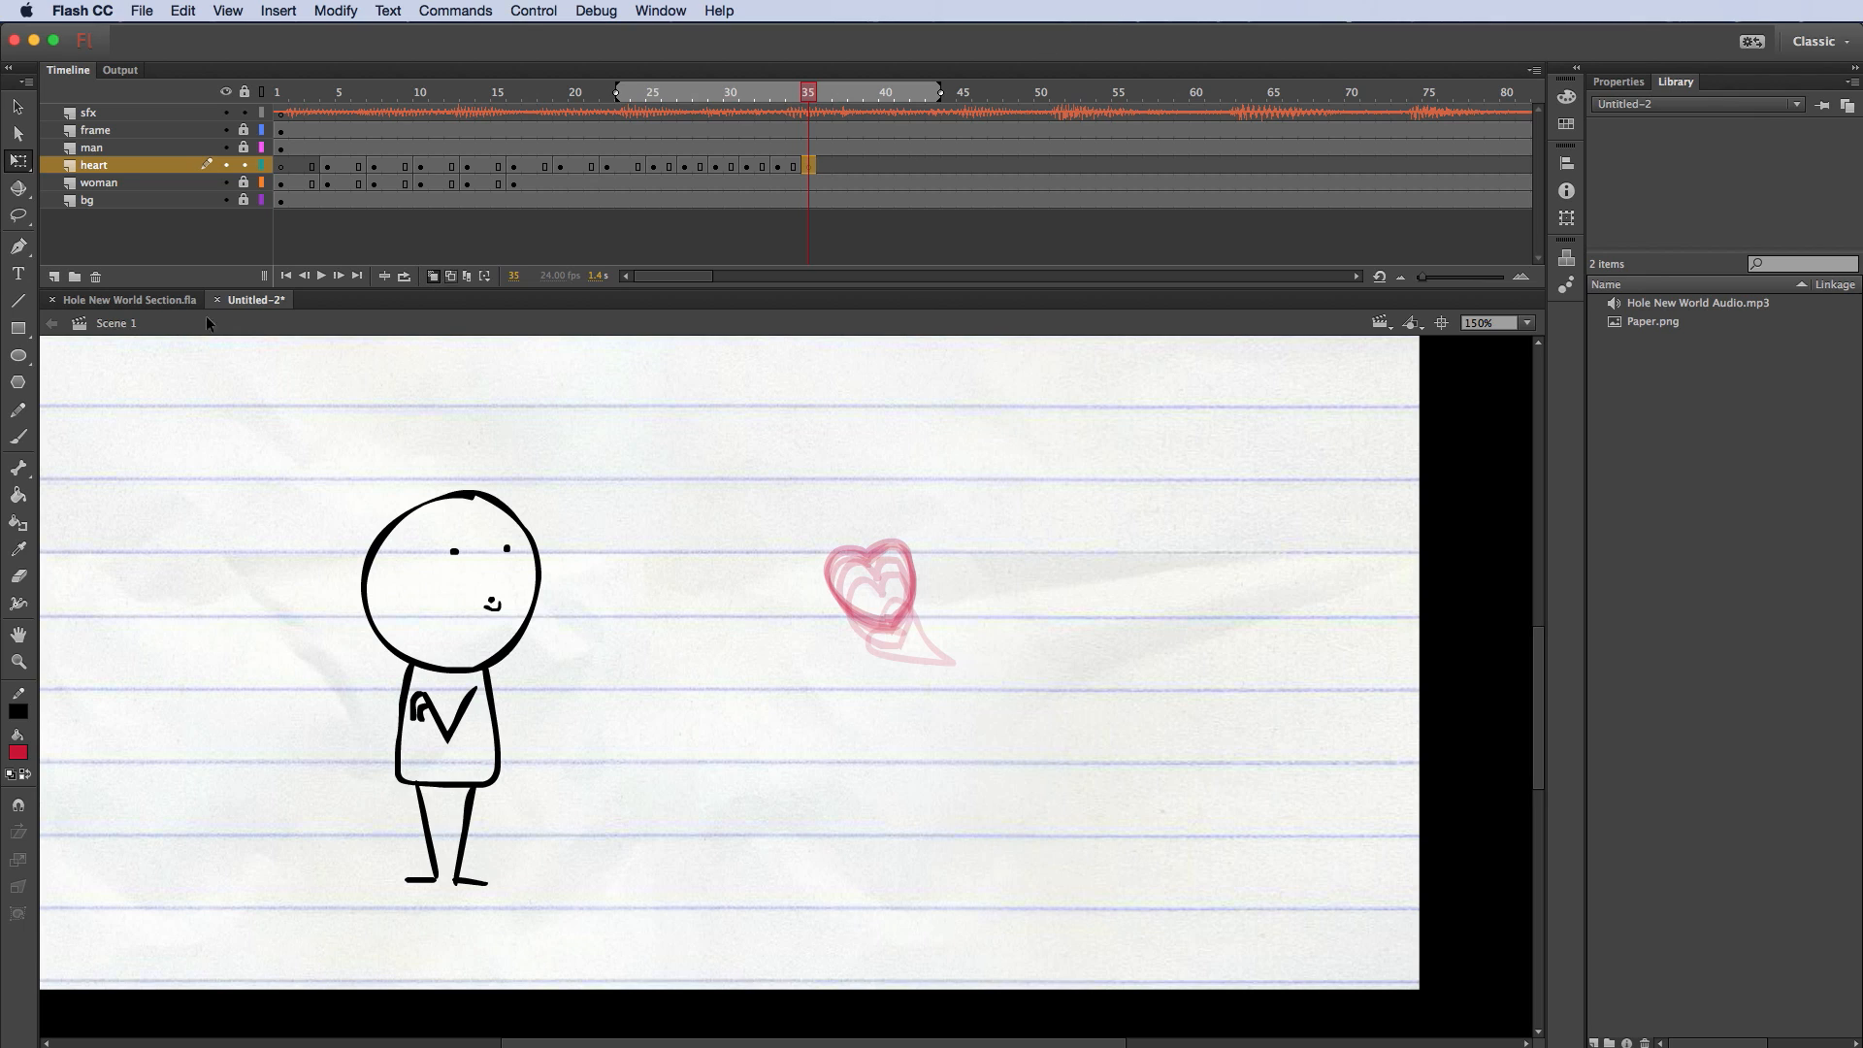
Step: Brush short red burst dashes at frame 35, four inside and four just outside the previous heart's outline, radiating from its centre
click(22, 436)
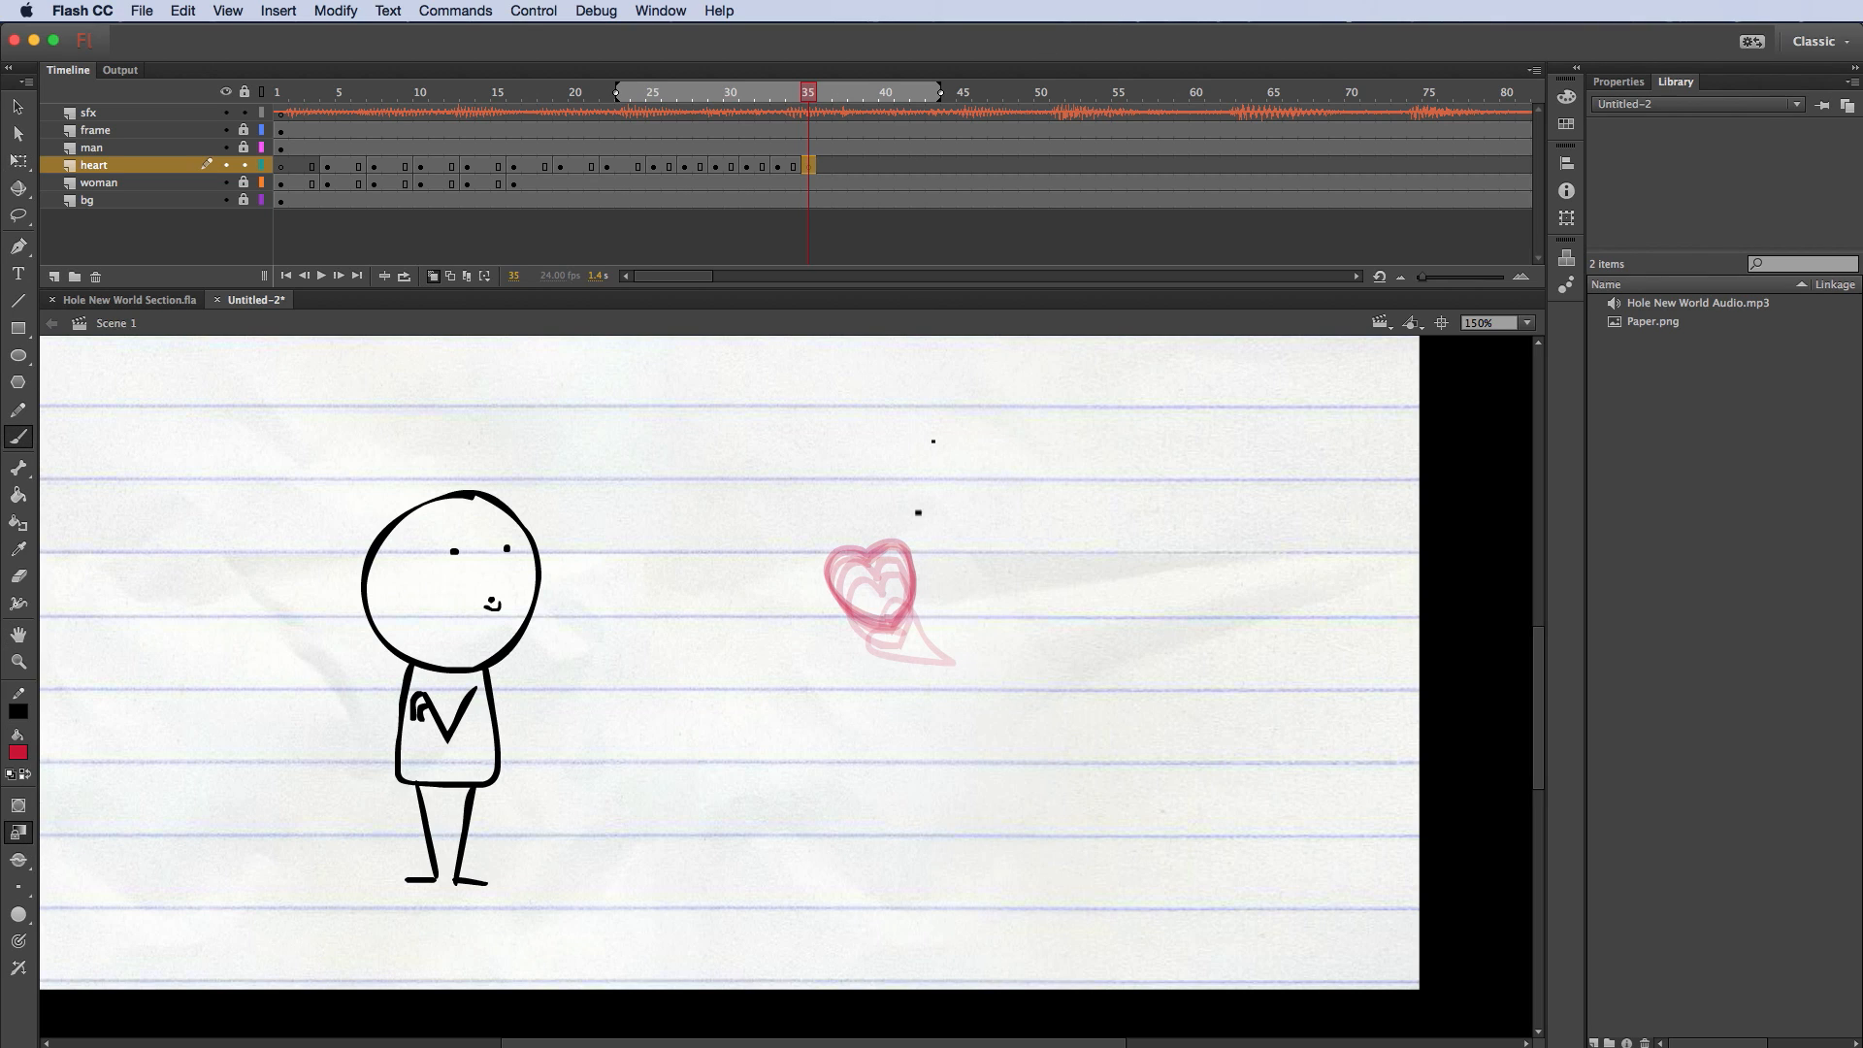
drag(880, 573, 893, 575)
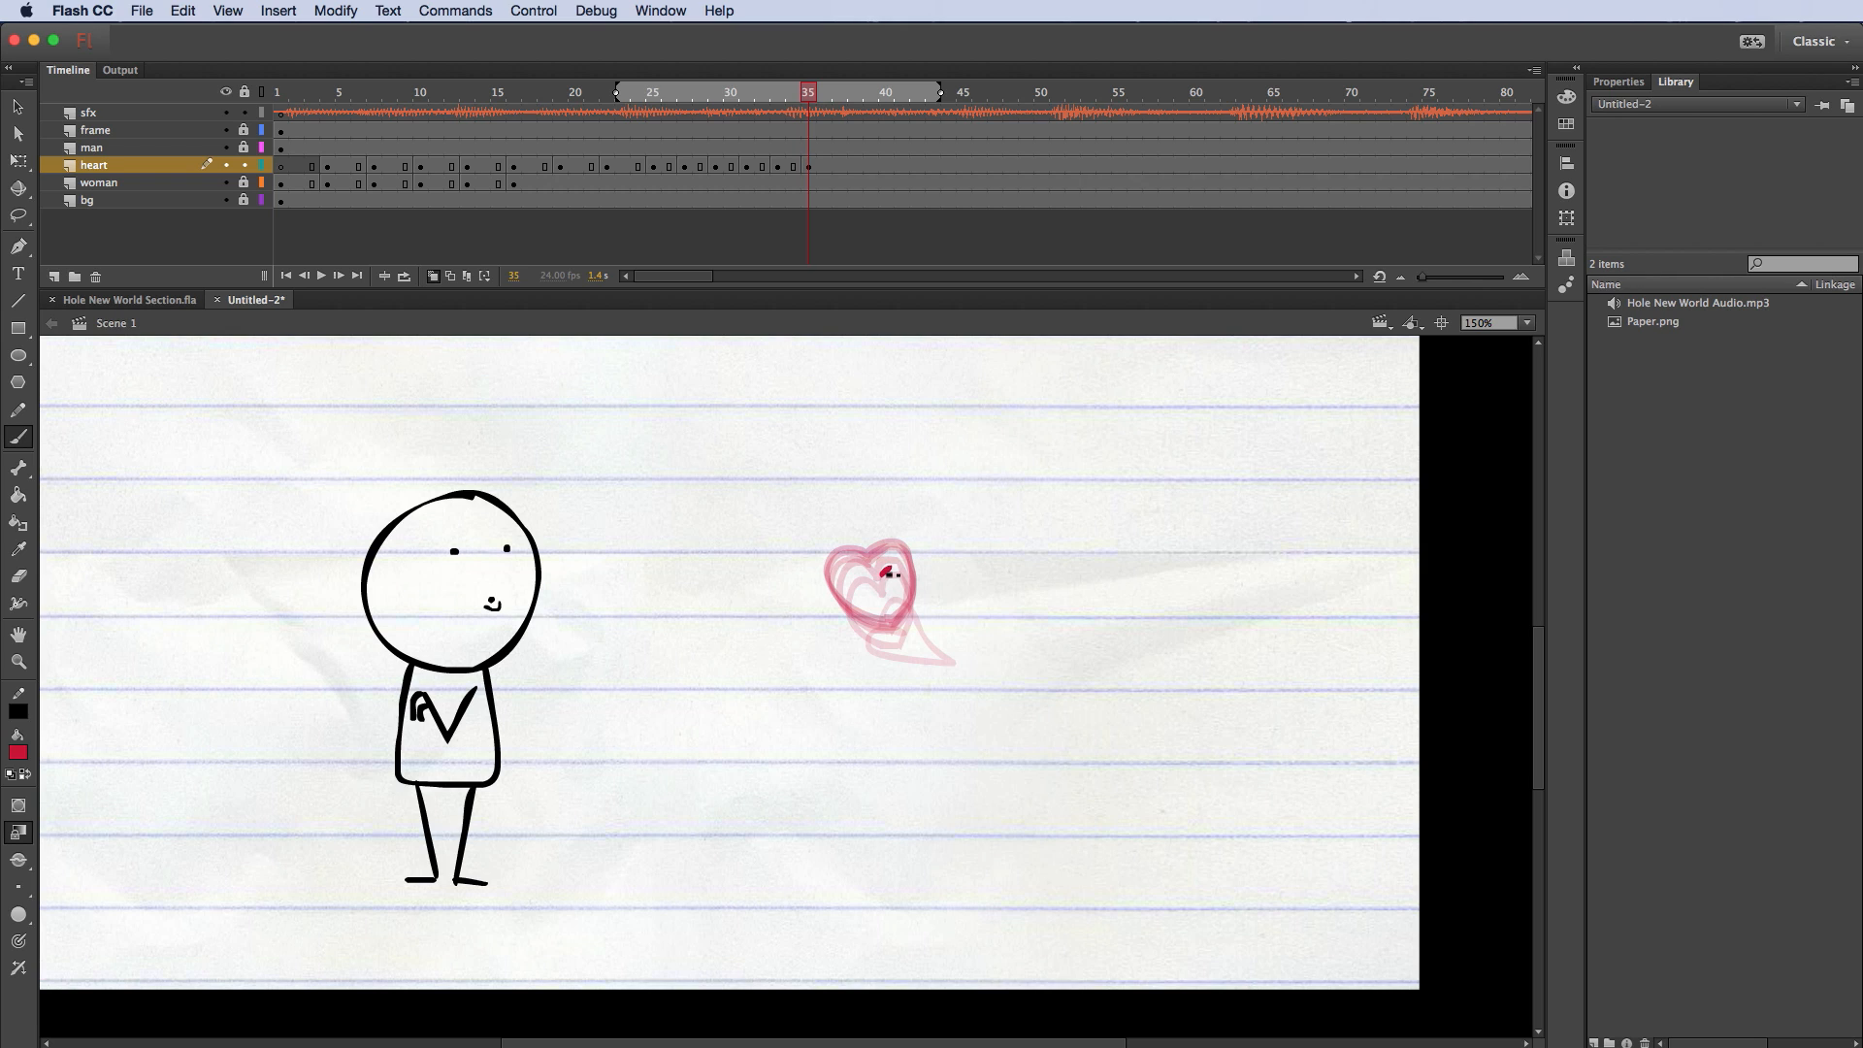
key(super+z)
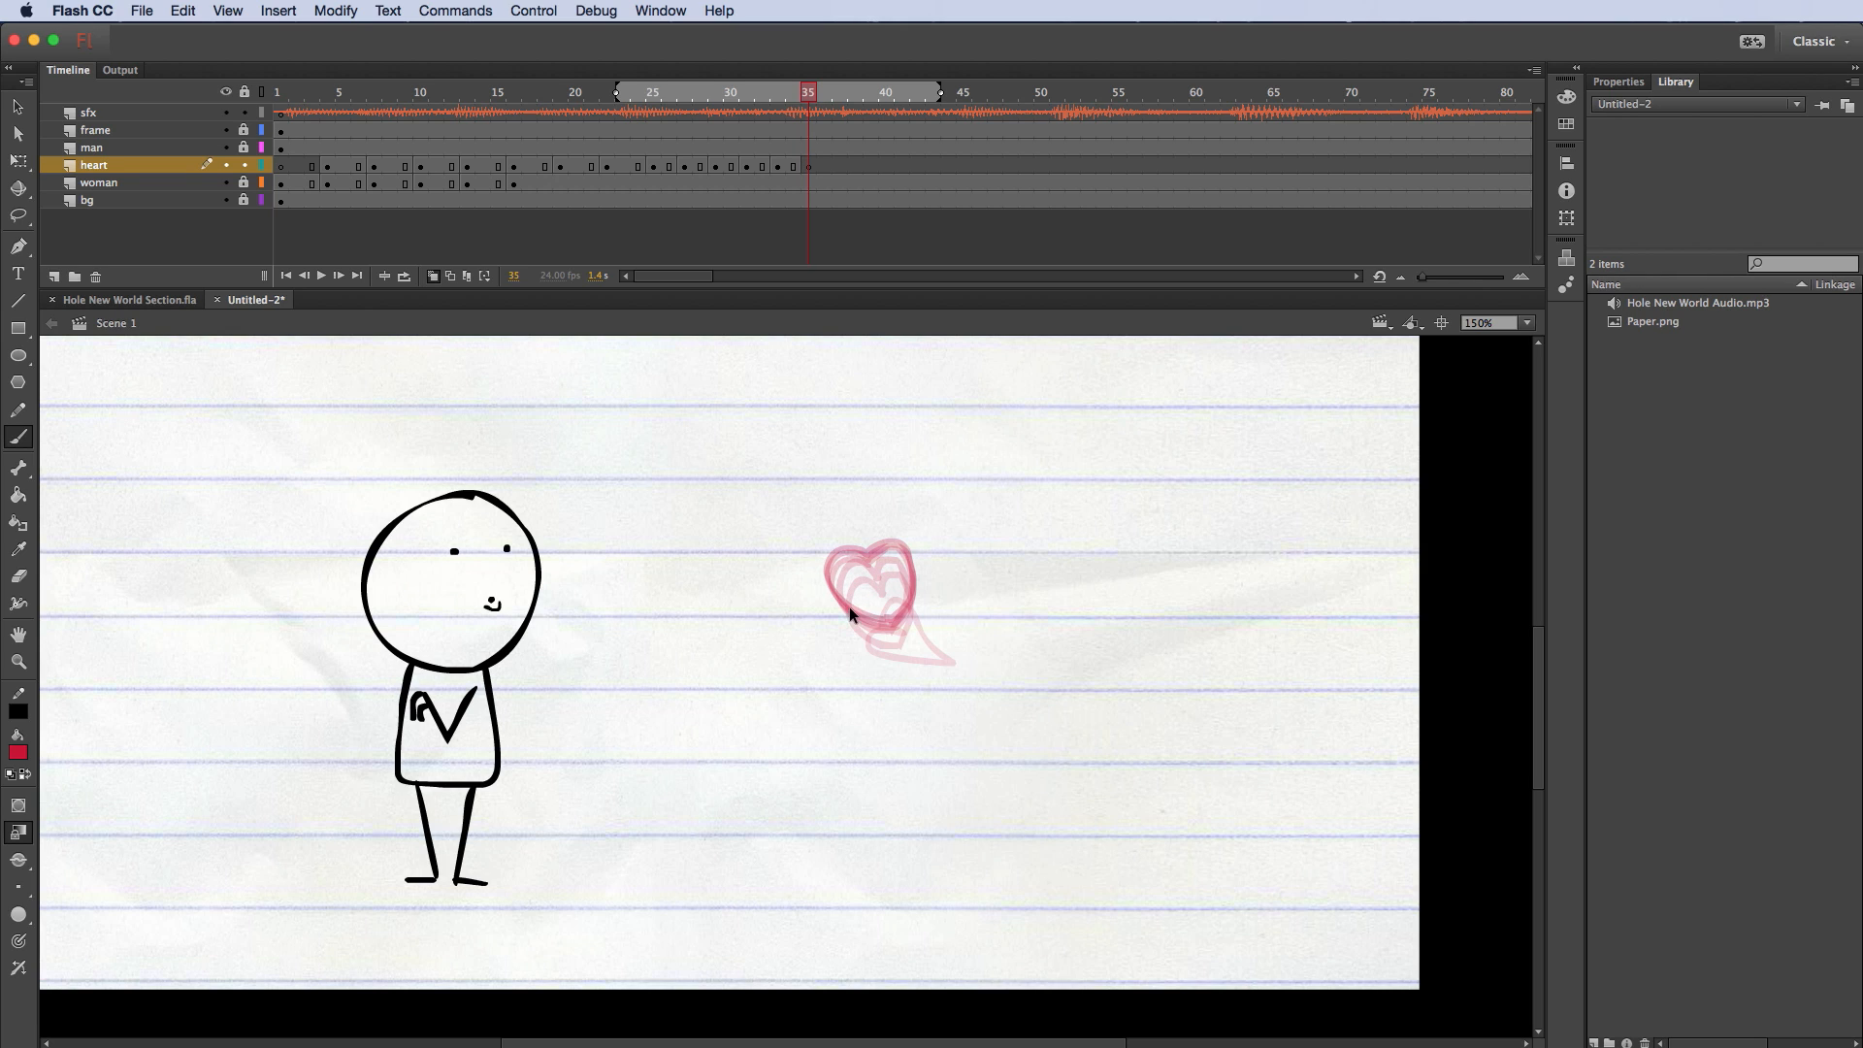
key(super+=)
scroll(965, 524, up, 3)
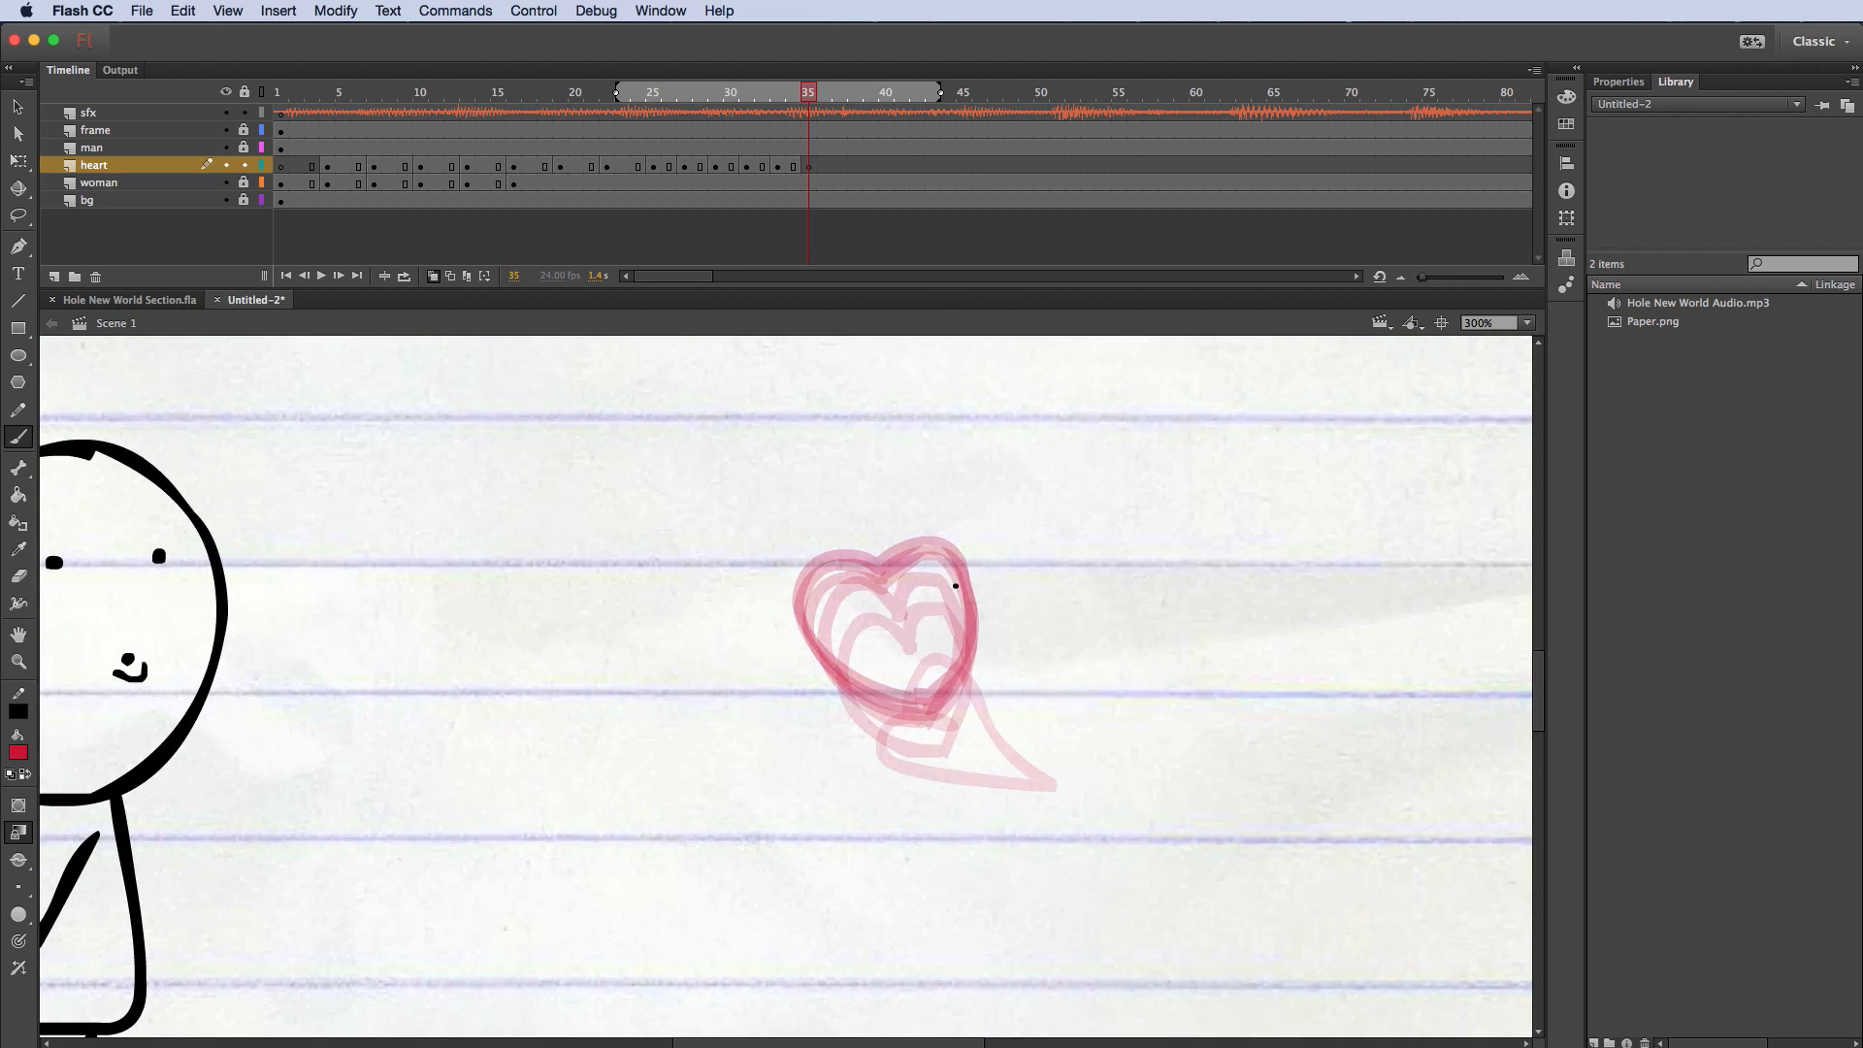
mouse_move(916, 597)
mouse_down()
mouse_move(937, 630)
mouse_move(848, 614)
mouse_move(873, 668)
mouse_up()
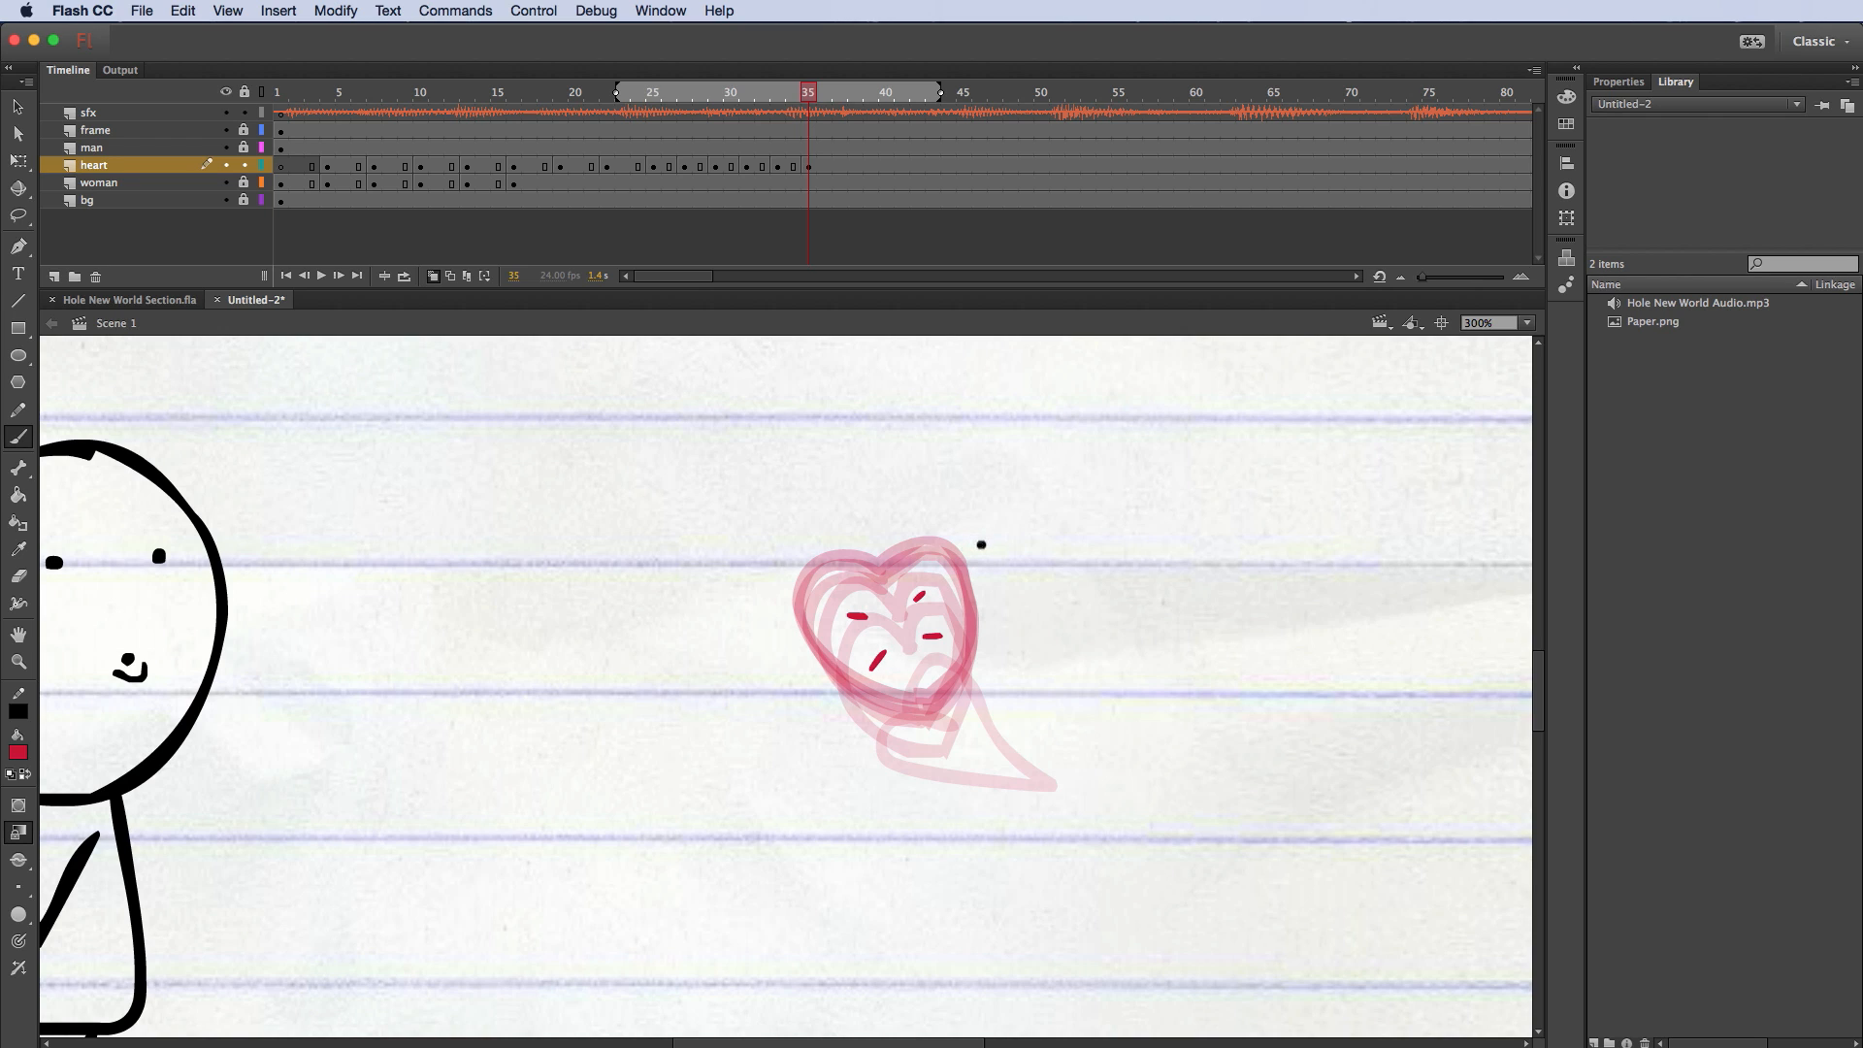
drag(981, 544, 993, 533)
drag(1003, 636, 1034, 635)
drag(830, 721, 819, 735)
drag(775, 608, 758, 607)
Step: Insert a blank keyframe at frame 37 of the heart layer and brush the inner and outer burst dashes farther out from the centre
click(841, 171)
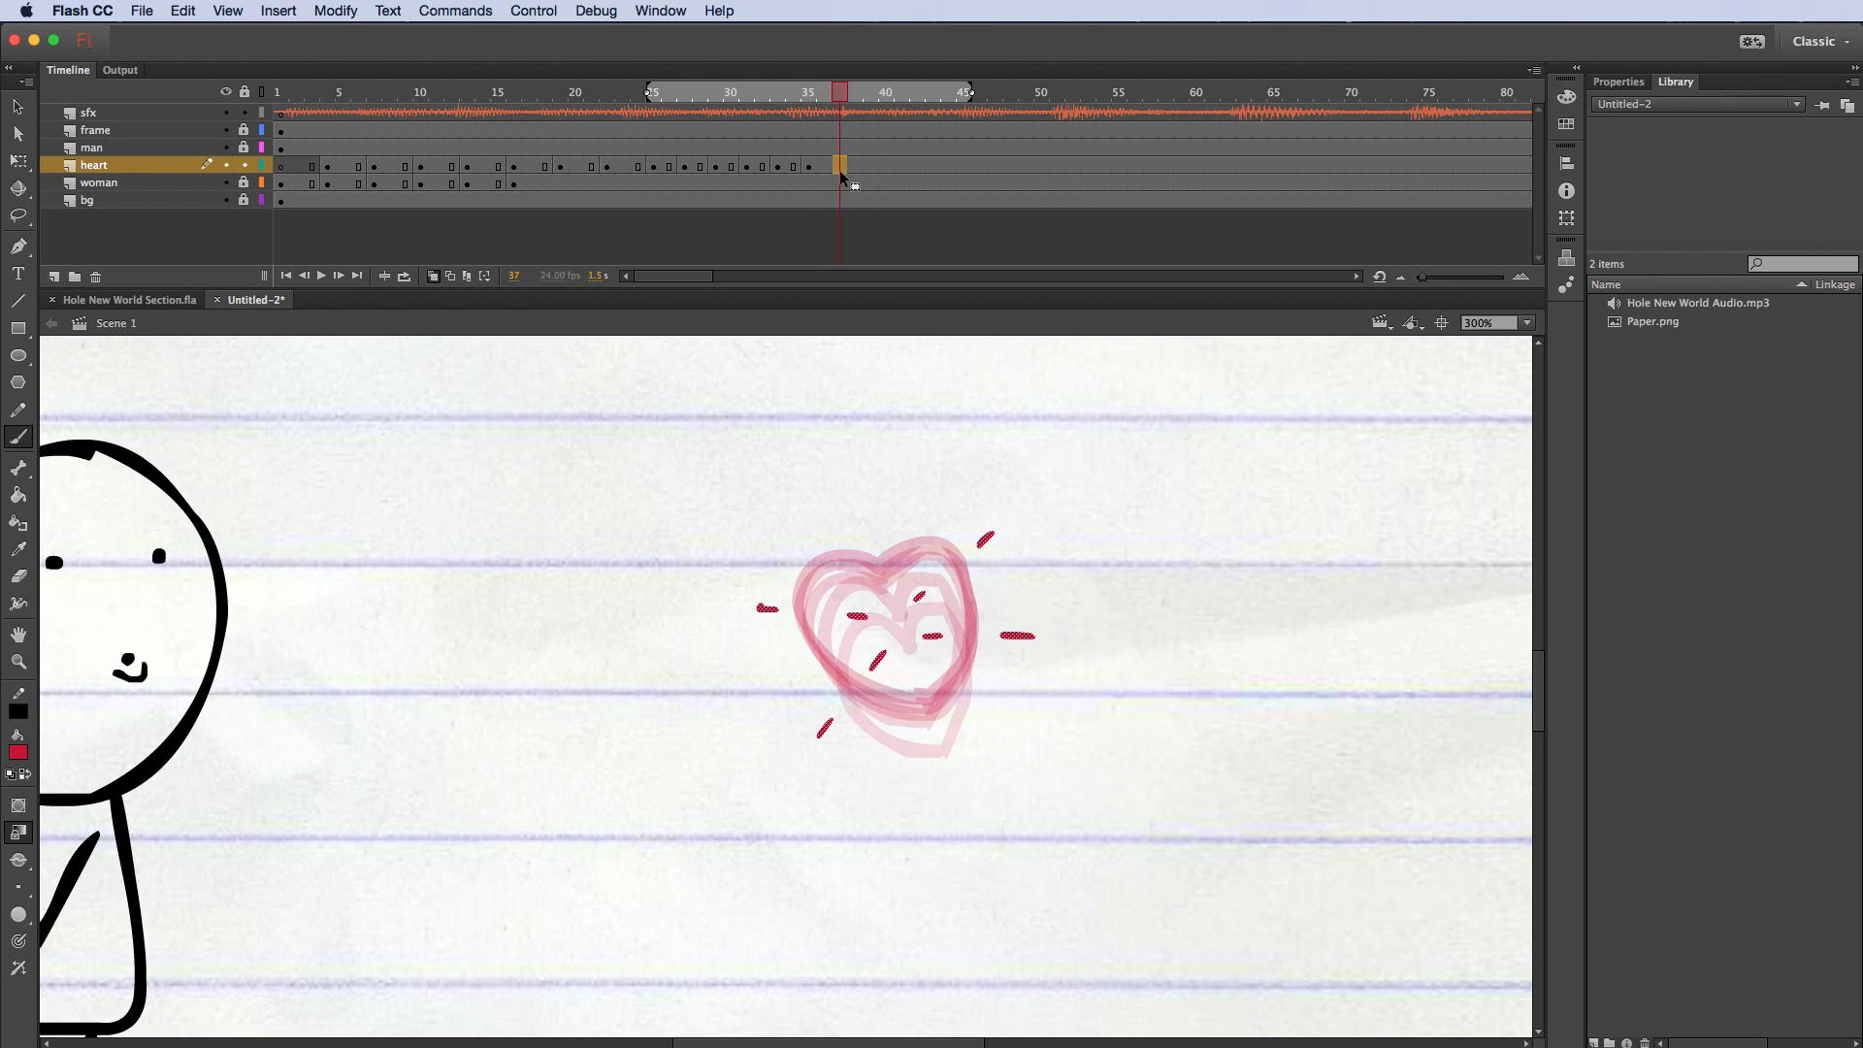
right_click(841, 171)
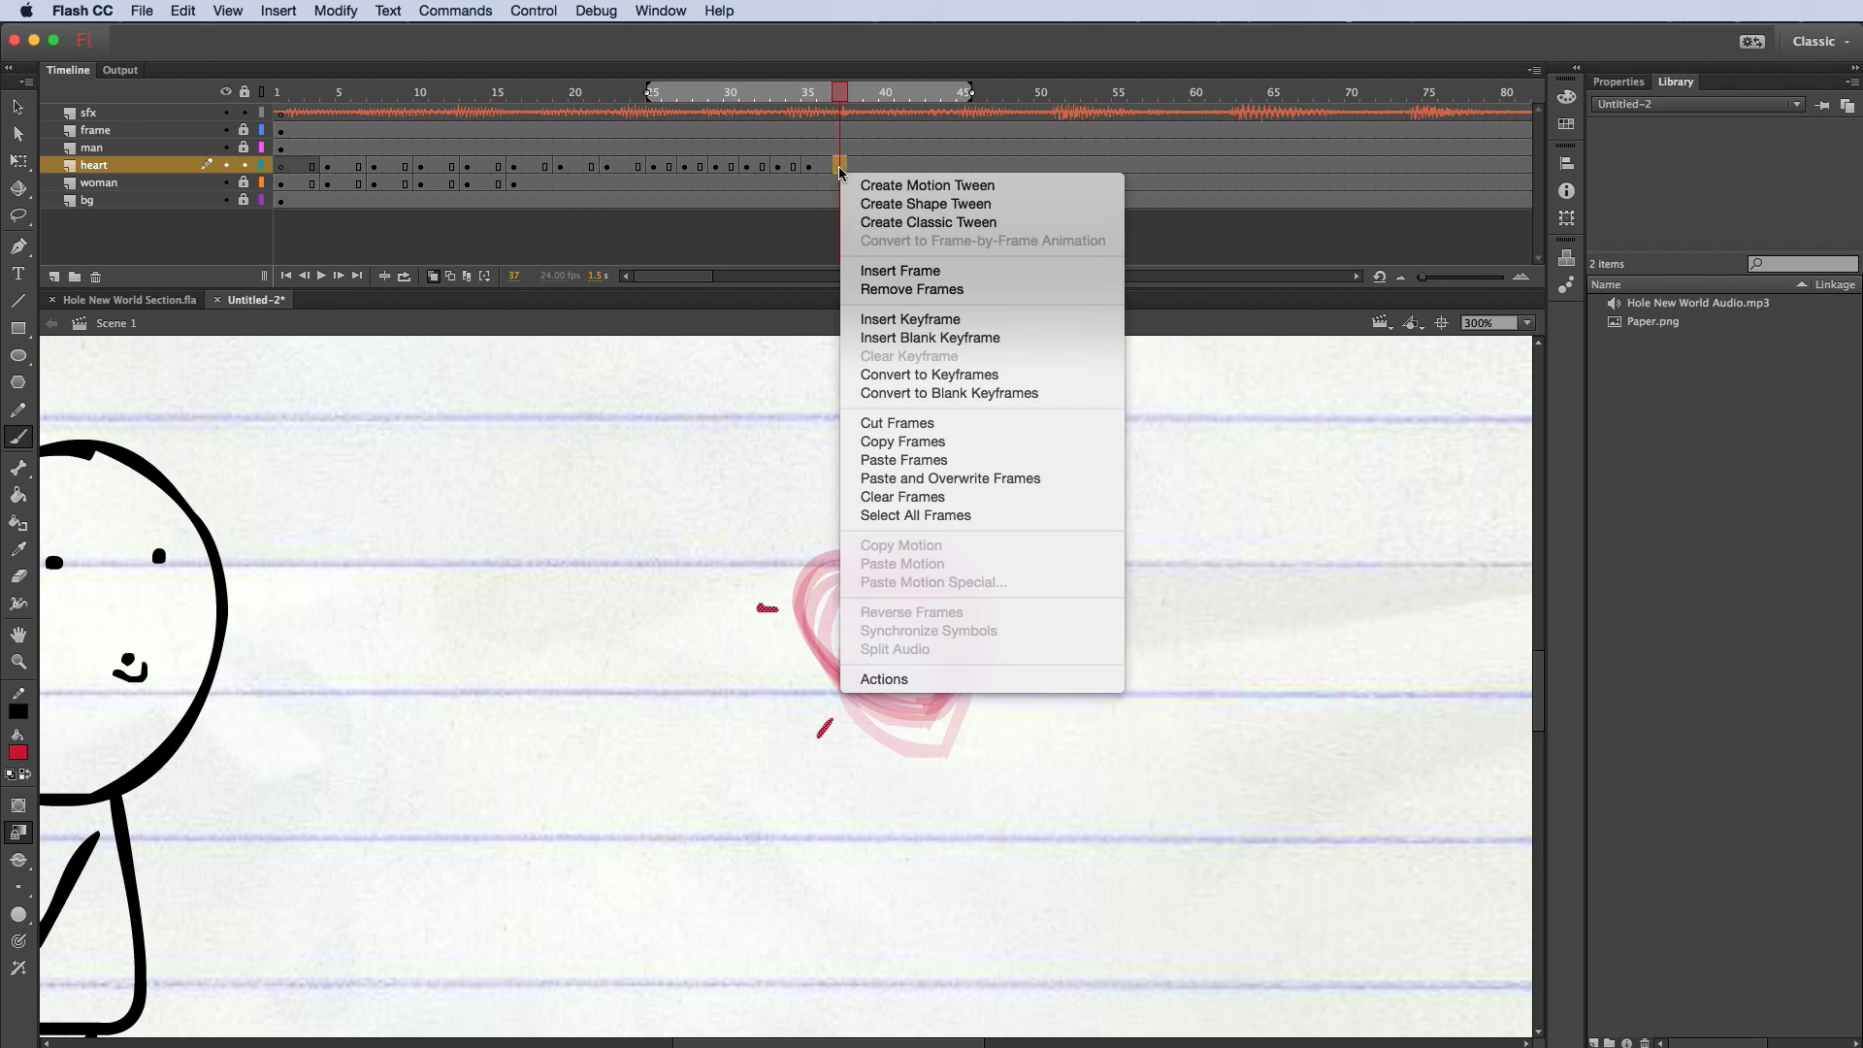
click(928, 338)
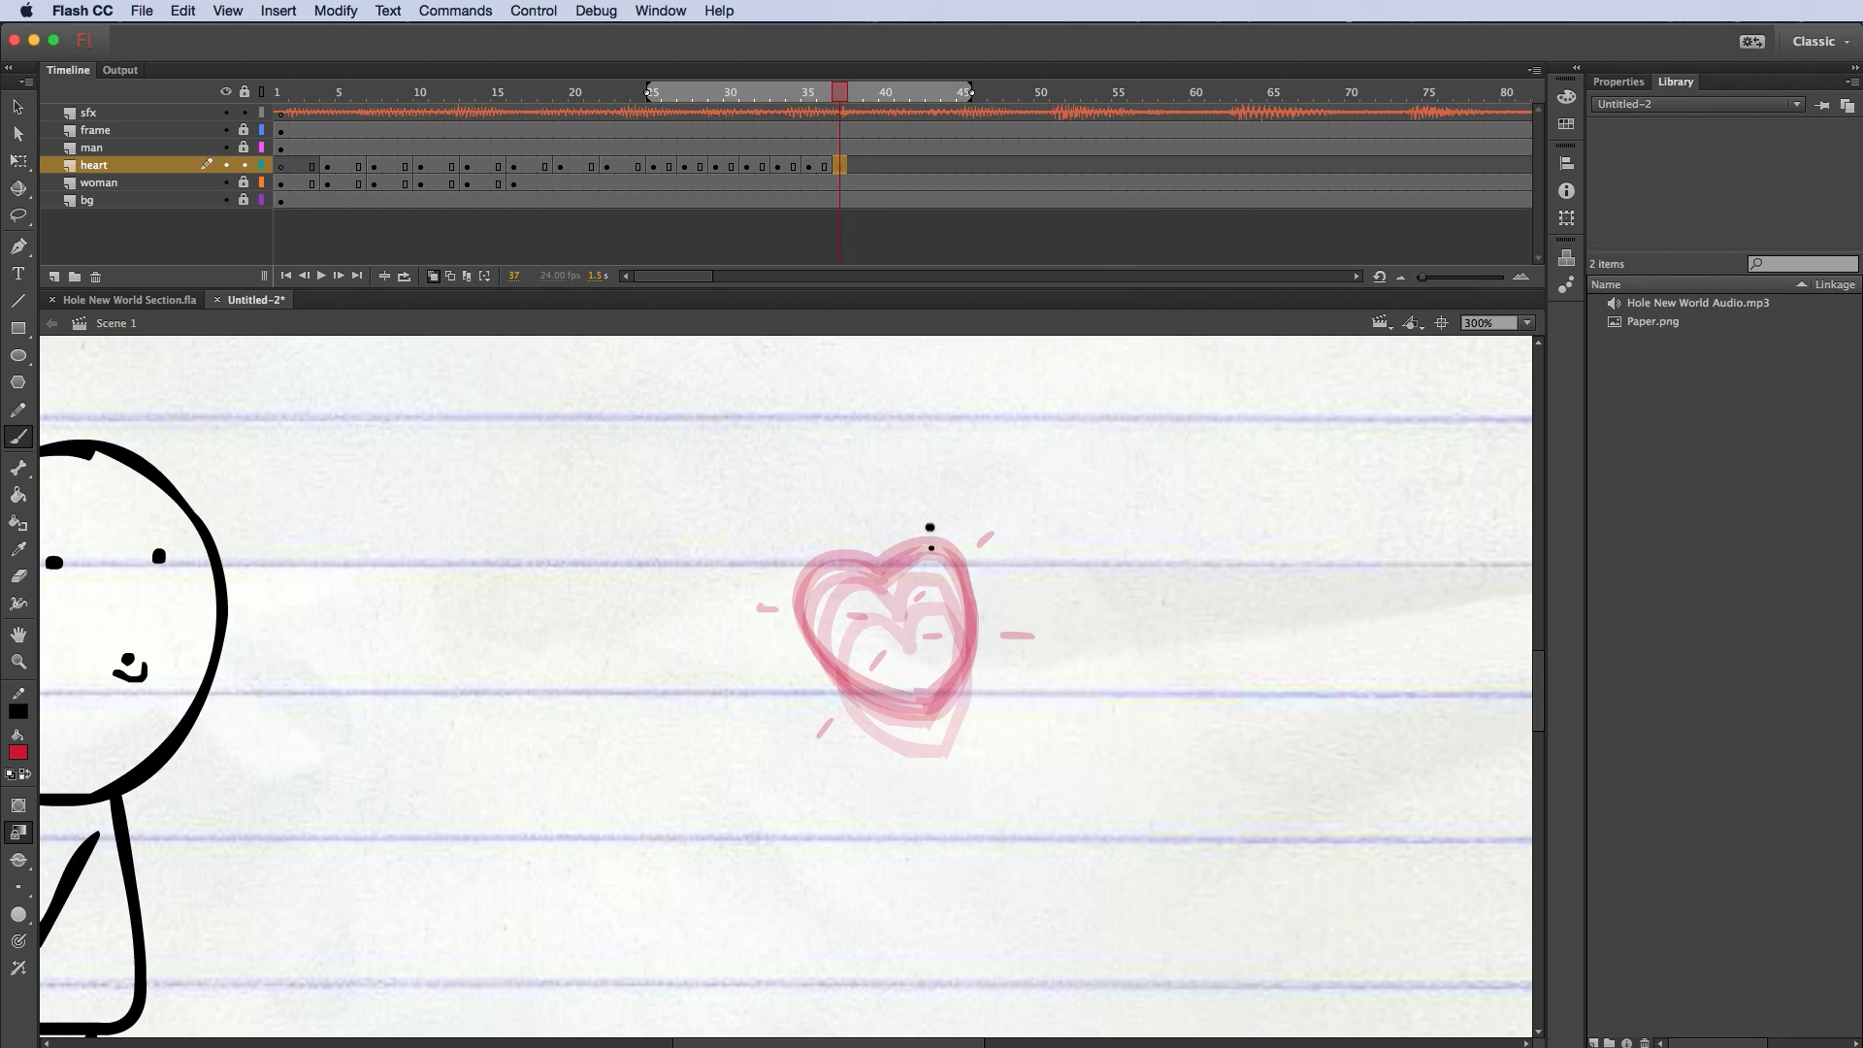
drag(932, 586, 943, 579)
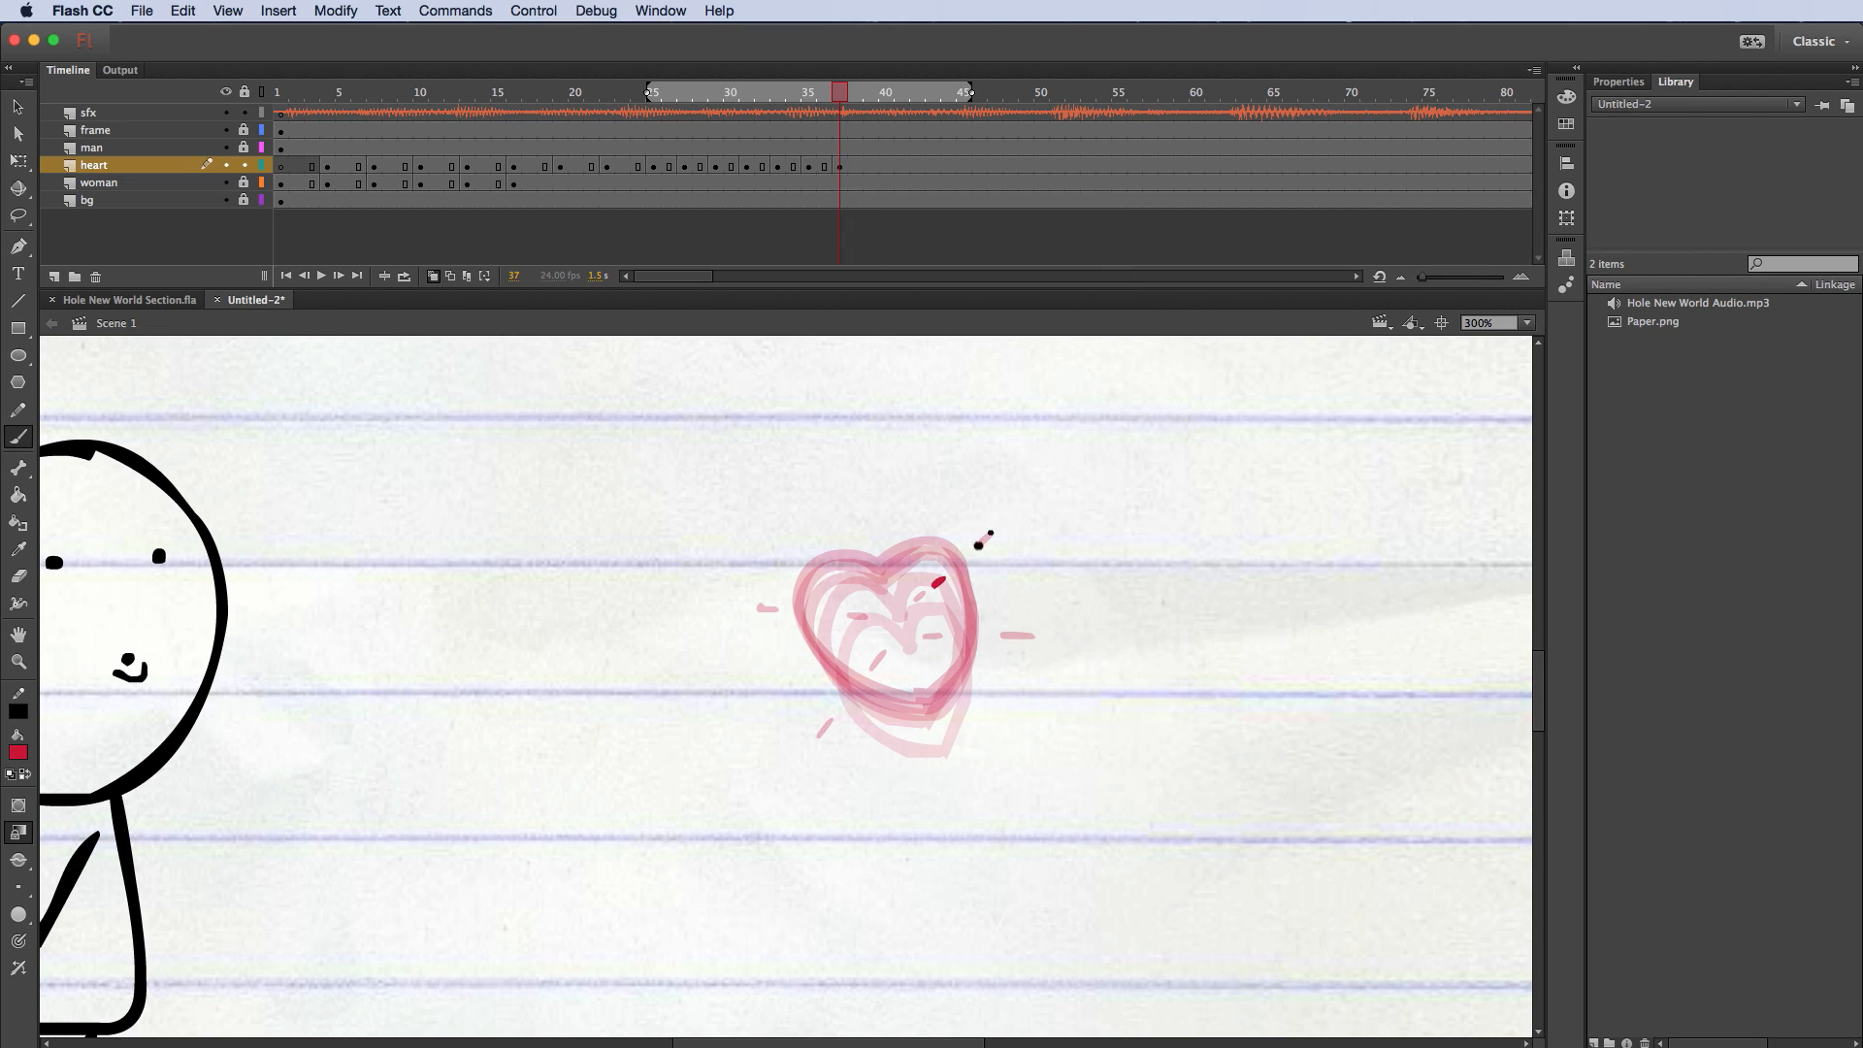
drag(1003, 525, 1022, 507)
drag(1035, 636, 1062, 635)
drag(818, 735, 806, 753)
drag(759, 606, 728, 604)
mouse_move(854, 615)
mouse_down()
mouse_move(832, 615)
mouse_move(862, 685)
mouse_up()
drag(937, 636, 961, 635)
Step: Insert a blank keyframe at frame 39 of the heart layer and brush four short outer dashes beyond the previous ones
click(871, 167)
key(F6)
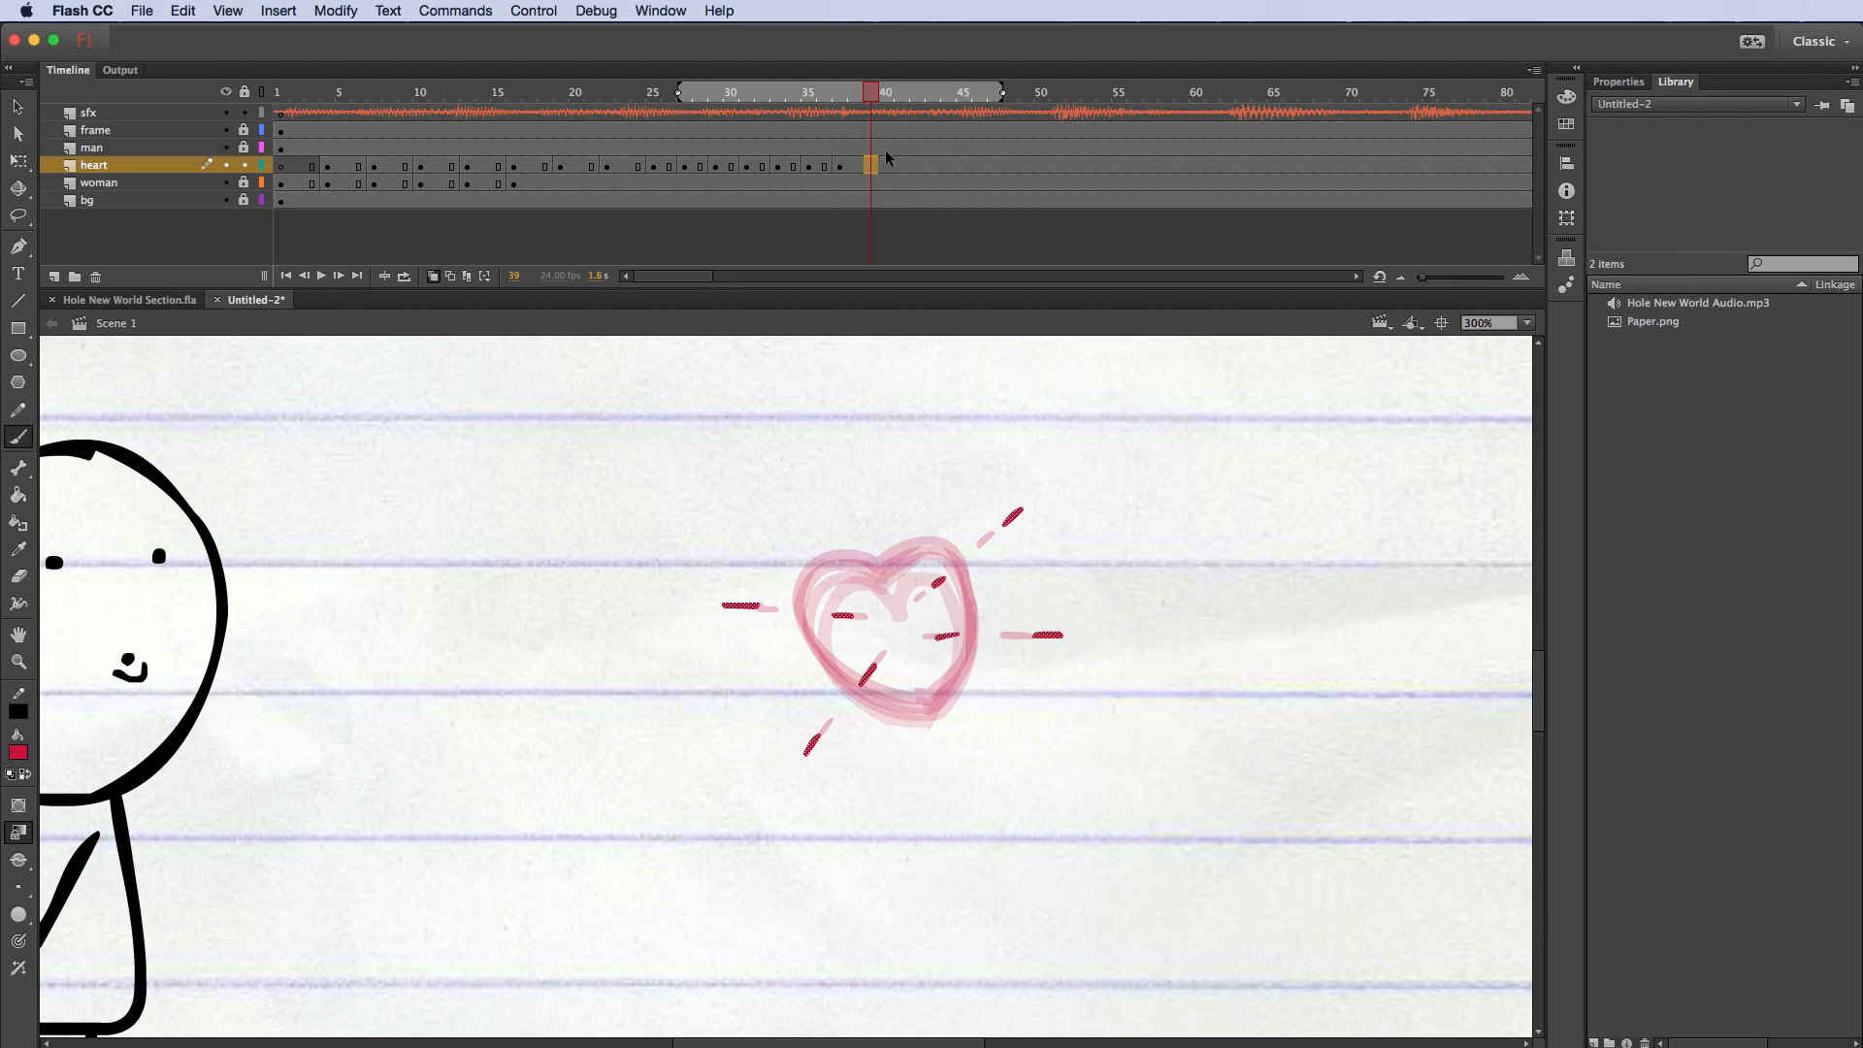
right_click(869, 171)
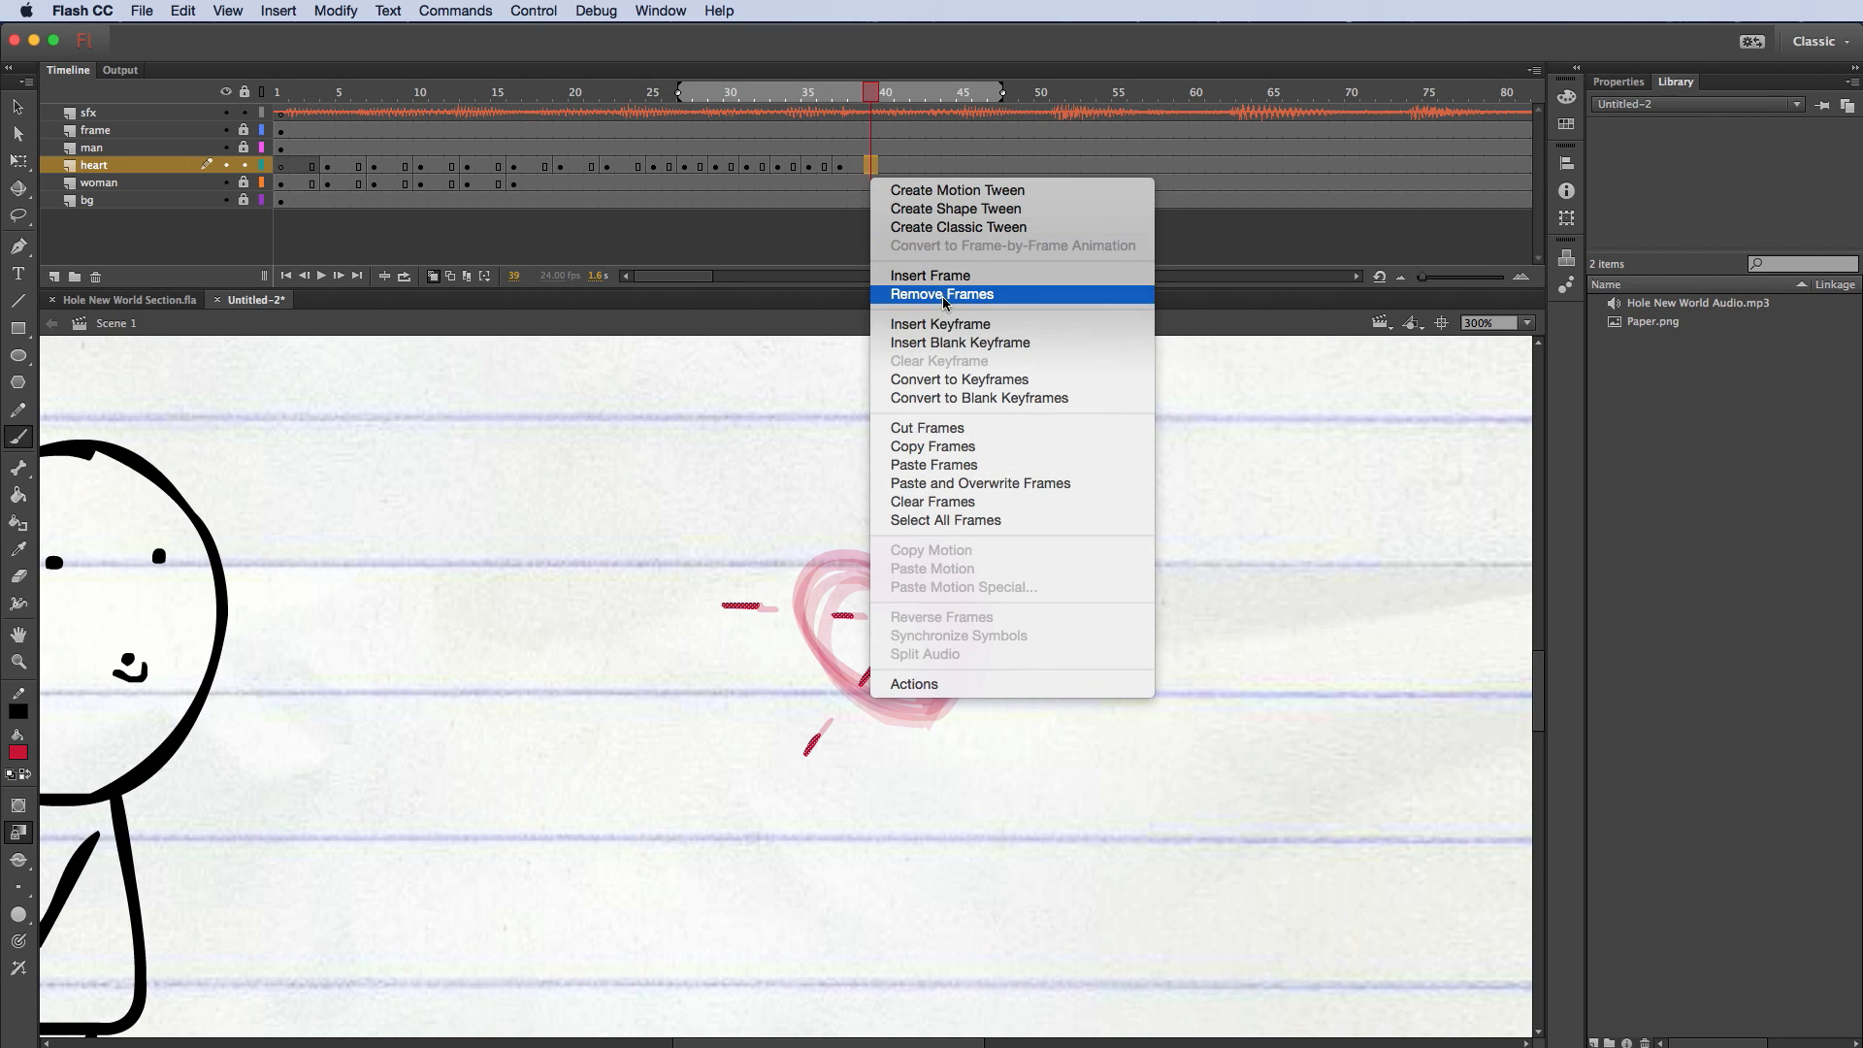
click(956, 341)
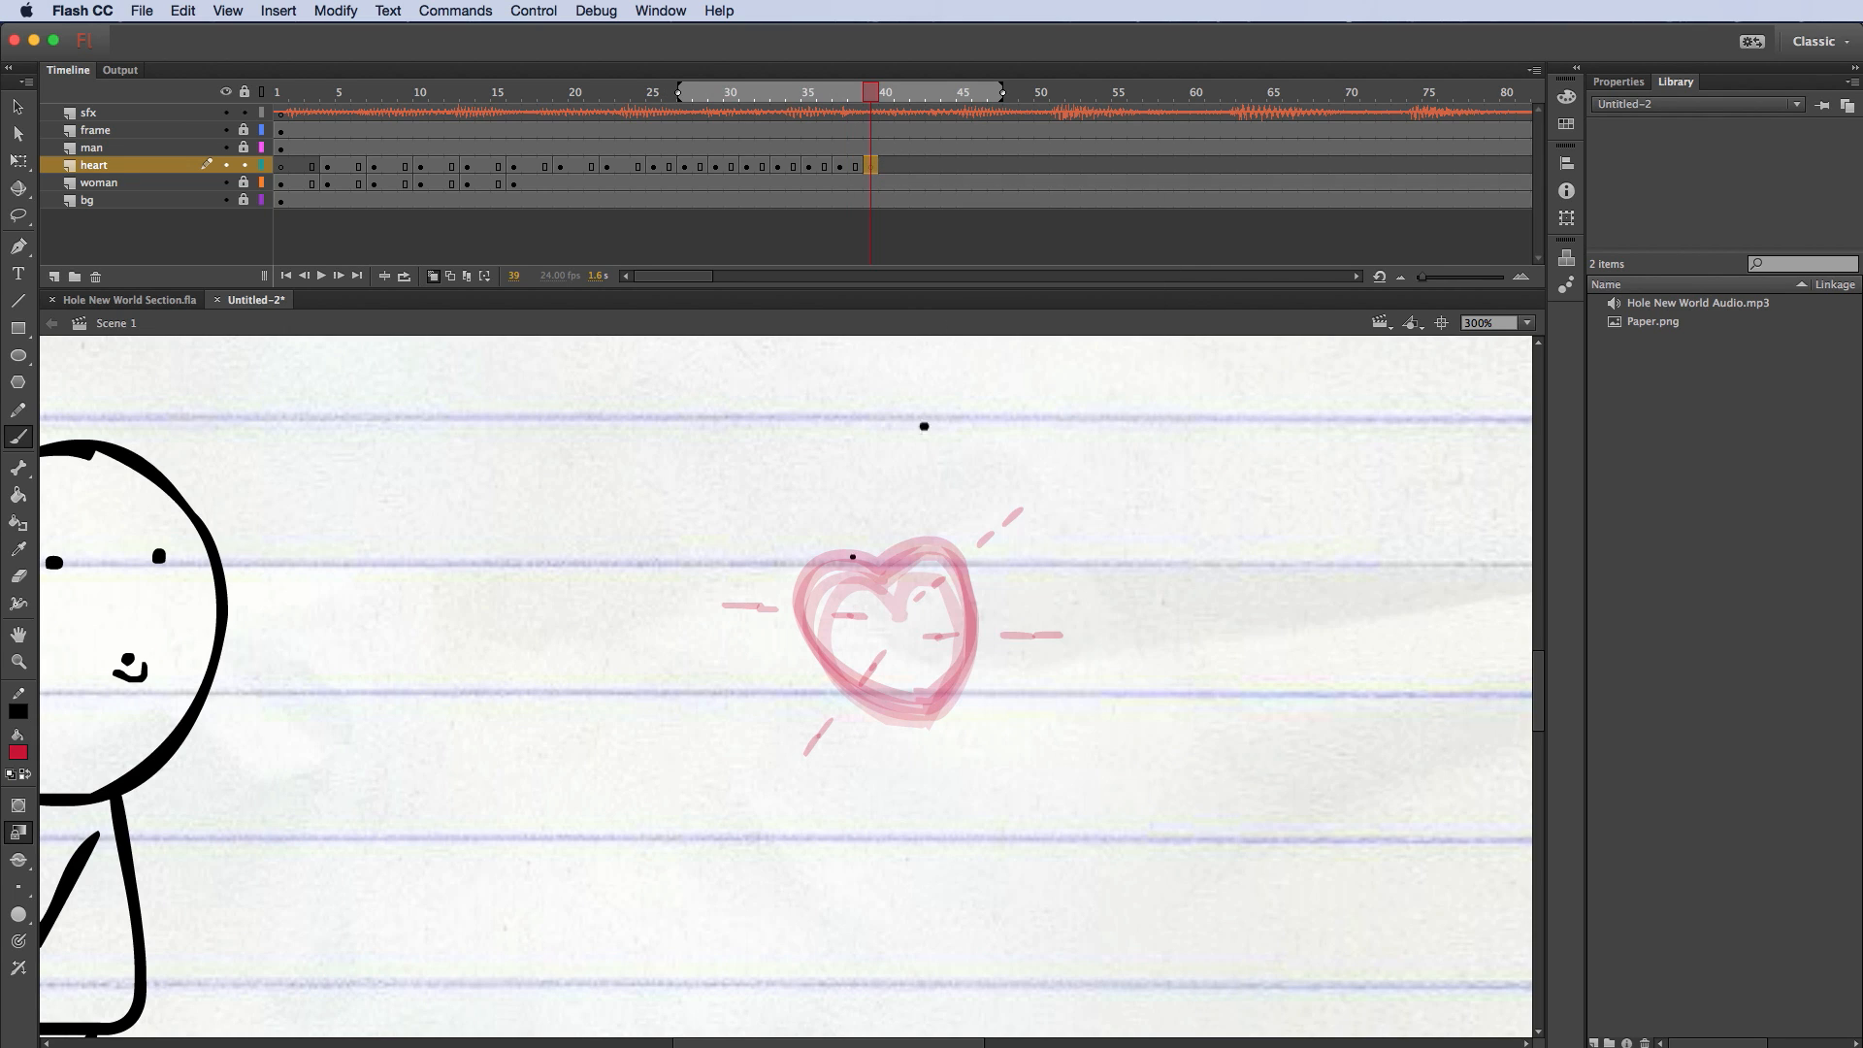
drag(732, 611, 708, 612)
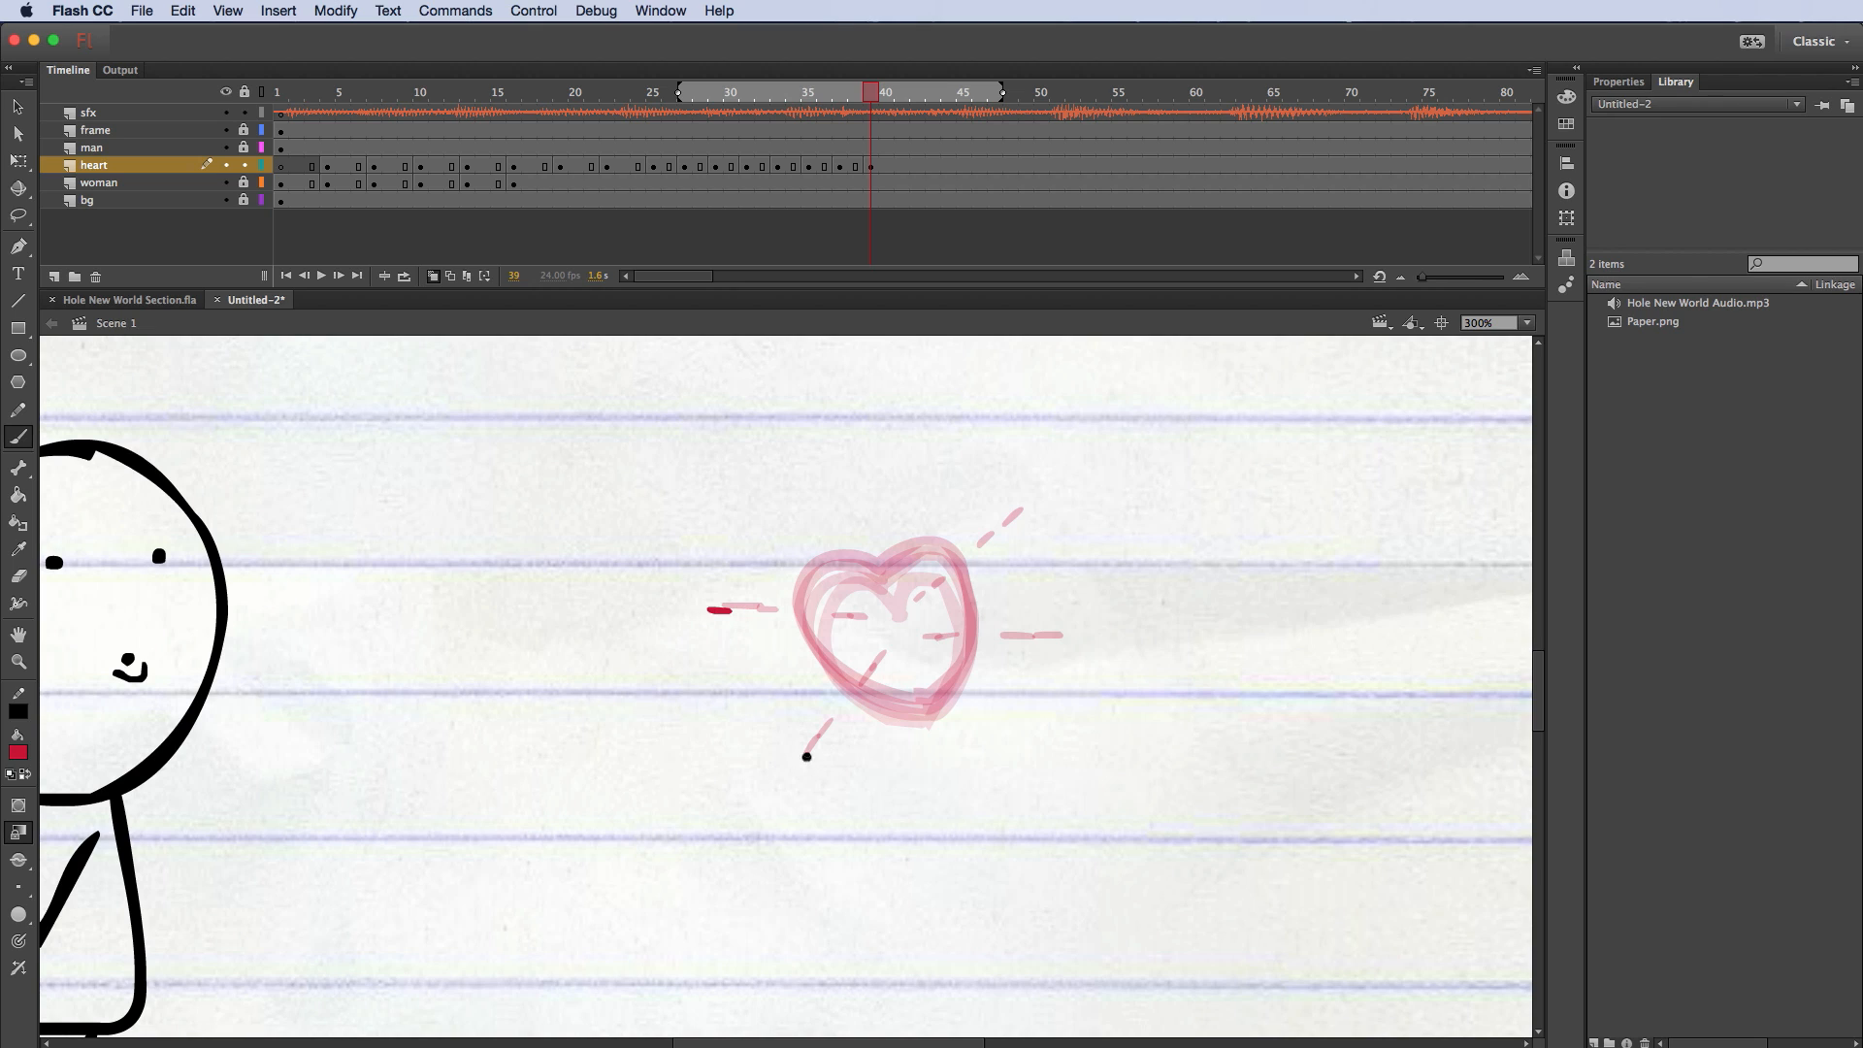
drag(806, 756, 795, 771)
drag(1016, 514, 1033, 497)
drag(1055, 636, 1083, 641)
Step: Turn off onion skinning and return the playhead to frame 1
click(434, 277)
click(281, 92)
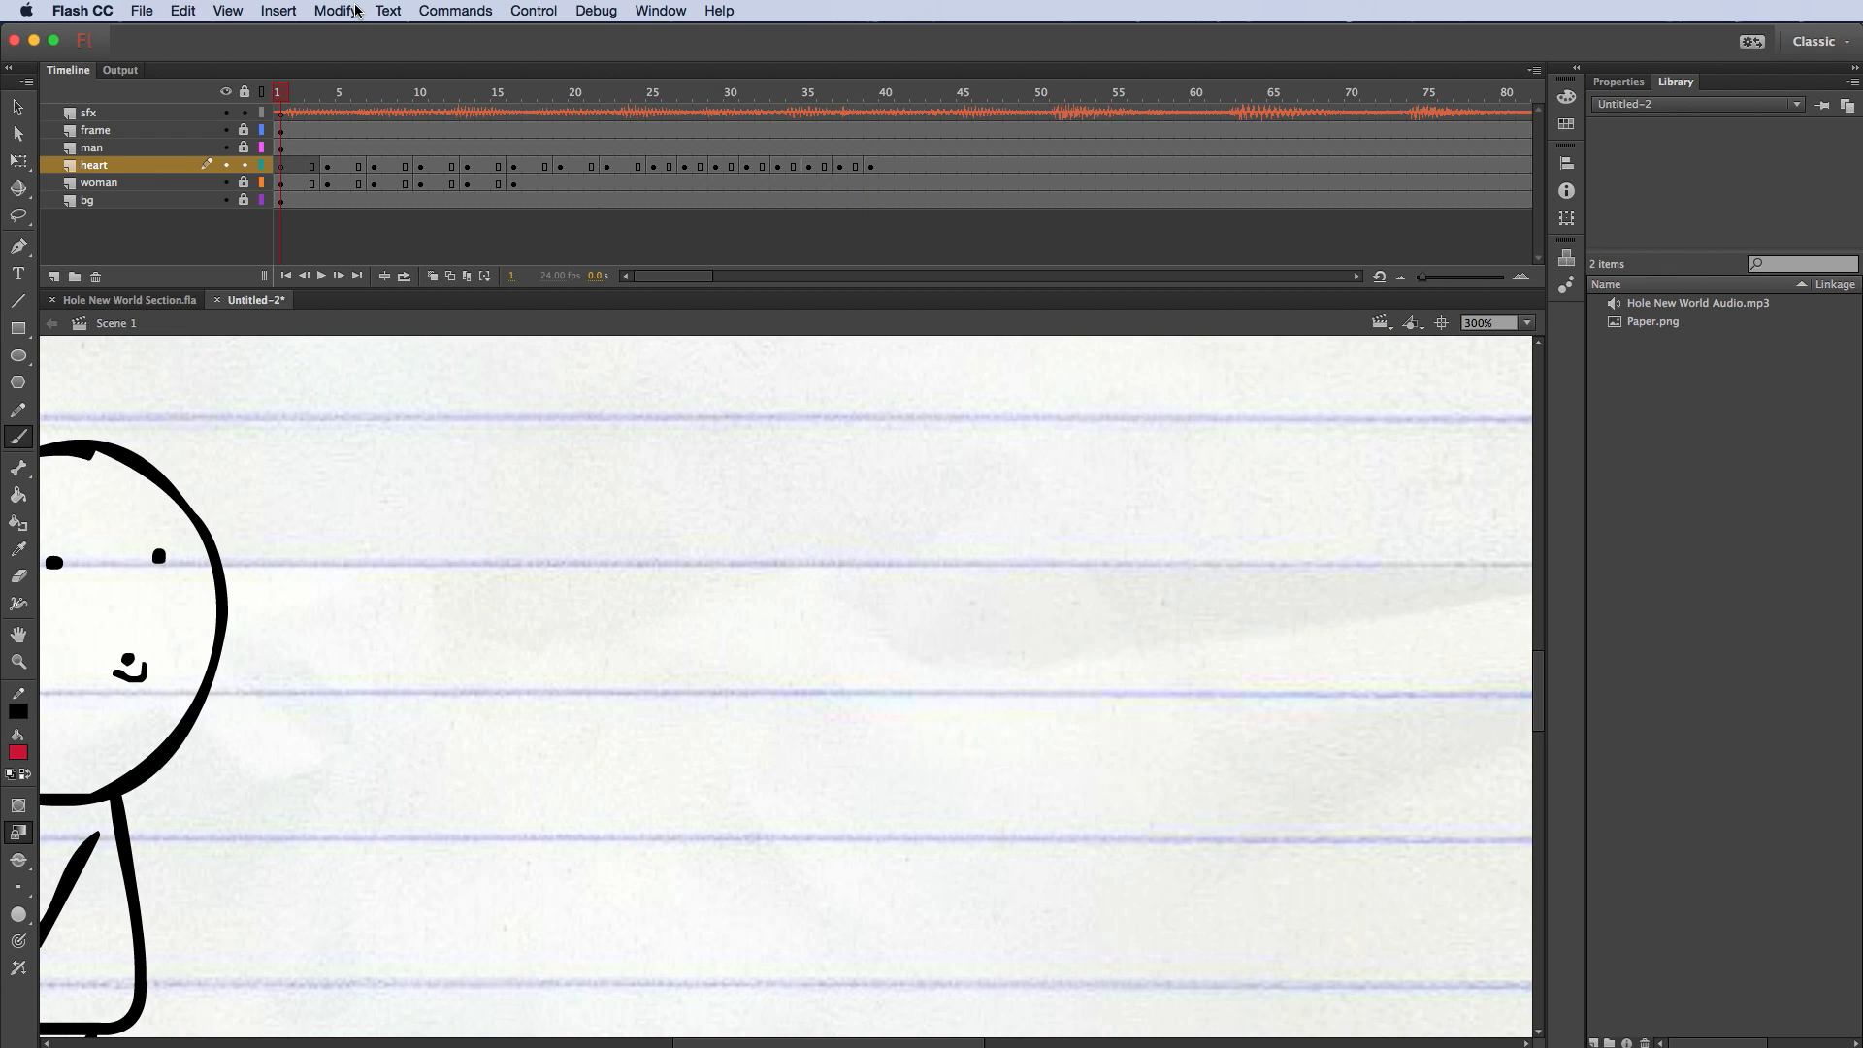
Step: Play the animation from frame 1 with the whole scene in view to check the kiss and heart burst
key(super+minus)
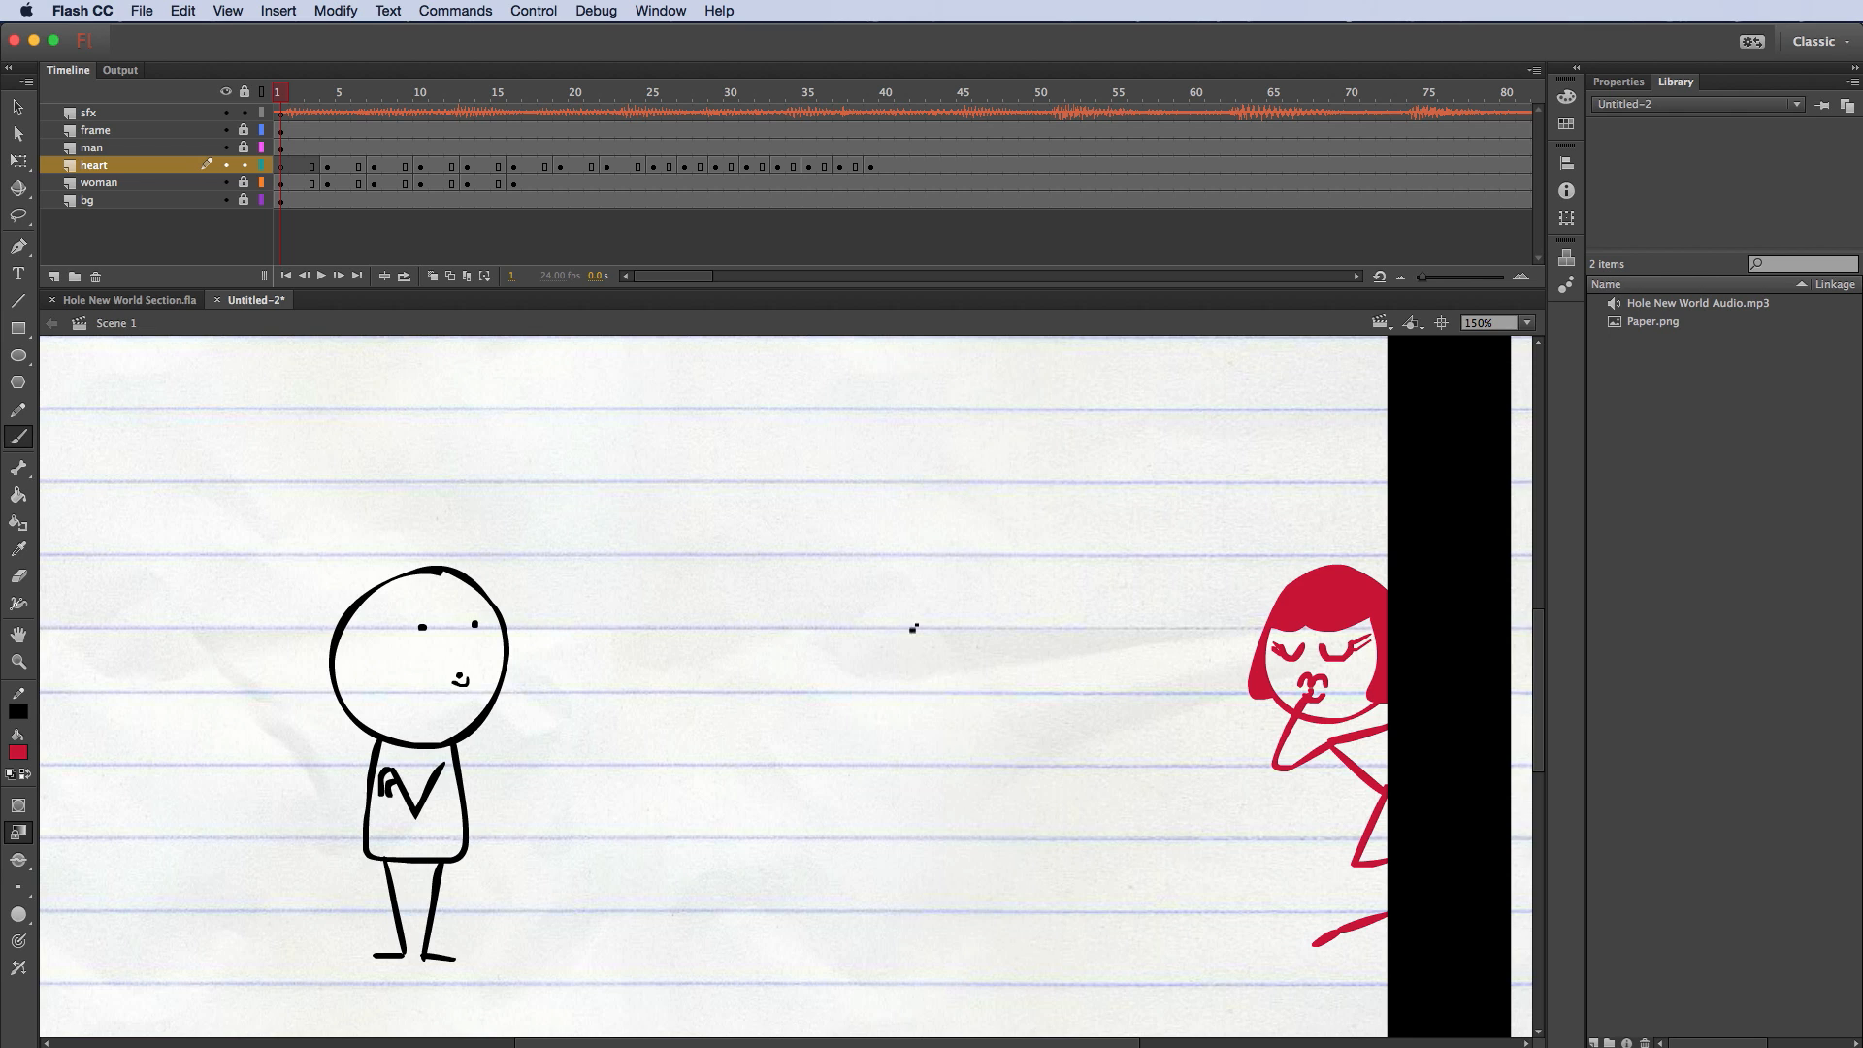
key(Return)
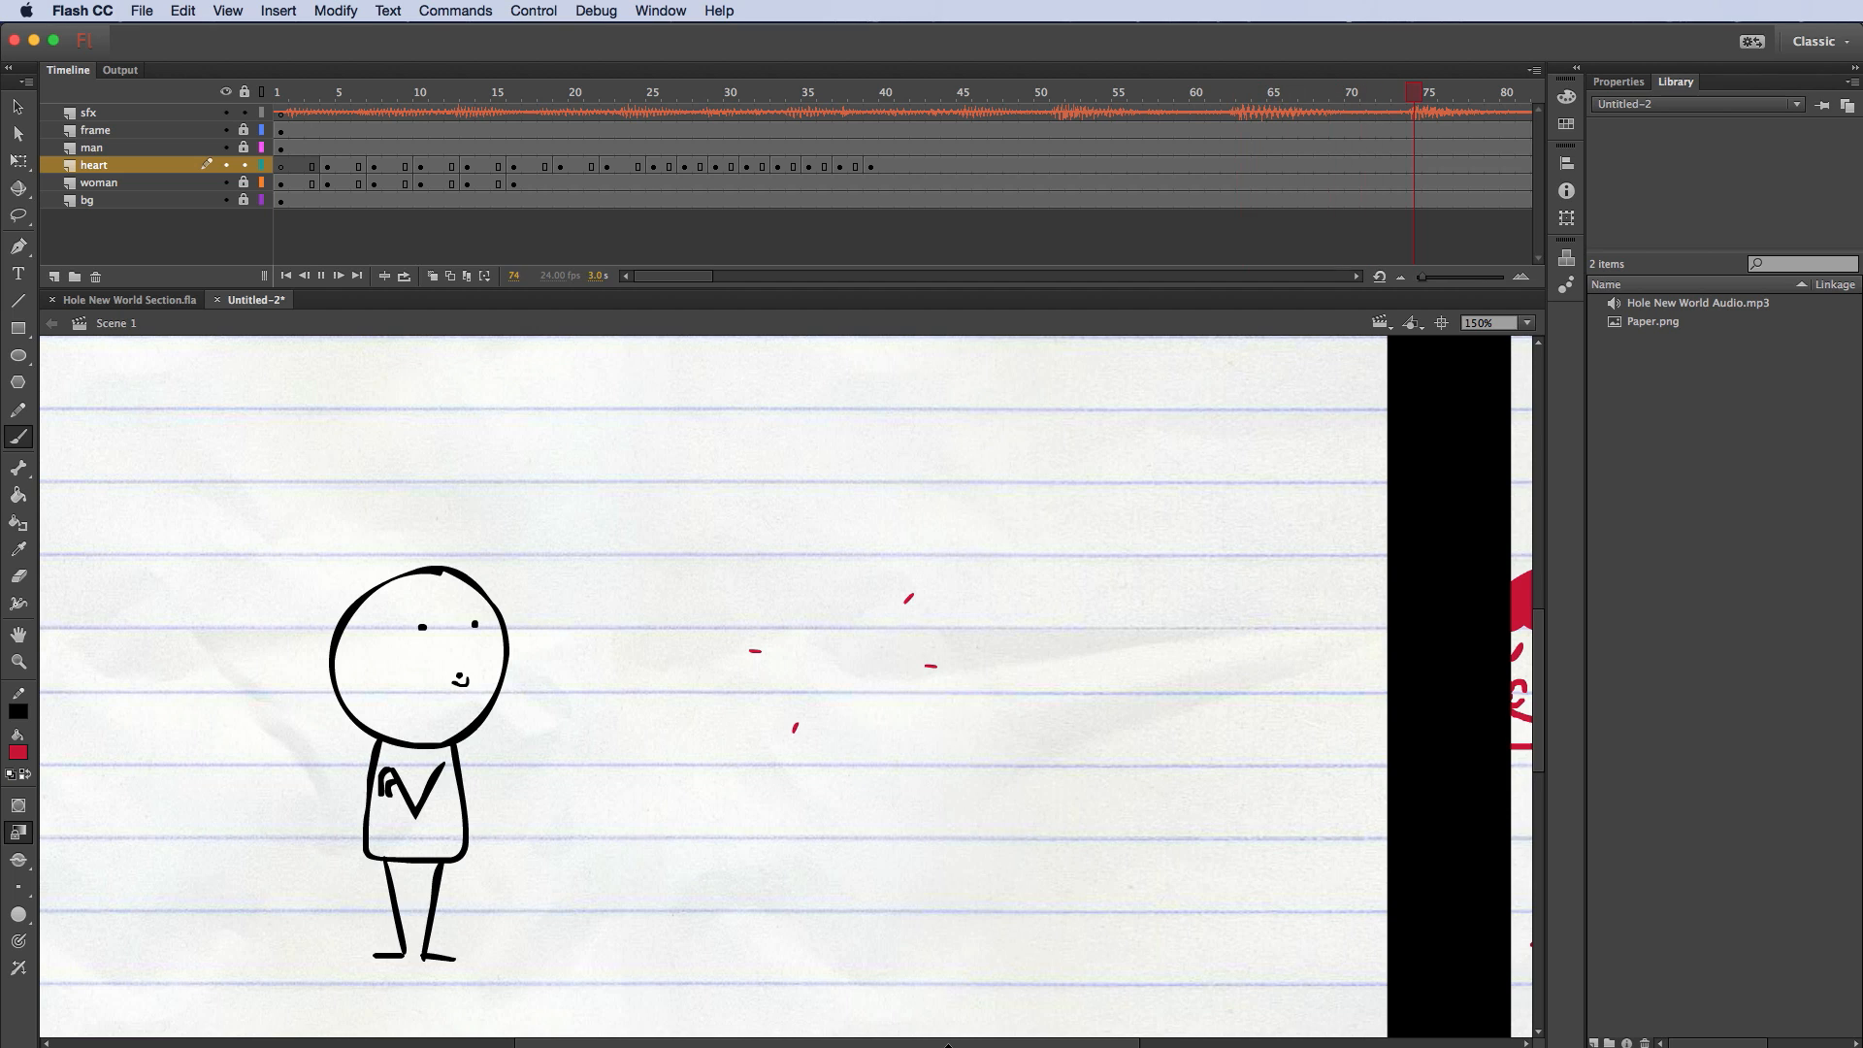
key(Return)
drag(418, 93, 251, 98)
Step: Insert a blank keyframe at frame 41 of the heart layer and lock that layer
click(901, 167)
right_click(902, 160)
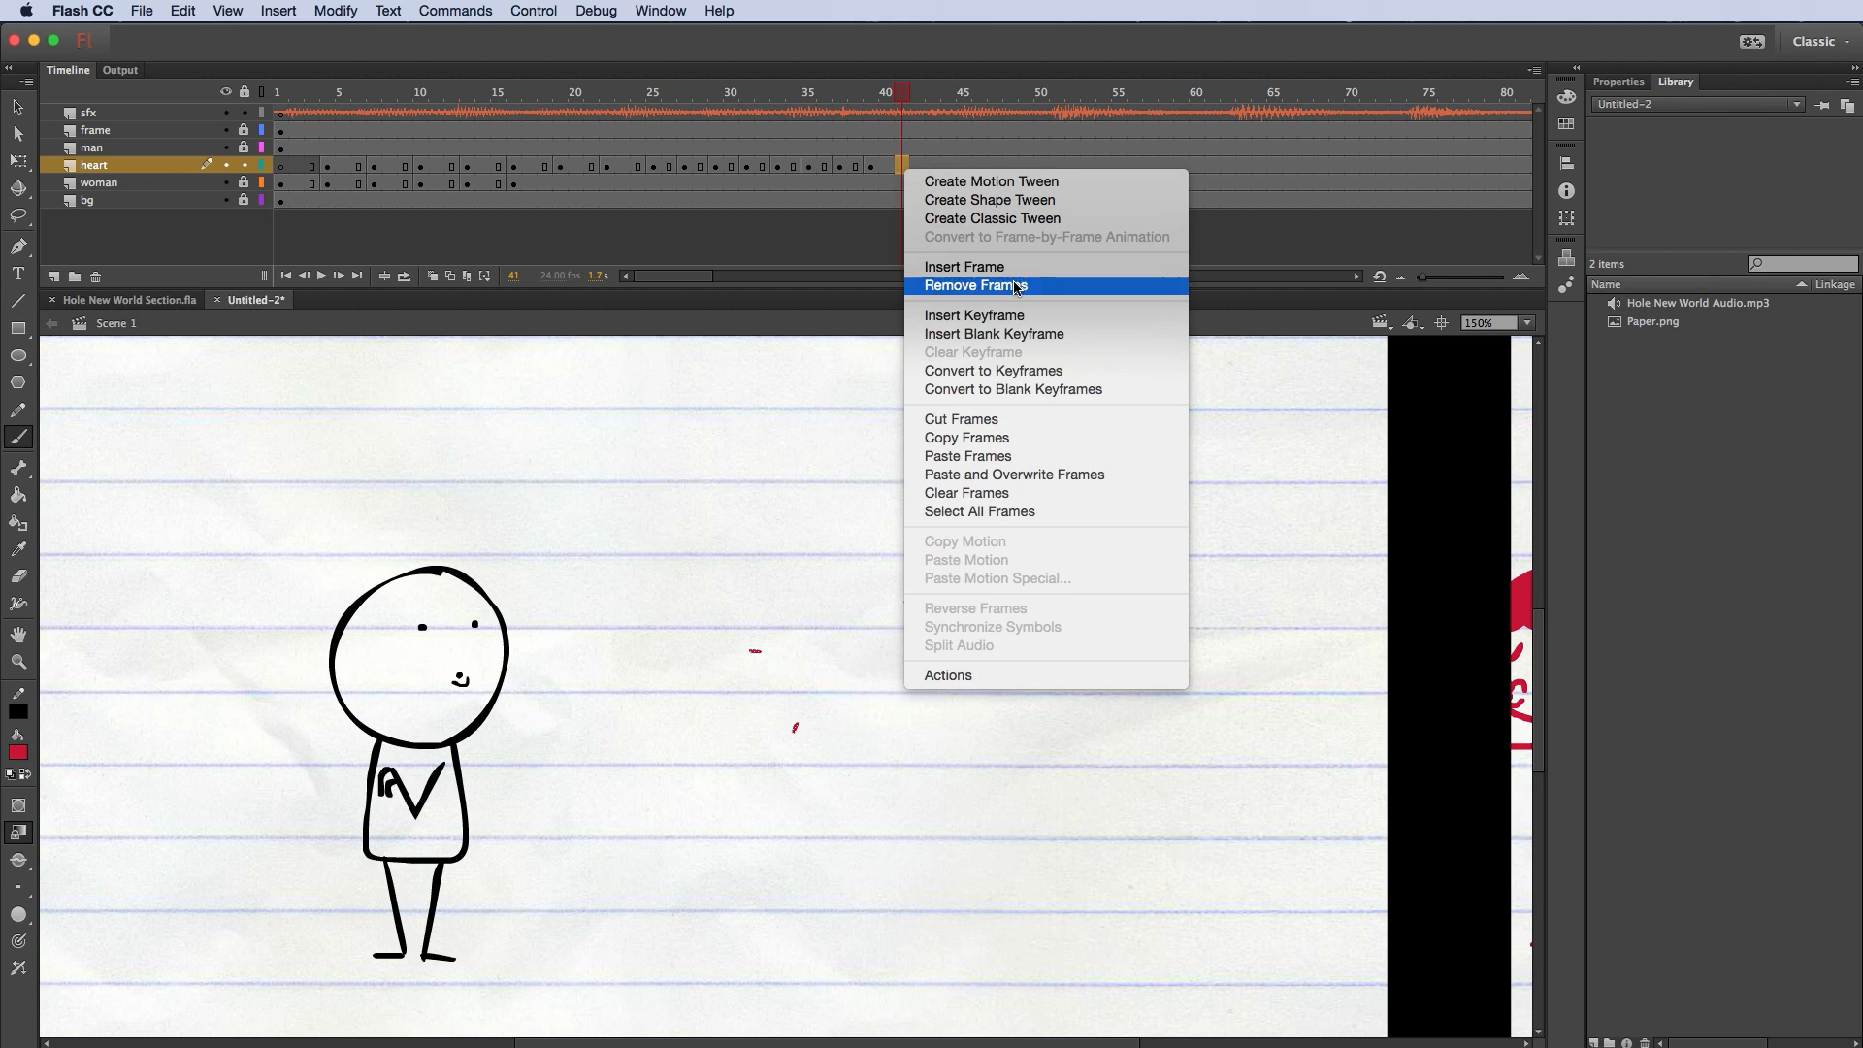
click(1036, 334)
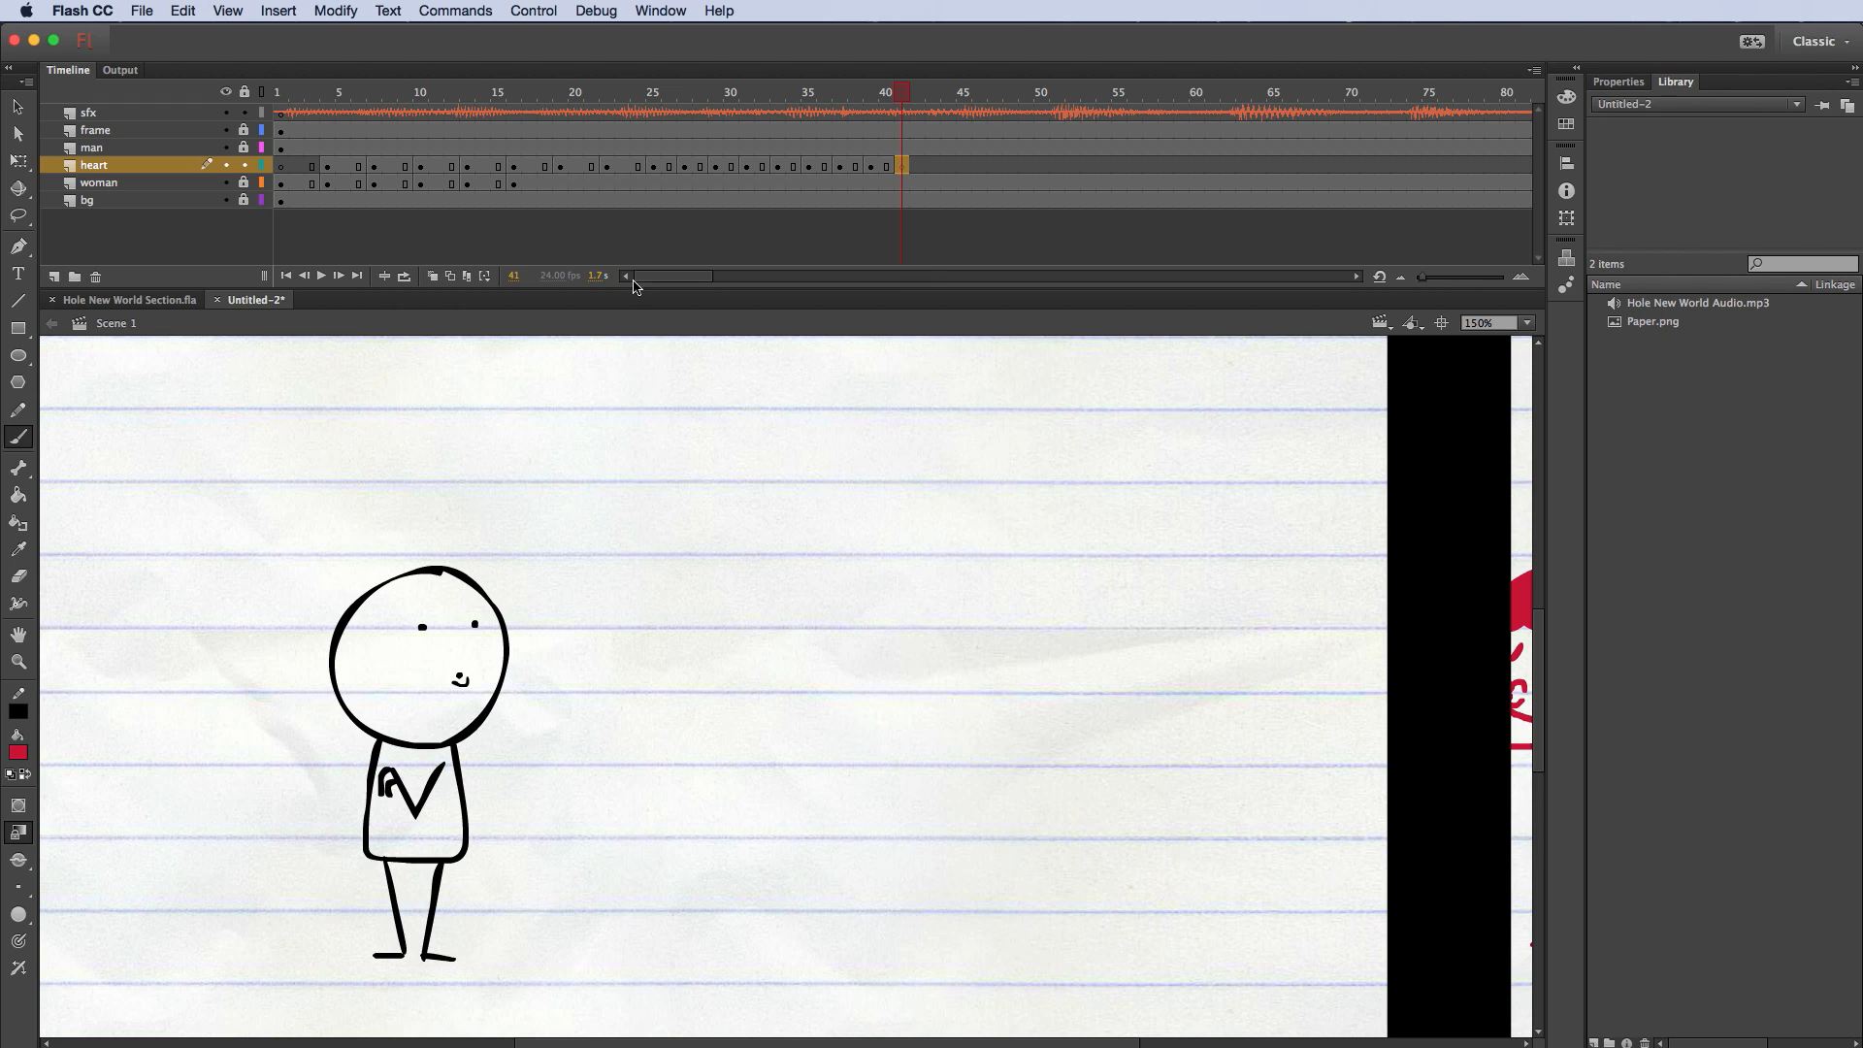
click(244, 165)
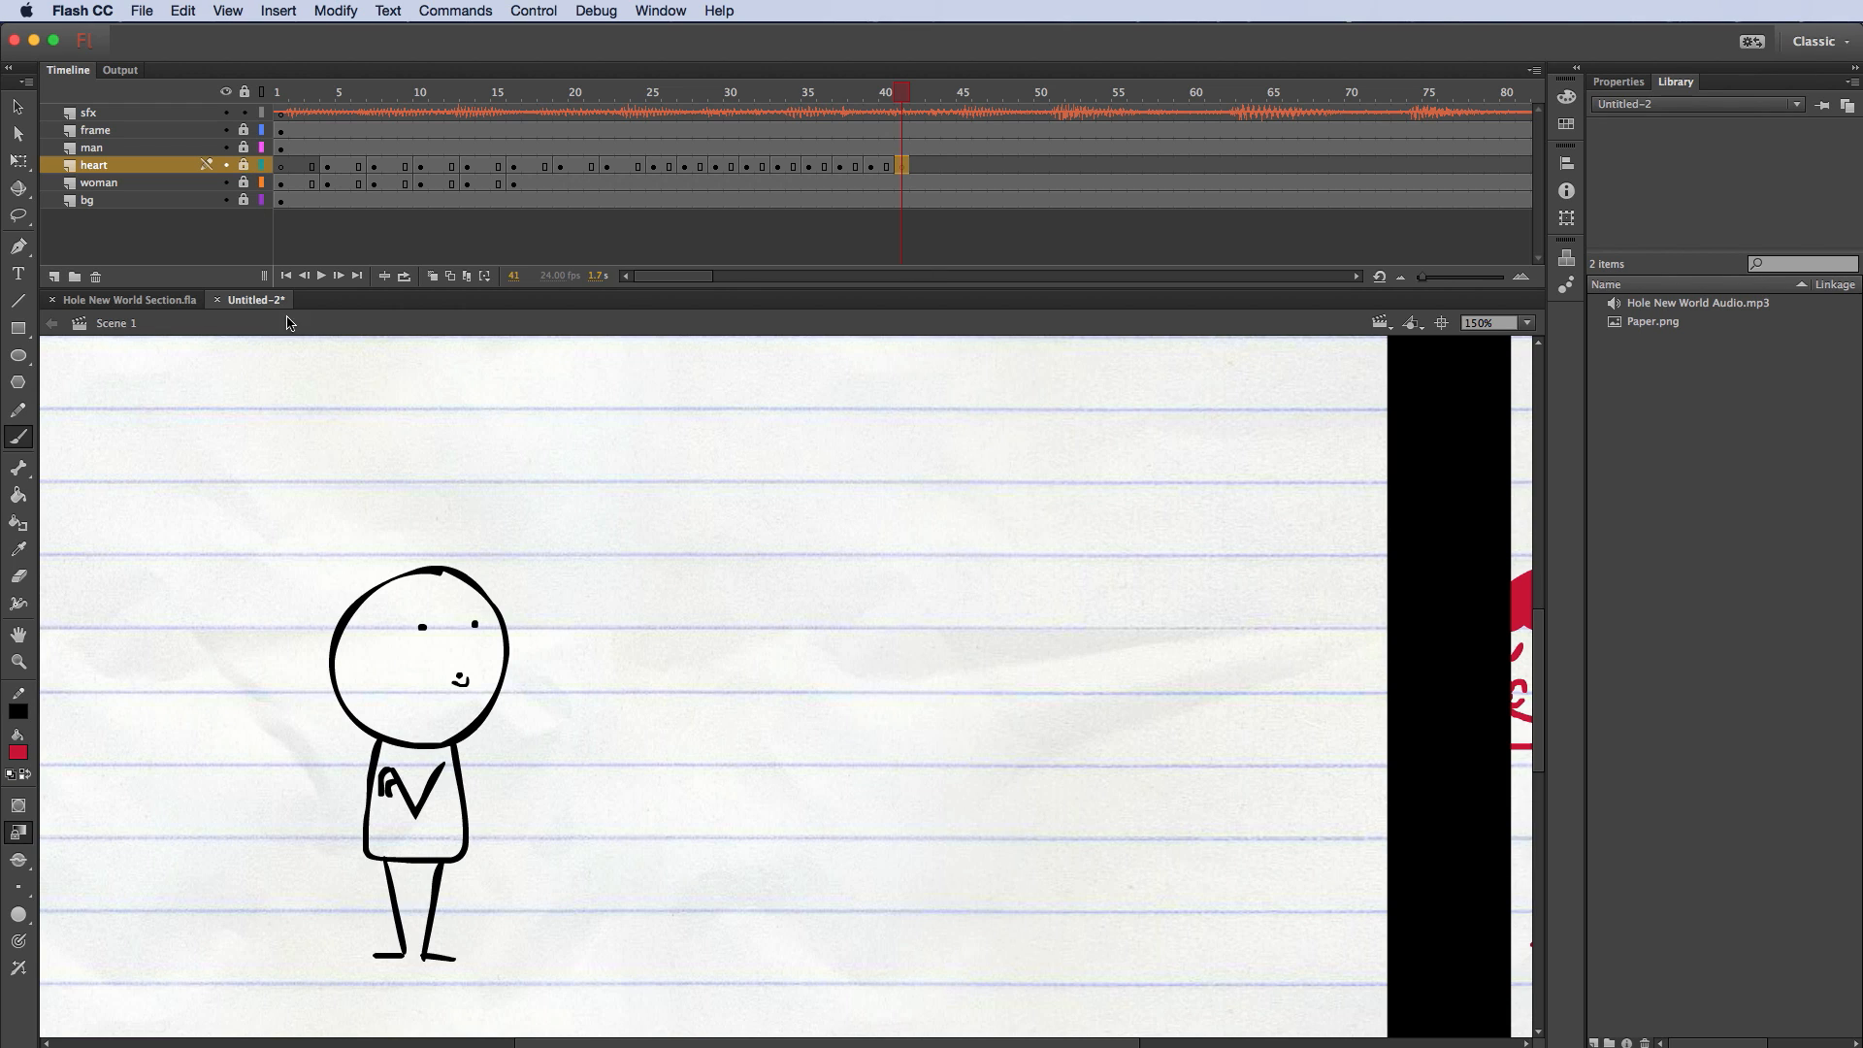
Step: Unlock the man layer and insert a blank keyframe at frame 46
click(244, 148)
click(208, 151)
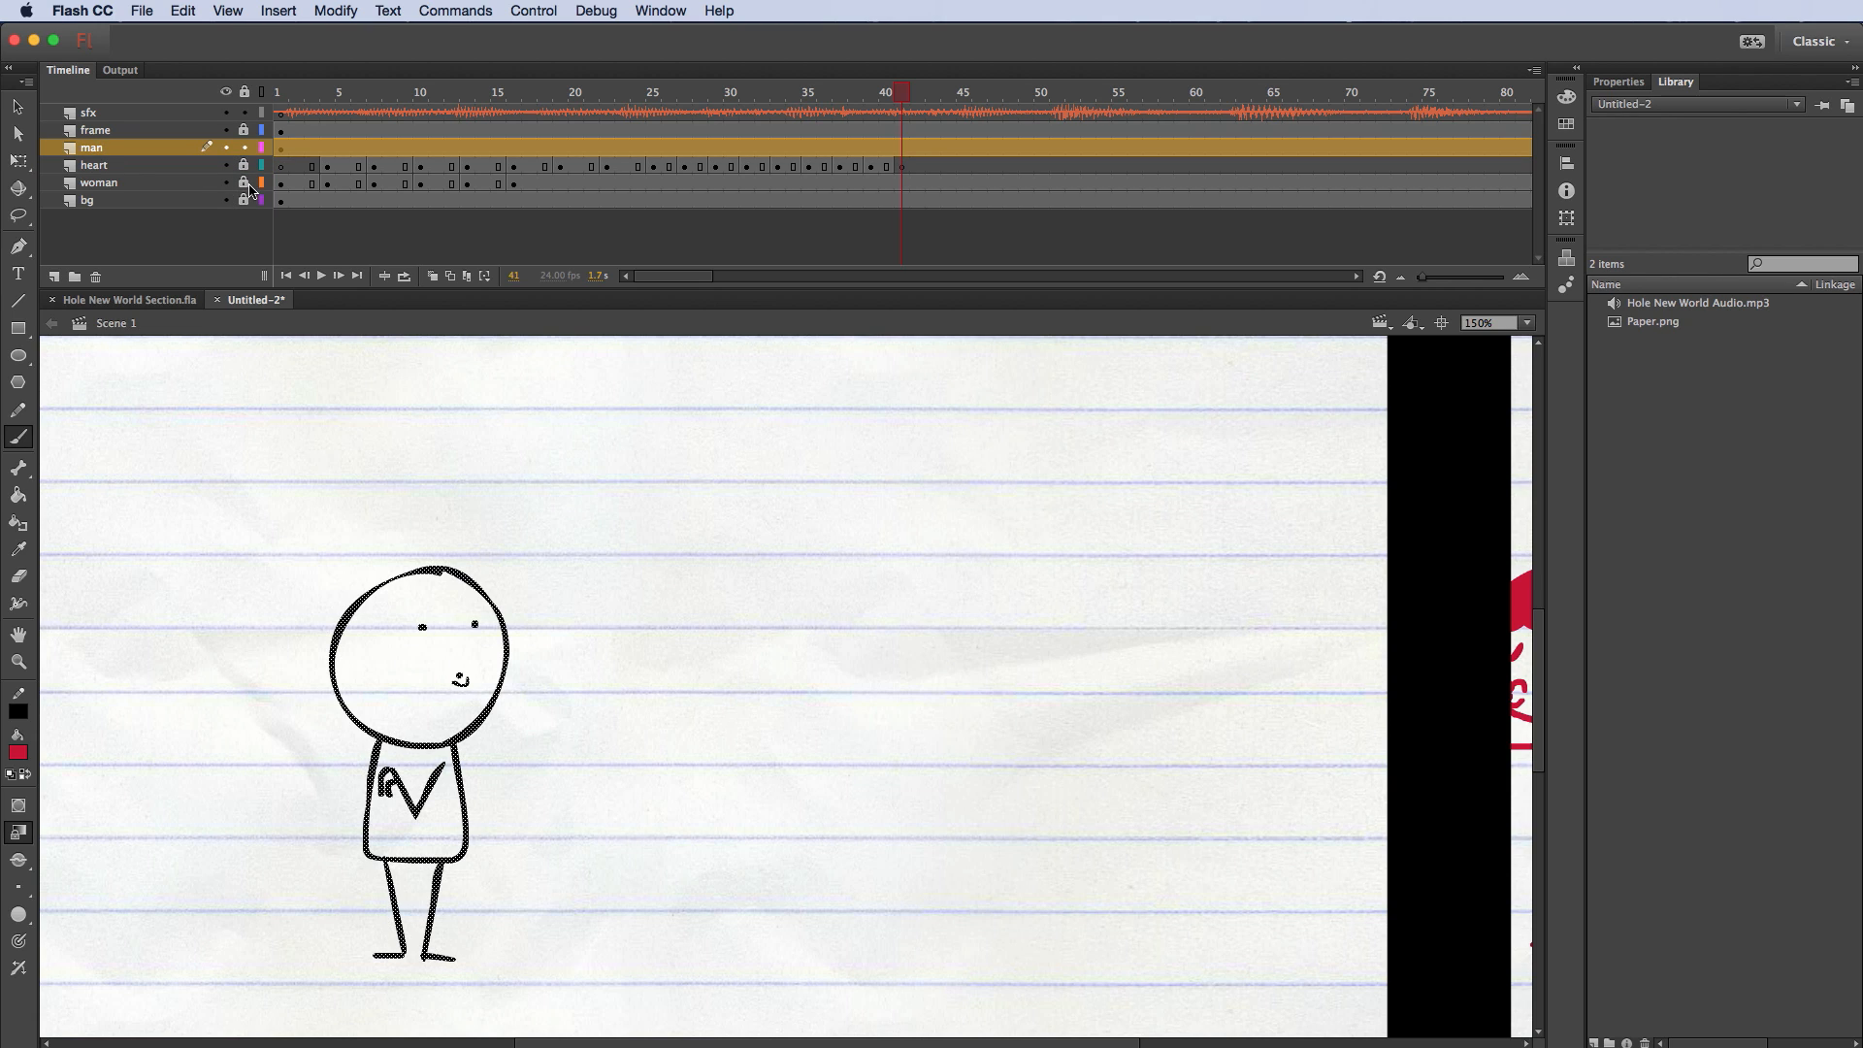
click(979, 101)
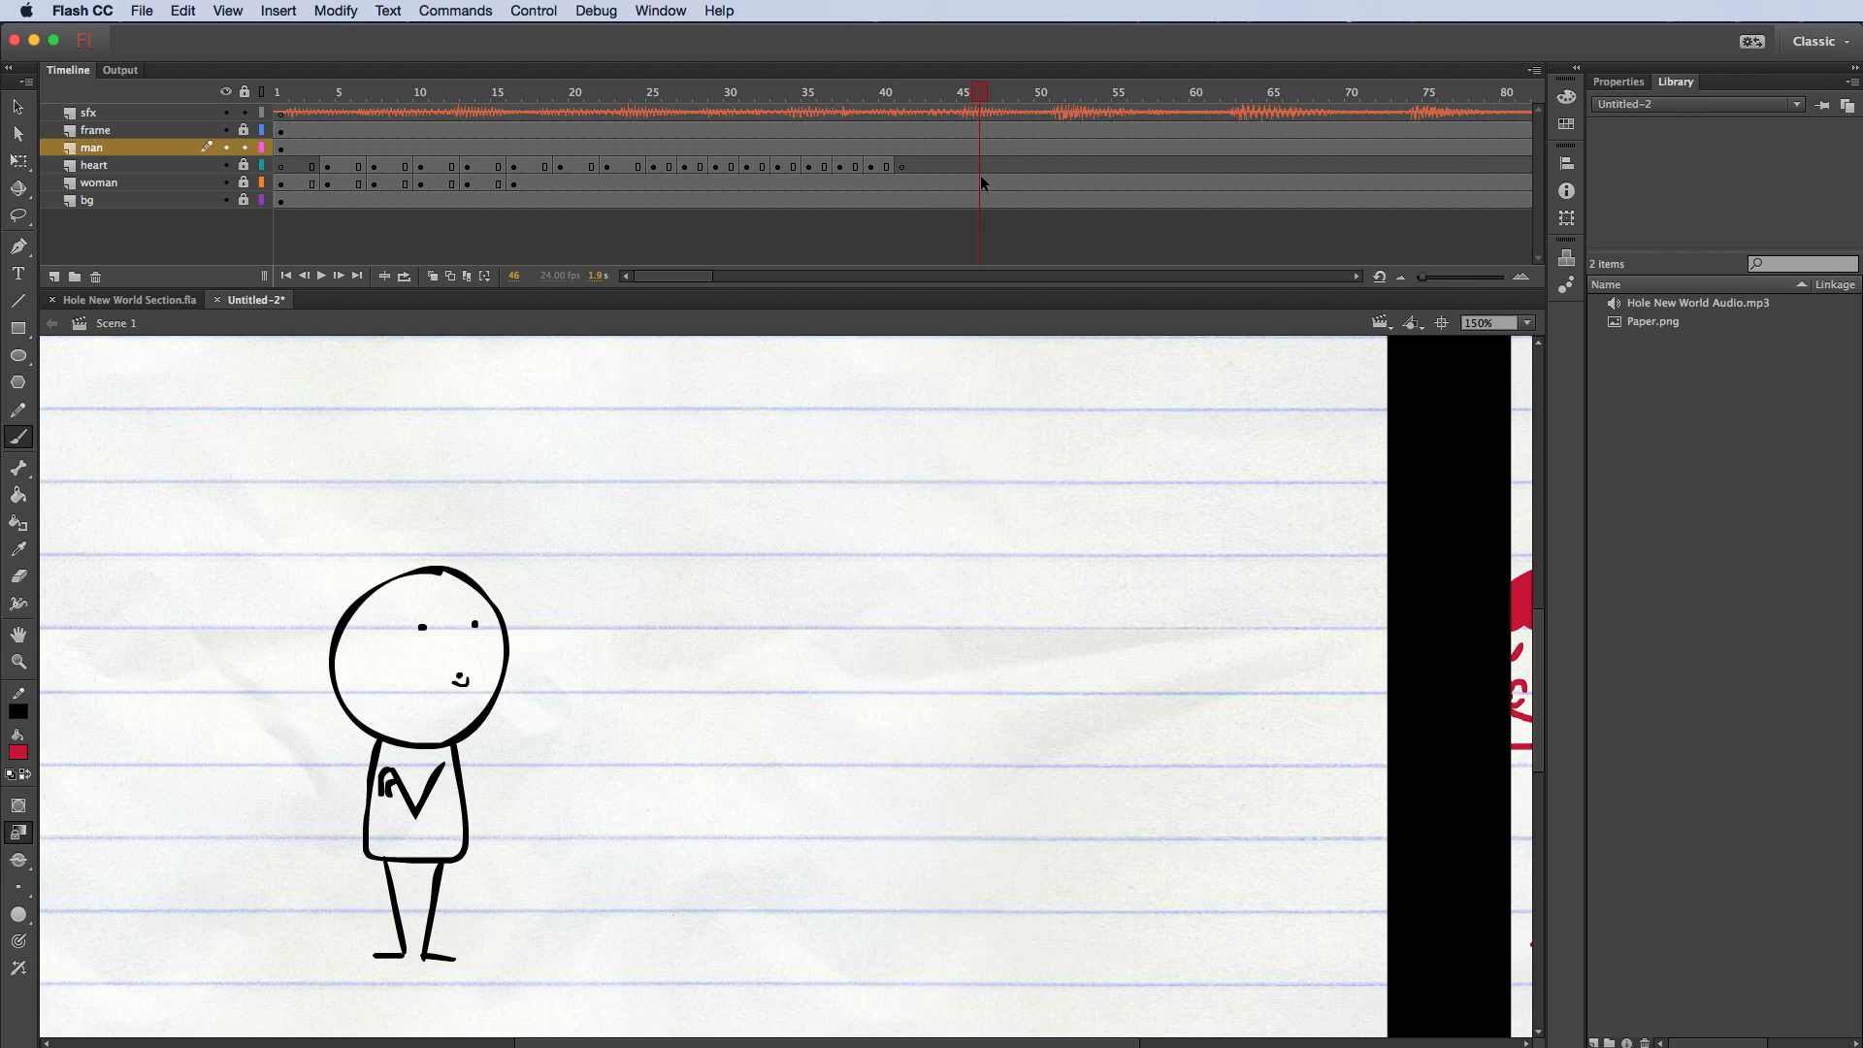
click(979, 148)
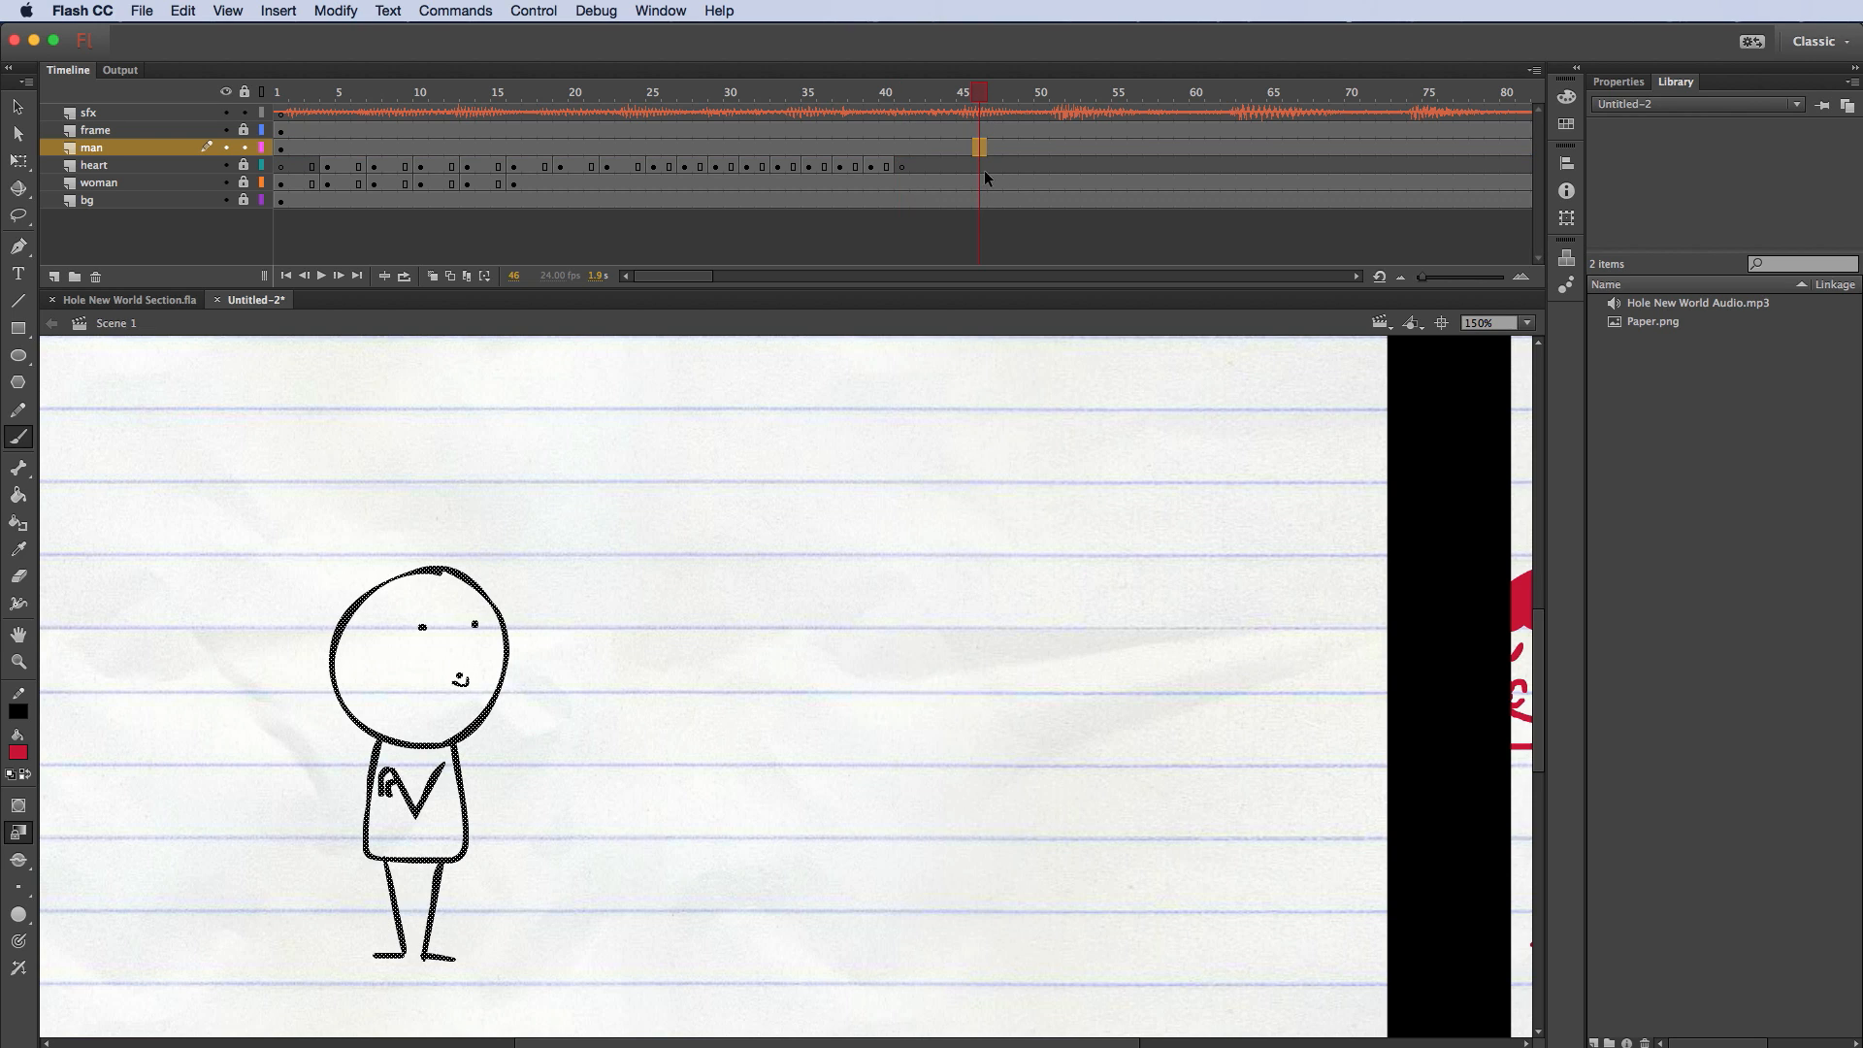
right_click(978, 148)
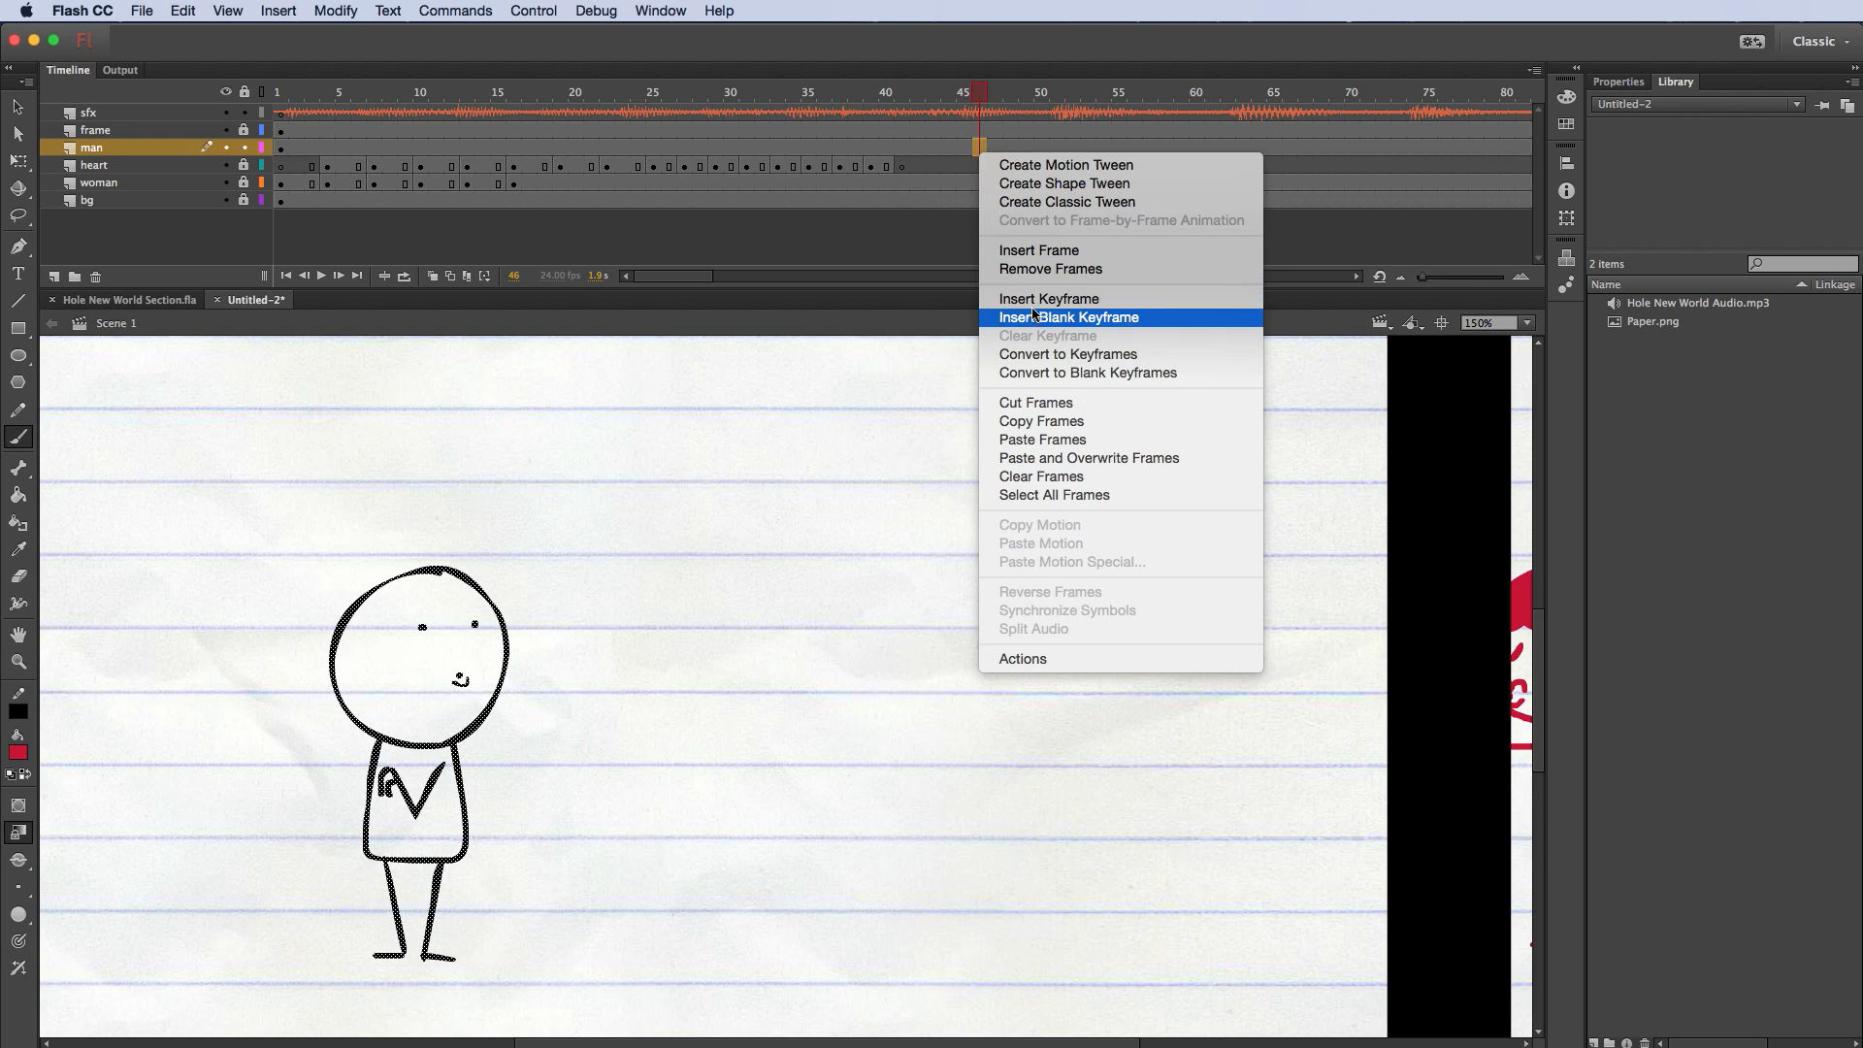
click(1154, 319)
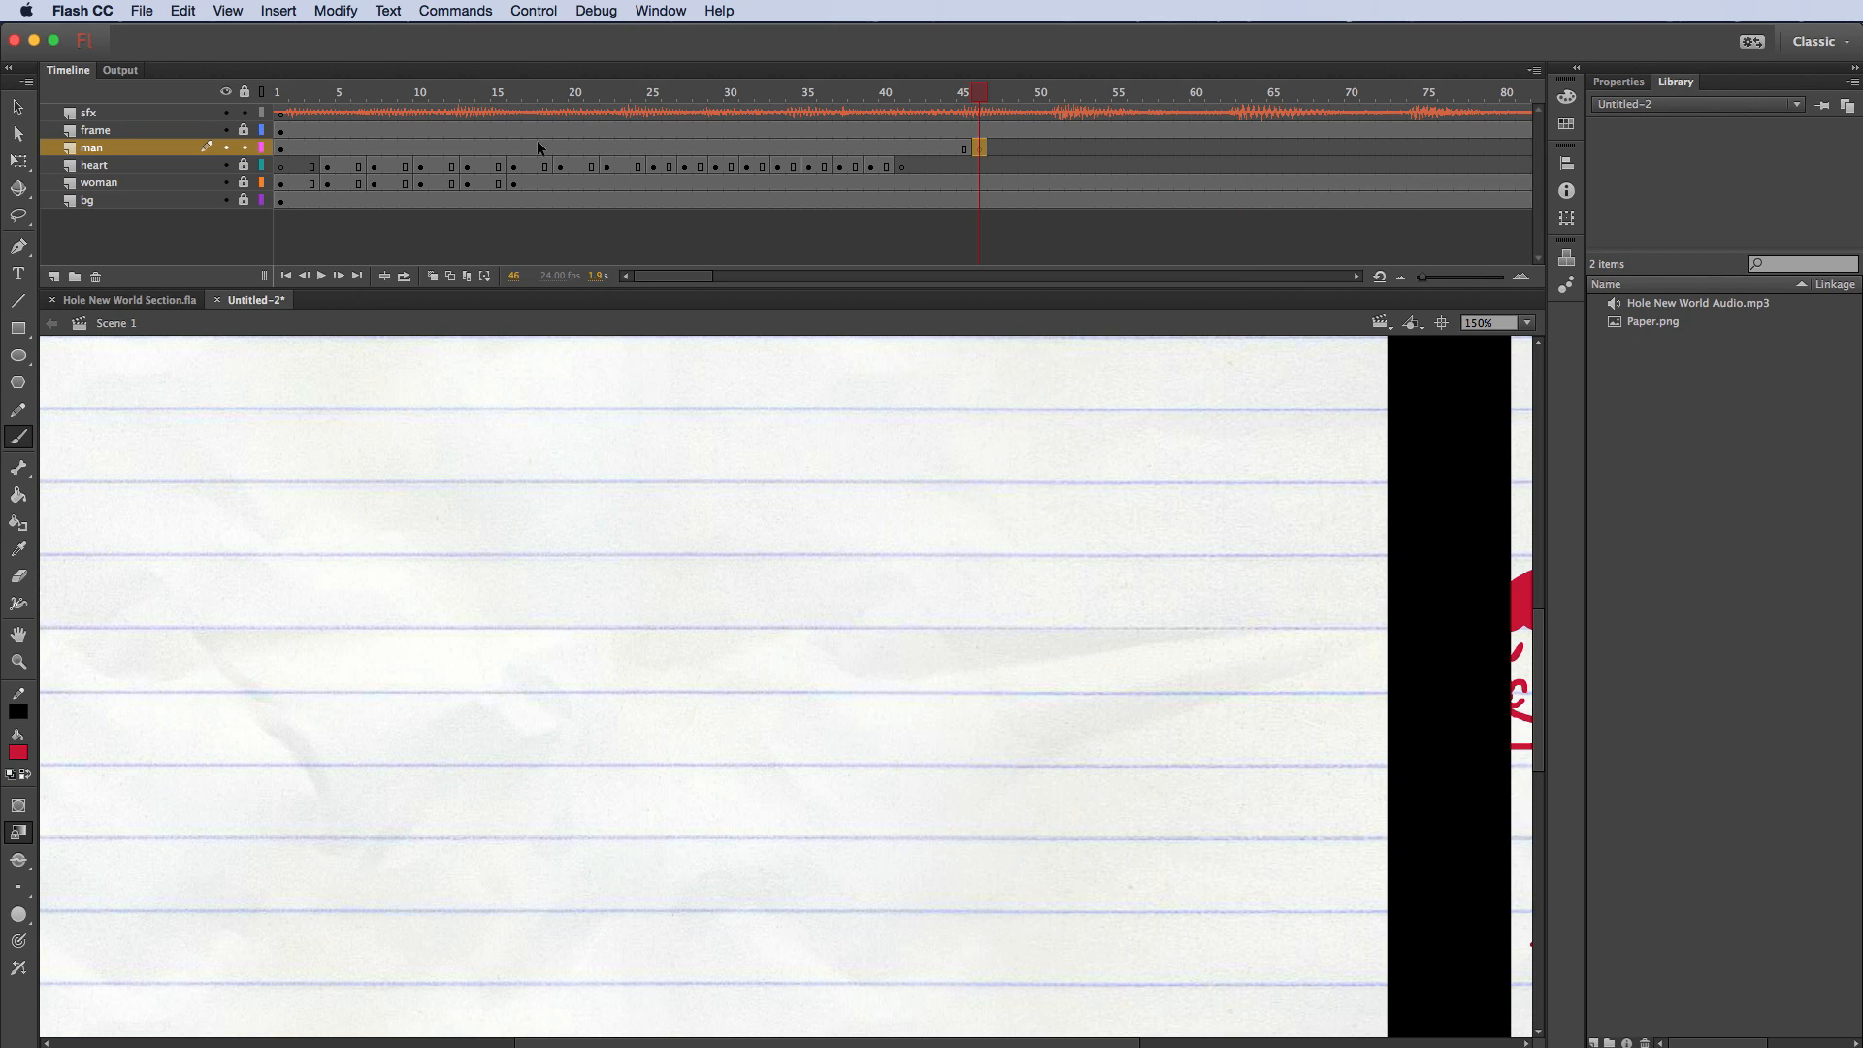
Step: Turn on onion skinning and set the brush fill colour to black
click(433, 276)
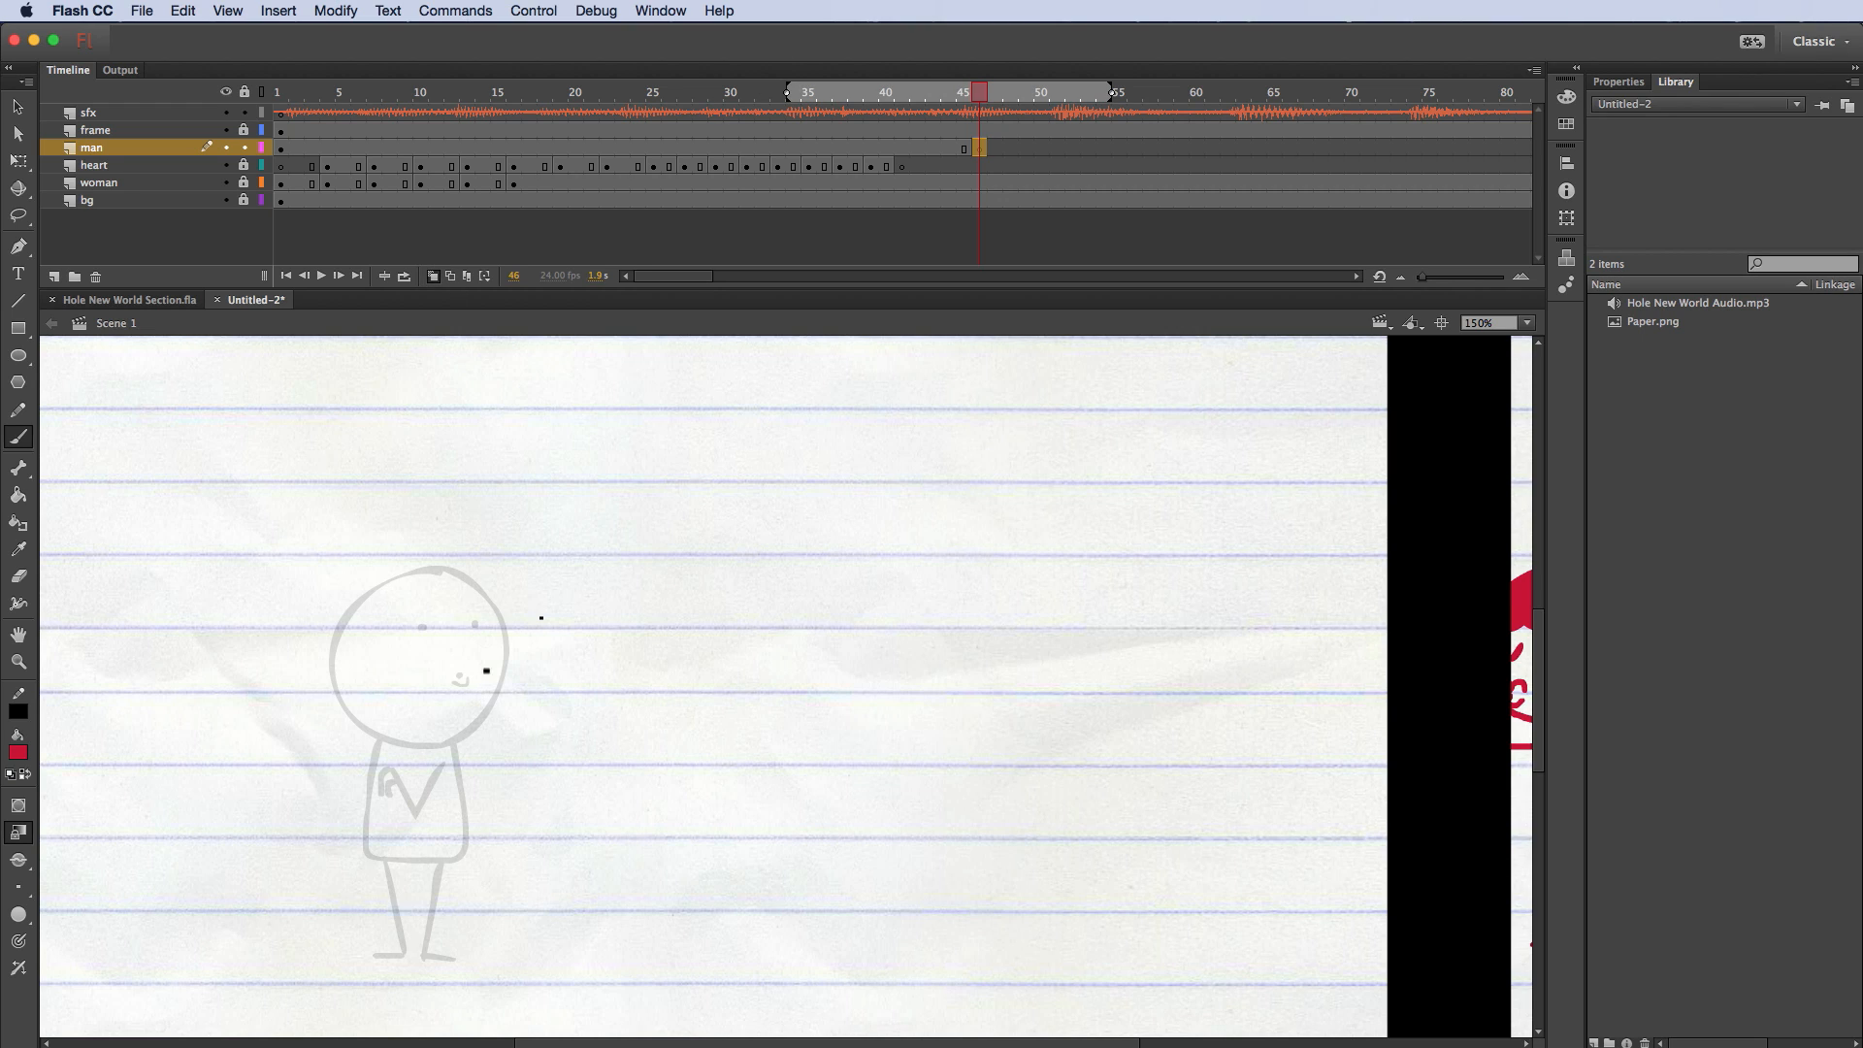
click(17, 753)
click(66, 813)
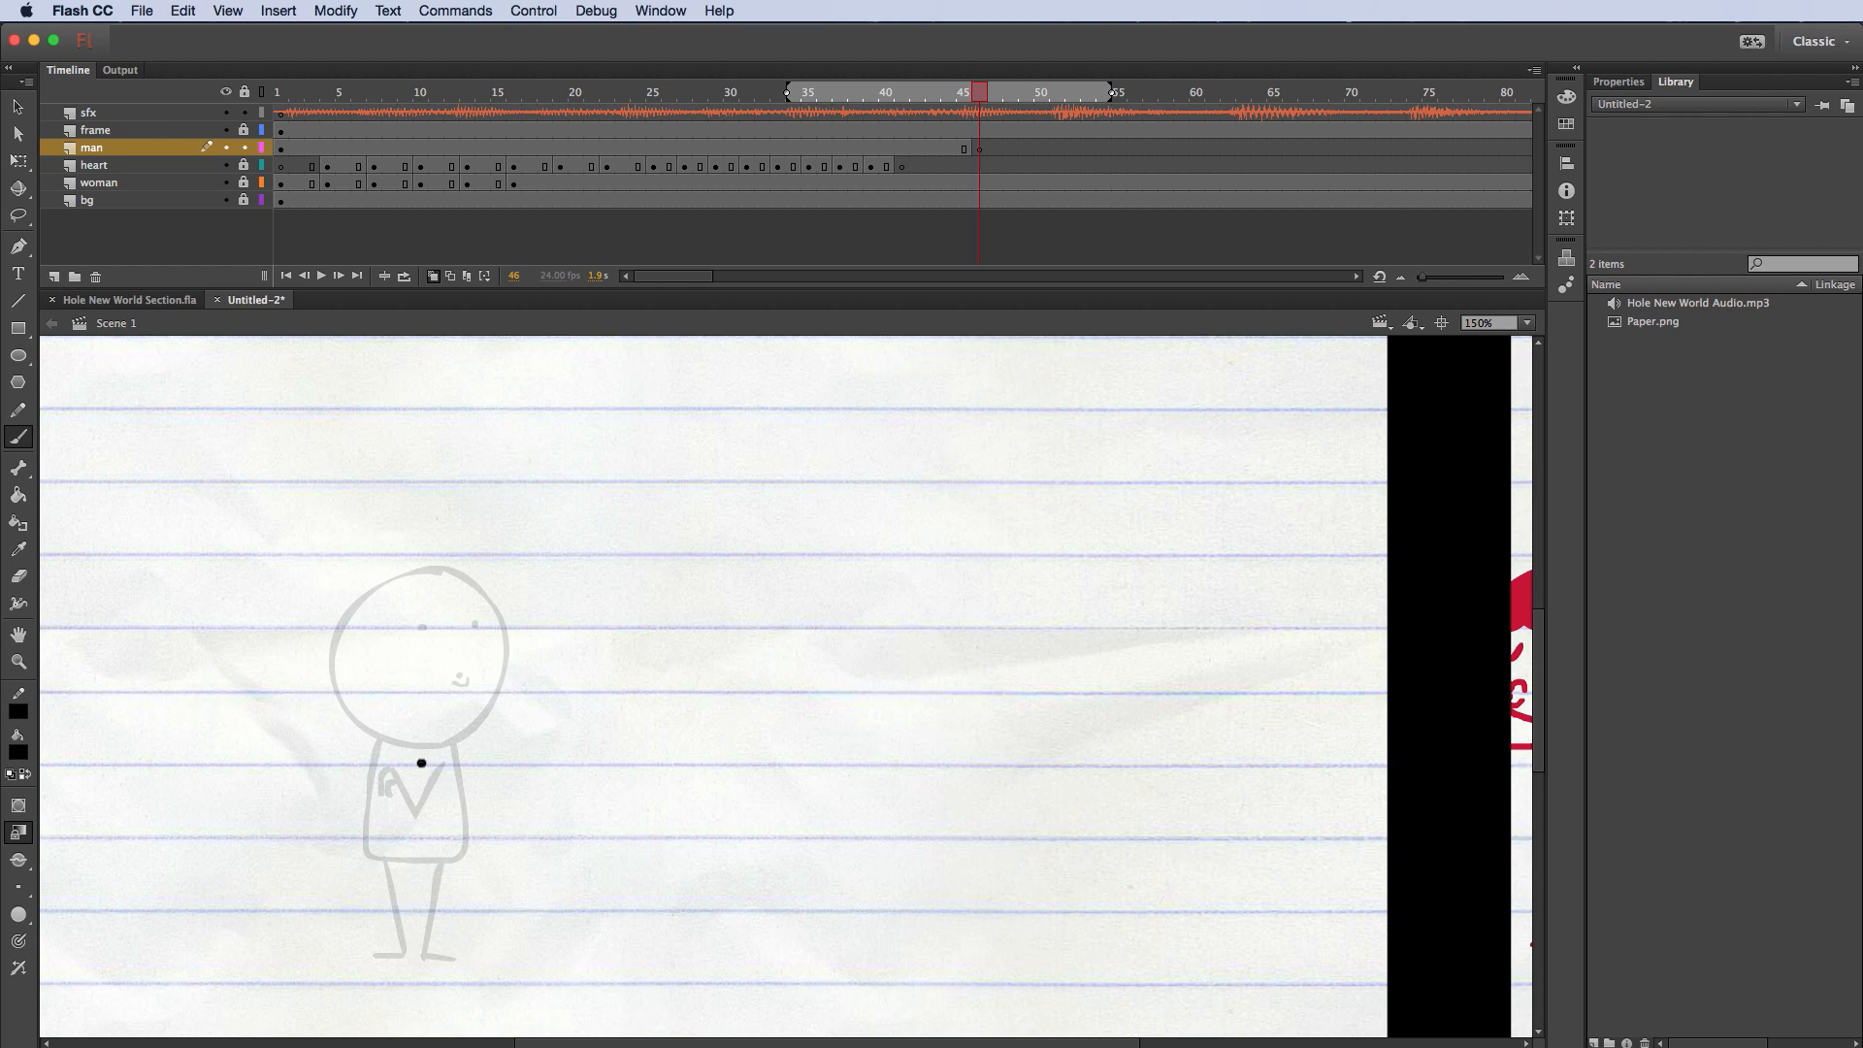
Step: Brush the man crouching over his ghosted lower half: a wide oval head, short body, two bent legs and two drooping arms
mouse_move(436, 721)
mouse_down()
mouse_move(315, 769)
mouse_move(327, 820)
mouse_move(443, 833)
mouse_move(490, 756)
mouse_move(435, 726)
mouse_up()
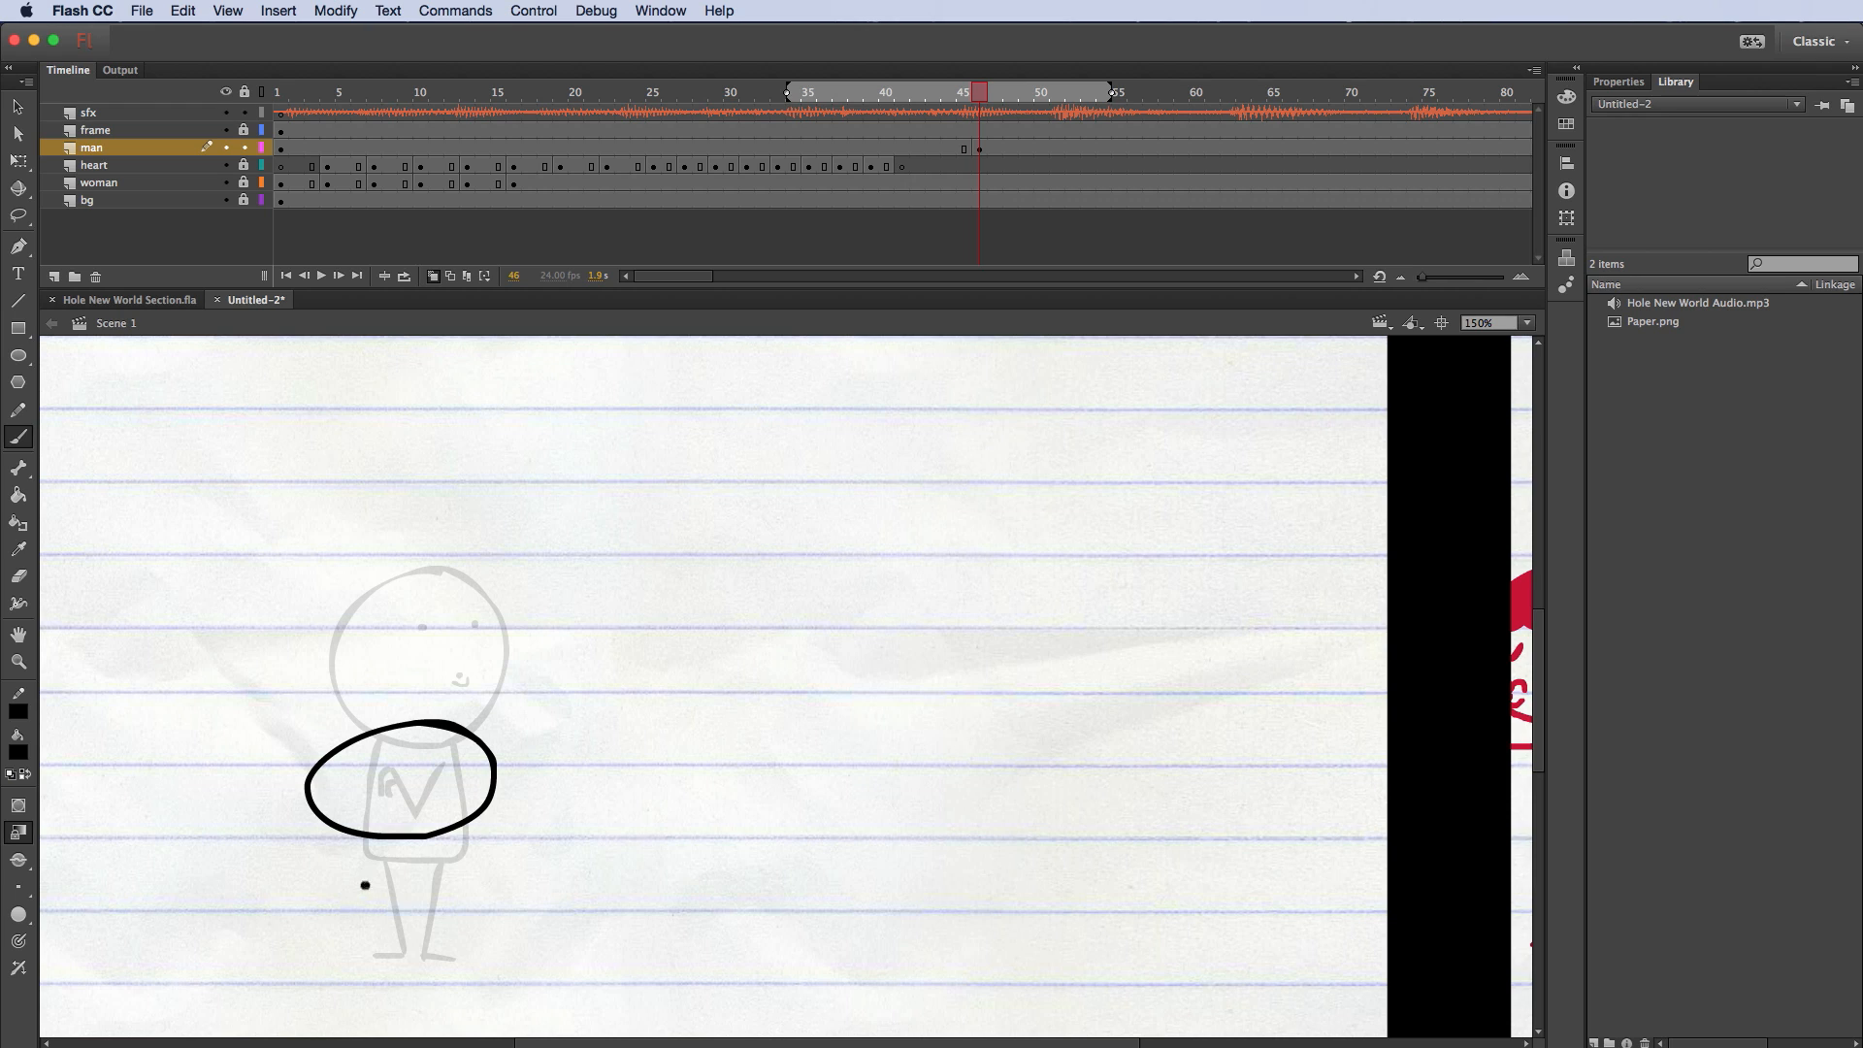
mouse_move(348, 836)
mouse_down()
mouse_move(353, 890)
mouse_move(462, 890)
mouse_move(460, 847)
mouse_up()
mouse_move(358, 891)
mouse_down()
mouse_move(398, 855)
mouse_move(376, 950)
mouse_move(402, 951)
mouse_up()
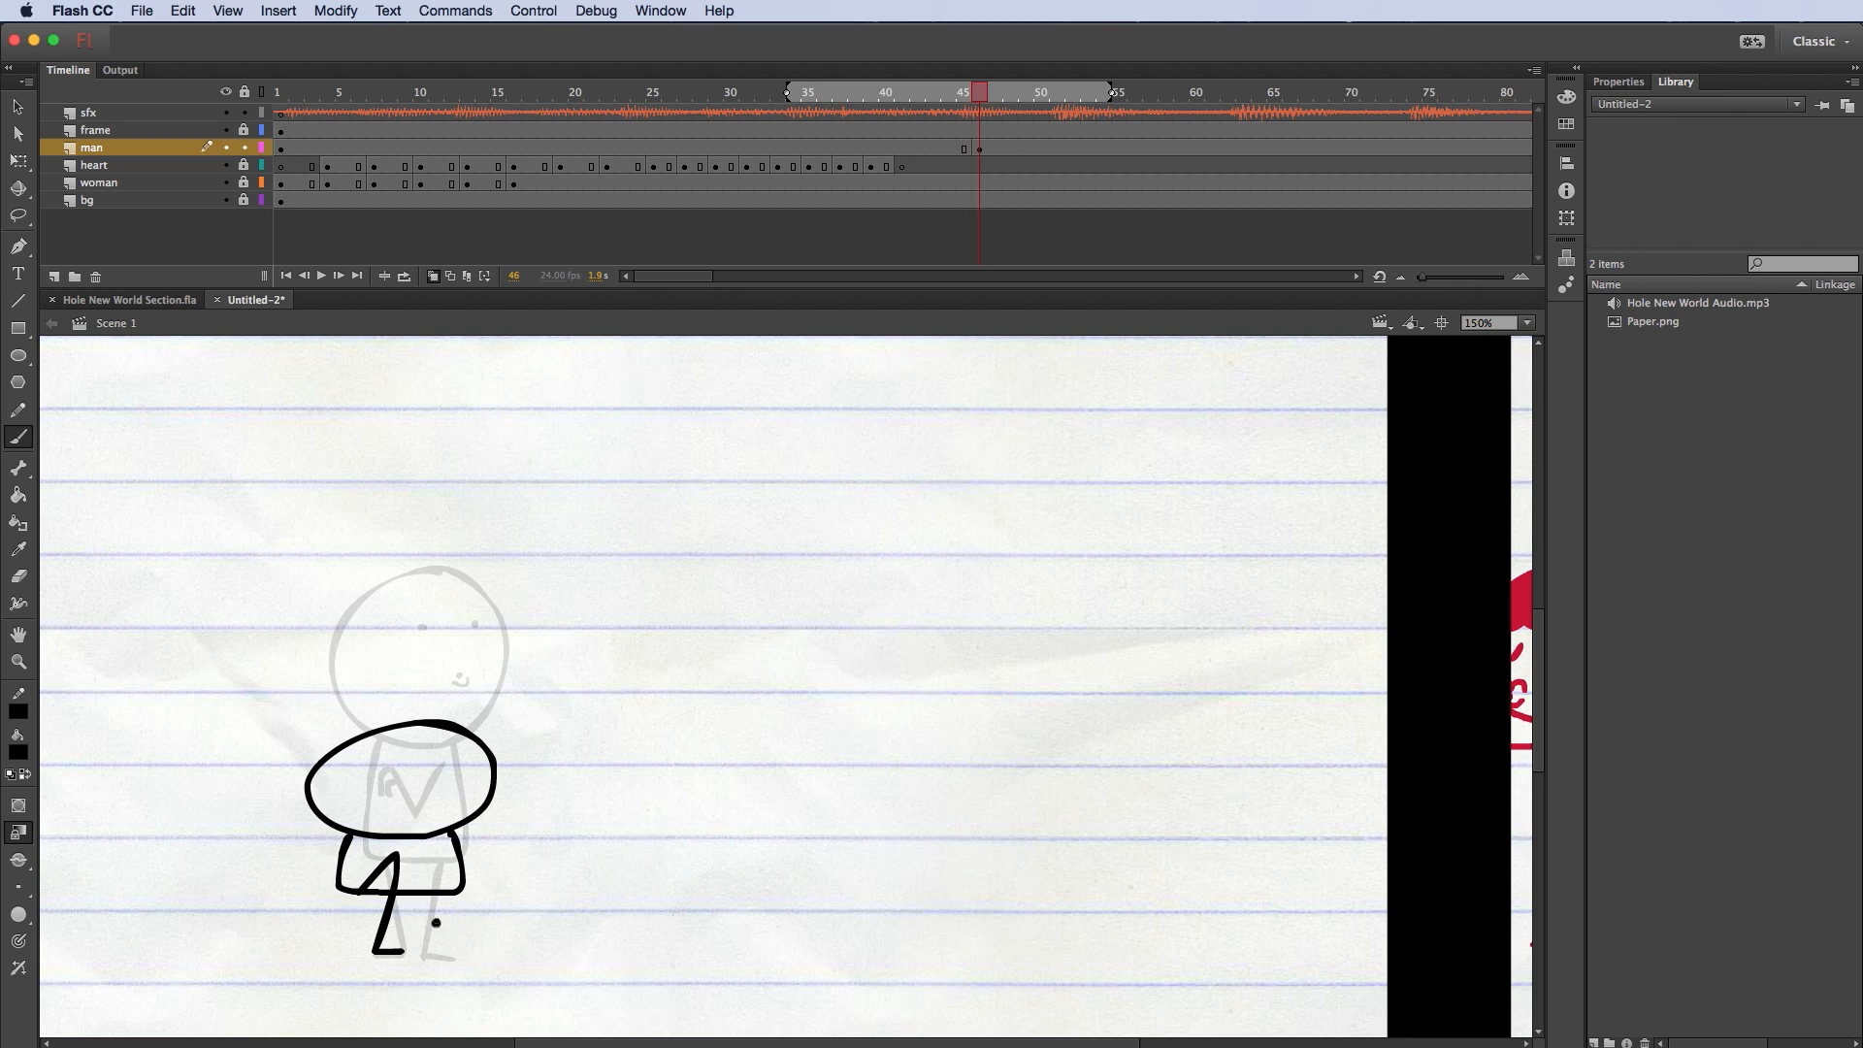
mouse_move(415, 887)
mouse_down()
mouse_move(435, 919)
mouse_move(421, 950)
mouse_move(463, 952)
mouse_up()
drag(347, 833, 285, 860)
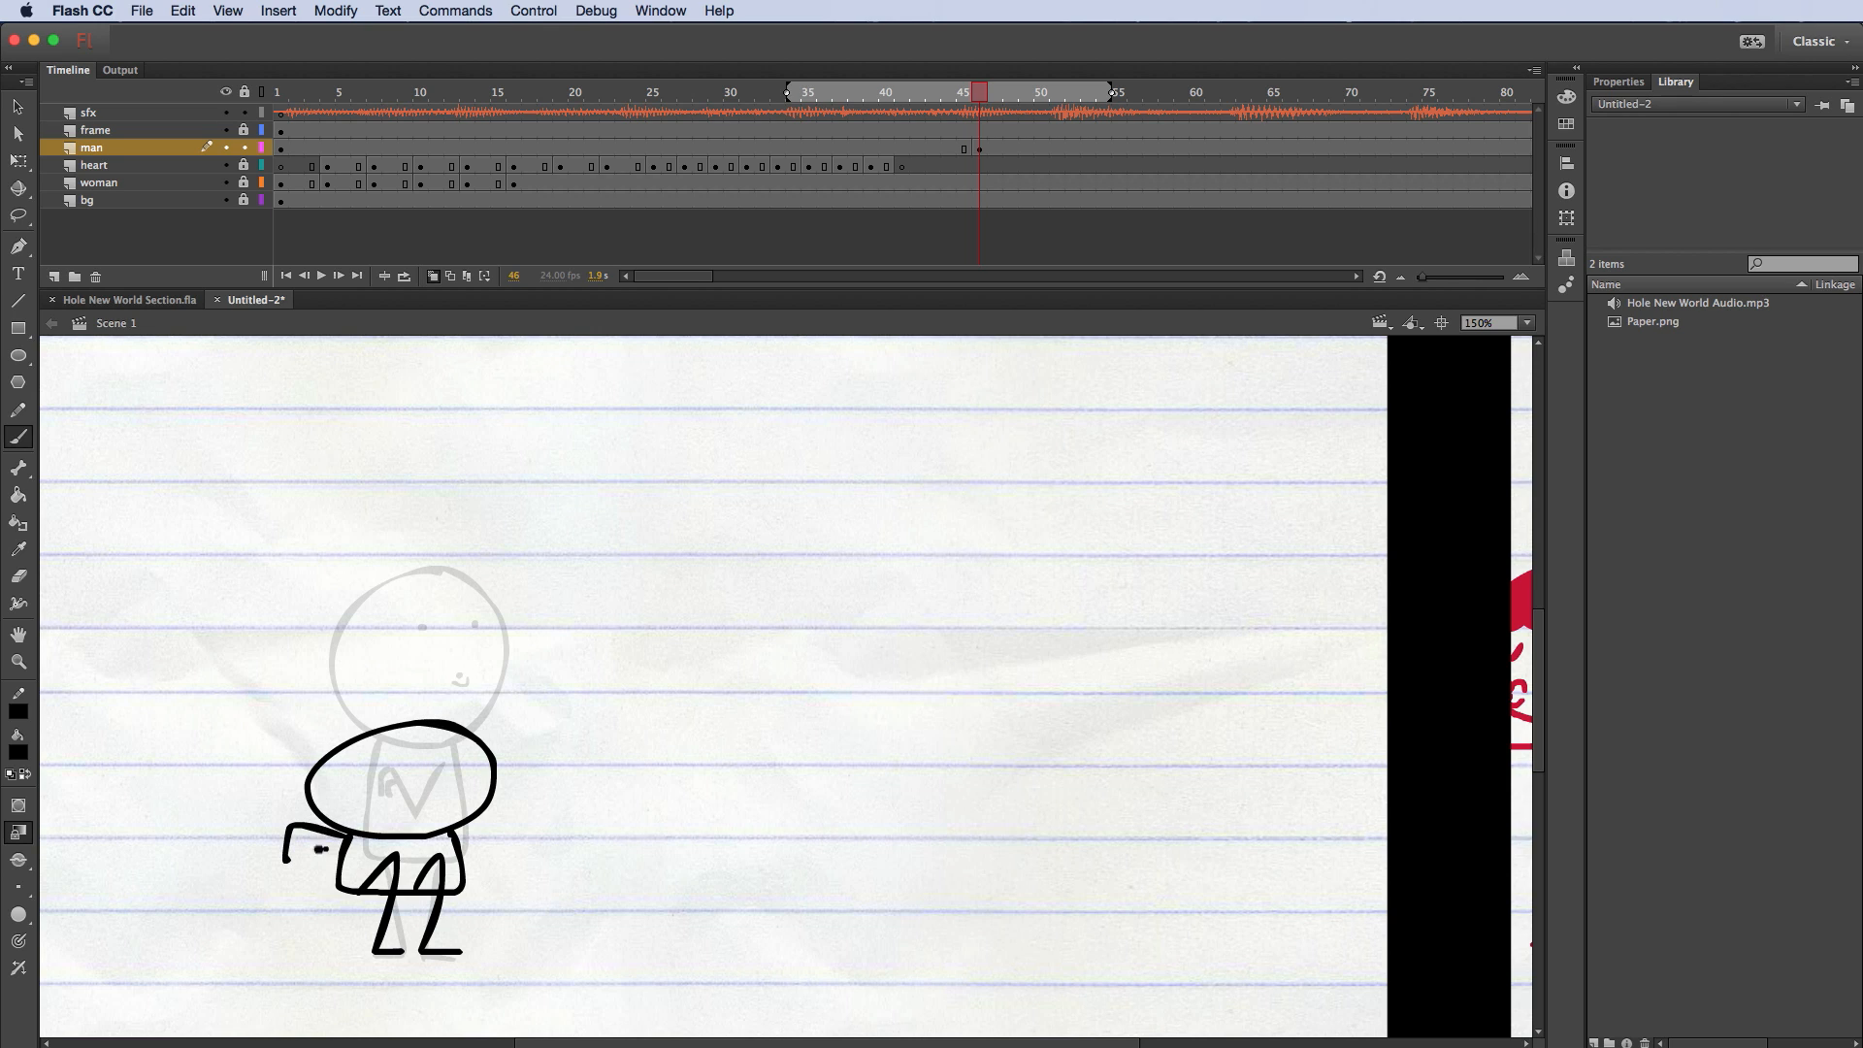
drag(465, 833, 507, 868)
Step: Brush two dot eyes and a wide, nearly straight mouth line on the crouching man's face
click(390, 781)
drag(357, 808, 462, 805)
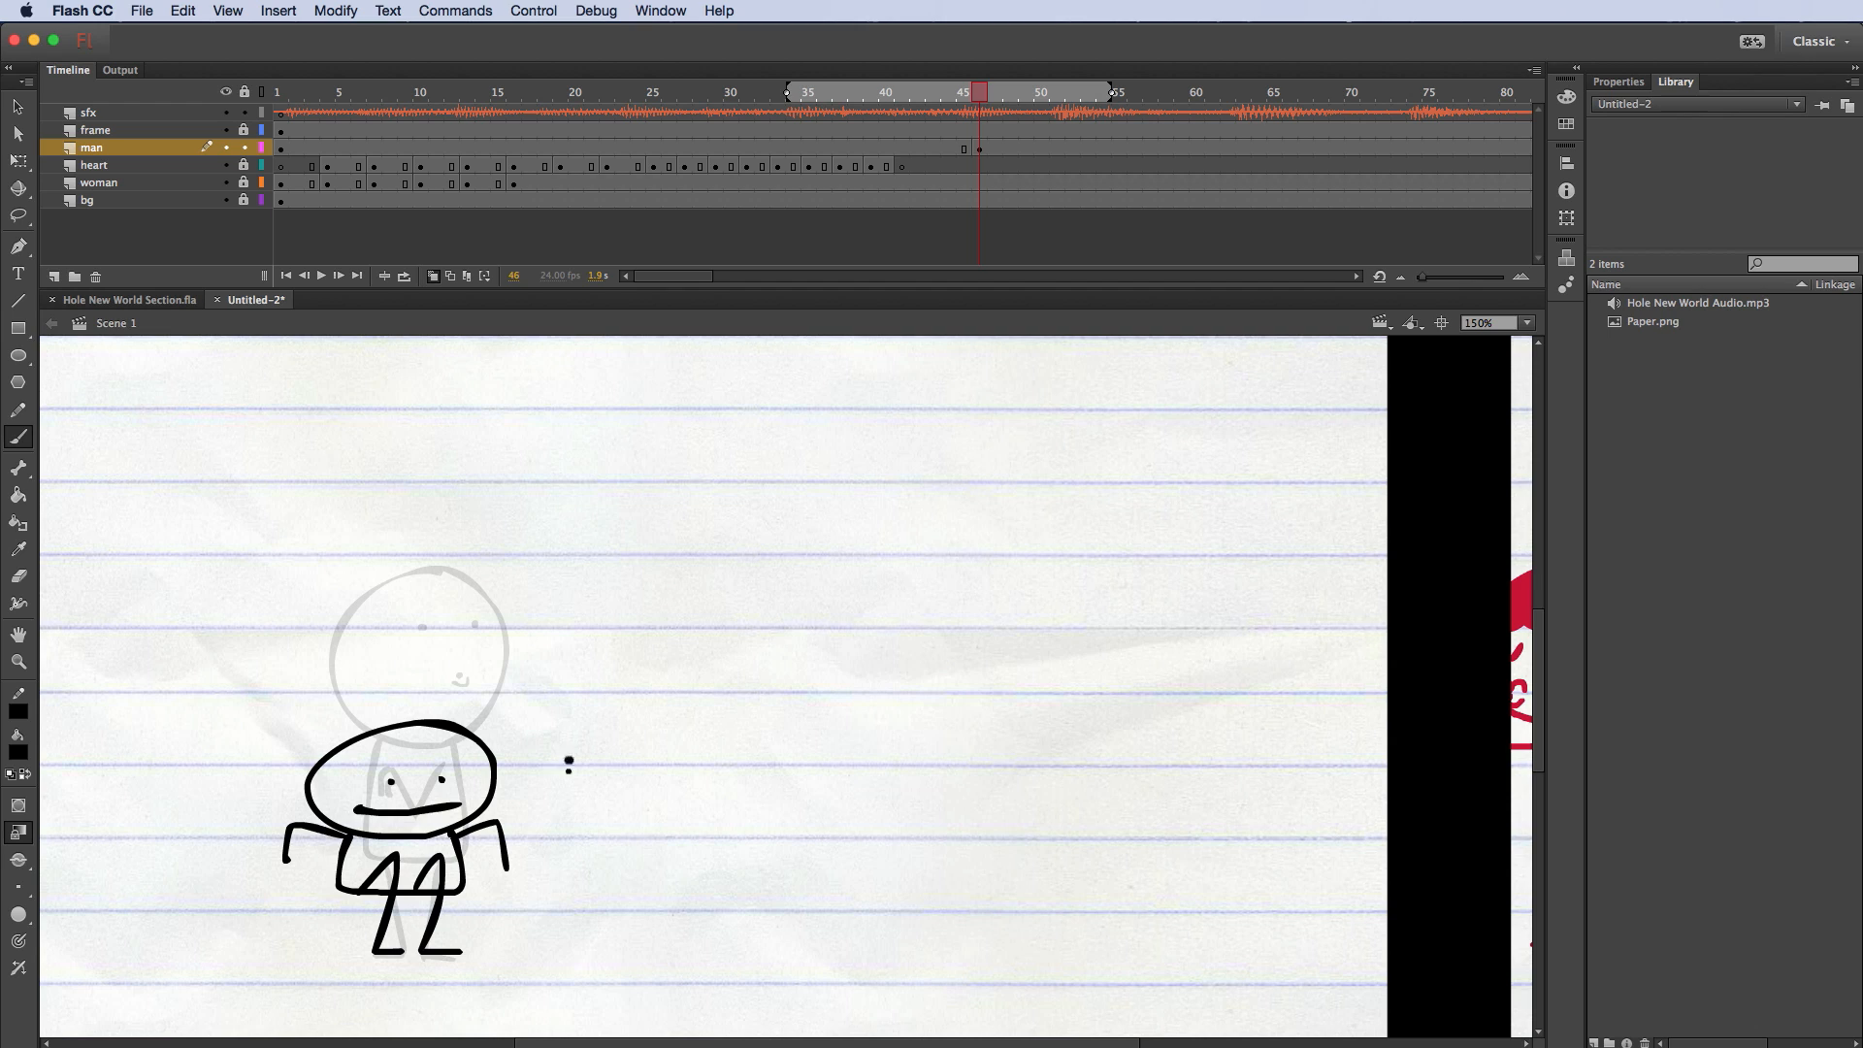
key(super+z)
drag(362, 810, 476, 812)
key(super+z)
mouse_move(365, 803)
mouse_down()
mouse_move(466, 791)
mouse_move(470, 807)
mouse_up()
key(super+z)
Step: Squash the whole crouching man vertically with Free Transform, keeping his feet in place and lowering his head
click(19, 161)
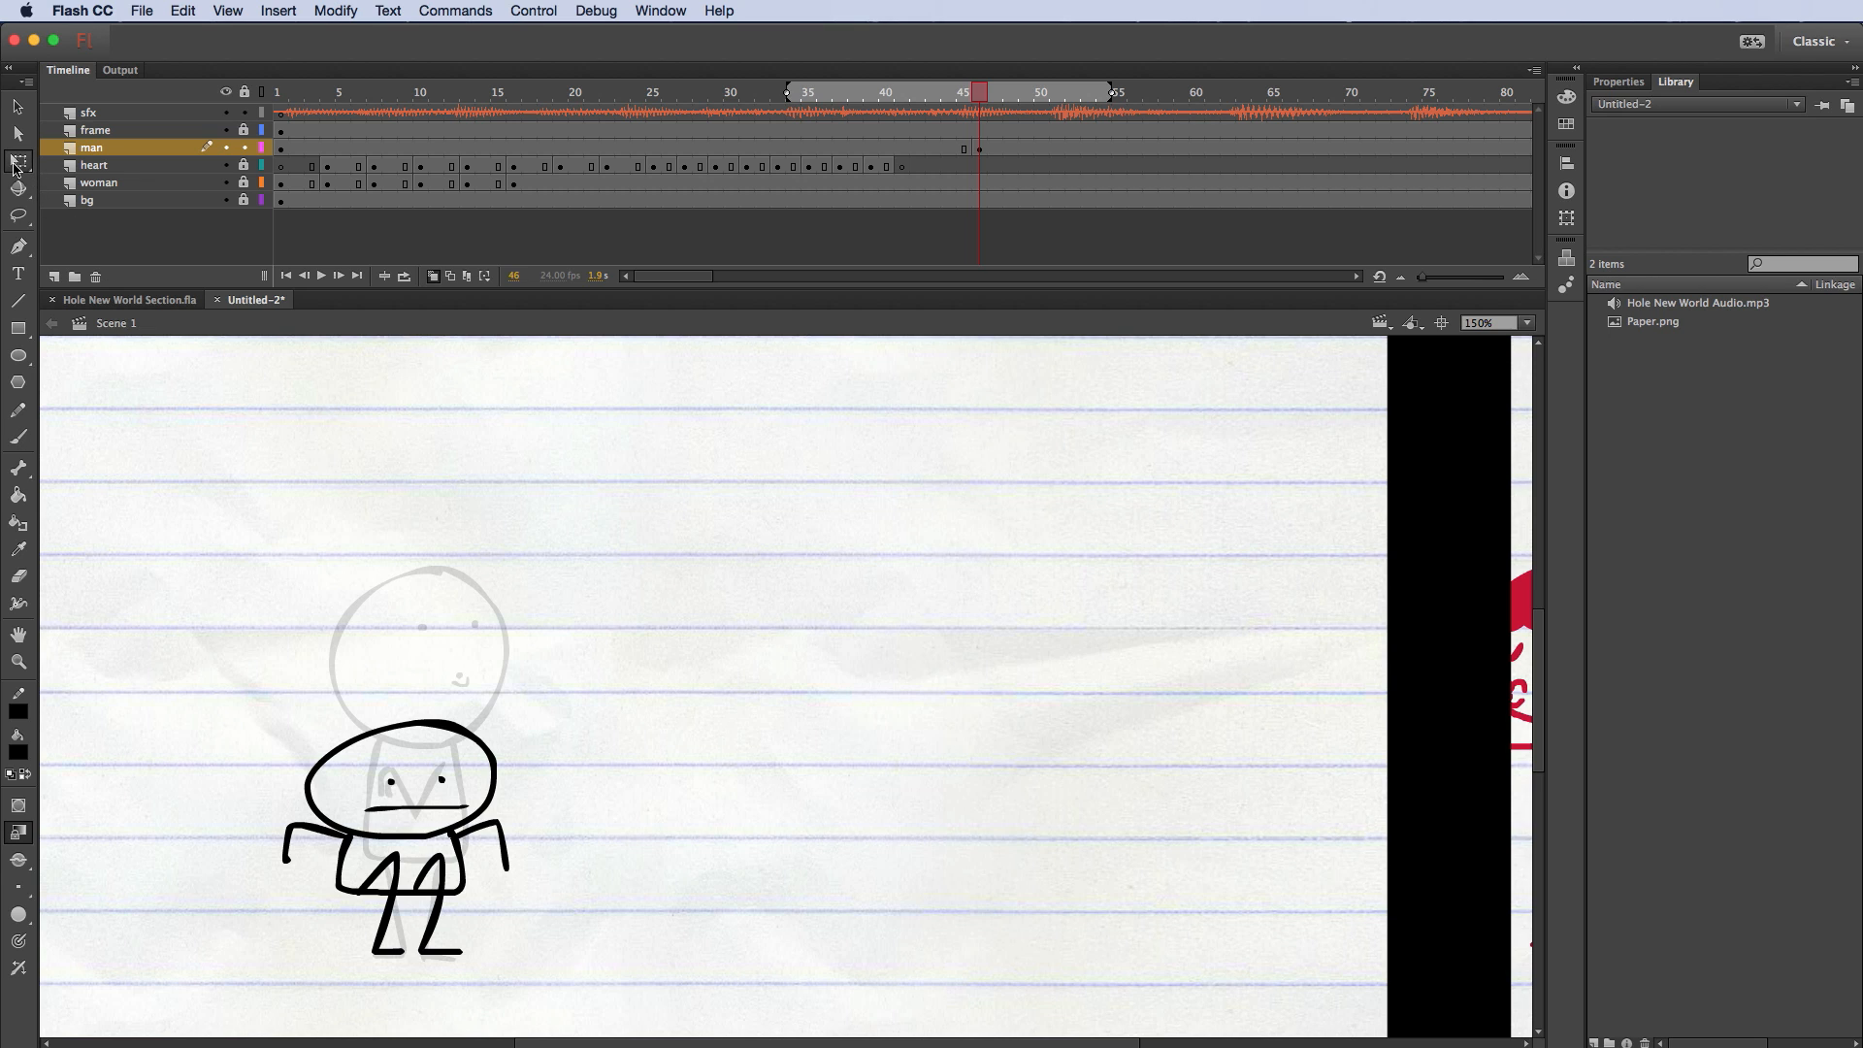
drag(242, 666, 652, 980)
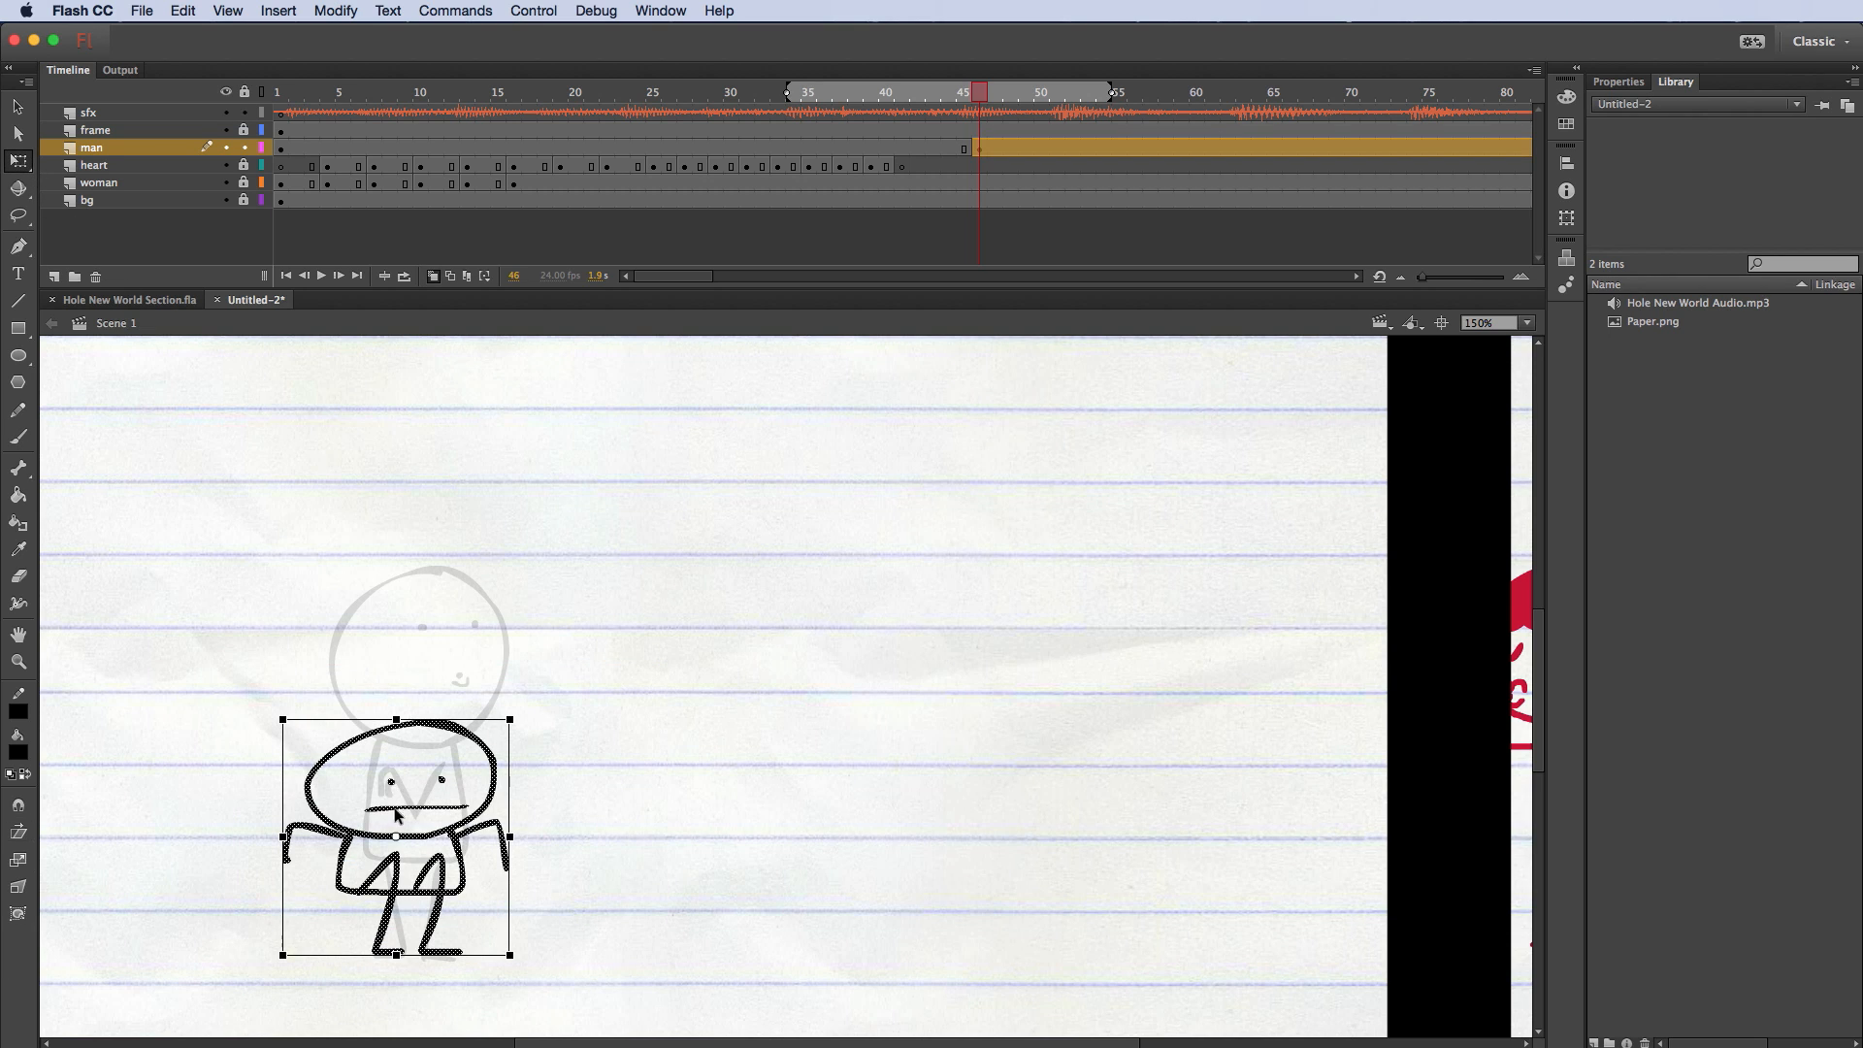
drag(396, 836, 408, 957)
drag(398, 715, 397, 749)
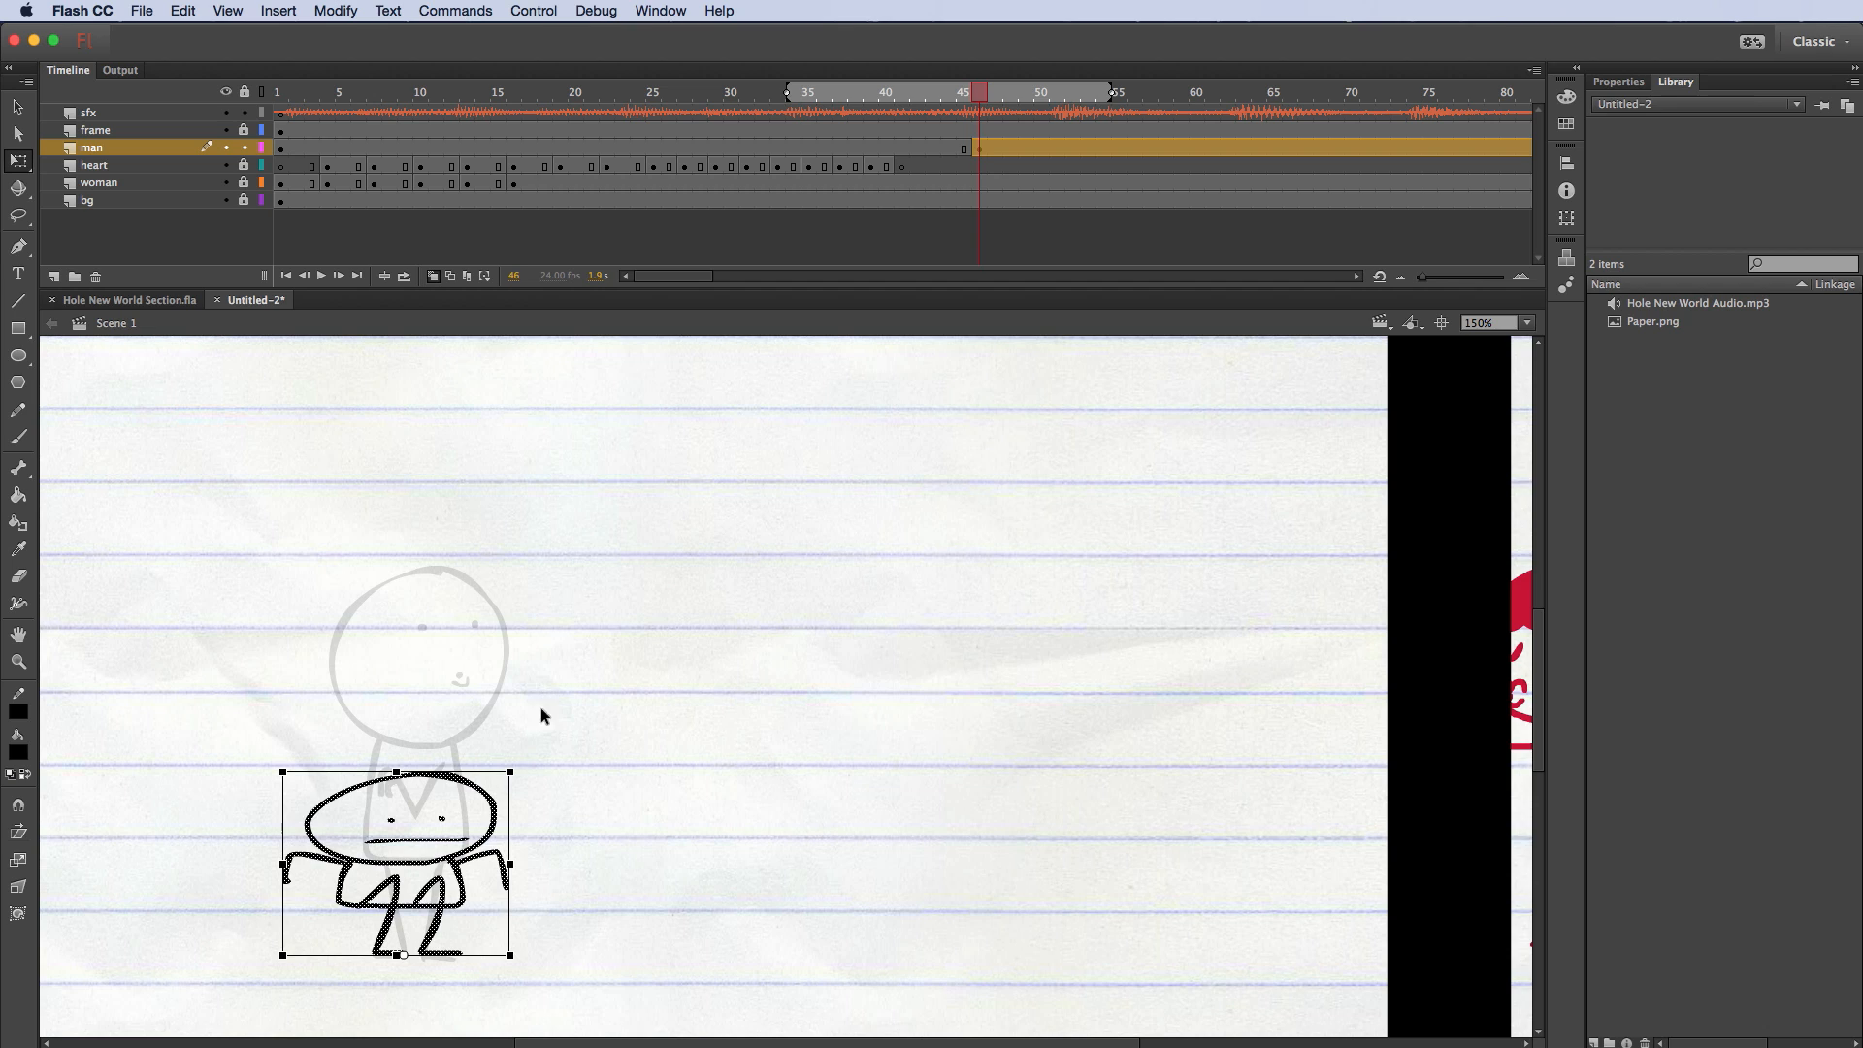
click(549, 751)
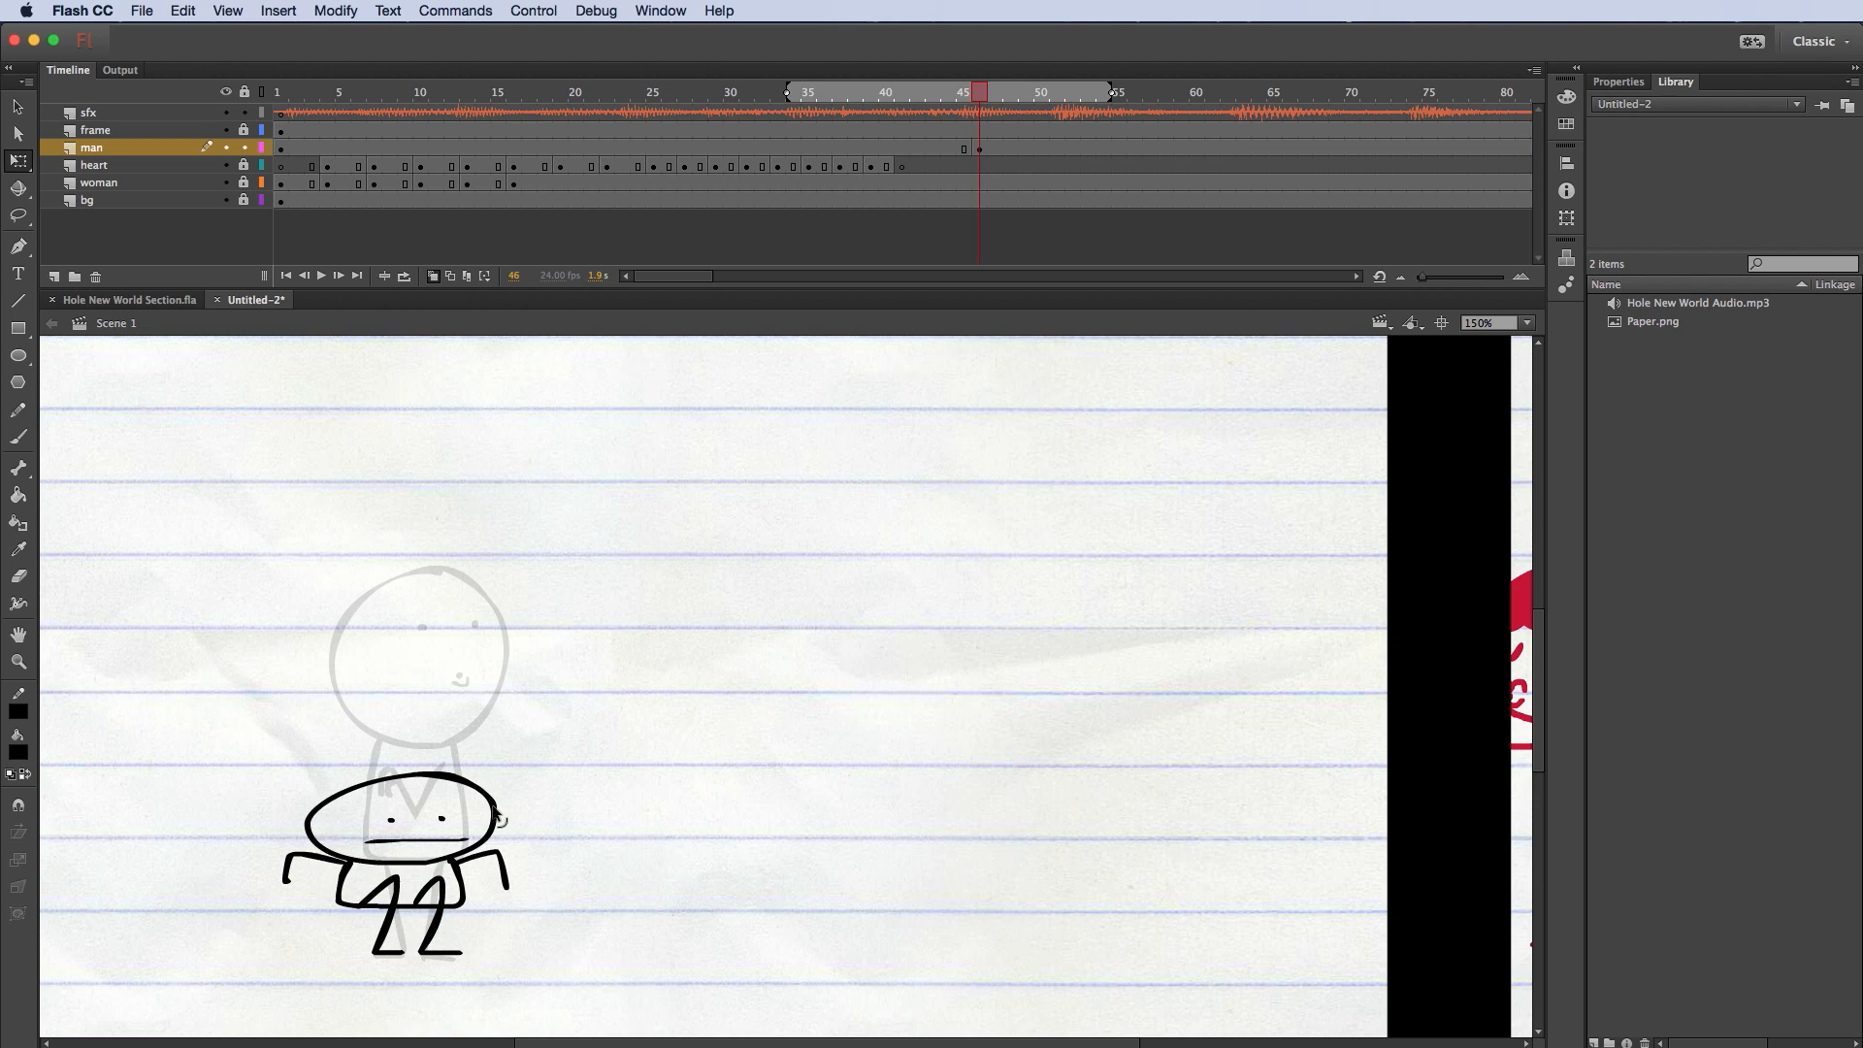
Step: Insert a blank keyframe at frame 48 of the man layer and brush a large C-shaped head outline beside the ghosted figure
click(1010, 148)
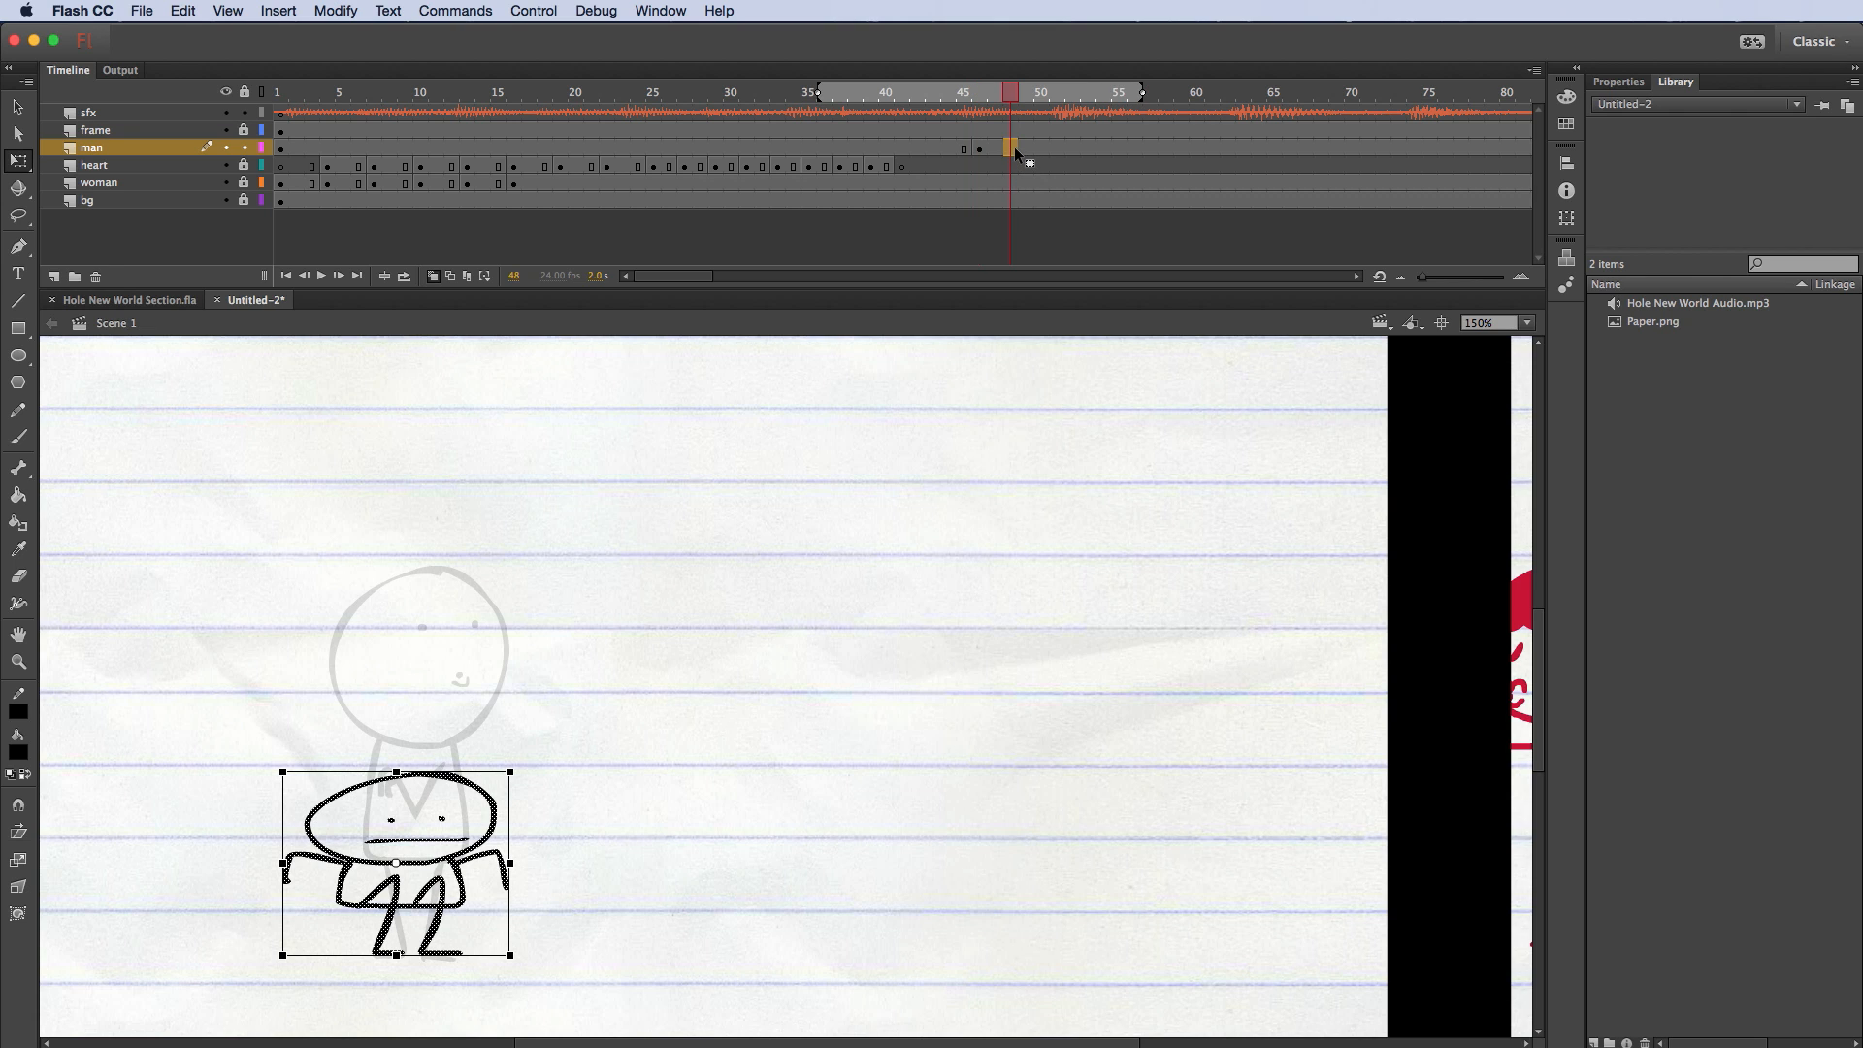
right_click(1011, 148)
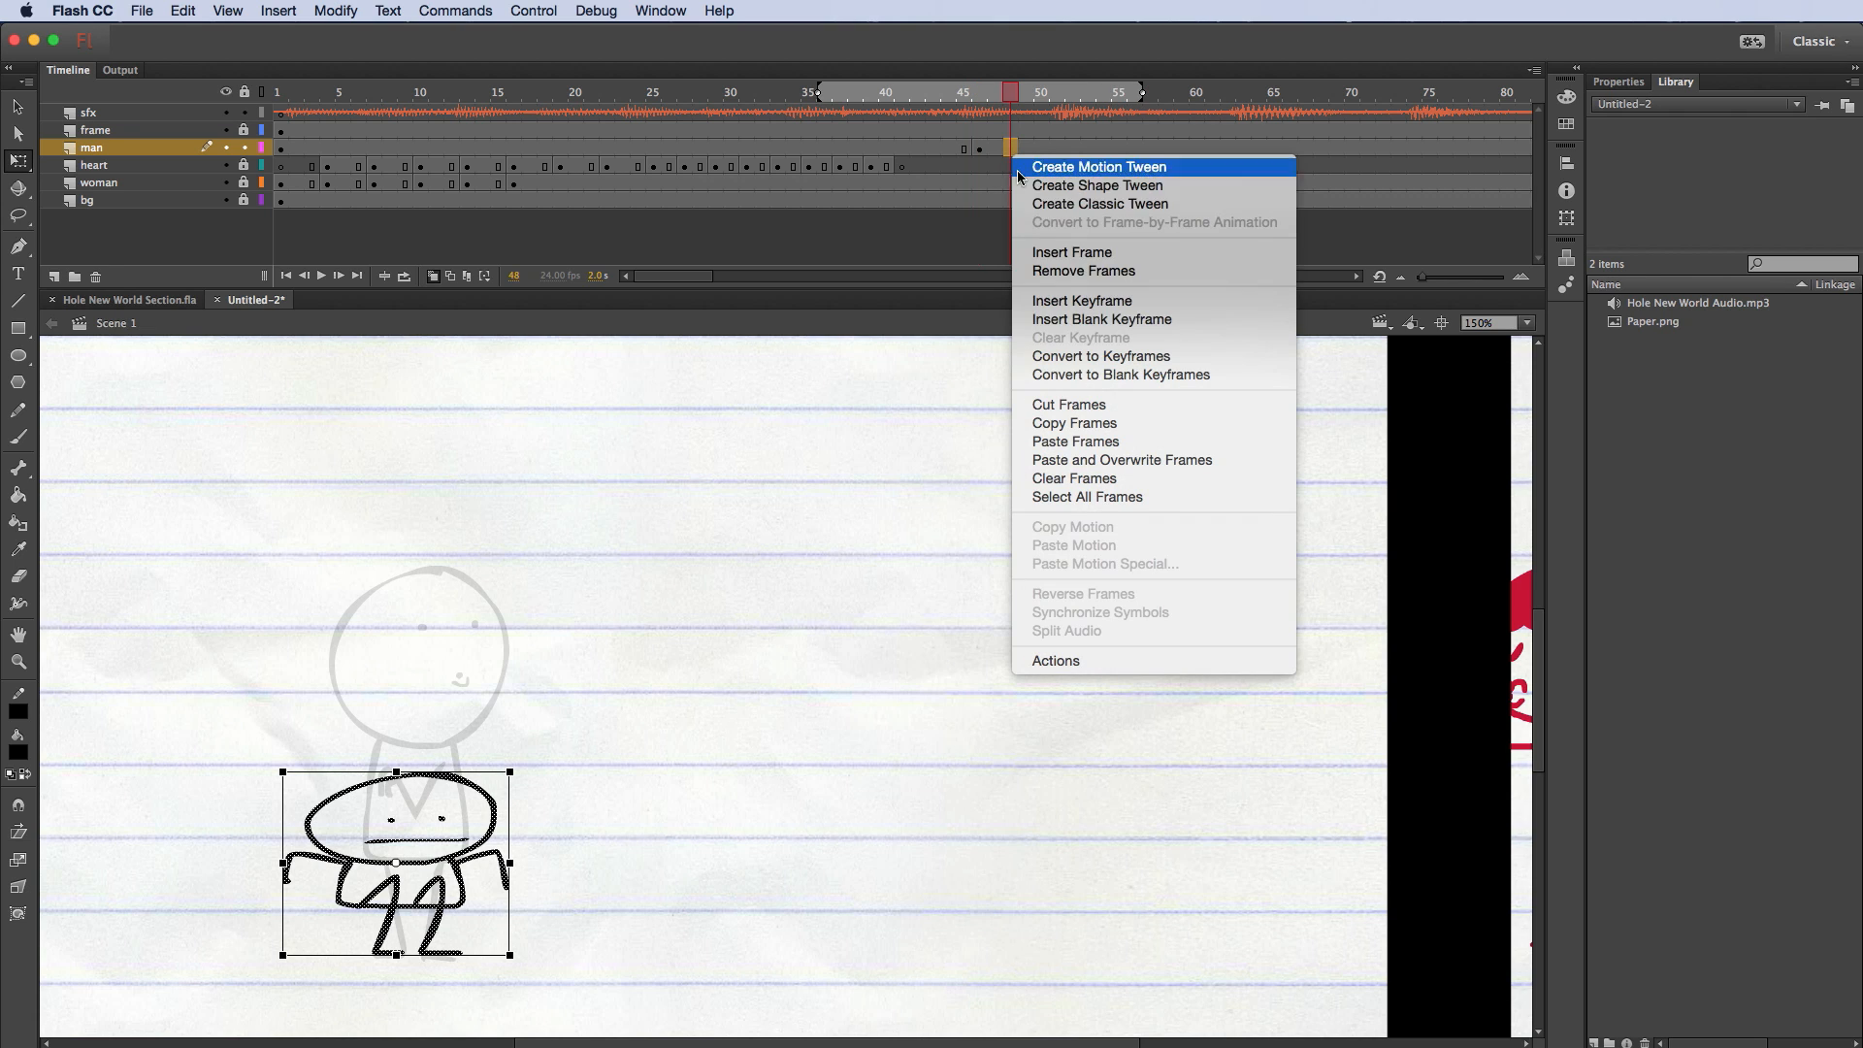
click(1074, 321)
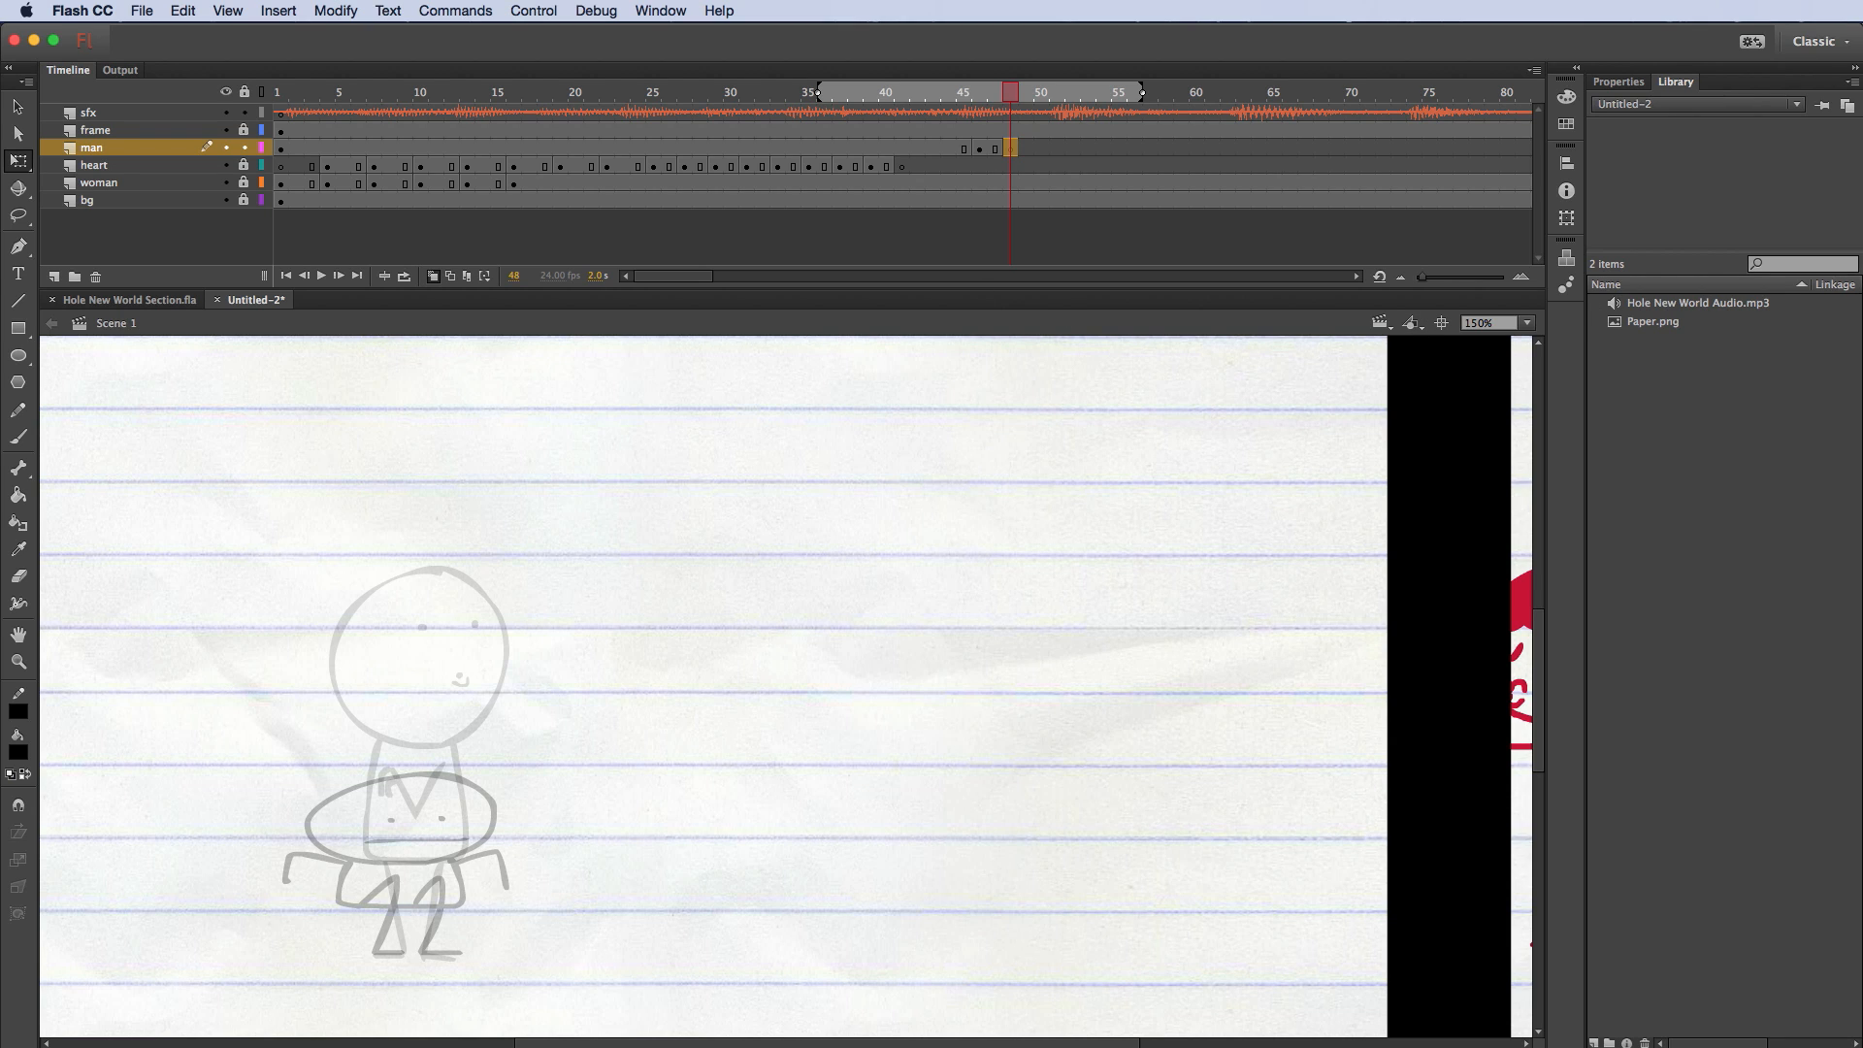
click(18, 436)
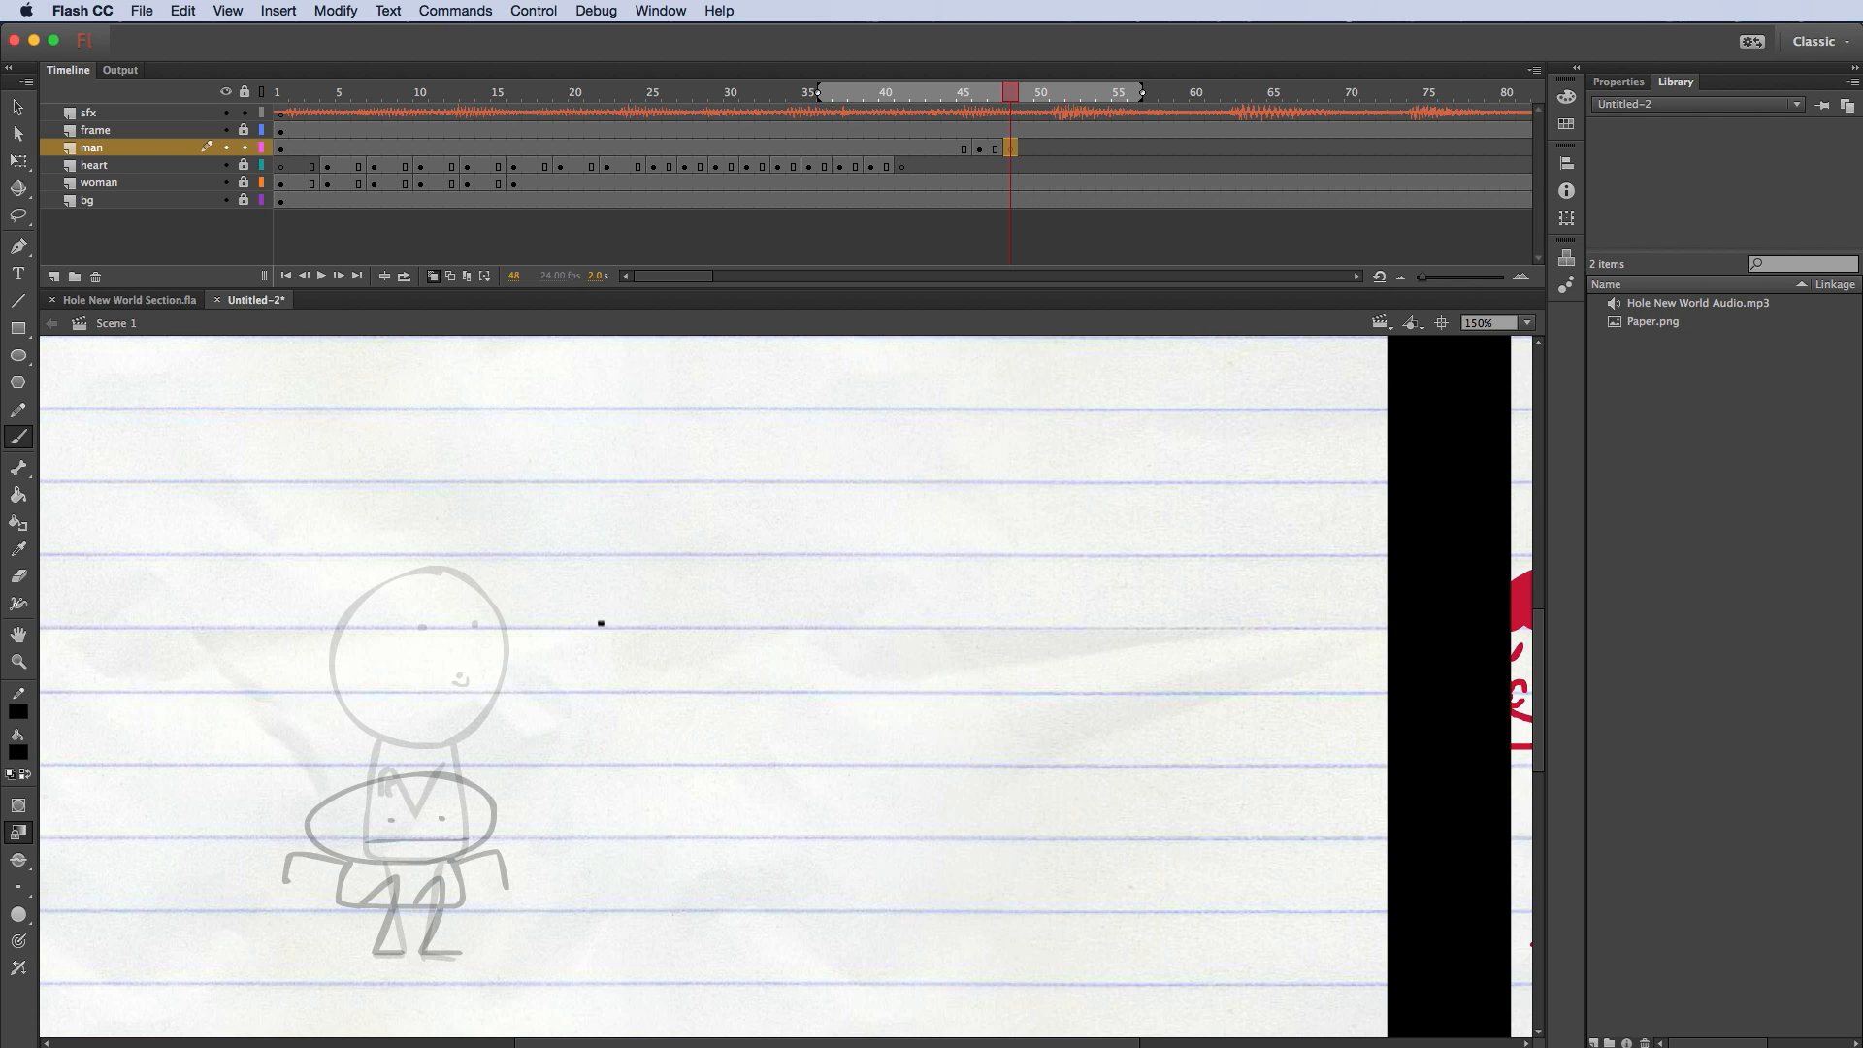
mouse_move(601, 623)
mouse_down()
mouse_move(491, 667)
mouse_move(500, 912)
mouse_move(666, 968)
mouse_up()
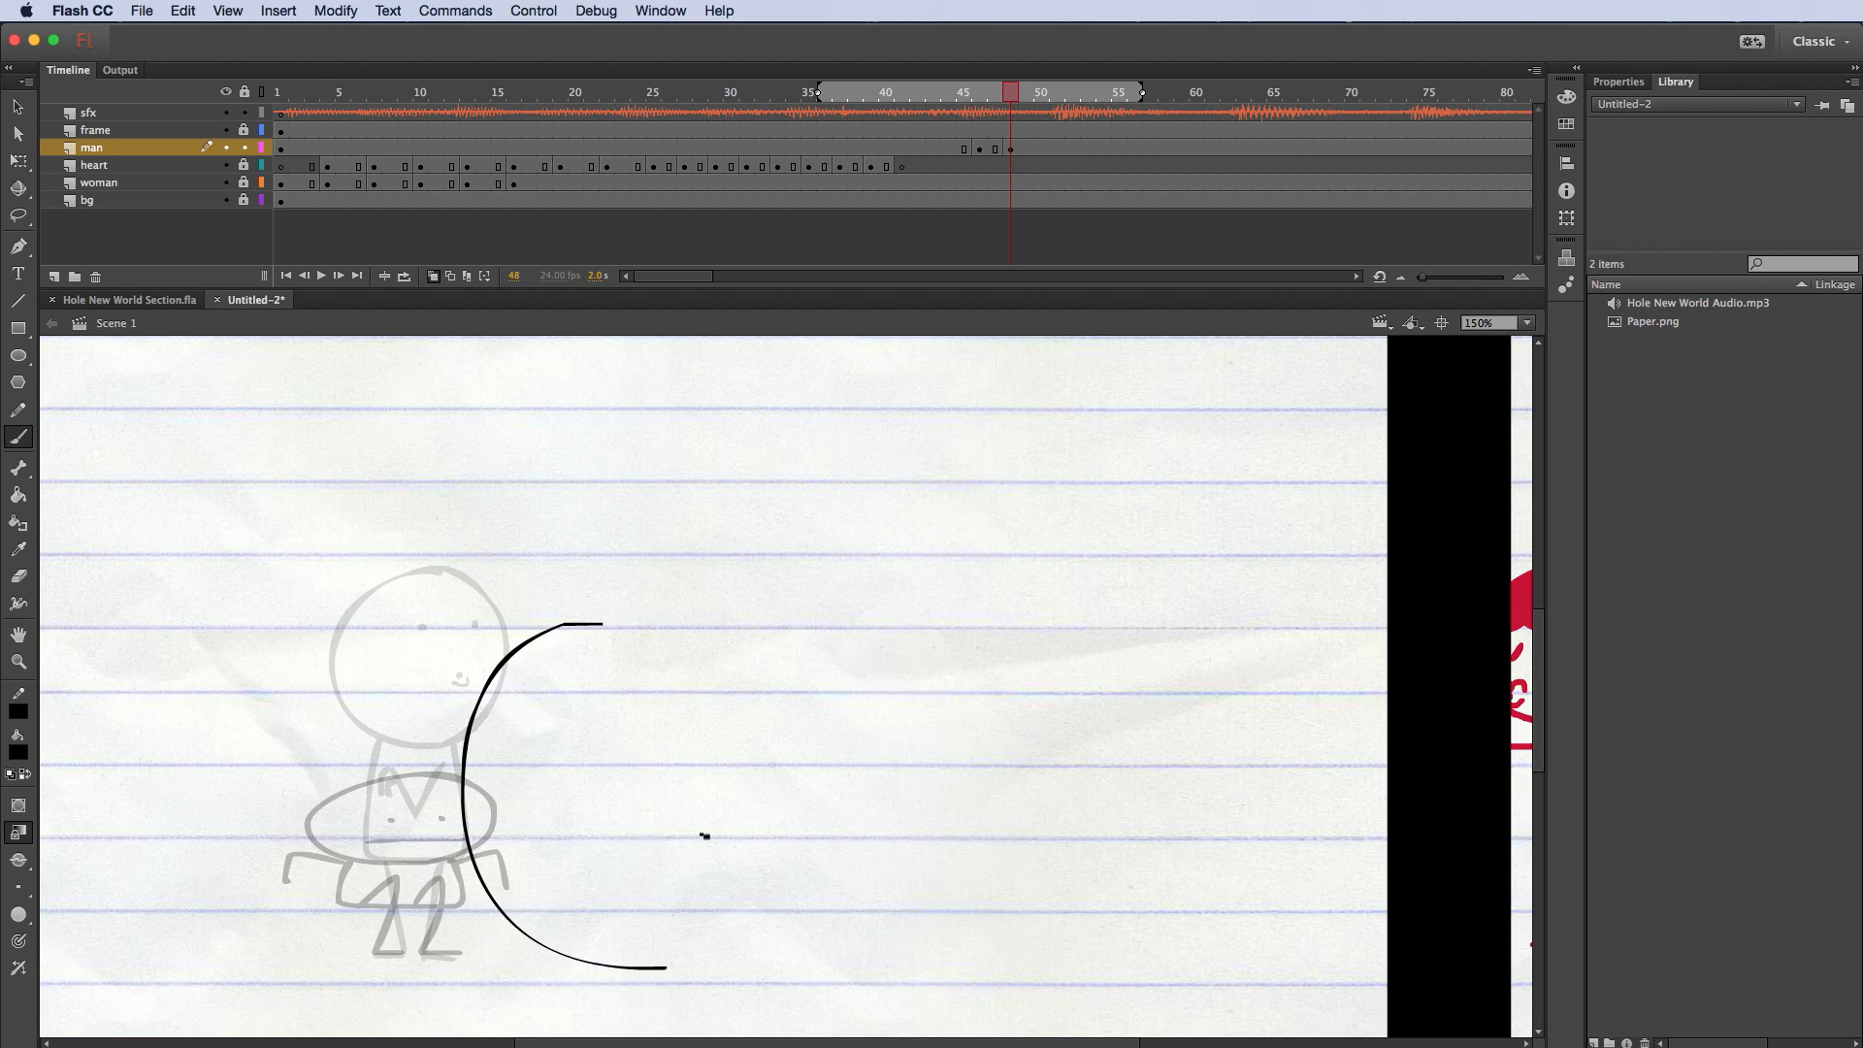
key(super+z)
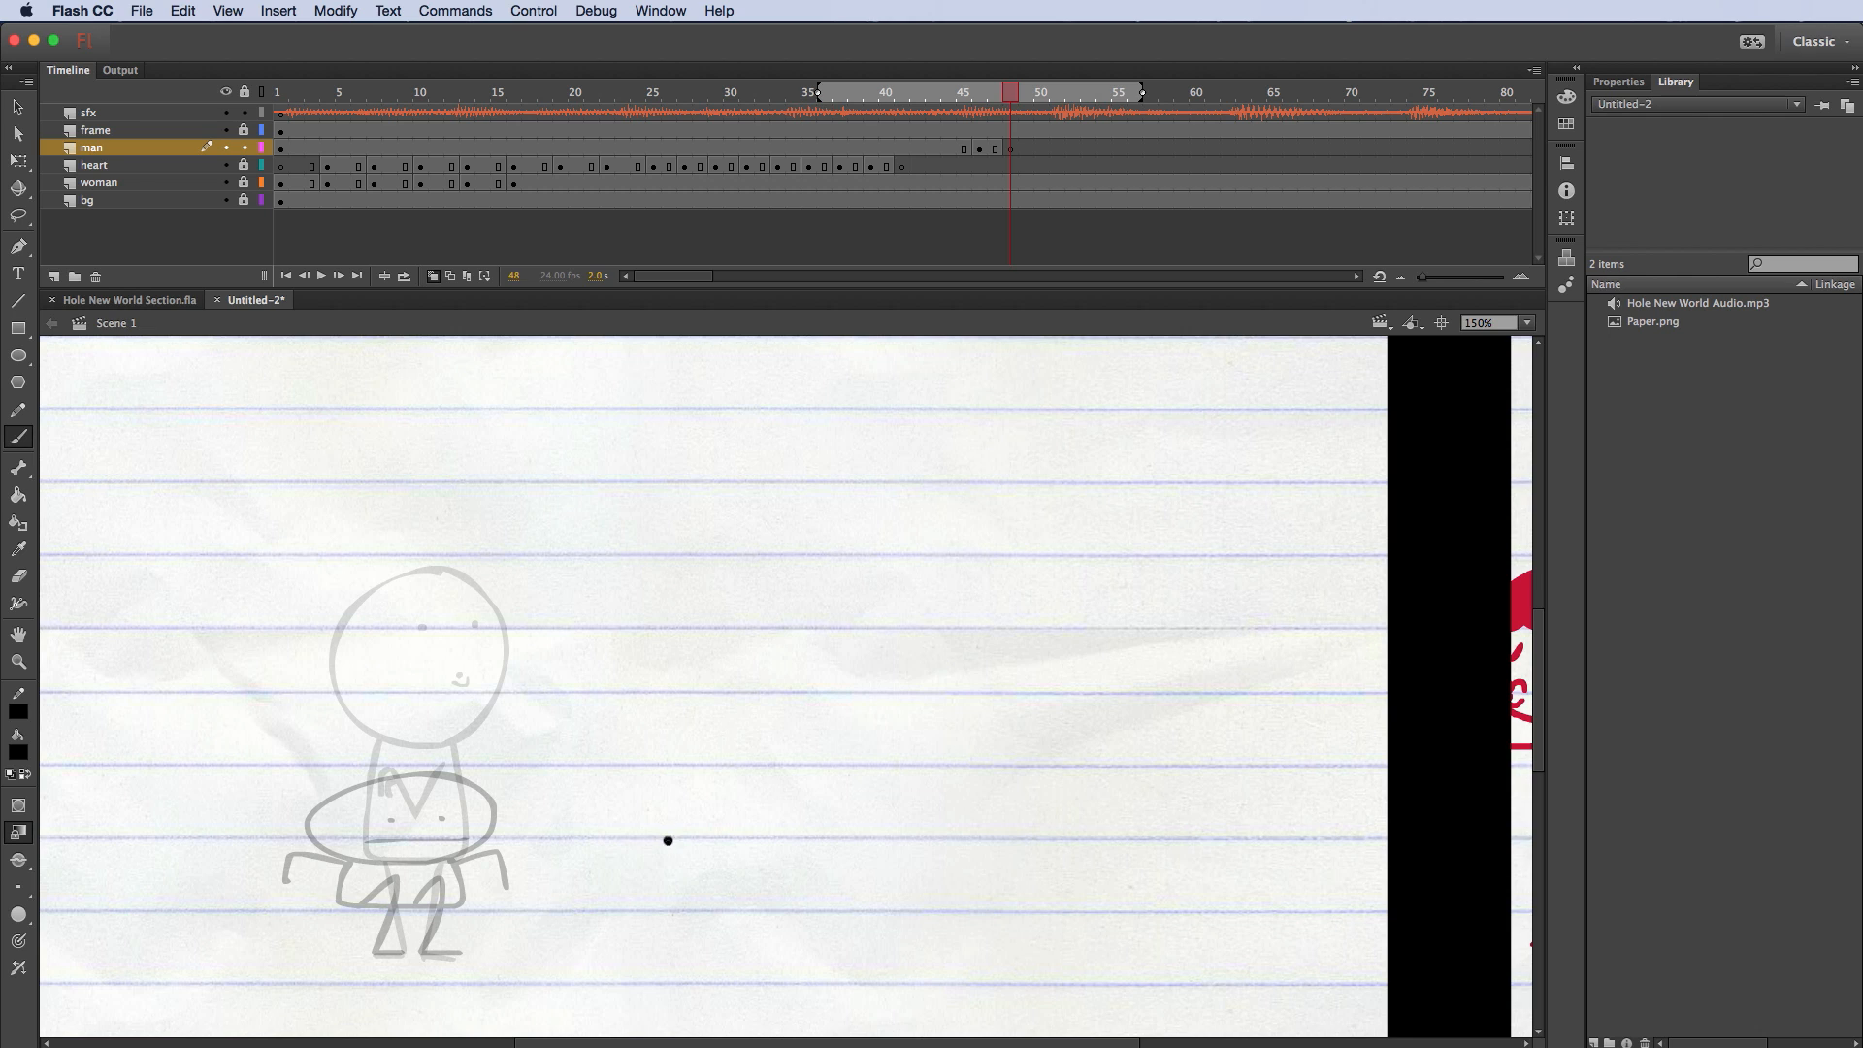
mouse_move(603, 611)
mouse_down()
mouse_move(534, 645)
mouse_move(540, 893)
mouse_move(783, 912)
mouse_up()
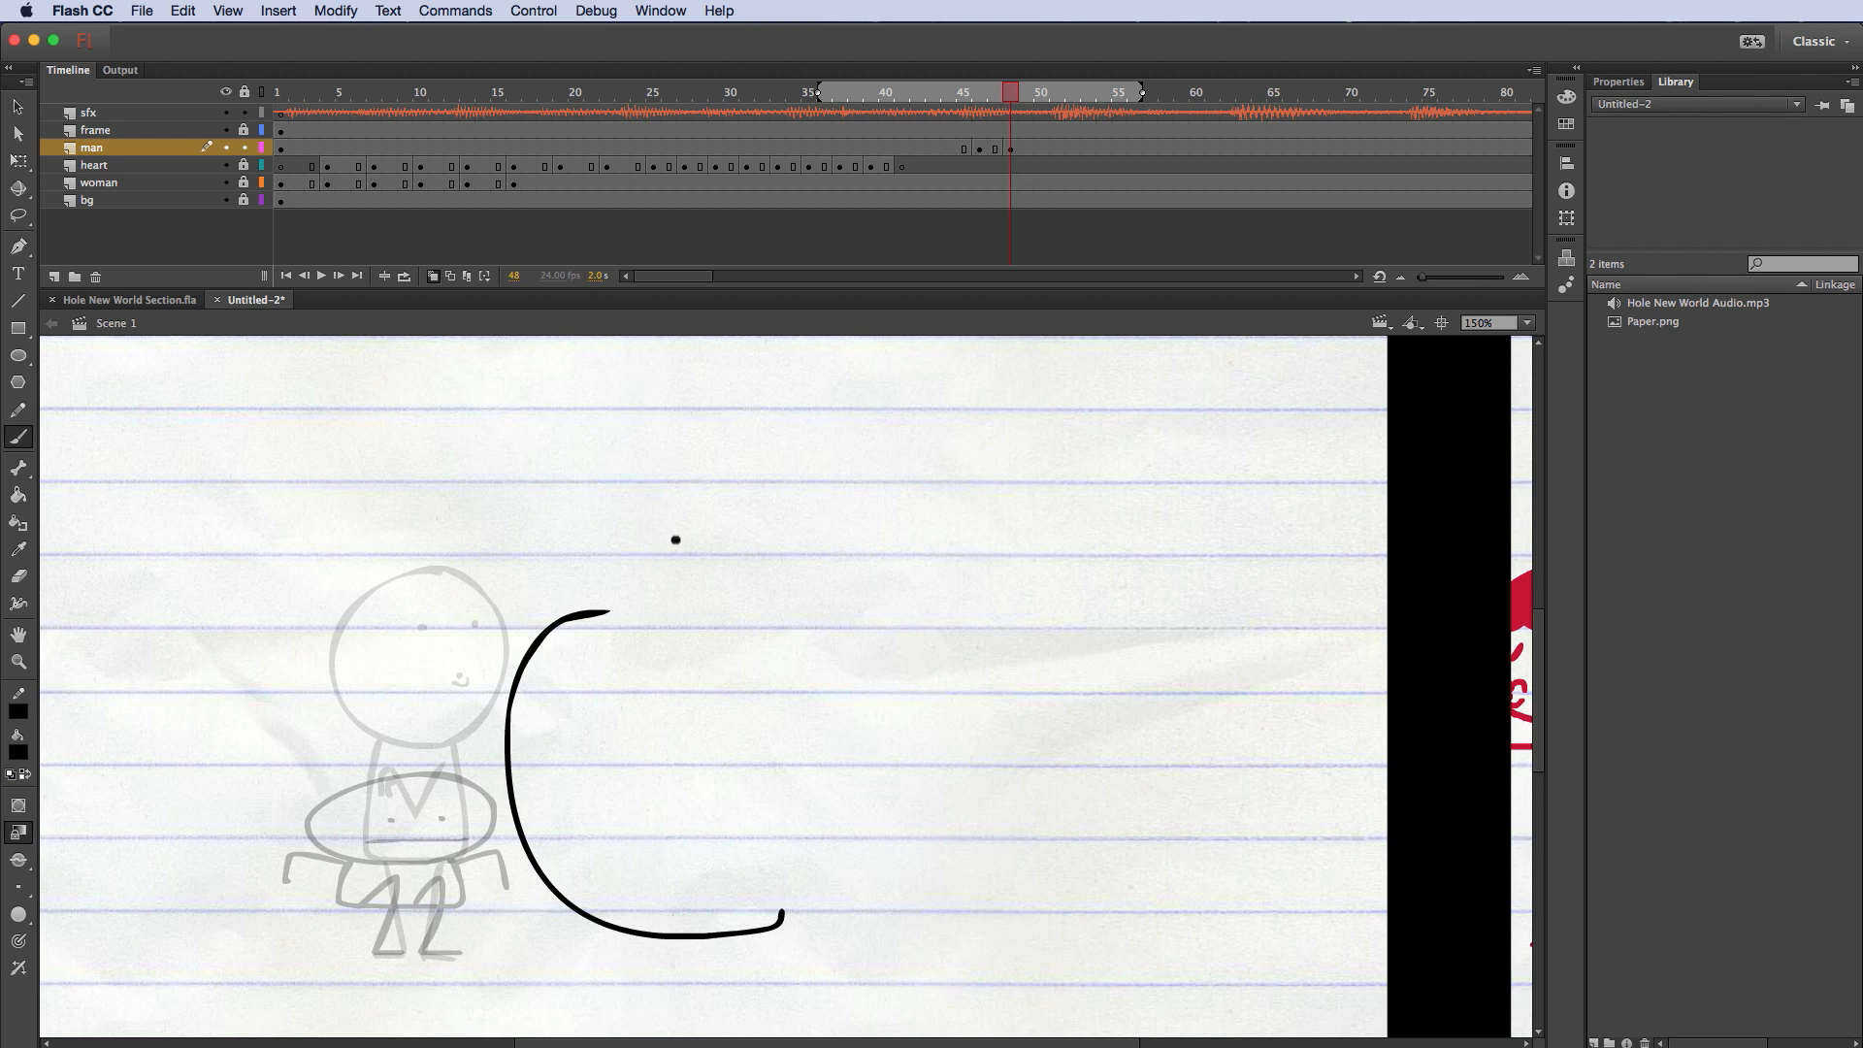
Step: Brush two large overlapping bulging eyes with small oval pupils at the upper end of the C-shaped curve
mouse_move(676, 538)
mouse_down()
mouse_move(600, 614)
mouse_move(647, 679)
mouse_move(754, 648)
mouse_move(752, 573)
mouse_move(696, 538)
mouse_move(873, 586)
mouse_move(864, 661)
mouse_move(794, 689)
mouse_move(743, 672)
mouse_move(736, 614)
mouse_up()
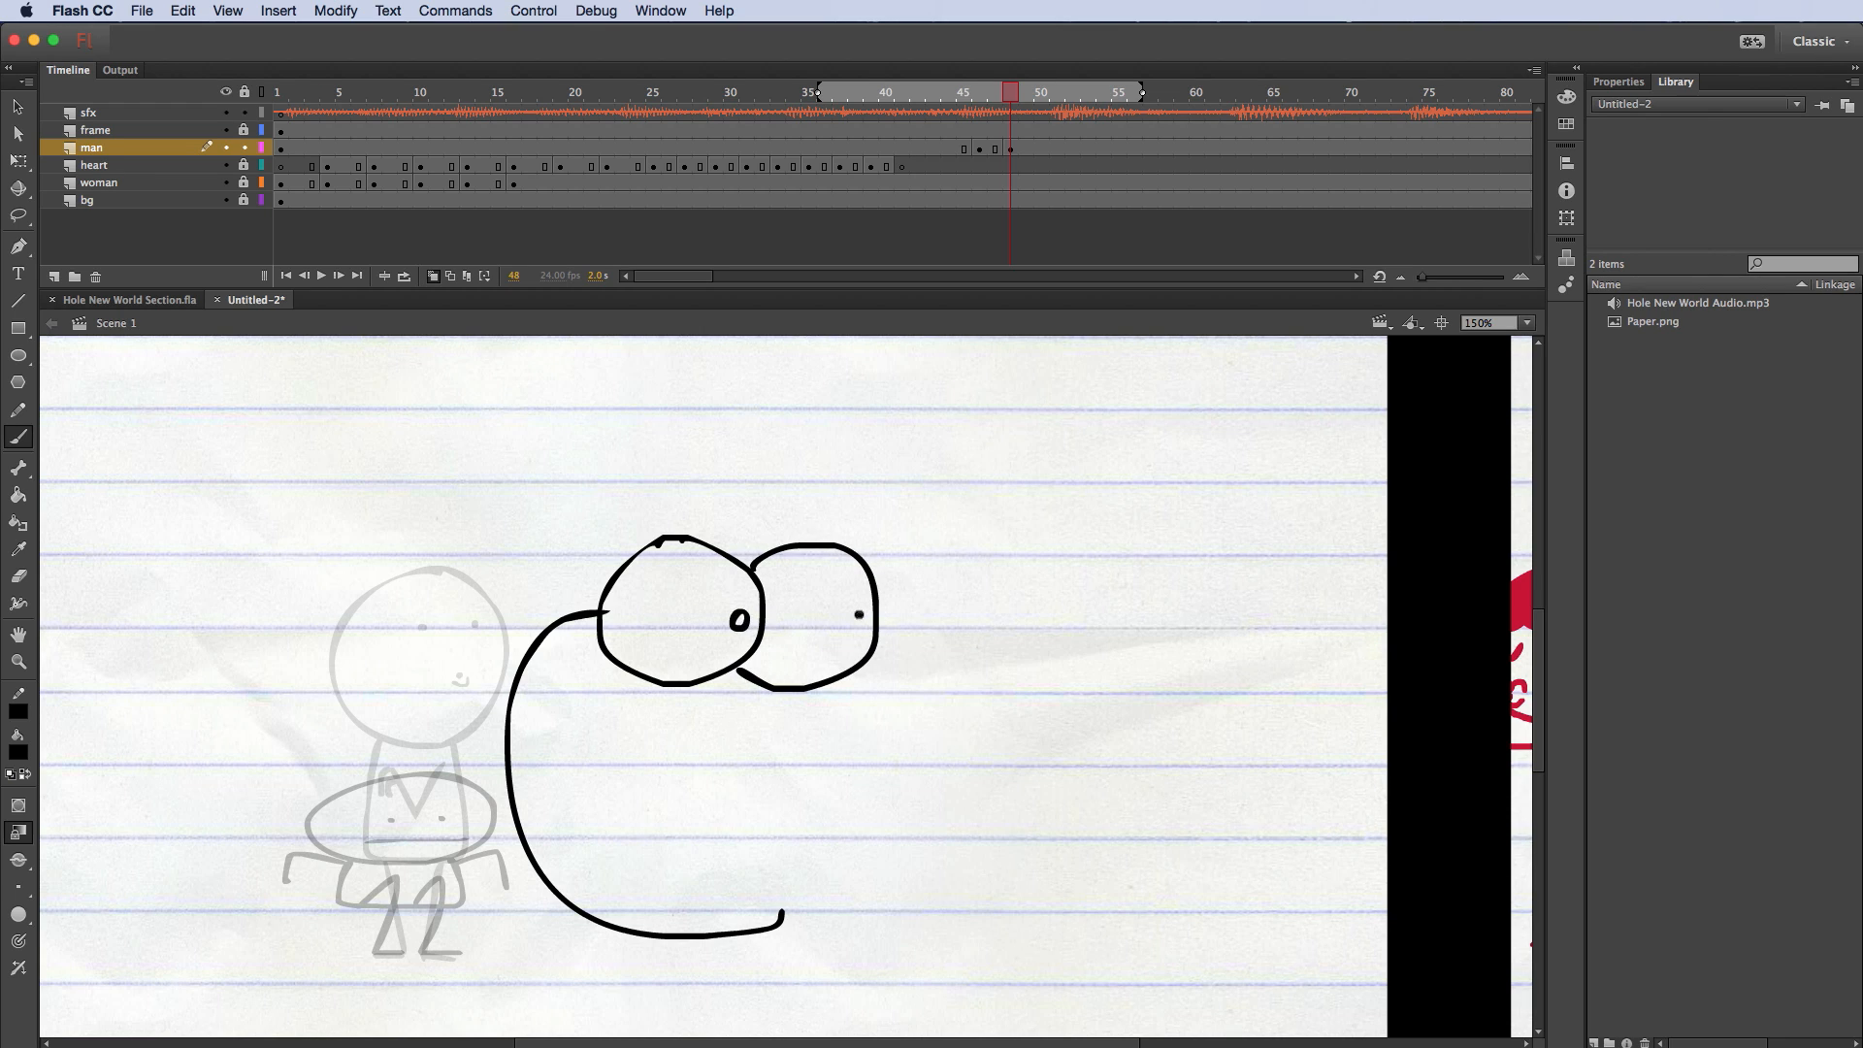
drag(858, 614, 855, 611)
drag(578, 654, 587, 648)
Step: Brush the inner curve that closes the head into a thin crescent with a pointed jaw, and erase the stray stroke at its tip
mouse_move(597, 631)
mouse_down()
mouse_move(539, 718)
mouse_move(542, 829)
mouse_move(580, 870)
mouse_move(662, 902)
mouse_move(827, 886)
mouse_move(769, 934)
mouse_up()
click(579, 799)
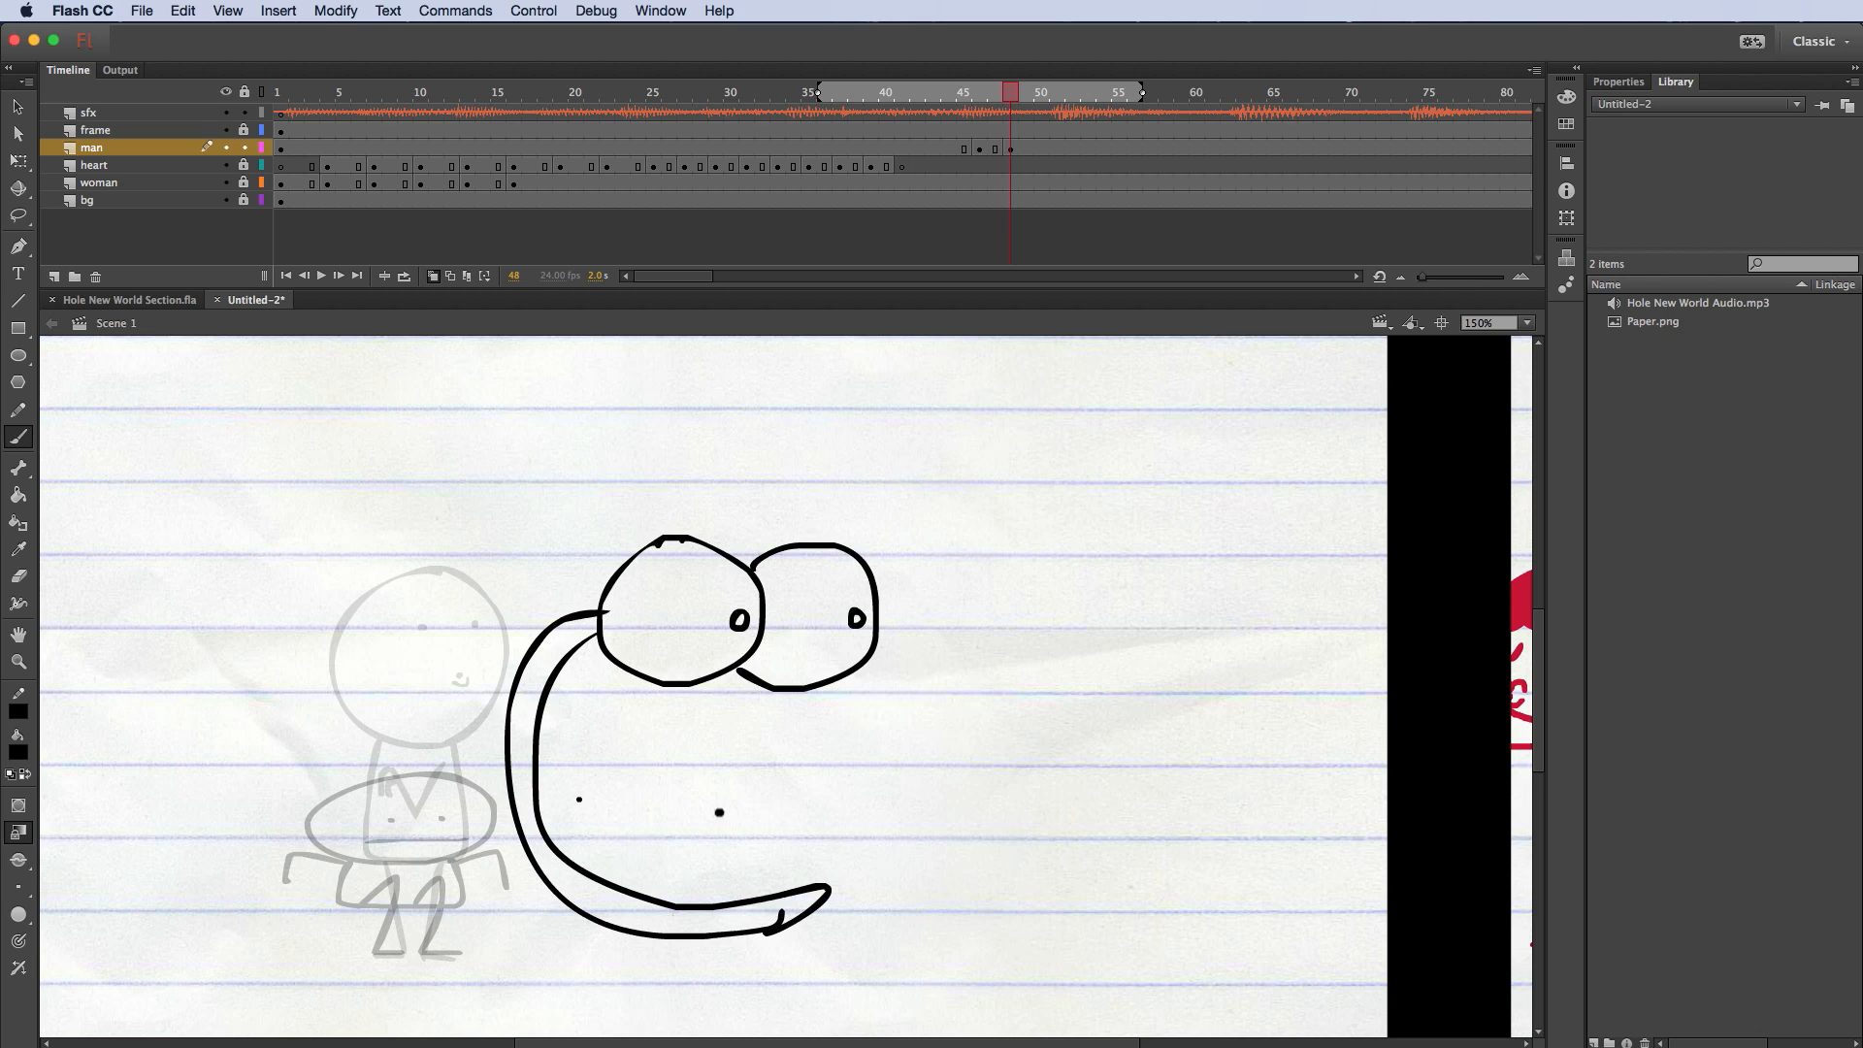
key(e)
mouse_move(781, 915)
mouse_down()
mouse_move(793, 980)
mouse_move(875, 952)
mouse_move(849, 881)
mouse_move(737, 938)
mouse_move(810, 914)
mouse_up()
Step: Brush an arched body curving down behind the crescent head and two small bent arms on its back
key(b)
drag(619, 483, 631, 481)
mouse_move(539, 622)
mouse_down()
mouse_move(397, 502)
mouse_move(368, 528)
mouse_move(374, 682)
mouse_move(415, 578)
mouse_move(511, 683)
mouse_up()
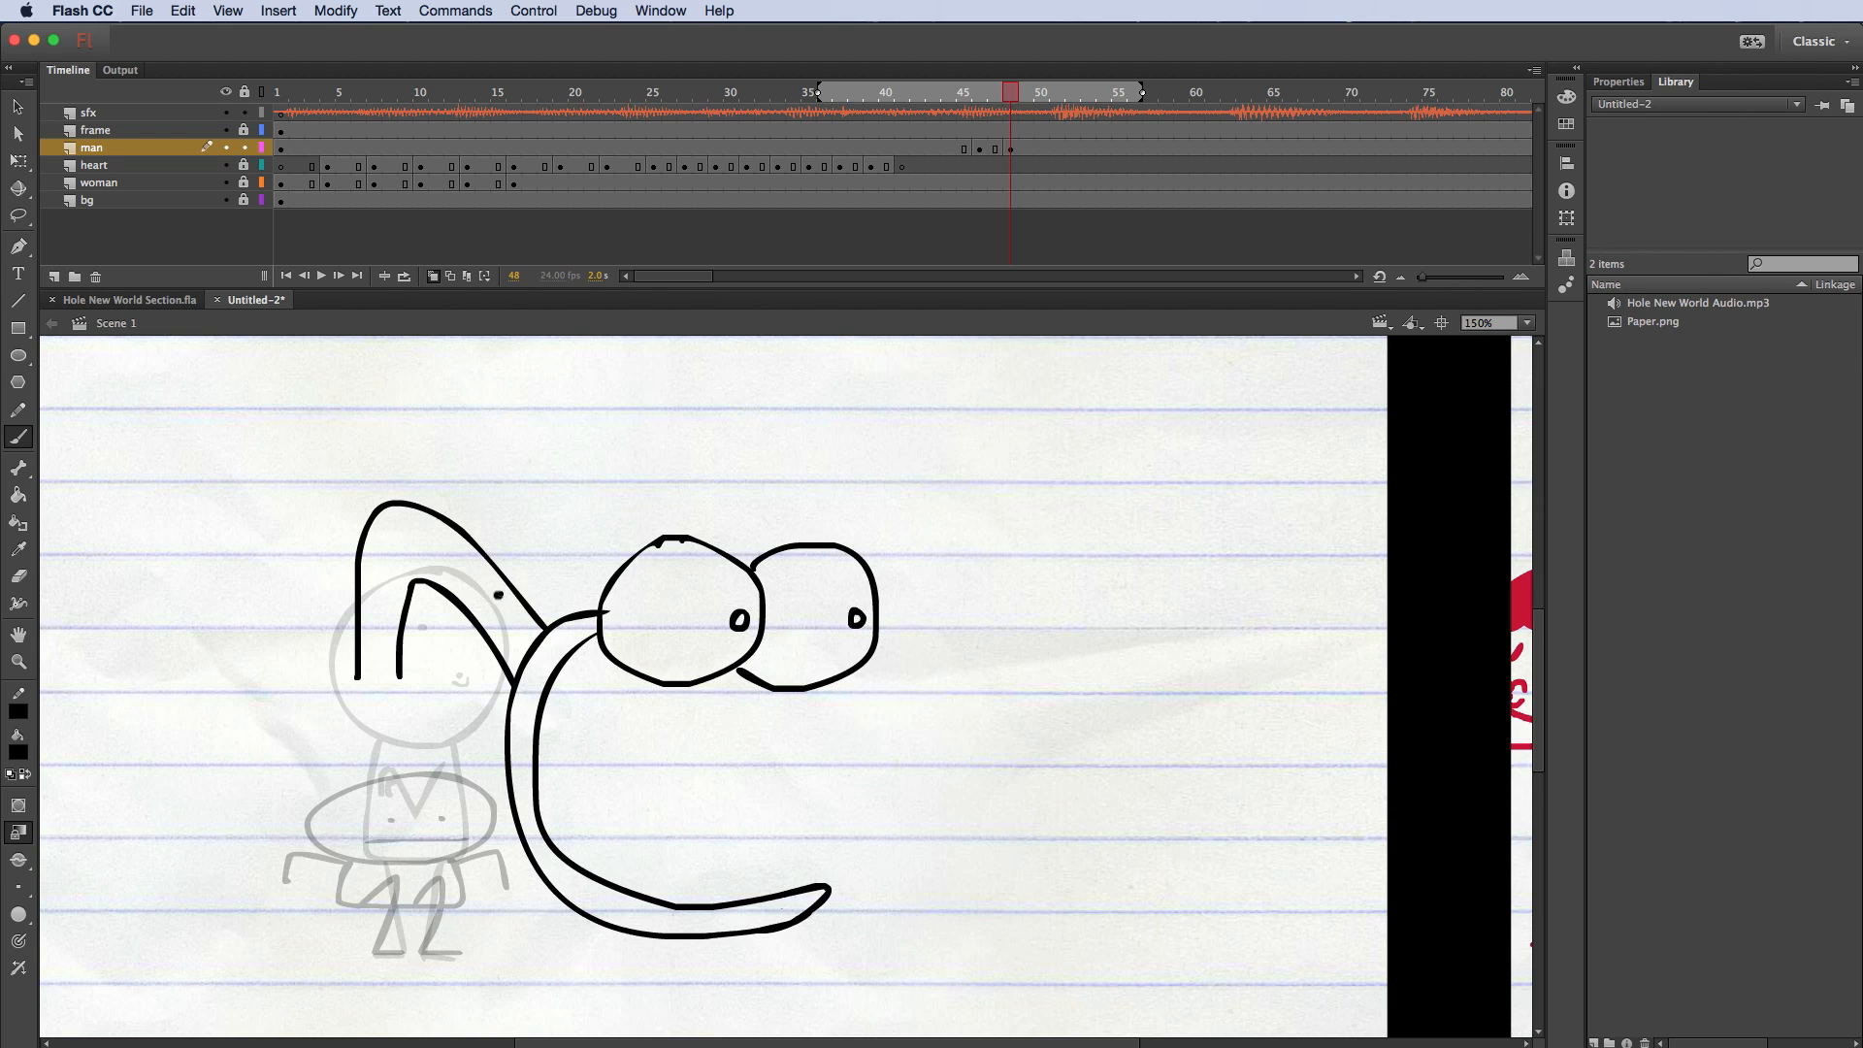
mouse_move(499, 598)
mouse_down()
mouse_move(526, 517)
mouse_move(475, 511)
mouse_up()
mouse_move(517, 609)
mouse_down()
mouse_move(539, 549)
mouse_move(503, 532)
mouse_up()
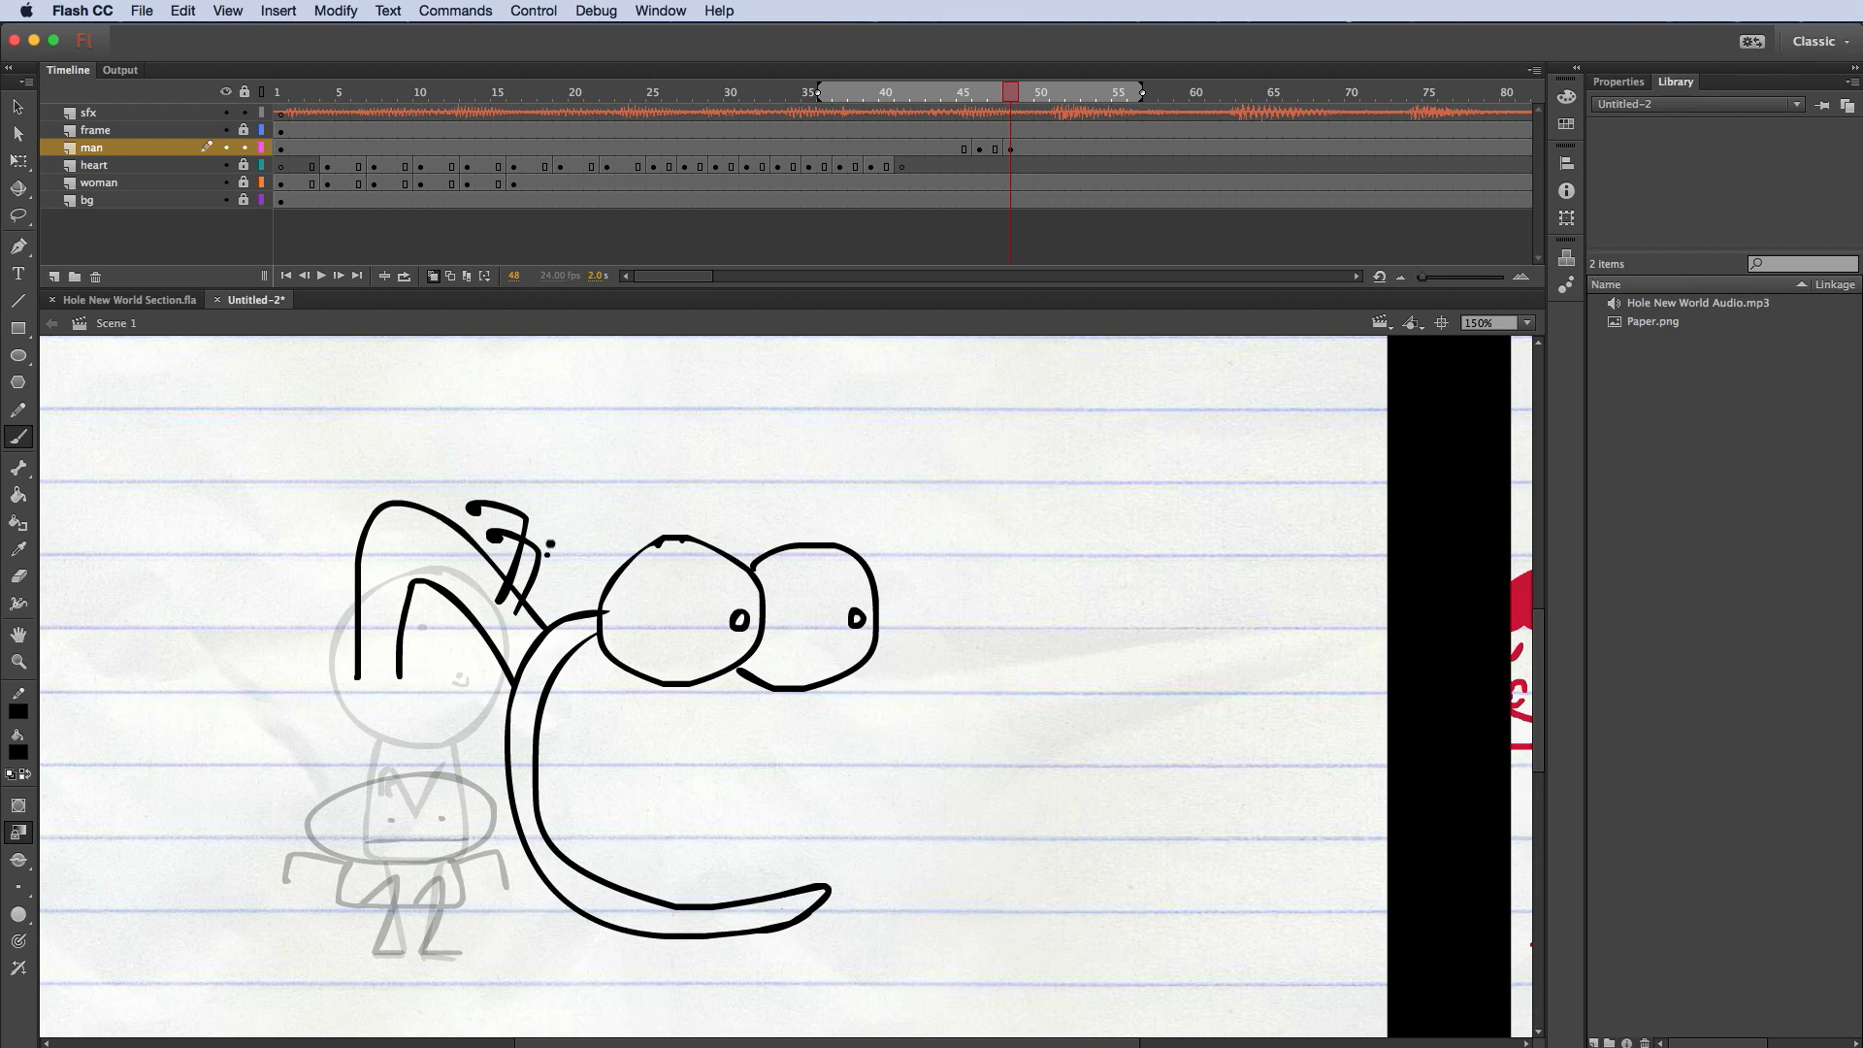
Step: Brush a straight line closing the lower end of the arched body and erase the outline ends sticking out below it
click(382, 594)
click(377, 602)
key(super+z)
key(super+z)
click(361, 652)
mouse_move(365, 643)
mouse_down()
mouse_move(399, 643)
mouse_move(350, 657)
mouse_move(408, 674)
mouse_up()
key(e)
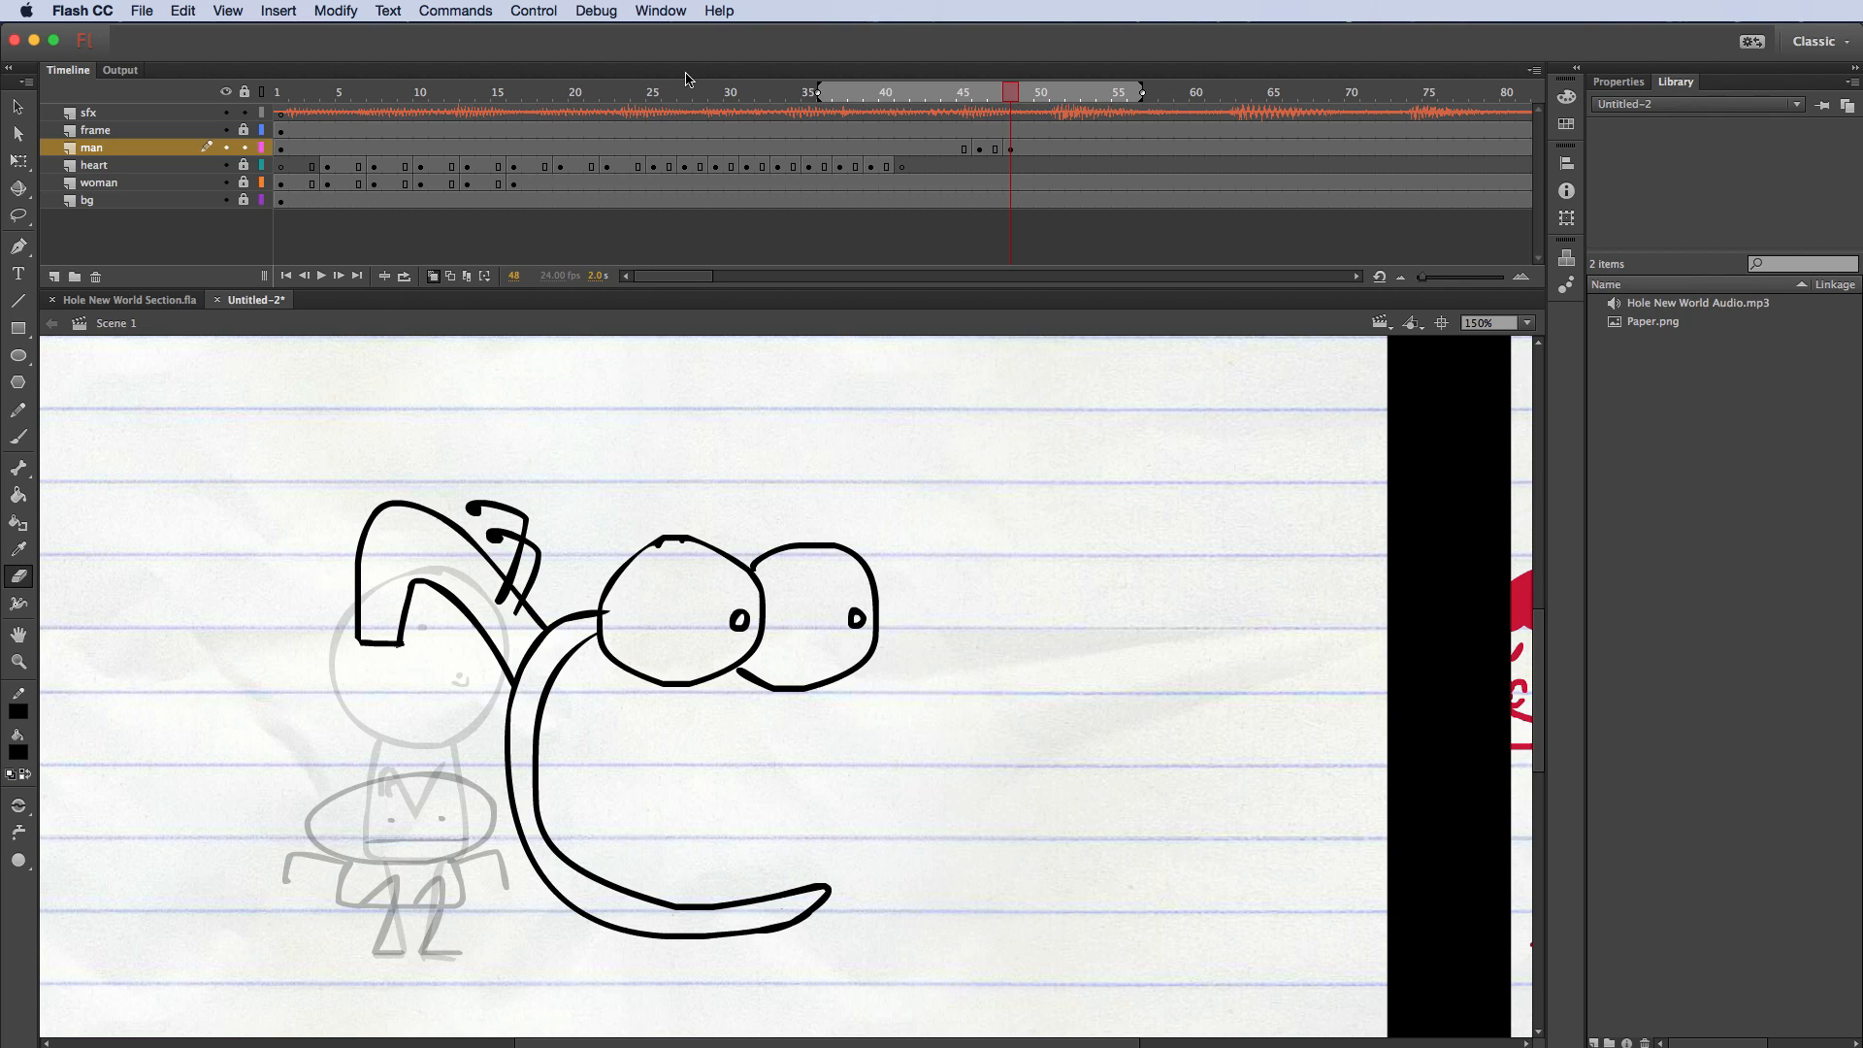
Step: Brush two long thin legs with feet from the body's lower edge down to the ghosted figure's feet
click(18, 437)
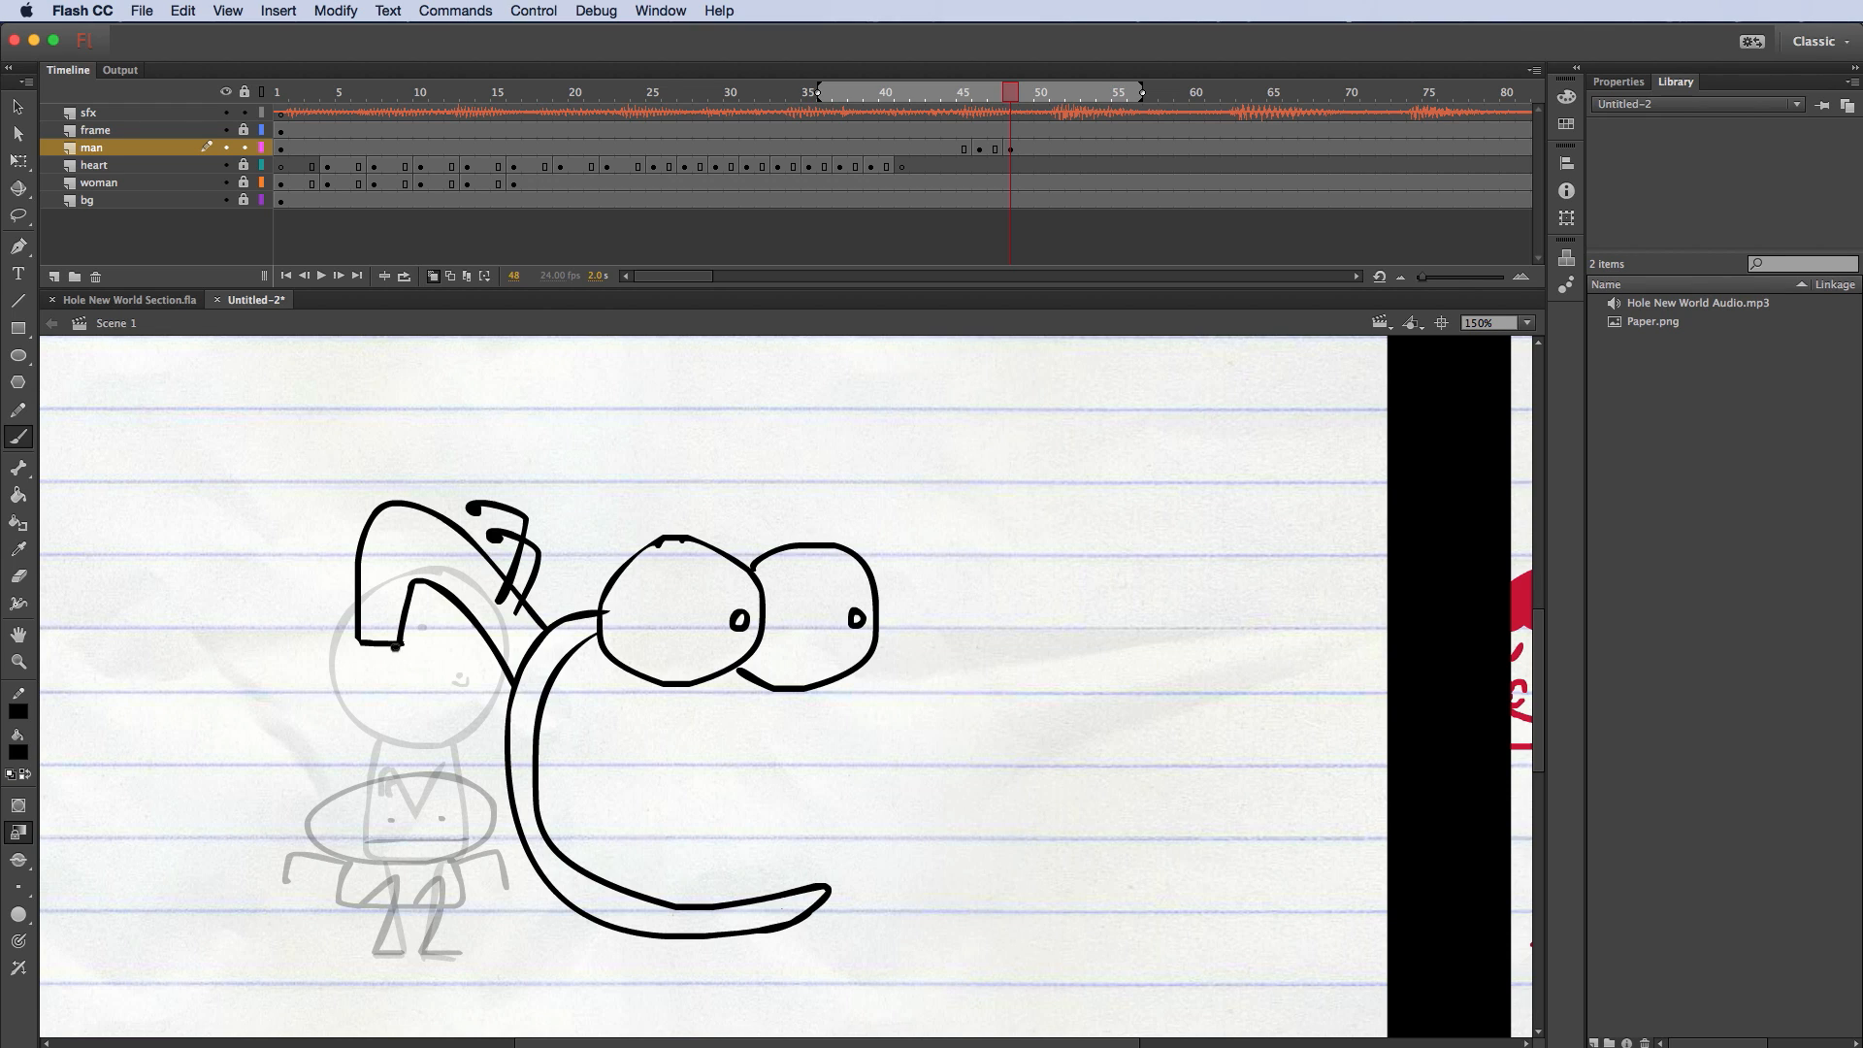
drag(396, 646, 424, 941)
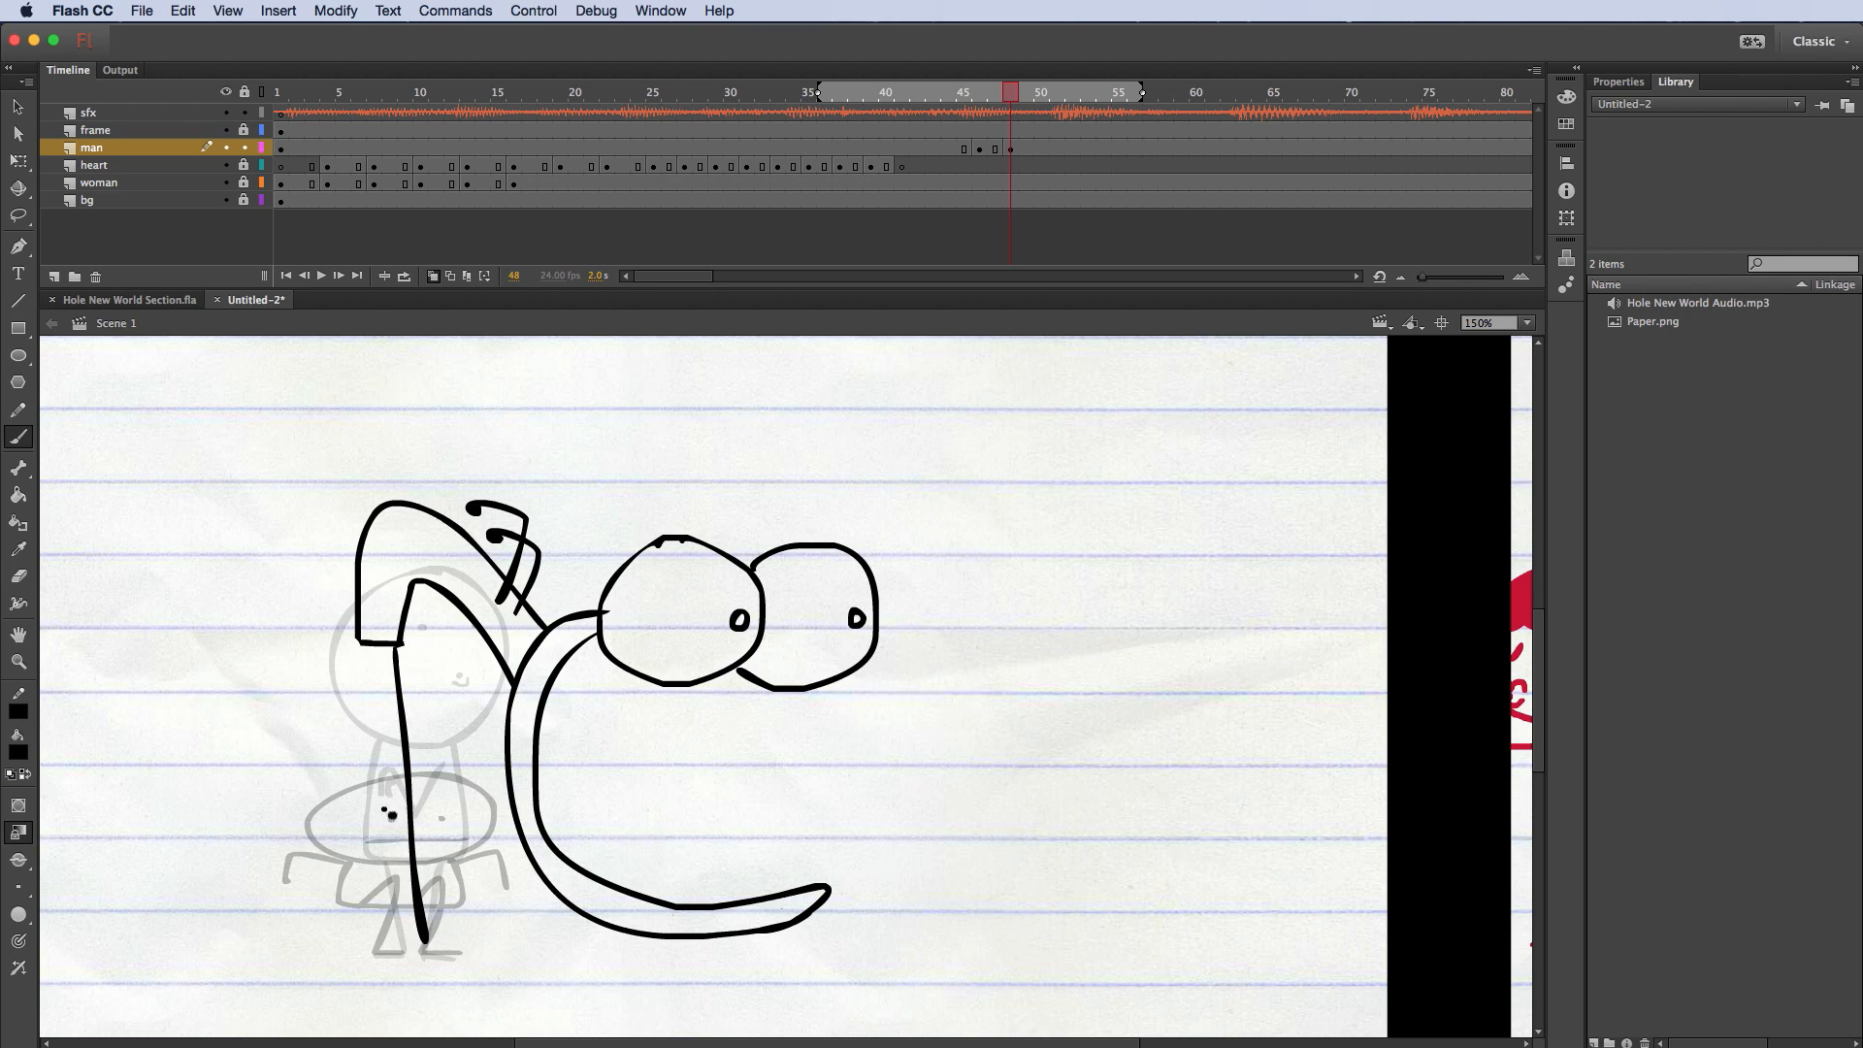
drag(424, 939, 460, 953)
drag(368, 651, 393, 923)
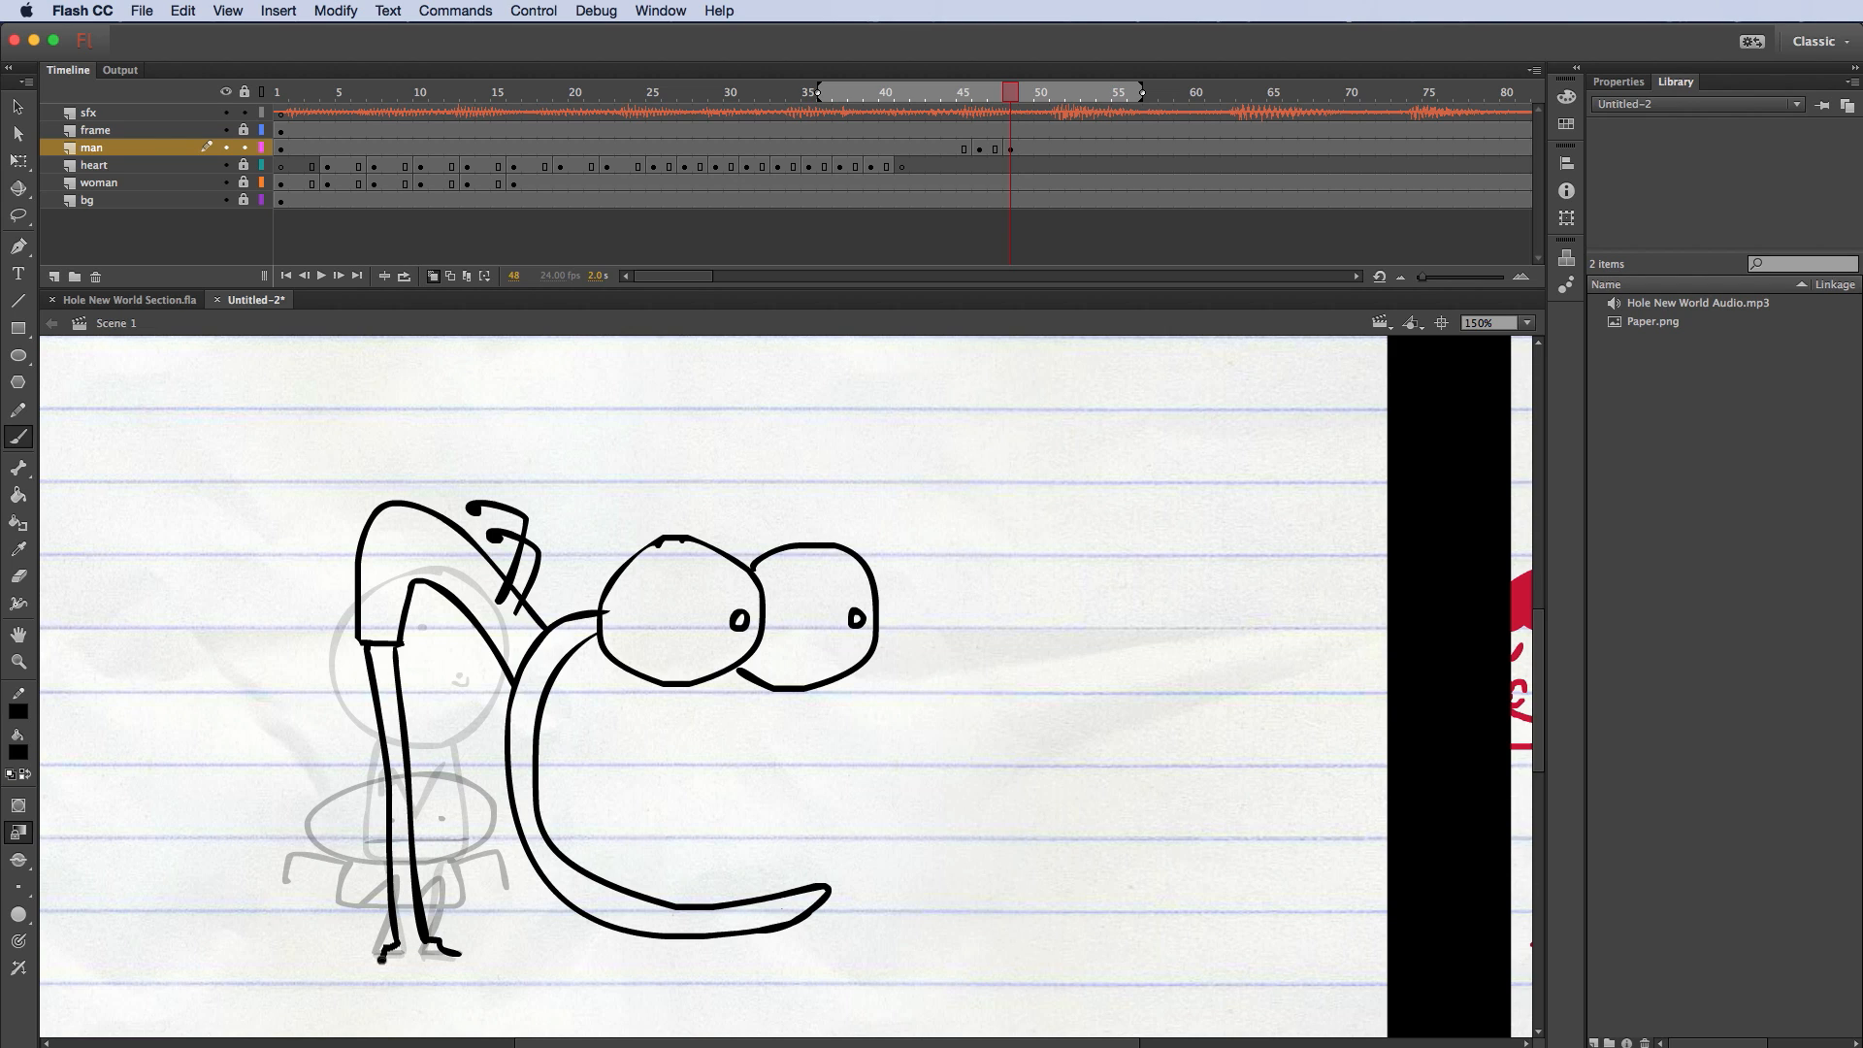
Step: Complete the rear foot and furnish the open mouth with upper and lower rows of rounded teeth and a wavy tongue
drag(382, 957, 364, 961)
mouse_move(620, 670)
mouse_down()
mouse_move(632, 696)
mouse_move(670, 686)
mouse_move(719, 708)
mouse_move(769, 694)
mouse_move(809, 711)
mouse_move(844, 687)
mouse_up()
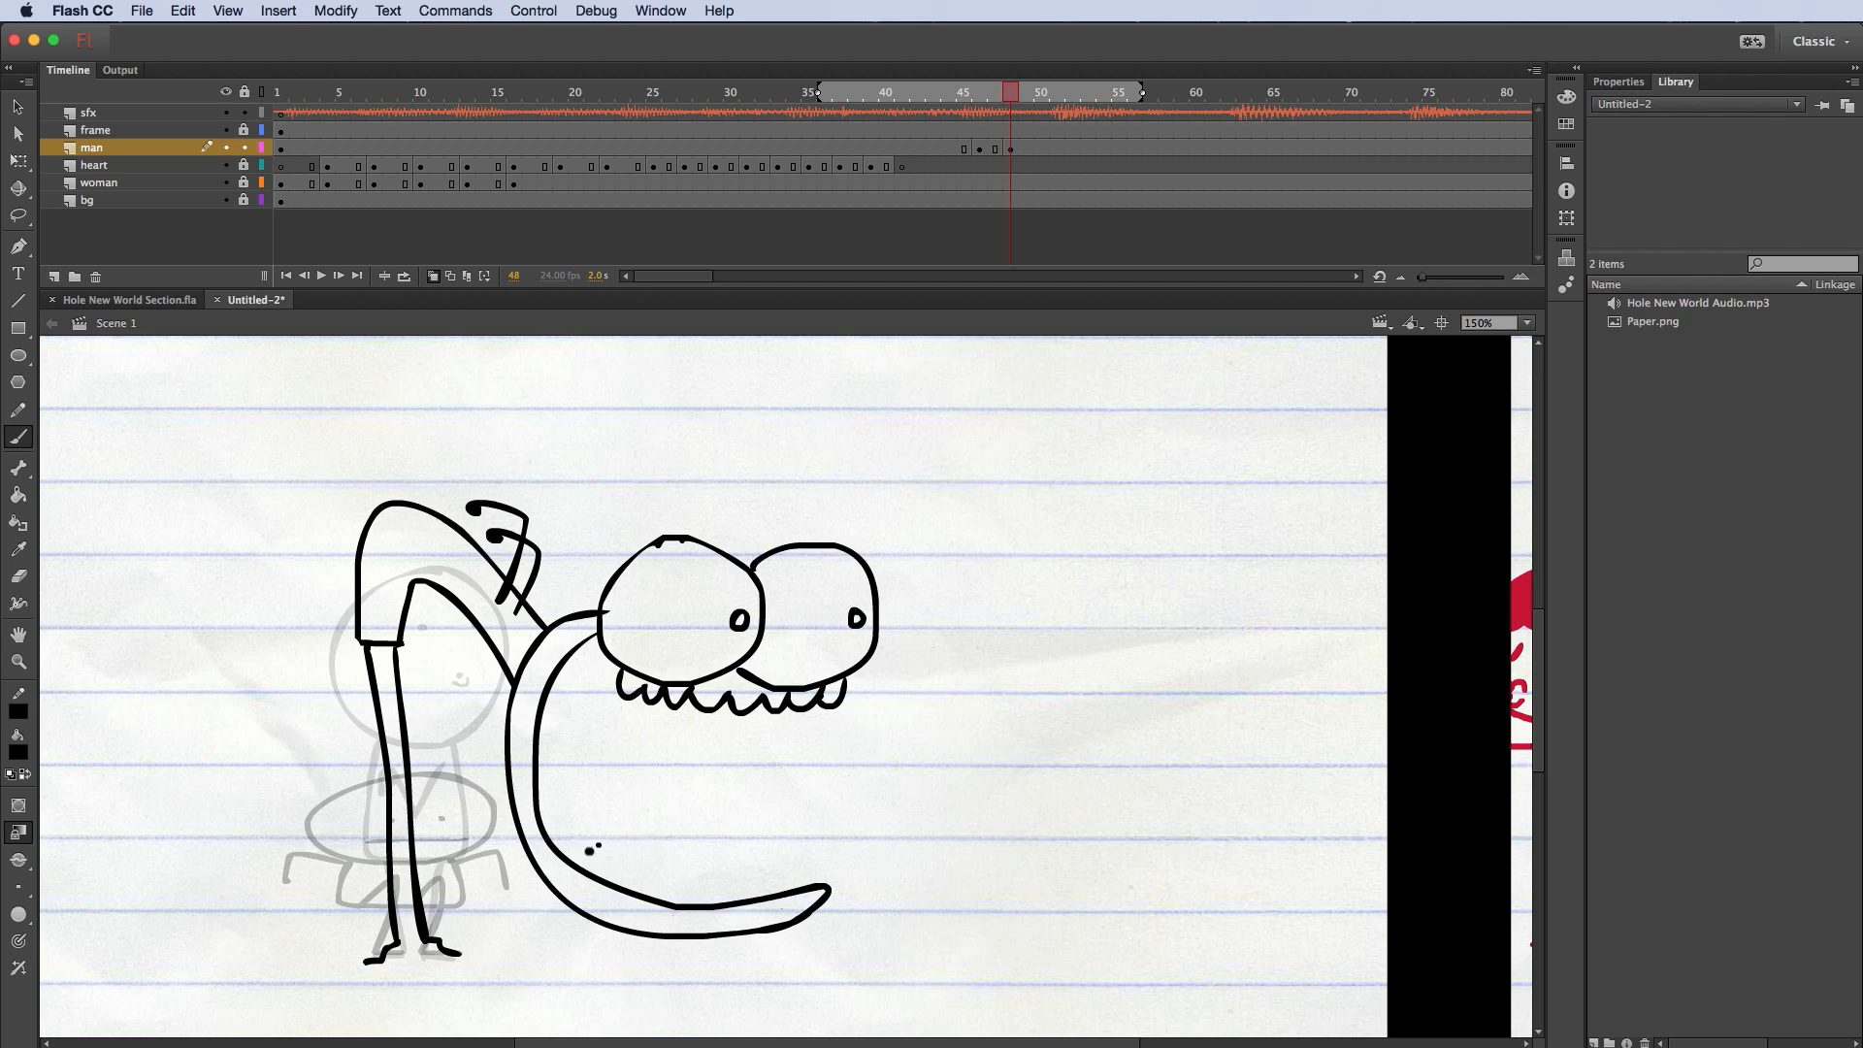
mouse_move(580, 864)
mouse_down()
mouse_move(680, 898)
mouse_move(828, 873)
mouse_up()
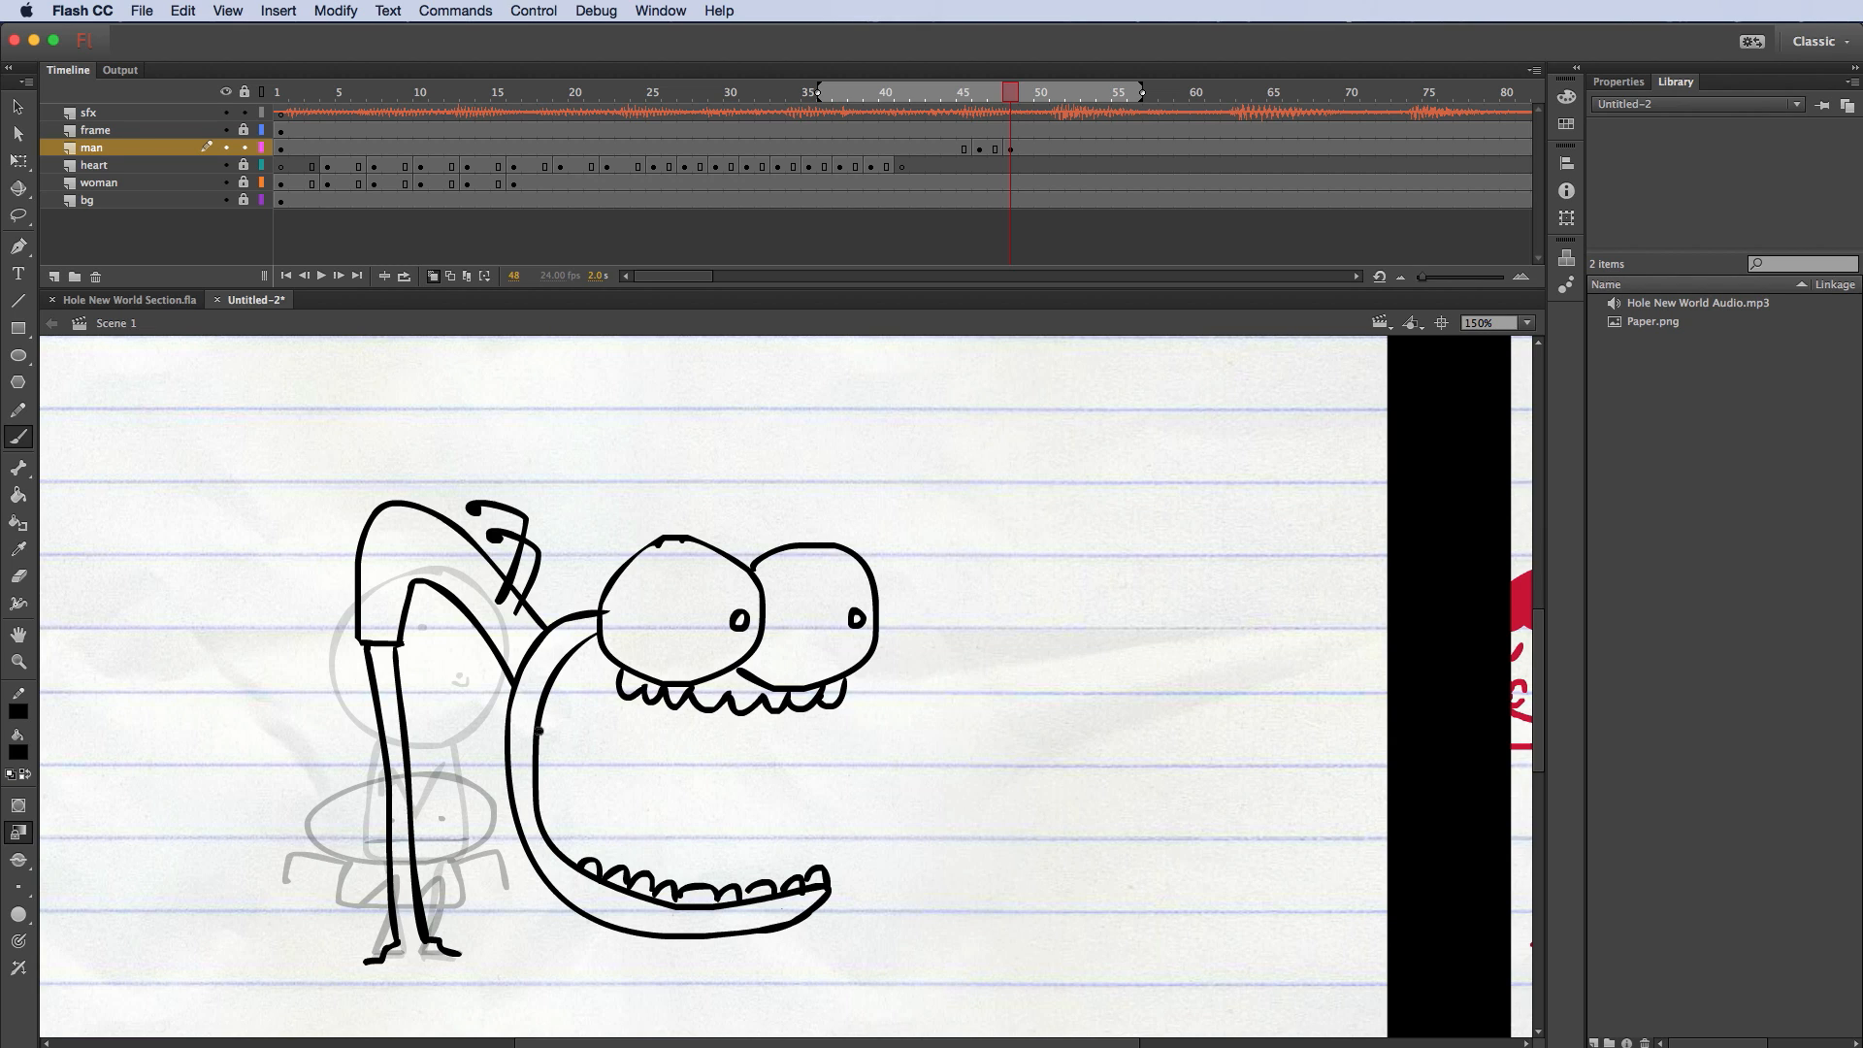
mouse_move(540, 730)
mouse_down()
mouse_move(631, 746)
mouse_move(632, 770)
mouse_move(303, 856)
mouse_move(359, 979)
mouse_move(440, 975)
mouse_move(492, 898)
mouse_move(477, 836)
mouse_move(418, 817)
mouse_up()
Step: Lasso the legs and shift them up slightly, and move the whole figure down so its feet meet the ghosted feet
key(l)
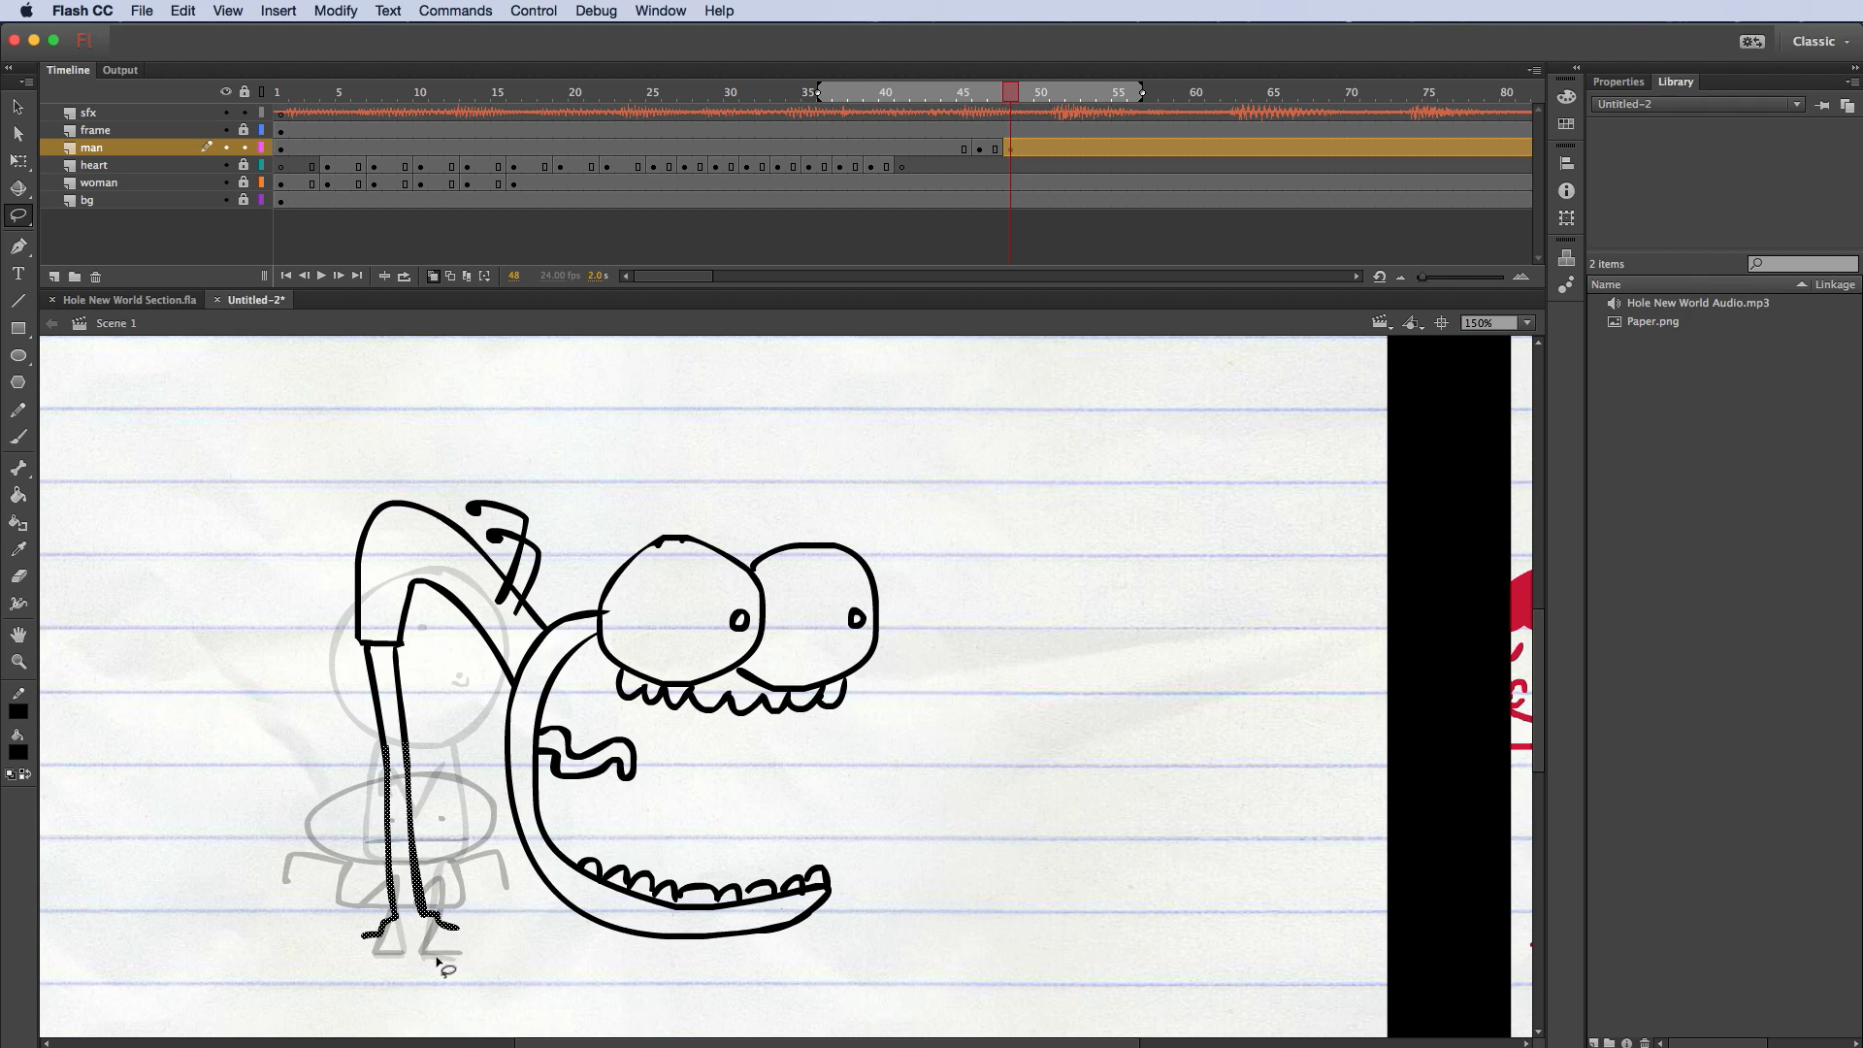
mouse_move(947, 451)
mouse_down()
mouse_move(515, 431)
mouse_move(241, 573)
mouse_move(237, 832)
mouse_move(305, 935)
mouse_move(391, 996)
mouse_move(829, 971)
mouse_move(999, 716)
mouse_move(852, 420)
mouse_up()
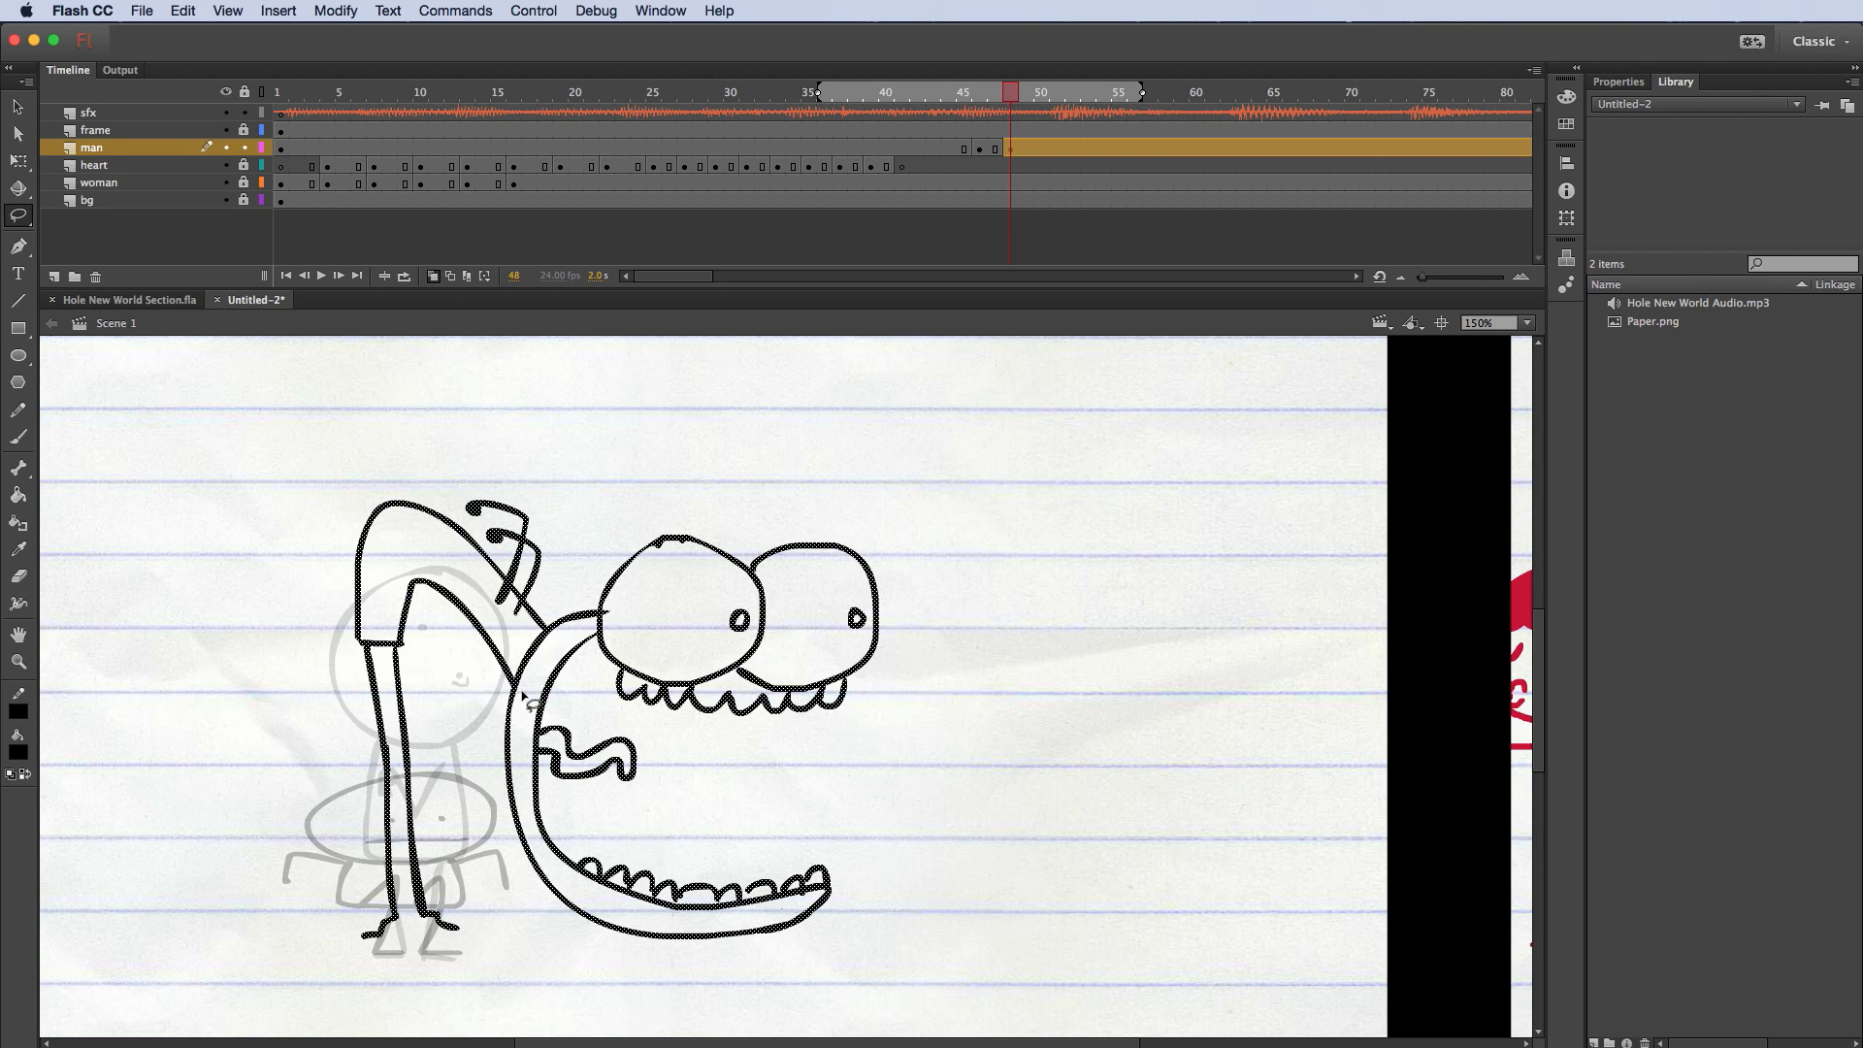
drag(527, 707, 521, 722)
drag(532, 725, 534, 723)
click(949, 446)
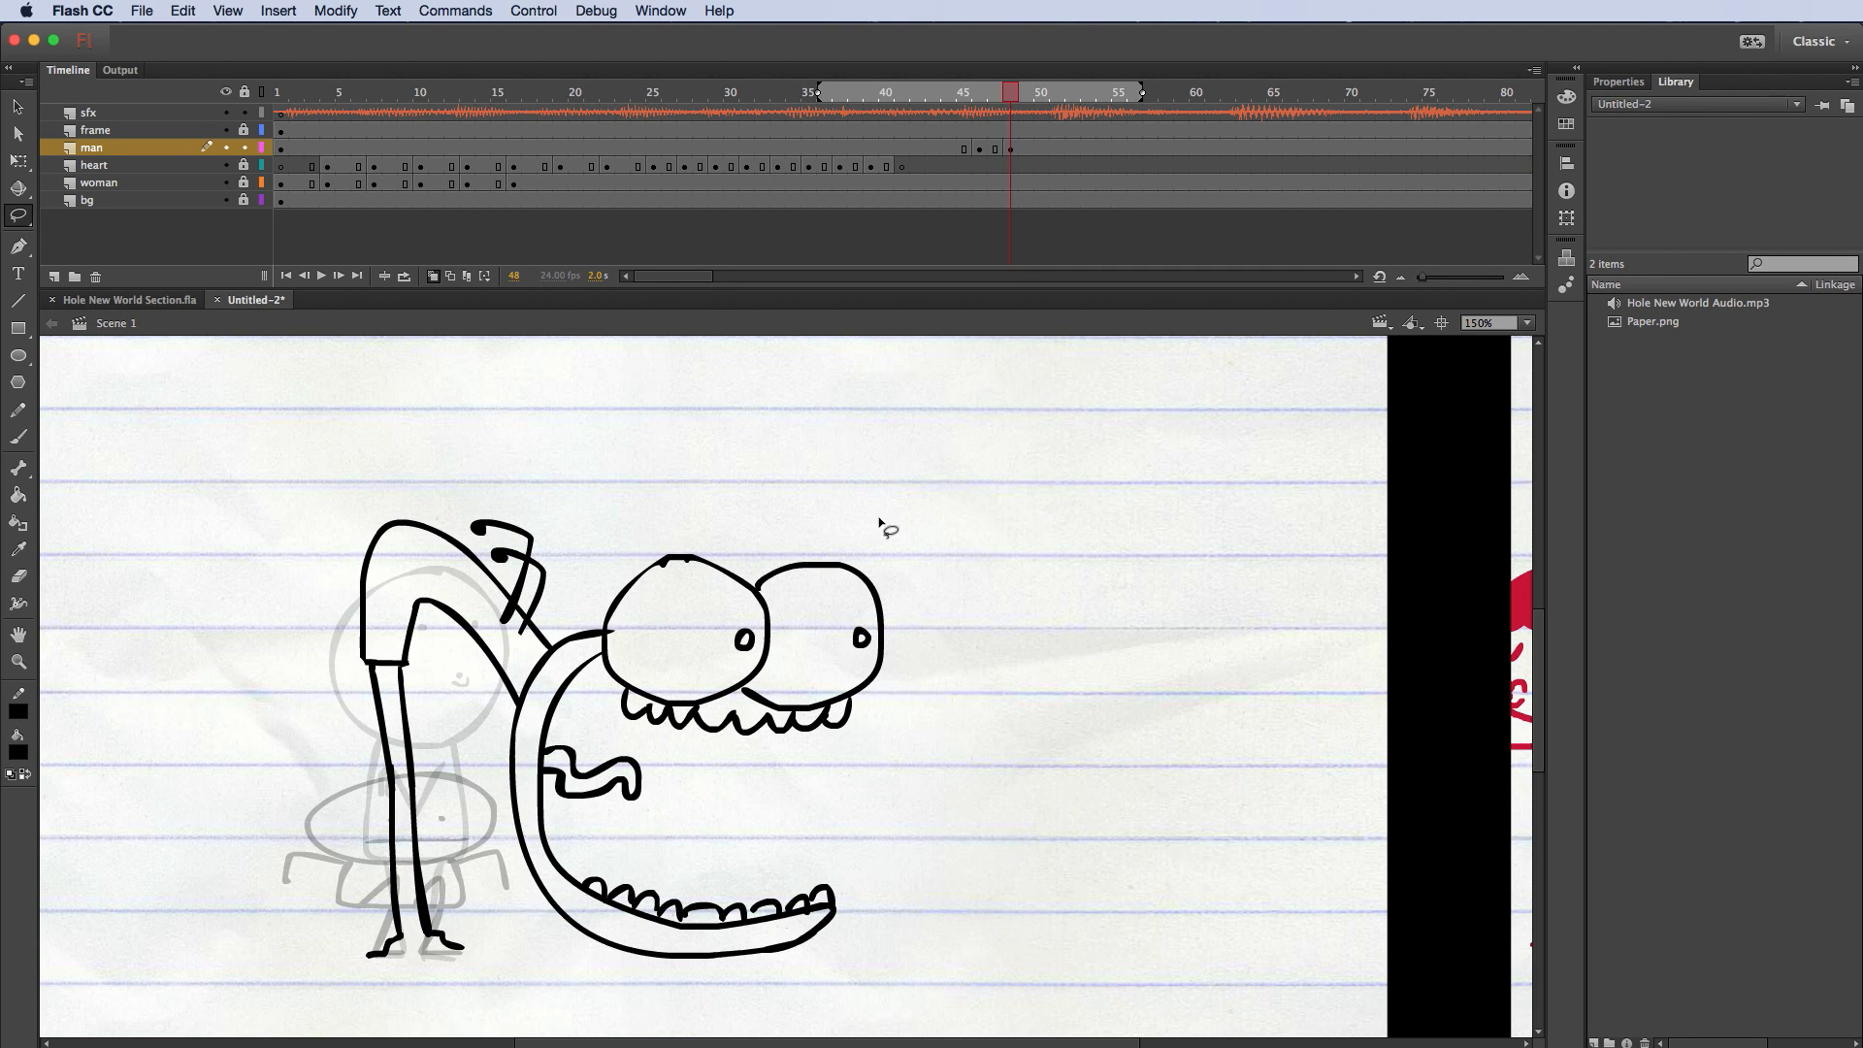
Step: Erase the rough bump on top of the near eye and the stray ink where its outline meets the head
click(18, 576)
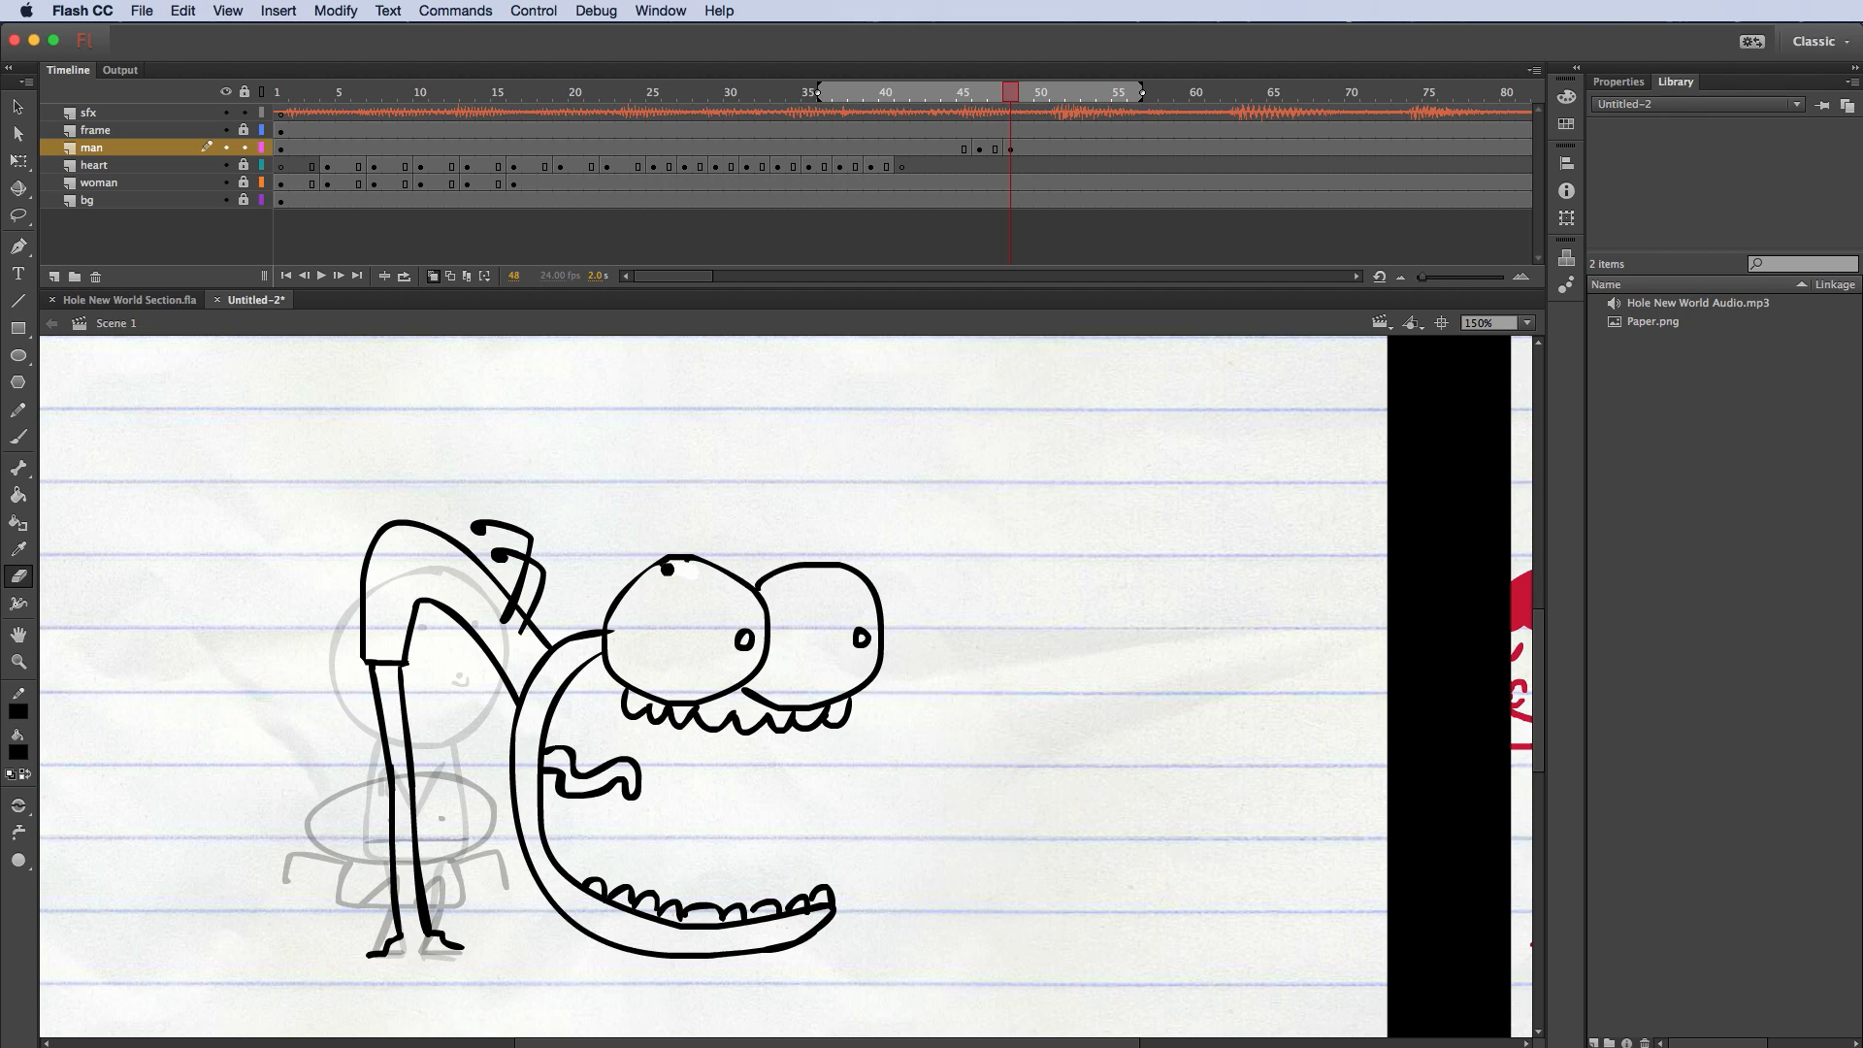
mouse_move(693, 574)
mouse_down()
mouse_move(645, 642)
mouse_move(669, 571)
mouse_up()
drag(621, 633, 652, 614)
key(b)
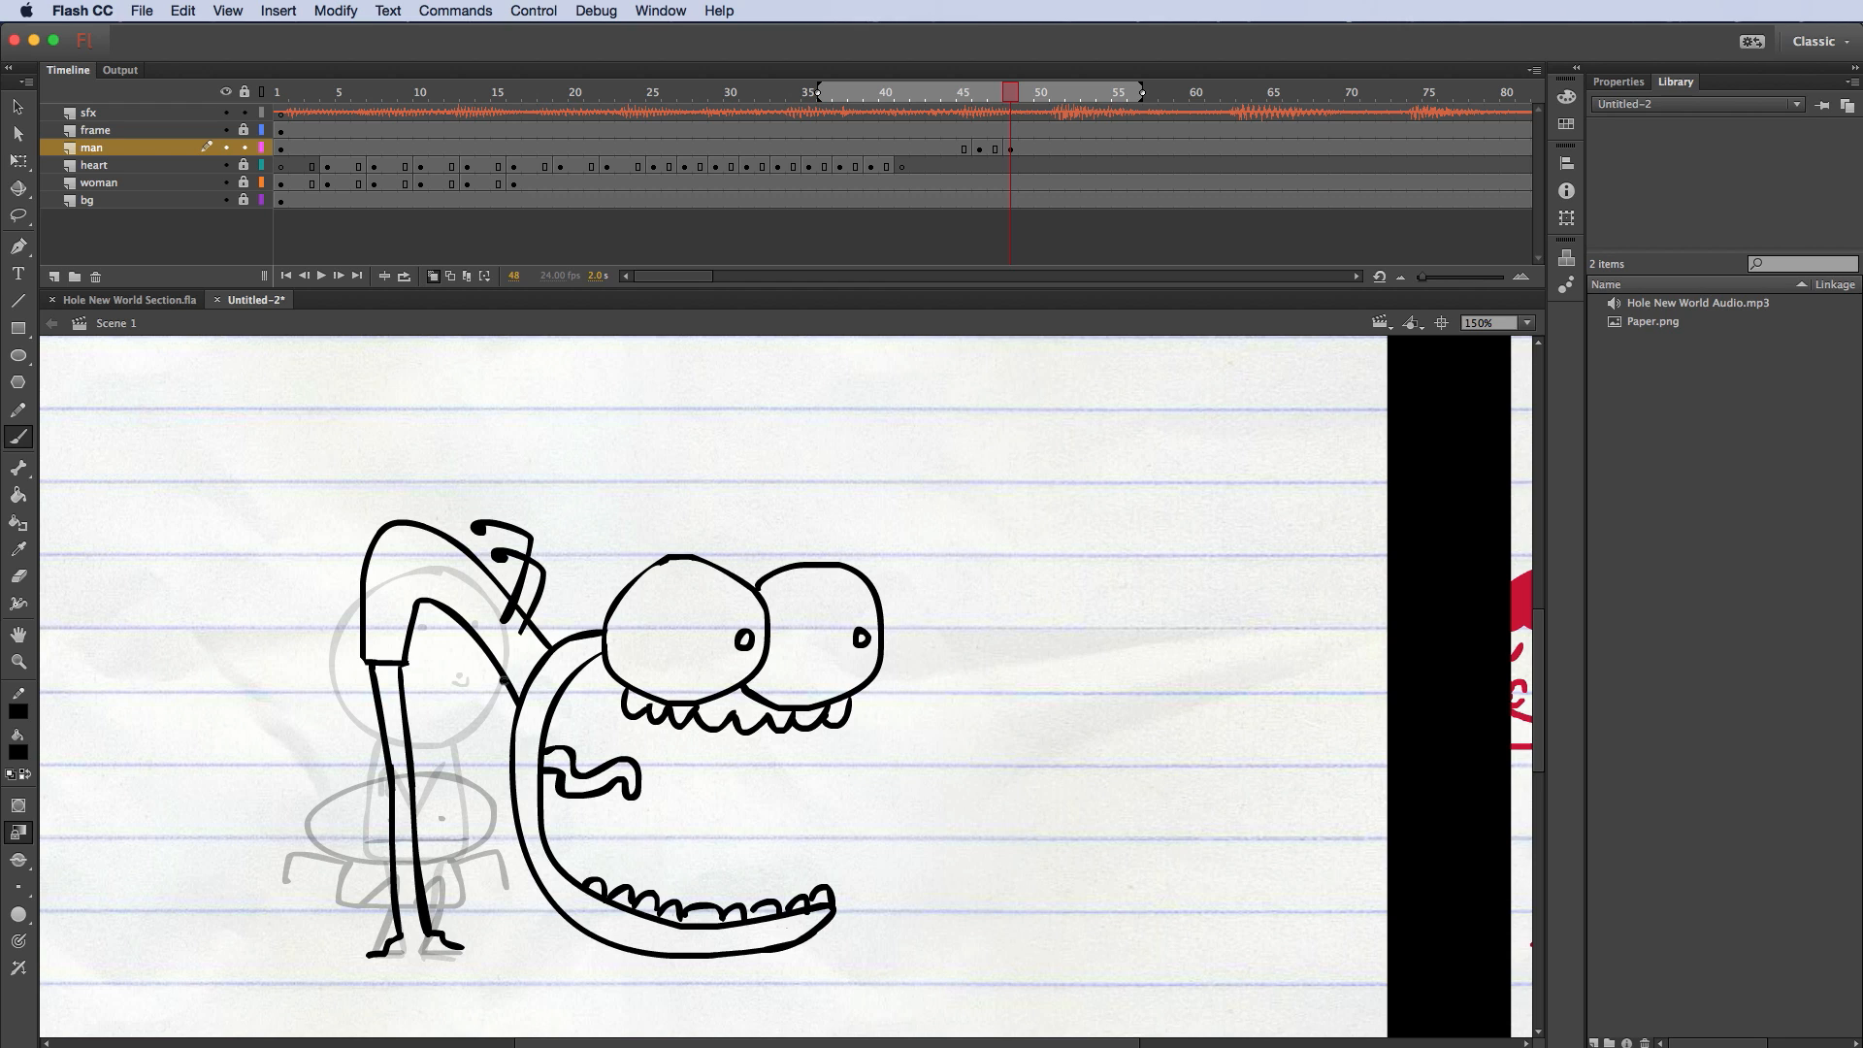
Step: Insert a blank keyframe at frame 50 of the man layer
click(1020, 142)
click(1039, 146)
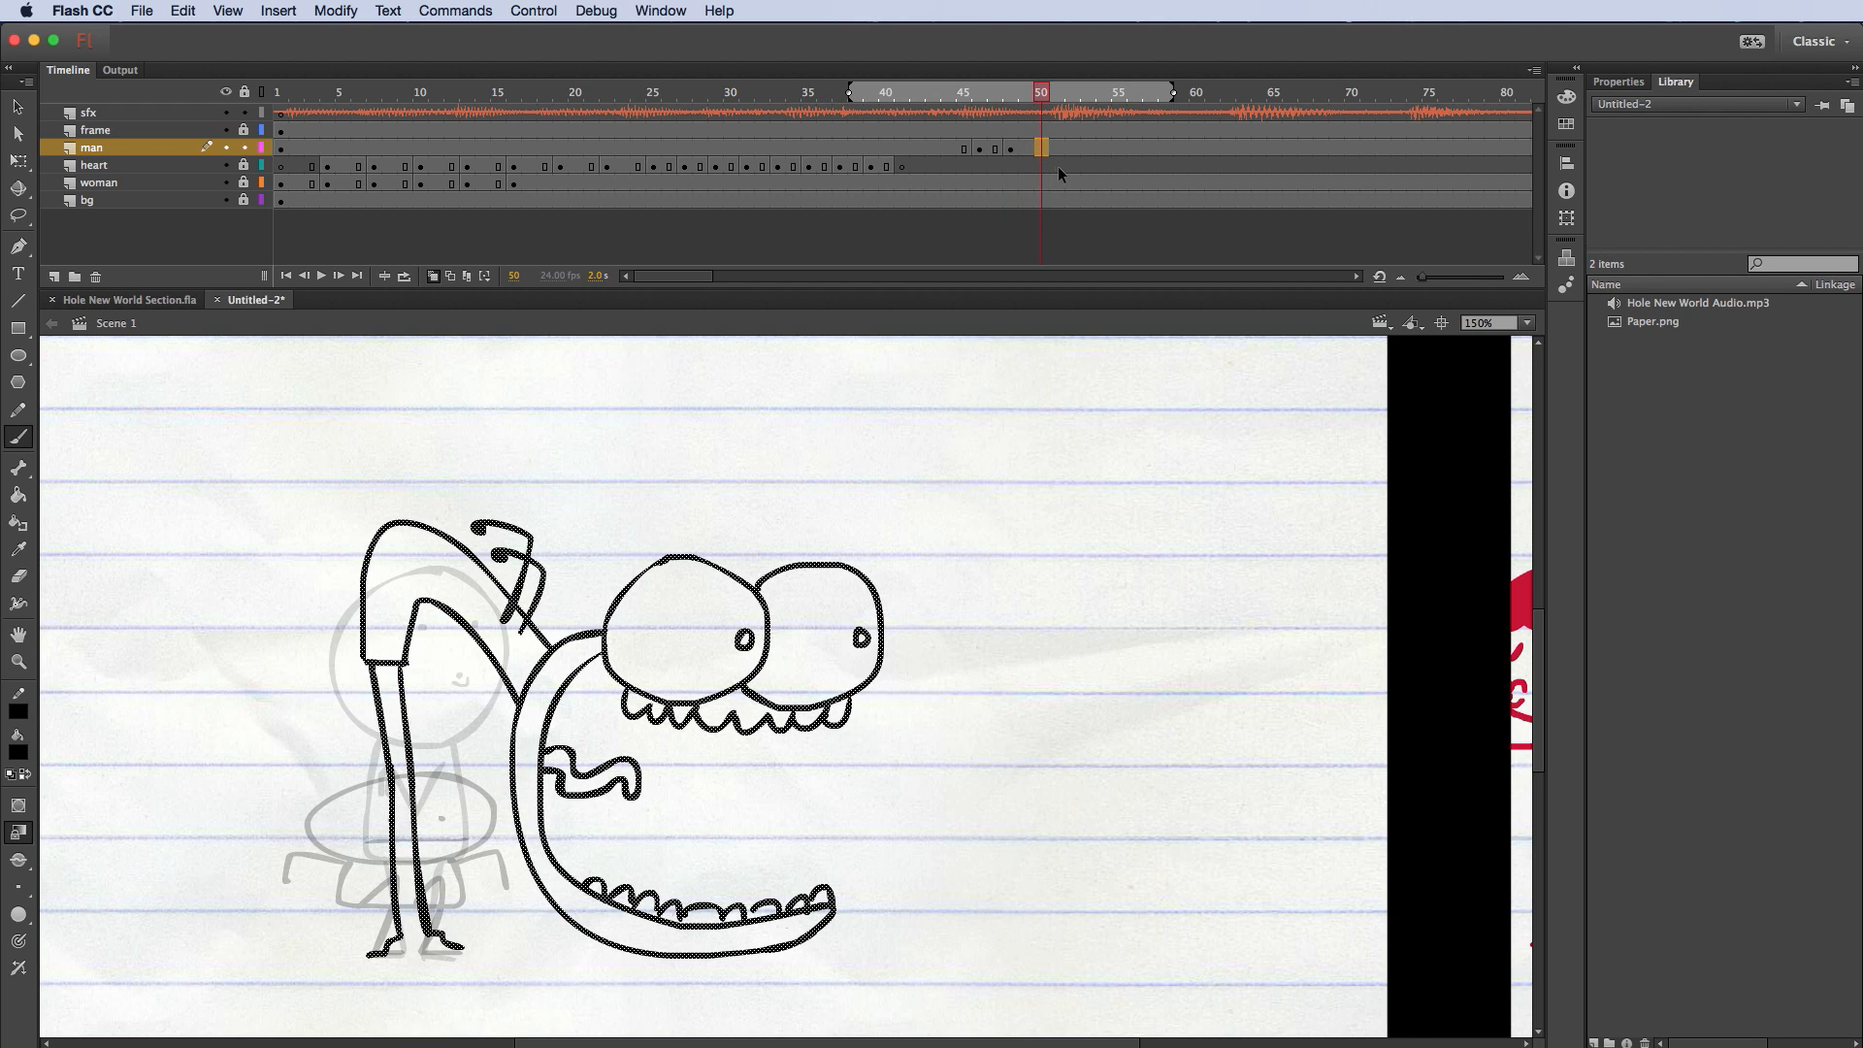
right_click(1042, 150)
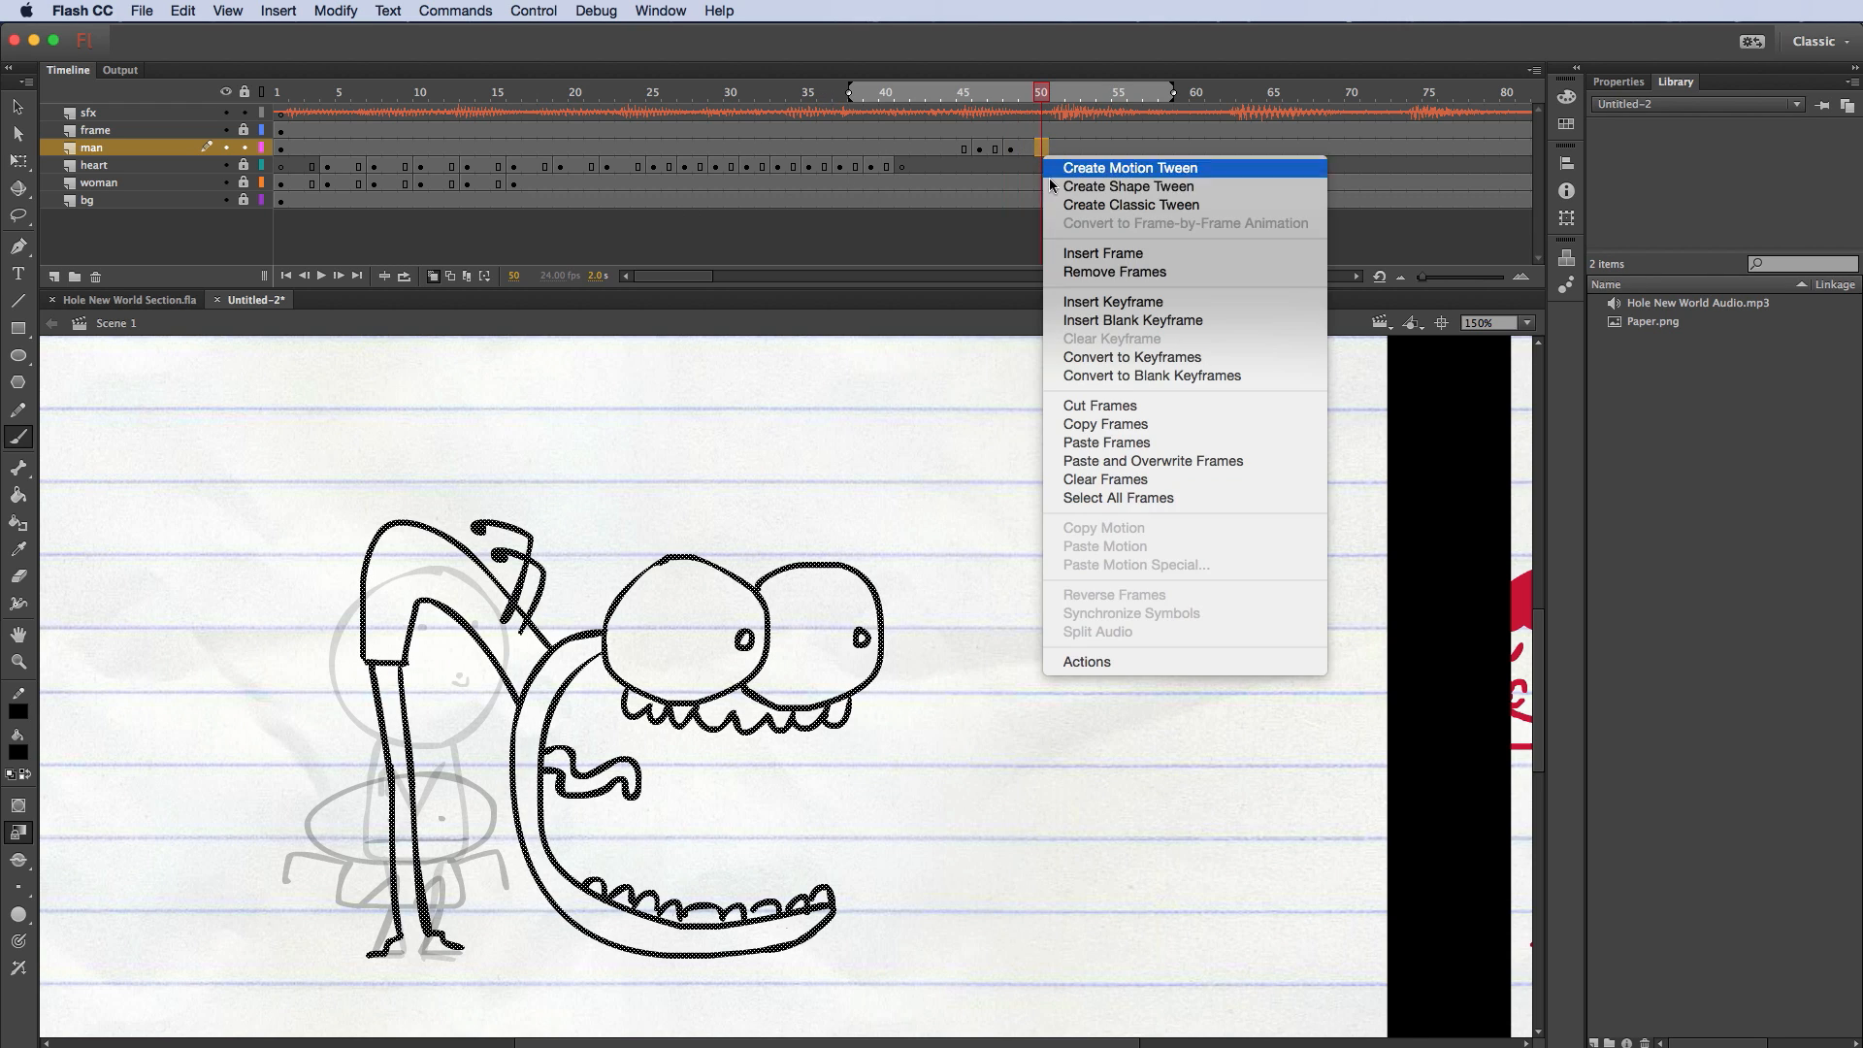
click(1112, 323)
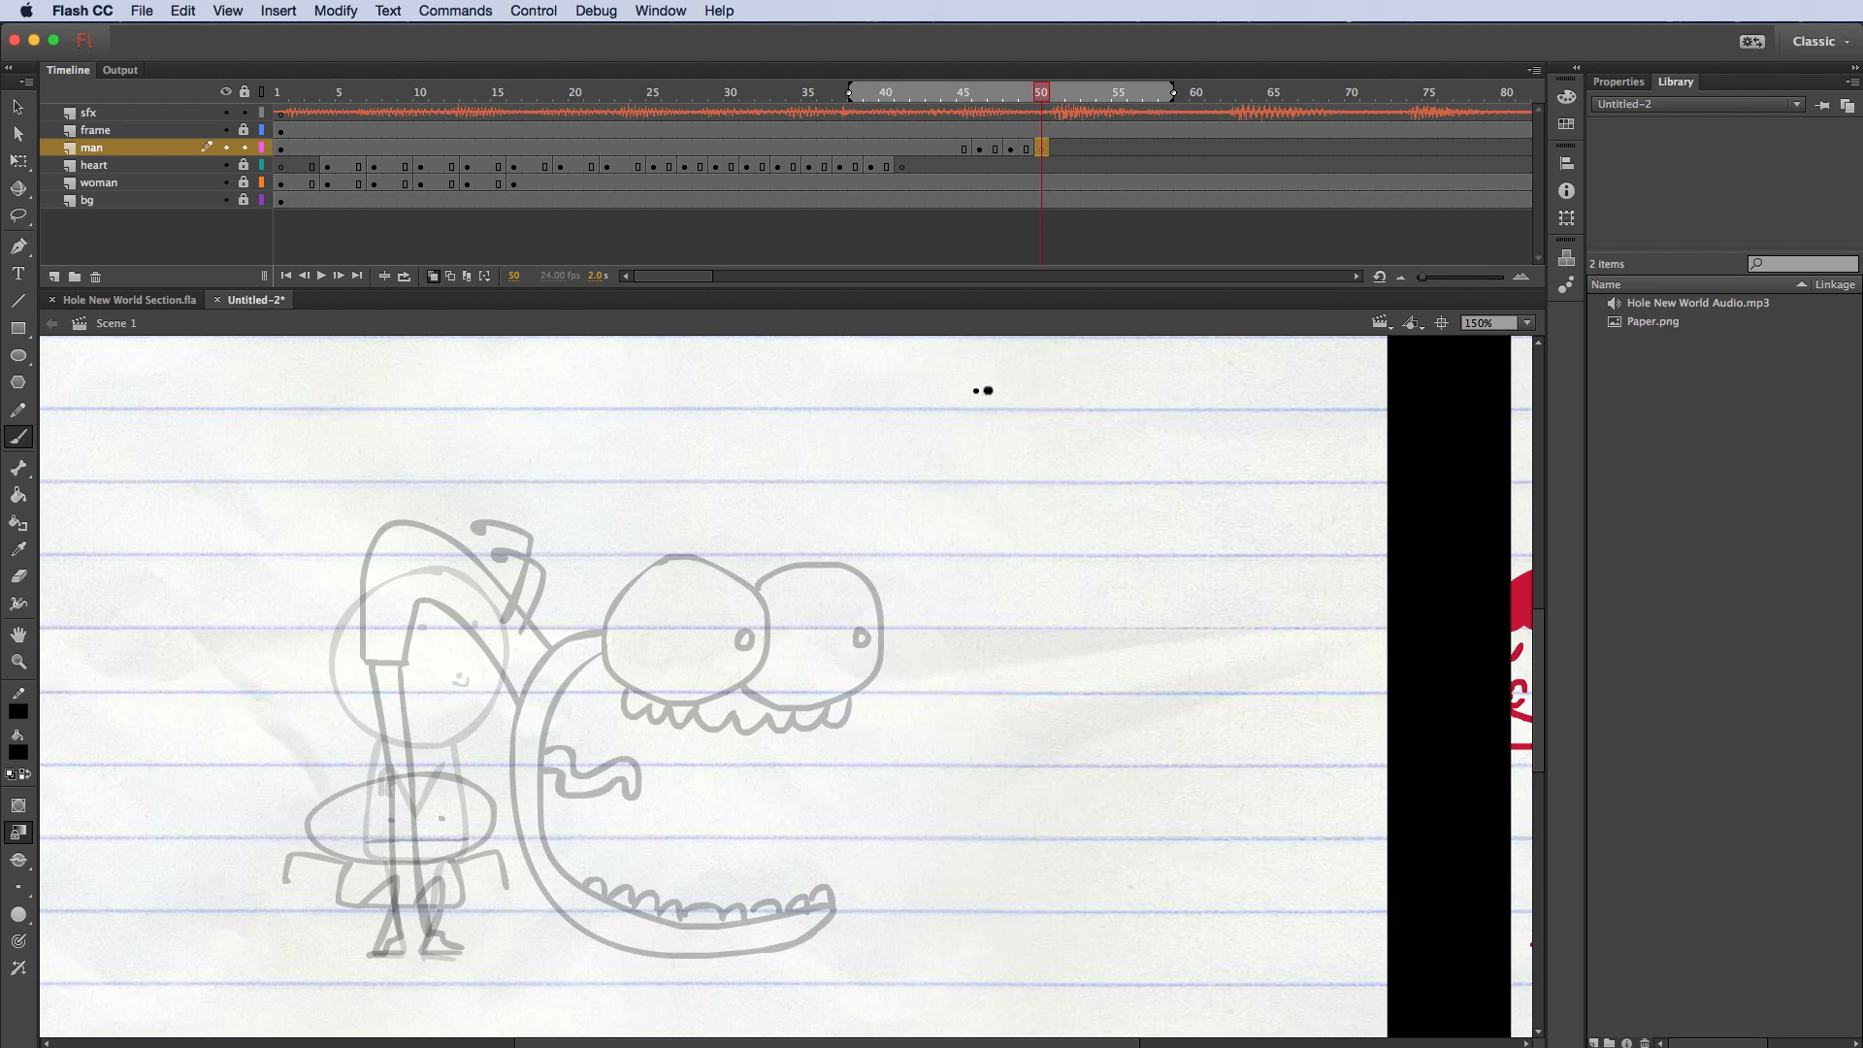
key(comma)
key(period)
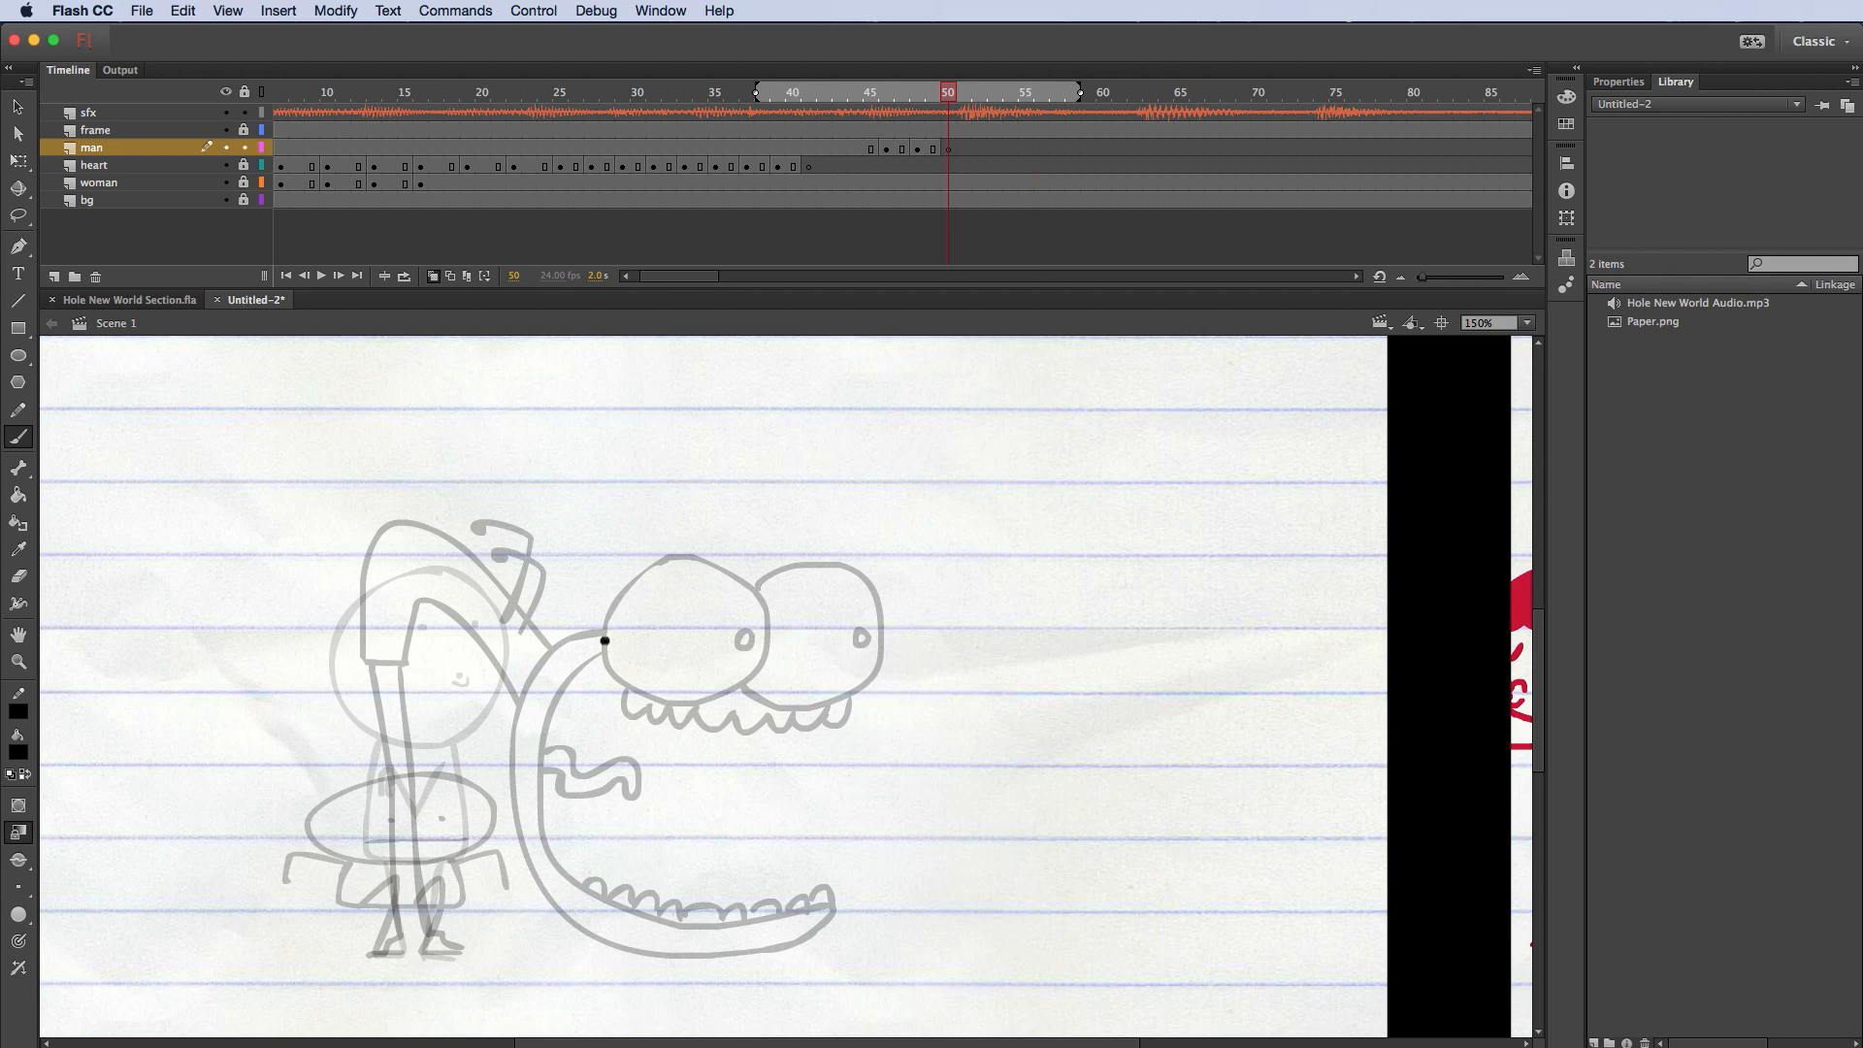
Step: Brush the crescent head over the ghosted one on frame 50, its jaw dropping slightly lower and ending in a point
mouse_move(606, 637)
mouse_down()
mouse_move(518, 714)
mouse_move(537, 907)
mouse_move(586, 955)
mouse_move(657, 970)
mouse_move(809, 946)
mouse_up()
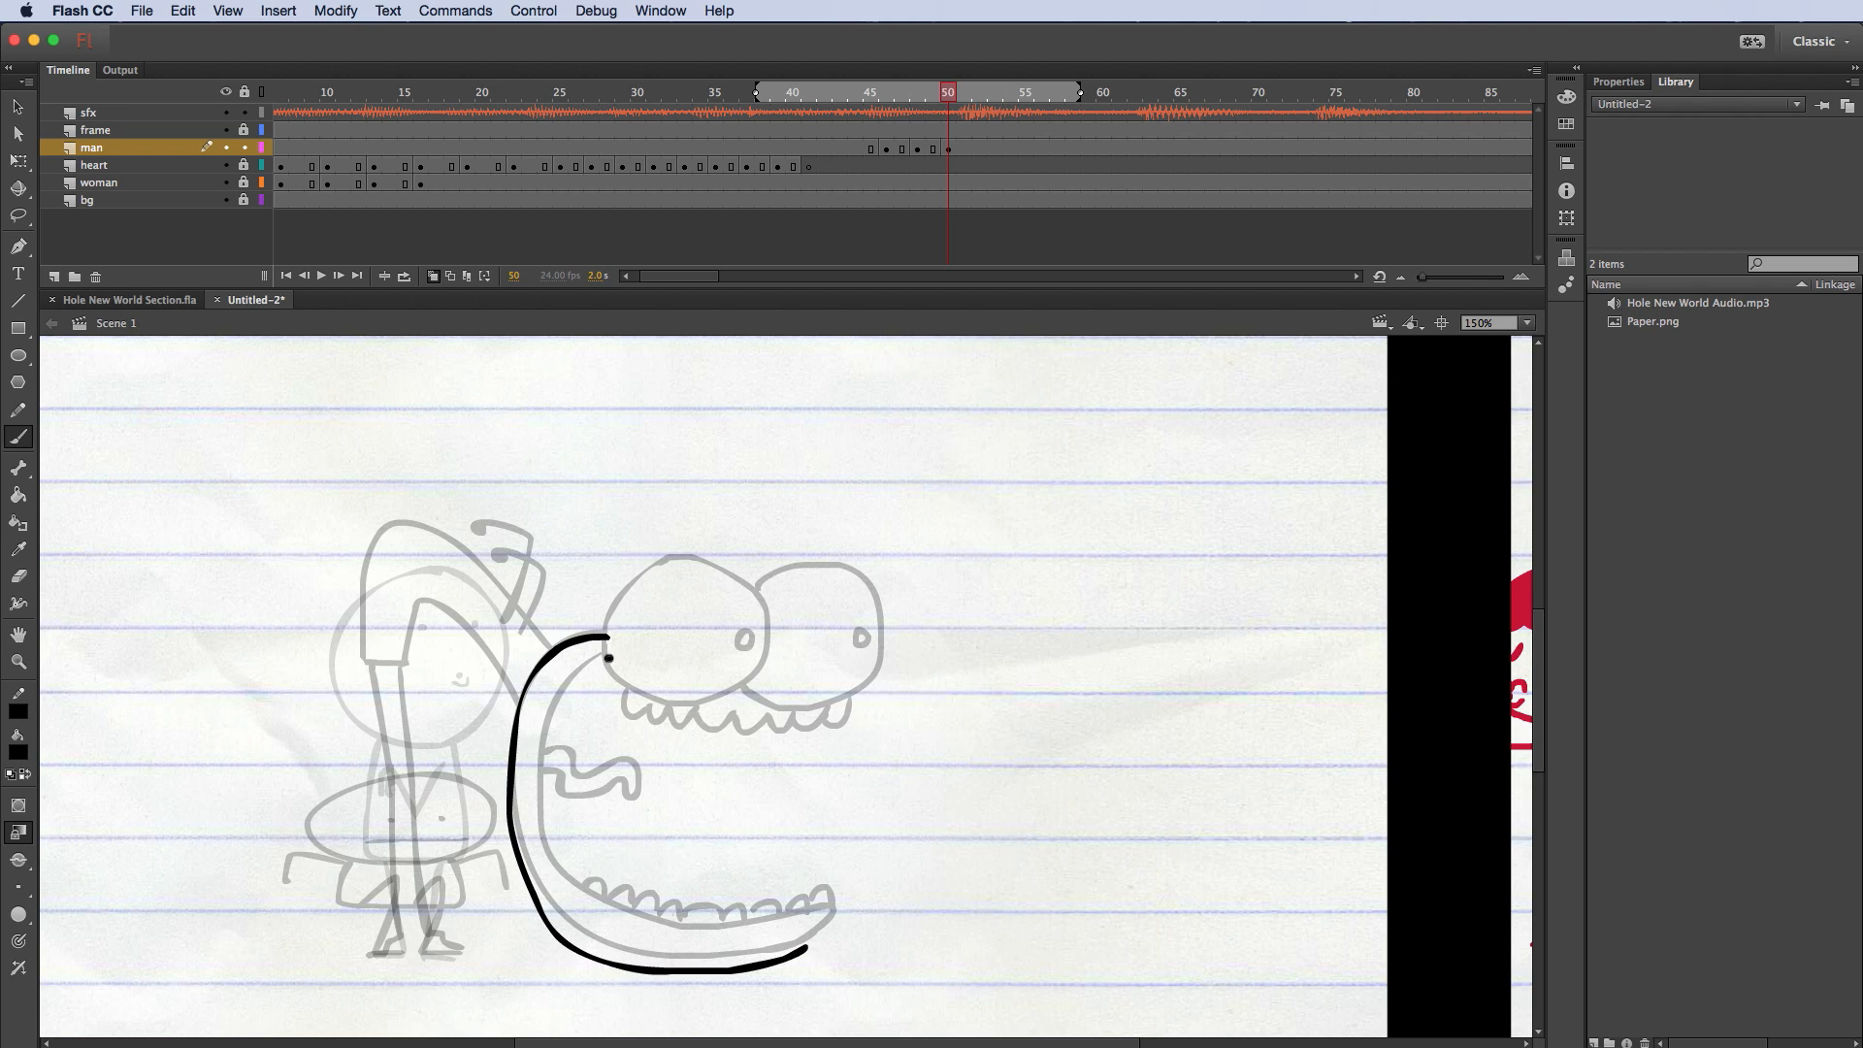
mouse_move(608, 657)
mouse_down()
mouse_move(550, 788)
mouse_move(559, 861)
mouse_move(595, 912)
mouse_move(688, 948)
mouse_move(776, 934)
mouse_up()
key(super+z)
mouse_move(609, 648)
mouse_down()
mouse_move(535, 727)
mouse_move(533, 813)
mouse_move(561, 885)
mouse_move(677, 951)
mouse_move(805, 949)
mouse_up()
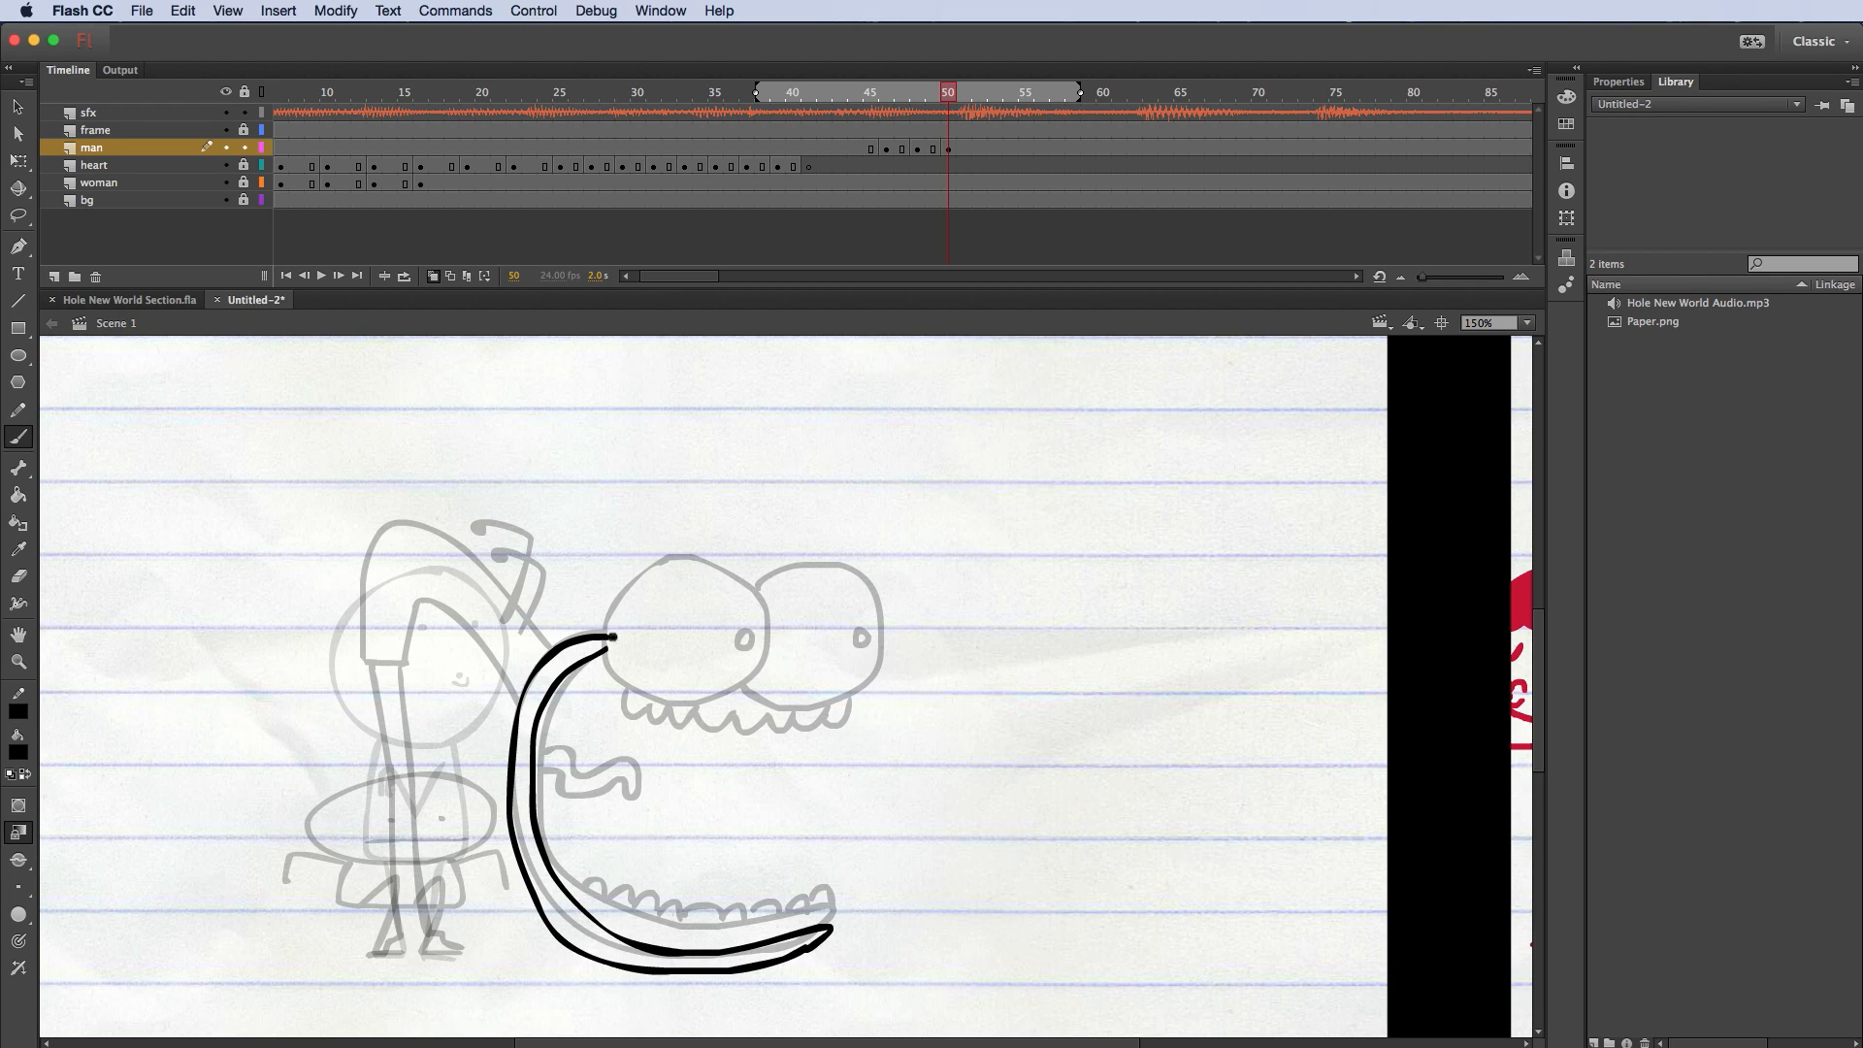
Step: Brush two large overlapping eyes slightly ahead of the ghosted ones, each with a small round pupil
mouse_move(611, 633)
mouse_down()
mouse_move(728, 573)
mouse_move(767, 581)
mouse_move(790, 637)
mouse_move(767, 681)
mouse_move(709, 705)
mouse_move(648, 696)
mouse_move(611, 631)
mouse_up()
mouse_move(787, 581)
mouse_down()
mouse_move(898, 635)
mouse_move(836, 711)
mouse_move(766, 711)
mouse_move(749, 691)
mouse_up()
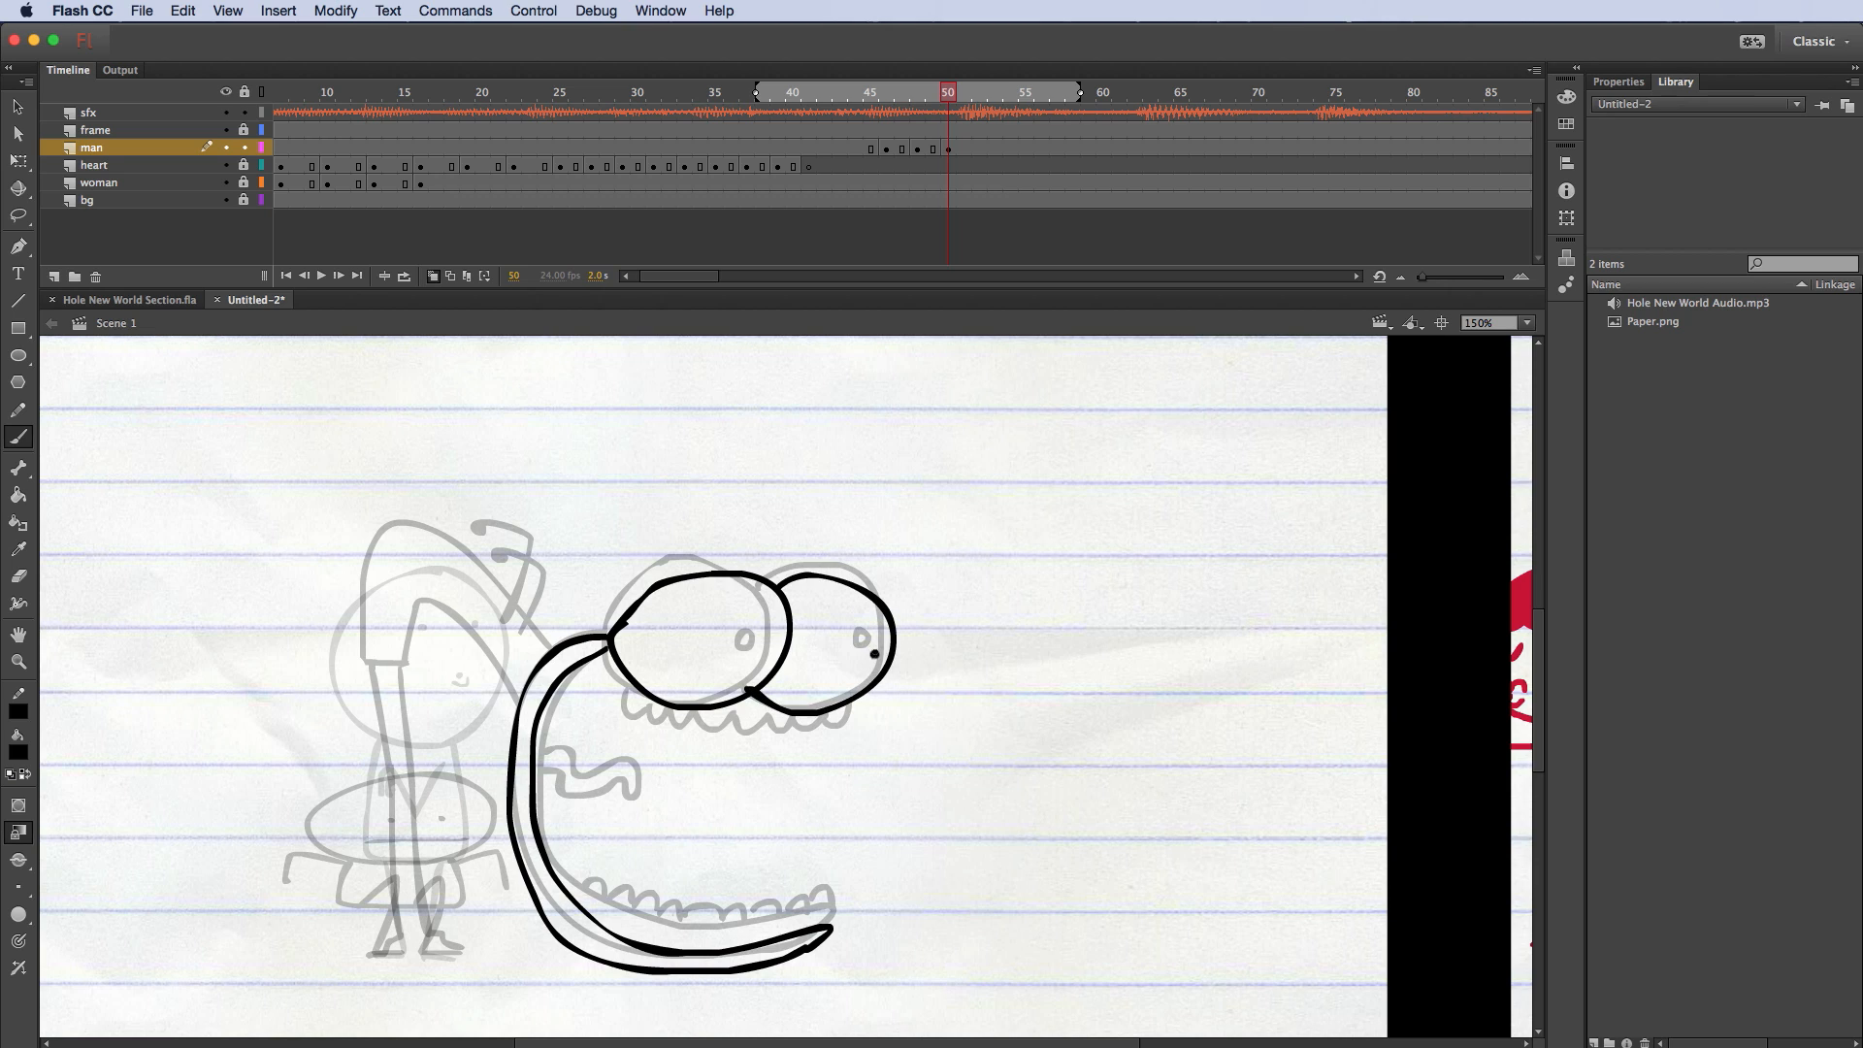
drag(870, 646, 876, 648)
drag(754, 640, 759, 651)
Step: Brush scalloped teeth under the eyes and along the lower jaw, and a wavy pointed tongue in the mouth
mouse_move(639, 693)
mouse_down()
mouse_move(638, 718)
mouse_move(686, 724)
mouse_move(805, 730)
mouse_move(856, 710)
mouse_up()
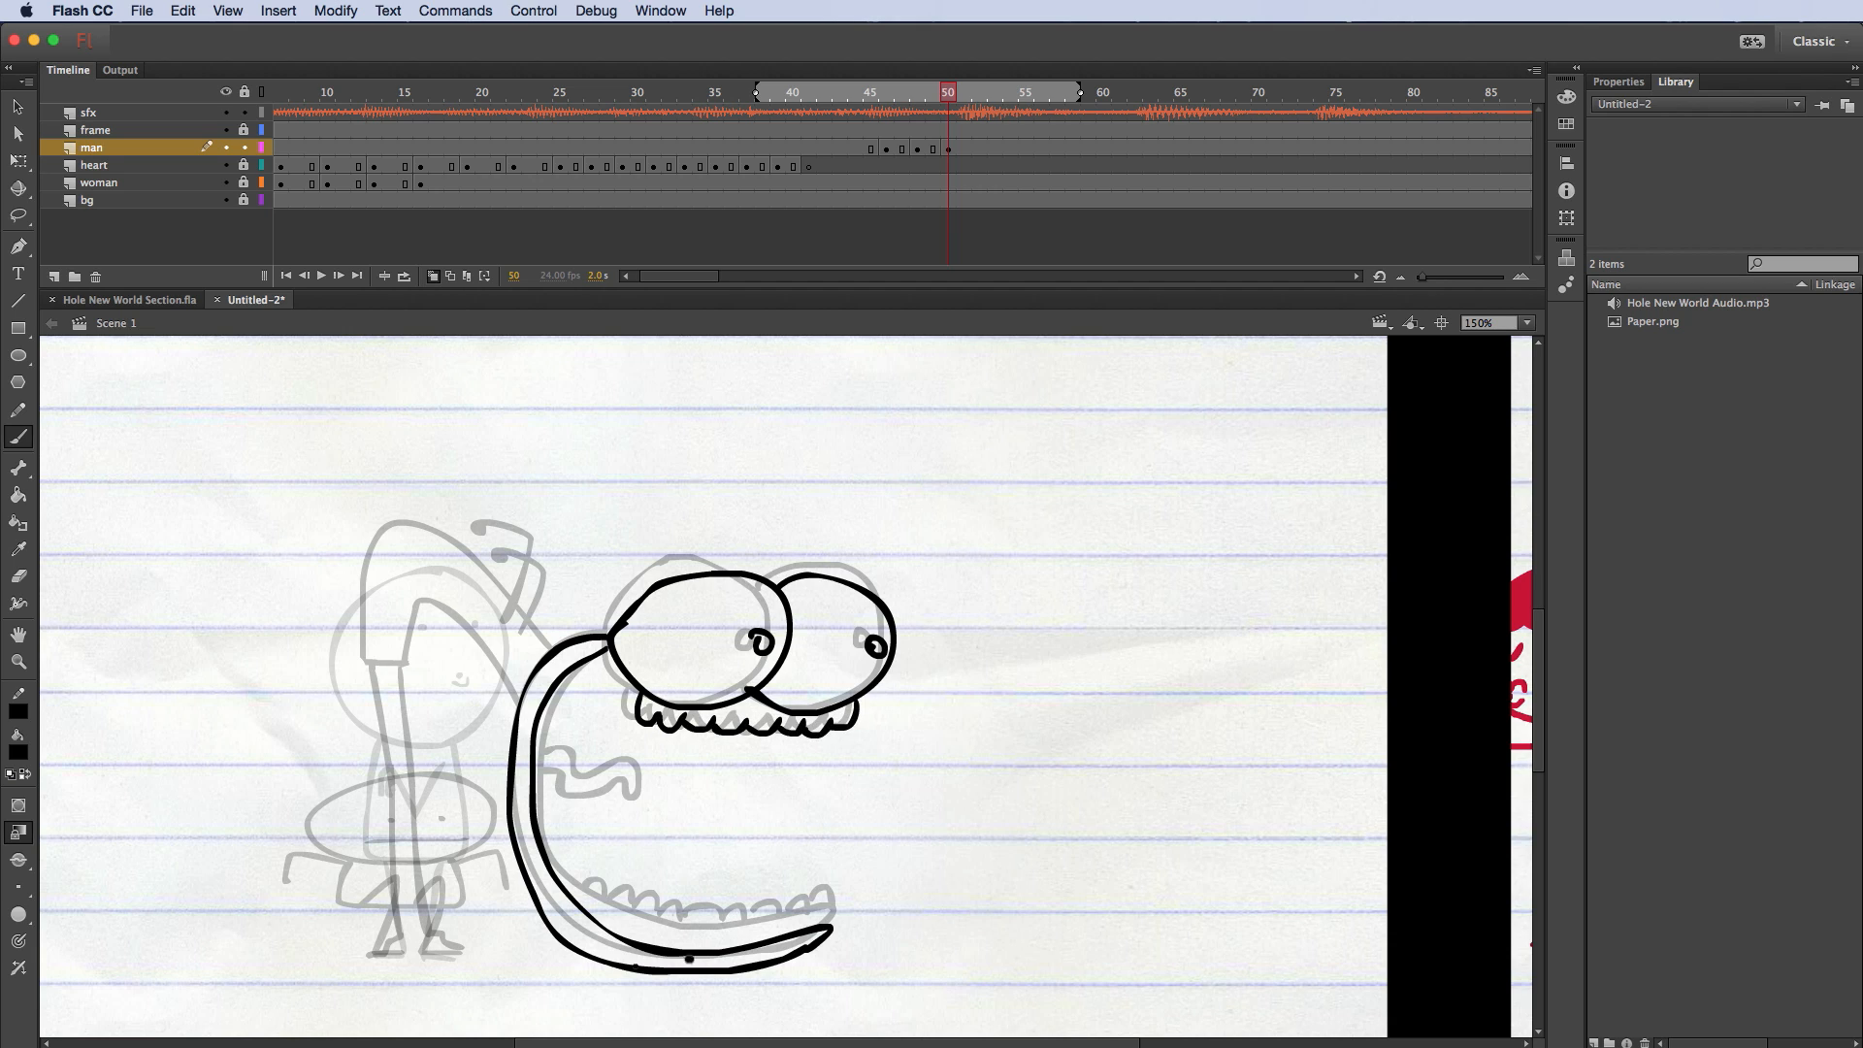
mouse_move(585, 909)
mouse_down()
mouse_move(631, 934)
mouse_move(694, 951)
mouse_move(837, 913)
mouse_up()
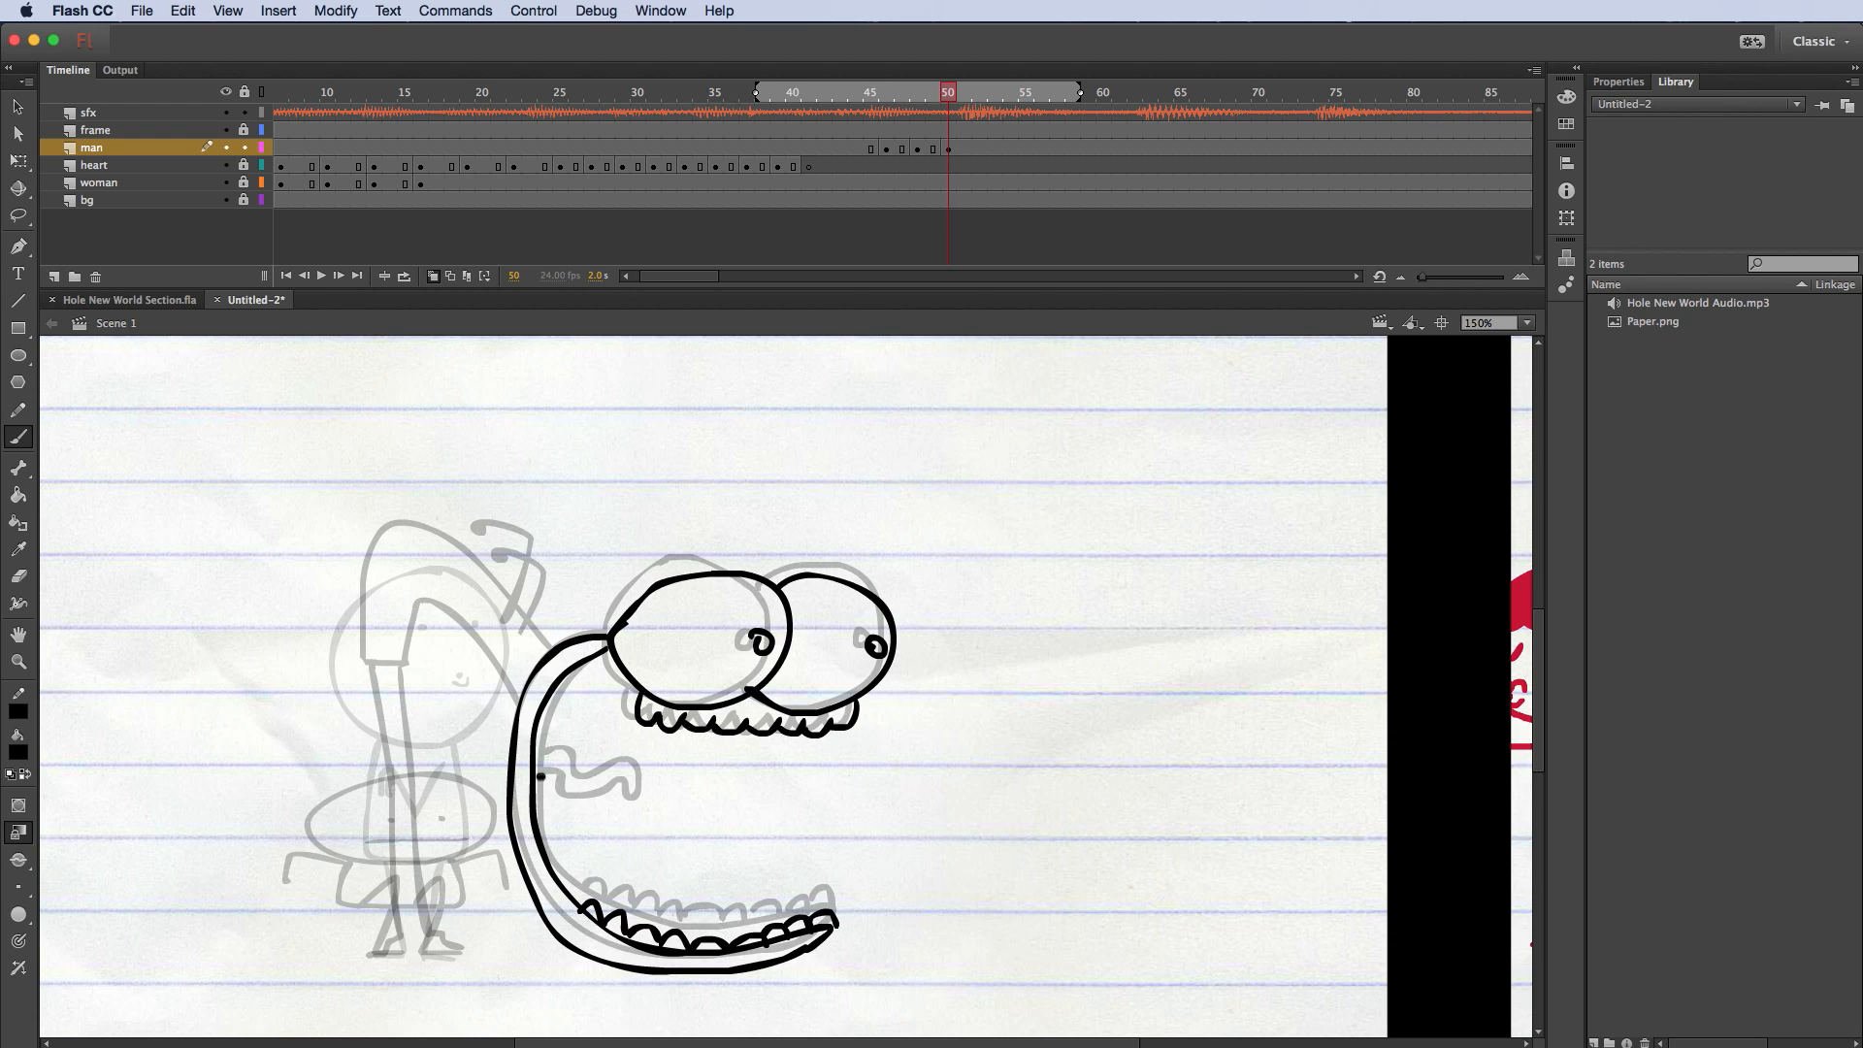
mouse_move(539, 770)
mouse_down()
mouse_move(597, 752)
mouse_move(658, 762)
mouse_up()
mouse_move(534, 782)
mouse_down()
mouse_move(612, 794)
mouse_move(650, 772)
mouse_up()
Step: Brush the arched body behind the head and two small bent arms with round hands on its back
mouse_move(370, 655)
mouse_down()
mouse_move(391, 549)
mouse_move(444, 526)
mouse_move(549, 652)
mouse_up()
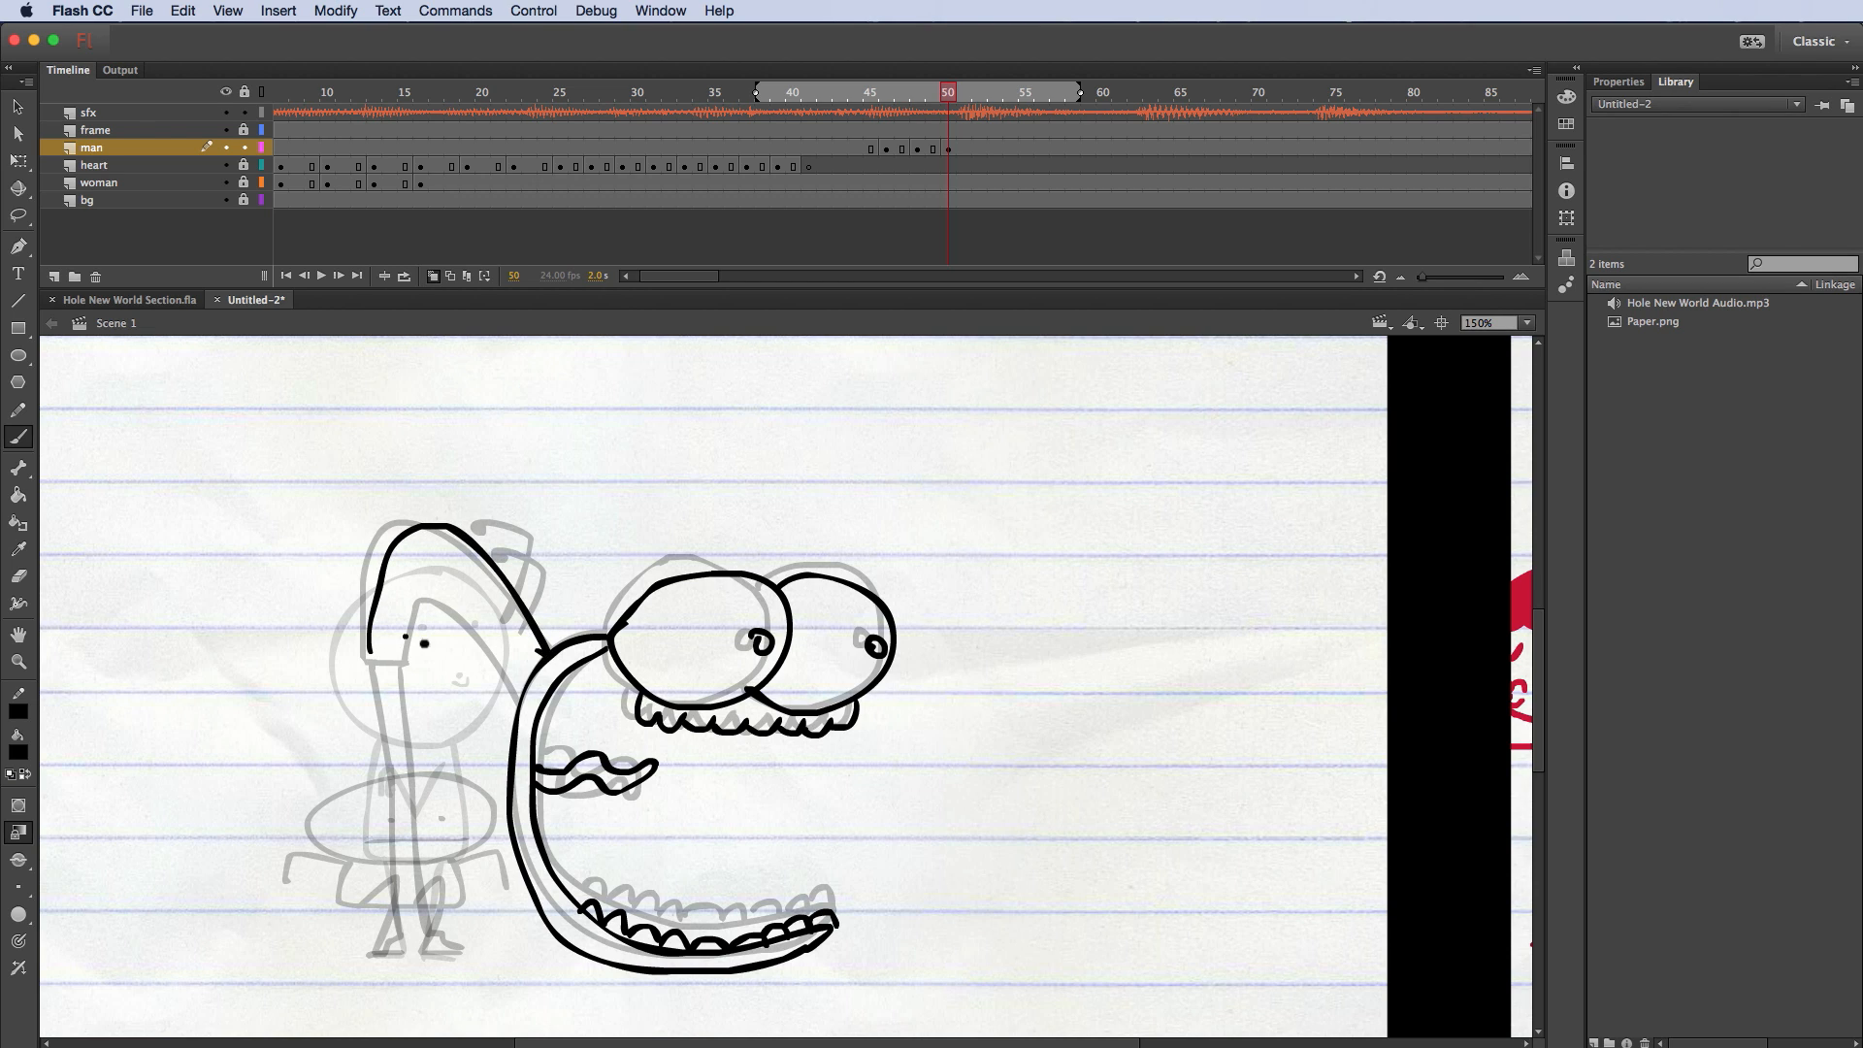
mouse_move(399, 656)
mouse_down()
mouse_move(422, 604)
mouse_move(476, 623)
mouse_move(517, 707)
mouse_up()
mouse_move(508, 617)
mouse_down()
mouse_move(548, 556)
mouse_move(502, 526)
mouse_up()
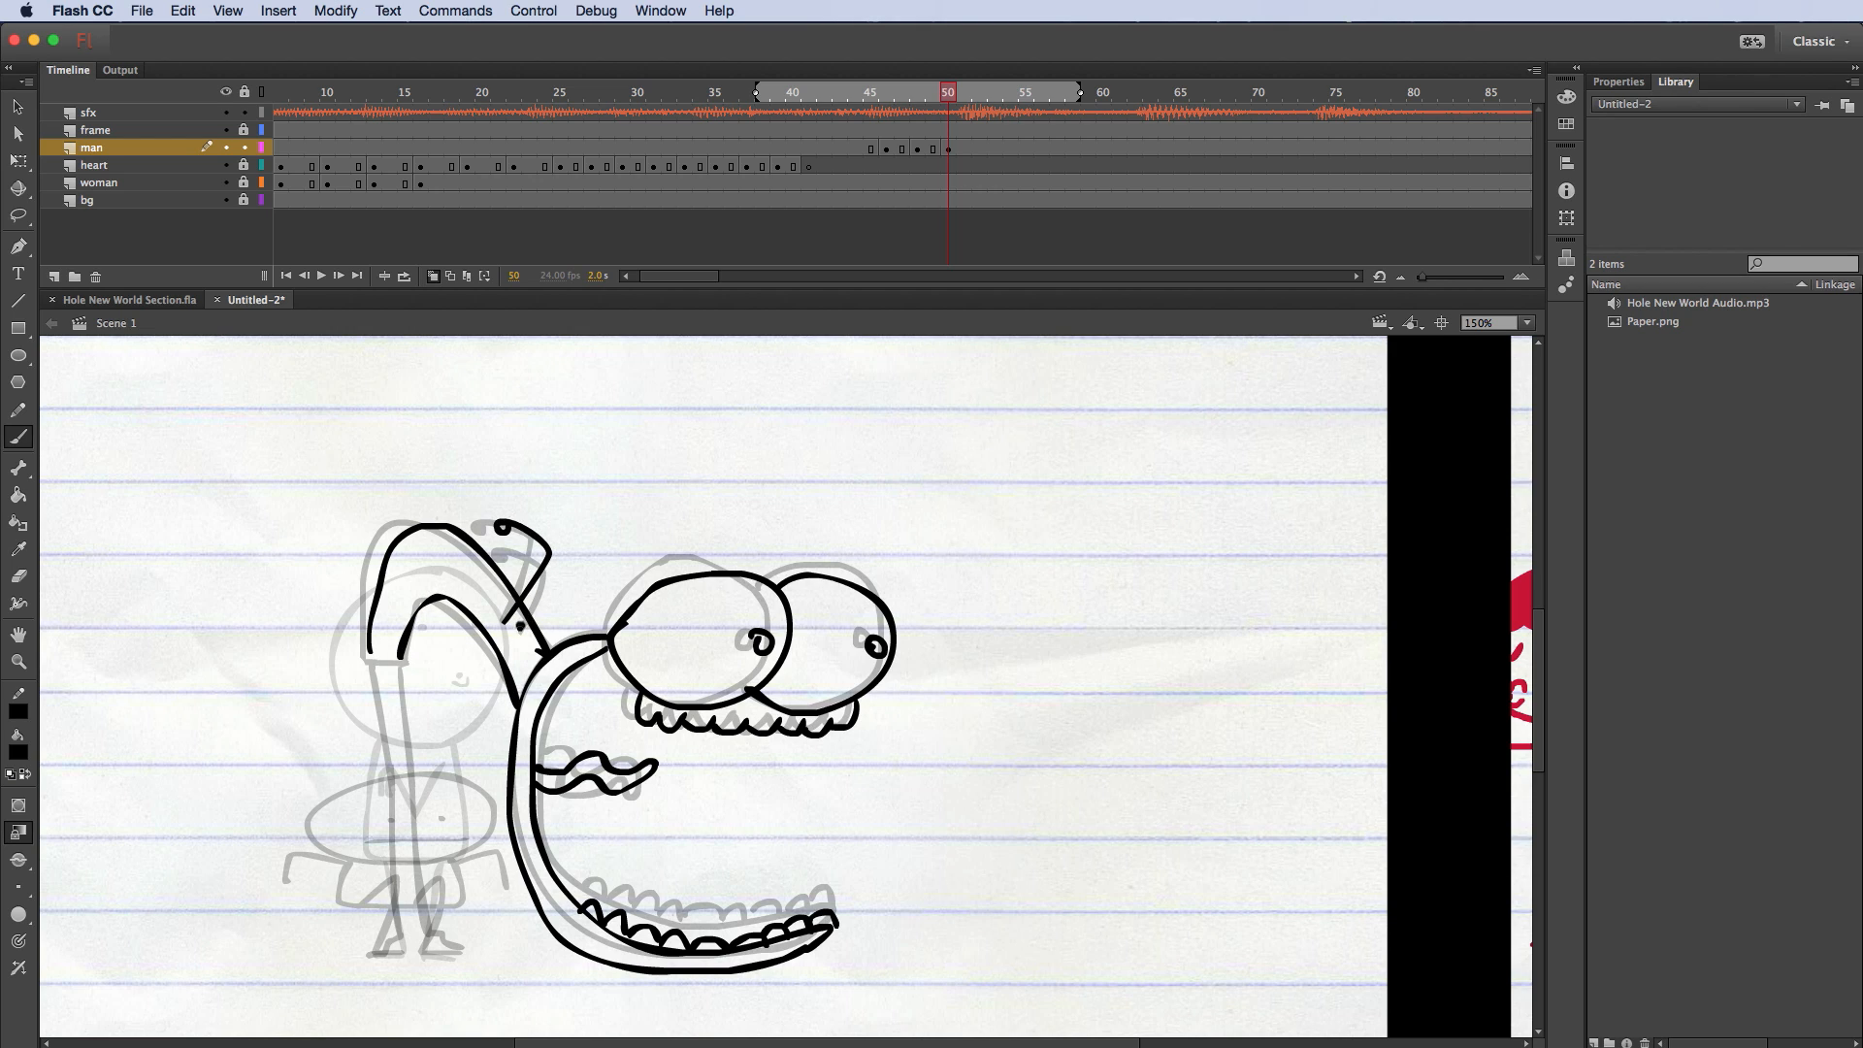
mouse_move(520, 626)
mouse_down()
mouse_move(549, 587)
mouse_move(513, 554)
mouse_up()
Step: Close the lower end of the arched body and brush two long thin legs with feet at the ghosted feet
mouse_move(376, 654)
mouse_down()
mouse_move(404, 656)
mouse_move(431, 912)
mouse_move(464, 950)
mouse_up()
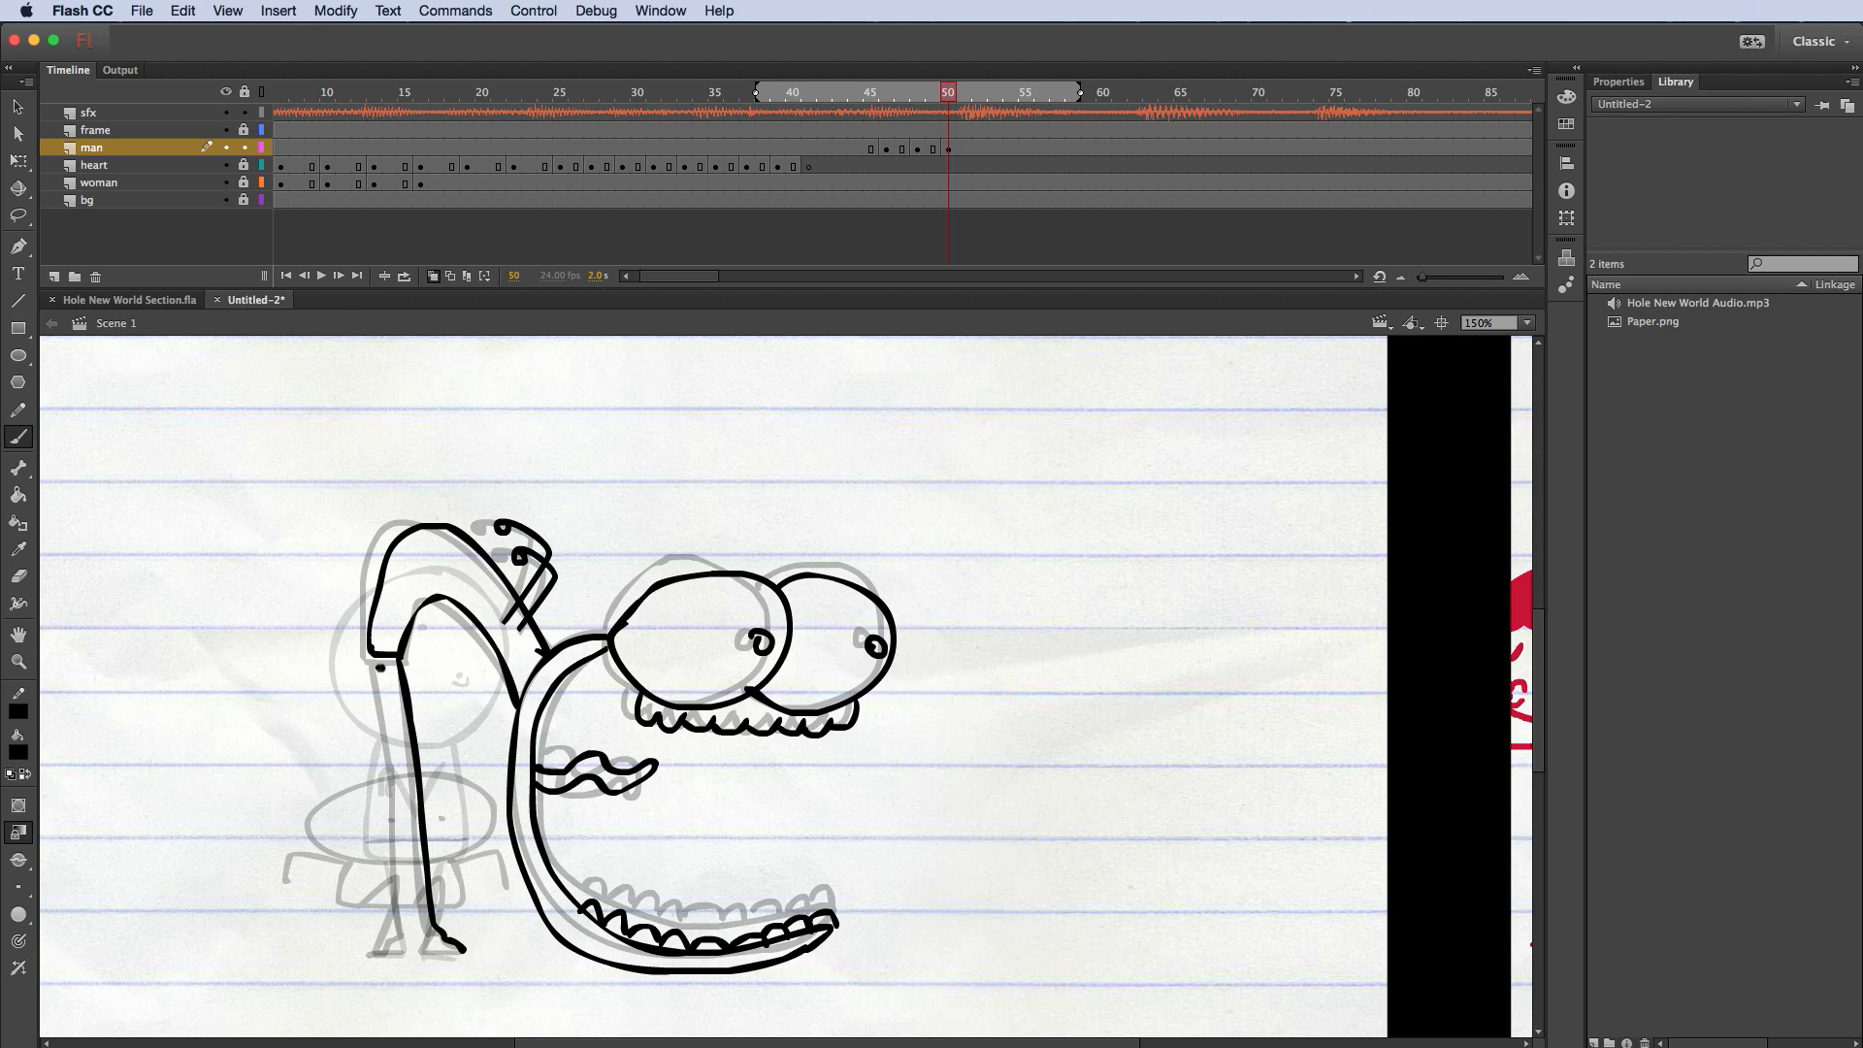
mouse_move(375, 652)
mouse_down()
mouse_move(406, 932)
mouse_move(378, 949)
mouse_up()
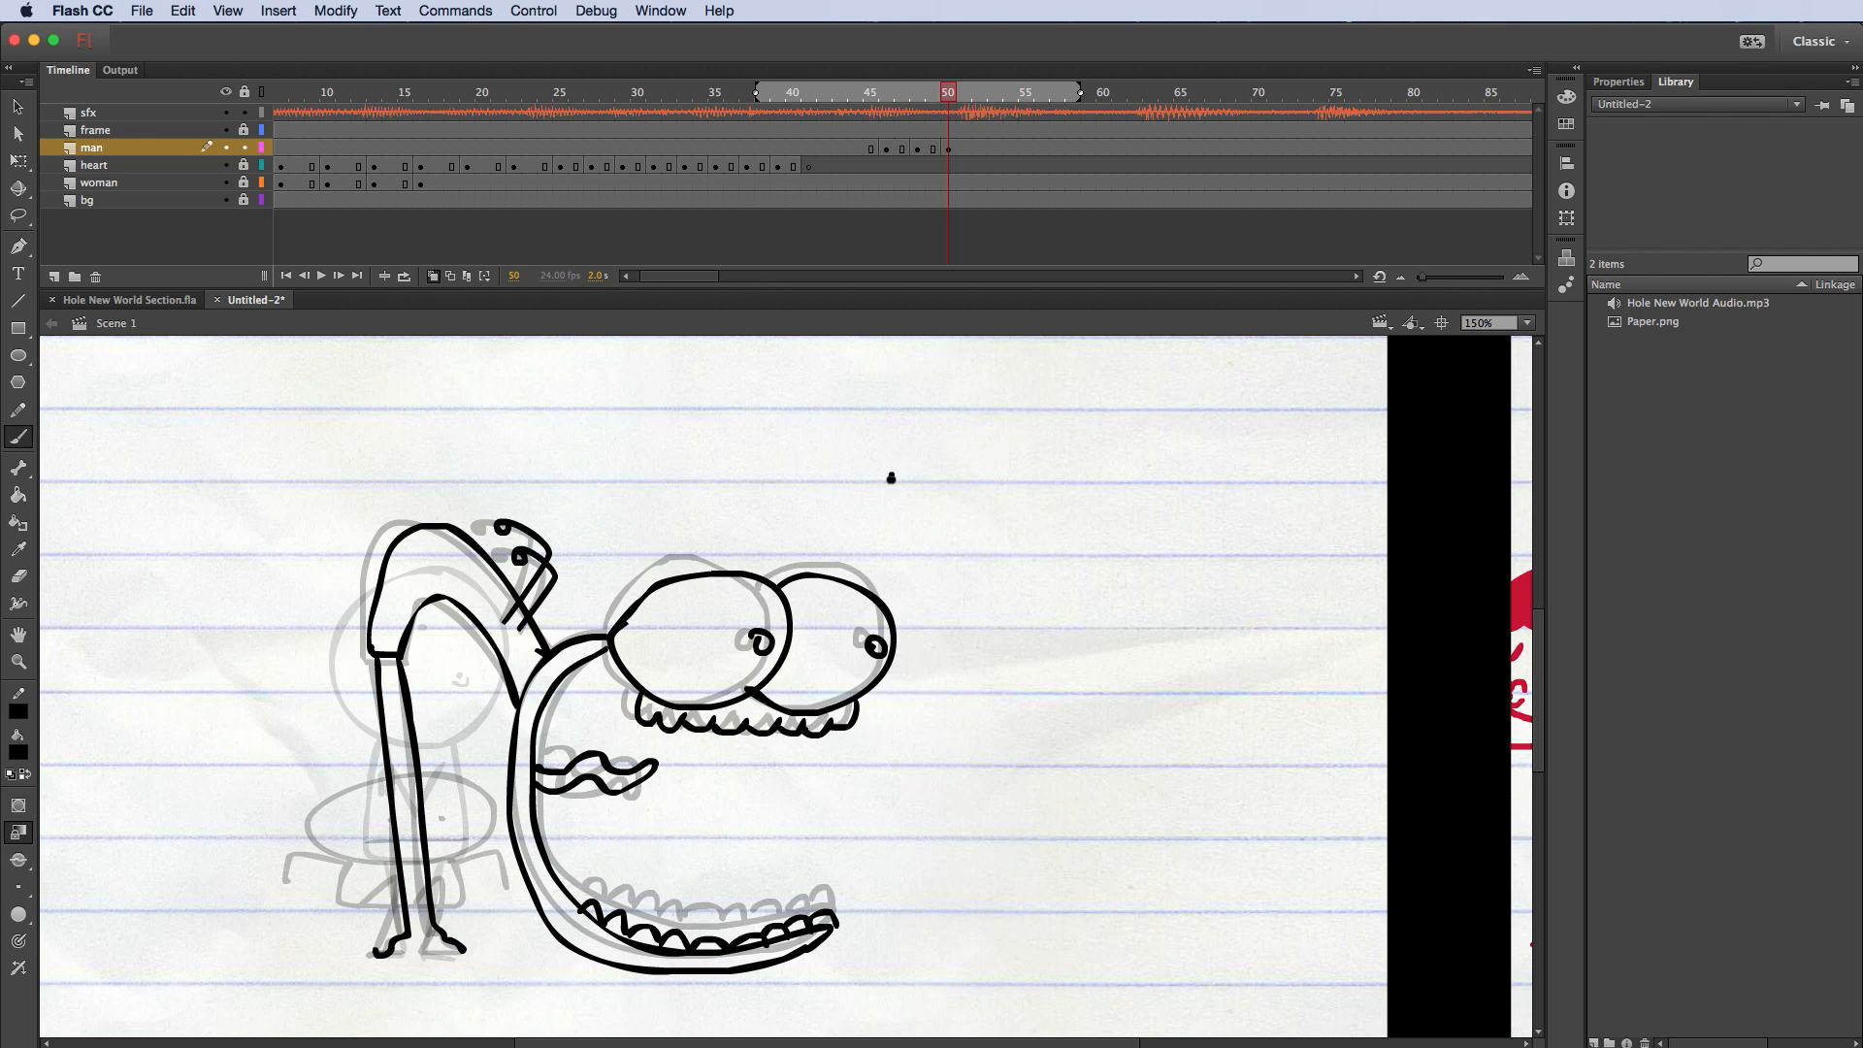
Step: Turn off onion skinning and flip between frames 49 and 50 to compare the two screaming poses
click(433, 277)
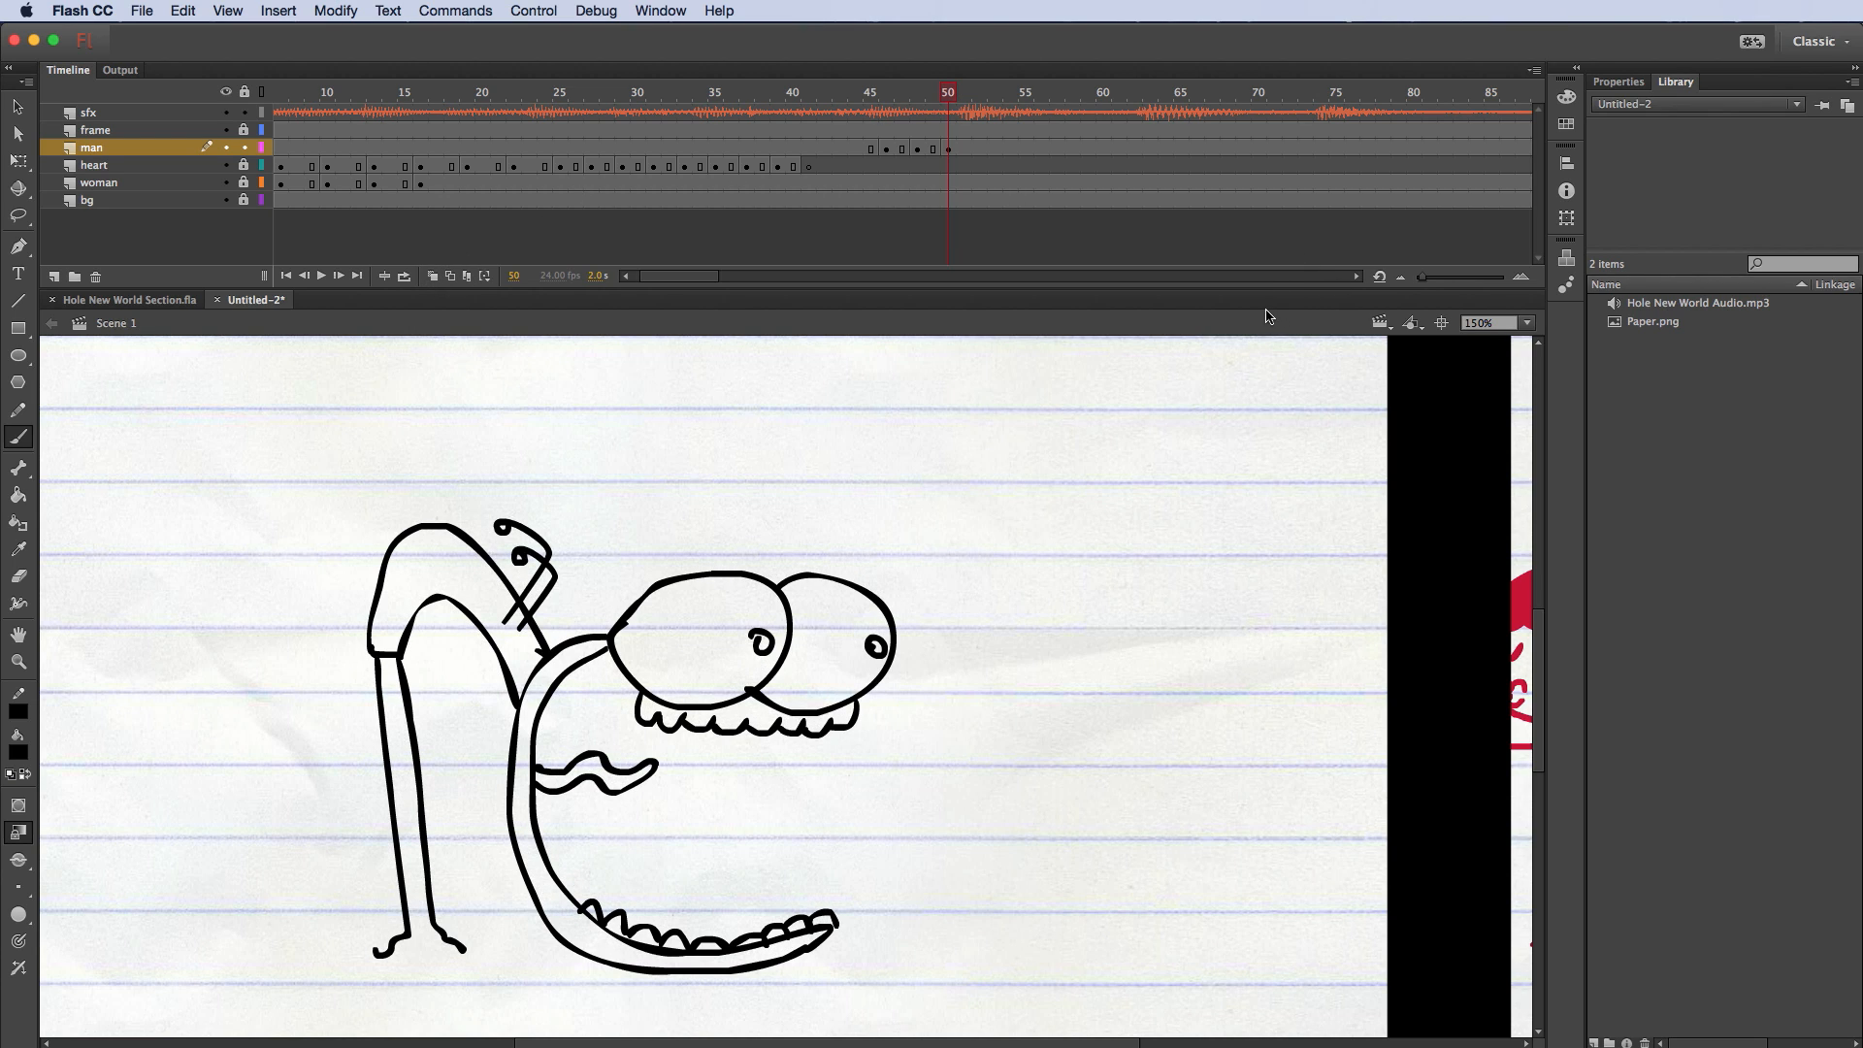
key(comma)
key(period)
key(comma)
key(period)
key(comma)
key(period)
key(comma)
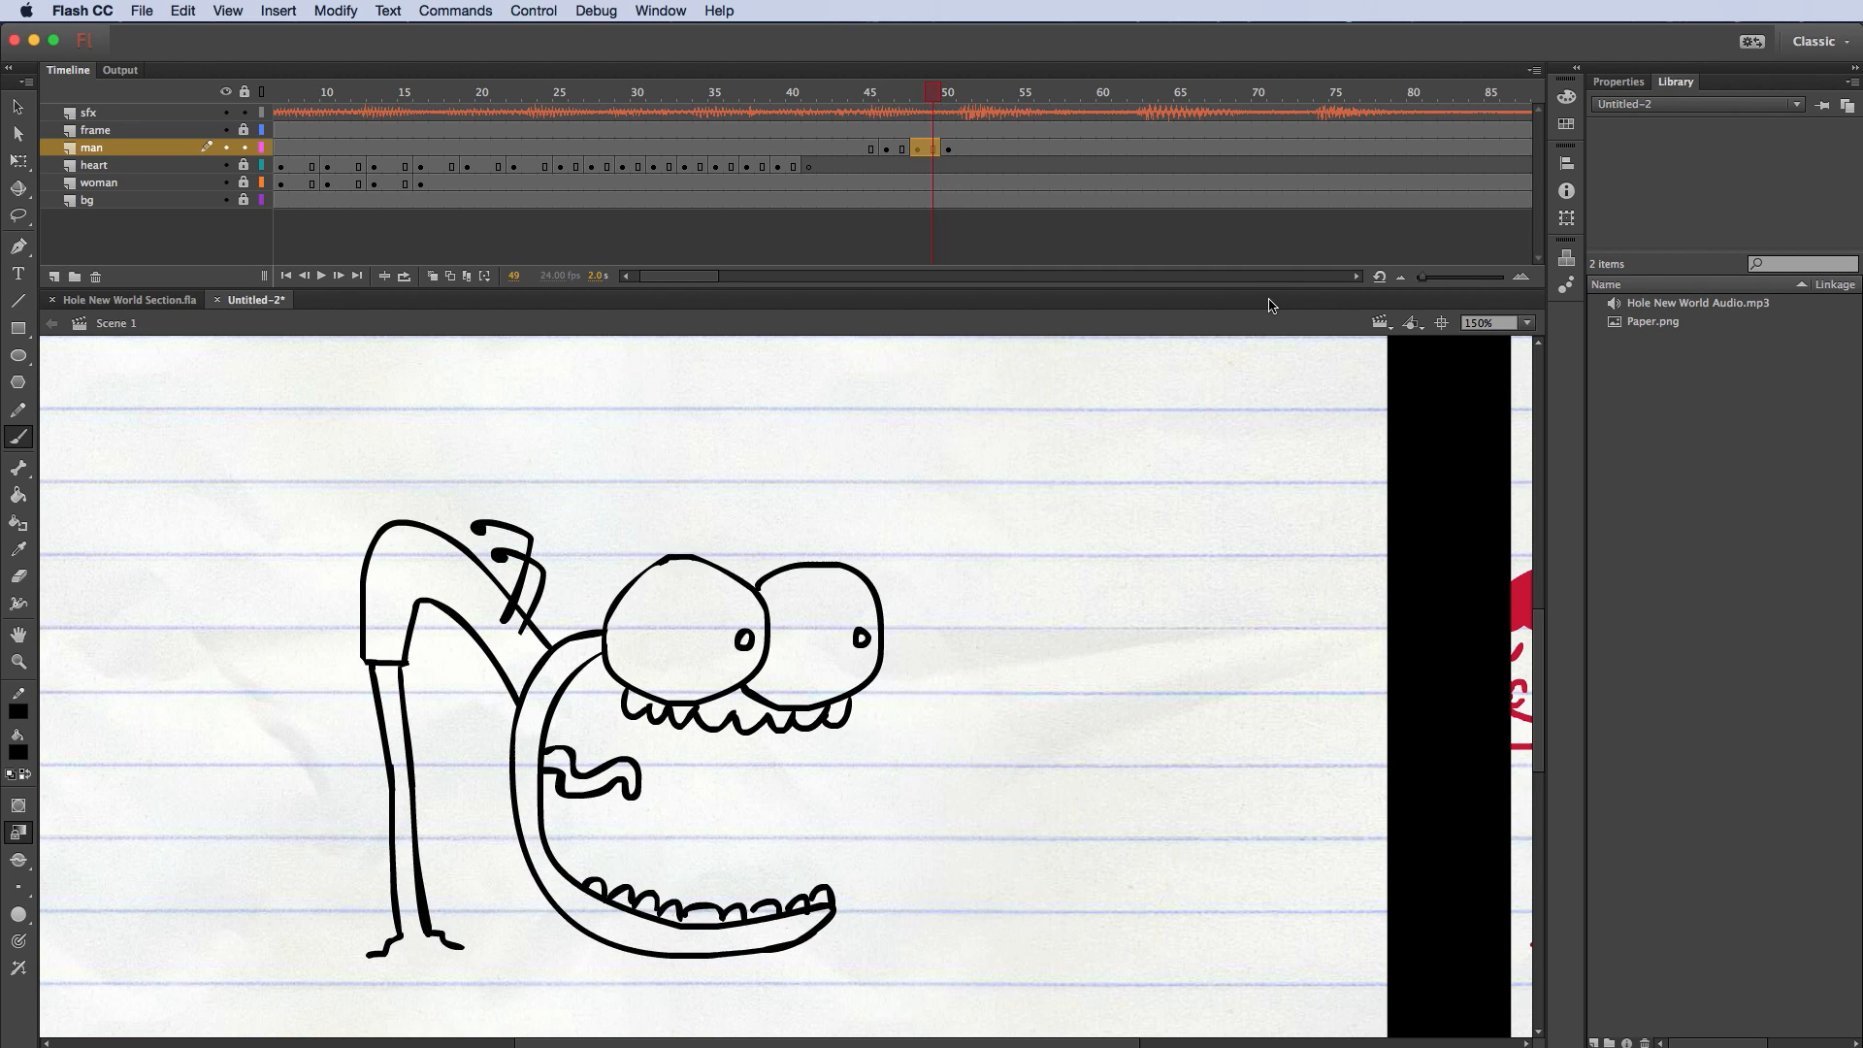
key(period)
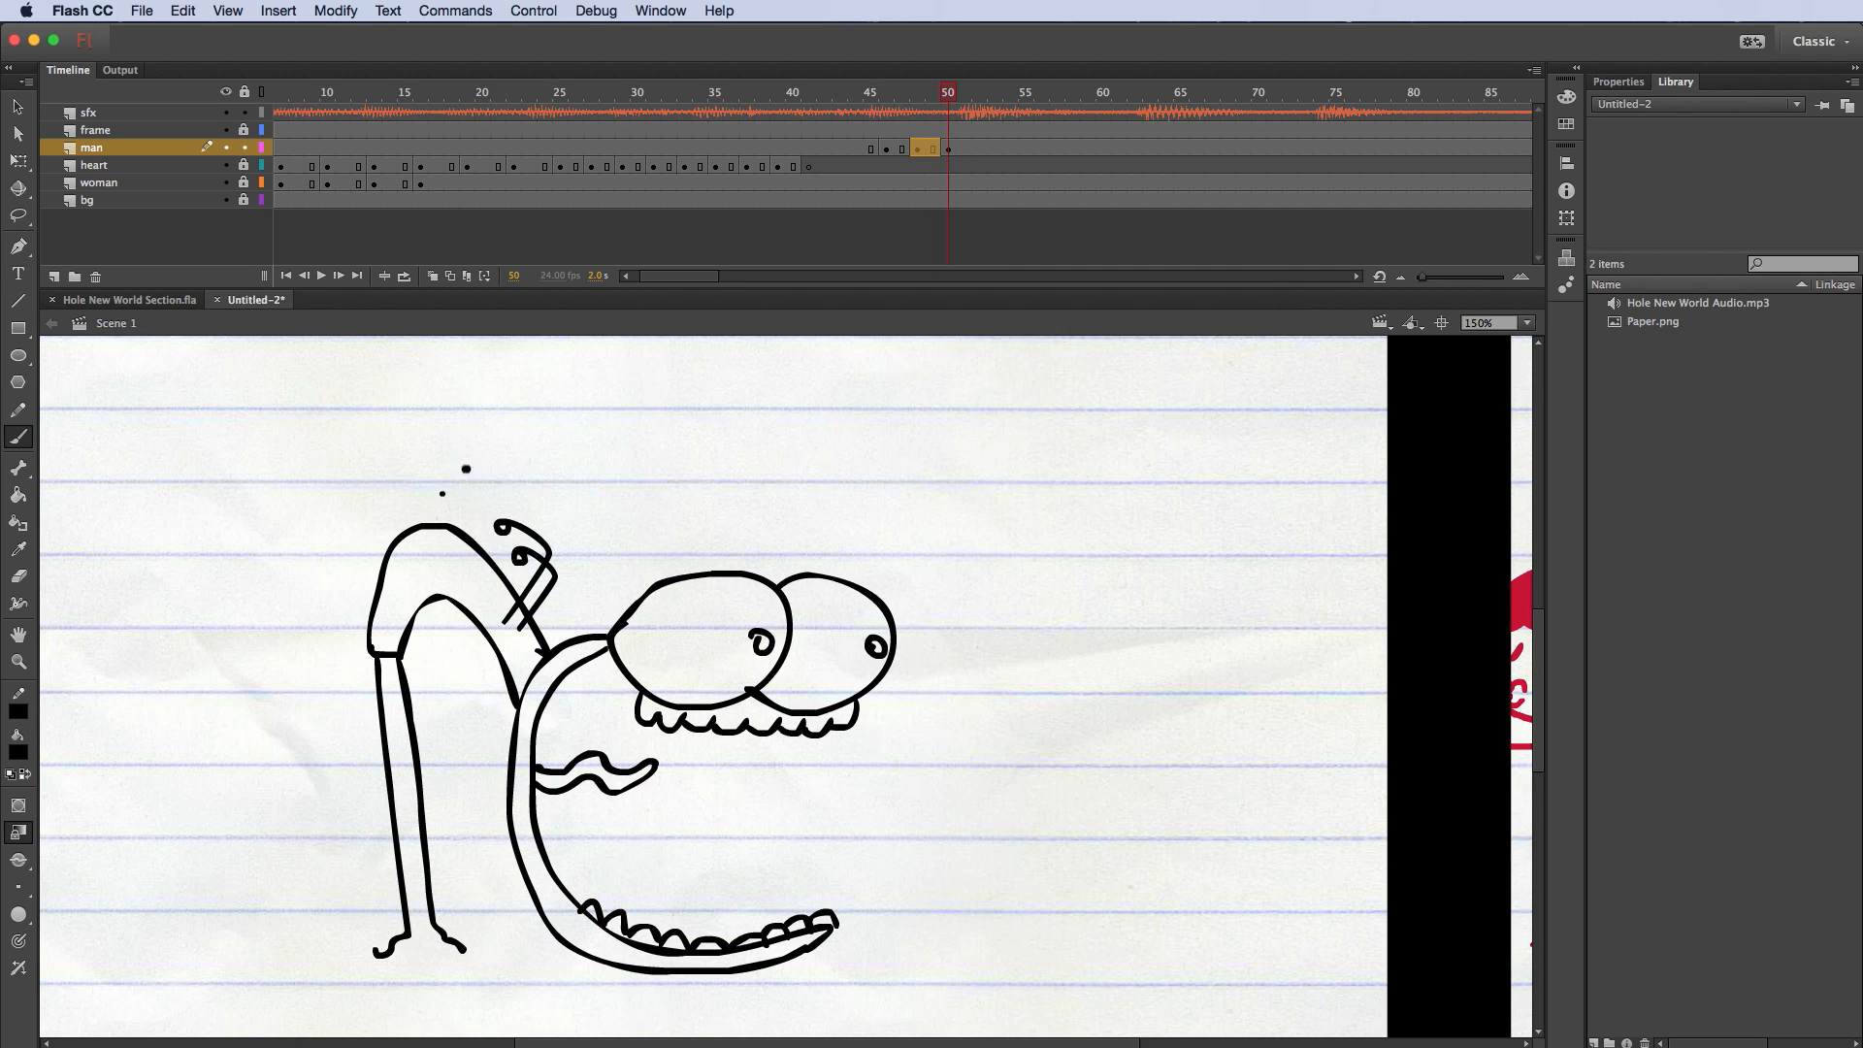
Step: Fill in the small round hands on frame 50 and flip between the two poses to check the shaking motion
click(515, 542)
key(comma)
key(period)
key(comma)
key(period)
key(comma)
key(period)
key(comma)
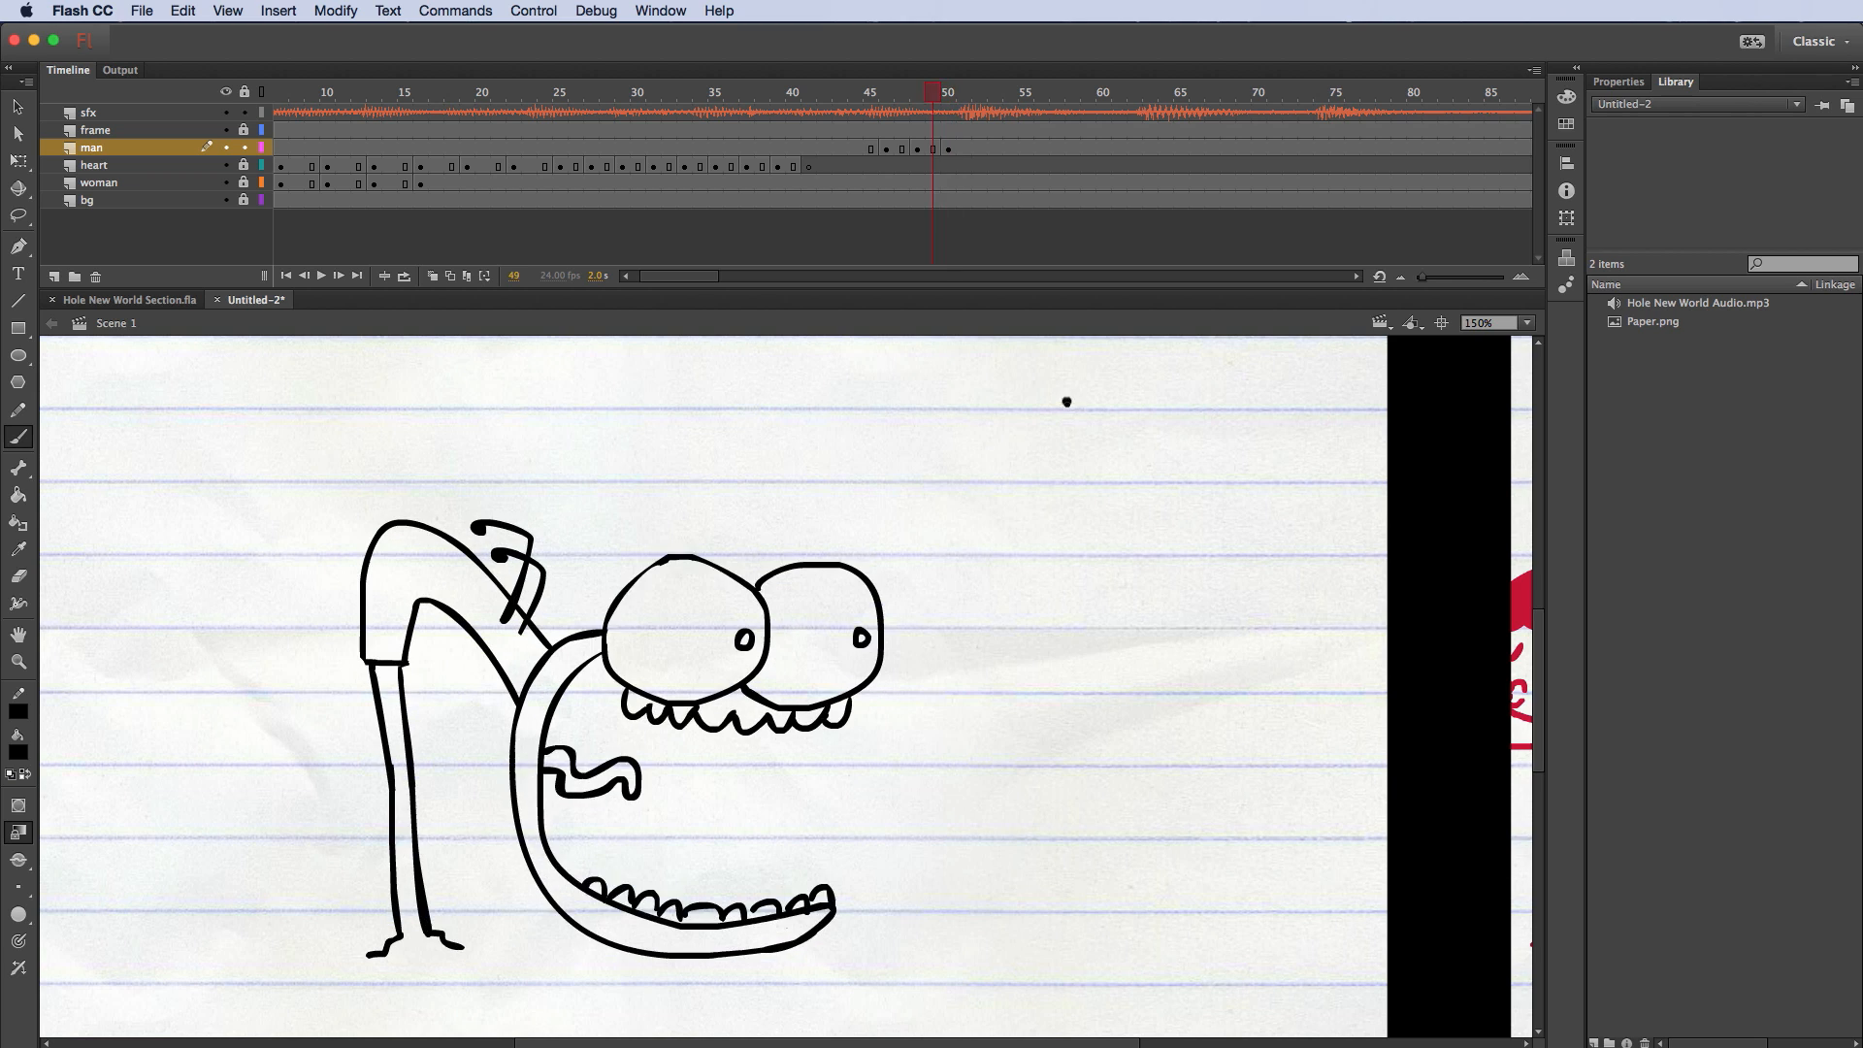
key(period)
key(comma)
key(period)
key(comma)
key(comma)
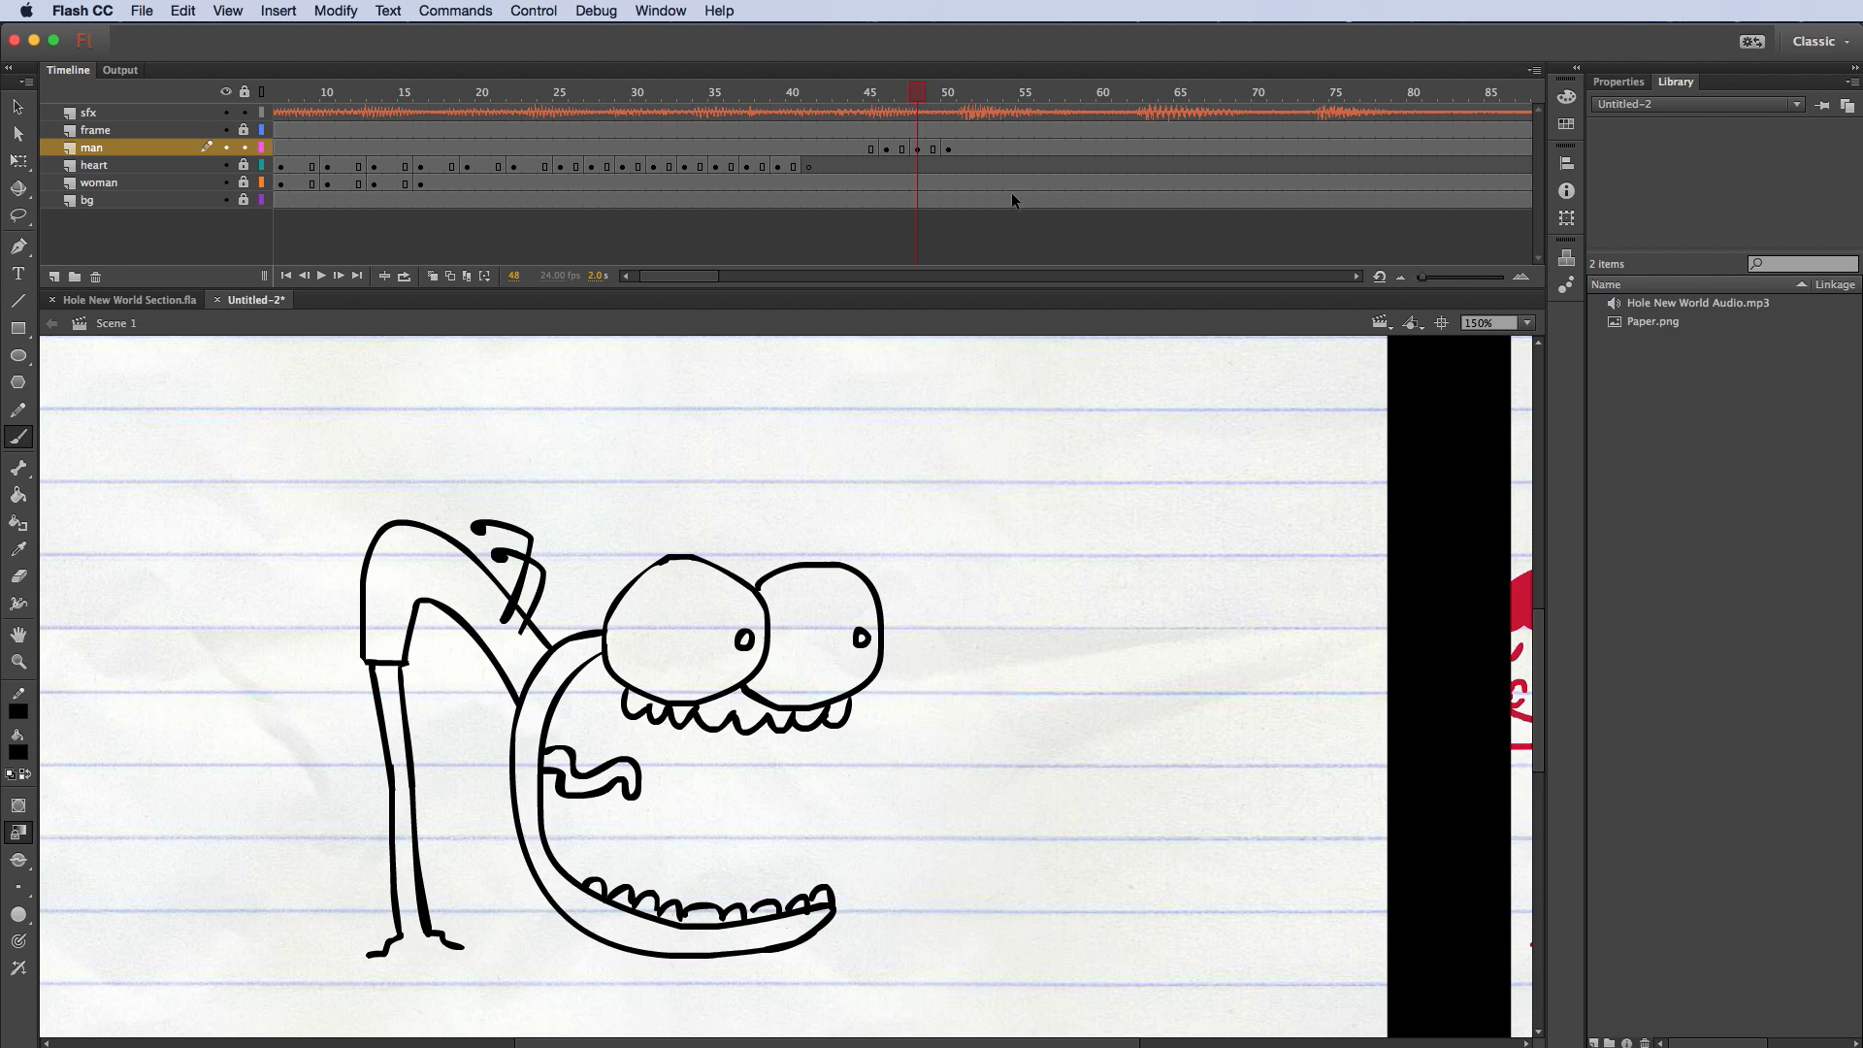
Step: Copy frames 48 to 50 of the man layer and paste them at frame 52
drag(917, 147, 947, 154)
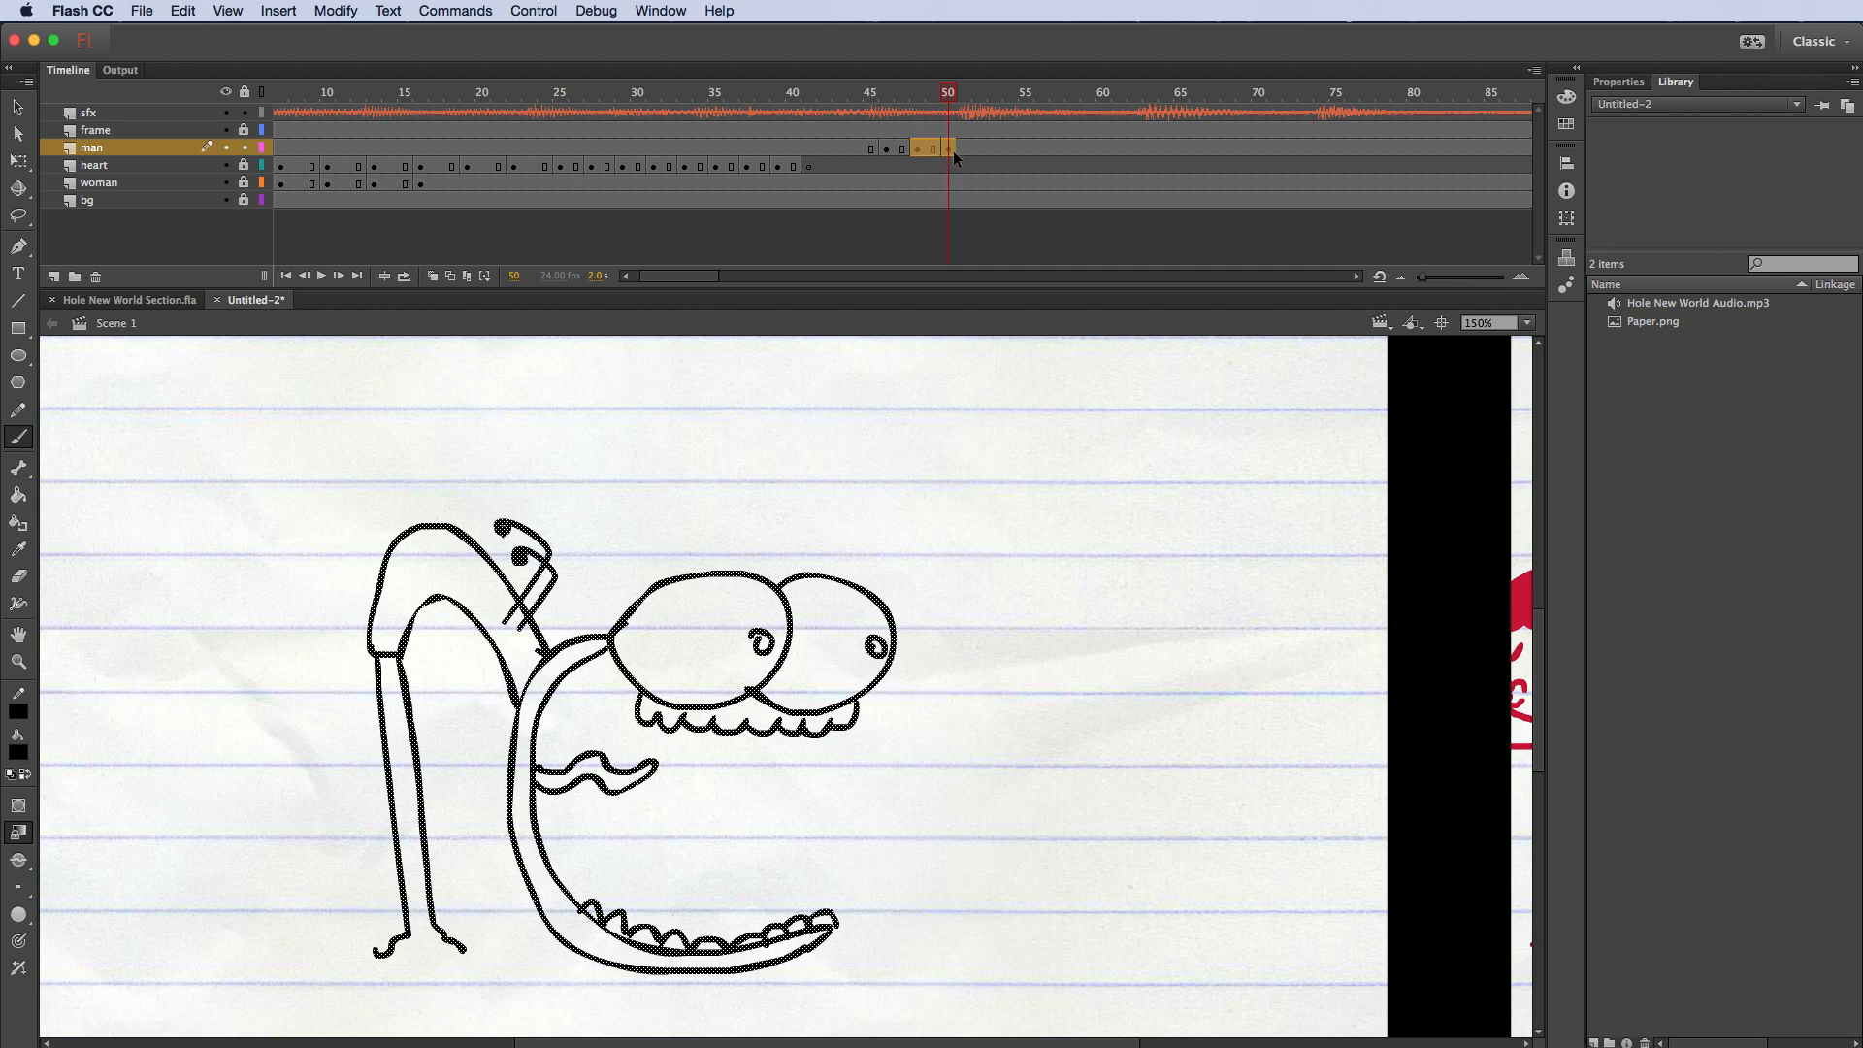
drag(920, 149, 948, 152)
right_click(935, 150)
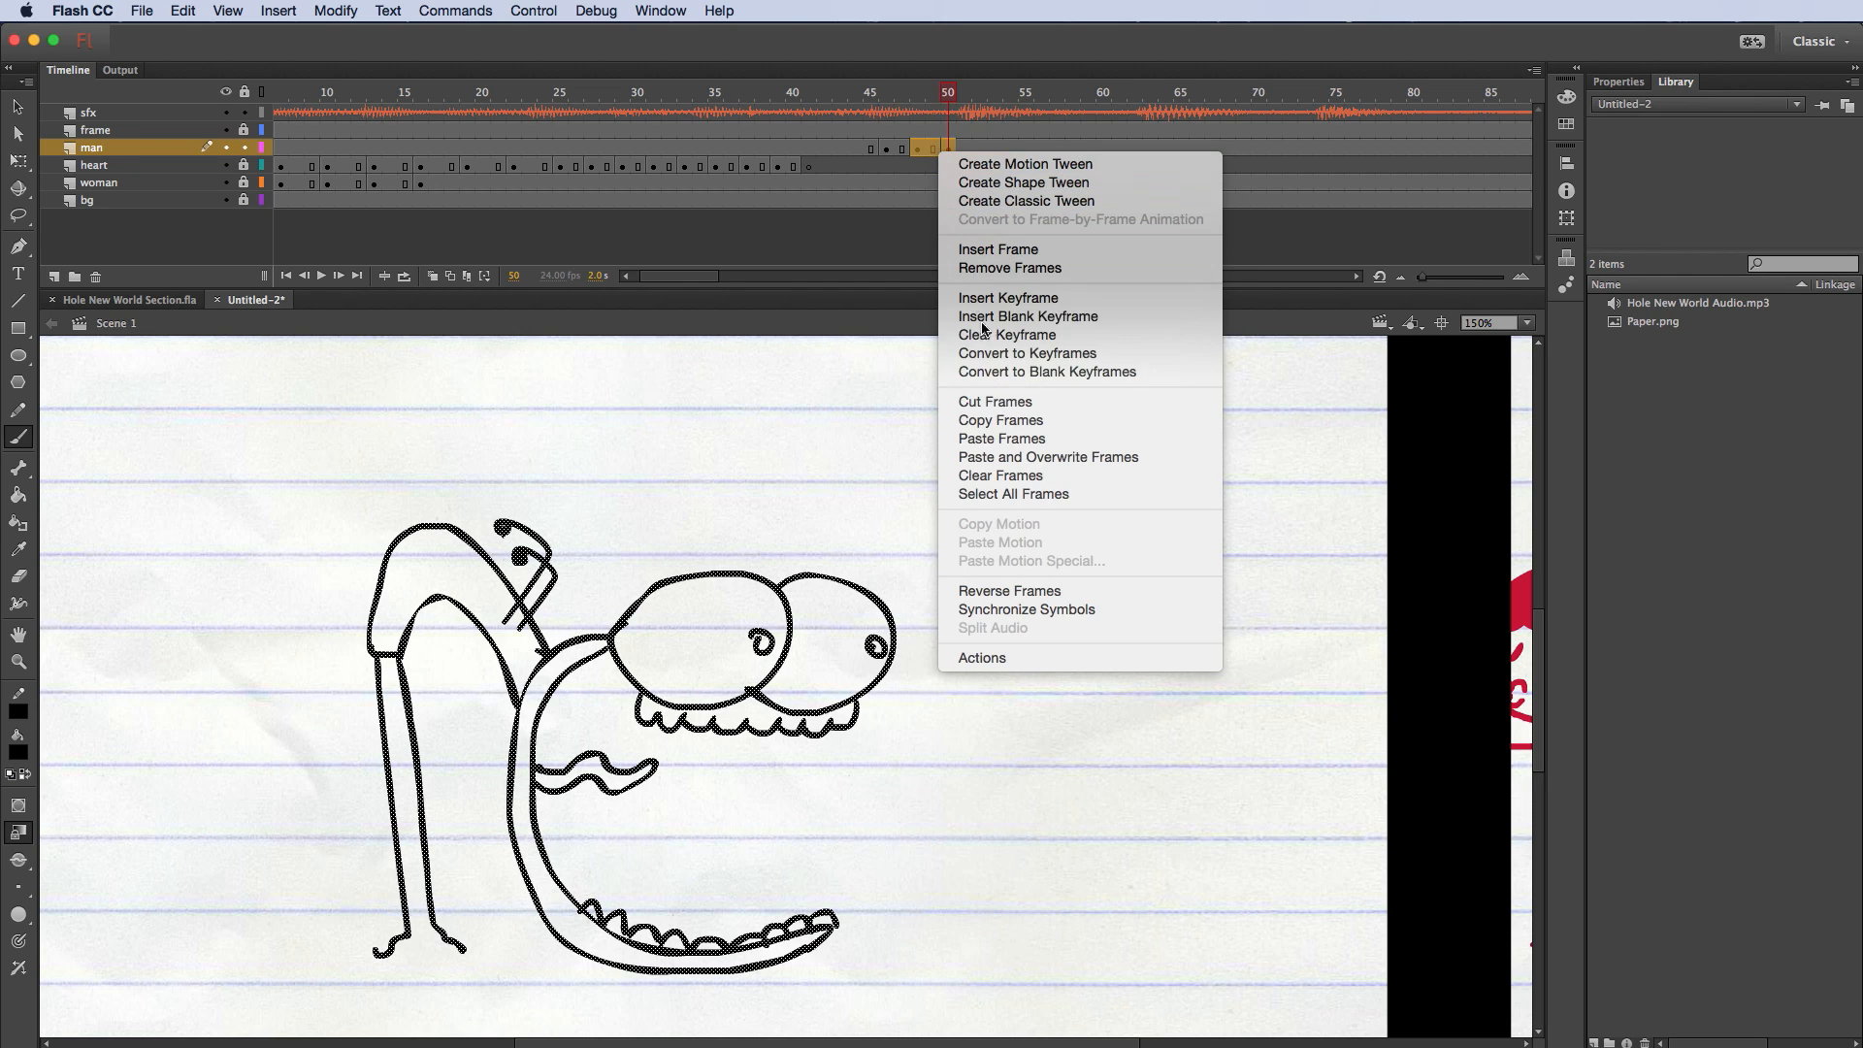
click(1021, 420)
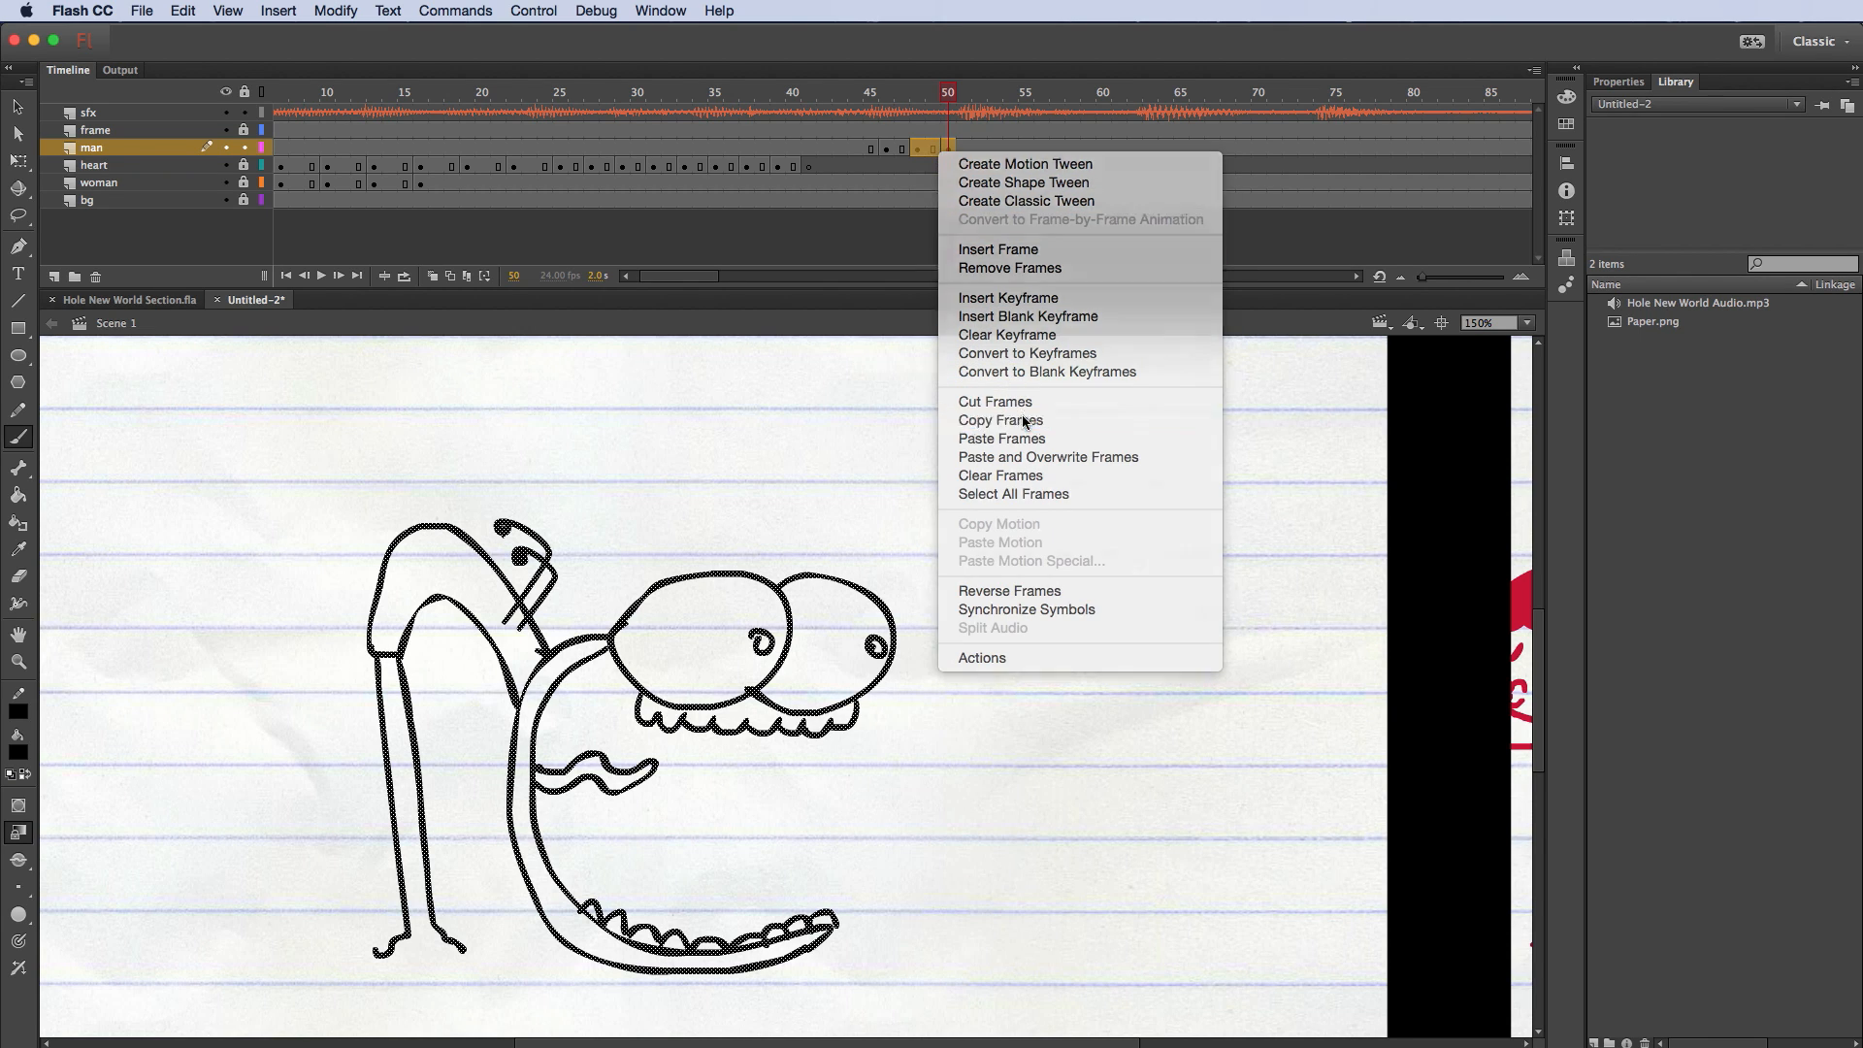
click(980, 148)
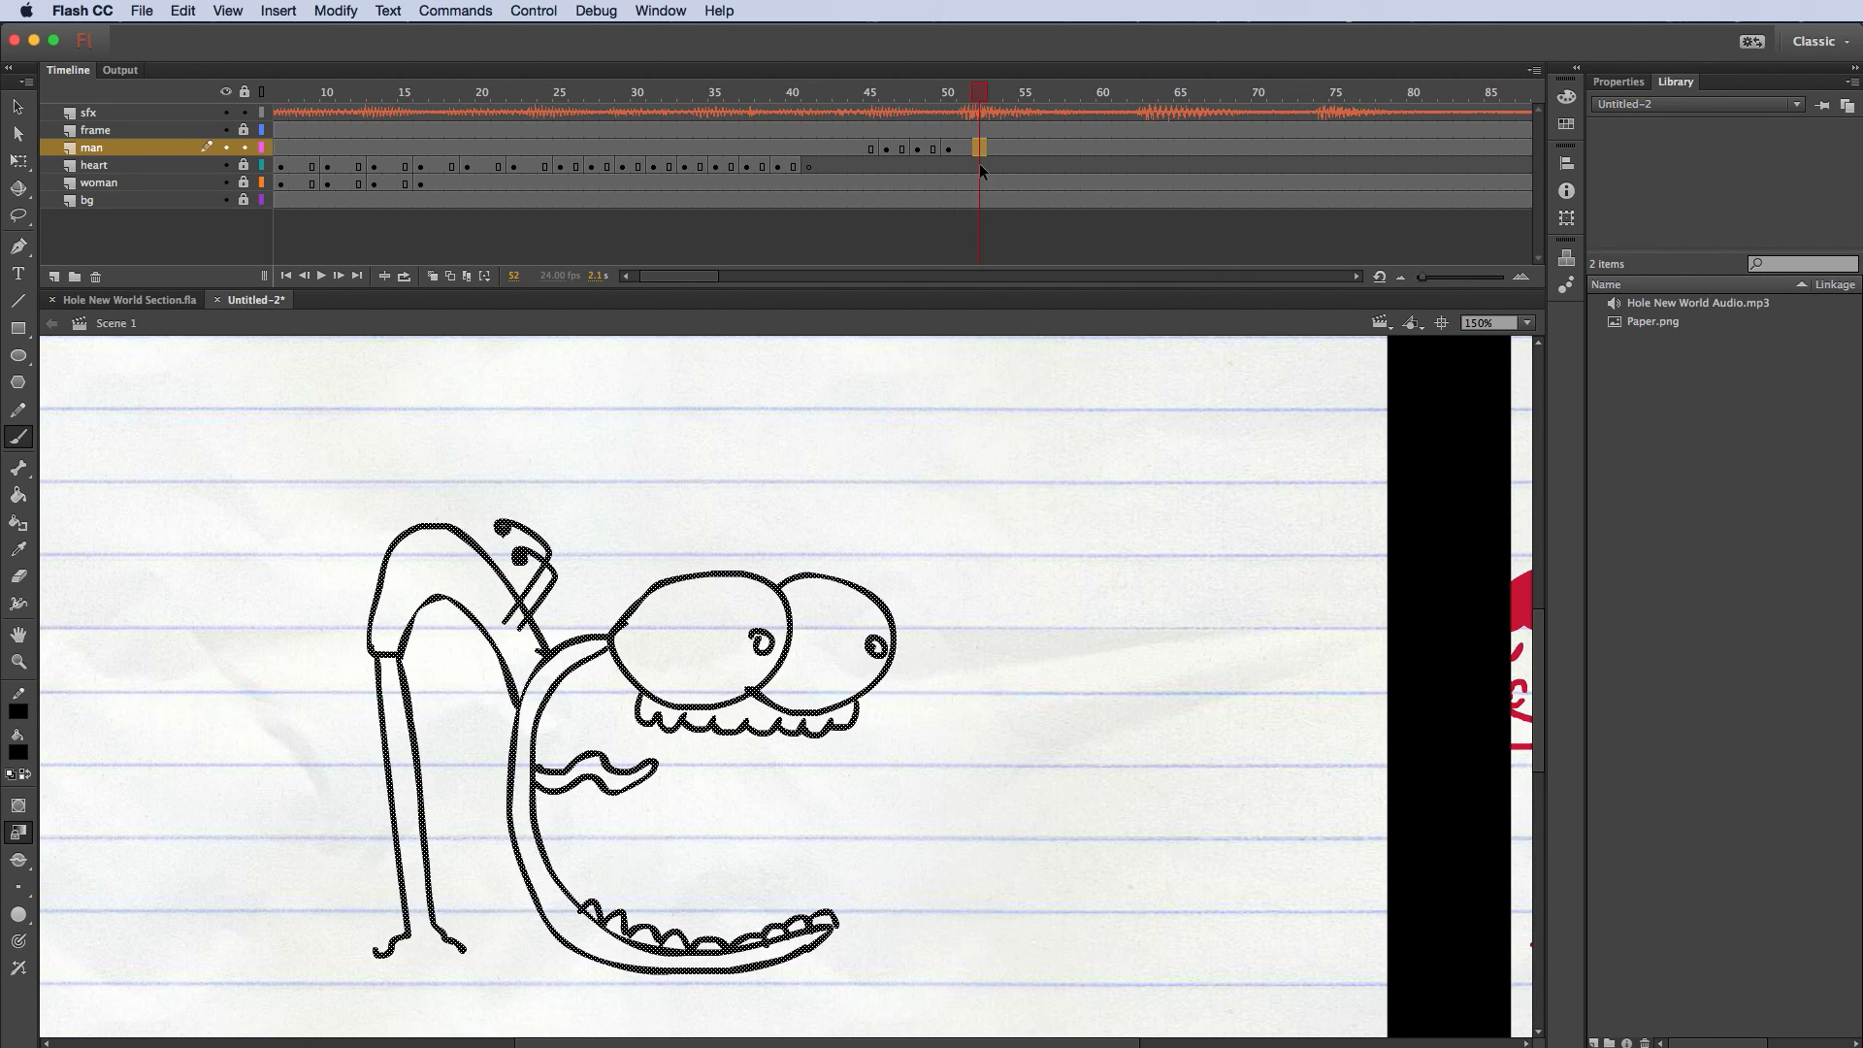
right_click(980, 146)
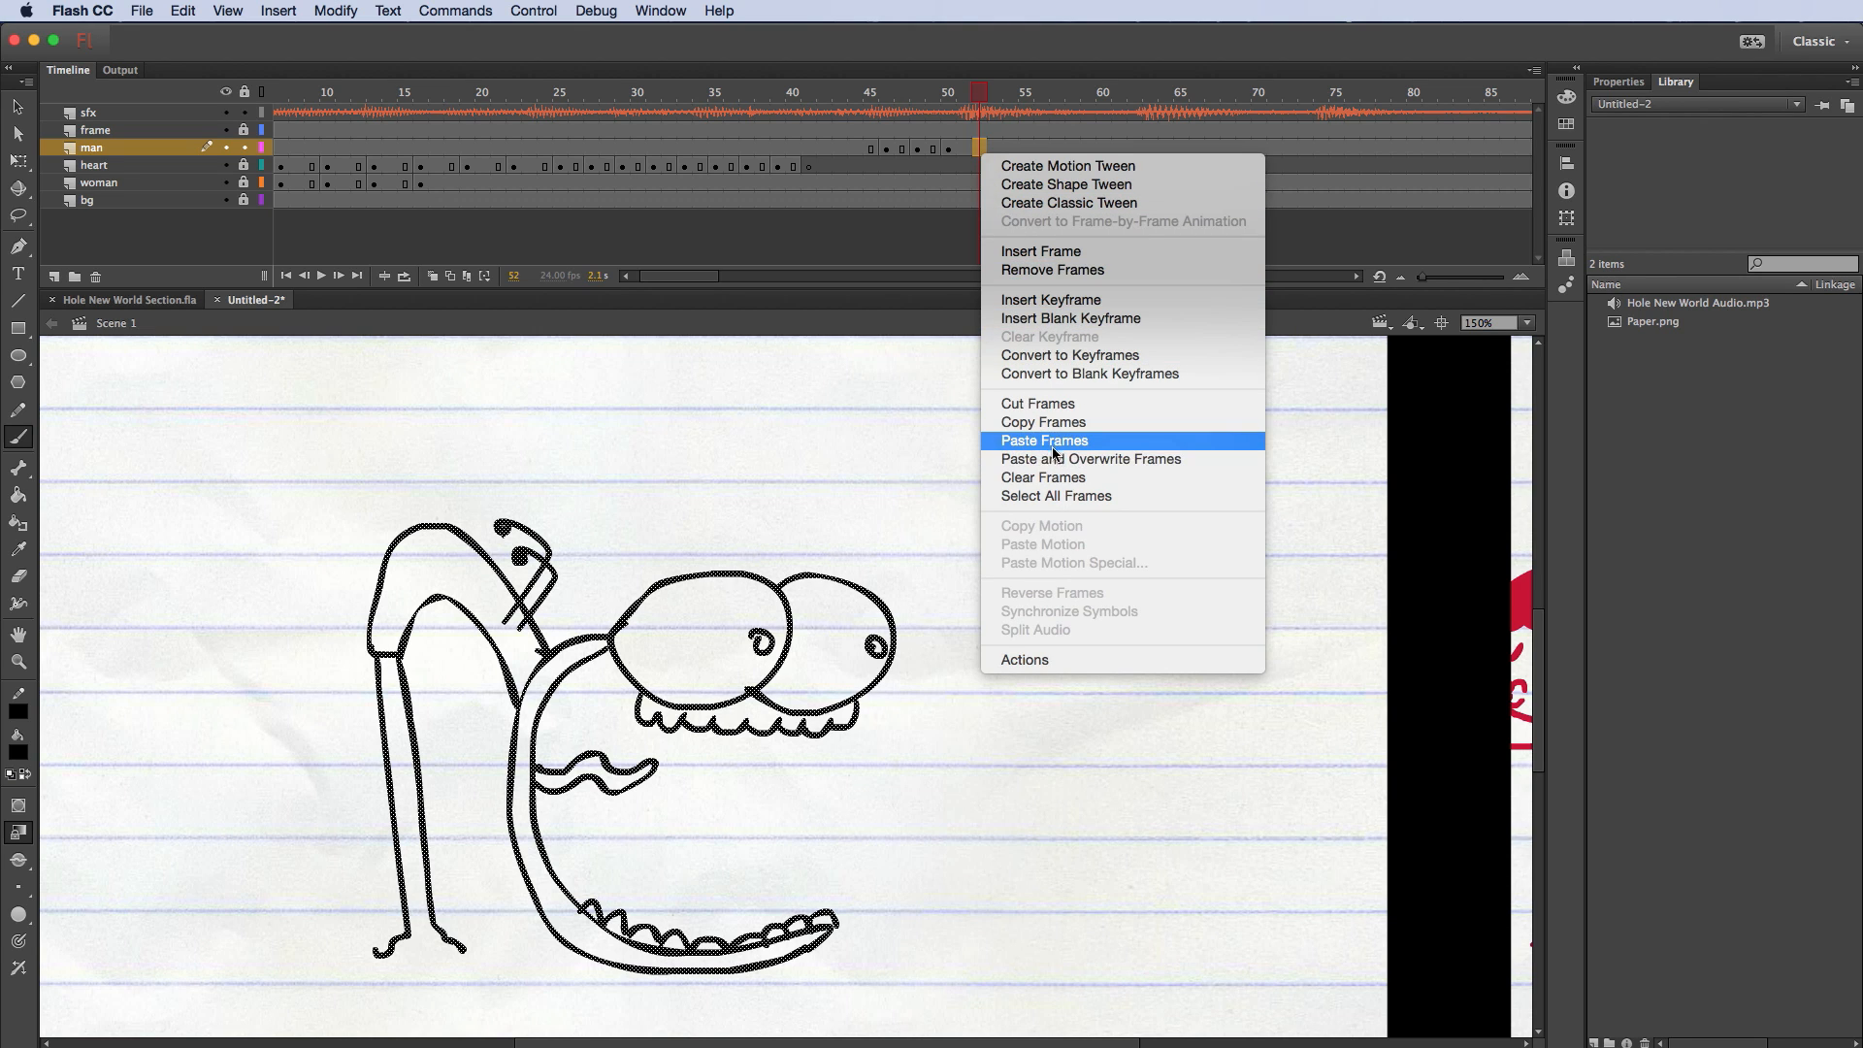
click(1104, 442)
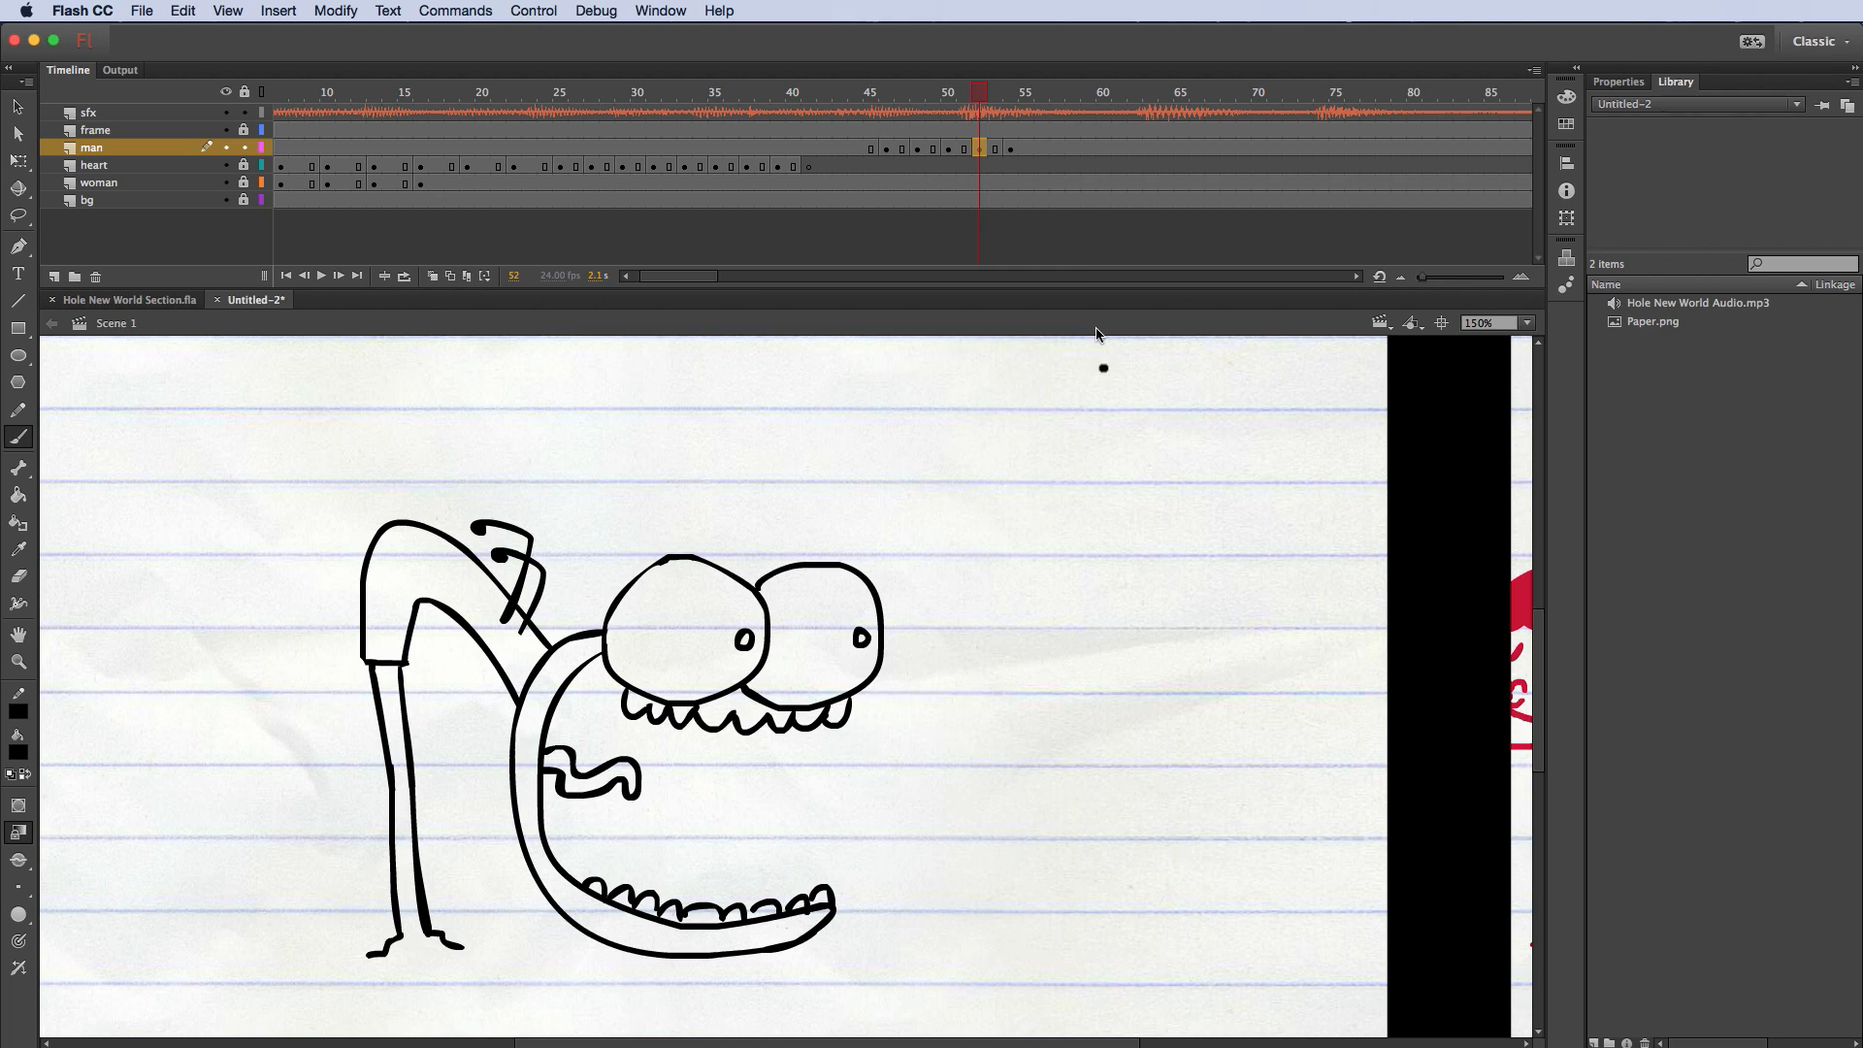
Step: Paste the copied pair of screaming poses again at frame 56 of the man layer
click(1042, 147)
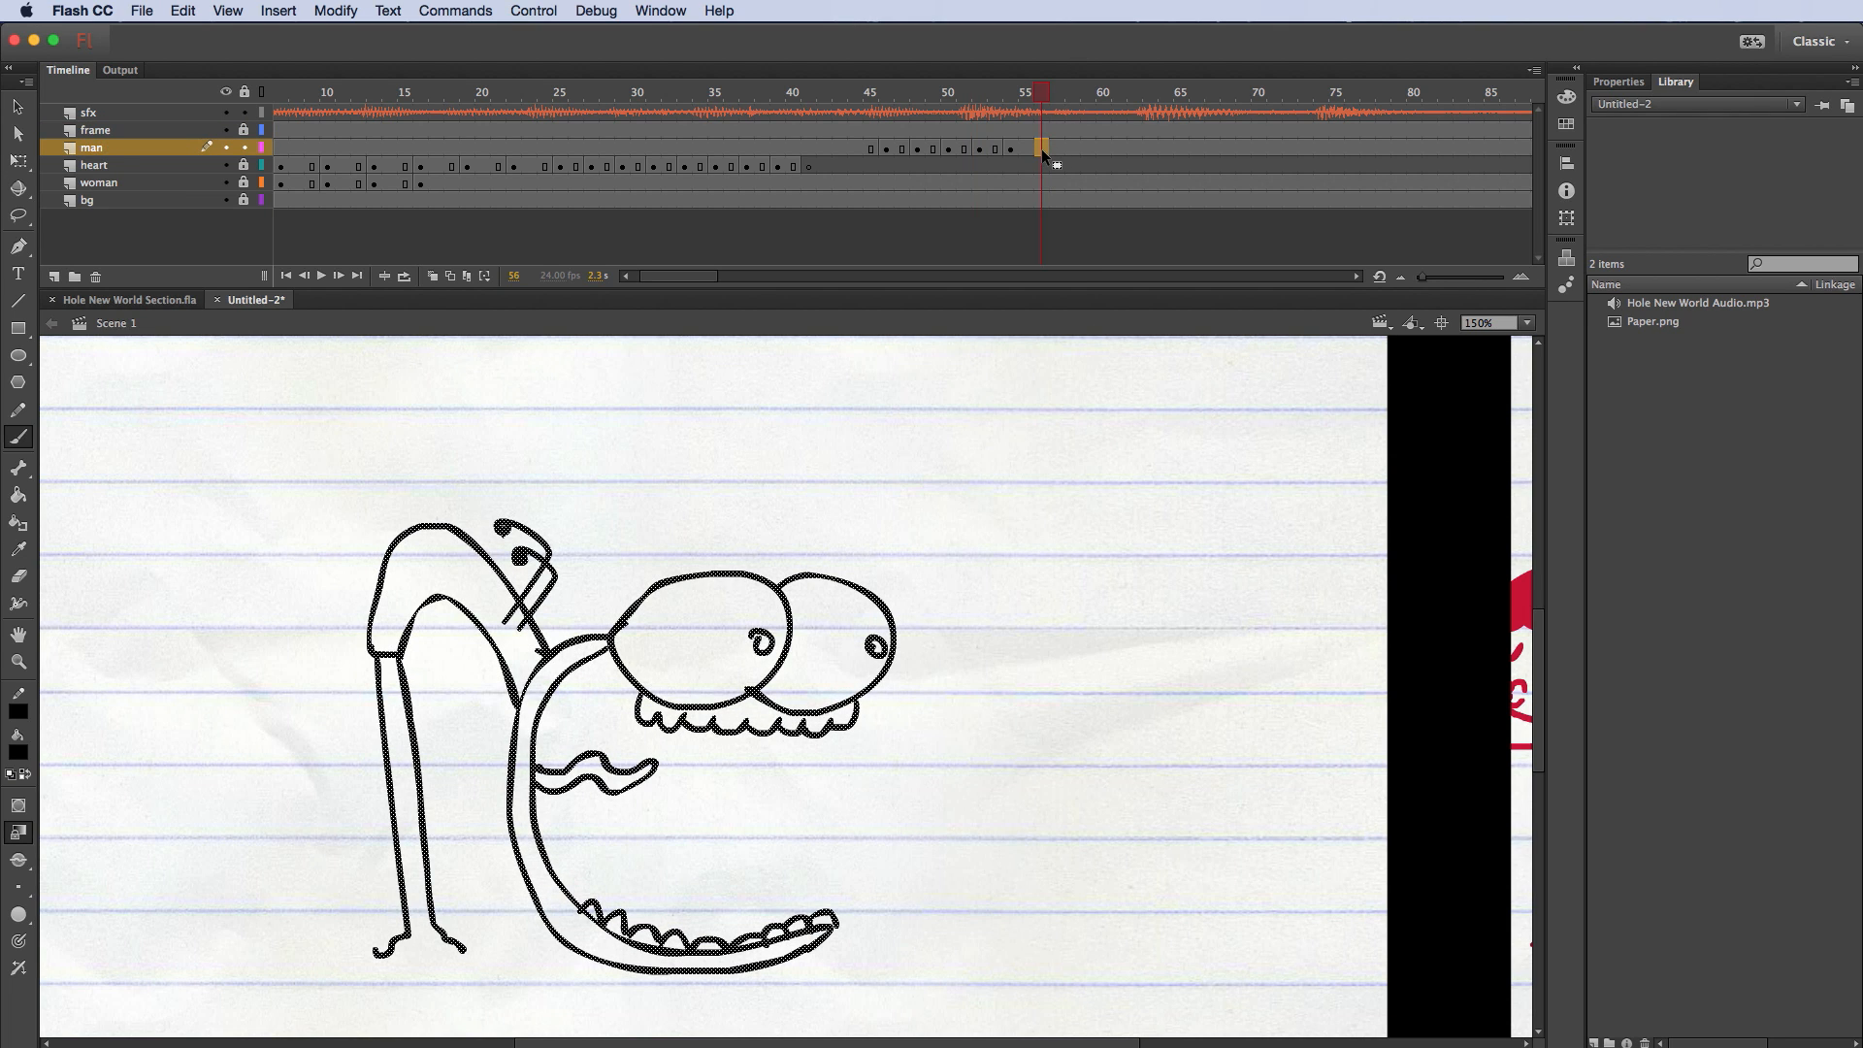
right_click(1044, 148)
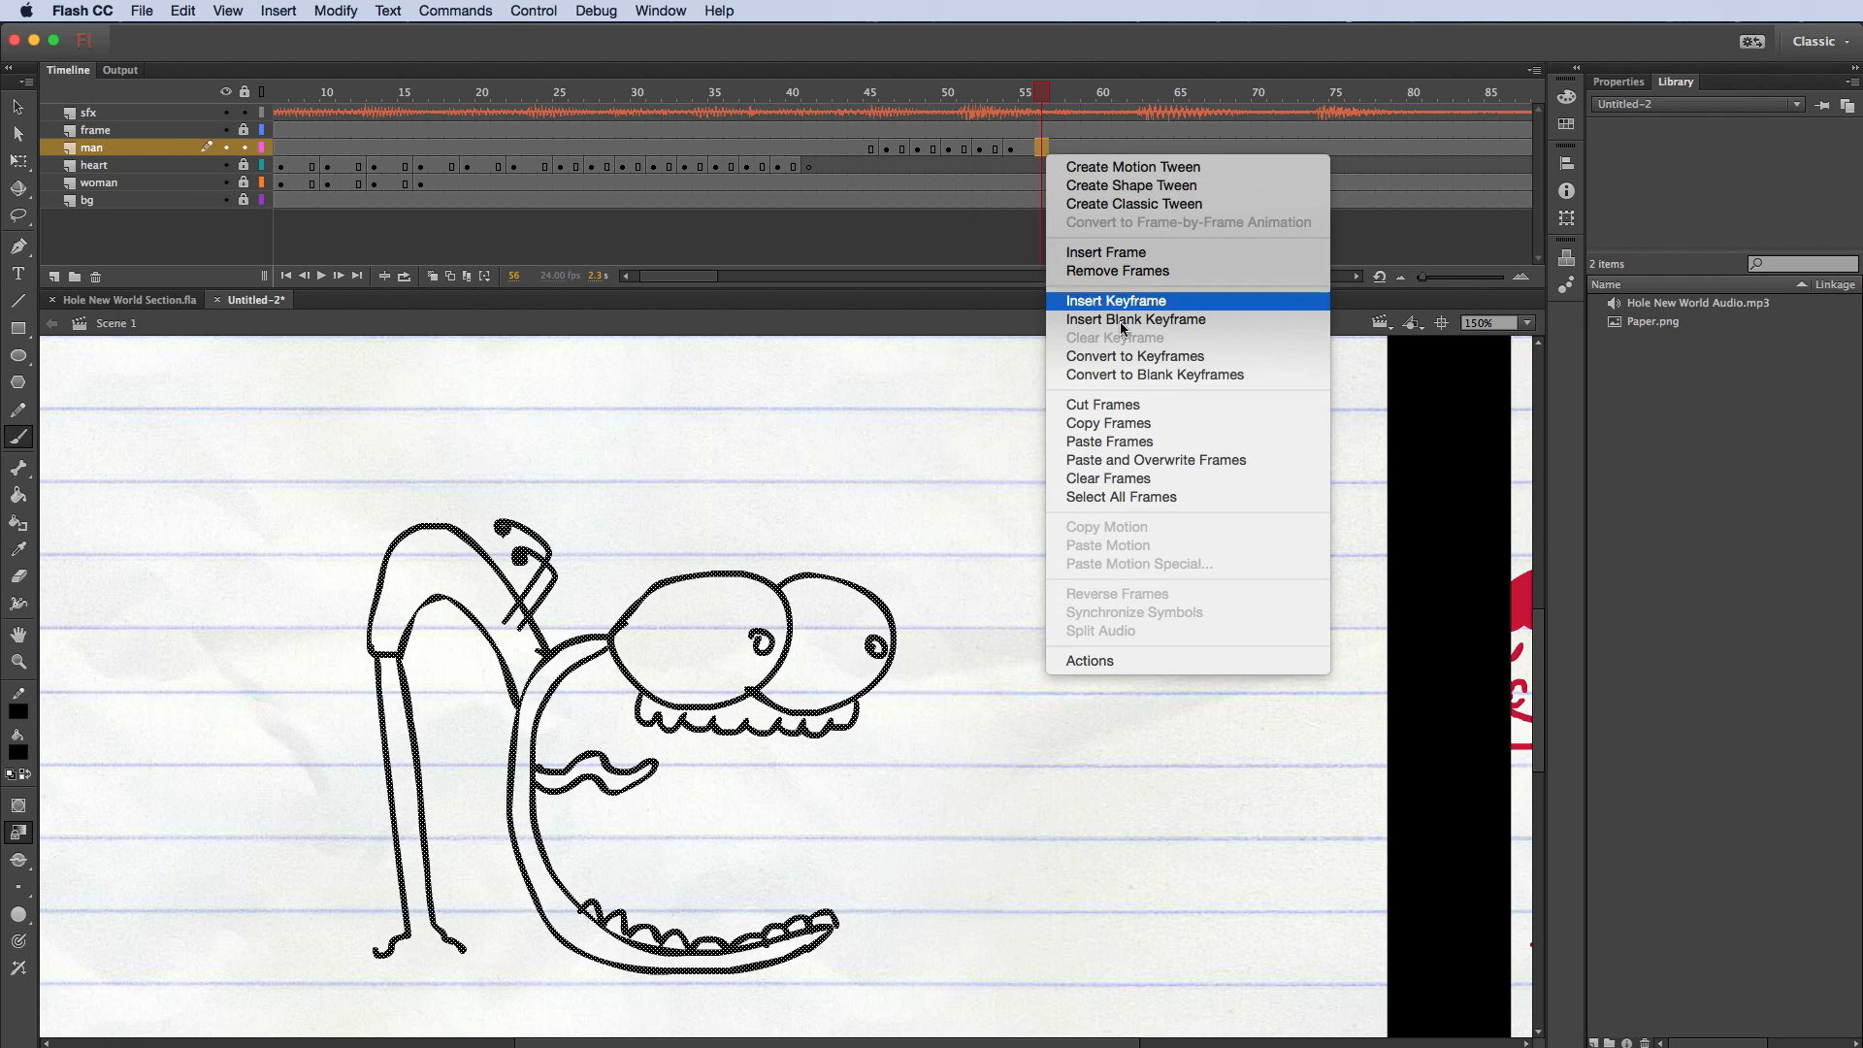
click(1150, 442)
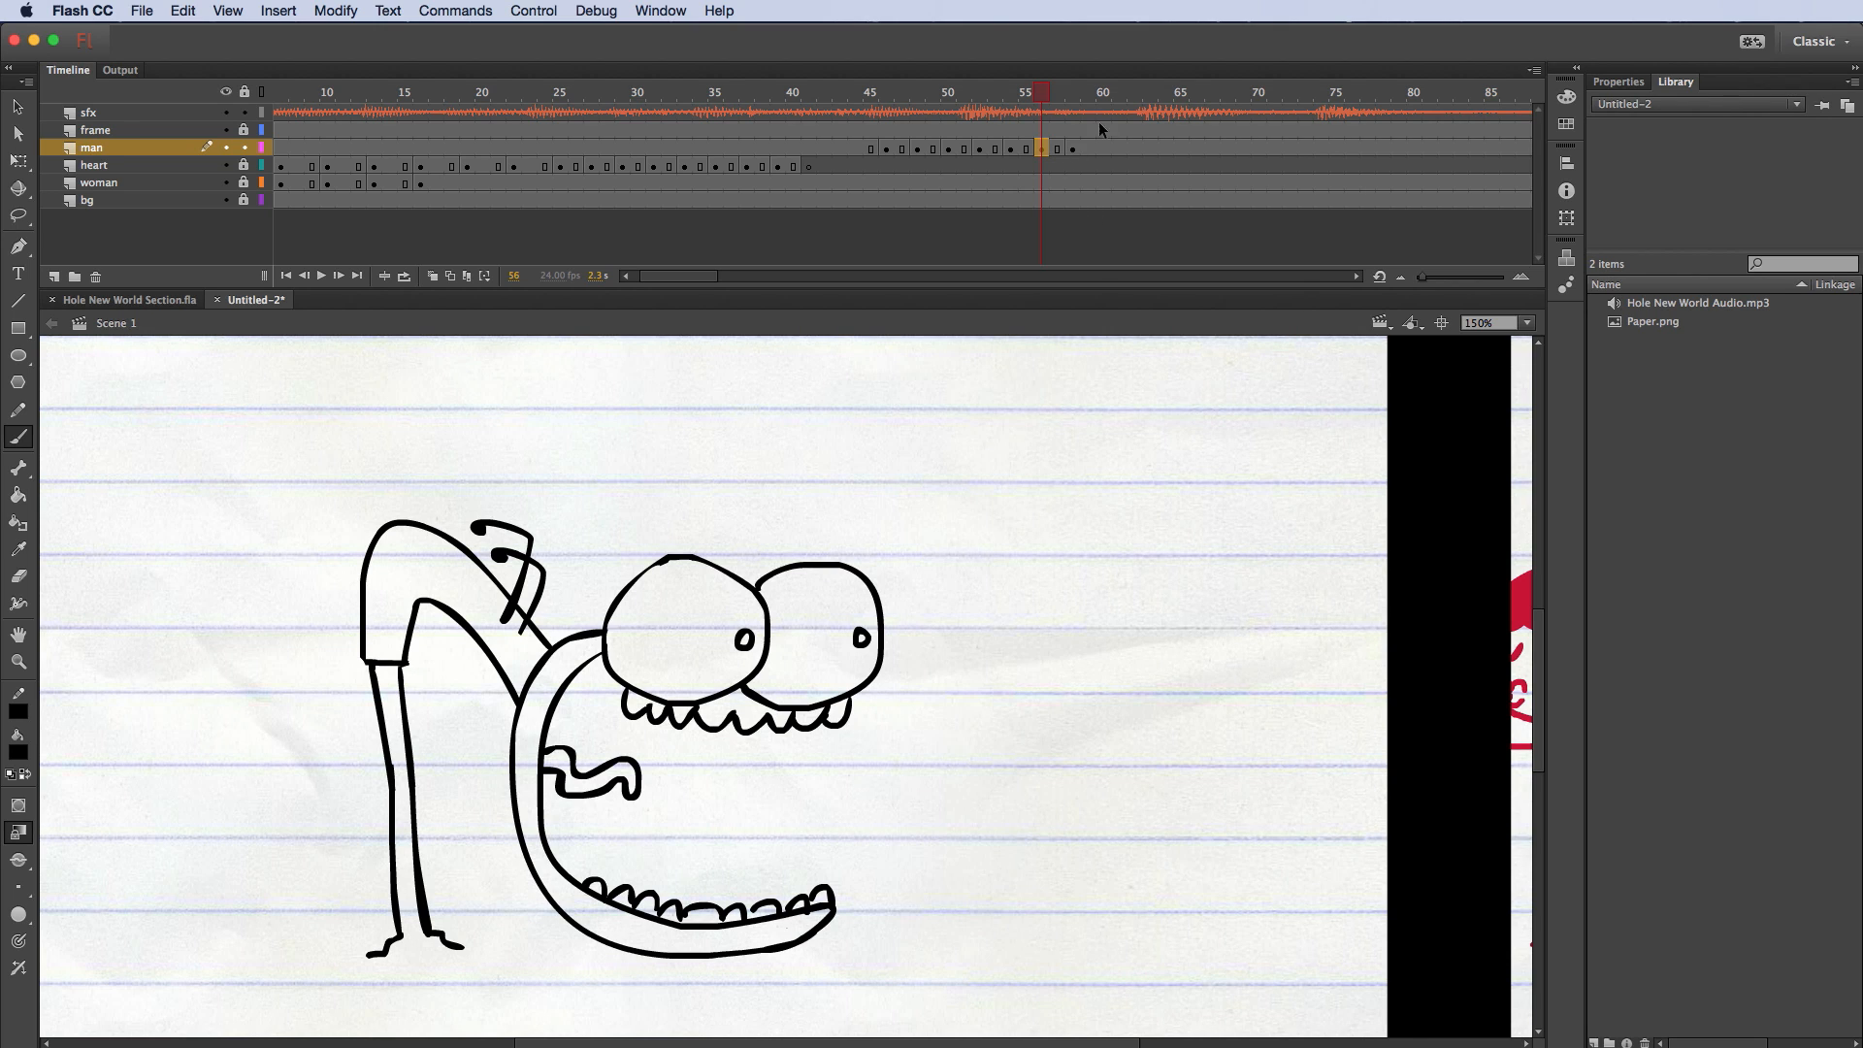
Step: Select the man layer's keyframe at frame 58 and open its frame commands
click(1074, 148)
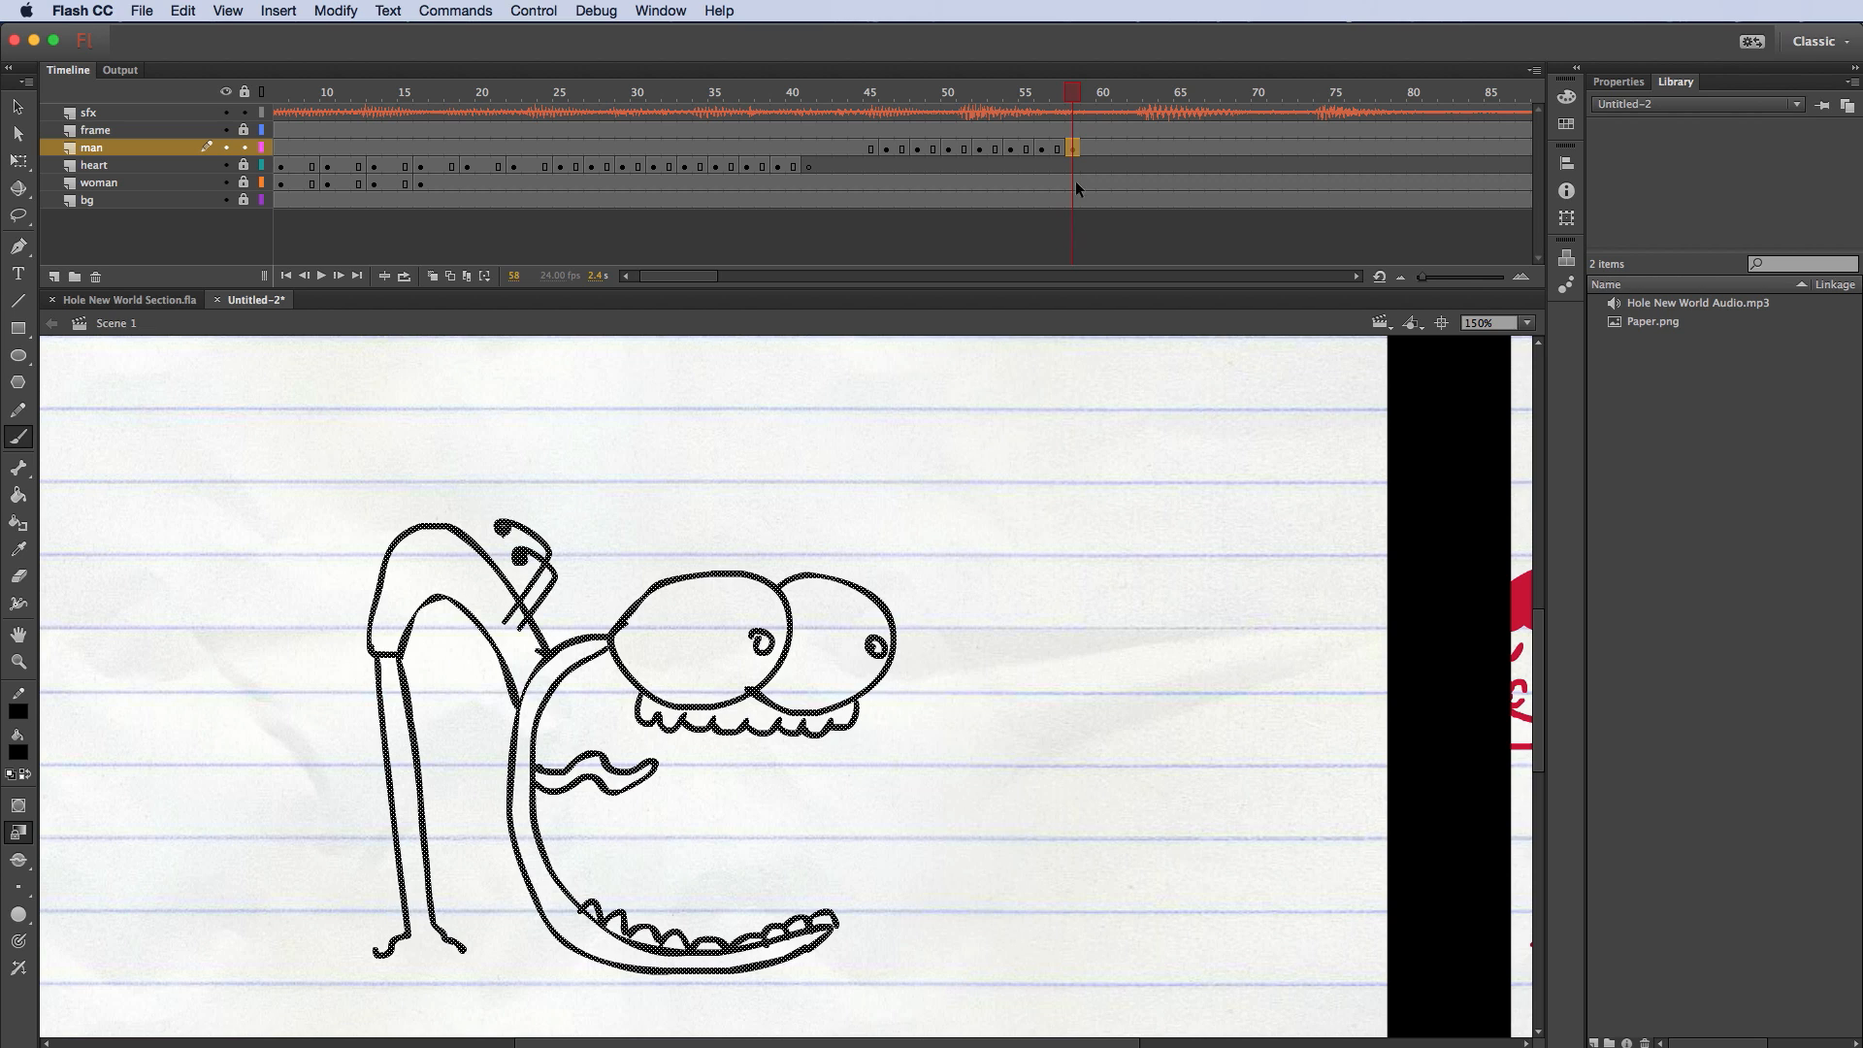
right_click(1071, 149)
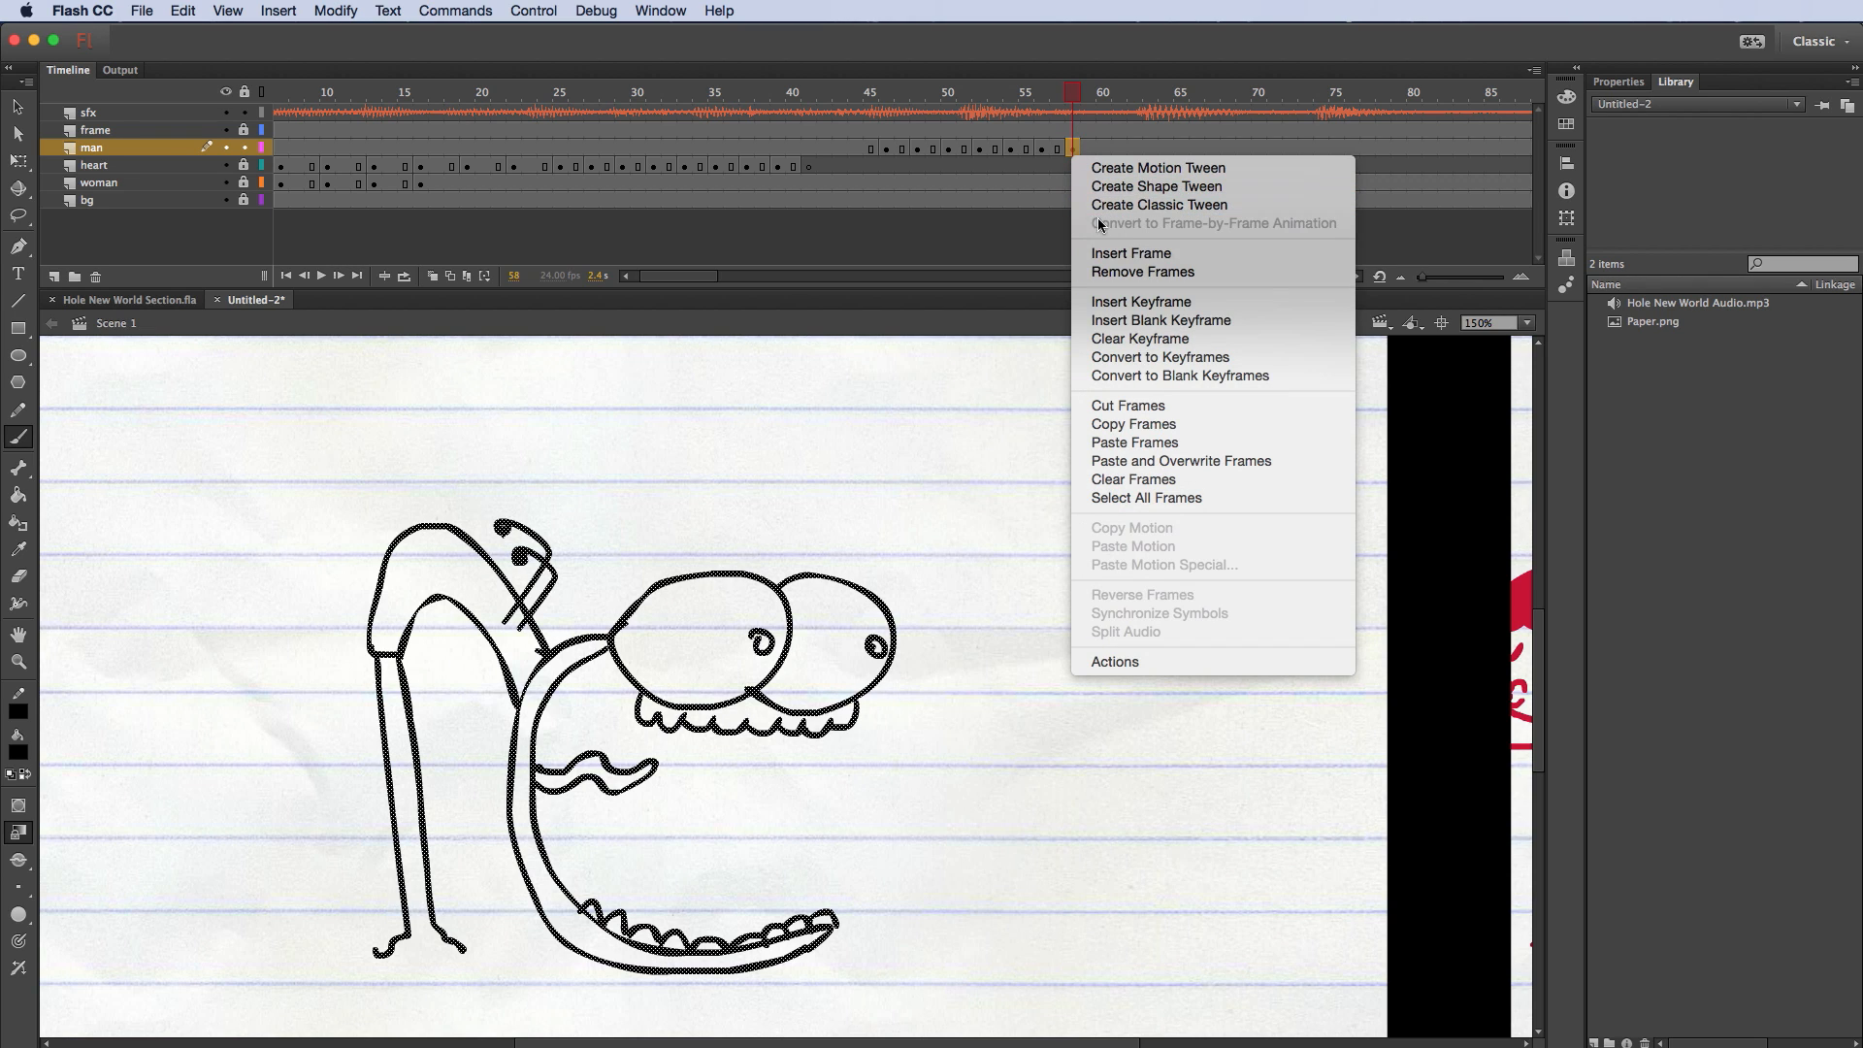
Step: Clear the keyframe at frame 58 of the man layer and insert a blank keyframe there instead
click(1141, 336)
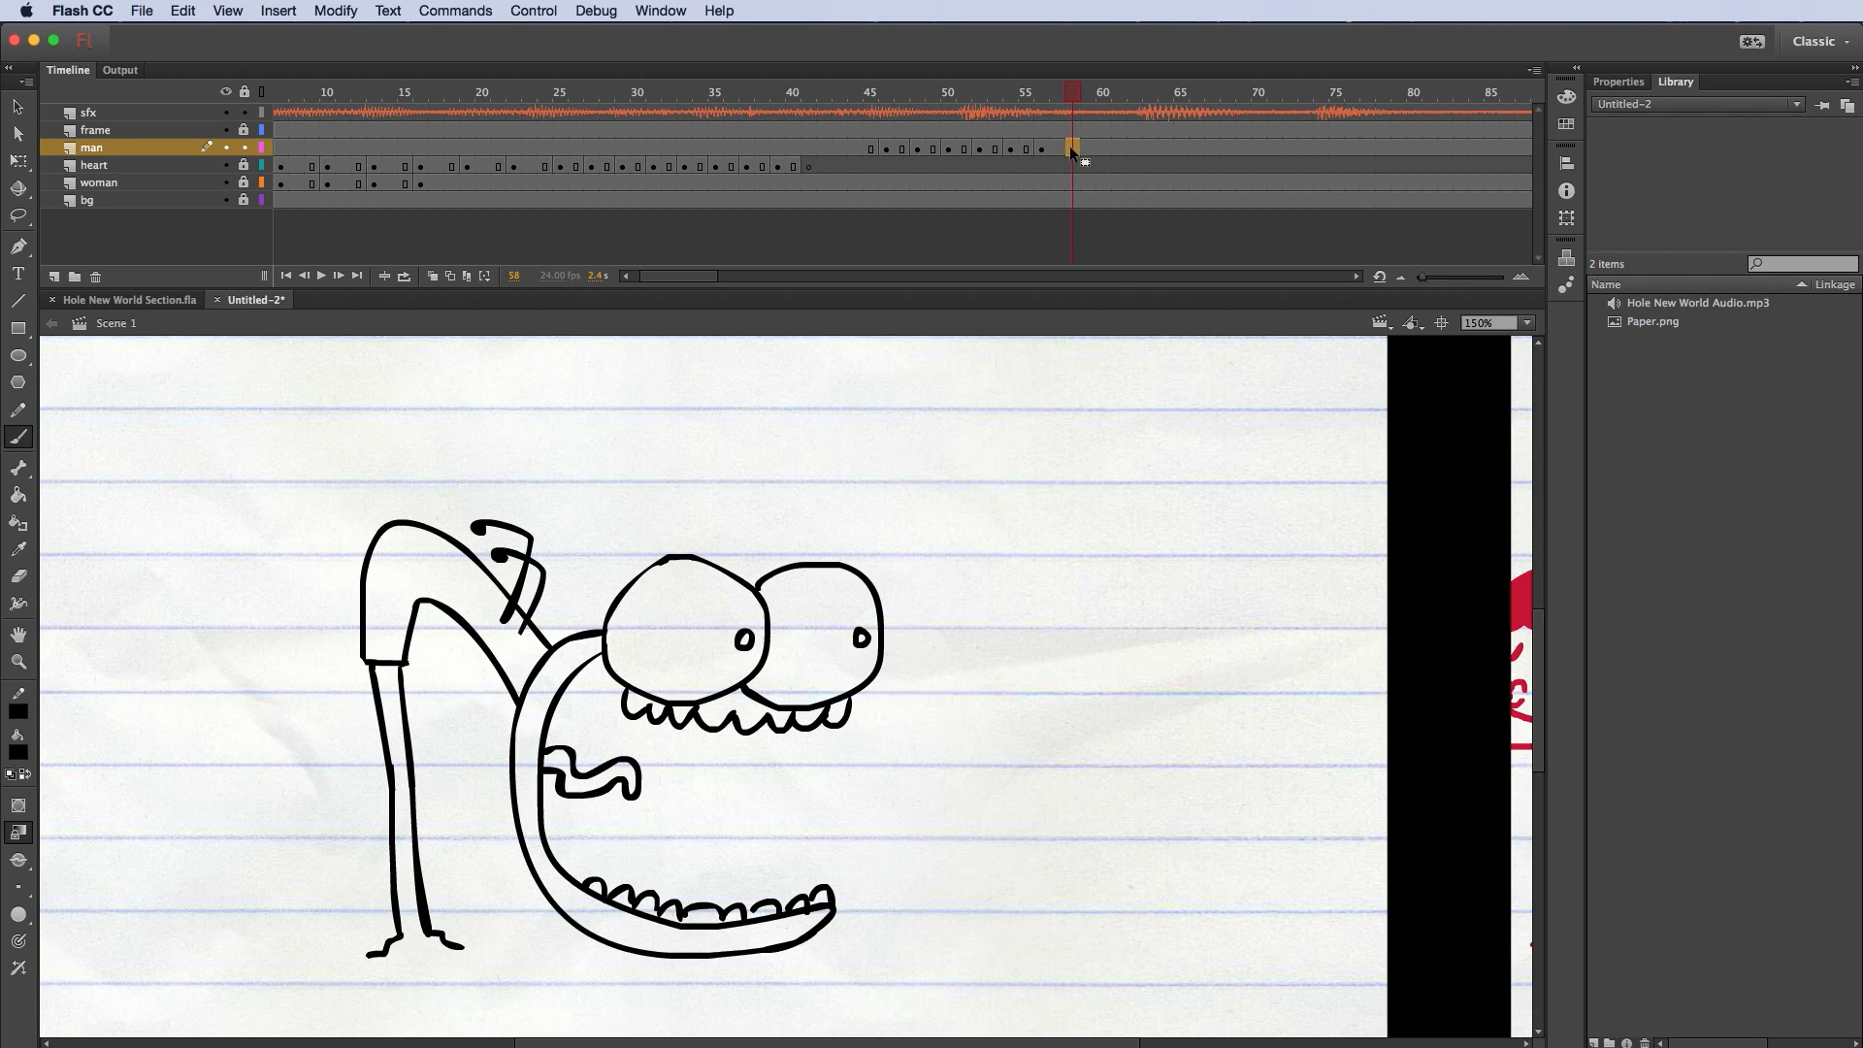
right_click(1070, 146)
click(1140, 317)
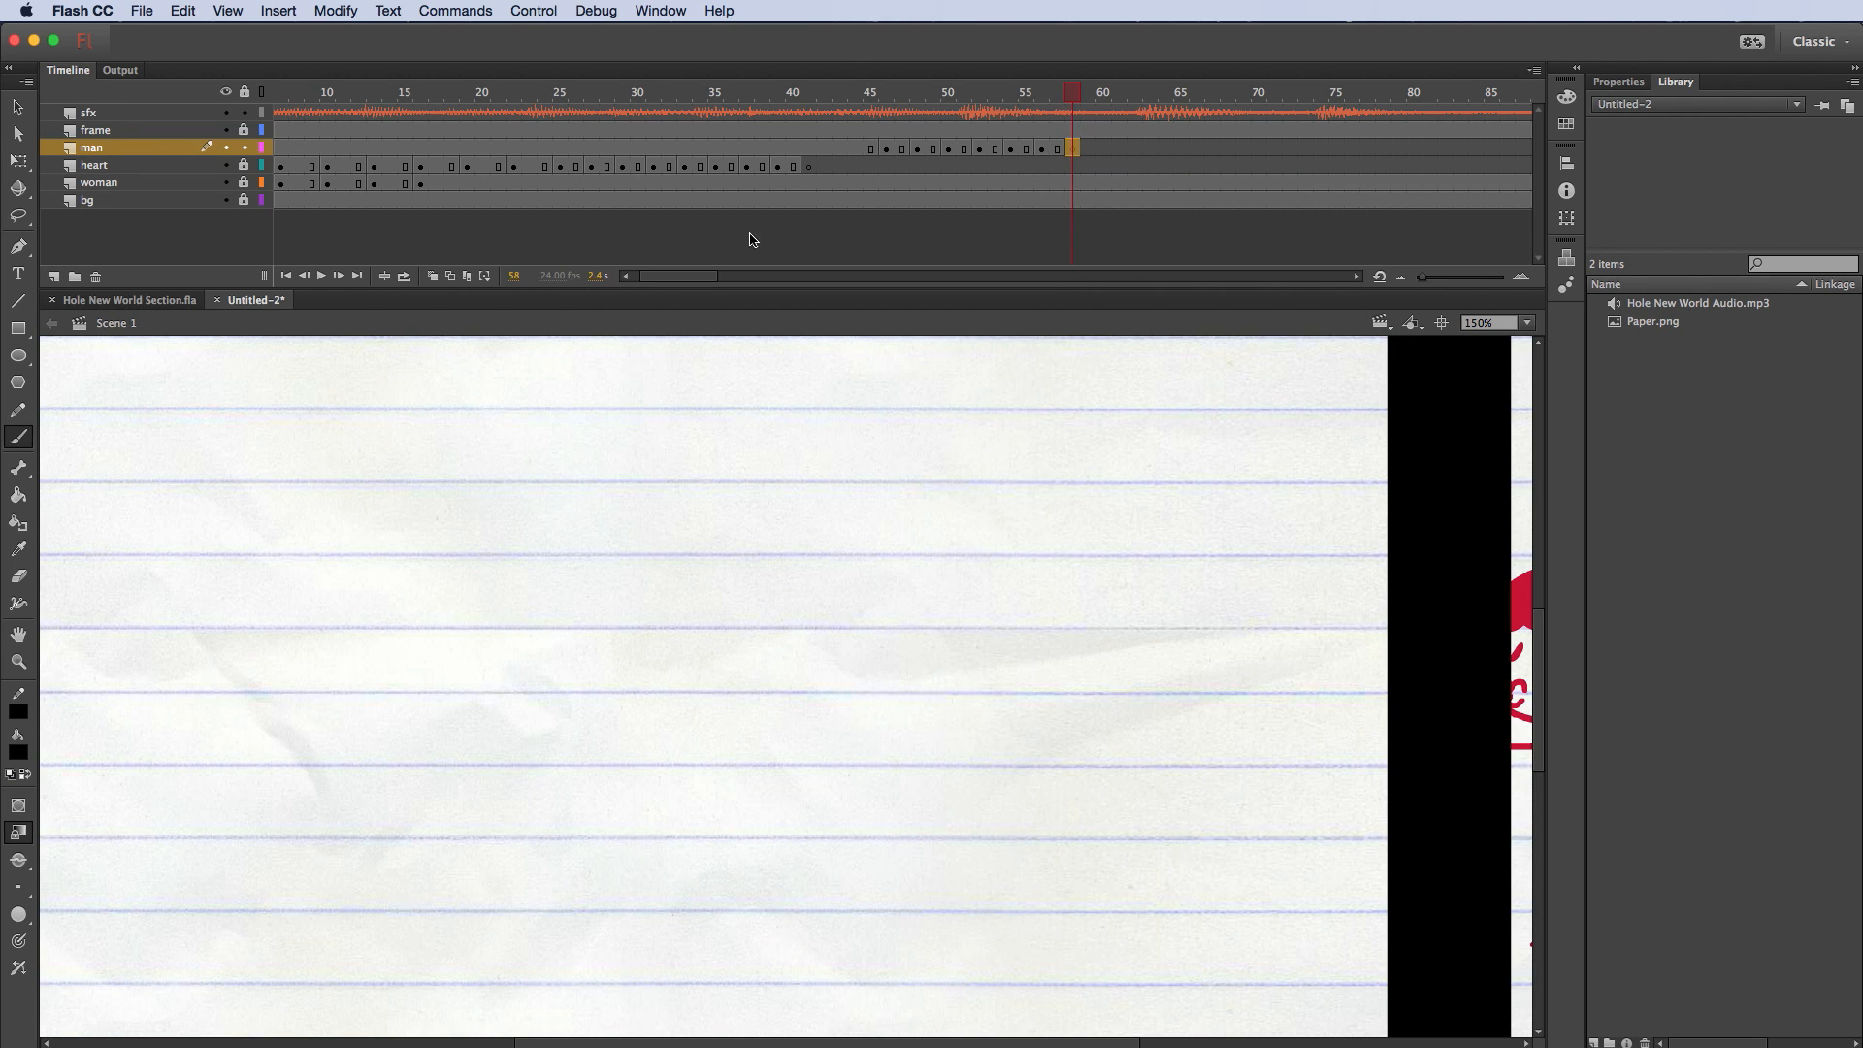
Step: Play the animation from frame 1 to review it, and return to frame 58
key(super+minus)
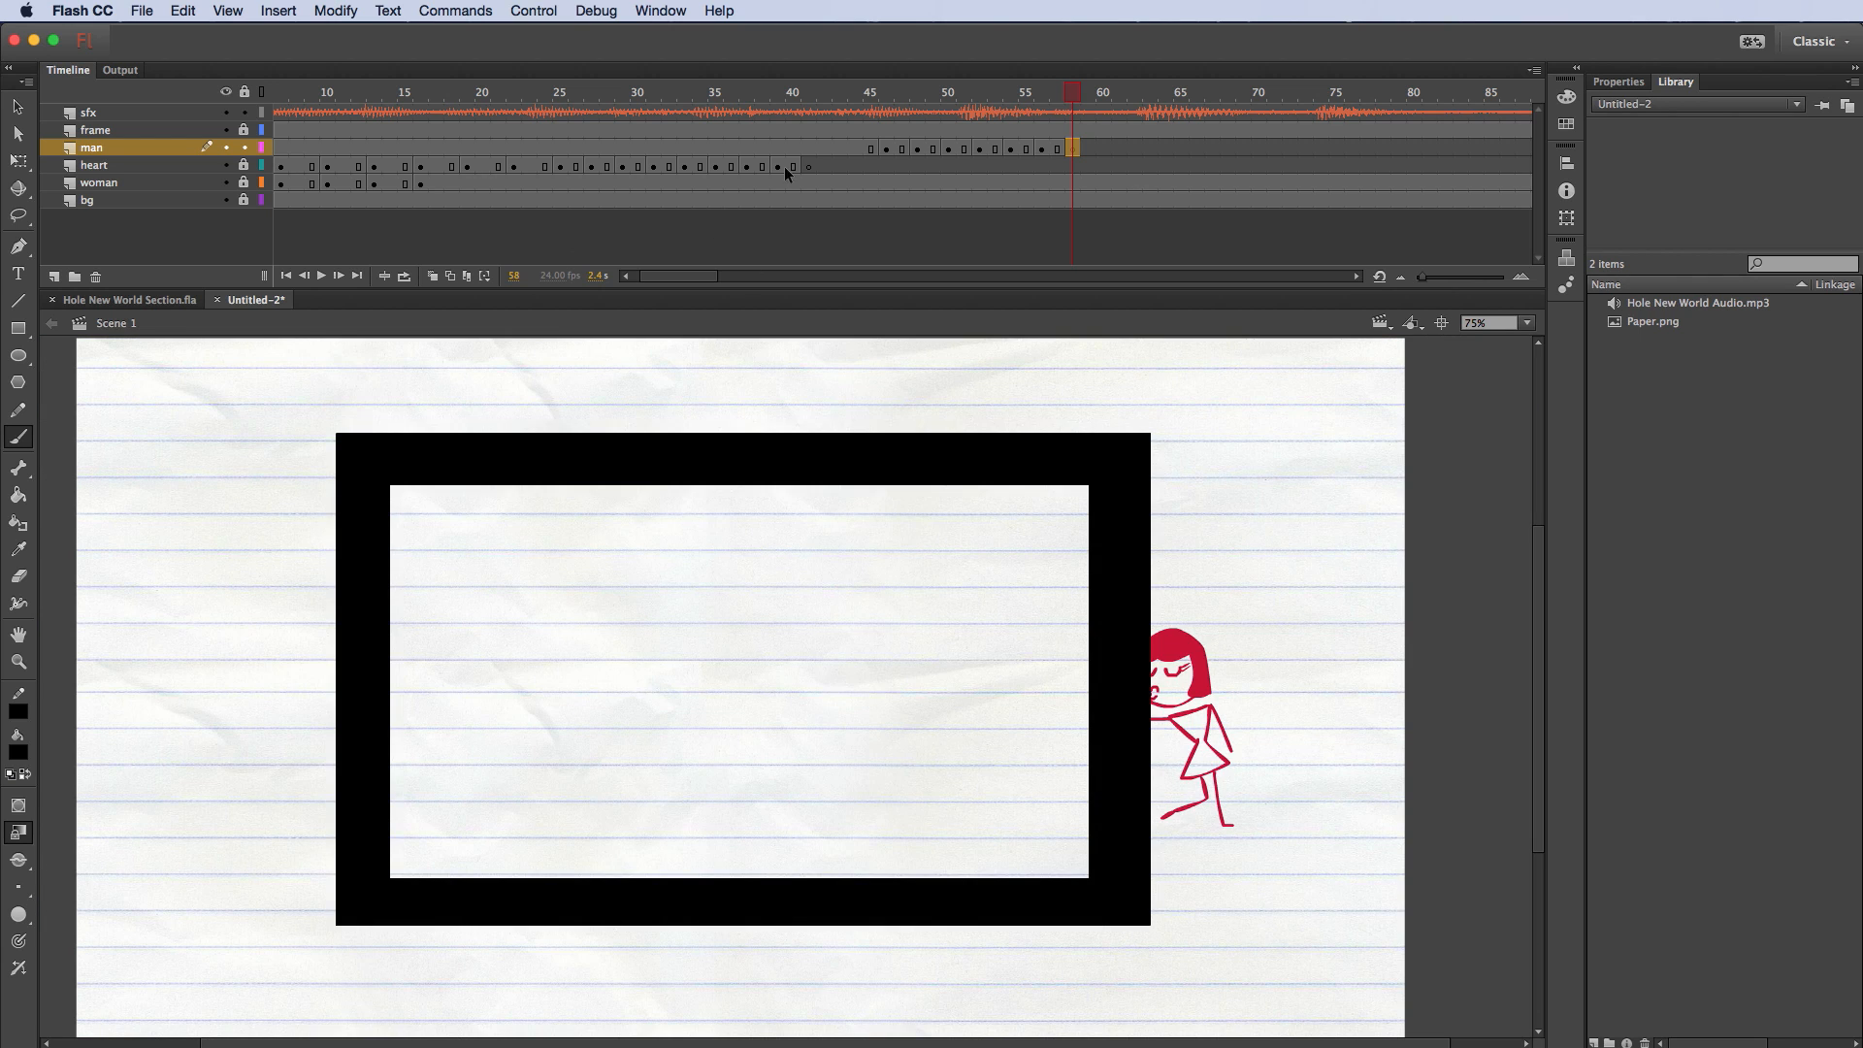
scroll(650, 280, left, 3)
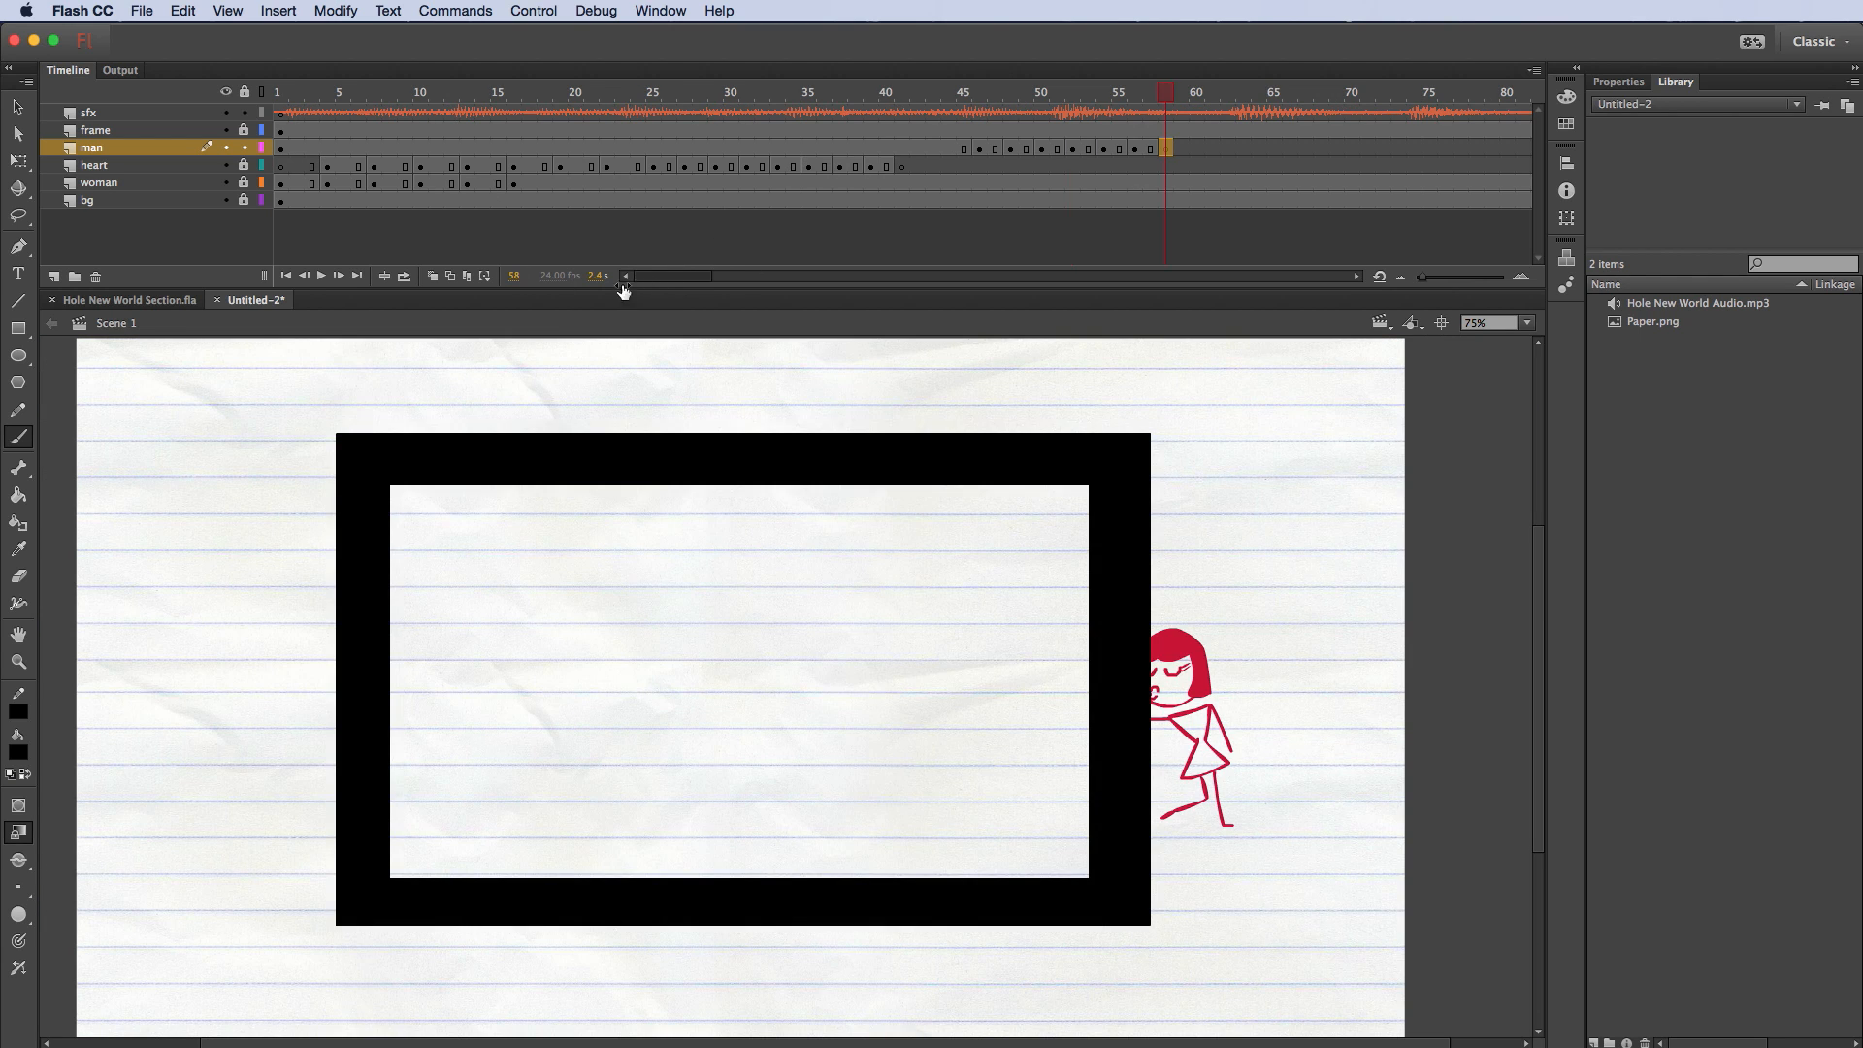
click(278, 92)
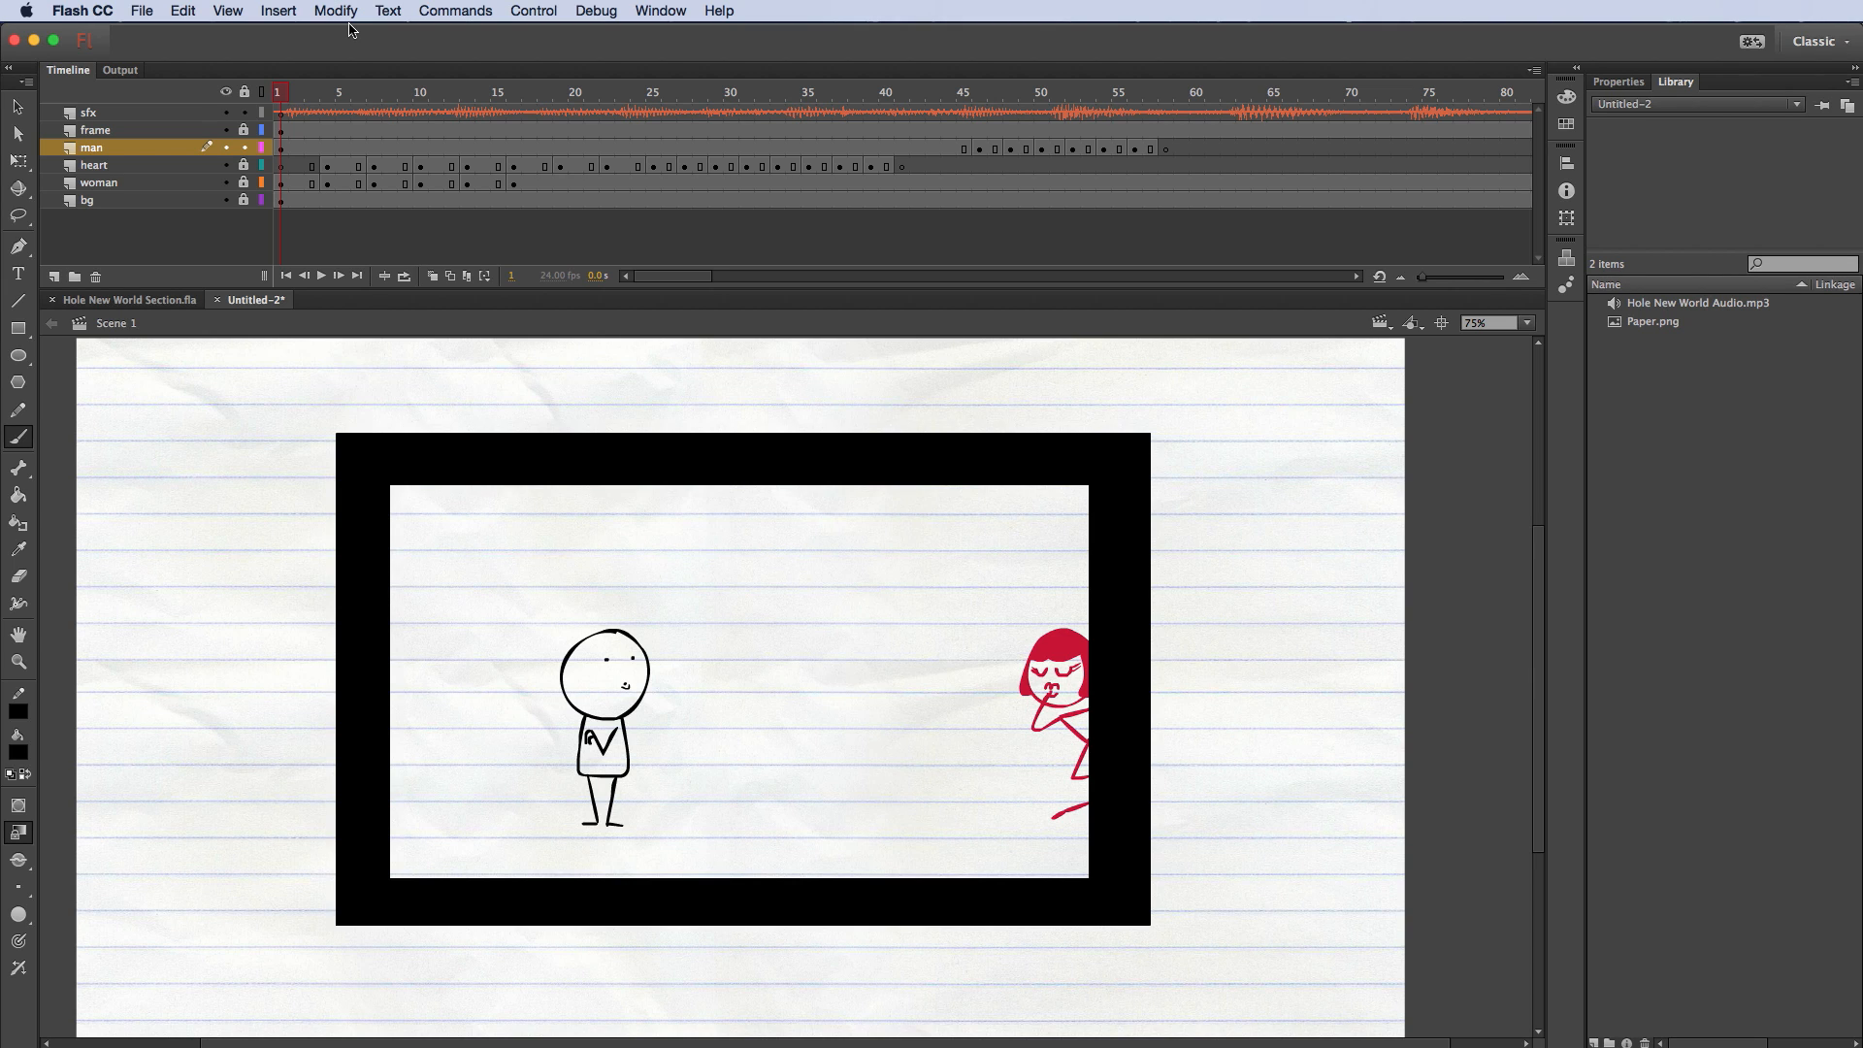
key(Return)
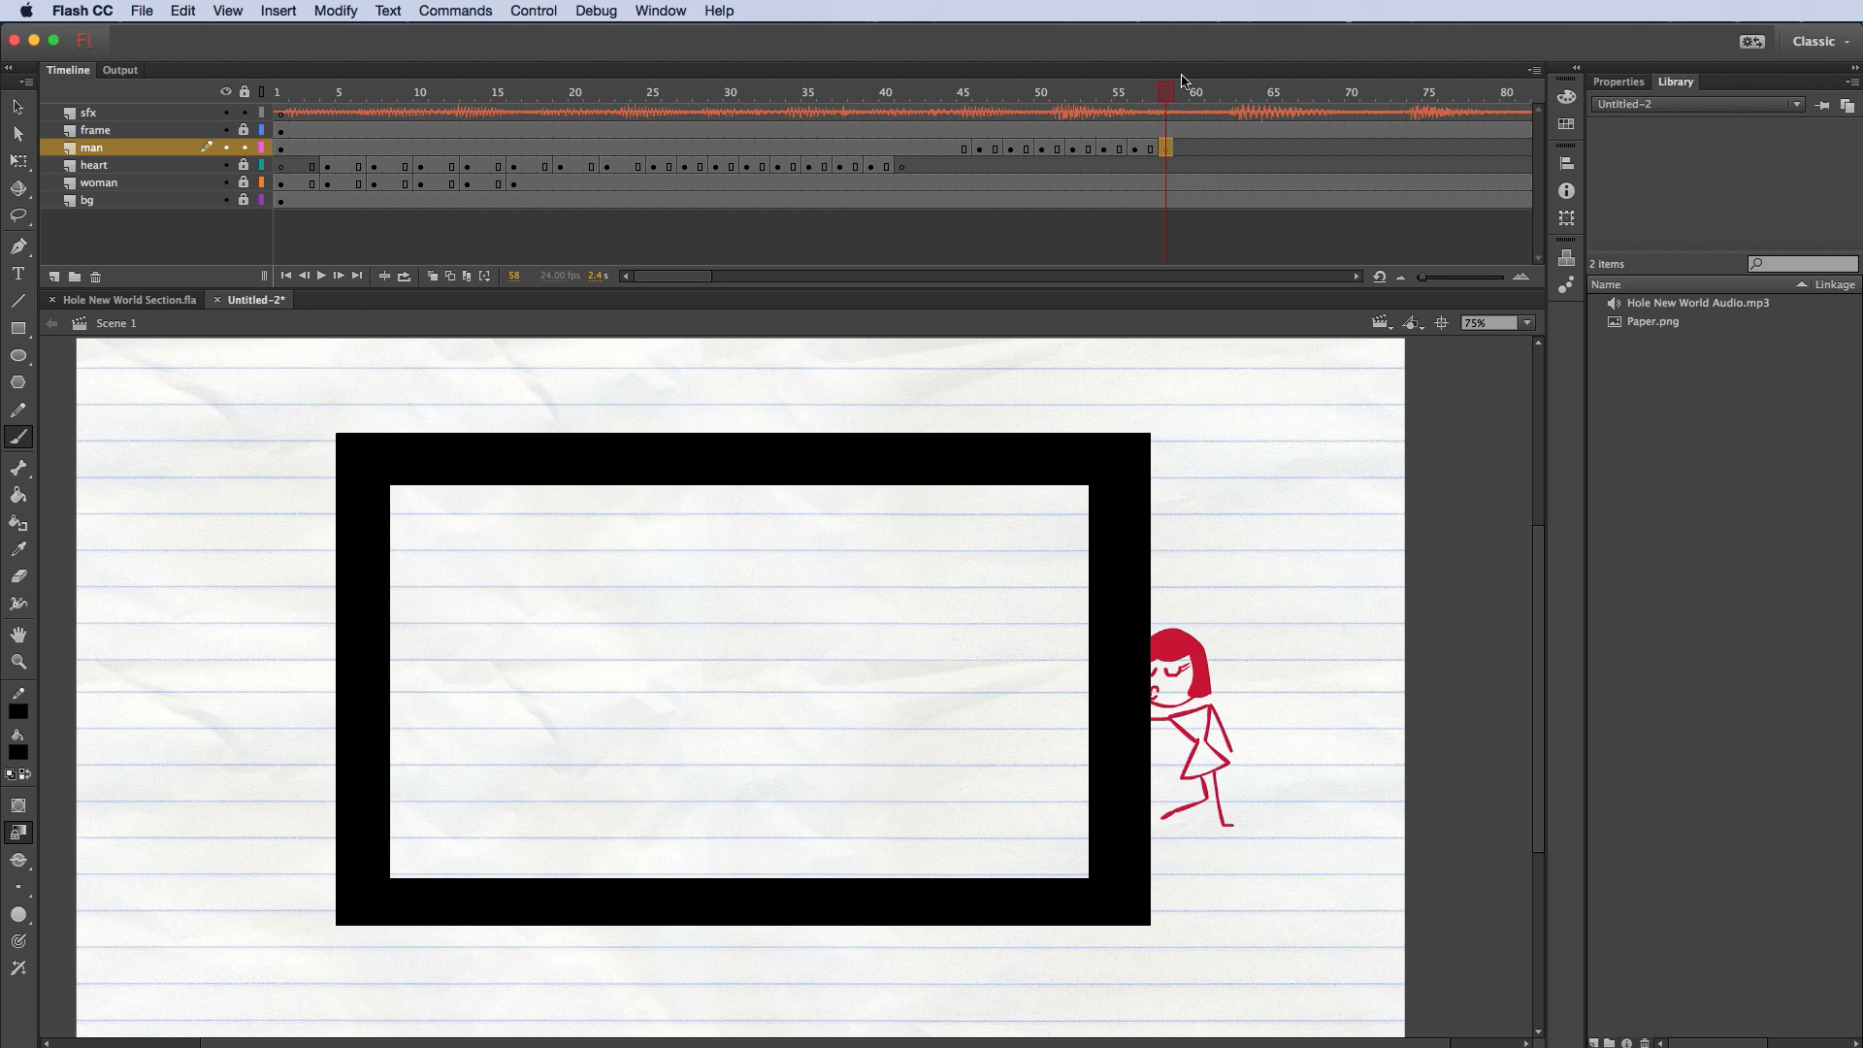
key(super+equal)
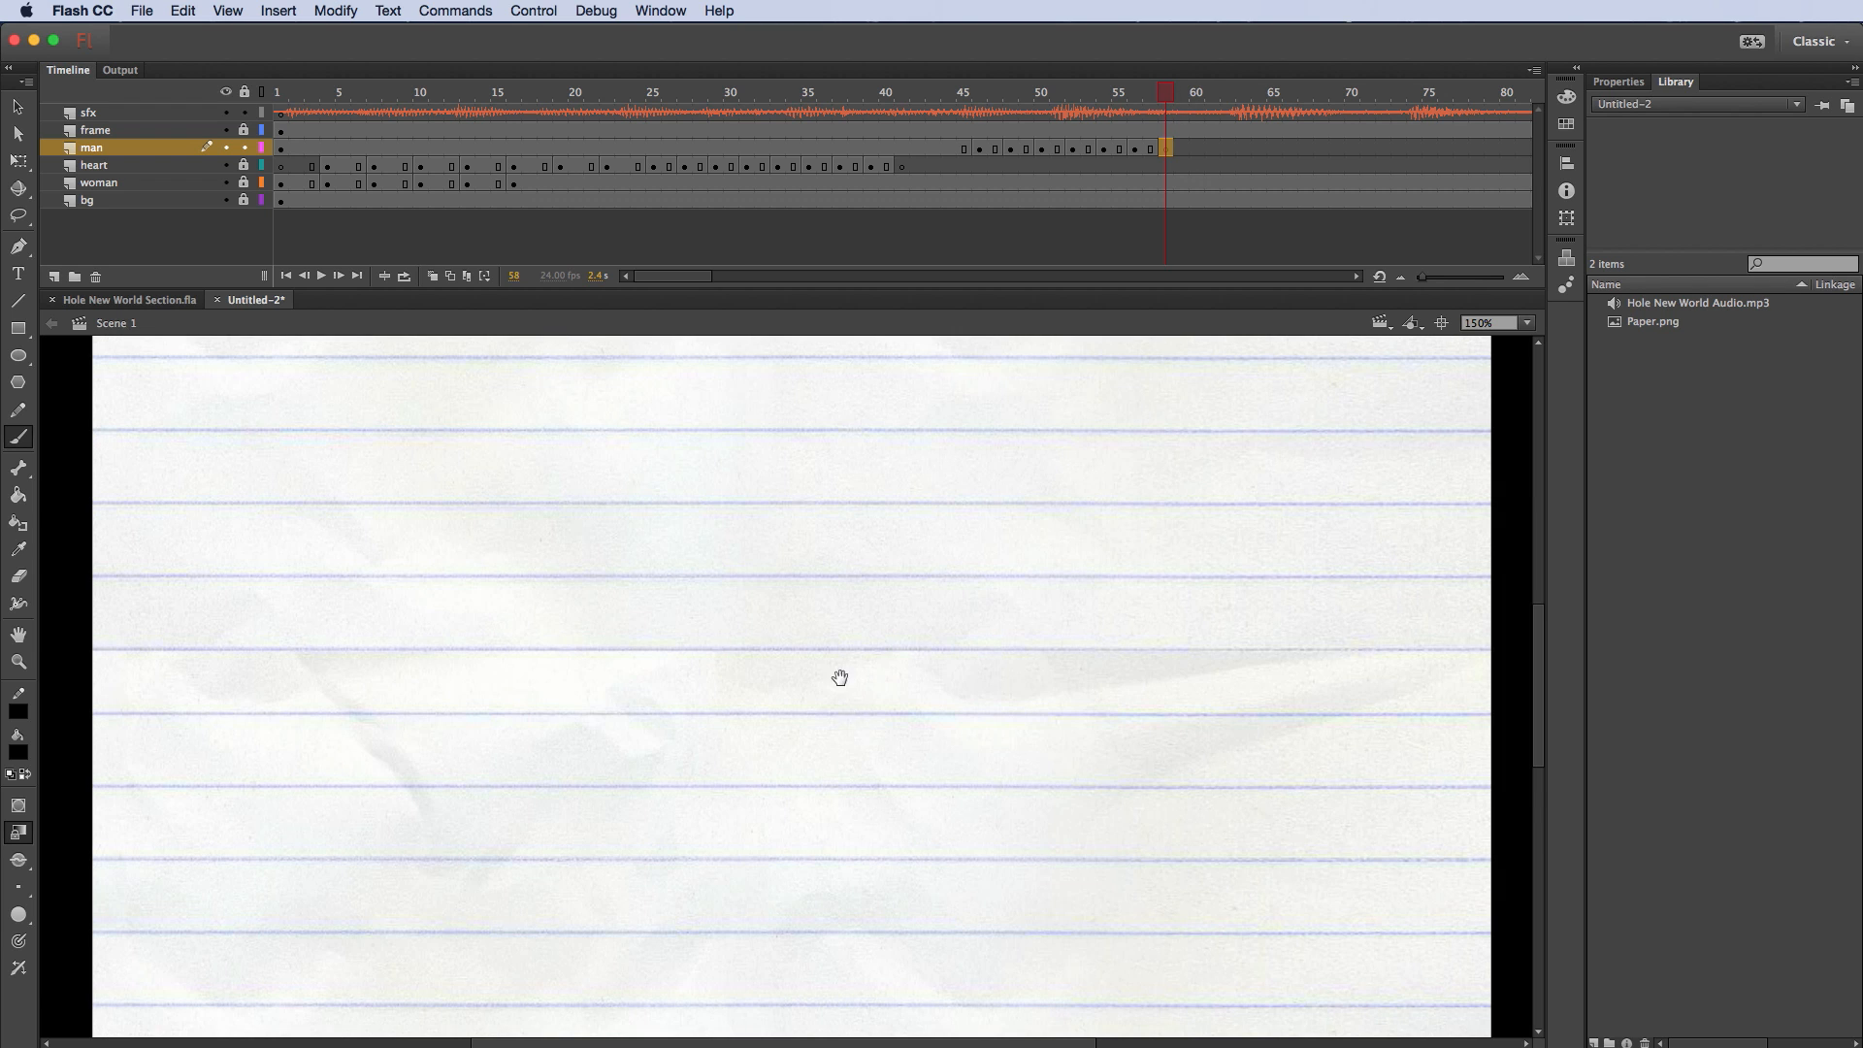
drag(835, 677, 786, 631)
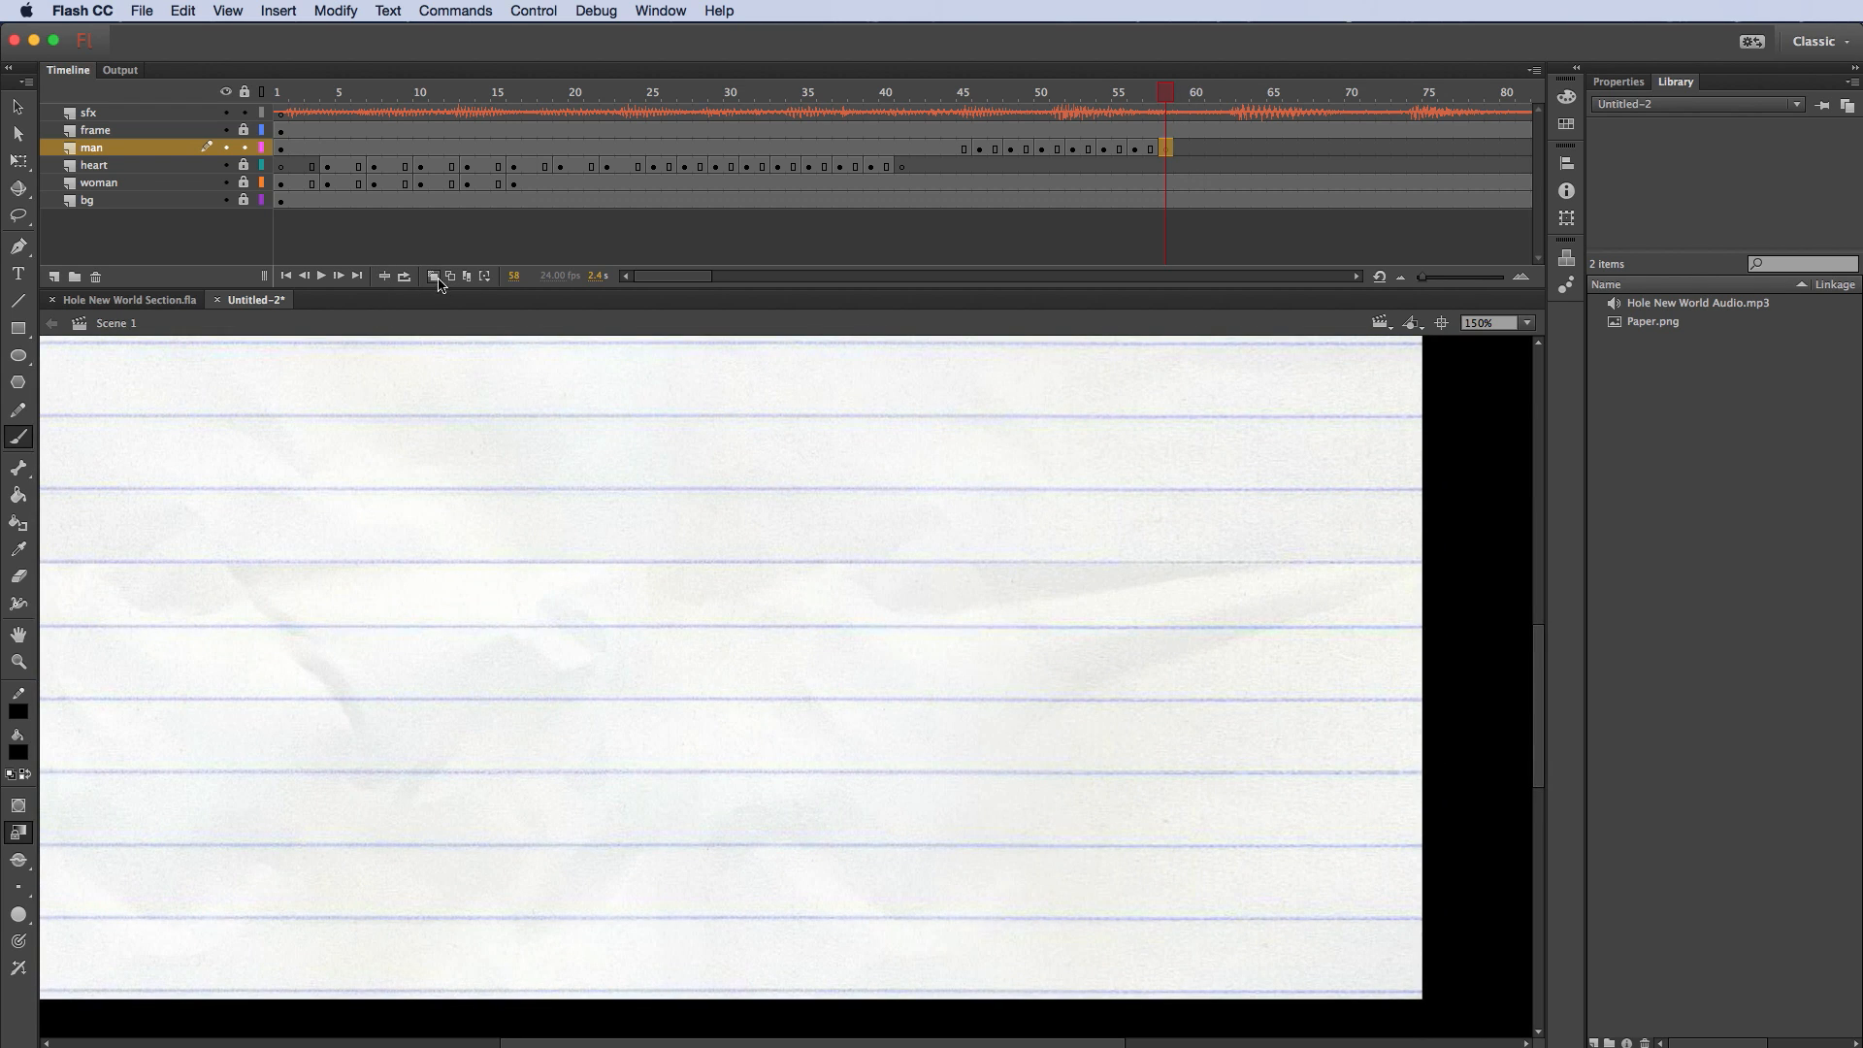
Step: Turn on onion skinning and set the stage magnification to 125%
click(449, 277)
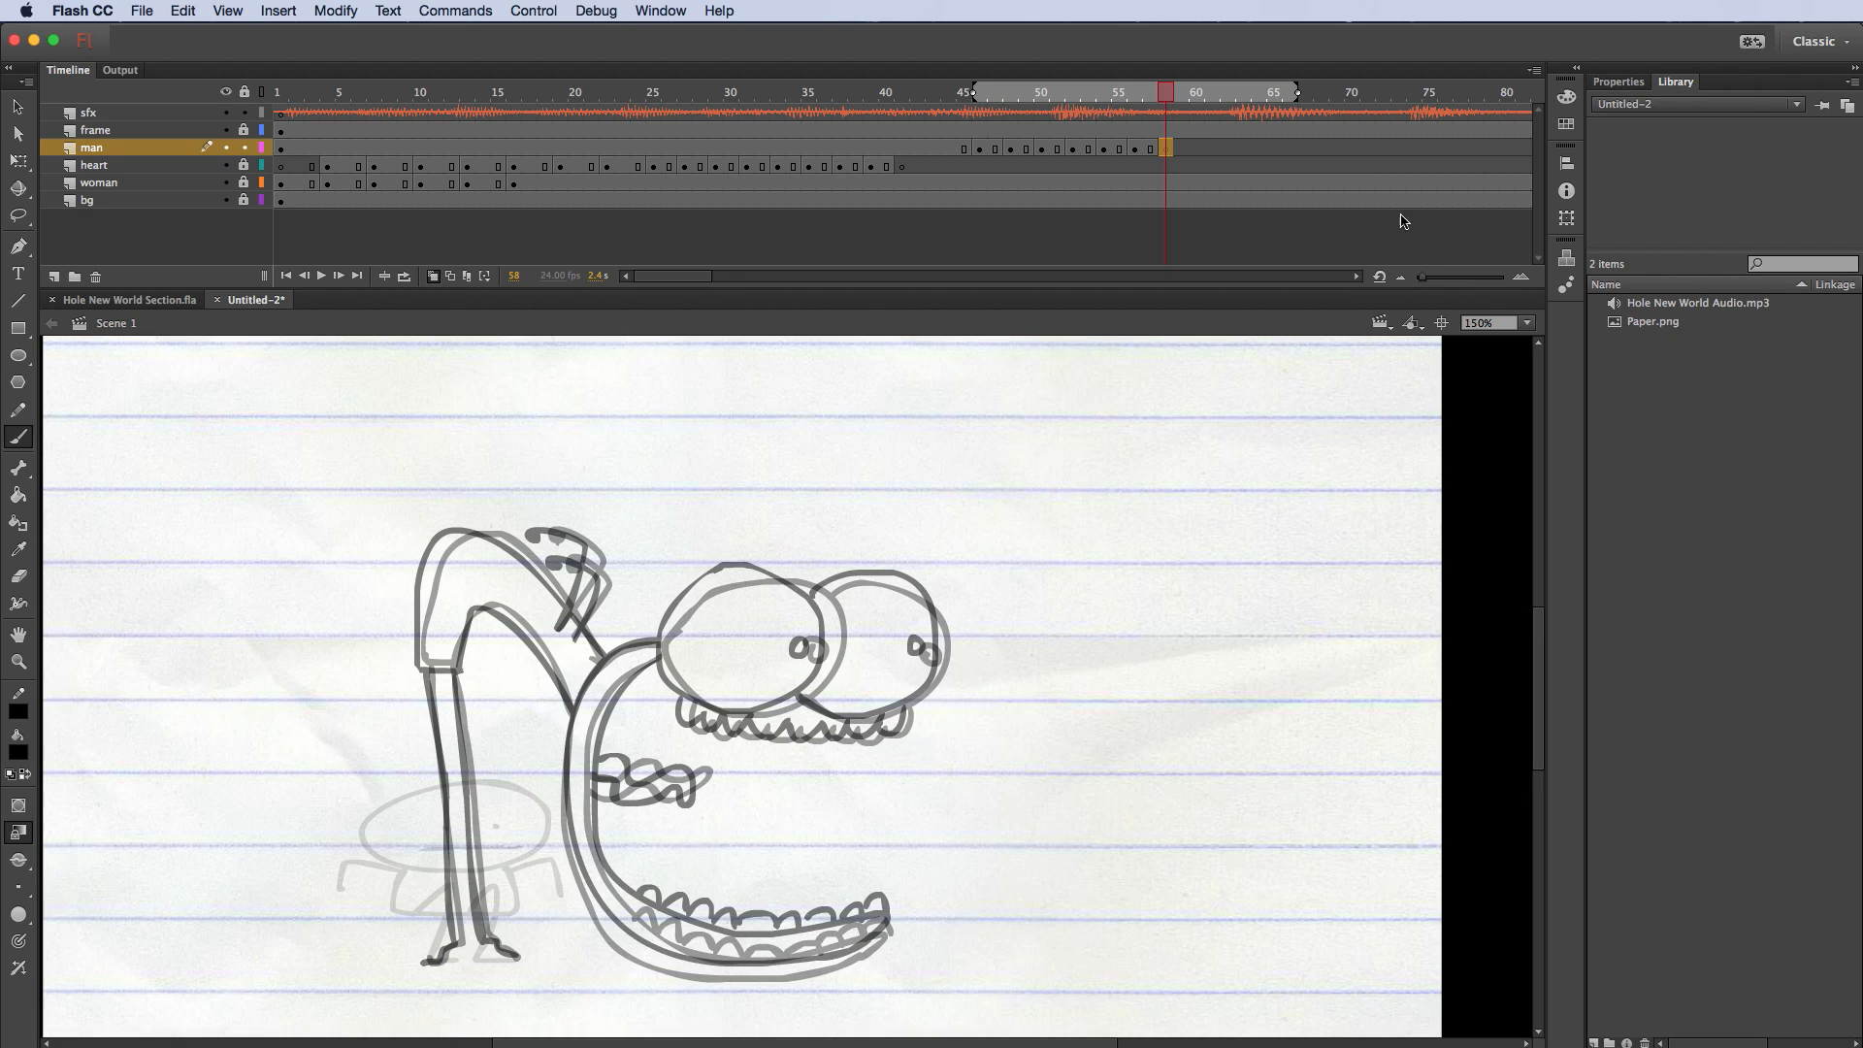
click(1489, 324)
text(125)
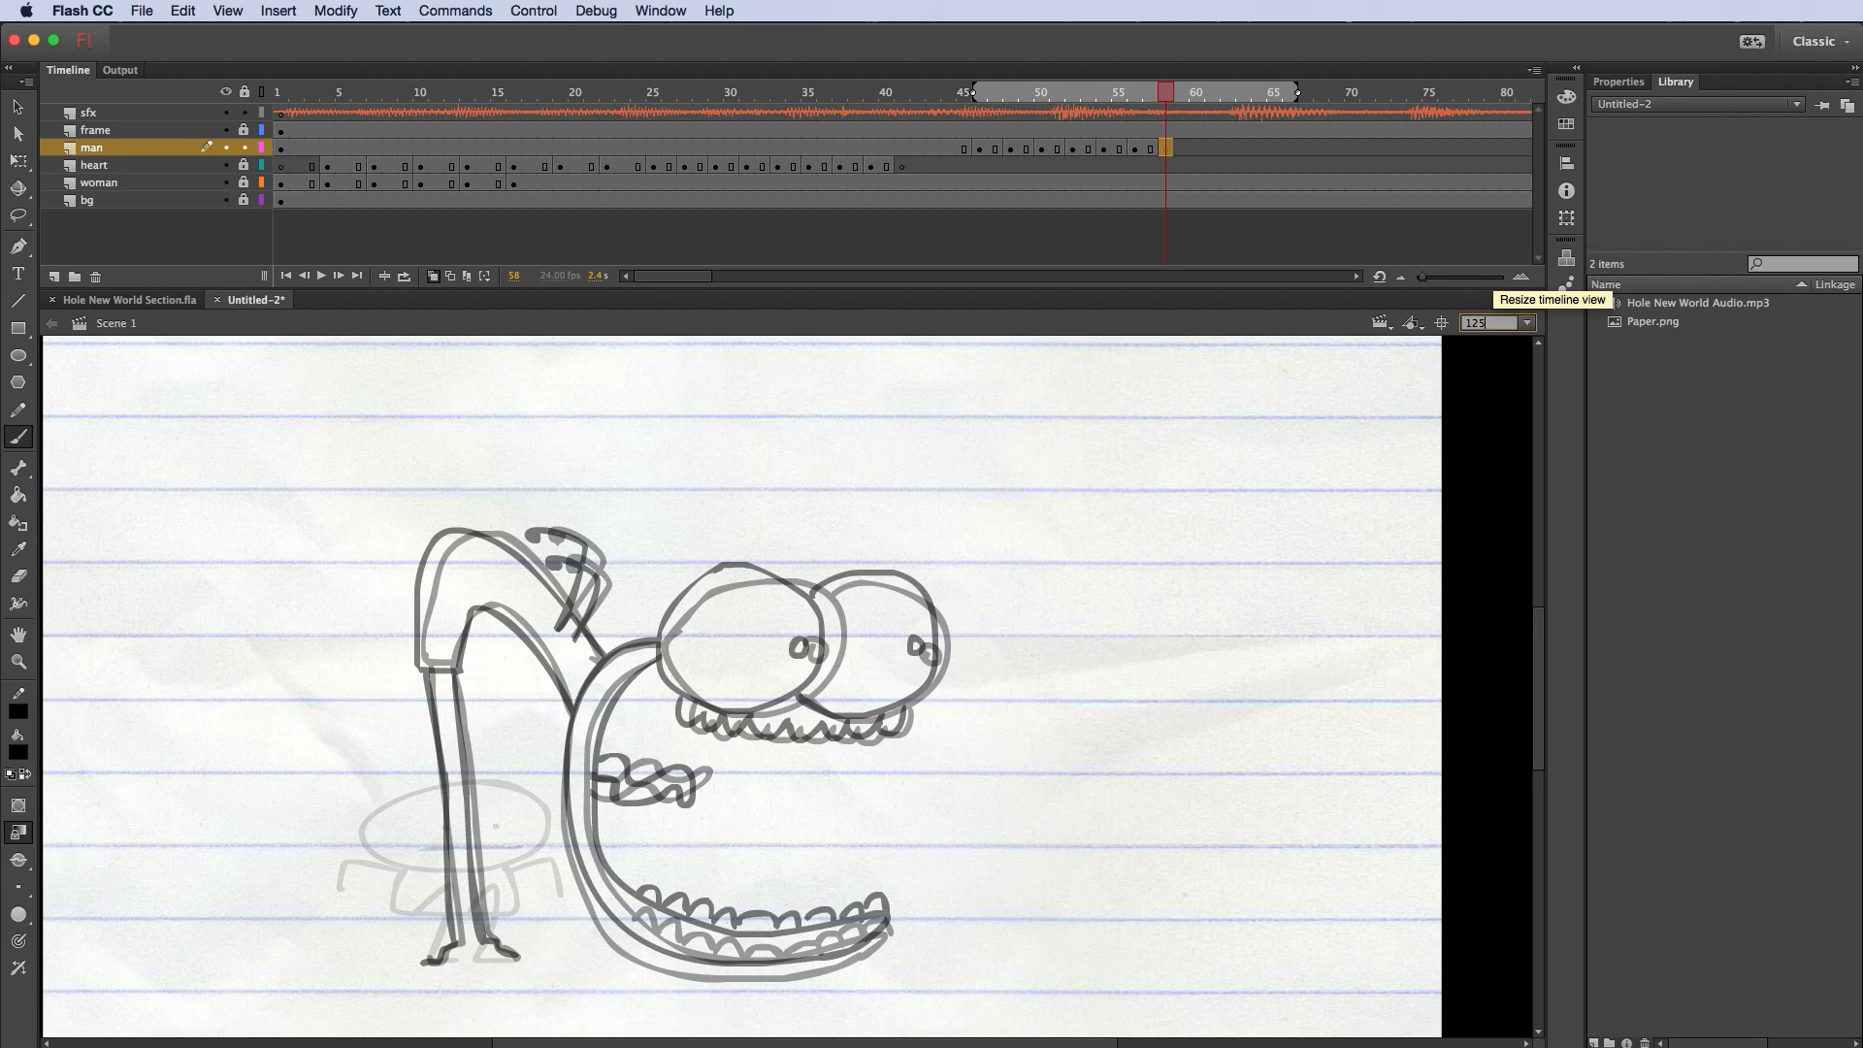
key(Return)
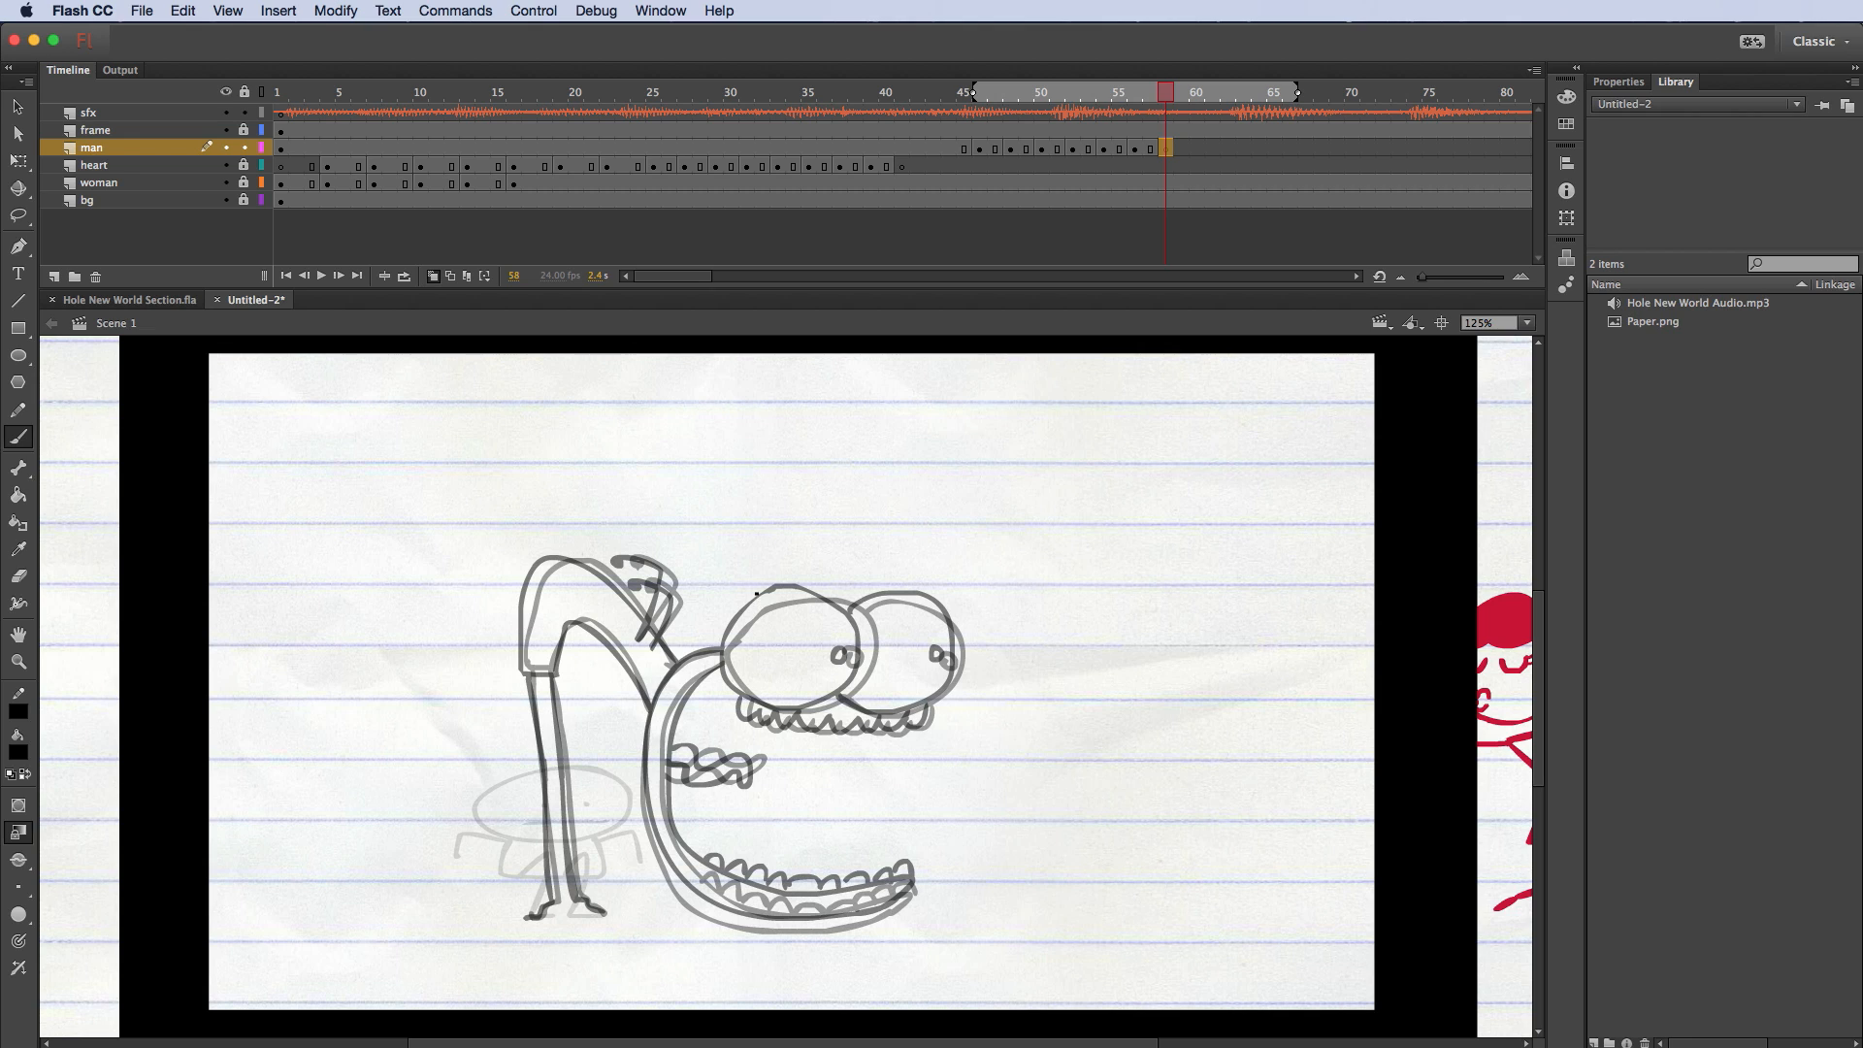
Step: Try a diagonal brush stroke on frame 58, undo it, and turn off onion skinning
drag(754, 582, 652, 701)
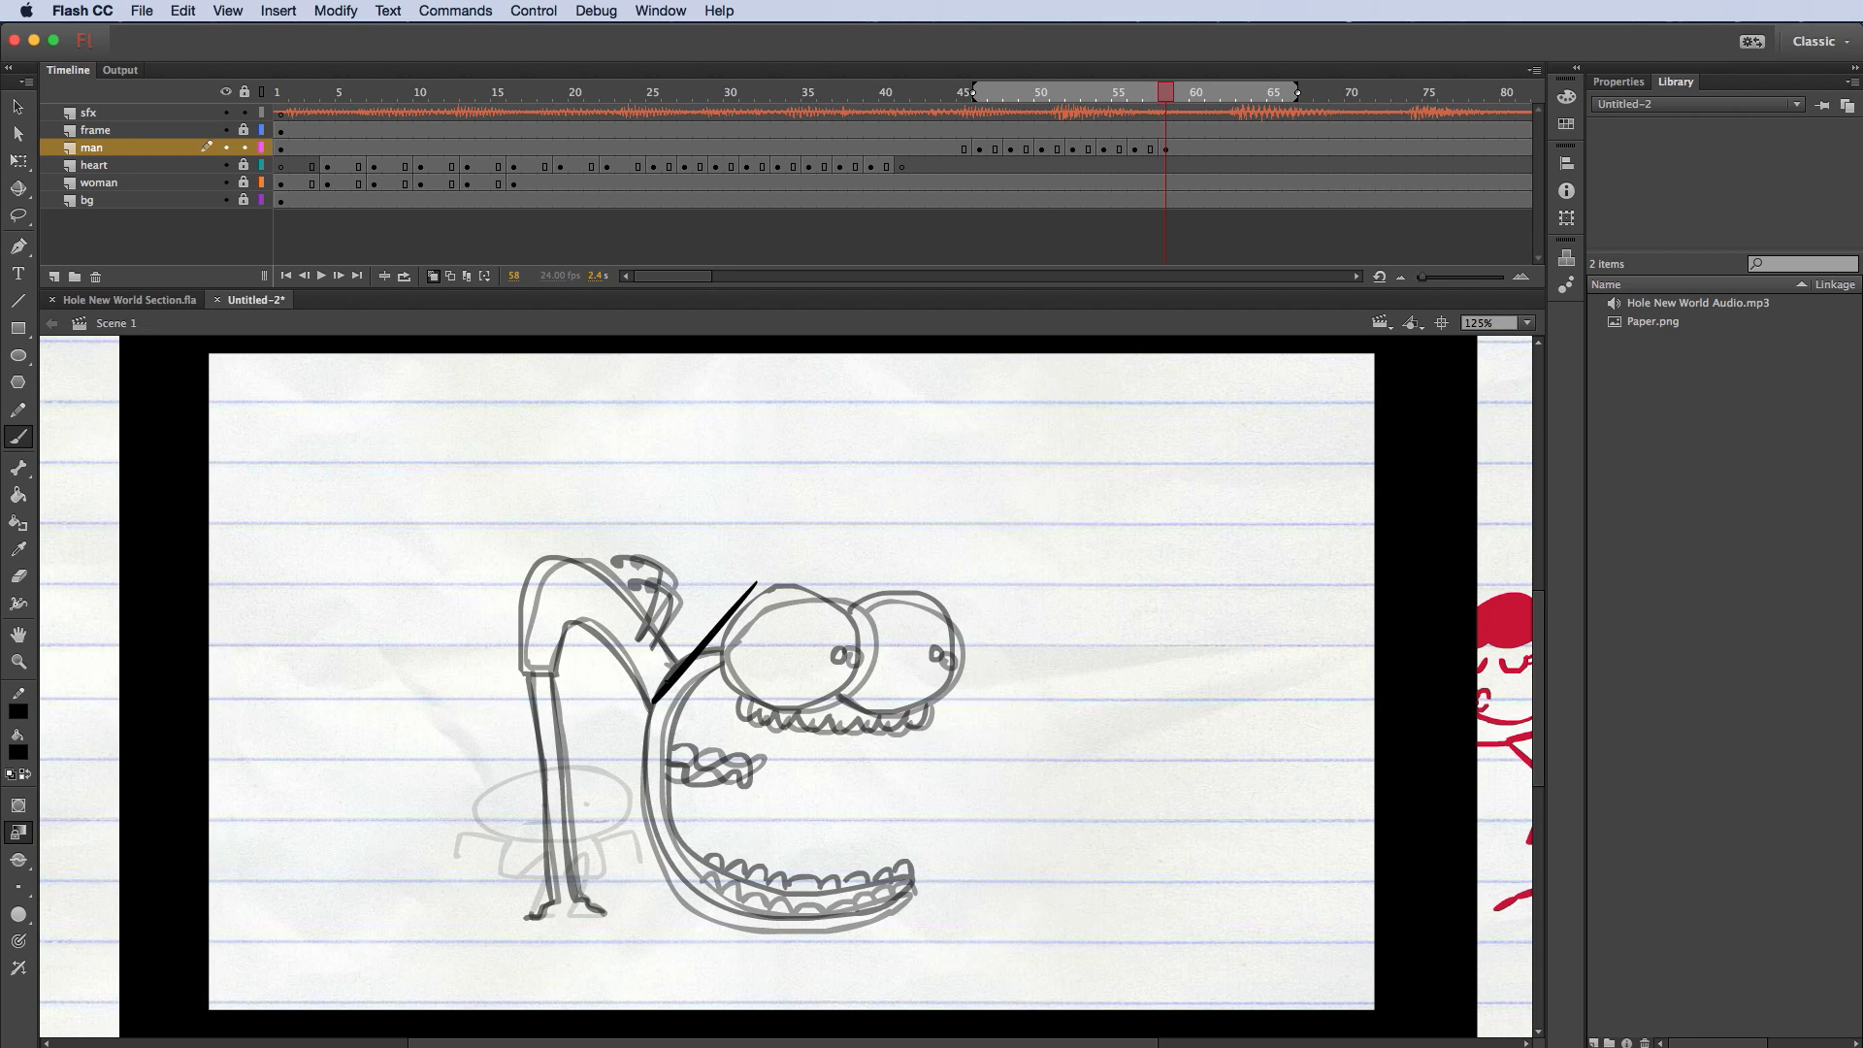
key(super+z)
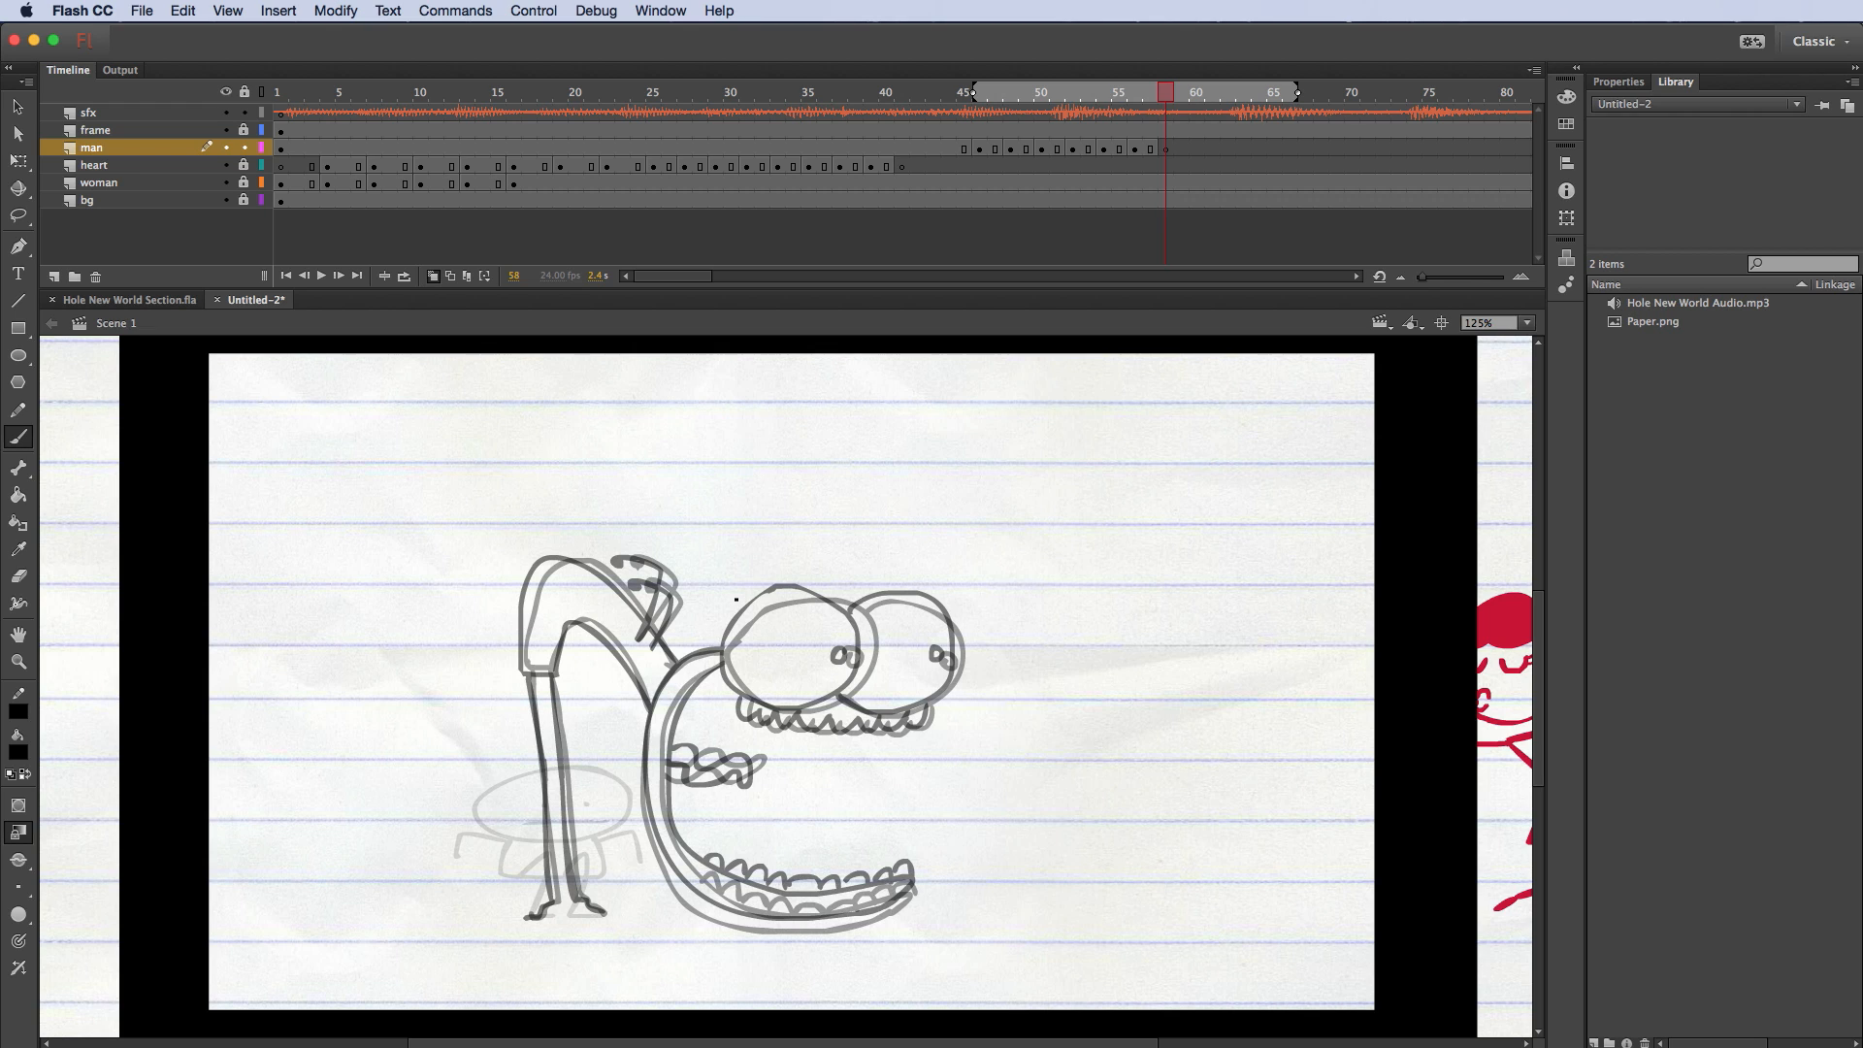
click(432, 276)
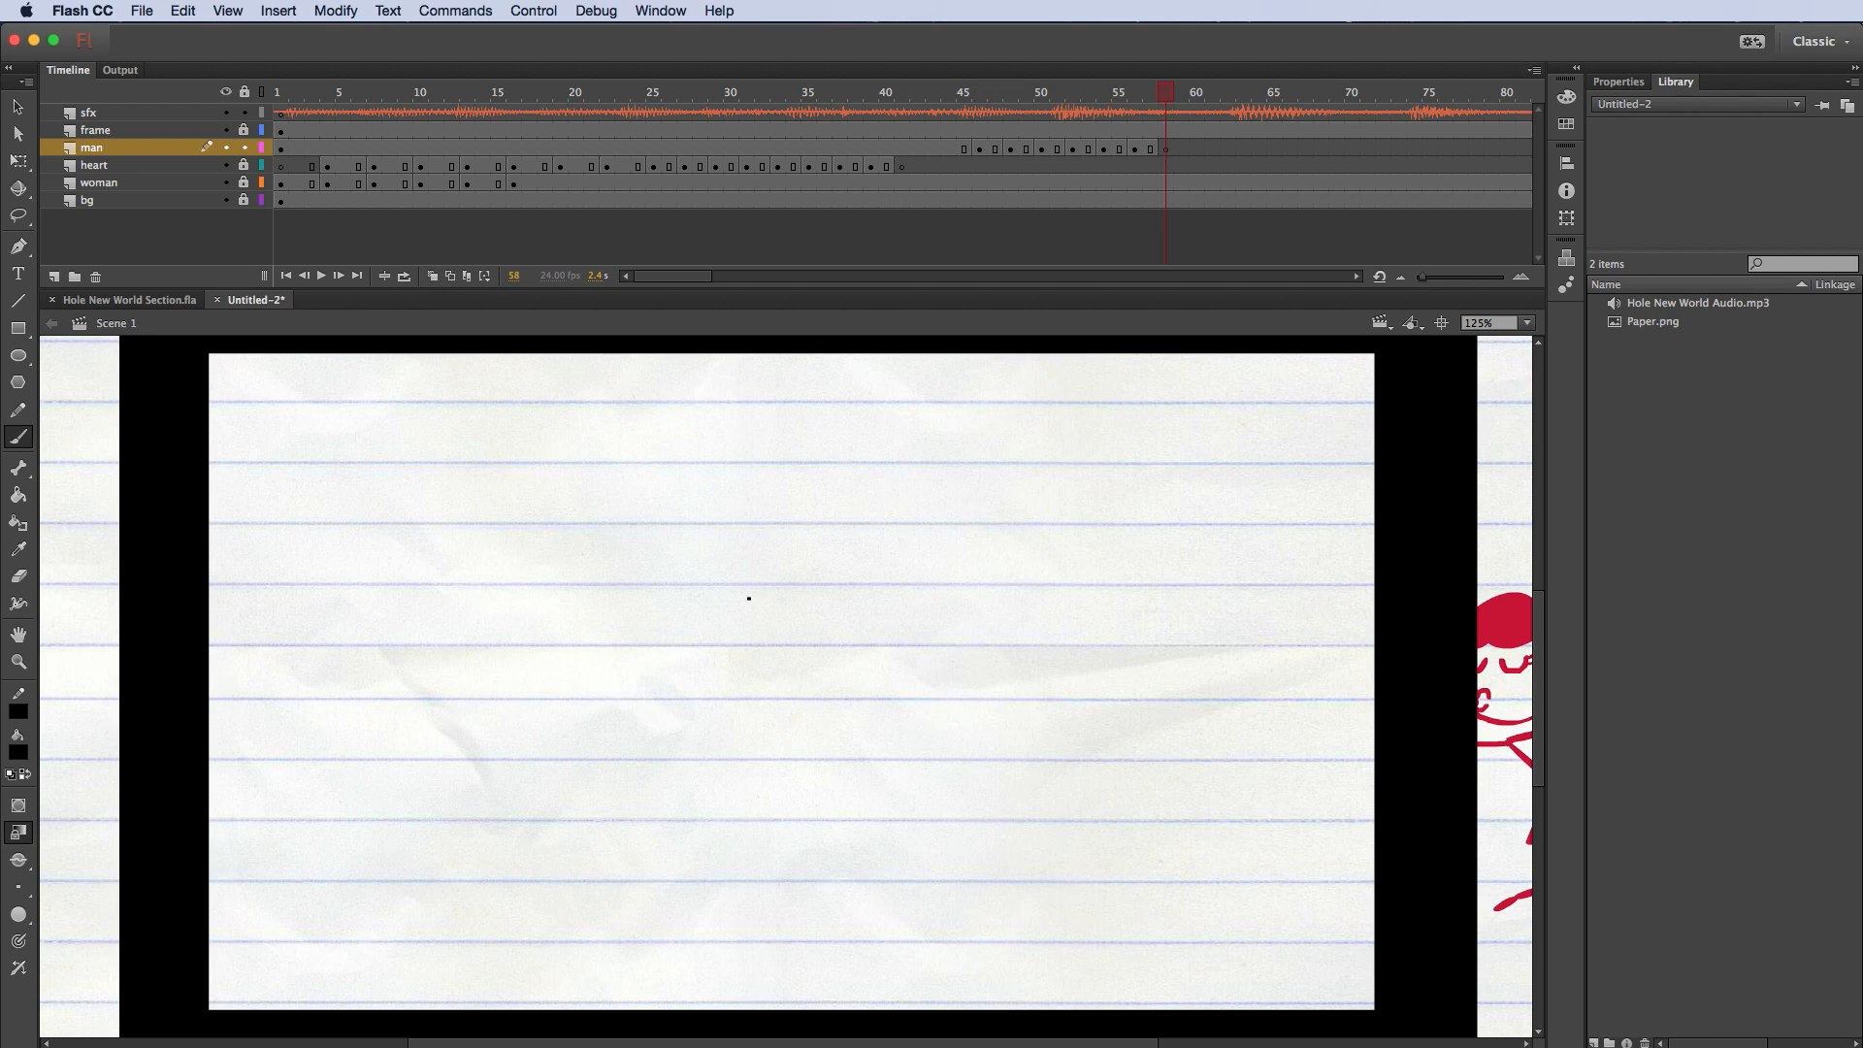
Step: Brush a tilted rounded rectangle for the torso on frame 58, with four detached tapering limbs spread around it
mouse_move(749, 592)
mouse_down()
mouse_move(653, 685)
mouse_move(729, 735)
mouse_move(812, 650)
mouse_move(749, 589)
mouse_up()
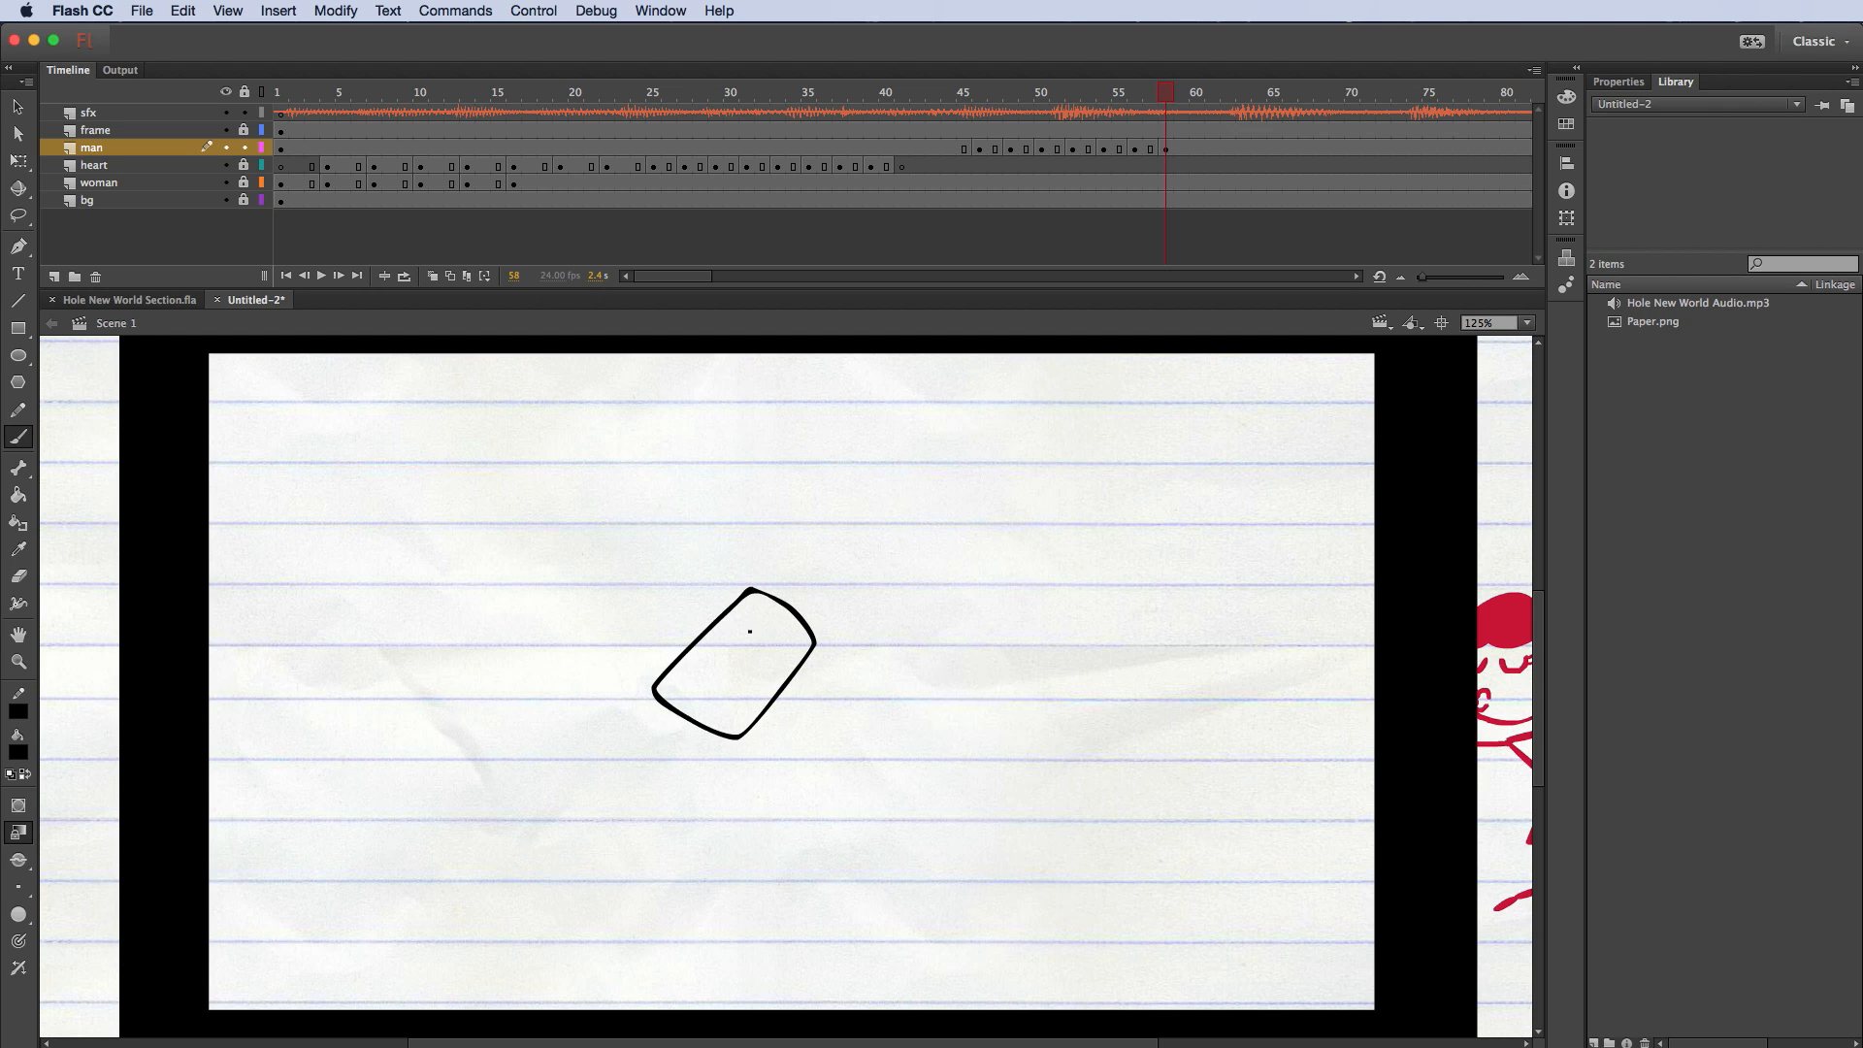
mouse_move(648, 585)
mouse_down()
mouse_move(623, 752)
mouse_move(675, 760)
mouse_up()
key(super+z)
mouse_move(743, 570)
mouse_down()
mouse_move(686, 465)
mouse_move(628, 504)
mouse_move(670, 552)
mouse_move(744, 580)
mouse_up()
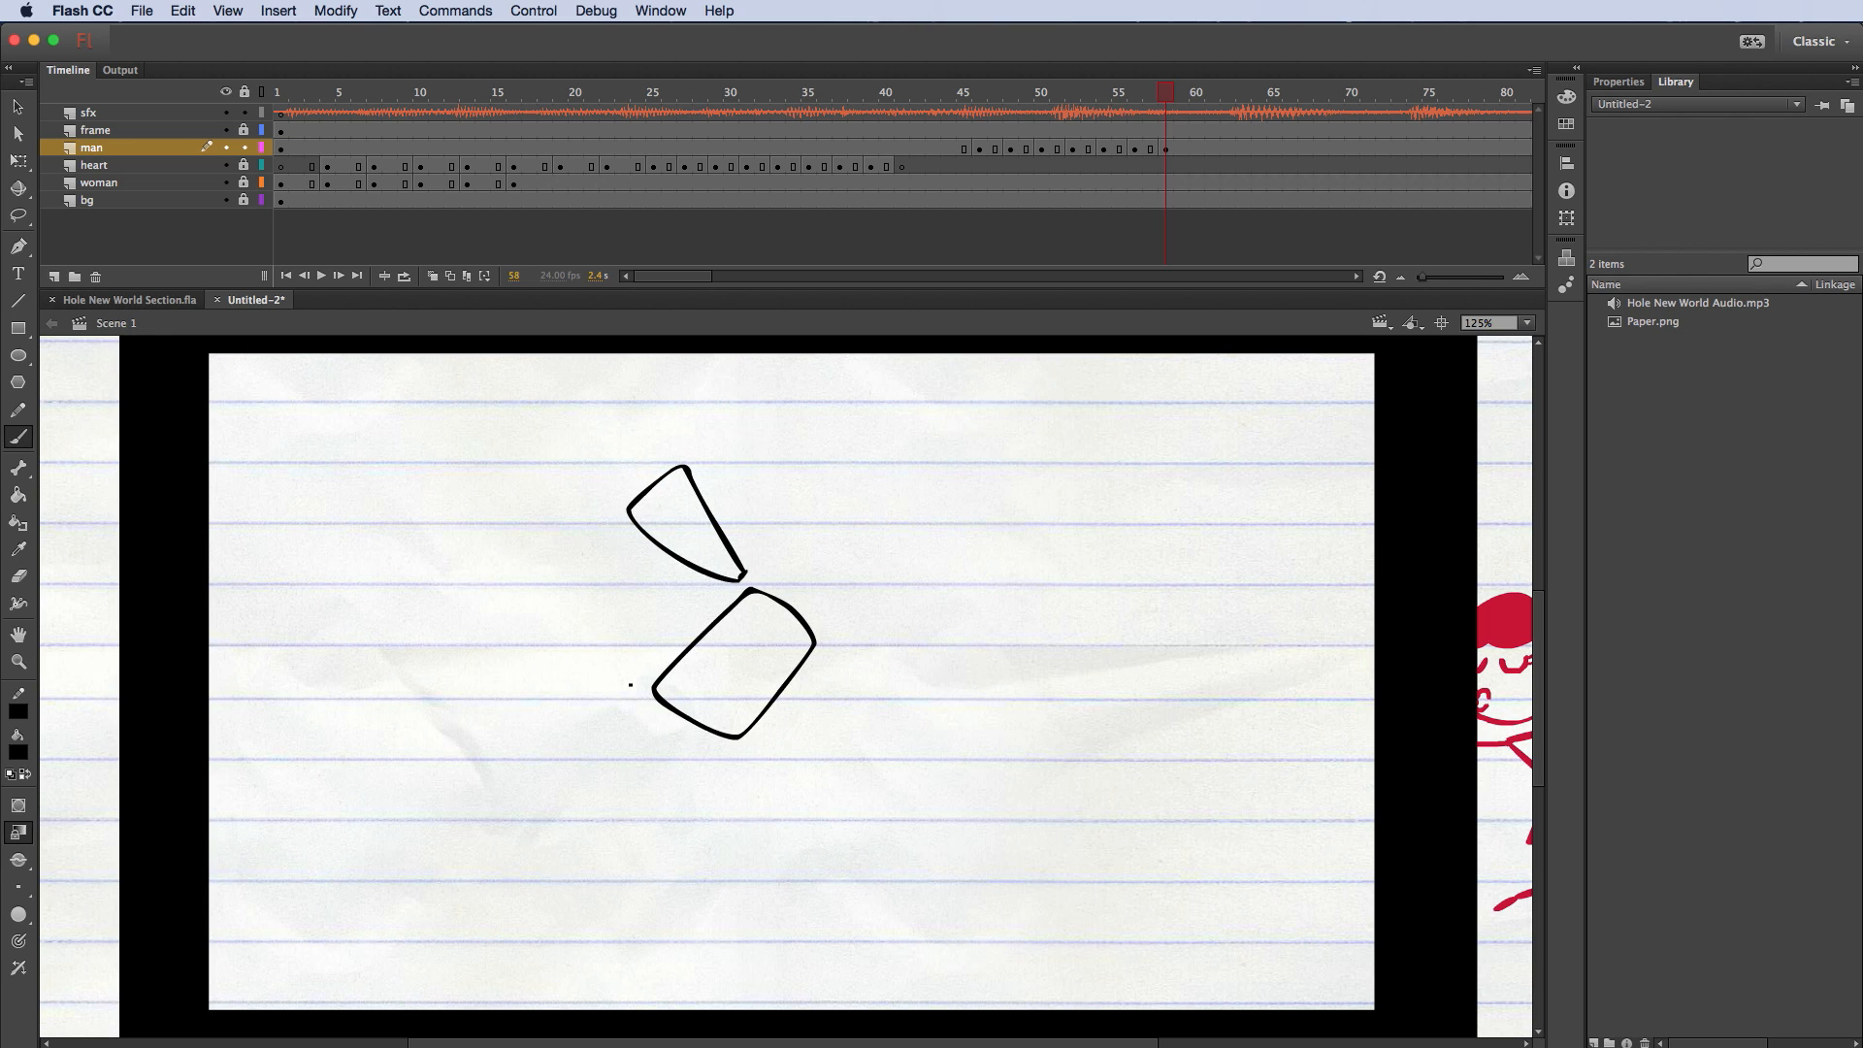
mouse_move(630, 682)
mouse_down()
mouse_move(490, 651)
mouse_move(494, 710)
mouse_move(514, 721)
mouse_move(632, 681)
mouse_up()
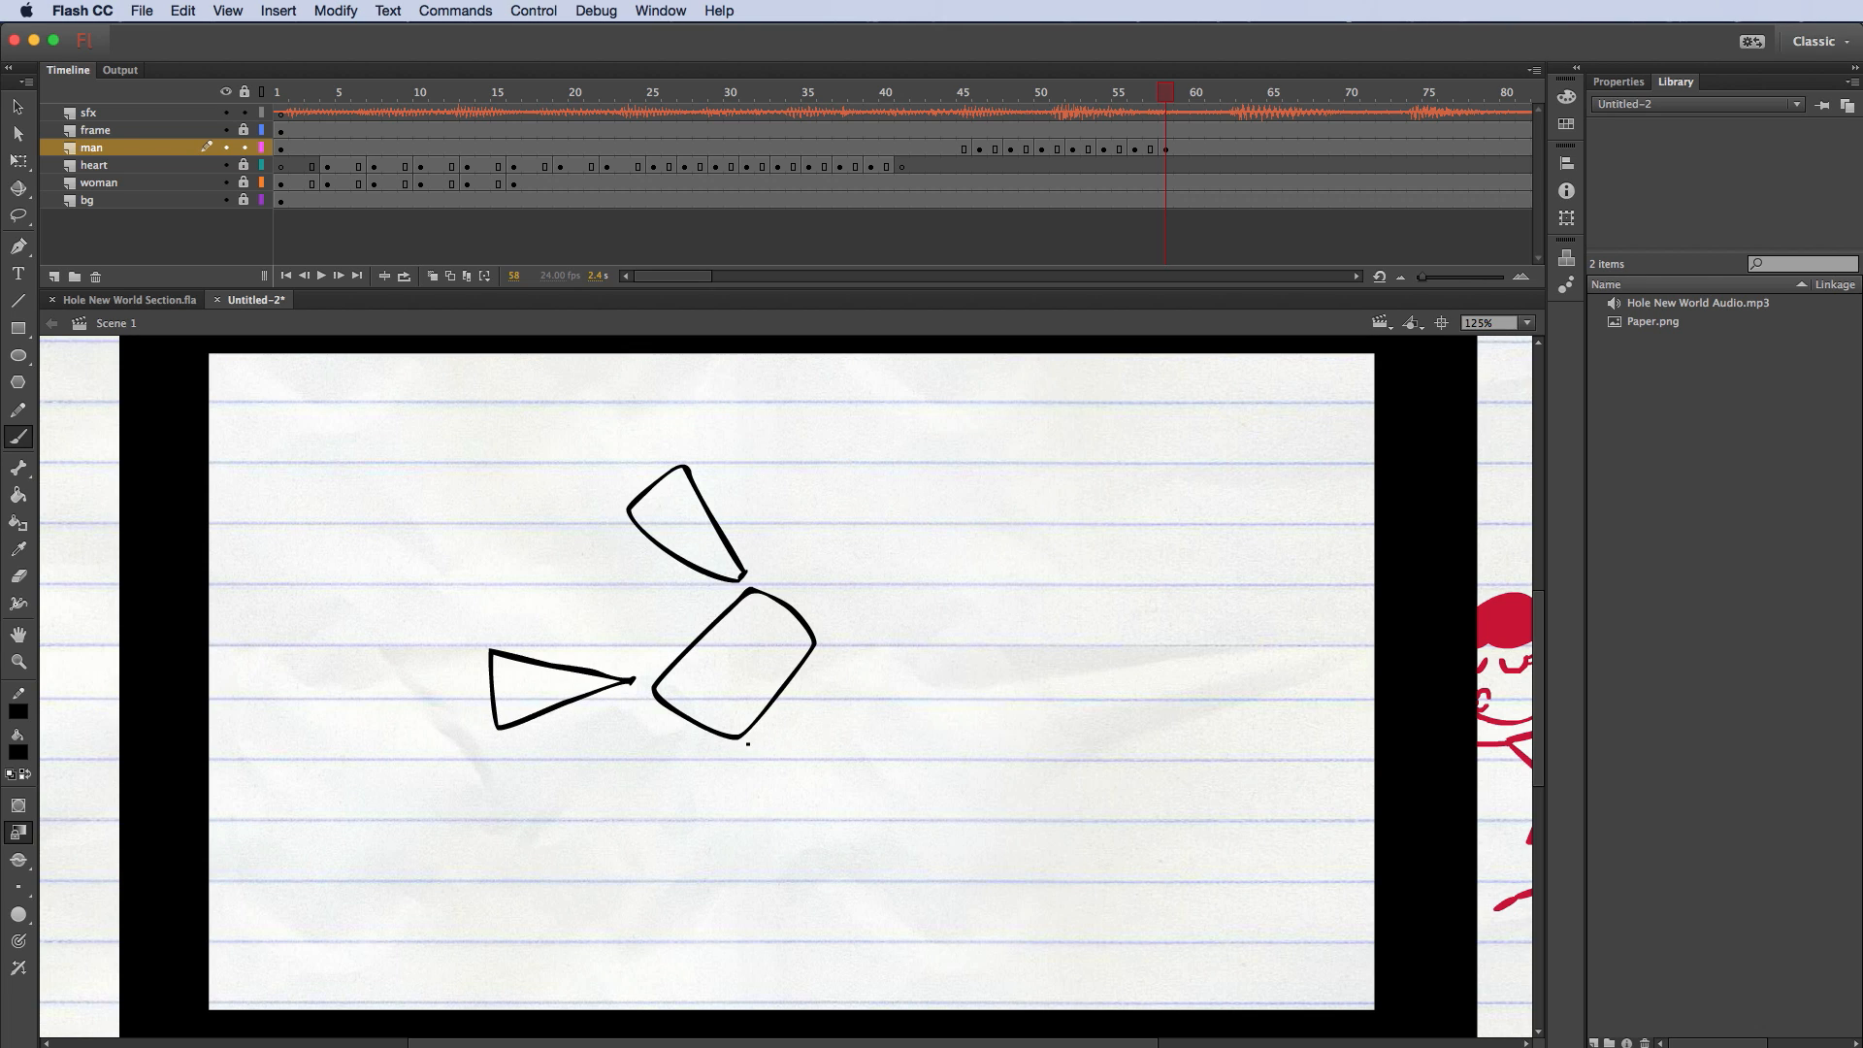
mouse_move(747, 744)
mouse_down()
mouse_move(776, 837)
mouse_move(835, 823)
mouse_move(748, 742)
mouse_up()
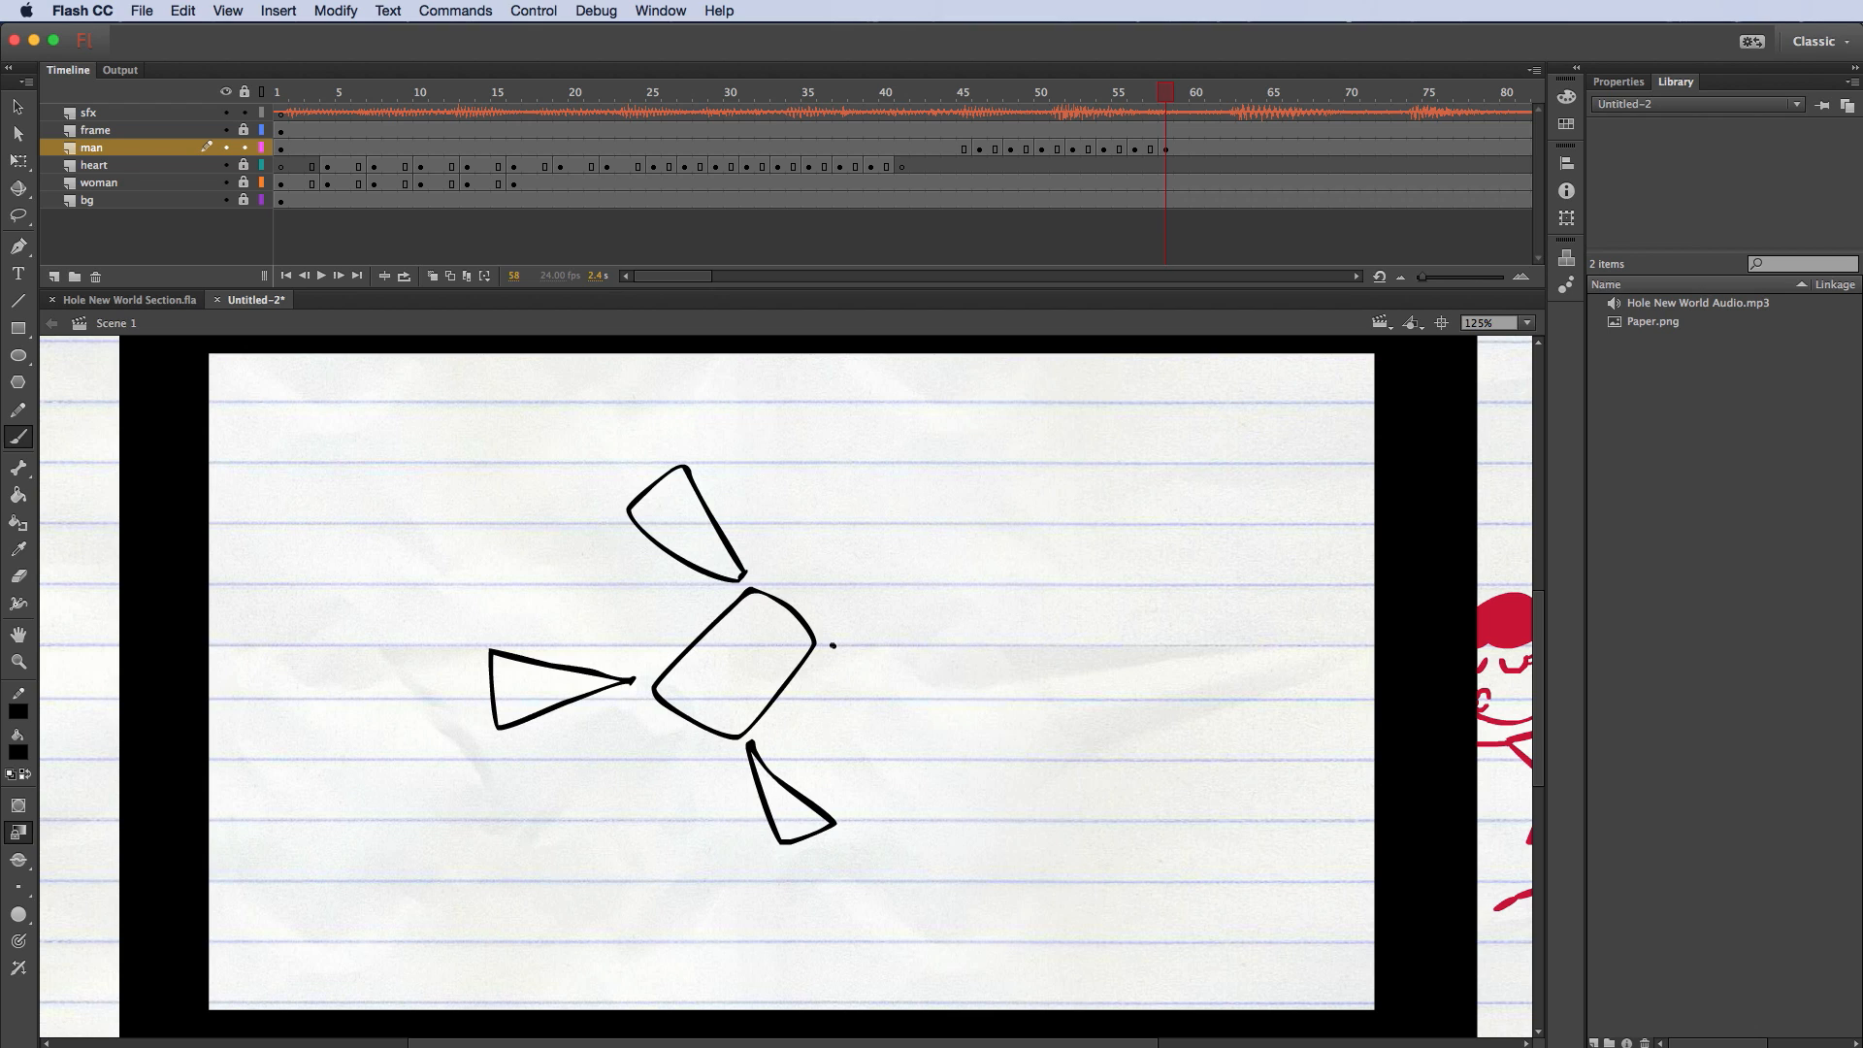
mouse_move(832, 644)
mouse_down()
mouse_move(944, 669)
mouse_move(931, 722)
mouse_move(891, 729)
mouse_move(831, 646)
mouse_up()
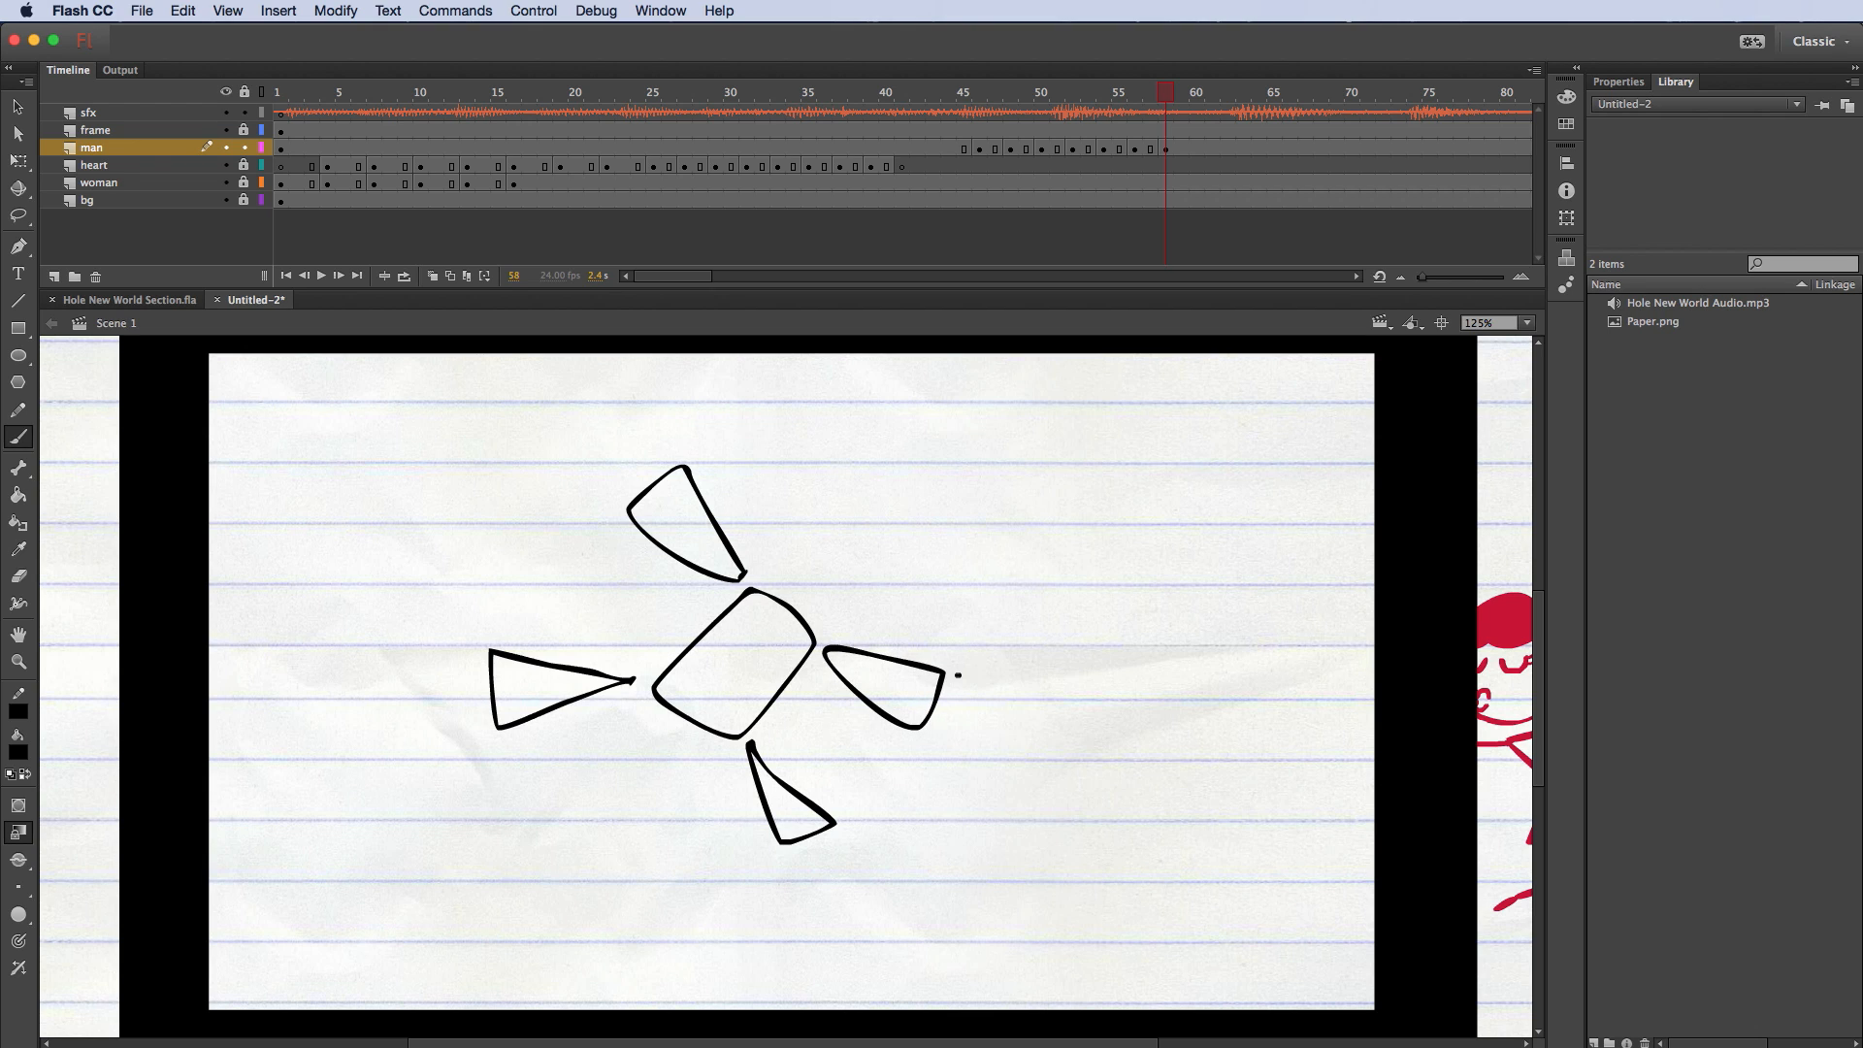
Step: Add three short finger or toe strokes to each limb's wide end and draw a detached tilted square head to the torso's upper right
mouse_move(957, 675)
mouse_down()
mouse_move(986, 674)
mouse_move(957, 752)
mouse_up()
mouse_move(847, 835)
mouse_down()
mouse_move(859, 855)
mouse_move(793, 876)
mouse_up()
mouse_move(479, 647)
mouse_down()
mouse_move(453, 649)
mouse_move(465, 733)
mouse_up()
mouse_move(622, 499)
mouse_down()
mouse_move(588, 486)
mouse_move(667, 428)
mouse_up()
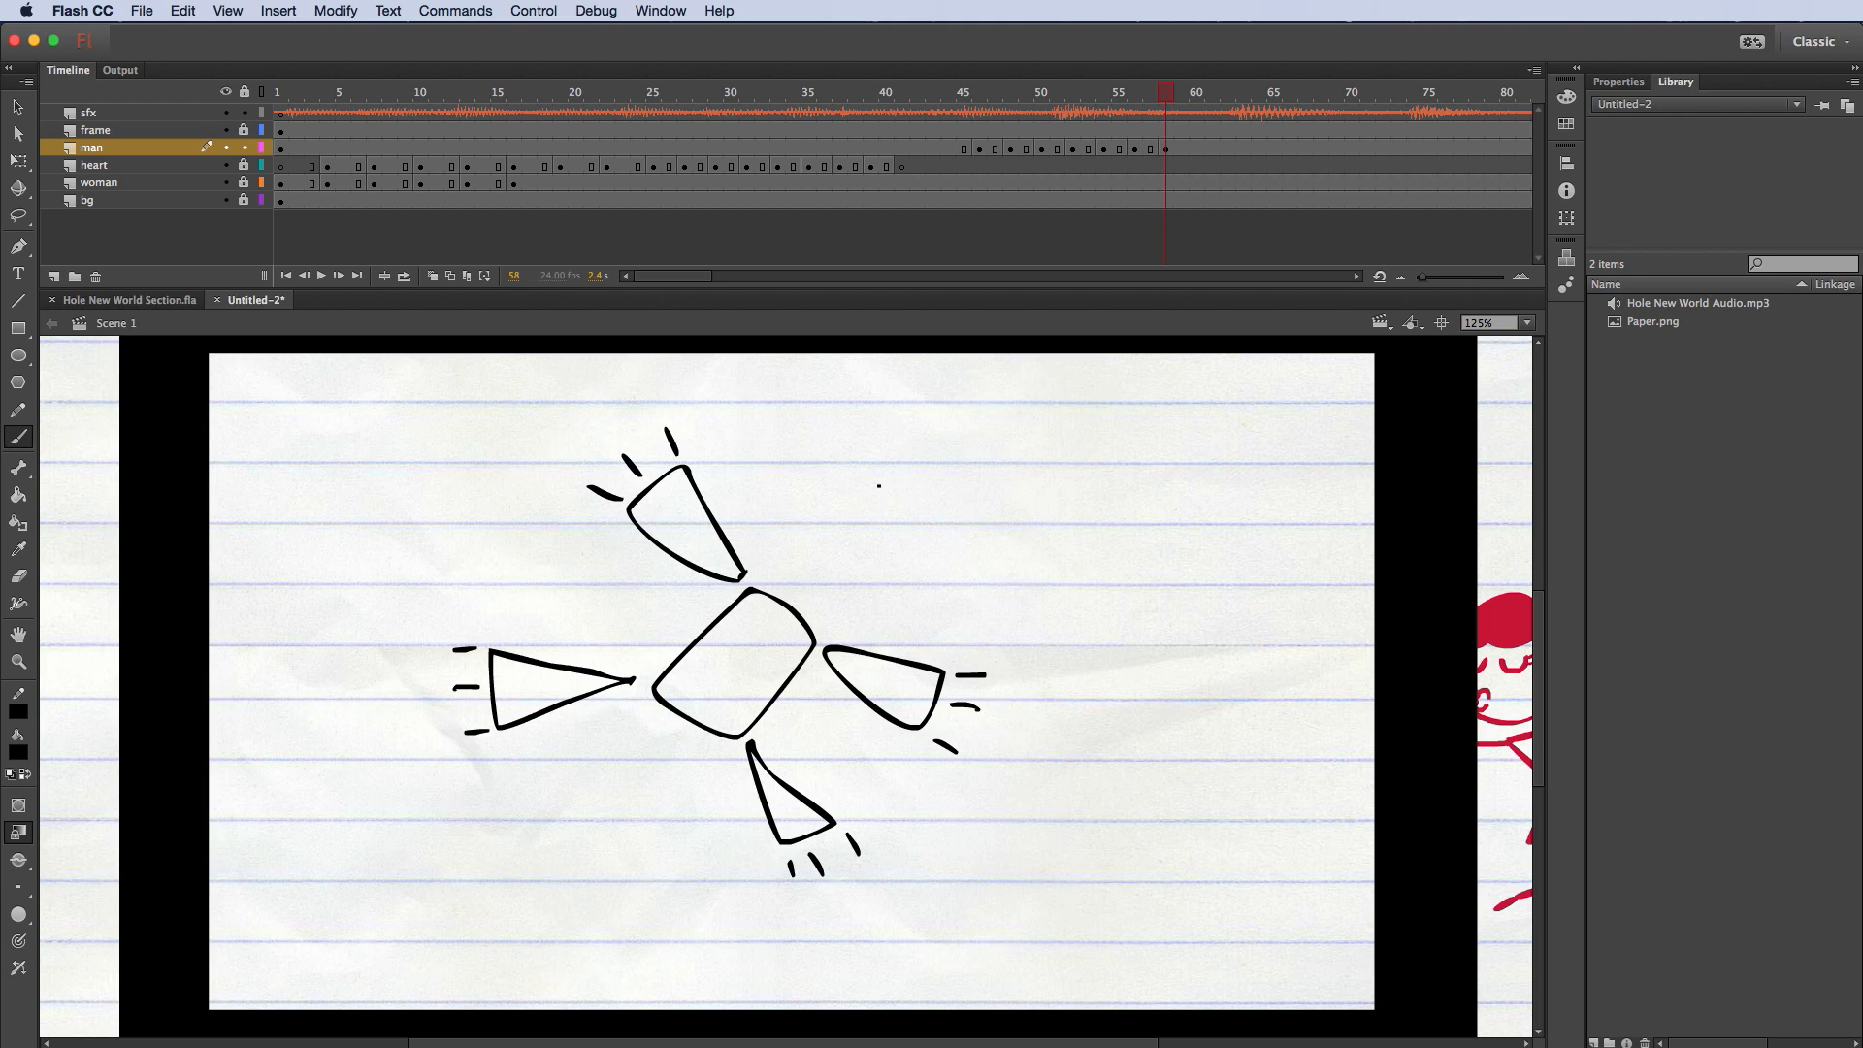
mouse_move(796, 551)
mouse_down()
mouse_move(867, 444)
mouse_move(959, 490)
mouse_move(966, 527)
mouse_move(880, 601)
mouse_move(796, 550)
mouse_up()
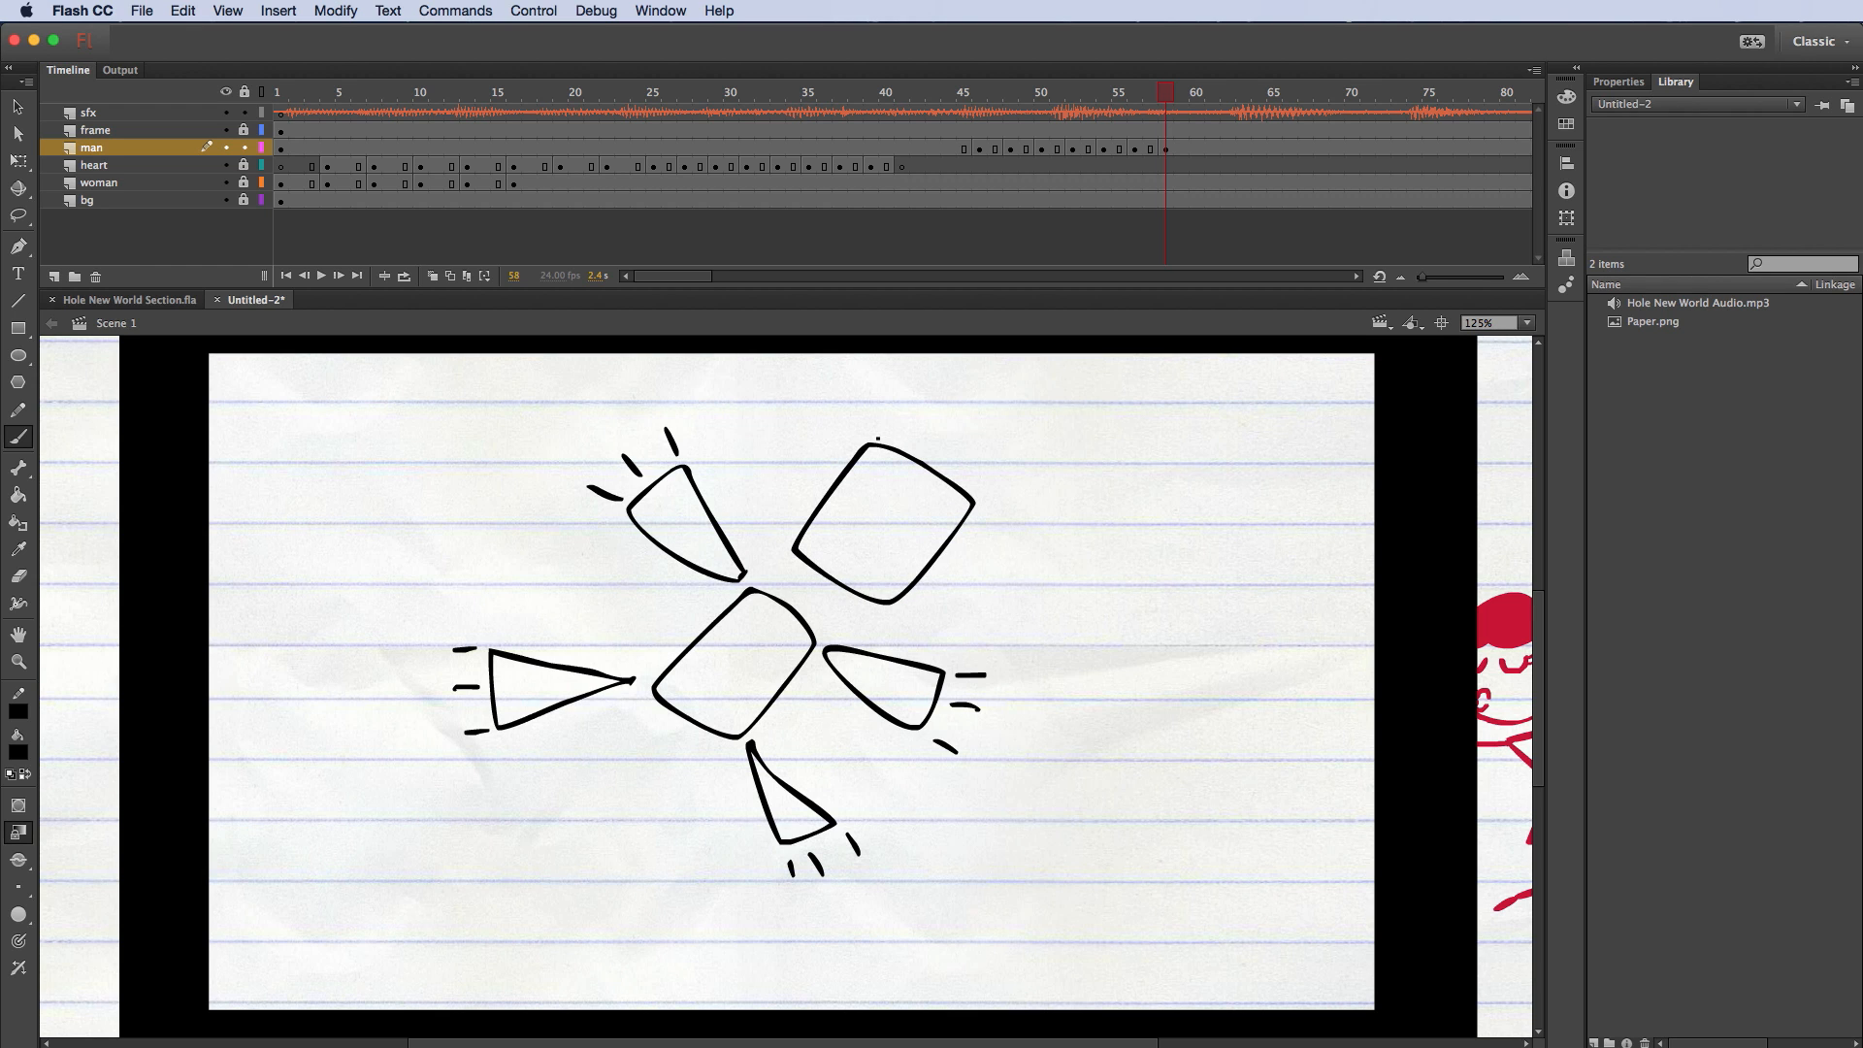
mouse_move(914, 573)
mouse_down()
mouse_move(899, 616)
mouse_move(916, 574)
mouse_up()
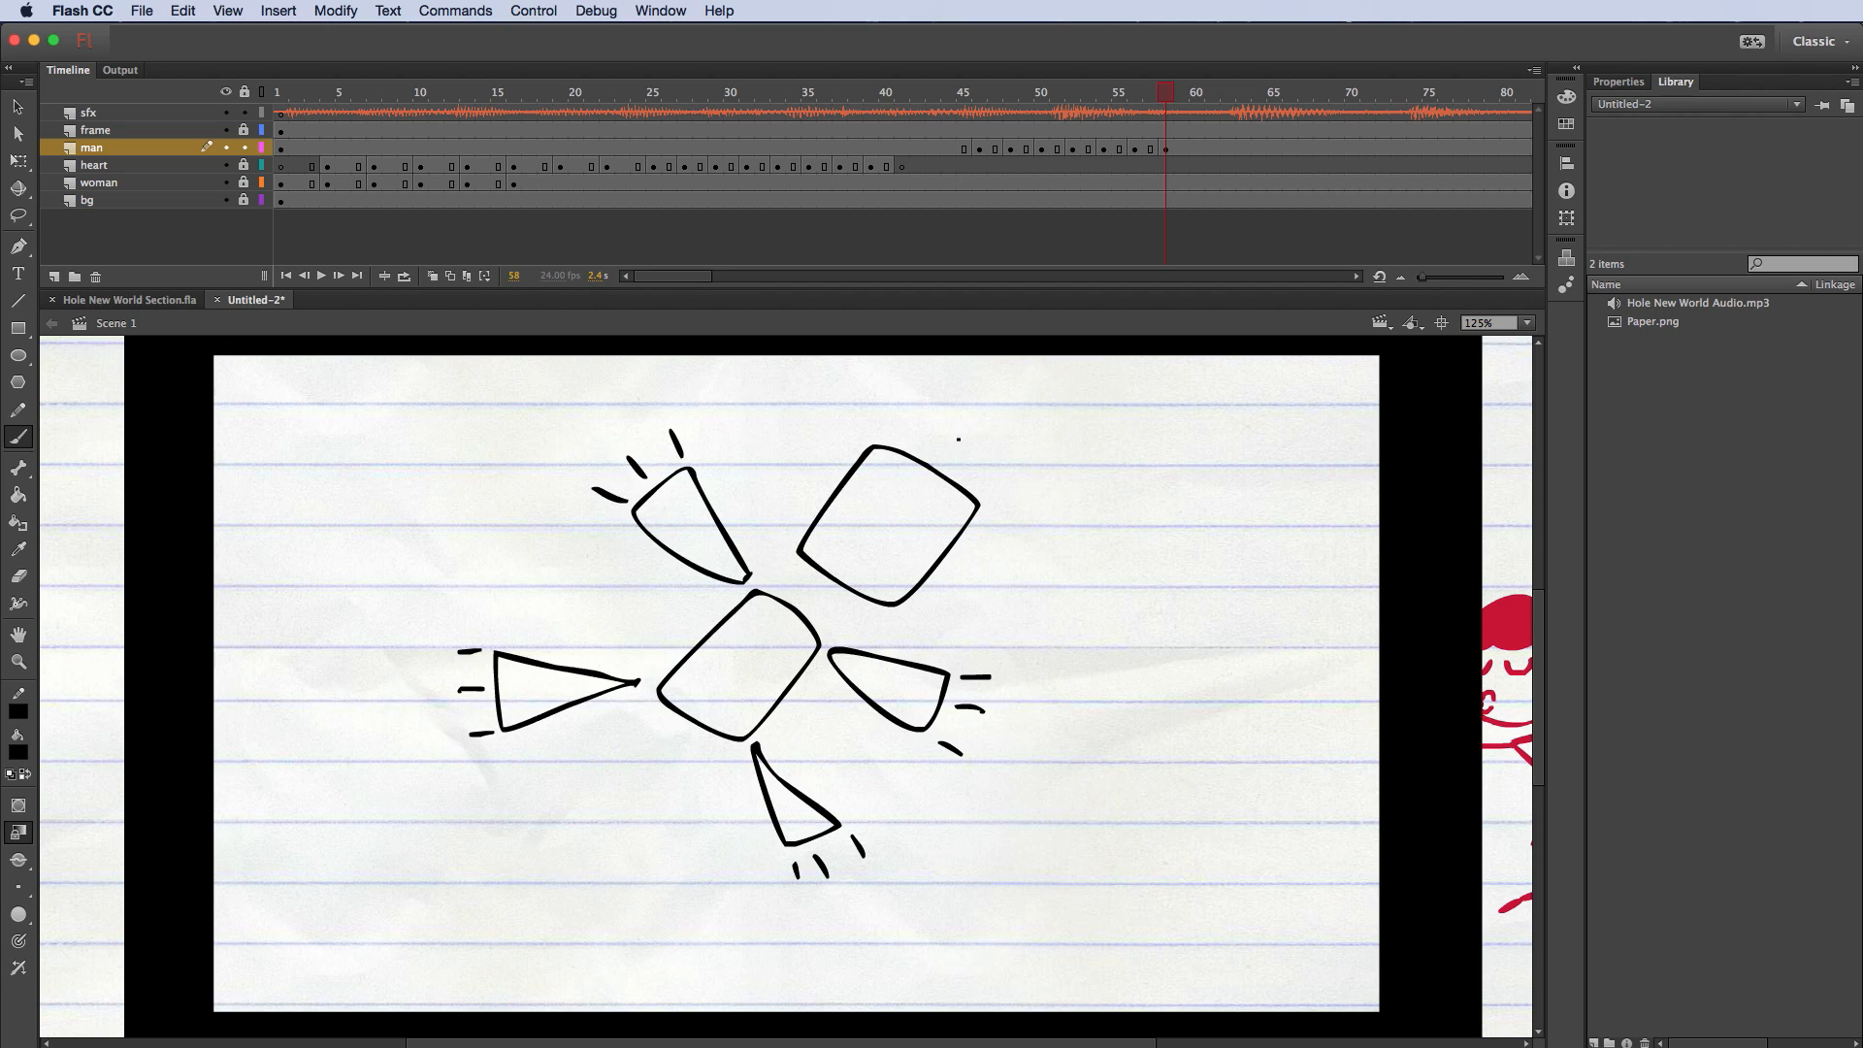
Step: Lasso the whole exploded figure on frame 58 and move it slightly down the page
click(17, 215)
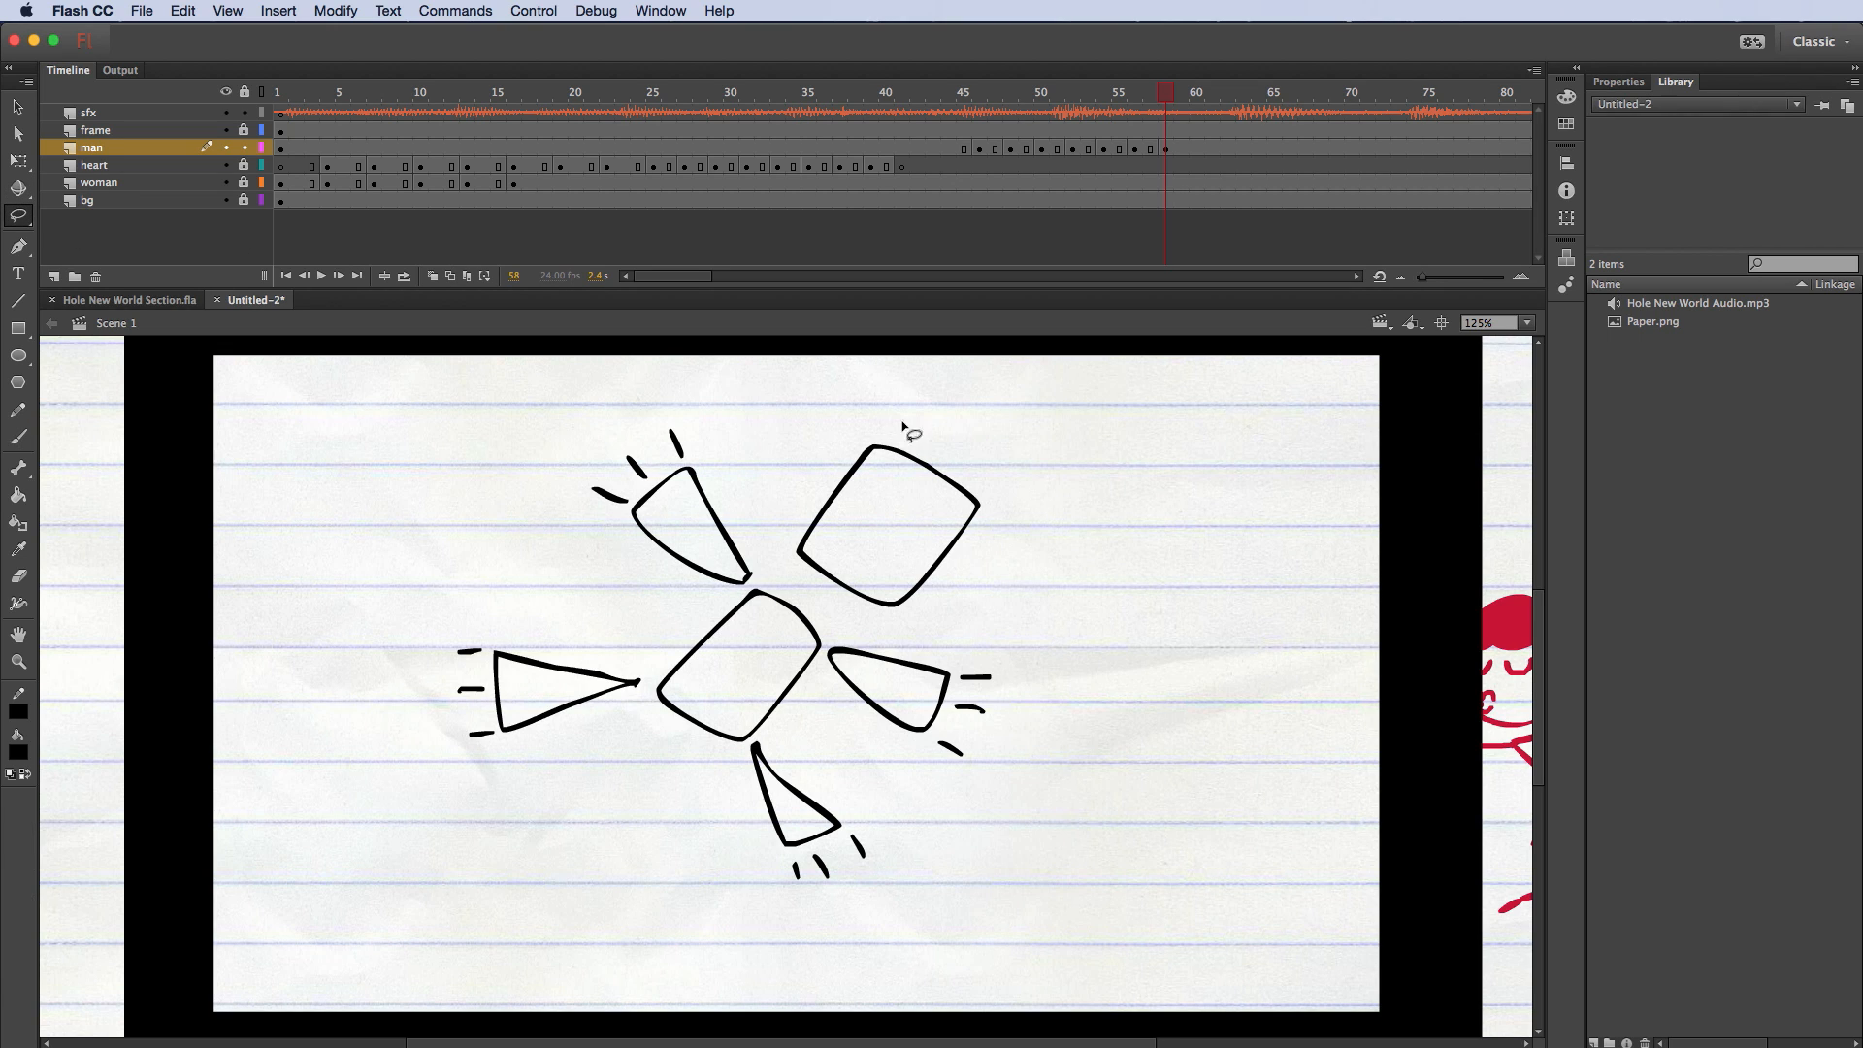
mouse_move(956, 398)
mouse_down()
mouse_move(542, 437)
mouse_move(362, 619)
mouse_move(495, 856)
mouse_move(902, 933)
mouse_move(1094, 534)
mouse_move(931, 410)
mouse_up()
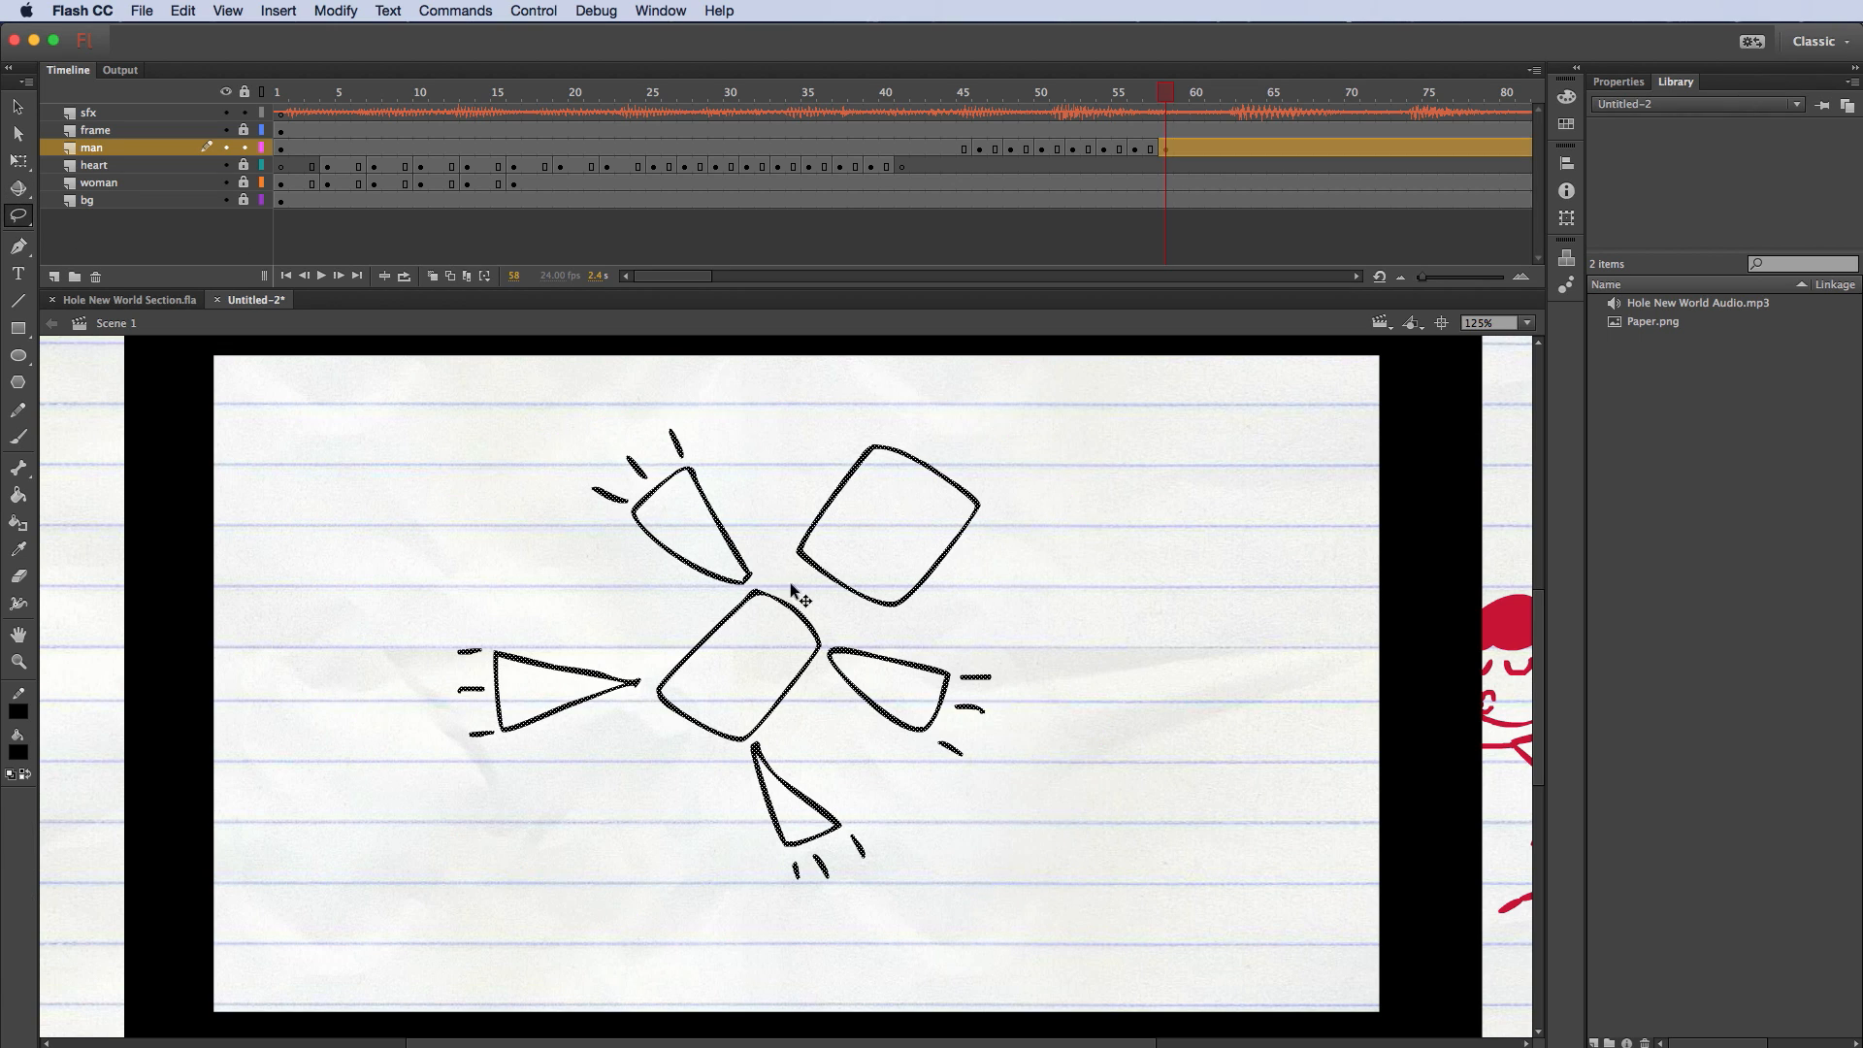
drag(781, 604, 776, 653)
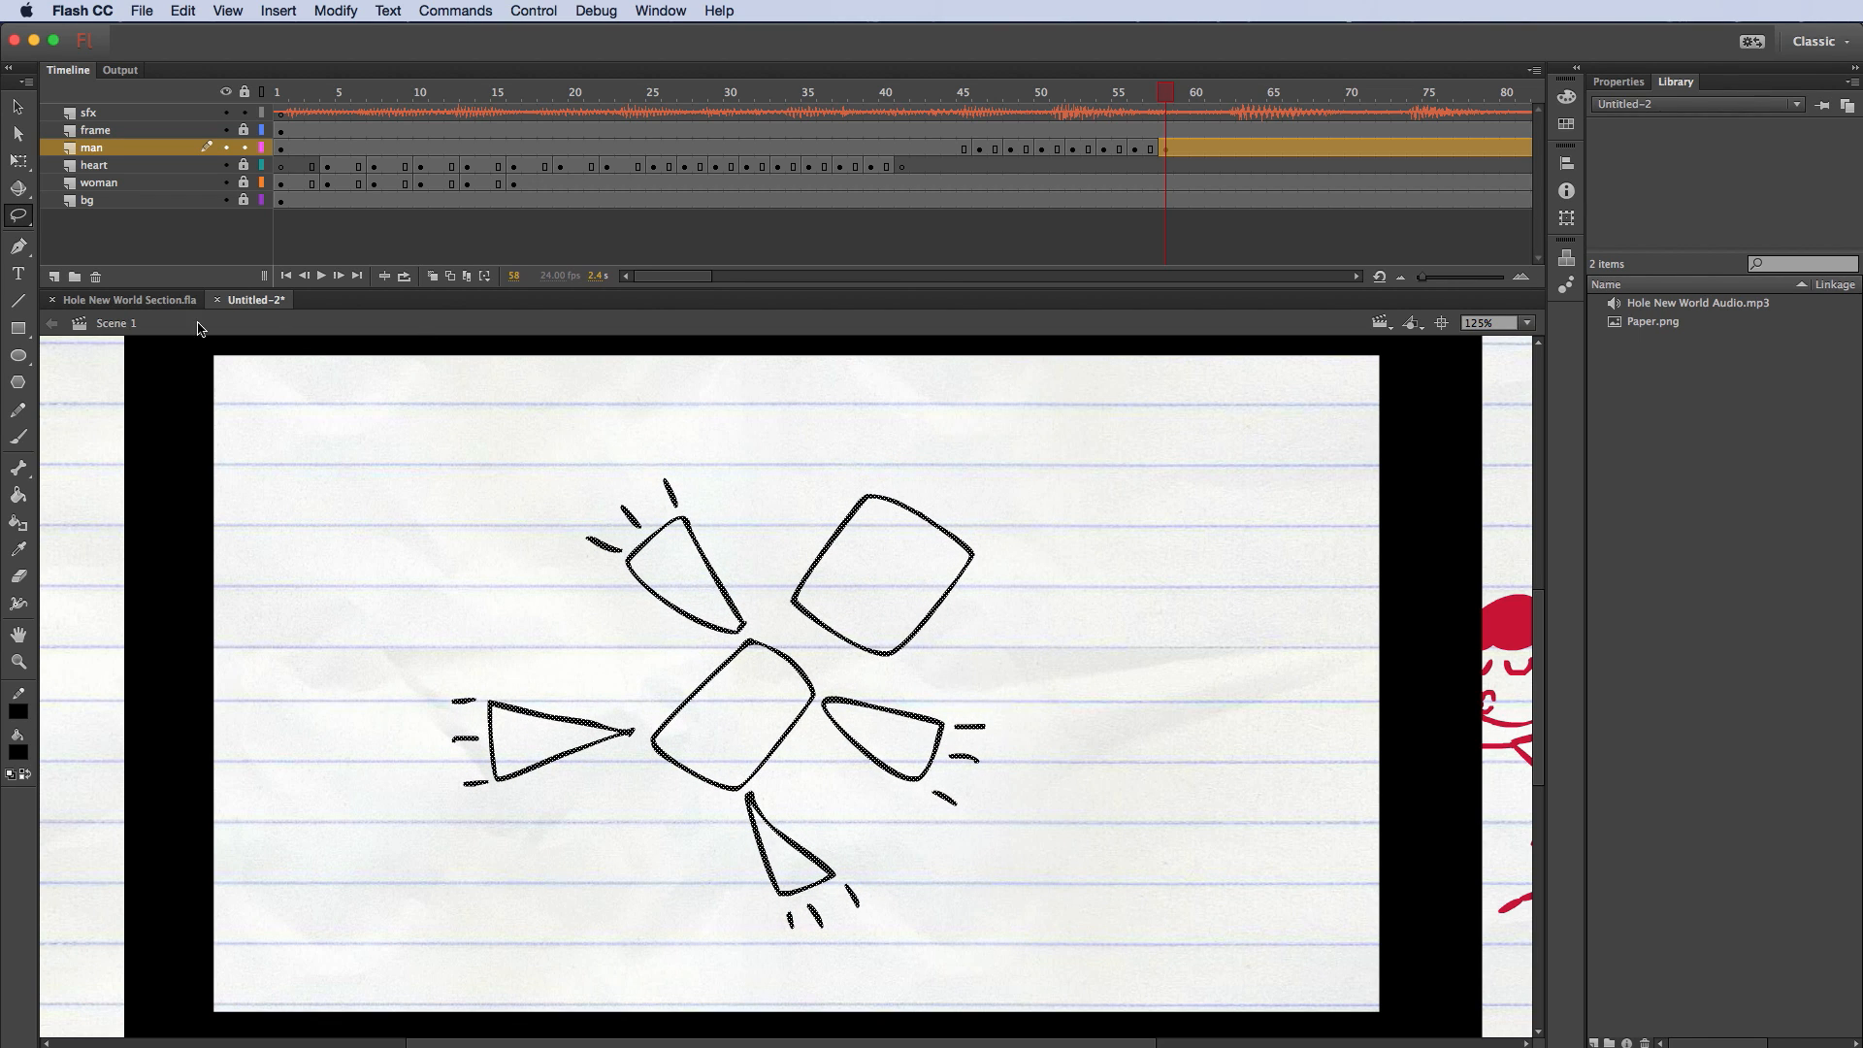
Step: Brush two long stalks sticking out of the square head, each ending in a round eyeball with a pupil
click(19, 436)
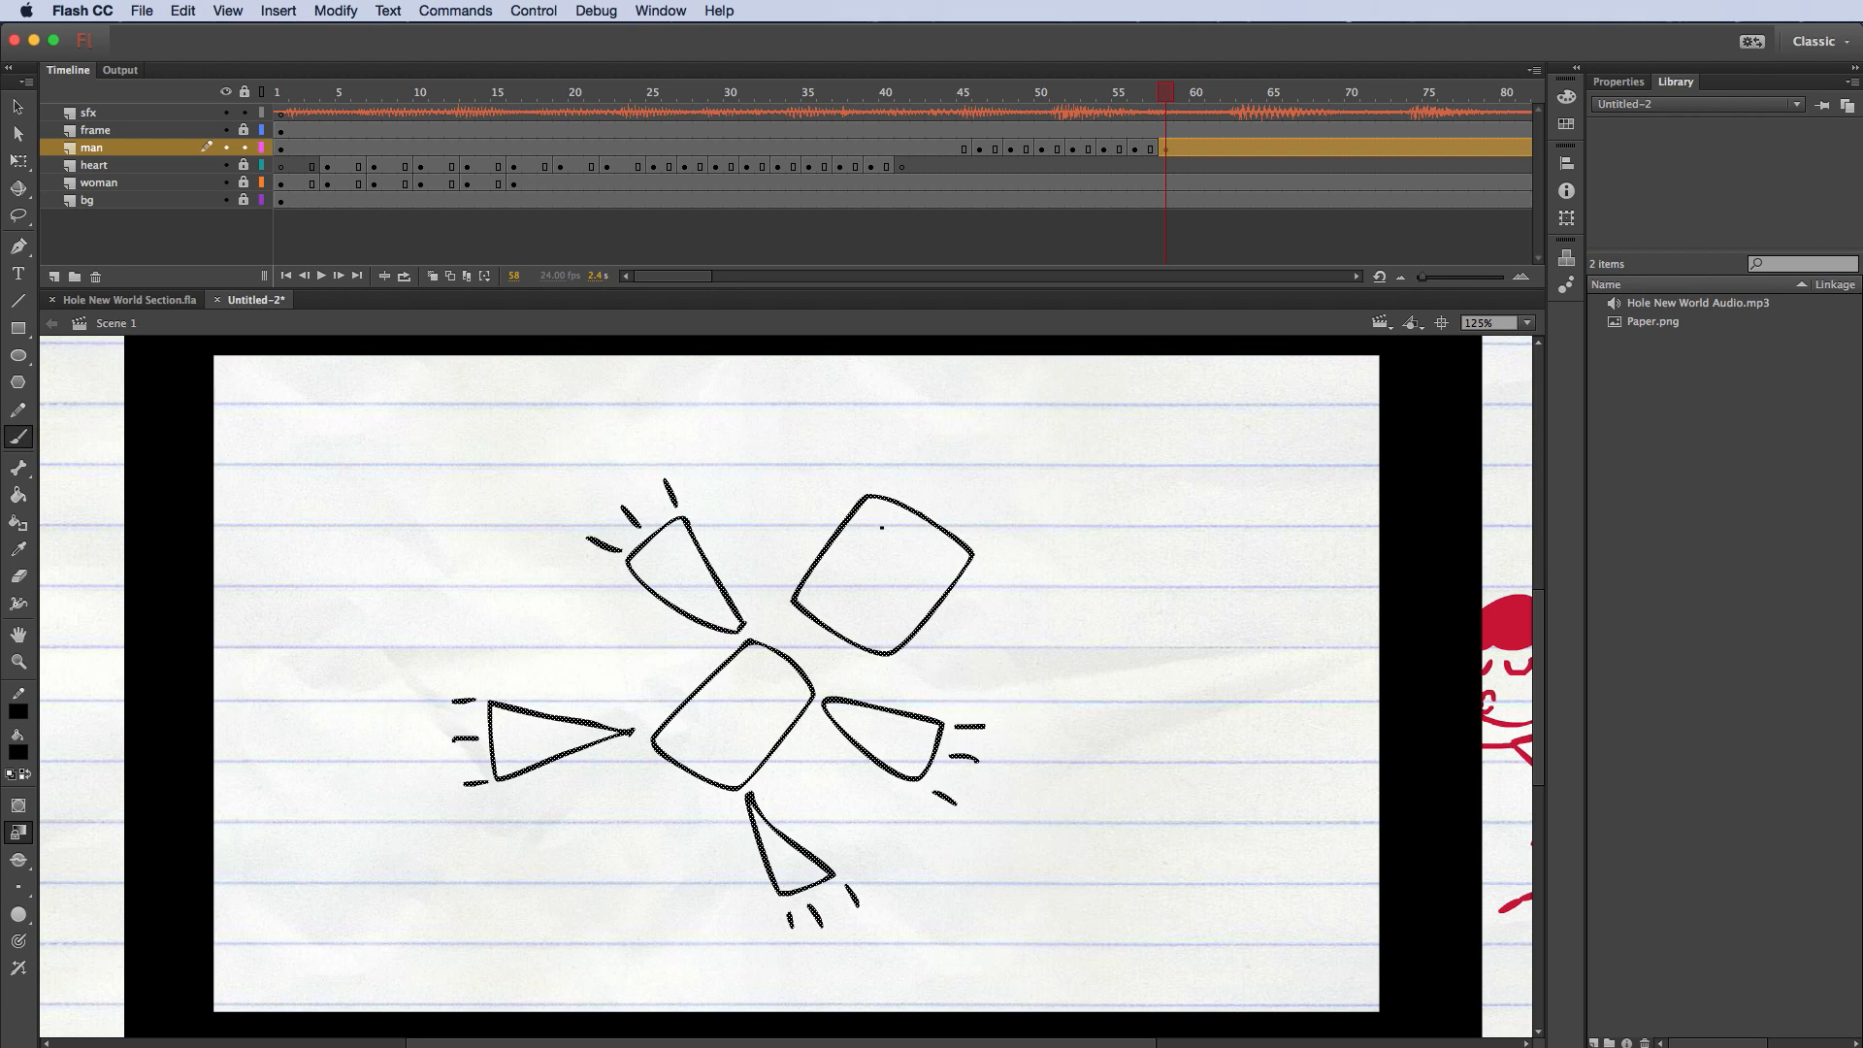
mouse_move(881, 527)
mouse_down()
mouse_move(936, 404)
mouse_move(910, 386)
mouse_move(947, 375)
mouse_move(925, 416)
mouse_up()
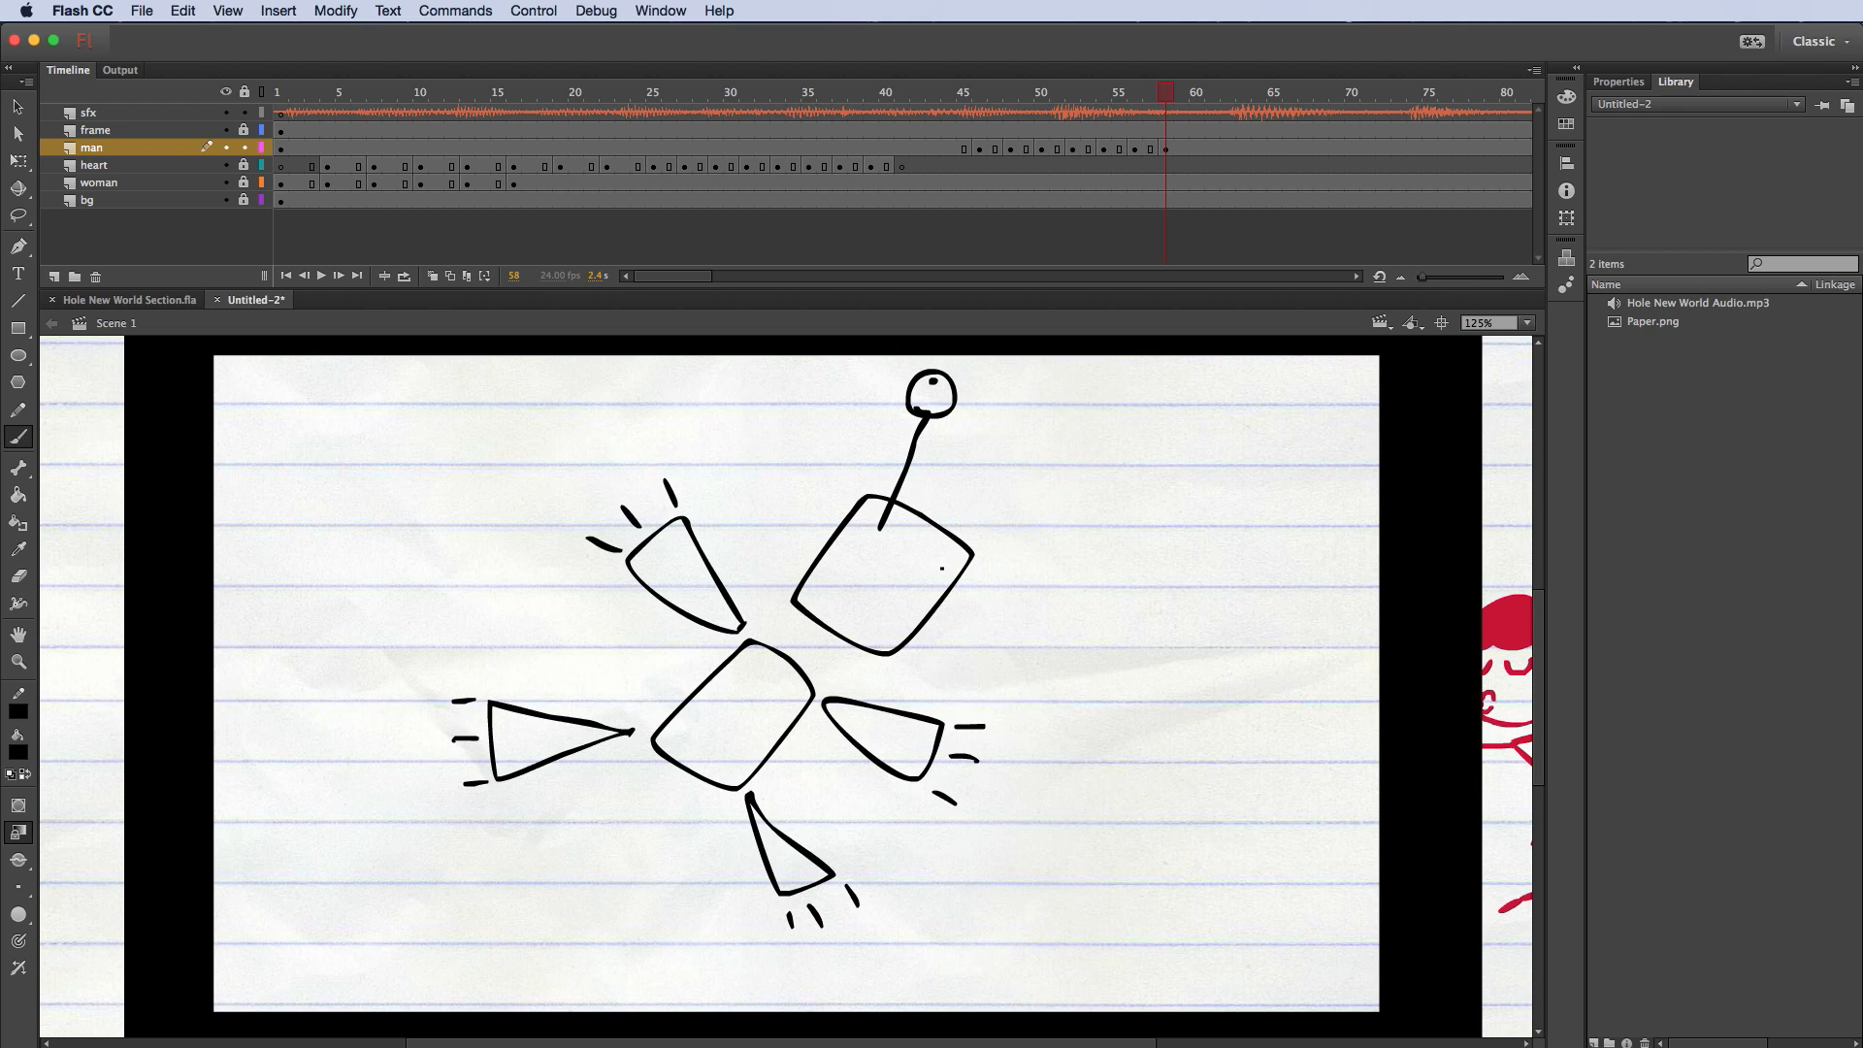
drag(934, 569, 1099, 534)
key(e)
mouse_move(1103, 534)
mouse_down()
mouse_move(1150, 525)
mouse_move(1062, 541)
mouse_up()
key(b)
mouse_move(1058, 547)
mouse_down()
mouse_move(1083, 514)
mouse_move(1062, 561)
mouse_move(1055, 547)
mouse_up()
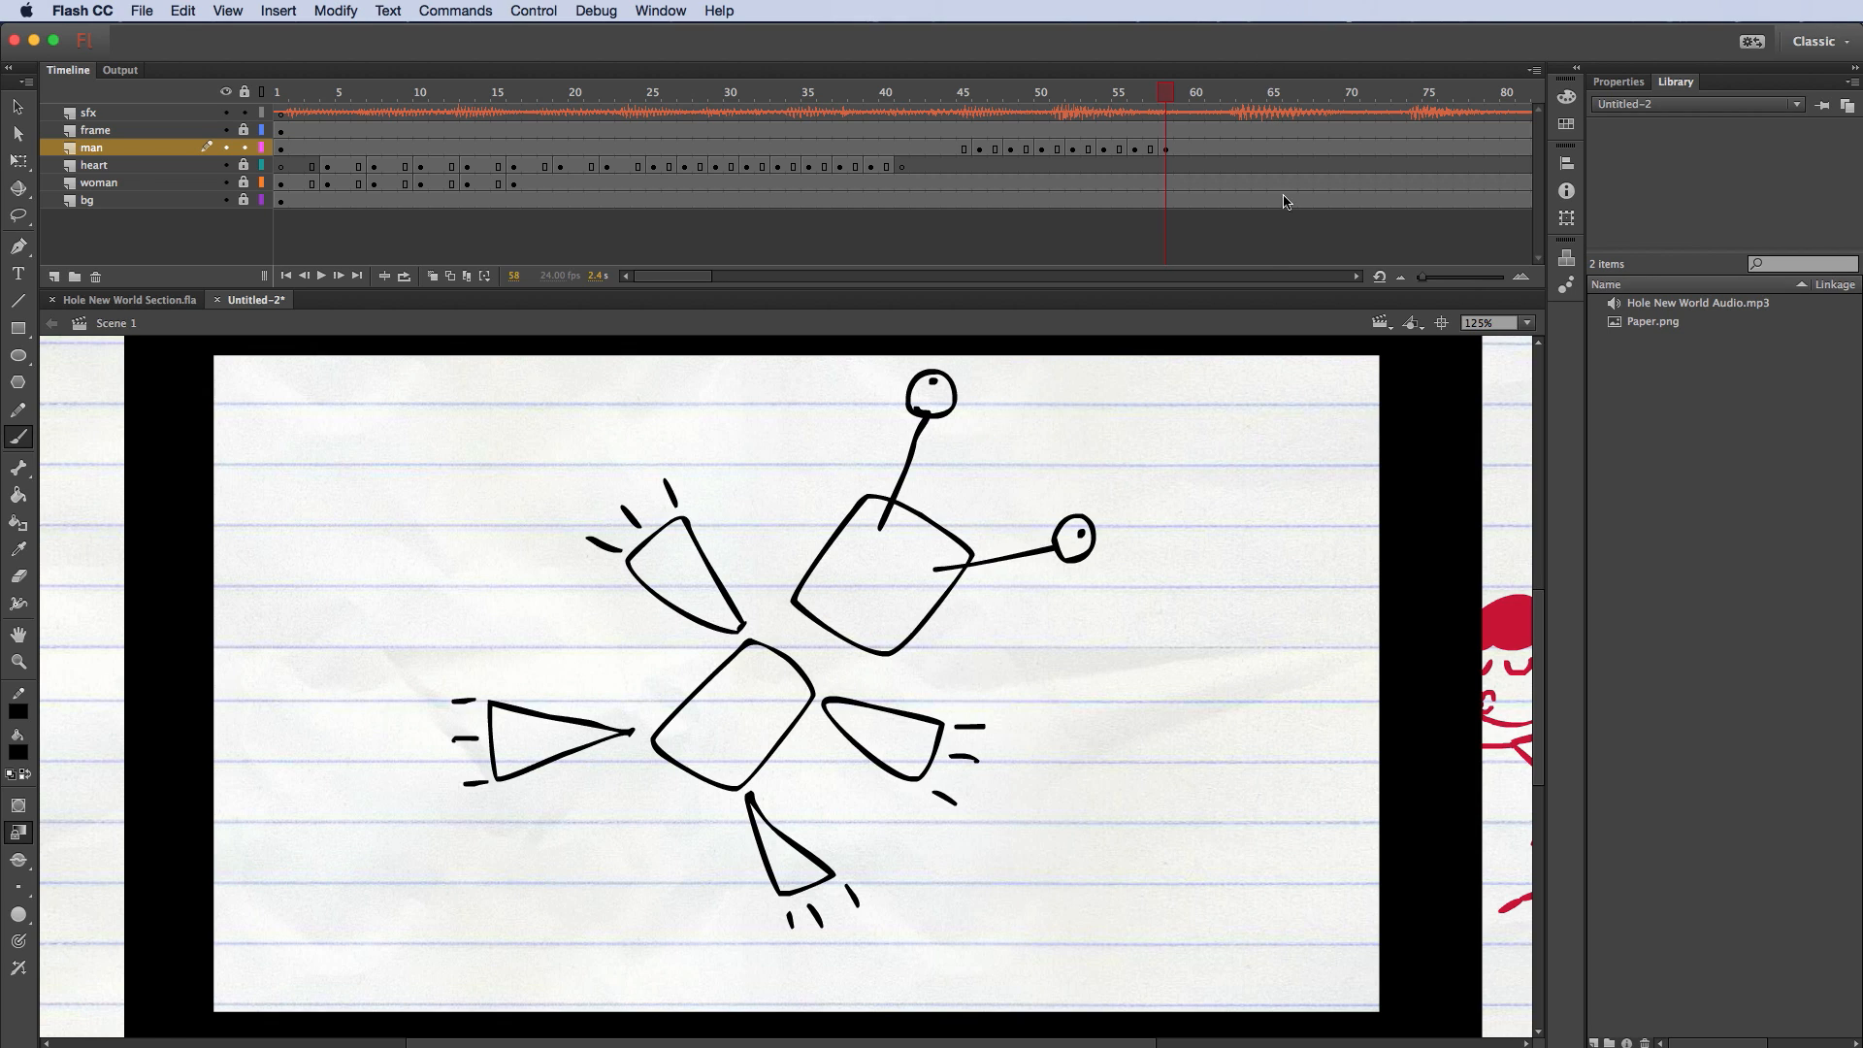
Step: Insert a blank keyframe at frame 60 of the man layer
click(1195, 148)
right_click(1197, 148)
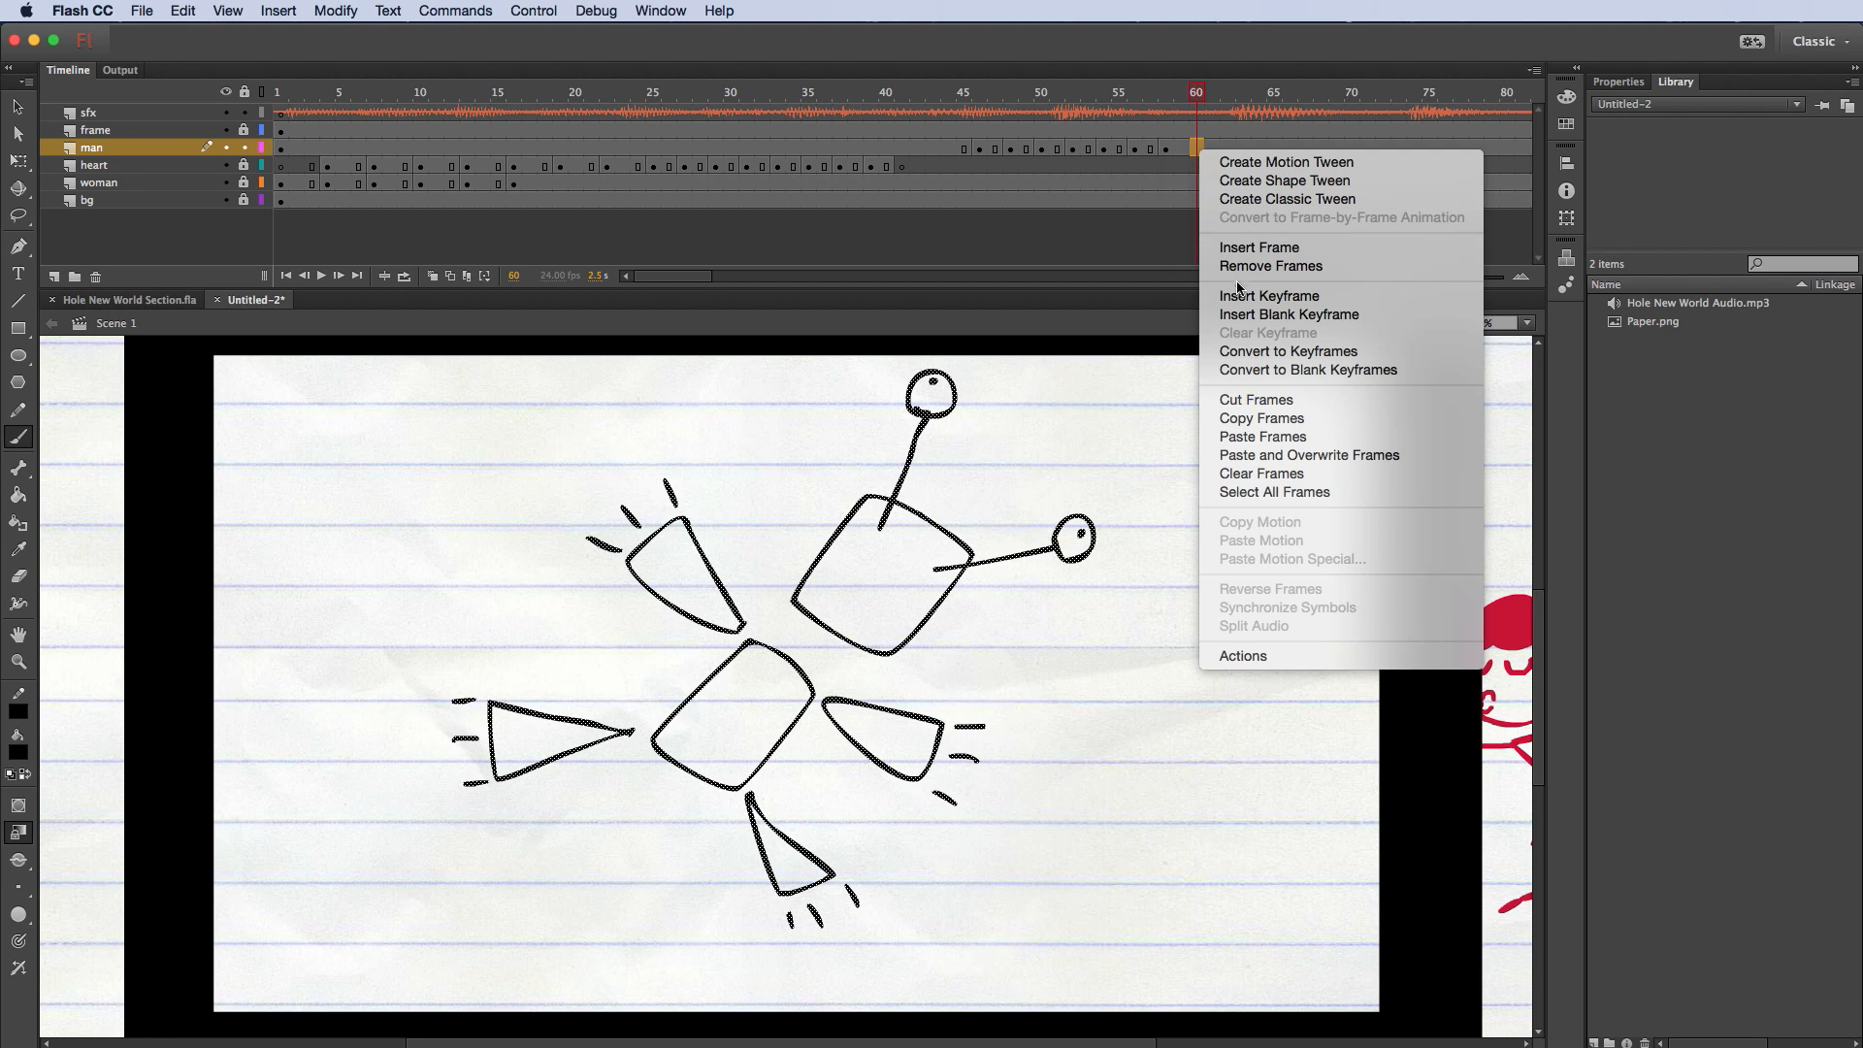
click(1244, 313)
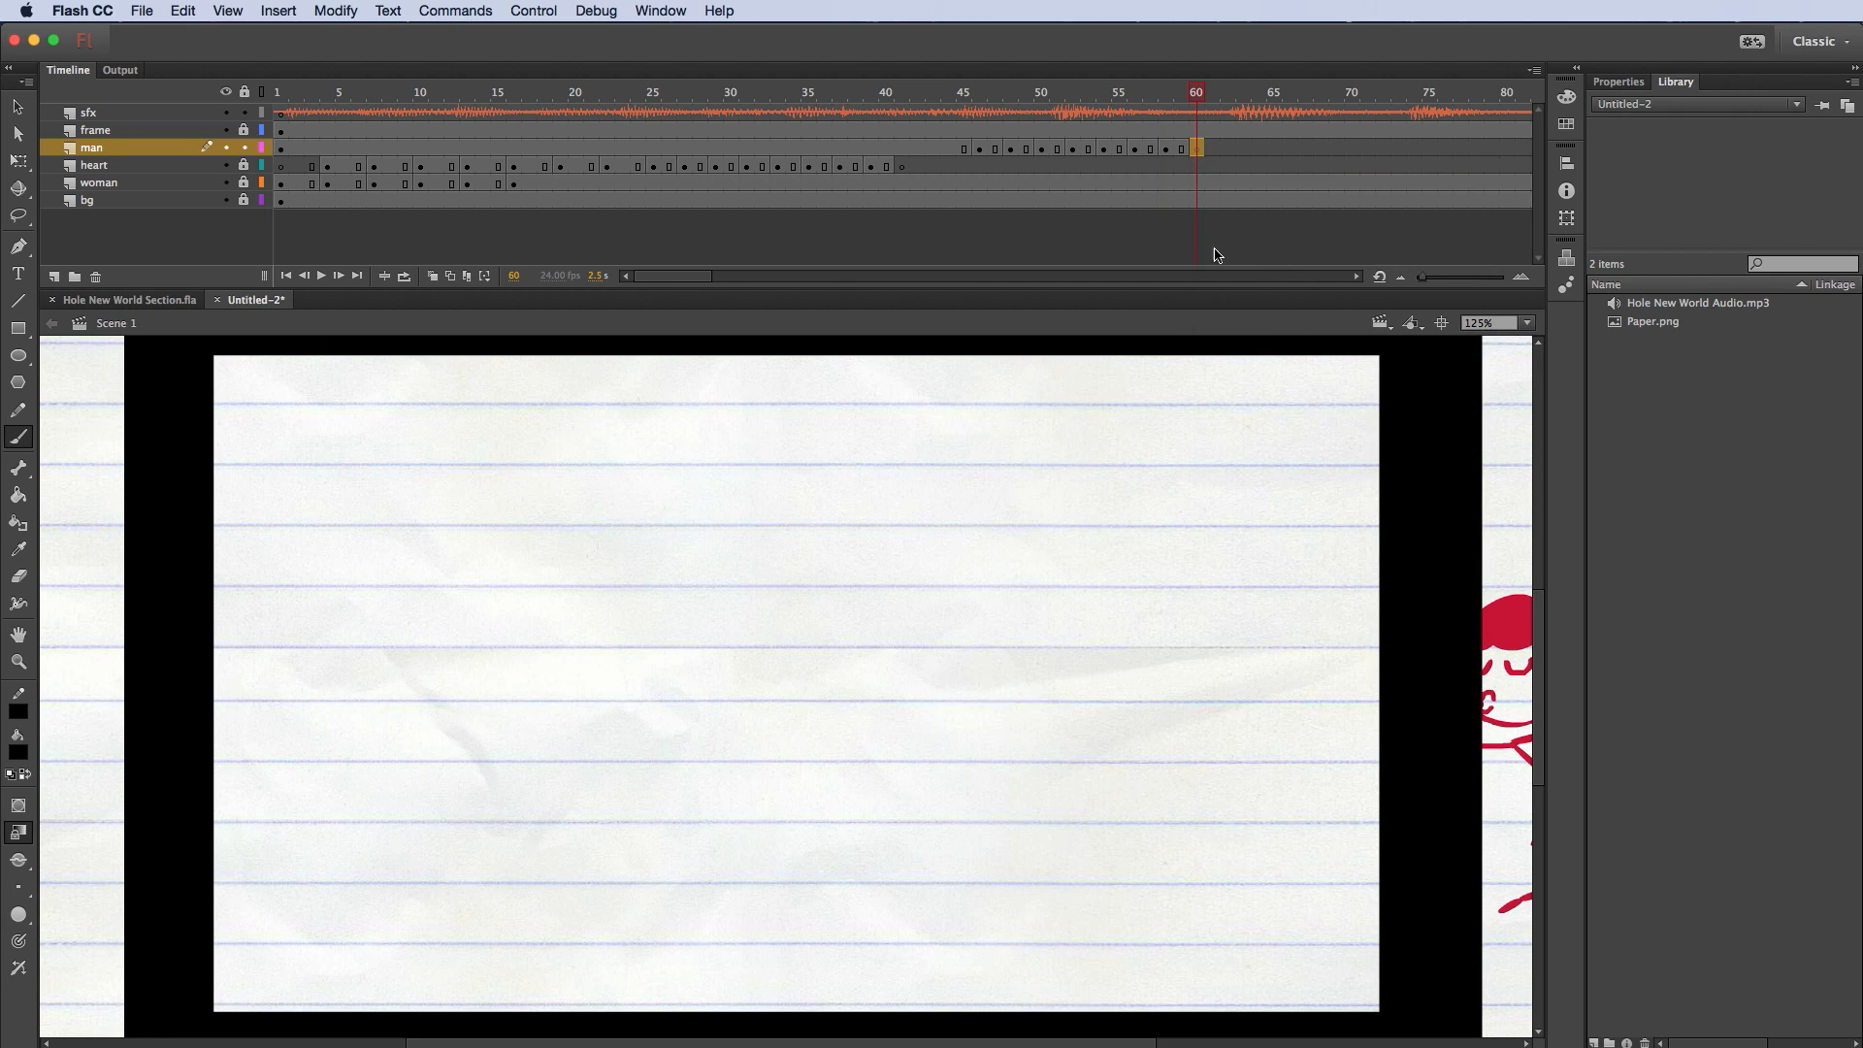
Step: Turn on onion skinning at frame 60 and limit its start to frame 58
click(433, 276)
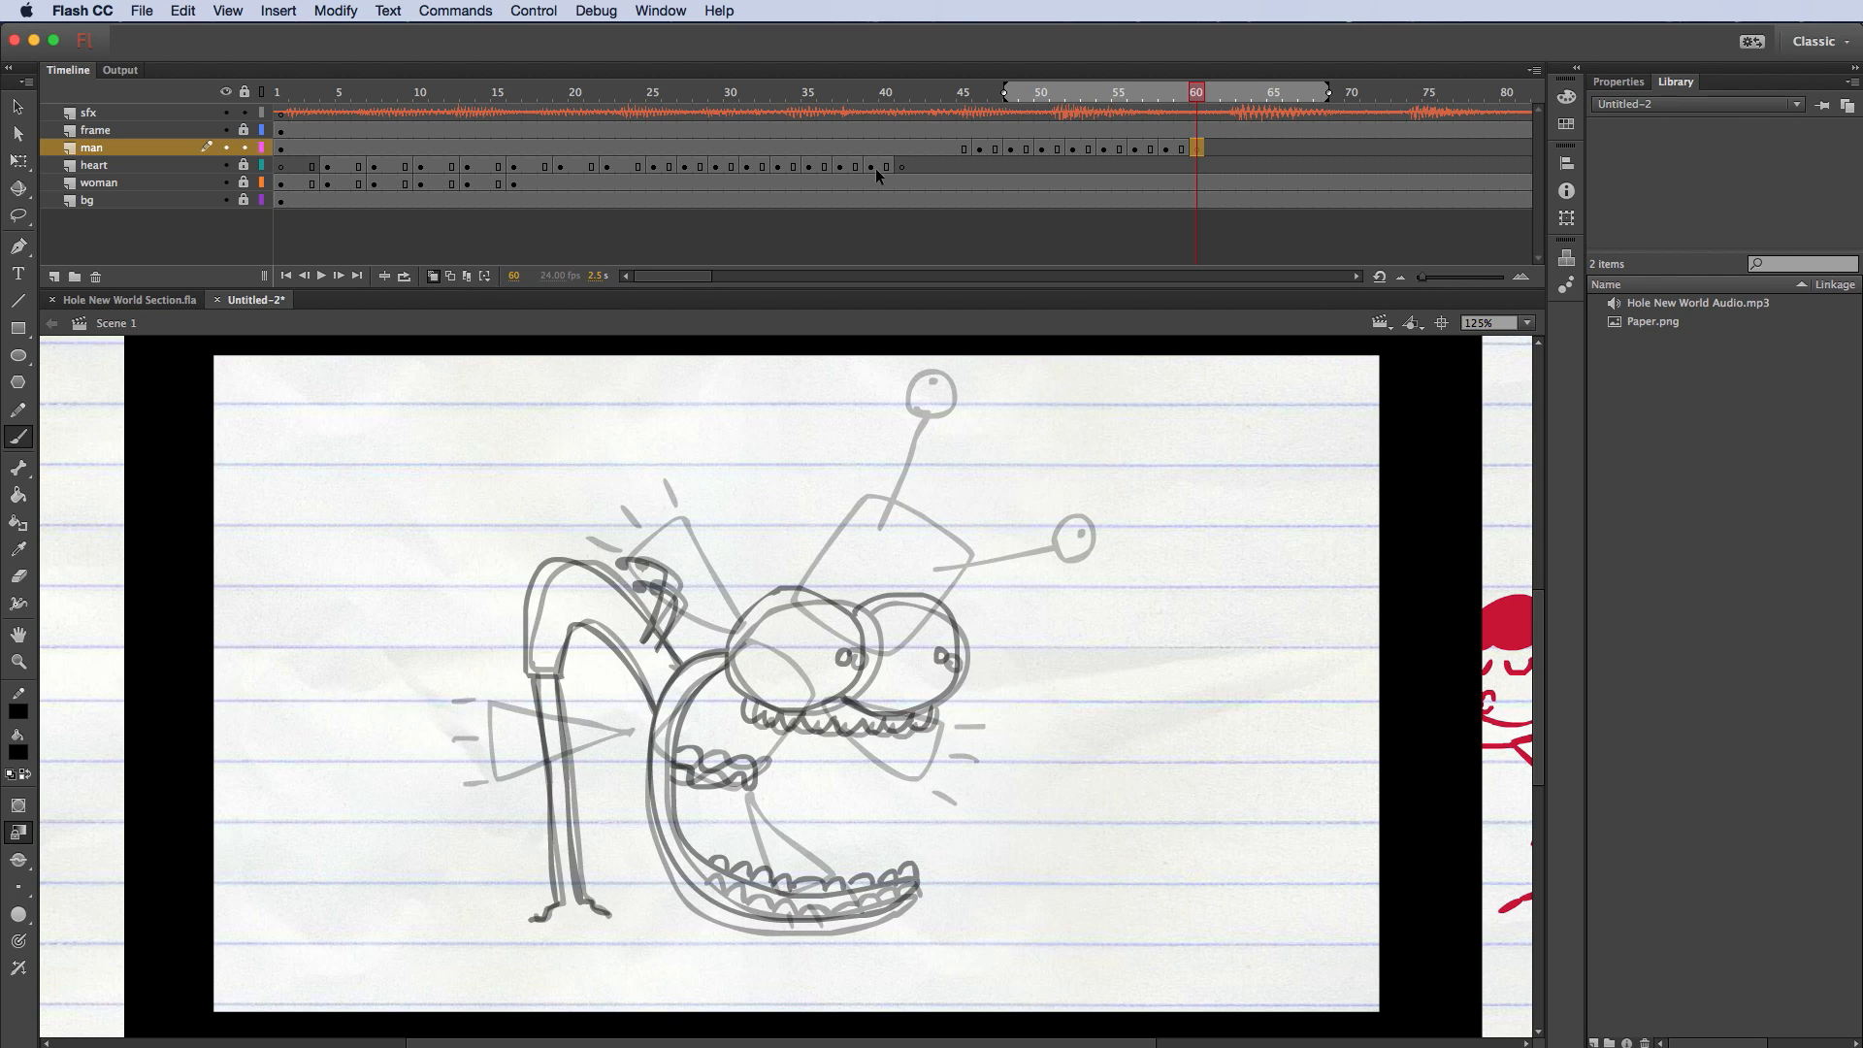
click(1009, 92)
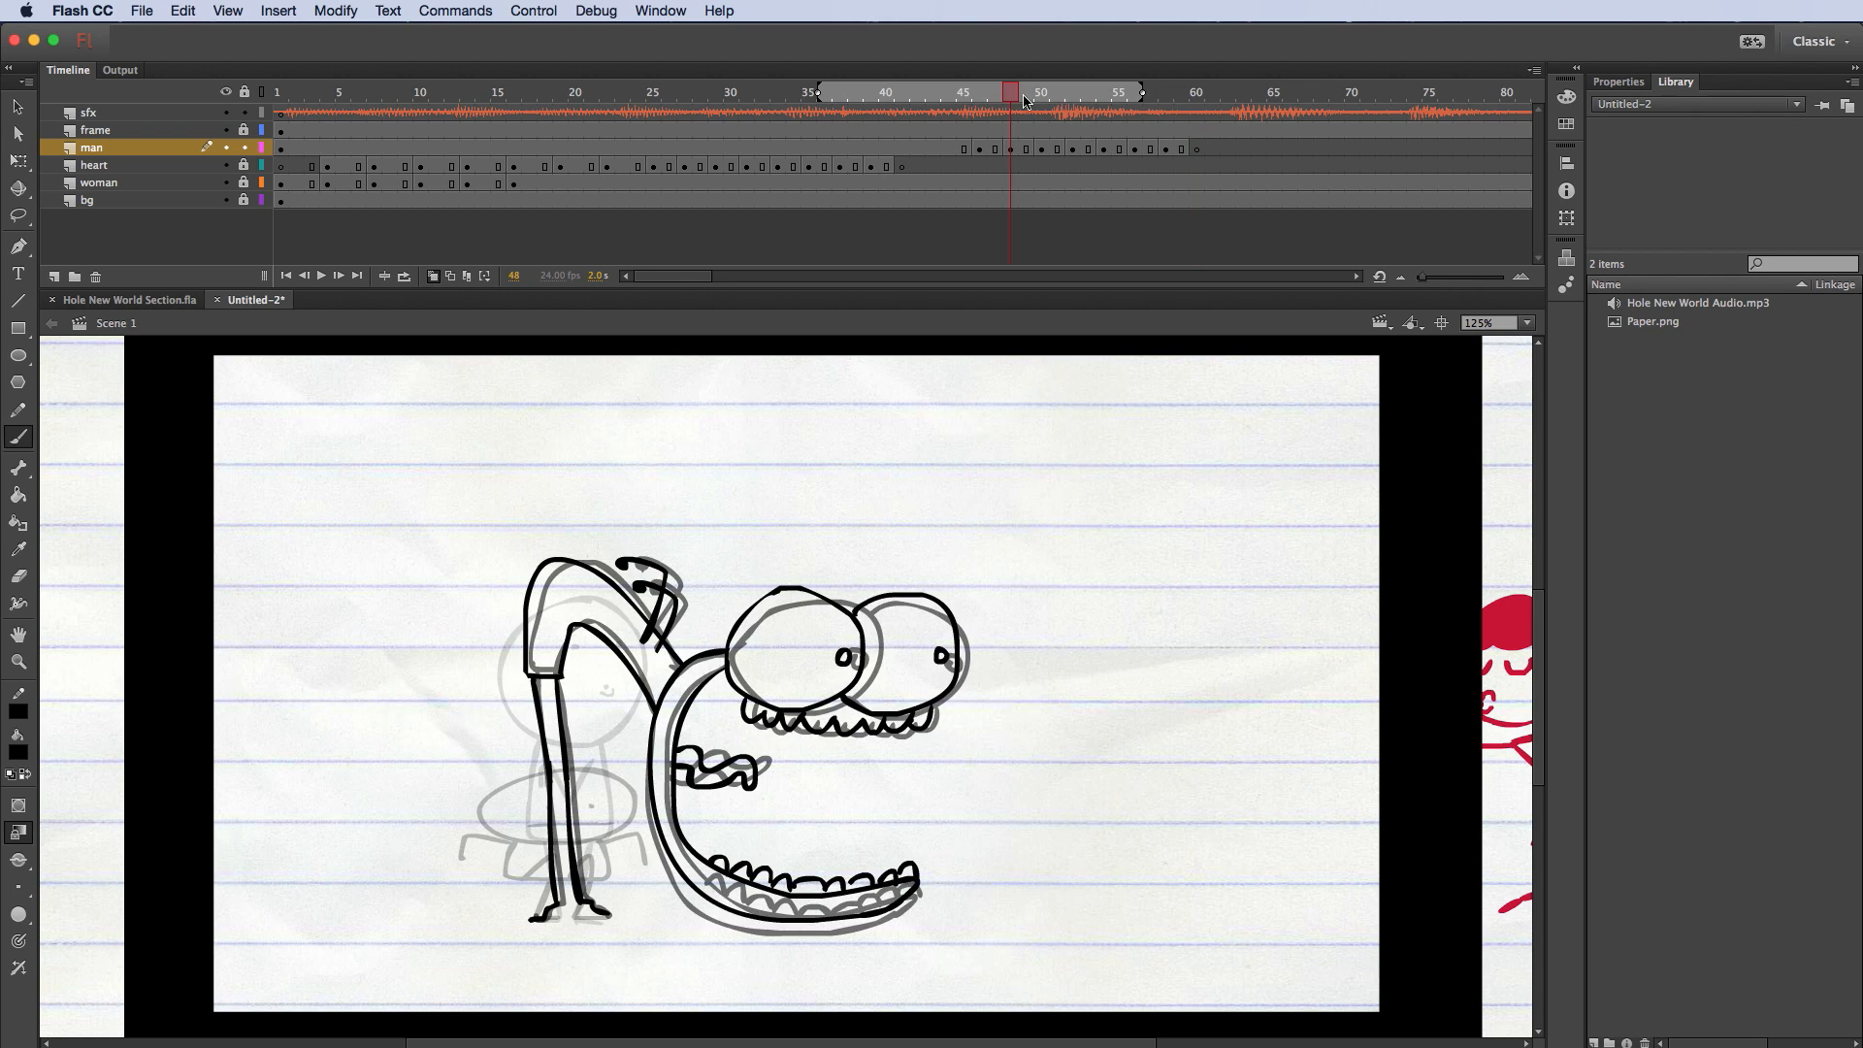
click(1200, 110)
drag(1002, 97, 1160, 92)
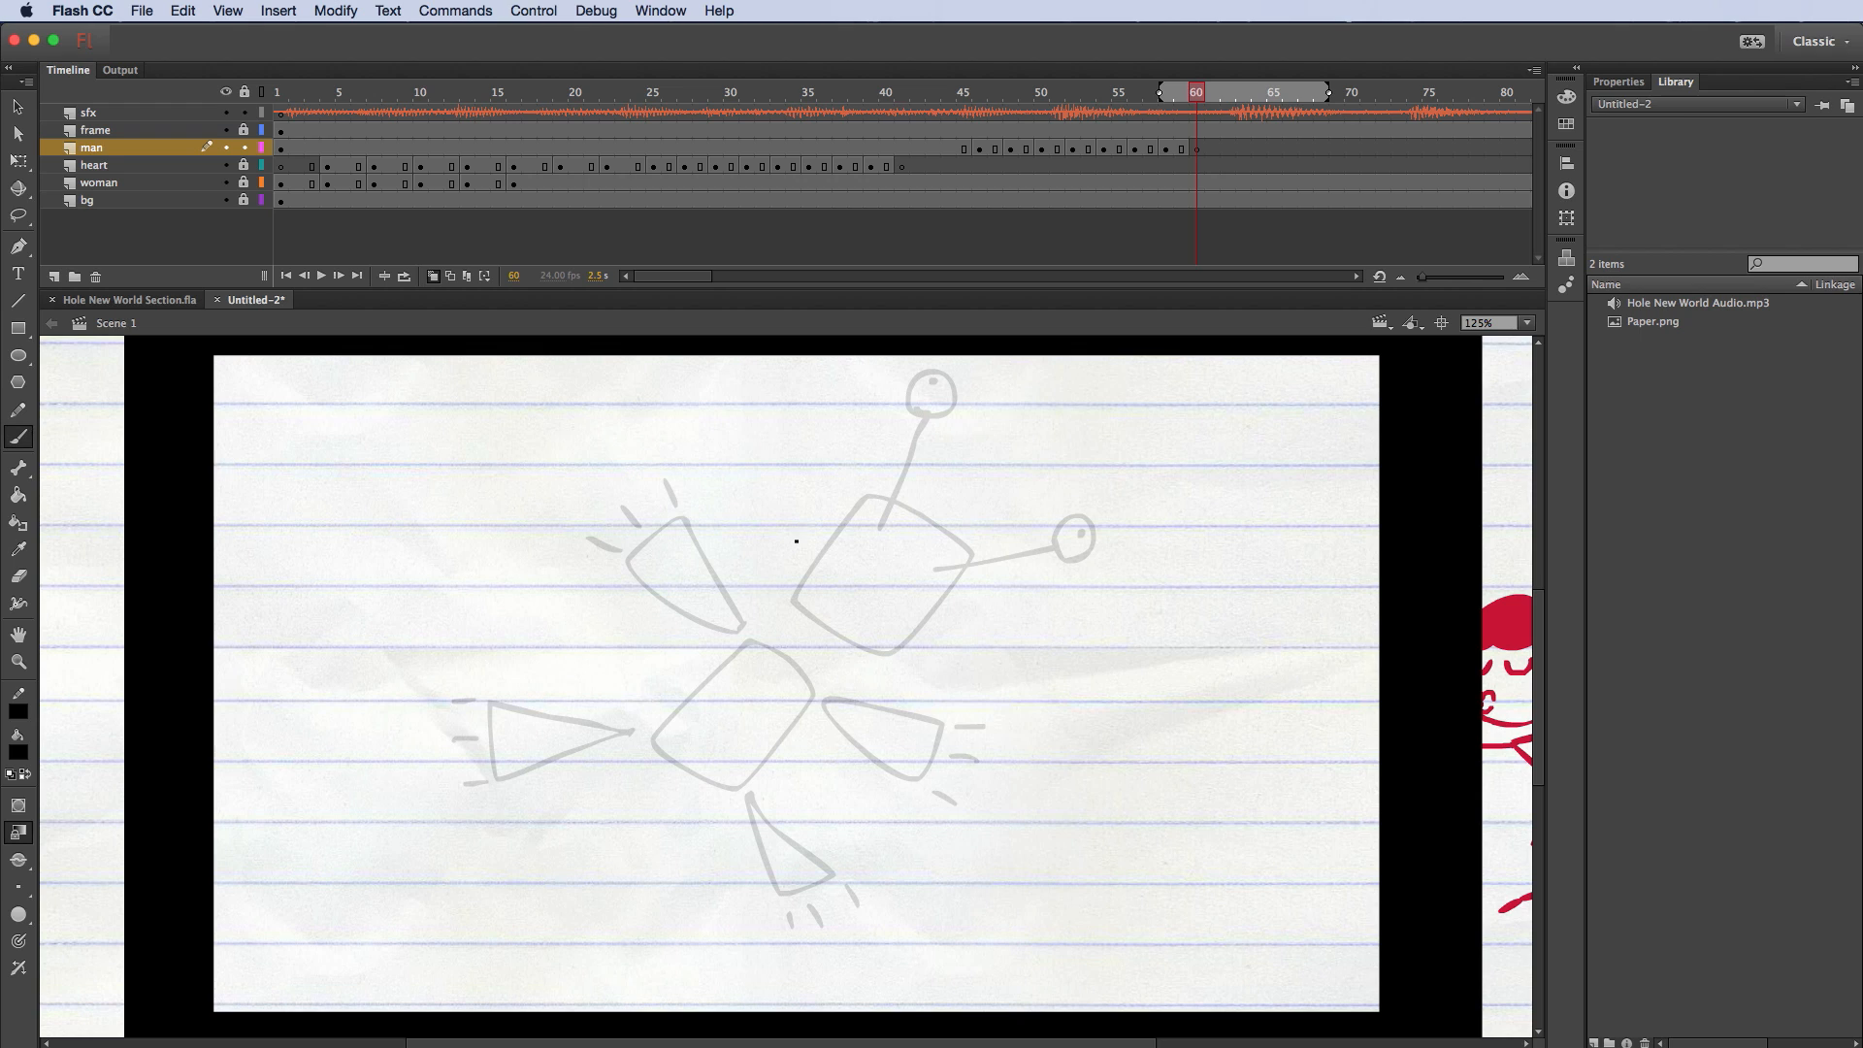
Step: Draw a slightly smaller square head on frame 60 over the onion-skinned one, with two shifted eye stalks, eyeballs and pupils
mouse_move(867, 508)
mouse_down()
mouse_move(805, 590)
mouse_move(881, 638)
mouse_move(941, 554)
mouse_move(871, 510)
mouse_move(903, 427)
mouse_move(886, 390)
mouse_move(919, 392)
mouse_move(902, 427)
mouse_up()
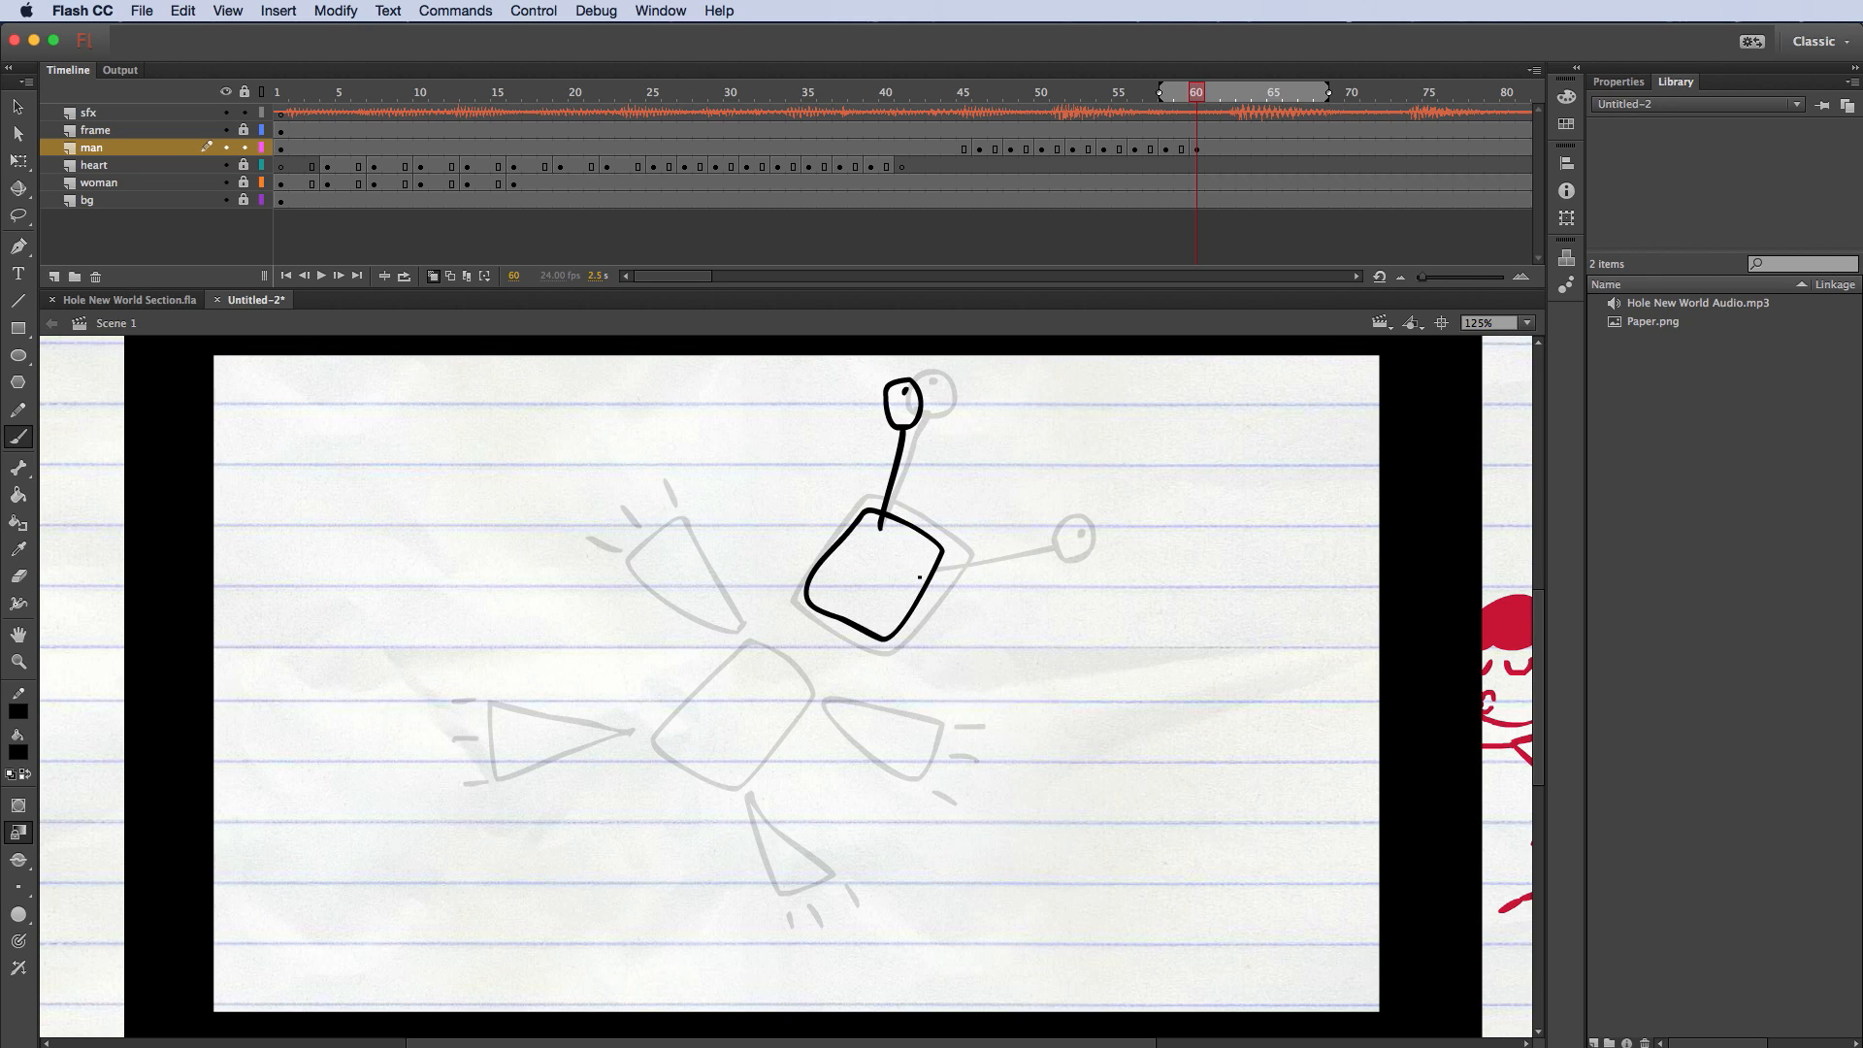
mouse_move(908, 572)
mouse_down()
mouse_move(1031, 579)
mouse_move(1058, 559)
mouse_move(1034, 597)
mouse_move(1028, 581)
mouse_up()
click(1045, 579)
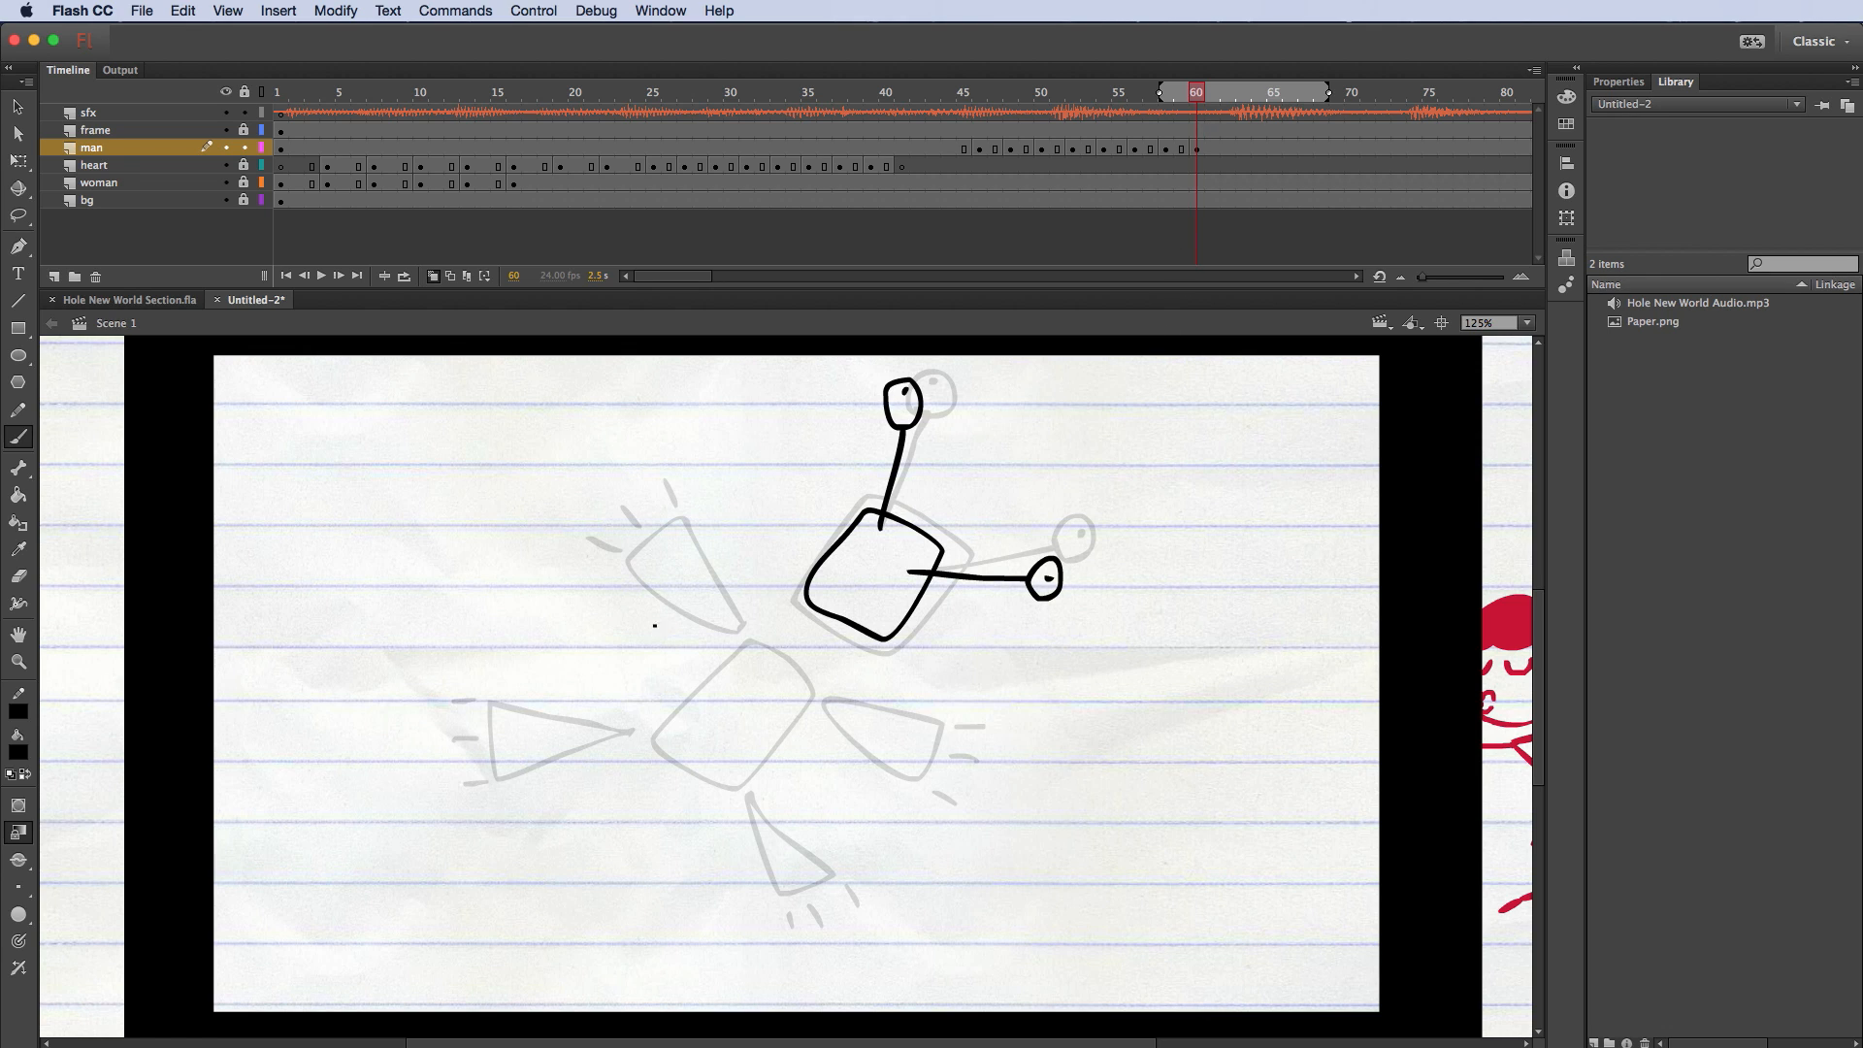
Step: Draw a smaller torso and four tapered limbs with short finger and toe marks on frame 60 over the onion-skinned pose
mouse_move(686, 525)
mouse_down()
mouse_move(642, 552)
mouse_move(656, 584)
mouse_move(726, 619)
mouse_move(674, 505)
mouse_move(622, 551)
mouse_up()
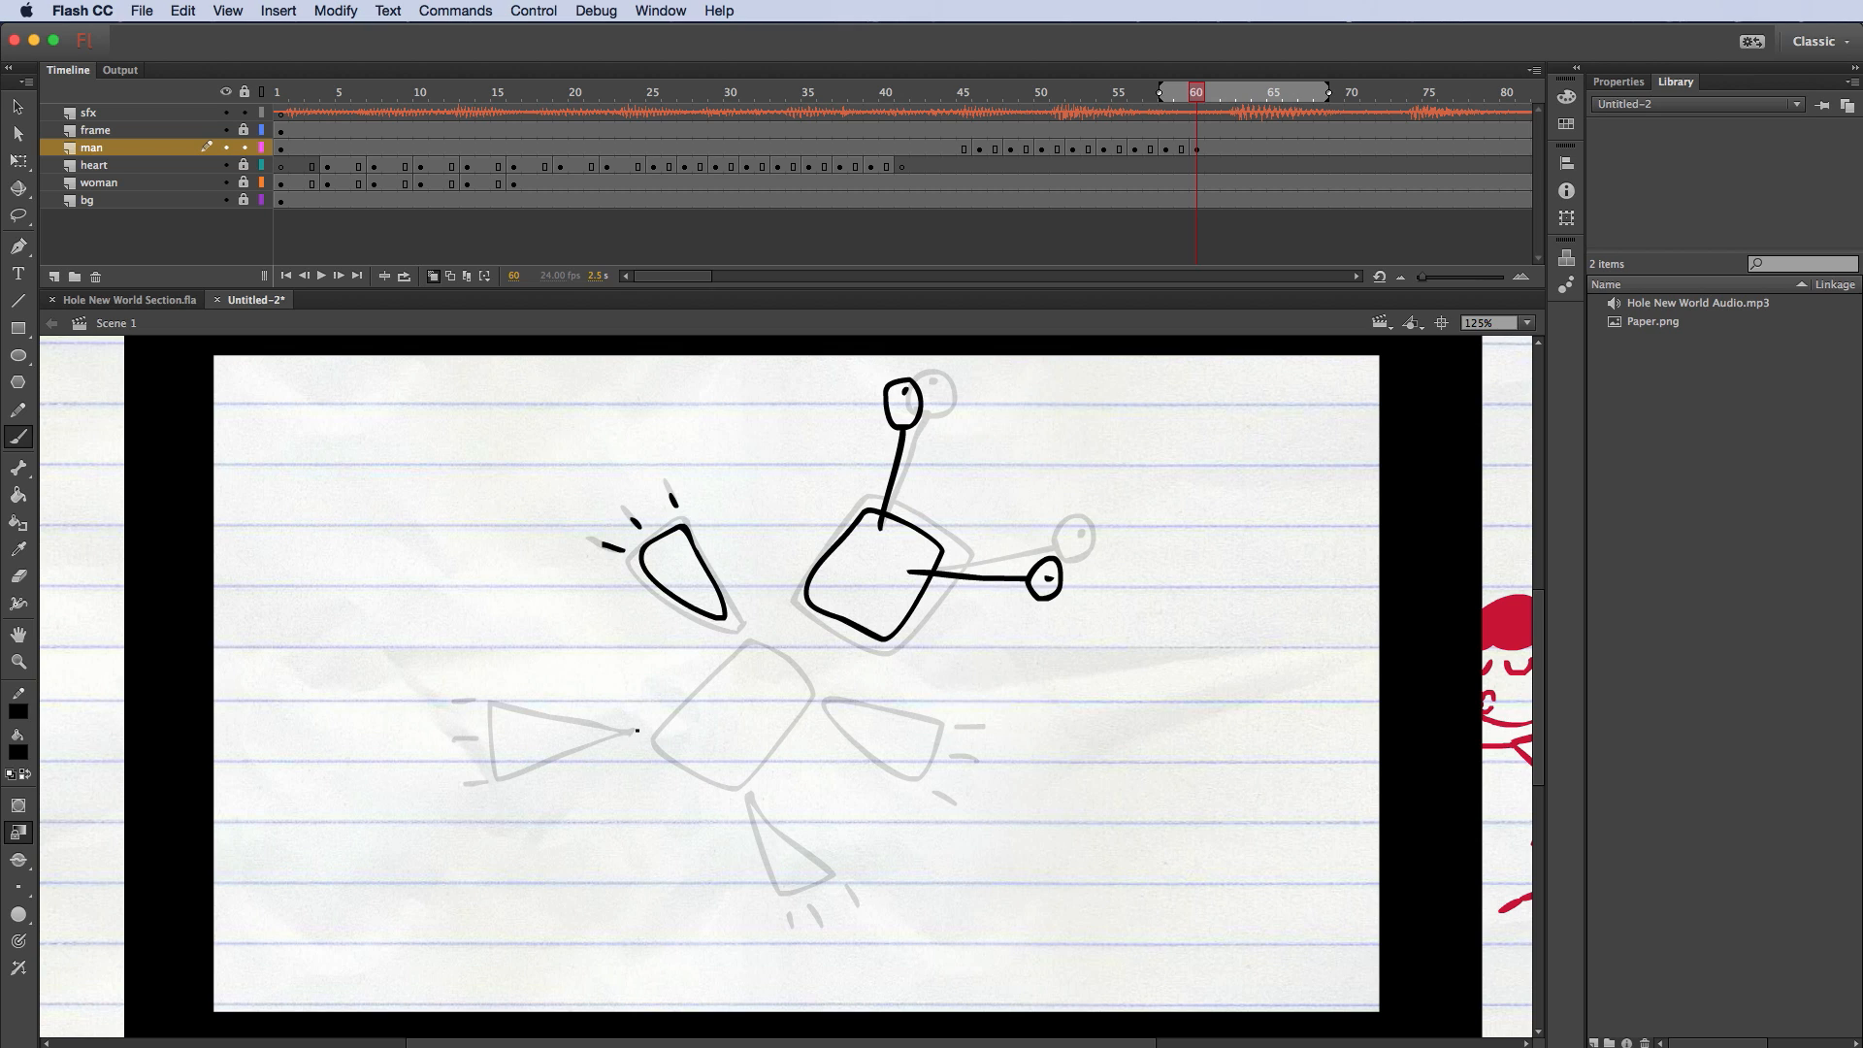
mouse_move(641, 732)
mouse_down()
mouse_move(530, 713)
mouse_move(524, 728)
mouse_move(531, 762)
mouse_move(644, 732)
mouse_up()
mouse_move(505, 709)
mouse_down()
mouse_move(482, 737)
mouse_move(503, 772)
mouse_up()
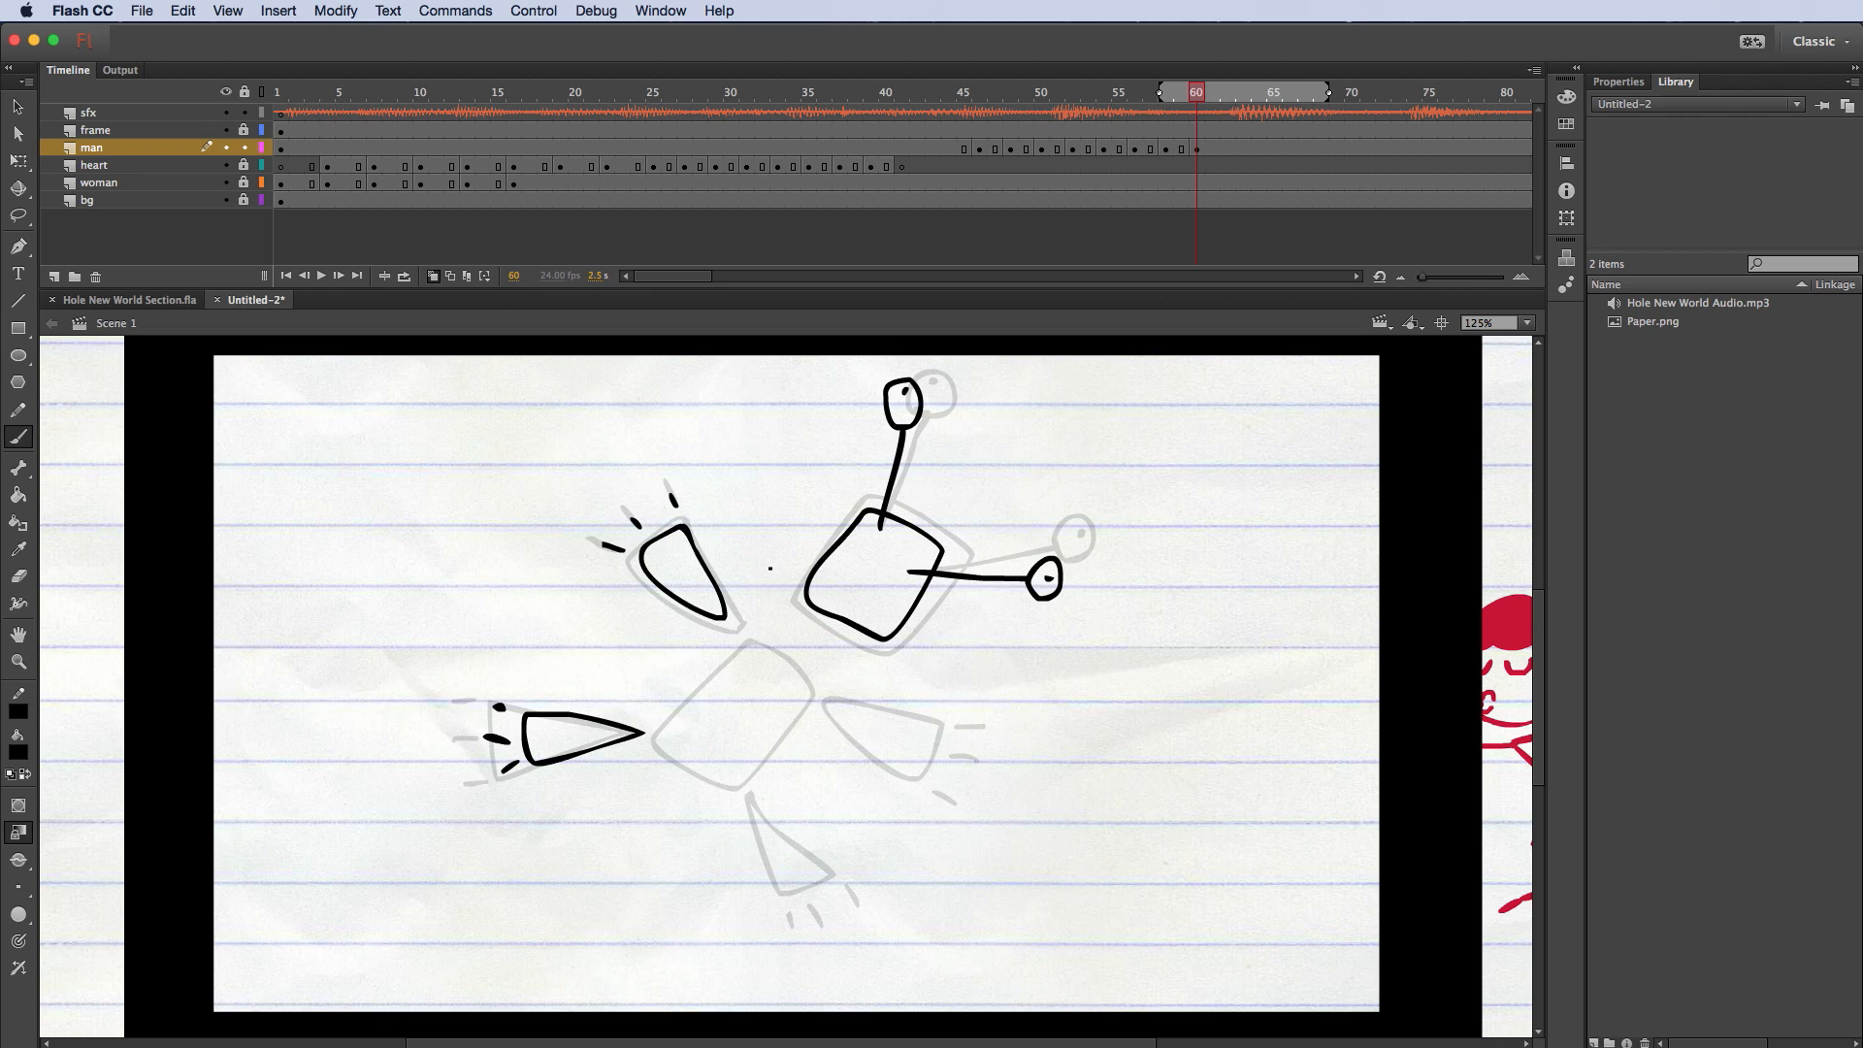
mouse_move(671, 733)
mouse_down()
mouse_move(750, 659)
mouse_move(786, 697)
mouse_move(742, 767)
mouse_move(667, 735)
mouse_up()
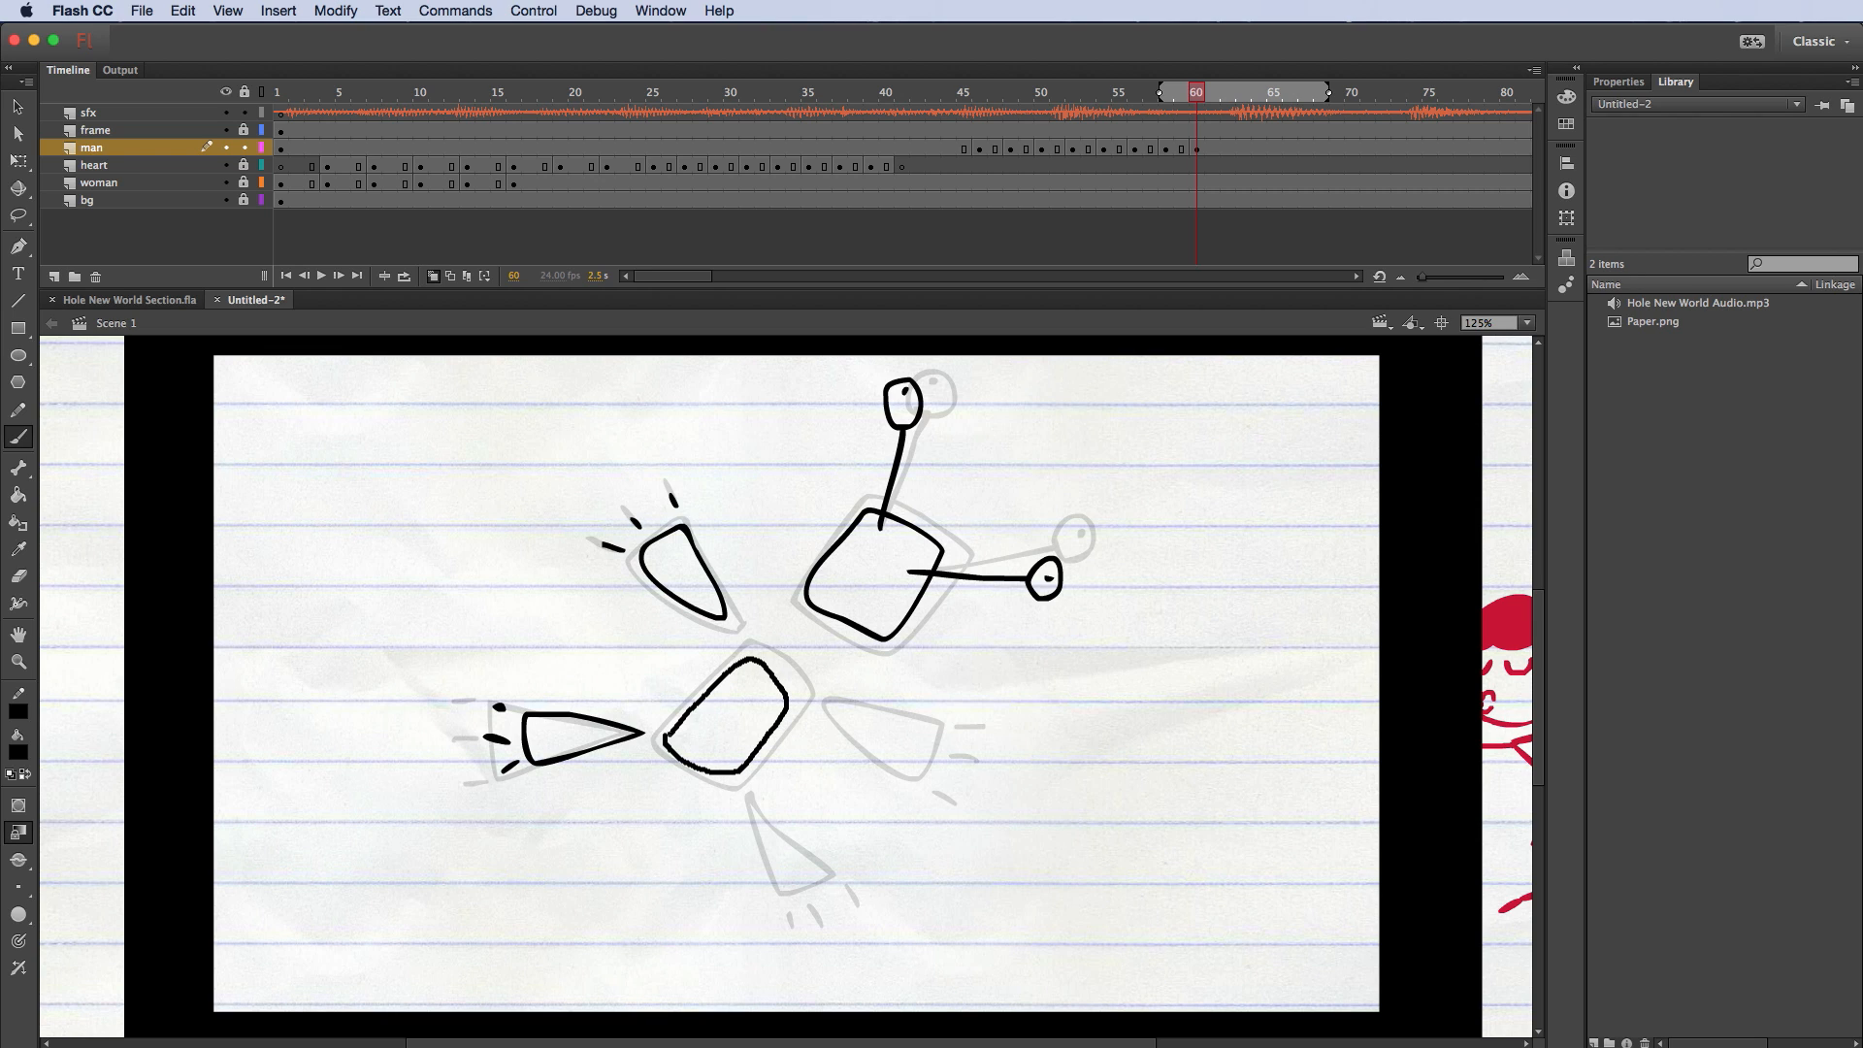
mouse_move(820, 709)
mouse_down()
mouse_move(892, 710)
mouse_move(916, 733)
mouse_move(900, 768)
mouse_move(821, 711)
mouse_up()
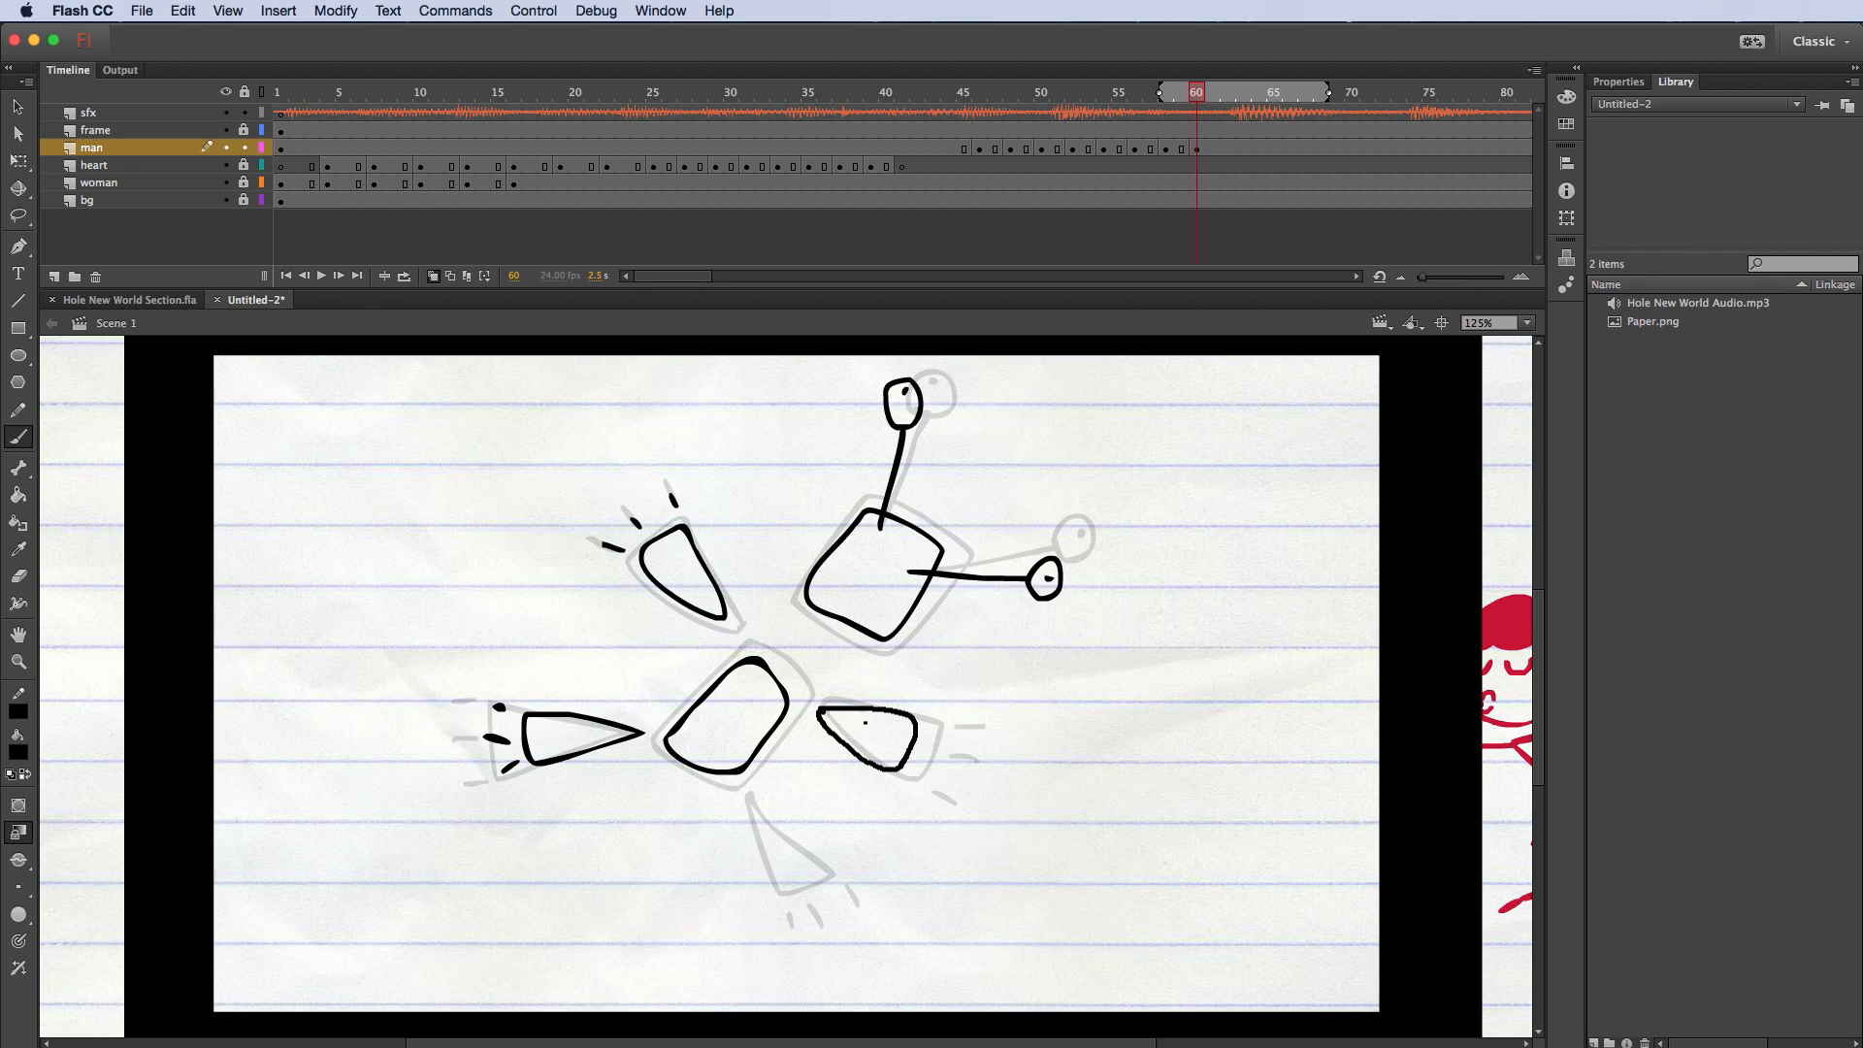
mouse_move(935, 725)
mouse_down()
mouse_move(959, 725)
mouse_move(929, 792)
mouse_up()
mouse_move(735, 786)
mouse_down()
mouse_move(774, 878)
mouse_move(803, 867)
mouse_move(739, 784)
mouse_up()
mouse_move(782, 893)
mouse_down()
mouse_move(787, 908)
mouse_move(846, 887)
mouse_up()
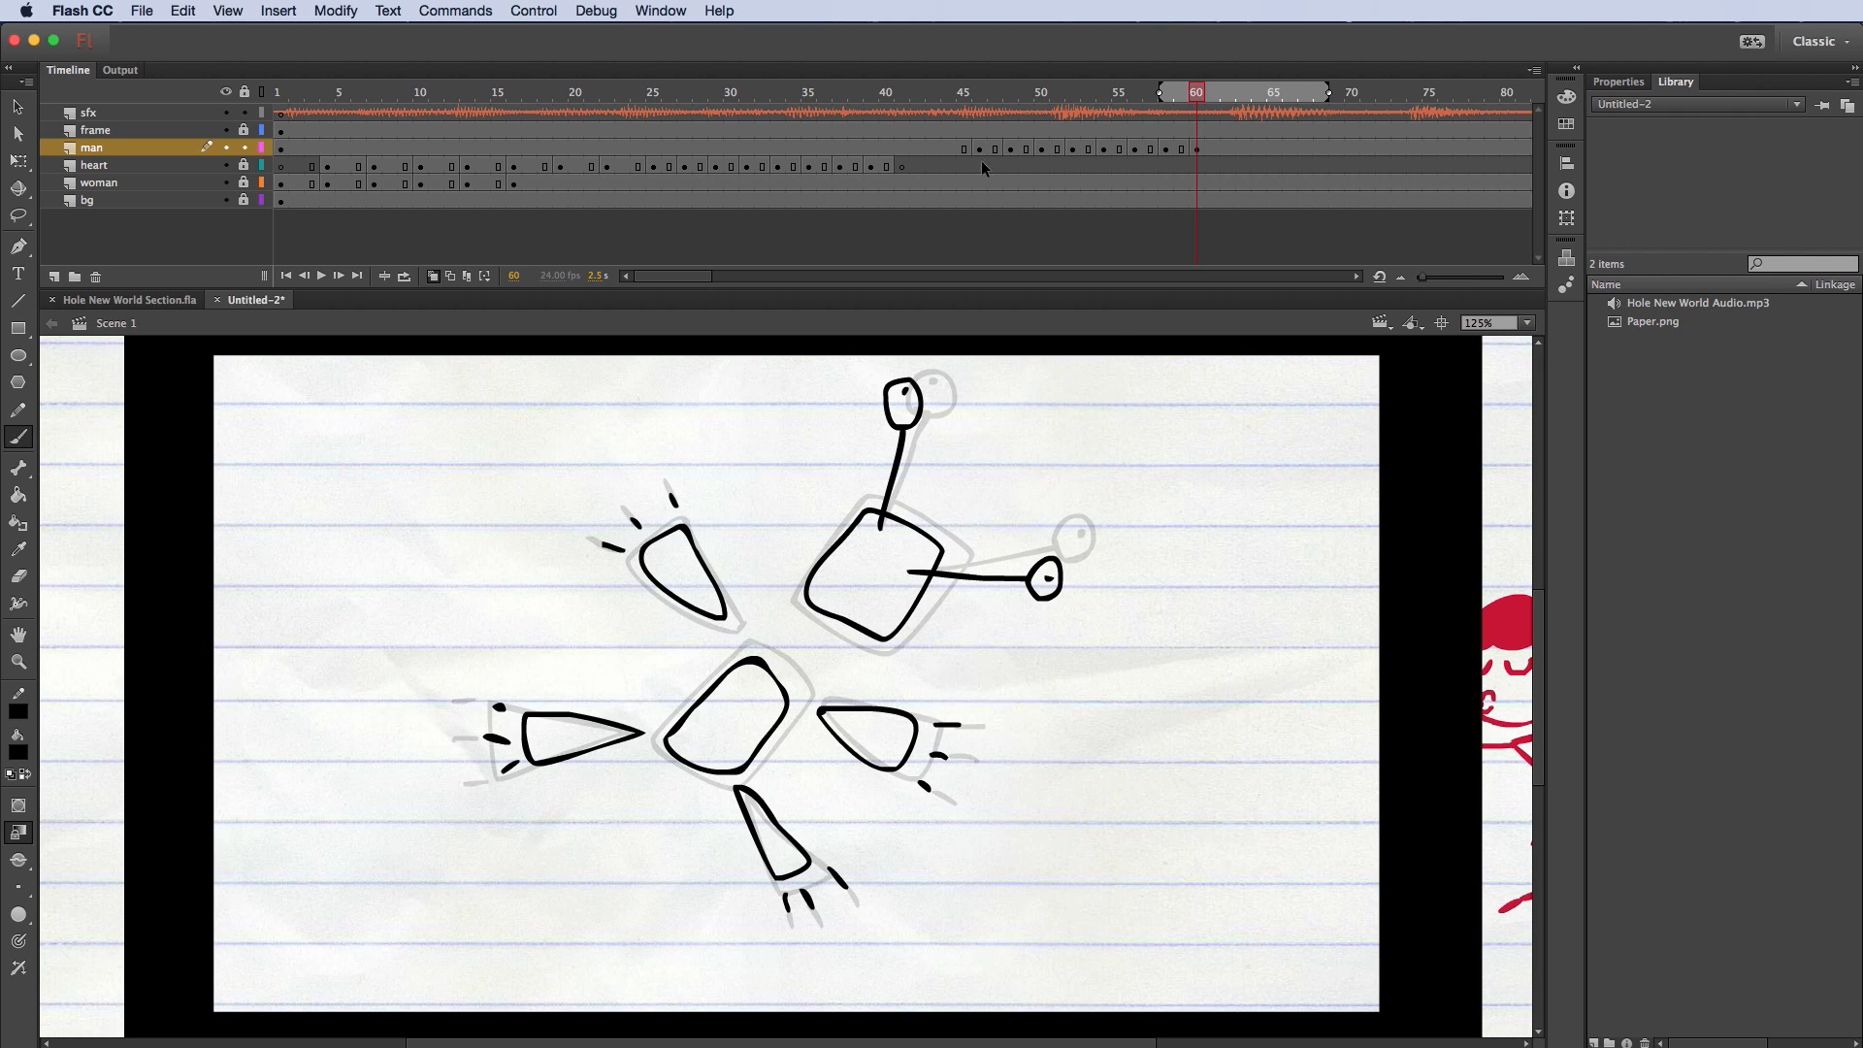
Step: Turn off onion skinning and flip between frames 59 and 60 to compare the two broken-apart poses
key(.)
click(433, 276)
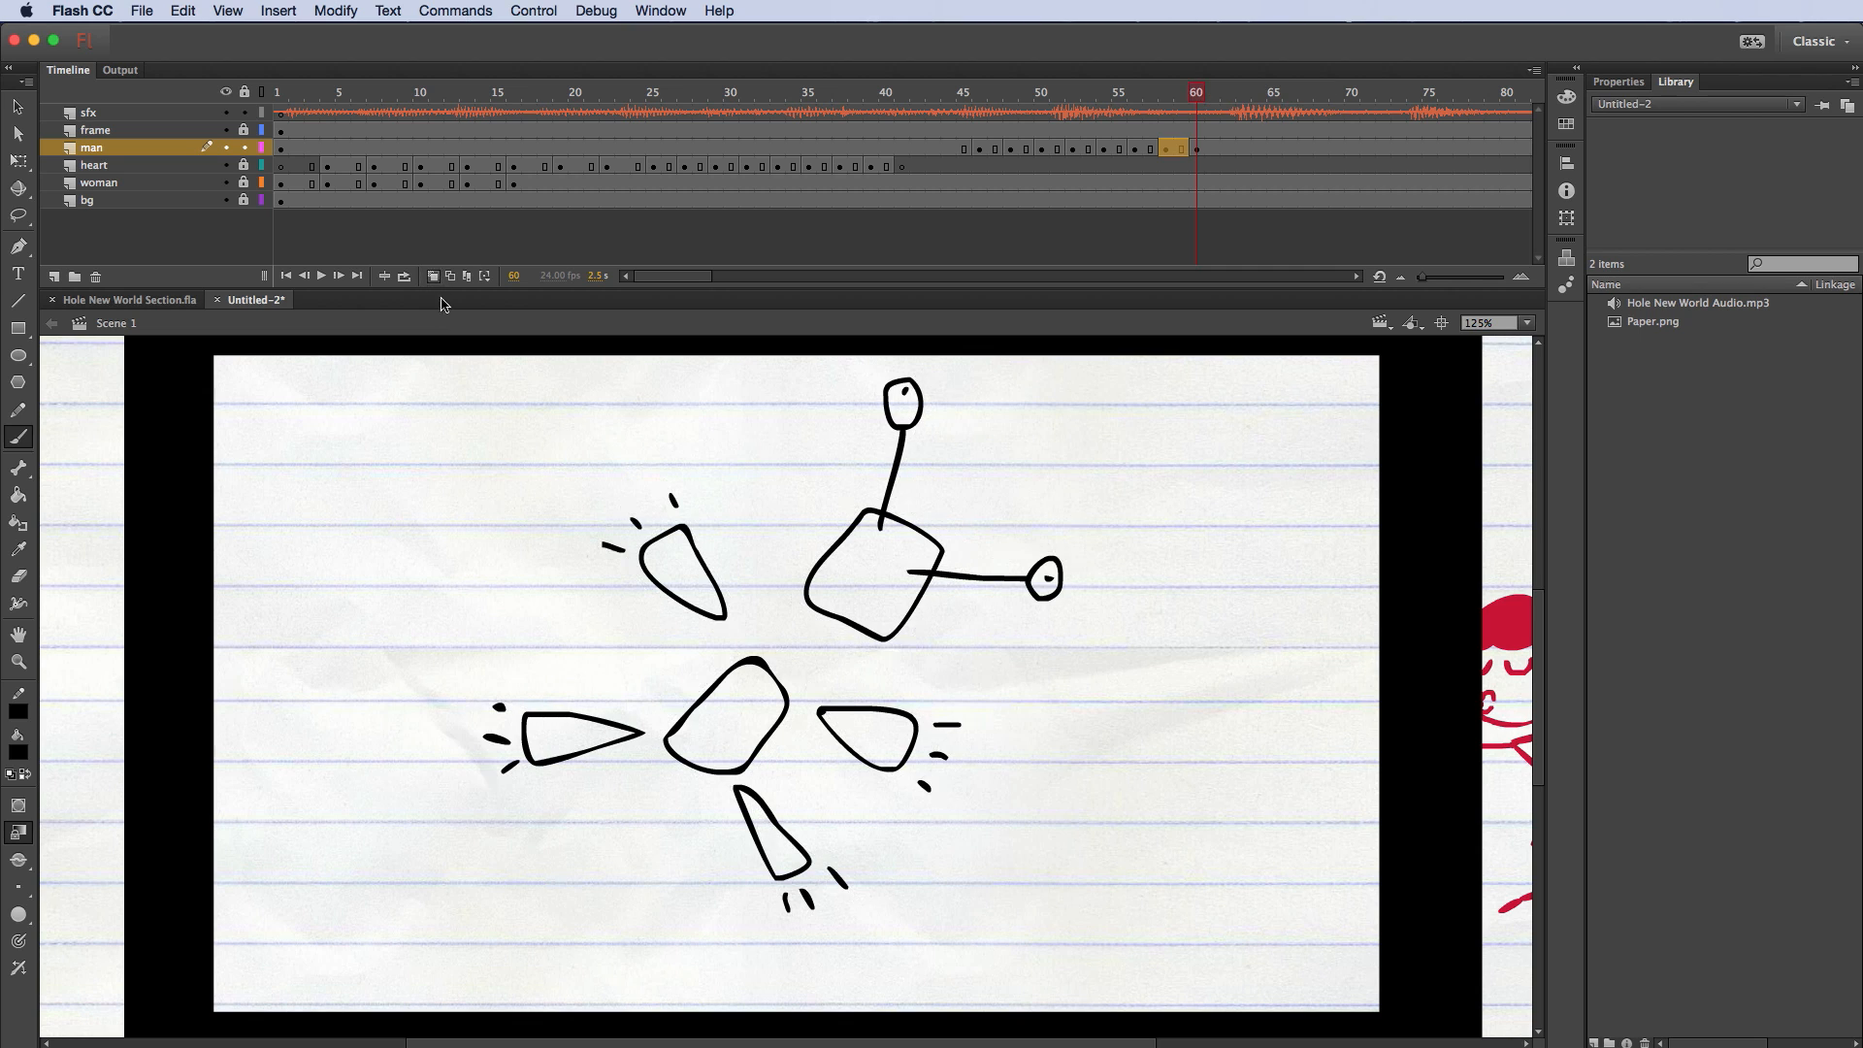
key(.)
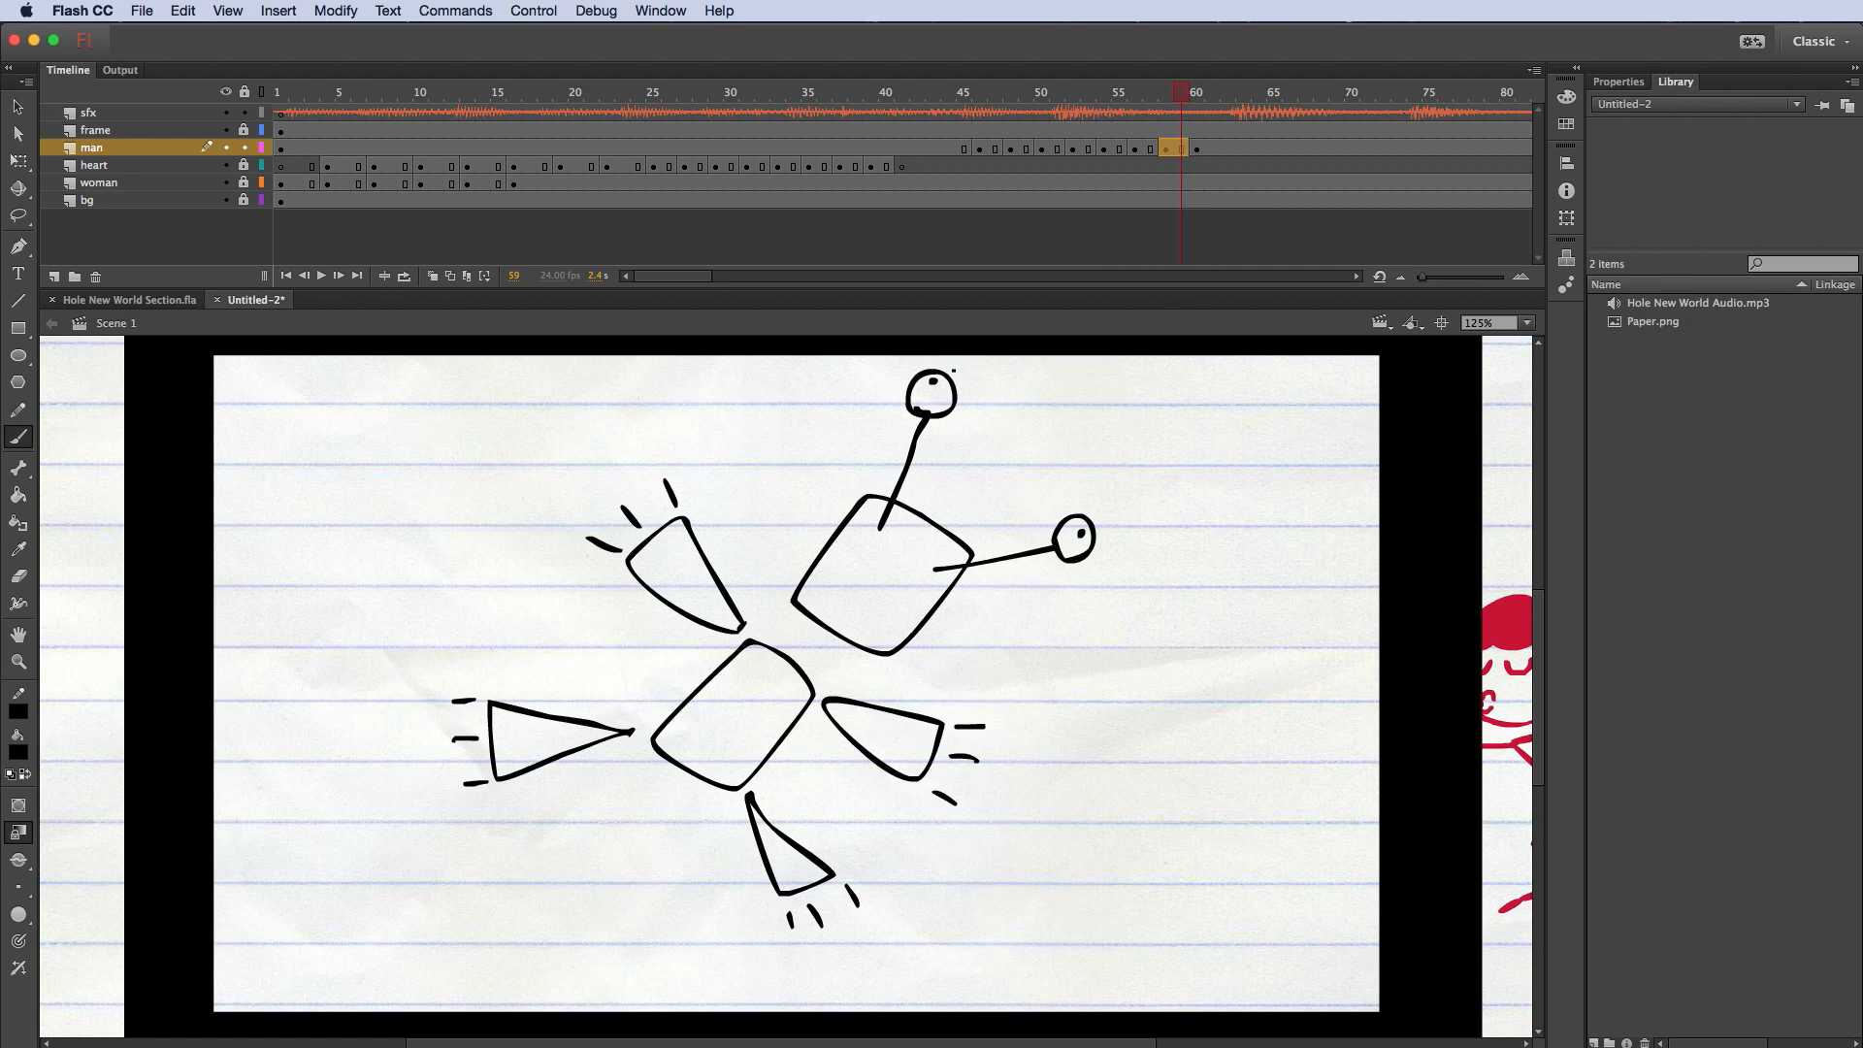
key(.)
key(.)
Step: Copy frames 58 to 60 of the man layer and paste them at frame 62
click(1208, 148)
click(1164, 151)
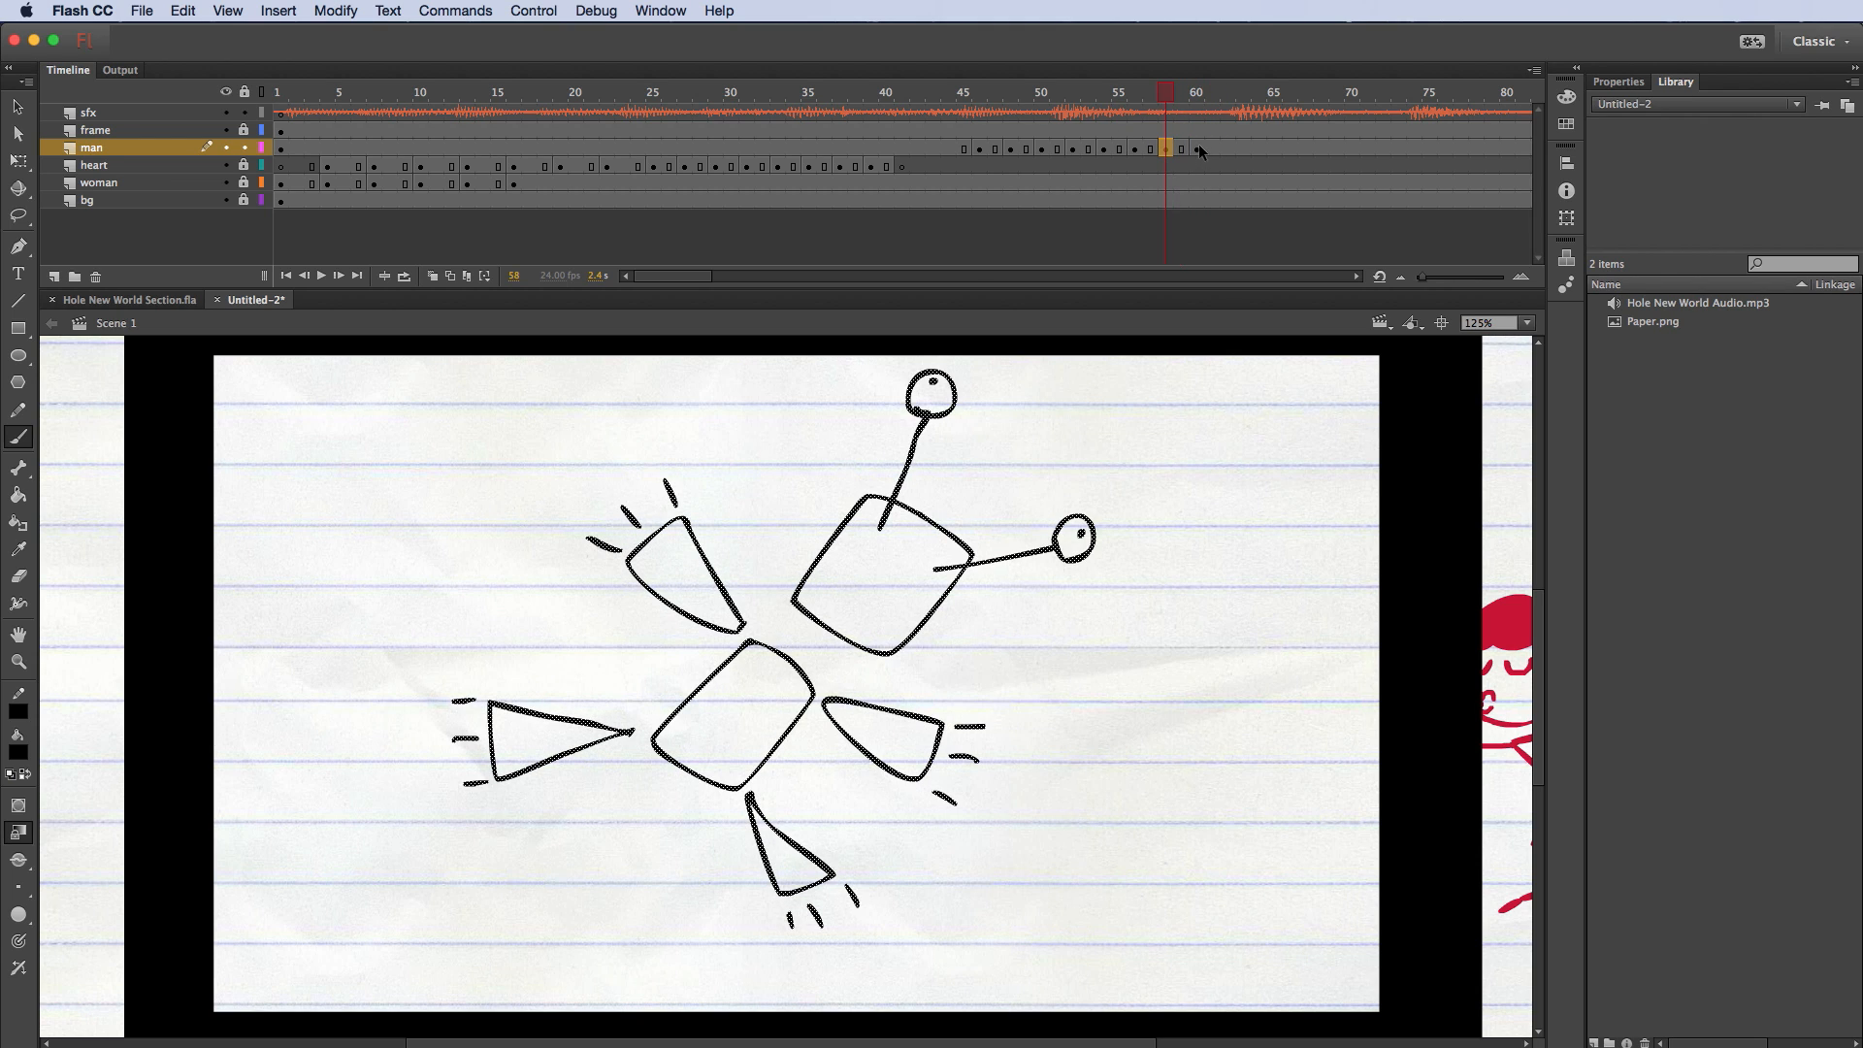
drag(1198, 147, 1168, 172)
right_click(1182, 149)
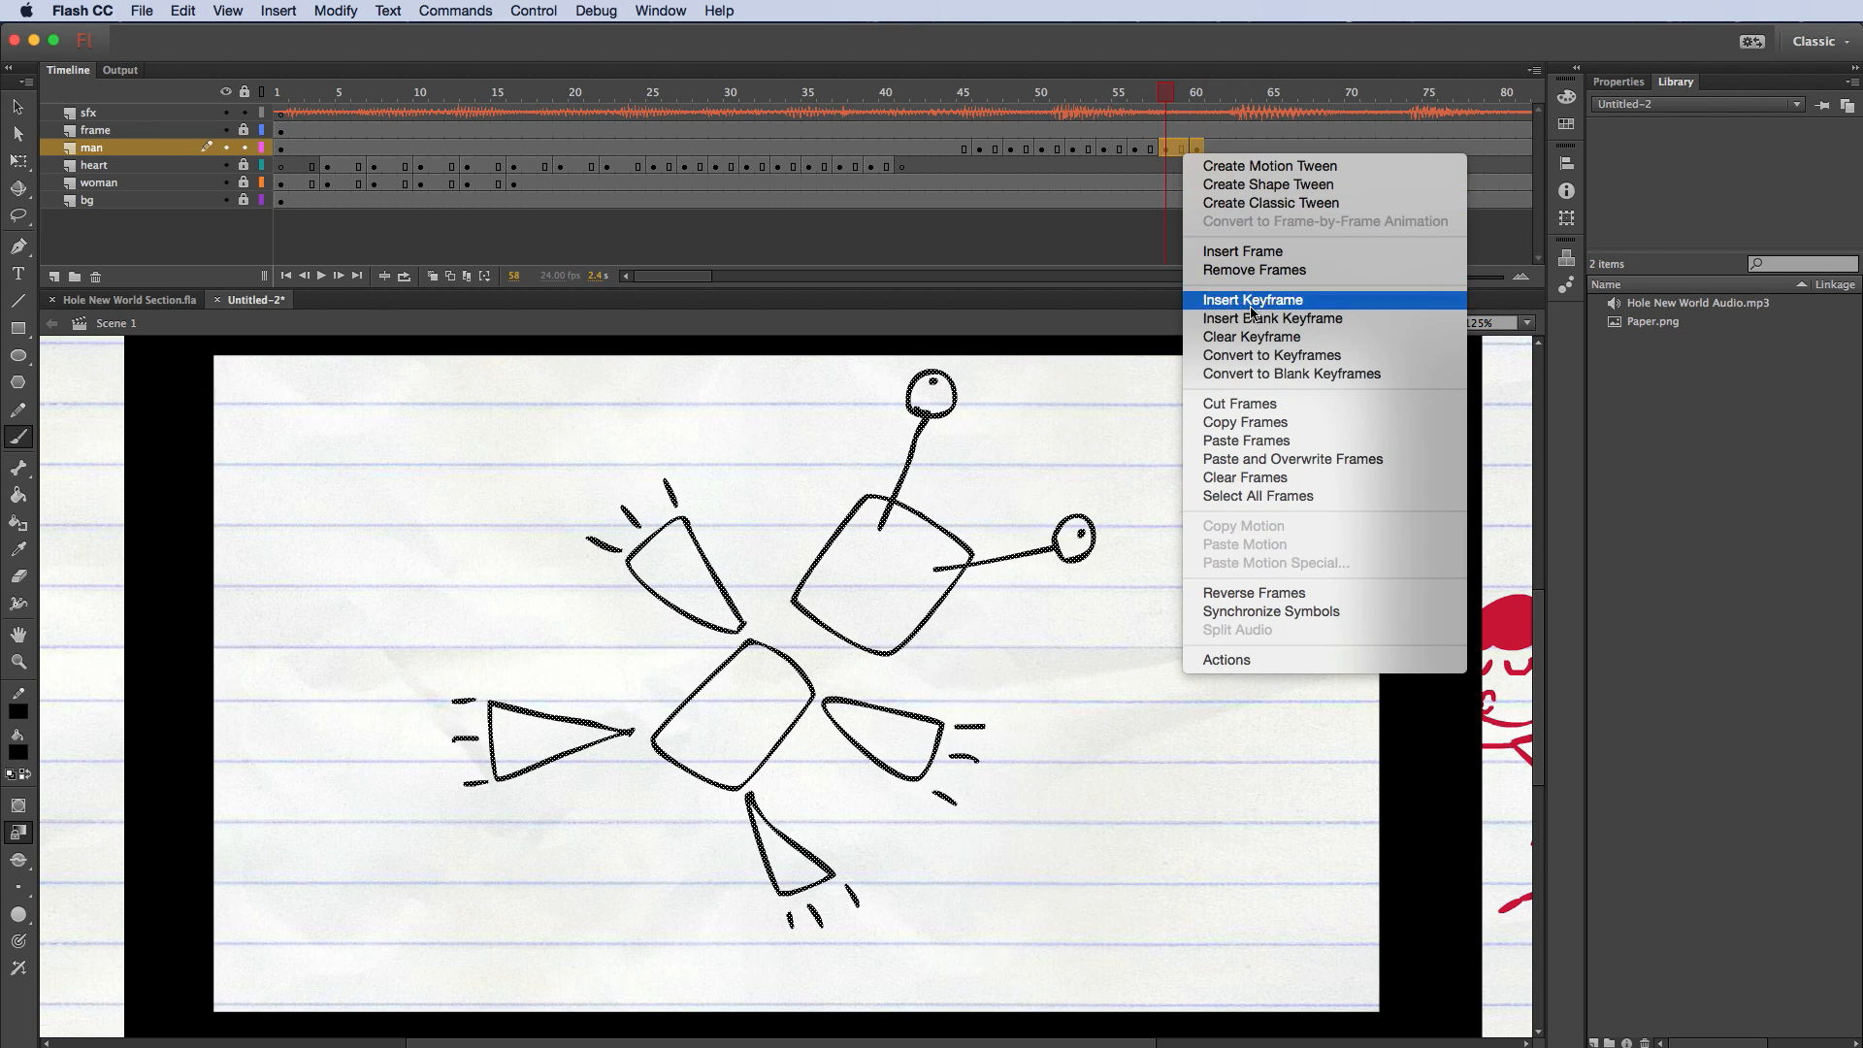
click(1277, 426)
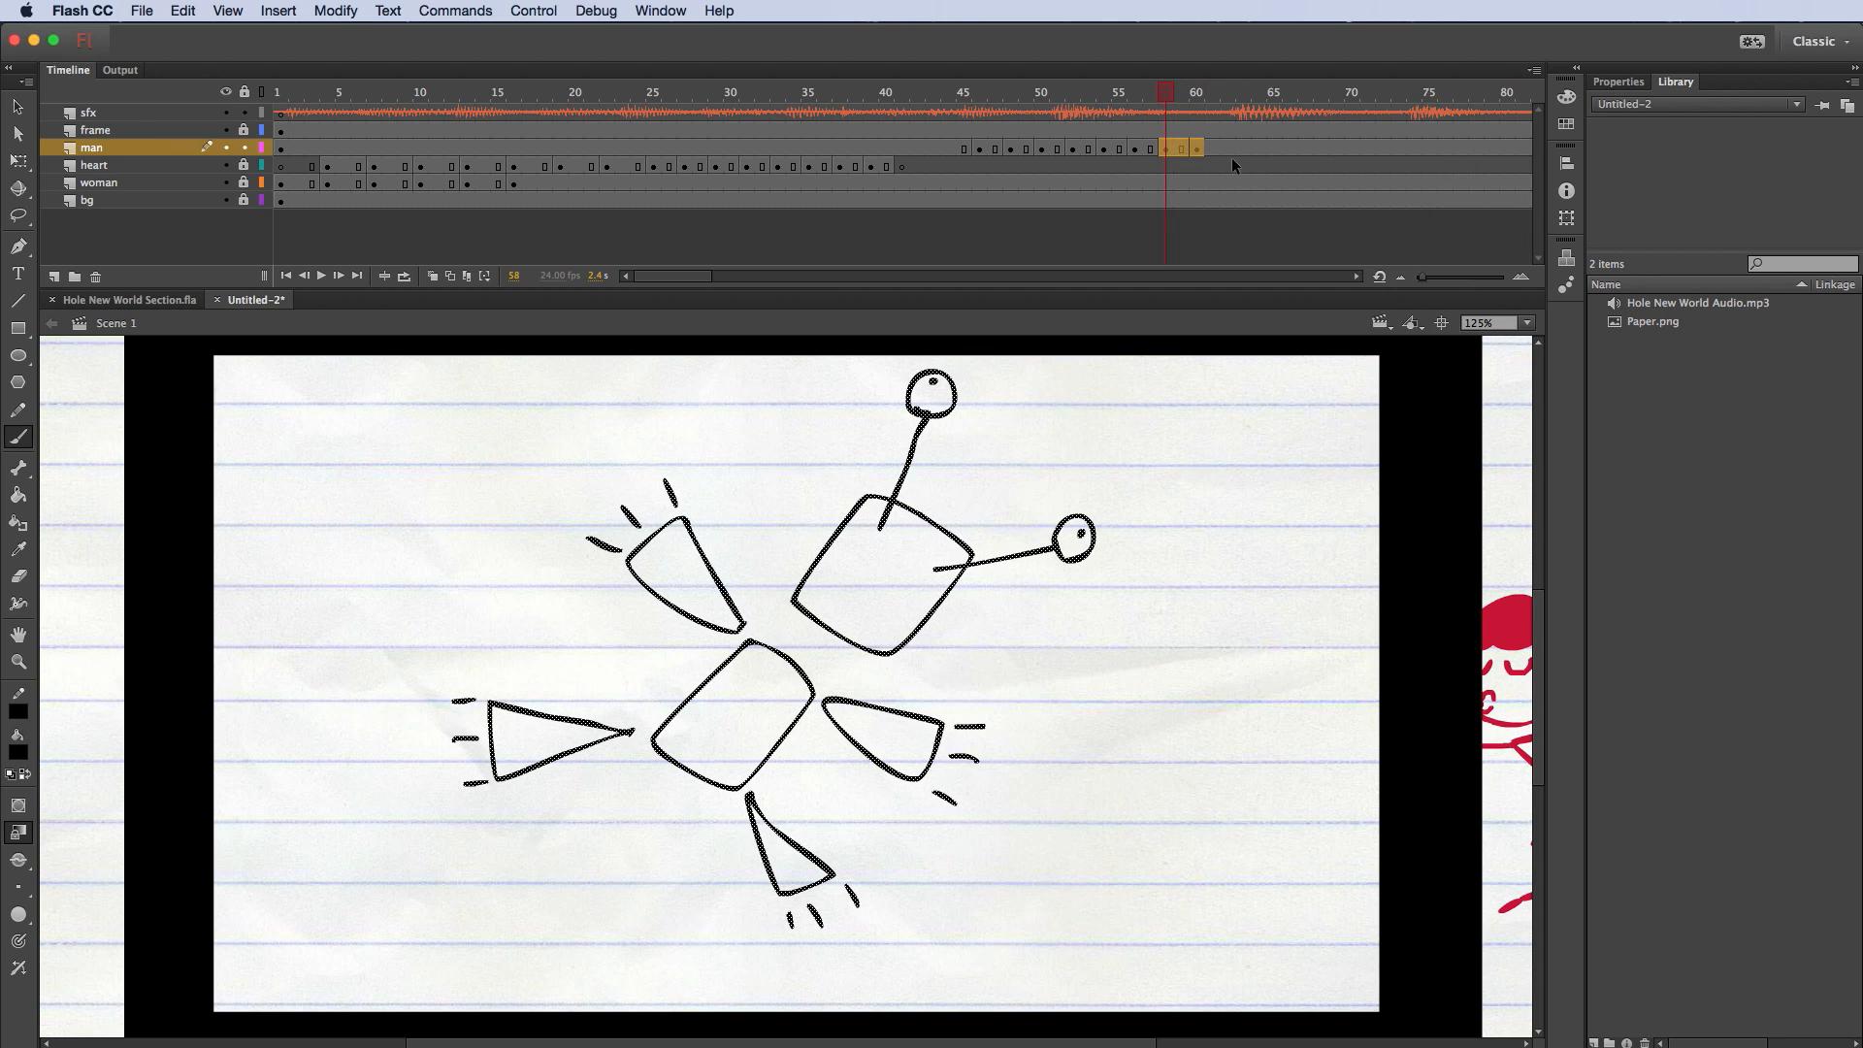
click(1231, 151)
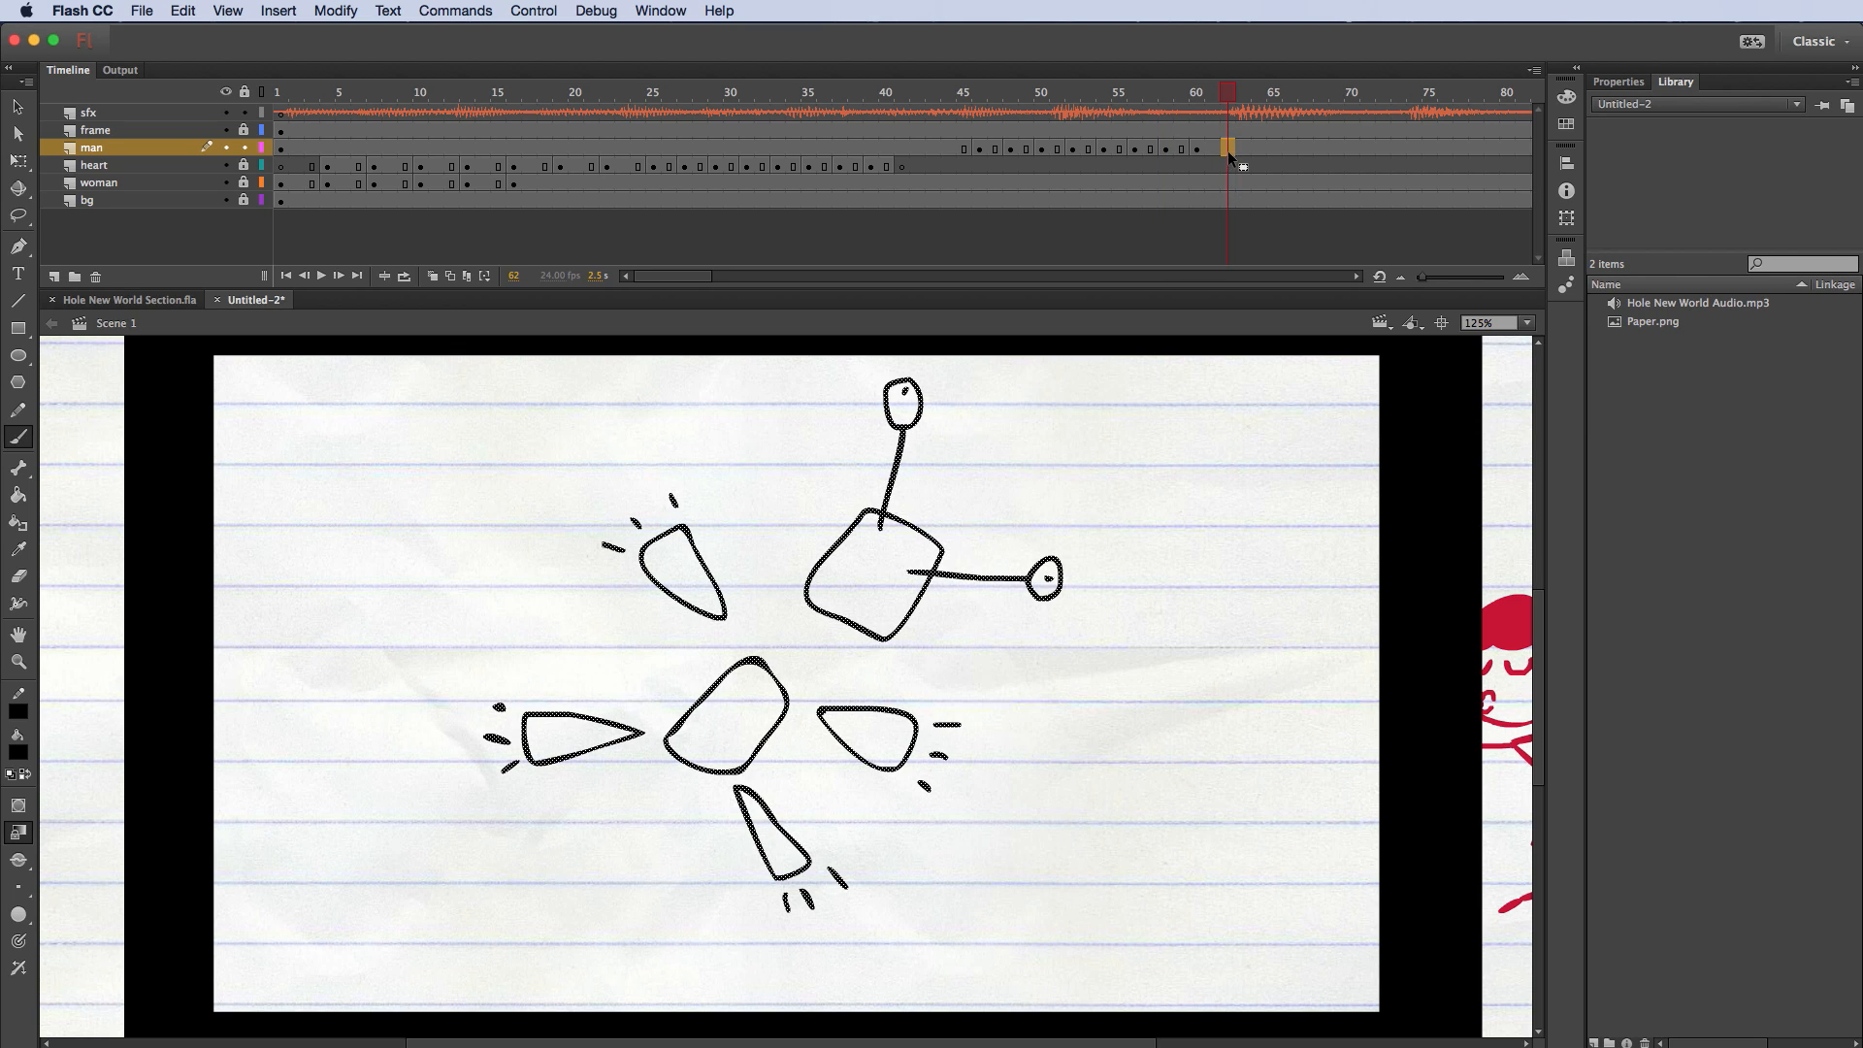
right_click(1226, 145)
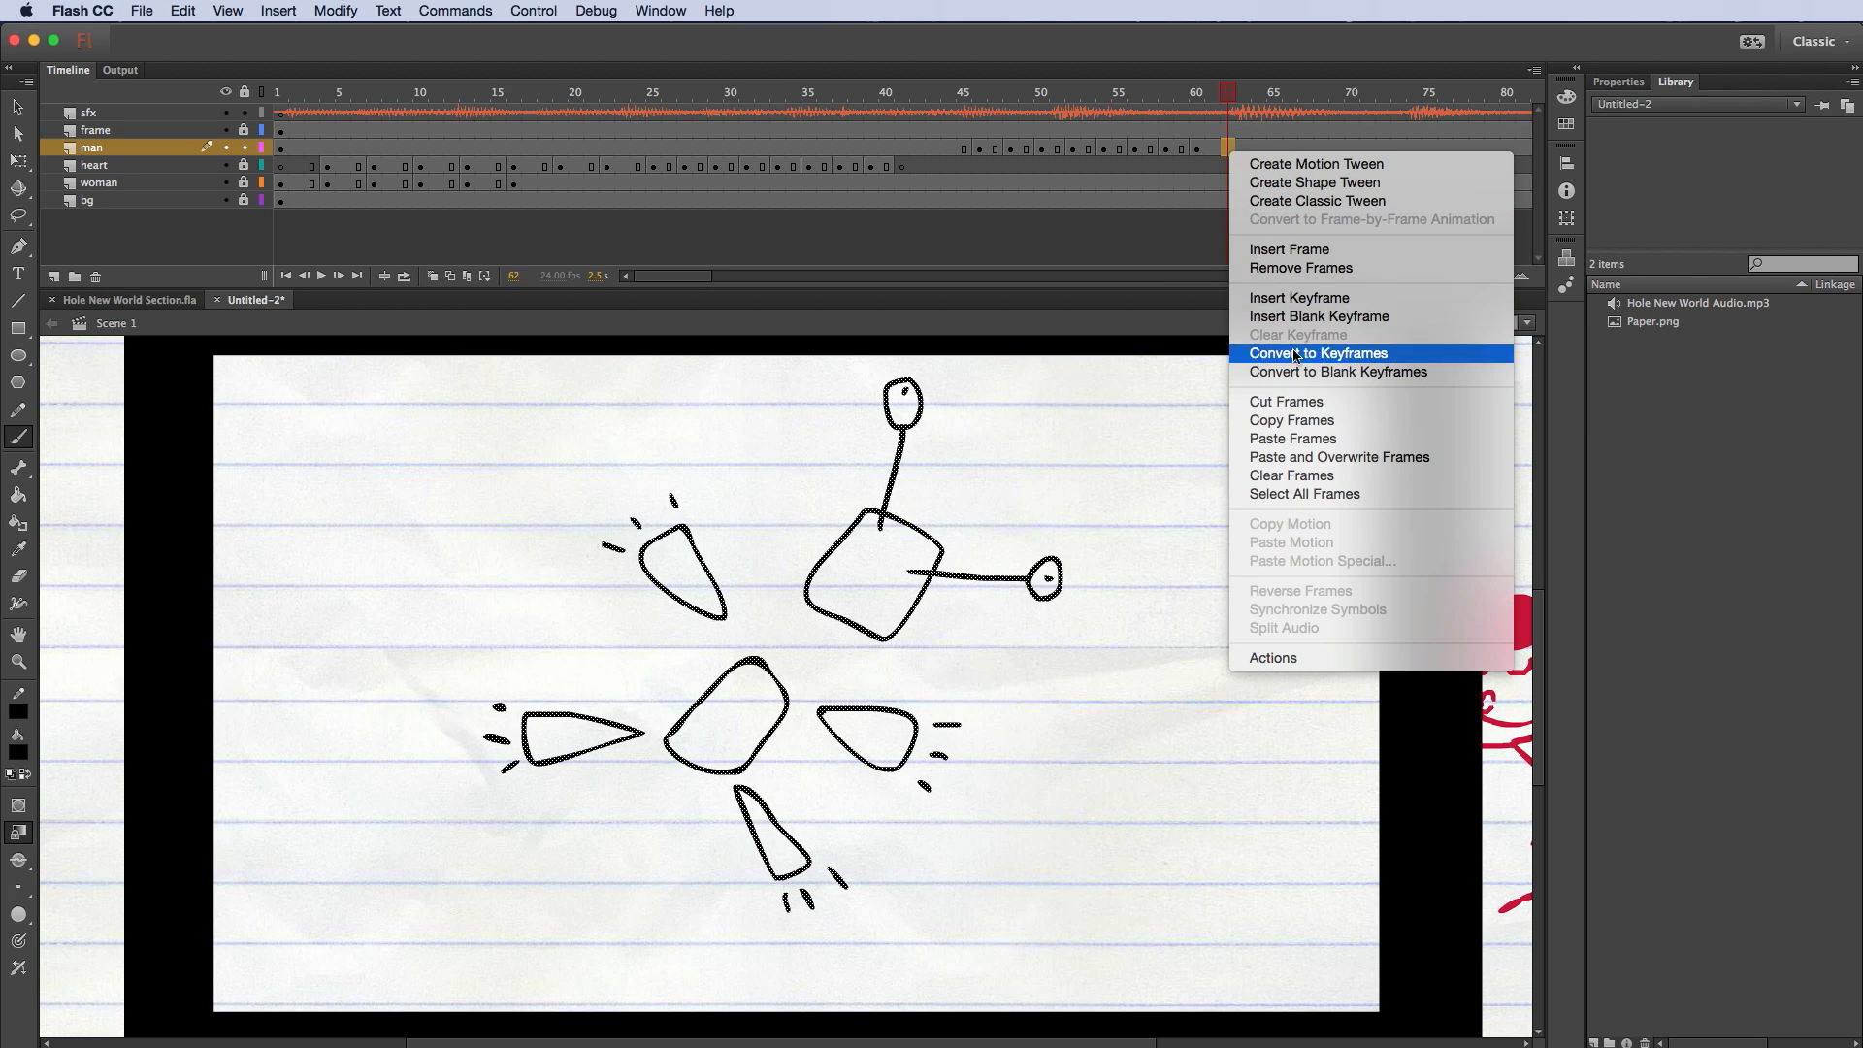
click(1296, 439)
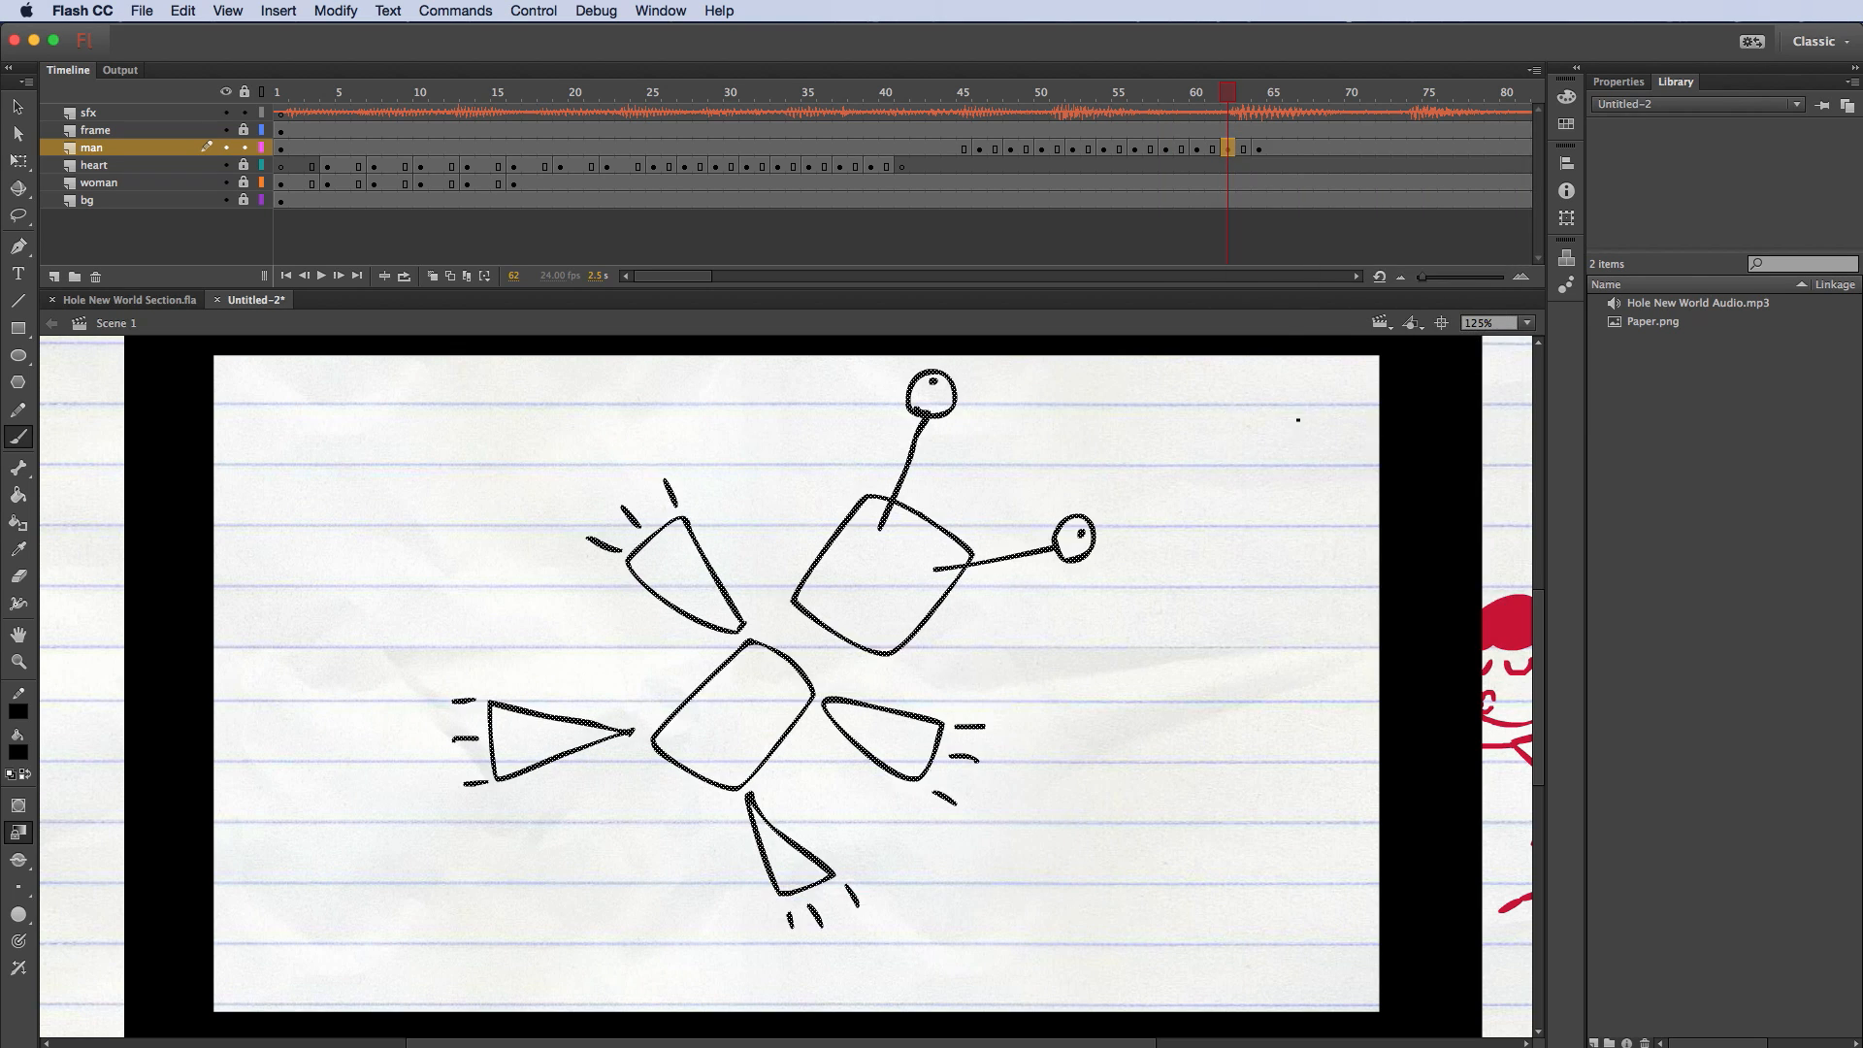
Step: Paste the copied pair of poses again at frame 66 of the man layer
click(1287, 147)
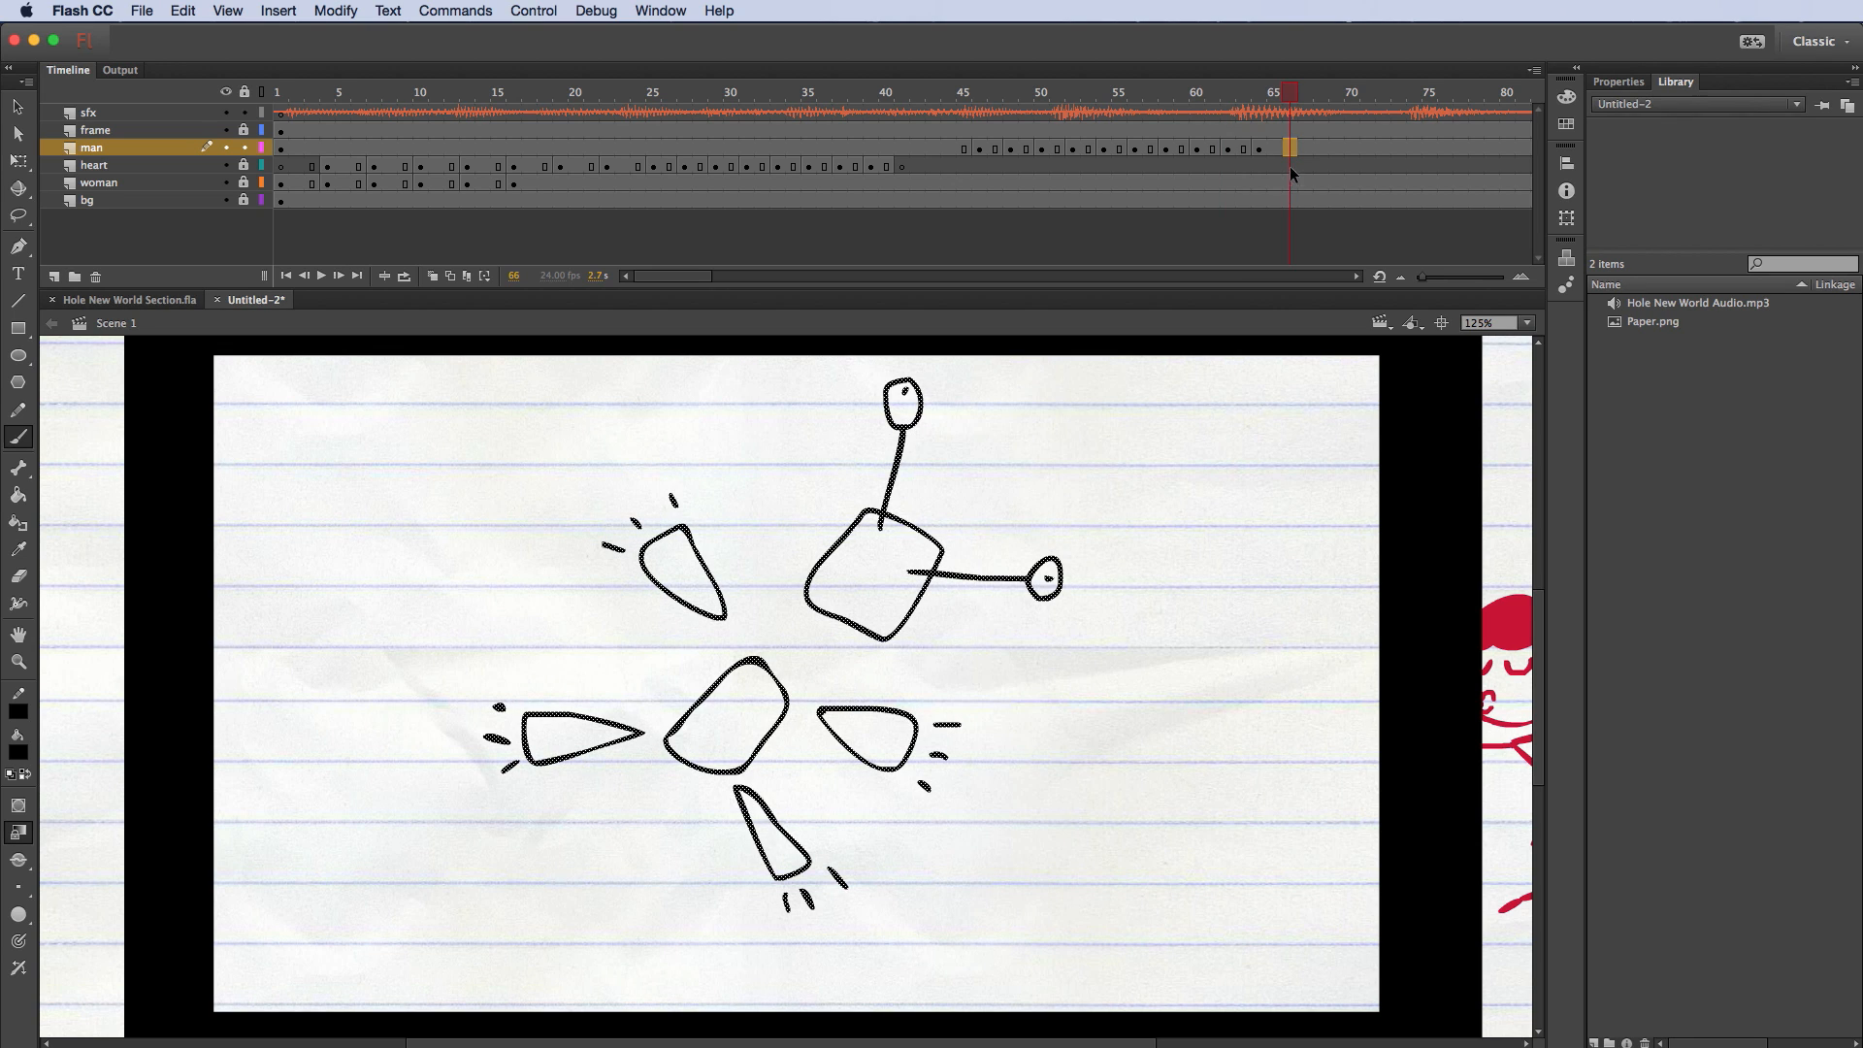
right_click(1288, 146)
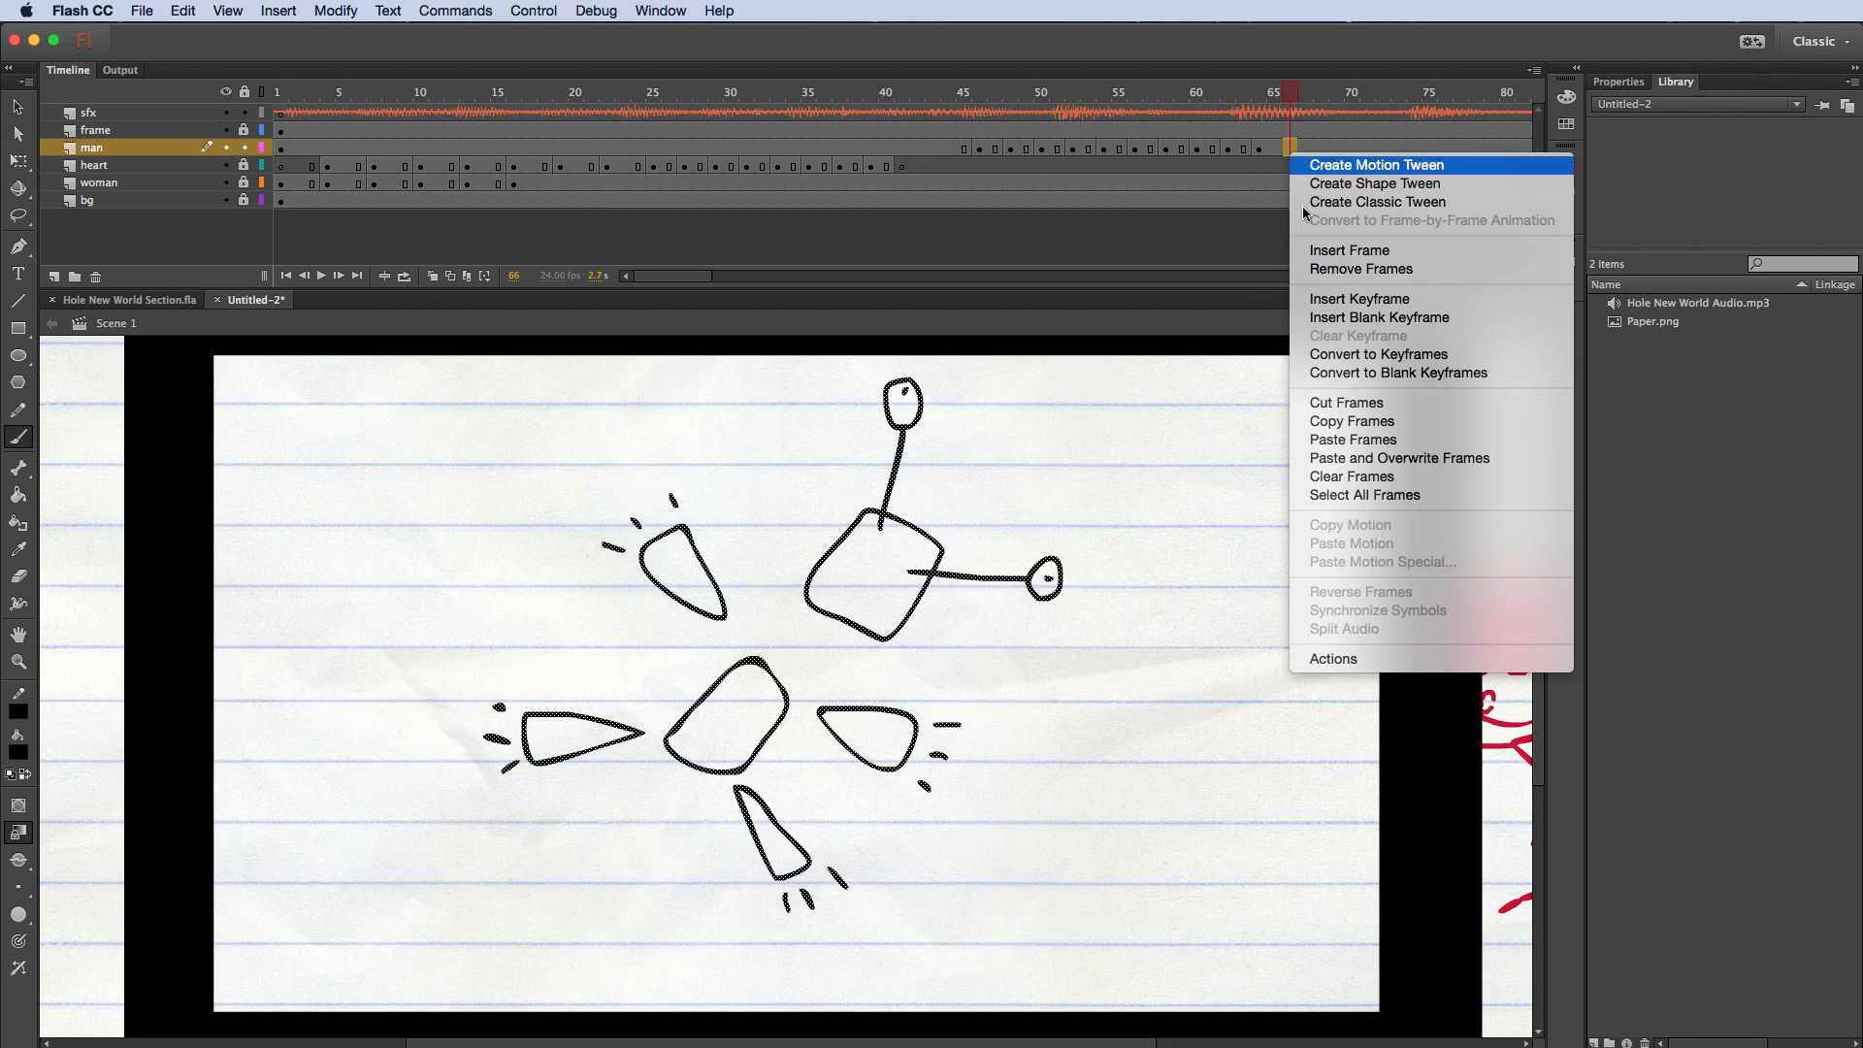
click(1364, 439)
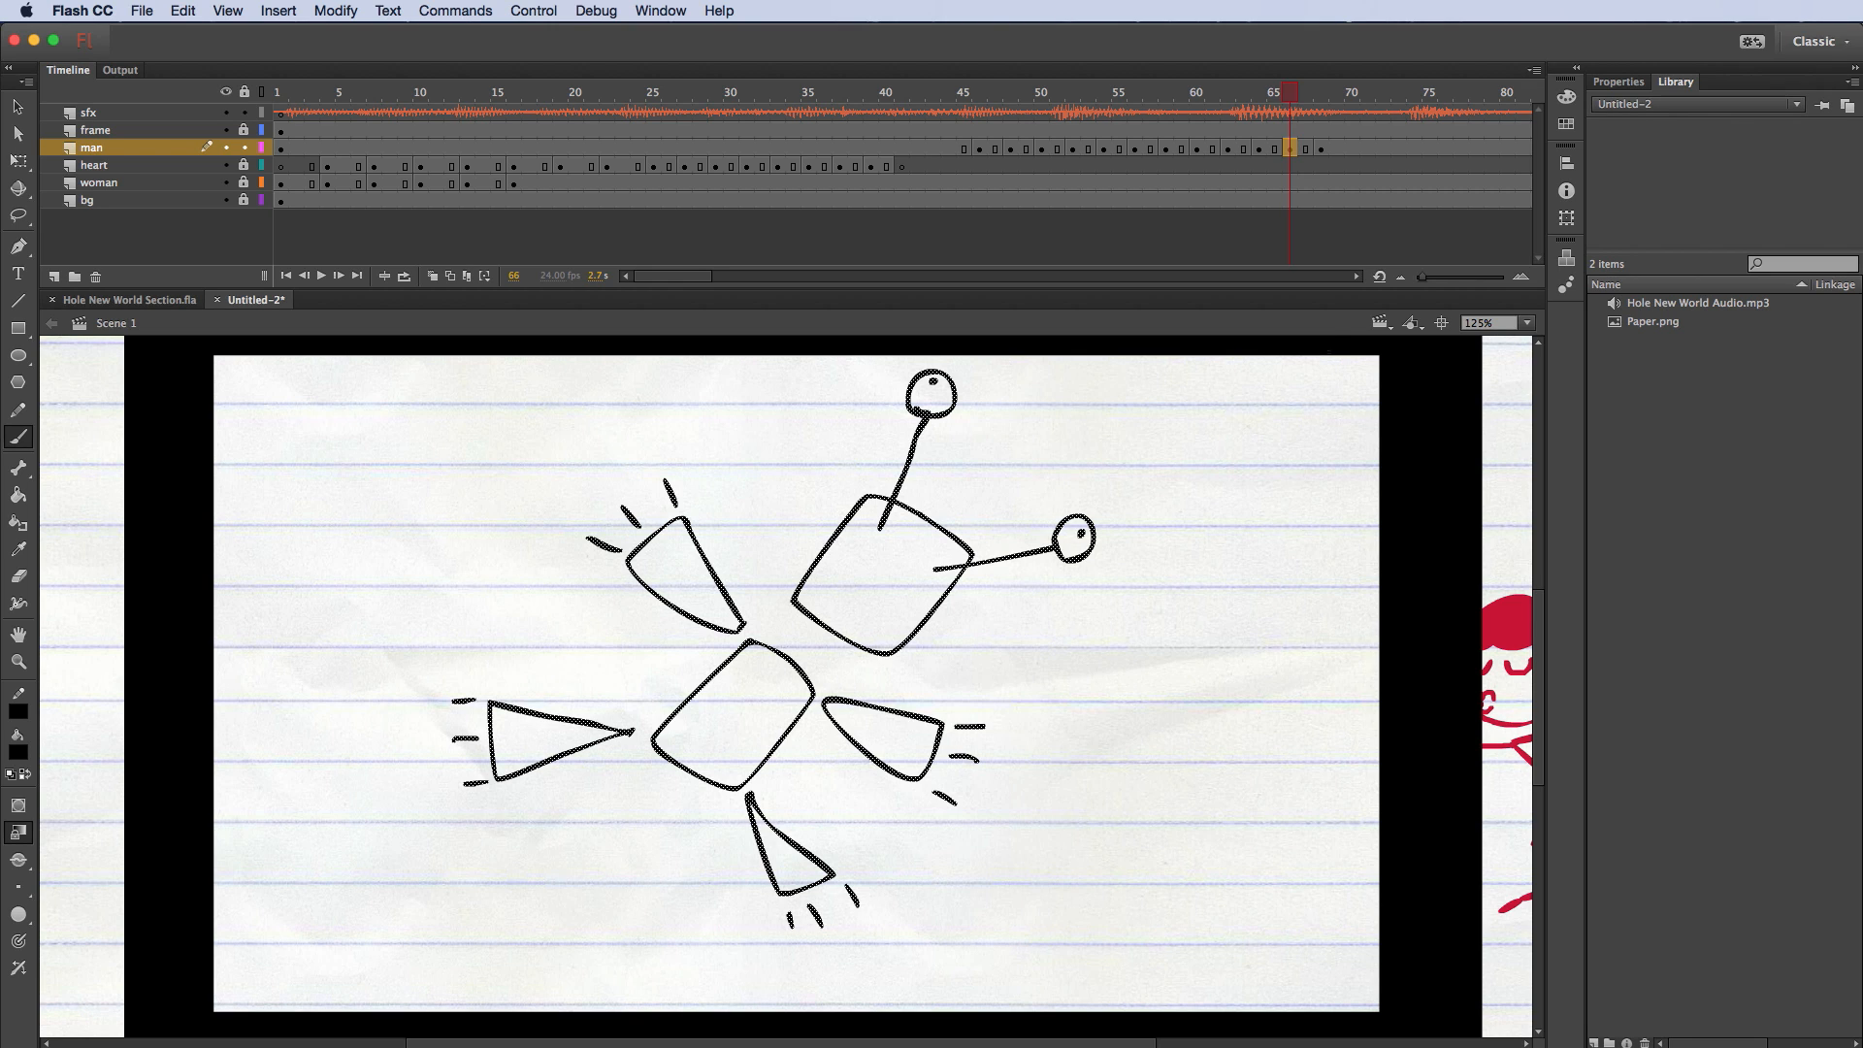
Step: Clear the pasted keyframe at frame 68 of the man layer and insert a blank keyframe there instead
click(1320, 148)
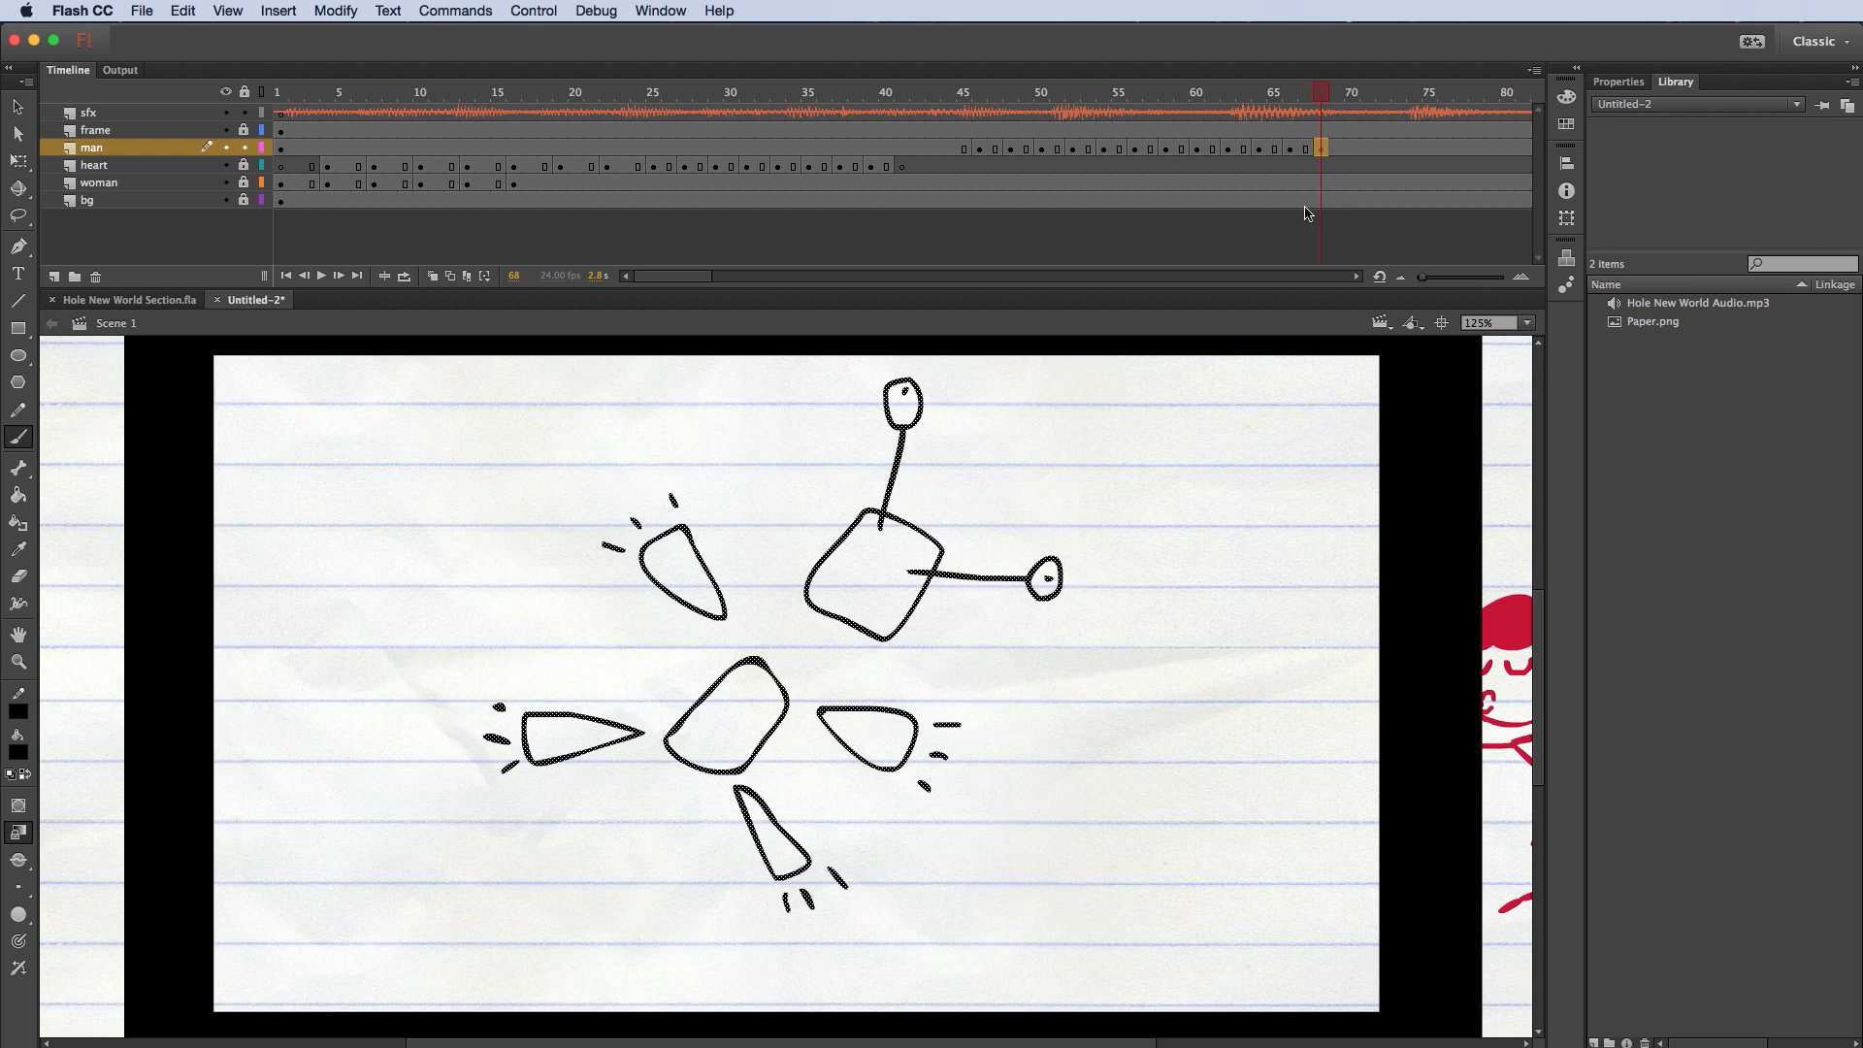
right_click(1319, 147)
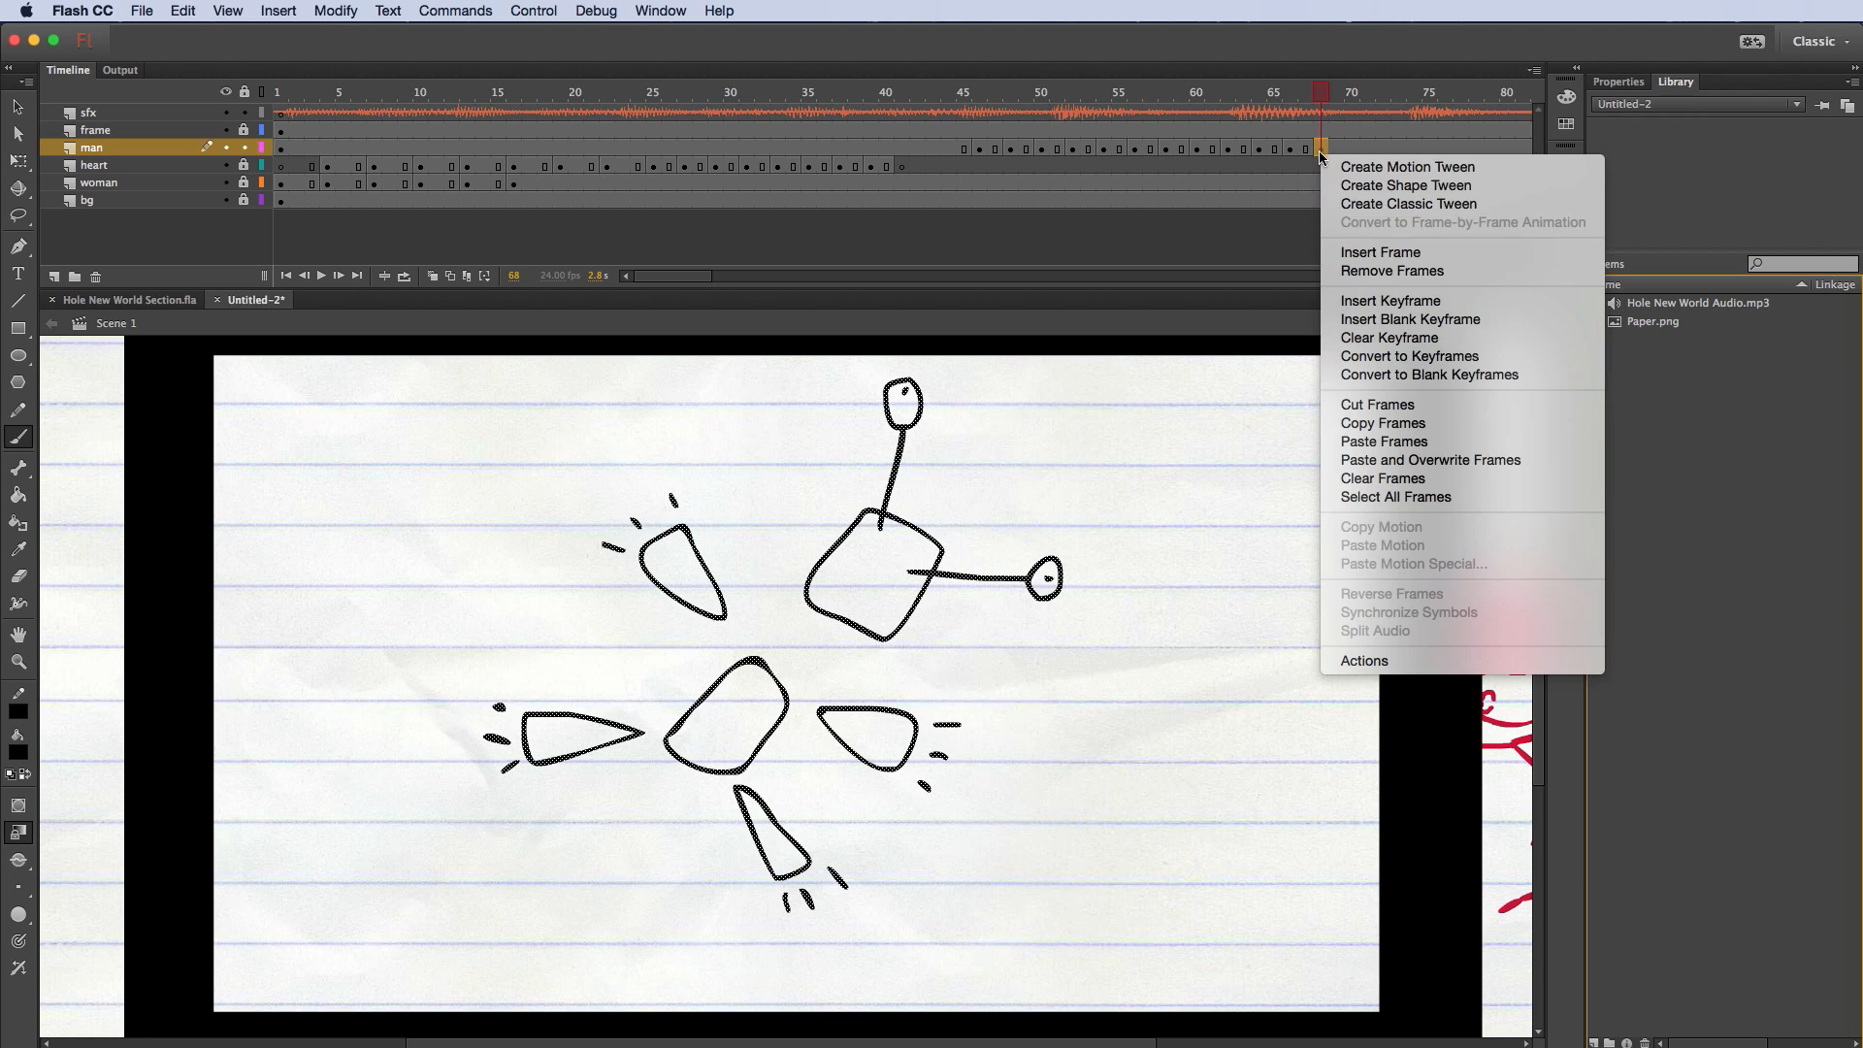
click(1364, 339)
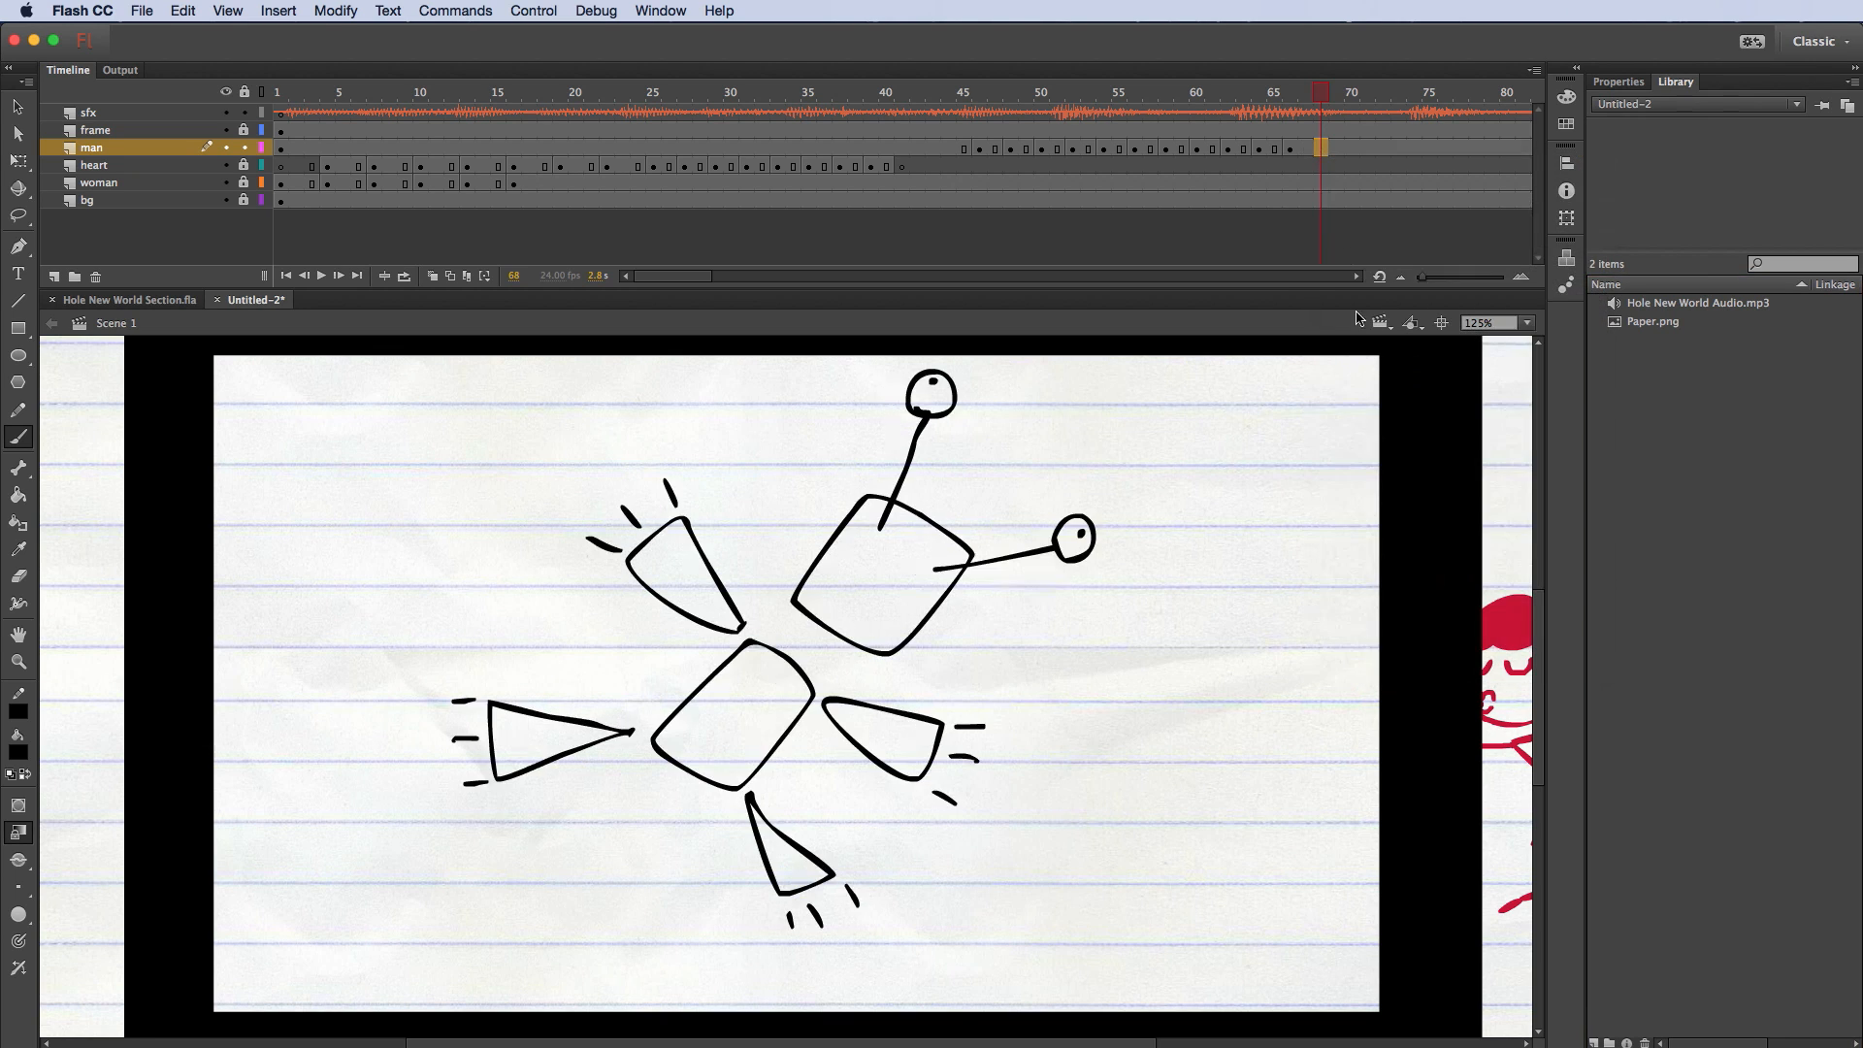
click(1321, 148)
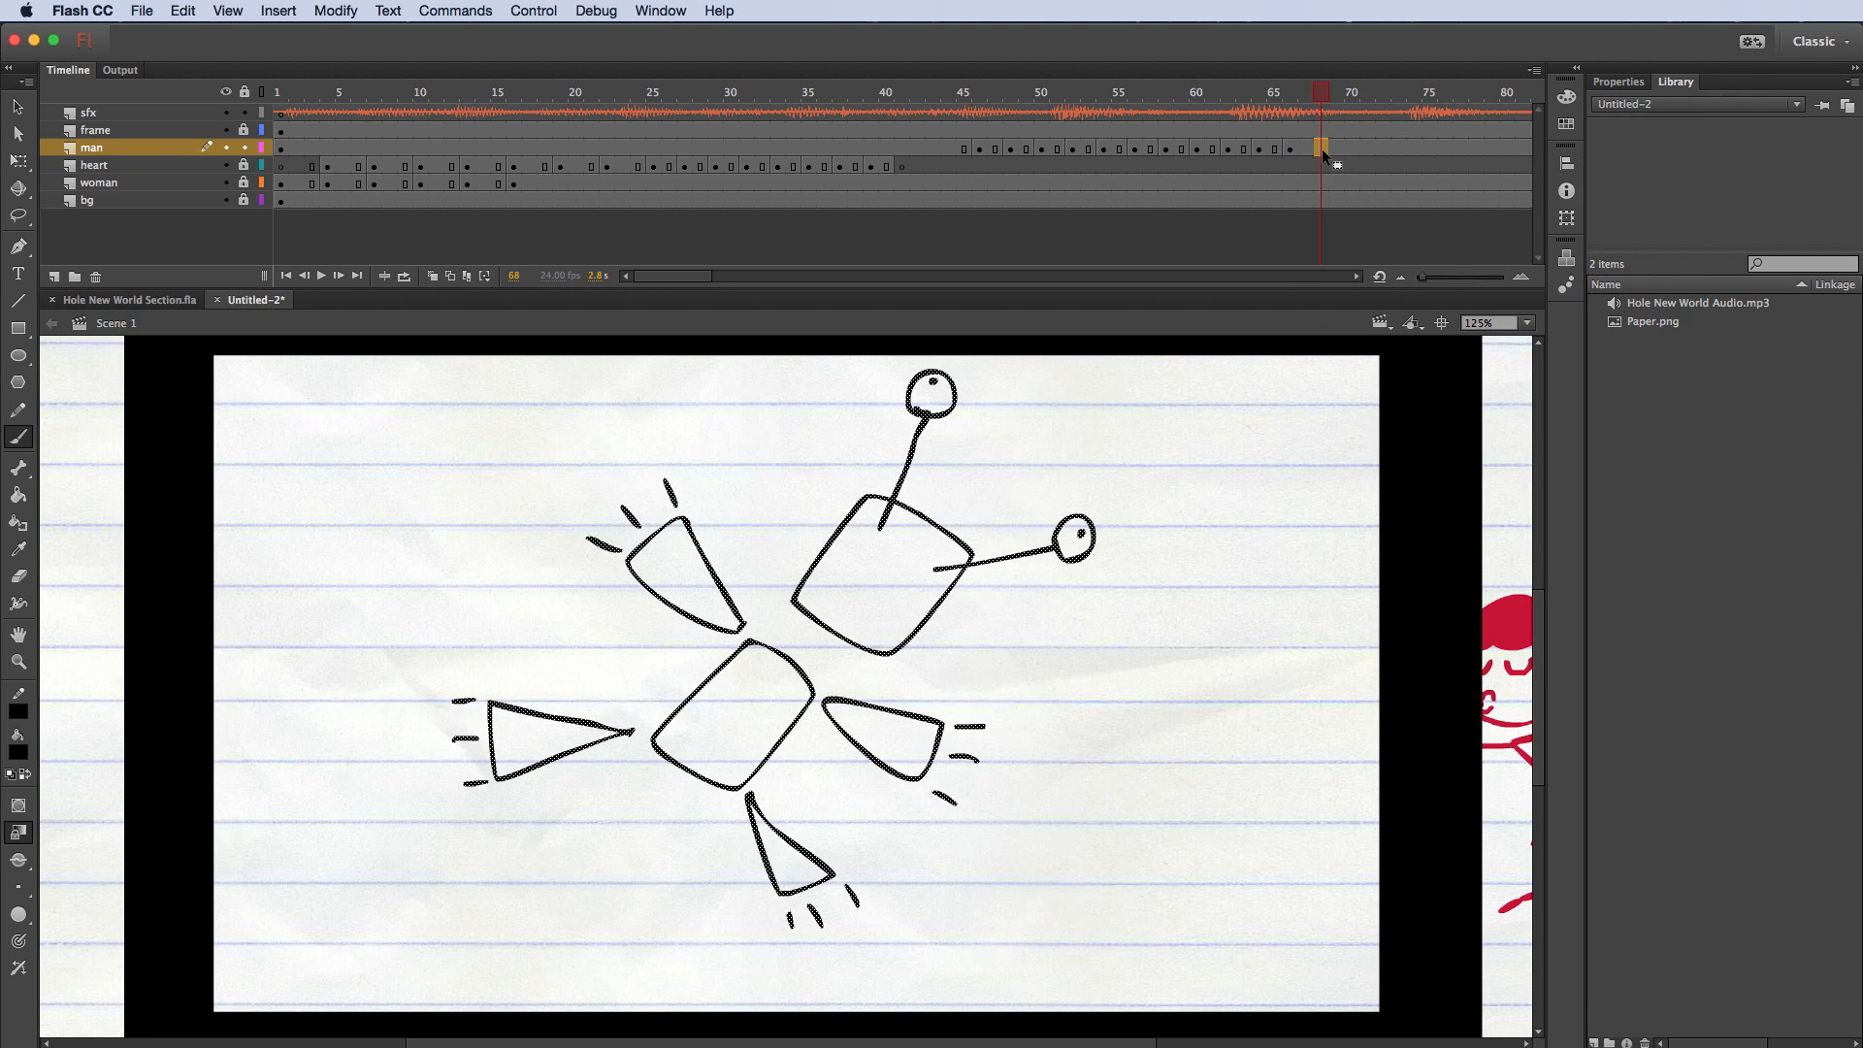
right_click(1322, 149)
click(1378, 313)
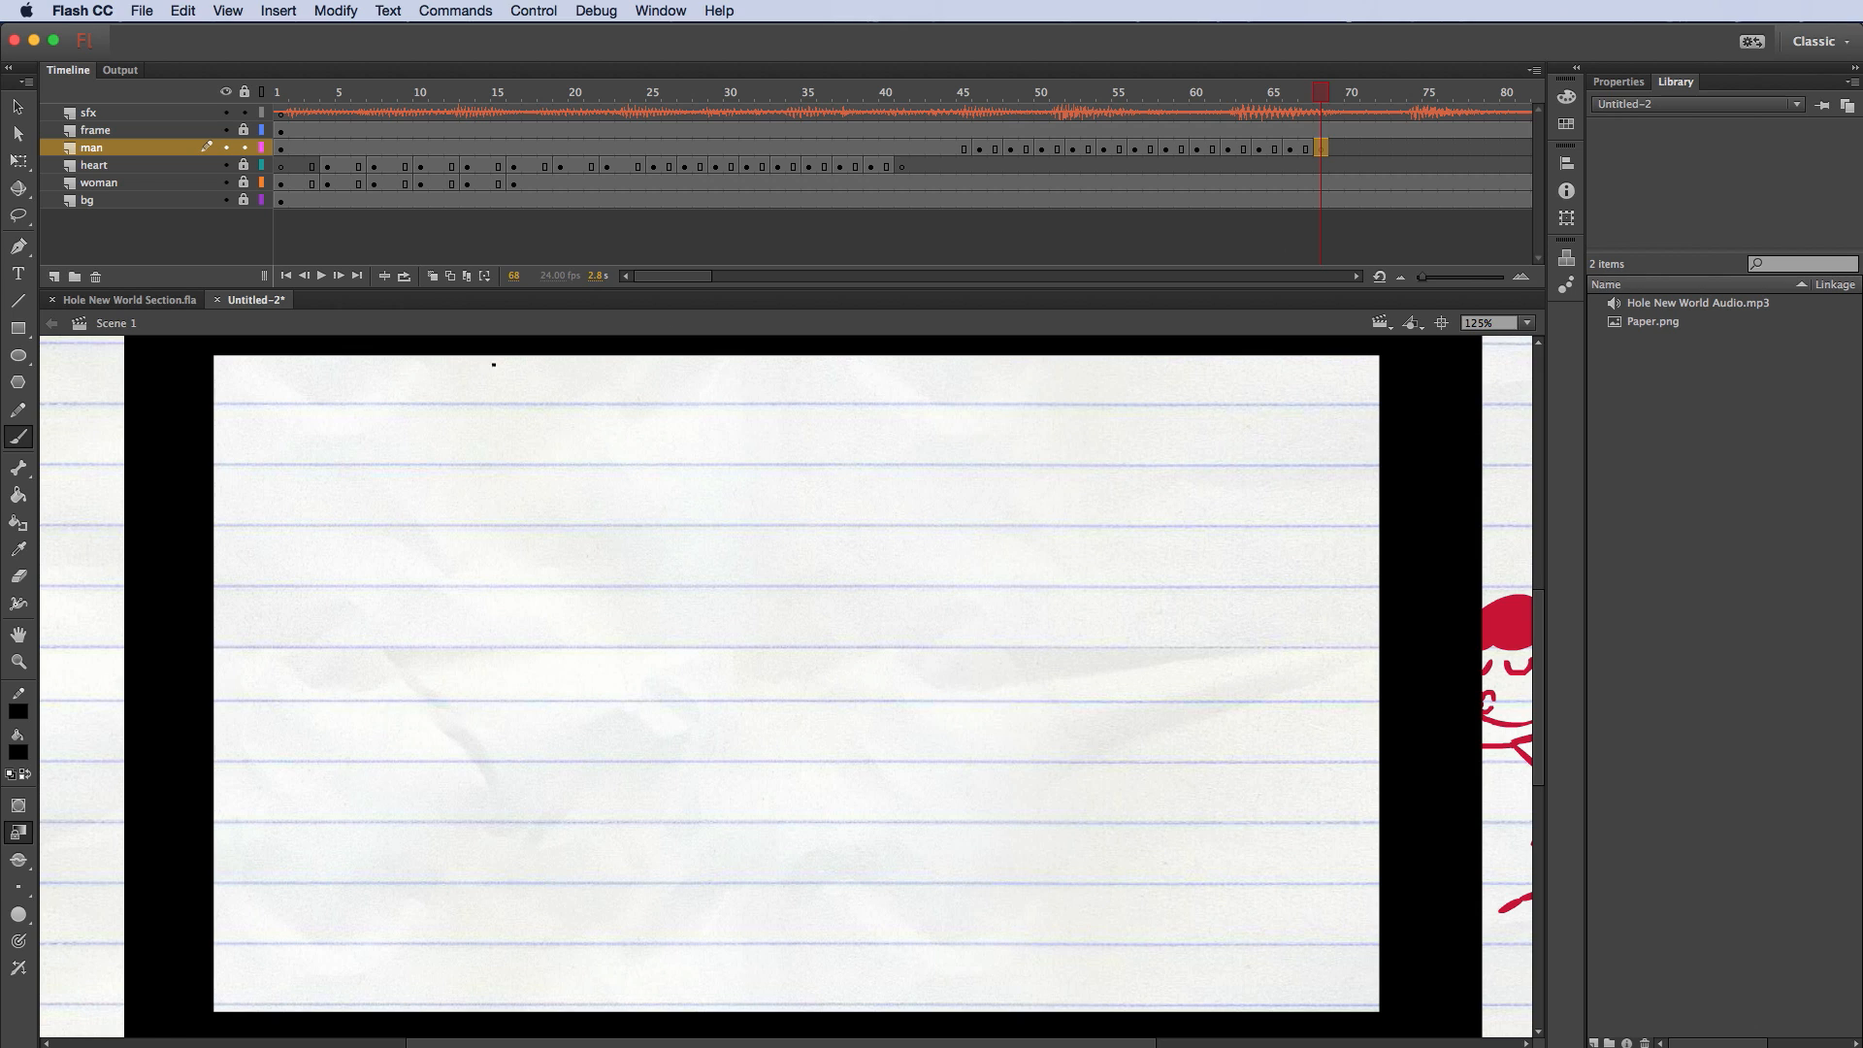
Step: With onion skinning on, brush a wavy foot outline with dashes beneath and a pointed leg piece rising from it on frame 68
click(433, 275)
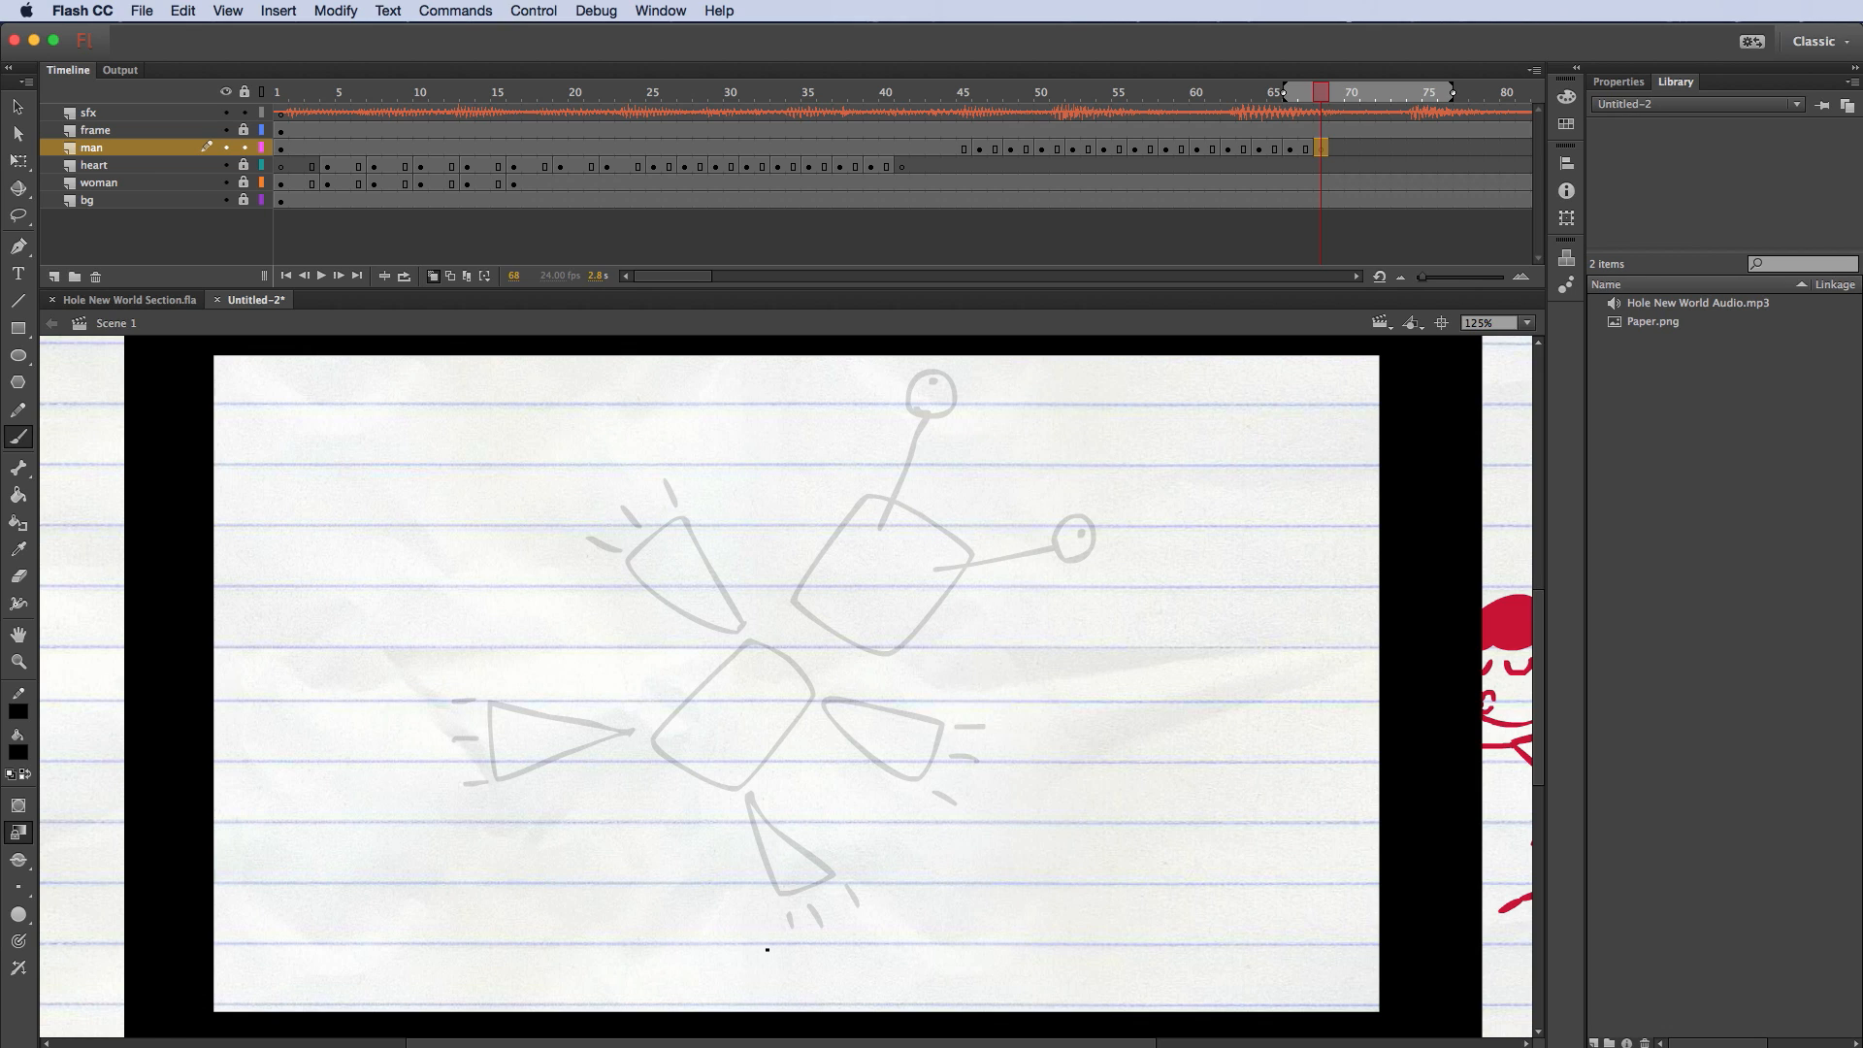
mouse_move(727, 947)
mouse_down()
mouse_move(876, 916)
mouse_move(934, 948)
mouse_up()
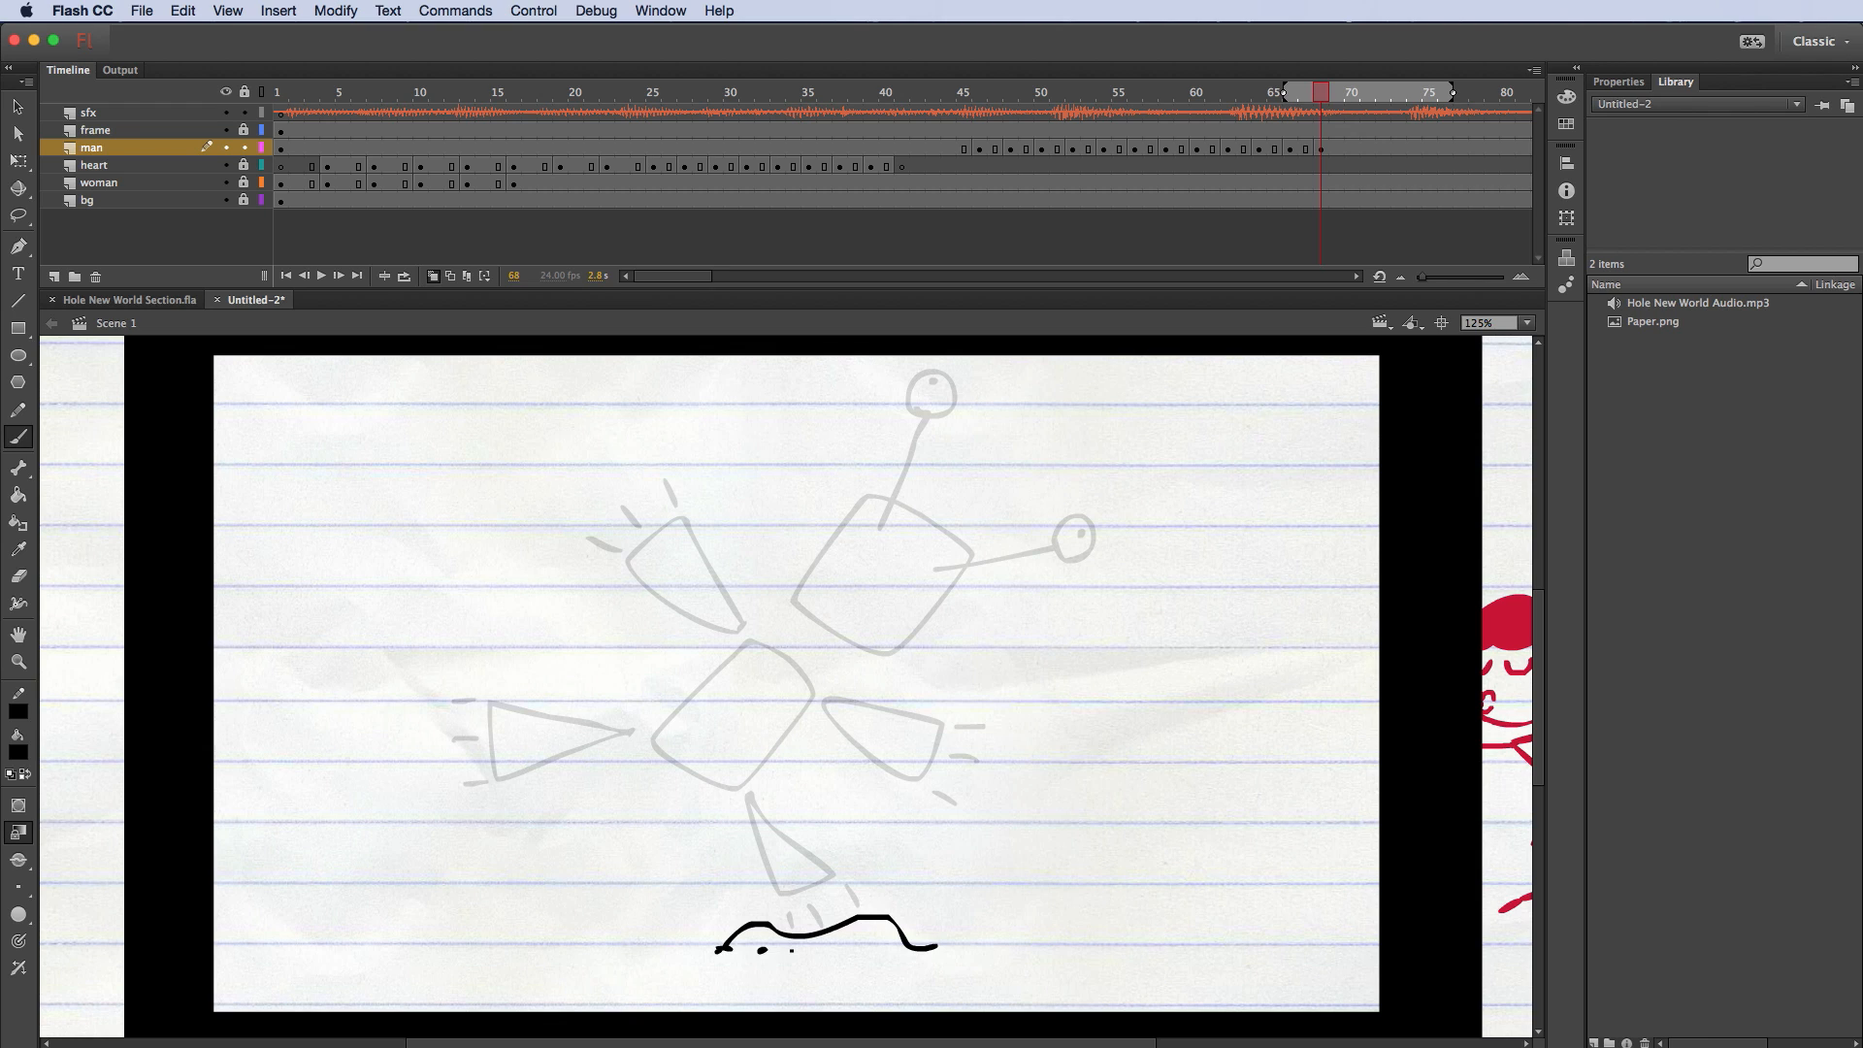
drag(795, 945, 801, 958)
mouse_move(778, 930)
mouse_down()
mouse_move(754, 856)
mouse_move(856, 918)
mouse_up()
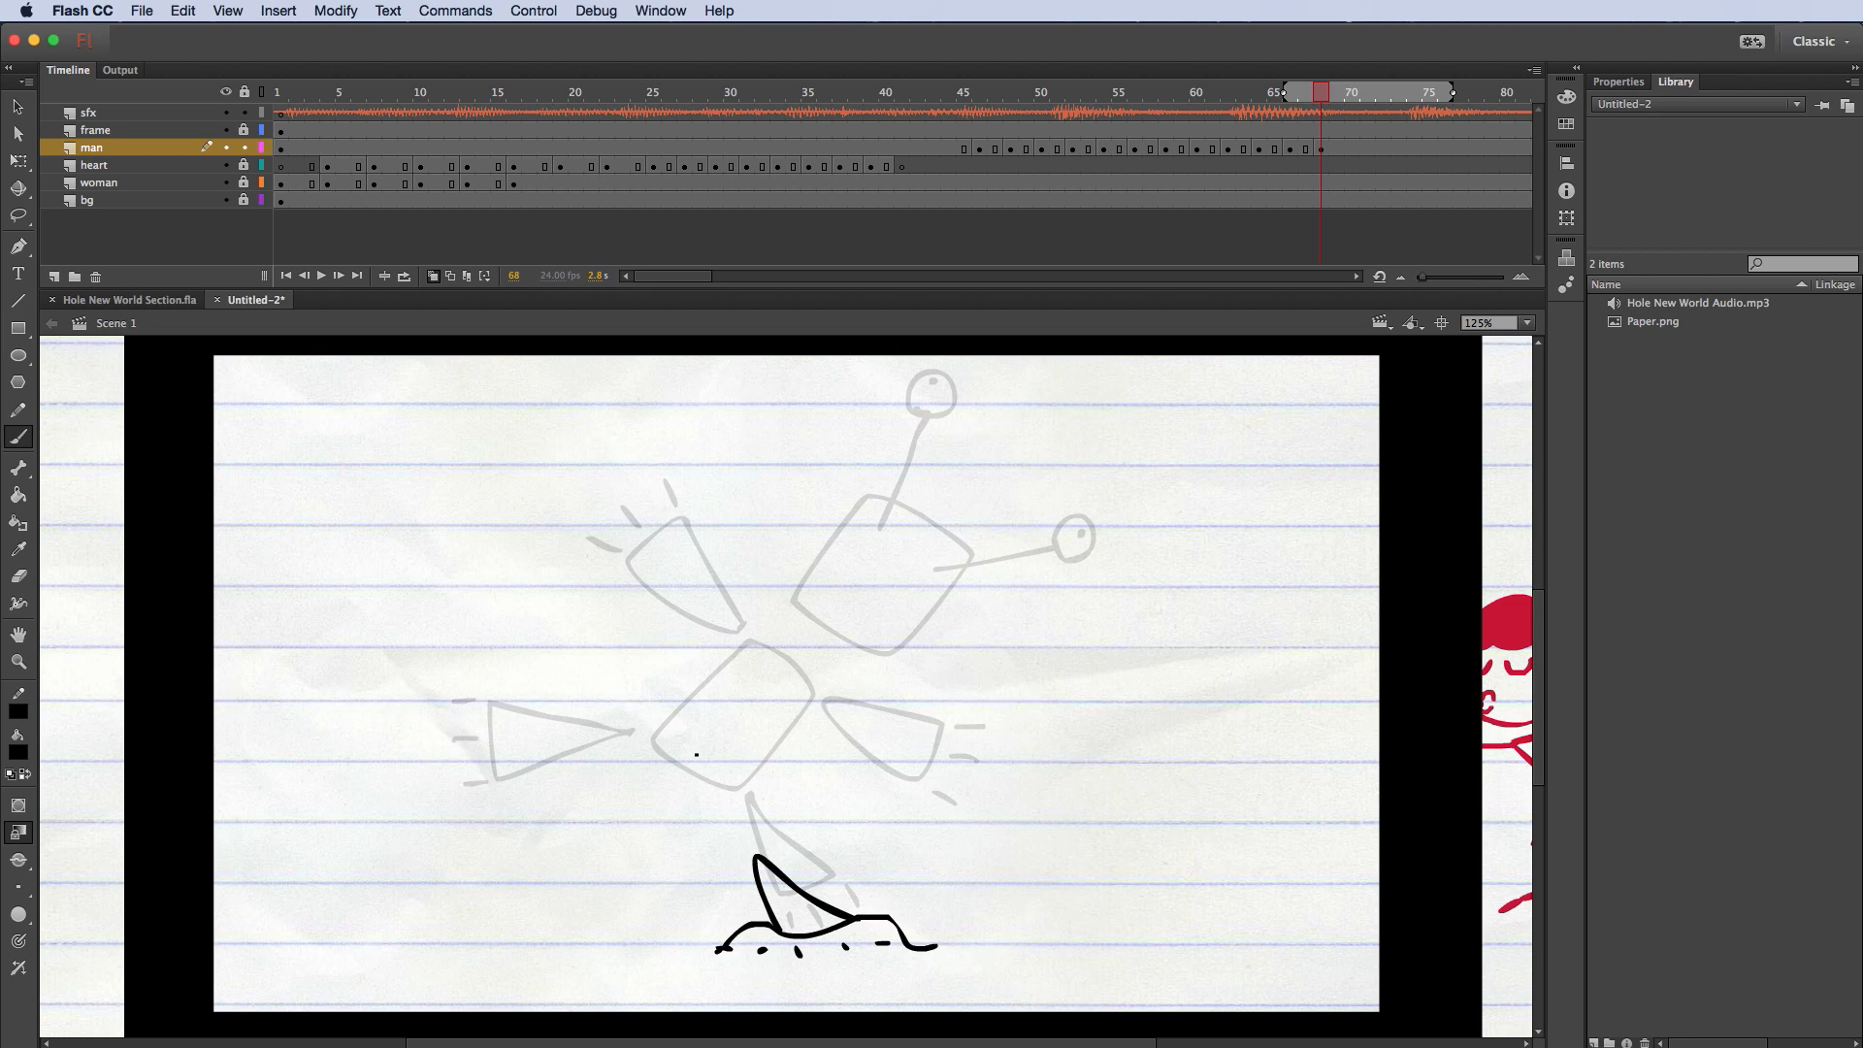
Step: Draw the torso, head and three remaining limbs as distorted, curved pieces around the onion-skinned pose on frame 68
mouse_move(690, 760)
mouse_down()
mouse_move(760, 817)
mouse_move(793, 721)
mouse_move(761, 701)
mouse_move(691, 758)
mouse_up()
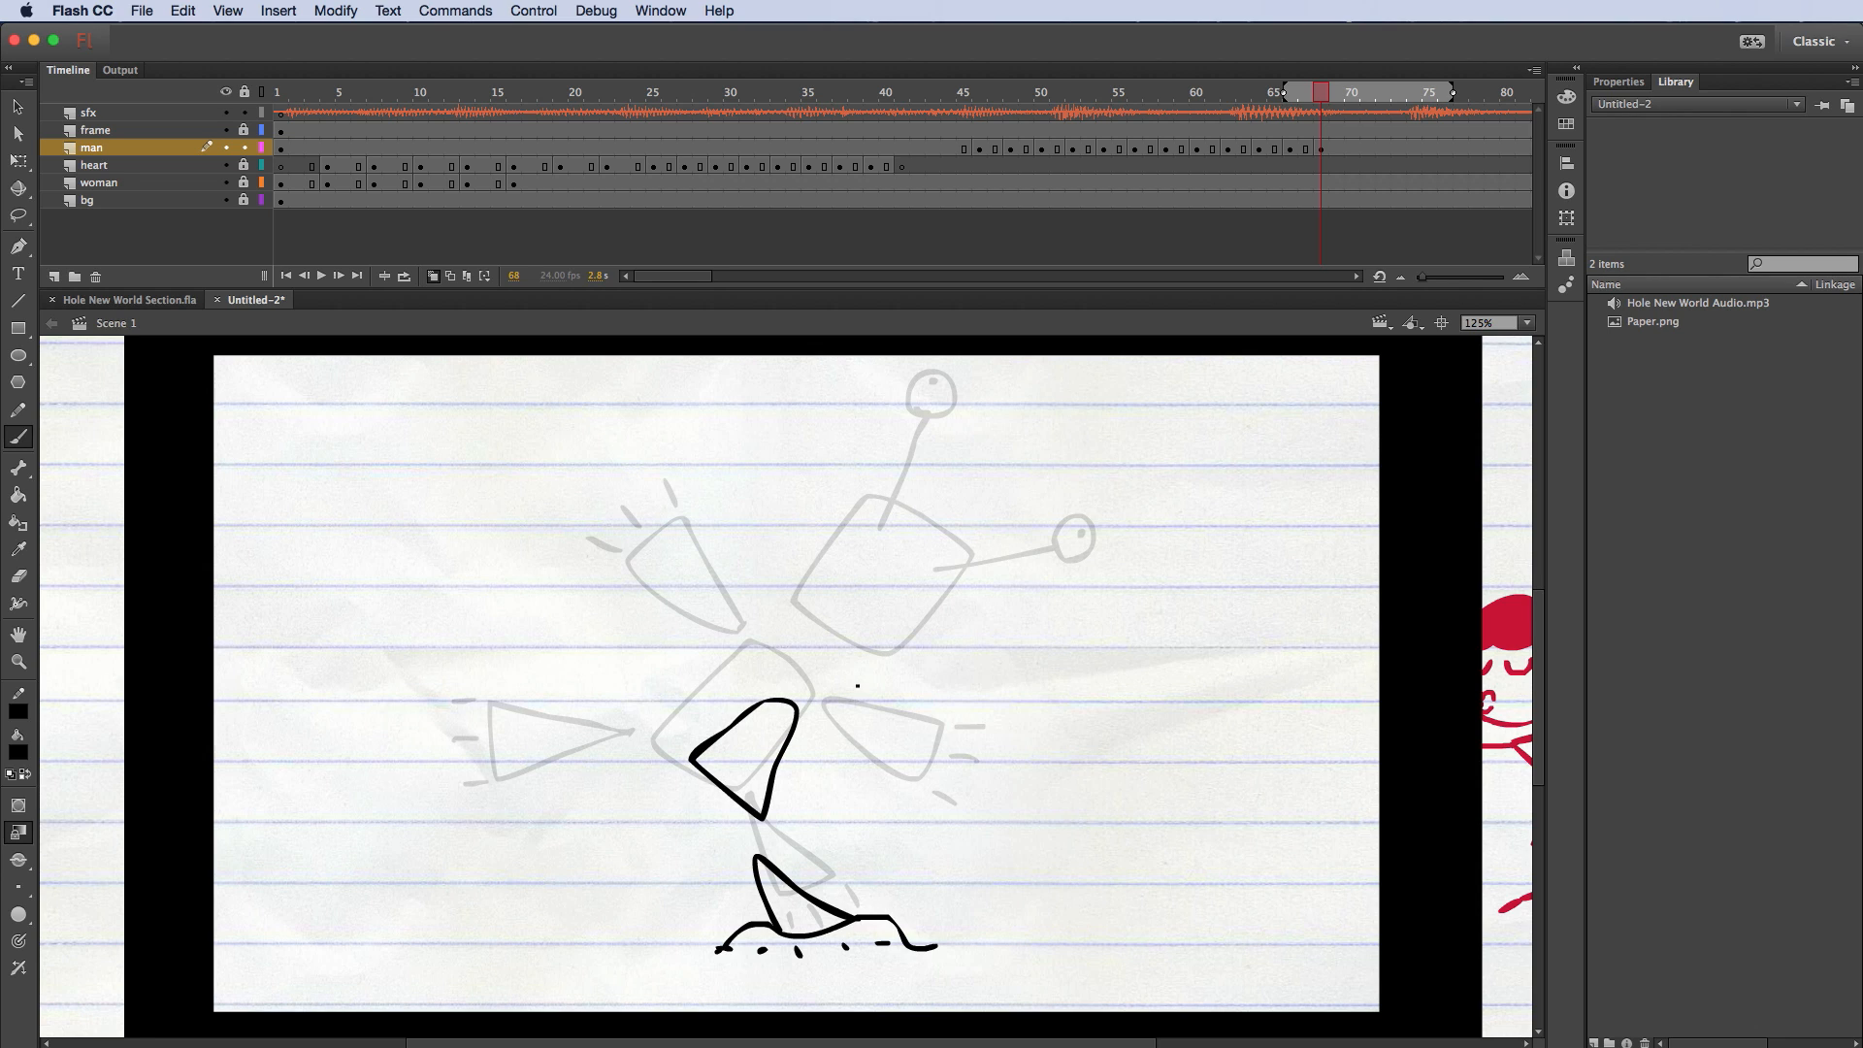
mouse_move(829, 708)
mouse_down()
mouse_move(935, 695)
mouse_move(911, 763)
mouse_move(832, 723)
mouse_up()
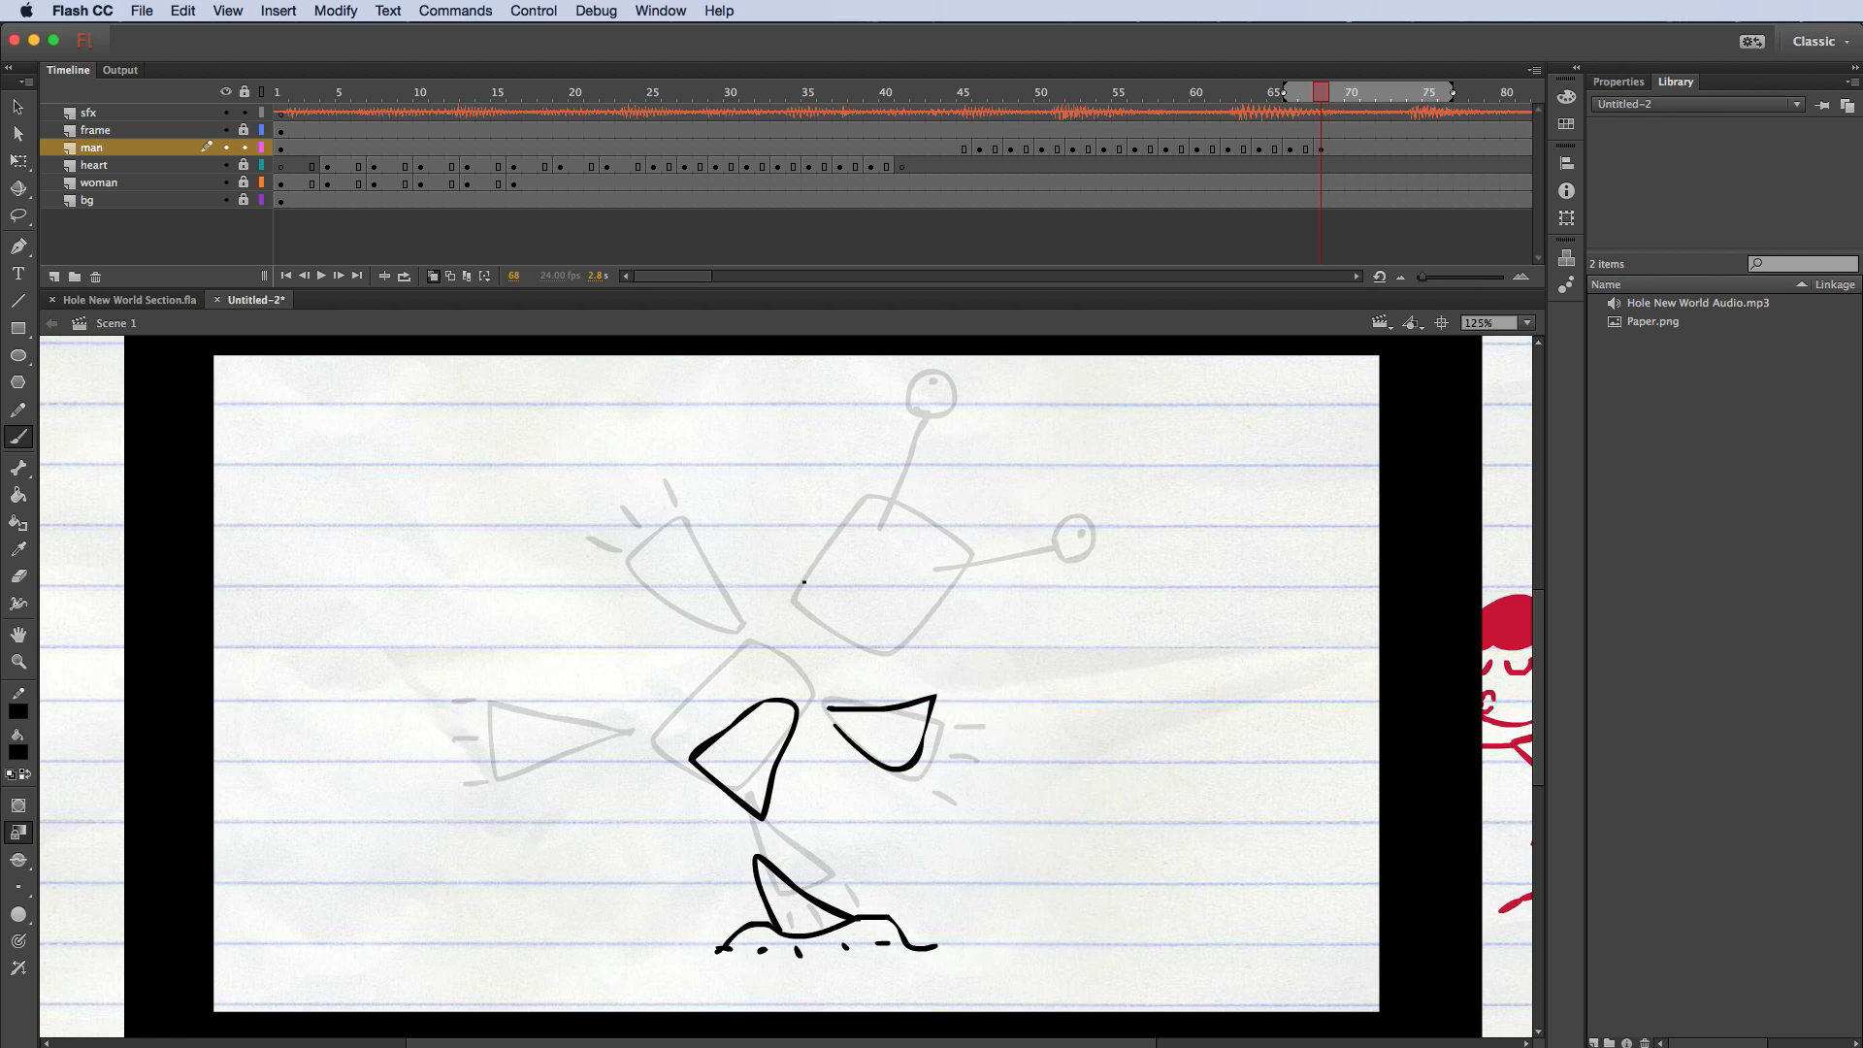
mouse_move(812, 650)
mouse_down()
mouse_move(817, 525)
mouse_move(915, 571)
mouse_move(856, 671)
mouse_move(835, 671)
mouse_move(737, 646)
mouse_move(675, 553)
mouse_move(644, 586)
mouse_move(754, 674)
mouse_up()
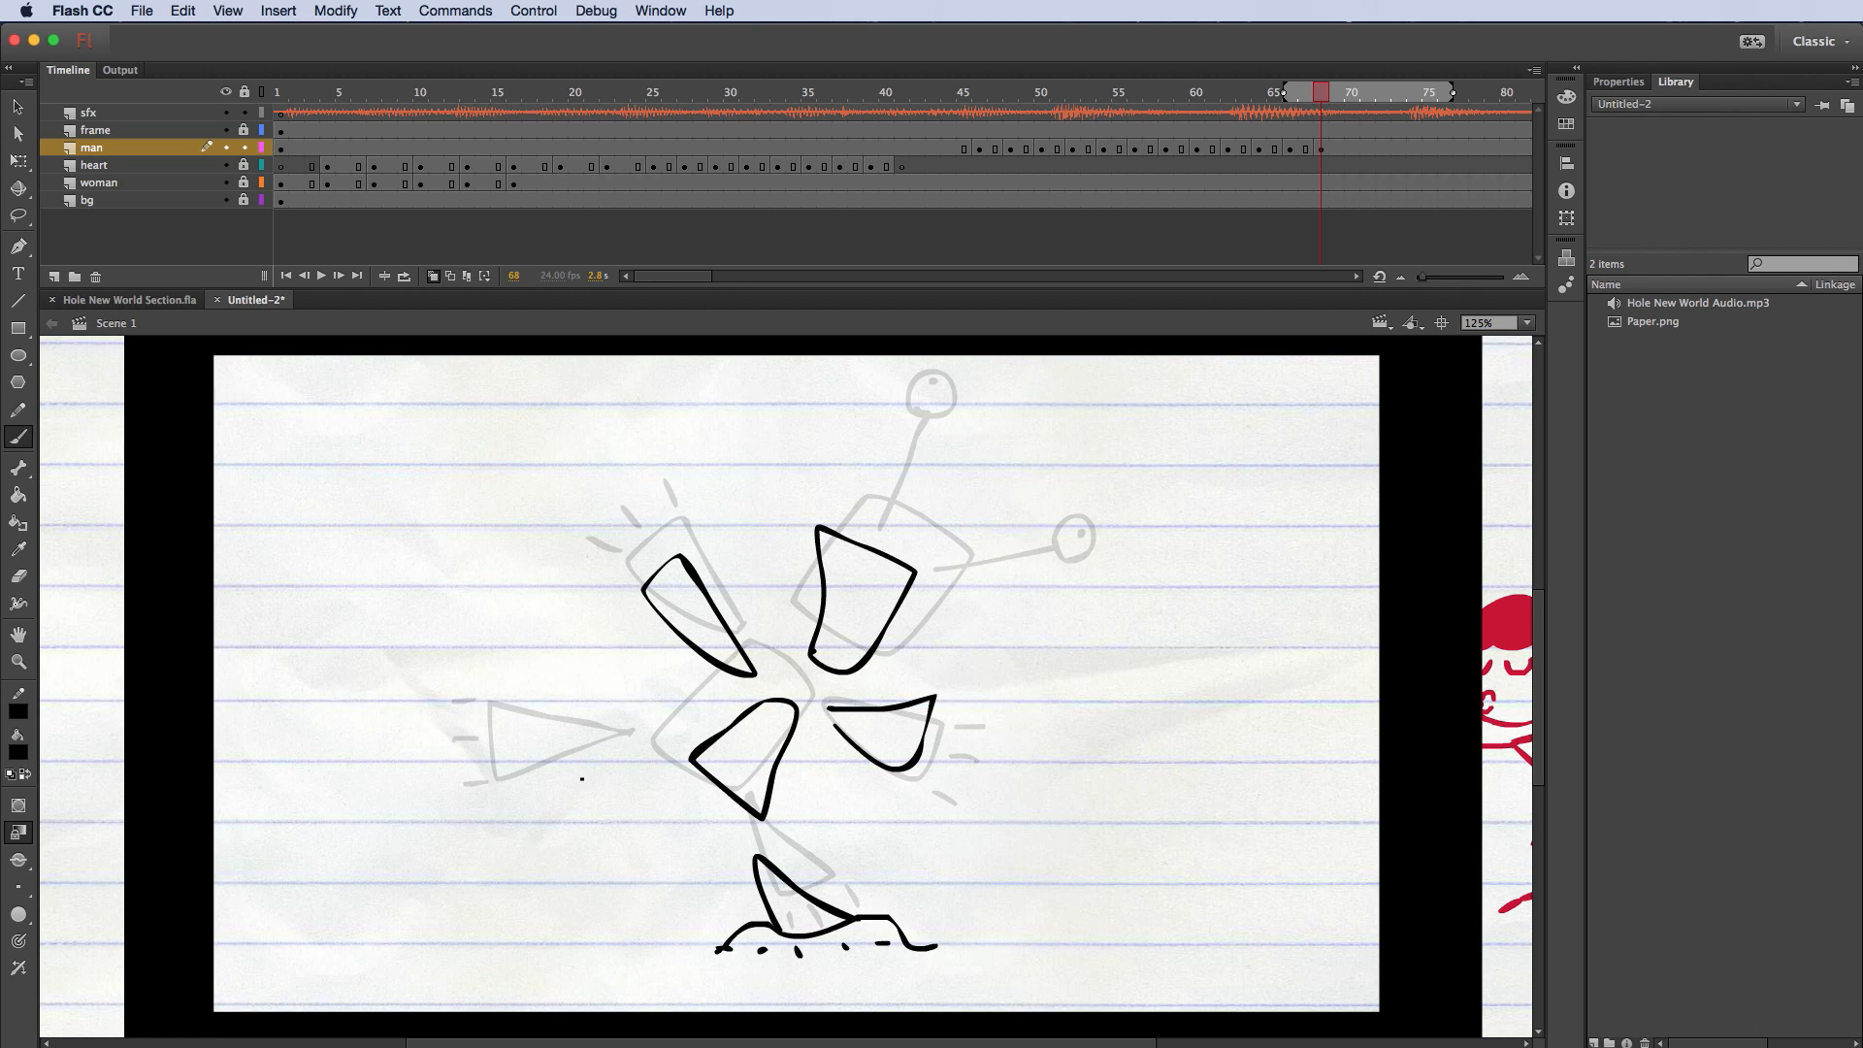
mouse_move(661, 751)
mouse_down()
mouse_move(552, 733)
mouse_move(565, 807)
mouse_move(651, 767)
mouse_up()
Step: Add short dashes as fingers and toes at the ends of the three upper limbs on frame 68
drag(550, 728, 524, 726)
mouse_move(532, 773)
mouse_down()
mouse_move(511, 769)
mouse_move(540, 804)
mouse_up()
mouse_move(609, 560)
mouse_down()
mouse_move(623, 572)
mouse_move(666, 544)
mouse_up()
mouse_move(950, 697)
mouse_down()
mouse_move(967, 698)
mouse_move(938, 791)
mouse_up()
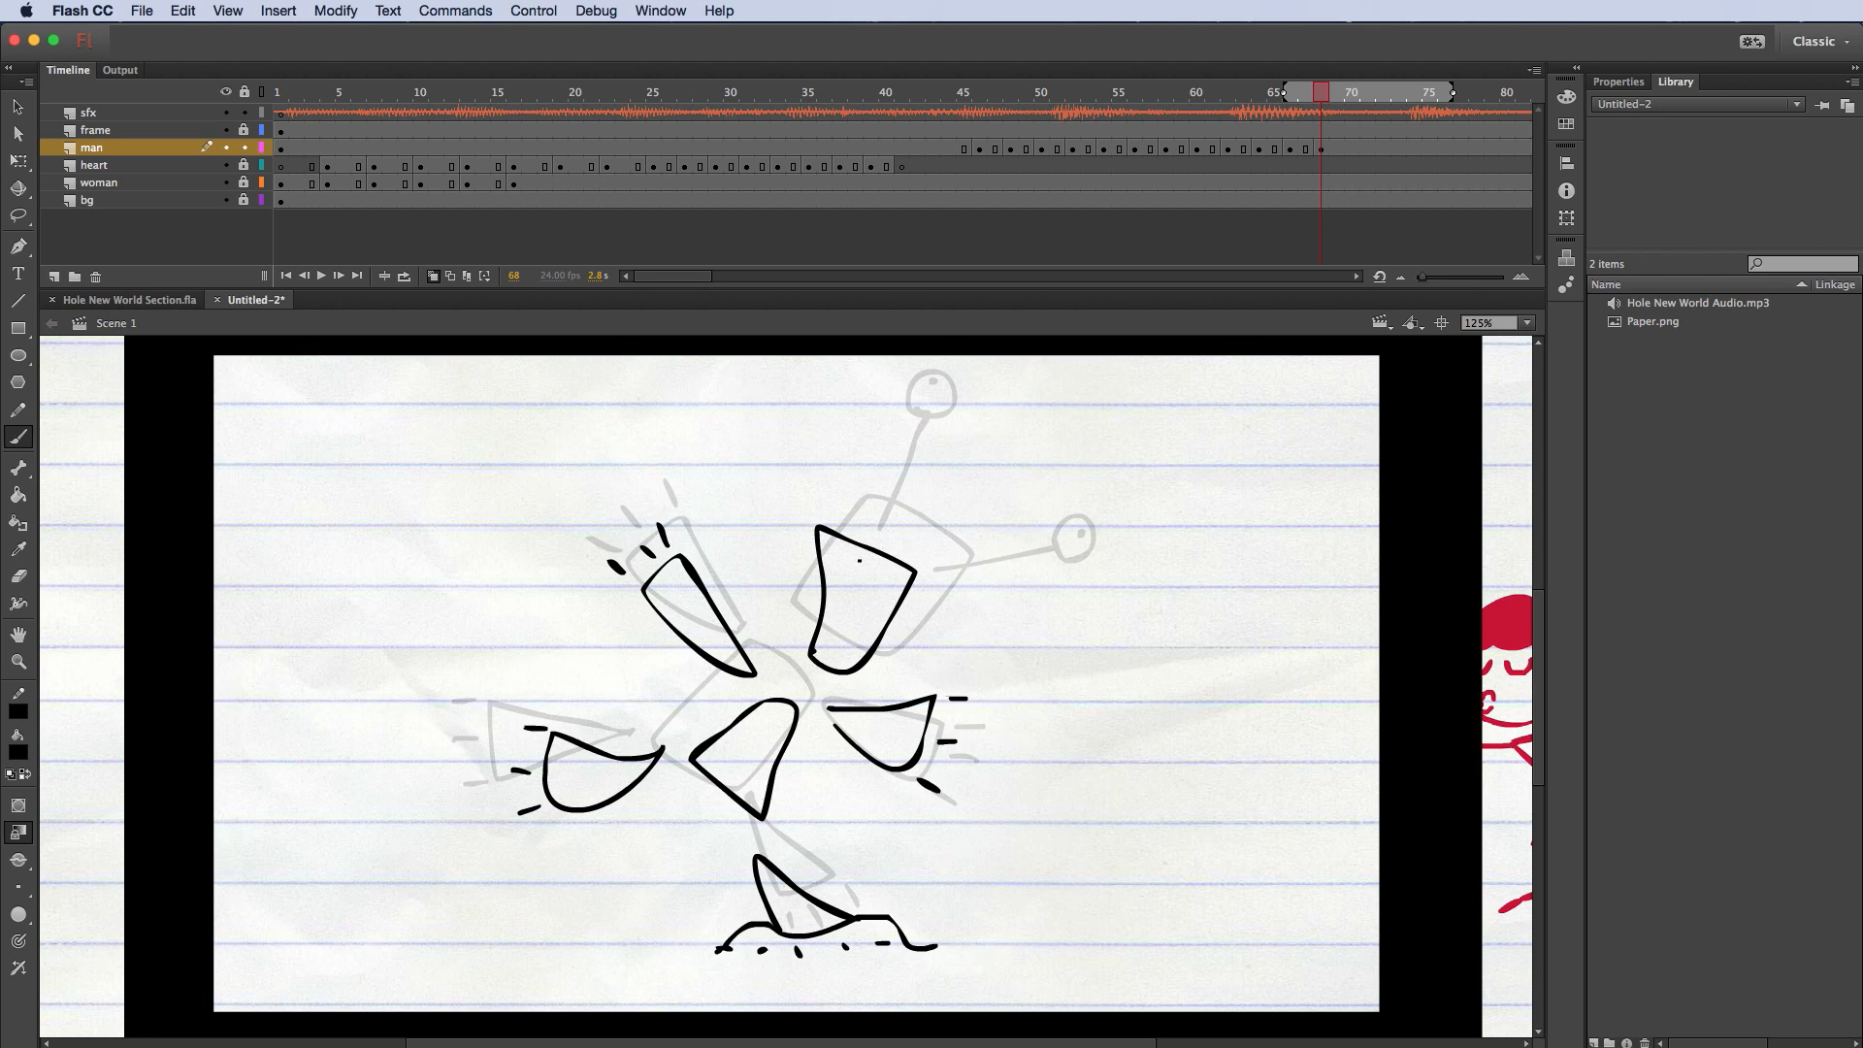
Step: Draw two curved eye stalks with eyeballs and pupils on the head and erase the stalk overlap inside the upper eyeball
mouse_move(847, 565)
mouse_down()
mouse_move(922, 426)
mouse_move(914, 467)
mouse_up()
mouse_move(891, 590)
mouse_down()
mouse_move(1019, 553)
mouse_move(998, 580)
mouse_move(983, 545)
mouse_up()
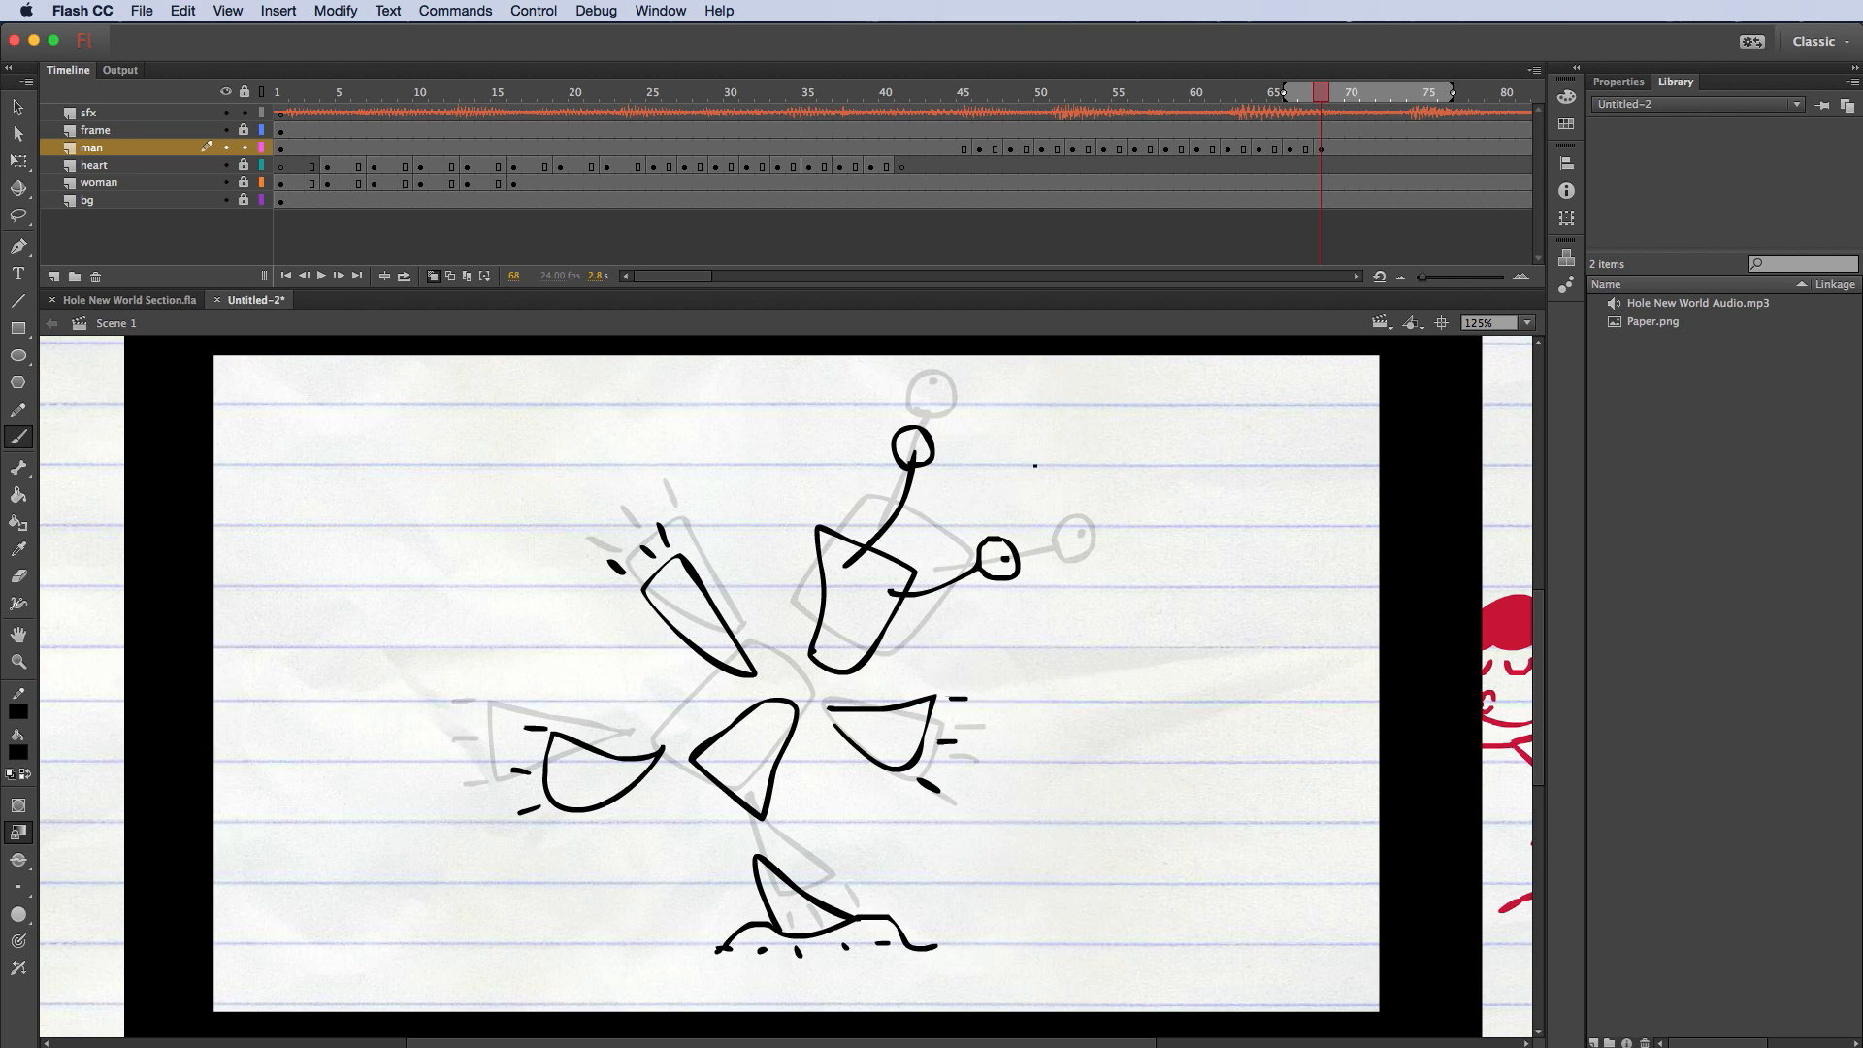
key(e)
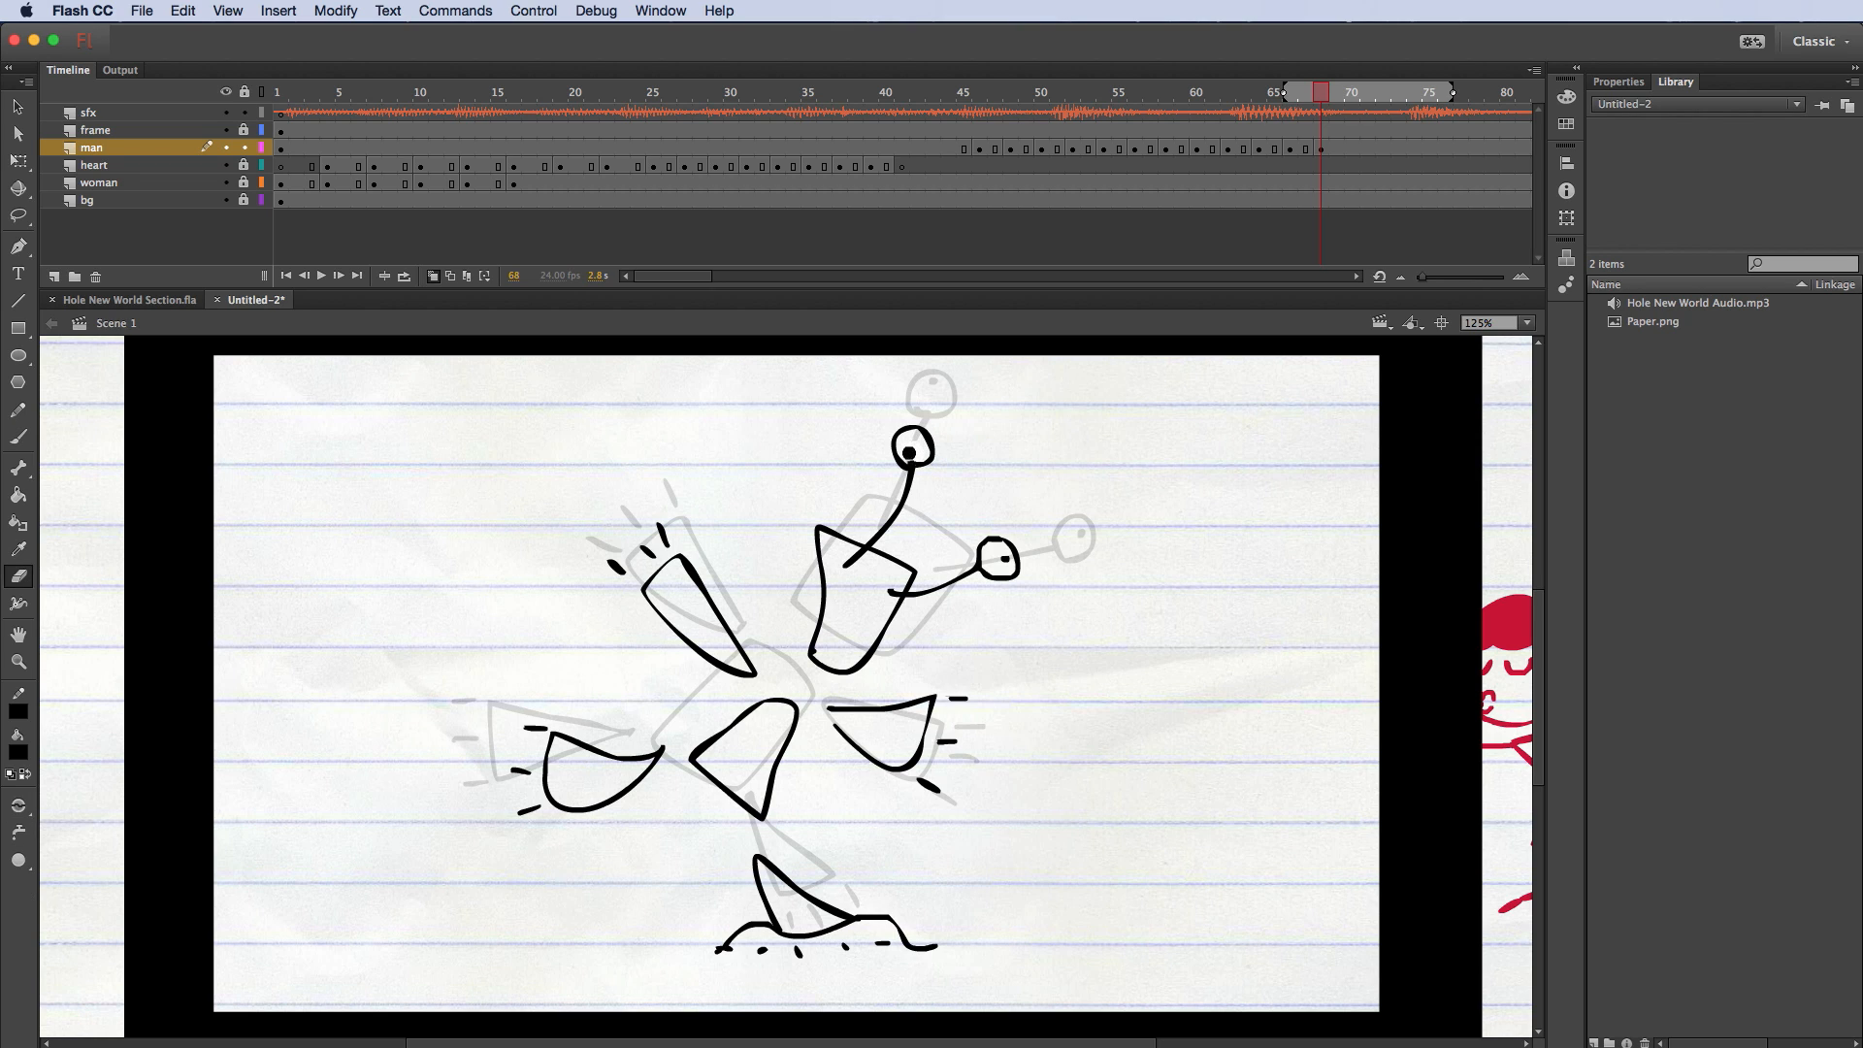
key(b)
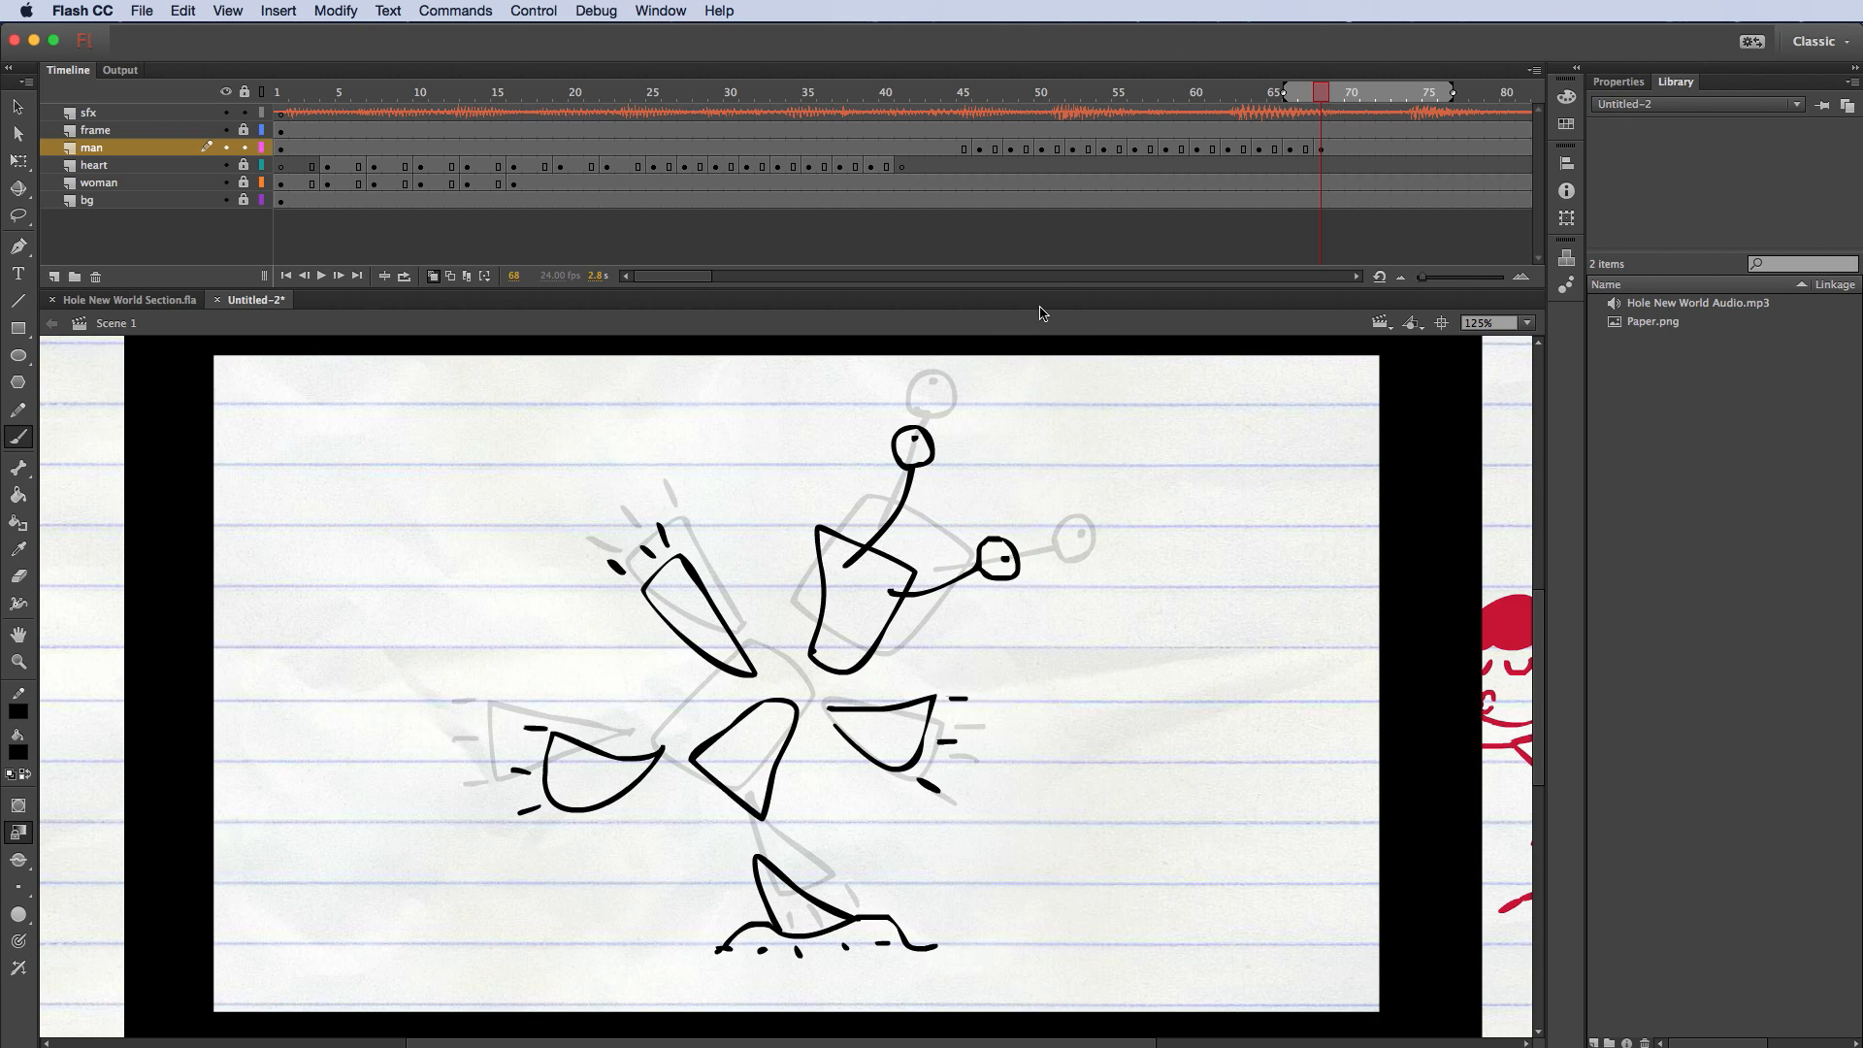
Step: Insert a blank keyframe at frame 70 of the man layer
click(1352, 148)
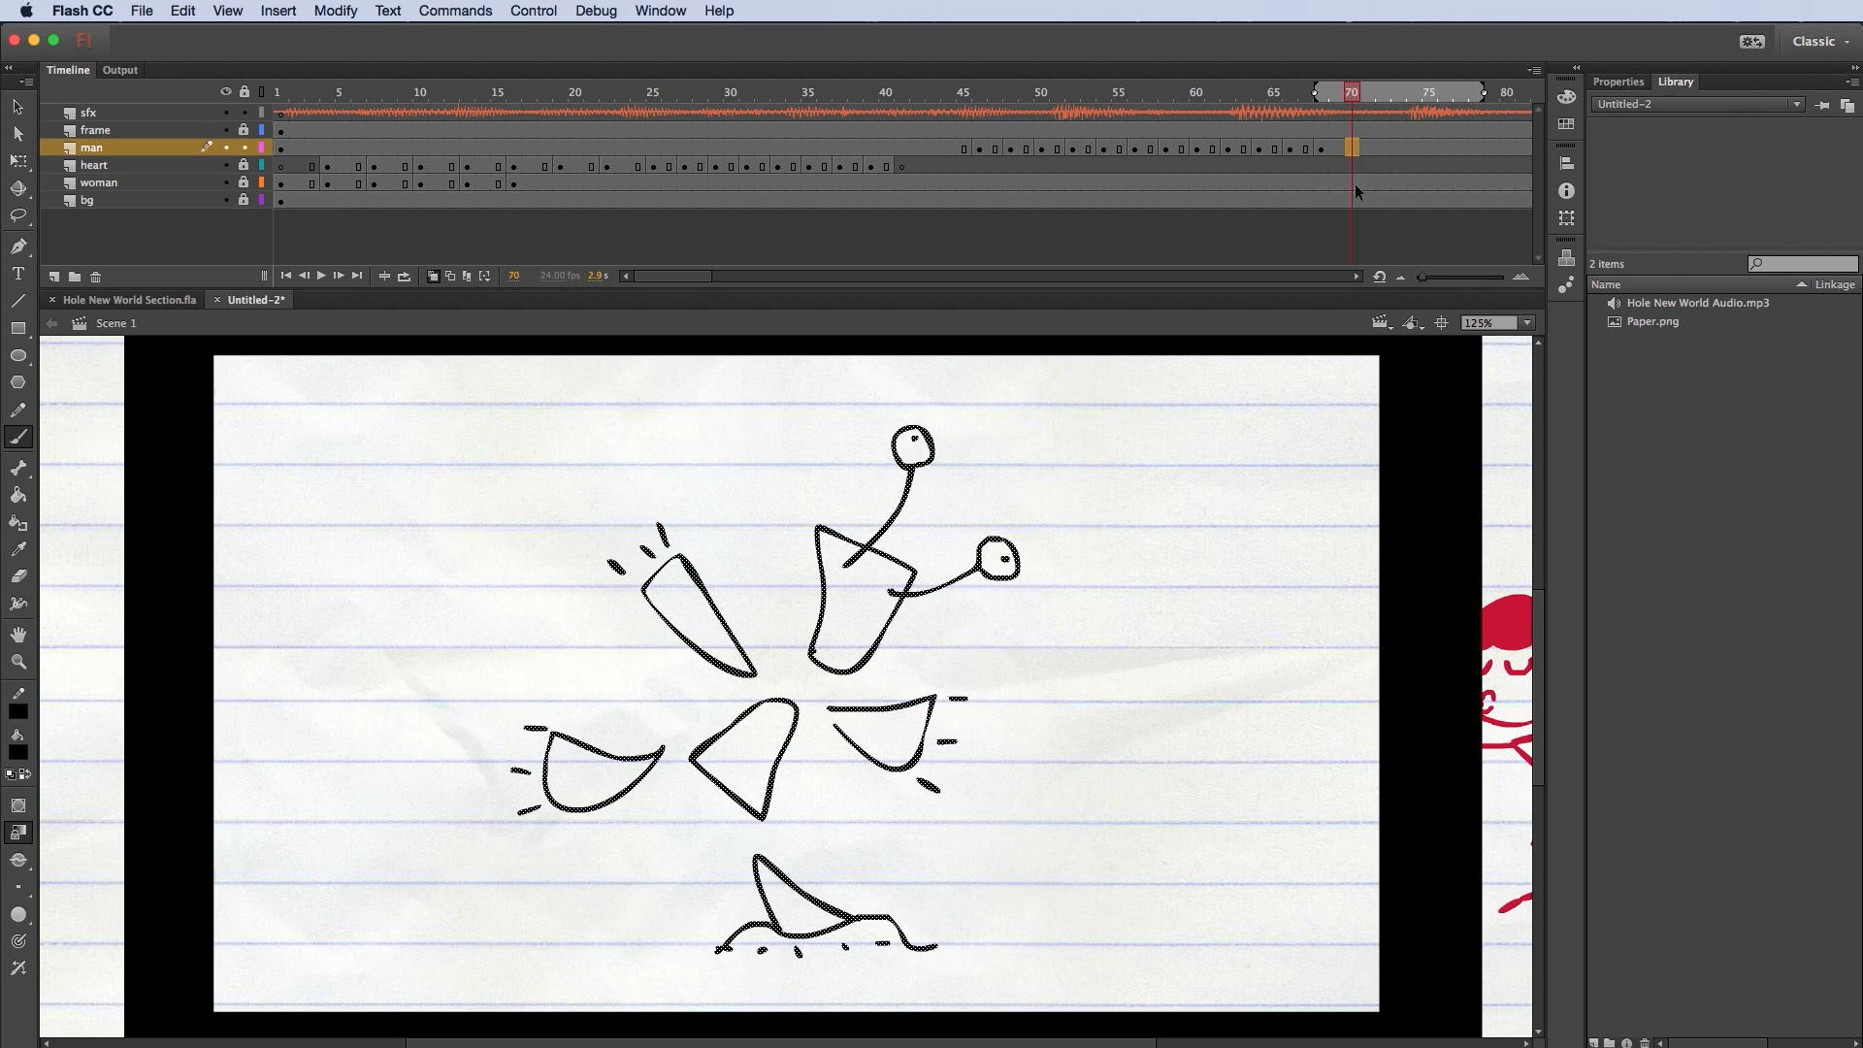
right_click(1355, 150)
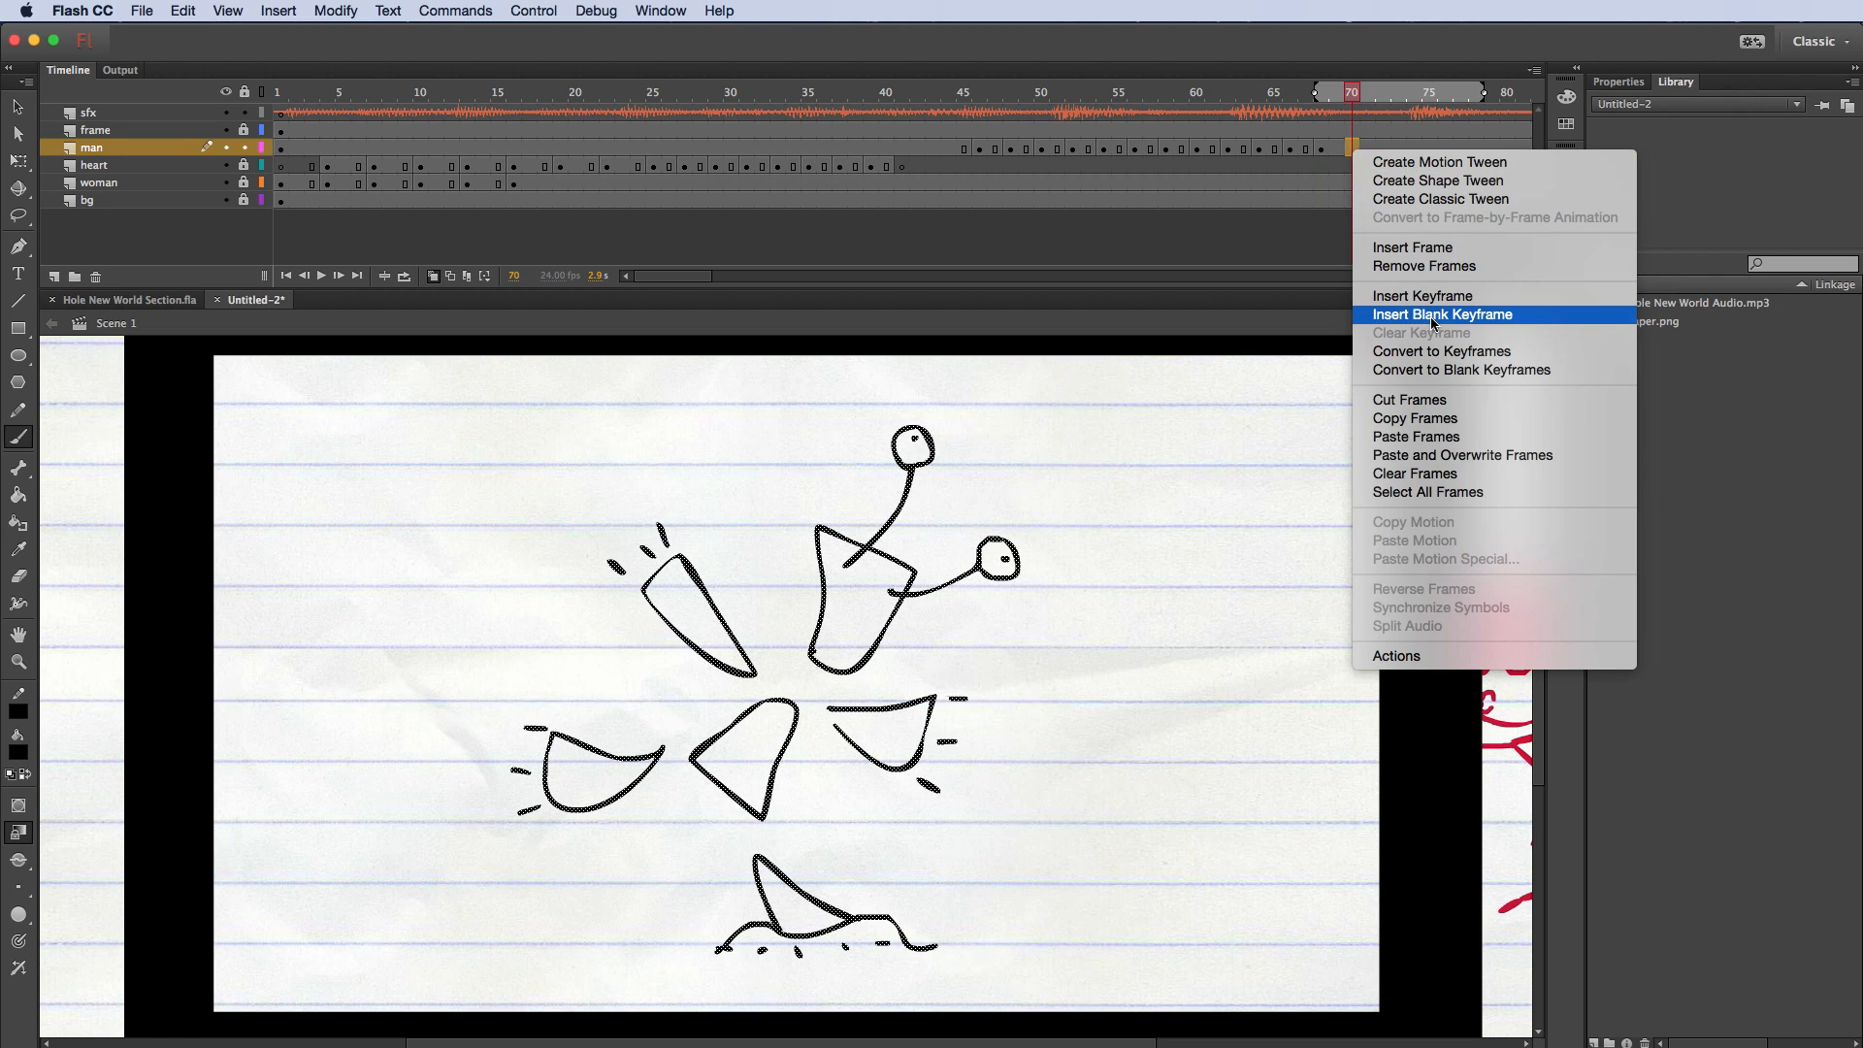
click(1528, 313)
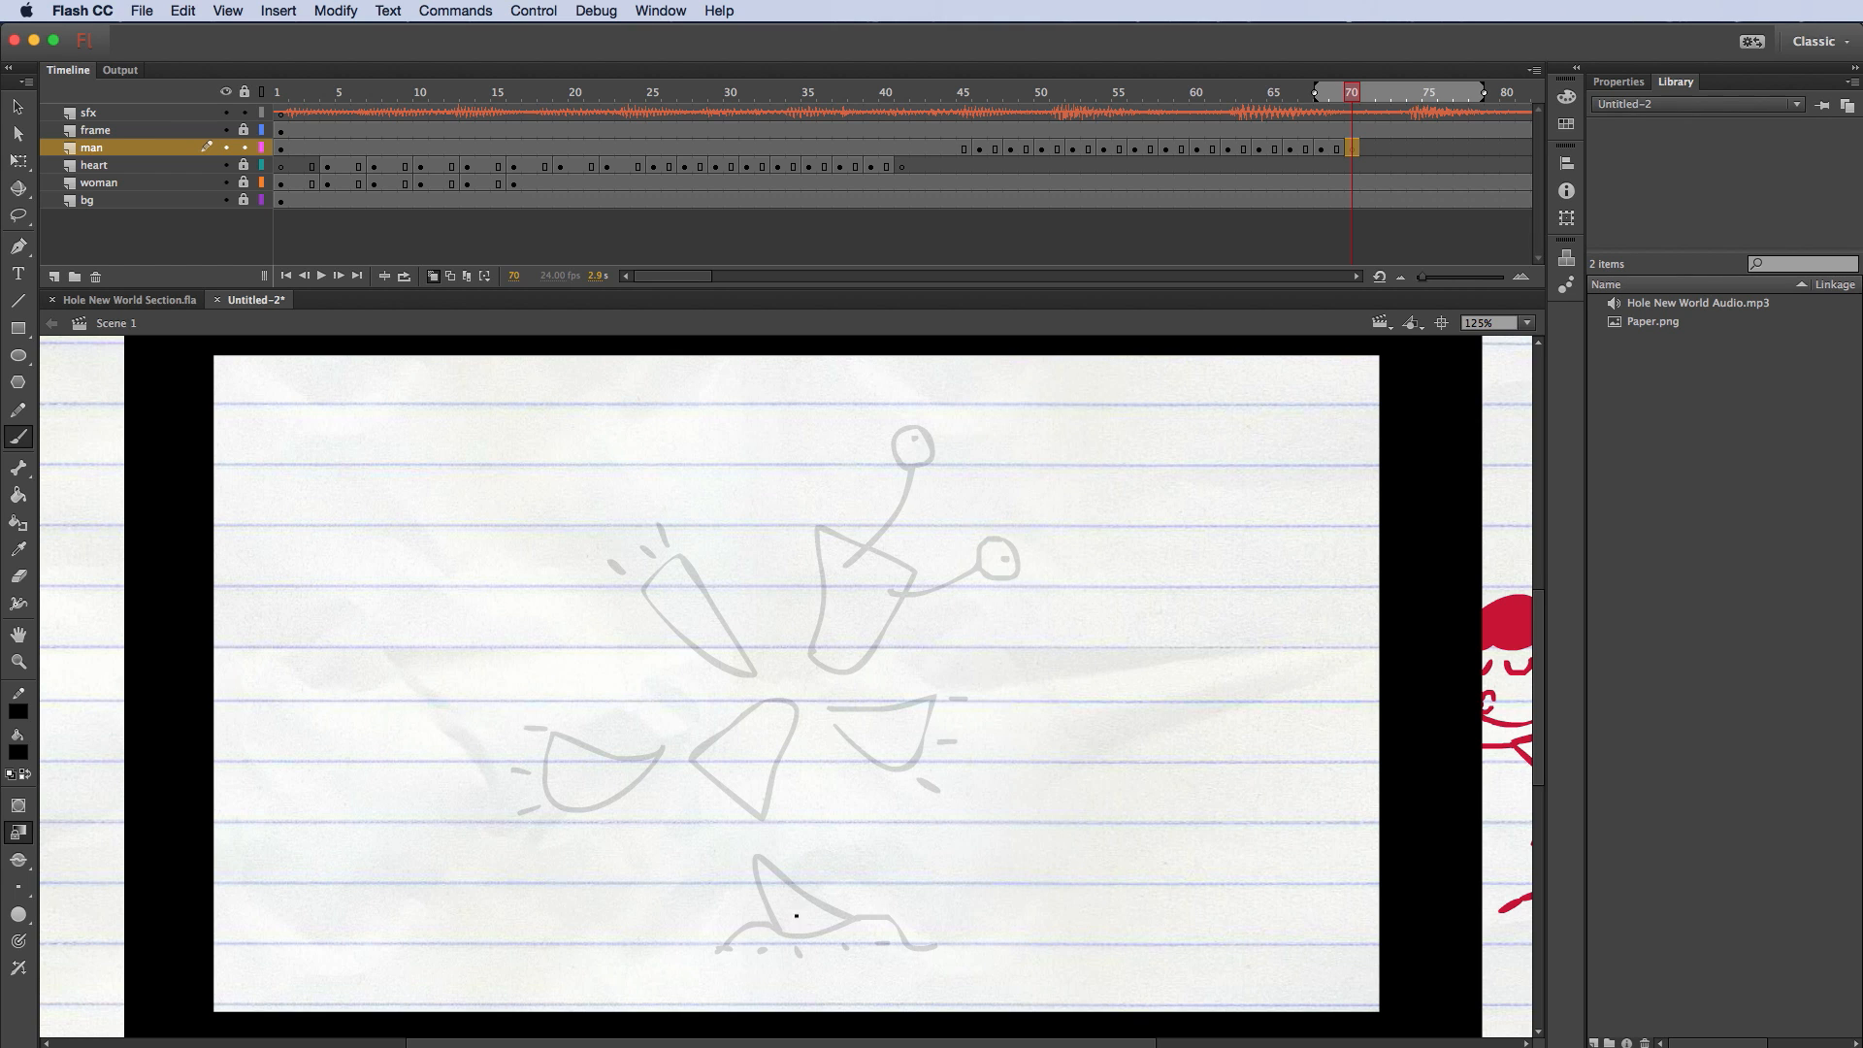
scroll(911, 815, left, 3)
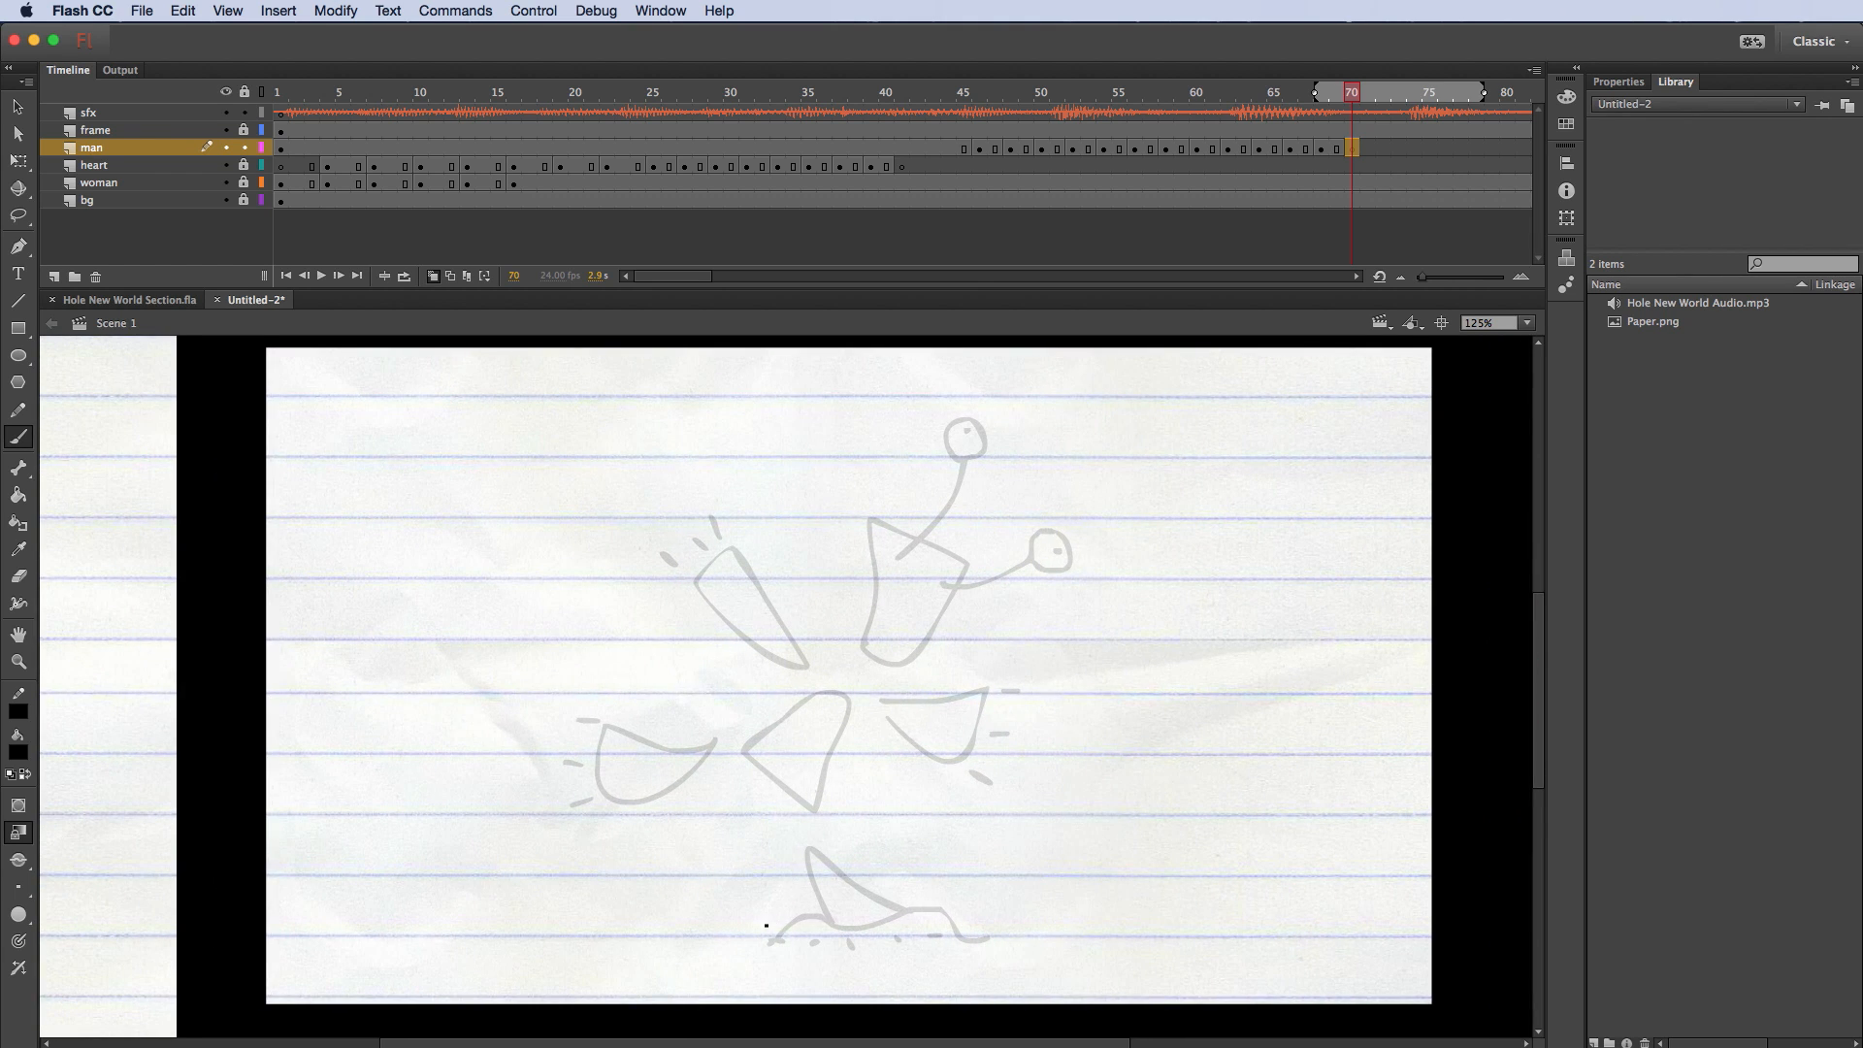
Step: Draw a wavy ground line on frame 70 with a tall rounded arch, curved motion lines above it and short dashes beneath
mouse_move(754, 934)
mouse_down()
mouse_move(819, 945)
mouse_move(876, 909)
mouse_move(938, 928)
mouse_move(998, 898)
mouse_move(1040, 934)
mouse_up()
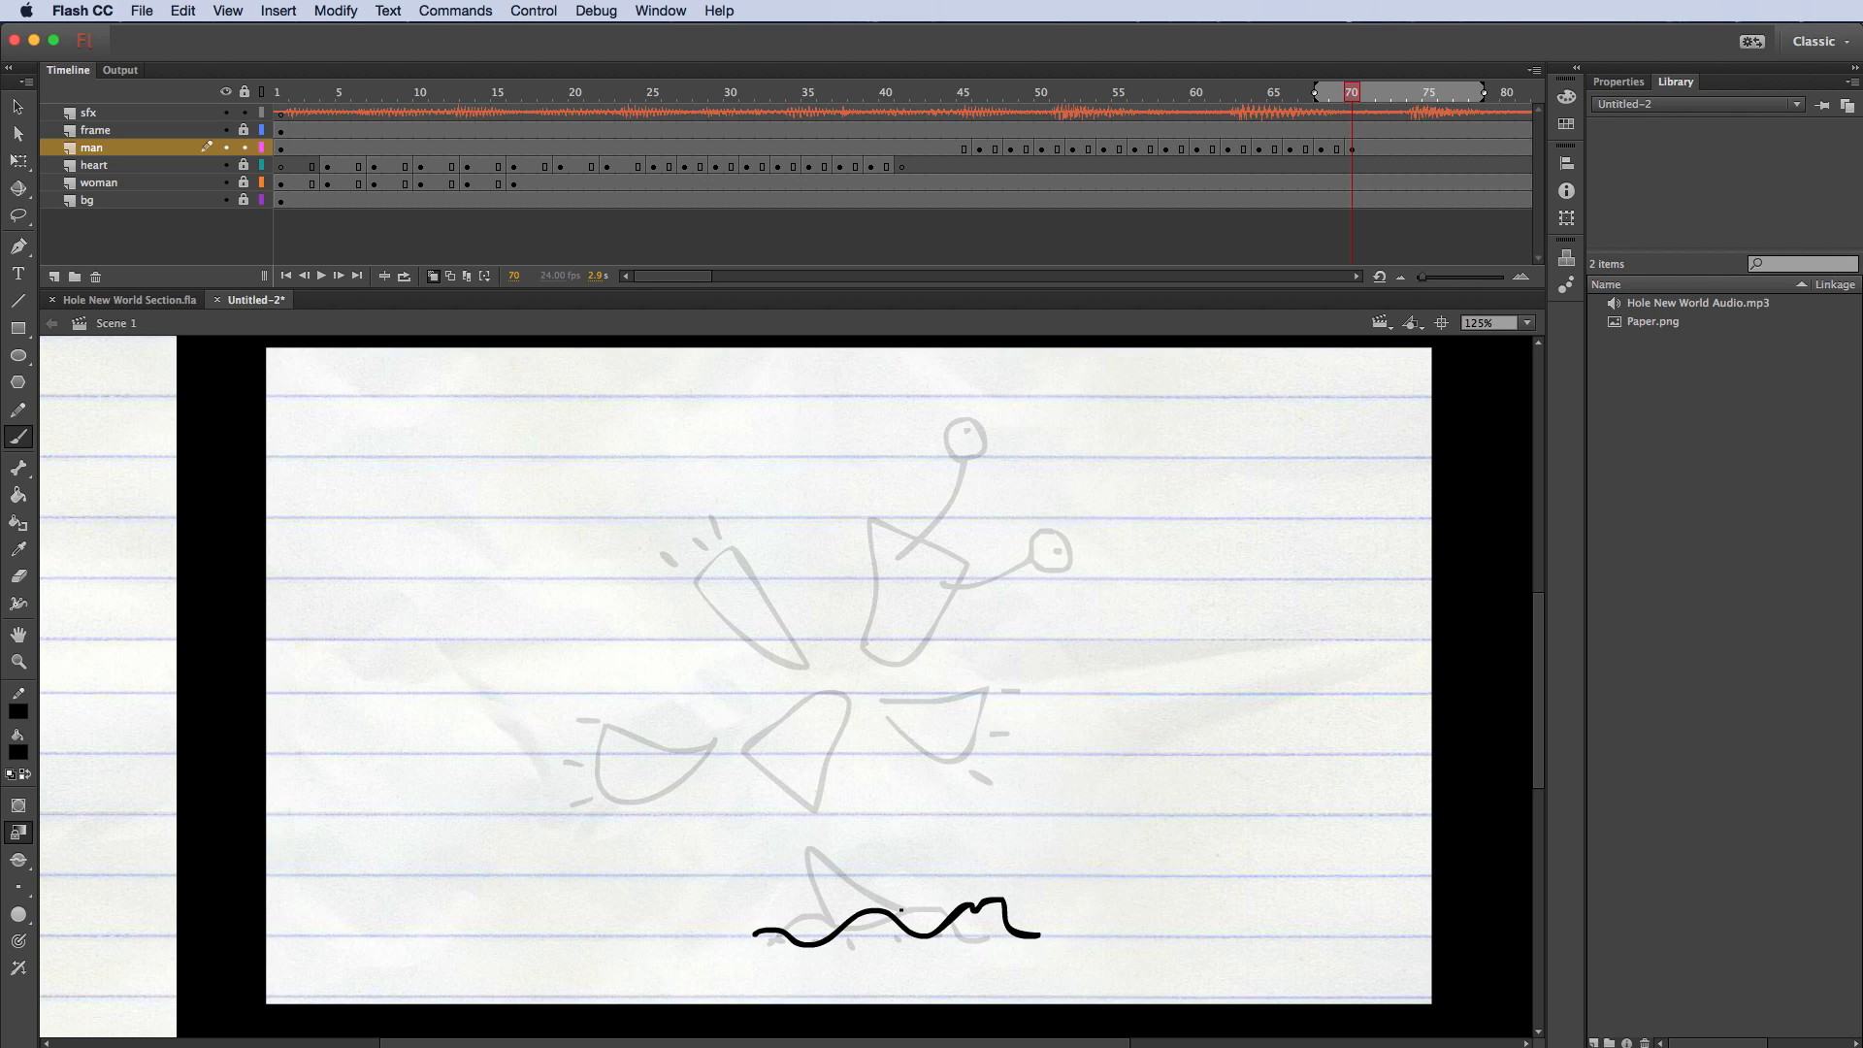
drag(901, 906, 867, 836)
drag(934, 909, 905, 821)
mouse_move(854, 913)
mouse_down()
mouse_move(811, 818)
mouse_move(765, 817)
mouse_move(758, 933)
mouse_up()
click(761, 862)
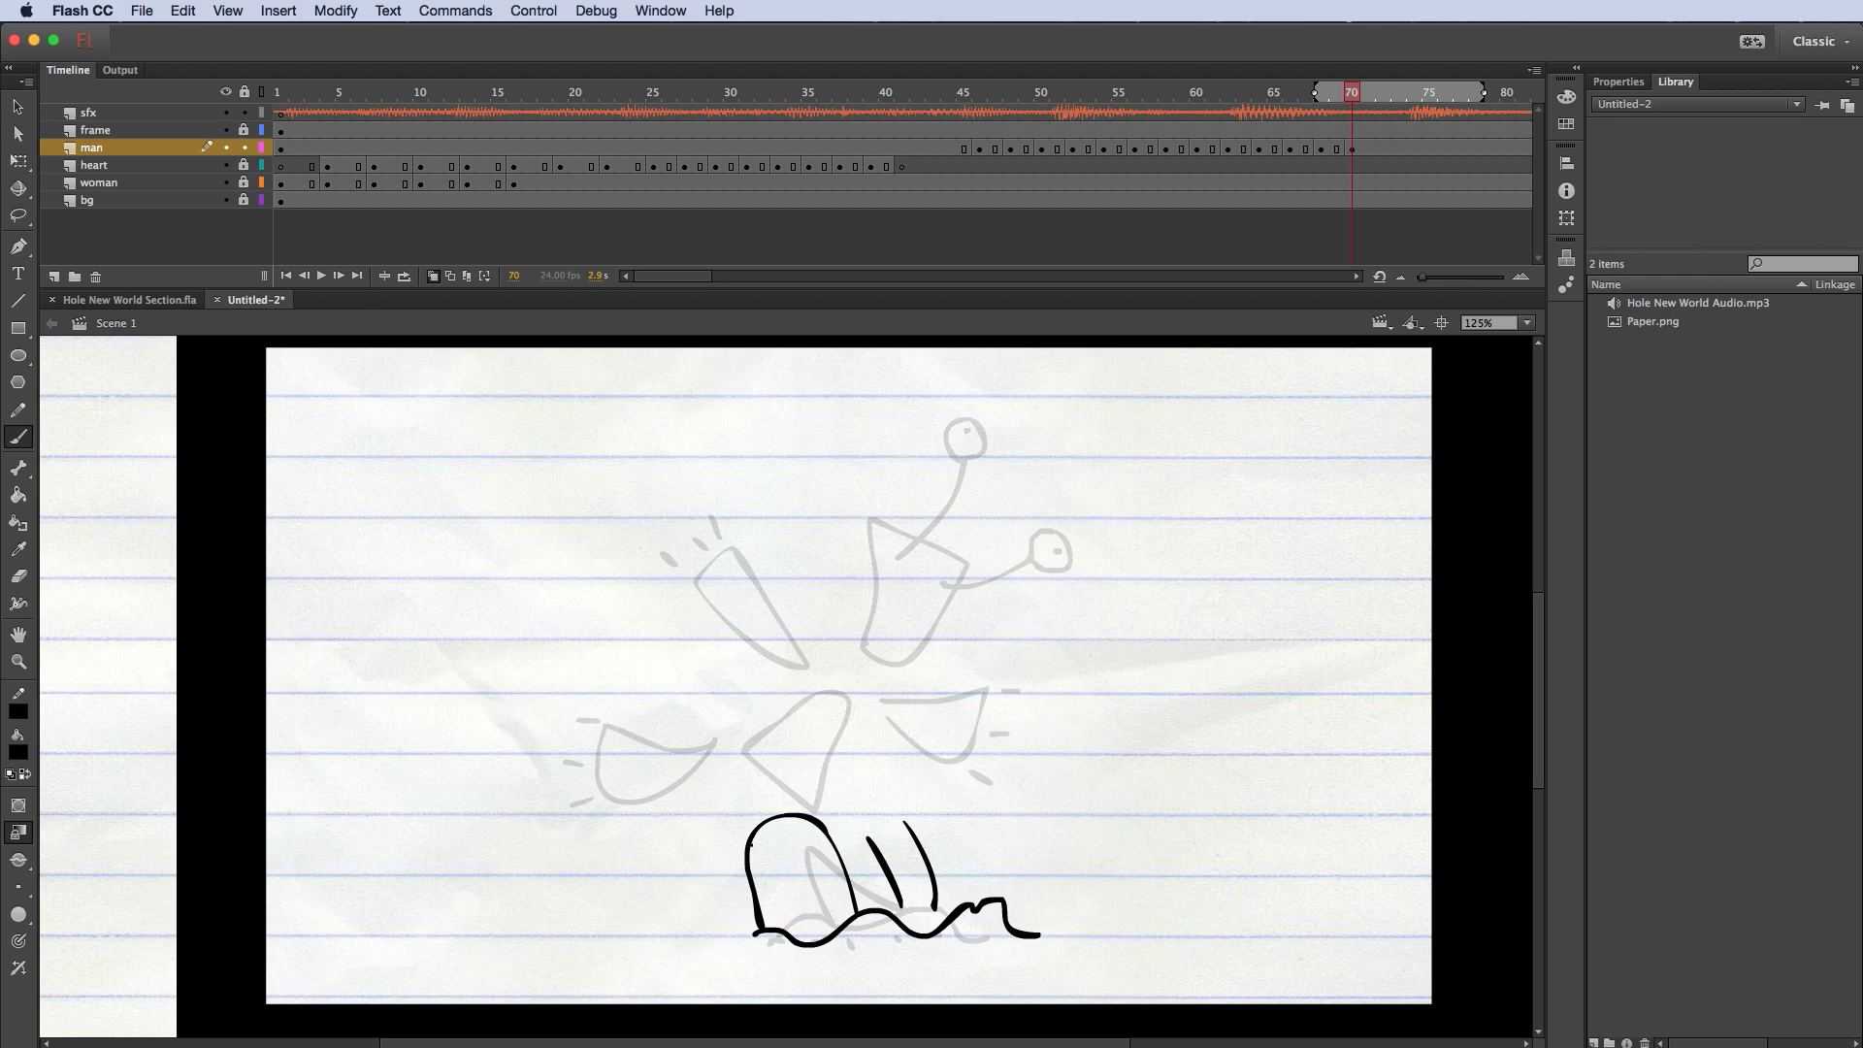
drag(744, 842, 750, 935)
drag(734, 944, 752, 937)
drag(948, 936, 1002, 938)
Step: Insert a blank keyframe at frame 72 of the man layer and draw a low, flat mound with short dashes beneath it
click(1382, 149)
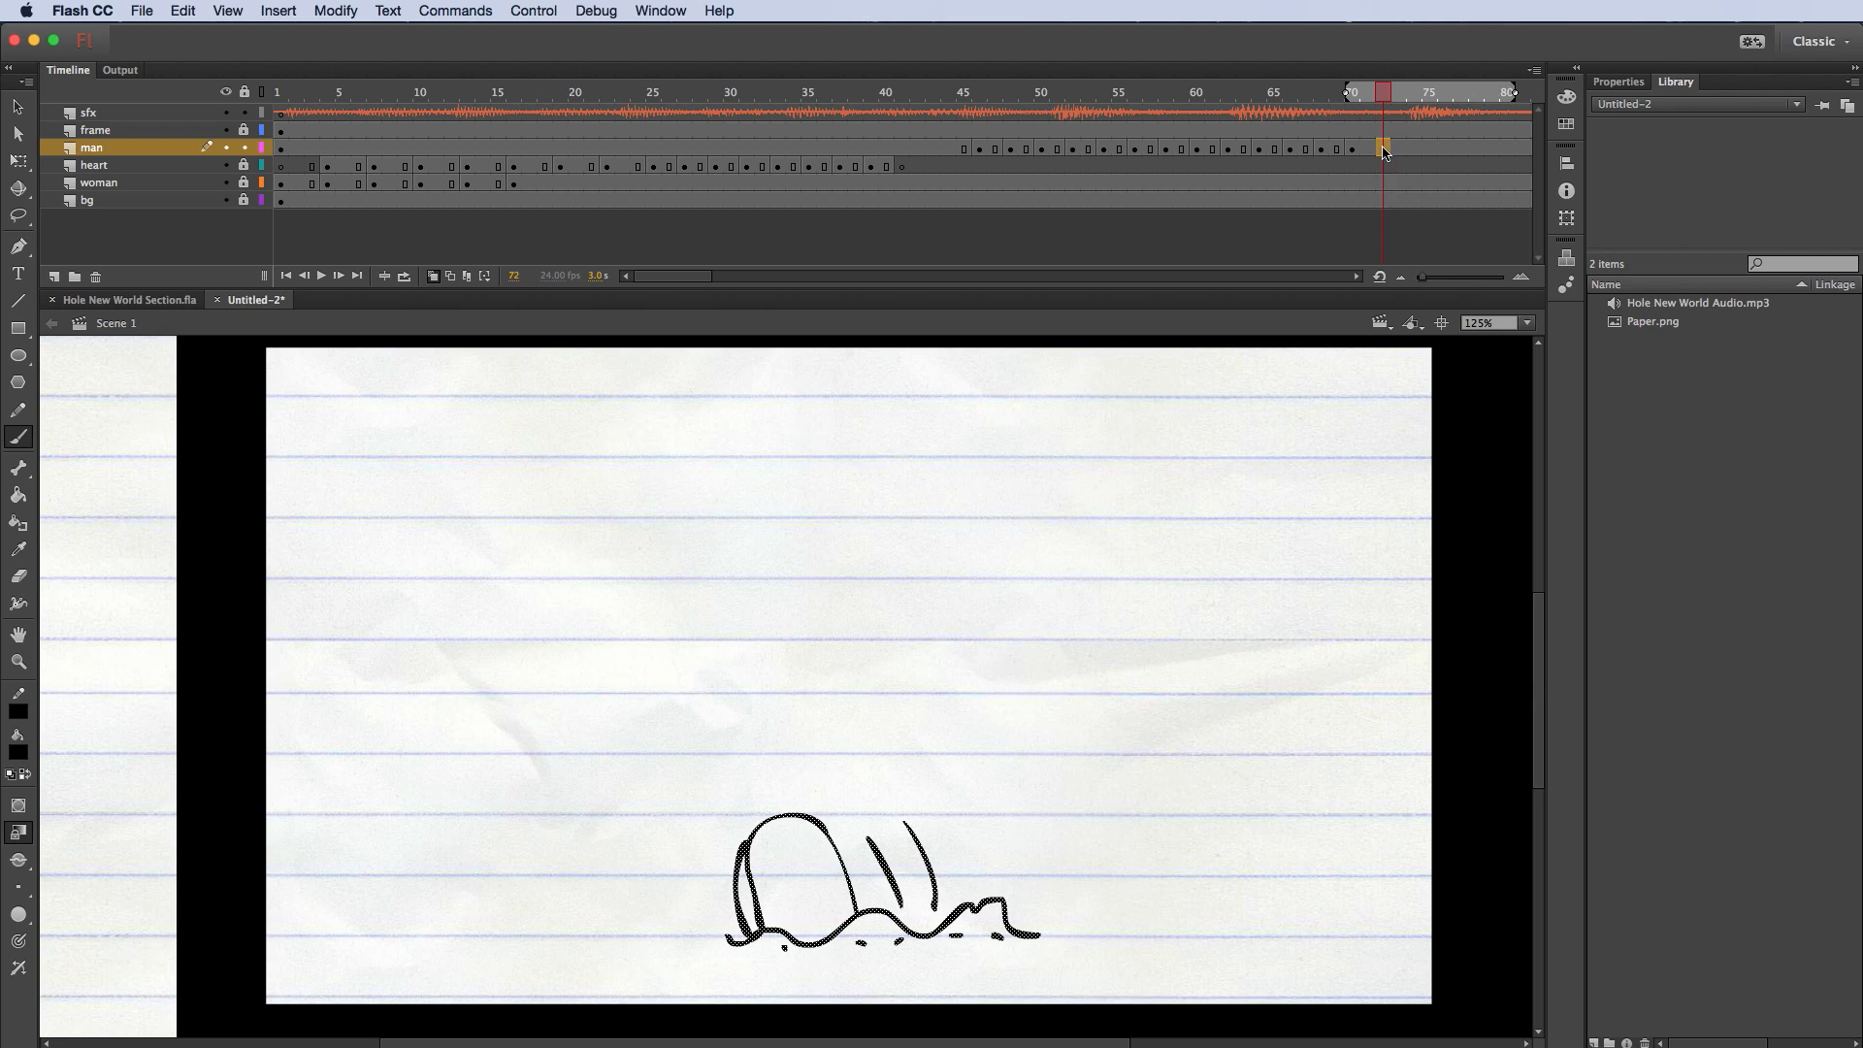
right_click(1385, 152)
click(1441, 313)
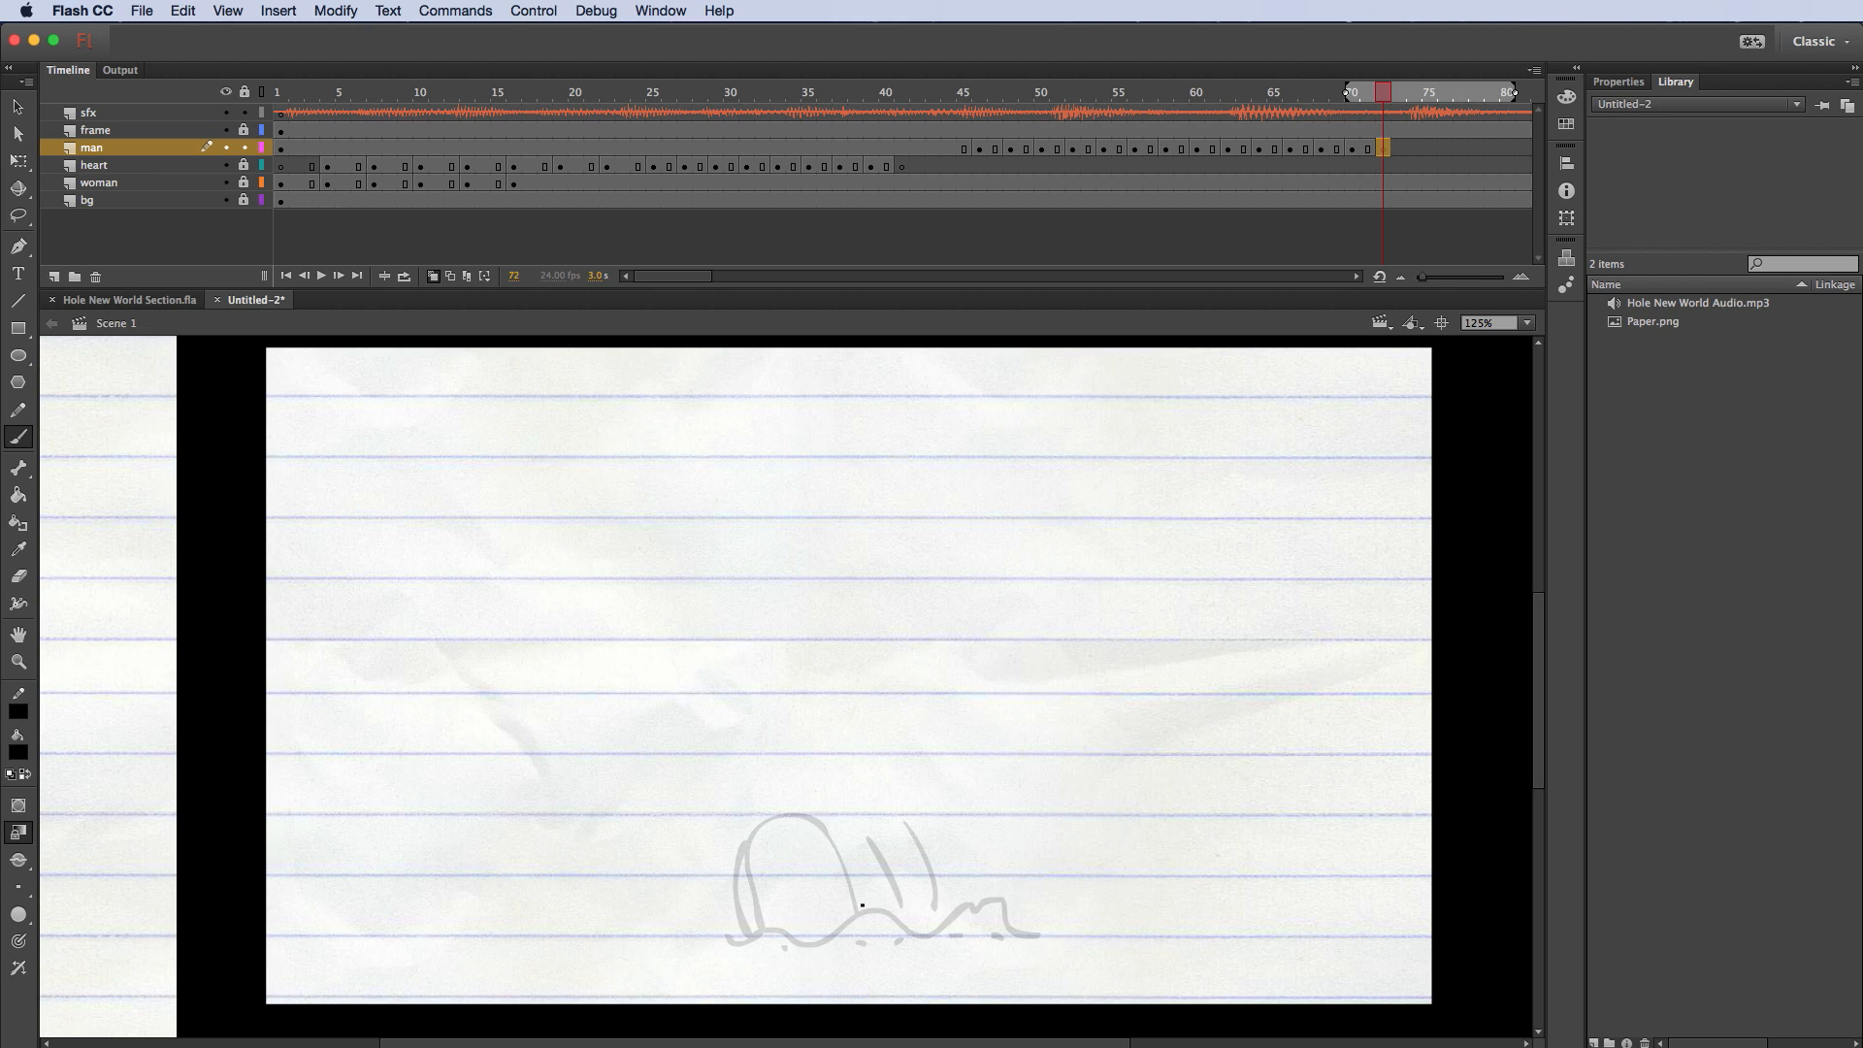
mouse_move(726, 940)
mouse_down()
mouse_move(777, 913)
mouse_move(1014, 900)
mouse_move(1048, 934)
mouse_up()
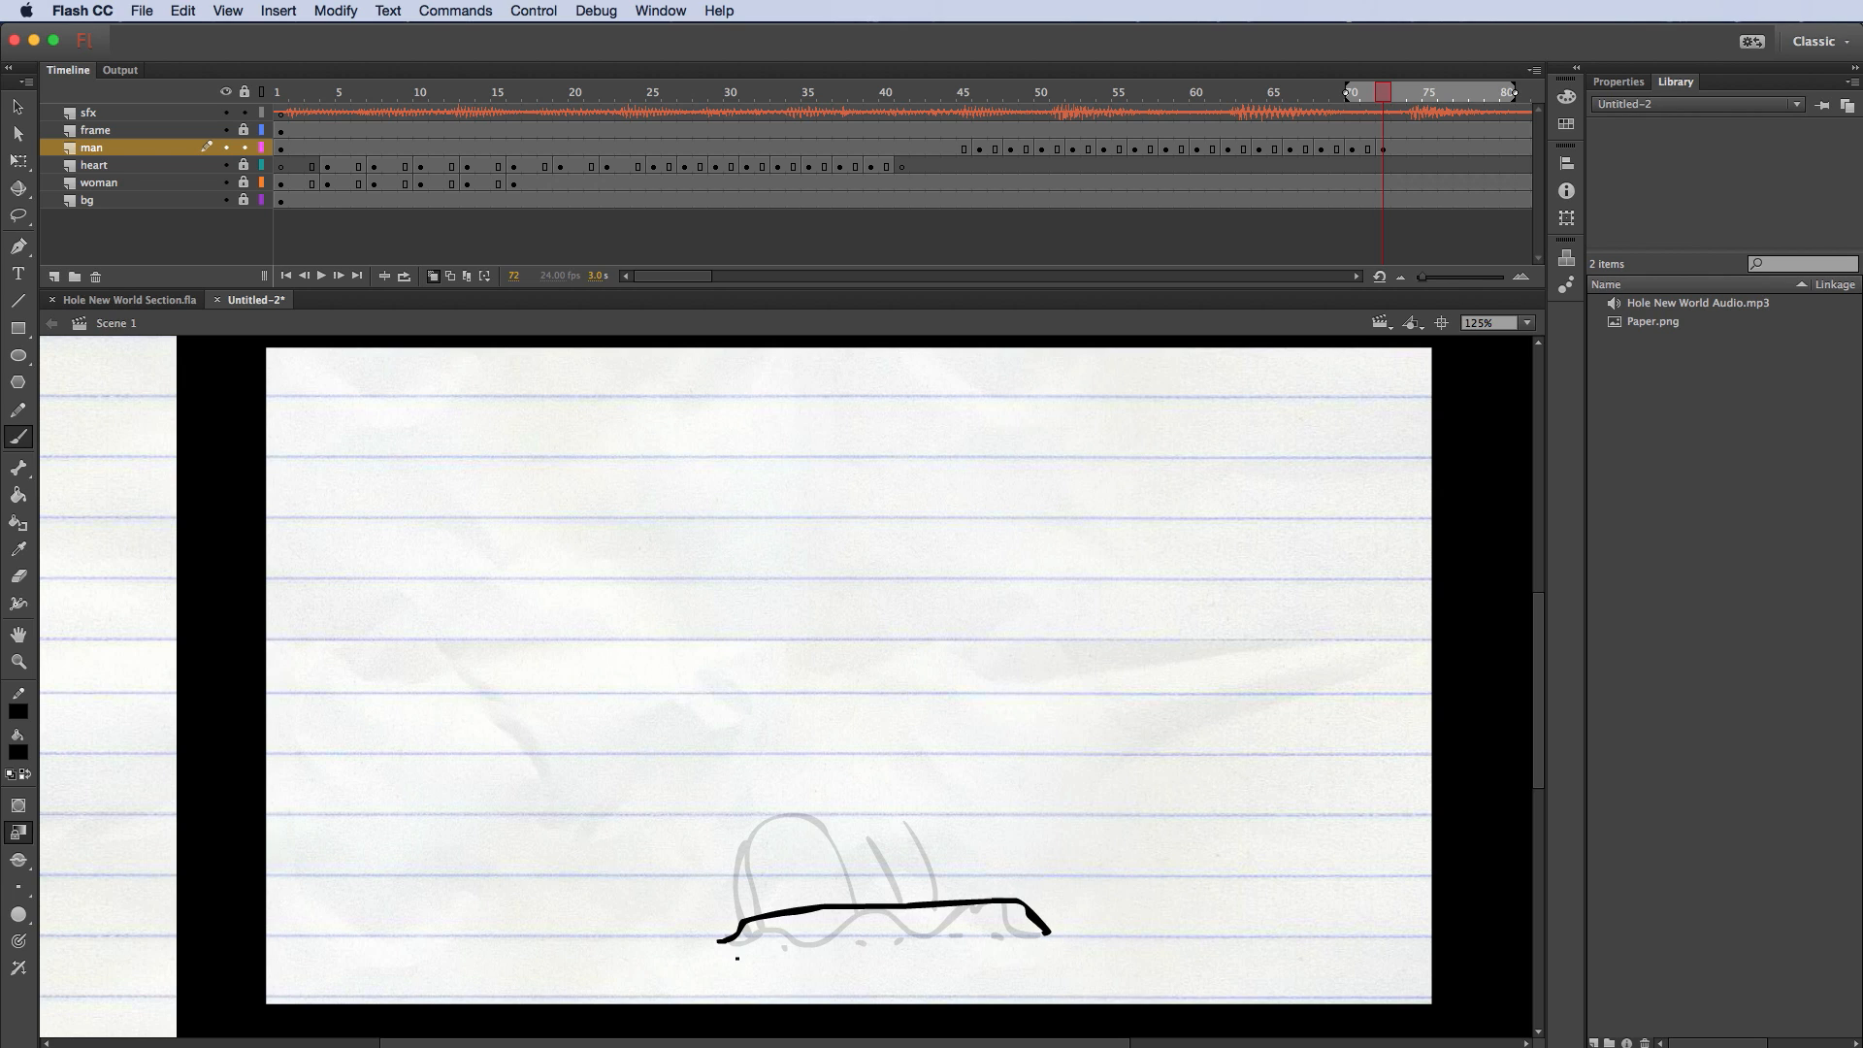
mouse_move(759, 935)
mouse_down()
mouse_move(1006, 928)
mouse_move(958, 940)
mouse_move(1032, 942)
mouse_up()
key(cmd+z)
Step: Add a new layer above the man layer and name it gravestone
click(54, 276)
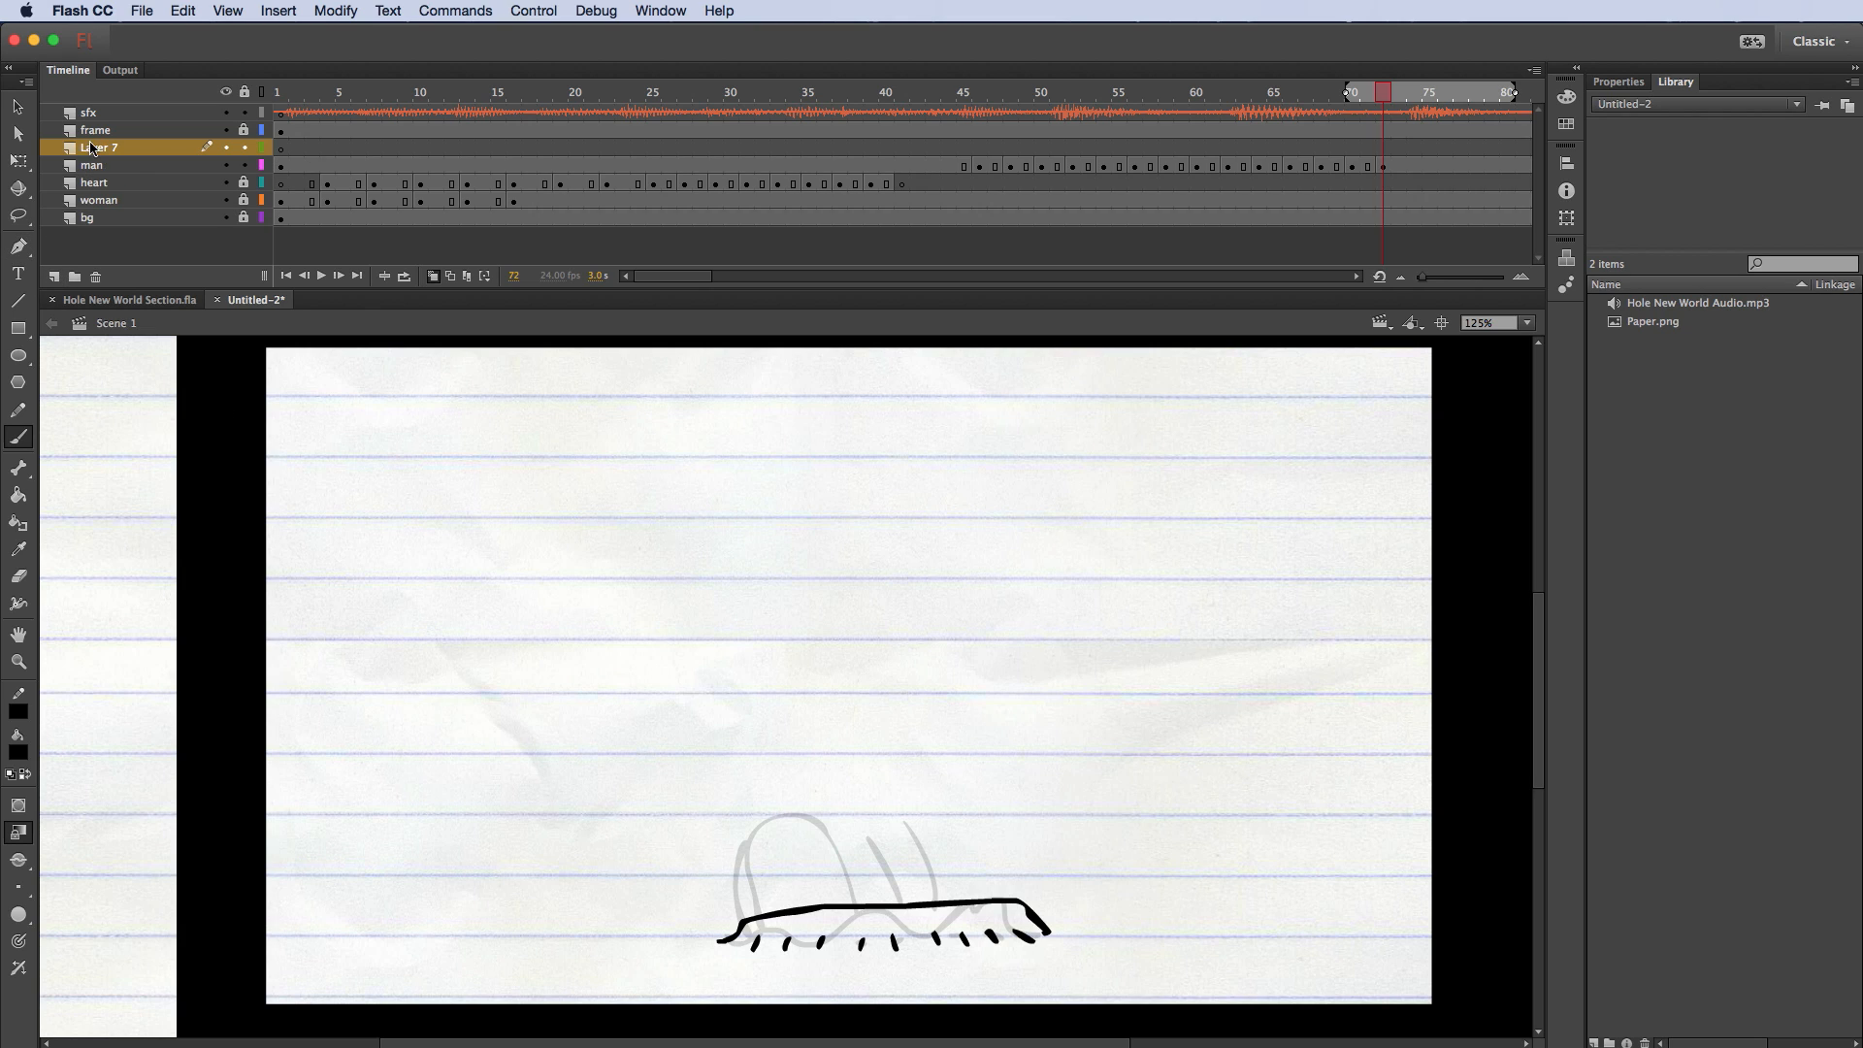
double_click(91, 148)
text(grav)
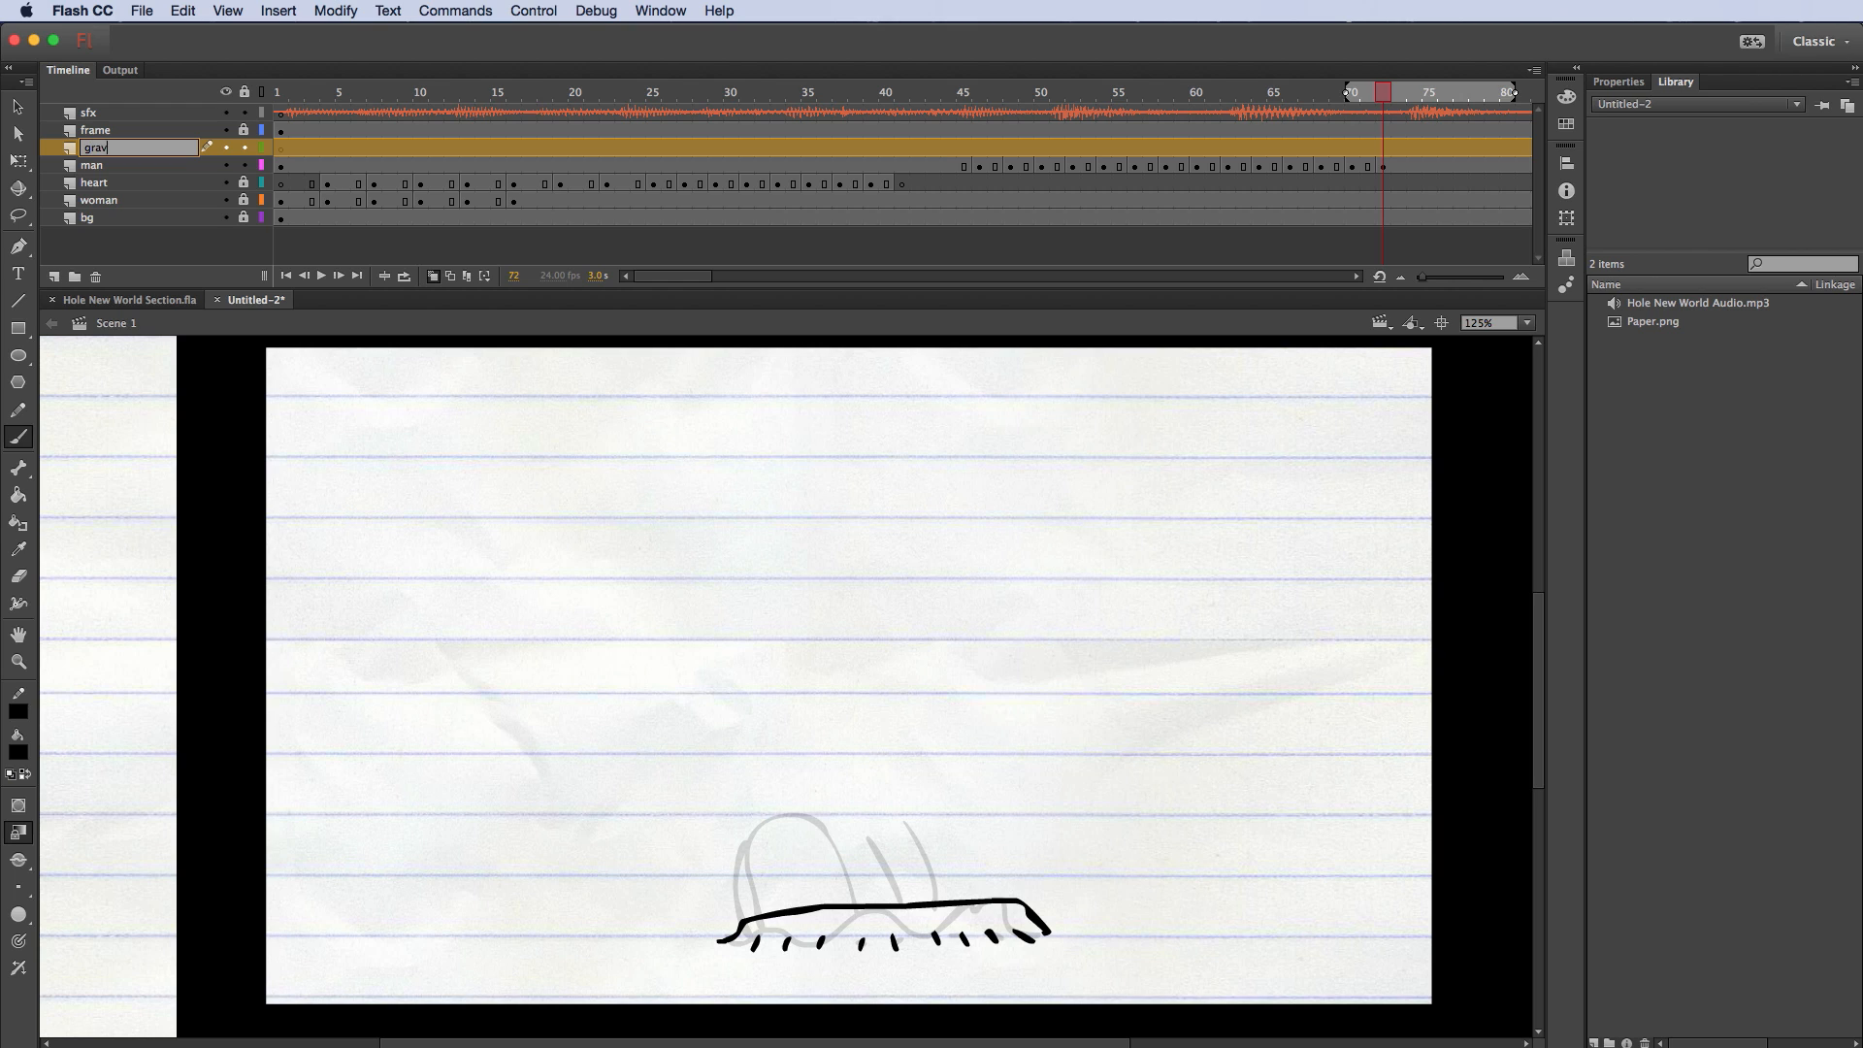
text(estone)
key(Return)
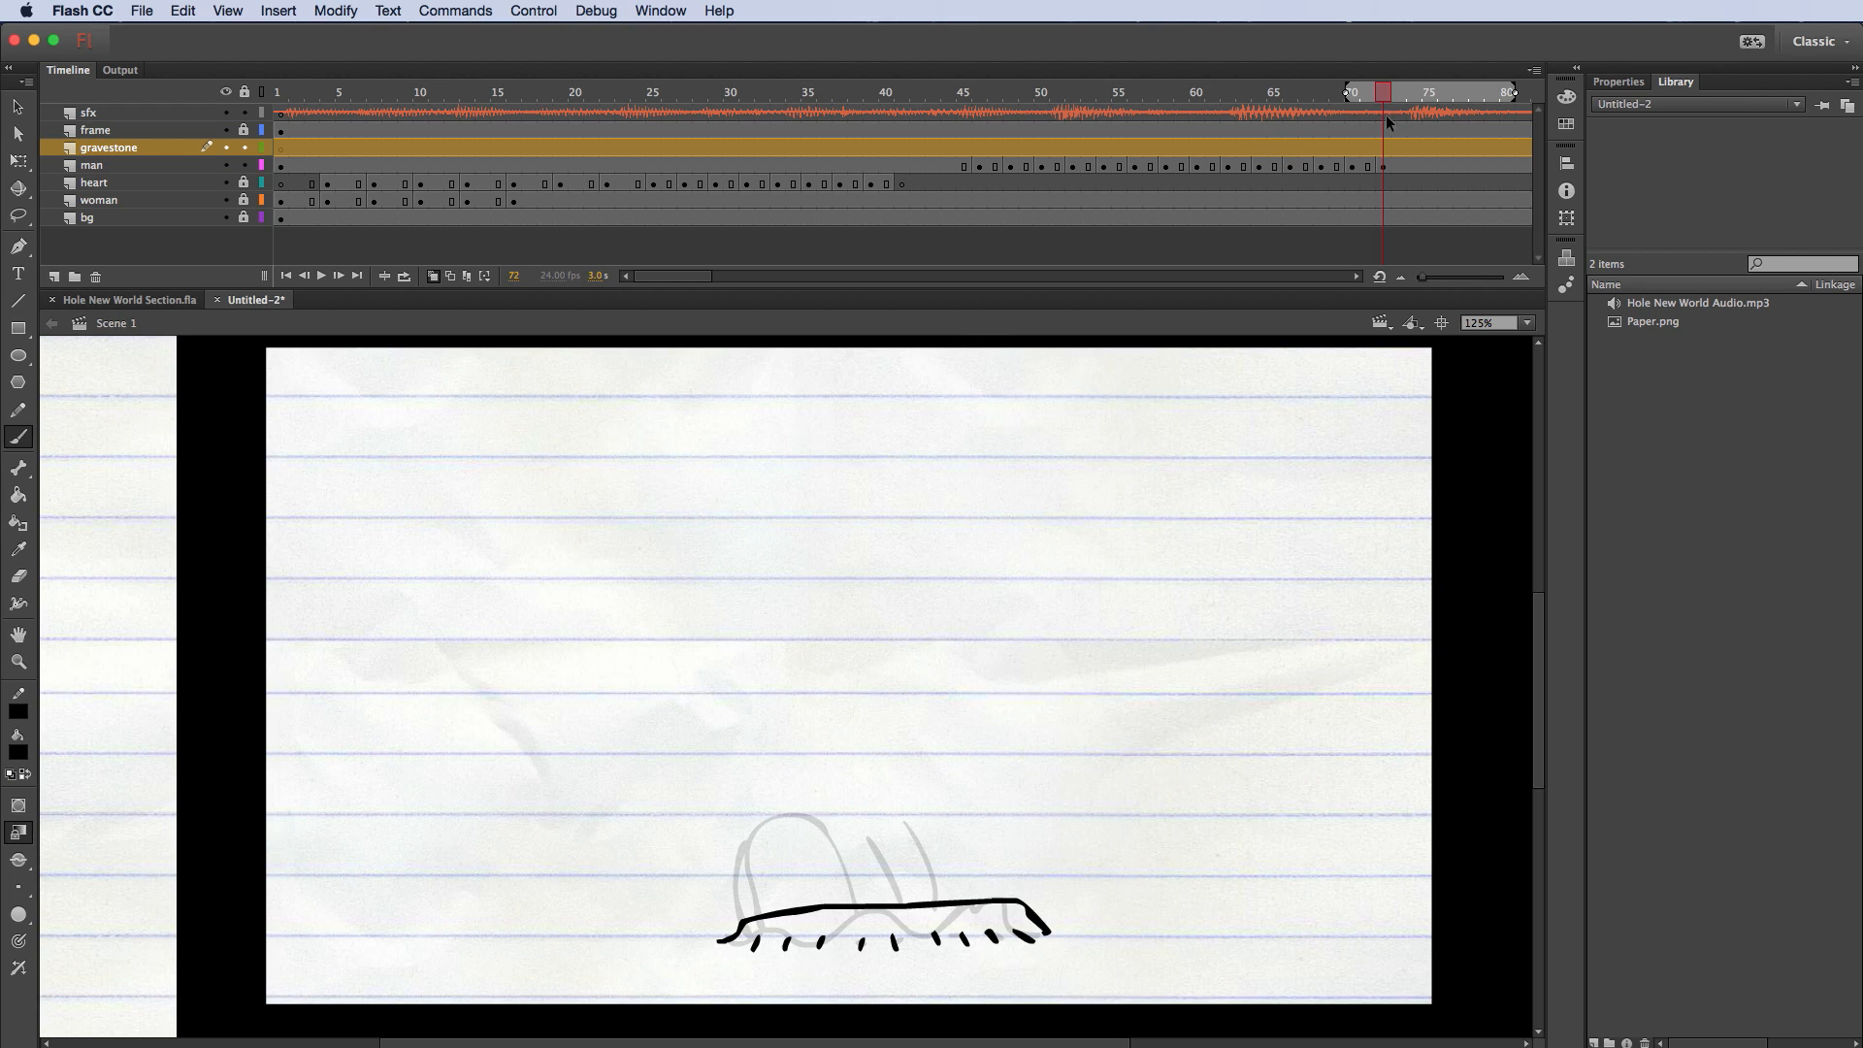
Step: Draw a tilted gravestone lettered RIP on a new keyframe at frame 72 of the gravestone layer, and lock the man layer
right_click(1384, 149)
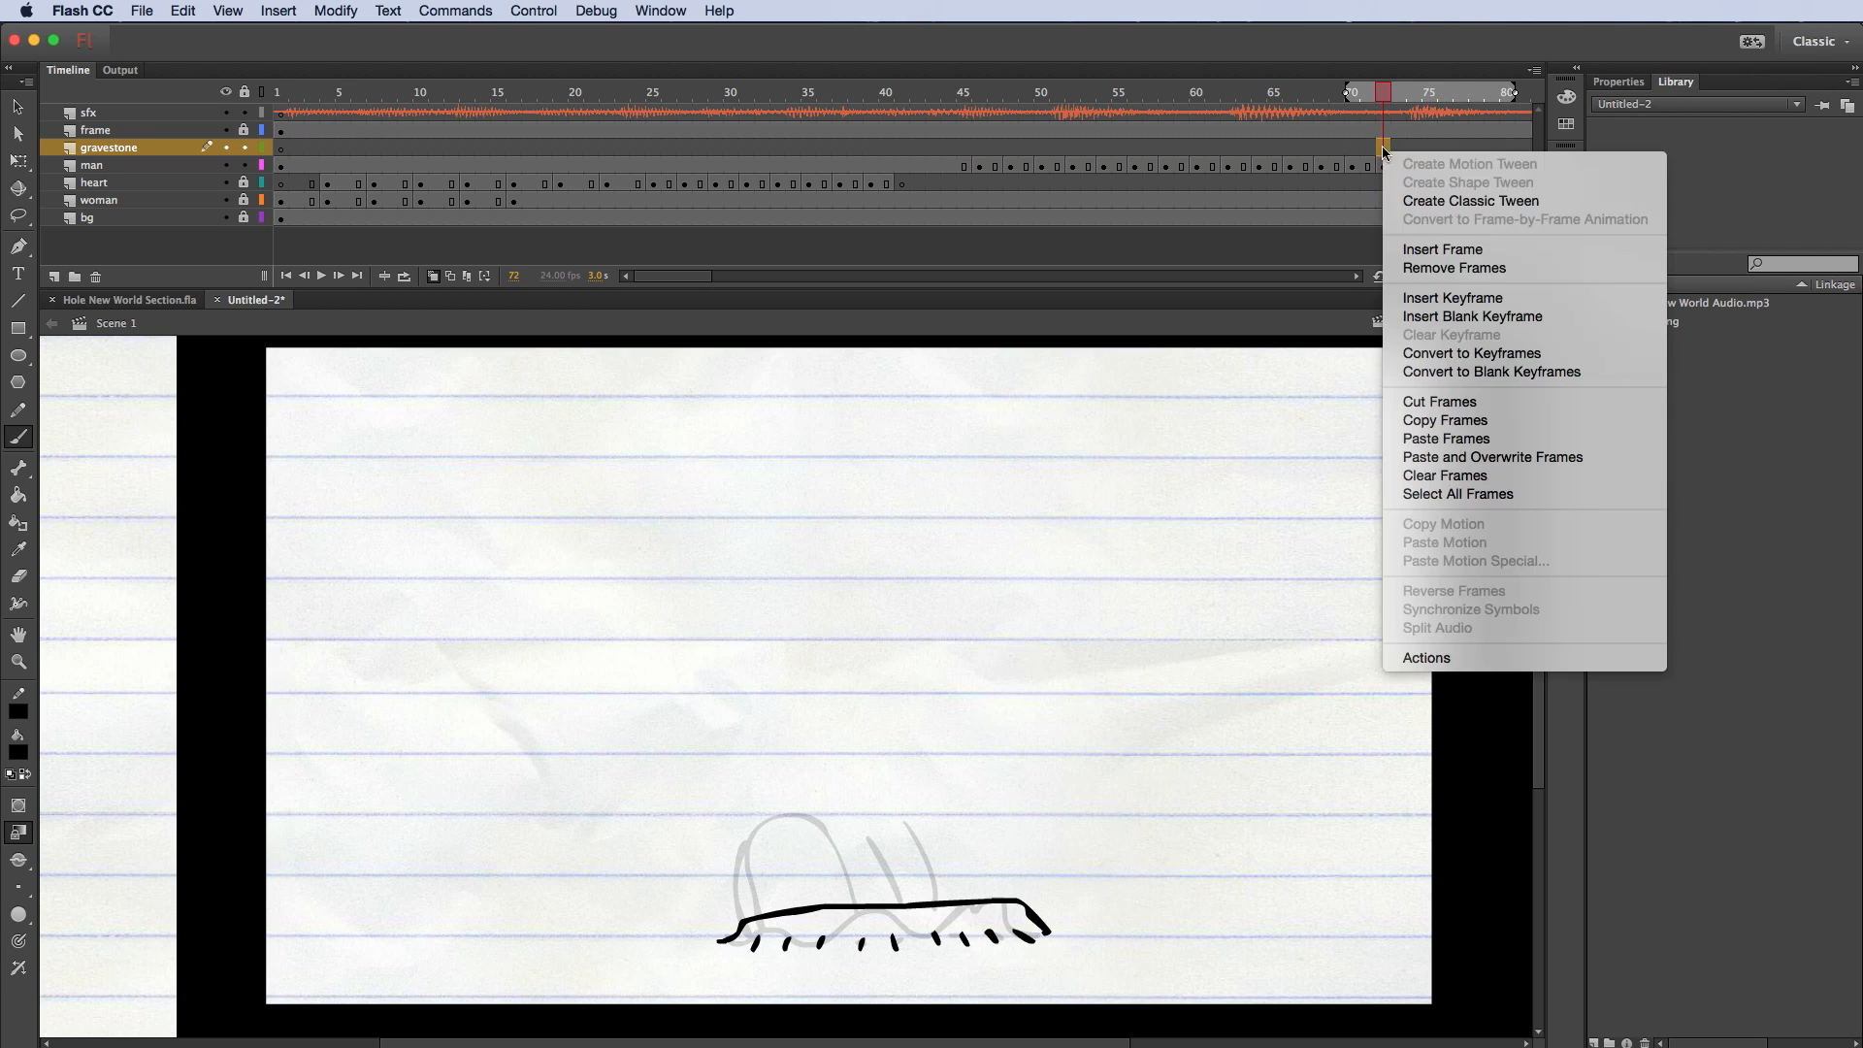
click(1439, 301)
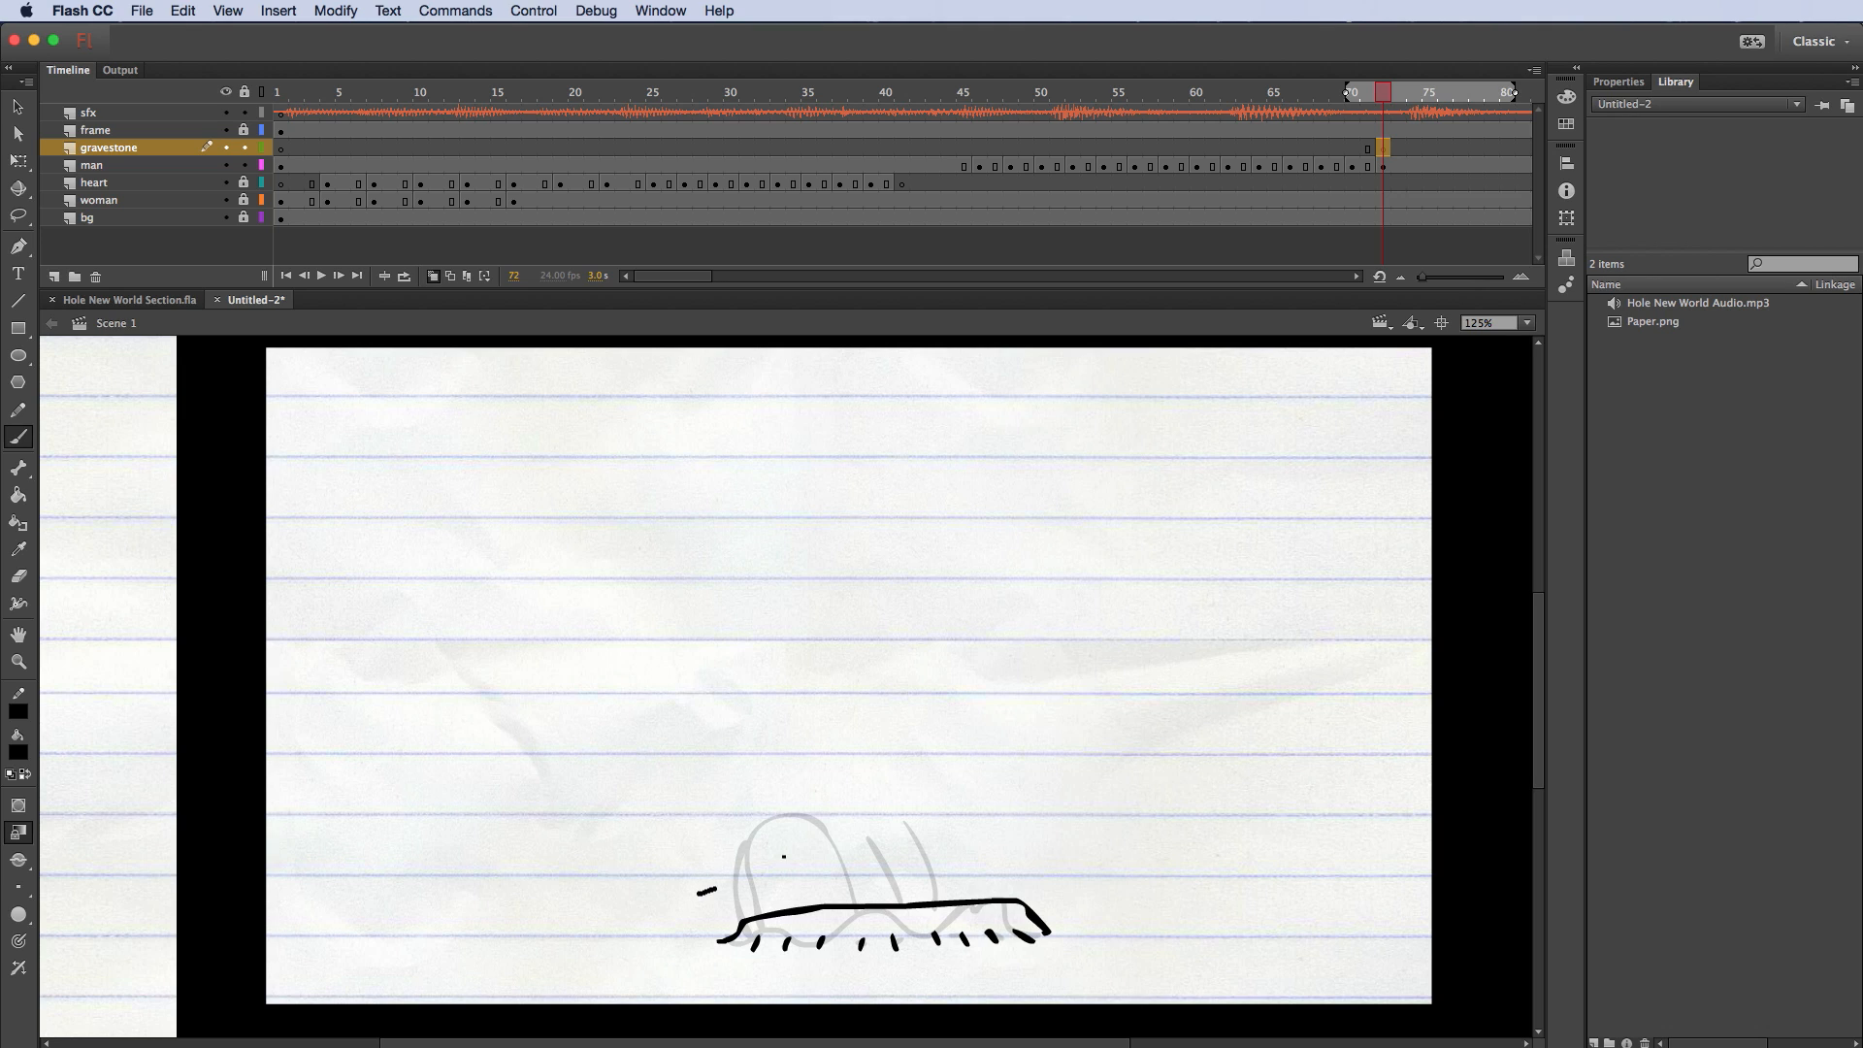
mouse_move(784, 856)
mouse_down()
mouse_move(717, 720)
mouse_move(668, 736)
mouse_move(659, 790)
mouse_move(699, 891)
mouse_up()
drag(653, 767, 691, 897)
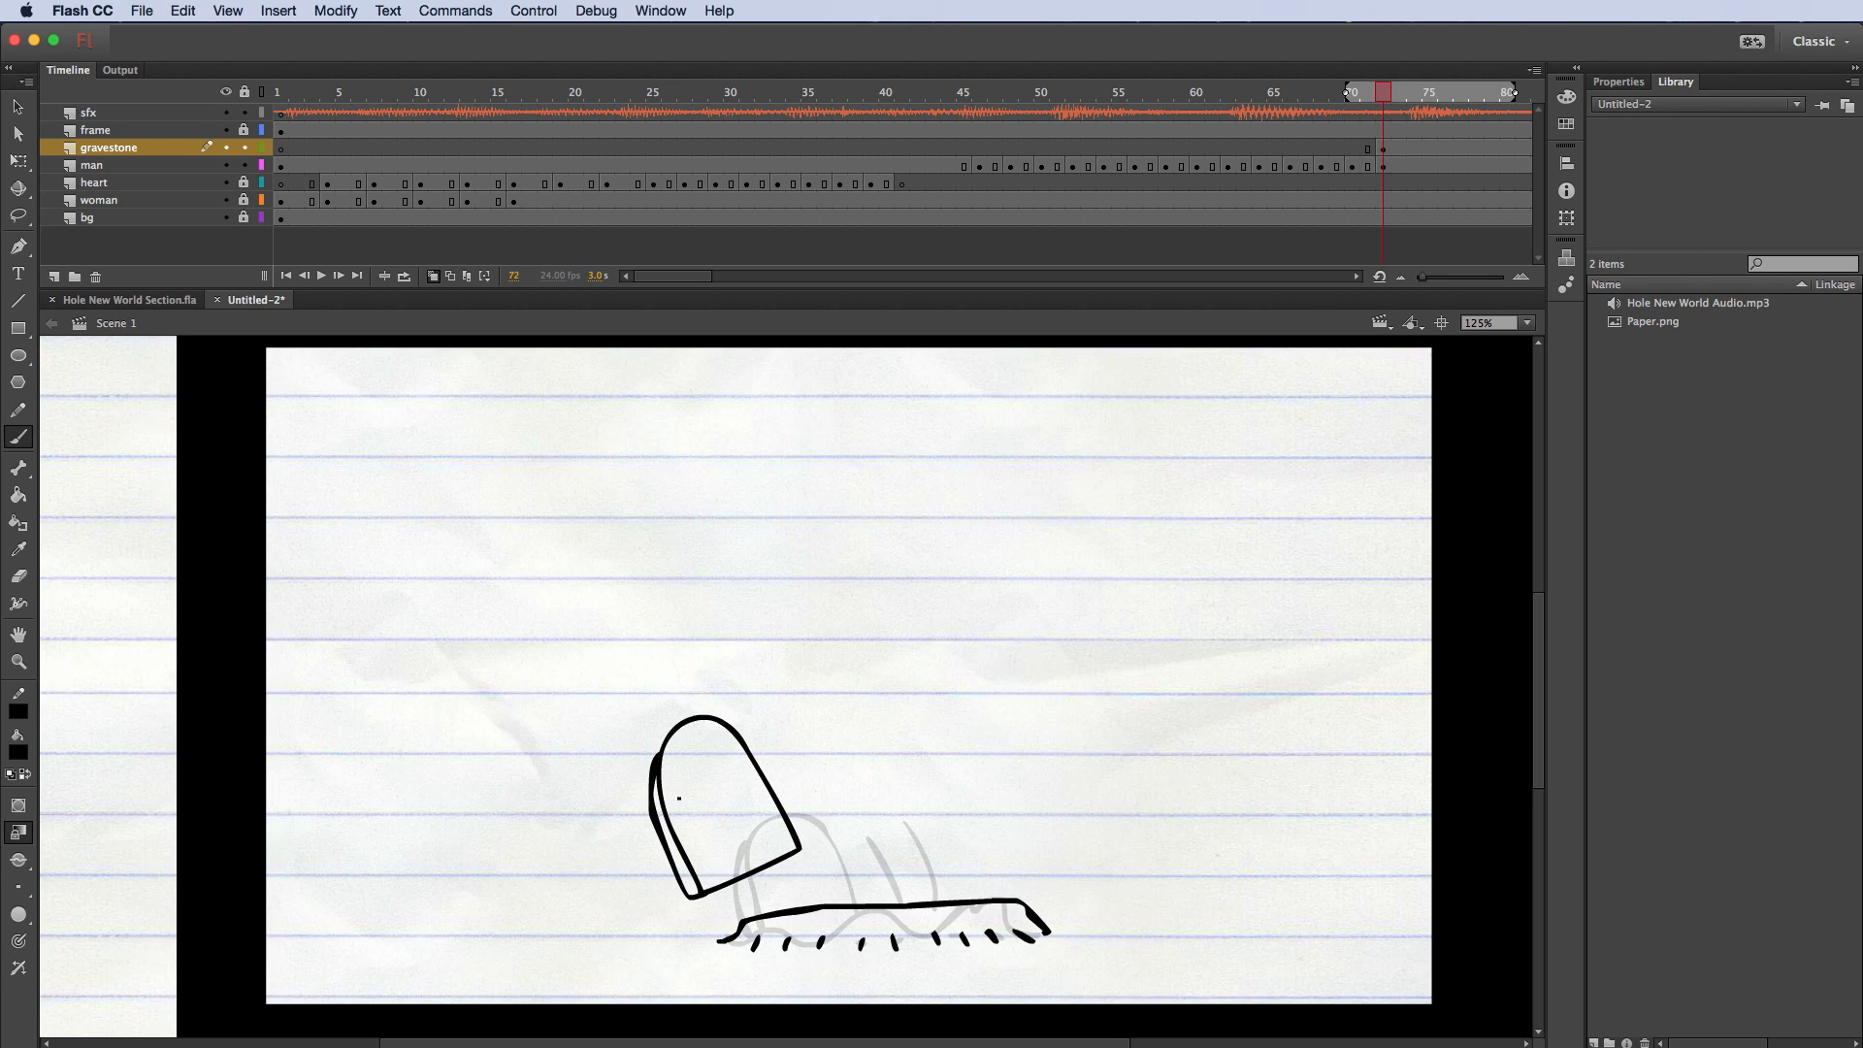
mouse_move(674, 785)
mouse_down()
mouse_move(709, 820)
mouse_move(725, 791)
mouse_up()
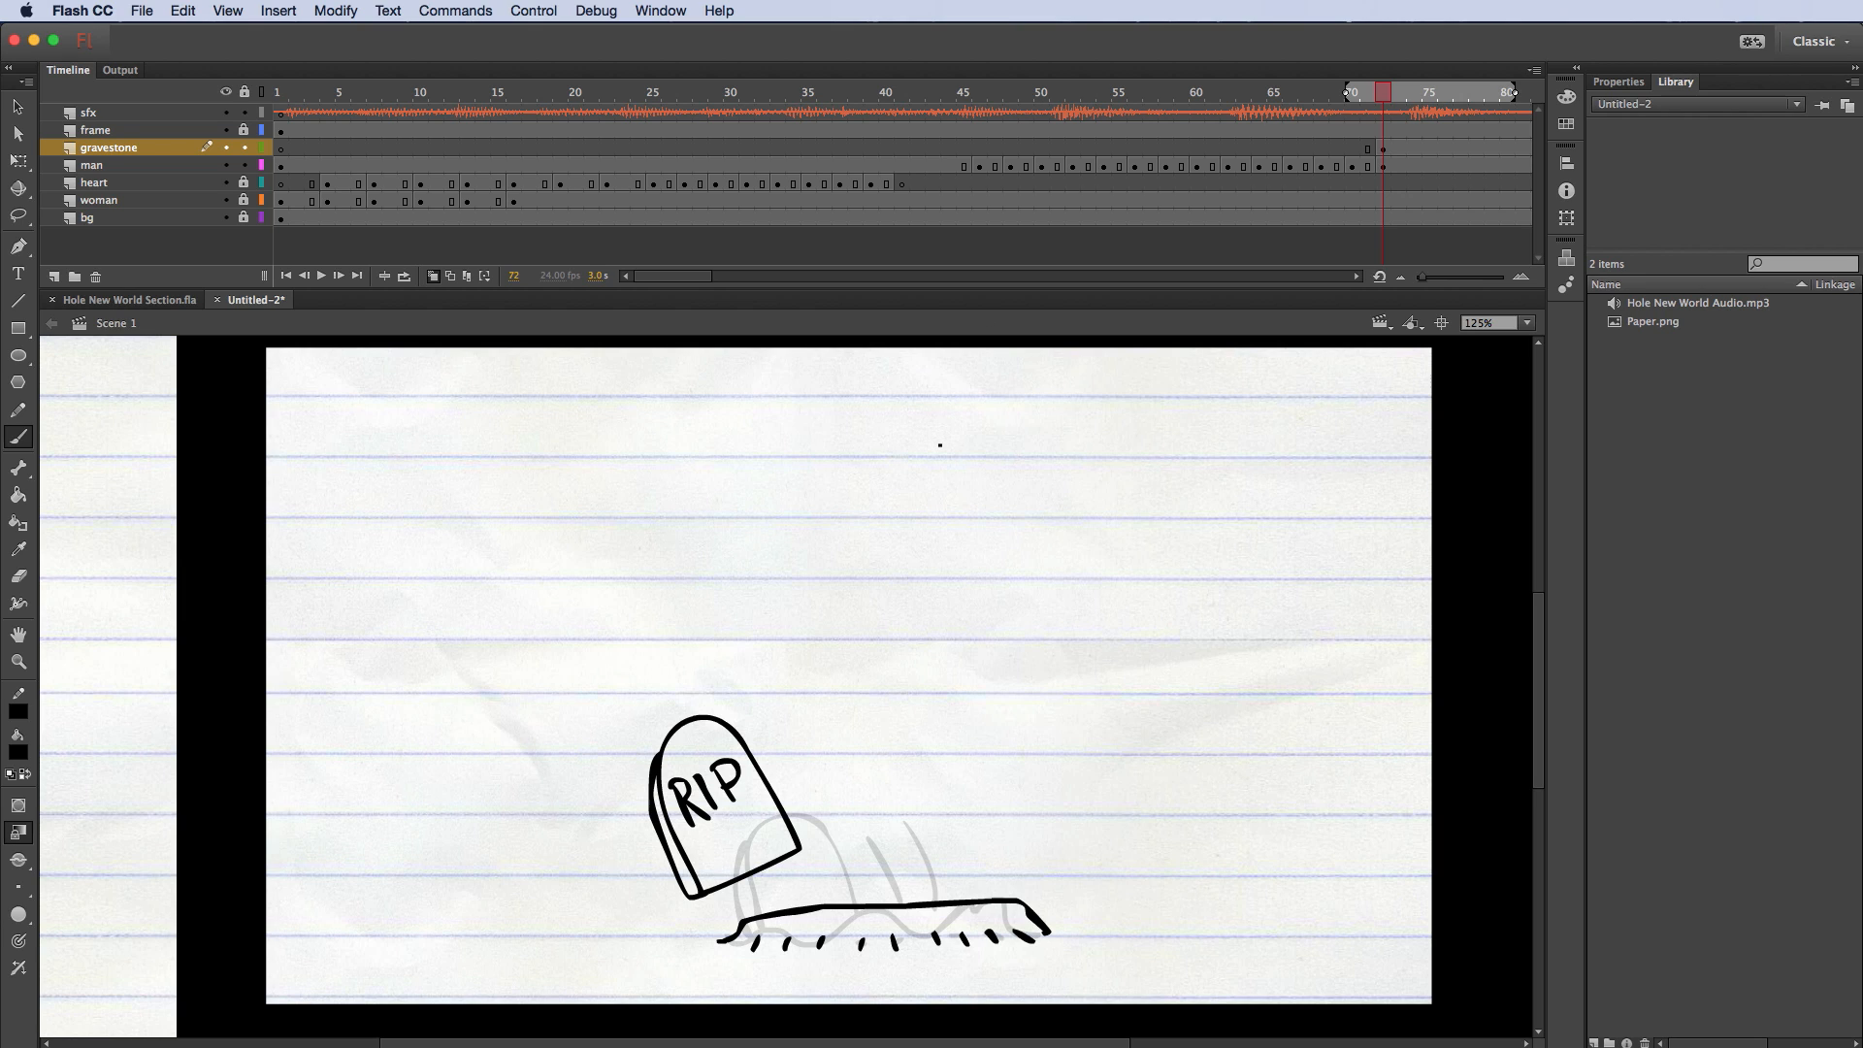
key(e)
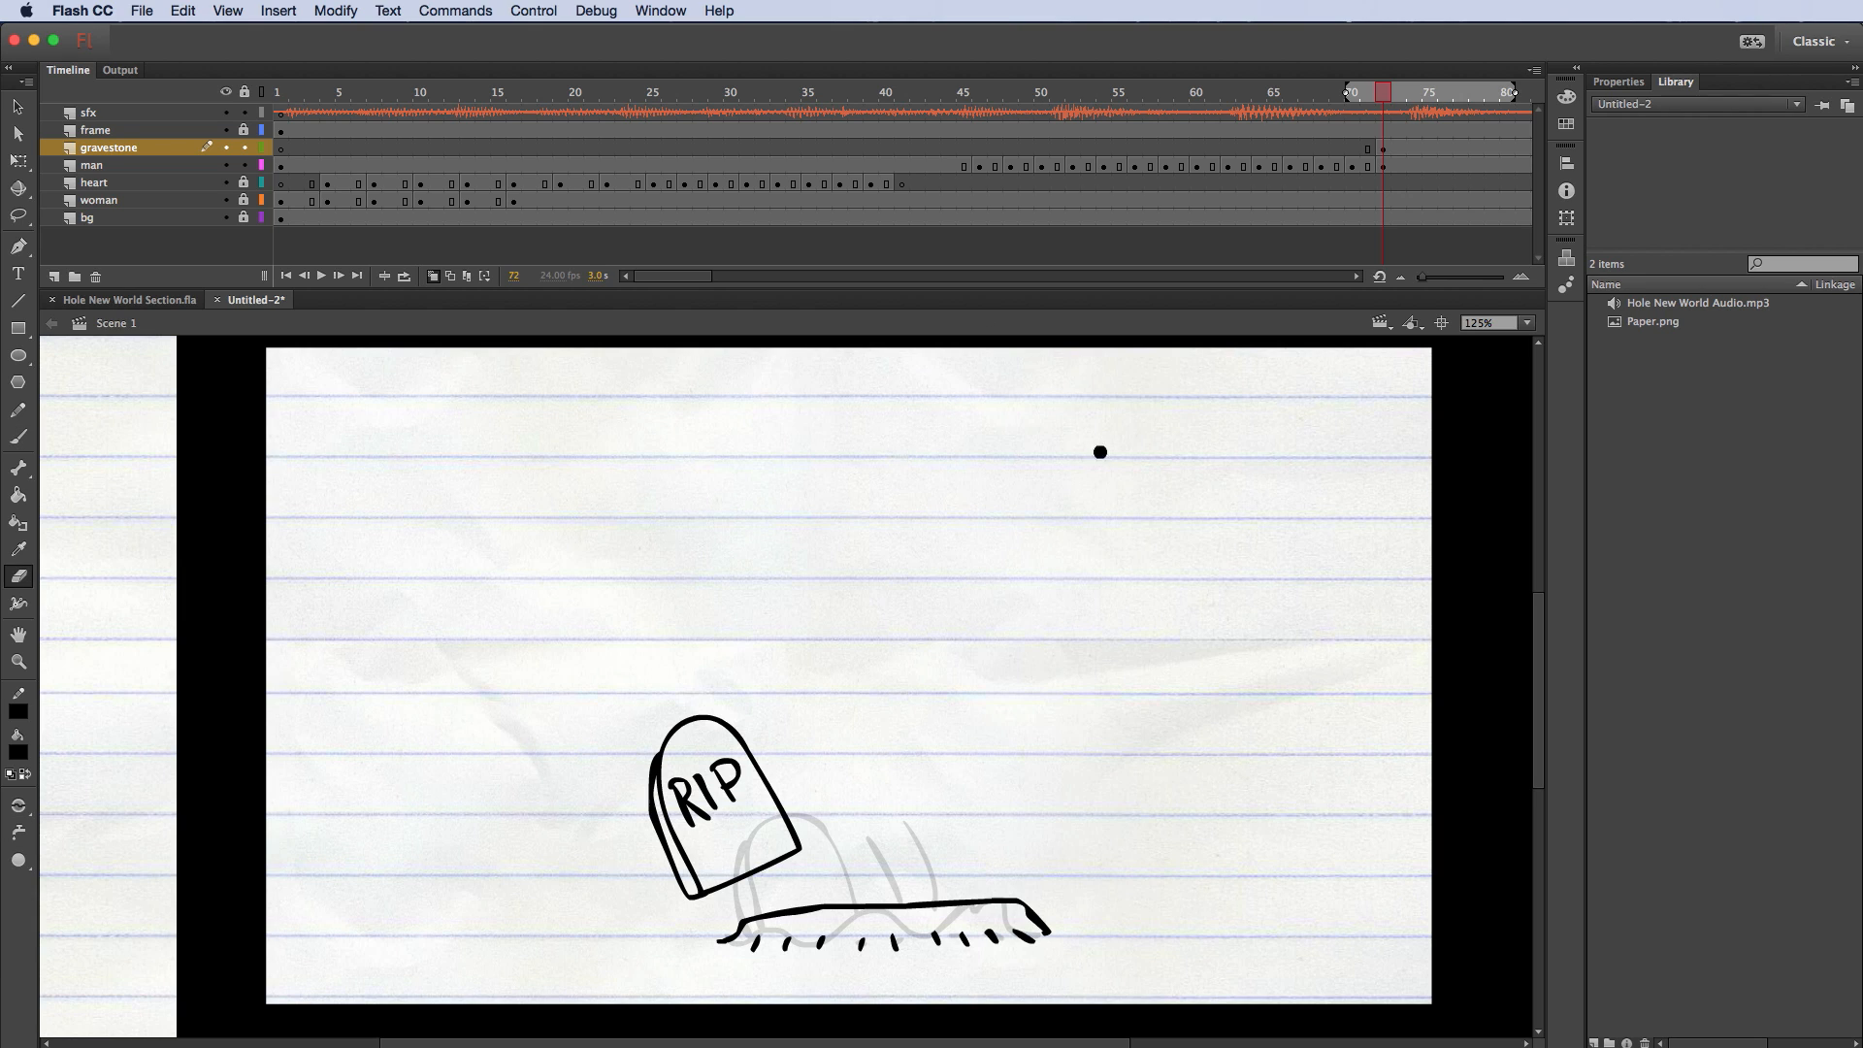
click(243, 166)
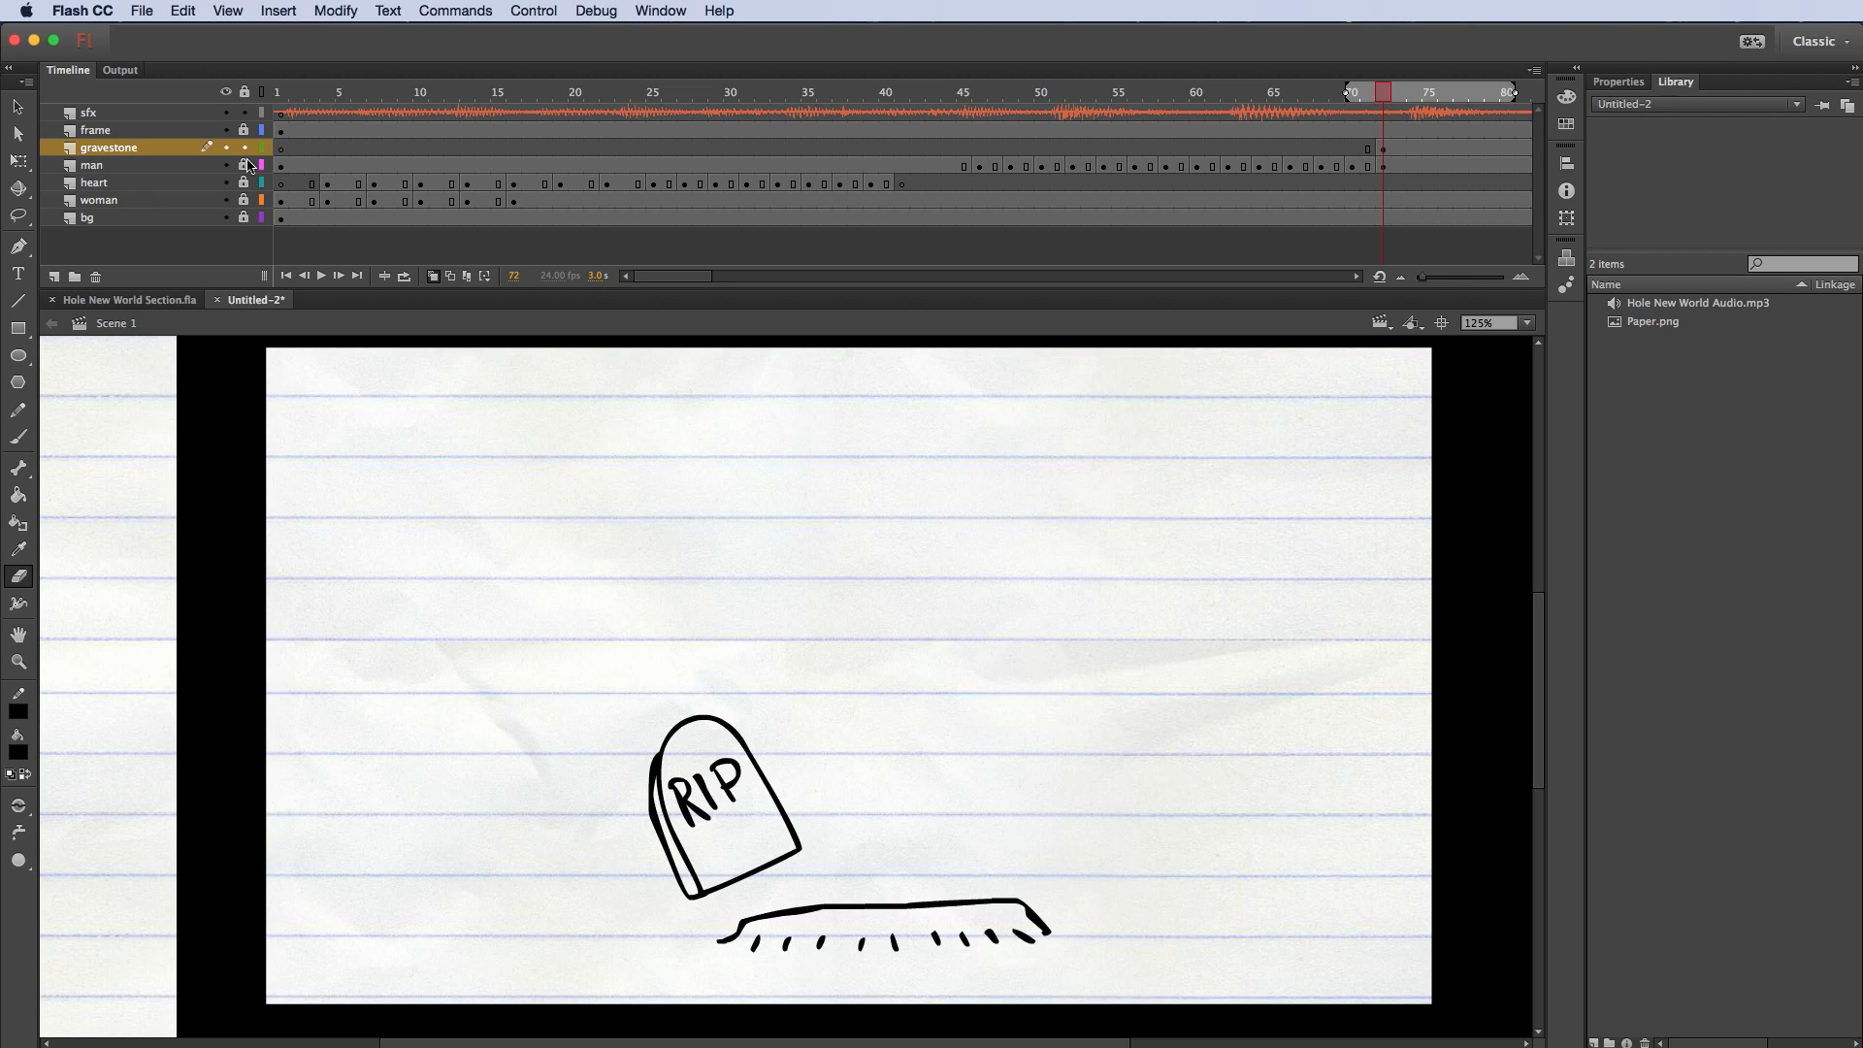
Step: Insert a keyframe at frame 74 of the gravestone layer, then rotate the gravestone nearly upright and lower it to the mound's base
click(1412, 149)
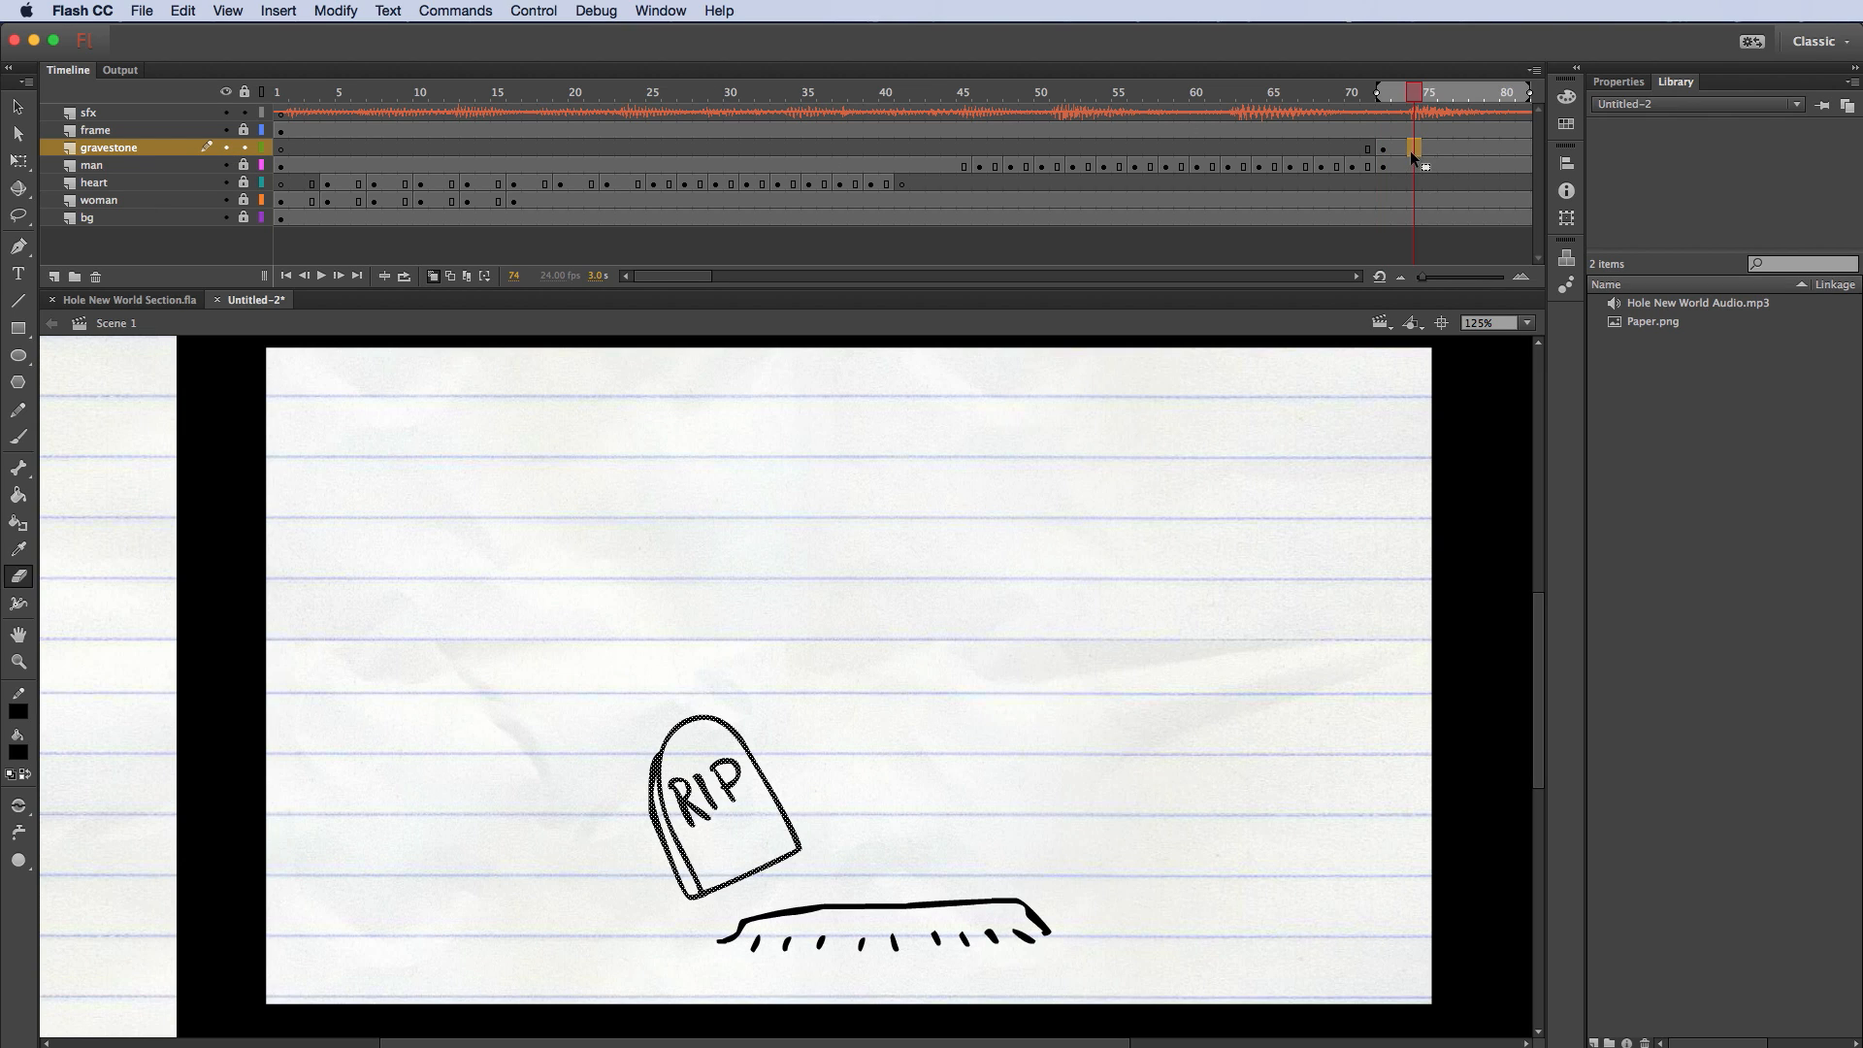
right_click(1416, 145)
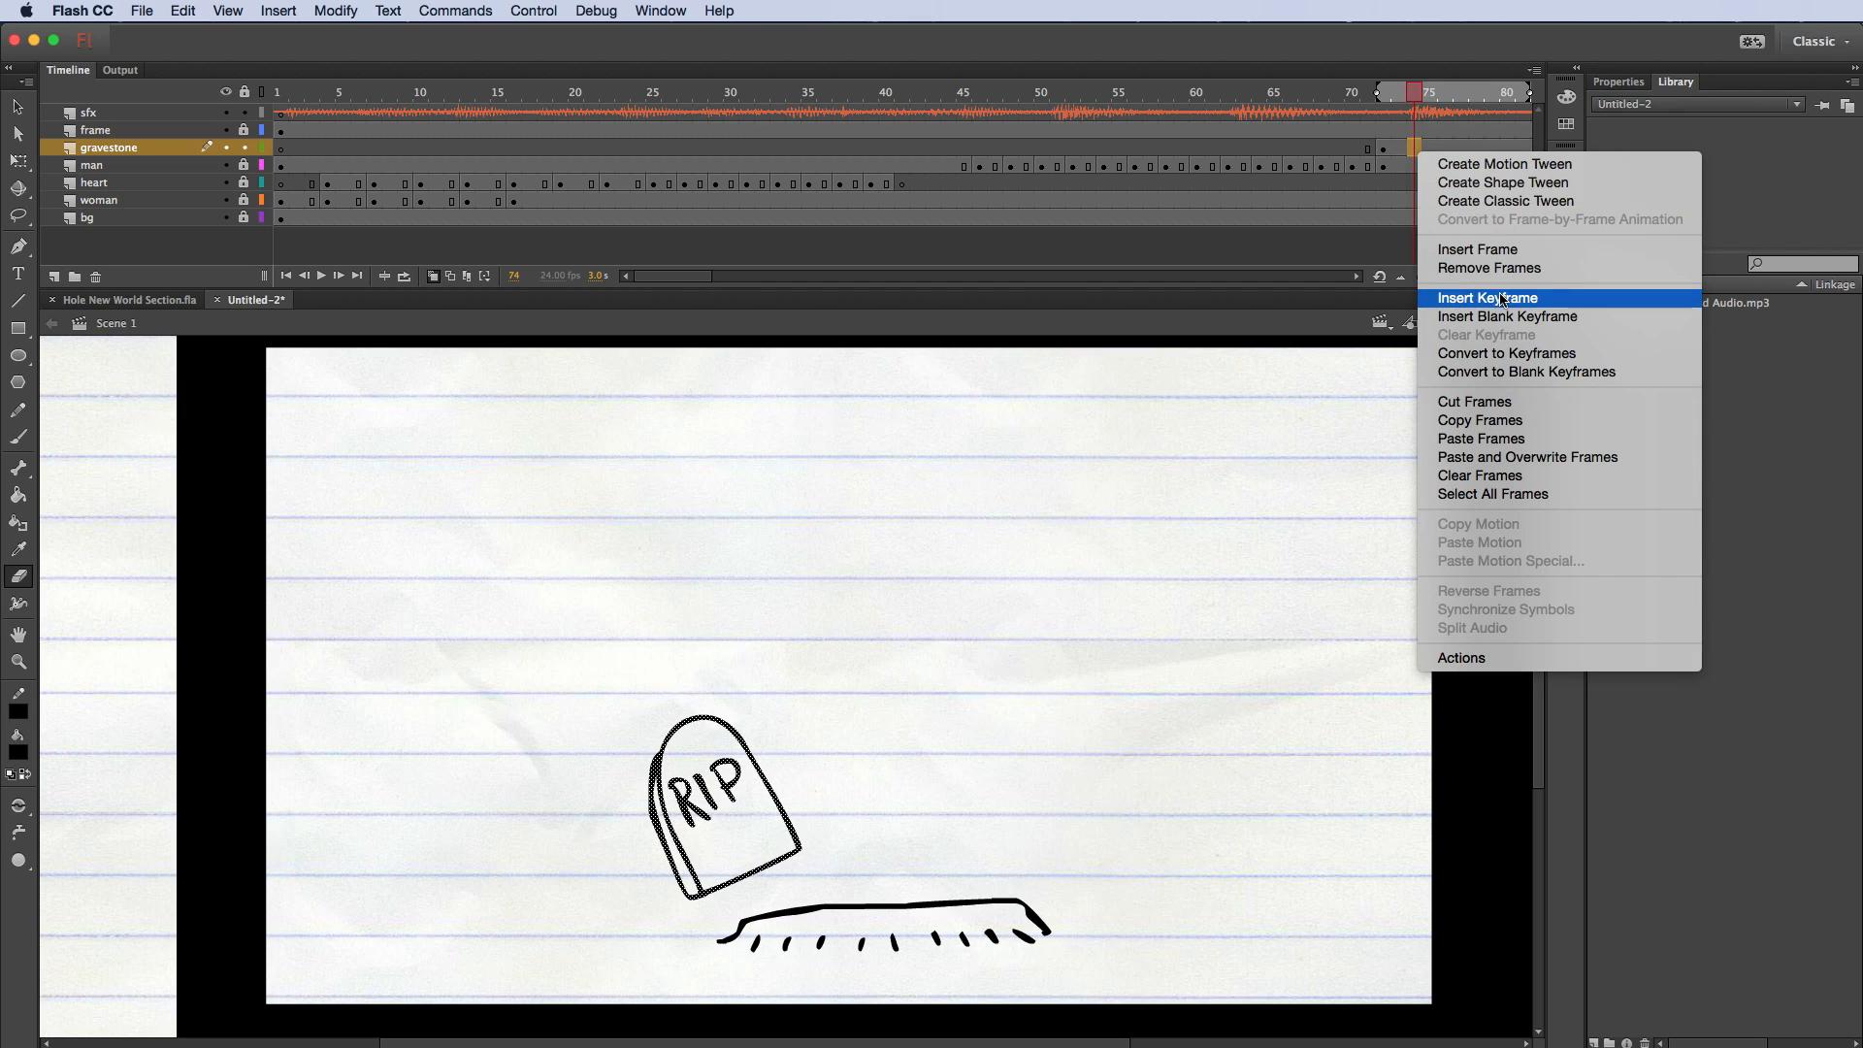
click(1569, 300)
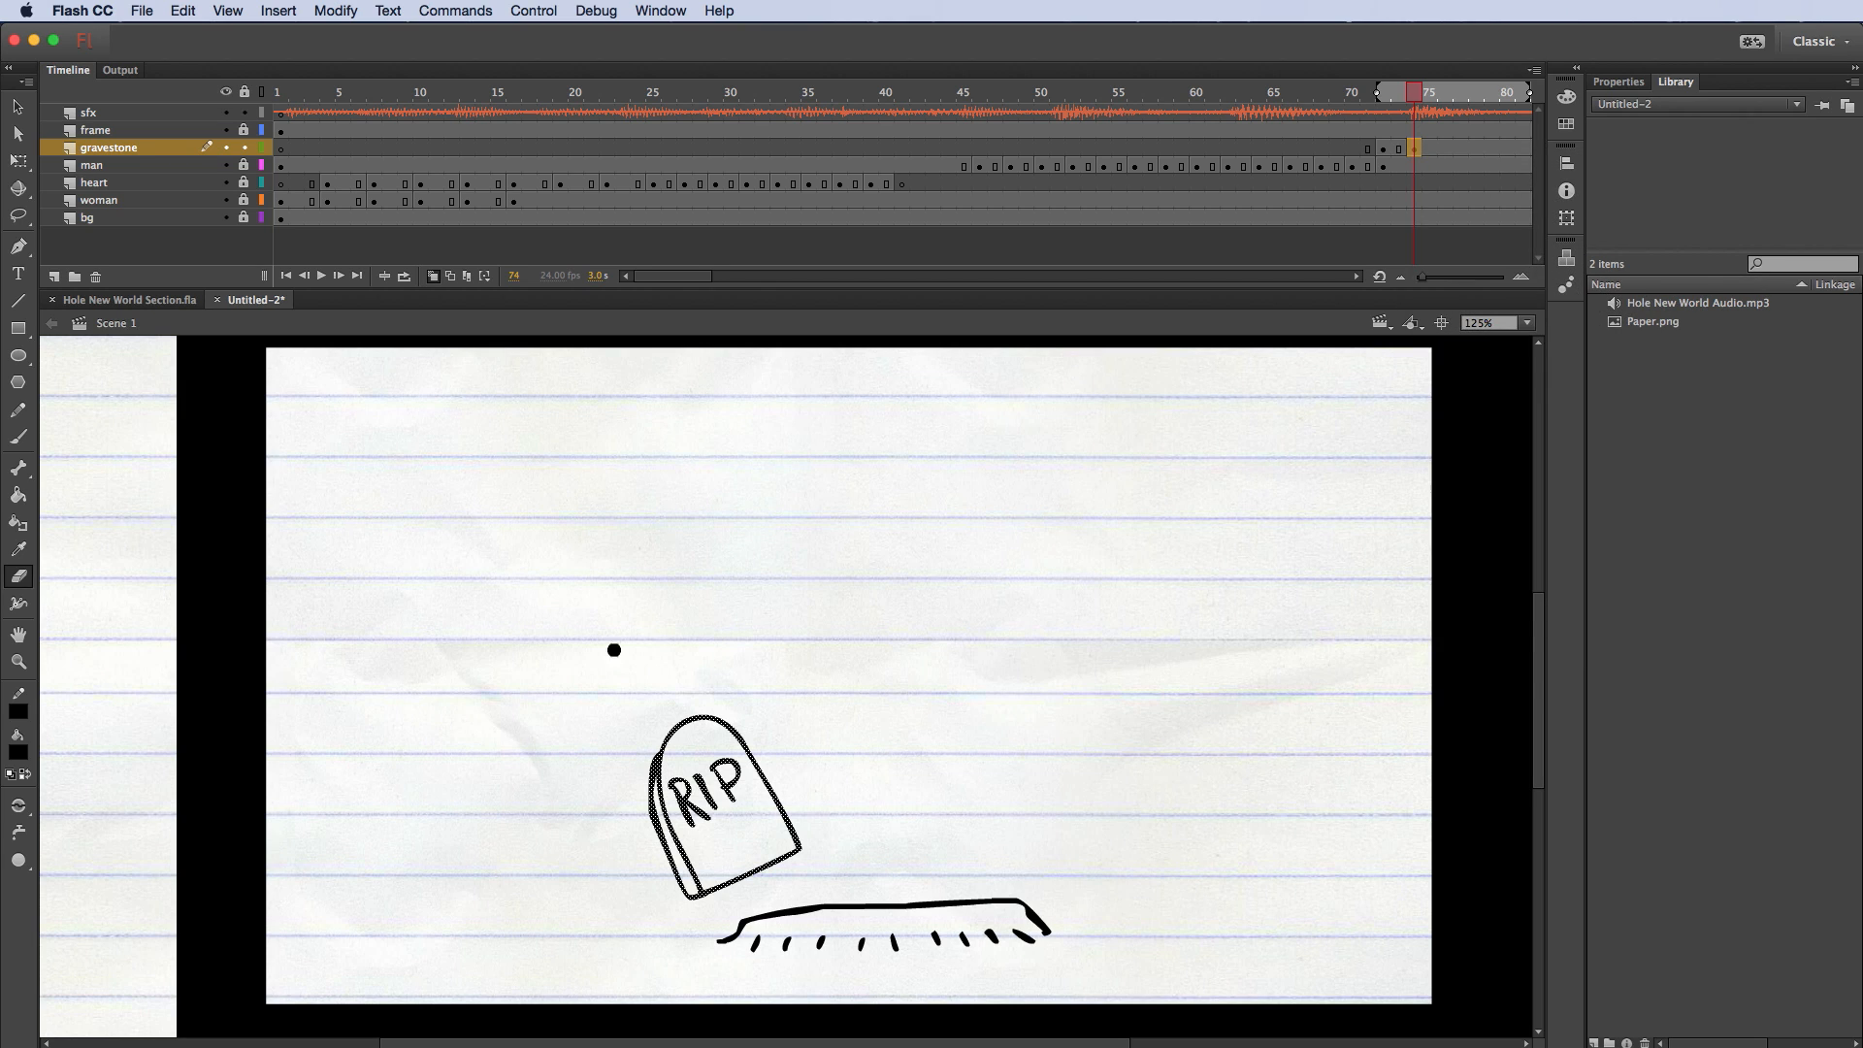
click(19, 160)
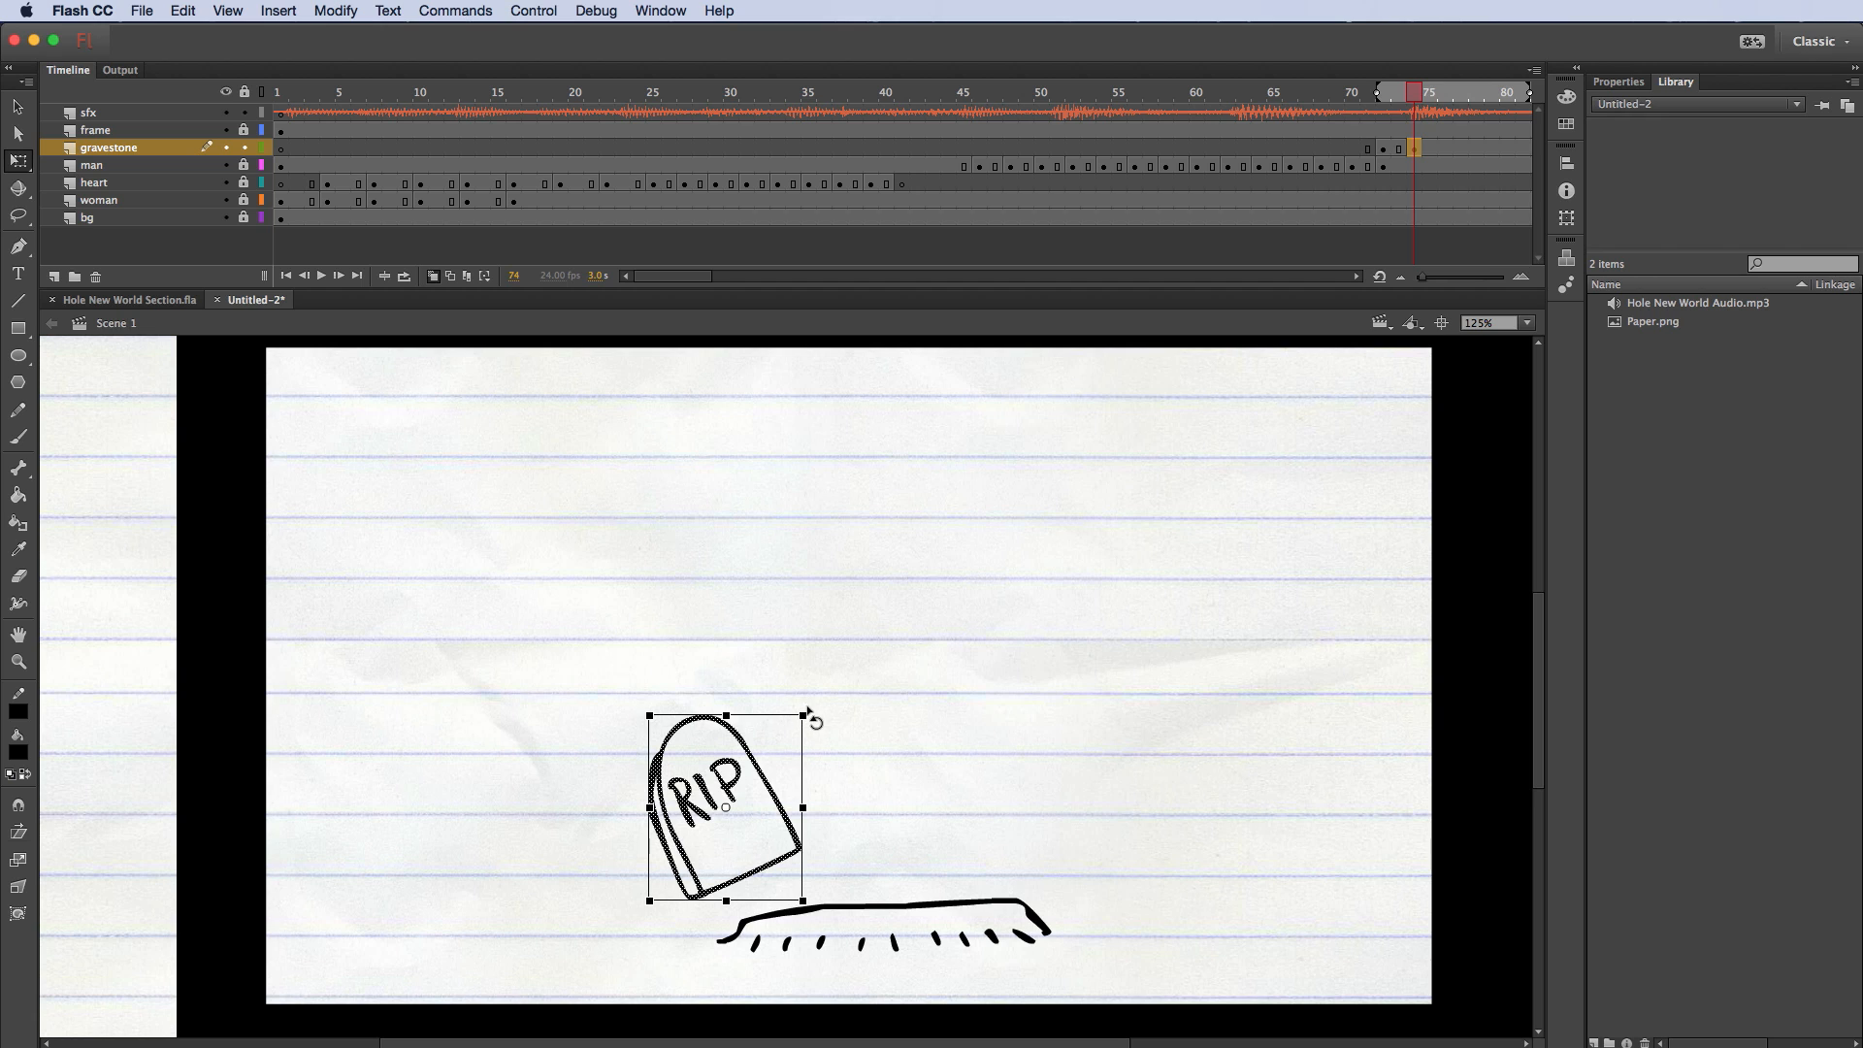
drag(819, 715, 840, 795)
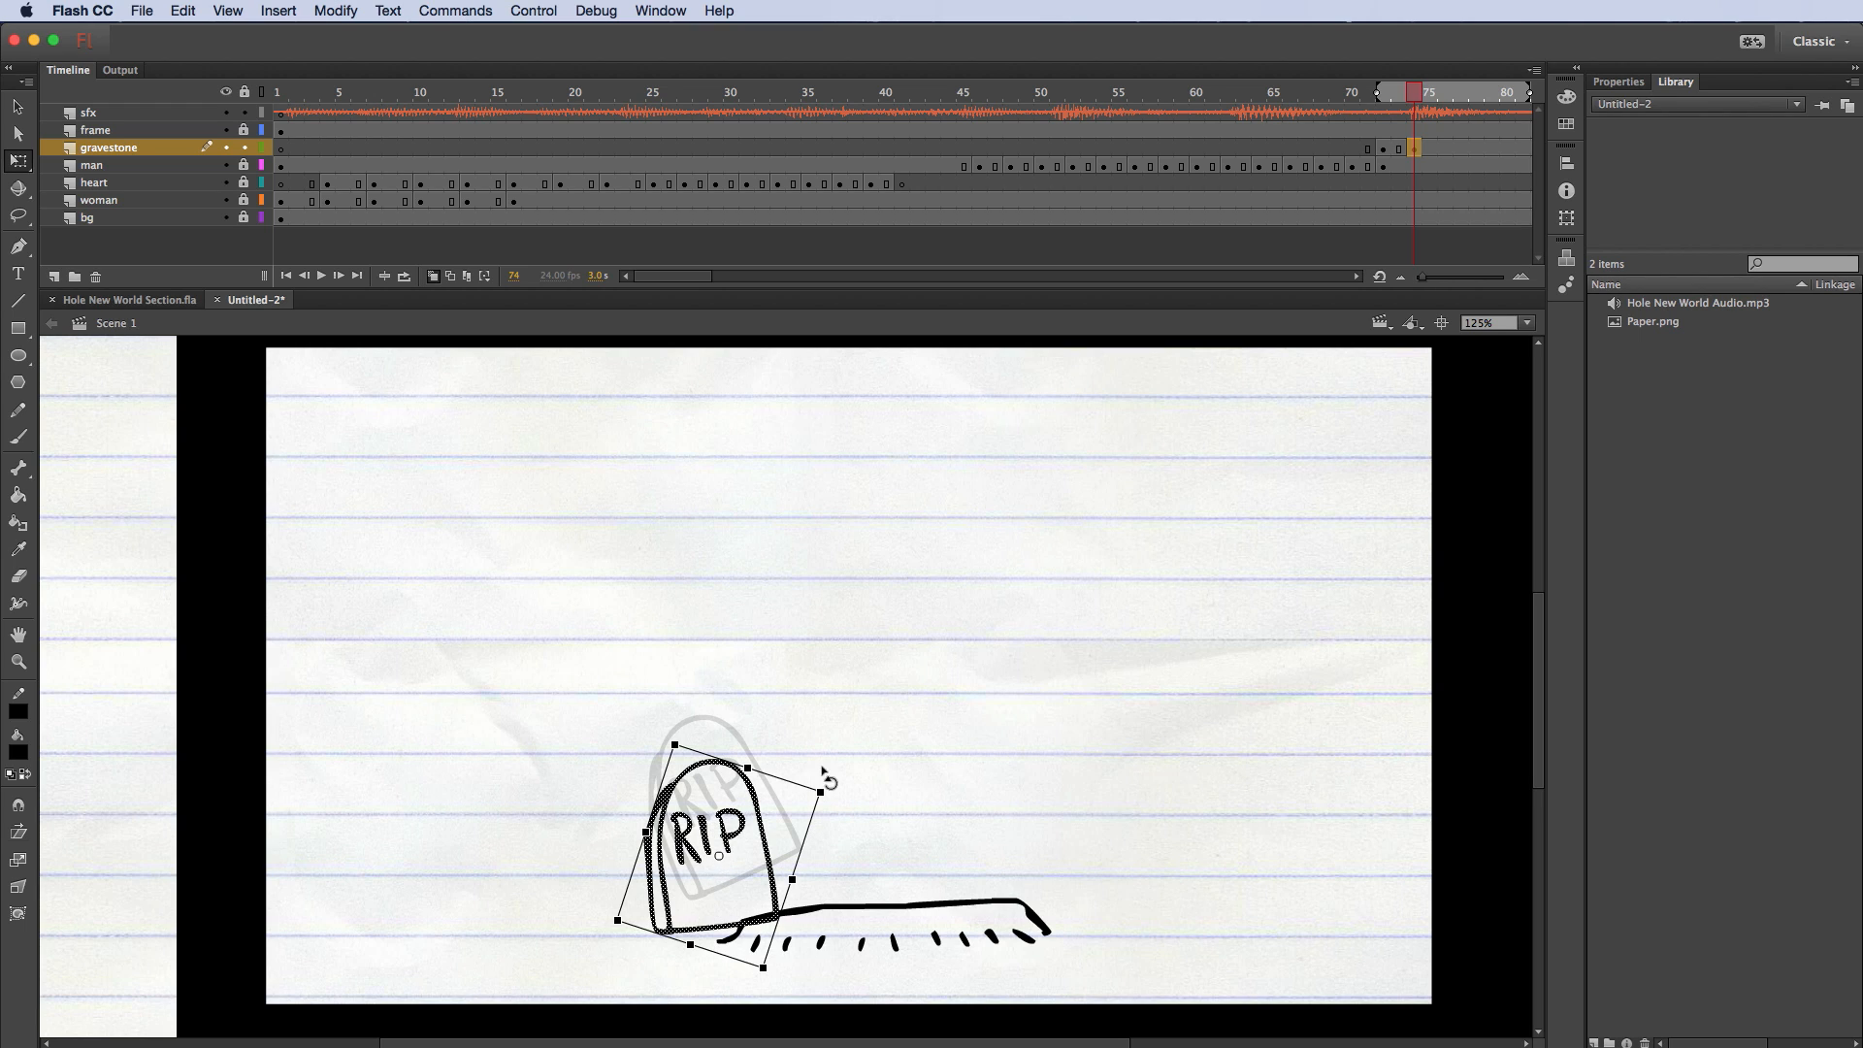
click(840, 802)
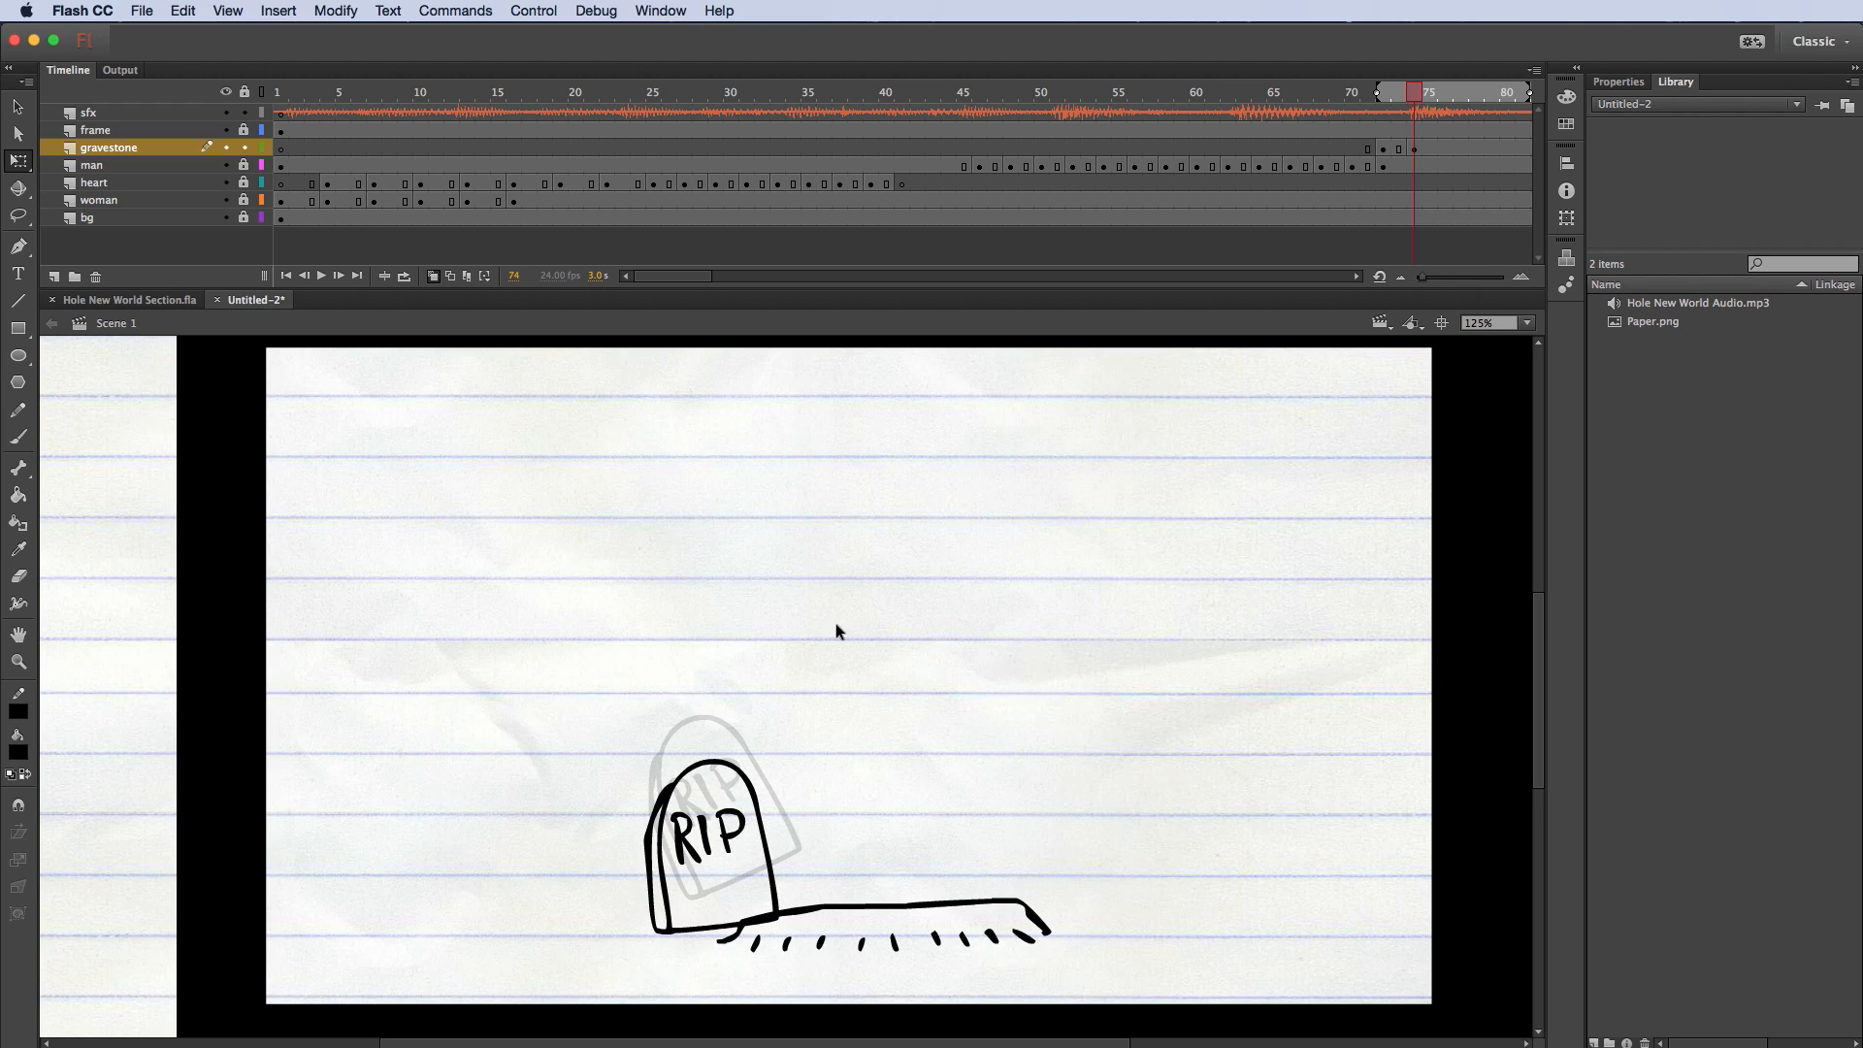
Step: Insert a keyframe at frame 76 of the gravestone layer, nudge the gravestone slightly down and rotate it fully upright
click(1446, 148)
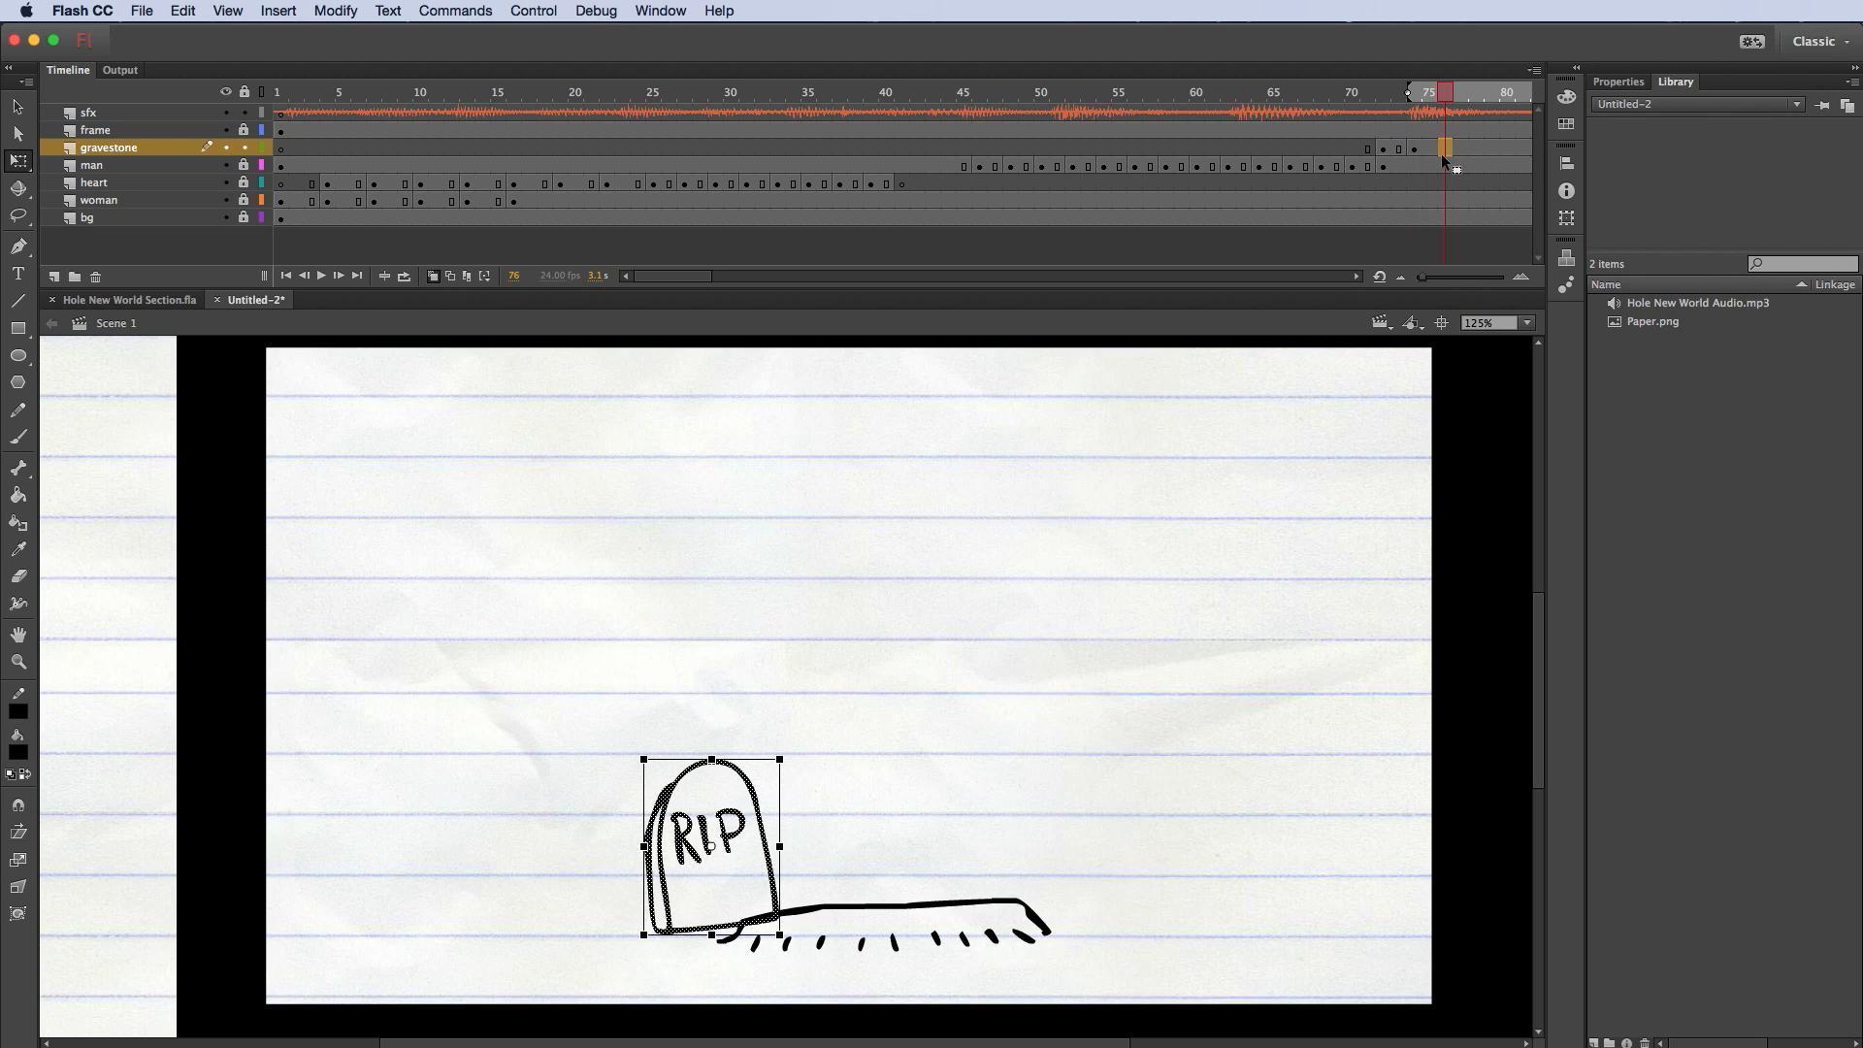
right_click(1443, 155)
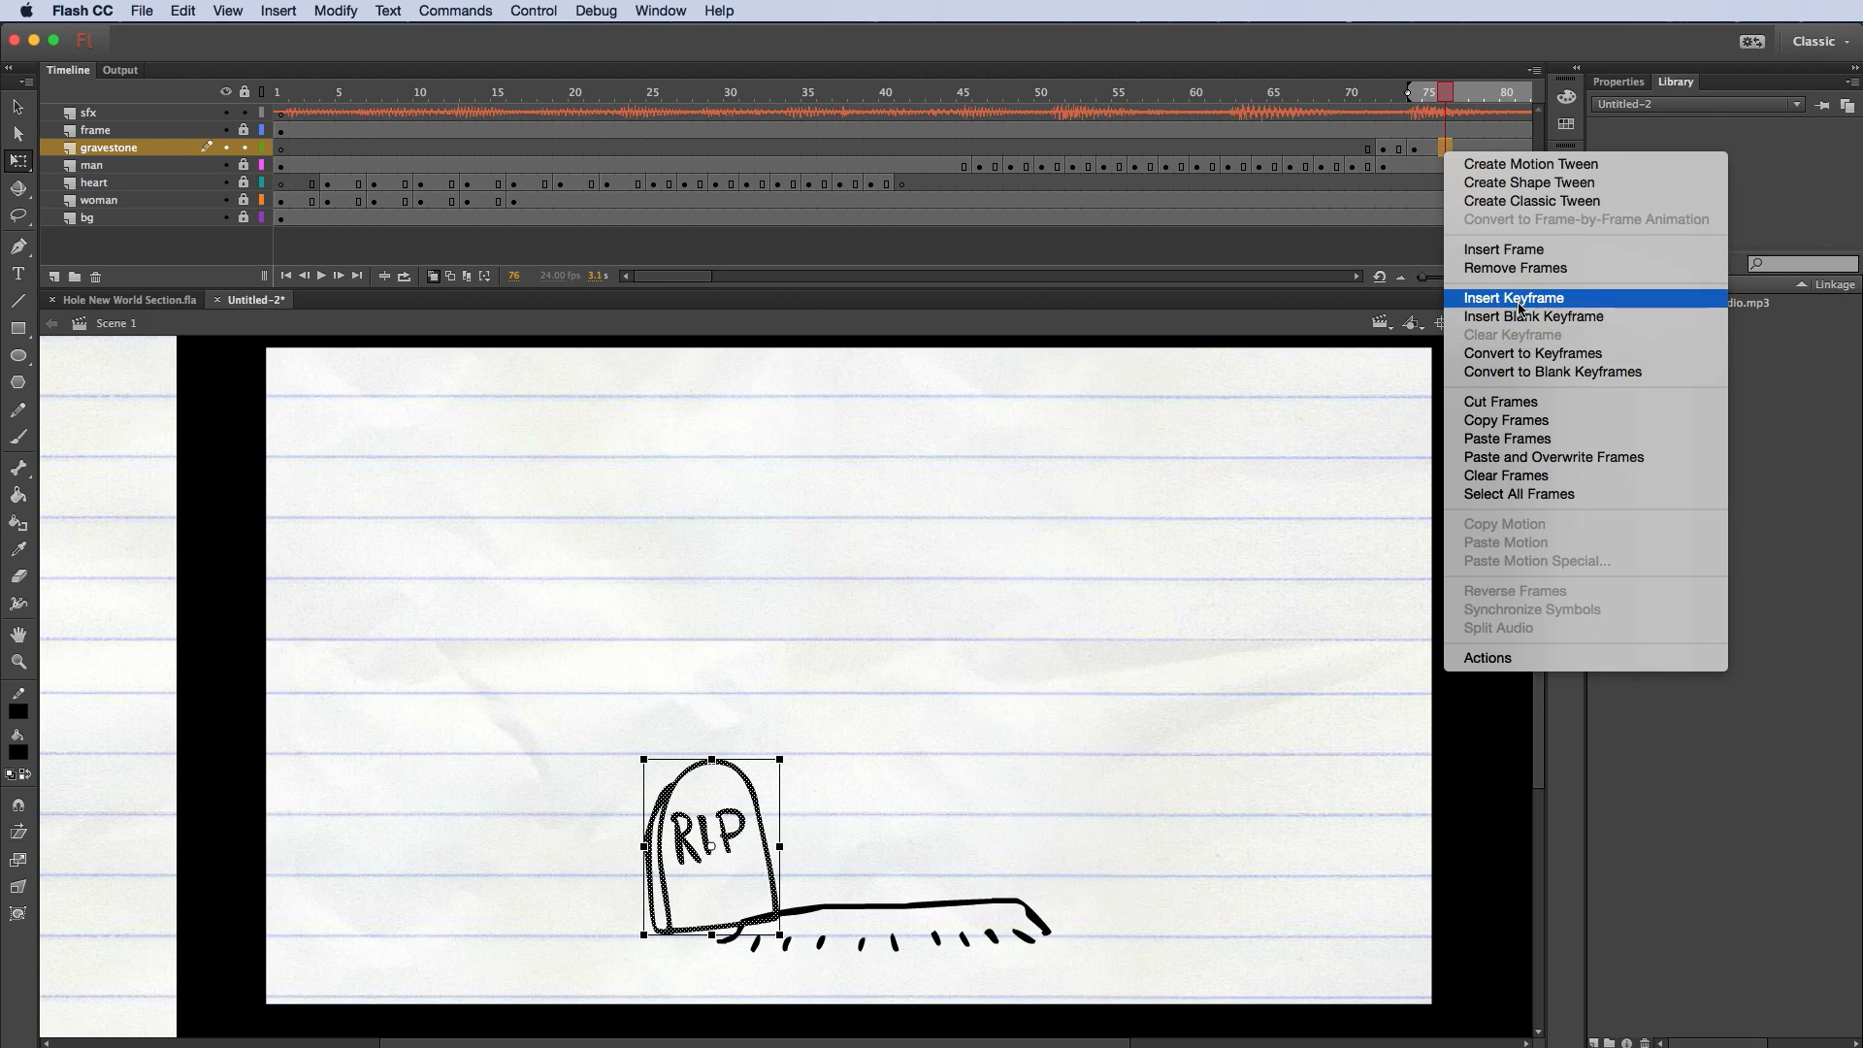
click(1521, 299)
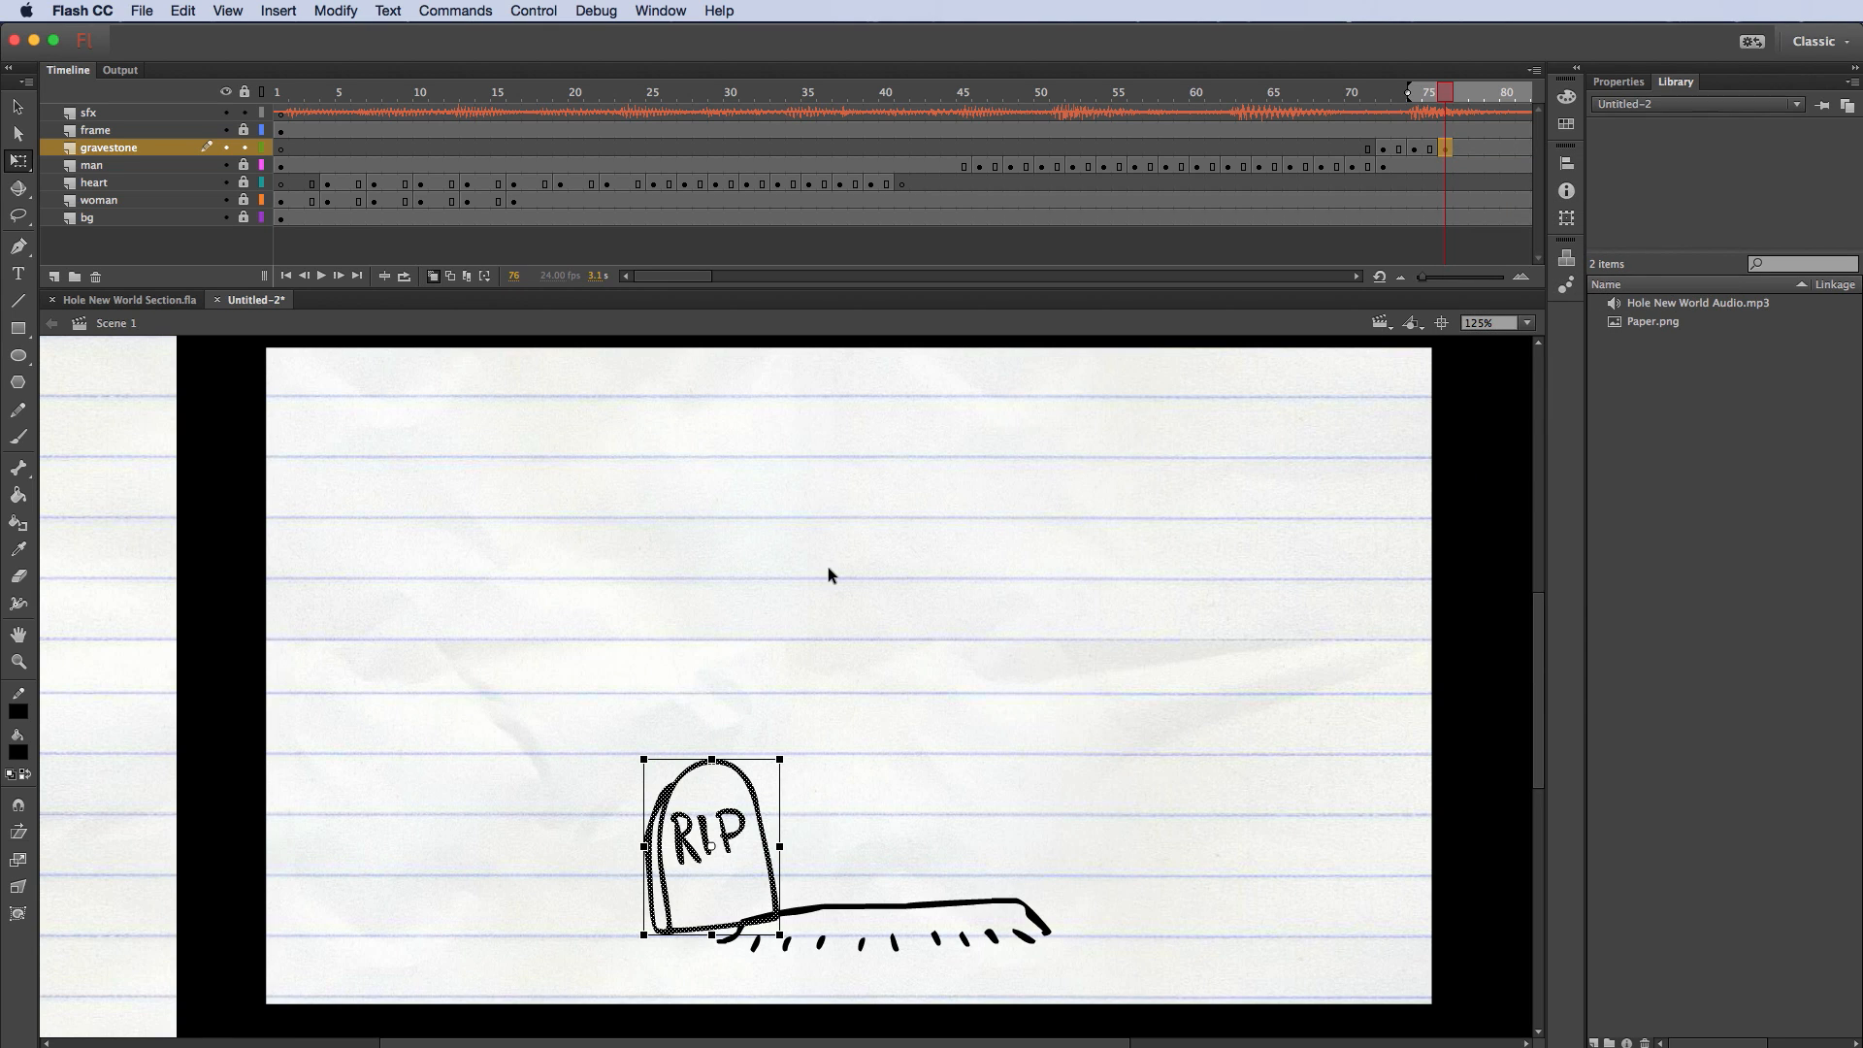
key(Down)
key(Down)
key(Down)
key(Down)
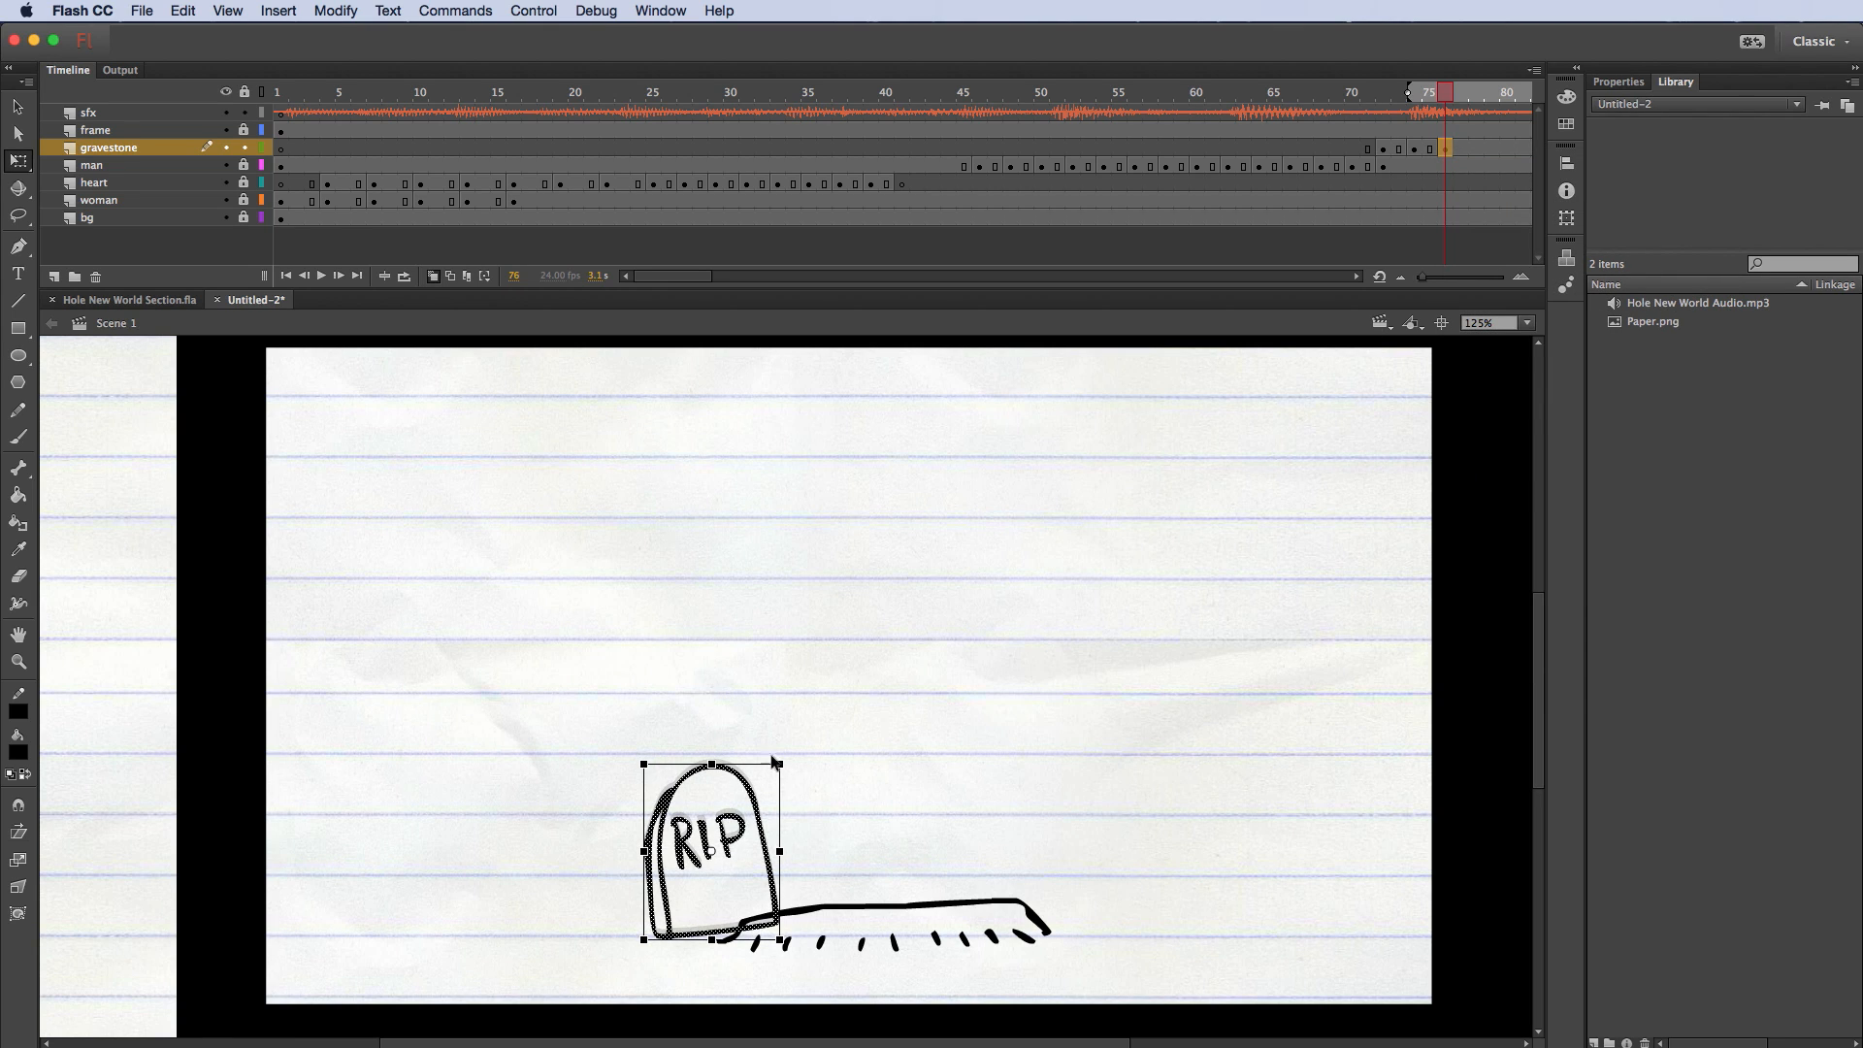
drag(789, 761, 796, 772)
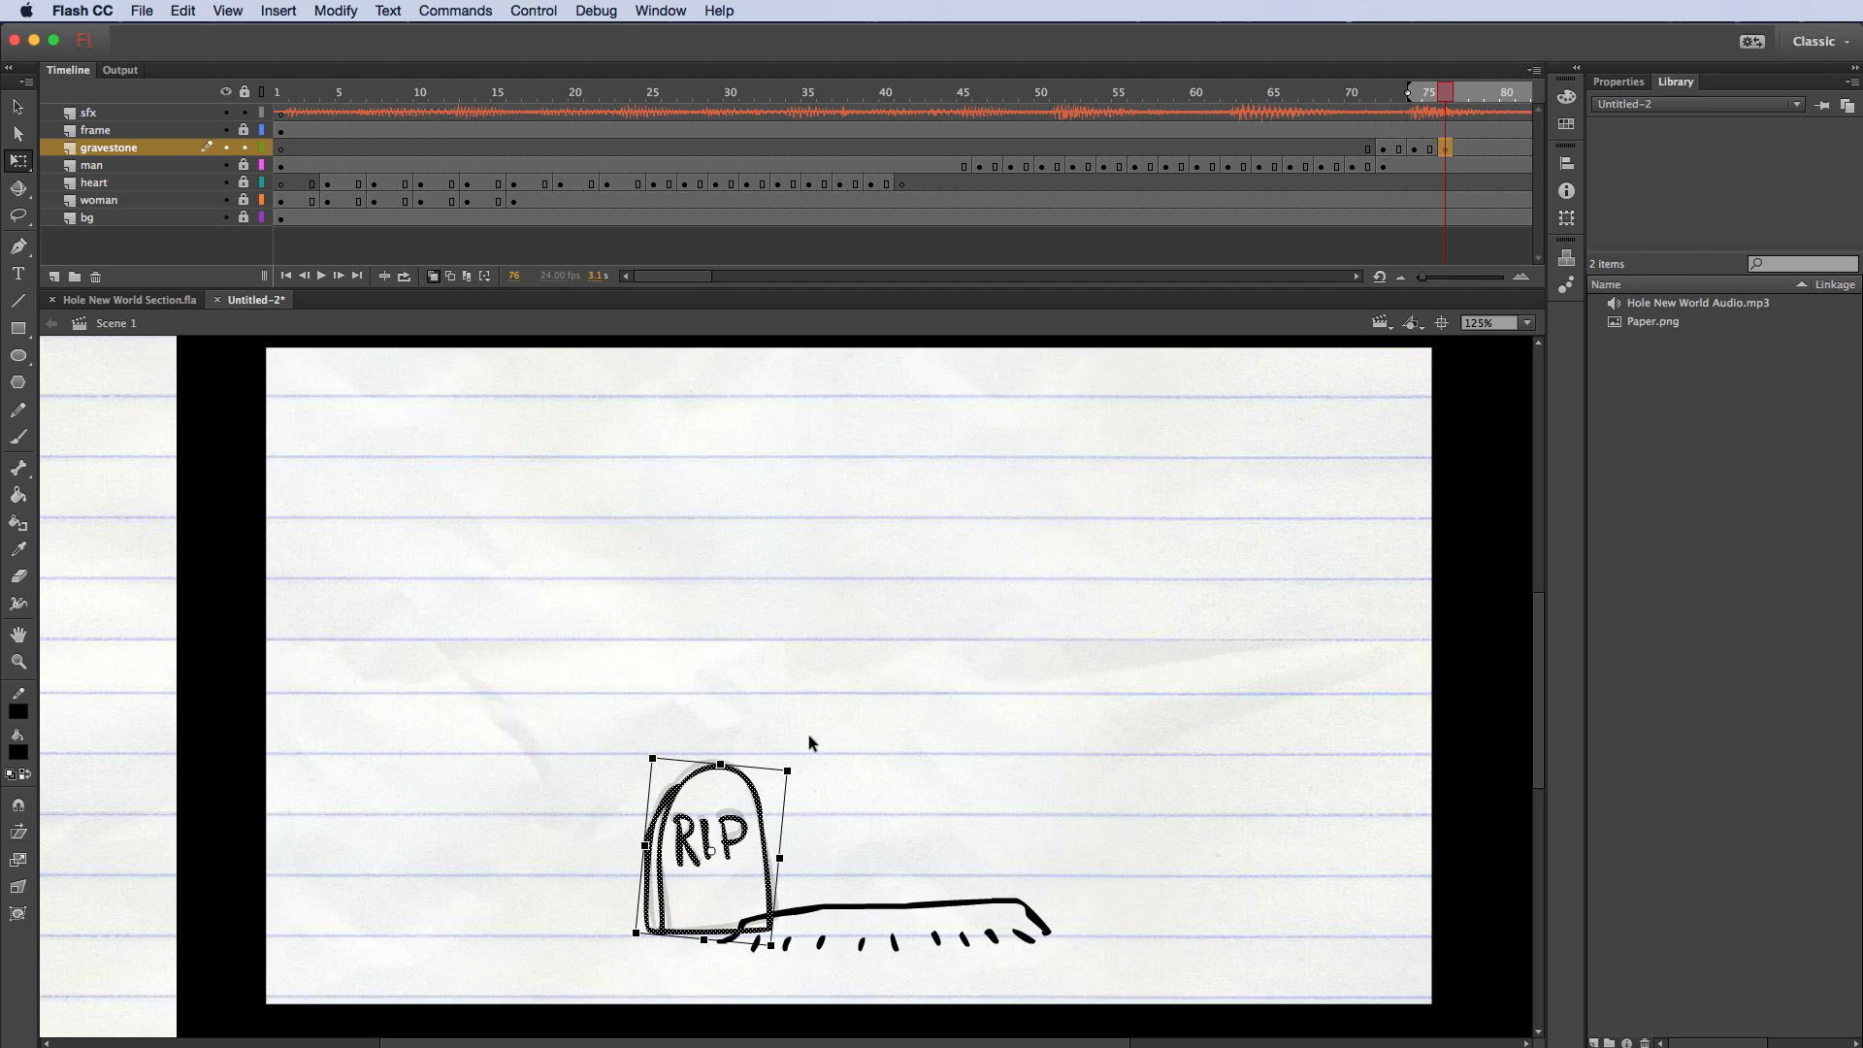
click(871, 758)
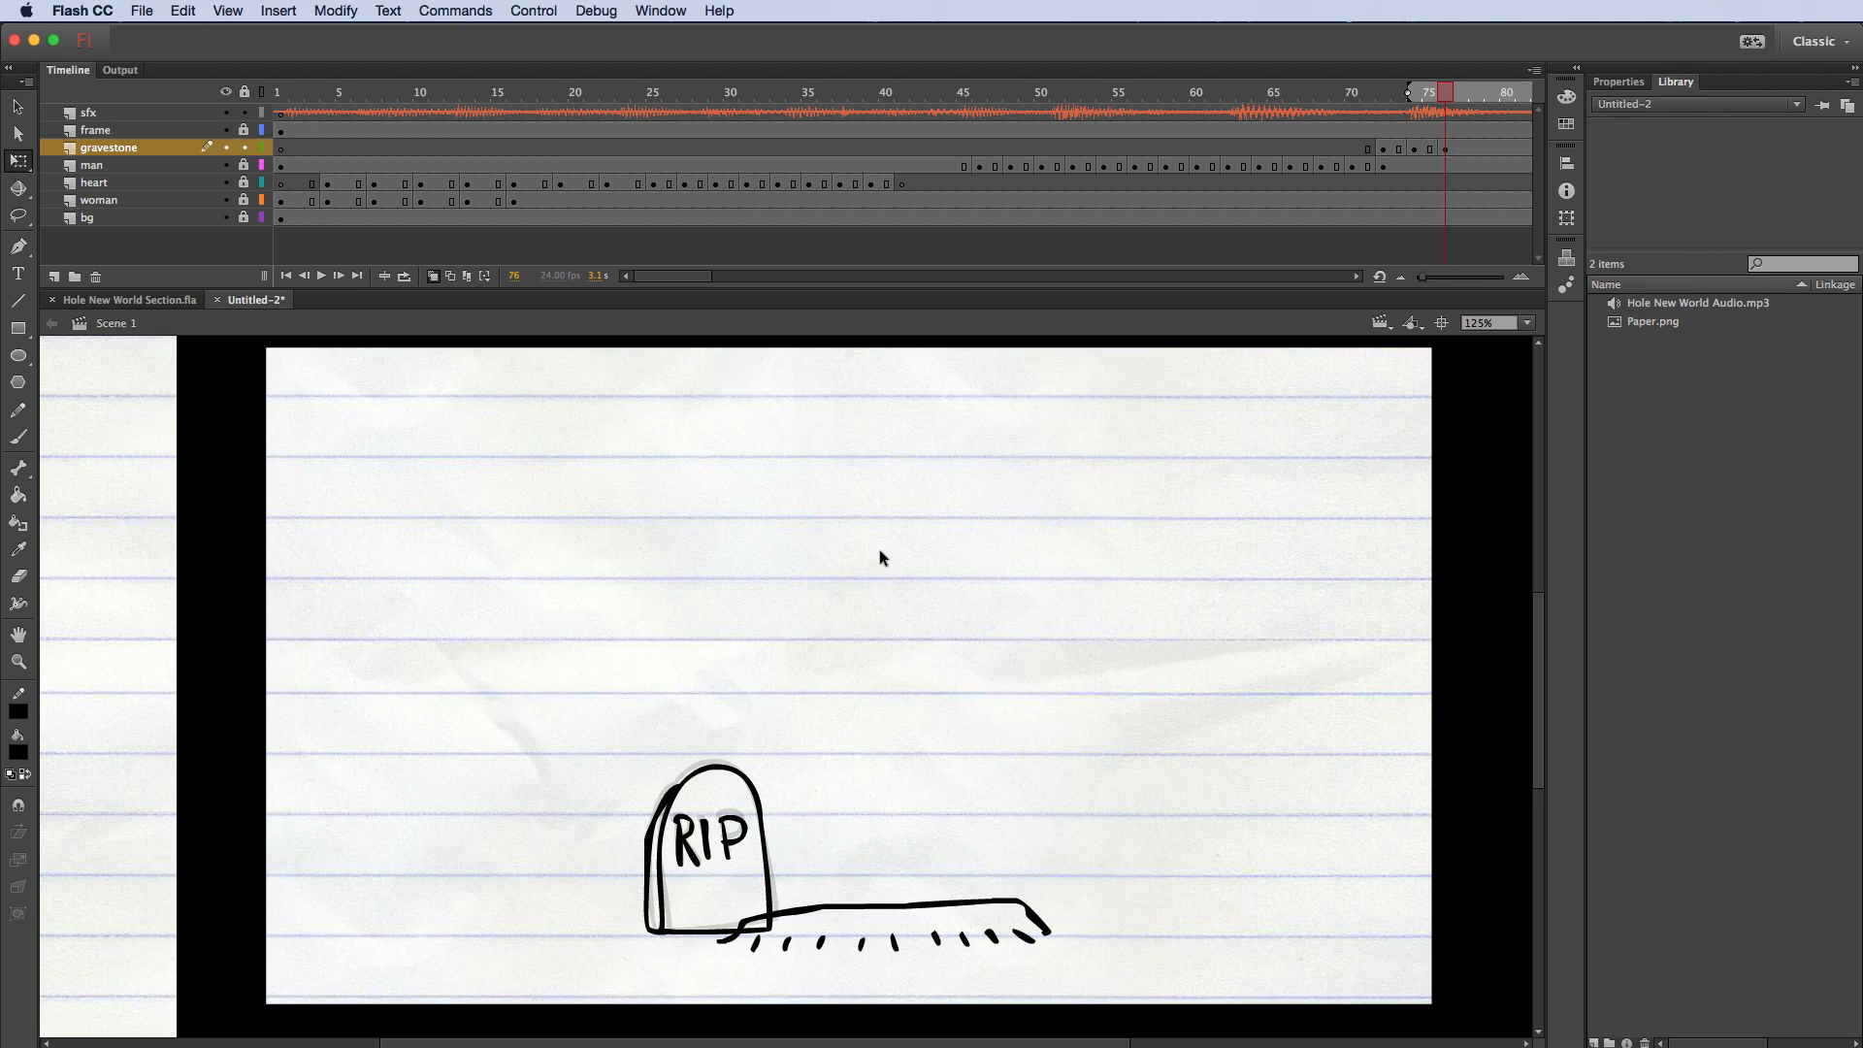
Step: Add short dashes at the gravestone's base on frame 76 and erase its corner overlapping the mound on frames 76 and 74
click(18, 437)
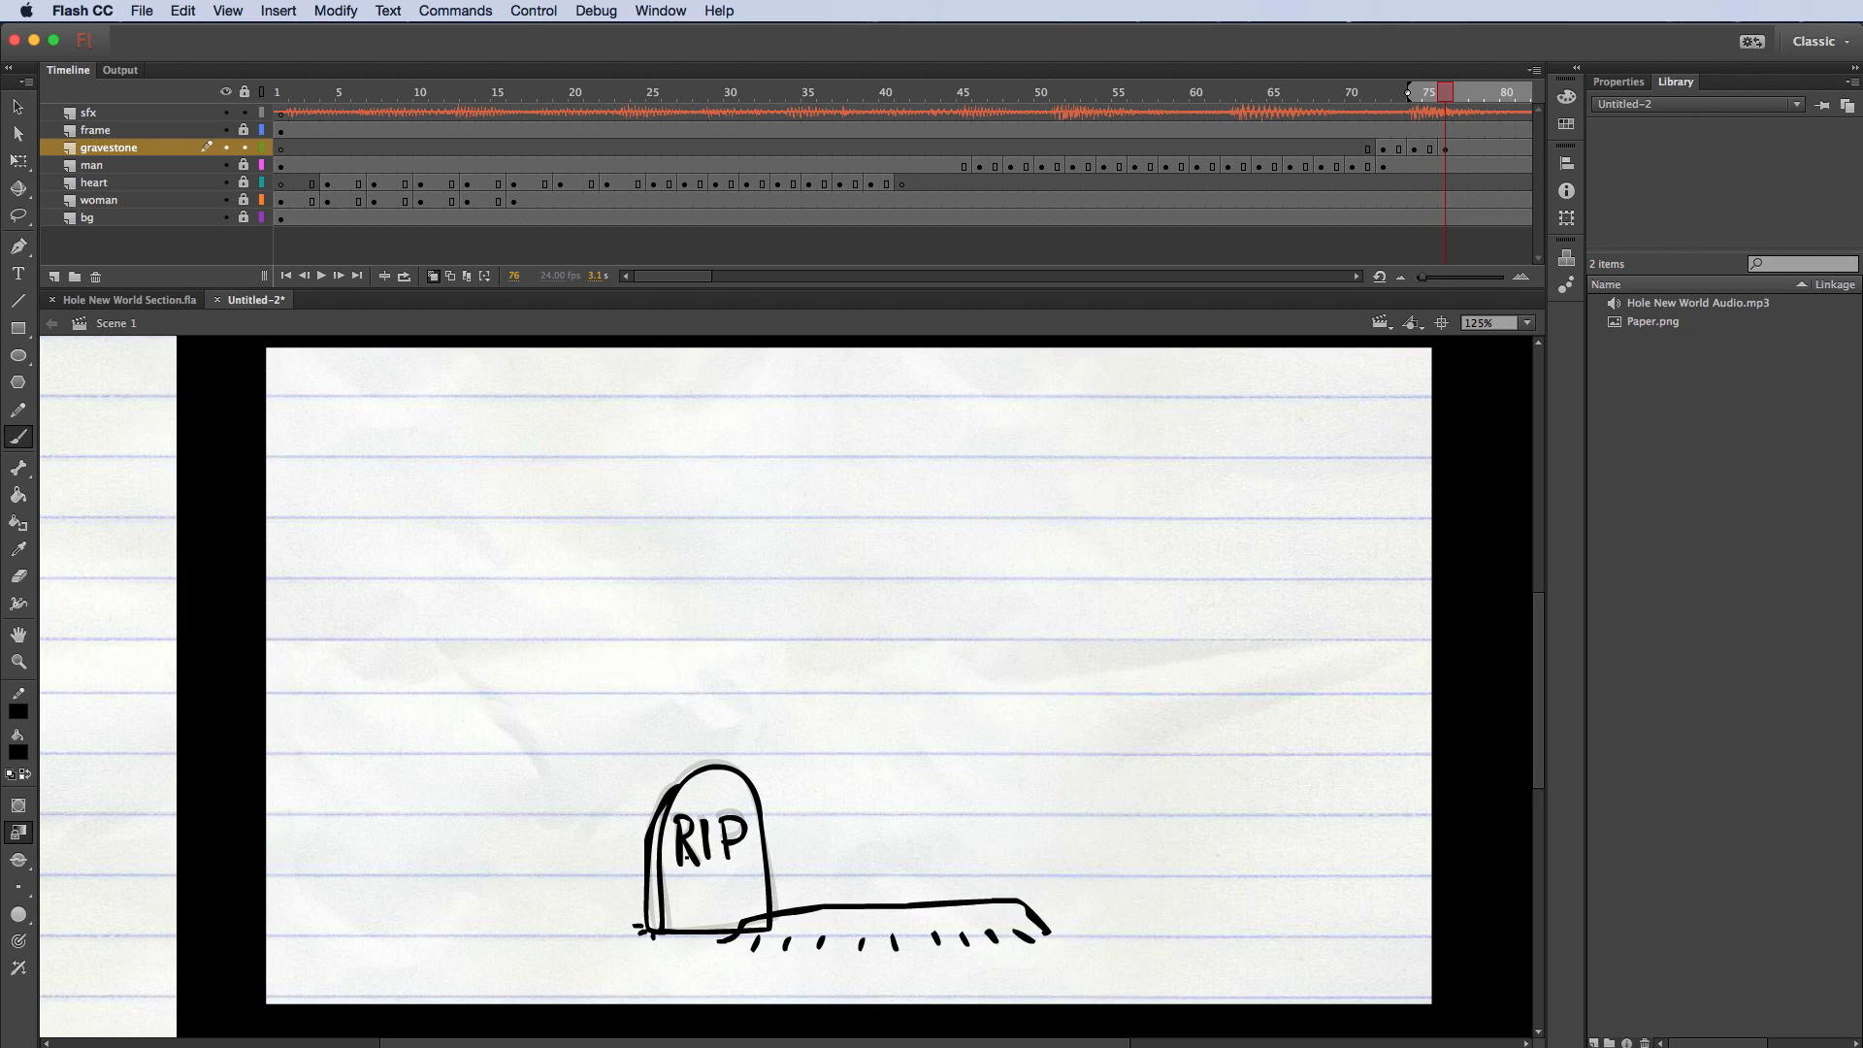
click(18, 575)
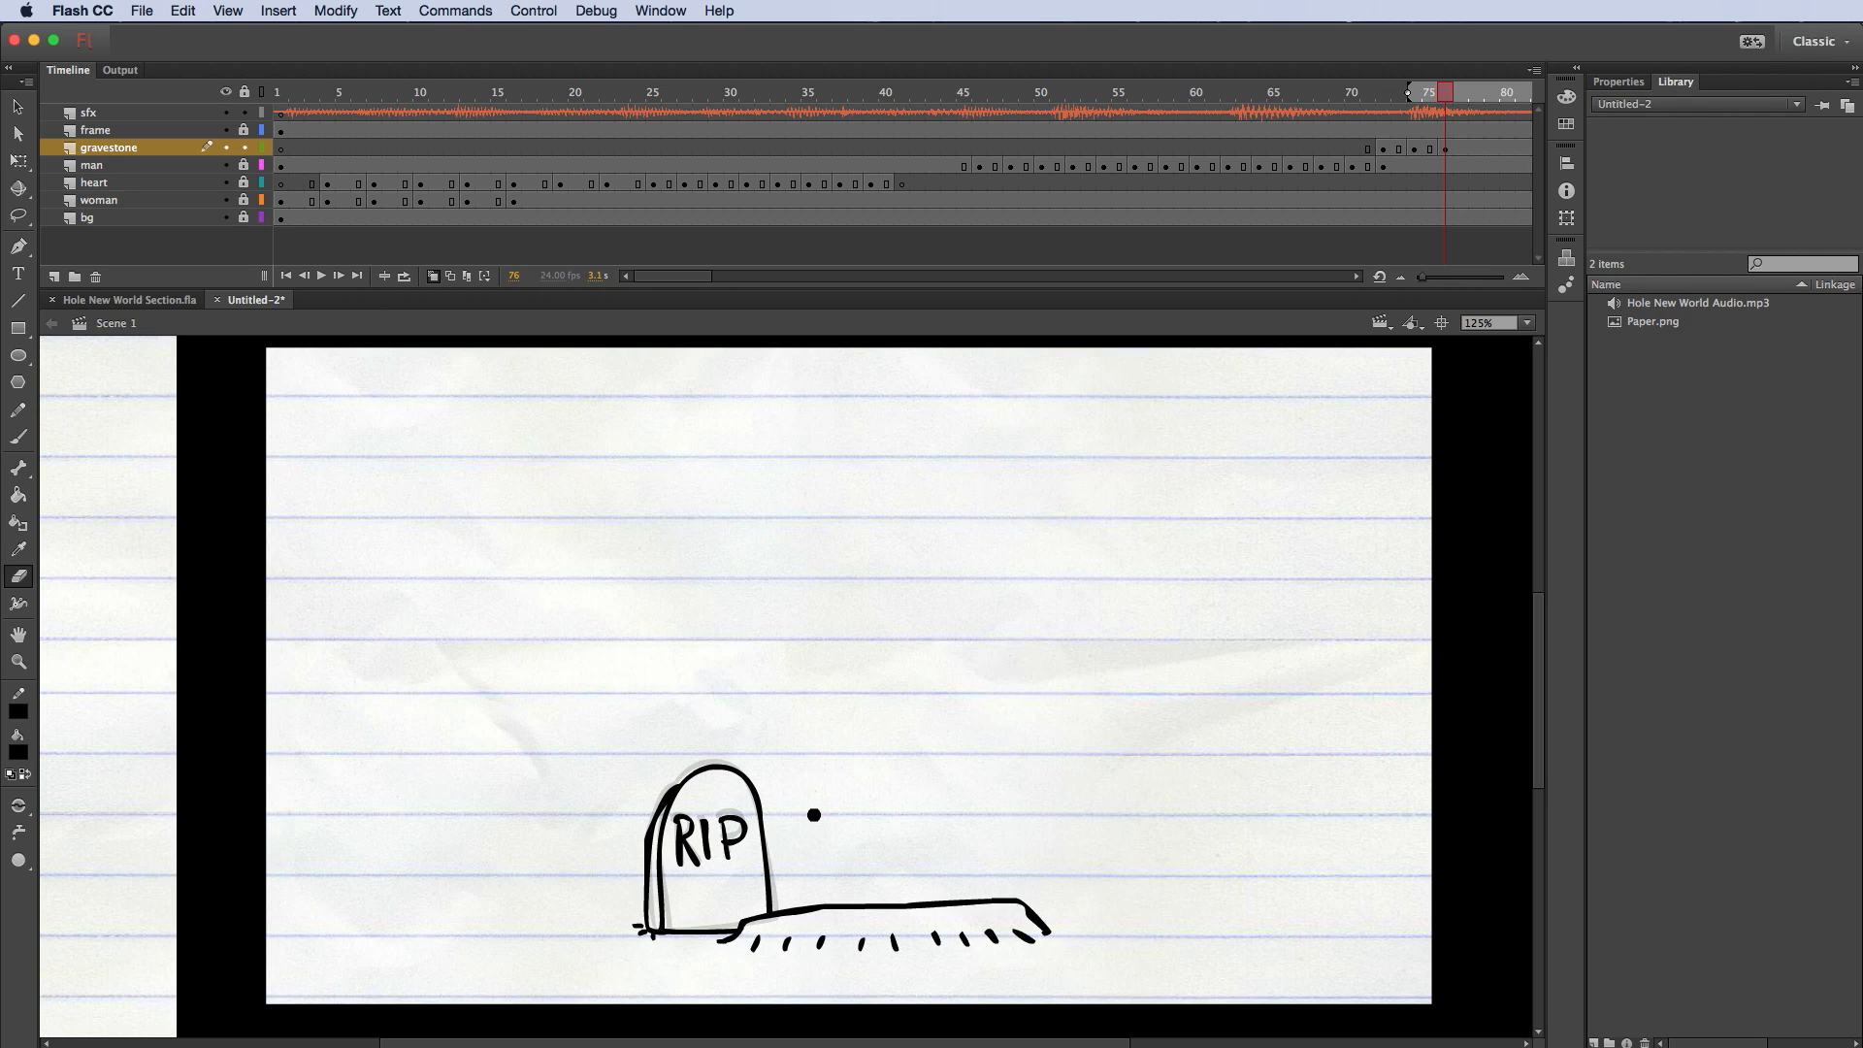
click(1413, 148)
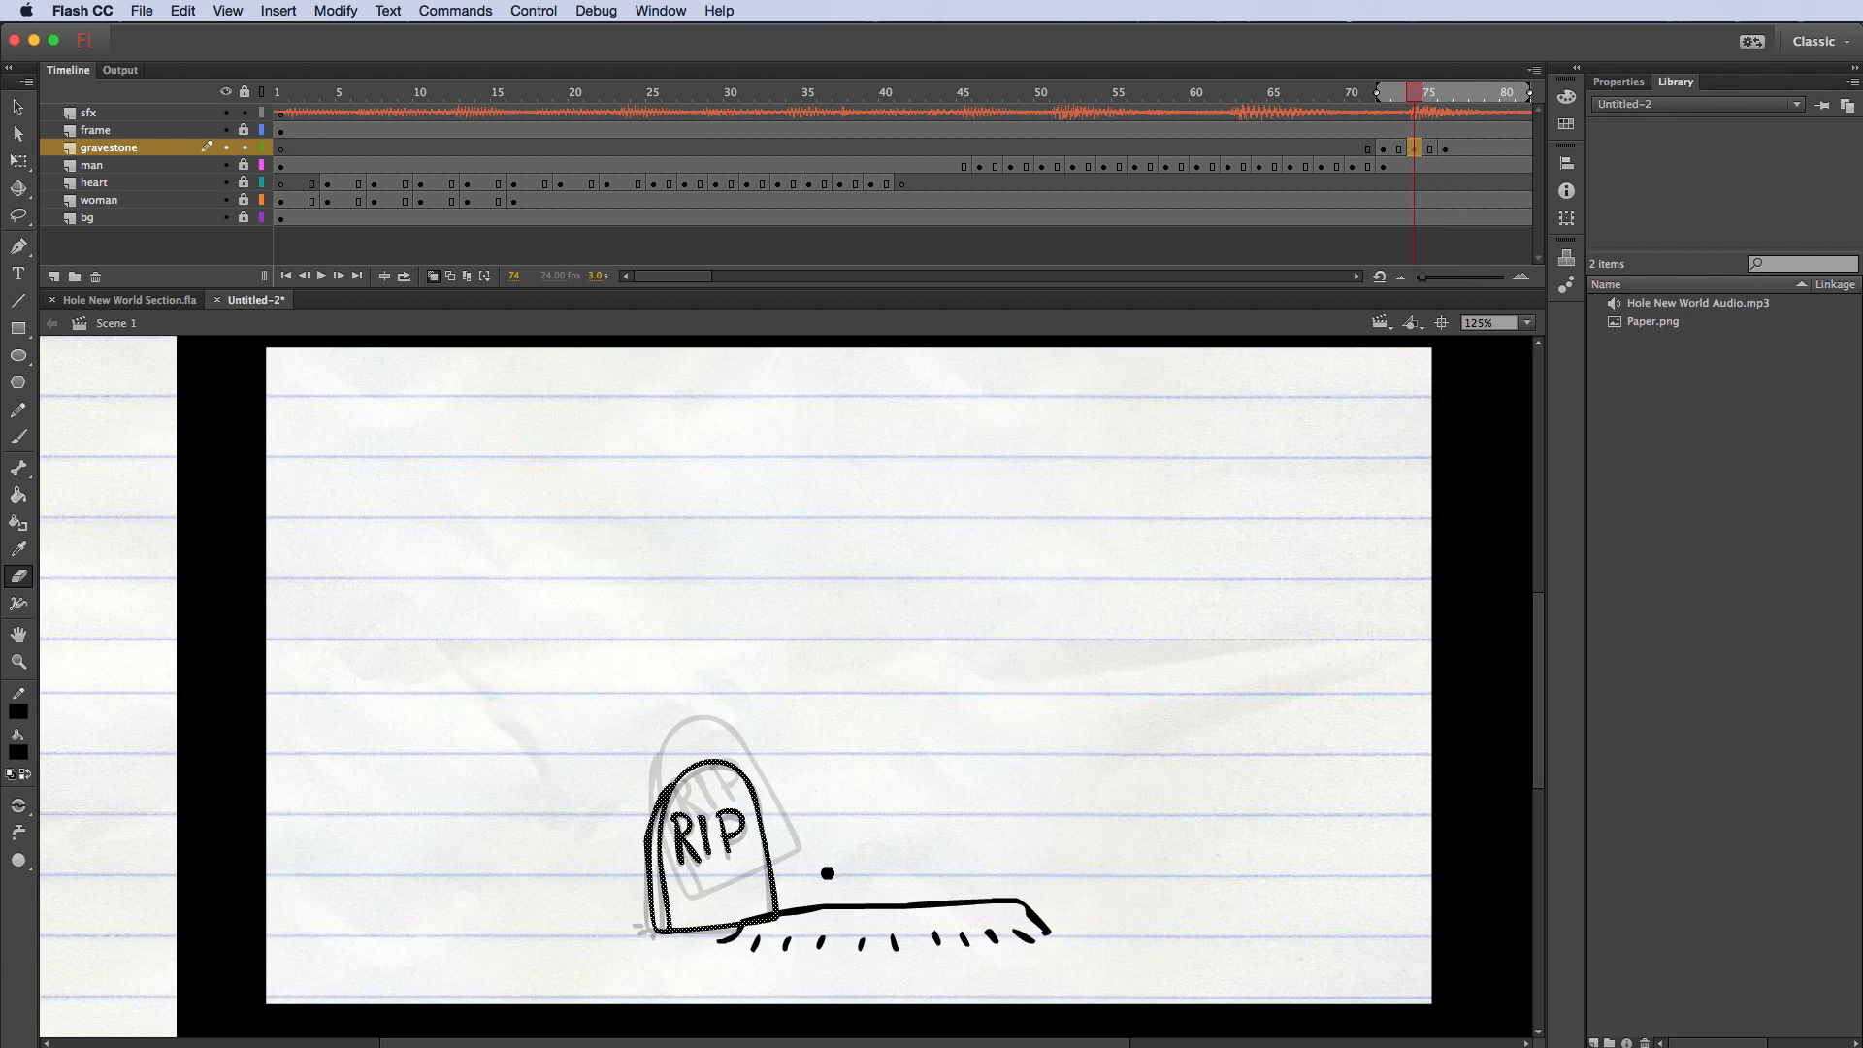
click(829, 871)
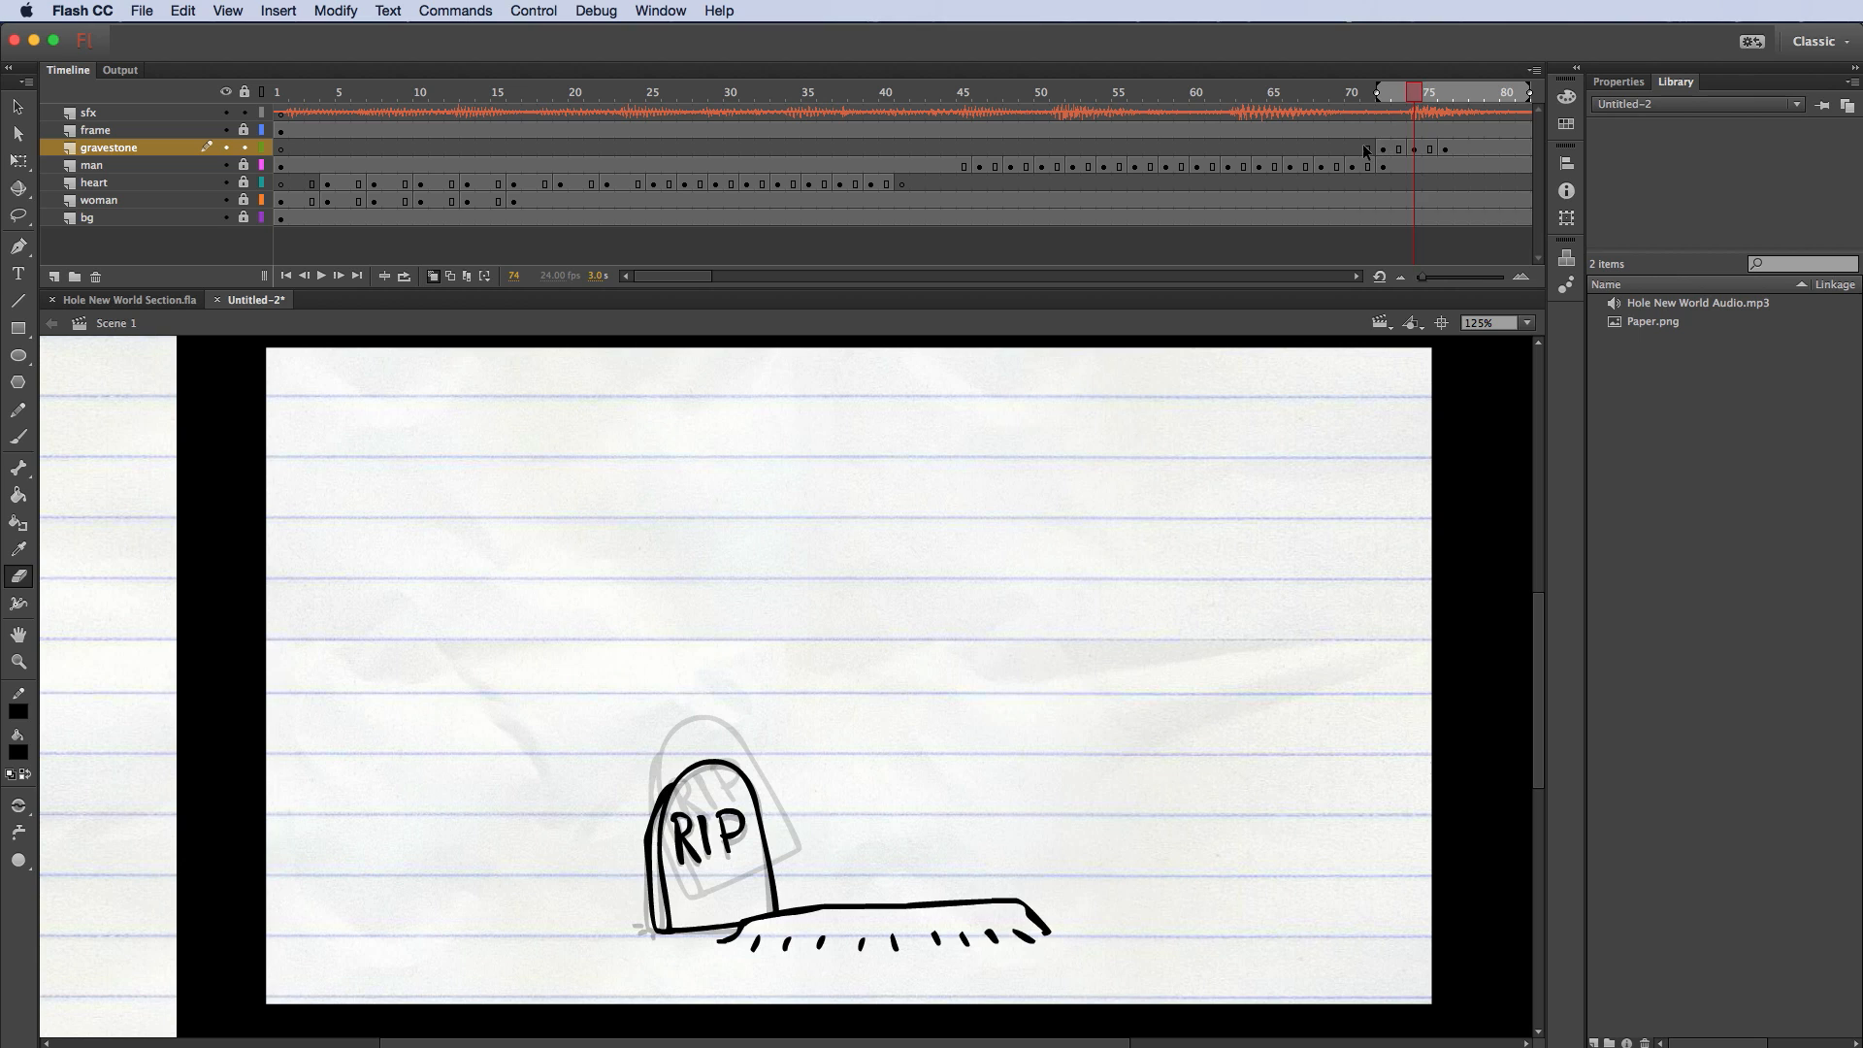
Step: Step back to frame 69 and forward to frame 76 to review the change from body pieces to gravestone
key(comma)
key(comma)
key(comma)
key(comma)
key(comma)
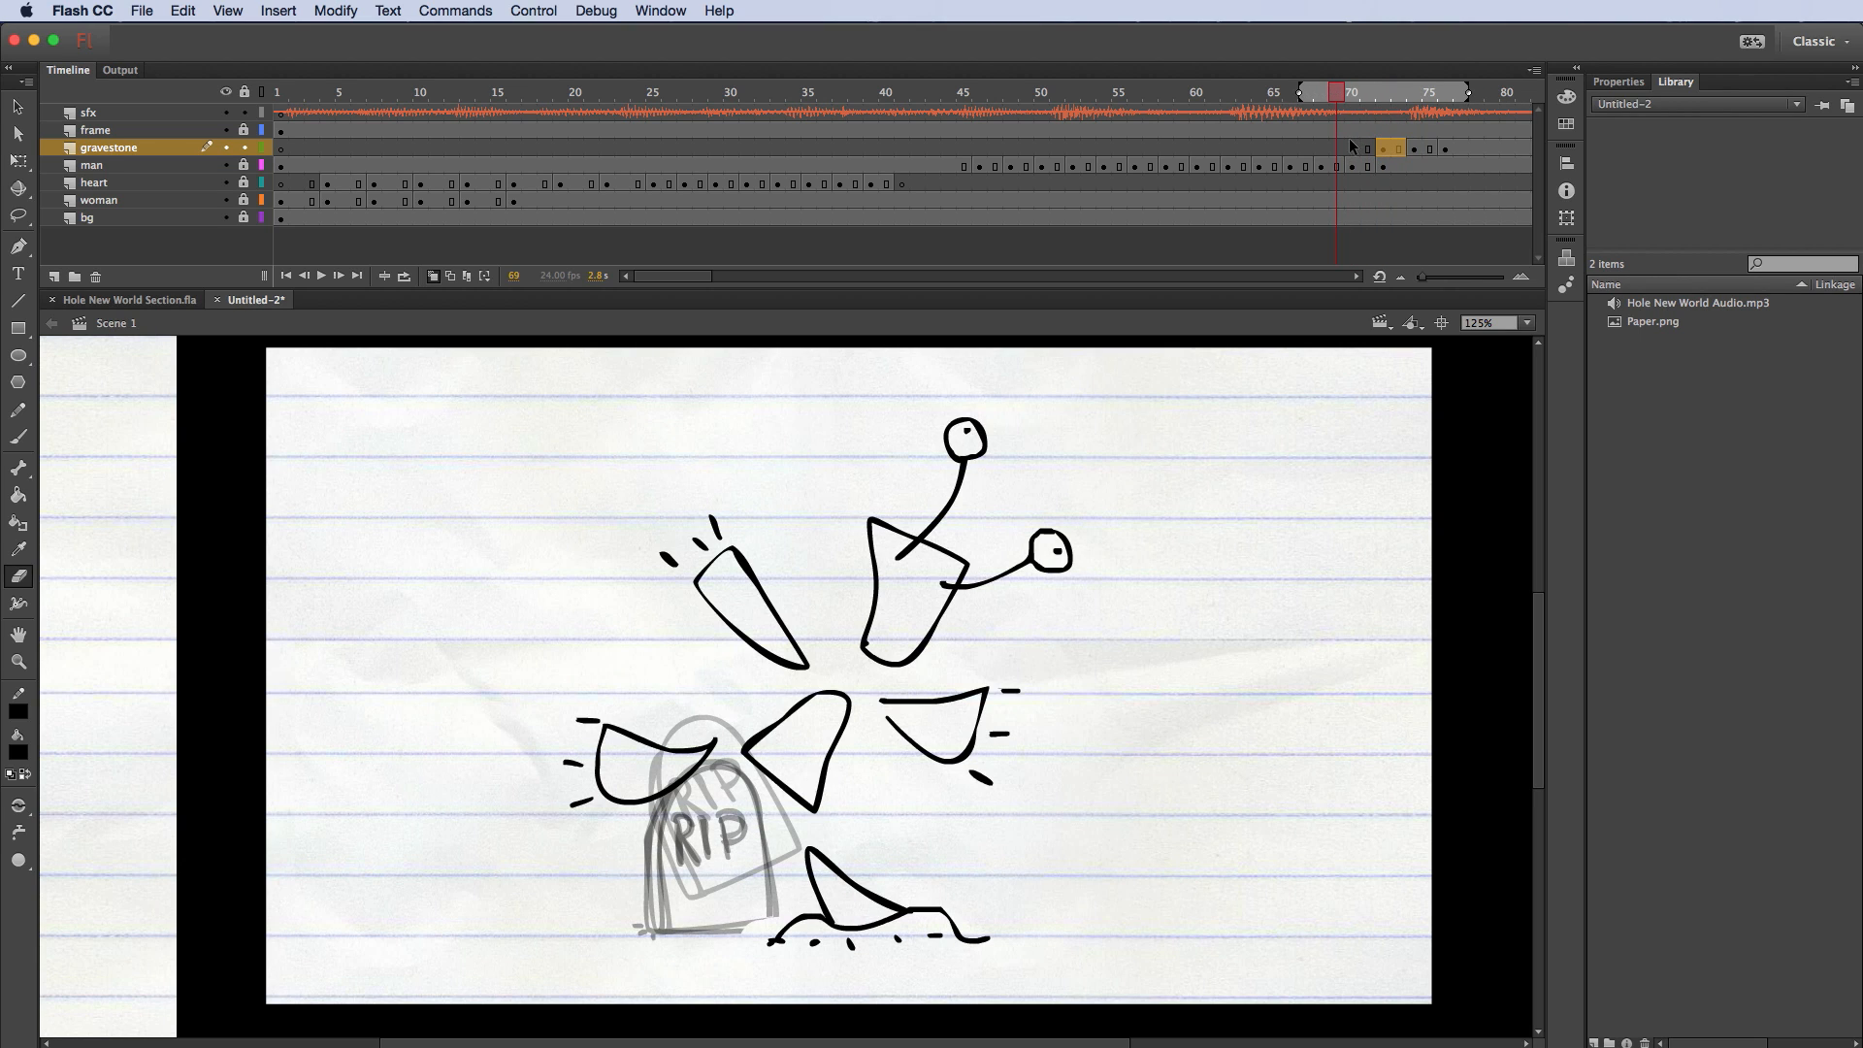
key(period)
key(period)
key(period)
key(period)
key(period)
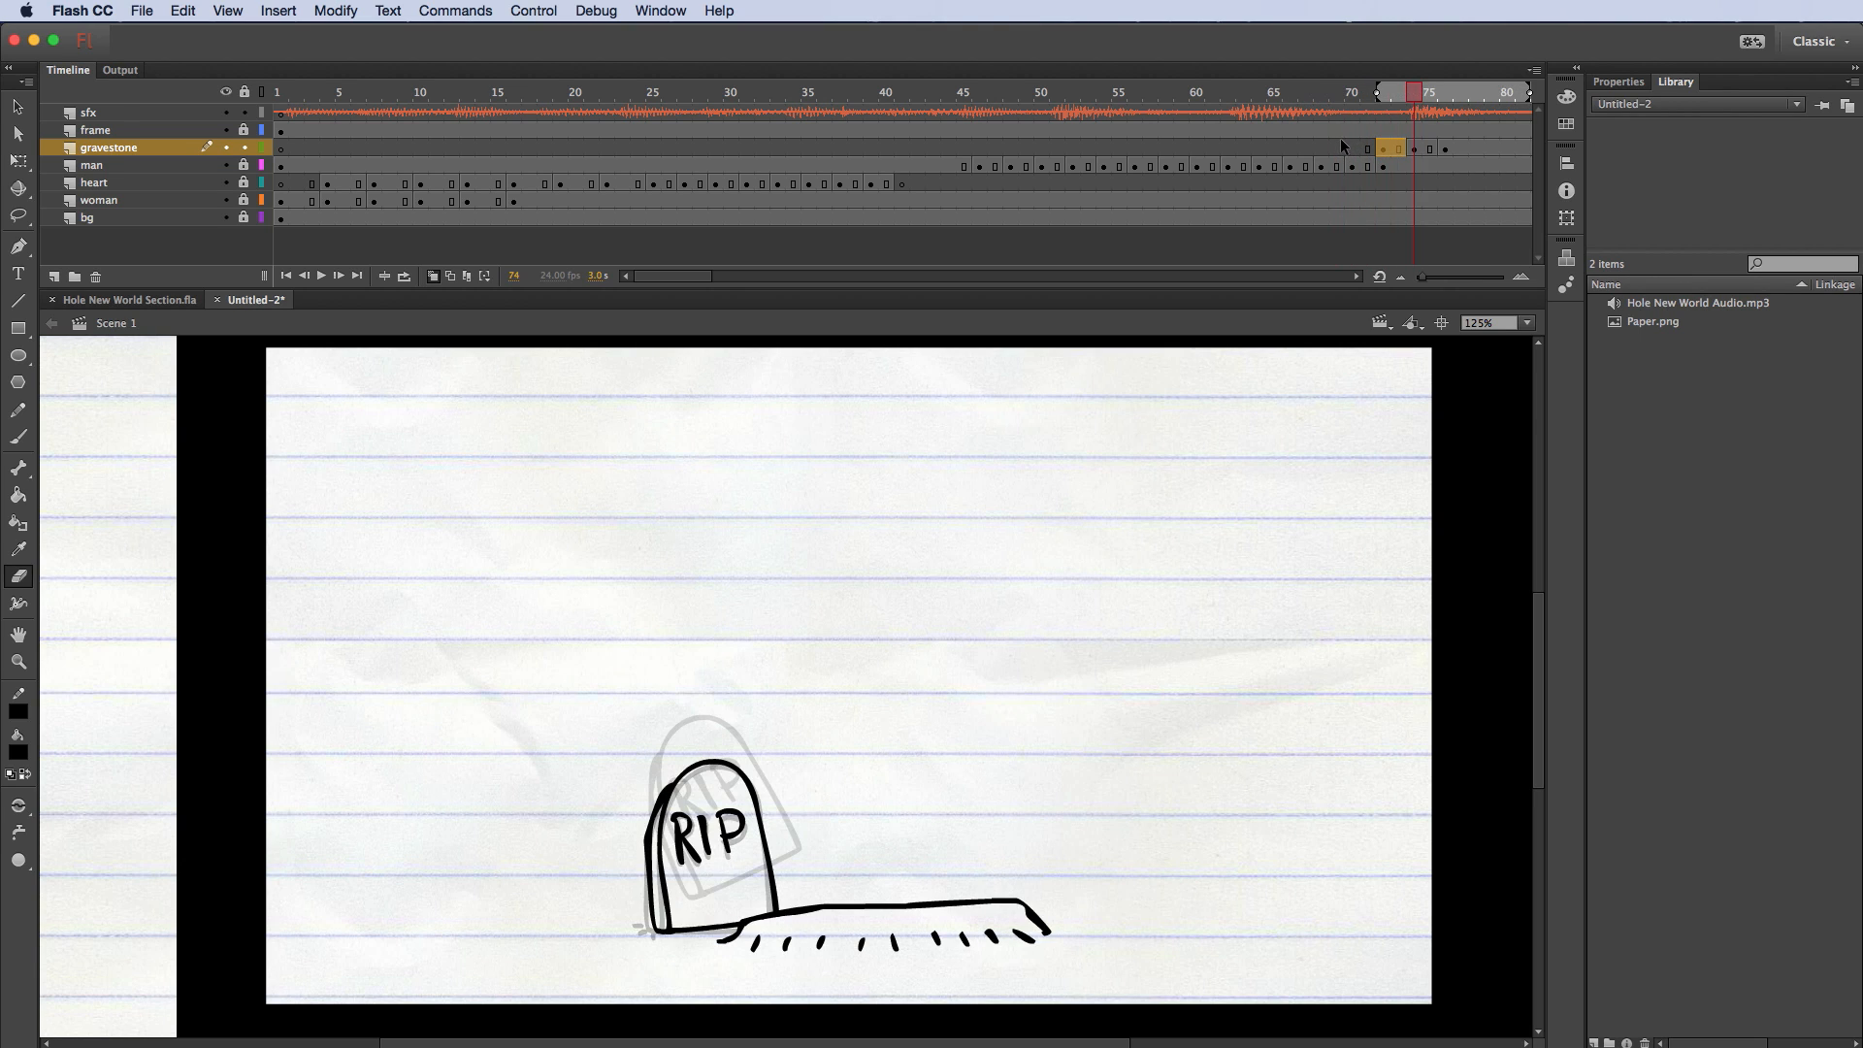
key(period)
key(period)
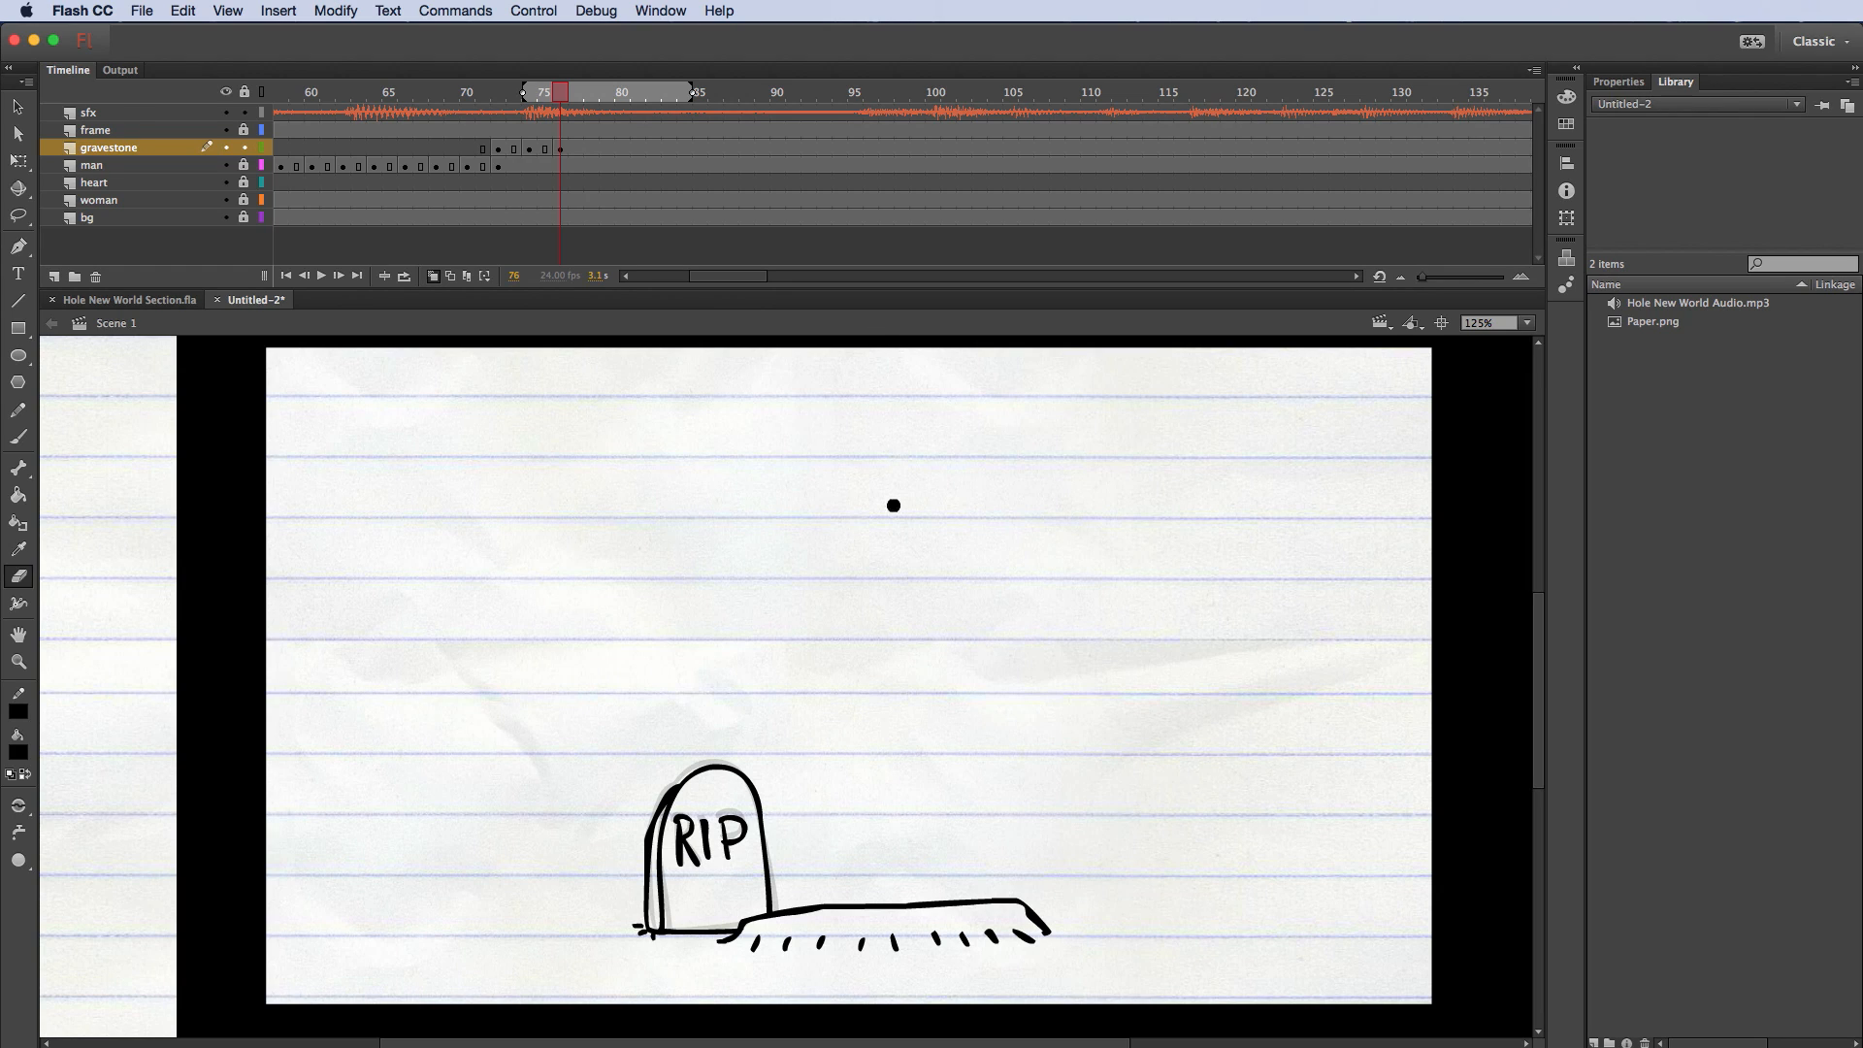
Step: Turn off onion skinning and return the playhead to frame 1
click(433, 276)
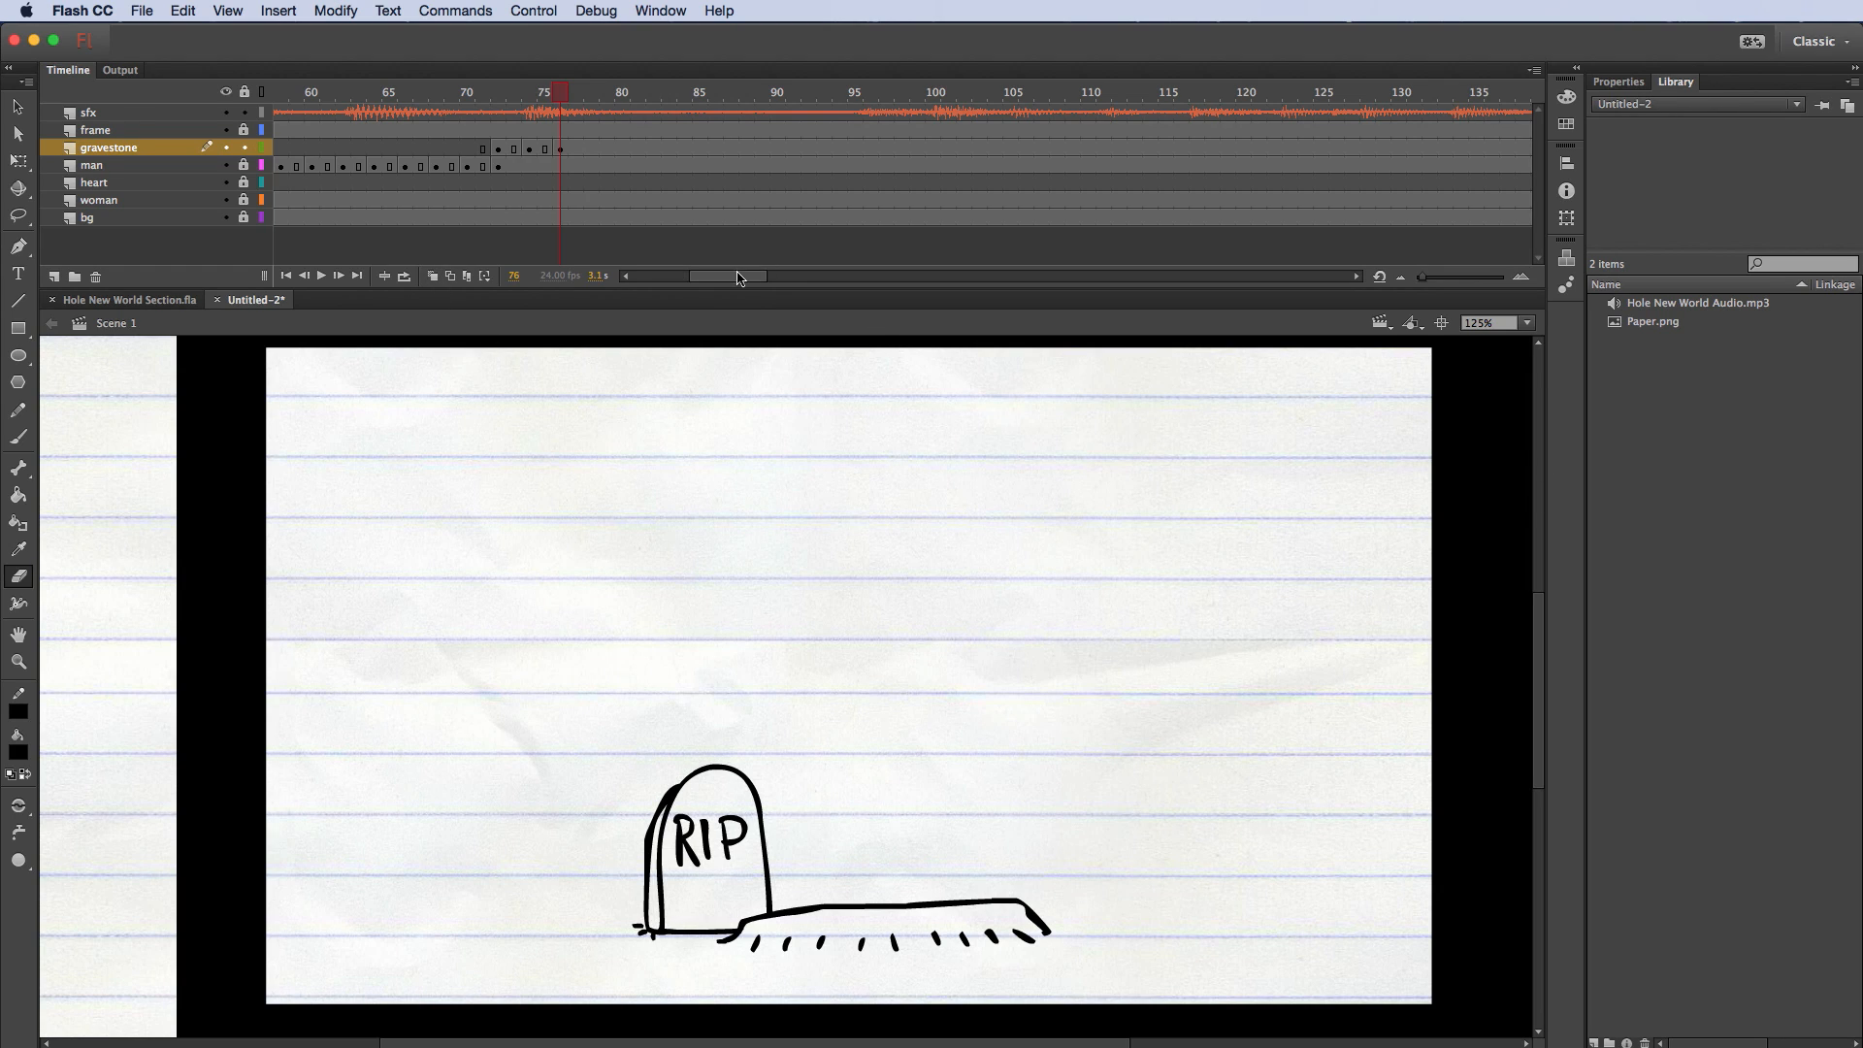
drag(738, 278, 574, 282)
click(282, 93)
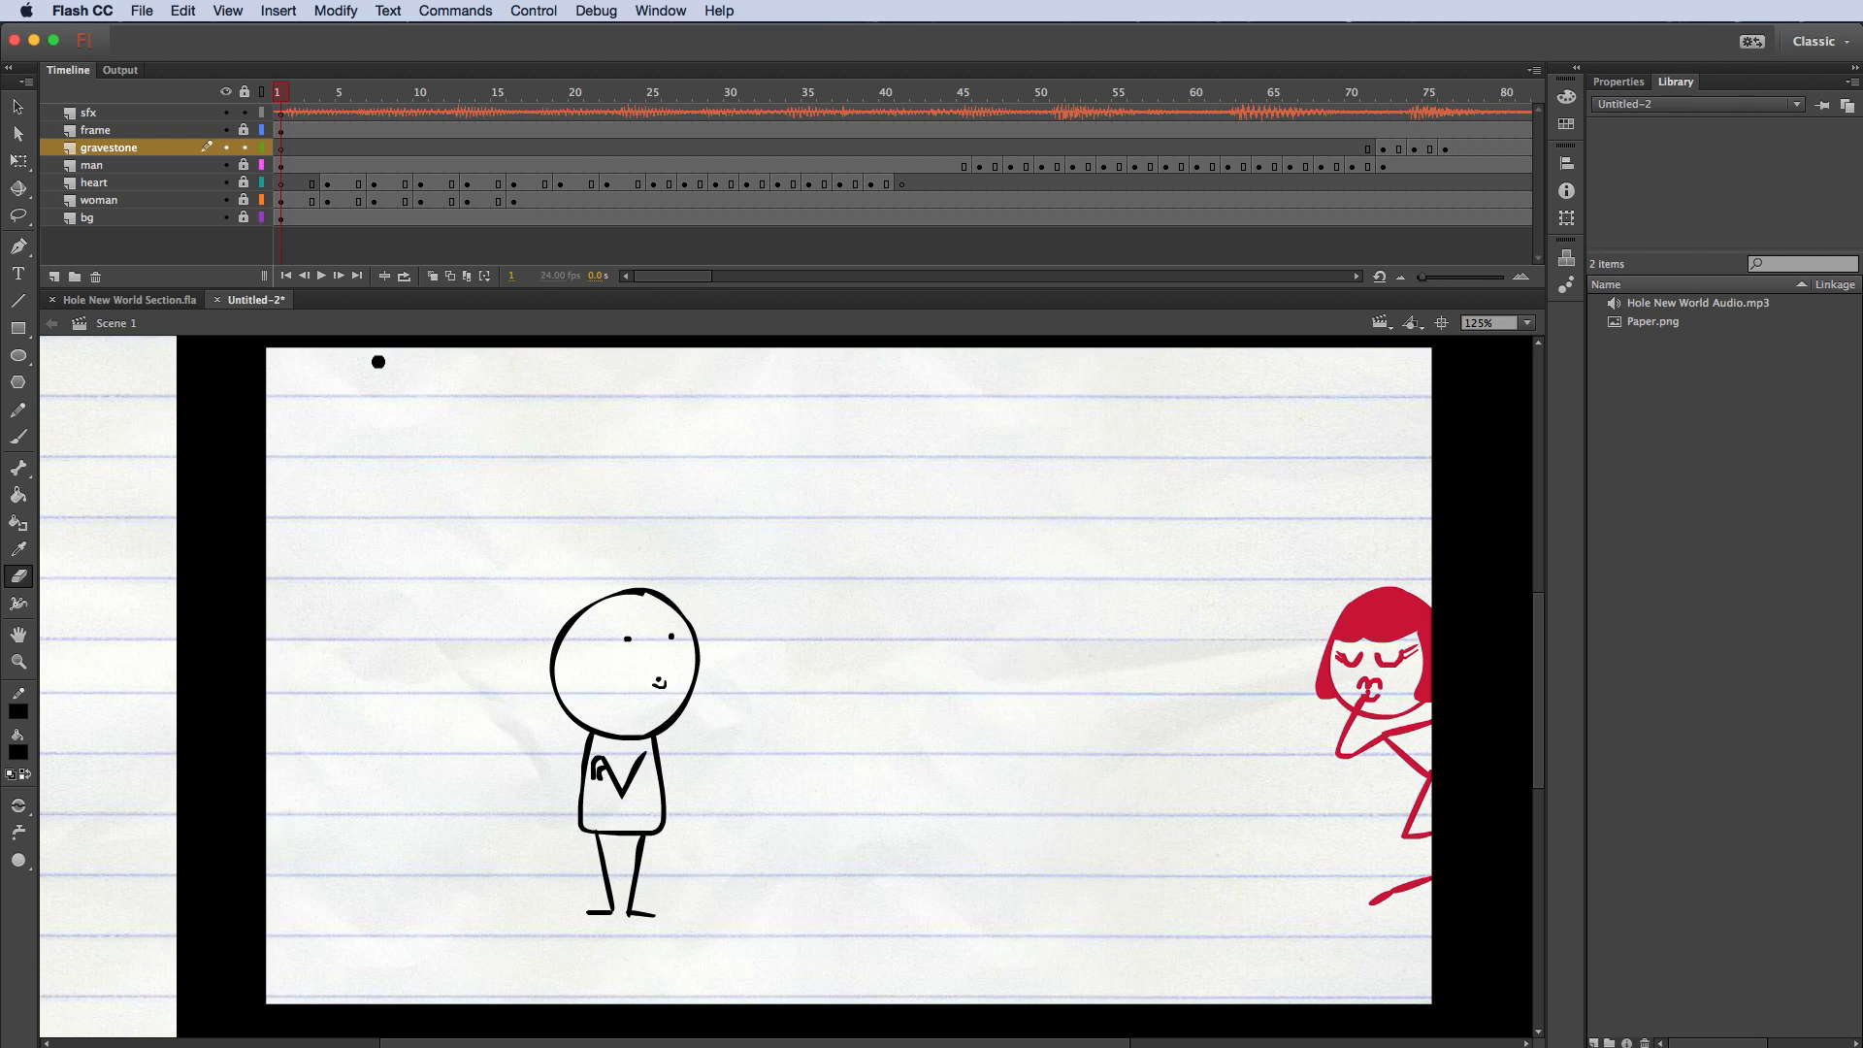
Step: Play the animation from frame 1, then replay it from frame 64 to review the collapse into the grave and gravestone
key(Return)
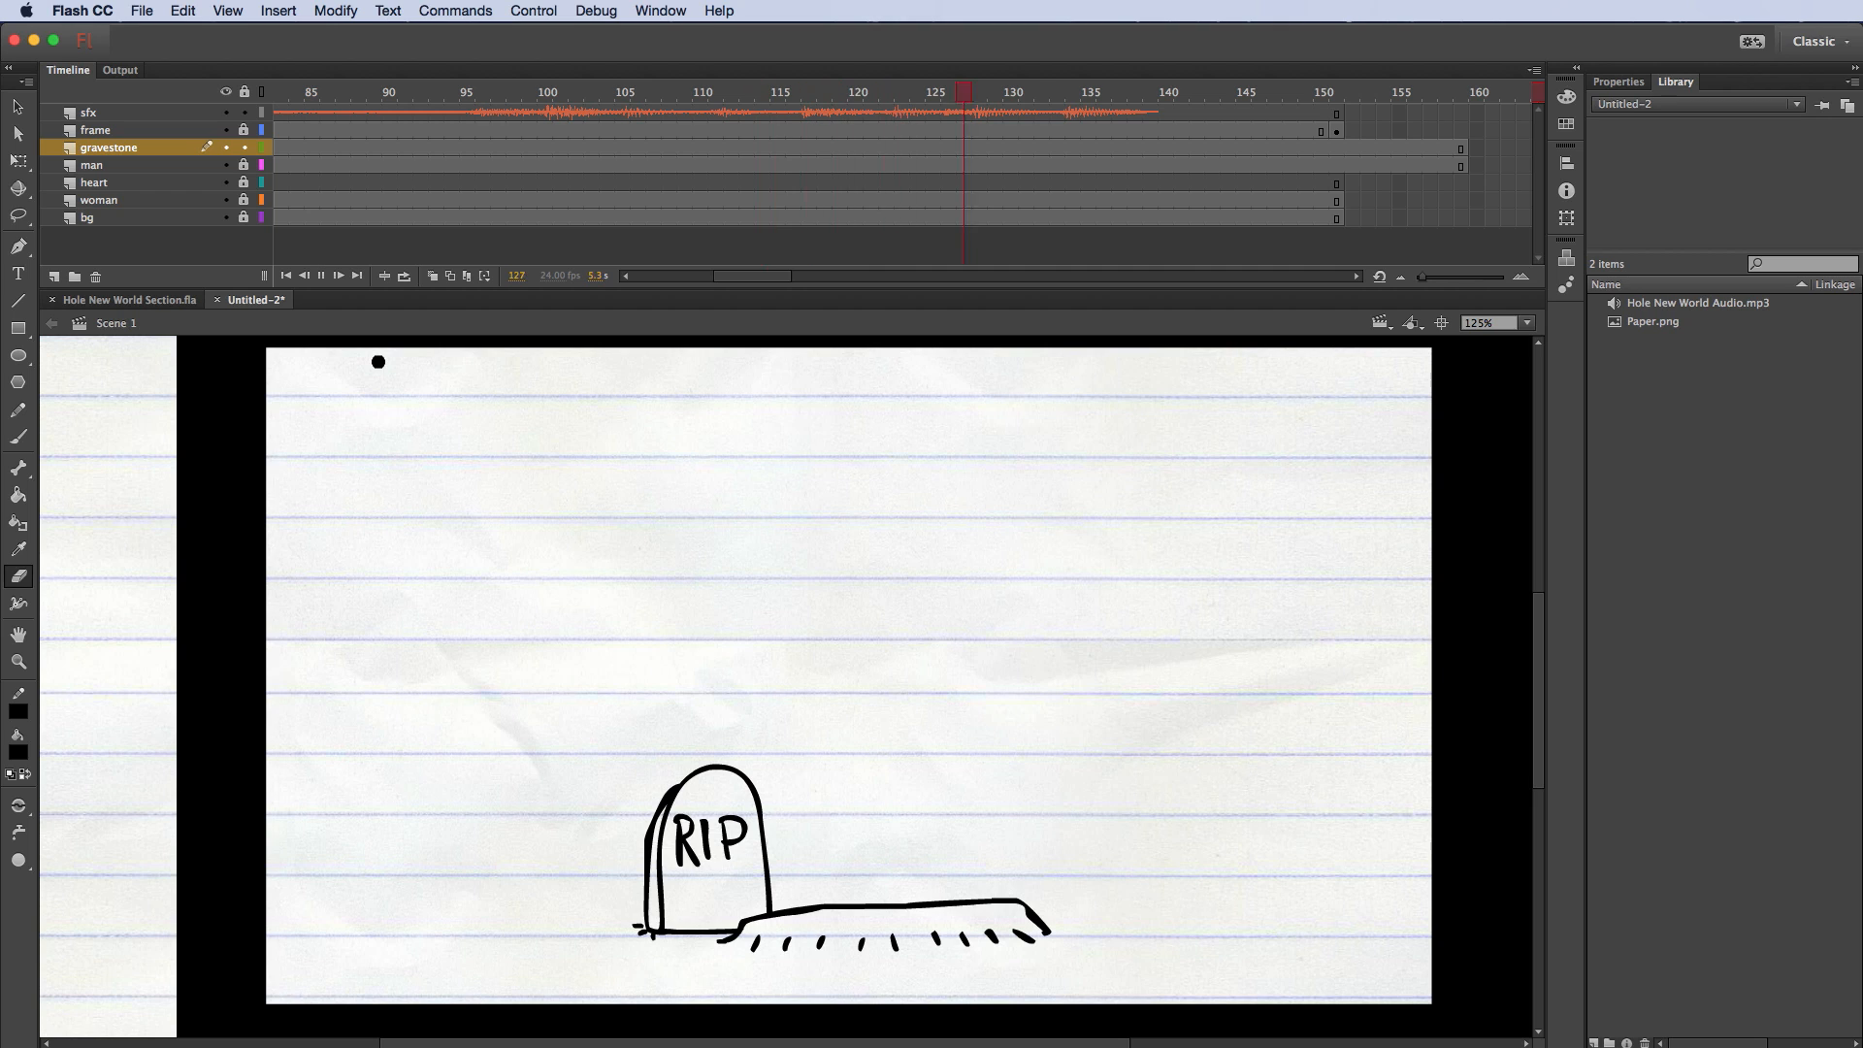
key(Return)
drag(750, 282, 728, 288)
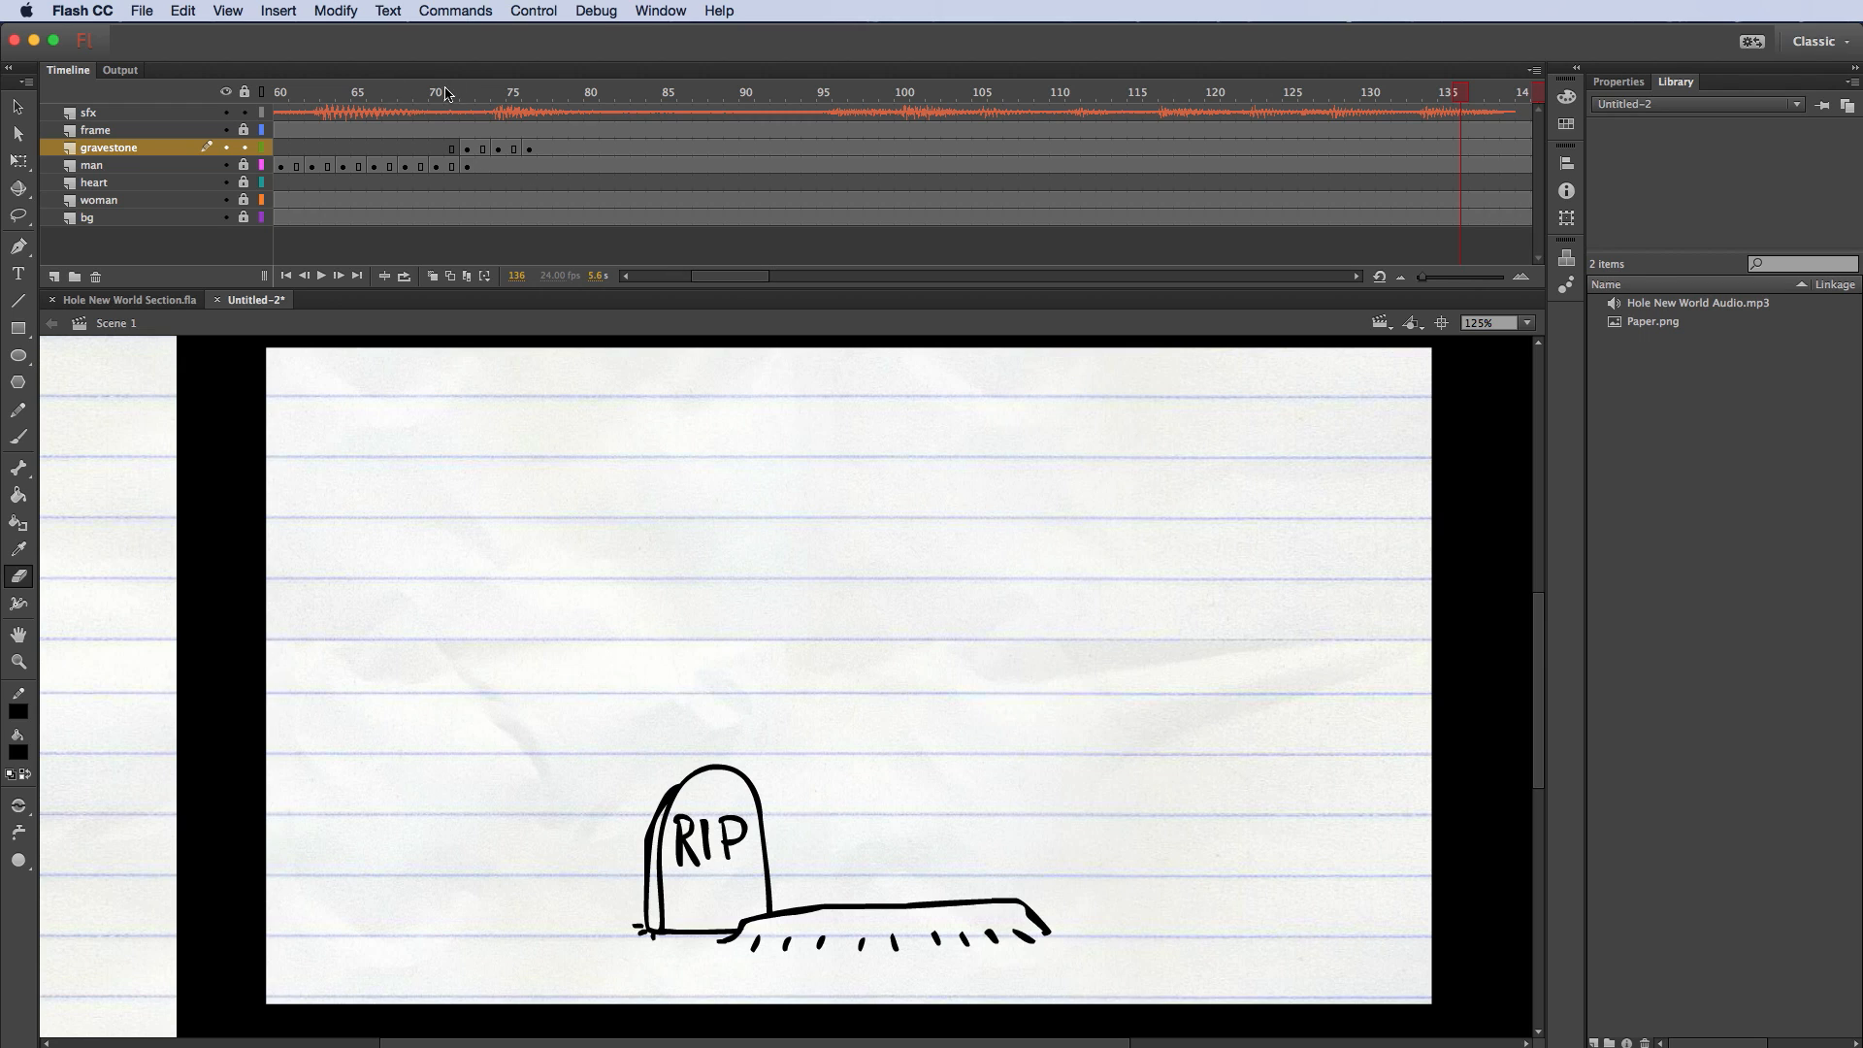
click(353, 95)
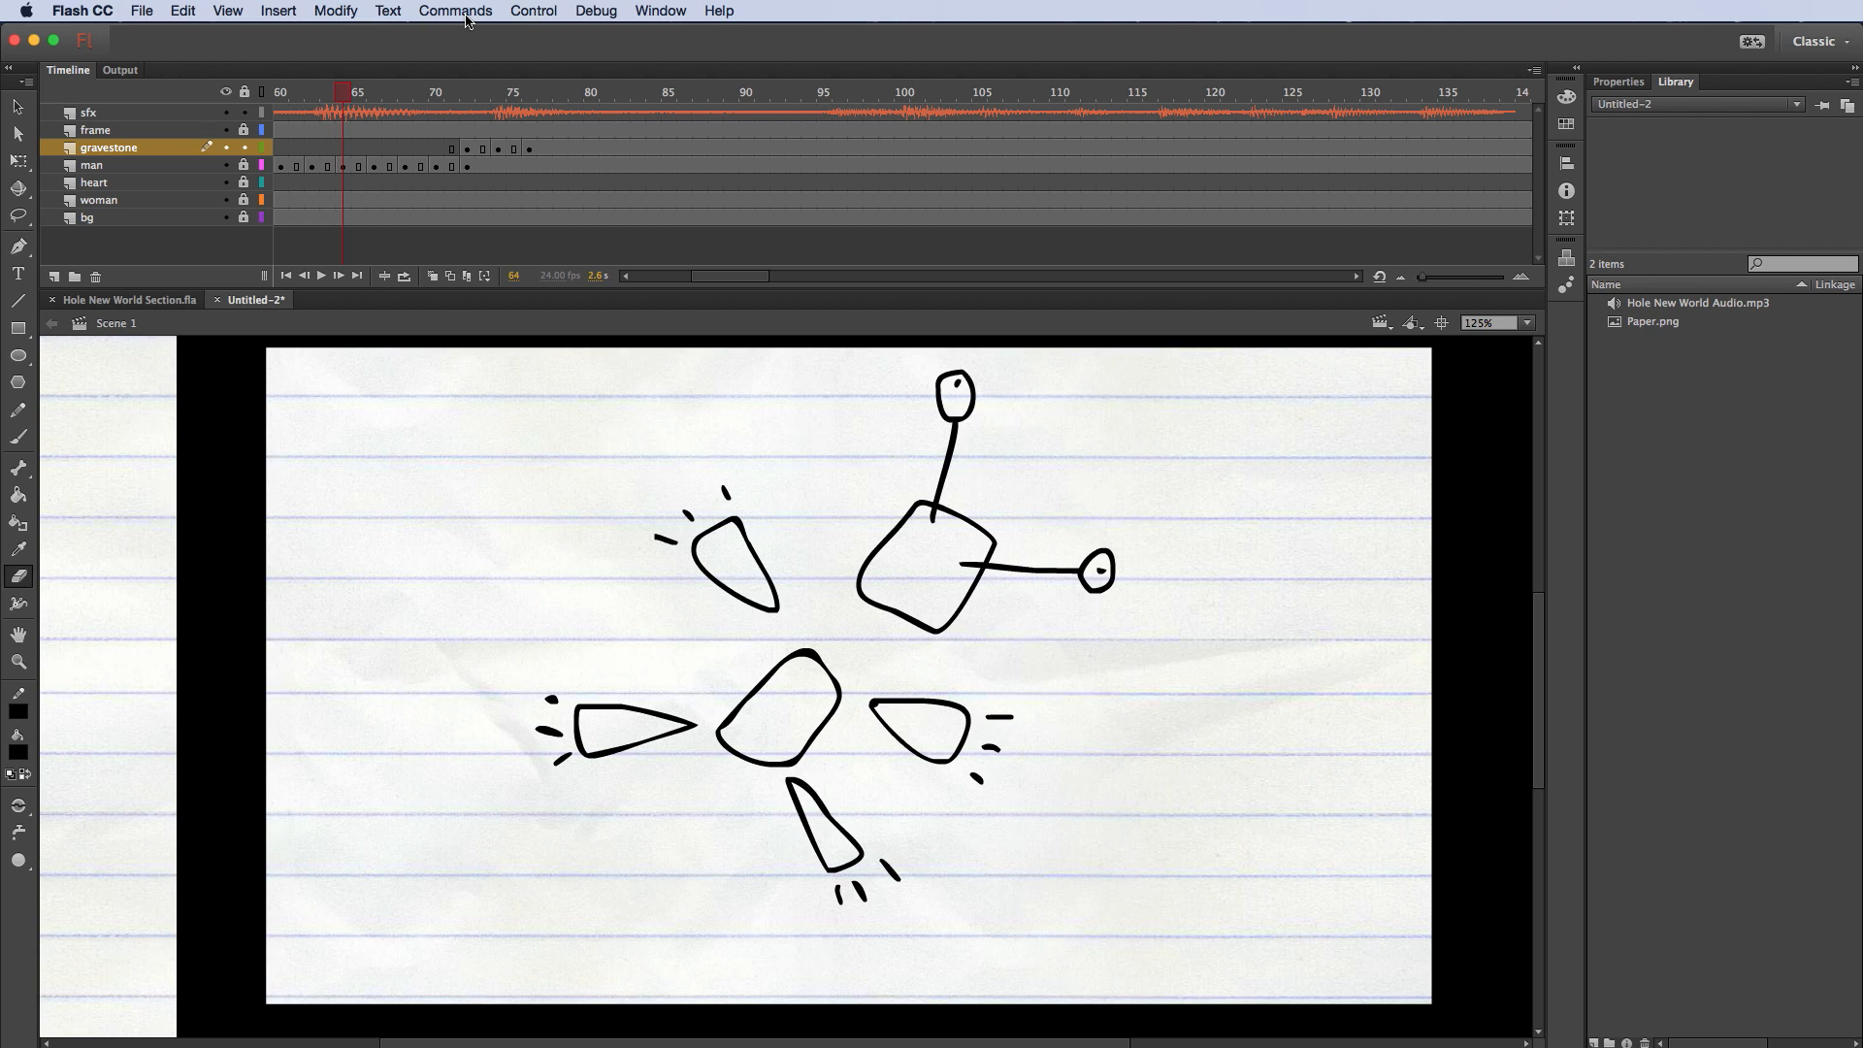
key(Return)
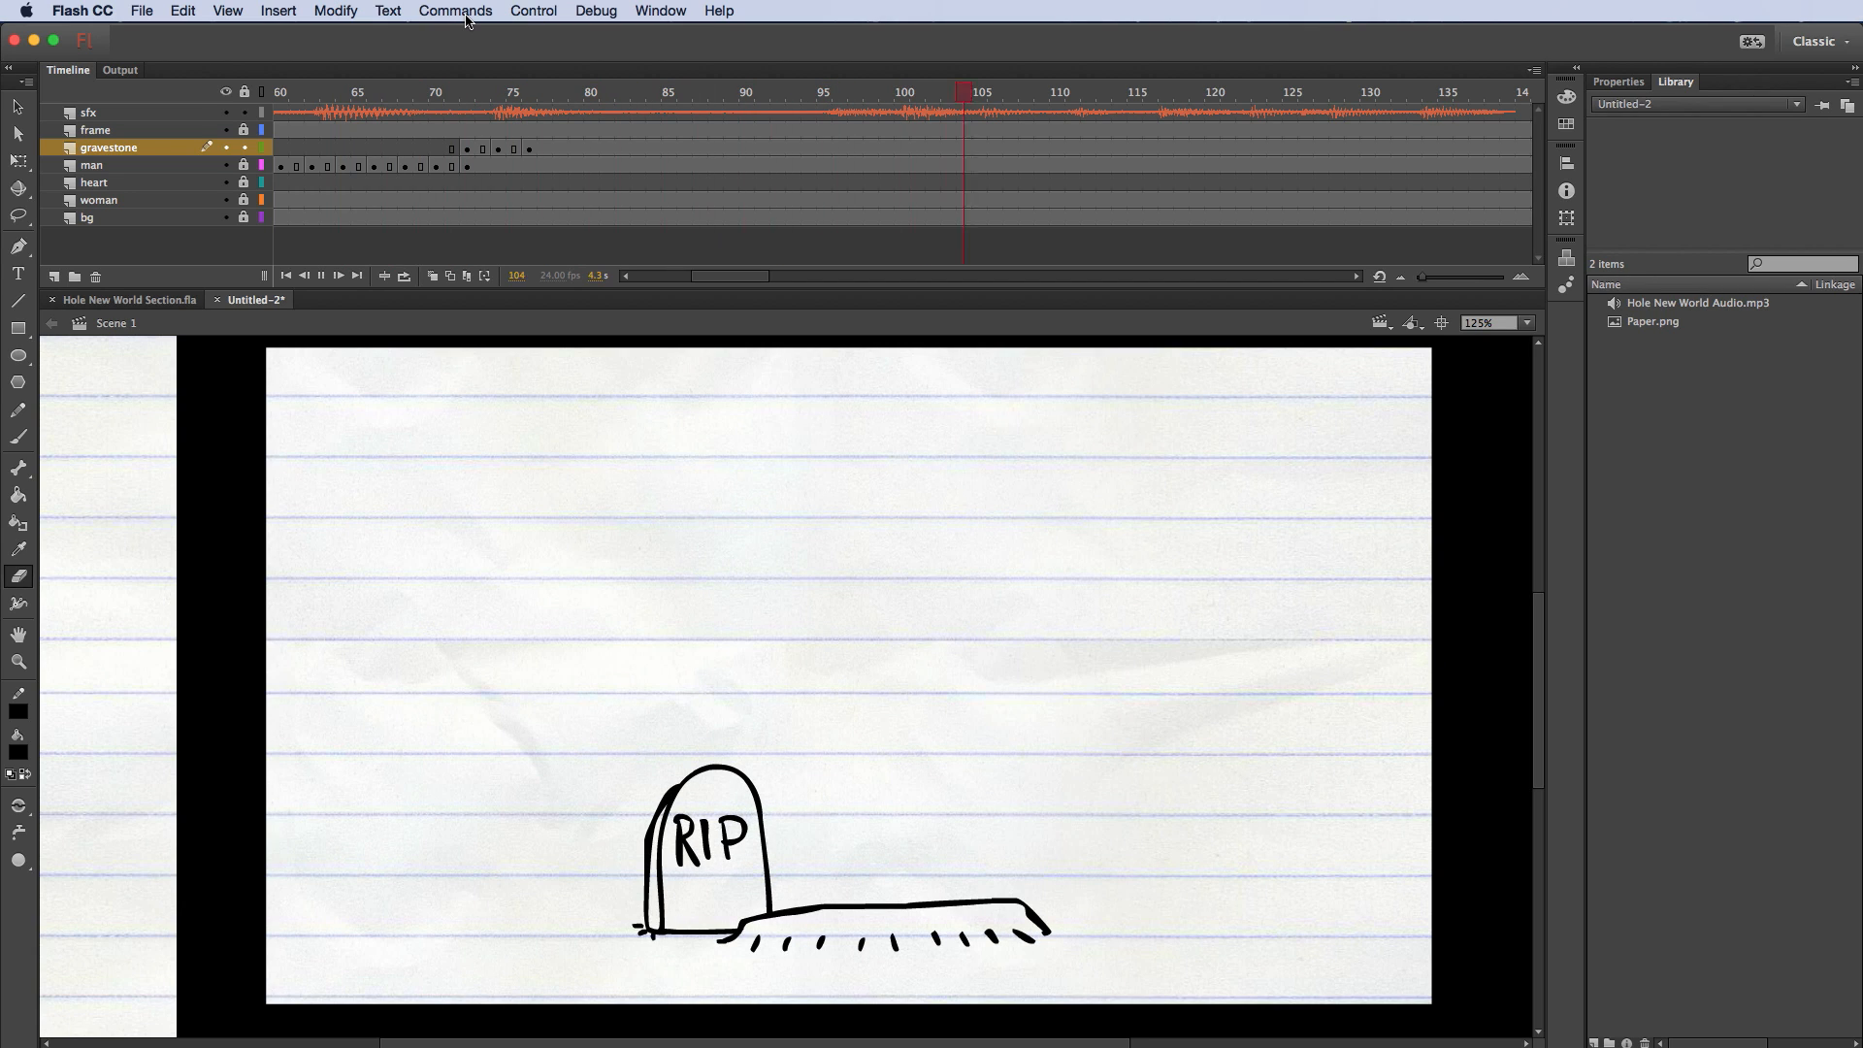
key(Return)
Step: Lock the gravestone layer and insert a blank keyframe at frame 94 of the man layer
click(826, 93)
click(812, 94)
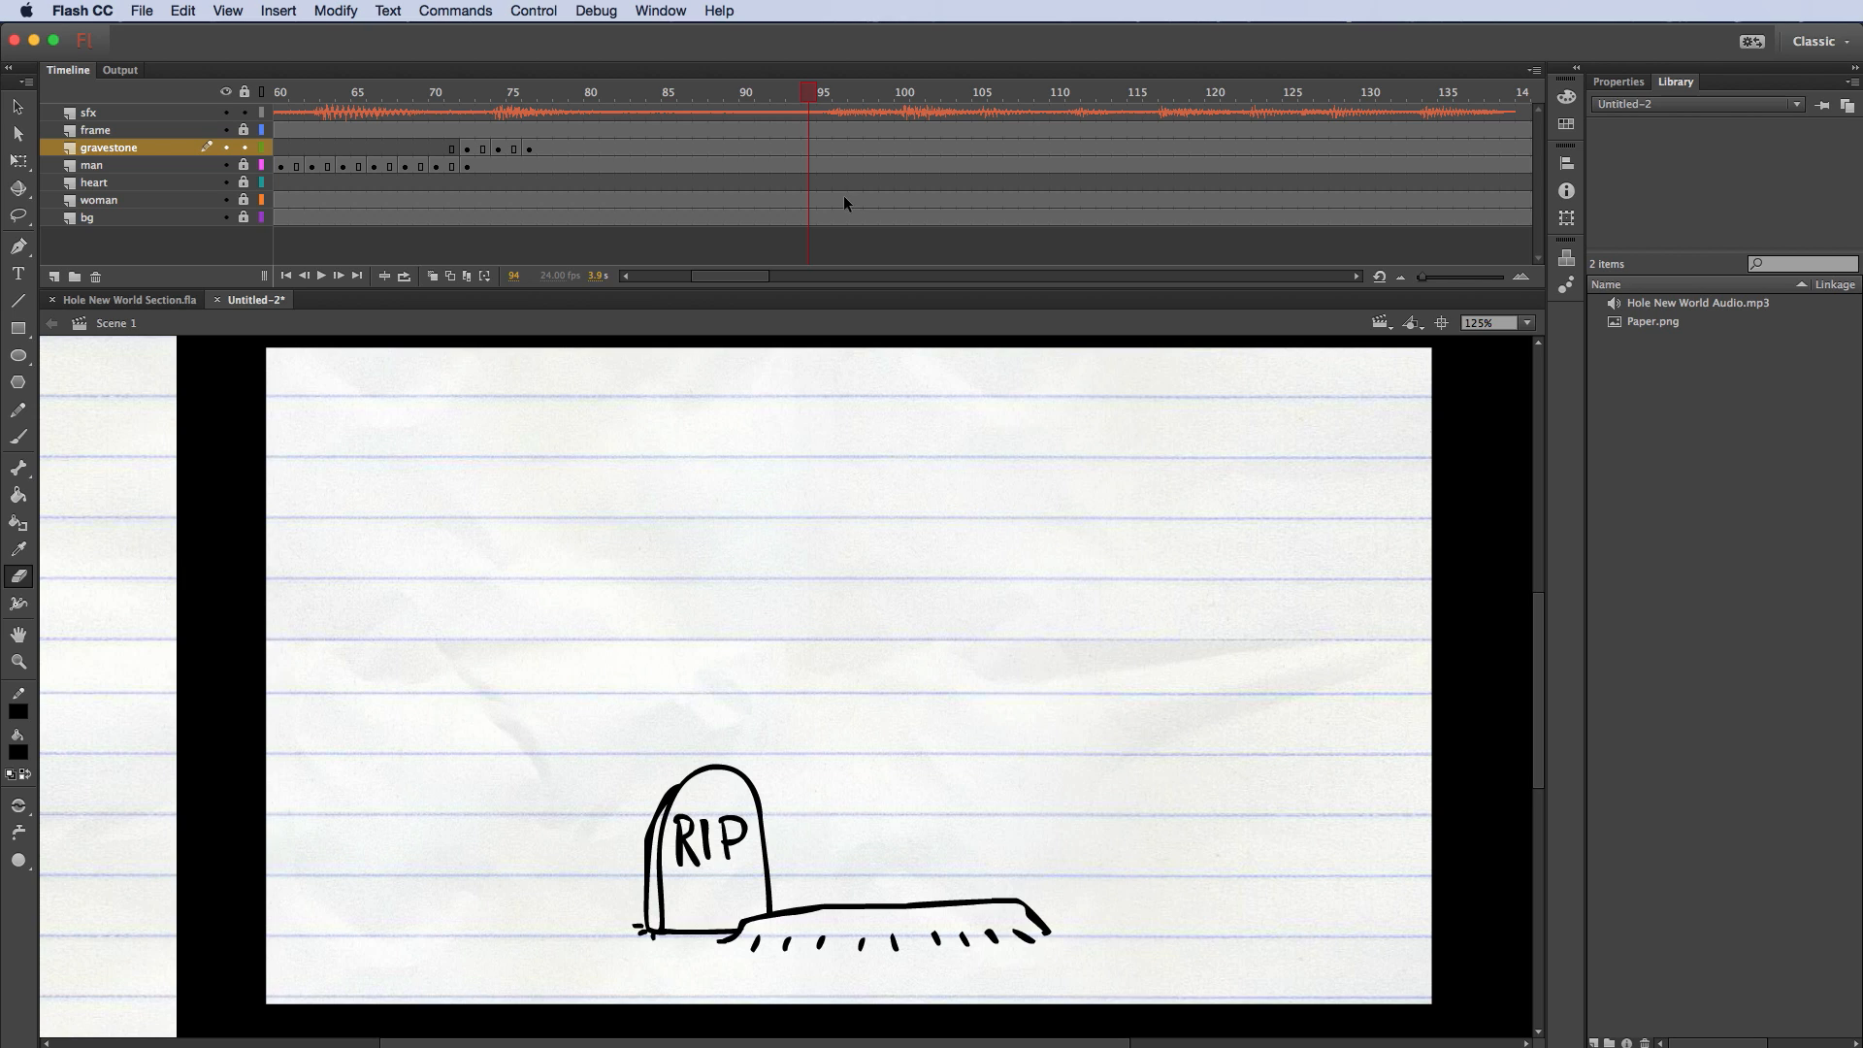
click(157, 167)
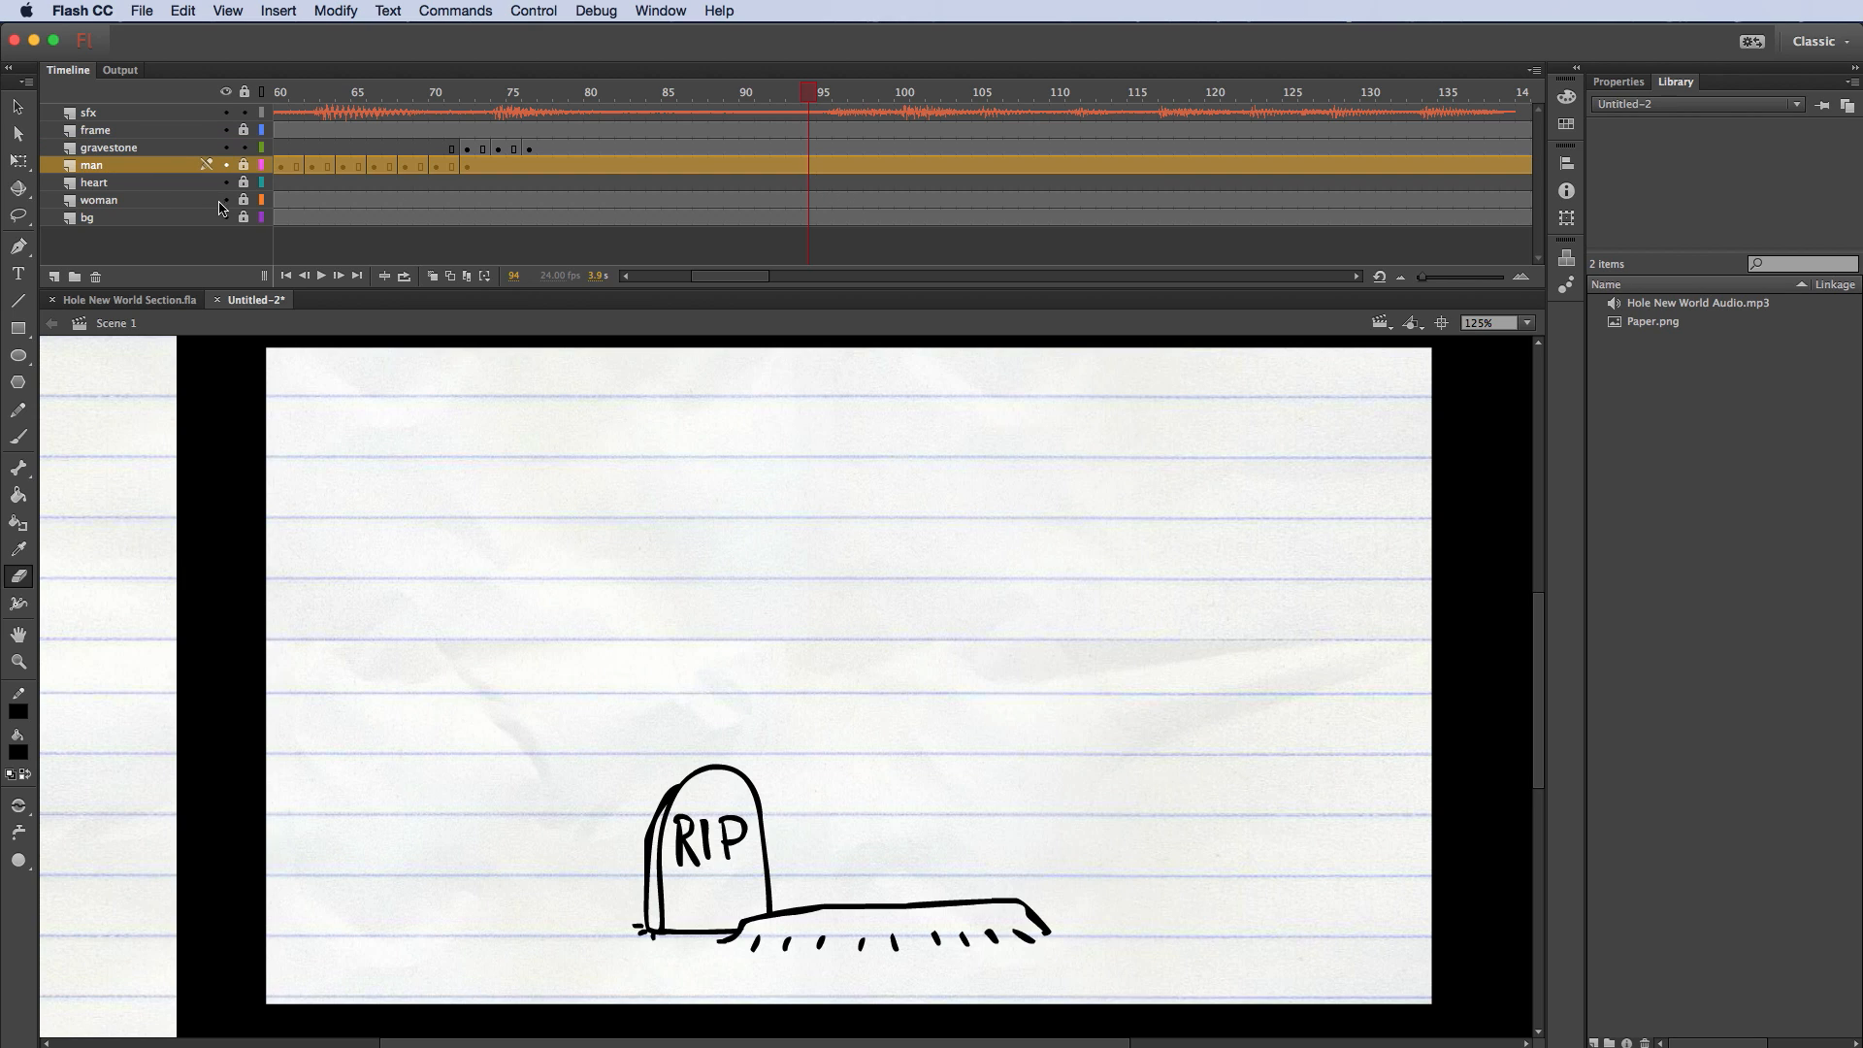
click(244, 148)
click(807, 166)
right_click(808, 167)
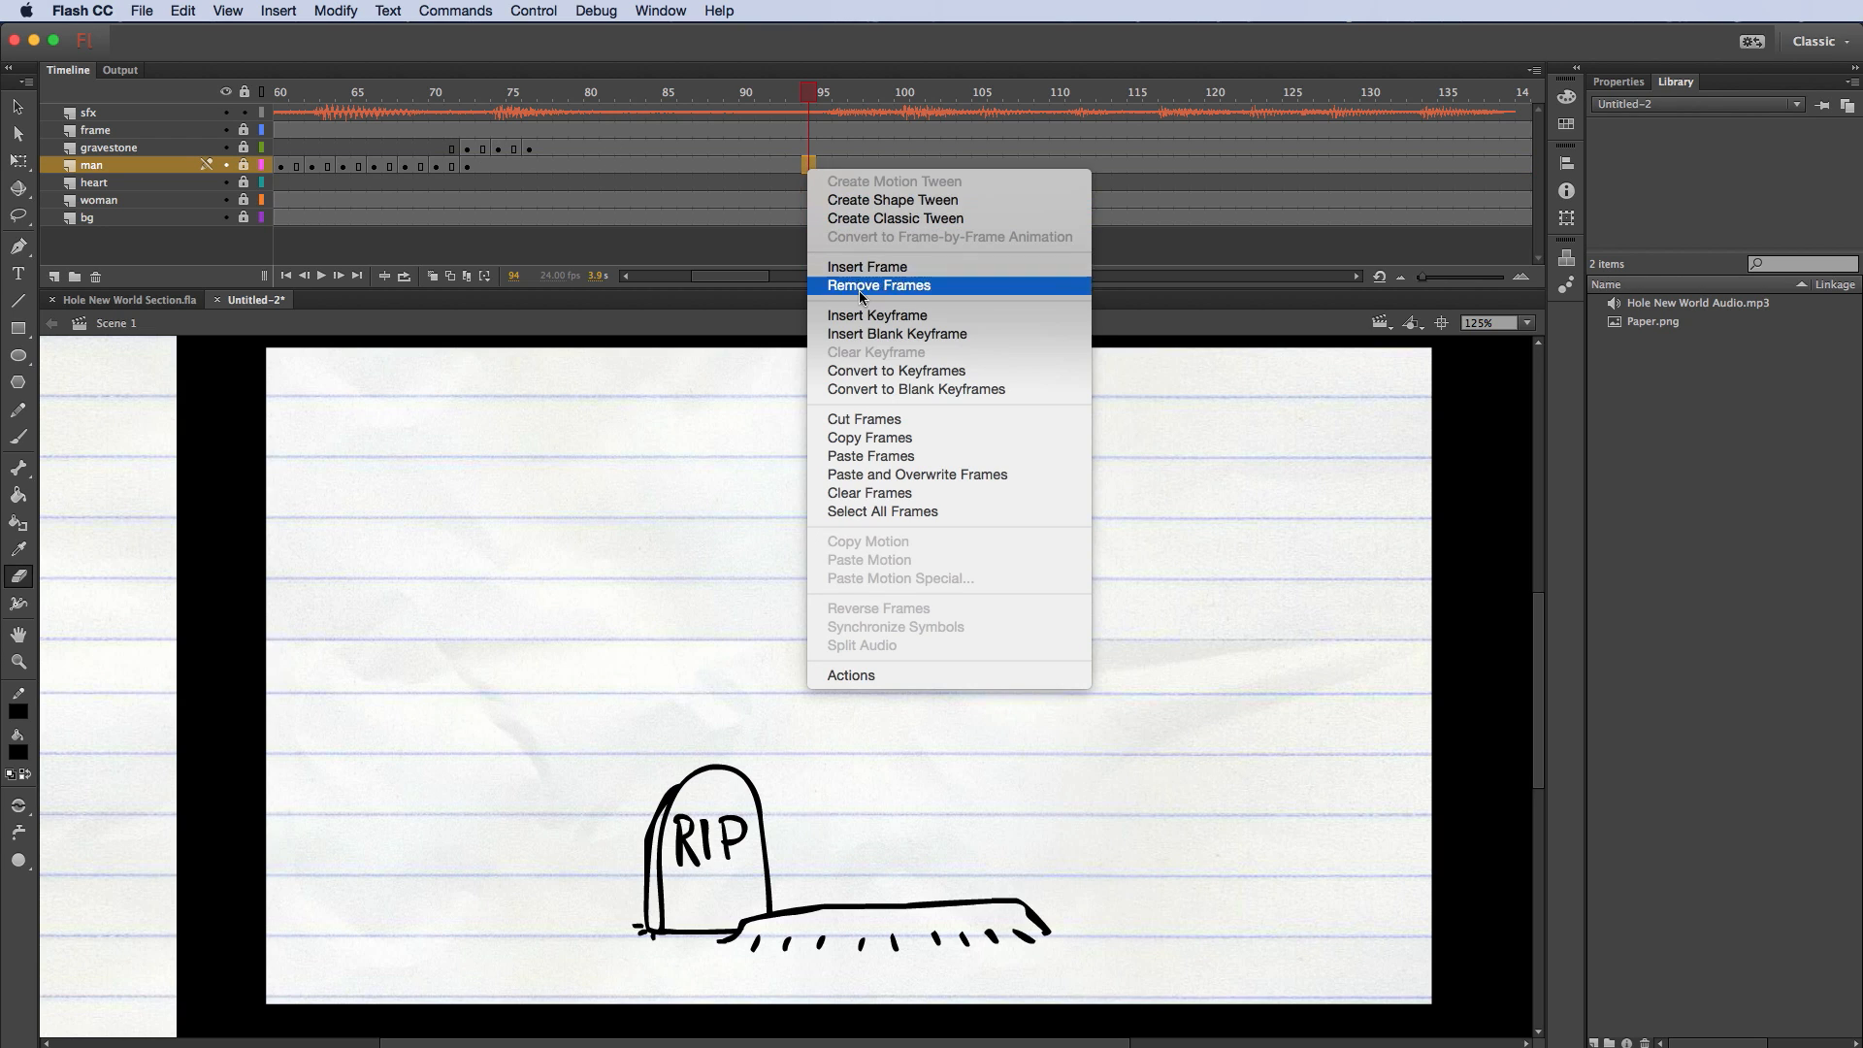
click(867, 334)
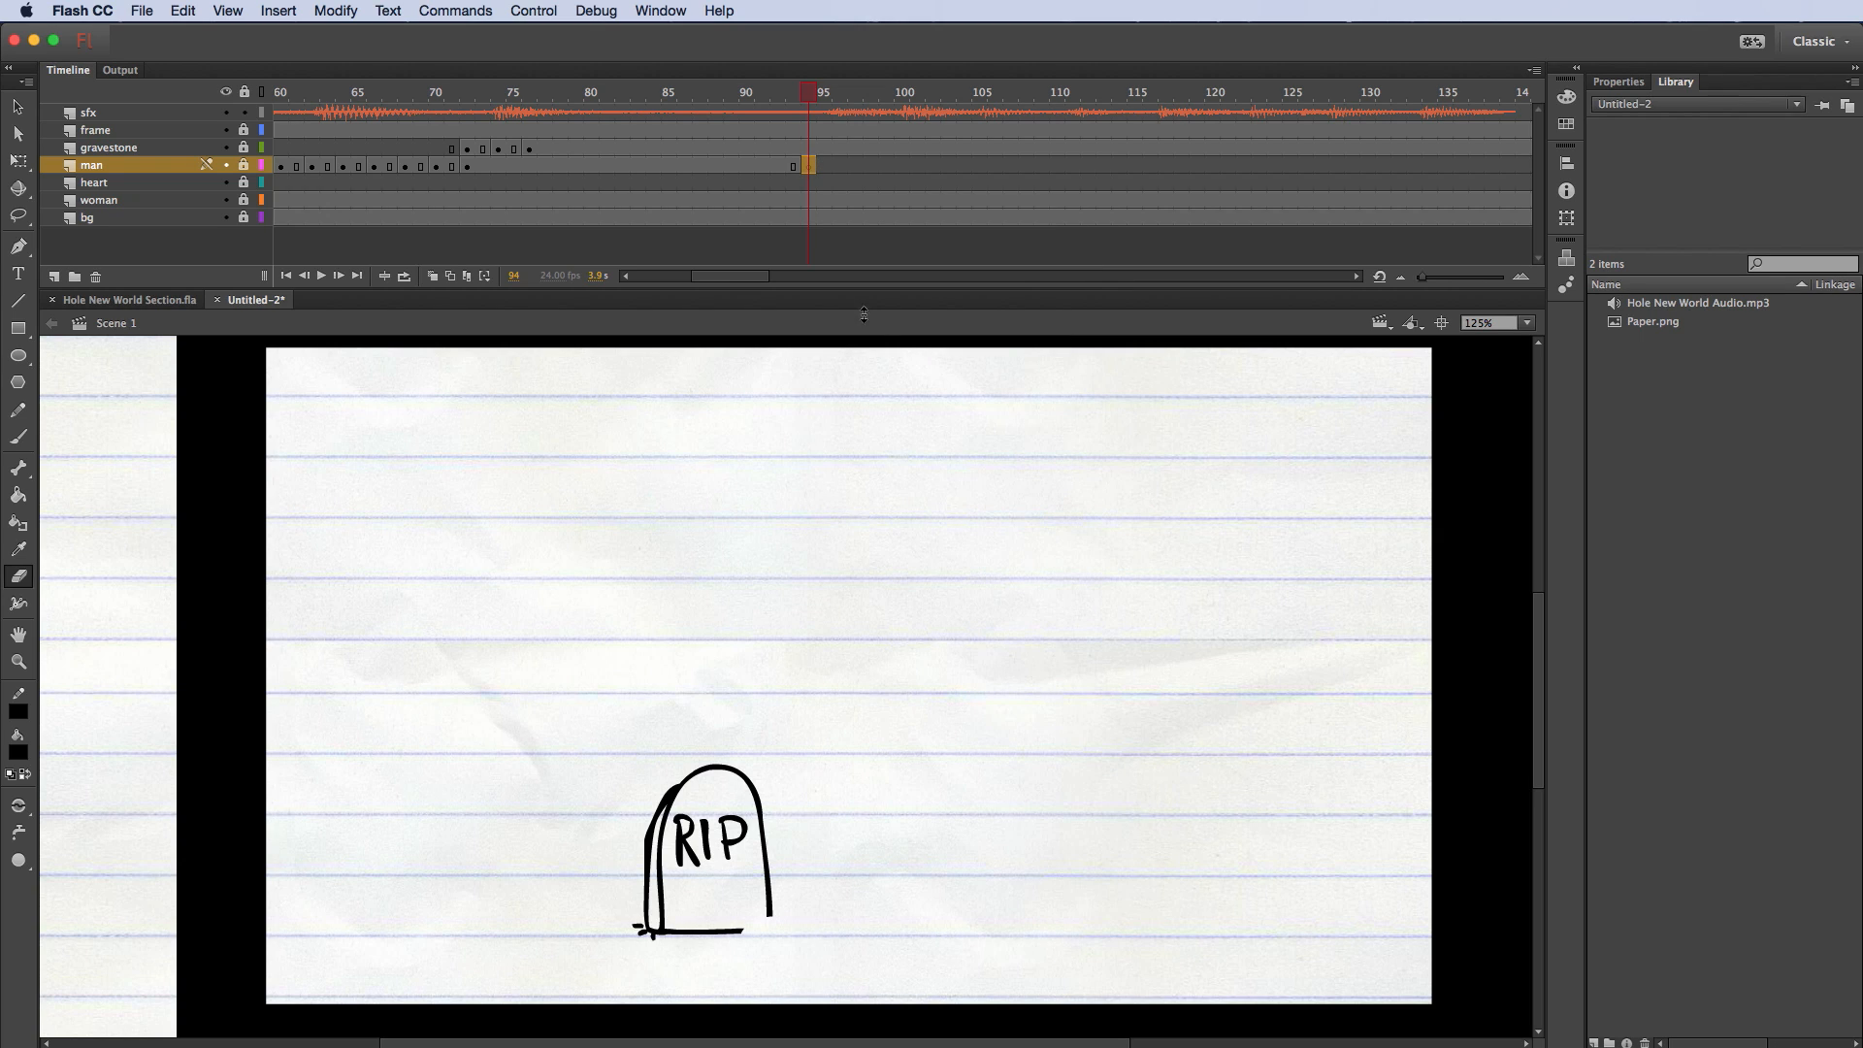
Step: Unlock the man layer for brush drawing, lock the sfx layer and turn on onion skinning
click(18, 436)
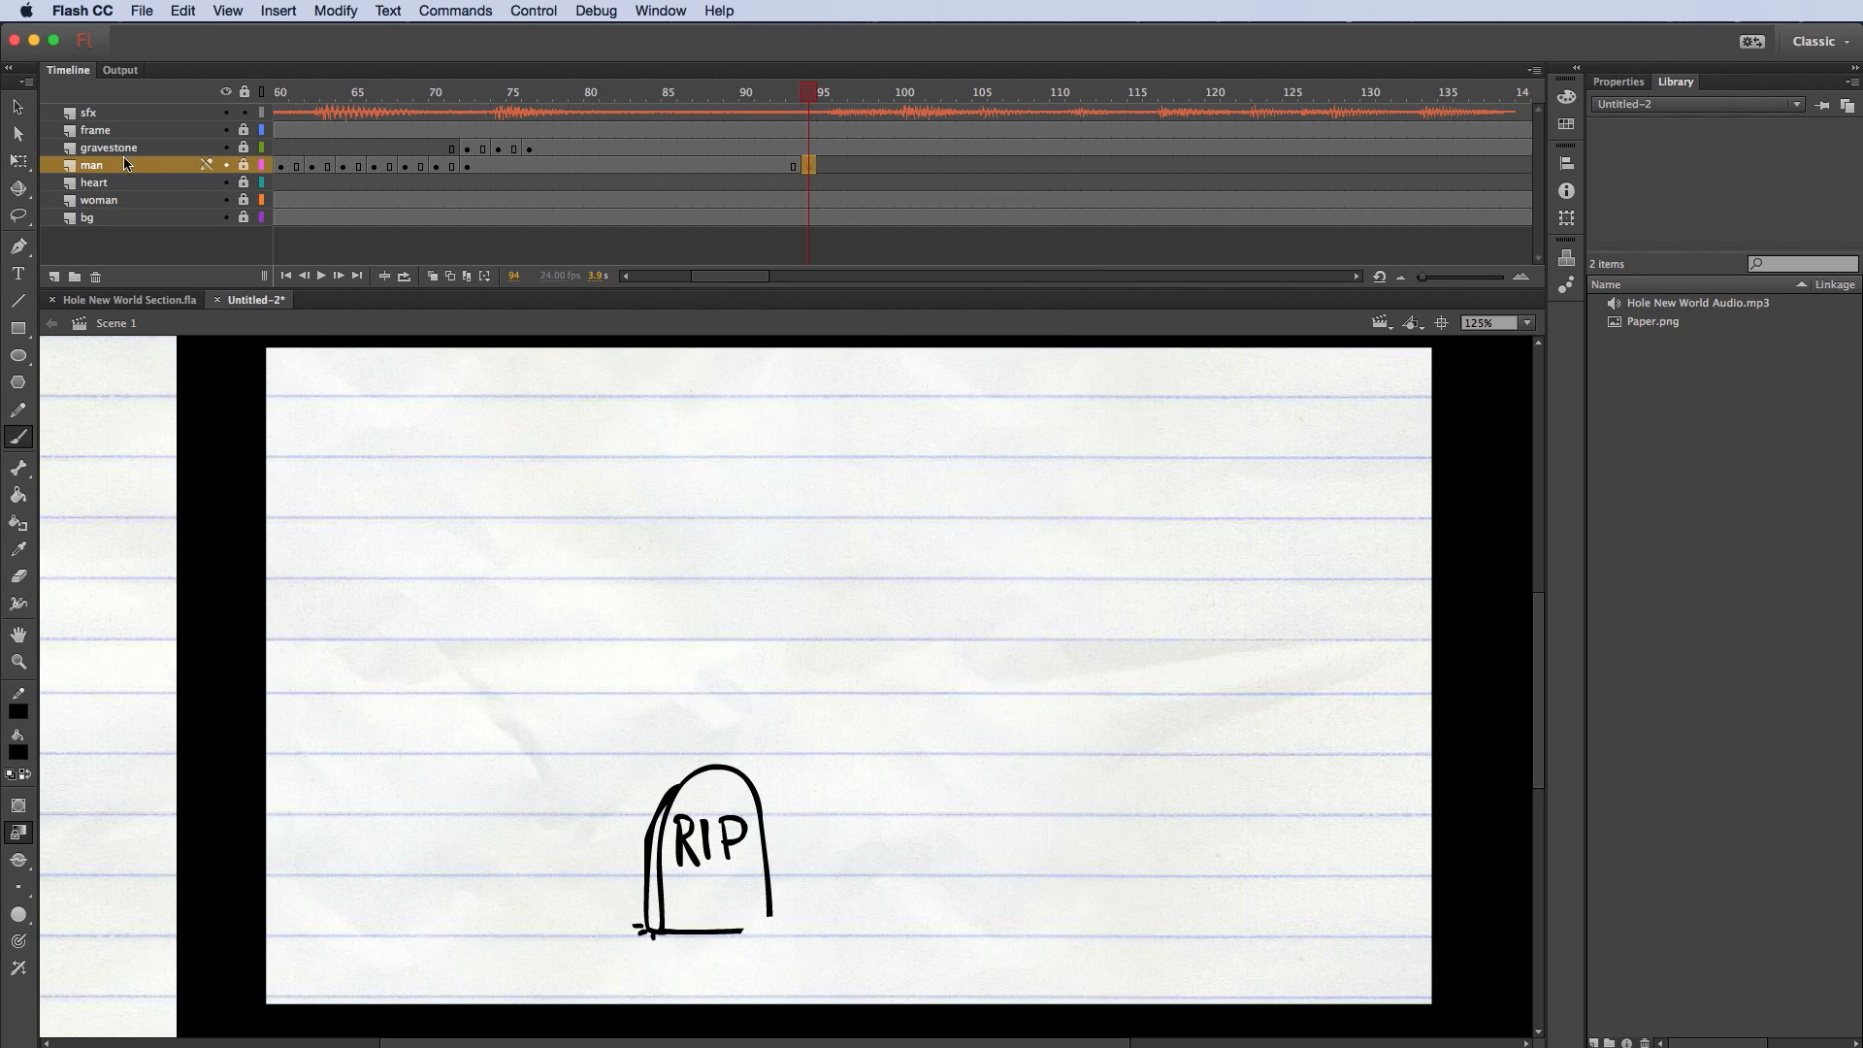
click(244, 165)
click(243, 112)
key(F7)
click(433, 277)
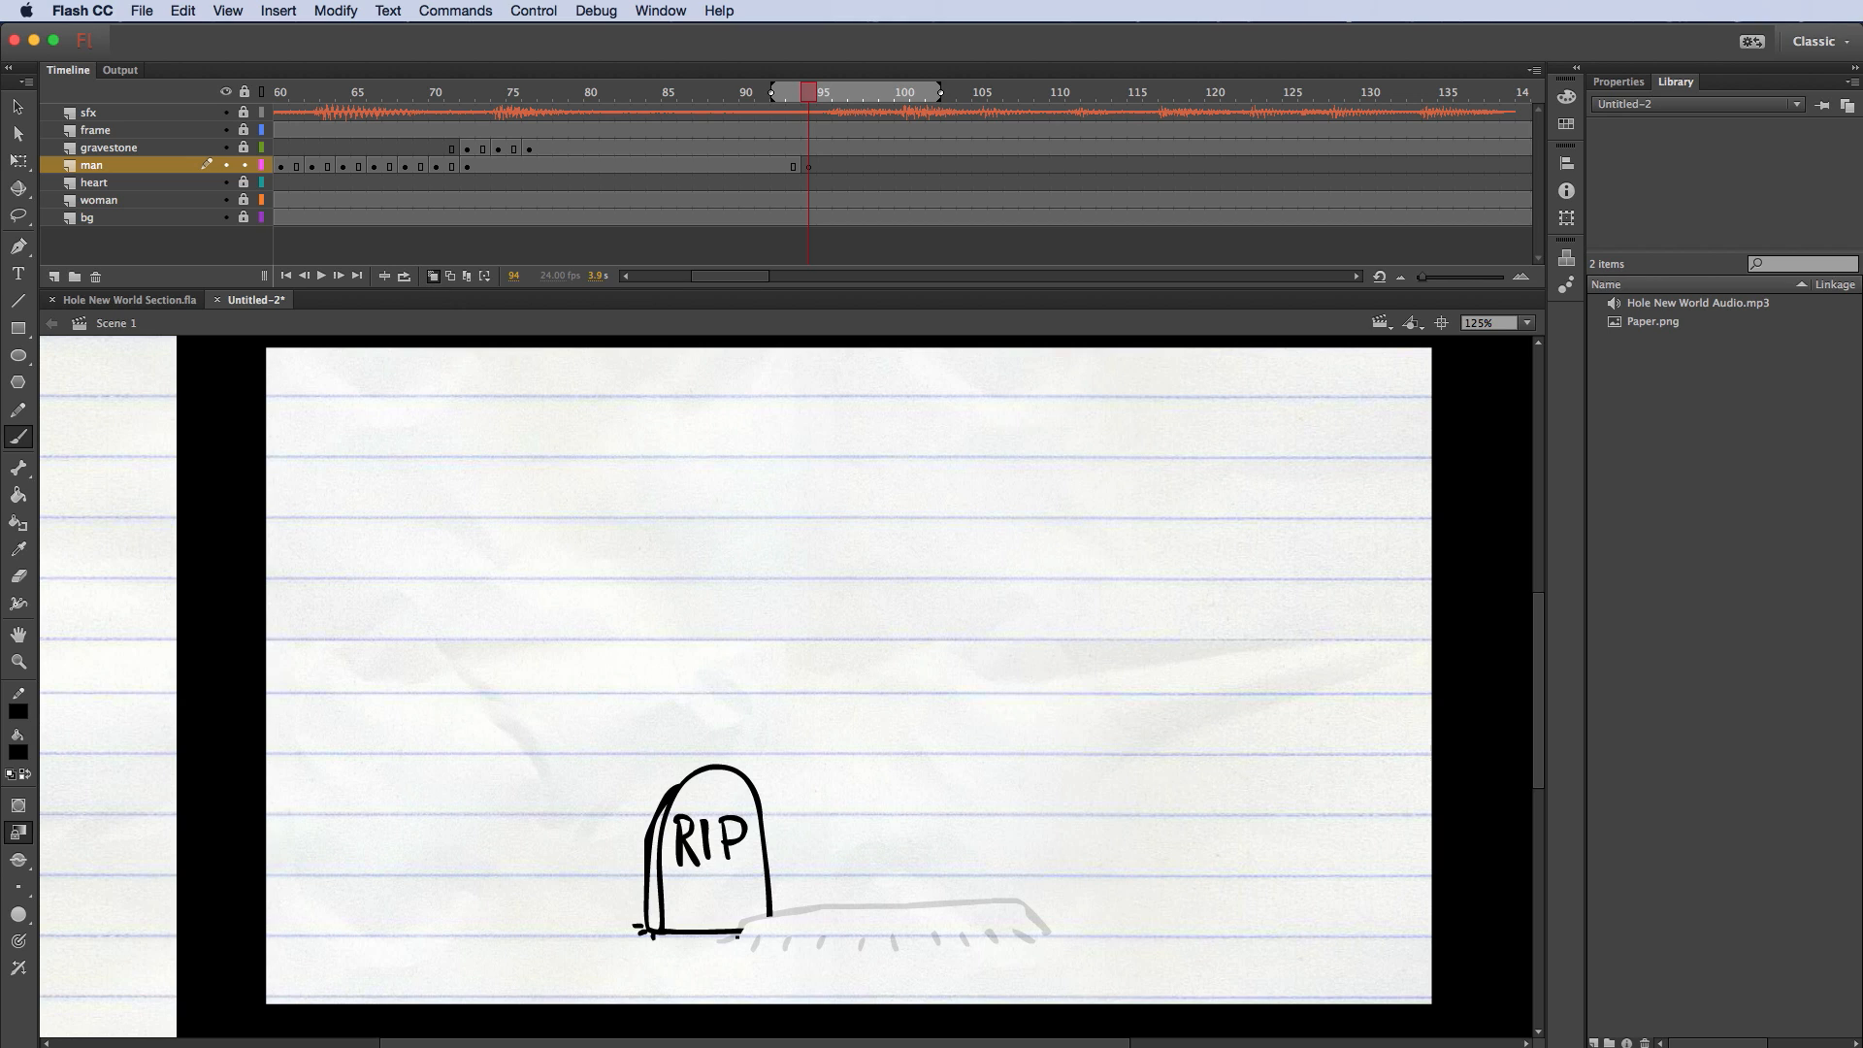
Step: Brush a tall jagged outline bursting up over the ghosted grave mound on frame 94, with a row of short dashes beneath it
mouse_move(729, 937)
mouse_down()
mouse_move(778, 788)
mouse_move(784, 877)
mouse_up()
mouse_move(806, 801)
mouse_down()
mouse_move(810, 861)
mouse_move(867, 894)
mouse_move(902, 883)
mouse_move(932, 825)
mouse_move(946, 921)
mouse_move(980, 817)
mouse_move(990, 865)
mouse_move(1059, 939)
mouse_up()
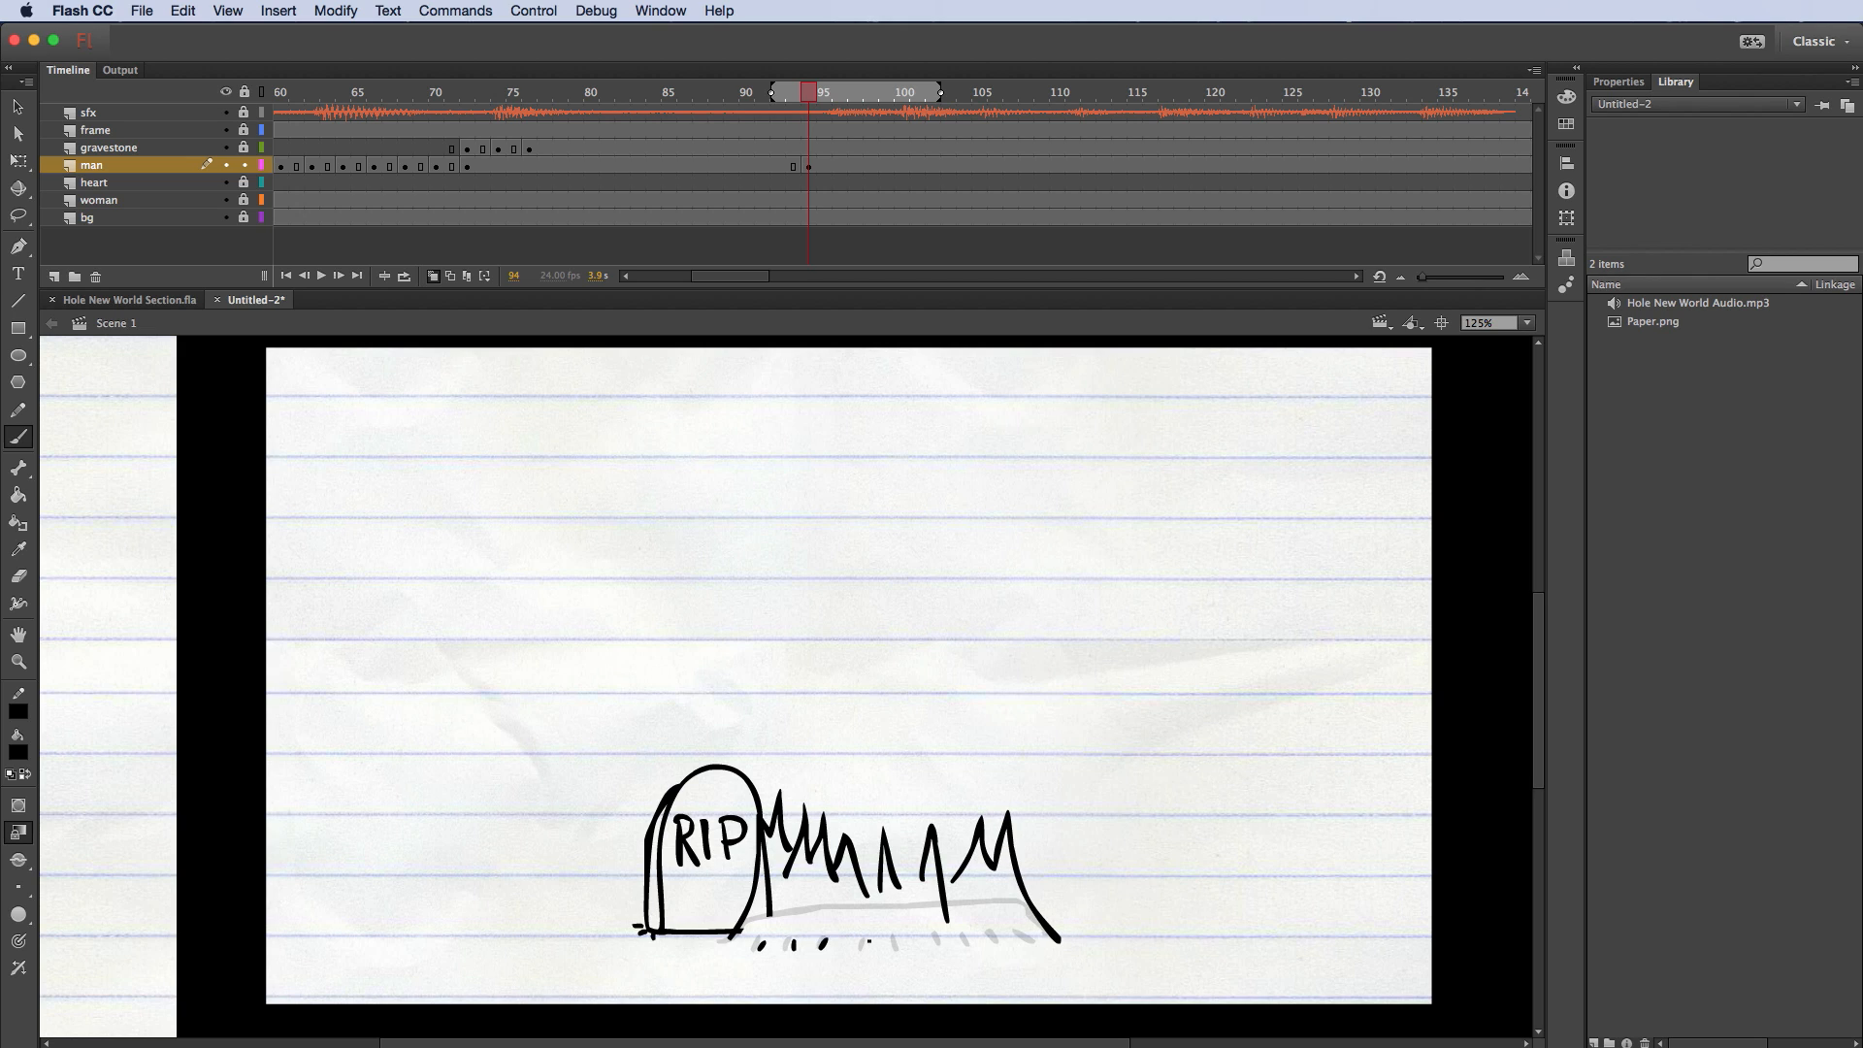
drag(869, 941, 951, 955)
mouse_move(970, 936)
mouse_down()
mouse_move(982, 955)
mouse_move(1040, 953)
mouse_up()
Step: Draw two nested arches rising above the jagged outline and two tall slanted loops beside them, each with an inner line
mouse_move(784, 784)
mouse_down()
mouse_move(889, 658)
mouse_move(932, 779)
mouse_up()
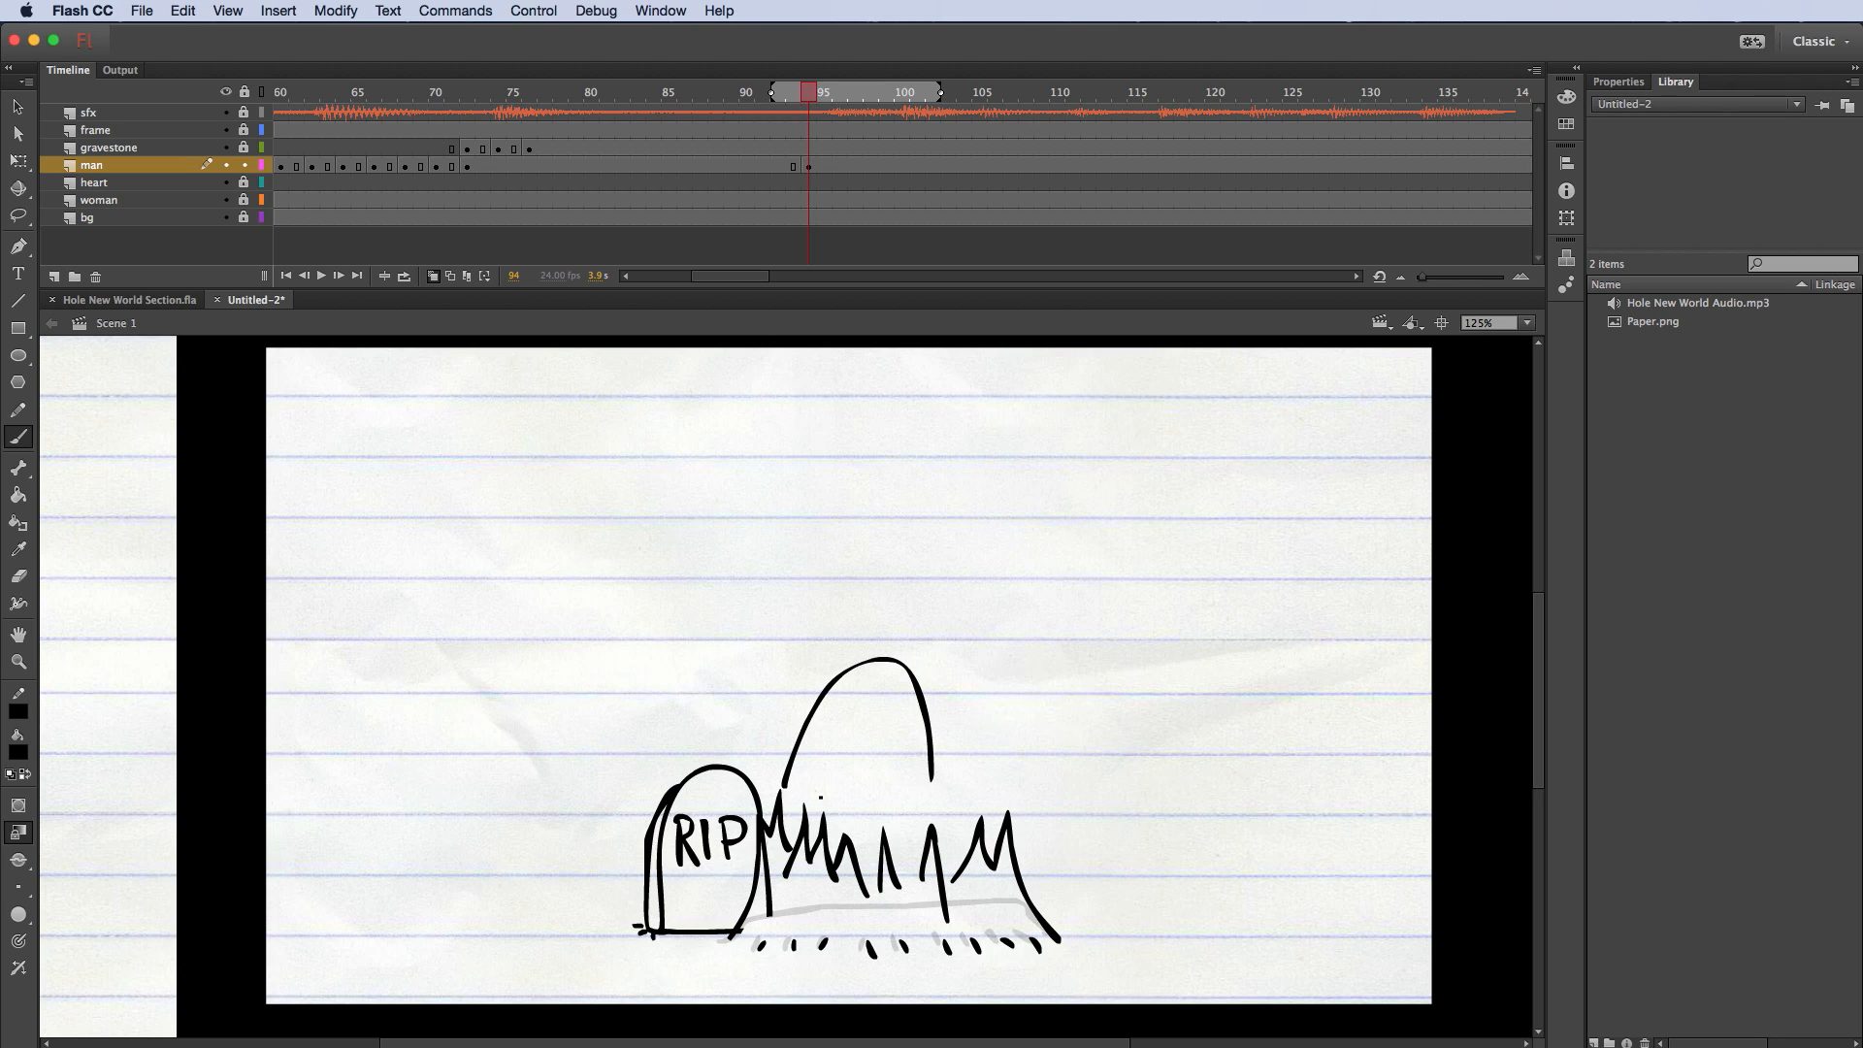
mouse_move(821, 798)
mouse_down()
mouse_move(874, 723)
mouse_move(902, 736)
mouse_move(909, 807)
mouse_up()
mouse_move(934, 739)
mouse_down()
mouse_move(981, 619)
mouse_move(1006, 688)
mouse_move(964, 790)
mouse_move(926, 781)
mouse_up()
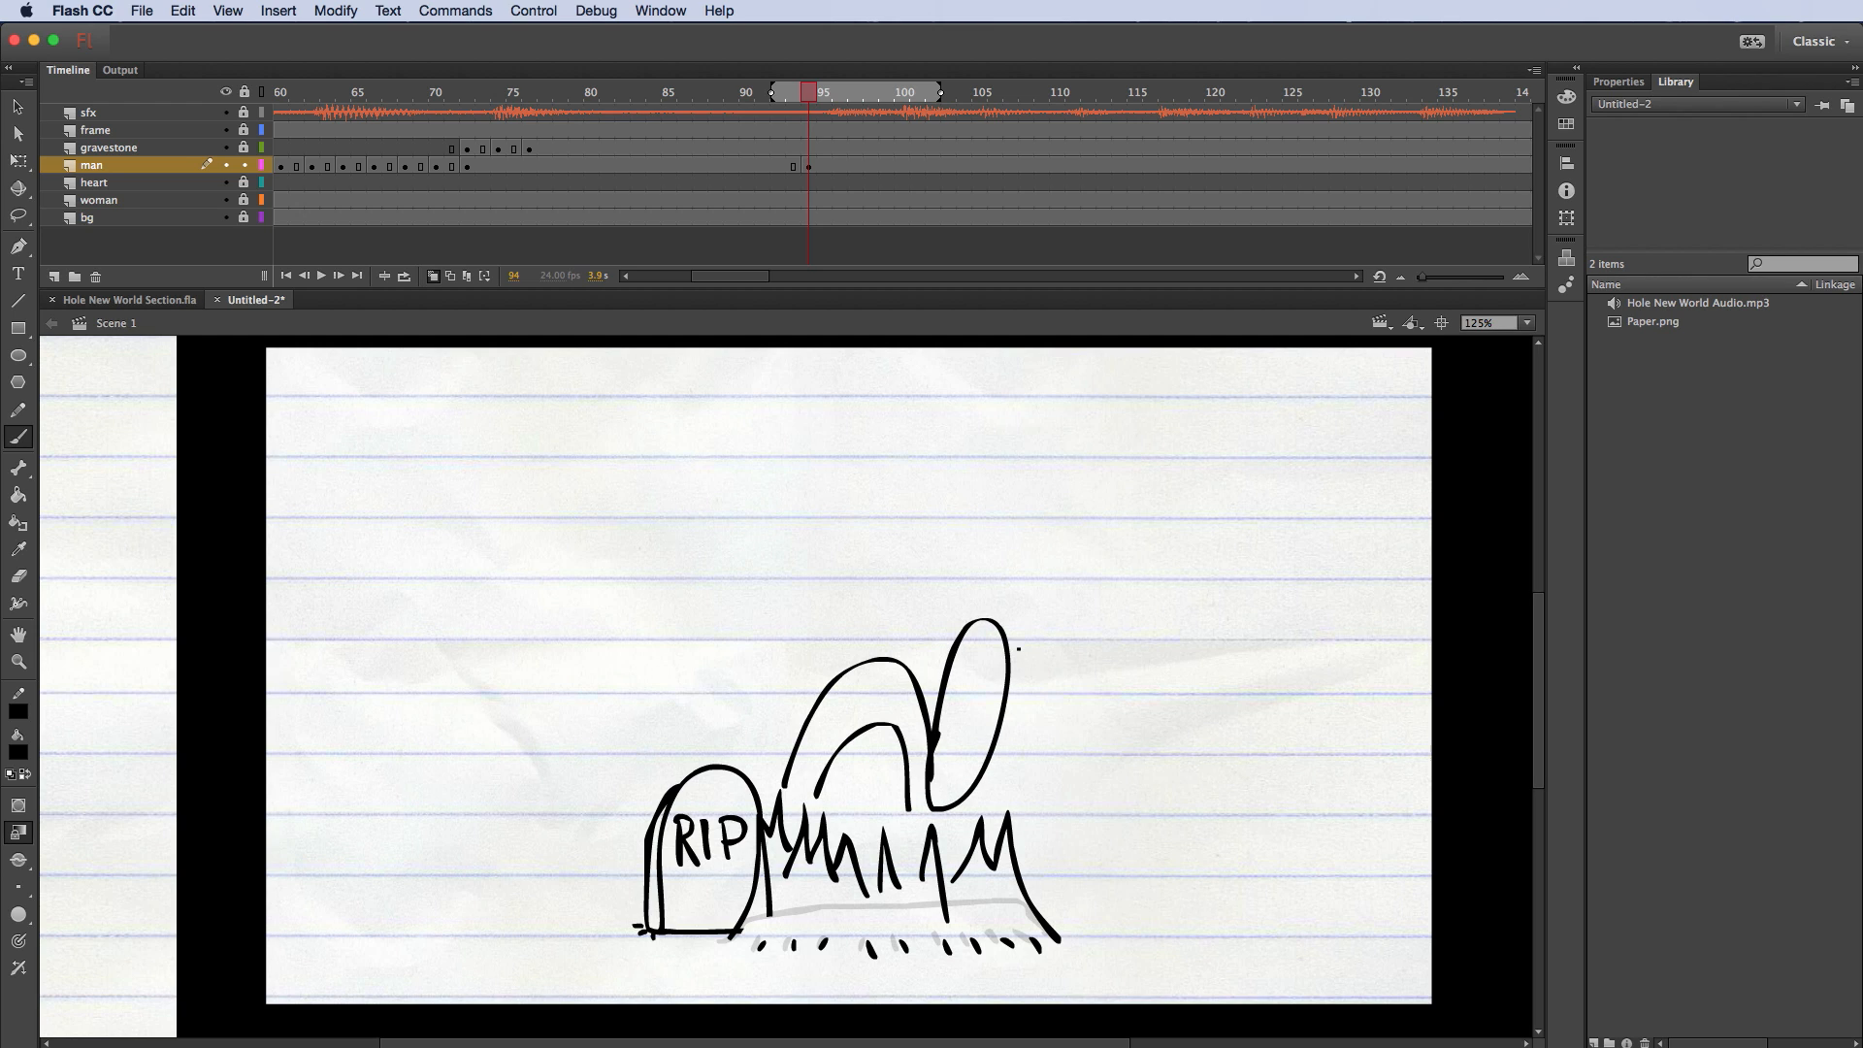
mouse_move(1012, 671)
mouse_down()
mouse_move(1033, 625)
mouse_move(1054, 696)
mouse_move(1011, 789)
mouse_move(984, 797)
mouse_move(1032, 659)
mouse_up()
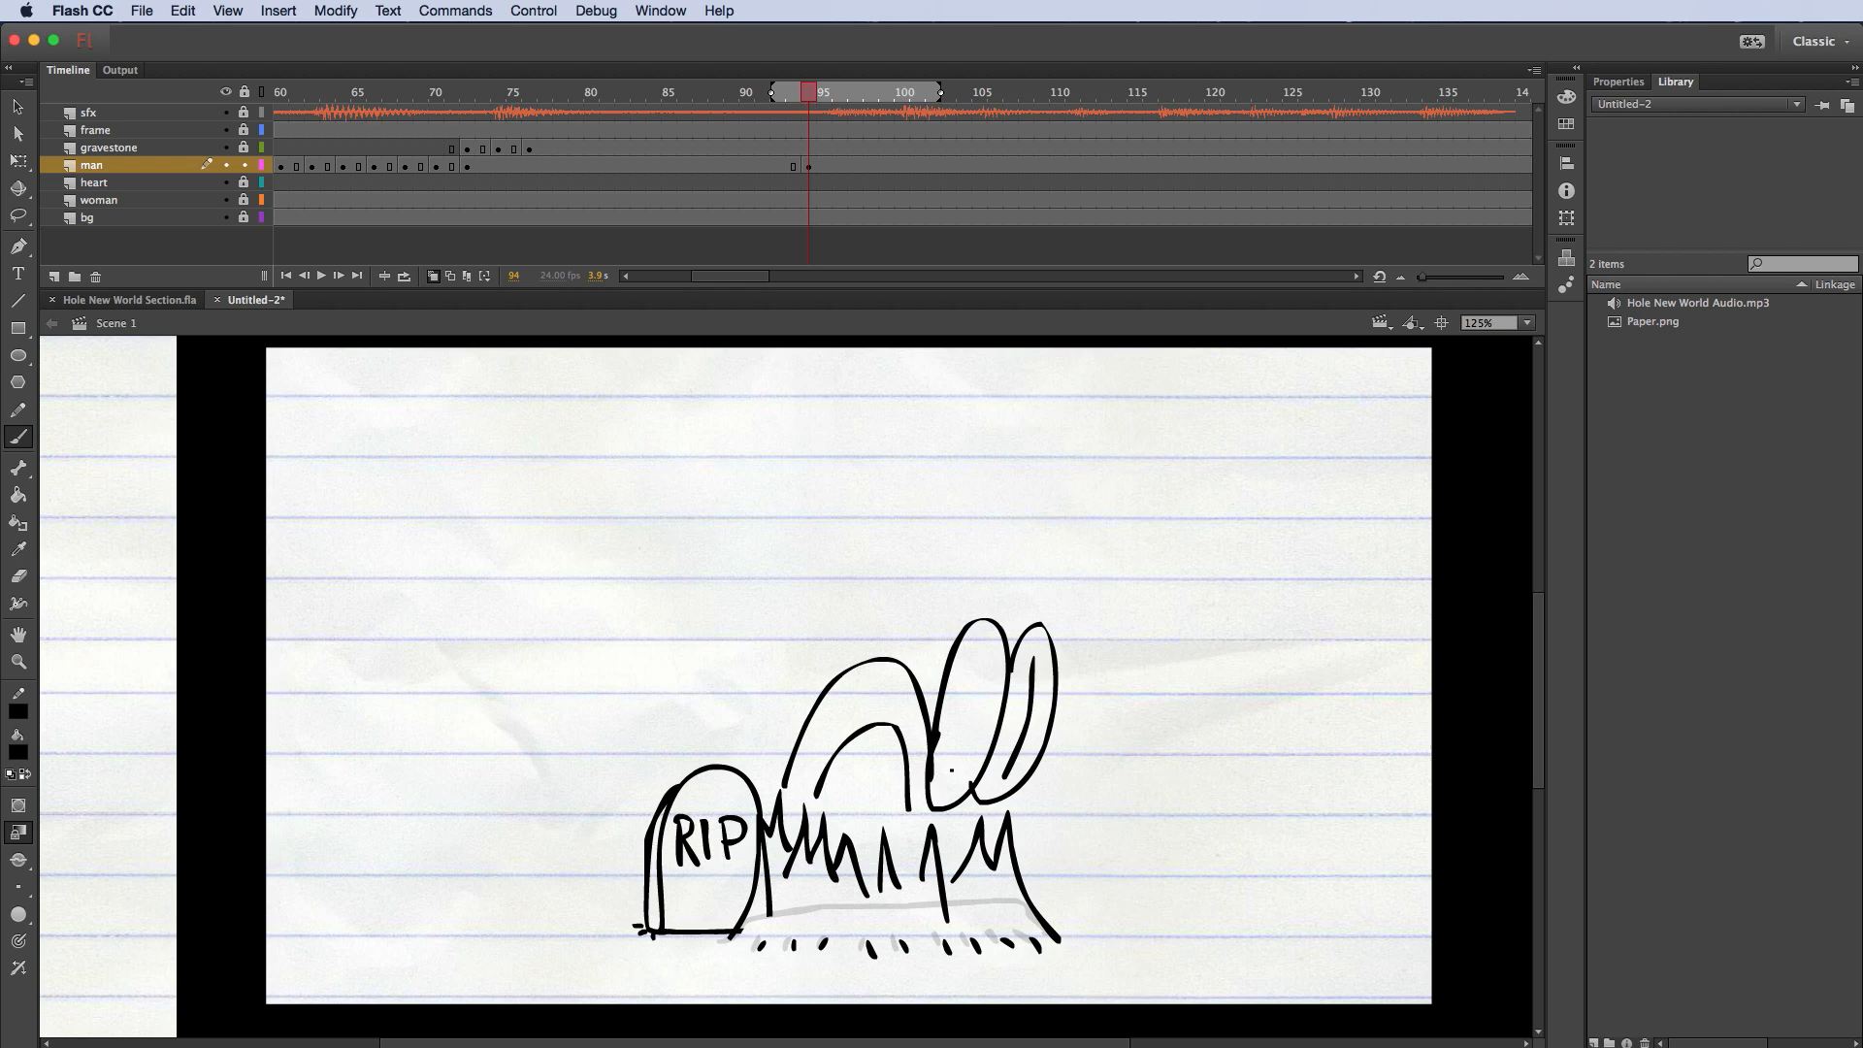
drag(946, 774, 978, 665)
mouse_move(971, 803)
mouse_down()
mouse_move(1066, 823)
mouse_move(1046, 854)
mouse_up()
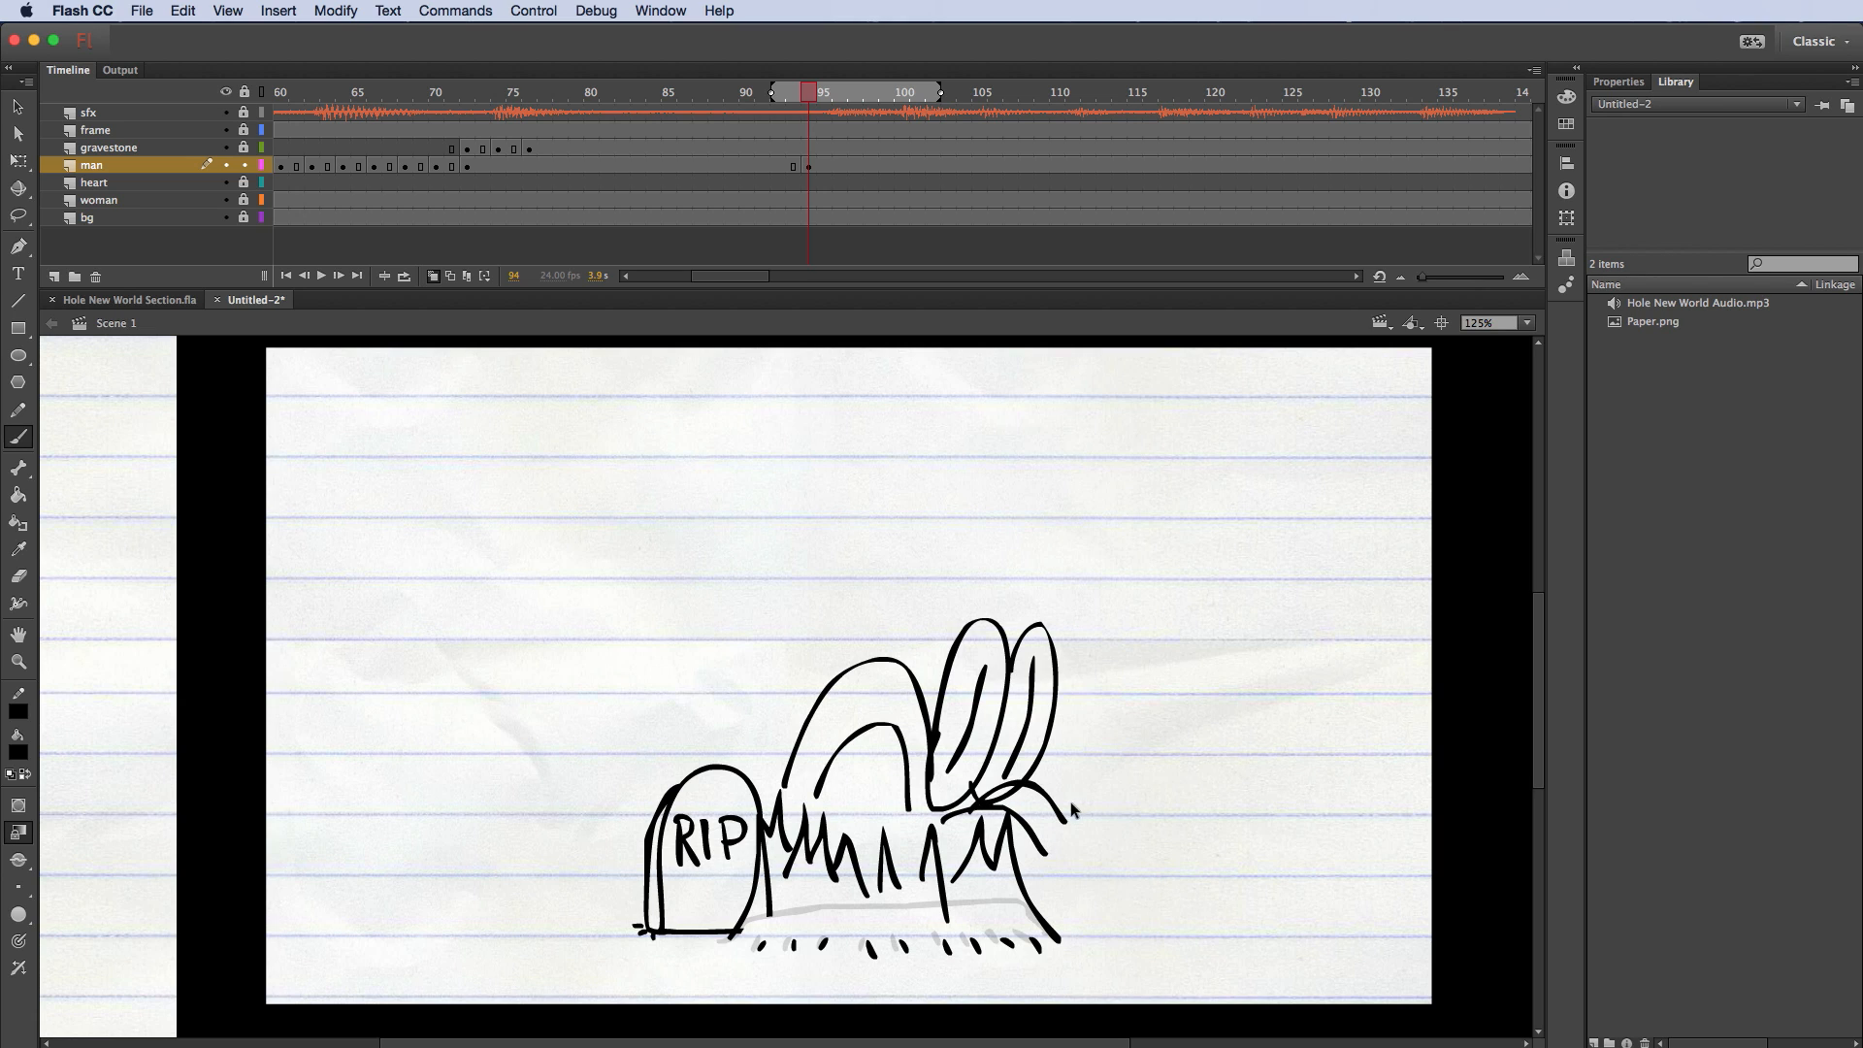
key(super+z)
key(super+z)
Step: Draw two long strokes curving down to the right from beneath the tall loops, and lock the man layer
drag(989, 805, 1108, 827)
drag(961, 815, 1072, 861)
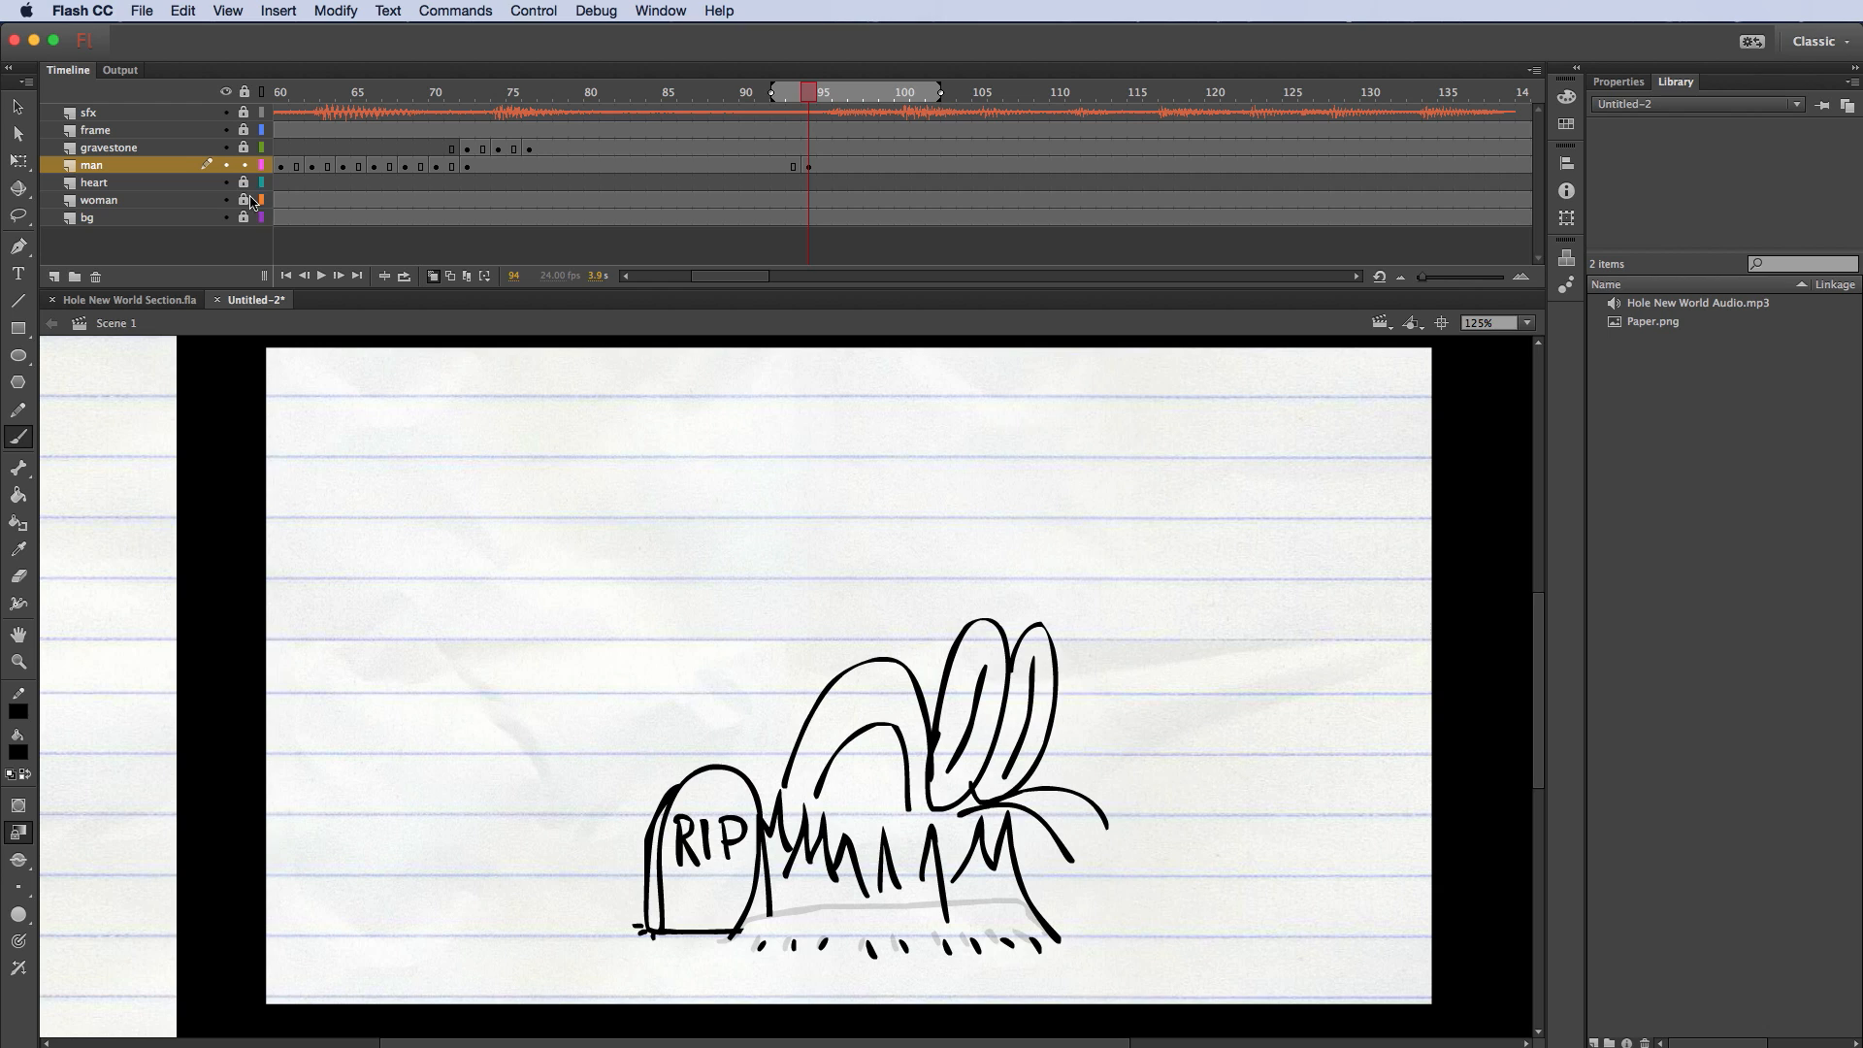
click(243, 165)
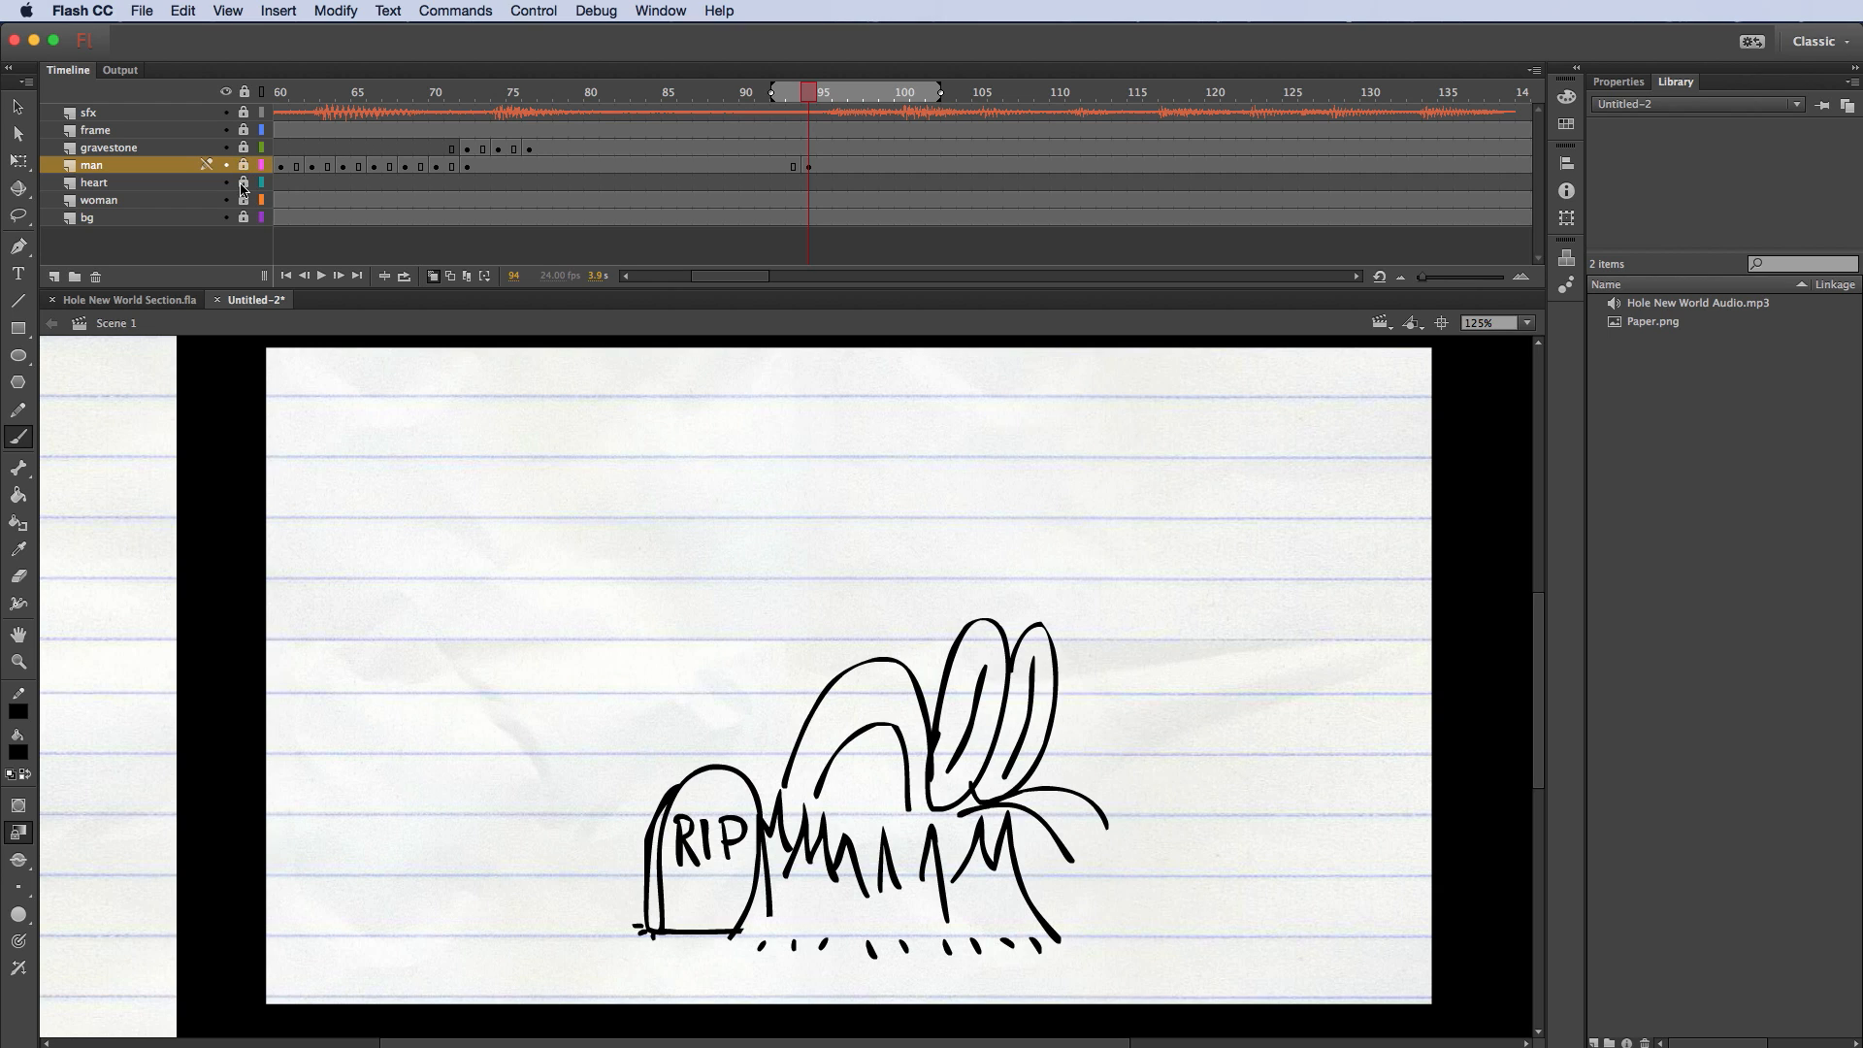
Step: Unlock the gravestone layer and insert a keyframe at its frame 94
click(243, 147)
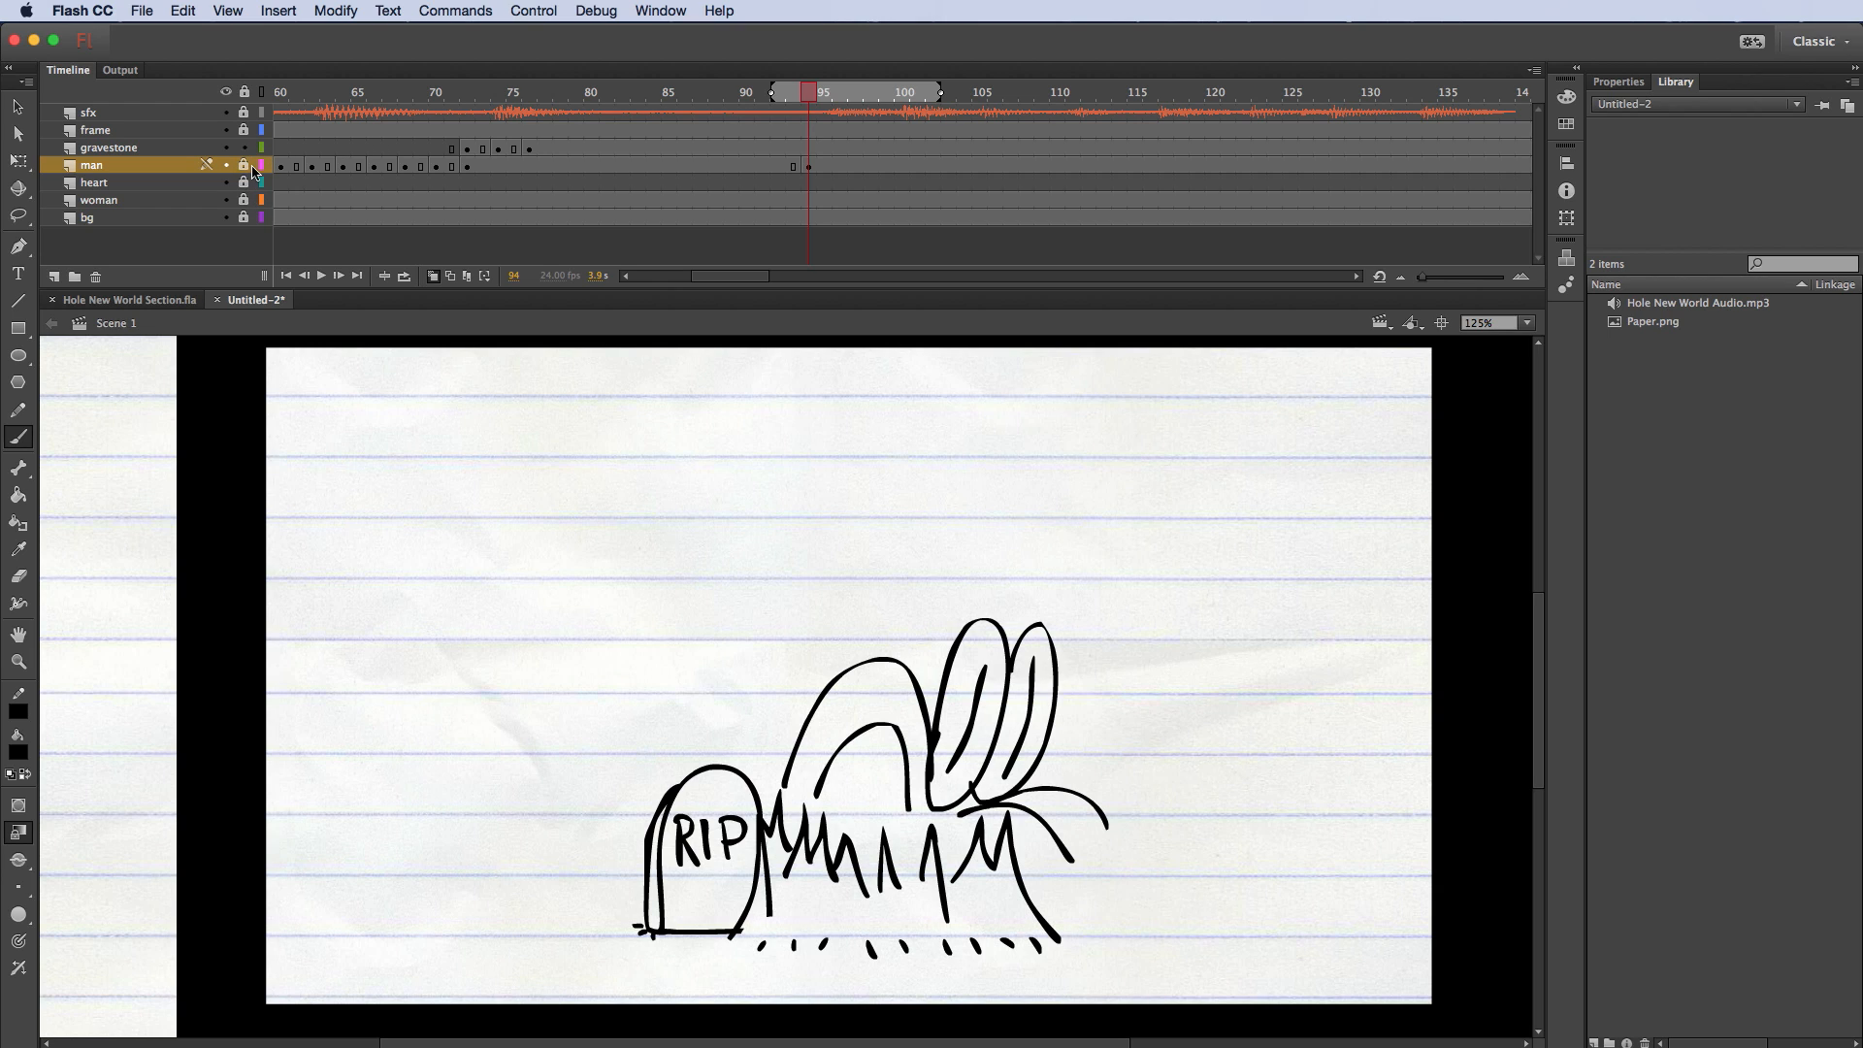
click(809, 148)
right_click(806, 145)
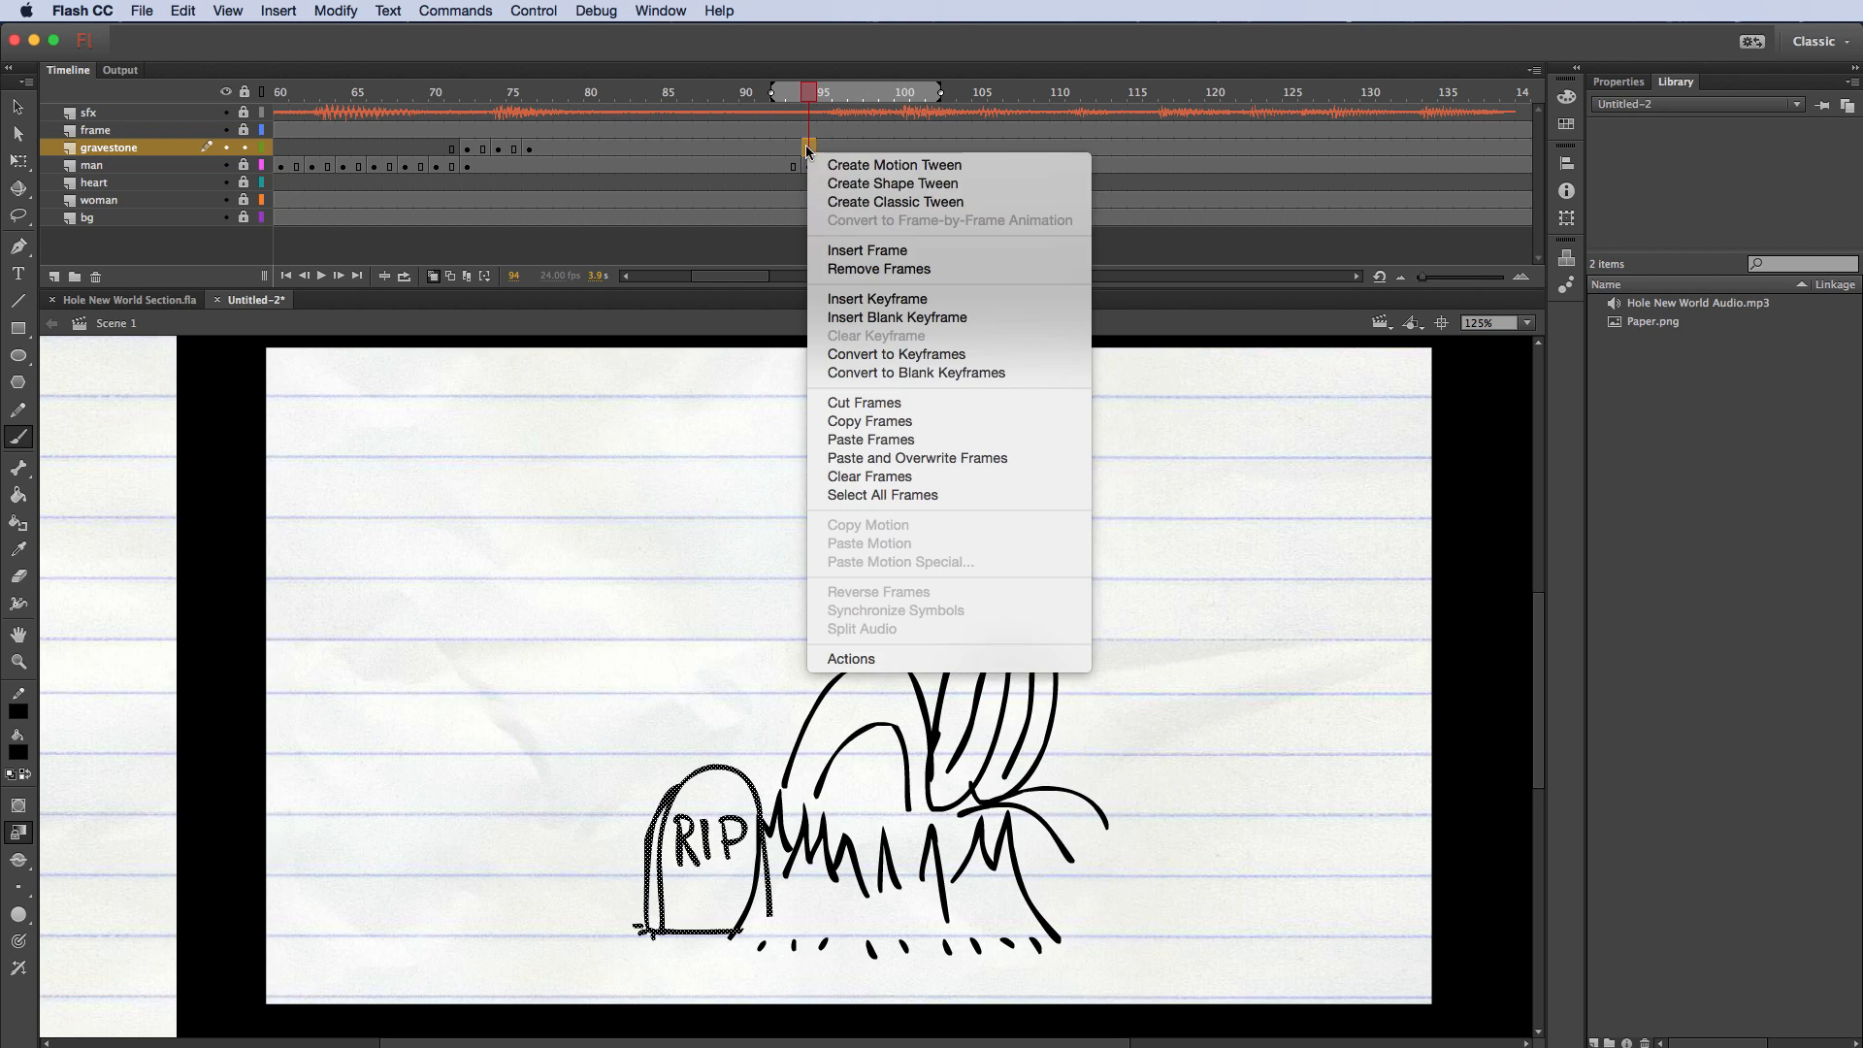
click(863, 301)
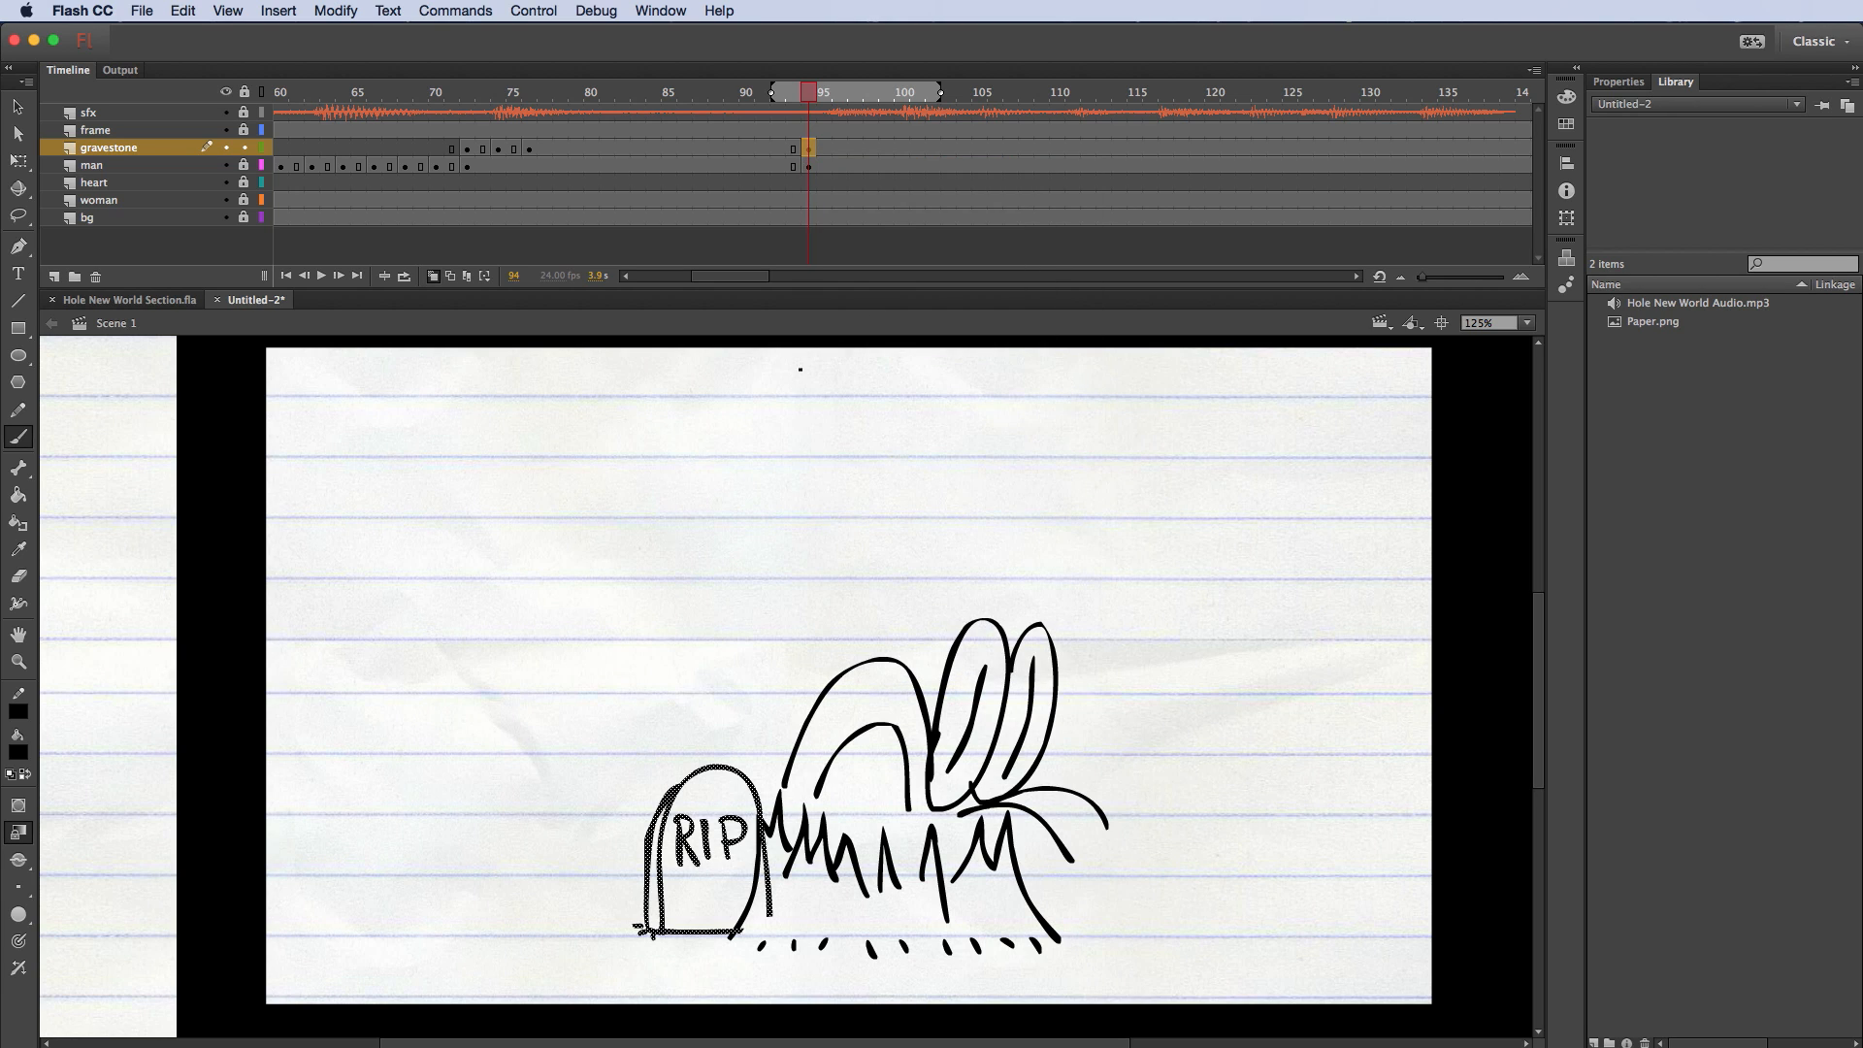
Step: Move the gravestone's transformation point to its base on frame 94, then stretch it slightly taller and narrower
click(18, 160)
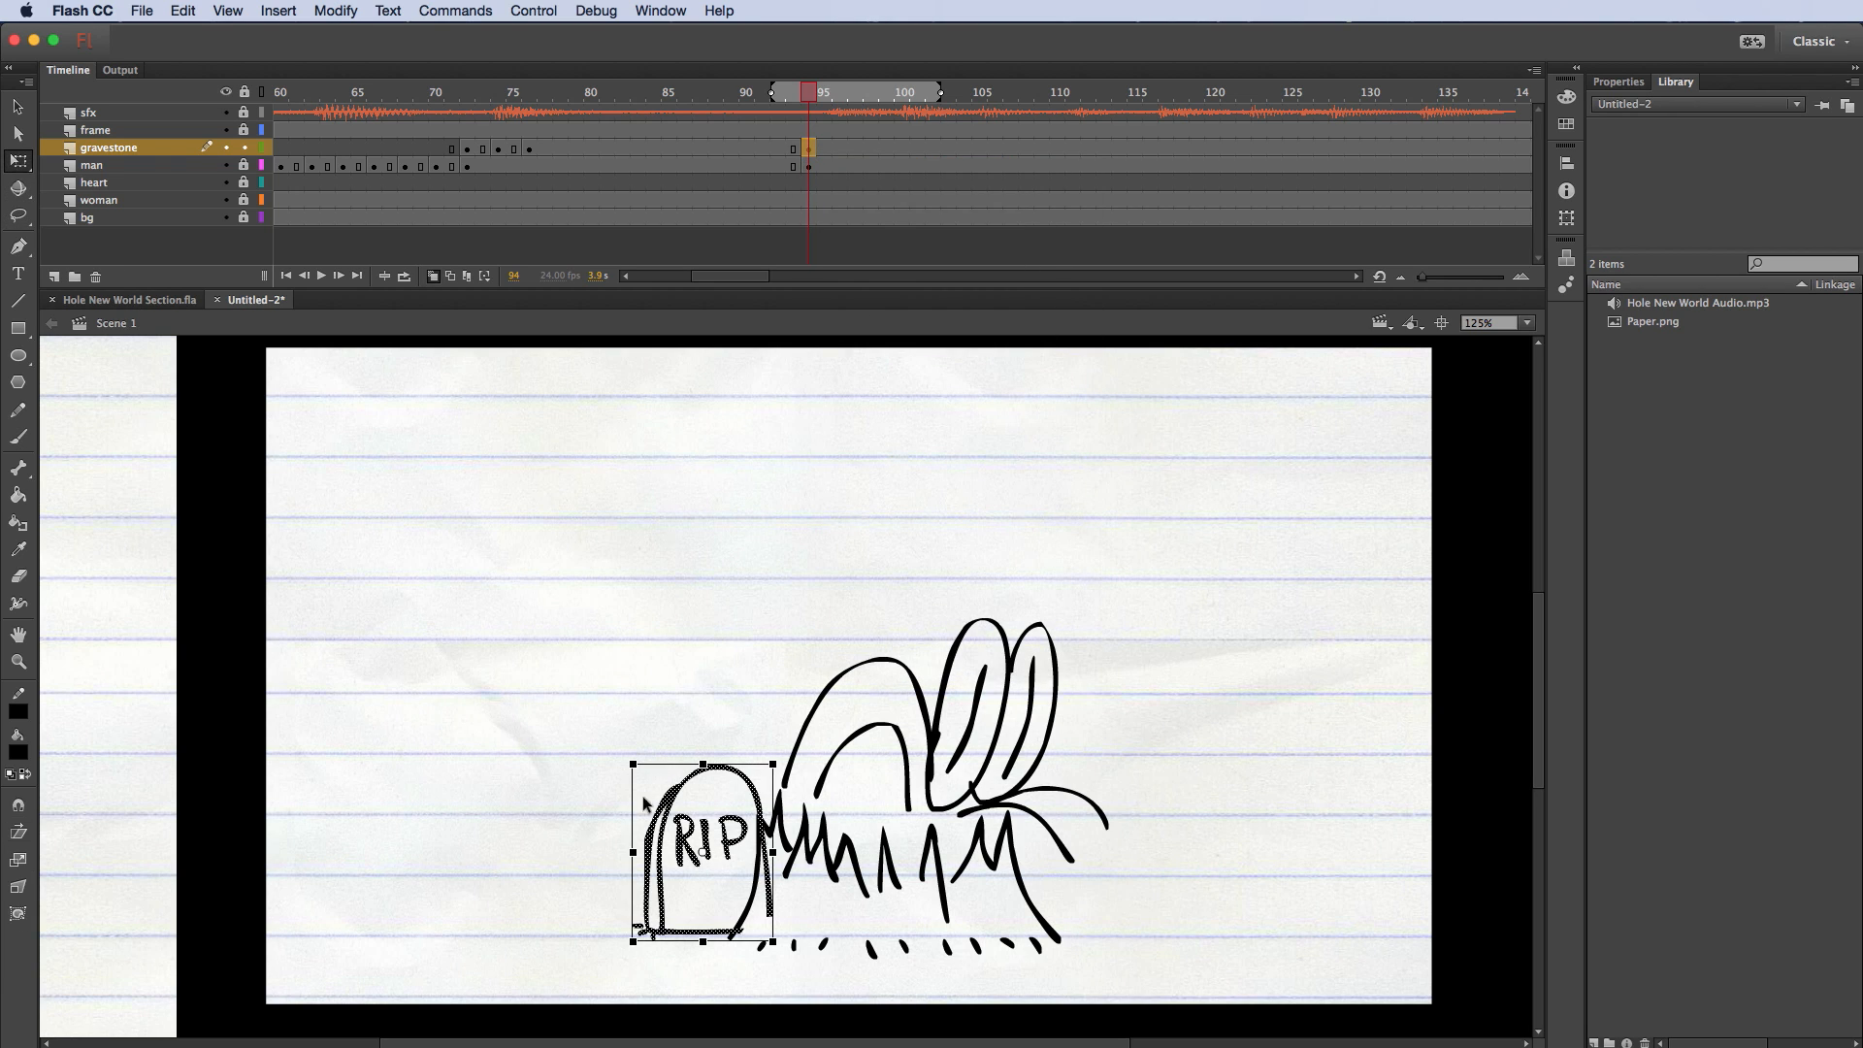
drag(738, 850, 740, 926)
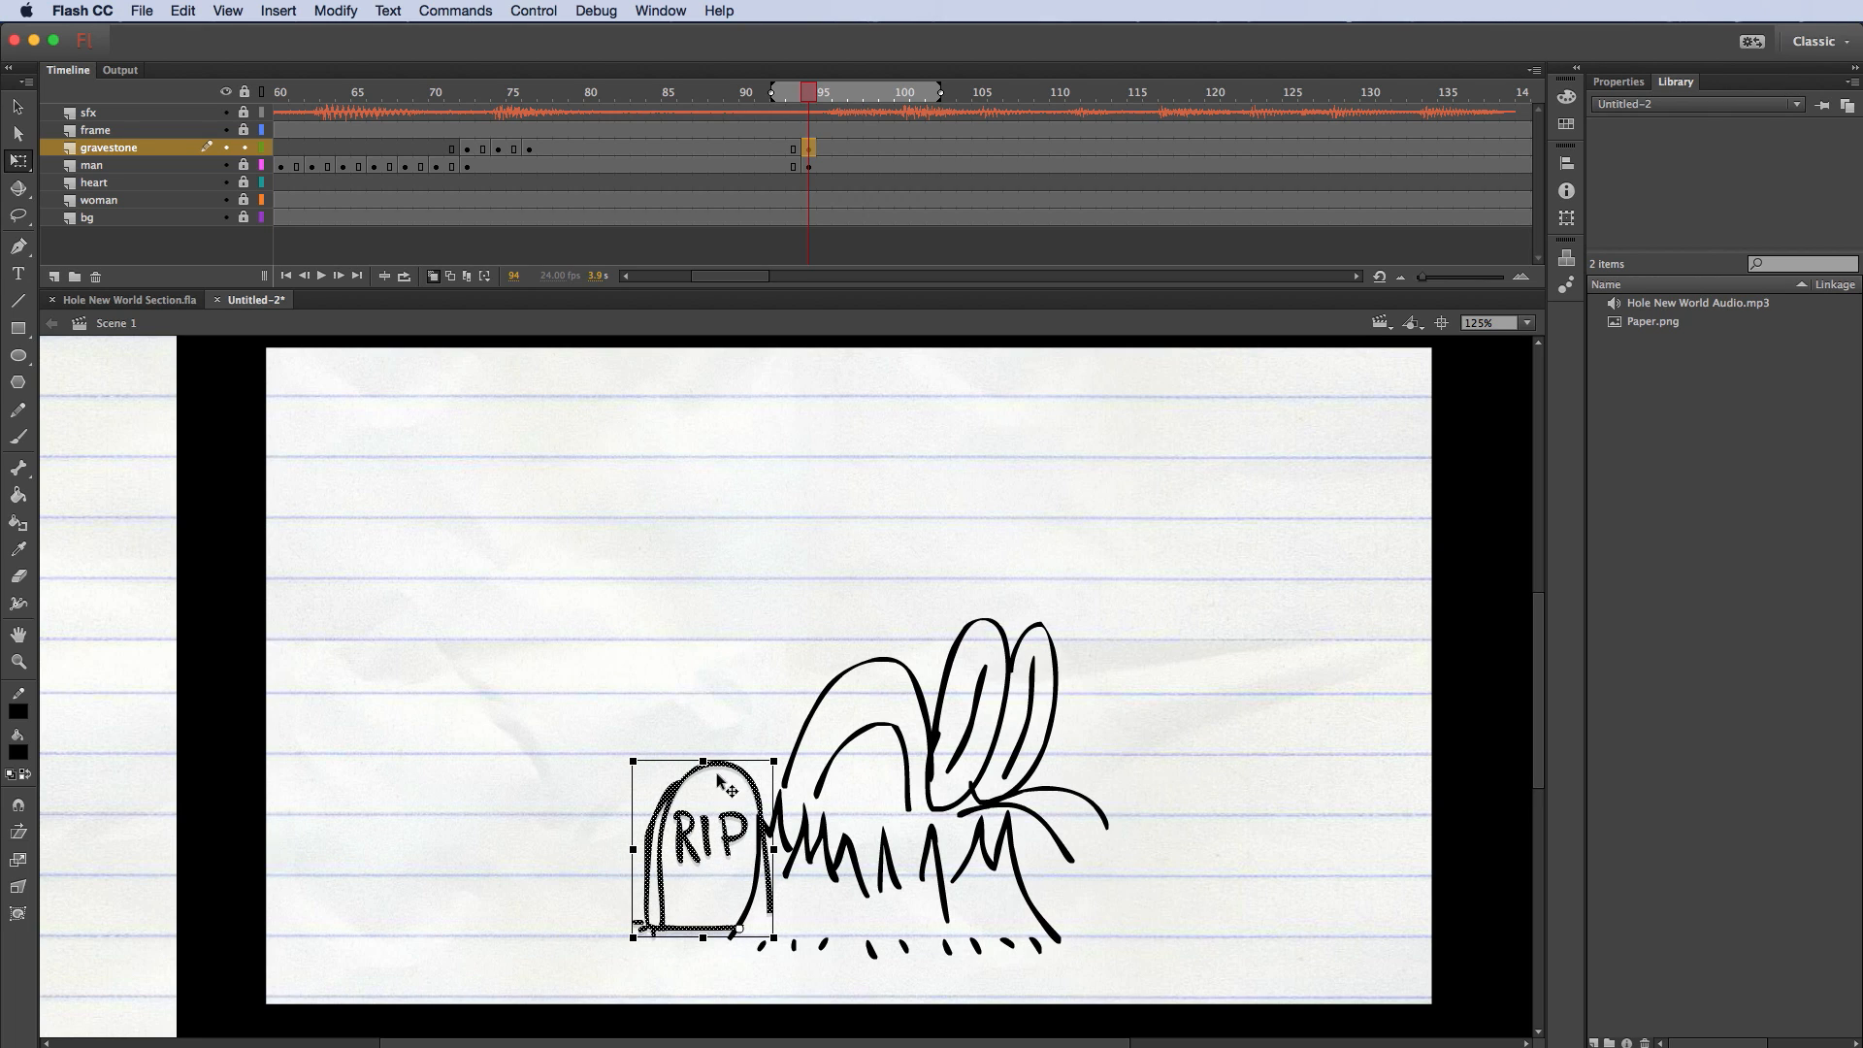
drag(703, 764, 703, 743)
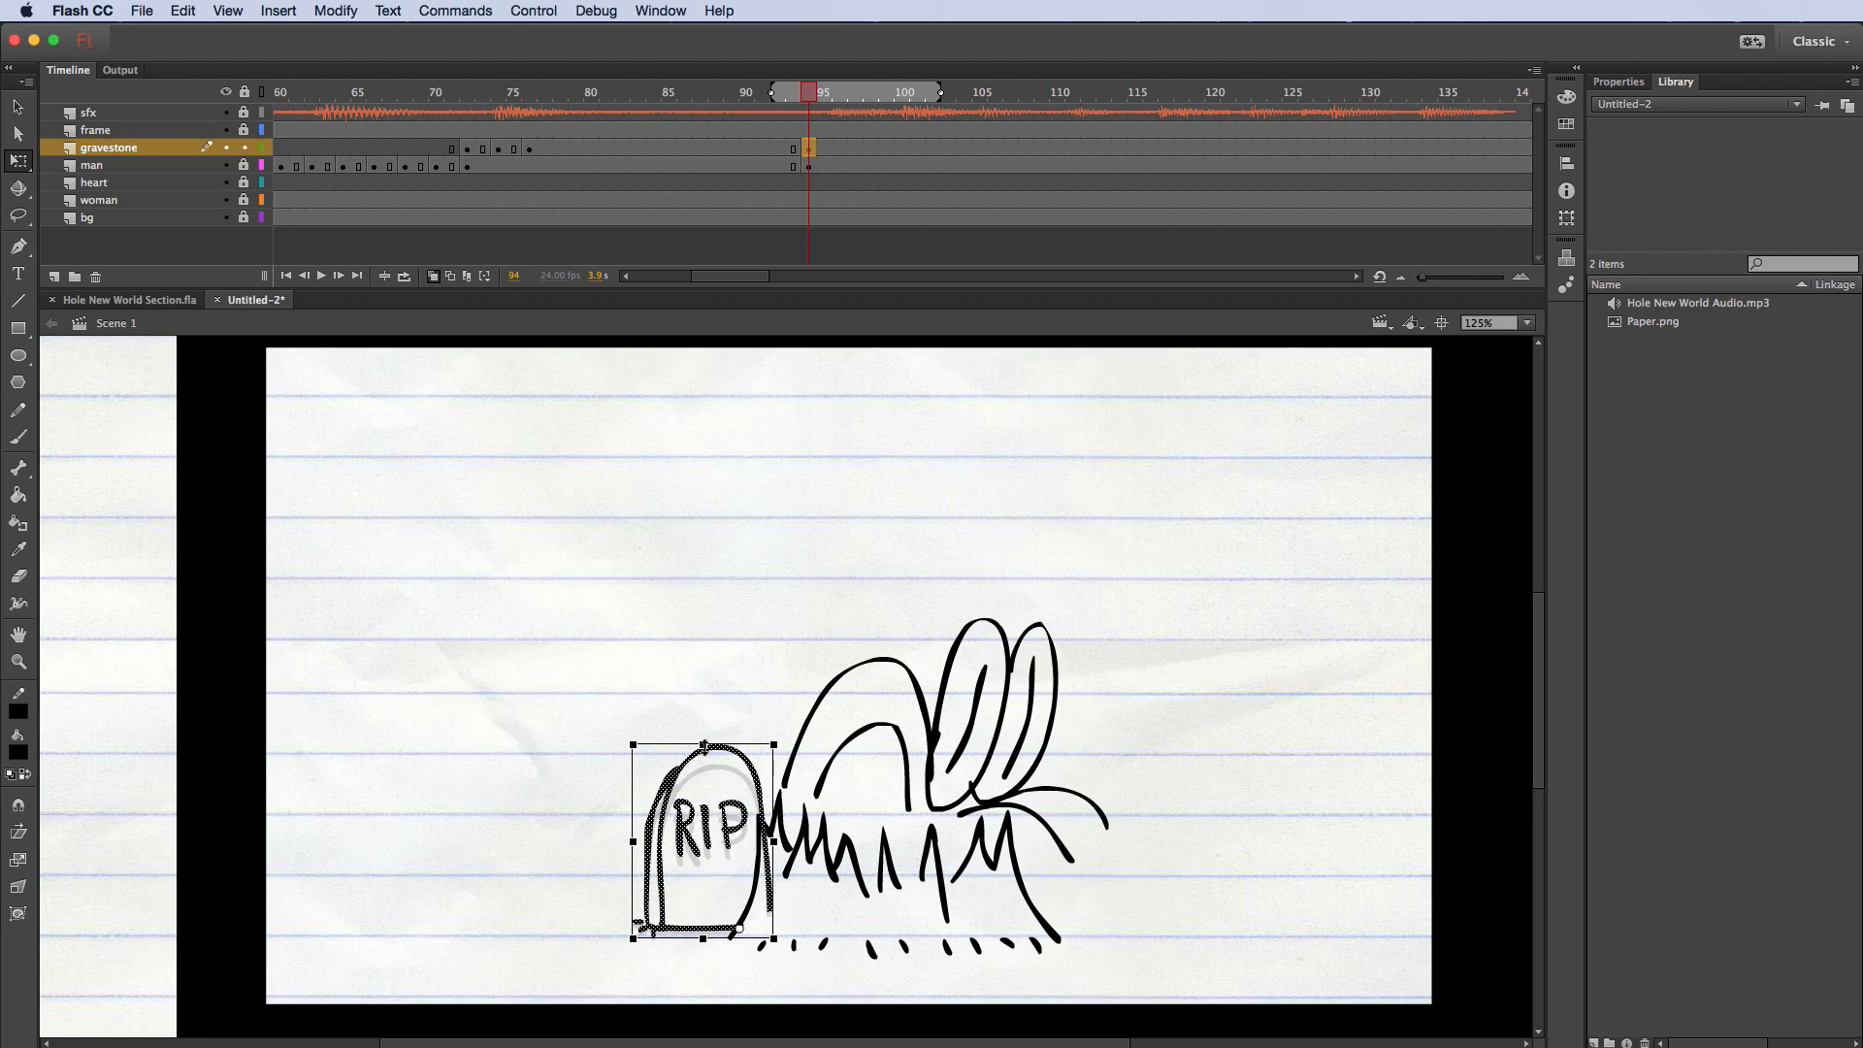
drag(775, 842, 713, 861)
click(756, 669)
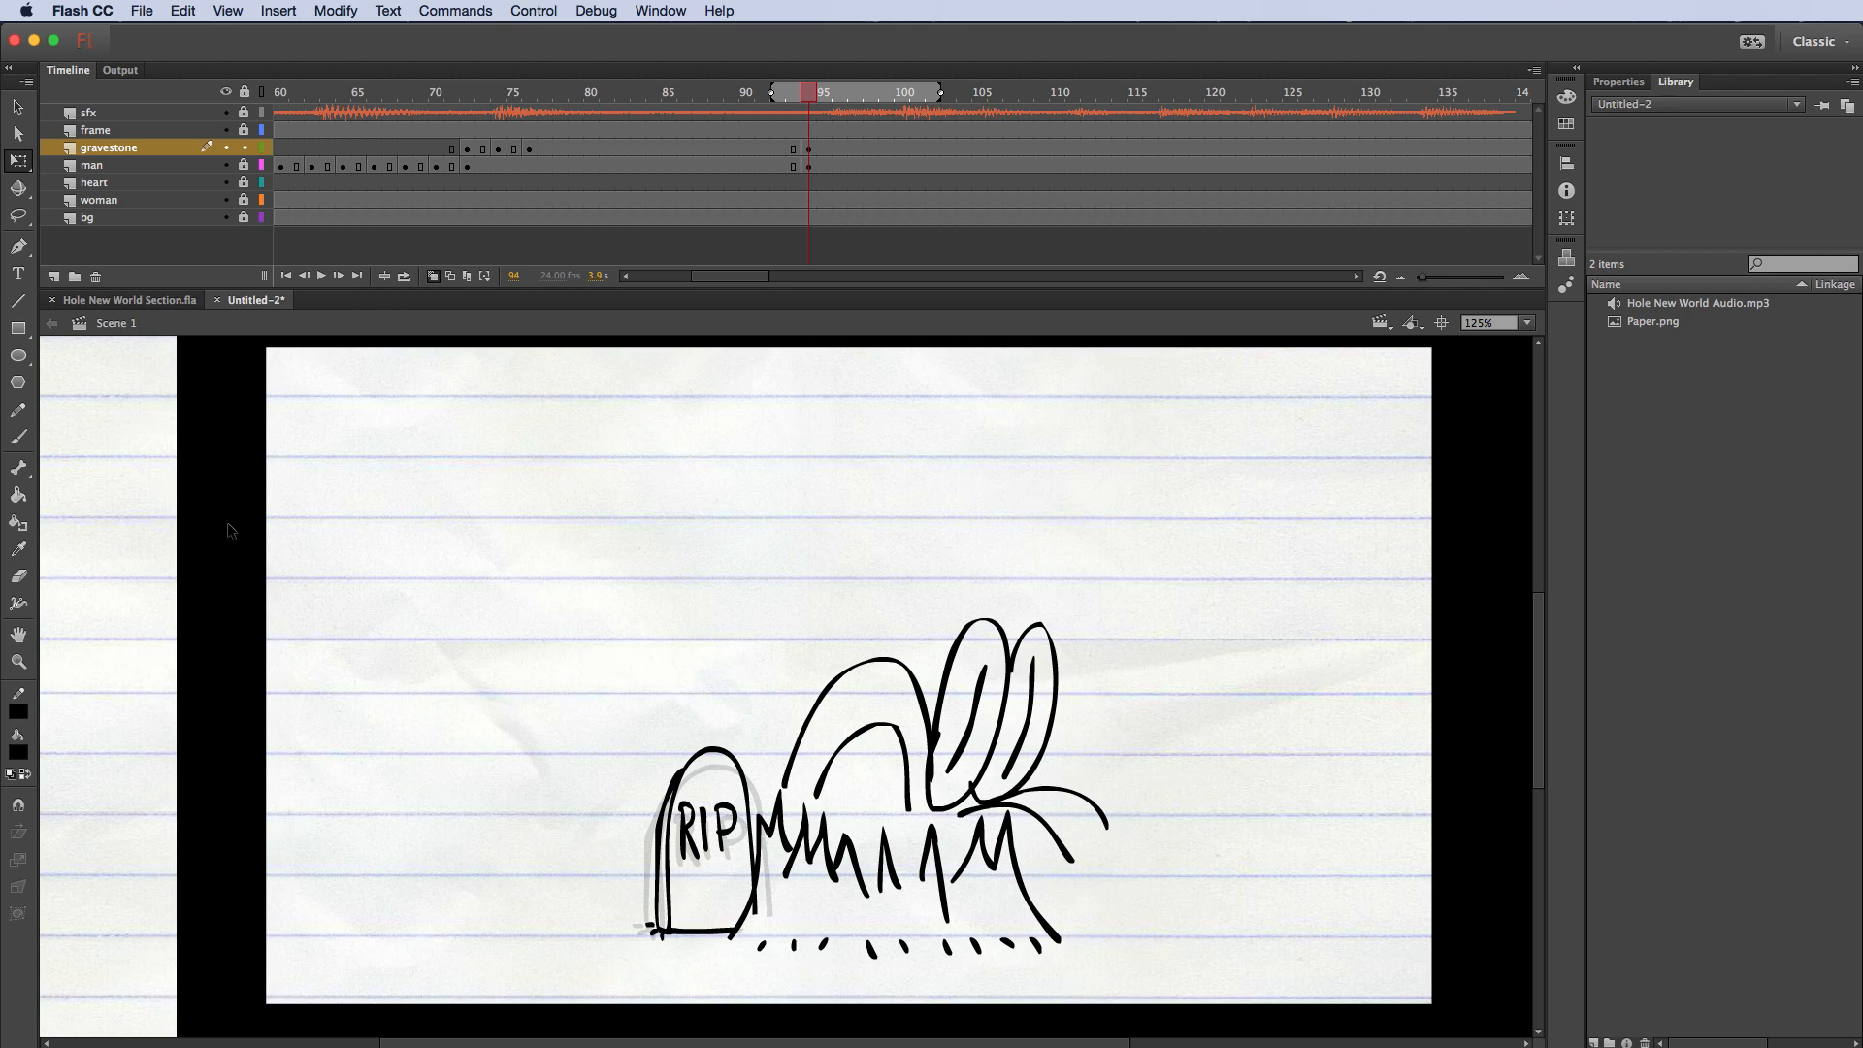
Step: Erase the gravestone's lower right edge overlapping the burst outline, and flip between frames 93 and 94 to compare them
click(18, 575)
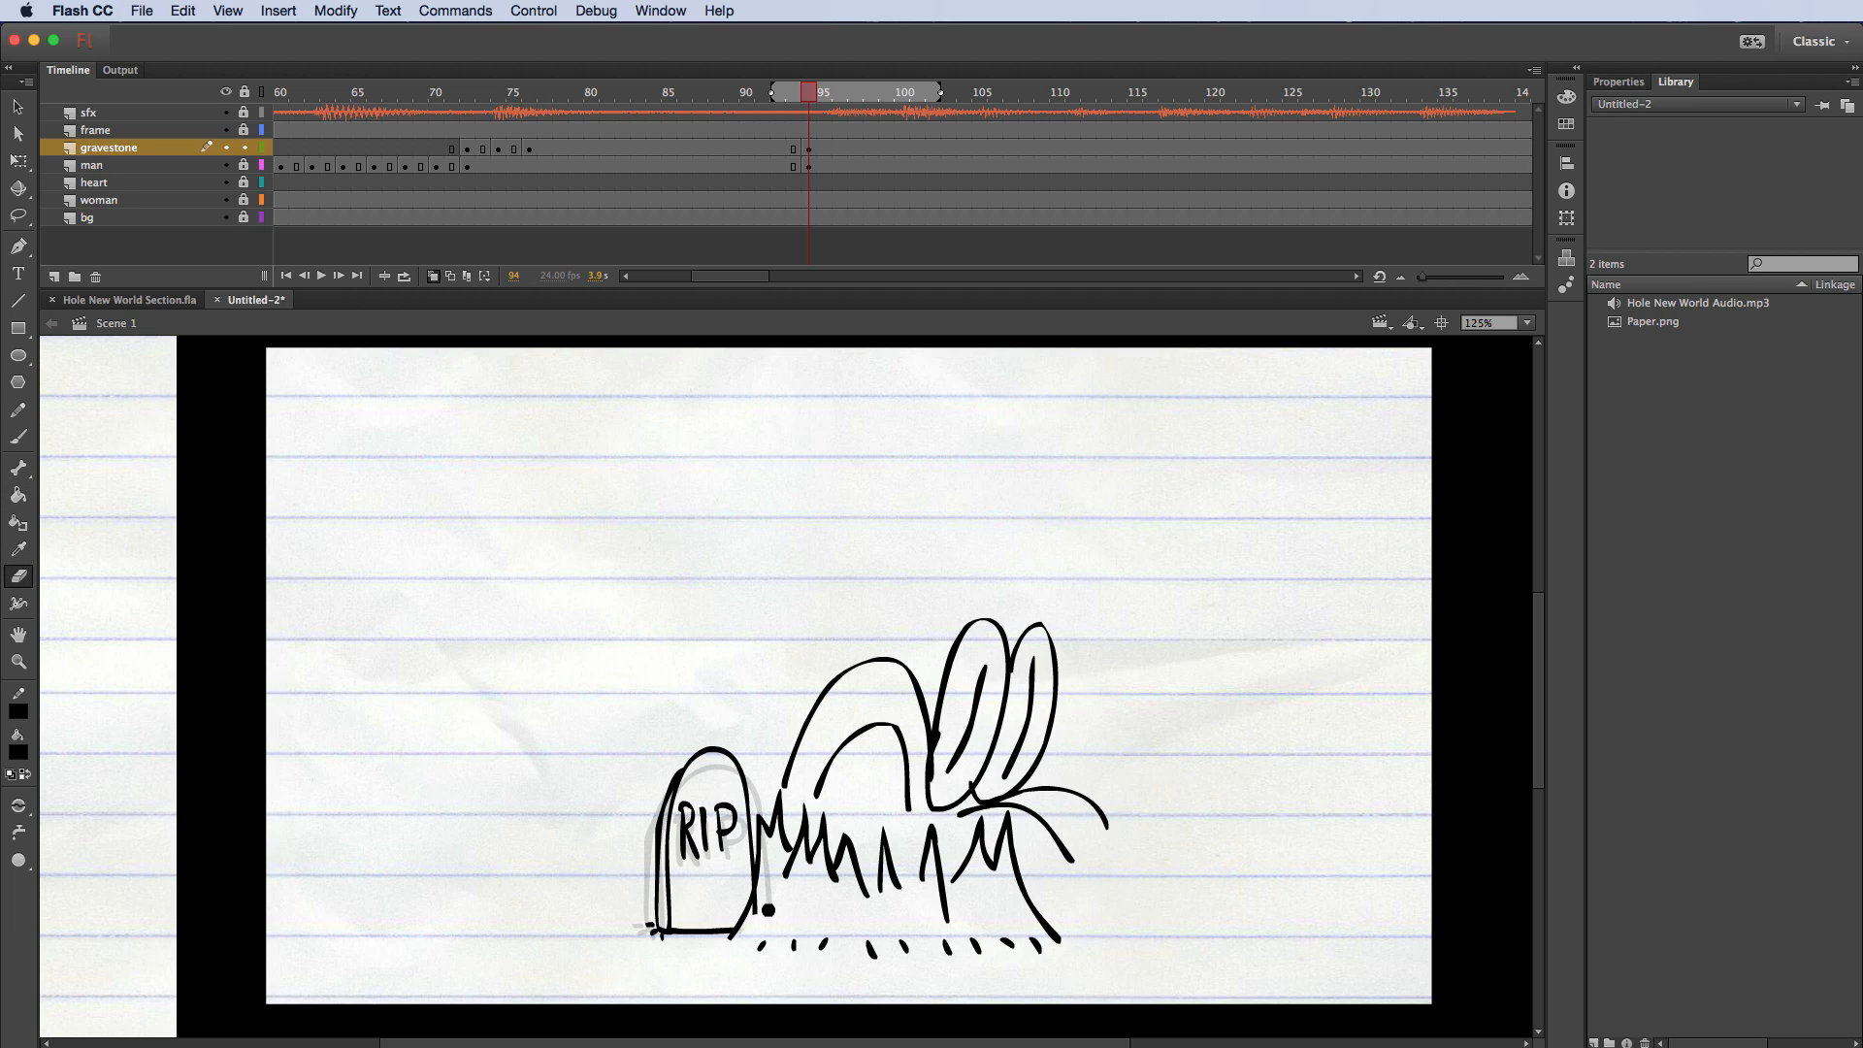
mouse_move(757, 918)
mouse_down()
mouse_move(767, 892)
mouse_move(763, 920)
mouse_up()
click(783, 147)
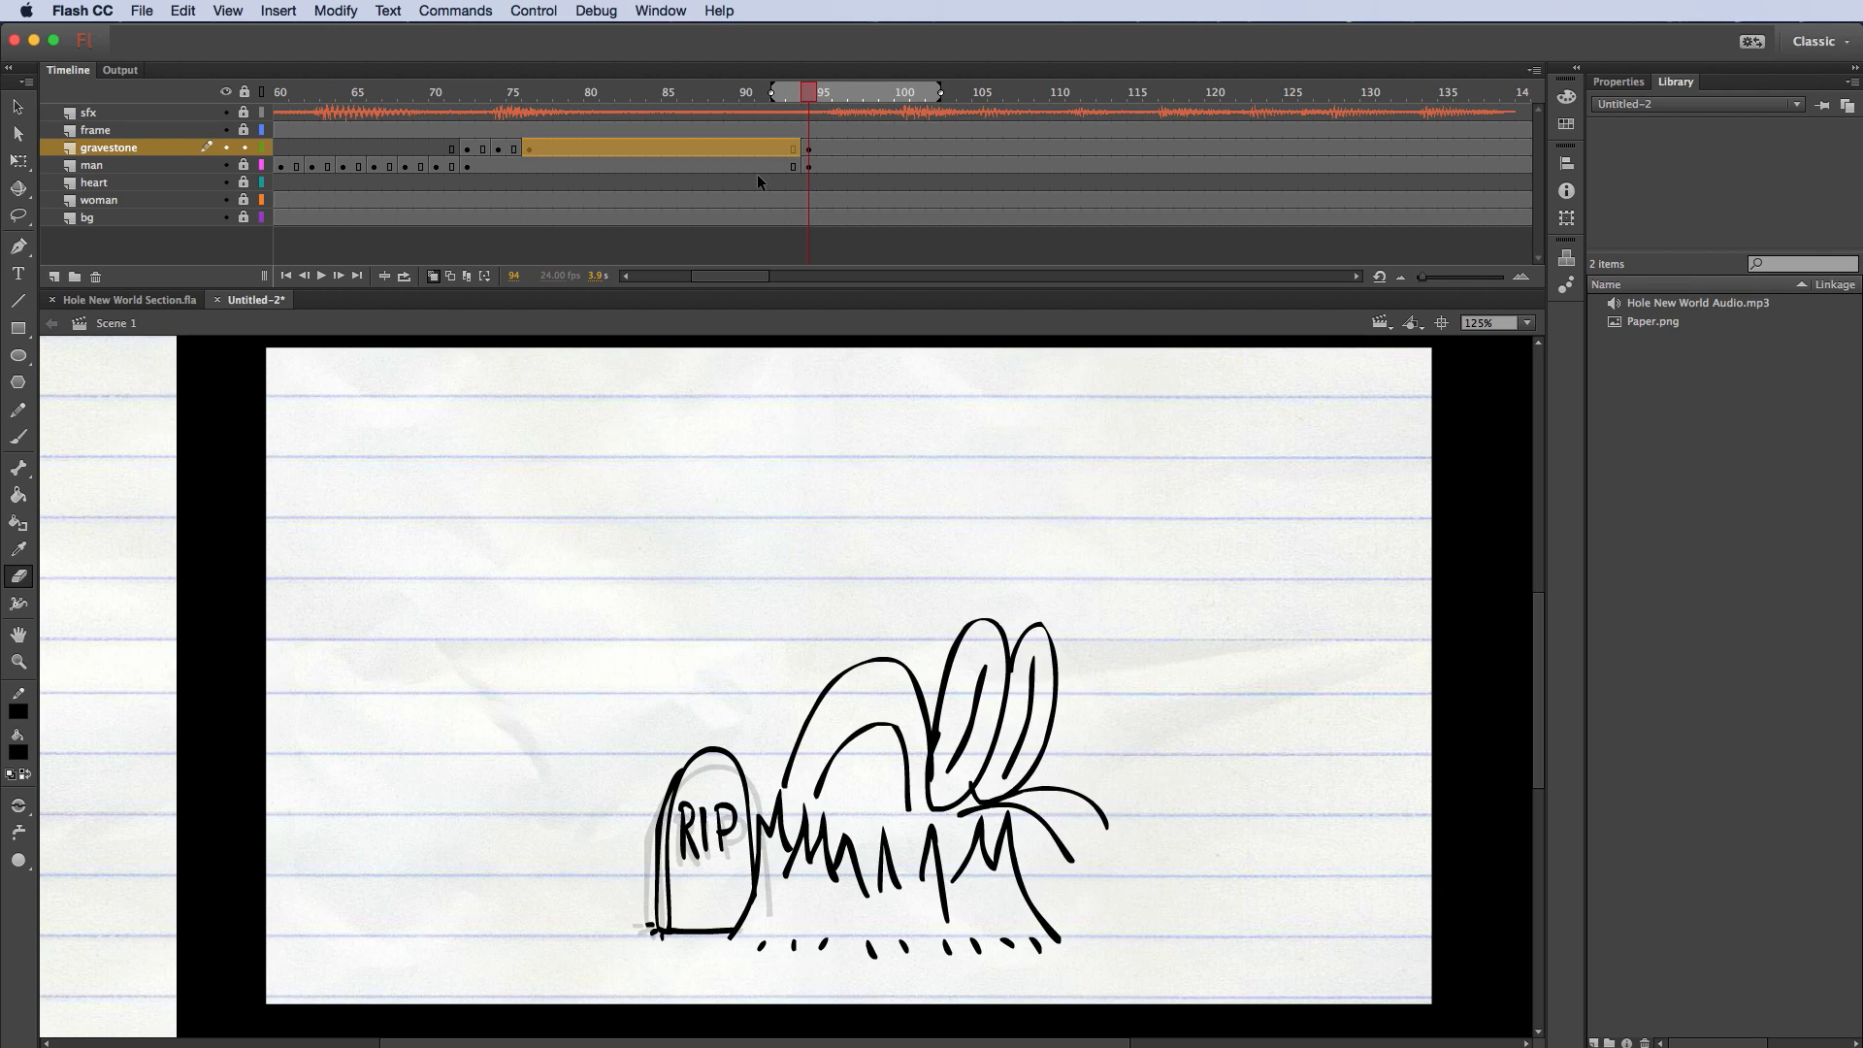
key(period)
key(comma)
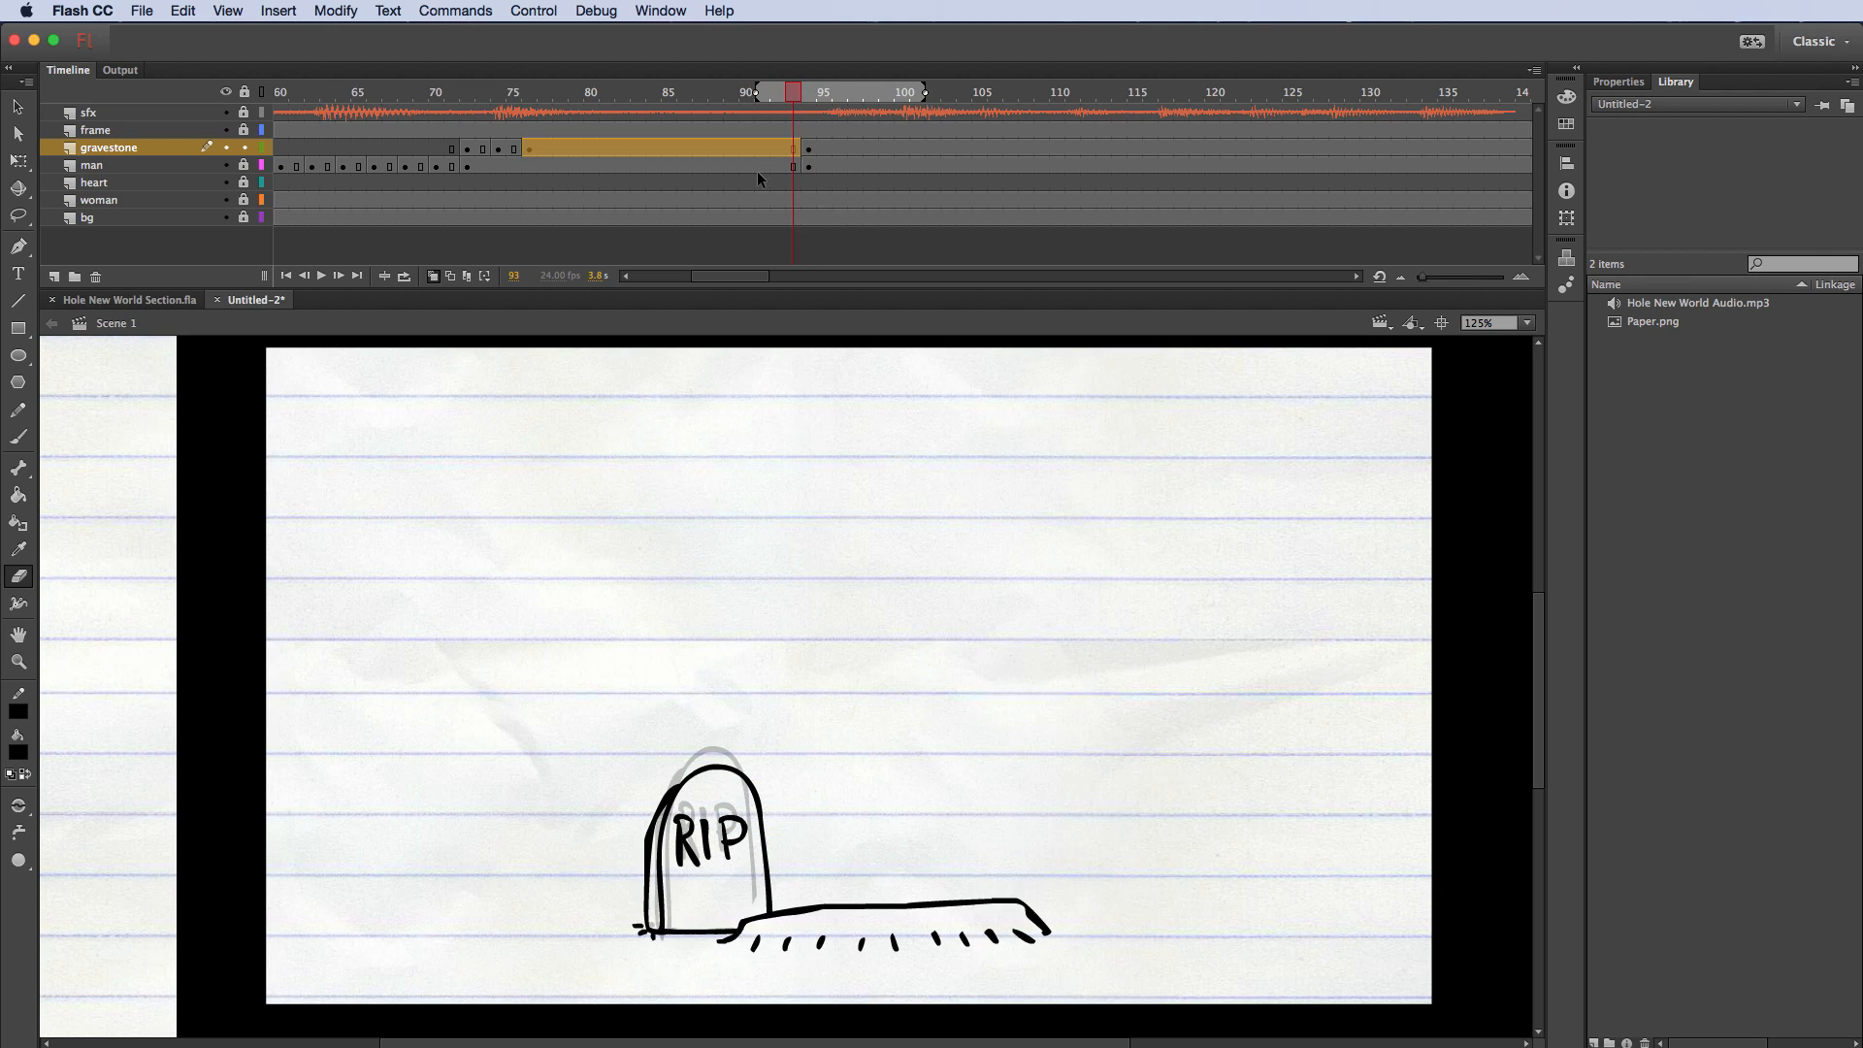
key(period)
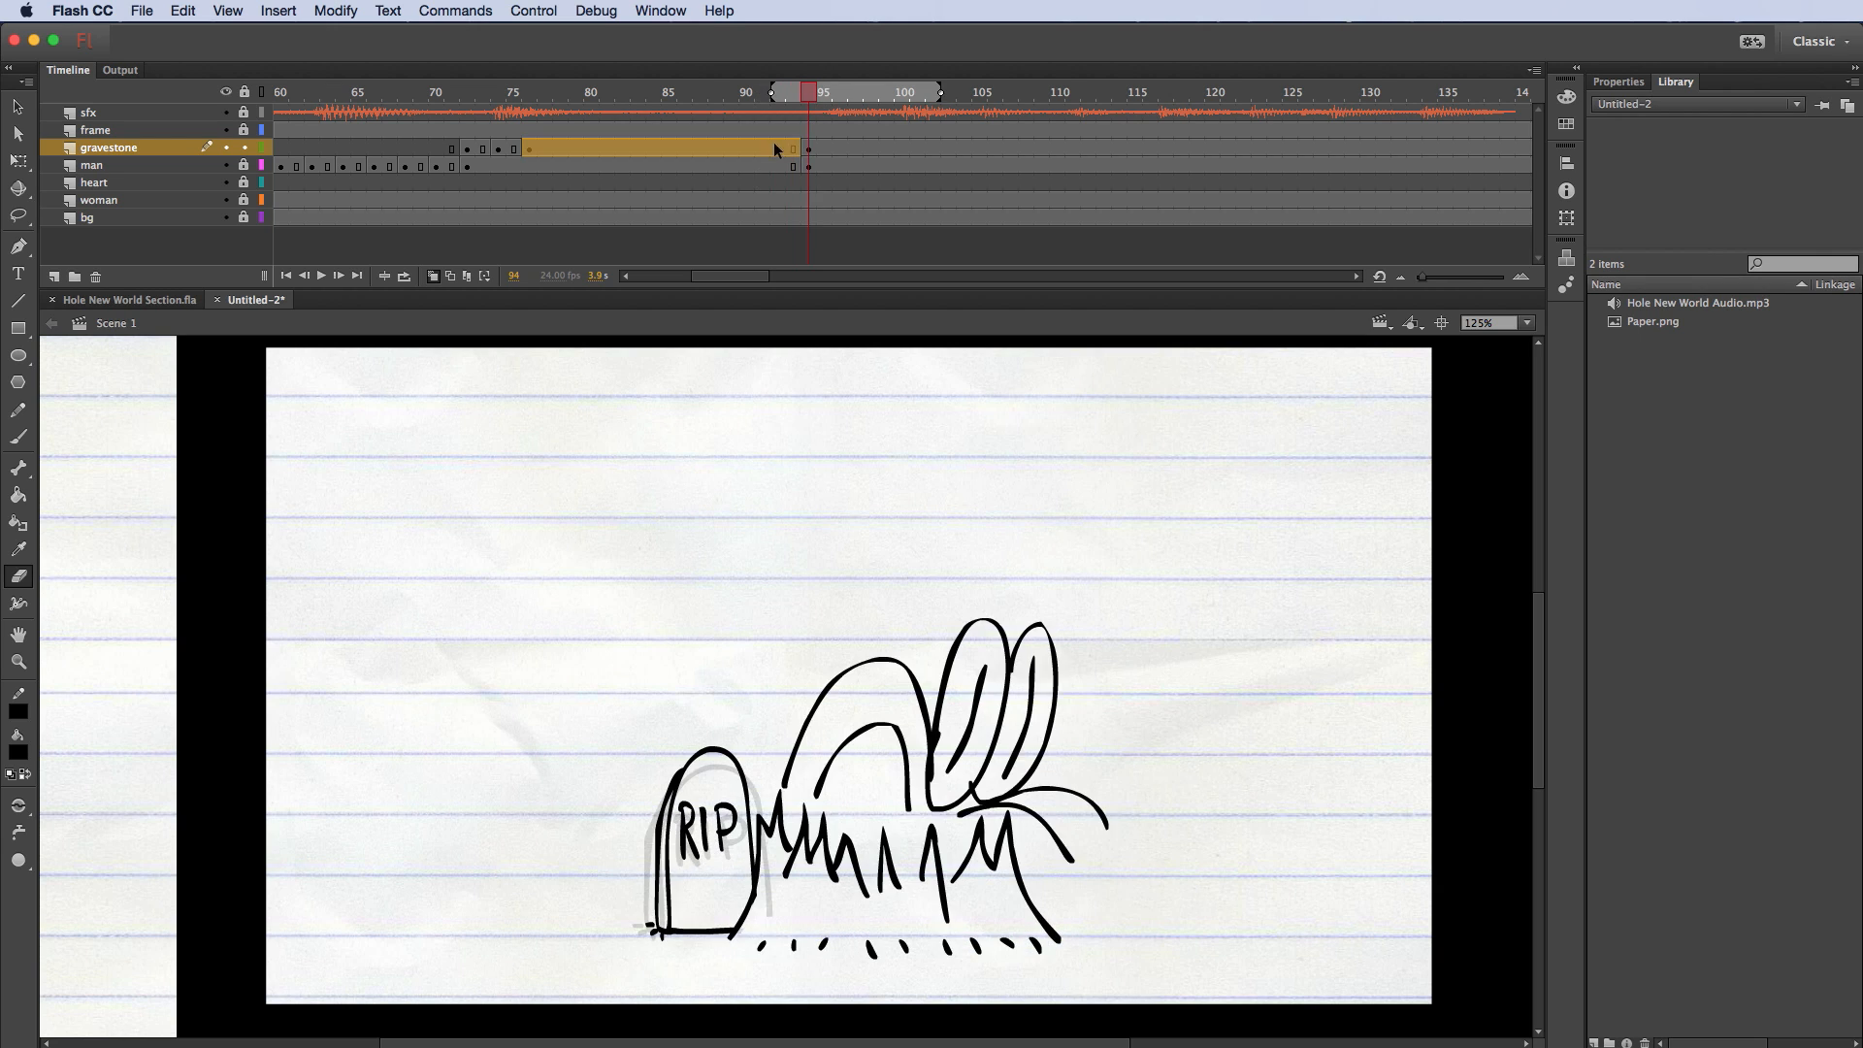
Step: Insert a blank keyframe at frame 96 of the man layer and unlock that layer for brush drawing
click(838, 167)
right_click(840, 167)
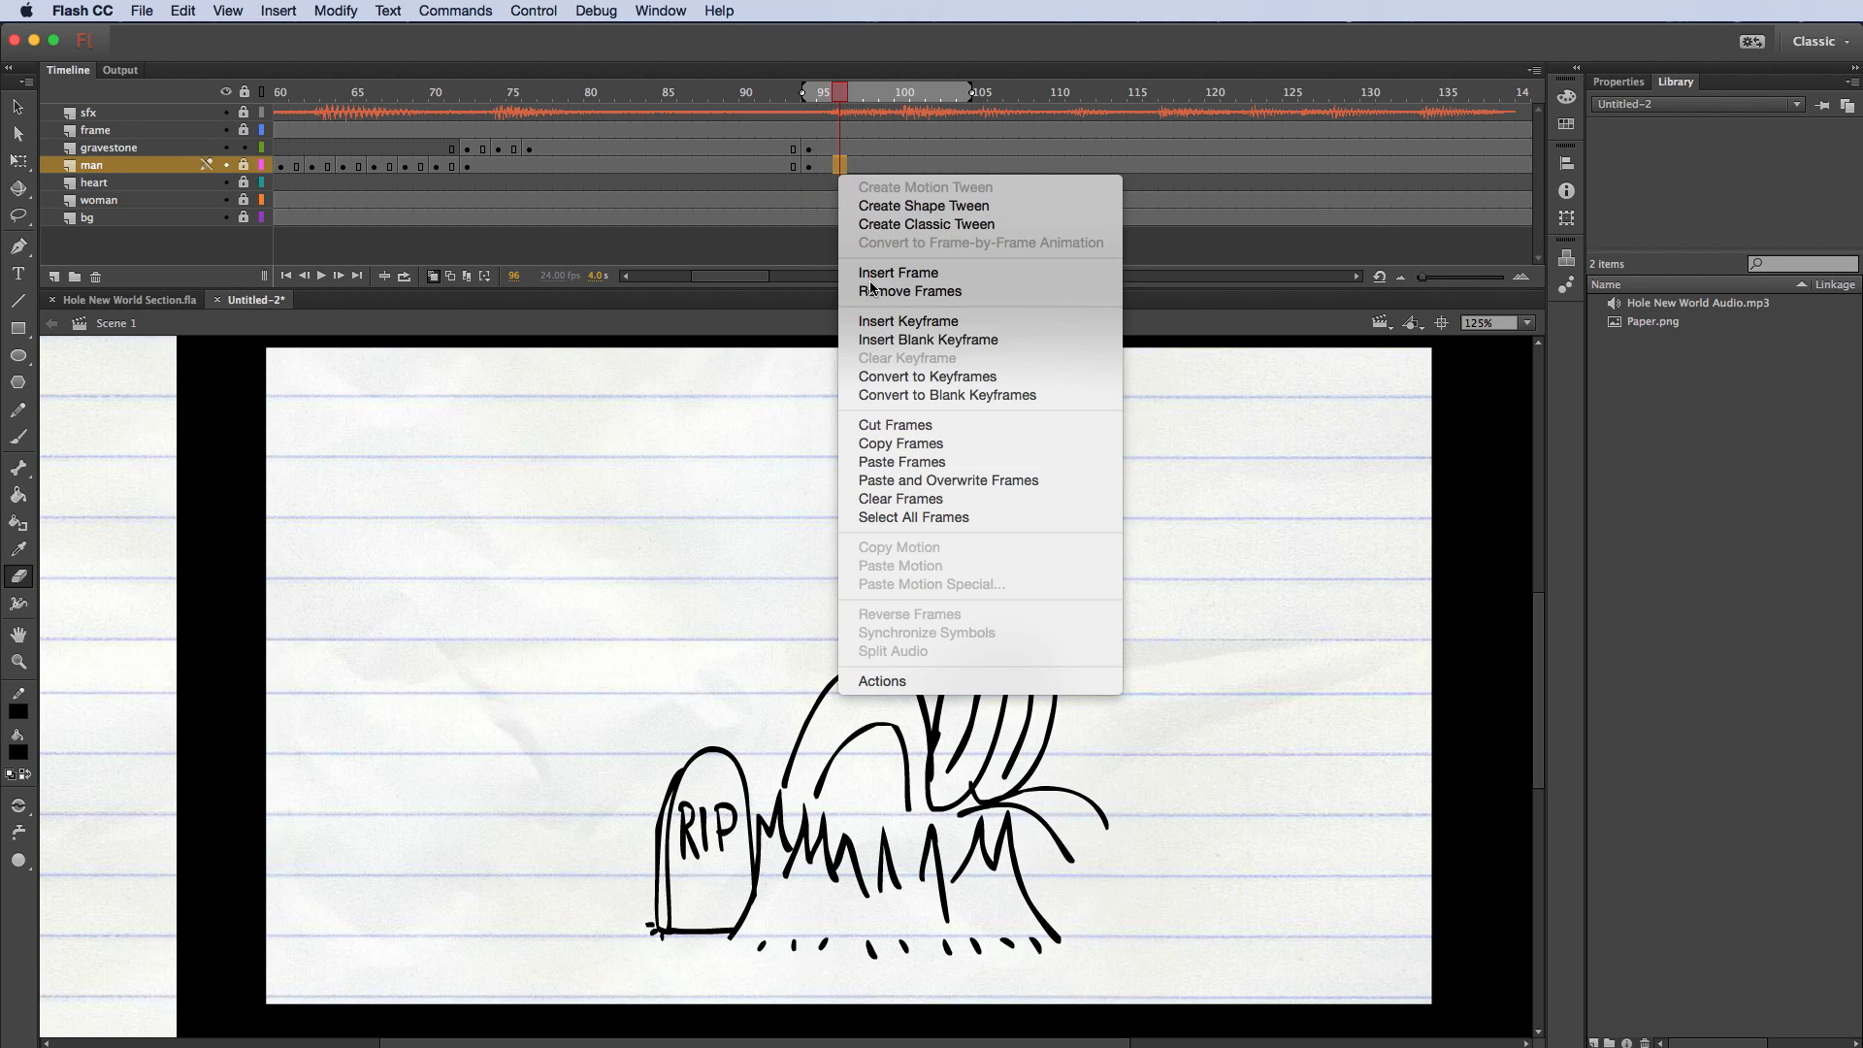
click(913, 342)
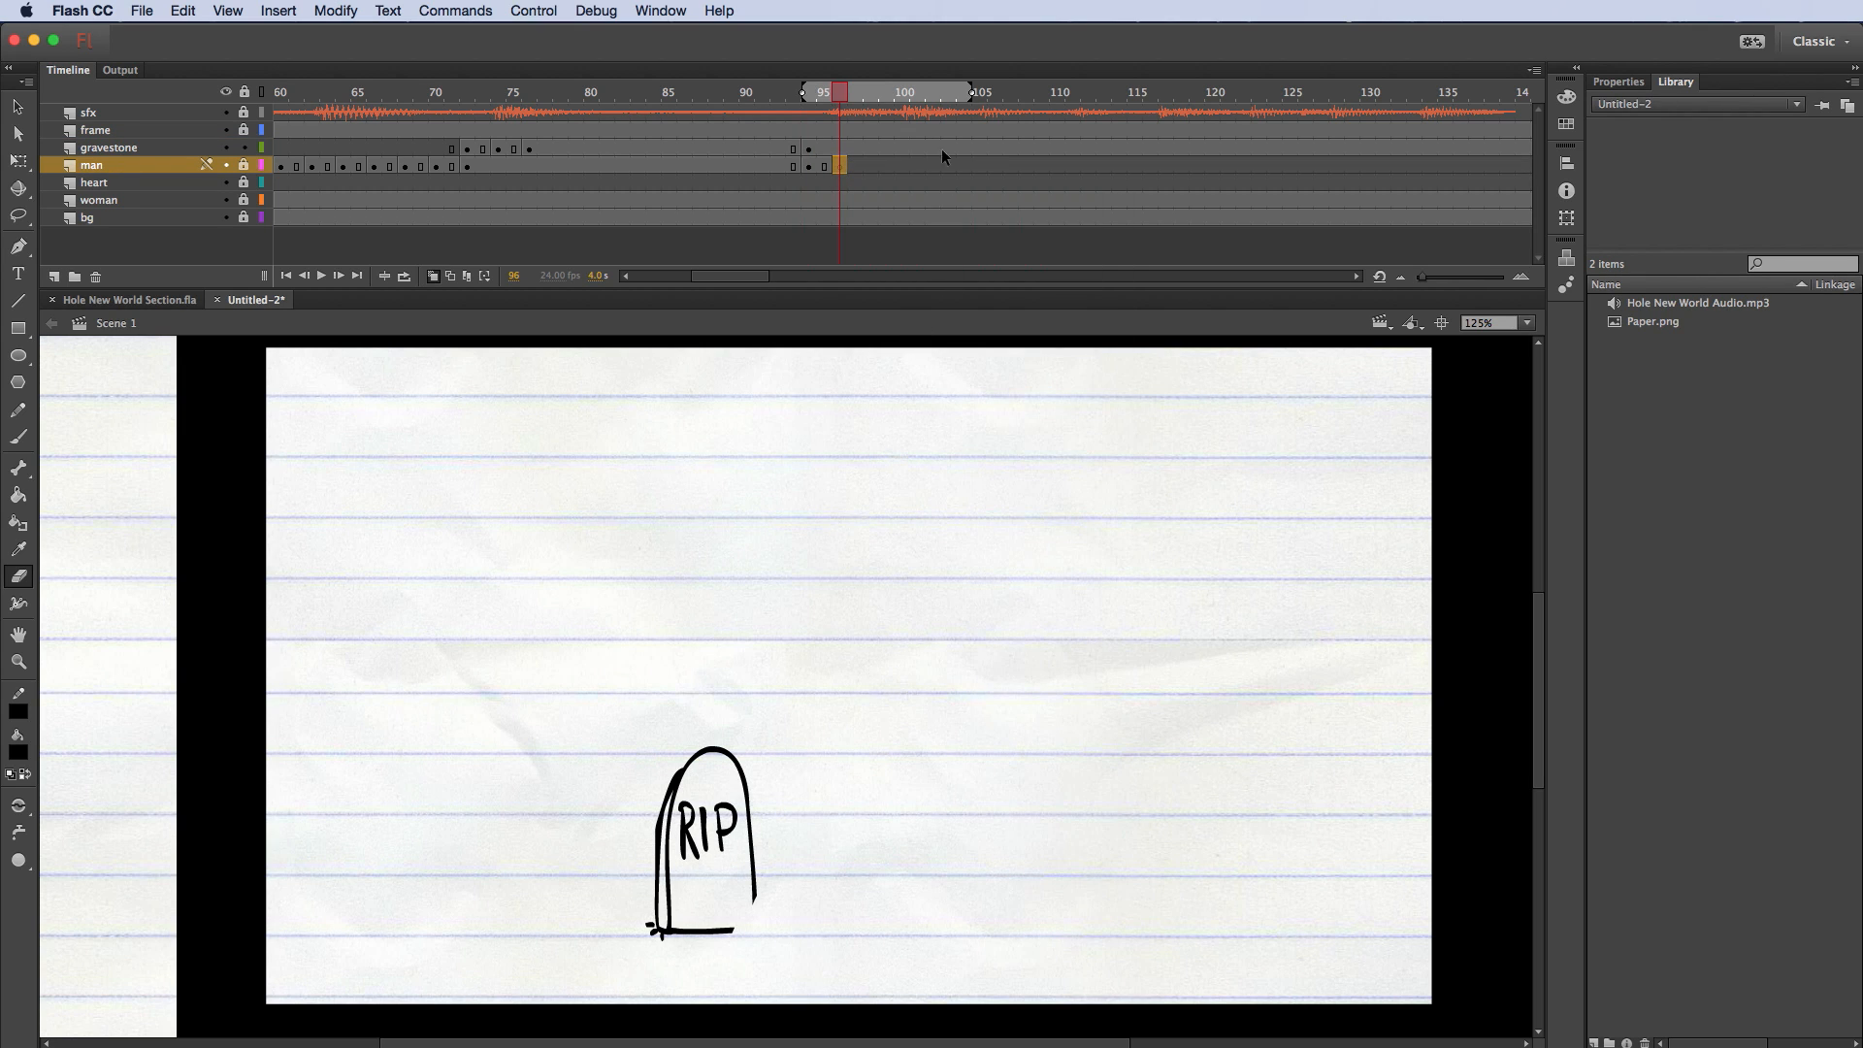
click(243, 164)
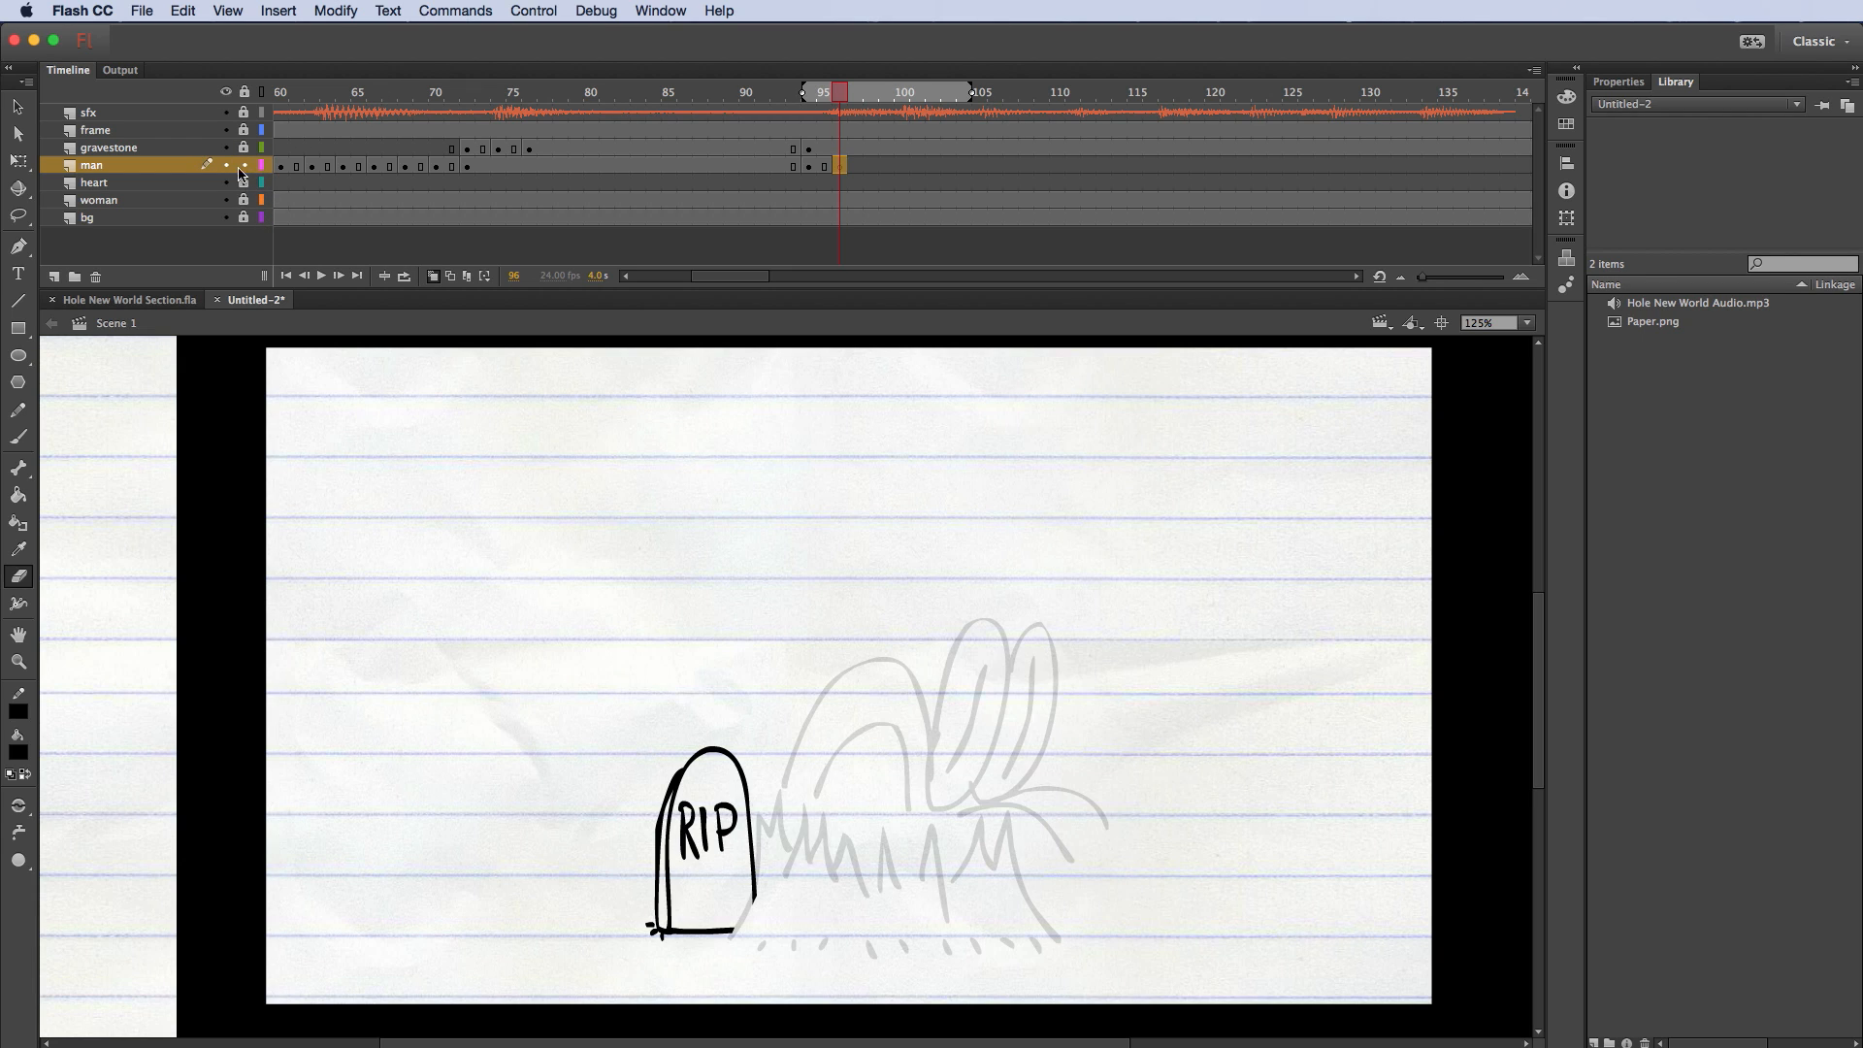
click(922, 541)
click(18, 439)
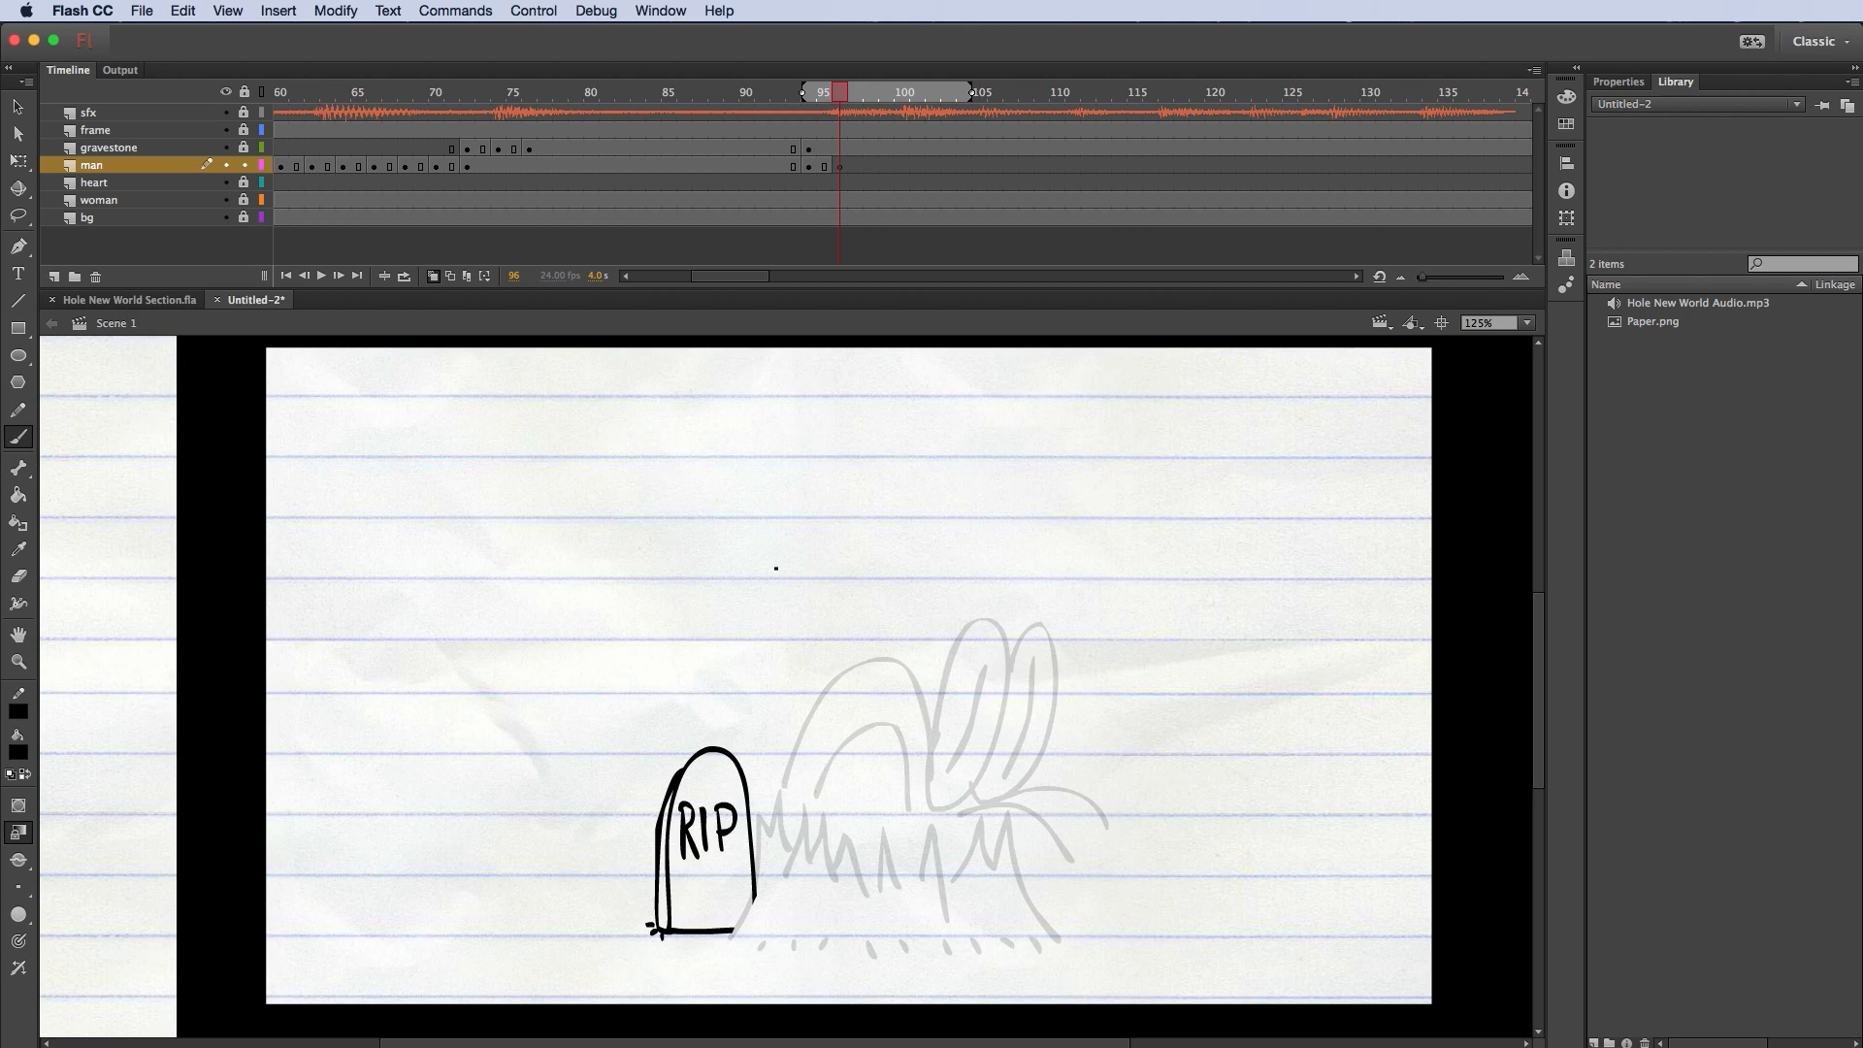
Step: Draw the man leaping out on frame 96, with his short body, wide-open jaws and two bulging eyes with pupils
mouse_move(769, 565)
mouse_down()
mouse_move(821, 607)
mouse_move(804, 540)
mouse_move(893, 554)
mouse_up()
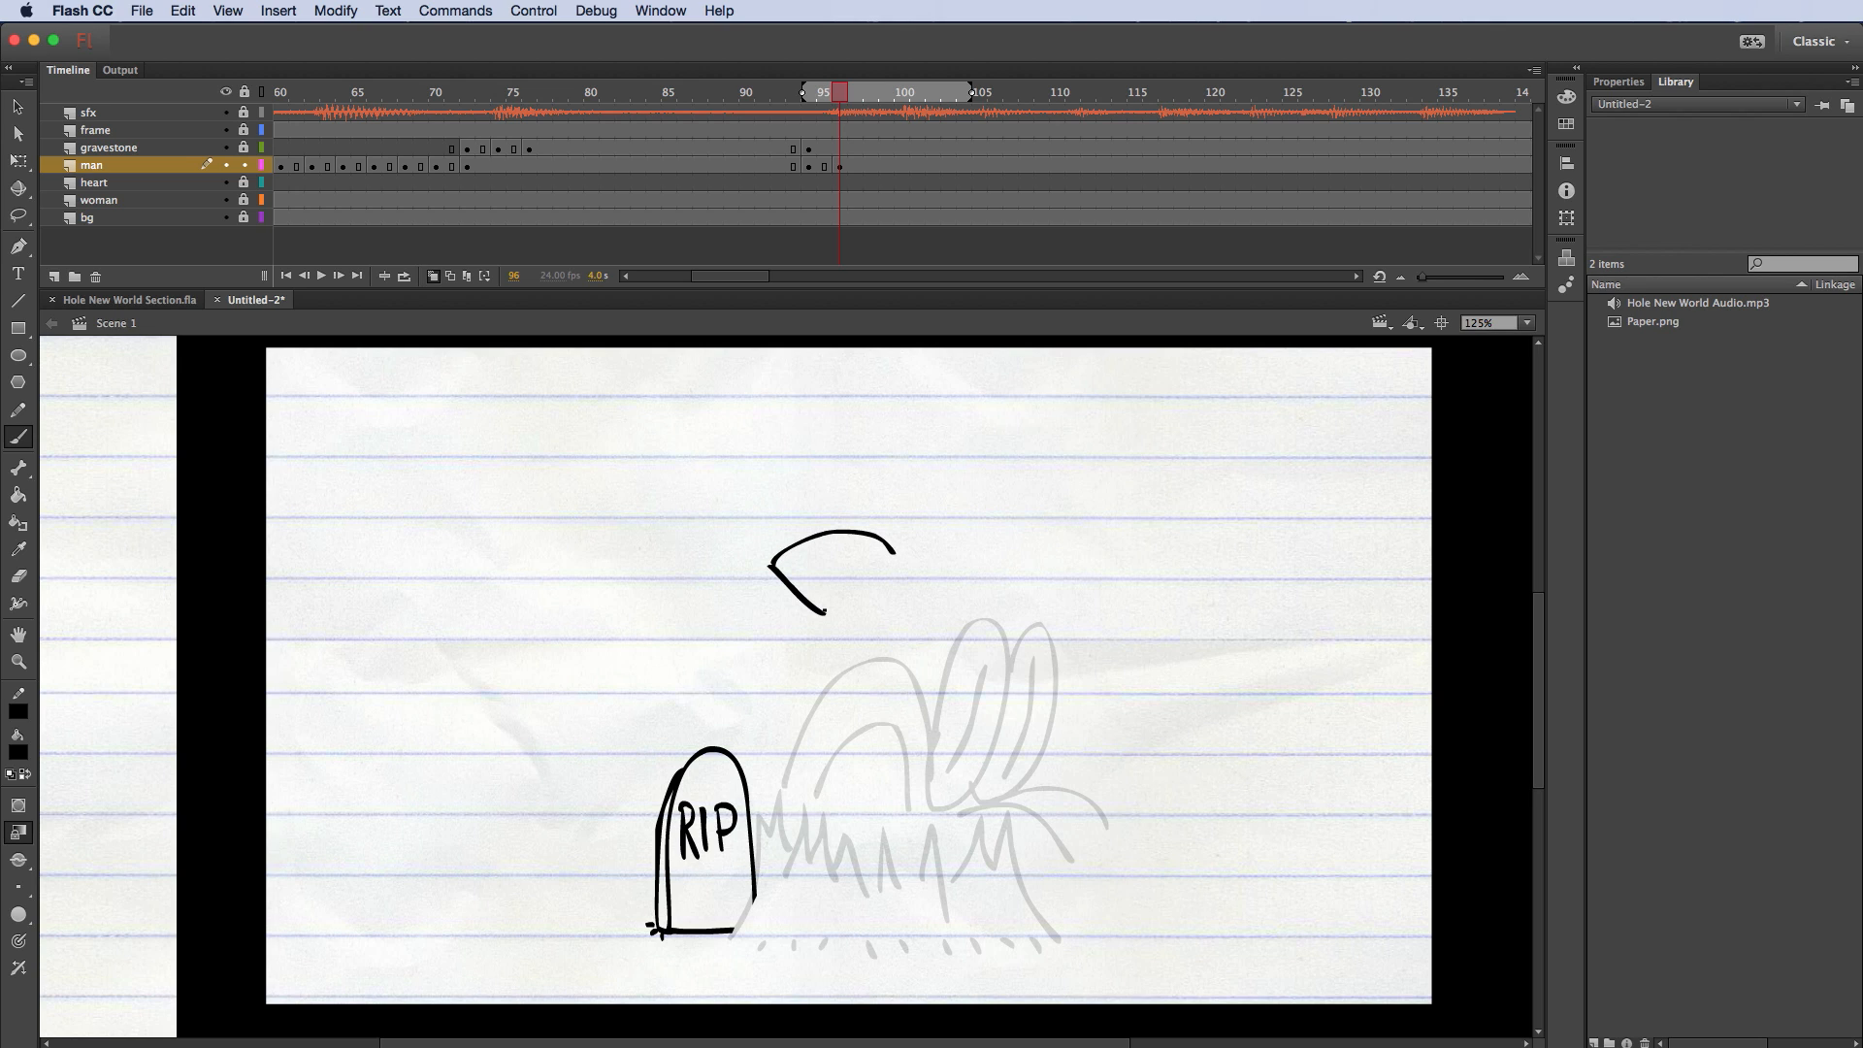
mouse_move(823, 612)
mouse_down()
mouse_move(846, 572)
mouse_move(887, 563)
mouse_move(904, 487)
mouse_move(1073, 551)
mouse_move(1170, 551)
mouse_up()
mouse_move(890, 549)
mouse_down()
mouse_move(908, 629)
mouse_move(1049, 726)
mouse_move(1155, 685)
mouse_up()
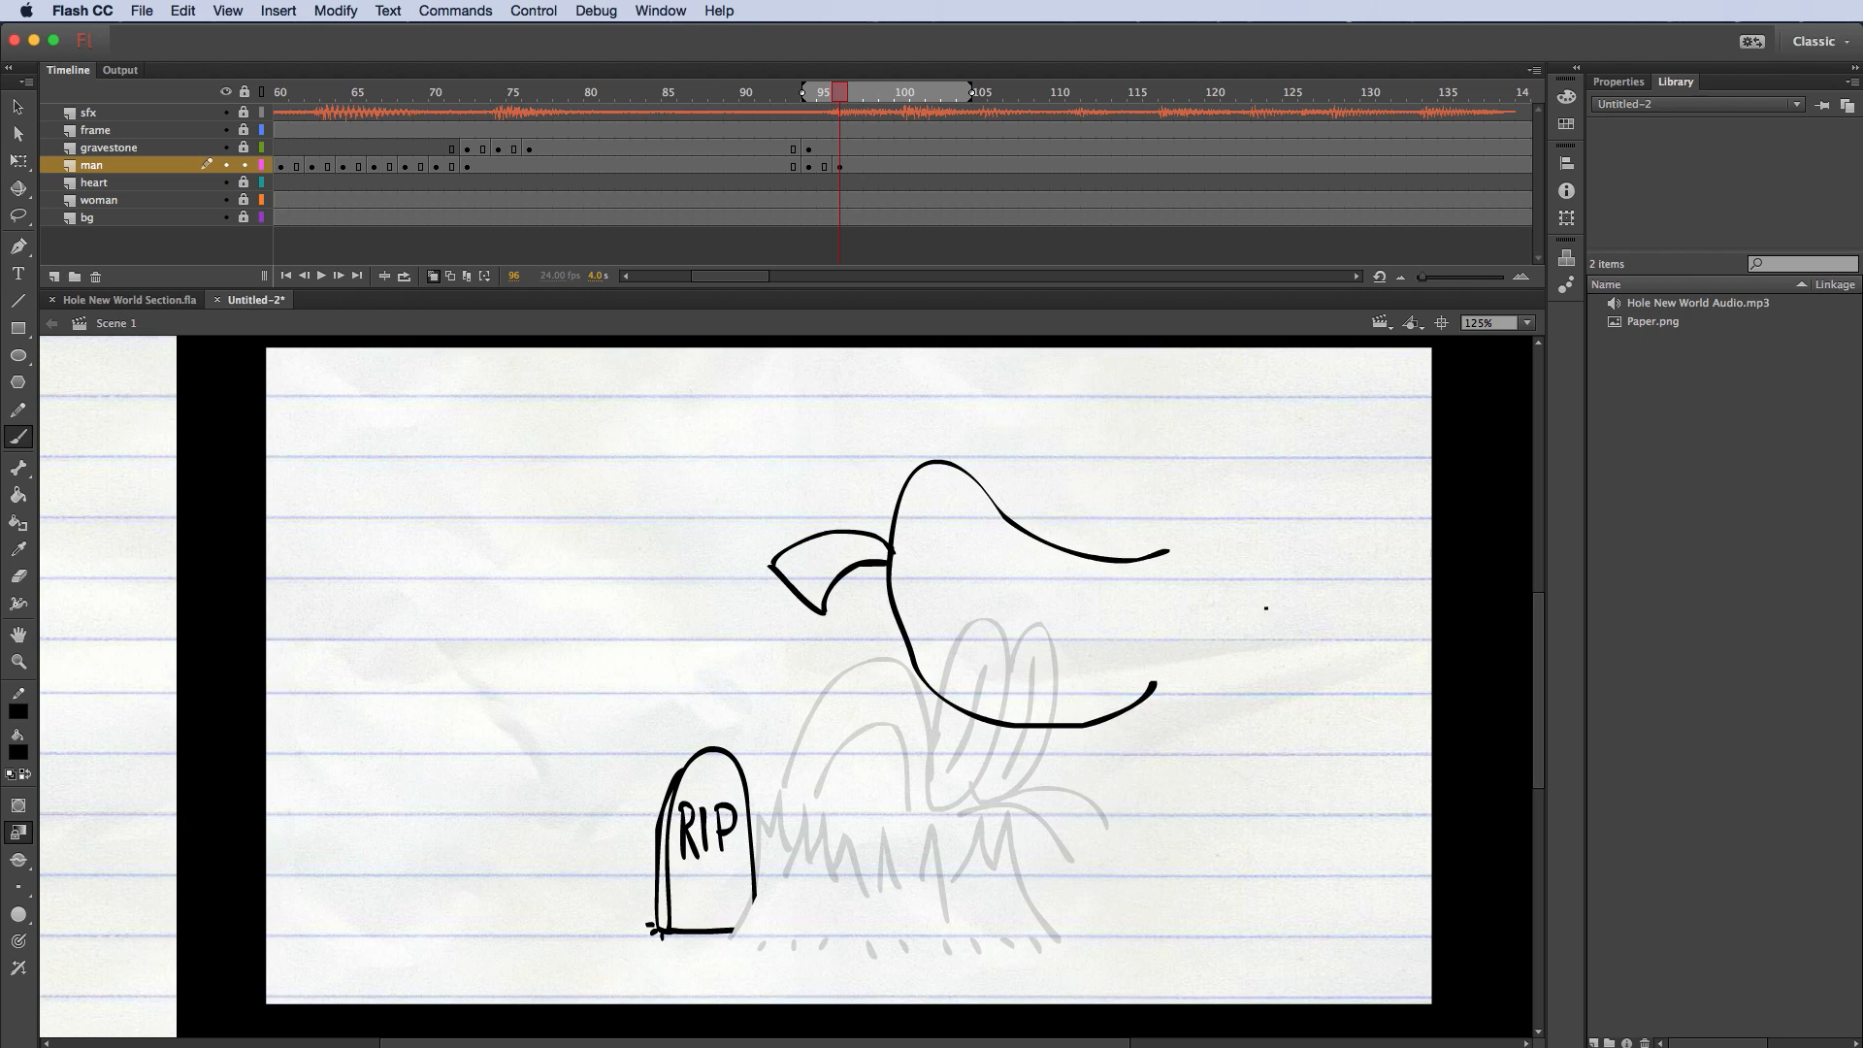
mouse_move(986, 490)
mouse_down()
mouse_move(1073, 435)
mouse_move(1160, 549)
mouse_up()
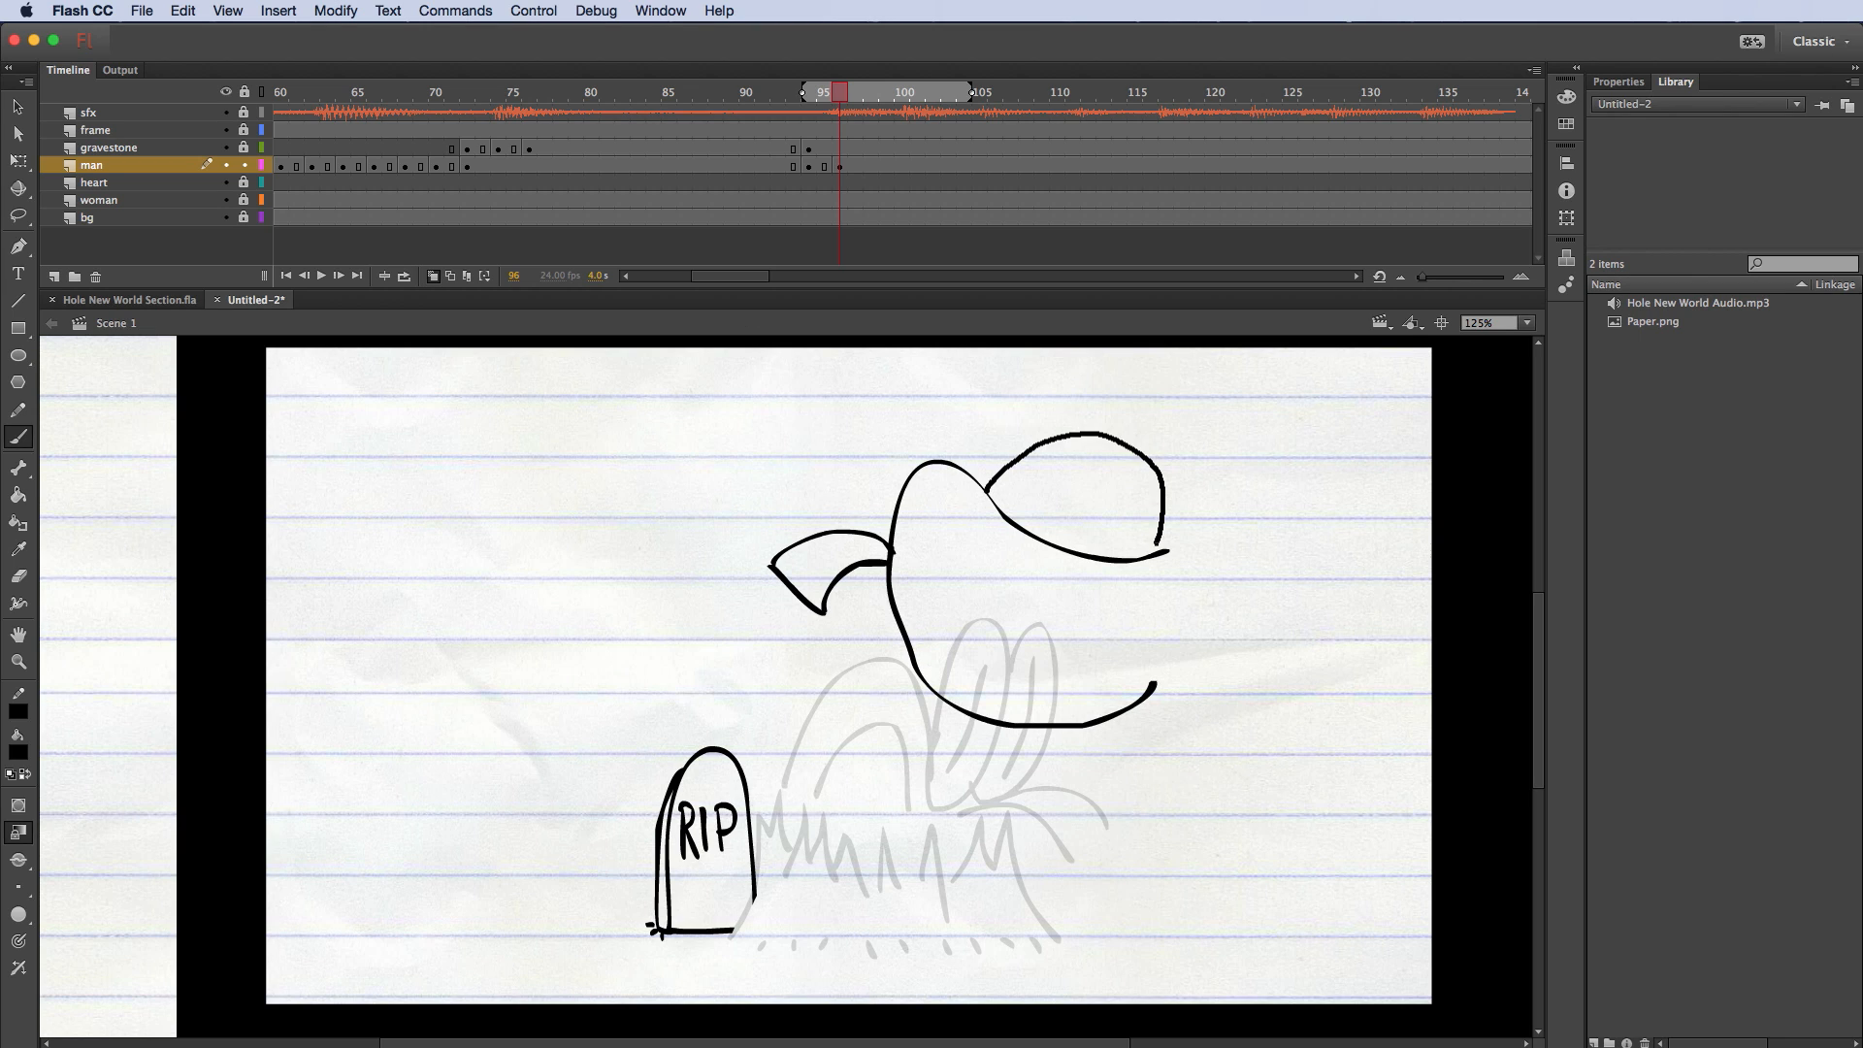
drag(1151, 463, 1167, 555)
drag(1245, 493, 1248, 495)
drag(1134, 494, 1136, 495)
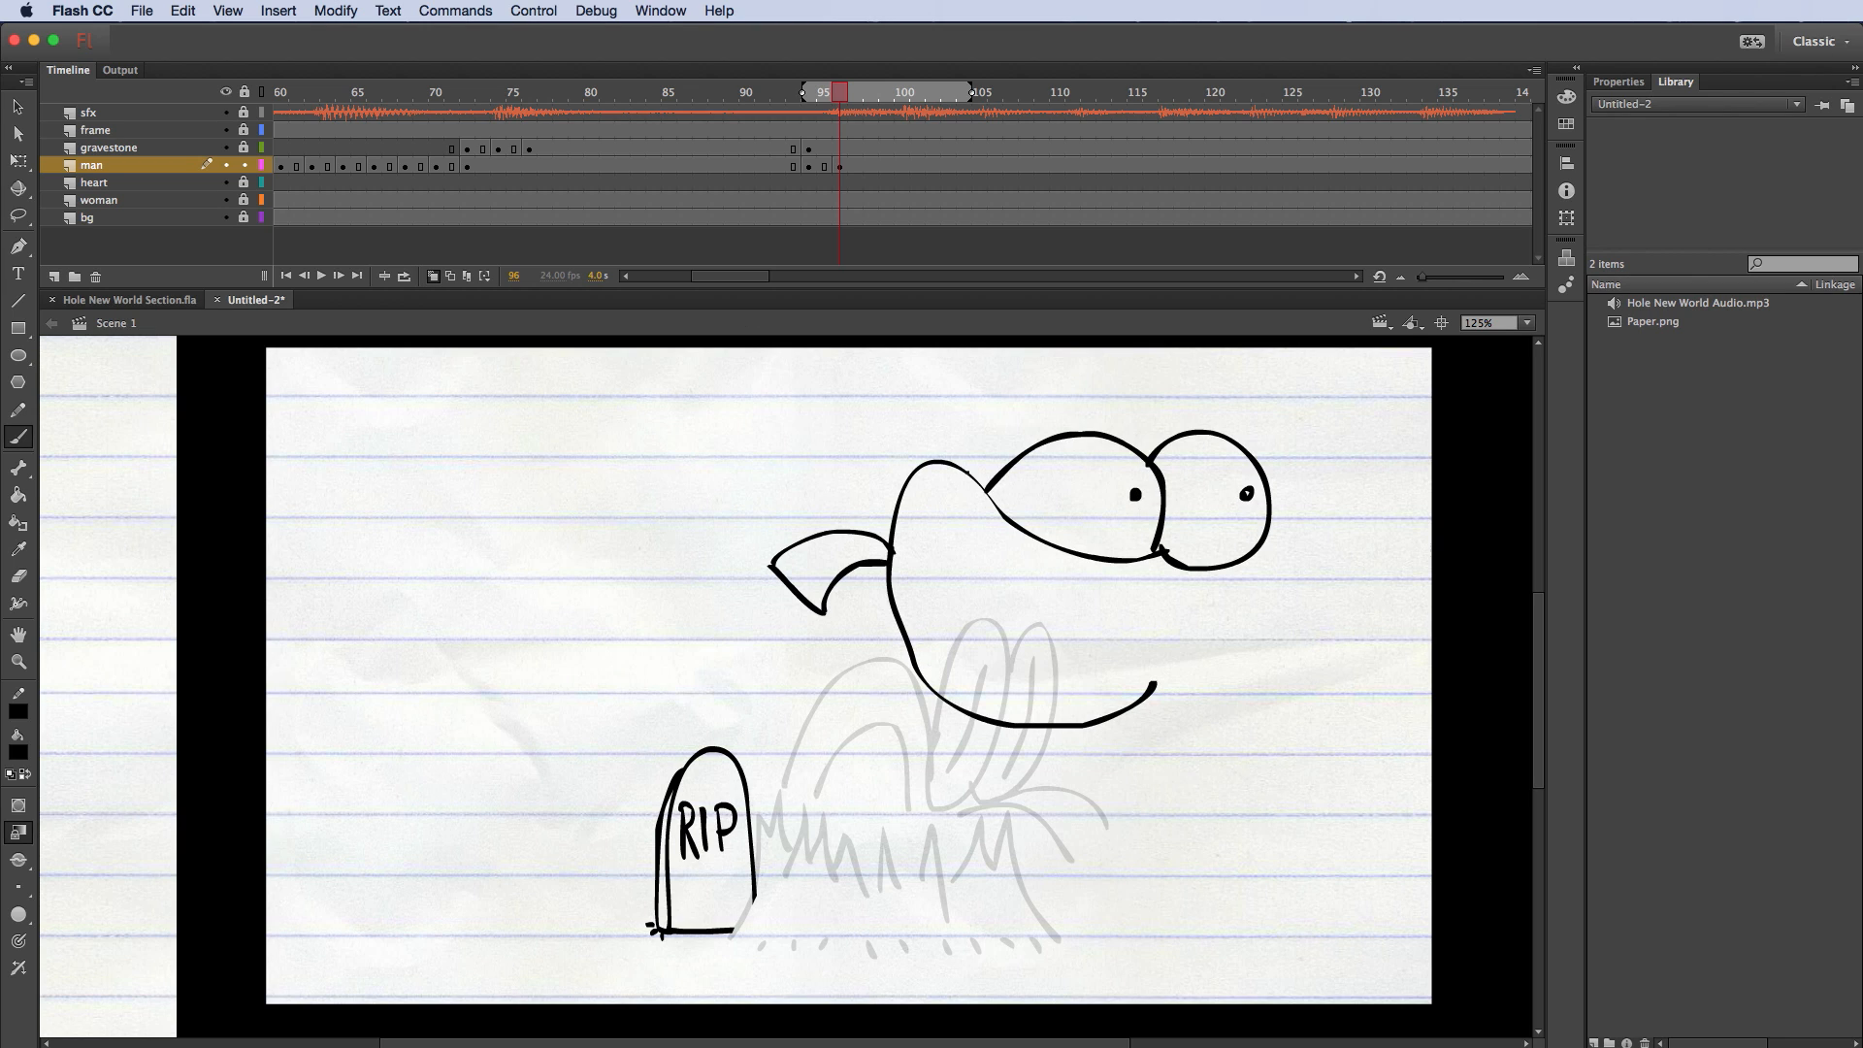
Step: Add teeth along both jaws, outstretched clawed arms, bent legs and a wavy tongue to the man on frame 96
mouse_move(956, 477)
mouse_down()
mouse_move(1031, 557)
mouse_move(1121, 577)
mouse_move(1155, 555)
mouse_up()
mouse_move(900, 613)
mouse_down()
mouse_move(973, 699)
mouse_move(1028, 718)
mouse_move(1153, 684)
mouse_move(1252, 709)
mouse_up()
mouse_move(1087, 728)
mouse_down()
mouse_move(1280, 742)
mouse_move(1279, 679)
mouse_move(1261, 723)
mouse_move(1313, 744)
mouse_move(1283, 752)
mouse_move(1288, 769)
mouse_up()
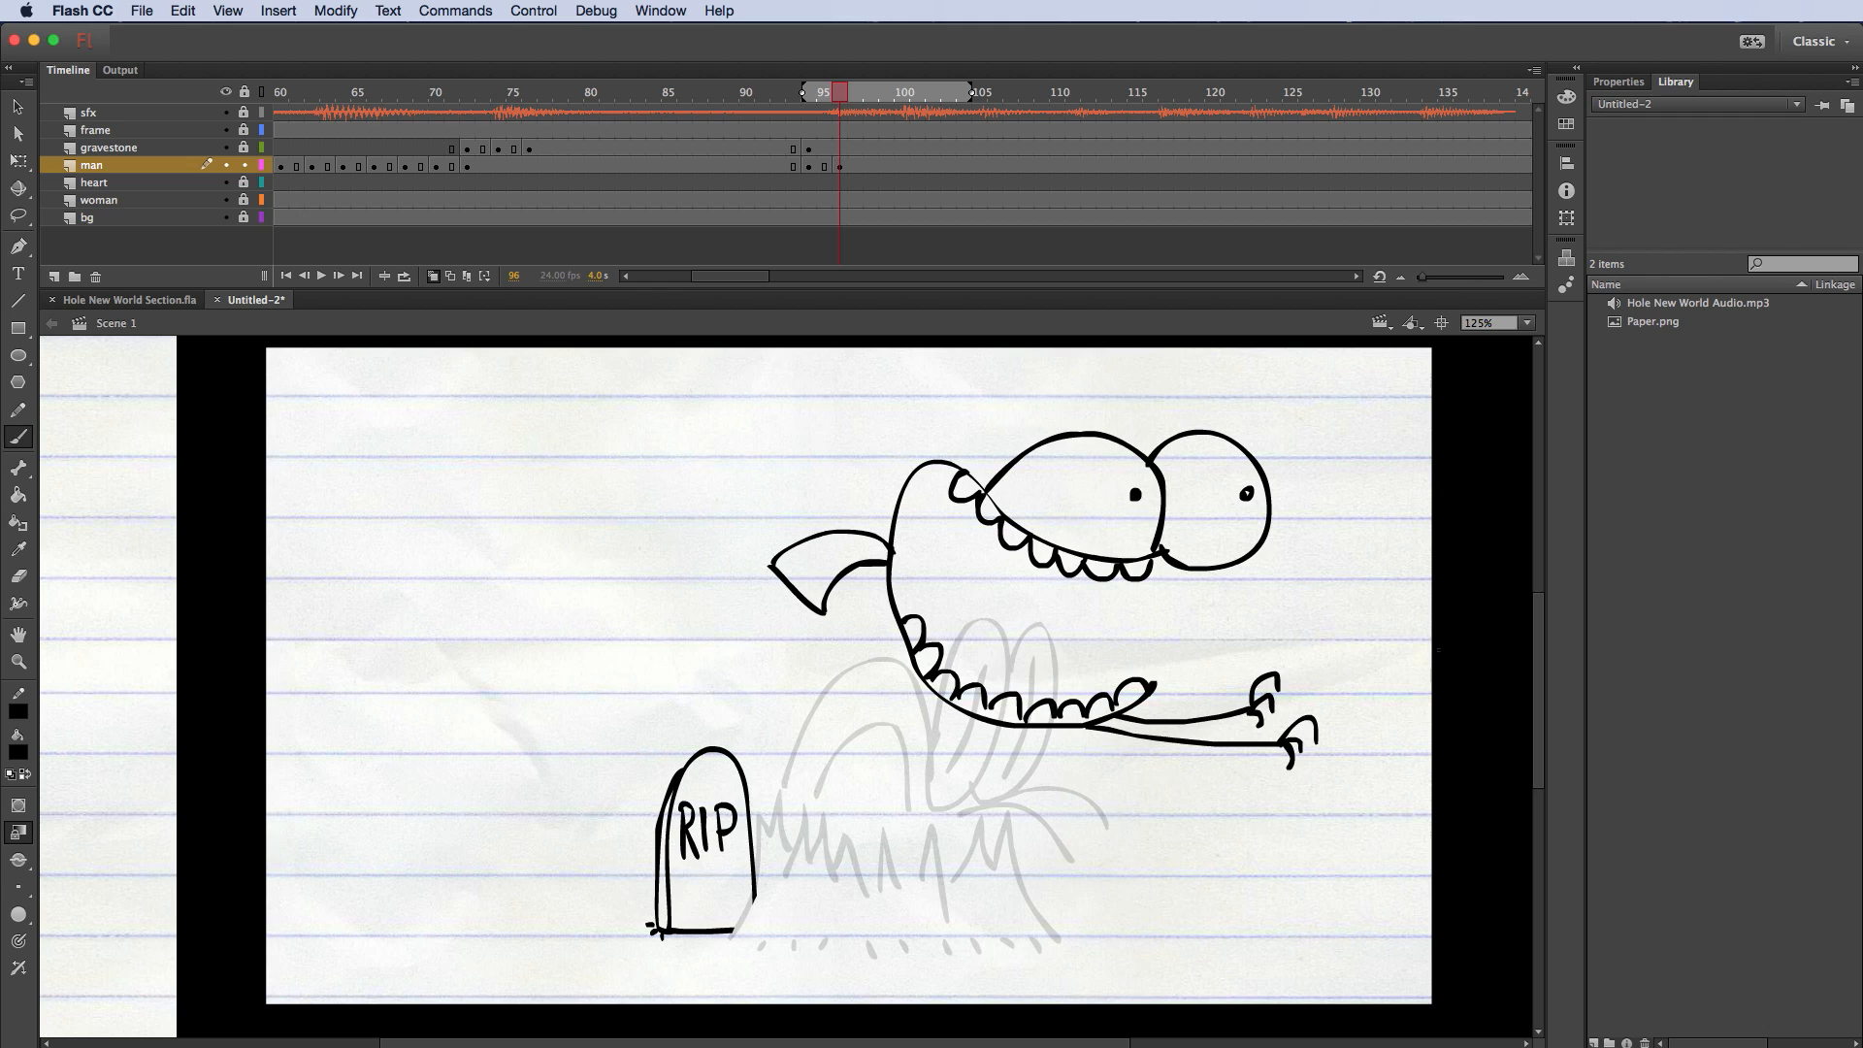
mouse_move(792, 591)
mouse_down()
mouse_move(742, 627)
mouse_move(708, 567)
mouse_move(837, 607)
mouse_move(827, 668)
mouse_move(850, 677)
mouse_up()
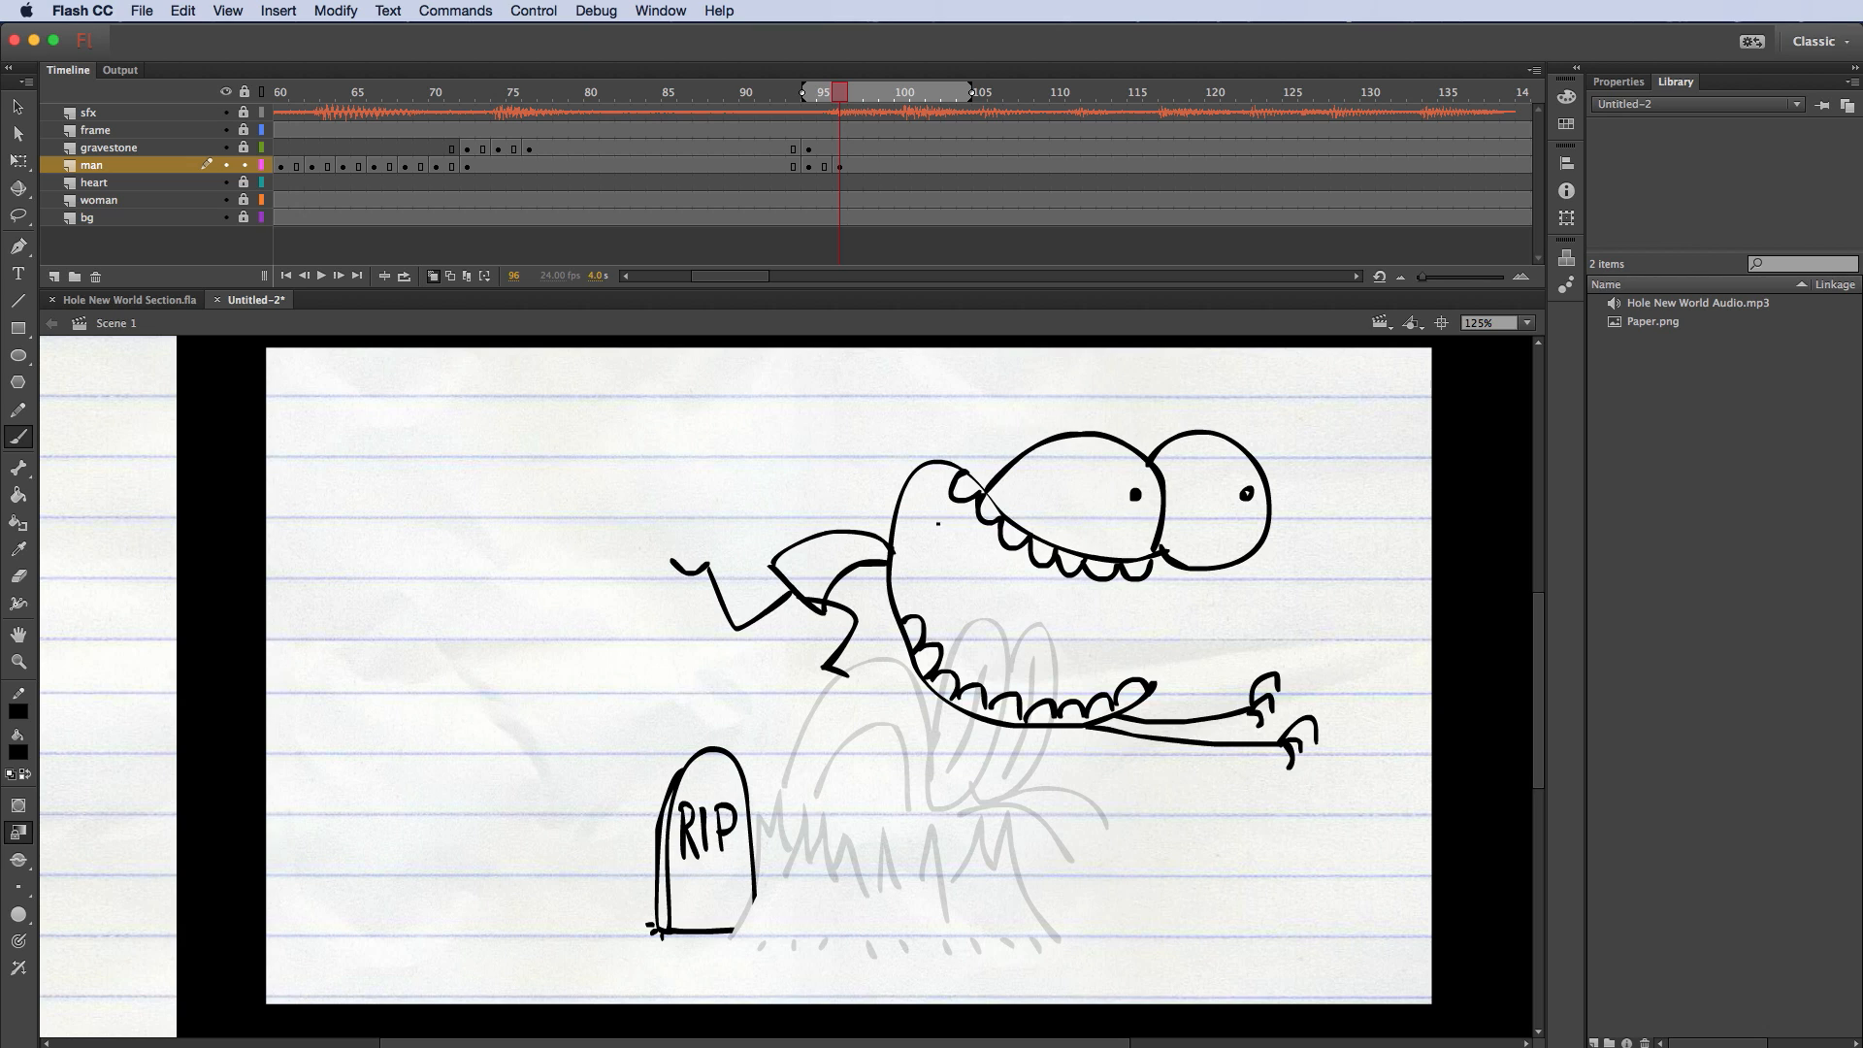
mouse_move(891, 559)
mouse_down()
mouse_move(956, 548)
mouse_move(989, 577)
mouse_move(919, 573)
mouse_move(1010, 586)
mouse_up()
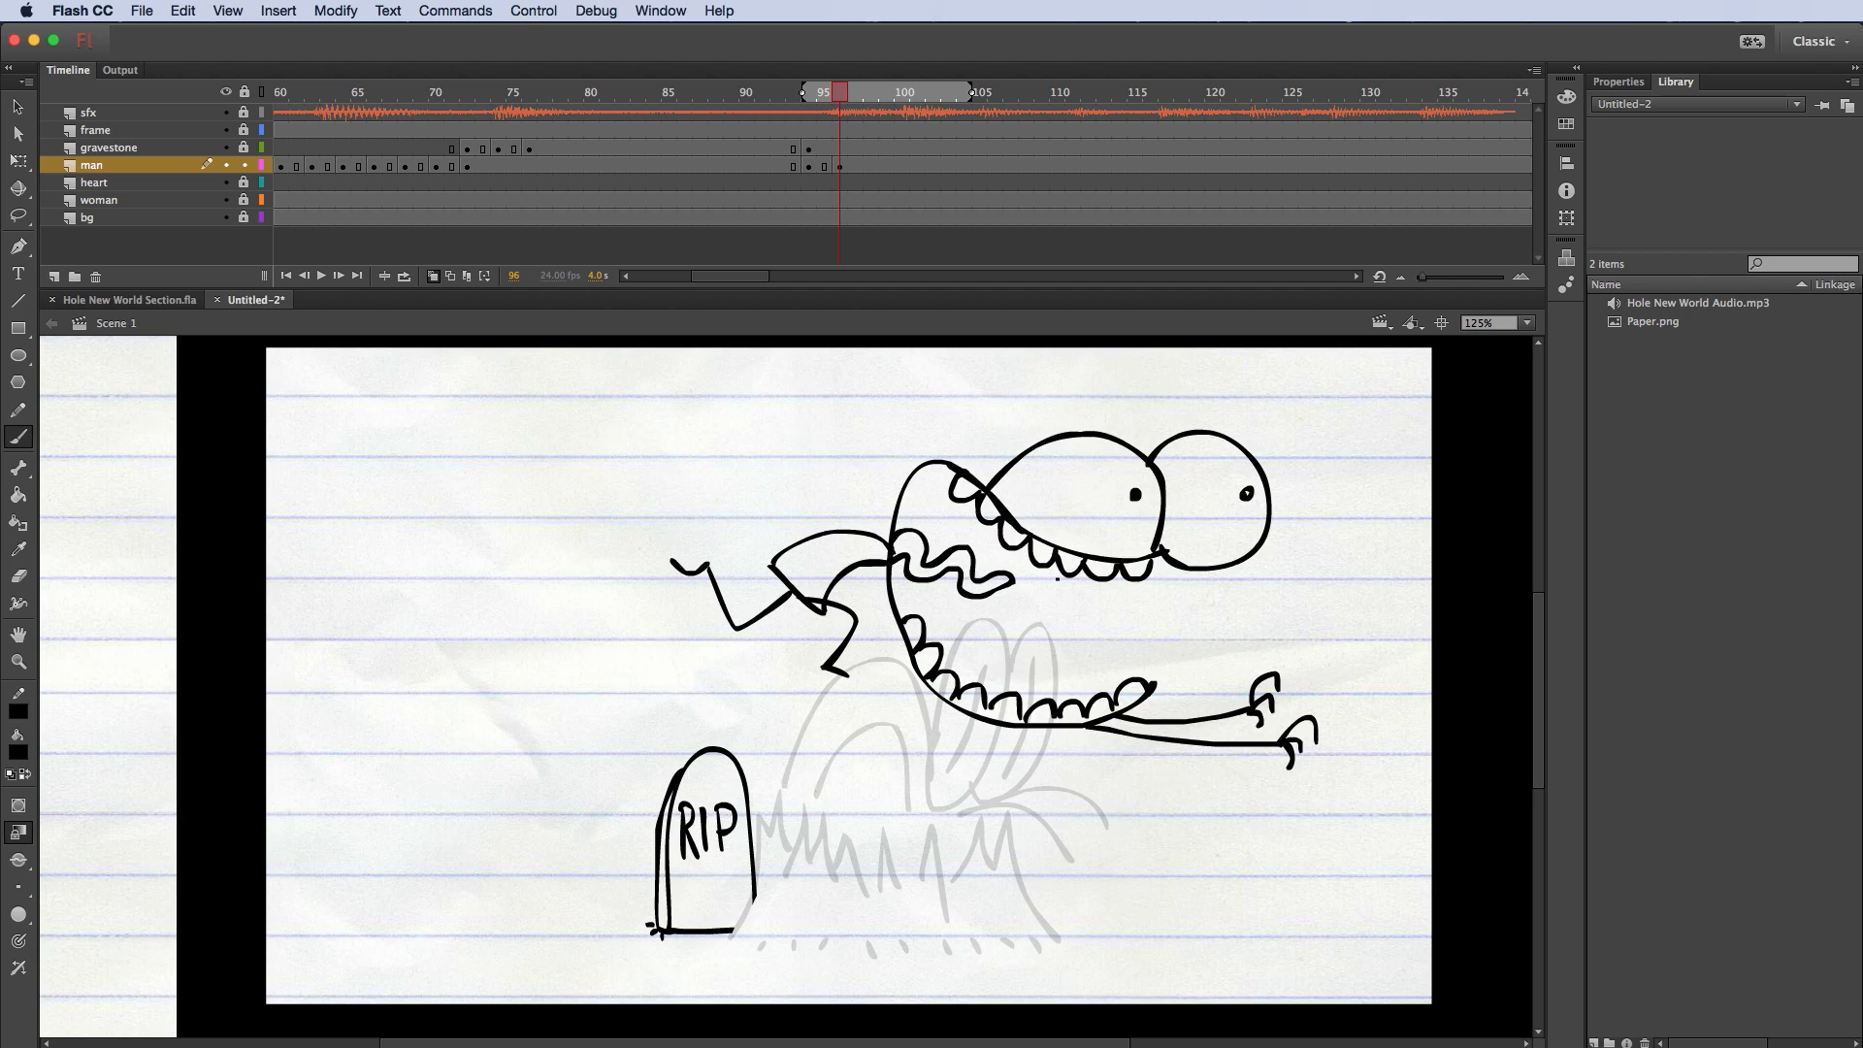
key(super+z)
drag(967, 473, 1003, 513)
key(super+z)
Step: Insert a blank keyframe at frame 98 of the man layer and draw the open-jawed head outline slightly offset from the previous pose
click(869, 166)
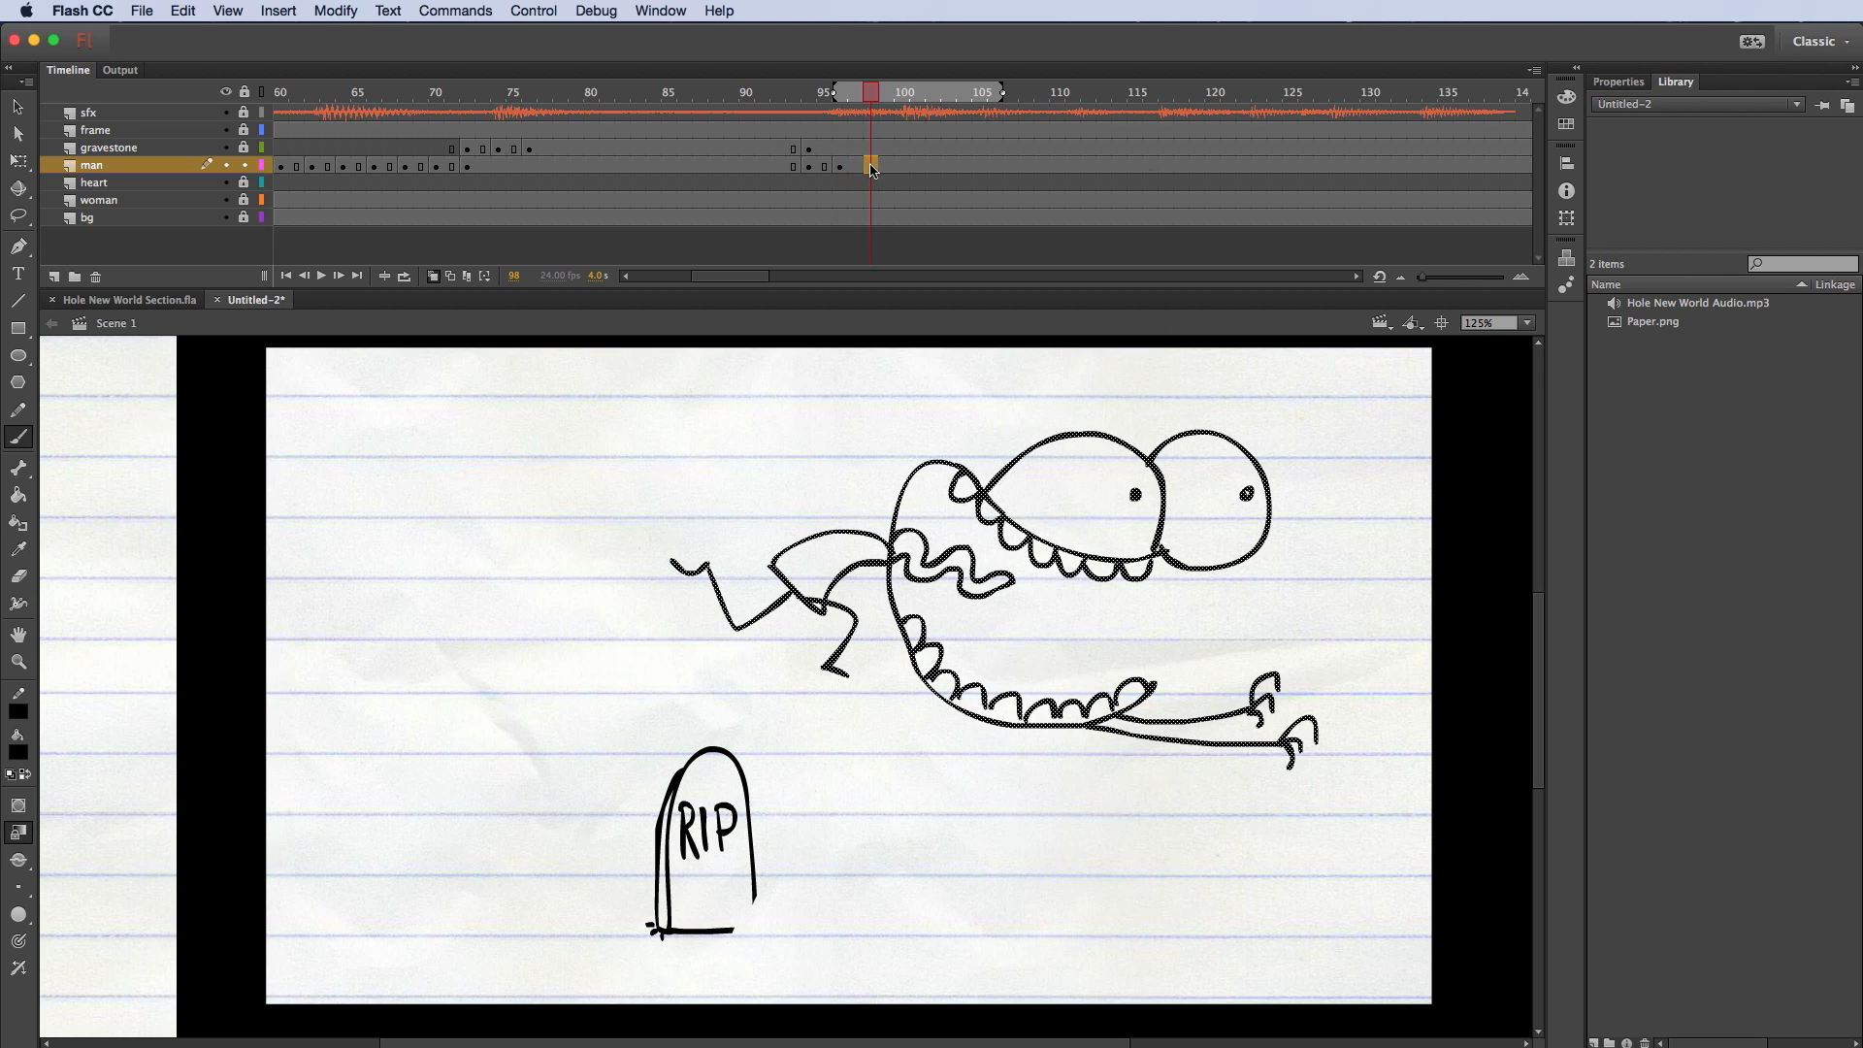
right_click(877, 166)
click(933, 336)
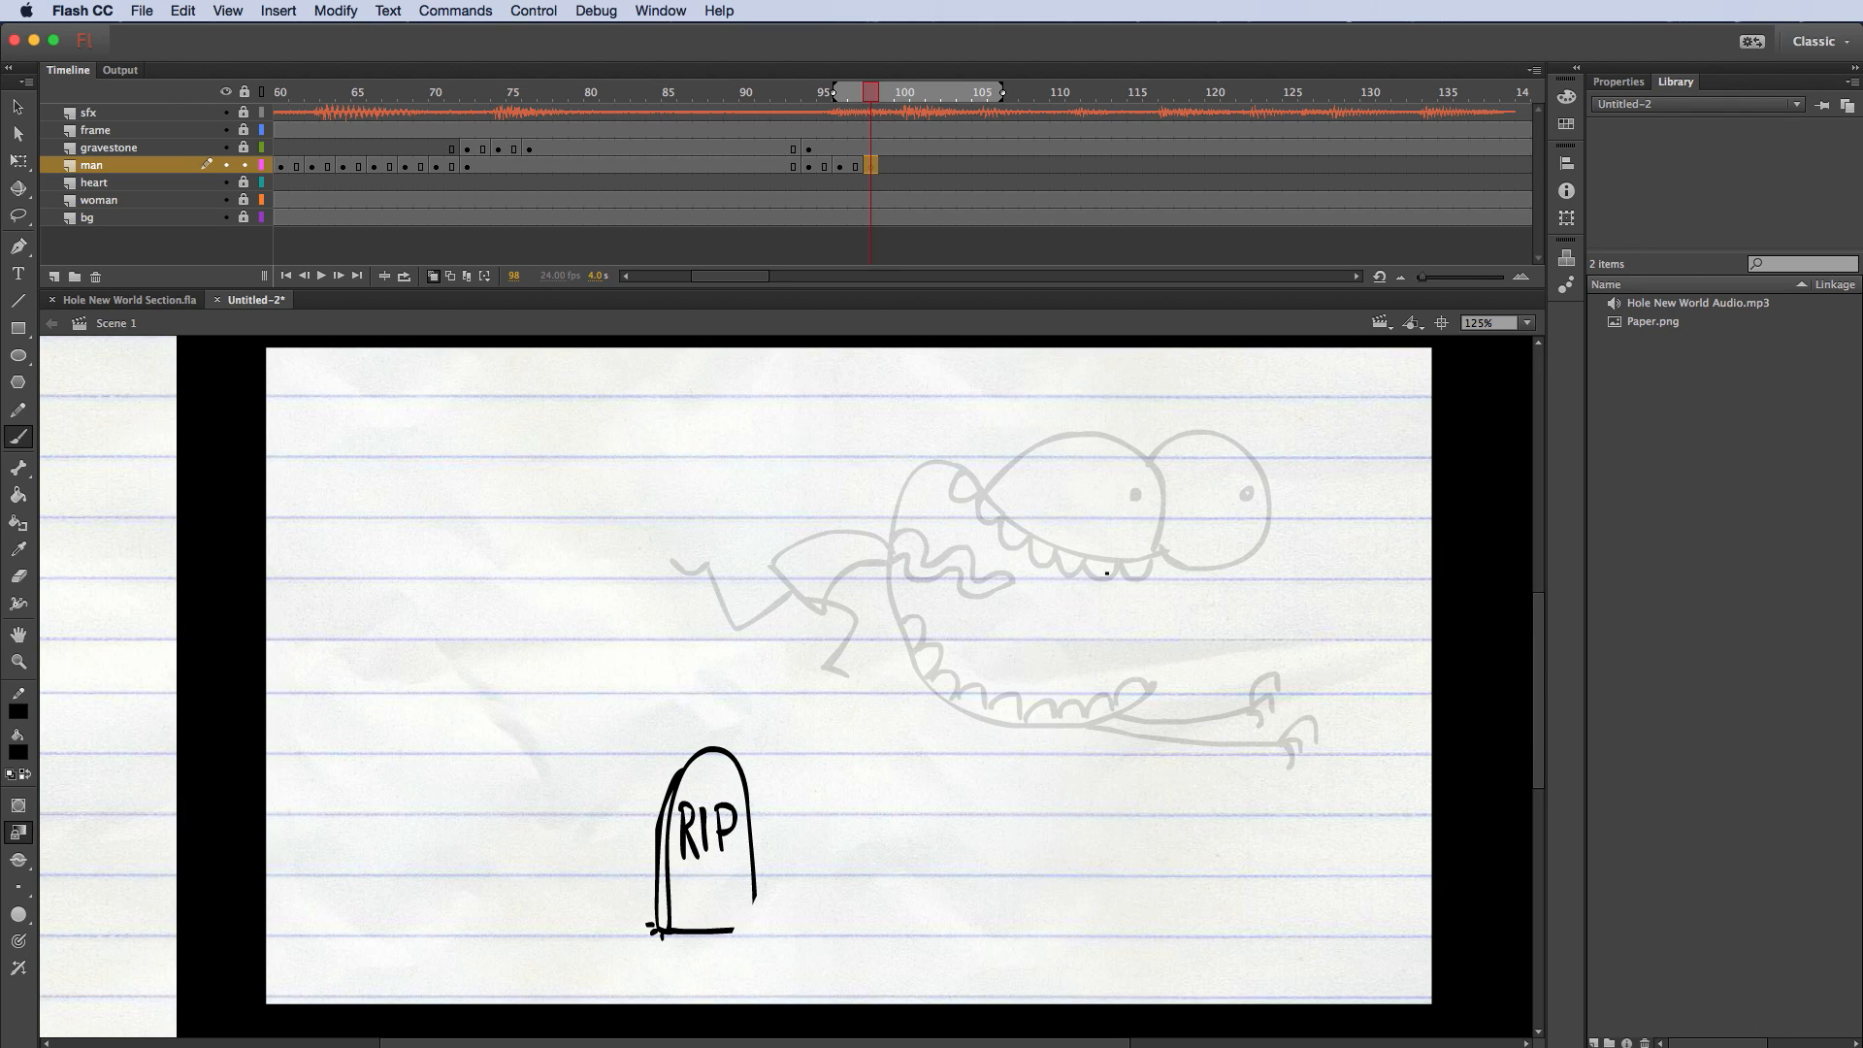
mouse_move(1158, 561)
mouse_down()
mouse_move(1043, 552)
mouse_move(940, 490)
mouse_move(903, 543)
mouse_move(915, 688)
mouse_move(1125, 571)
mouse_move(1034, 561)
mouse_move(910, 480)
mouse_move(882, 526)
mouse_move(916, 688)
mouse_move(960, 731)
mouse_move(1147, 715)
mouse_up()
key(ctrl+z)
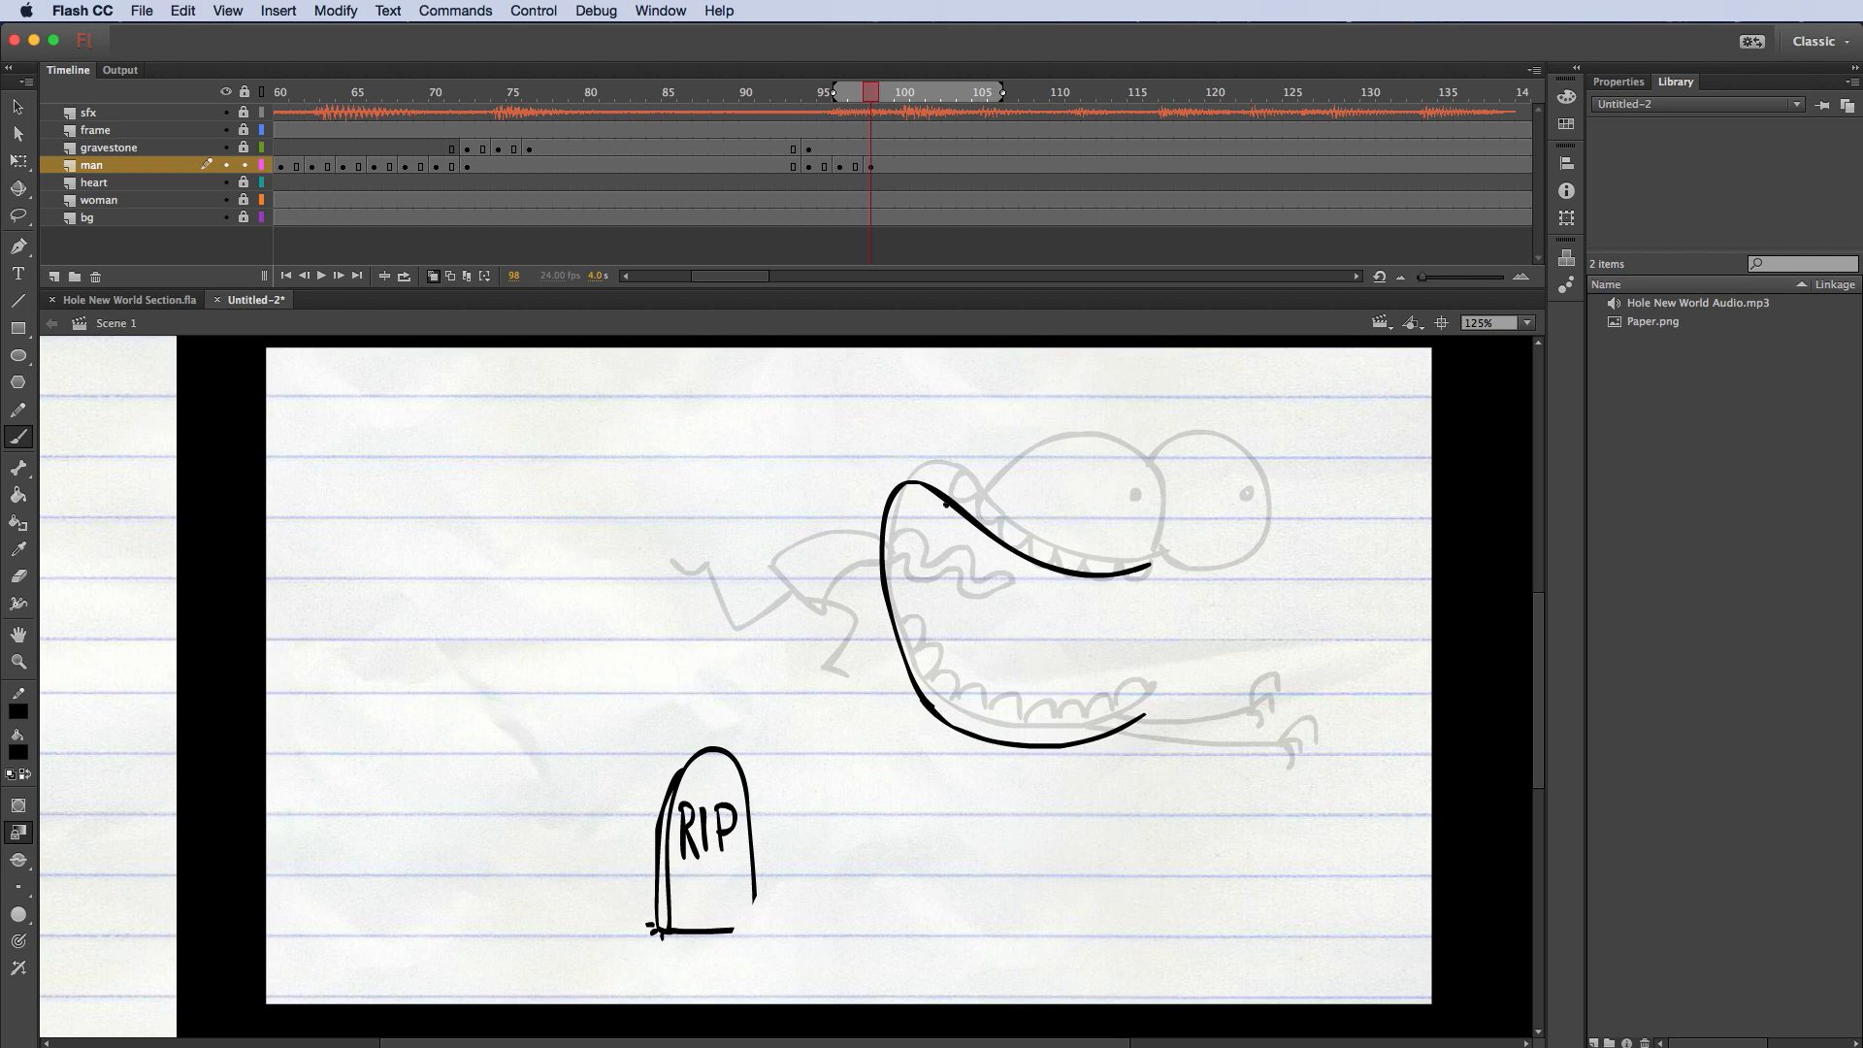
Step: Draw the teeth, two outstretched clawed arms and both bulging eyes with pupils on frame 98
mouse_move(946, 505)
mouse_down()
mouse_move(1068, 584)
mouse_move(1150, 570)
mouse_up()
mouse_move(903, 645)
mouse_down()
mouse_move(949, 704)
mouse_move(1021, 723)
mouse_move(1148, 701)
mouse_move(1291, 720)
mouse_move(1274, 742)
mouse_up()
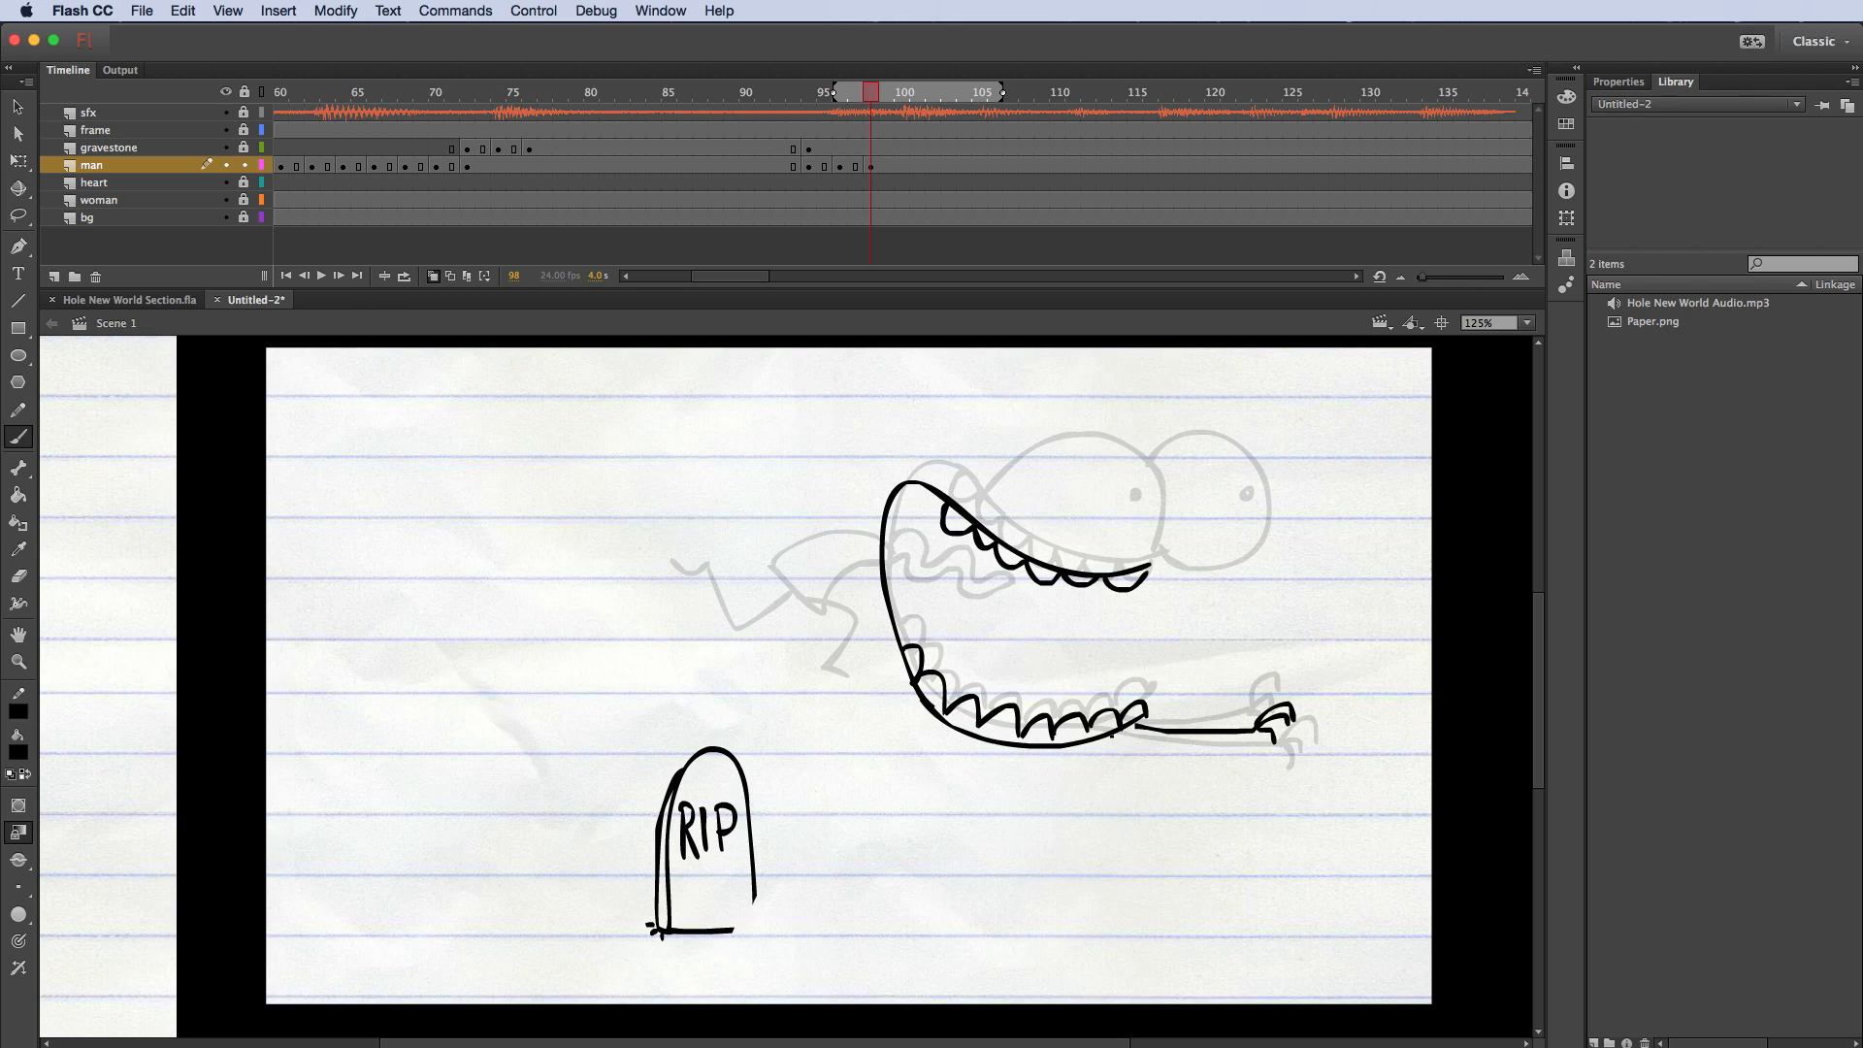
mouse_move(1111, 735)
mouse_down()
mouse_move(1305, 755)
mouse_move(1297, 781)
mouse_up()
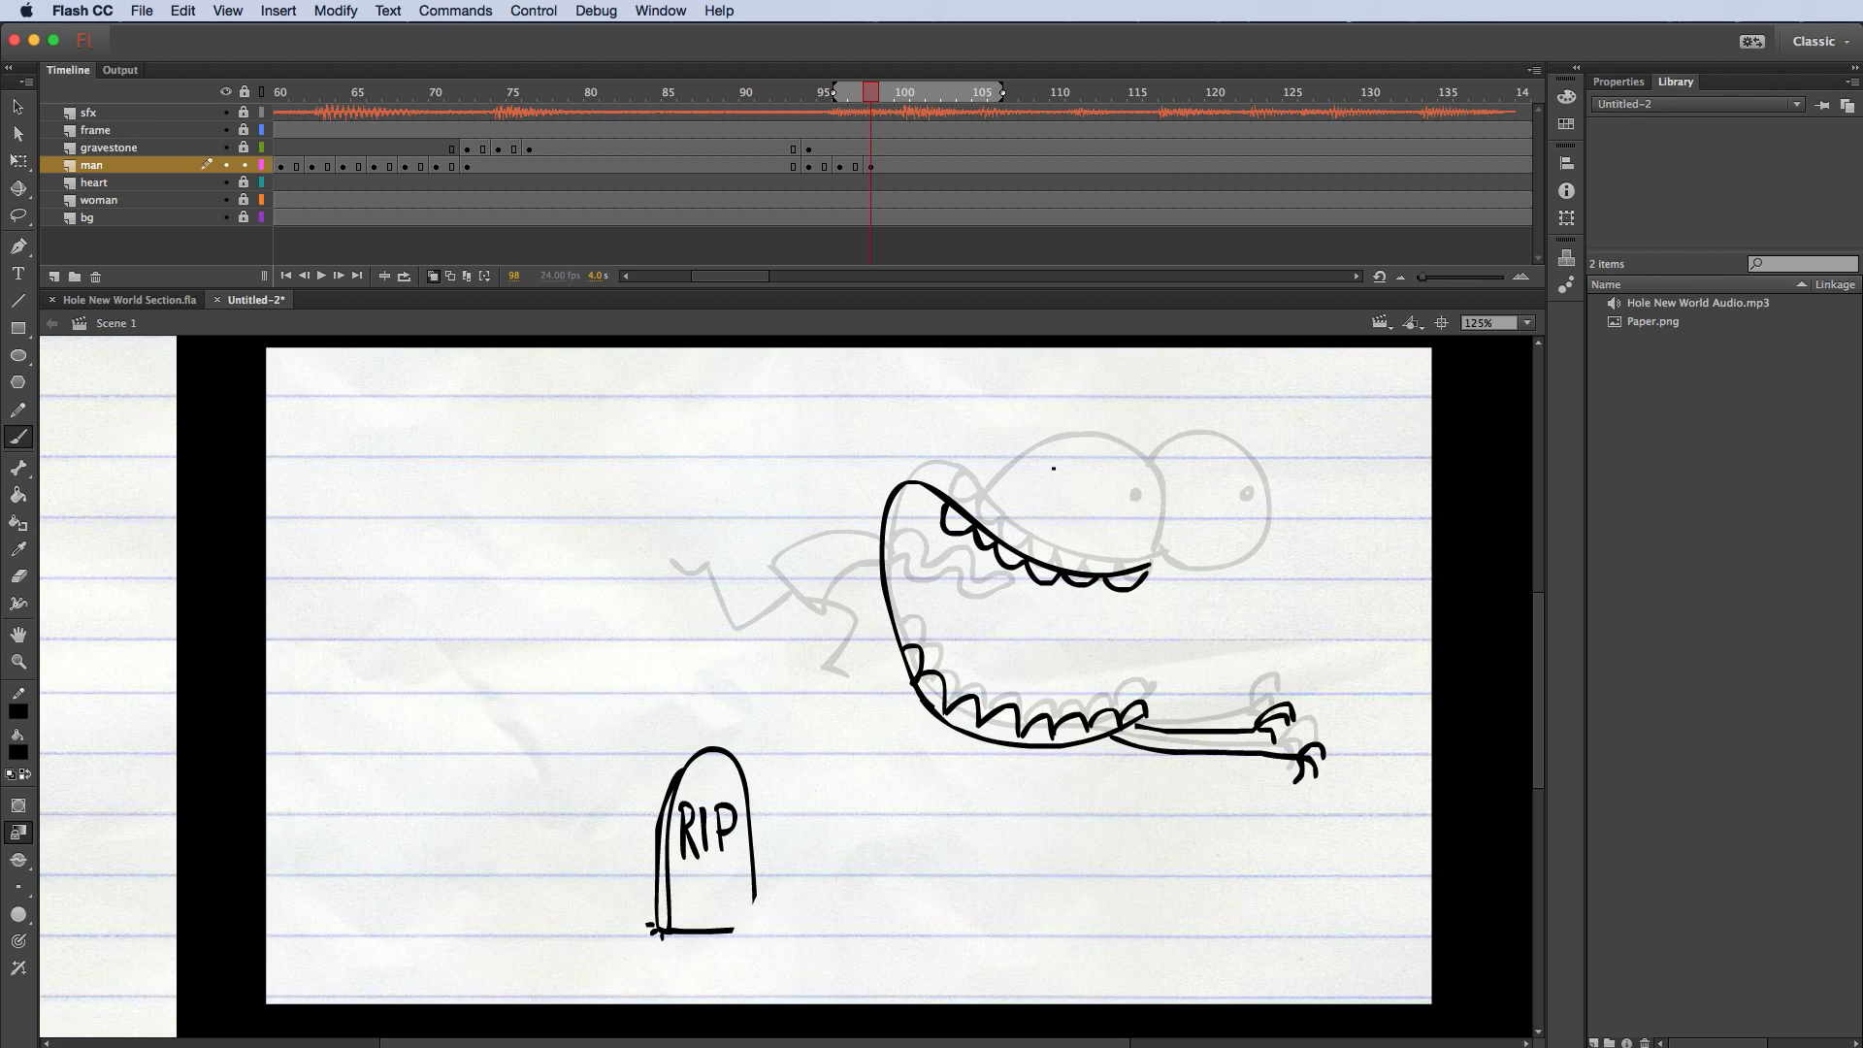
mouse_move(984, 534)
mouse_down()
mouse_move(1000, 473)
mouse_move(1138, 490)
mouse_move(1134, 561)
mouse_up()
mouse_move(1118, 475)
mouse_down()
mouse_move(1169, 573)
mouse_move(1149, 556)
mouse_up()
click(1121, 505)
click(1221, 502)
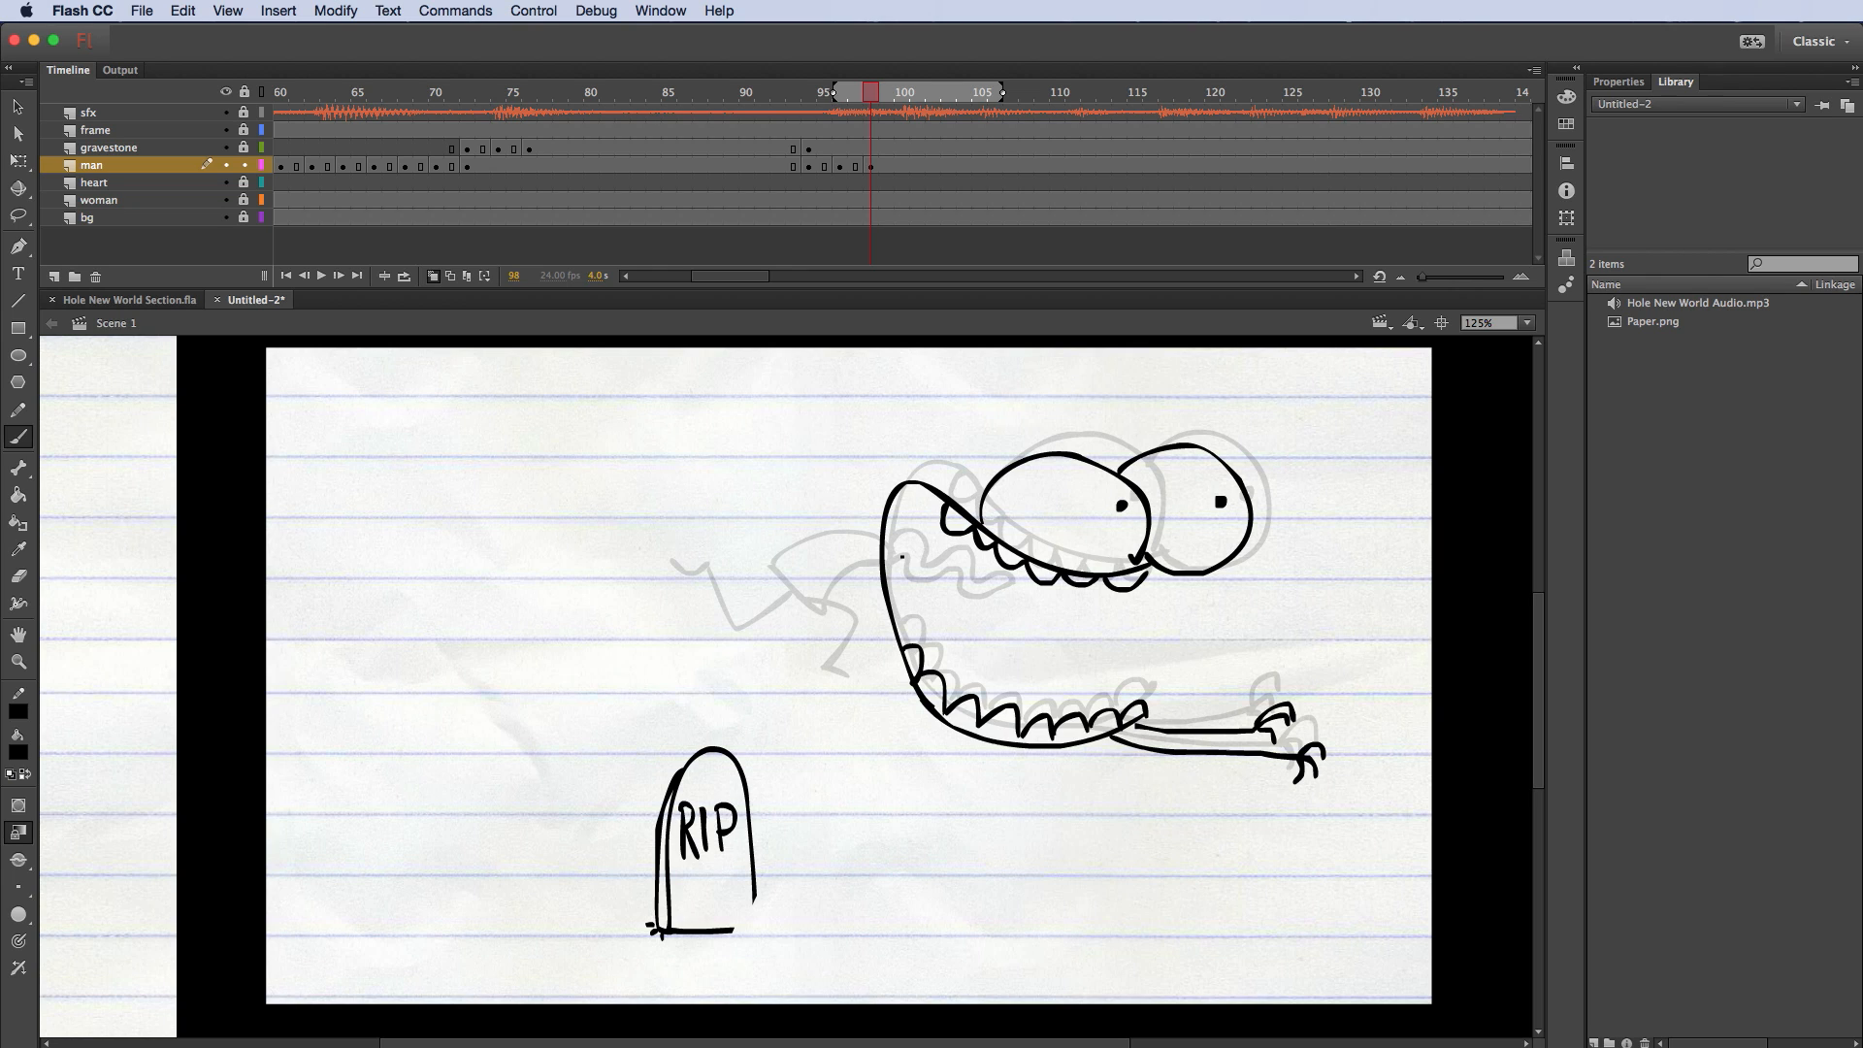
Step: Draw the wavy tongue, the arched body and the bent legs of the man on frame 98
mouse_move(903, 556)
mouse_down()
mouse_move(952, 542)
mouse_move(1006, 579)
mouse_up()
drag(886, 565, 1007, 580)
mouse_move(879, 536)
mouse_down()
mouse_move(793, 555)
mouse_move(813, 614)
mouse_move(861, 561)
mouse_move(787, 635)
mouse_move(730, 587)
mouse_move(815, 613)
mouse_move(817, 645)
mouse_move(734, 648)
mouse_up()
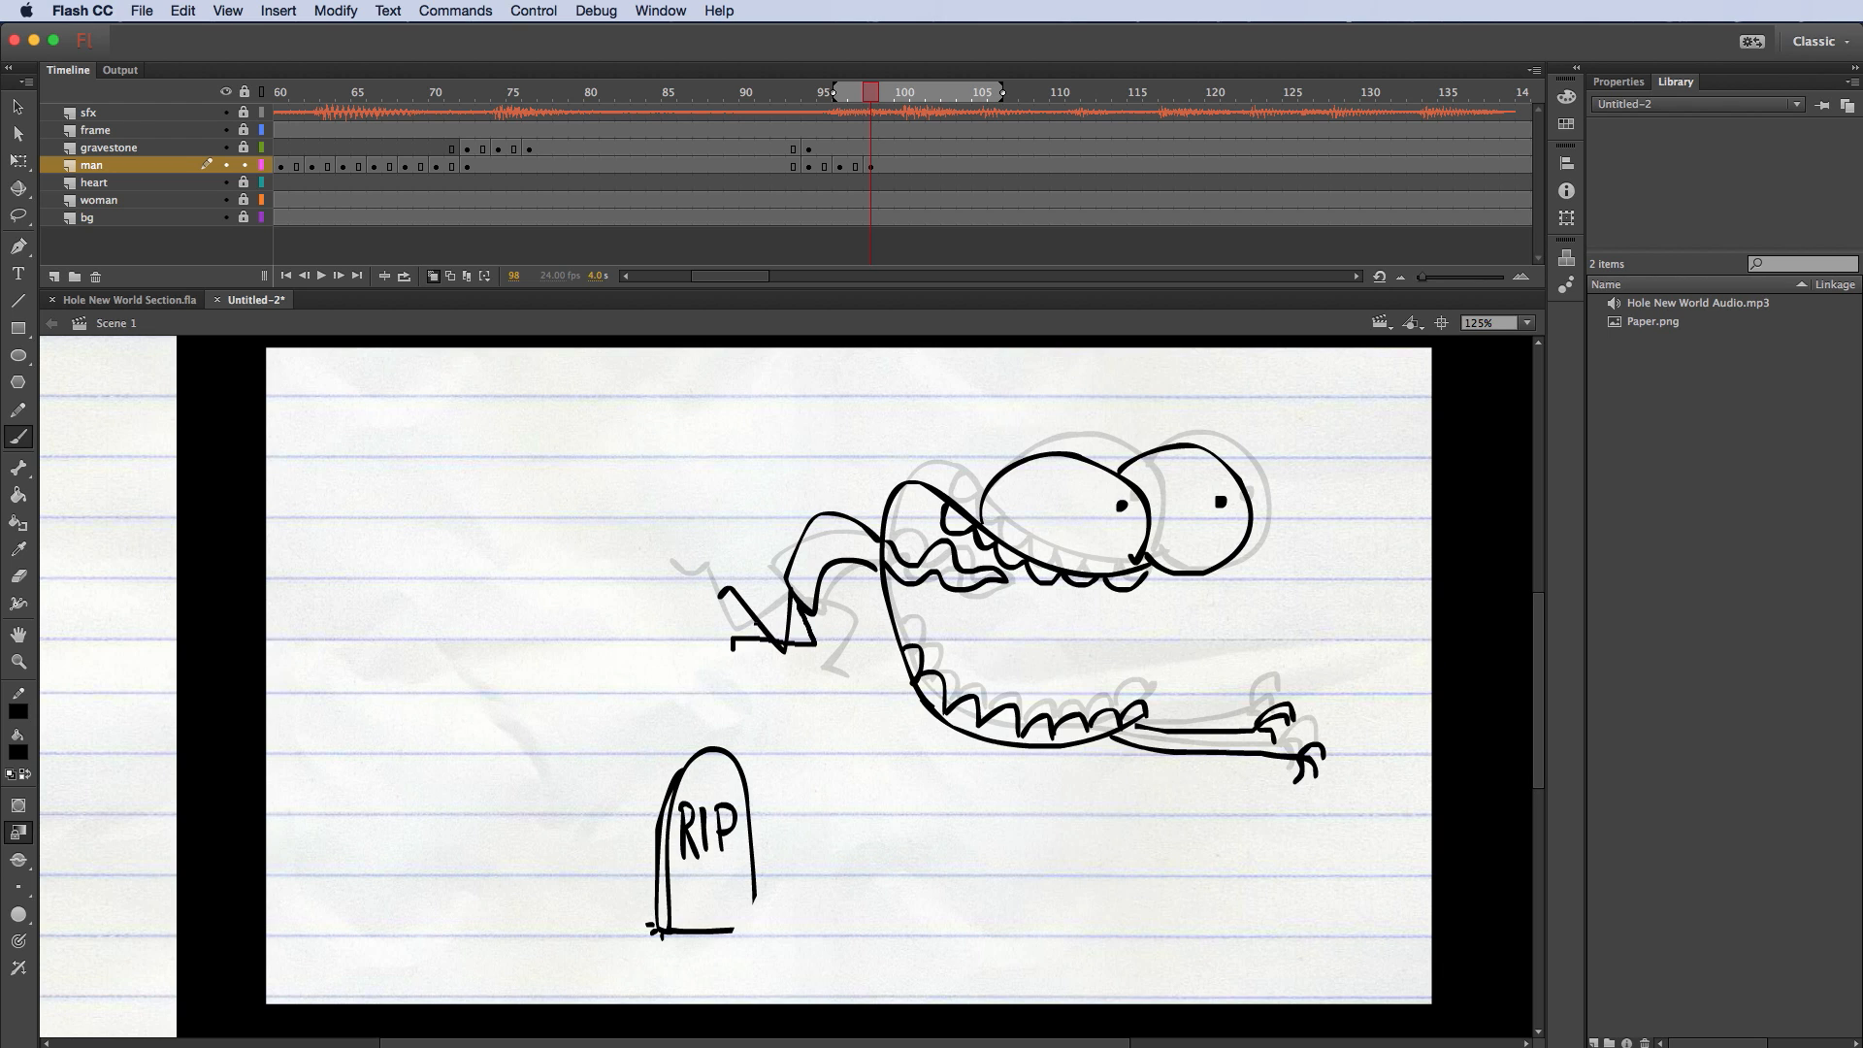
Step: Turn off onion skinning and flip between frames 96 and 98 to compare the man's two poses
click(838, 167)
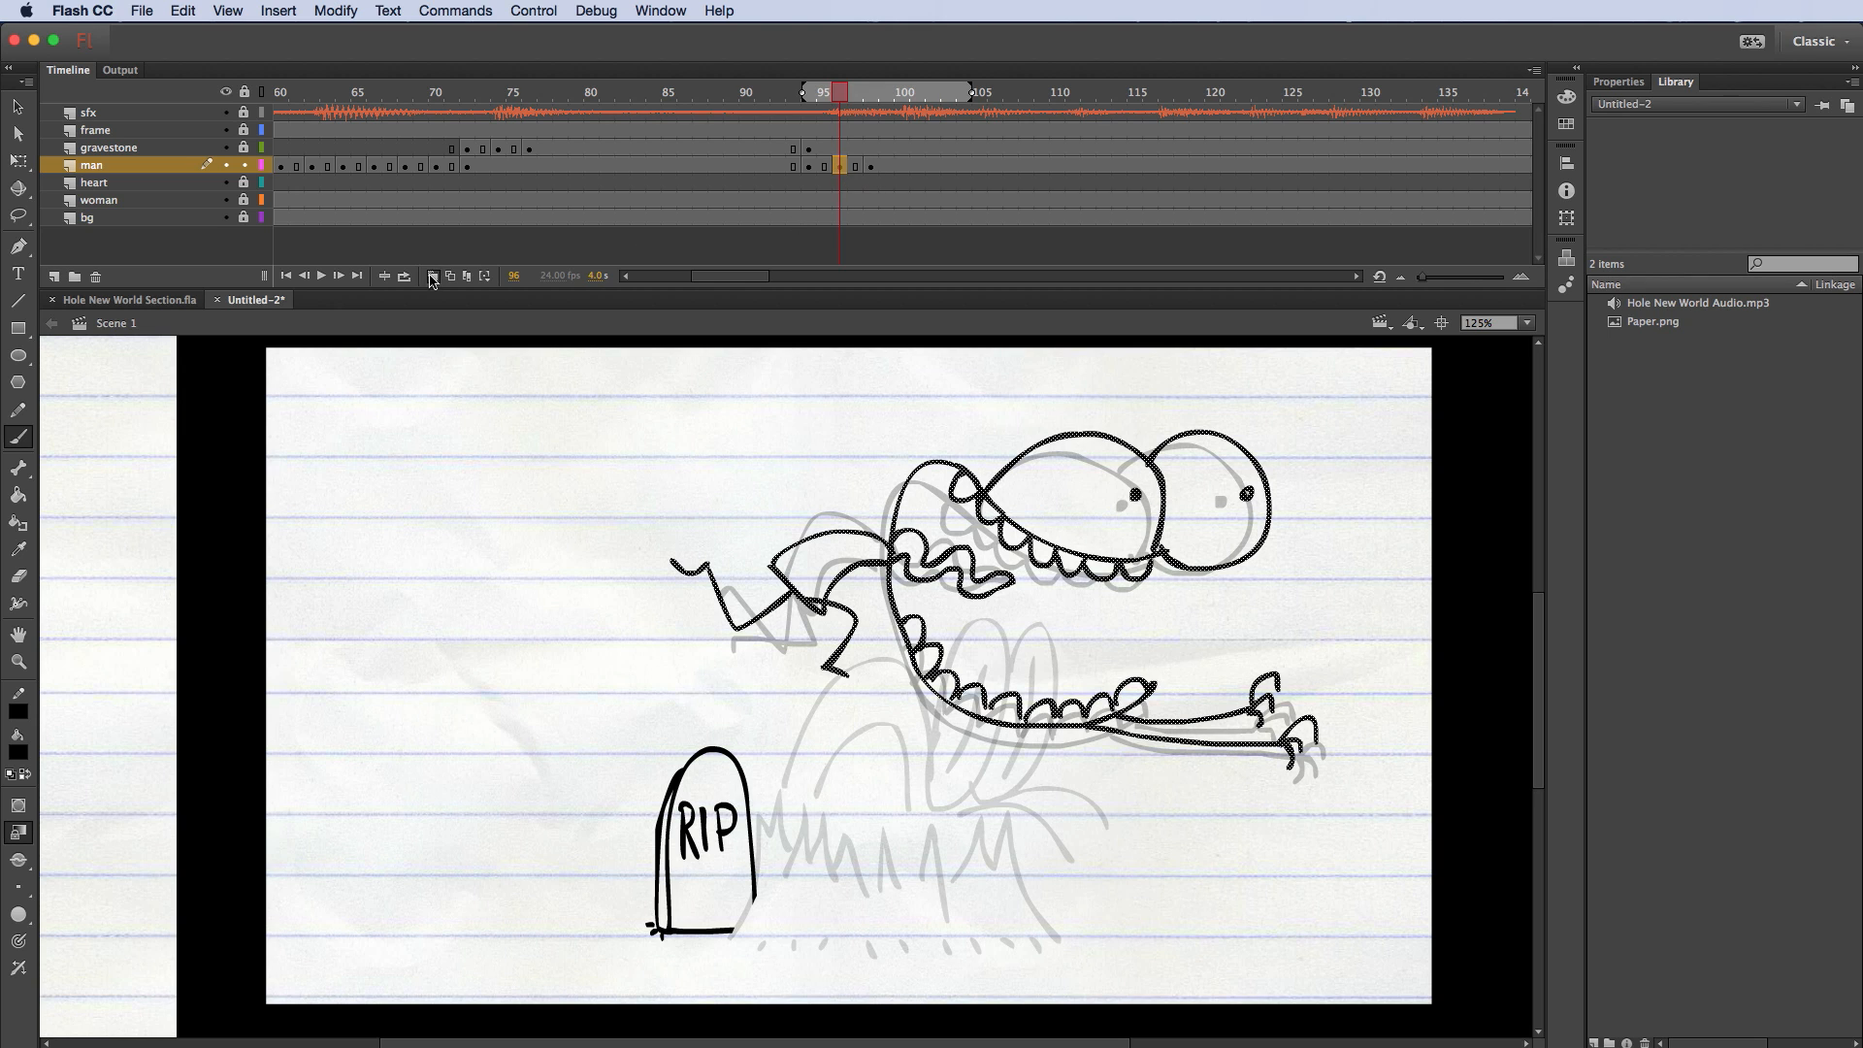
click(433, 277)
click(871, 167)
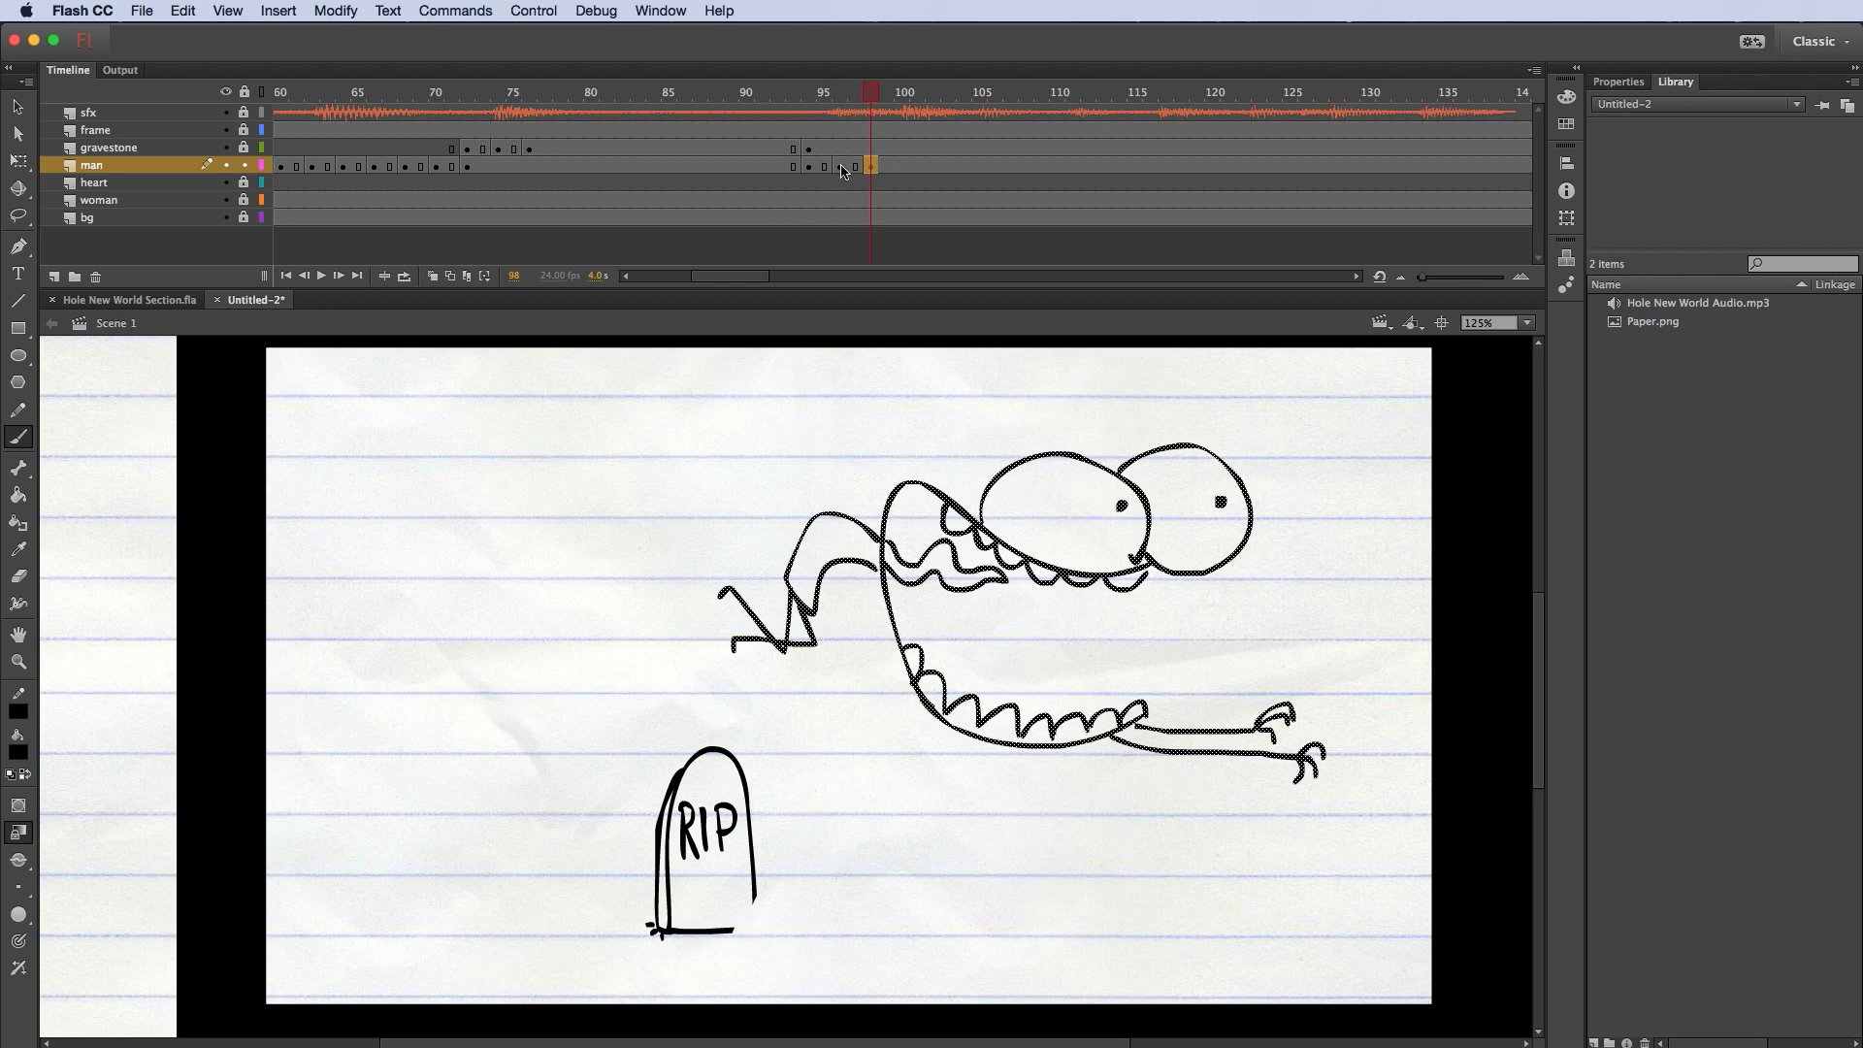
click(841, 168)
click(871, 167)
Step: Copy frames 96 to 98 of the man layer and paste them at frame 100
drag(840, 167, 870, 169)
right_click(856, 165)
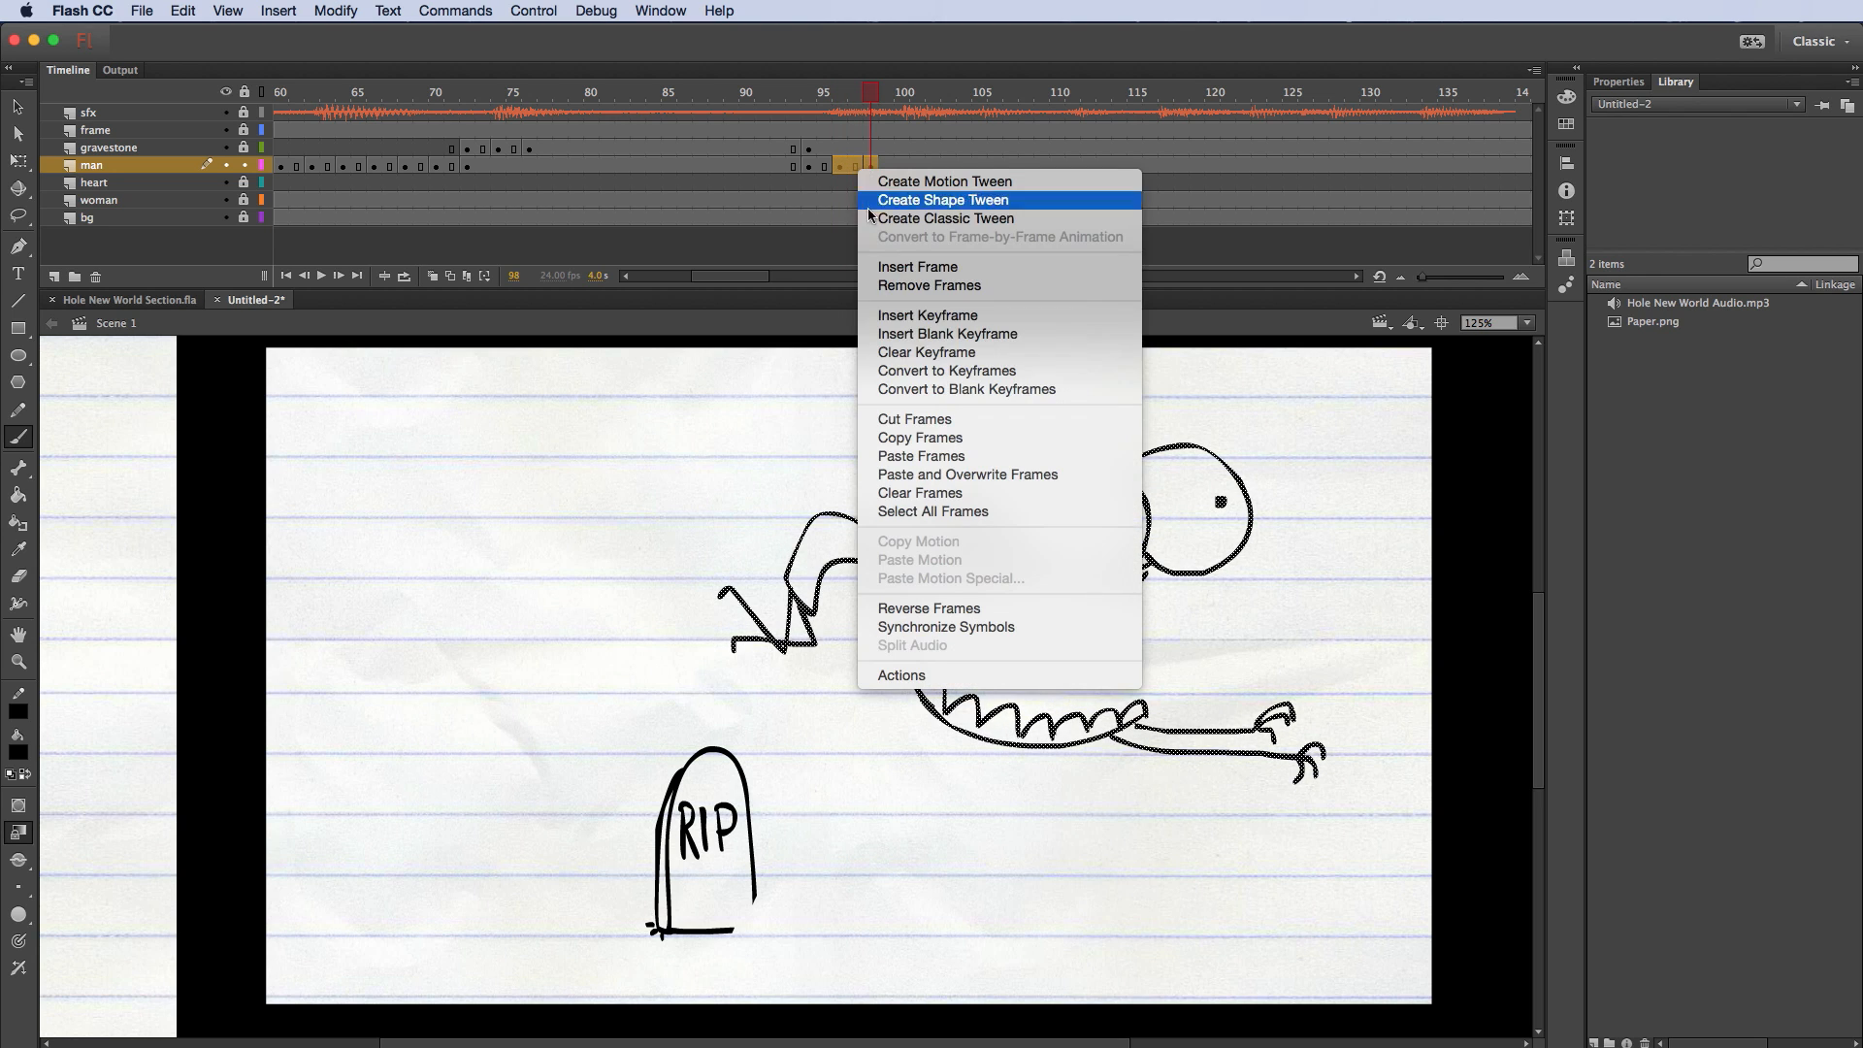
click(931, 440)
click(900, 167)
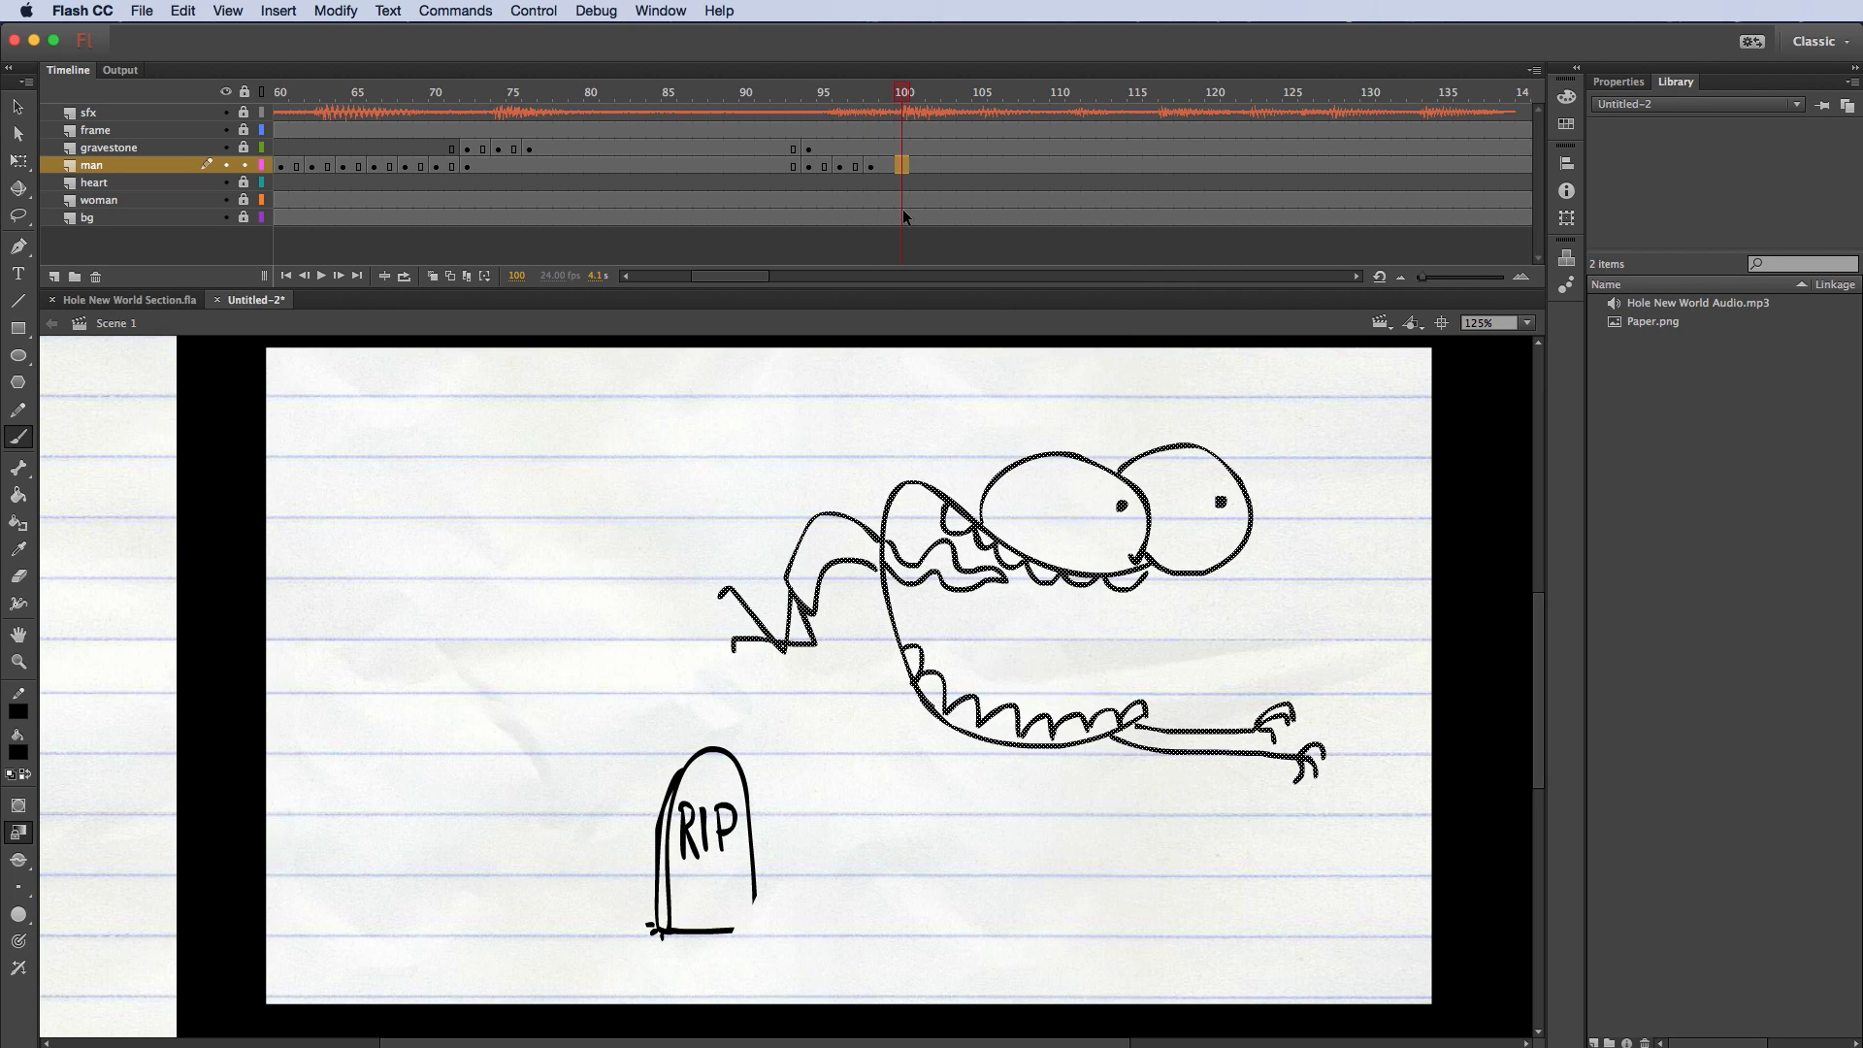
right_click(901, 167)
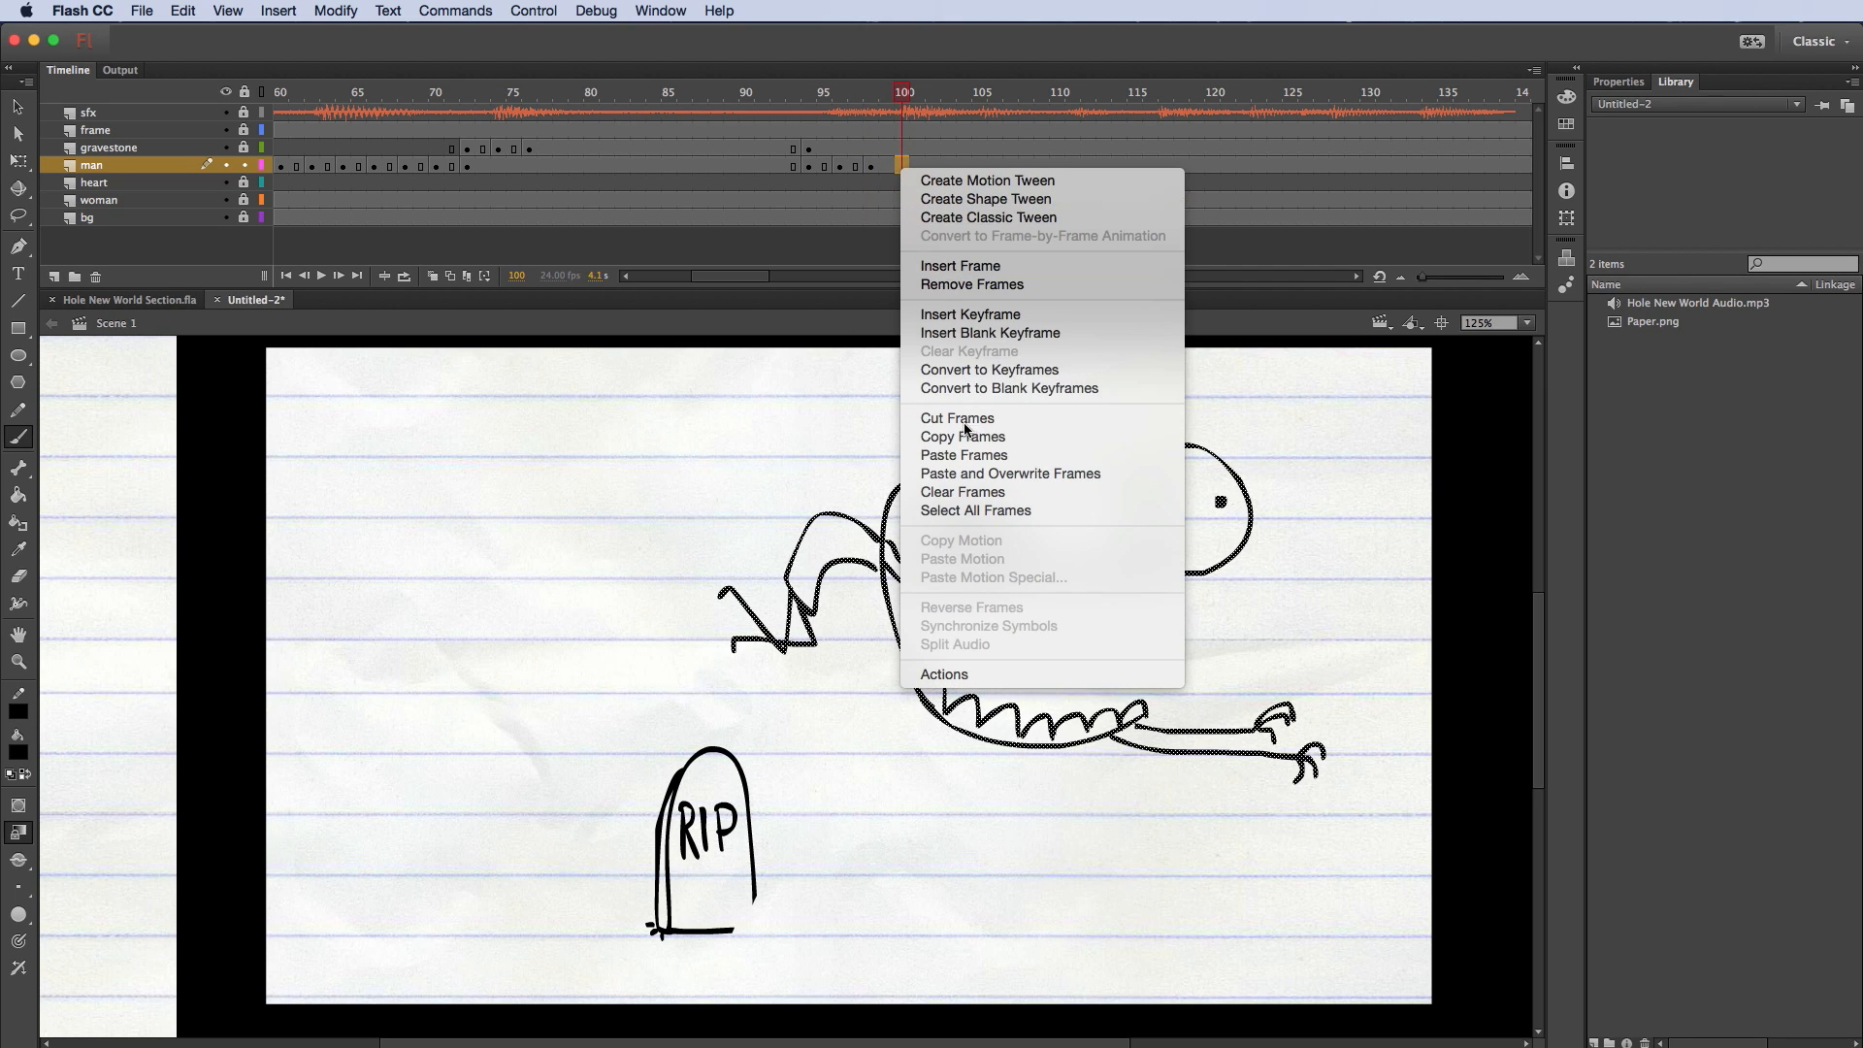
click(963, 455)
Step: Paste the copied two-pose cycle again at frames 104 and 108 of the man layer
click(933, 165)
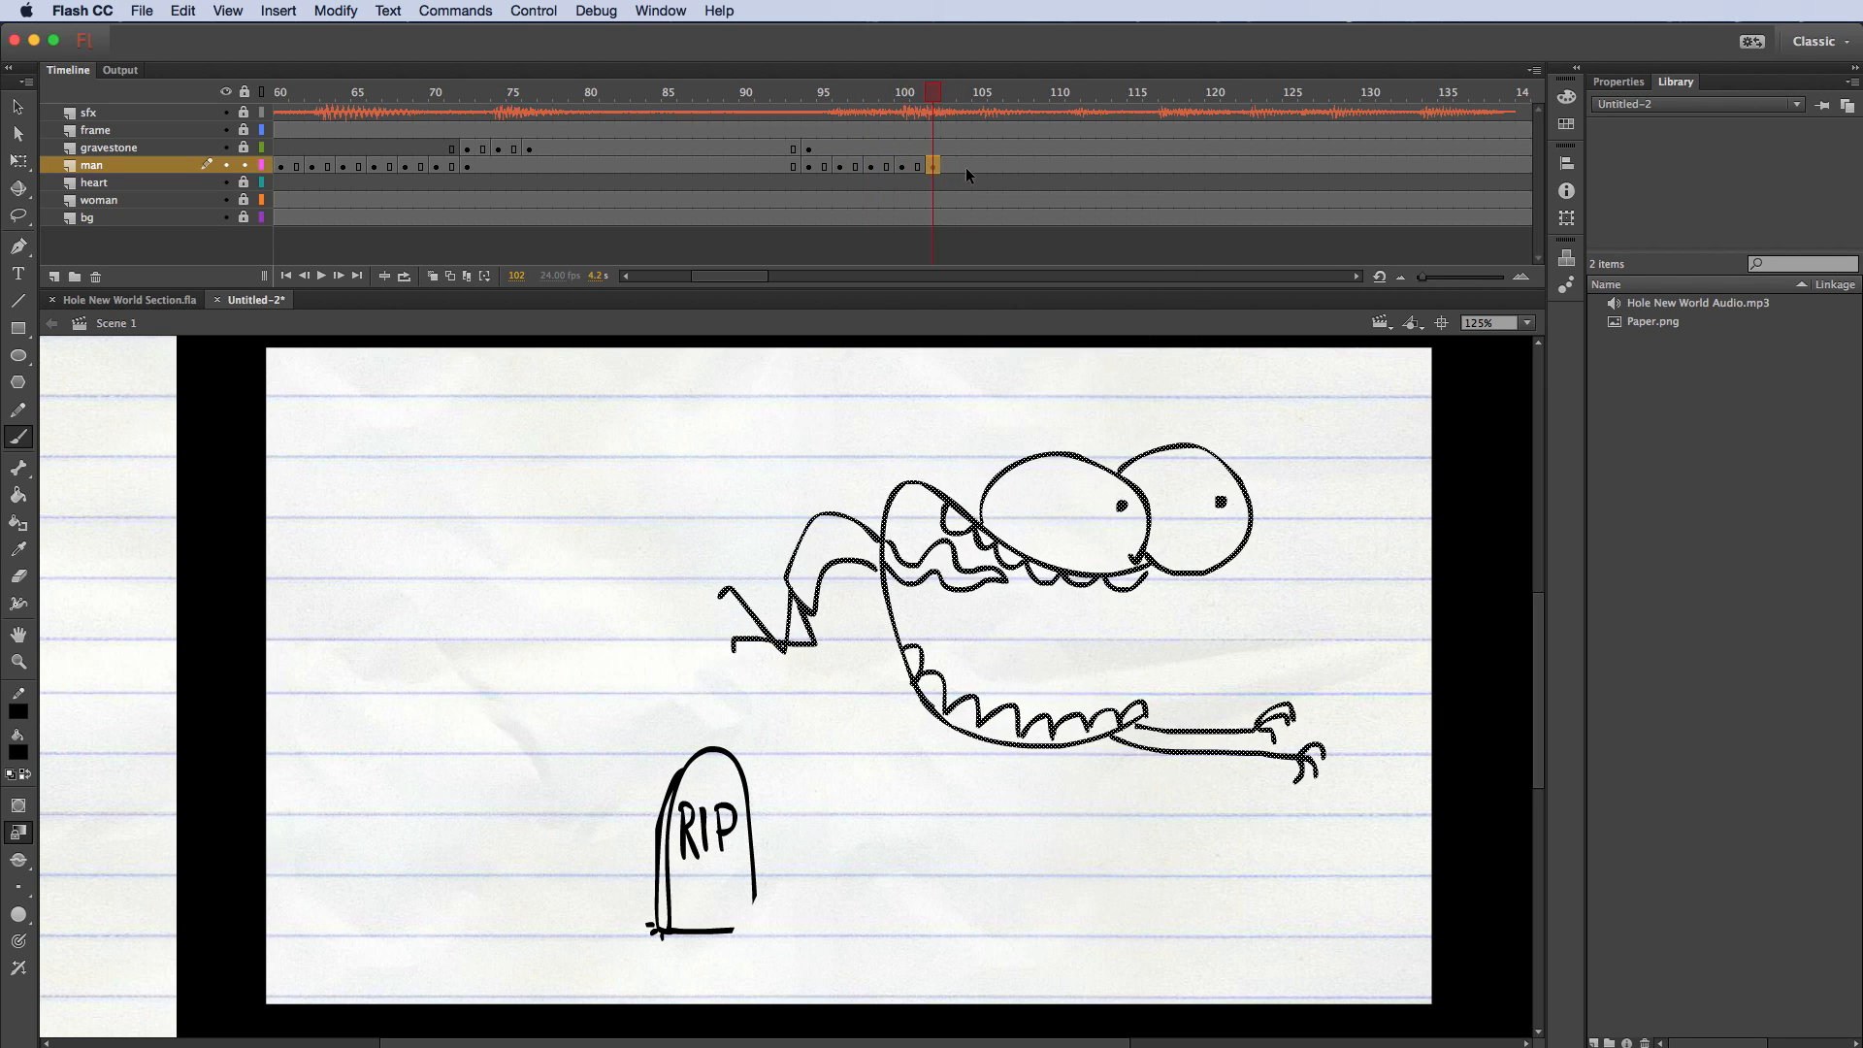
click(965, 168)
right_click(964, 169)
click(966, 169)
right_click(970, 167)
click(1025, 457)
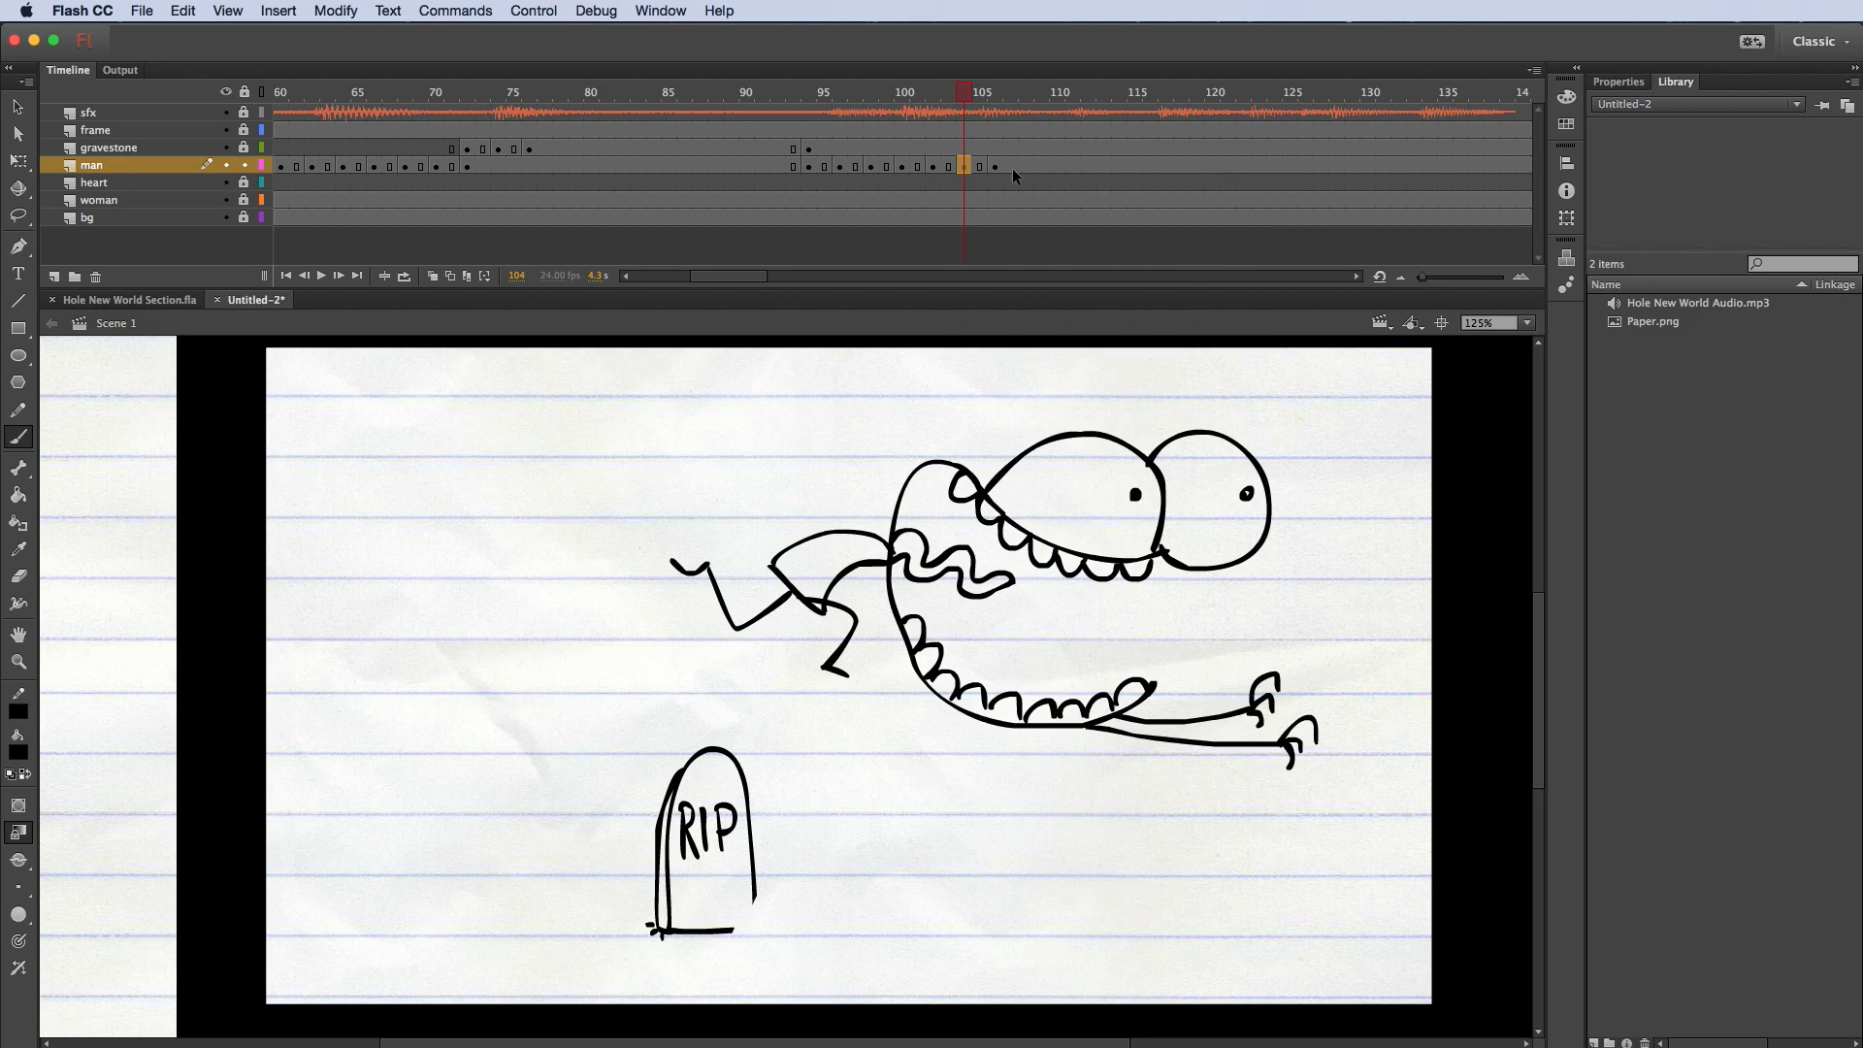
click(1027, 165)
right_click(1026, 171)
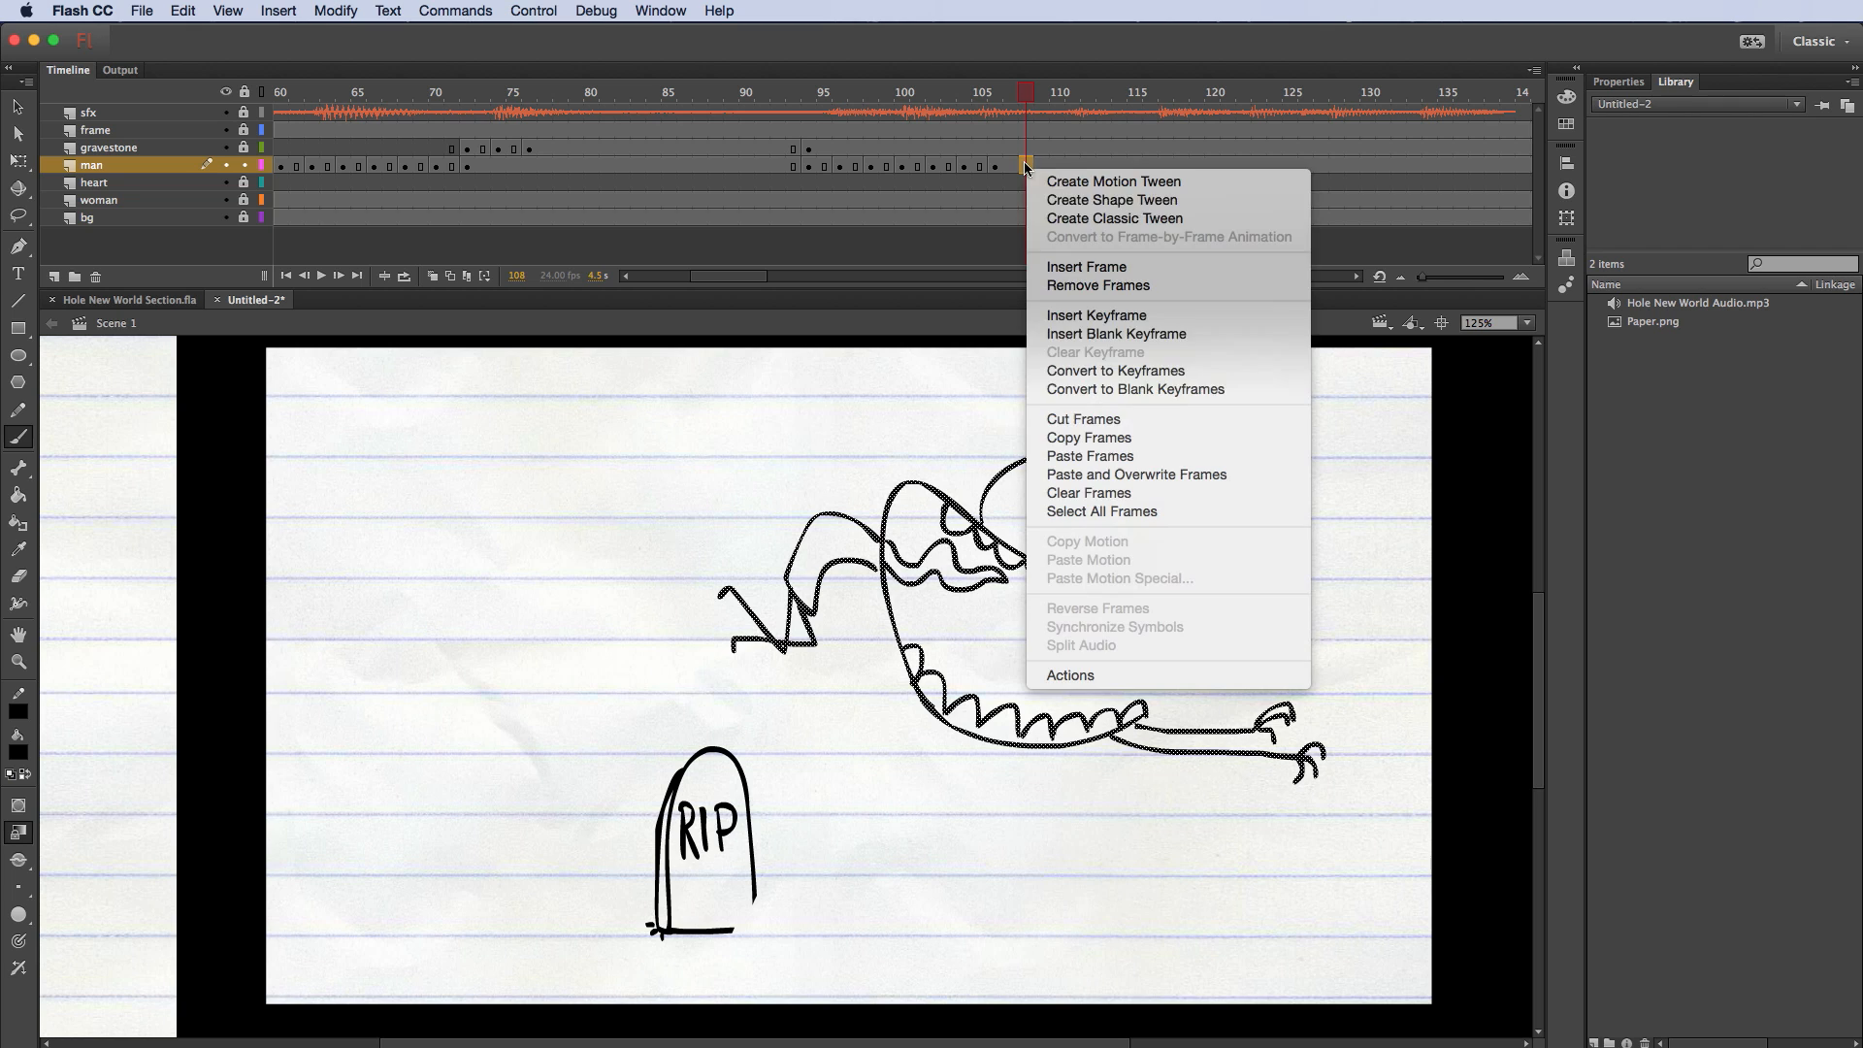
click(1067, 456)
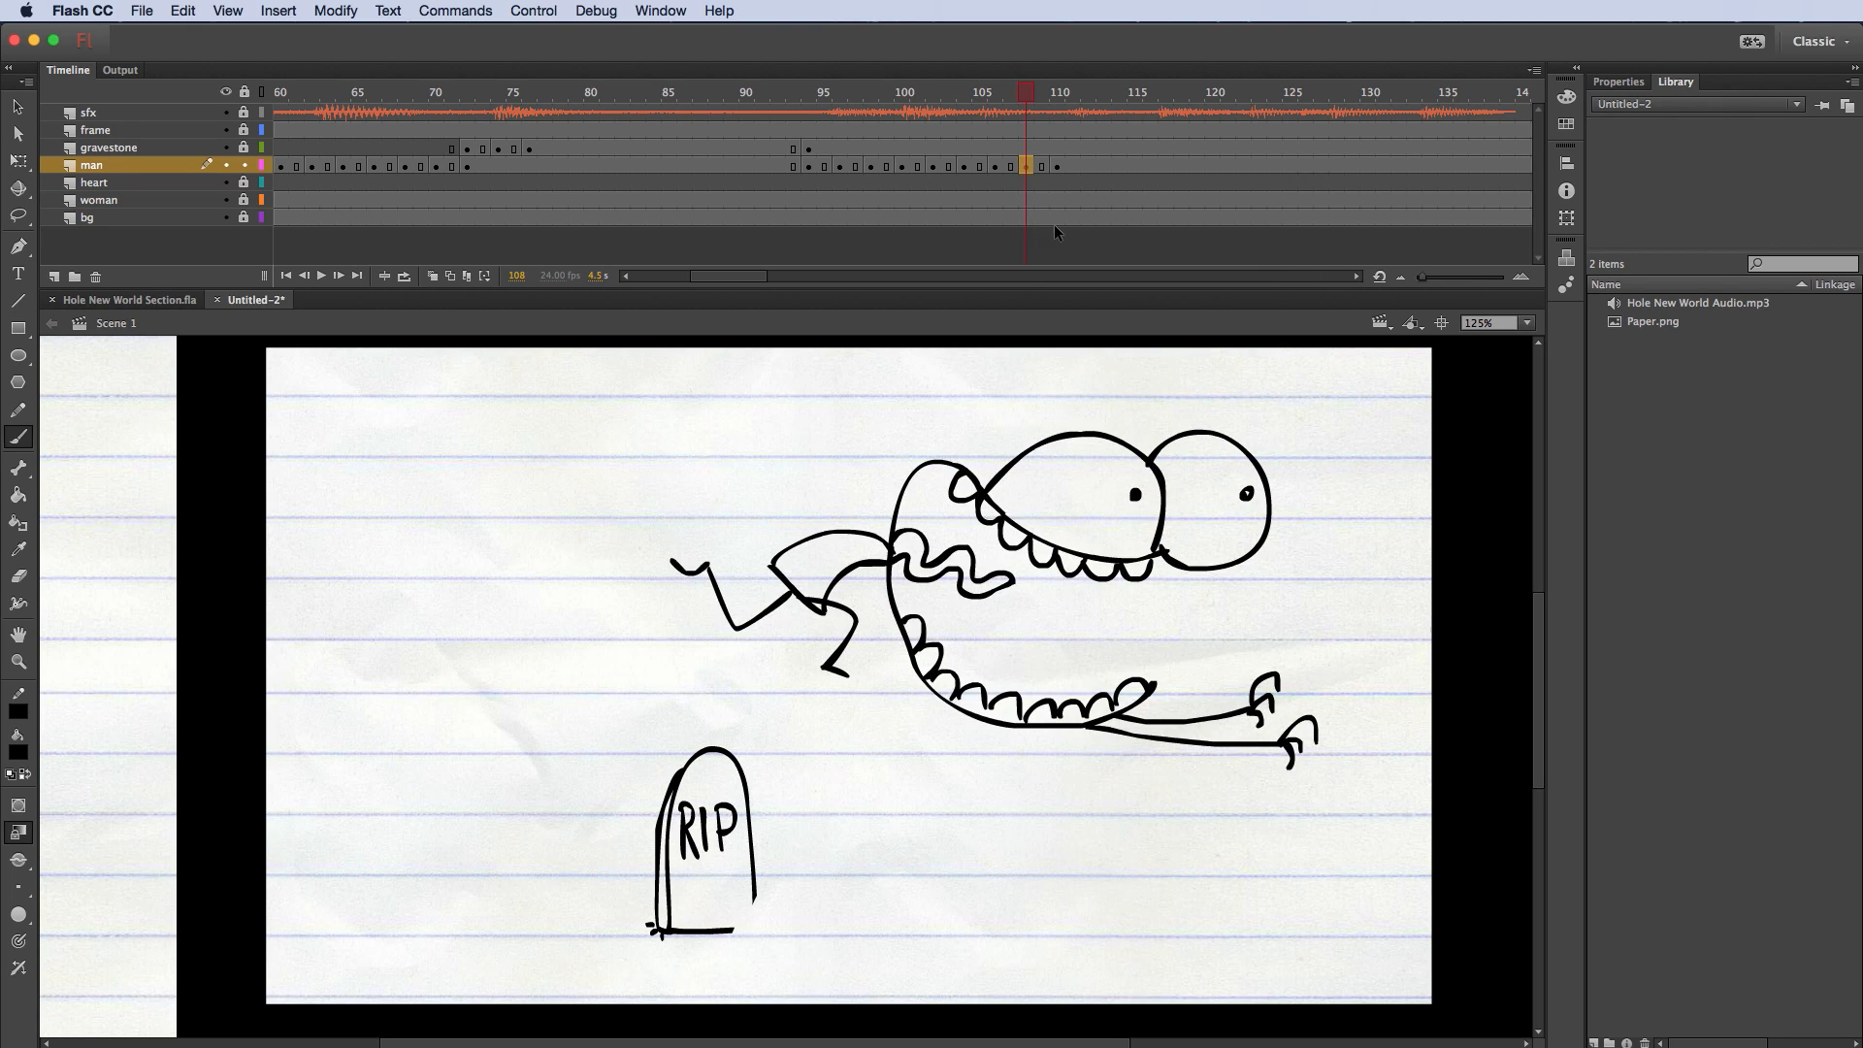
Step: Copy the man's pose from frame 108 and paste it at frame 112
click(1088, 163)
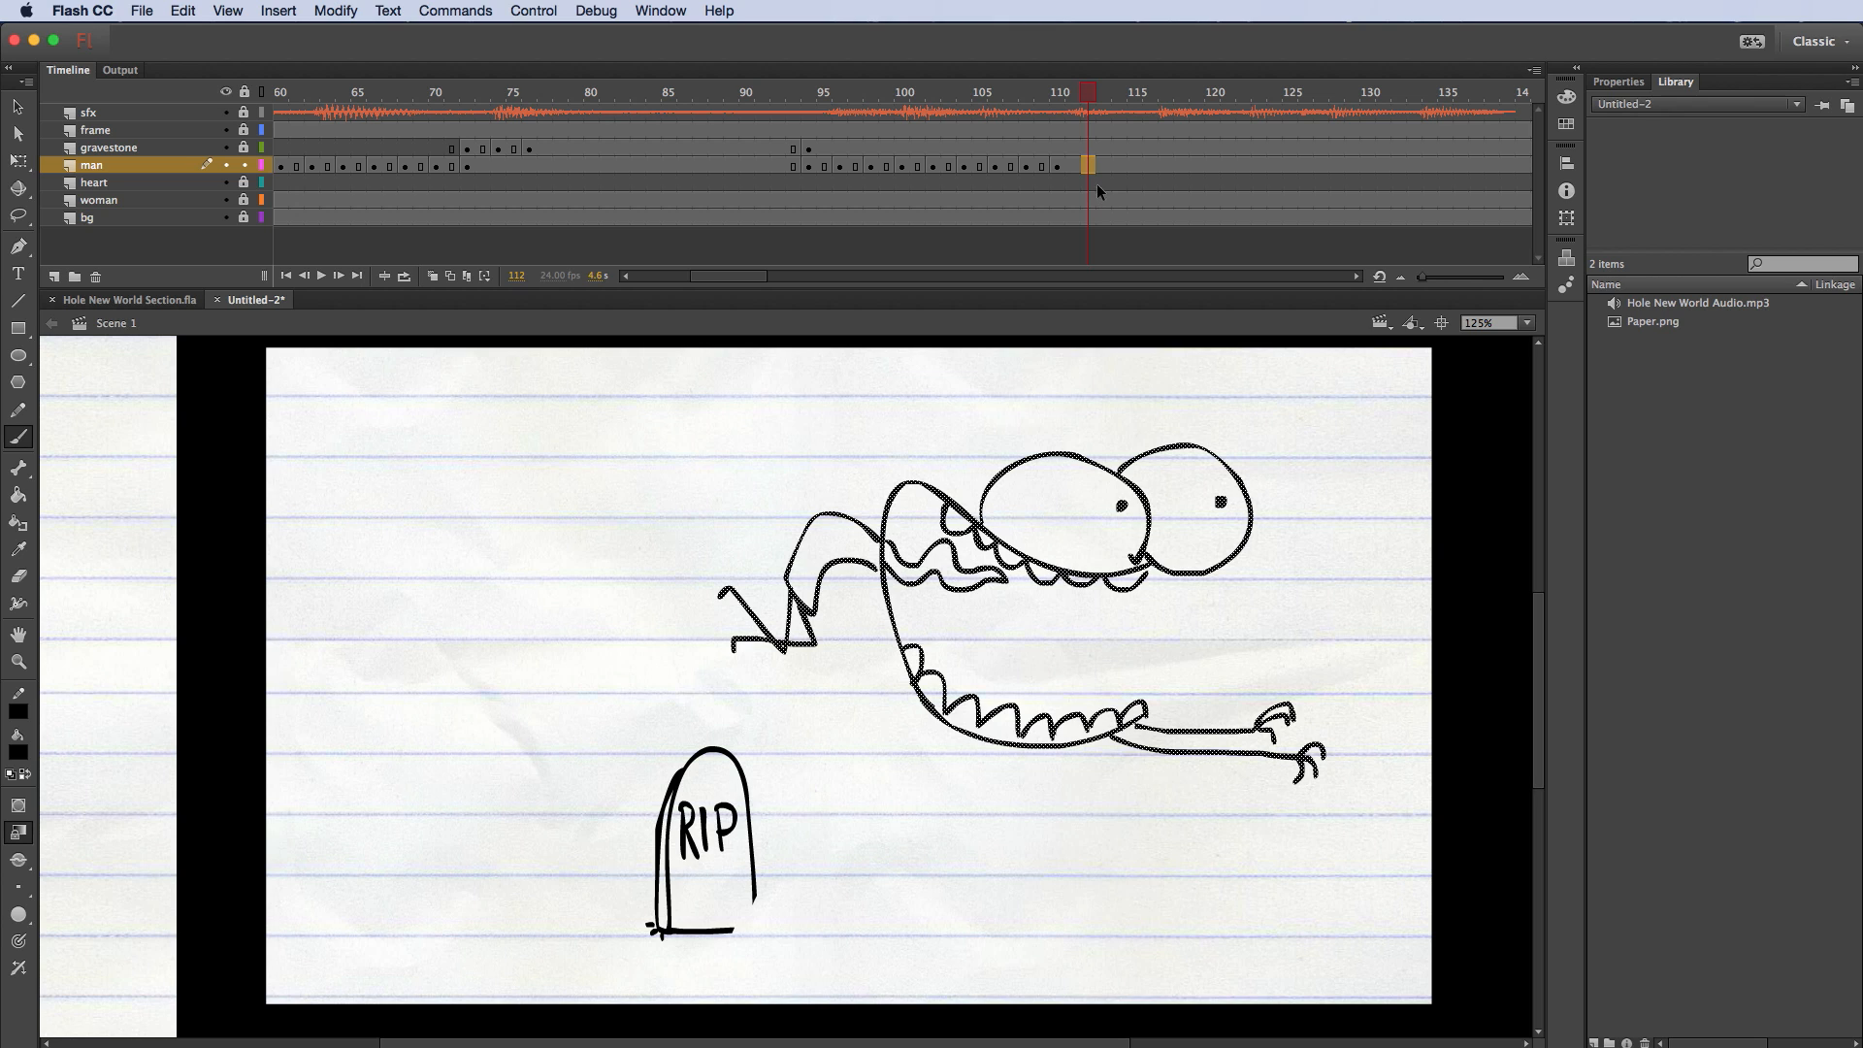
click(1026, 167)
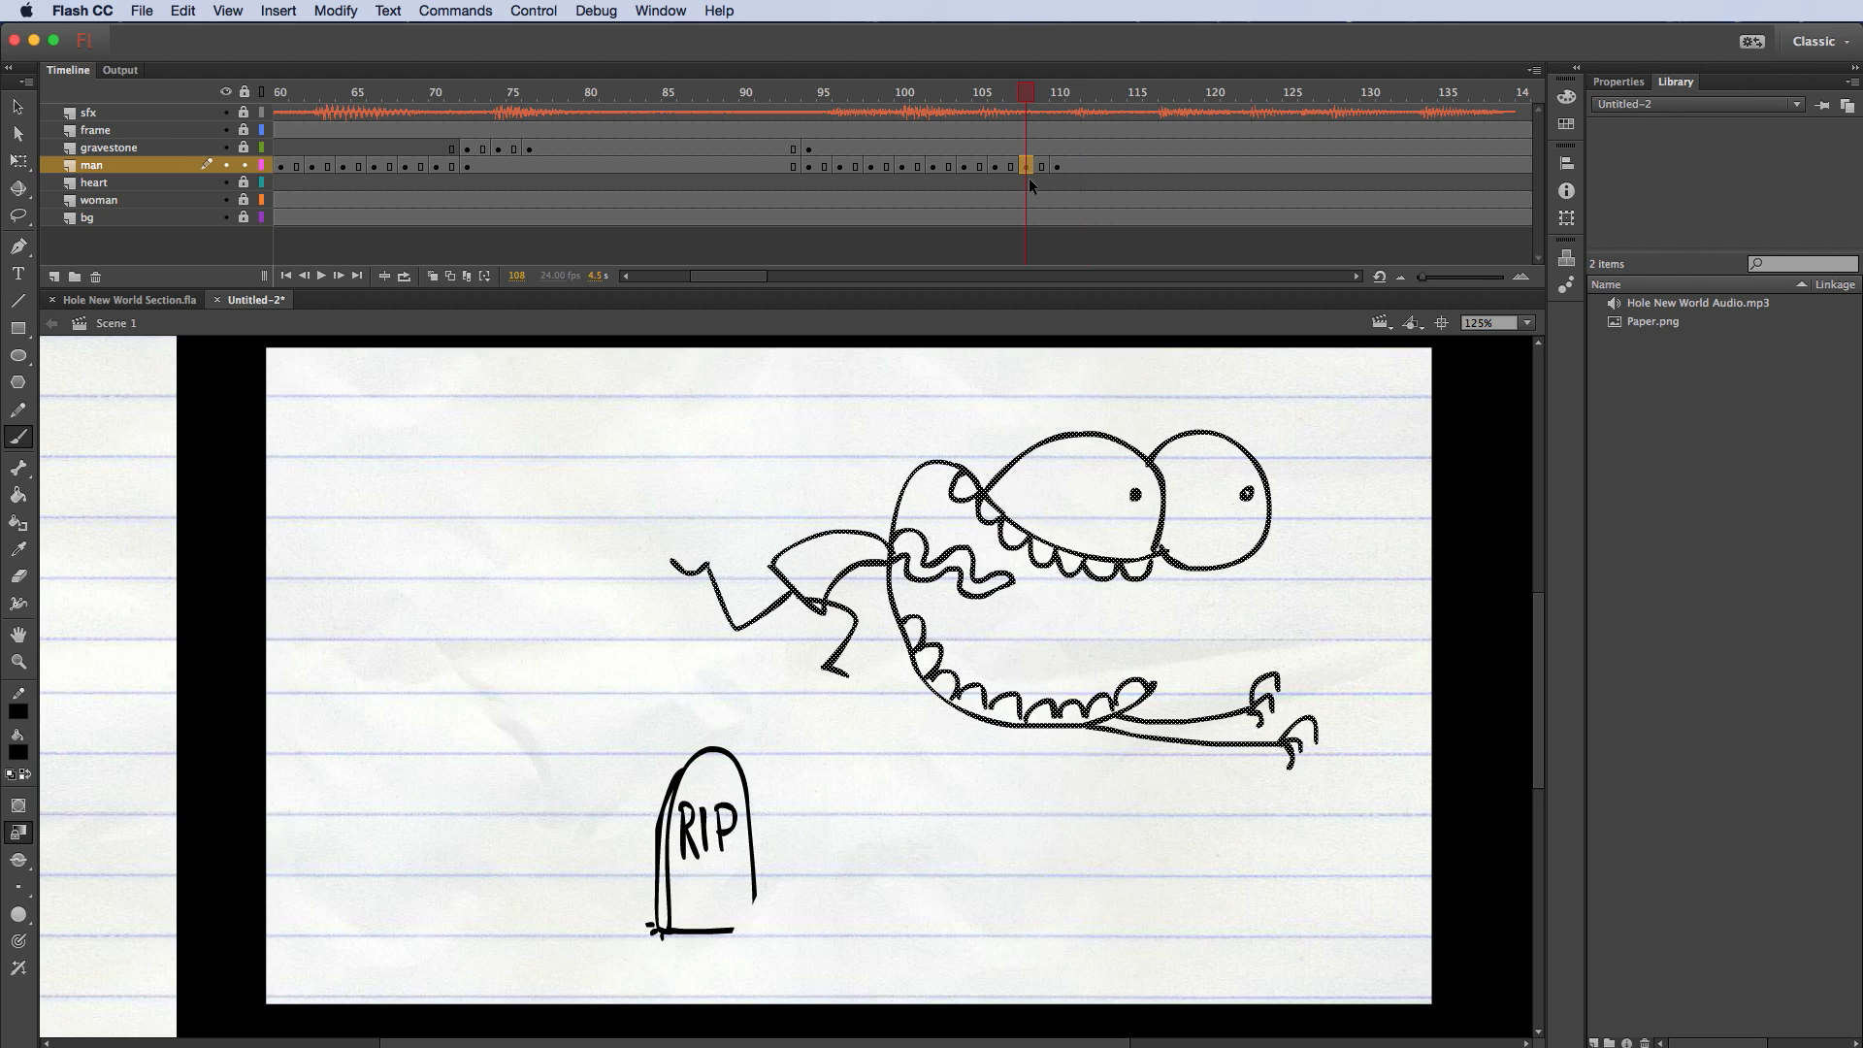
right_click(1027, 173)
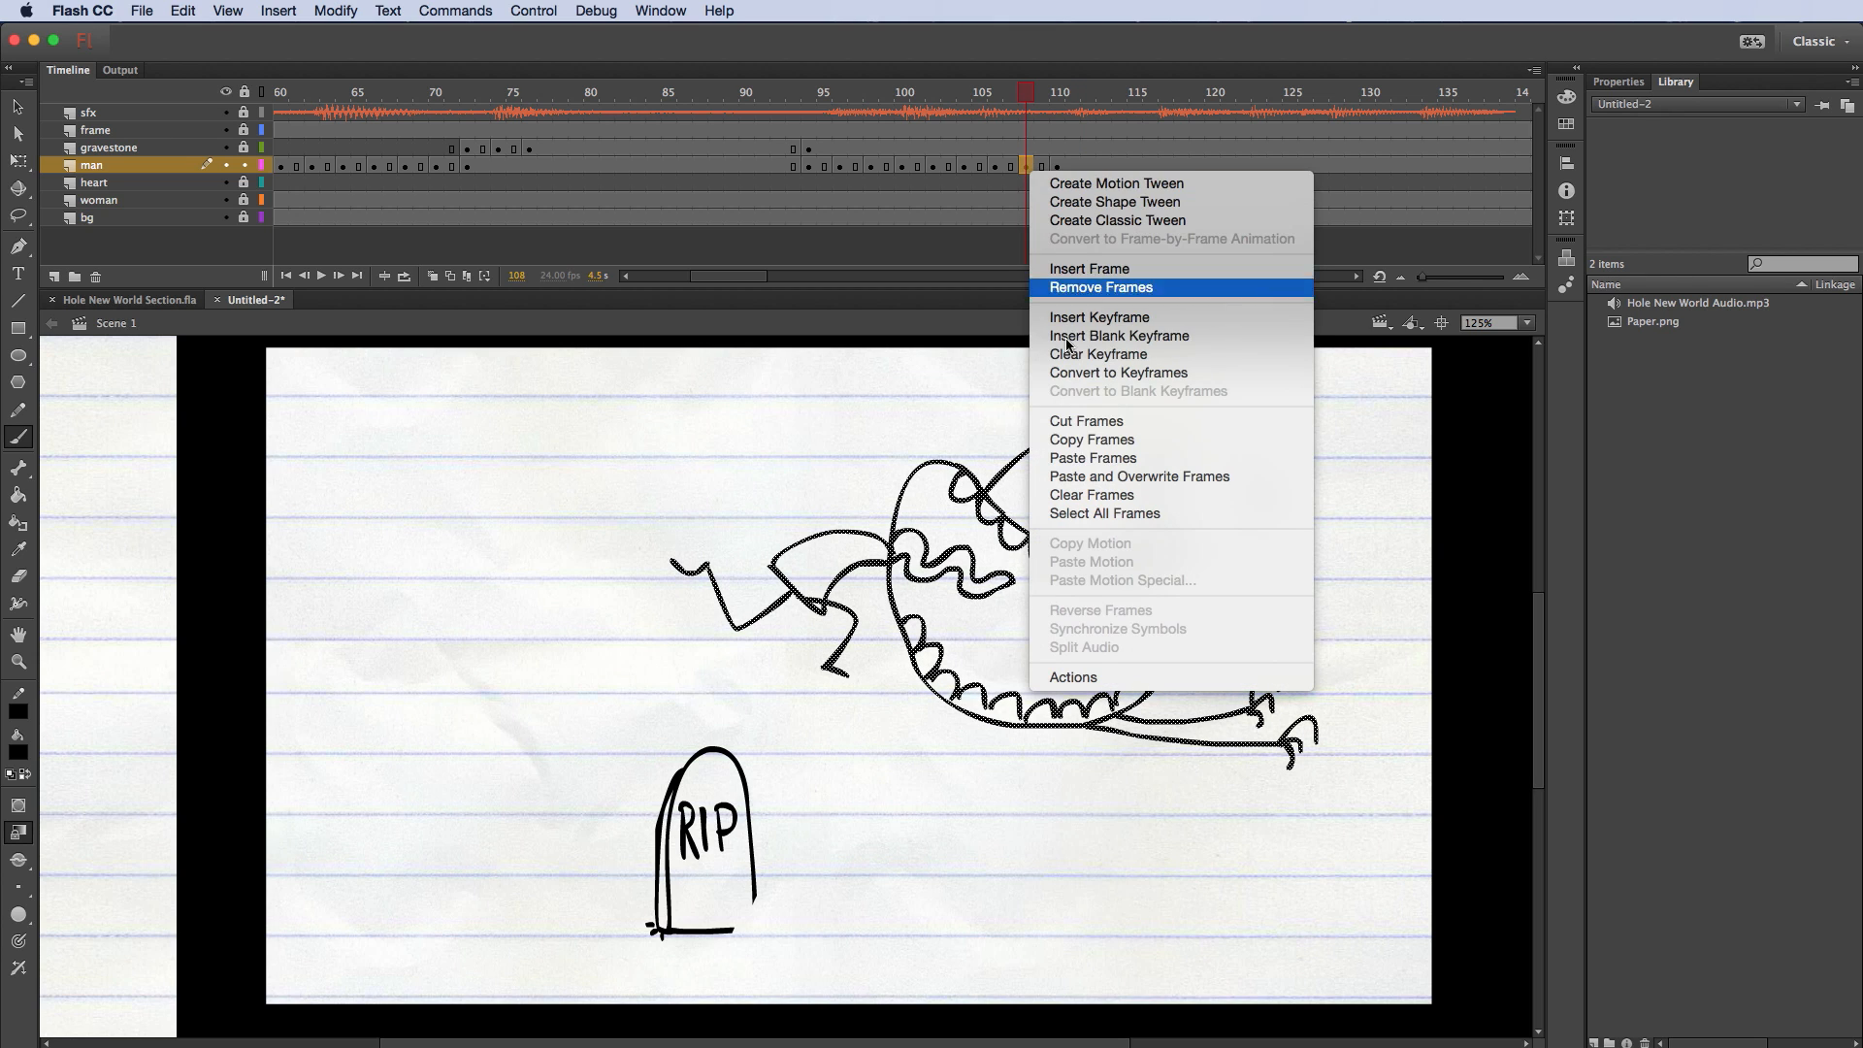
click(1080, 436)
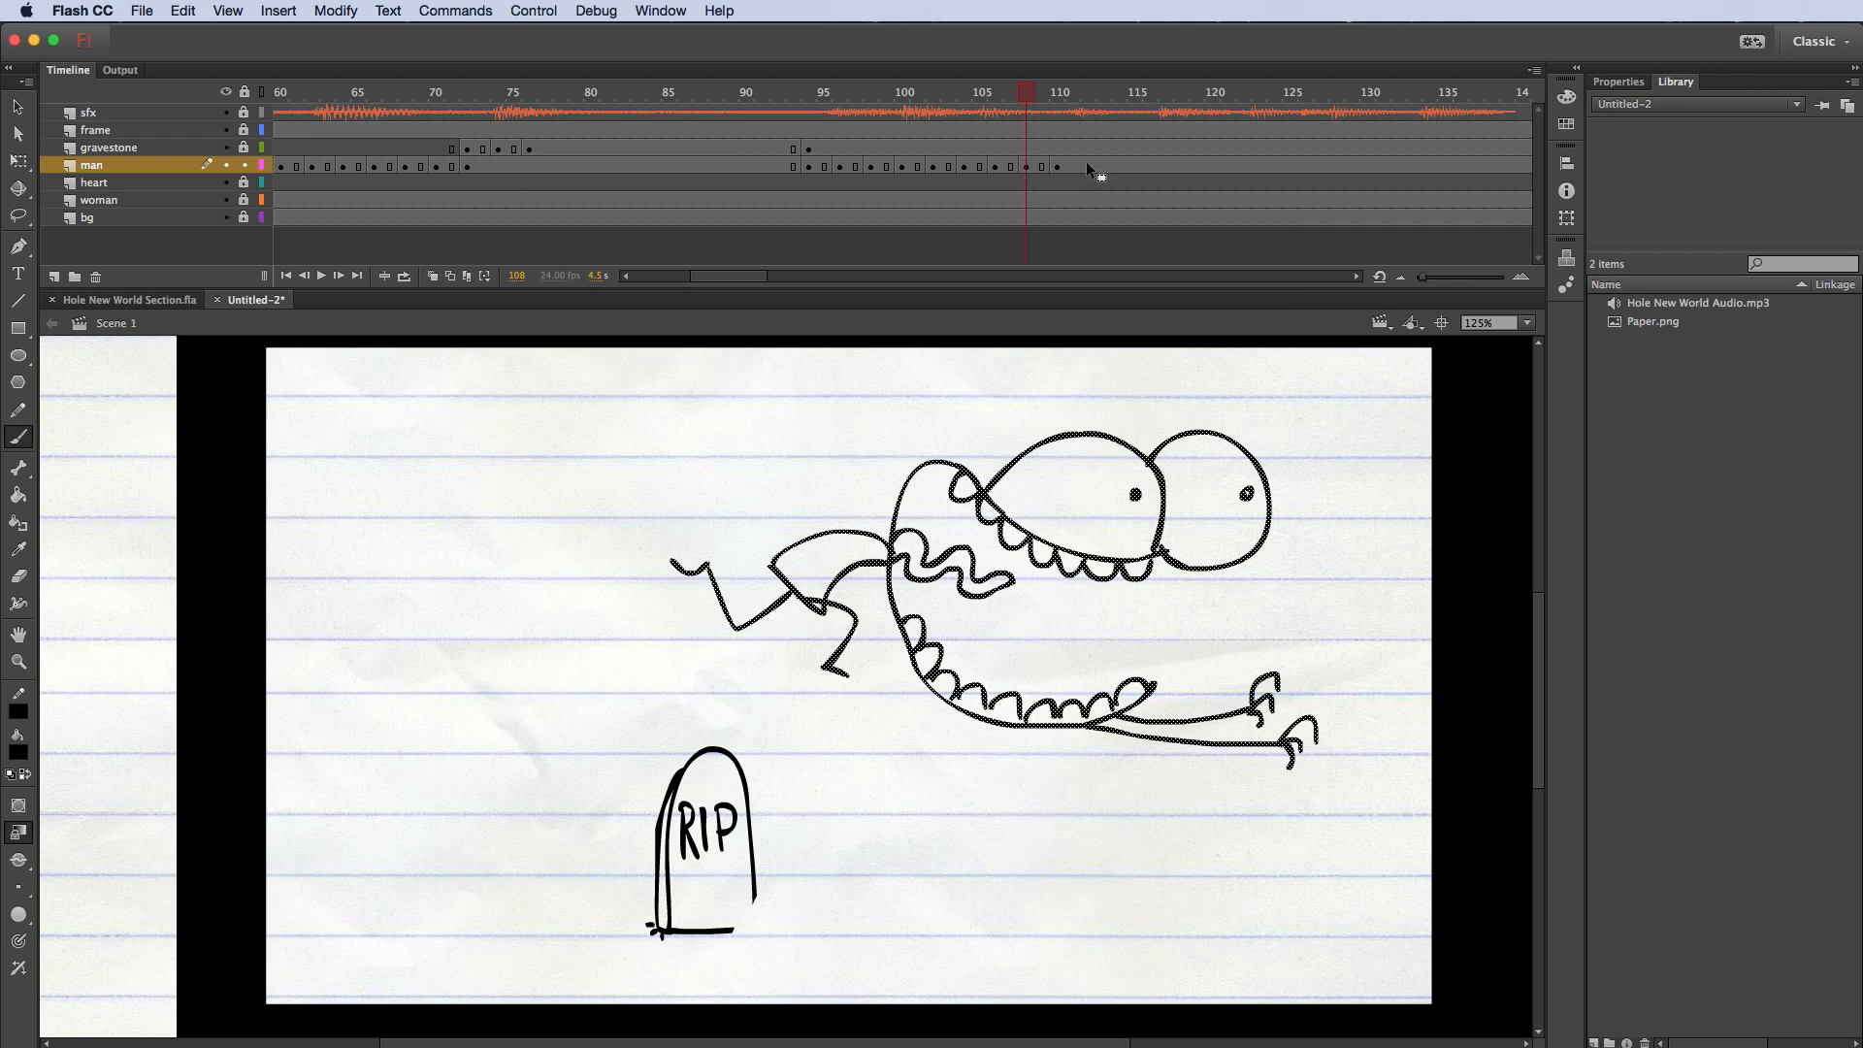
click(1087, 164)
right_click(1086, 166)
click(1148, 458)
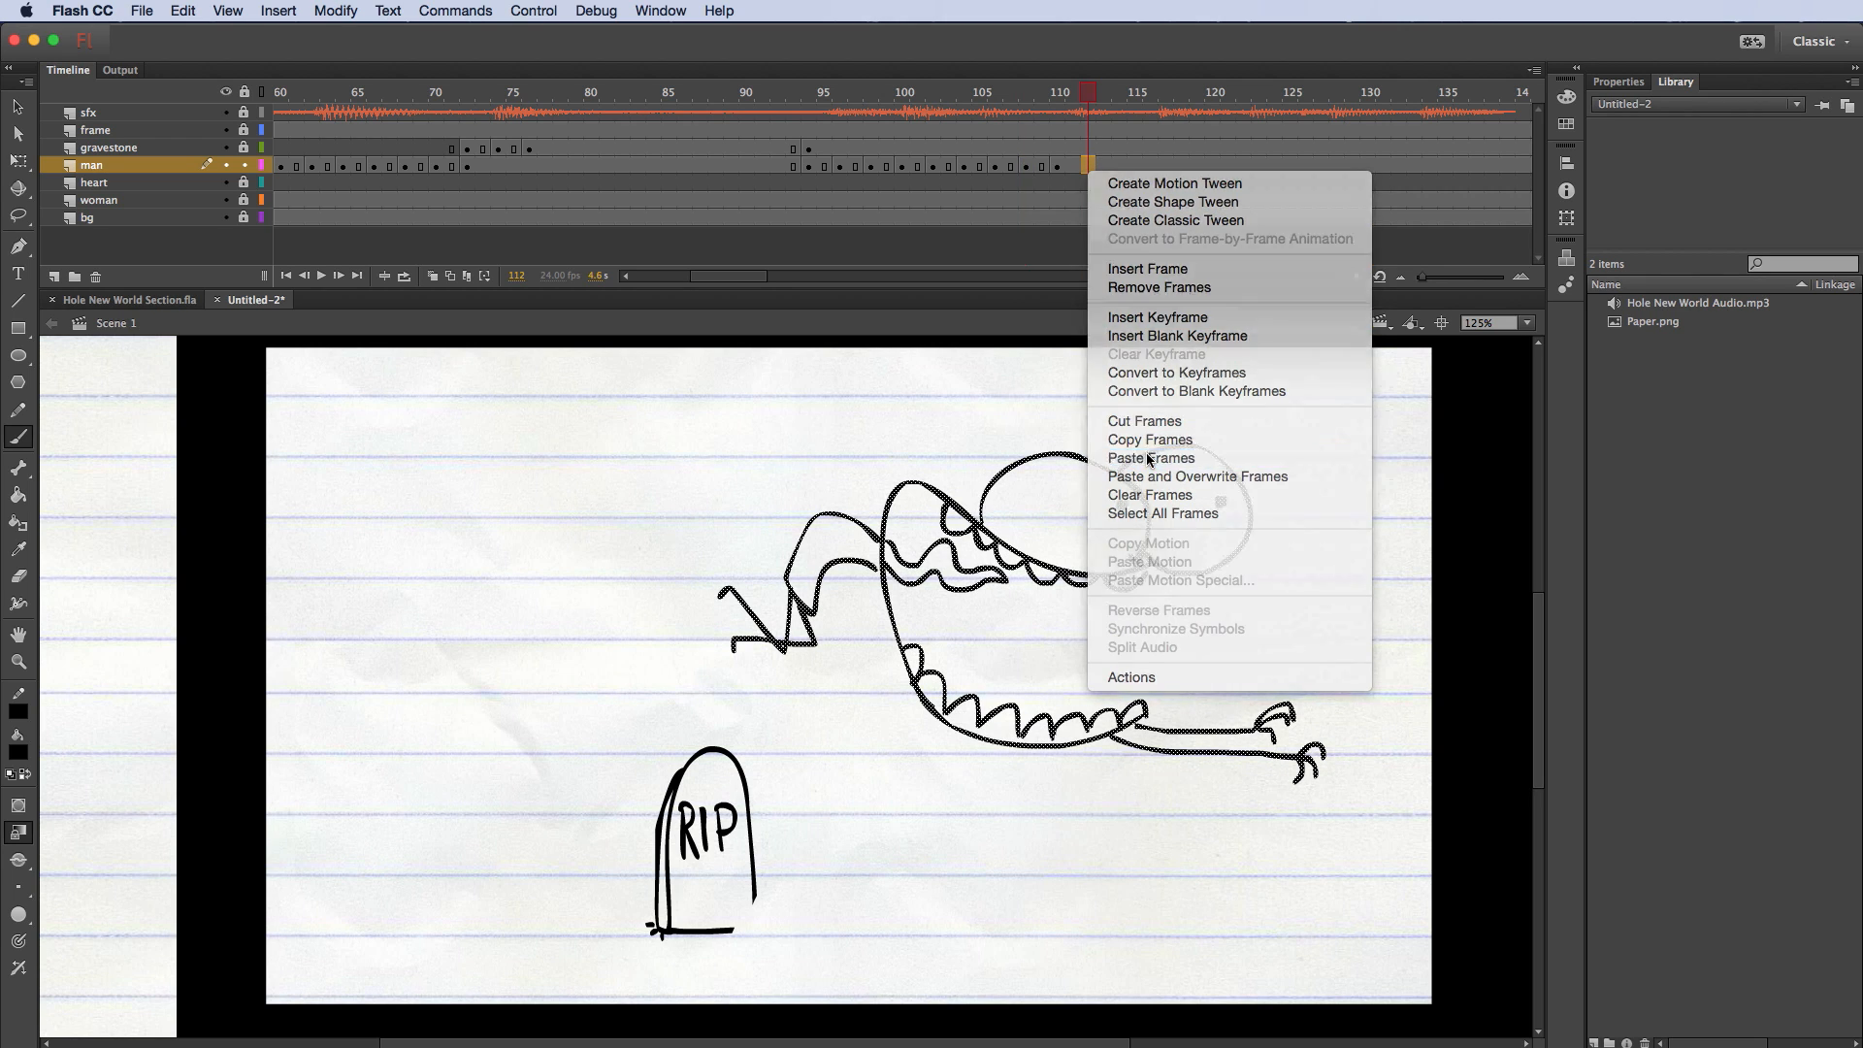
Step: Insert a blank keyframe at frame 114 of the man layer and turn on onion skinning
click(1120, 166)
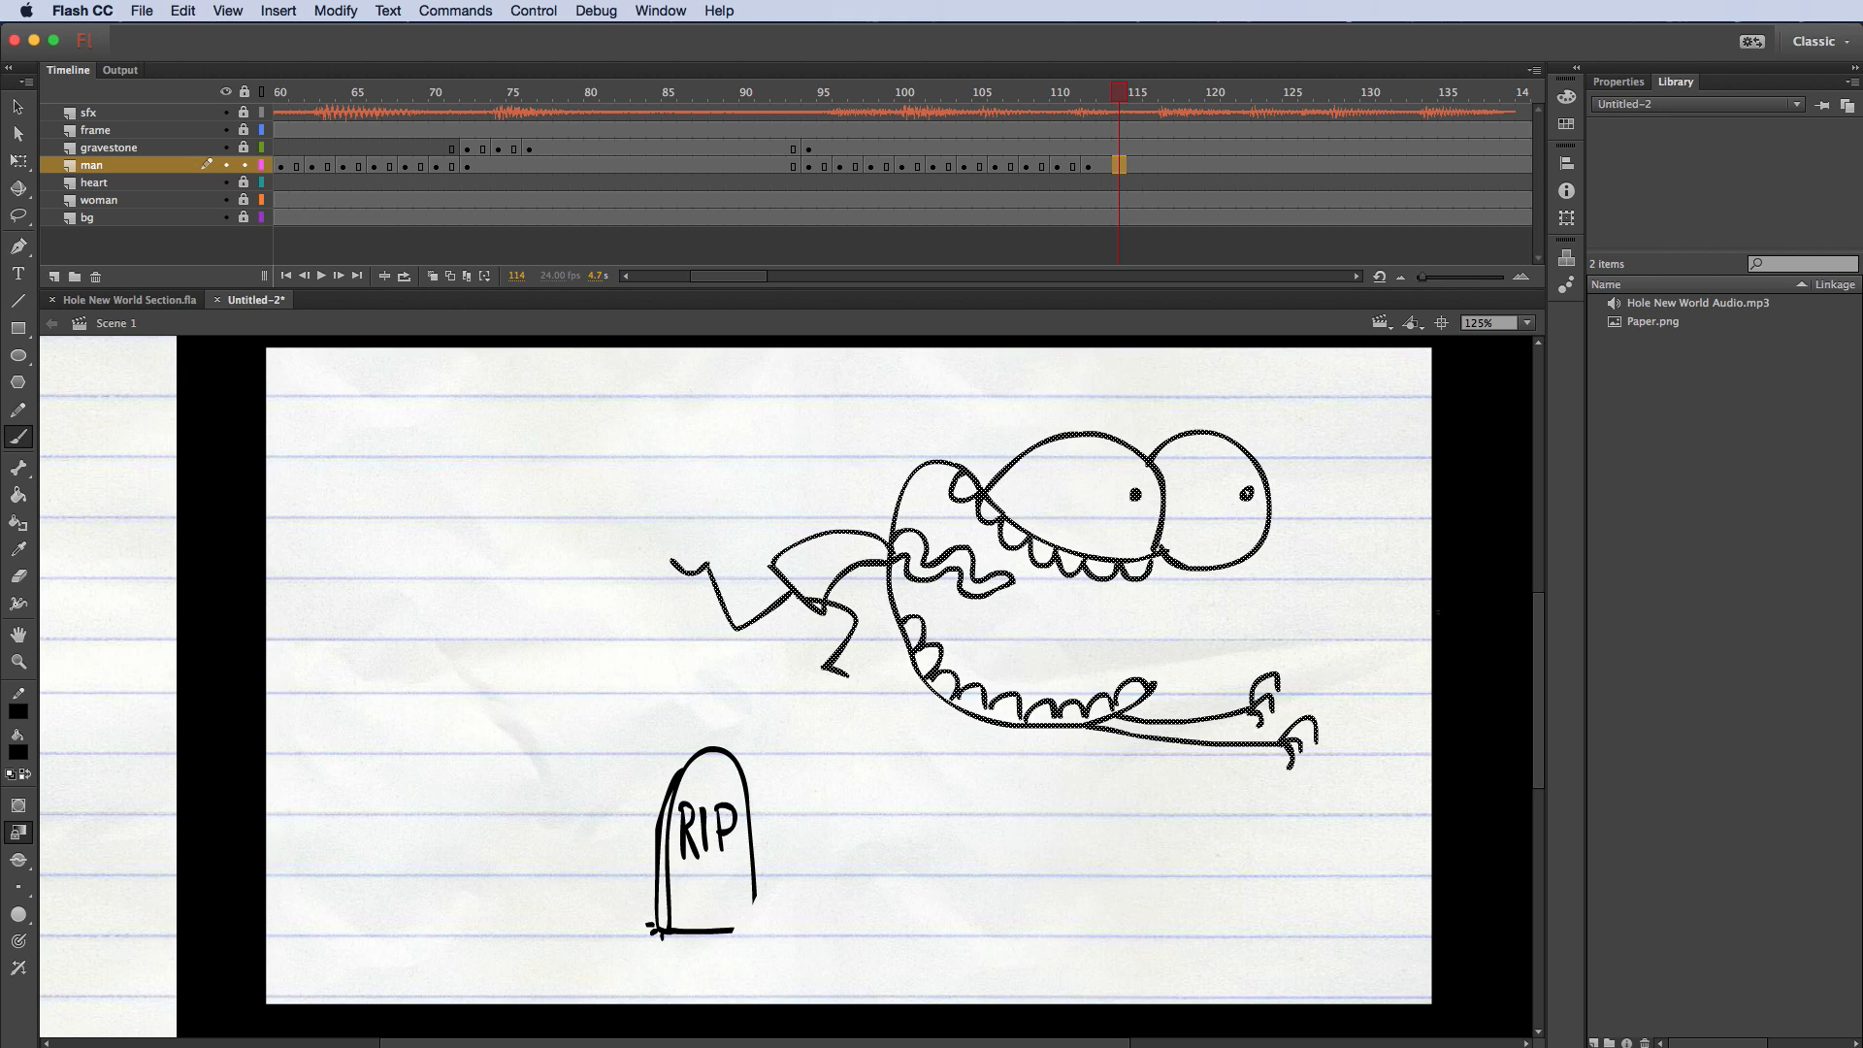
right_click(1116, 164)
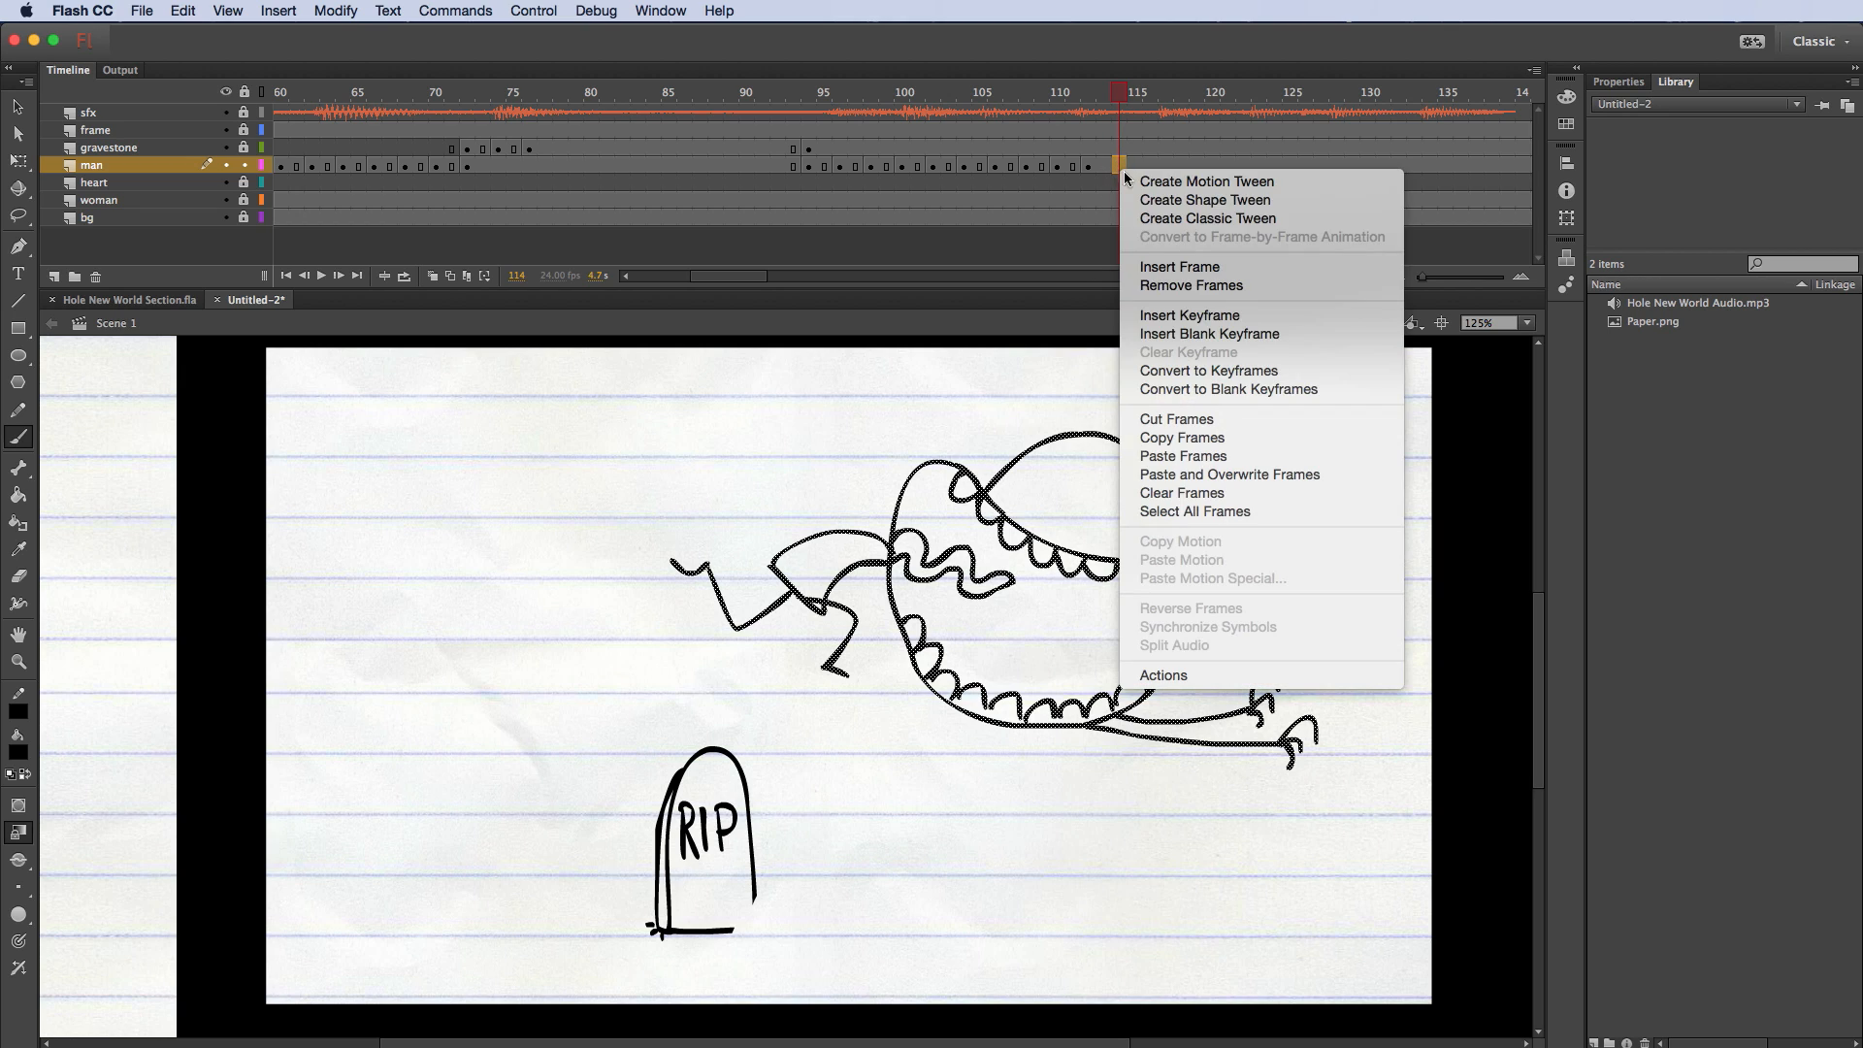
click(1180, 333)
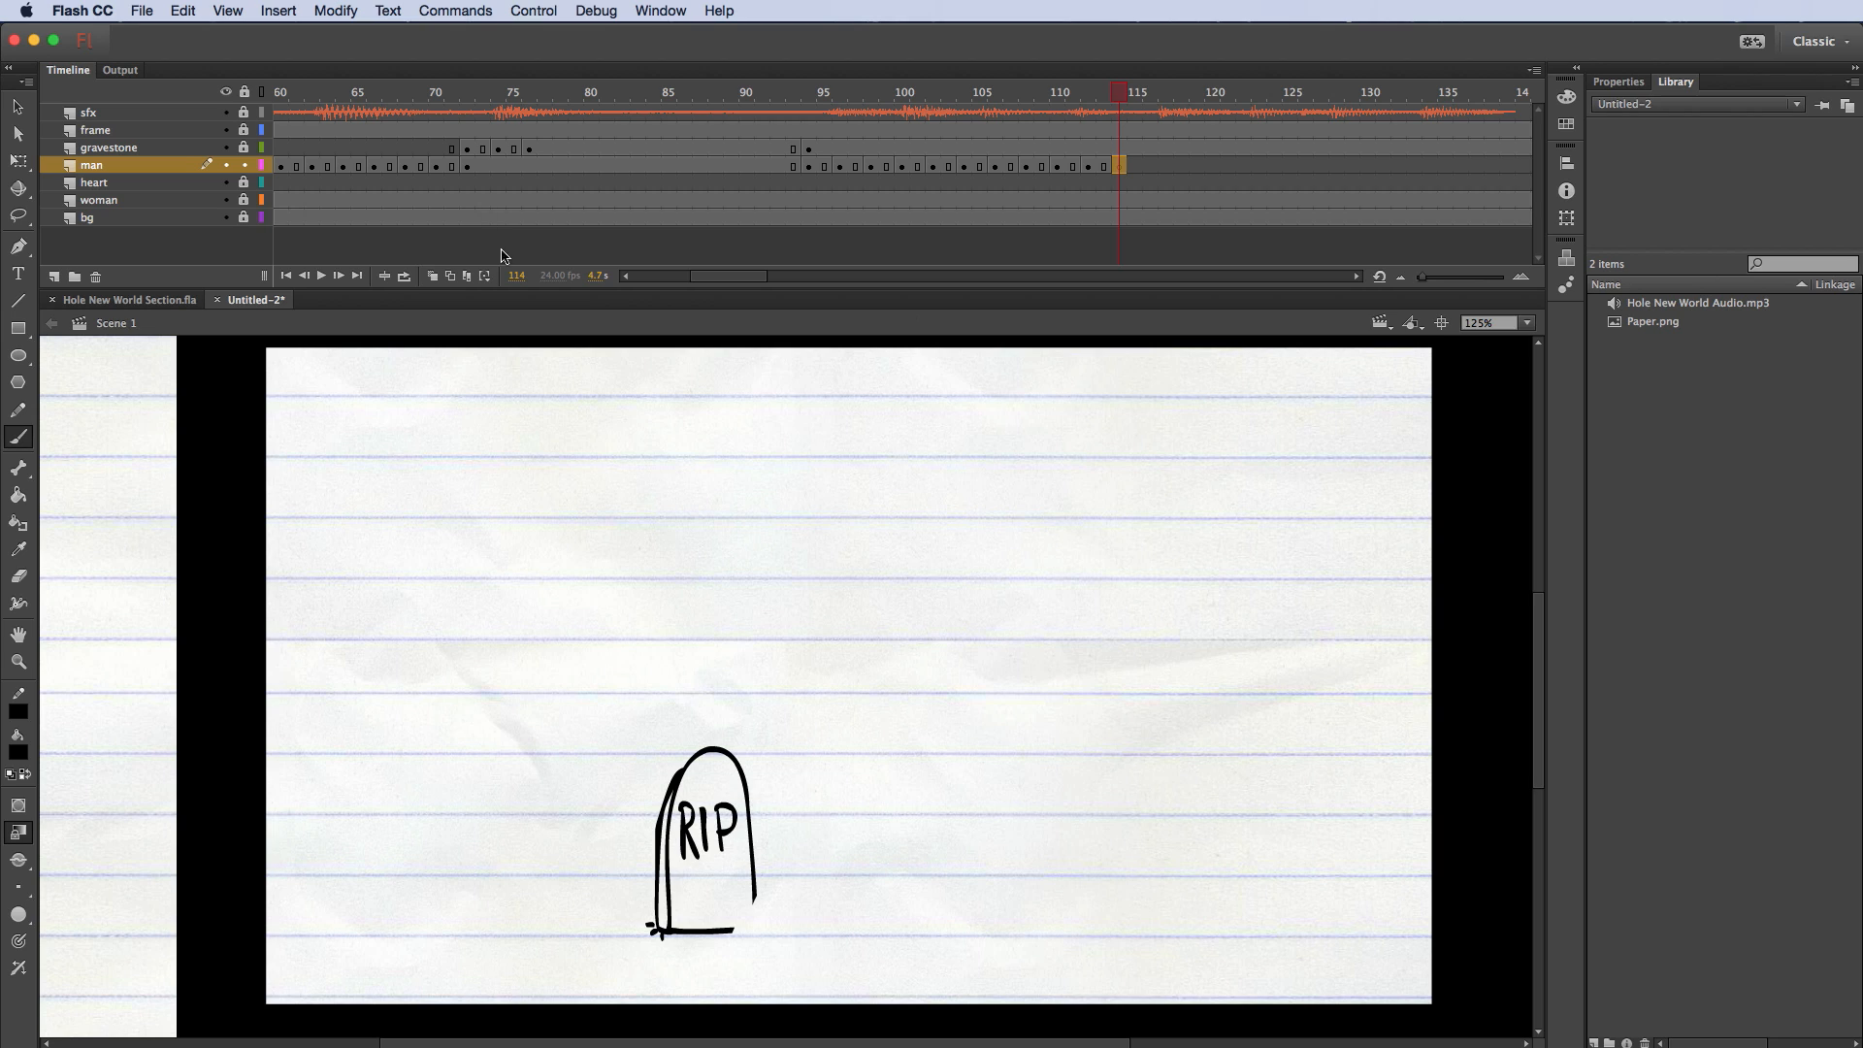
click(433, 275)
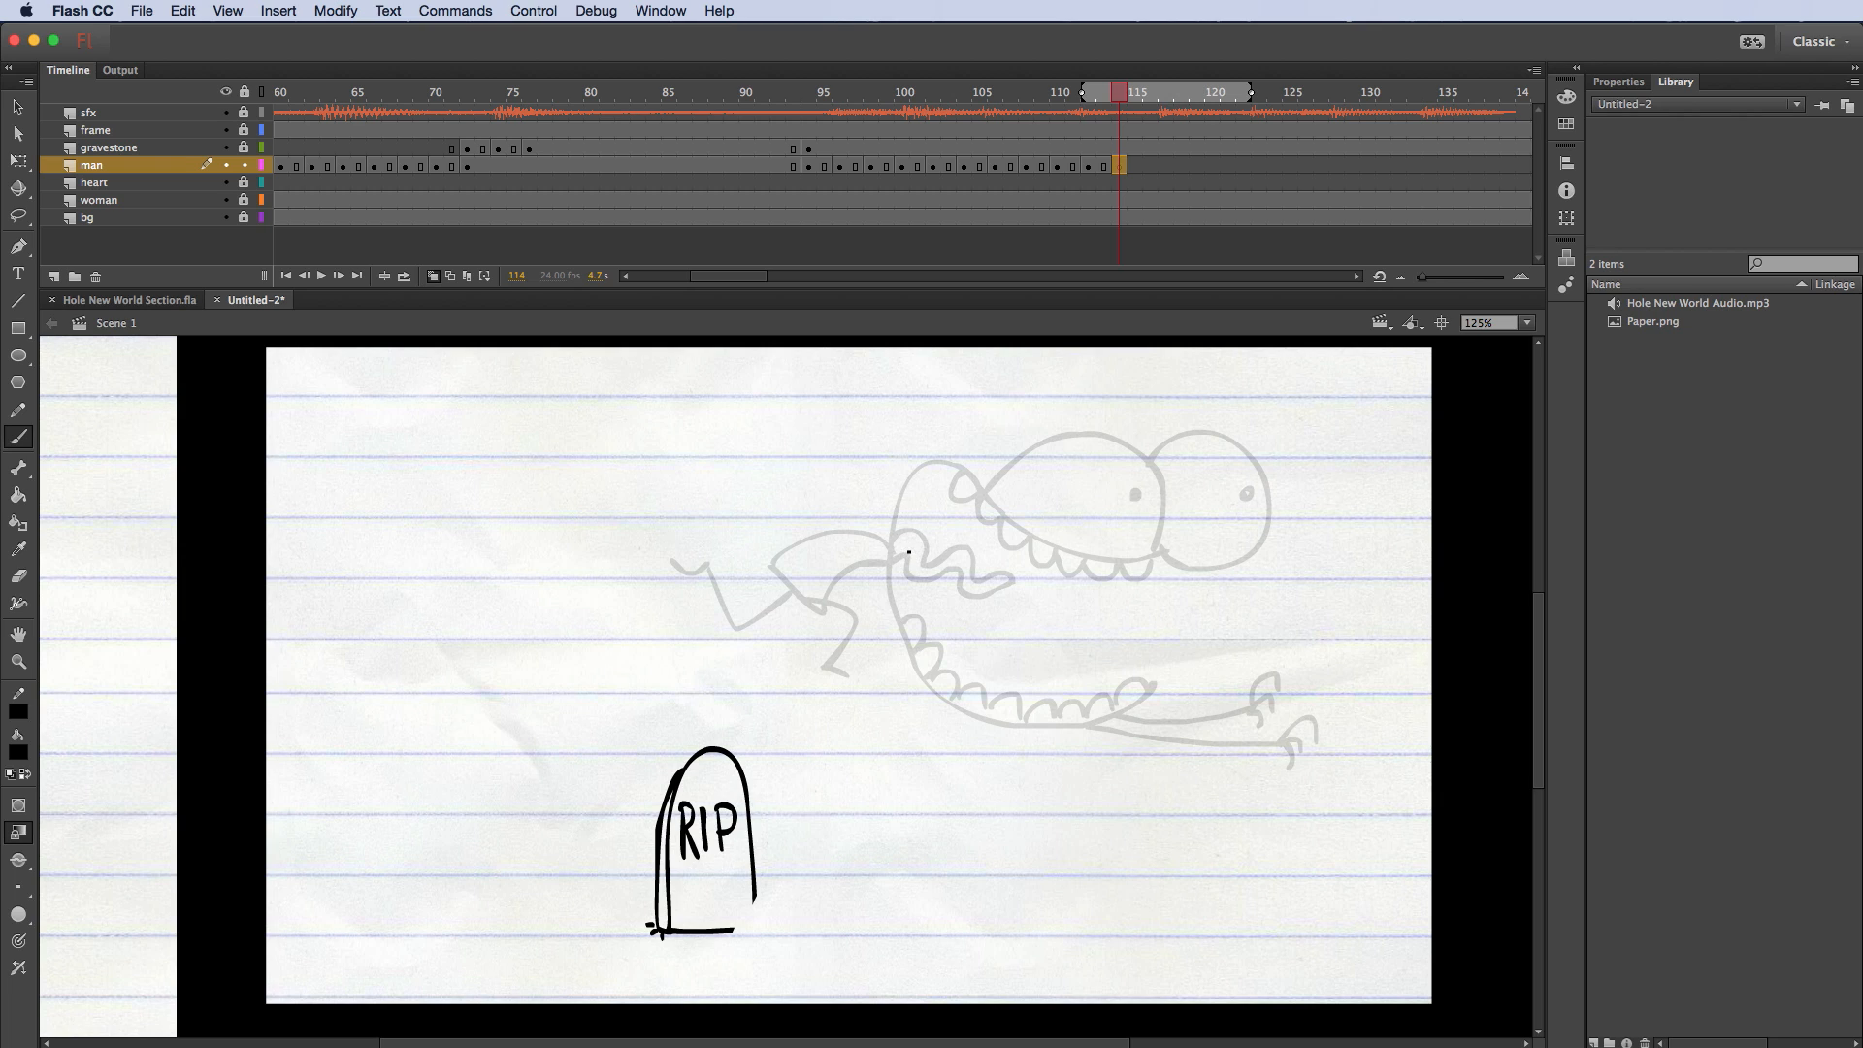
Step: Draw the man's stretched rectangular torso and a wide open mouth running off the page's right edge on frame 114
mouse_move(907, 549)
mouse_down()
mouse_move(909, 585)
mouse_move(1125, 551)
mouse_up()
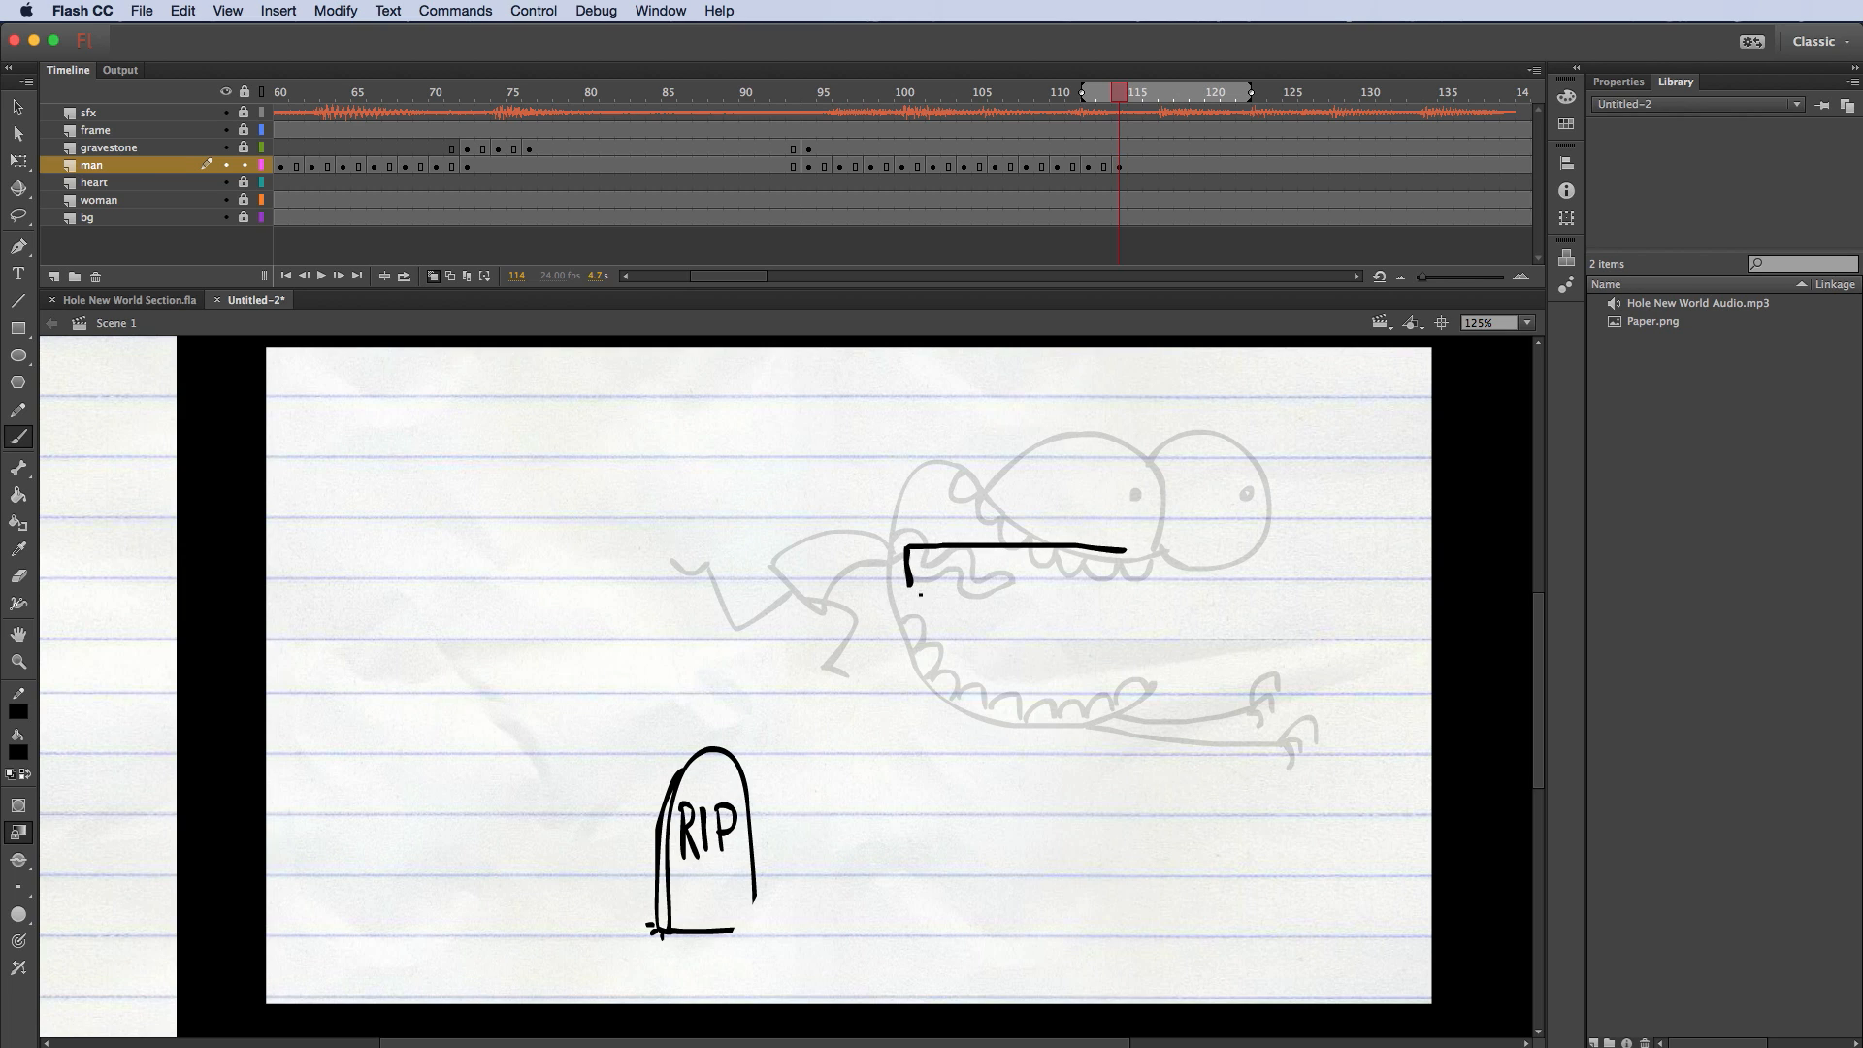
mouse_move(916, 582)
mouse_down()
mouse_move(1132, 576)
mouse_move(1125, 551)
mouse_move(1237, 524)
mouse_move(1434, 555)
mouse_up()
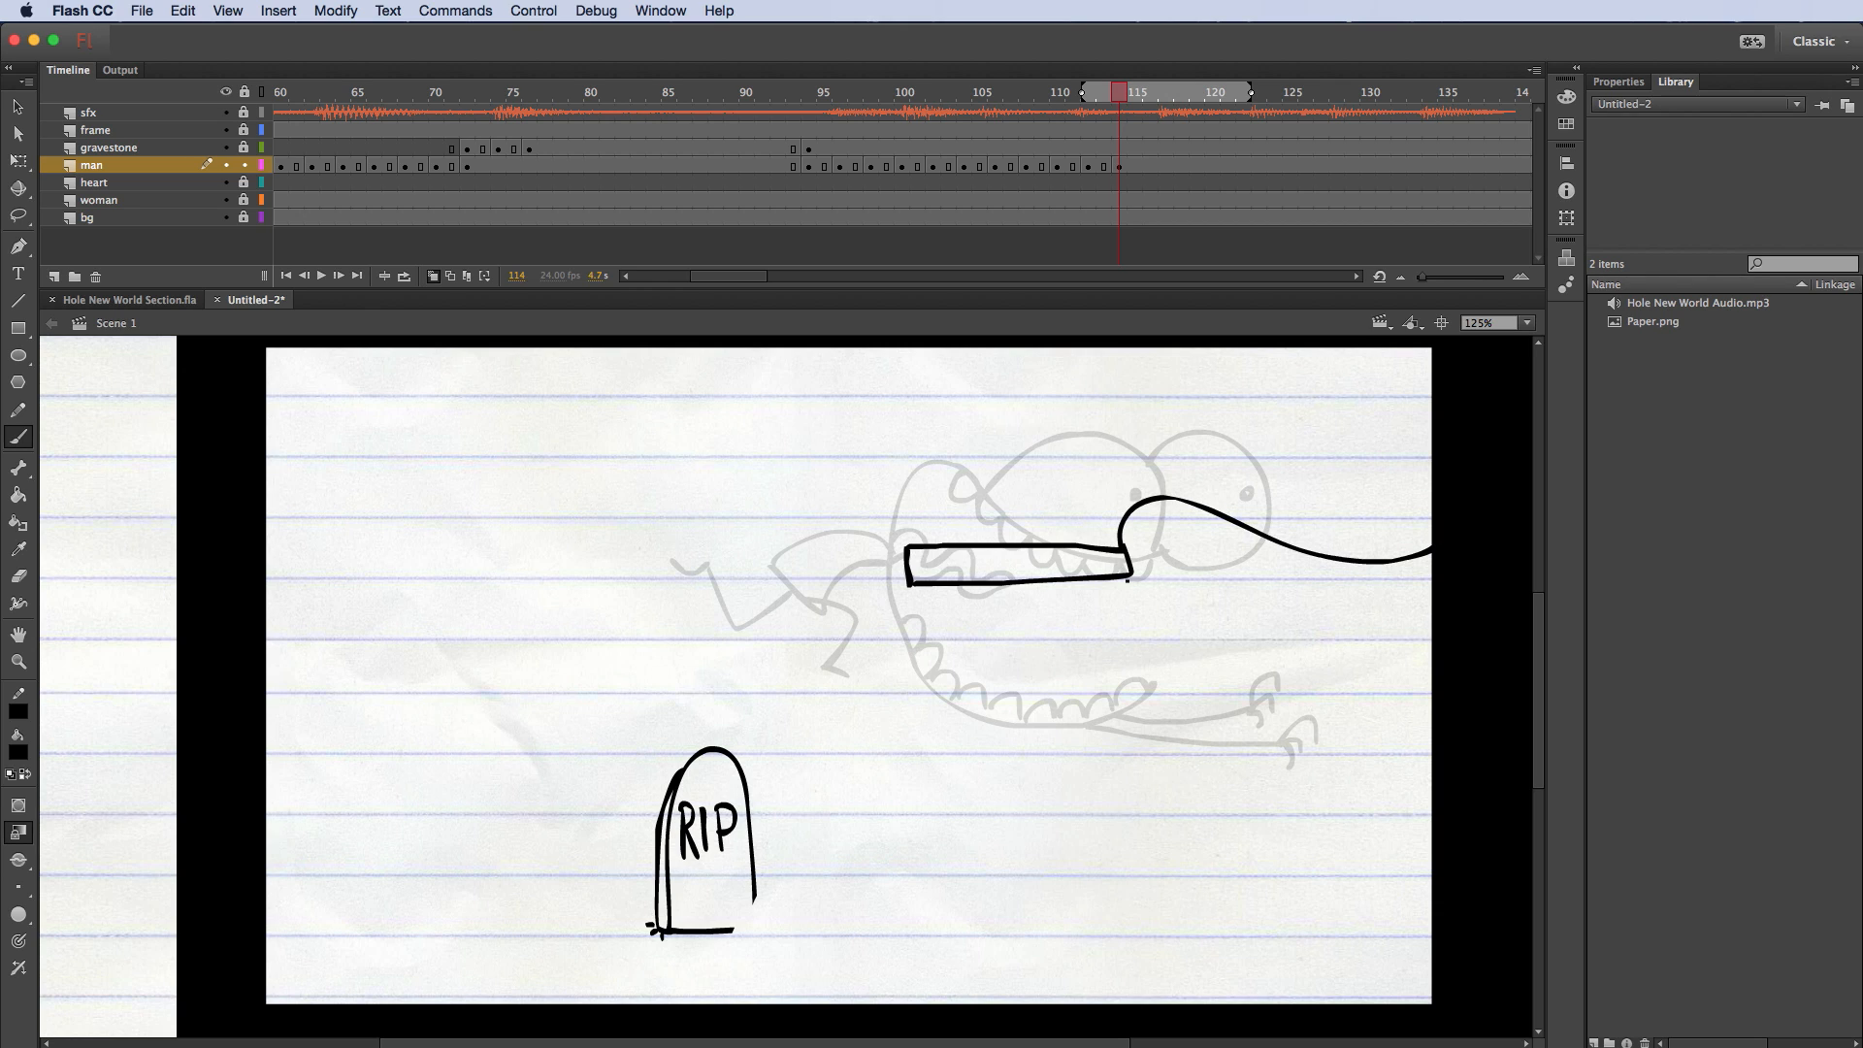
mouse_move(1122, 557)
mouse_down()
mouse_move(1201, 642)
mouse_move(1488, 582)
mouse_up()
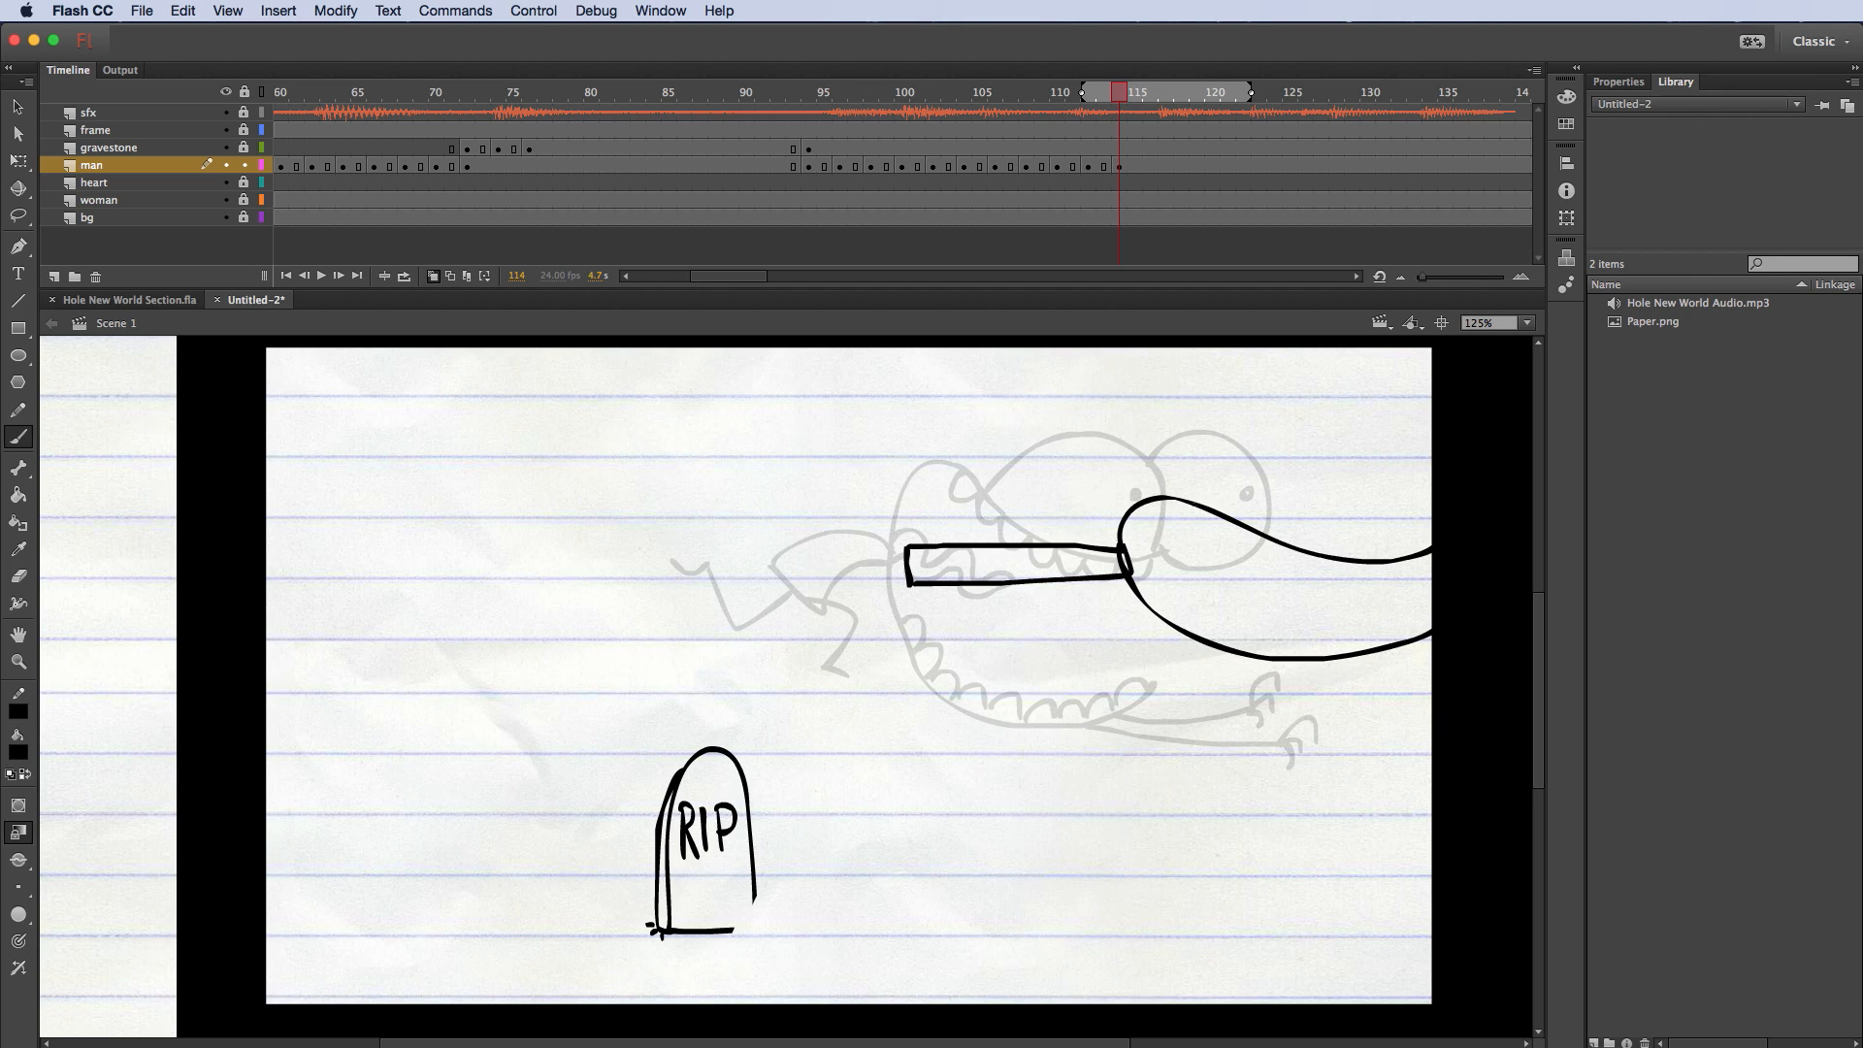
Step: Draw rows of upper and lower teeth and a wavy tongue inside the open mouth
mouse_move(1194, 504)
mouse_down()
mouse_move(1271, 558)
mouse_move(1398, 578)
mouse_move(1457, 545)
mouse_up()
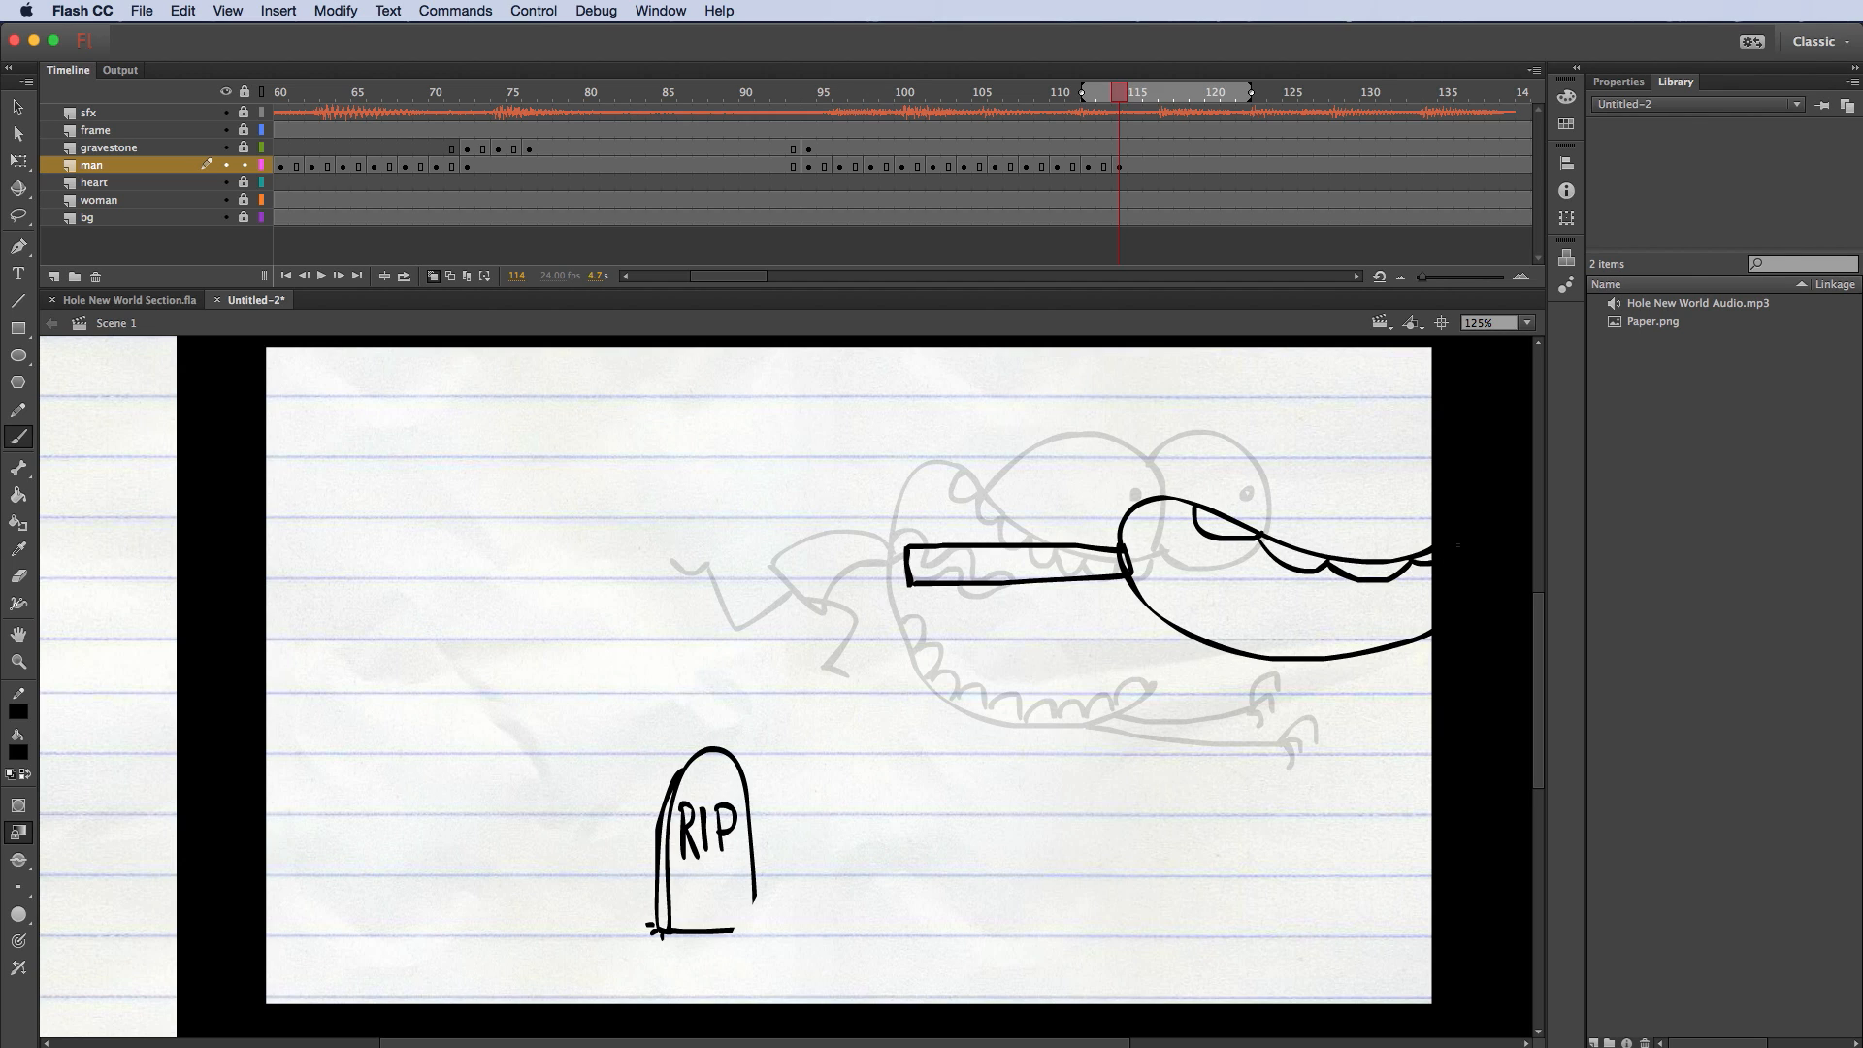
mouse_move(1151, 596)
mouse_down()
mouse_move(1221, 640)
mouse_move(1330, 642)
mouse_move(1306, 649)
mouse_move(1367, 650)
mouse_move(1441, 612)
mouse_up()
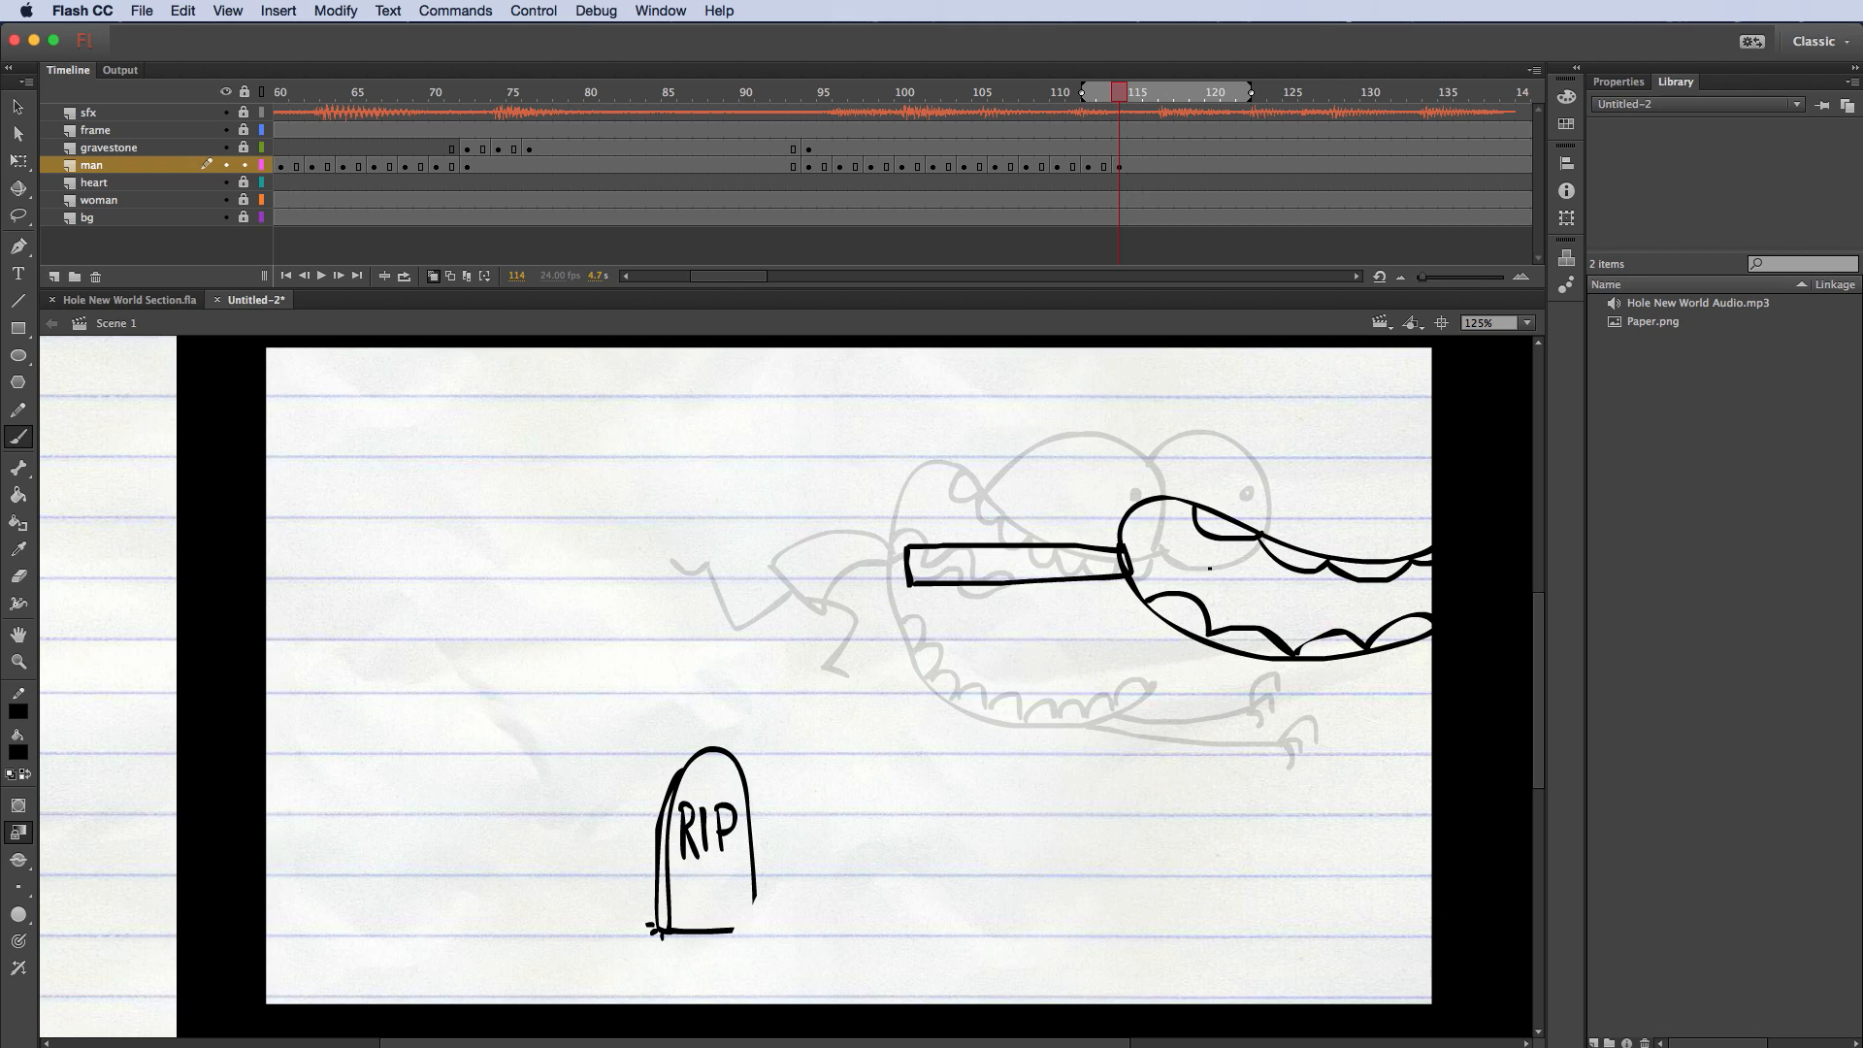
mouse_move(1126, 547)
mouse_down()
mouse_move(1331, 600)
mouse_move(1129, 562)
mouse_up()
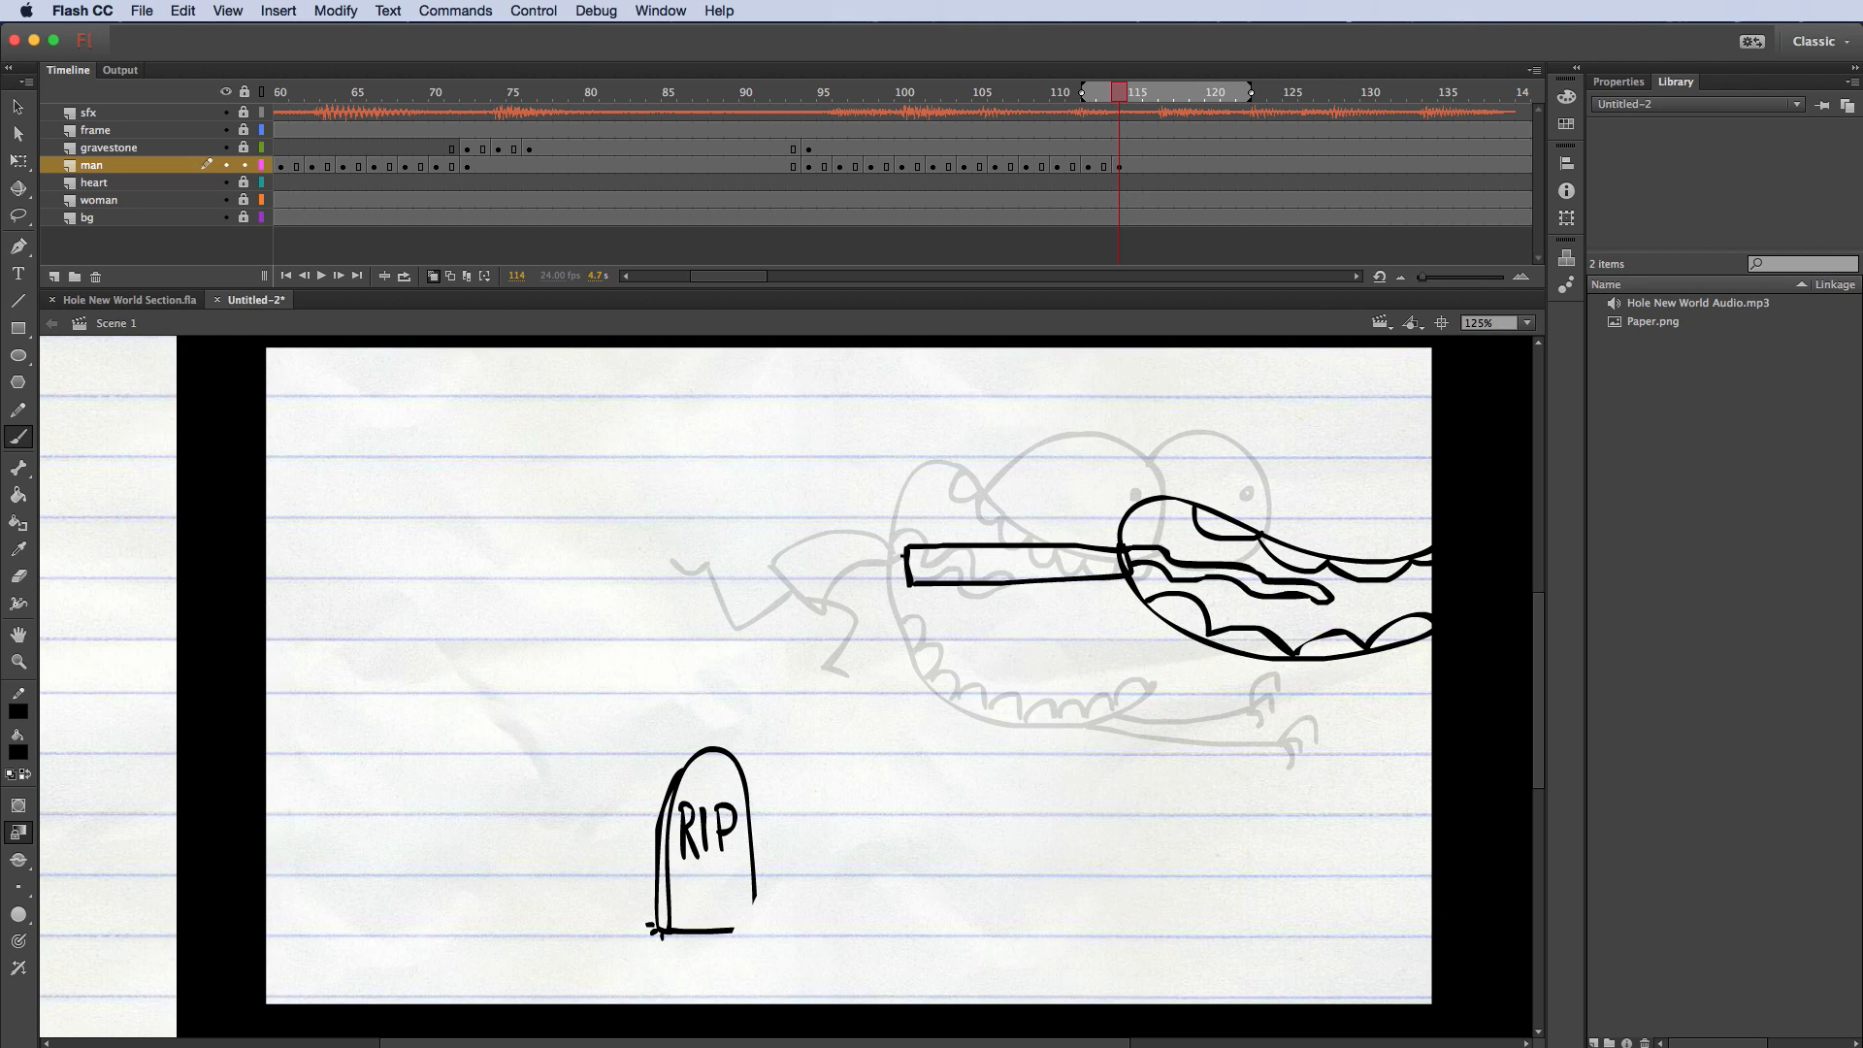
Step: Draw two straight trailing legs and a large rounded head shape above the mouth, and compare the pose with the previous frame
drag(904, 555, 705, 560)
drag(907, 579, 695, 586)
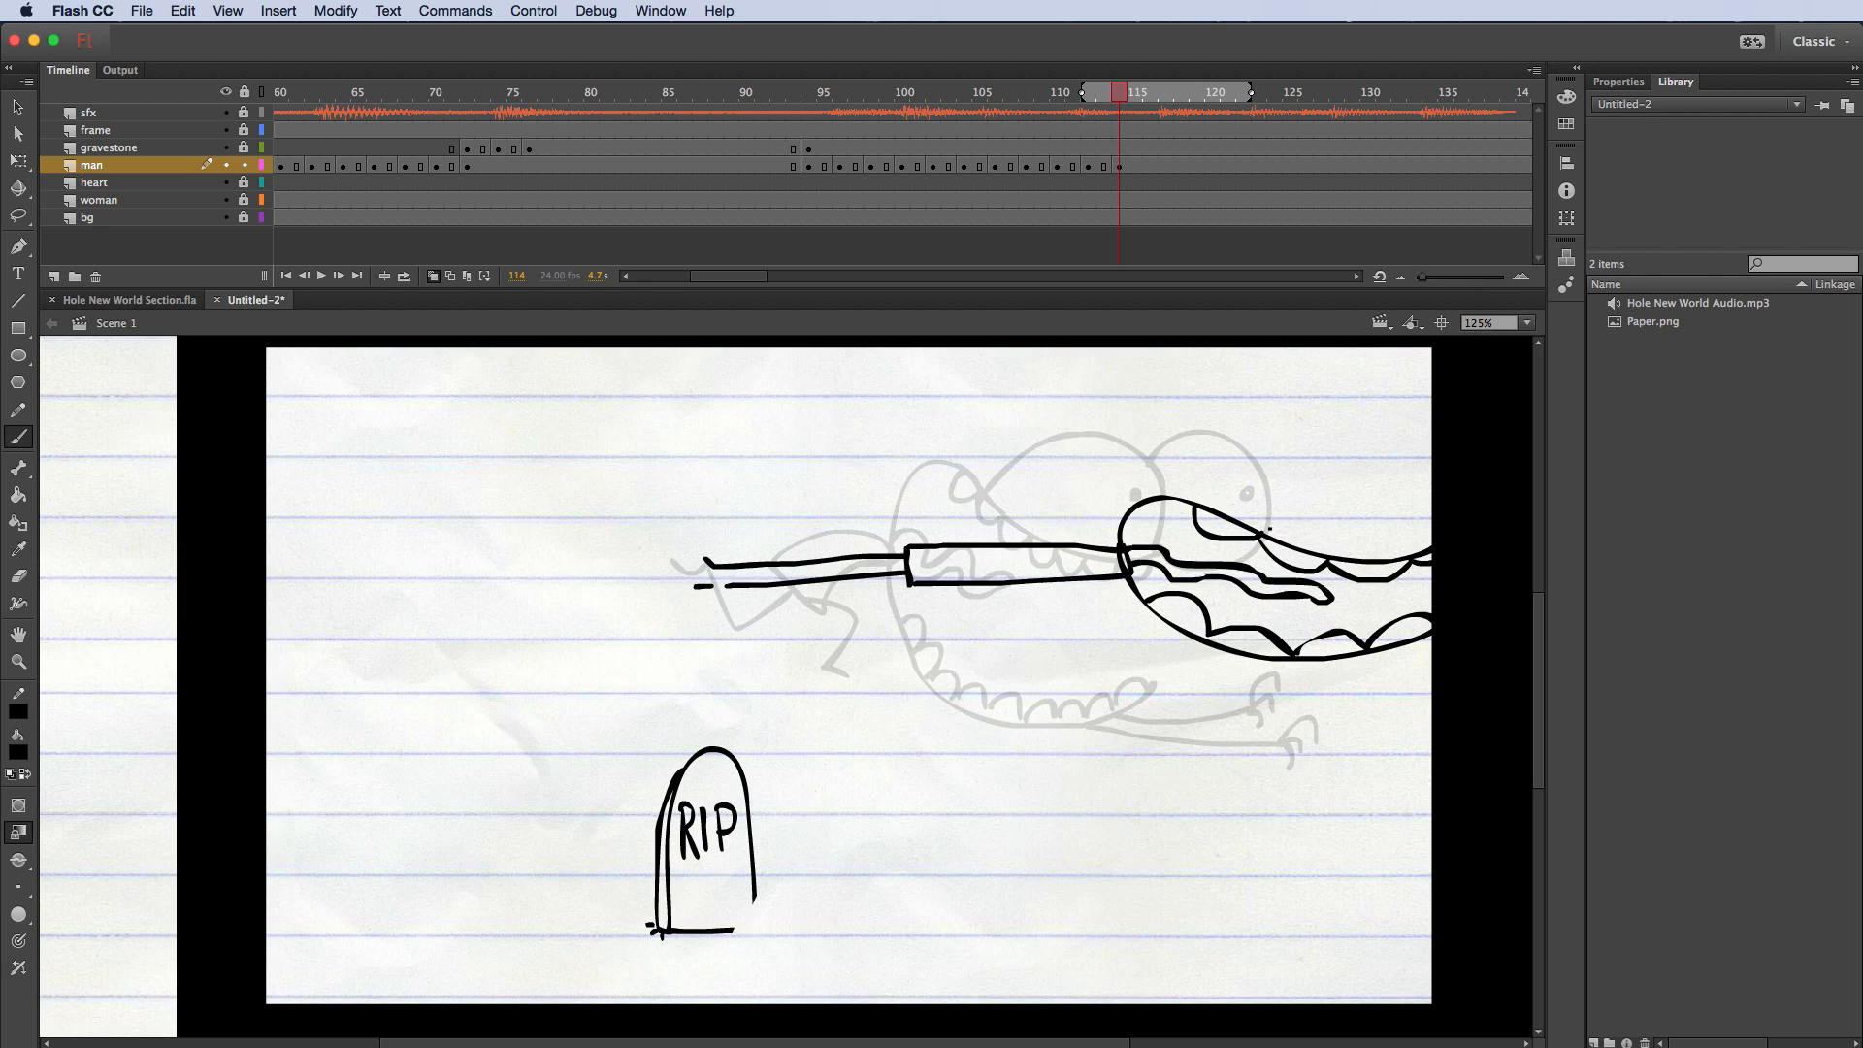
mouse_move(1263, 530)
mouse_down()
mouse_move(1268, 482)
mouse_move(1394, 420)
mouse_move(1435, 441)
mouse_move(1259, 529)
mouse_up()
key(comma)
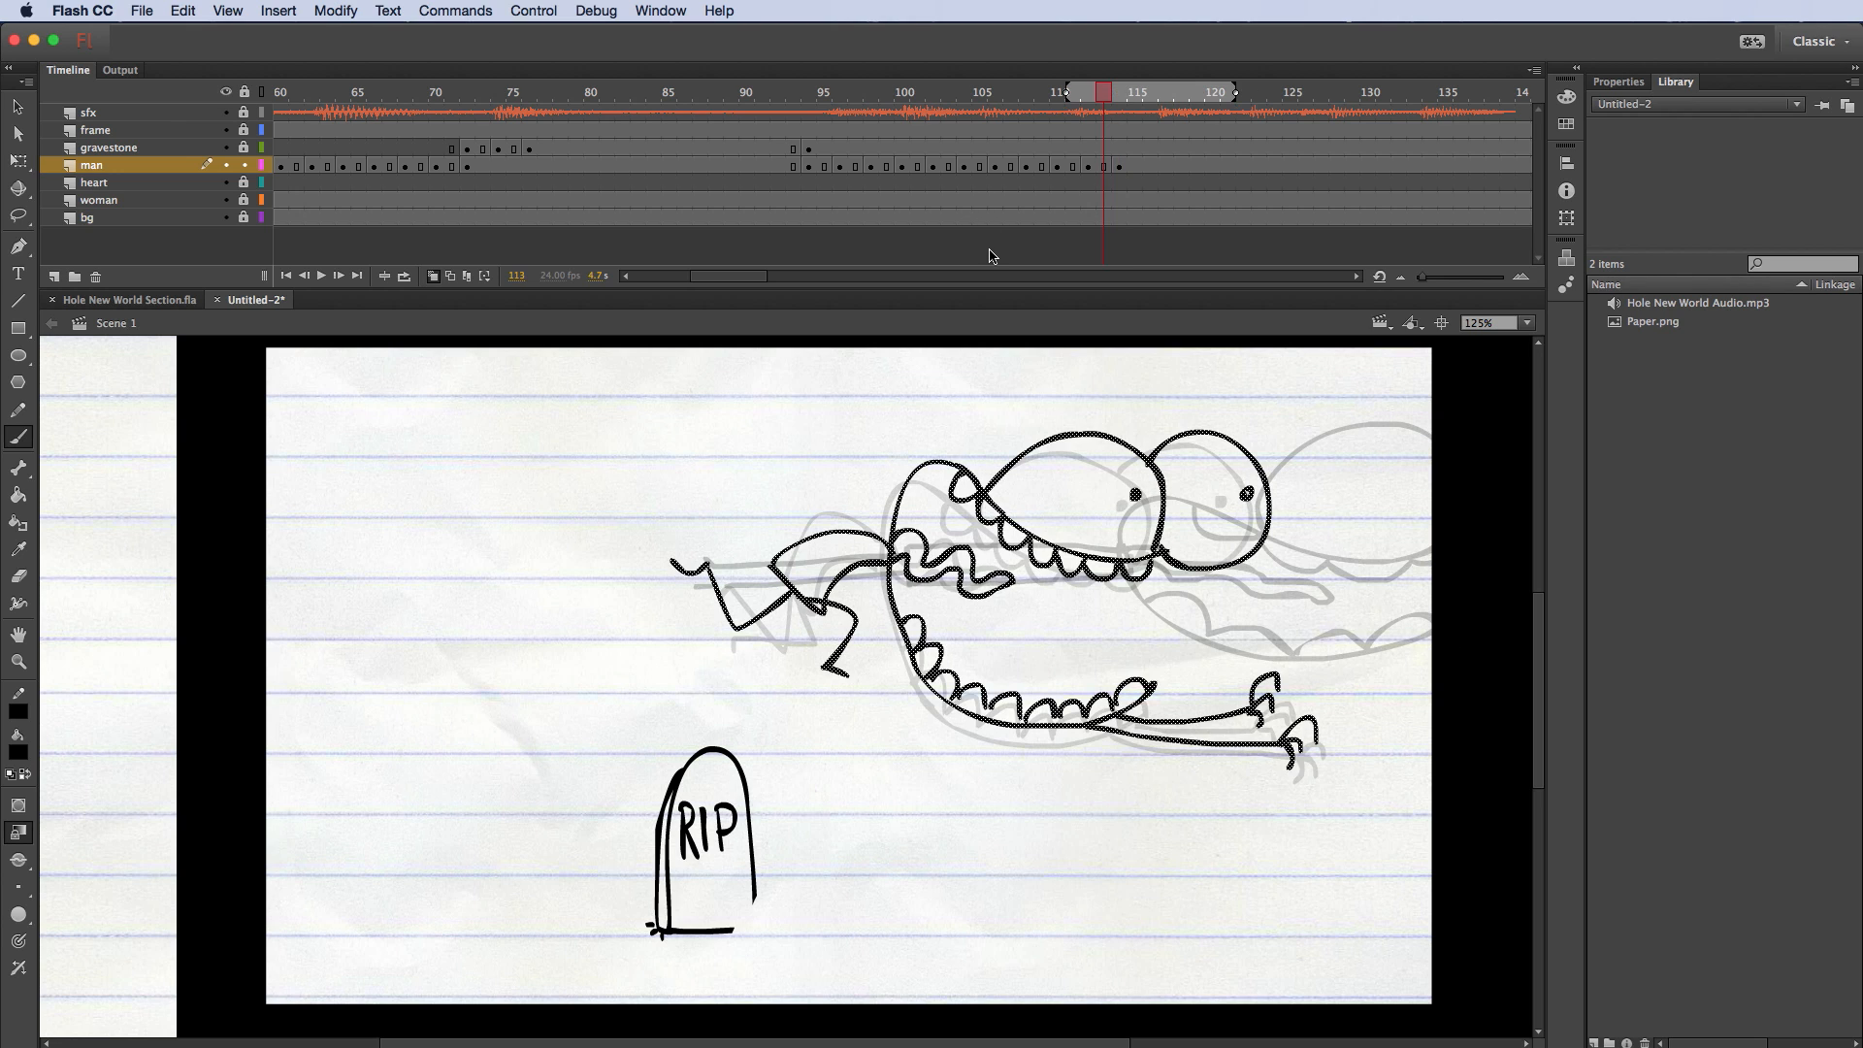
key(period)
key(comma)
key(period)
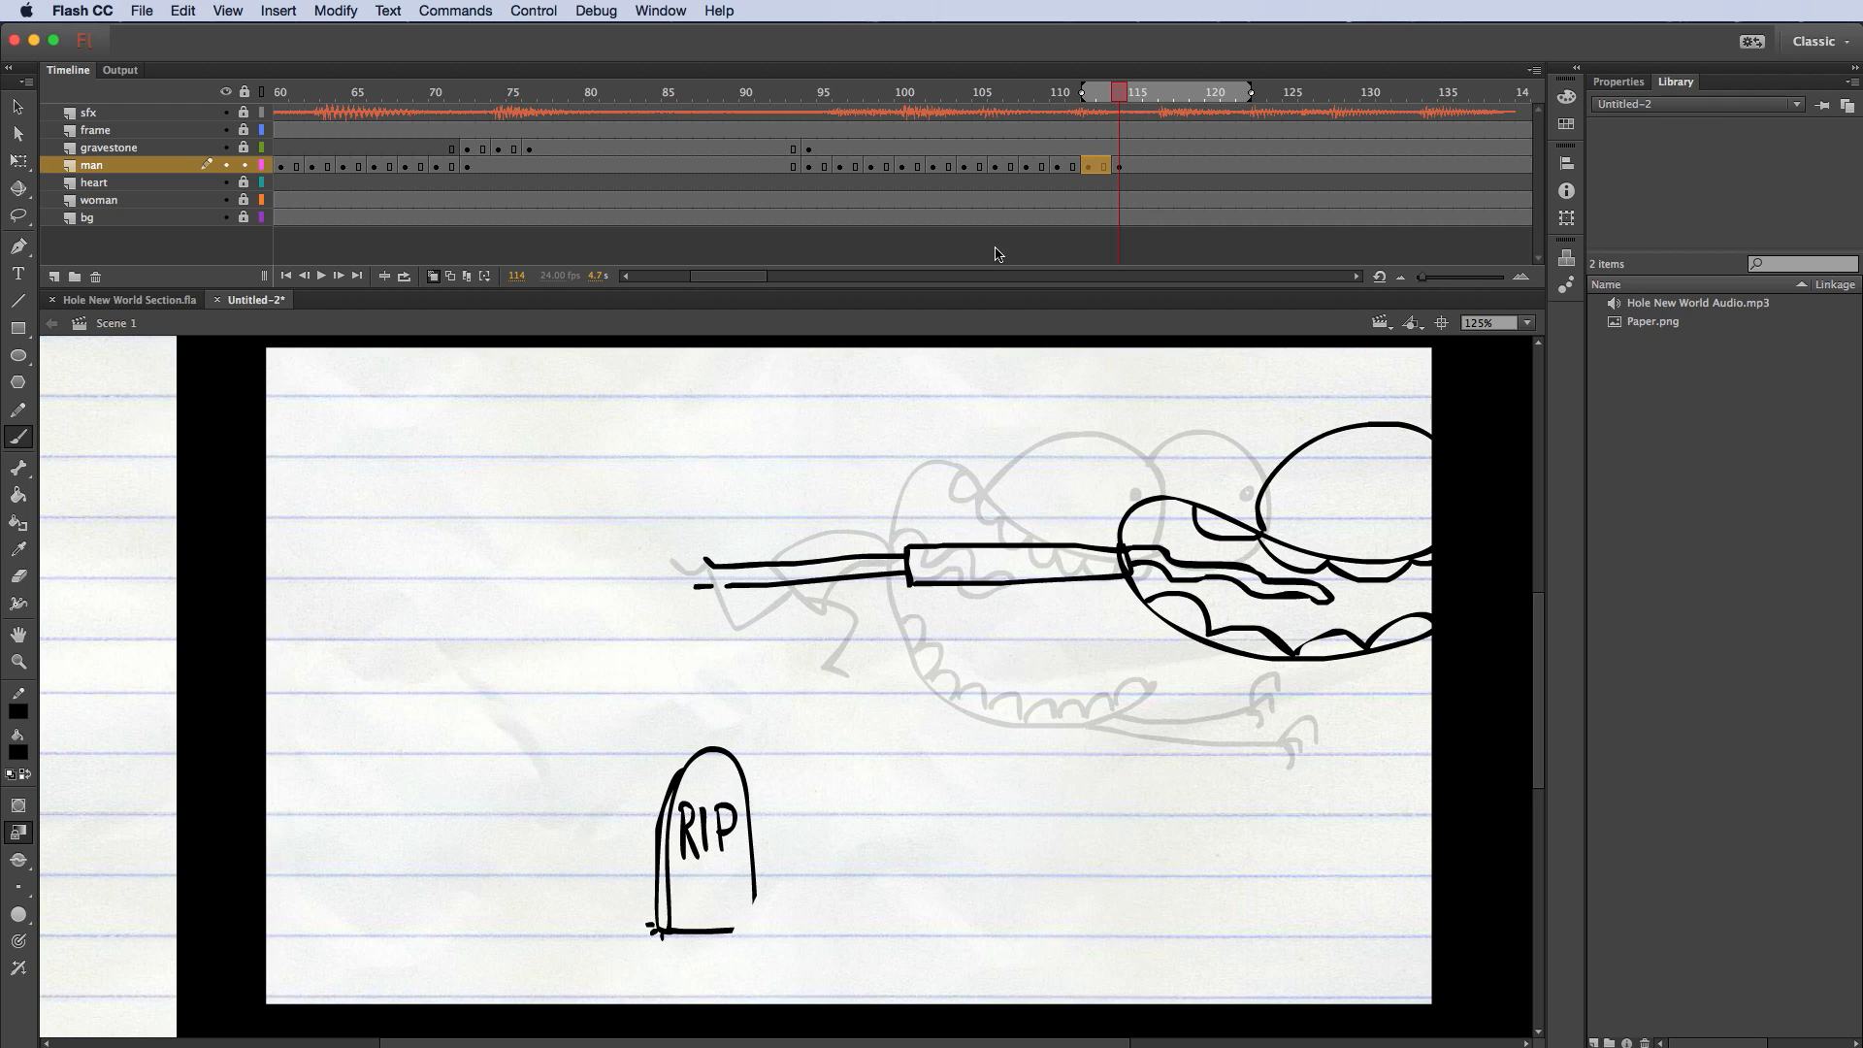
Step: Insert a blank keyframe at frame 116 of the man layer and draw four horizontal speed lines at the page's right edge
click(1151, 167)
key(F6)
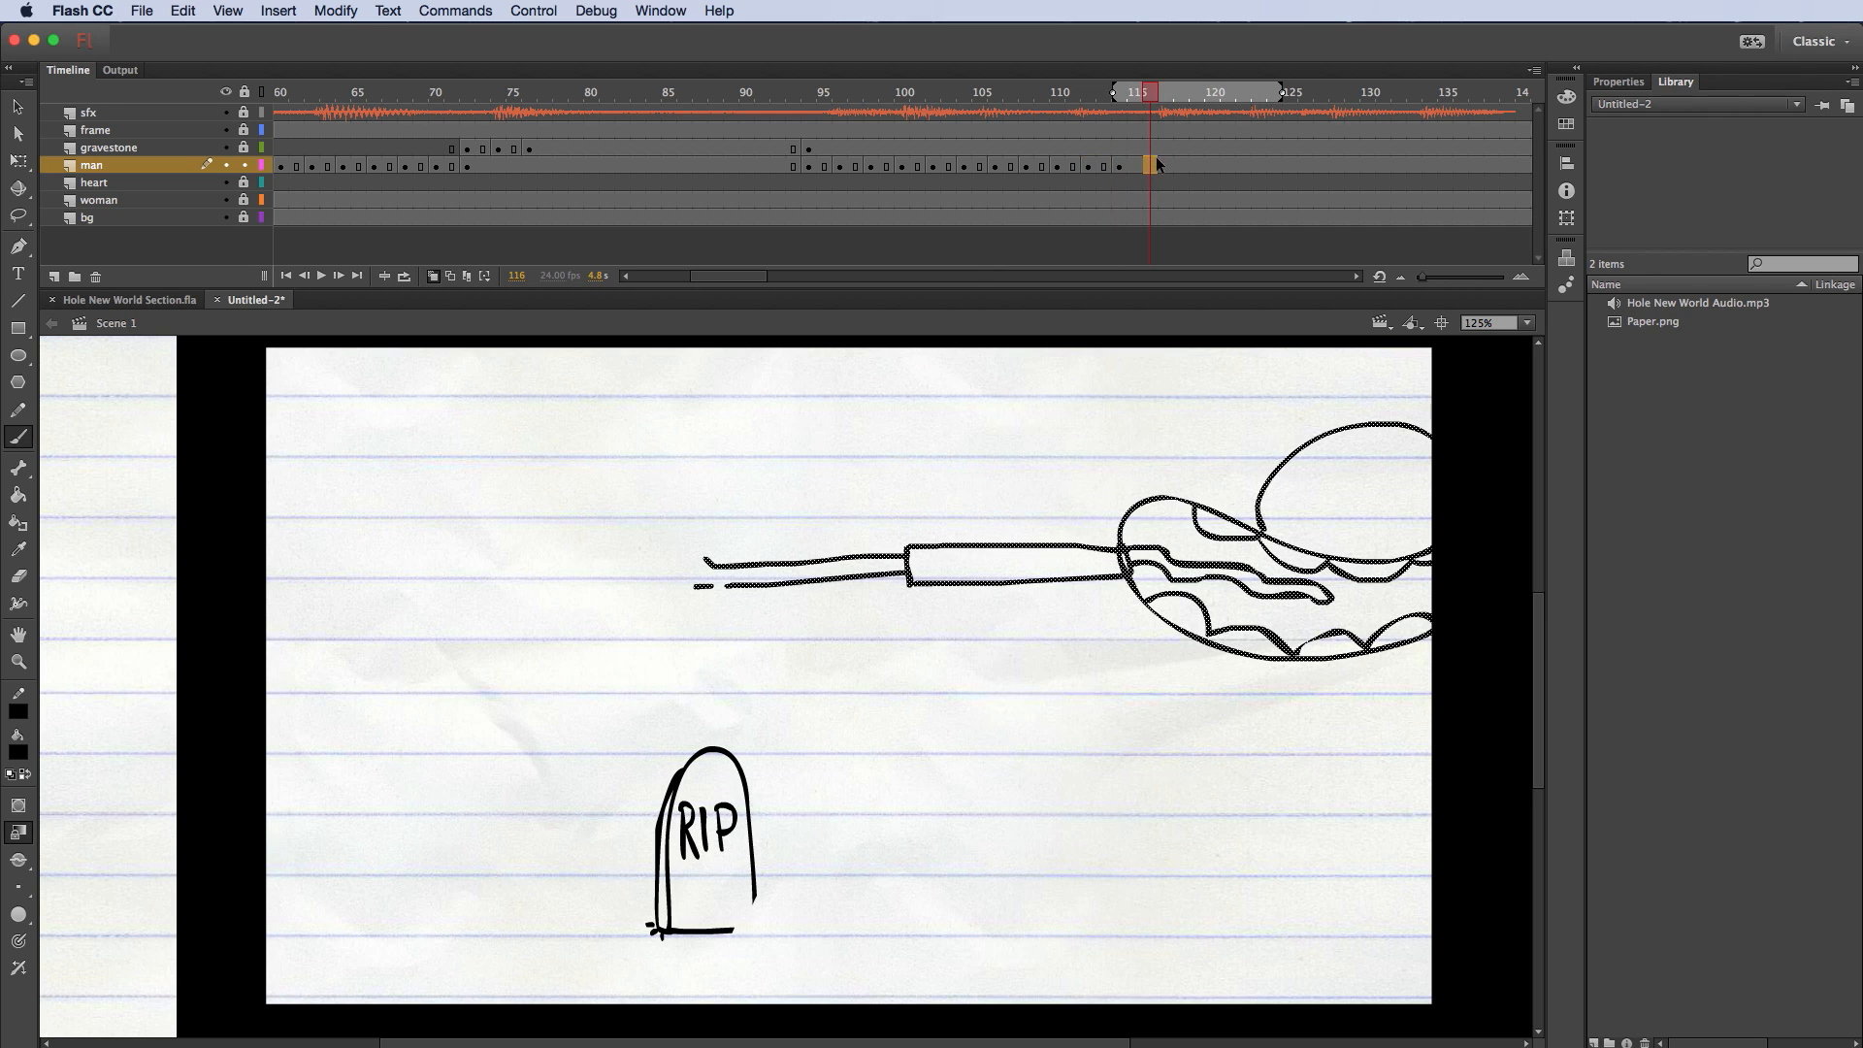
right_click(1150, 165)
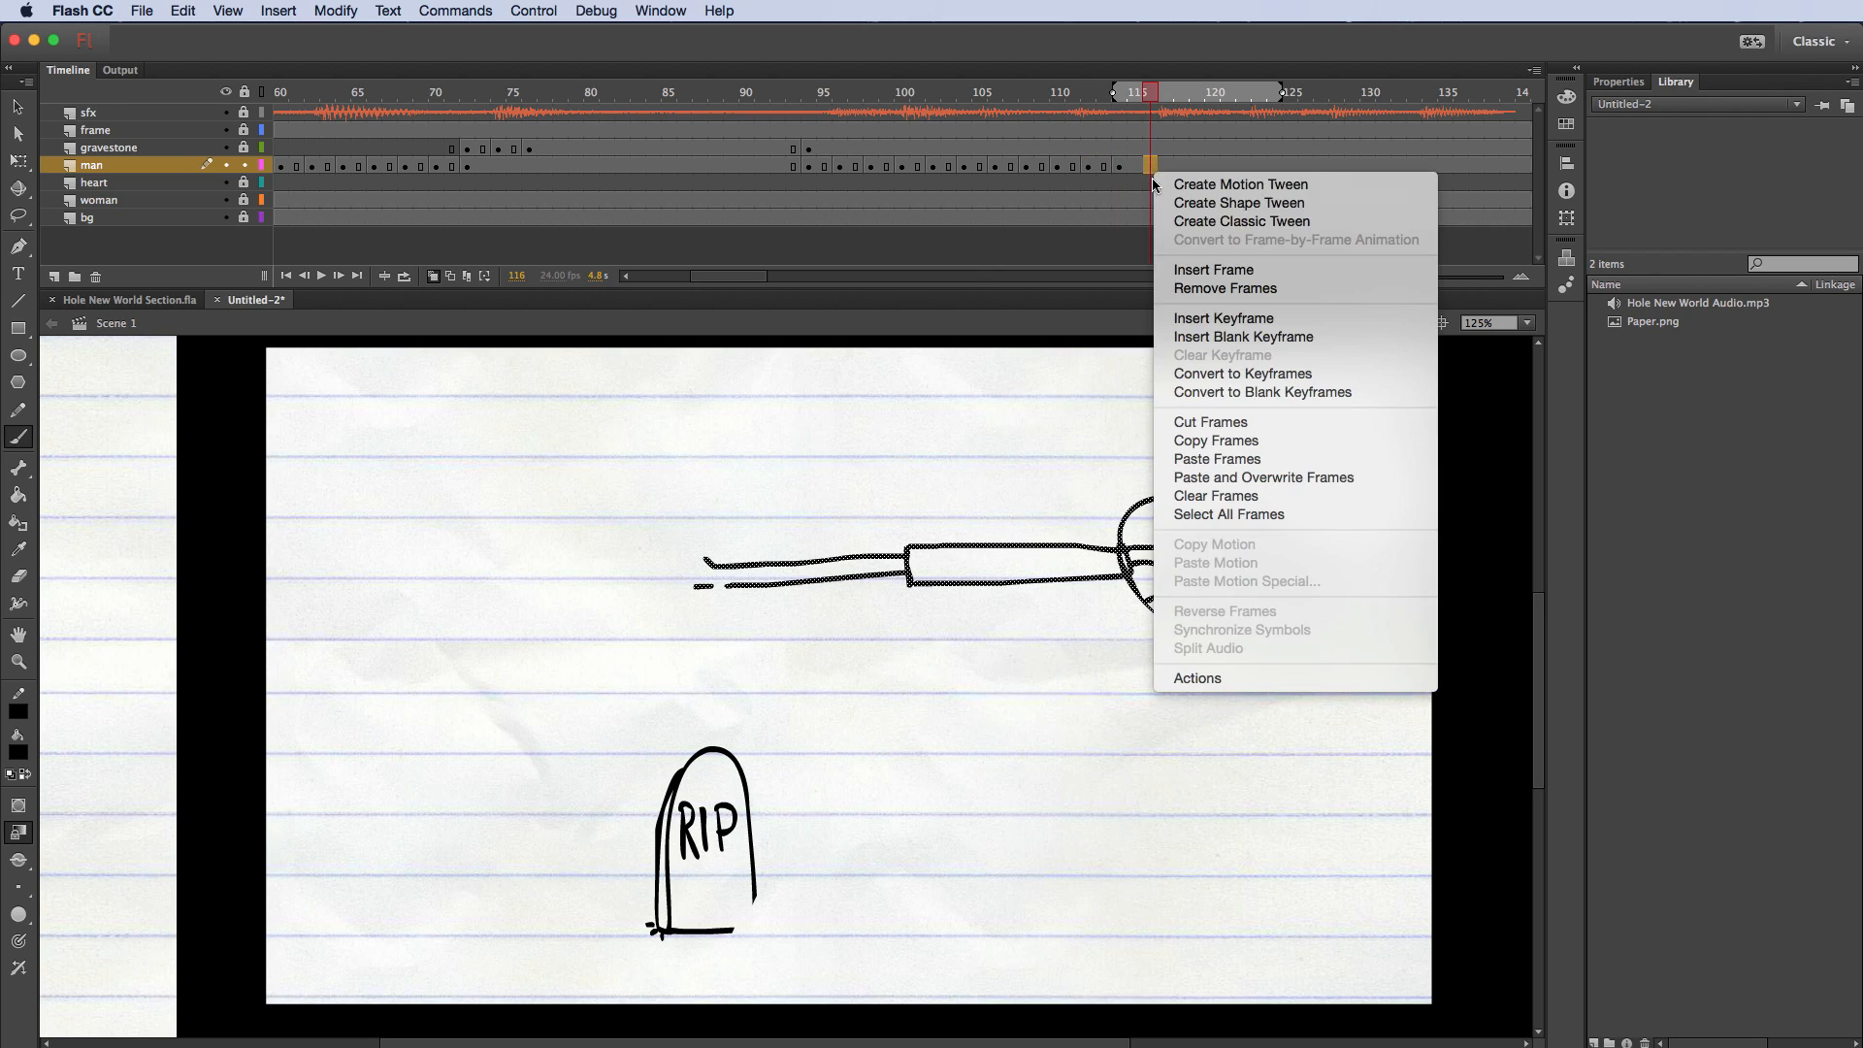
click(1234, 336)
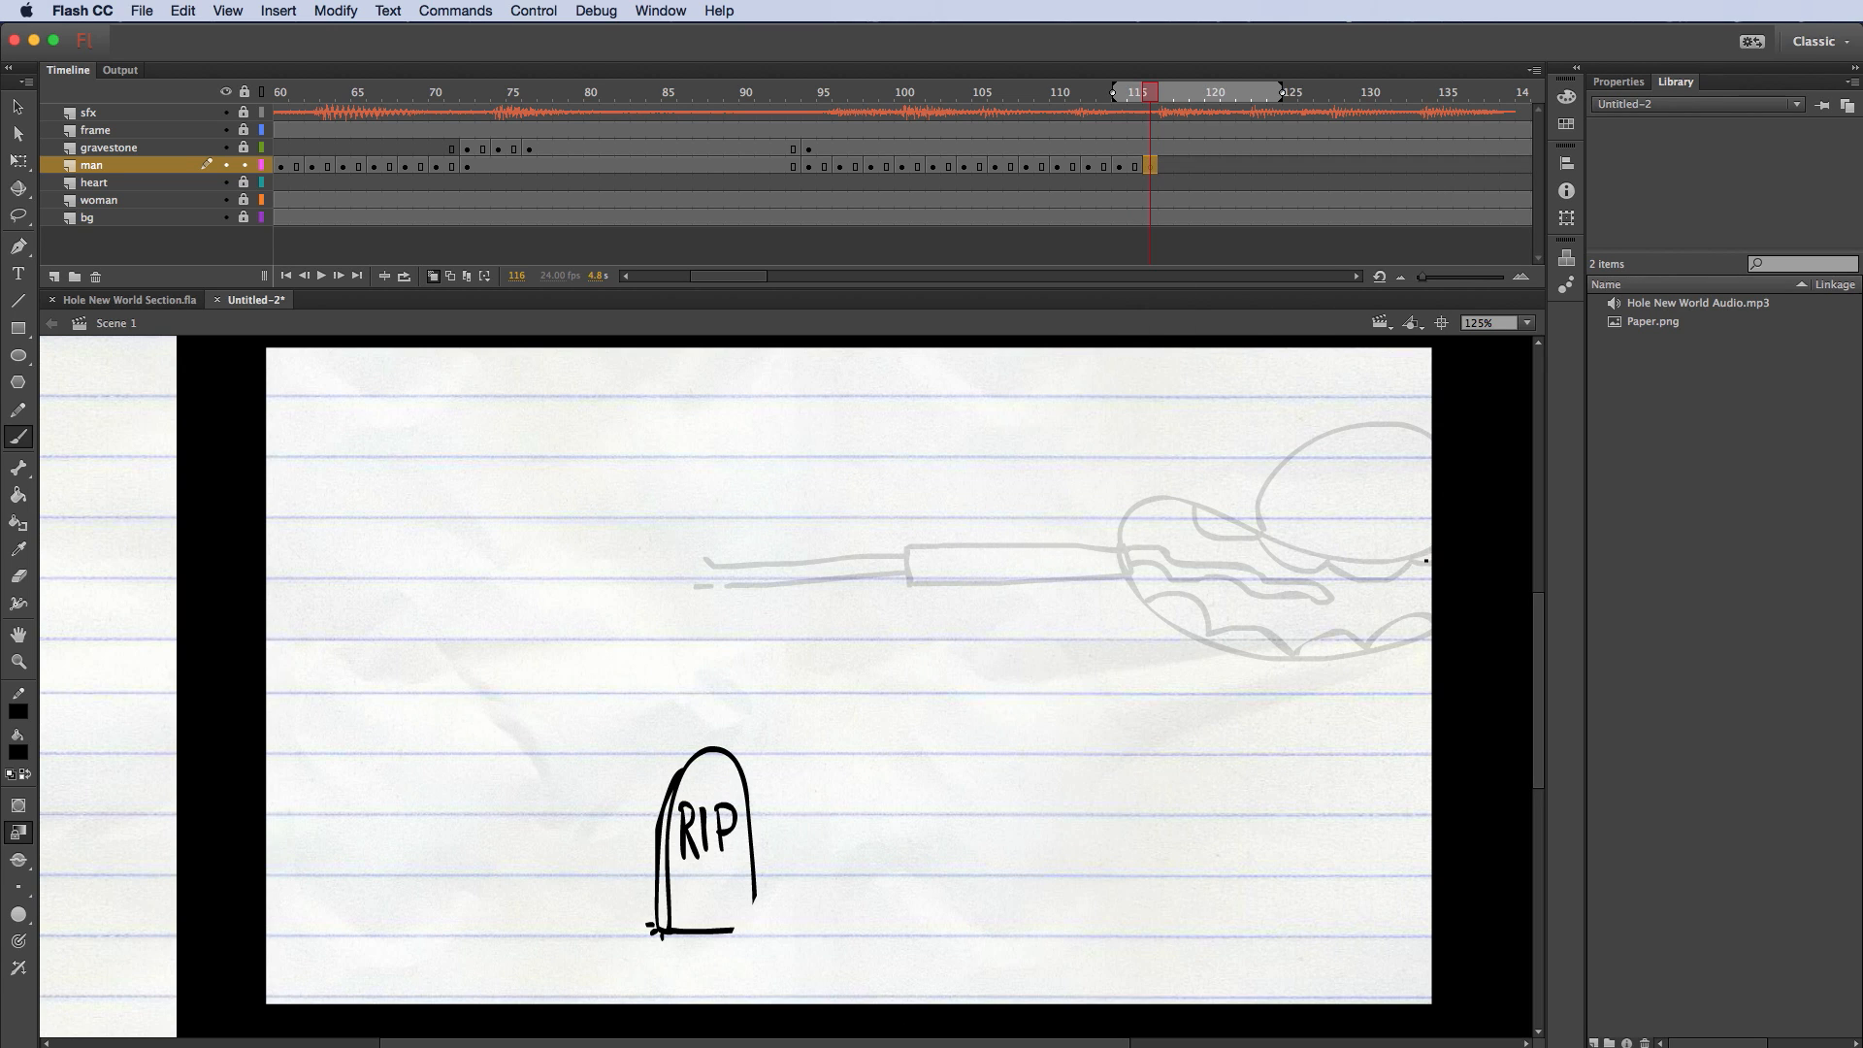
mouse_move(1431, 553)
mouse_down()
mouse_move(1296, 561)
mouse_move(1331, 544)
mouse_move(1432, 542)
mouse_up()
key(super+z)
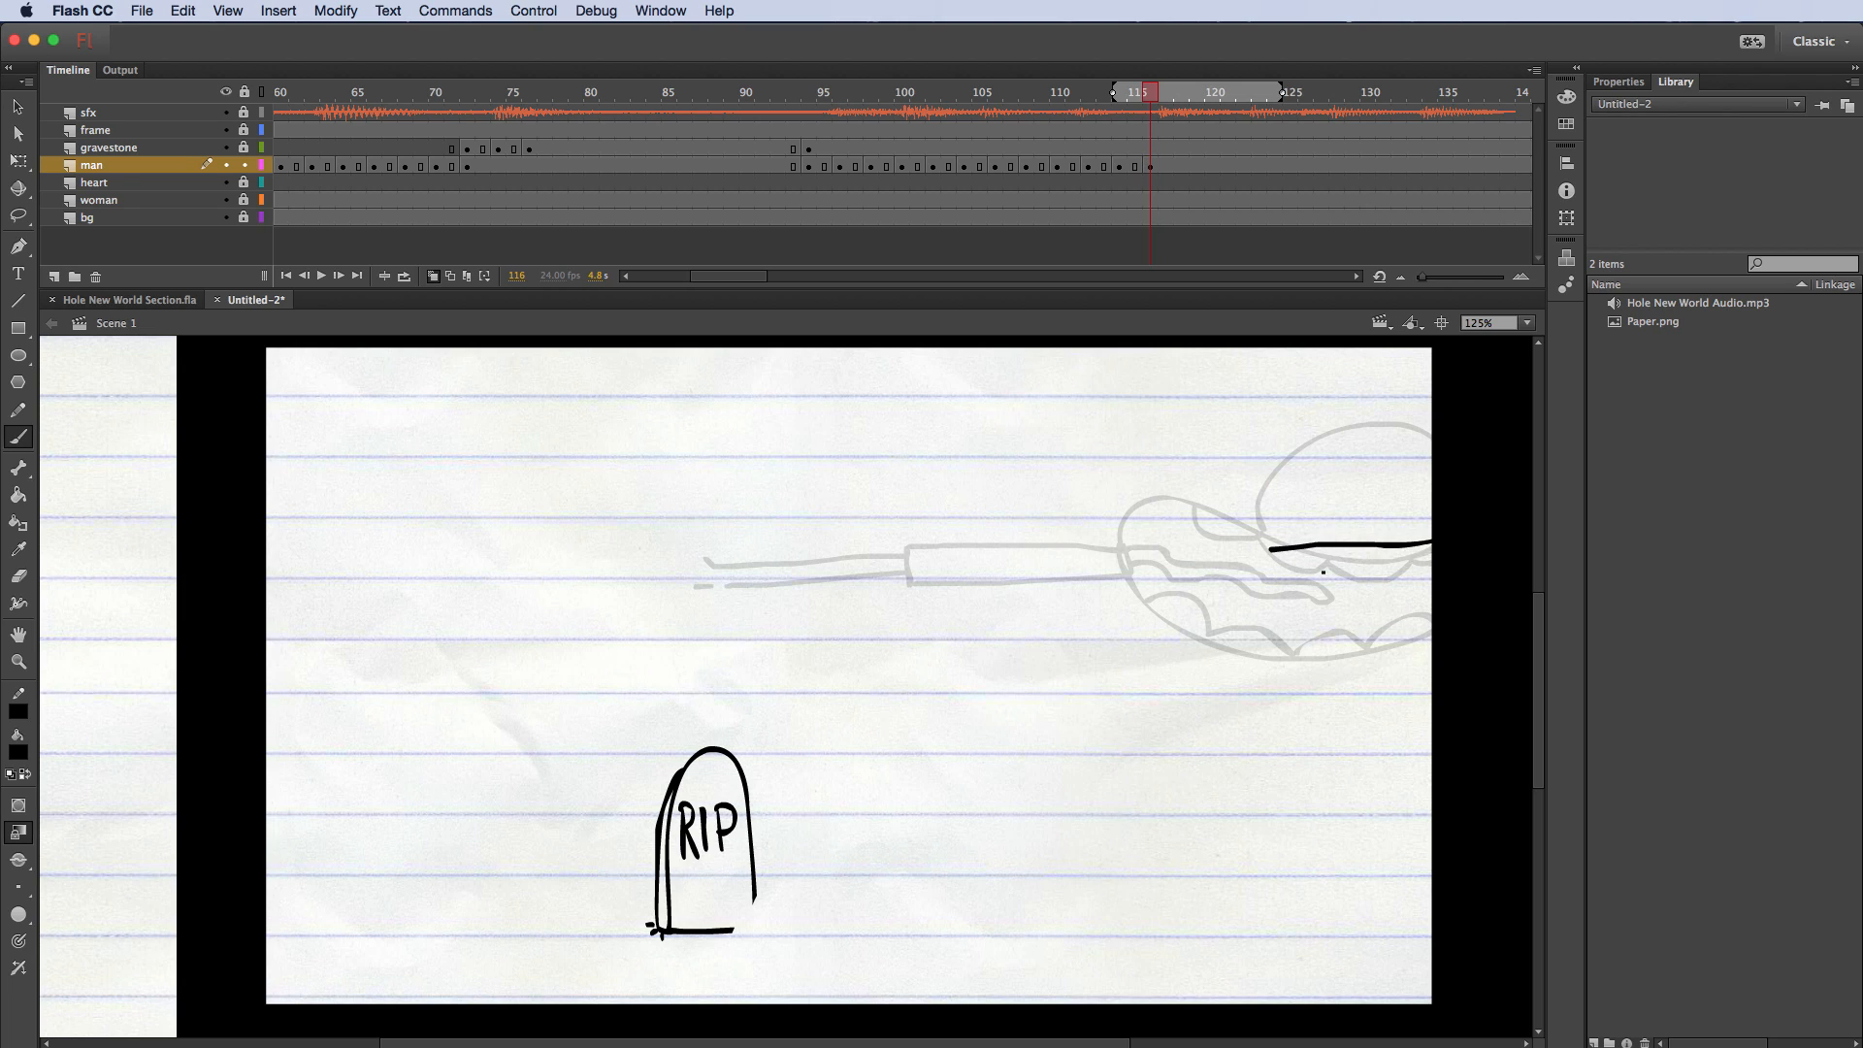
drag(1249, 564, 1434, 554)
mouse_move(1275, 579)
mouse_down()
mouse_move(1320, 579)
mouse_move(1252, 578)
mouse_move(1361, 590)
mouse_move(1267, 591)
mouse_up()
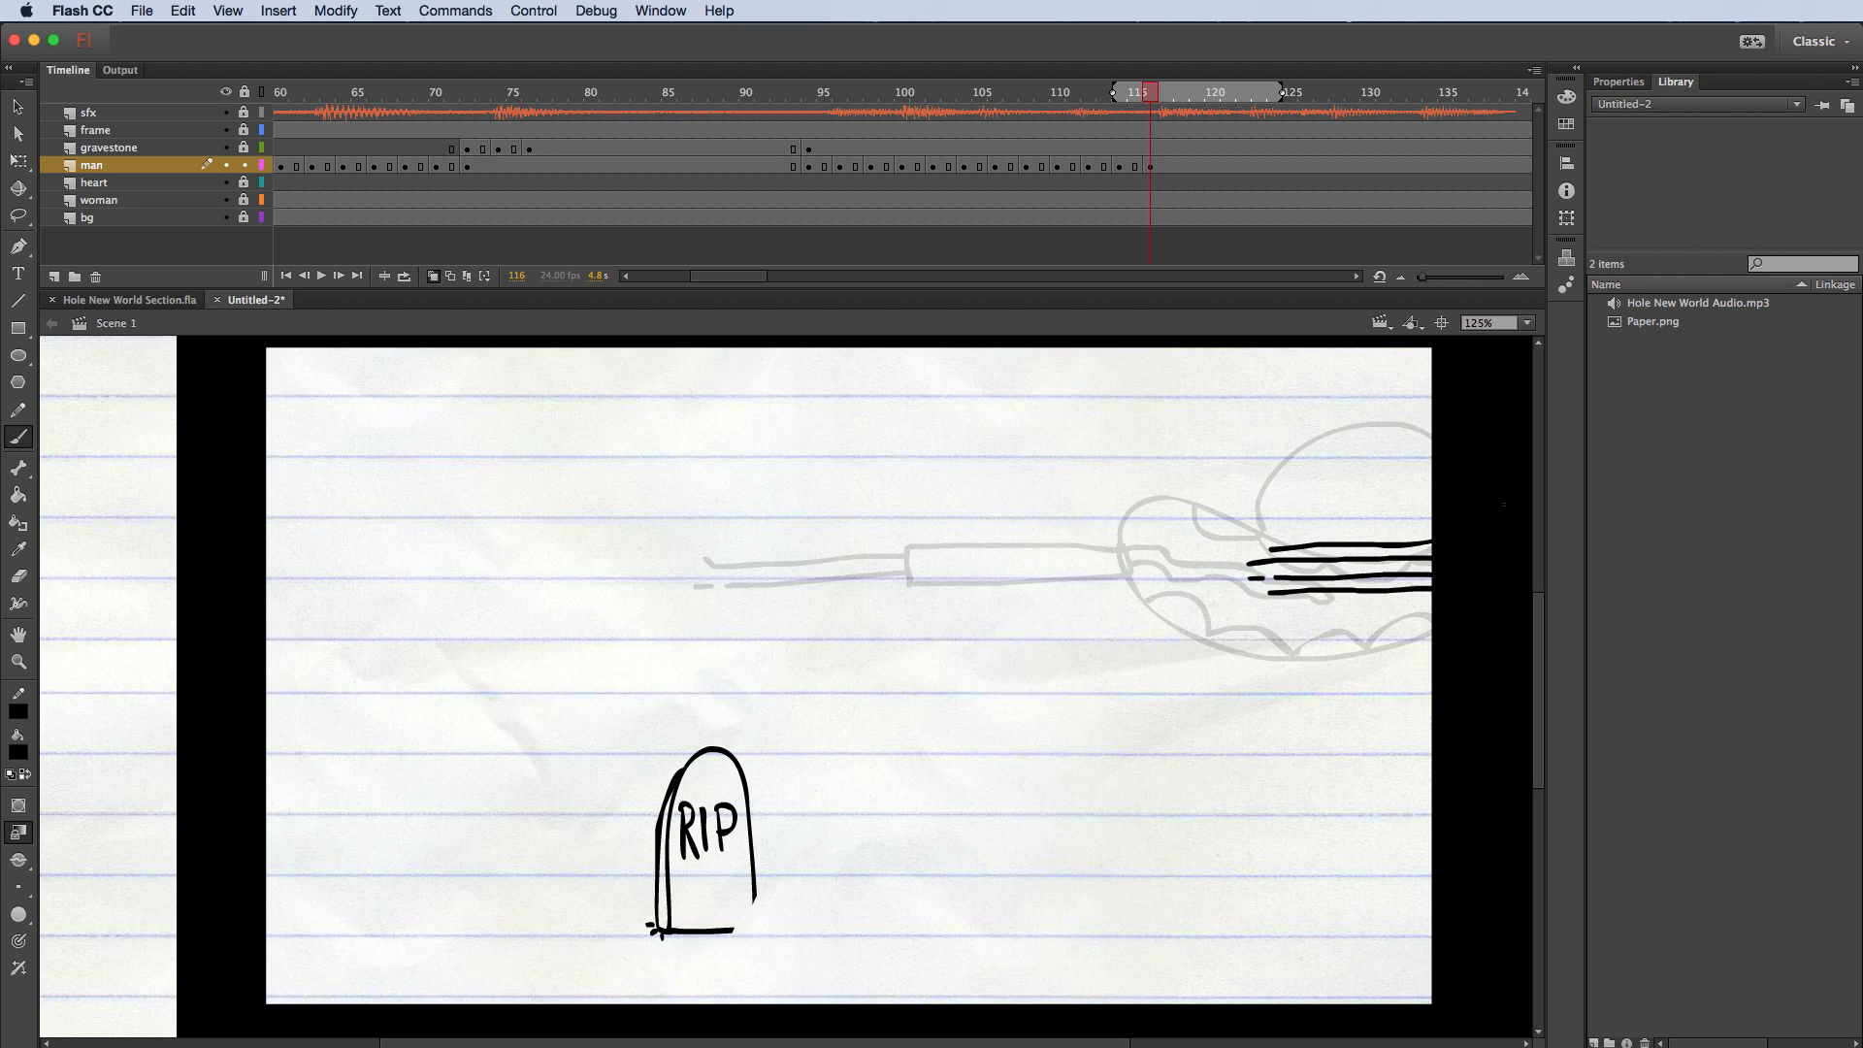
Step: Insert a blank keyframe at frame 118 of the man layer and draw two mirrored wind swirls trailing off the page's right edge
click(1181, 167)
right_click(1182, 166)
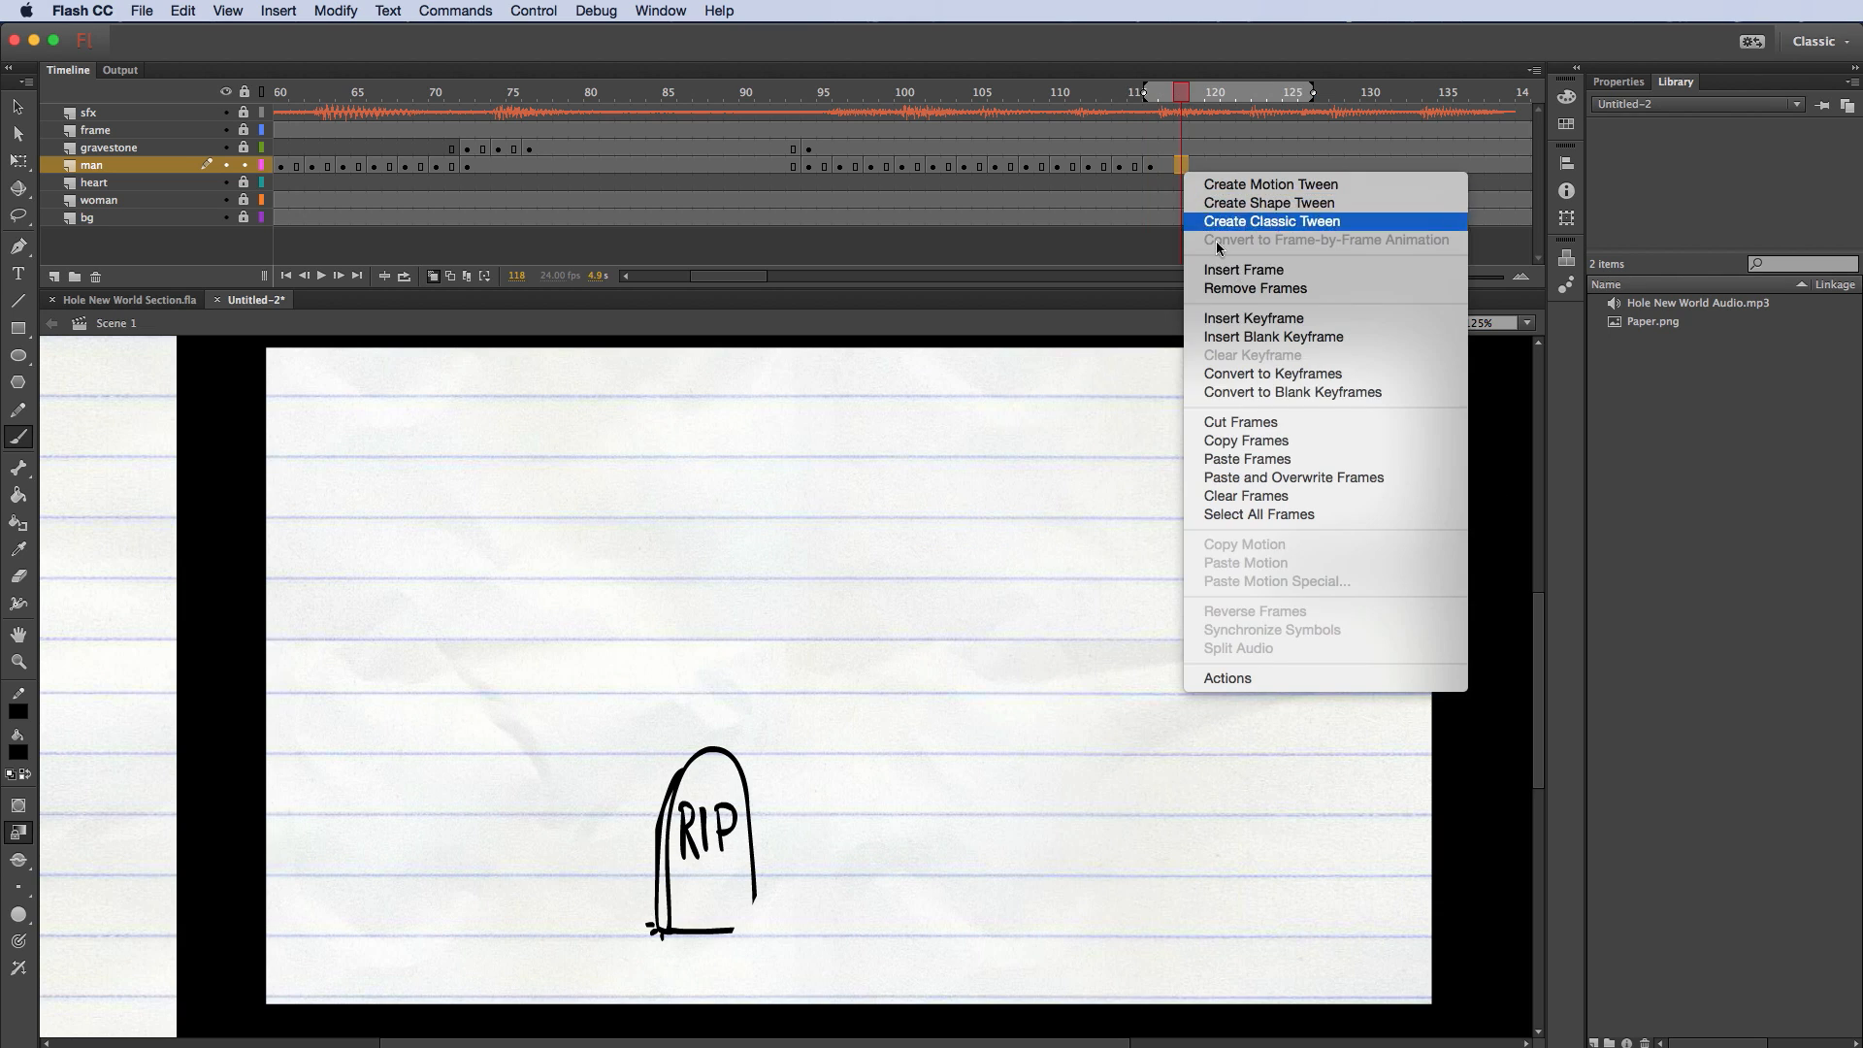
click(1266, 337)
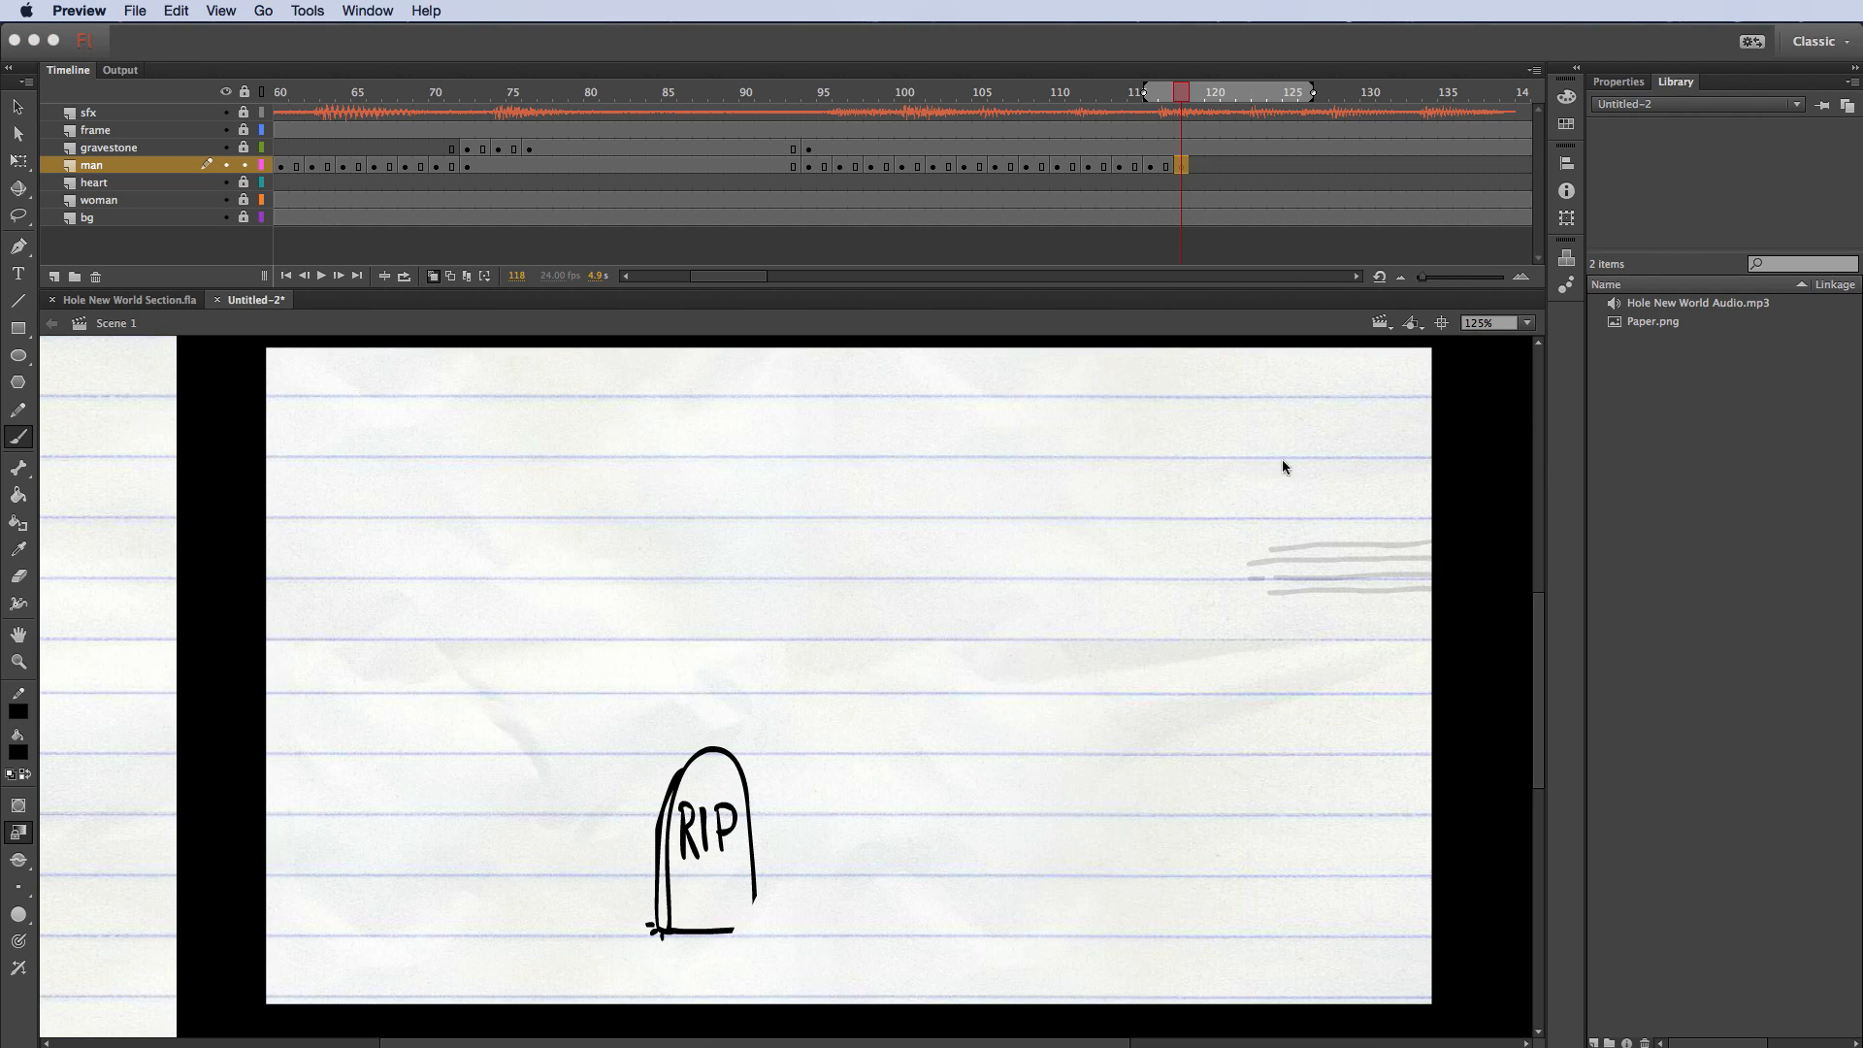
click(1423, 545)
click(1245, 501)
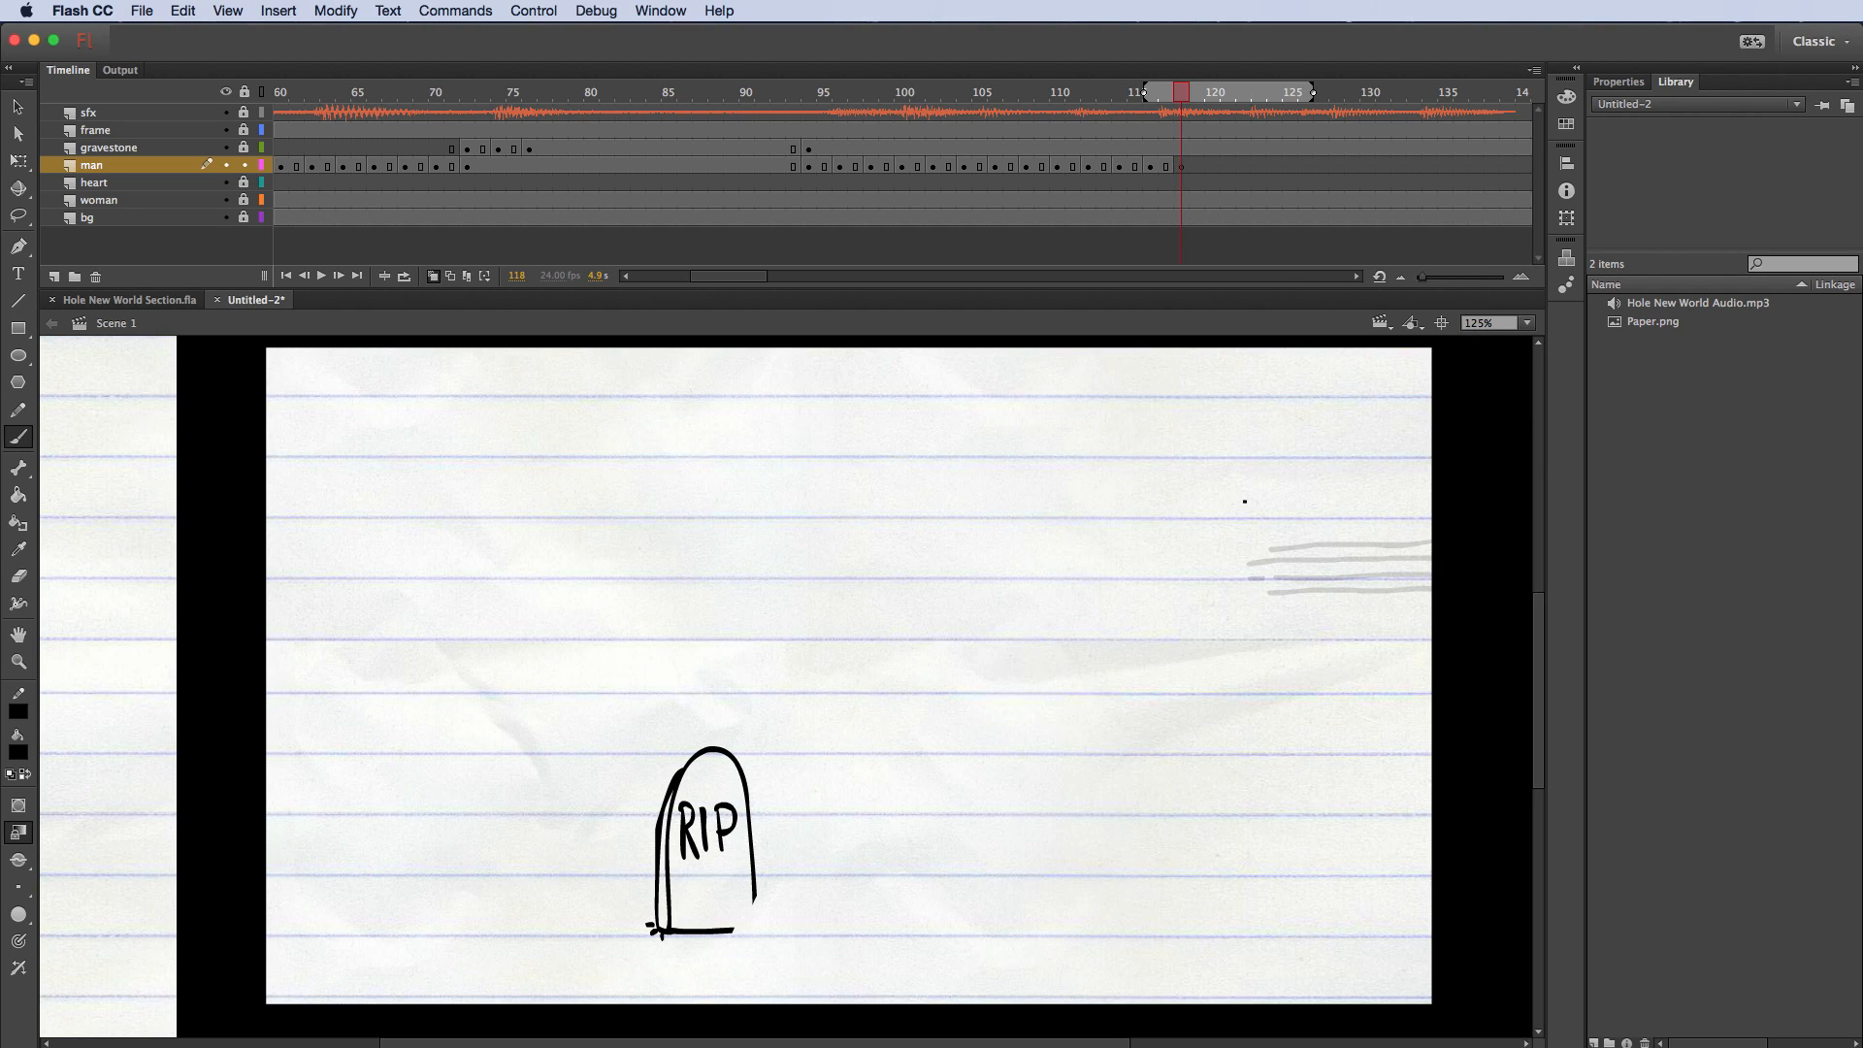
mouse_move(1191, 519)
mouse_down()
mouse_move(1225, 500)
mouse_move(1210, 465)
mouse_move(1159, 478)
mouse_move(1166, 523)
mouse_move(1397, 533)
mouse_move(1377, 589)
mouse_move(1182, 600)
mouse_move(1153, 642)
mouse_move(1187, 691)
mouse_move(1209, 636)
mouse_up()
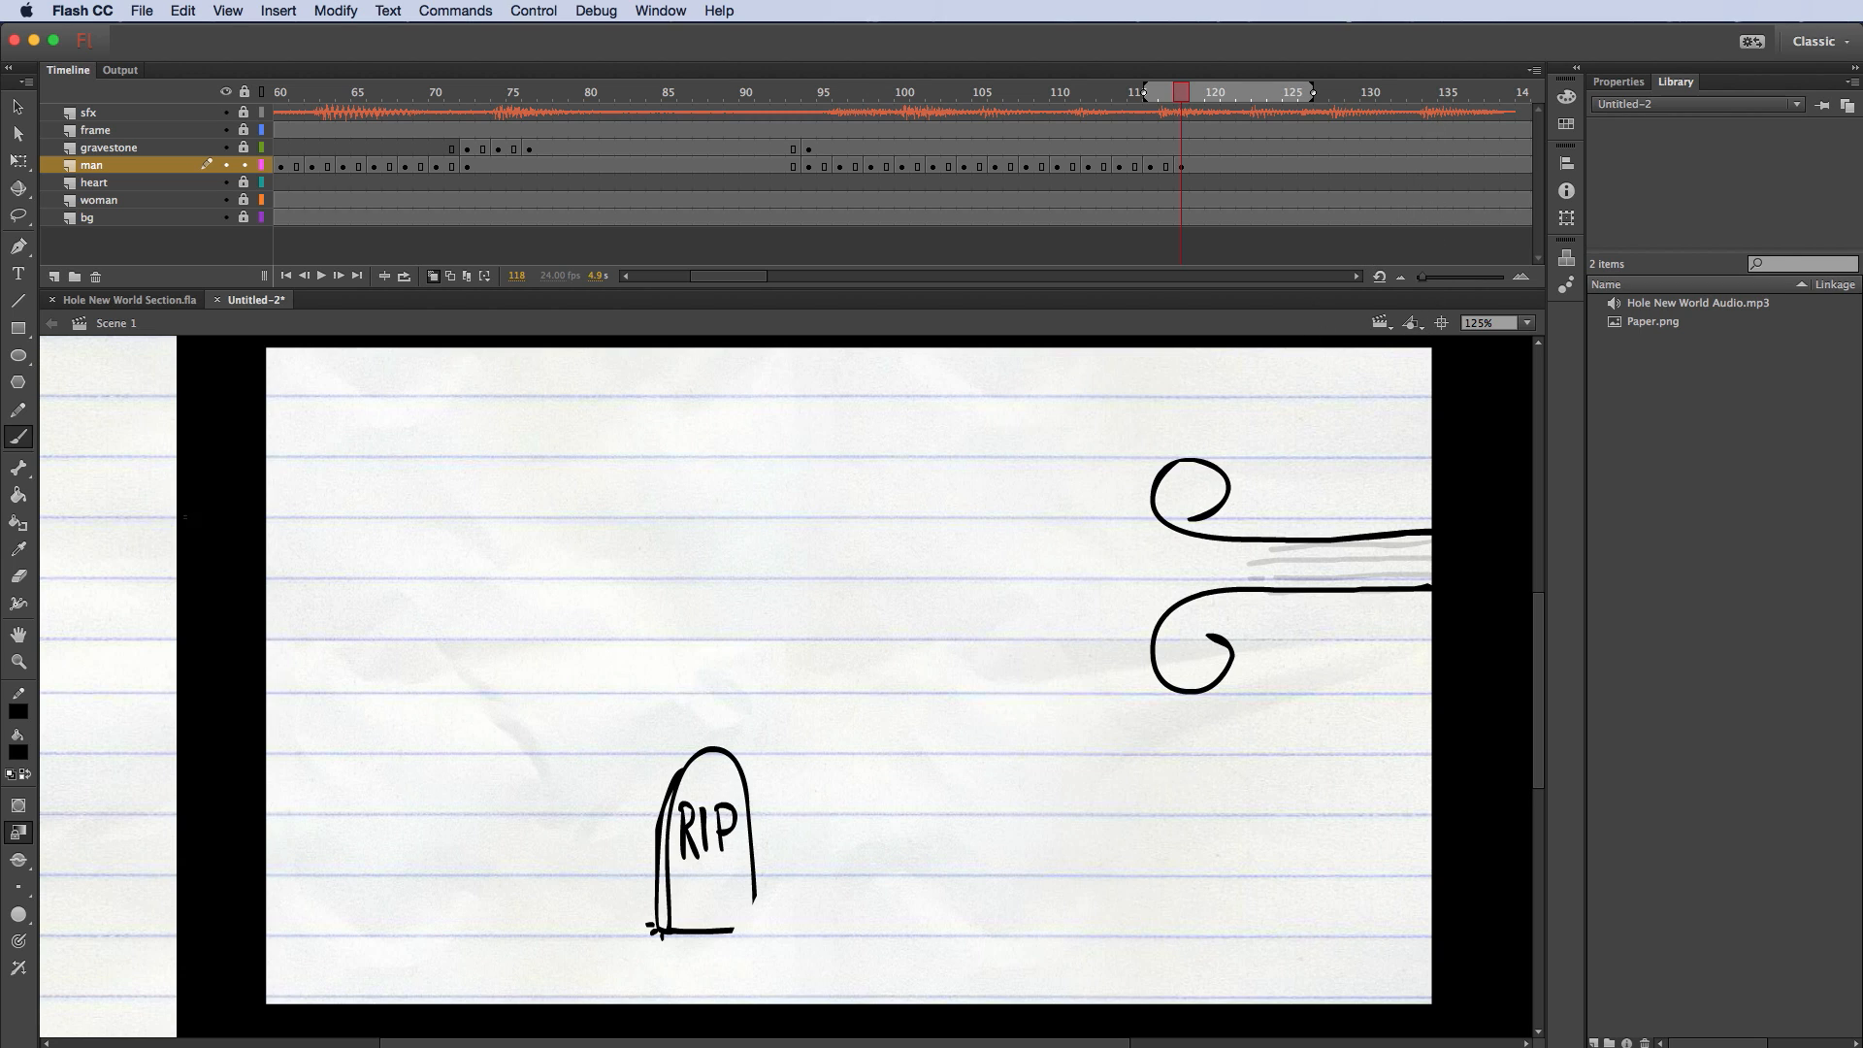
Step: Erase the inner ends of both swirls on frame 118 and redraw them as small tight curls
click(19, 574)
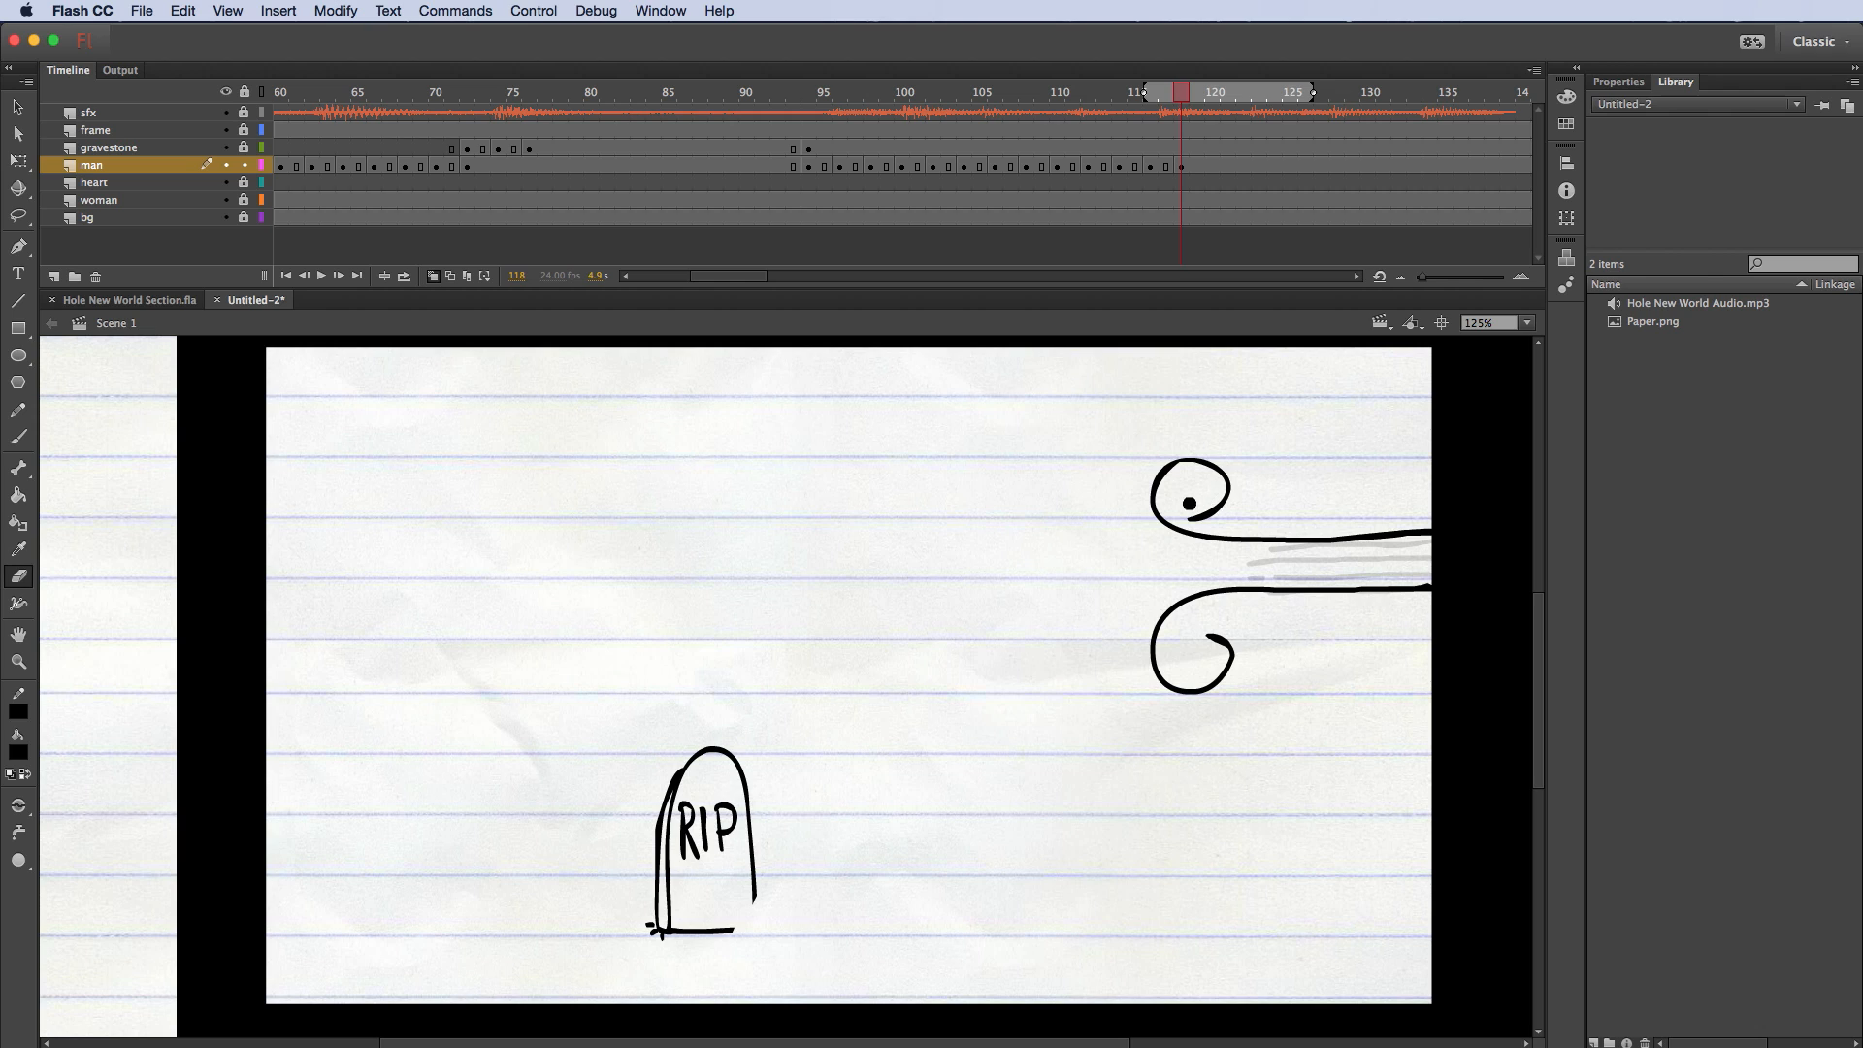
drag(1190, 511, 1239, 507)
mouse_move(1217, 621)
mouse_down()
mouse_move(1197, 653)
mouse_move(1228, 636)
mouse_move(1232, 658)
mouse_up()
click(18, 436)
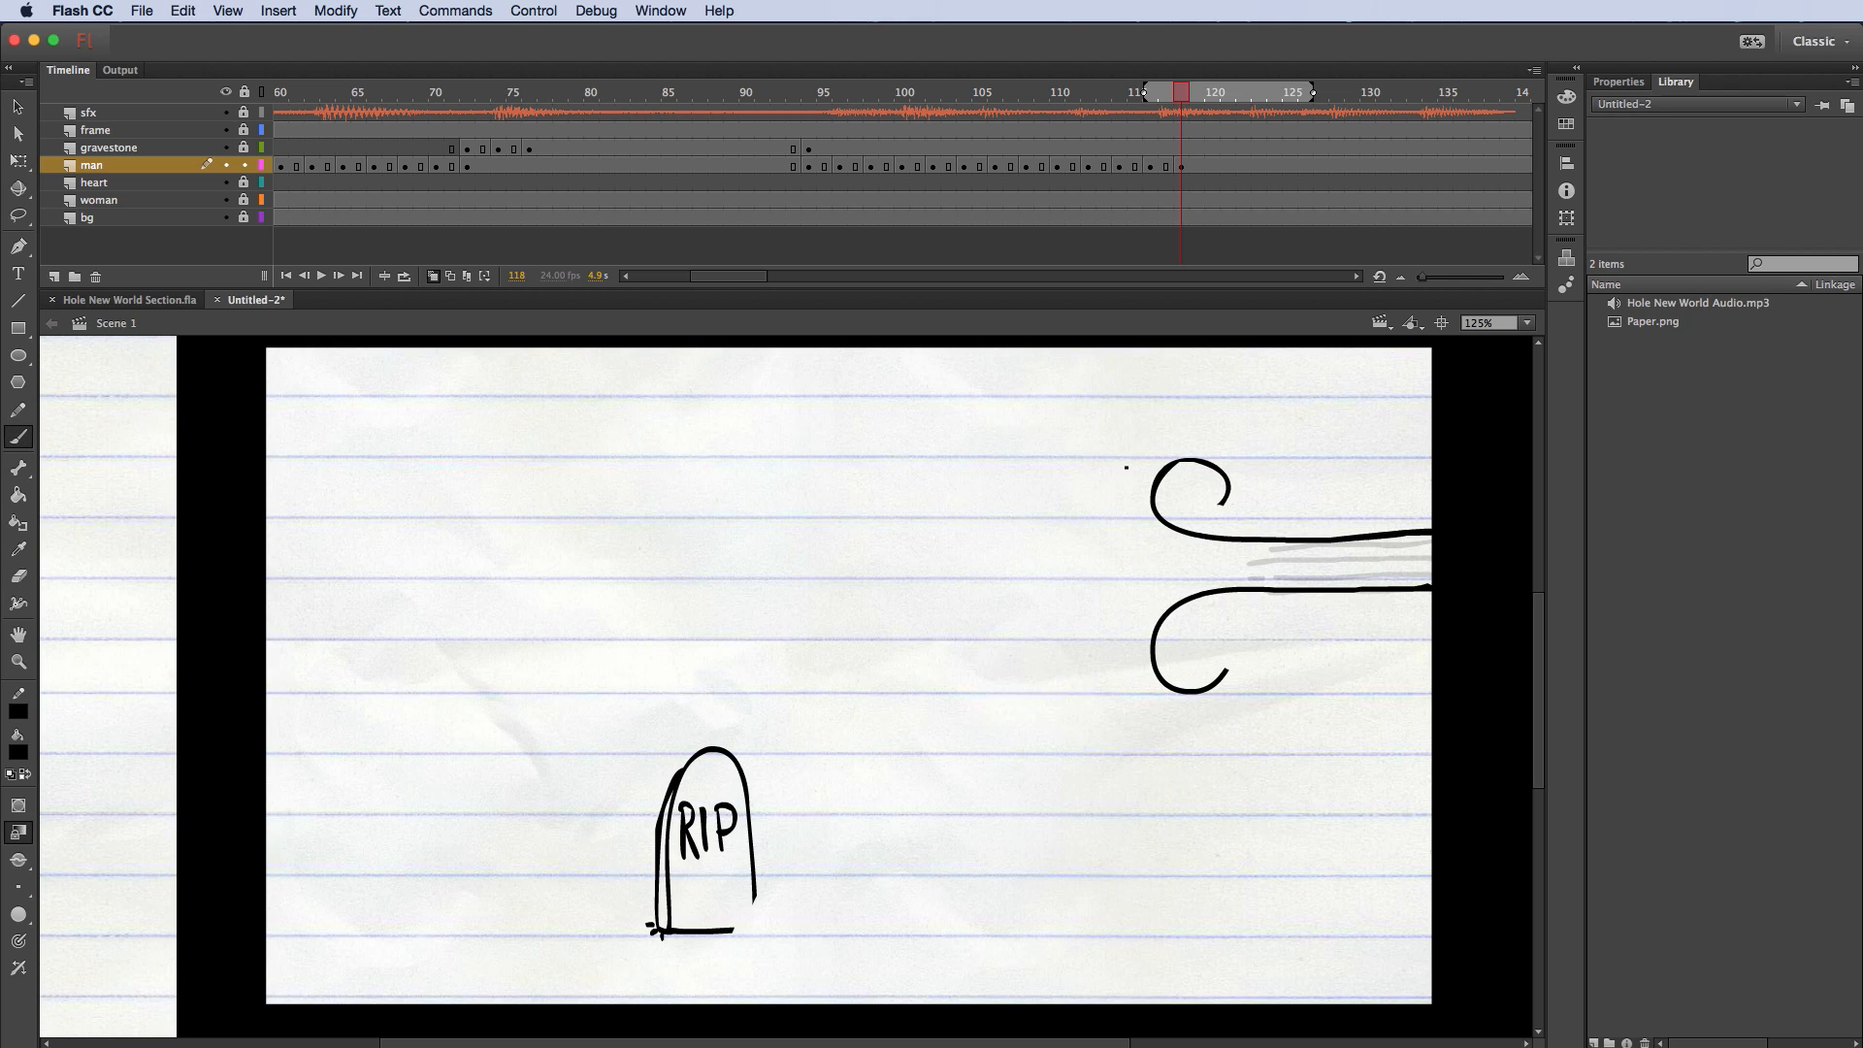
drag(1220, 502, 1204, 493)
drag(1210, 651, 1224, 671)
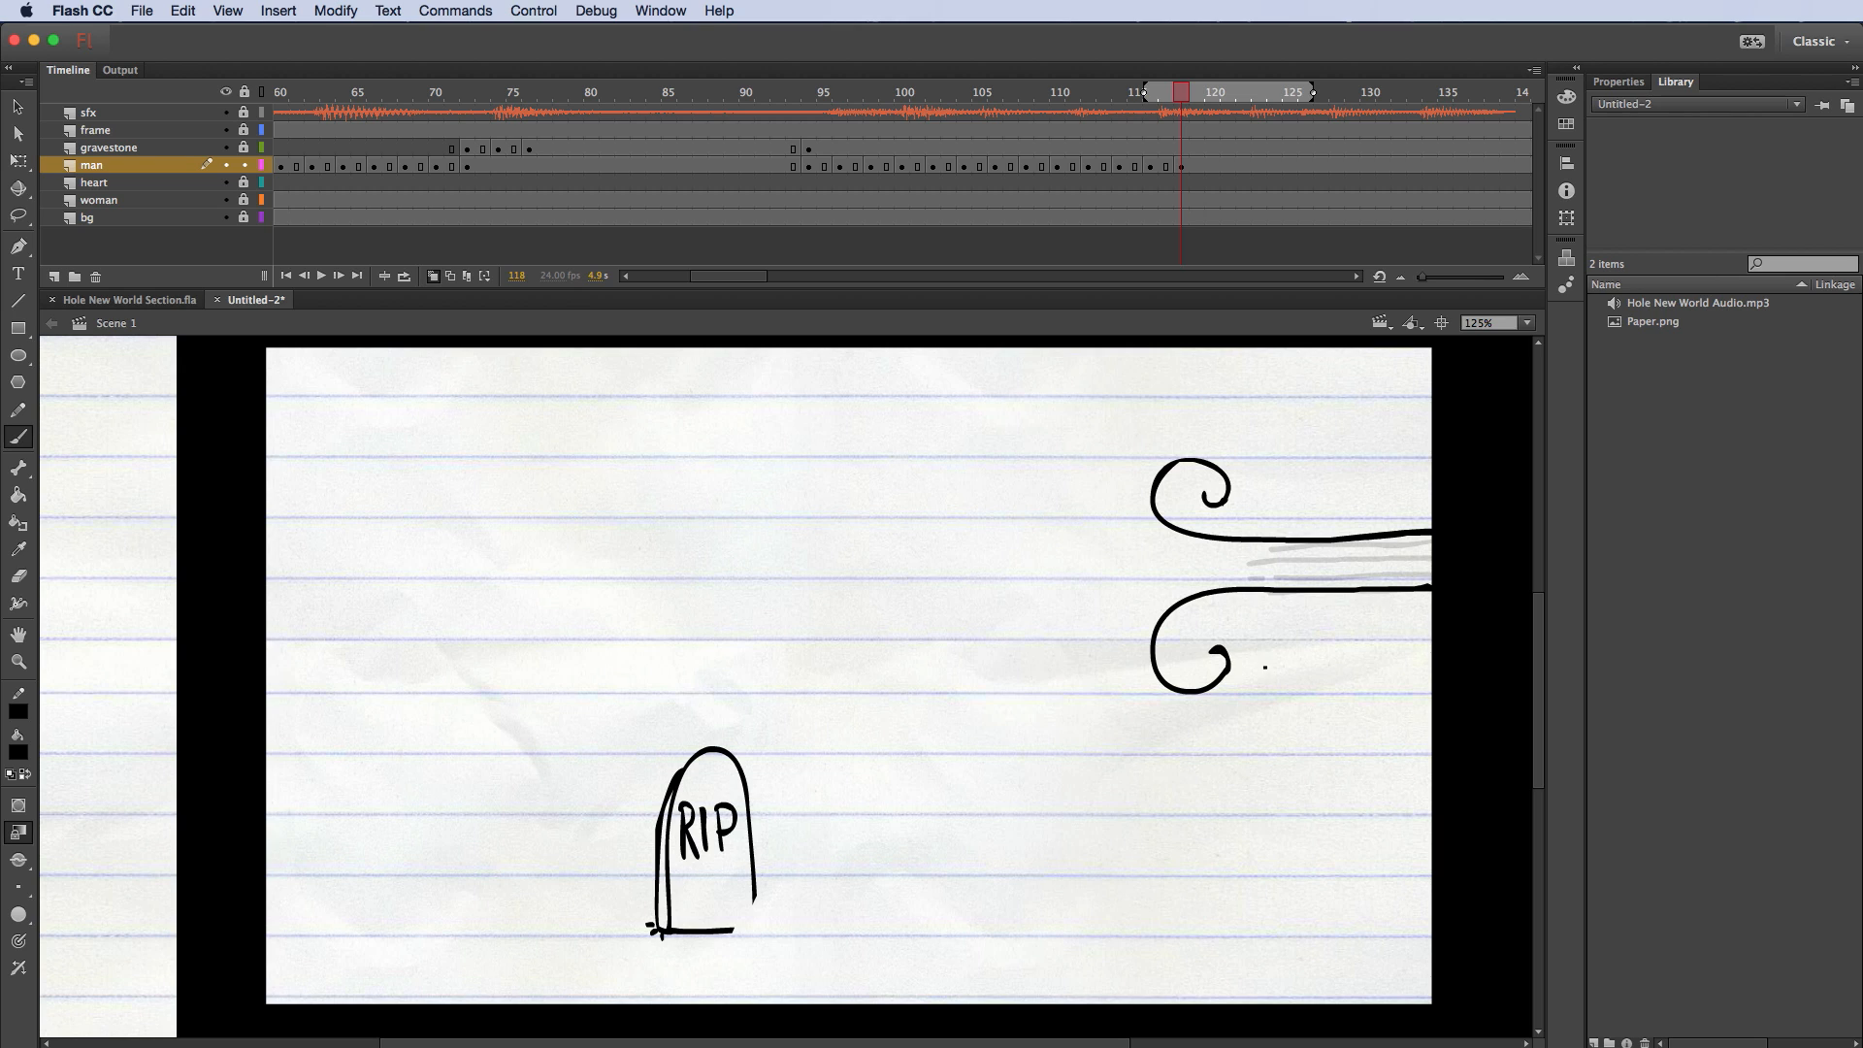
Step: Insert a keyframe at frame 121 of the man layer and shift the copied swirls left of their previous position
click(1228, 167)
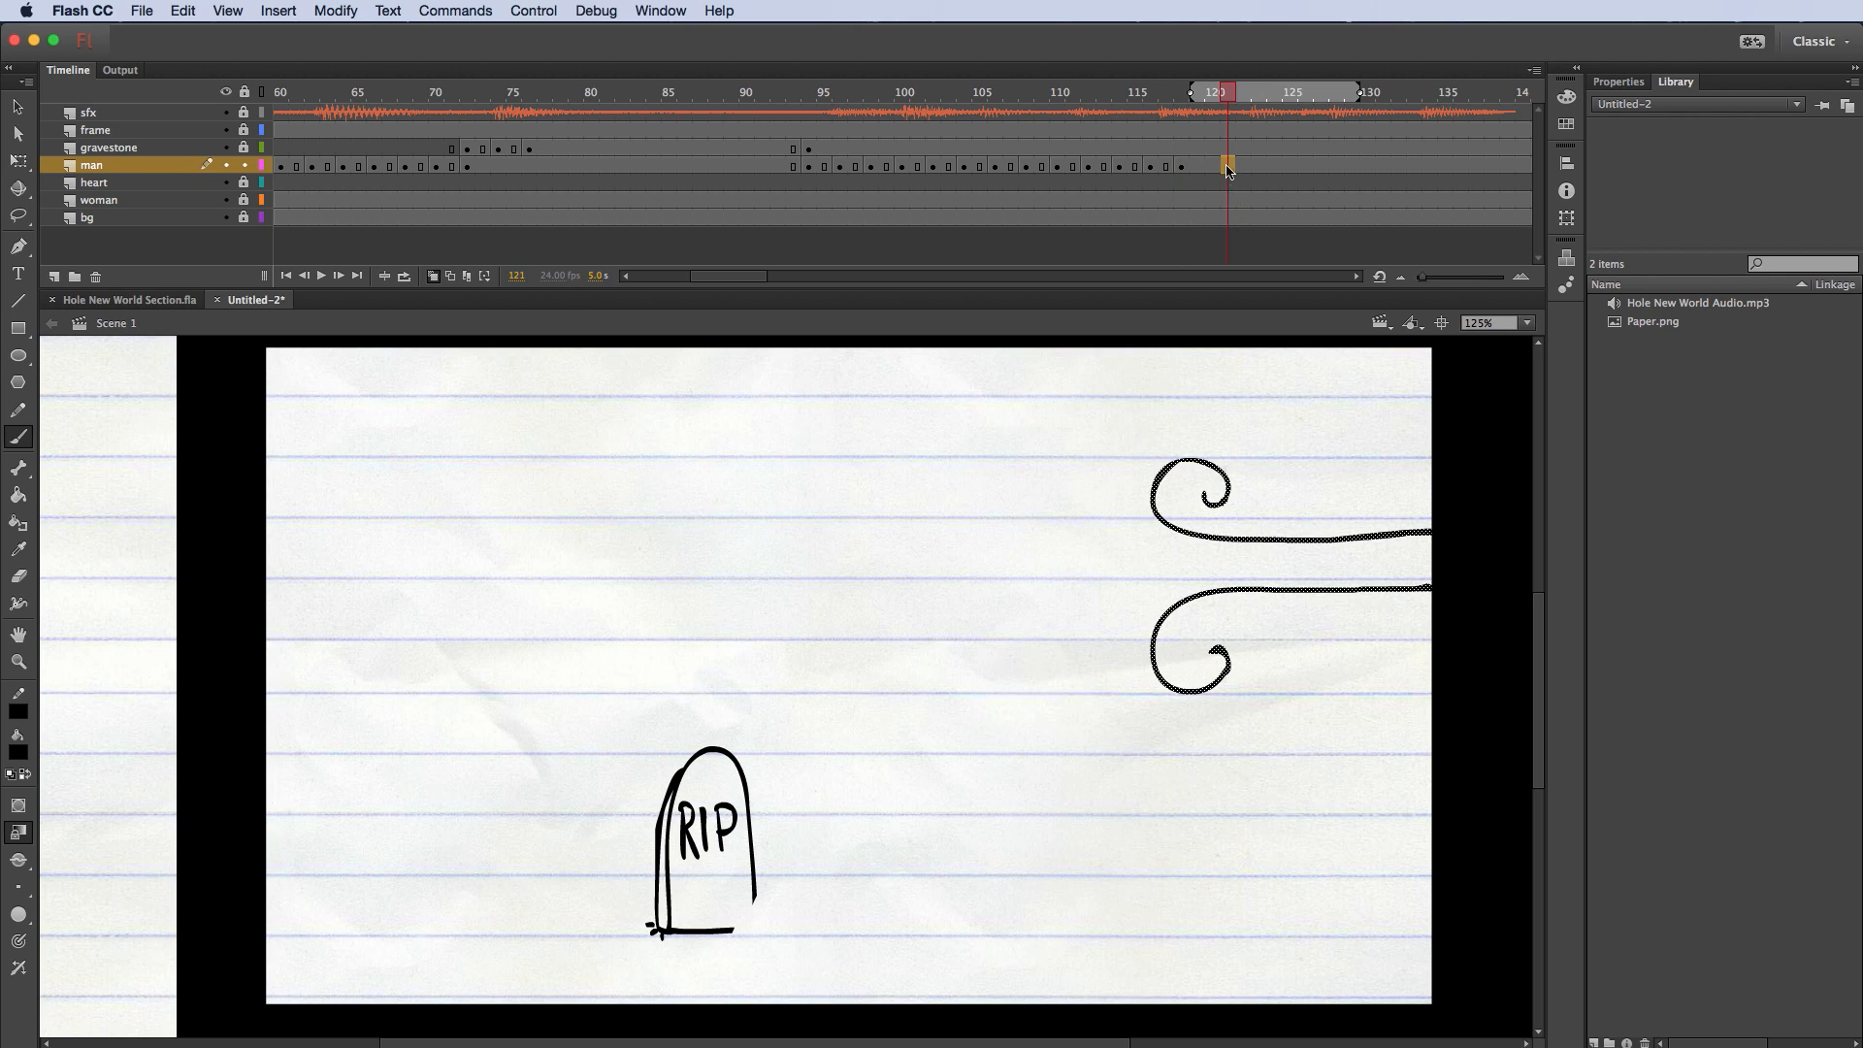
right_click(1227, 172)
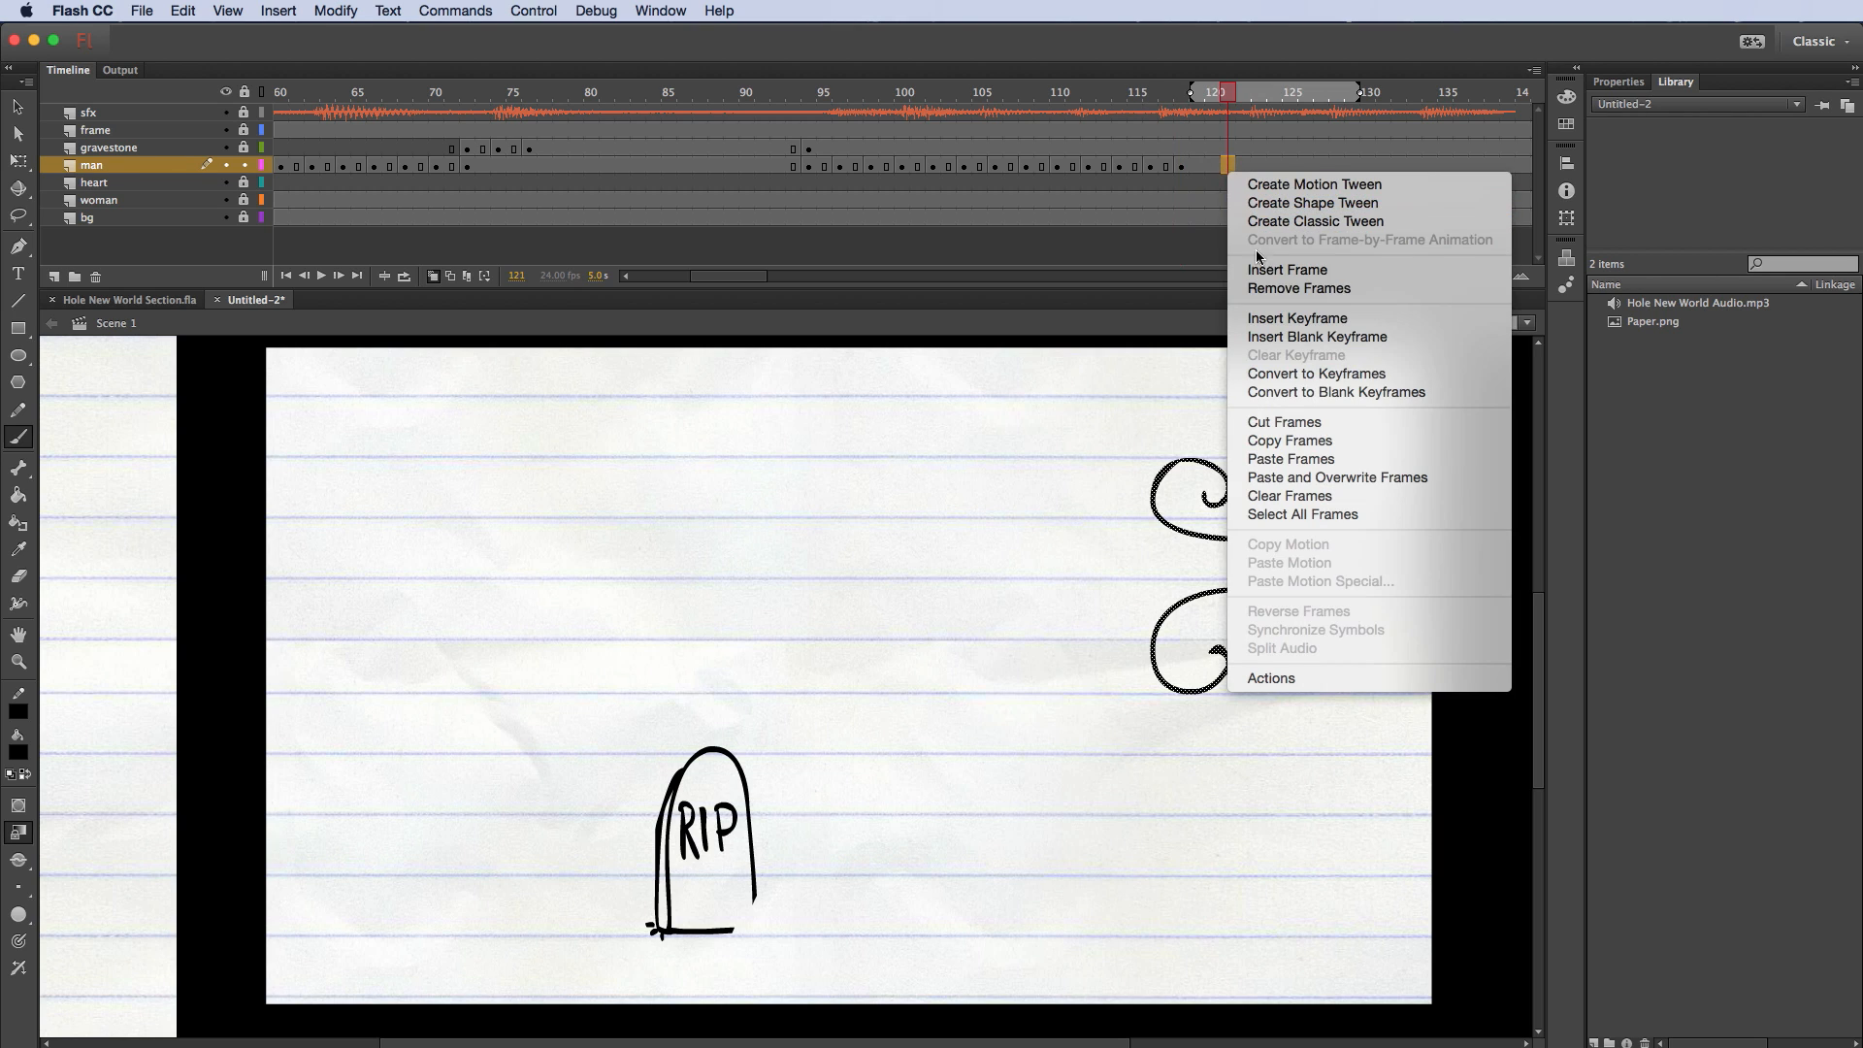
click(1279, 319)
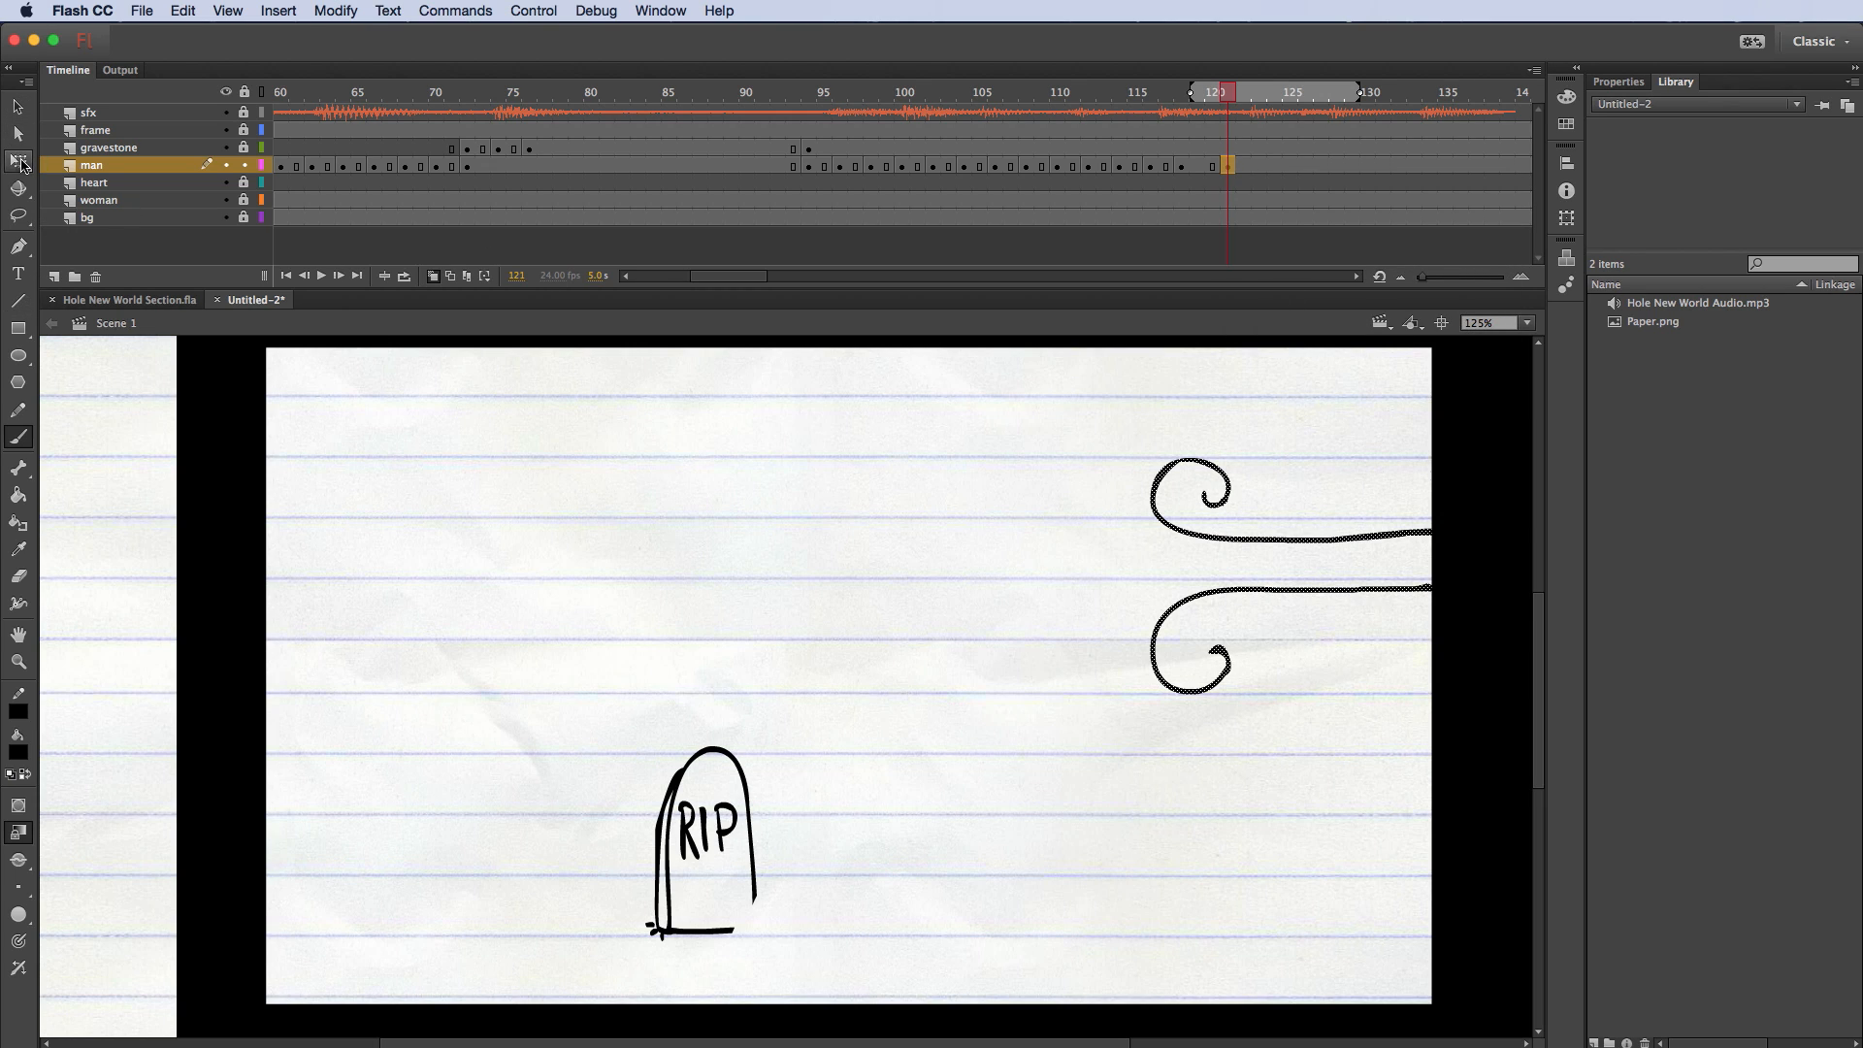
click(20, 162)
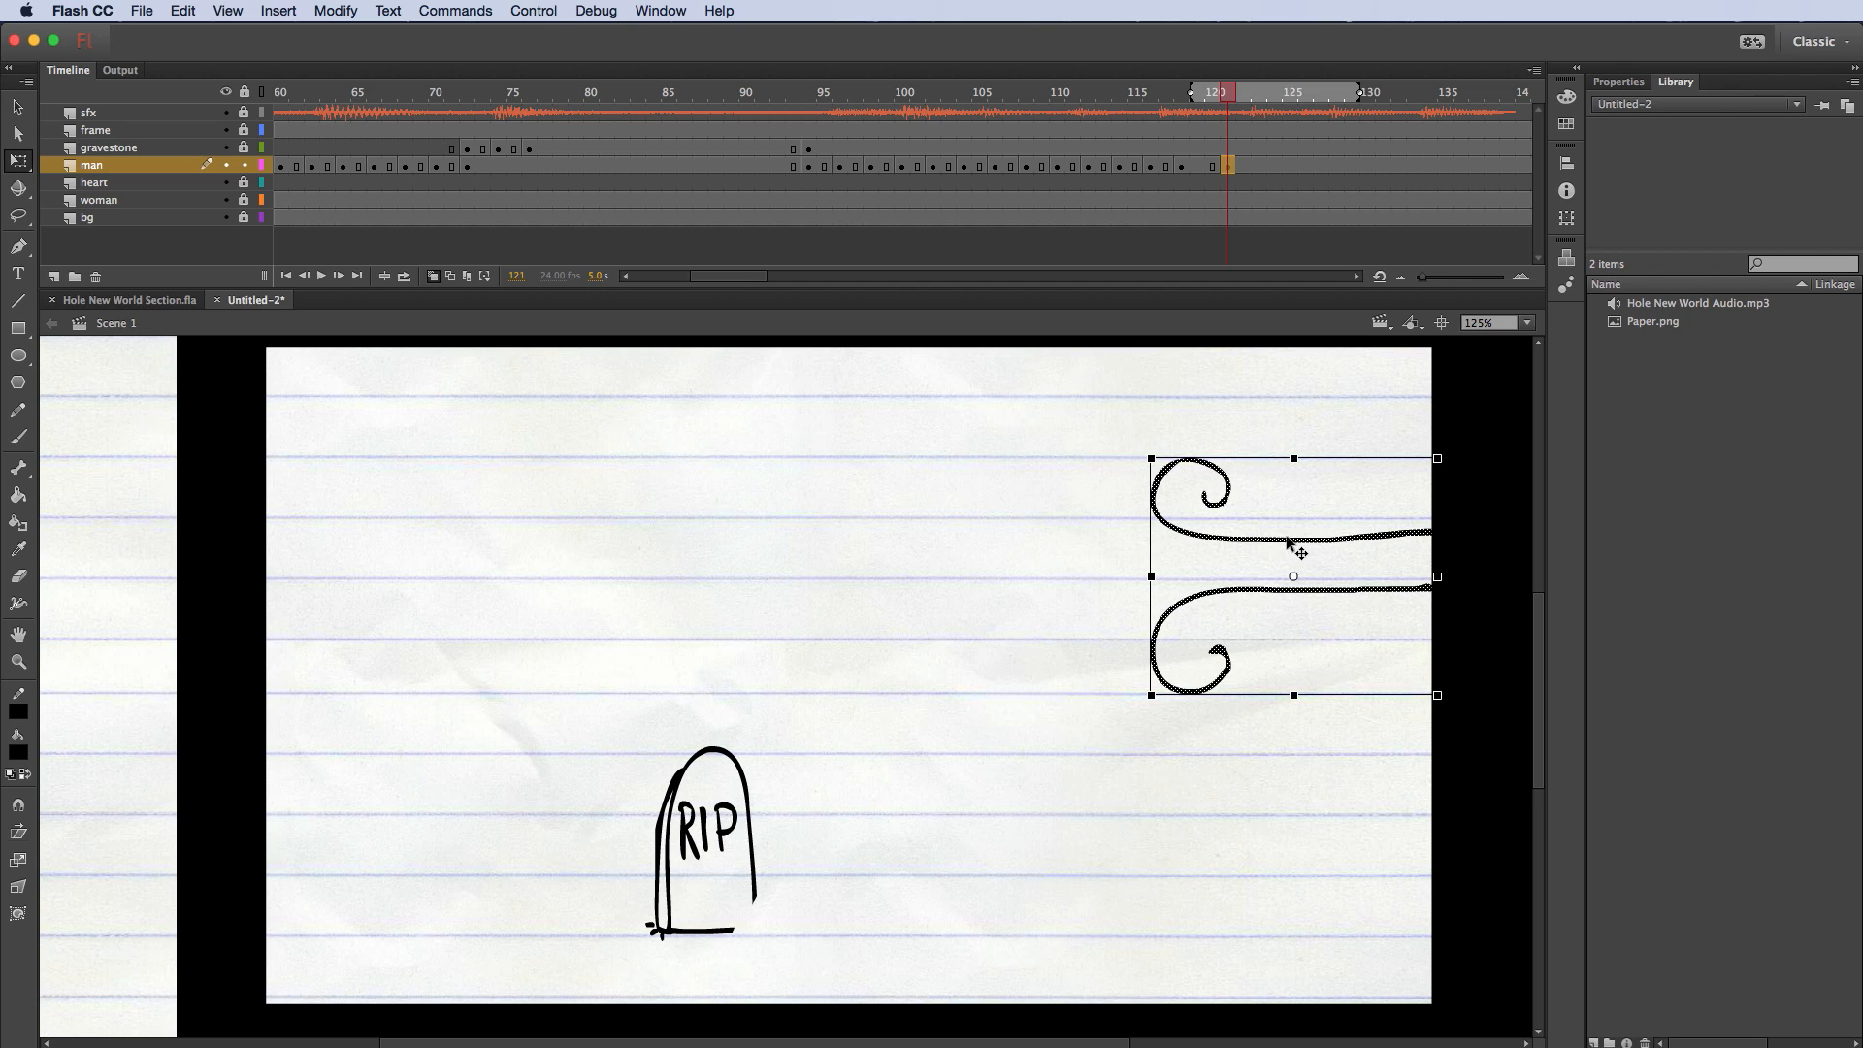
drag(1288, 543, 1165, 542)
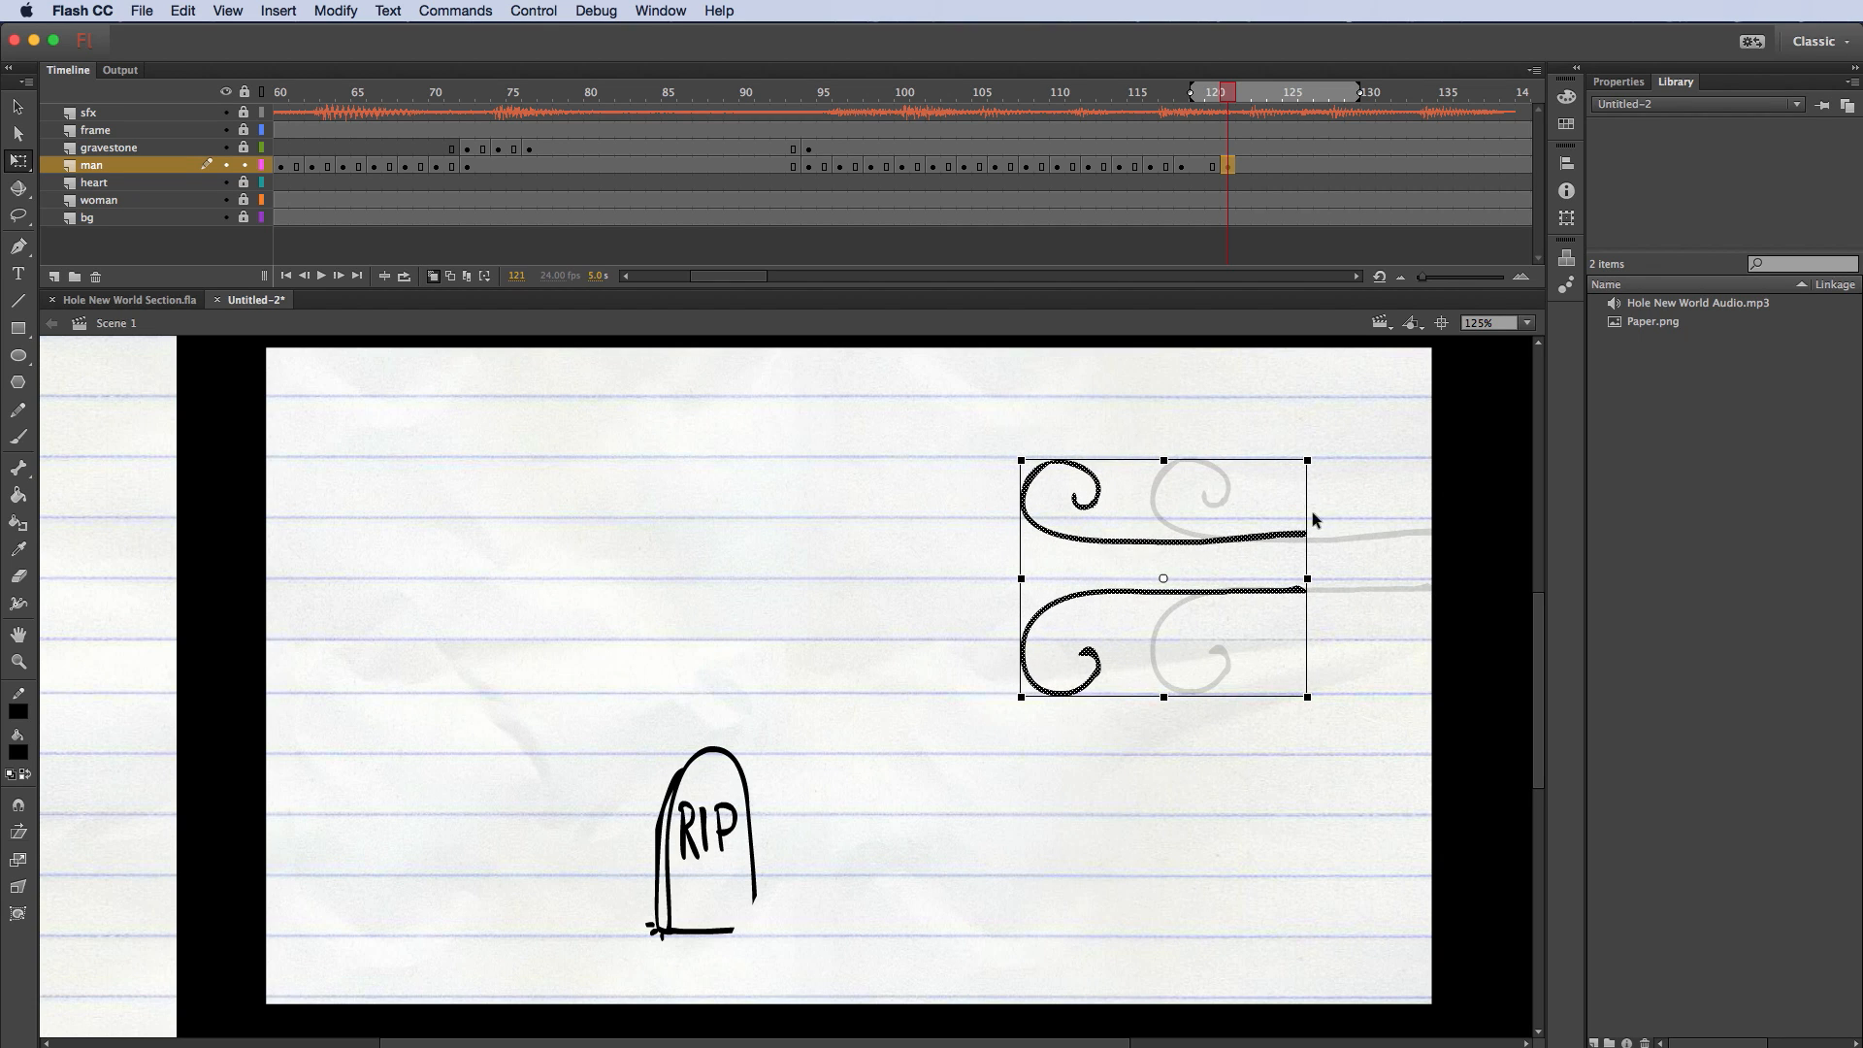
Step: Delete the tail ends of both swirl lines on frame 121 and draw a short dash behind each line
click(1377, 542)
mouse_move(1363, 472)
mouse_down()
mouse_move(1324, 543)
mouse_move(1208, 649)
mouse_up()
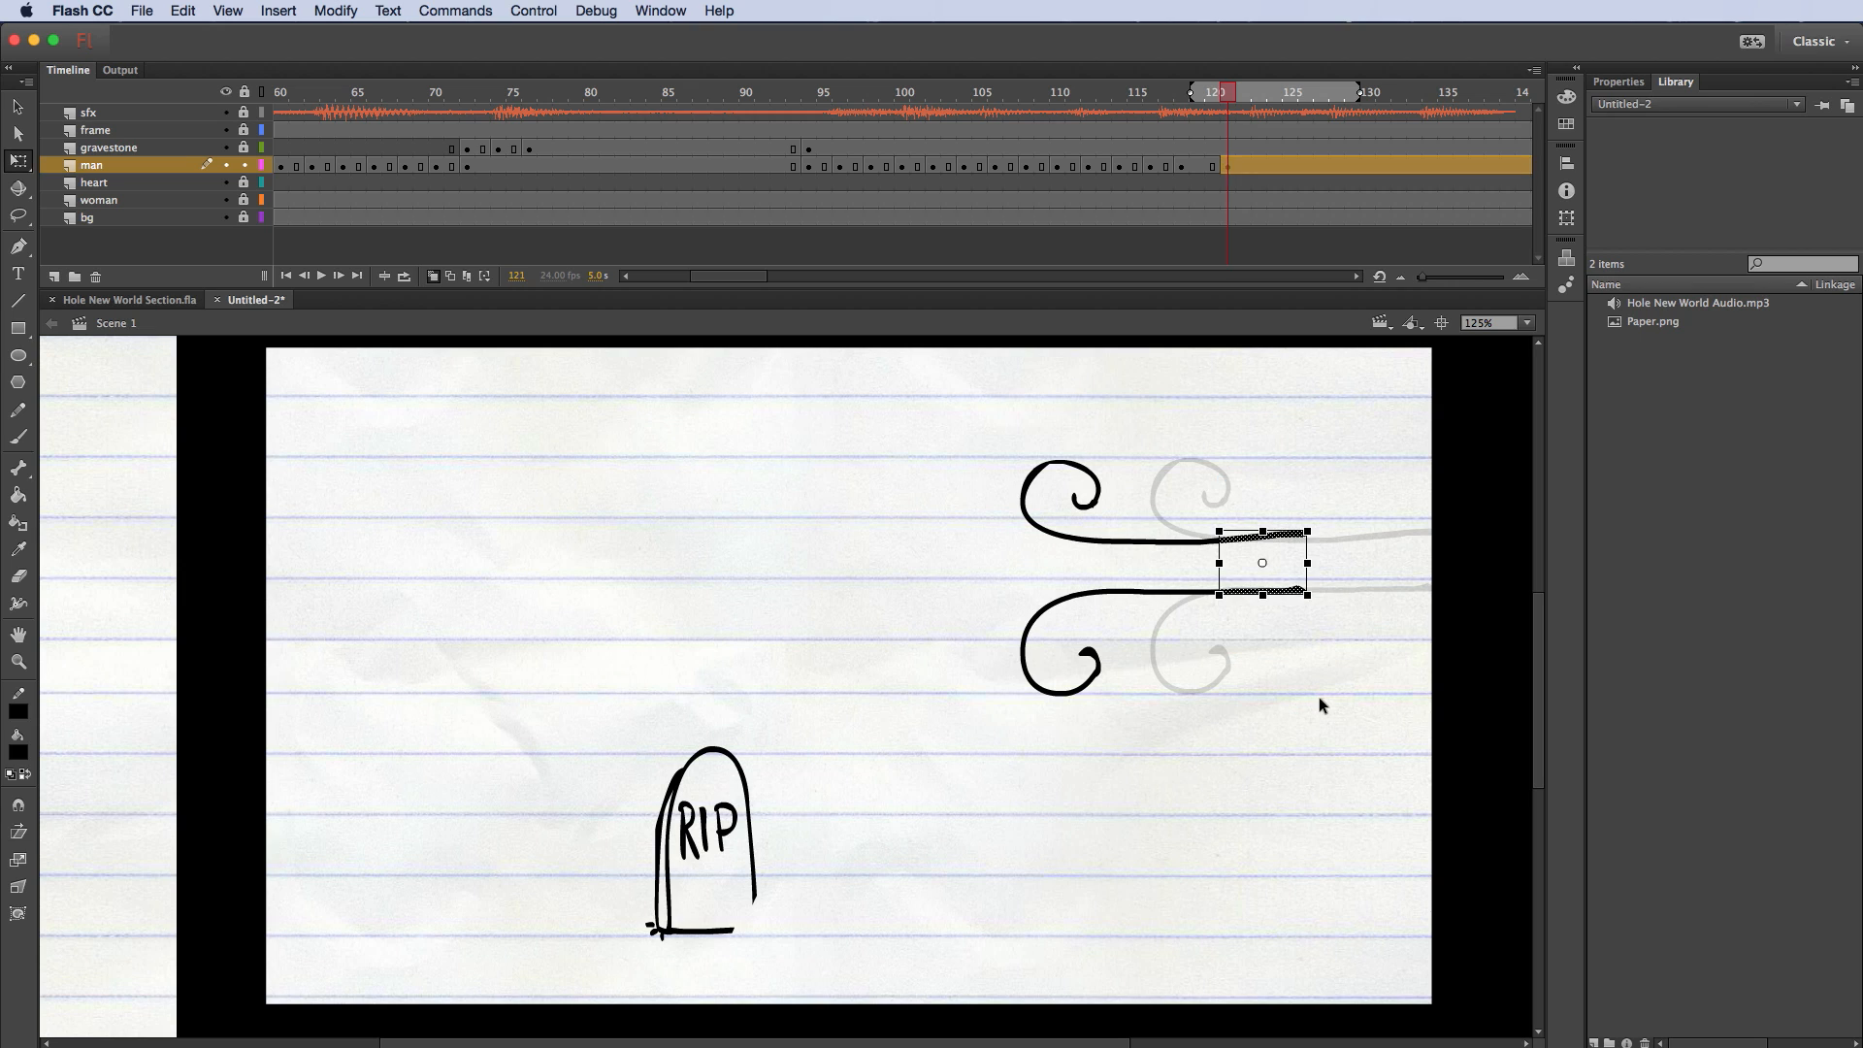
key(Delete)
click(17, 436)
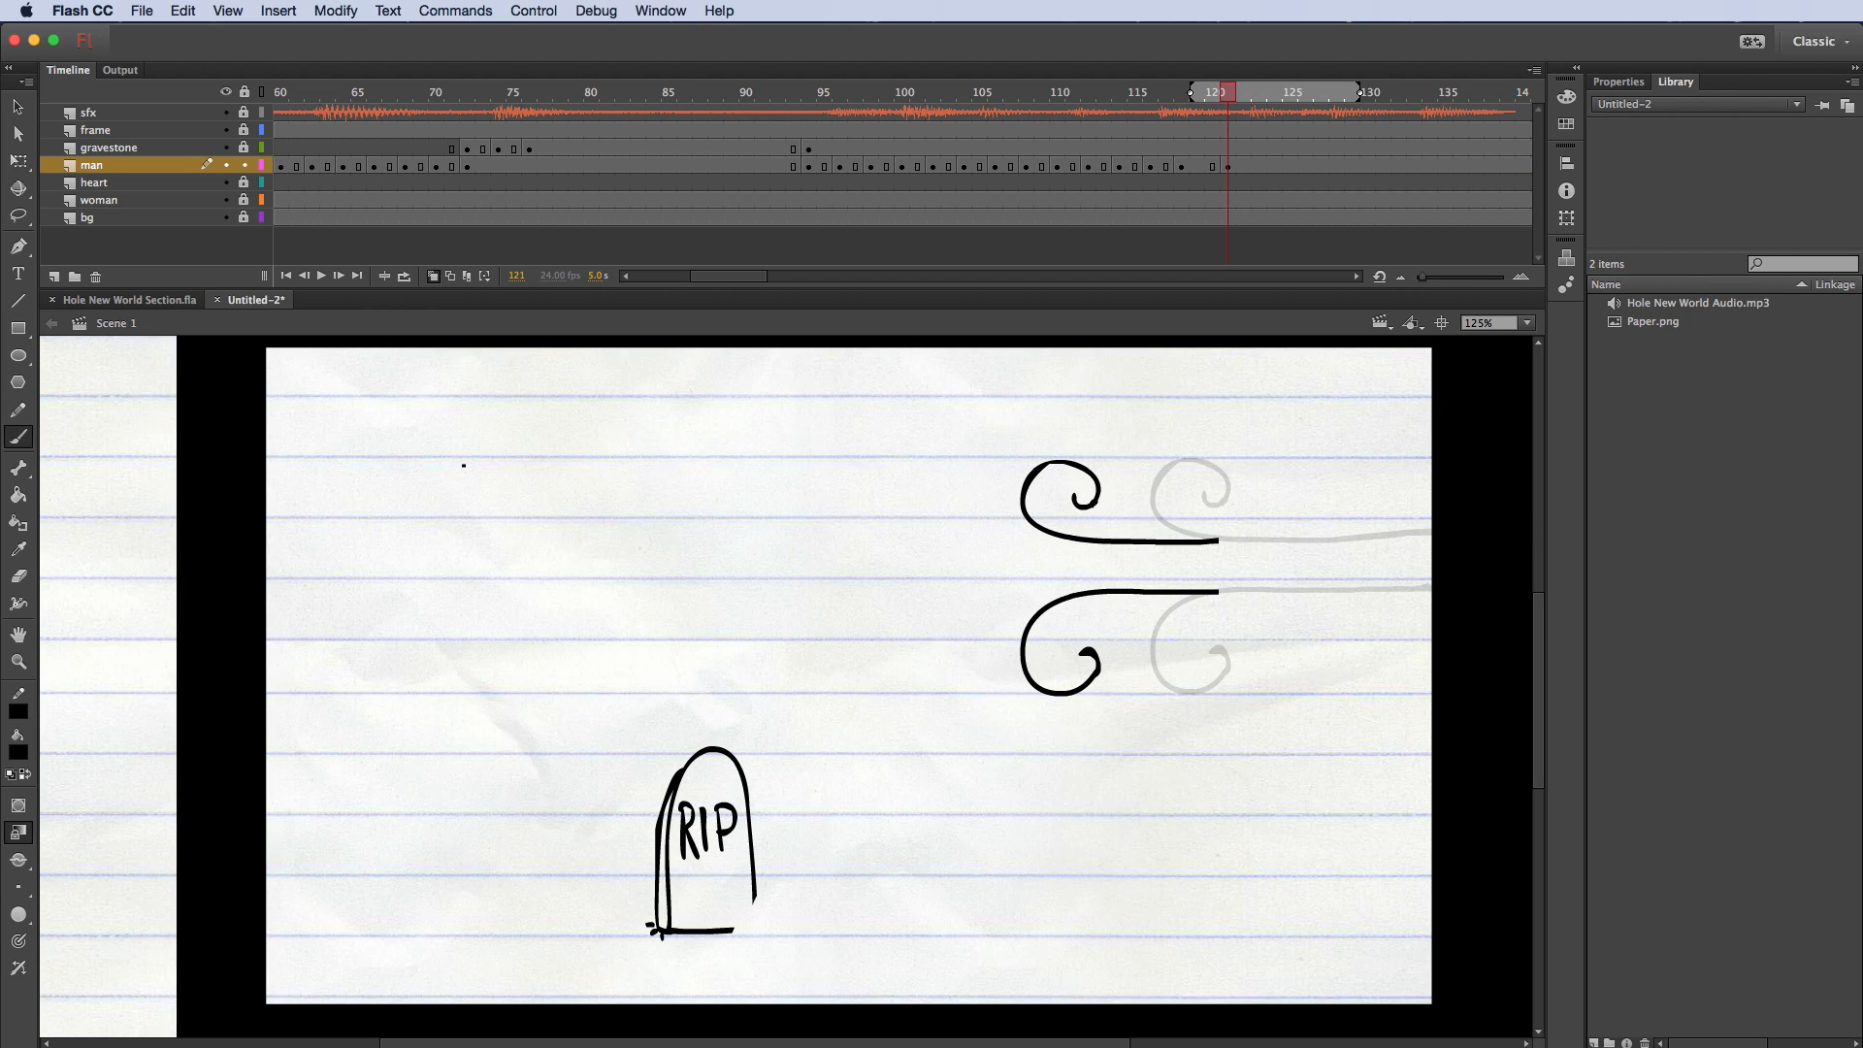
mouse_move(1232, 541)
mouse_down()
mouse_move(1266, 539)
mouse_move(1243, 588)
mouse_move(1269, 585)
mouse_up()
Step: Erase the inner curls of both swirls on frame 121 and redraw them wound further inward
click(17, 575)
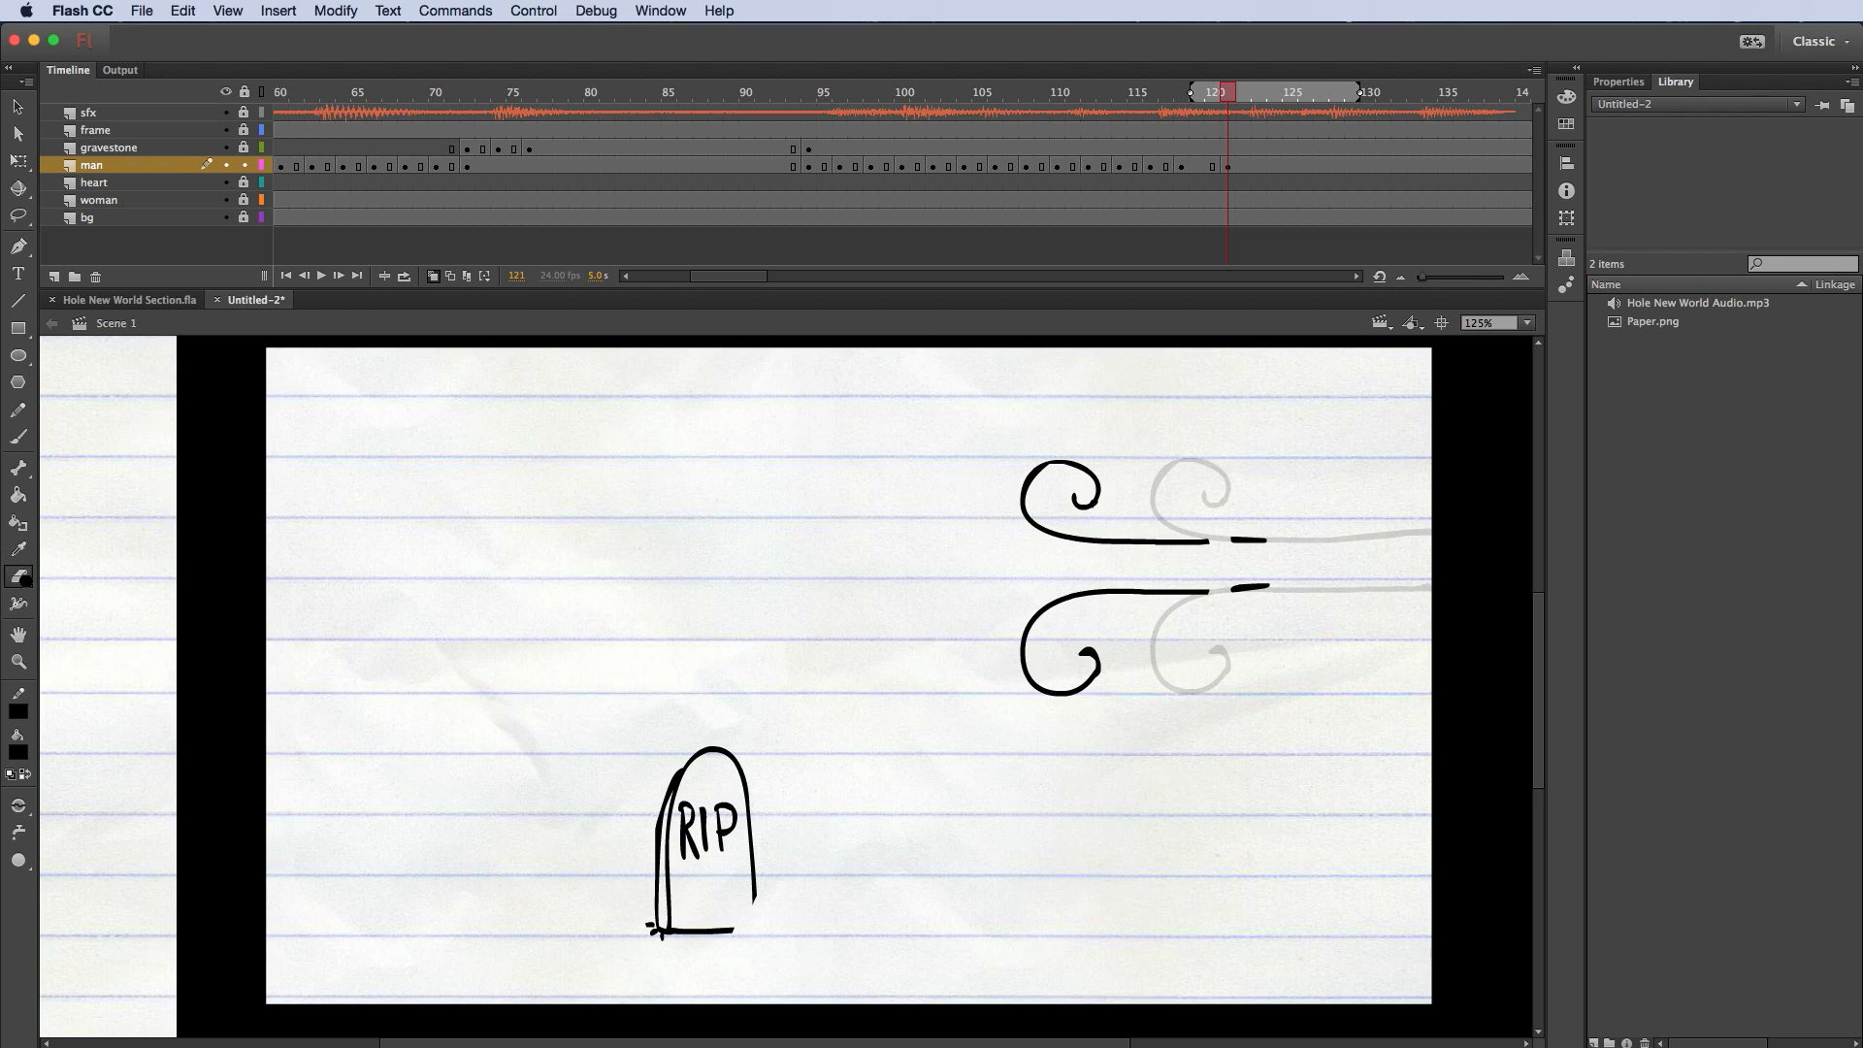
drag(1098, 501, 1071, 494)
drag(1104, 649, 1089, 671)
drag(1102, 479, 1104, 503)
drag(1091, 679, 1102, 674)
click(17, 436)
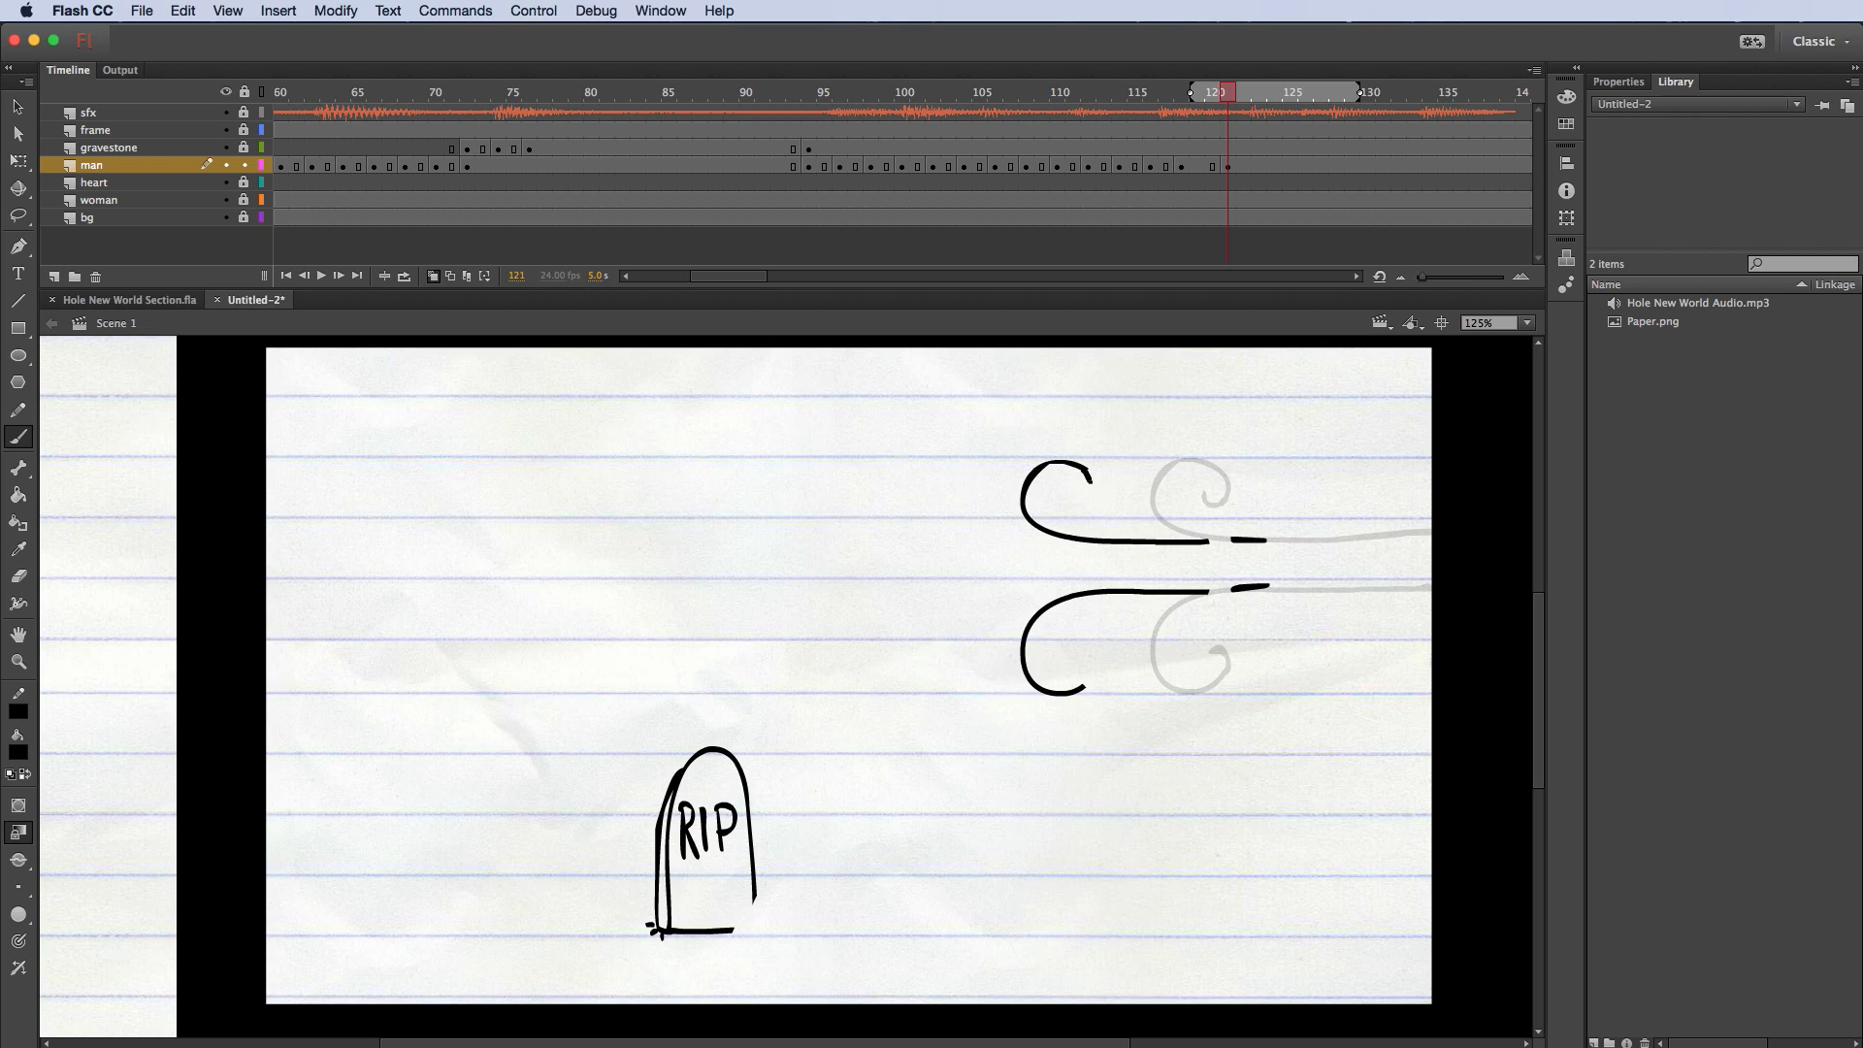
mouse_move(1091, 477)
mouse_down()
mouse_move(1055, 507)
mouse_move(1049, 488)
mouse_move(1068, 490)
mouse_up()
mouse_move(1084, 687)
mouse_down()
mouse_move(1077, 643)
mouse_move(1053, 647)
mouse_move(1064, 670)
mouse_up()
Step: Insert a keyframe at frame 123 of the man layer and shift the copied swirls slightly left
click(1255, 165)
right_click(1260, 171)
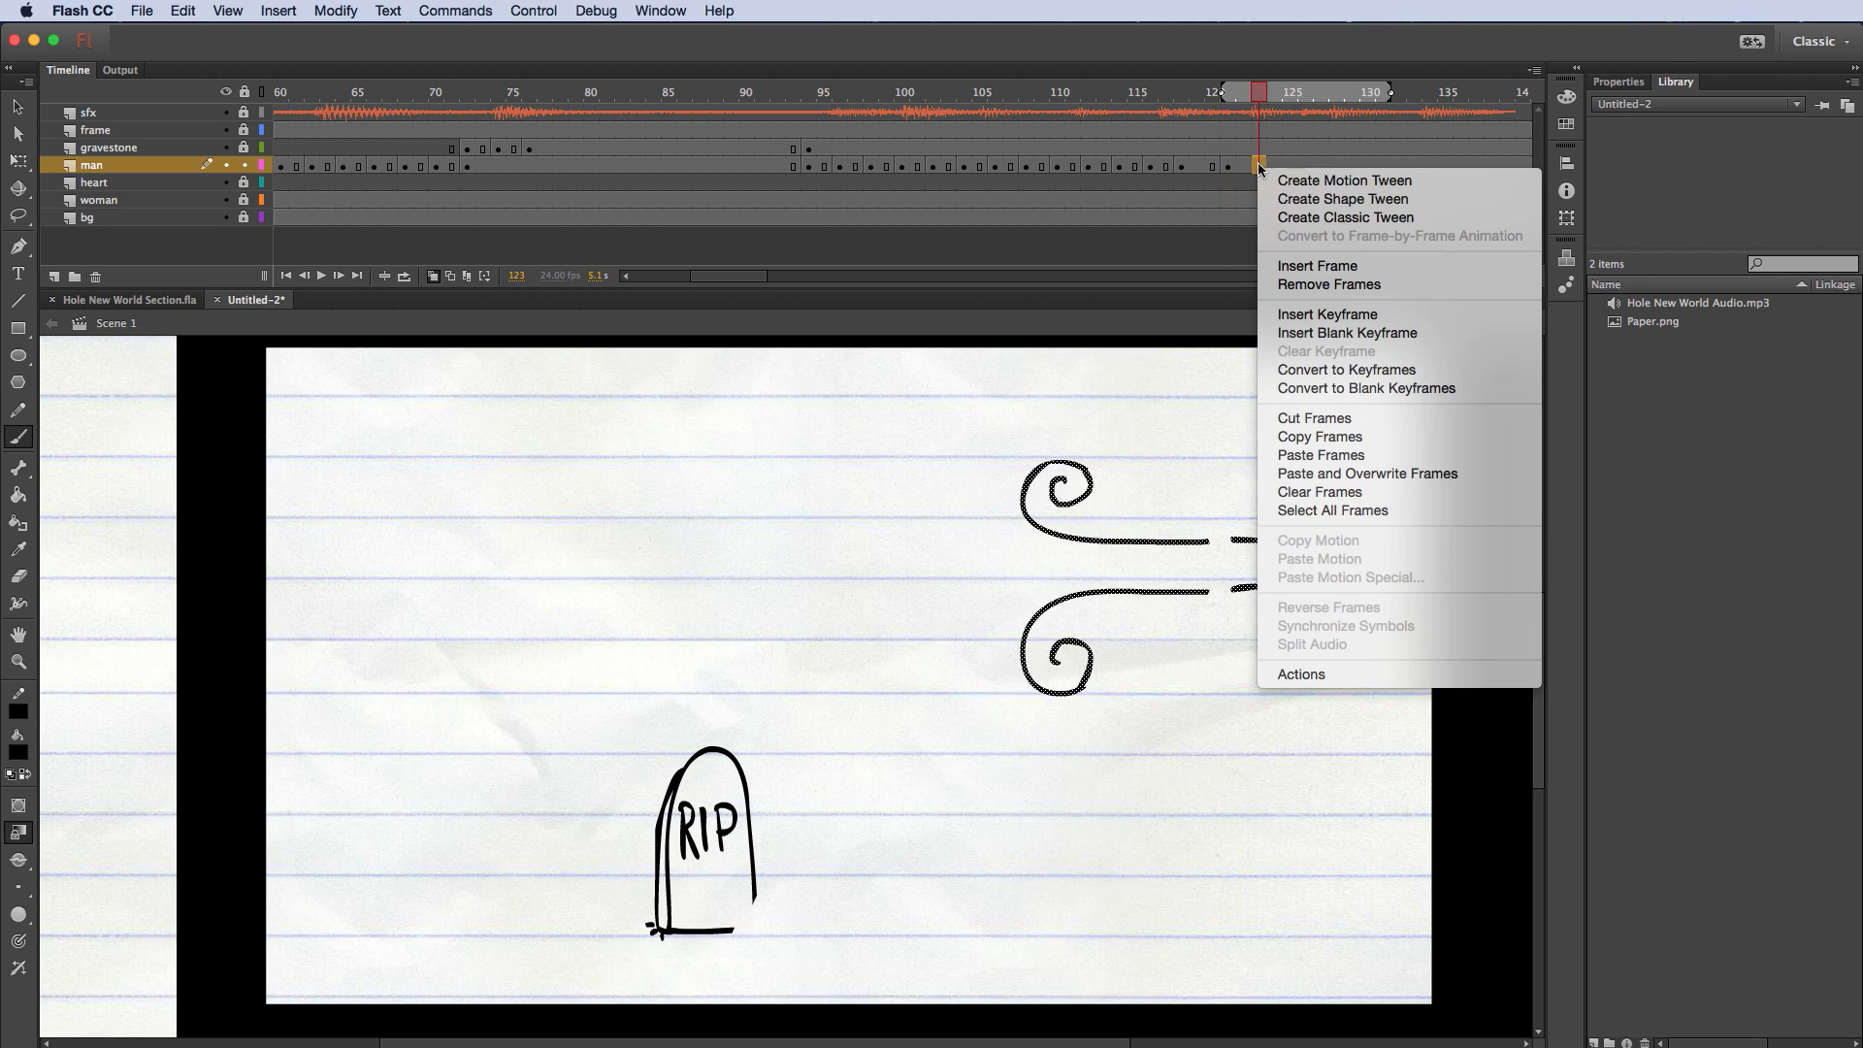
click(1324, 318)
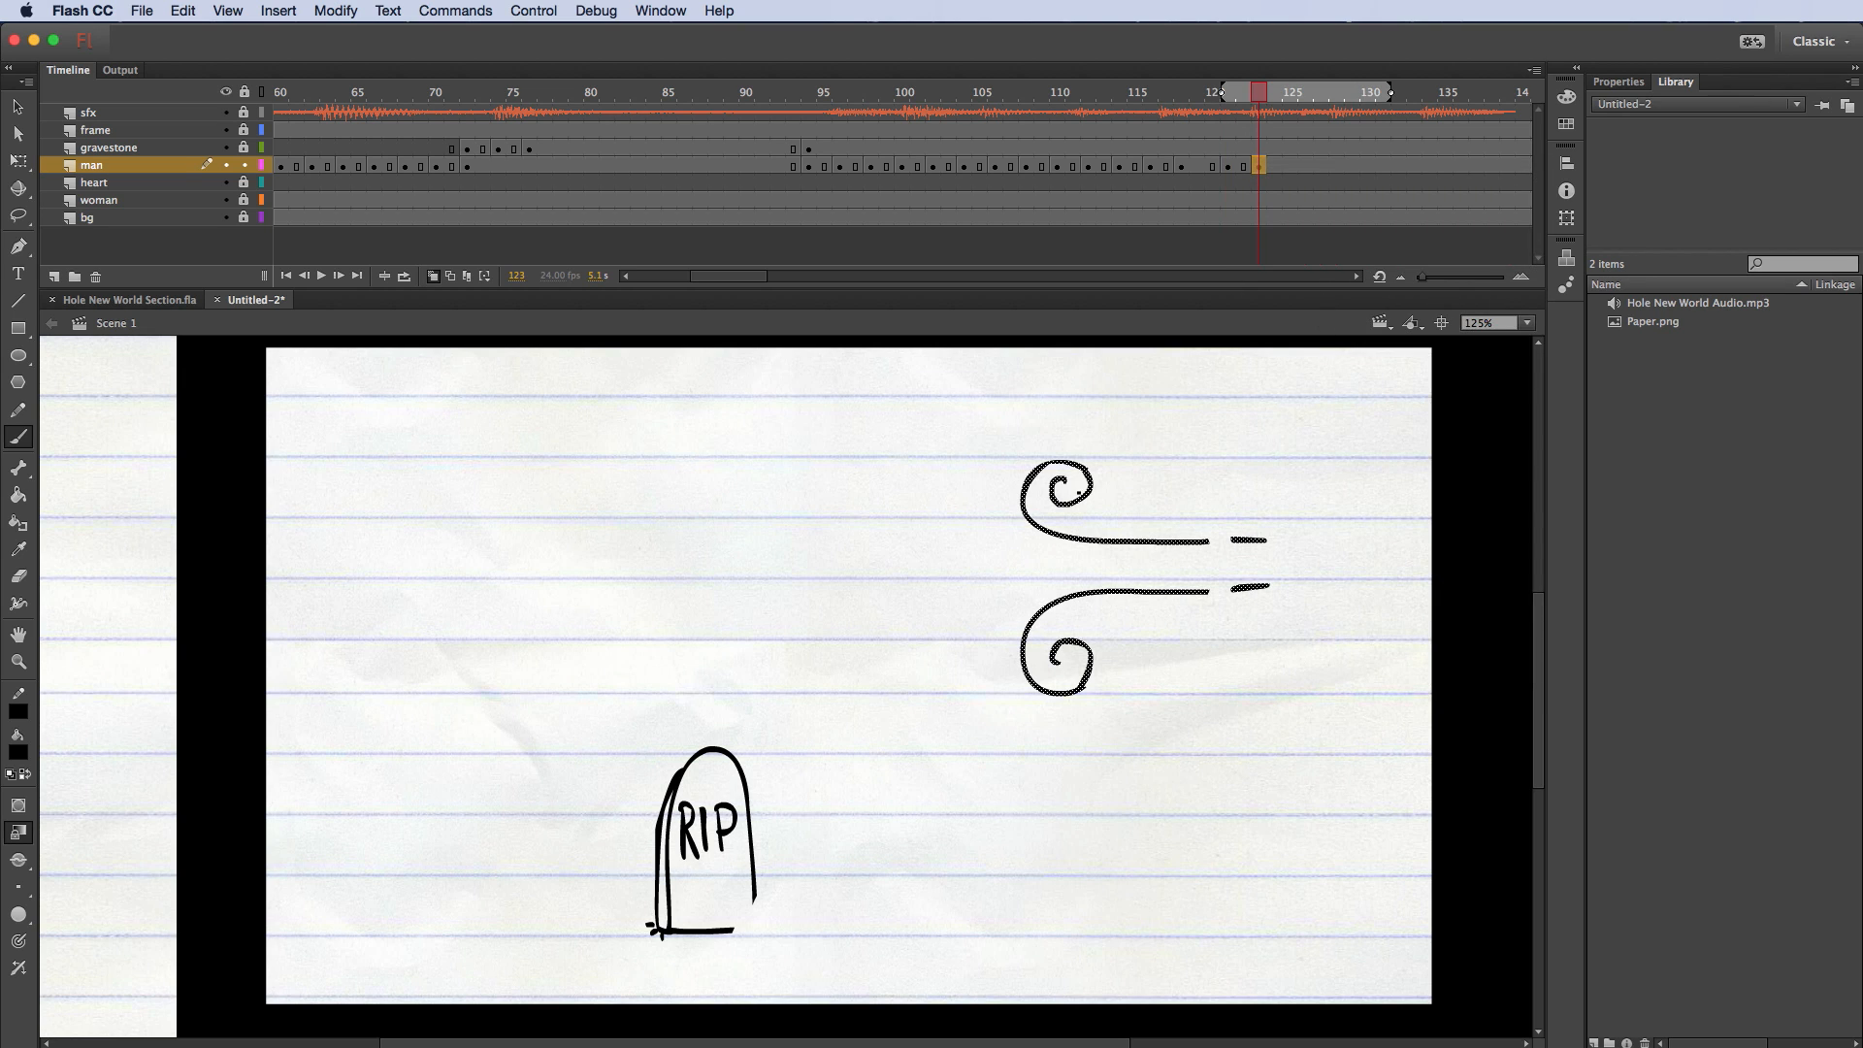
click(19, 160)
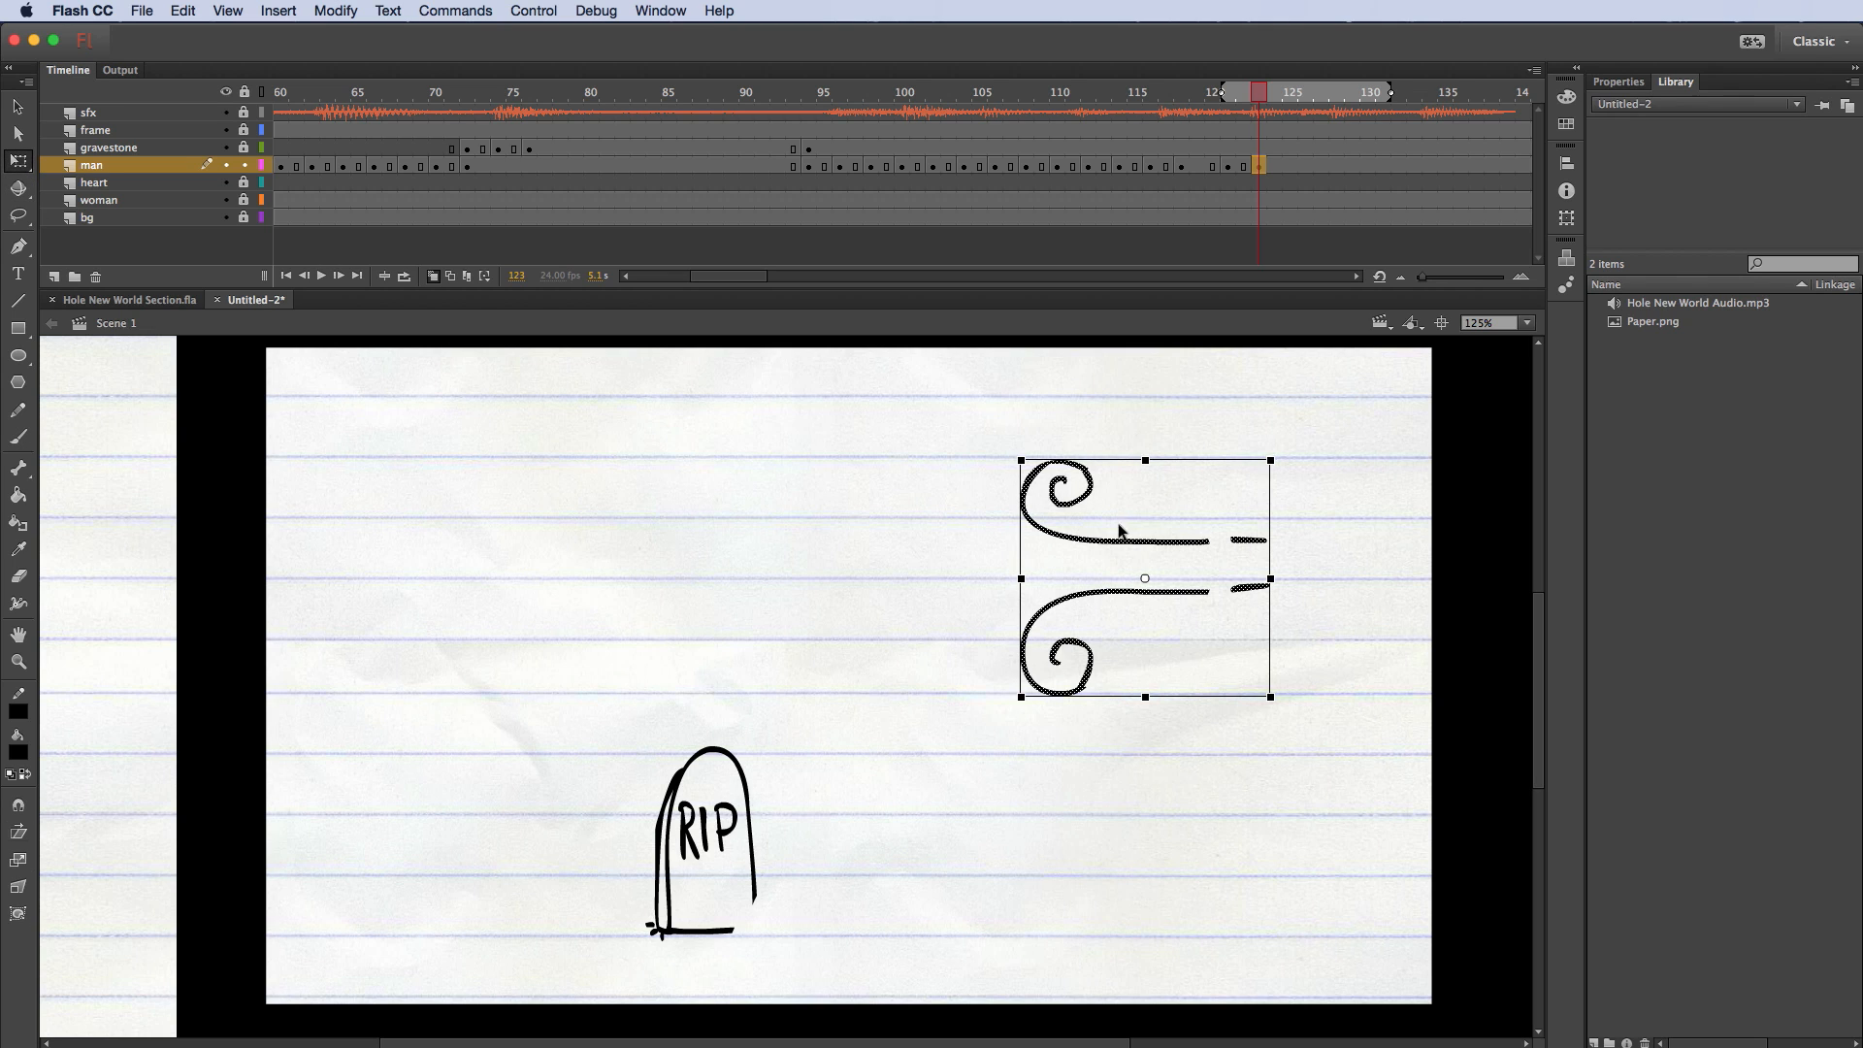
mouse_move(1126, 546)
mouse_down()
mouse_move(1085, 539)
mouse_move(1321, 621)
mouse_up()
Step: Delete the tail ends and old dashes of both swirls on frame 123 and draw short dashes behind each shortened line
click(1318, 505)
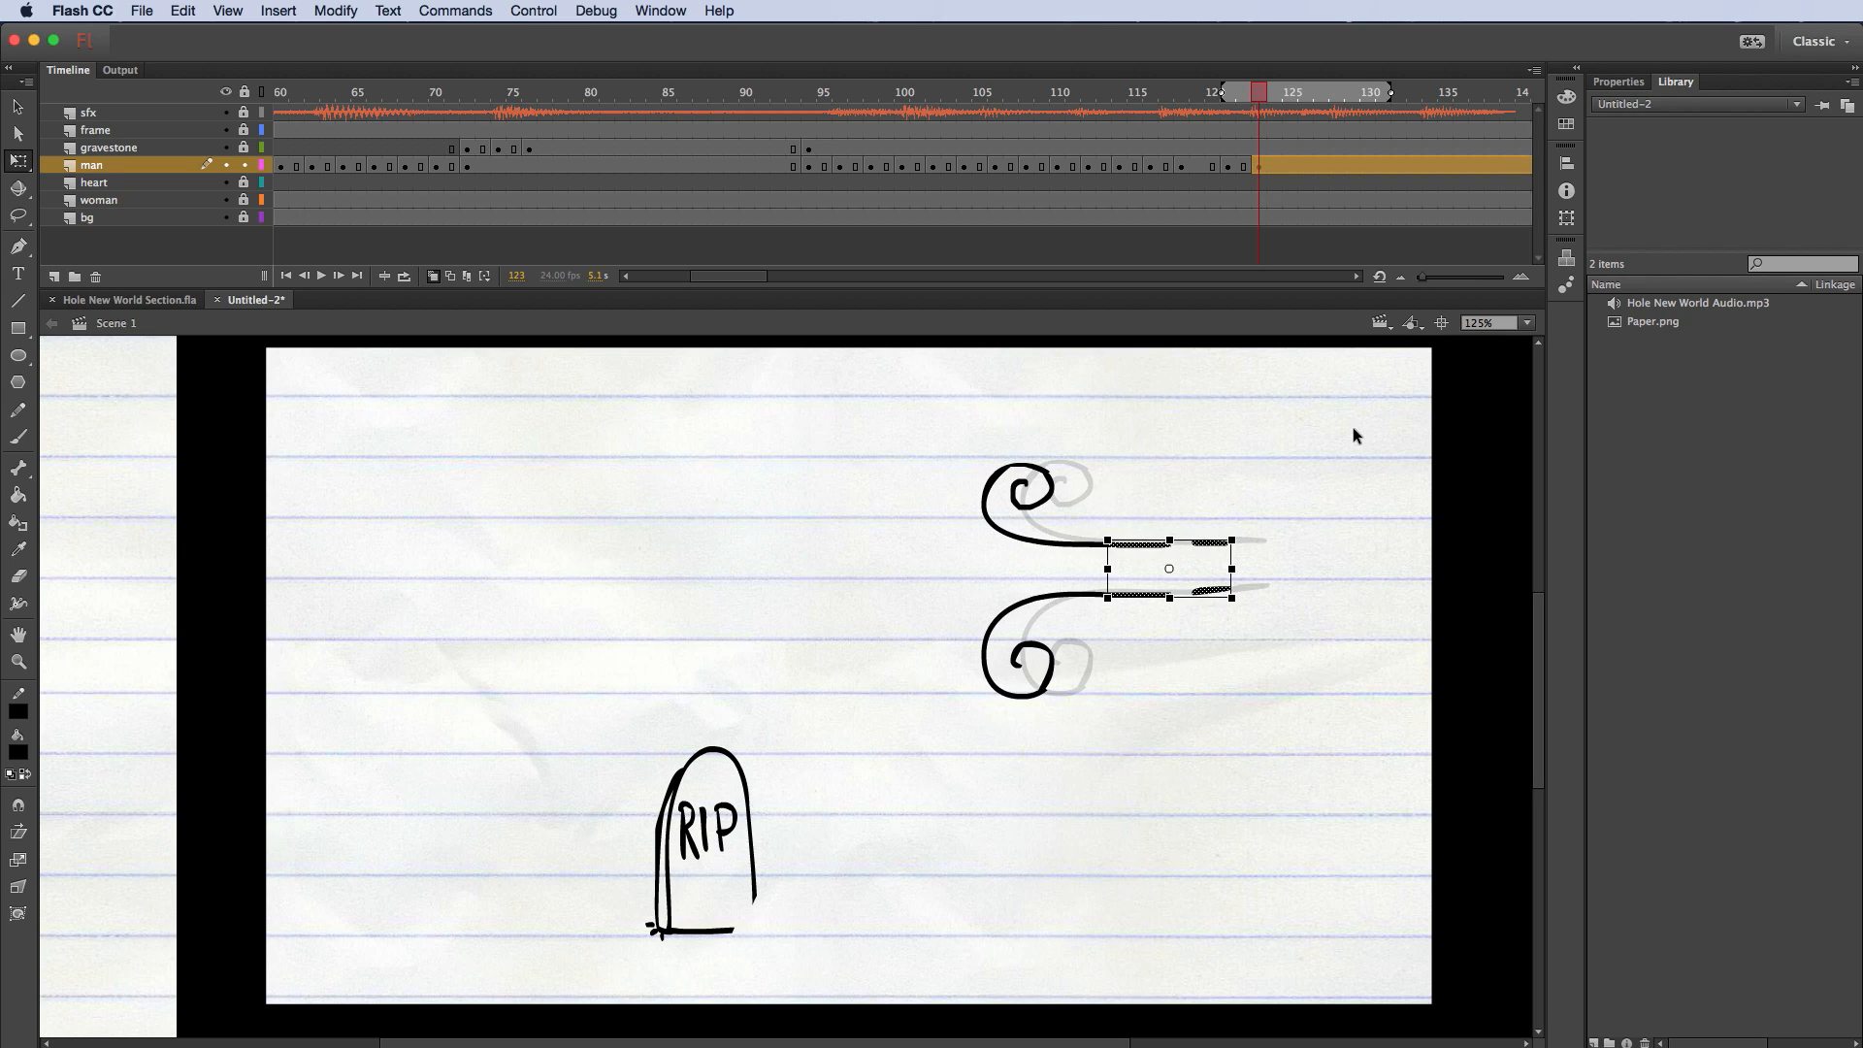
key(Delete)
drag(1062, 503, 1116, 611)
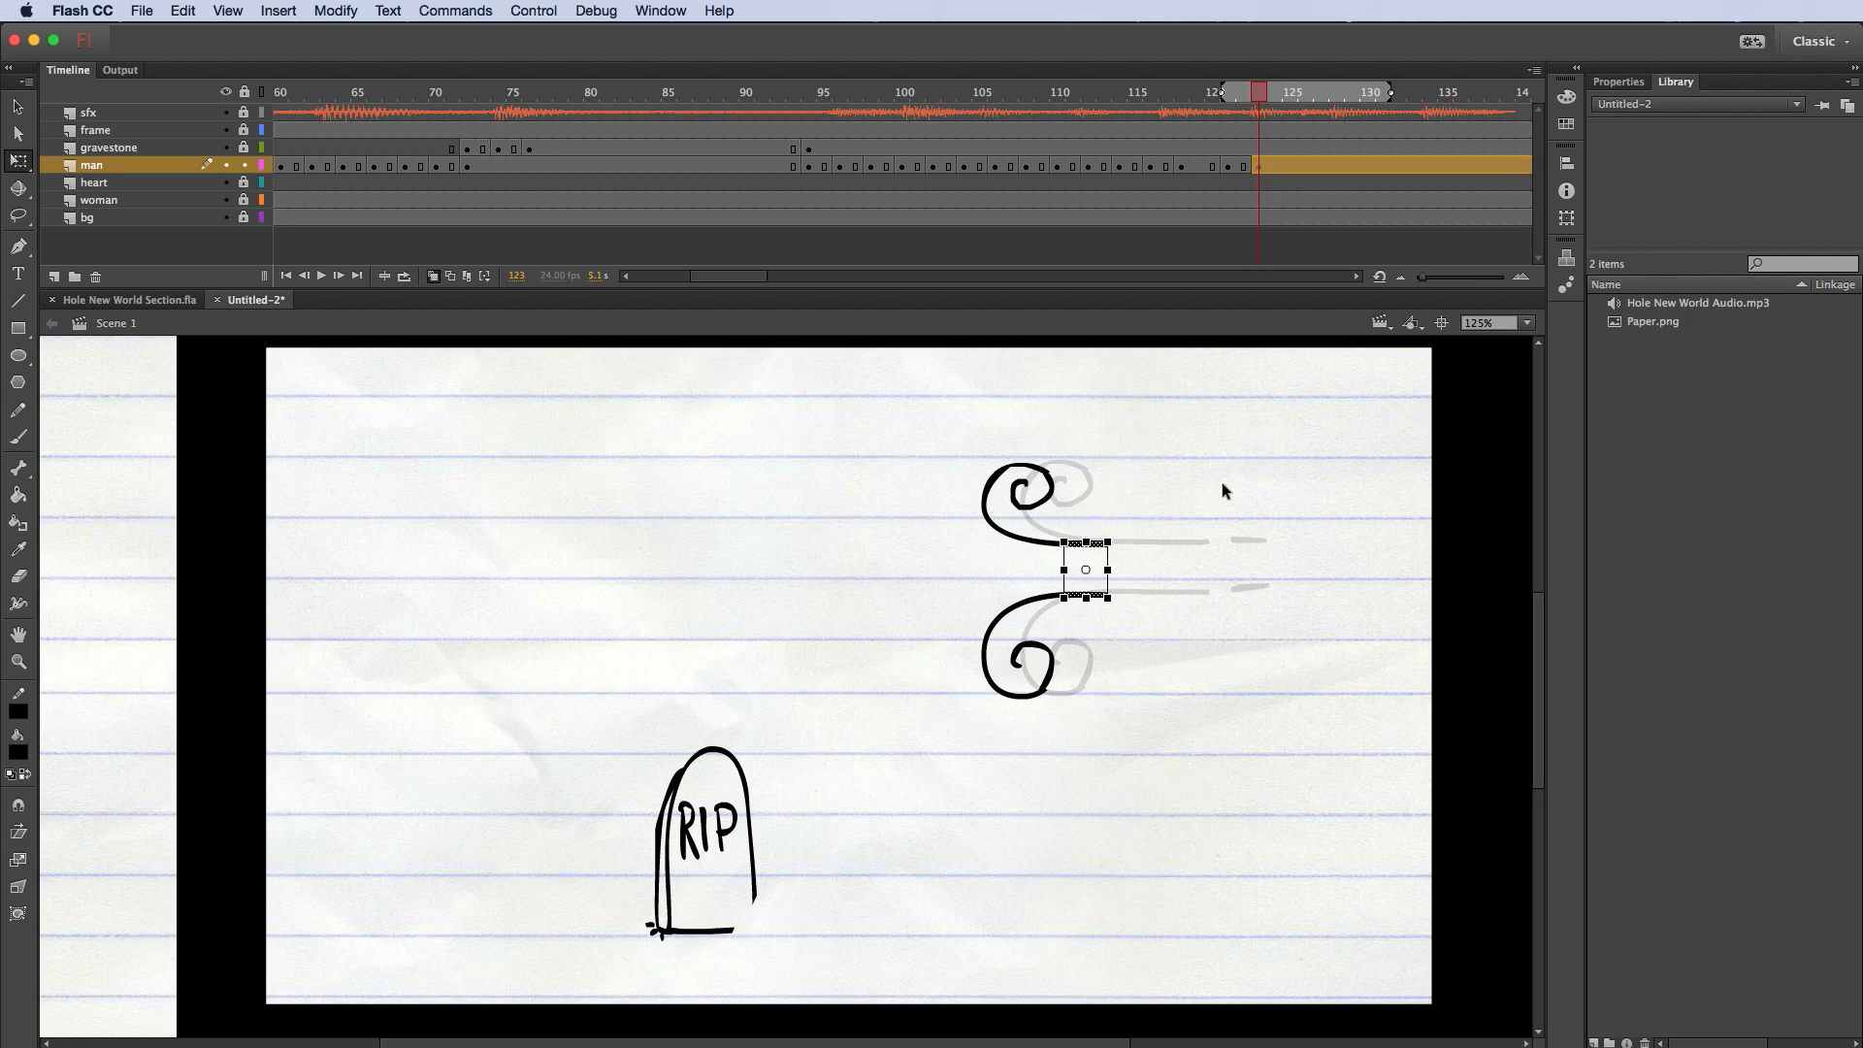
key(Delete)
key(b)
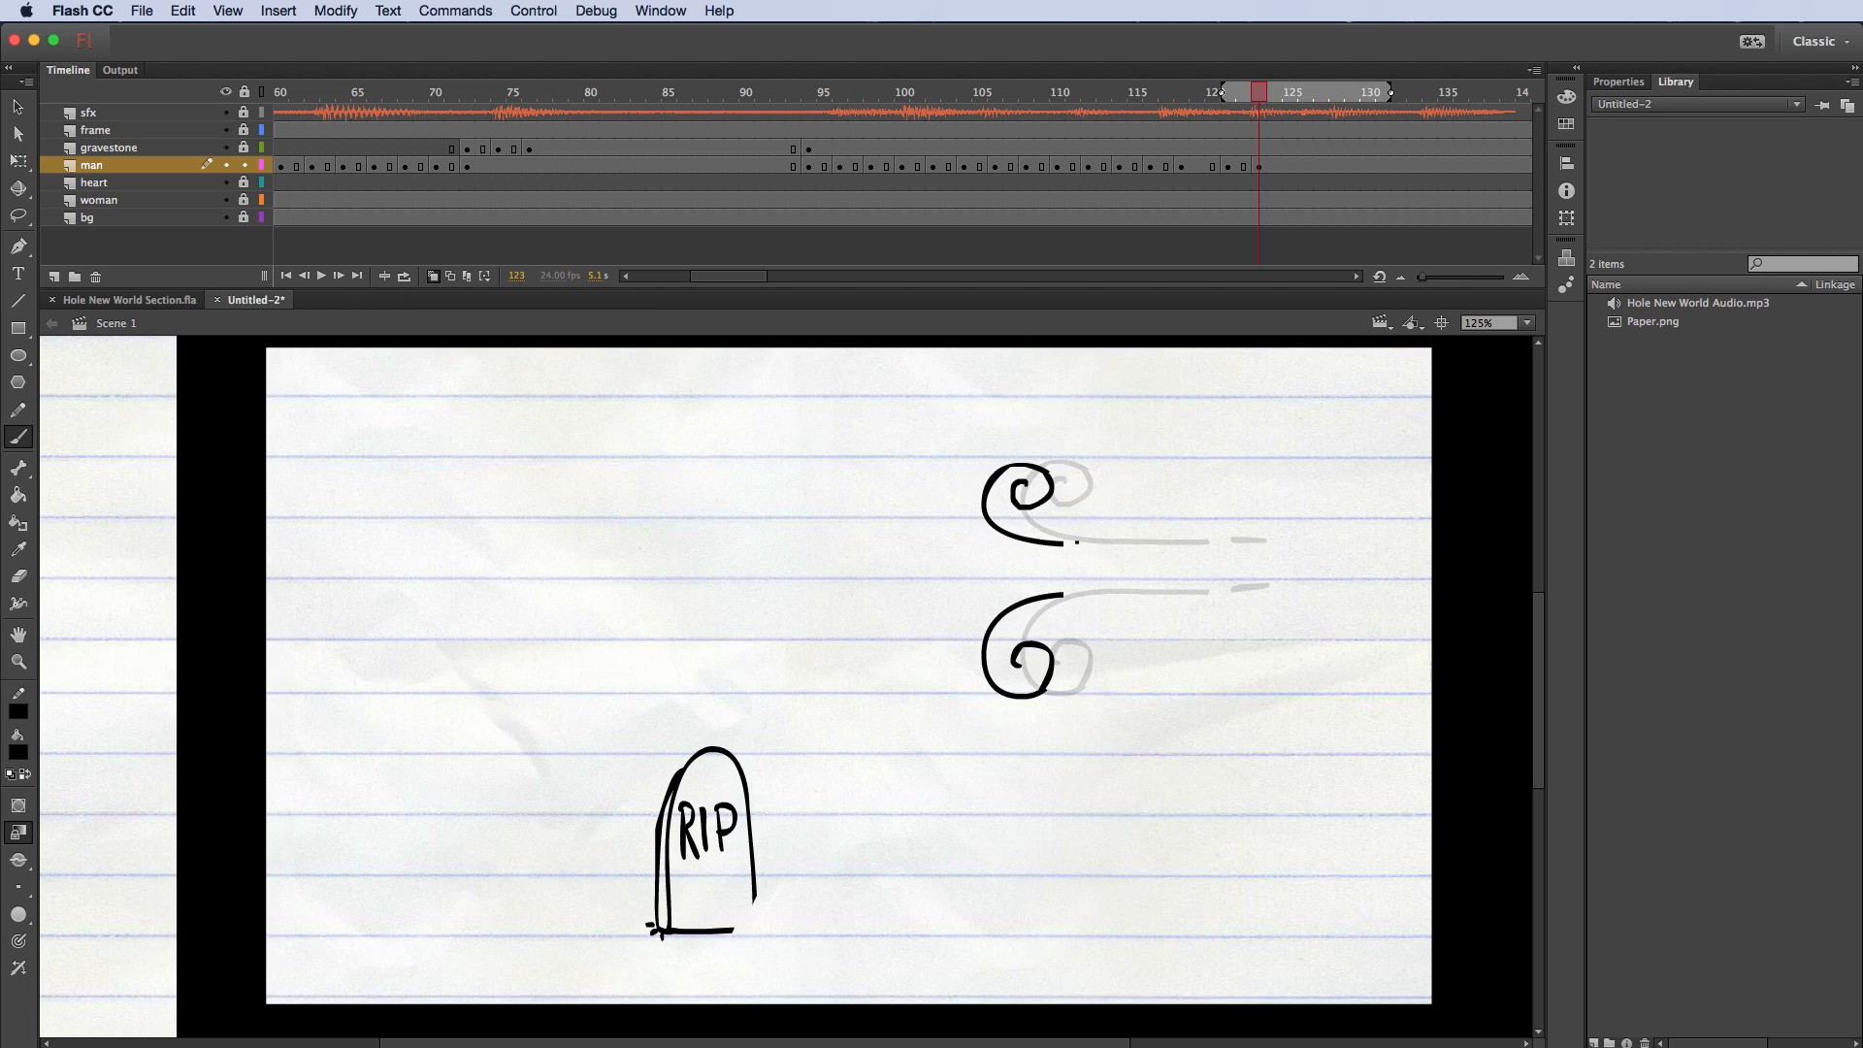
drag(1077, 542, 1093, 543)
Step: Insert a keyframe at frame 125 of the man layer and delete the dashes and tail ends of both copied swirls
click(1290, 166)
right_click(1292, 168)
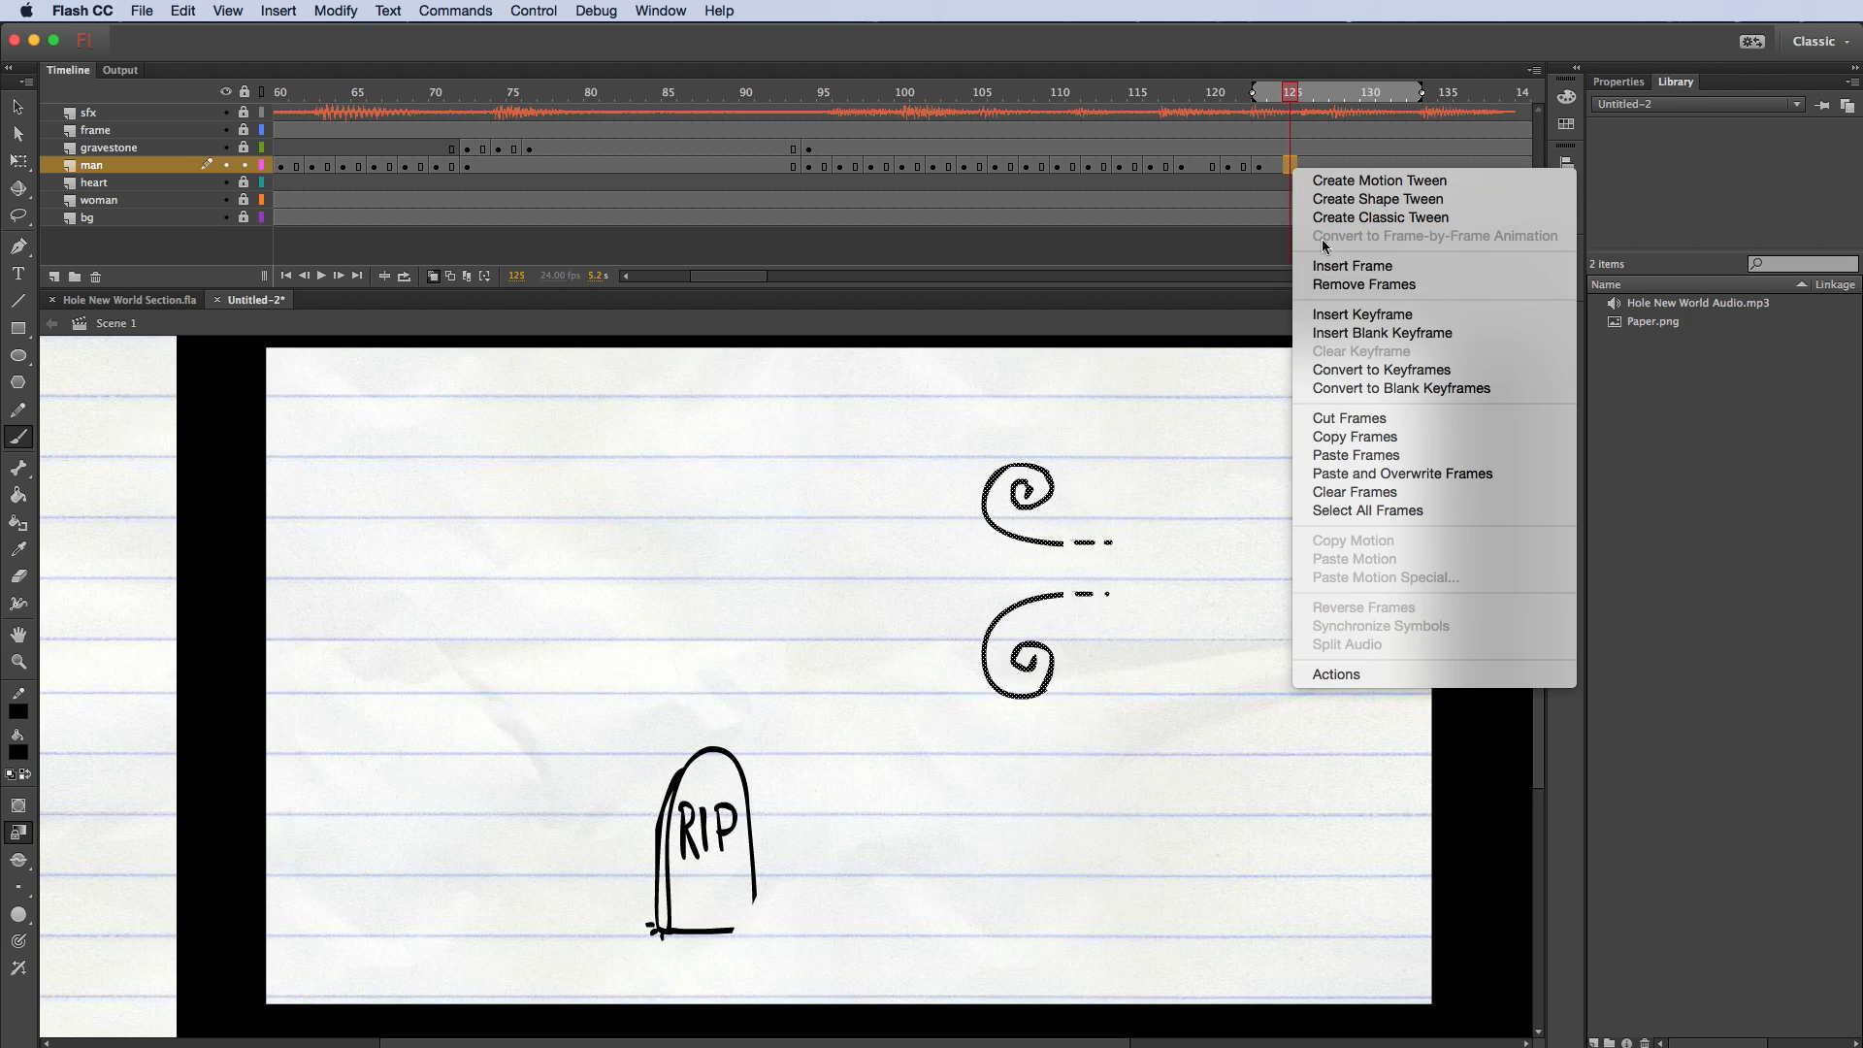
click(1356, 315)
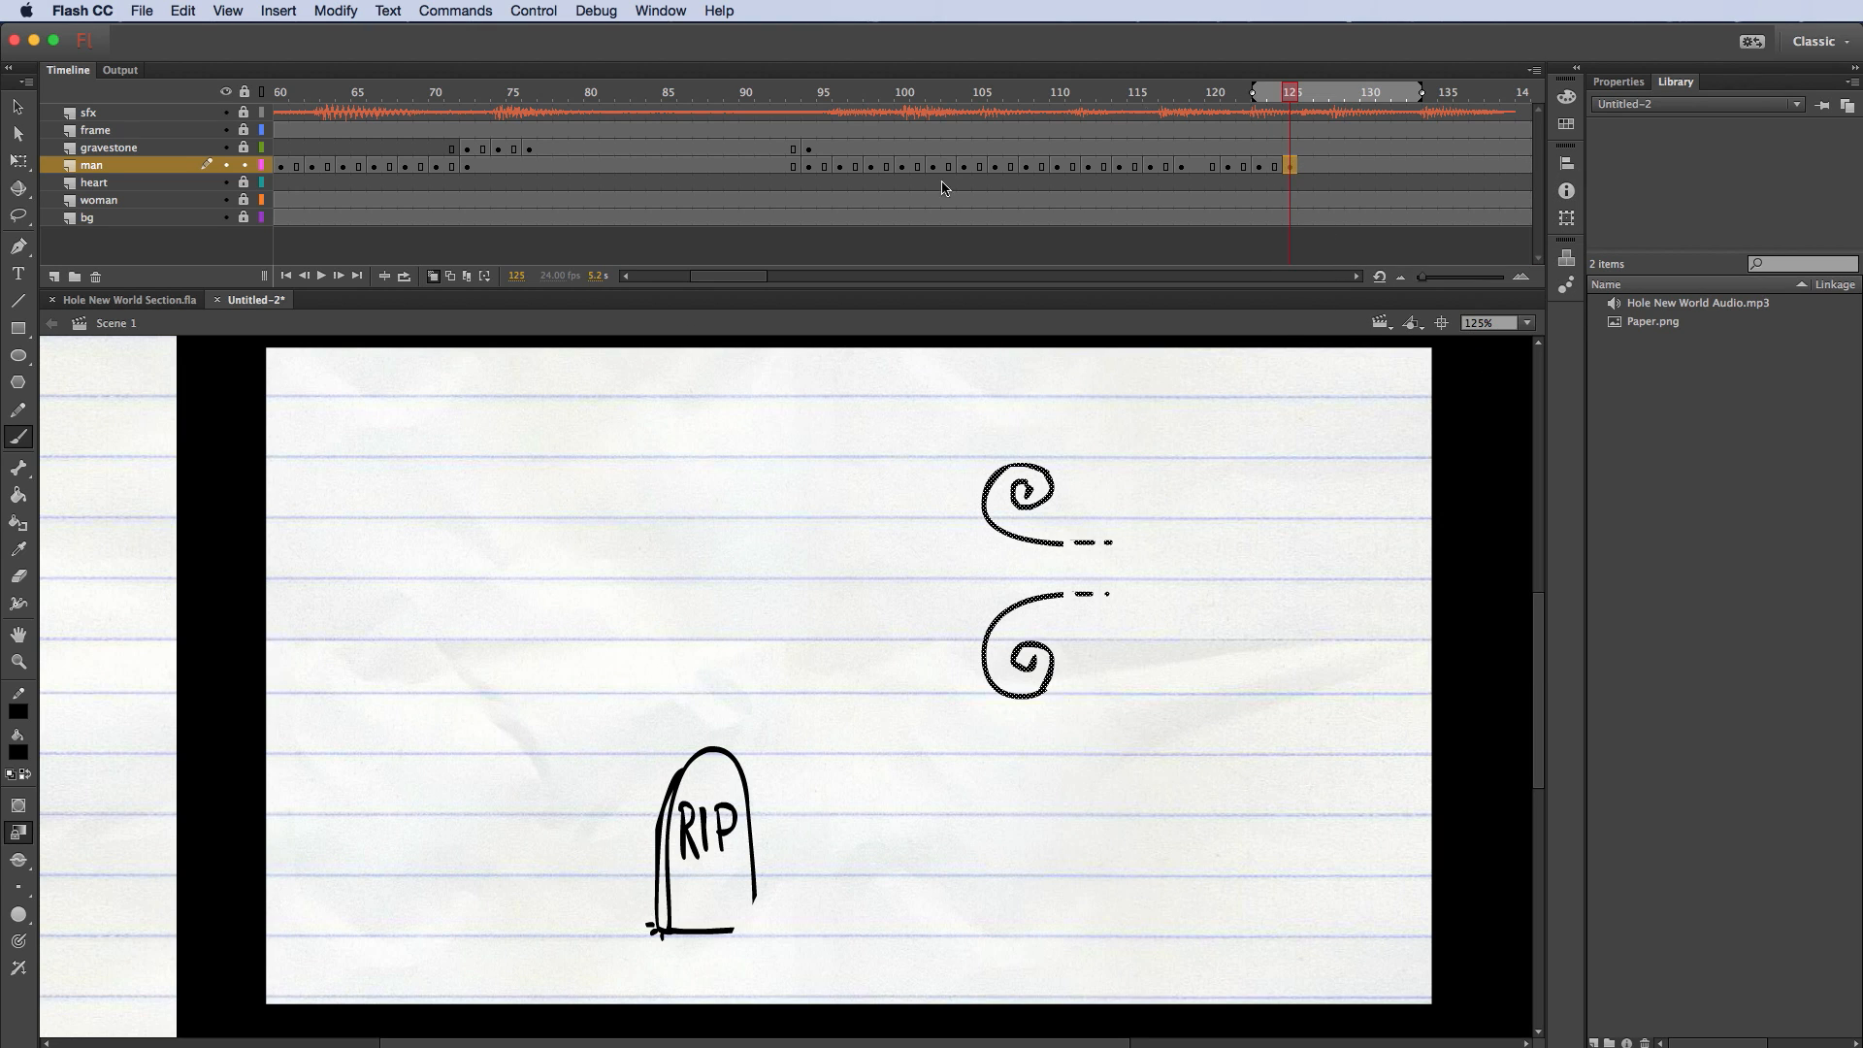
click(18, 161)
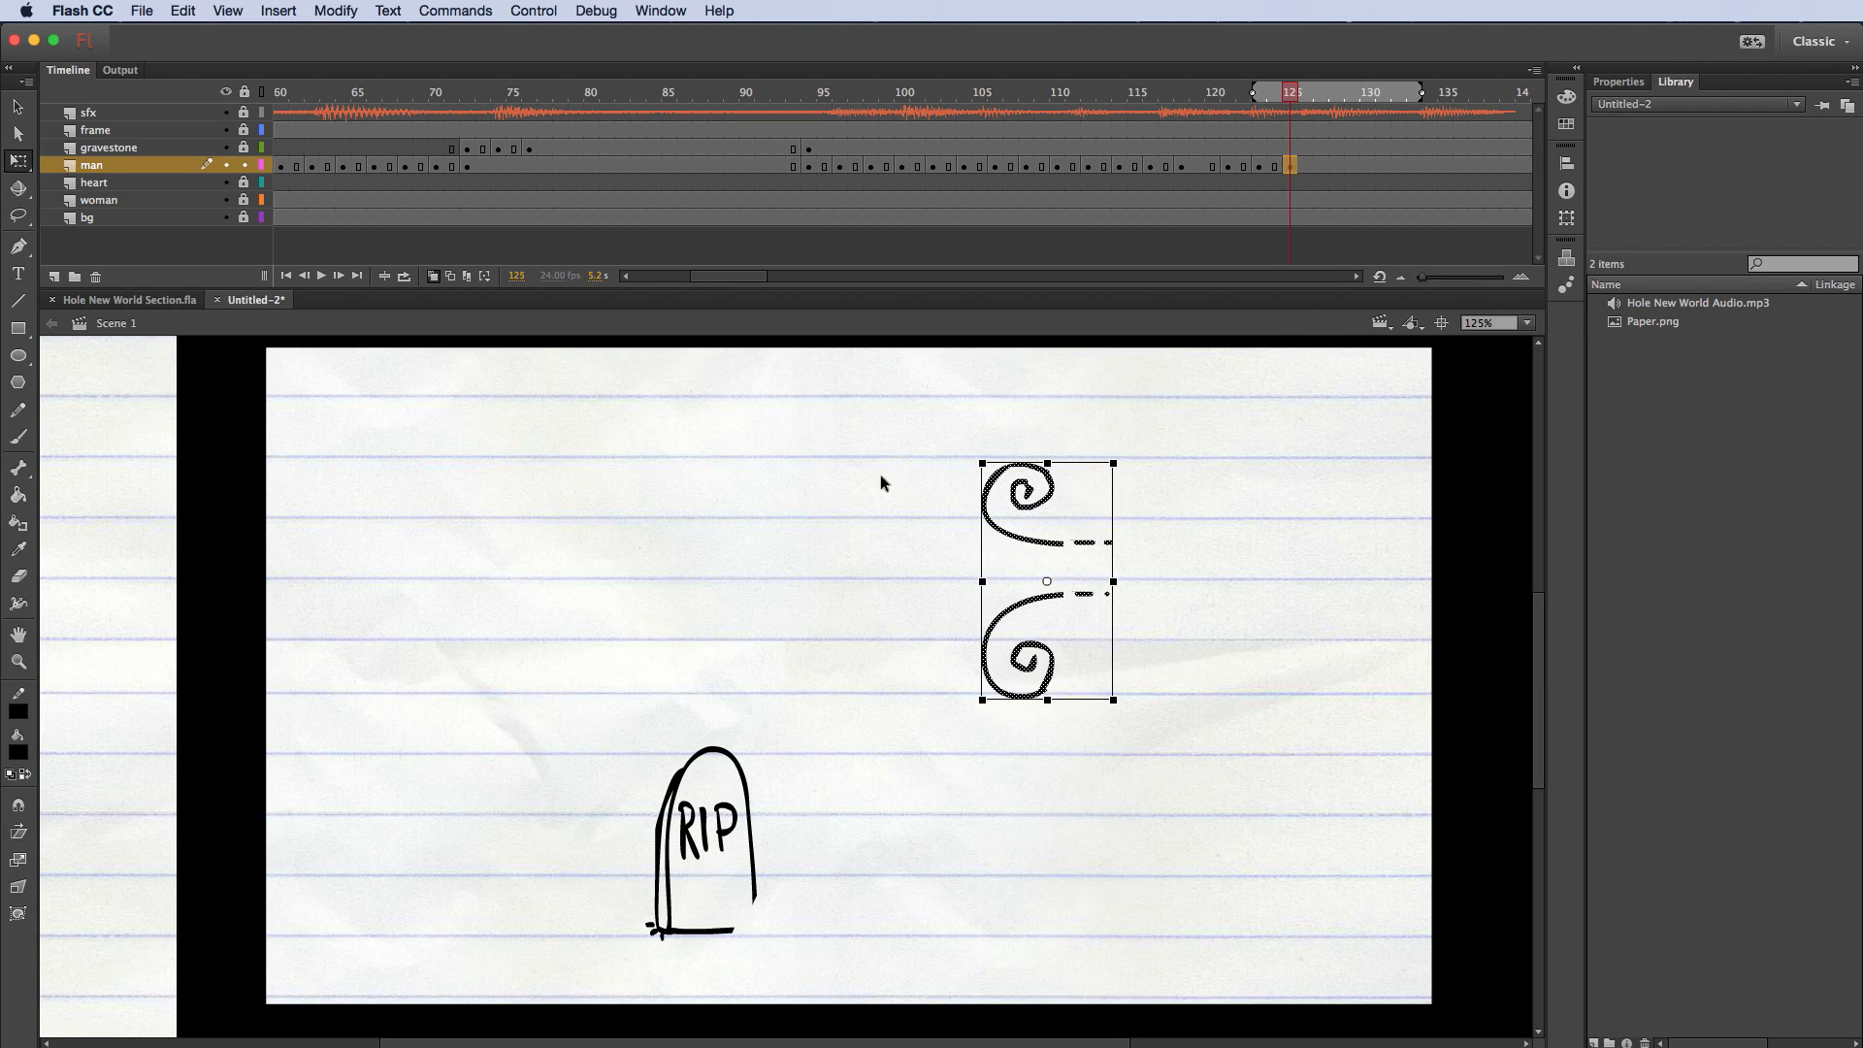
mouse_move(1166, 521)
mouse_down()
mouse_move(1071, 569)
mouse_move(1014, 635)
mouse_up()
key(Delete)
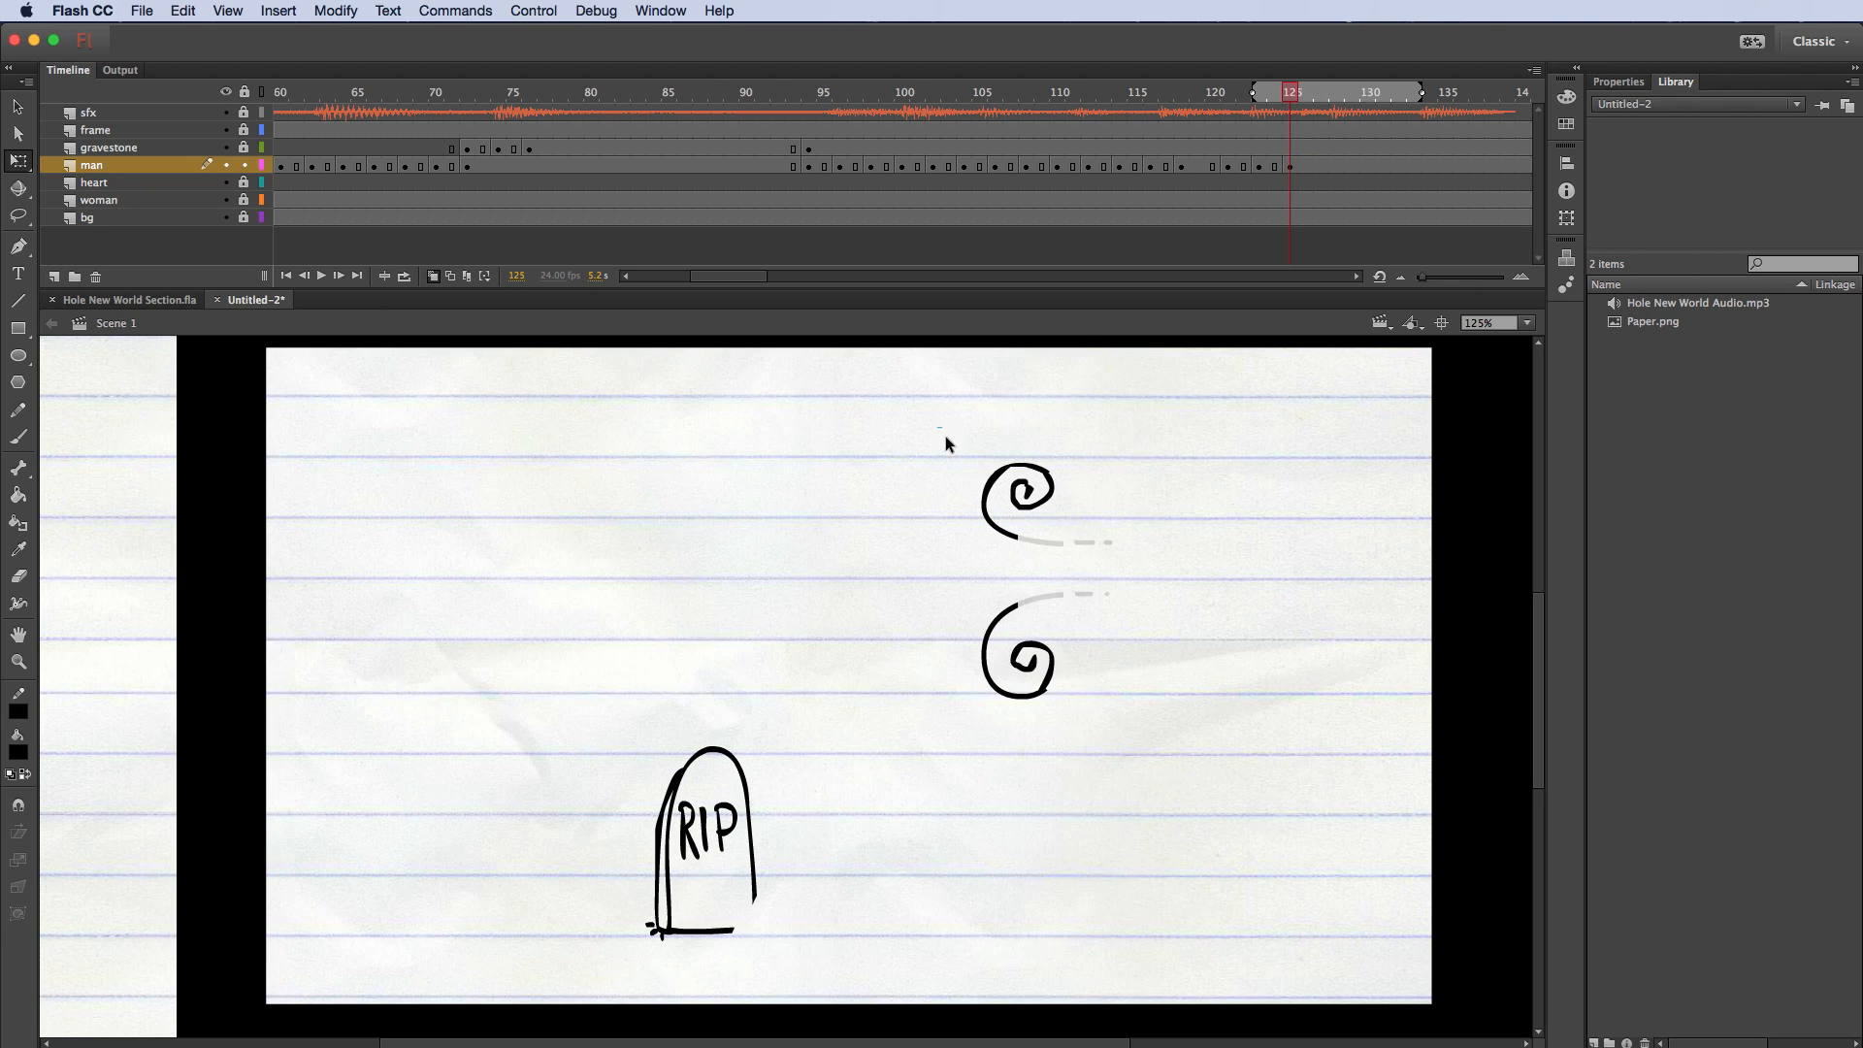
Step: Rotate the upper swirl on frame 125 clockwise and nudge it slightly up
drag(946, 437, 1103, 538)
drag(1070, 469, 1079, 501)
key(Up)
key(Up)
key(Up)
key(Up)
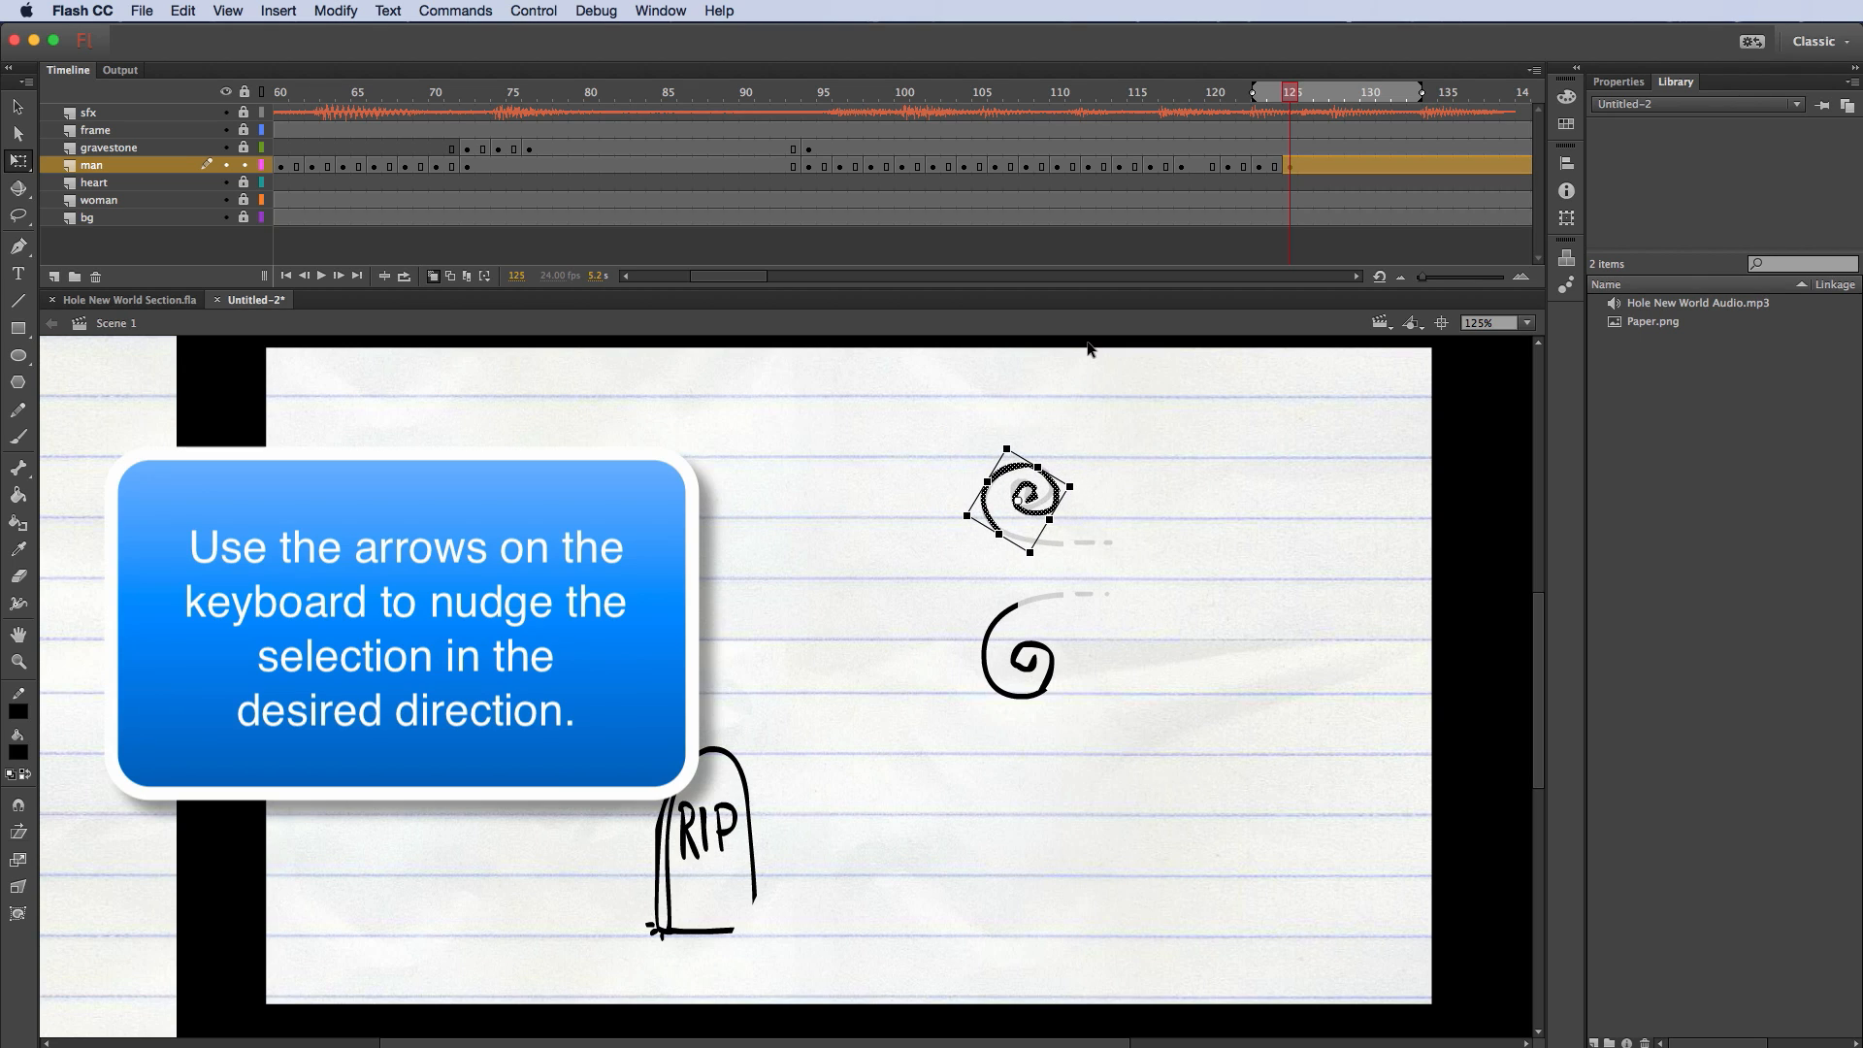
Step: Rotate the lower swirl on frame 125 counterclockwise, nudge it slightly down, and deselect it
drag(961, 573, 1101, 749)
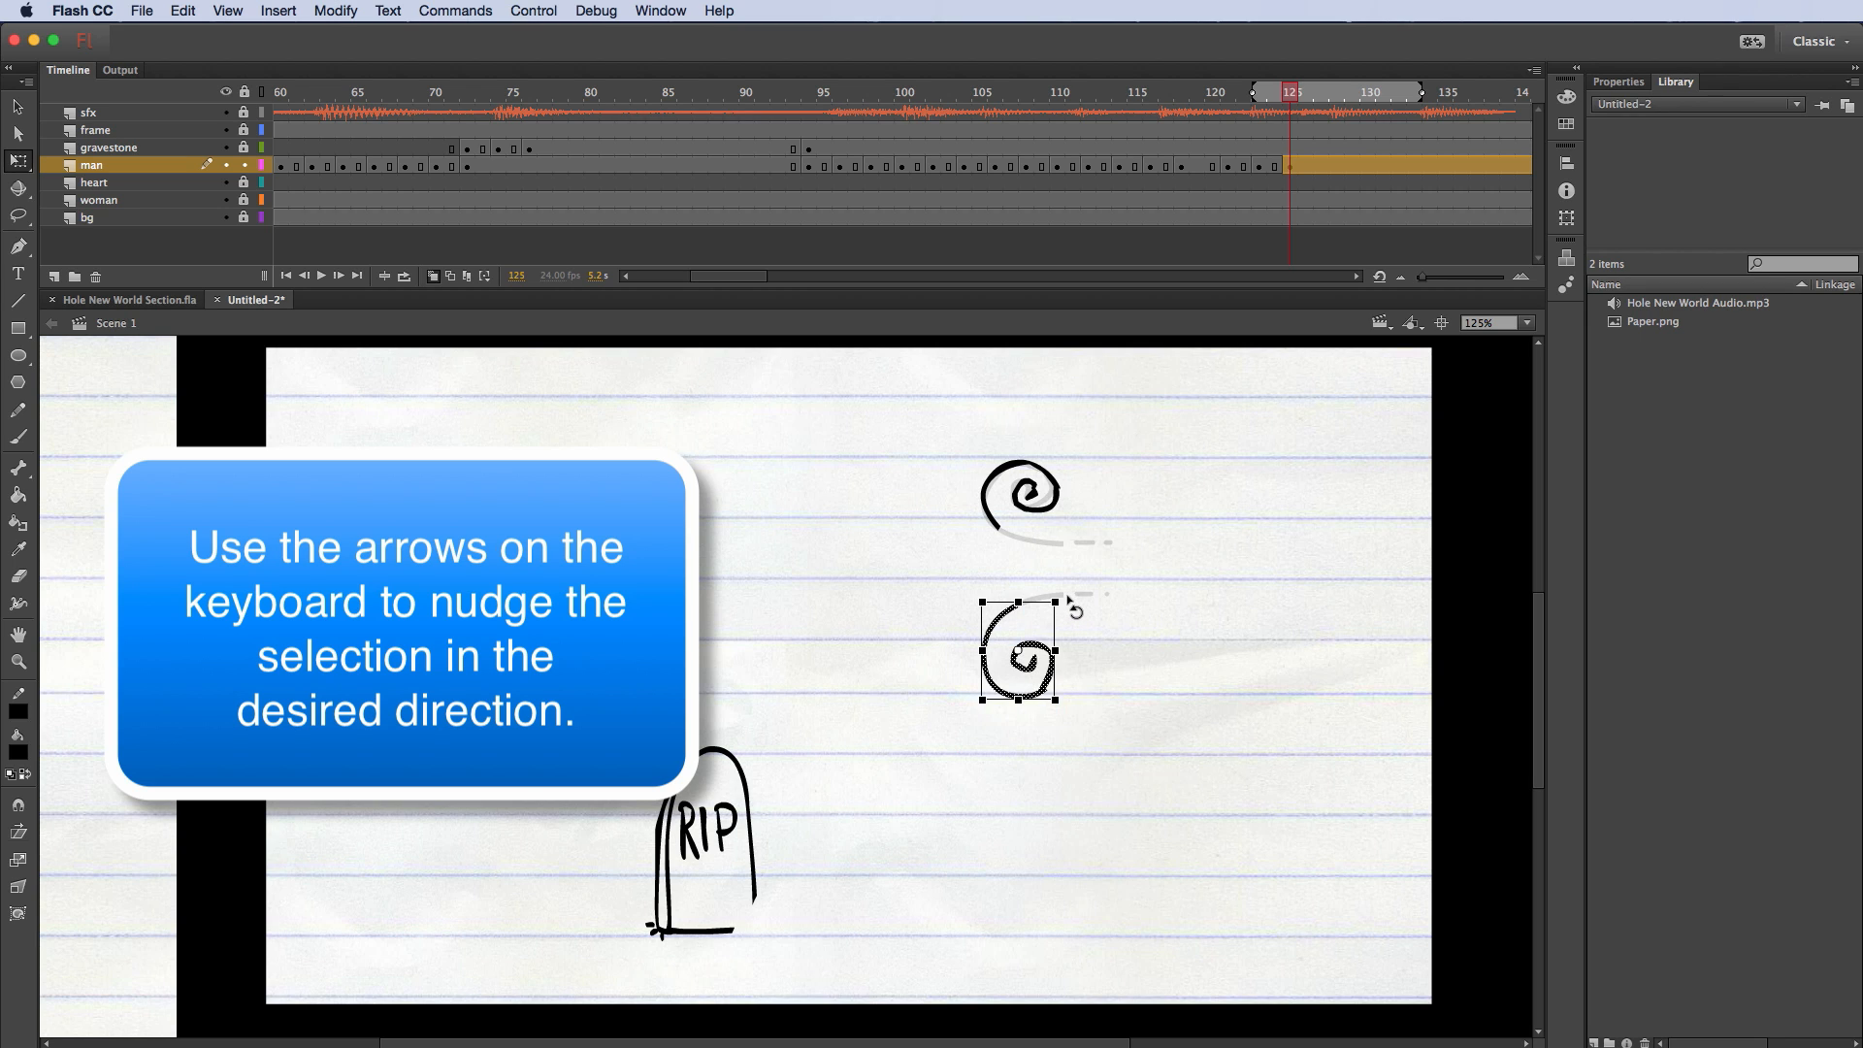
drag(974, 599, 1020, 588)
key(Down)
key(Down)
key(Down)
key(Down)
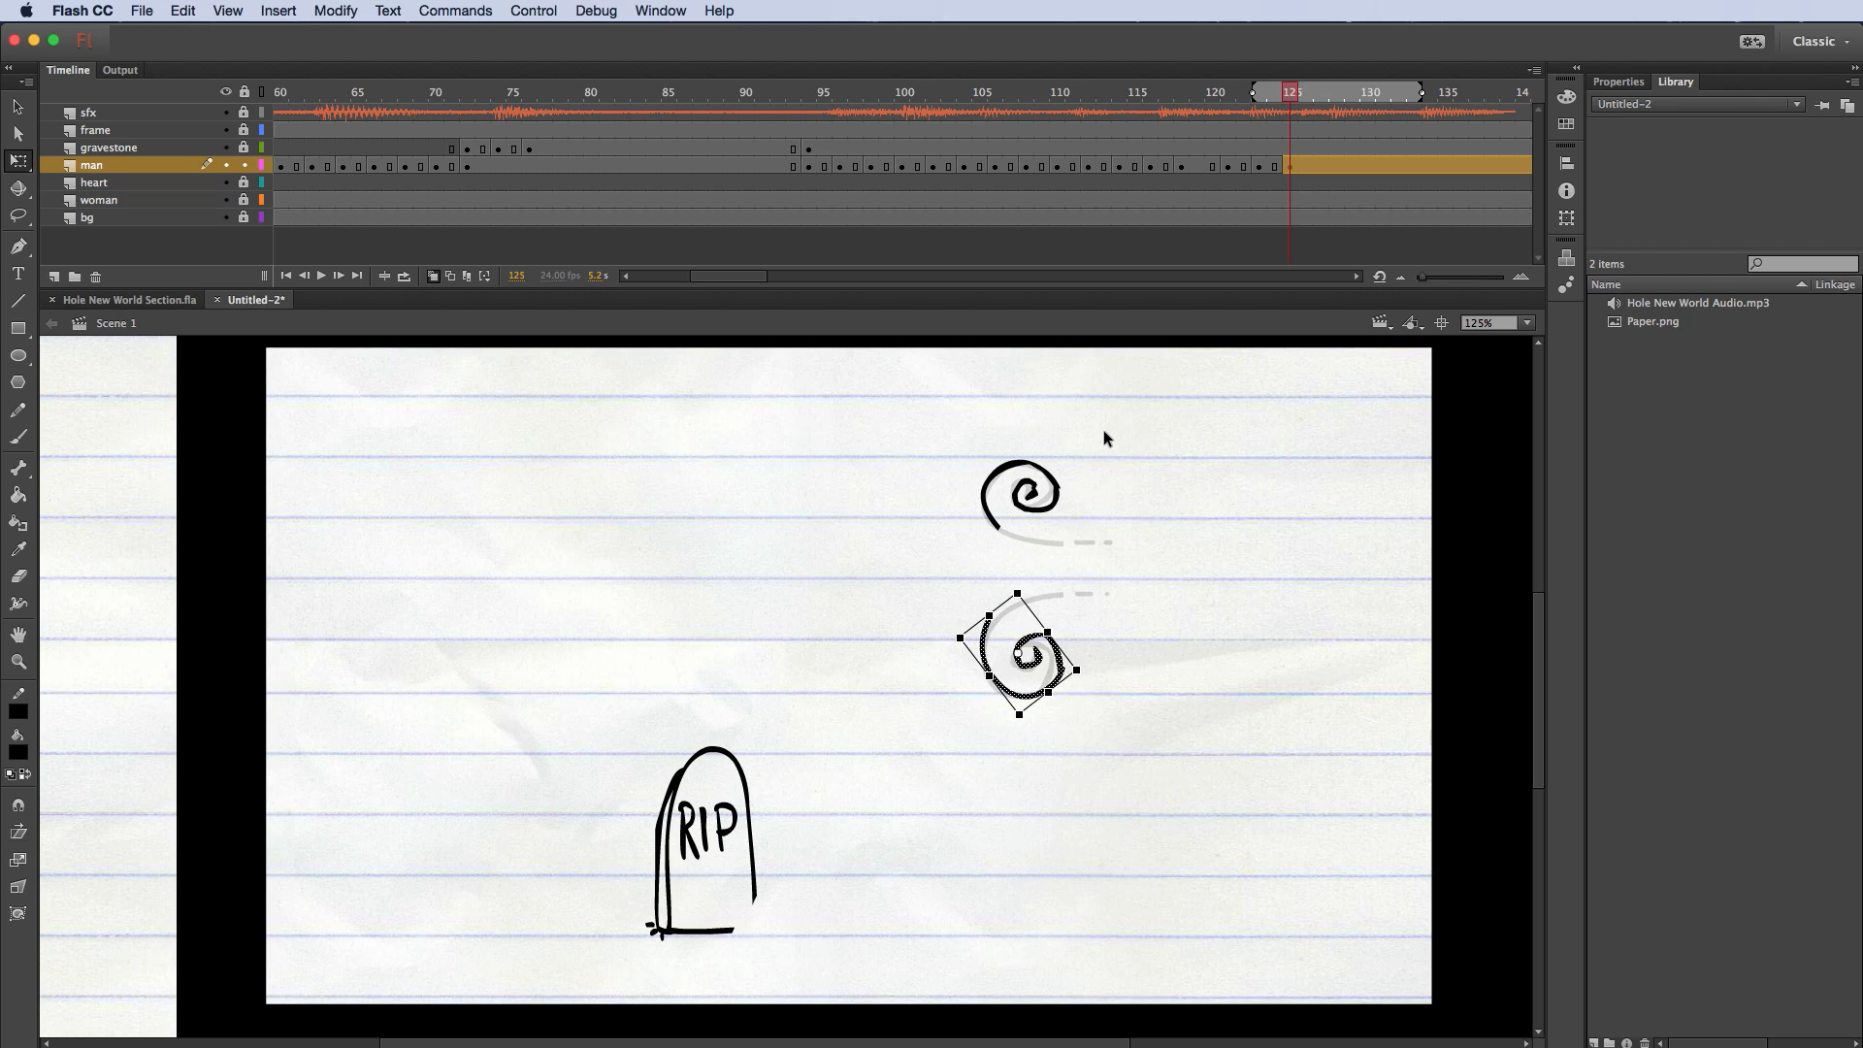
click(1103, 575)
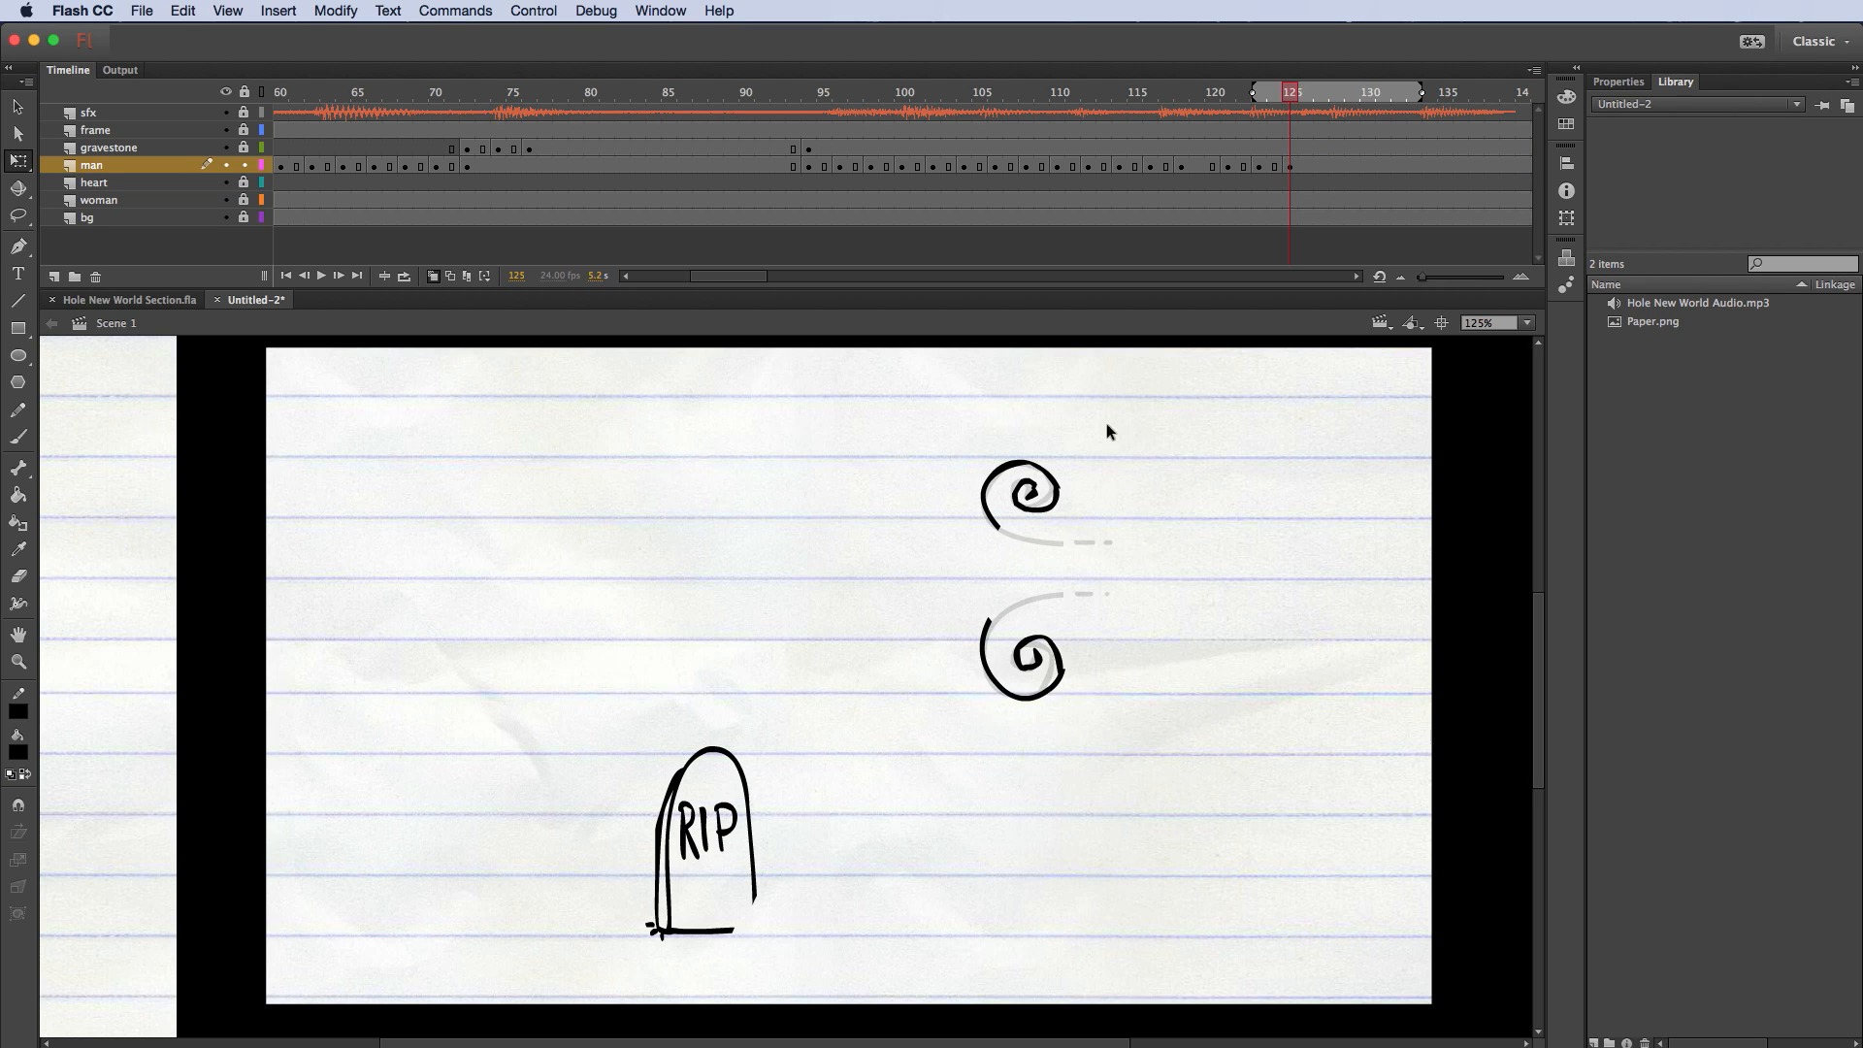
Step: Step back through the preceding frames and return to frame 125 to check the swirl motion
key(comma)
key(comma)
key(comma)
key(comma)
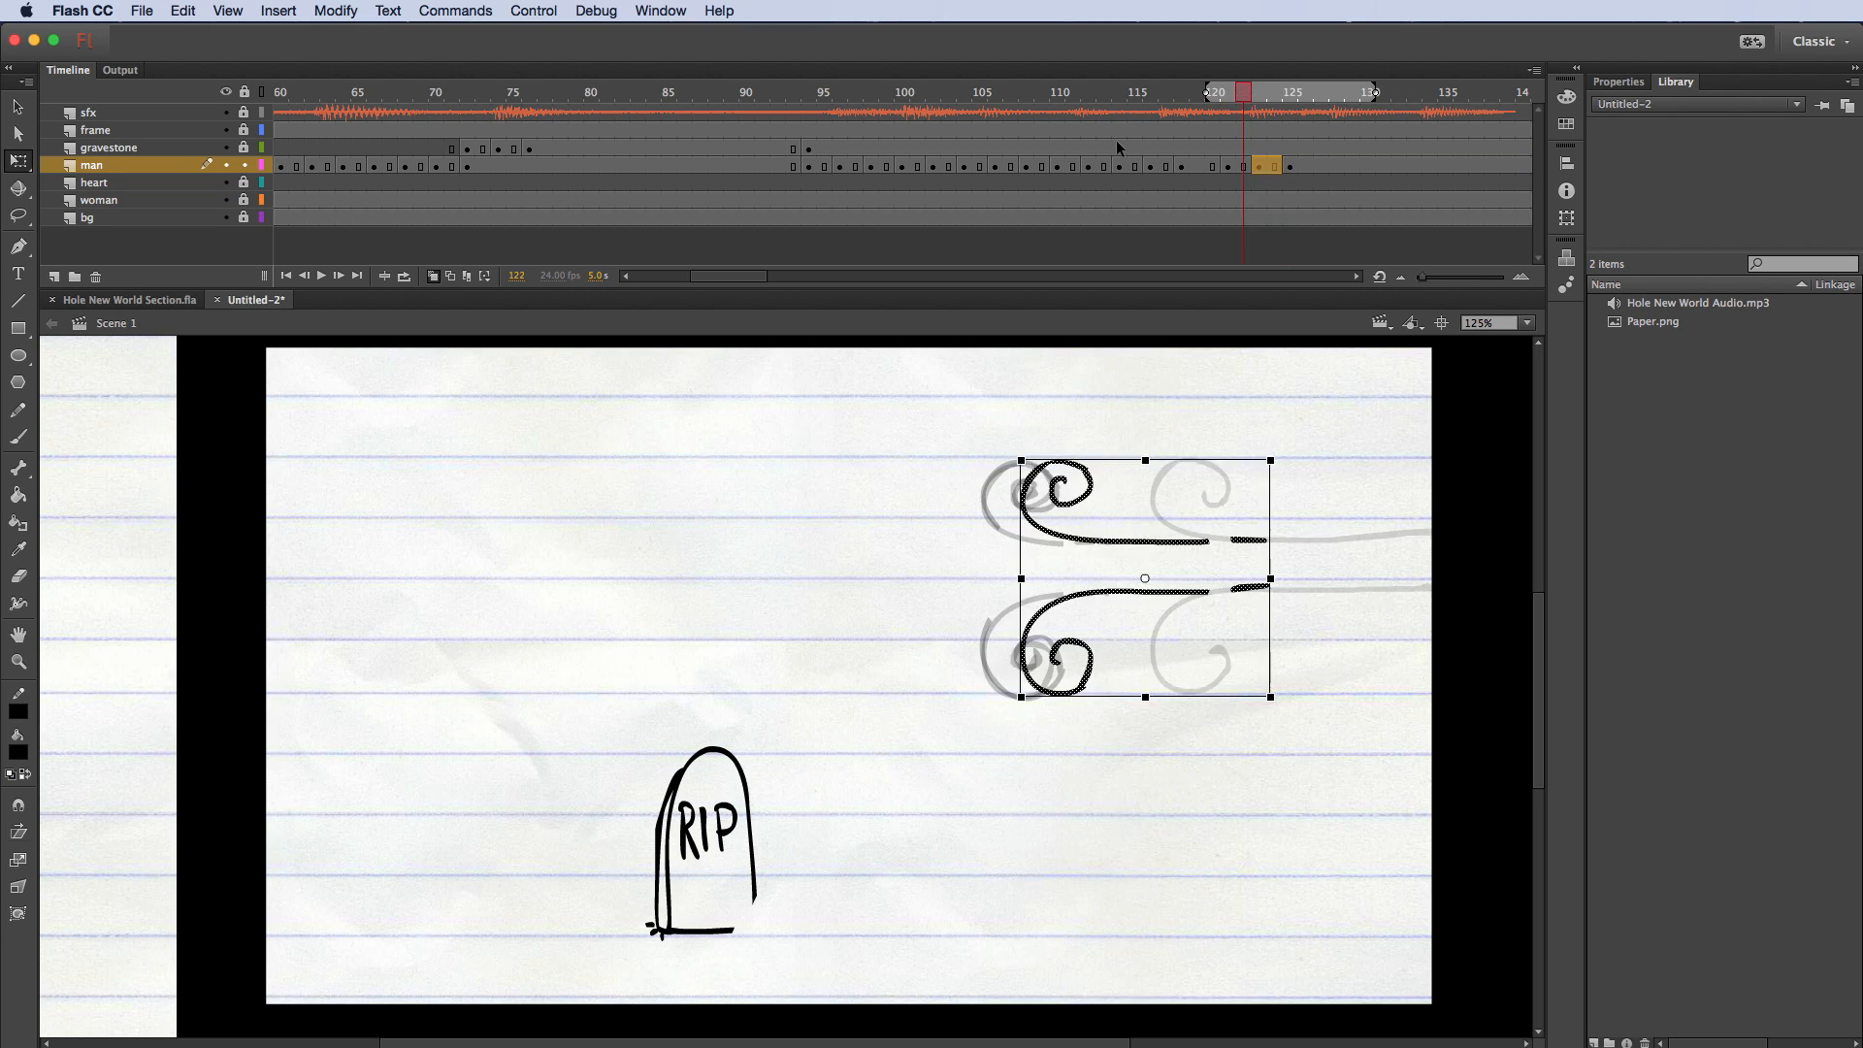
key(period)
key(period)
key(period)
key(period)
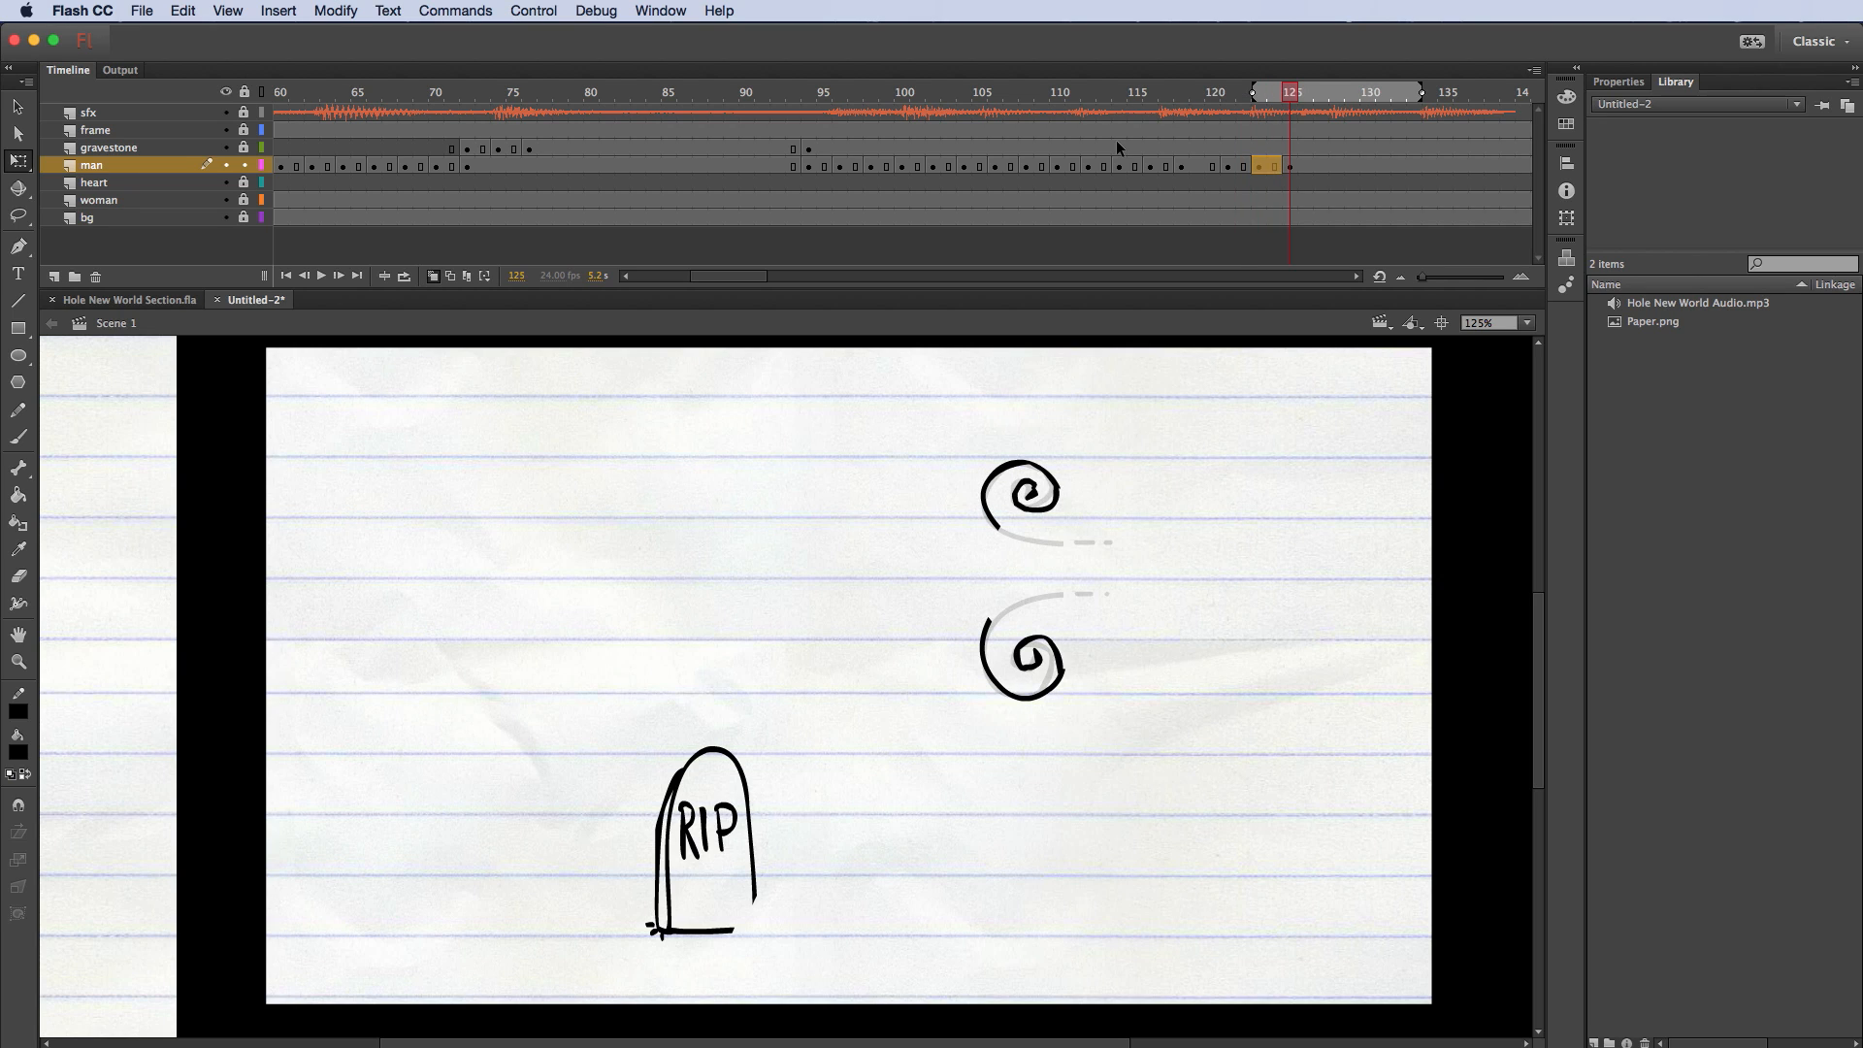
Step: Rotate both swirls on frame 125 further in their winding directions, nudging the upper one up and the lower one down
drag(963, 417, 1112, 582)
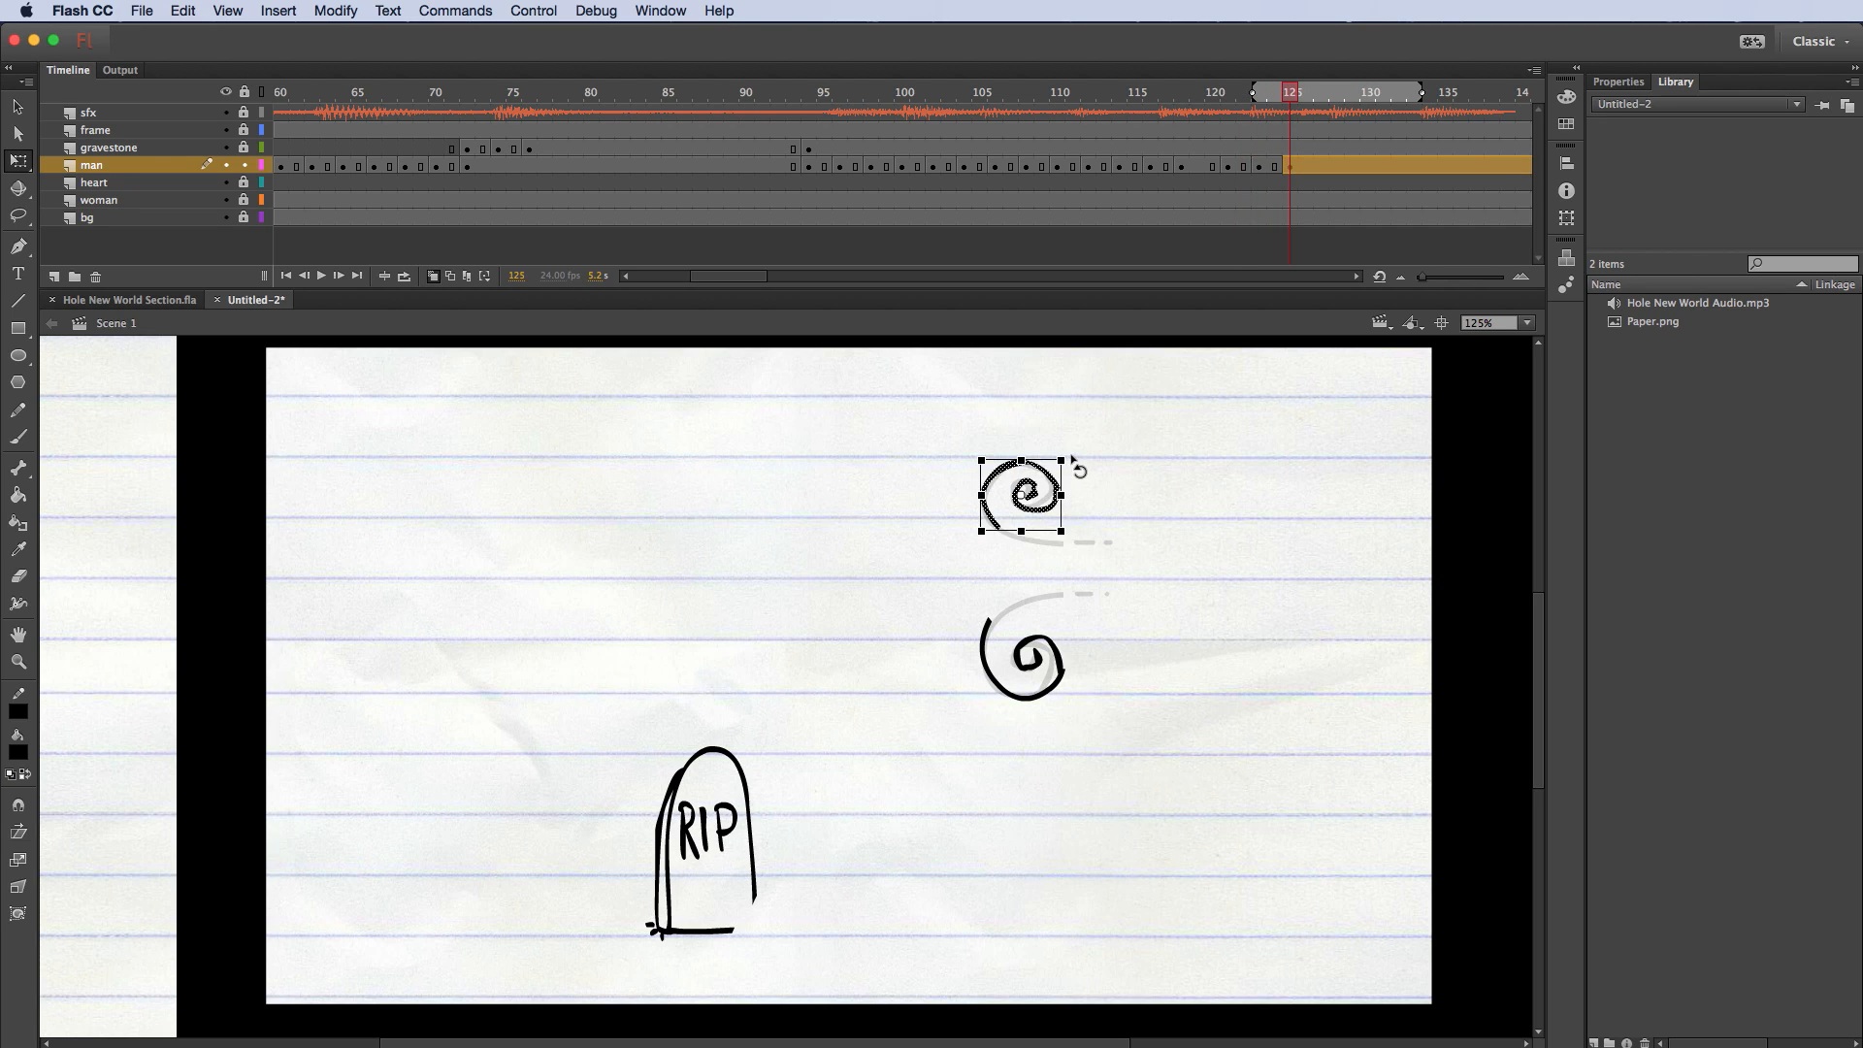
drag(1072, 460, 1071, 475)
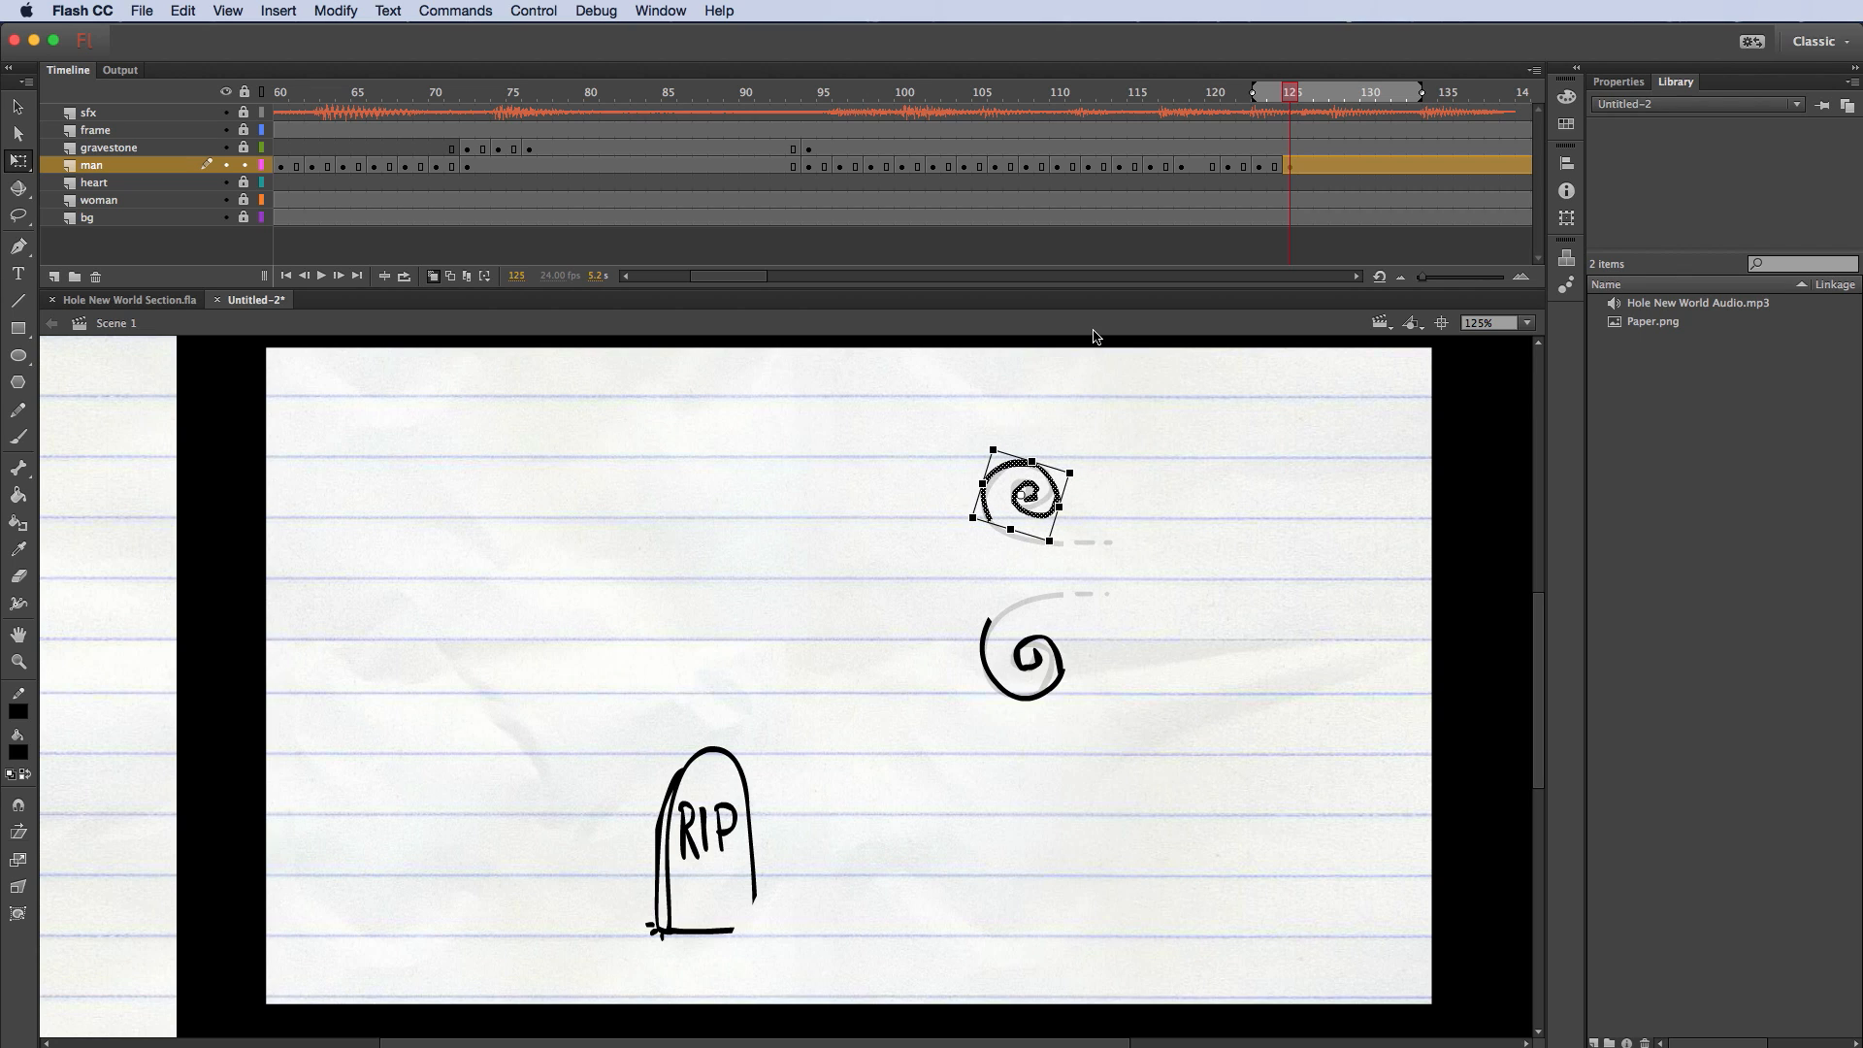
key(Up)
key(Up)
drag(920, 553, 1105, 748)
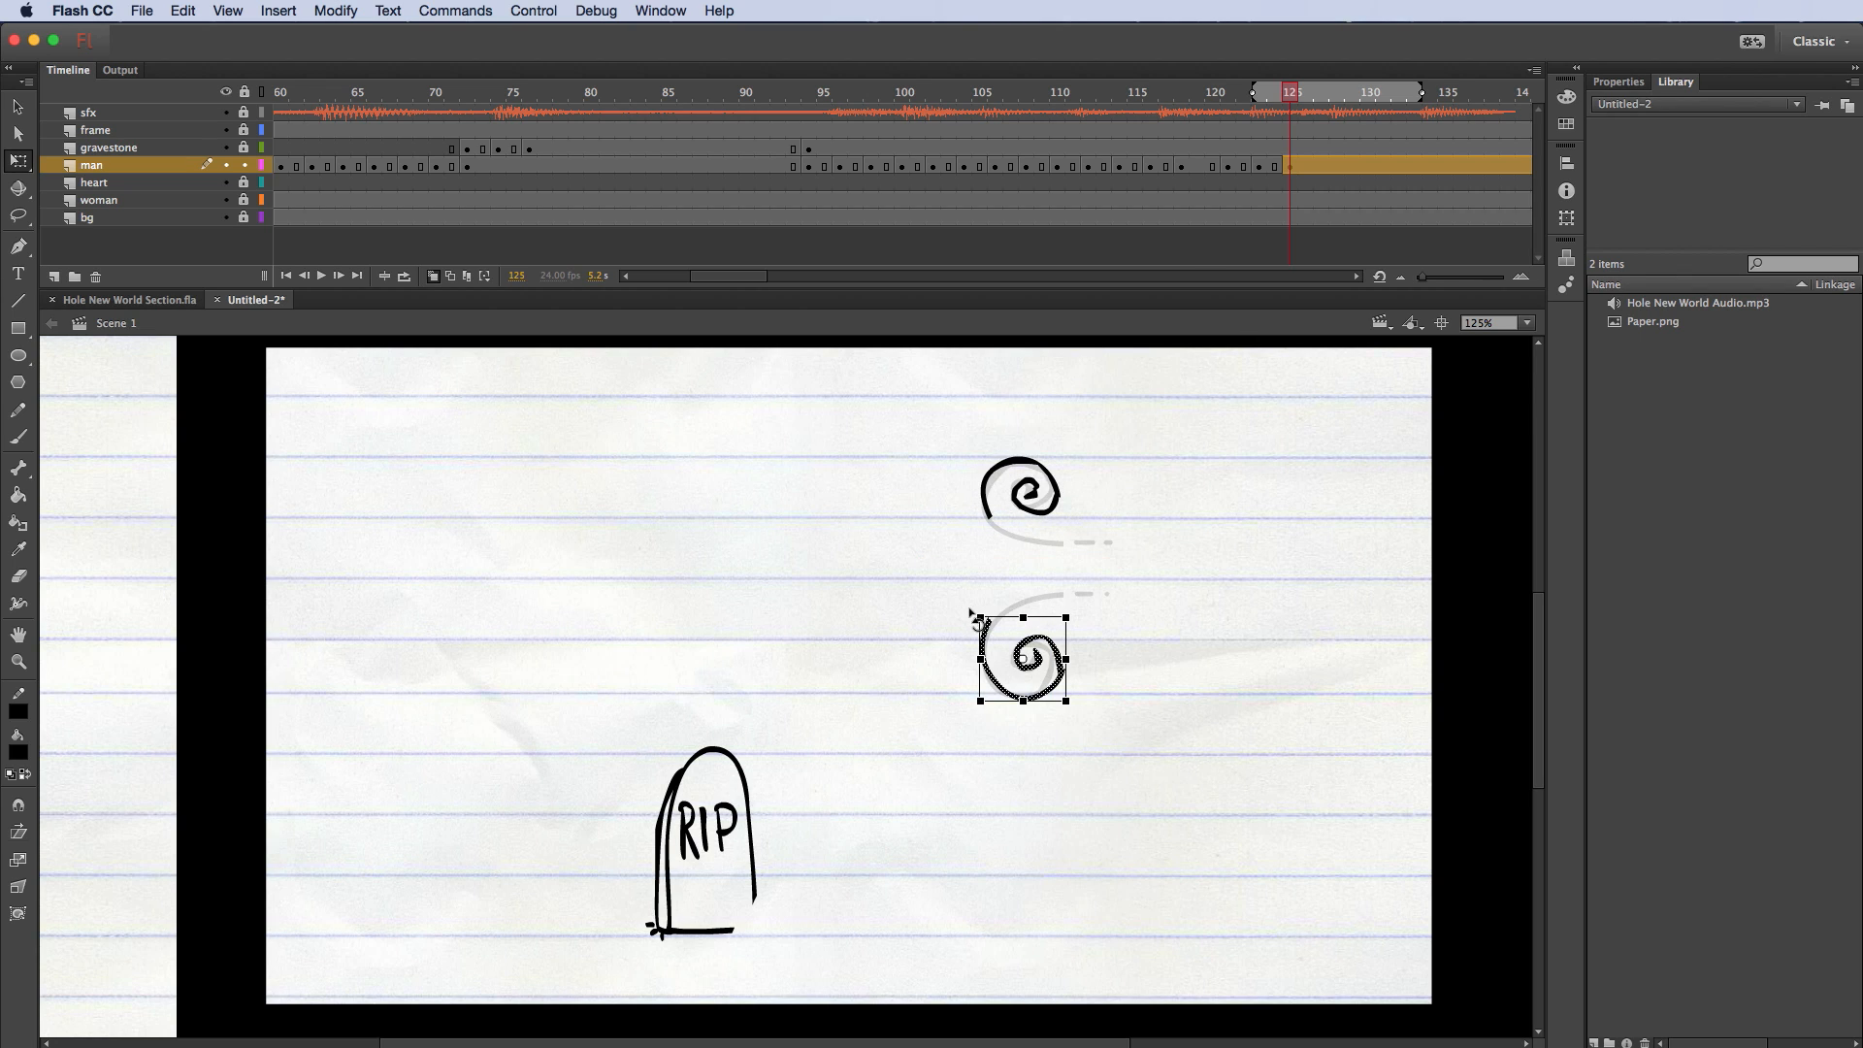
drag(972, 613, 1021, 594)
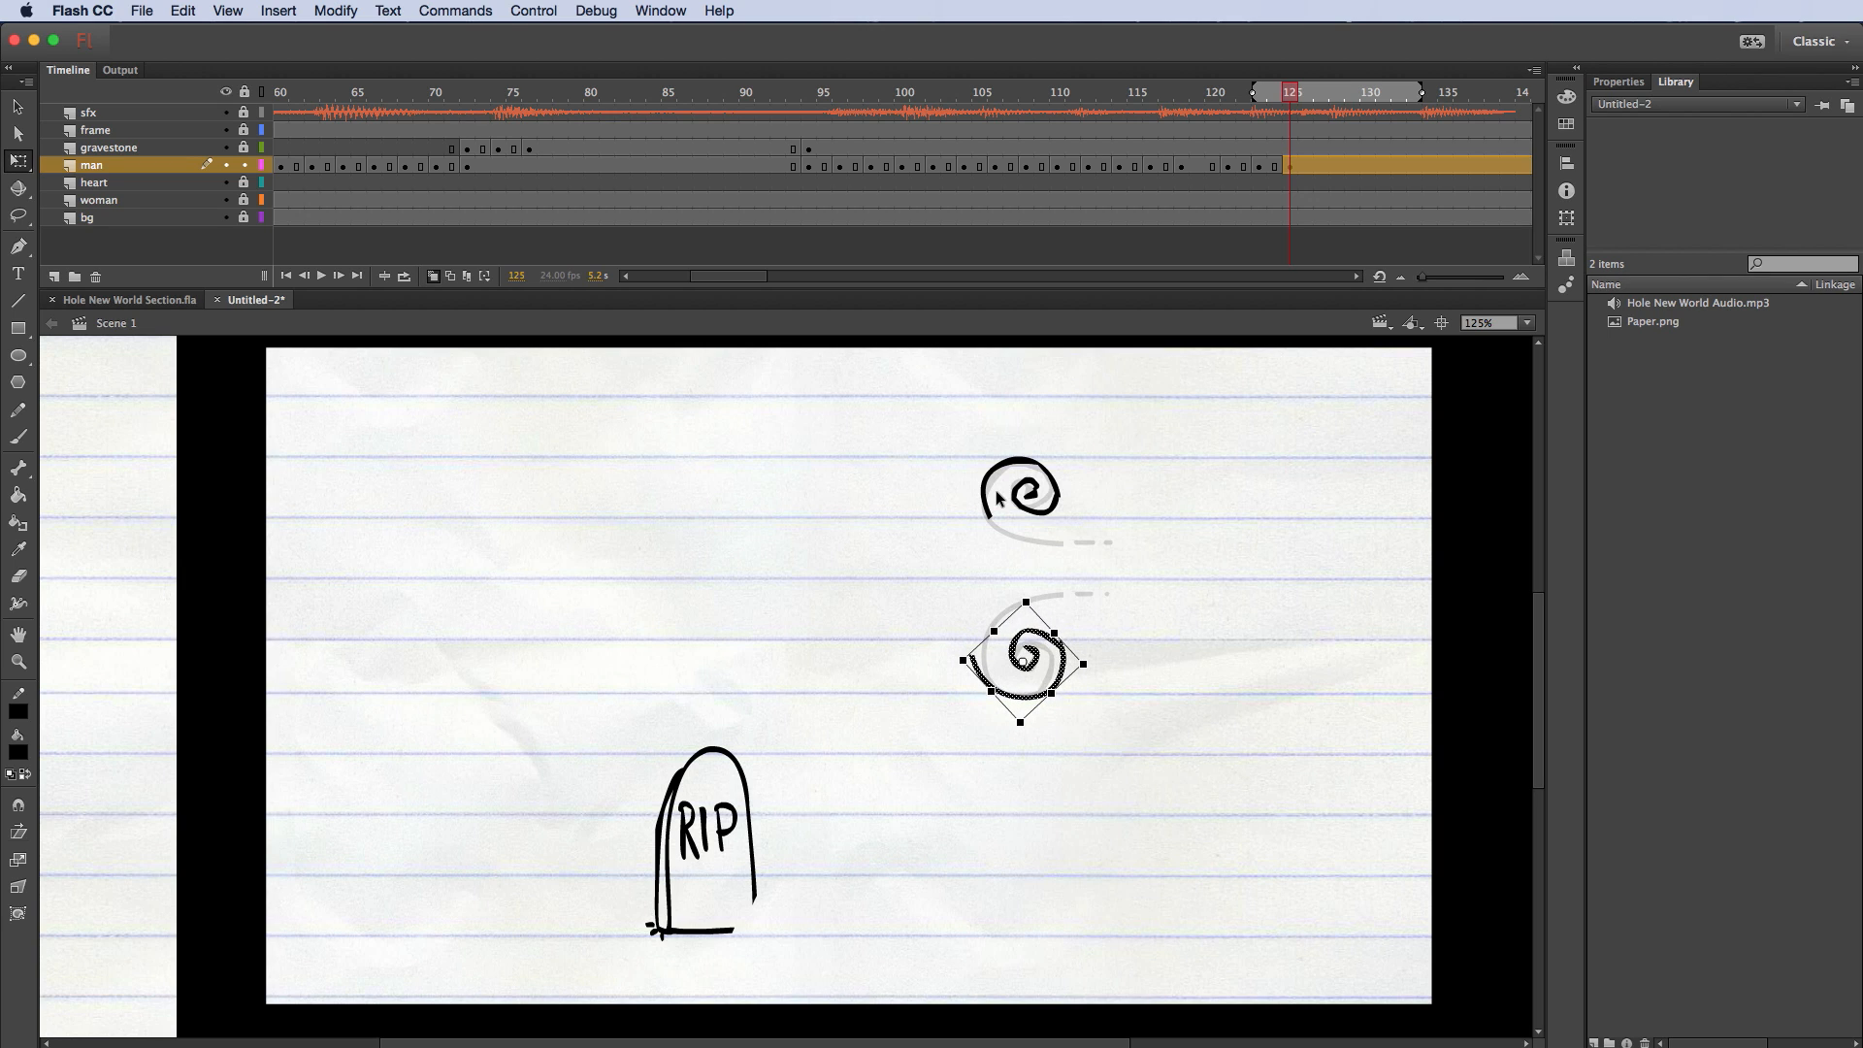
key(Down)
key(Down)
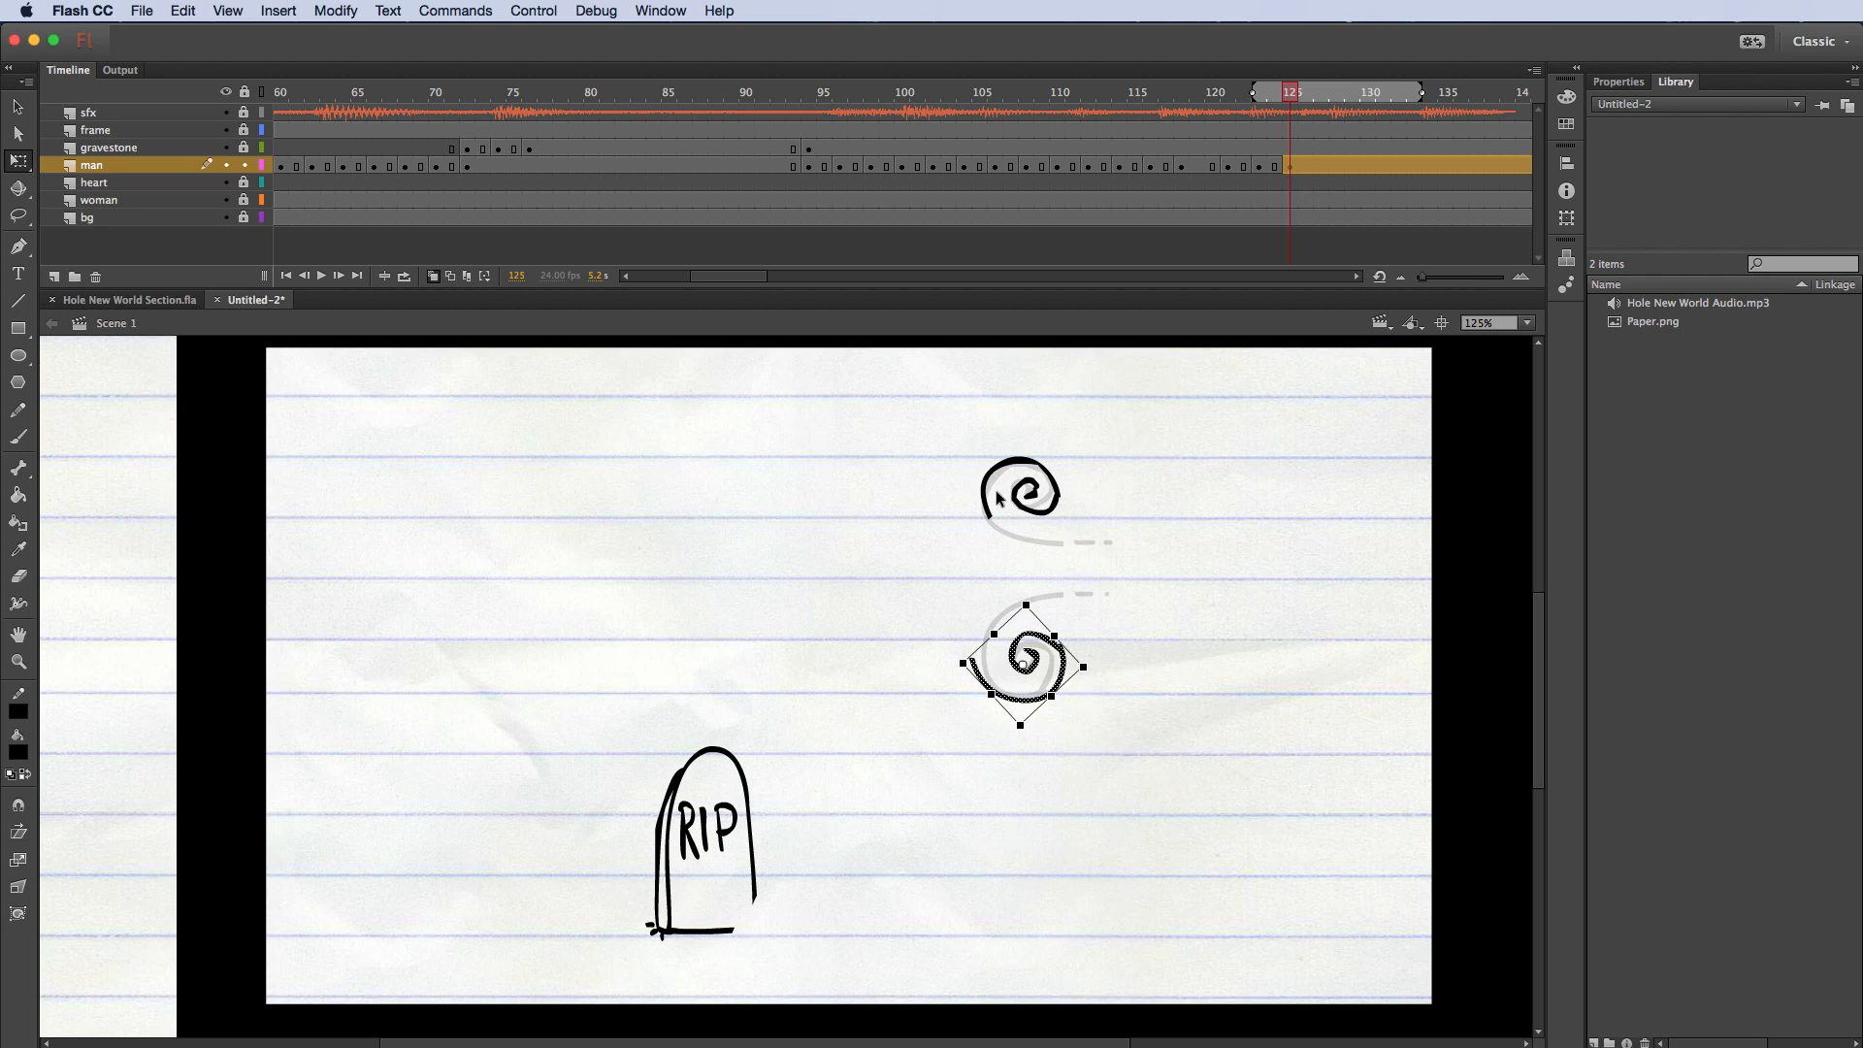
click(1169, 598)
Step: Erase the outer tail tips of both swirls on frame 125
click(18, 437)
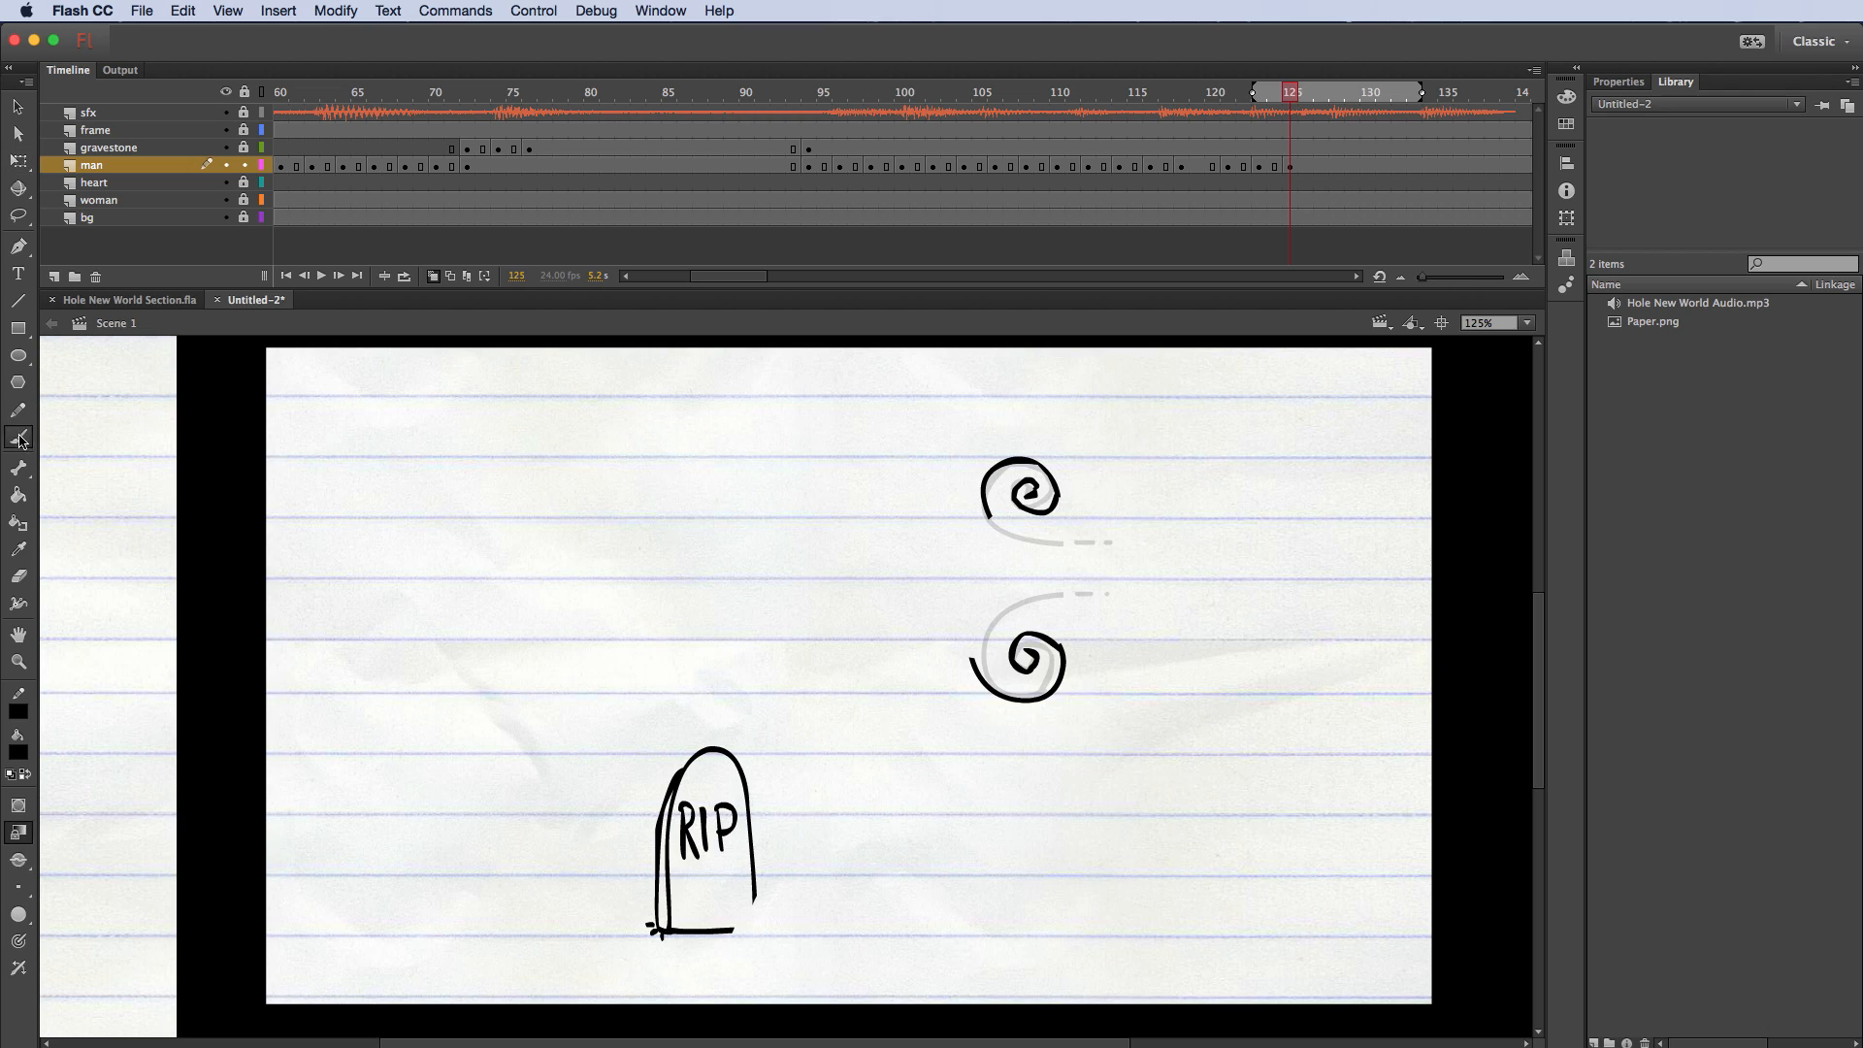
click(18, 575)
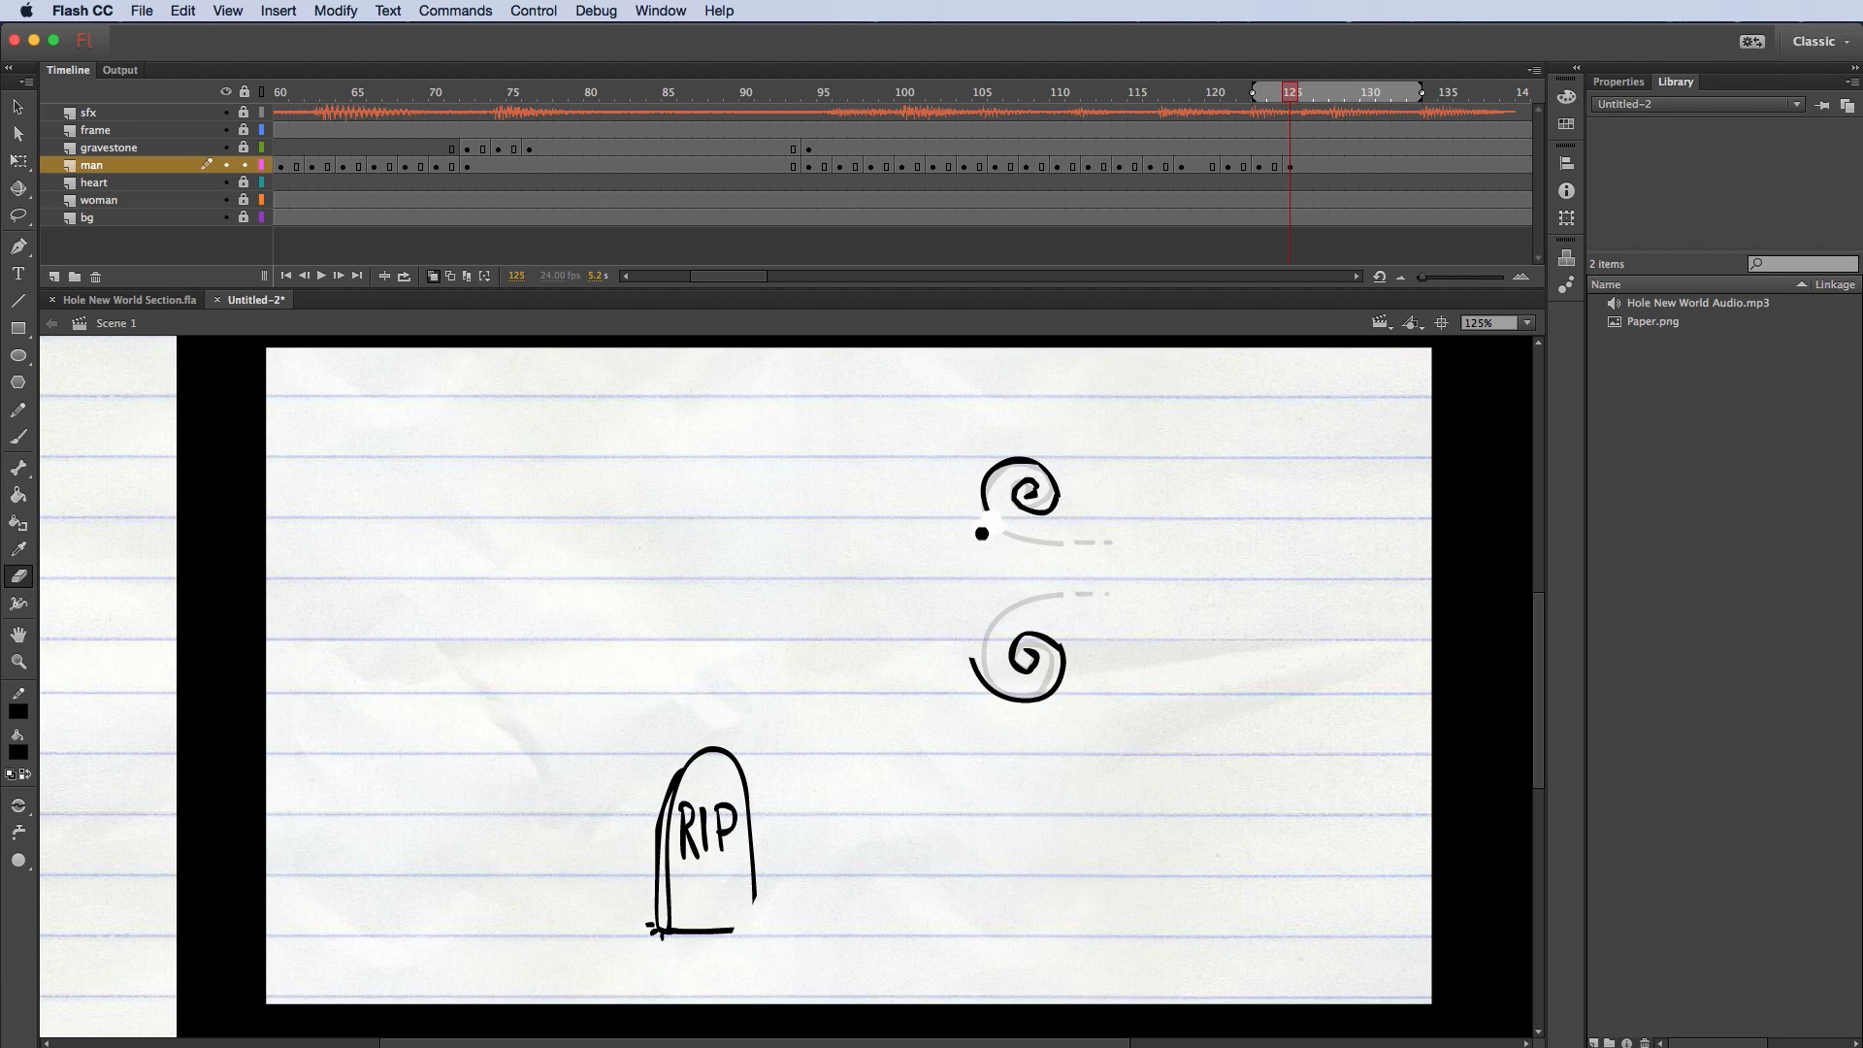
mouse_move(975, 607)
mouse_down()
mouse_move(981, 696)
mouse_move(965, 665)
mouse_up()
drag(996, 493, 1005, 559)
Step: Insert a keyframe at frame 127 of the man layer, shrink both swirls, and rotate the lower one counterclockwise
click(1322, 166)
right_click(1322, 167)
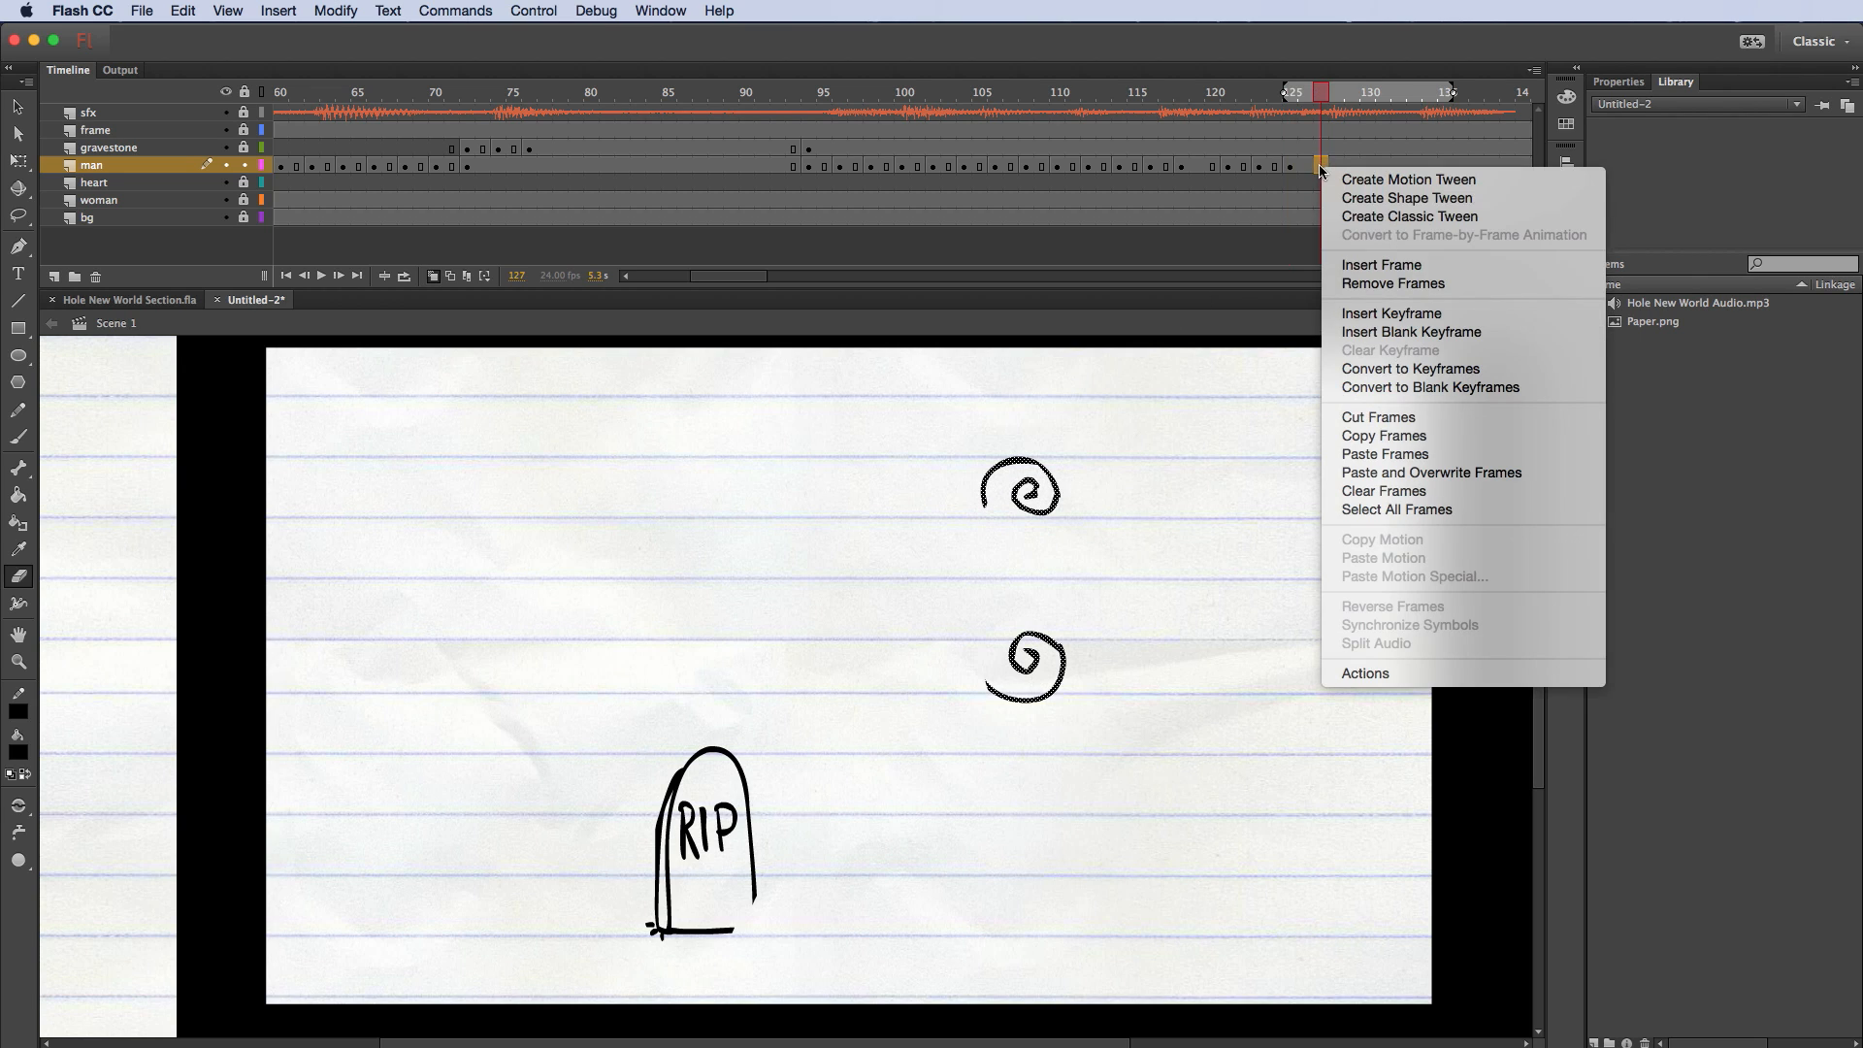
click(1388, 314)
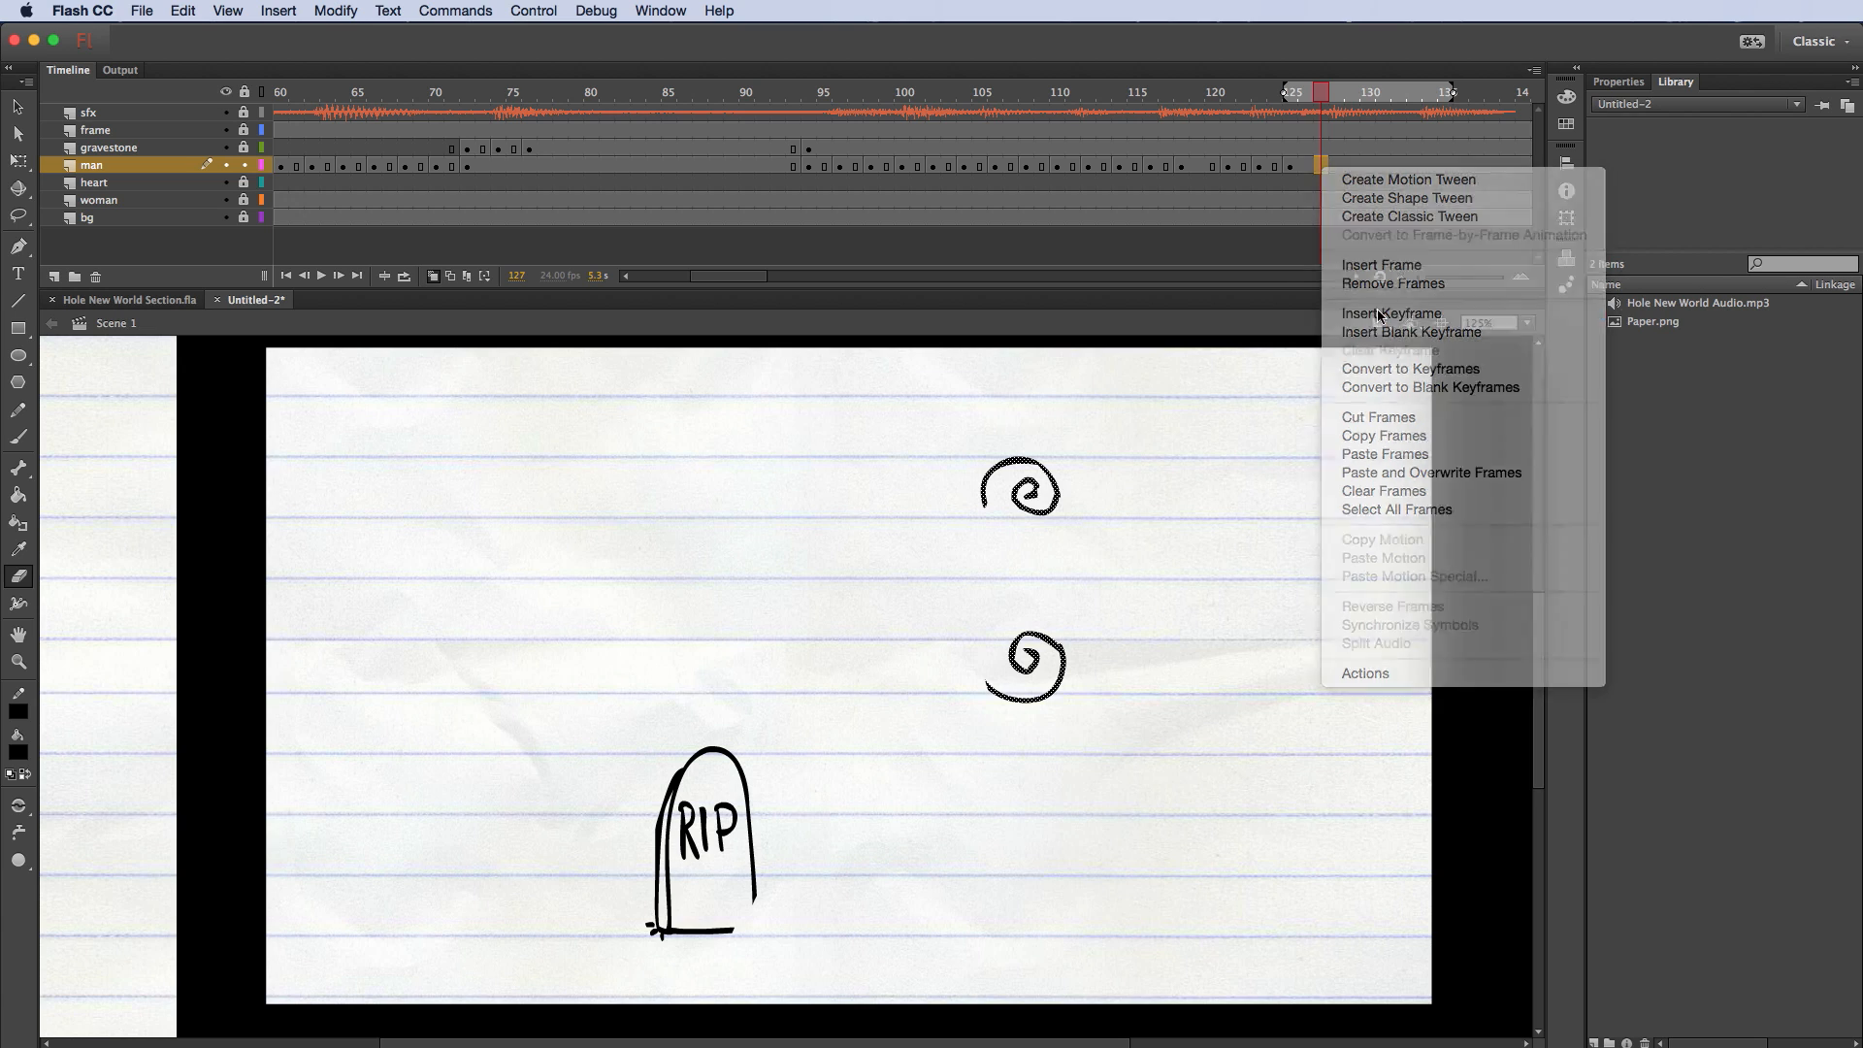
key(q)
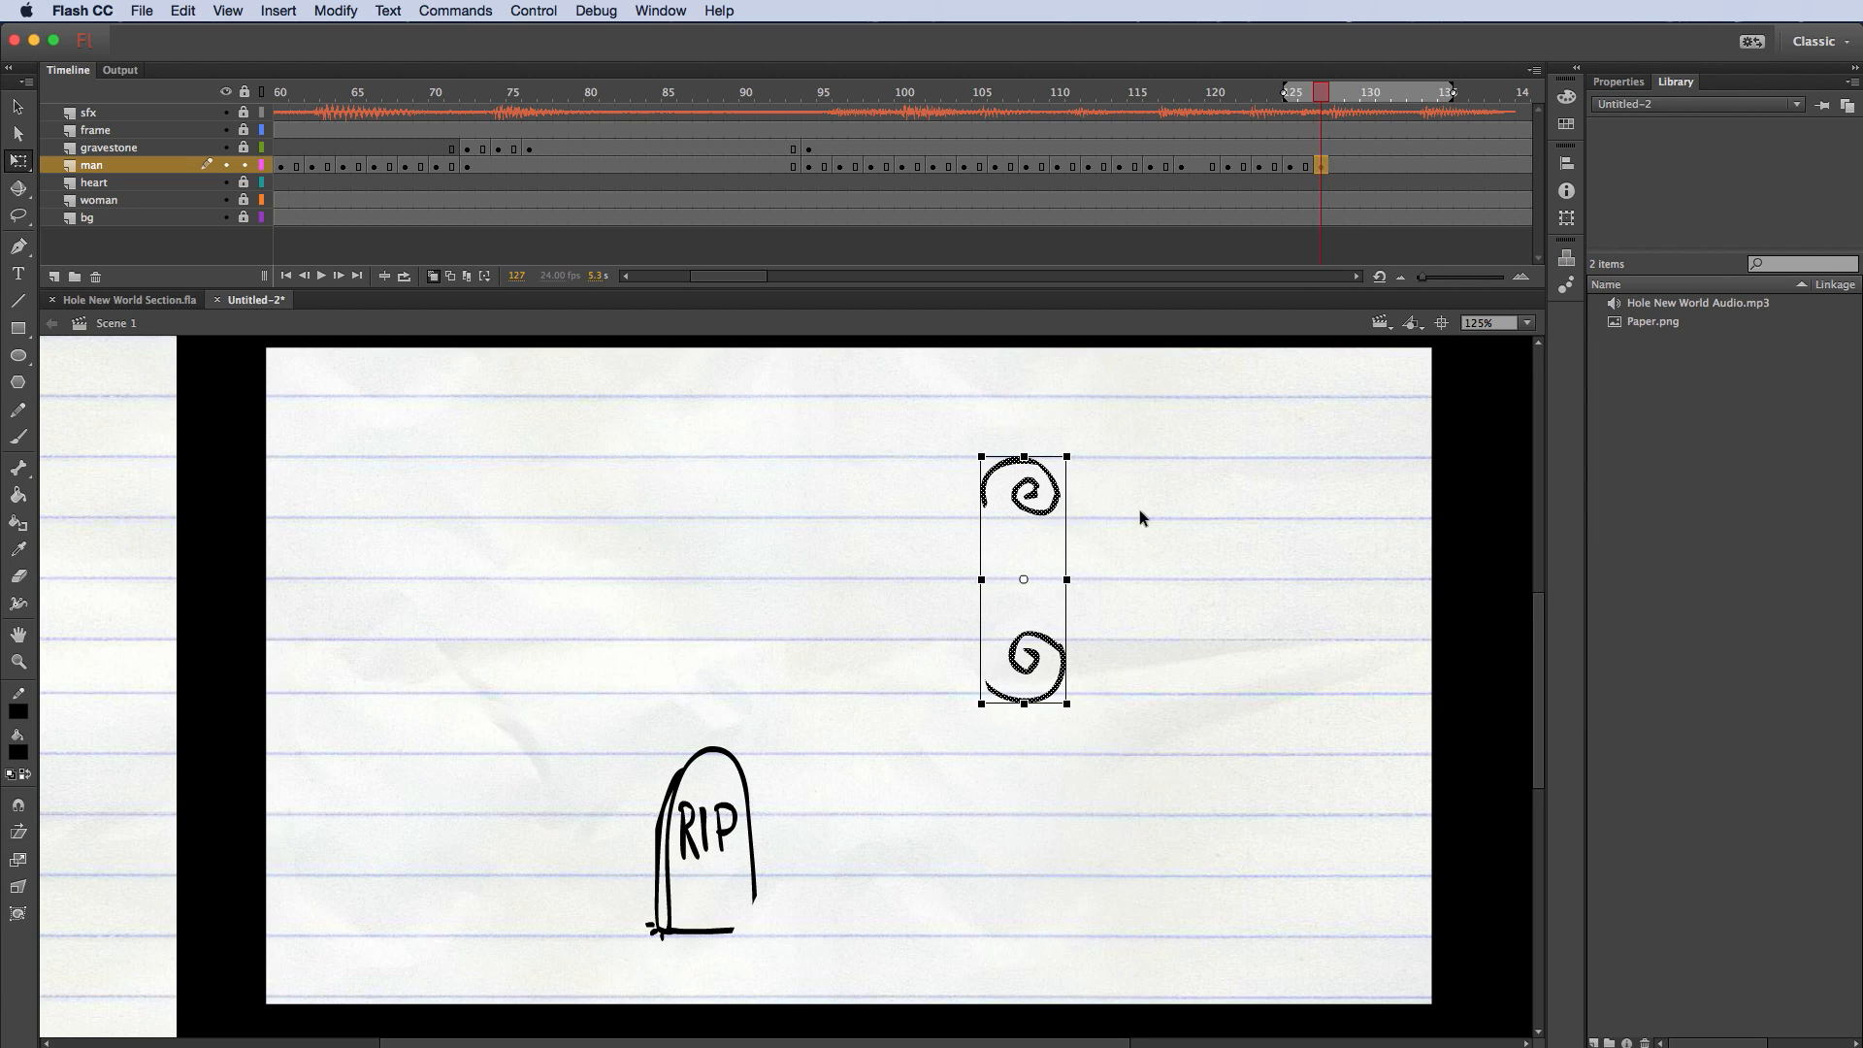
drag(938, 419, 1133, 533)
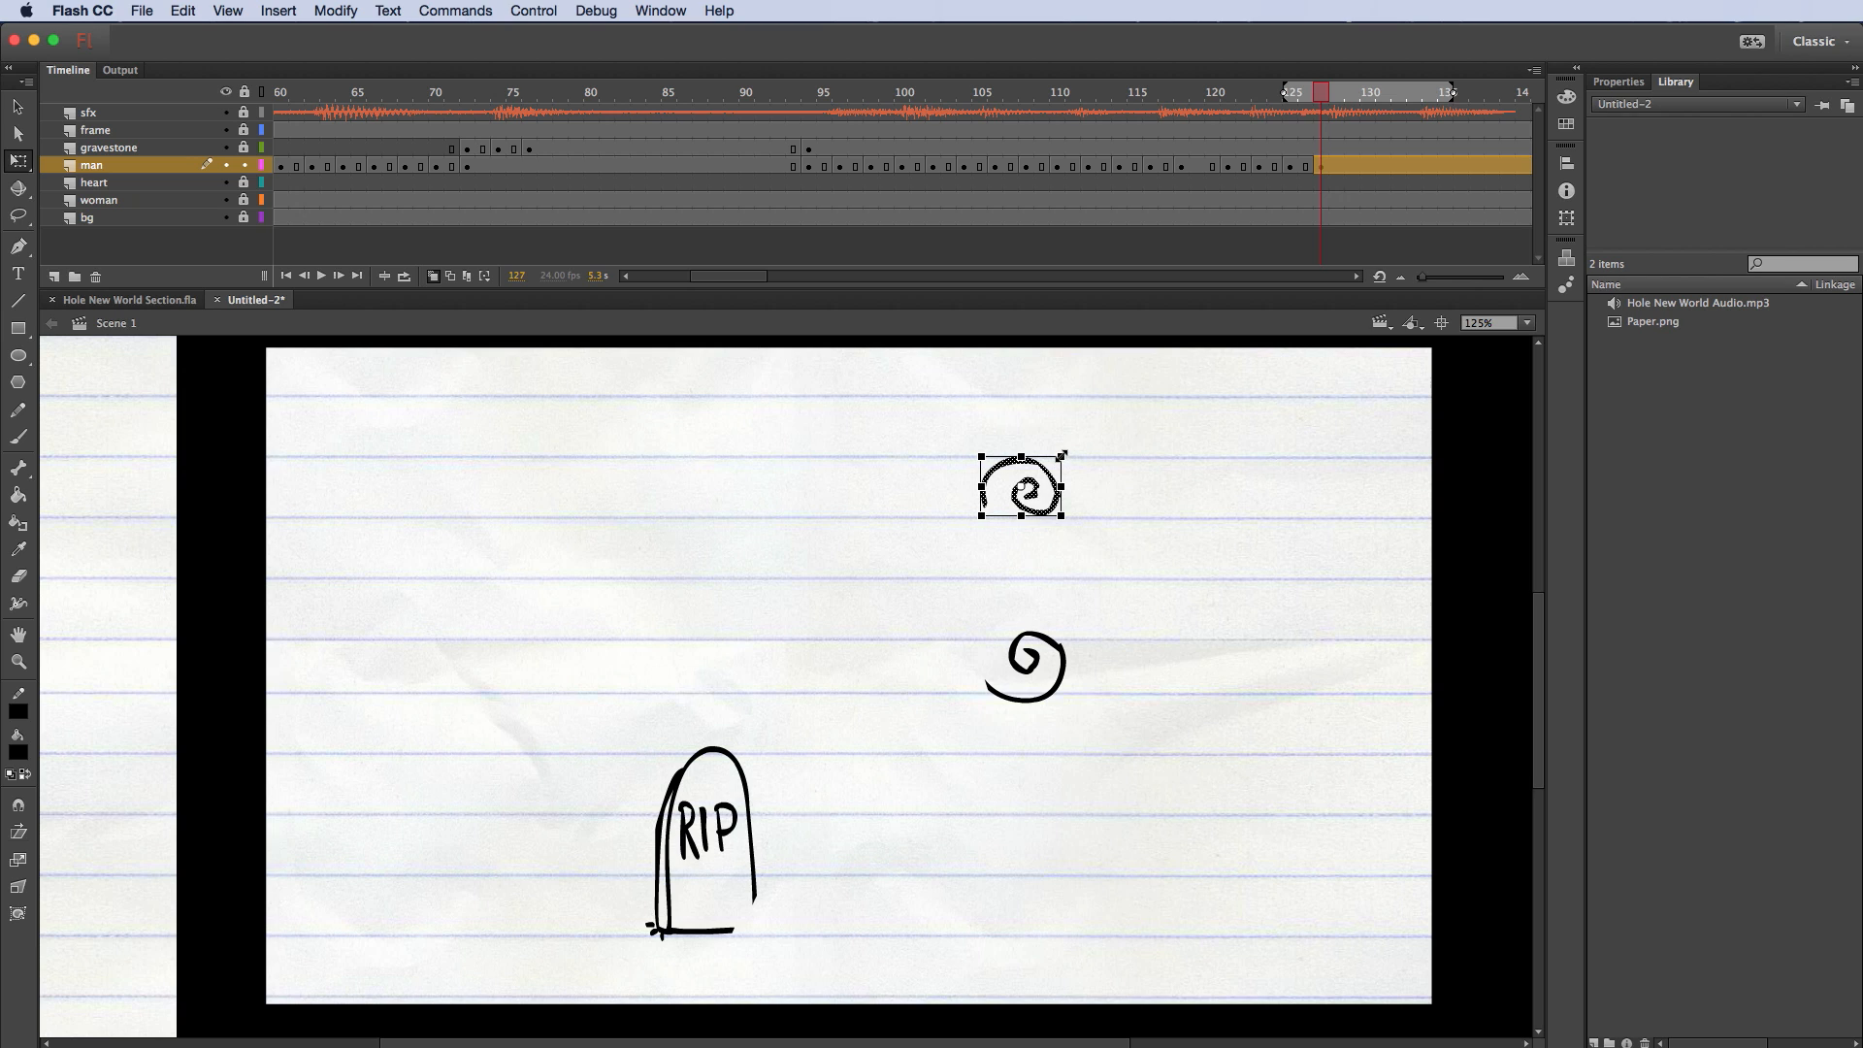
drag(1062, 455, 1053, 473)
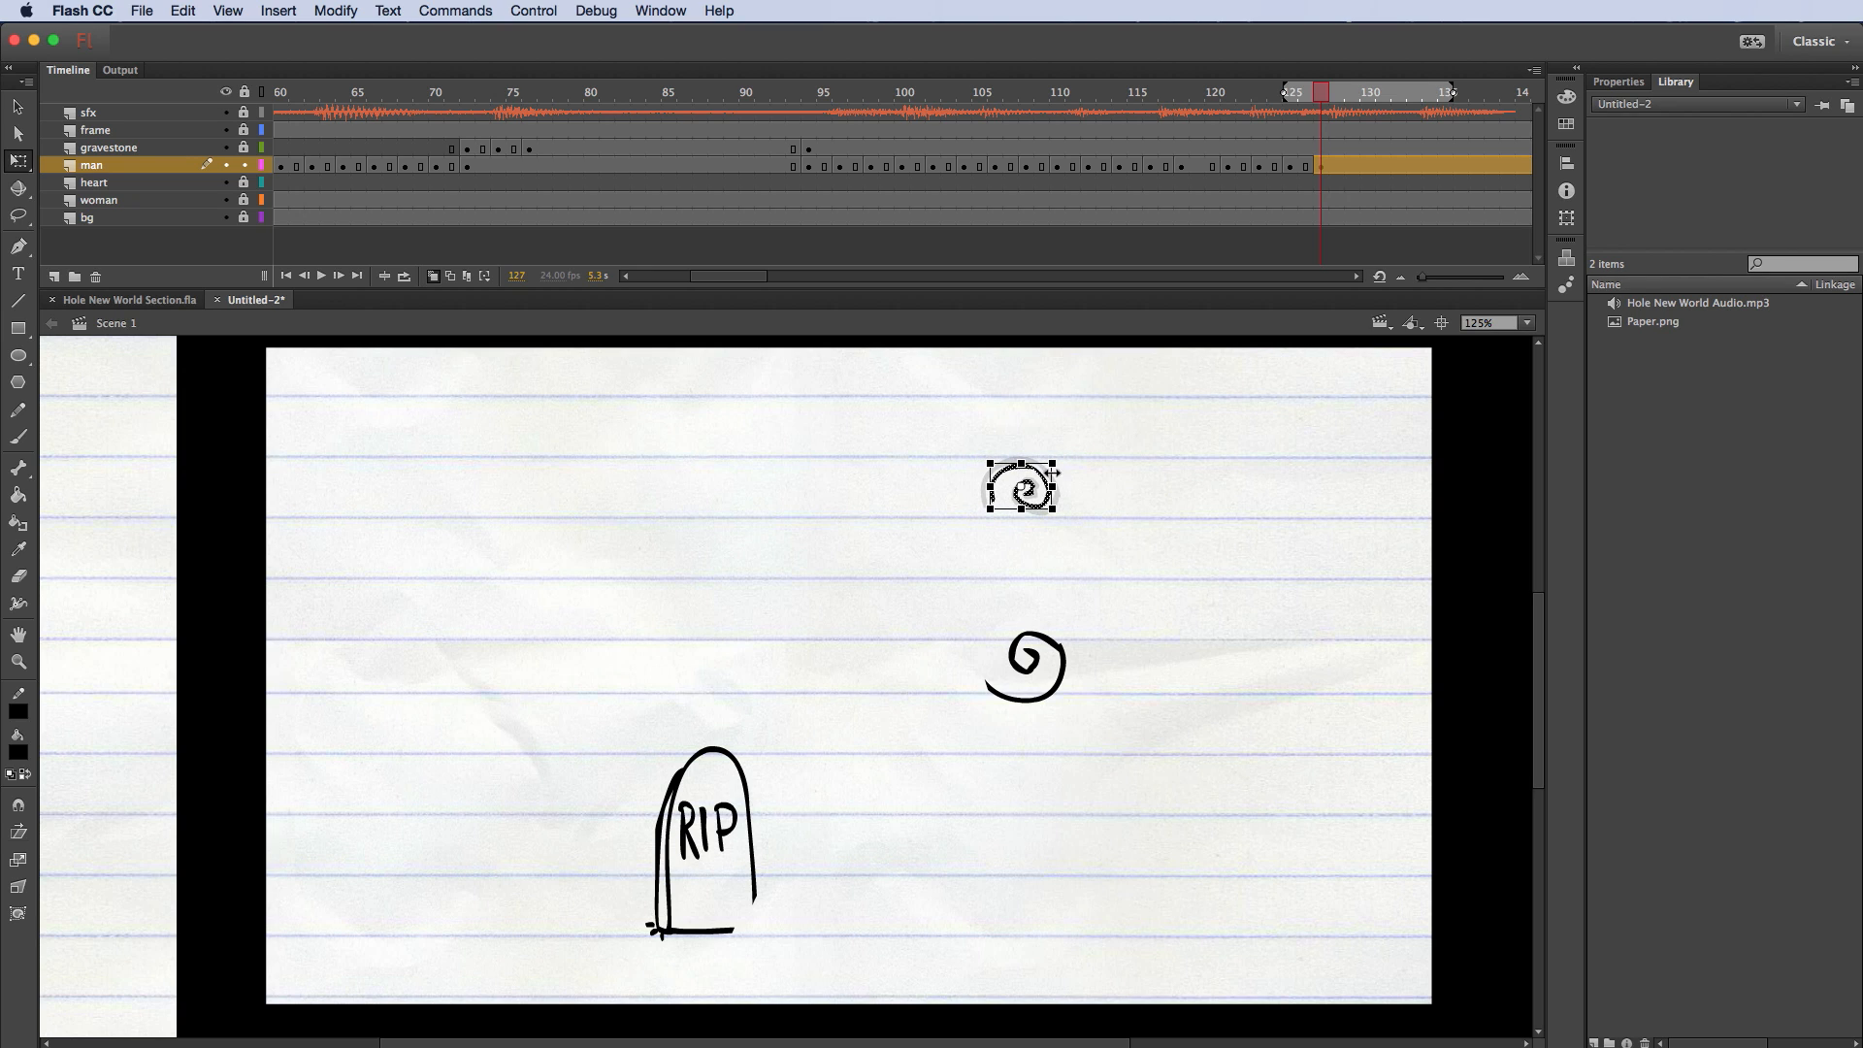
drag(949, 605, 1126, 767)
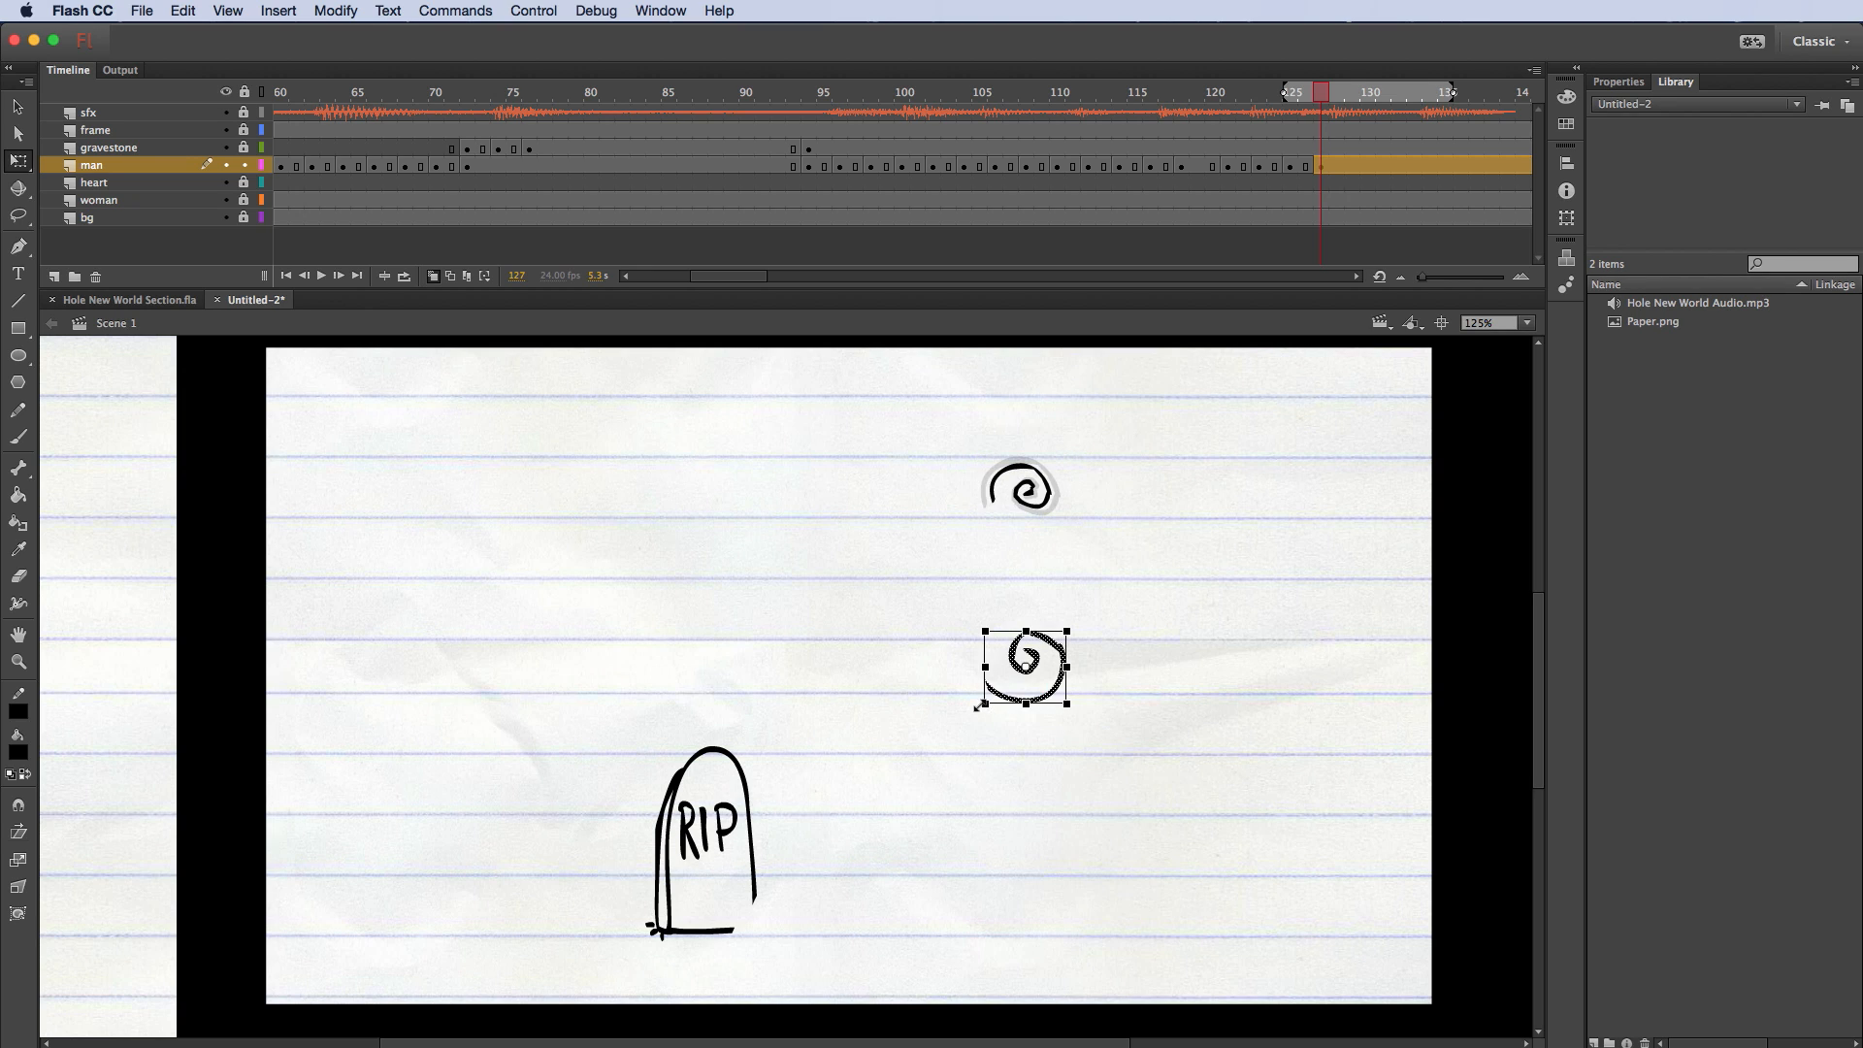
drag(983, 705, 1004, 629)
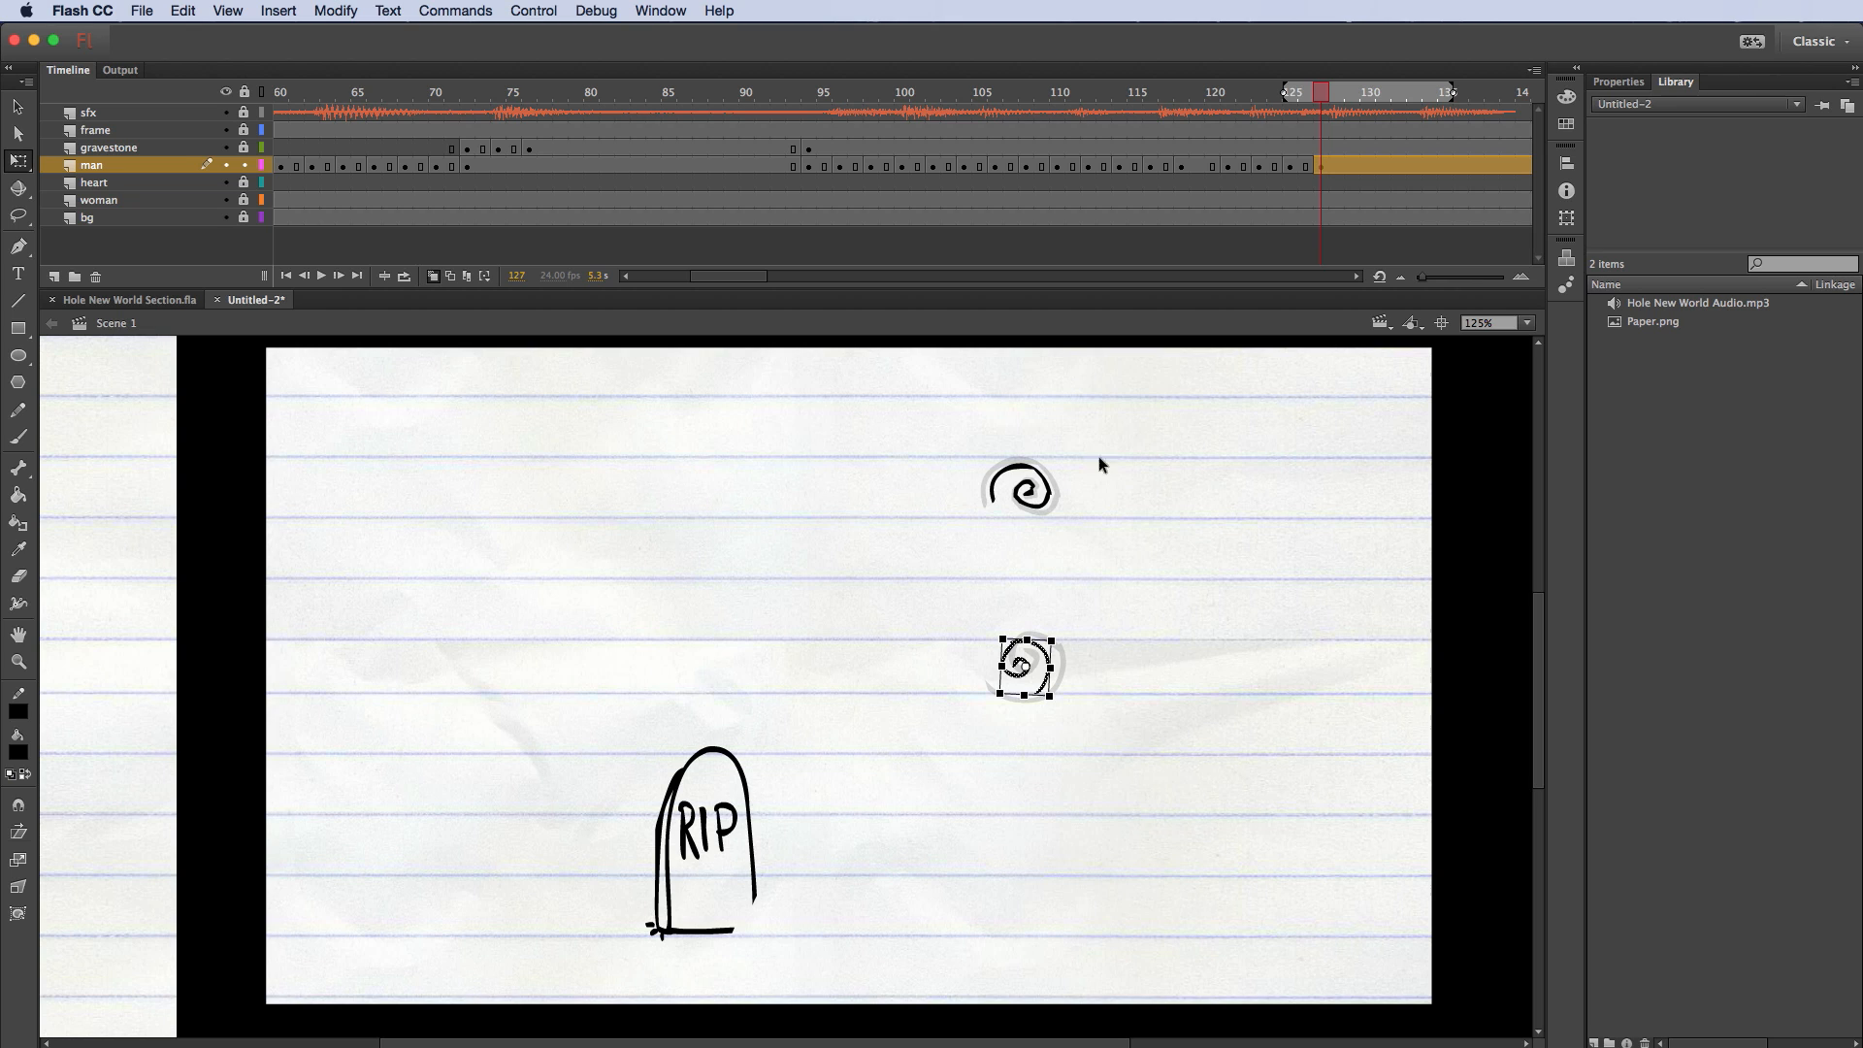
Step: Rotate the upper swirl on frame 127 clockwise and nudge it slightly right and up to center it over its previous position
drag(990, 415, 1049, 542)
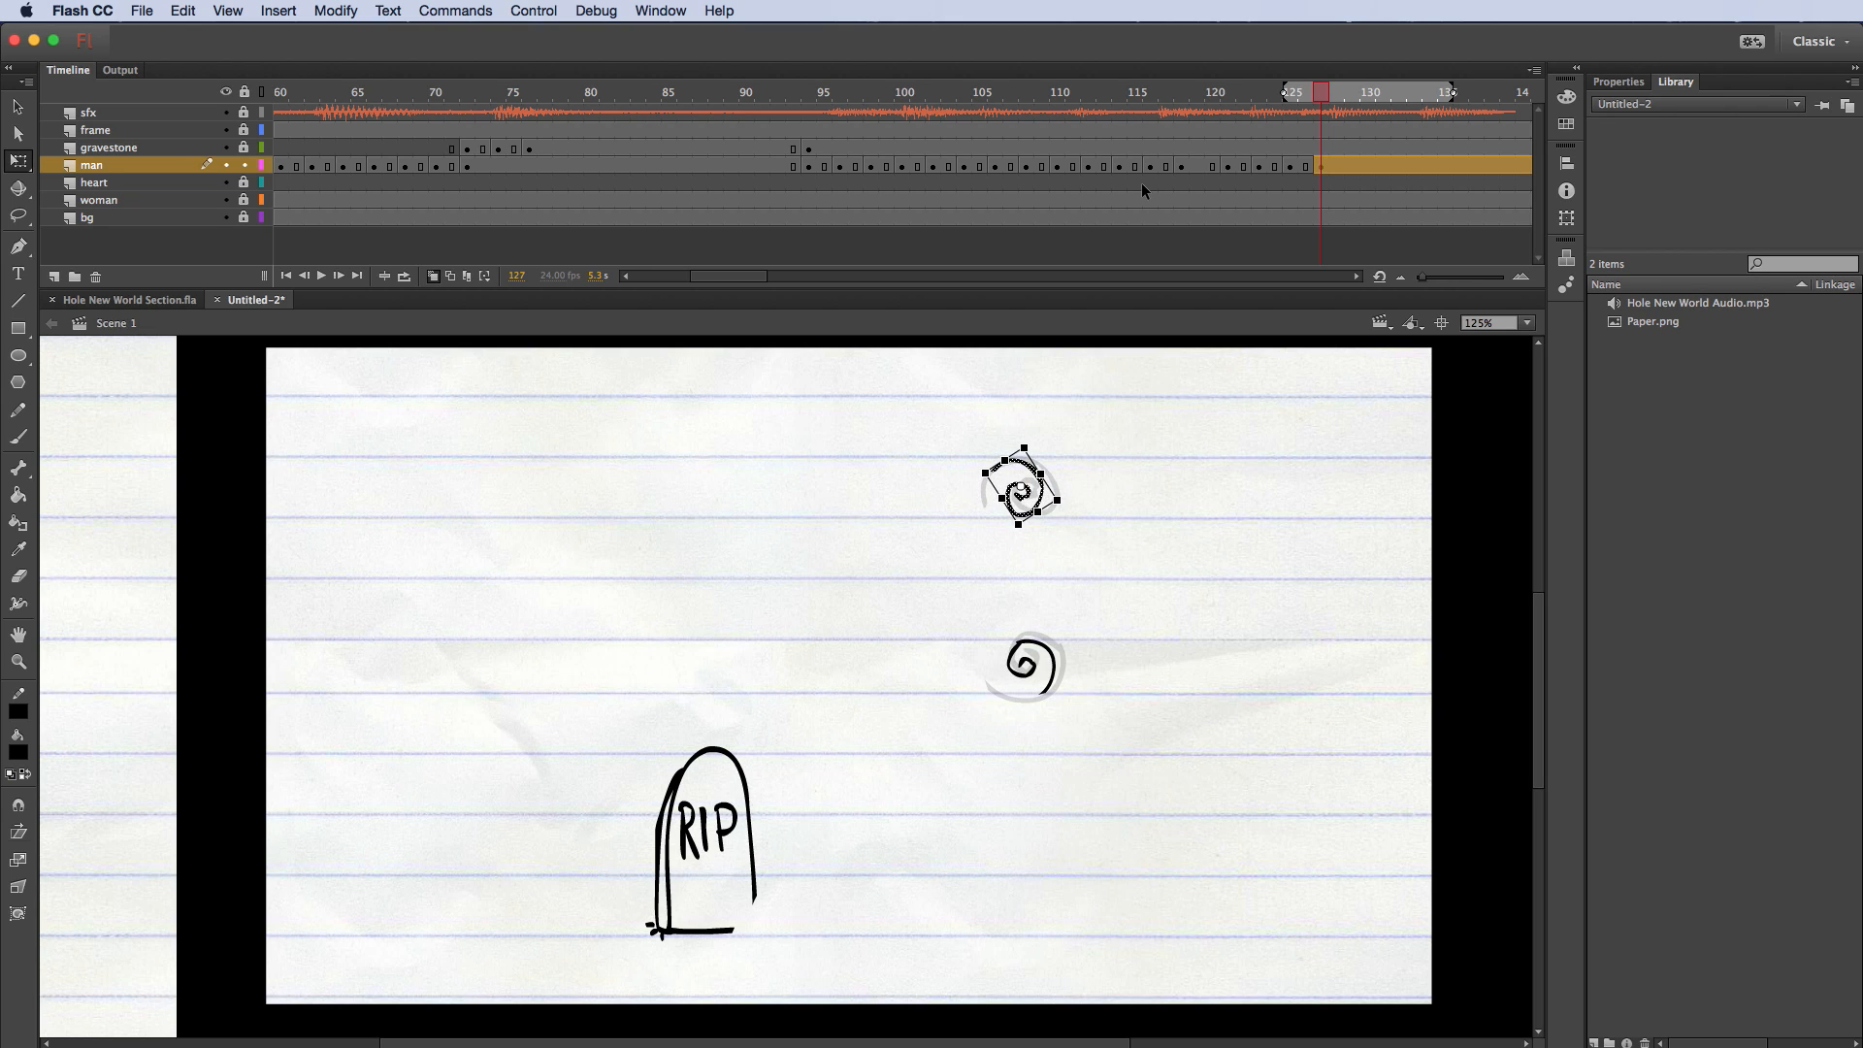
key(Right)
key(Right)
key(Right)
key(Right)
key(Right)
key(Right)
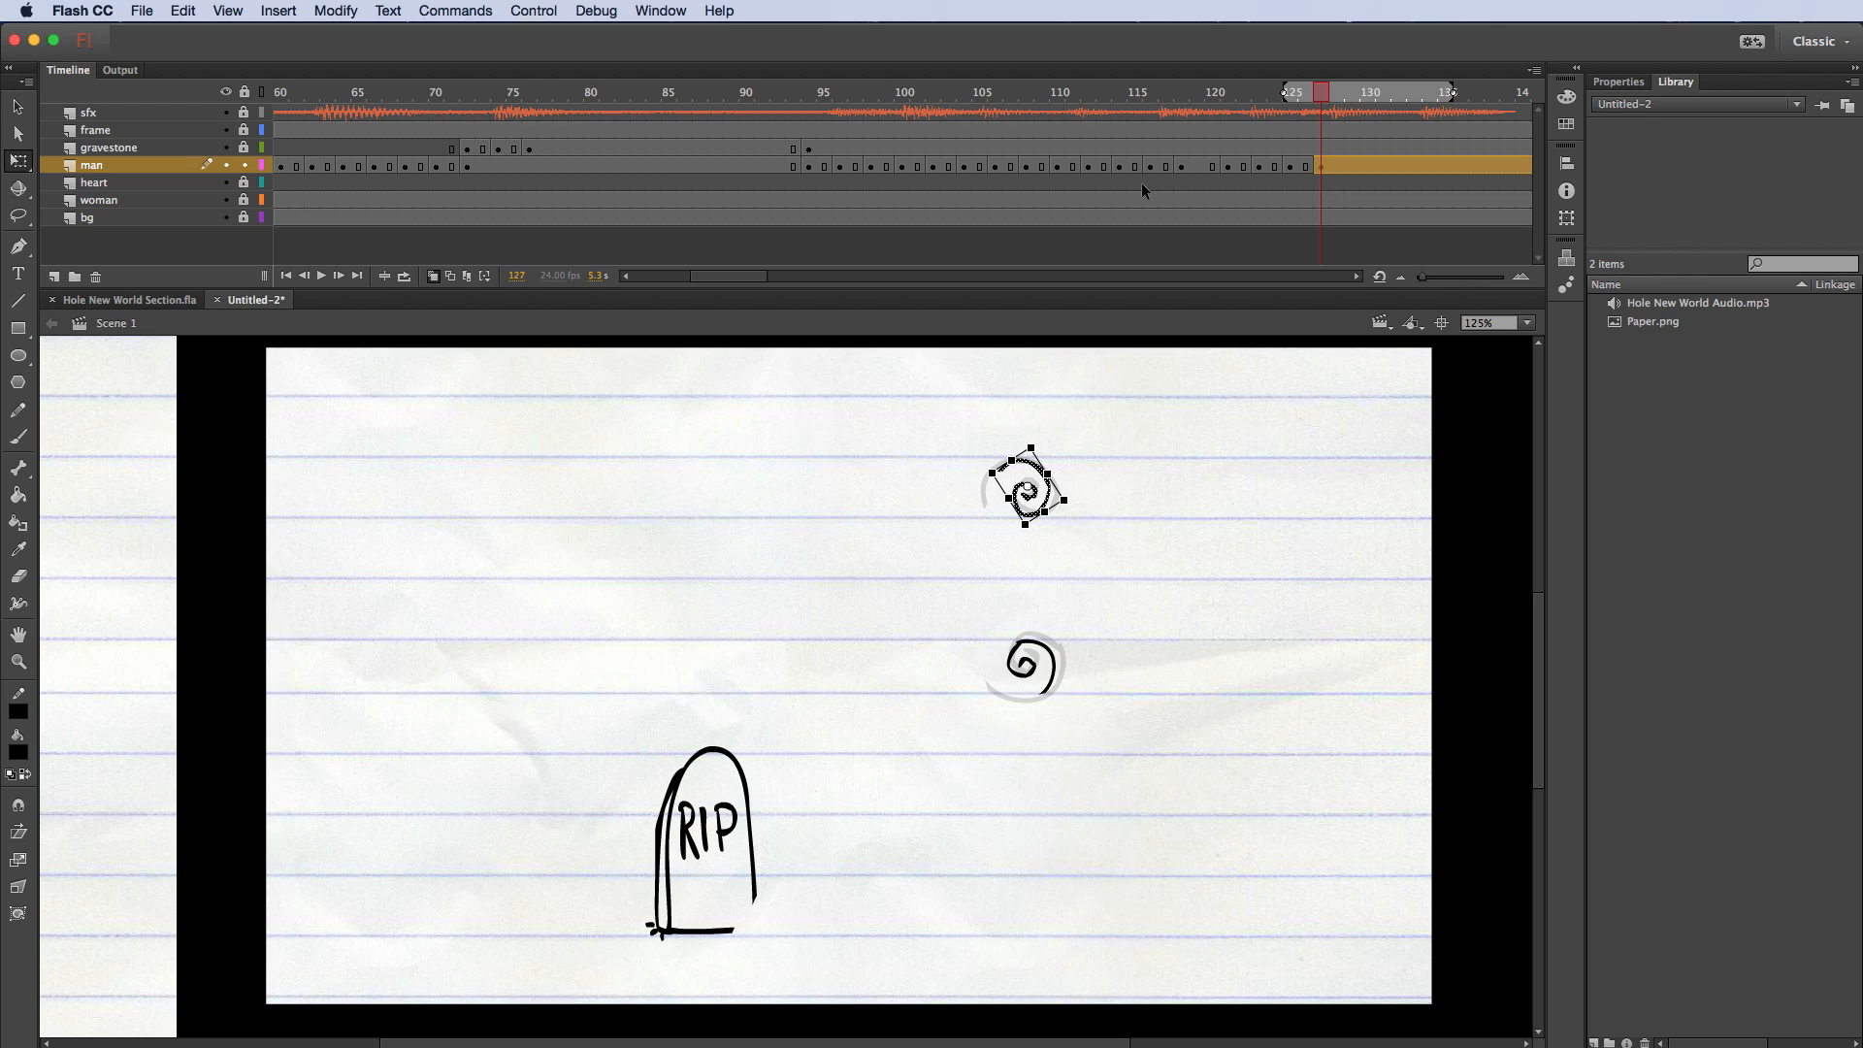
key(Up)
key(Right)
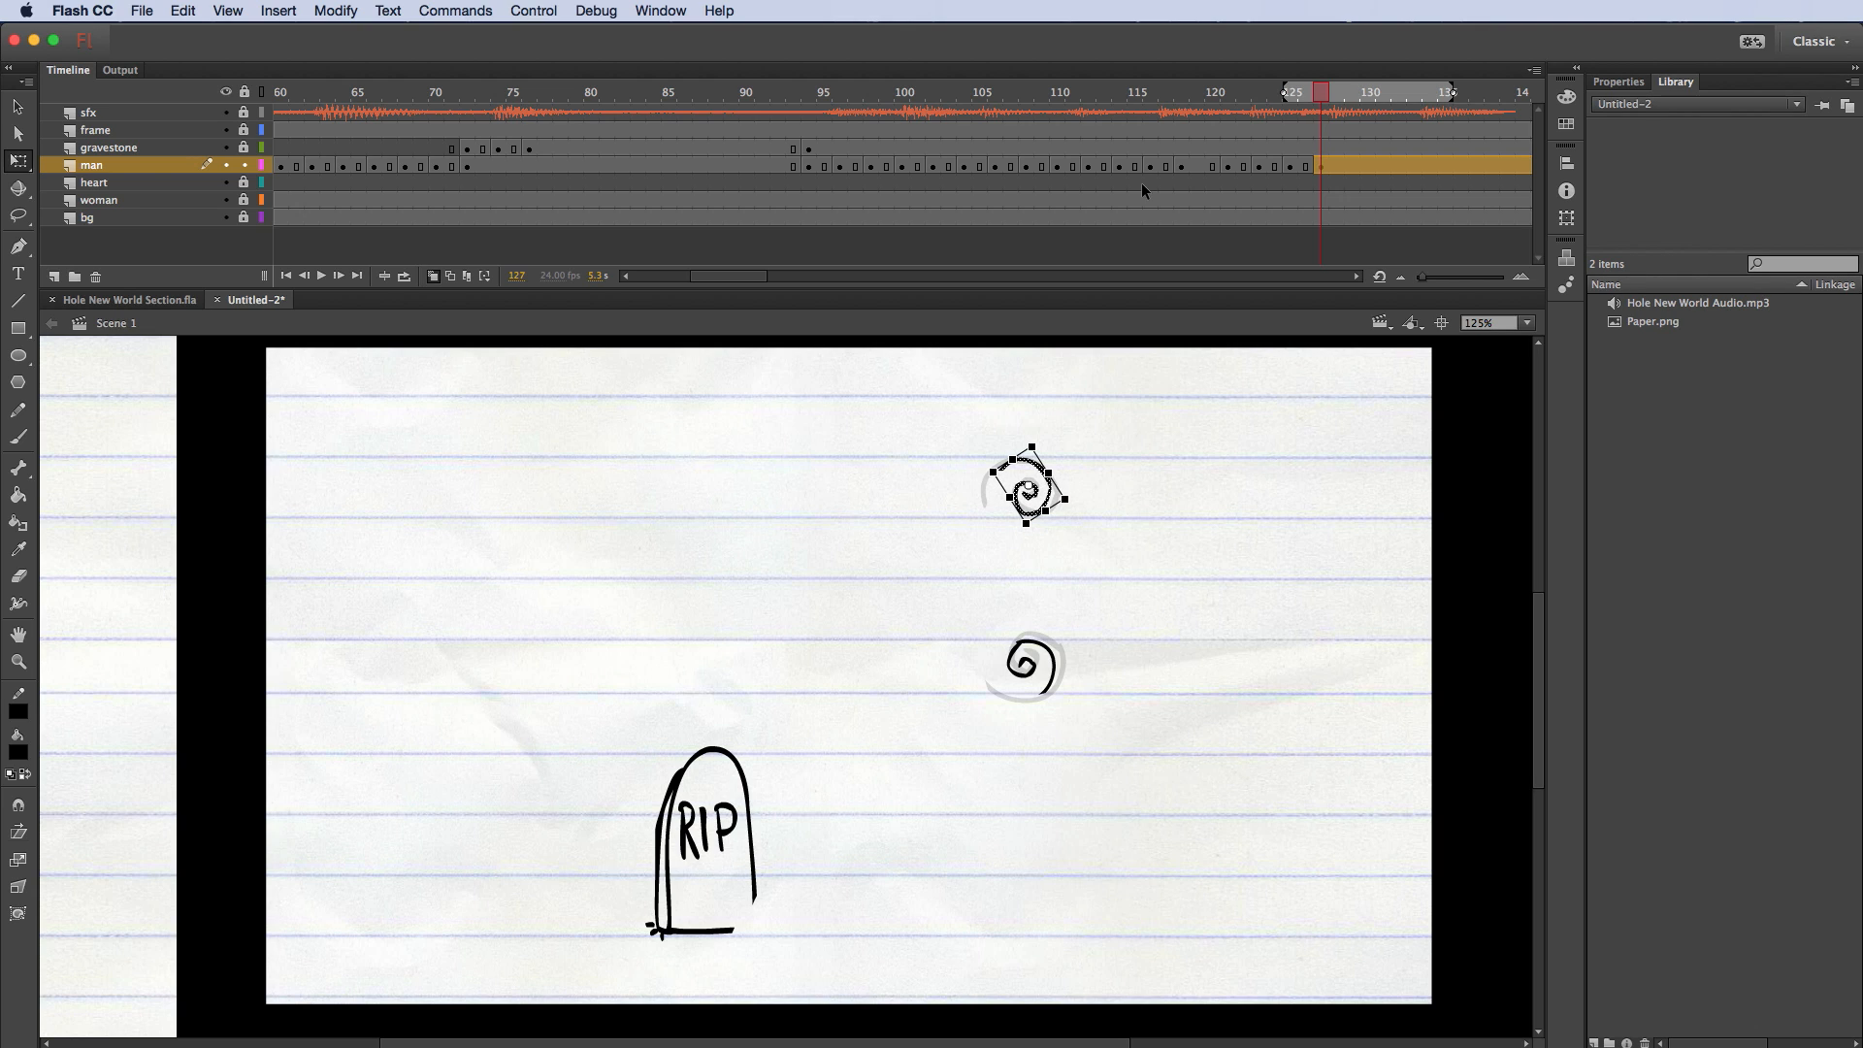
key(Left)
key(Left)
click(1150, 549)
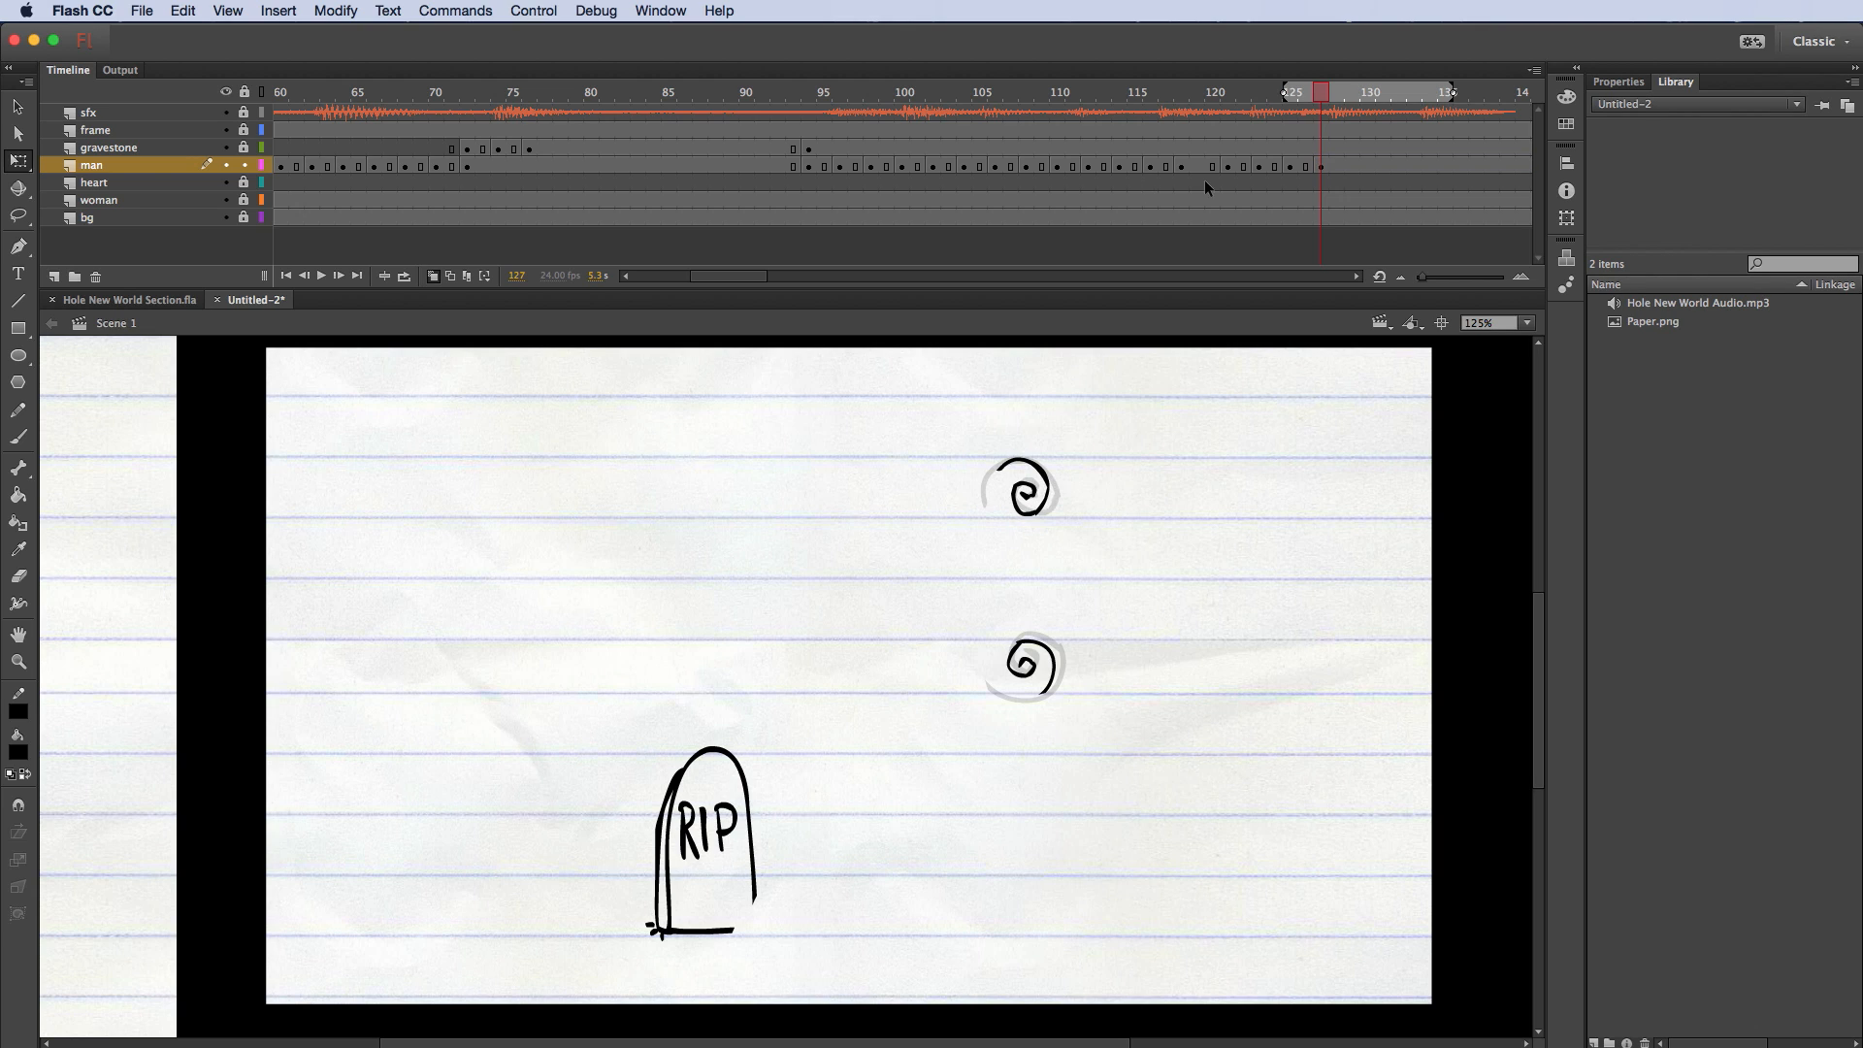
Step: Insert a keyframe at frame 129 of the man layer and shrink both swirls further
click(1351, 167)
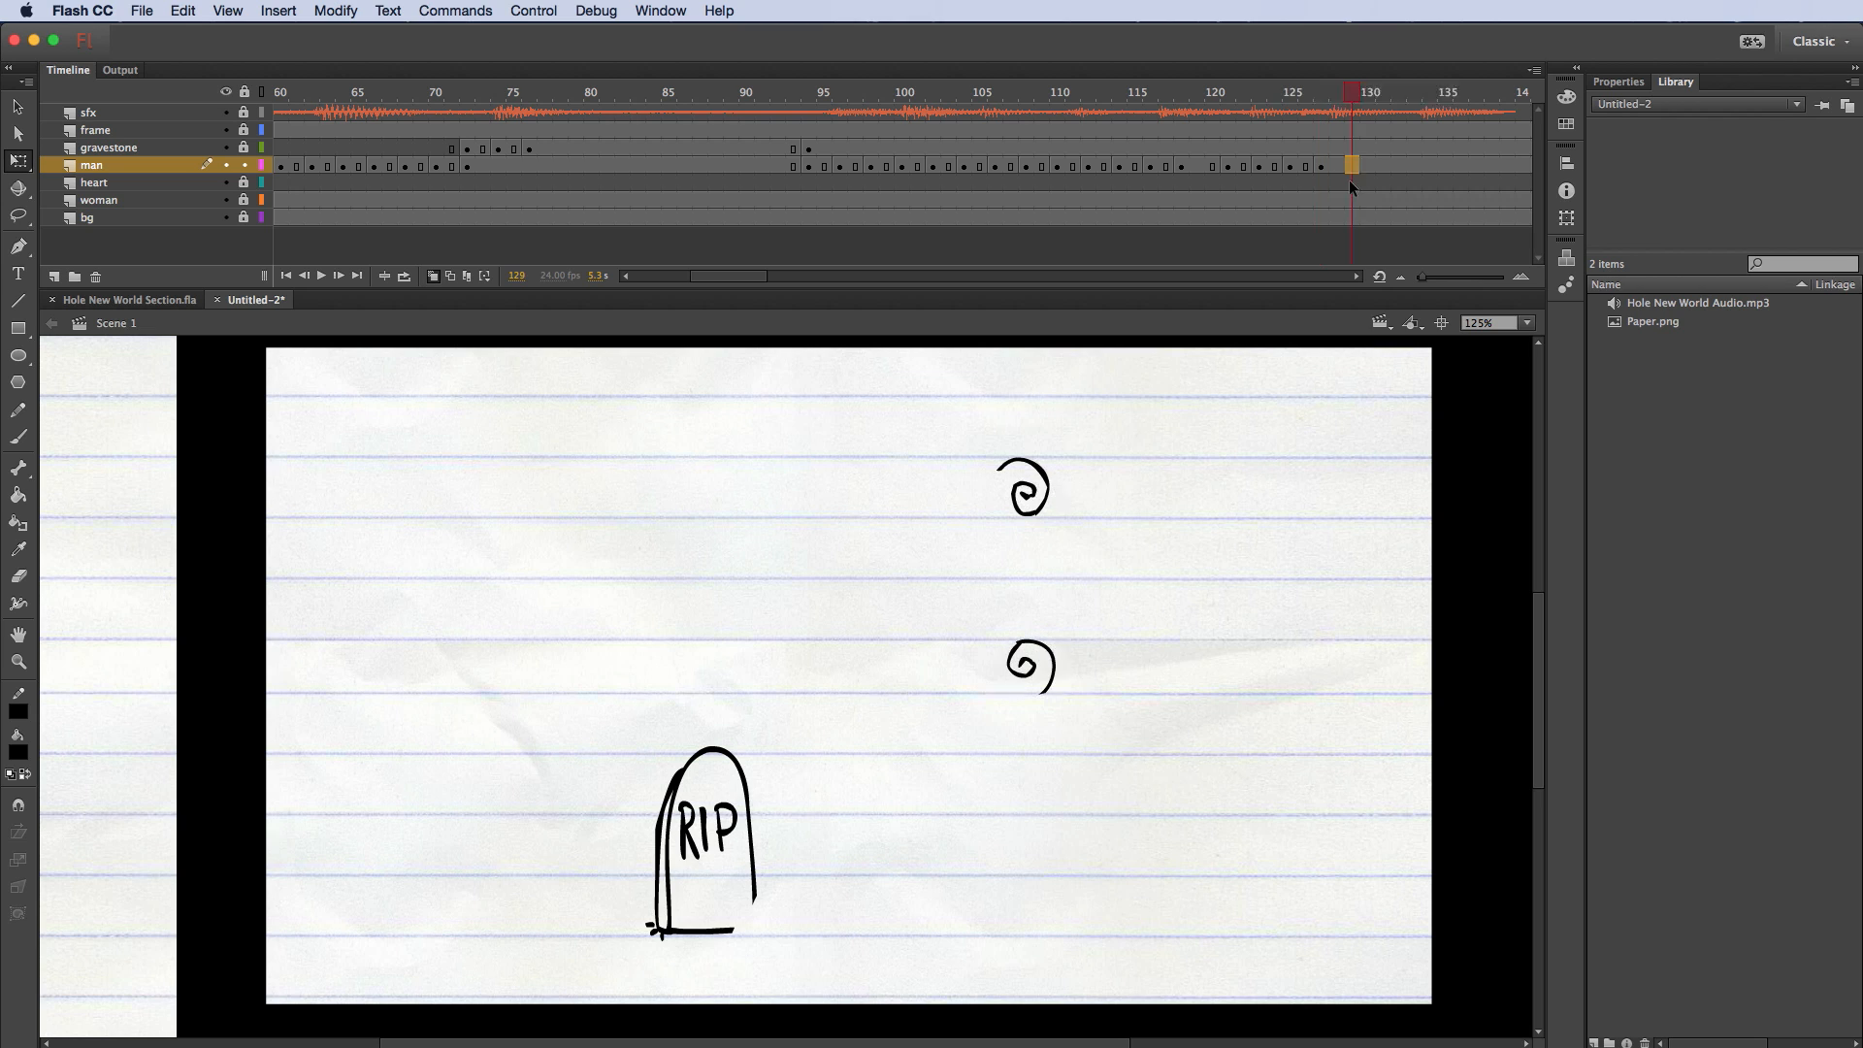
right_click(1351, 165)
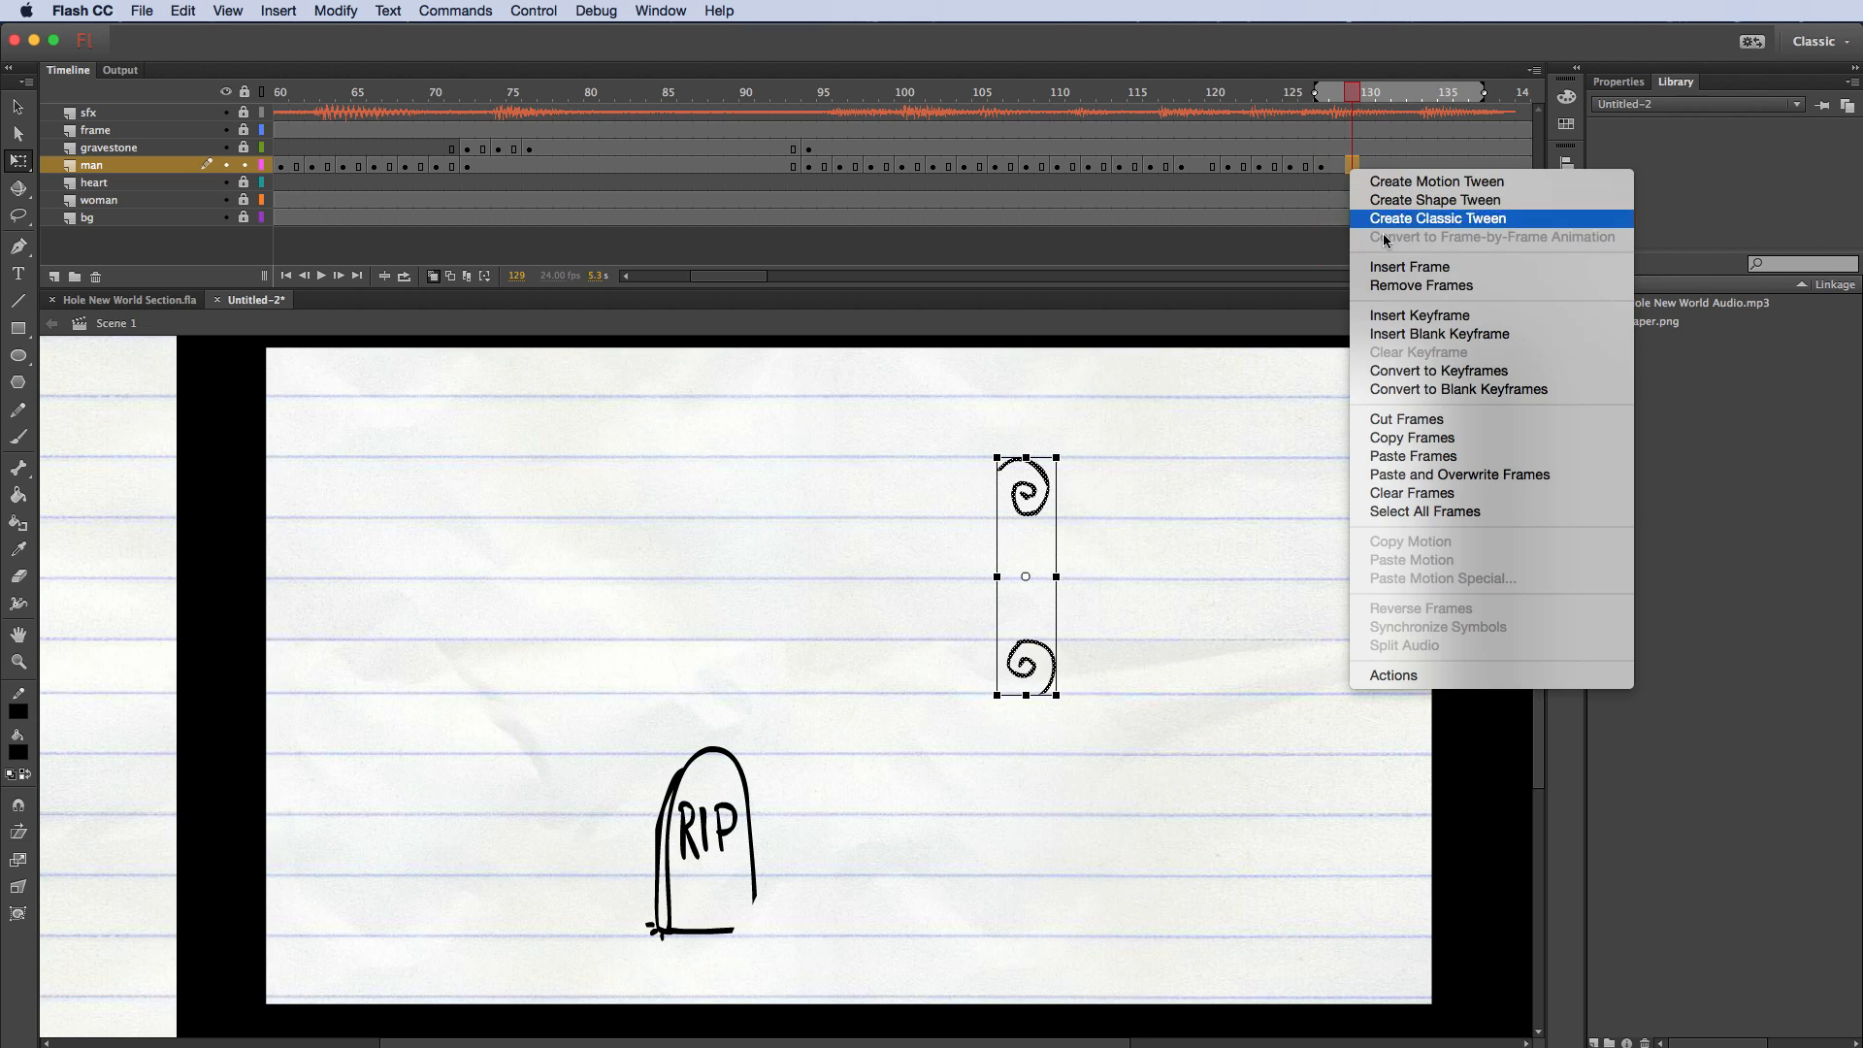
click(1415, 316)
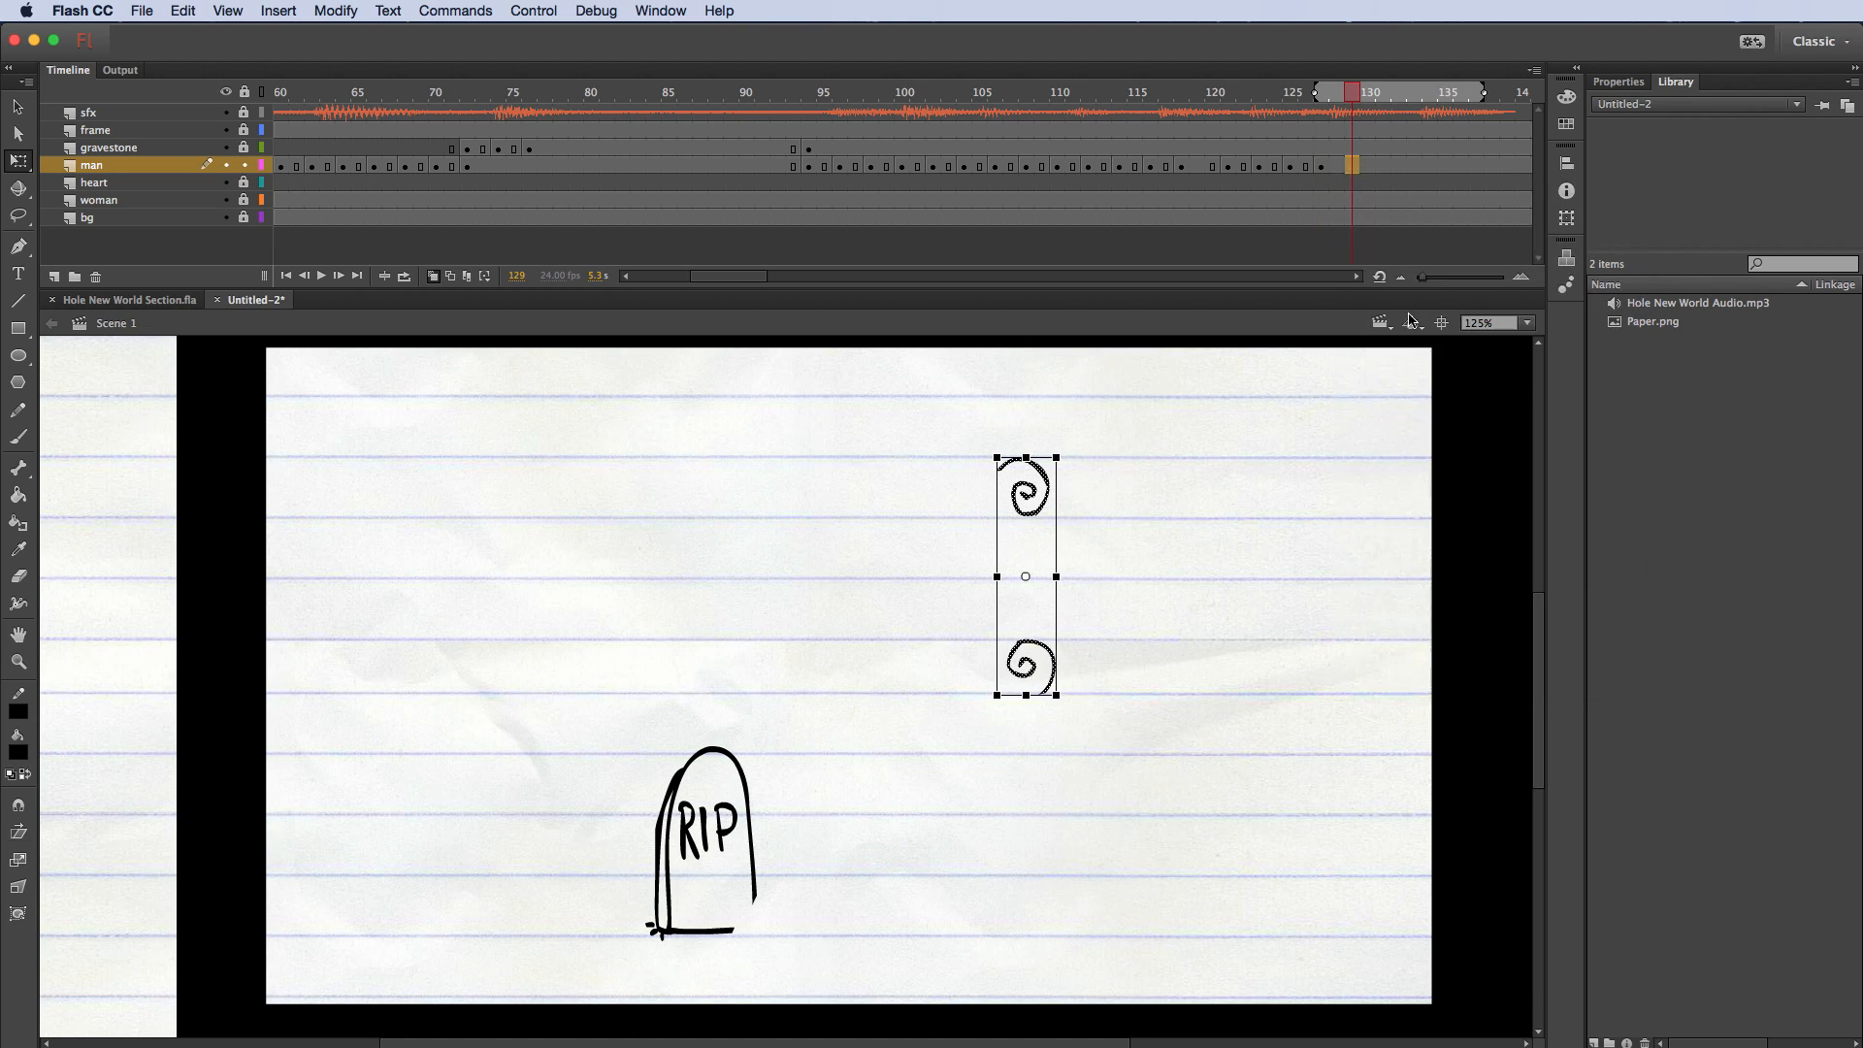
click(1082, 475)
click(1047, 483)
drag(1049, 458, 1045, 464)
drag(984, 605, 1051, 691)
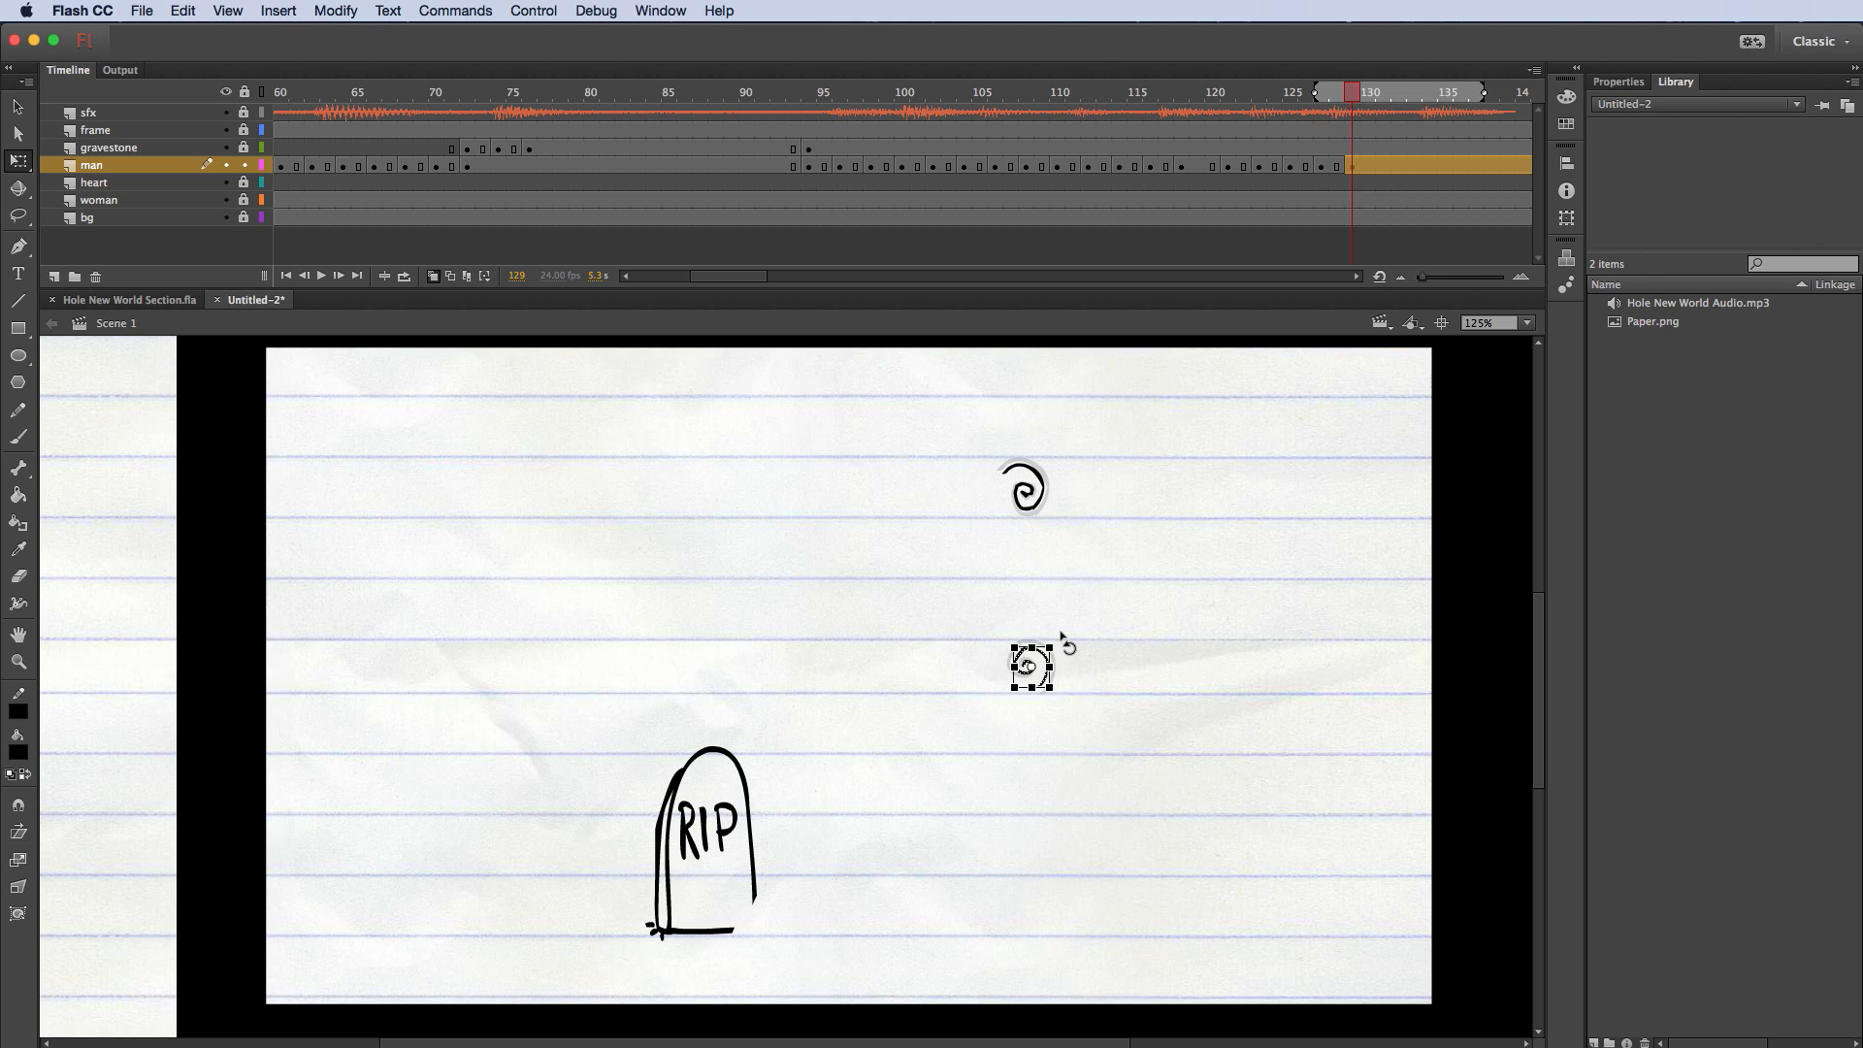
Step: Rotate the lower swirl on frame 129 counterclockwise and the upper swirl clockwise
drag(1064, 641, 1039, 612)
click(1002, 432)
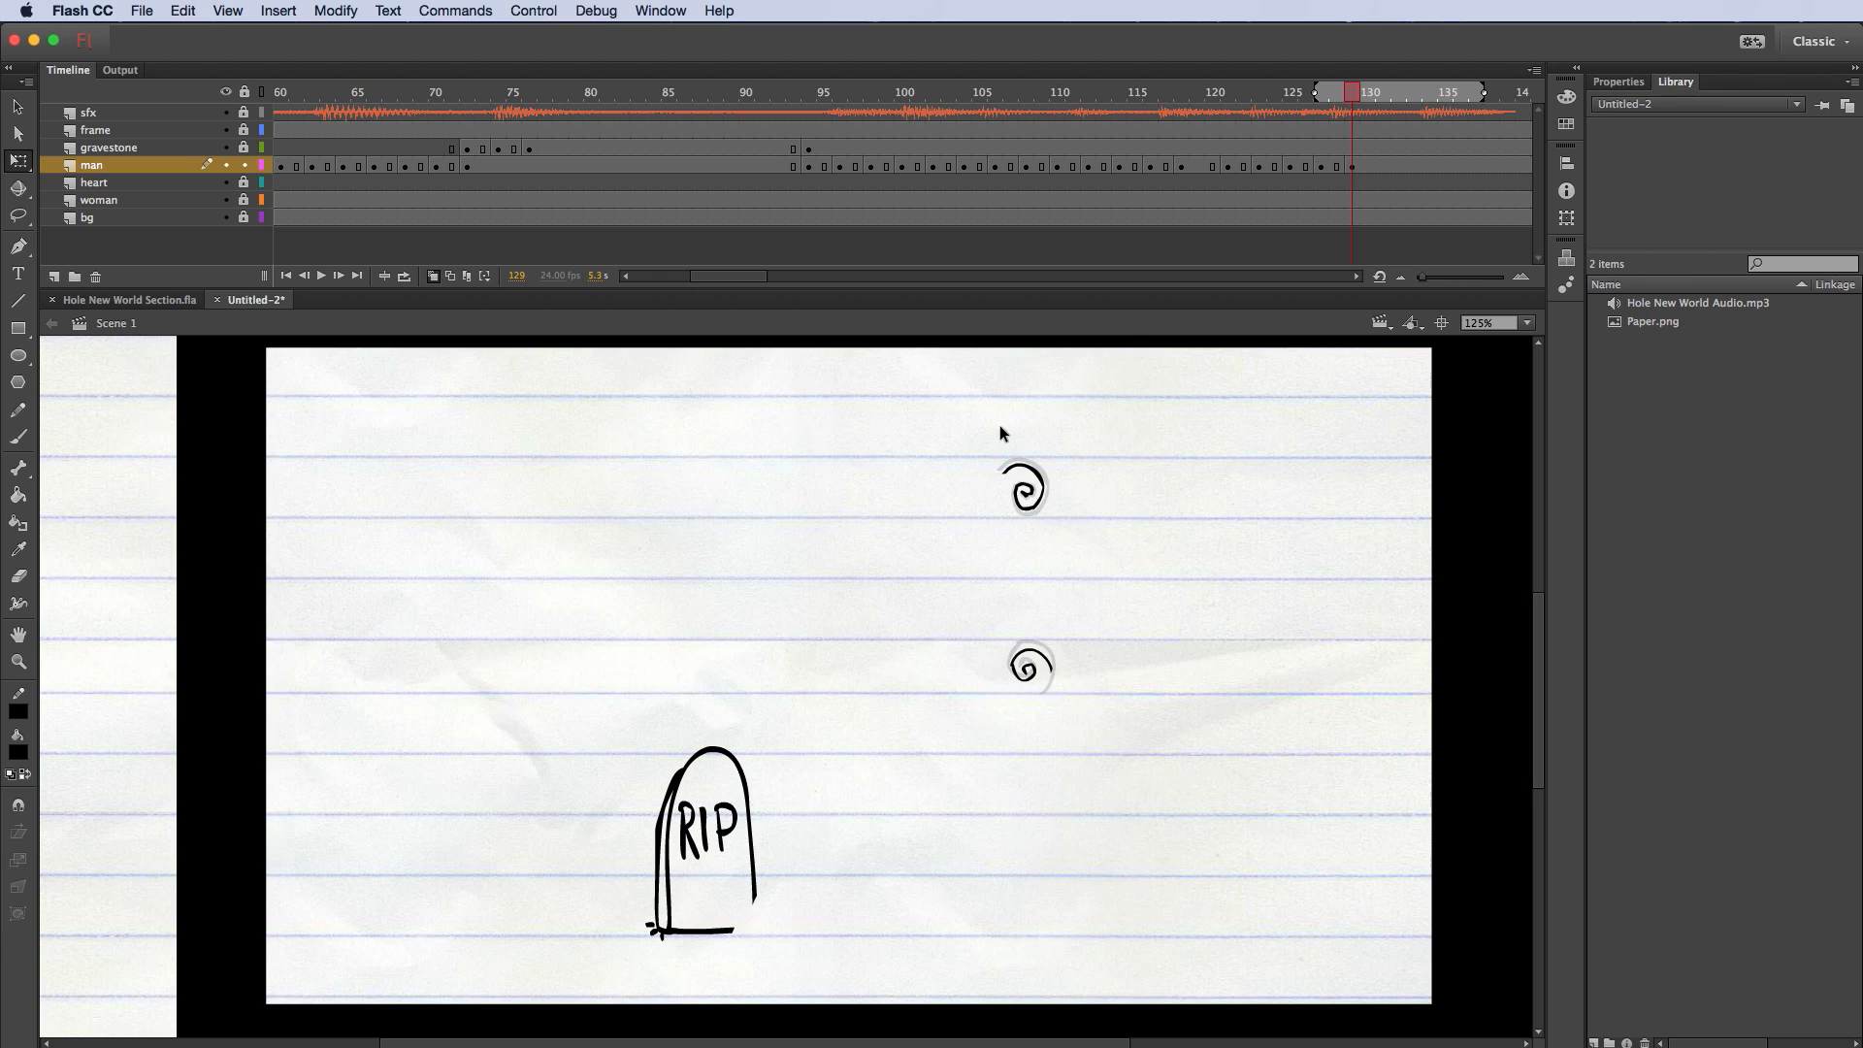
click(1016, 468)
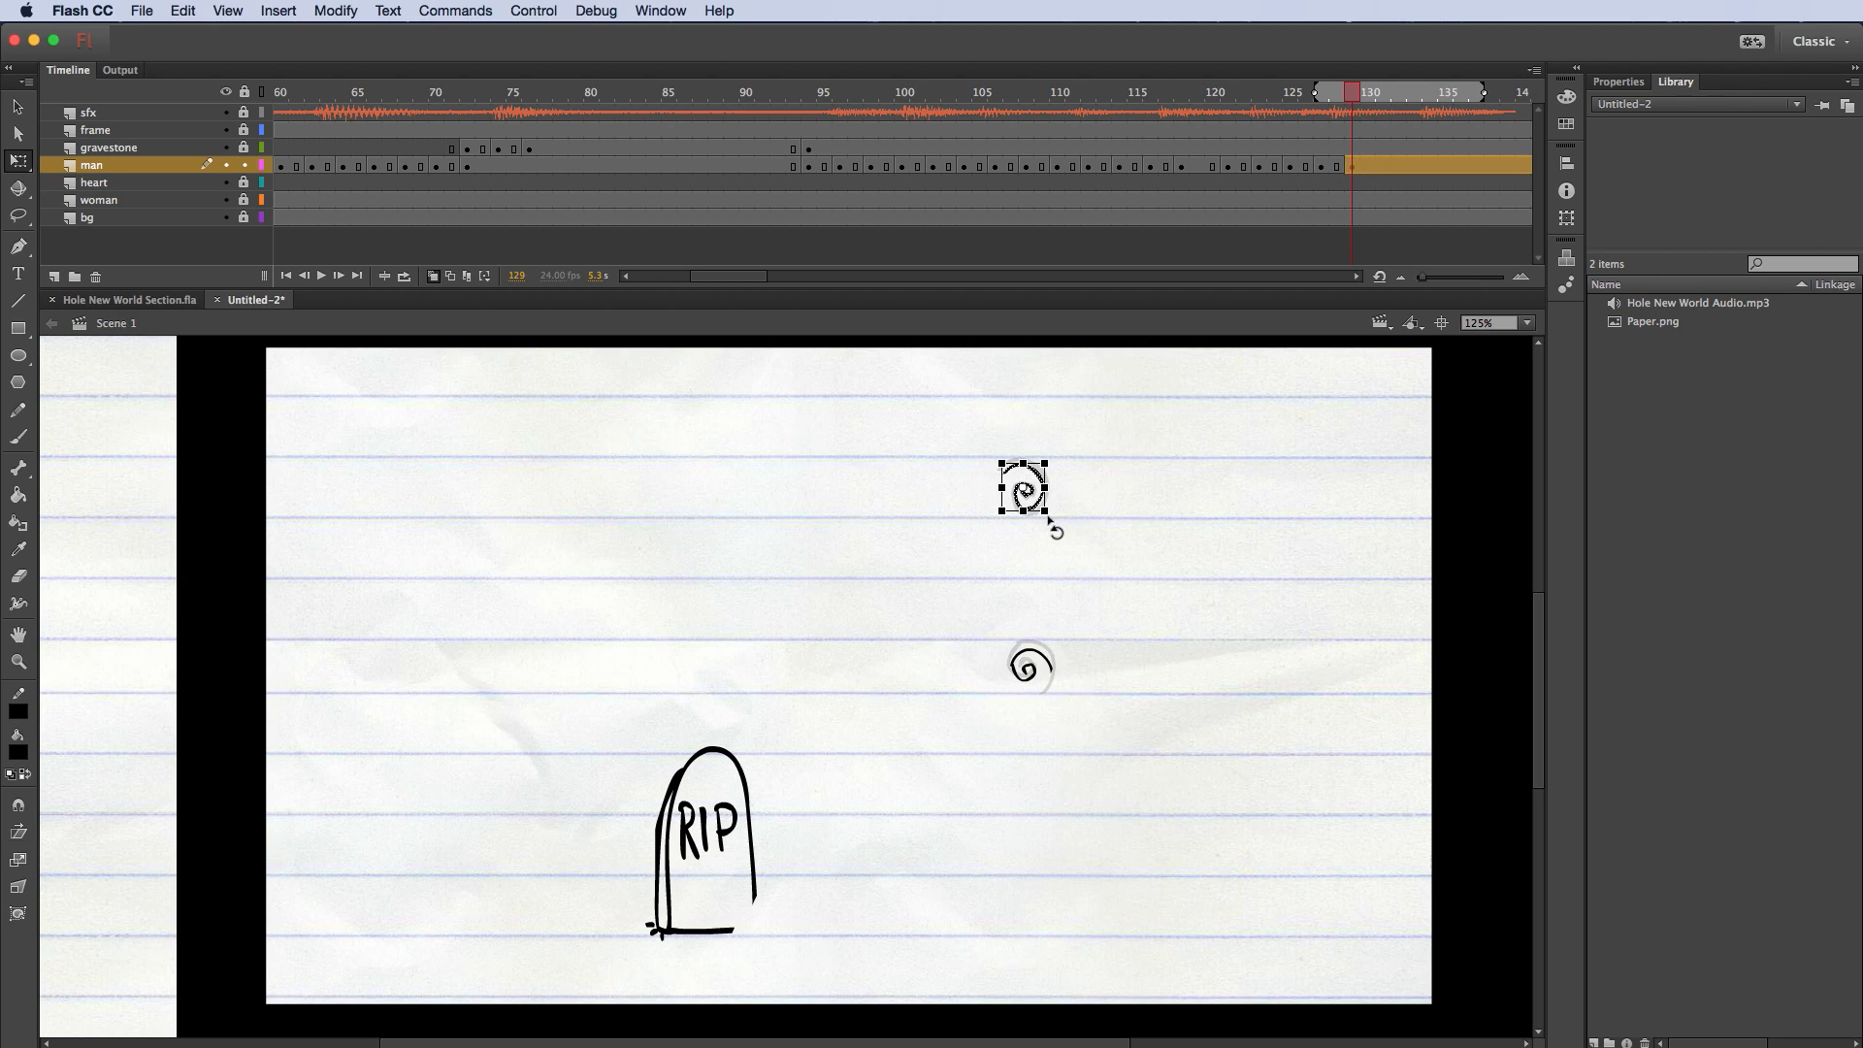
mouse_move(1050, 521)
mouse_down()
mouse_move(1019, 541)
mouse_move(1044, 524)
mouse_up()
click(1089, 522)
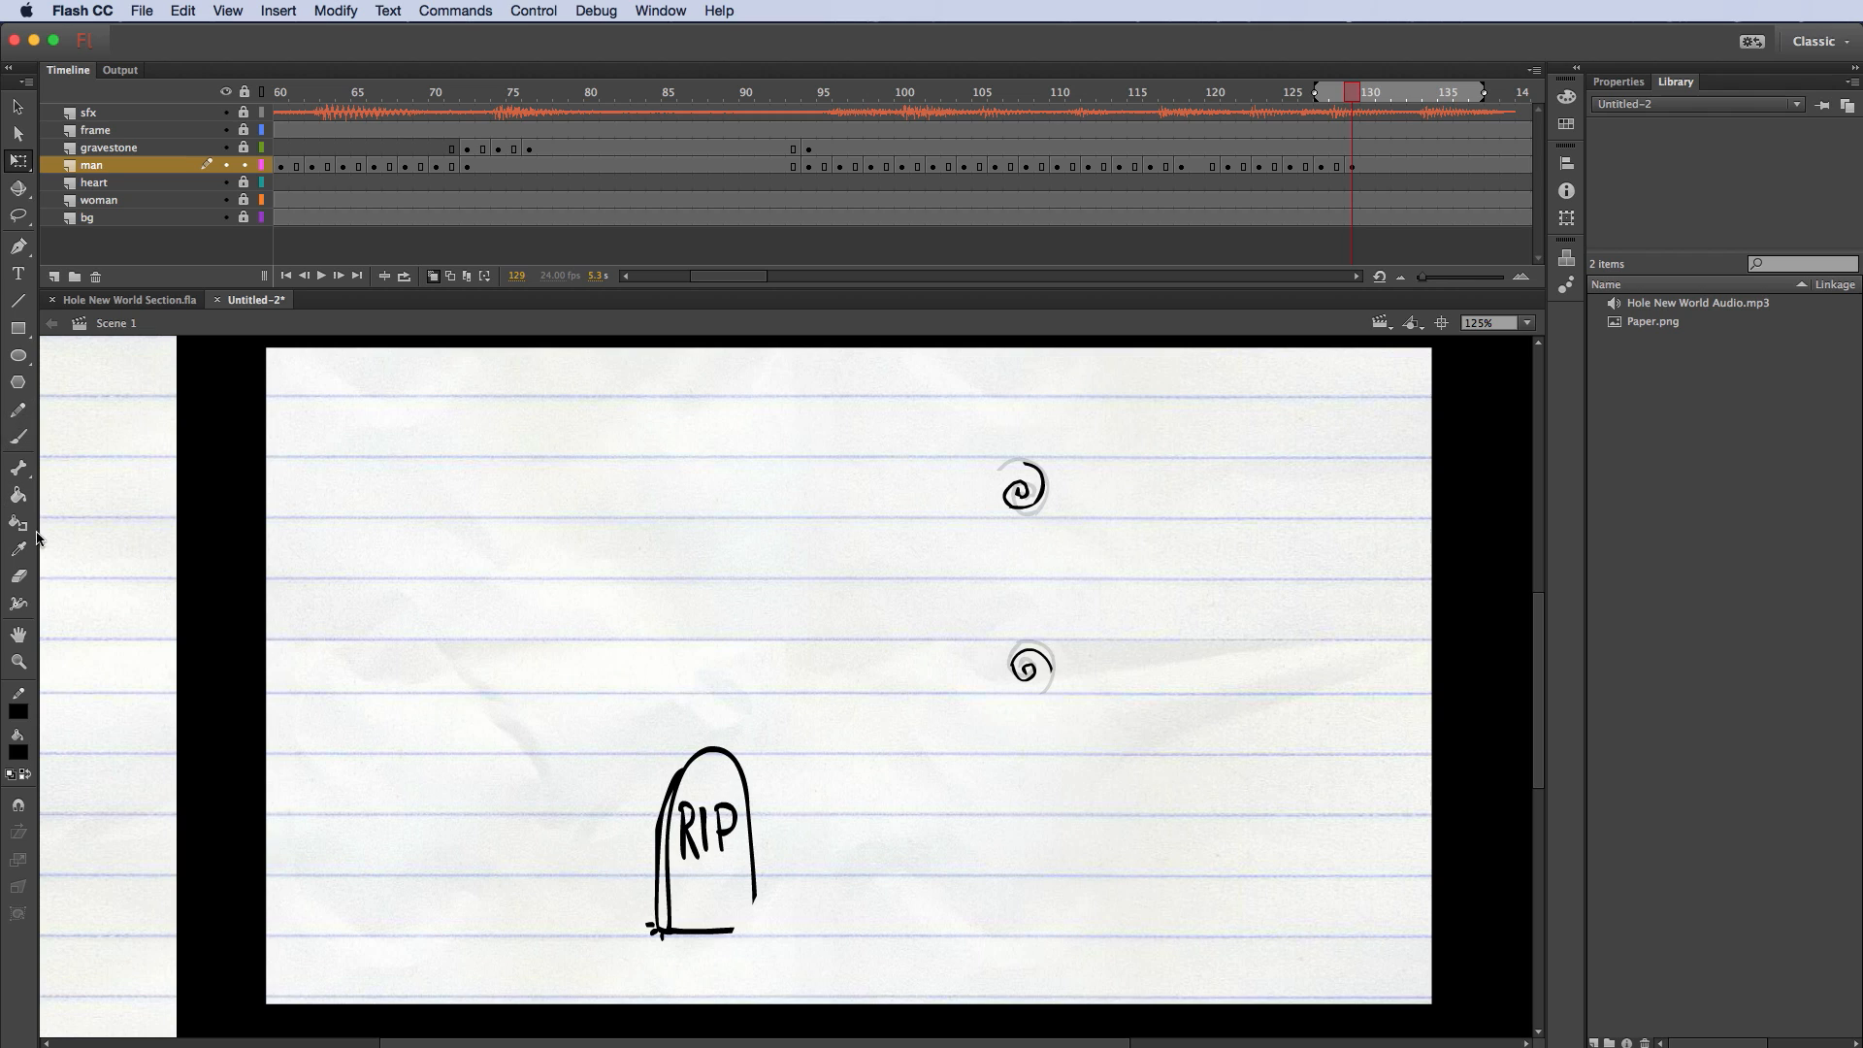
Step: Erase the outer tails of both swirls on frame 129
click(19, 576)
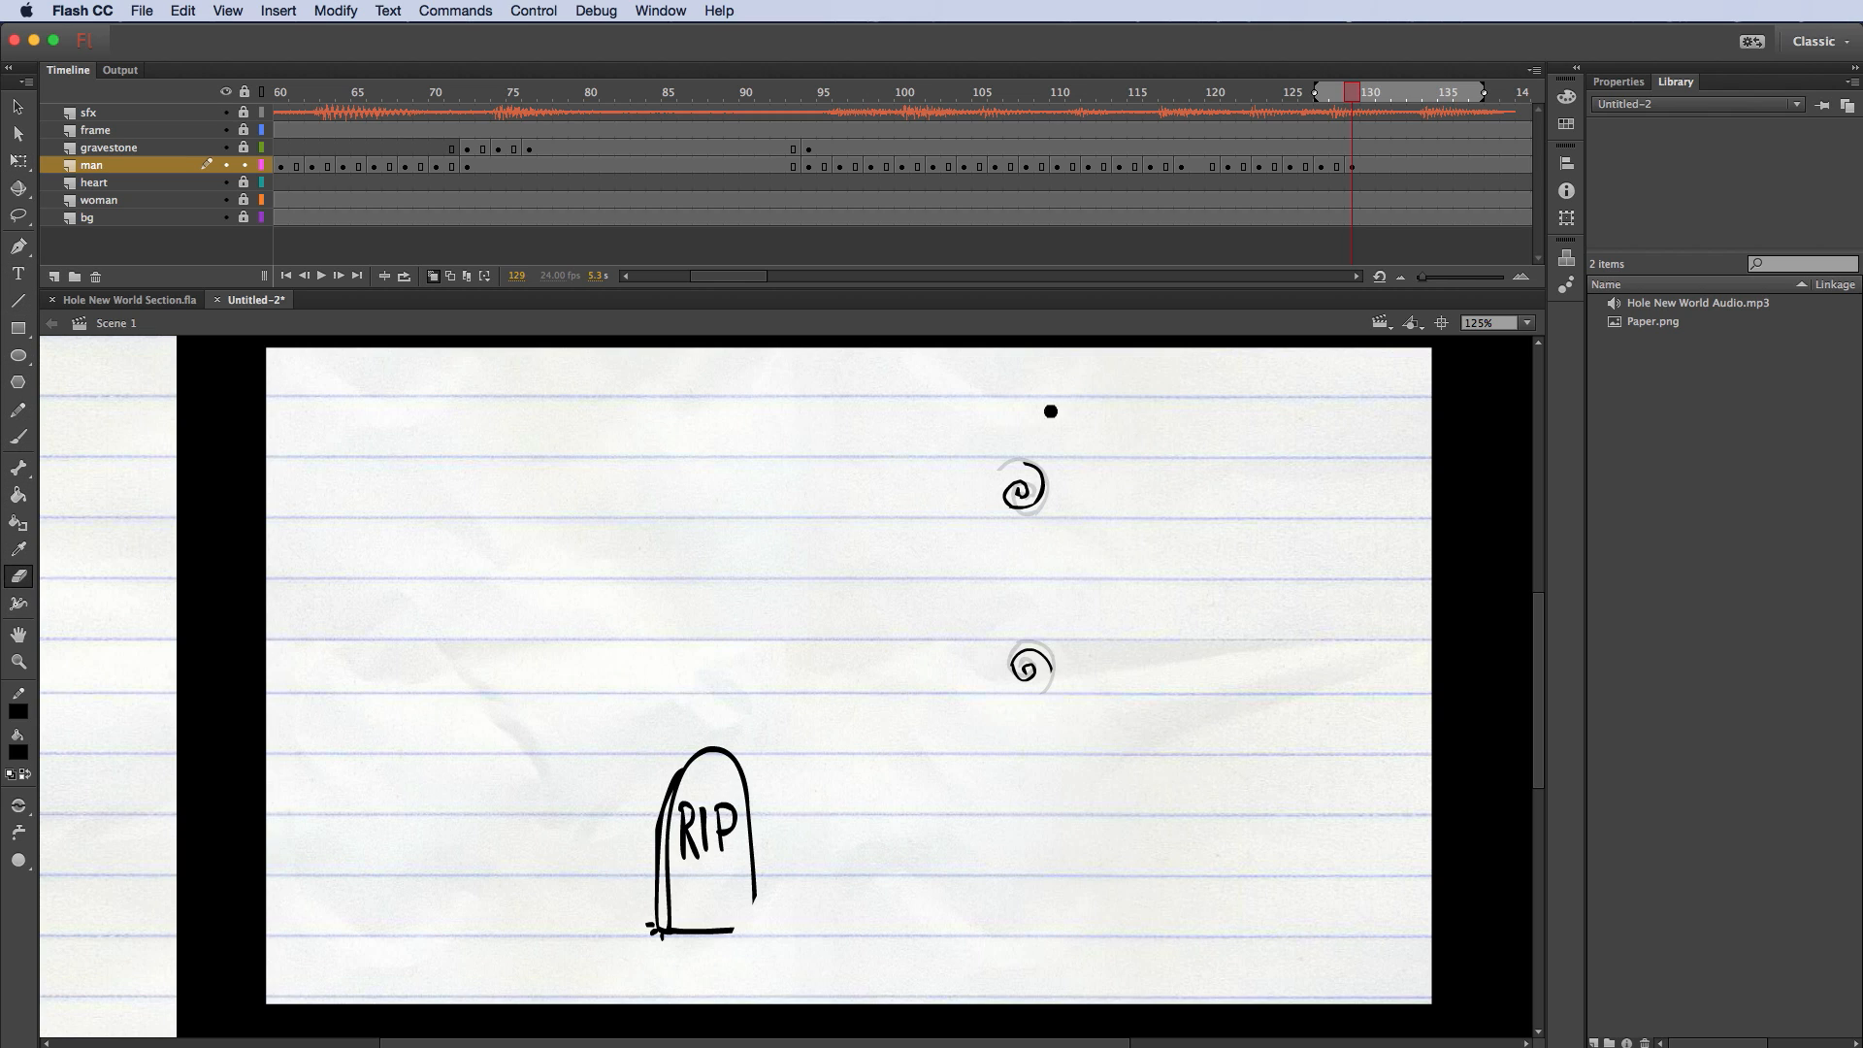
drag(1037, 464, 1052, 528)
drag(1046, 635, 1044, 660)
drag(1050, 490, 1035, 510)
mouse_move(1039, 641)
mouse_down()
mouse_move(1028, 651)
mouse_move(1042, 633)
mouse_up()
Step: Insert a keyframe at frame 131 of the man layer, then rotate the upper swirl clockwise and the lower one counterclockwise
click(1376, 166)
click(1383, 165)
right_click(1383, 165)
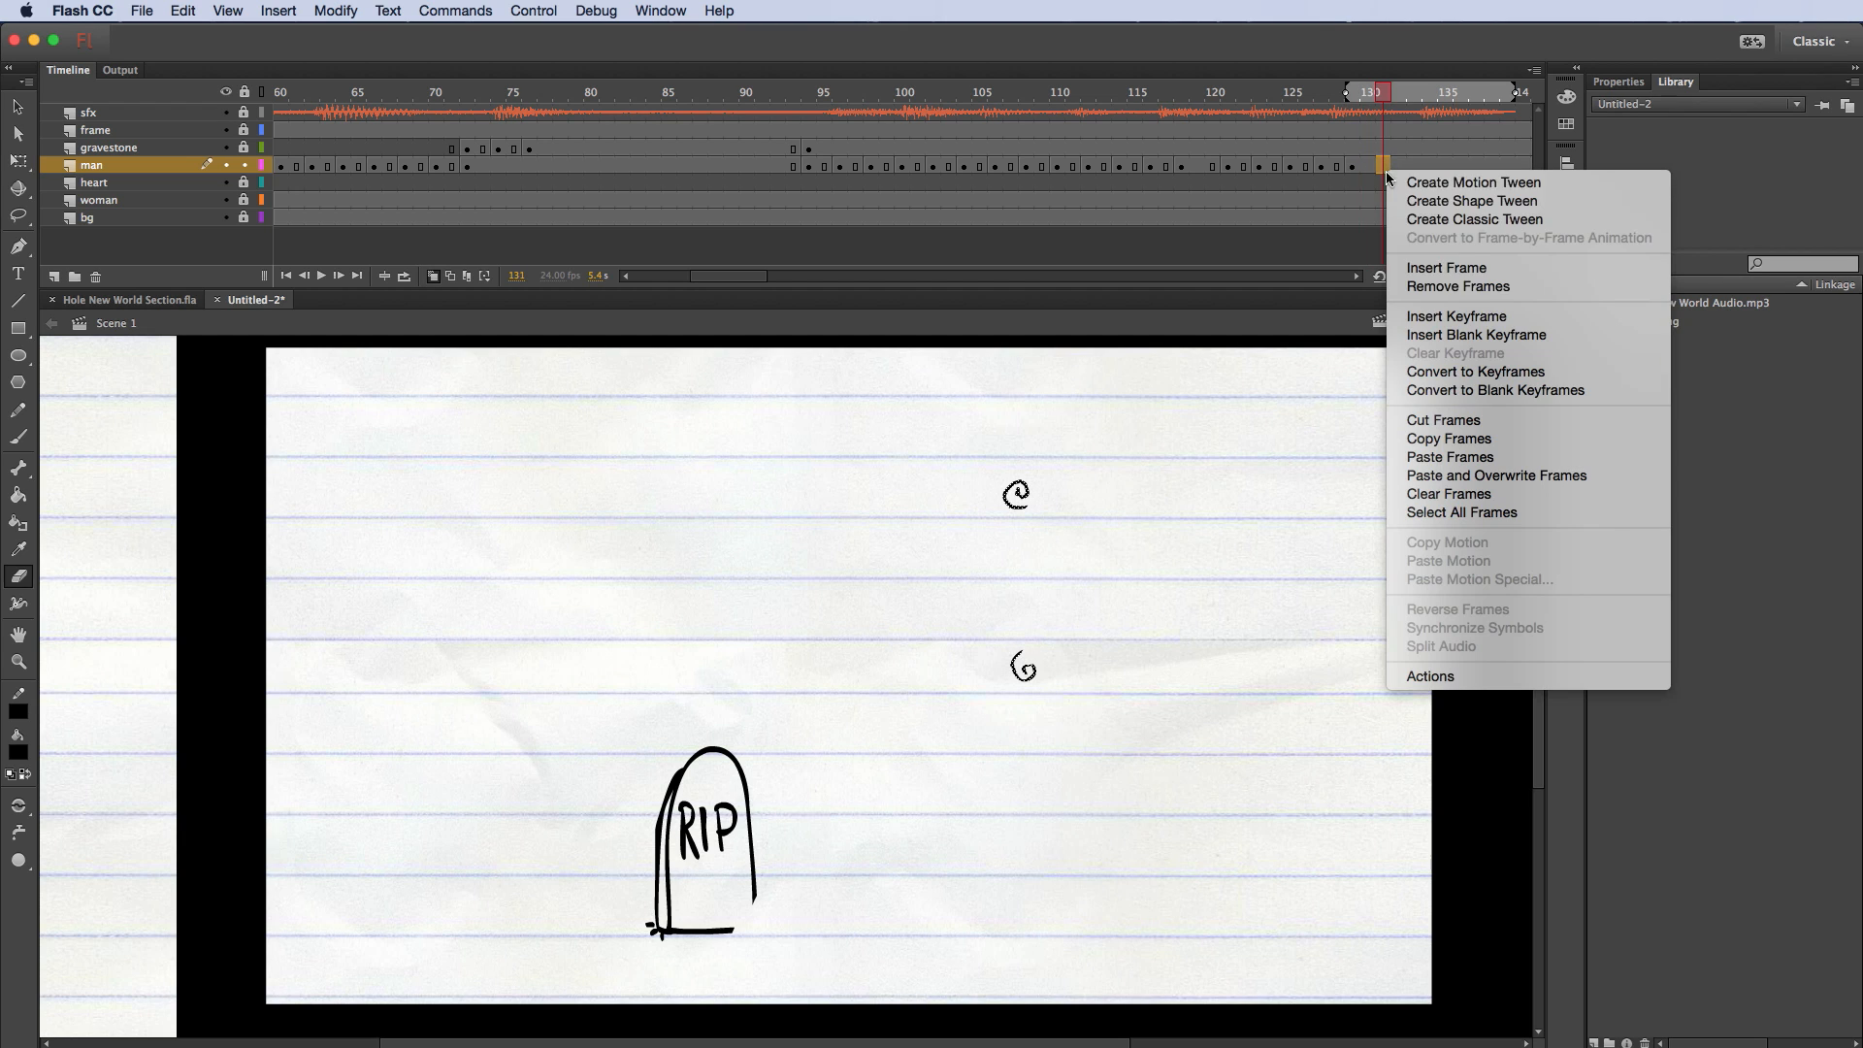
click(1448, 319)
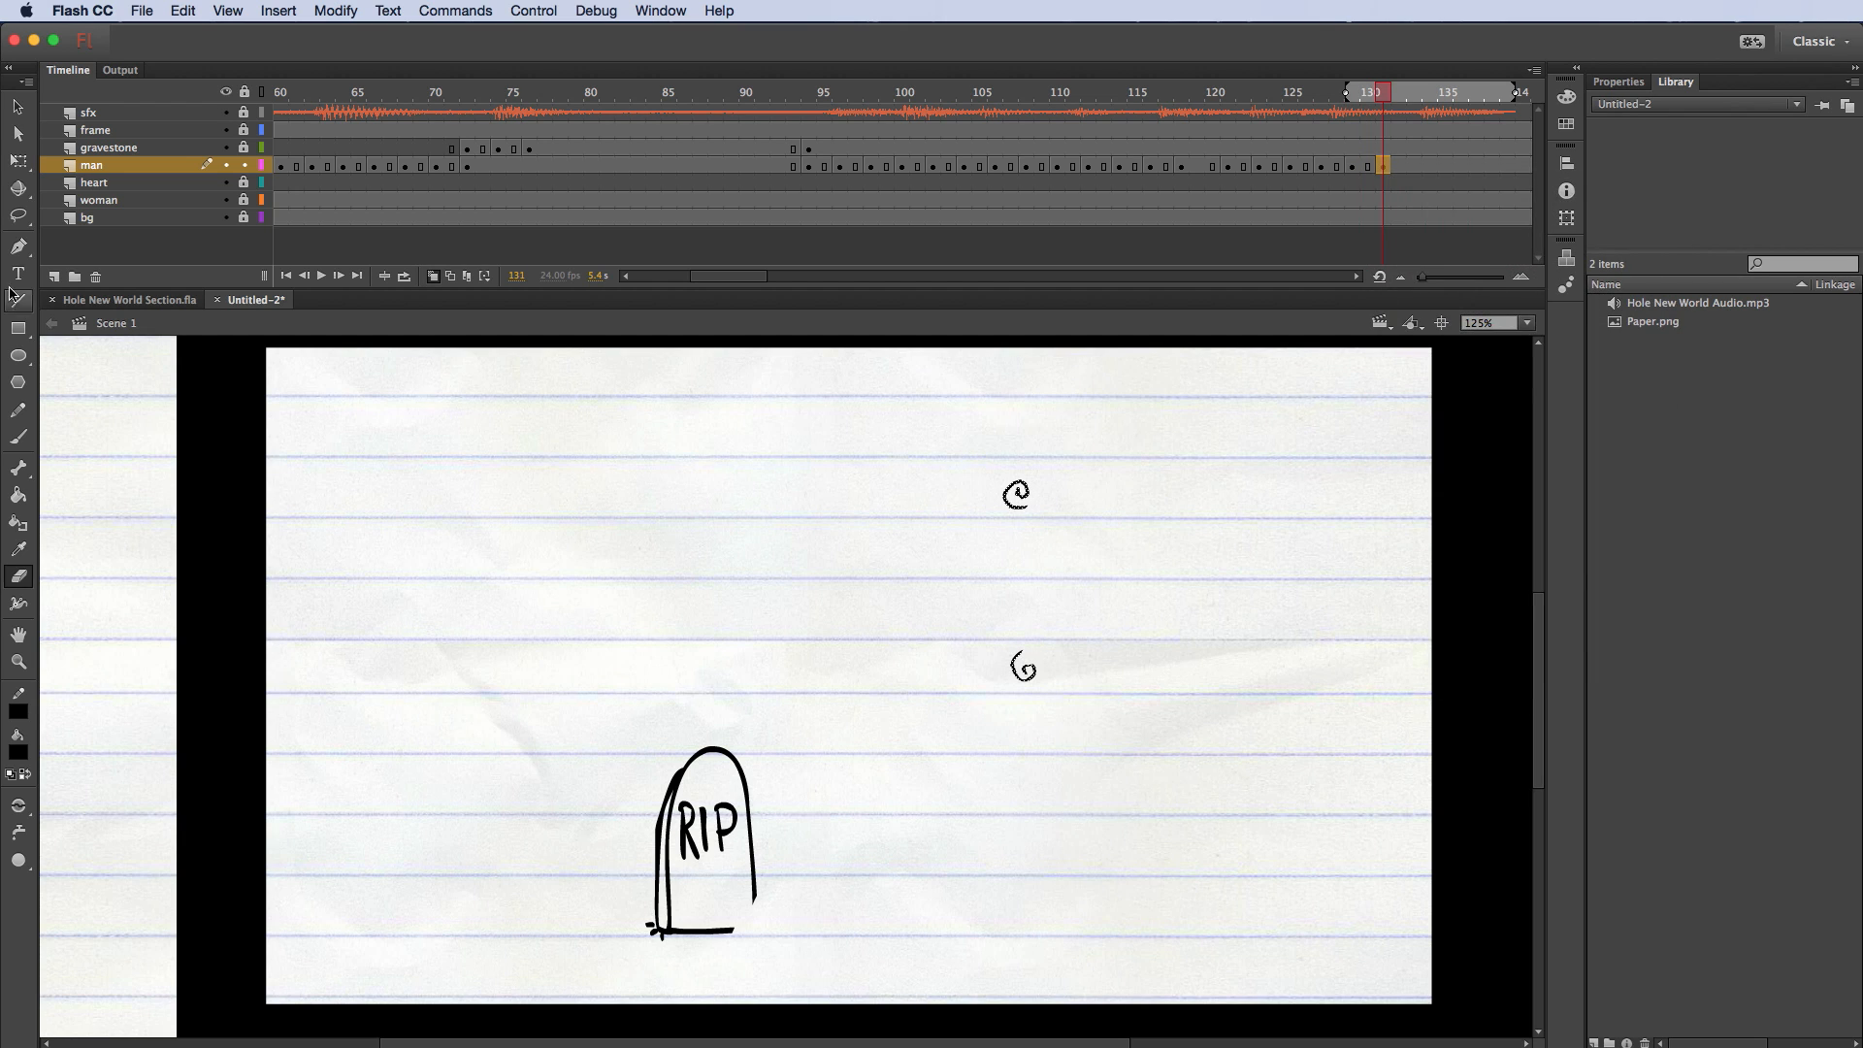
click(18, 161)
drag(943, 431, 1049, 493)
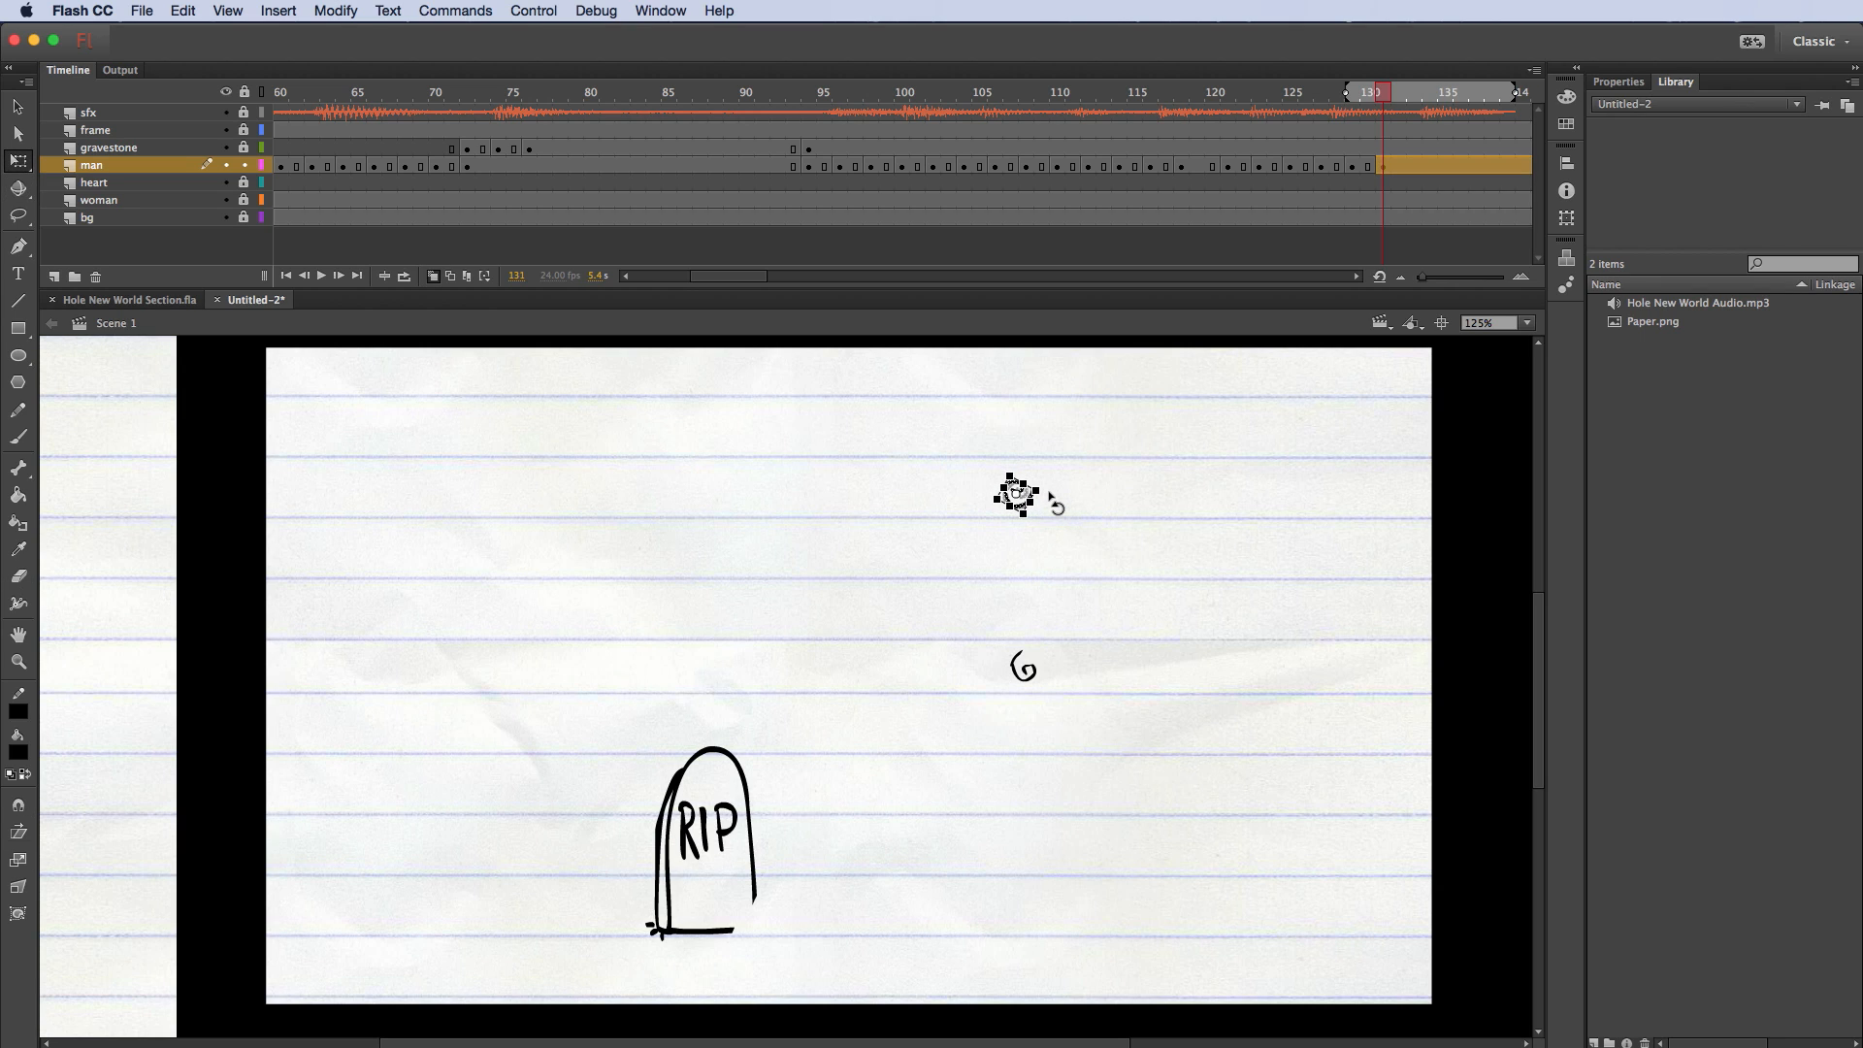
key(super+z)
drag(1047, 476, 1048, 511)
click(1022, 666)
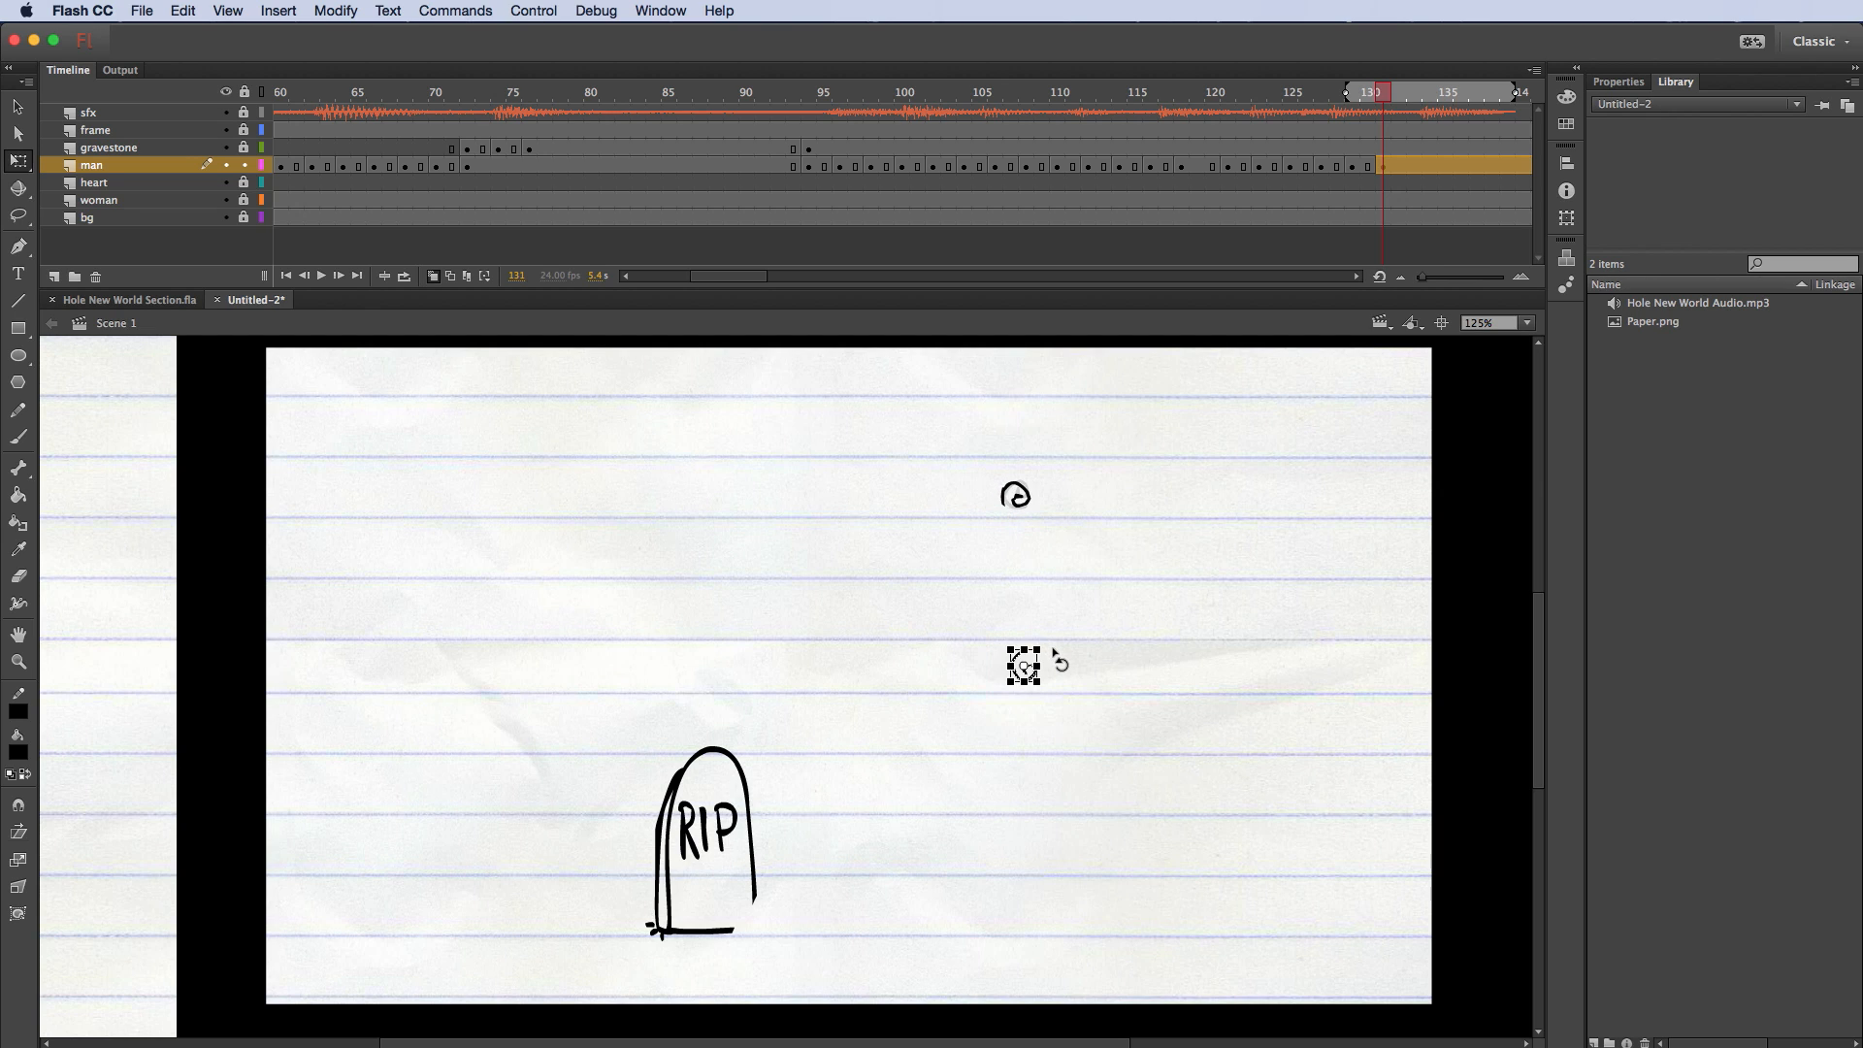
drag(1051, 644, 1001, 644)
click(1062, 636)
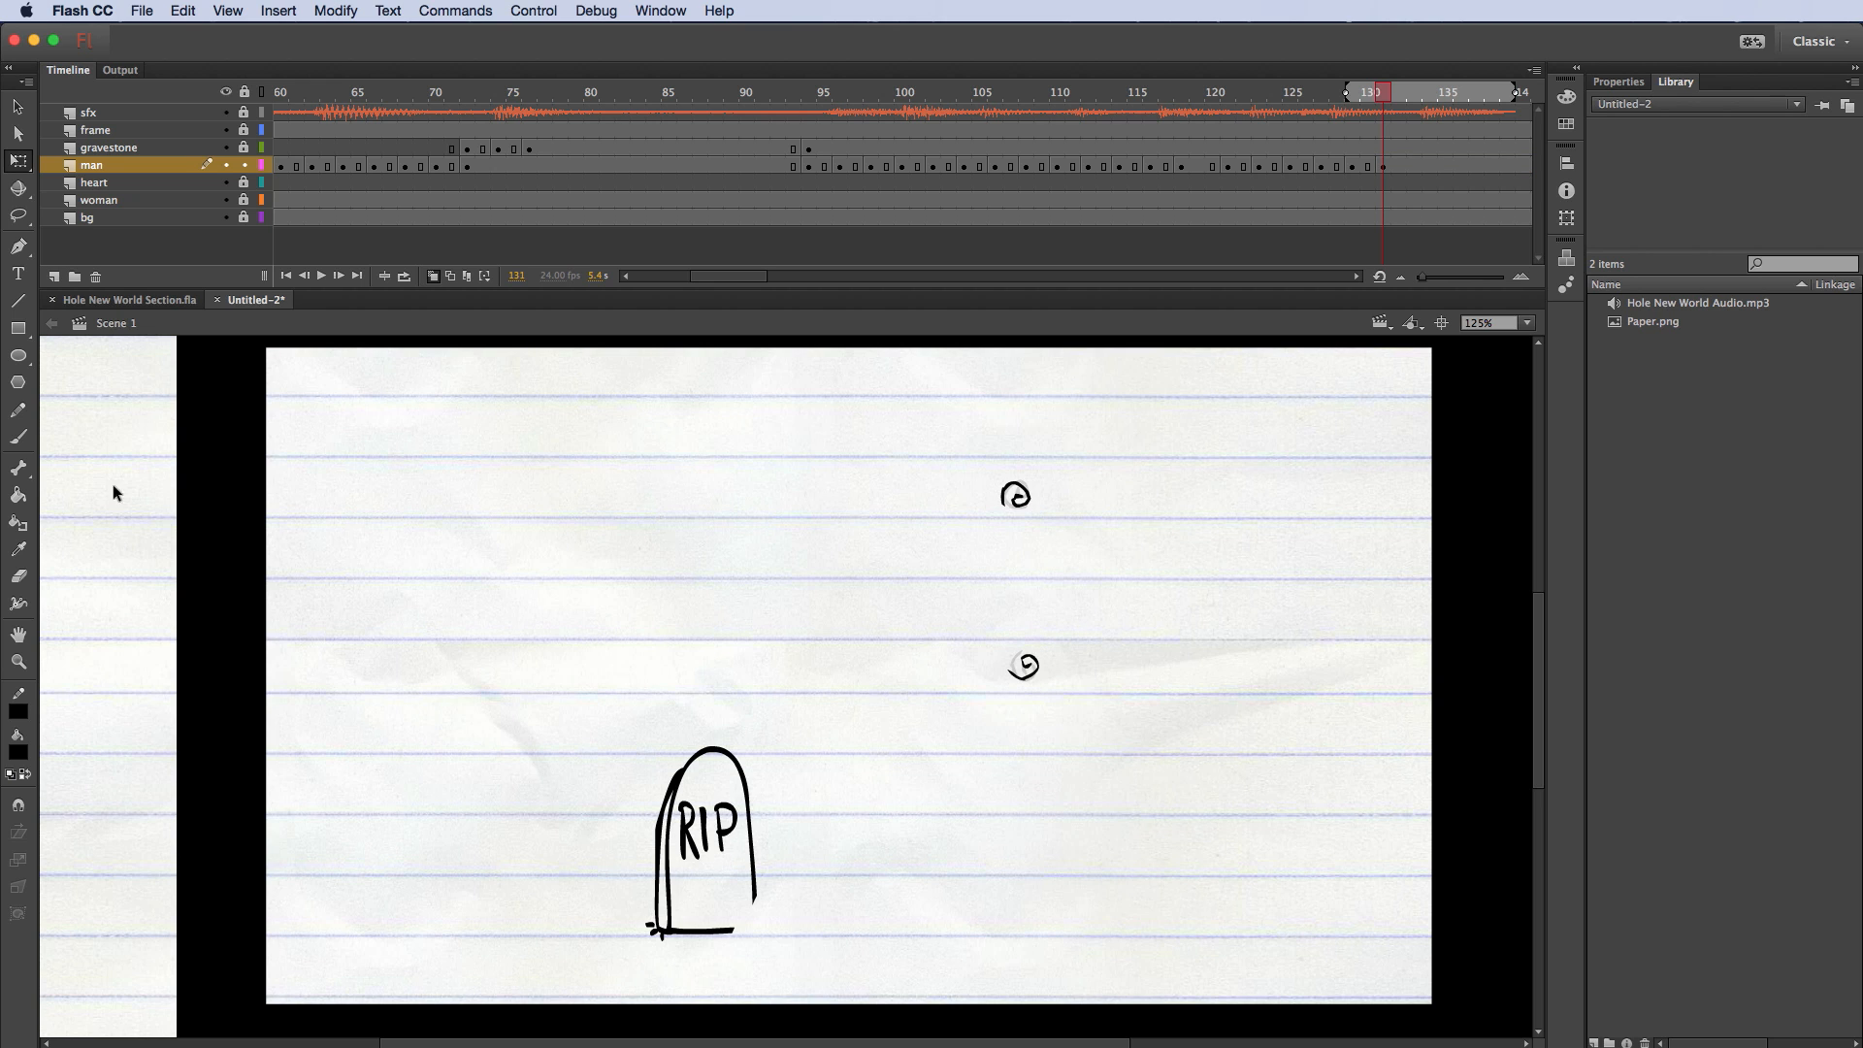
Step: Erase the outer tail ends of both swirls on frame 131
key(super+equal)
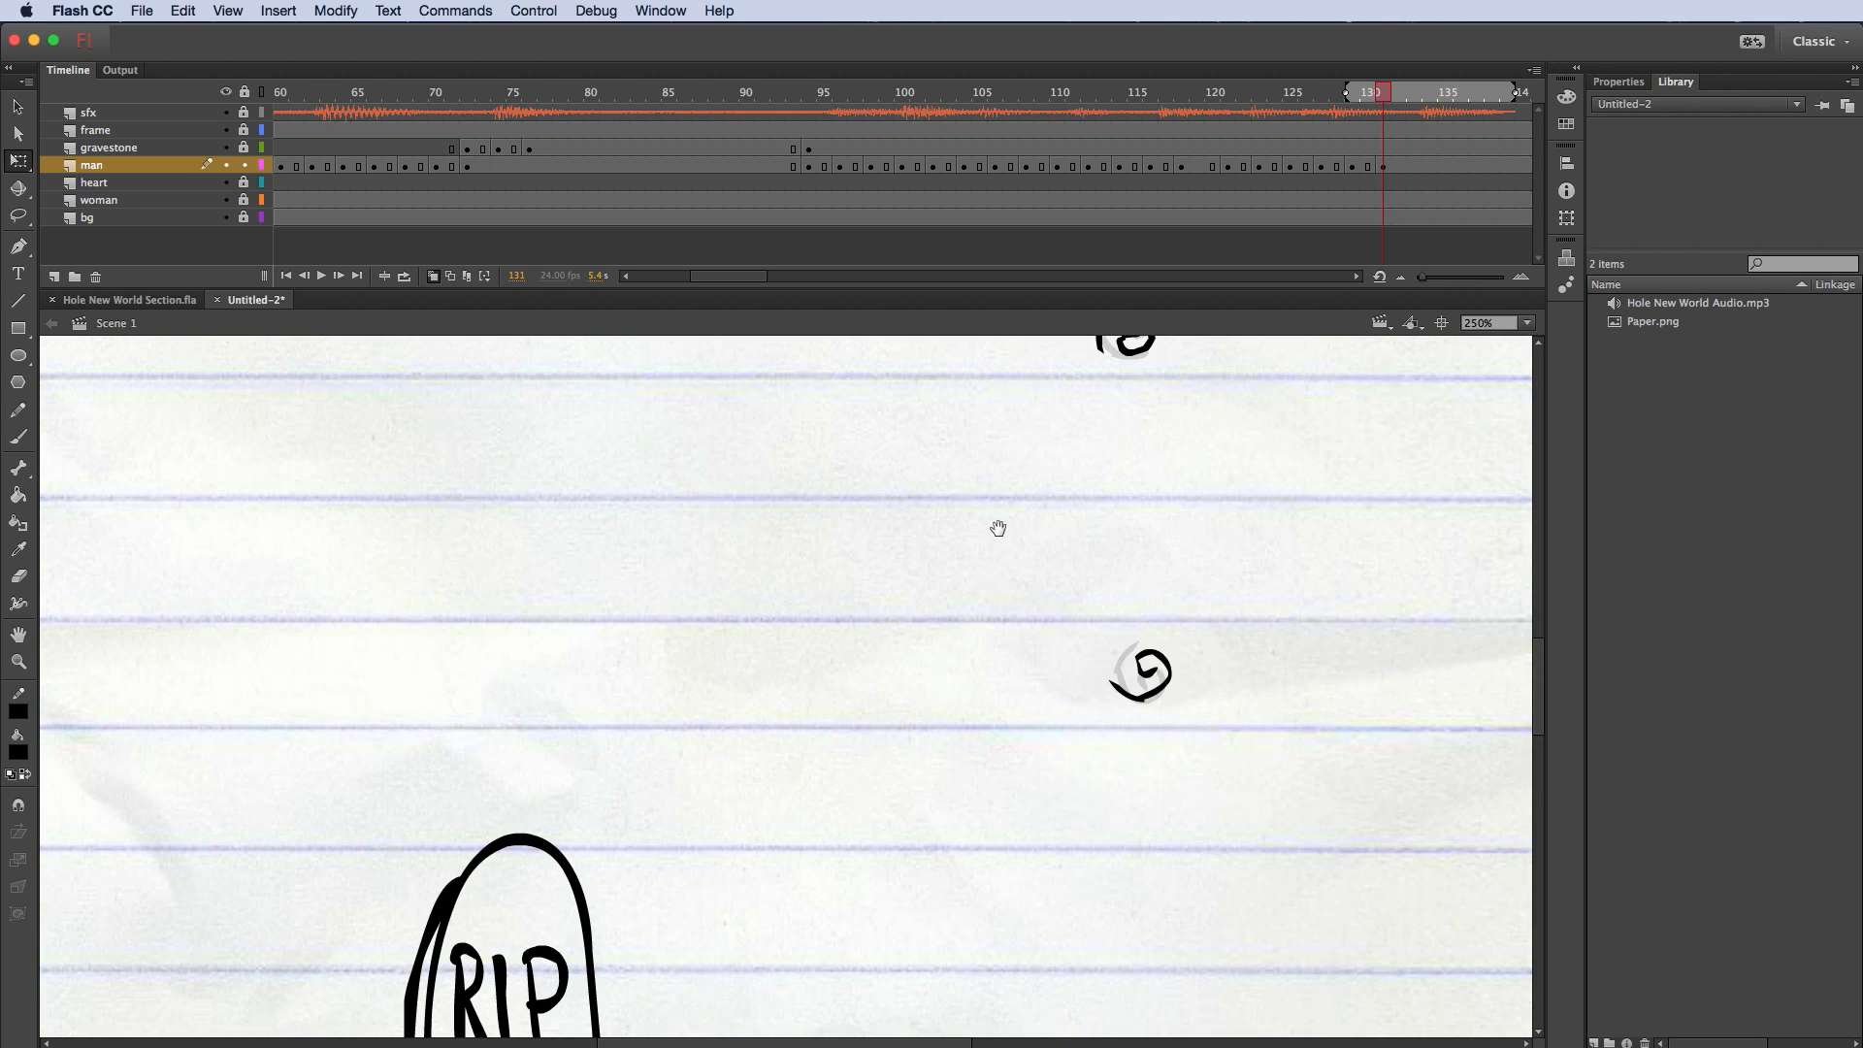
drag(998, 527, 928, 731)
click(18, 575)
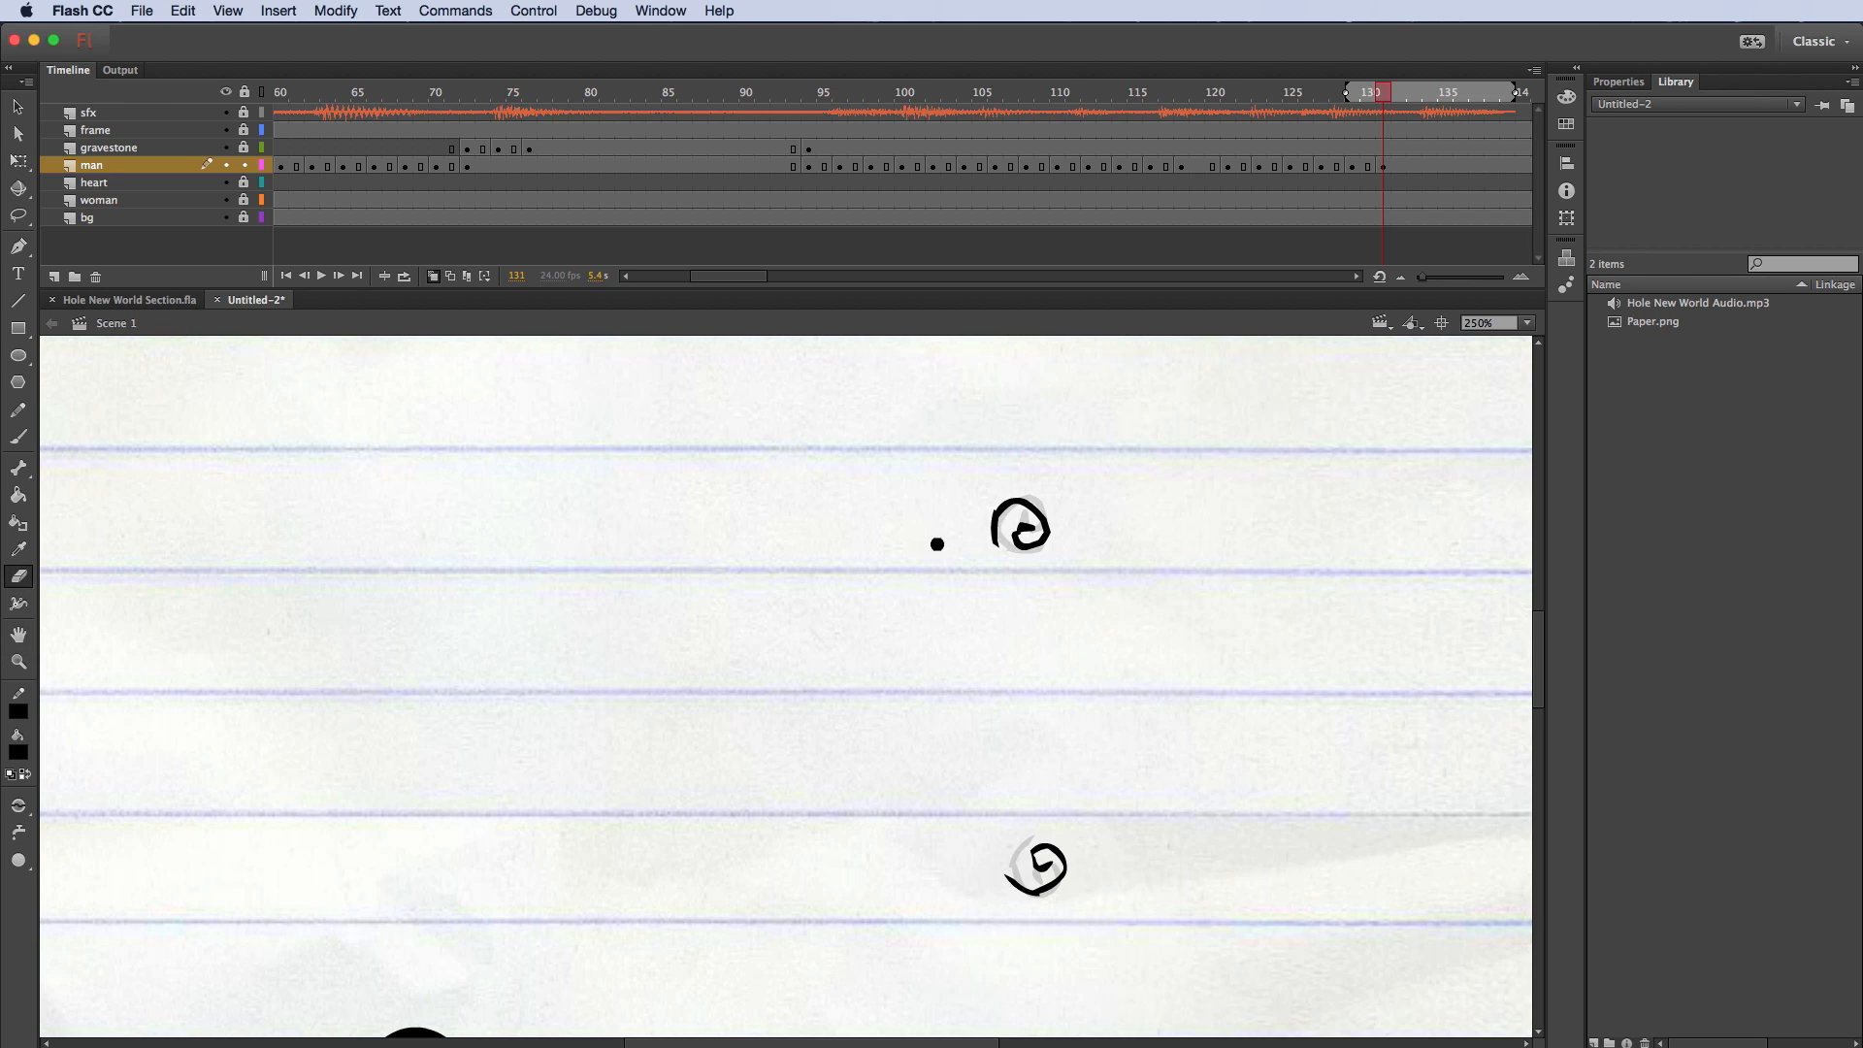
mouse_move(988, 516)
mouse_down()
mouse_move(997, 548)
mouse_move(1004, 485)
mouse_move(1026, 482)
mouse_up()
mouse_move(973, 862)
mouse_down()
mouse_move(1045, 901)
mouse_move(1021, 908)
mouse_move(1078, 888)
mouse_move(1017, 890)
mouse_up()
Step: Insert a keyframe at frame 133 of the man layer and shrink both swirls slightly
click(1413, 167)
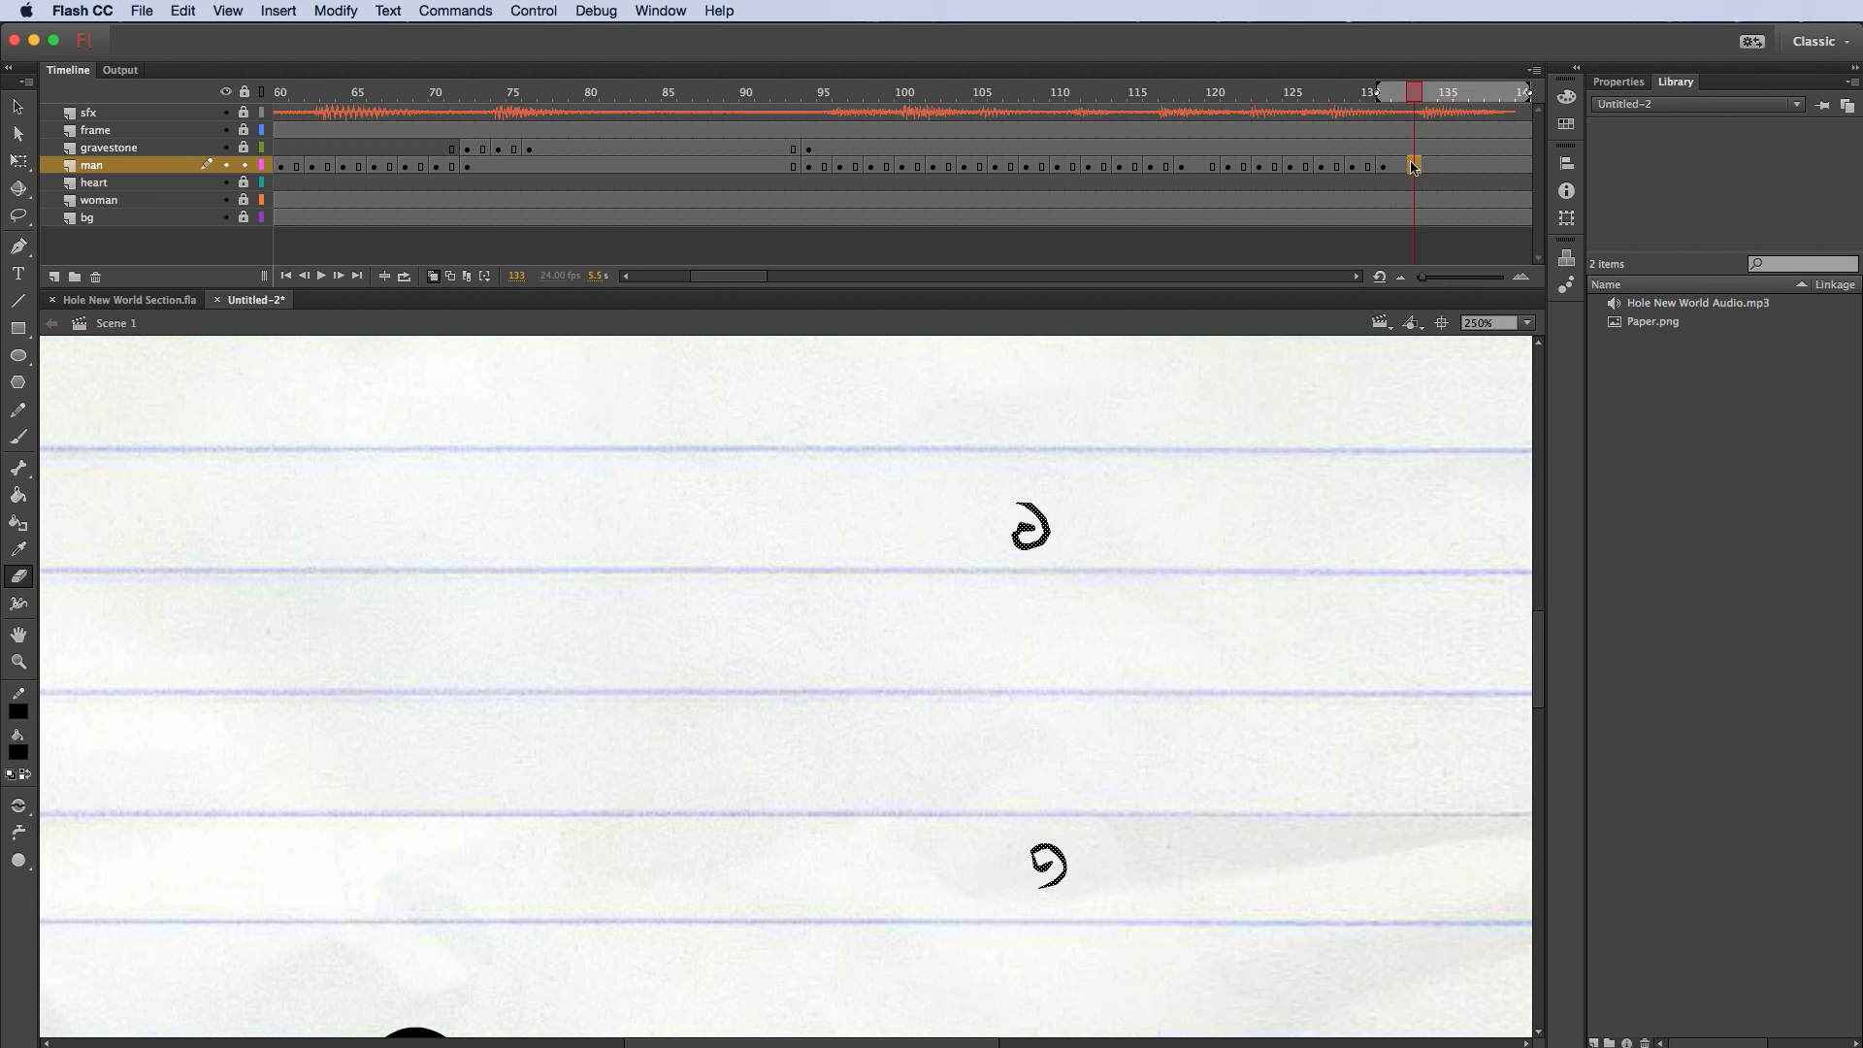
right_click(1412, 165)
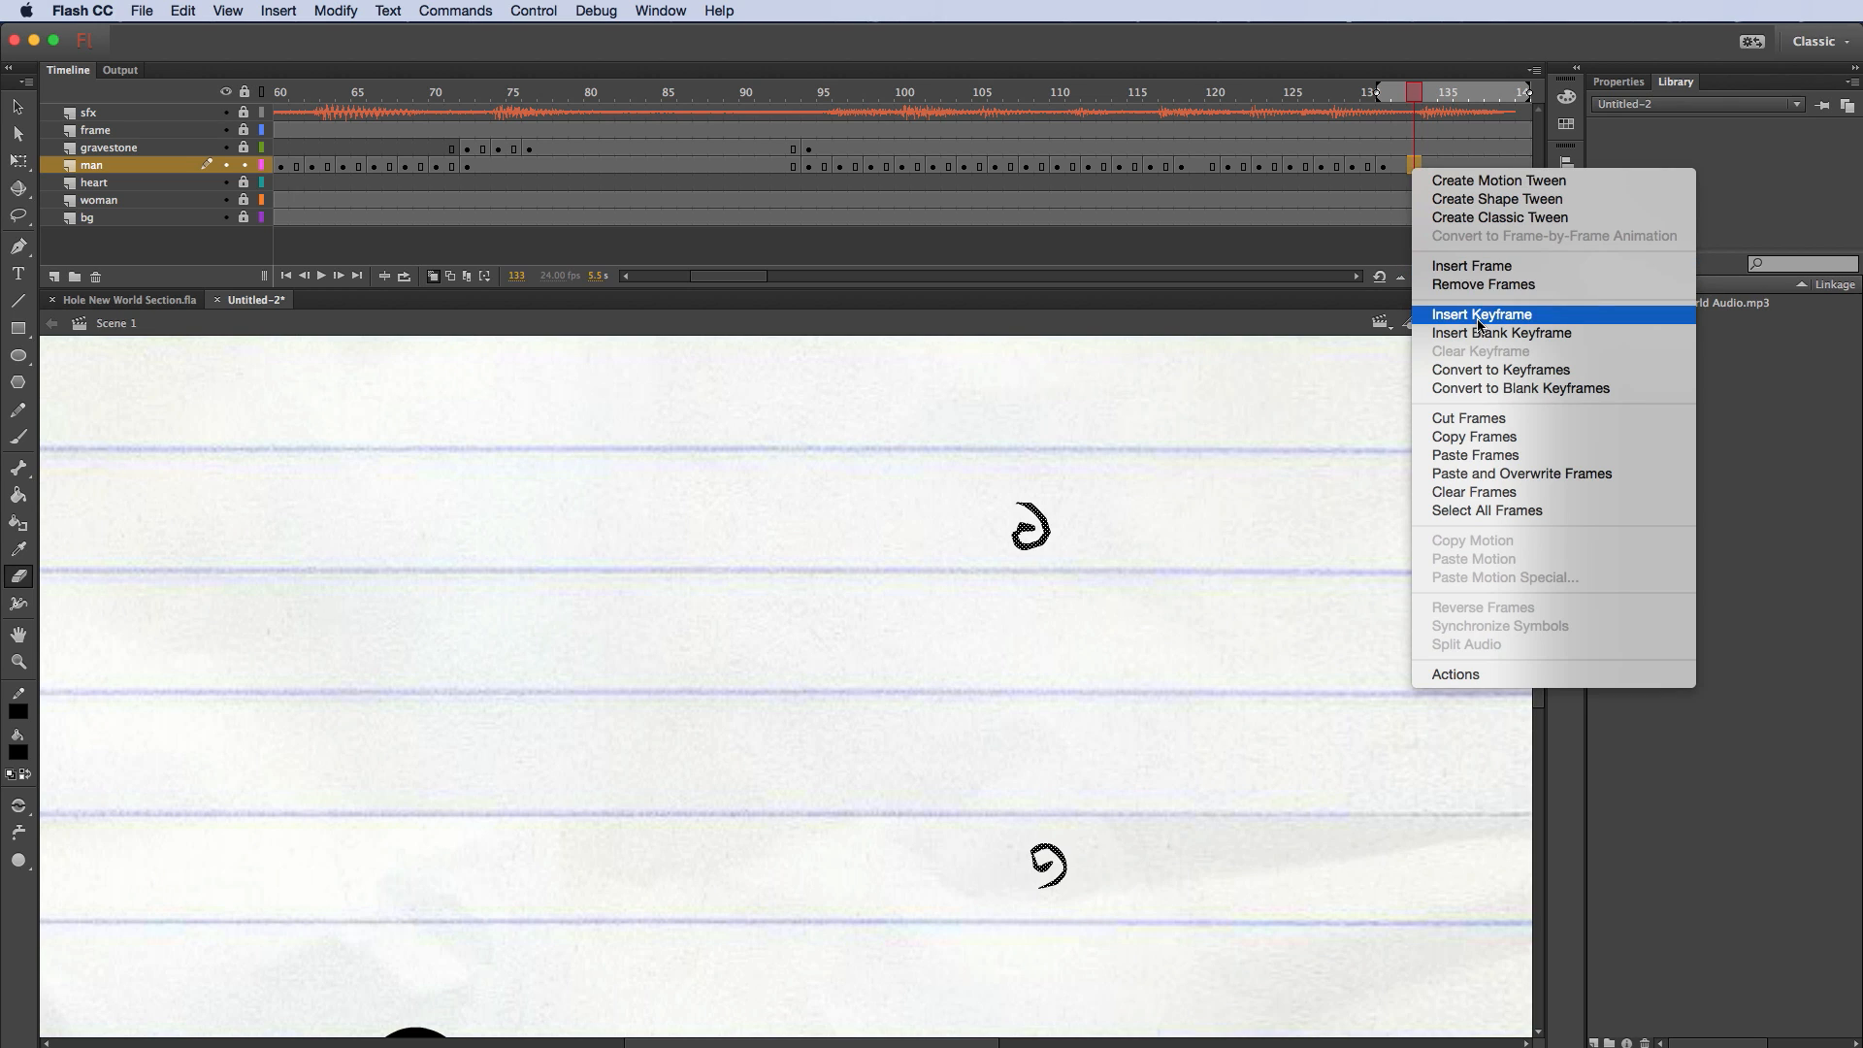
click(1472, 316)
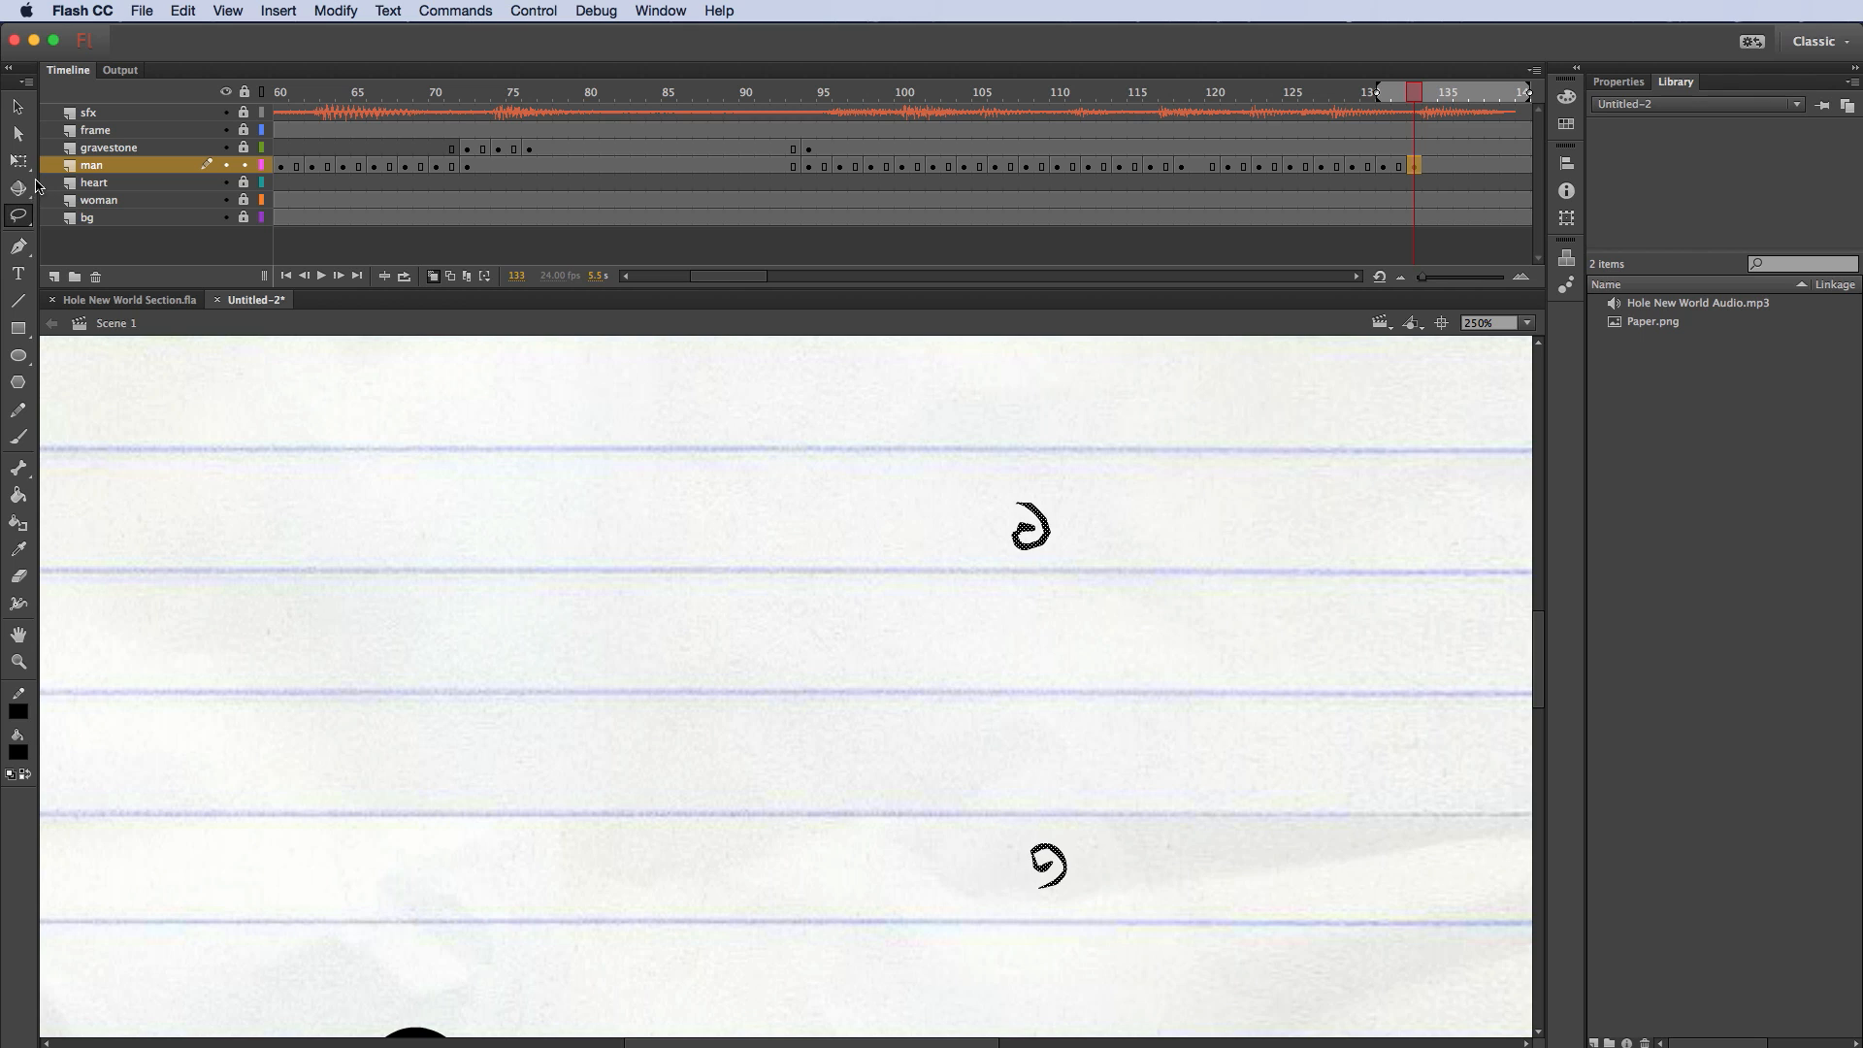
click(18, 161)
drag(961, 466, 1048, 508)
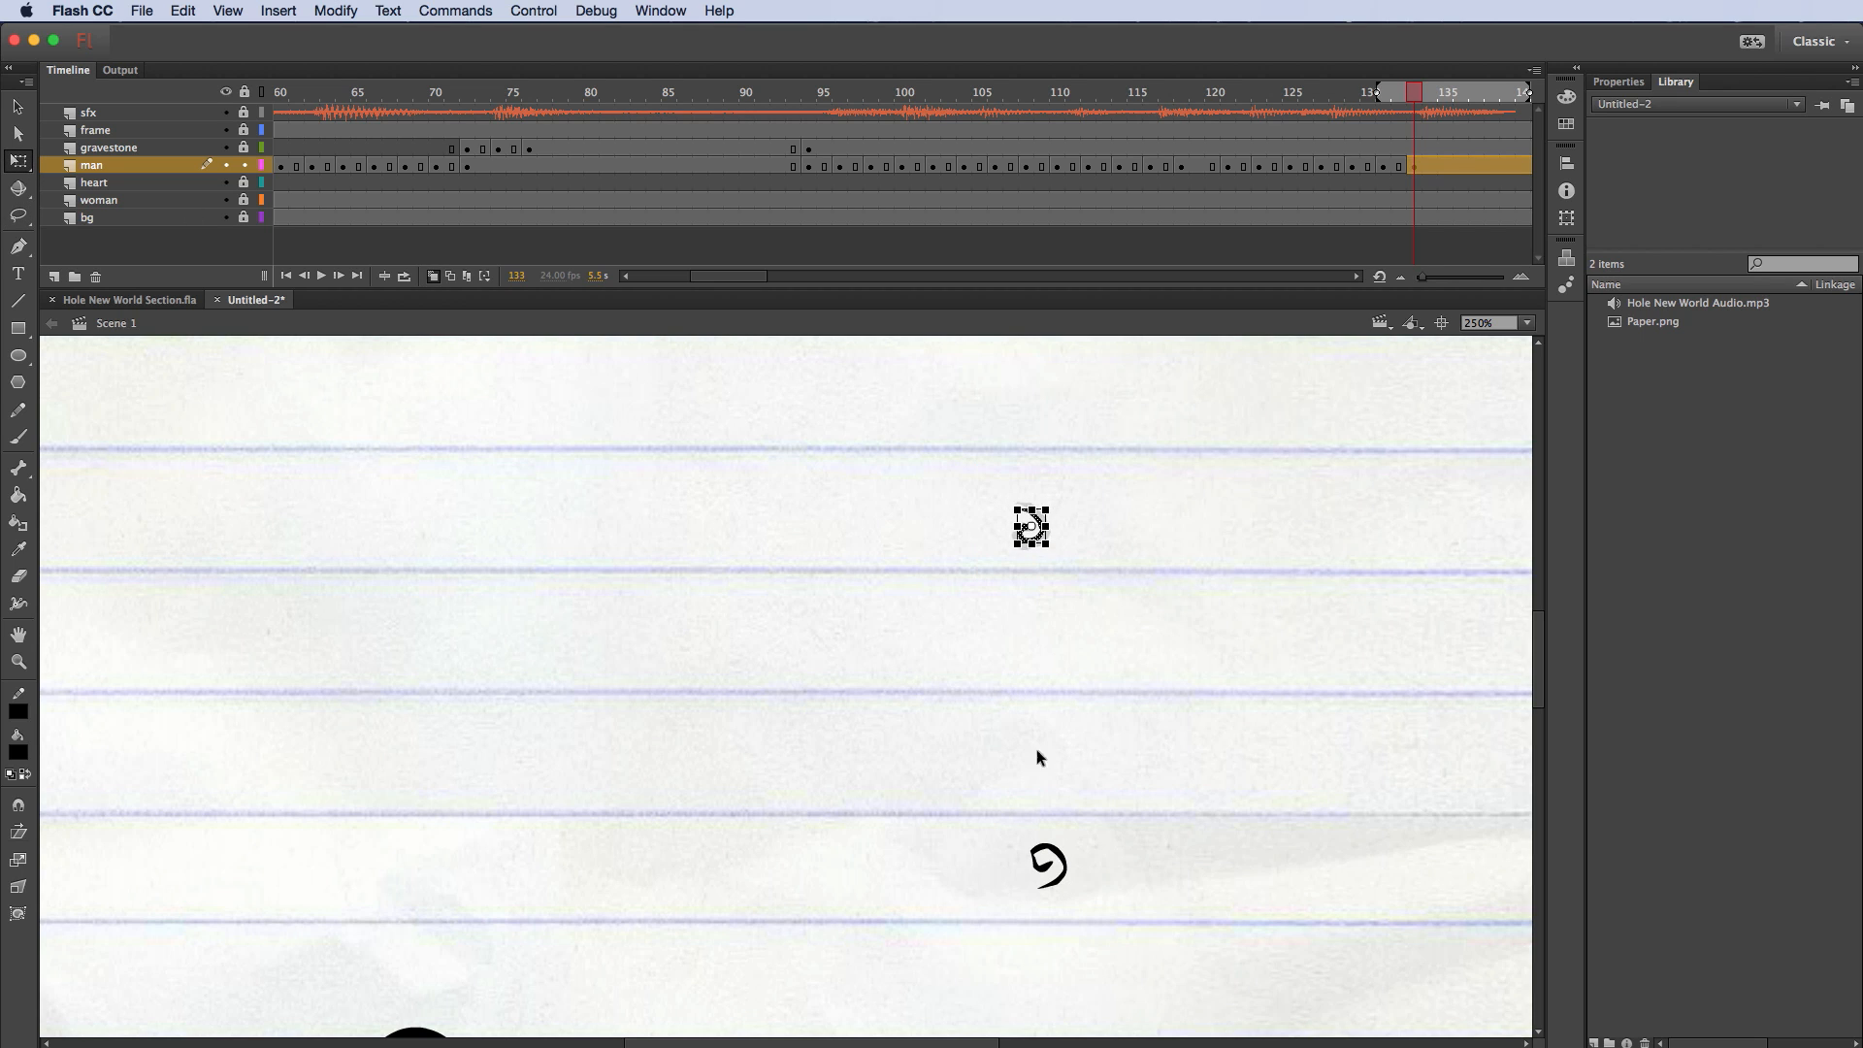
click(1051, 862)
drag(1067, 840, 1106, 916)
click(1093, 810)
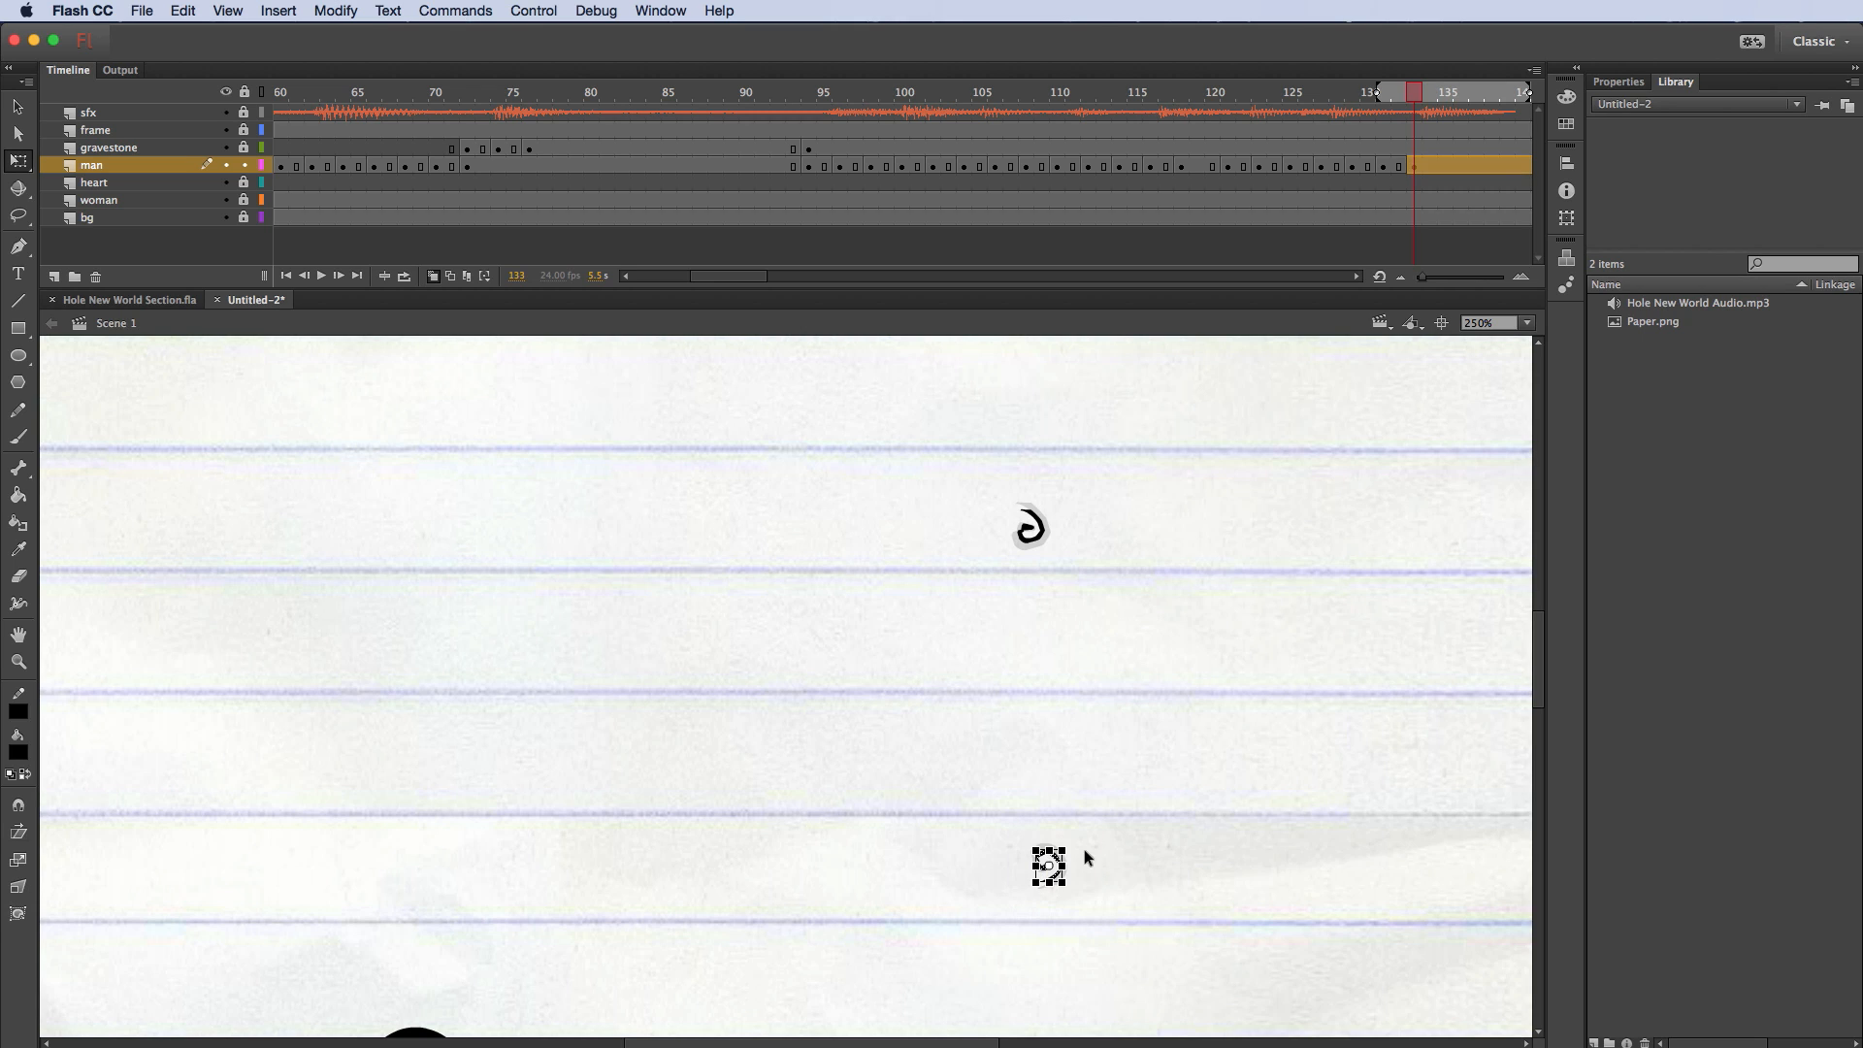
Step: Rotate the lower swirl on frame 133 counterclockwise and the upper swirl clockwise
drag(1073, 841, 1062, 829)
click(1031, 527)
mouse_move(1058, 543)
mouse_down()
mouse_move(1014, 545)
mouse_move(1054, 539)
mouse_up()
click(1104, 539)
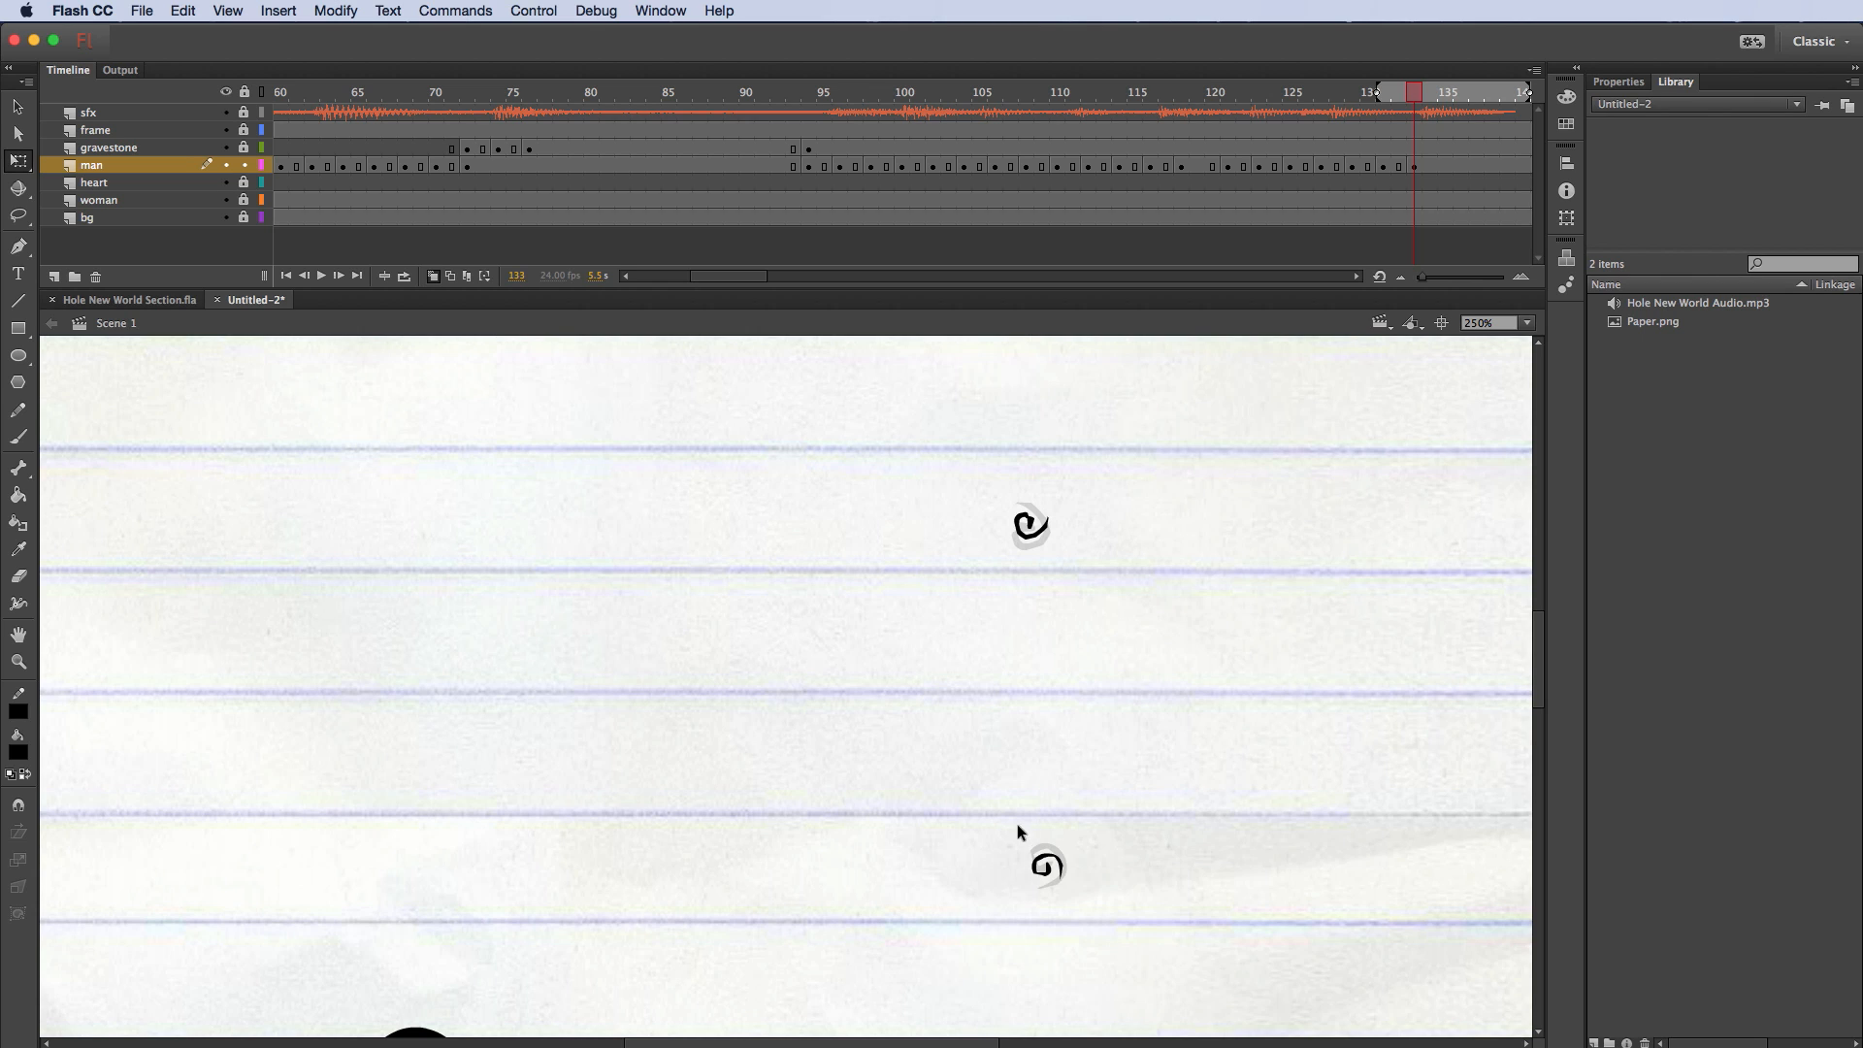
click(1047, 865)
drag(1066, 847, 1048, 825)
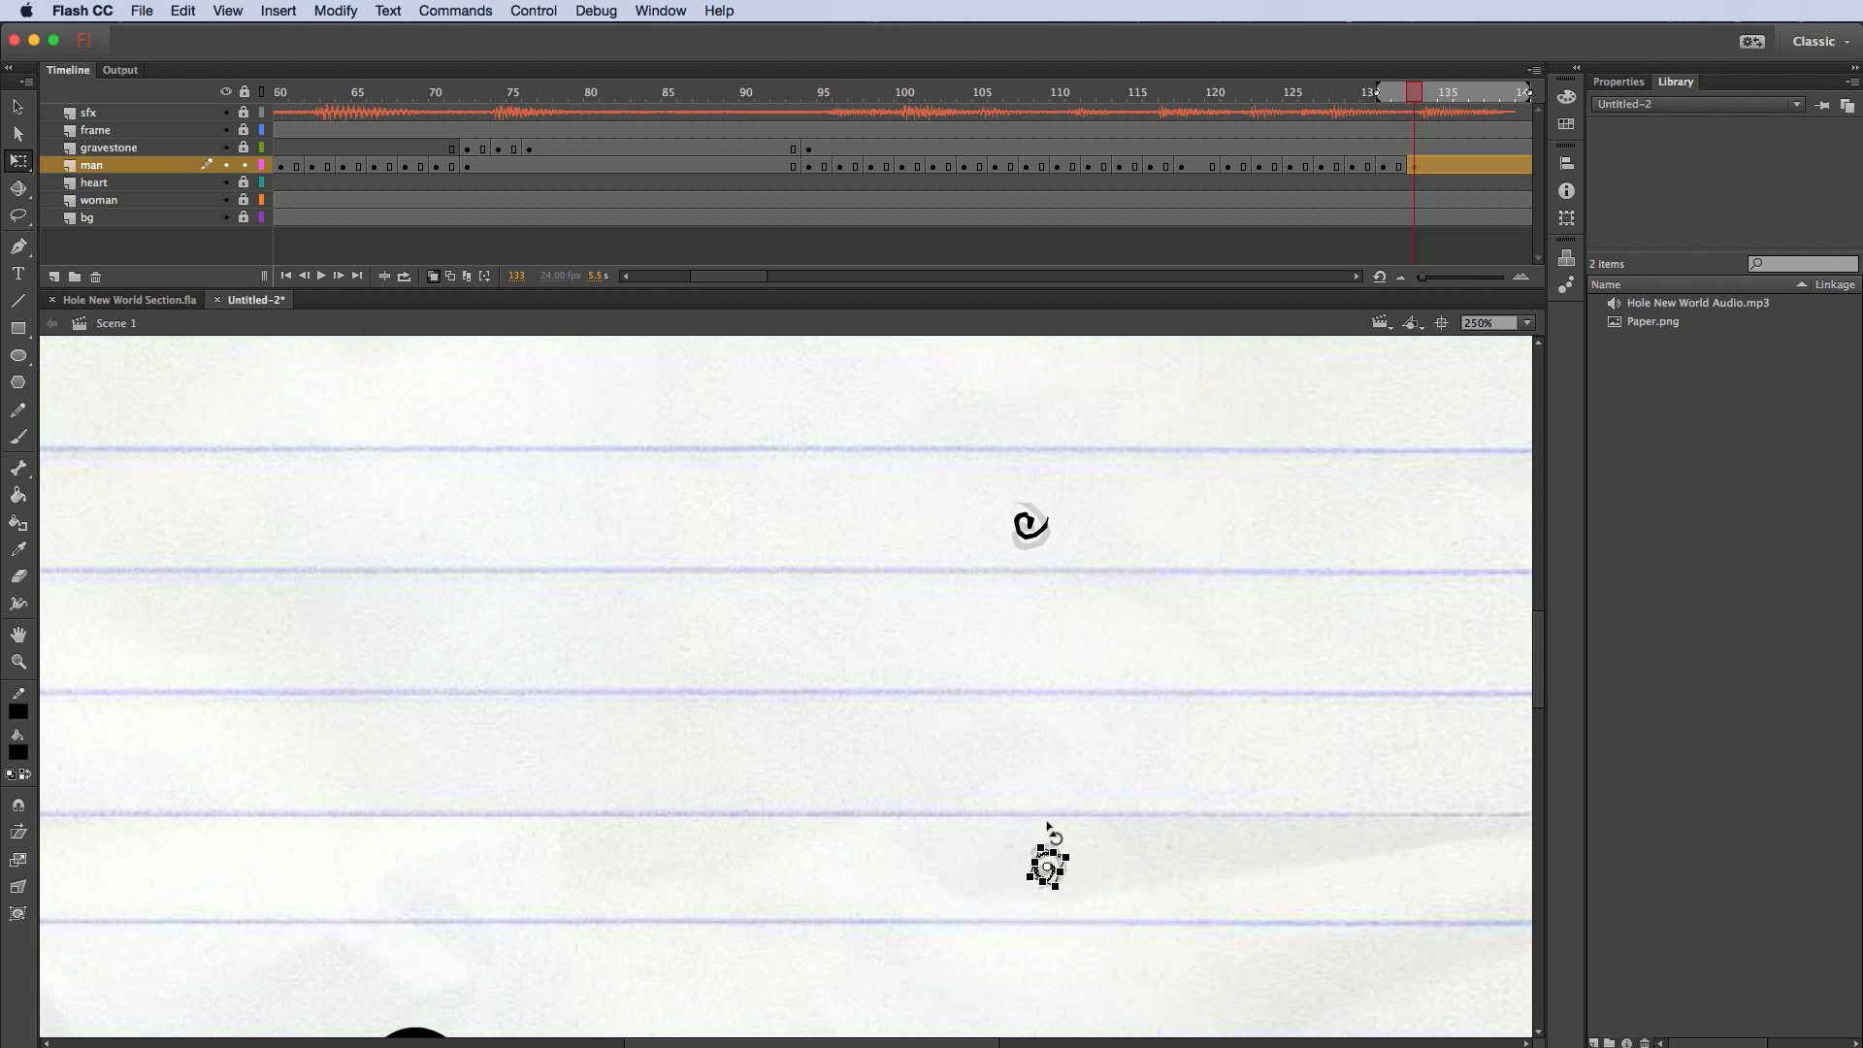
click(1153, 730)
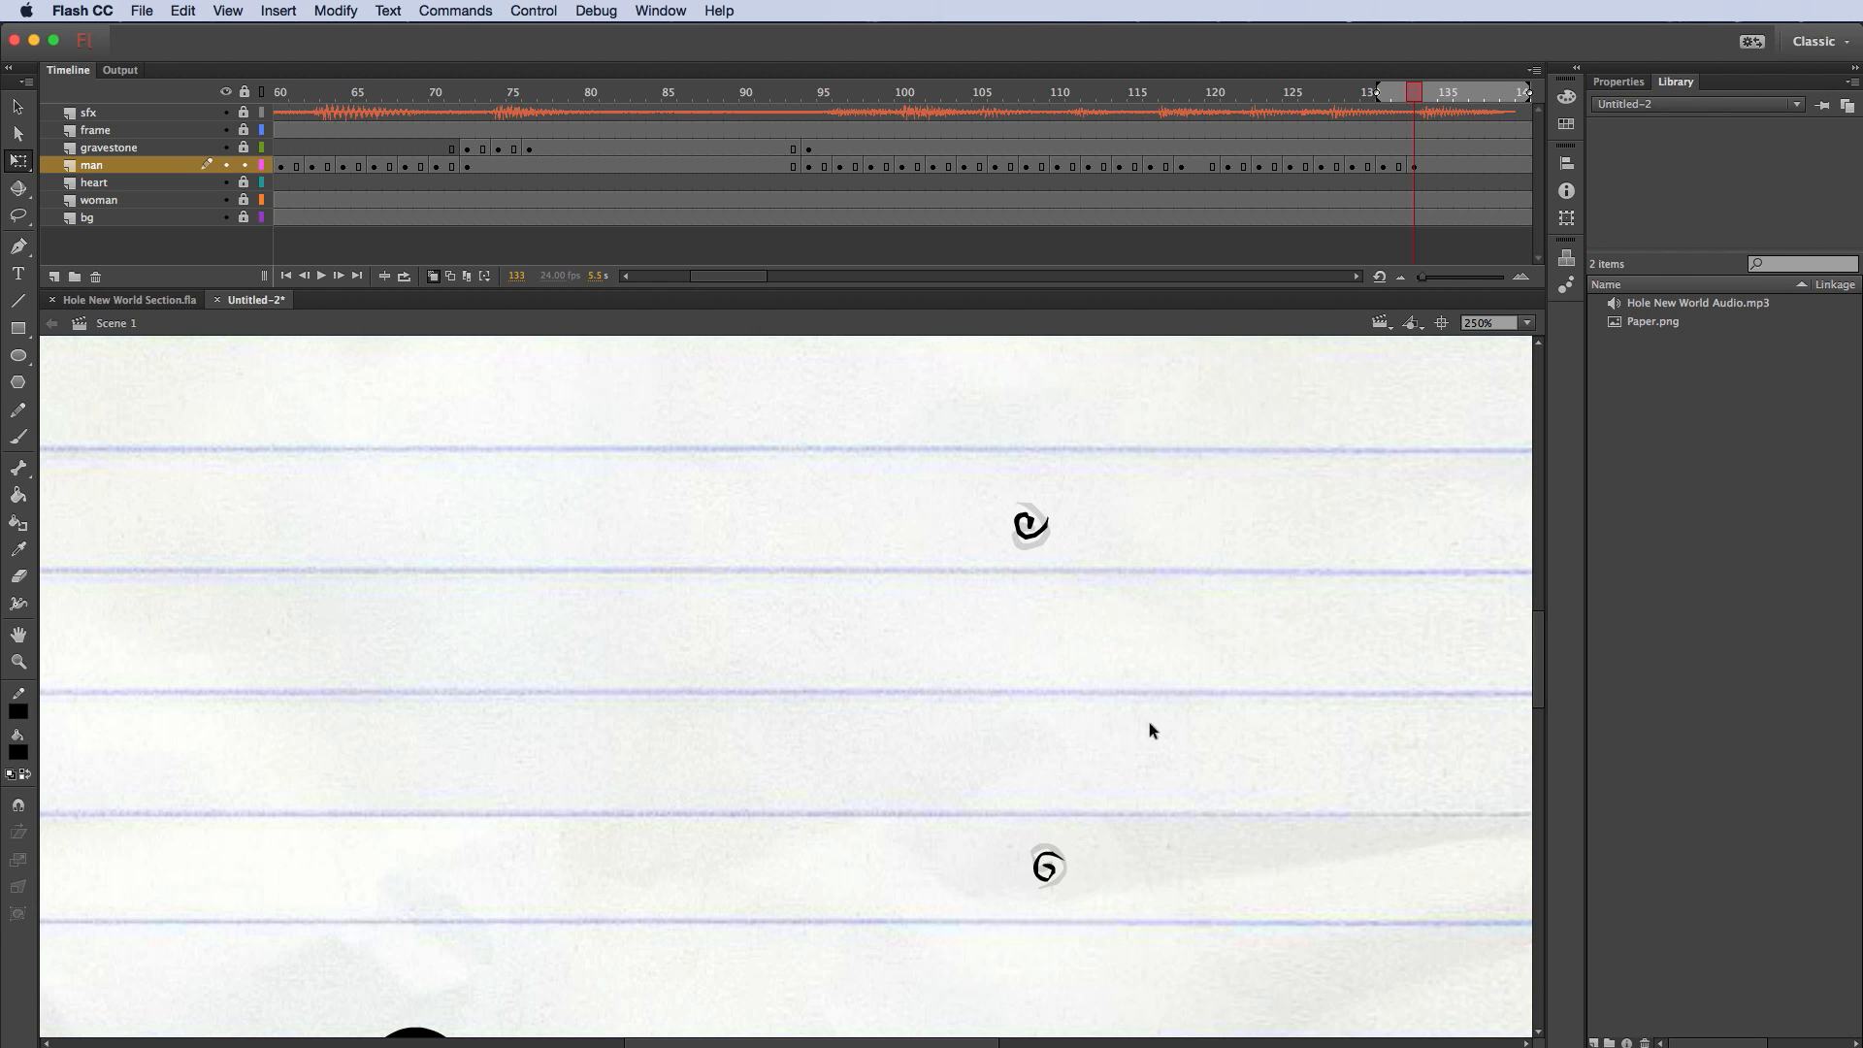
Step: Insert a keyframe at frame 135 of the man layer and erase both swirls completely
click(1446, 165)
right_click(1447, 169)
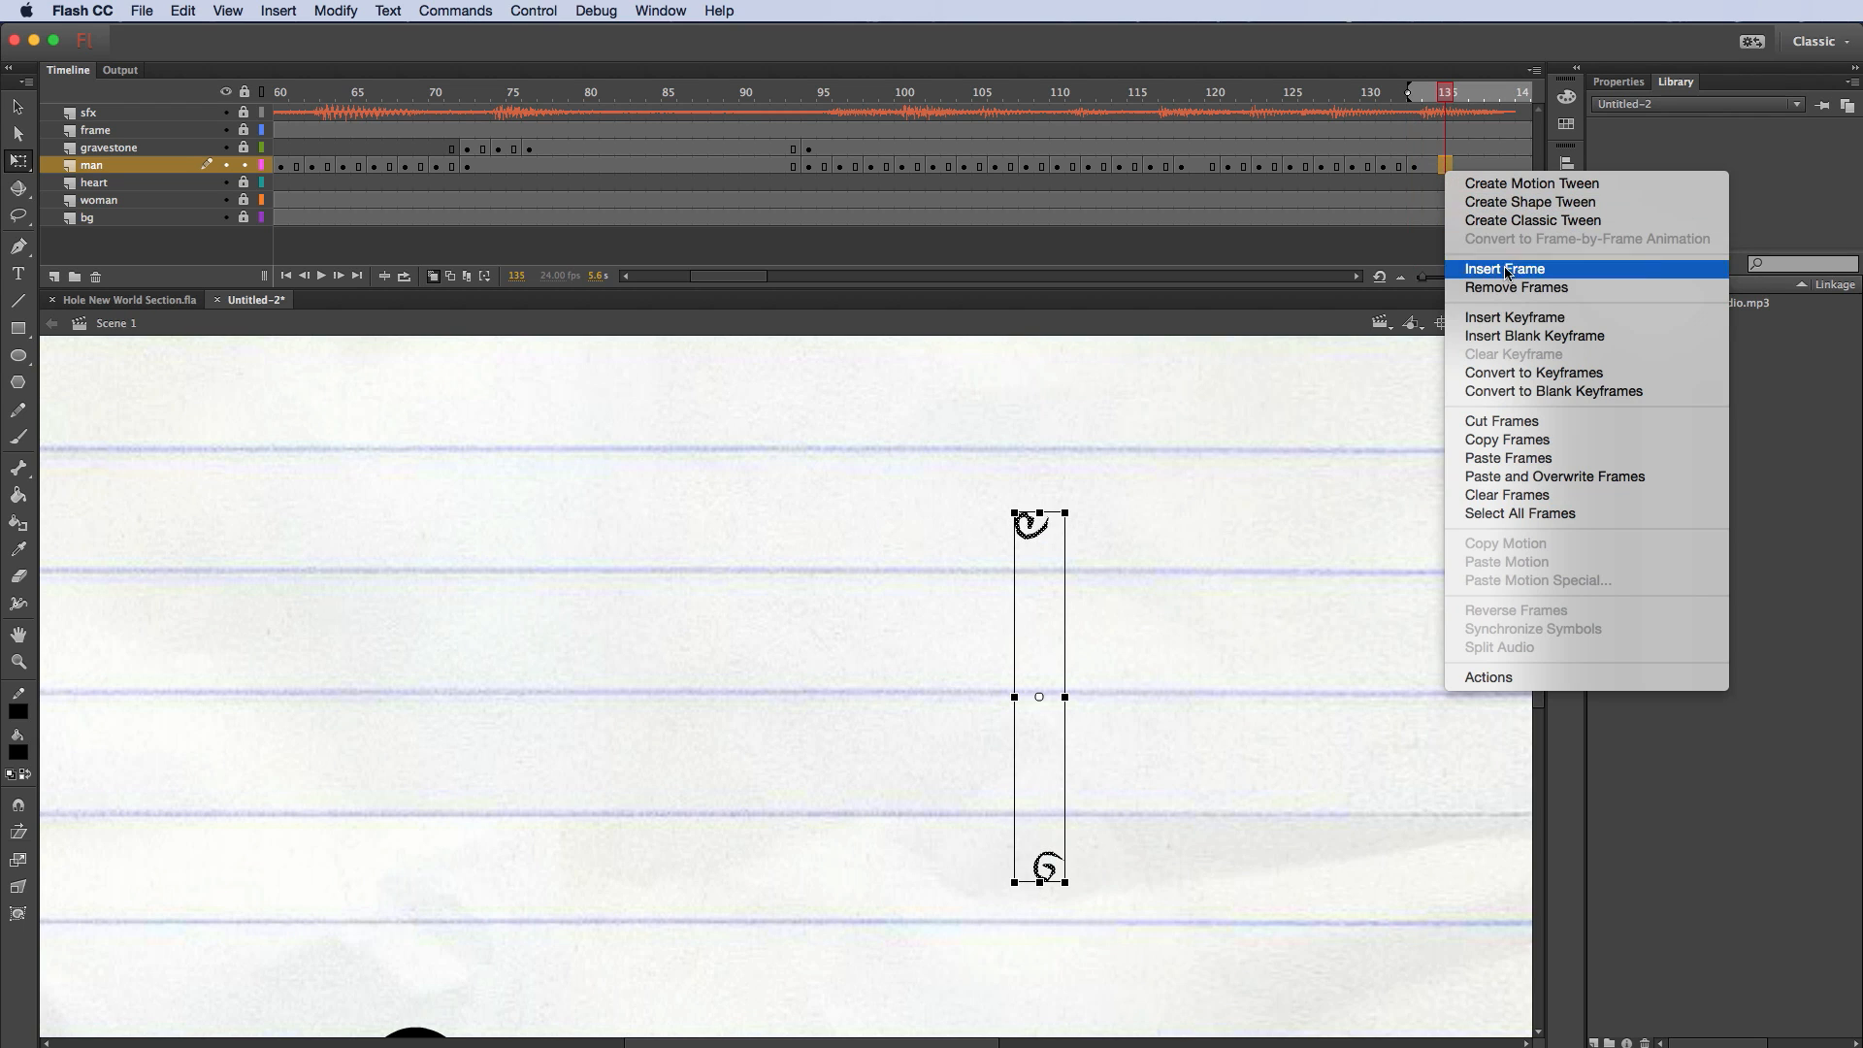
click(1510, 328)
click(1134, 584)
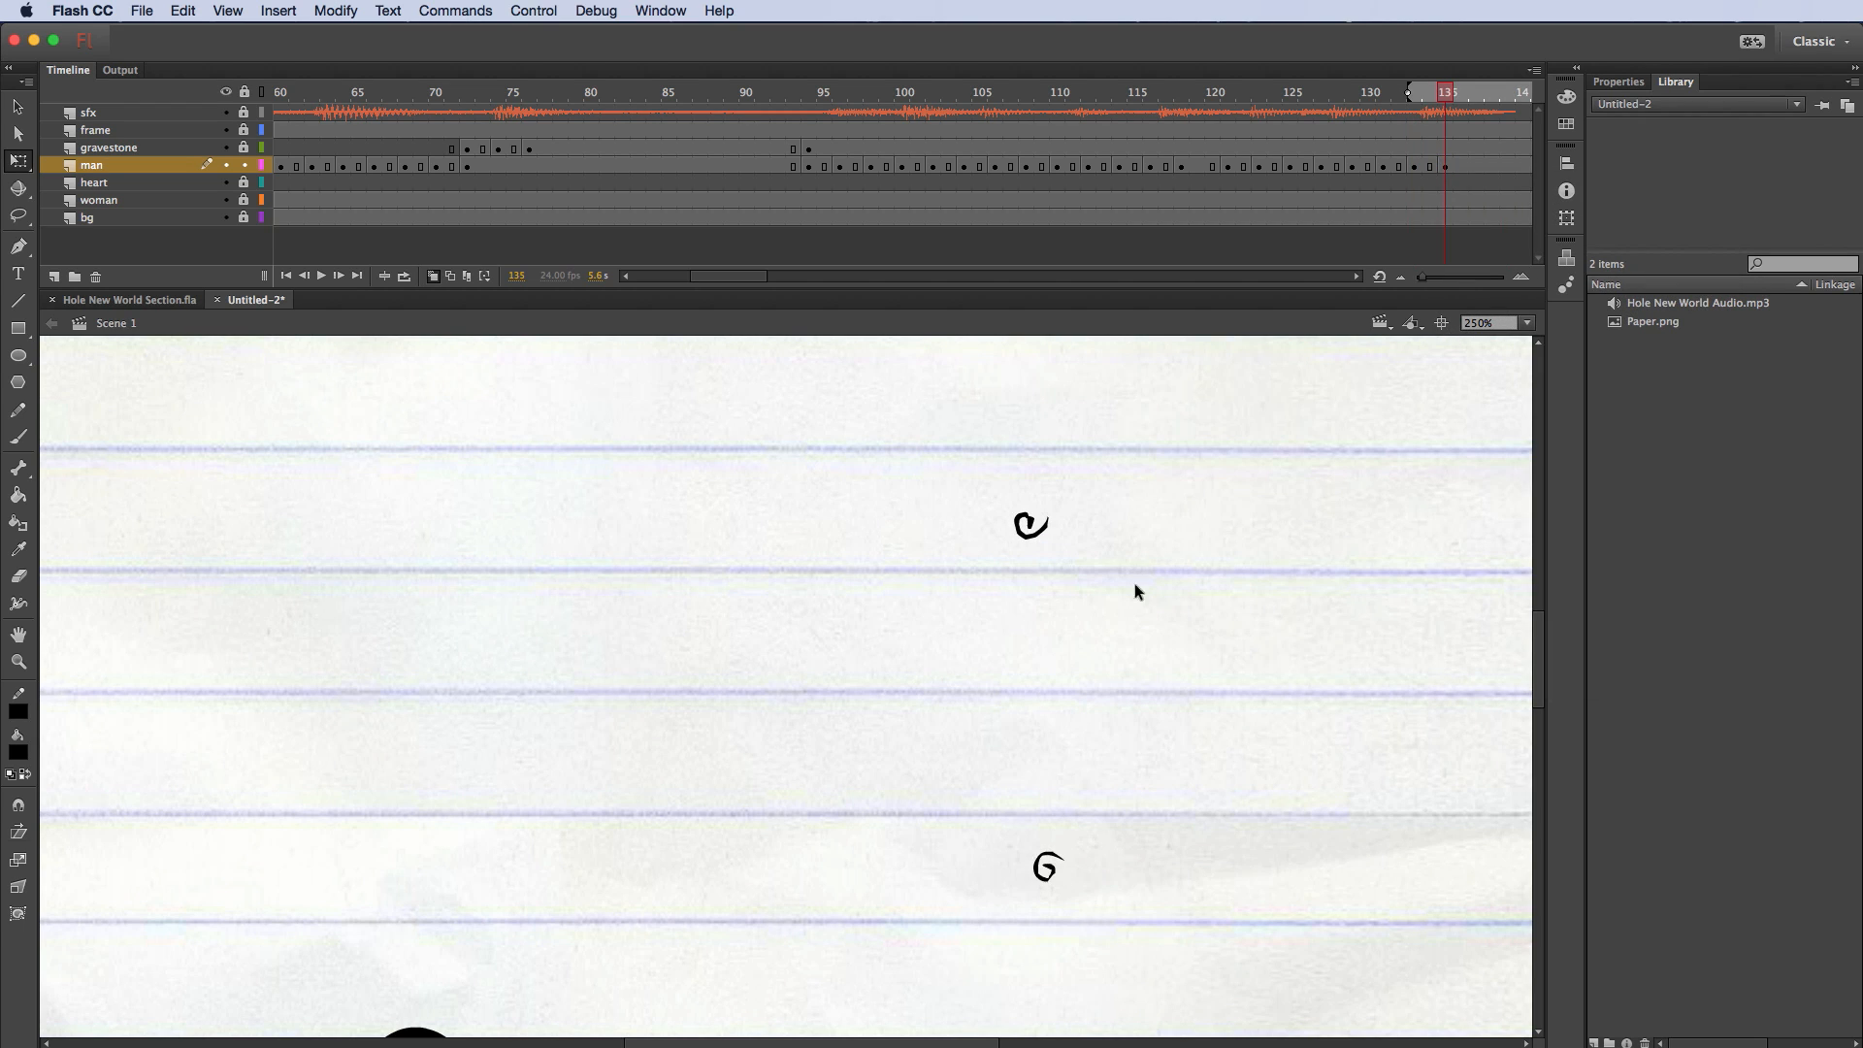
click(18, 575)
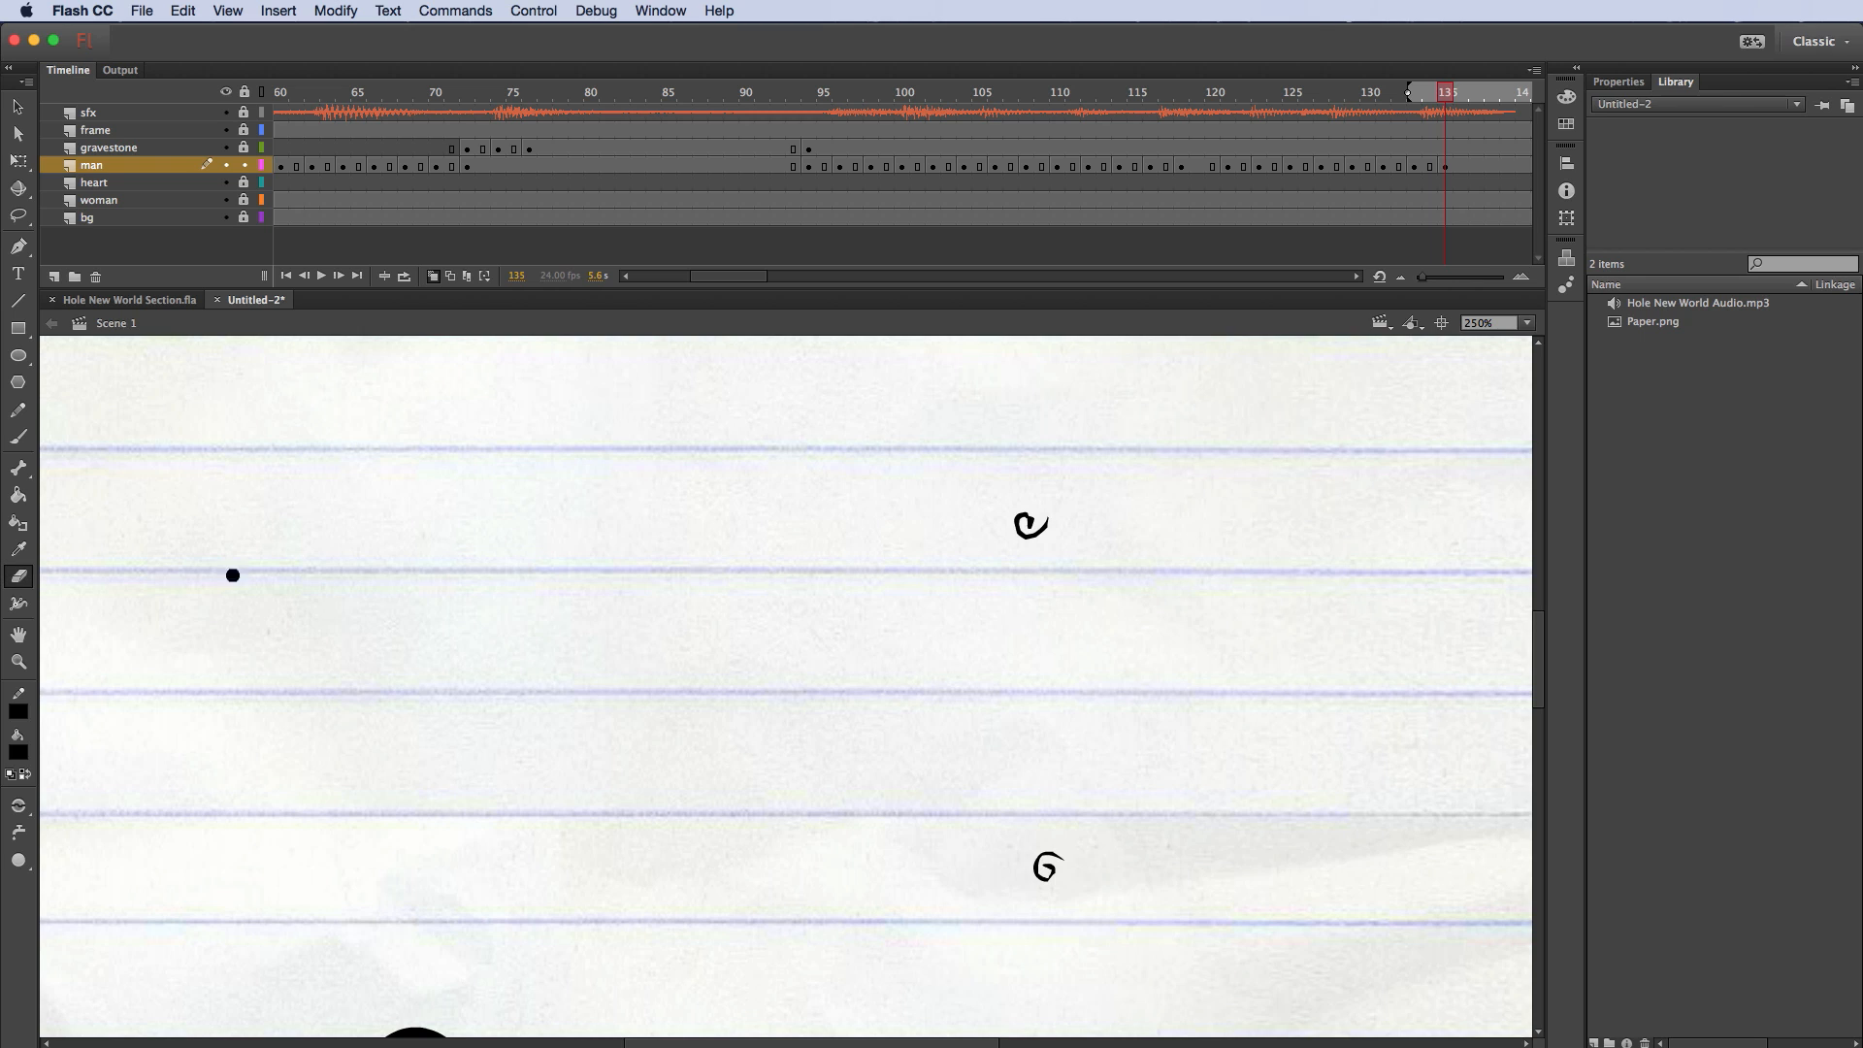
drag(1029, 511, 1051, 540)
drag(1061, 816, 1065, 866)
Step: Brush a tiny curved mark at the center of each former swirl on frame 135
click(18, 436)
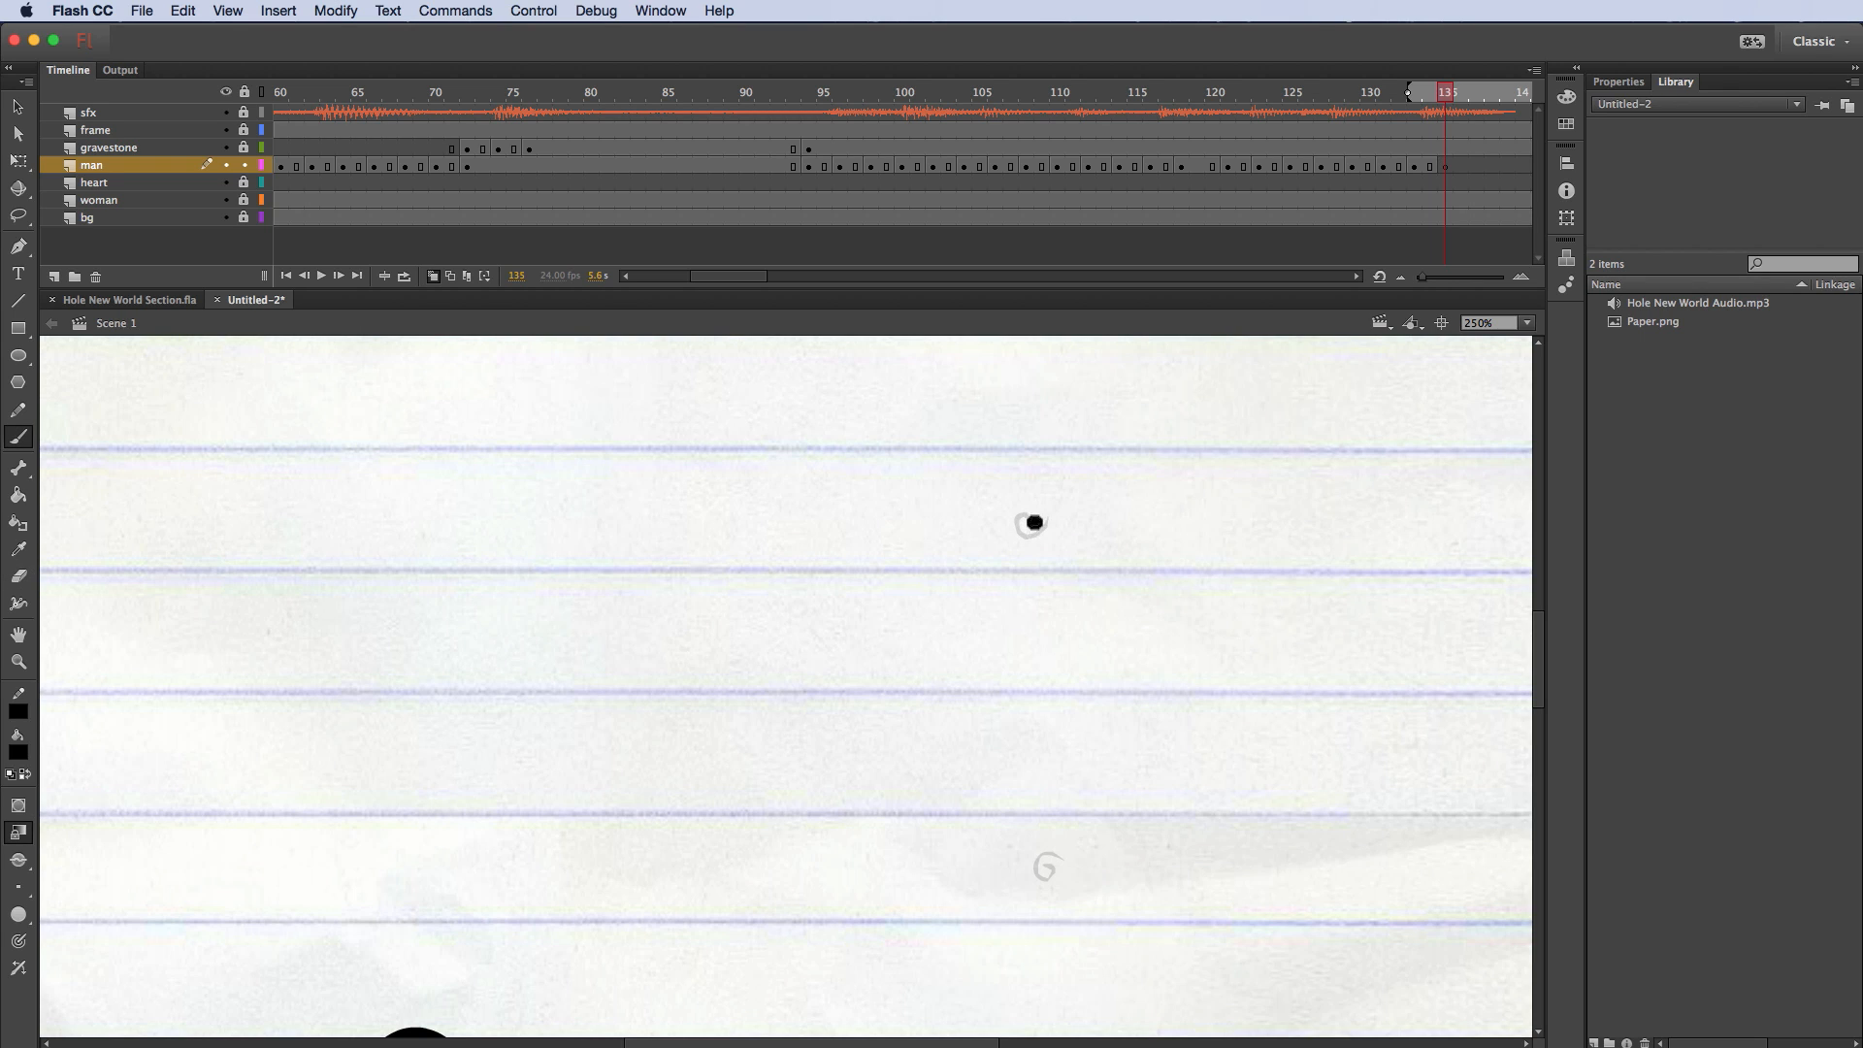
drag(1035, 523, 1027, 526)
drag(1052, 867, 1041, 876)
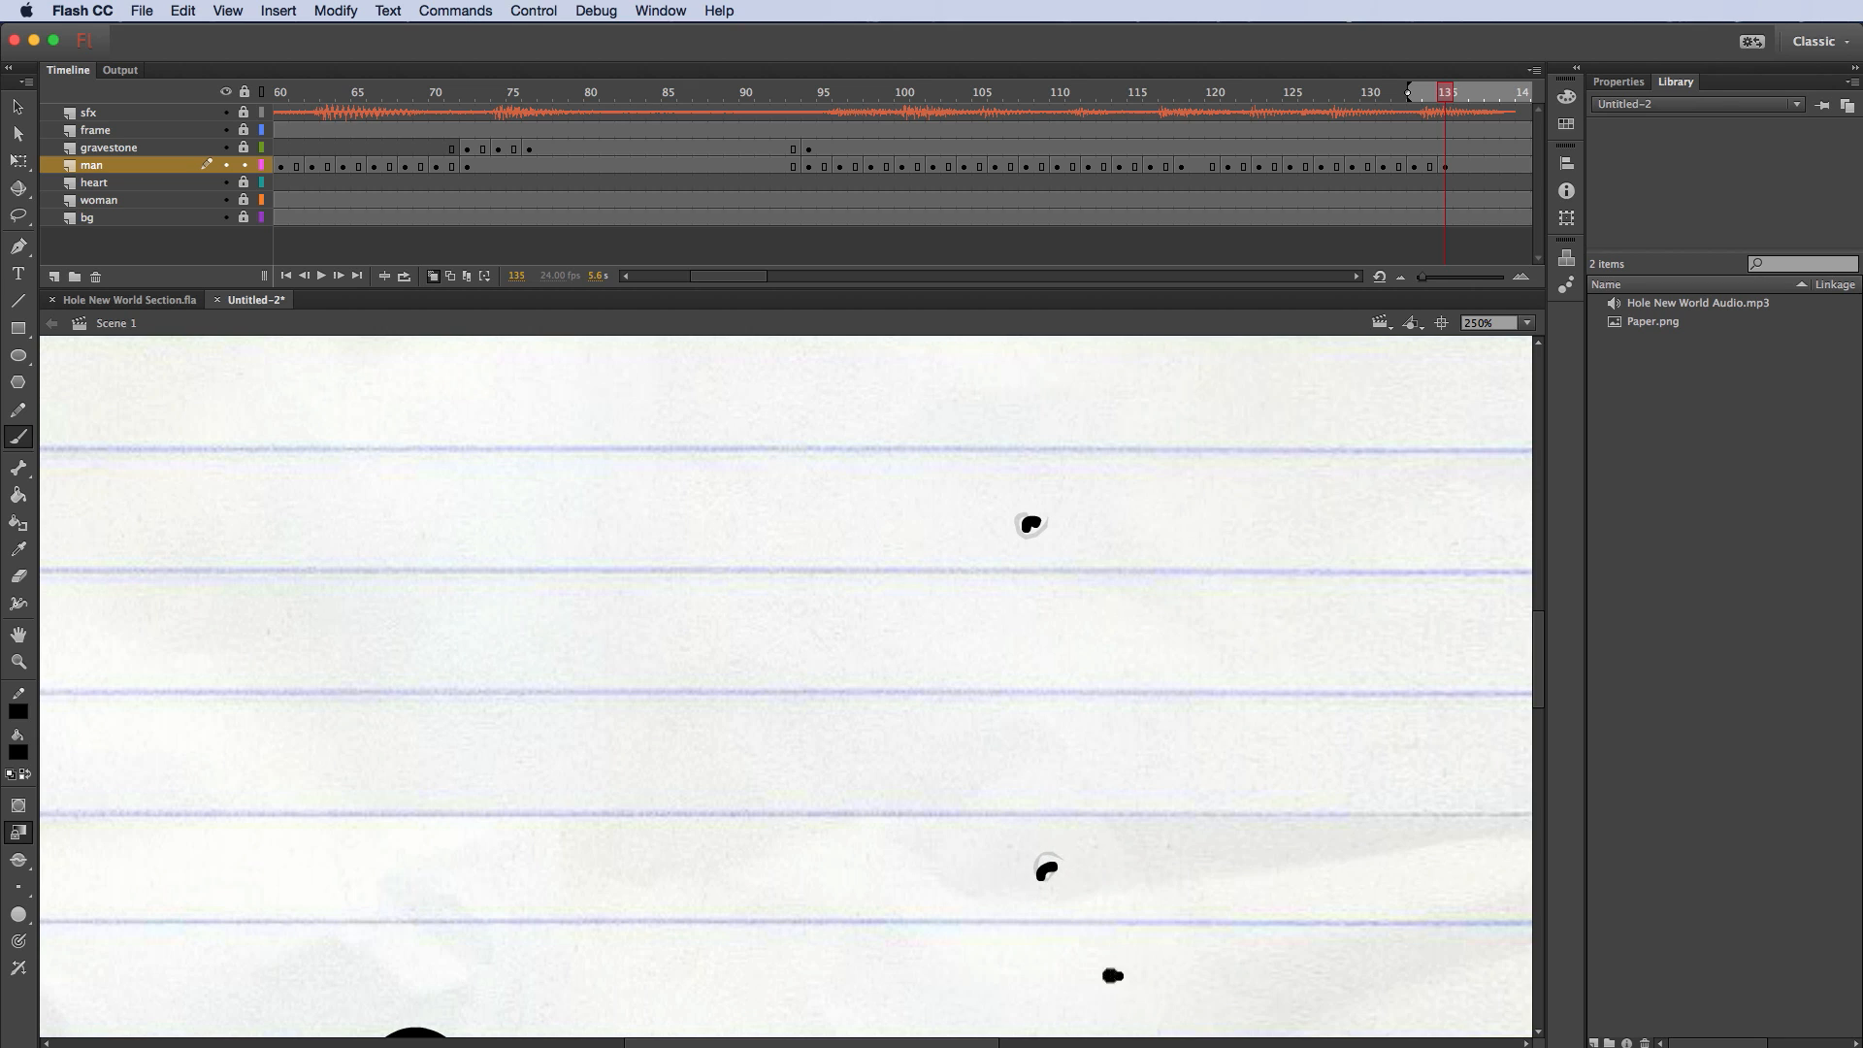
Step: Insert a blank keyframe at frame 137 of the man layer to end the swirl marks
click(1474, 165)
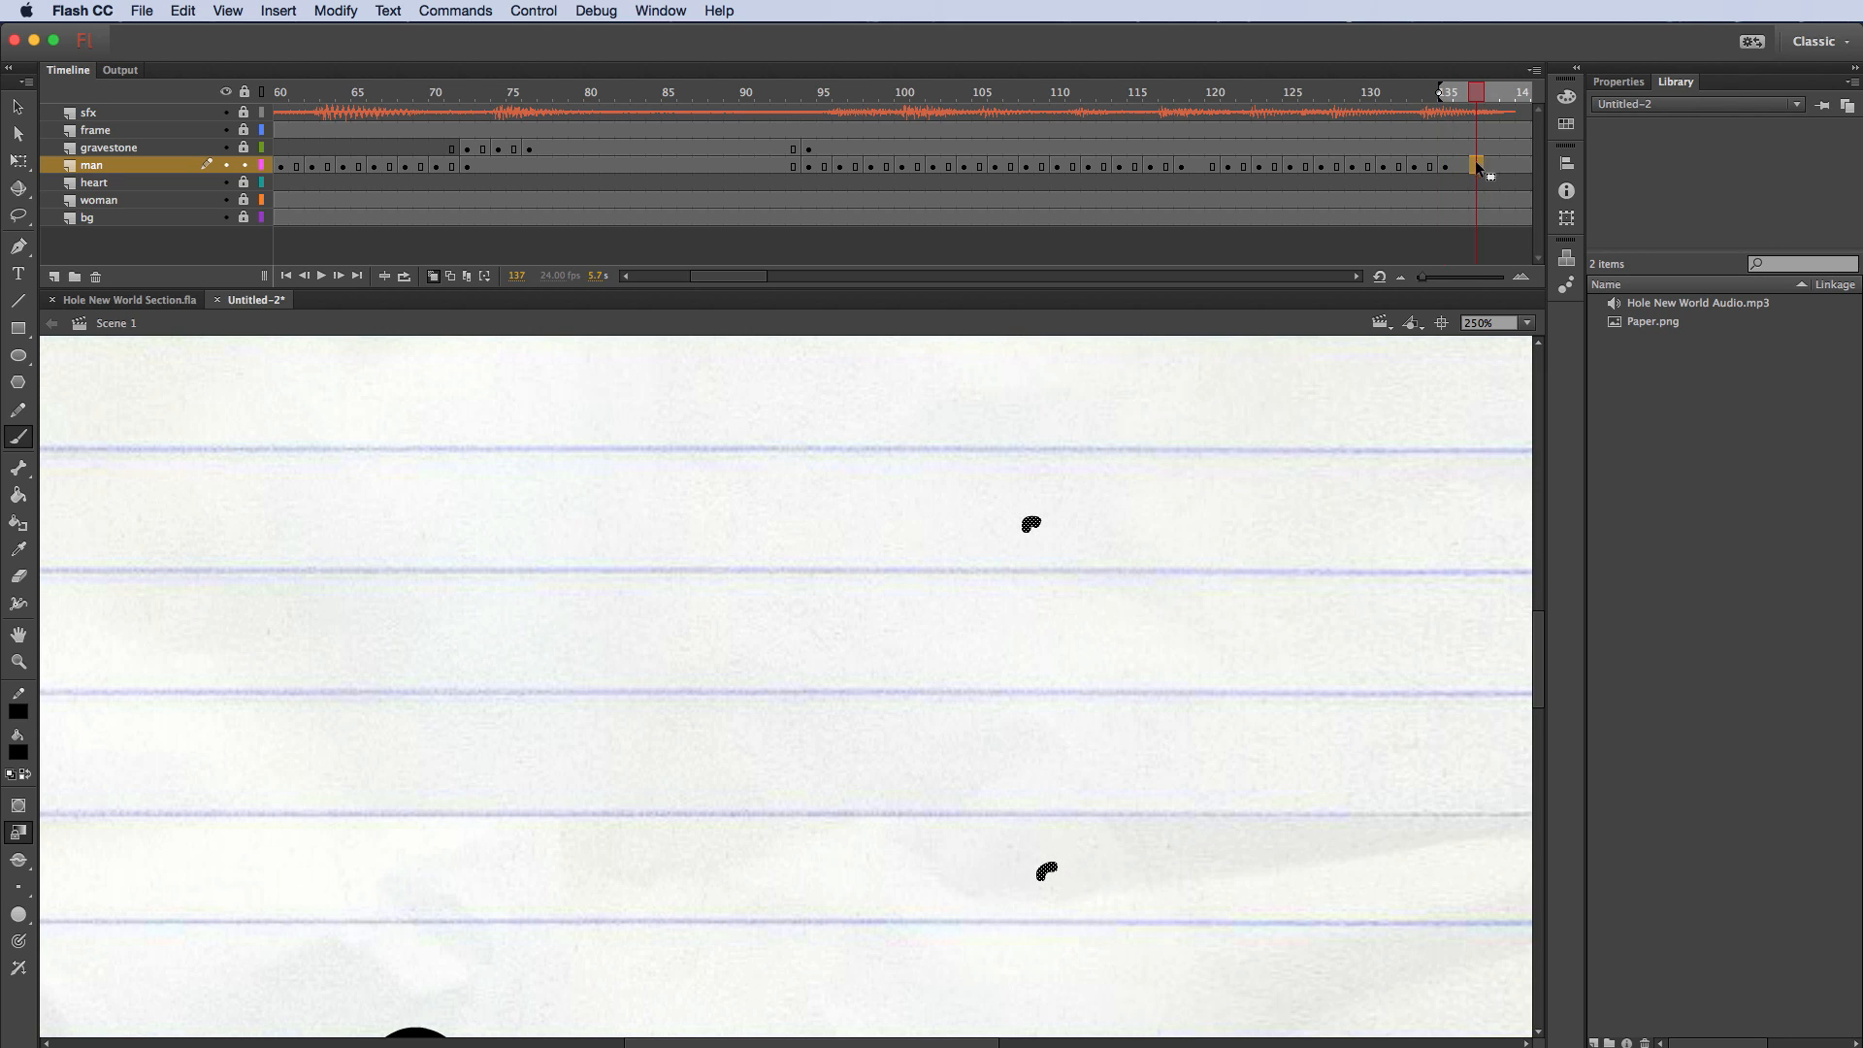
right_click(1475, 161)
click(1531, 334)
Step: Play the animation from frame 70 to review the man's leap and the dissipating swirls
key(super+minus)
key(super+minus)
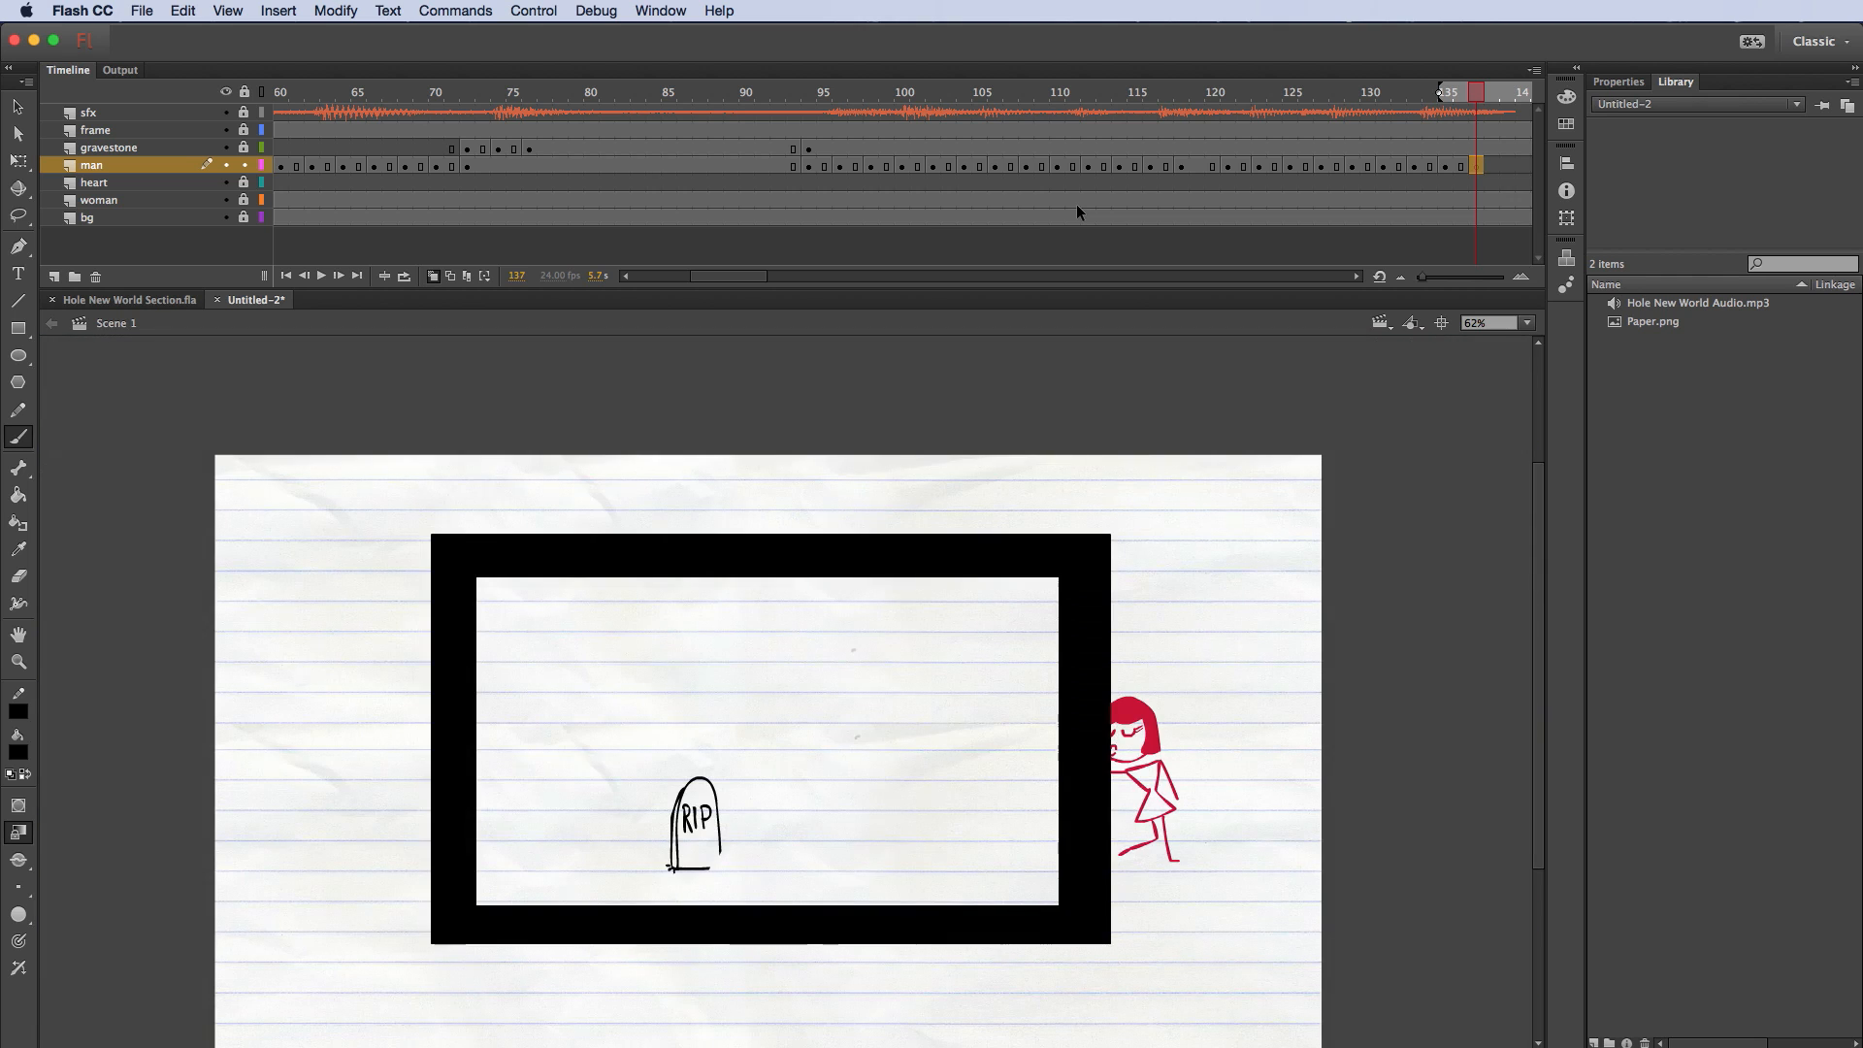
click(435, 93)
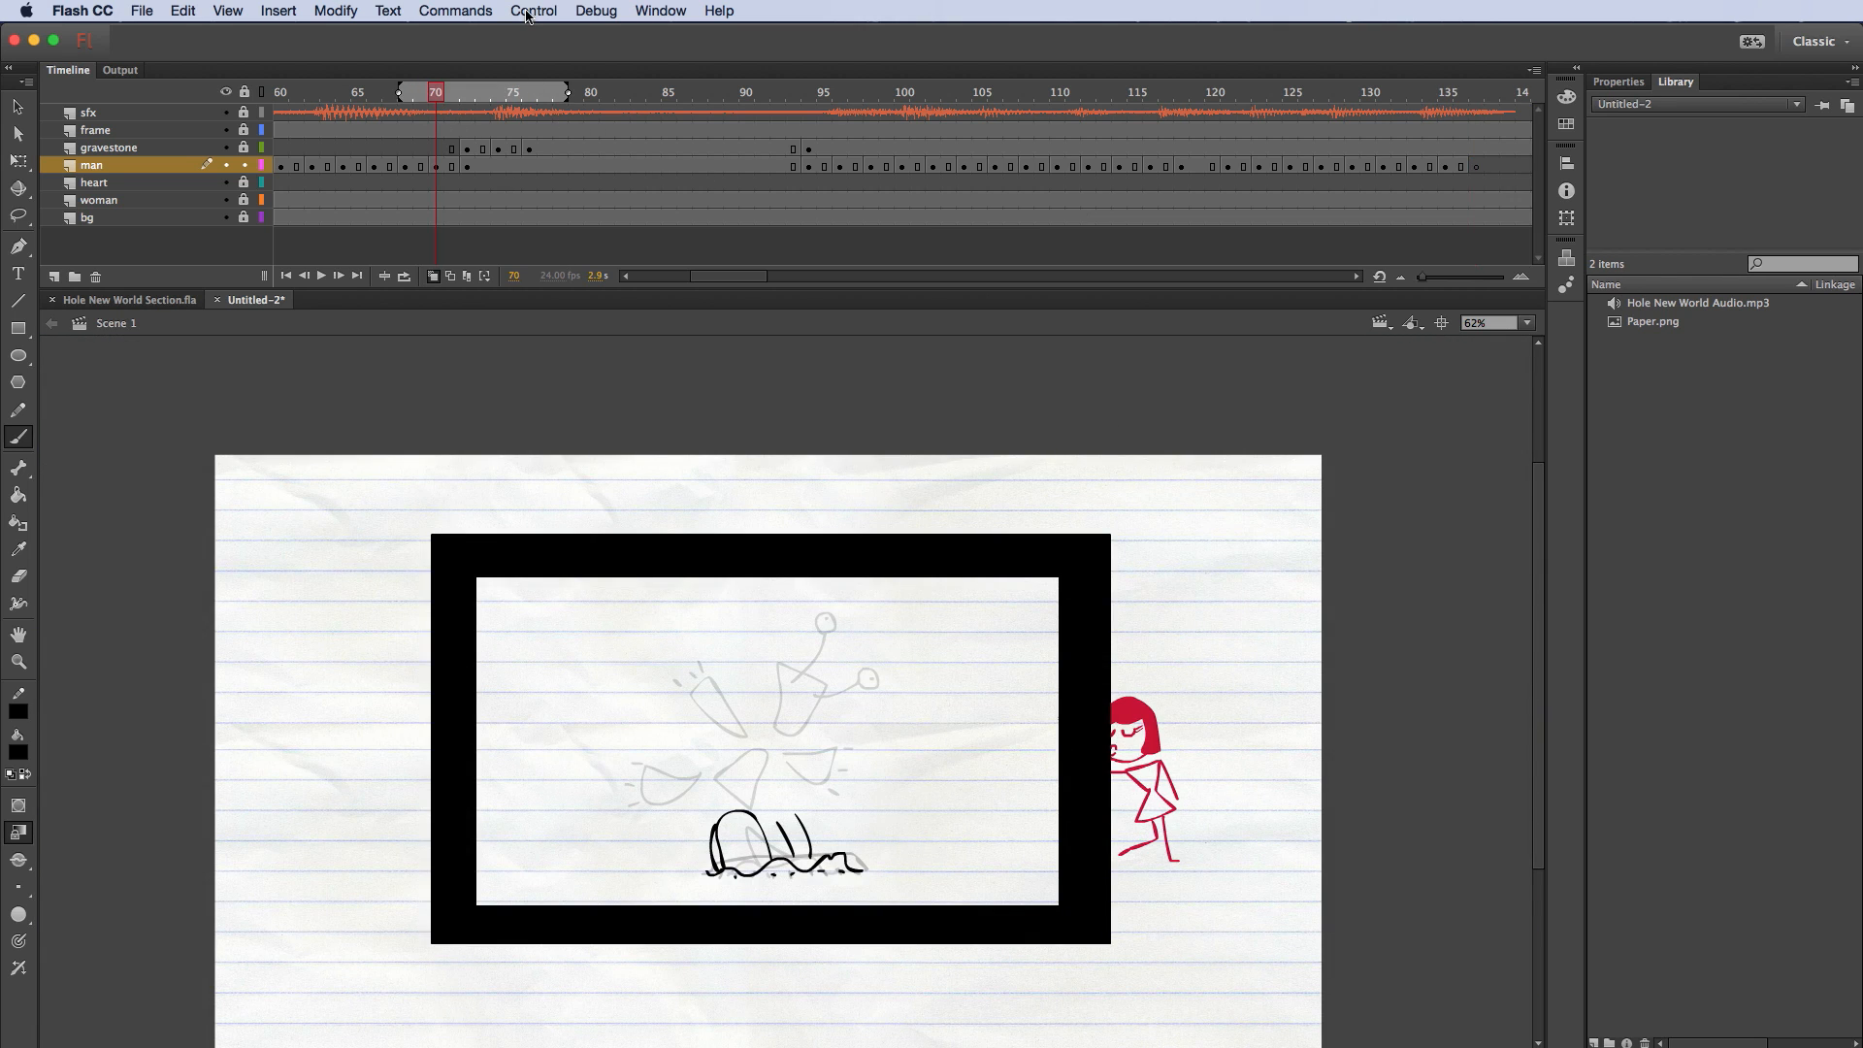
key(Return)
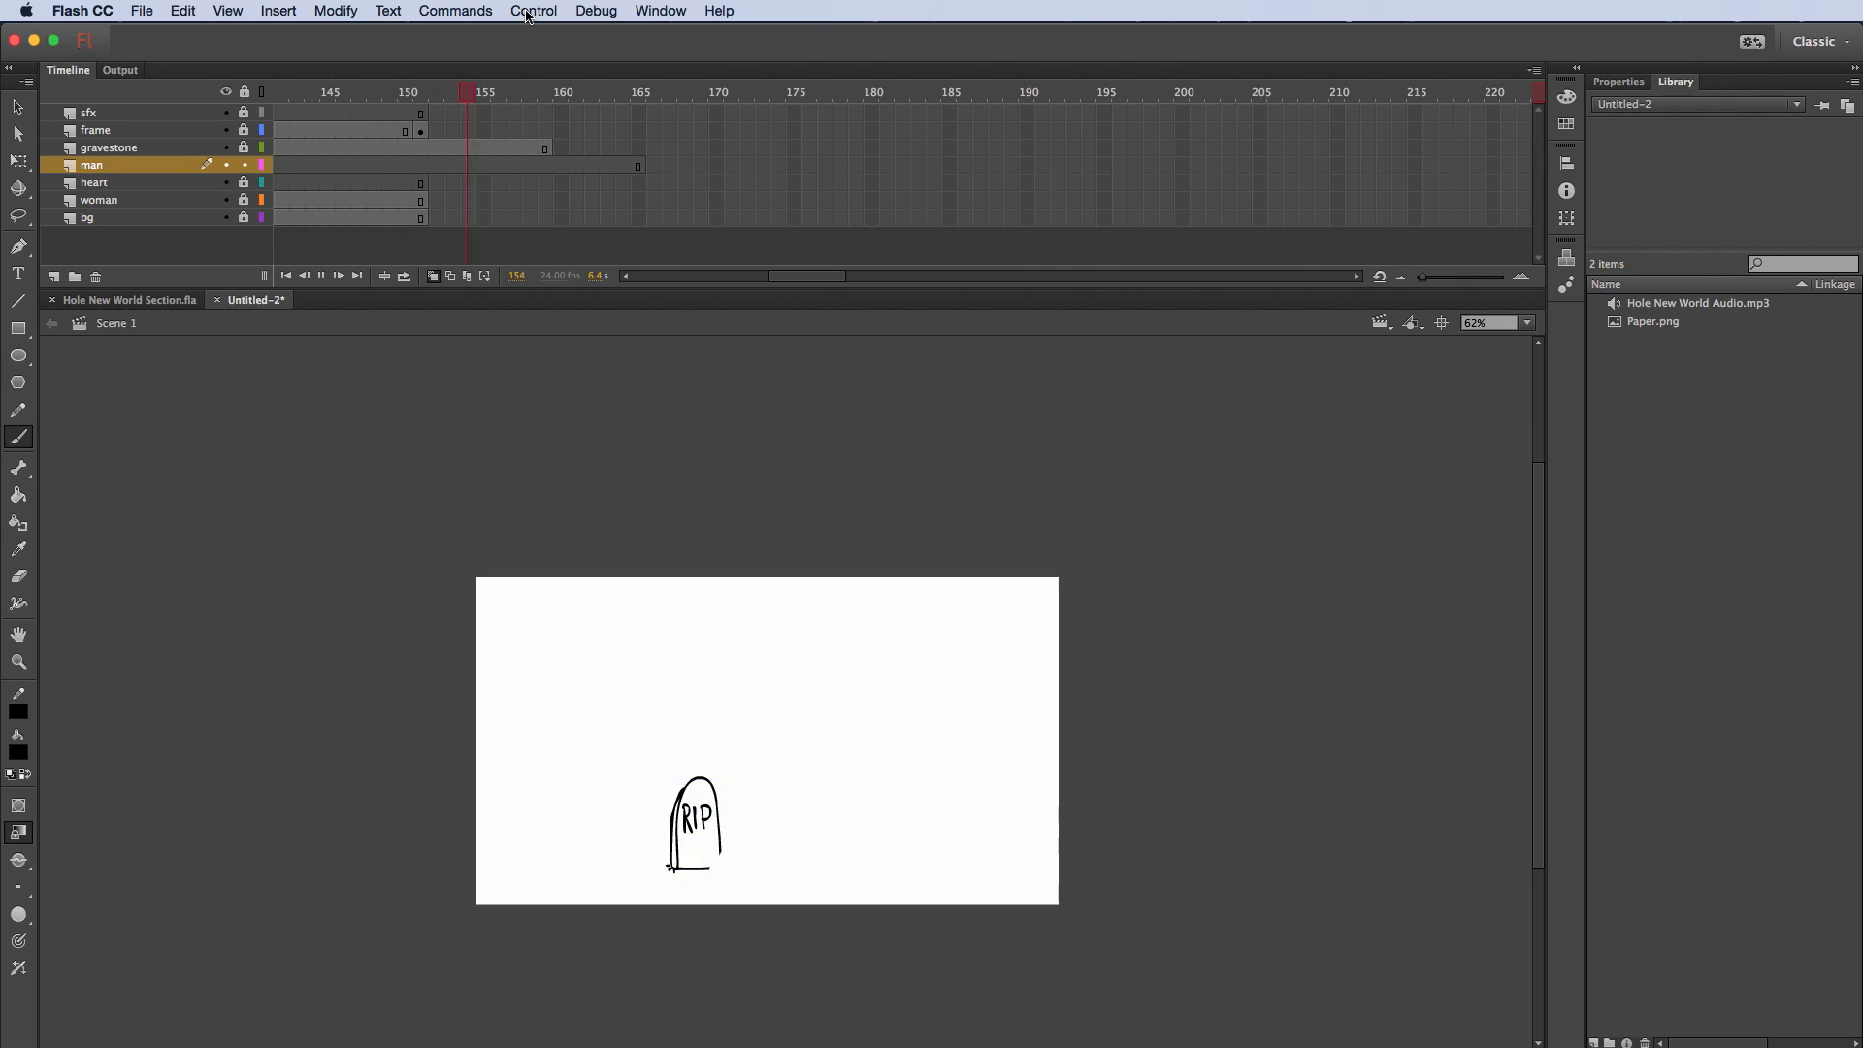
Step: Add a new layer directly above the man layer and name it dirt
drag(803, 277, 700, 282)
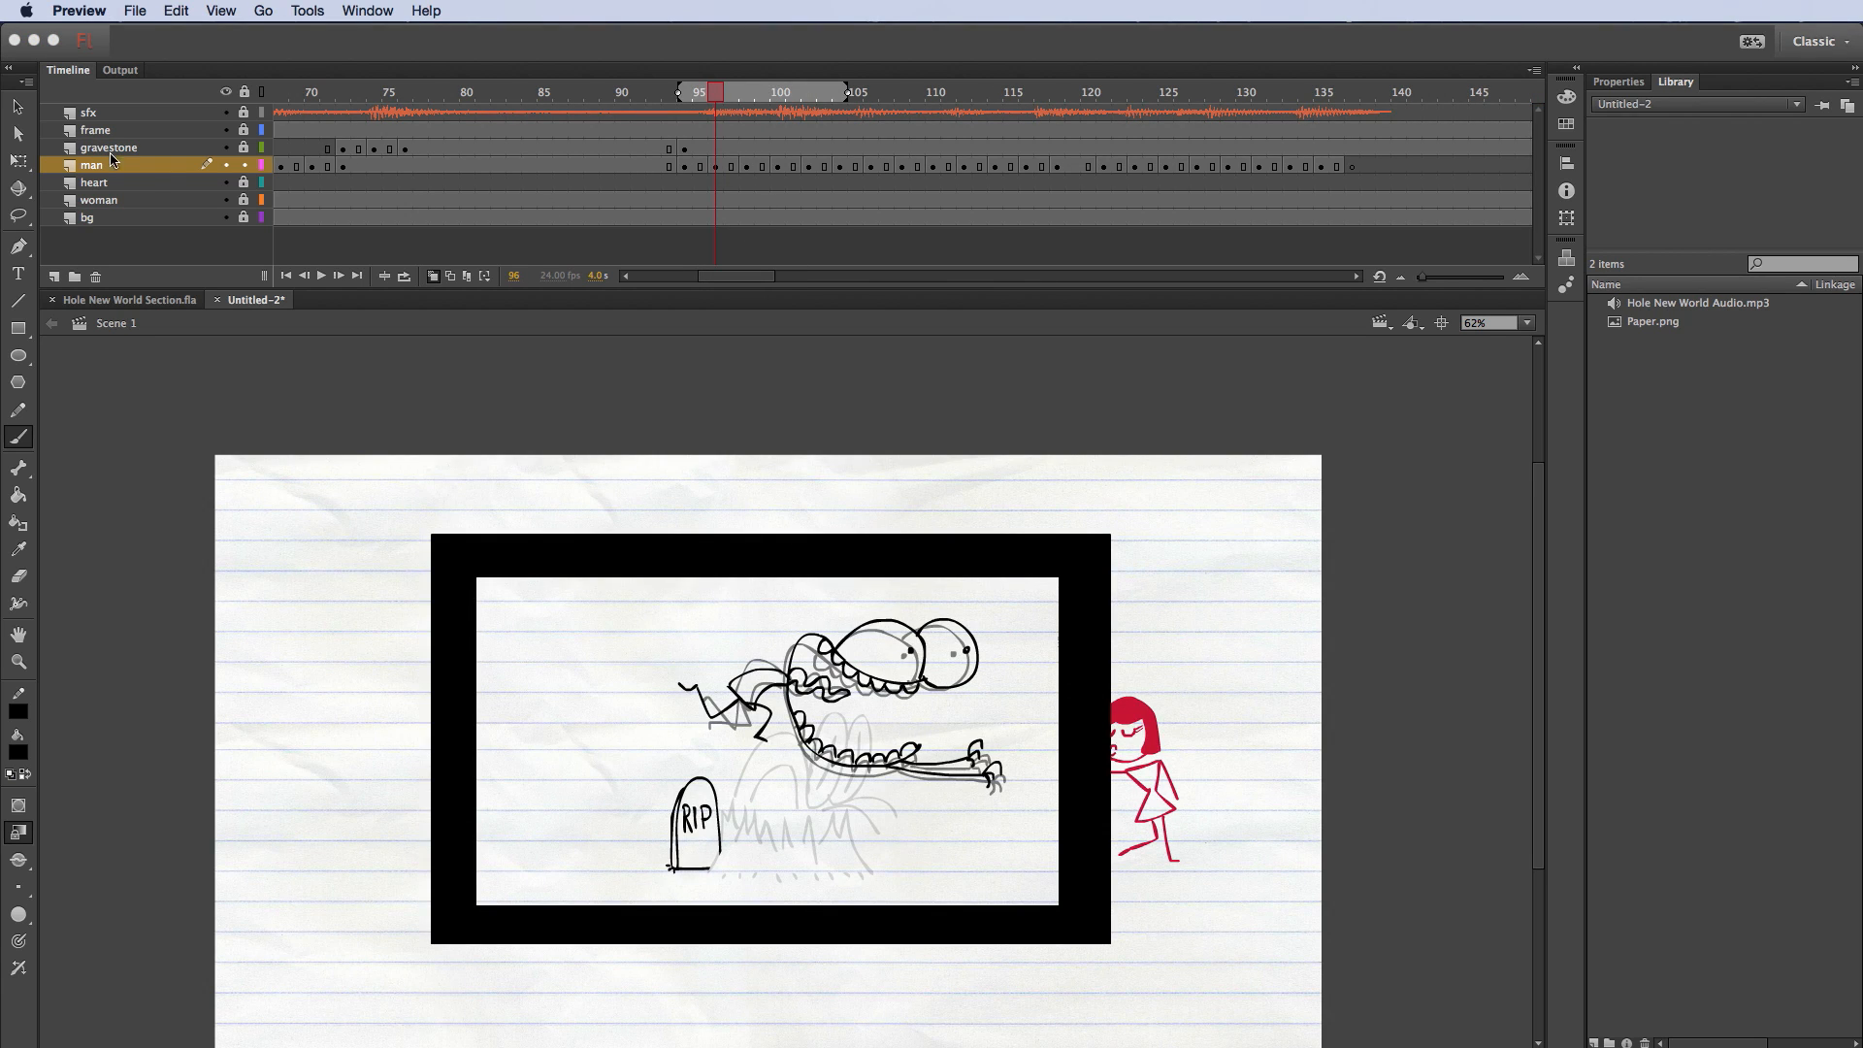
click(56, 278)
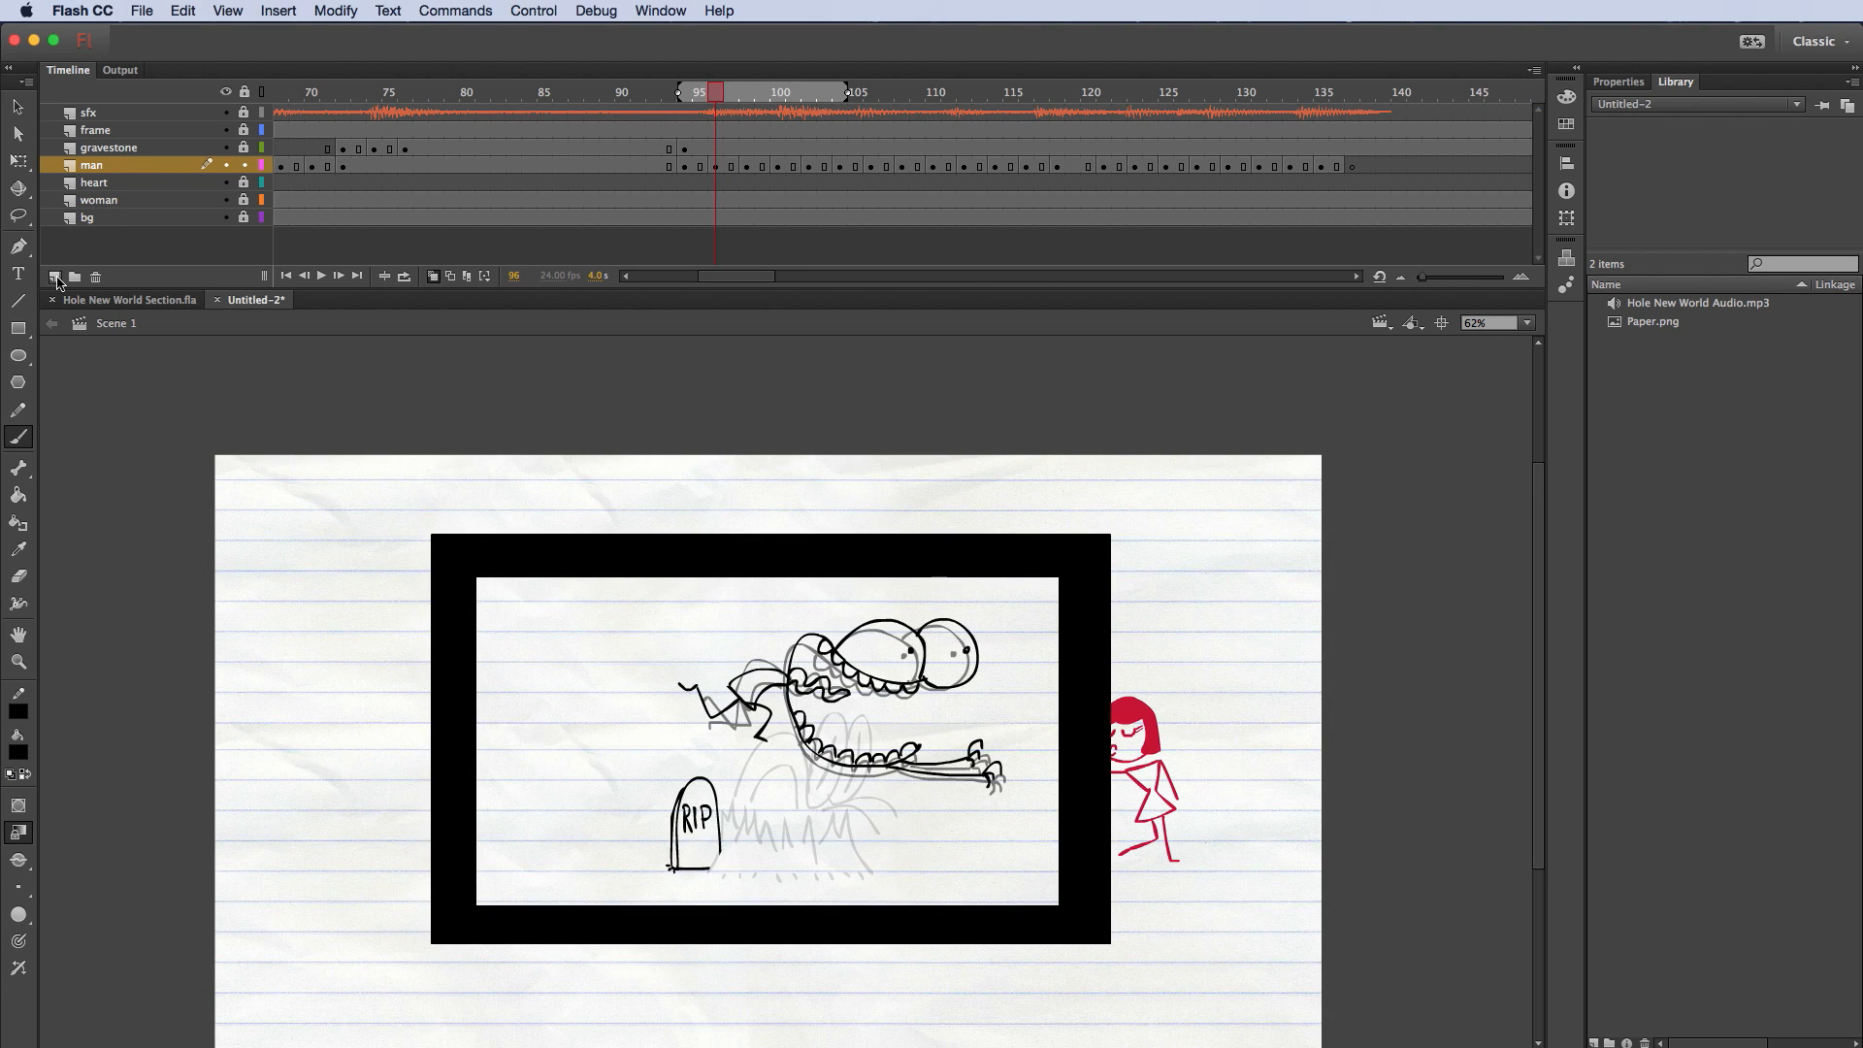
click(56, 278)
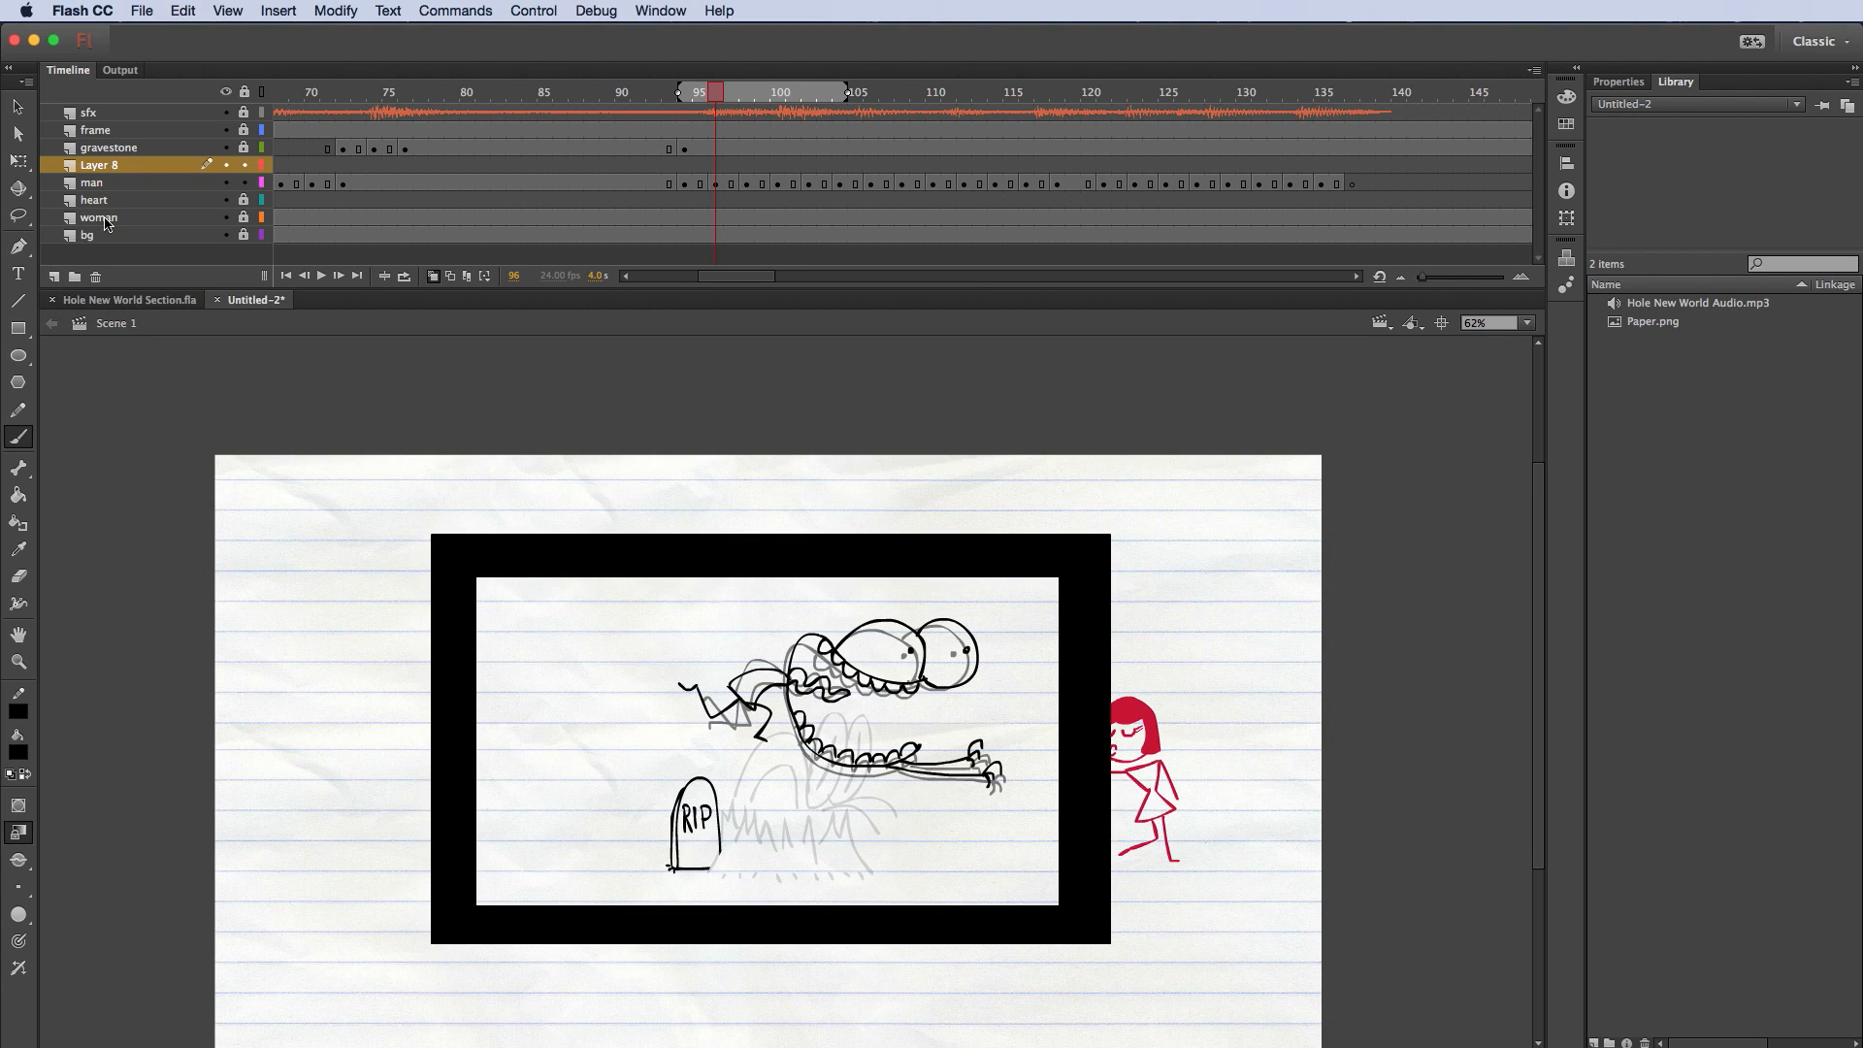
double_click(116, 167)
text(c)
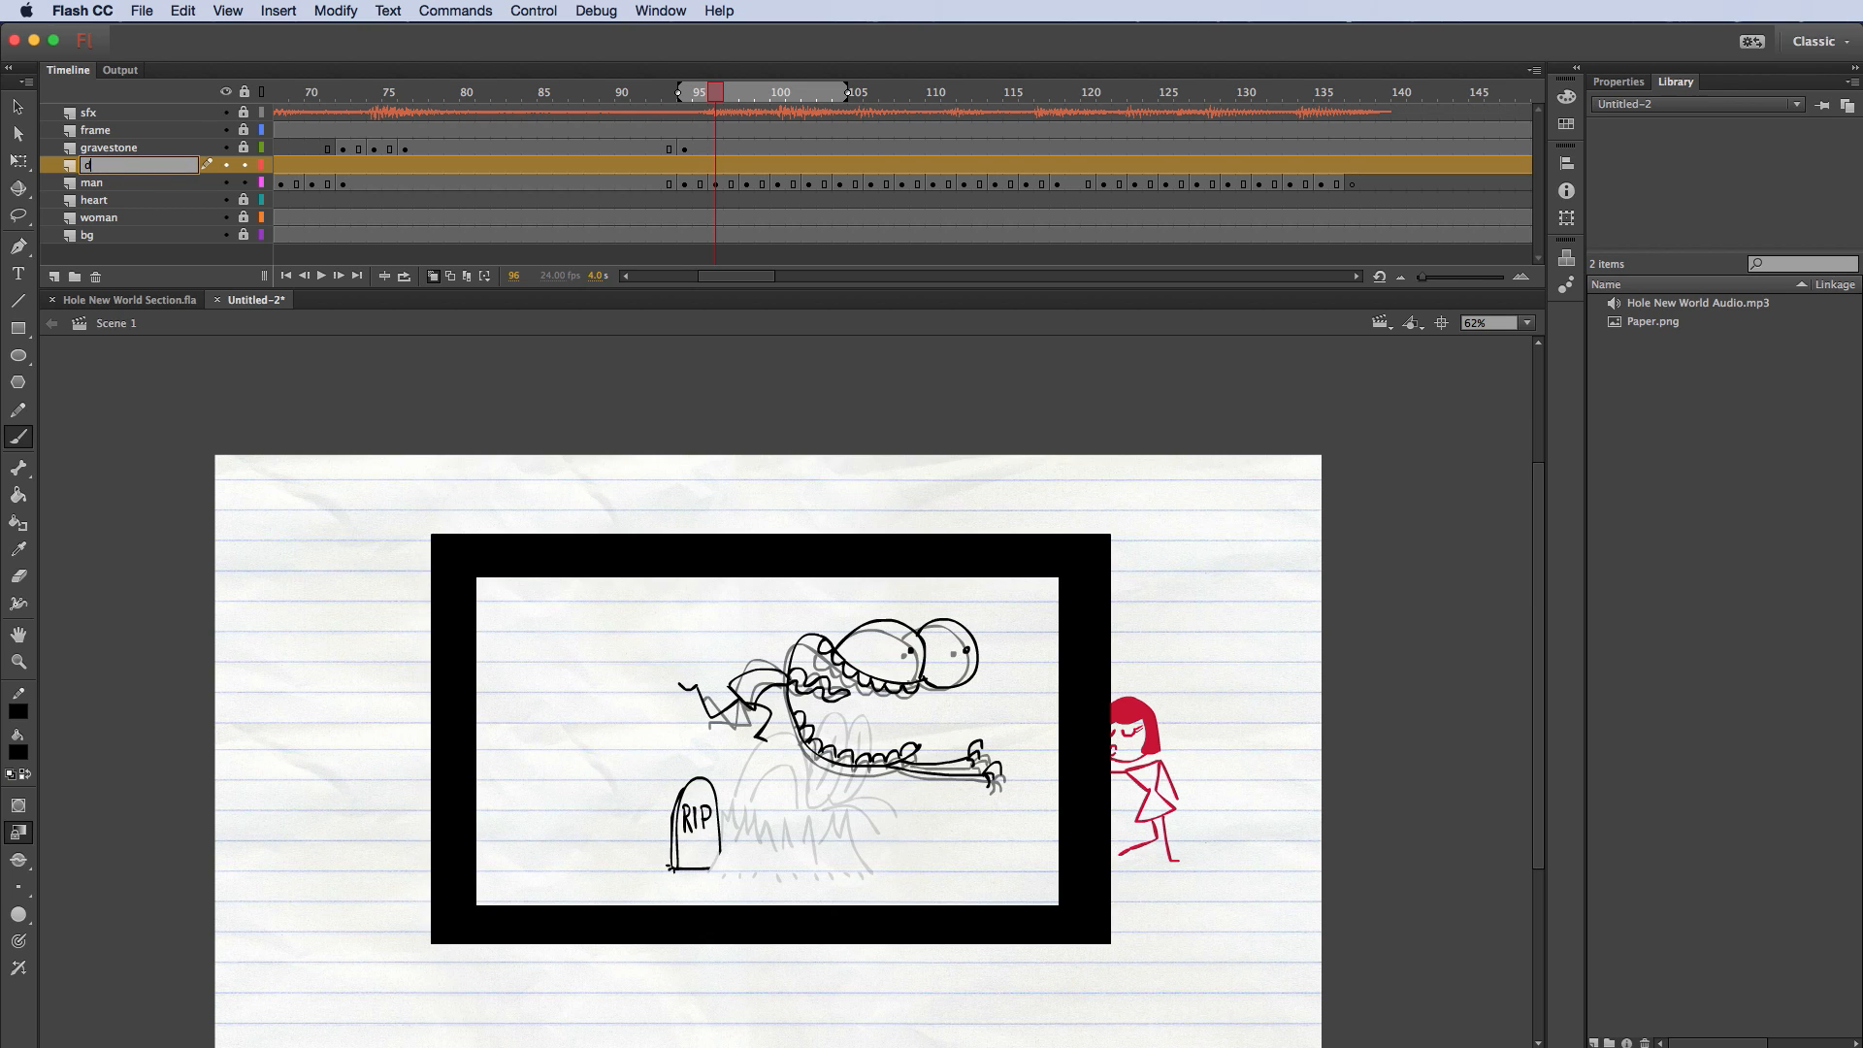
text(irt)
key(Return)
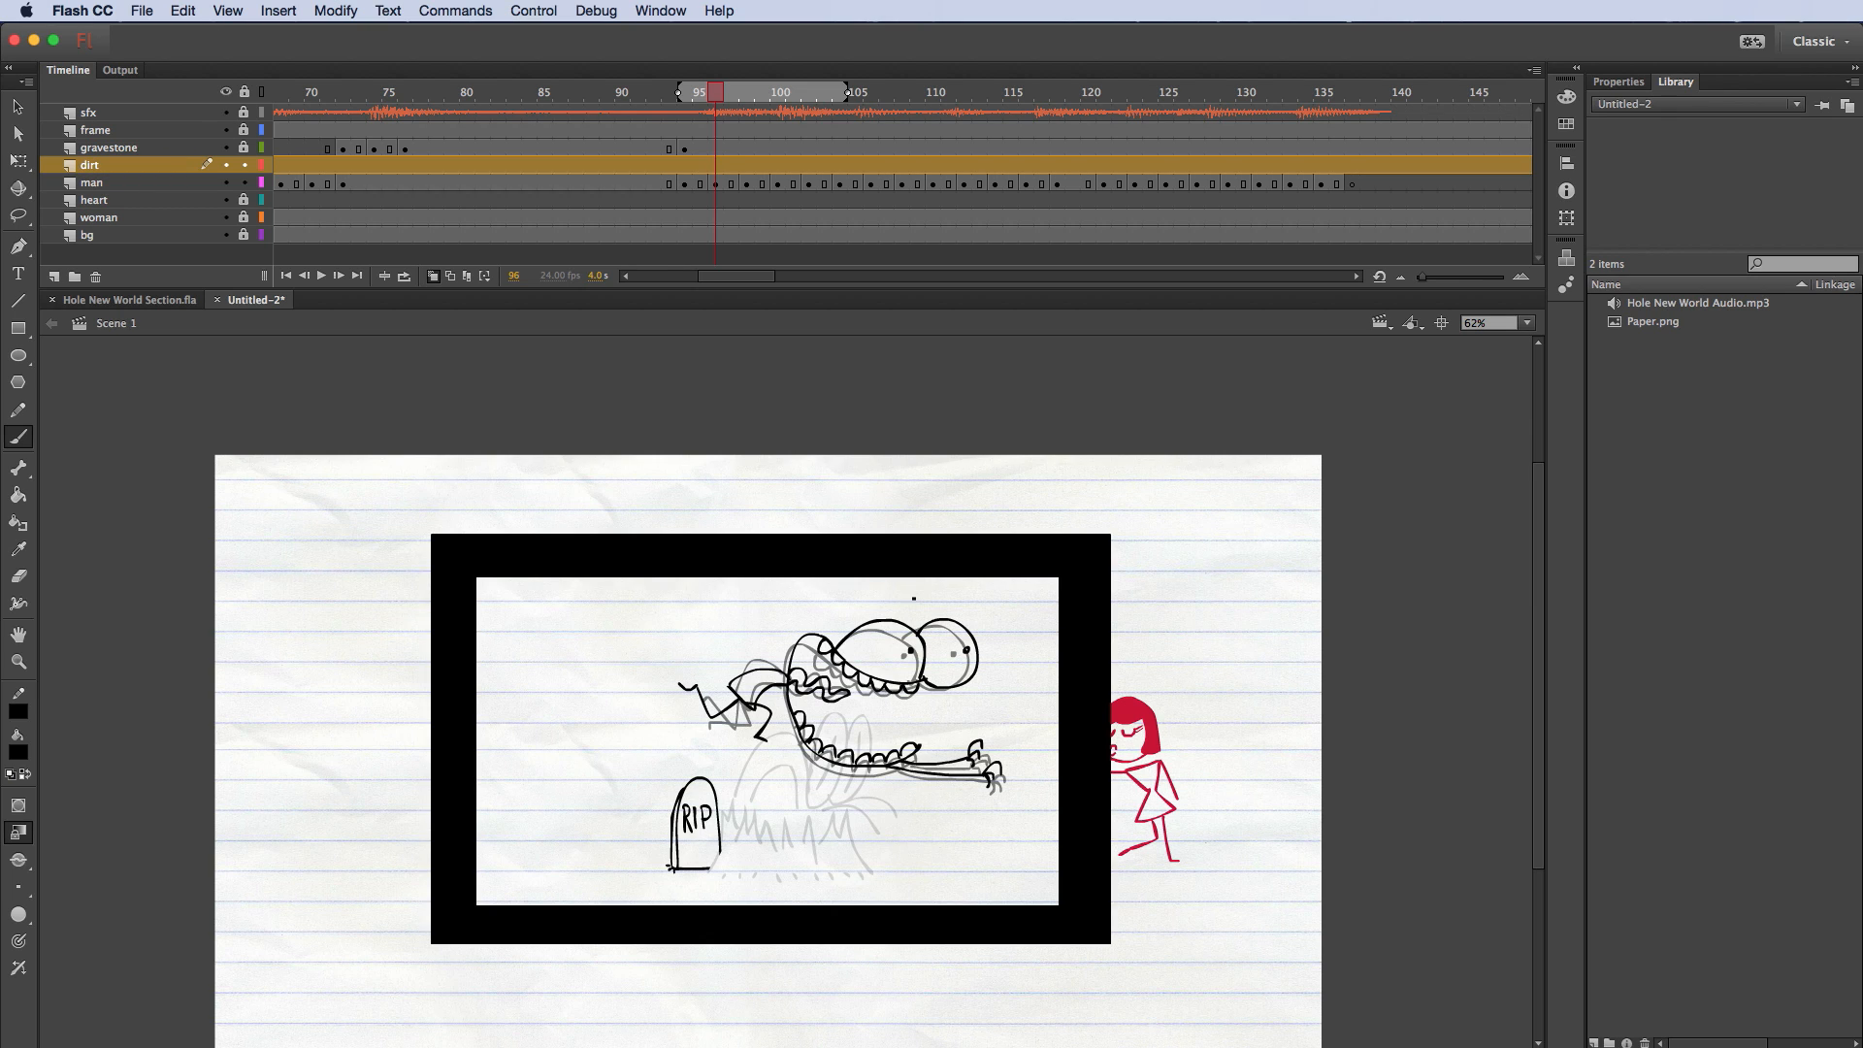
Step: Insert a keyframe at frame 96 of the dirt layer
click(714, 166)
right_click(714, 166)
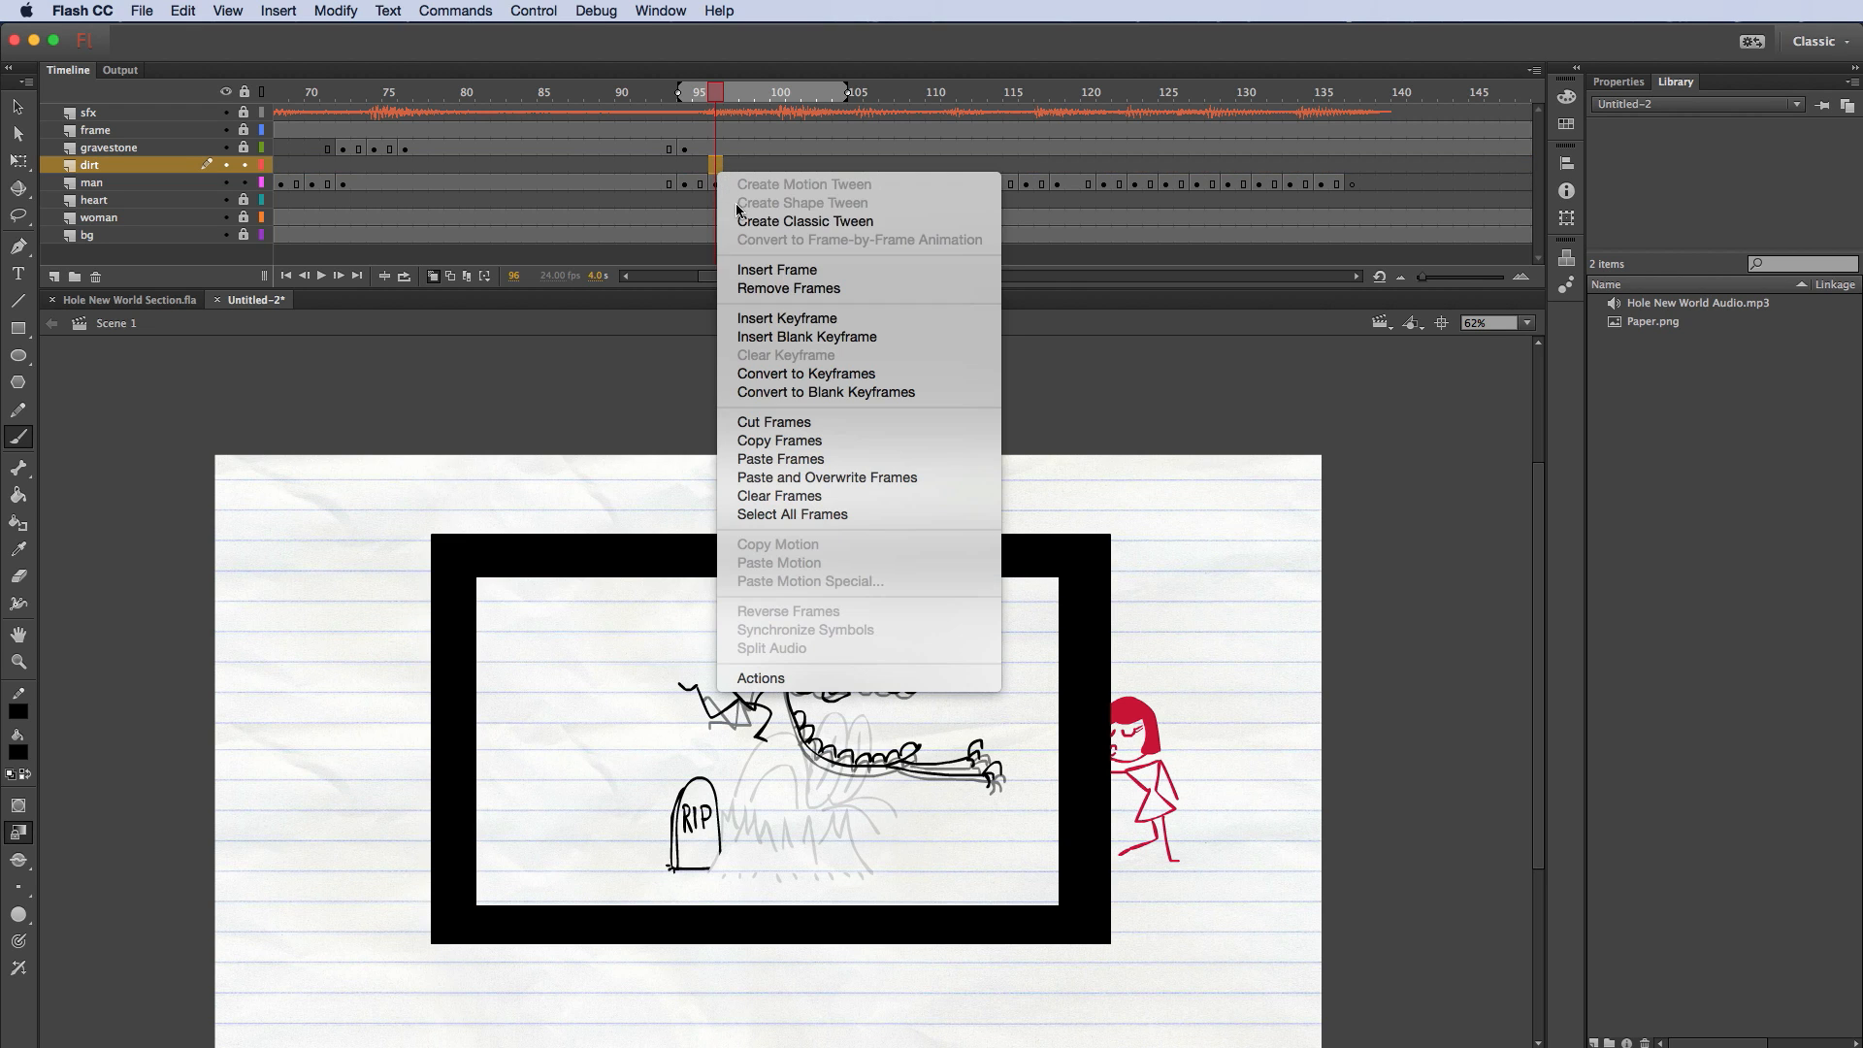
click(779, 321)
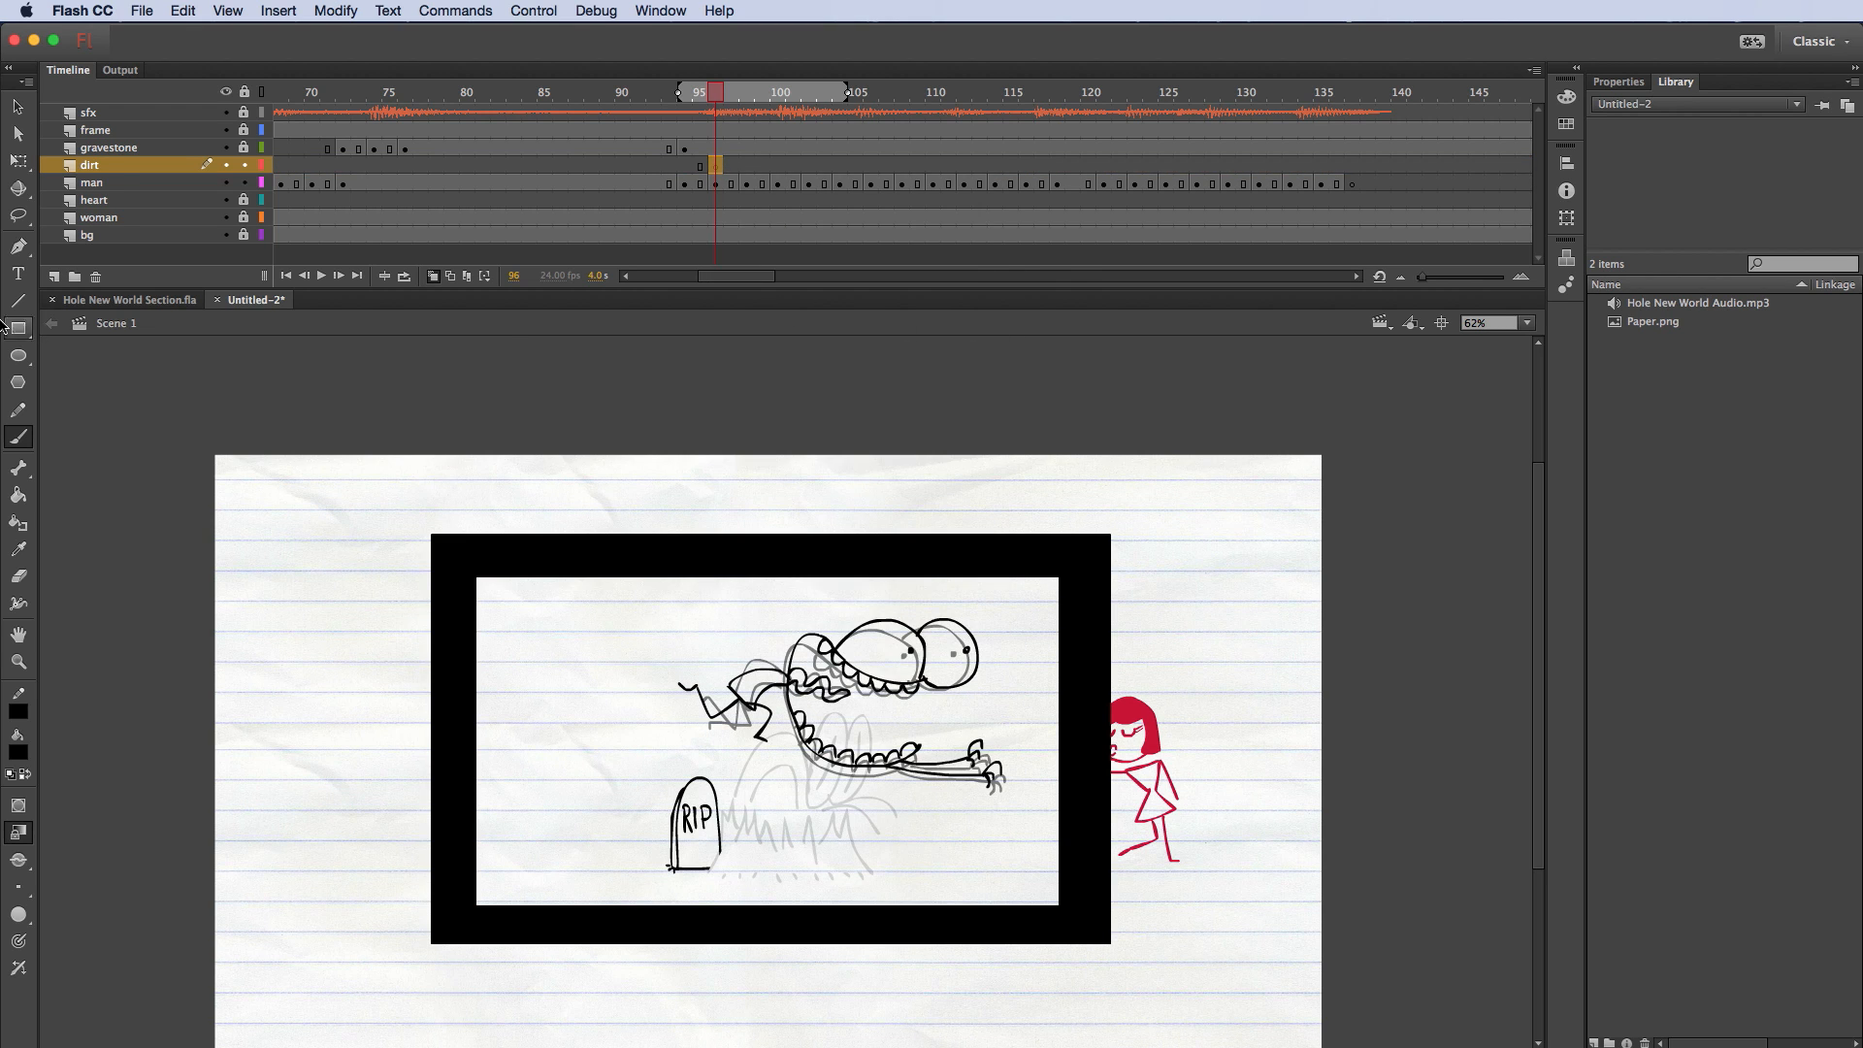
Step: Draw the jagged burst dirt mound with small ground ticks beside the gravestone at frame 96 of the dirt layer
key(super+equal)
drag(803, 819, 803, 658)
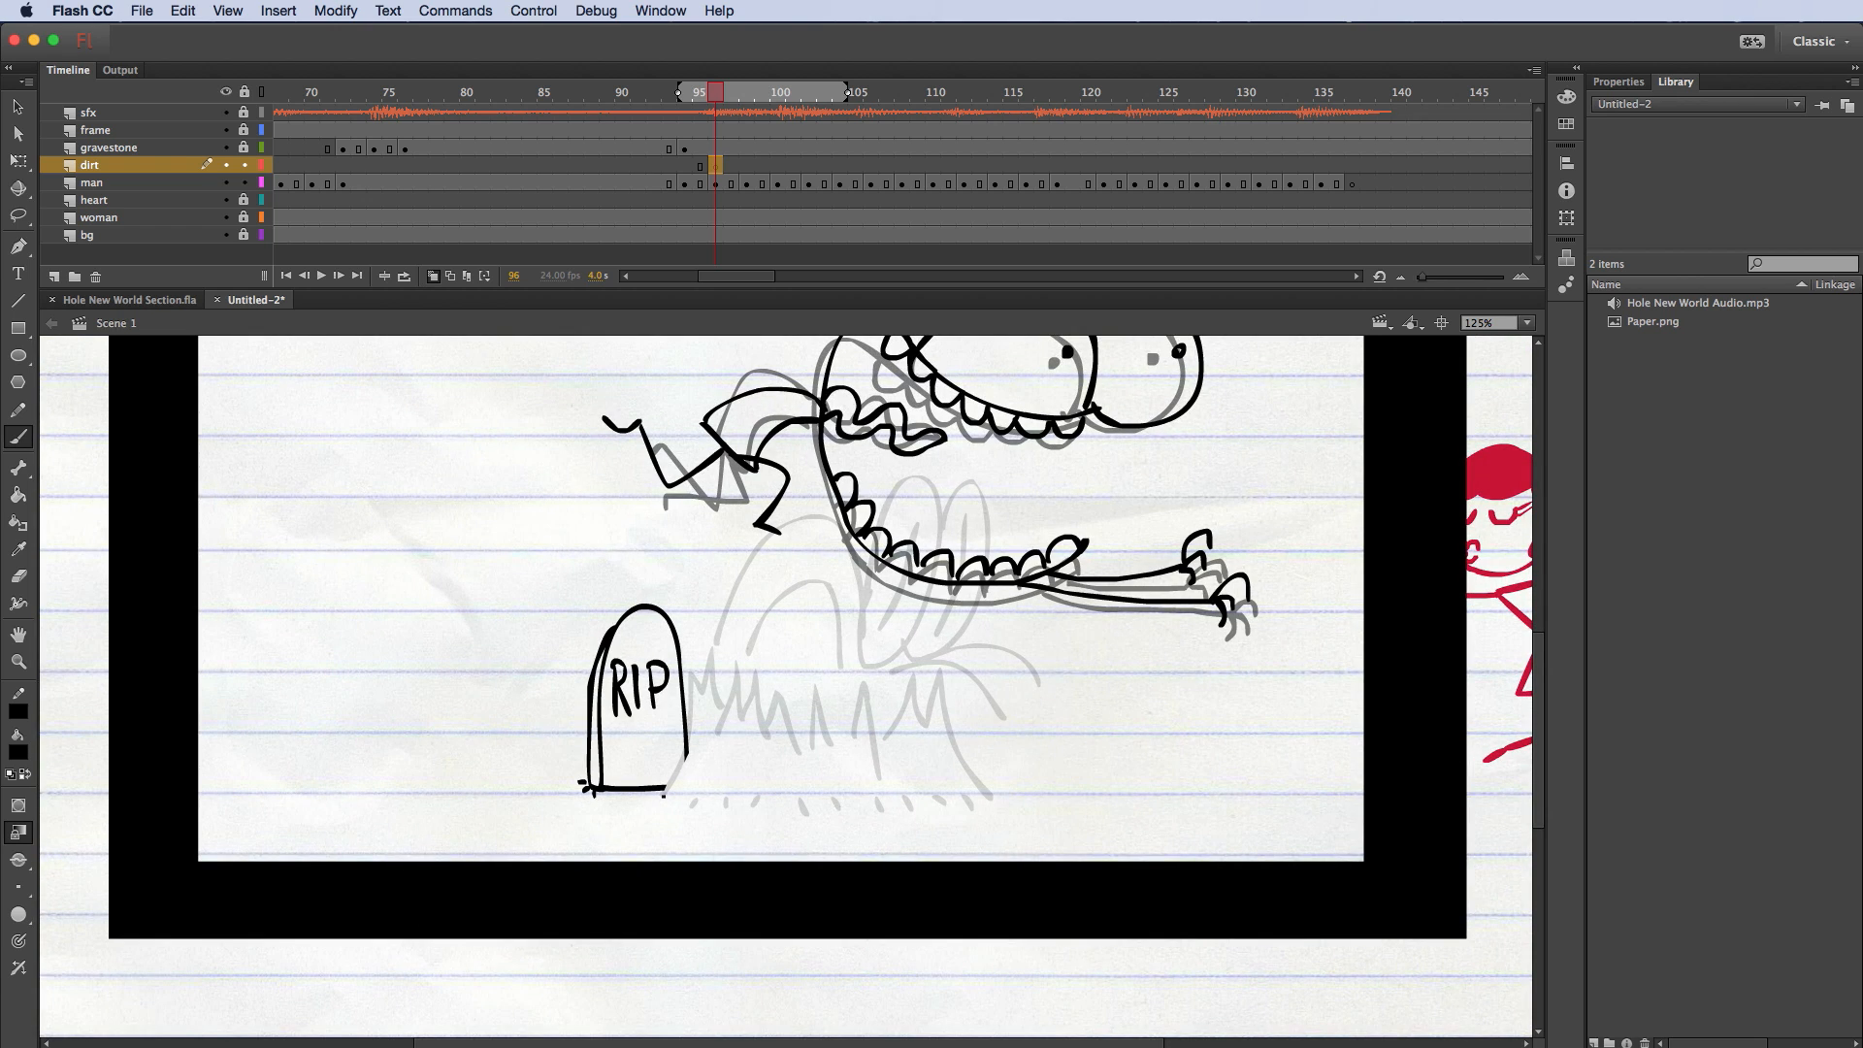
drag(688, 692, 665, 794)
mouse_move(691, 695)
mouse_down()
mouse_move(739, 739)
mouse_move(748, 716)
mouse_move(766, 746)
mouse_move(778, 722)
mouse_move(784, 750)
mouse_move(819, 736)
mouse_move(832, 761)
mouse_move(847, 733)
mouse_move(937, 709)
mouse_move(922, 739)
mouse_move(942, 716)
mouse_move(988, 791)
mouse_up()
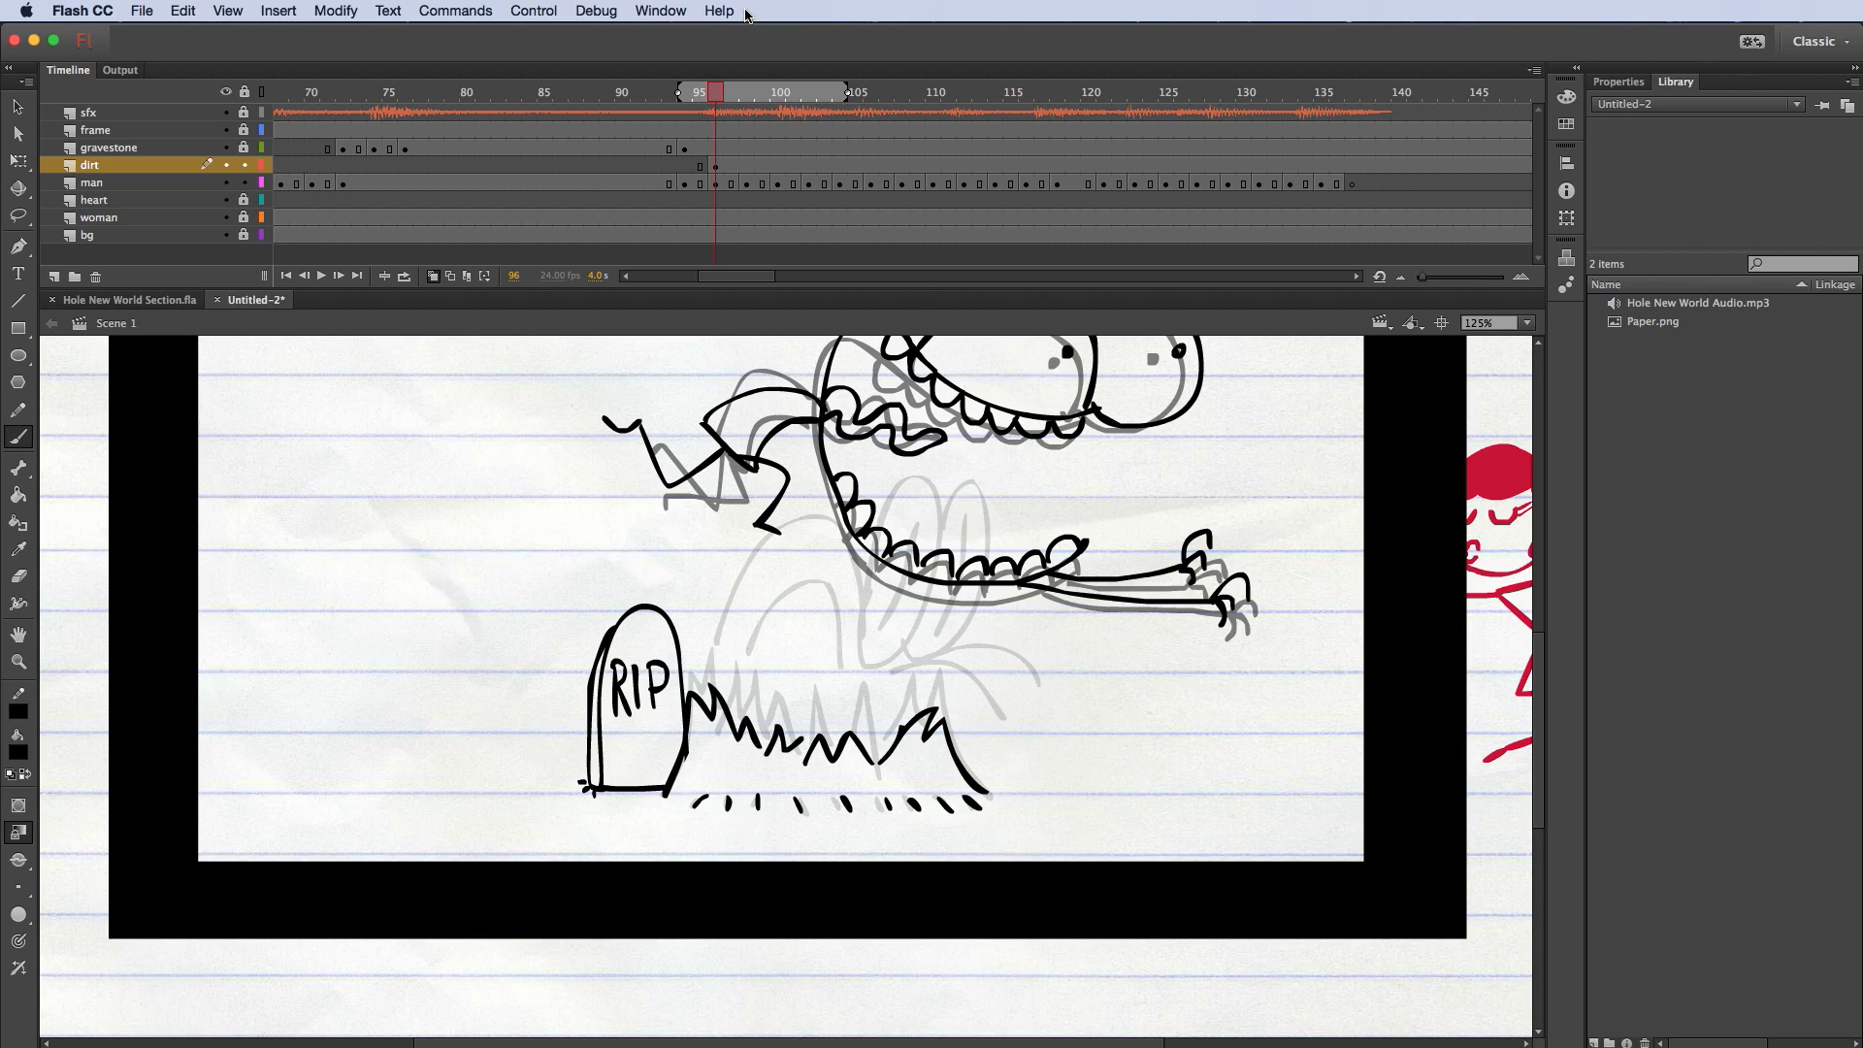
Step: Copy the gravestone layer's keyframe at frame 76 and paste it at frame 96 of the same layer
click(151, 147)
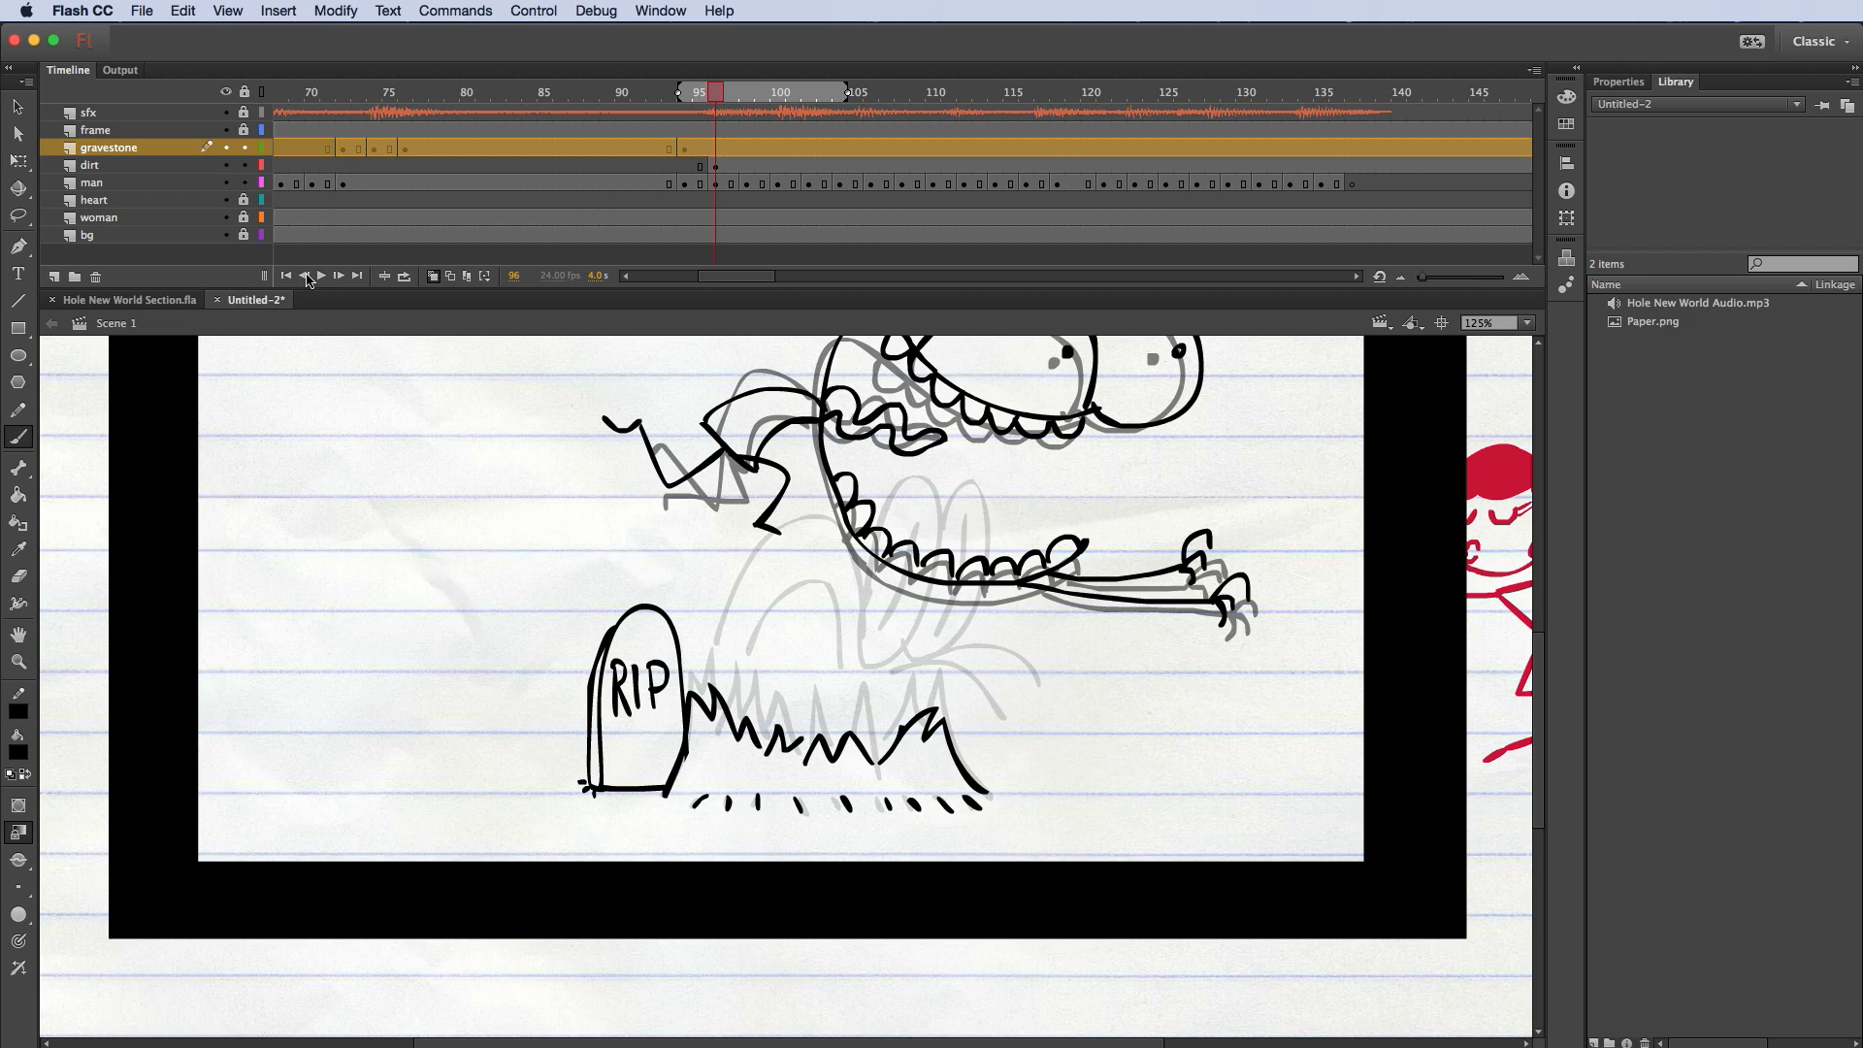
click(684, 149)
click(404, 148)
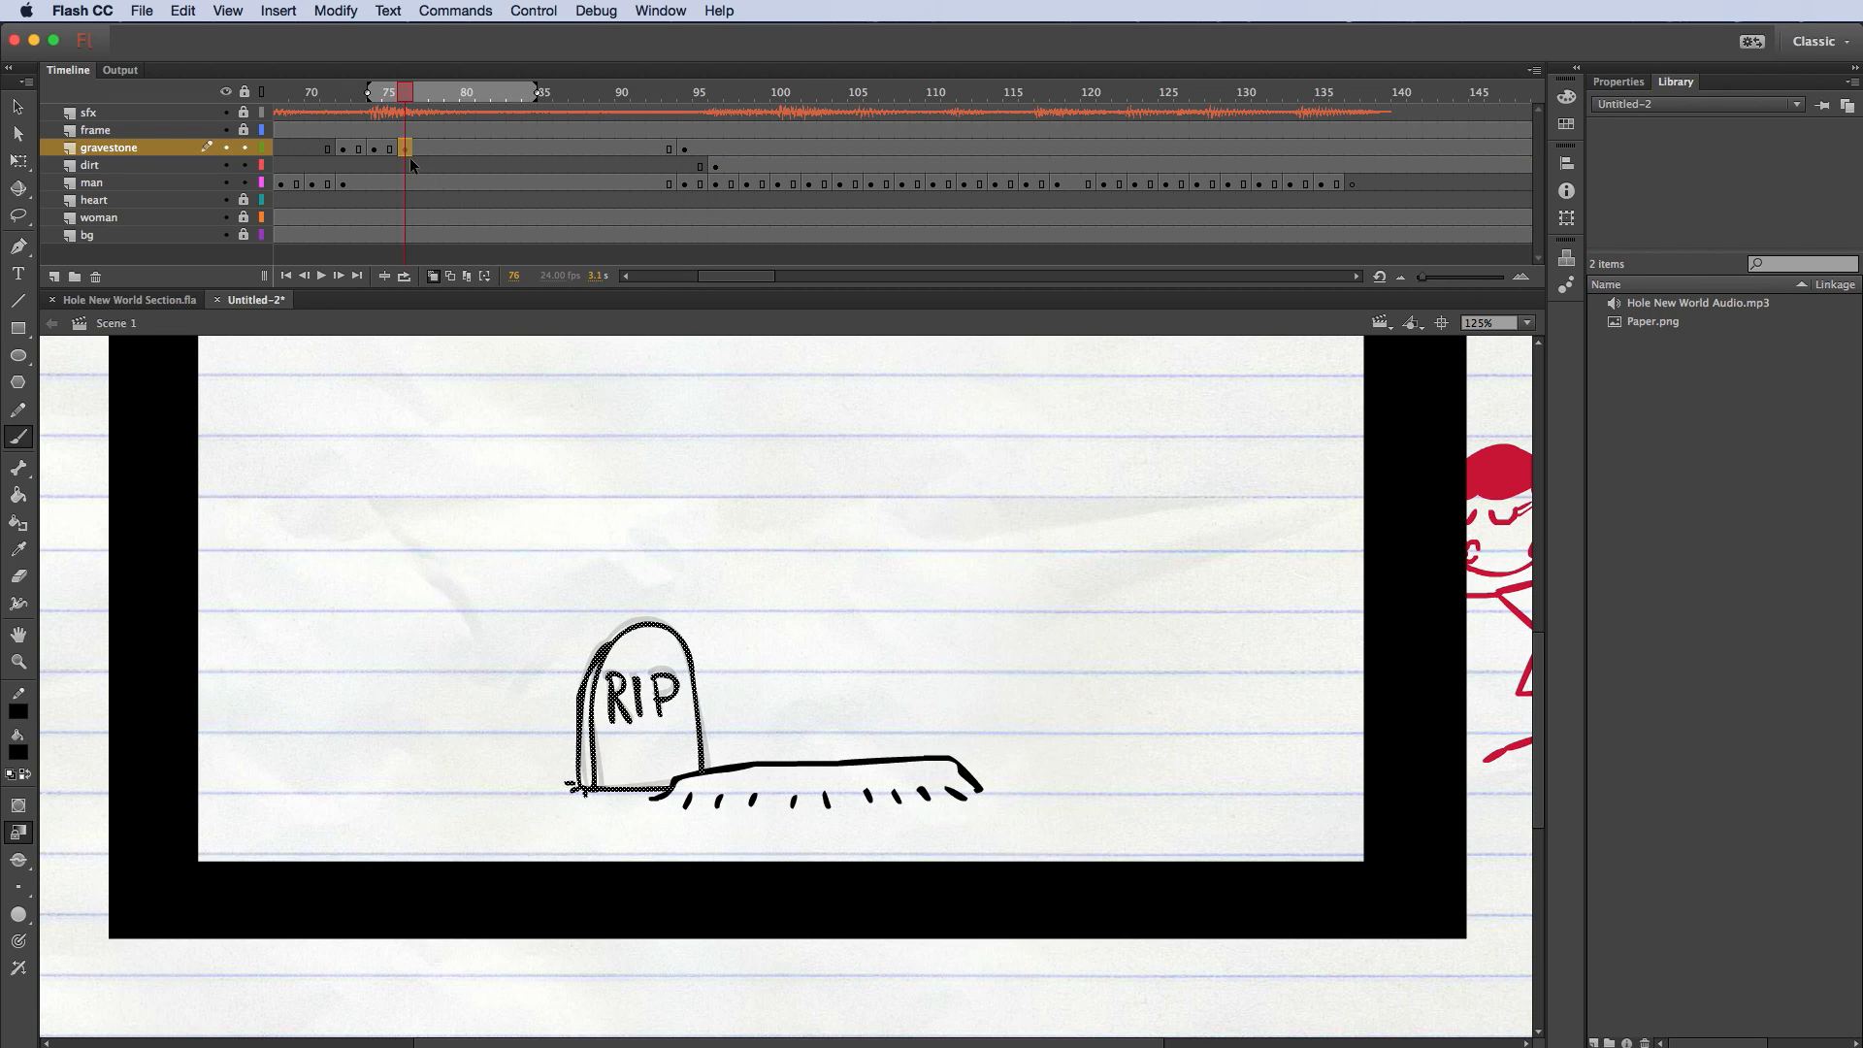
right_click(408, 148)
click(470, 419)
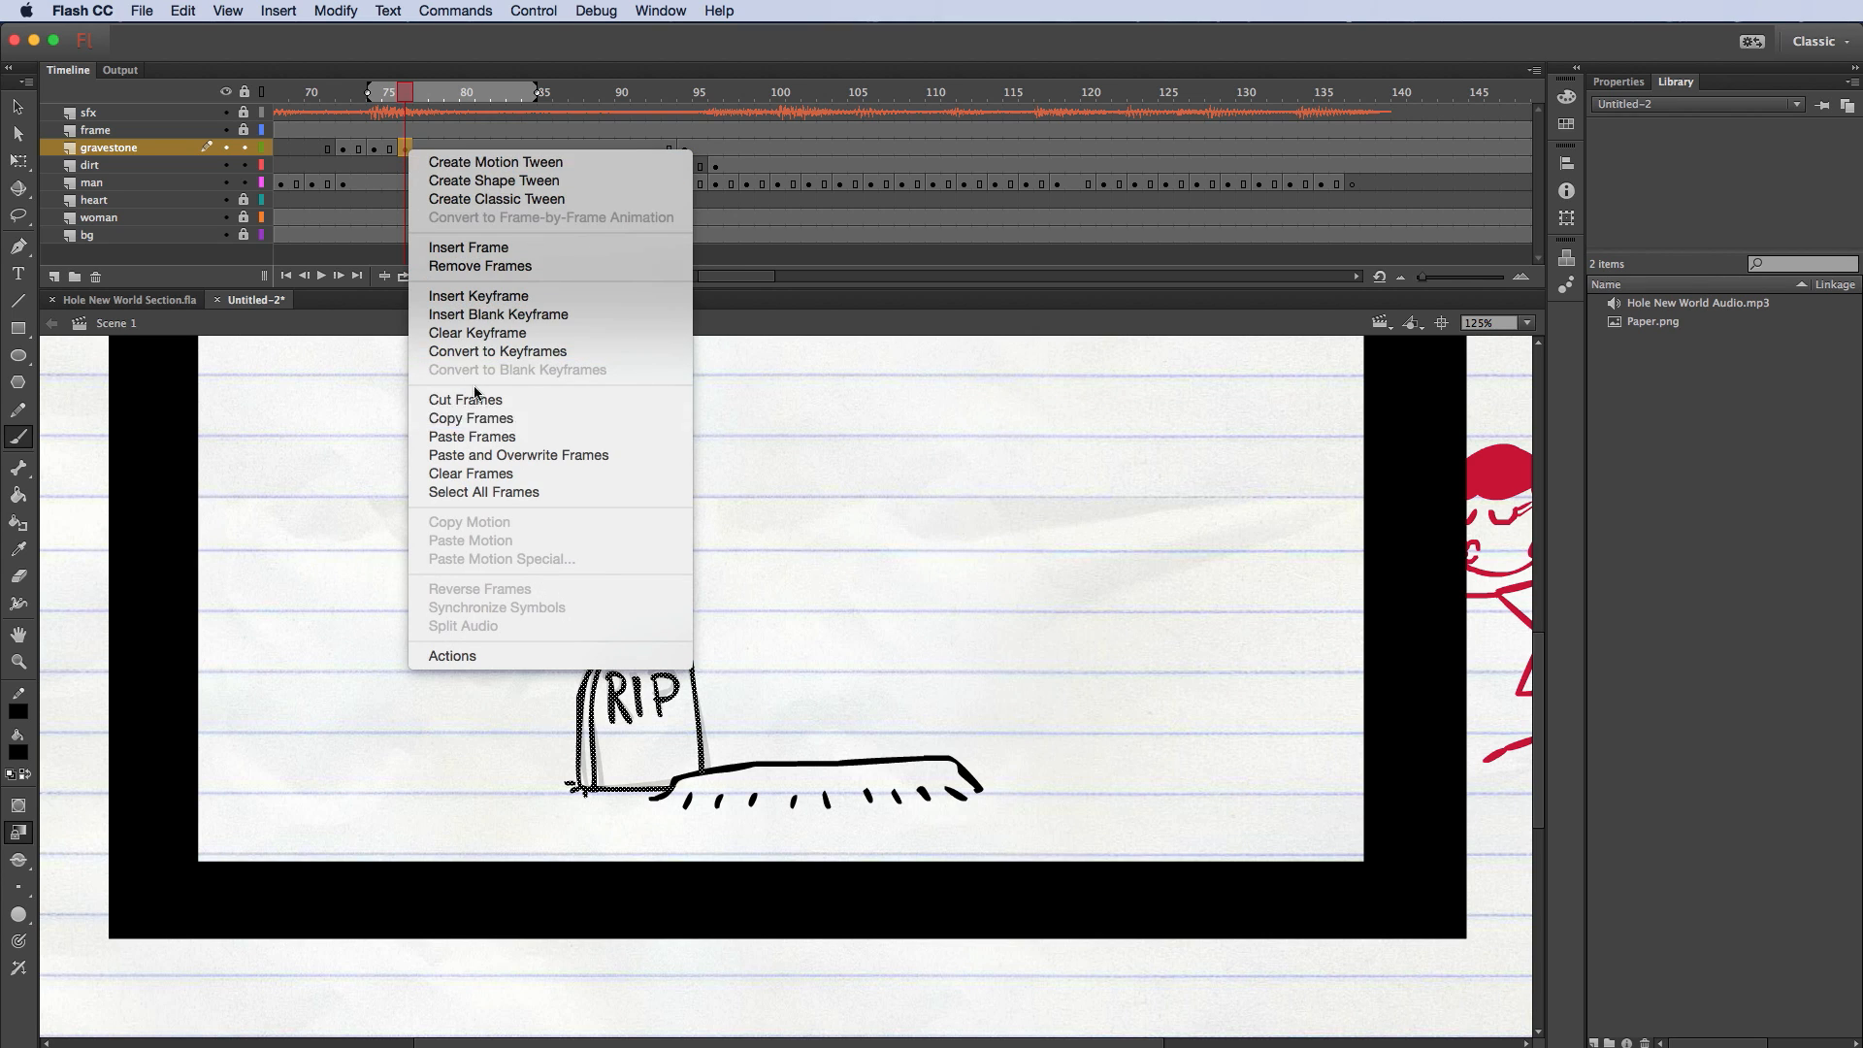
click(715, 147)
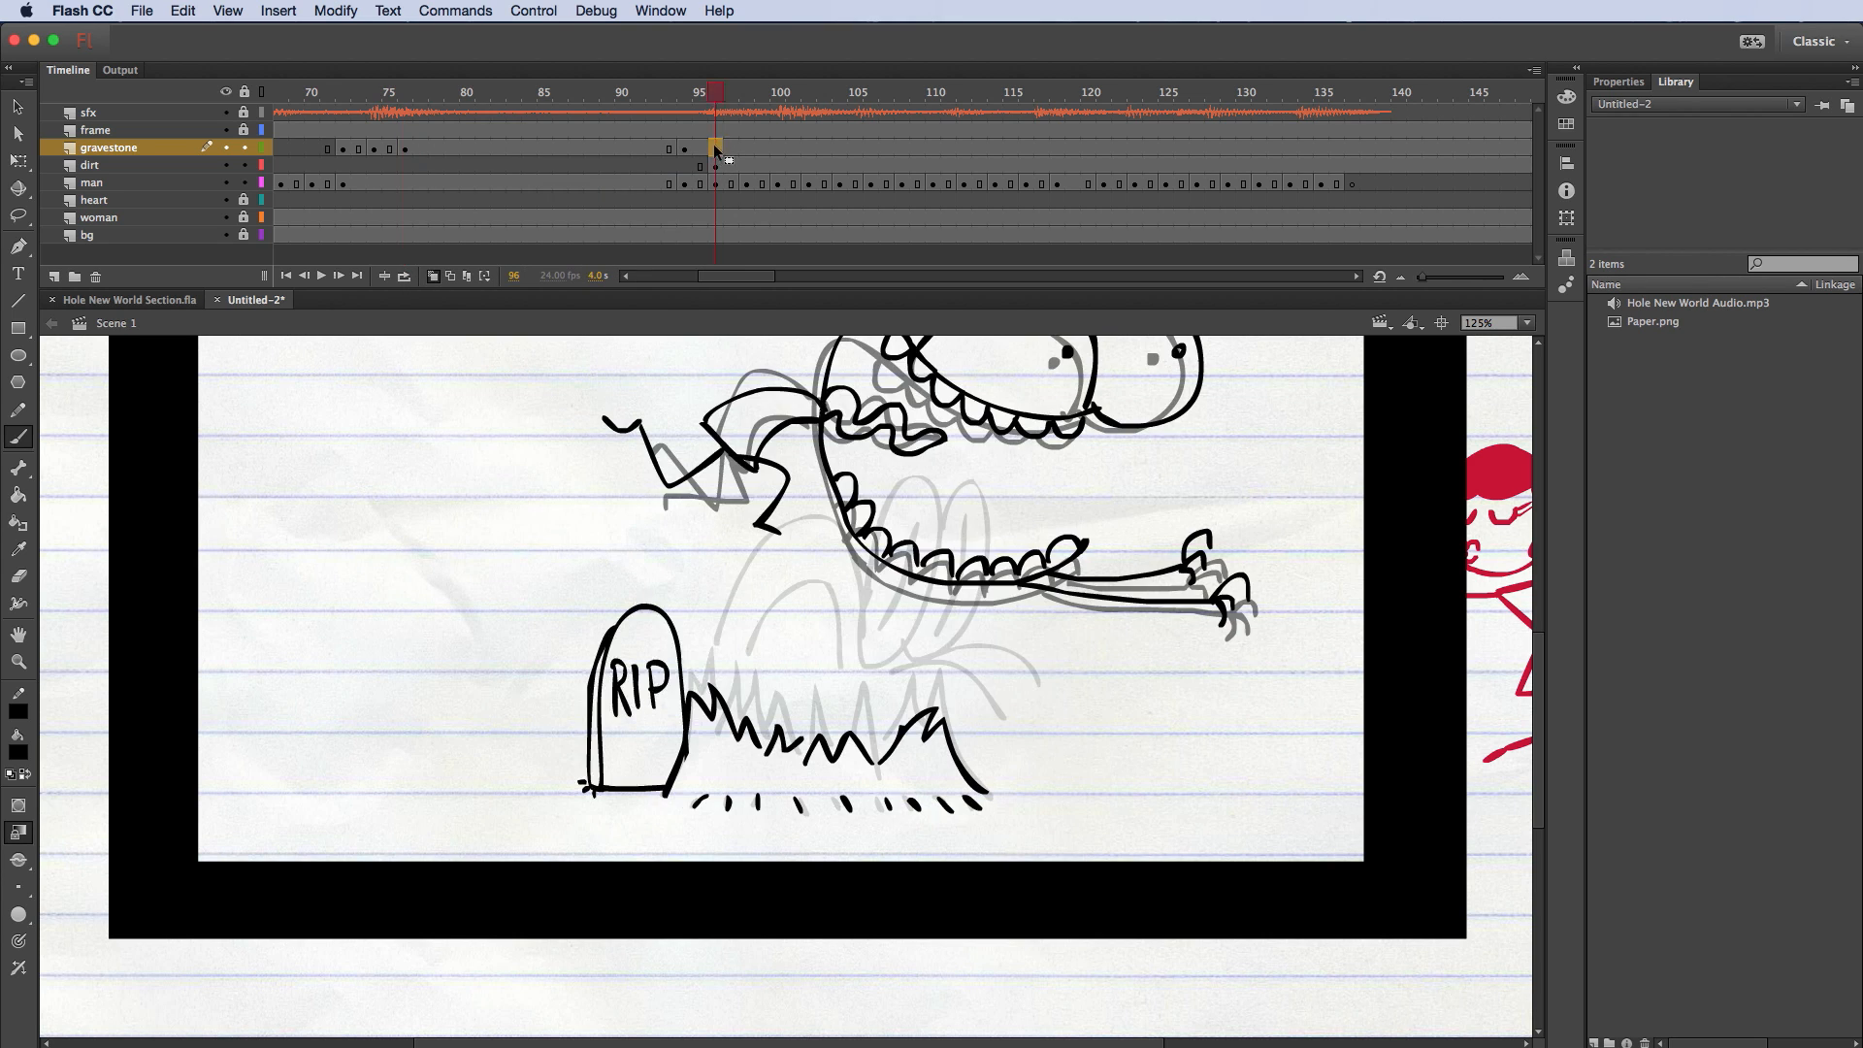
right_click(715, 148)
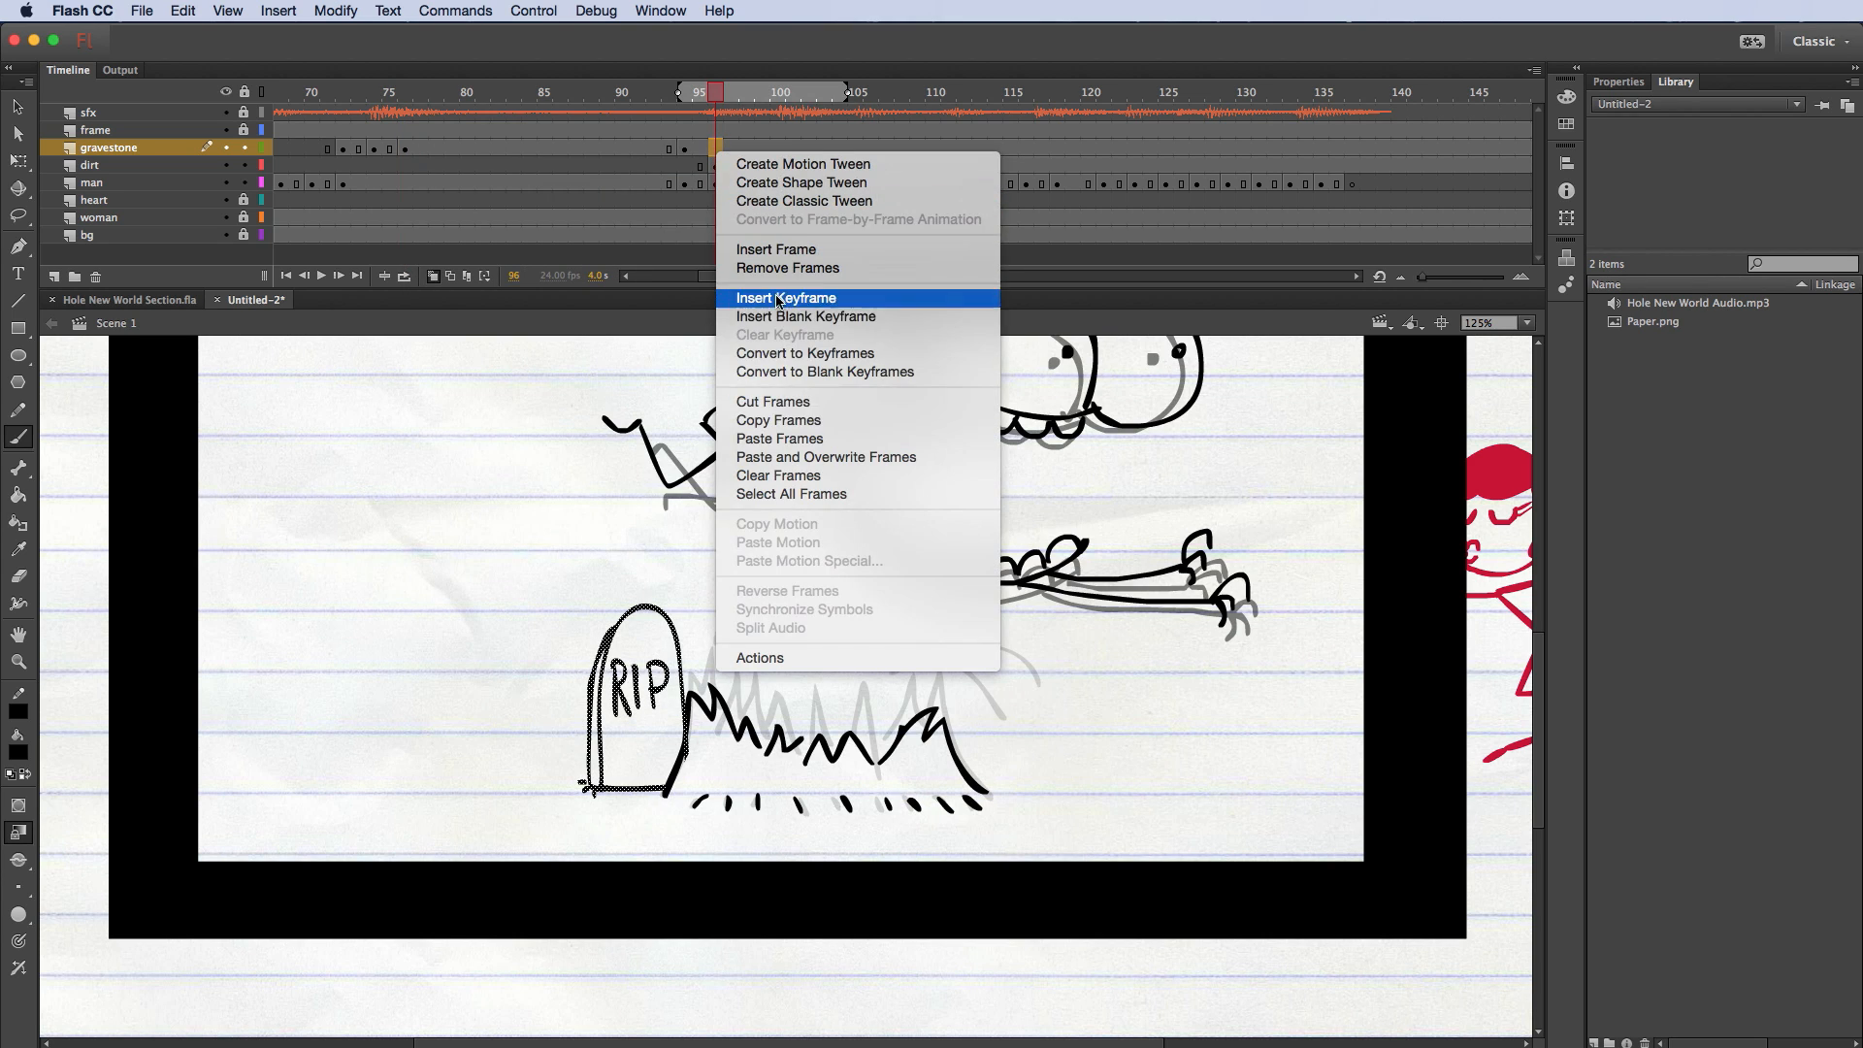
click(780, 439)
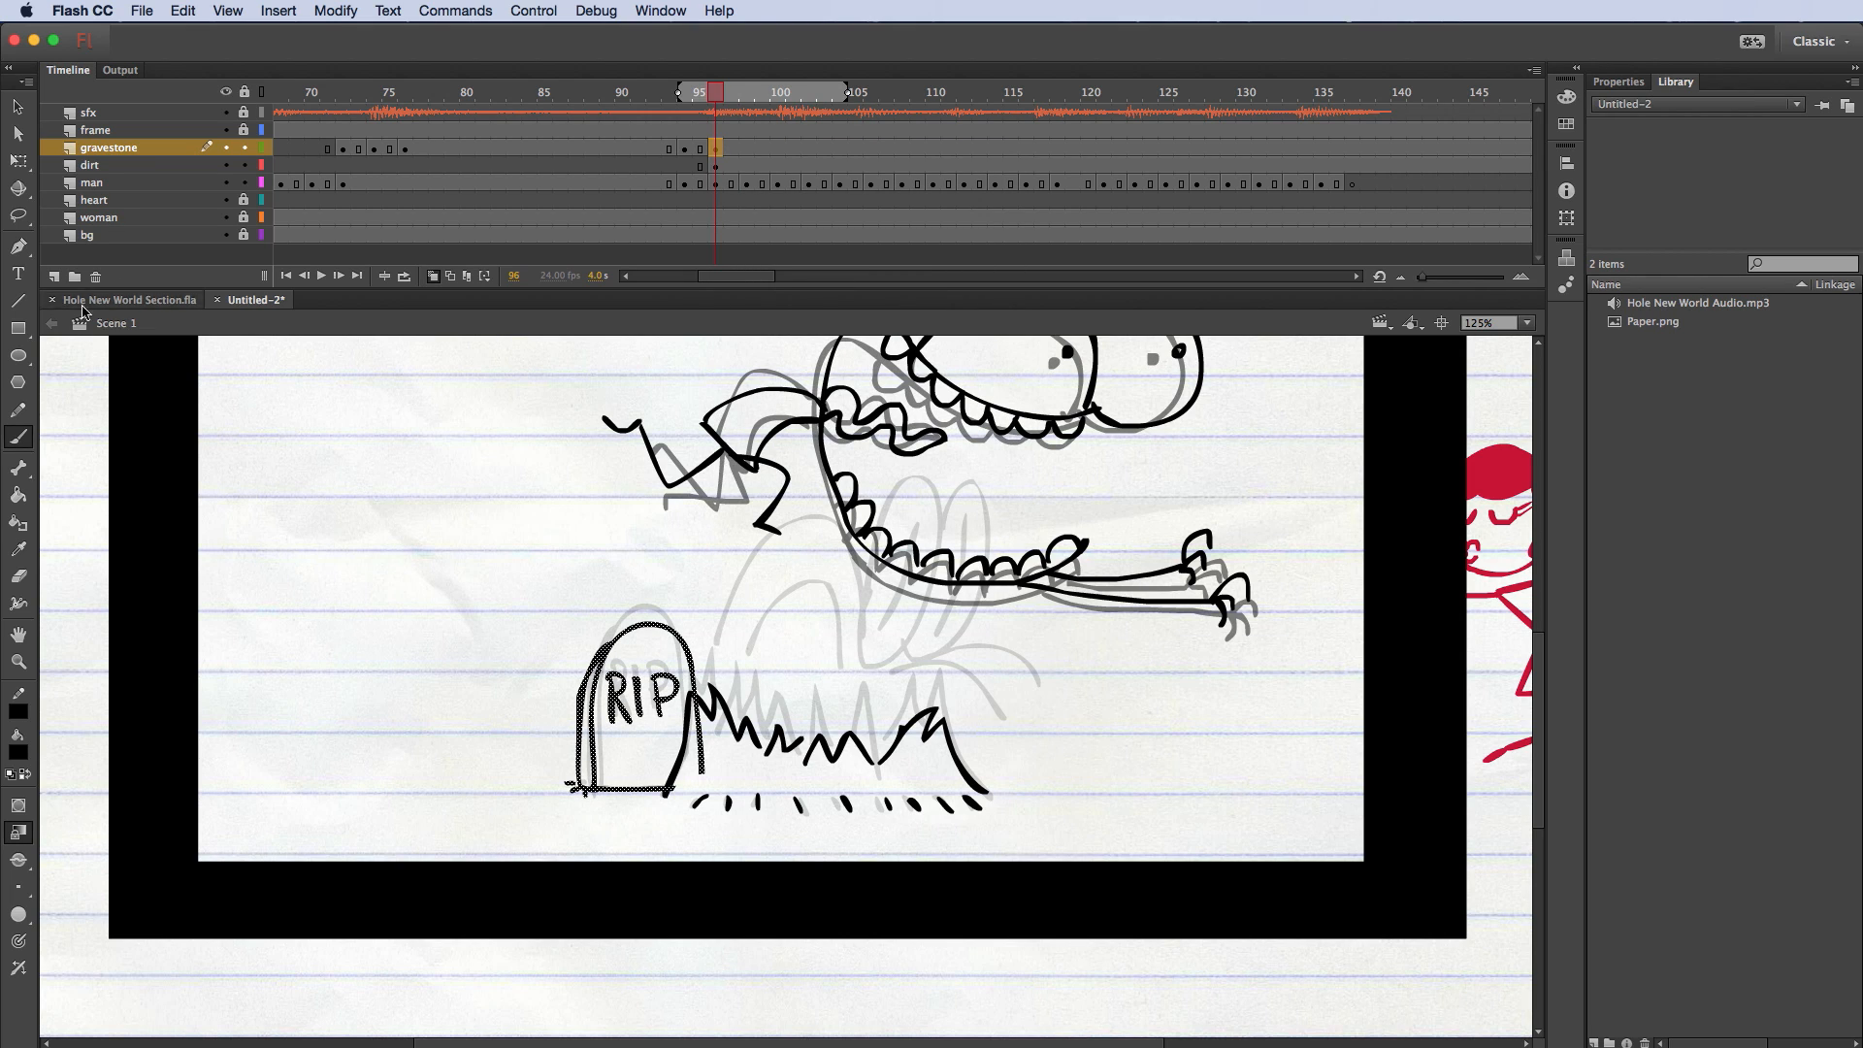
Step: Tilt the pasted gravestone counterclockwise and move it up and away from the dirt mound, then deselect it
click(19, 161)
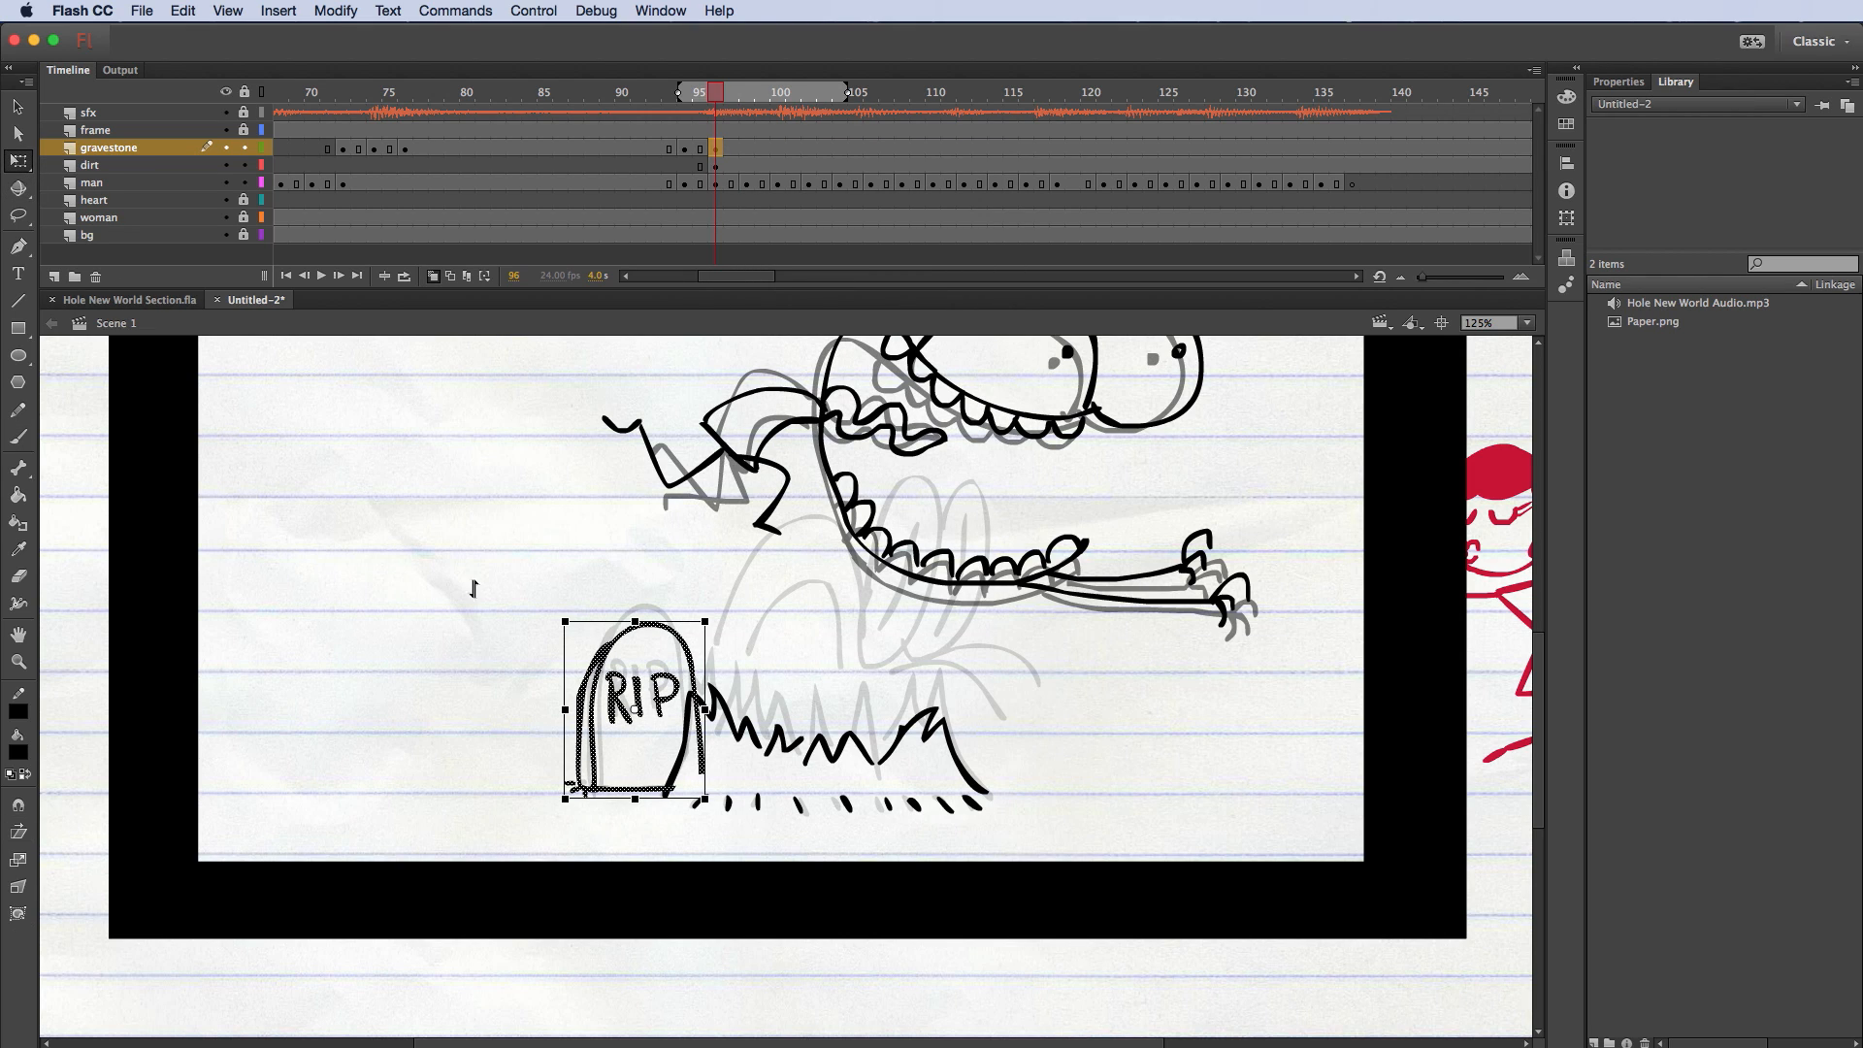
mouse_move(618, 645)
mouse_down()
mouse_move(576, 533)
mouse_move(655, 496)
mouse_move(596, 454)
mouse_move(516, 670)
mouse_move(715, 618)
mouse_move(700, 562)
mouse_move(599, 587)
mouse_up()
click(634, 482)
key(l)
click(599, 501)
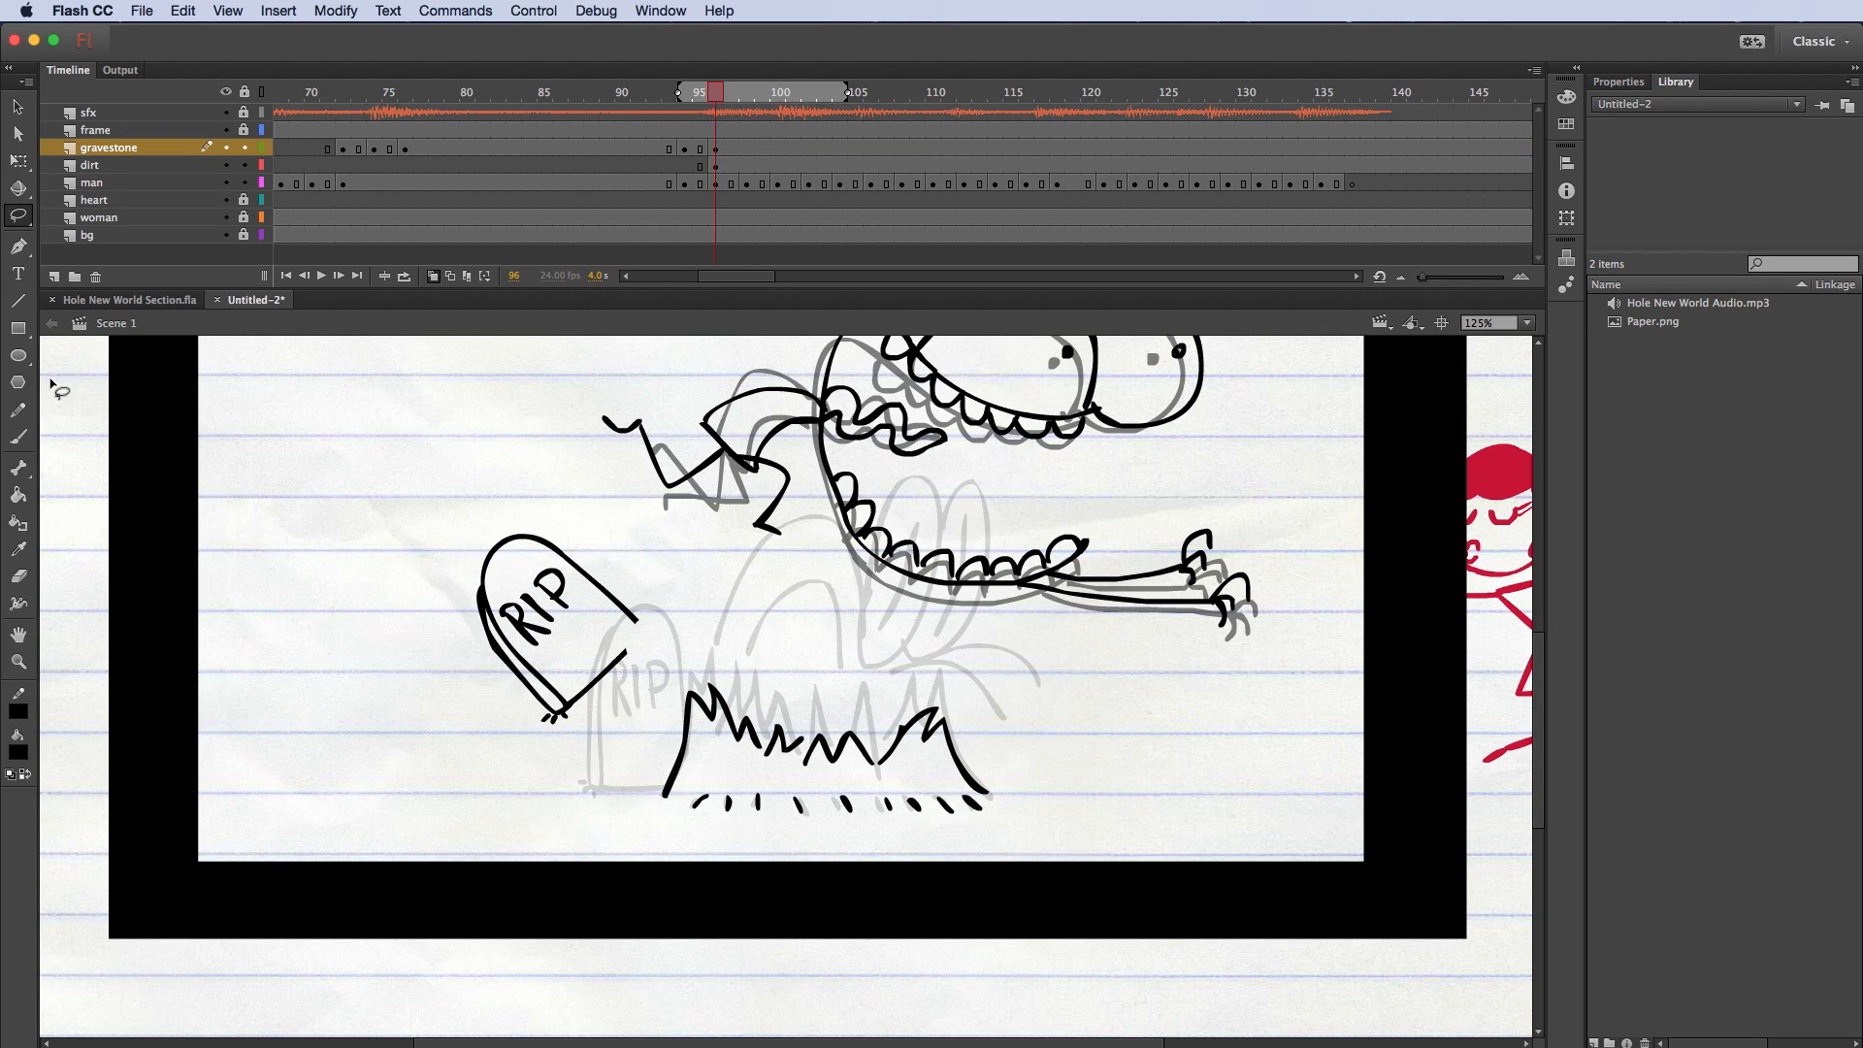
Step: Erase the grass marks at the tilted gravestone's base and brush in its missing lower corner
click(21, 557)
click(20, 578)
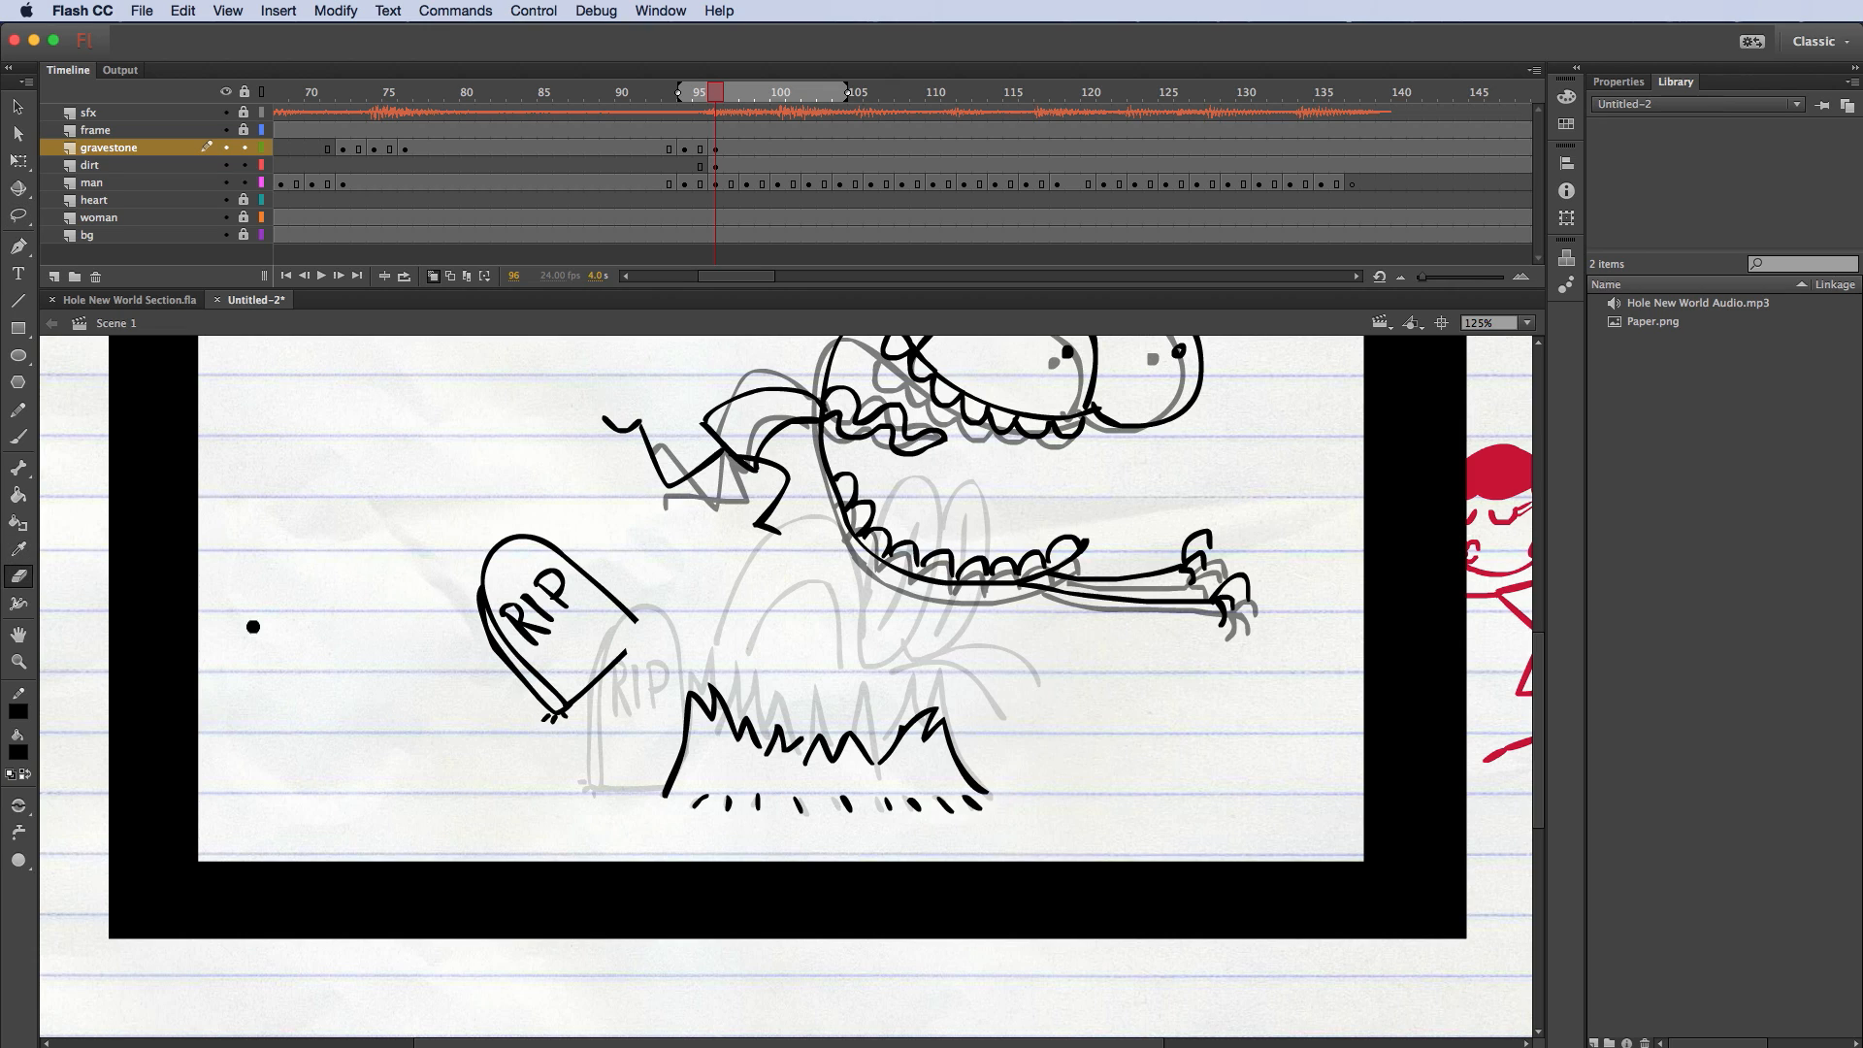
drag(542, 729, 549, 730)
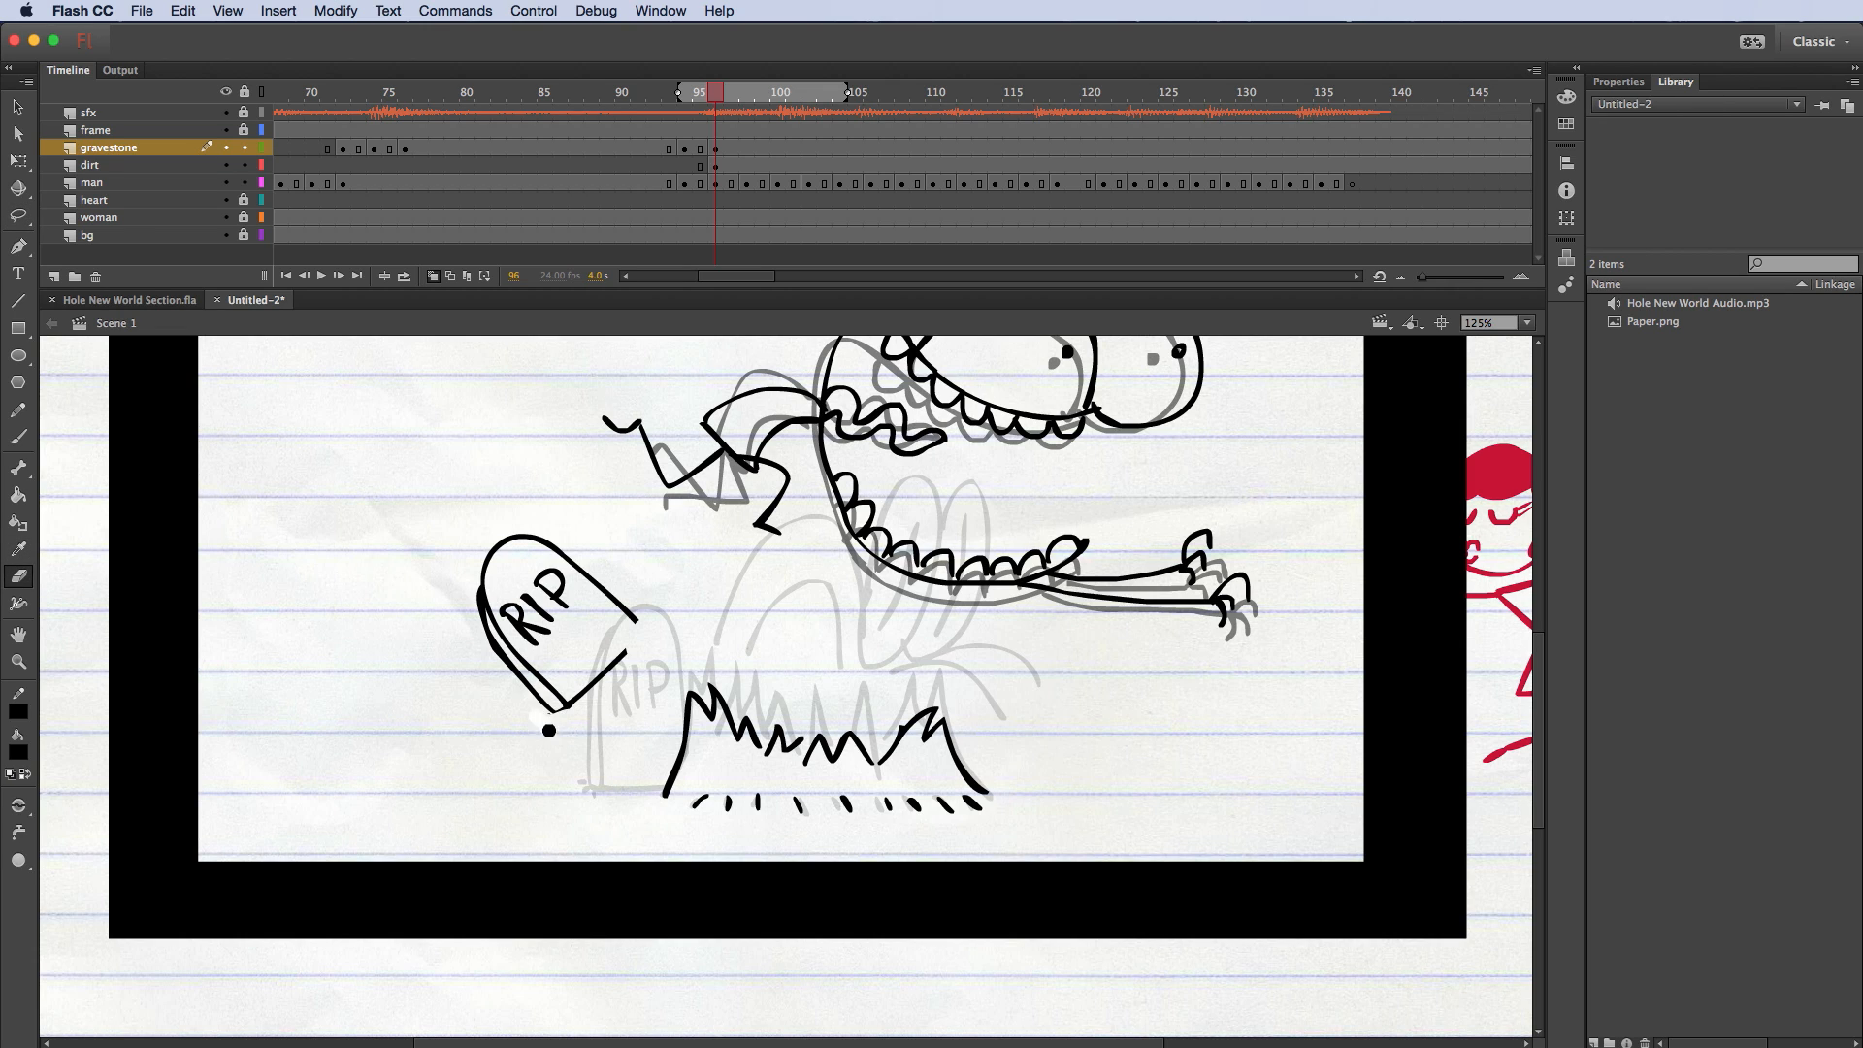
click(18, 437)
drag(637, 618, 626, 652)
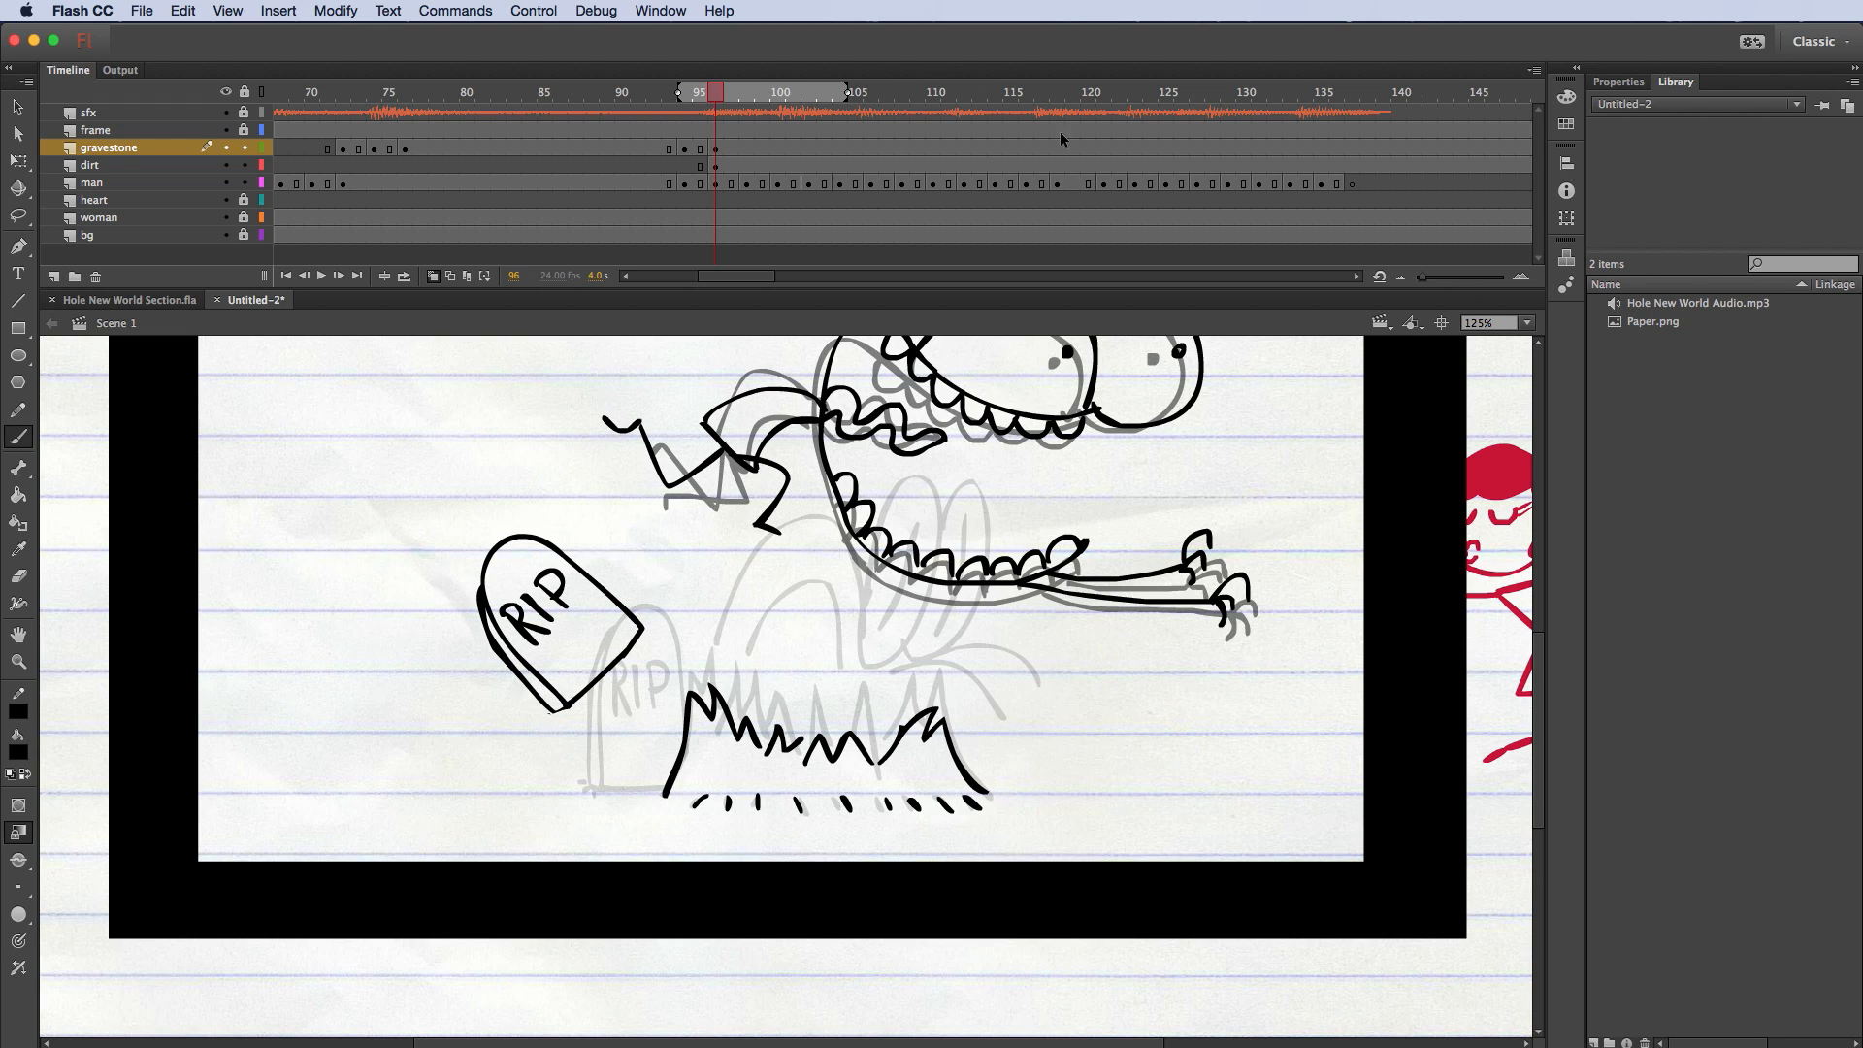
Step: Insert a blank keyframe at frame 98 of the gravestone layer and draw the gravestone tipping further back with RIP lettering
click(744, 148)
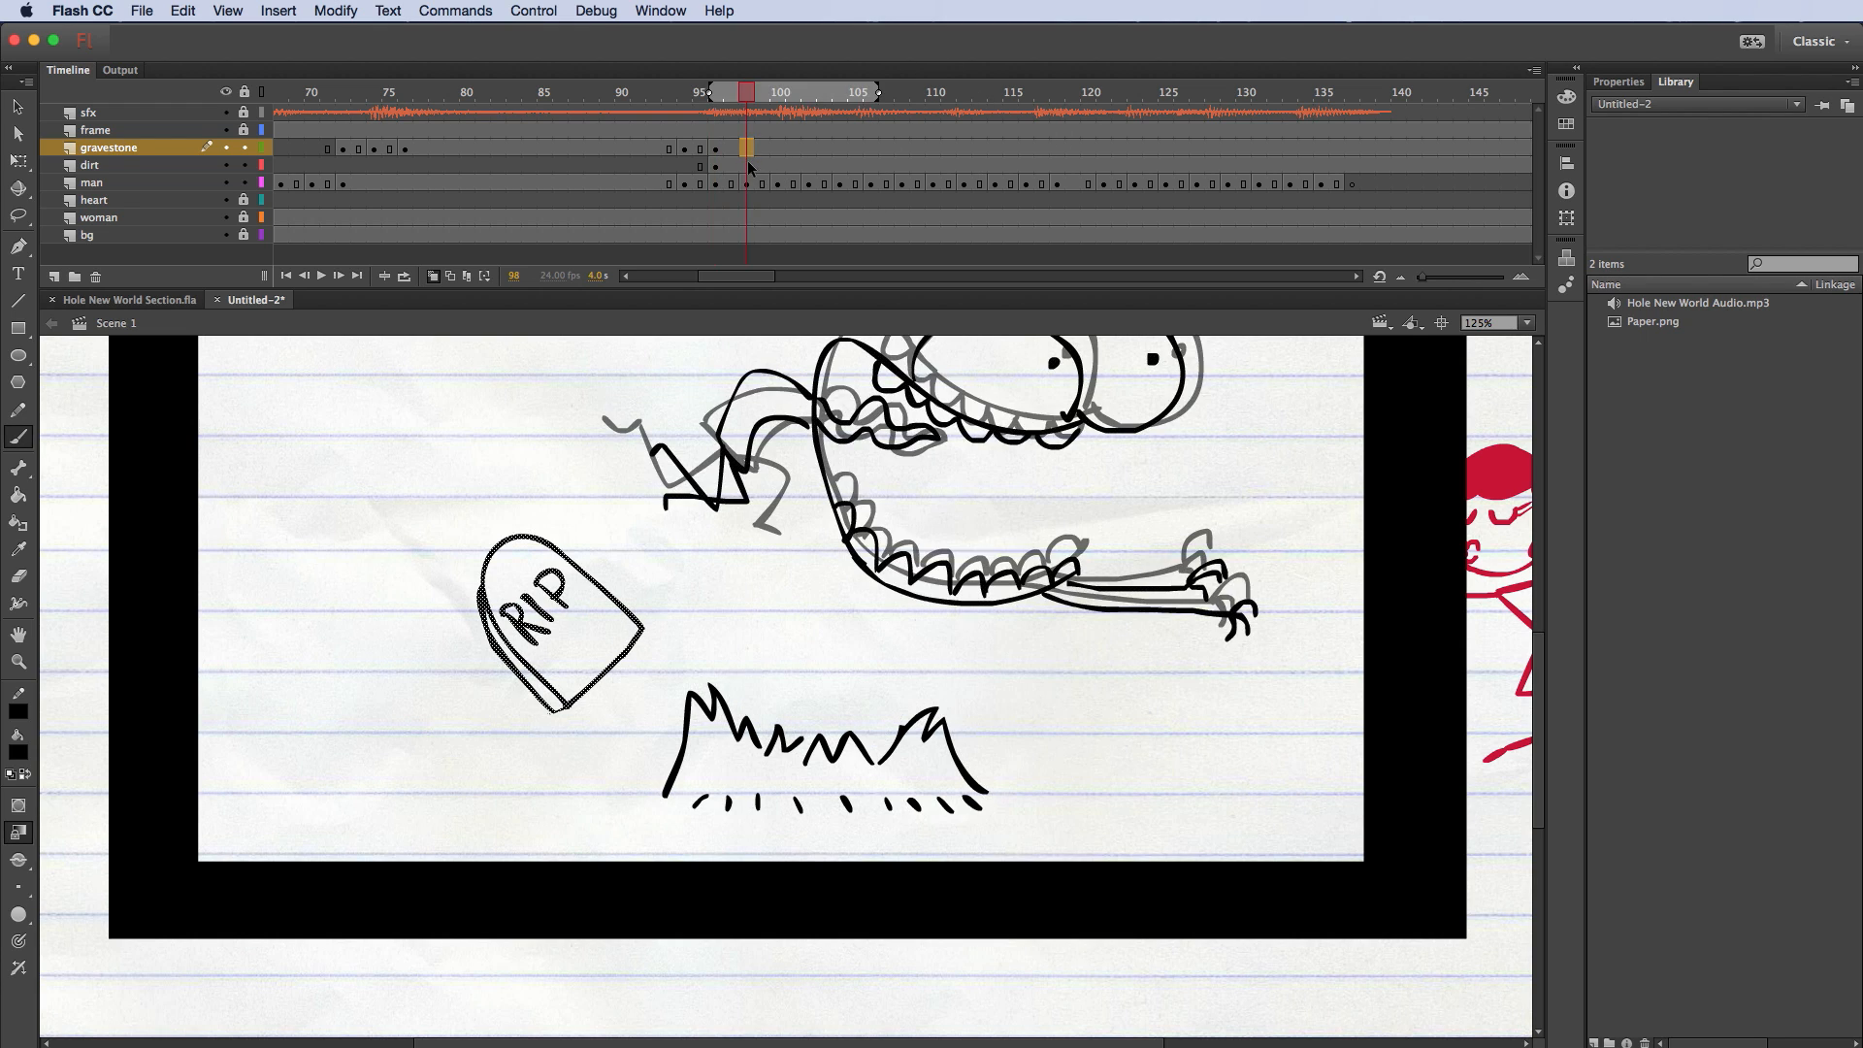
right_click(752, 149)
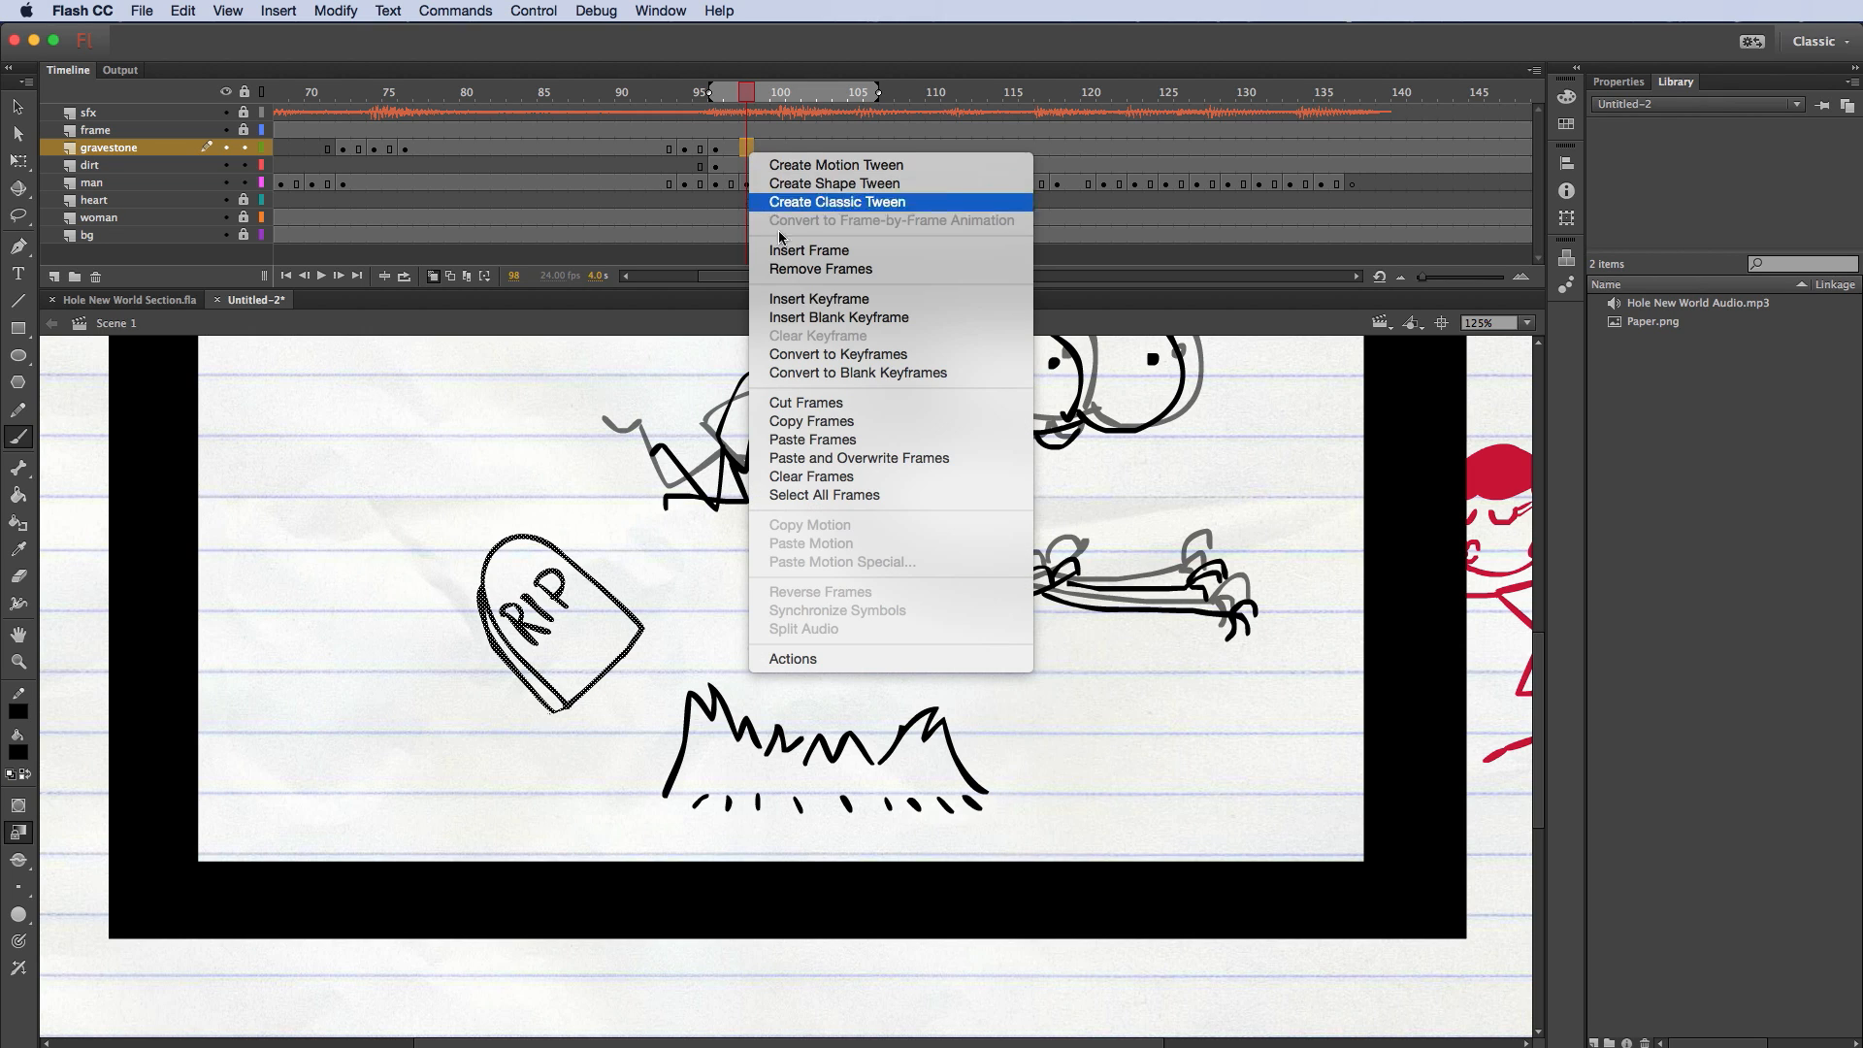
click(810, 317)
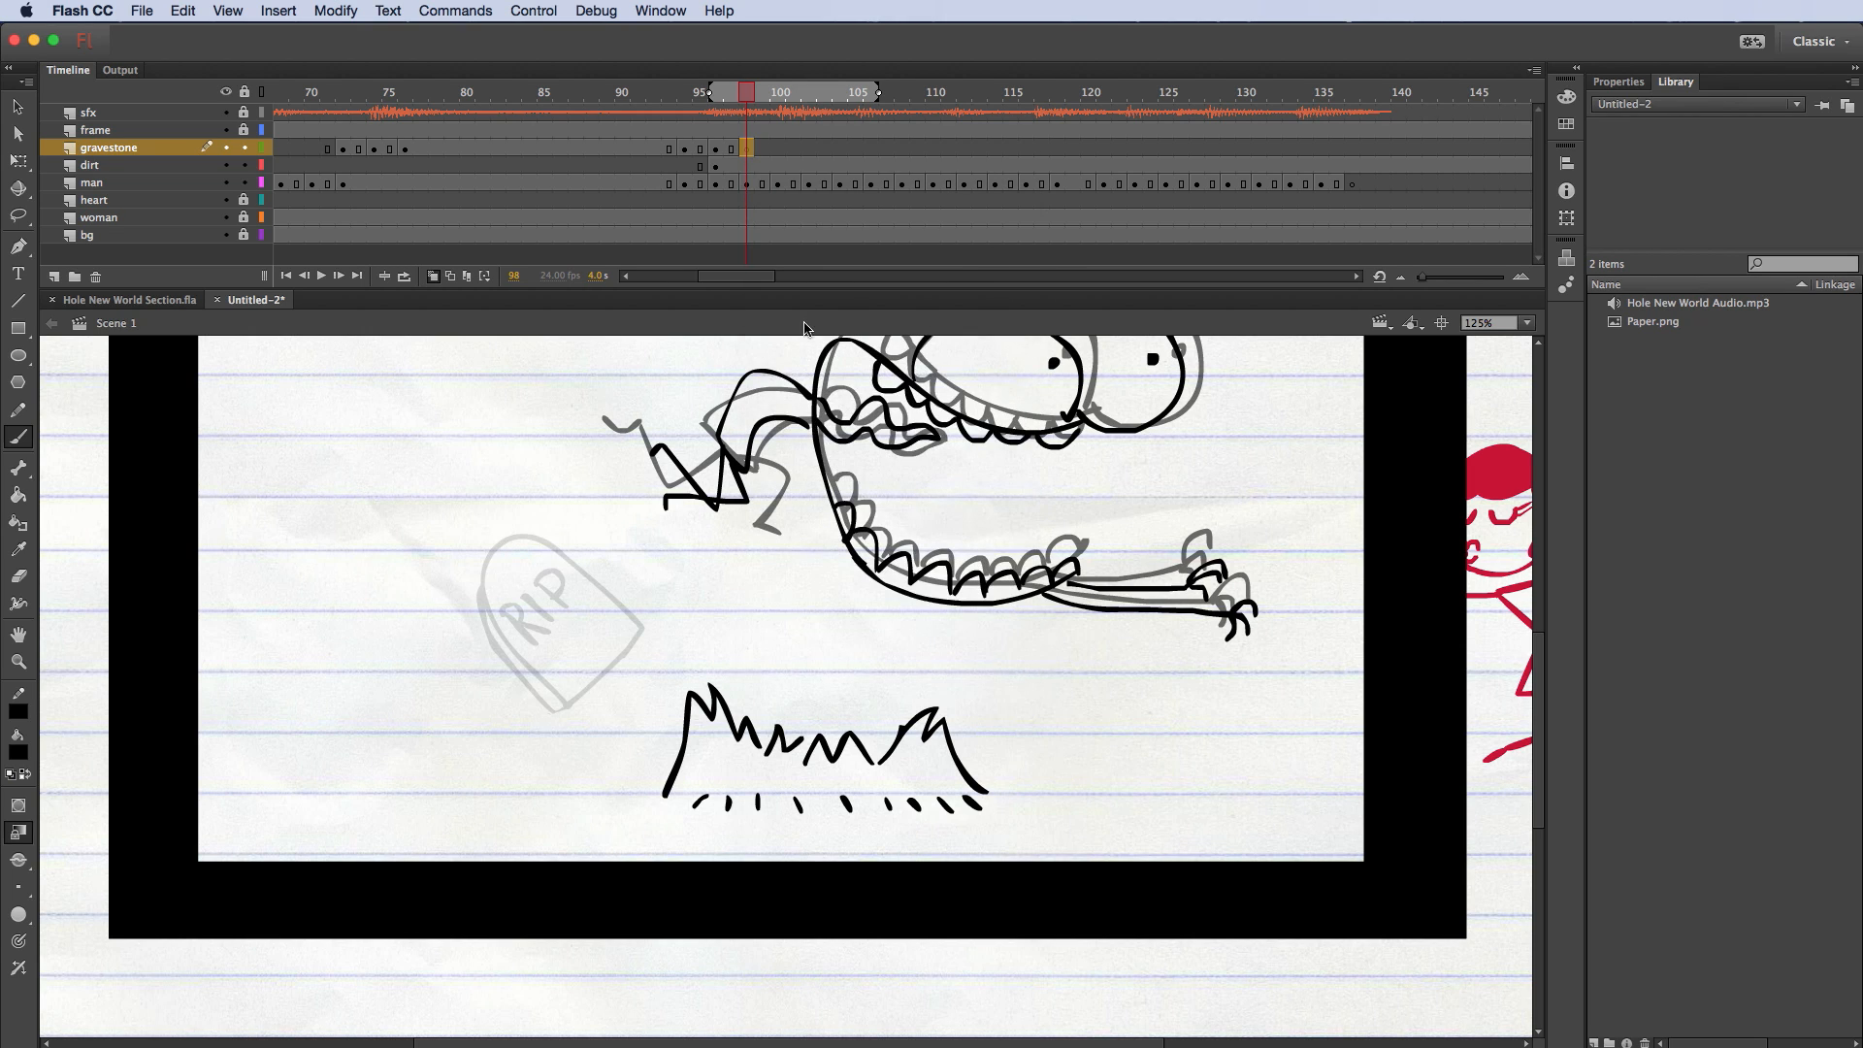
mouse_move(615, 646)
mouse_down()
mouse_move(499, 577)
mouse_move(451, 587)
mouse_move(460, 629)
mouse_move(547, 695)
mouse_move(627, 647)
mouse_up()
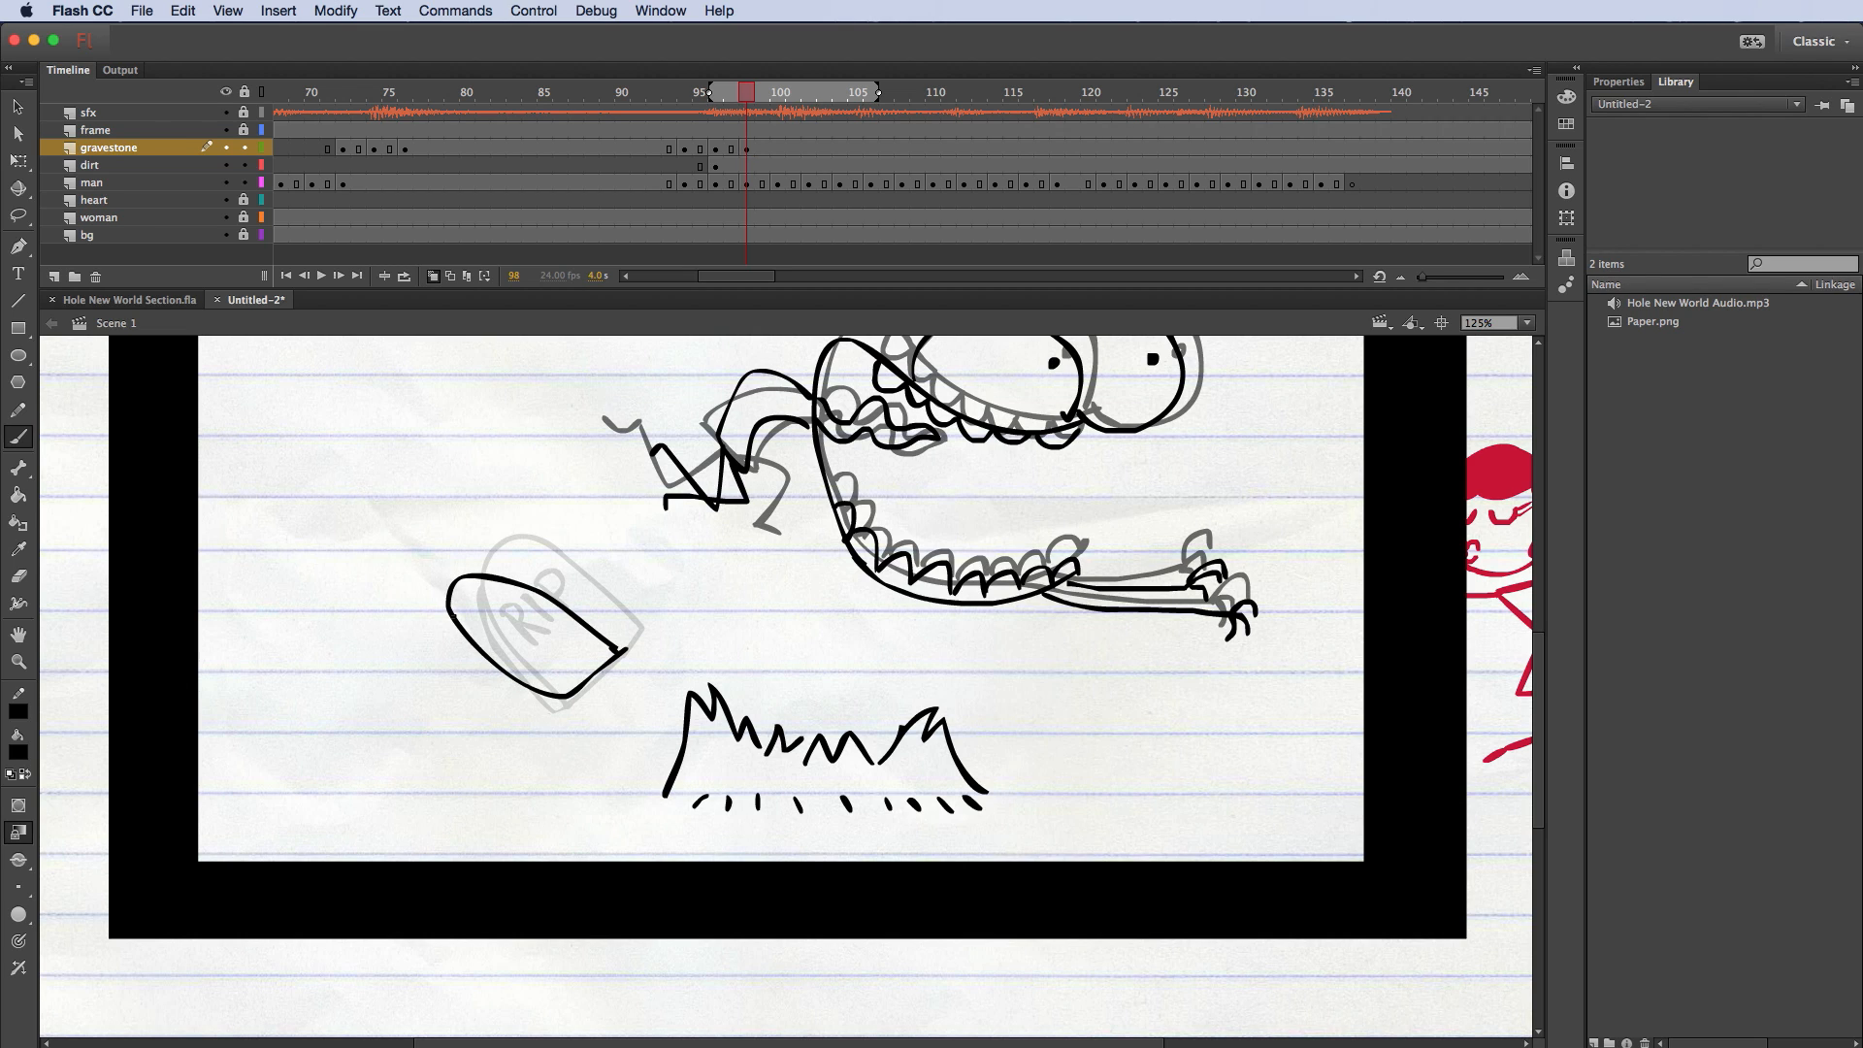
mouse_move(445, 633)
mouse_down()
mouse_move(511, 697)
mouse_move(562, 694)
mouse_move(501, 659)
mouse_move(492, 639)
mouse_move(517, 618)
mouse_up()
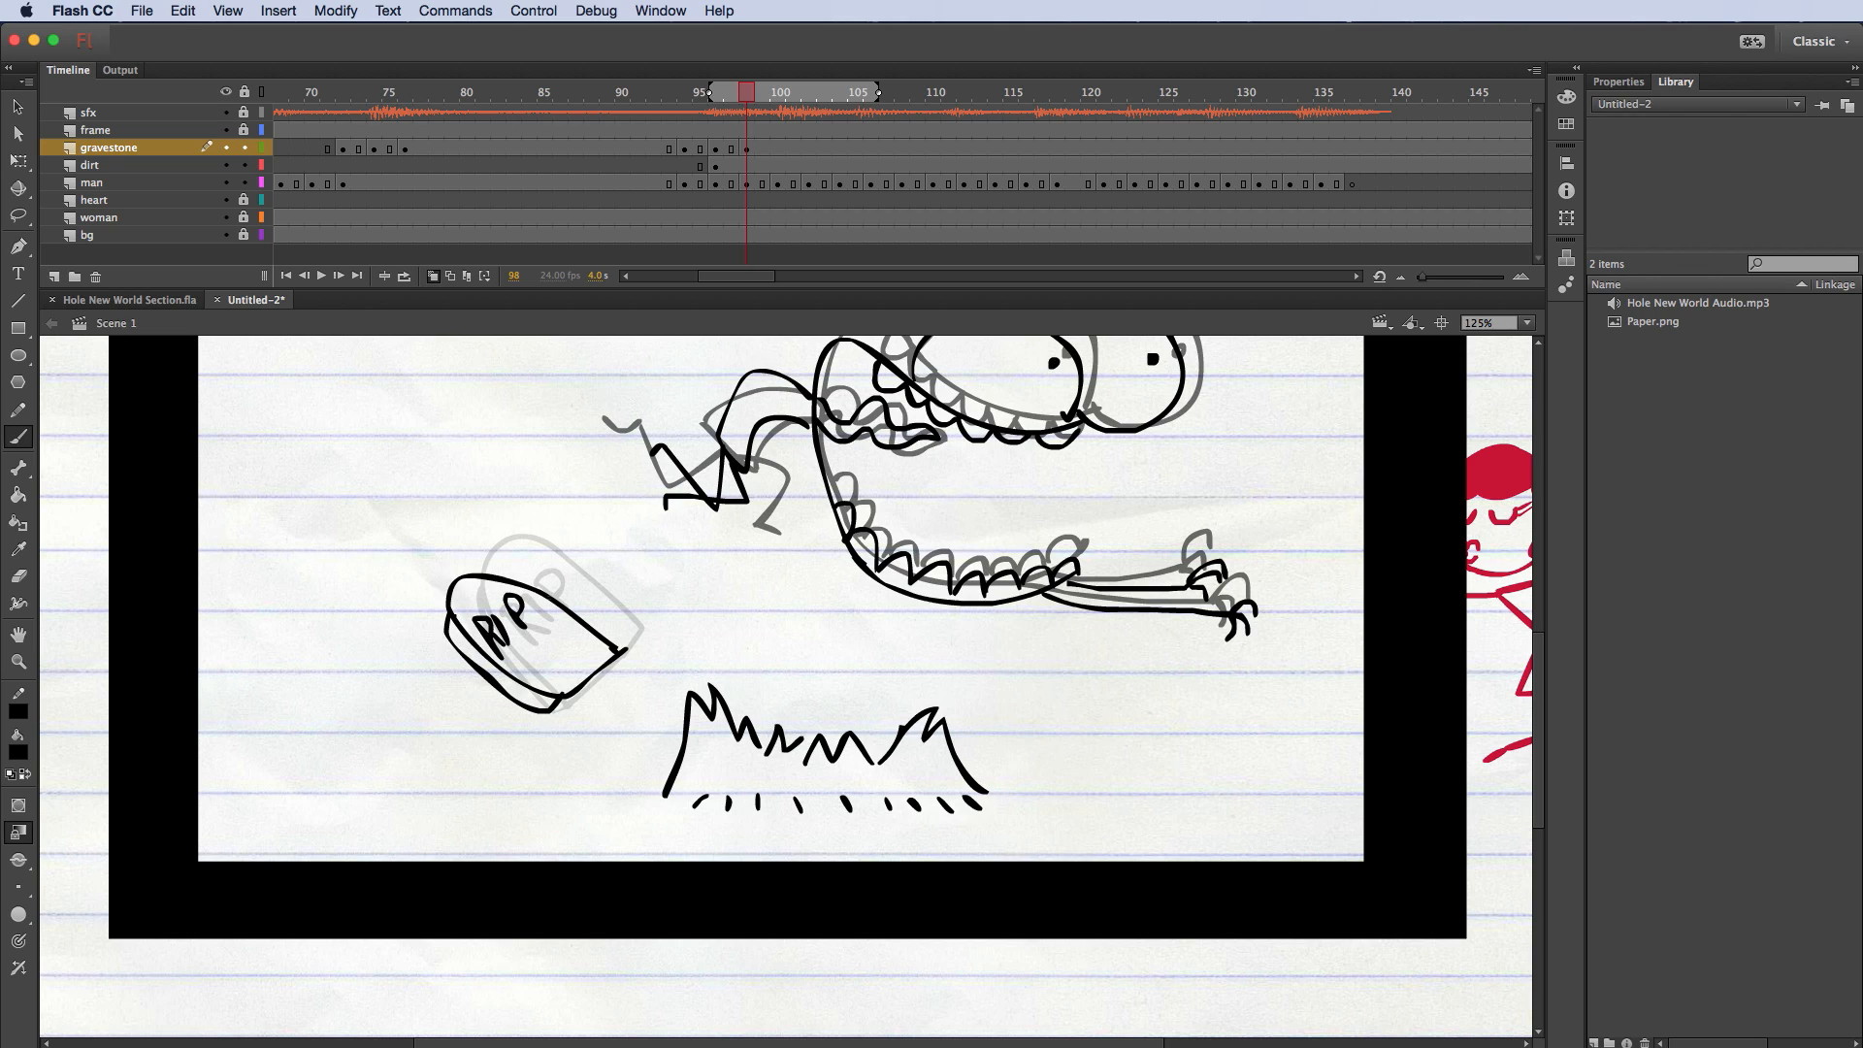
Step: Erase the stray line end at the frame 98 gravestone's corner and draw the thickness along its bottom edge
click(18, 577)
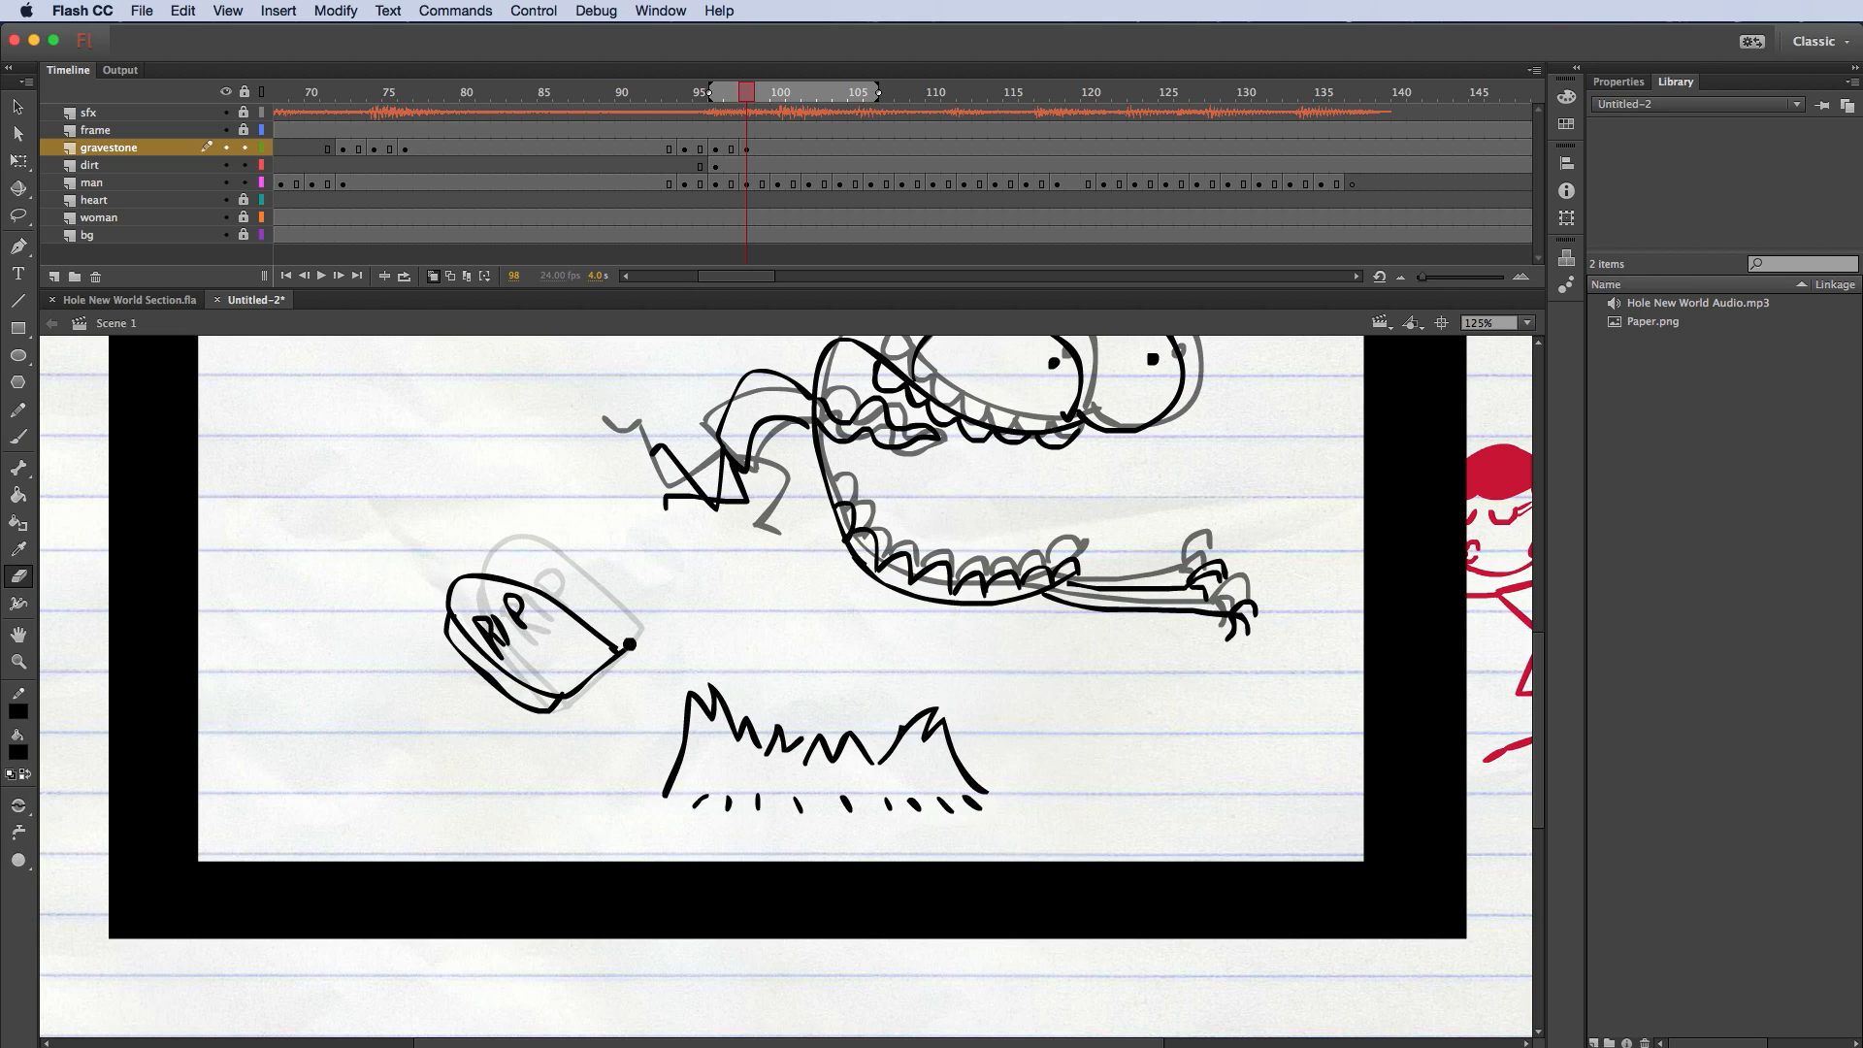
drag(630, 664, 627, 633)
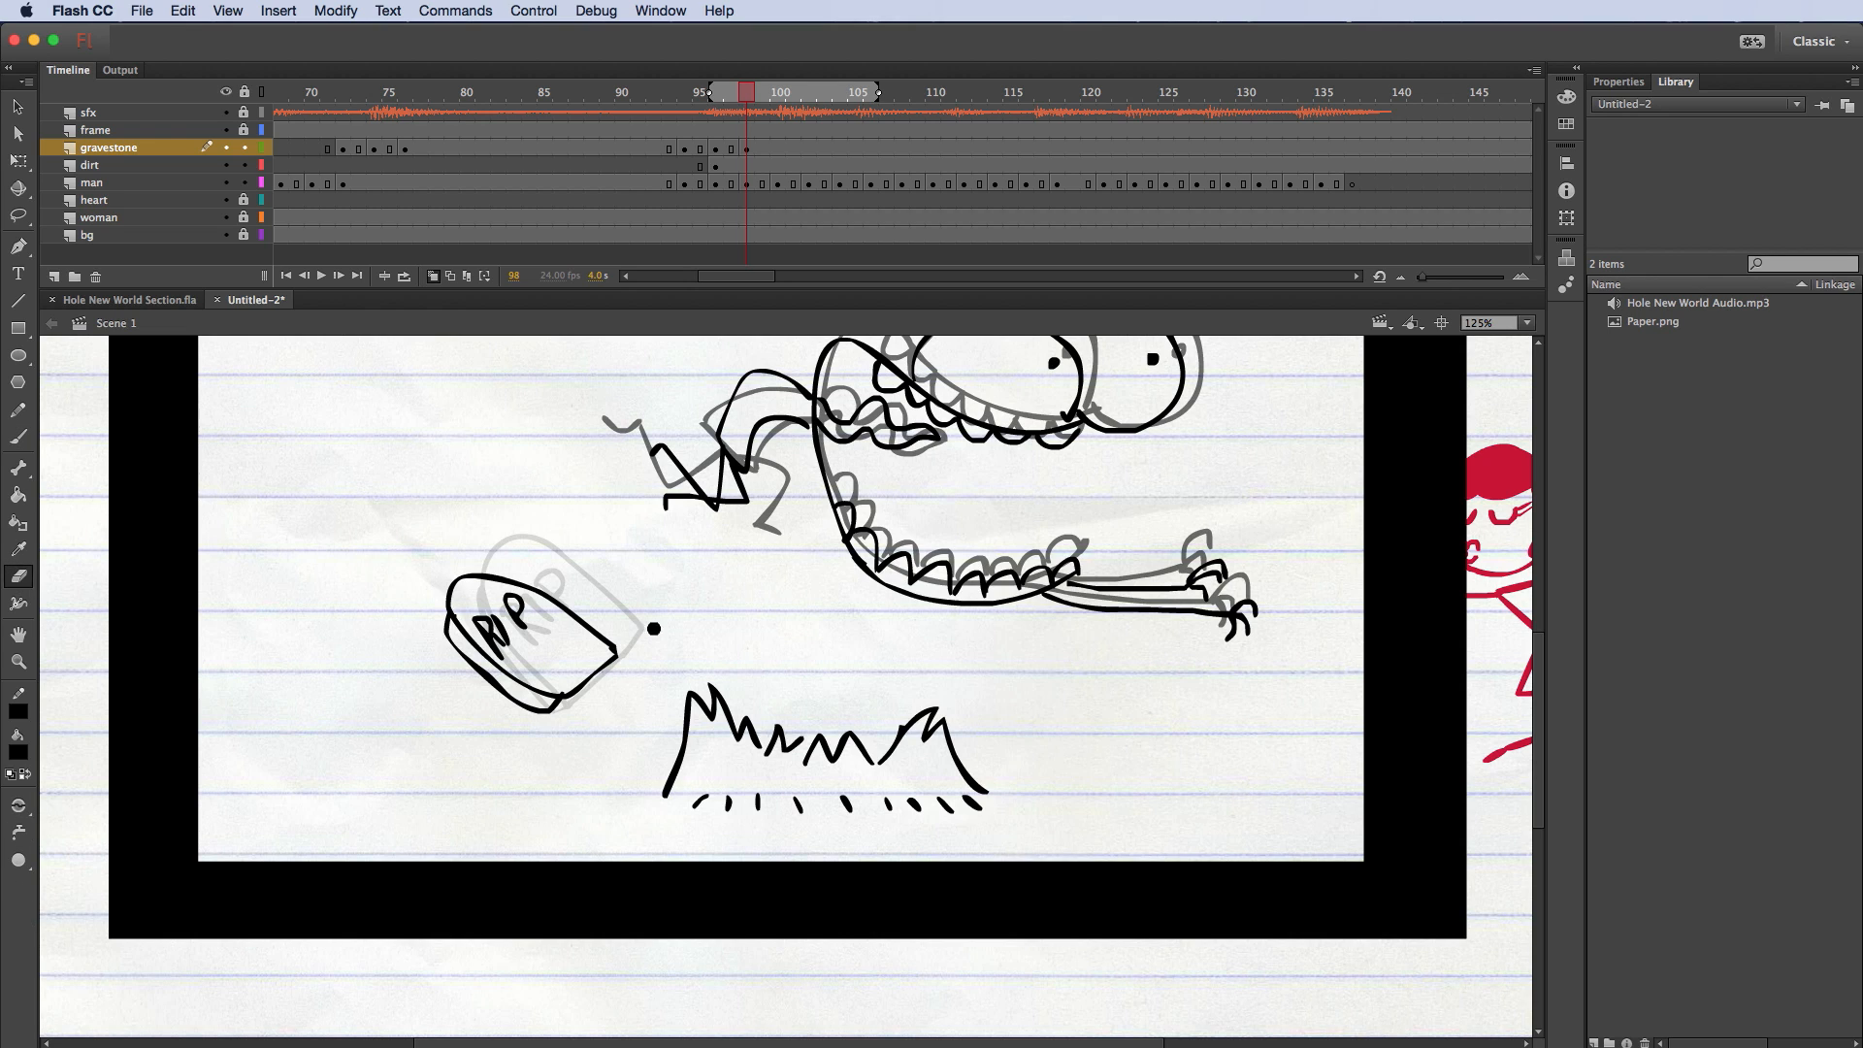
click(19, 437)
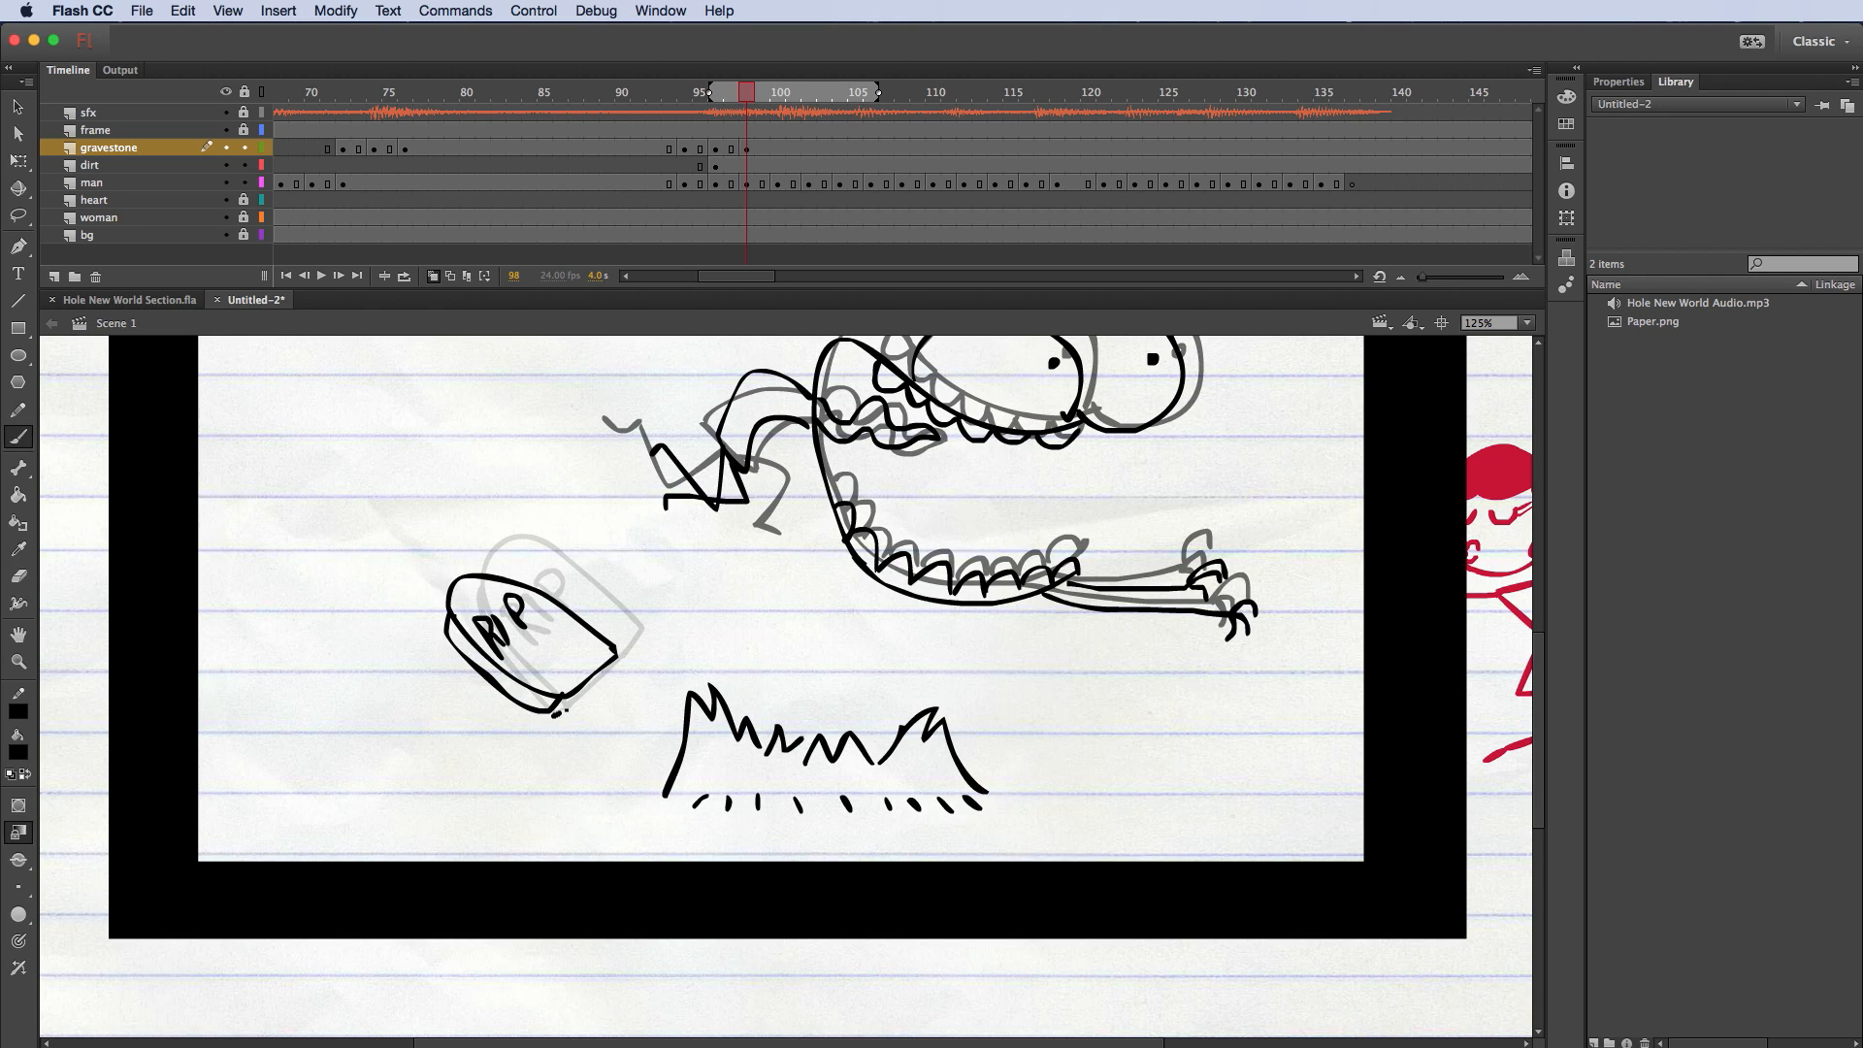
drag(559, 715, 617, 664)
Step: Insert a blank keyframe at frame 100 of the gravestone layer and draw the gravestone edge-on as a thin, flat slab
click(779, 149)
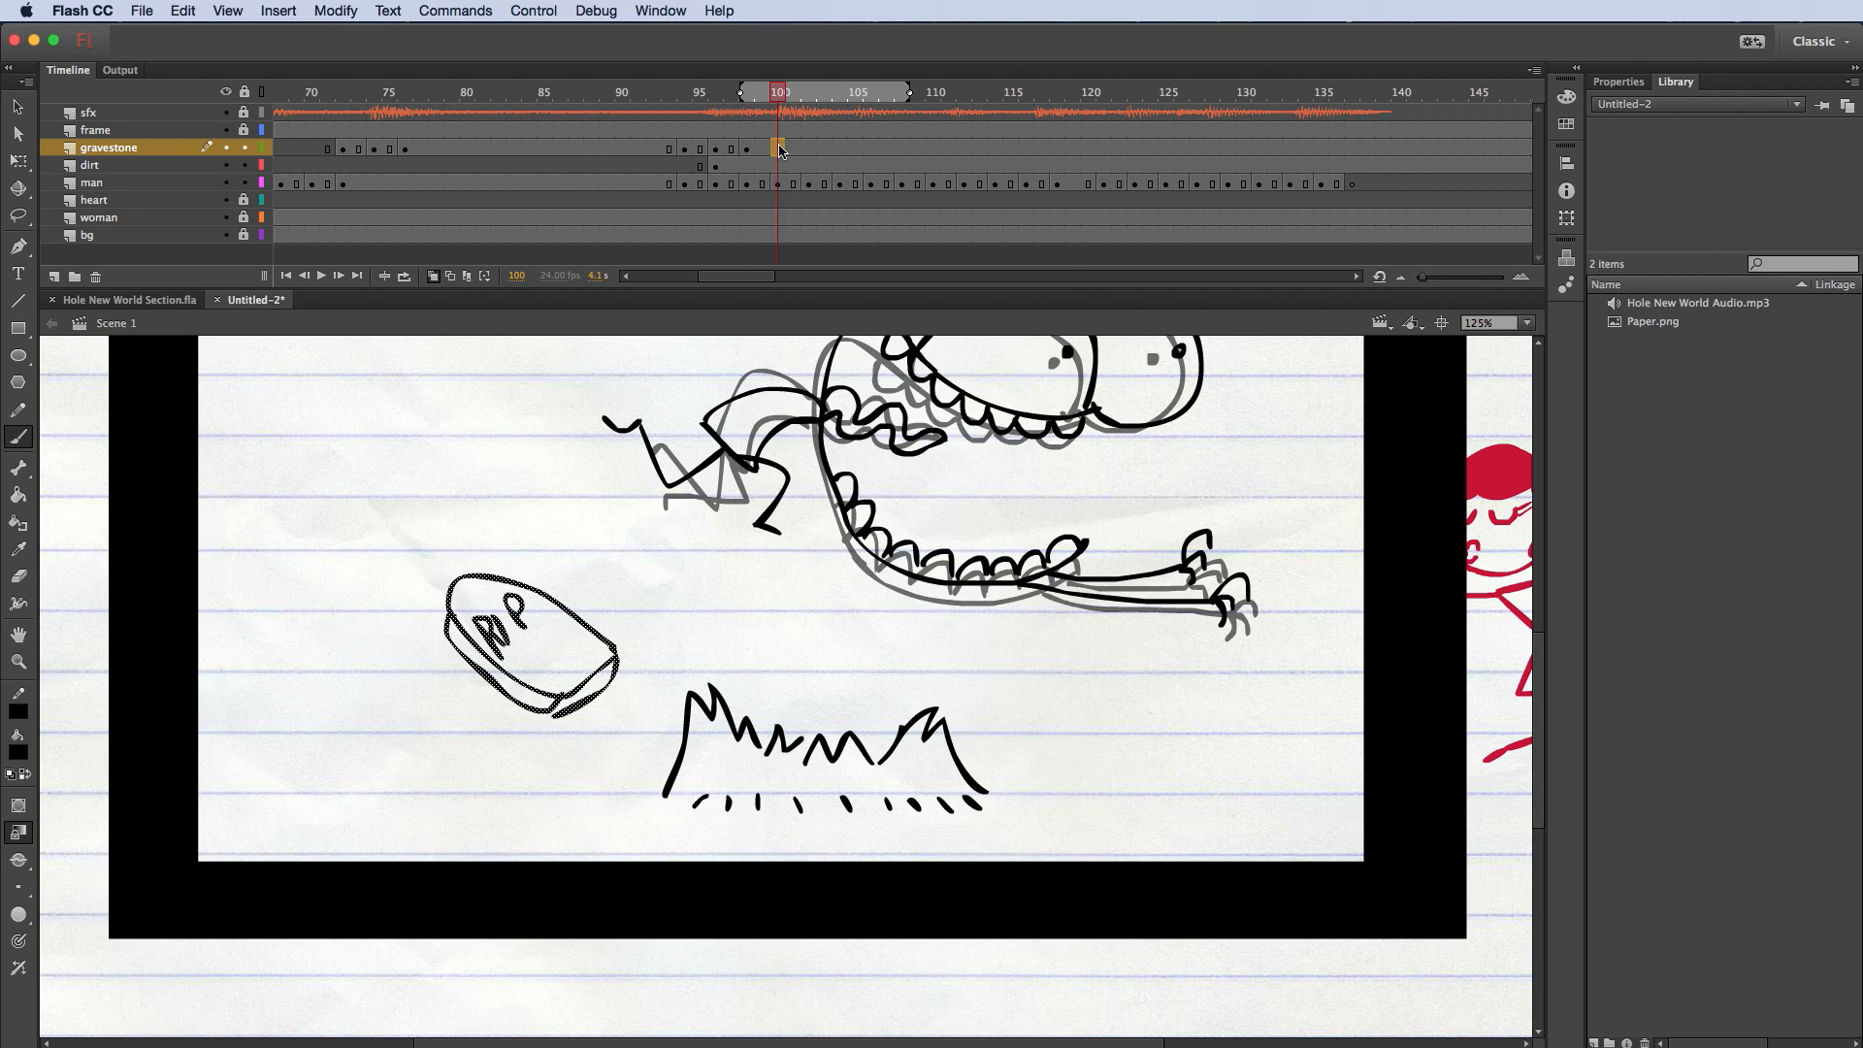
right_click(780, 150)
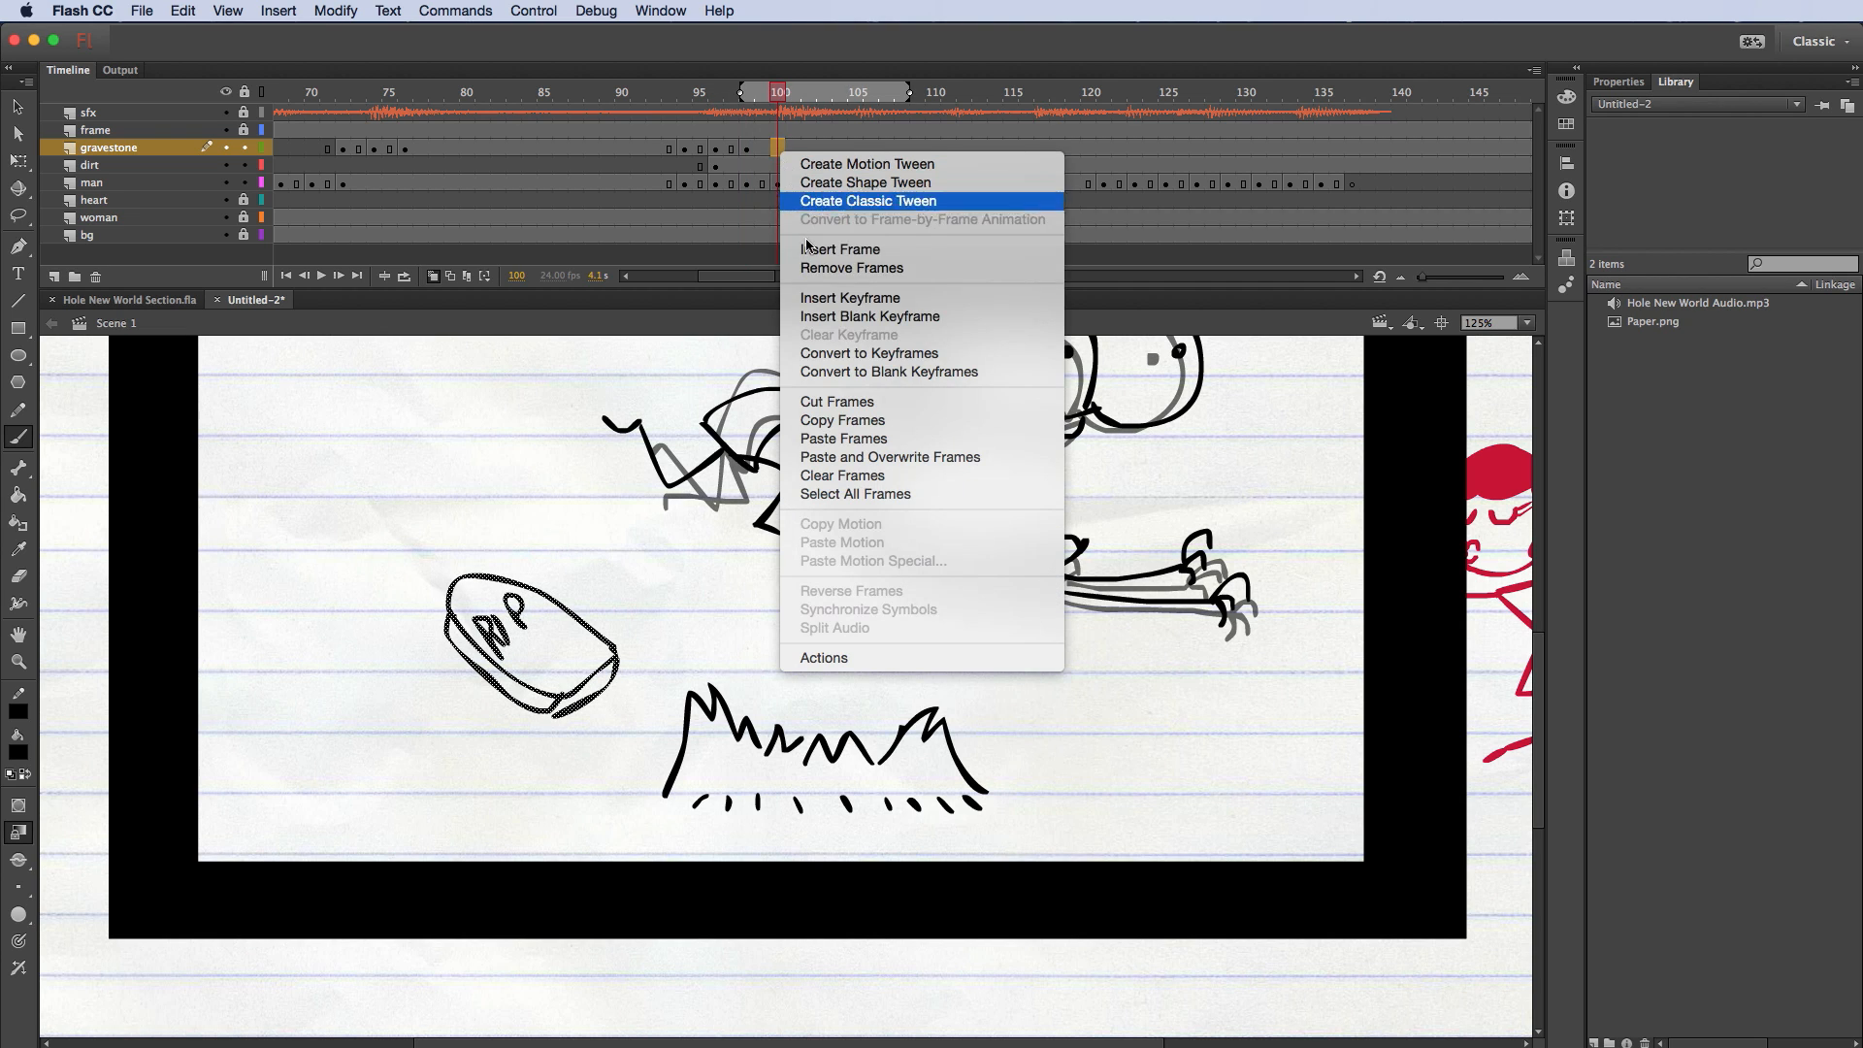
click(860, 316)
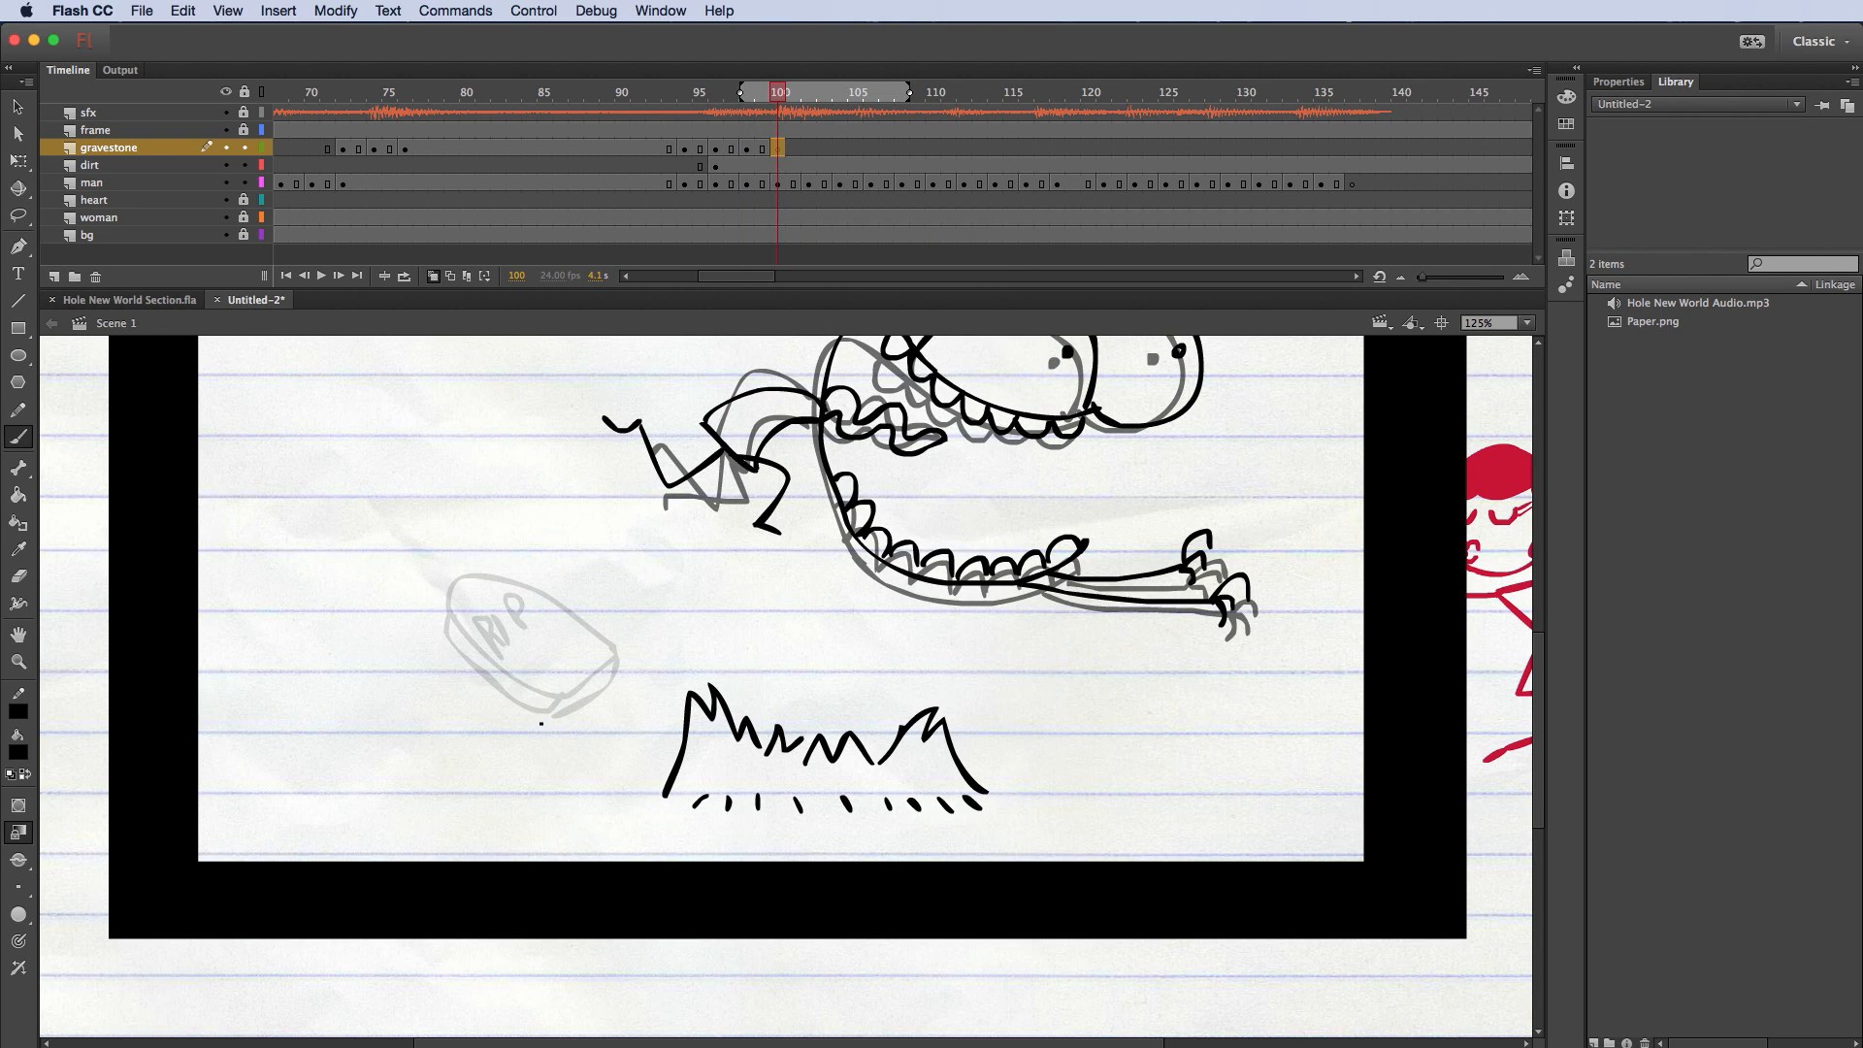
mouse_move(540, 722)
mouse_down()
mouse_move(356, 712)
mouse_move(375, 737)
mouse_move(540, 726)
mouse_up()
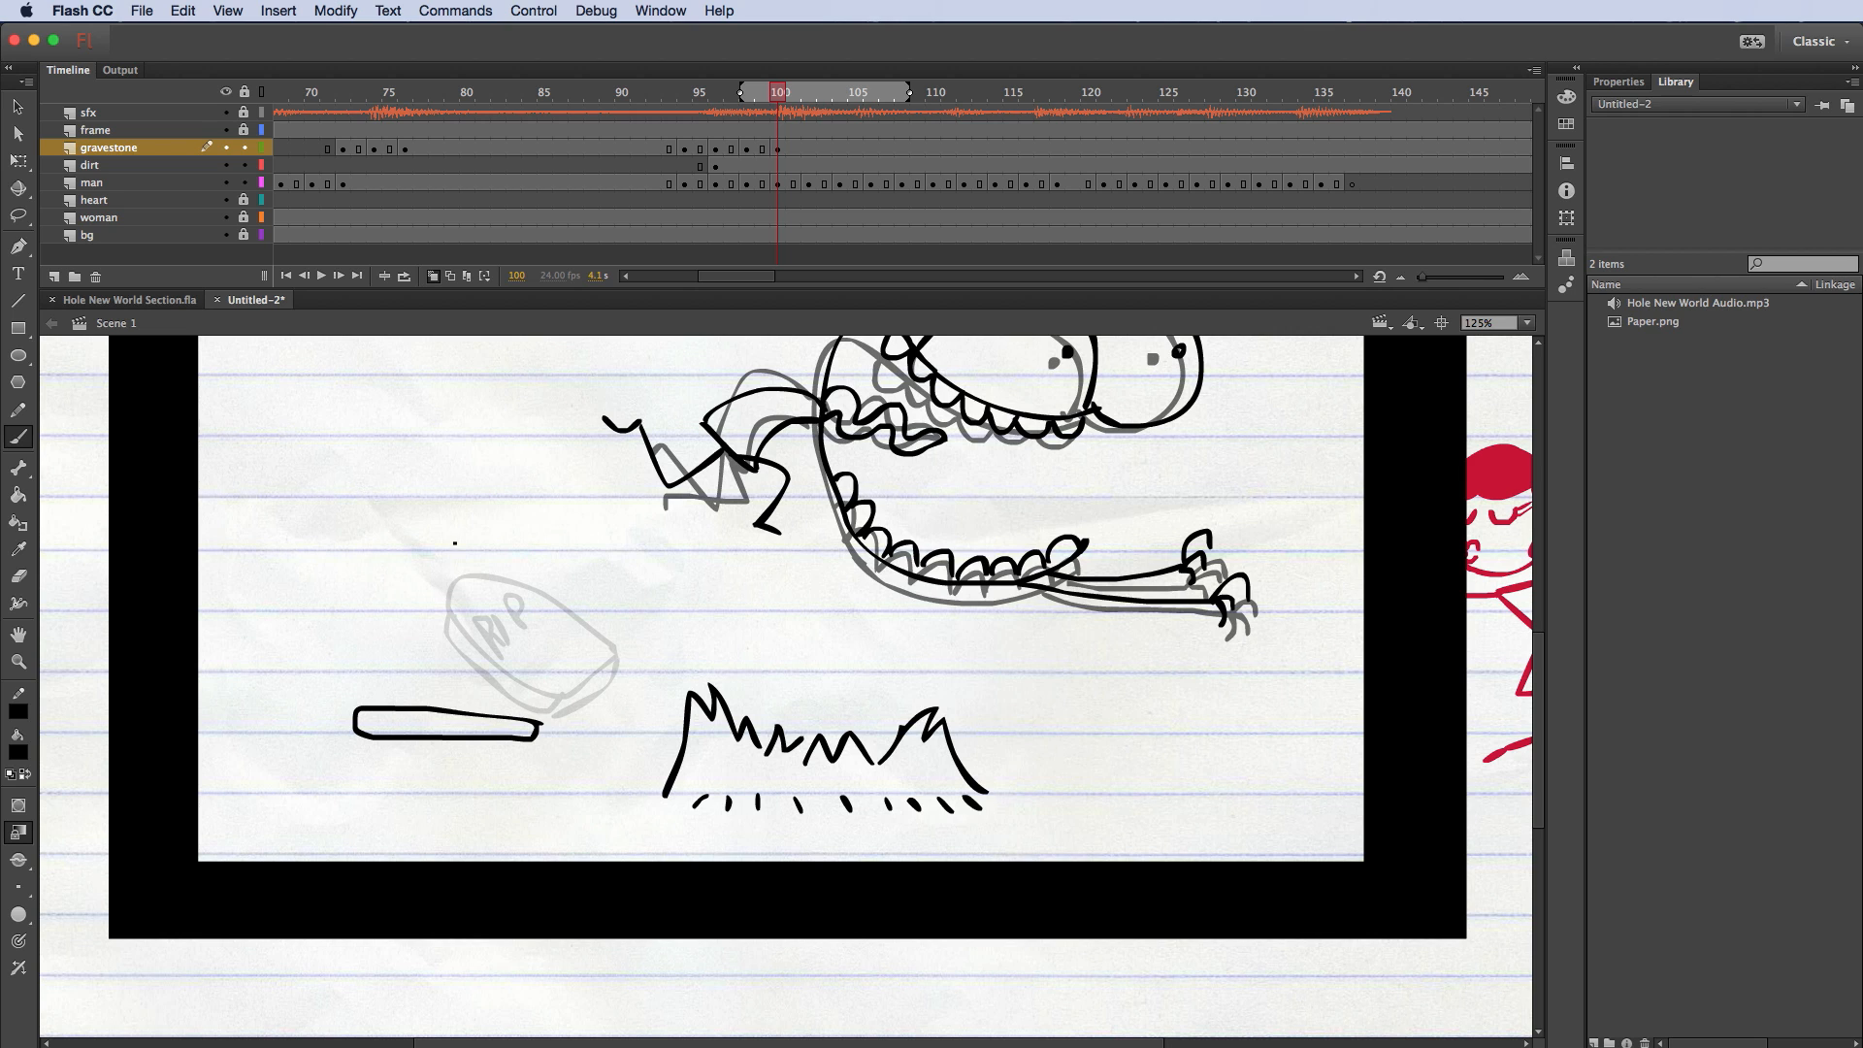
Step: Insert a keyframe at frame 102 of the gravestone layer, tilt the slab counterclockwise and move it down toward the ground
click(807, 147)
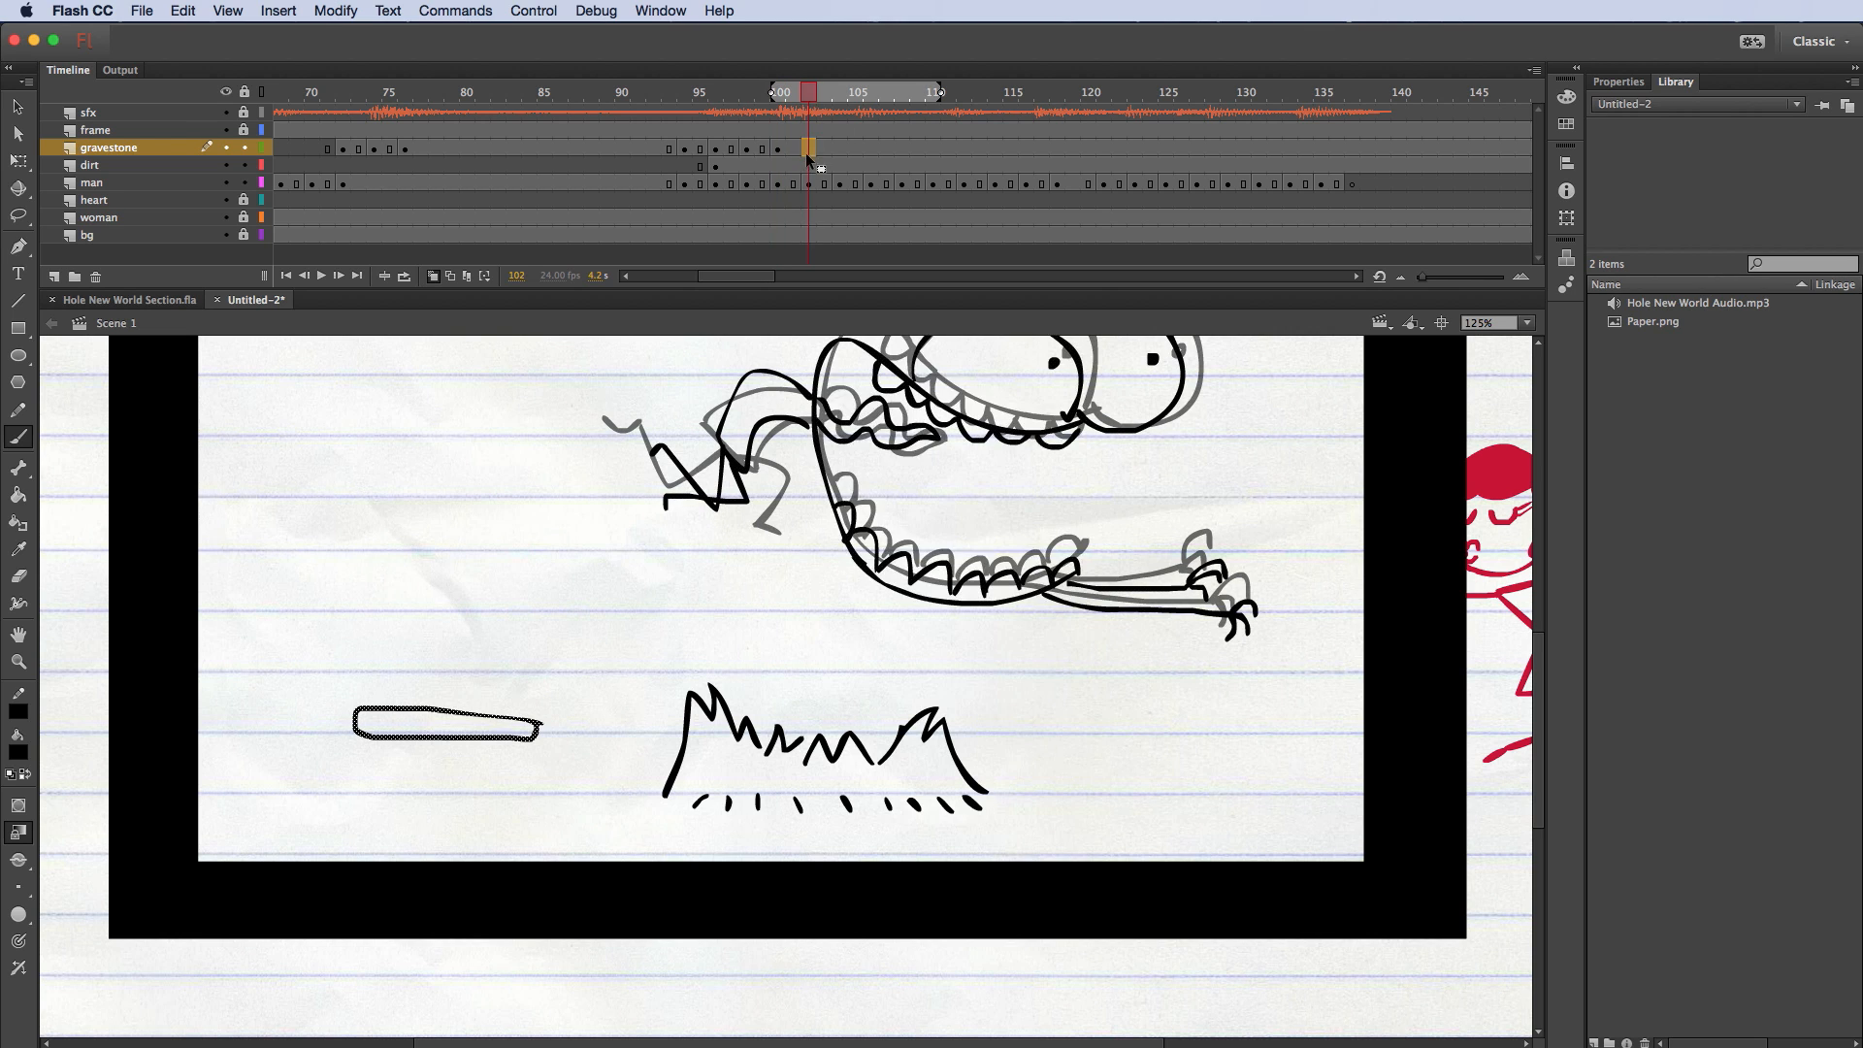
right_click(806, 153)
click(876, 296)
click(21, 161)
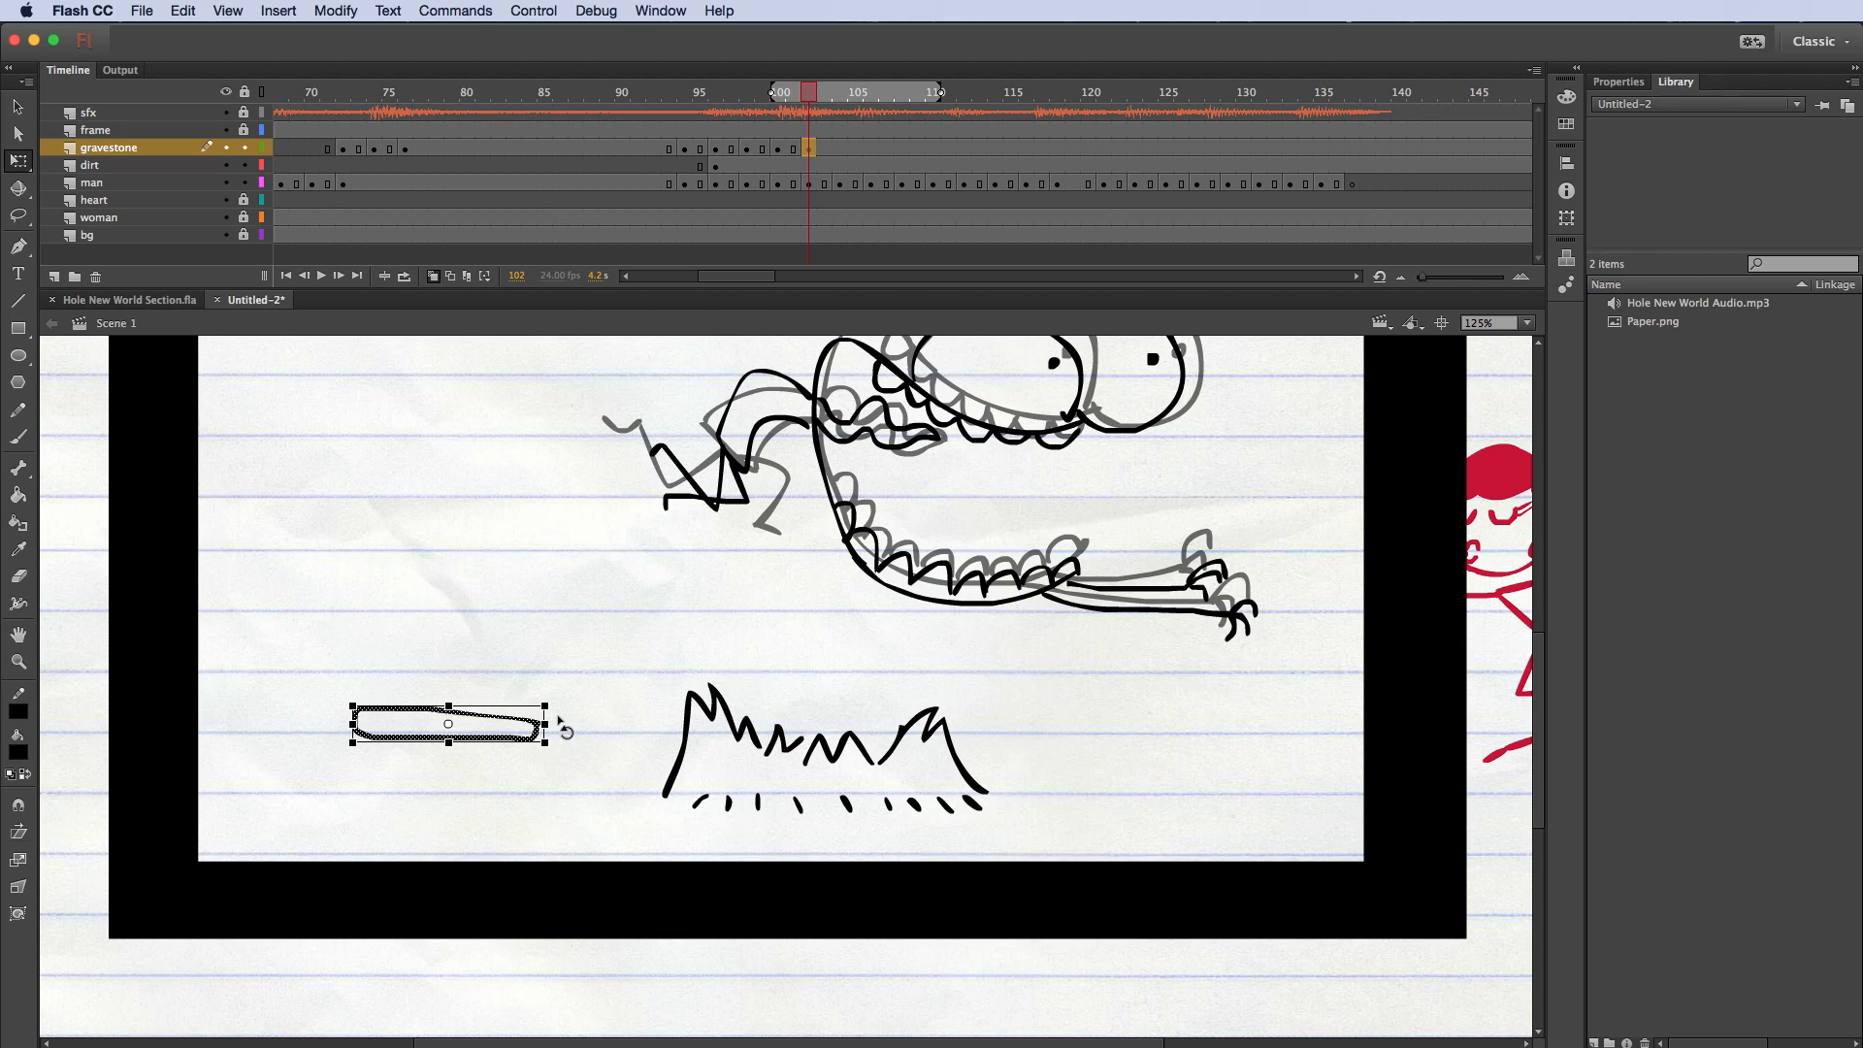
mouse_move(561, 715)
mouse_down()
mouse_move(558, 693)
mouse_move(433, 752)
mouse_up()
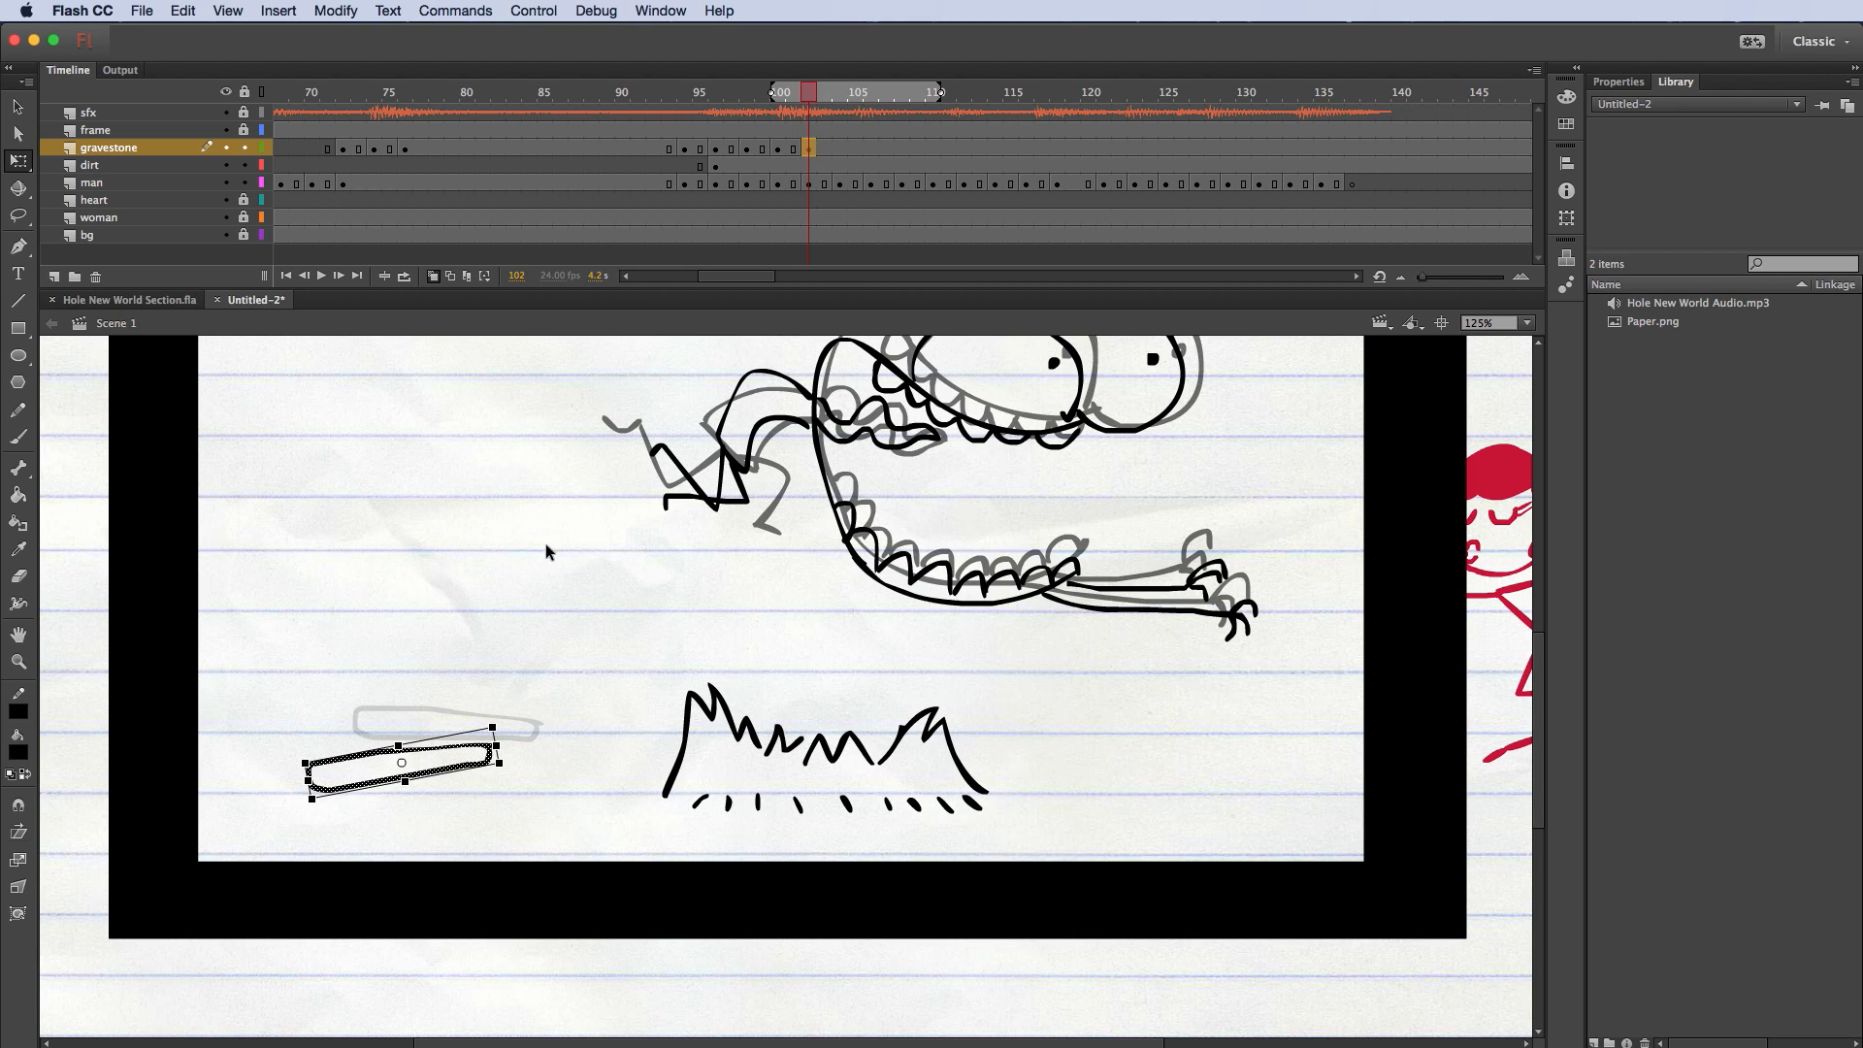
Step: Insert a keyframe at frame 104 of the gravestone layer and rotate the slab to lie flat on the ground
click(835, 147)
right_click(836, 148)
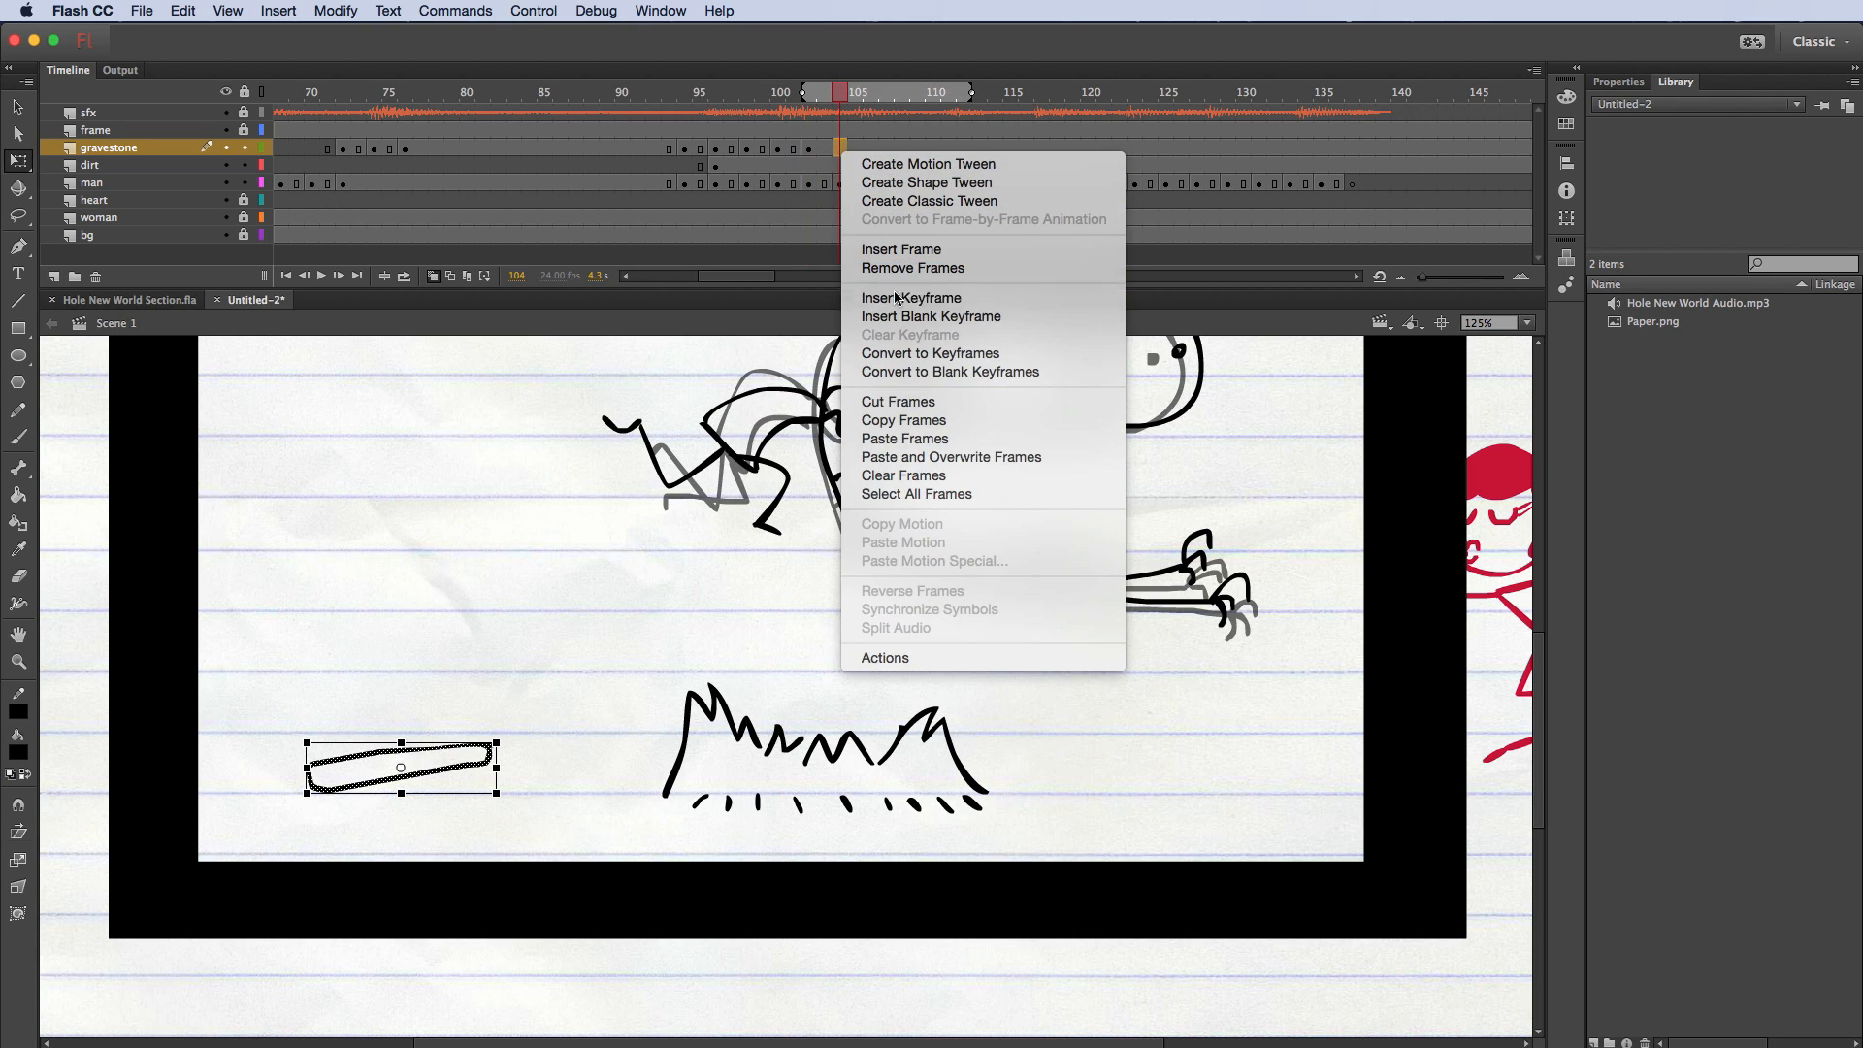
click(896, 298)
click(456, 774)
mouse_move(279, 730)
mouse_down()
mouse_move(555, 835)
mouse_move(514, 825)
mouse_up()
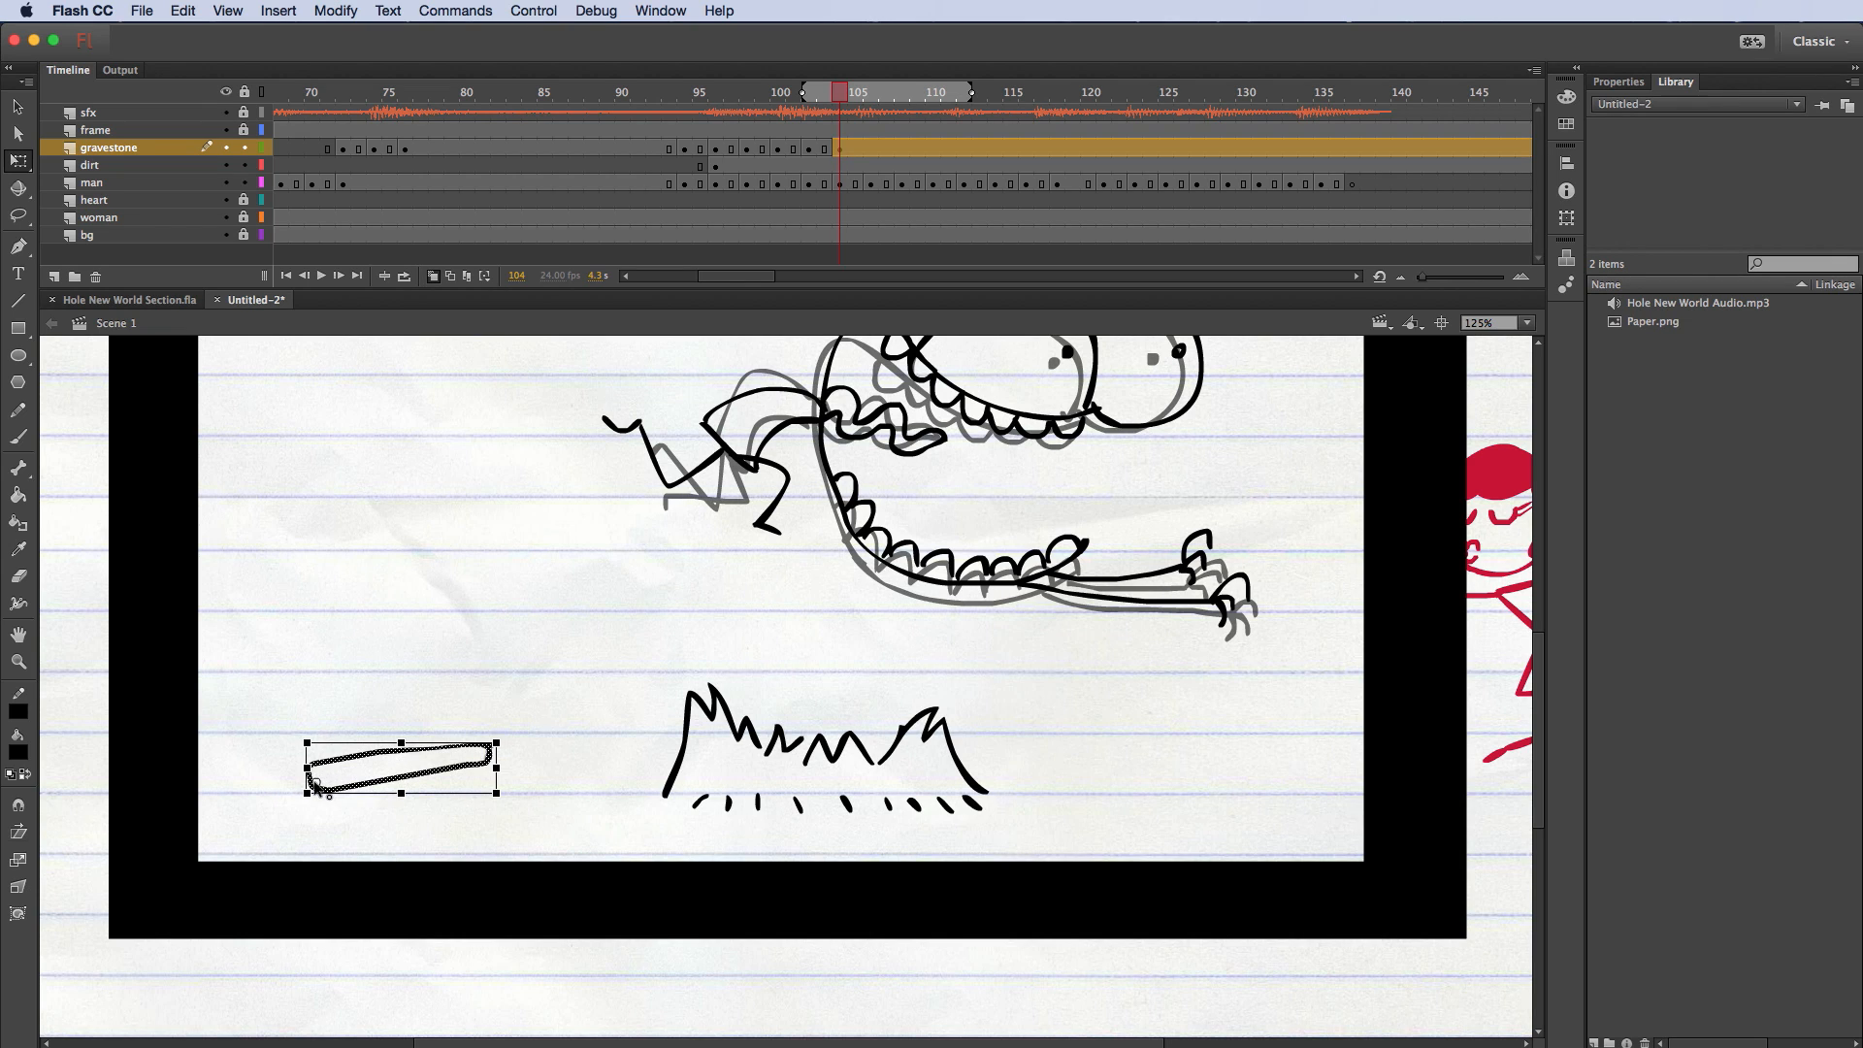
drag(508, 749, 515, 766)
click(524, 745)
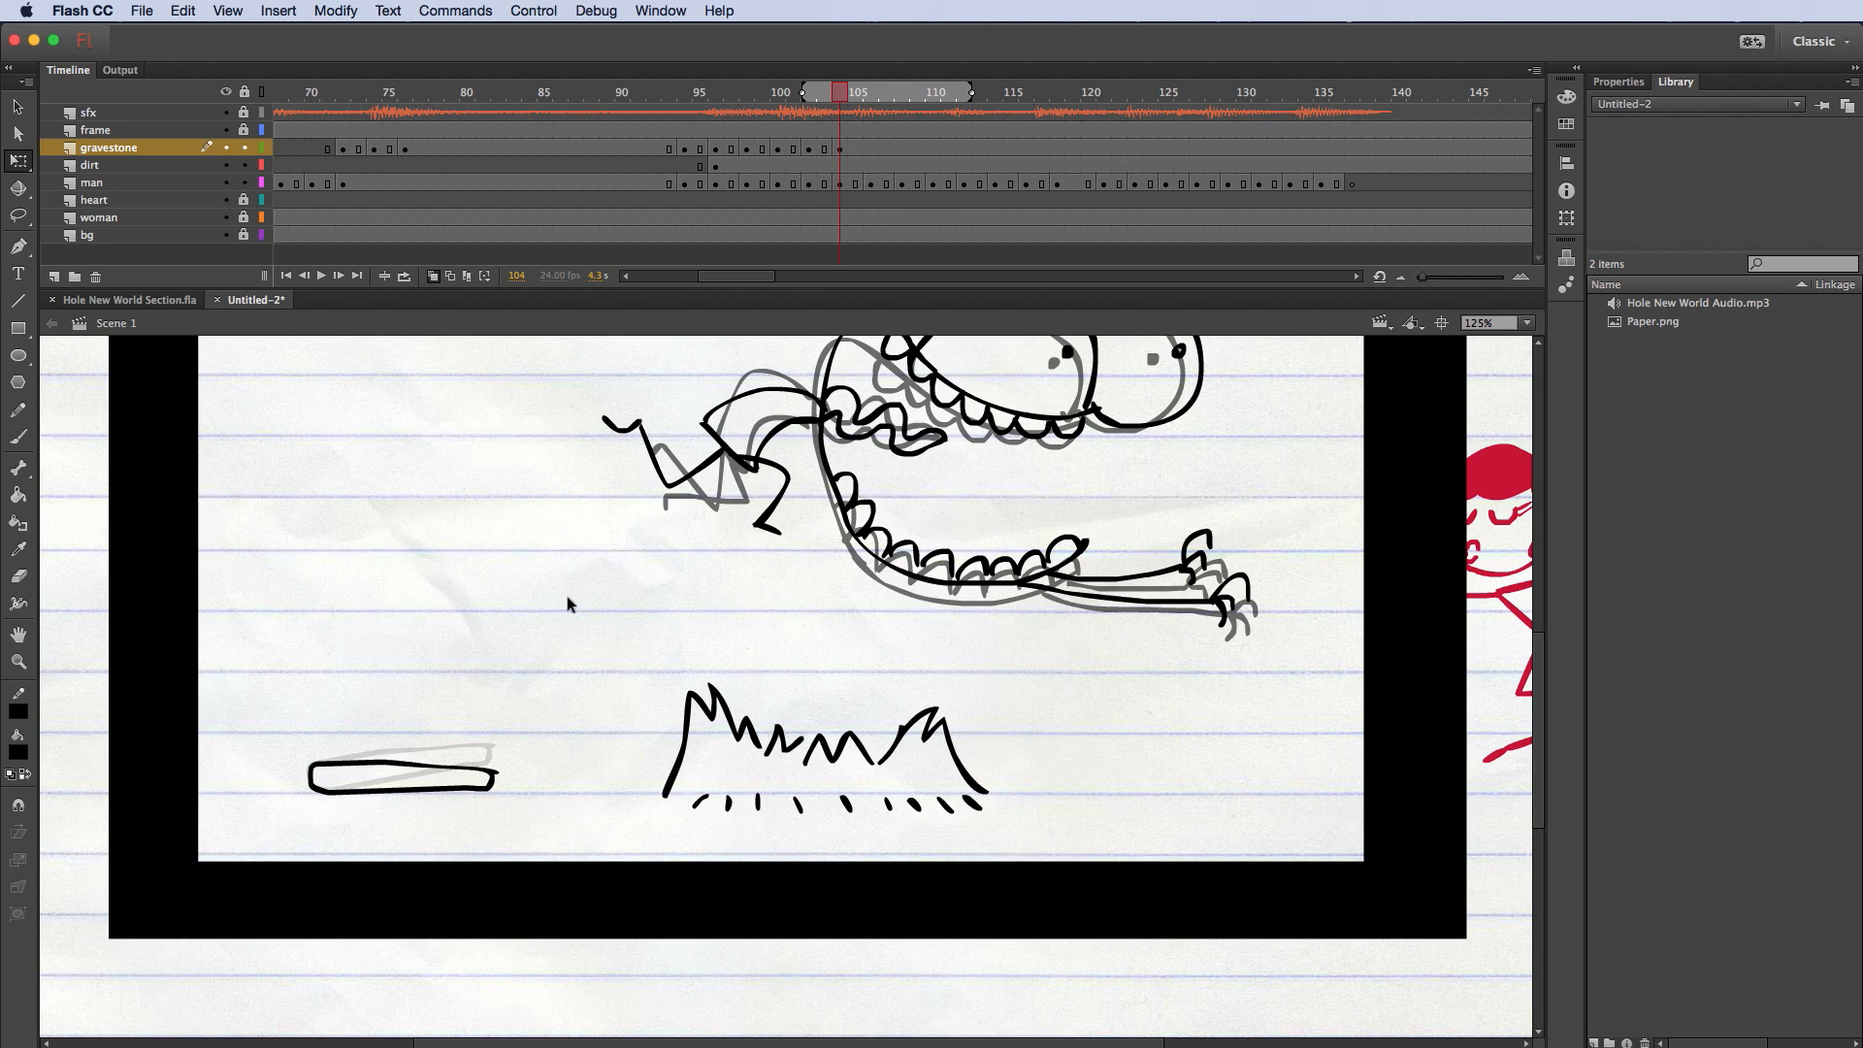
Step: Turn off onion skinning and play the animation from frame 65 to review the gravestone's fall and the dirt
drag(747, 278, 740, 280)
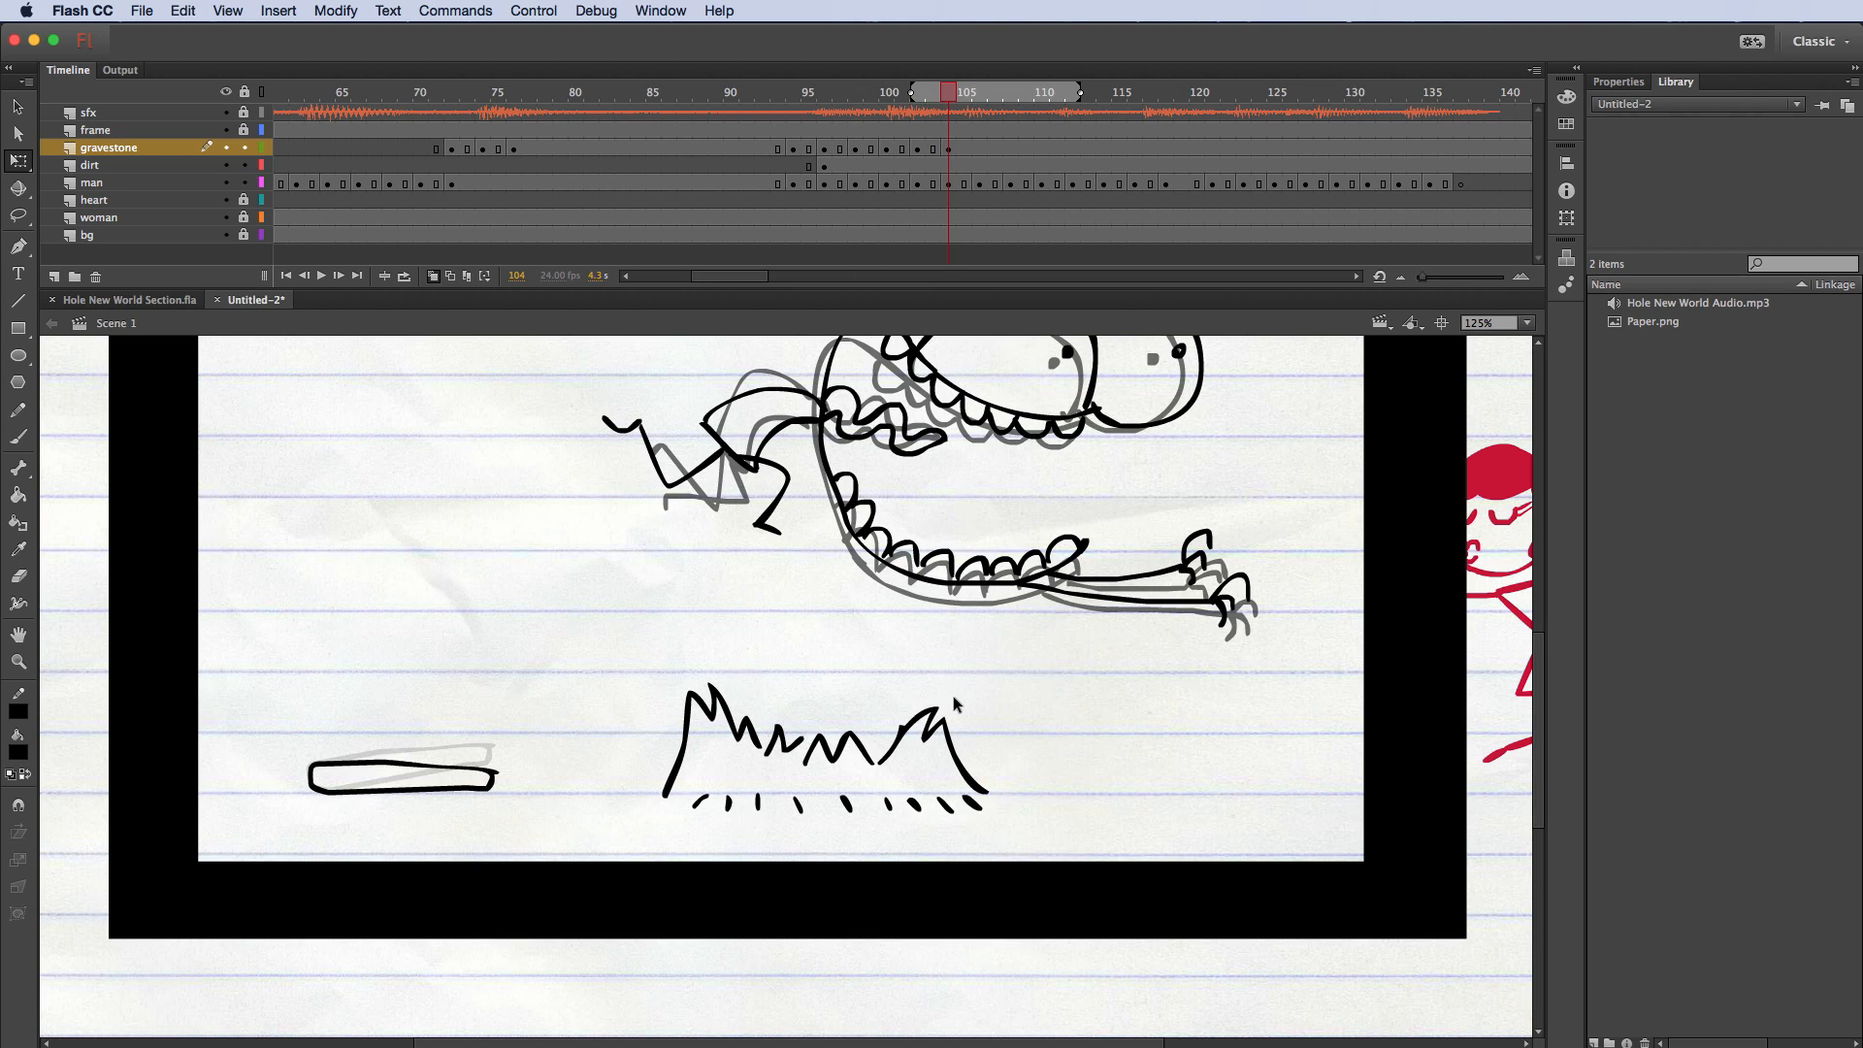
key(super+minus)
click(432, 275)
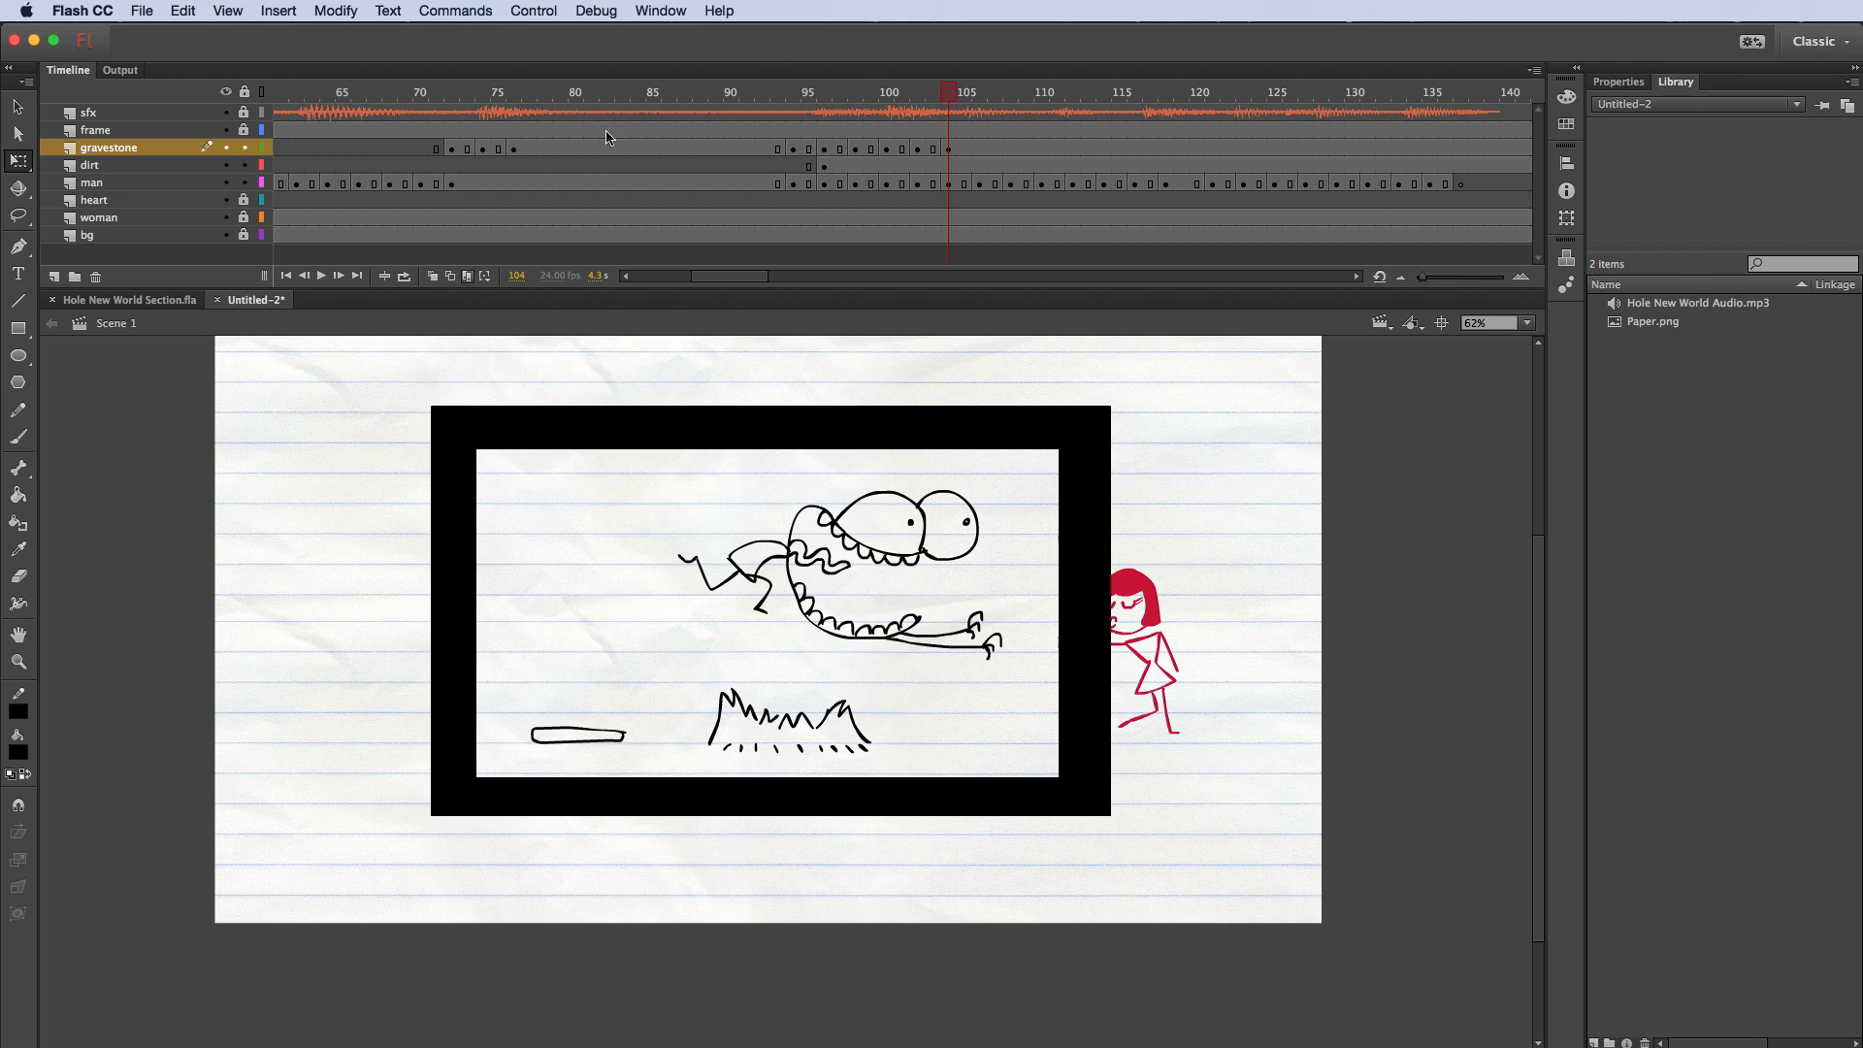
click(933, 97)
drag(881, 97, 344, 97)
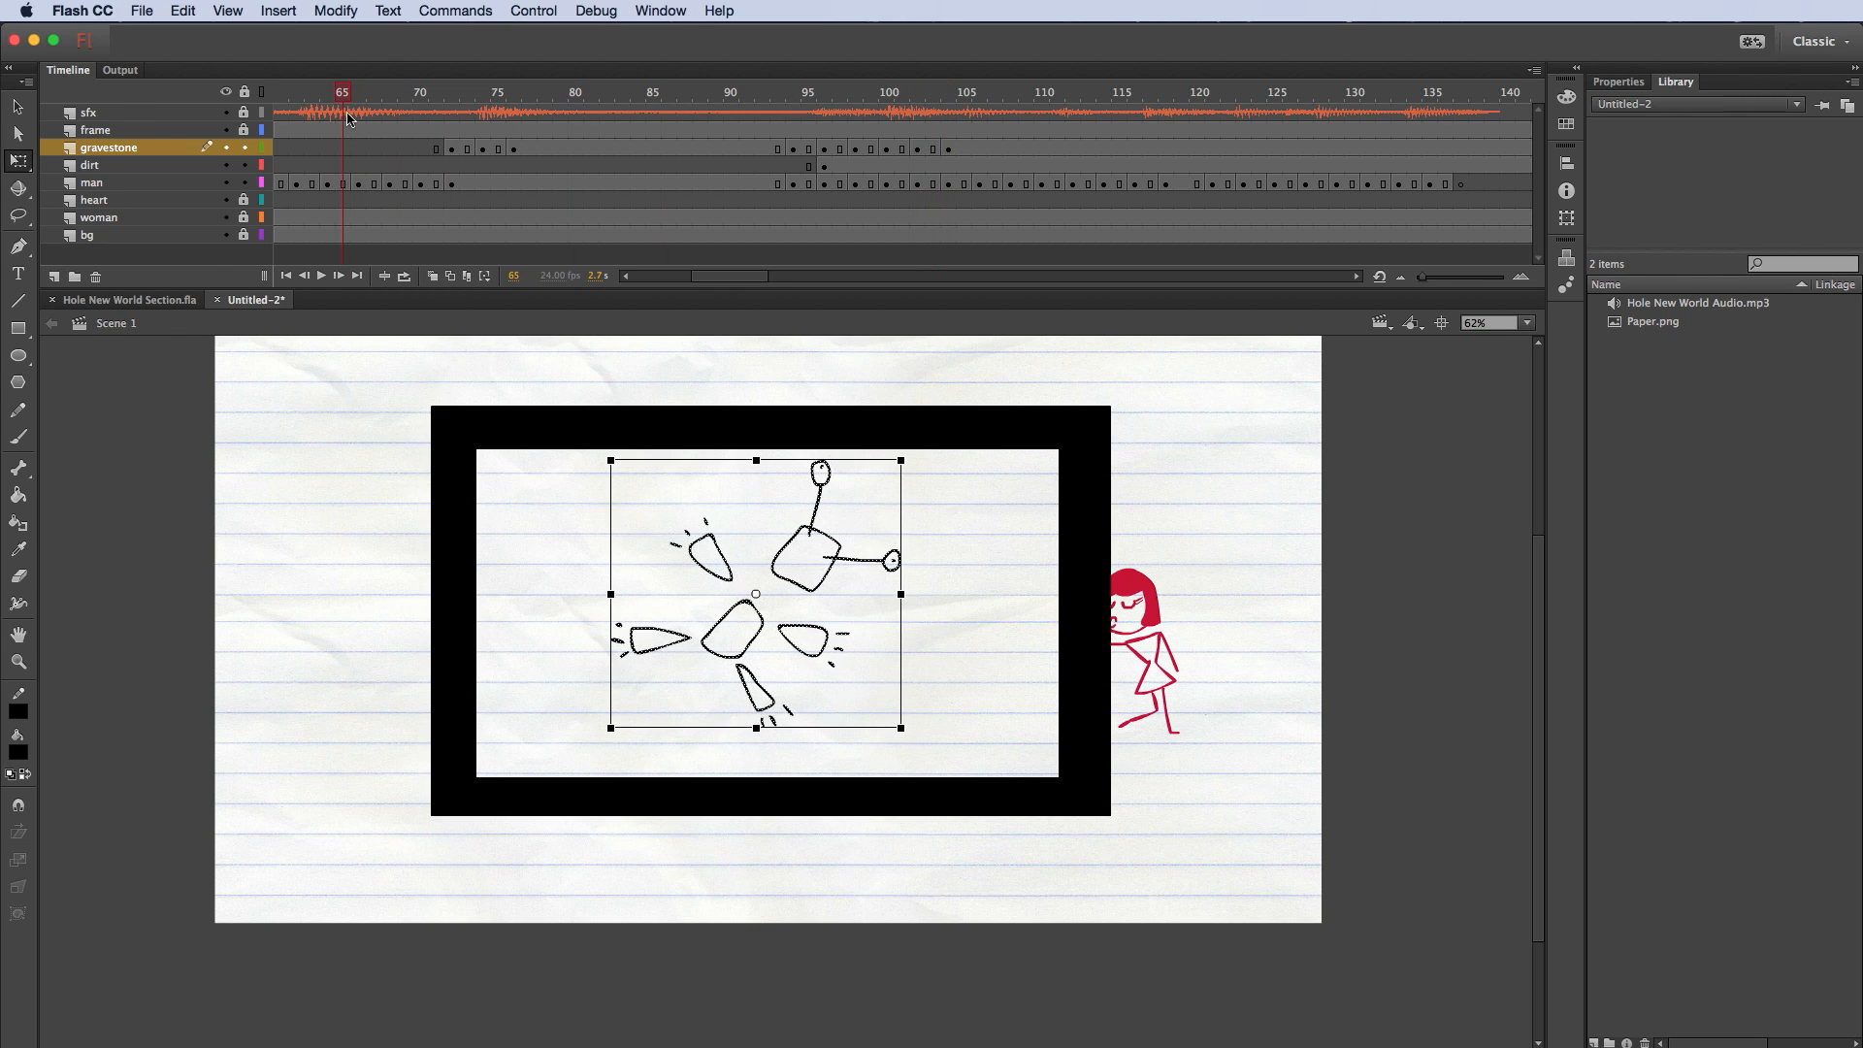
key(Return)
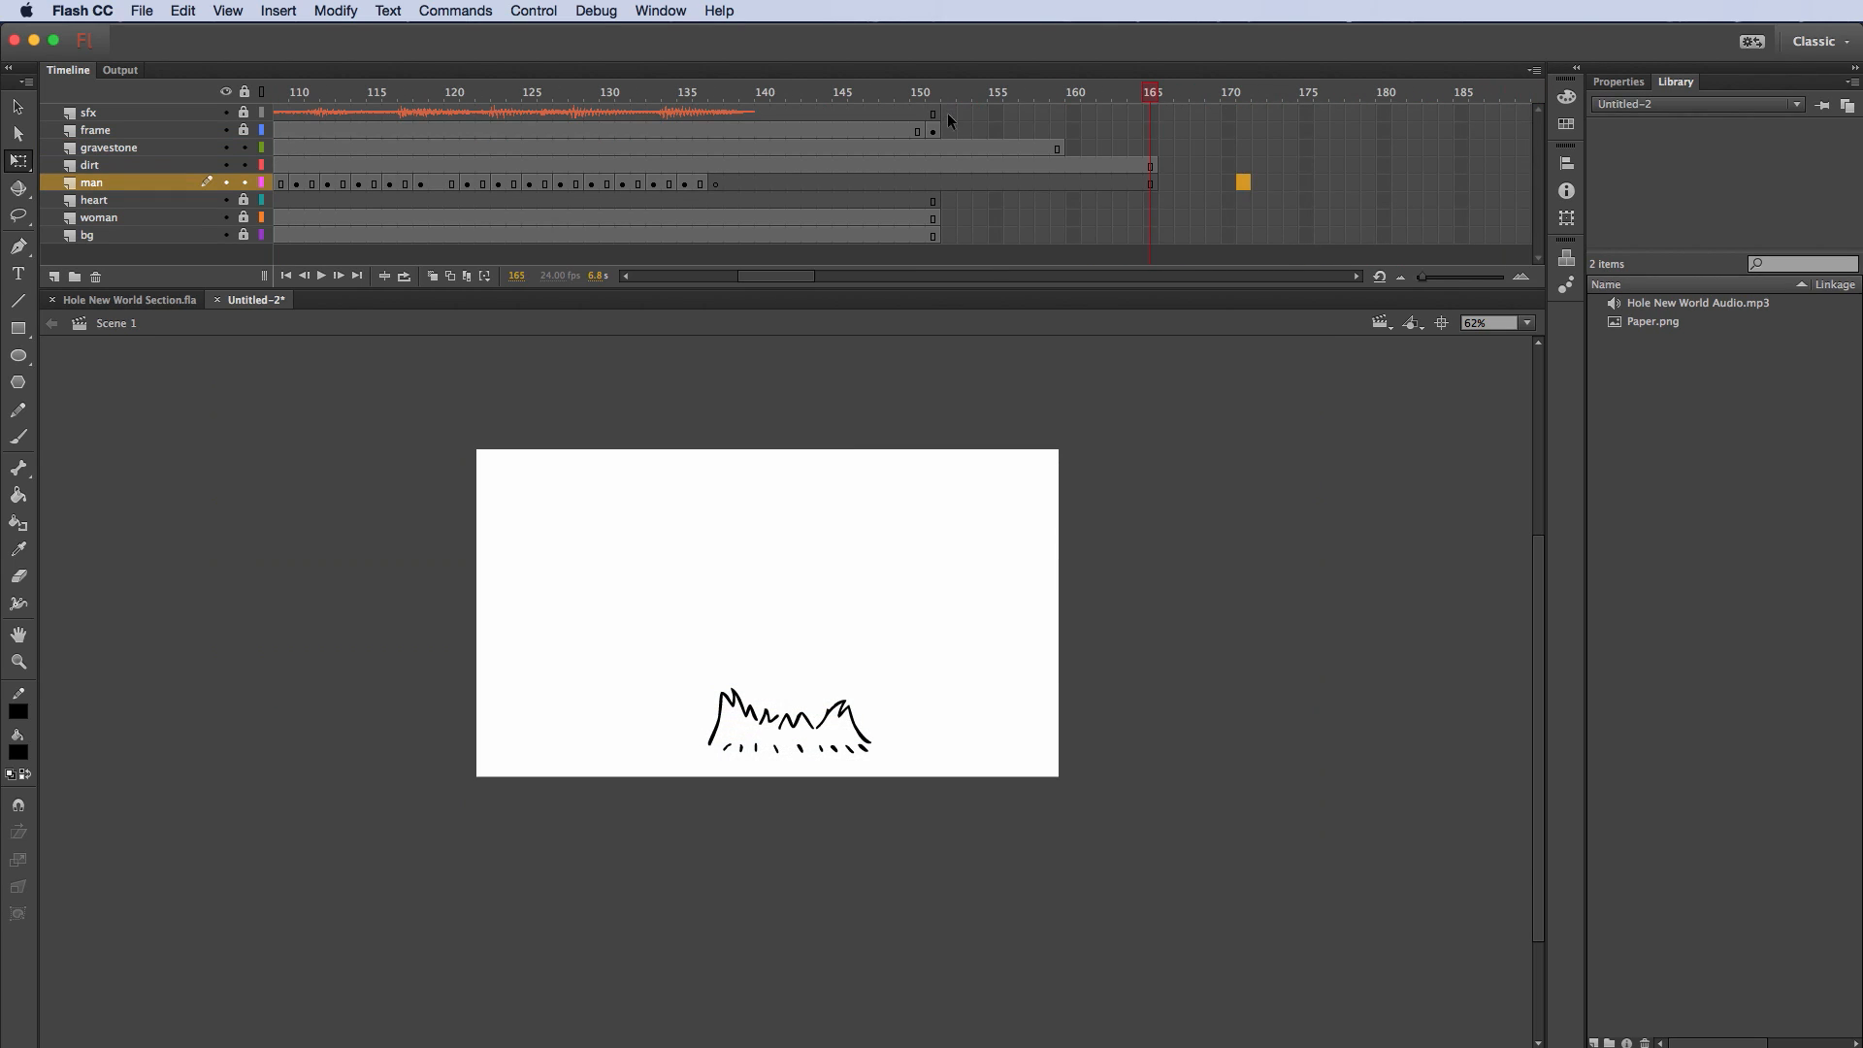
Step: Remove the surplus frames from 152 to 165 across all layers so the timeline ends at frame 151
drag(948, 116, 1153, 238)
right_click(1028, 143)
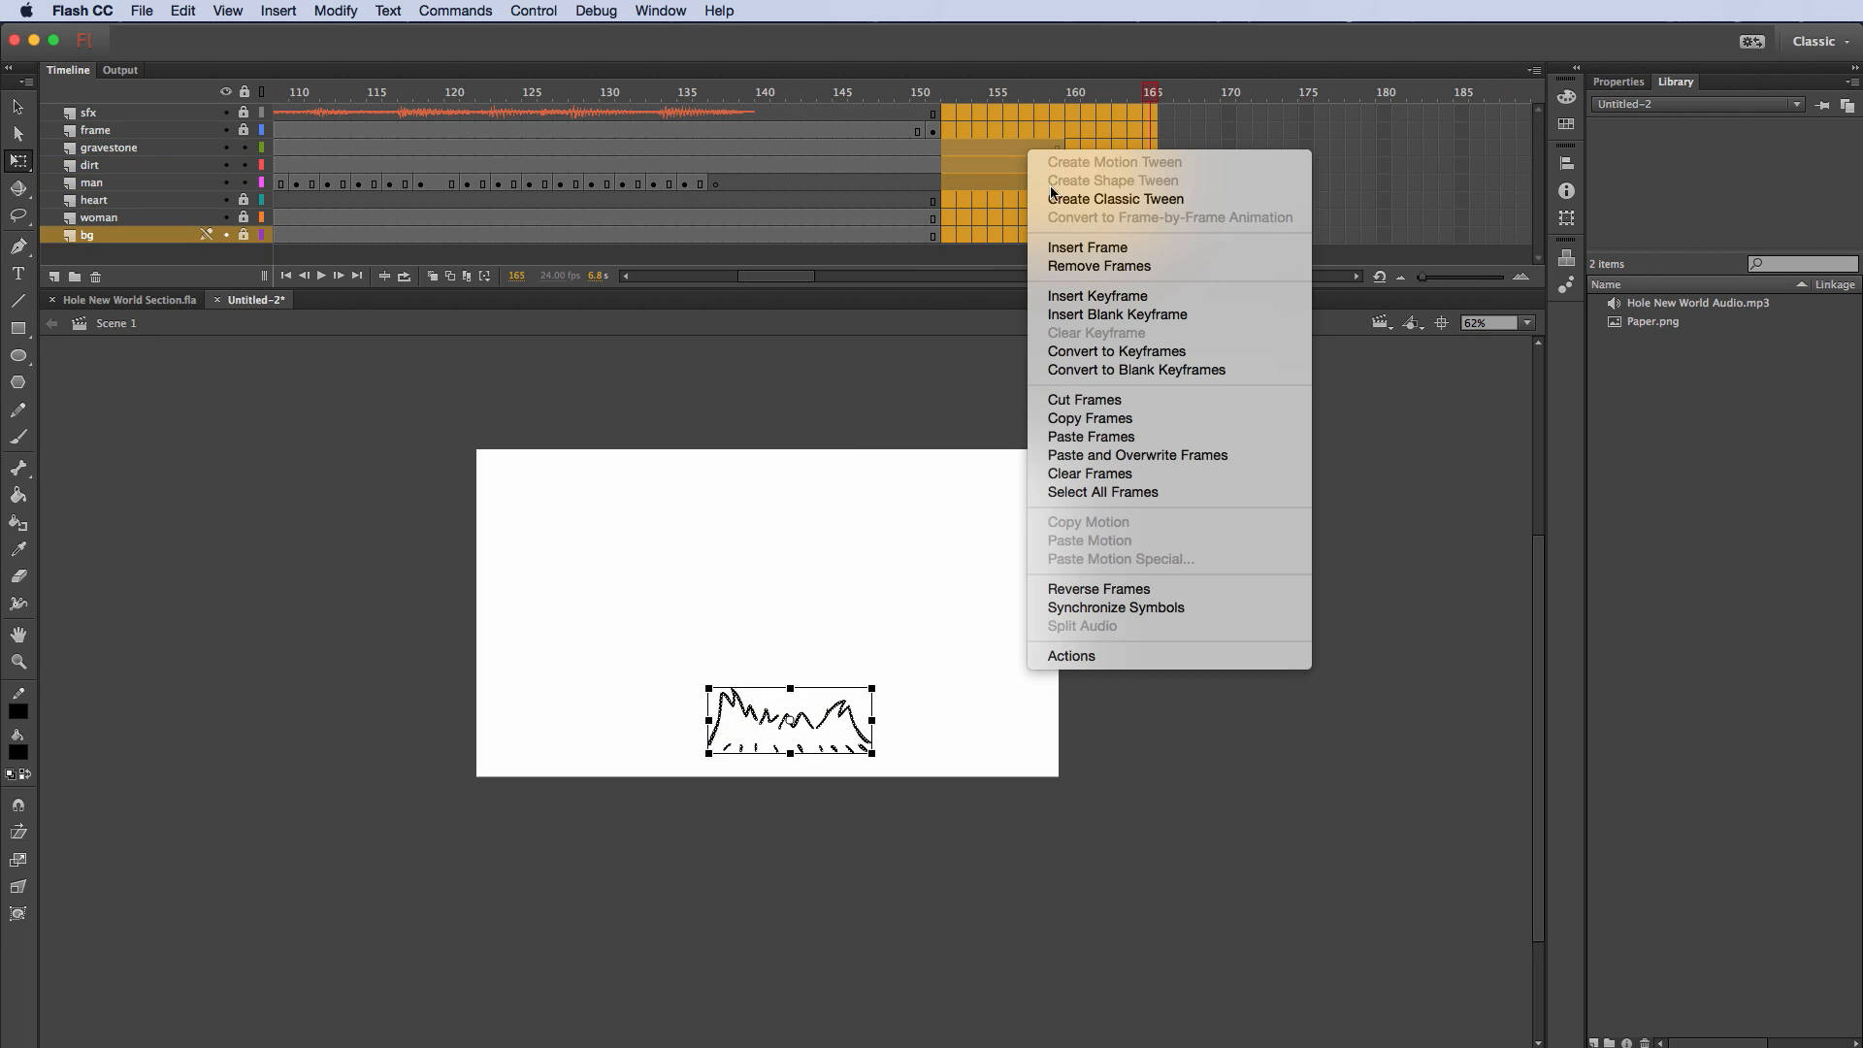
click(1102, 265)
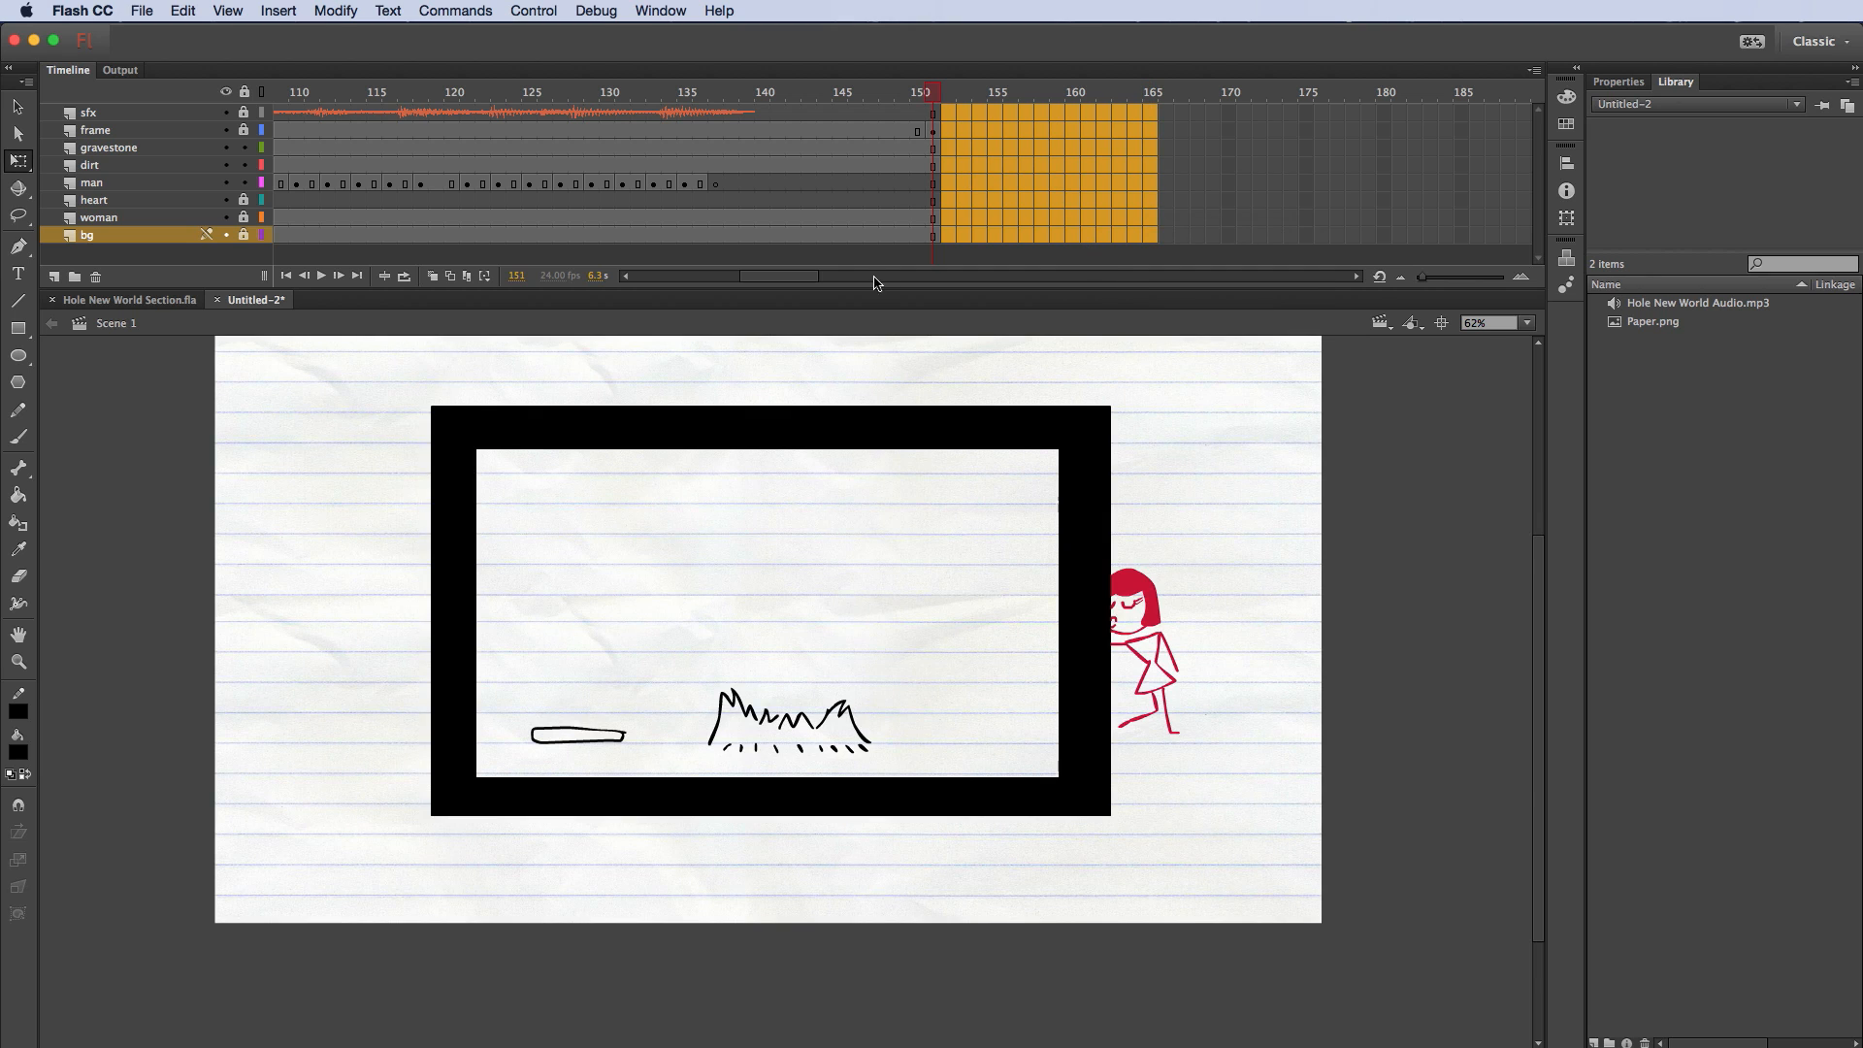
click(789, 282)
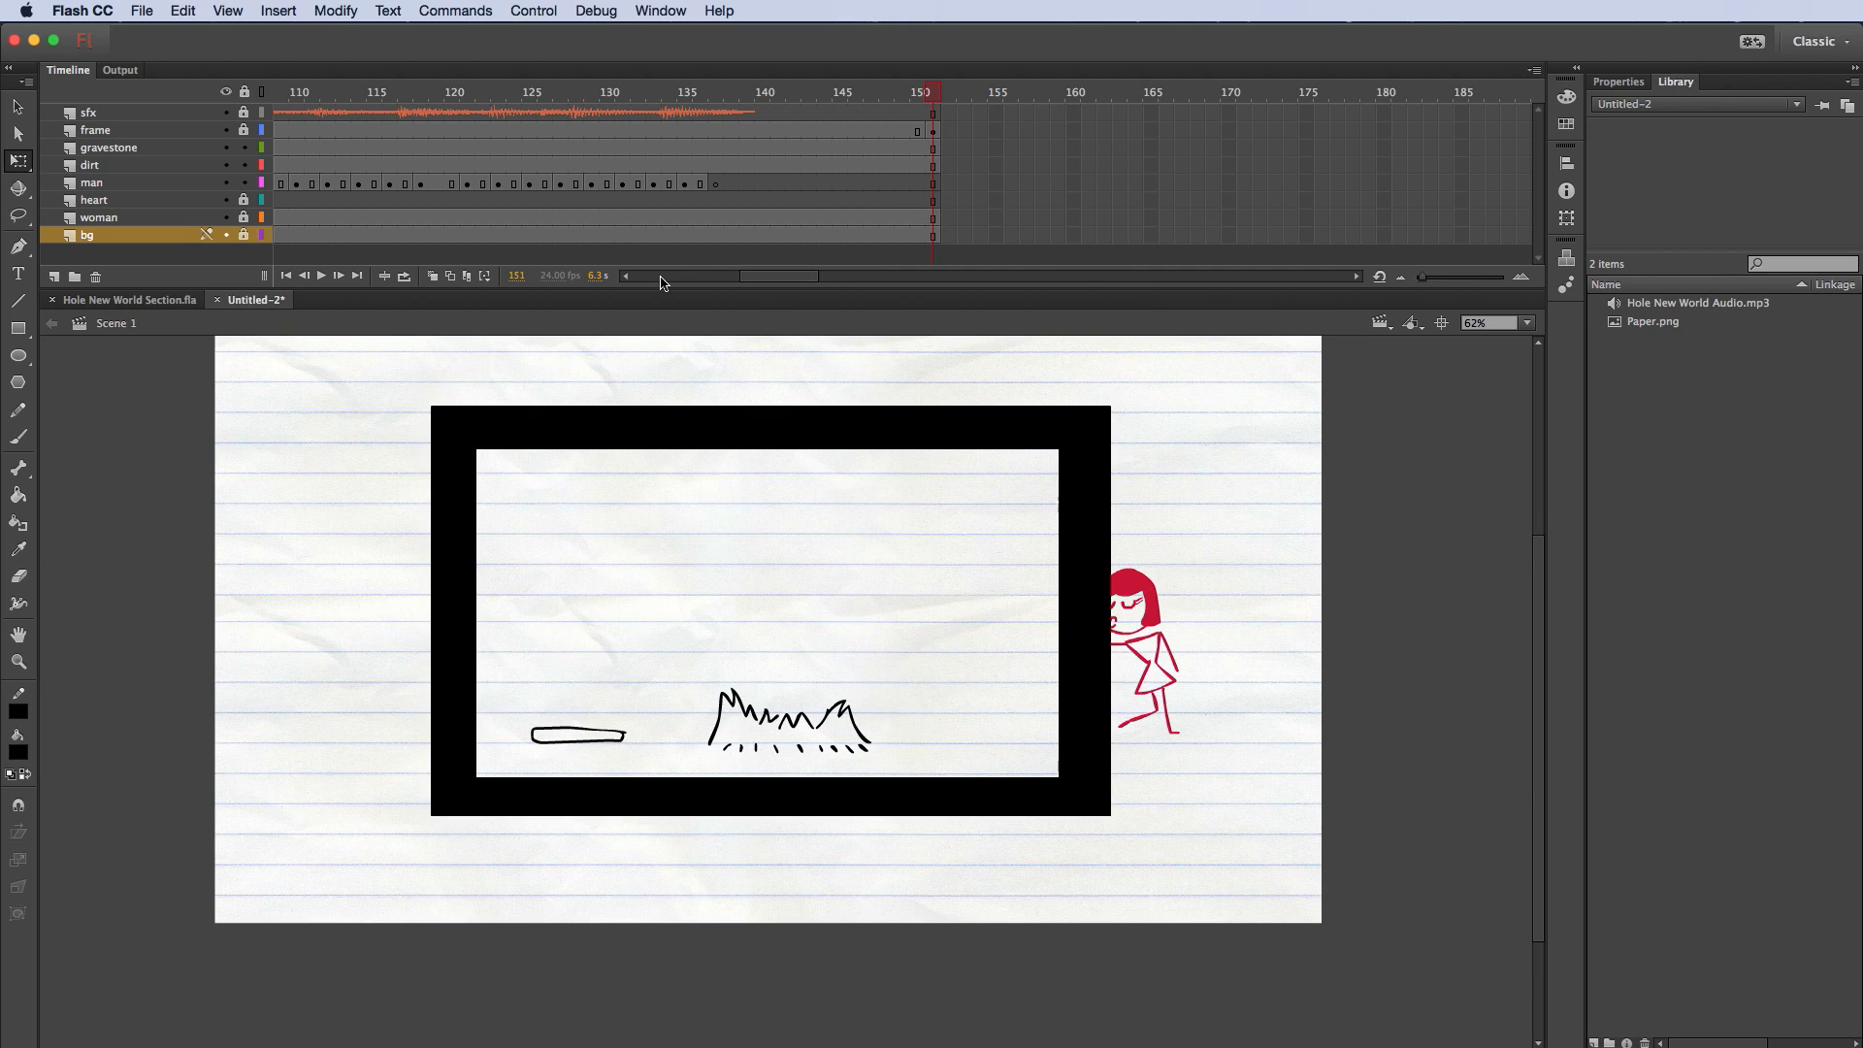
Step: Play the whole animation from frame 1 to review the full sequence
drag(776, 276, 613, 283)
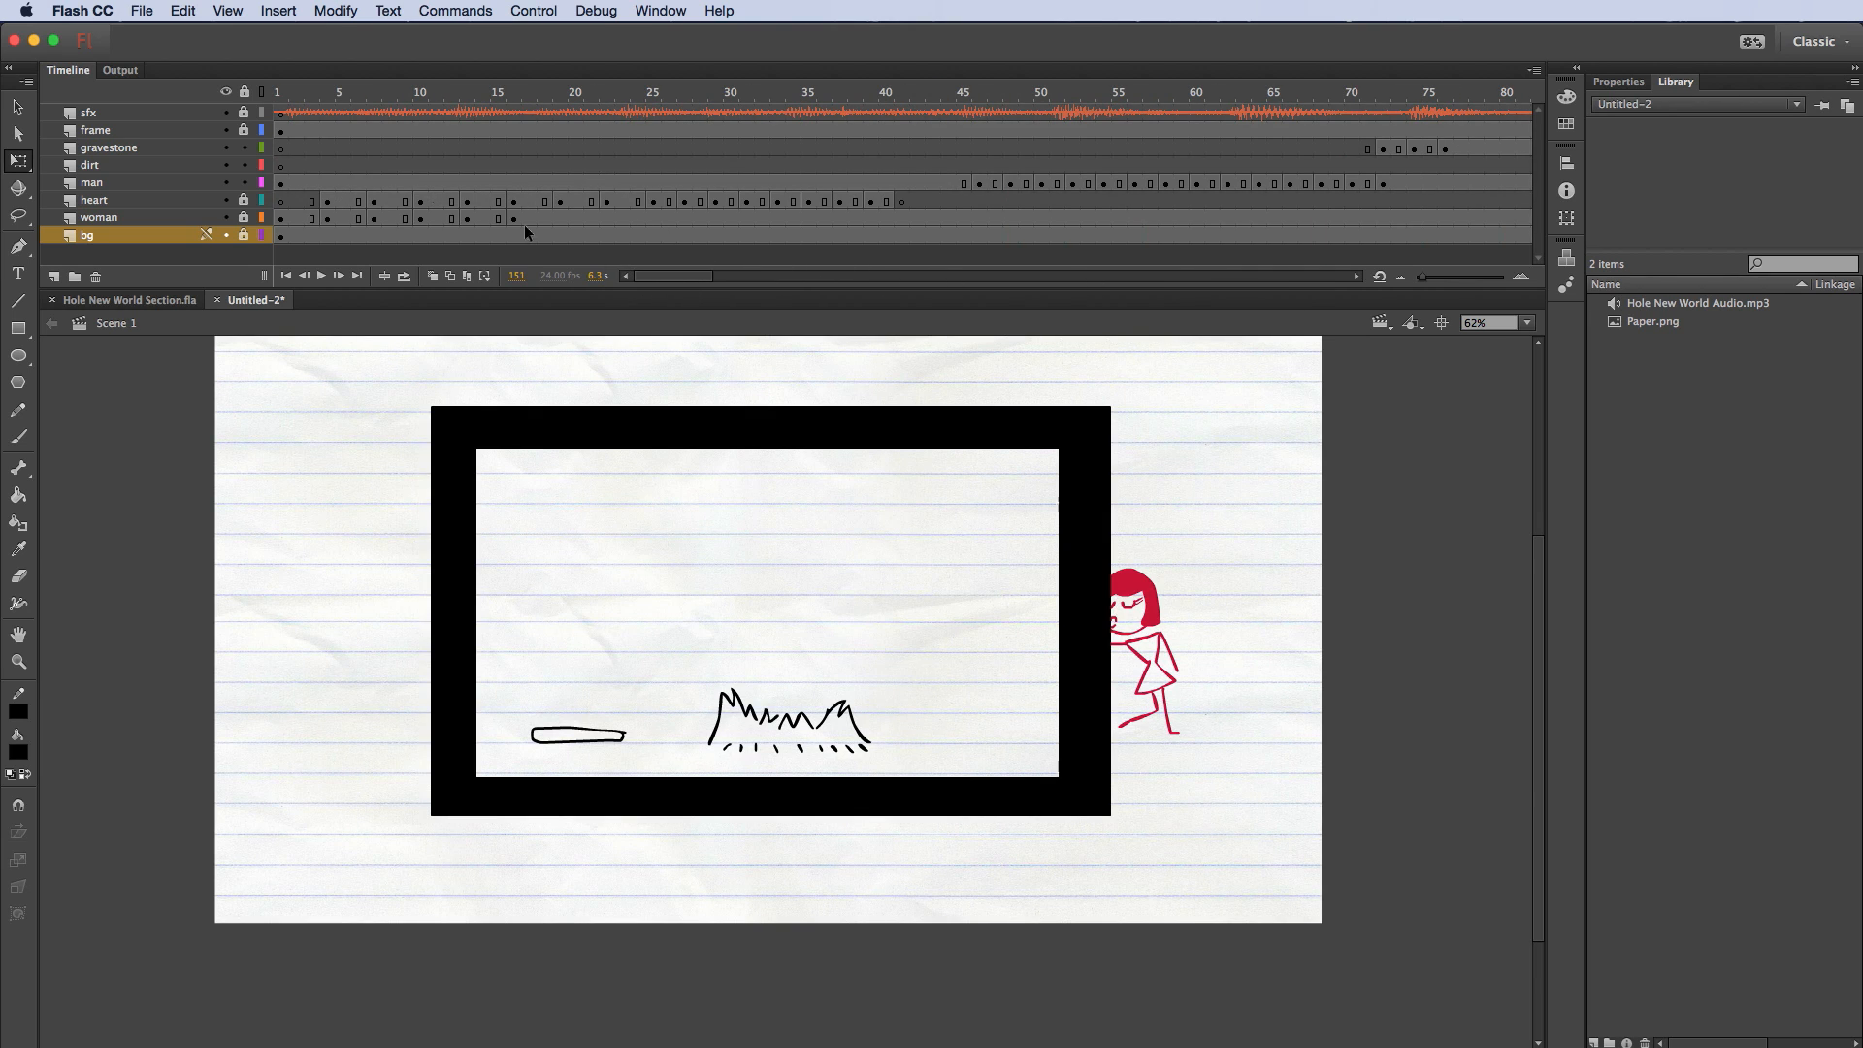
drag(331, 92, 185, 68)
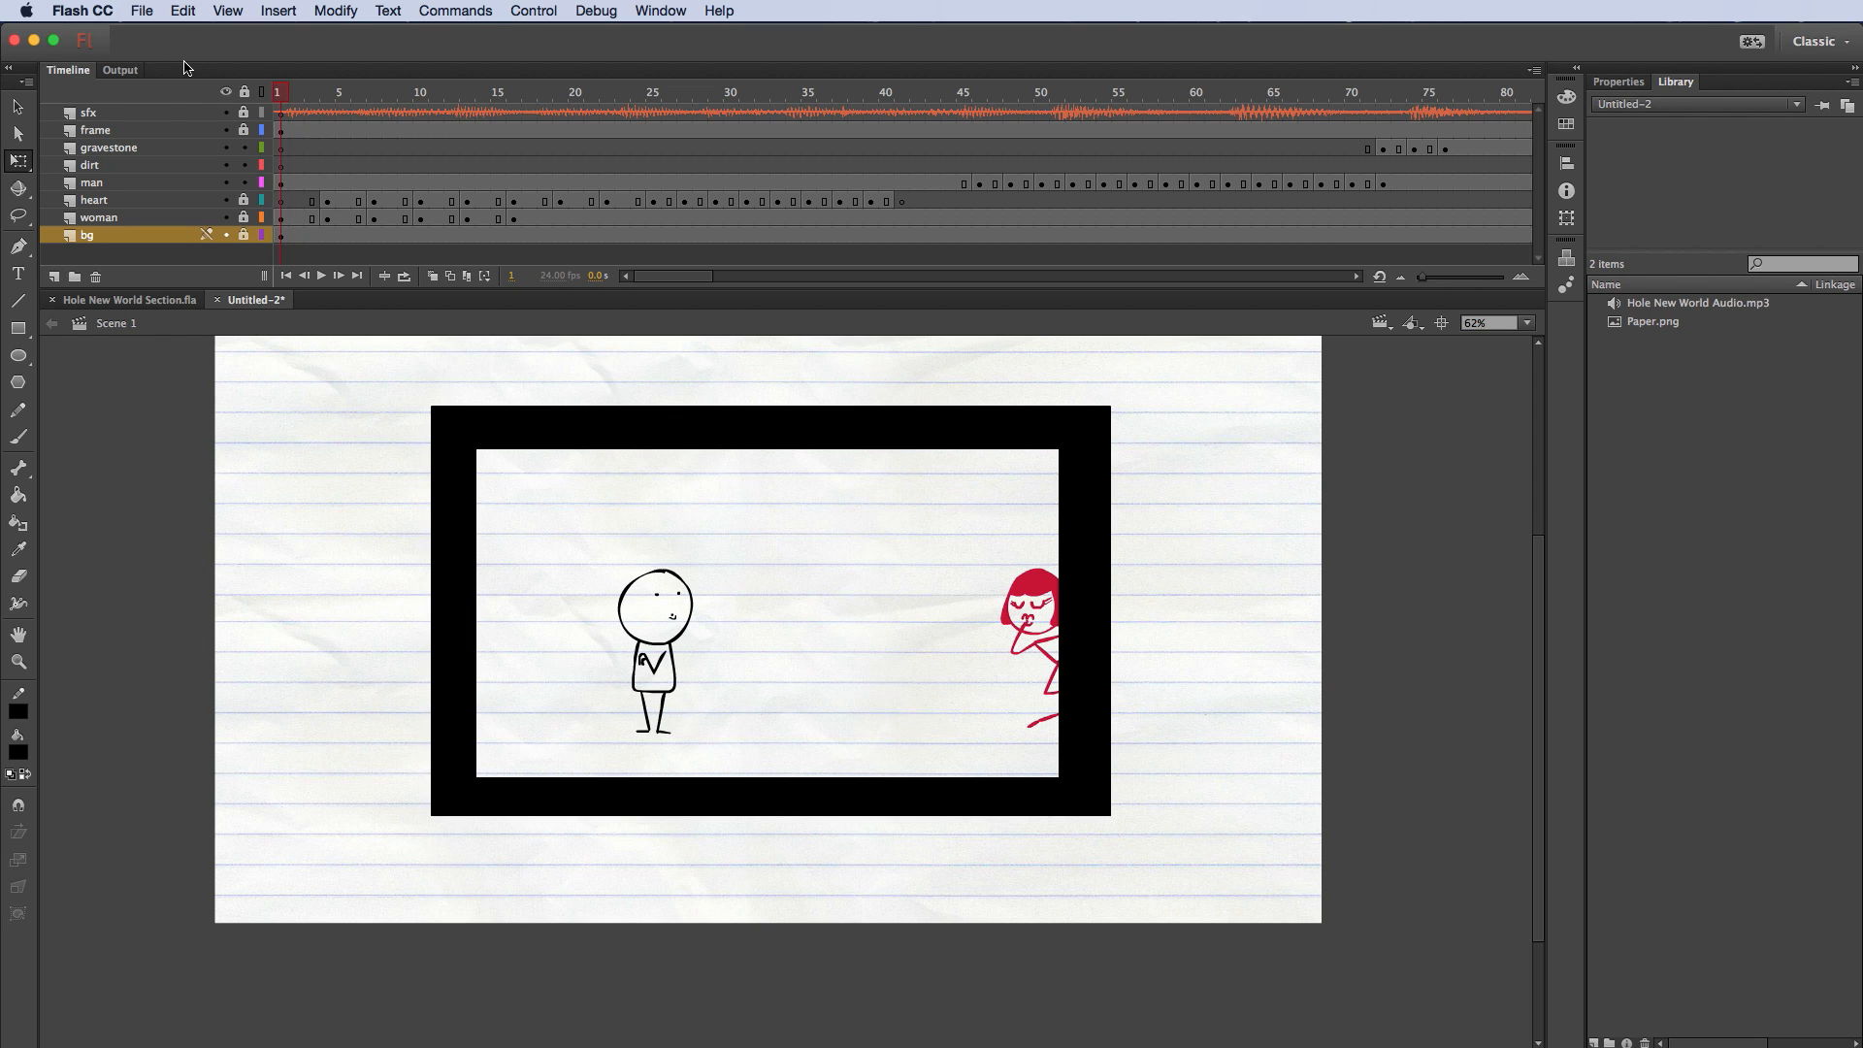
key(Return)
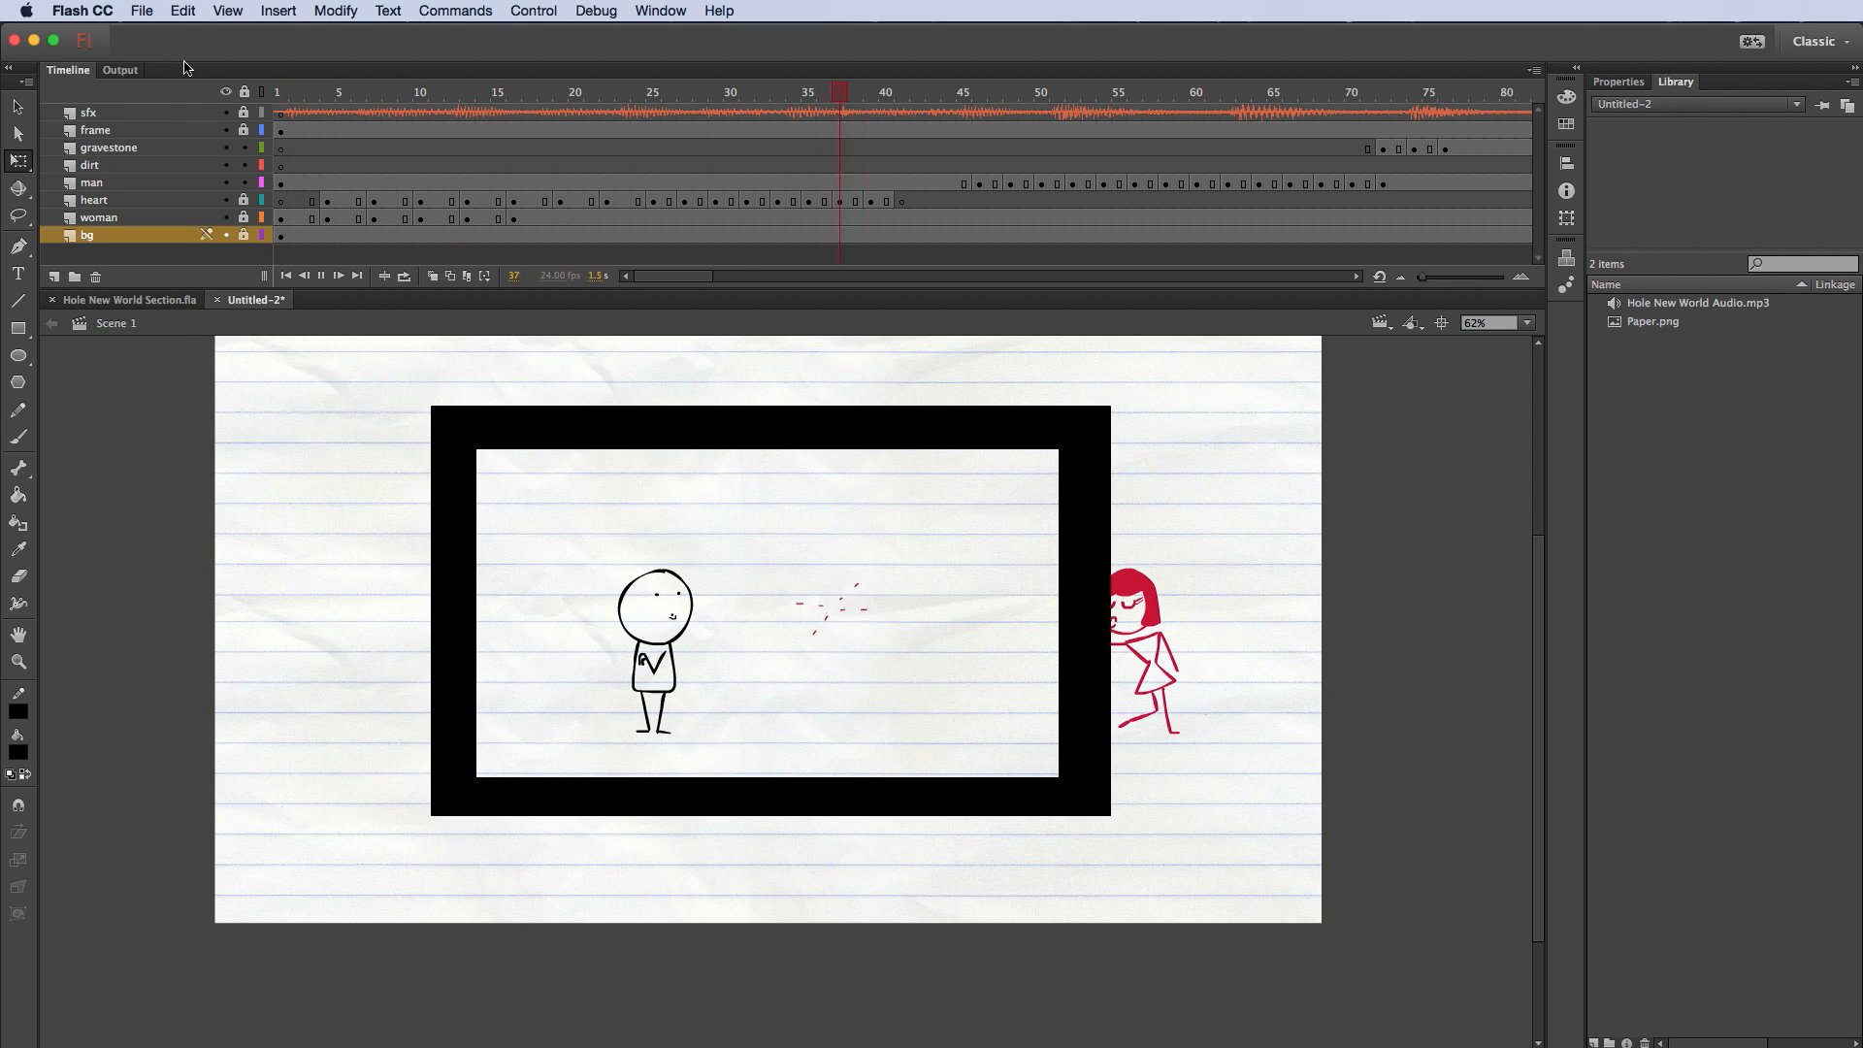